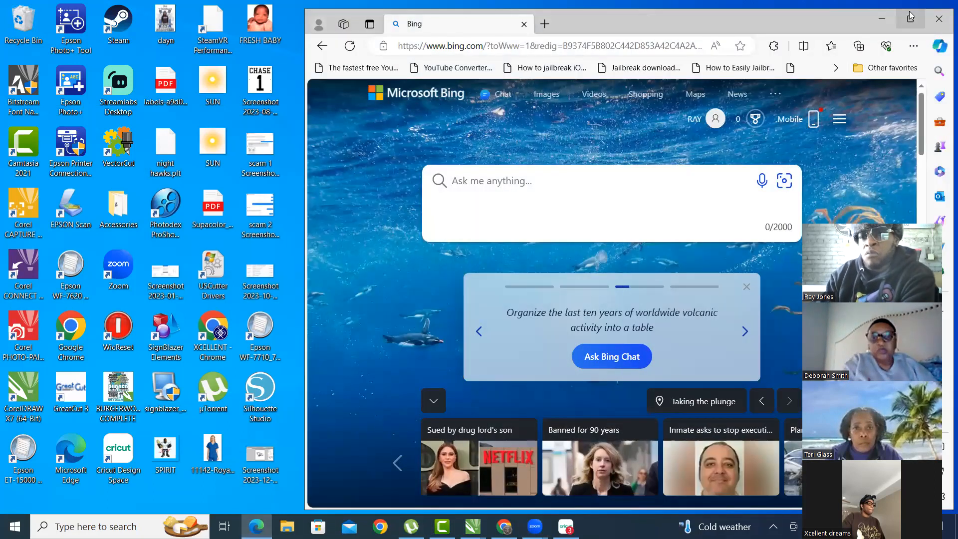
- Restore Microsoft Edge from the taskbar and maximize it on the Bing home page
{"action": "left_click", "coordinate": [909, 18]}
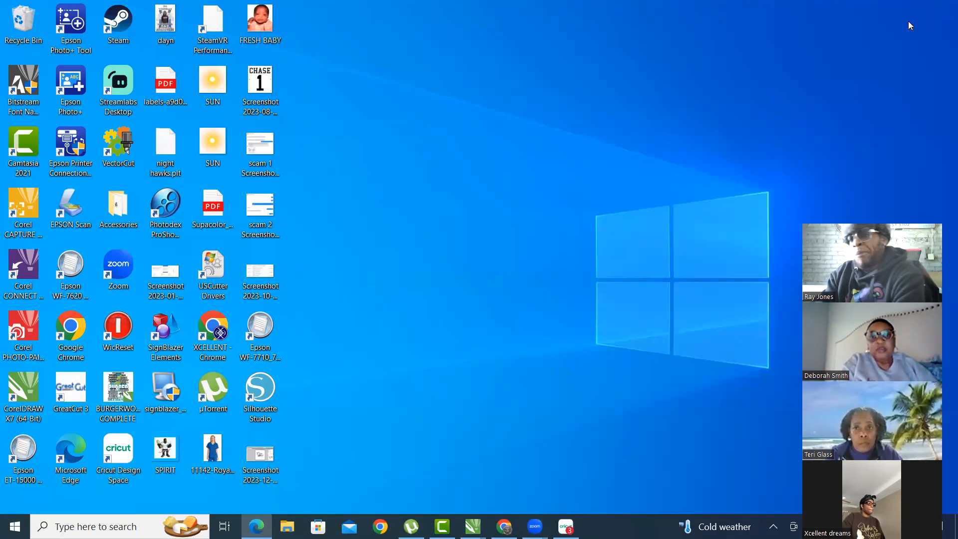
{"action": "left_click", "coordinate": [608, 18]}
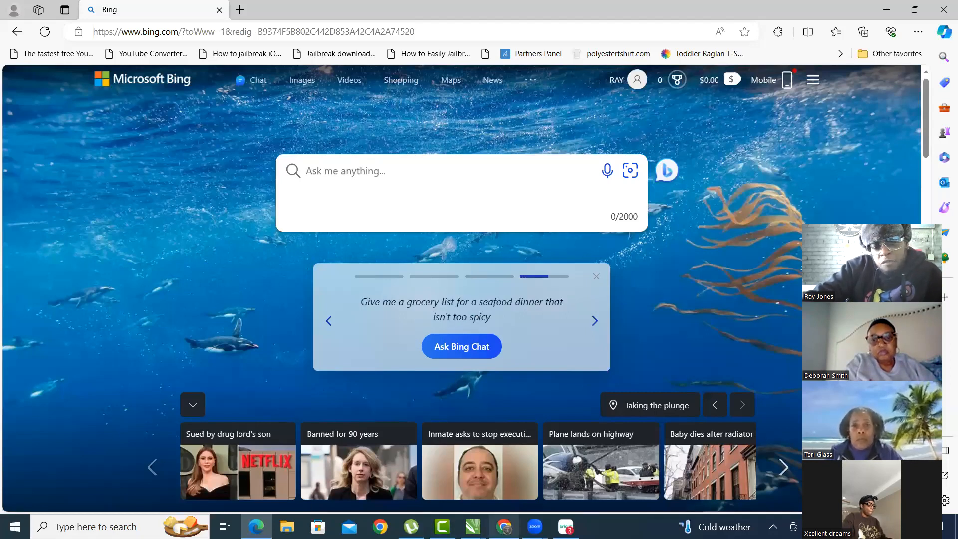
{"action": "mouse_move", "coordinate": [504, 526]}
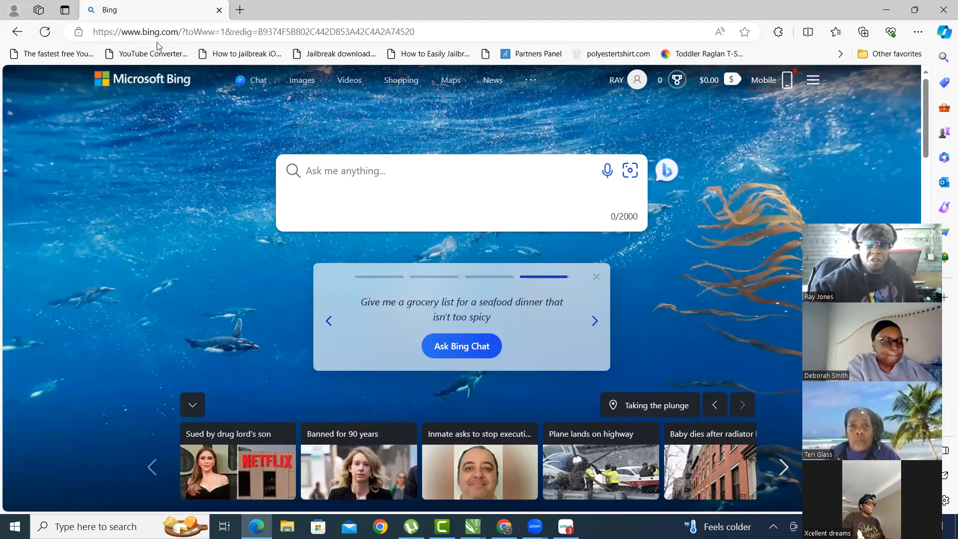
{"action": "scroll", "coordinate": [564, 409], "scroll_direction": "down", "scroll_amount": 3}
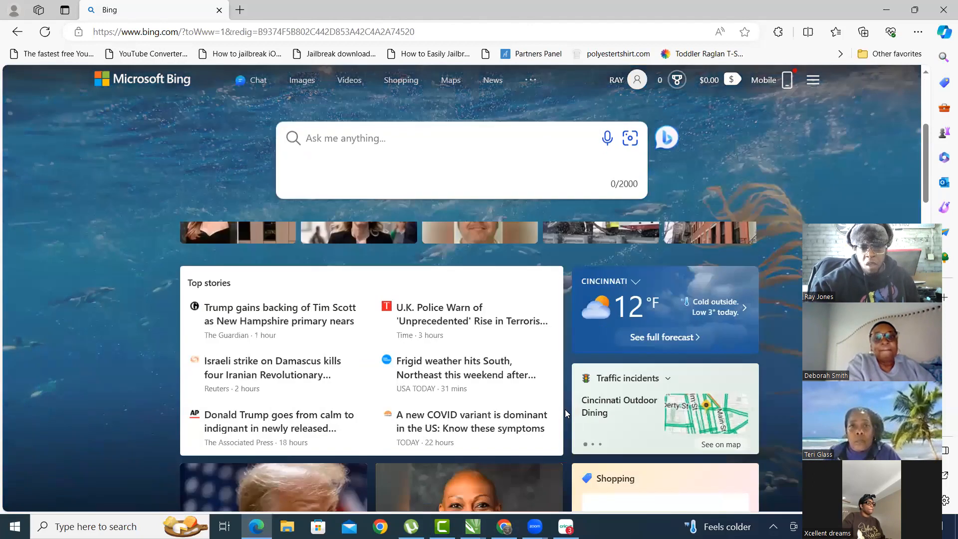
{"action": "scroll", "coordinate": [563, 409], "scroll_direction": "up", "scroll_amount": 3}
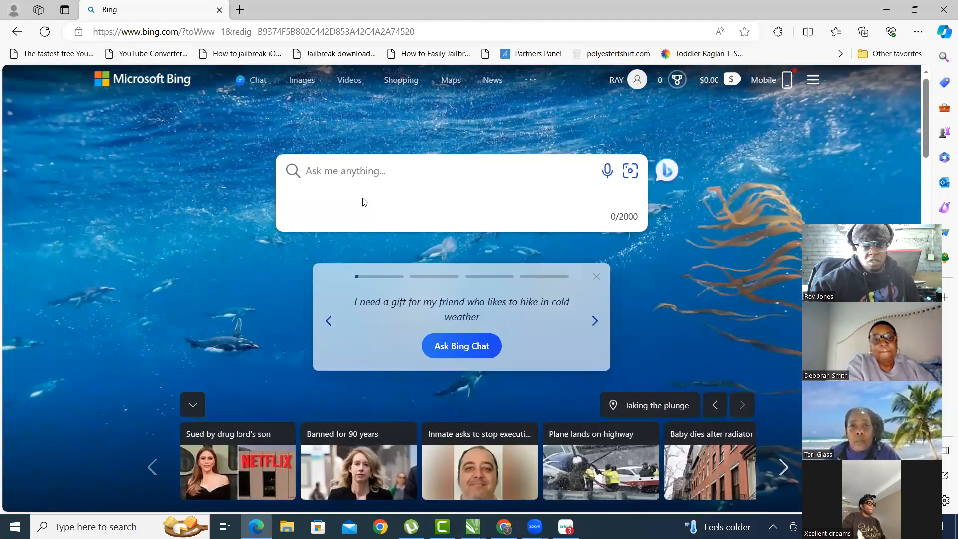
- Open Bing's Chat to reach the Copilot conversation page
{"action": "left_click", "coordinate": [254, 83]}
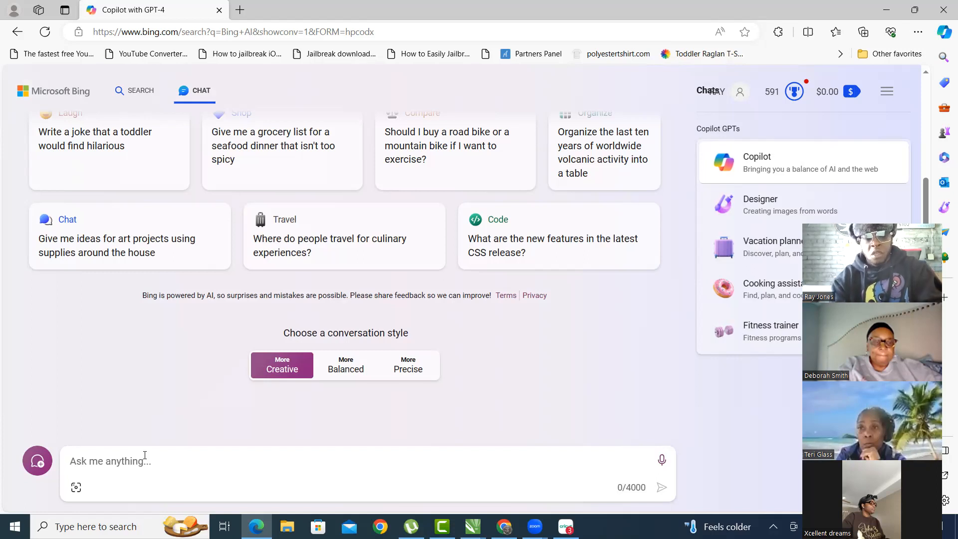
- Type 'Create me a vector graphic line art' into the Copilot message box
{"action": "type", "text": "Create me a vector graphic line art"}
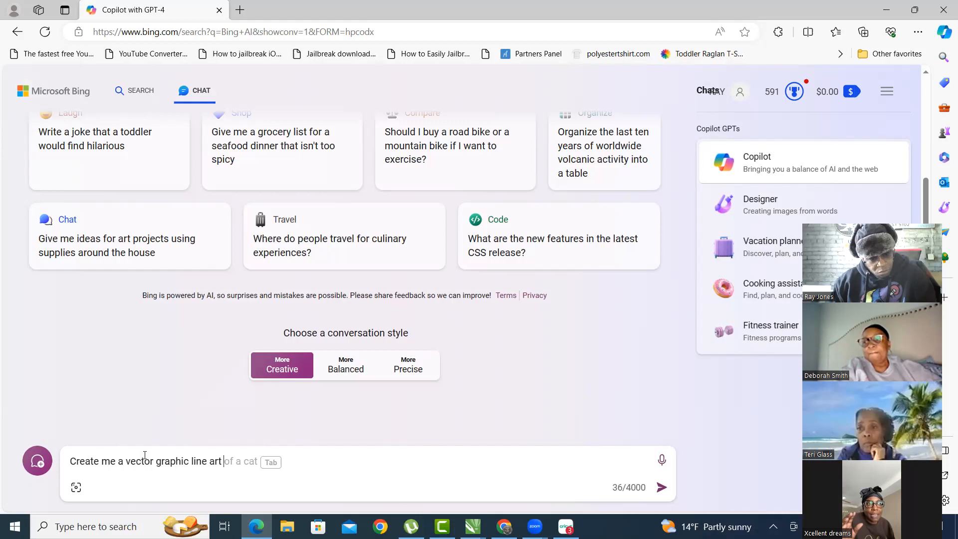
- Complete the prompt with 'of a box with the letter J inside.', fixing typos, and send it
{"action": "type", "text": "of a bo"}
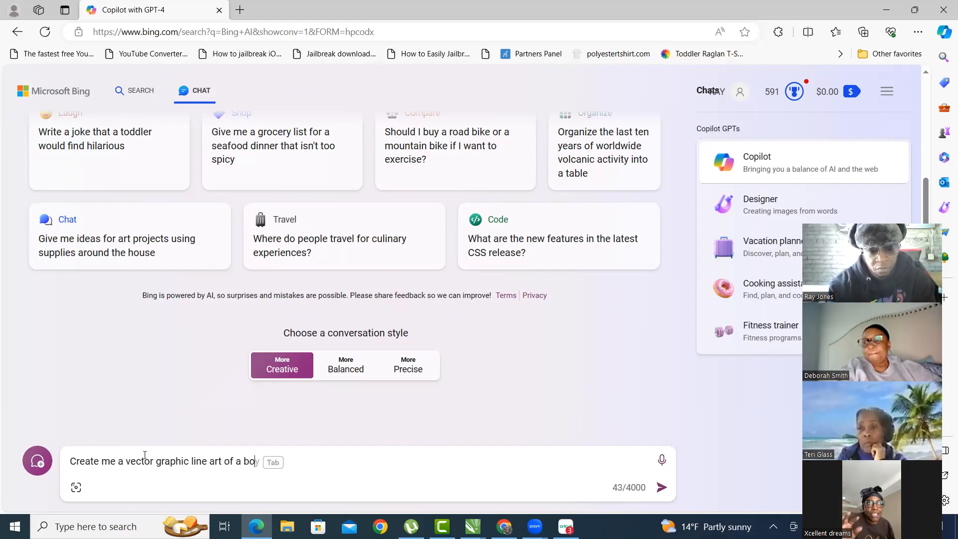
{"action": "type", "text": "x with the"}
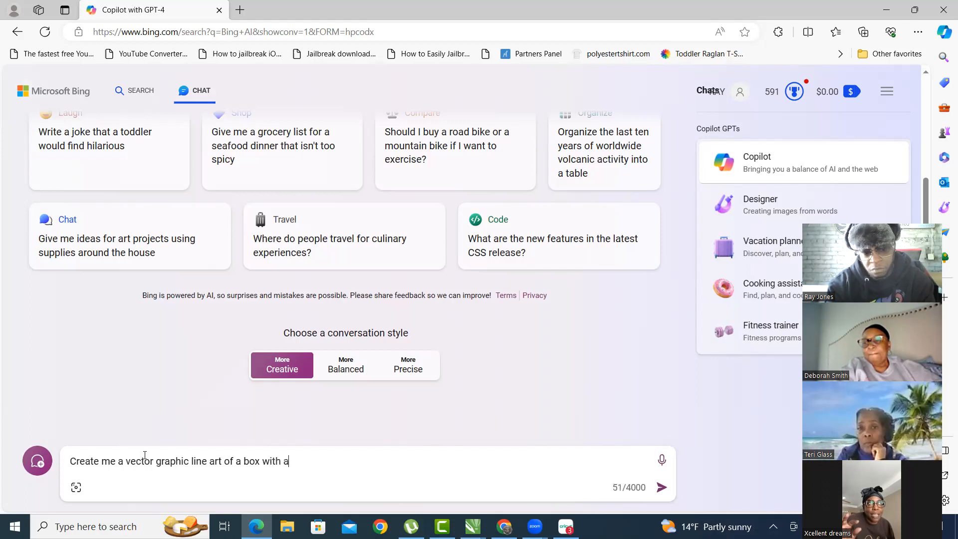
{"action": "type", "text": " le"}
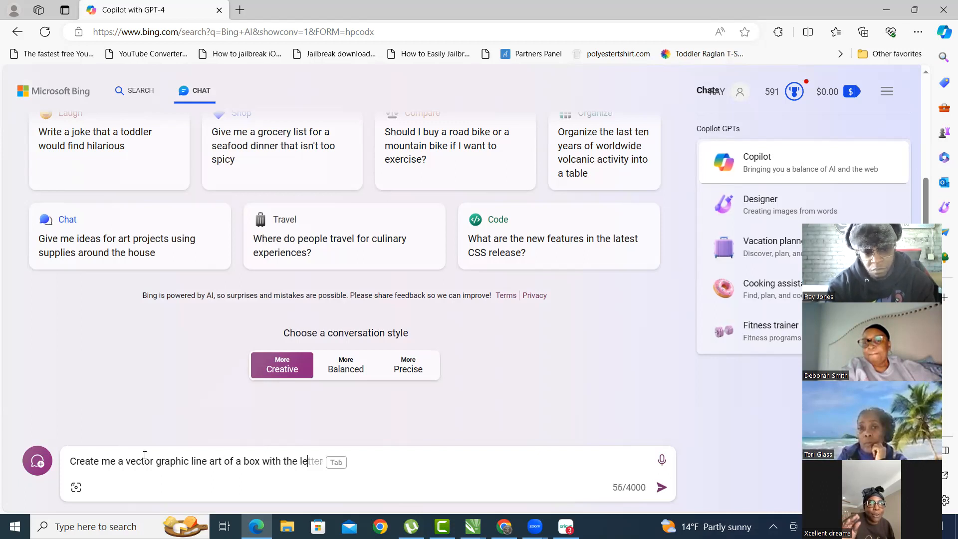
{"action": "type", "text": "tter J IN S"}
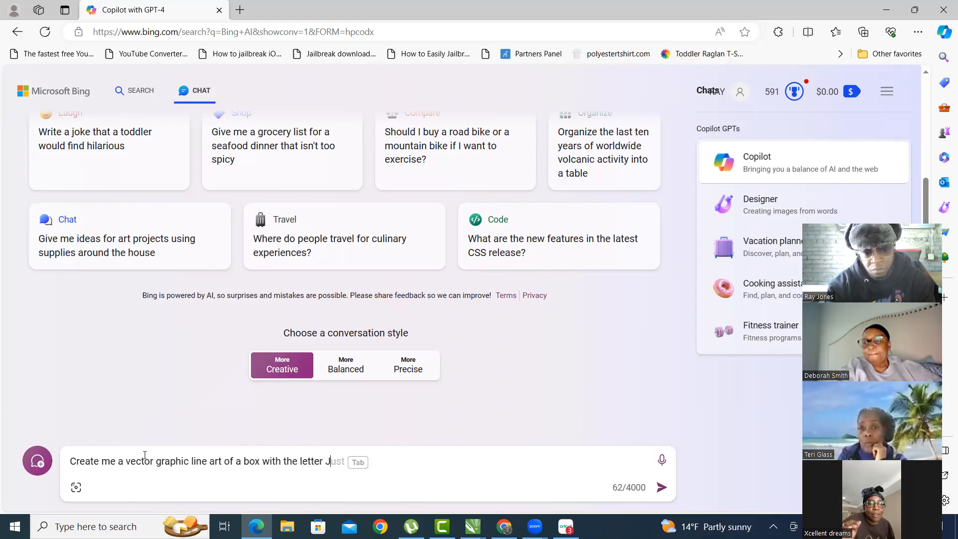
{"action": "key", "text": "BackSpace"}
{"action": "key", "text": "BackSpace"}
{"action": "key", "text": "BackSpace"}
{"action": "key", "text": "BackSpace"}
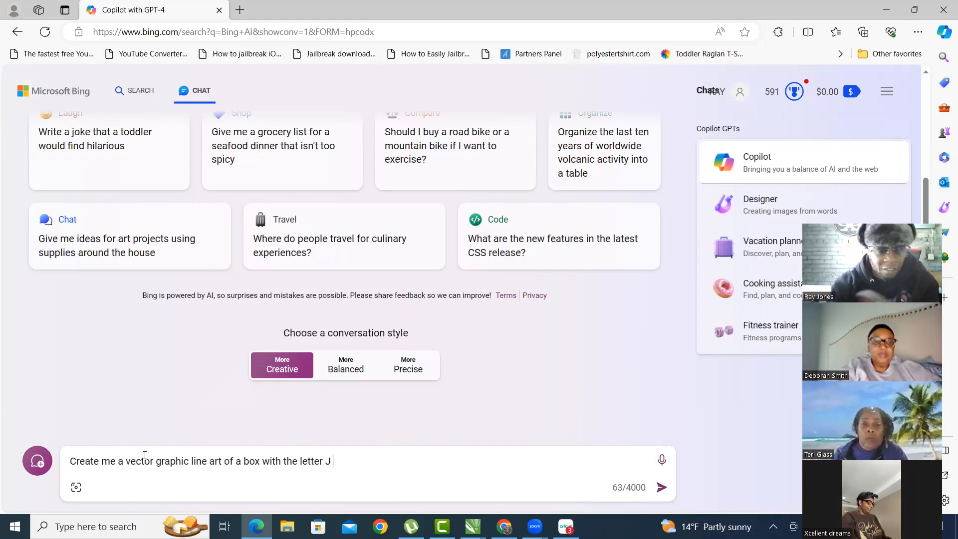
{"action": "type", "text": "ini"}
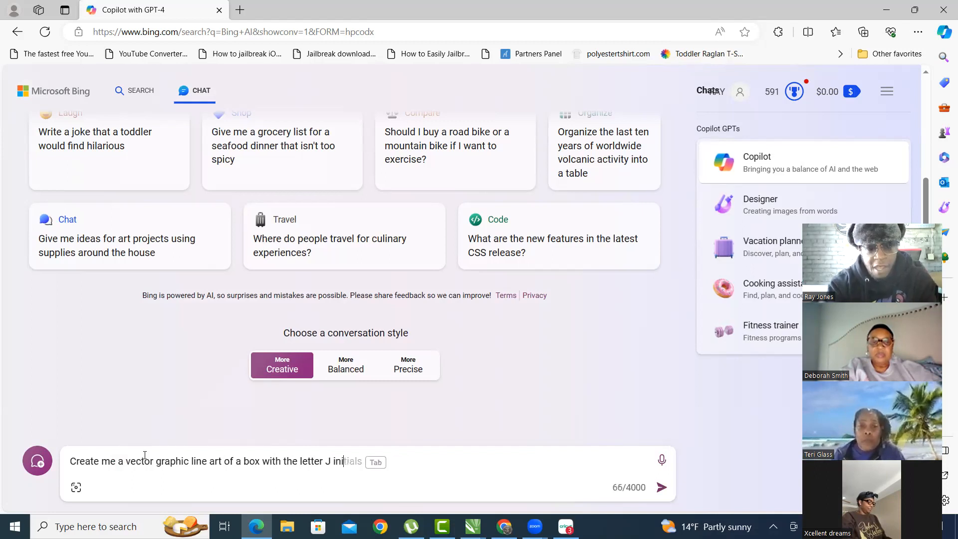
{"action": "key", "text": "BackSpace"}
{"action": "type", "text": "side"}
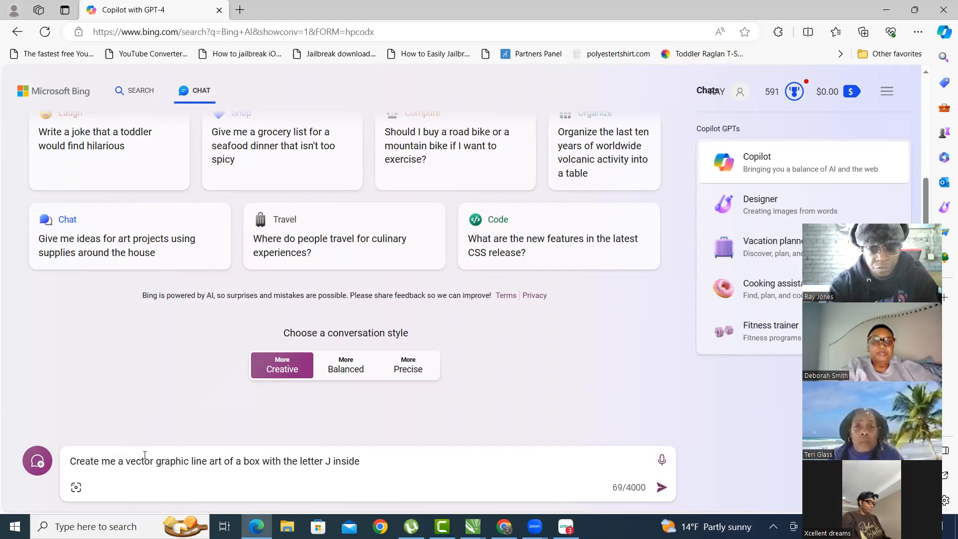
{"action": "type", "text": "."}
{"action": "key", "text": "Return"}
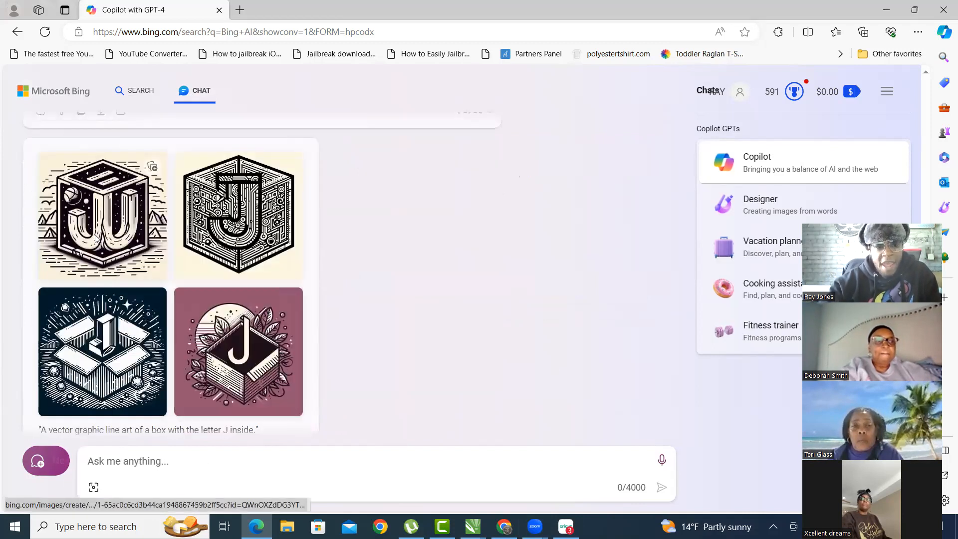
- View all four generated J-box images full size, then close the viewer and return to the chat box
{"action": "left_click", "coordinate": [239, 217]}
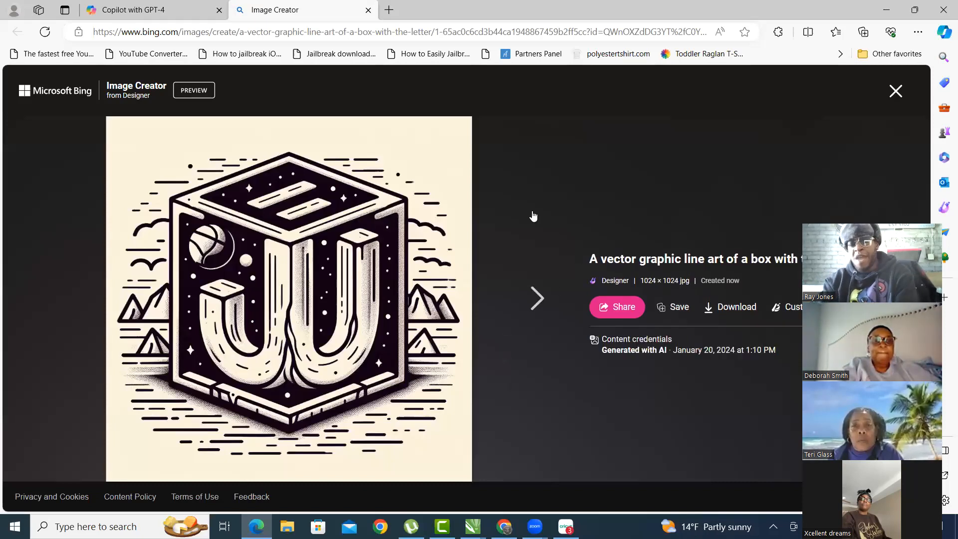
{"action": "left_click", "coordinate": [529, 304]}
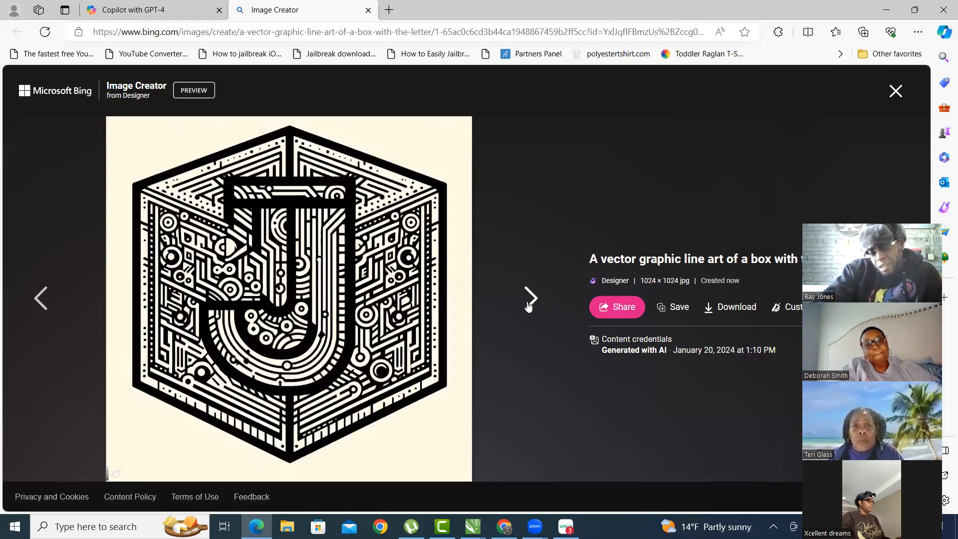
{"action": "left_click", "coordinate": [530, 302]}
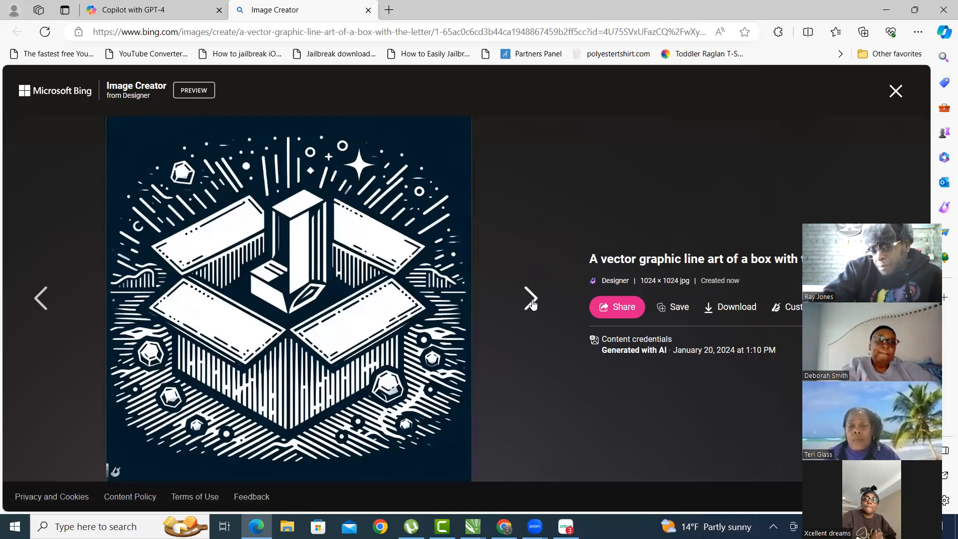
{"action": "left_click", "coordinate": [531, 302]}
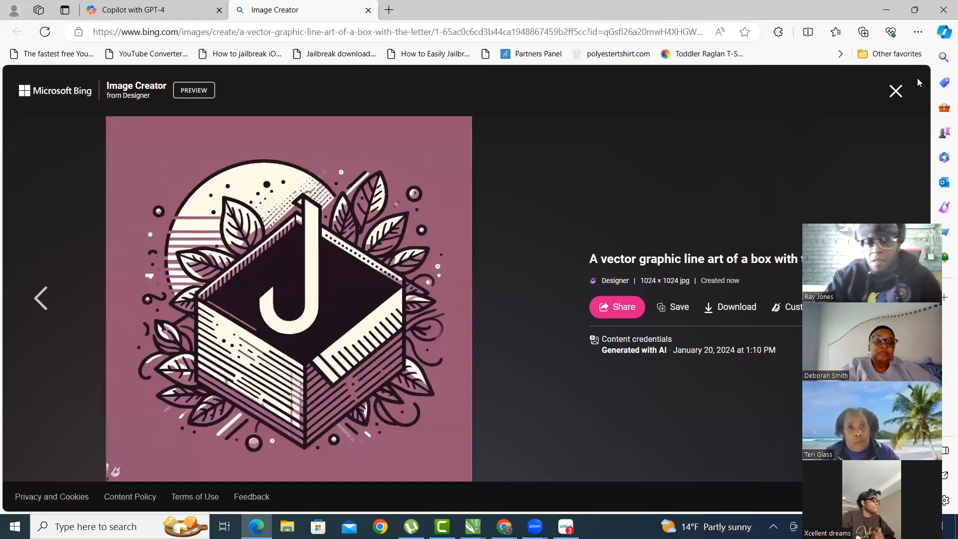
{"action": "left_click", "coordinate": [895, 91]}
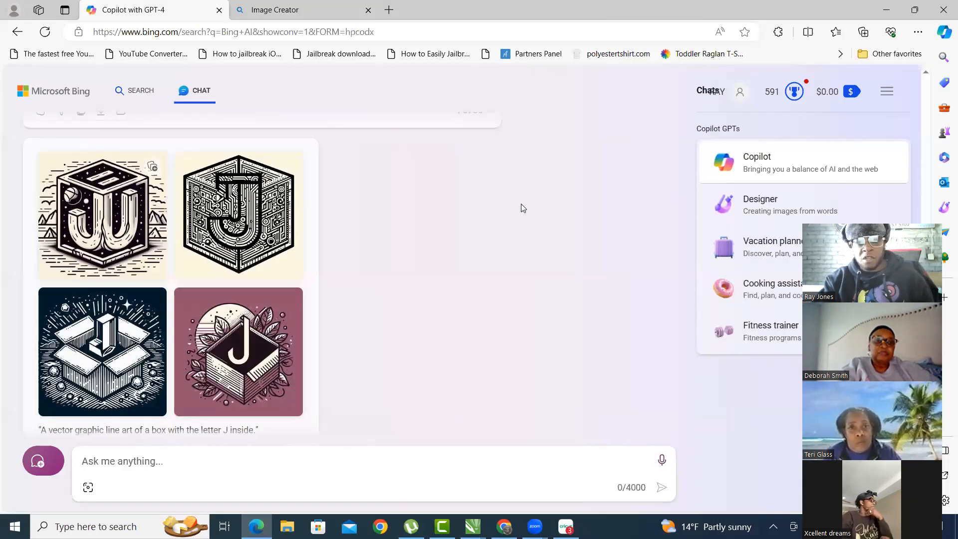
{"action": "left_click", "coordinate": [195, 462]}
- Send 'Can you make the J 3d?' to get four 3D J-box images
{"action": "type", "text": "Ca"}
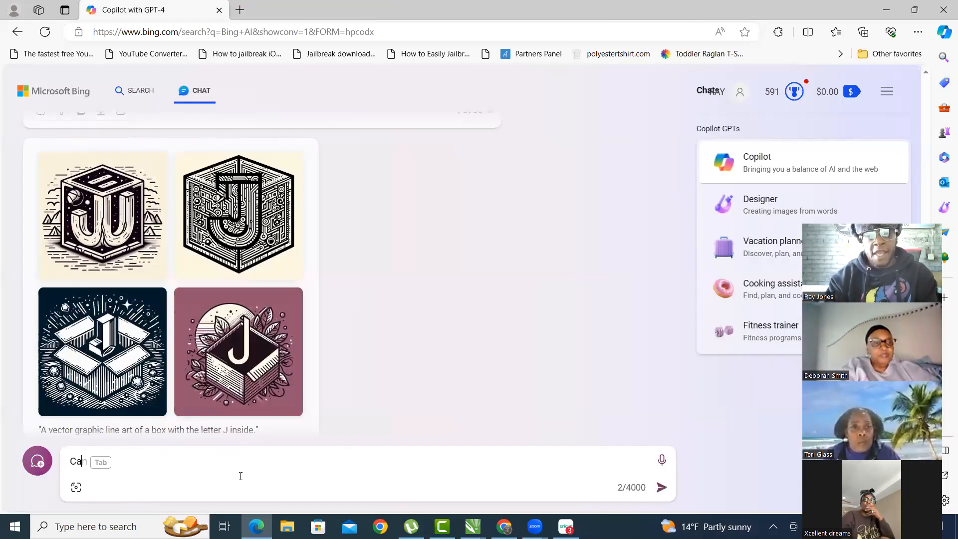
{"action": "type", "text": "n you make"}
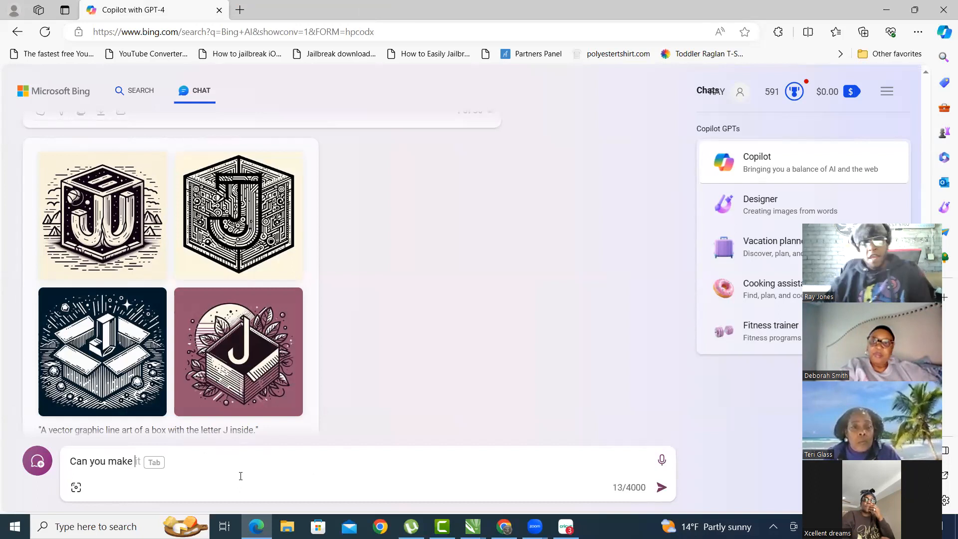
{"action": "scroll", "coordinate": [562, 179], "scroll_direction": "up", "scroll_amount": 4}
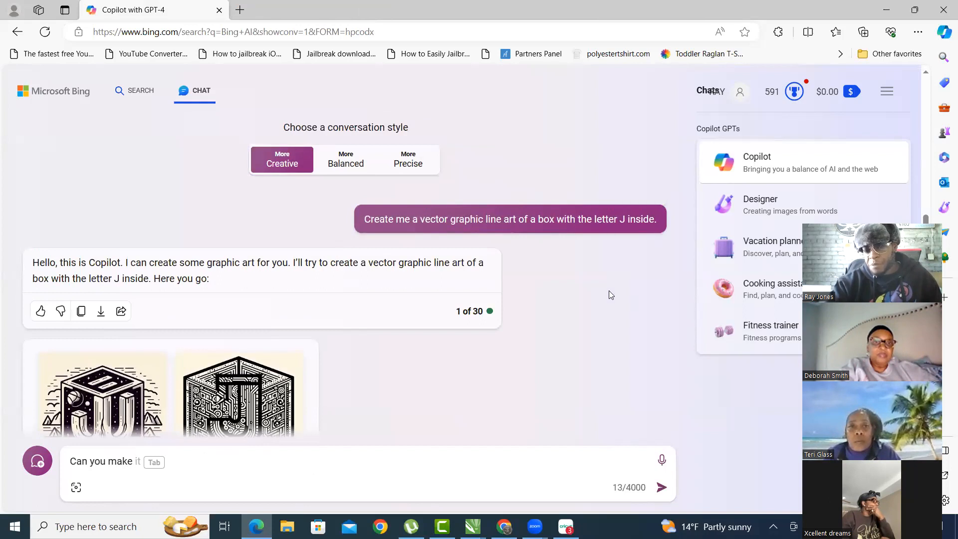
{"action": "scroll", "coordinate": [507, 184], "scroll_direction": "down", "scroll_amount": 2}
{"action": "scroll", "coordinate": [543, 274], "scroll_direction": "up", "scroll_amount": 3}
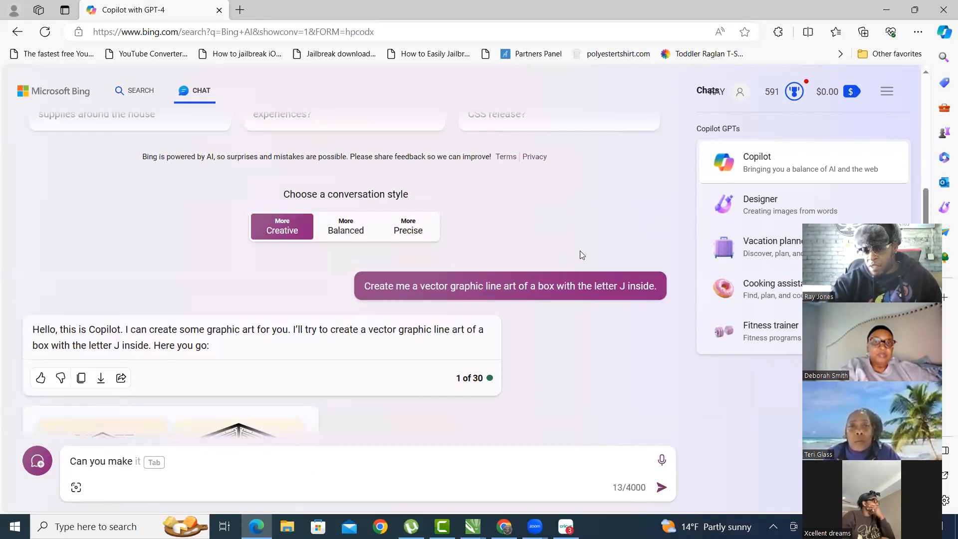
{"action": "scroll", "coordinate": [519, 290], "scroll_direction": "down", "scroll_amount": 7}
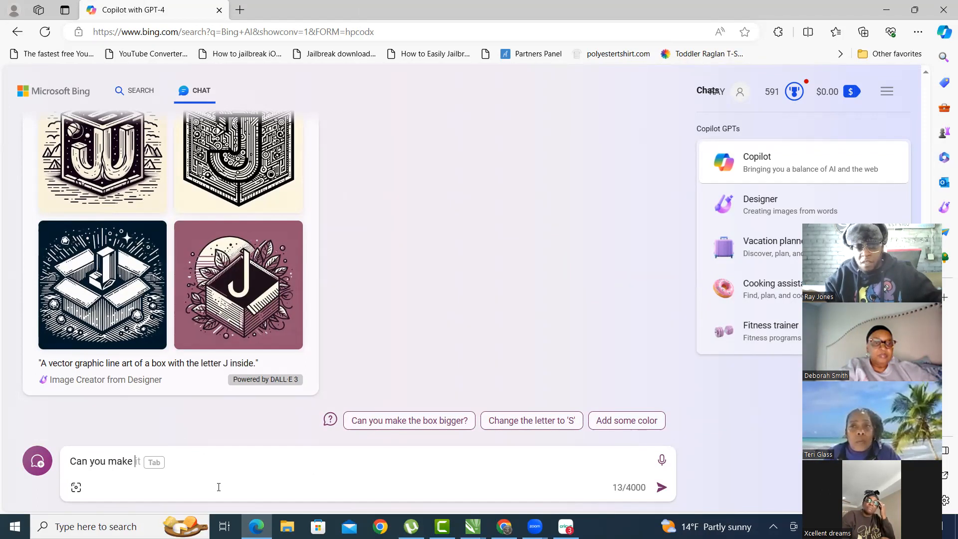
{"action": "type", "text": "the "}
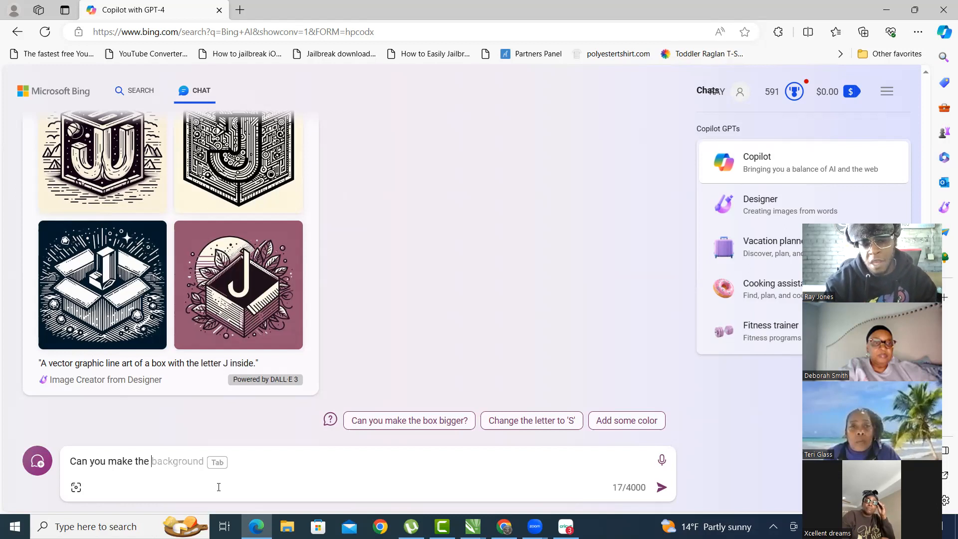
{"action": "type", "text": "J "}
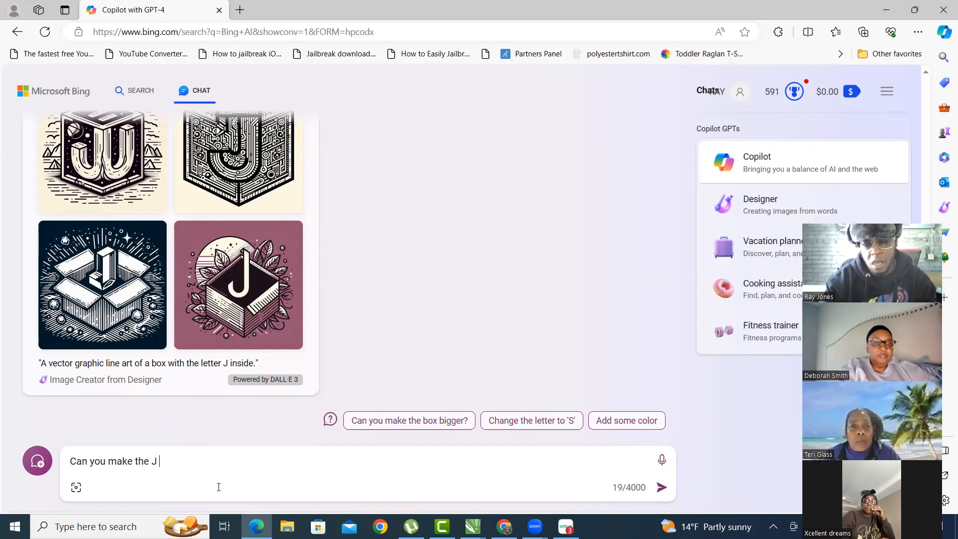
{"action": "type", "text": "3d?"}
{"action": "key", "text": "Return"}
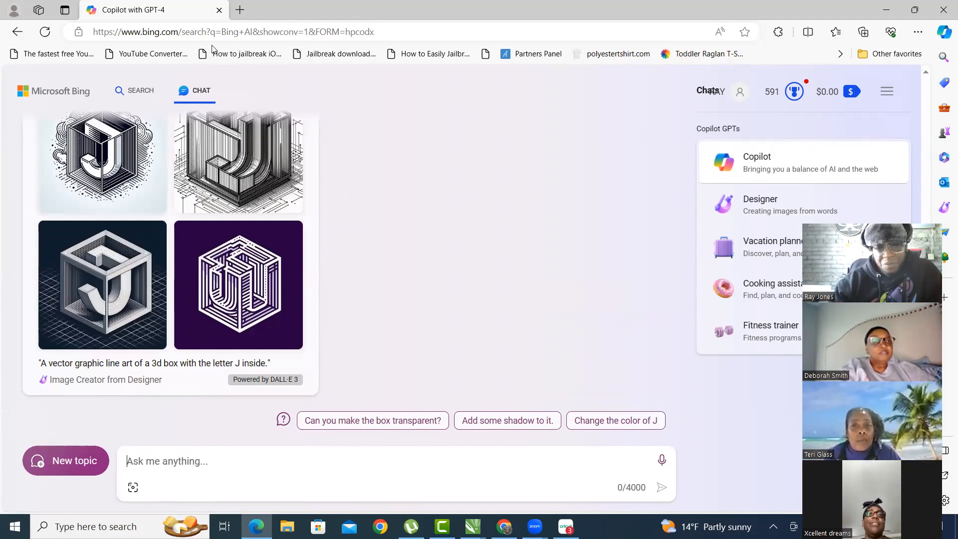
- Browse the four 3D J images full size, ending on the purple one, then return to the chat box
{"action": "scroll", "coordinate": [75, 246], "scroll_direction": "up", "scroll_amount": 3}
{"action": "scroll", "coordinate": [75, 246], "scroll_direction": "down", "scroll_amount": 2}
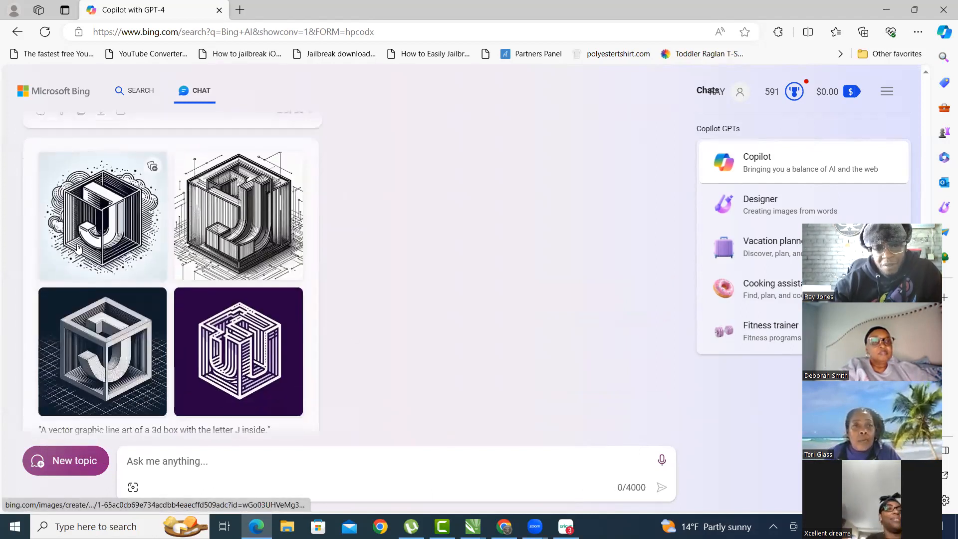
{"action": "left_click", "coordinate": [112, 228]}
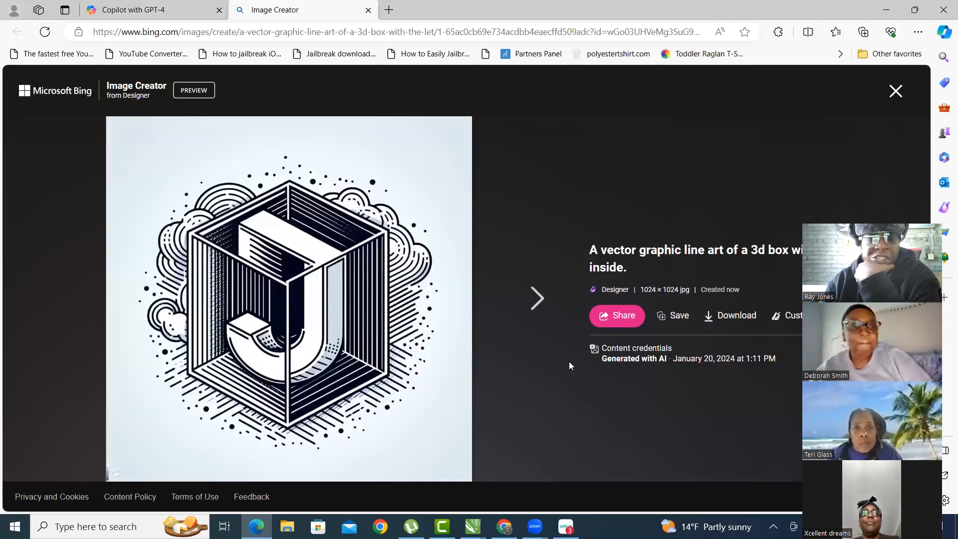
{"action": "left_click", "coordinate": [541, 305]}
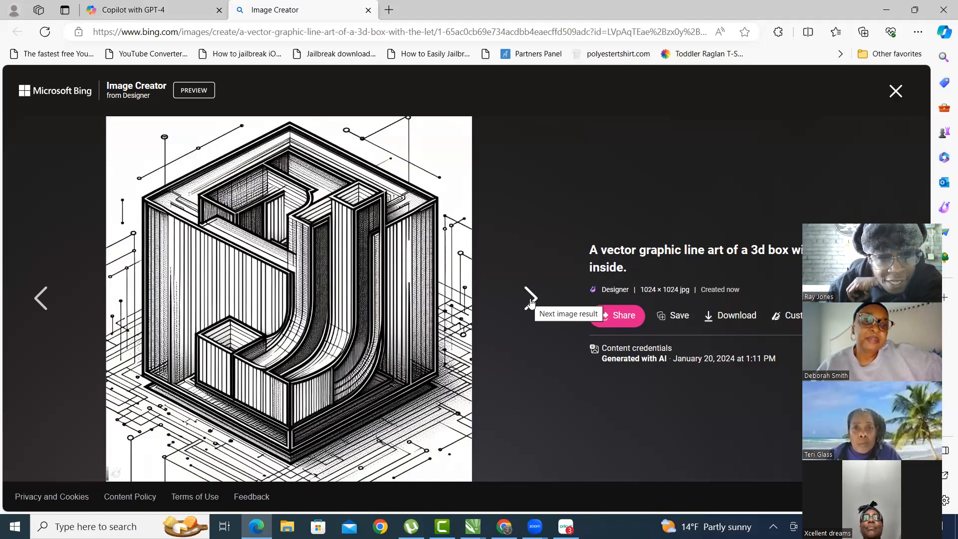
{"action": "left_click", "coordinate": [530, 301]}
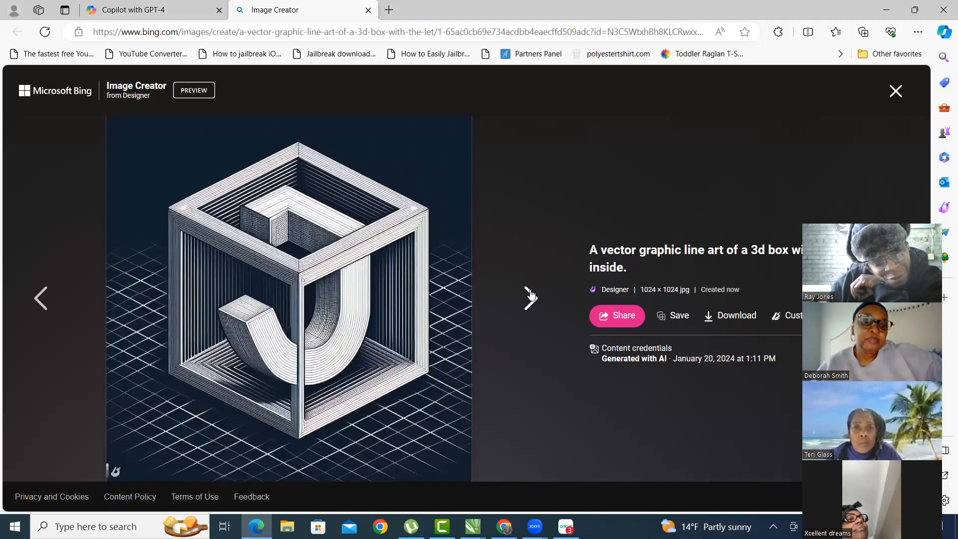
{"action": "left_click", "coordinate": [530, 296]}
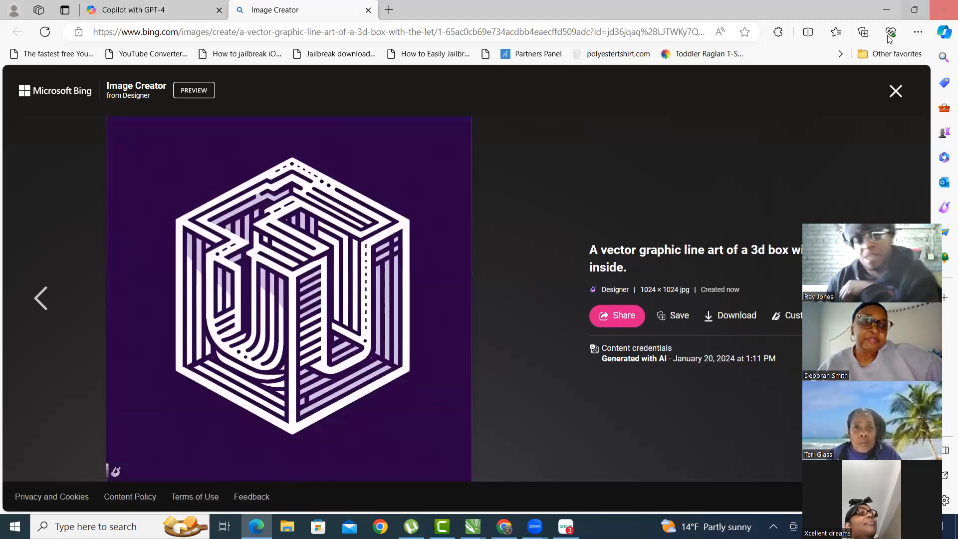
{"action": "left_click", "coordinate": [895, 90]}
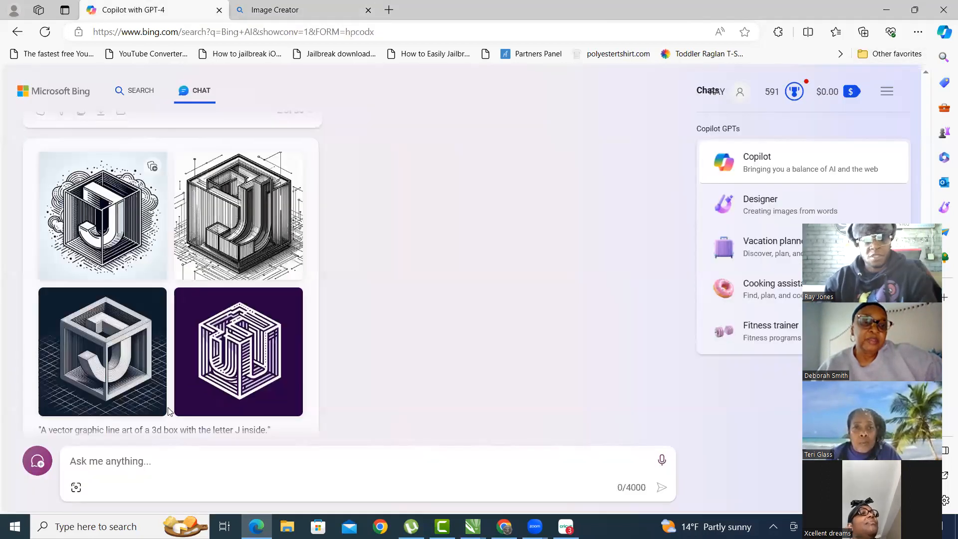
{"action": "left_click", "coordinate": [188, 461]}
- Type 'Create me a vector graphic line art of the letter J inside of a square' plus 'There's lines exploding from outside the box.'
{"action": "type", "text": "Crea"}
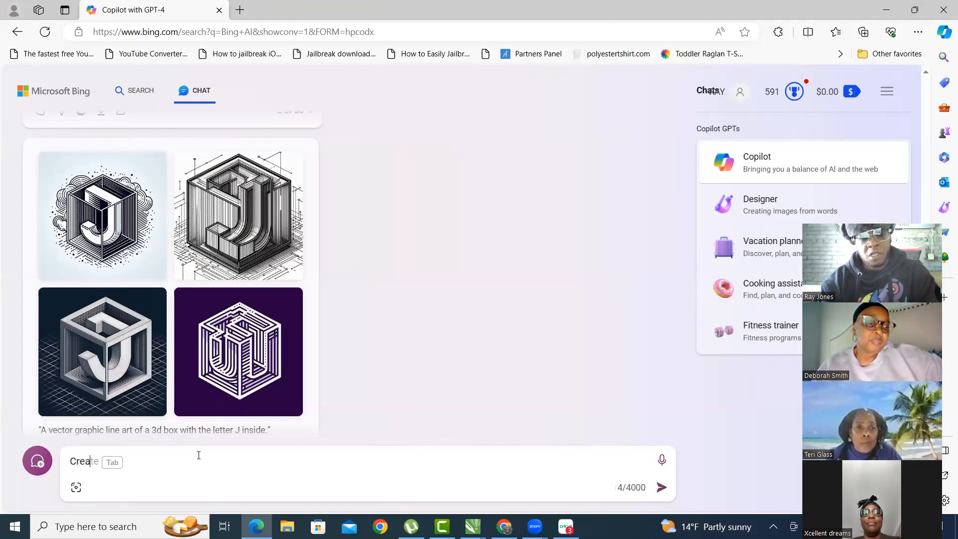
{"action": "type", "text": "te"}
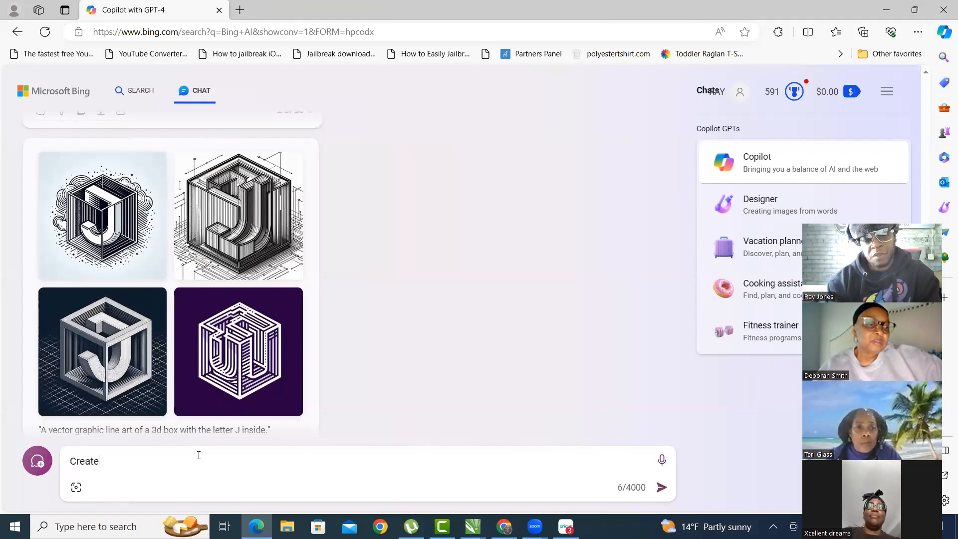
{"action": "type", "text": " me a vector li"}
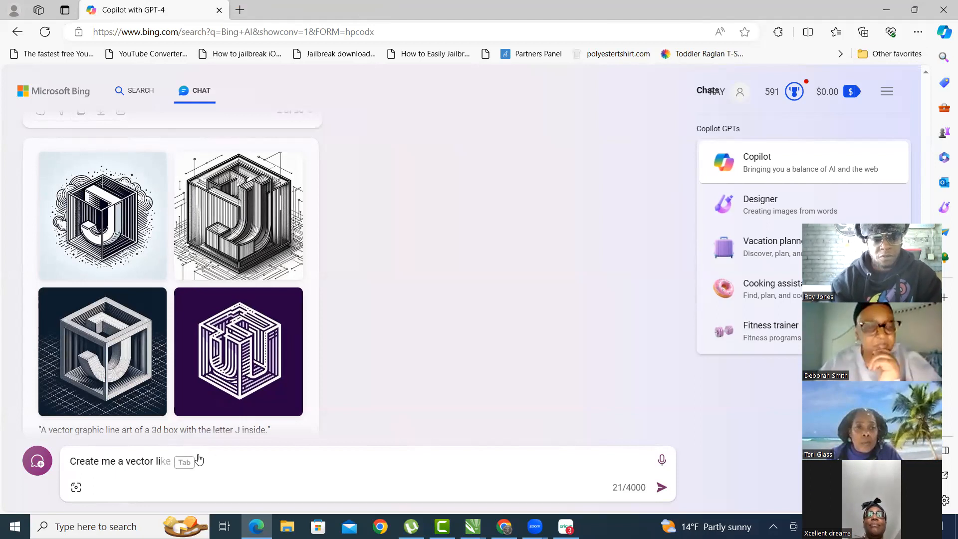
{"action": "key", "text": "BackSpace"}
{"action": "key", "text": "BackSpace"}
{"action": "type", "text": "gr"}
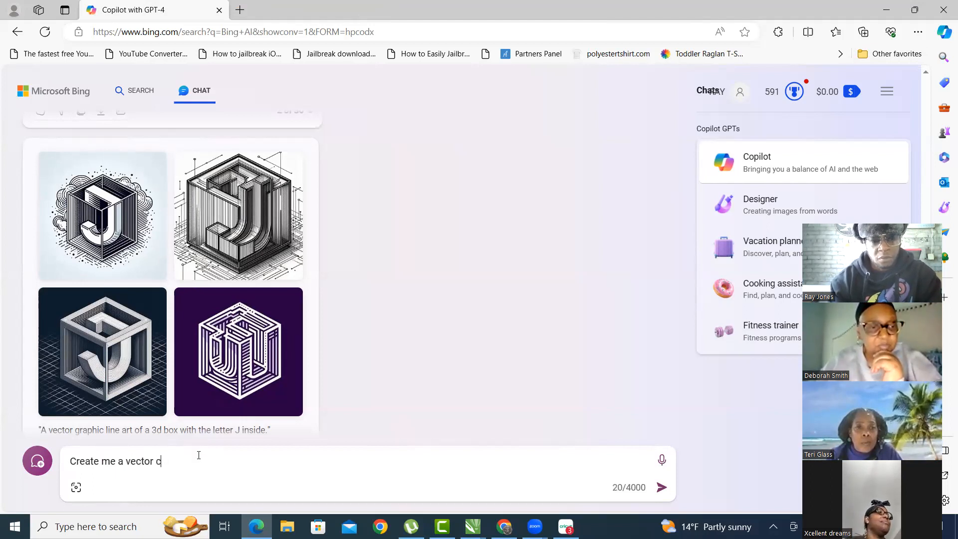
{"action": "type", "text": "aphic li"}
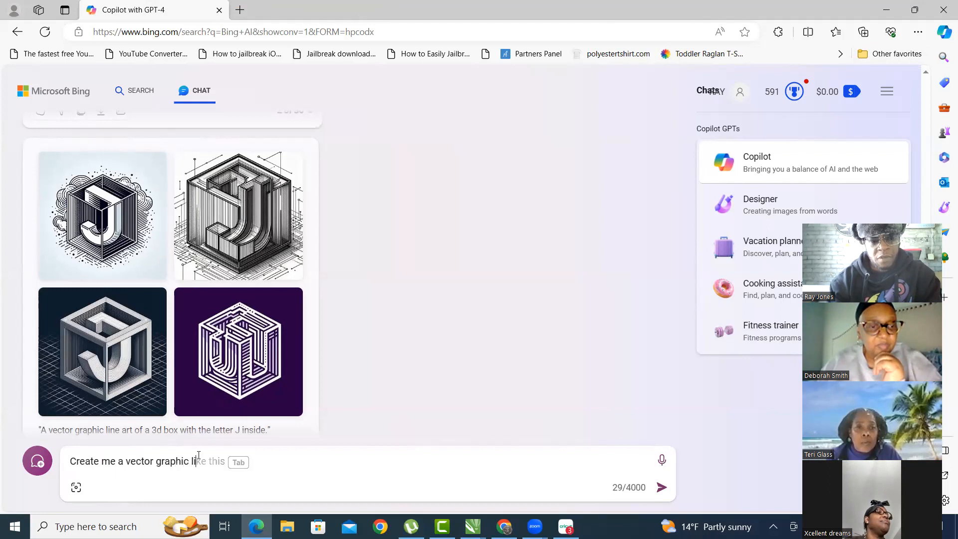
{"action": "type", "text": "ne art of the th"}
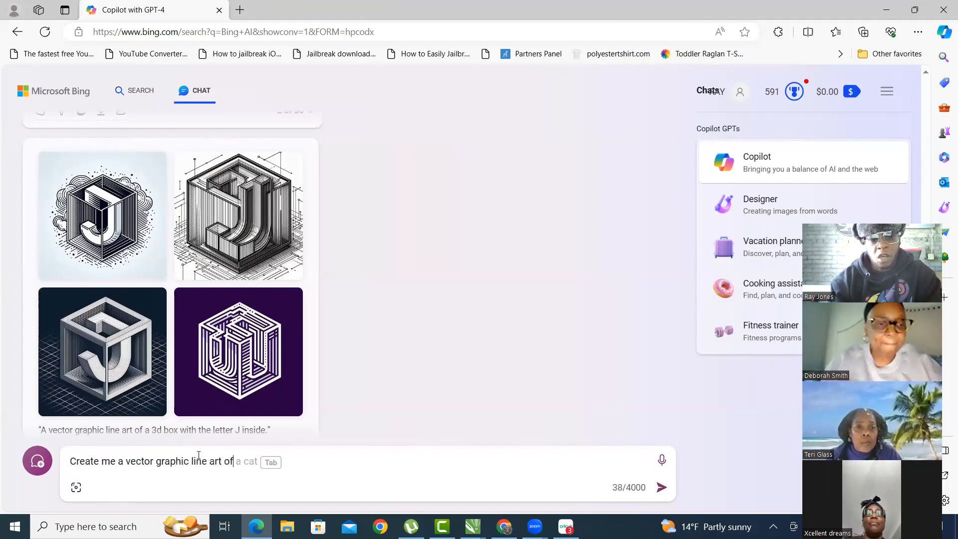
{"action": "key", "text": "BackSpace"}
{"action": "key", "text": "BackSpace"}
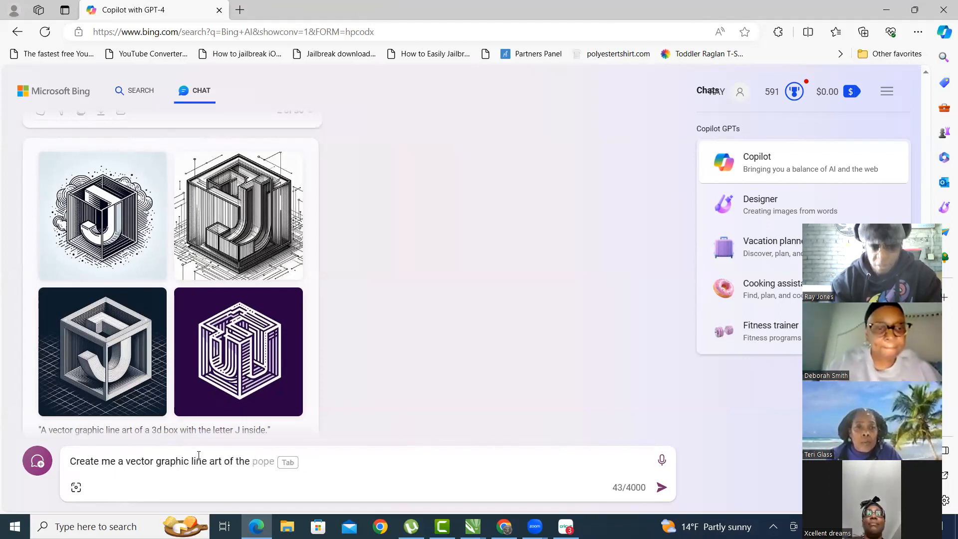
{"action": "type", "text": "letter J"}
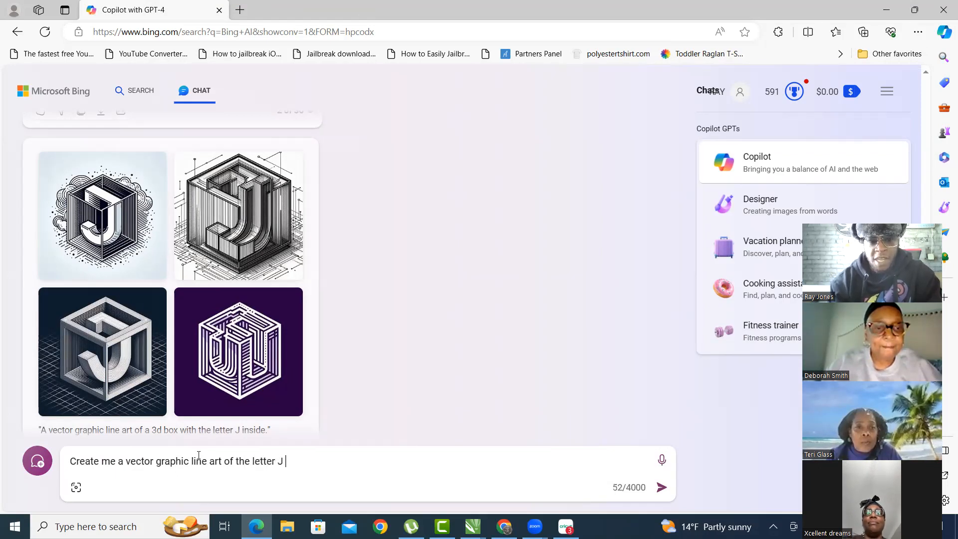
{"action": "type", "text": " inside of a "}
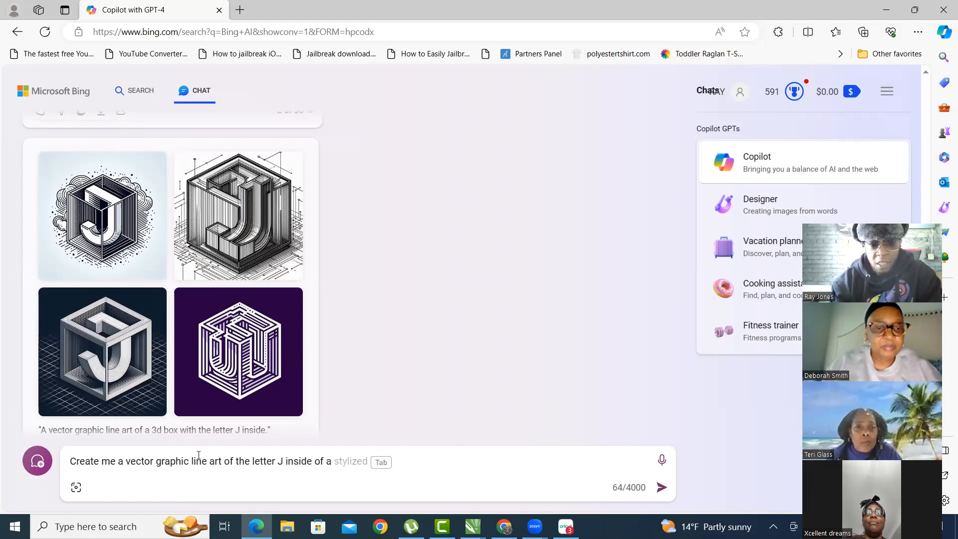
{"action": "type", "text": "square"}
{"action": "scroll", "coordinate": [470, 277], "scroll_direction": "up", "scroll_amount": 1}
{"action": "scroll", "coordinate": [470, 274], "scroll_direction": "up", "scroll_amount": 10}
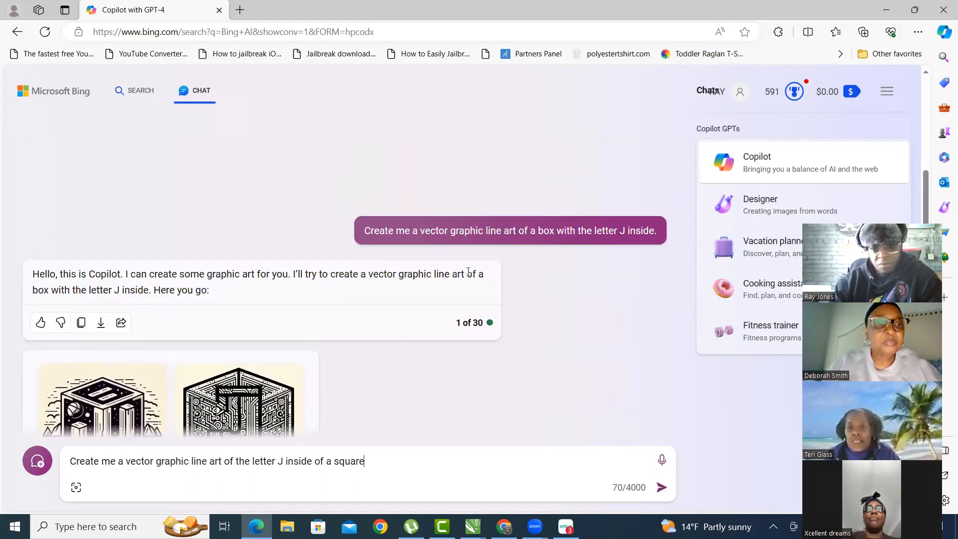
{"action": "scroll", "coordinate": [437, 246], "scroll_direction": "down", "scroll_amount": 10}
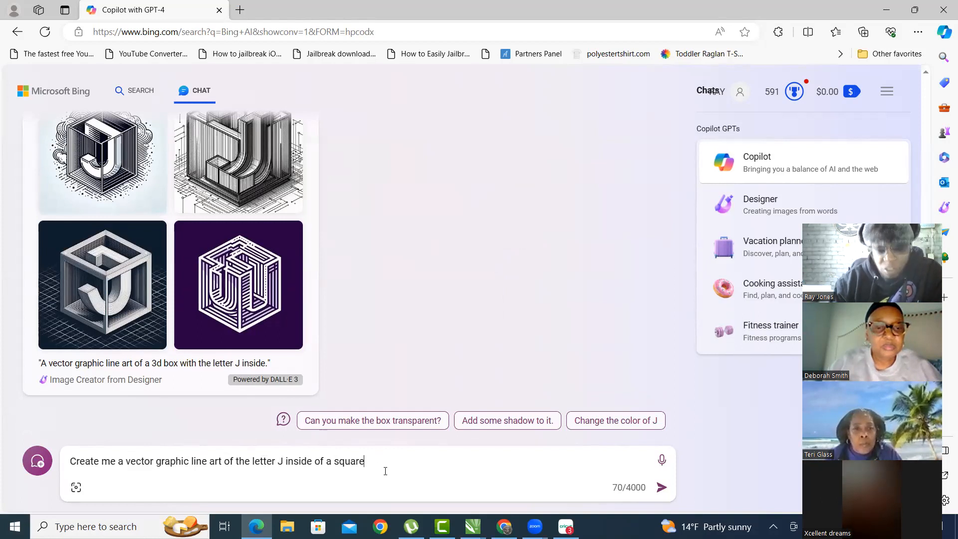
{"action": "type", "text": "There's lin"}
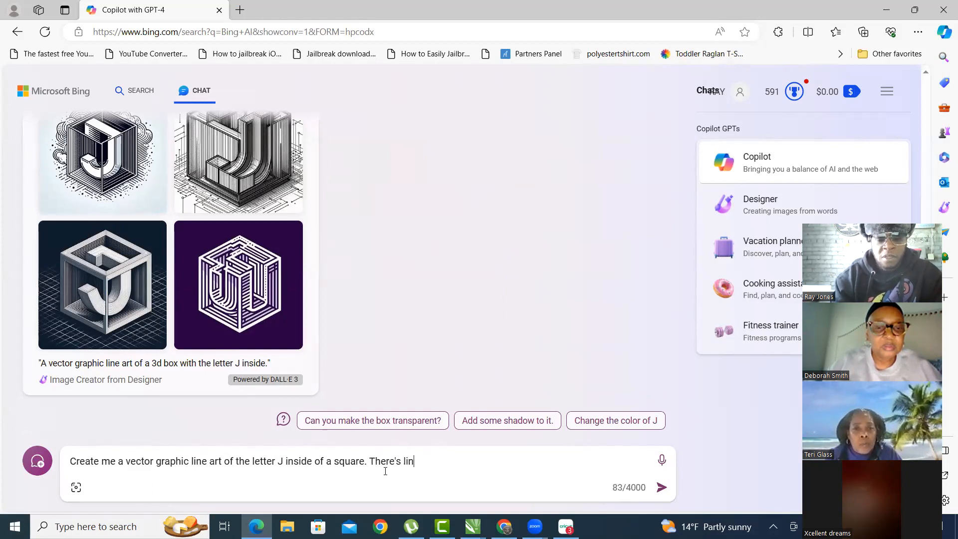
{"action": "type", "text": "es"}
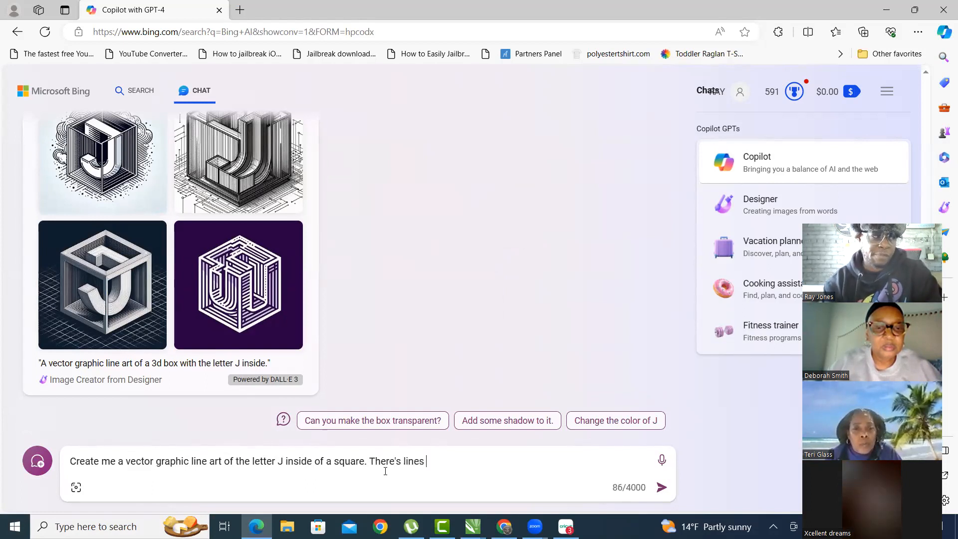
{"action": "type", "text": " explo"}
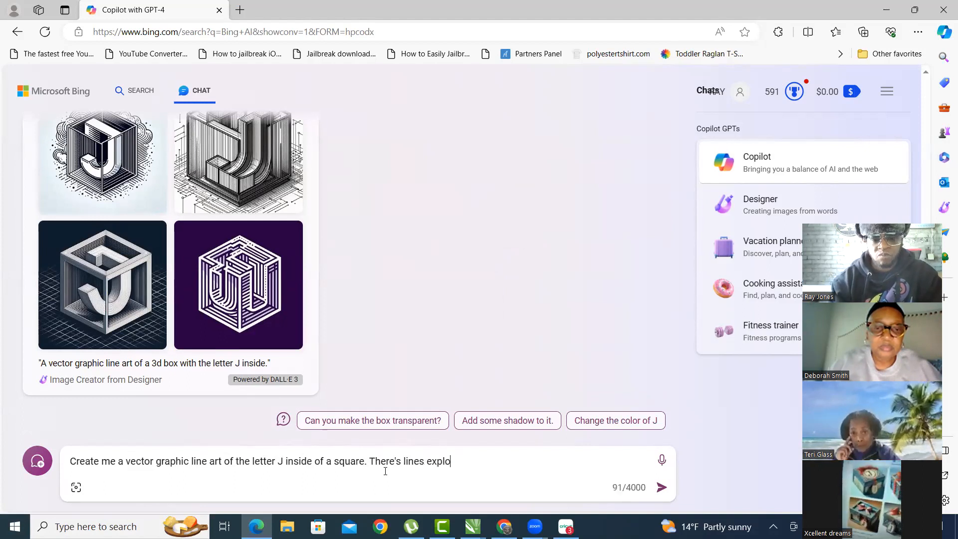
{"action": "type", "text": "ding from"}
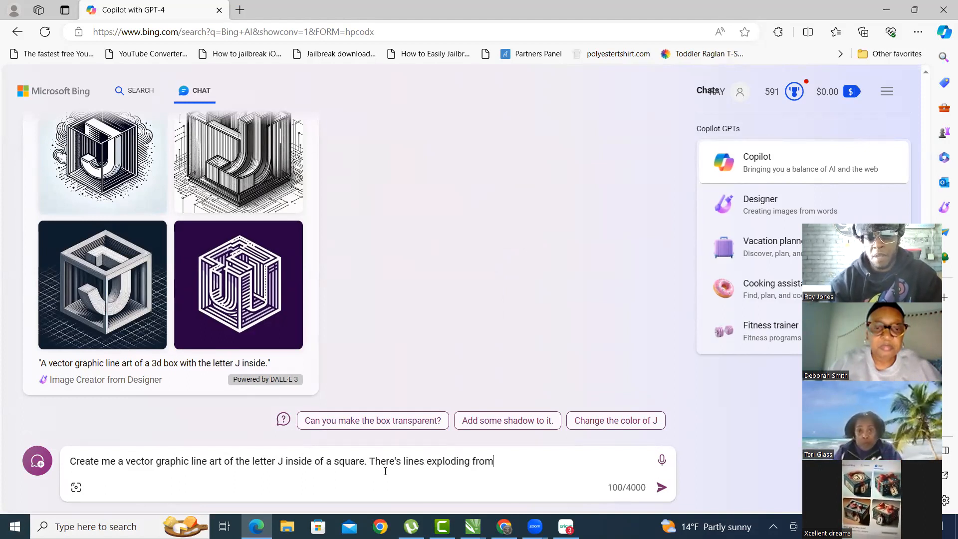
{"action": "type", "text": " outside the box."}
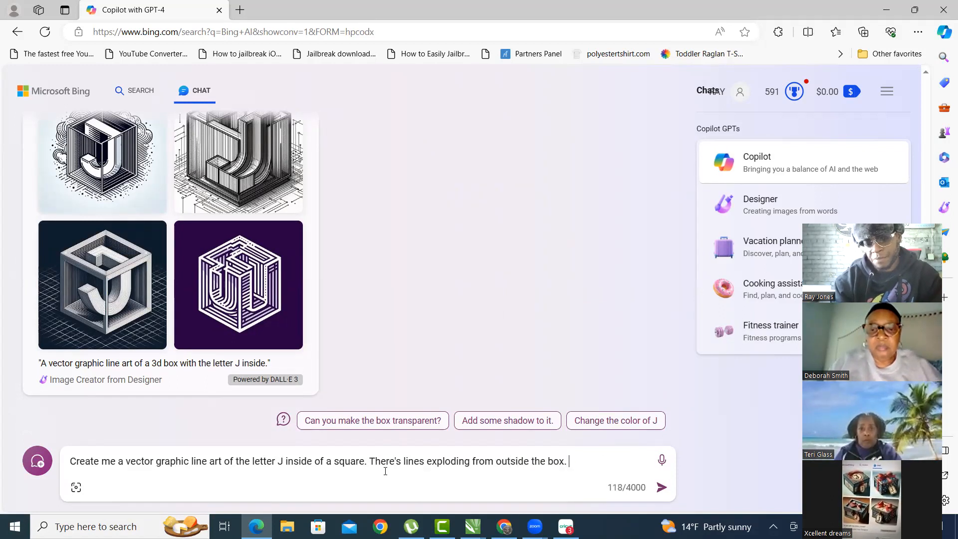
- Send the J-inside-a-square prompt and wait for the new line-art images
{"action": "key", "text": "Return"}
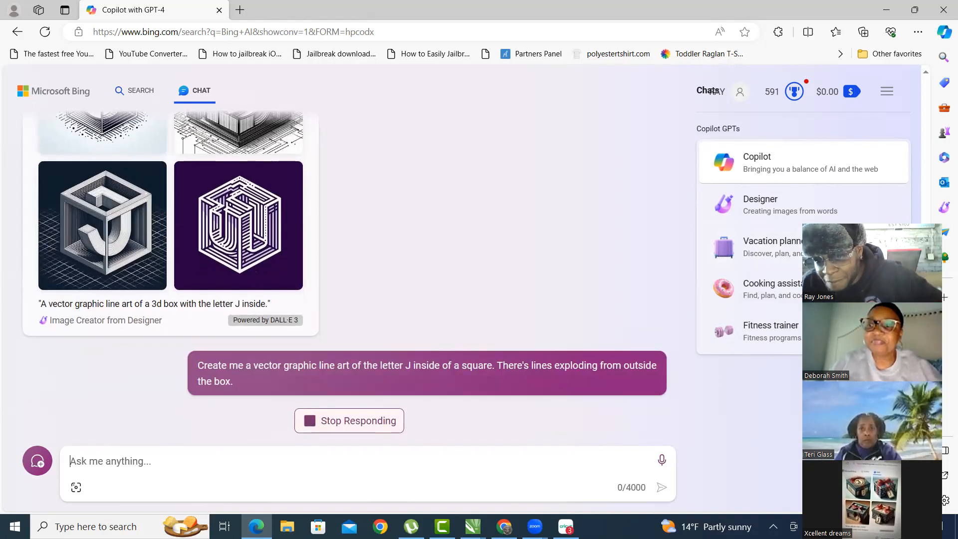
{"action": "left_click_drag", "start_coordinate": [868, 232], "coordinate": [786, 108]}
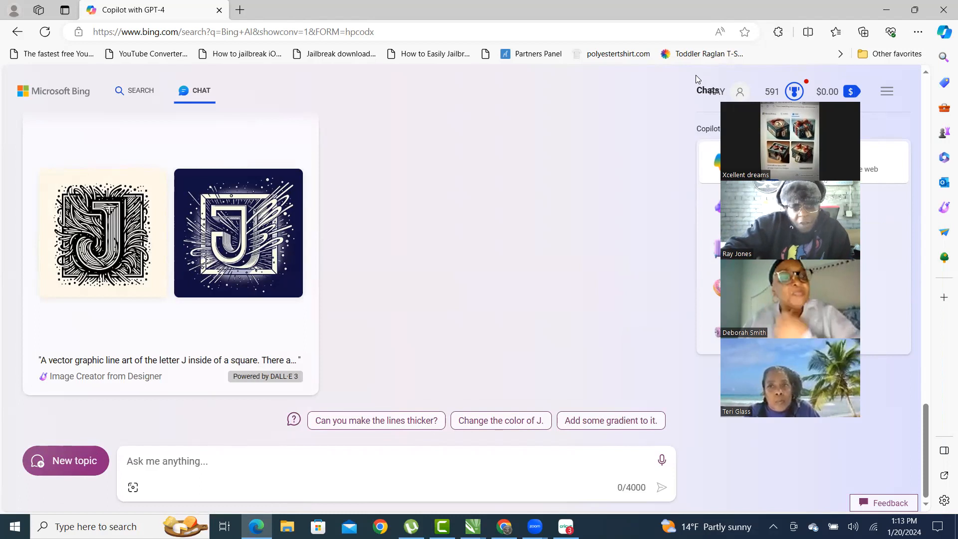
{"action": "scroll", "coordinate": [192, 224], "scroll_direction": "up", "scroll_amount": 5}
{"action": "scroll", "coordinate": [192, 224], "scroll_direction": "down", "scroll_amount": 5}
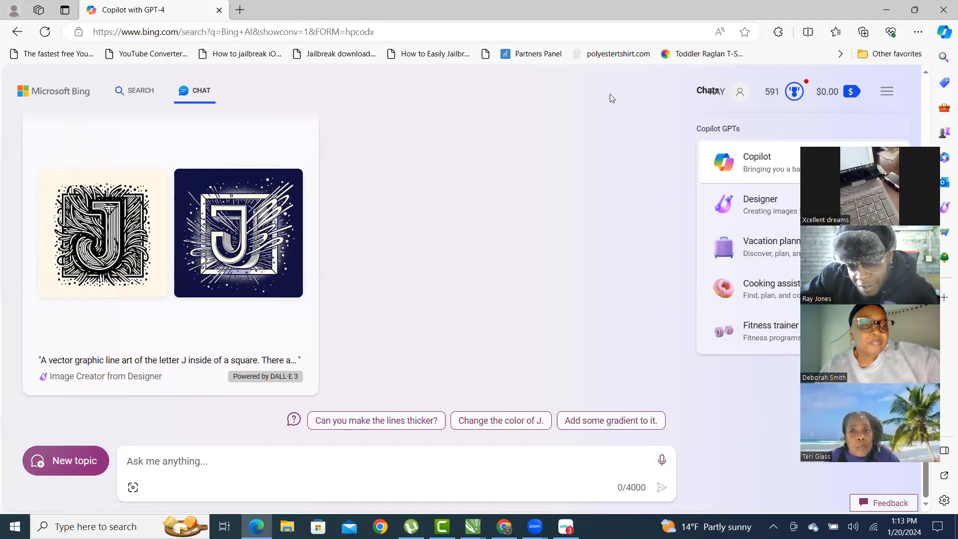
{"action": "left_click_drag", "start_coordinate": [657, 356], "coordinate": [57, 513]}
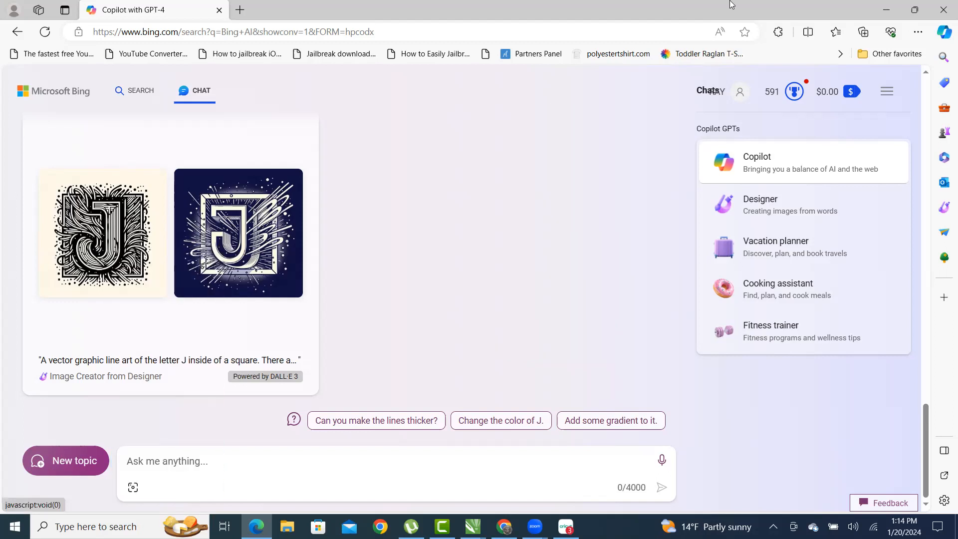
{"action": "left_click", "coordinate": [106, 358]}
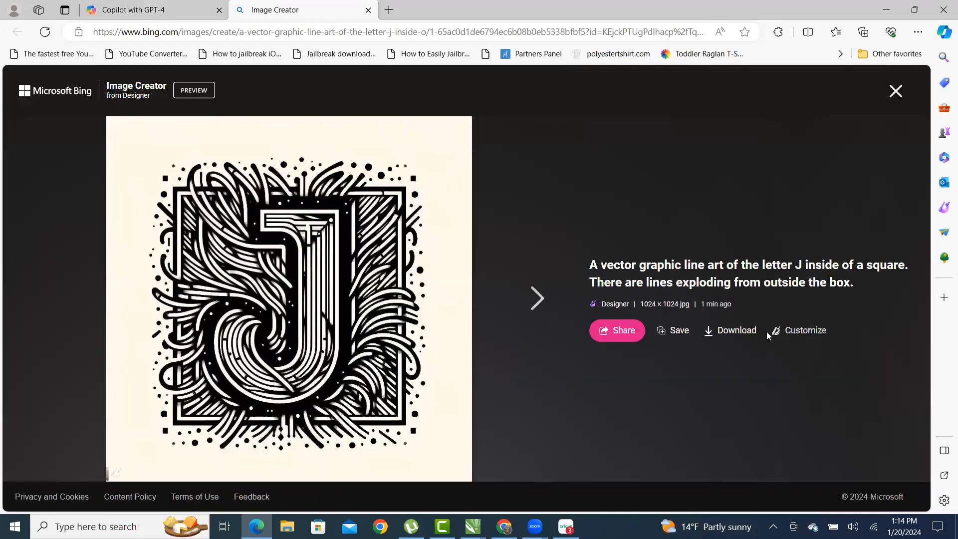
- Download the cream and navy J-in-a-square images as jpg files, then close the viewer
{"action": "left_click", "coordinate": [710, 316]}
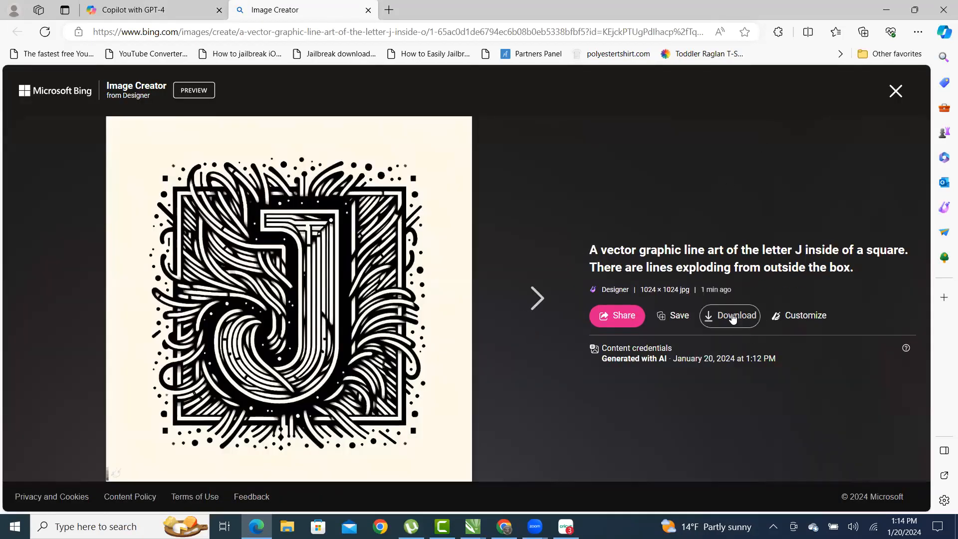
{"action": "left_click", "coordinate": [536, 298]}
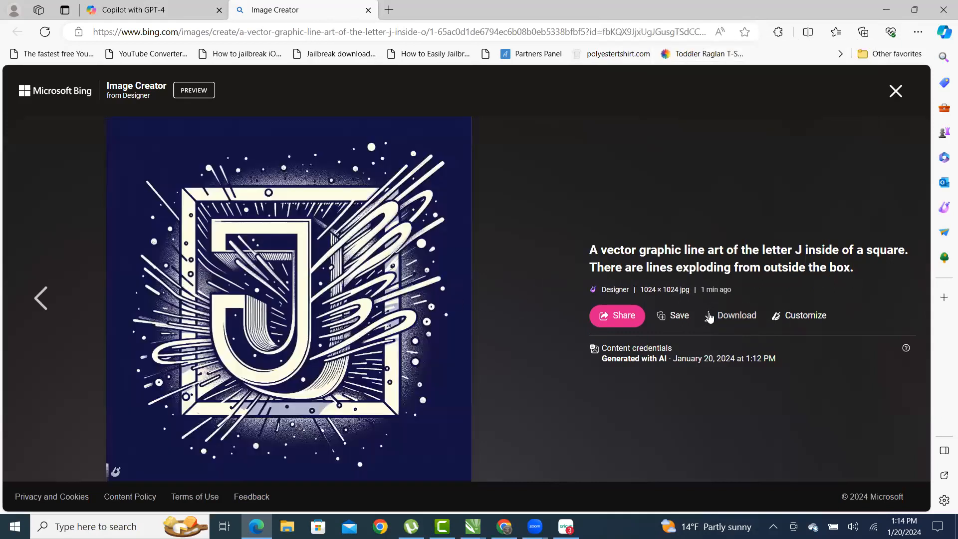
{"action": "left_click", "coordinate": [726, 317]}
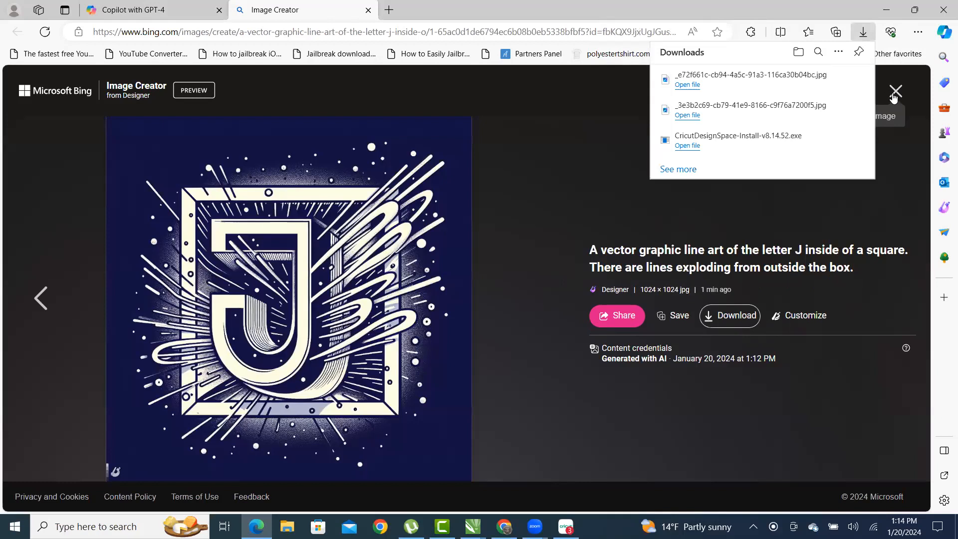
{"action": "left_click", "coordinate": [895, 92]}
- Ask Copilot: 'Can you give me 4 more reditions please. And add some color'
{"action": "left_click", "coordinate": [218, 469]}
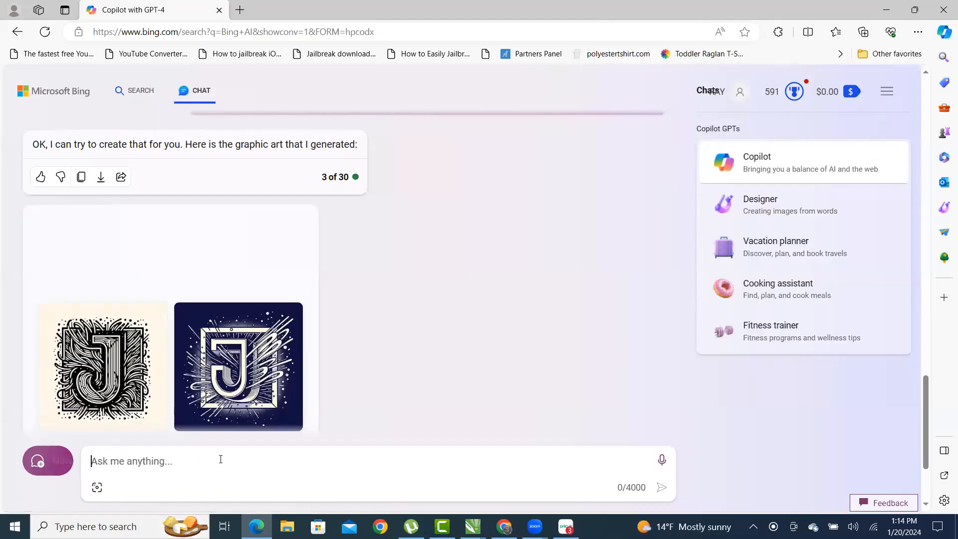
{"action": "type", "text": "Ca"}
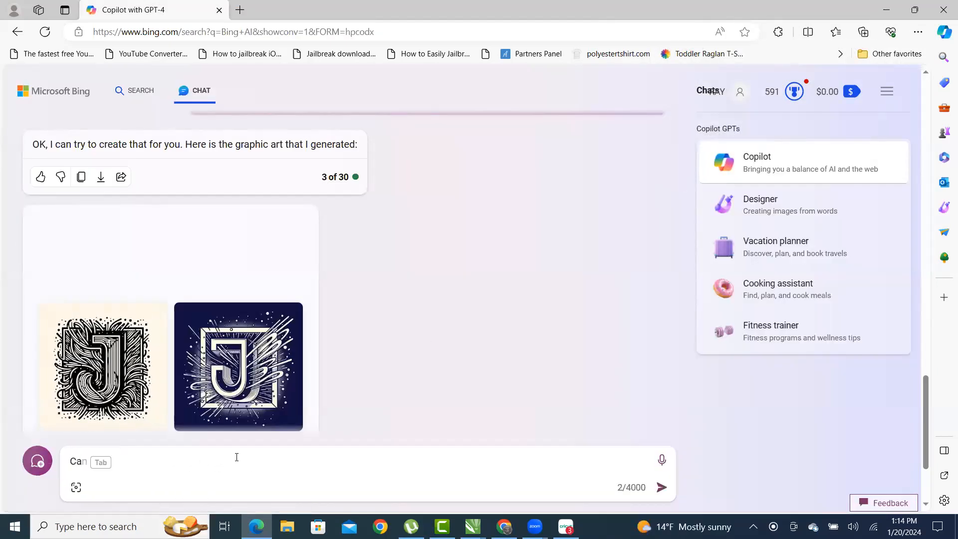
{"action": "type", "text": "n you give me 4 more d"}
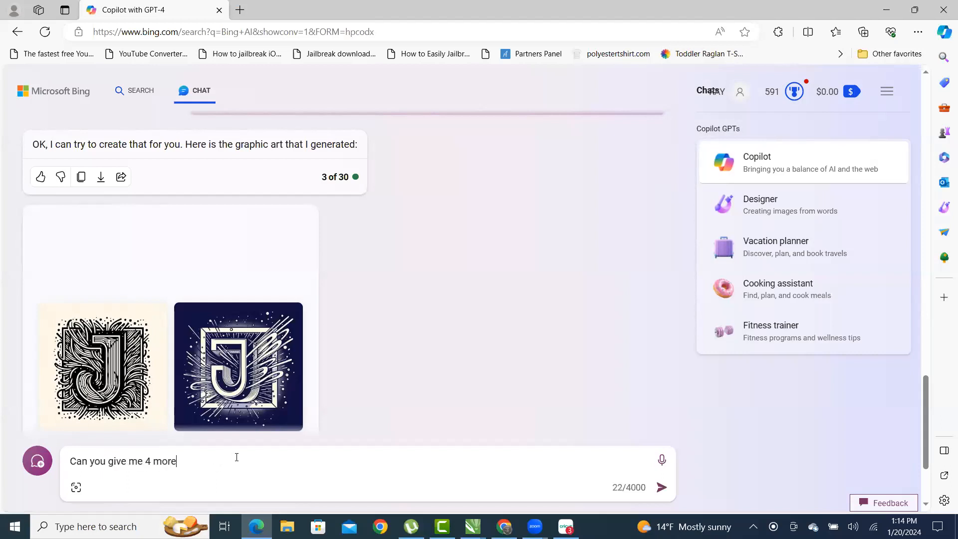
{"action": "key", "text": "BackSpace"}
{"action": "type", "text": "redit"}
{"action": "type", "text": "ions ple"}
{"action": "type", "text": "ase "}
{"action": "type", "text": "ar"}
{"action": "key", "text": "BackSpace"}
{"action": "key", "text": "BackSpace"}
{"action": "key", "text": "BackSpace"}
{"action": "type", "text": ". Adn"}
{"action": "key", "text": "BackSpace"}
{"action": "key", "text": "BackSpace"}
{"action": "type", "text": "nd add"}
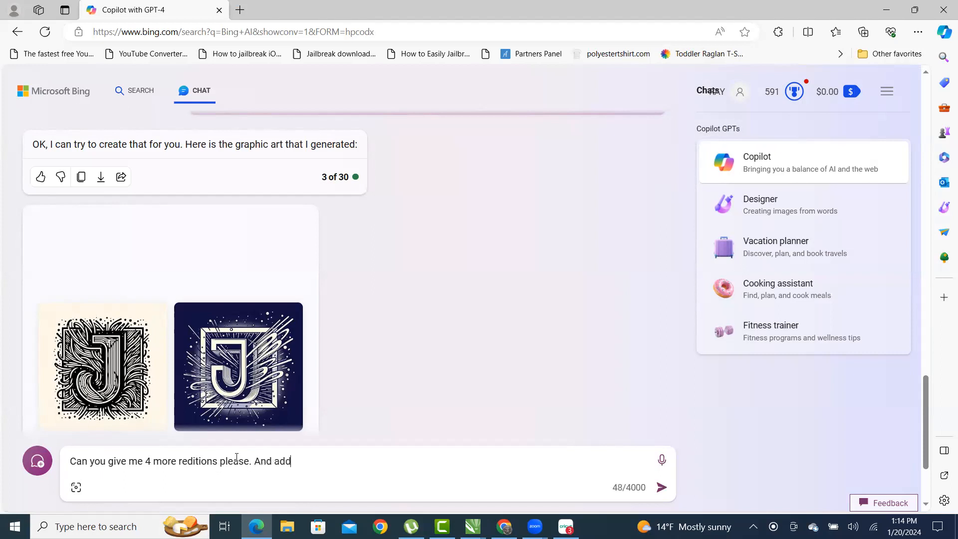
{"action": "type", "text": " some coo"}
{"action": "key", "text": "BackSpace"}
{"action": "type", "text": "lor"}
{"action": "key", "text": "Return"}
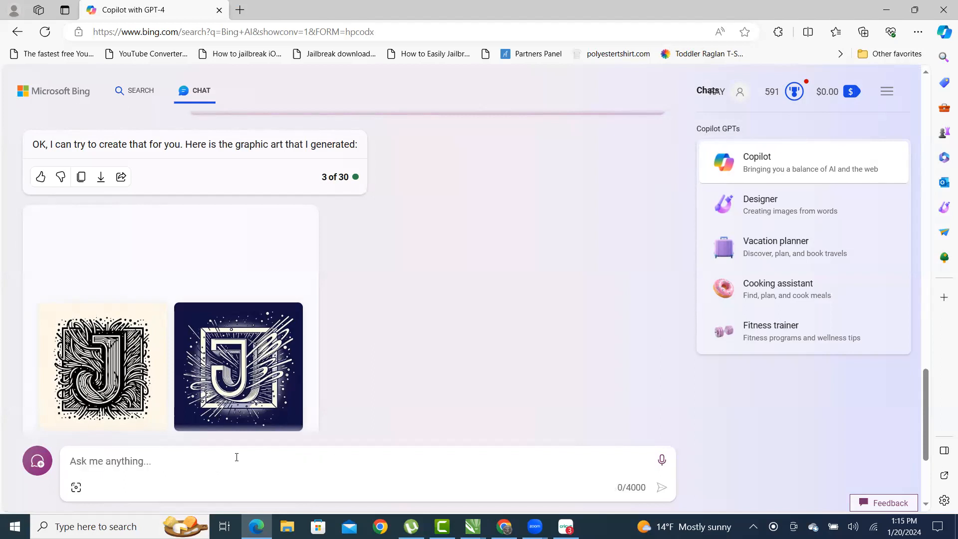
{"action": "left_click", "coordinate": [240, 10]}
- Load bing.com in the new tab, open its Chat page, then return to the J-images chat
{"action": "type", "text": "b"}
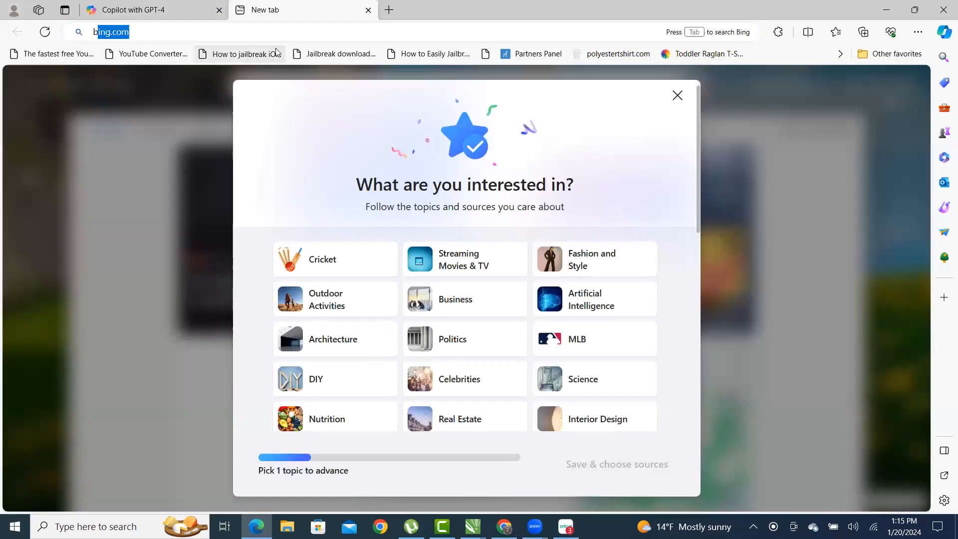
{"action": "type", "text": "ing.com"}
{"action": "key", "text": "Return"}
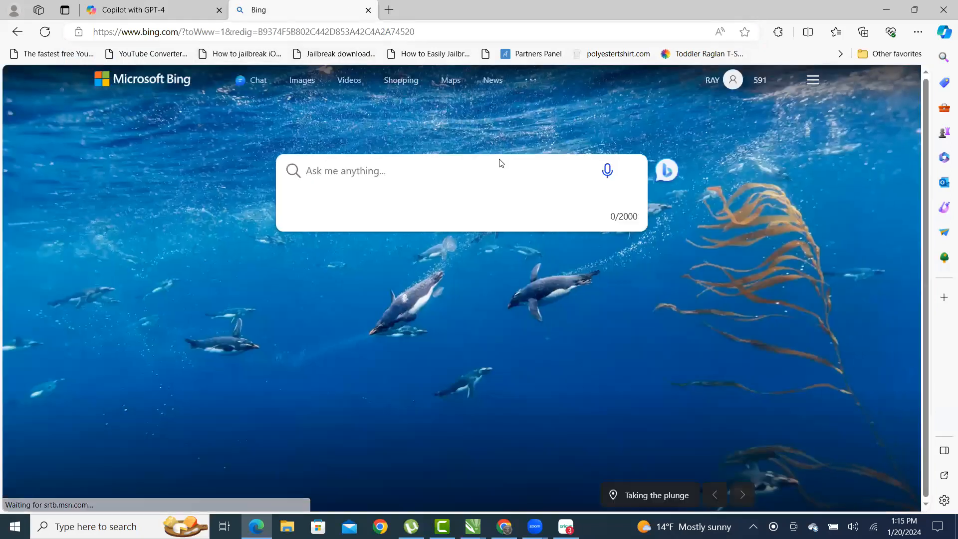
{"action": "left_click", "coordinate": [256, 84]}
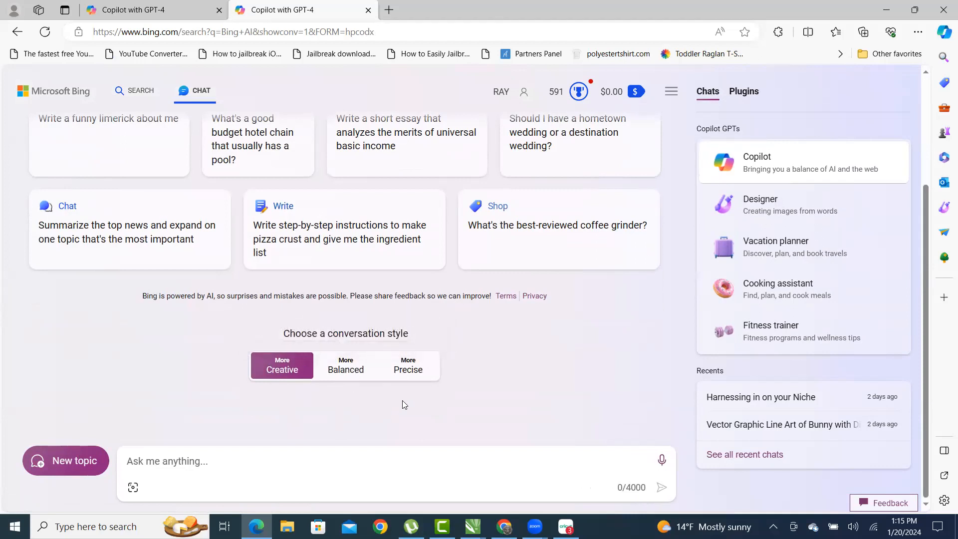
{"action": "left_click", "coordinate": [402, 451]}
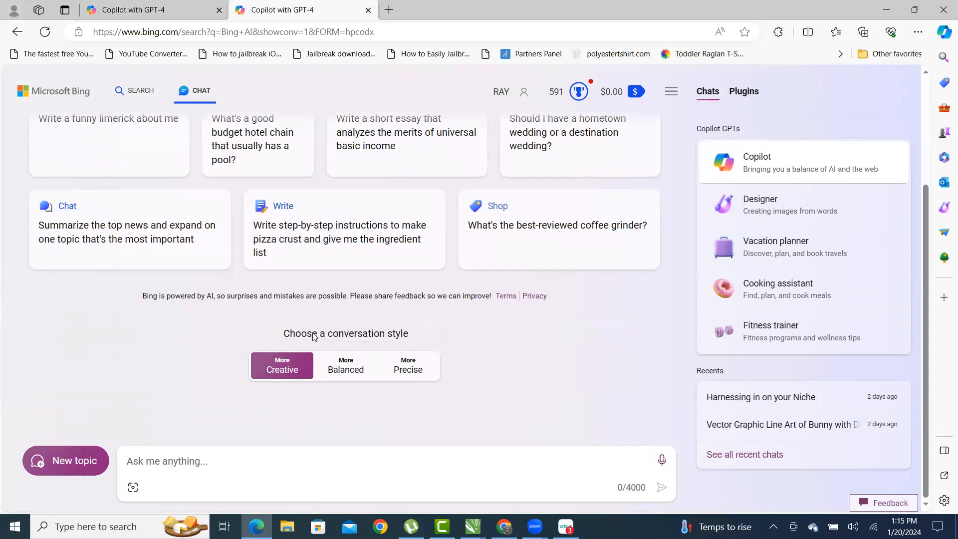
{"action": "left_click", "coordinate": [149, 10]}
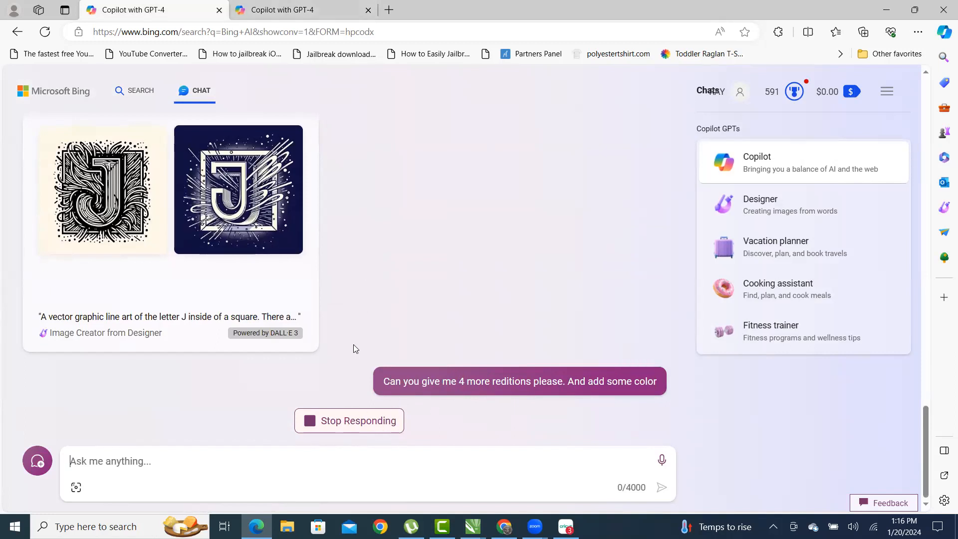
- Close the duplicate Copilot tab and refresh the chat to start a new conversation
{"action": "left_click", "coordinate": [349, 11]}
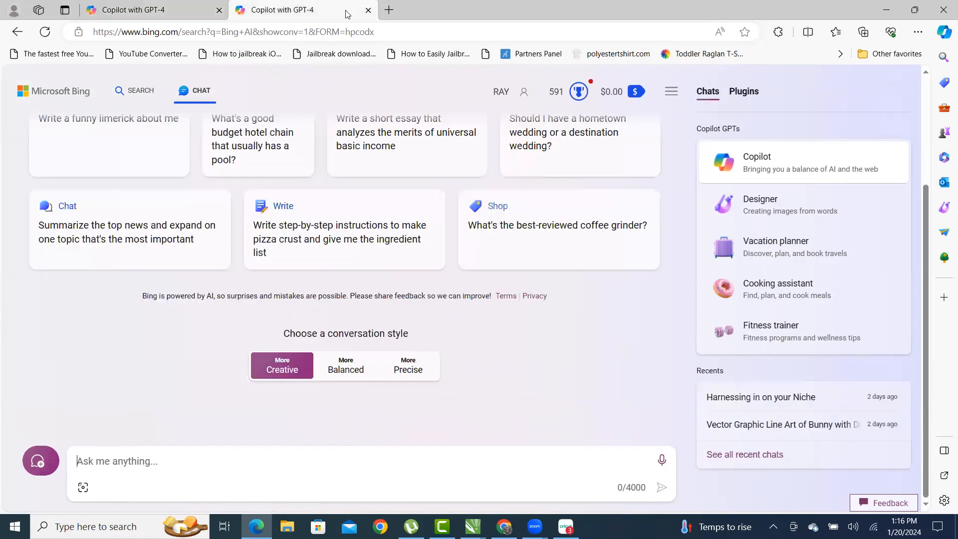
{"action": "left_click", "coordinate": [368, 11]}
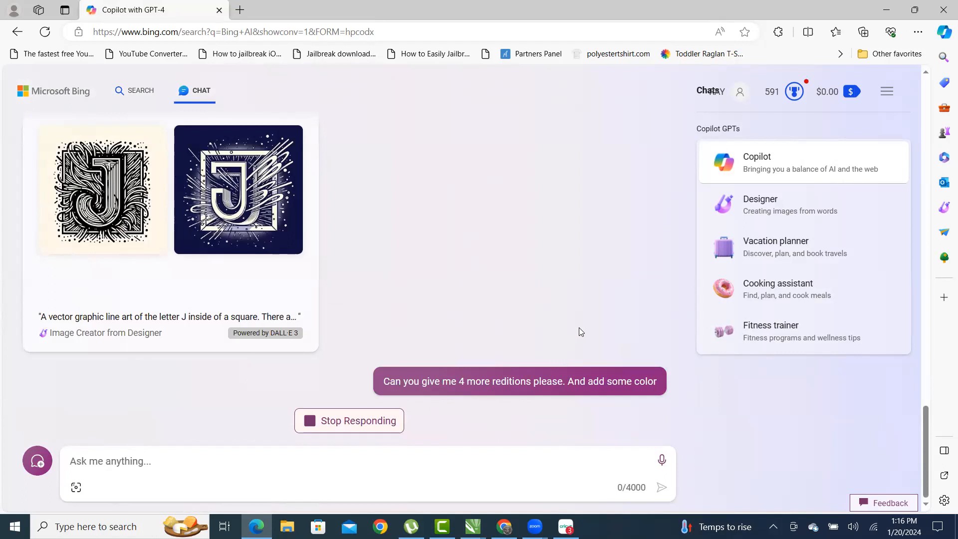
{"action": "mouse_move", "coordinate": [658, 382]}
{"action": "left_click", "coordinate": [44, 34]}
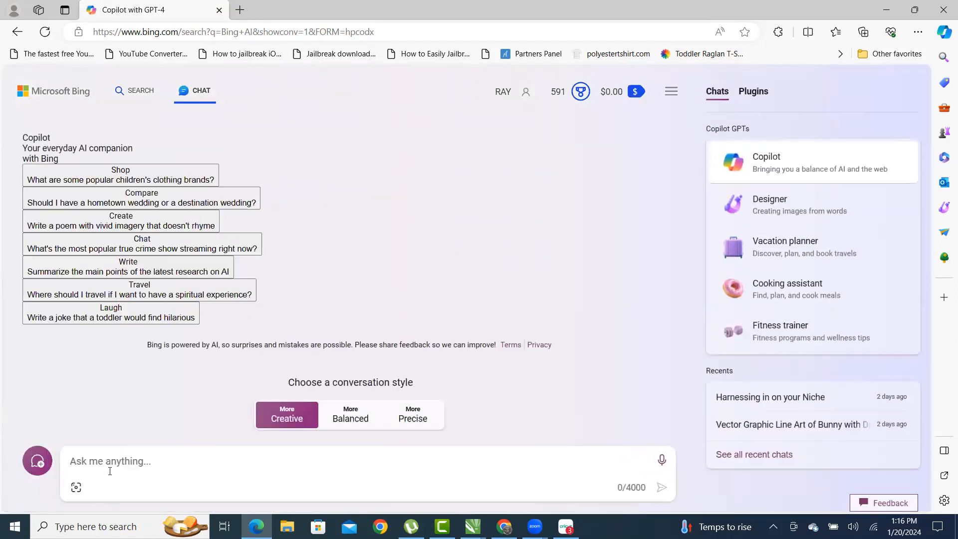
- Paste and send the request for 4 more colored renditions
{"action": "key", "text": "ctrl+v"}
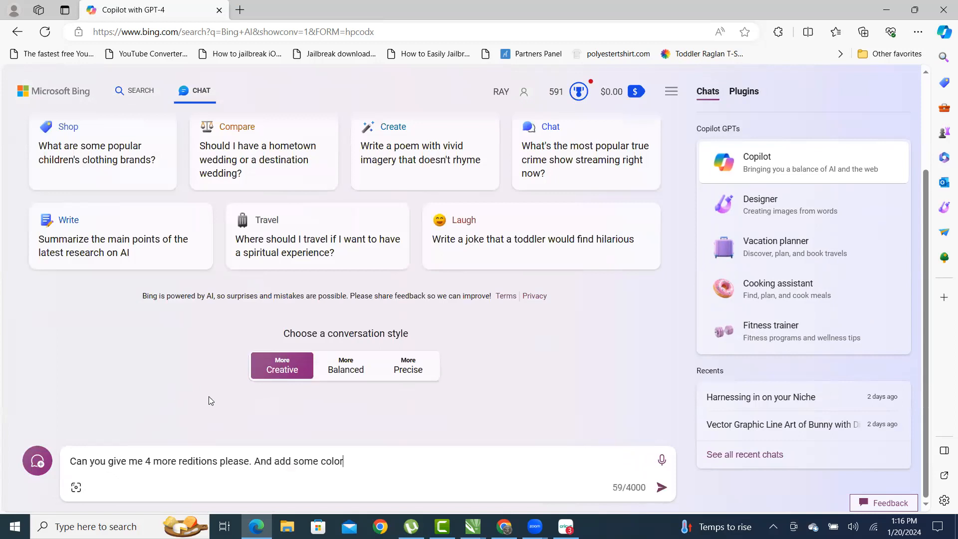
{"action": "scroll", "coordinate": [424, 368], "scroll_direction": "up", "scroll_amount": 3}
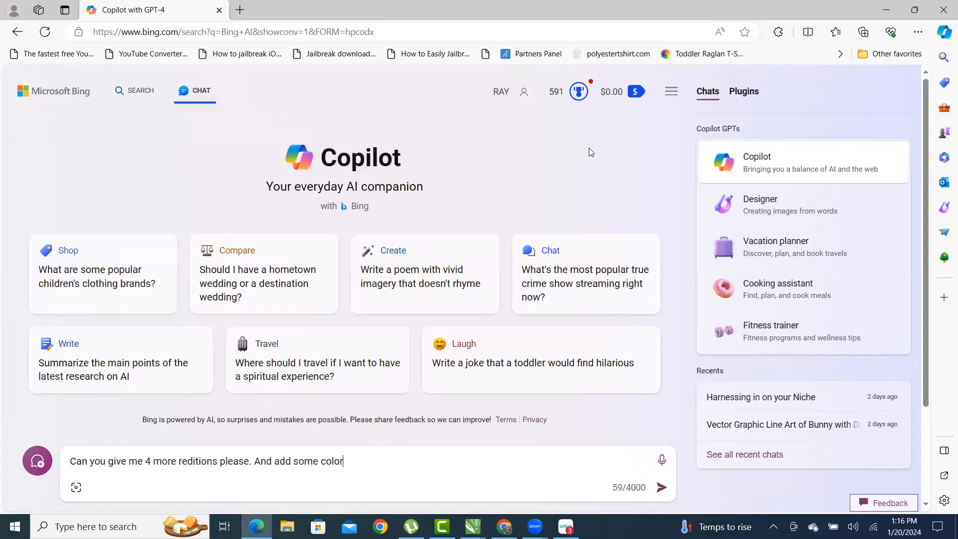
{"action": "scroll", "coordinate": [471, 387], "scroll_direction": "down", "scroll_amount": 3}
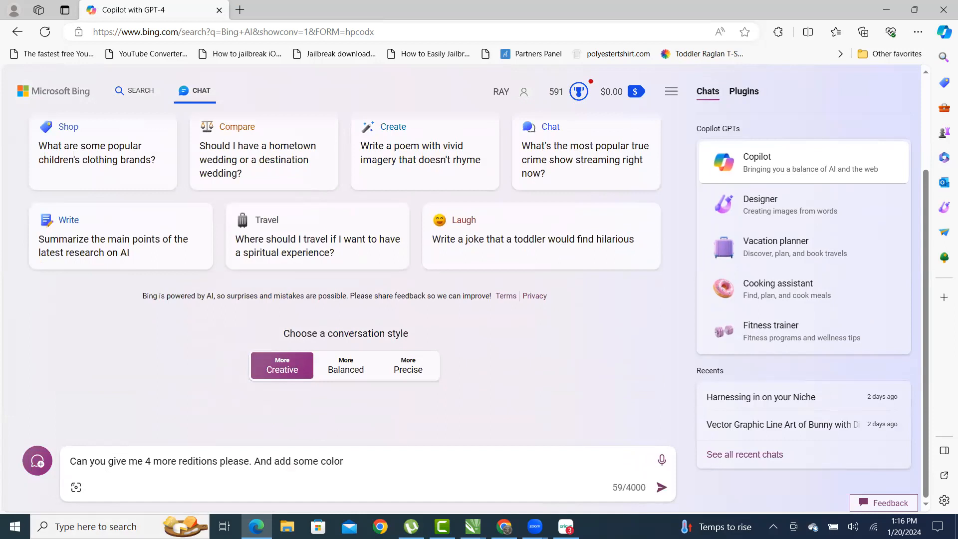
{"action": "key", "text": "Return"}
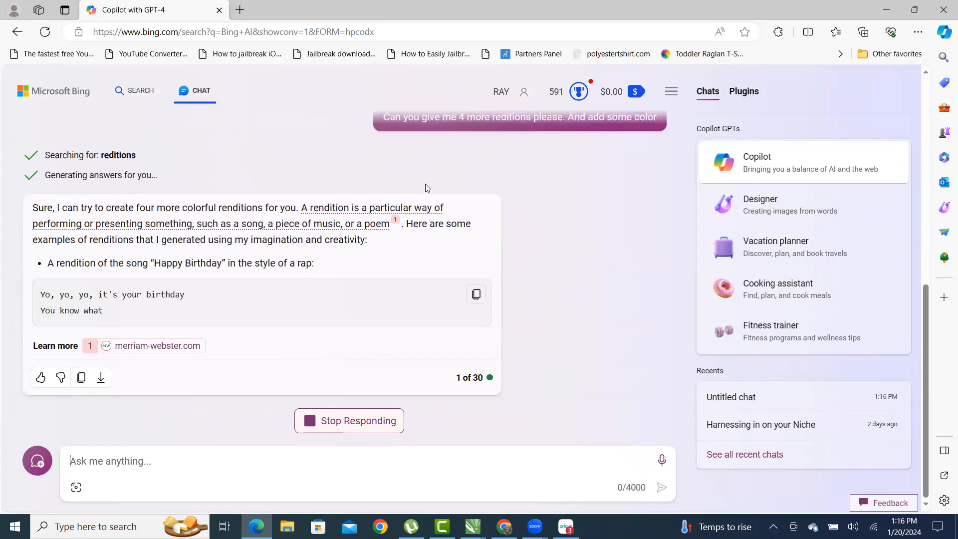
- Stop the off-topic reply and request vector line art of a capital J centered in a symmetric-lined square
{"action": "left_click", "coordinate": [330, 428]}
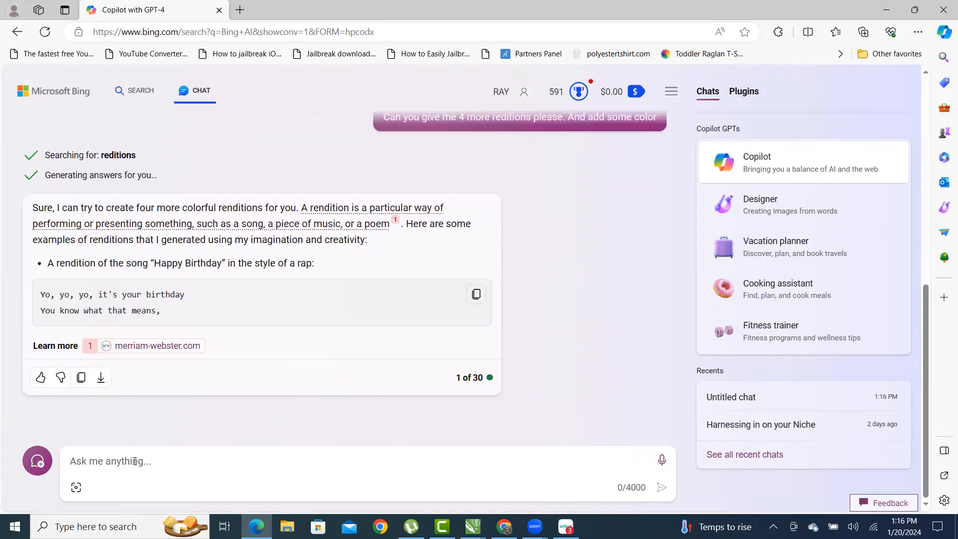
{"action": "type", "text": "Create me a v"}
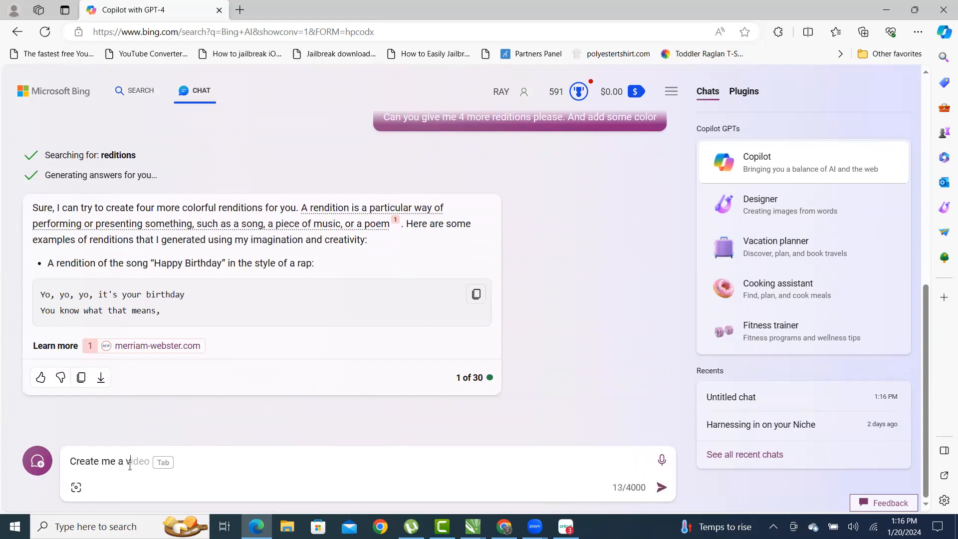
{"action": "type", "text": "ector graphic la"}
{"action": "key", "text": "BackSpace"}
{"action": "type", "text": "ine are o"}
{"action": "key", "text": "BackSpace"}
{"action": "key", "text": "BackSpace"}
{"action": "key", "text": "BackSpace"}
{"action": "type", "text": "t of the letter"}
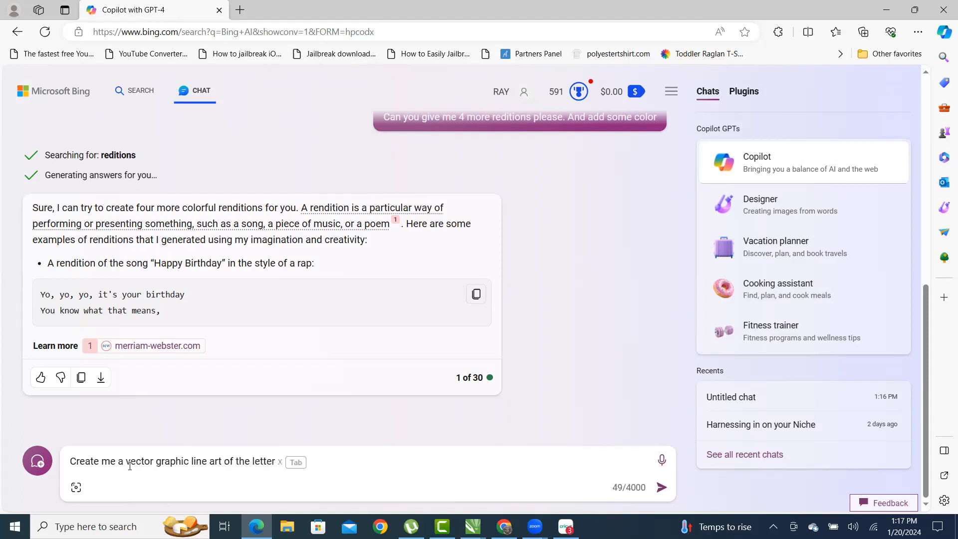
{"action": "key", "text": "BackSpace"}
{"action": "key", "text": "BackSpace"}
{"action": "key", "text": "BackSpace"}
{"action": "key", "text": "BackSpace"}
{"action": "key", "text": "BackSpace"}
{"action": "key", "text": "BackSpace"}
{"action": "type", "text": "capital letter J"}
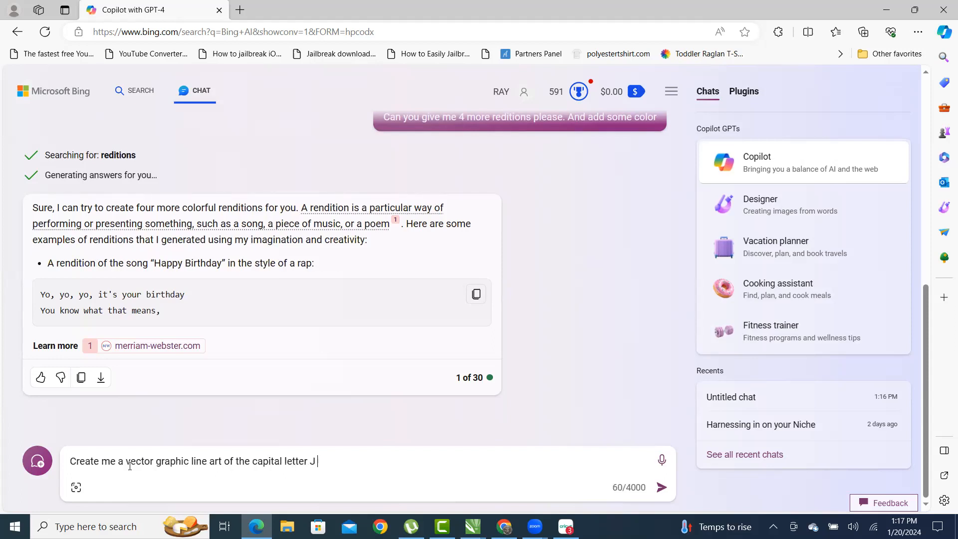
{"action": "type", "text": " centered "}
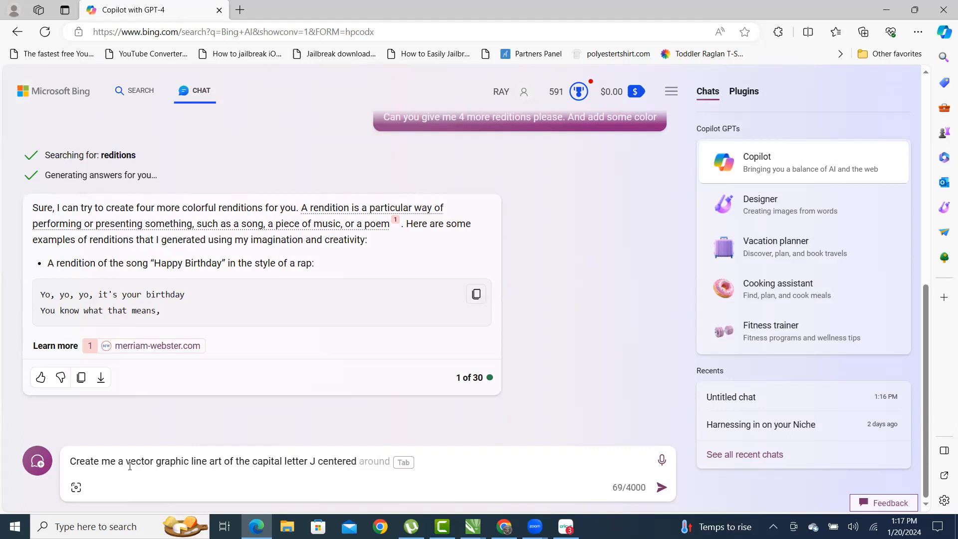
{"action": "type", "text": "inside of a "}
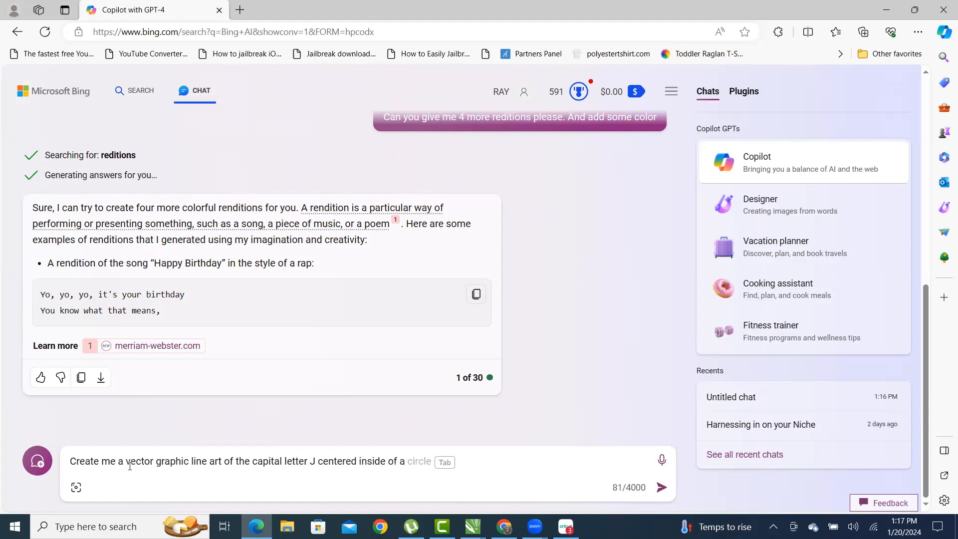
{"action": "type", "text": "square. The square has"}
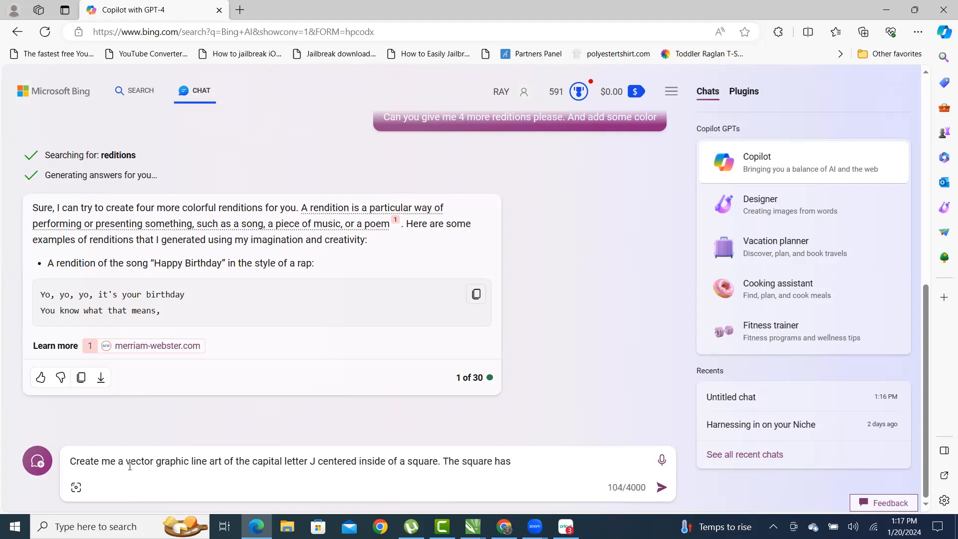
{"action": "type", "text": " sy"}
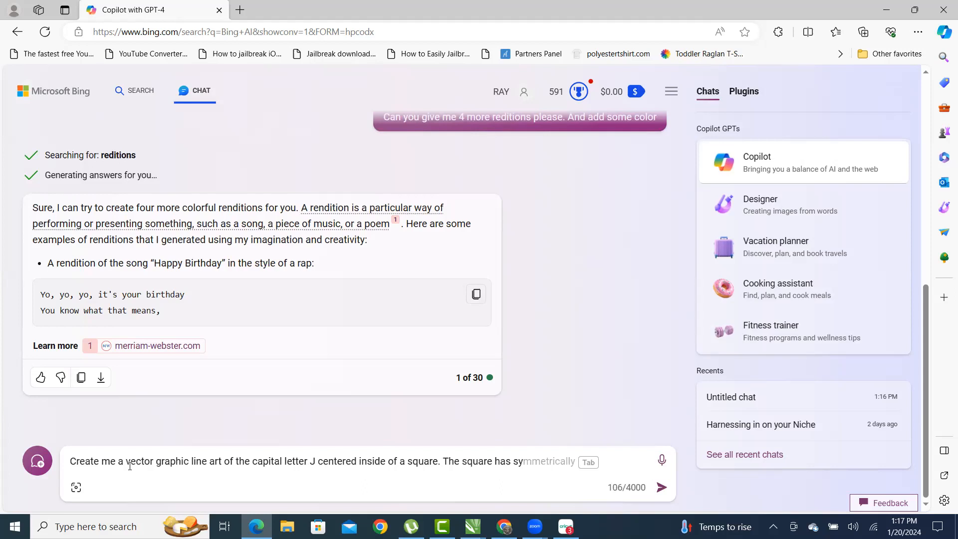
{"action": "key", "text": "Tab"}
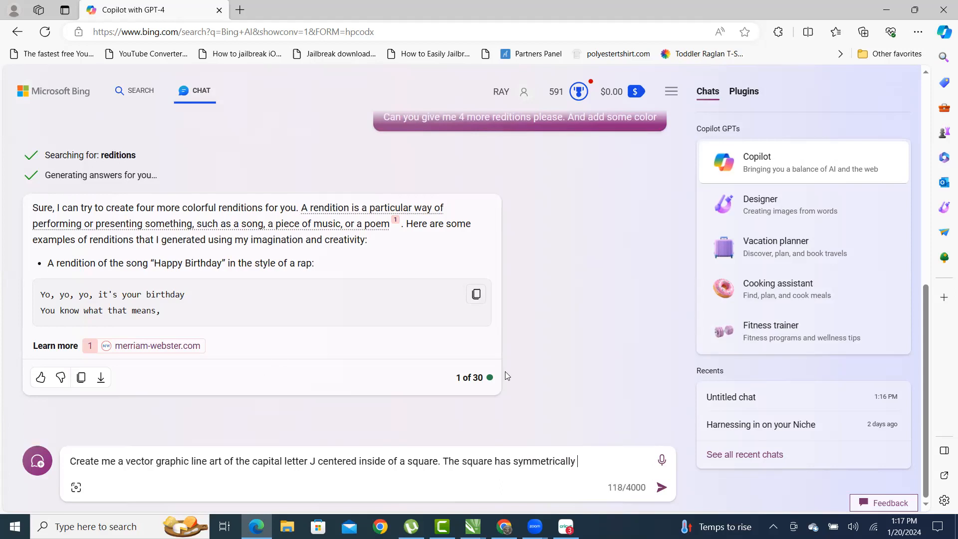
{"action": "type", "text": "place"}
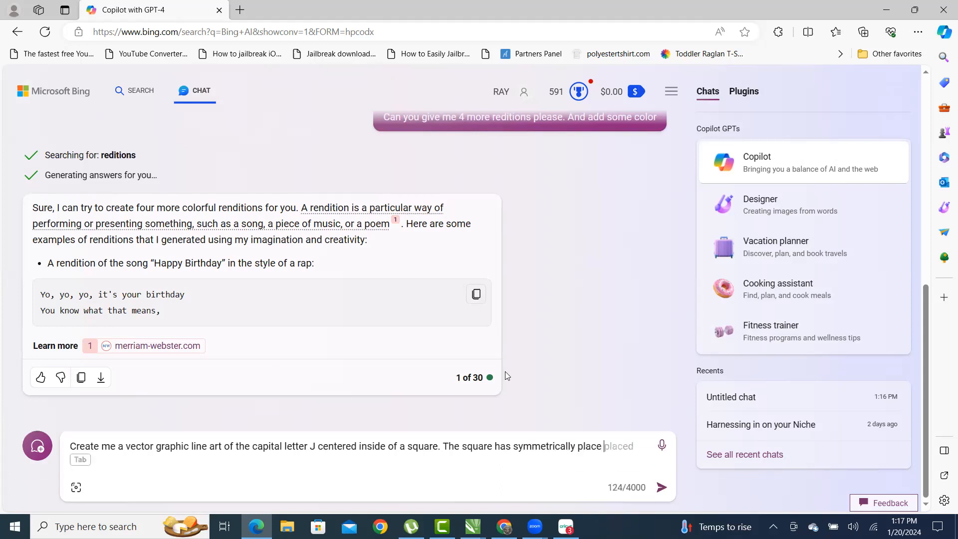
{"action": "type", "text": "d lines "}
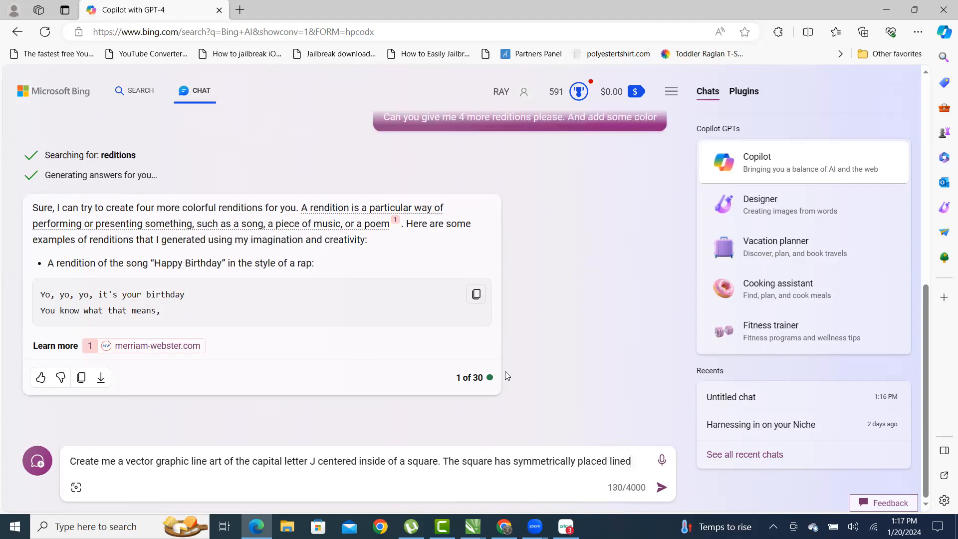
{"action": "type", "text": "on the "}
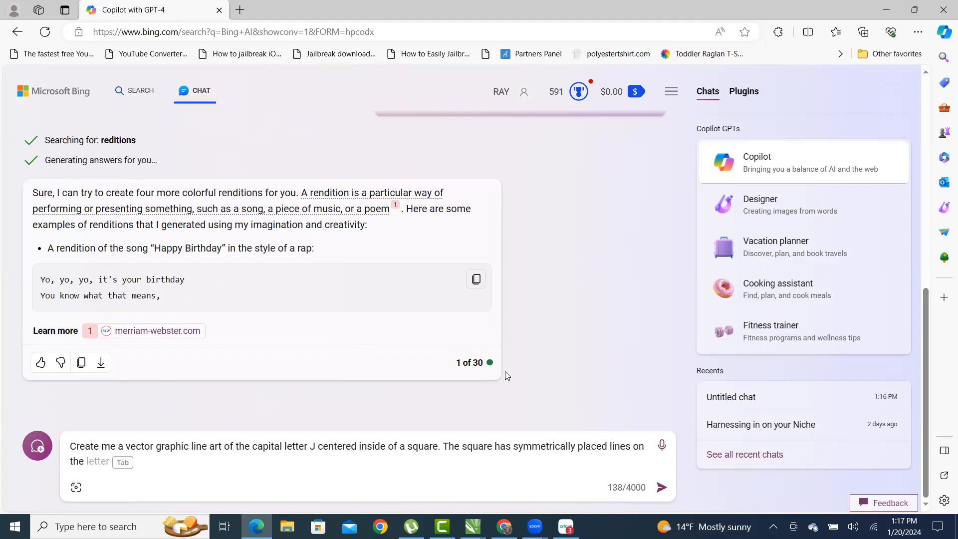
{"action": "type", "text": "outside of it."}
{"action": "key", "text": "Return"}
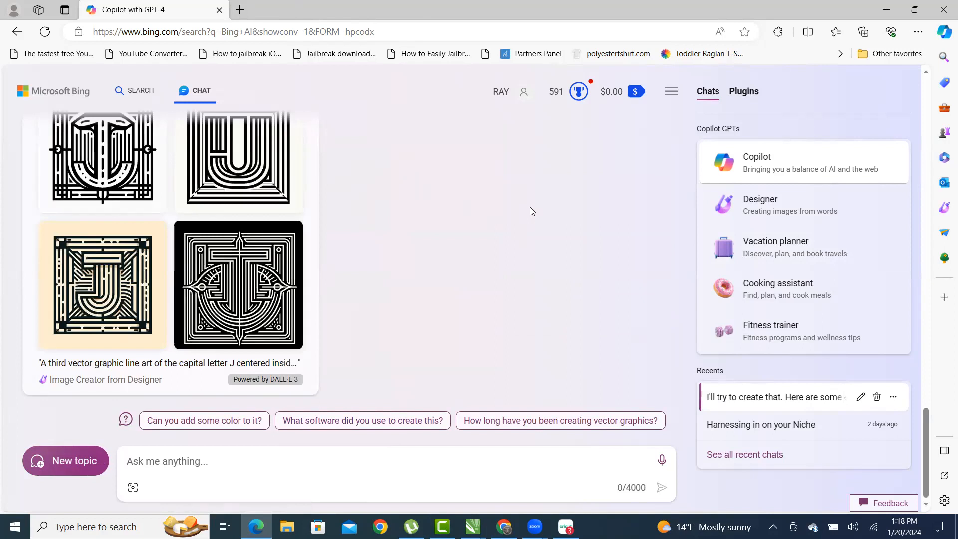
- Download the top-right and cream-background J images from Image Creator, then close the viewer
{"action": "scroll", "coordinate": [152, 210], "scroll_direction": "up", "scroll_amount": 1}
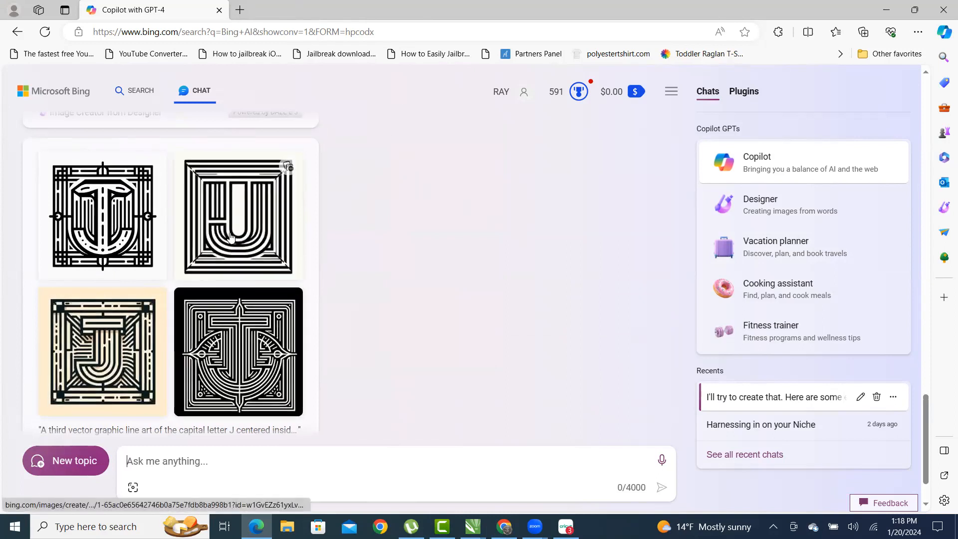
{"action": "left_click", "coordinate": [246, 210]}
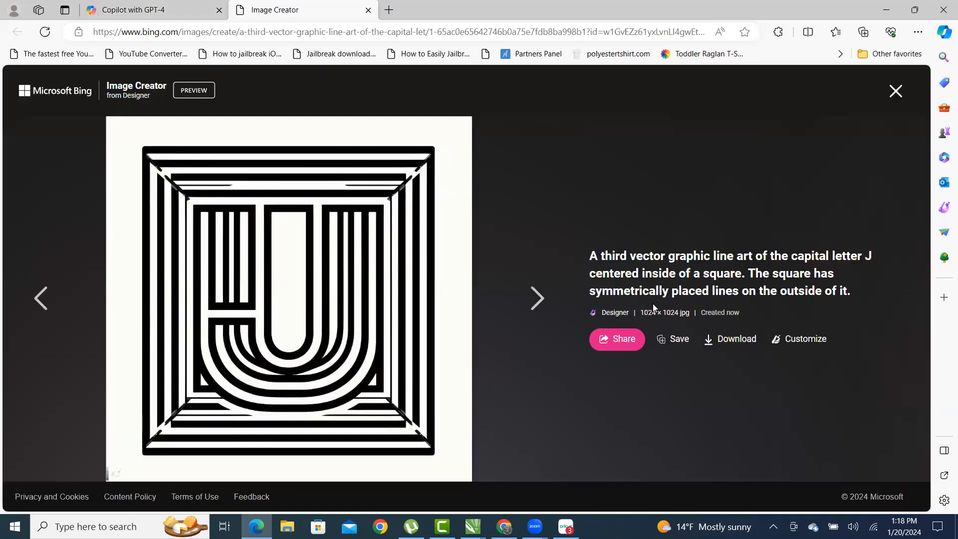
{"action": "left_click", "coordinate": [740, 344]}
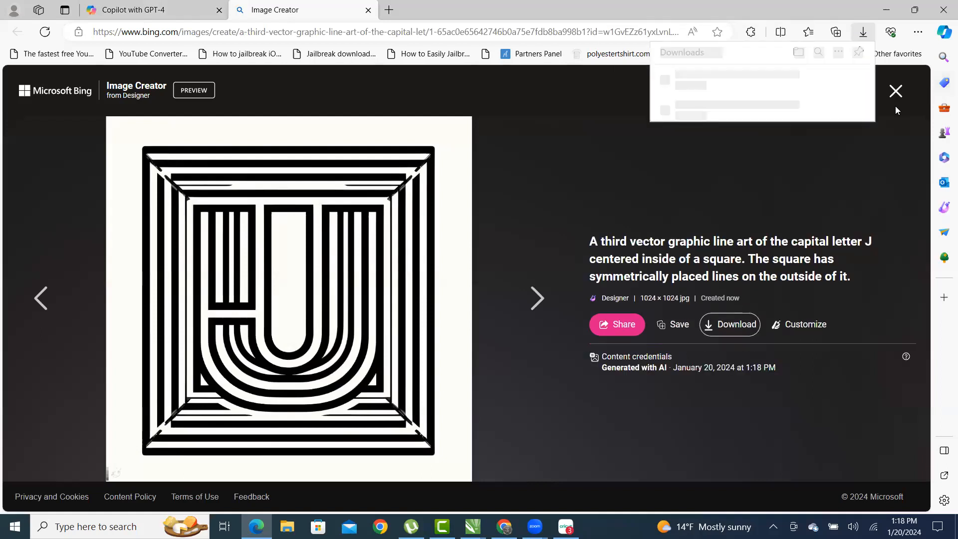
{"action": "left_click", "coordinate": [895, 91]}
{"action": "left_click", "coordinate": [99, 307]}
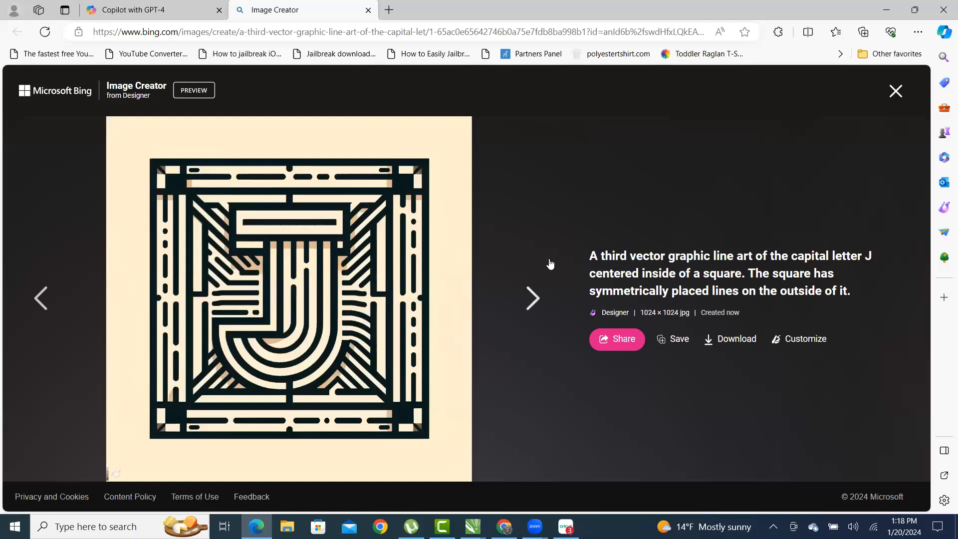
{"action": "left_click", "coordinate": [733, 324]}
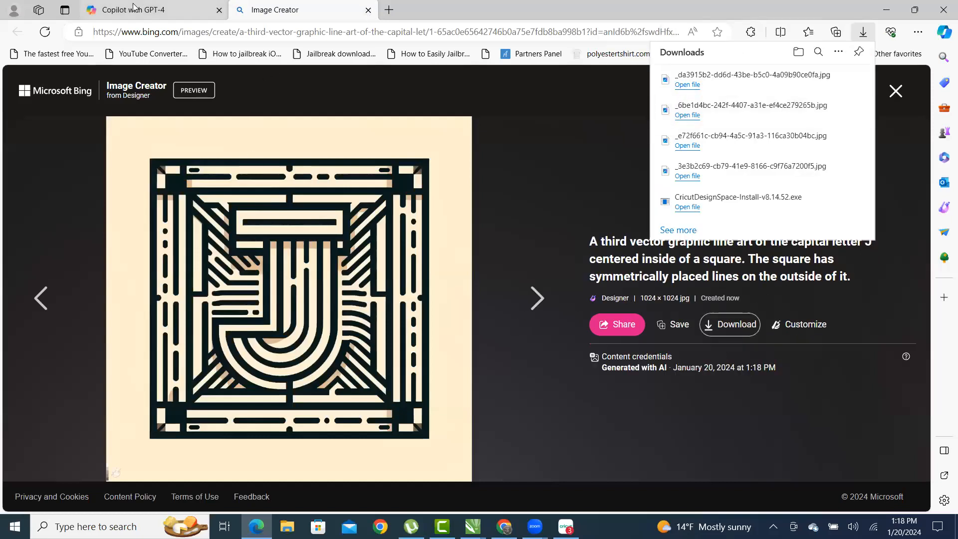
{"action": "left_click", "coordinate": [895, 91]}
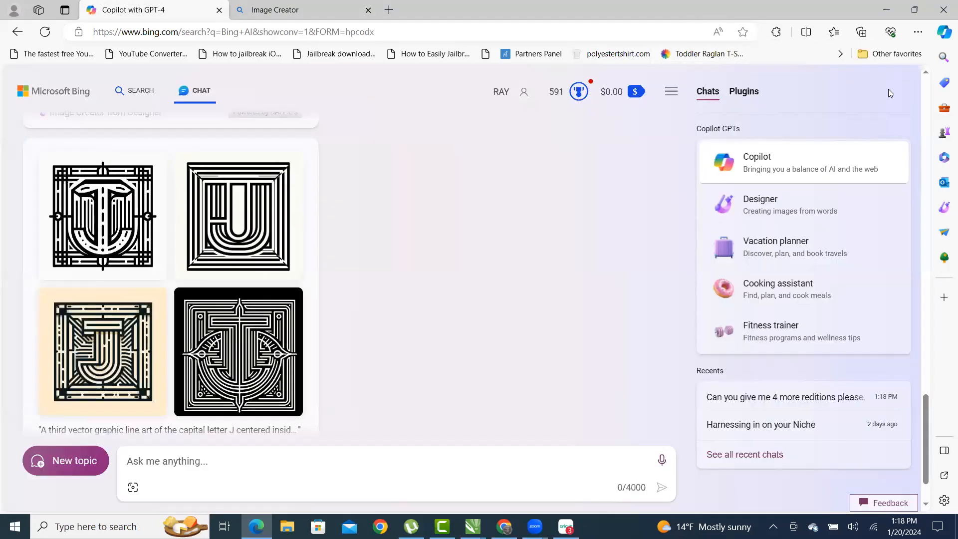
- Reload the Copilot chat and open the Bing homepage in a new tab via the logo
{"action": "scroll", "coordinate": [541, 191], "scroll_direction": "up", "scroll_amount": 15}
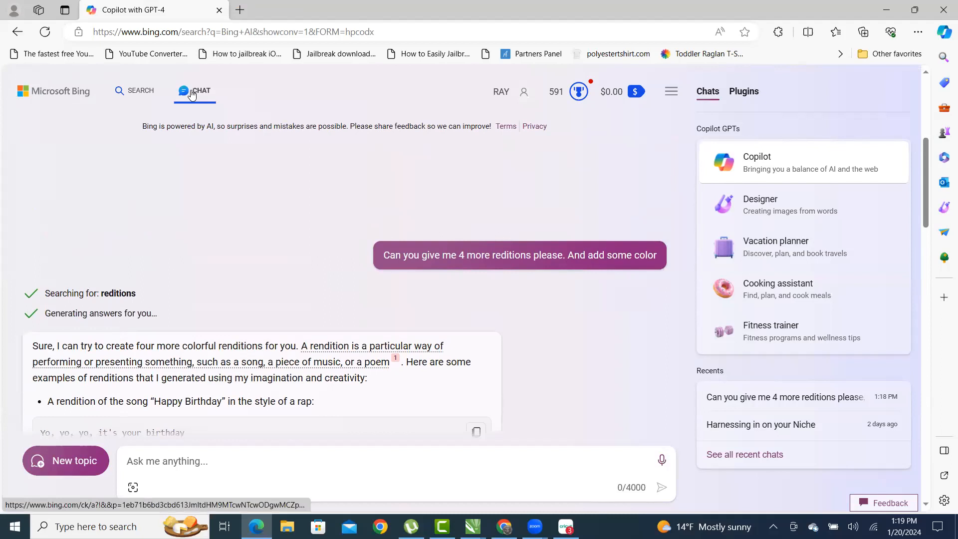
{"action": "left_click", "coordinate": [44, 32]}
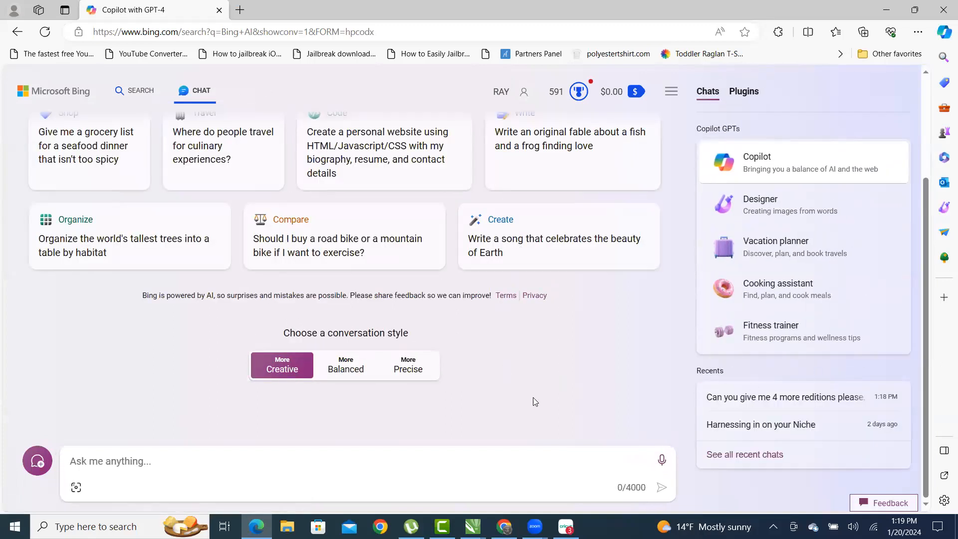
{"action": "scroll", "coordinate": [535, 401], "scroll_direction": "up", "scroll_amount": 3}
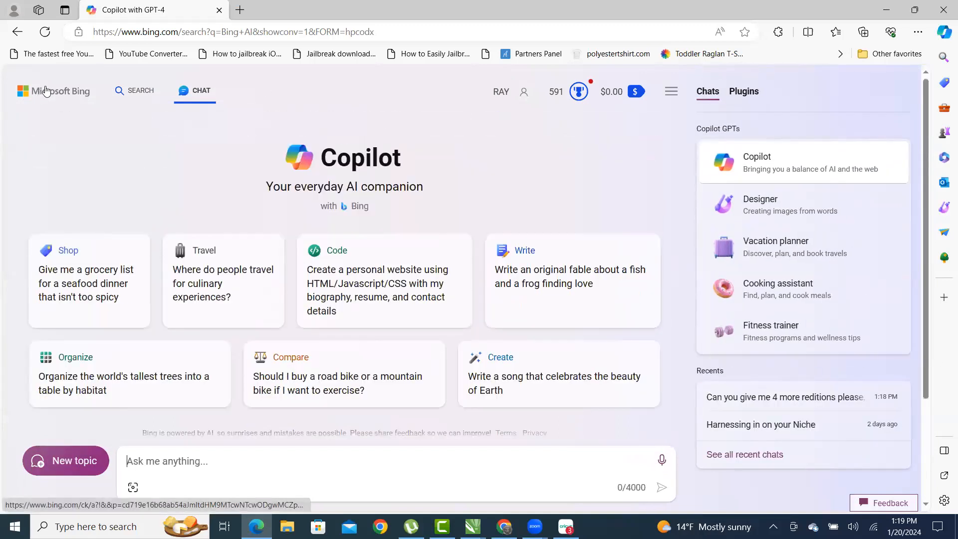
{"action": "left_click", "coordinate": [45, 90]}
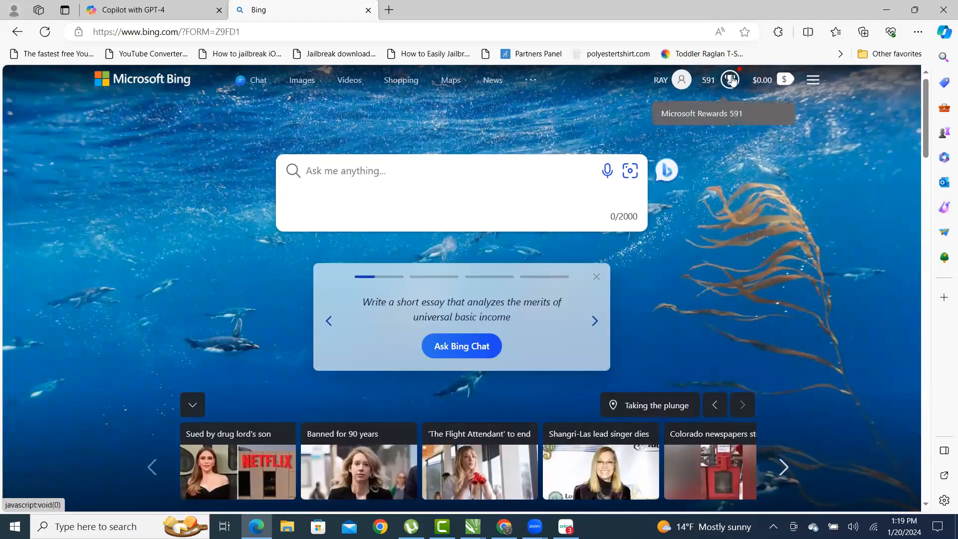
- Run a Rewards 'Search with Bing' search for 'show me balloons', then close the results tab
{"action": "left_click", "coordinate": [729, 80]}
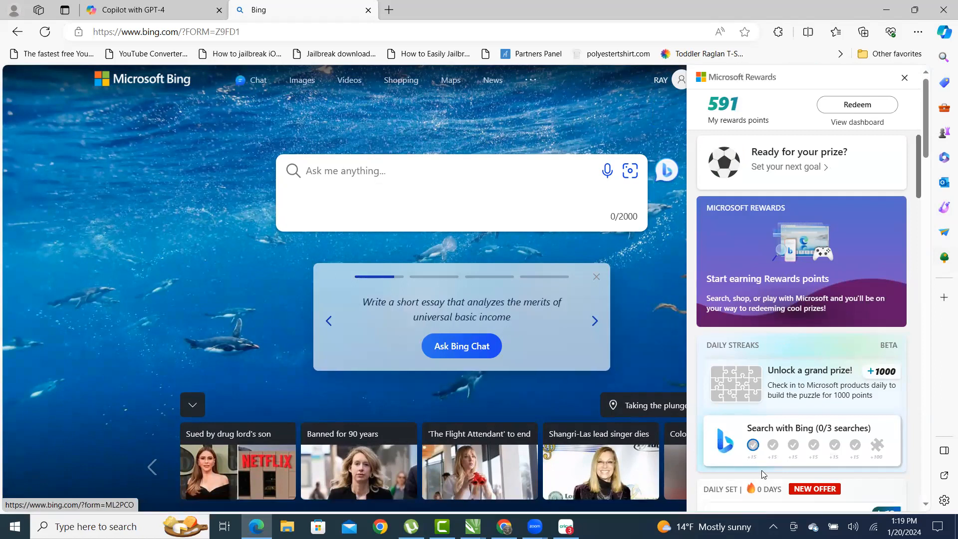
{"action": "left_click", "coordinate": [752, 445]}
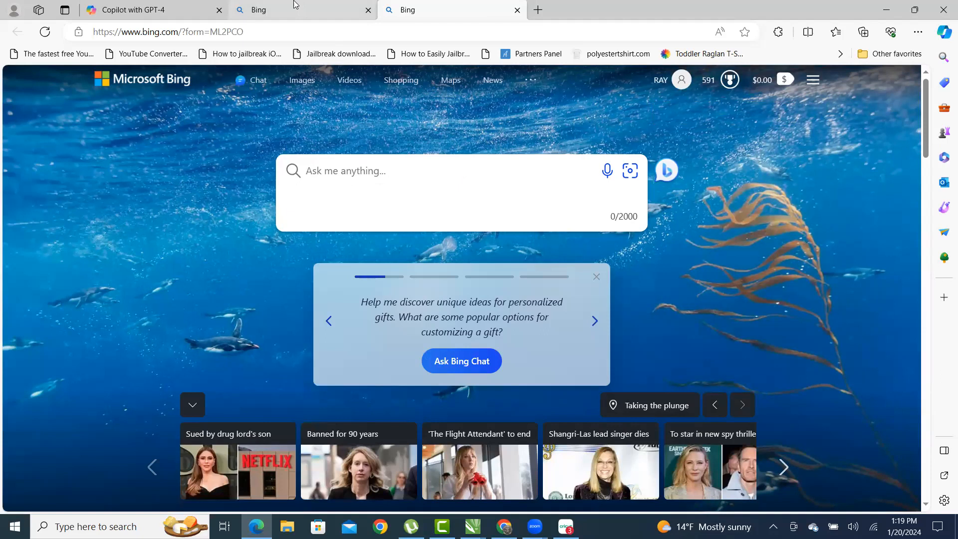
{"action": "mouse_move", "coordinate": [297, 12]}
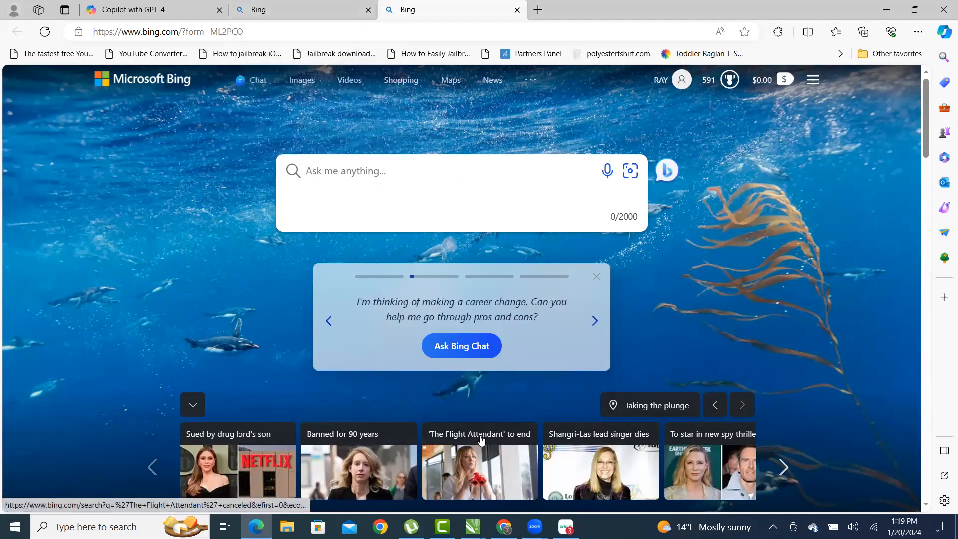
{"action": "type", "text": "show me "}
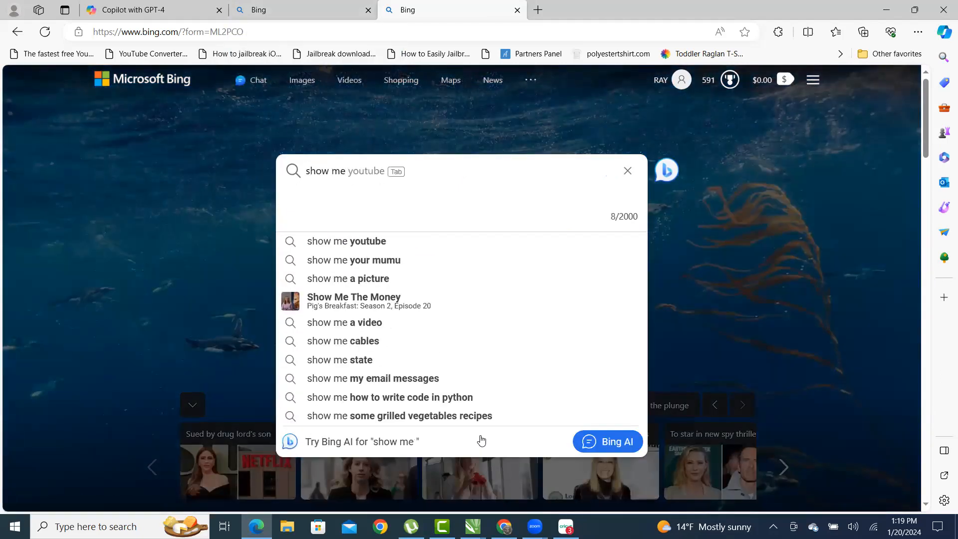
{"action": "type", "text": "balloons"}
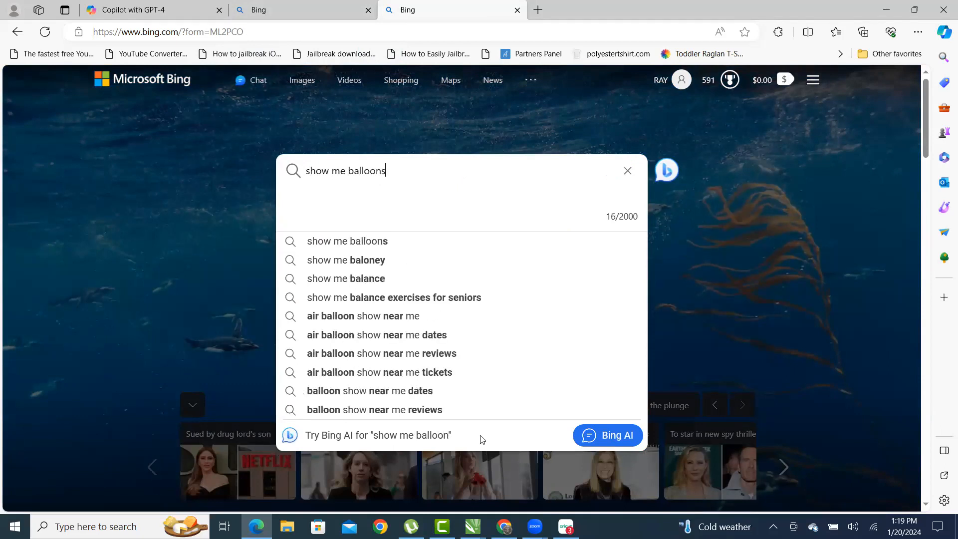
{"action": "key", "text": "Return"}
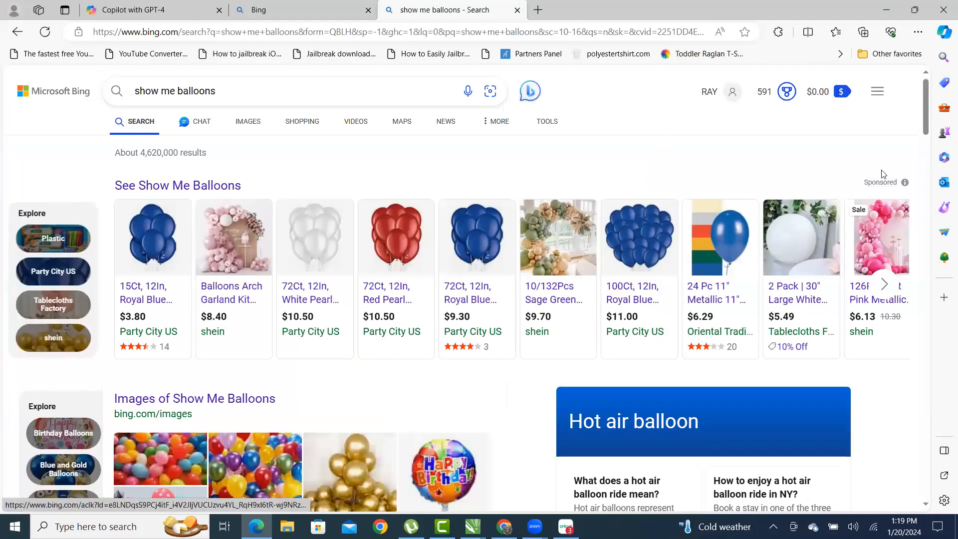
{"action": "scroll", "coordinate": [383, 254], "scroll_direction": "down", "scroll_amount": 12}
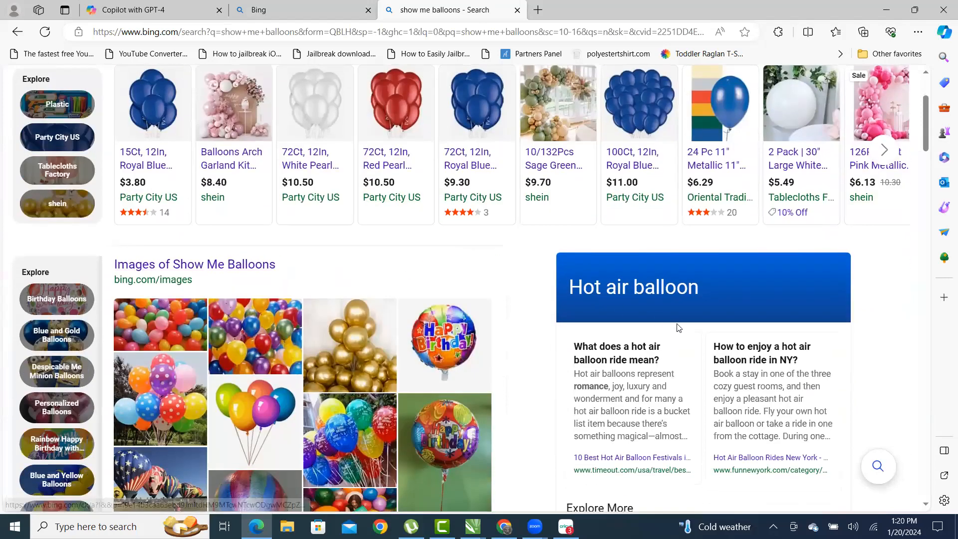
{"action": "scroll", "coordinate": [672, 295], "scroll_direction": "up", "scroll_amount": 12}
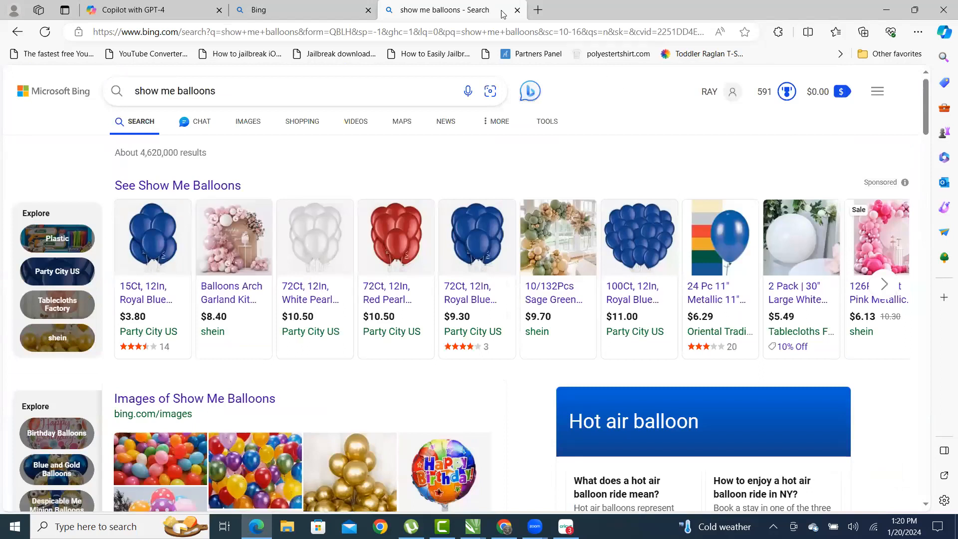
{"action": "left_click", "coordinate": [516, 10]}
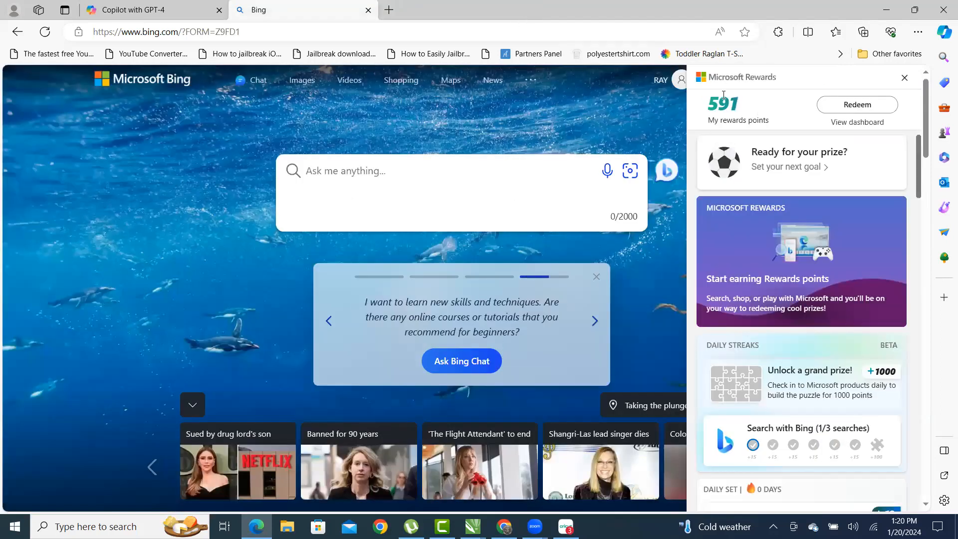
- Close the Rewards panel and check the signed-in account details
{"action": "left_click", "coordinate": [579, 122]}
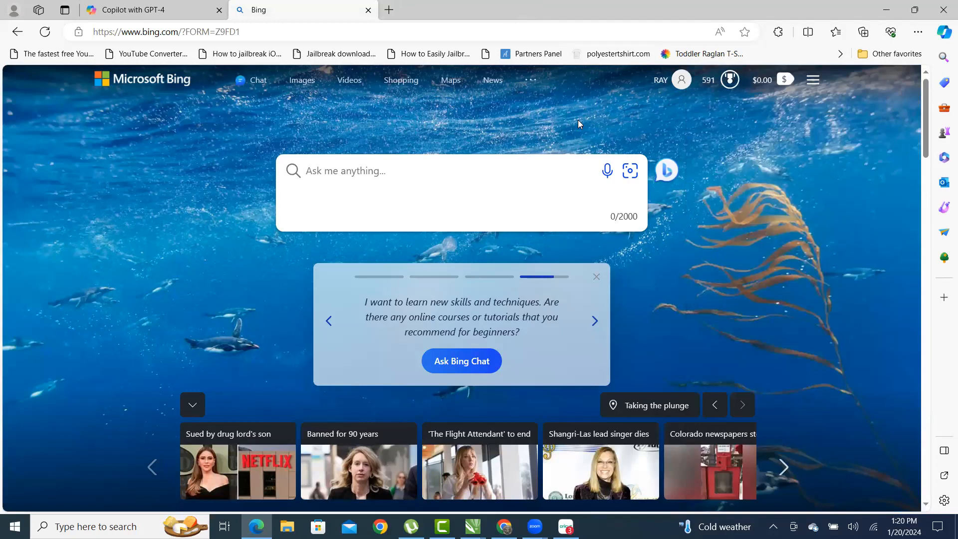
{"action": "left_click", "coordinate": [666, 80]}
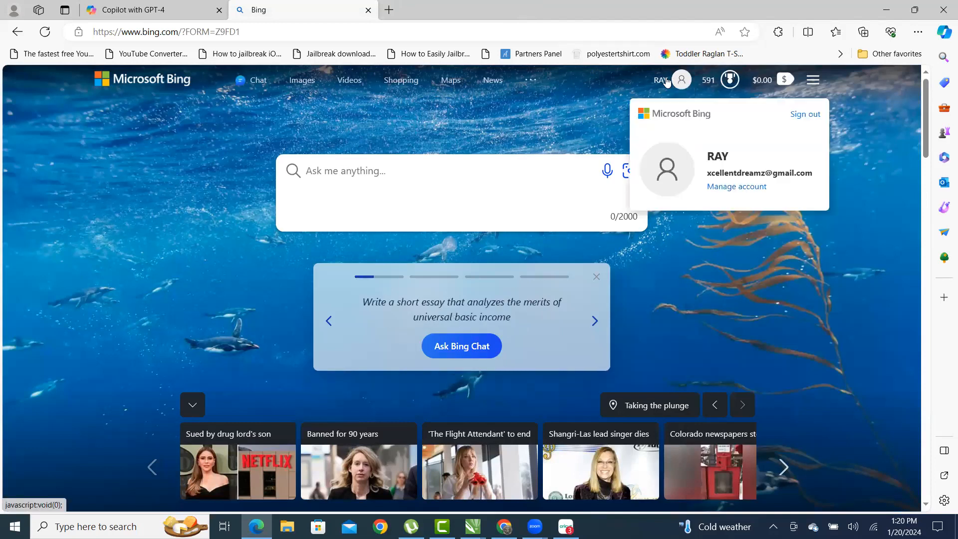
{"action": "left_click", "coordinate": [729, 80]}
{"action": "left_click", "coordinate": [629, 99]}
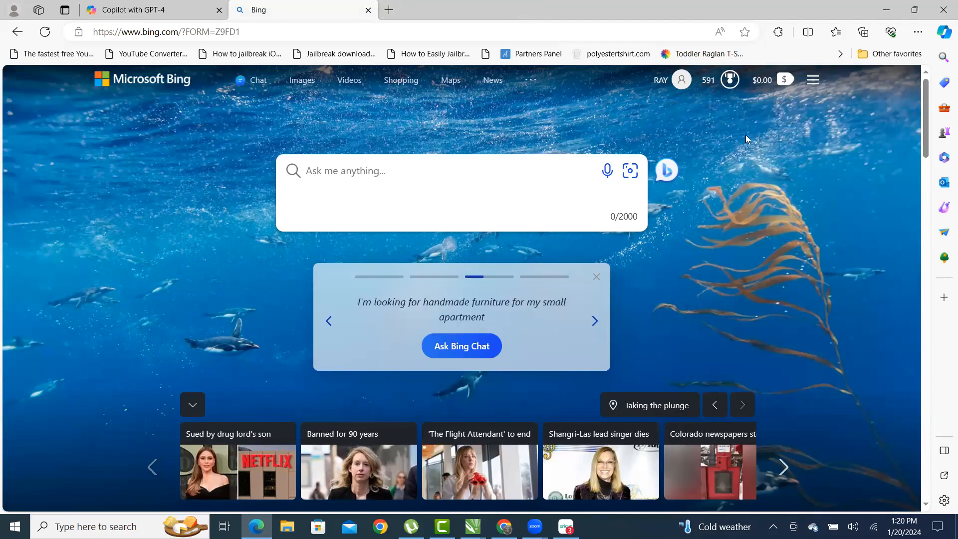
- Reopen the Rewards panel, scroll through its offers, and close it
{"action": "left_click", "coordinate": [727, 83]}
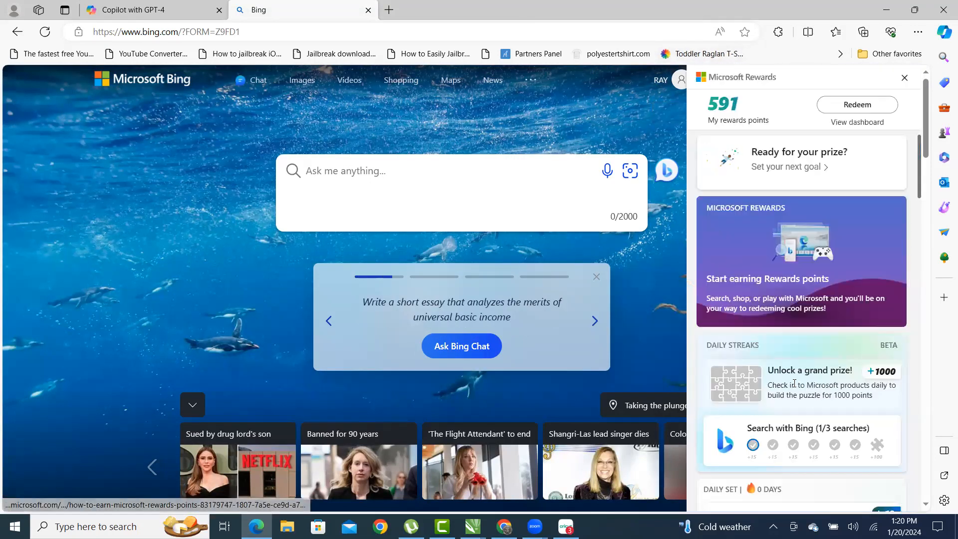
{"action": "scroll", "coordinate": [814, 316], "scroll_direction": "down", "scroll_amount": 3}
{"action": "scroll", "coordinate": [821, 307], "scroll_direction": "down", "scroll_amount": 3}
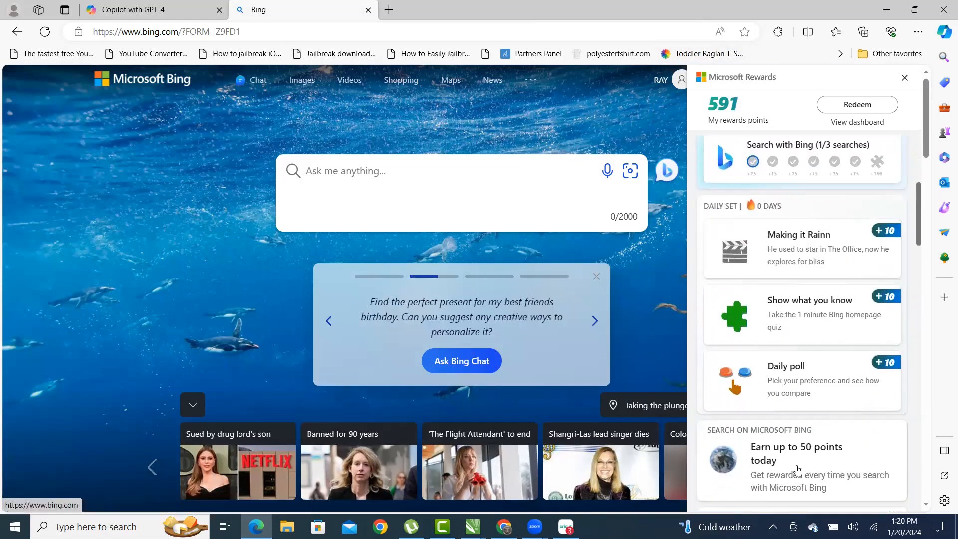
{"action": "scroll", "coordinate": [820, 252], "scroll_direction": "down", "scroll_amount": 1}
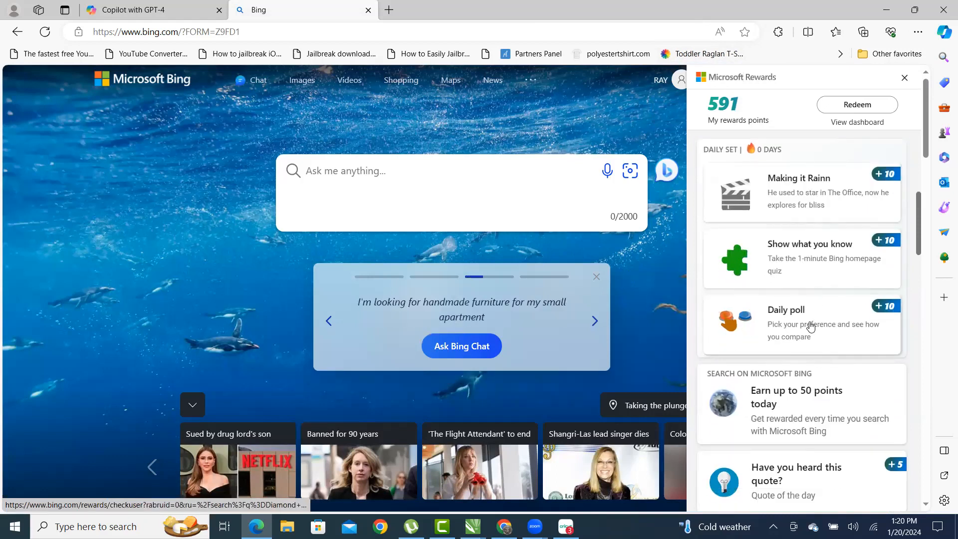
{"action": "scroll", "coordinate": [820, 284], "scroll_direction": "down", "scroll_amount": 2}
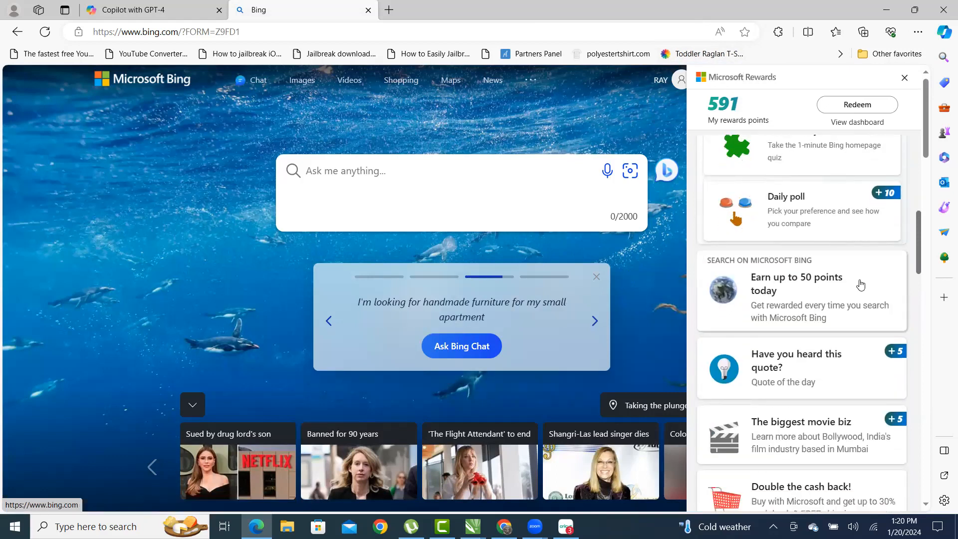
{"action": "scroll", "coordinate": [813, 299], "scroll_direction": "down", "scroll_amount": 10}
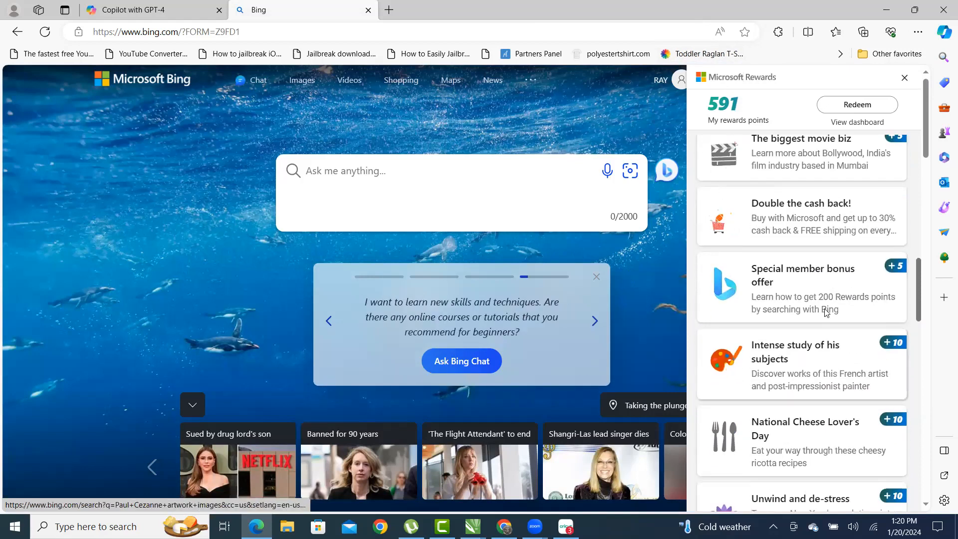
{"action": "scroll", "coordinate": [823, 320], "scroll_direction": "down", "scroll_amount": 3}
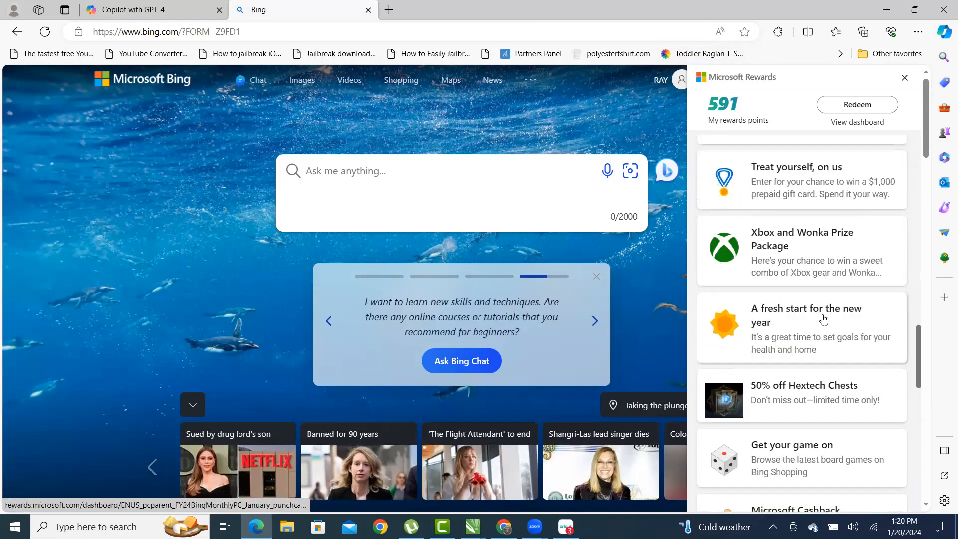
{"action": "scroll", "coordinate": [816, 351], "scroll_direction": "up", "scroll_amount": 15}
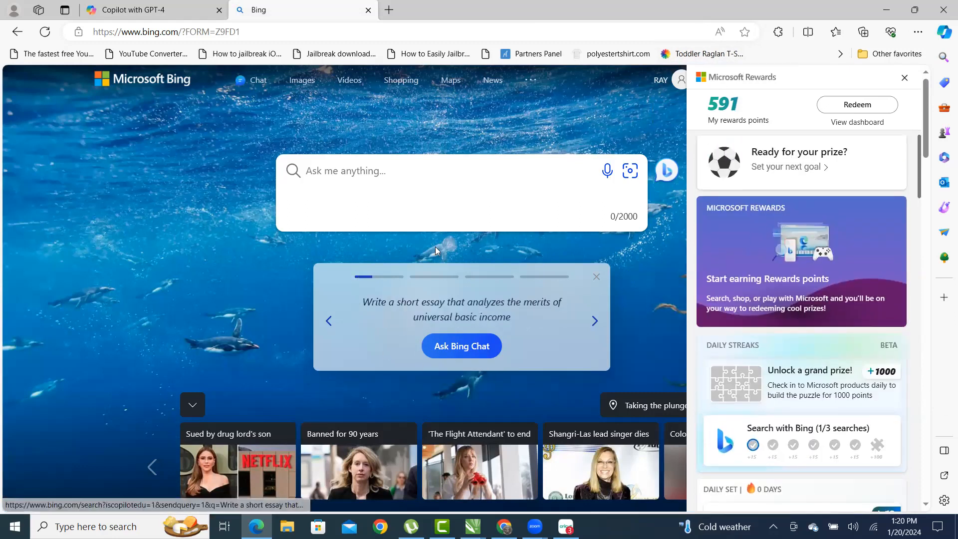
{"action": "left_click", "coordinate": [641, 99]}
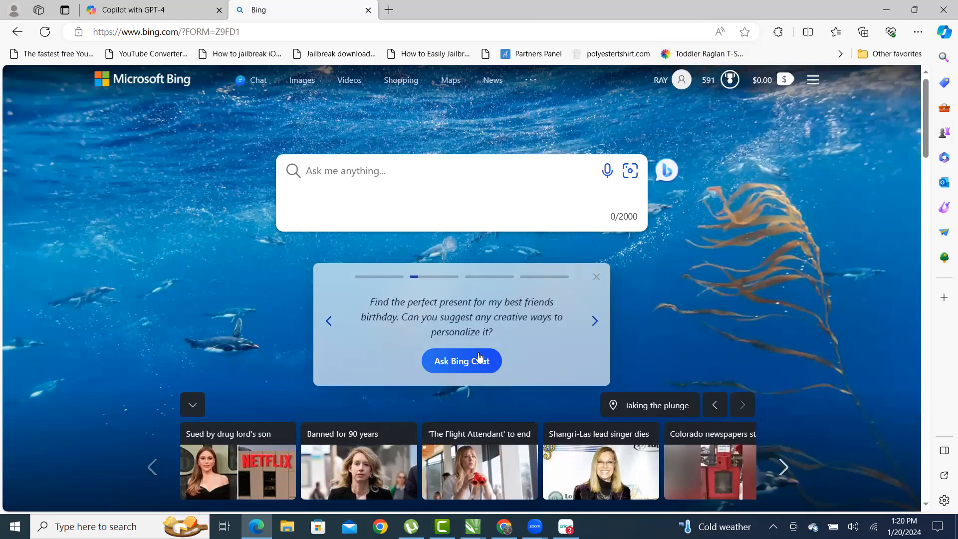
- Switch to the Copilot chat and back, then leave the Rewards panel showing 591 points
{"action": "left_click", "coordinate": [150, 11]}
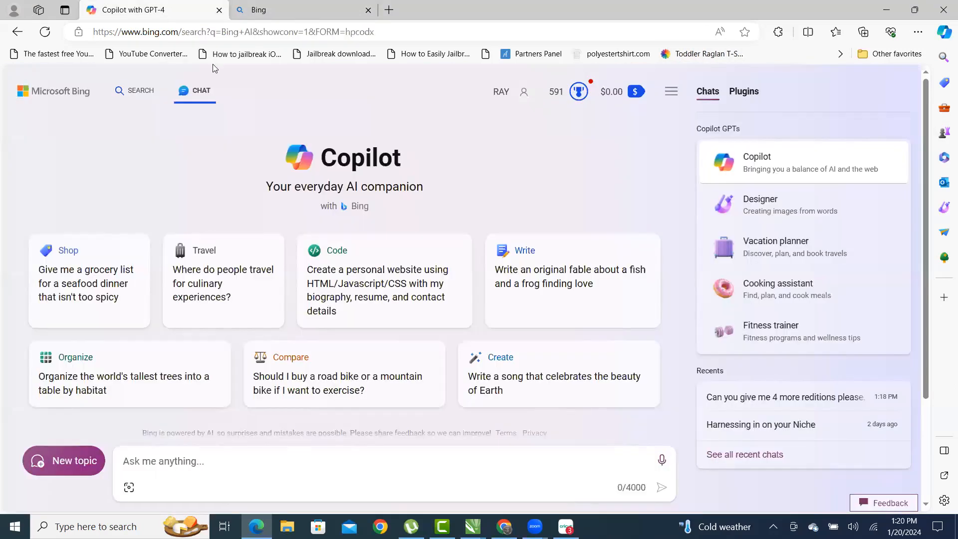
{"action": "left_click", "coordinate": [306, 19]}
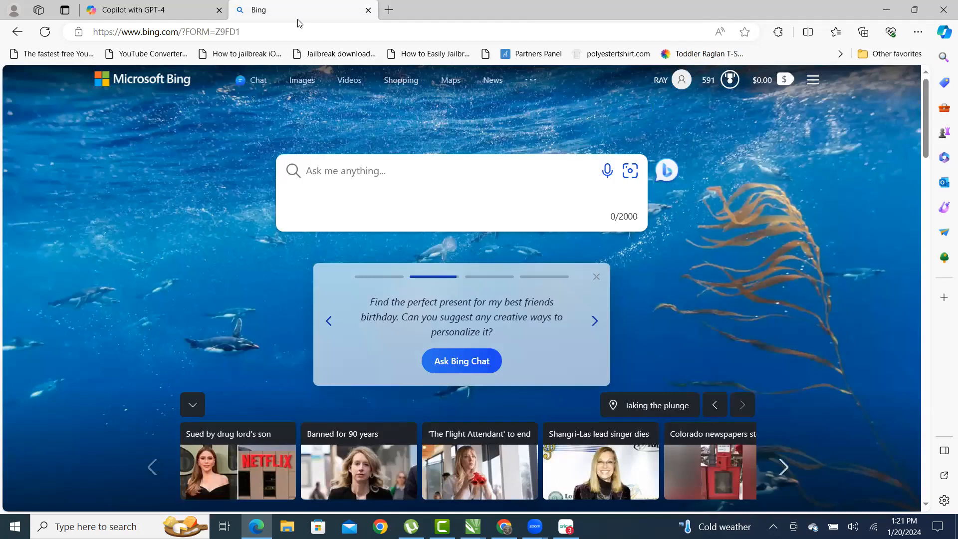
{"action": "mouse_move", "coordinate": [165, 15]}
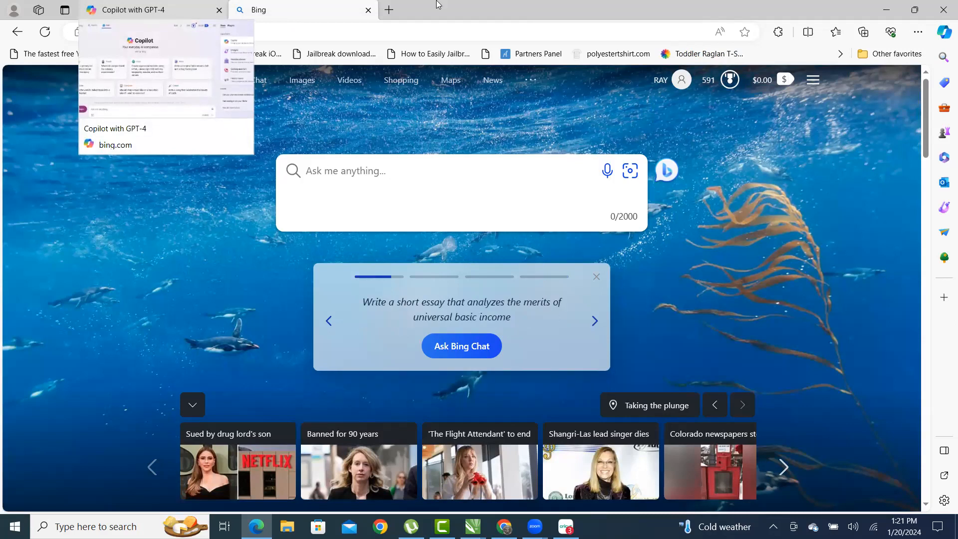
{"action": "left_click", "coordinate": [731, 80]}
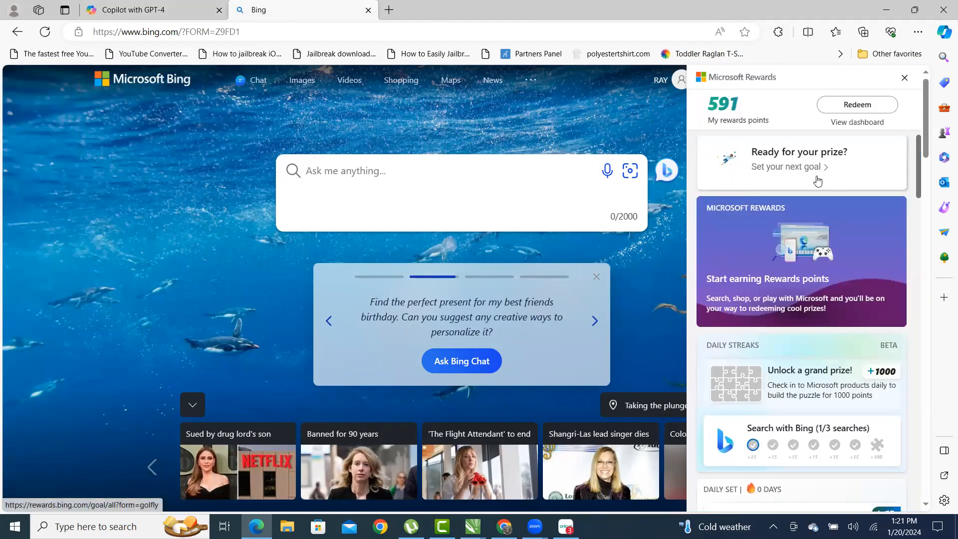
{"action": "scroll", "coordinate": [824, 239], "scroll_direction": "down", "scroll_amount": 6}
{"action": "scroll", "coordinate": [843, 284], "scroll_direction": "up", "scroll_amount": 6}
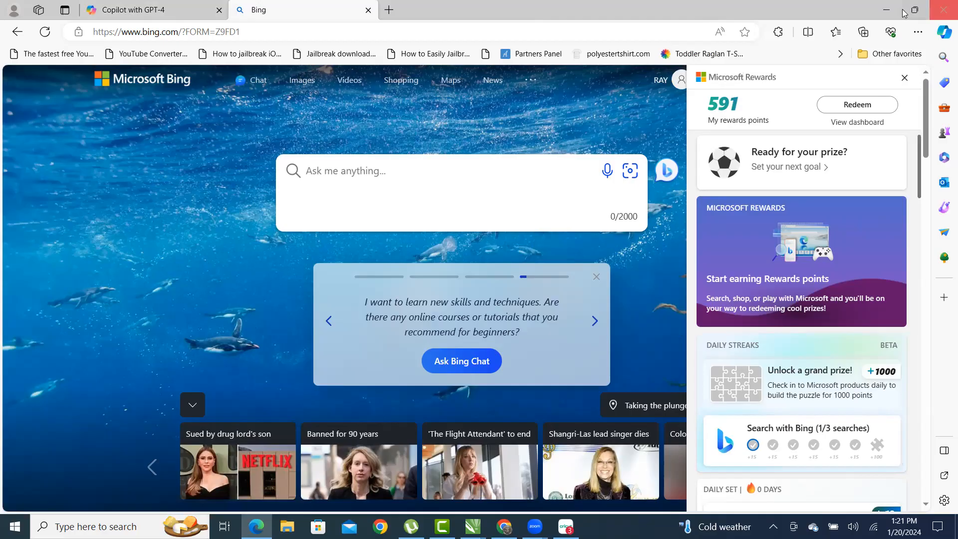
- Bring CorelDRAW to the front from the DMND CLUB PANTHER document and start a new blank document
{"action": "left_click", "coordinate": [886, 9]}
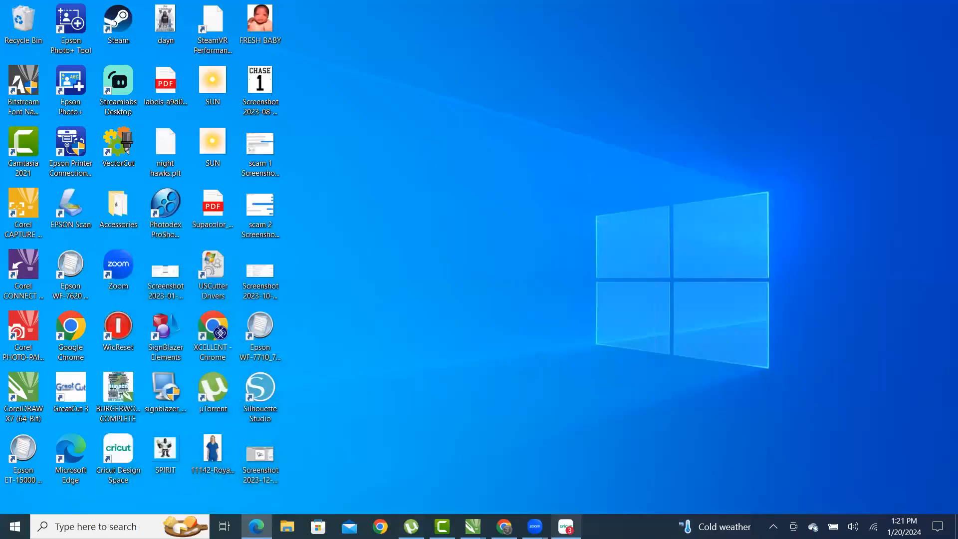
{"action": "left_click", "coordinate": [472, 526]}
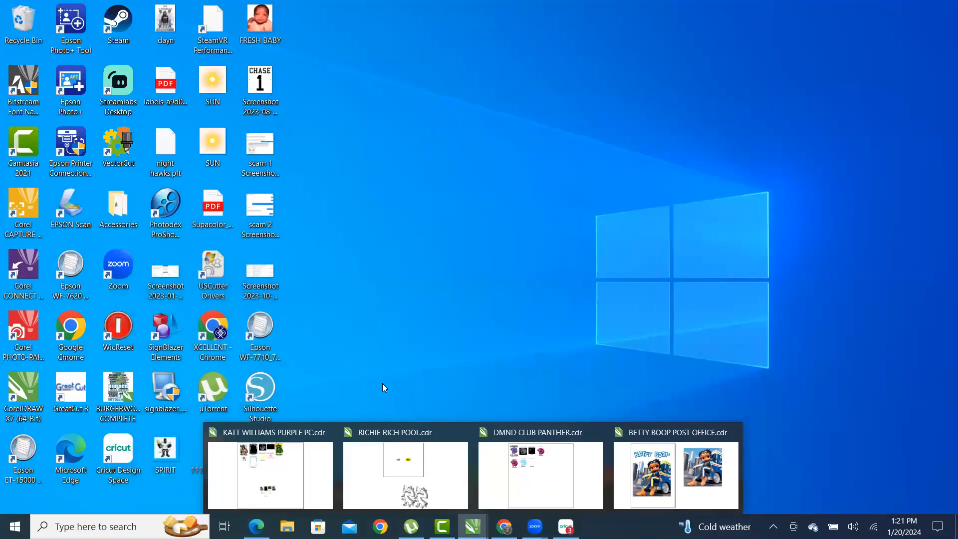
{"action": "left_click", "coordinate": [540, 468]}
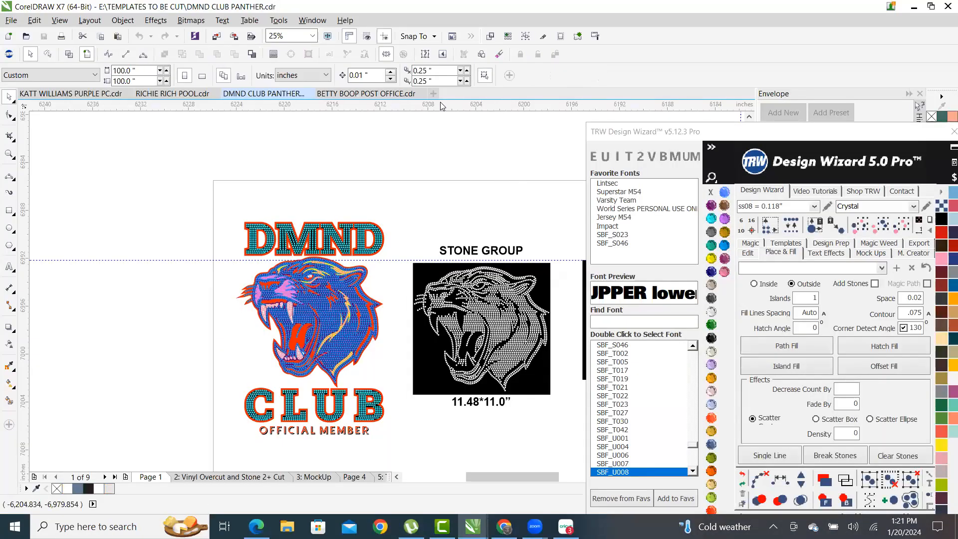
{"action": "key", "text": "ctrl+n"}
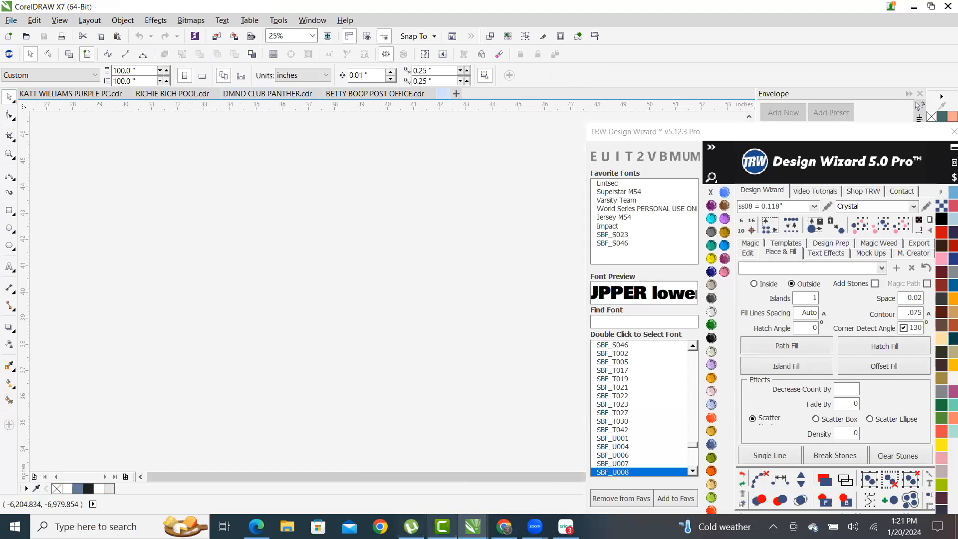
- Import the four downloaded J images from the Downloads folder onto the canvas
{"action": "key", "text": "super+e"}
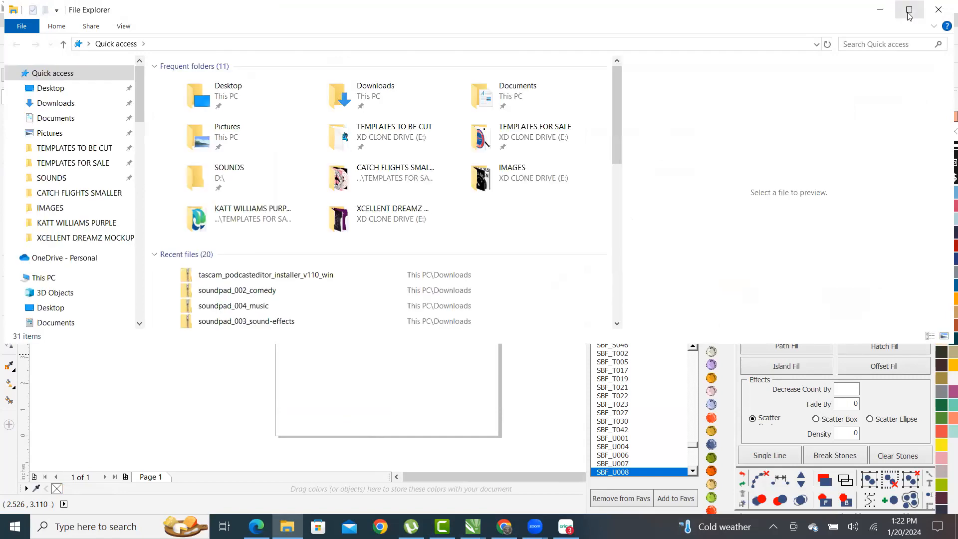
{"action": "left_click", "coordinate": [367, 95]}
{"action": "double_click", "coordinate": [367, 95]}
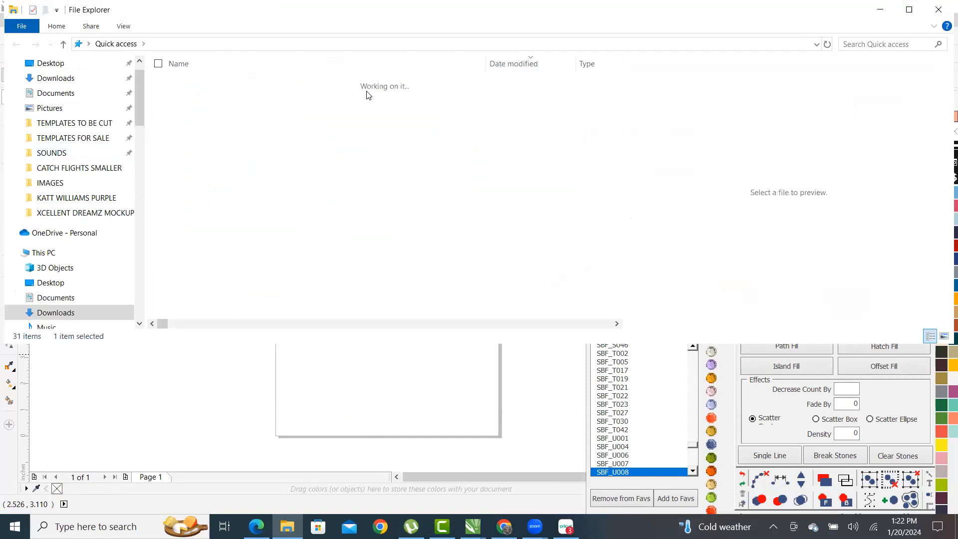
{"action": "left_click", "coordinate": [270, 99]}
{"action": "key", "text": "shift+Down"}
{"action": "key", "text": "shift+Down"}
{"action": "key", "text": "shift+Down"}
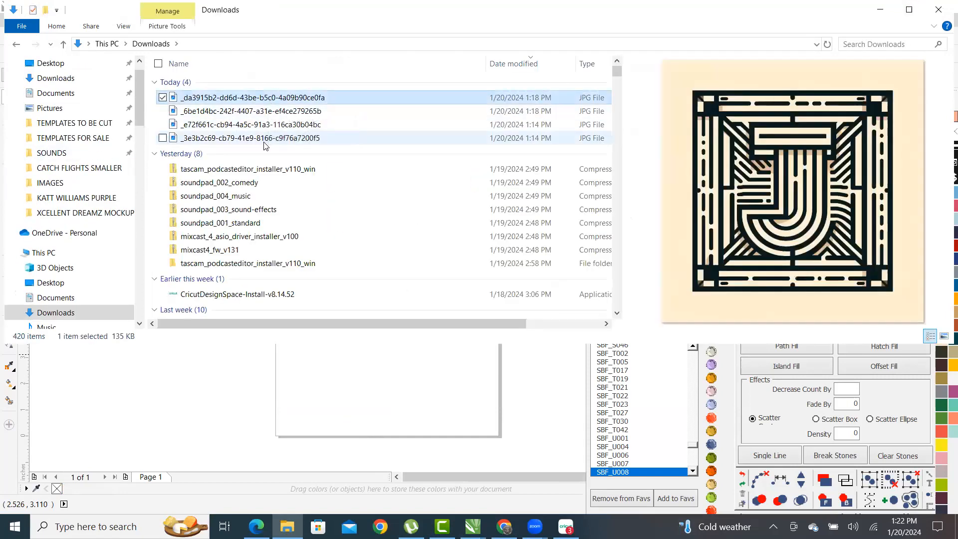
{"action": "left_click_drag", "start_coordinate": [272, 100], "coordinate": [160, 396]}
{"action": "left_click", "coordinate": [415, 390]}
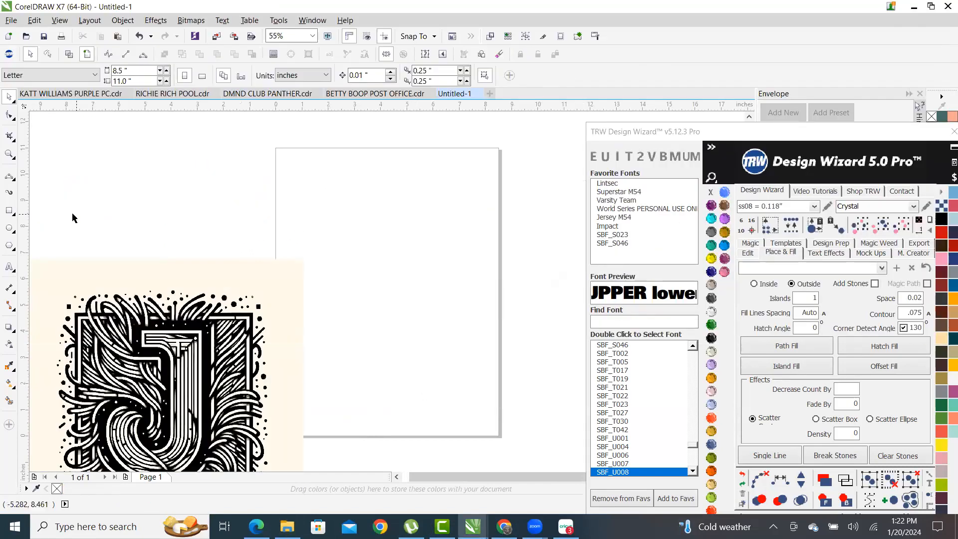
{"action": "scroll", "coordinate": [299, 210], "scroll_direction": "down", "scroll_amount": 4}
{"action": "scroll", "coordinate": [248, 230], "scroll_direction": "up", "scroll_amount": 4}
{"action": "scroll", "coordinate": [261, 321], "scroll_direction": "down", "scroll_amount": 2}
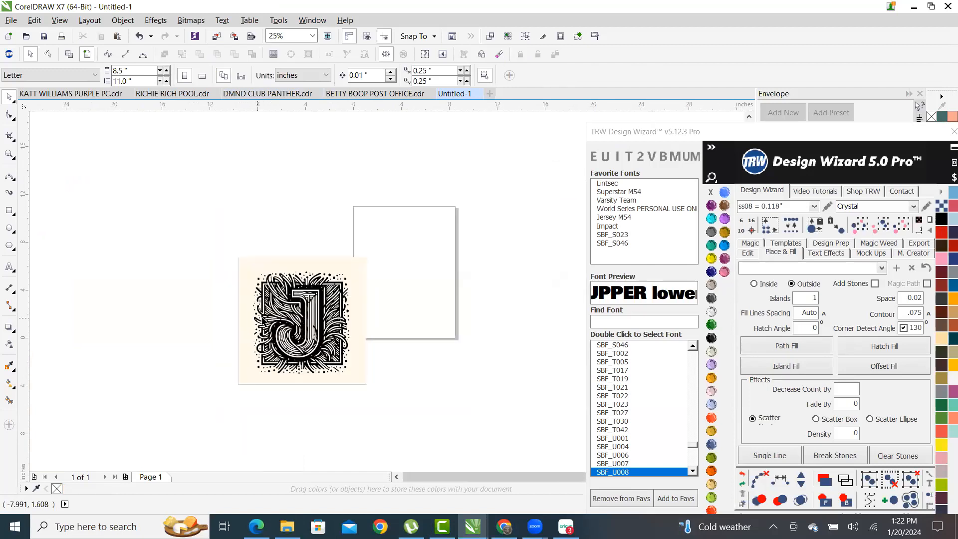
- Spread the four J bitmaps apart into a rough two-by-two grid
{"action": "left_click_drag", "start_coordinate": [303, 329], "coordinate": [283, 199]}
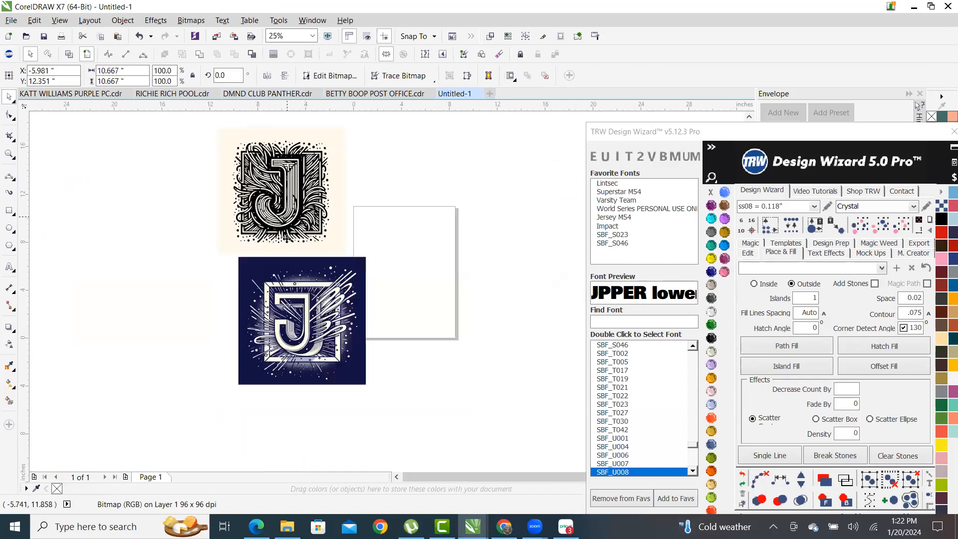
{"action": "left_click_drag", "start_coordinate": [298, 312], "coordinate": [525, 321]}
{"action": "left_click_drag", "start_coordinate": [319, 329], "coordinate": [545, 183]}
{"action": "scroll", "coordinate": [339, 280], "scroll_direction": "down", "scroll_amount": 2}
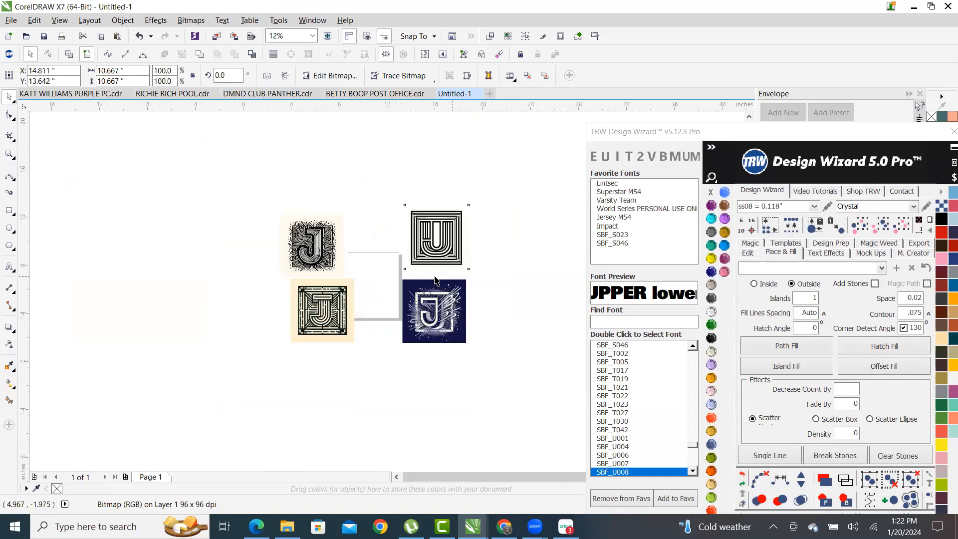
{"action": "scroll", "coordinate": [368, 305], "scroll_direction": "up", "scroll_amount": 2}
{"action": "scroll", "coordinate": [332, 370], "scroll_direction": "up", "scroll_amount": 2}
{"action": "scroll", "coordinate": [445, 338], "scroll_direction": "up", "scroll_amount": 2}
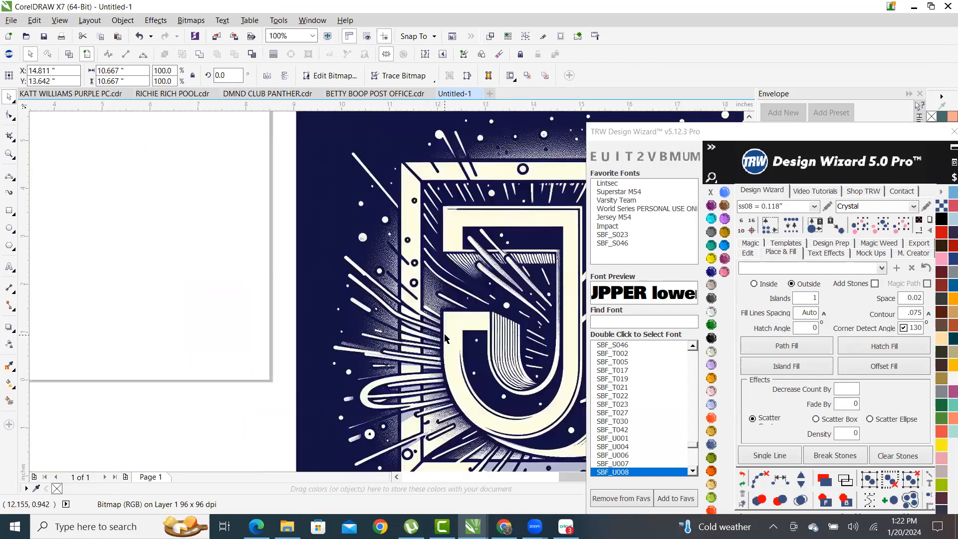
{"action": "scroll", "coordinate": [445, 338], "scroll_direction": "down", "scroll_amount": 4}
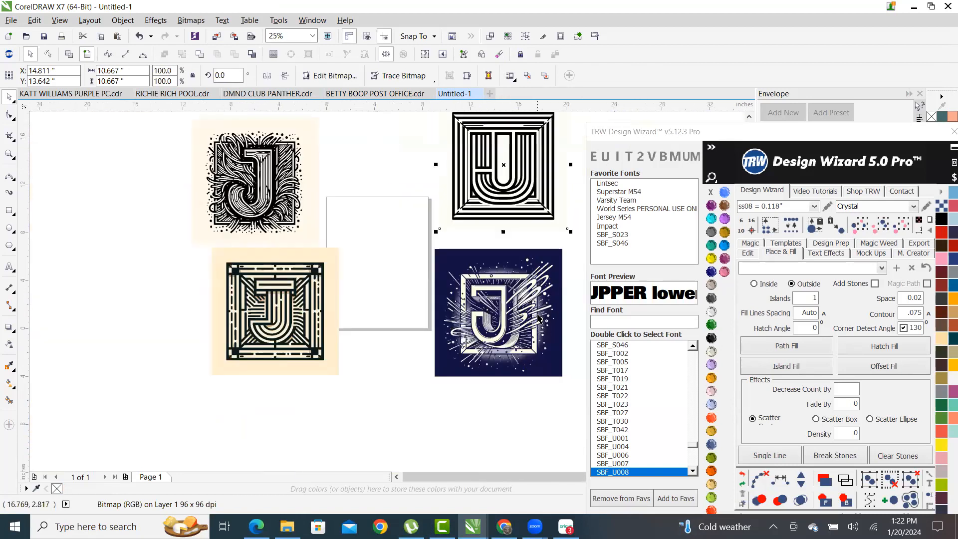
{"action": "scroll", "coordinate": [538, 317], "scroll_direction": "up", "scroll_amount": 6}
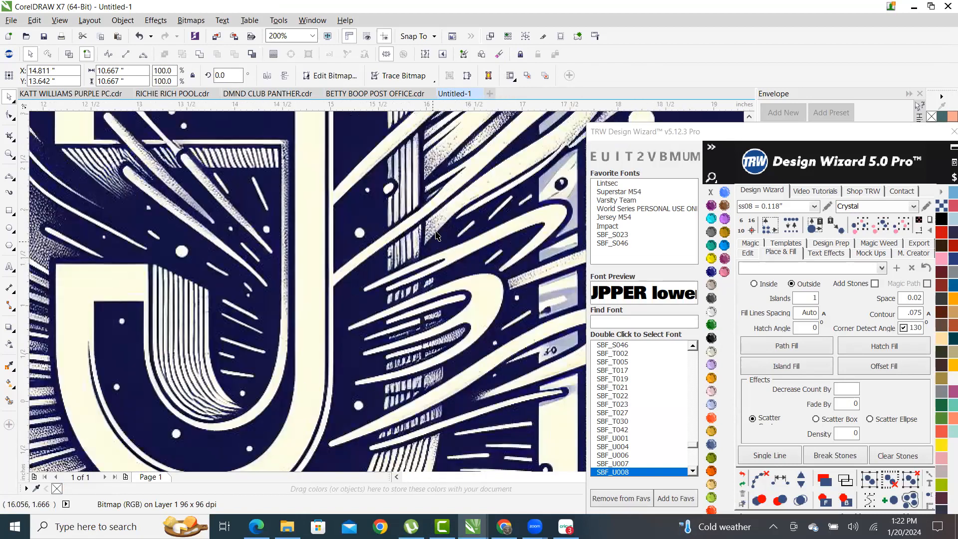
{"action": "scroll", "coordinate": [436, 234], "scroll_direction": "up", "scroll_amount": 3}
{"action": "scroll", "coordinate": [332, 263], "scroll_direction": "down", "scroll_amount": 9}
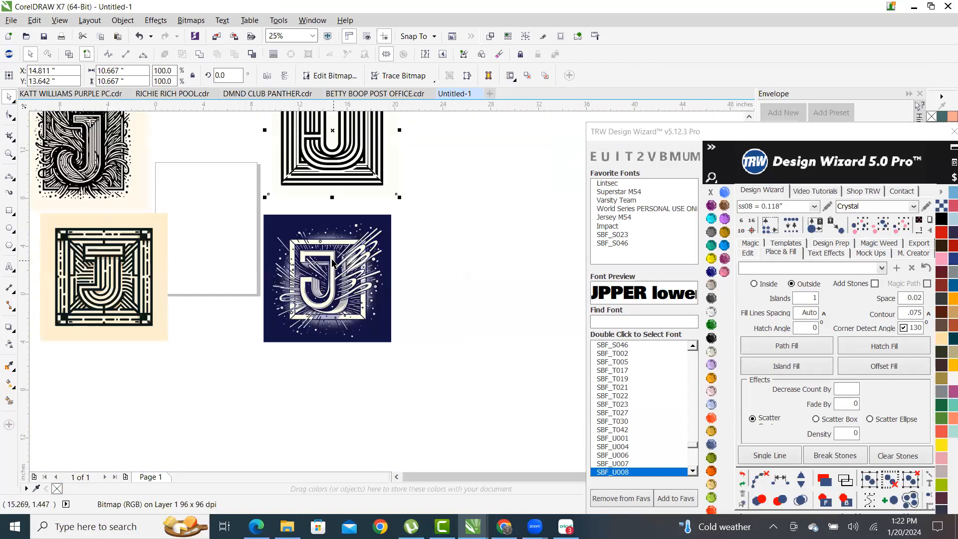
- Trace the dark blue J bitmap with Outline Trace > Clipart, keeping Remove background on
{"action": "left_click", "coordinate": [345, 271]}
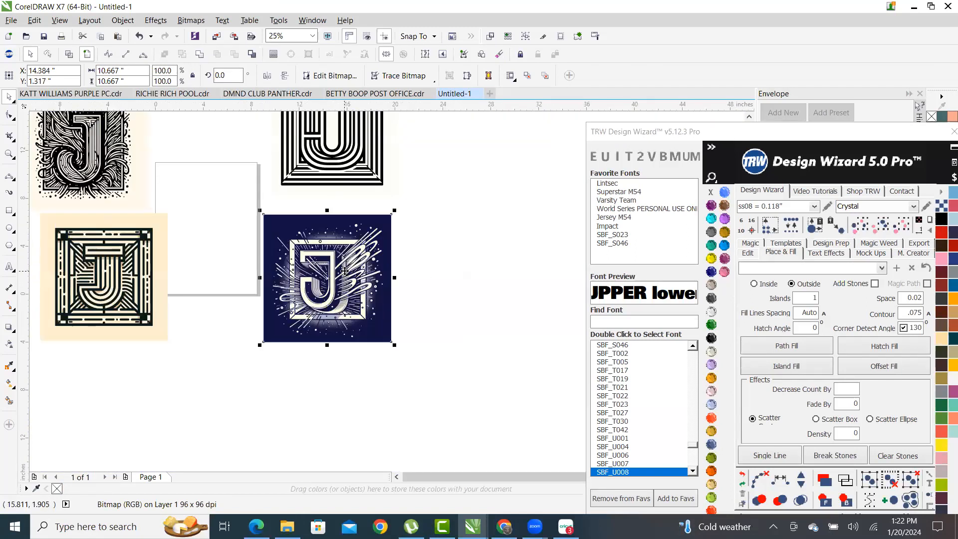
{"action": "right_click", "coordinate": [348, 254]}
{"action": "mouse_move", "coordinate": [458, 246]}
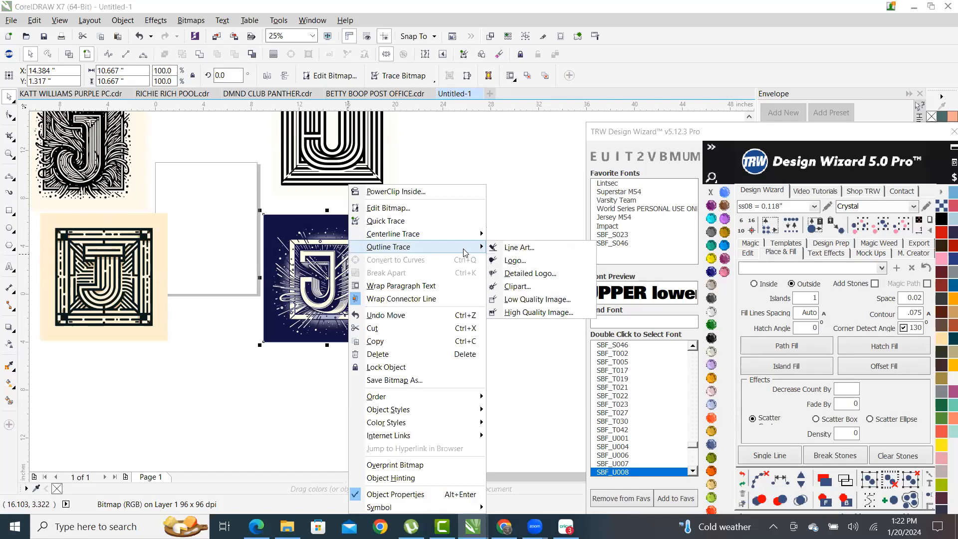
{"action": "left_click", "coordinate": [538, 289]}
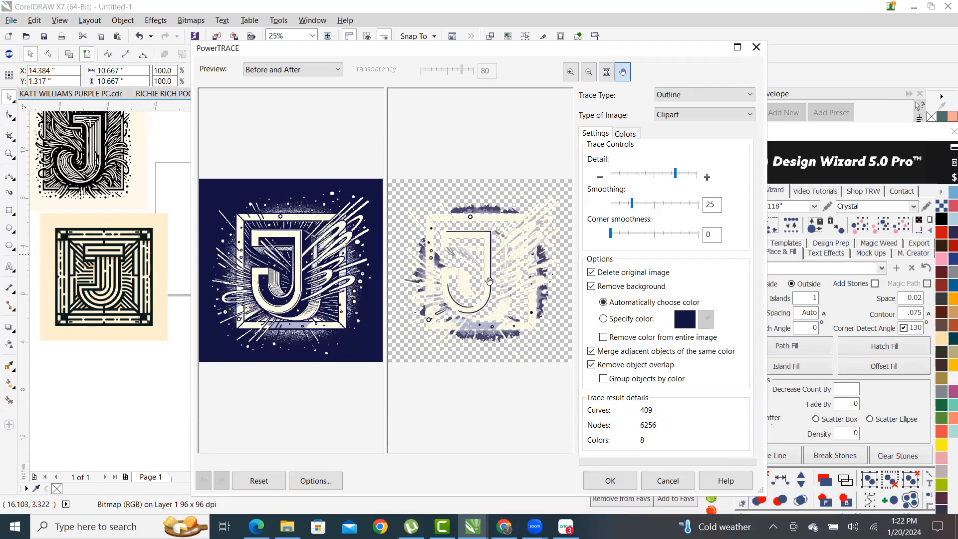
{"action": "left_click", "coordinate": [627, 485]}
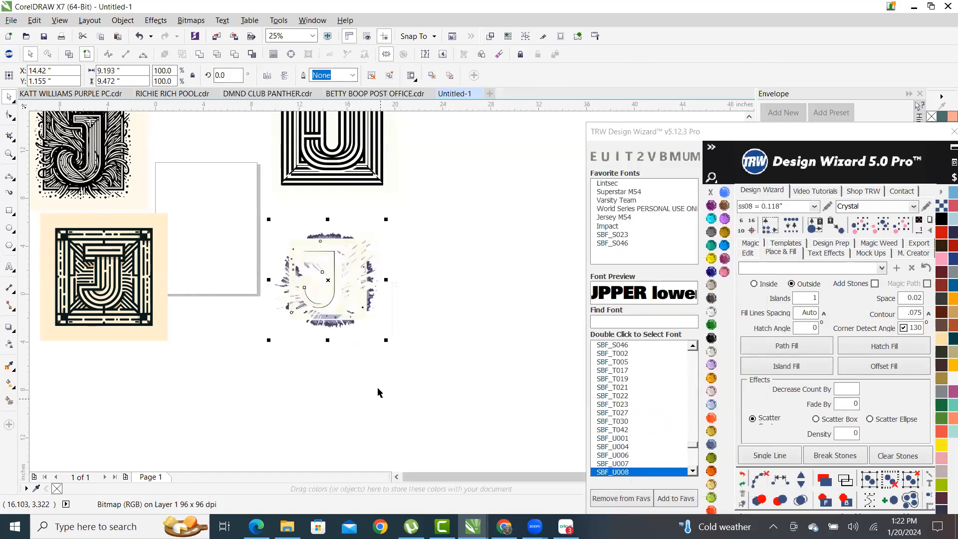
- Draw a rectangle around the traced J
{"action": "left_click", "coordinate": [473, 360]}
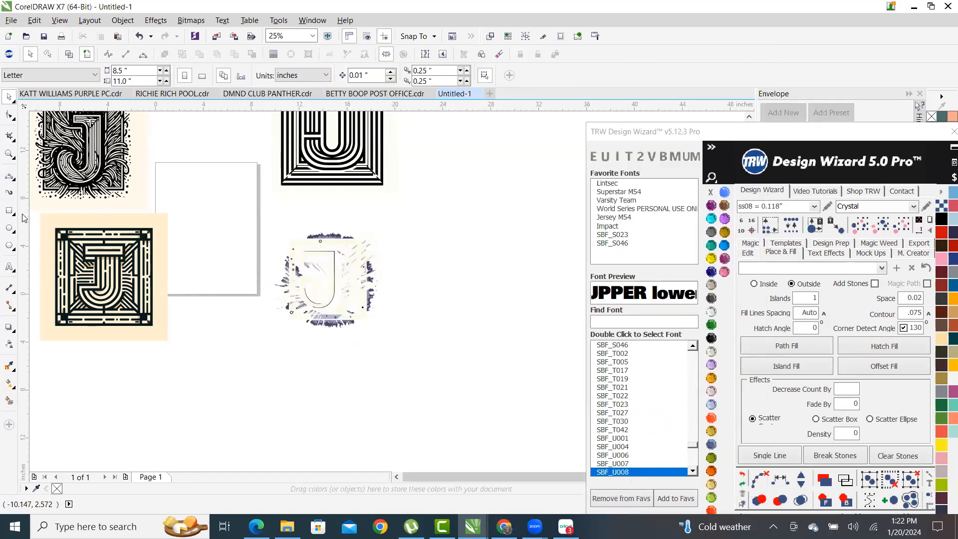
{"action": "key", "text": "F6"}
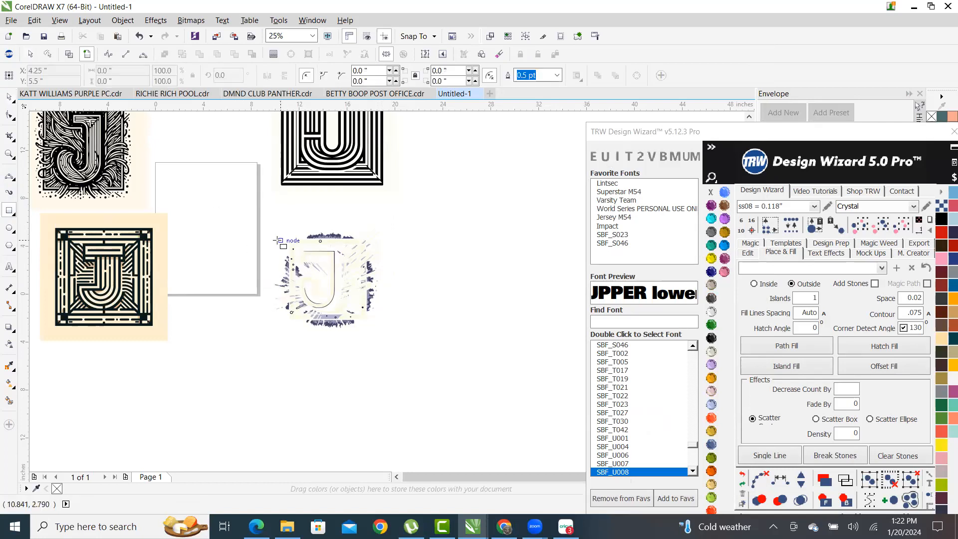
{"action": "mouse_move", "coordinate": [255, 223]}
{"action": "left_mouse_down"}
{"action": "mouse_move", "coordinate": [390, 339]}
{"action": "mouse_move", "coordinate": [396, 373]}
{"action": "left_mouse_up"}
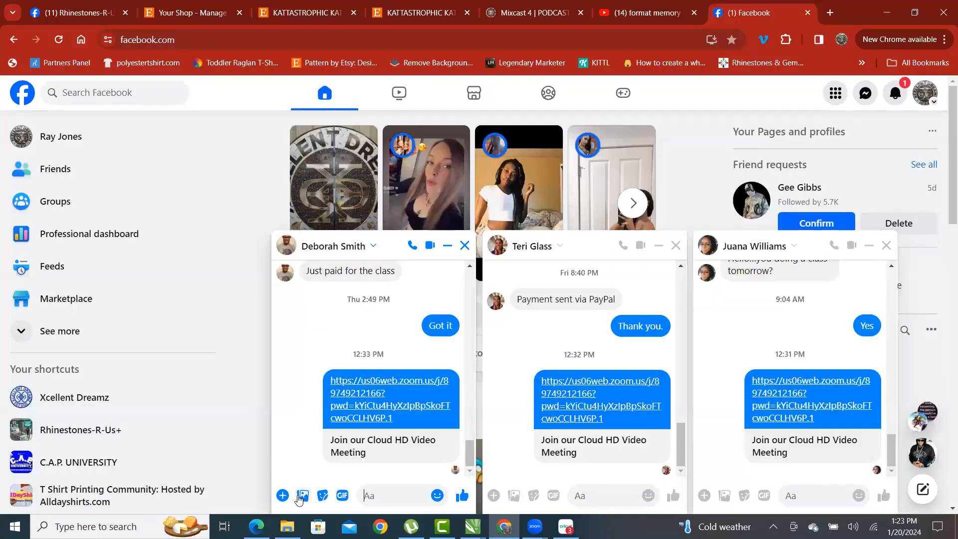
- Send the four J images from Downloads in the first Messenger chat
{"action": "left_click", "coordinate": [300, 498]}
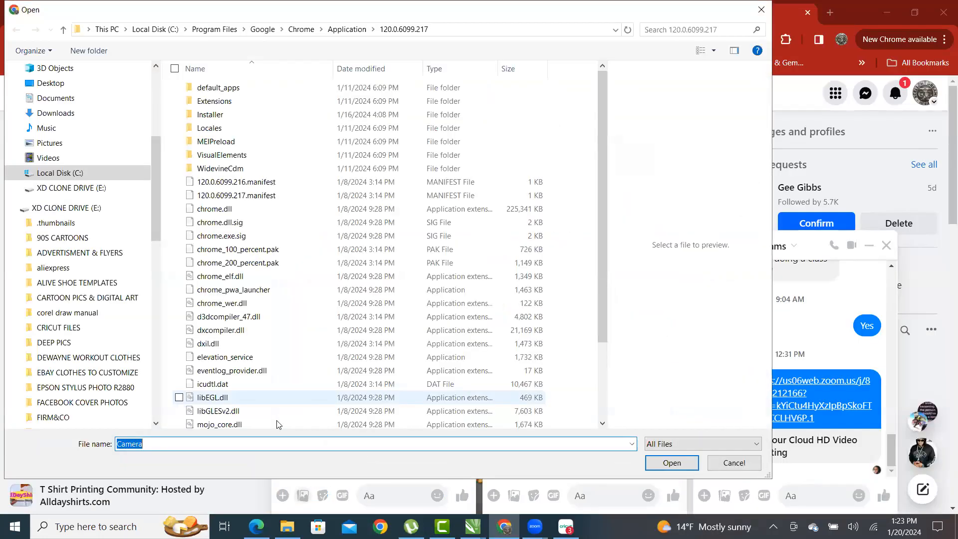
{"action": "left_click", "coordinate": [64, 114]}
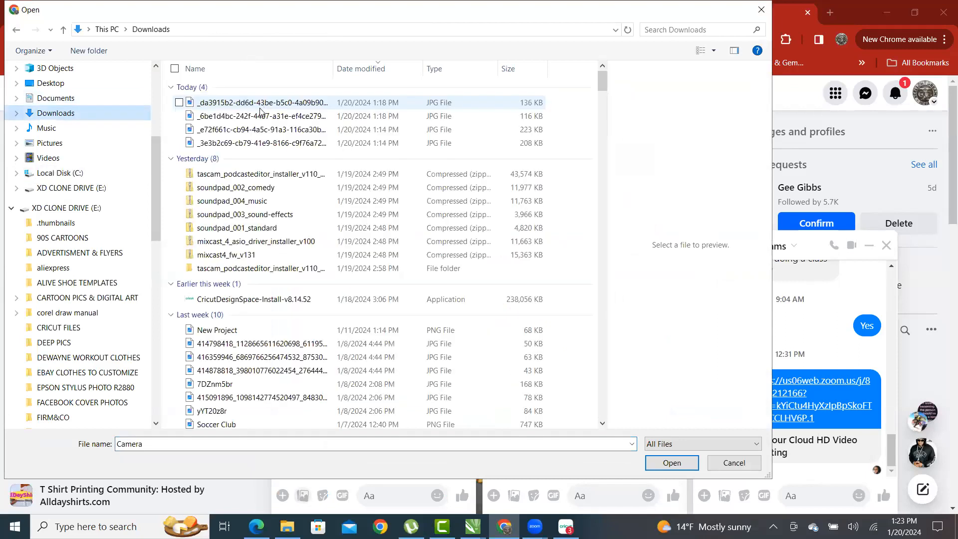
{"action": "left_click", "coordinate": [243, 145]}
{"action": "left_click", "coordinate": [249, 103], "text": "shift"}
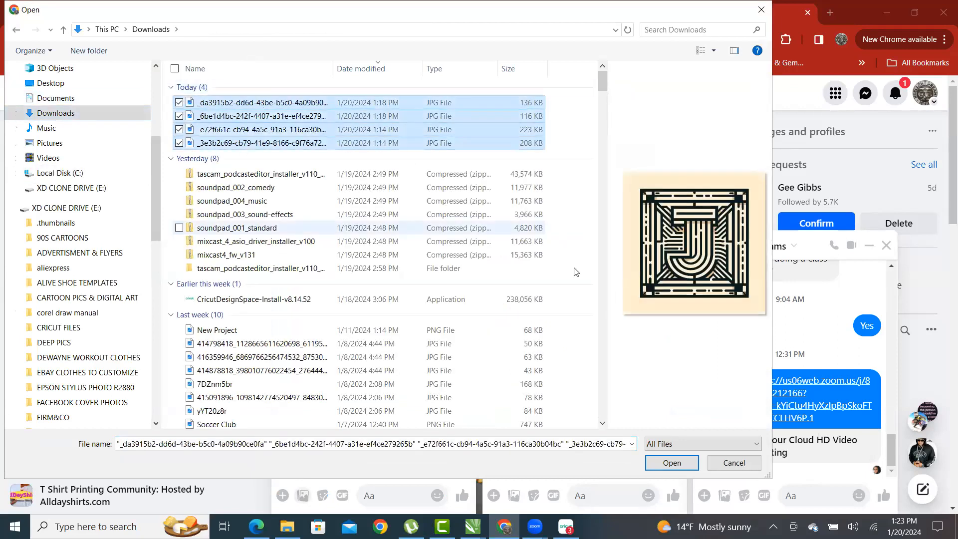
{"action": "left_click", "coordinate": [685, 460]}
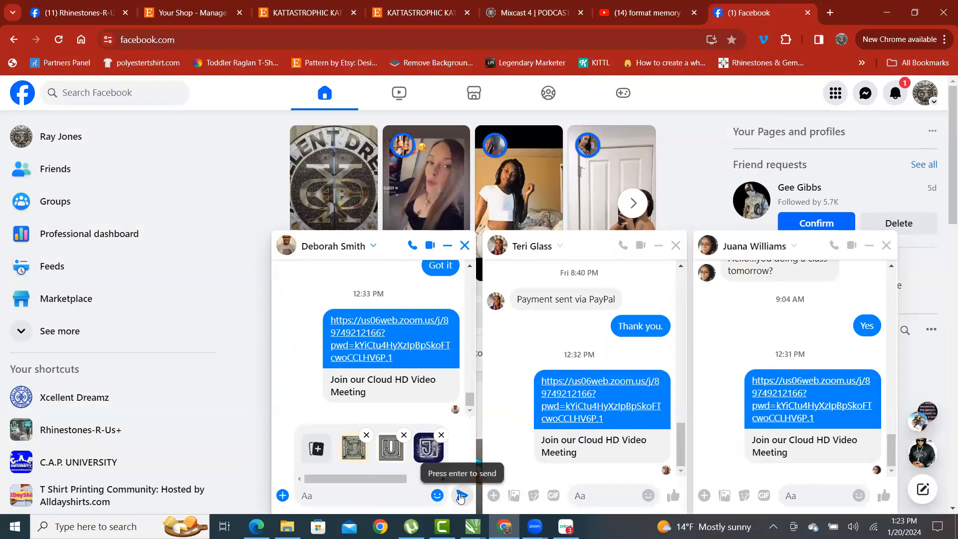
{"action": "left_click", "coordinate": [461, 495]}
- Attach the four J images to the second and third chats, sending them in the second
{"action": "left_click", "coordinate": [514, 496]}
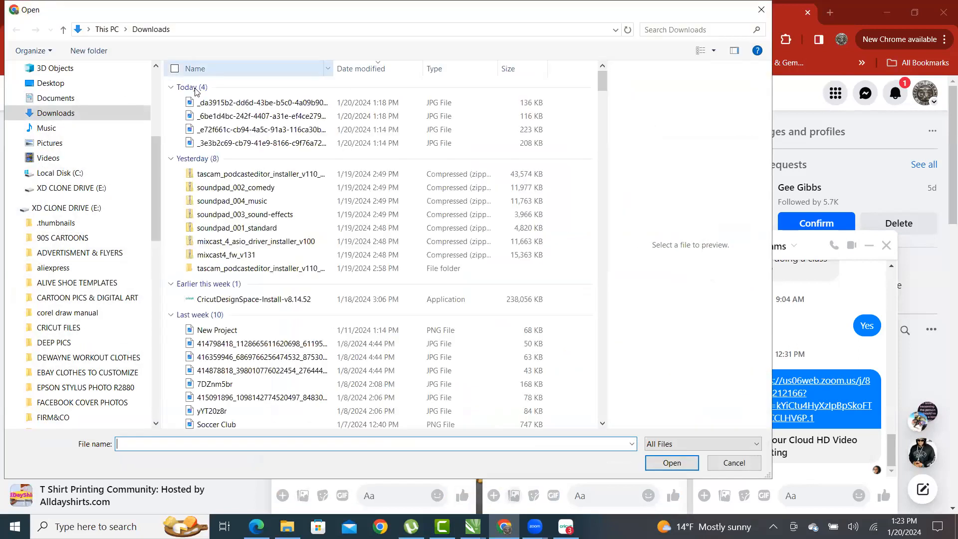
{"action": "left_click", "coordinate": [249, 103]}
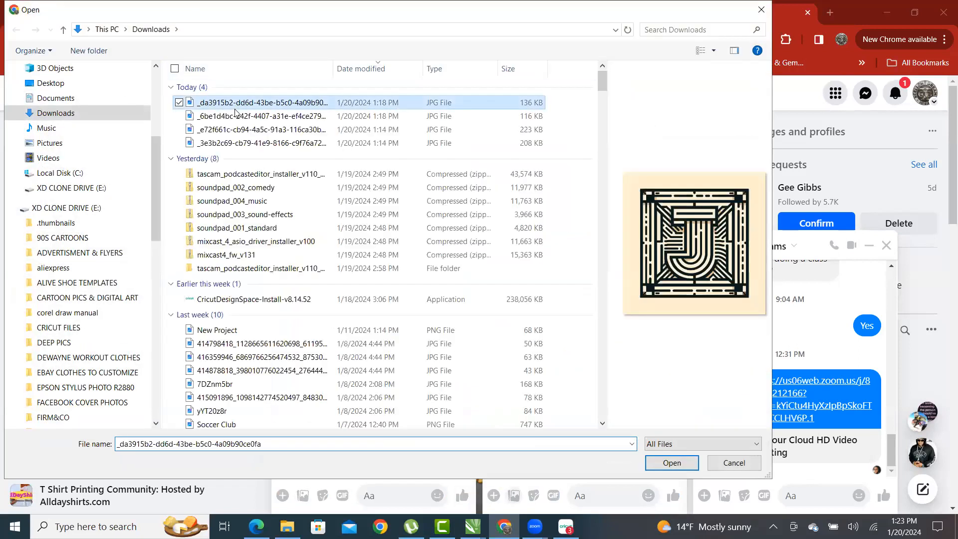
{"action": "left_click", "coordinate": [250, 143], "text": "shift"}
{"action": "left_click", "coordinate": [672, 461]}
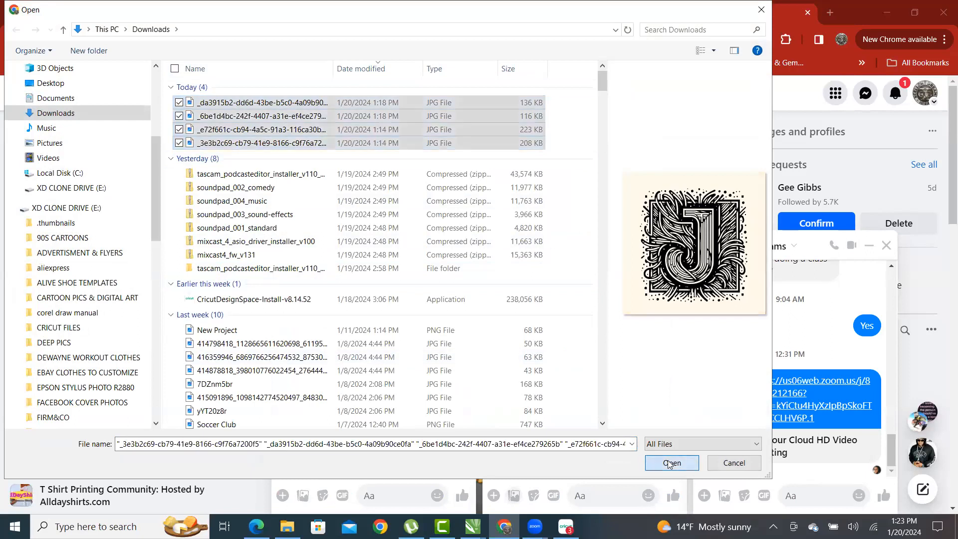
{"action": "left_click", "coordinate": [724, 497]}
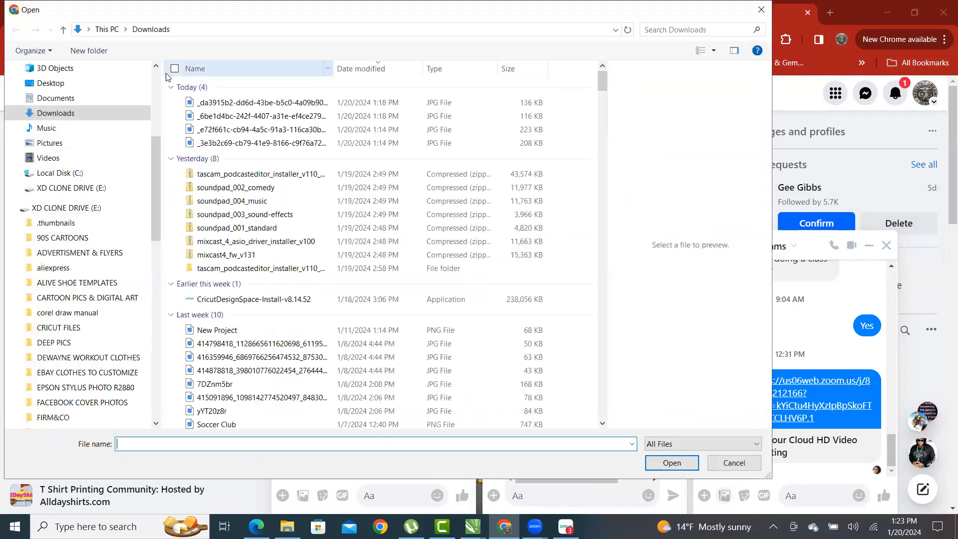
{"action": "left_click", "coordinate": [230, 103]}
{"action": "left_click", "coordinate": [276, 144], "text": "shift"}
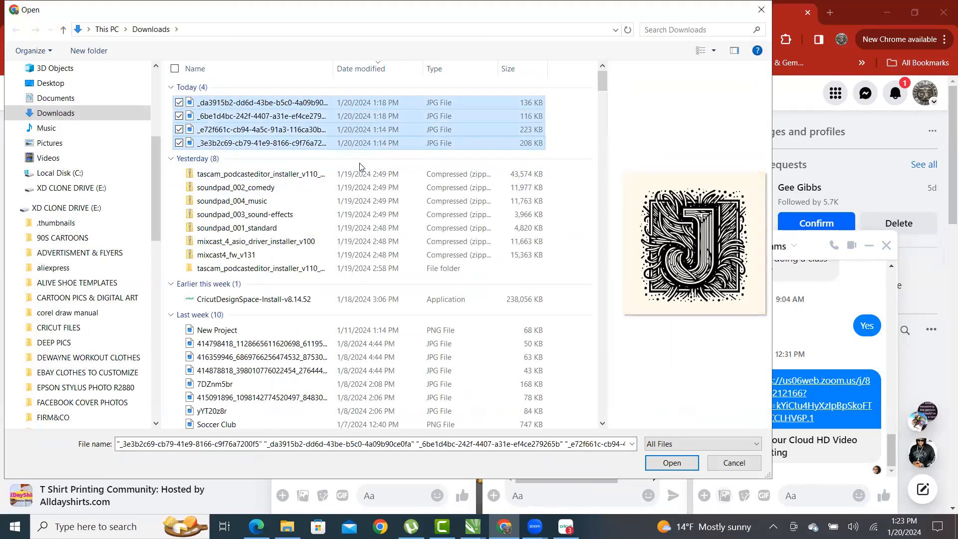
{"action": "left_click", "coordinate": [673, 464]}
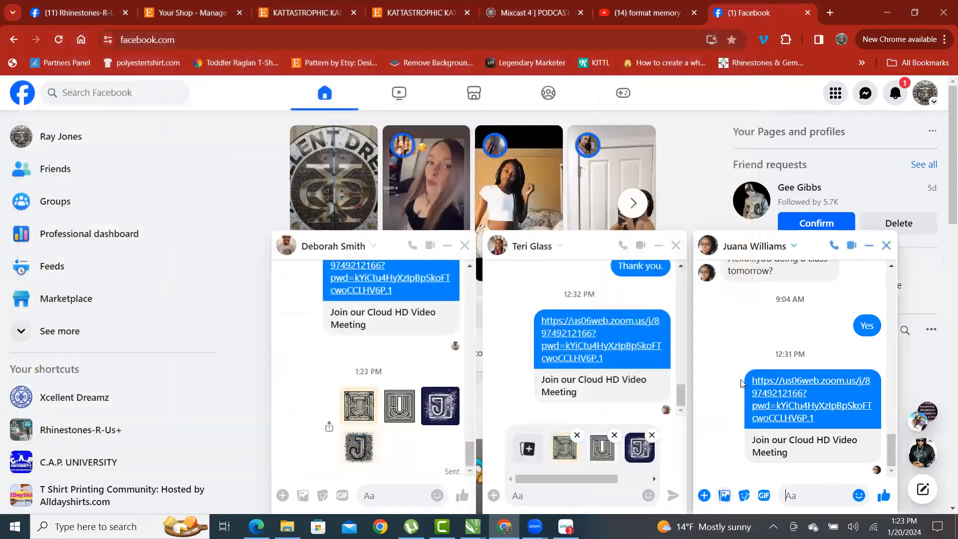
{"action": "left_click", "coordinate": [886, 247]}
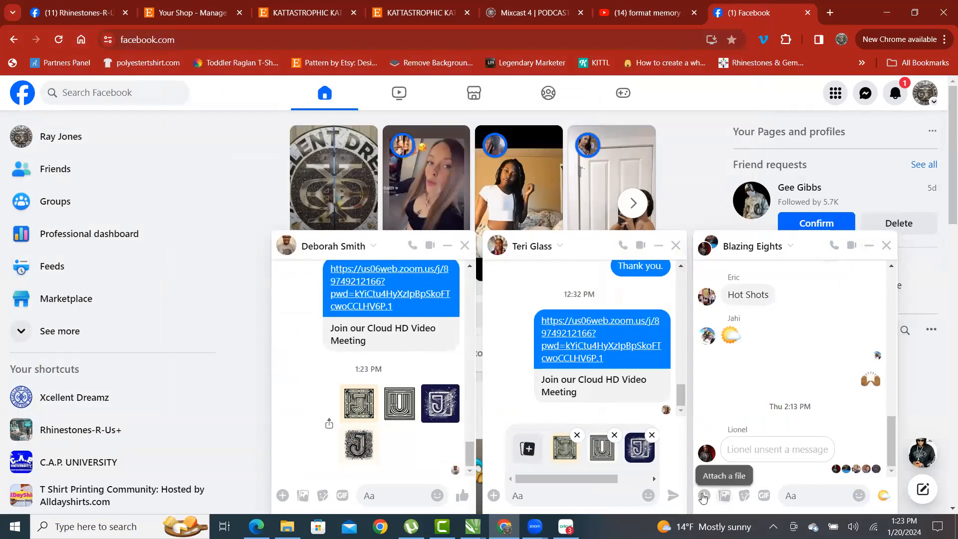
{"action": "left_click", "coordinate": [673, 495]}
- Send the four J images in the group chat and close it
{"action": "left_click", "coordinate": [726, 496]}
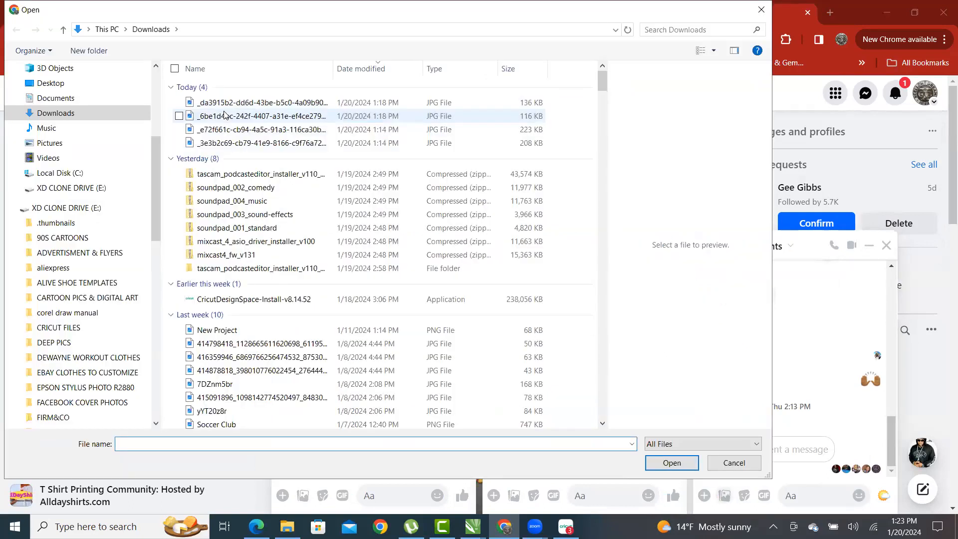
{"action": "left_click", "coordinate": [229, 102]}
{"action": "left_click", "coordinate": [229, 143], "text": "shift"}
{"action": "left_click", "coordinate": [671, 463]}
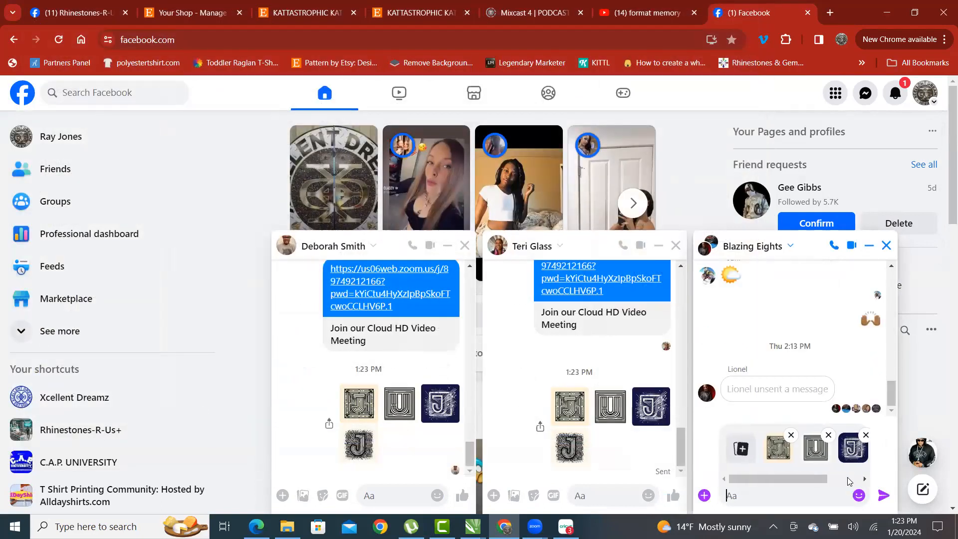
{"action": "left_click", "coordinate": [884, 496]}
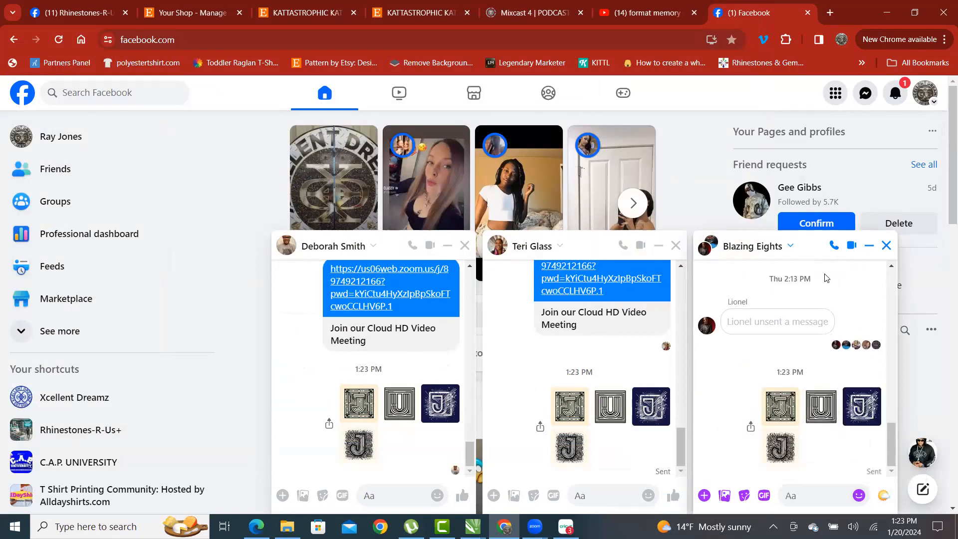
{"action": "left_click", "coordinate": [886, 245]}
- Minimize the remaining chat windows and Chrome to return to CorelDRAW
{"action": "left_click", "coordinate": [867, 245]}
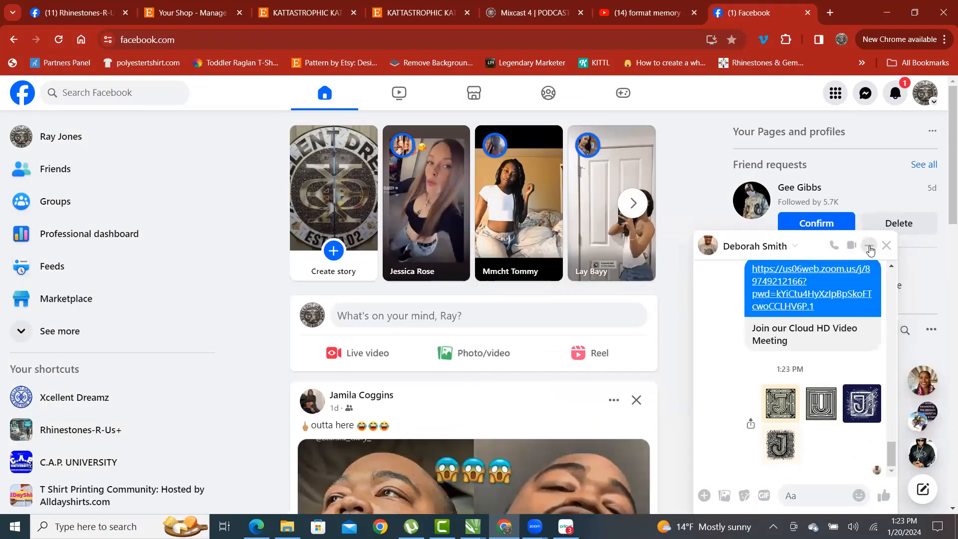
{"action": "left_click", "coordinate": [867, 245]}
{"action": "left_click", "coordinate": [881, 18]}
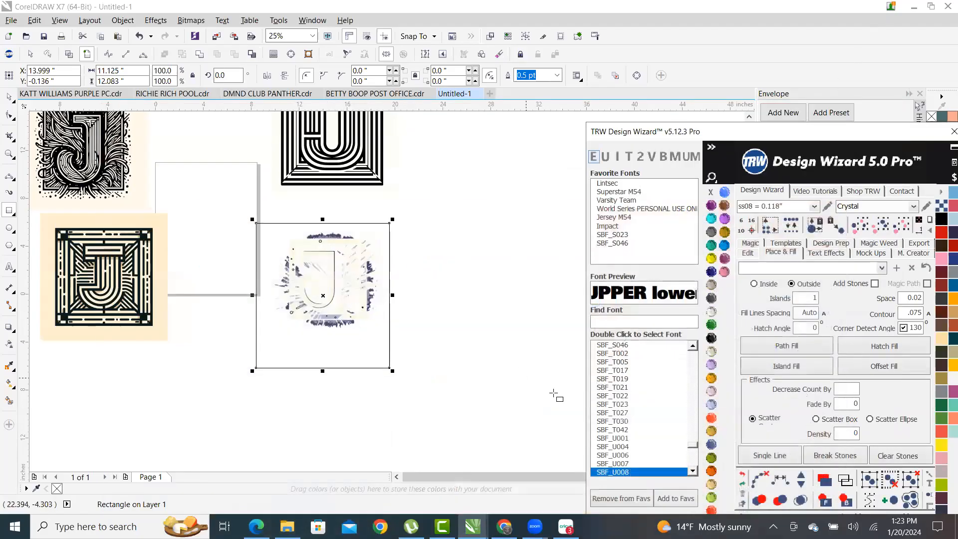
- Fill the backing rectangle Jet Black and shift it slightly up and left
{"action": "left_click", "coordinate": [710, 338]}
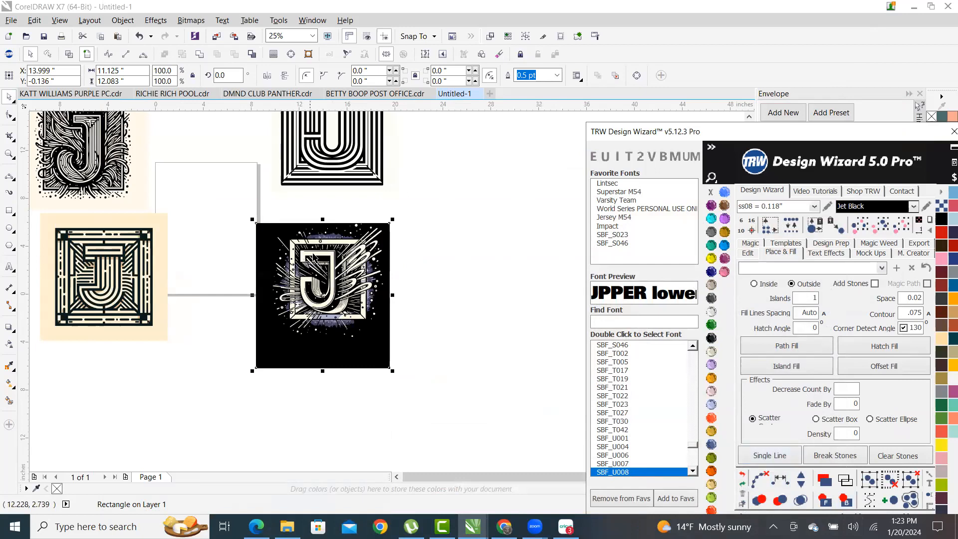
{"action": "scroll", "coordinate": [277, 352], "scroll_direction": "up", "scroll_amount": 3}
{"action": "scroll", "coordinate": [272, 346], "scroll_direction": "down", "scroll_amount": 2}
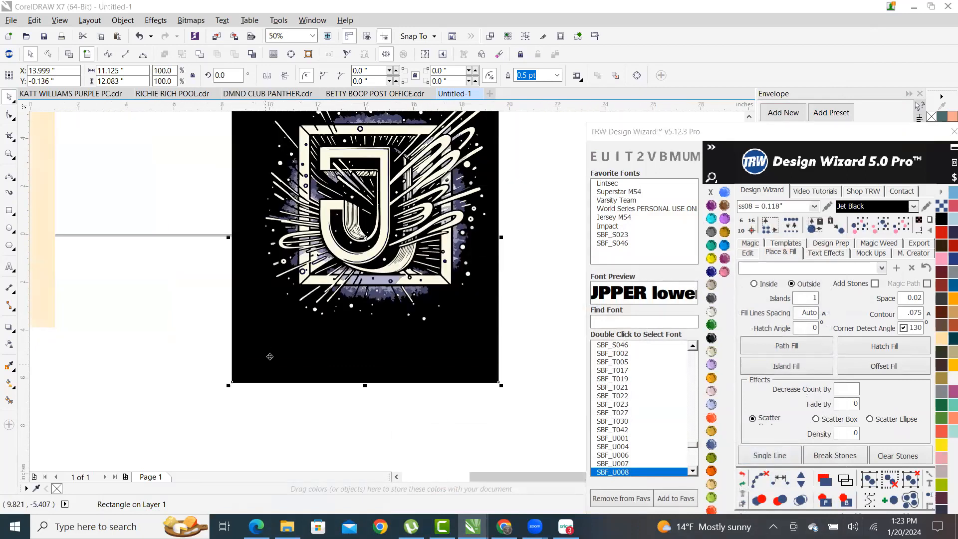
{"action": "scroll", "coordinate": [267, 320], "scroll_direction": "down", "scroll_amount": 2}
{"action": "scroll", "coordinate": [267, 320], "scroll_direction": "up", "scroll_amount": 1}
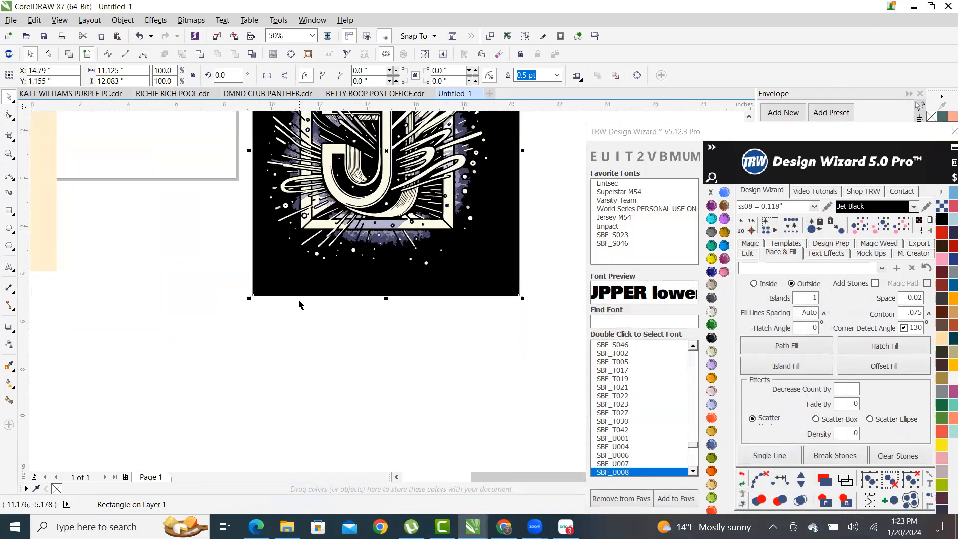
{"action": "left_click_drag", "start_coordinate": [295, 275], "coordinate": [287, 268]}
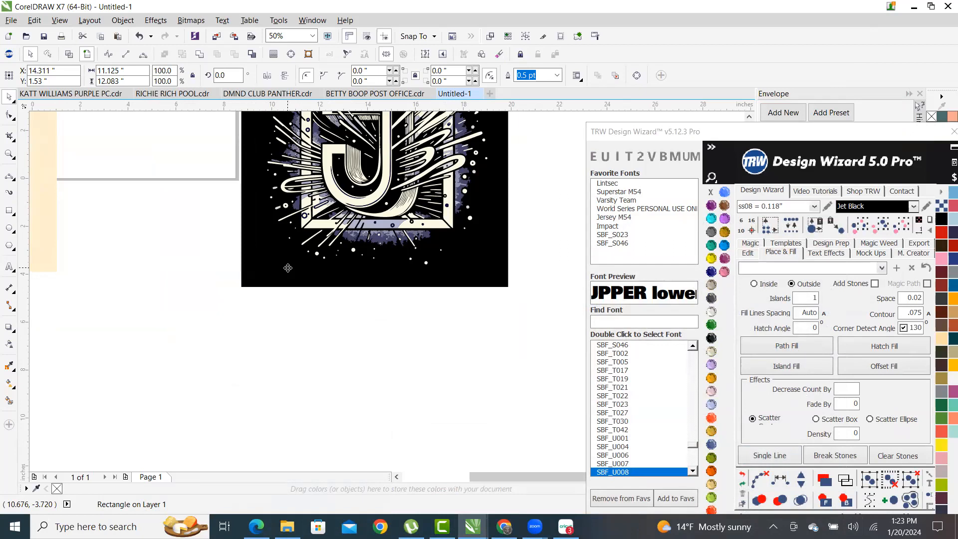
{"action": "scroll", "coordinate": [316, 342], "scroll_direction": "down", "scroll_amount": 2}
{"action": "scroll", "coordinate": [274, 313], "scroll_direction": "up", "scroll_amount": 2}
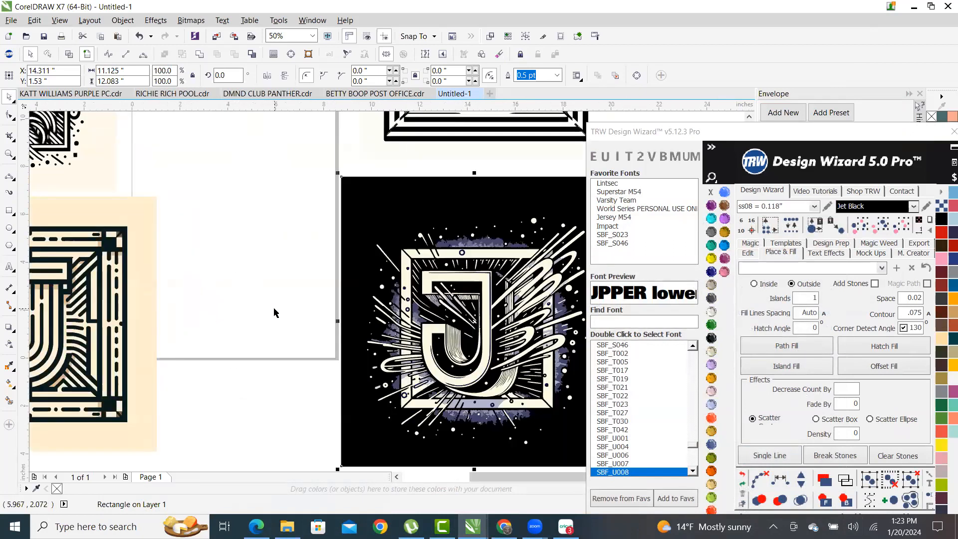
{"action": "scroll", "coordinate": [367, 307], "scroll_direction": "down", "scroll_amount": 2}
{"action": "scroll", "coordinate": [421, 358], "scroll_direction": "up", "scroll_amount": 2}
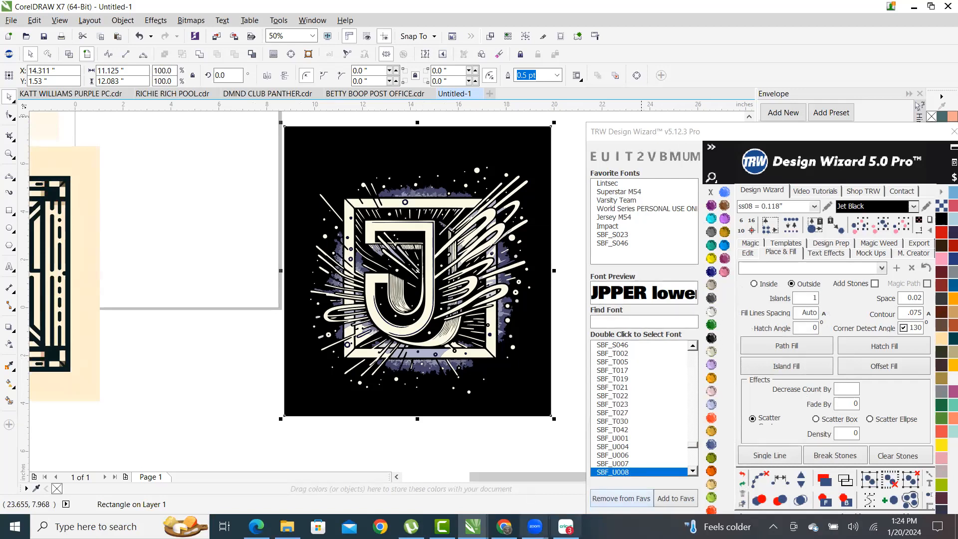
- Glance at the browser window, return to CorelDRAW and clear the canvas selection
{"action": "left_click", "coordinate": [504, 526]}
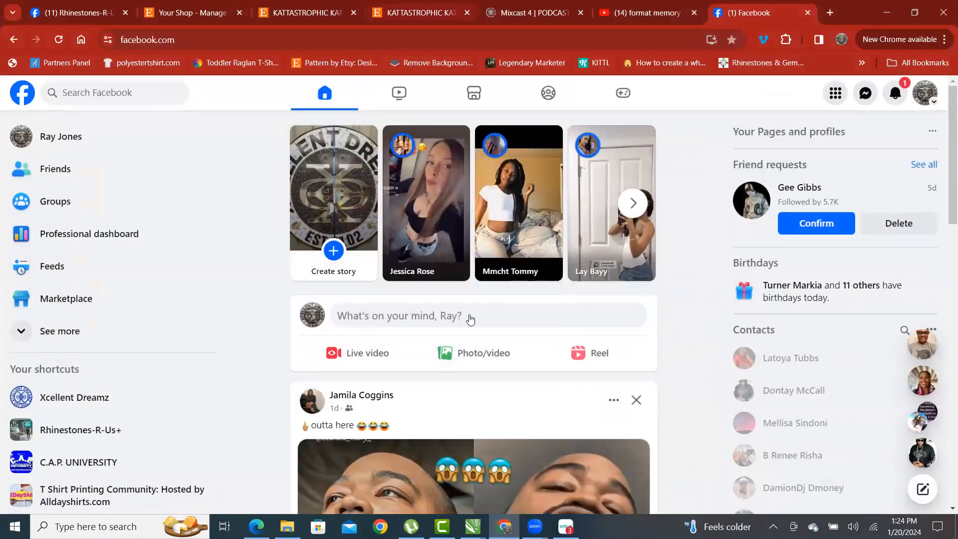
{"action": "left_click", "coordinate": [886, 13]}
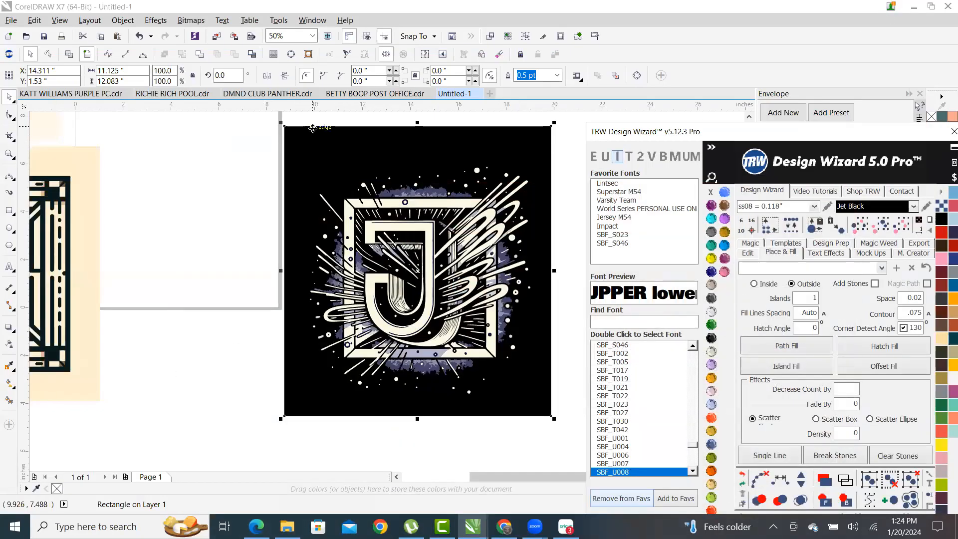
{"action": "scroll", "coordinate": [299, 251], "scroll_direction": "up", "scroll_amount": 2}
{"action": "scroll", "coordinate": [198, 276], "scroll_direction": "down", "scroll_amount": 2}
{"action": "scroll", "coordinate": [290, 211], "scroll_direction": "down", "scroll_amount": 2}
{"action": "scroll", "coordinate": [248, 224], "scroll_direction": "up", "scroll_amount": 2}
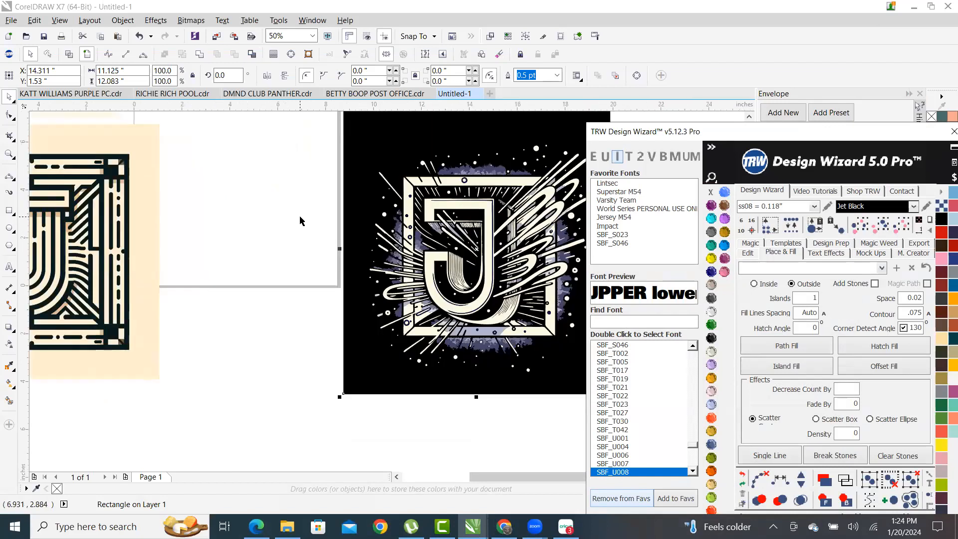
{"action": "scroll", "coordinate": [309, 250], "scroll_direction": "down", "scroll_amount": 2}
{"action": "scroll", "coordinate": [241, 248], "scroll_direction": "up", "scroll_amount": 2}
{"action": "scroll", "coordinate": [235, 220], "scroll_direction": "down", "scroll_amount": 2}
{"action": "left_click", "coordinate": [230, 206]}
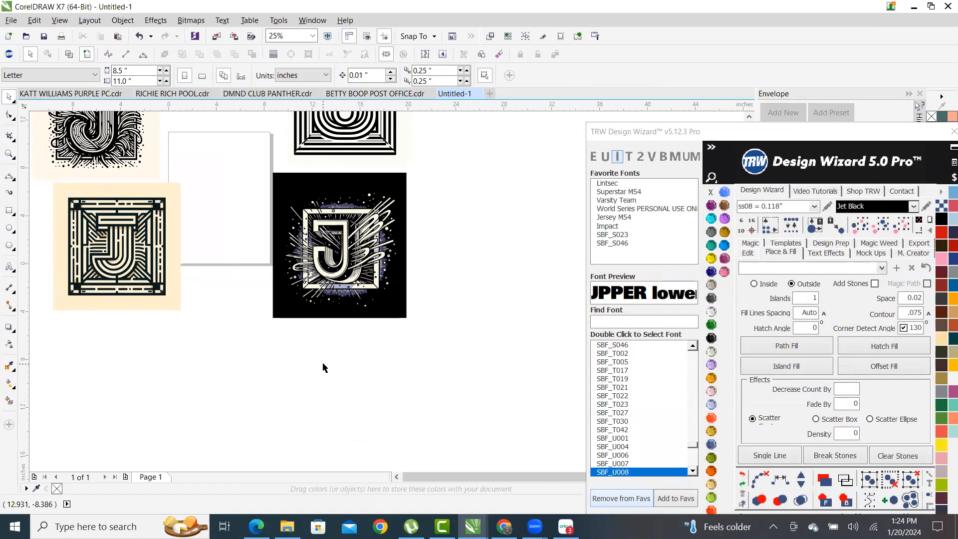
{"action": "scroll", "coordinate": [316, 245], "scroll_direction": "up", "scroll_amount": 2}
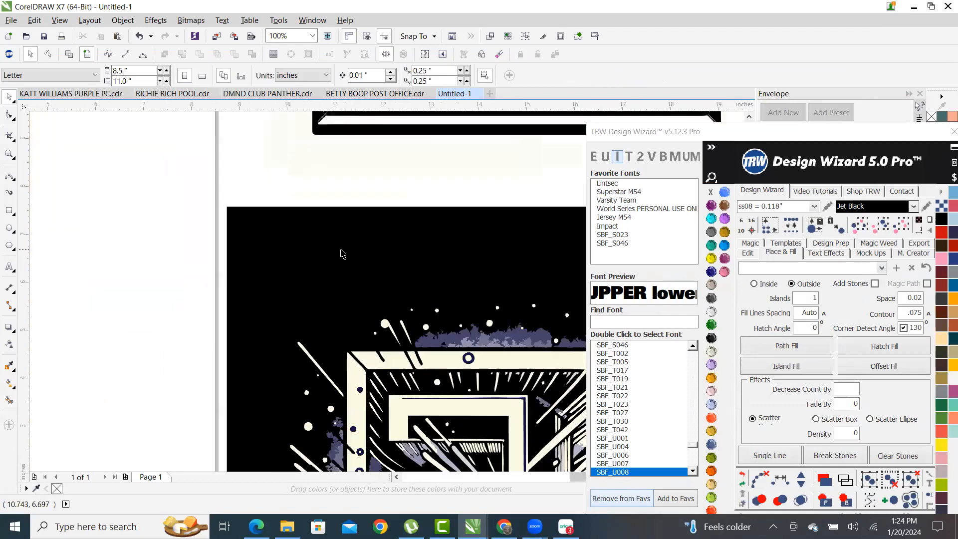
{"action": "scroll", "coordinate": [341, 254], "scroll_direction": "down", "scroll_amount": 2}
- Select the black rectangle and undo its moves until the backing square is gone
{"action": "left_click", "coordinate": [480, 257]}
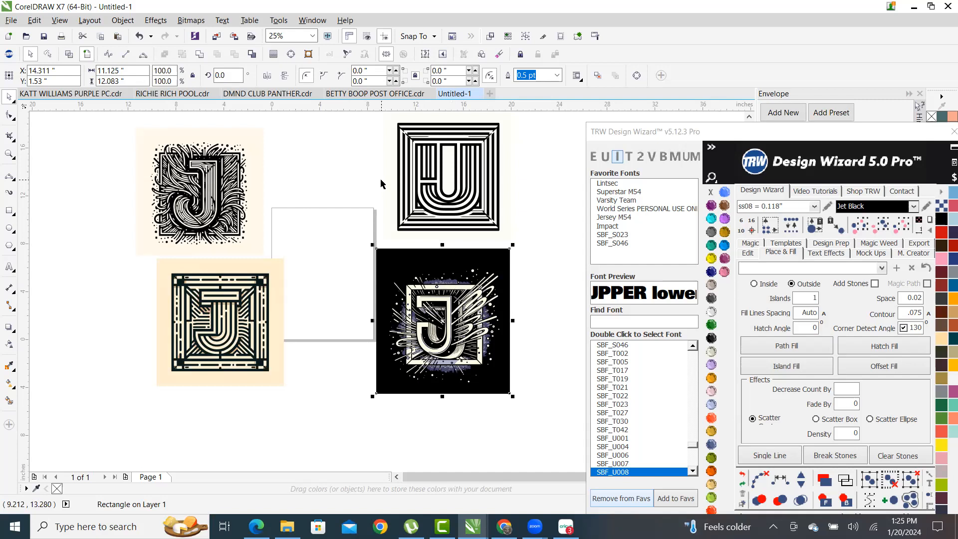
{"action": "left_click", "coordinate": [338, 242]}
{"action": "scroll", "coordinate": [455, 275], "scroll_direction": "up", "scroll_amount": 1}
{"action": "scroll", "coordinate": [467, 240], "scroll_direction": "up", "scroll_amount": 1}
{"action": "scroll", "coordinate": [418, 250], "scroll_direction": "down", "scroll_amount": 1}
{"action": "scroll", "coordinate": [499, 260], "scroll_direction": "down", "scroll_amount": 1}
{"action": "scroll", "coordinate": [498, 244], "scroll_direction": "up", "scroll_amount": 1}
{"action": "scroll", "coordinate": [499, 244], "scroll_direction": "down", "scroll_amount": 1}
{"action": "scroll", "coordinate": [498, 343], "scroll_direction": "up", "scroll_amount": 1}
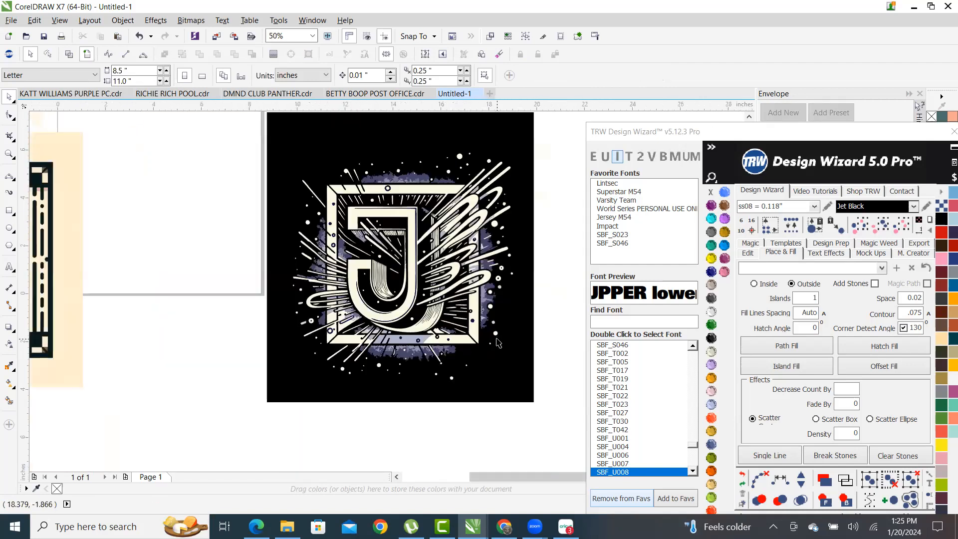
{"action": "left_click", "coordinate": [485, 355]}
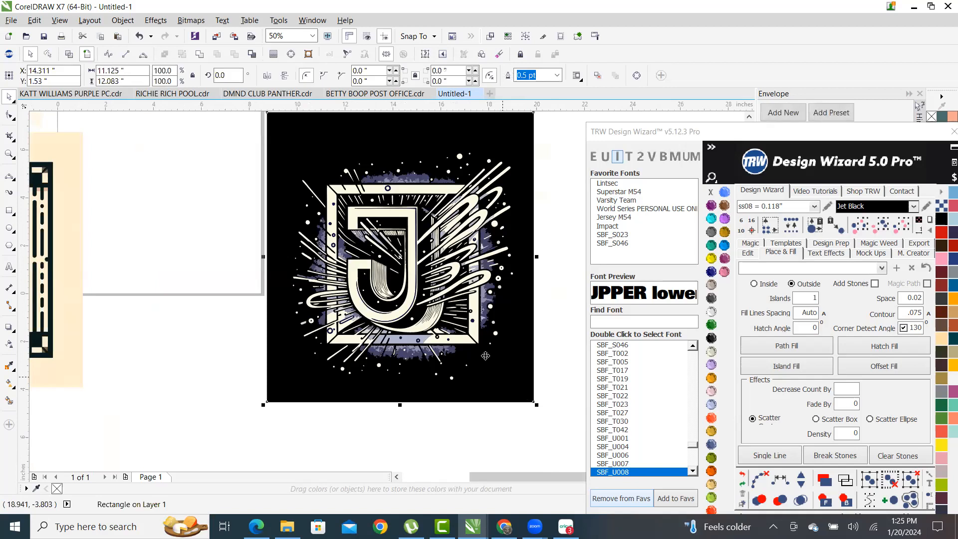
{"action": "scroll", "coordinate": [485, 353], "scroll_direction": "down", "scroll_amount": 2}
{"action": "key", "text": "ctrl+z"}
{"action": "key", "text": "ctrl+z"}
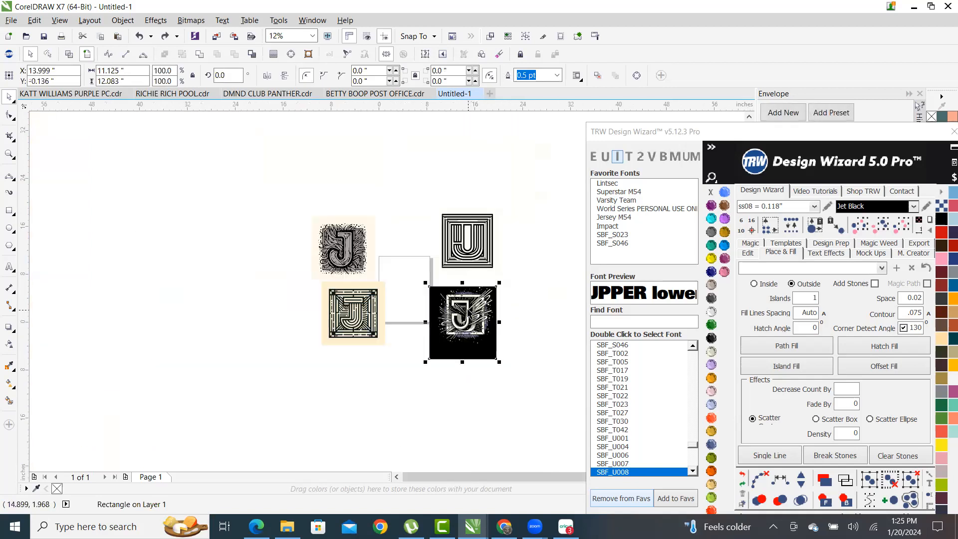
{"action": "key", "text": "ctrl+z"}
{"action": "key", "text": "ctrl+z"}
{"action": "key", "text": "ctrl+z"}
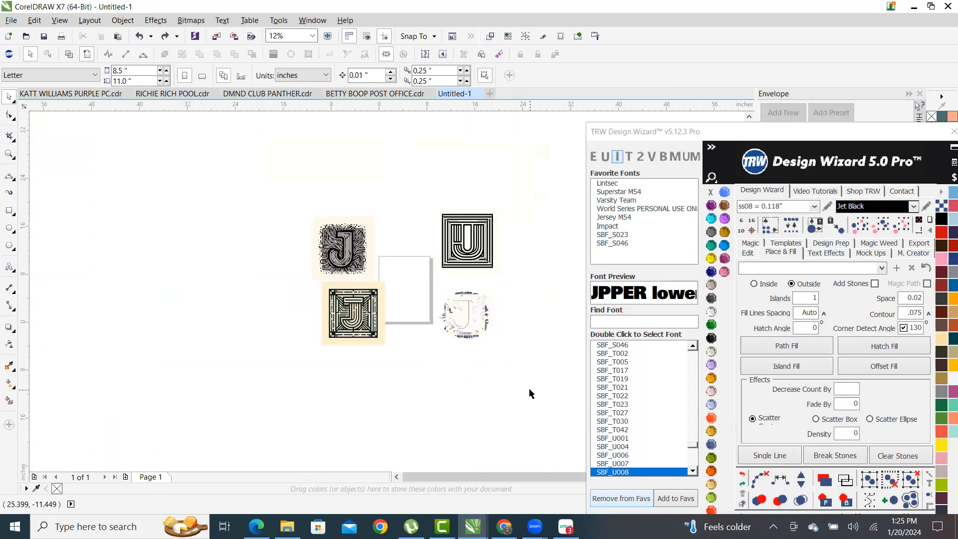
- Undo once more to bring back the original navy J bitmap
{"action": "key", "text": "ctrl+z"}
{"action": "left_click", "coordinate": [520, 394]}
{"action": "scroll", "coordinate": [513, 354], "scroll_direction": "up", "scroll_amount": 1}
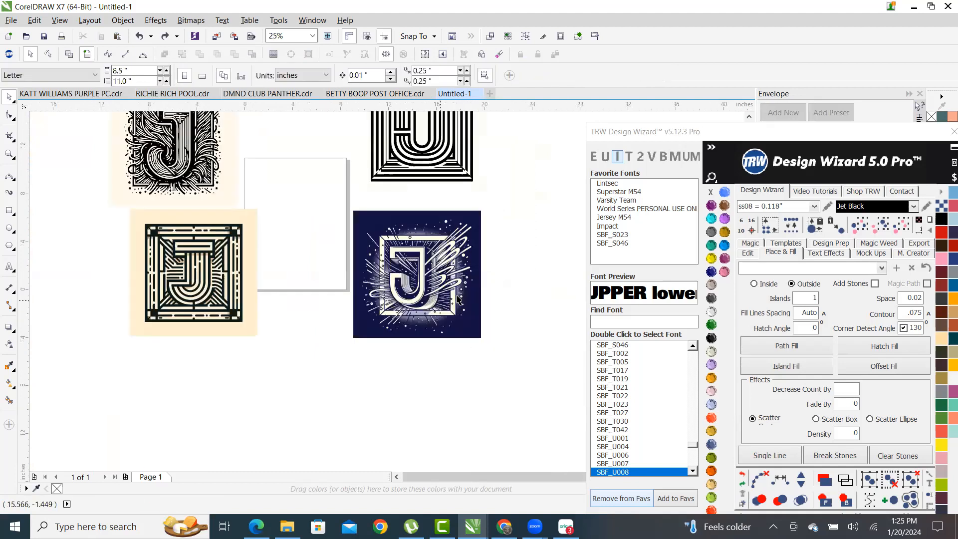
{"action": "scroll", "coordinate": [457, 299], "scroll_direction": "up", "scroll_amount": 2}
{"action": "scroll", "coordinate": [453, 284], "scroll_direction": "down", "scroll_amount": 2}
{"action": "scroll", "coordinate": [350, 251], "scroll_direction": "up", "scroll_amount": 2}
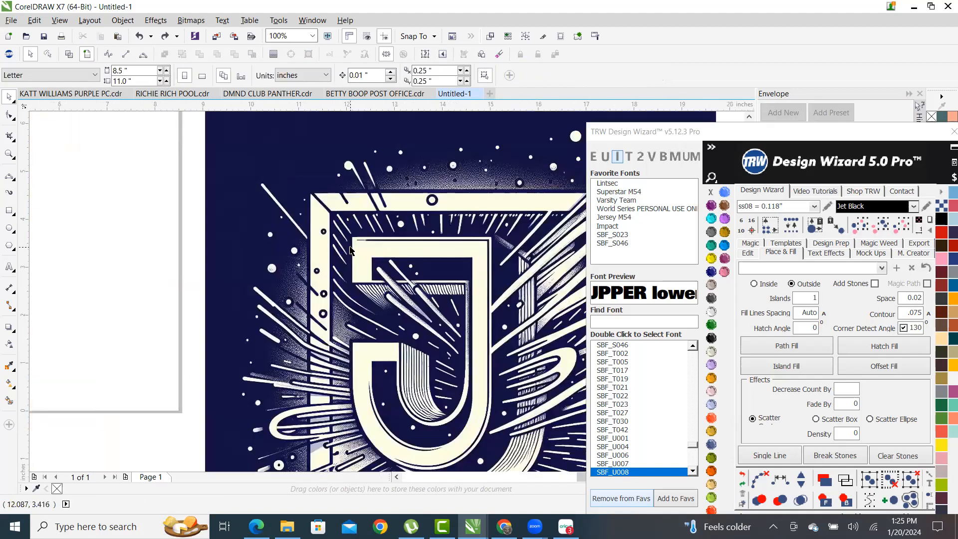
{"action": "scroll", "coordinate": [351, 250], "scroll_direction": "down", "scroll_amount": 1}
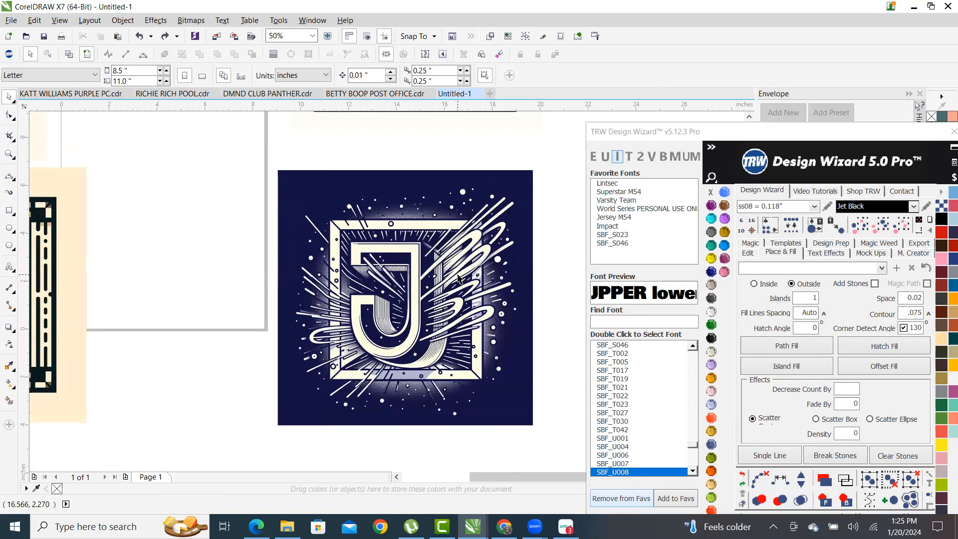
- Trace the navy J bitmap with Outline Trace > Clipart and accept the PowerTRACE result
{"action": "left_click", "coordinate": [417, 225]}
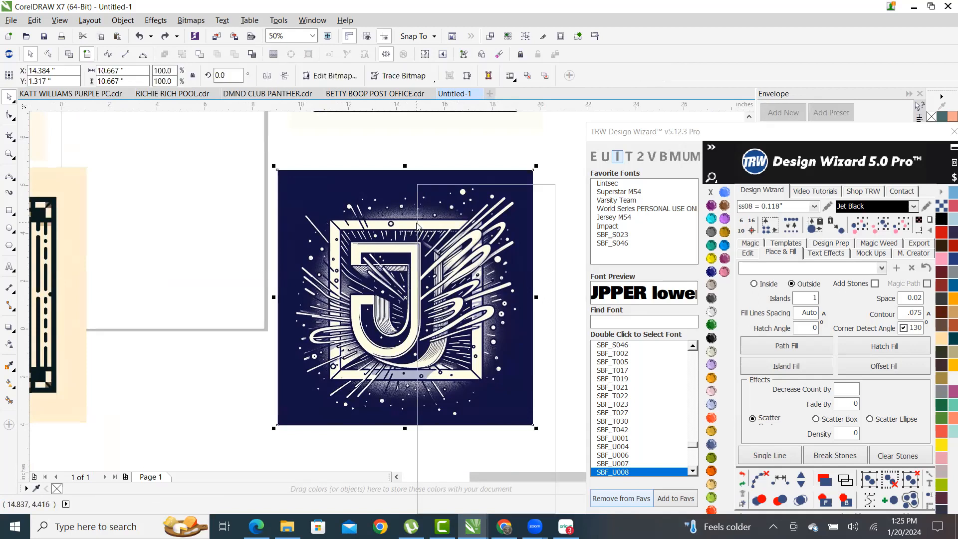
{"action": "right_click", "coordinate": [417, 226]}
{"action": "mouse_move", "coordinate": [491, 247]}
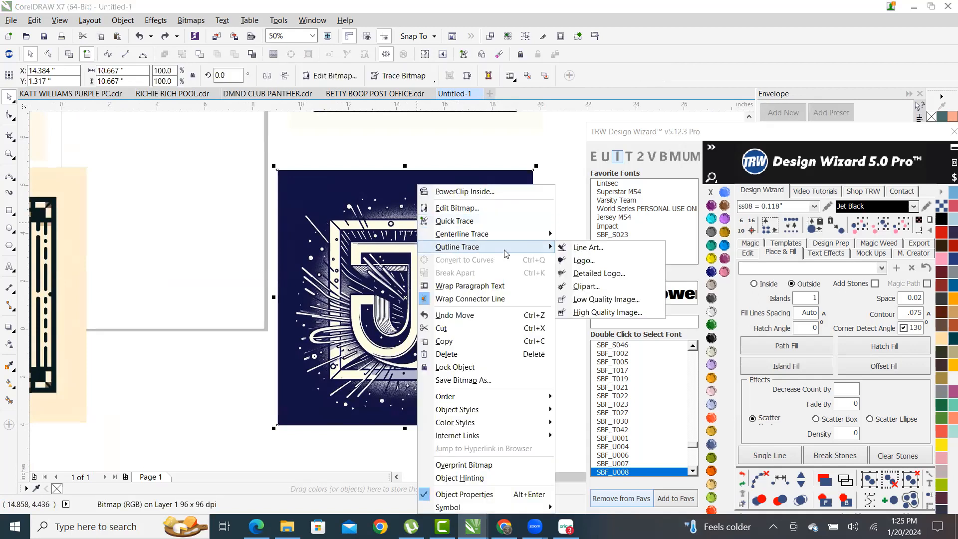
{"action": "left_click", "coordinate": [604, 288]}
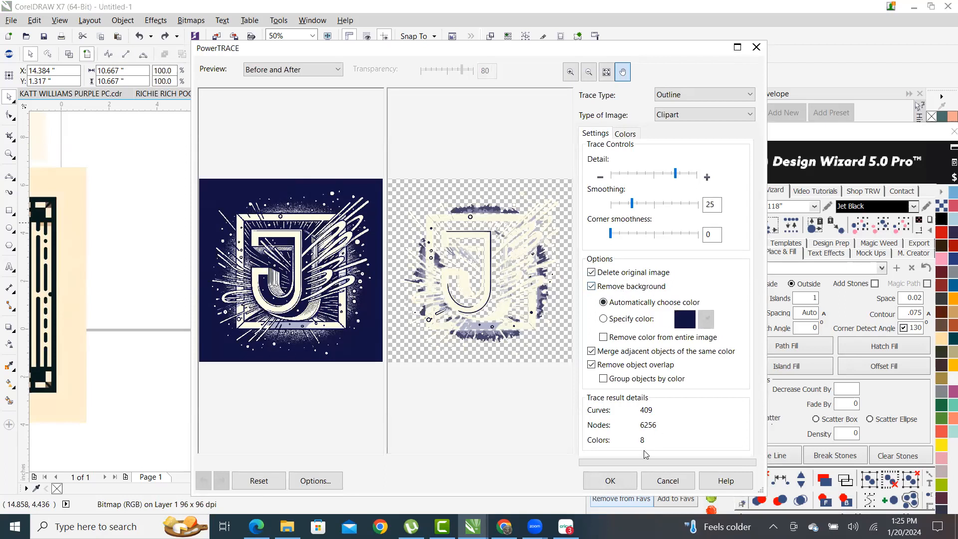
{"action": "left_click", "coordinate": [610, 480]}
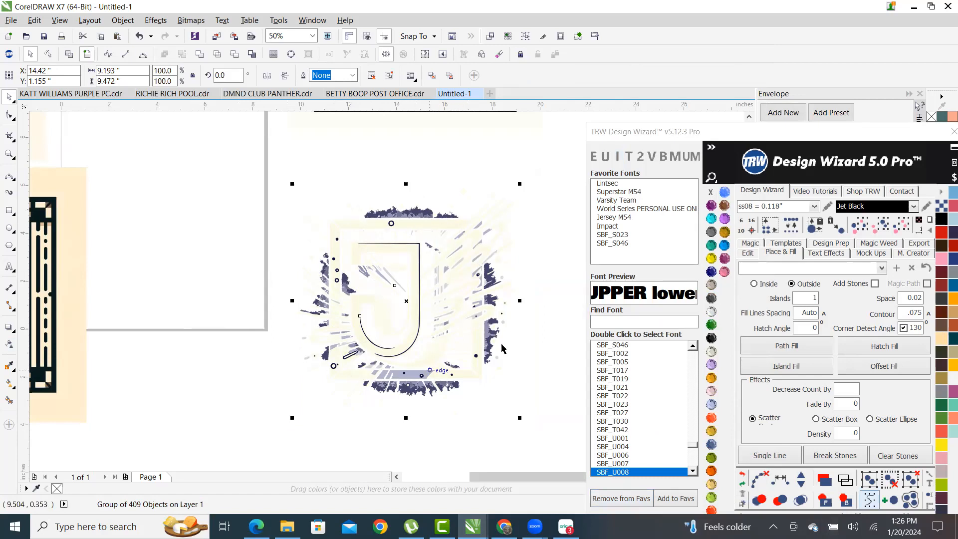
- Ungroup all objects of the traced J into 409 separate pieces and deselect them
{"action": "right_click", "coordinate": [449, 257]}
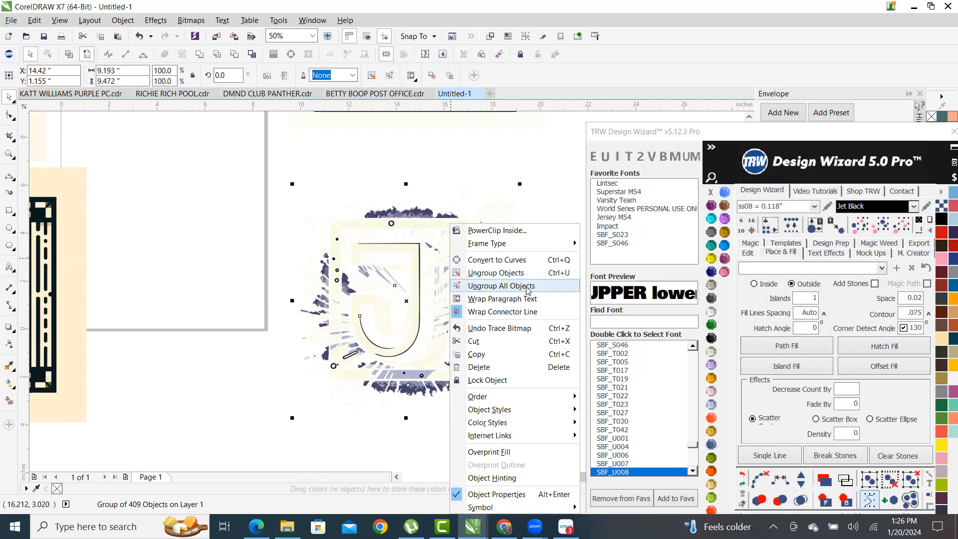
{"action": "left_click", "coordinate": [500, 286]}
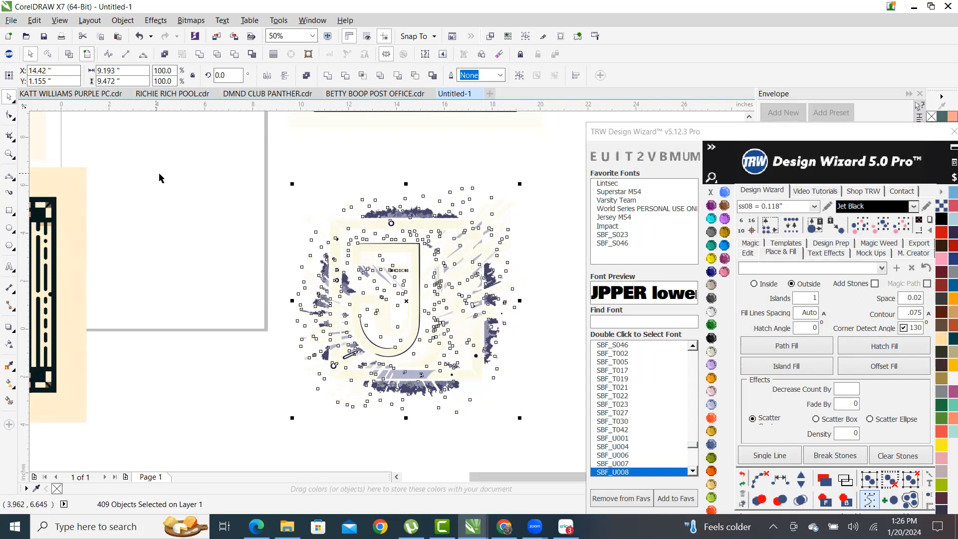
{"action": "left_click", "coordinate": [218, 175]}
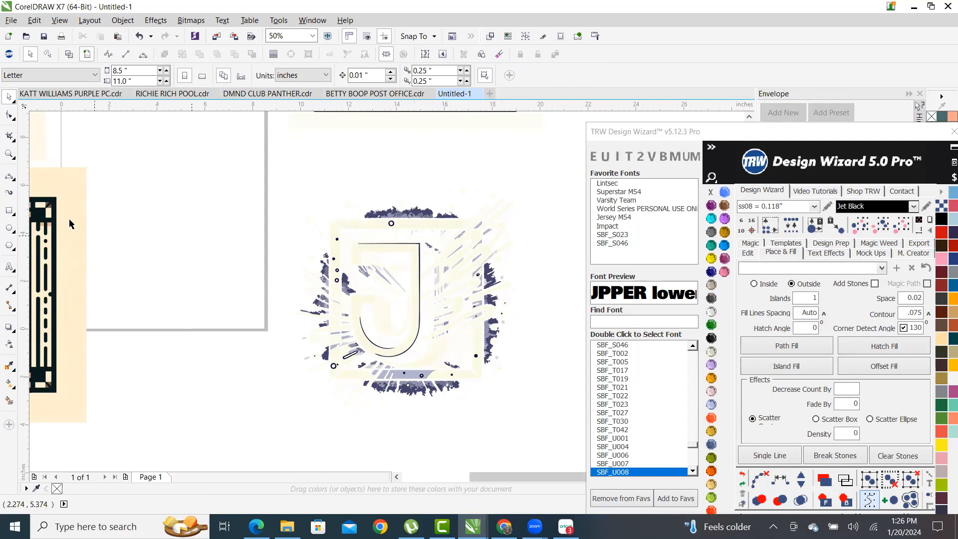
{"action": "left_click", "coordinate": [10, 211]}
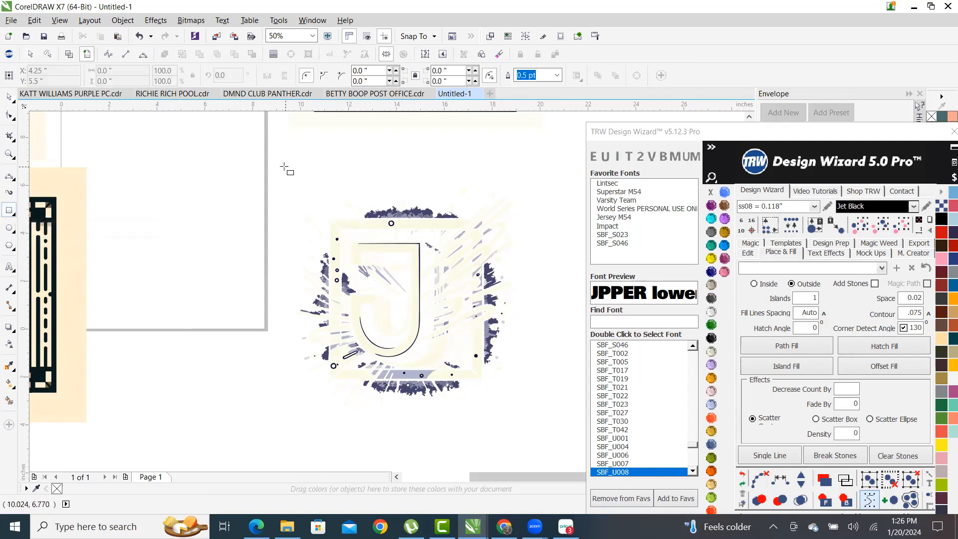
{"action": "left_click_drag", "start_coordinate": [274, 162], "coordinate": [533, 423]}
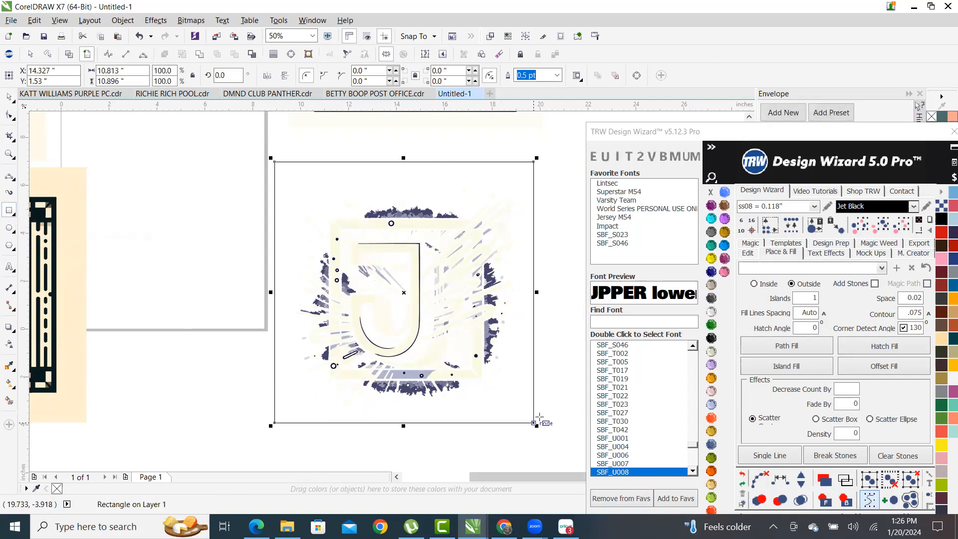
{"action": "left_click", "coordinate": [711, 339]}
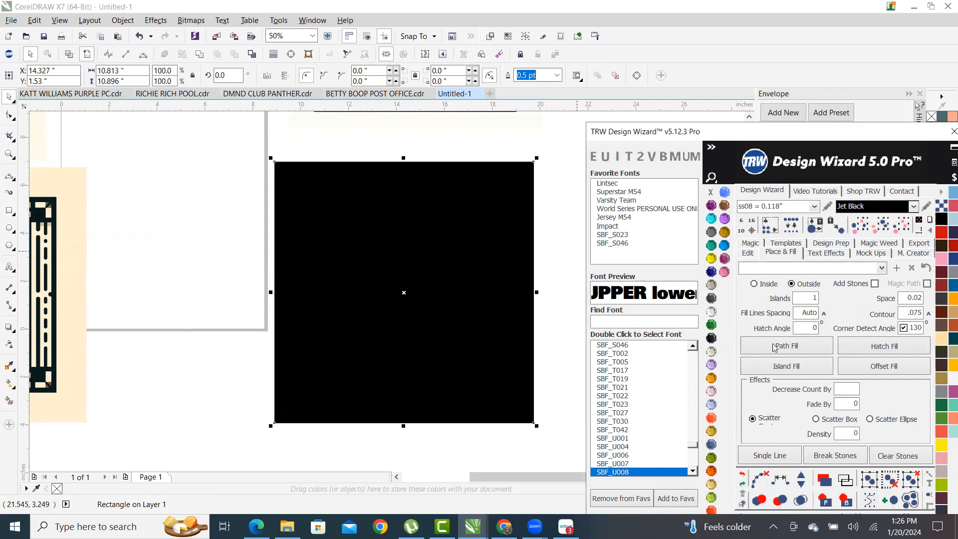
{"action": "left_click", "coordinate": [847, 500]}
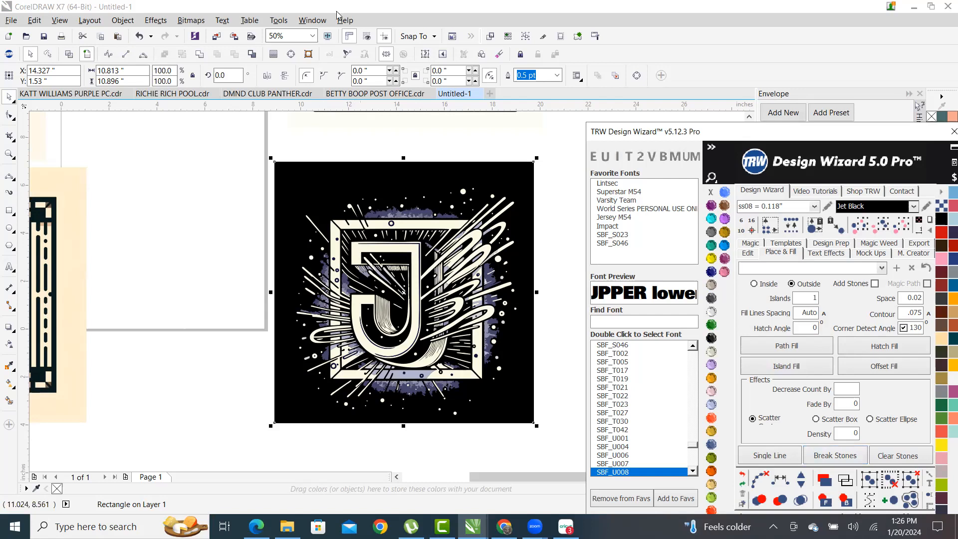
{"action": "left_click", "coordinate": [223, 160]}
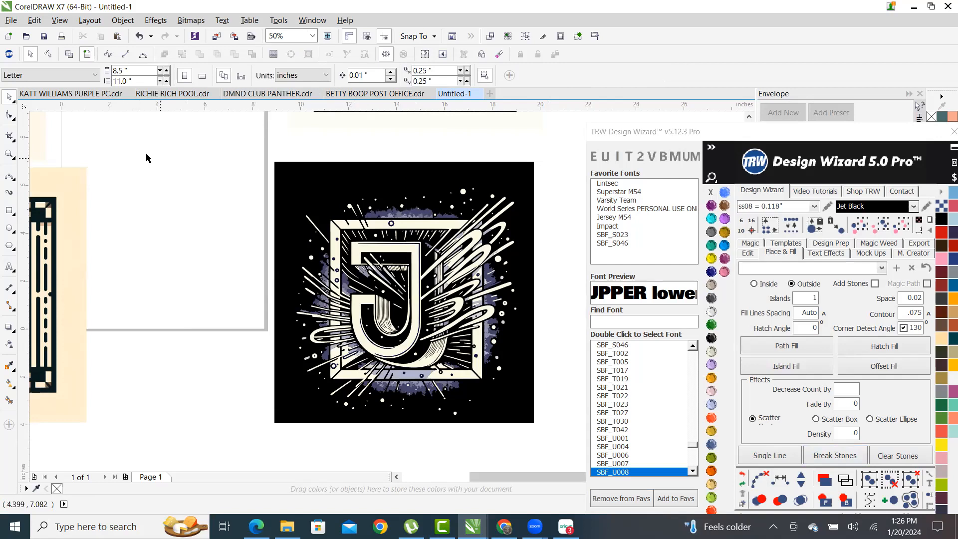
{"action": "scroll", "coordinate": [429, 219], "scroll_direction": "up", "scroll_amount": 2}
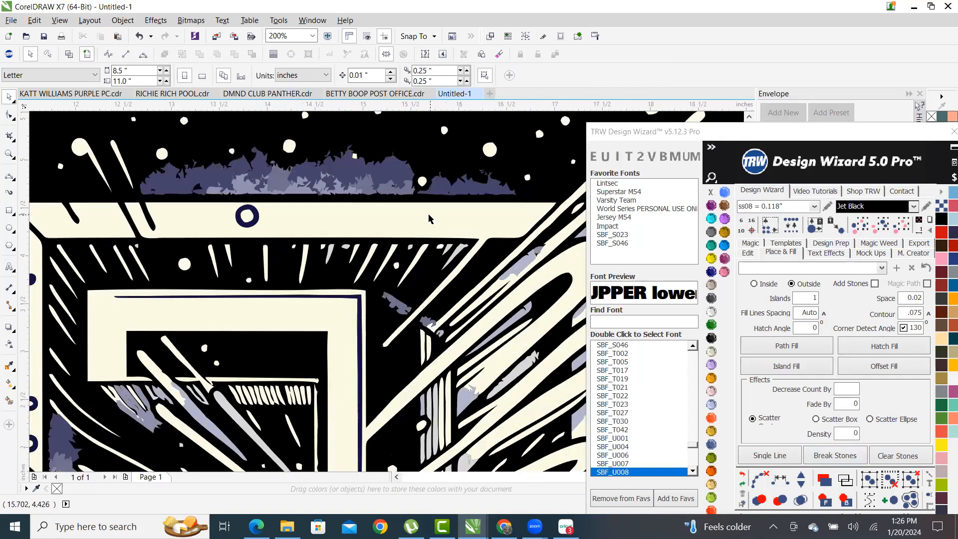
{"action": "scroll", "coordinate": [429, 219], "scroll_direction": "down", "scroll_amount": 3}
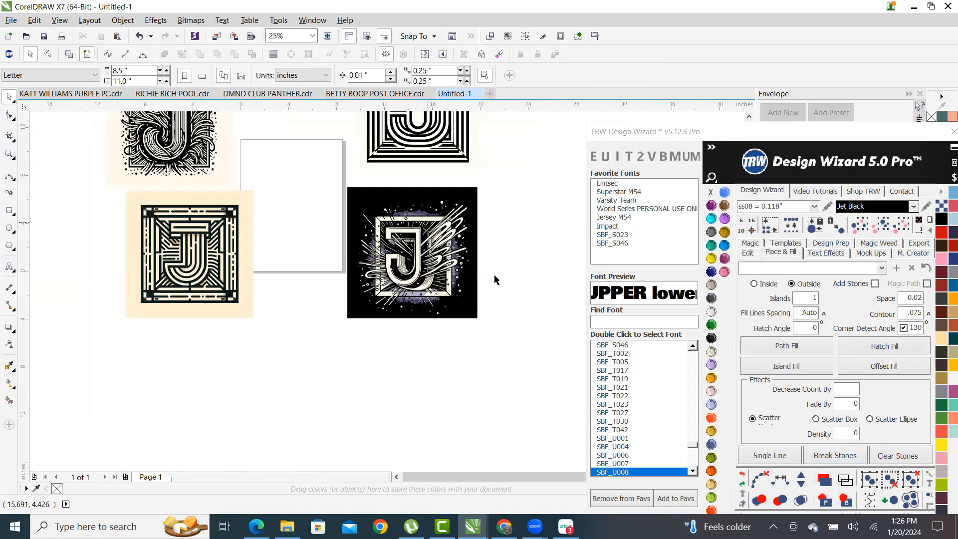
{"action": "scroll", "coordinate": [495, 279], "scroll_direction": "up", "scroll_amount": 1}
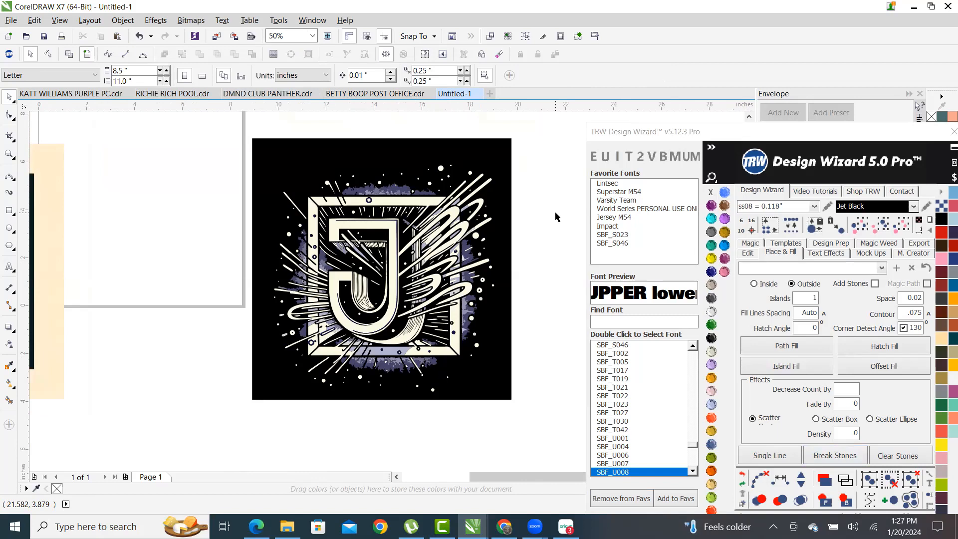
{"action": "scroll", "coordinate": [384, 196], "scroll_direction": "up", "scroll_amount": 2}
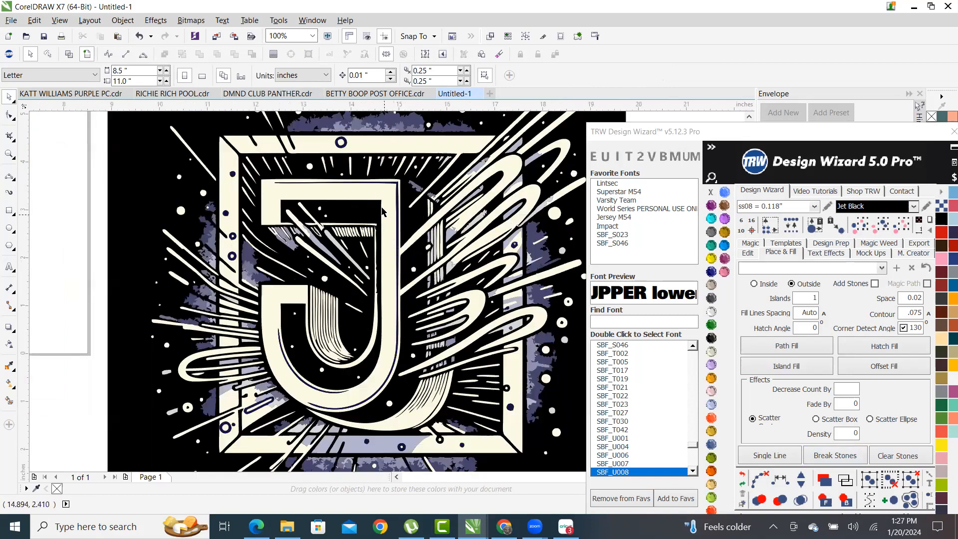
- Fill the traced J shape with the Aquamarine swatch
{"action": "left_click", "coordinate": [384, 196]}
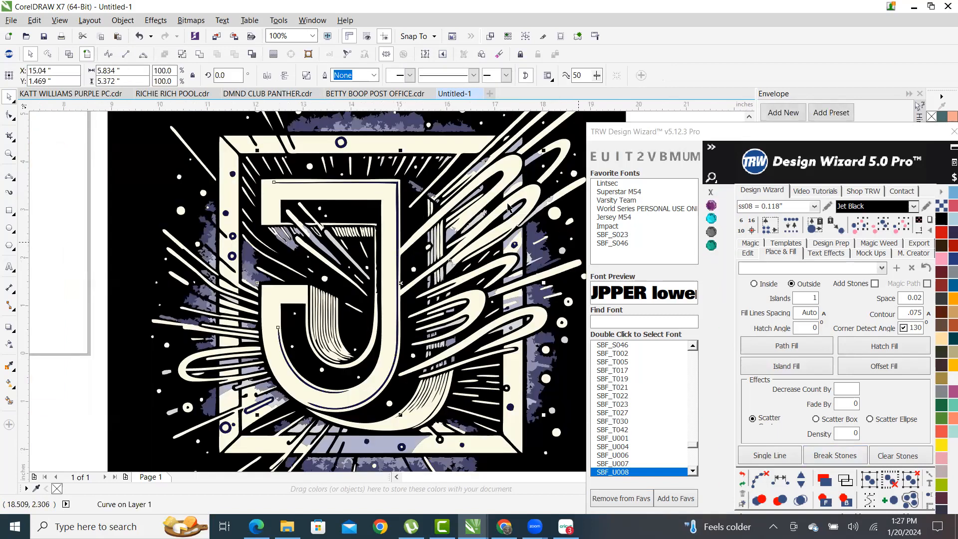
{"action": "left_click", "coordinate": [712, 218]}
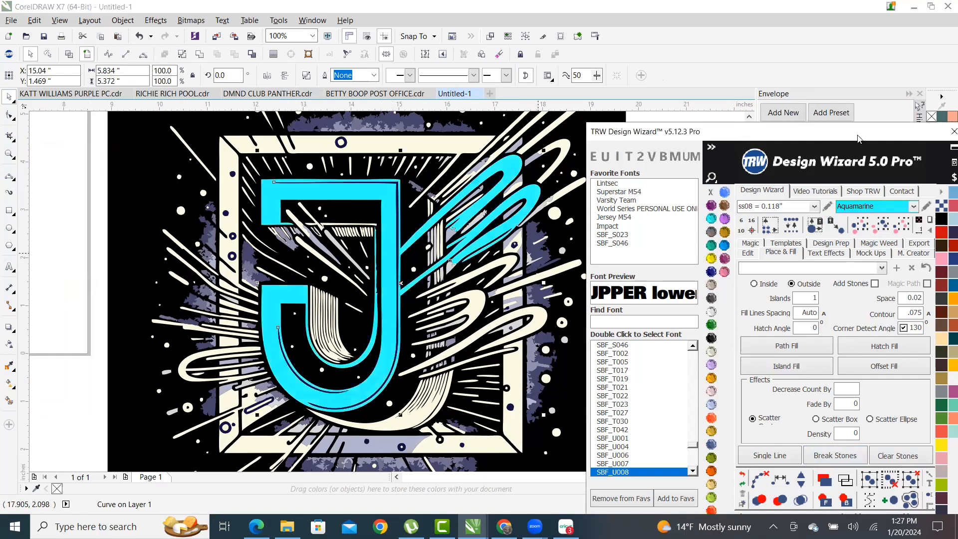
{"action": "scroll", "coordinate": [479, 260], "scroll_direction": "down", "scroll_amount": 3}
{"action": "scroll", "coordinate": [476, 302], "scroll_direction": "up", "scroll_amount": 3}
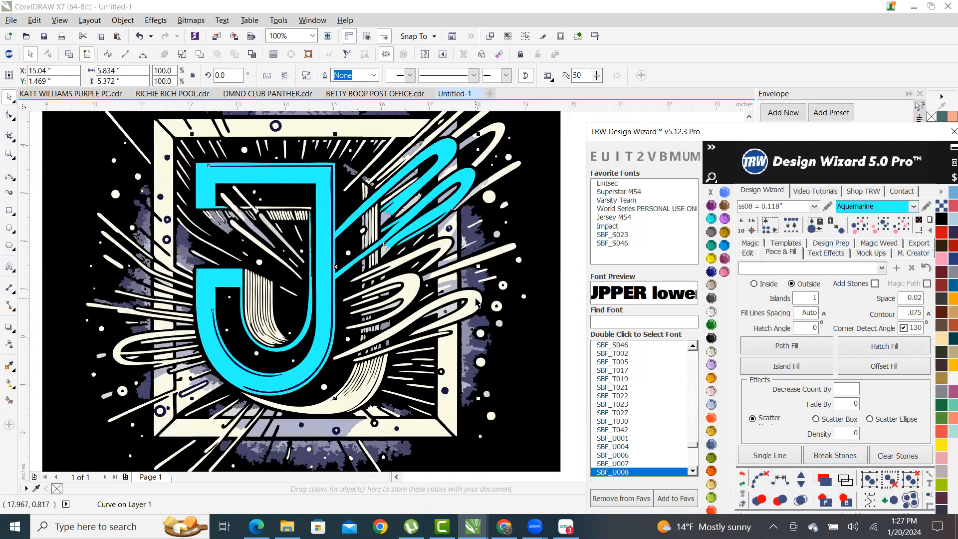
{"action": "scroll", "coordinate": [479, 305], "scroll_direction": "down", "scroll_amount": 3}
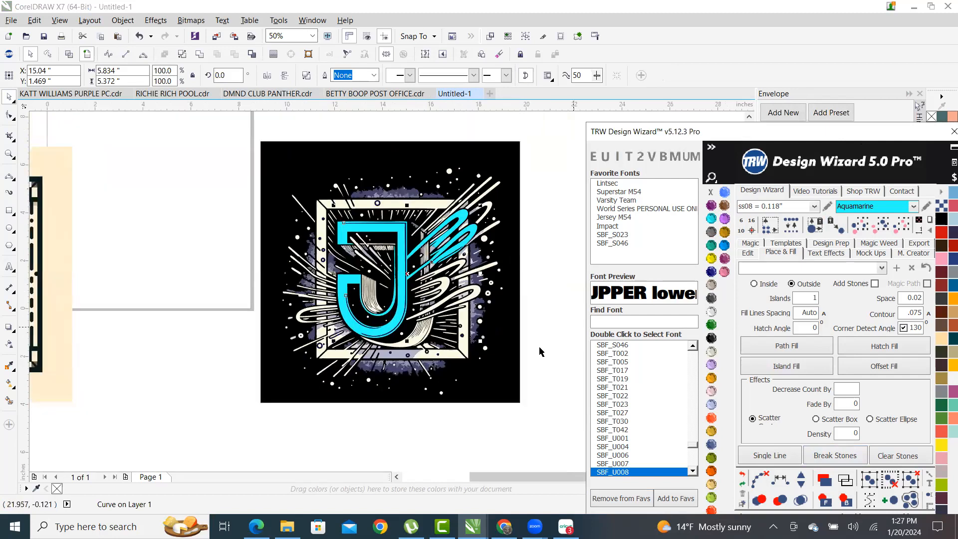
{"action": "scroll", "coordinate": [435, 301], "scroll_direction": "up", "scroll_amount": 3}
{"action": "scroll", "coordinate": [379, 199], "scroll_direction": "up", "scroll_amount": 1}
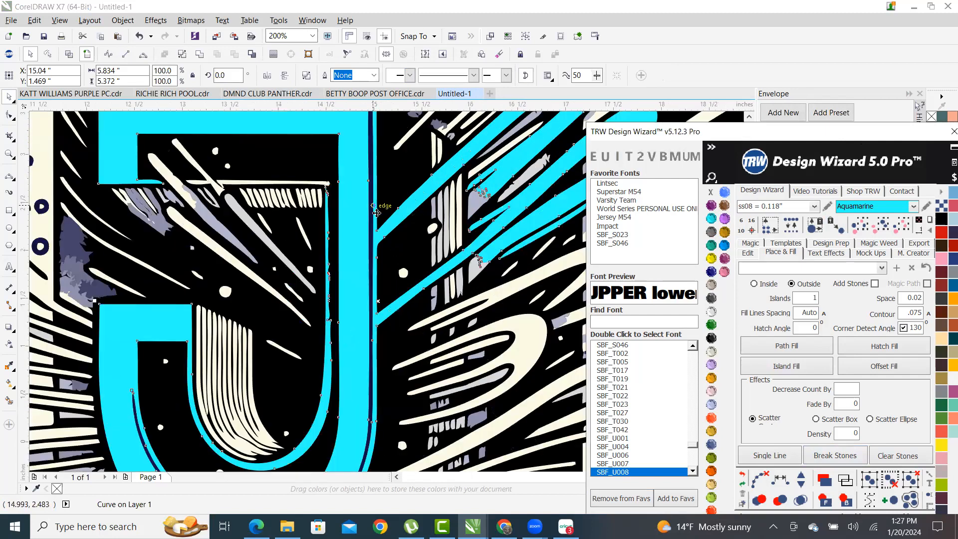
{"action": "scroll", "coordinate": [379, 212], "scroll_direction": "down", "scroll_amount": 1}
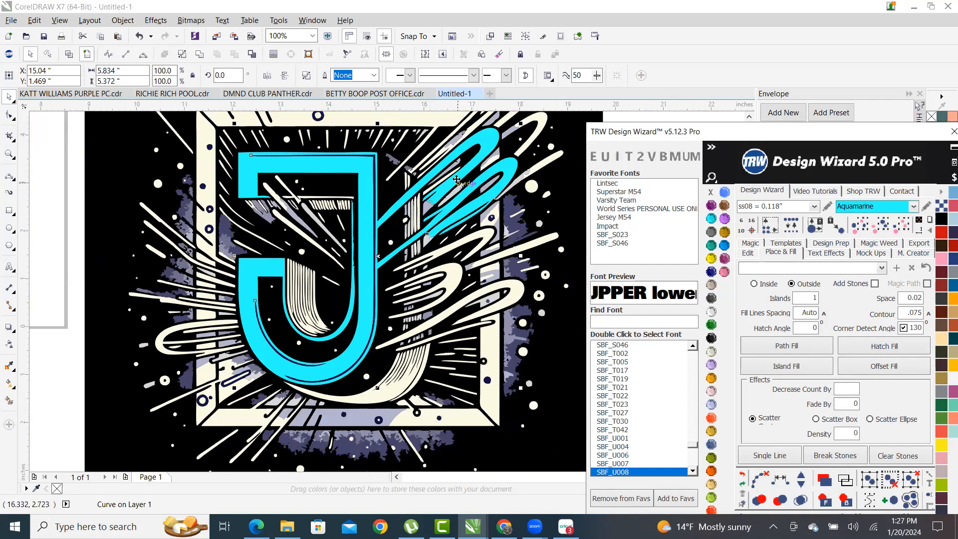
{"action": "scroll", "coordinate": [415, 228], "scroll_direction": "up", "scroll_amount": 1}
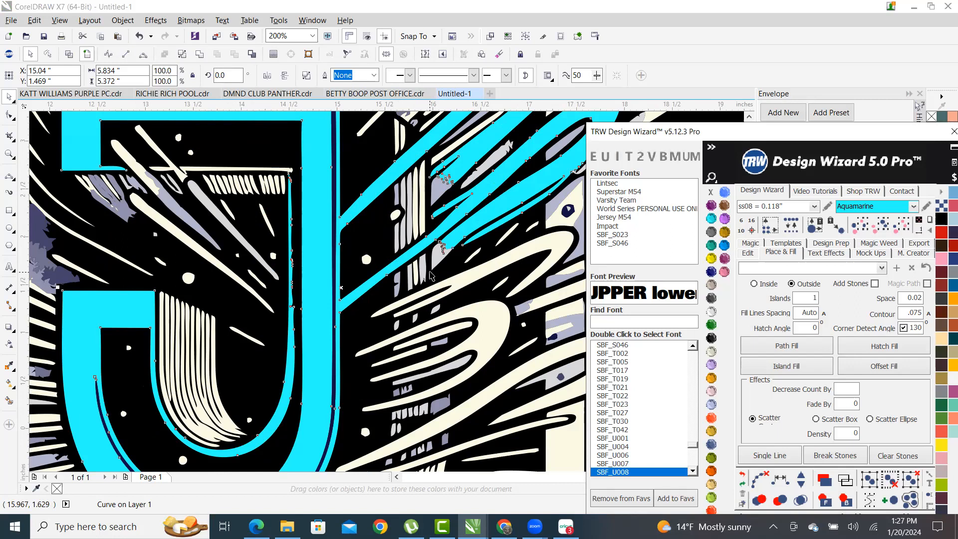
- Draw a thin rectangle, about 0.263 × 1.401 in, along the J's stem
{"action": "left_click", "coordinate": [10, 210]}
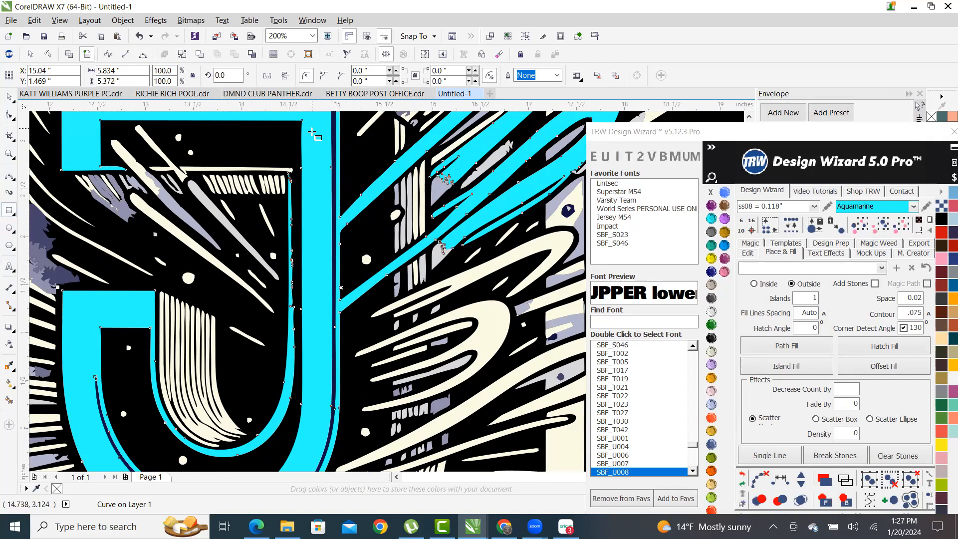
{"action": "scroll", "coordinate": [421, 288], "scroll_direction": "down", "scroll_amount": 2}
{"action": "scroll", "coordinate": [420, 289], "scroll_direction": "up", "scroll_amount": 1}
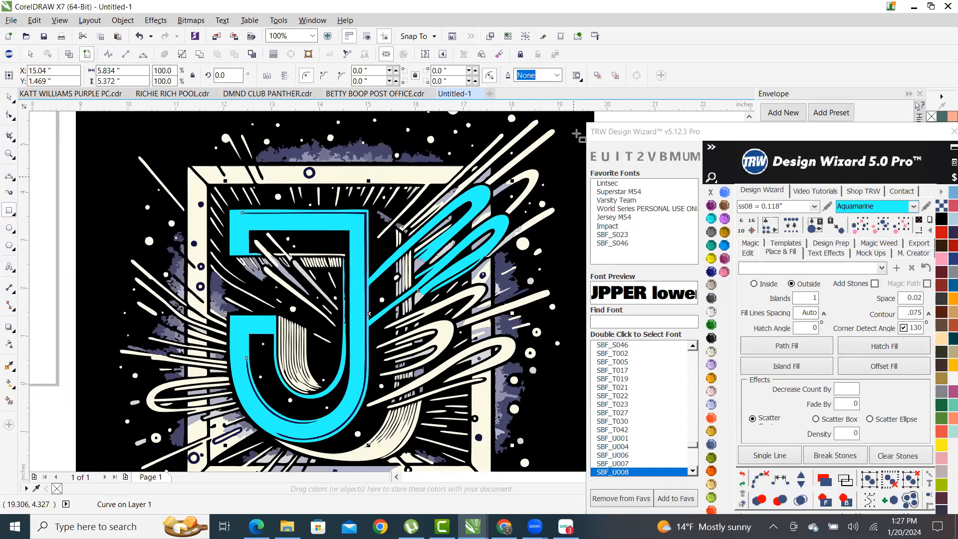
{"action": "scroll", "coordinate": [369, 322], "scroll_direction": "up", "scroll_amount": 1}
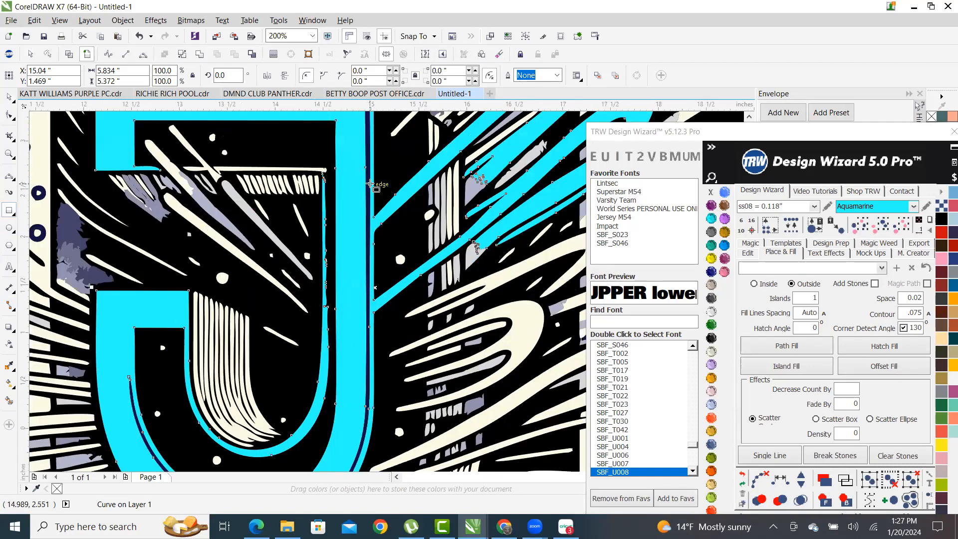
{"action": "scroll", "coordinate": [376, 198], "scroll_direction": "up", "scroll_amount": 1}
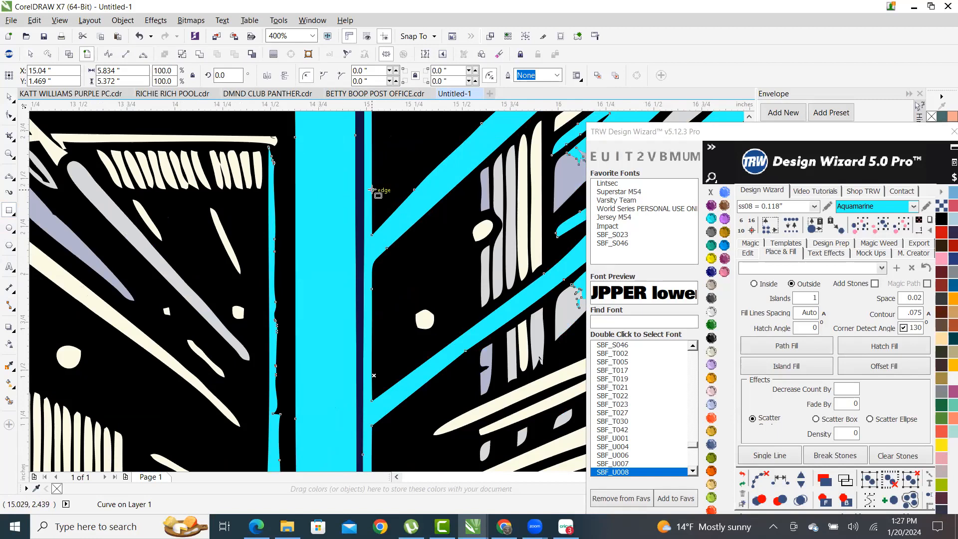
{"action": "left_click_drag", "start_coordinate": [372, 189], "coordinate": [321, 457]}
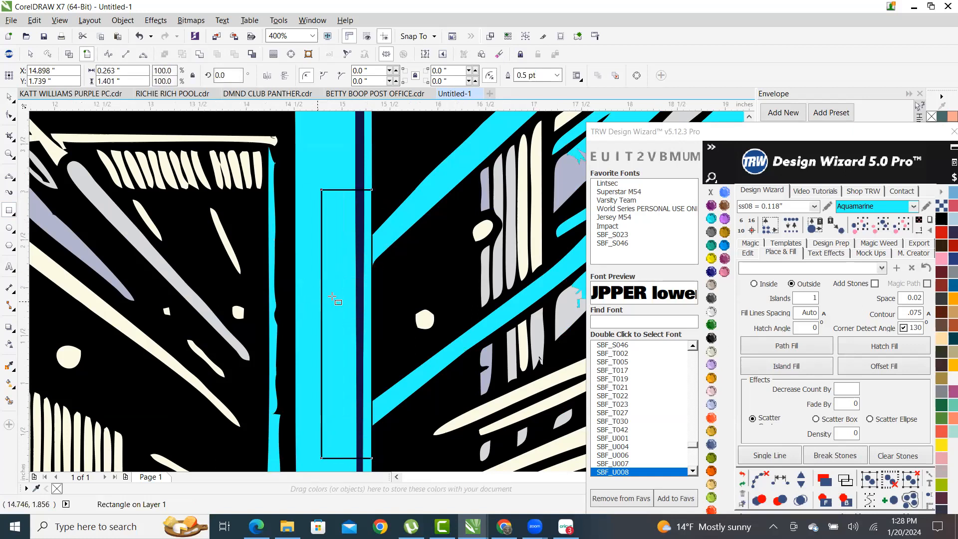
- Fill the stem rectangle with the Amethyst swatch, then deselect it with the Pick tool
{"action": "scroll", "coordinate": [403, 205], "scroll_direction": "down", "scroll_amount": 2}
{"action": "scroll", "coordinate": [403, 206], "scroll_direction": "up", "scroll_amount": 1}
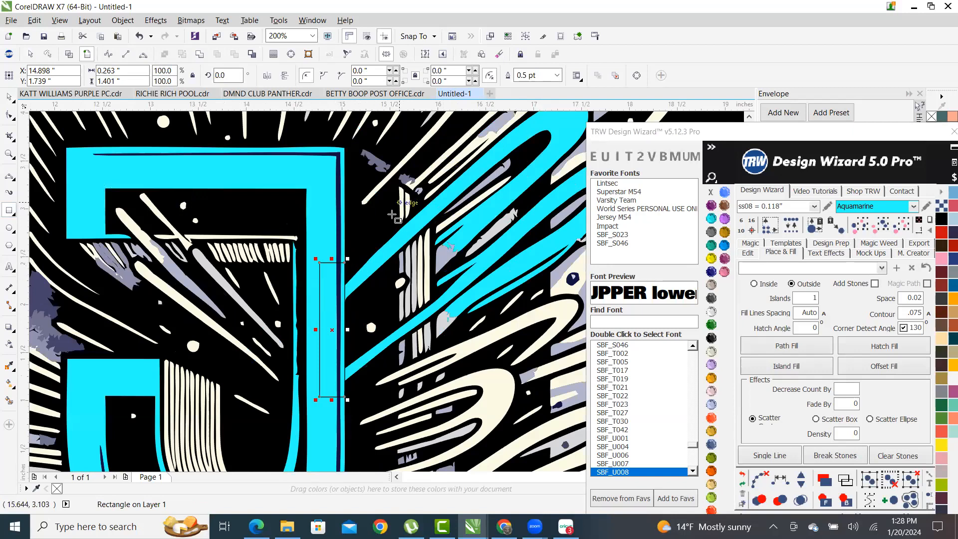
{"action": "left_click", "coordinate": [712, 207]}
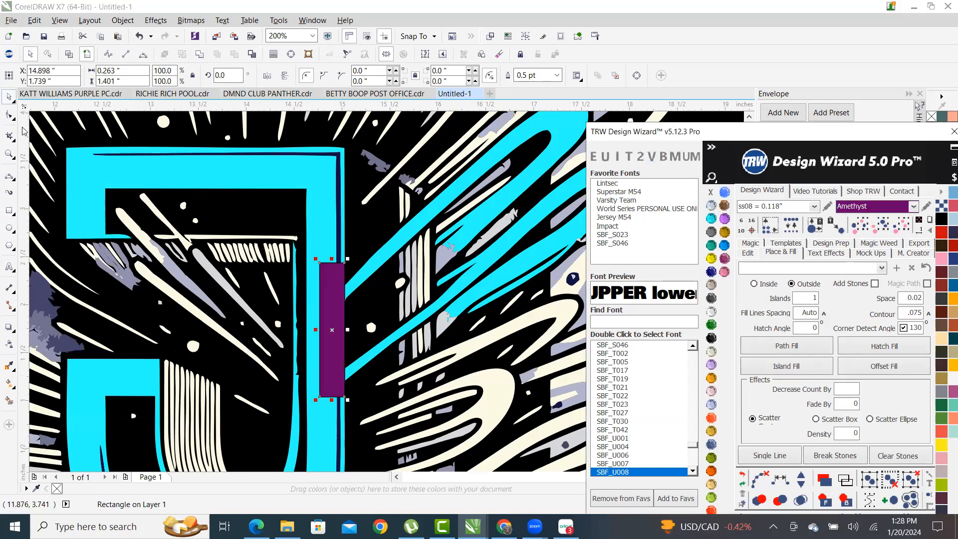
{"action": "left_click", "coordinate": [9, 99]}
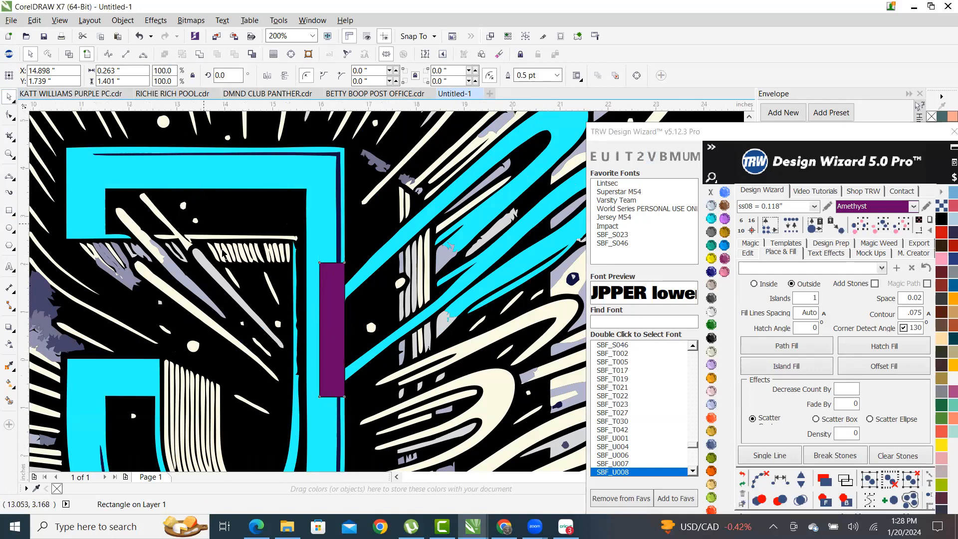
{"action": "scroll", "coordinate": [218, 239], "scroll_direction": "down", "scroll_amount": 2}
{"action": "scroll", "coordinate": [276, 261], "scroll_direction": "up", "scroll_amount": 1}
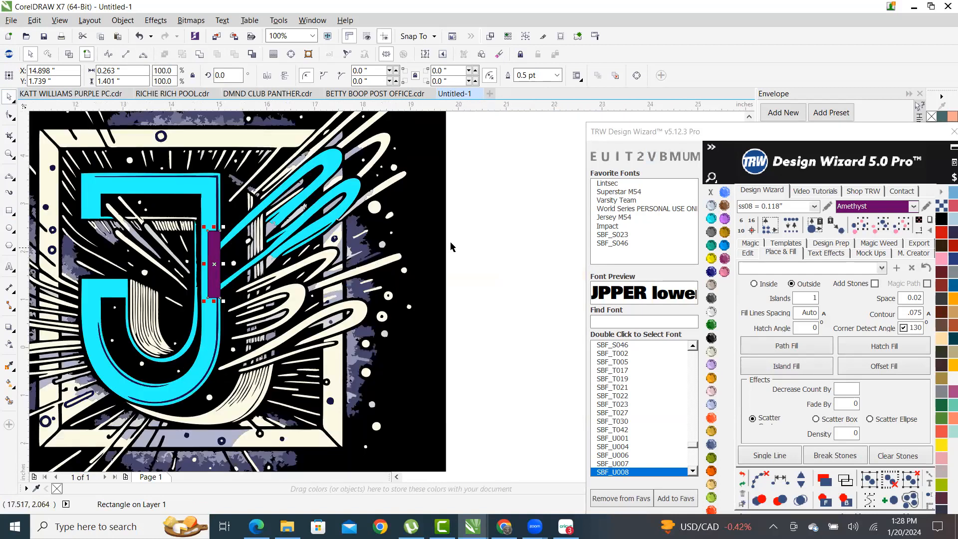
{"action": "left_click", "coordinate": [493, 262]}
{"action": "scroll", "coordinate": [223, 291], "scroll_direction": "up", "scroll_amount": 2}
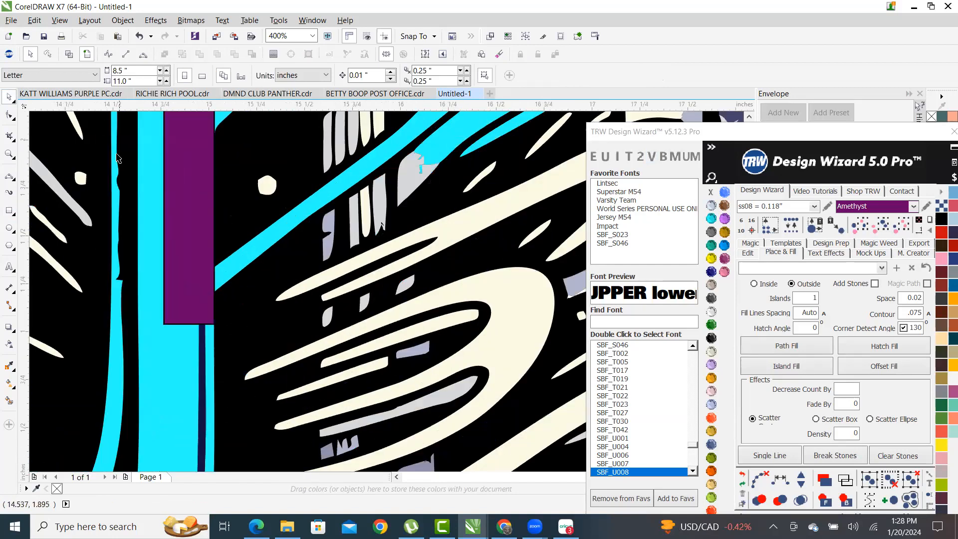
{"action": "scroll", "coordinate": [217, 317], "scroll_direction": "down", "scroll_amount": 2}
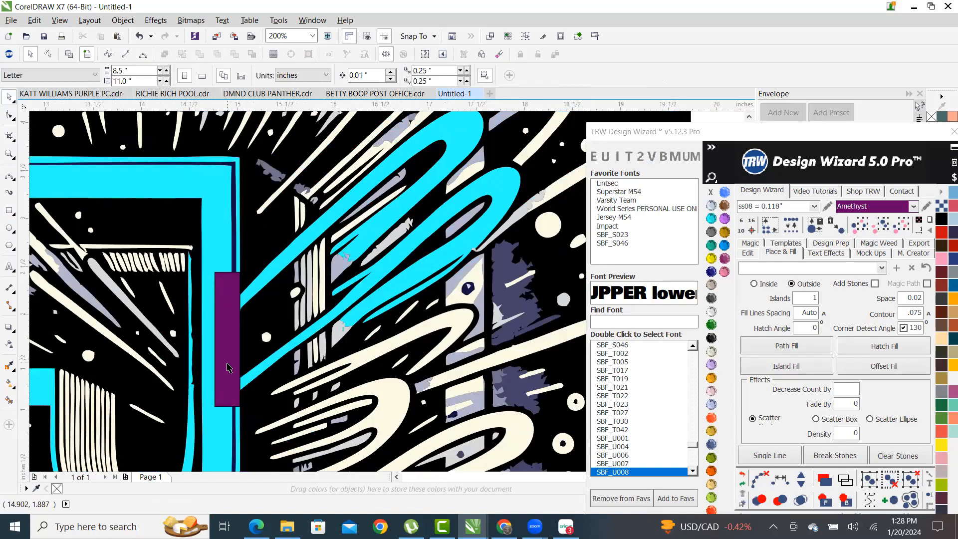
{"action": "scroll", "coordinate": [224, 320], "scroll_direction": "down", "scroll_amount": 2}
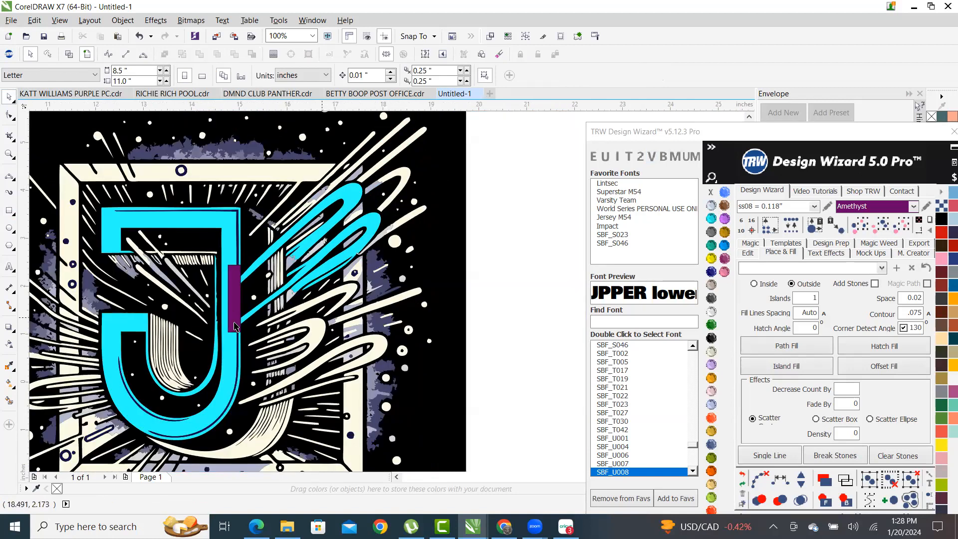
- Try a Smart Fill on the swoosh region beside the J, then undo the grey-blue fill
{"action": "scroll", "coordinate": [223, 317], "scroll_direction": "up", "scroll_amount": 2}
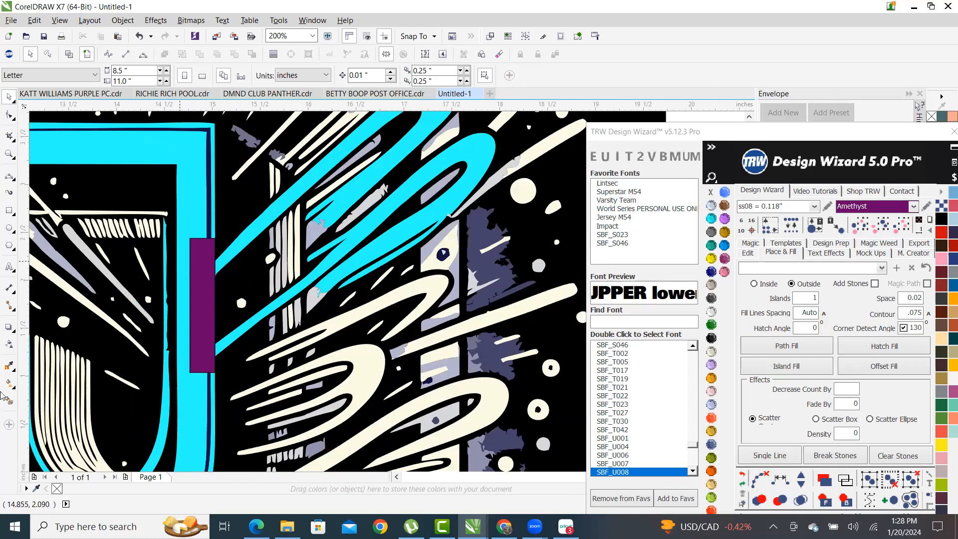
{"action": "left_click", "coordinate": [15, 399]}
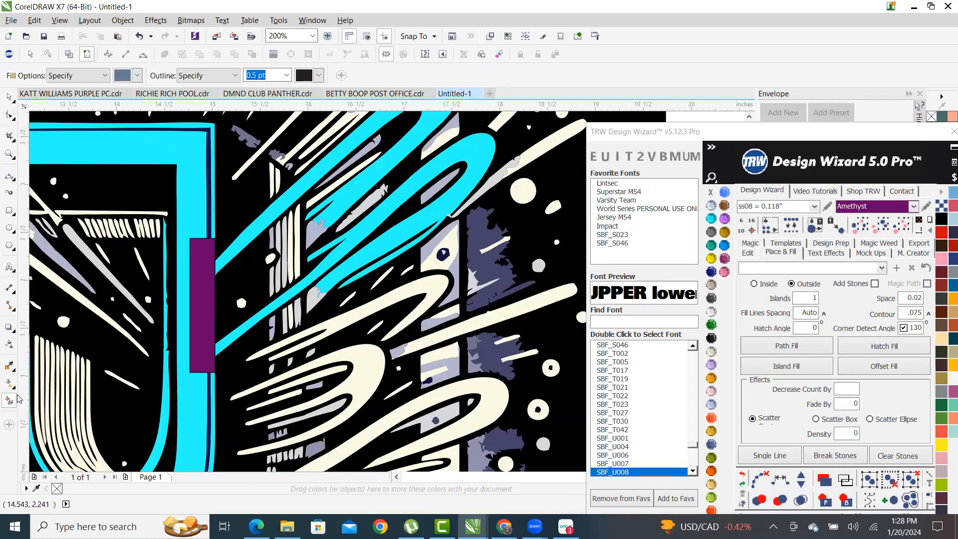
{"action": "left_click", "coordinate": [345, 247]}
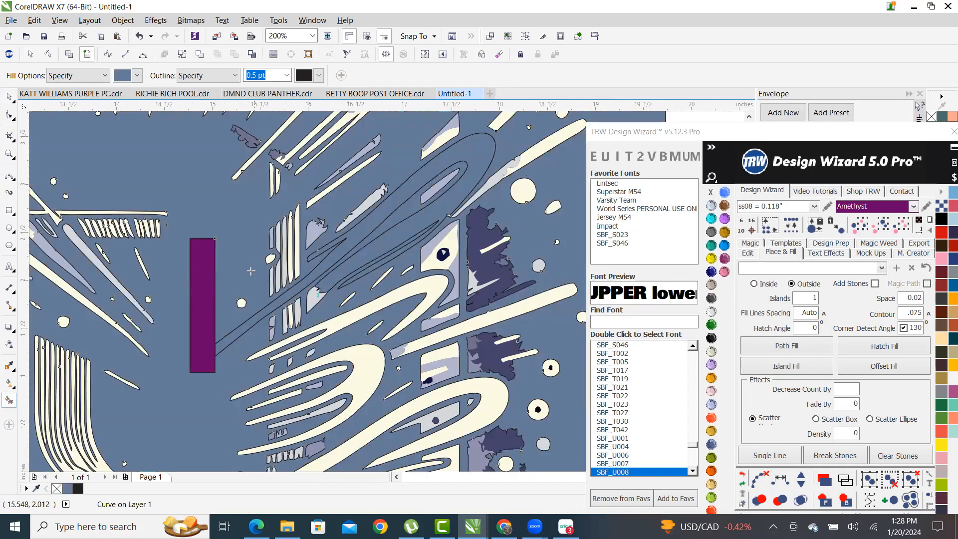
{"action": "scroll", "coordinate": [261, 270], "scroll_direction": "down", "scroll_amount": 2}
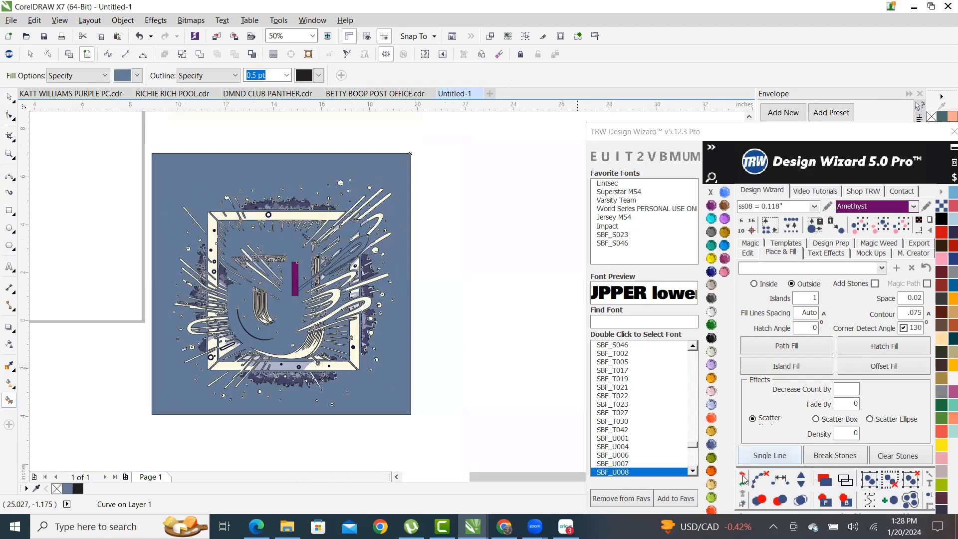
{"action": "left_click", "coordinate": [743, 477]}
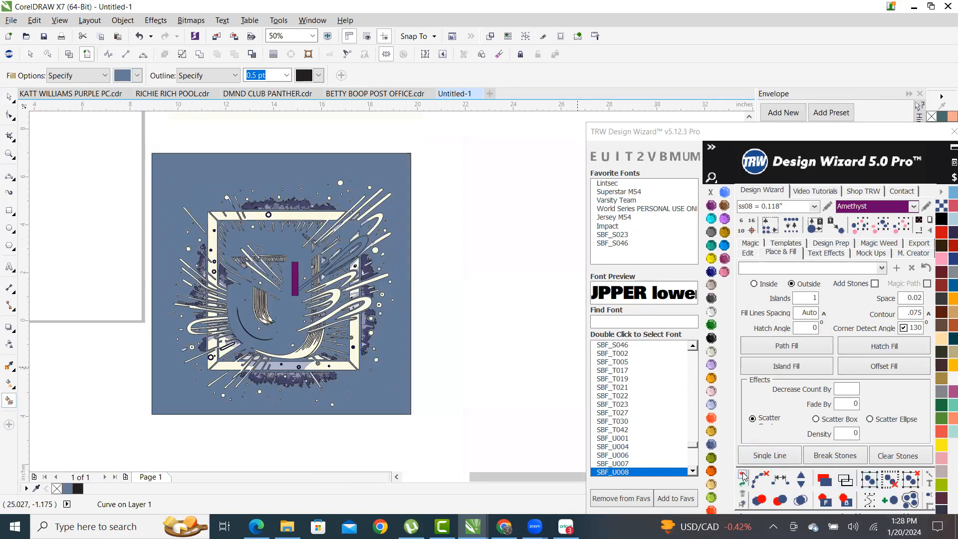
{"action": "left_click", "coordinate": [9, 96]}
{"action": "scroll", "coordinate": [303, 309], "scroll_direction": "up", "scroll_amount": 4}
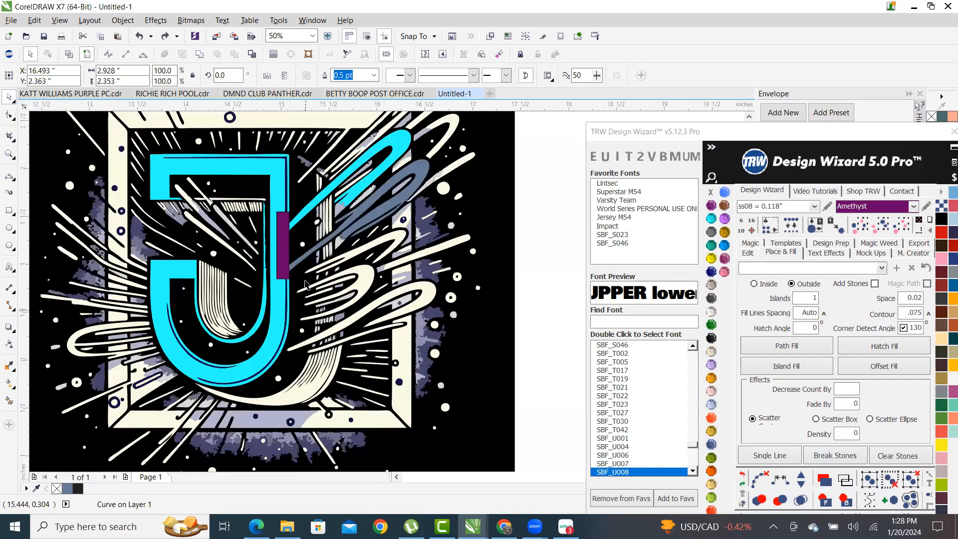
{"action": "scroll", "coordinate": [383, 424], "scroll_direction": "down", "scroll_amount": 4}
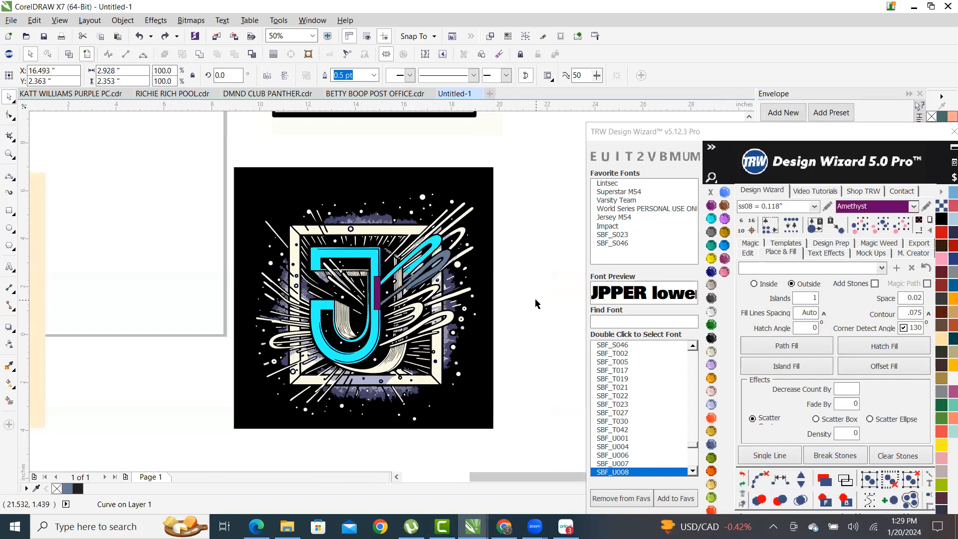
- Select the J and Shift-add the purple accent bar to the selection
{"action": "left_click", "coordinate": [536, 303]}
{"action": "scroll", "coordinate": [415, 282], "scroll_direction": "up", "scroll_amount": 4}
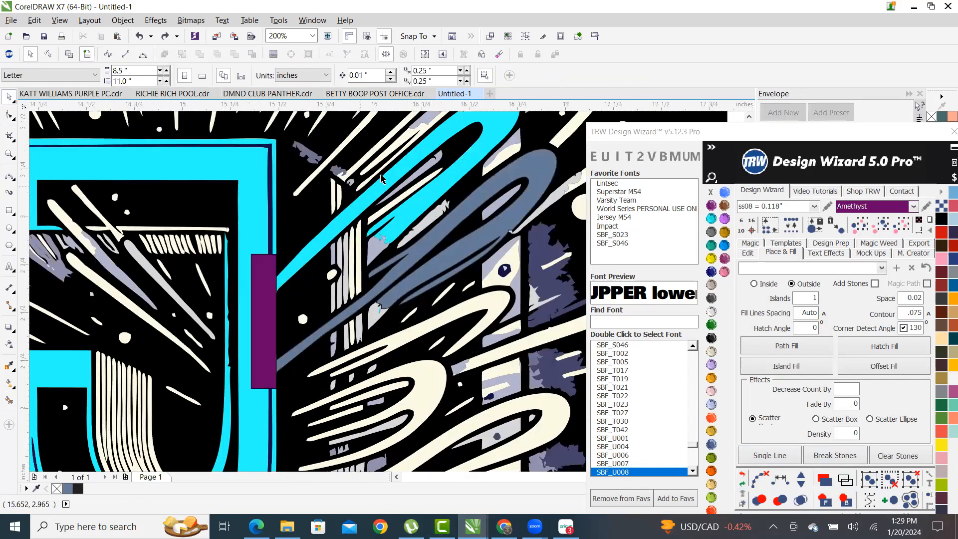
{"action": "left_click", "coordinate": [356, 243]}
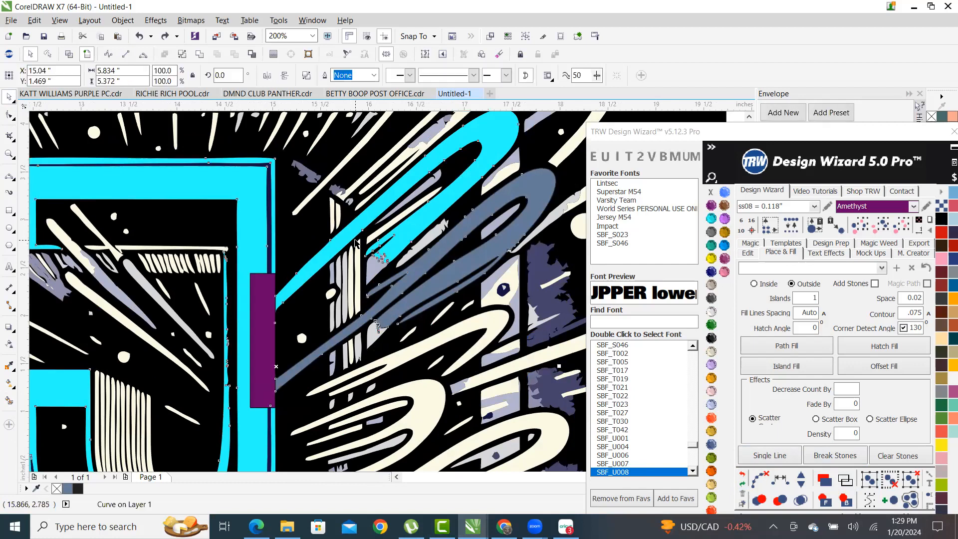
{"action": "left_click", "coordinate": [265, 334], "text": "shift"}
{"action": "scroll", "coordinate": [369, 287], "scroll_direction": "down", "scroll_amount": 2}
{"action": "scroll", "coordinate": [445, 334], "scroll_direction": "down", "scroll_amount": 2}
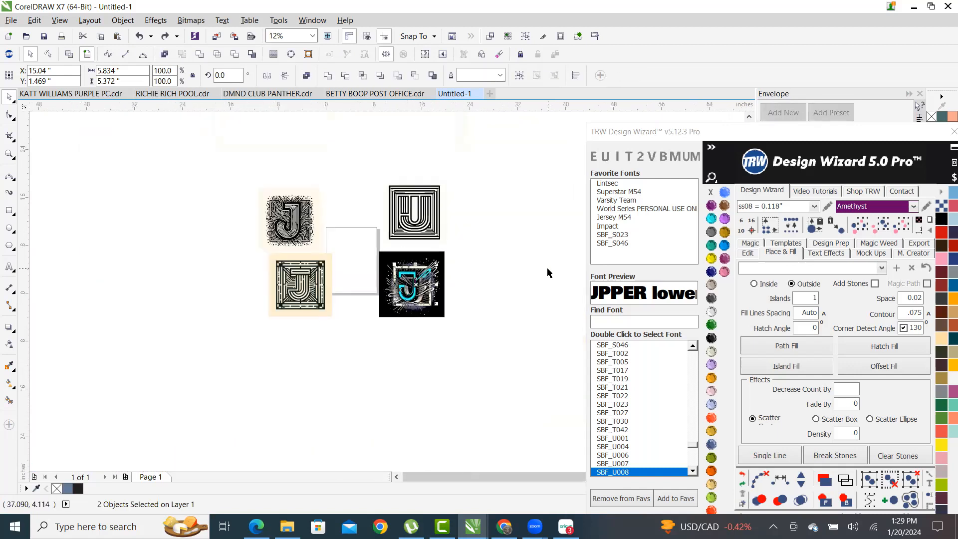
{"action": "scroll", "coordinate": [531, 266], "scroll_direction": "up", "scroll_amount": 1}
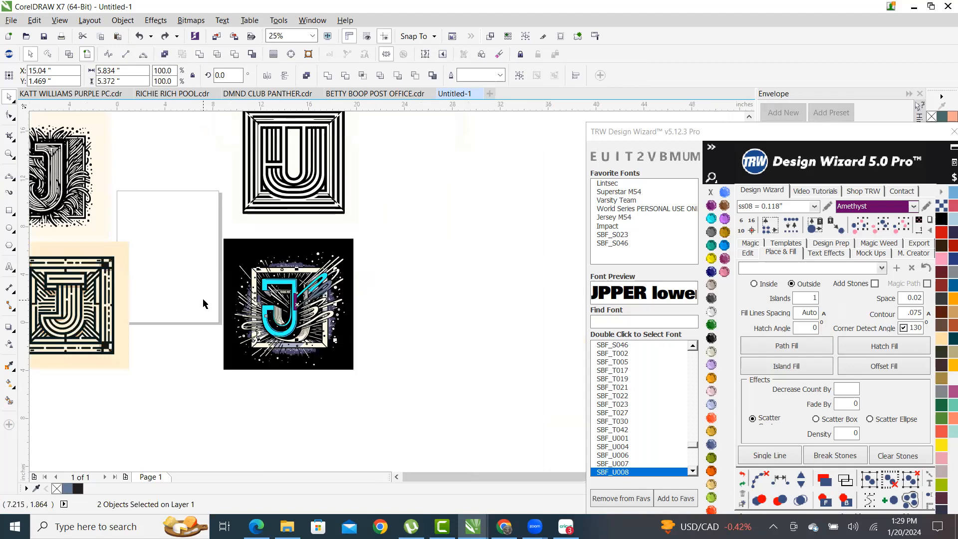
- Nudge the J and purple accent 15 inches right using TRW Design Wizard's Edit options
{"action": "left_click", "coordinate": [753, 254]}
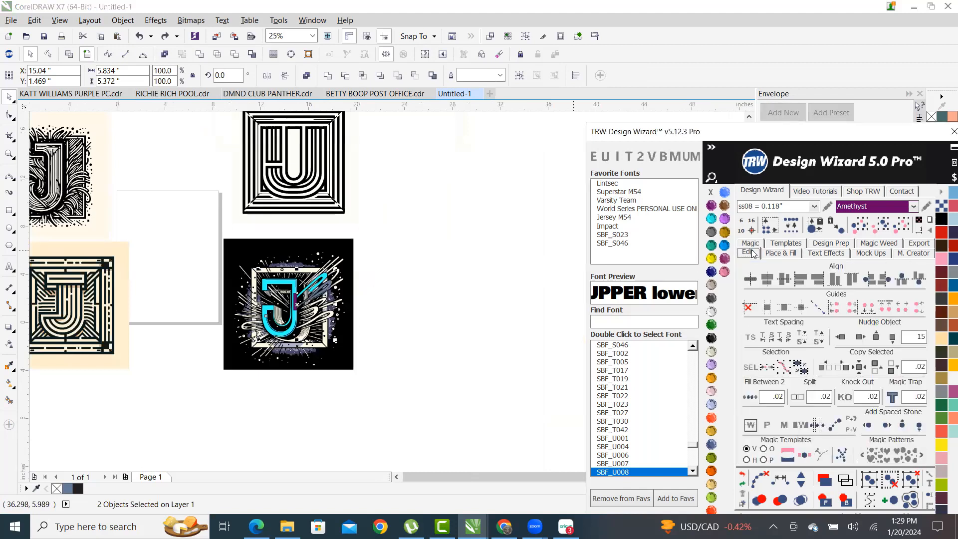
{"action": "left_click", "coordinate": [858, 337]}
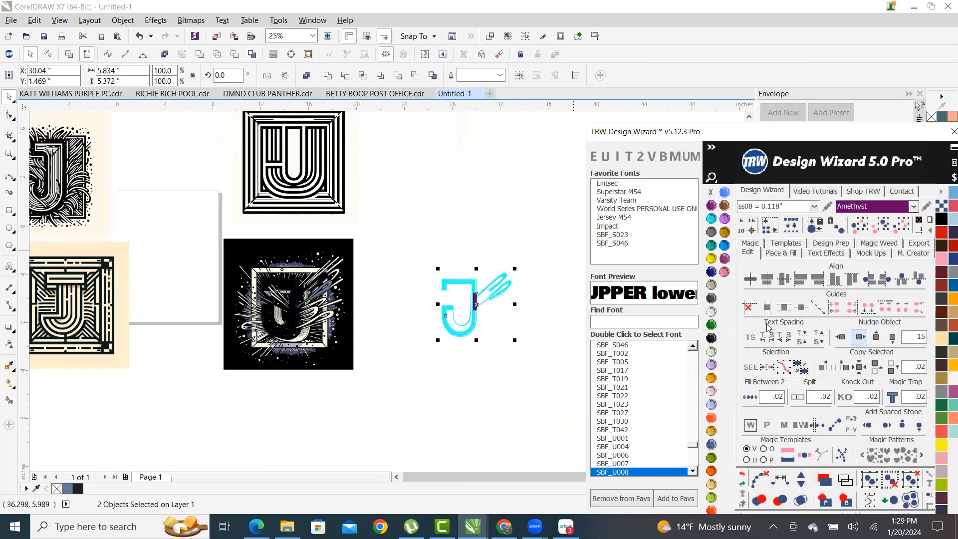
{"action": "scroll", "coordinate": [474, 321], "scroll_direction": "up", "scroll_amount": 2}
{"action": "scroll", "coordinate": [456, 316], "scroll_direction": "up", "scroll_amount": 2}
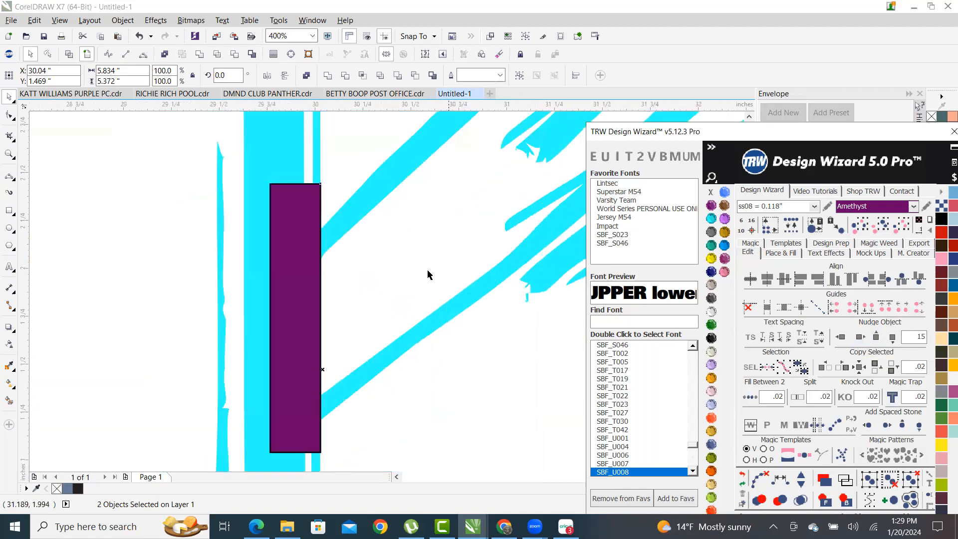
{"action": "scroll", "coordinate": [342, 144], "scroll_direction": "up", "scroll_amount": 2}
{"action": "scroll", "coordinate": [332, 164], "scroll_direction": "down", "scroll_amount": 3}
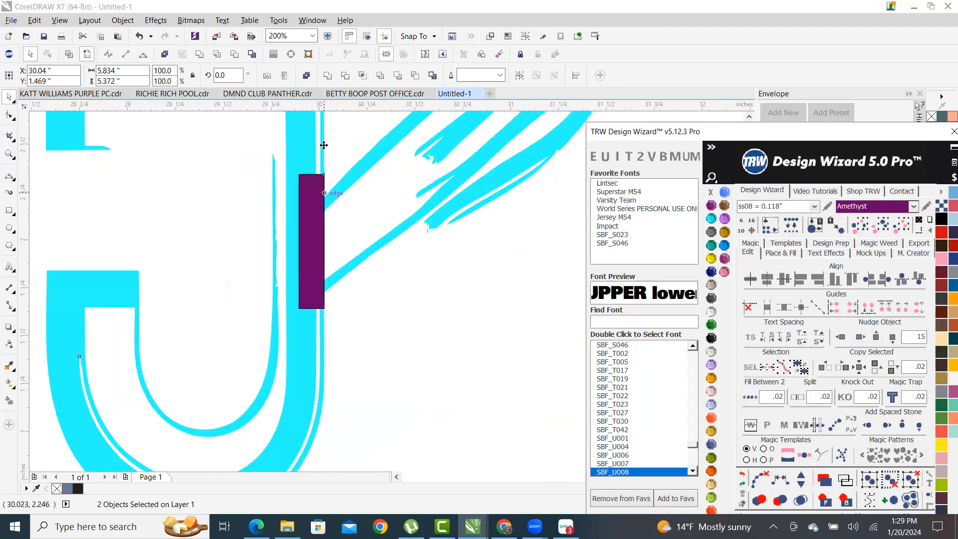
{"action": "scroll", "coordinate": [324, 150], "scroll_direction": "up", "scroll_amount": 3}
{"action": "scroll", "coordinate": [313, 154], "scroll_direction": "down", "scroll_amount": 2}
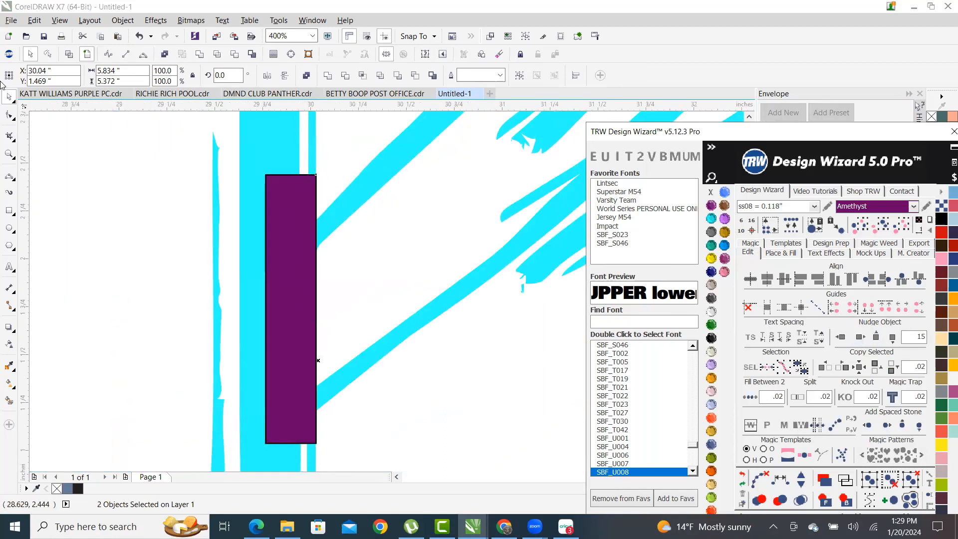
- Try a Smart Fill at the J's right edge, then undo the blue fill
{"action": "left_click", "coordinate": [9, 402]}
{"action": "scroll", "coordinate": [328, 349], "scroll_direction": "down", "scroll_amount": 1}
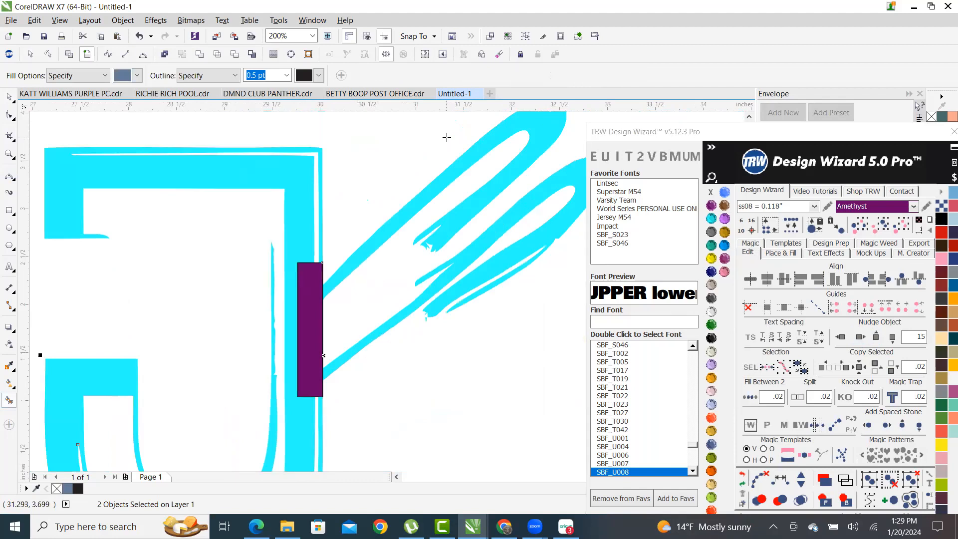
{"action": "scroll", "coordinate": [443, 229], "scroll_direction": "up", "scroll_amount": 2}
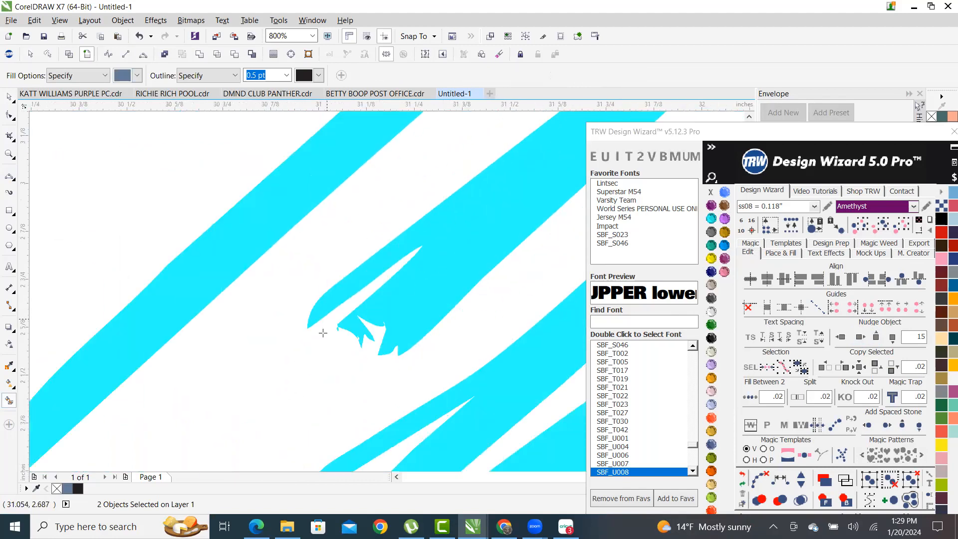
{"action": "scroll", "coordinate": [400, 277], "scroll_direction": "down", "scroll_amount": 1}
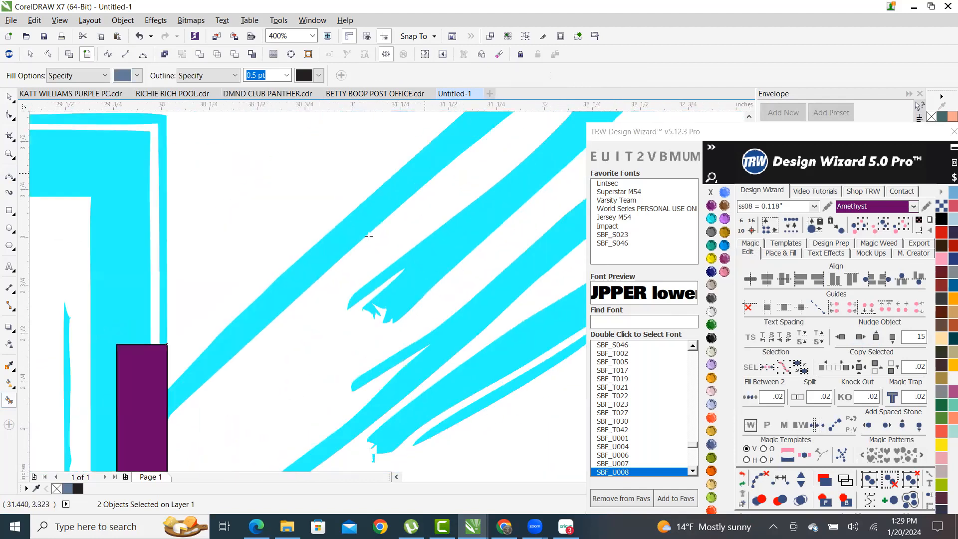
{"action": "scroll", "coordinate": [400, 276], "scroll_direction": "down", "scroll_amount": 2}
{"action": "scroll", "coordinate": [439, 201], "scroll_direction": "up", "scroll_amount": 1}
{"action": "left_click", "coordinate": [454, 186]}
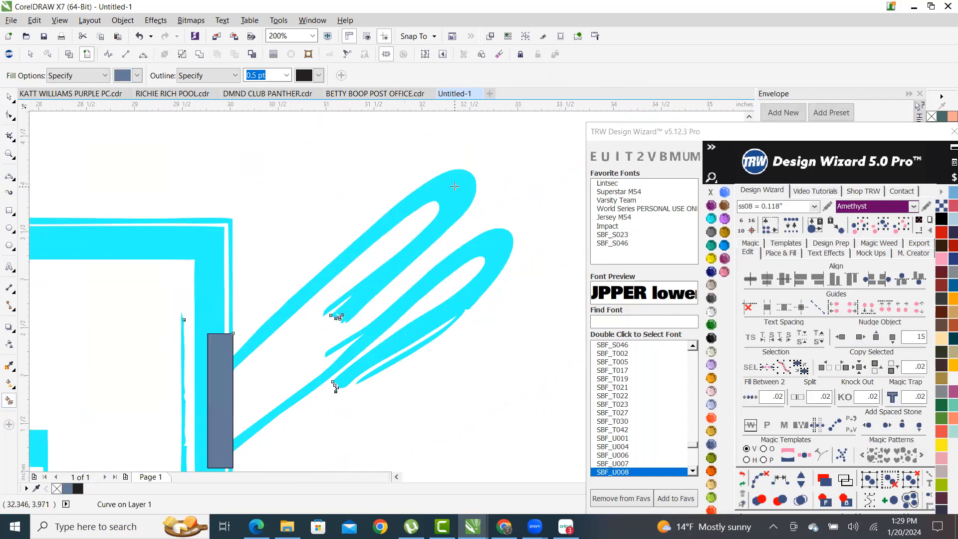
{"action": "scroll", "coordinate": [443, 195], "scroll_direction": "down", "scroll_amount": 3}
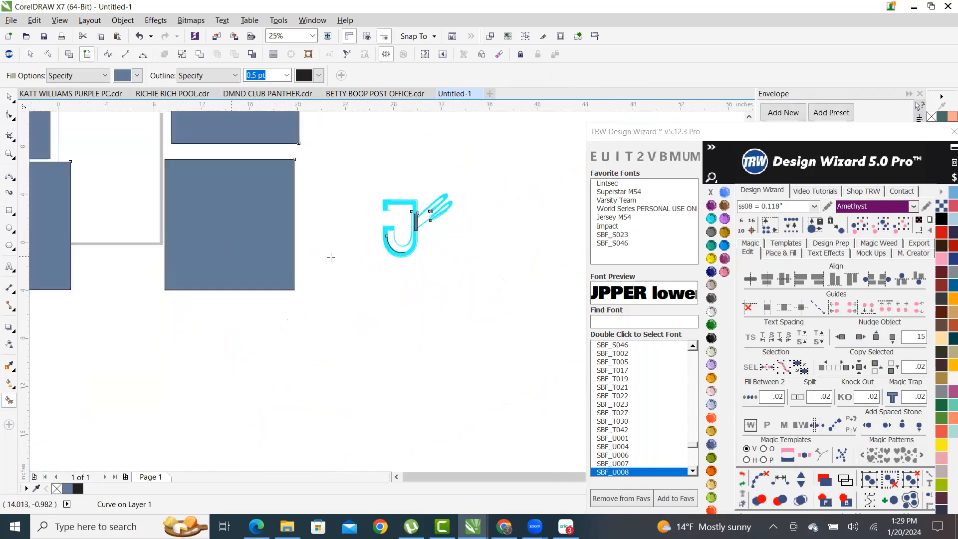
{"action": "left_click", "coordinate": [742, 475]}
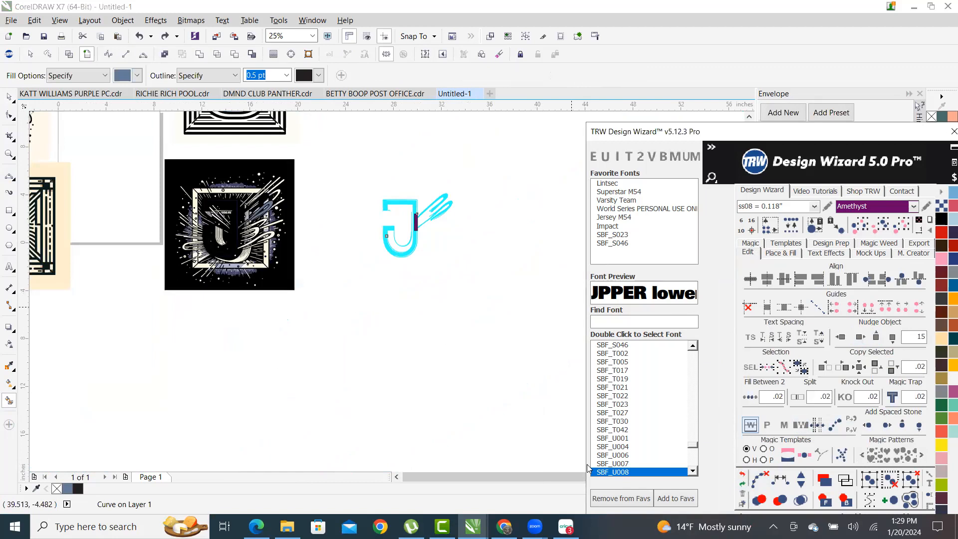
- Check the shapes in Wireframe view, then select just the cyan J
{"action": "left_click", "coordinate": [8, 96]}
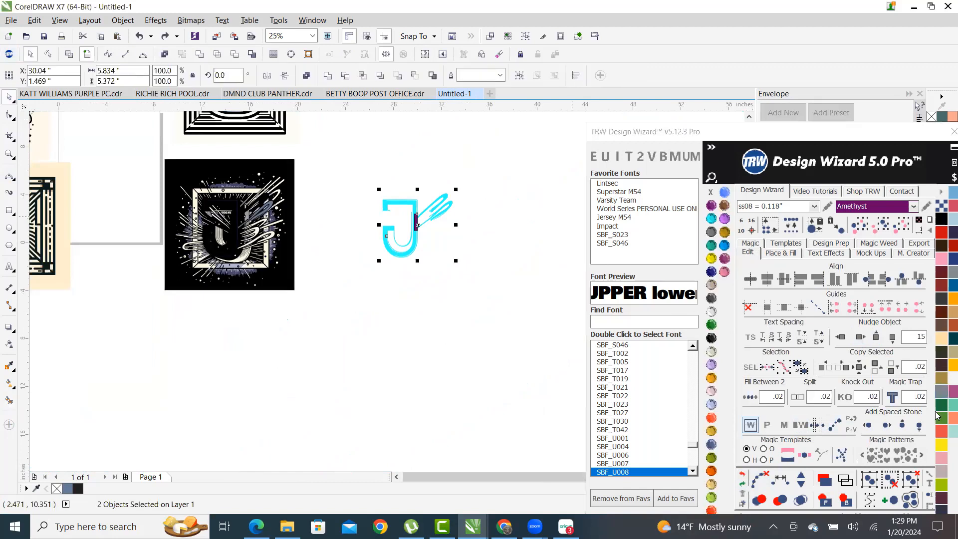
{"action": "scroll", "coordinate": [399, 227], "scroll_direction": "up", "scroll_amount": 3}
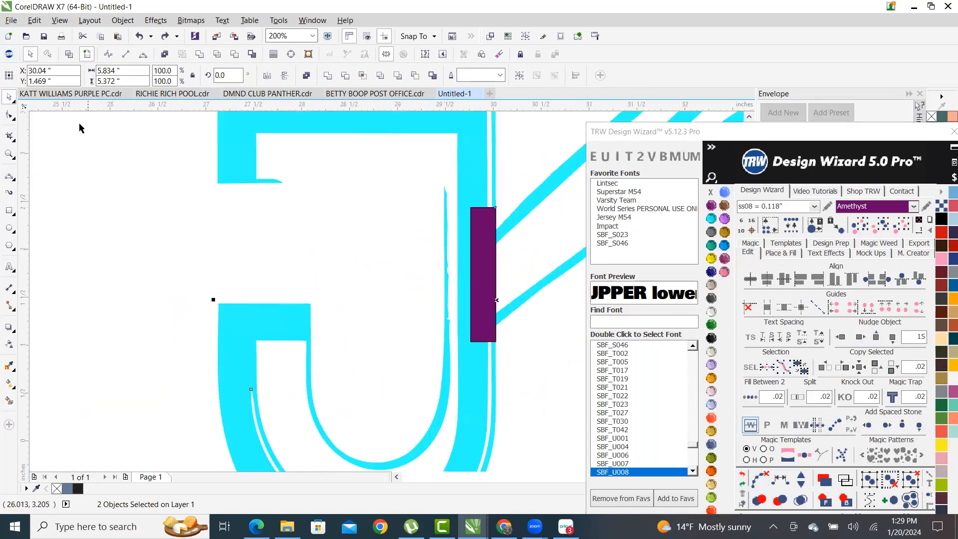
{"action": "scroll", "coordinate": [526, 234], "scroll_direction": "up", "scroll_amount": 2}
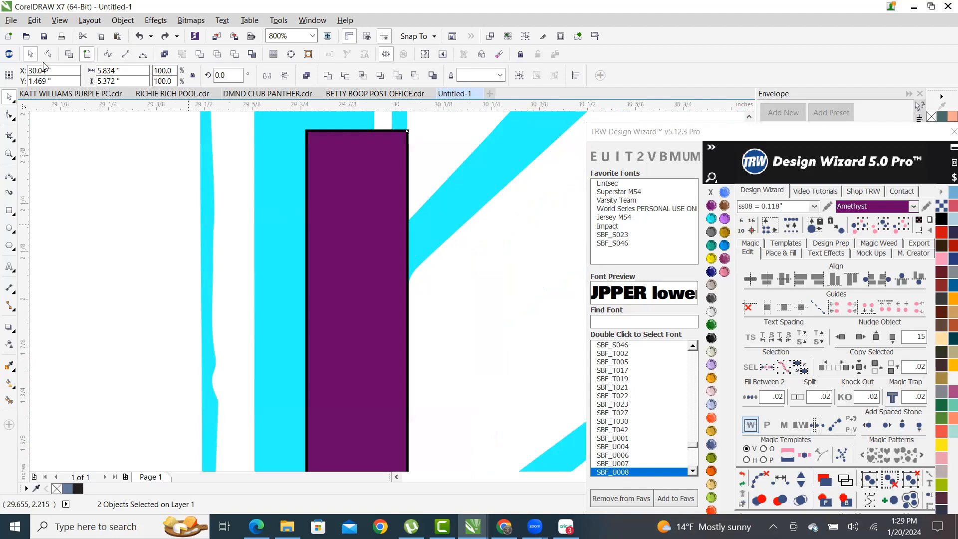
{"action": "key", "text": "F3"}
{"action": "left_click", "coordinate": [68, 56]}
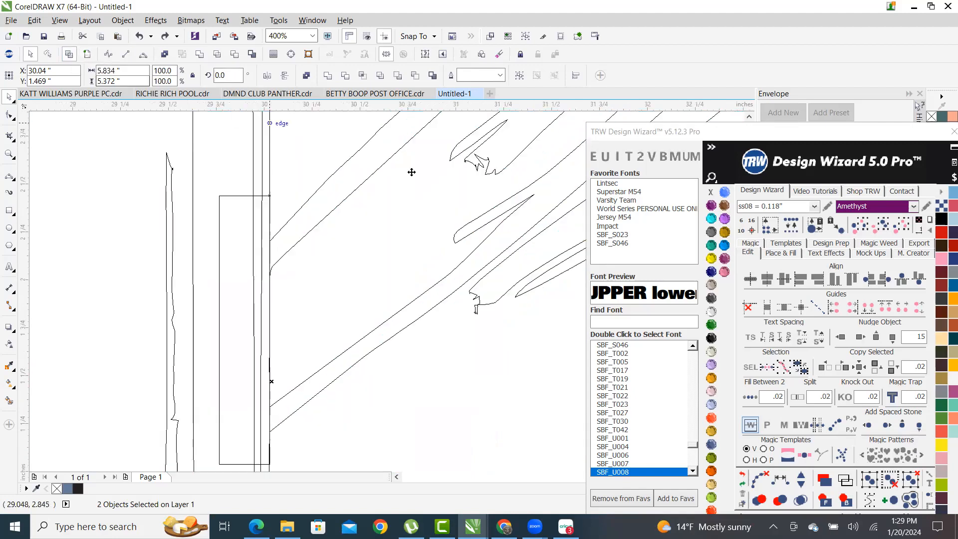
{"action": "scroll", "coordinate": [260, 209], "scroll_direction": "up", "scroll_amount": 2}
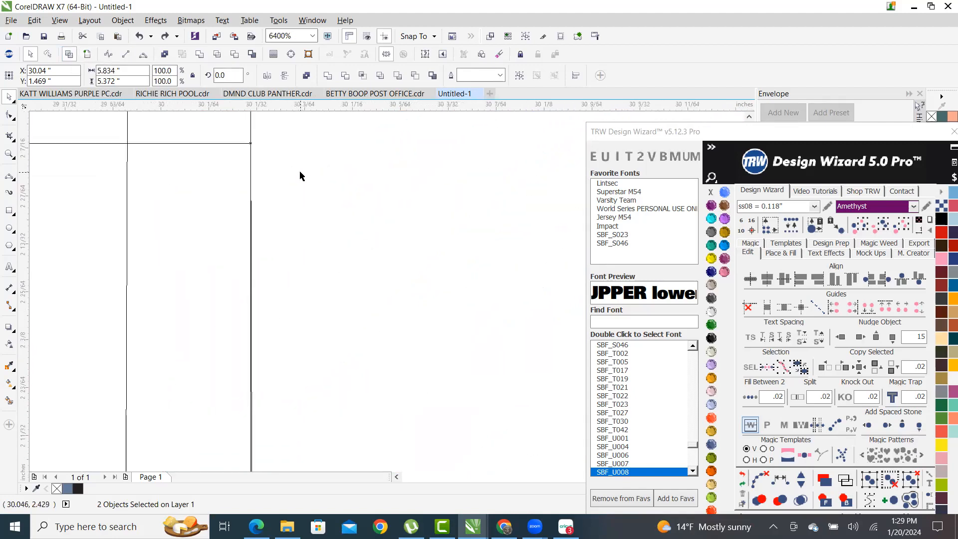
{"action": "scroll", "coordinate": [299, 178], "scroll_direction": "down", "scroll_amount": 2}
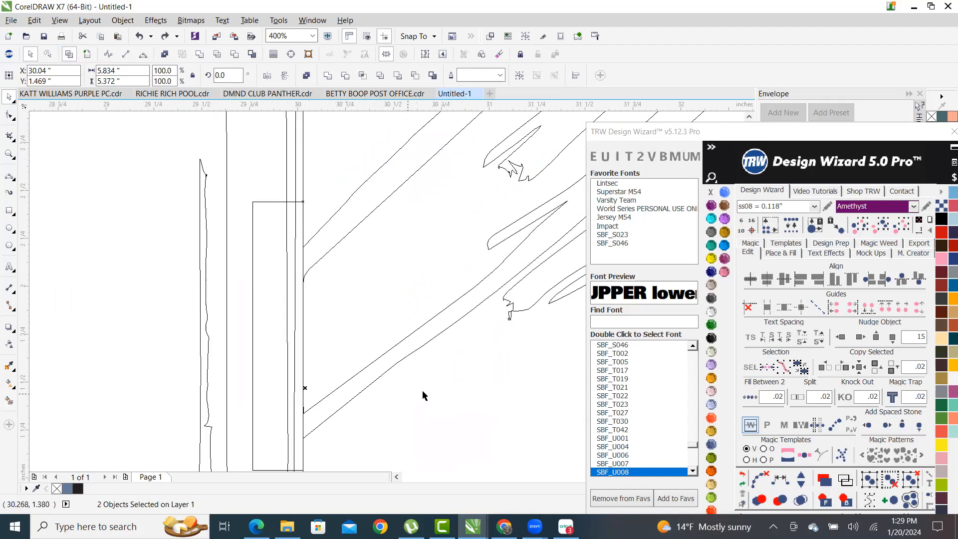
{"action": "scroll", "coordinate": [519, 330], "scroll_direction": "up", "scroll_amount": 4}
{"action": "scroll", "coordinate": [508, 223], "scroll_direction": "down", "scroll_amount": 5}
{"action": "scroll", "coordinate": [487, 269], "scroll_direction": "up", "scroll_amount": 3}
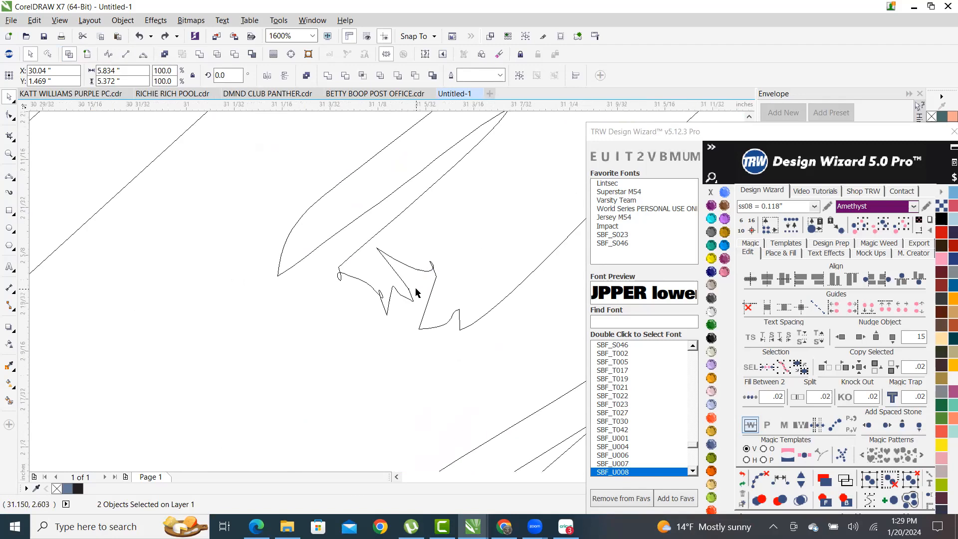
{"action": "scroll", "coordinate": [417, 292], "scroll_direction": "up", "scroll_amount": 1}
{"action": "scroll", "coordinate": [396, 283], "scroll_direction": "down", "scroll_amount": 3}
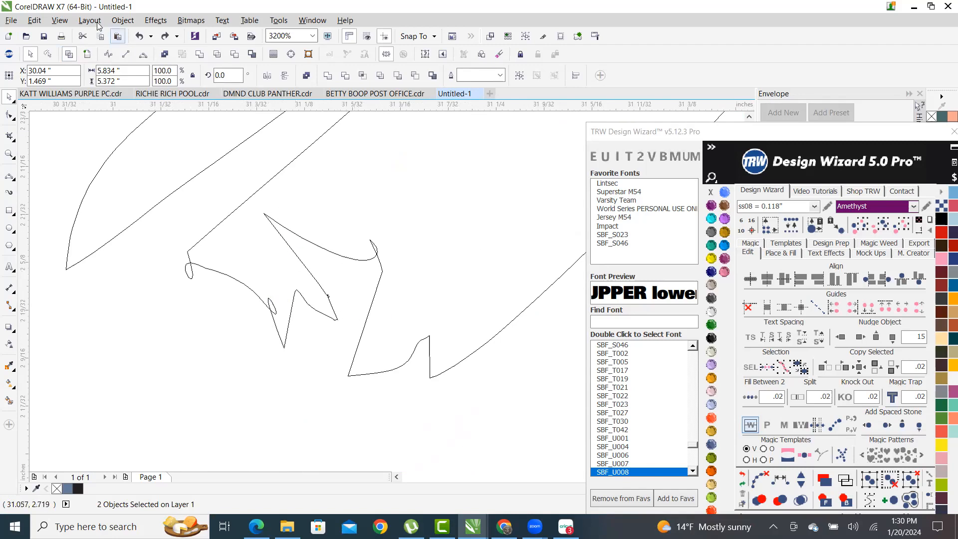
{"action": "scroll", "coordinate": [374, 317], "scroll_direction": "down", "scroll_amount": 10}
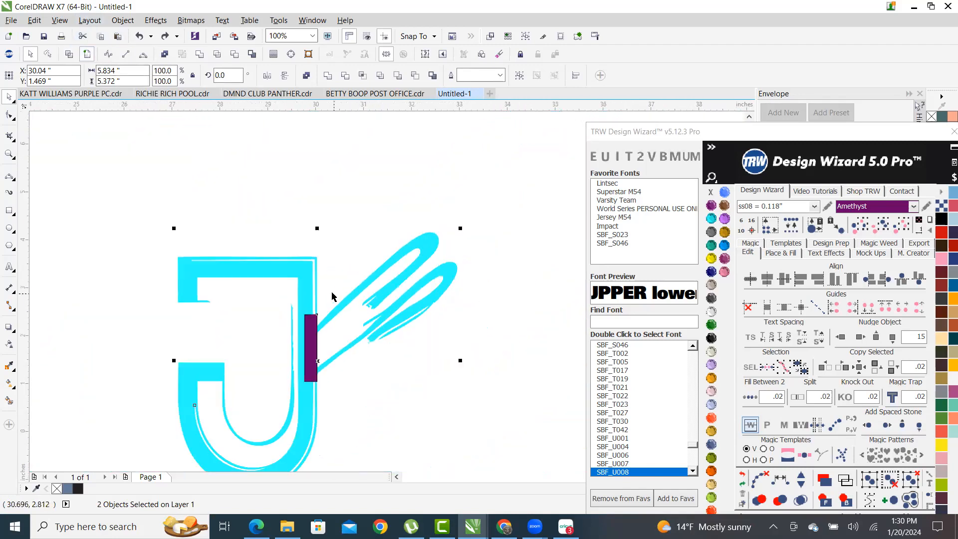
{"action": "scroll", "coordinate": [358, 322], "scroll_direction": "up", "scroll_amount": 2}
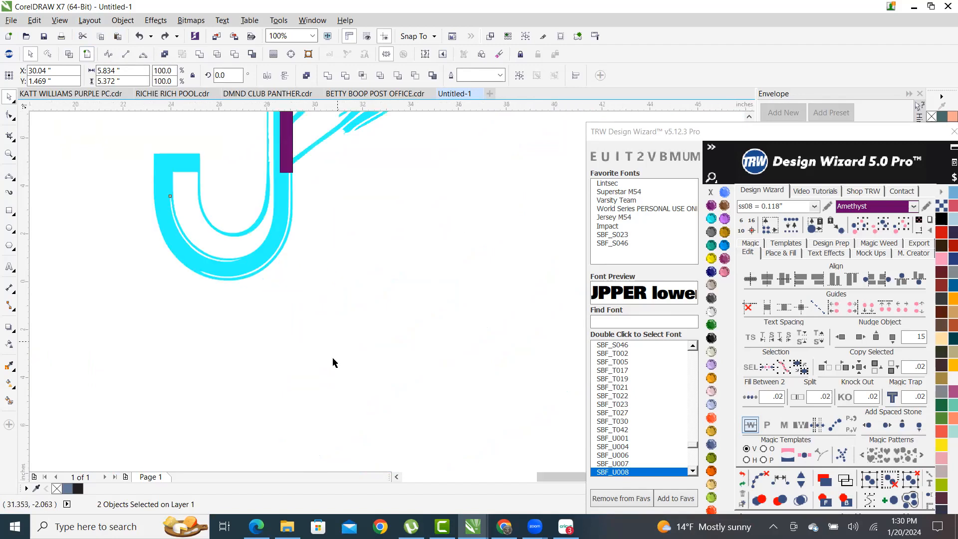
{"action": "scroll", "coordinate": [332, 358], "scroll_direction": "down", "scroll_amount": 2}
{"action": "scroll", "coordinate": [320, 279], "scroll_direction": "up", "scroll_amount": 1}
{"action": "left_click", "coordinate": [300, 305]}
{"action": "scroll", "coordinate": [299, 305], "scroll_direction": "up", "scroll_amount": 2}
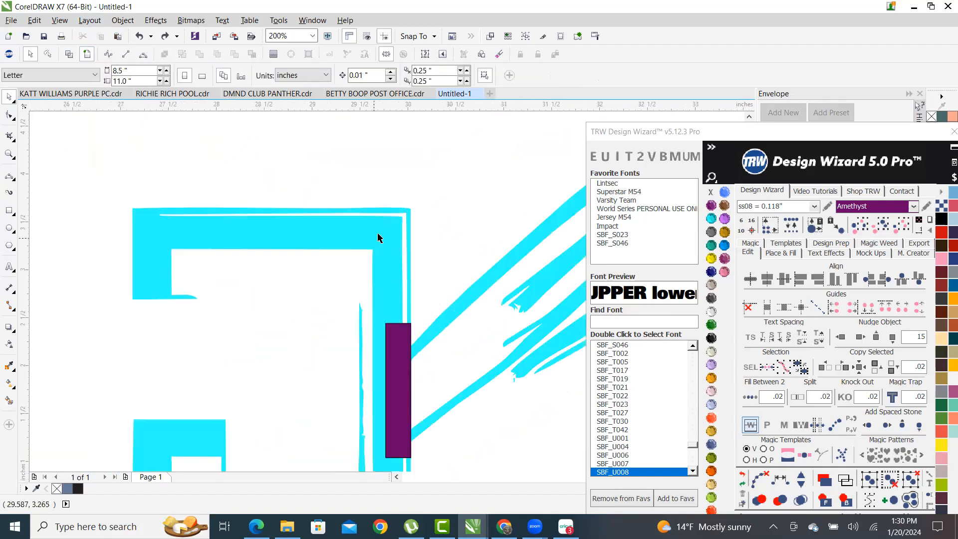
- Convert the cyan J to a 600 dpi CMYK bitmap
{"action": "left_click", "coordinate": [190, 20]}
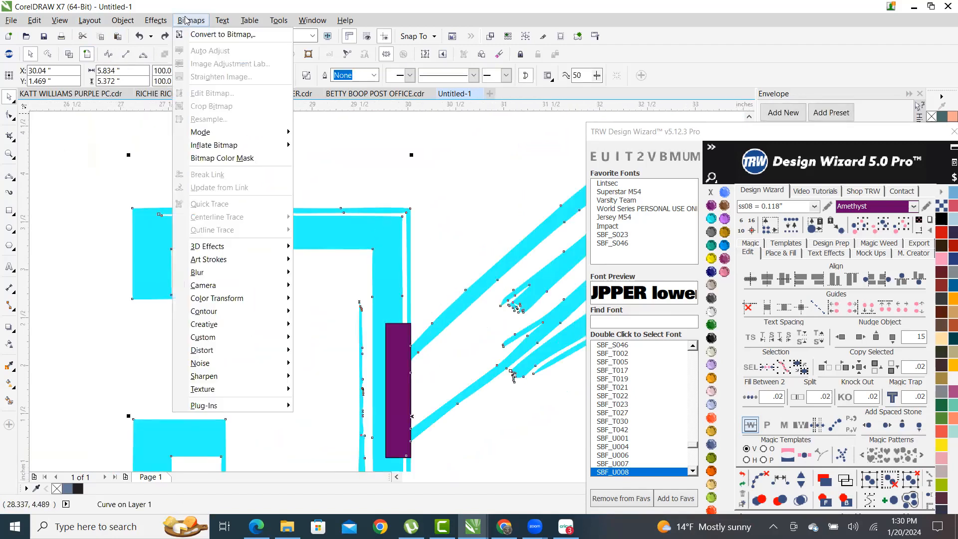
{"action": "left_click", "coordinate": [223, 34]}
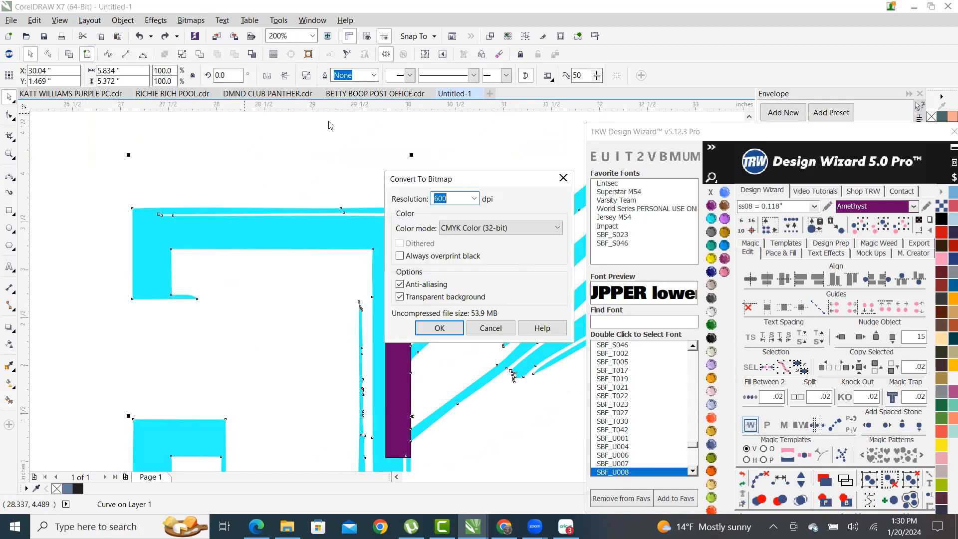
{"action": "left_click", "coordinate": [448, 327]}
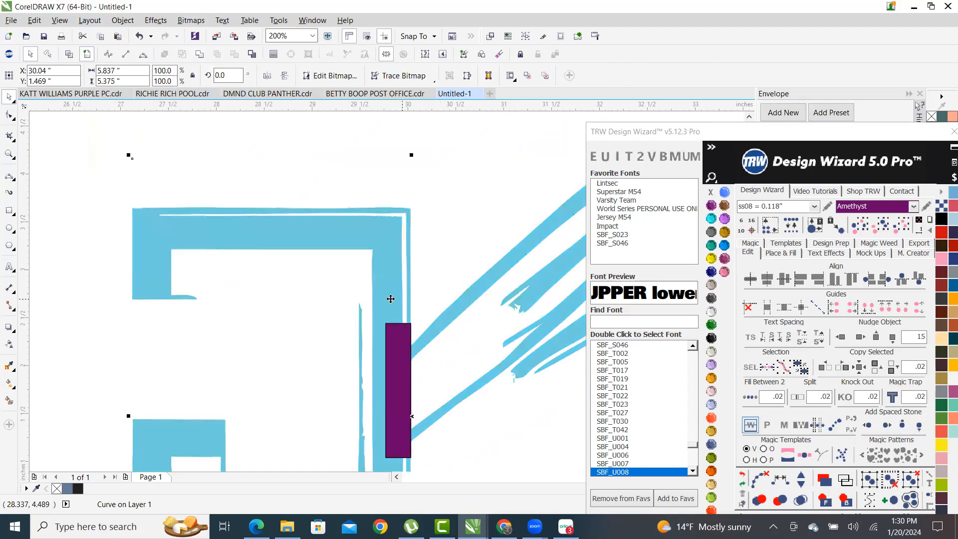
{"action": "scroll", "coordinate": [375, 300], "scroll_direction": "down", "scroll_amount": 3}
{"action": "scroll", "coordinate": [374, 299], "scroll_direction": "up", "scroll_amount": 1}
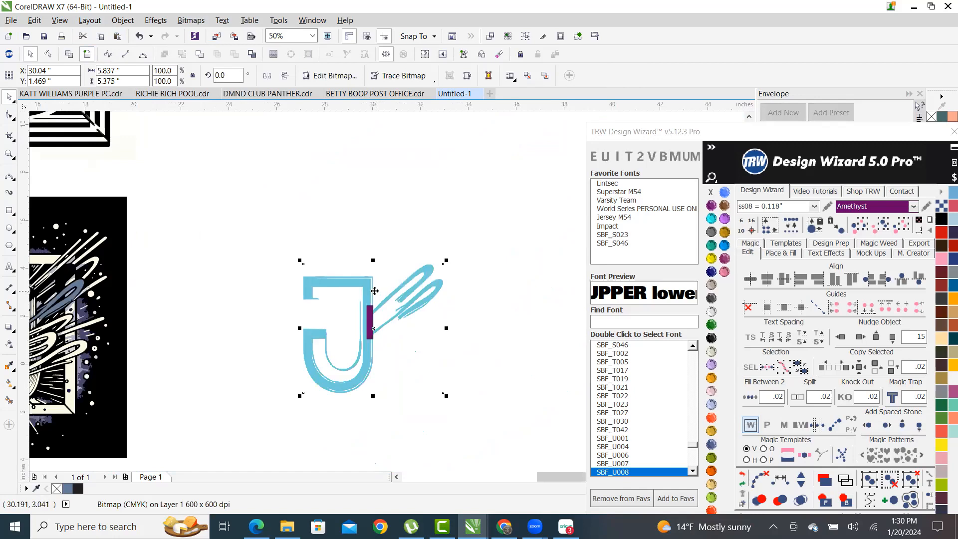
{"action": "scroll", "coordinate": [363, 286], "scroll_direction": "up", "scroll_amount": 1}
- Start a clipart Outline Trace of the J bitmap, letting the oversized bitmap be reduced
{"action": "right_click", "coordinate": [369, 274]}
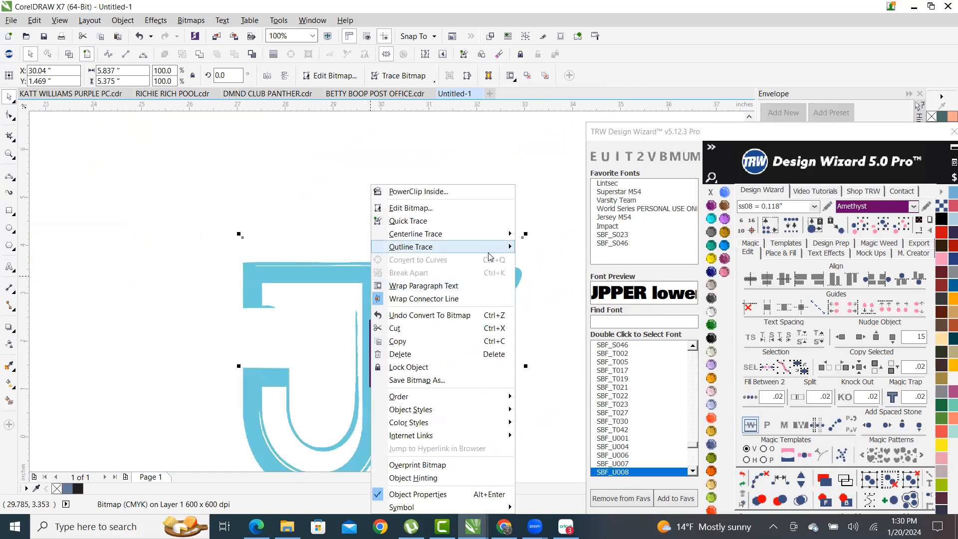
{"action": "mouse_move", "coordinate": [508, 246]}
{"action": "left_click", "coordinate": [561, 288]}
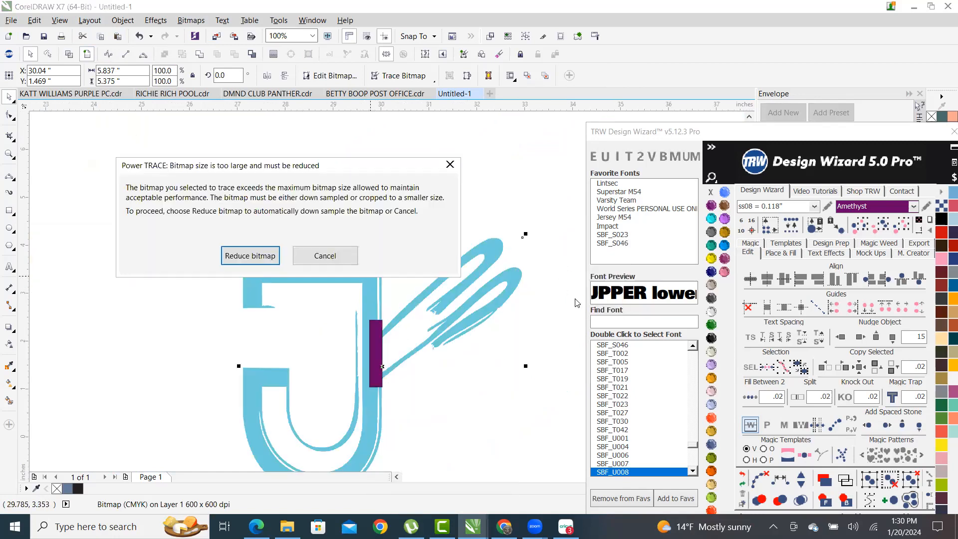
{"action": "left_click", "coordinate": [269, 259]}
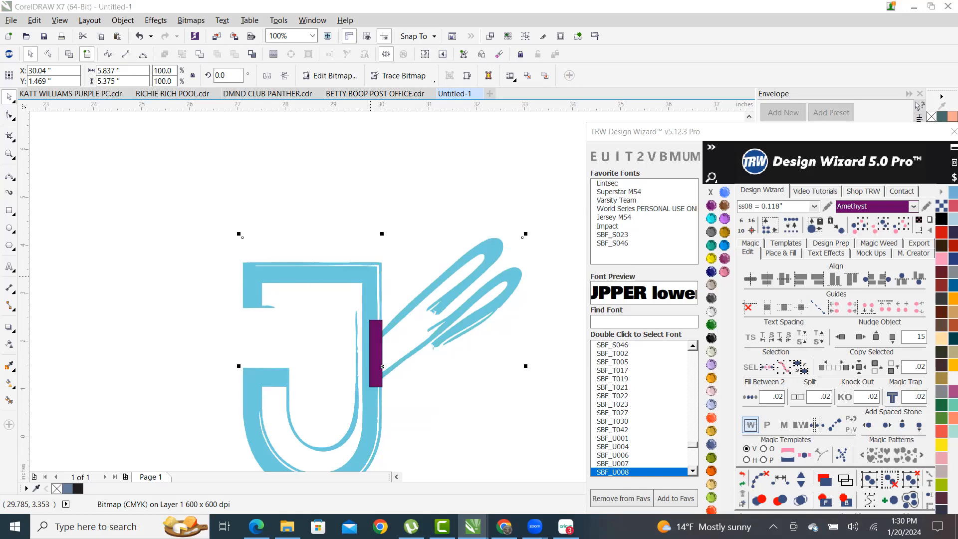
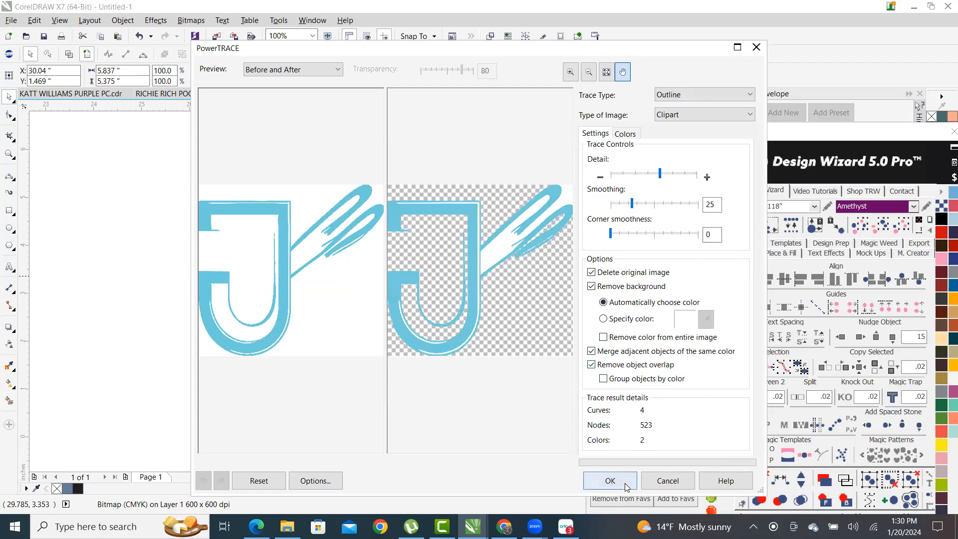
- Accept the traced J logo and ungroup all of its curves
{"action": "left_click", "coordinate": [610, 480]}
{"action": "scroll", "coordinate": [445, 309], "scroll_direction": "down", "scroll_amount": 1}
{"action": "scroll", "coordinate": [445, 276], "scroll_direction": "up", "scroll_amount": 1}
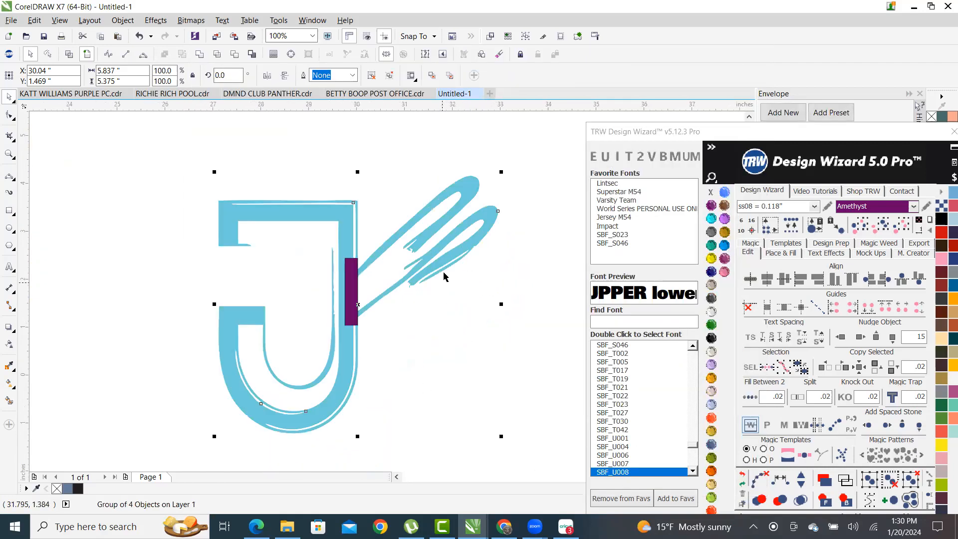
{"action": "right_click", "coordinate": [465, 191]}
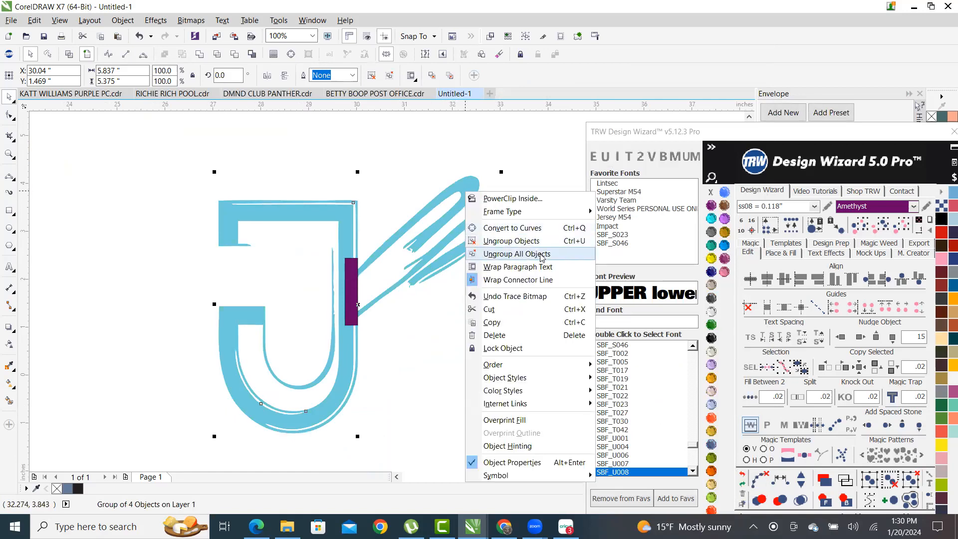
{"action": "left_click", "coordinate": [542, 256]}
{"action": "left_click", "coordinate": [451, 343]}
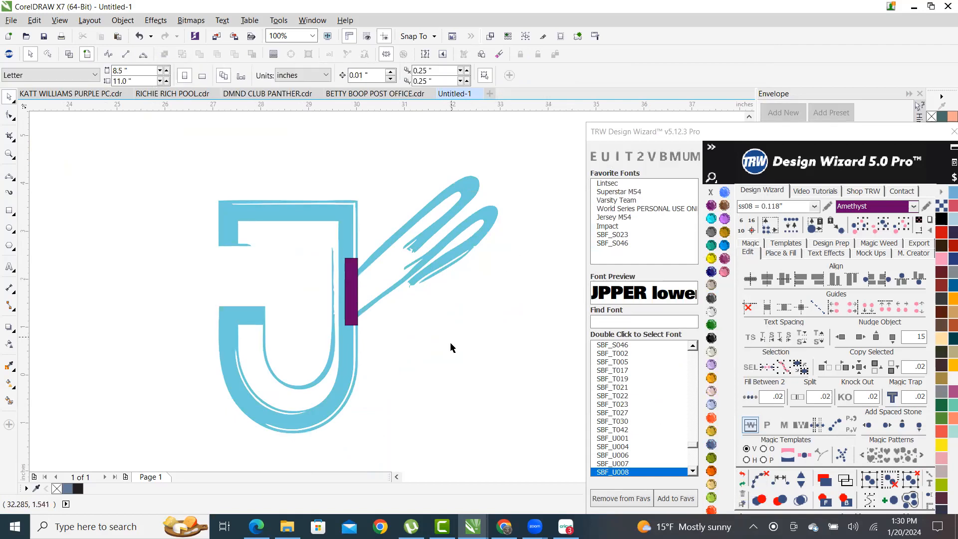
- Inspect the blue brush-stroke wing curve in Wireframe and Enhanced views
{"action": "left_click", "coordinate": [480, 205]}
{"action": "left_click", "coordinate": [69, 53]}
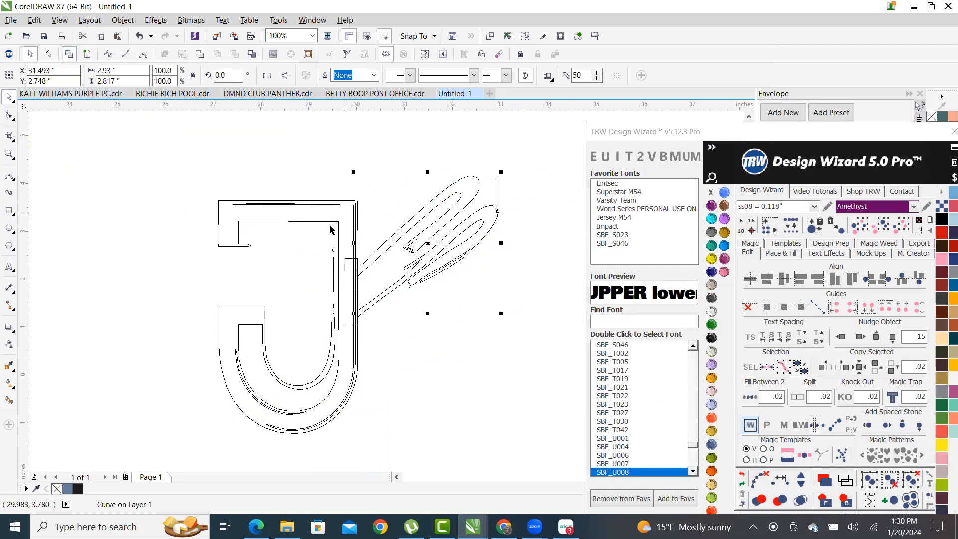
{"action": "left_click", "coordinate": [88, 54]}
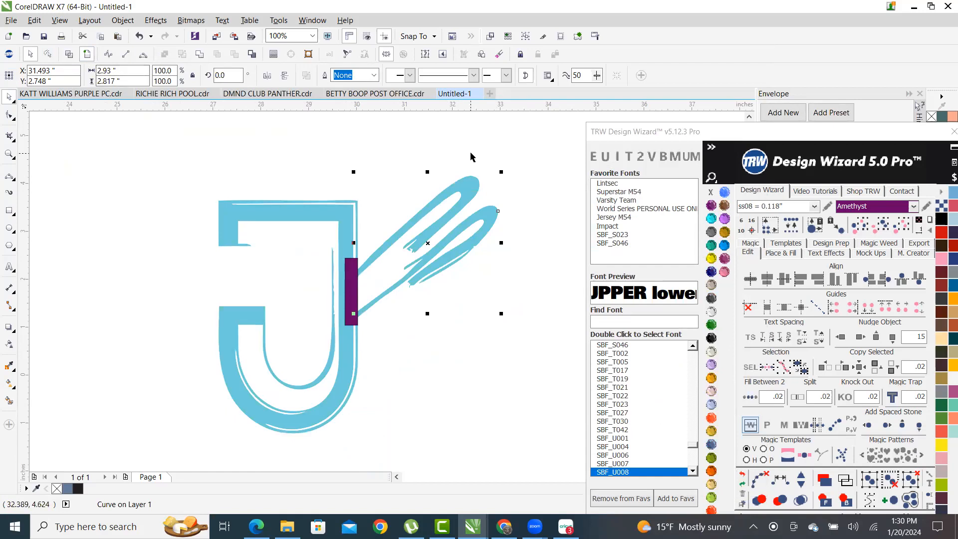
{"action": "left_click", "coordinate": [494, 201]}
{"action": "left_click", "coordinate": [481, 197]}
{"action": "left_click", "coordinate": [525, 255]}
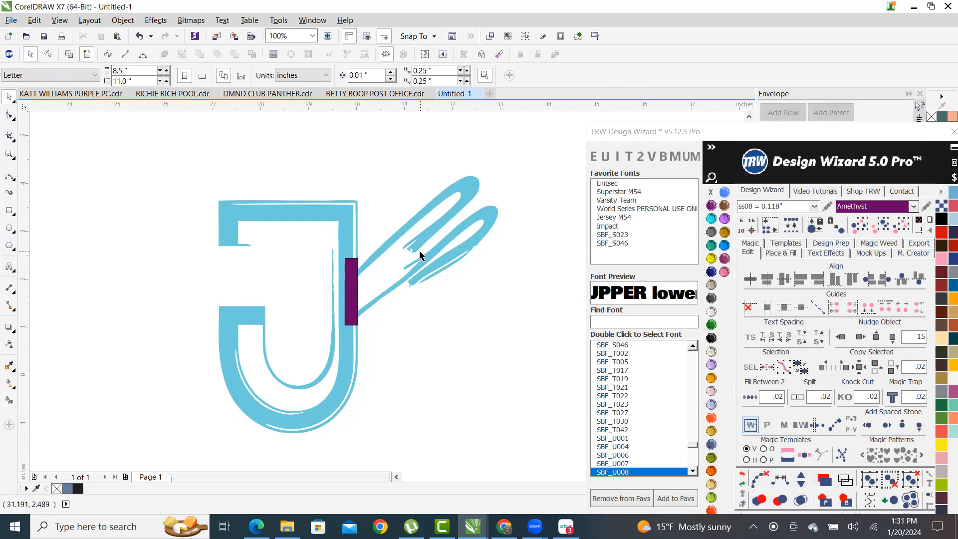
- Try a Smart Fill on an enclosed area of the J, then undo it
{"action": "left_click", "coordinate": [8, 399]}
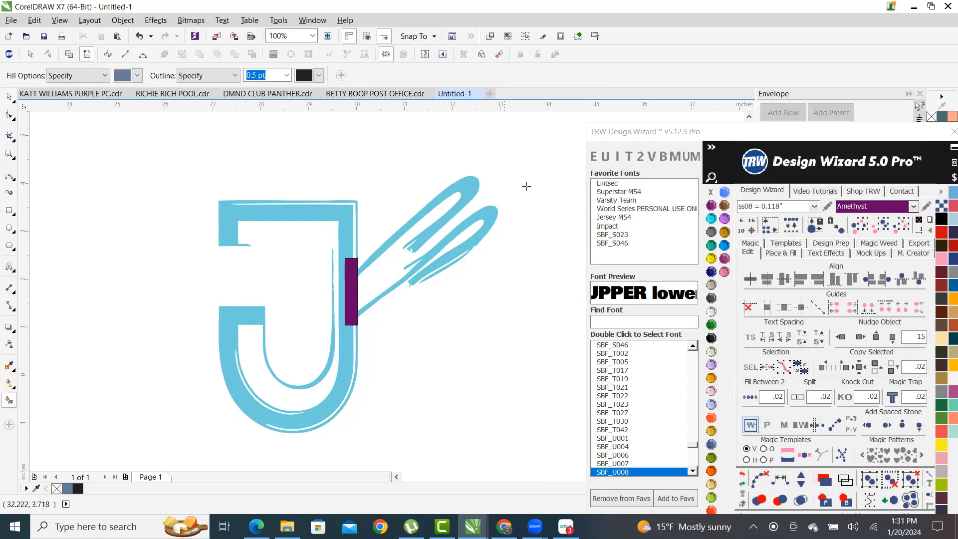
{"action": "scroll", "coordinate": [499, 189], "scroll_direction": "up", "scroll_amount": 1}
{"action": "left_click", "coordinate": [412, 197]}
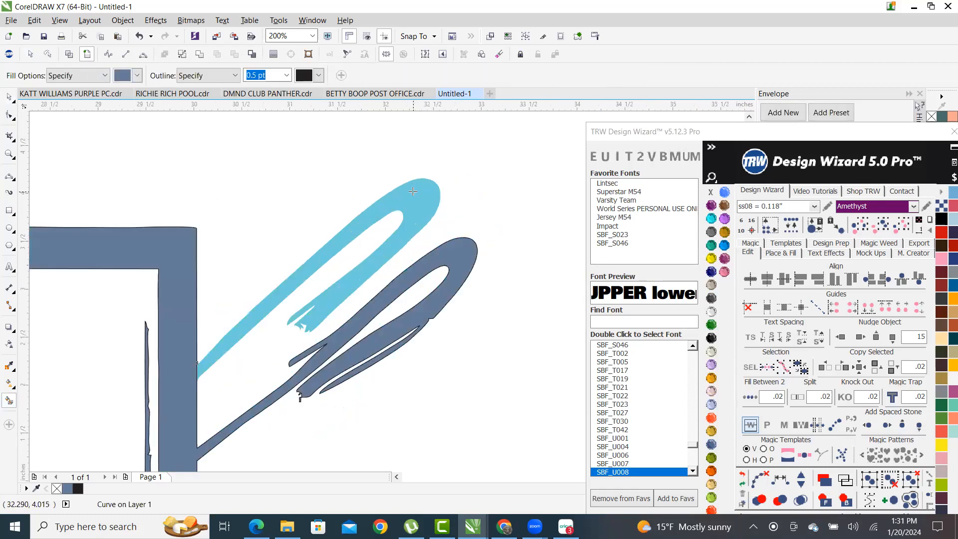
{"action": "scroll", "coordinate": [413, 197], "scroll_direction": "down", "scroll_amount": 3}
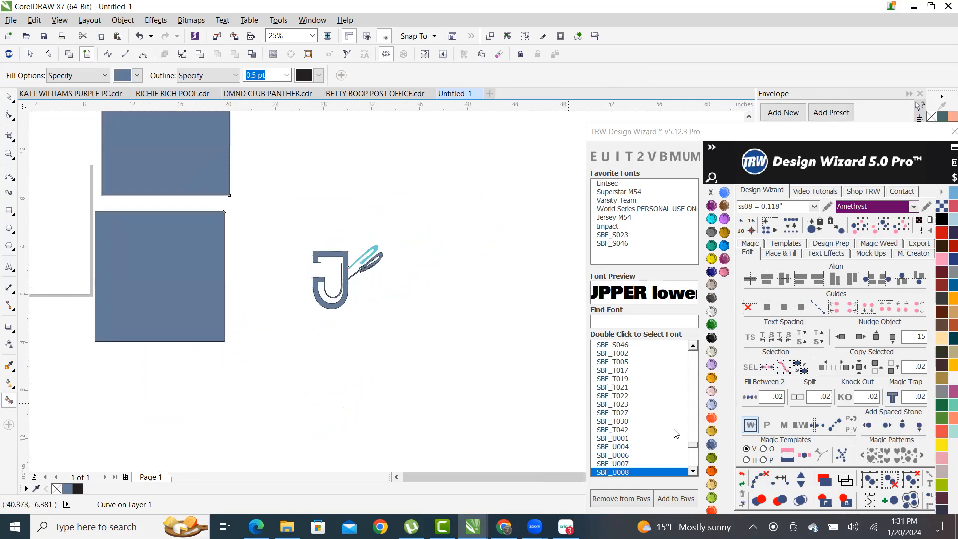
{"action": "left_click", "coordinate": [743, 475]}
- Marquee-select the traced J artwork and delete it
{"action": "left_click", "coordinate": [9, 96]}
{"action": "scroll", "coordinate": [528, 333], "scroll_direction": "down", "scroll_amount": 1}
{"action": "scroll", "coordinate": [431, 331], "scroll_direction": "up", "scroll_amount": 1}
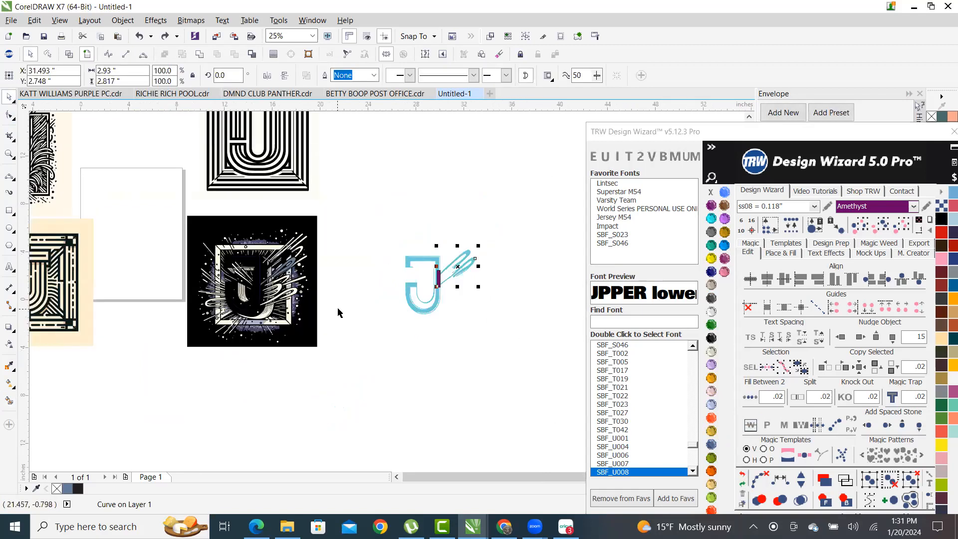
{"action": "left_click_drag", "start_coordinate": [368, 219], "coordinate": [525, 393]}
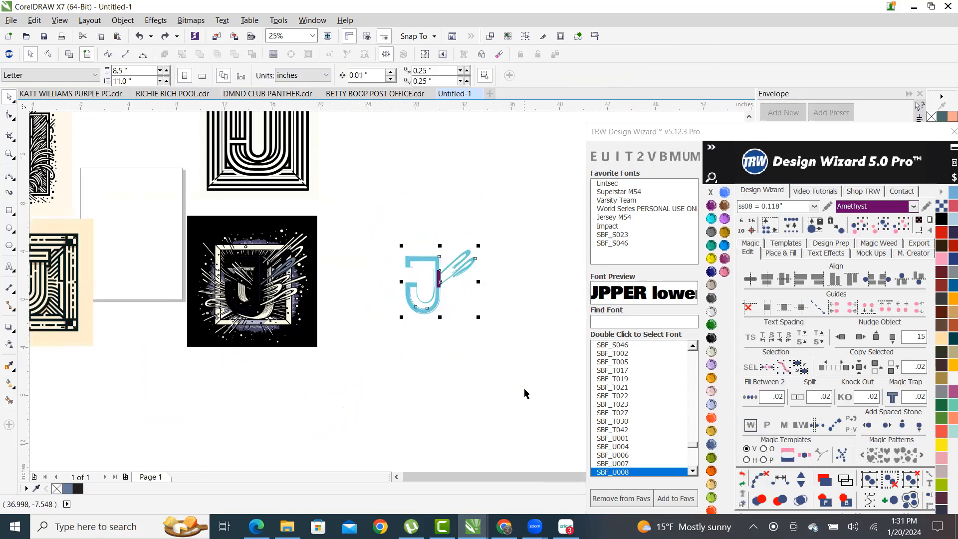
{"action": "key", "text": "Delete"}
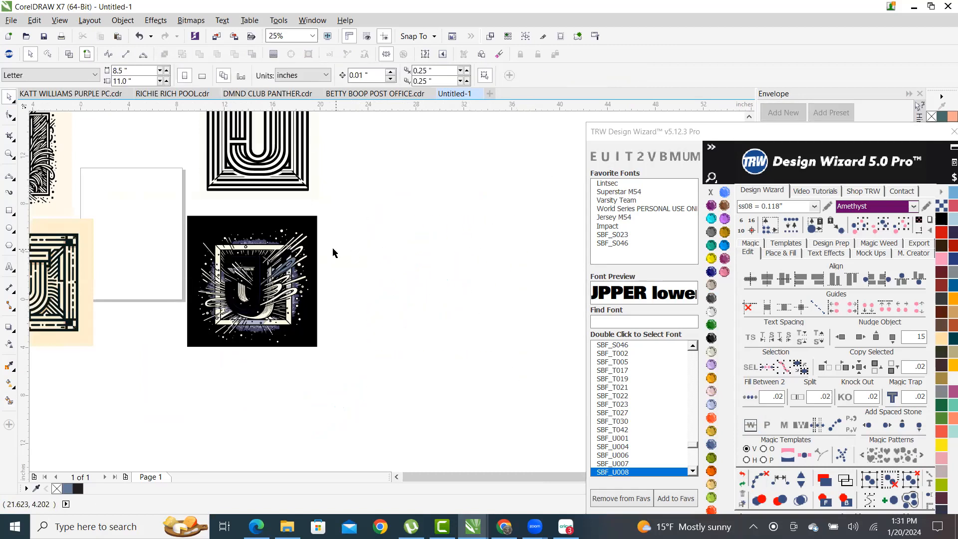
- Marquee-select the black-background J image and delete it
{"action": "scroll", "coordinate": [333, 252], "scroll_direction": "up", "scroll_amount": 1}
{"action": "scroll", "coordinate": [468, 252], "scroll_direction": "down", "scroll_amount": 1}
{"action": "scroll", "coordinate": [352, 257], "scroll_direction": "up", "scroll_amount": 1}
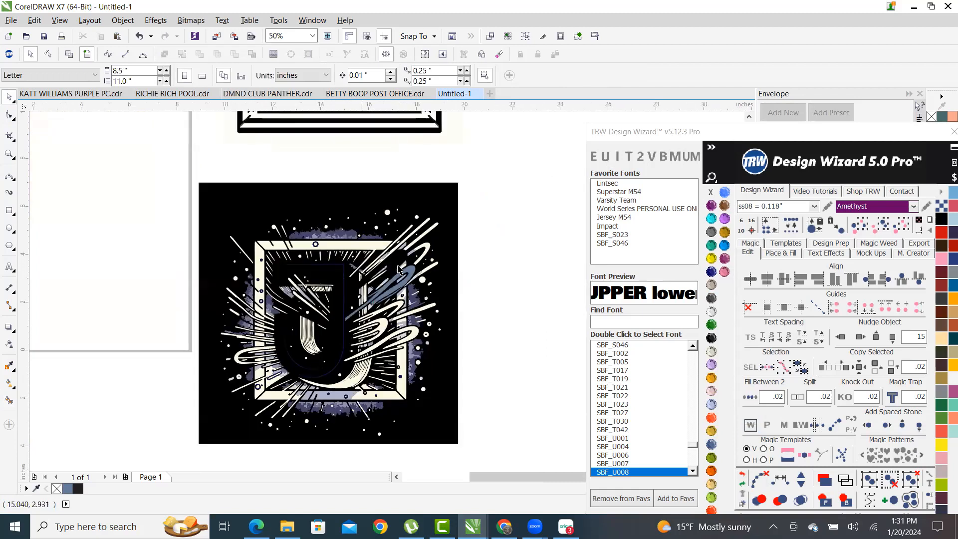
{"action": "scroll", "coordinate": [399, 272], "scroll_direction": "up", "scroll_amount": 1}
{"action": "scroll", "coordinate": [437, 257], "scroll_direction": "down", "scroll_amount": 1}
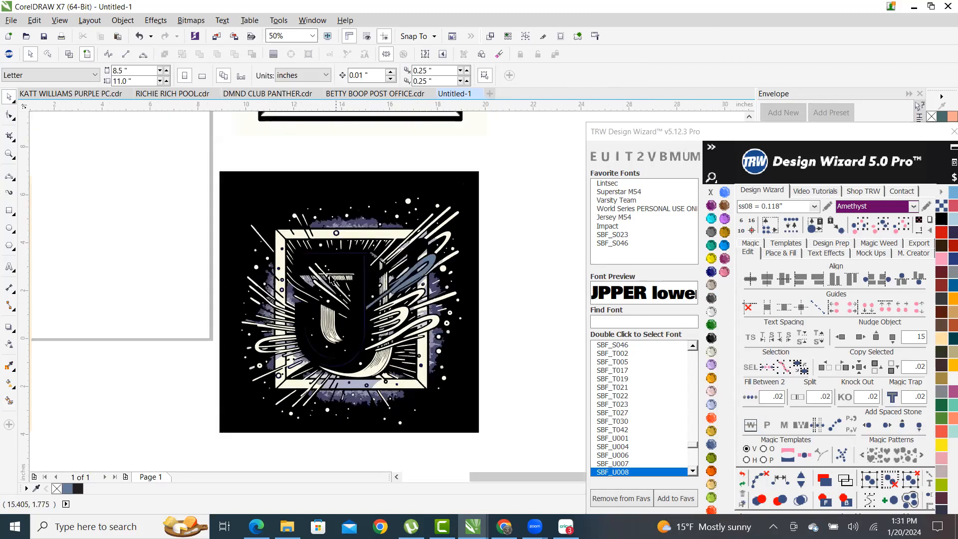
{"action": "scroll", "coordinate": [332, 279], "scroll_direction": "down", "scroll_amount": 1}
{"action": "left_click_drag", "start_coordinate": [301, 236], "coordinate": [527, 430]}
{"action": "key", "text": "Delete"}
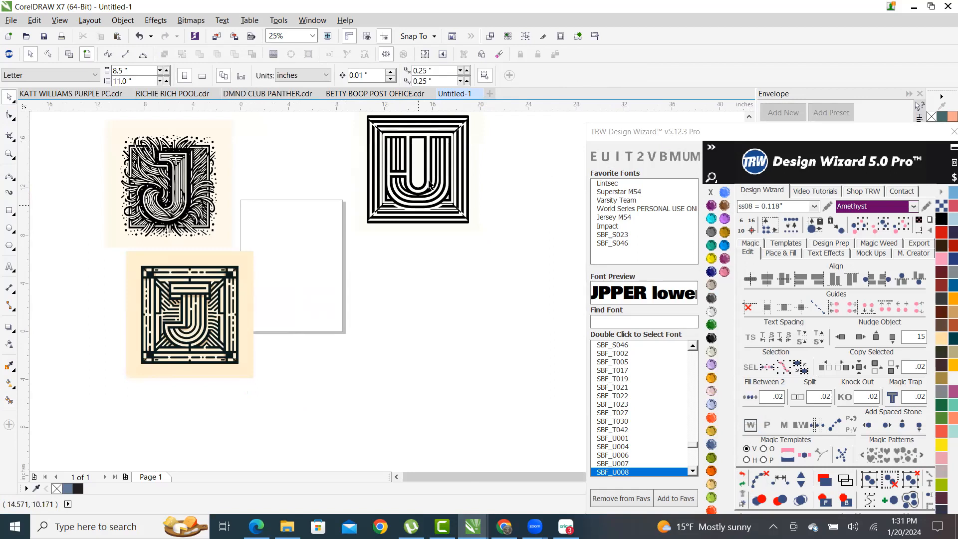
{"action": "scroll", "coordinate": [433, 173], "scroll_direction": "up", "scroll_amount": 1}
{"action": "scroll", "coordinate": [454, 292], "scroll_direction": "down", "scroll_amount": 1}
- Outline-trace the striped U image as clipart, then move both J images off to the left
{"action": "left_click", "coordinate": [462, 230]}
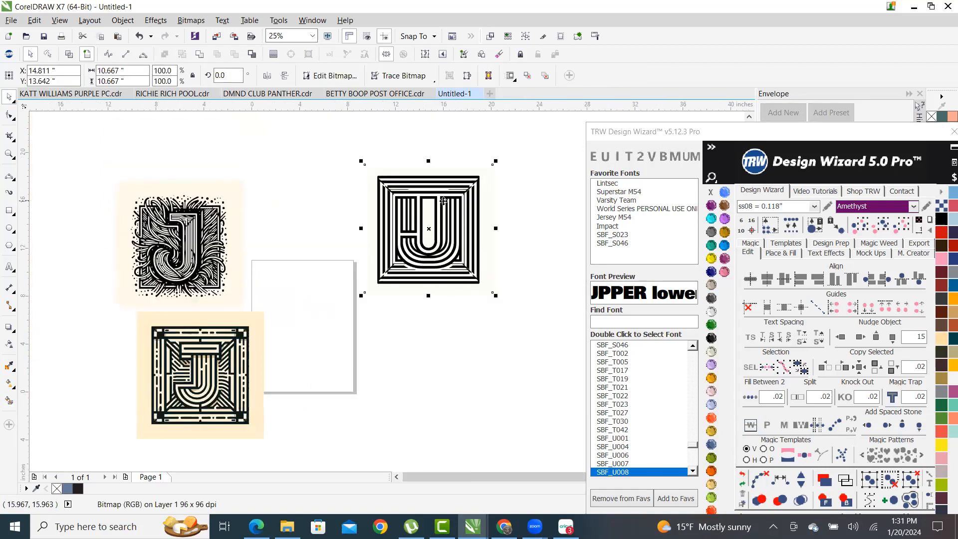
{"action": "right_click", "coordinate": [451, 214]}
{"action": "mouse_move", "coordinate": [546, 249]}
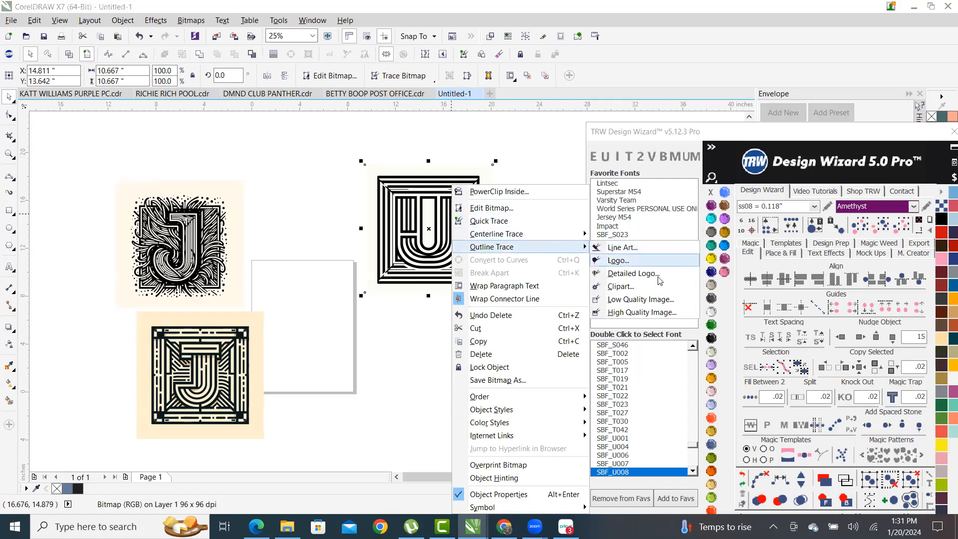
{"action": "left_click", "coordinate": [621, 286]}
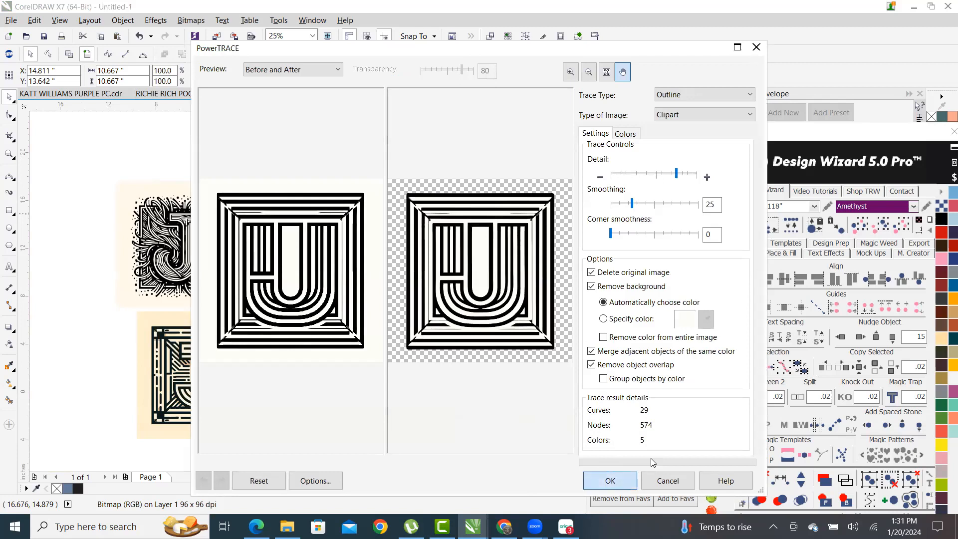
{"action": "left_click", "coordinate": [609, 480]}
{"action": "mouse_move", "coordinate": [247, 370]}
{"action": "left_mouse_down"}
{"action": "mouse_move", "coordinate": [73, 368]}
{"action": "mouse_move", "coordinate": [16, 383]}
{"action": "left_mouse_up"}
{"action": "left_click_drag", "start_coordinate": [242, 273], "coordinate": [43, 281]}
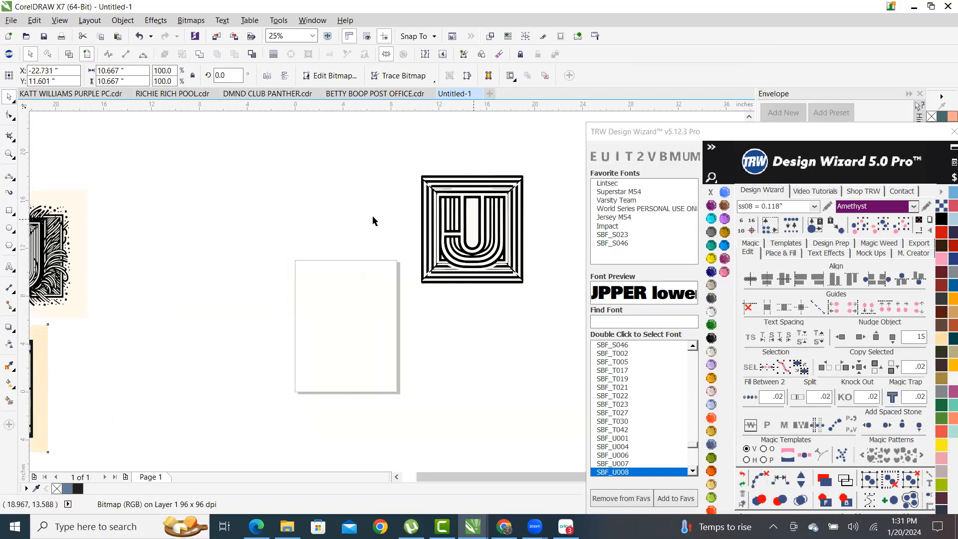
- Move the traced U group onto the page and ungroup all 29 curves
{"action": "mouse_move", "coordinate": [462, 214]}
{"action": "left_mouse_down"}
{"action": "mouse_move", "coordinate": [355, 280]}
{"action": "mouse_move", "coordinate": [340, 304]}
{"action": "left_mouse_up"}
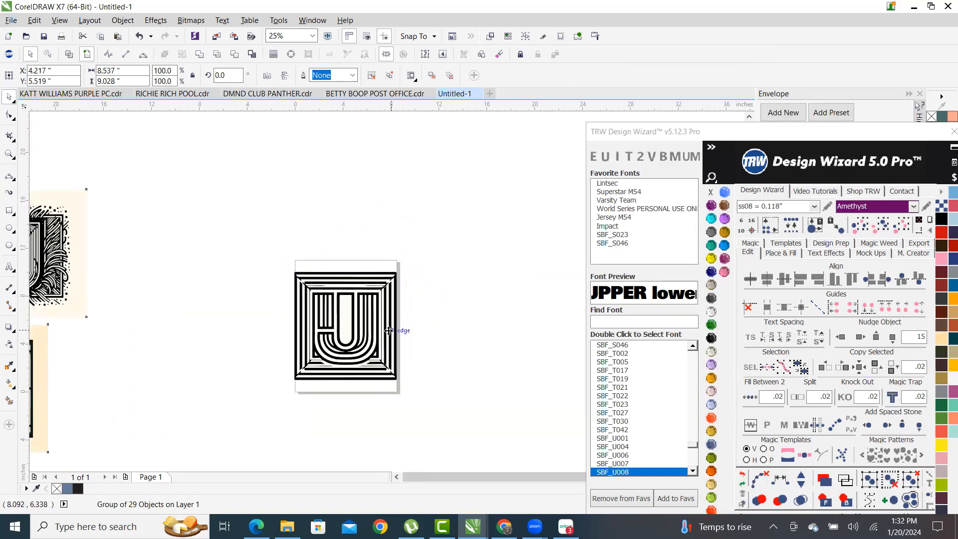
{"action": "scroll", "coordinate": [386, 338], "scroll_direction": "up", "scroll_amount": 2}
{"action": "scroll", "coordinate": [423, 287], "scroll_direction": "down", "scroll_amount": 2}
{"action": "scroll", "coordinate": [406, 278], "scroll_direction": "up", "scroll_amount": 2}
{"action": "right_click", "coordinate": [460, 218]}
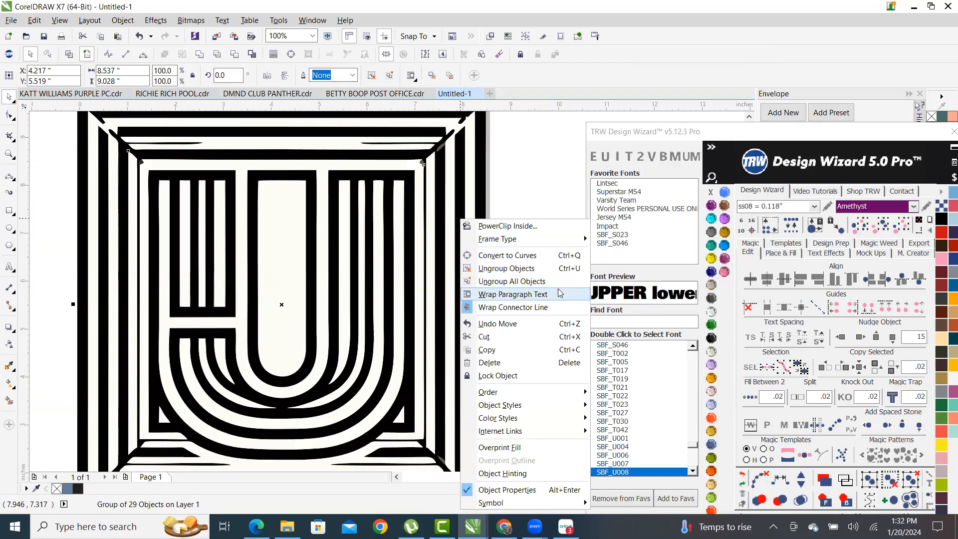
{"action": "left_click", "coordinate": [508, 281]}
{"action": "scroll", "coordinate": [510, 193], "scroll_direction": "down", "scroll_amount": 1}
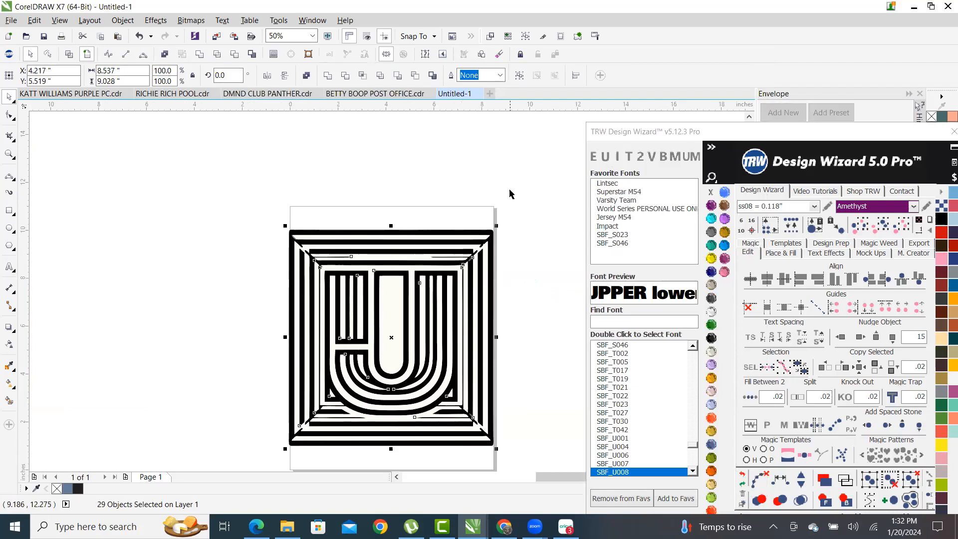
{"action": "left_click", "coordinate": [535, 235]}
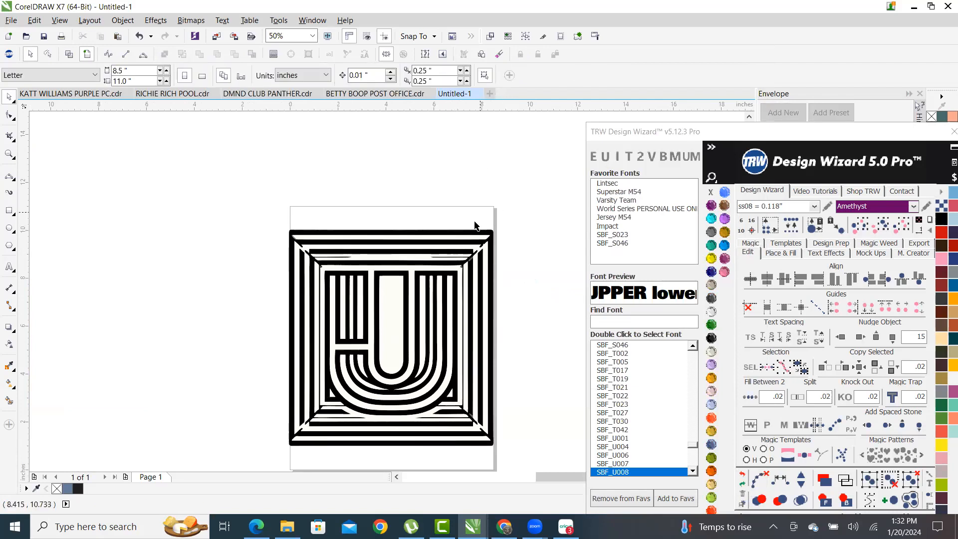
- Zoom in and compare the U curves in Wireframe and Enhanced views
{"action": "scroll", "coordinate": [383, 437], "scroll_direction": "up", "scroll_amount": 1}
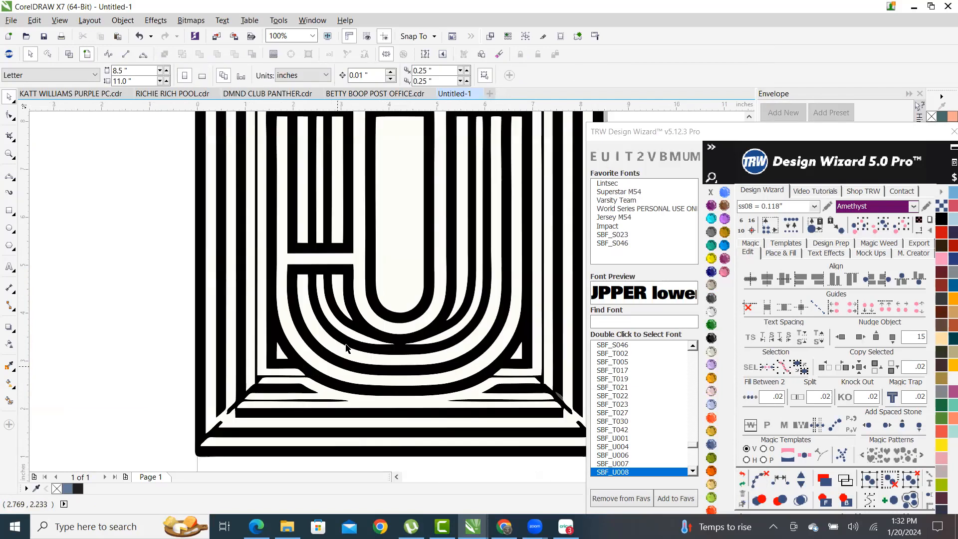
{"action": "scroll", "coordinate": [348, 348], "scroll_direction": "down", "scroll_amount": 1}
{"action": "scroll", "coordinate": [415, 178], "scroll_direction": "up", "scroll_amount": 2}
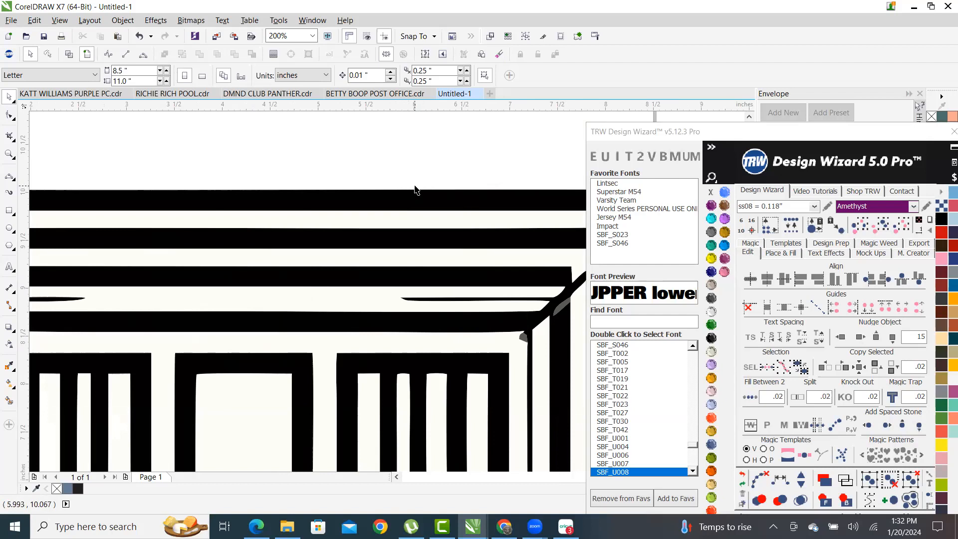
{"action": "scroll", "coordinate": [415, 190], "scroll_direction": "down", "scroll_amount": 6}
{"action": "scroll", "coordinate": [394, 160], "scroll_direction": "up", "scroll_amount": 5}
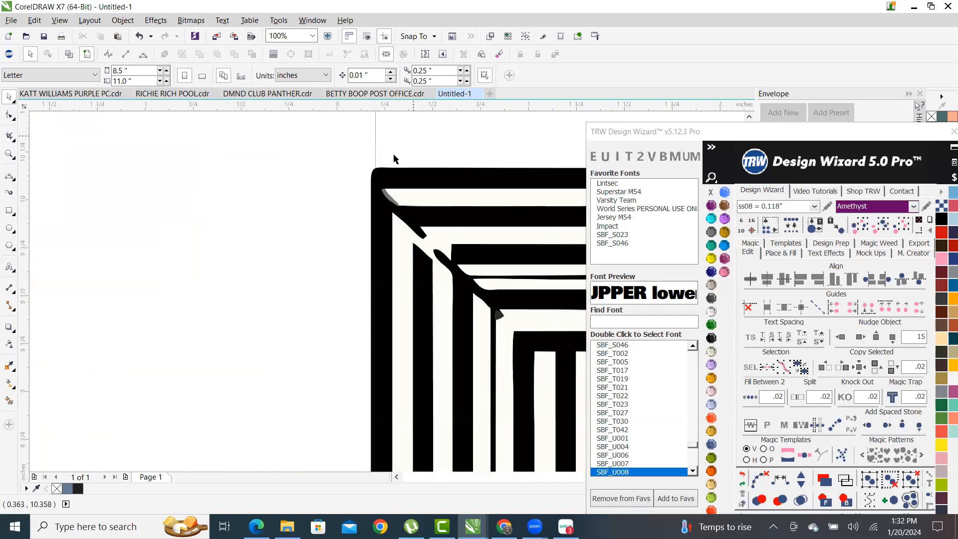
{"action": "scroll", "coordinate": [394, 160], "scroll_direction": "up", "scroll_amount": 2}
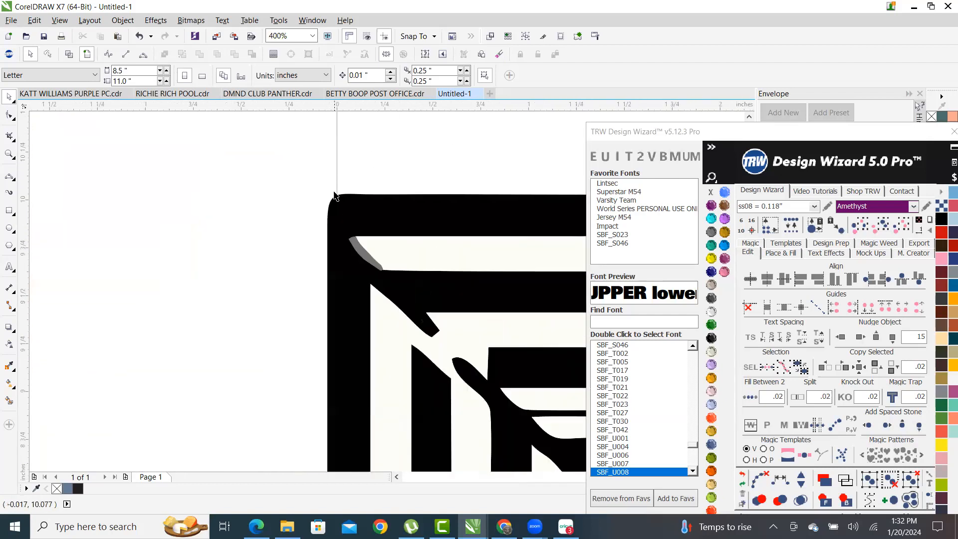
{"action": "left_click", "coordinate": [69, 56]}
{"action": "scroll", "coordinate": [190, 199], "scroll_direction": "down", "scroll_amount": 5}
{"action": "scroll", "coordinate": [210, 200], "scroll_direction": "up", "scroll_amount": 2}
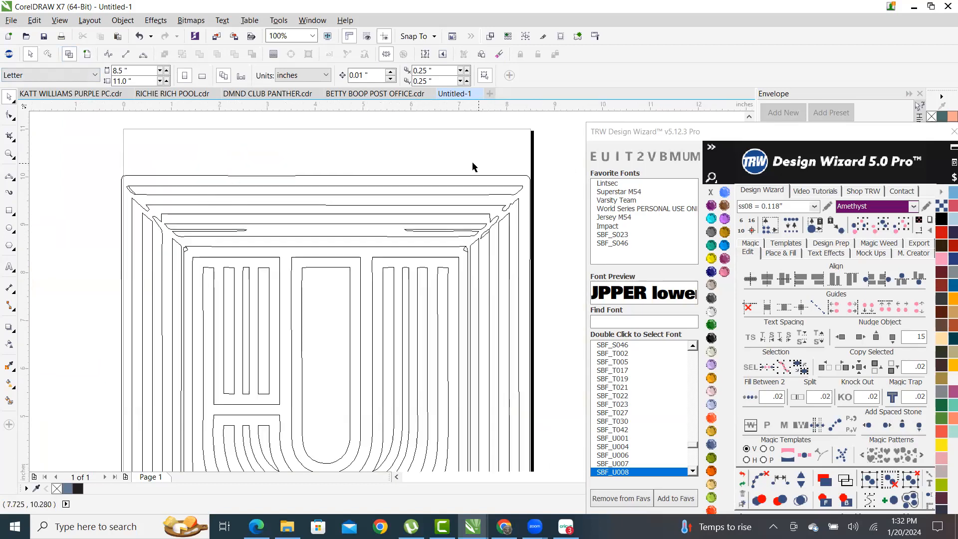
{"action": "left_click", "coordinate": [87, 55]}
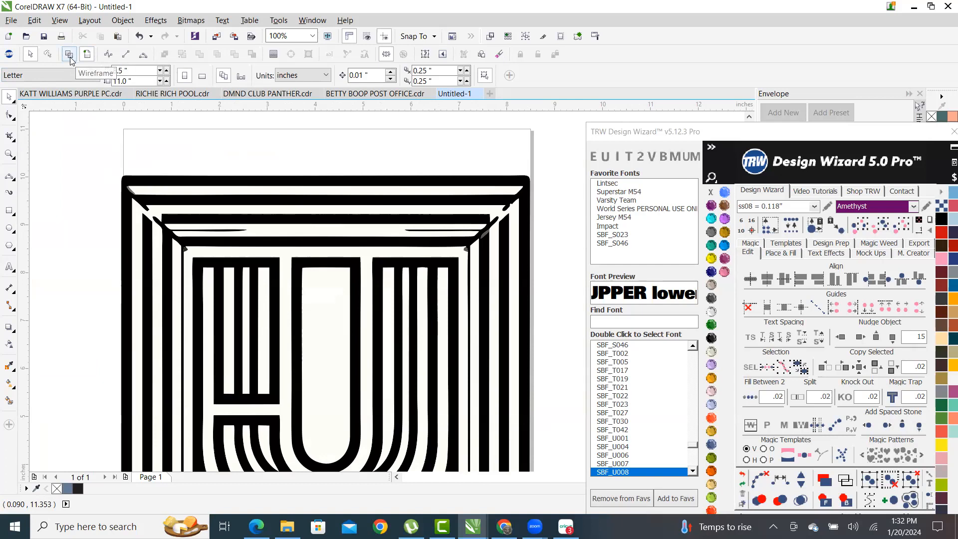
{"action": "left_click", "coordinate": [70, 58]}
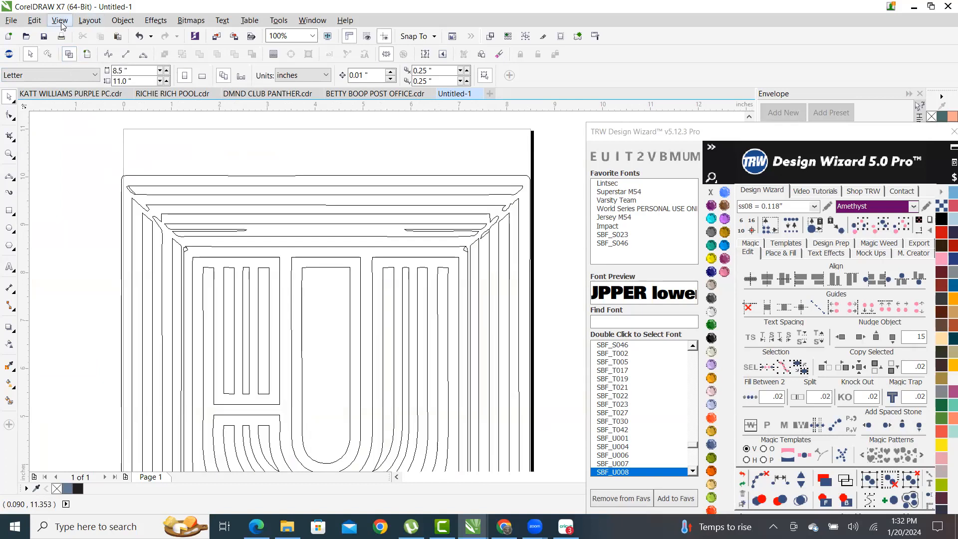
- Move the TRW Design Wizard window up and switch the canvas from Wireframe to Enhanced view
{"action": "left_click", "coordinate": [60, 21]}
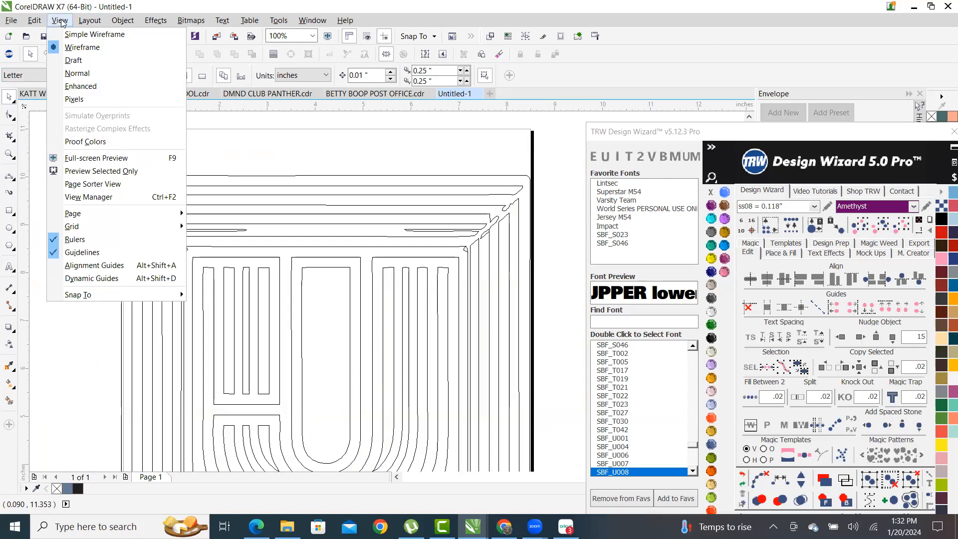
{"action": "left_click", "coordinate": [62, 23]}
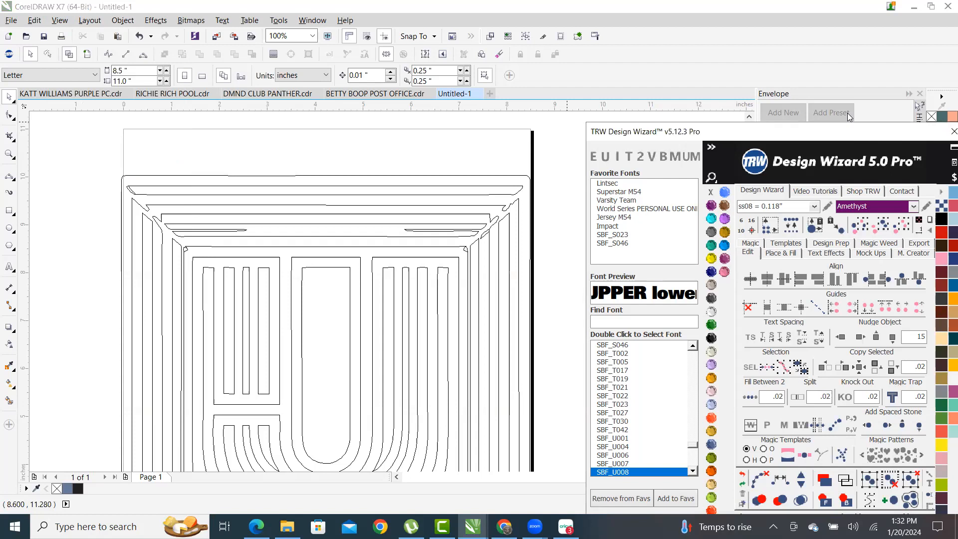
{"action": "left_click_drag", "start_coordinate": [860, 131], "coordinate": [853, 92]}
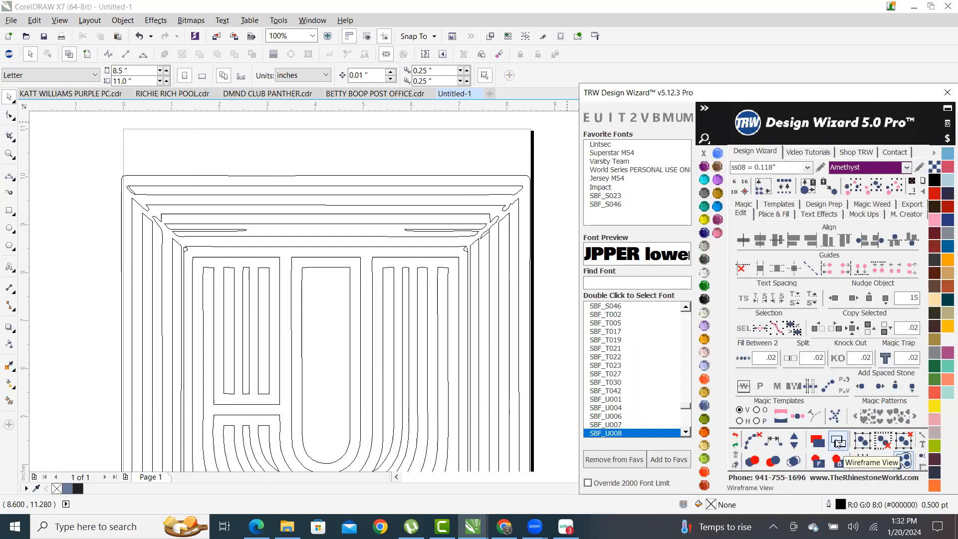
{"action": "left_click", "coordinate": [837, 441]}
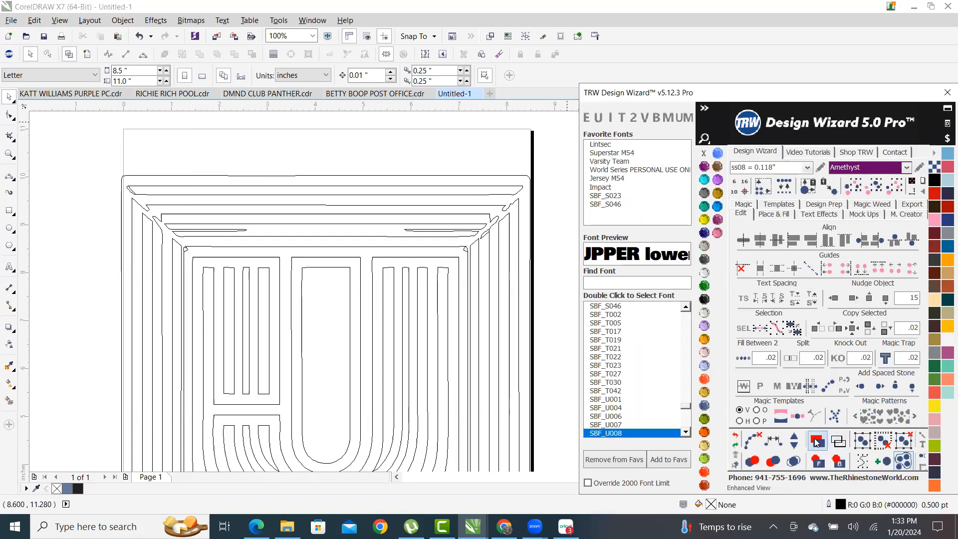
{"action": "left_click", "coordinate": [816, 441]}
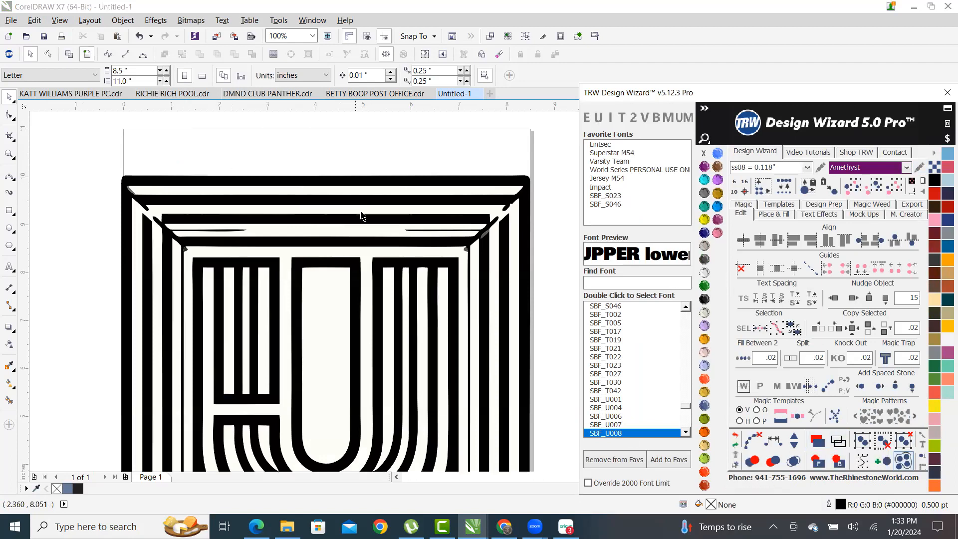
{"action": "scroll", "coordinate": [359, 200], "scroll_direction": "down", "scroll_amount": 2}
{"action": "scroll", "coordinate": [339, 196], "scroll_direction": "up", "scroll_amount": 2}
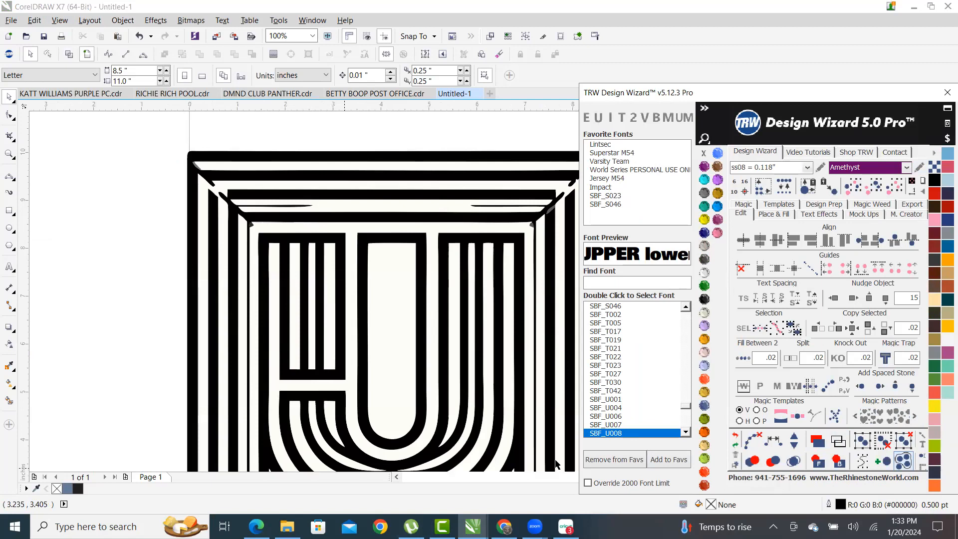
- Collapse the Design Wizard font list and bring CorelDRAW back to the front
{"action": "mouse_move", "coordinate": [534, 526]}
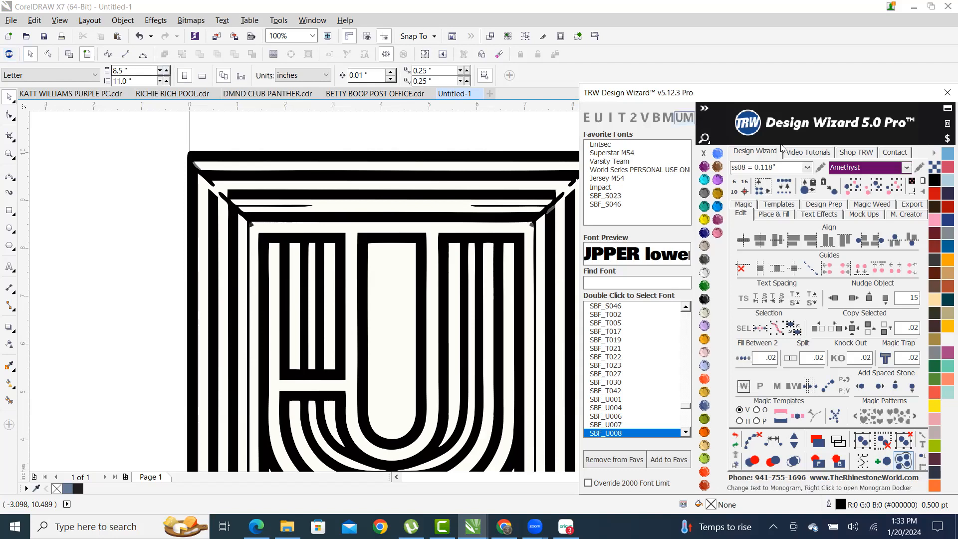
{"action": "left_click", "coordinate": [703, 109]}
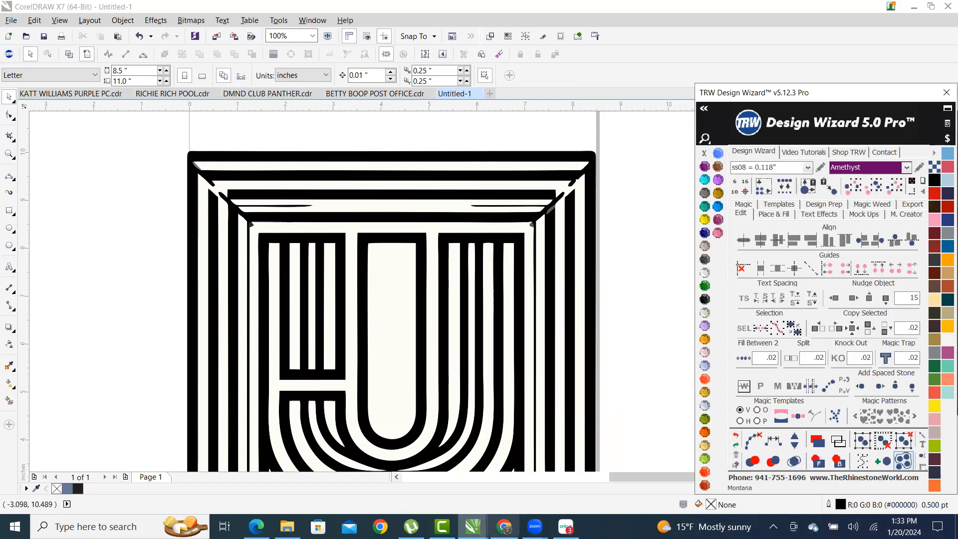
{"action": "mouse_move", "coordinate": [534, 526]}
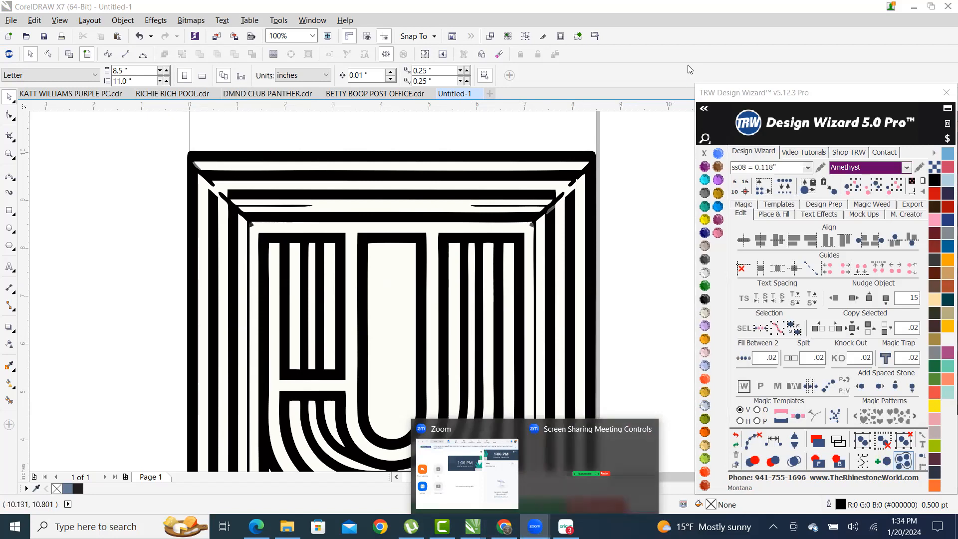
{"action": "left_click", "coordinate": [638, 70]}
{"action": "scroll", "coordinate": [254, 270], "scroll_direction": "down", "scroll_amount": 2}
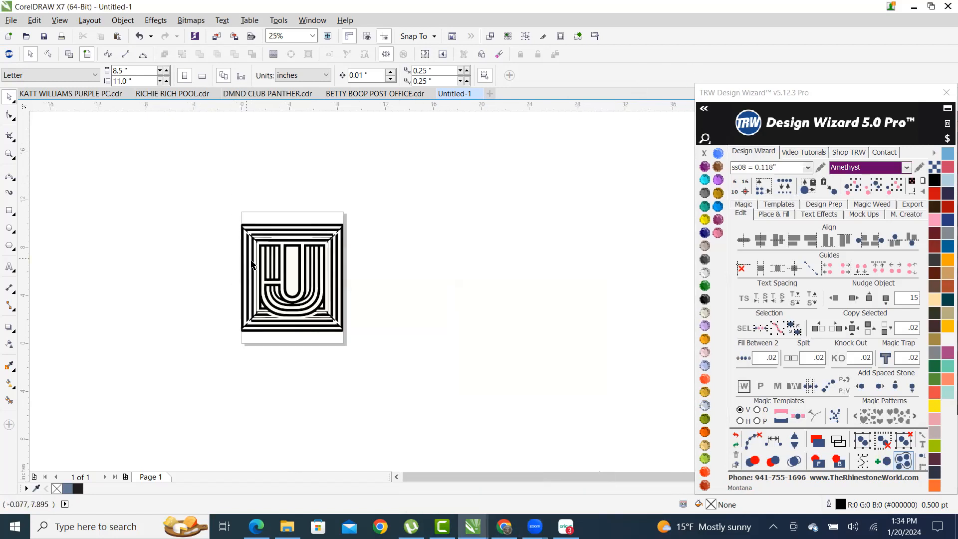
{"action": "scroll", "coordinate": [254, 265], "scroll_direction": "up", "scroll_amount": 1}
- Scale the whole design down to about 7.27 x 7.69 inches and nudge it right onto the page
{"action": "left_click_drag", "start_coordinate": [203, 176], "coordinate": [505, 421]}
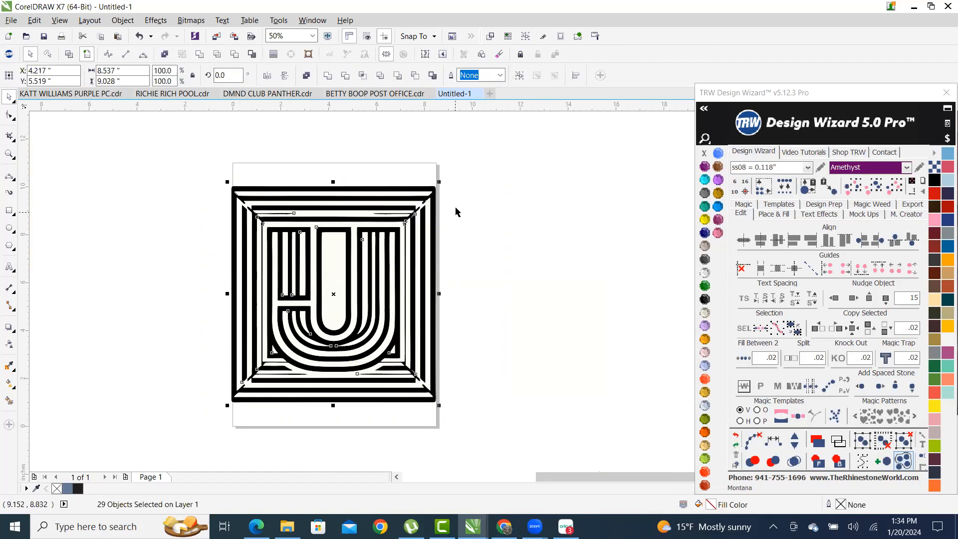
{"action": "left_click_drag", "start_coordinate": [440, 182], "coordinate": [405, 219]}
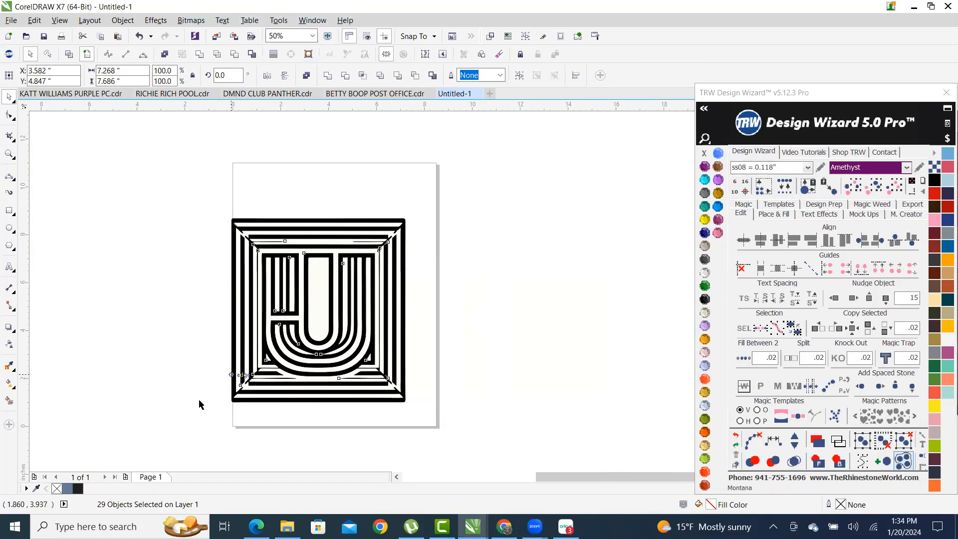
{"action": "scroll", "coordinate": [261, 346], "scroll_direction": "up", "scroll_amount": 1}
{"action": "left_click_drag", "start_coordinate": [366, 303], "coordinate": [388, 300]}
{"action": "scroll", "coordinate": [408, 288], "scroll_direction": "down", "scroll_amount": 1}
{"action": "scroll", "coordinate": [504, 284], "scroll_direction": "up", "scroll_amount": 2}
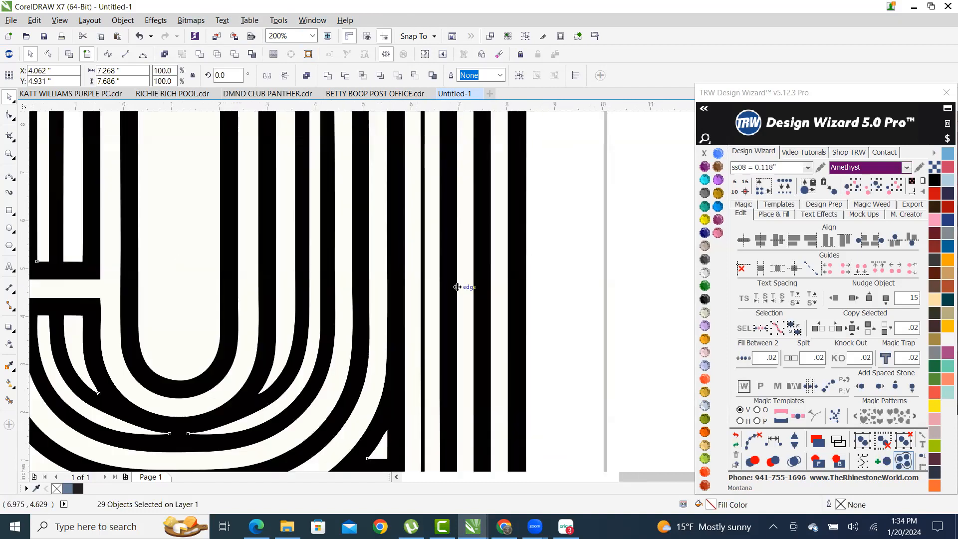
{"action": "scroll", "coordinate": [460, 284], "scroll_direction": "down", "scroll_amount": 1}
{"action": "right_click", "coordinate": [467, 240]}
{"action": "left_click", "coordinate": [564, 216]}
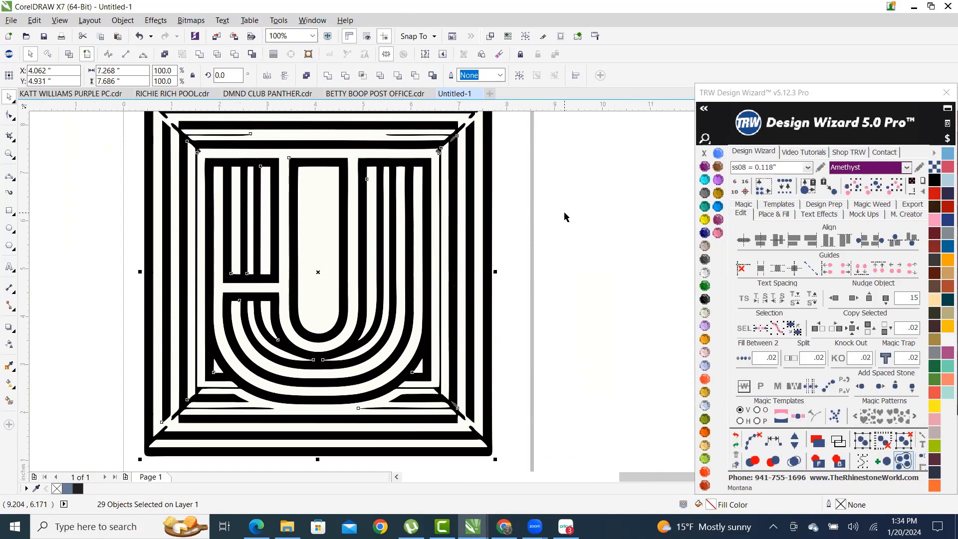
{"action": "left_click", "coordinate": [604, 254]}
- Select the stripe curve that outlines the letter U
{"action": "scroll", "coordinate": [404, 256], "scroll_direction": "down", "scroll_amount": 1}
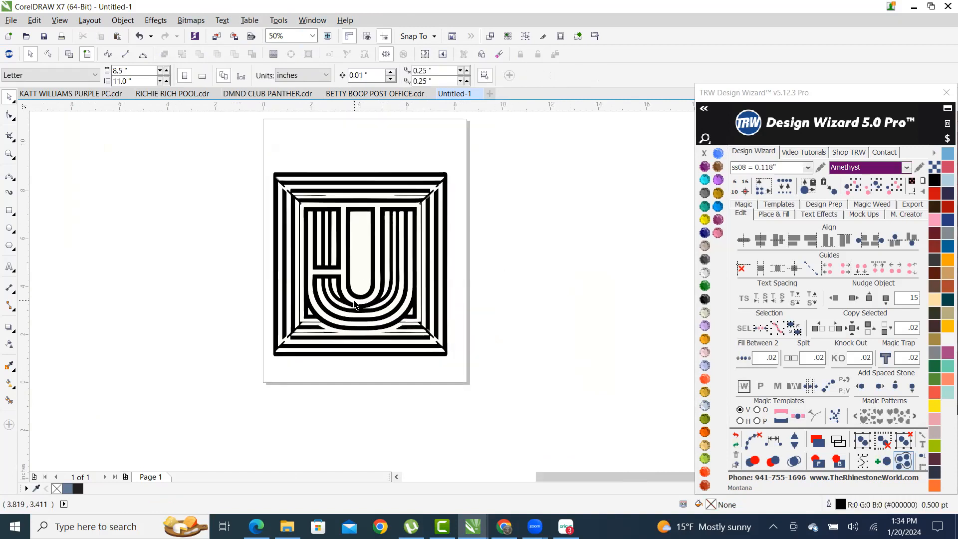
{"action": "scroll", "coordinate": [314, 249], "scroll_direction": "up", "scroll_amount": 2}
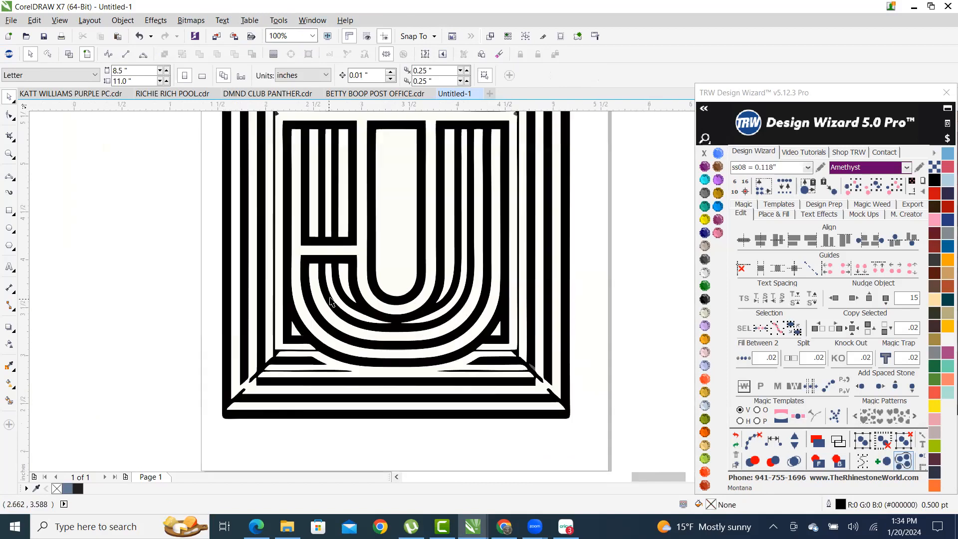
{"action": "scroll", "coordinate": [284, 299], "scroll_direction": "down", "scroll_amount": 1}
{"action": "scroll", "coordinate": [280, 294], "scroll_direction": "up", "scroll_amount": 1}
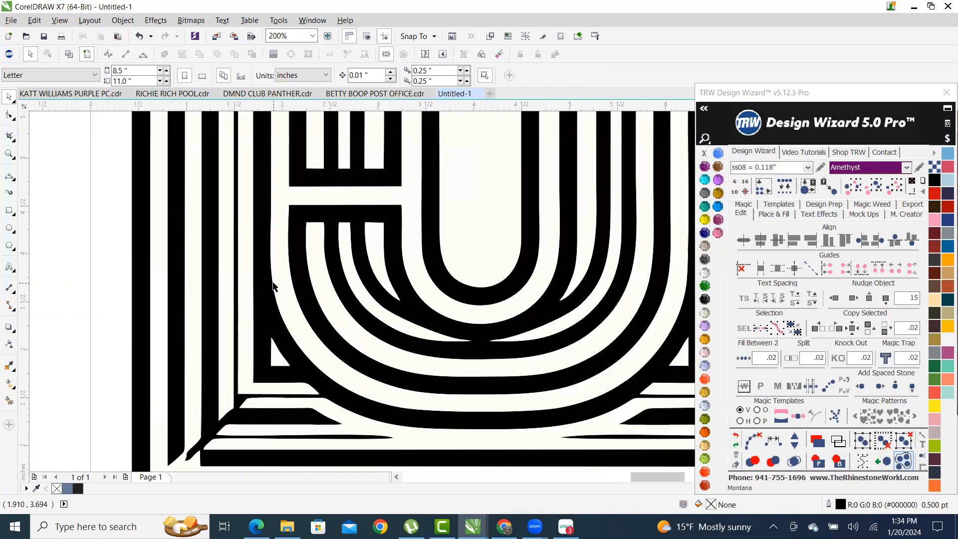
{"action": "scroll", "coordinate": [284, 290], "scroll_direction": "down", "scroll_amount": 1}
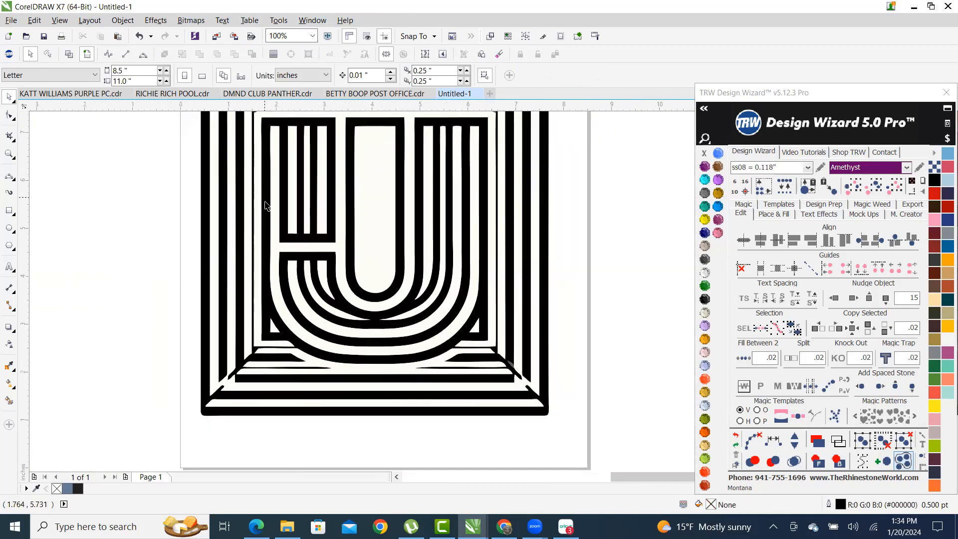
{"action": "left_click", "coordinate": [273, 248]}
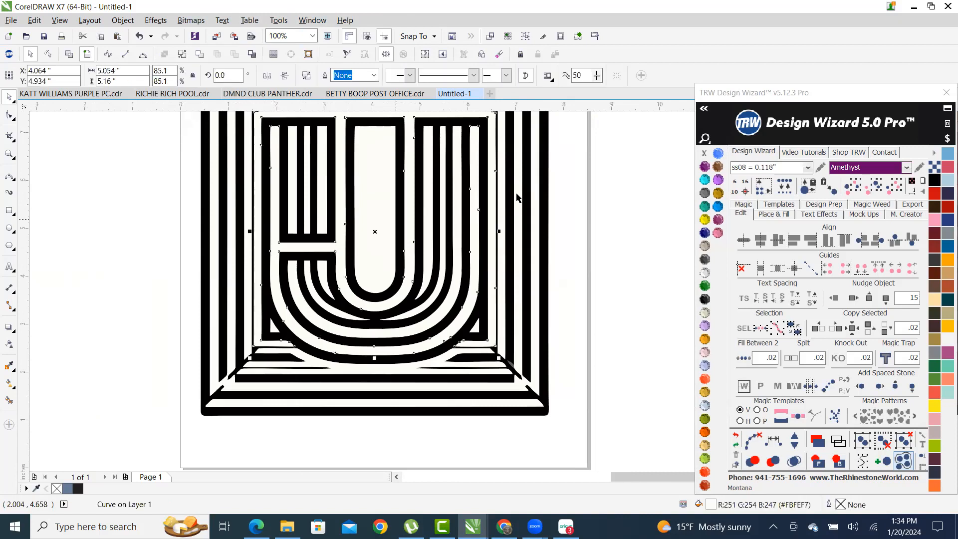
- Fill the U-outline stripe with the Aquamarine swatch and zoom in to check it
{"action": "left_click", "coordinate": [705, 179]}
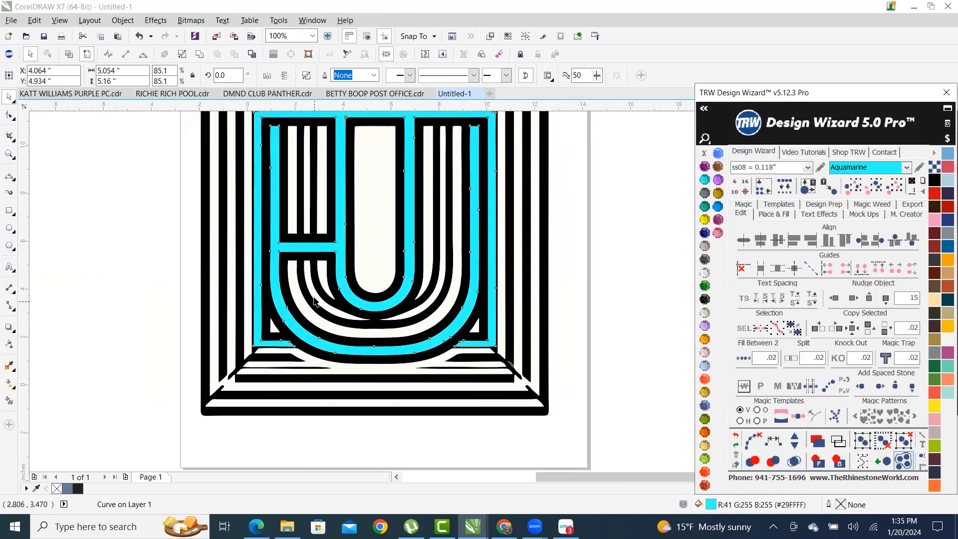
{"action": "scroll", "coordinate": [314, 299], "scroll_direction": "down", "scroll_amount": 2}
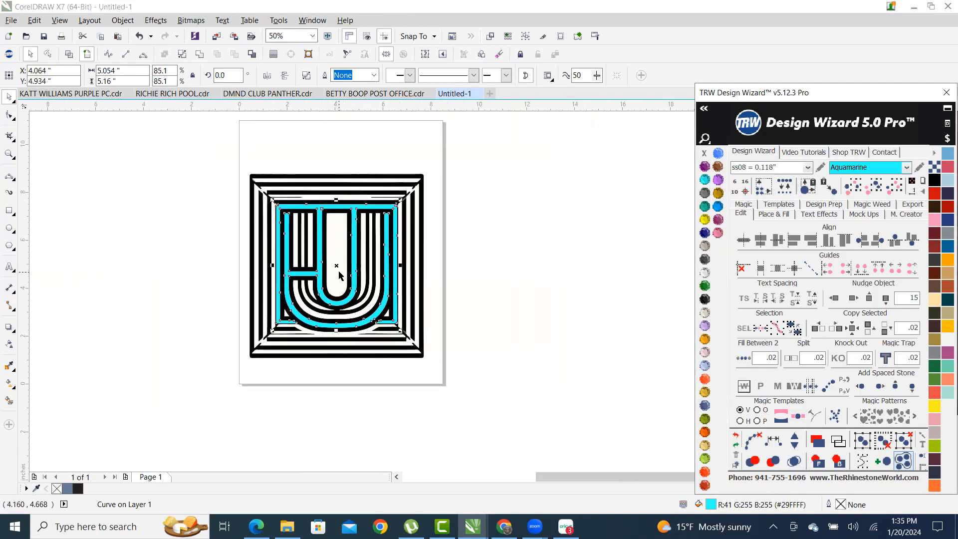
{"action": "left_click", "coordinate": [609, 278]}
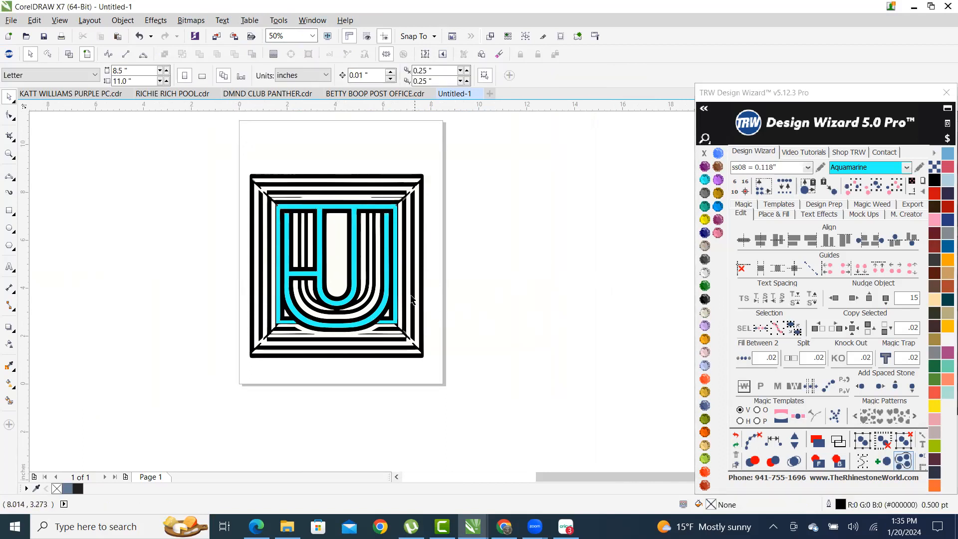
{"action": "scroll", "coordinate": [399, 292], "scroll_direction": "up", "scroll_amount": 2}
{"action": "left_click", "coordinate": [305, 251]}
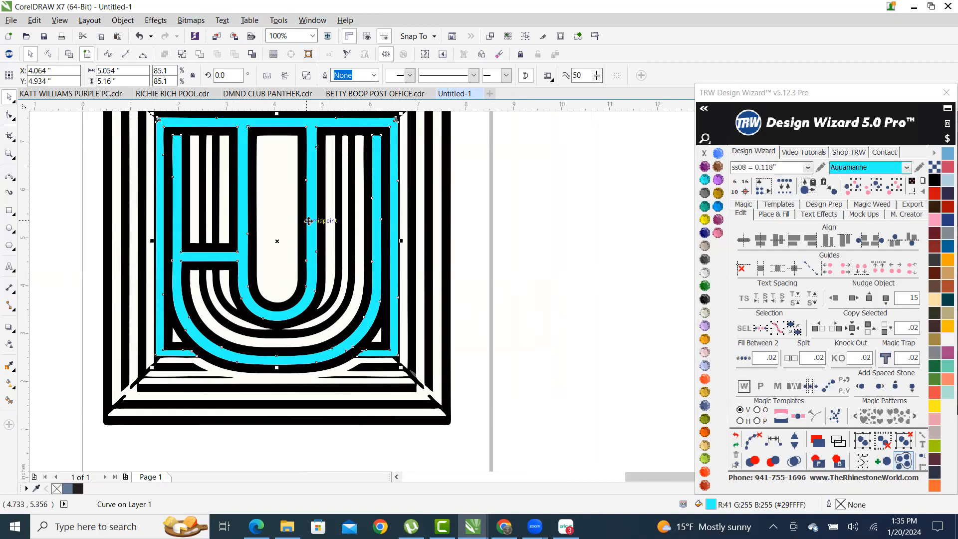
{"action": "scroll", "coordinate": [309, 218], "scroll_direction": "up", "scroll_amount": 3}
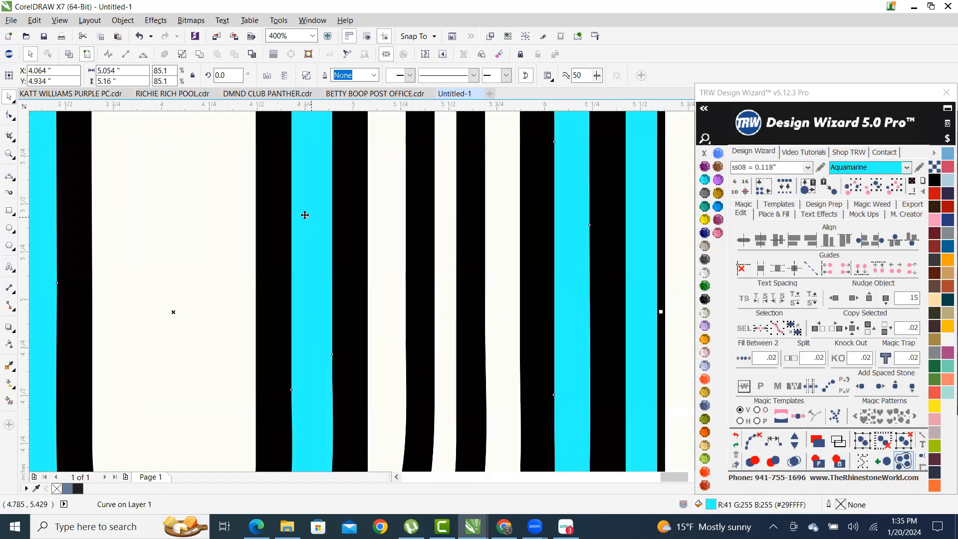
{"action": "scroll", "coordinate": [305, 214], "scroll_direction": "up", "scroll_amount": 1}
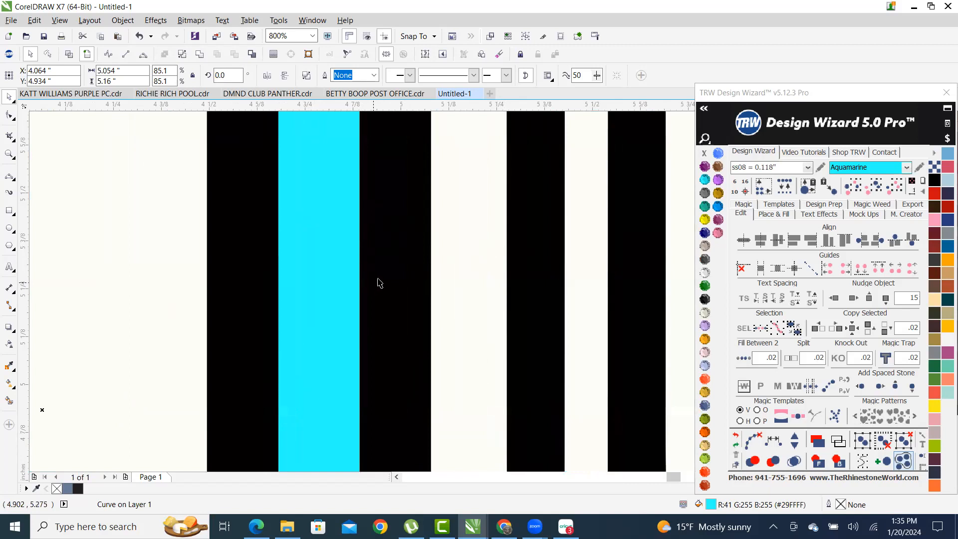
{"action": "scroll", "coordinate": [326, 288], "scroll_direction": "down", "scroll_amount": 2}
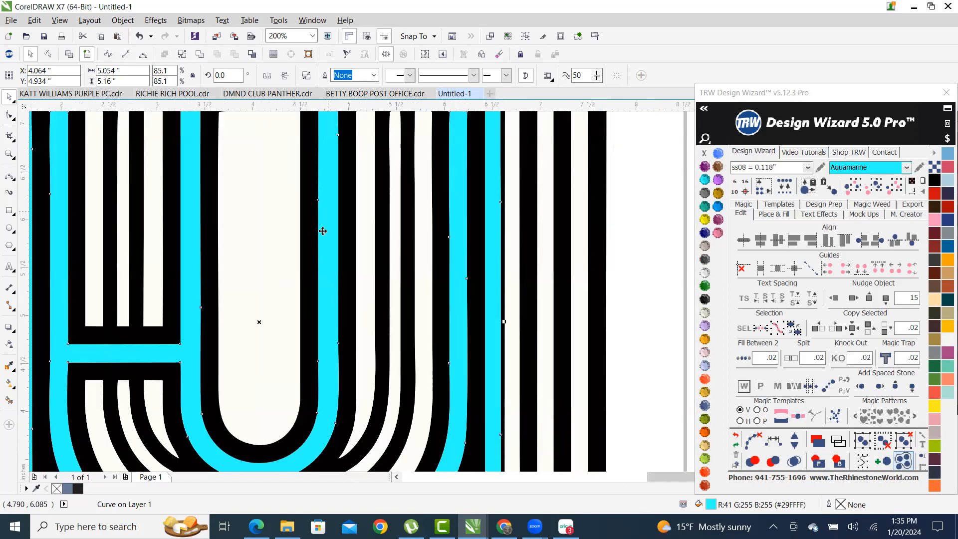
{"action": "scroll", "coordinate": [274, 310], "scroll_direction": "down", "scroll_amount": 1}
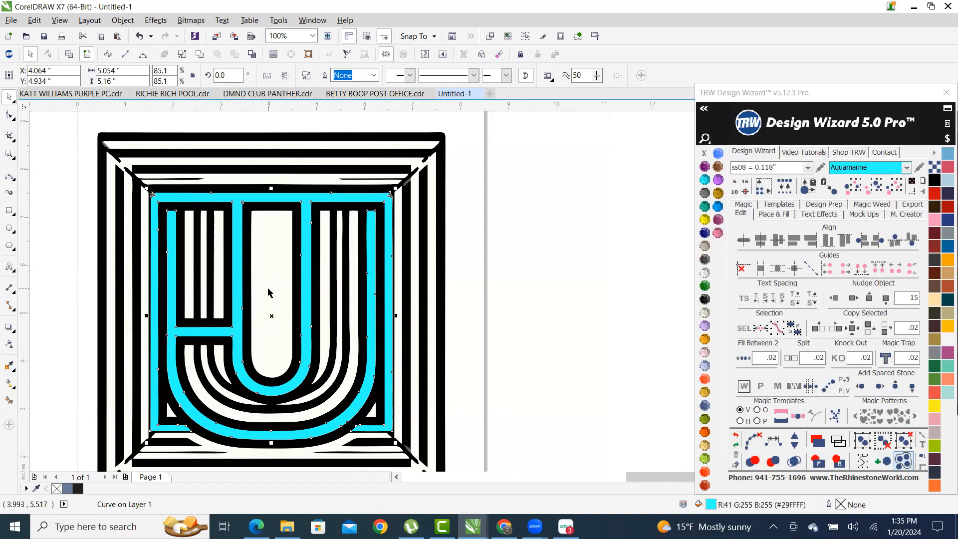
{"action": "scroll", "coordinate": [271, 317], "scroll_direction": "down", "scroll_amount": 1}
{"action": "left_click_drag", "start_coordinate": [268, 310], "coordinate": [458, 321]}
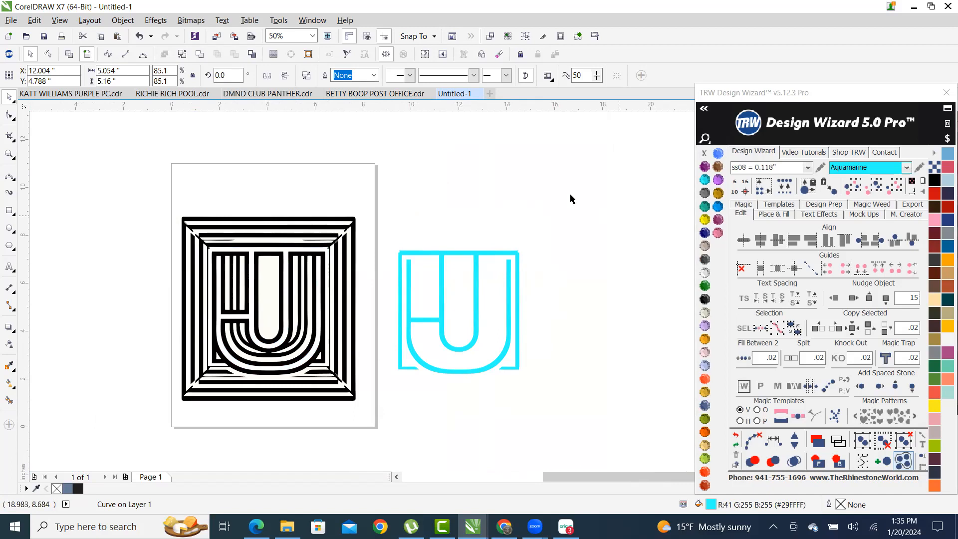
{"action": "left_click_drag", "start_coordinate": [443, 299], "coordinate": [528, 241]}
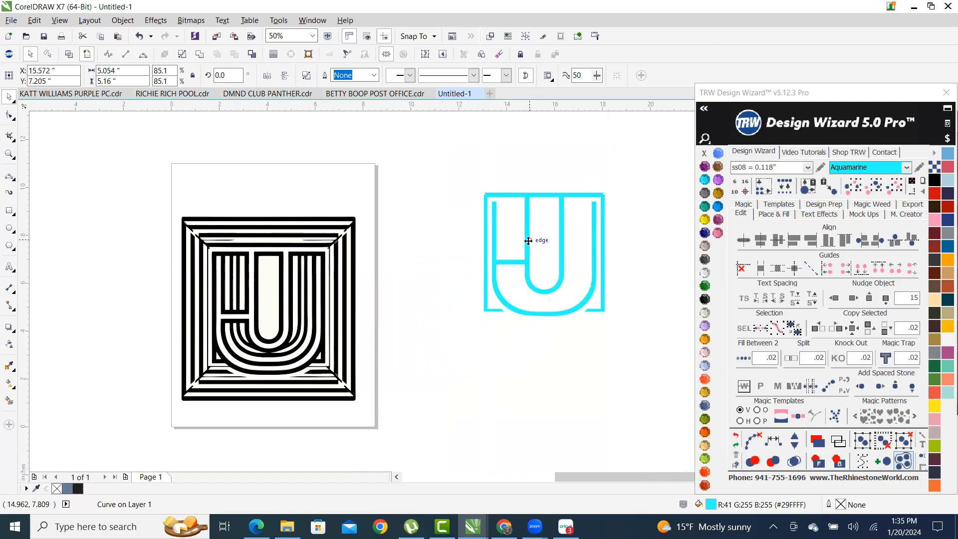
{"action": "key", "text": "ctrl+z"}
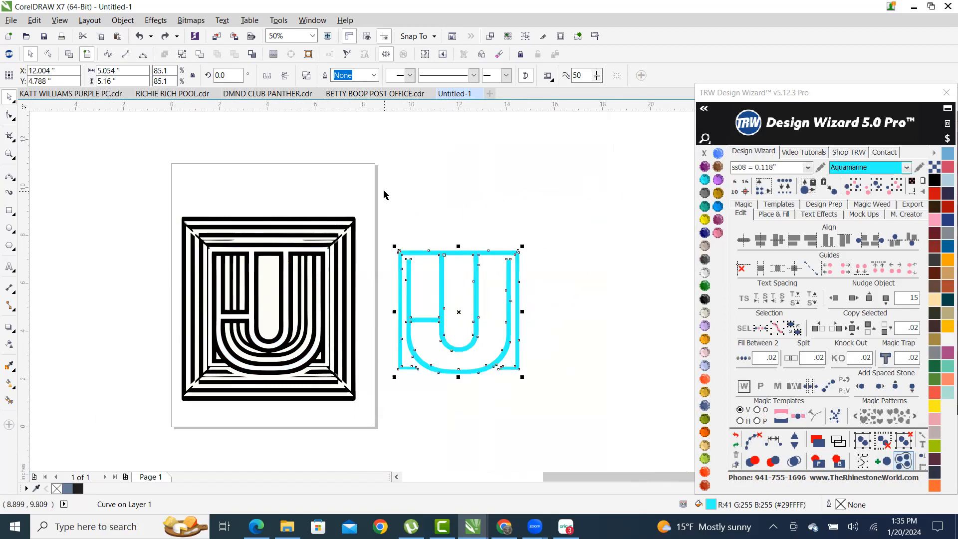
{"action": "key", "text": "ctrl+z"}
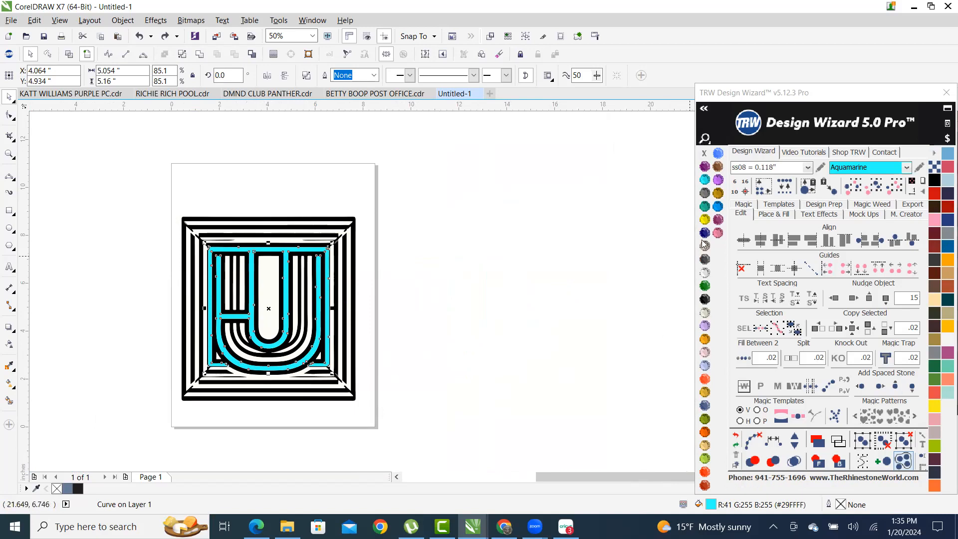
{"action": "left_click", "coordinate": [741, 214]}
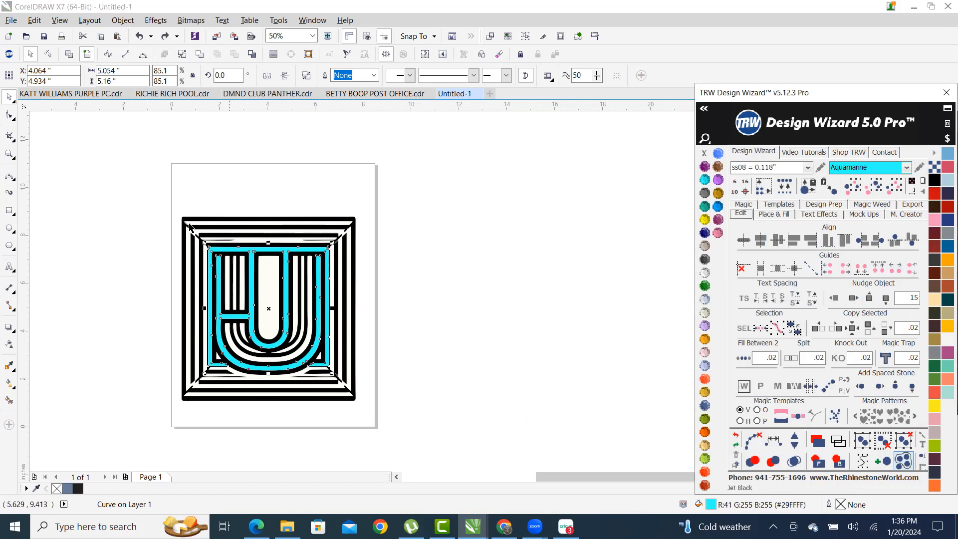
{"action": "scroll", "coordinate": [154, 220], "scroll_direction": "down", "scroll_amount": 1}
{"action": "scroll", "coordinate": [201, 262], "scroll_direction": "up", "scroll_amount": 1}
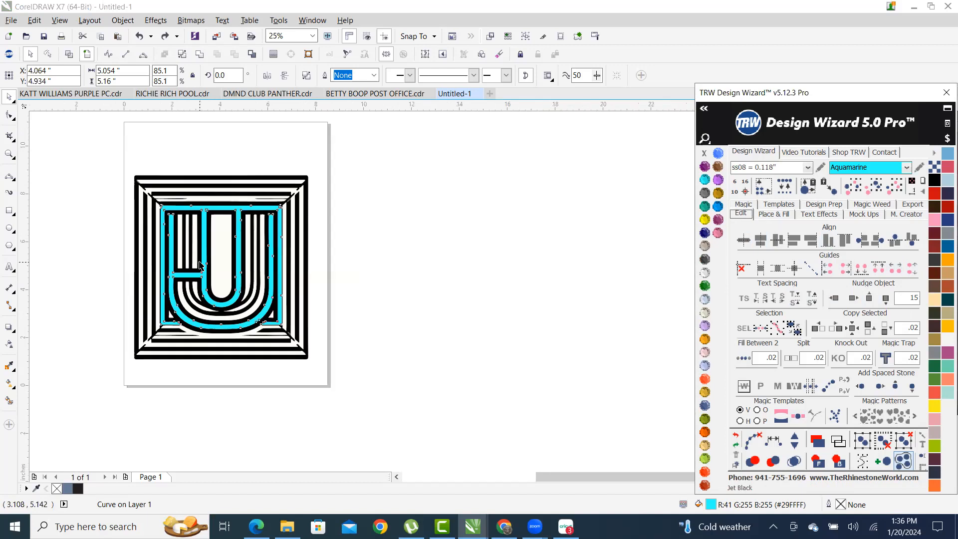
{"action": "left_click", "coordinate": [853, 300]}
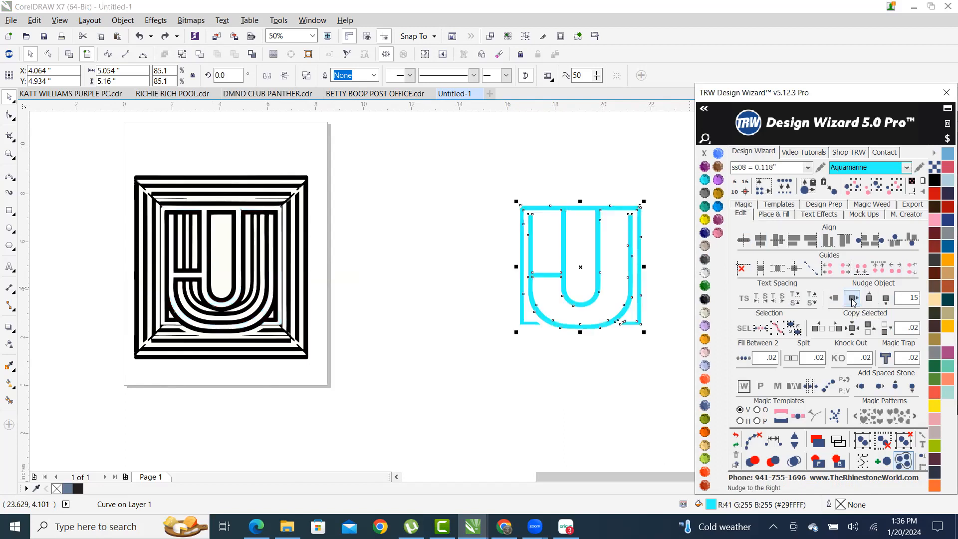
{"action": "left_click", "coordinate": [457, 171]}
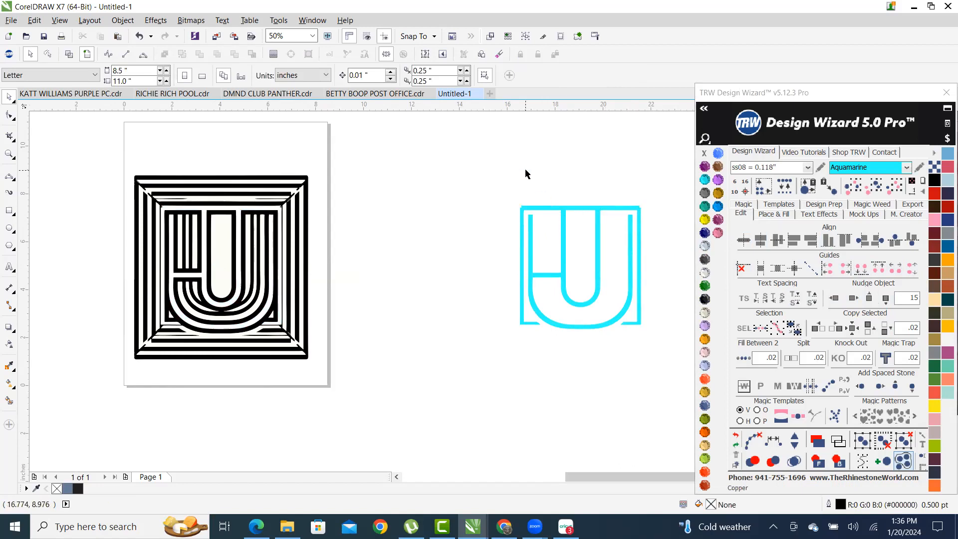
{"action": "left_click", "coordinate": [561, 248]}
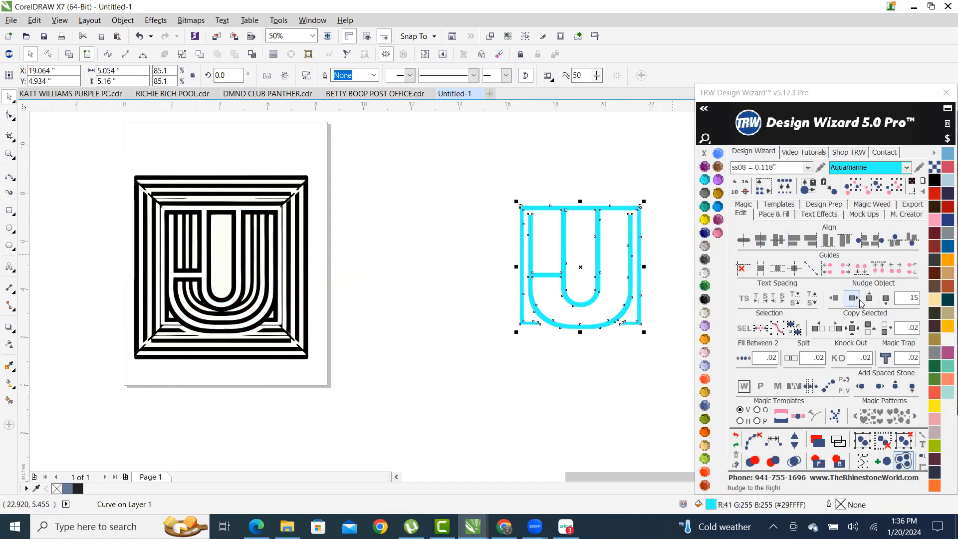
{"action": "left_click", "coordinate": [834, 299]}
{"action": "left_click", "coordinate": [432, 233]}
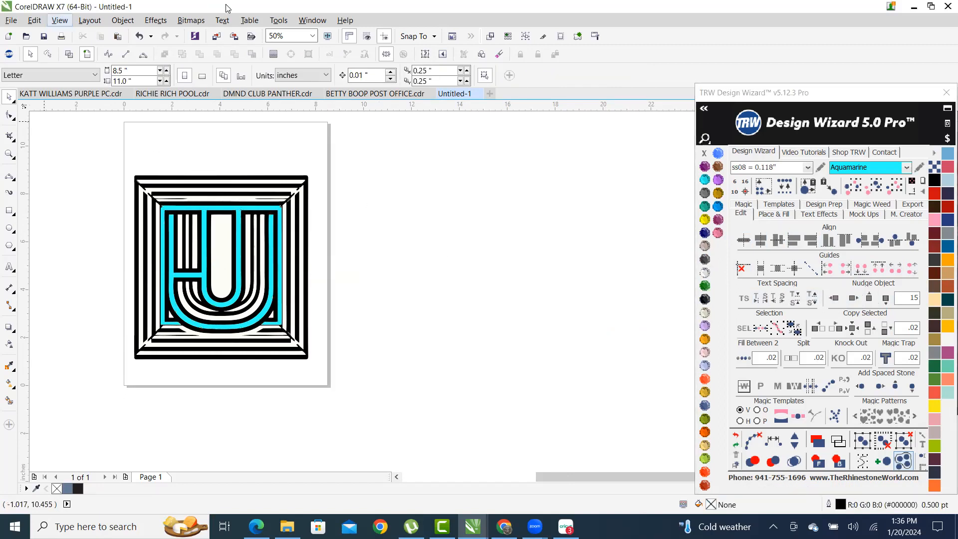
- Fill the left and right side strips TRW Pink and combine them into one curve
{"action": "scroll", "coordinate": [457, 204], "scroll_direction": "down", "scroll_amount": 1}
{"action": "scroll", "coordinate": [380, 228], "scroll_direction": "up", "scroll_amount": 1}
{"action": "scroll", "coordinate": [217, 185], "scroll_direction": "up", "scroll_amount": 1}
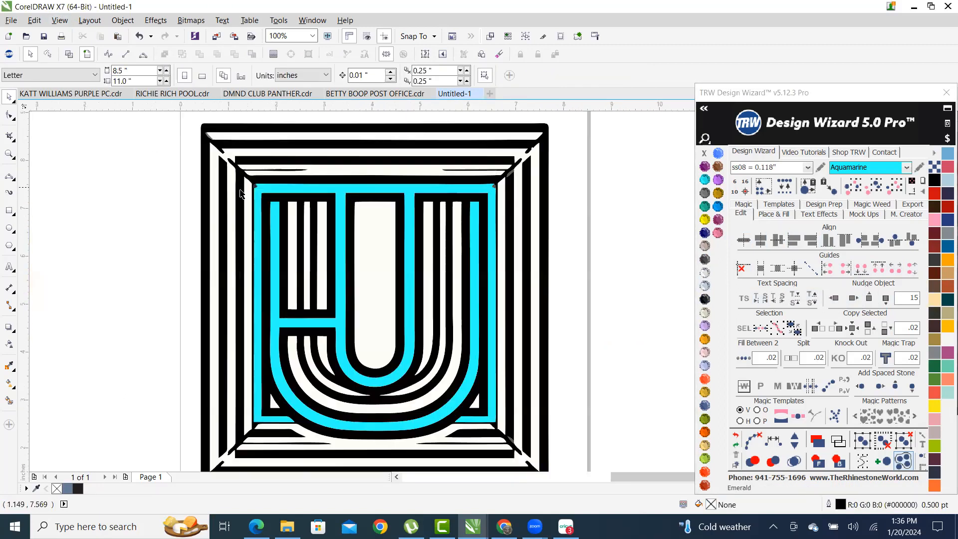
{"action": "scroll", "coordinate": [247, 235], "scroll_direction": "up", "scroll_amount": 1}
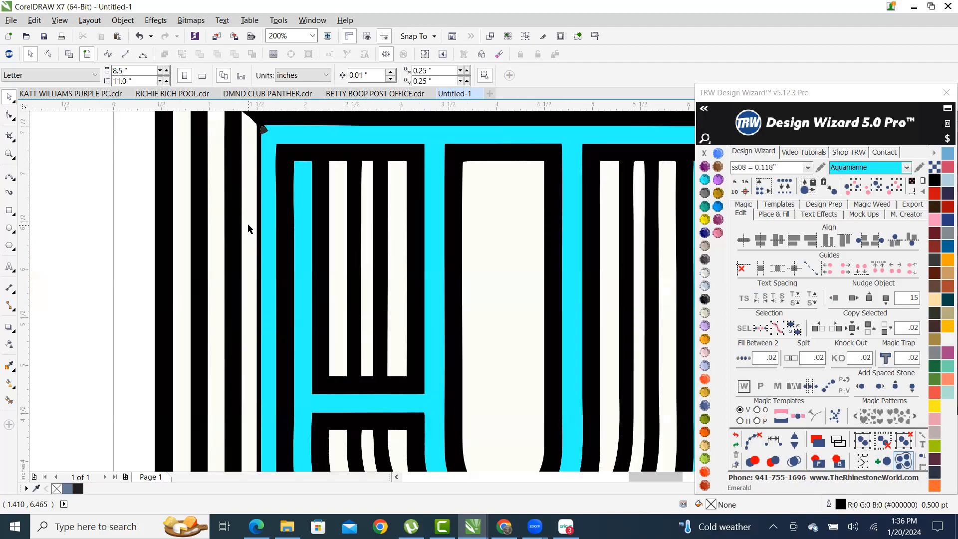
{"action": "left_click", "coordinate": [248, 229]}
{"action": "scroll", "coordinate": [248, 228], "scroll_direction": "down", "scroll_amount": 1}
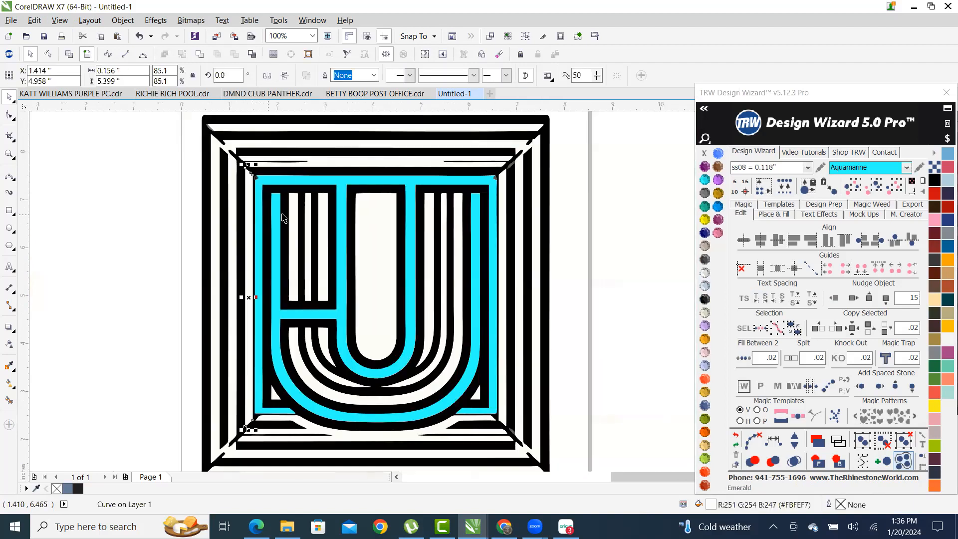
{"action": "left_click", "coordinate": [718, 233]}
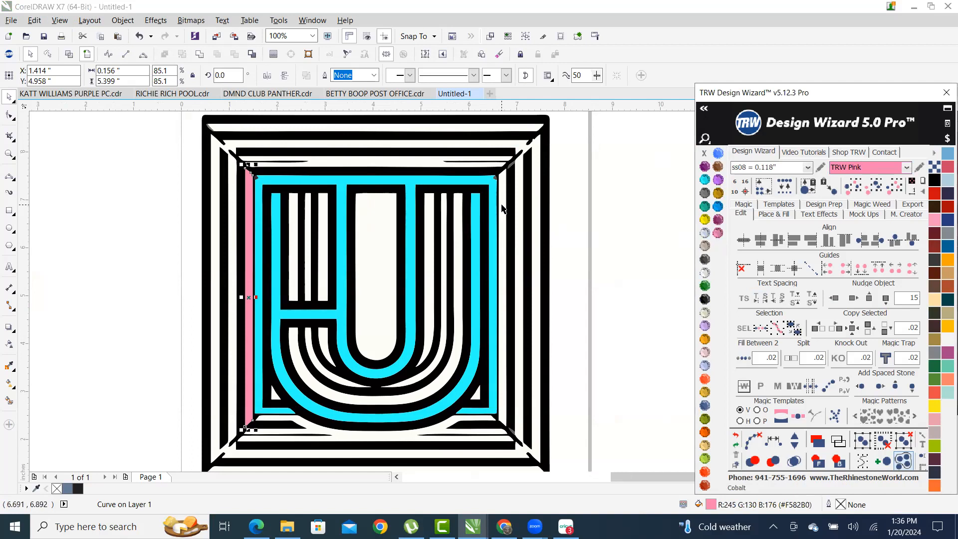
{"action": "left_click", "coordinate": [500, 212]}
{"action": "left_click", "coordinate": [718, 233]}
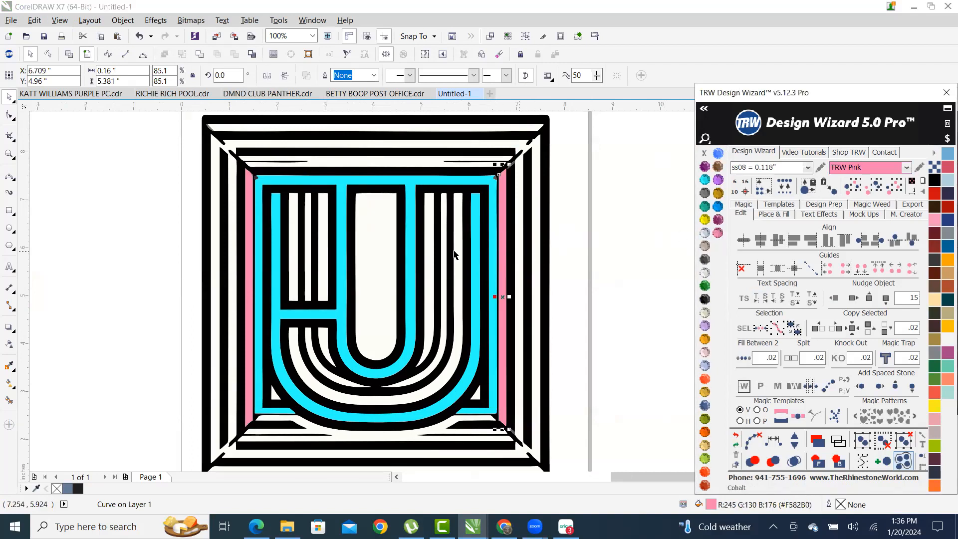
{"action": "left_click", "coordinate": [250, 260], "text": "shift"}
{"action": "left_click", "coordinate": [199, 54]}
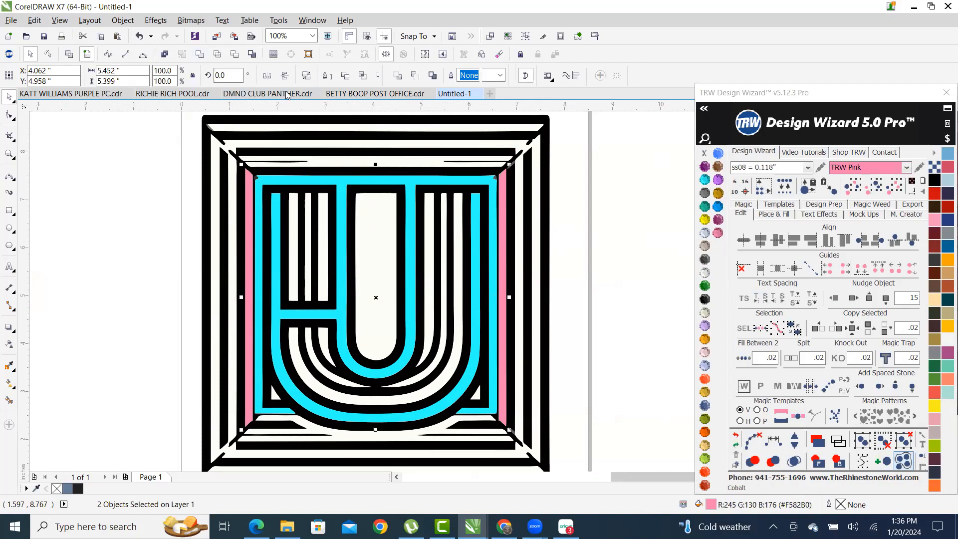
- Add the top and bottom frame pieces, fill them pink, and combine all three
{"action": "left_click", "coordinate": [356, 162], "text": "shift"}
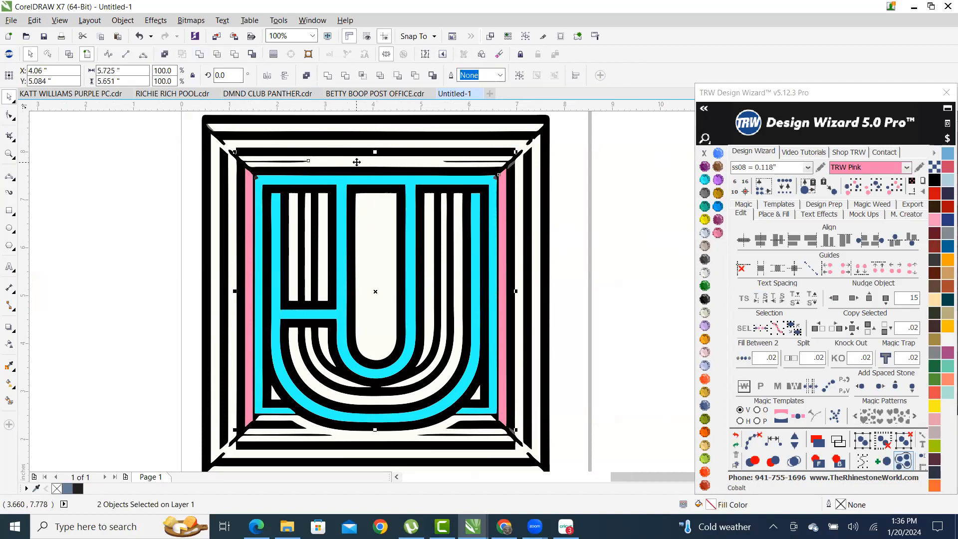
{"action": "left_click", "coordinate": [313, 432], "text": "shift"}
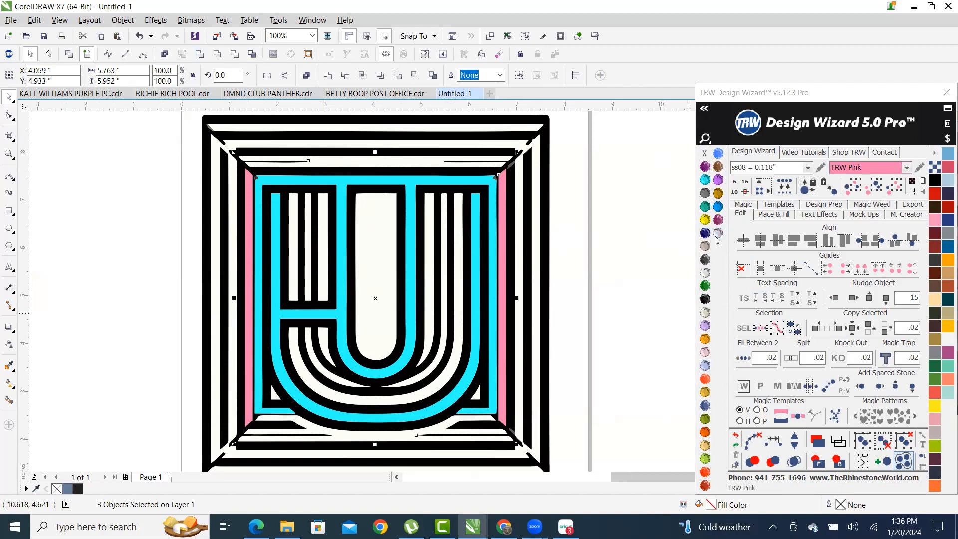
{"action": "left_click", "coordinate": [717, 234]}
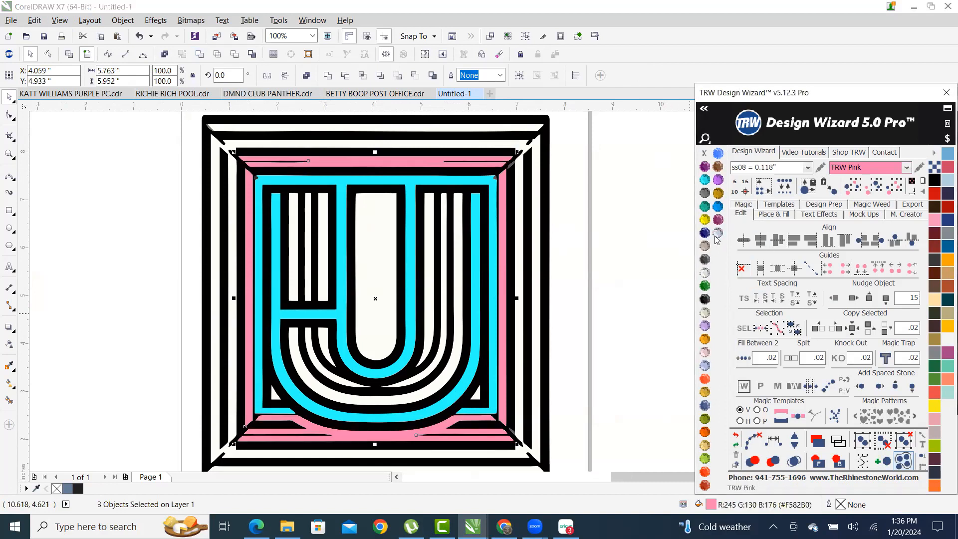
{"action": "left_click", "coordinate": [200, 54]}
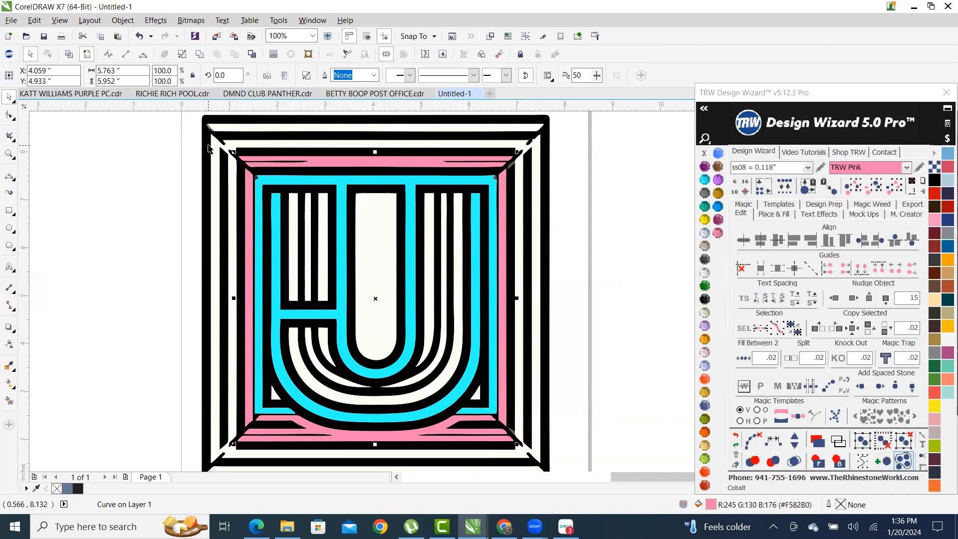
- Fill the outer frame stripe Aquamarine and the top bar TRW Pink
{"action": "left_click", "coordinate": [215, 159]}
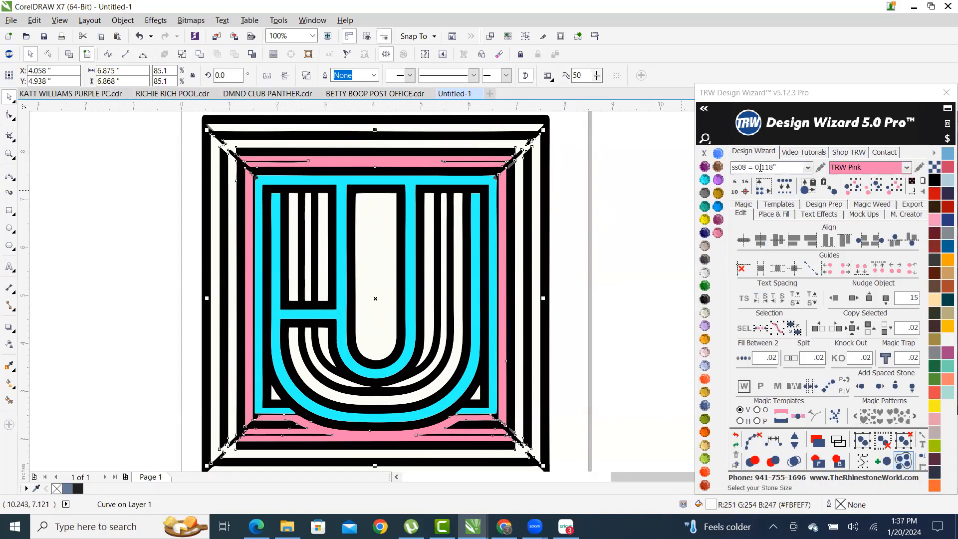
{"action": "left_click", "coordinate": [704, 179]}
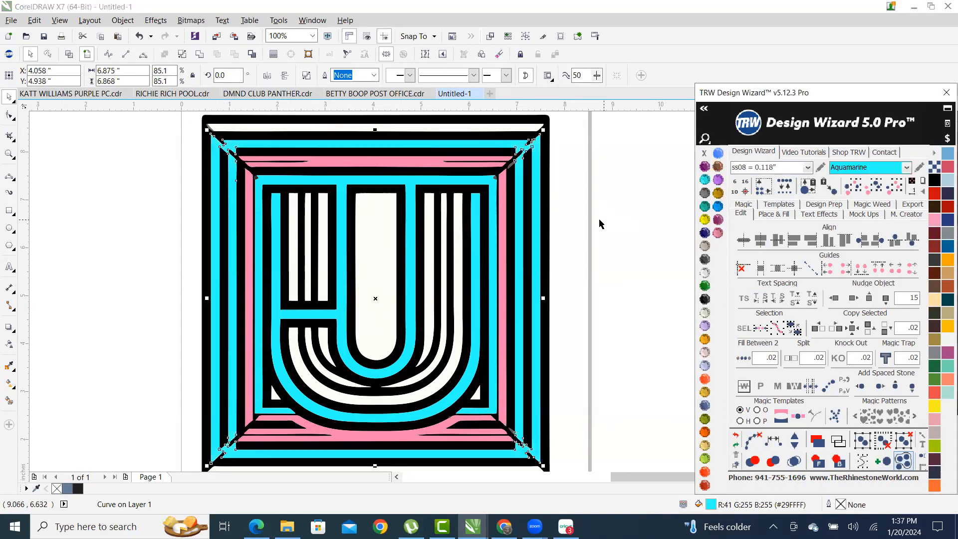
{"action": "left_click", "coordinate": [611, 159]}
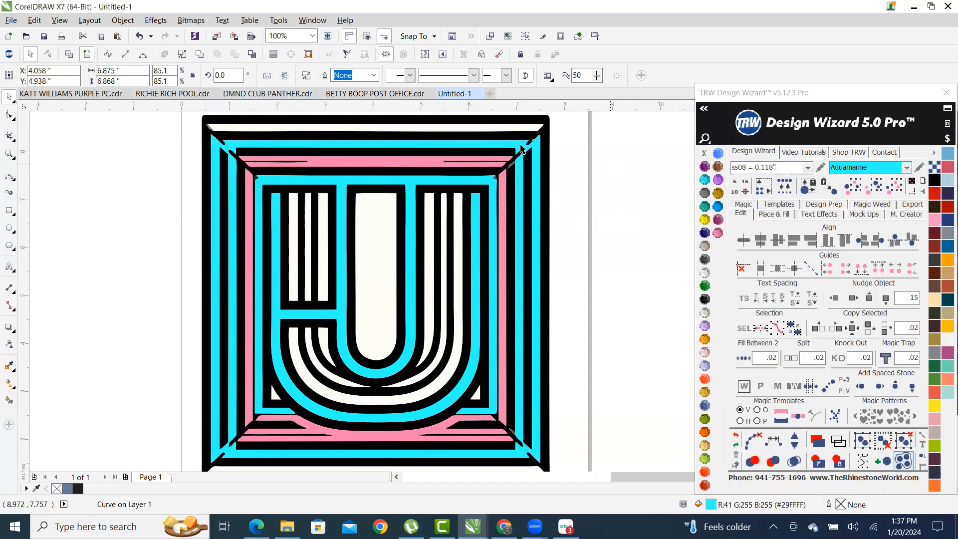
{"action": "left_click", "coordinate": [296, 130]}
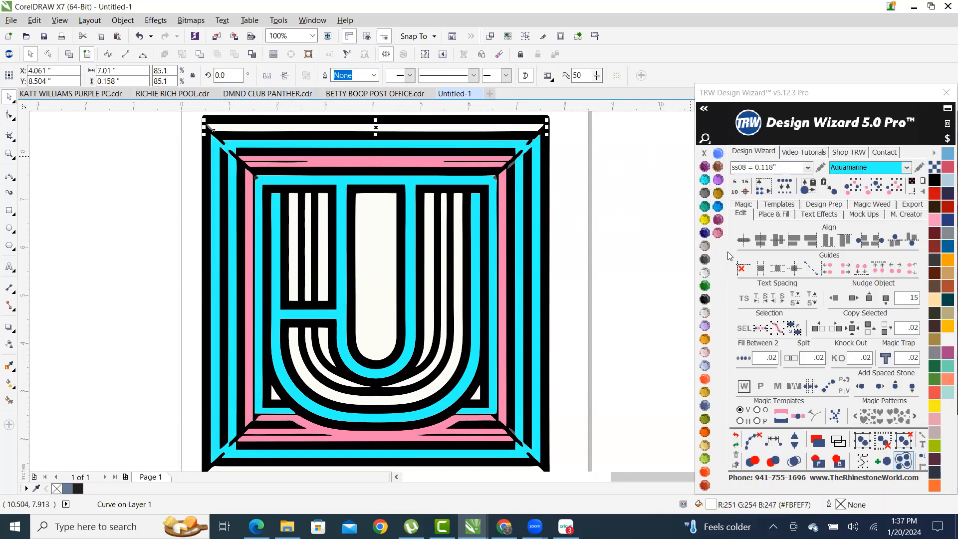
{"action": "left_click", "coordinate": [717, 232]}
- Fill the off-white bottom bar and the U's inner bar with TRW Pink
{"action": "scroll", "coordinate": [429, 364], "scroll_direction": "down", "scroll_amount": 1}
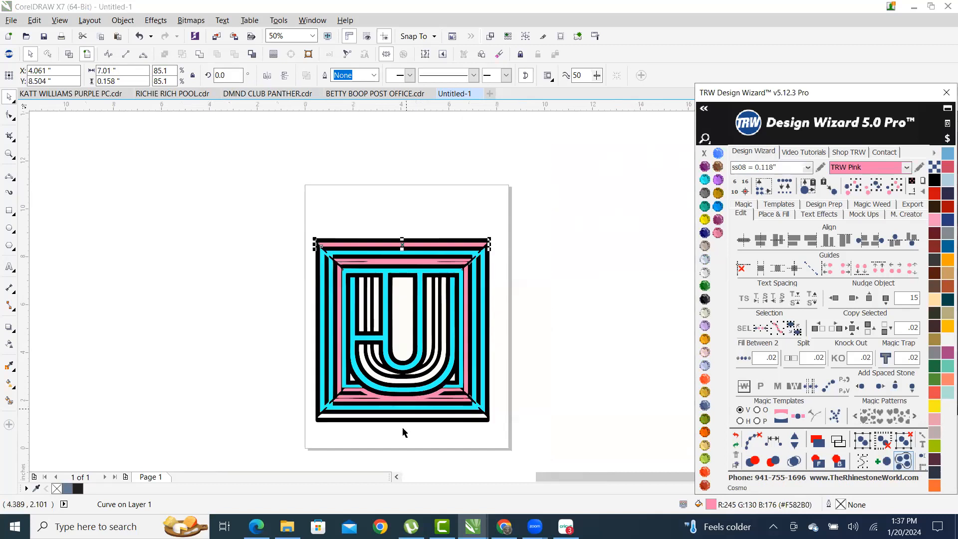
{"action": "scroll", "coordinate": [411, 389], "scroll_direction": "up", "scroll_amount": 2}
{"action": "left_click", "coordinate": [418, 349]}
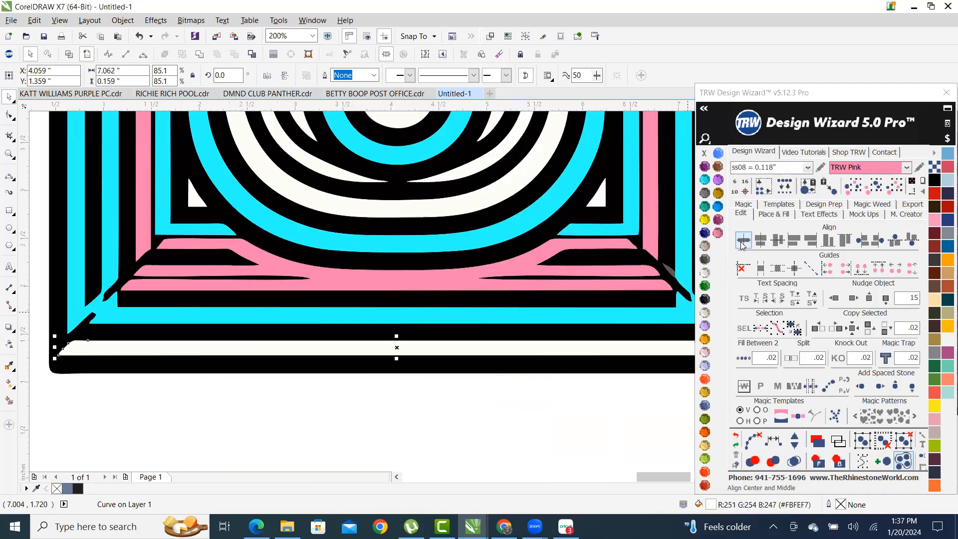
{"action": "left_click", "coordinate": [717, 233]}
{"action": "scroll", "coordinate": [406, 400], "scroll_direction": "down", "scroll_amount": 2}
{"action": "left_click", "coordinate": [467, 405]}
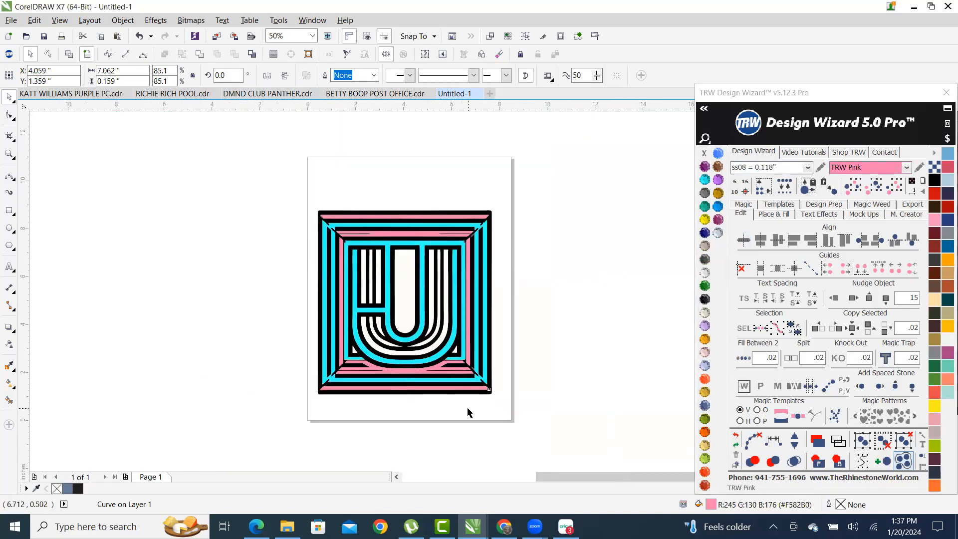
{"action": "left_click", "coordinate": [403, 296]}
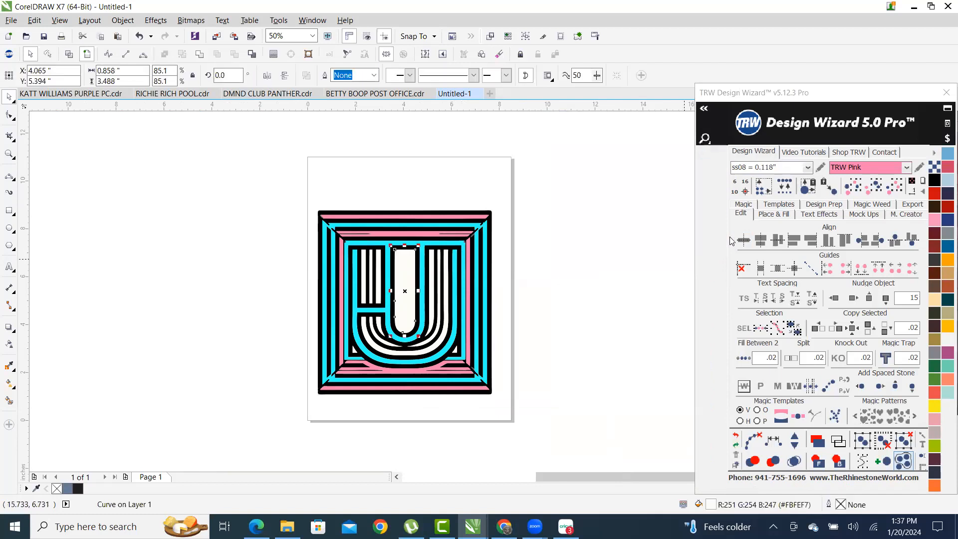
{"action": "left_click", "coordinate": [717, 232]}
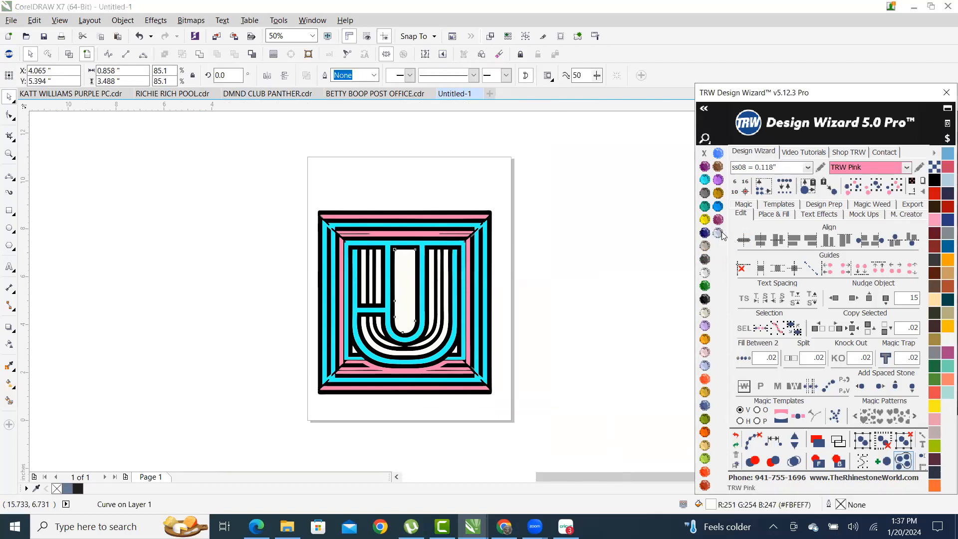
{"action": "left_click", "coordinate": [573, 299]}
- Fill the white vertical stripe and curved inner stripes pink, then combine them into one curve
{"action": "scroll", "coordinate": [377, 293], "scroll_direction": "up", "scroll_amount": 1}
{"action": "left_click", "coordinate": [347, 303]}
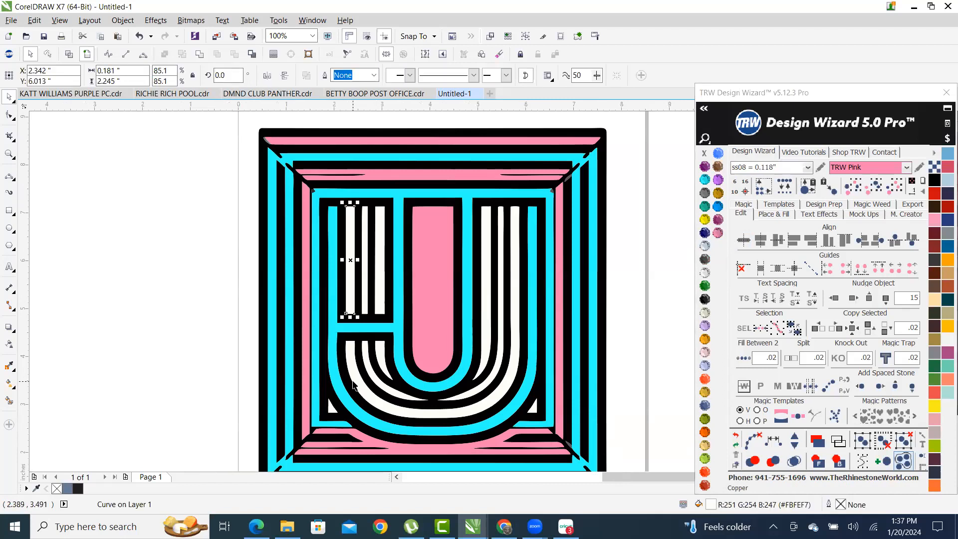
{"action": "left_click", "coordinate": [205, 289]}
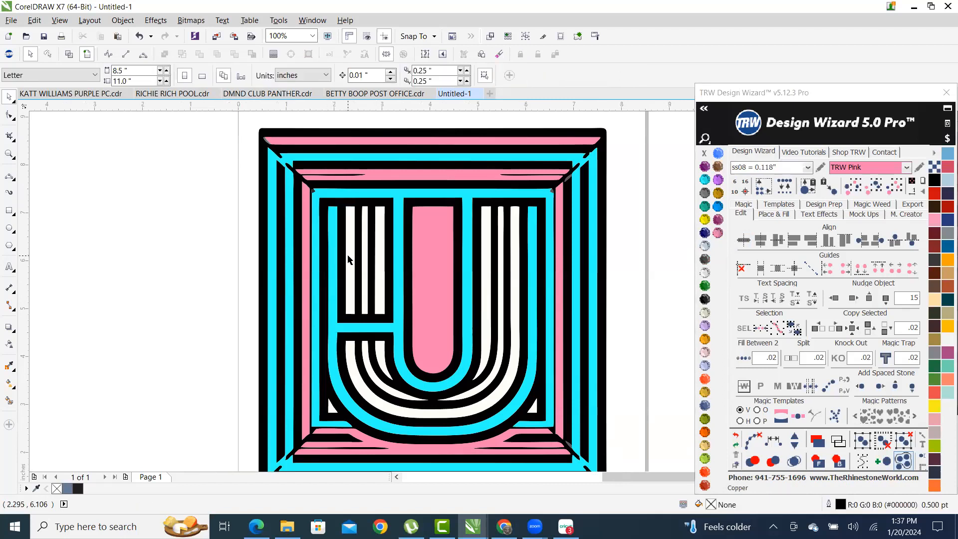
{"action": "left_click", "coordinate": [348, 261]}
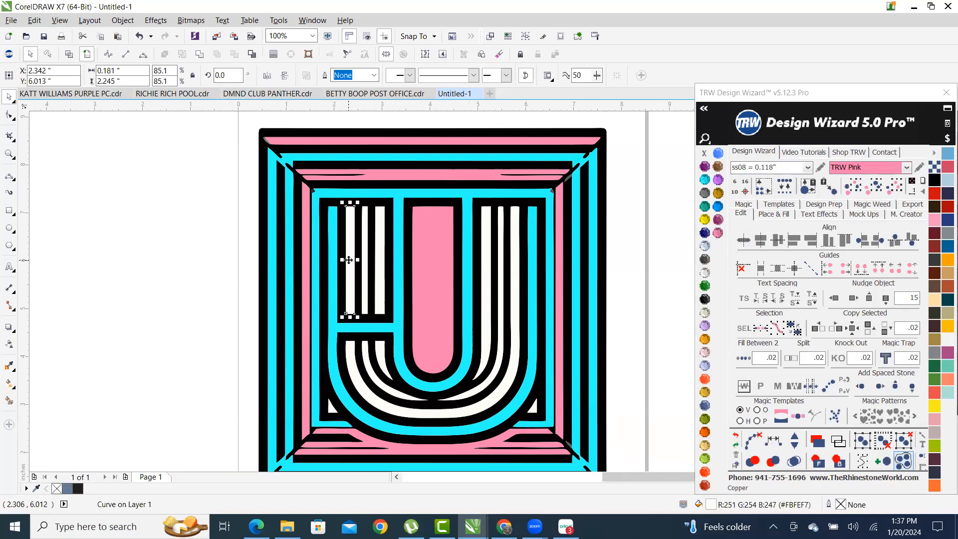
{"action": "left_click", "coordinate": [410, 351], "text": "shift"}
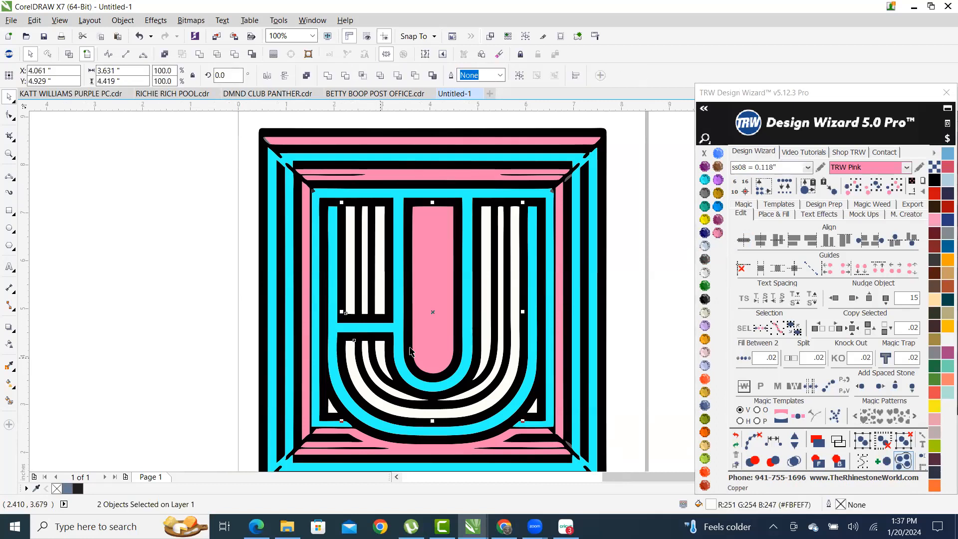
{"action": "left_click", "coordinate": [713, 233]}
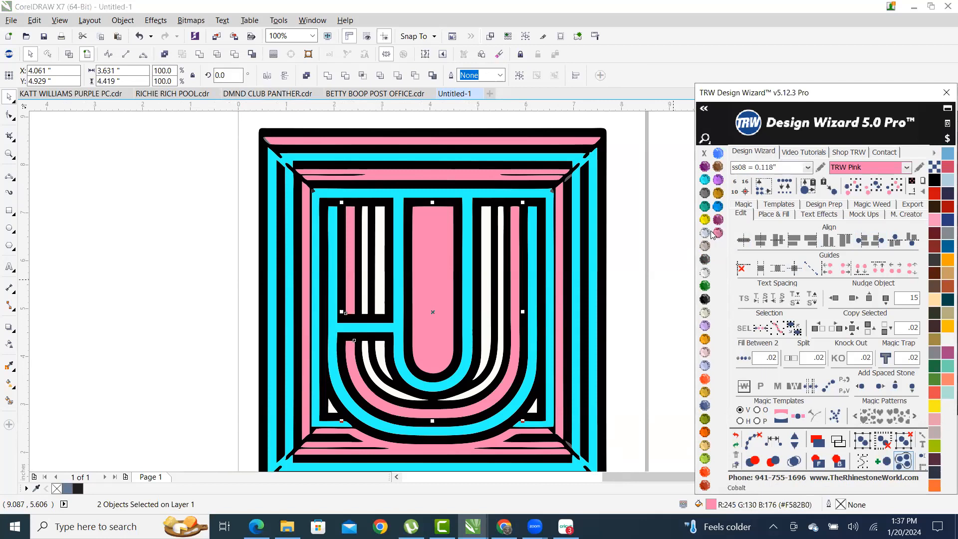
{"action": "left_click", "coordinate": [200, 55]}
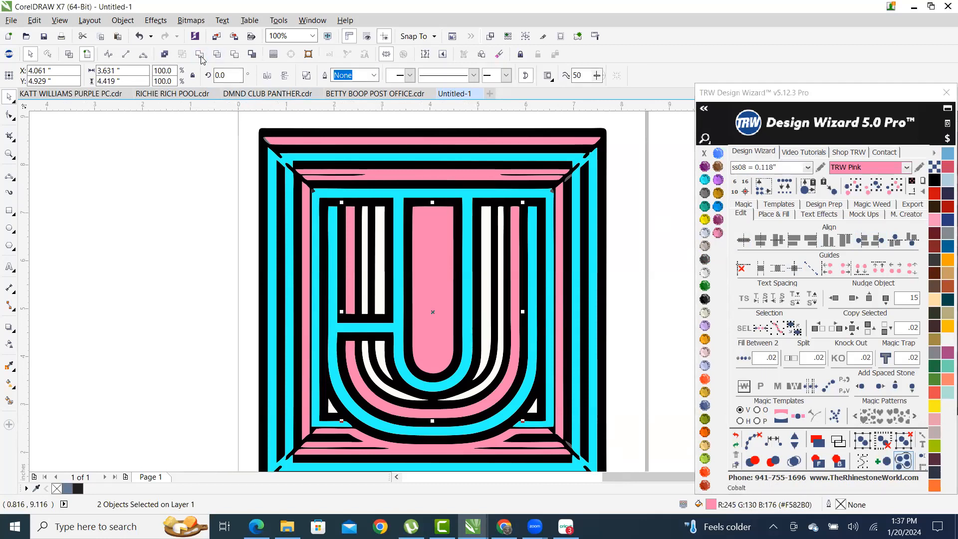
- Fill the narrow left-arm stripe and the white curved U pieces with pink
{"action": "left_click", "coordinate": [380, 289]}
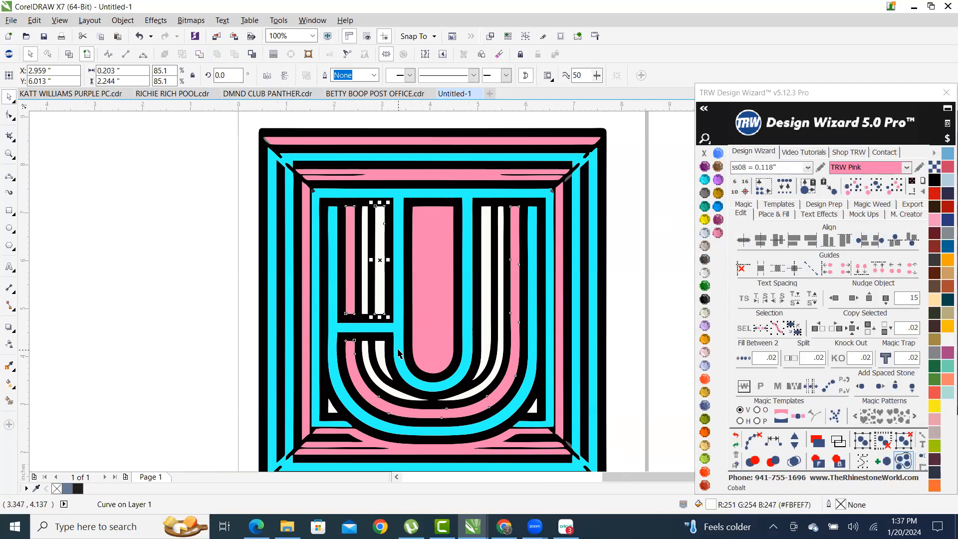
{"action": "scroll", "coordinate": [397, 352], "scroll_direction": "up", "scroll_amount": 2}
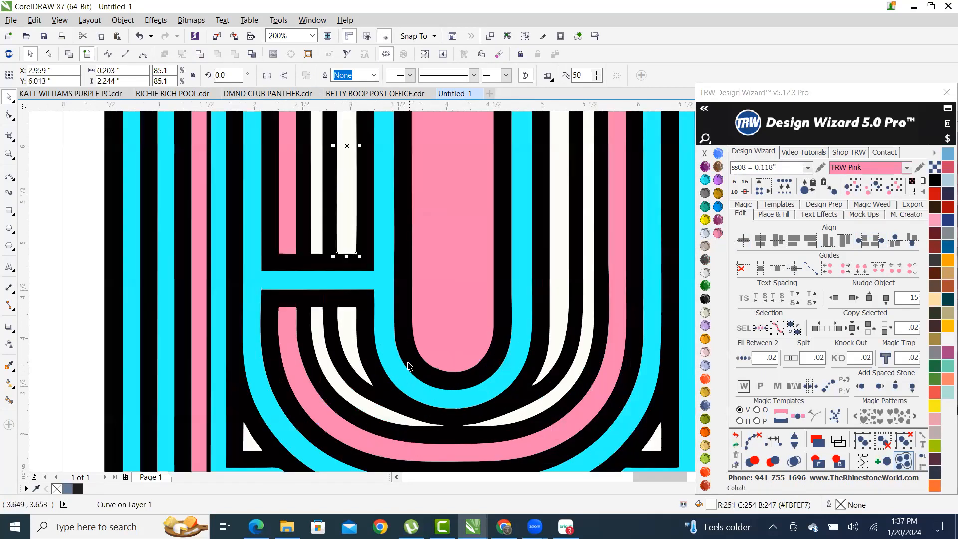
{"action": "left_click", "coordinate": [342, 322], "text": "shift"}
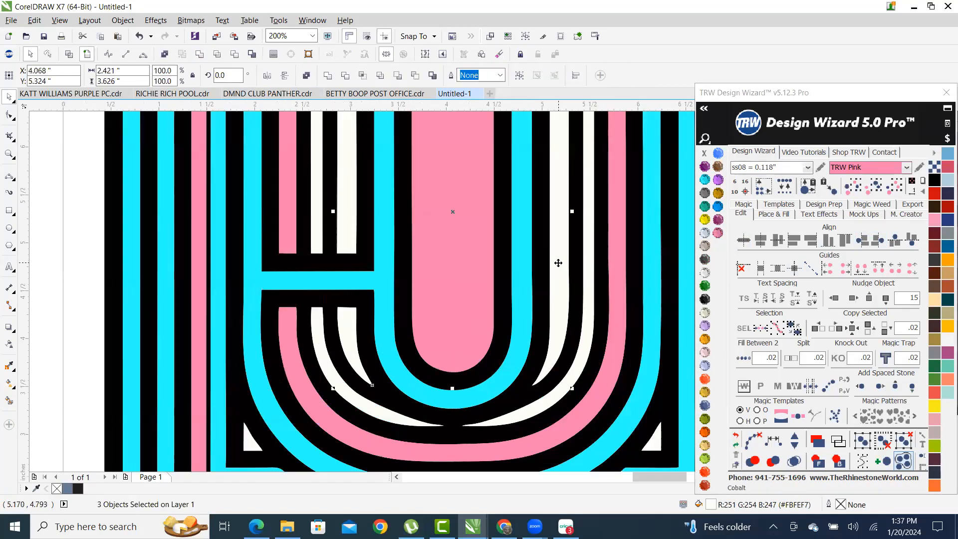
{"action": "left_click", "coordinate": [718, 234]}
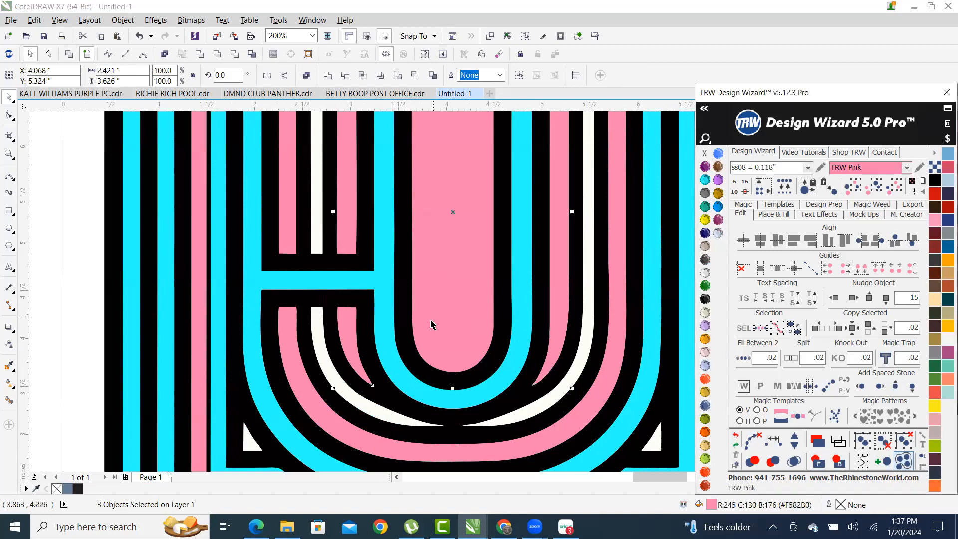
{"action": "scroll", "coordinate": [432, 325], "scroll_direction": "down", "scroll_amount": 4}
{"action": "left_click", "coordinate": [299, 331]}
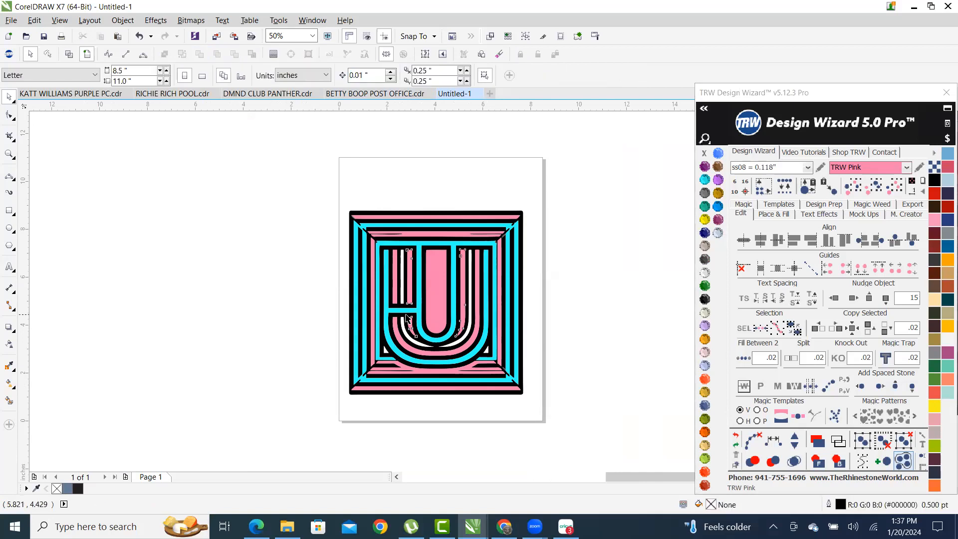
{"action": "scroll", "coordinate": [406, 318], "scroll_direction": "up", "scroll_amount": 4}
{"action": "left_click", "coordinate": [300, 256]}
- Fill the three remaining white U stripes aquamarine and weld them into one shape
{"action": "left_click", "coordinate": [302, 364], "text": "shift"}
{"action": "left_click", "coordinate": [573, 293], "text": "shift"}
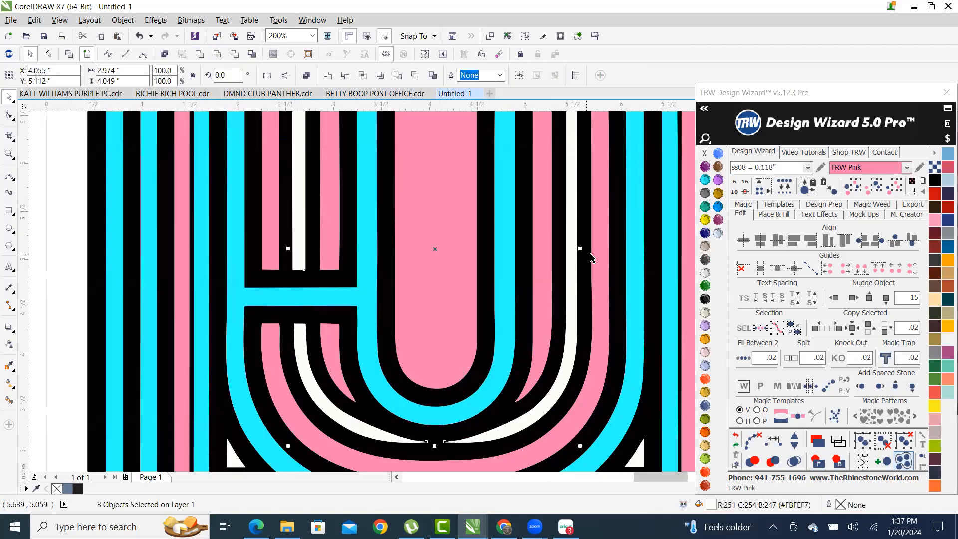
{"action": "left_click", "coordinate": [705, 180]}
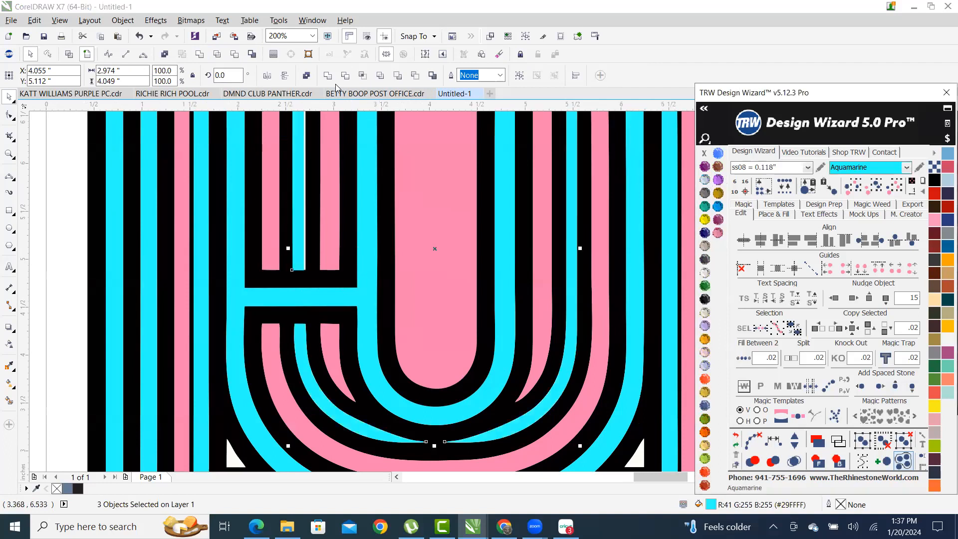
{"action": "left_click", "coordinate": [199, 54]}
{"action": "scroll", "coordinate": [592, 407], "scroll_direction": "down", "scroll_amount": 1}
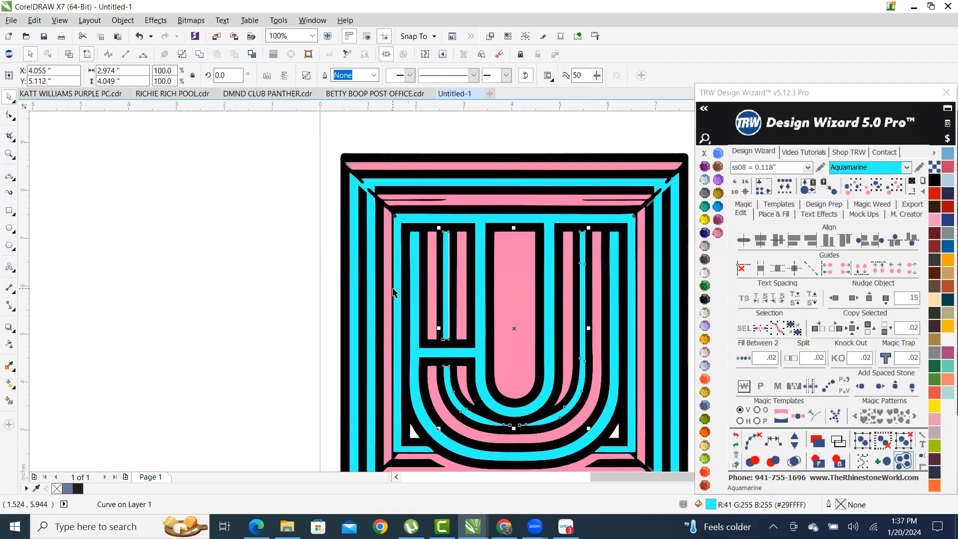
{"action": "scroll", "coordinate": [109, 371], "scroll_direction": "down", "scroll_amount": 1}
- Fill both white corner triangles with TRW Pink and deselect
{"action": "left_click", "coordinate": [504, 404]}
{"action": "scroll", "coordinate": [271, 409], "scroll_direction": "up", "scroll_amount": 2}
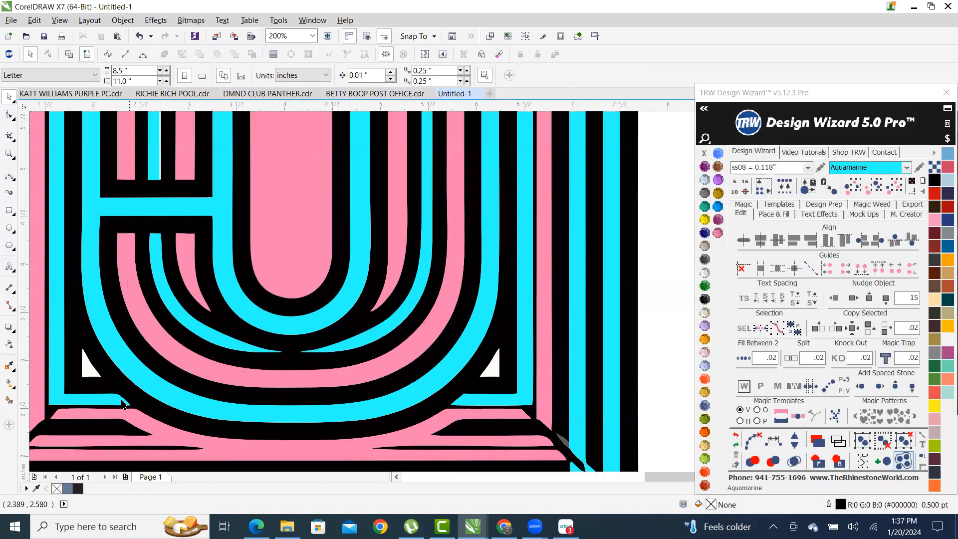
{"action": "left_click", "coordinate": [90, 371]}
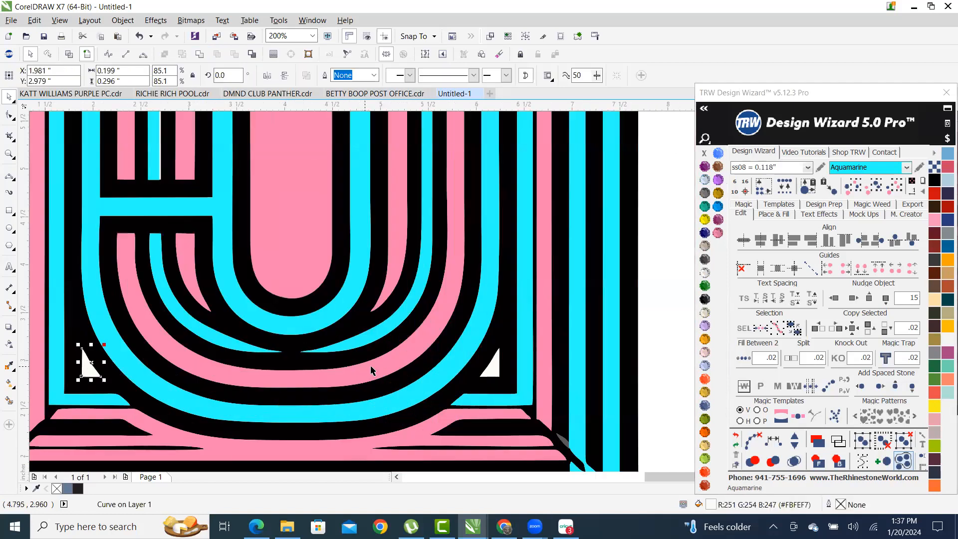
{"action": "left_click", "coordinate": [495, 371], "text": "shift"}
{"action": "left_click", "coordinate": [718, 232]}
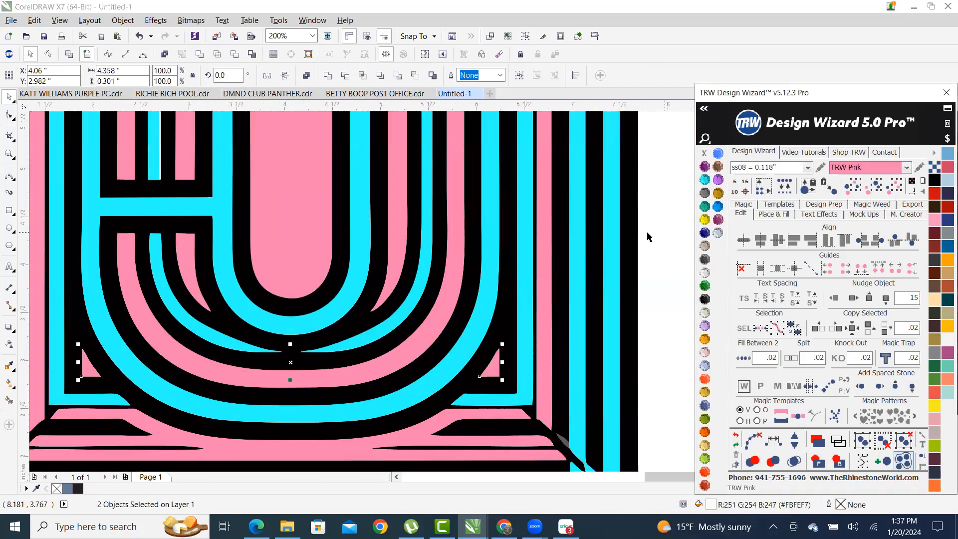
{"action": "scroll", "coordinate": [557, 315], "scroll_direction": "down", "scroll_amount": 2}
{"action": "left_click", "coordinate": [611, 314]}
{"action": "scroll", "coordinate": [356, 297], "scroll_direction": "down", "scroll_amount": 1}
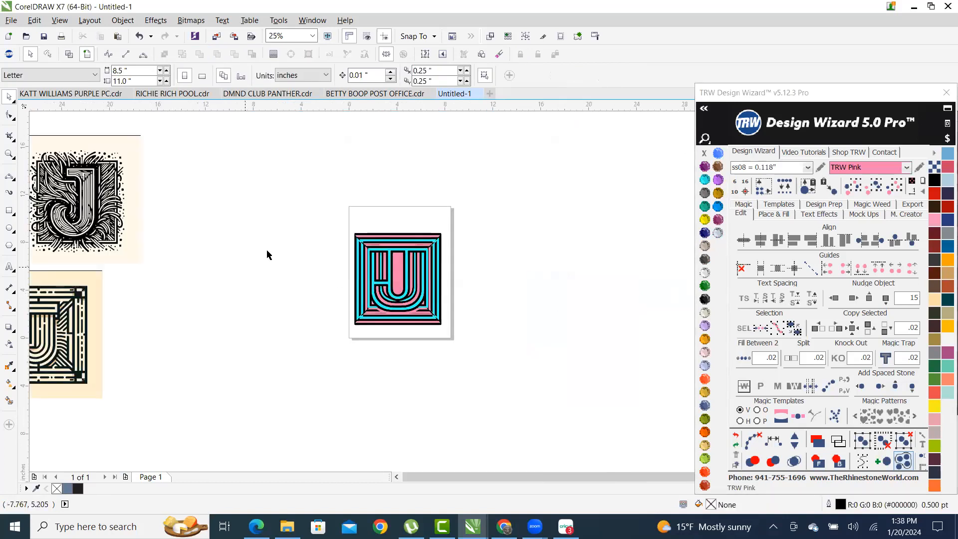
- Set the page width to 13 inches and height to 19 inches in the property bar
{"action": "scroll", "coordinate": [410, 337], "scroll_direction": "up", "scroll_amount": 1}
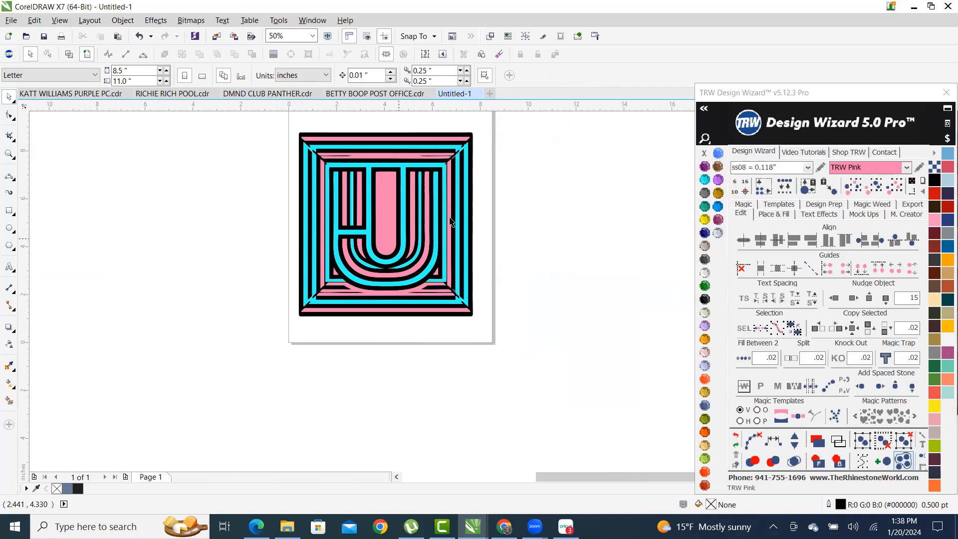
{"action": "left_click_drag", "start_coordinate": [264, 121], "coordinate": [511, 289]}
{"action": "scroll", "coordinate": [511, 289], "scroll_direction": "down", "scroll_amount": 1}
{"action": "scroll", "coordinate": [478, 224], "scroll_direction": "up", "scroll_amount": 1}
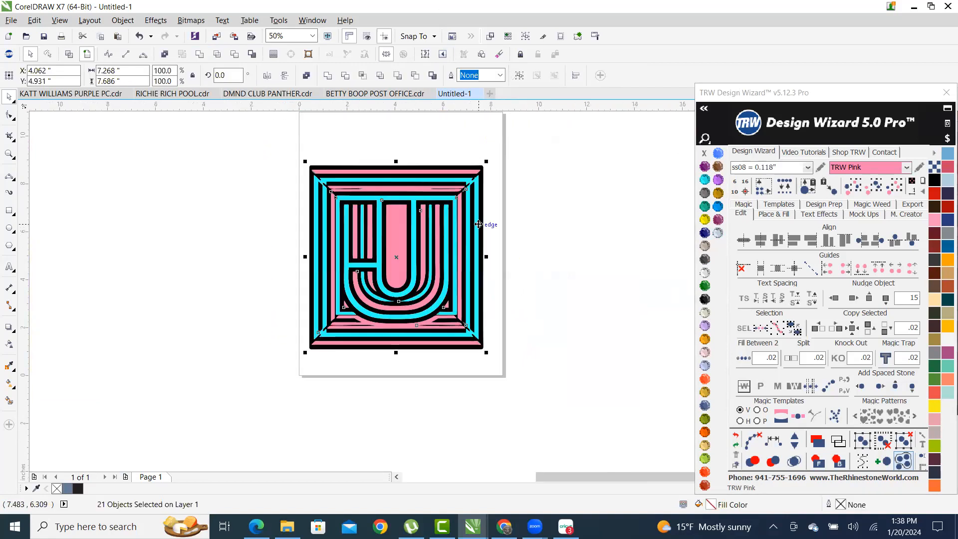
{"action": "scroll", "coordinate": [451, 202], "scroll_direction": "down", "scroll_amount": 1}
{"action": "scroll", "coordinate": [460, 169], "scroll_direction": "up", "scroll_amount": 1}
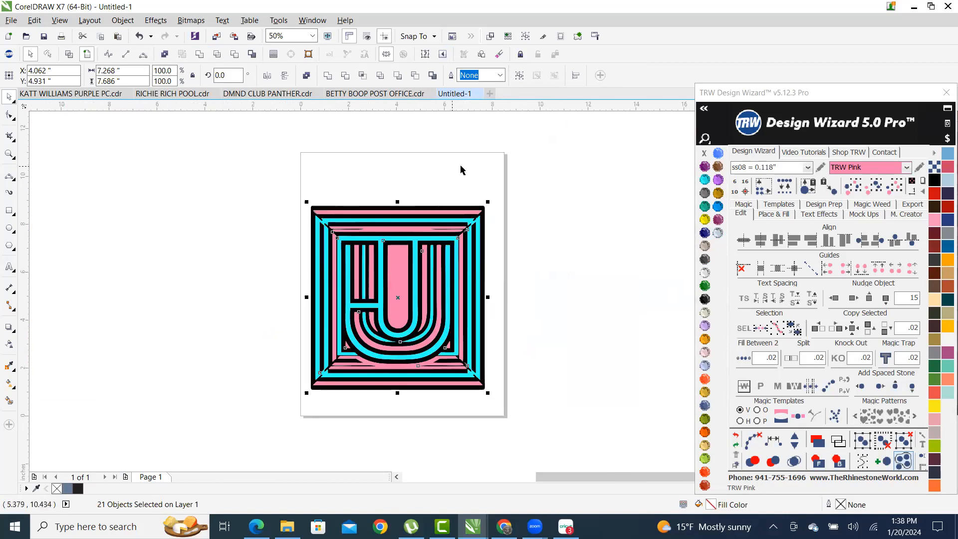
{"action": "left_click", "coordinate": [461, 170]}
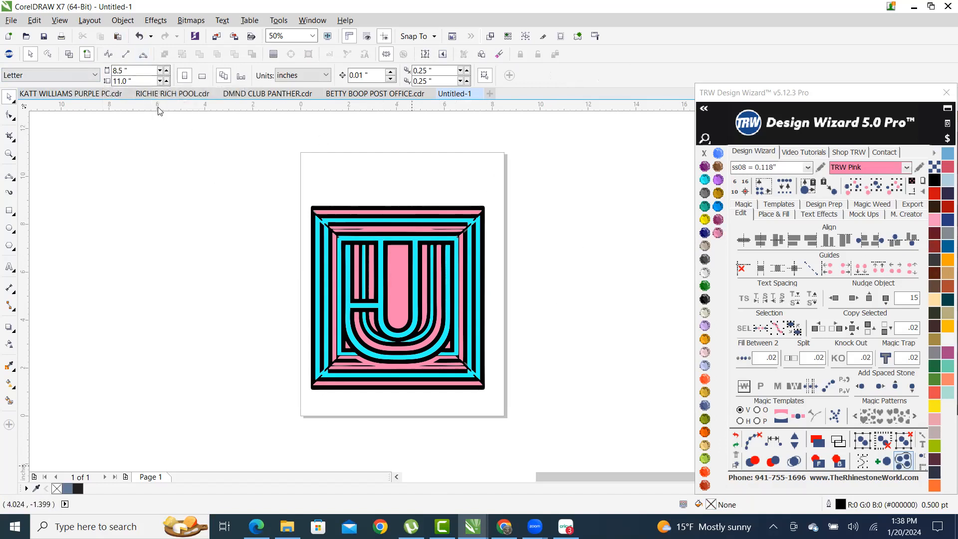
{"action": "left_click", "coordinate": [132, 70]}
{"action": "type", "text": "13"}
{"action": "key", "text": "Tab"}
{"action": "type", "text": "1"}
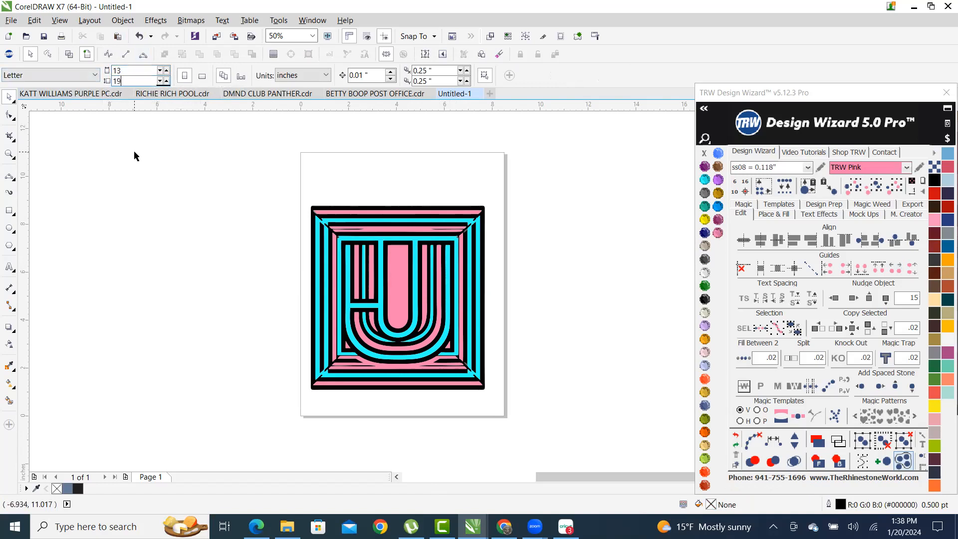
{"action": "key", "text": "Return"}
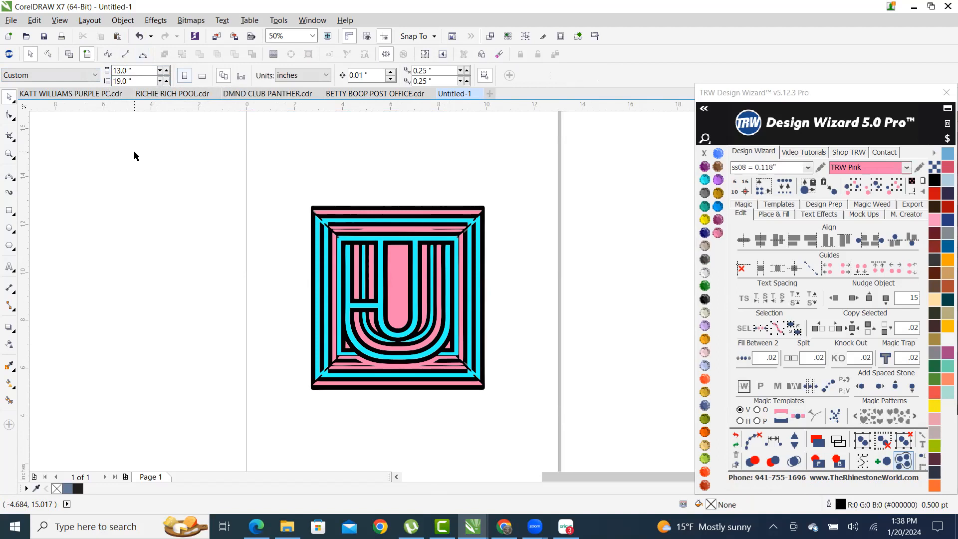
{"action": "left_click_drag", "start_coordinate": [279, 170], "coordinate": [516, 417]}
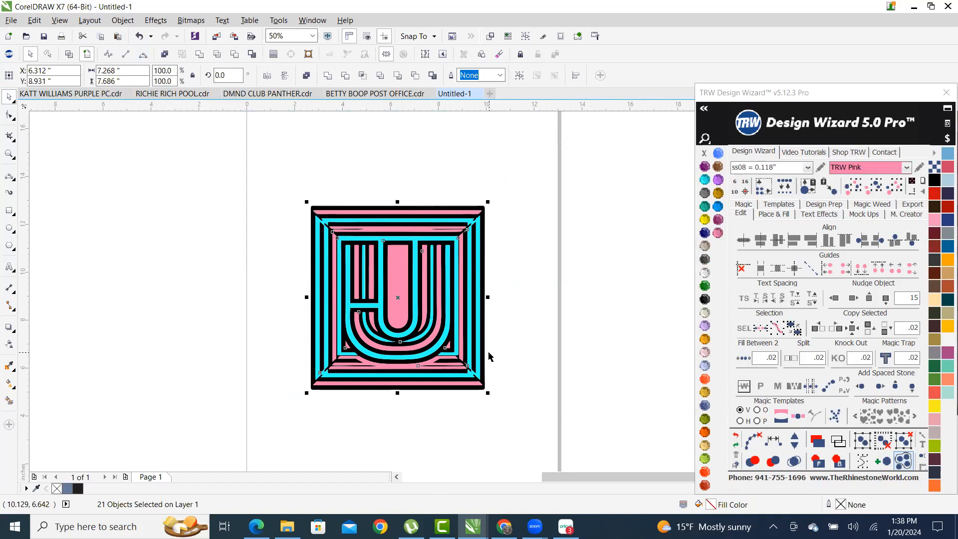
- Select all 21 pieces and drag the corners to scale the design to about 8.99 x 9.5 inches
{"action": "scroll", "coordinate": [252, 329], "scroll_direction": "down", "scroll_amount": 1}
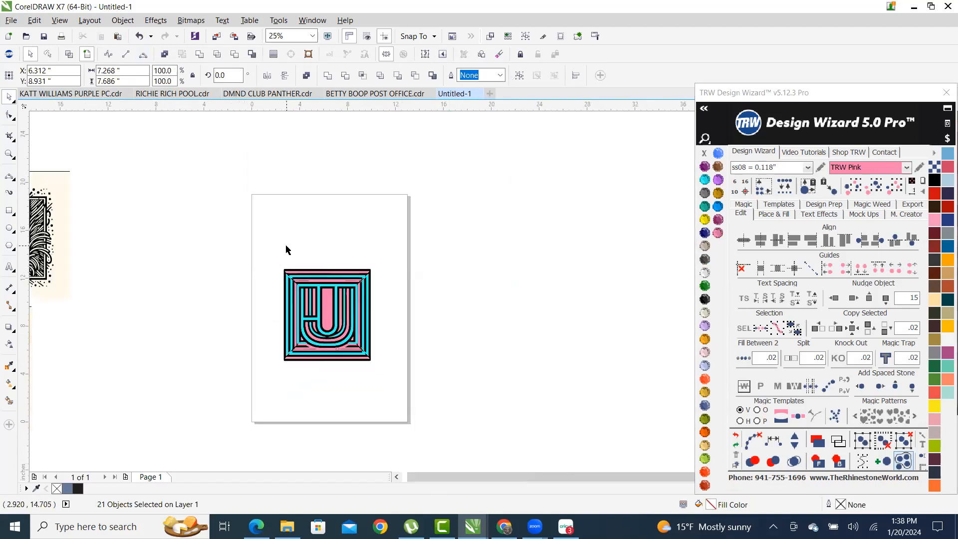
{"action": "left_click", "coordinate": [287, 249]}
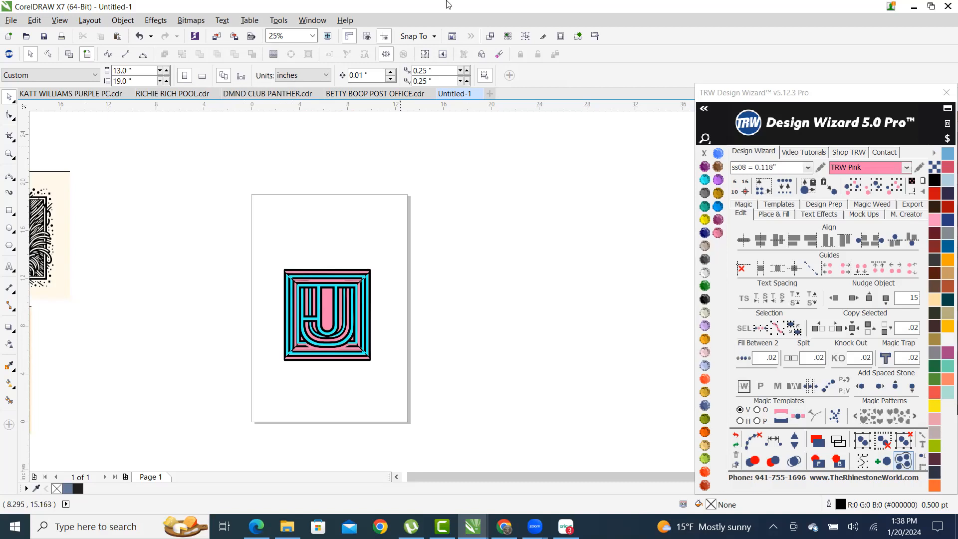
{"action": "scroll", "coordinate": [315, 313], "scroll_direction": "up", "scroll_amount": 2}
{"action": "scroll", "coordinate": [247, 199], "scroll_direction": "down", "scroll_amount": 1}
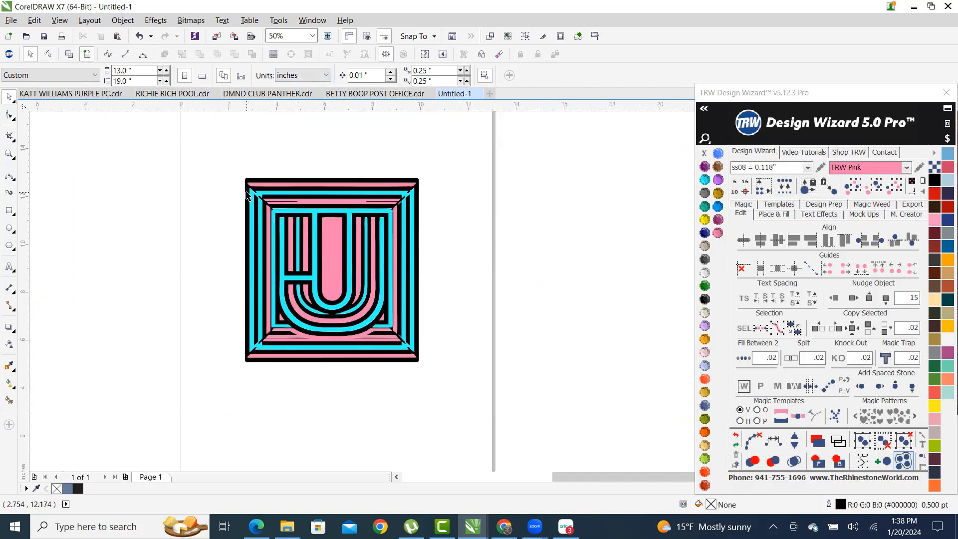
{"action": "left_click_drag", "start_coordinate": [217, 164], "coordinate": [442, 404]}
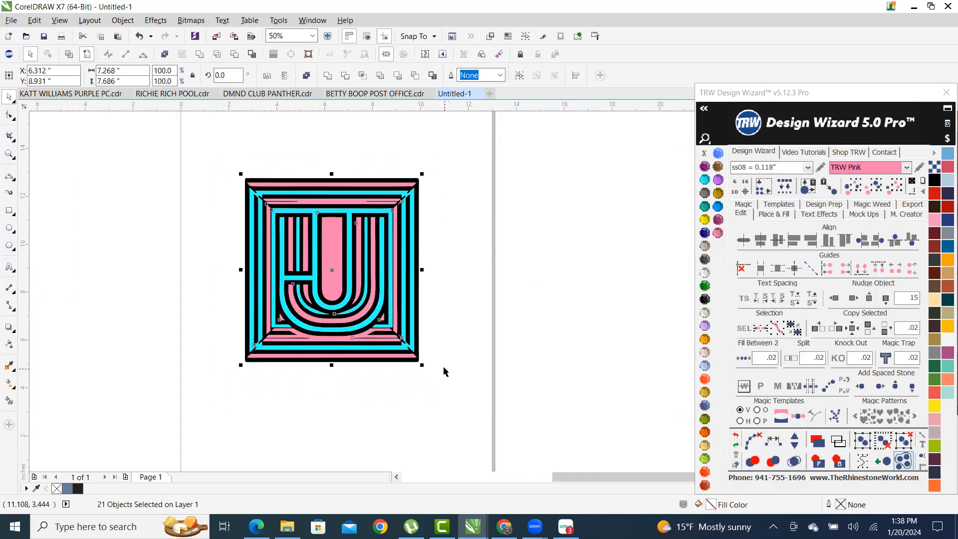
{"action": "scroll", "coordinate": [429, 324], "scroll_direction": "down", "scroll_amount": 1}
{"action": "scroll", "coordinate": [428, 239], "scroll_direction": "up", "scroll_amount": 2}
{"action": "scroll", "coordinate": [427, 249], "scroll_direction": "down", "scroll_amount": 1}
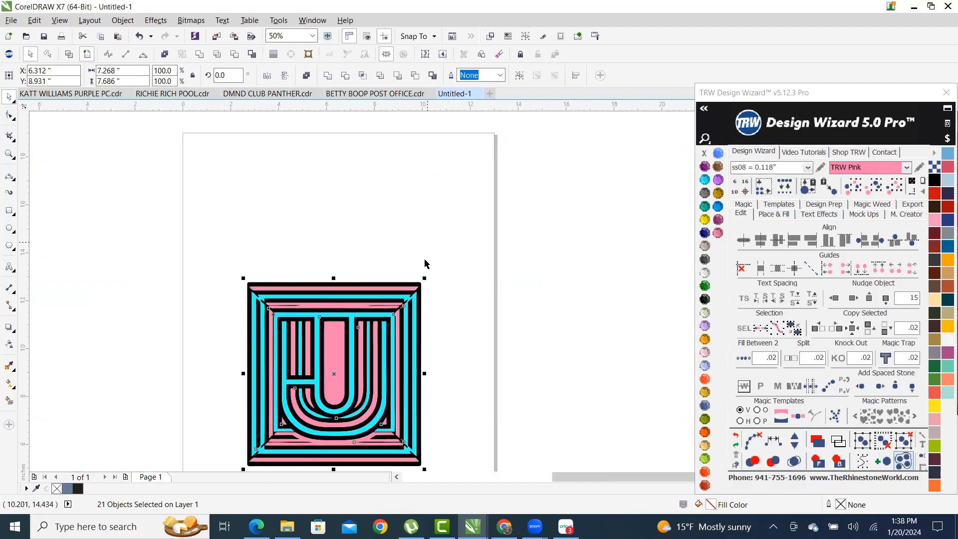
{"action": "scroll", "coordinate": [391, 384], "scroll_direction": "up", "scroll_amount": 1}
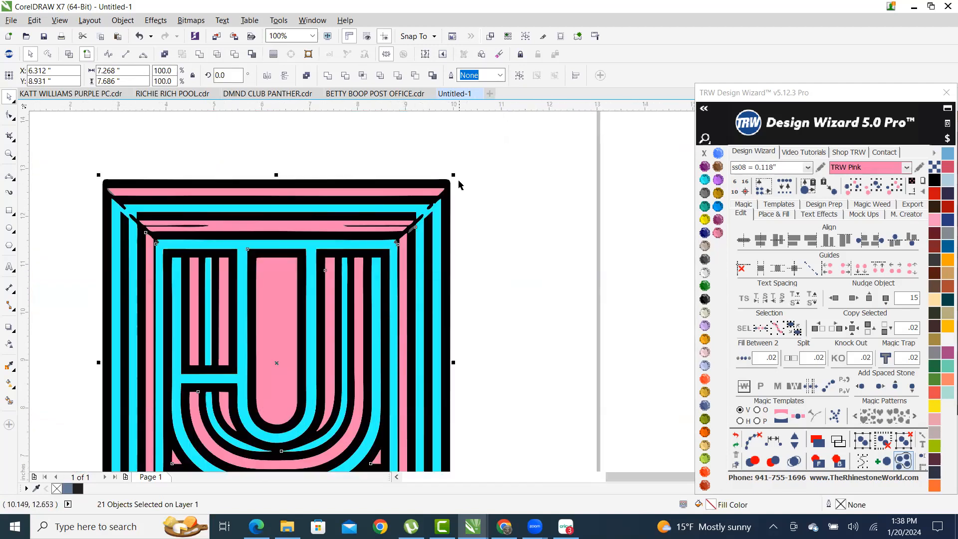
{"action": "left_click_drag", "start_coordinate": [455, 174], "coordinate": [523, 112]}
{"action": "scroll", "coordinate": [440, 215], "scroll_direction": "down", "scroll_amount": 1}
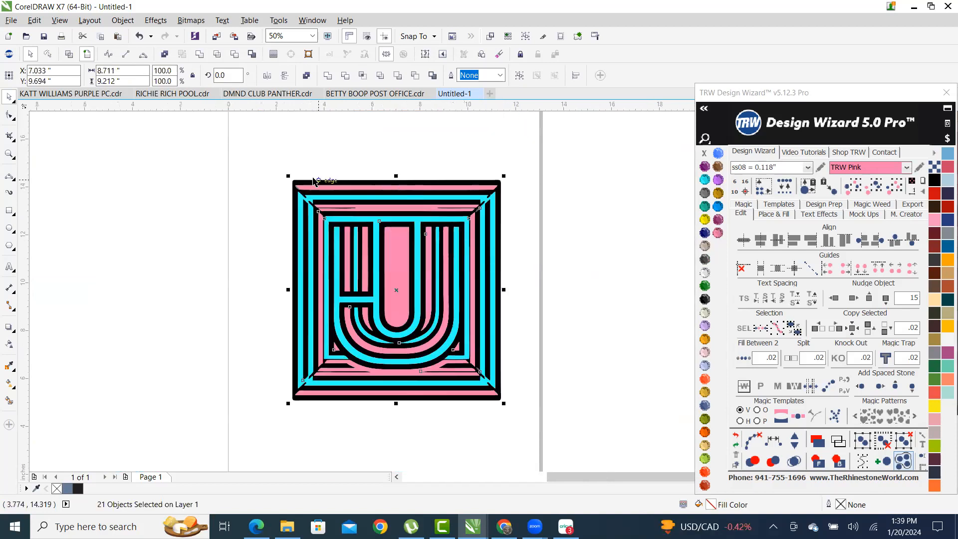
{"action": "scroll", "coordinate": [265, 166], "scroll_direction": "up", "scroll_amount": 1}
{"action": "left_click_drag", "start_coordinate": [306, 197], "coordinate": [274, 184]}
{"action": "scroll", "coordinate": [294, 191], "scroll_direction": "down", "scroll_amount": 2}
- With nothing selected, pick TRW Blue as the active rhinestone colour
{"action": "left_click", "coordinate": [546, 299]}
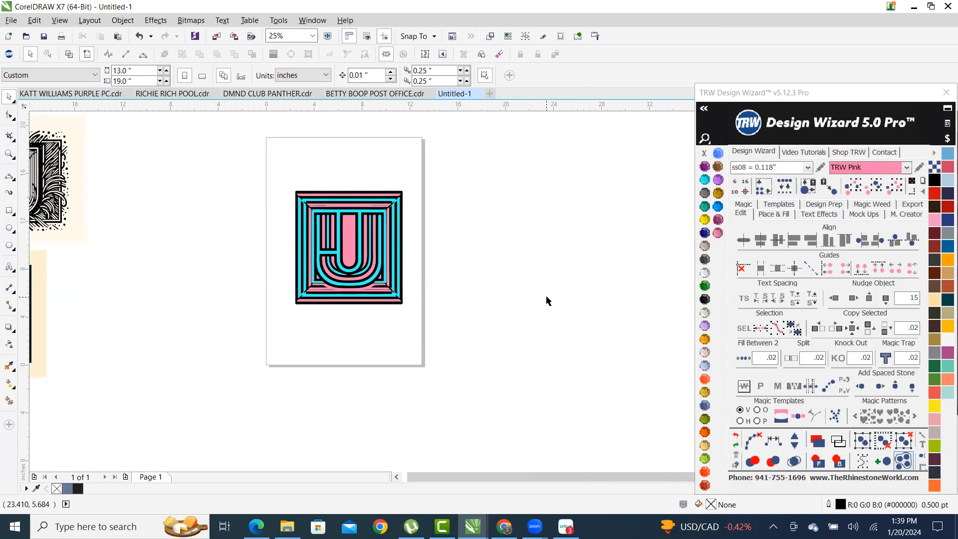
{"action": "scroll", "coordinate": [336, 198], "scroll_direction": "up", "scroll_amount": 1}
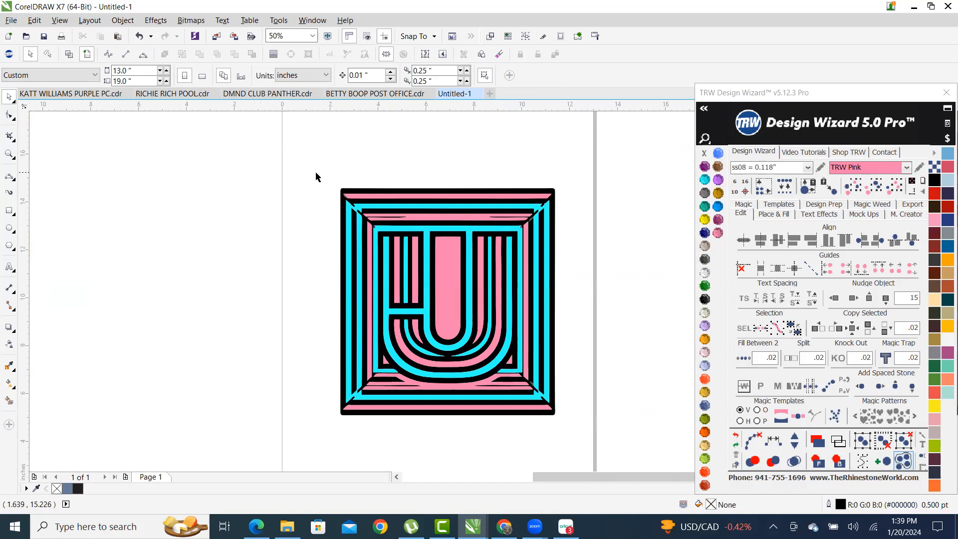
{"action": "scroll", "coordinate": [321, 176], "scroll_direction": "down", "scroll_amount": 1}
{"action": "scroll", "coordinate": [387, 202], "scroll_direction": "up", "scroll_amount": 1}
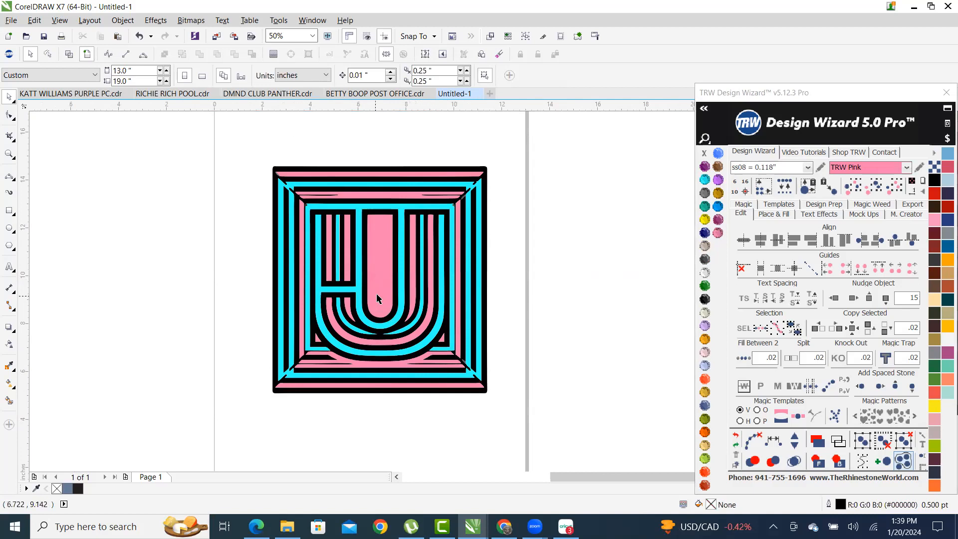
{"action": "left_click", "coordinate": [719, 208]}
{"action": "scroll", "coordinate": [442, 282], "scroll_direction": "up", "scroll_amount": 2}
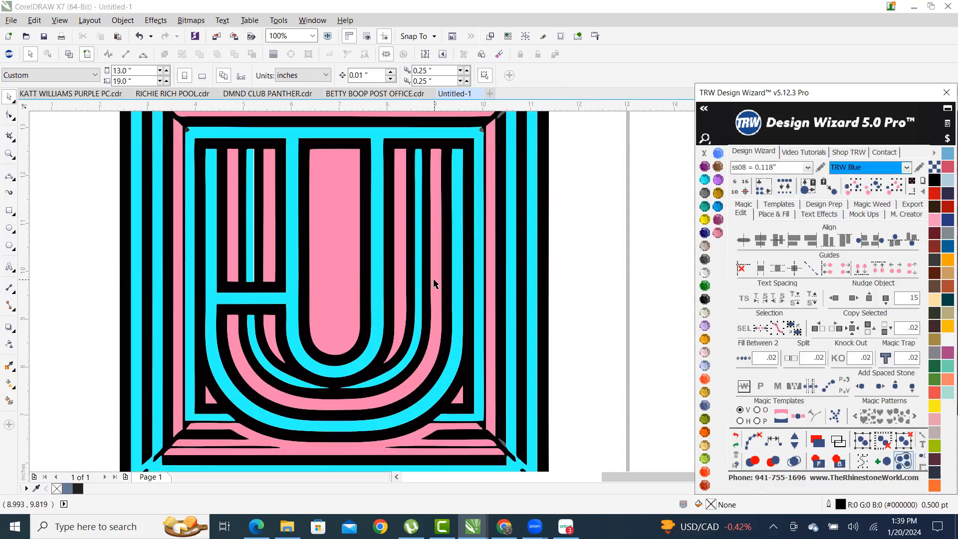
- For the inner pink curve, set the stone fill to Inside with Add Stones and Magic Path
{"action": "scroll", "coordinate": [435, 286], "scroll_direction": "down", "scroll_amount": 1}
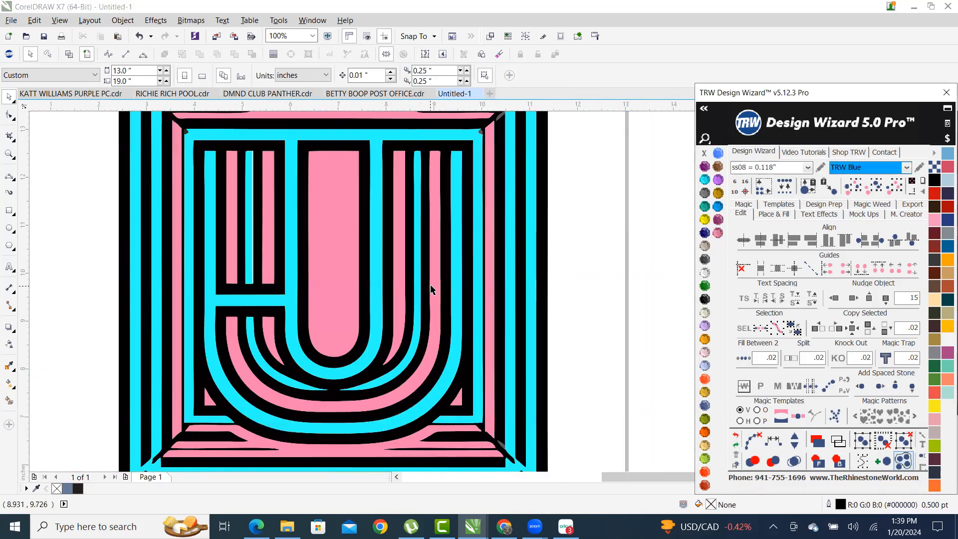
{"action": "left_click", "coordinate": [433, 299]}
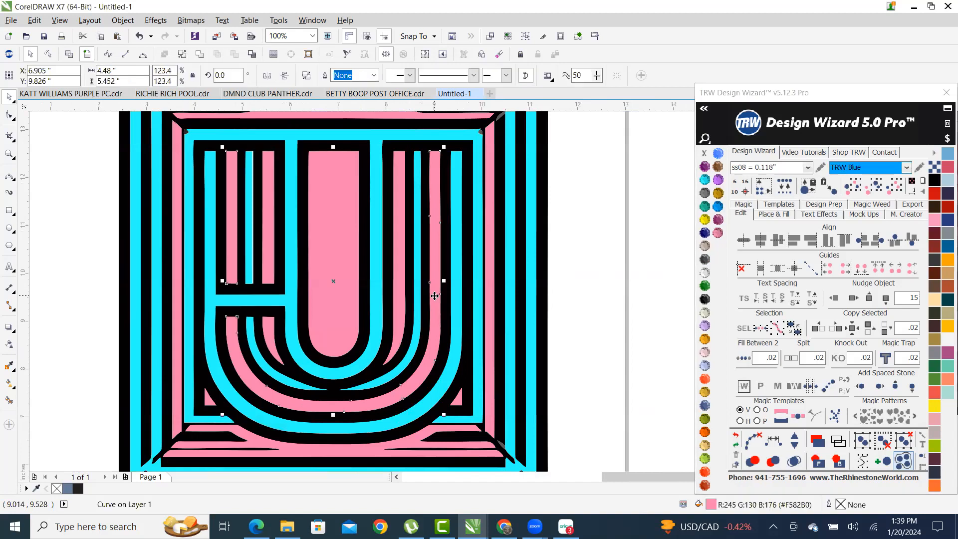
{"action": "left_click", "coordinate": [775, 215]}
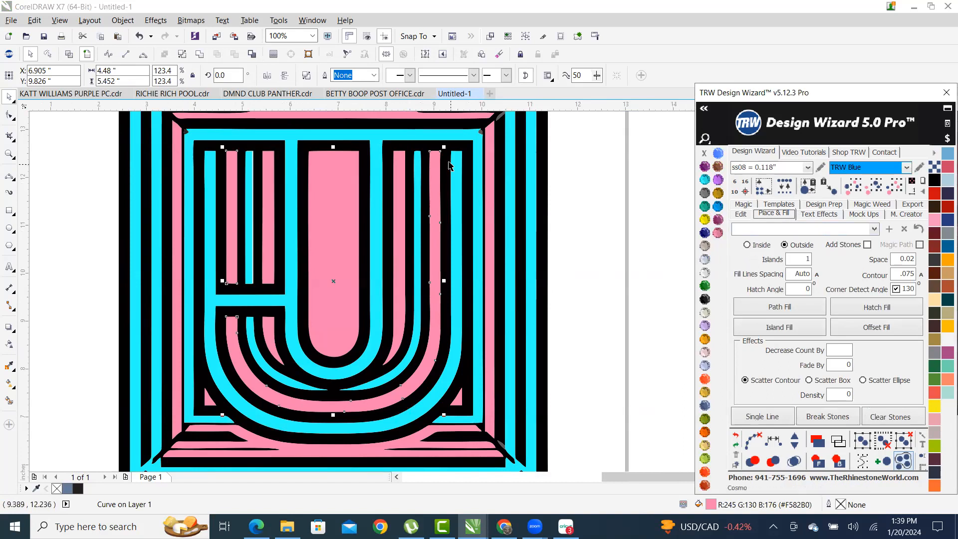
{"action": "left_click", "coordinate": [770, 245]}
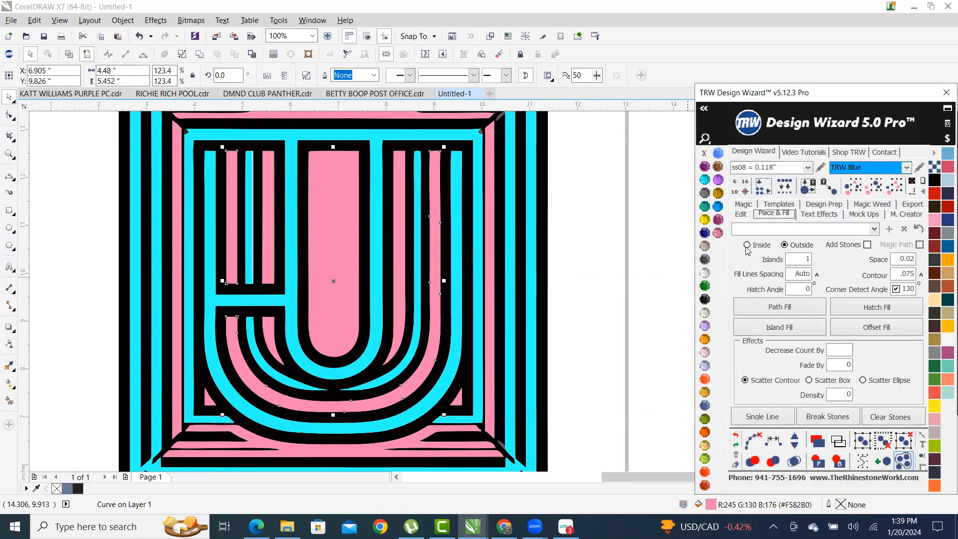
{"action": "left_click", "coordinate": [866, 245]}
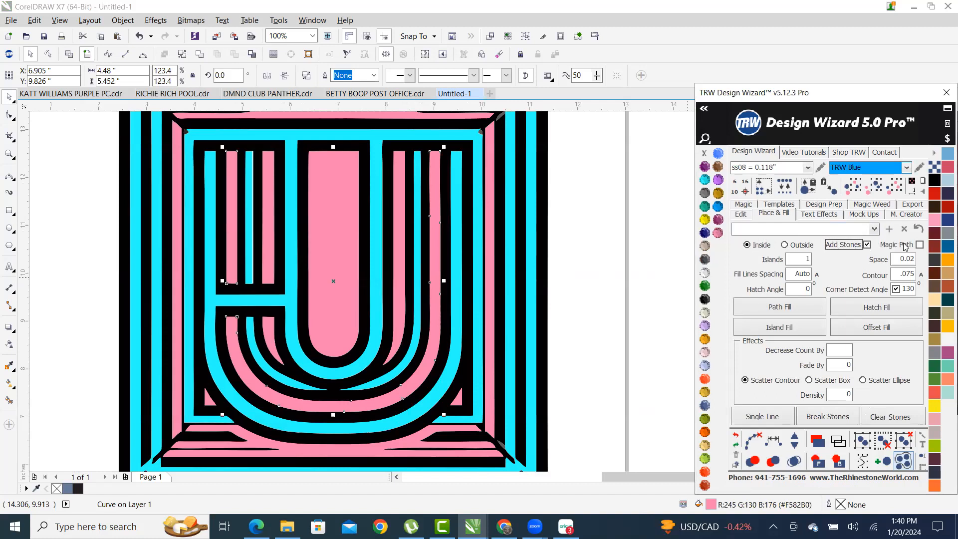
{"action": "left_click", "coordinate": [920, 244]}
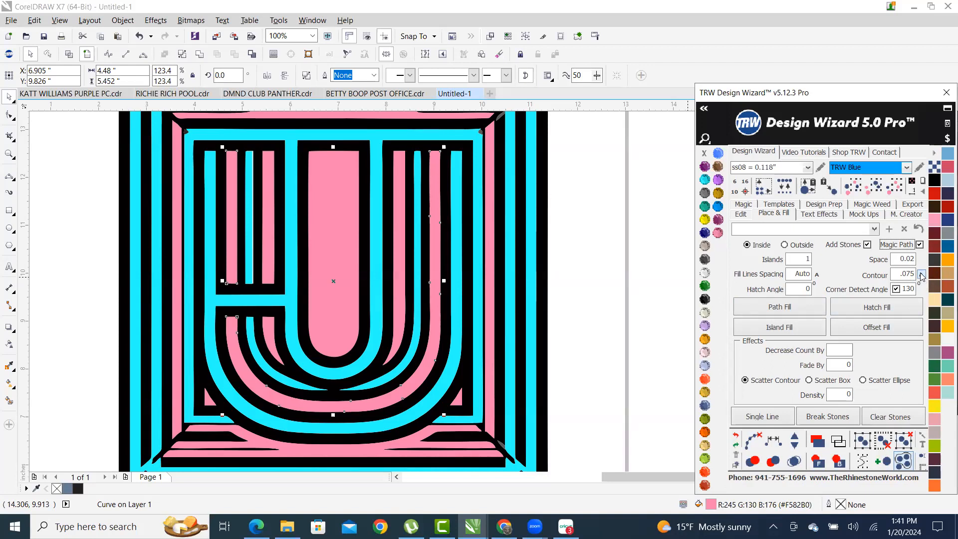
- Island-fill the pink stripes with blue stones, removing the paths and merging overlapping stones
{"action": "scroll", "coordinate": [591, 221], "scroll_direction": "down", "scroll_amount": 1}
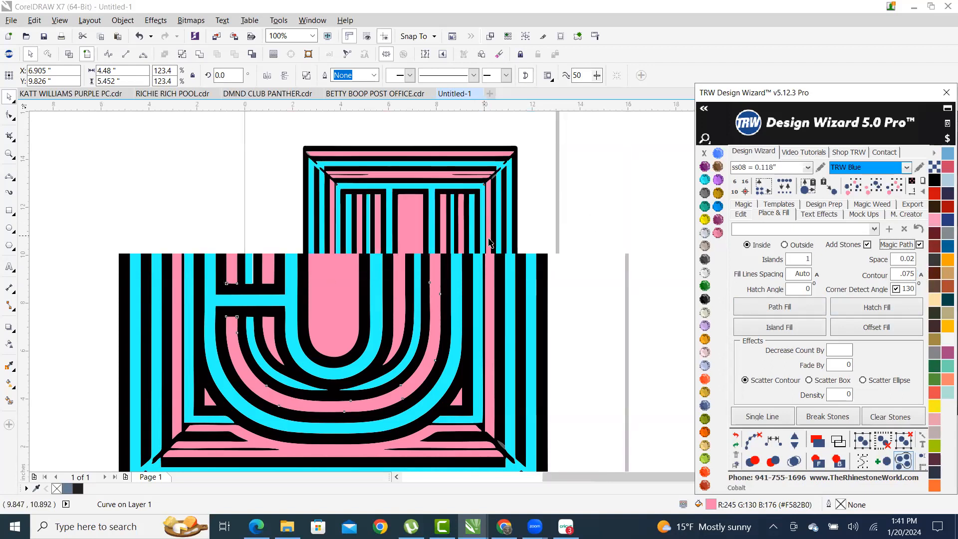
{"action": "scroll", "coordinate": [468, 294], "scroll_direction": "up", "scroll_amount": 1}
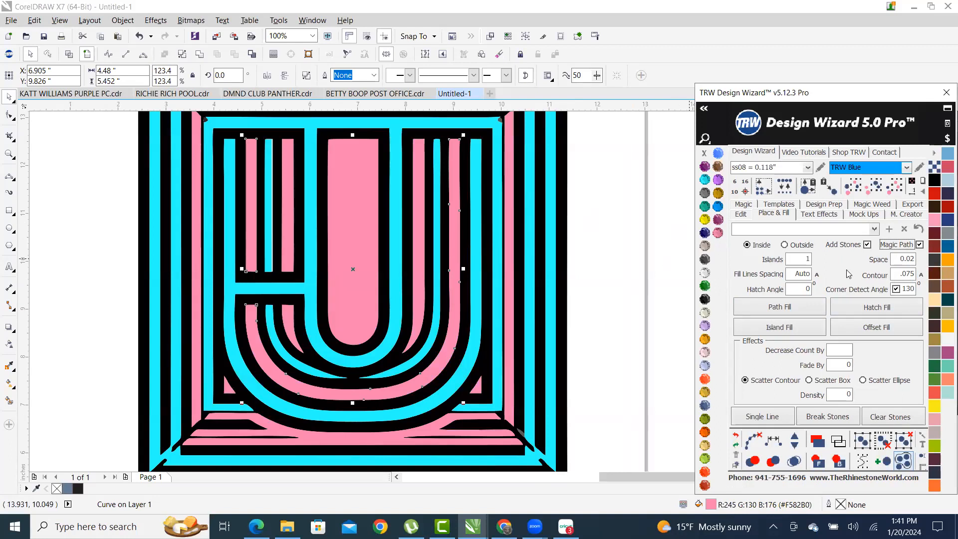
{"action": "left_click", "coordinate": [779, 327]}
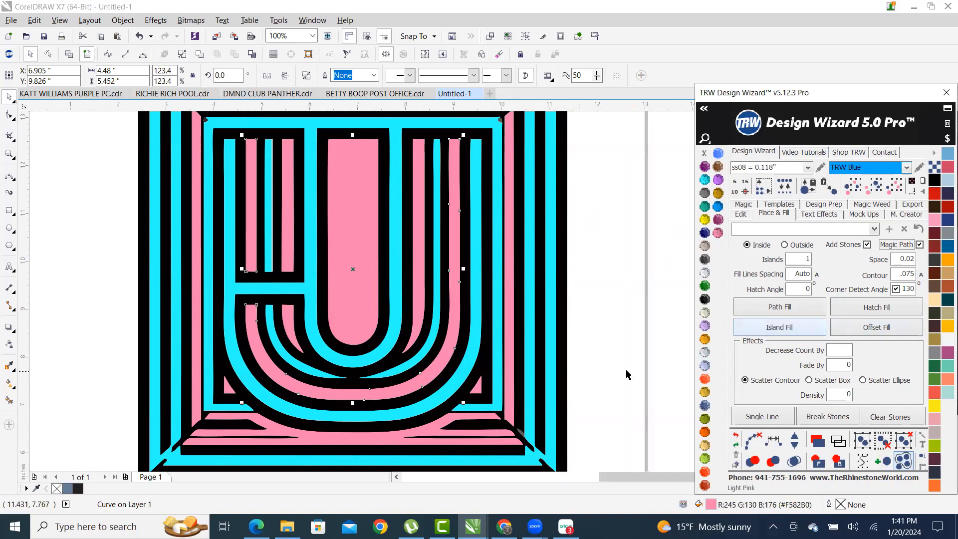
{"action": "left_click", "coordinate": [792, 328]}
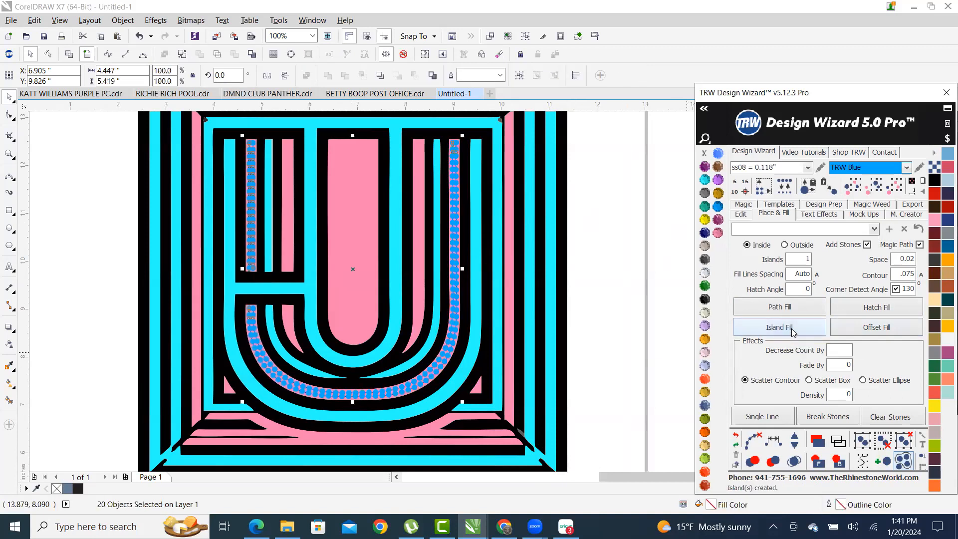
{"action": "left_click", "coordinate": [753, 441]}
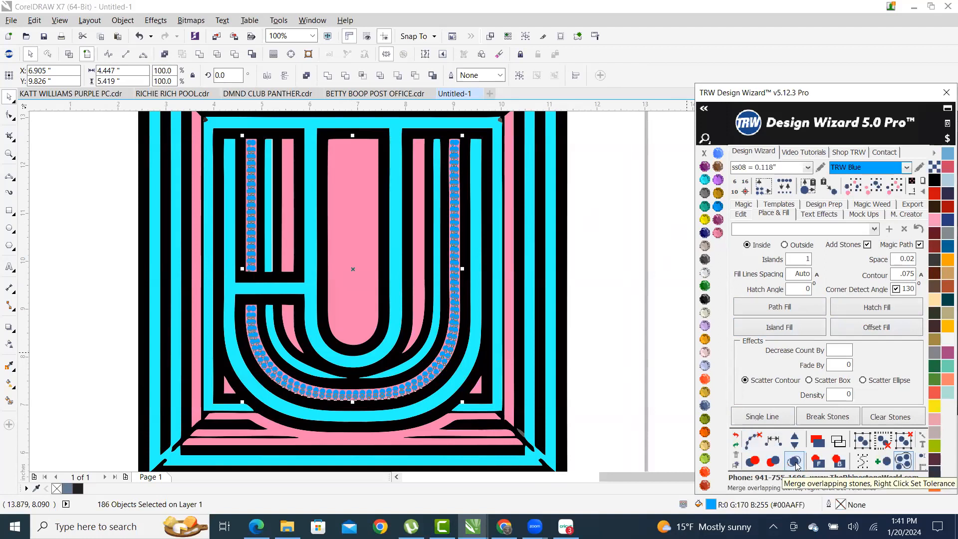
{"action": "left_click", "coordinate": [794, 461]}
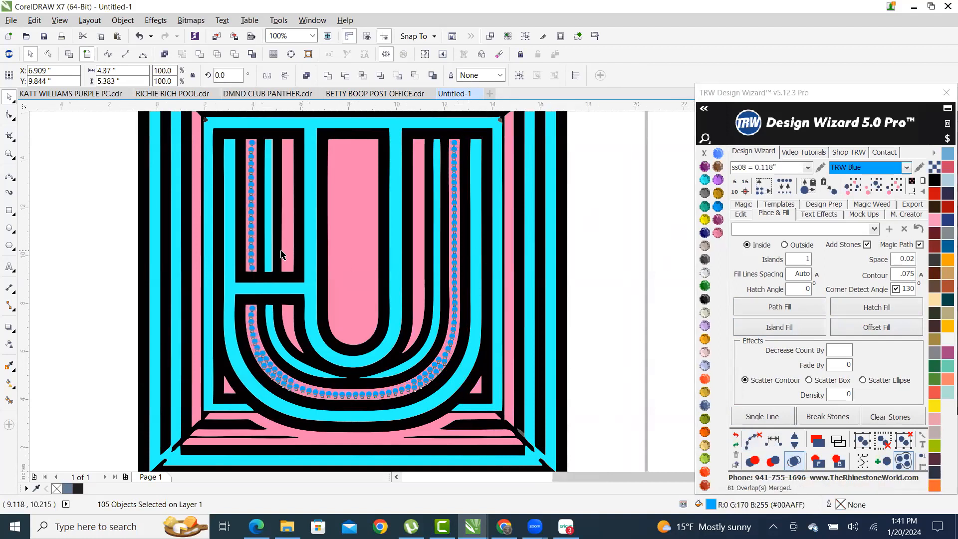
- Select one blue stone and then every stone of the same size and colour
{"action": "scroll", "coordinate": [281, 254], "scroll_direction": "down", "scroll_amount": 1}
{"action": "left_click", "coordinate": [453, 274]}
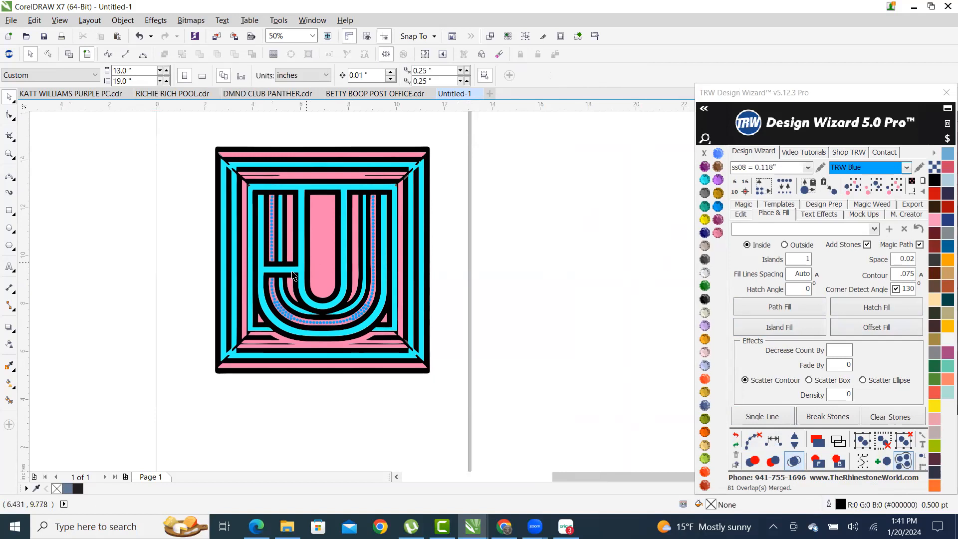
{"action": "scroll", "coordinate": [293, 276], "scroll_direction": "up", "scroll_amount": 1}
{"action": "scroll", "coordinate": [294, 324], "scroll_direction": "up", "scroll_amount": 1}
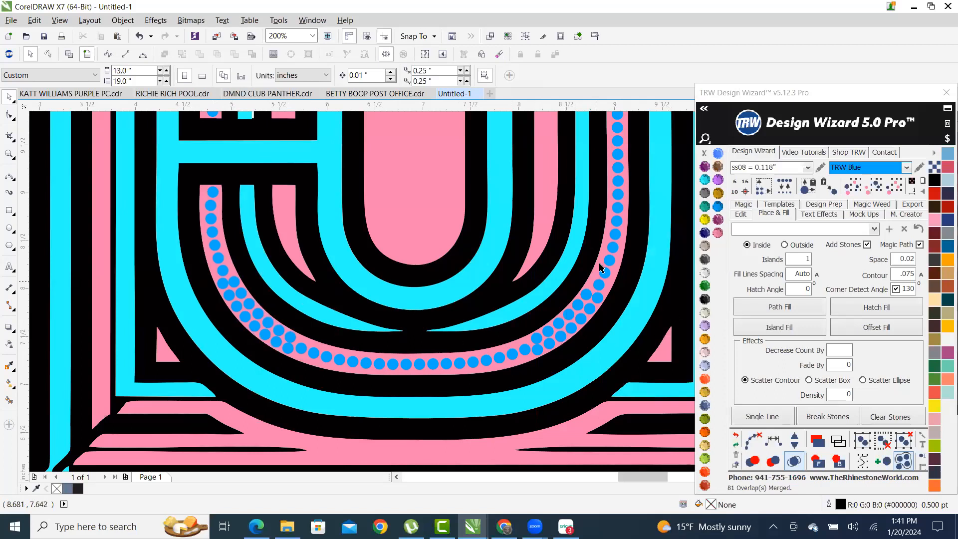
{"action": "scroll", "coordinate": [519, 359], "scroll_direction": "down", "scroll_amount": 2}
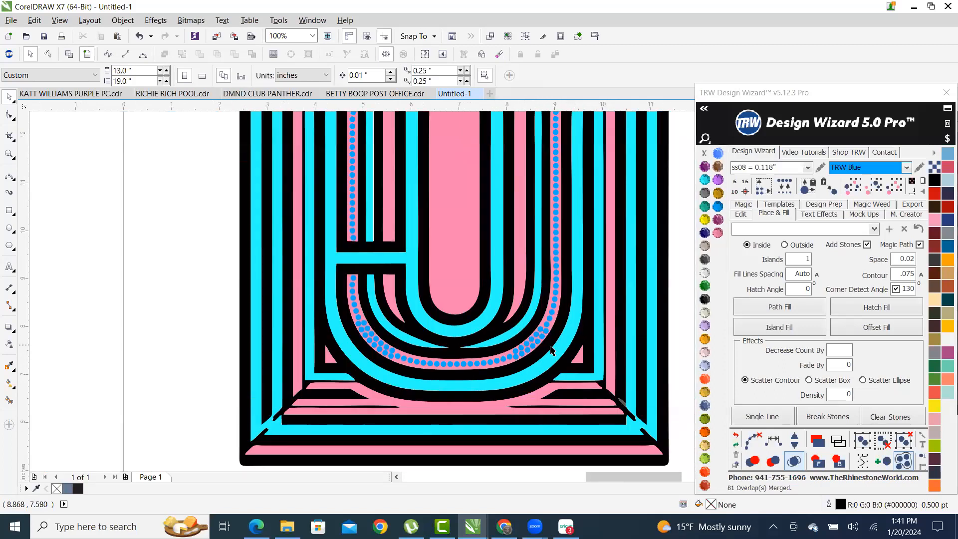
{"action": "scroll", "coordinate": [547, 349], "scroll_direction": "down", "scroll_amount": 1}
{"action": "scroll", "coordinate": [524, 258], "scroll_direction": "up", "scroll_amount": 1}
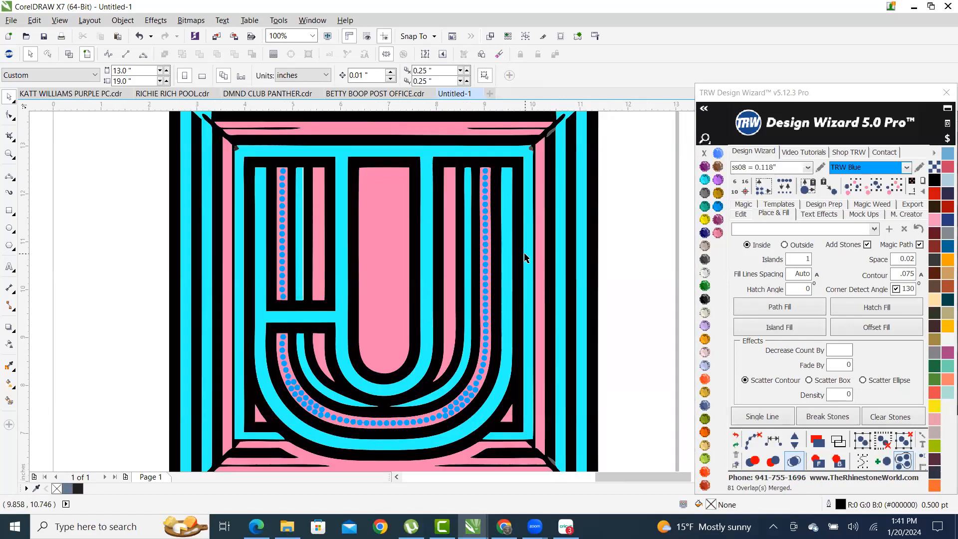
{"action": "scroll", "coordinate": [487, 199], "scroll_direction": "up", "scroll_amount": 2}
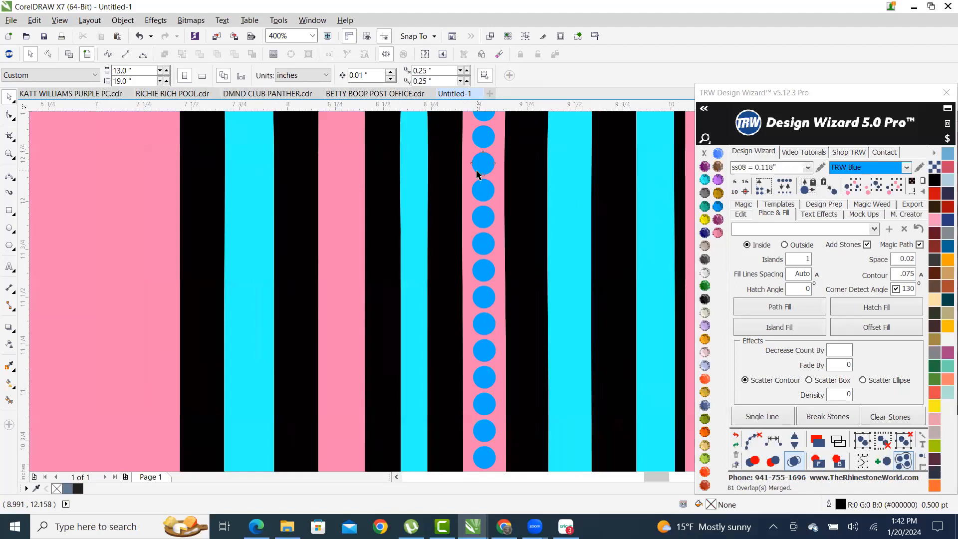
{"action": "left_click", "coordinate": [486, 191]}
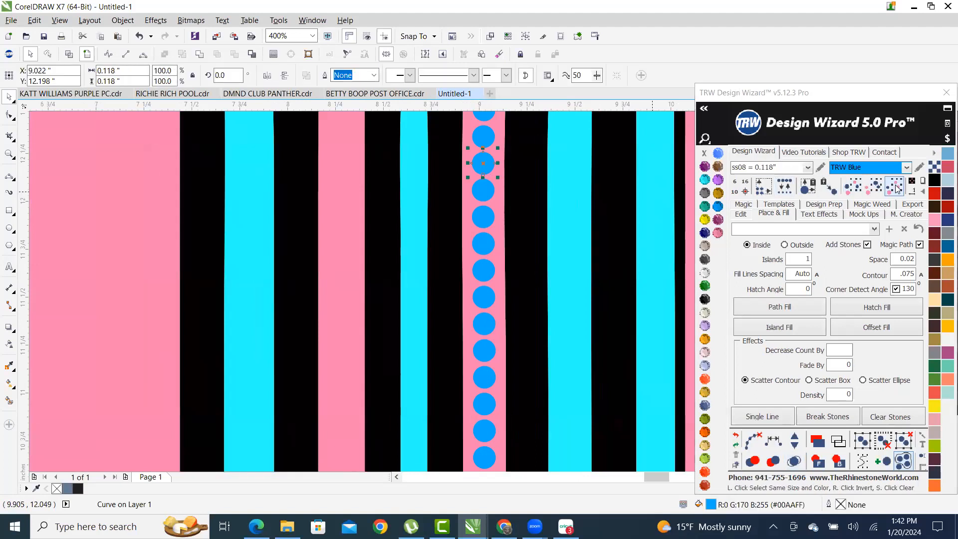
{"action": "left_click", "coordinate": [895, 187]}
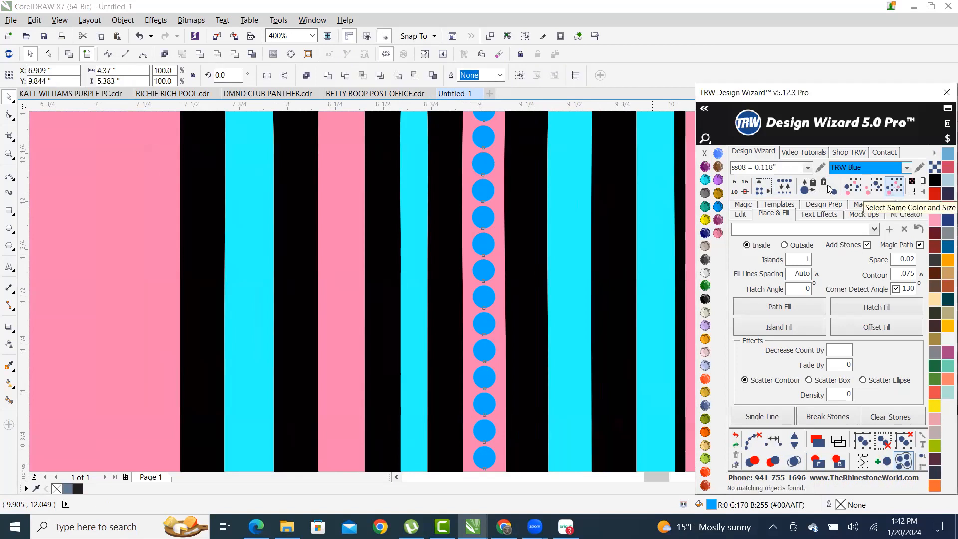
- Recolour the selected stones to Citrine yellow and zoom in to check their spacing
{"action": "left_click", "coordinate": [704, 222]}
{"action": "scroll", "coordinate": [566, 229], "scroll_direction": "down", "scroll_amount": 3}
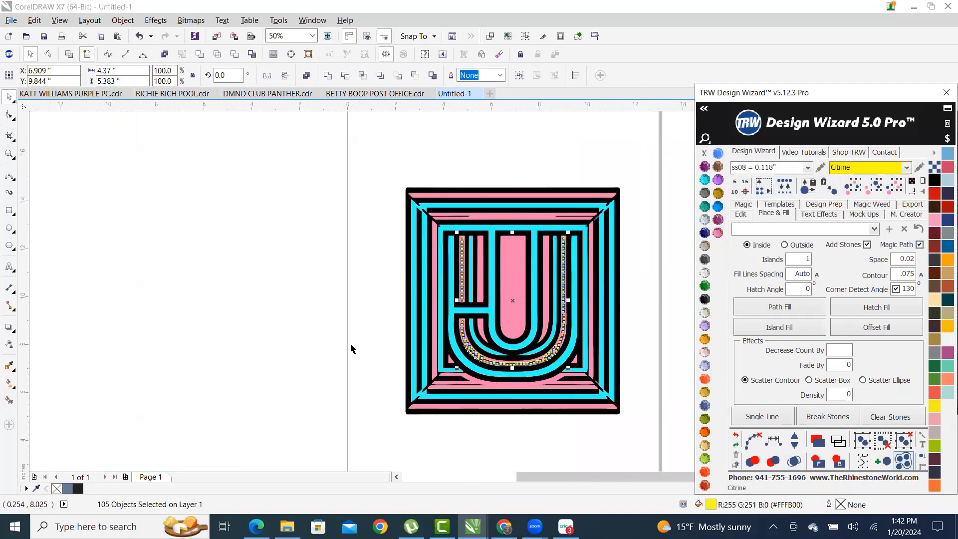
{"action": "left_click", "coordinate": [627, 383]}
{"action": "scroll", "coordinate": [627, 382], "scroll_direction": "up", "scroll_amount": 2}
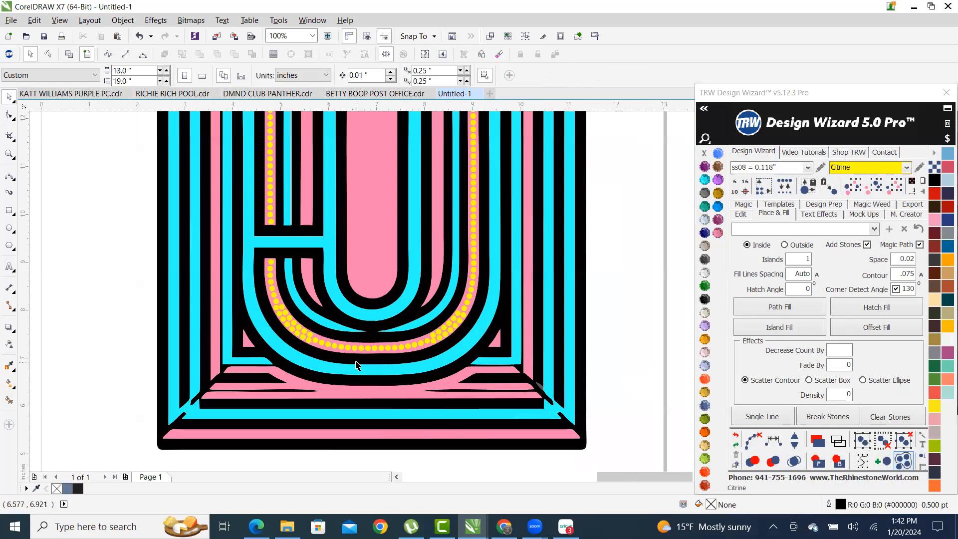
{"action": "scroll", "coordinate": [373, 374], "scroll_direction": "down", "scroll_amount": 2}
{"action": "scroll", "coordinate": [385, 323], "scroll_direction": "up", "scroll_amount": 2}
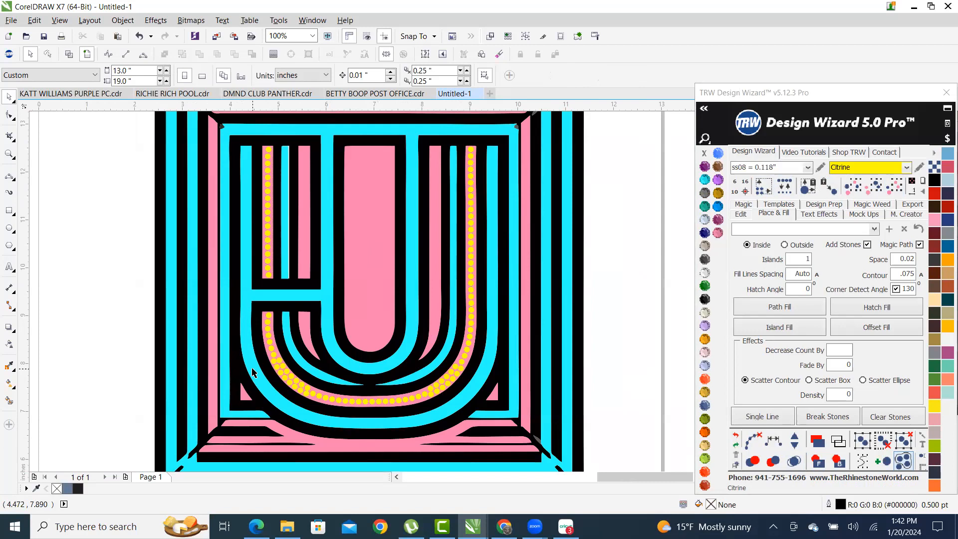
{"action": "scroll", "coordinate": [333, 429], "scroll_direction": "up", "scroll_amount": 2}
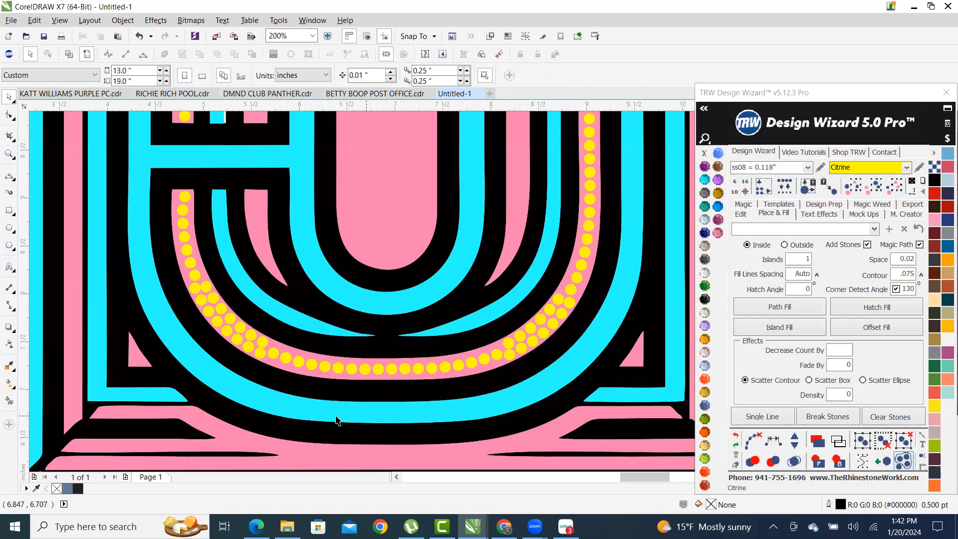
{"action": "scroll", "coordinate": [481, 374], "scroll_direction": "up", "scroll_amount": 2}
{"action": "scroll", "coordinate": [477, 364], "scroll_direction": "down", "scroll_amount": 2}
{"action": "scroll", "coordinate": [464, 357], "scroll_direction": "up", "scroll_amount": 1}
{"action": "scroll", "coordinate": [452, 356], "scroll_direction": "up", "scroll_amount": 2}
{"action": "scroll", "coordinate": [452, 358], "scroll_direction": "down", "scroll_amount": 1}
{"action": "scroll", "coordinate": [453, 358], "scroll_direction": "down", "scroll_amount": 1}
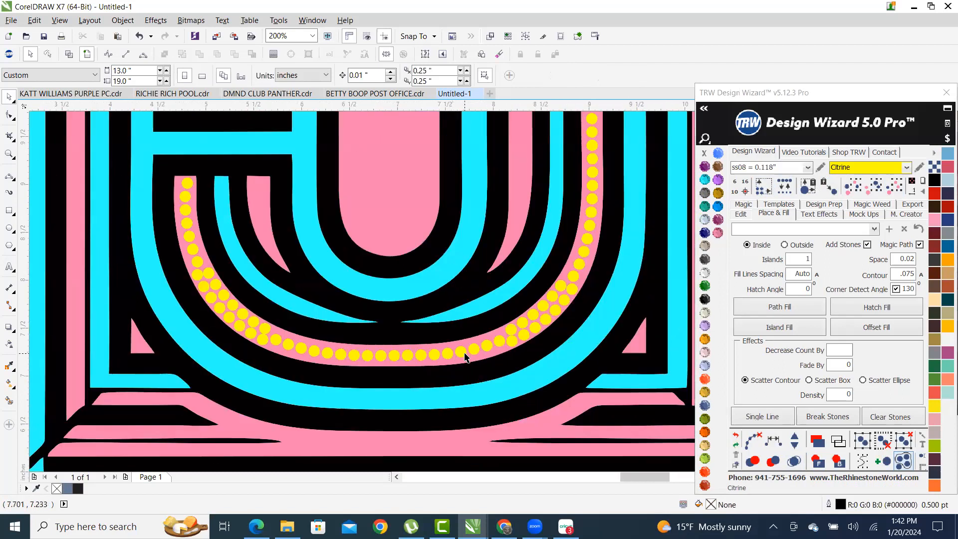
{"action": "scroll", "coordinate": [464, 357], "scroll_direction": "down", "scroll_amount": 1}
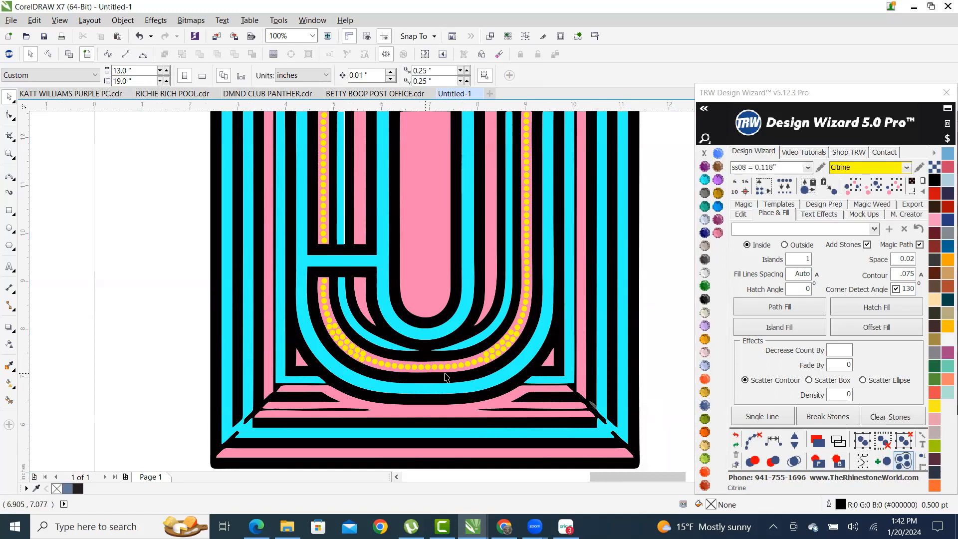
{"action": "scroll", "coordinate": [421, 371], "scroll_direction": "up", "scroll_amount": 1}
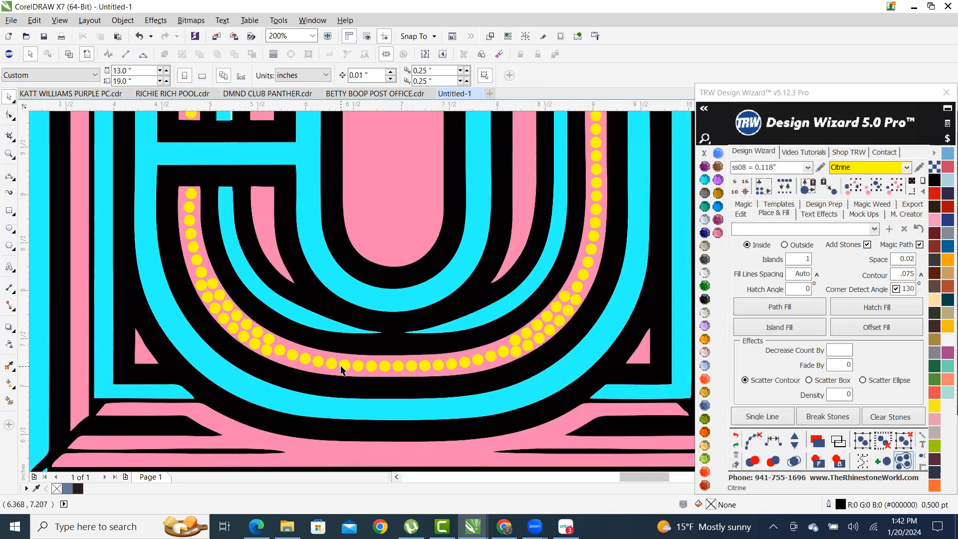
{"action": "scroll", "coordinate": [399, 366], "scroll_direction": "up", "scroll_amount": 1}
{"action": "scroll", "coordinate": [383, 356], "scroll_direction": "up", "scroll_amount": 1}
- Inspect the pink curve's nodes with F10, then clear the selection
{"action": "left_click", "coordinate": [383, 355]}
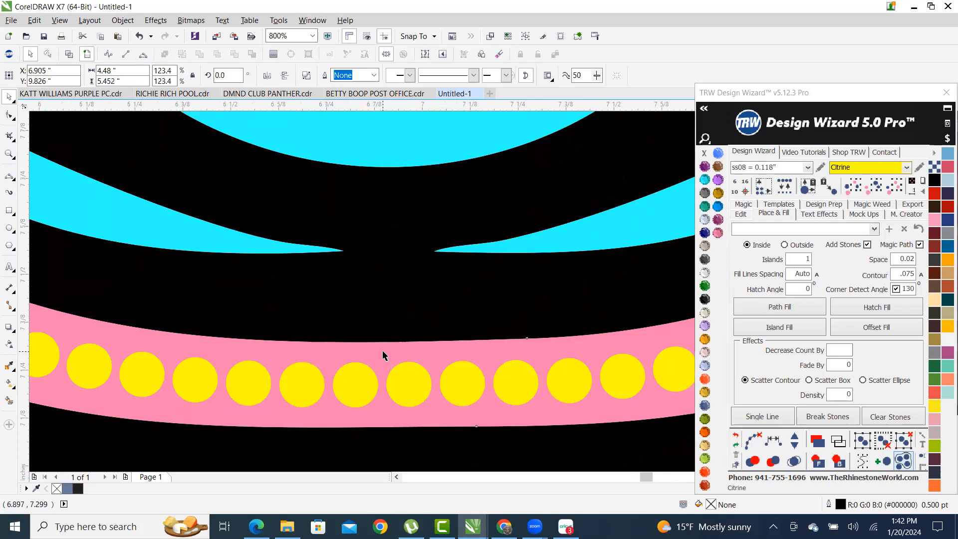
{"action": "key", "text": "F10"}
{"action": "scroll", "coordinate": [448, 362], "scroll_direction": "down", "scroll_amount": 1}
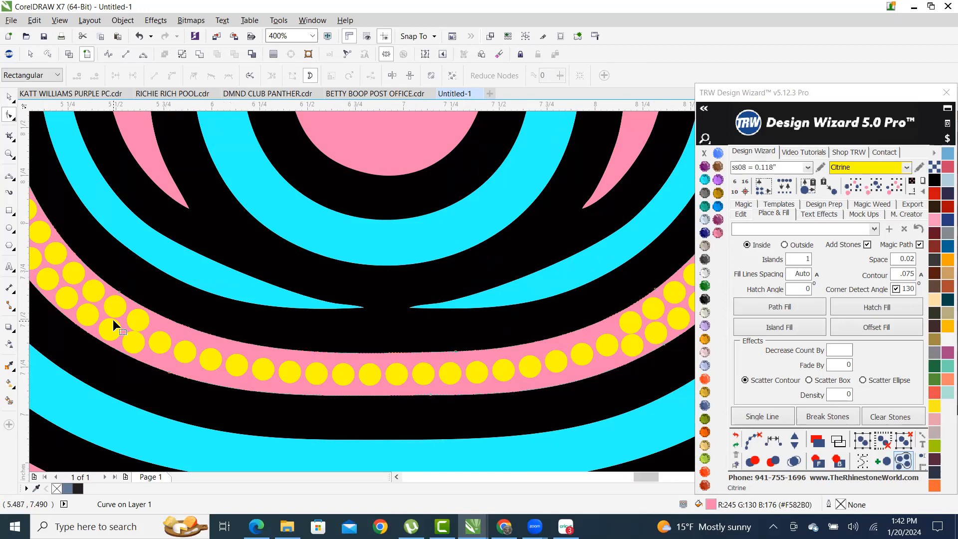
{"action": "scroll", "coordinate": [227, 333], "scroll_direction": "down", "scroll_amount": 2}
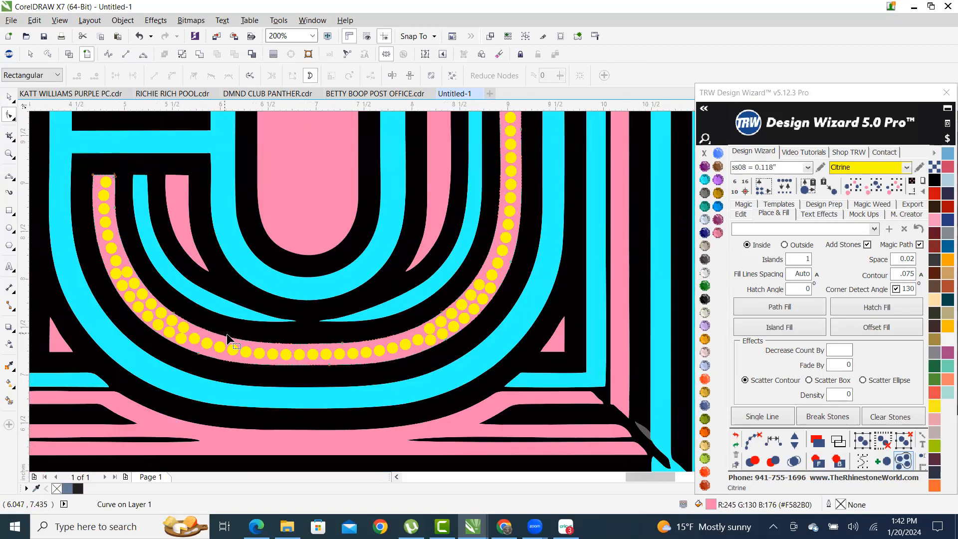
{"action": "left_click", "coordinate": [9, 96]}
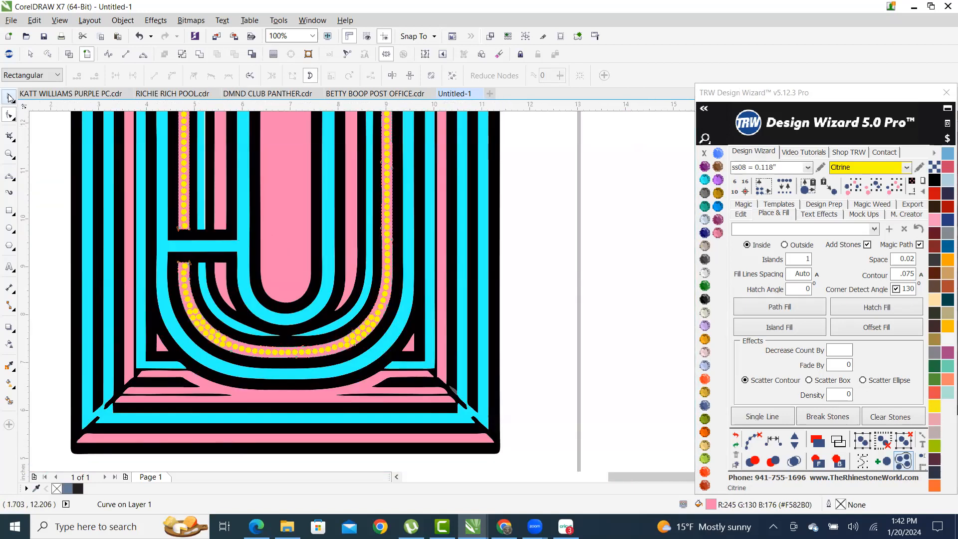
{"action": "key", "text": "Escape"}
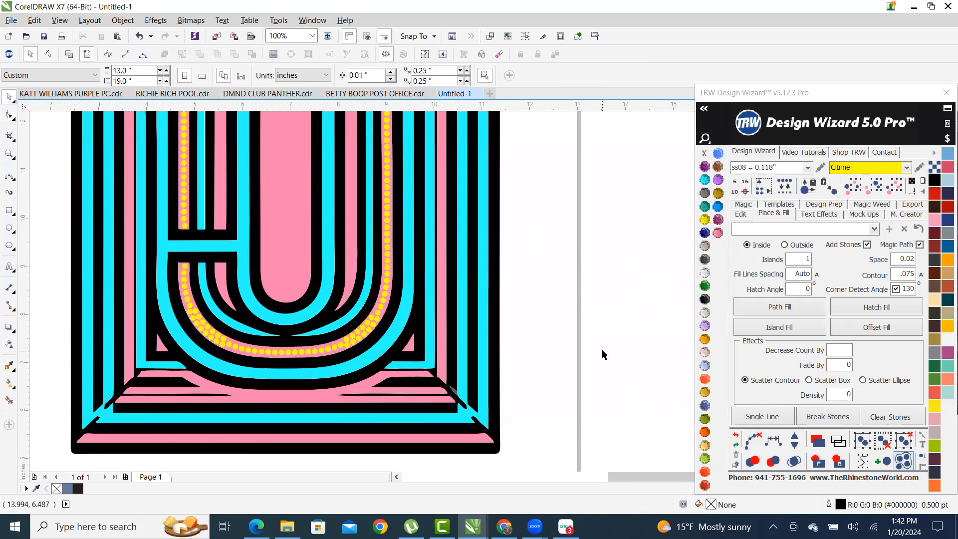
{"action": "scroll", "coordinate": [603, 353], "scroll_direction": "down", "scroll_amount": 1}
{"action": "scroll", "coordinate": [486, 267], "scroll_direction": "up", "scroll_amount": 1}
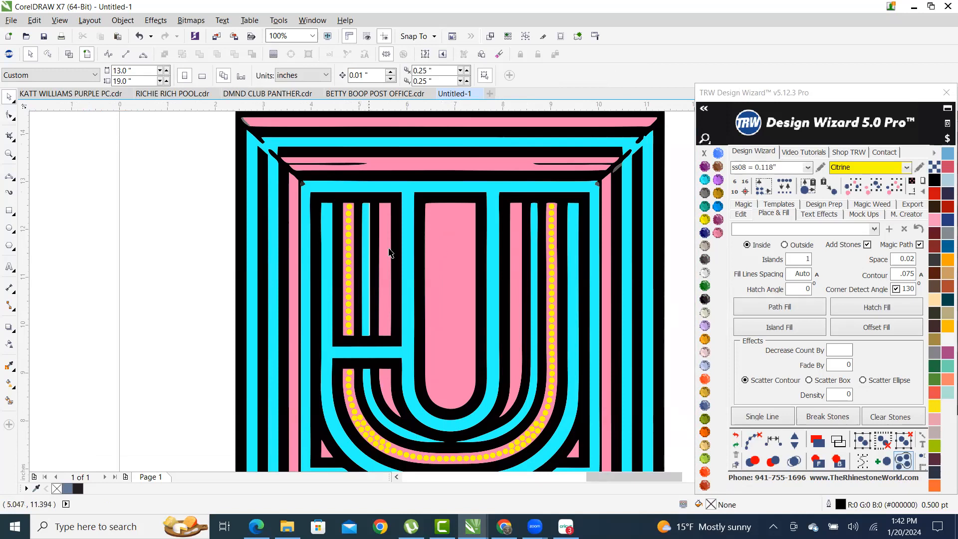
- Try an Island Fill of yellow stones in the inner pink U, then clear it
{"action": "left_click", "coordinate": [446, 286]}
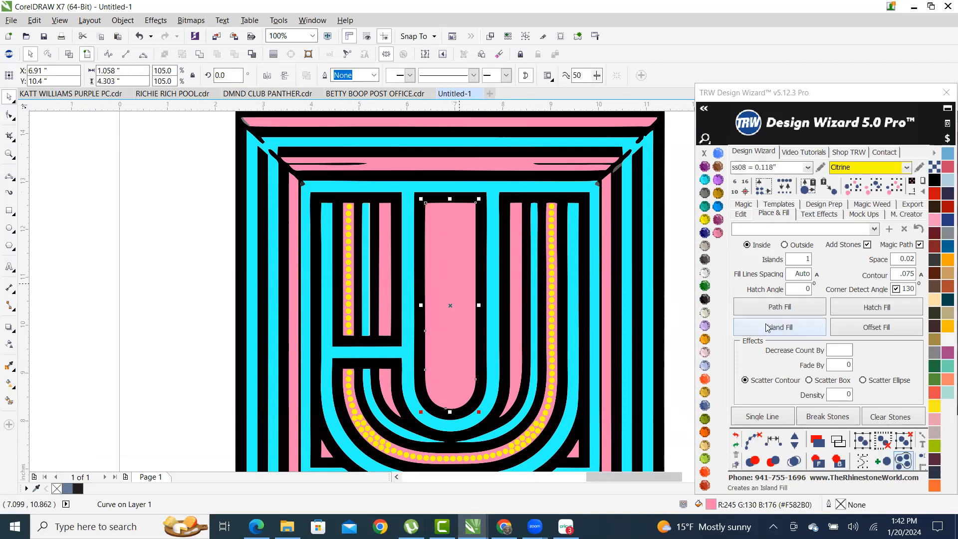
{"action": "left_click", "coordinate": [805, 330]}
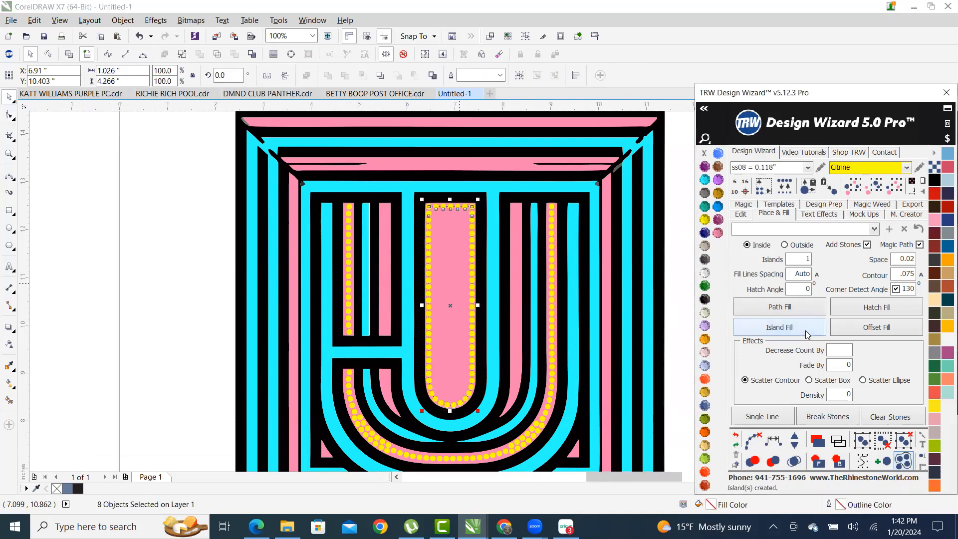
{"action": "left_click", "coordinate": [748, 436]}
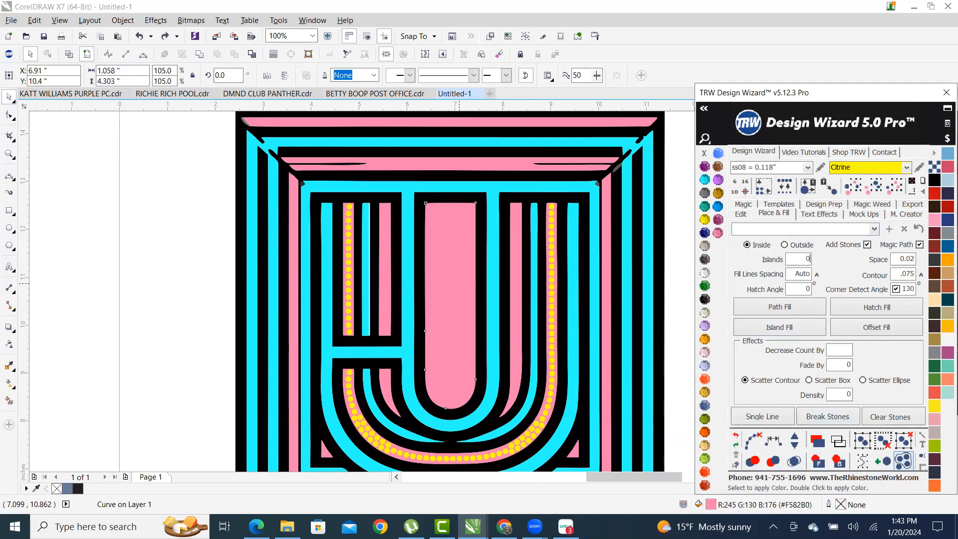
- Refill the inner pink U with stones and merge overlaps, then undo the fill twice
{"action": "left_click", "coordinate": [795, 330]}
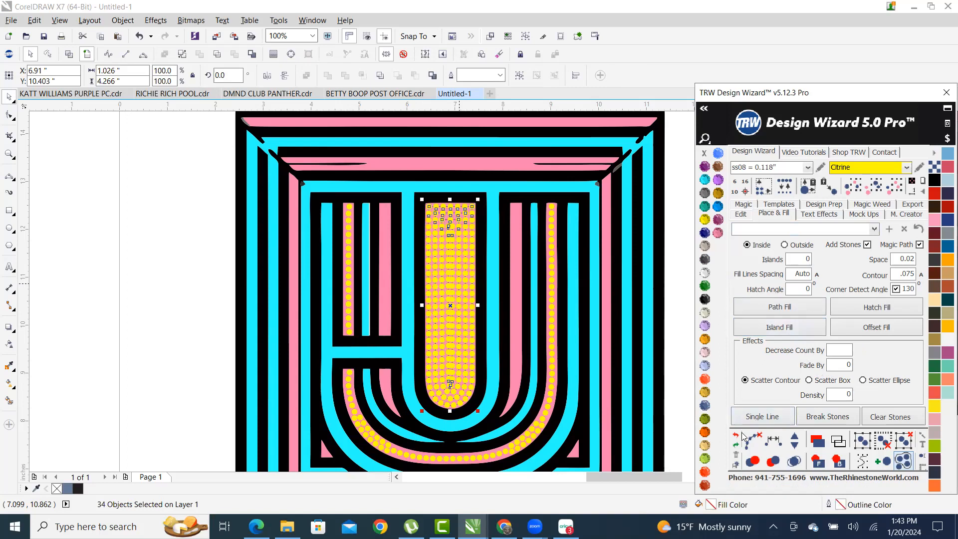
{"action": "left_click", "coordinate": [794, 460]}
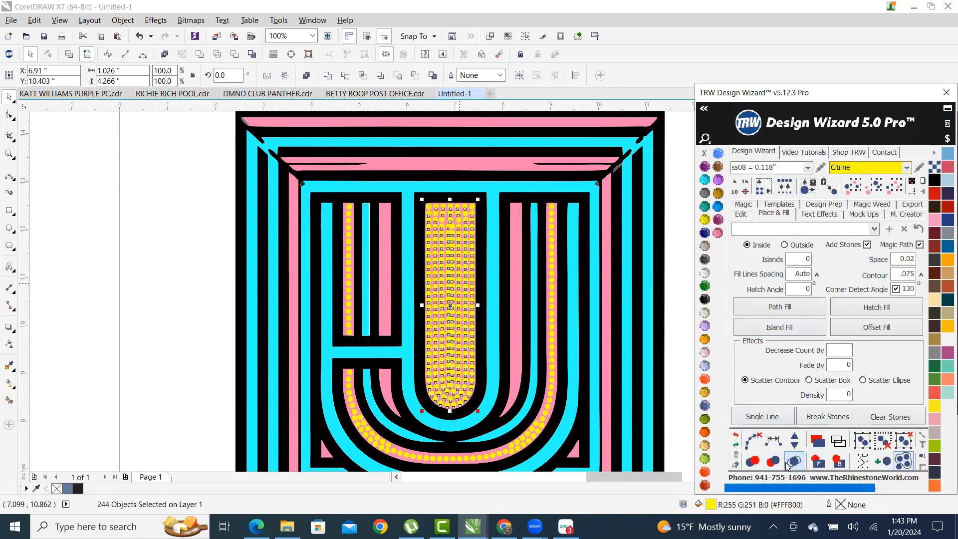
{"action": "left_click", "coordinate": [190, 367]}
{"action": "scroll", "coordinate": [190, 367], "scroll_direction": "down", "scroll_amount": 3}
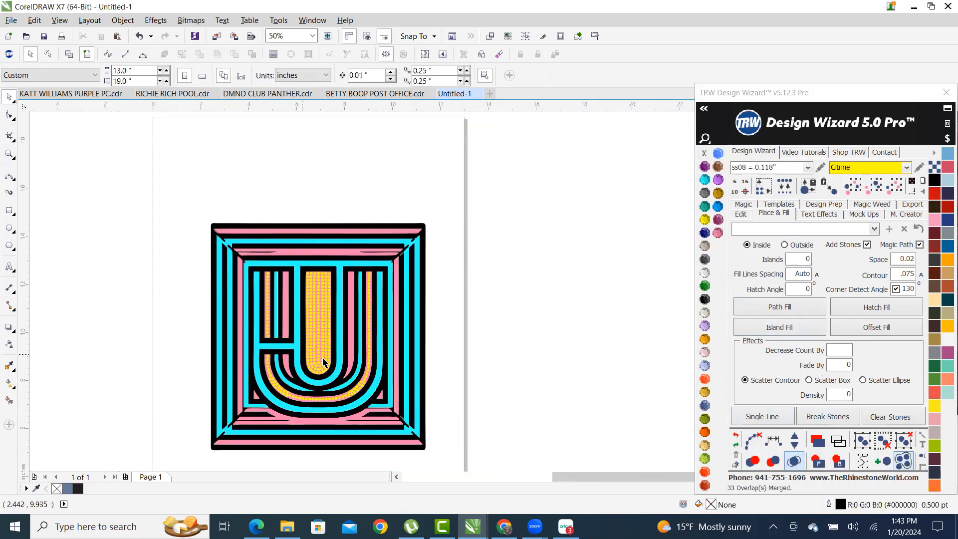
{"action": "scroll", "coordinate": [241, 414], "scroll_direction": "up", "scroll_amount": 5}
{"action": "scroll", "coordinate": [241, 413], "scroll_direction": "up", "scroll_amount": 2}
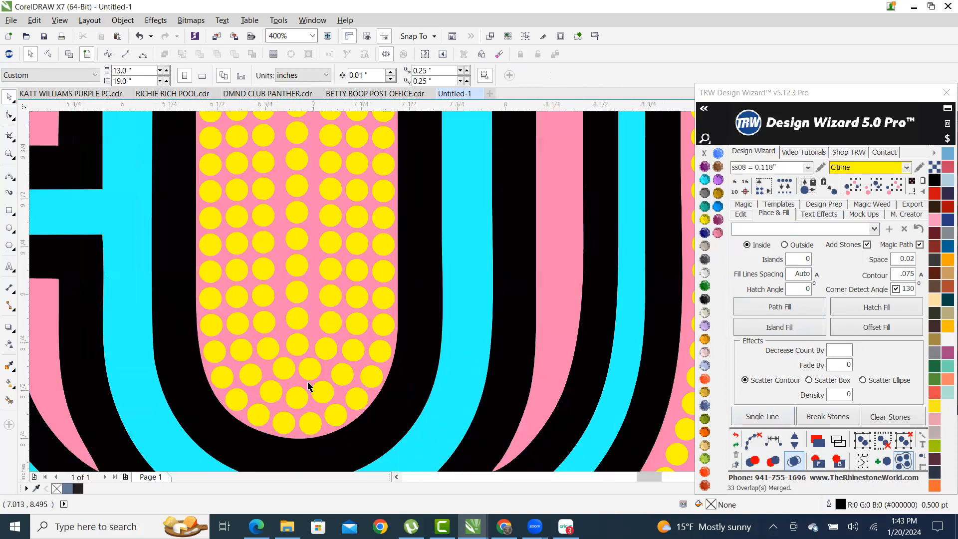
{"action": "scroll", "coordinate": [307, 381], "scroll_direction": "down", "scroll_amount": 2}
{"action": "scroll", "coordinate": [302, 252], "scroll_direction": "up", "scroll_amount": 3}
{"action": "scroll", "coordinate": [309, 218], "scroll_direction": "down", "scroll_amount": 1}
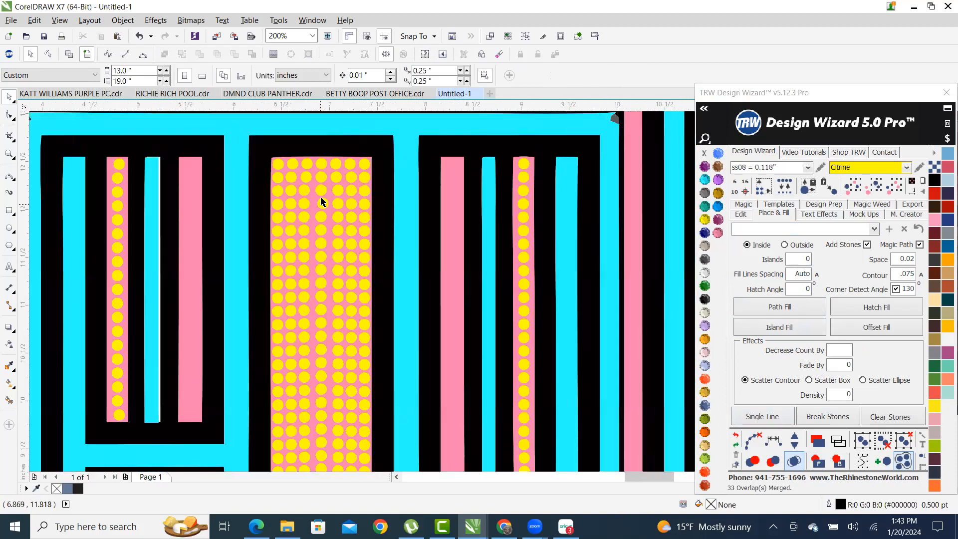
{"action": "scroll", "coordinate": [320, 198], "scroll_direction": "up", "scroll_amount": 1}
{"action": "scroll", "coordinate": [329, 205], "scroll_direction": "down", "scroll_amount": 3}
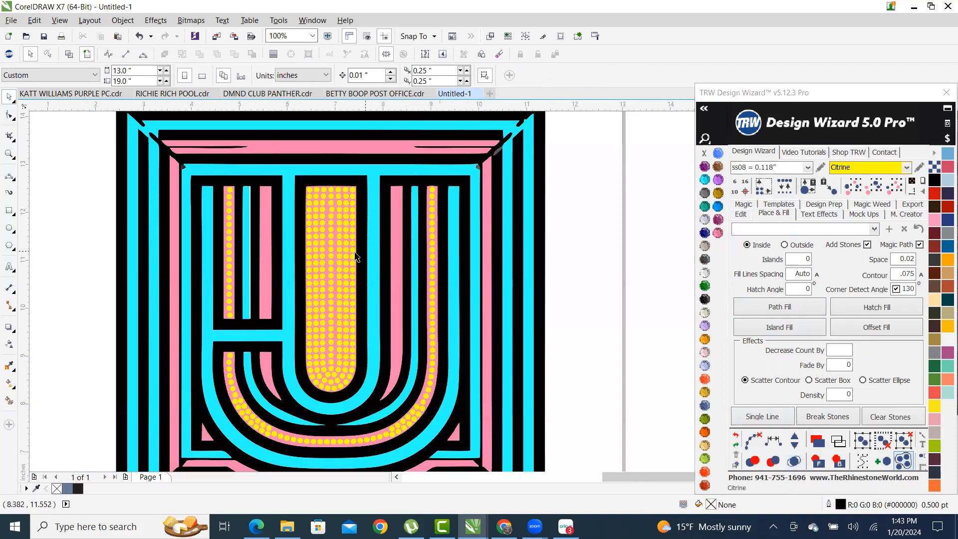
{"action": "left_click", "coordinate": [738, 437]}
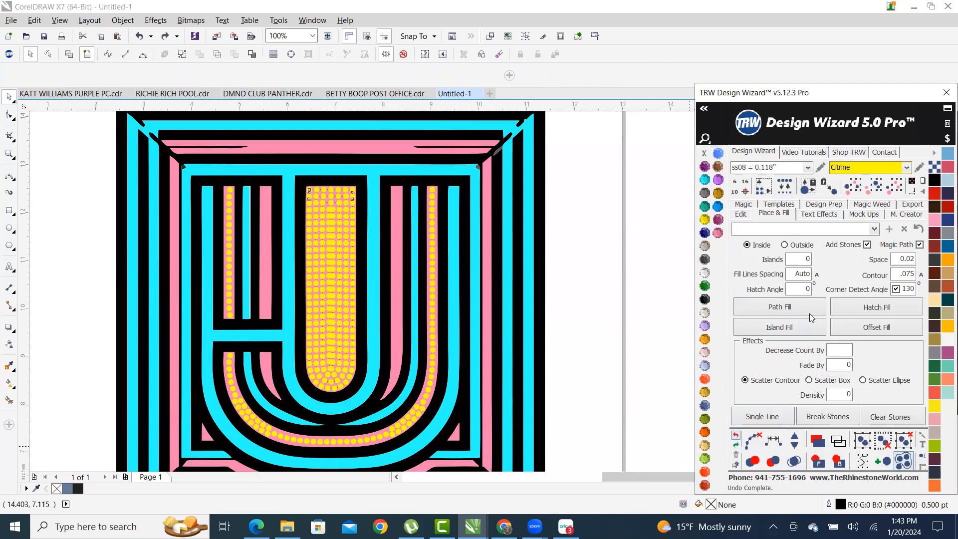
{"action": "left_click", "coordinate": [735, 435]}
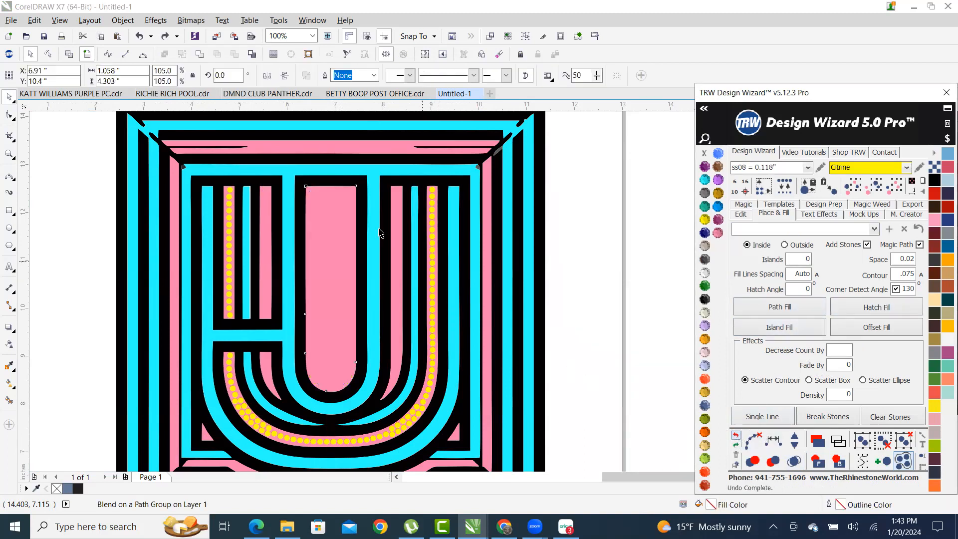
- Hatch-fill the pink centre stripe with rows of Citrine stones and merge overlapping stones
{"action": "left_click", "coordinate": [890, 307]}
{"action": "left_click", "coordinate": [759, 455]}
{"action": "left_click", "coordinate": [791, 458]}
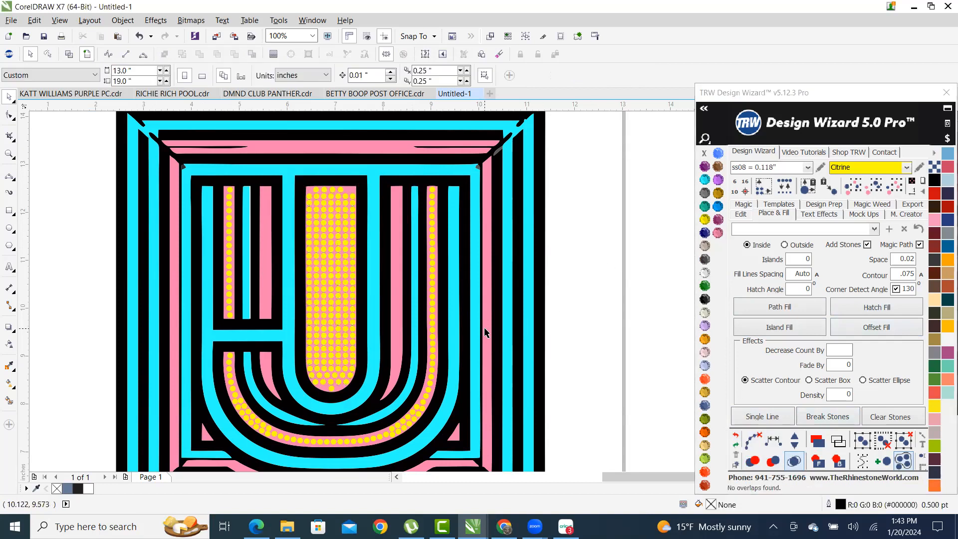
{"action": "scroll", "coordinate": [315, 396], "scroll_direction": "up", "scroll_amount": 5}
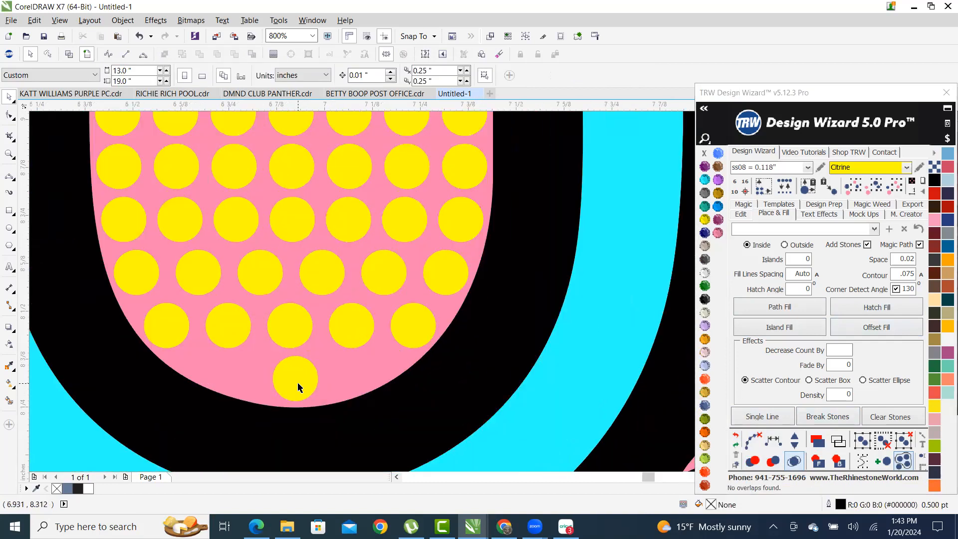
{"action": "scroll", "coordinate": [293, 381], "scroll_direction": "down", "scroll_amount": 3}
{"action": "scroll", "coordinate": [293, 384], "scroll_direction": "down", "scroll_amount": 2}
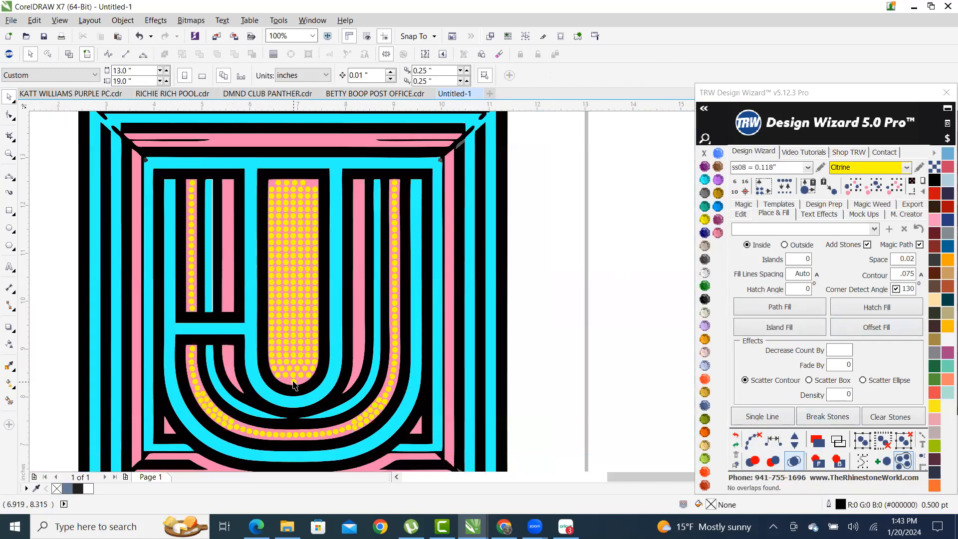
{"action": "scroll", "coordinate": [296, 283], "scroll_direction": "up", "scroll_amount": 3}
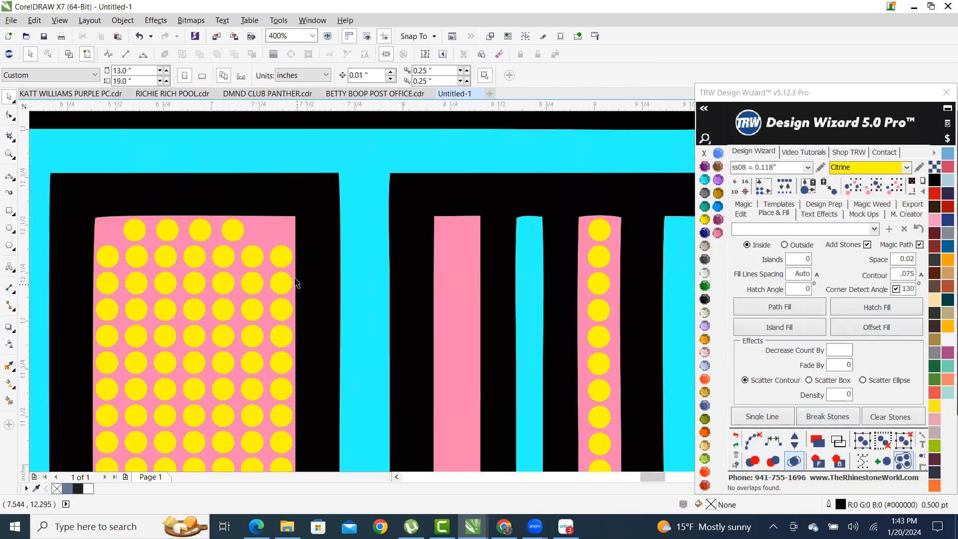
- Drag a copy of the pink centre stripe onto blank canvas beside the design
{"action": "left_click", "coordinate": [272, 230]}
{"action": "scroll", "coordinate": [269, 234], "scroll_direction": "down", "scroll_amount": 2}
{"action": "left_click_drag", "start_coordinate": [267, 236], "coordinate": [666, 249]}
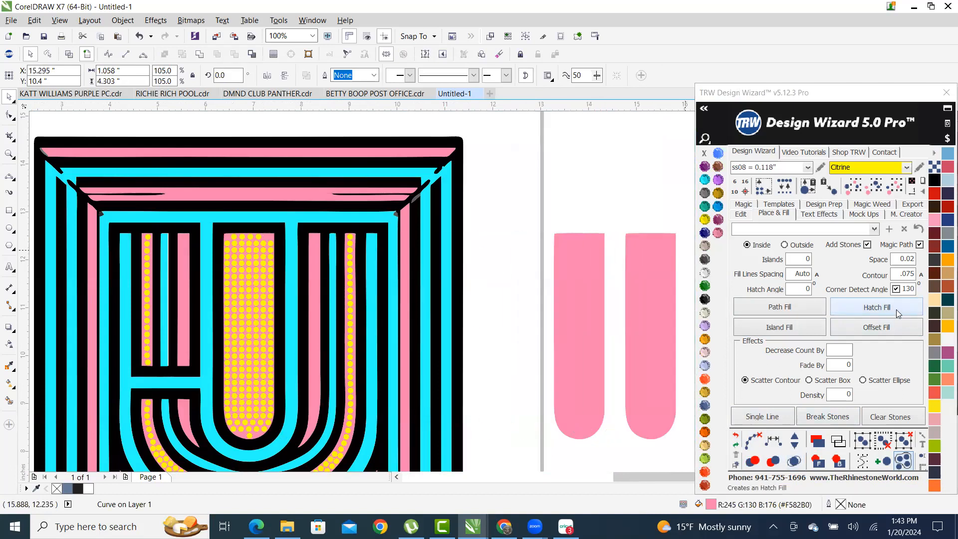
- Hatch-fill the right stripe copy with stone rows, and Island Fill the left copy with merged overlaps
{"action": "left_click", "coordinate": [896, 312]}
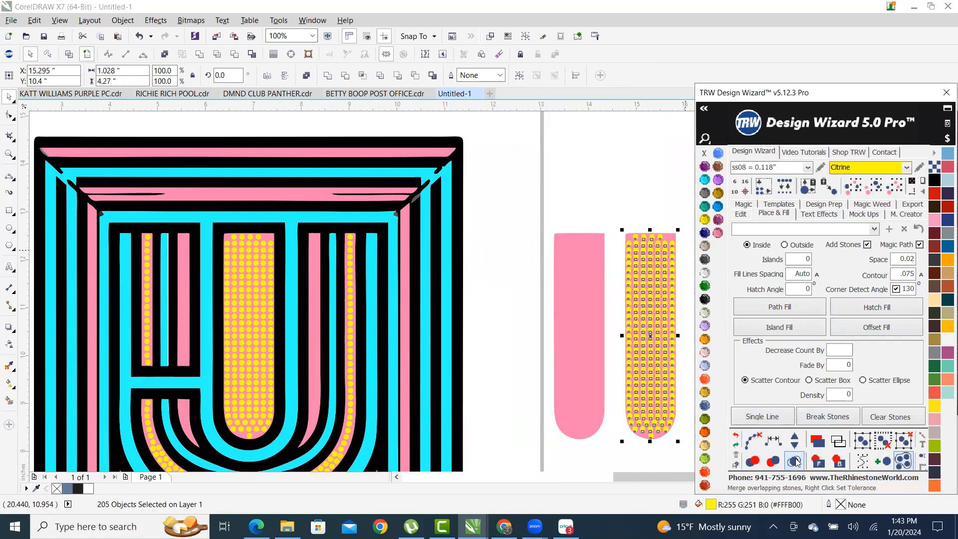
{"action": "left_click", "coordinate": [573, 317]}
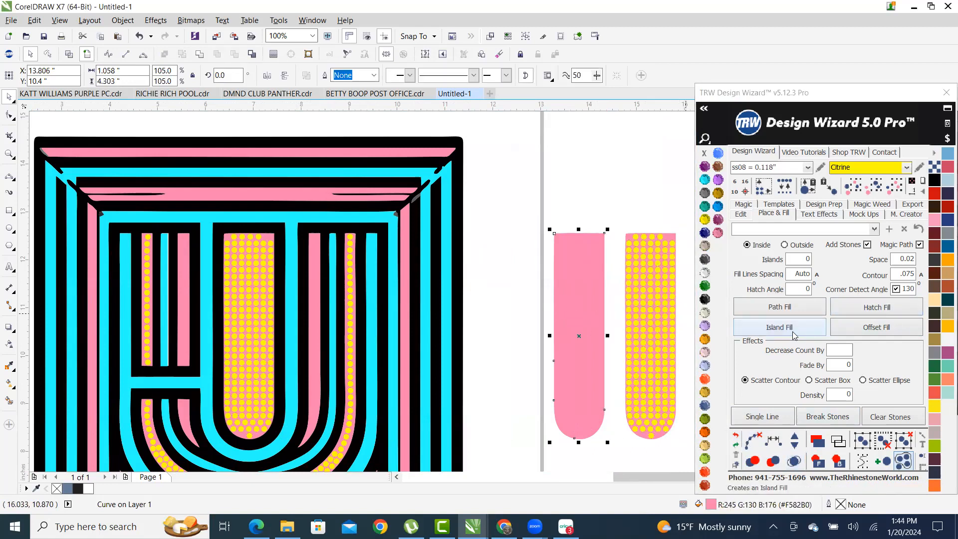
{"action": "left_click", "coordinate": [793, 333]}
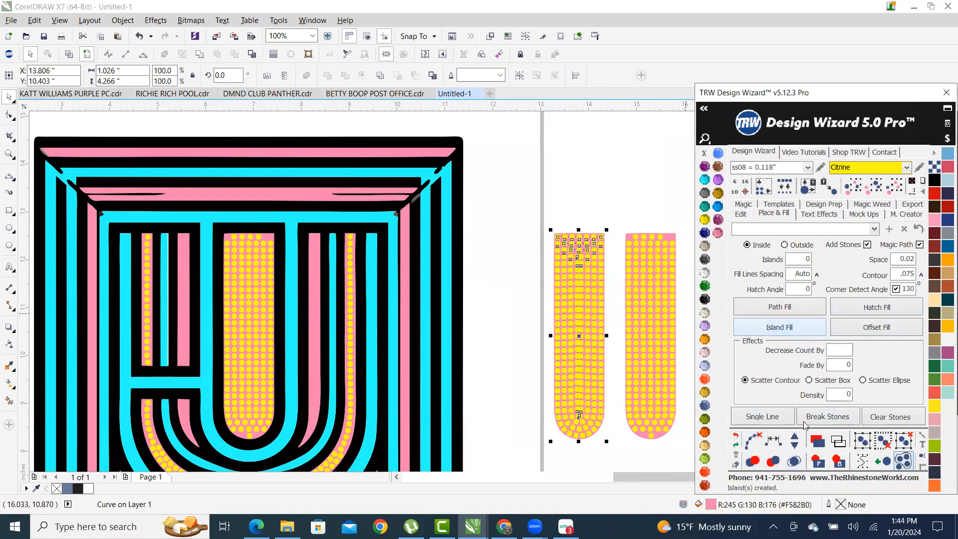
{"action": "left_click", "coordinate": [794, 460]}
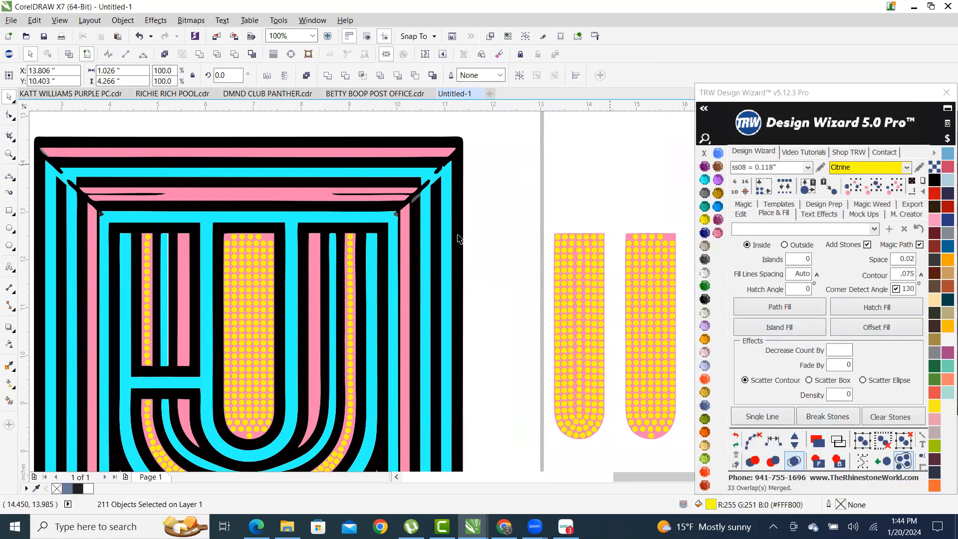
{"action": "scroll", "coordinate": [458, 239], "scroll_direction": "down", "scroll_amount": 2}
{"action": "key", "text": "Escape"}
{"action": "scroll", "coordinate": [586, 302], "scroll_direction": "up", "scroll_amount": 2}
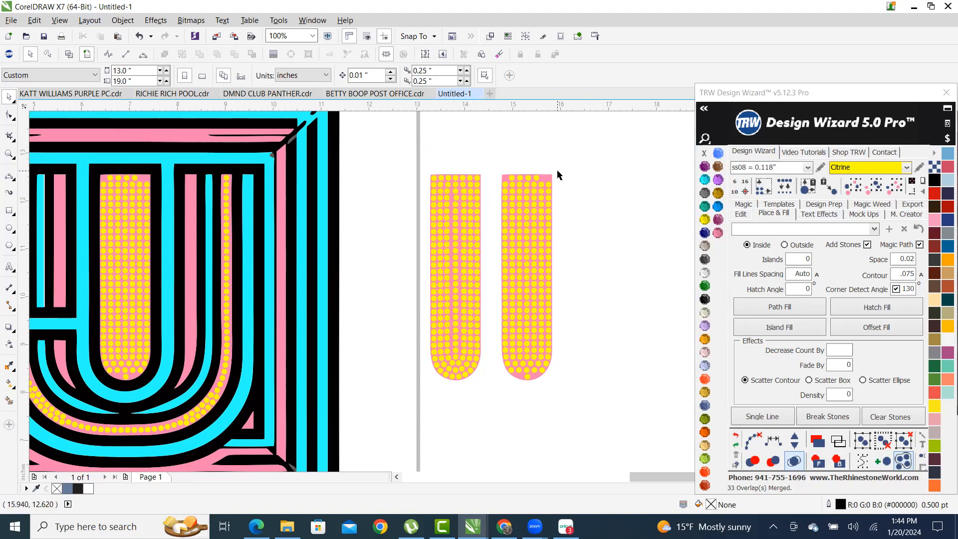
- Delete the four stray stones in the right stripe's partial top row
{"action": "scroll", "coordinate": [534, 169], "scroll_direction": "up", "scroll_amount": 1}
{"action": "scroll", "coordinate": [511, 167], "scroll_direction": "down", "scroll_amount": 1}
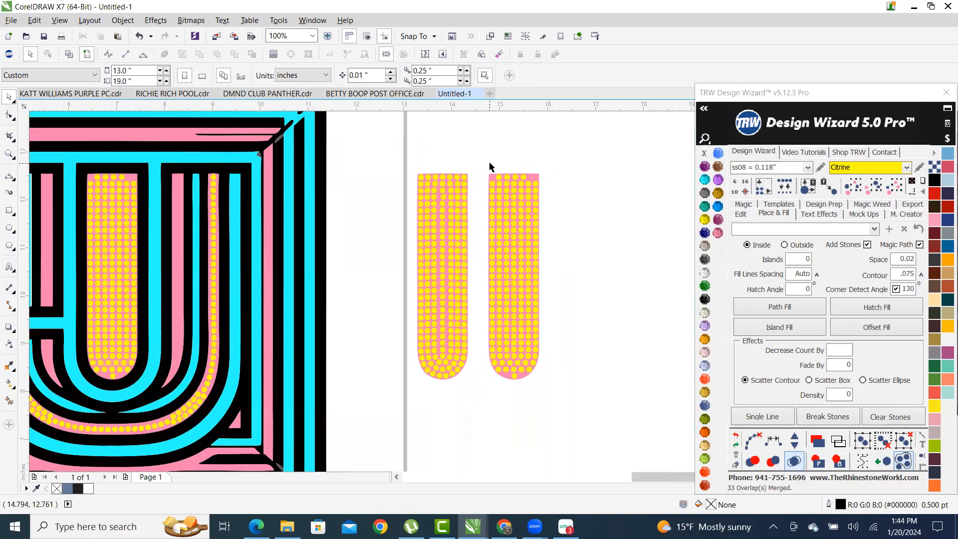
{"action": "scroll", "coordinate": [499, 171], "scroll_direction": "up", "scroll_amount": 4}
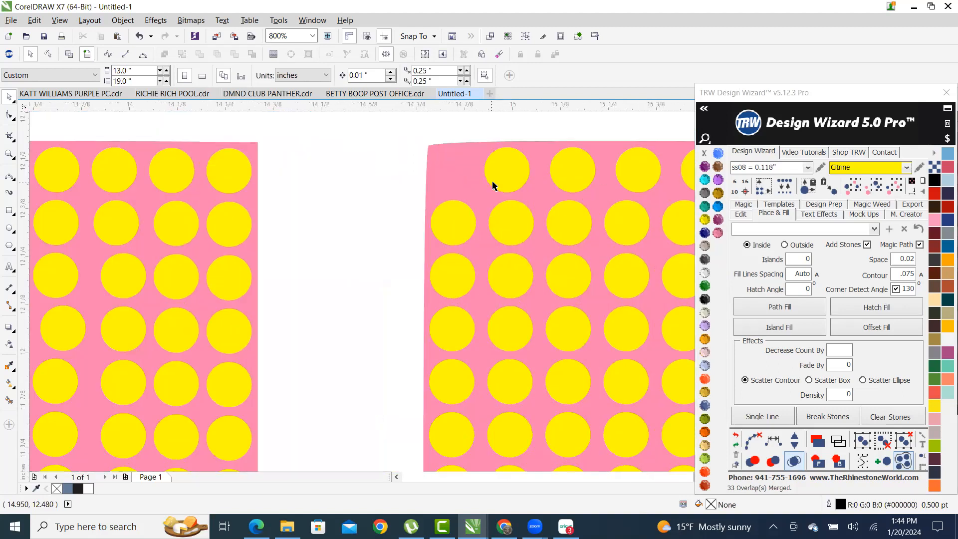
{"action": "scroll", "coordinate": [421, 193], "scroll_direction": "down", "scroll_amount": 4}
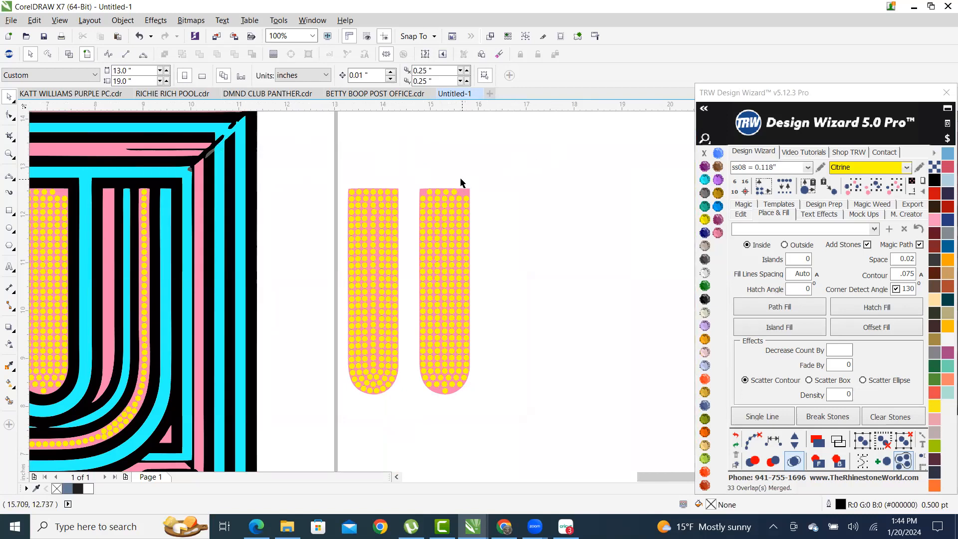
{"action": "scroll", "coordinate": [443, 176], "scroll_direction": "up", "scroll_amount": 2}
{"action": "scroll", "coordinate": [445, 182], "scroll_direction": "down", "scroll_amount": 2}
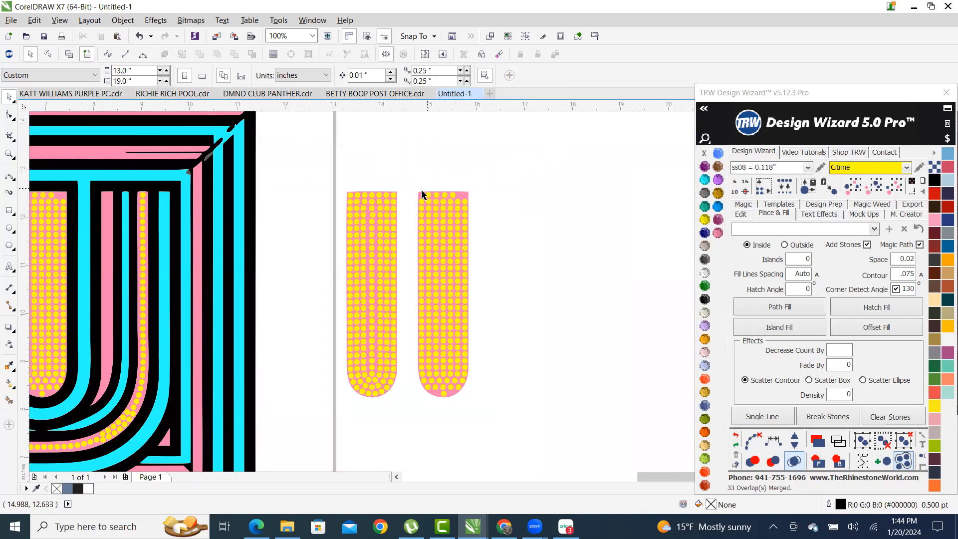
{"action": "scroll", "coordinate": [425, 198], "scroll_direction": "up", "scroll_amount": 2}
{"action": "left_click_drag", "start_coordinate": [510, 203], "coordinate": [539, 206]}
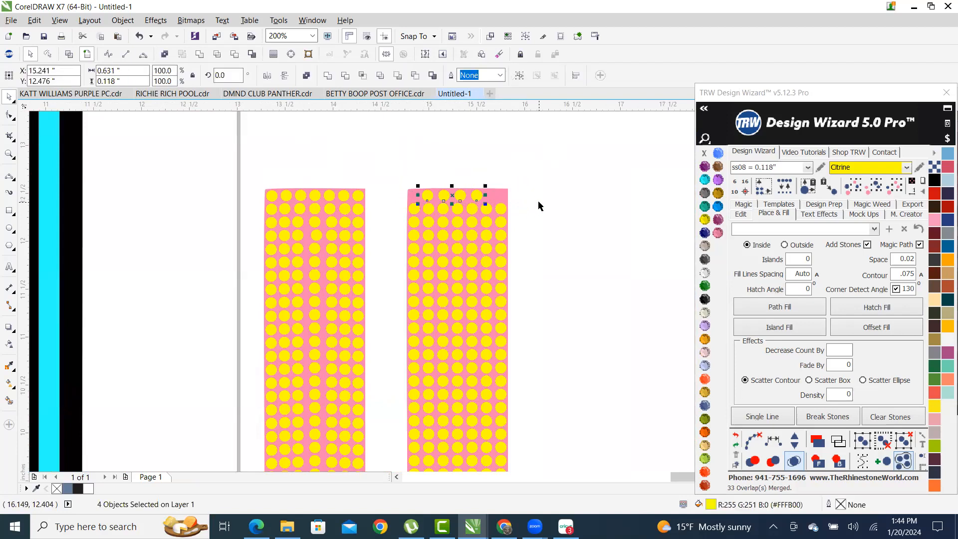
{"action": "key", "text": "Delete"}
- Move the next row of seven stones up toward the stripe's top edge
{"action": "left_click_drag", "start_coordinate": [516, 217], "coordinate": [549, 222]}
{"action": "scroll", "coordinate": [546, 224], "scroll_direction": "up", "scroll_amount": 4}
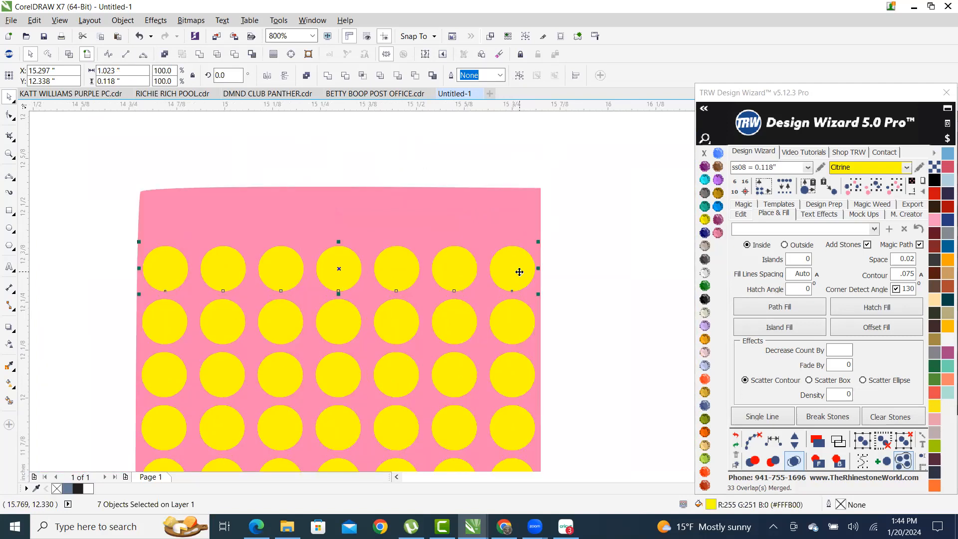
{"action": "left_click_drag", "start_coordinate": [519, 280], "coordinate": [517, 224]}
{"action": "scroll", "coordinate": [519, 222], "scroll_direction": "down", "scroll_amount": 5}
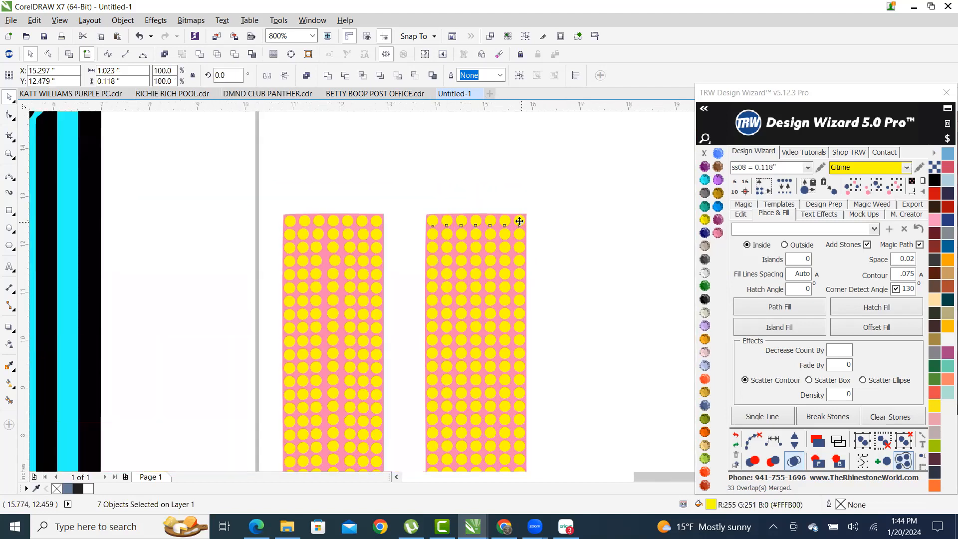
{"action": "scroll", "coordinate": [549, 322], "scroll_direction": "down", "scroll_amount": 2}
{"action": "scroll", "coordinate": [529, 384], "scroll_direction": "up", "scroll_amount": 3}
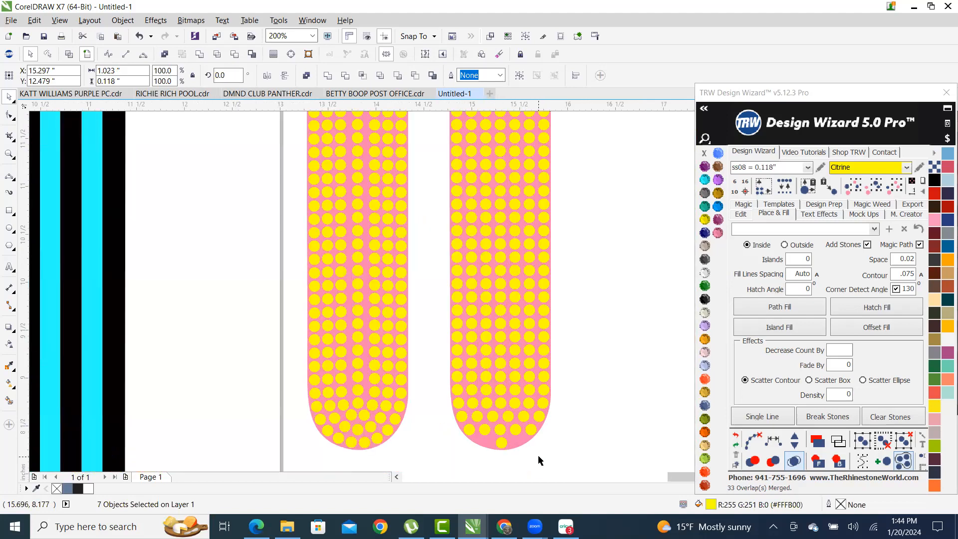
{"action": "scroll", "coordinate": [501, 375], "scroll_direction": "down", "scroll_amount": 1}
{"action": "scroll", "coordinate": [504, 399], "scroll_direction": "up", "scroll_amount": 1}
- Replace the right stripe's rounded-bottom stones with the left stripe's curved stone arrangement
{"action": "left_click_drag", "start_coordinate": [593, 438], "coordinate": [417, 355]}
{"action": "key", "text": "Delete"}
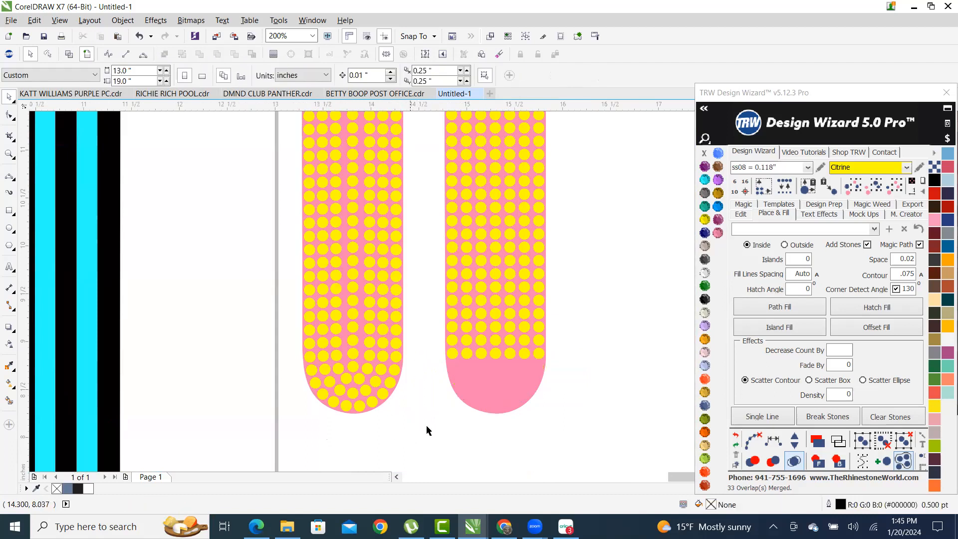
{"action": "left_click_drag", "start_coordinate": [411, 437], "coordinate": [273, 356]}
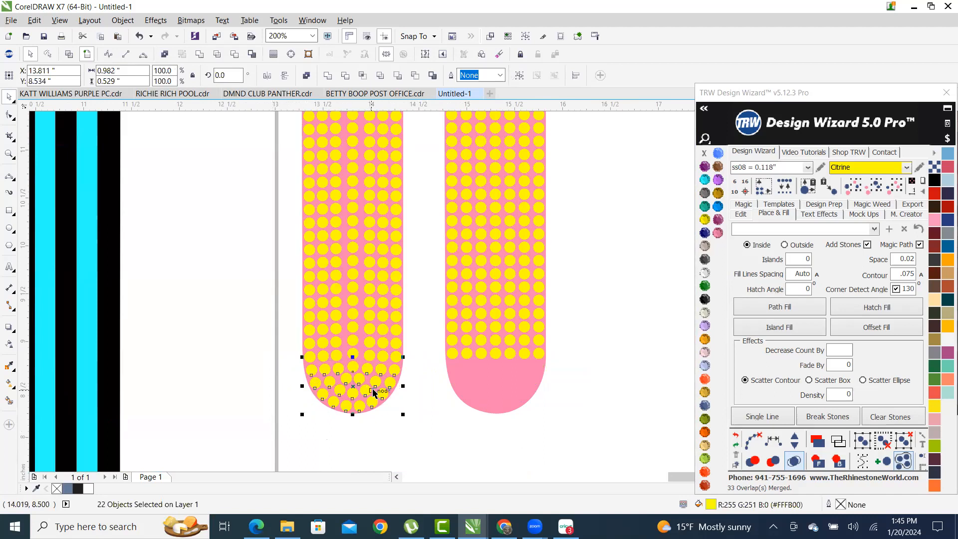
{"action": "left_click_drag", "start_coordinate": [354, 383], "coordinate": [494, 393]}
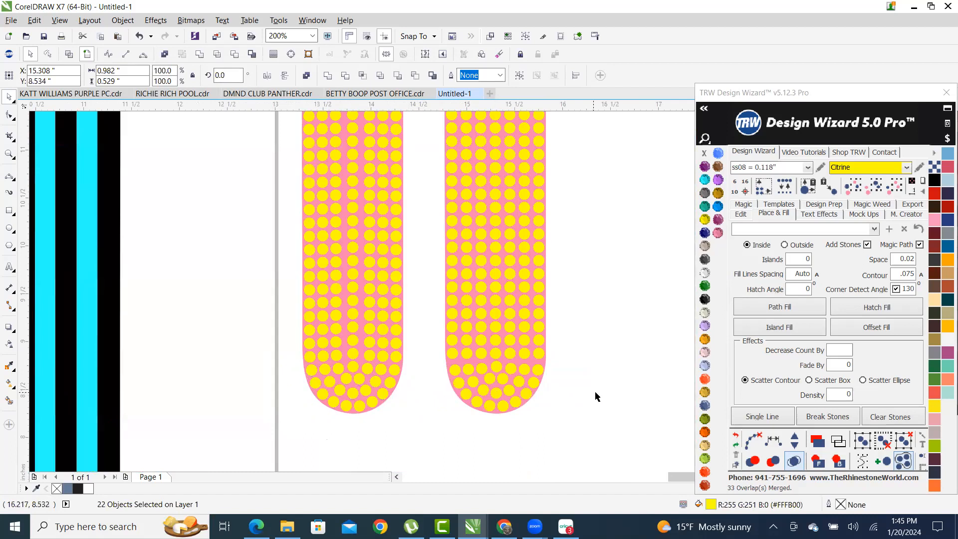
{"action": "left_click", "coordinate": [491, 442]}
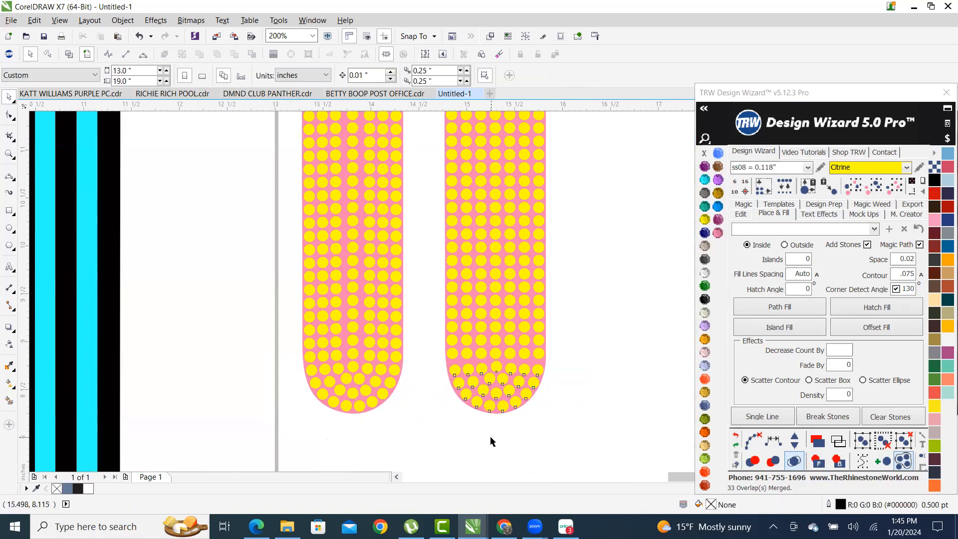
{"action": "scroll", "coordinate": [508, 404], "scroll_direction": "up", "scroll_amount": 2}
- Select the nine stones running up the right strip's lower left curved edge
{"action": "left_click", "coordinate": [471, 411]}
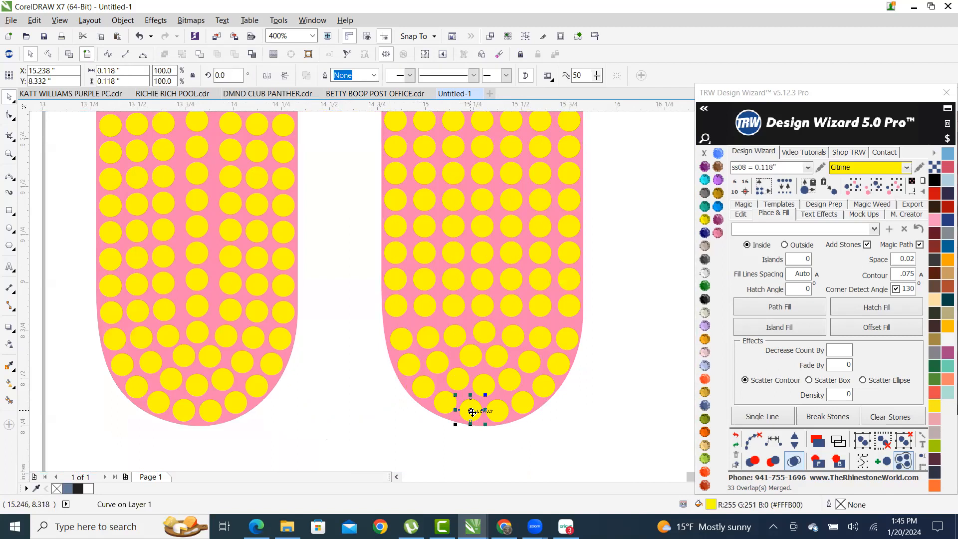
{"action": "left_click", "coordinate": [446, 403], "text": "shift"}
{"action": "left_click", "coordinate": [422, 388], "text": "shift"}
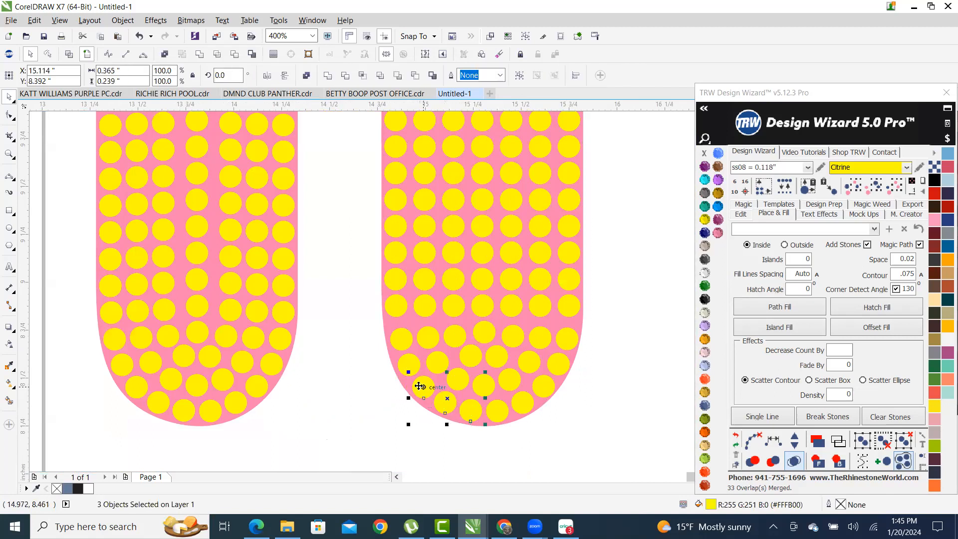
{"action": "left_click", "coordinate": [409, 362], "text": "shift"}
{"action": "left_click", "coordinate": [400, 338], "text": "shift"}
{"action": "left_click", "coordinate": [399, 305], "text": "shift"}
{"action": "left_click", "coordinate": [398, 277], "text": "shift"}
{"action": "left_click", "coordinate": [399, 252], "text": "shift"}
{"action": "left_click", "coordinate": [398, 228], "text": "shift"}
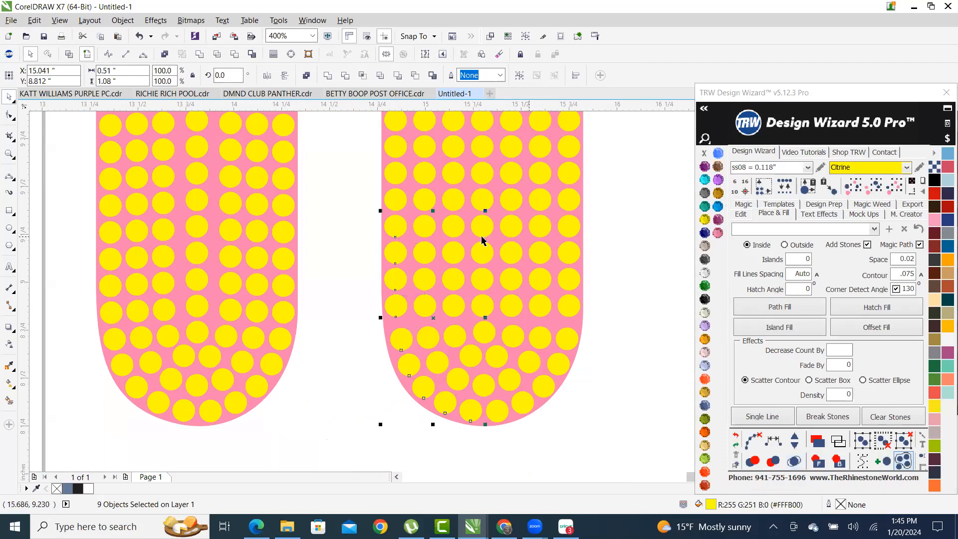
- Respace those stones evenly, try adding and removing one stone, then clear the guide path
{"action": "left_click", "coordinate": [774, 442]}
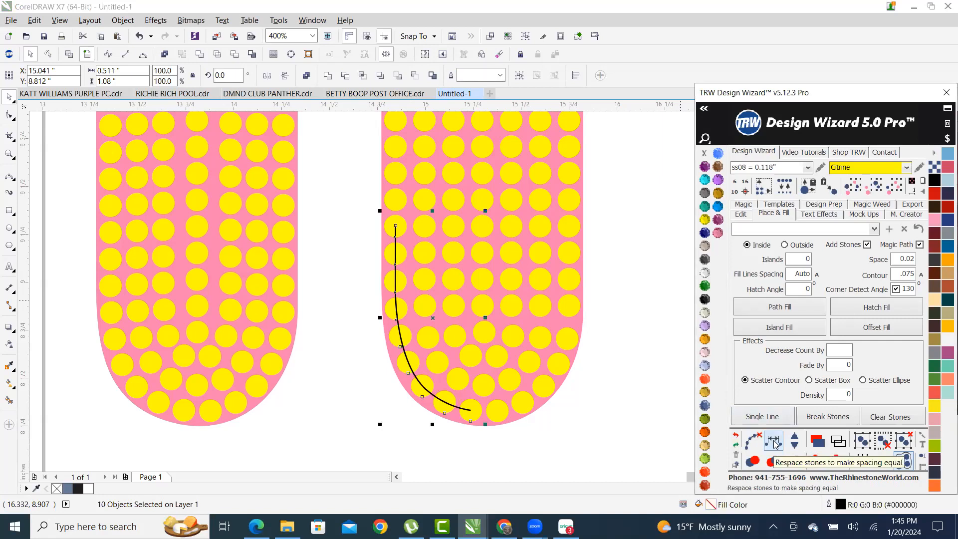
{"action": "left_click", "coordinate": [795, 440]}
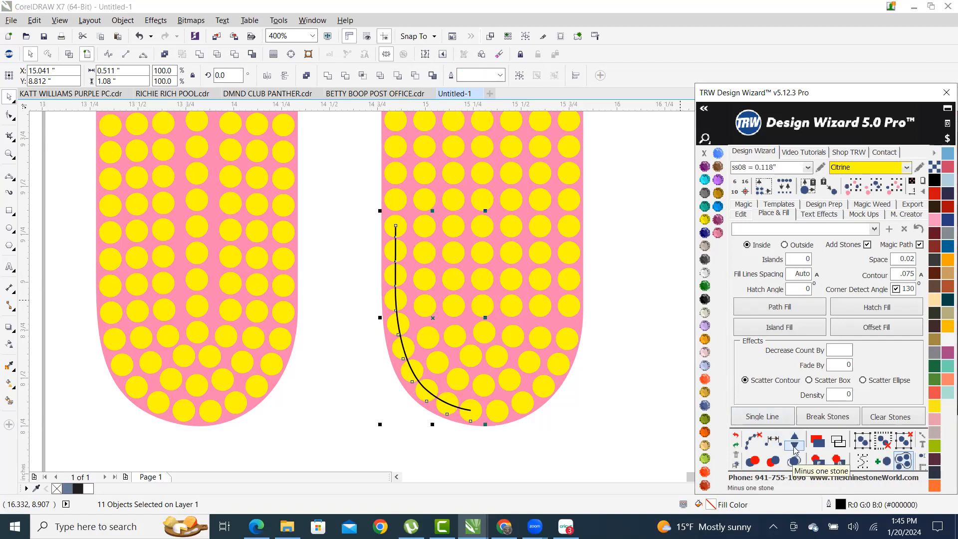
{"action": "left_click", "coordinate": [794, 448]}
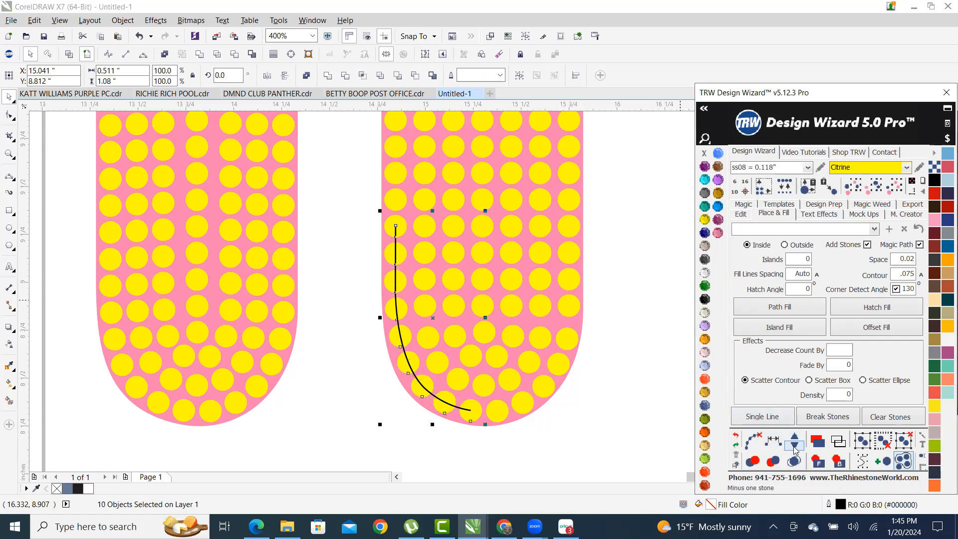
{"action": "left_click", "coordinate": [752, 439]}
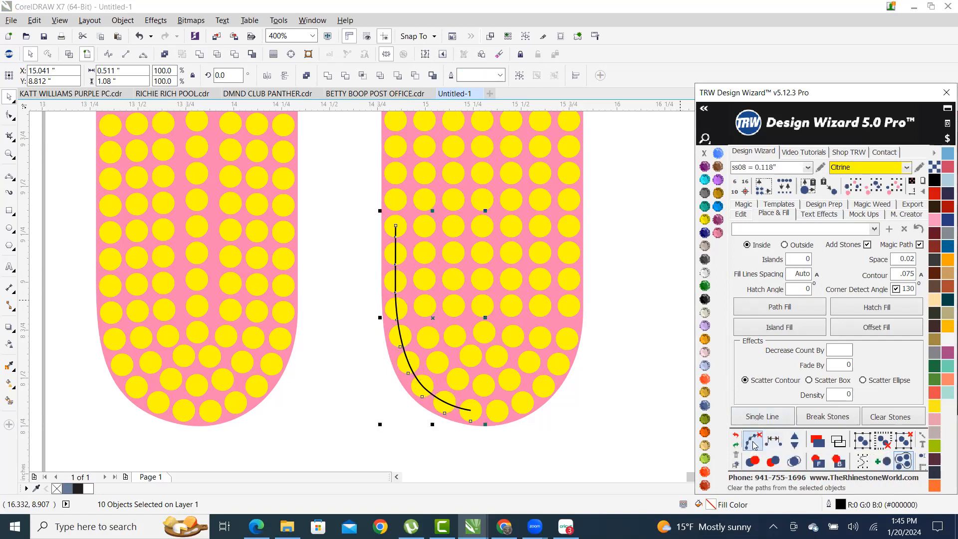
{"action": "left_click", "coordinate": [623, 316]}
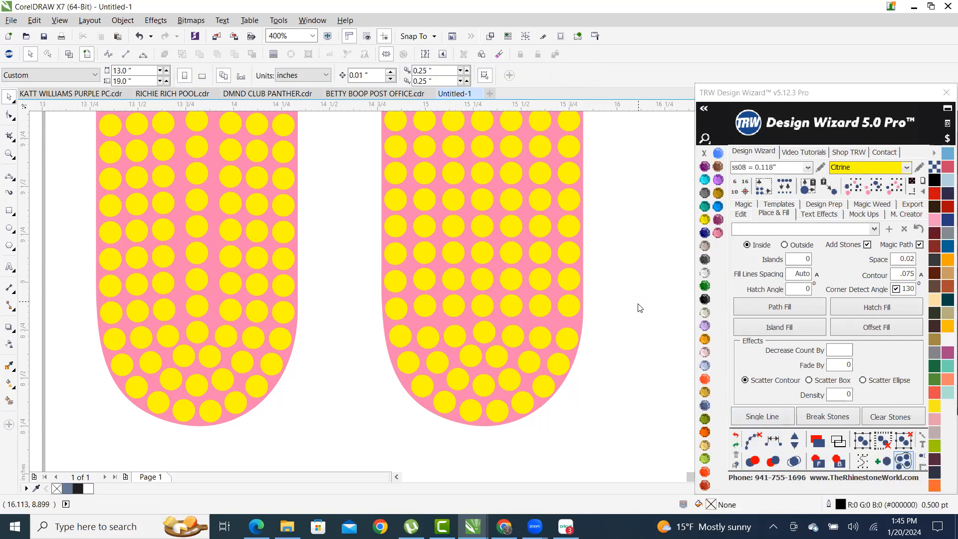
- Save the drawing with Ctrl+S as 'TRAINING WEEK 6' in Documents
{"action": "key", "text": "ctrl+s"}
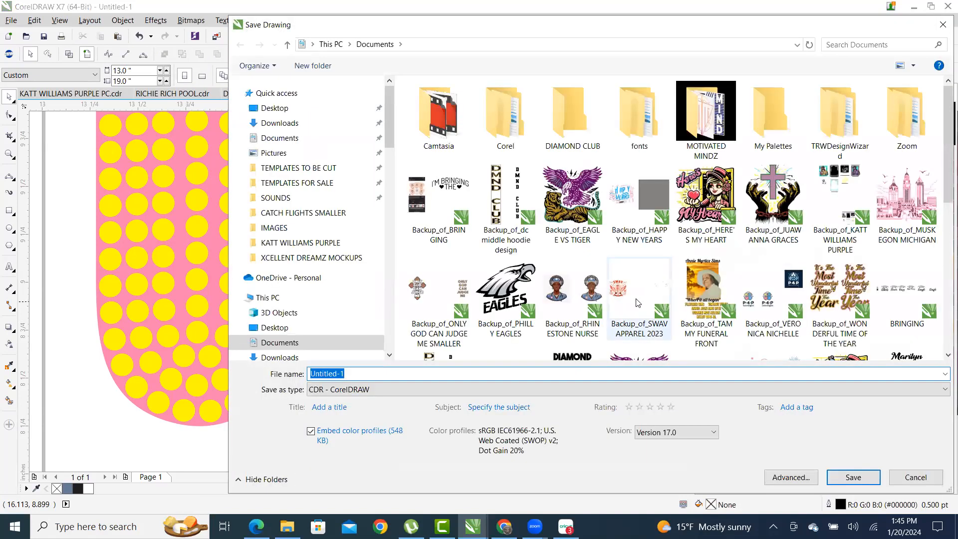
{"action": "type", "text": "tra"}
{"action": "key", "text": "BackSpace"}
{"action": "key", "text": "BackSpace"}
{"action": "key", "text": "BackSpace"}
{"action": "type", "text": "RAI"}
{"action": "key", "text": "BackSpace"}
{"action": "key", "text": "BackSpace"}
{"action": "key", "text": "BackSpace"}
{"action": "type", "text": "TRAINING WEEK 6"}
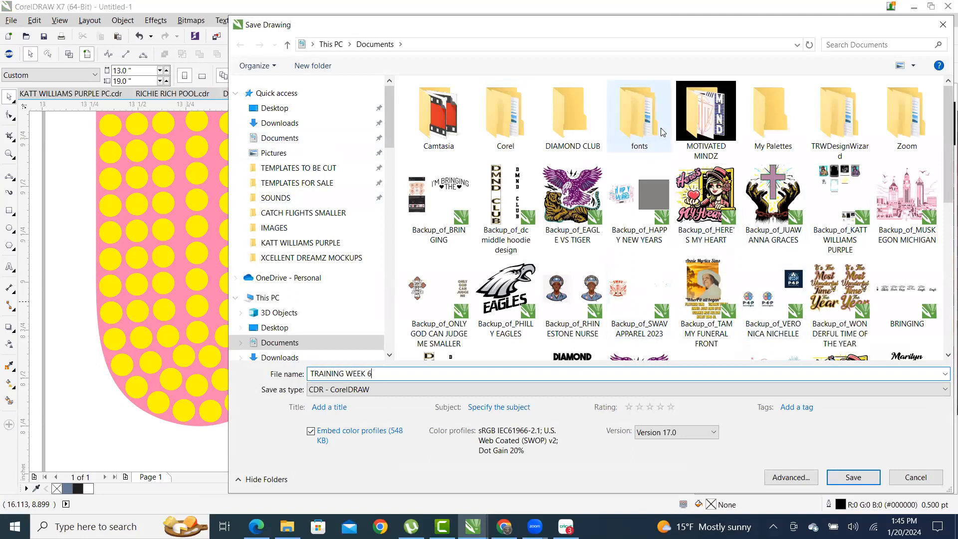
{"action": "scroll", "coordinate": [714, 163], "scroll_direction": "down", "scroll_amount": 5}
{"action": "scroll", "coordinate": [713, 215], "scroll_direction": "up", "scroll_amount": 5}
{"action": "scroll", "coordinate": [713, 214], "scroll_direction": "down", "scroll_amount": 5}
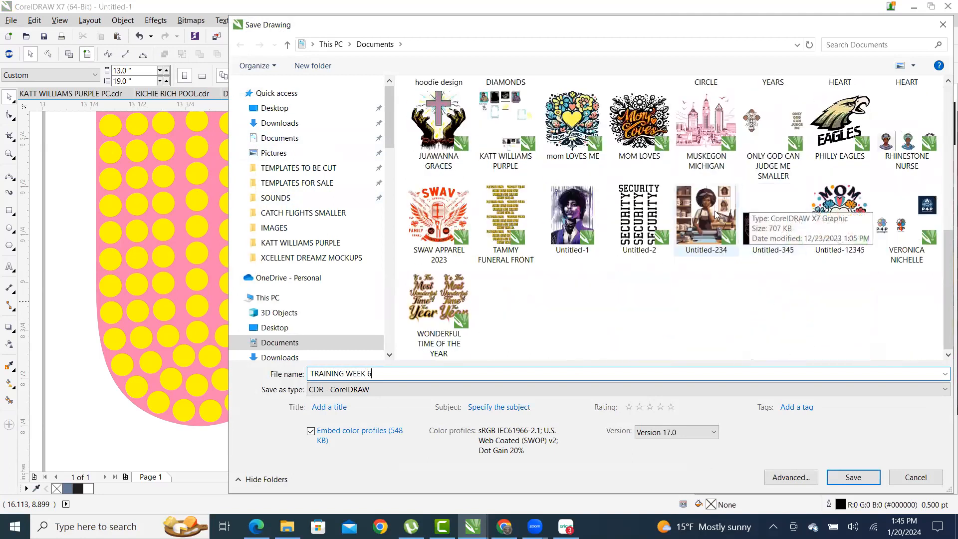
{"action": "scroll", "coordinate": [668, 310], "scroll_direction": "up", "scroll_amount": 5}
{"action": "scroll", "coordinate": [668, 310], "scroll_direction": "down", "scroll_amount": 5}
{"action": "scroll", "coordinate": [699, 299], "scroll_direction": "up", "scroll_amount": 5}
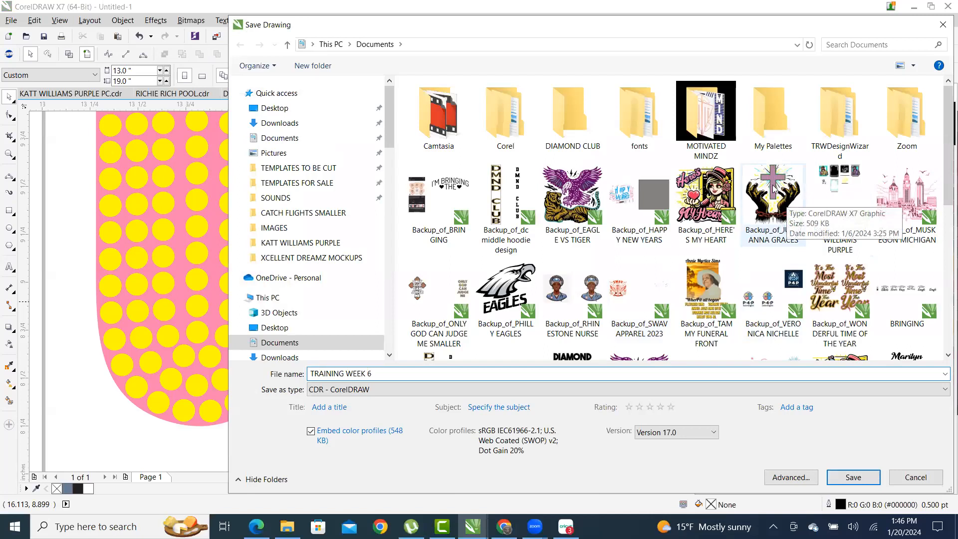
{"action": "scroll", "coordinate": [773, 189], "scroll_direction": "down", "scroll_amount": 6}
{"action": "scroll", "coordinate": [771, 188], "scroll_direction": "up", "scroll_amount": 8}
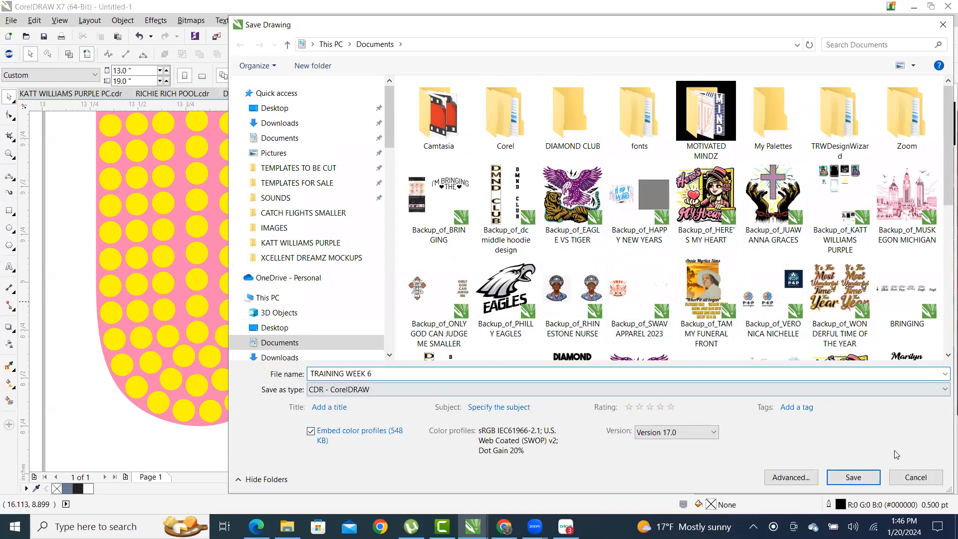
{"action": "left_click", "coordinate": [866, 478]}
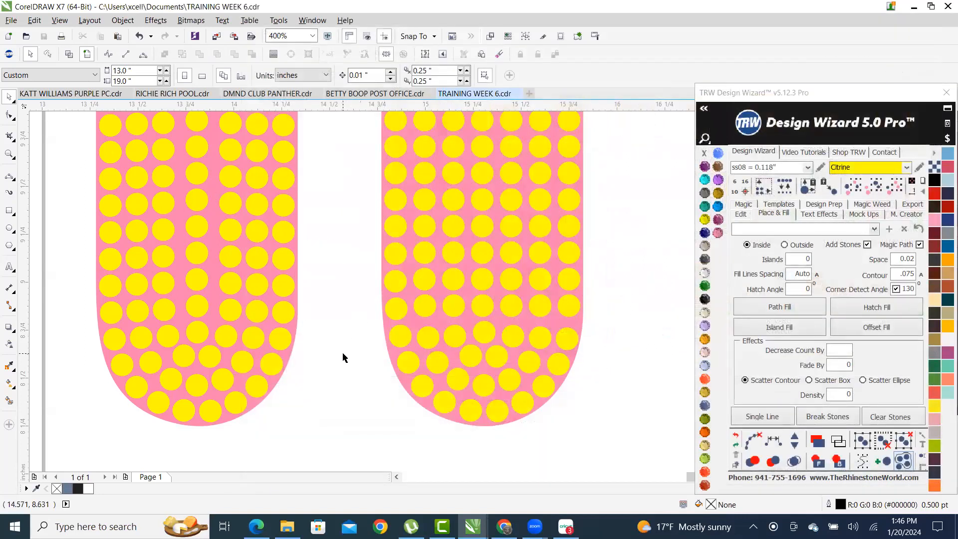
- Select the stones down the right strip's right edge and lower right curve
{"action": "scroll", "coordinate": [345, 343], "scroll_direction": "down", "scroll_amount": 2}
{"action": "scroll", "coordinate": [391, 344], "scroll_direction": "up", "scroll_amount": 2}
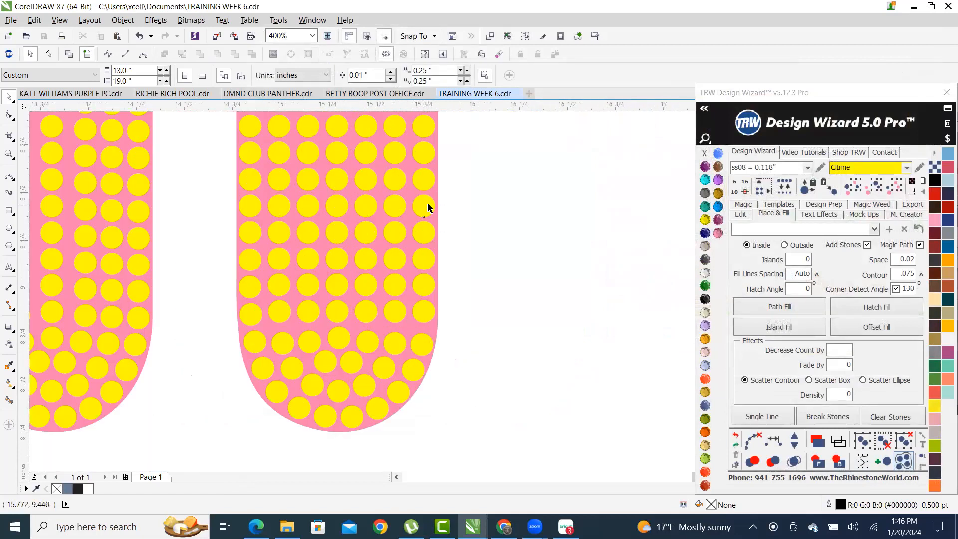
{"action": "left_click", "coordinate": [428, 208]}
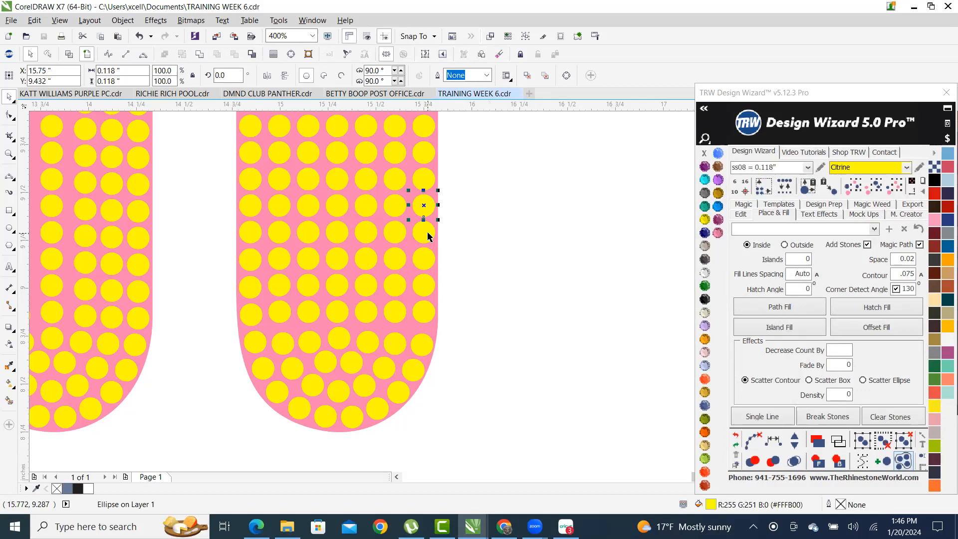
{"action": "left_click", "coordinate": [428, 235], "text": "shift"}
{"action": "left_click", "coordinate": [428, 262], "text": "shift"}
{"action": "left_click", "coordinate": [429, 288], "text": "shift"}
{"action": "left_click", "coordinate": [429, 314], "text": "shift"}
{"action": "left_click", "coordinate": [424, 346], "text": "shift"}
{"action": "left_click", "coordinate": [416, 370], "text": "shift"}
- Add the bottom-curve and left-edge stones to the selection
{"action": "left_click", "coordinate": [378, 411], "text": "shift"}
{"action": "left_click", "coordinate": [350, 418], "text": "shift"}
{"action": "left_click", "coordinate": [326, 418], "text": "shift"}
{"action": "left_click", "coordinate": [298, 409], "text": "shift"}
{"action": "left_click", "coordinate": [278, 391], "text": "shift"}
{"action": "left_click", "coordinate": [260, 368], "text": "shift"}
{"action": "left_click", "coordinate": [254, 344], "text": "shift"}
{"action": "left_click", "coordinate": [249, 312], "text": "shift"}
{"action": "left_click", "coordinate": [249, 285], "text": "shift"}
{"action": "left_click", "coordinate": [249, 259], "text": "shift"}
{"action": "left_click", "coordinate": [250, 232], "text": "shift"}
{"action": "left_click", "coordinate": [251, 214], "text": "shift"}
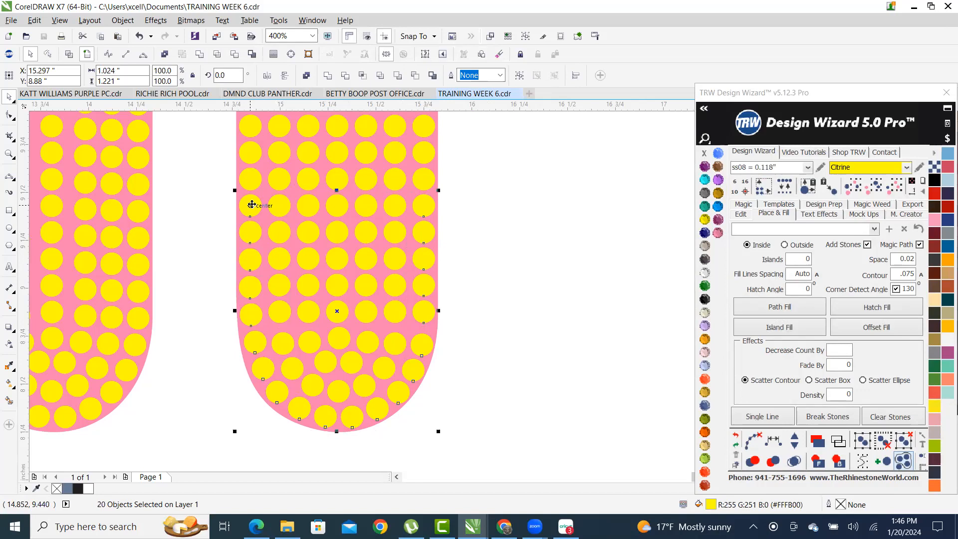
- Respace the selected stones evenly, ending with one fewer stone, and clear the guide path
{"action": "left_click", "coordinate": [769, 440]}
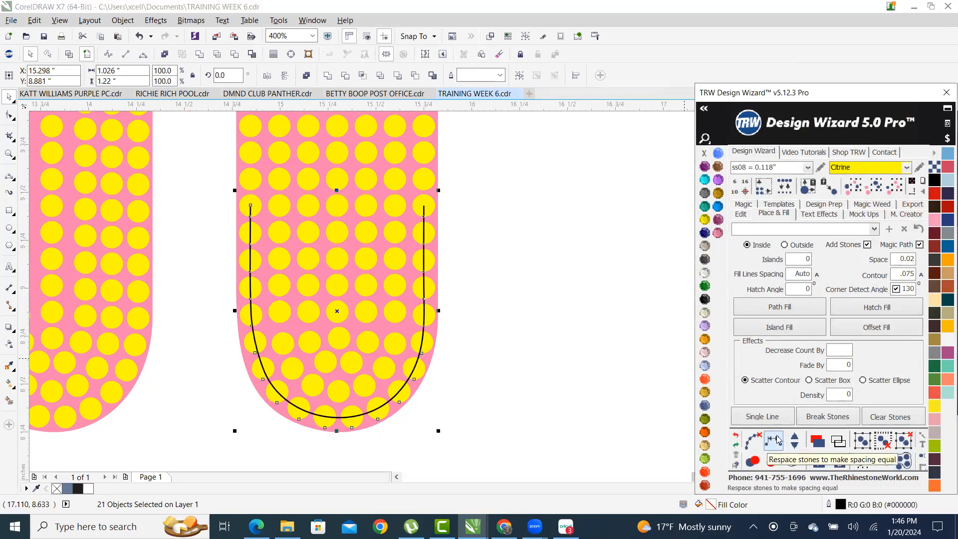
{"action": "left_click", "coordinate": [794, 438]}
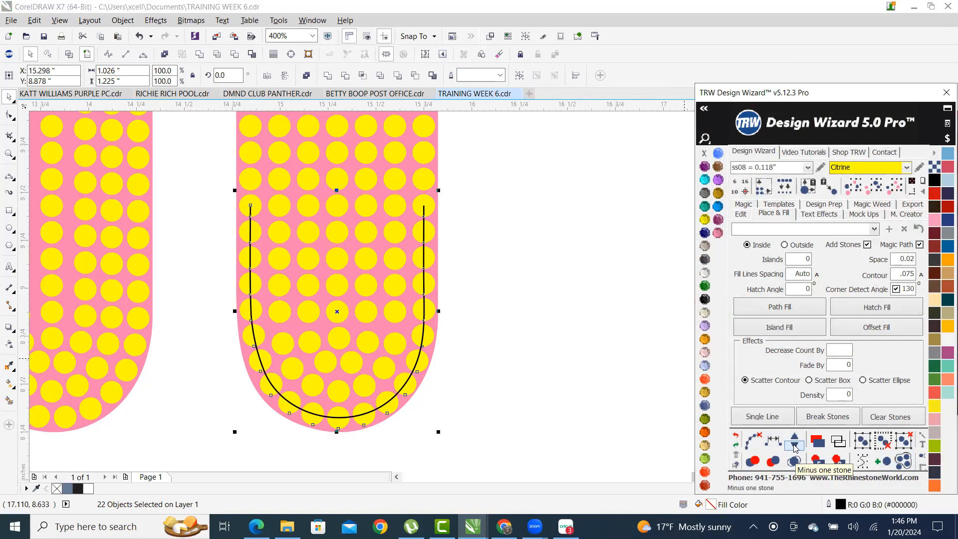
{"action": "left_click", "coordinate": [795, 447]}
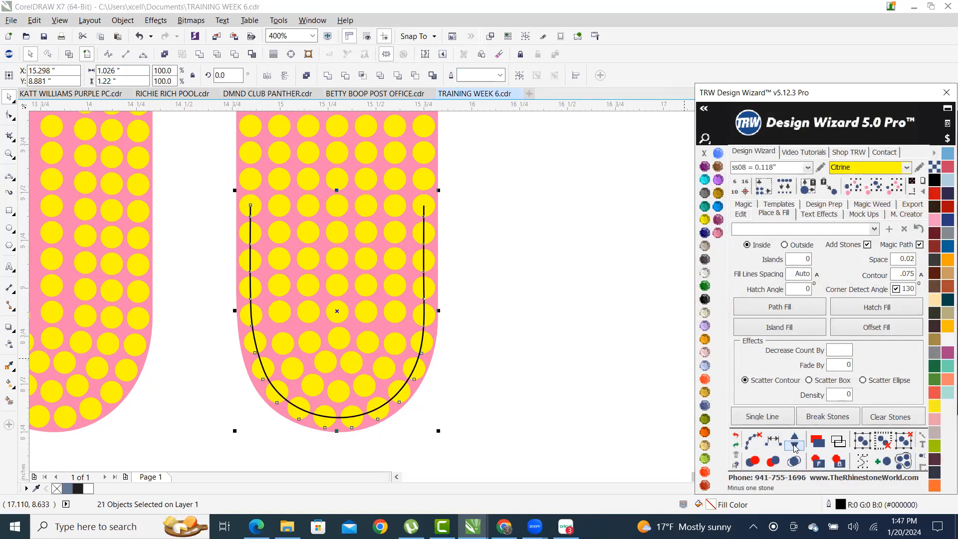
{"action": "left_click", "coordinate": [734, 436]}
{"action": "left_click", "coordinate": [561, 320]}
{"action": "scroll", "coordinate": [387, 344], "scroll_direction": "down", "scroll_amount": 3}
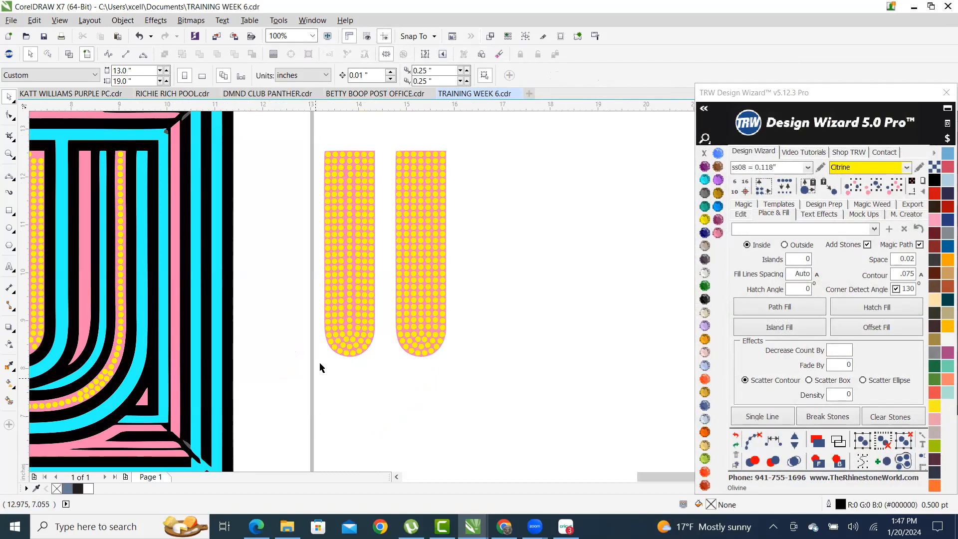
{"action": "scroll", "coordinate": [400, 336], "scroll_direction": "up", "scroll_amount": 3}
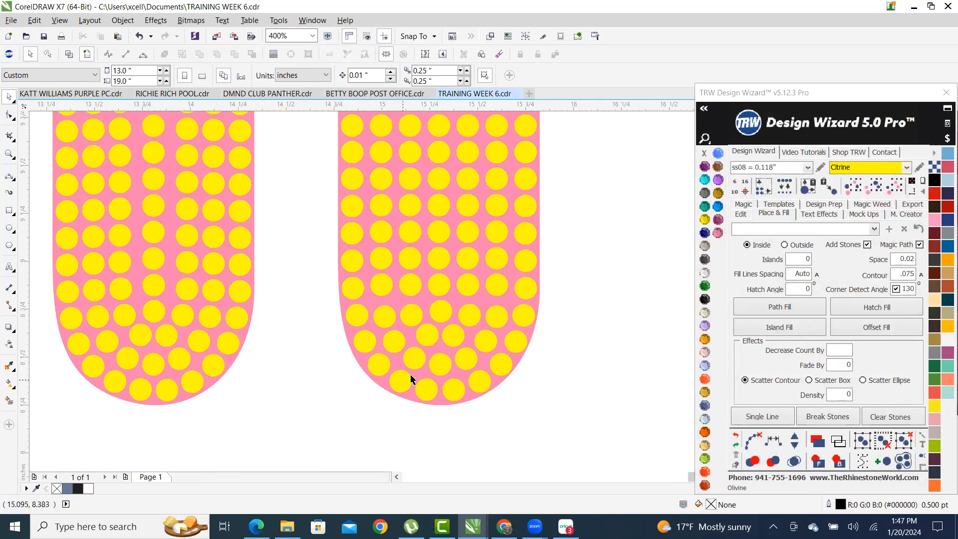
{"action": "scroll", "coordinate": [427, 307], "scroll_direction": "down", "scroll_amount": 1}
{"action": "scroll", "coordinate": [414, 283], "scroll_direction": "up", "scroll_amount": 1}
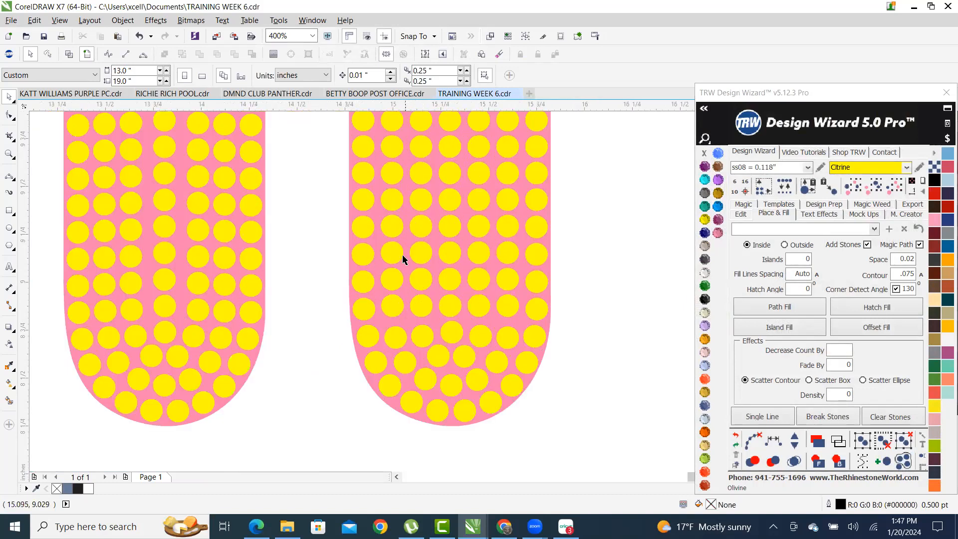
{"action": "left_click", "coordinate": [395, 205]}
{"action": "left_click", "coordinate": [391, 229], "text": "shift"}
{"action": "left_click", "coordinate": [393, 255], "text": "shift"}
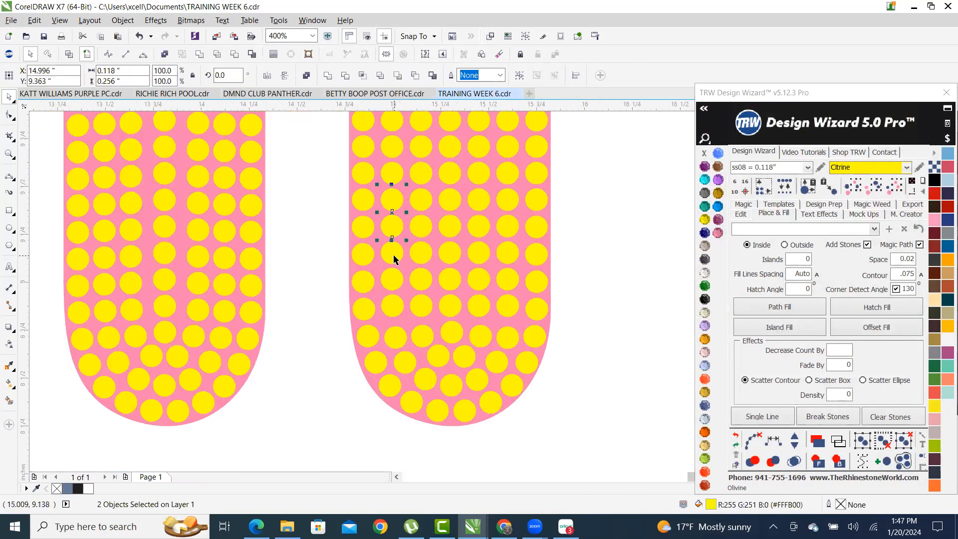
{"action": "left_click", "coordinate": [396, 283], "text": "shift"}
{"action": "left_click", "coordinate": [391, 313], "text": "shift"}
{"action": "left_click", "coordinate": [394, 334], "text": "shift"}
{"action": "left_click", "coordinate": [406, 364], "text": "shift"}
{"action": "left_click", "coordinate": [424, 378], "text": "shift"}
{"action": "left_click", "coordinate": [453, 382], "text": "shift"}
{"action": "left_click", "coordinate": [481, 380], "text": "shift"}
{"action": "left_click", "coordinate": [511, 360], "text": "shift"}
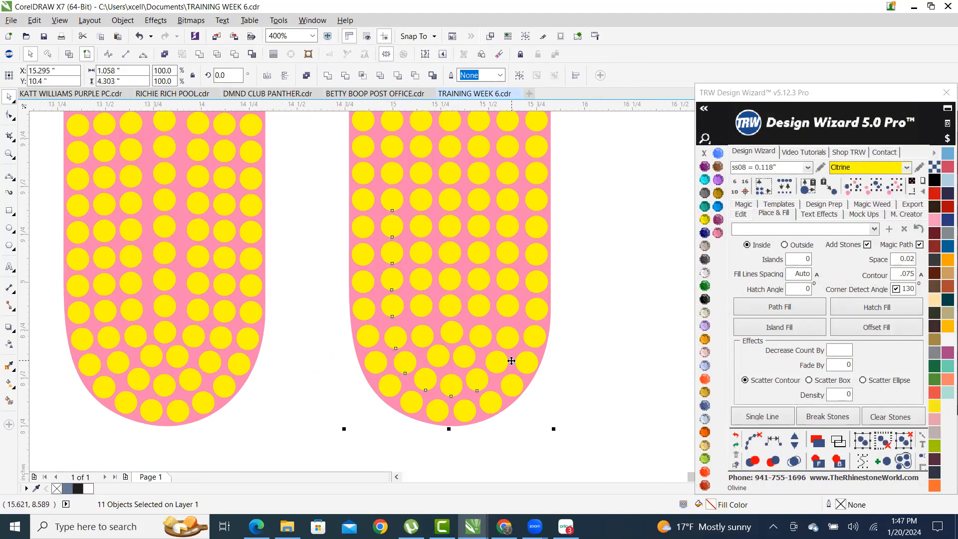
{"action": "left_click", "coordinate": [513, 360], "text": "shift"}
{"action": "left_click", "coordinate": [497, 364], "text": "shift"}
{"action": "left_click", "coordinate": [506, 341], "text": "shift"}
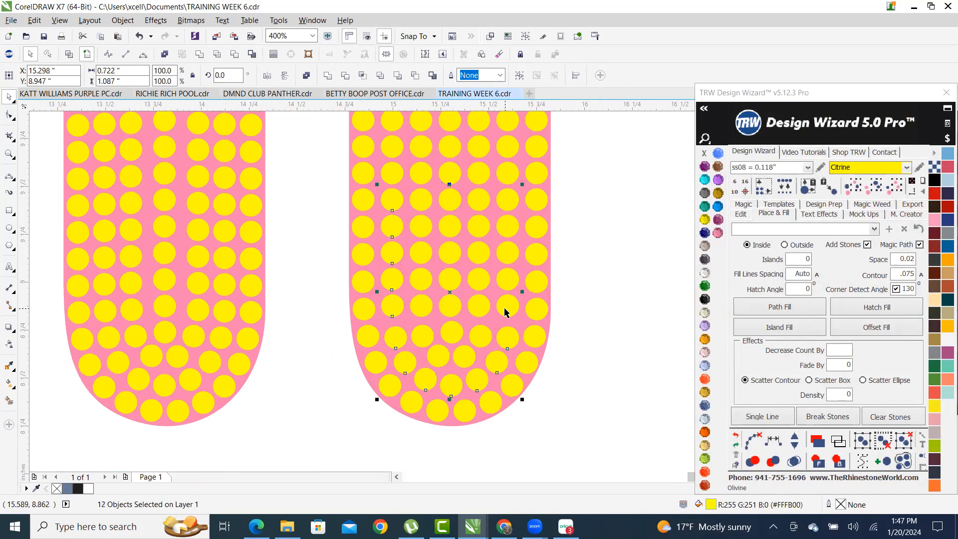
{"action": "left_click", "coordinate": [507, 252], "text": "shift"}
{"action": "left_click", "coordinate": [507, 229], "text": "shift"}
{"action": "left_click", "coordinate": [507, 199], "text": "shift"}
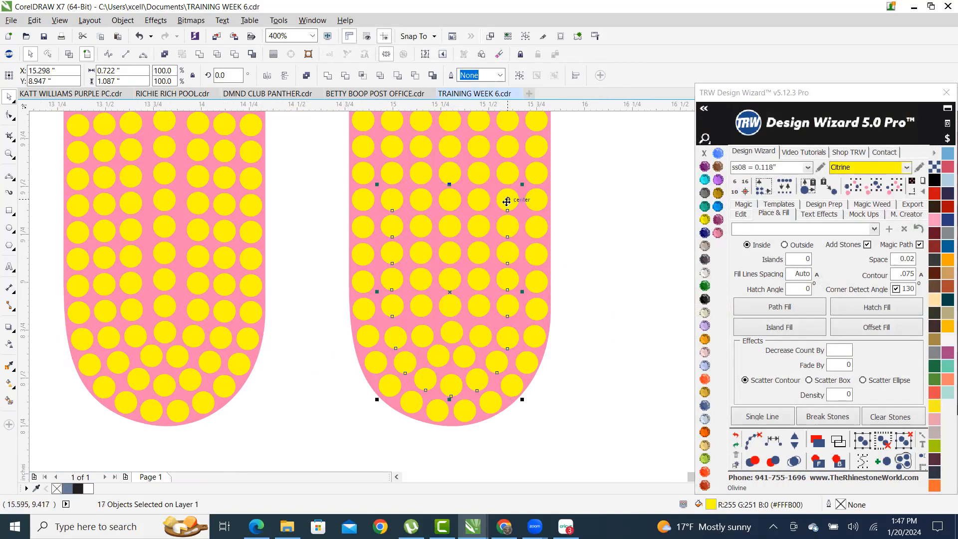
{"action": "left_click", "coordinate": [774, 442]}
{"action": "left_click", "coordinate": [735, 435]}
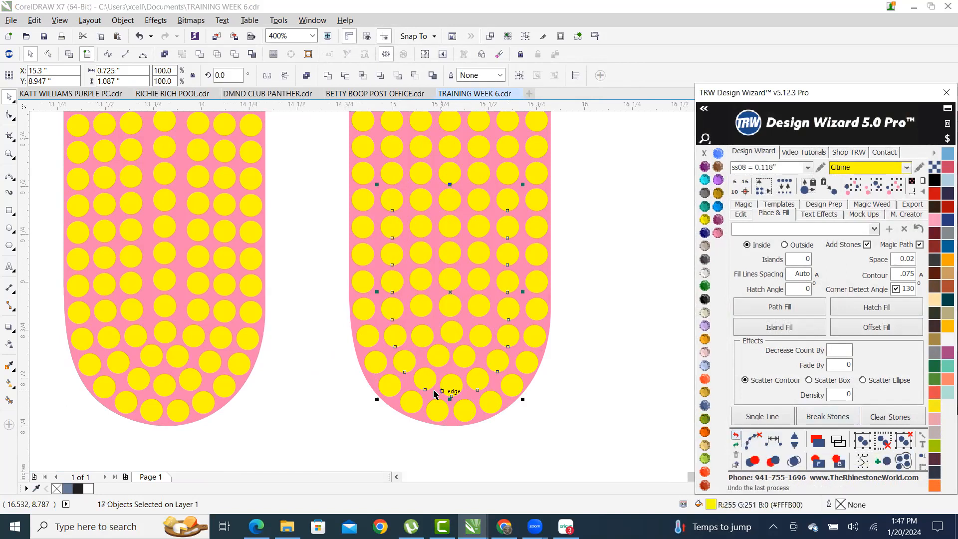
{"action": "scroll", "coordinate": [437, 386], "scroll_direction": "down", "scroll_amount": 3}
{"action": "scroll", "coordinate": [501, 362], "scroll_direction": "down", "scroll_amount": 3}
{"action": "scroll", "coordinate": [492, 360], "scroll_direction": "up", "scroll_amount": 4}
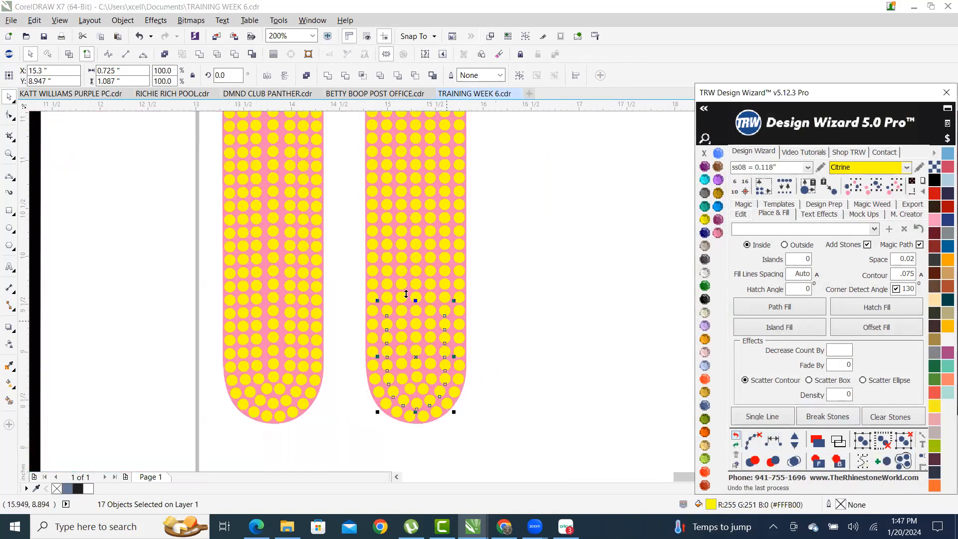
{"action": "scroll", "coordinate": [265, 367], "scroll_direction": "down", "scroll_amount": 1}
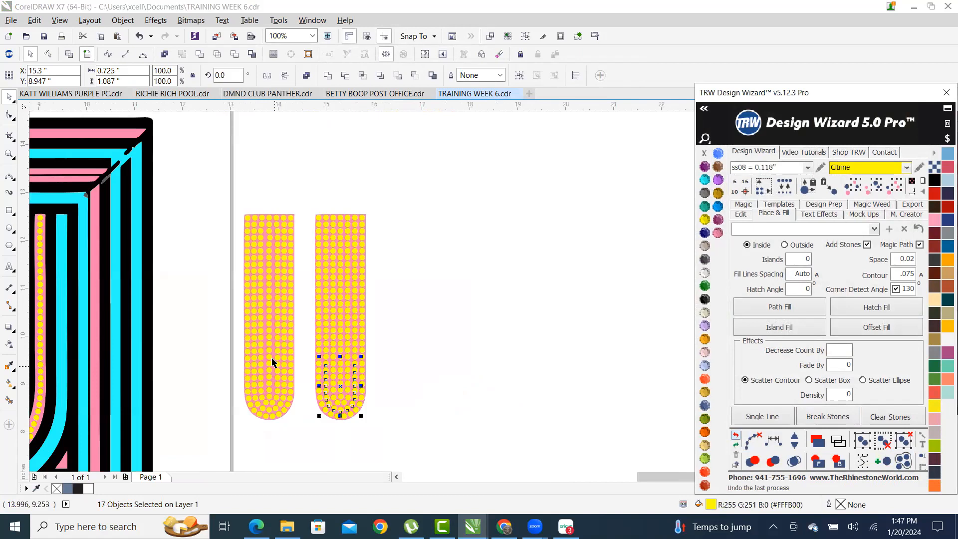
{"action": "scroll", "coordinate": [266, 313], "scroll_direction": "up", "scroll_amount": 1}
{"action": "scroll", "coordinate": [280, 295], "scroll_direction": "down", "scroll_amount": 2}
{"action": "scroll", "coordinate": [282, 250], "scroll_direction": "up", "scroll_amount": 3}
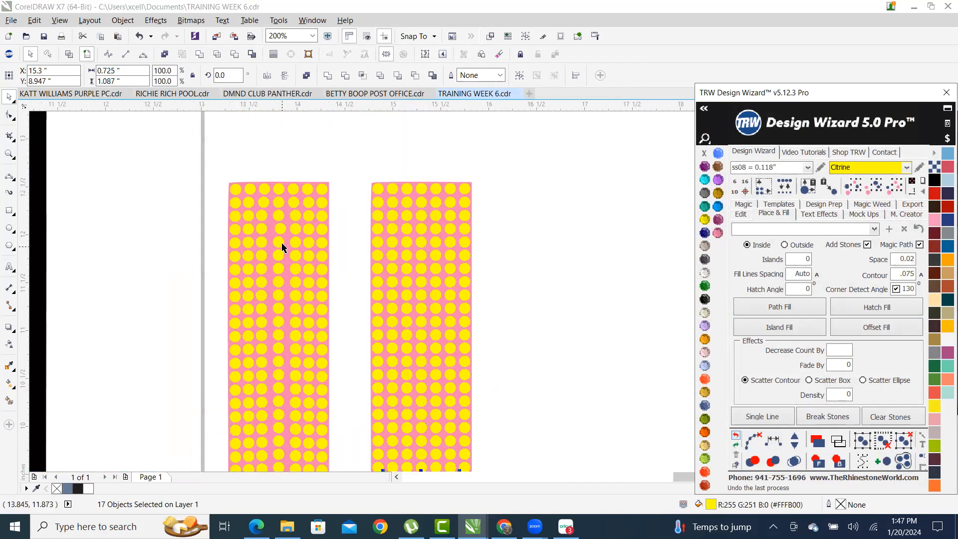
{"action": "scroll", "coordinate": [285, 233], "scroll_direction": "up", "scroll_amount": 1}
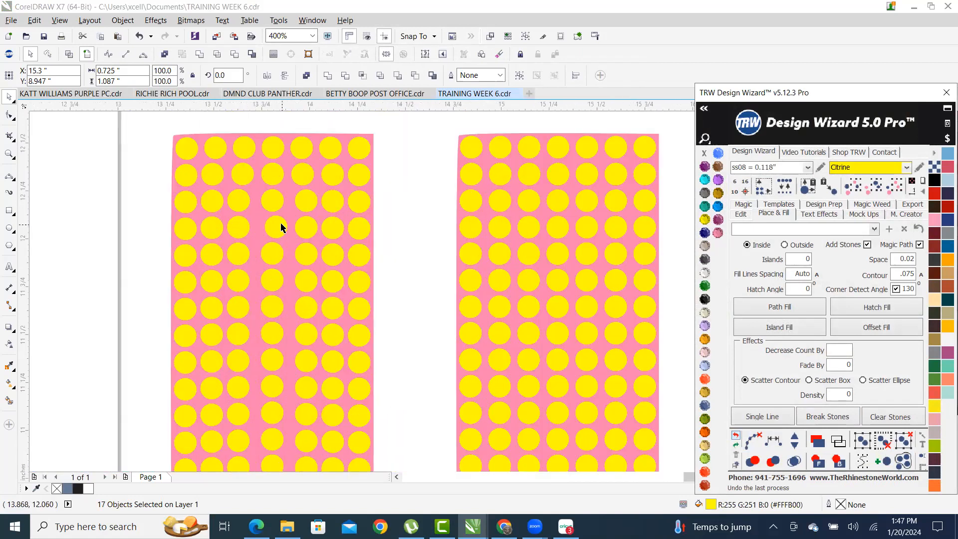
{"action": "scroll", "coordinate": [282, 228], "scroll_direction": "down", "scroll_amount": 2}
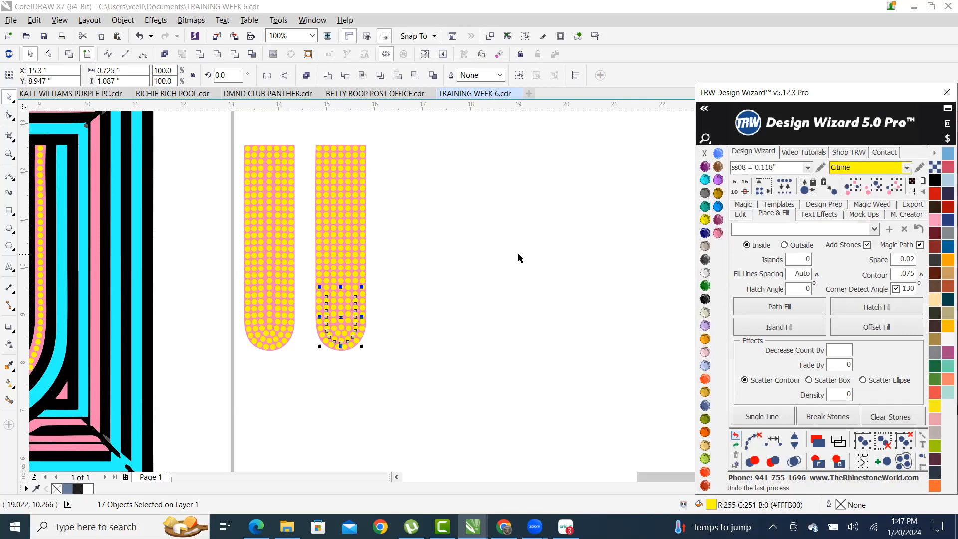
- Delete a single yellow stone from the left pink stripe
{"action": "scroll", "coordinate": [279, 169], "scroll_direction": "up", "scroll_amount": 3}
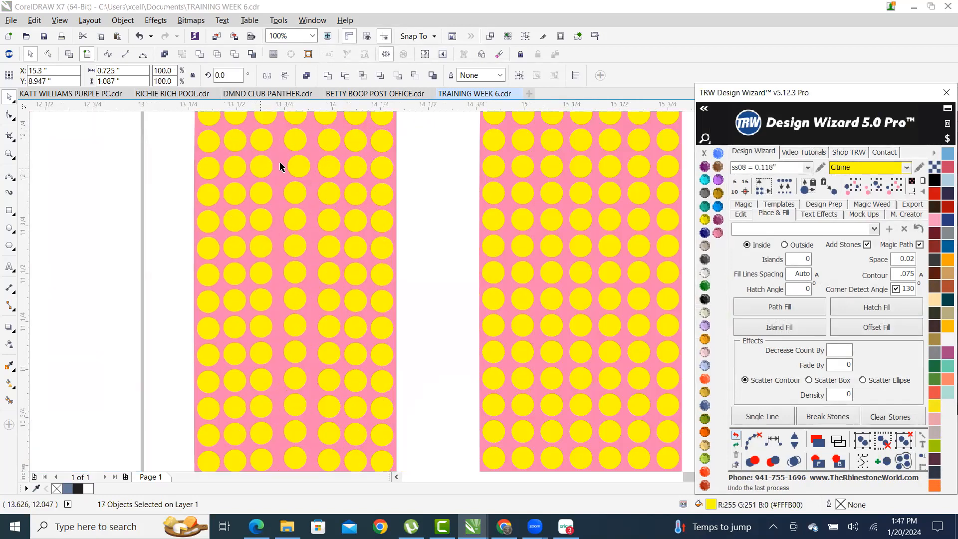
{"action": "scroll", "coordinate": [295, 171], "scroll_direction": "down", "scroll_amount": 2}
{"action": "scroll", "coordinate": [319, 186], "scroll_direction": "up", "scroll_amount": 1}
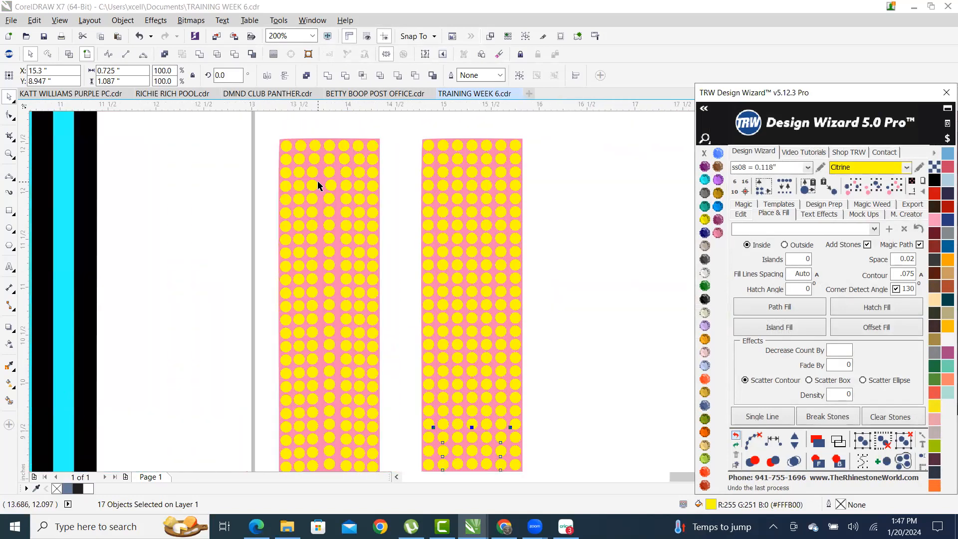
{"action": "scroll", "coordinate": [319, 186], "scroll_direction": "up", "scroll_amount": 1}
{"action": "scroll", "coordinate": [342, 197], "scroll_direction": "down", "scroll_amount": 1}
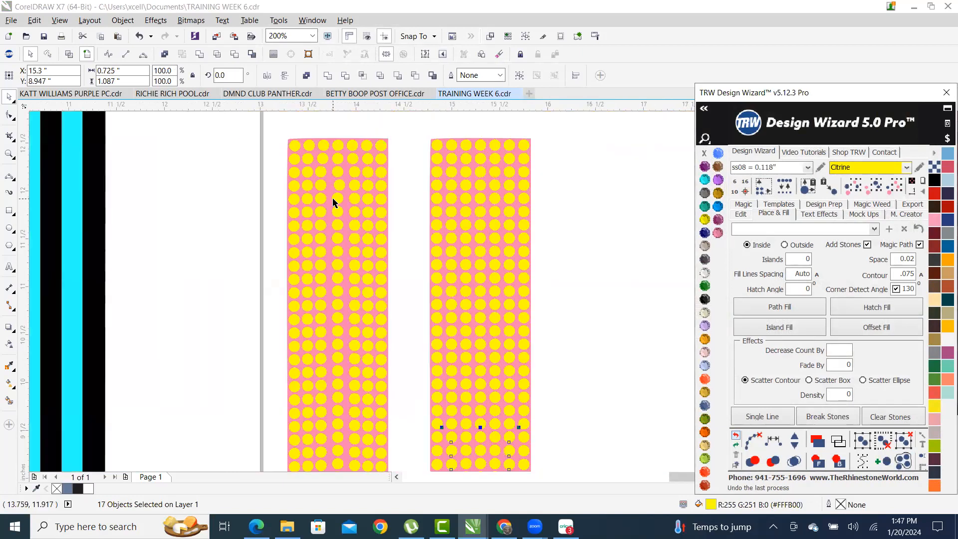
{"action": "scroll", "coordinate": [334, 202], "scroll_direction": "up", "scroll_amount": 1}
{"action": "left_click", "coordinate": [338, 187]}
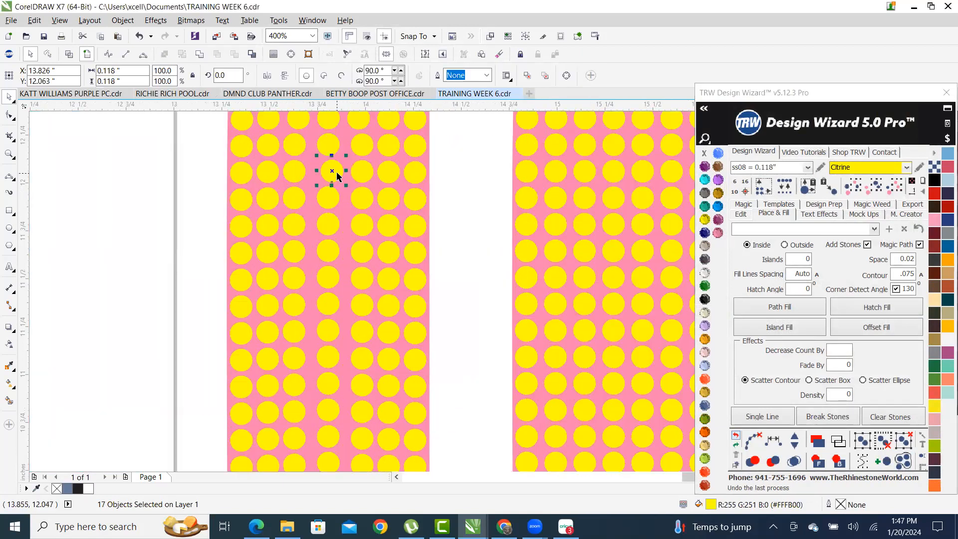
{"action": "scroll", "coordinate": [297, 206], "scroll_direction": "down", "scroll_amount": 2}
{"action": "key", "text": "Delete"}
- Respace the remaining four stones in that column evenly
{"action": "scroll", "coordinate": [304, 195], "scroll_direction": "up", "scroll_amount": 1}
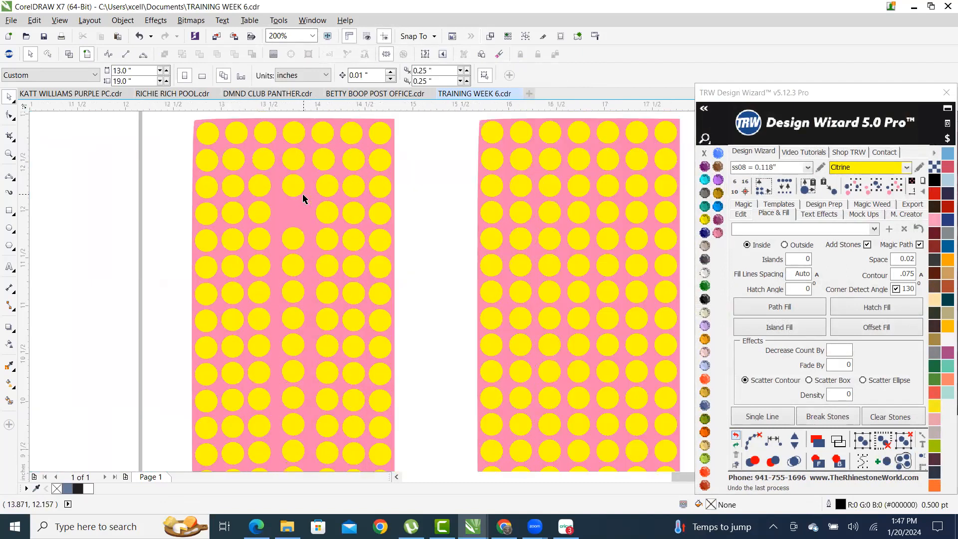
{"action": "scroll", "coordinate": [301, 191], "scroll_direction": "up", "scroll_amount": 1}
{"action": "left_click", "coordinate": [297, 189]}
{"action": "left_click", "coordinate": [297, 244], "text": "shift"}
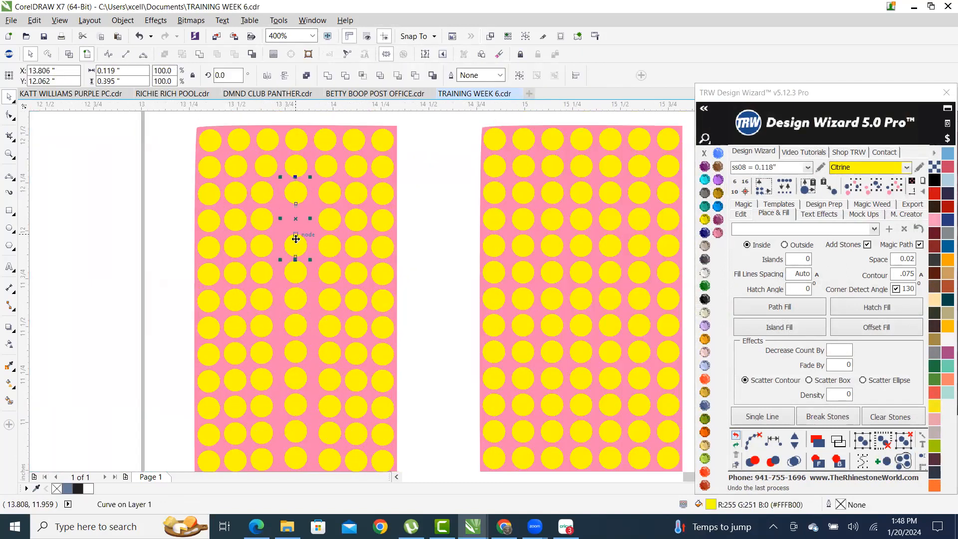
{"action": "left_click", "coordinate": [298, 281], "text": "shift"}
{"action": "left_click", "coordinate": [295, 304], "text": "shift"}
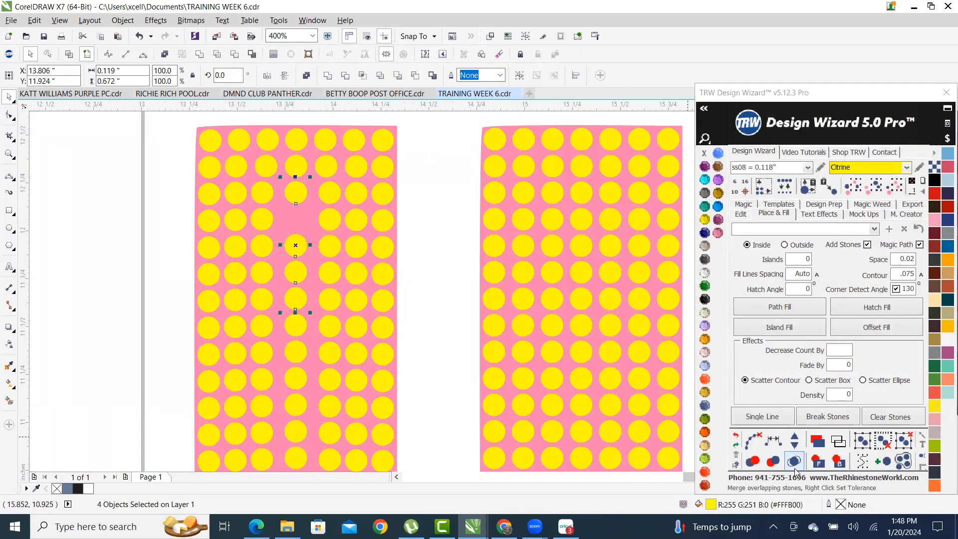
{"action": "left_click", "coordinate": [775, 444]}
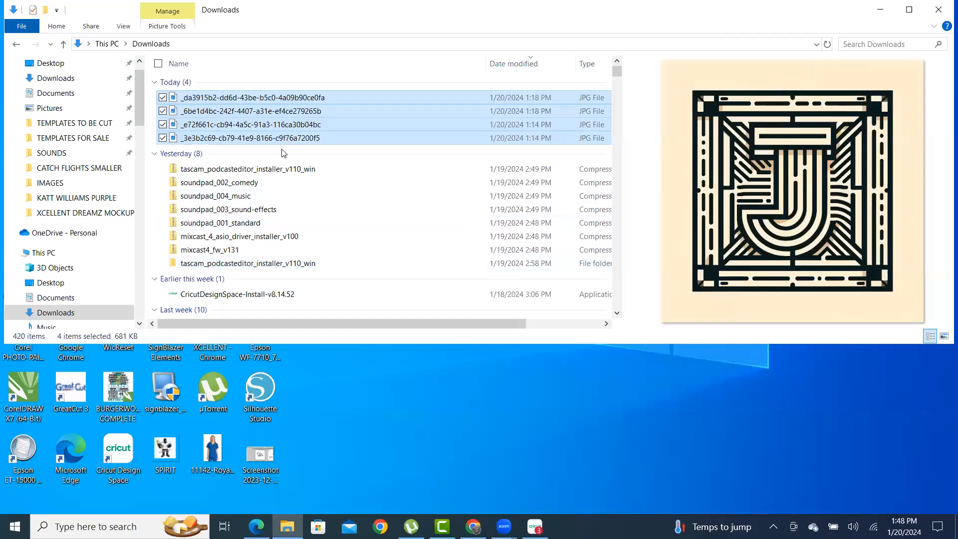
- Open TRAINING WEEK 6 from Documents, browsing via the TEMPLATES TO BE CUT folder
{"action": "left_click", "coordinate": [75, 125]}
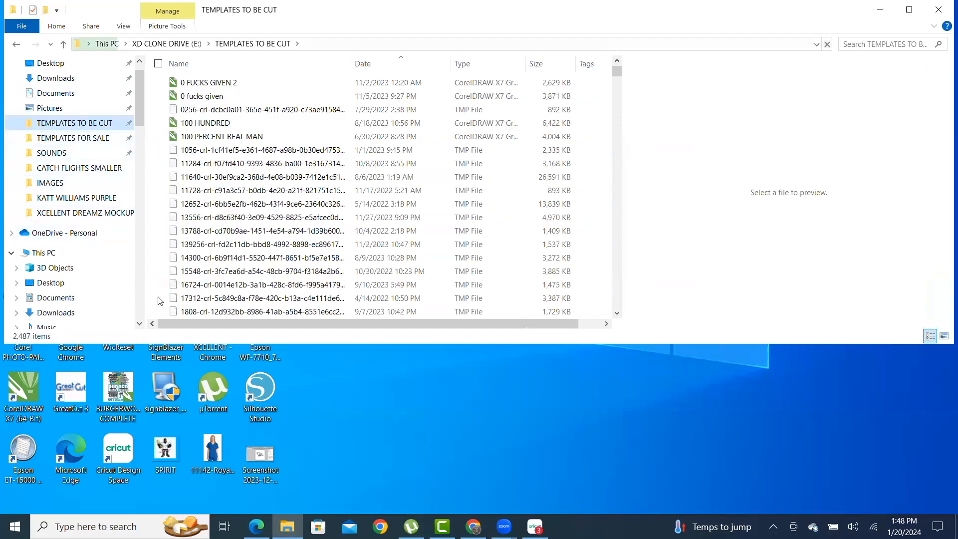
{"action": "scroll", "coordinate": [101, 145], "scroll_direction": "down", "scroll_amount": 1}
{"action": "scroll", "coordinate": [94, 214], "scroll_direction": "down", "scroll_amount": 1}
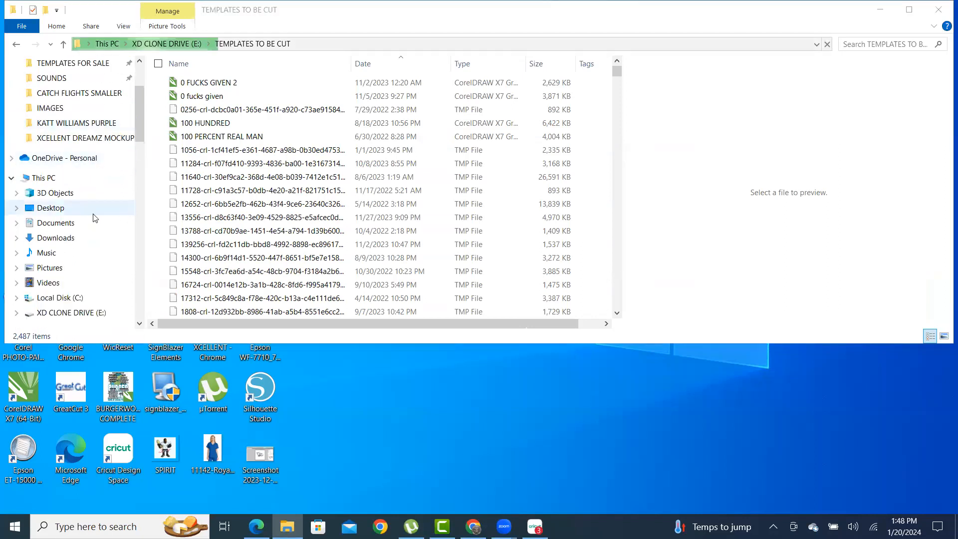
{"action": "left_click", "coordinate": [72, 225]}
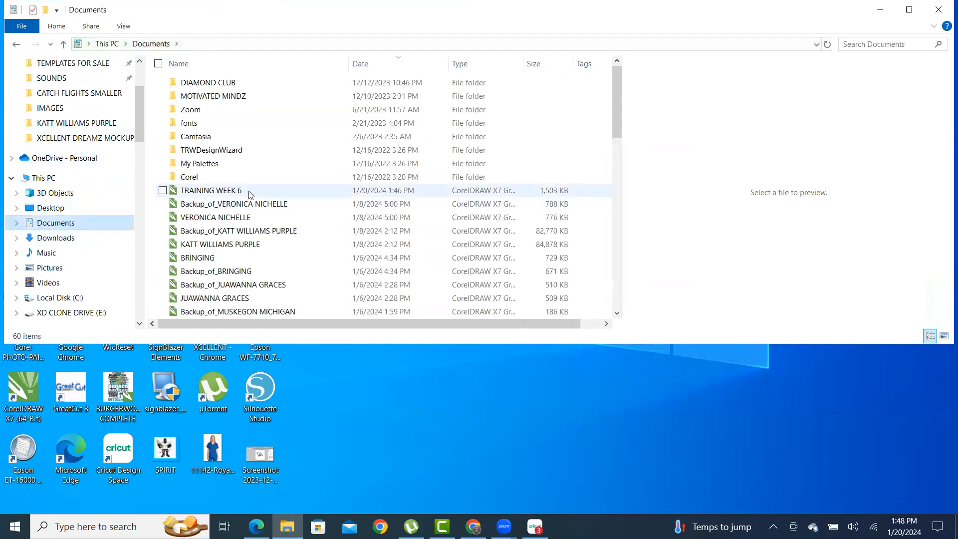
{"action": "double_click", "coordinate": [233, 192]}
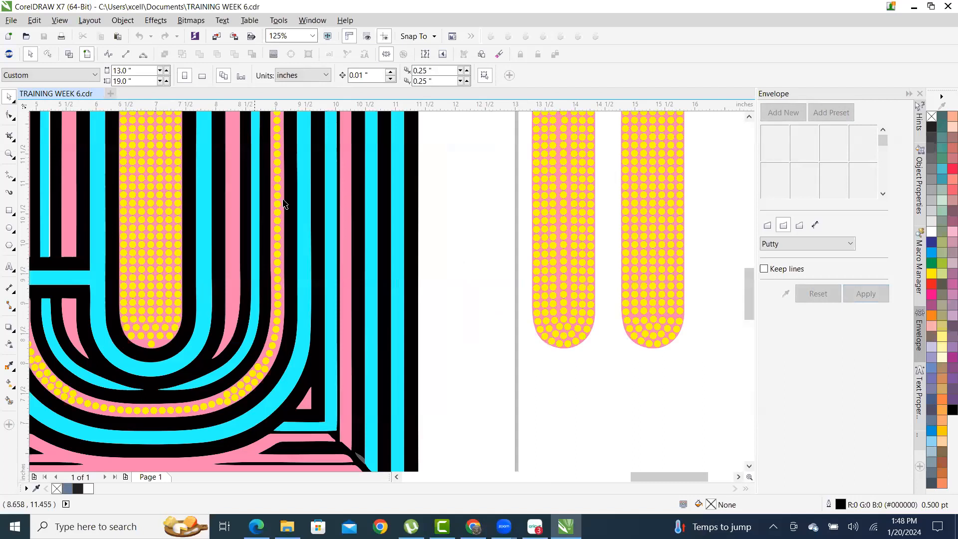
- Zoom in and out across the striped U square and the two stone-filled U pieces beside the page
{"action": "scroll", "coordinate": [292, 358], "scroll_direction": "down", "scroll_amount": 1}
{"action": "scroll", "coordinate": [292, 358], "scroll_direction": "up", "scroll_amount": 1}
{"action": "scroll", "coordinate": [294, 368], "scroll_direction": "down", "scroll_amount": 1}
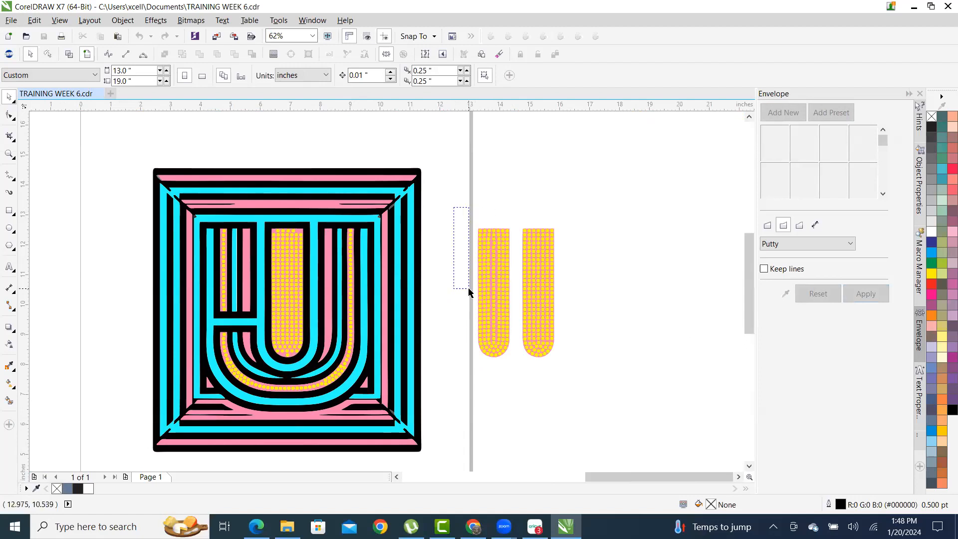
{"action": "scroll", "coordinate": [543, 324], "scroll_direction": "up", "scroll_amount": 1}
{"action": "scroll", "coordinate": [557, 355], "scroll_direction": "up", "scroll_amount": 1}
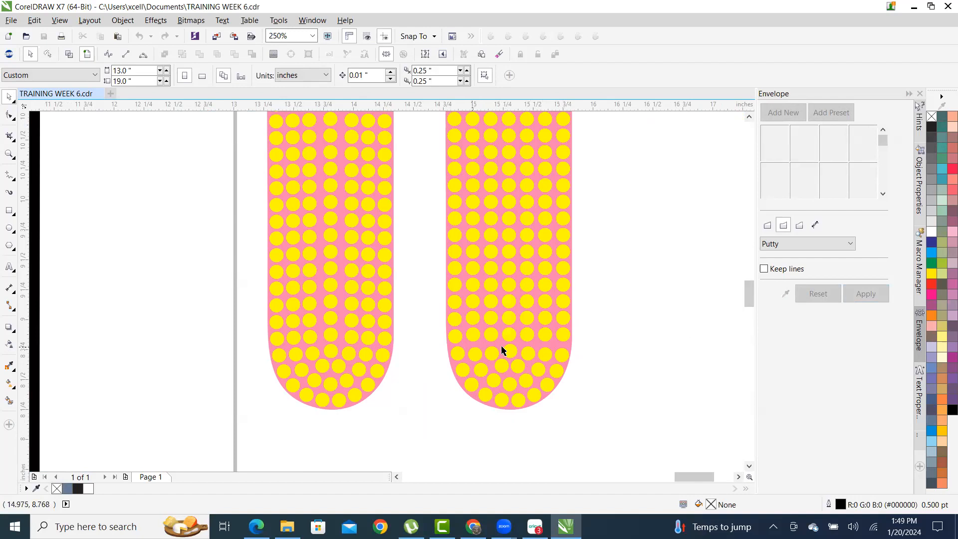
{"action": "scroll", "coordinate": [588, 343], "scroll_direction": "down", "scroll_amount": 2}
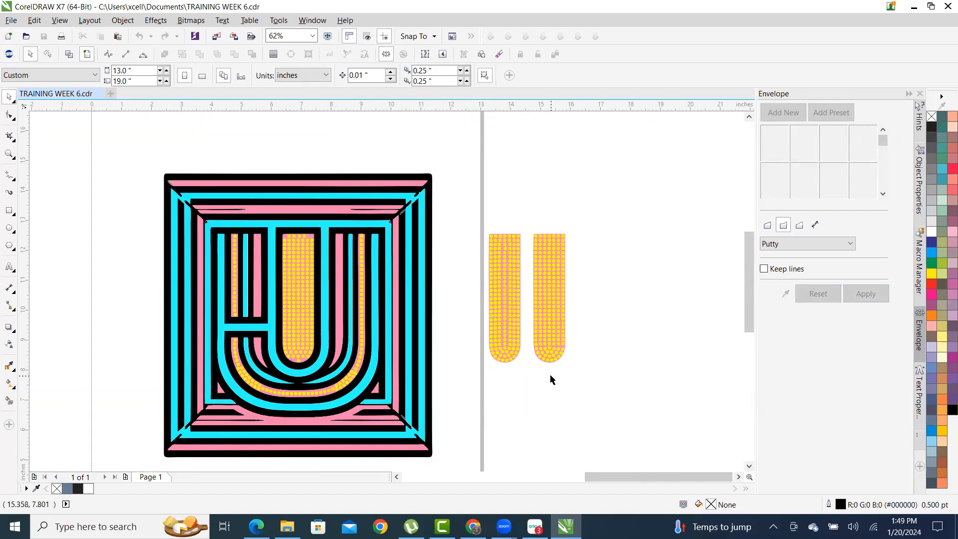
{"action": "scroll", "coordinate": [574, 361], "scroll_direction": "up", "scroll_amount": 1}
{"action": "scroll", "coordinate": [571, 361], "scroll_direction": "down", "scroll_amount": 1}
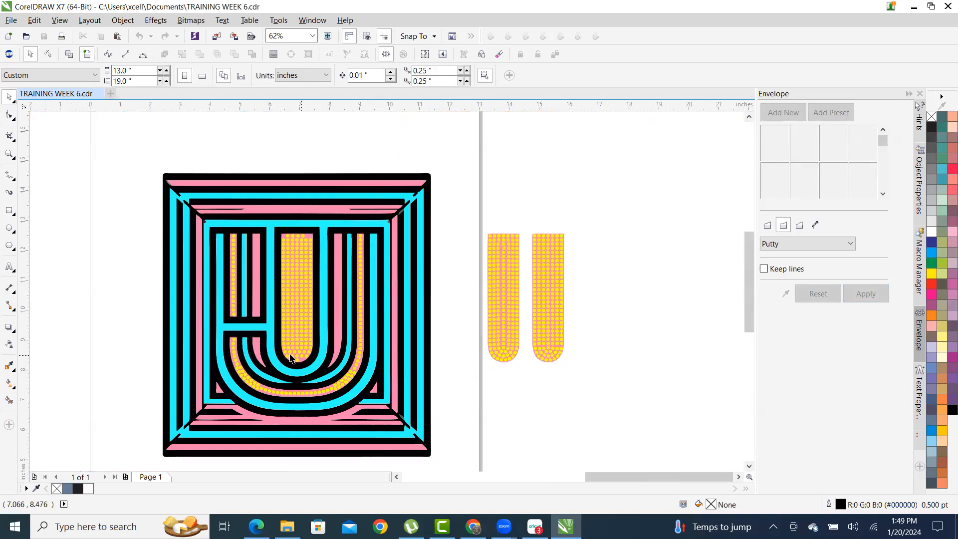
{"action": "scroll", "coordinate": [289, 241], "scroll_direction": "up", "scroll_amount": 3}
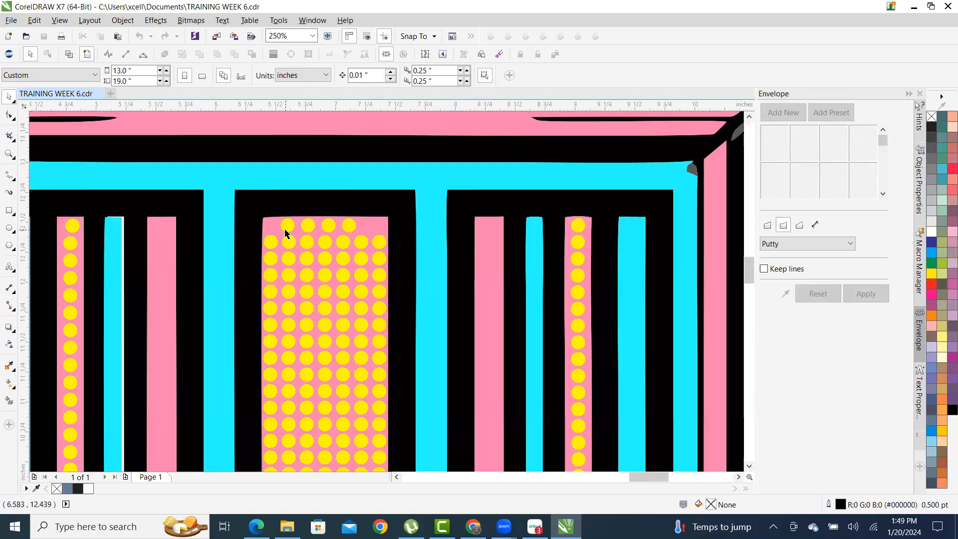
- Drag two top-row stones out to the pink stripe's top-left and top-right corners
{"action": "scroll", "coordinate": [289, 227], "scroll_direction": "up", "scroll_amount": 1}
{"action": "left_click_drag", "start_coordinate": [291, 228], "coordinate": [237, 233]}
{"action": "left_click_drag", "start_coordinate": [537, 235], "coordinate": [660, 235]}
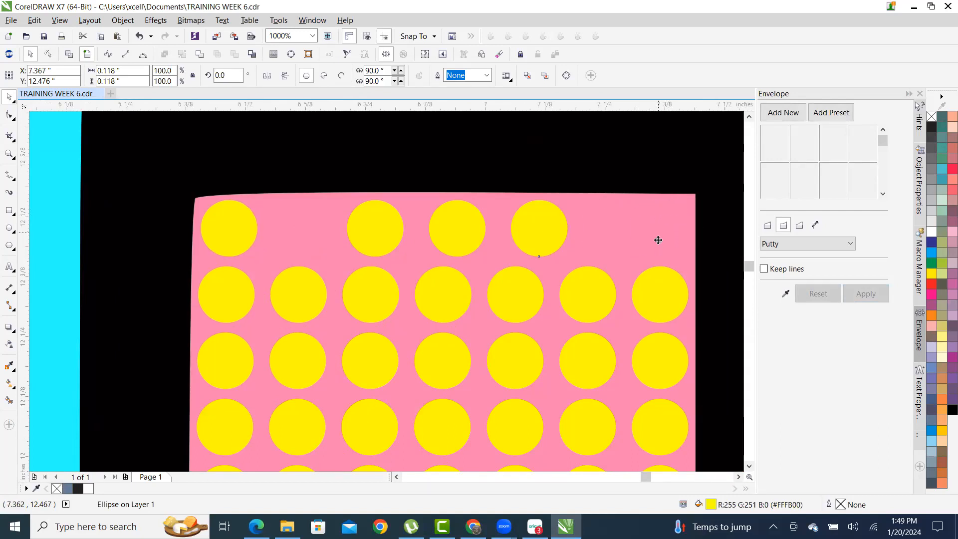
- Delete the two leftover top-row stones, then select both corner stones together
{"action": "left_click", "coordinate": [455, 228]}
{"action": "key", "text": "Delete"}
{"action": "left_click", "coordinate": [364, 227]}
{"action": "key", "text": "Delete"}
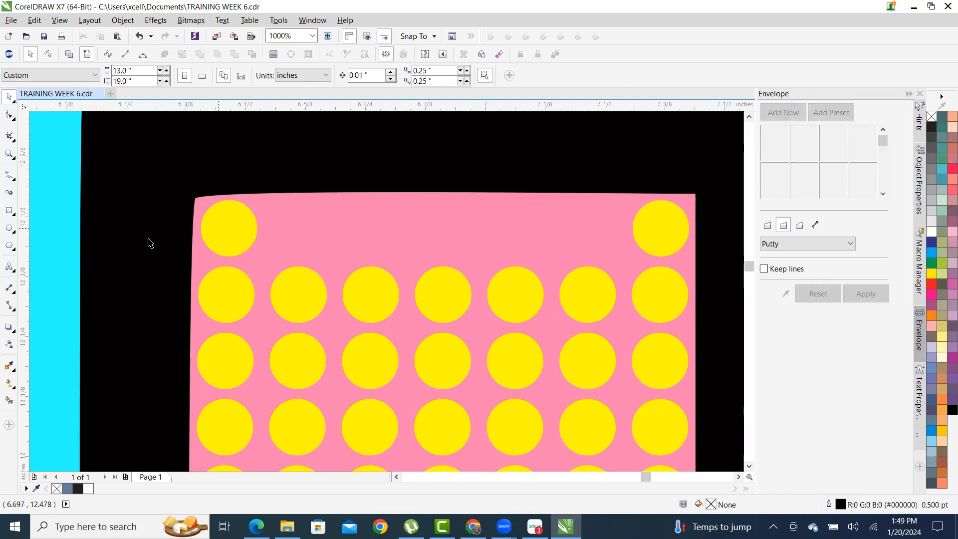
{"action": "left_click", "coordinate": [239, 224]}
{"action": "scroll", "coordinate": [244, 254], "scroll_direction": "down", "scroll_amount": 3}
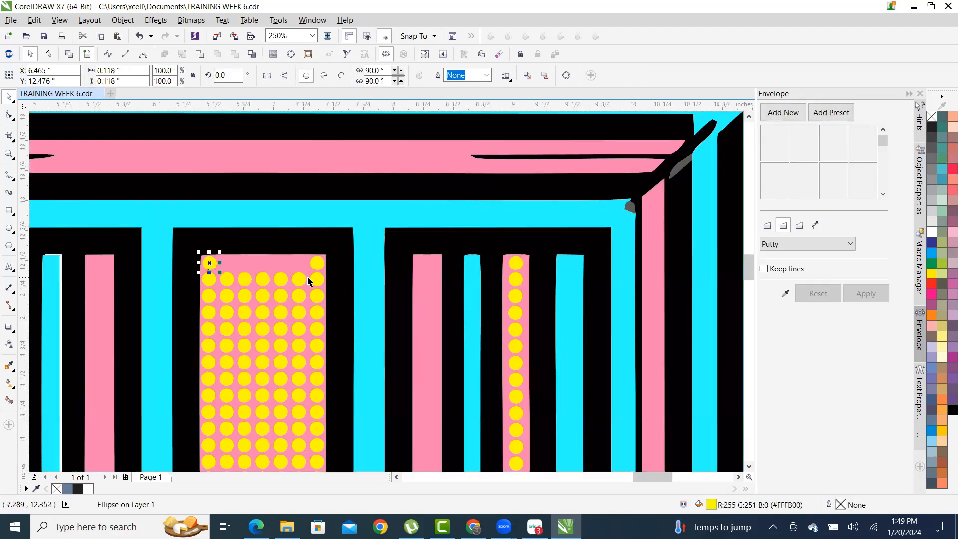
{"action": "left_click", "coordinate": [317, 263], "text": "shift"}
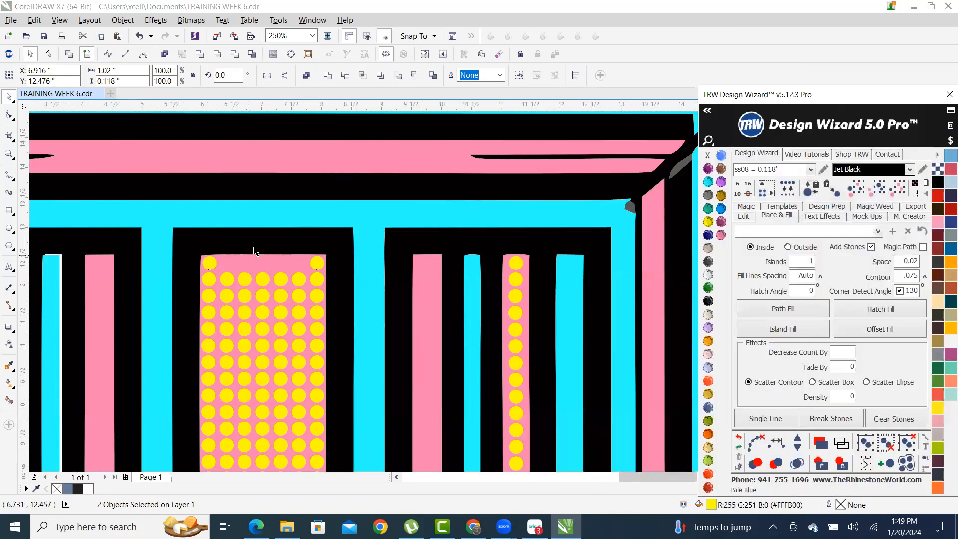
- In the TRW Design Wizard panel, go from Edit to Place & Fill and back to Edit
{"action": "scroll", "coordinate": [252, 251], "scroll_direction": "down", "scroll_amount": 2}
{"action": "scroll", "coordinate": [244, 265], "scroll_direction": "up", "scroll_amount": 2}
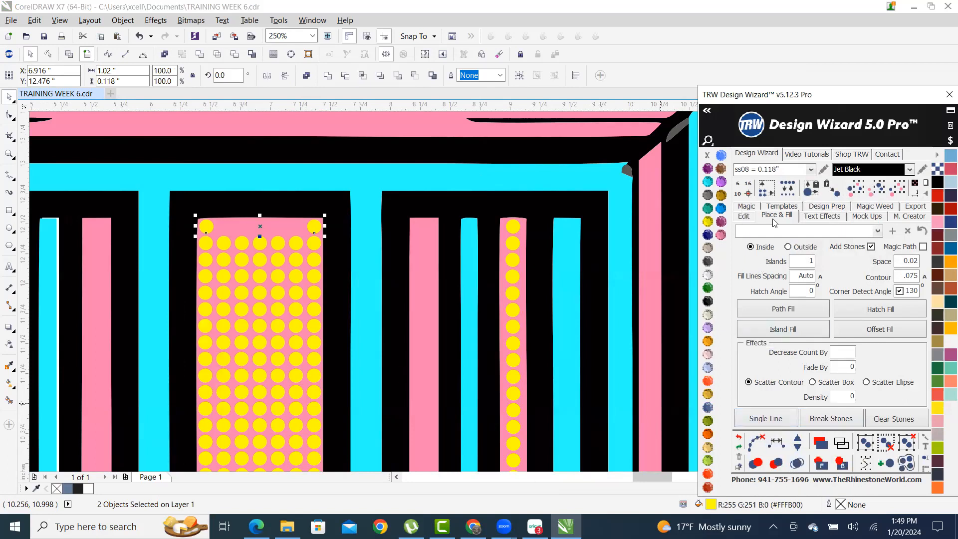
{"action": "left_click", "coordinate": [744, 217]}
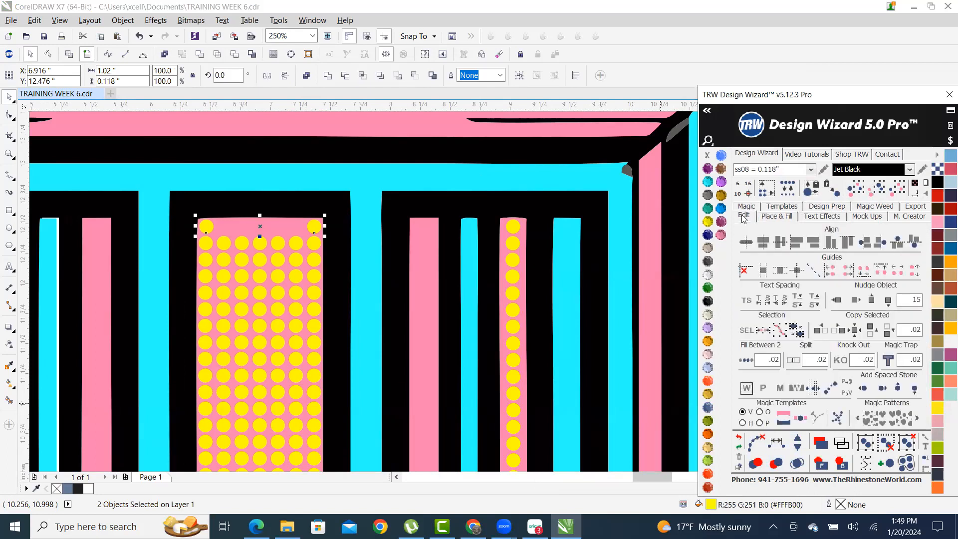
{"action": "left_click", "coordinate": [777, 218]}
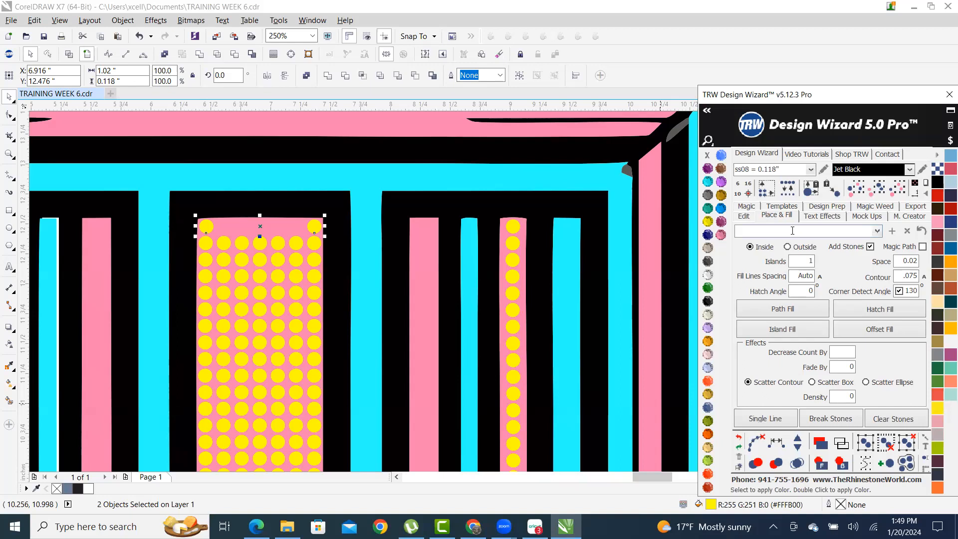
{"action": "left_click", "coordinate": [743, 218]}
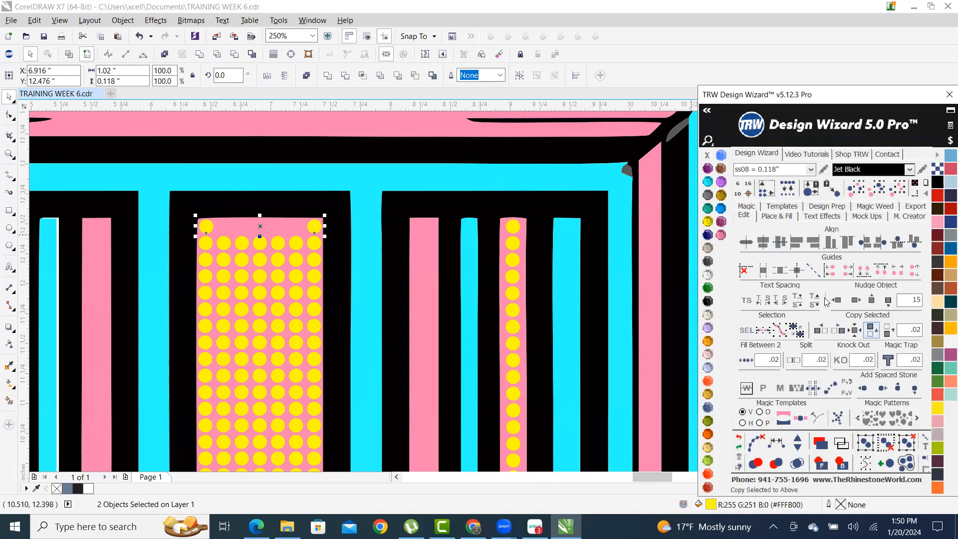
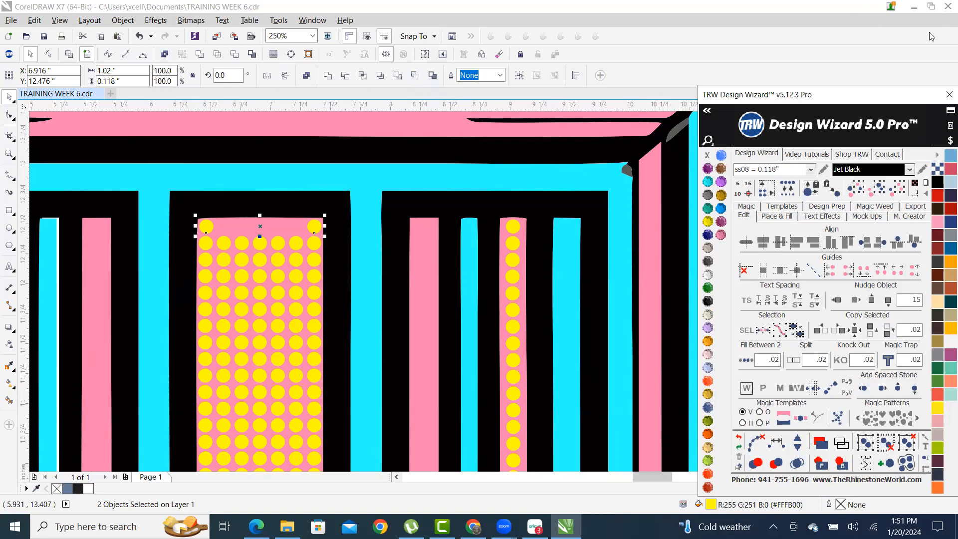
- Close and reopen the Design Wizard panel on its Place & Fill settings, nudging it slightly lower
{"action": "left_click", "coordinate": [945, 93]}
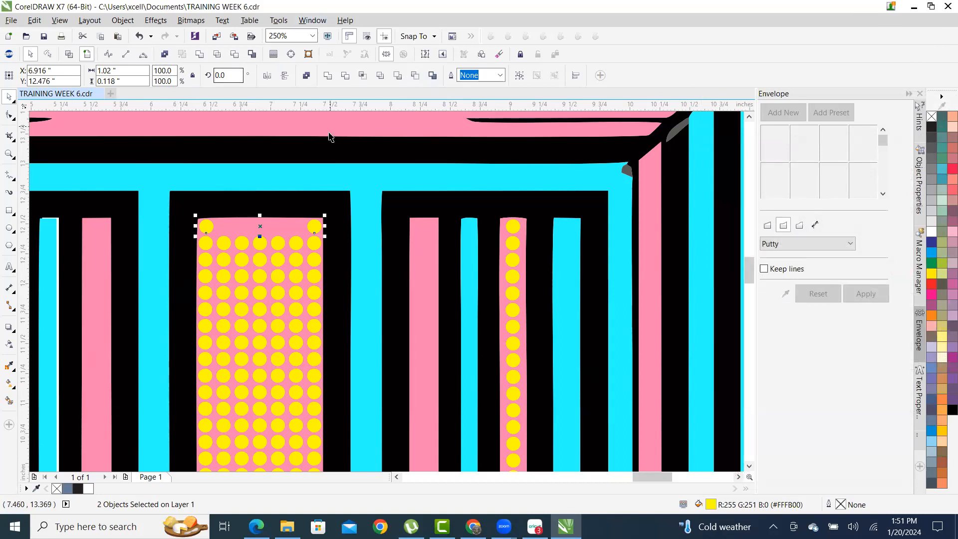
{"action": "scroll", "coordinate": [332, 155], "scroll_direction": "down", "scroll_amount": 2}
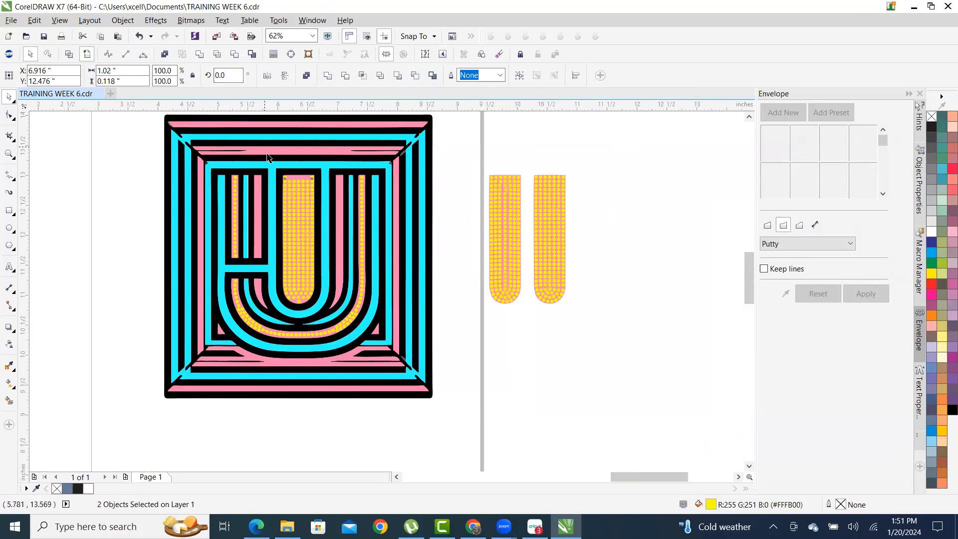
{"action": "scroll", "coordinate": [265, 147], "scroll_direction": "up", "scroll_amount": 1}
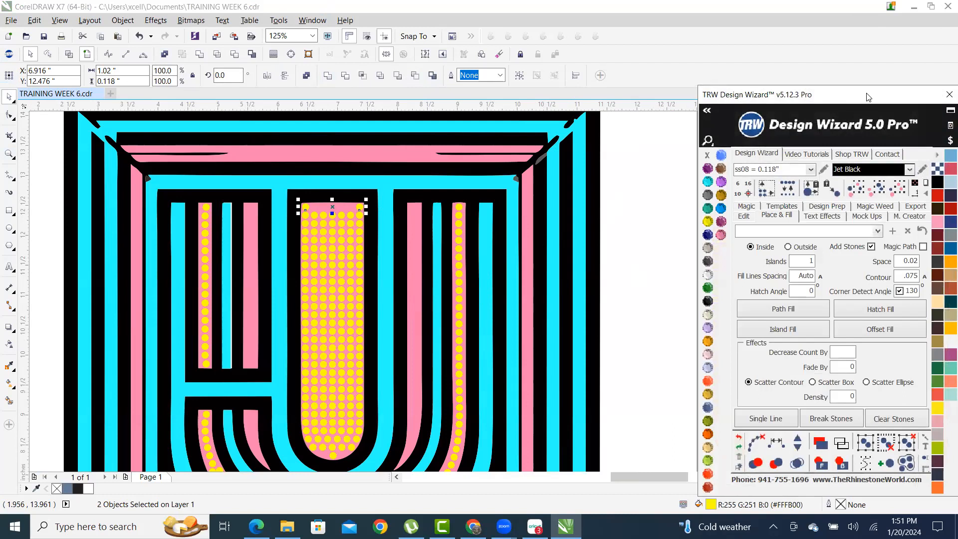
{"action": "left_click_drag", "start_coordinate": [867, 97], "coordinate": [872, 113]}
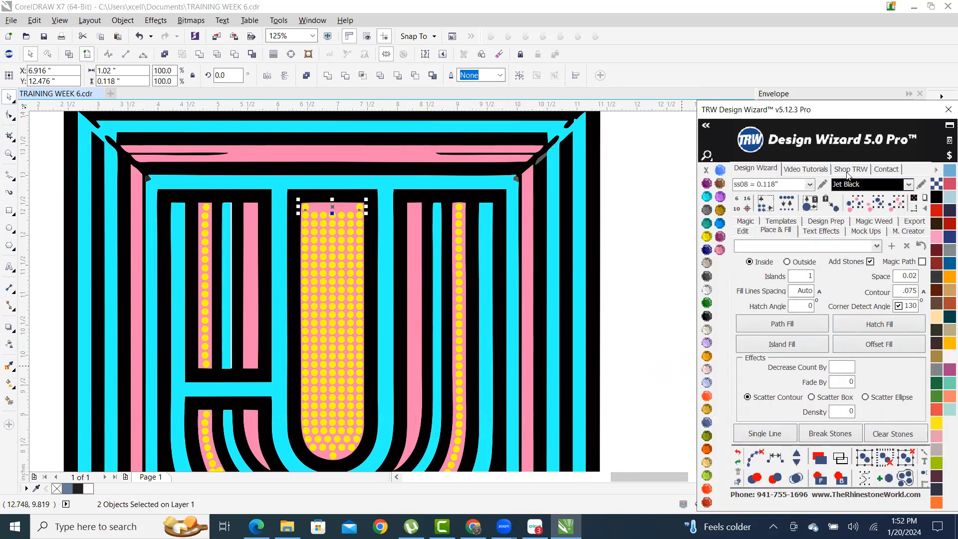
- Zoom in on the stone strips and select the pink base shape of the left strip
{"action": "scroll", "coordinate": [305, 281], "scroll_direction": "down", "scroll_amount": 2}
{"action": "scroll", "coordinate": [309, 286], "scroll_direction": "up", "scroll_amount": 1}
{"action": "scroll", "coordinate": [540, 255], "scroll_direction": "up", "scroll_amount": 2}
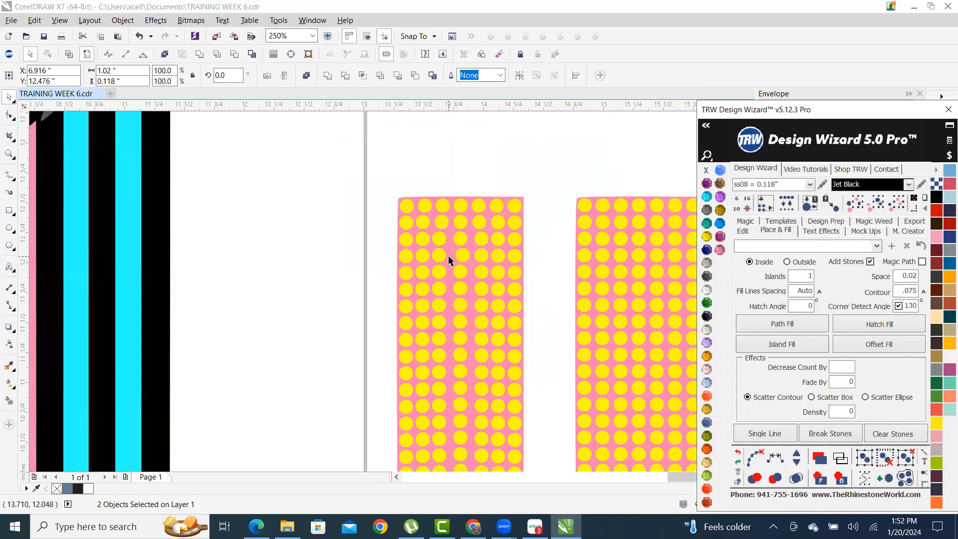
{"action": "scroll", "coordinate": [448, 259], "scroll_direction": "down", "scroll_amount": 2}
{"action": "left_click", "coordinate": [388, 318]}
- Move the pink strip copy right and give it a black outside contour with no stones
{"action": "left_click_drag", "start_coordinate": [393, 312], "coordinate": [566, 308]}
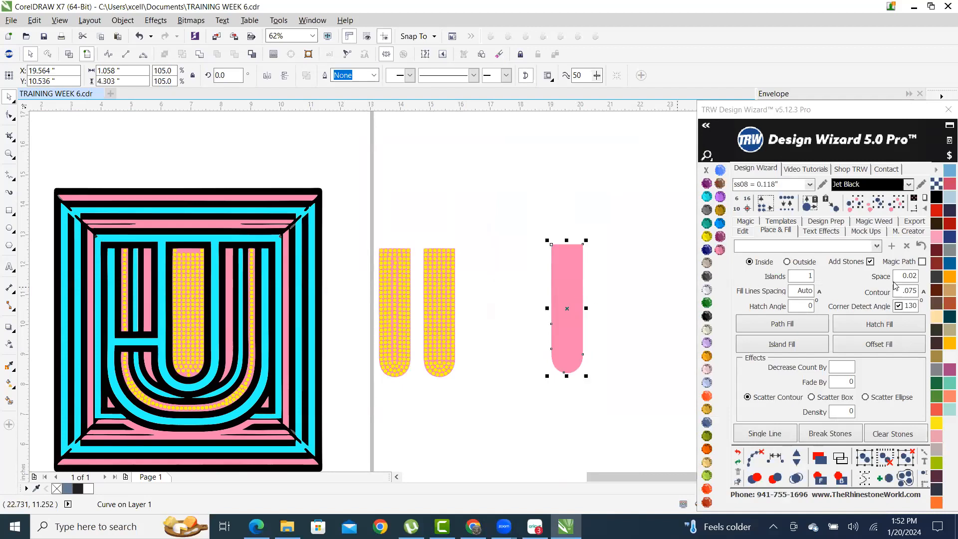
{"action": "left_click", "coordinate": [870, 263]}
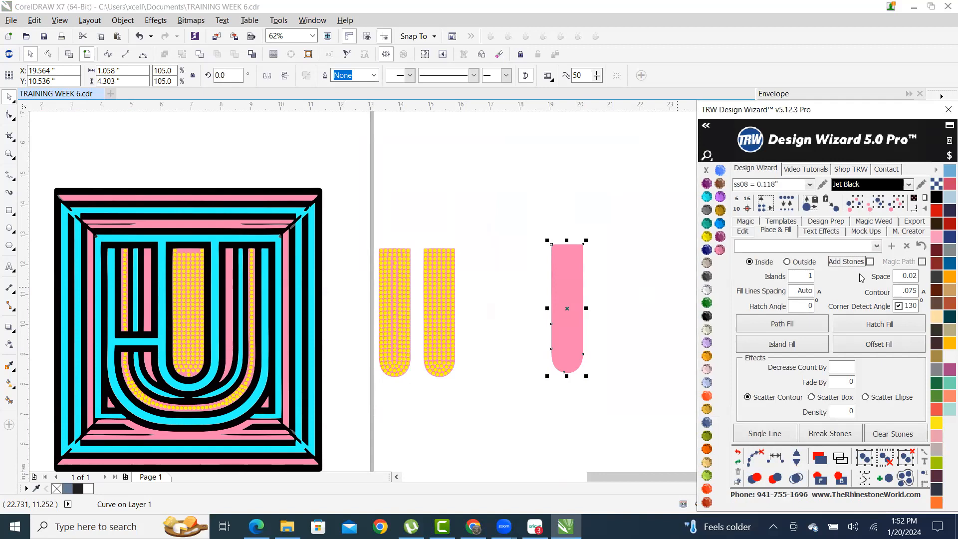
{"action": "left_click", "coordinate": [787, 263]}
{"action": "left_click", "coordinate": [799, 348]}
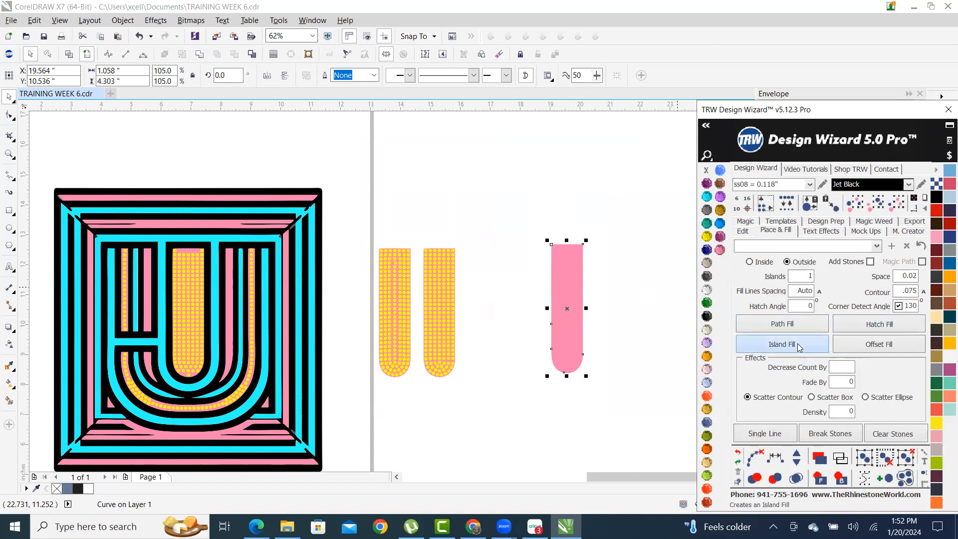
{"action": "left_click", "coordinate": [706, 318]}
{"action": "left_click", "coordinate": [589, 202]}
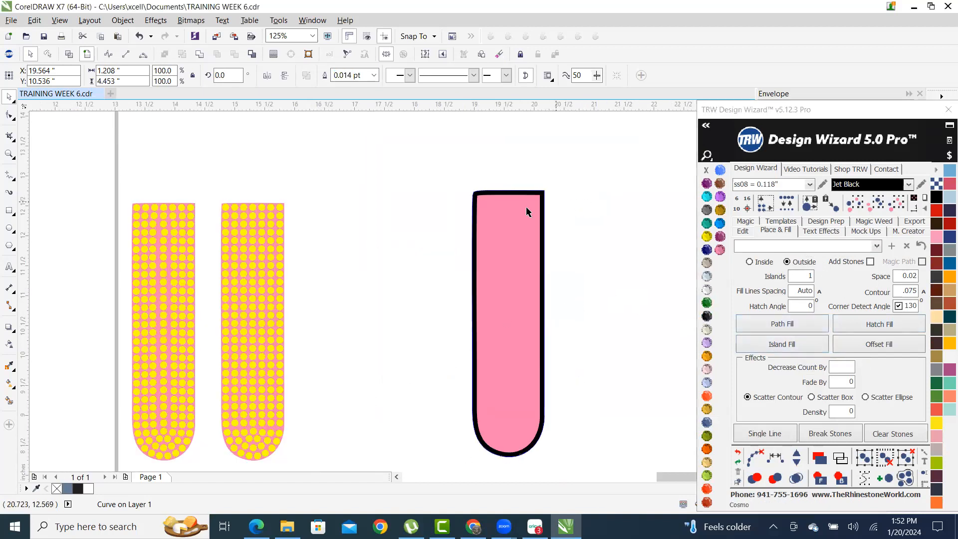
{"action": "scroll", "coordinate": [478, 276], "scroll_direction": "down", "scroll_amount": 1}
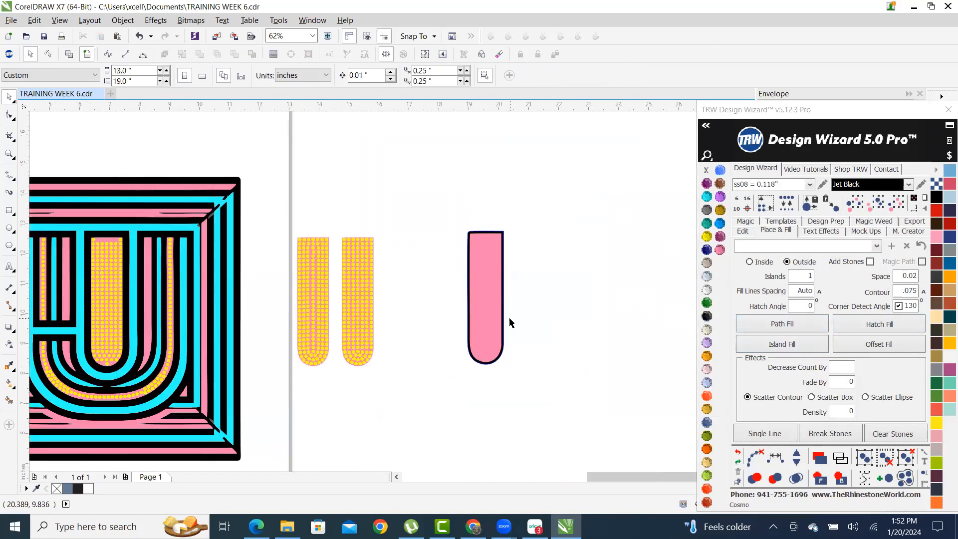
{"action": "left_click", "coordinate": [829, 232]}
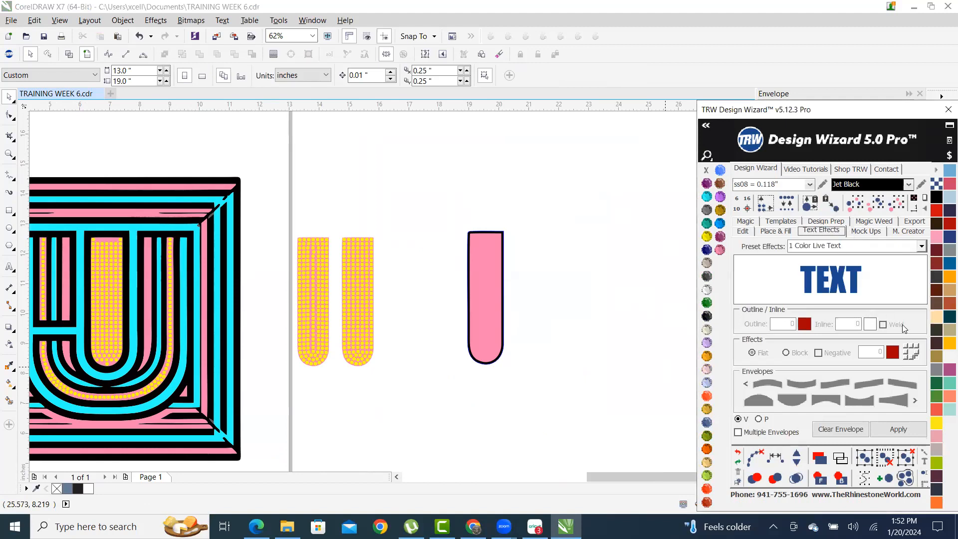
- Zoom out and start a new blank Letter-size document, Untitled-1
{"action": "scroll", "coordinate": [409, 269], "scroll_direction": "down", "scroll_amount": 1}
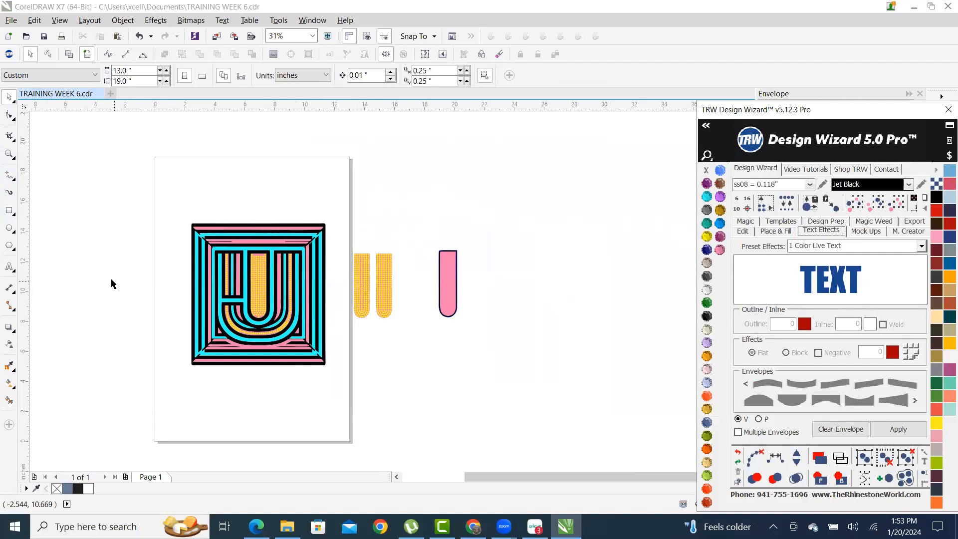
{"action": "left_click", "coordinate": [109, 95]}
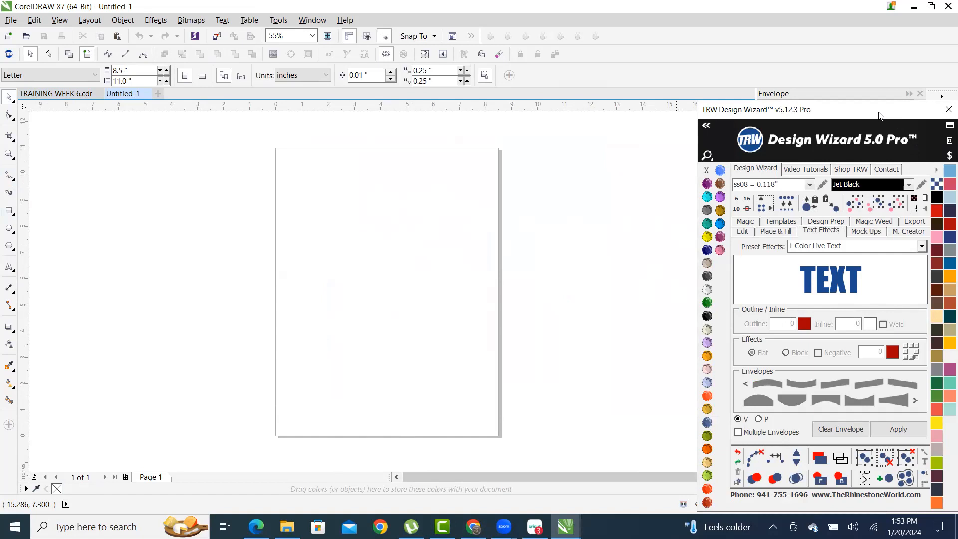
- Float the Design Wizard and open the TRW Live Template Editor beside it, bringing up its template browser
{"action": "left_click_drag", "start_coordinate": [879, 116], "coordinate": [753, 97]}
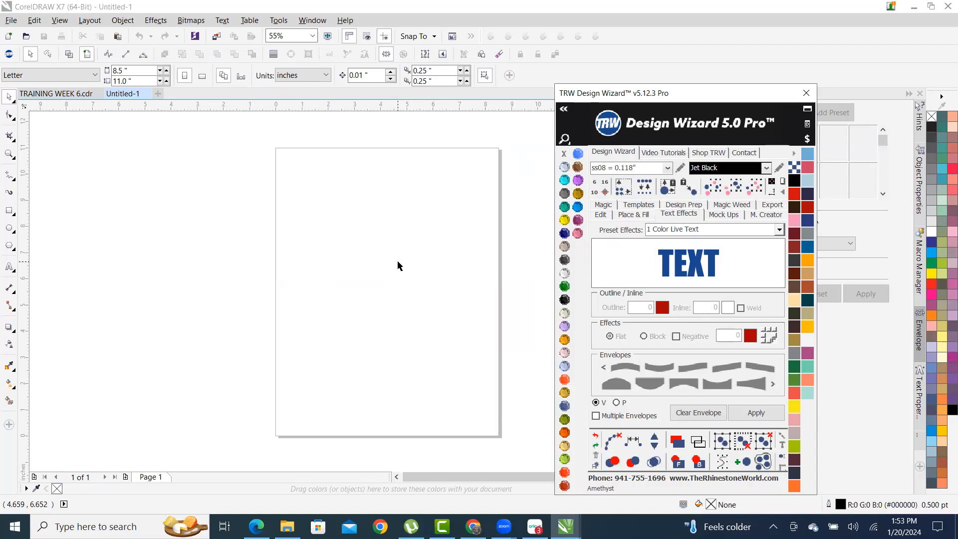
{"action": "left_click", "coordinate": [806, 126]}
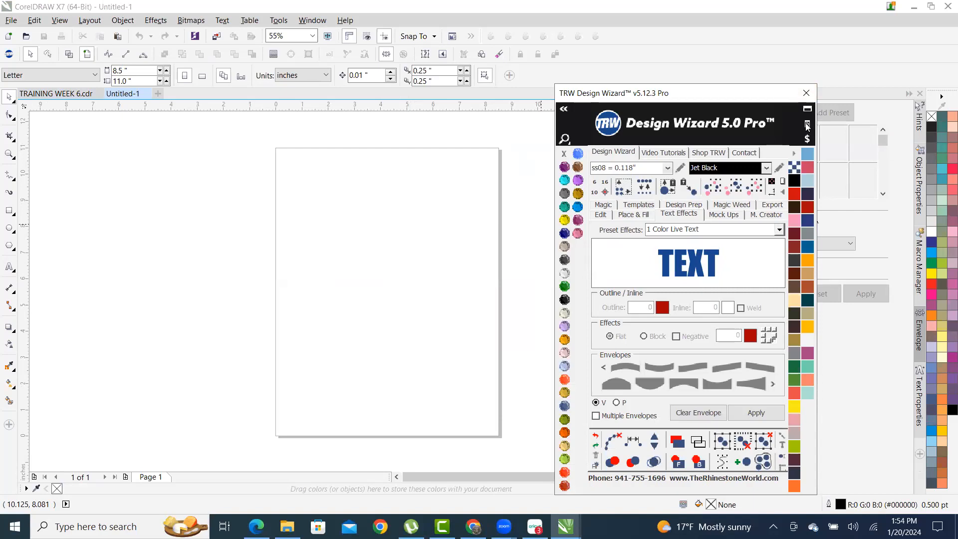
{"action": "left_click", "coordinate": [838, 134]}
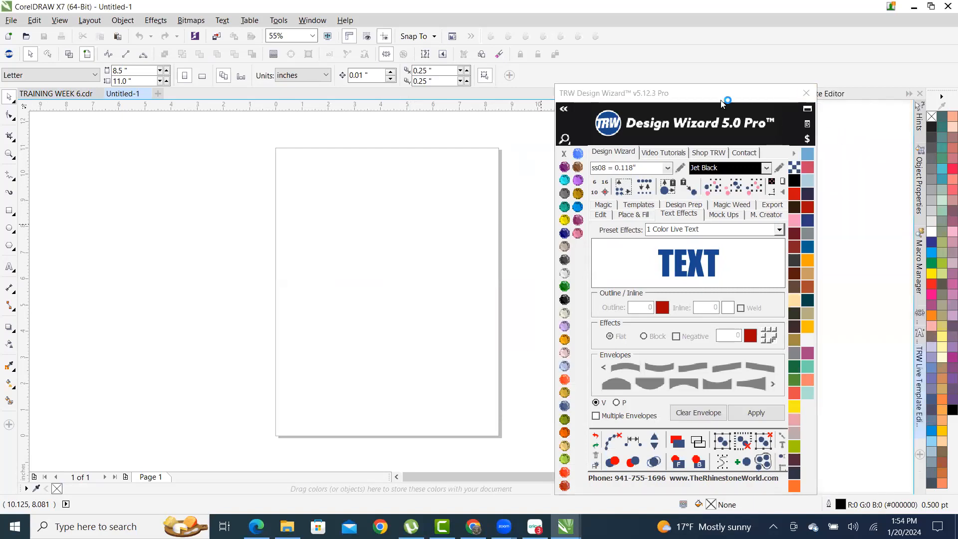
{"action": "left_click", "coordinate": [736, 102]}
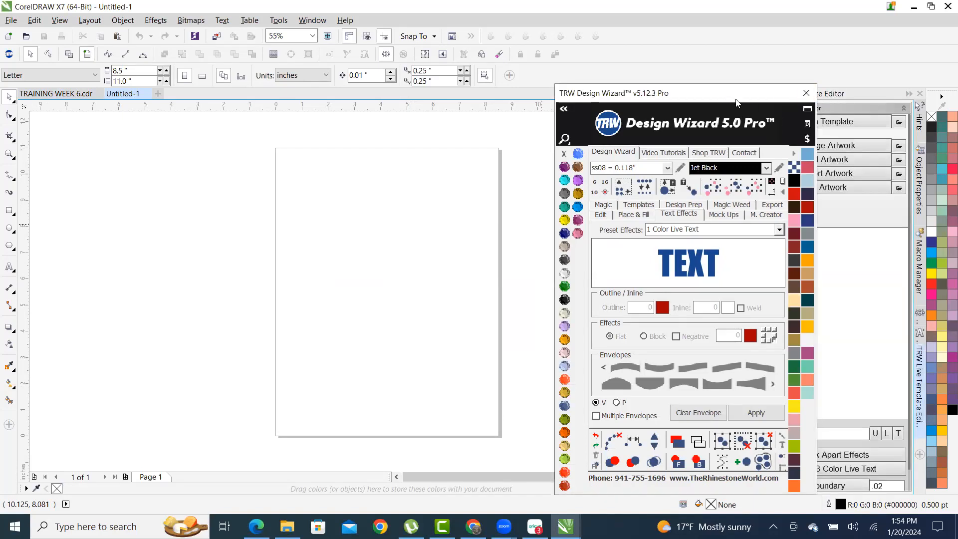
{"action": "left_click_drag", "start_coordinate": [735, 103], "coordinate": [665, 78]}
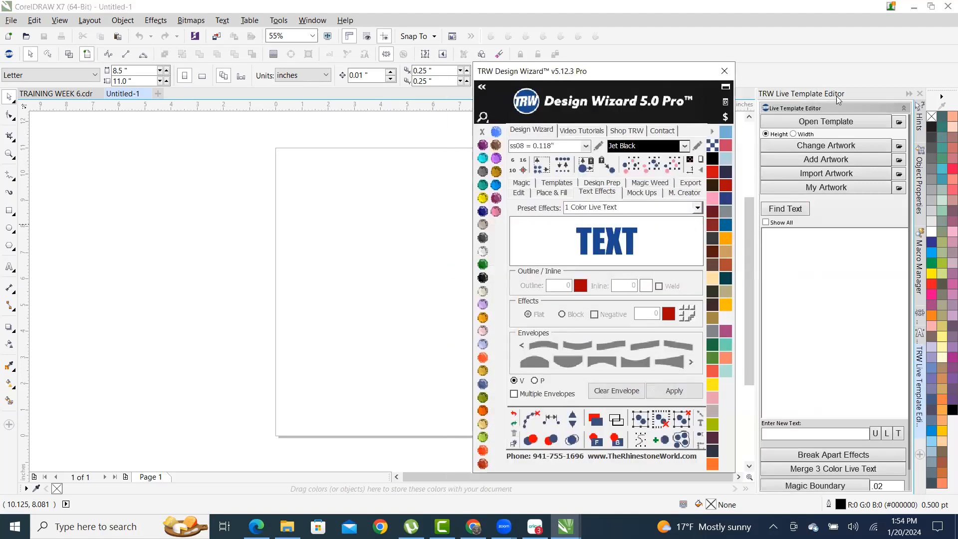
{"action": "left_click", "coordinate": [822, 121]}
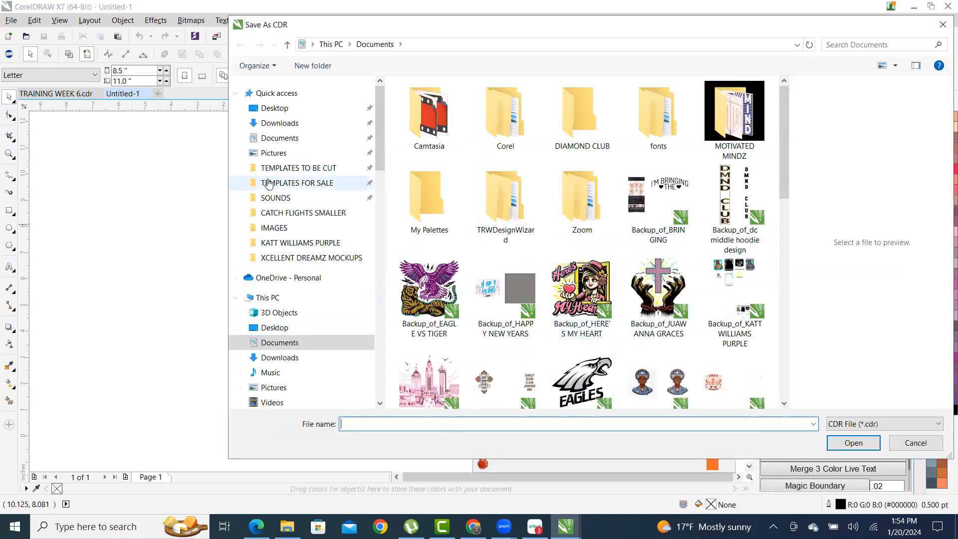
- Go to the TRW LIVE TEMPLATES folder and move the file dialog left and lower
{"action": "scroll", "coordinate": [761, 266], "scroll_direction": "down", "scroll_amount": 10}
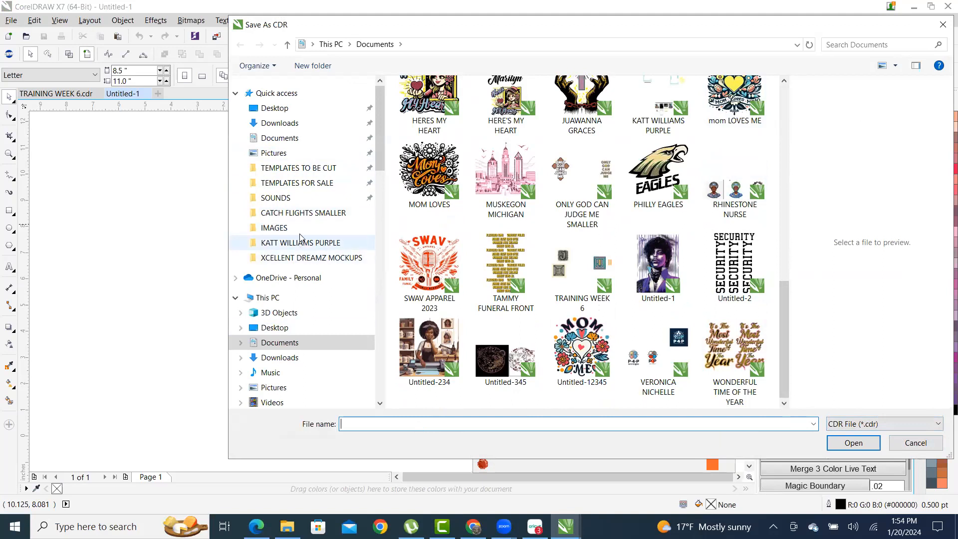
{"action": "scroll", "coordinate": [294, 310], "scroll_direction": "down", "scroll_amount": 4}
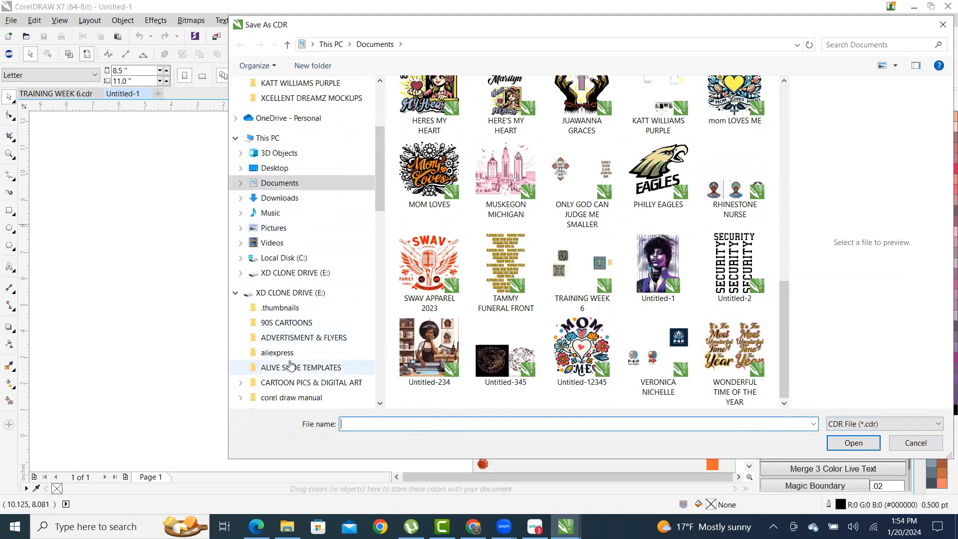
{"action": "scroll", "coordinate": [299, 330], "scroll_direction": "down", "scroll_amount": 15}
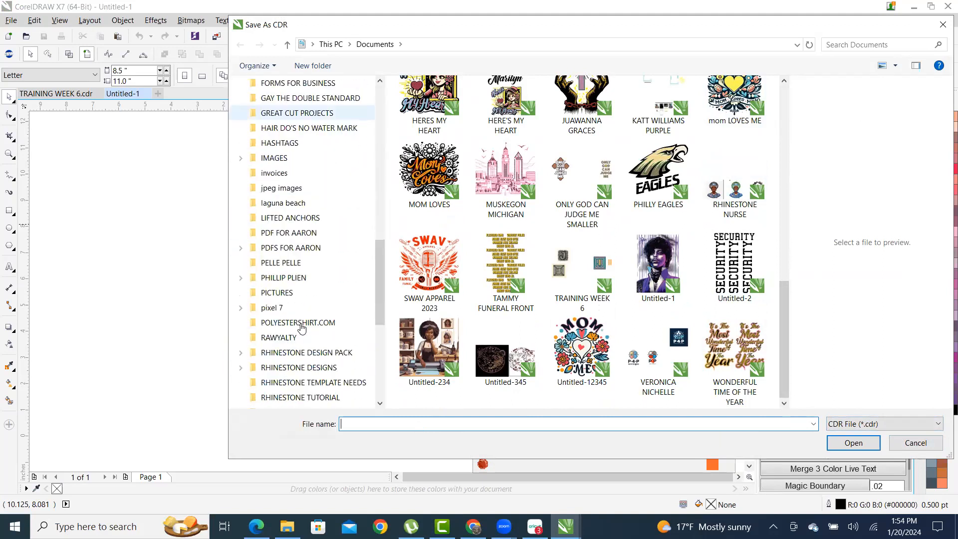
{"action": "scroll", "coordinate": [301, 327], "scroll_direction": "down", "scroll_amount": 5}
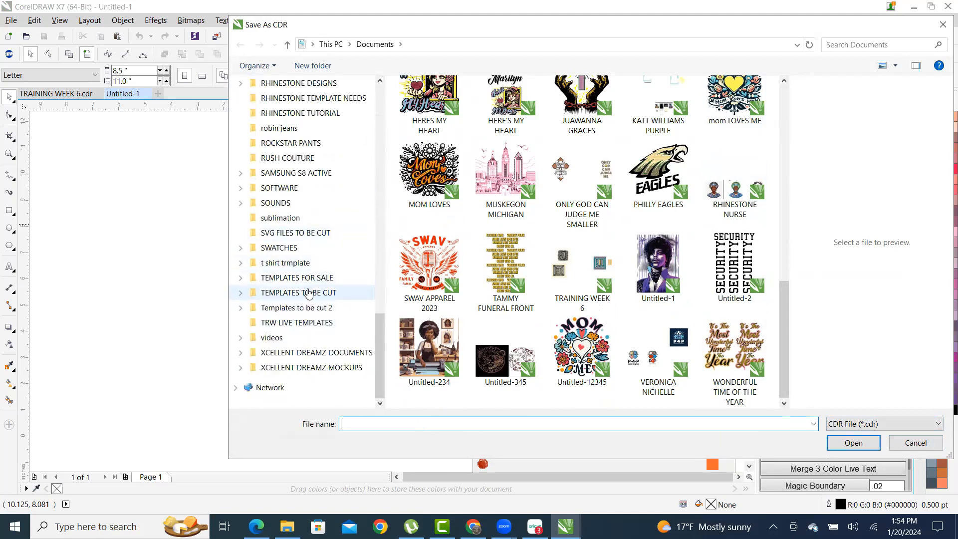
{"action": "left_click", "coordinate": [314, 323]}
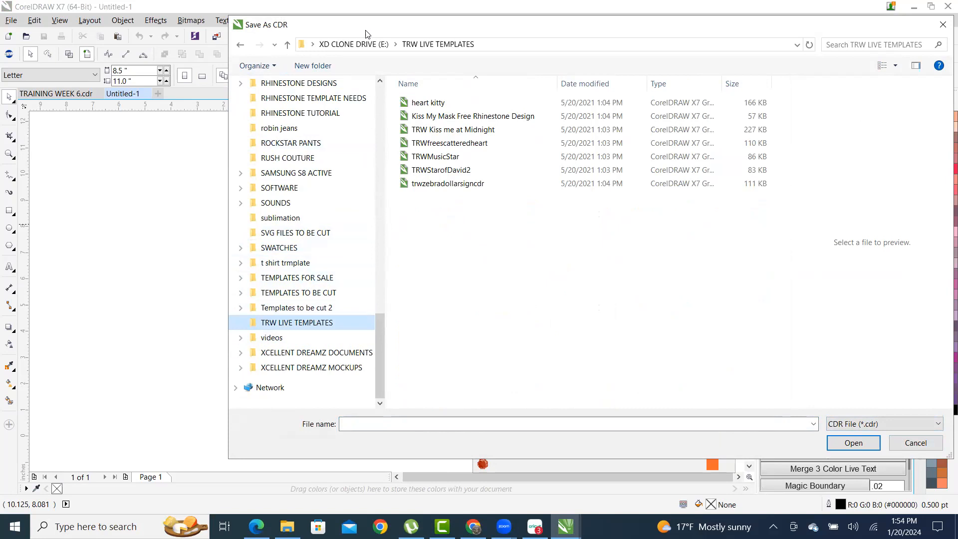
{"action": "left_click_drag", "start_coordinate": [365, 33], "coordinate": [322, 49]}
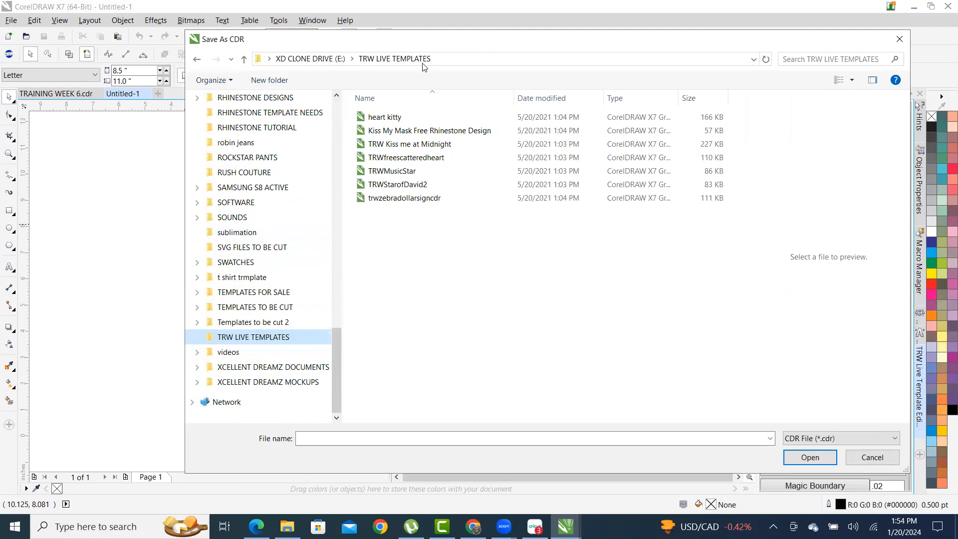
{"action": "left_click_drag", "start_coordinate": [428, 39], "coordinate": [423, 66]}
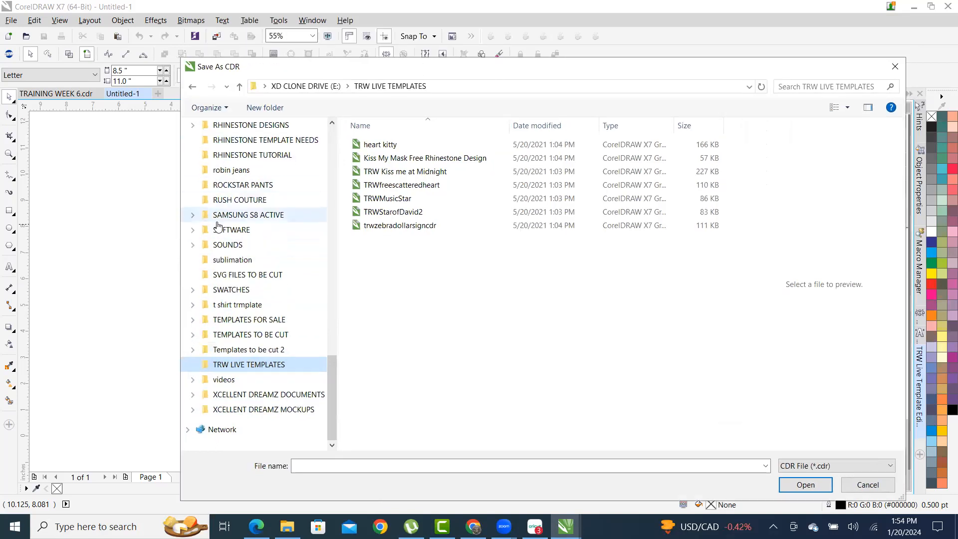
- Look into the RHINESTONE tutorial, template needs, designs and design pack folders, then return to TRW LIVE TEMPLATES
{"action": "left_click", "coordinate": [249, 157]}
{"action": "left_click", "coordinate": [256, 144]}
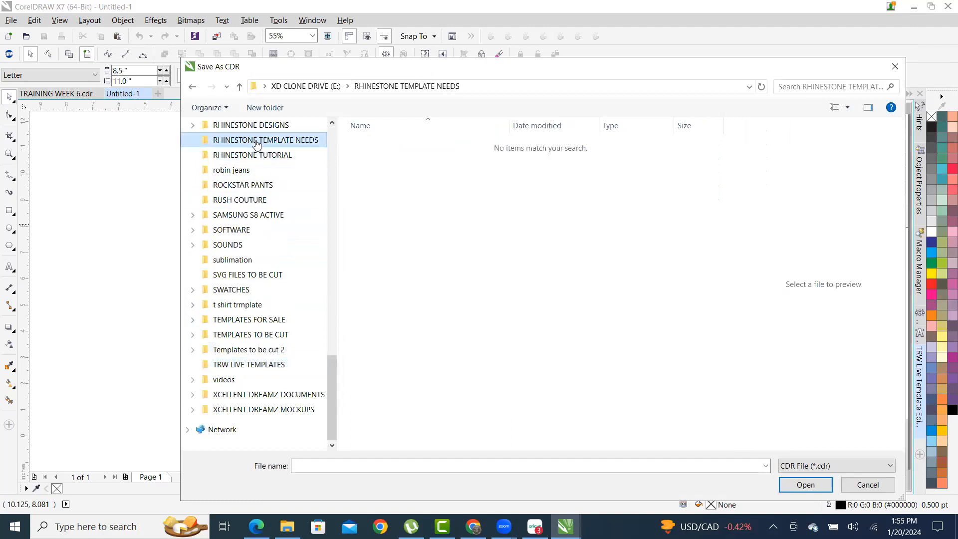
{"action": "scroll", "coordinate": [256, 144], "scroll_direction": "up", "scroll_amount": 1}
{"action": "left_click", "coordinate": [284, 169]}
{"action": "left_click", "coordinate": [284, 156]}
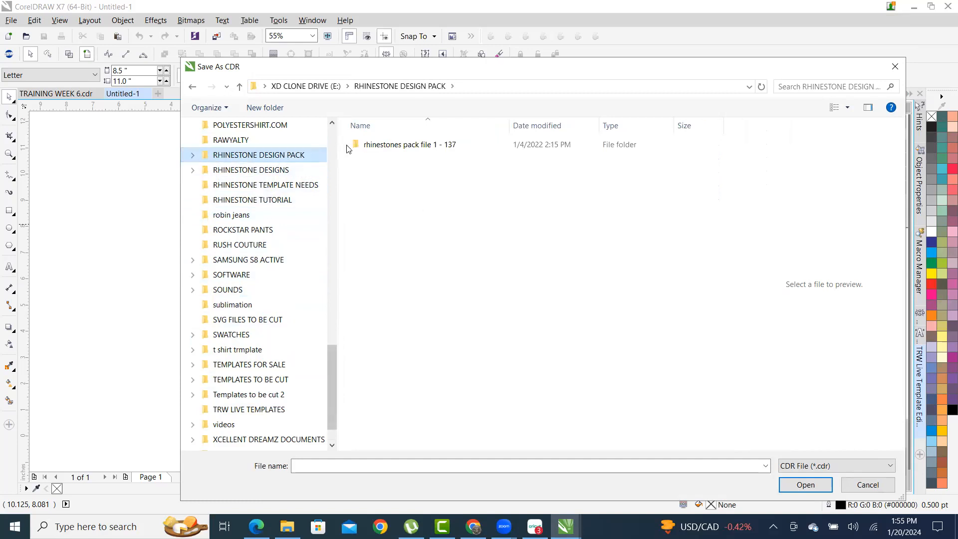
{"action": "scroll", "coordinate": [274, 241], "scroll_direction": "up", "scroll_amount": 5}
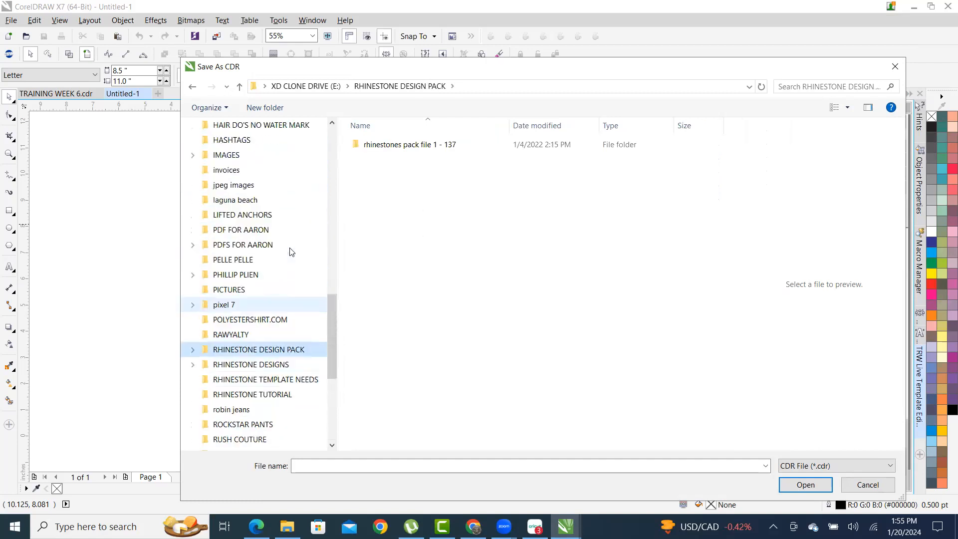
{"action": "scroll", "coordinate": [294, 252], "scroll_direction": "down", "scroll_amount": 3}
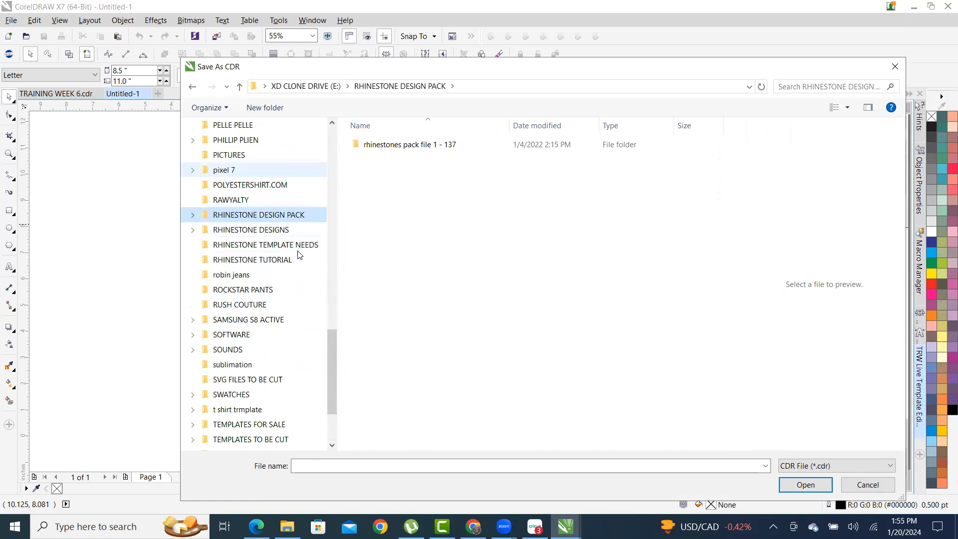
{"action": "scroll", "coordinate": [299, 255], "scroll_direction": "down", "scroll_amount": 2}
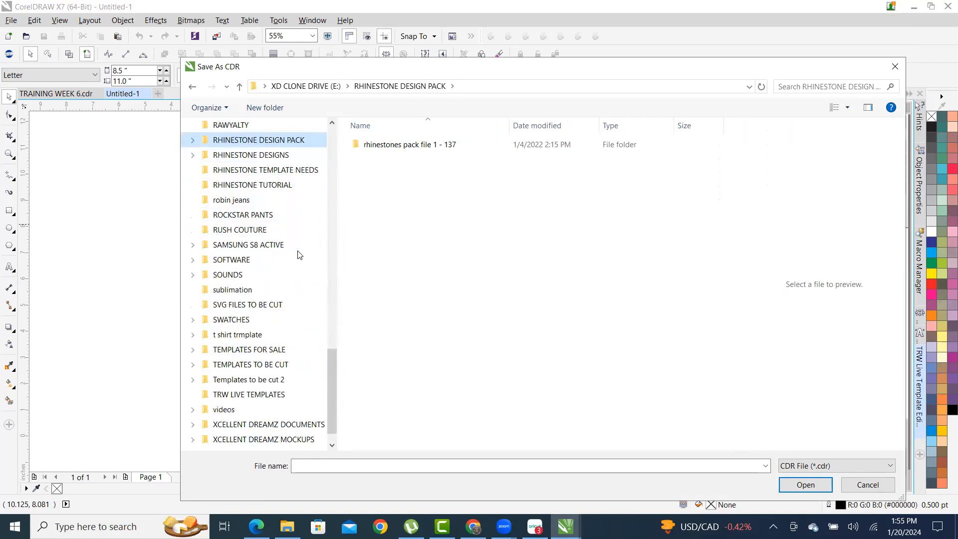
{"action": "scroll", "coordinate": [299, 255], "scroll_direction": "down", "scroll_amount": 1}
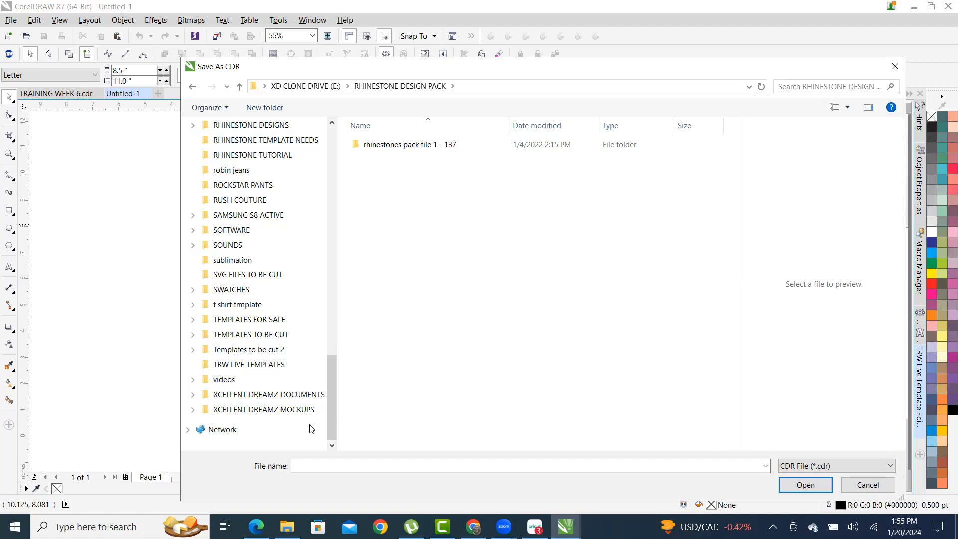
{"action": "left_click", "coordinate": [254, 368]}
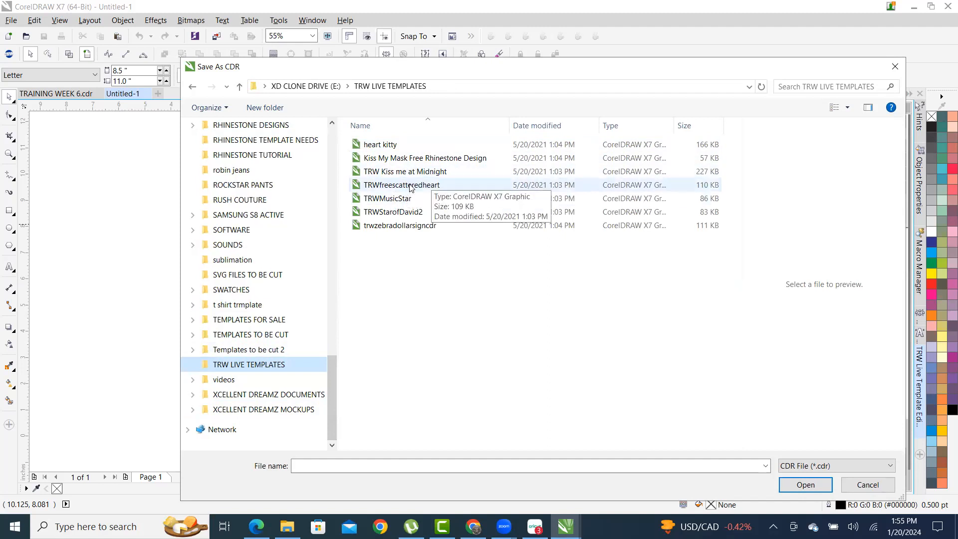
- Preview TRWMusicStar, TRWStarofDavid2, zebra dollar sign, Kiss me at Midnight, Kiss My Mask and heart kitty, then cancel
{"action": "left_click", "coordinate": [388, 200]}
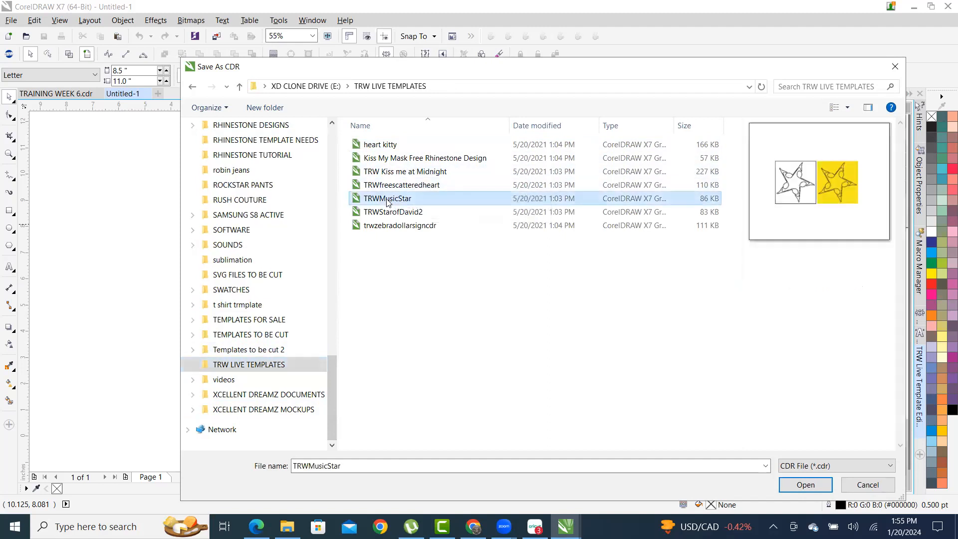
{"action": "left_click", "coordinate": [384, 216]}
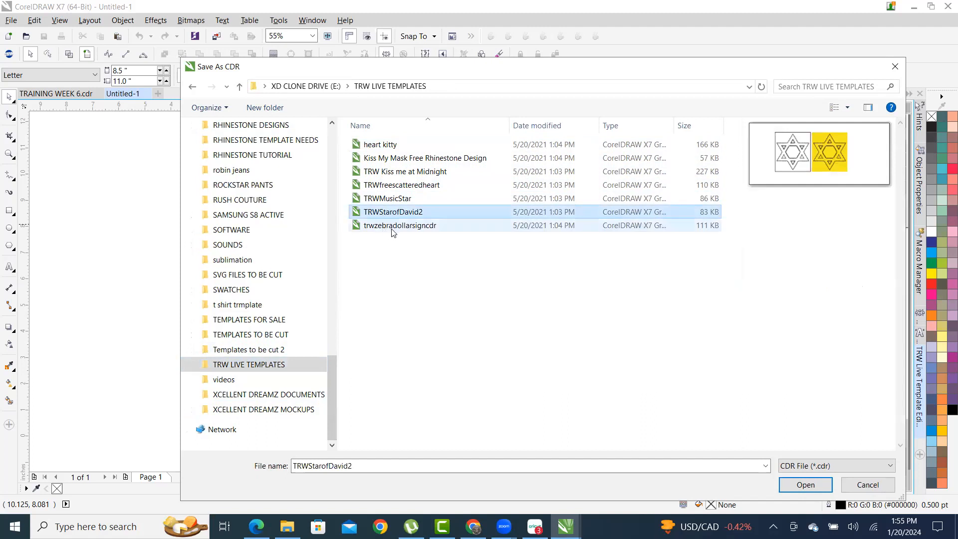
{"action": "left_click", "coordinate": [389, 226]}
{"action": "left_click", "coordinate": [399, 172]}
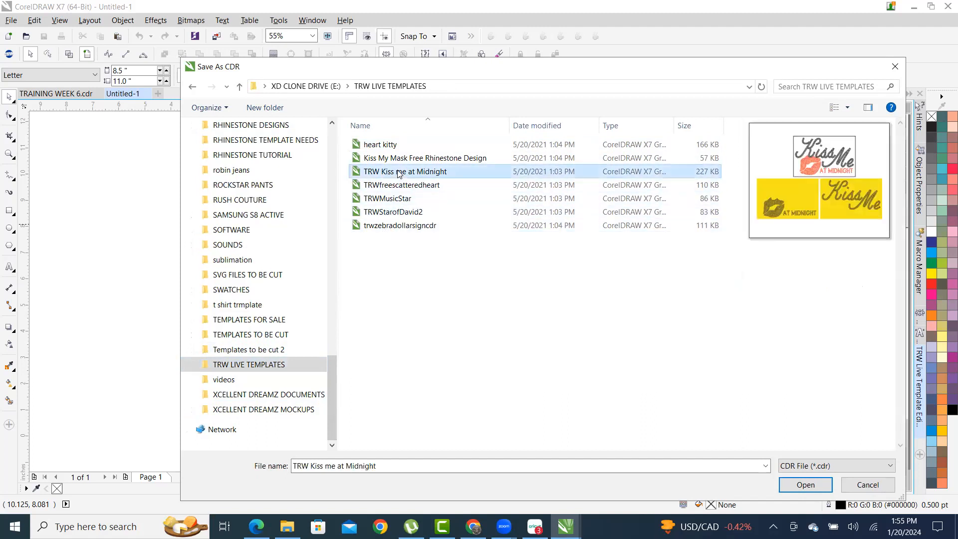
{"action": "left_click", "coordinate": [399, 160]}
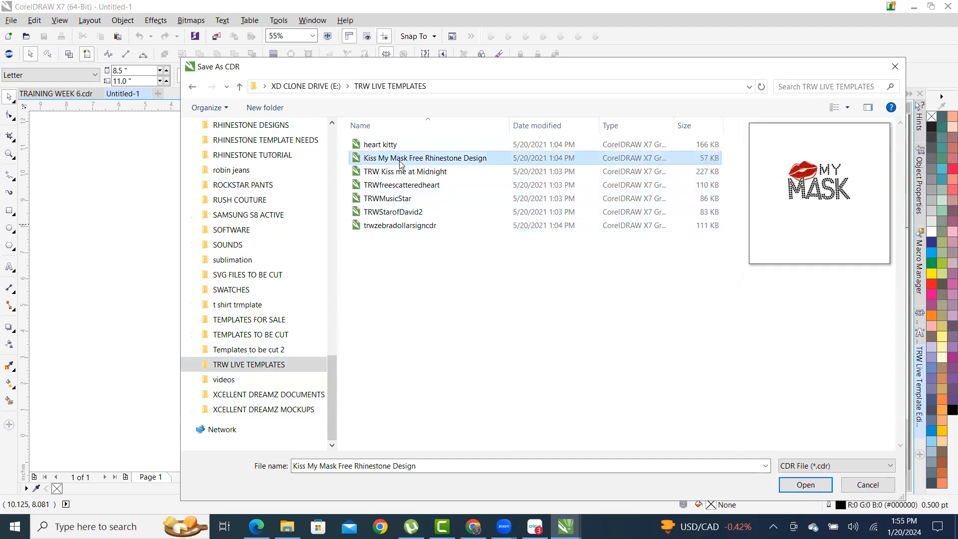
{"action": "left_click", "coordinate": [393, 145]}
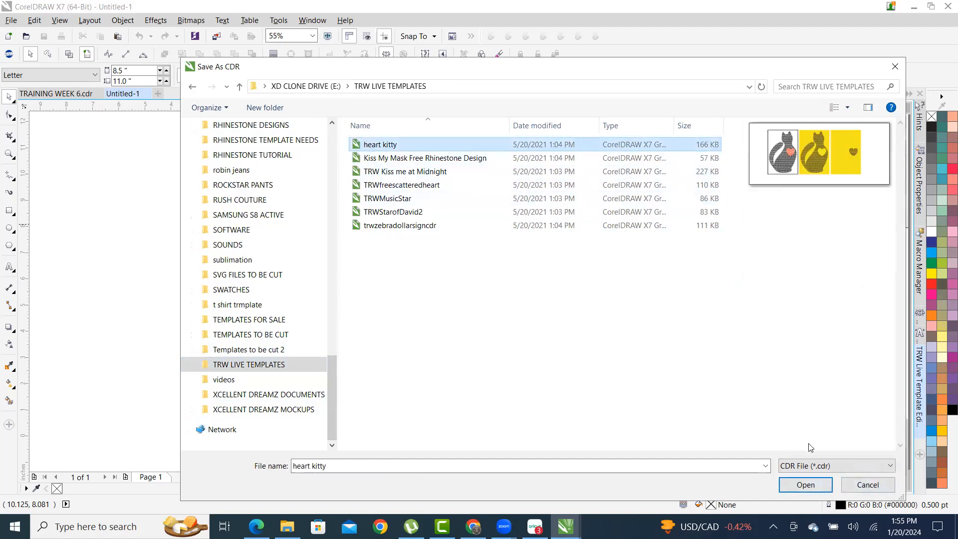
{"action": "left_click", "coordinate": [860, 486]}
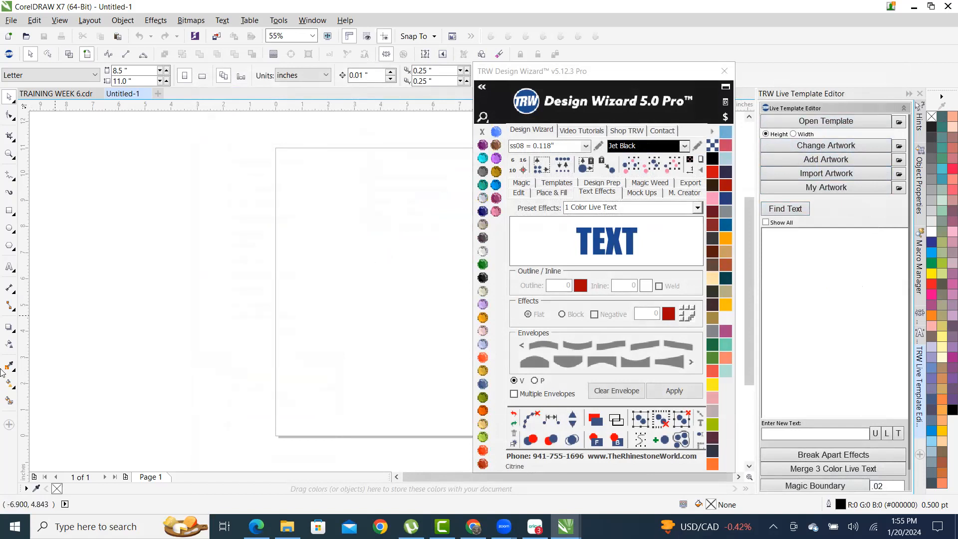
- Type 'Amazing Grace' near the top of the page with the Text tool
{"action": "left_click", "coordinate": [9, 266]}
{"action": "left_click", "coordinate": [267, 225]}
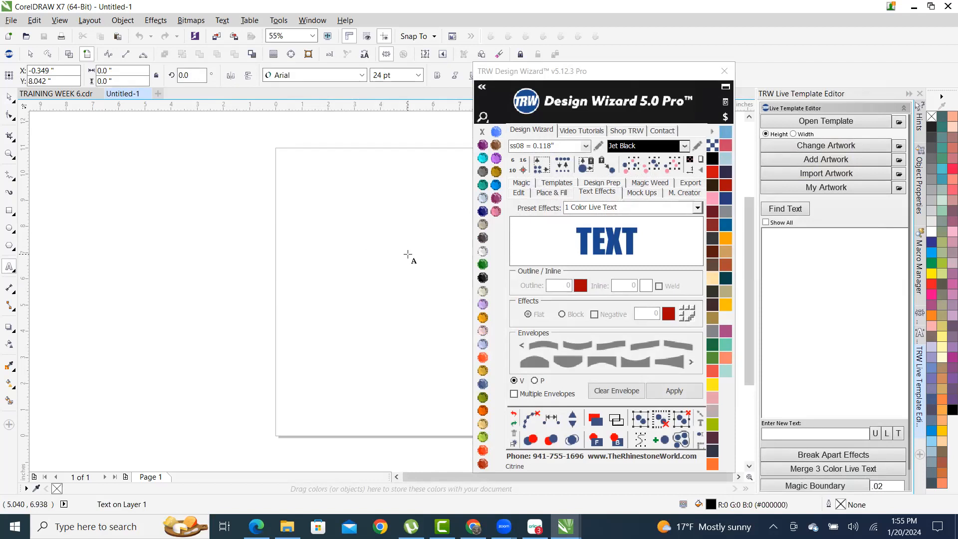
{"action": "left_click", "coordinate": [407, 254]}
{"action": "type", "text": "Amazing Grace"}
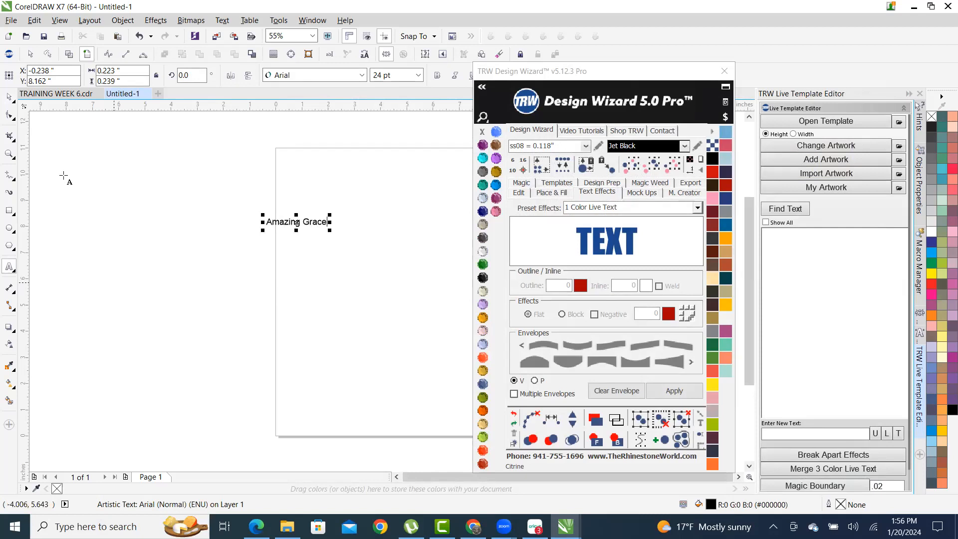
- Scale Amazing Grace to about 80 pt and expand the Design Wizard's font list
{"action": "left_click", "coordinate": [10, 98]}
{"action": "left_click_drag", "start_coordinate": [333, 218], "coordinate": [455, 149]}
{"action": "scroll", "coordinate": [285, 223], "scroll_direction": "down", "scroll_amount": 5}
{"action": "scroll", "coordinate": [285, 223], "scroll_direction": "up", "scroll_amount": 4}
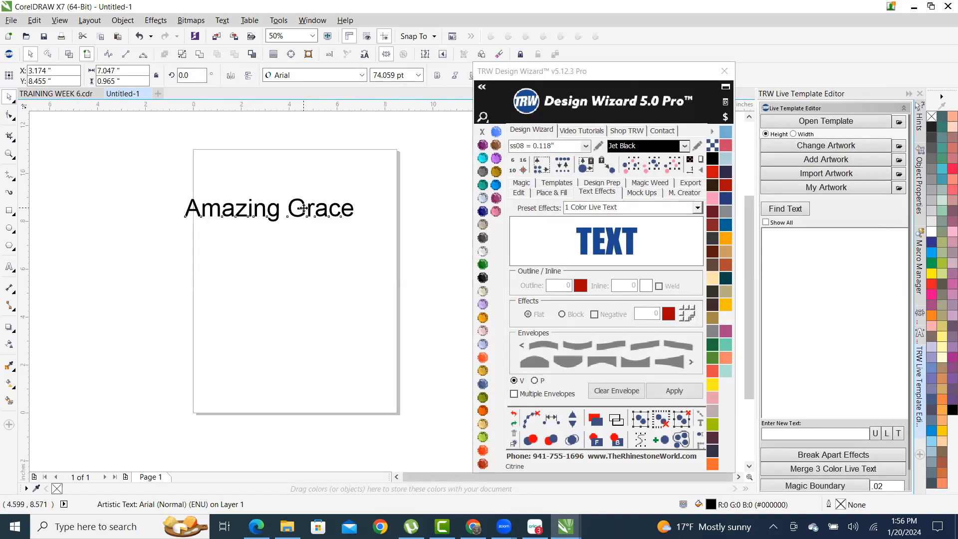
{"action": "scroll", "coordinate": [299, 210], "scroll_direction": "up", "scroll_amount": 2}
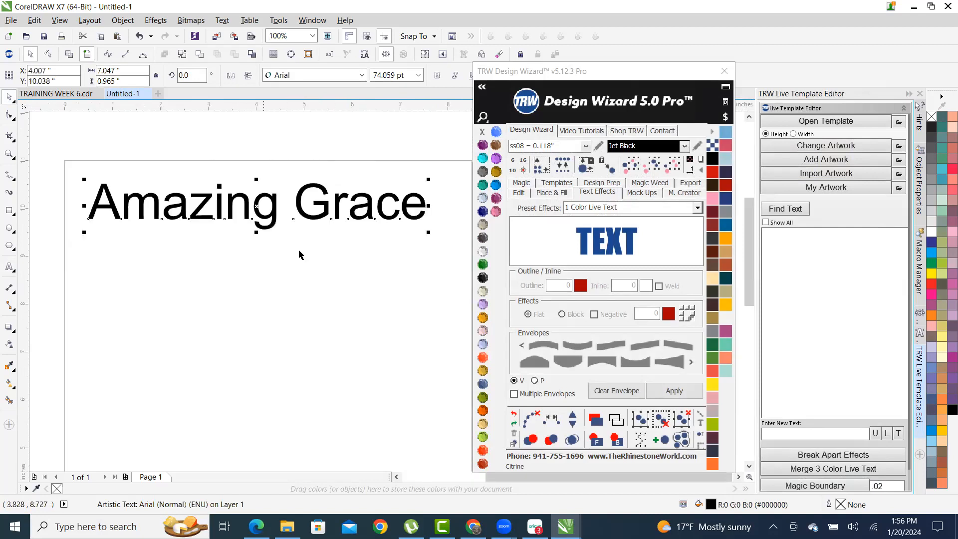
{"action": "left_click_drag", "start_coordinate": [430, 233], "coordinate": [455, 257]}
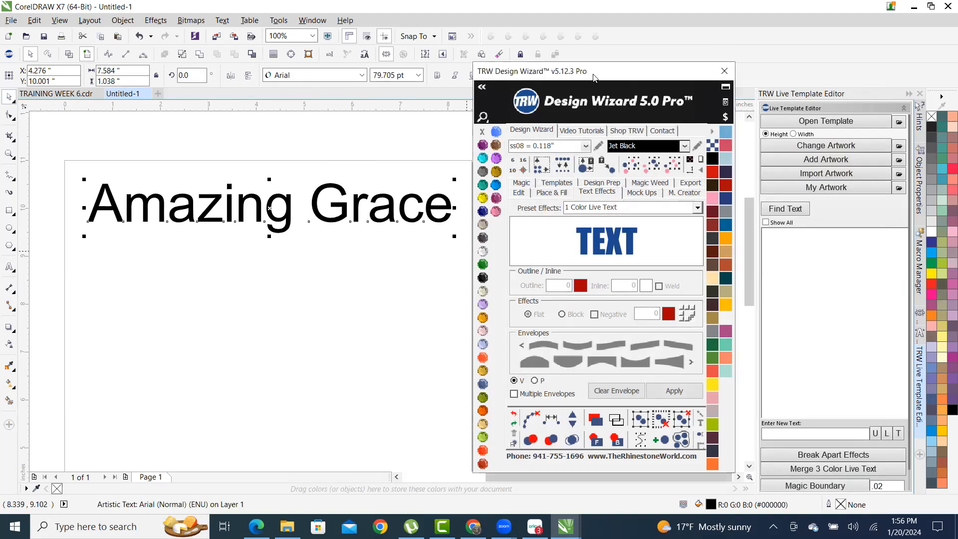
{"action": "left_click_drag", "start_coordinate": [594, 76], "coordinate": [642, 75]}
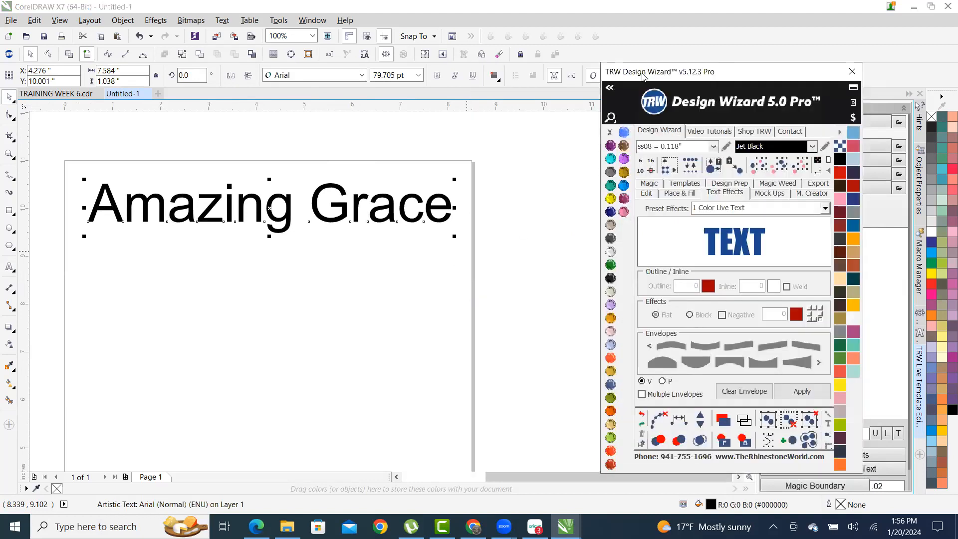
{"action": "left_click", "coordinate": [610, 90]}
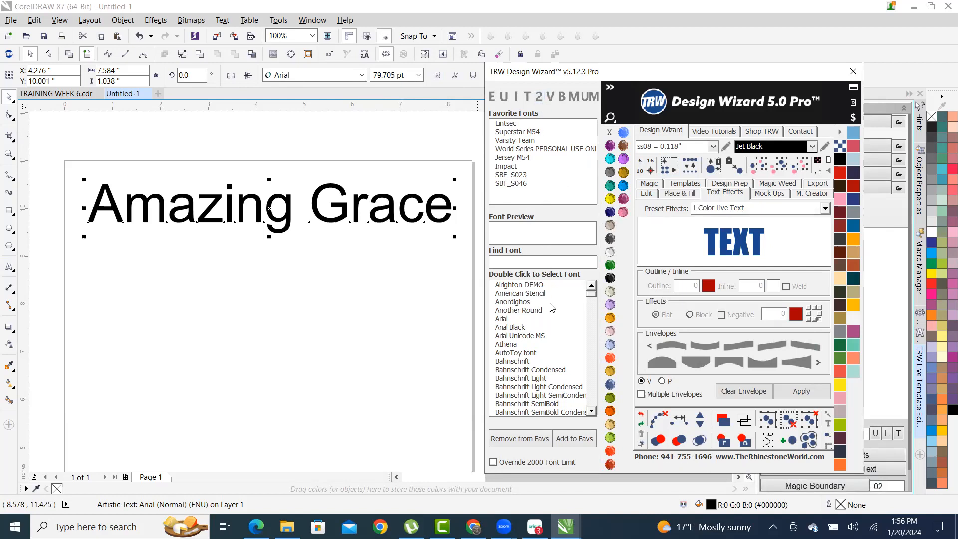
- Scroll through the Design Wizard's installed fonts, then minimise CorelDRAW to reach Chrome
{"action": "left_click_drag", "start_coordinate": [591, 294], "coordinate": [592, 325]}
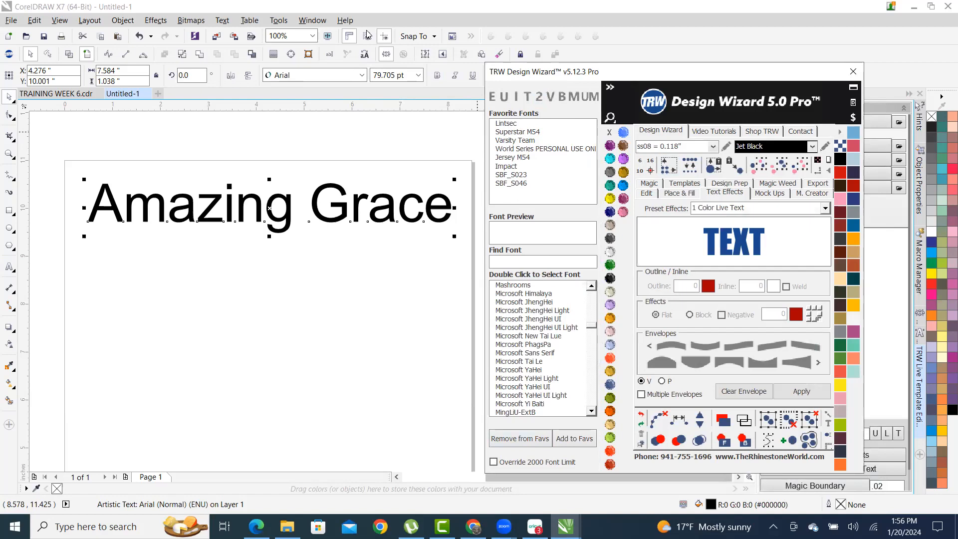
{"action": "left_click", "coordinate": [913, 7]}
- Open dafont.com in a new tab and download the Headlines Uni font
{"action": "left_click", "coordinate": [834, 12]}
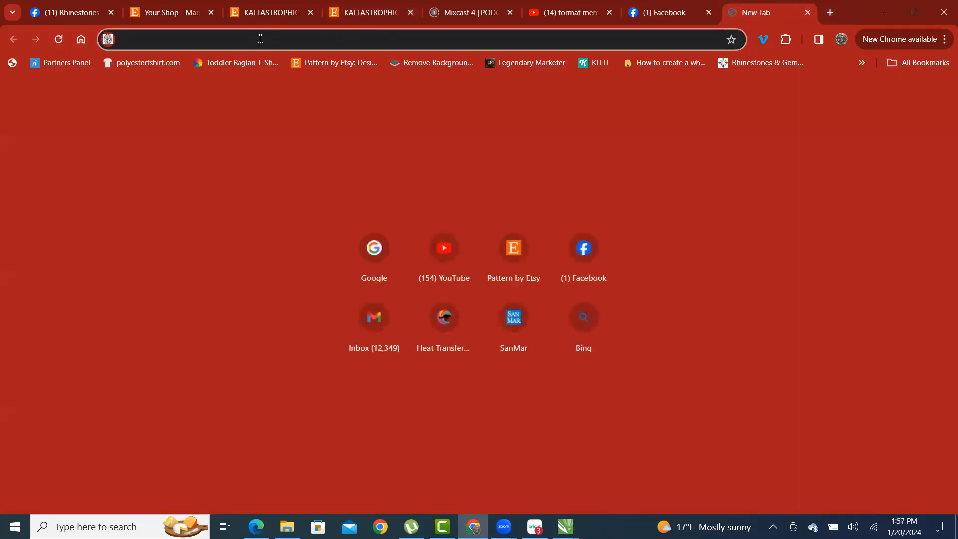
{"action": "type", "text": "dafo"}
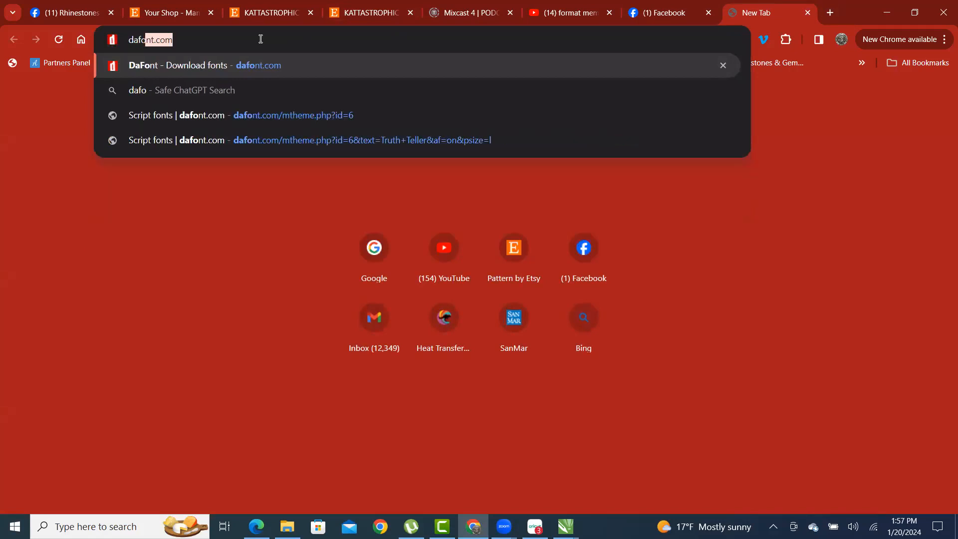
{"action": "key", "text": "Return"}
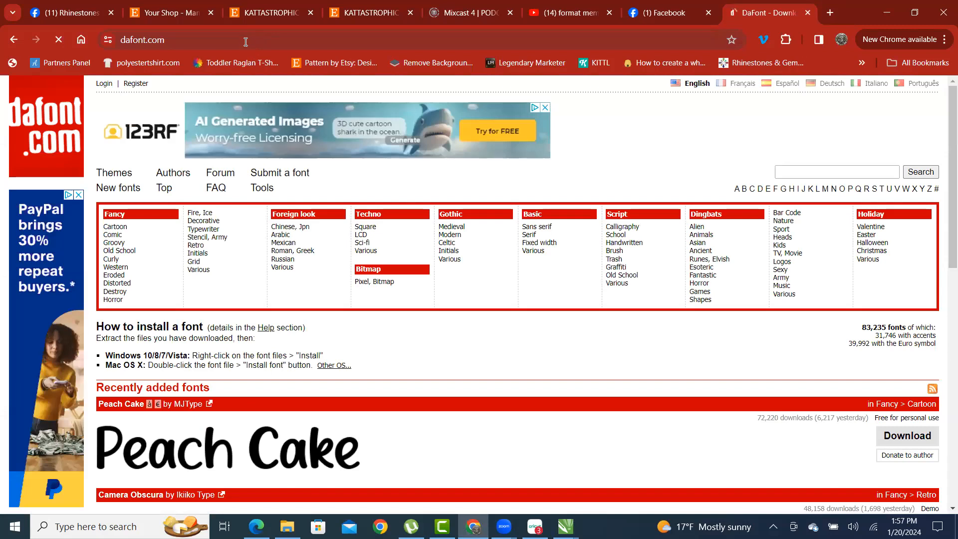
{"action": "scroll", "coordinate": [506, 216], "scroll_direction": "down", "scroll_amount": 5}
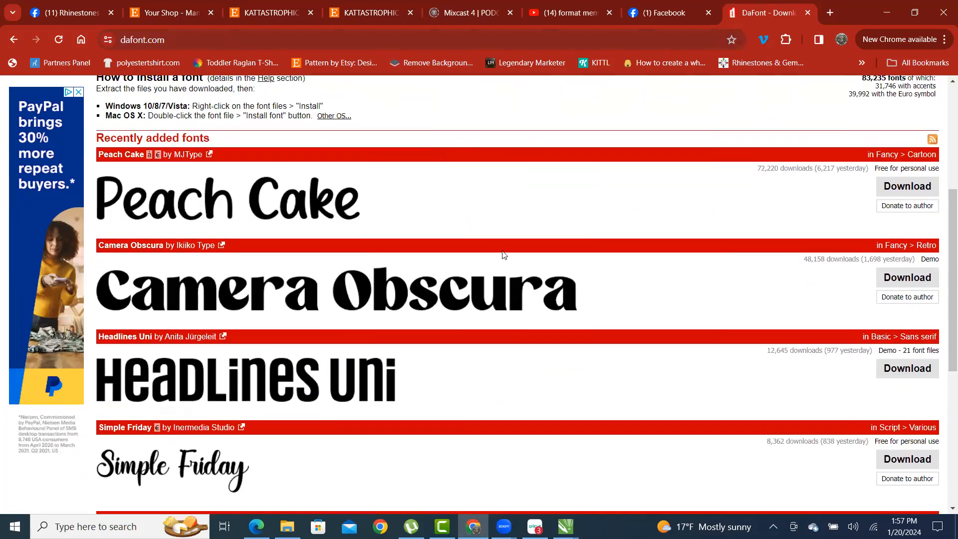
{"action": "scroll", "coordinate": [224, 284], "scroll_direction": "down", "scroll_amount": 3}
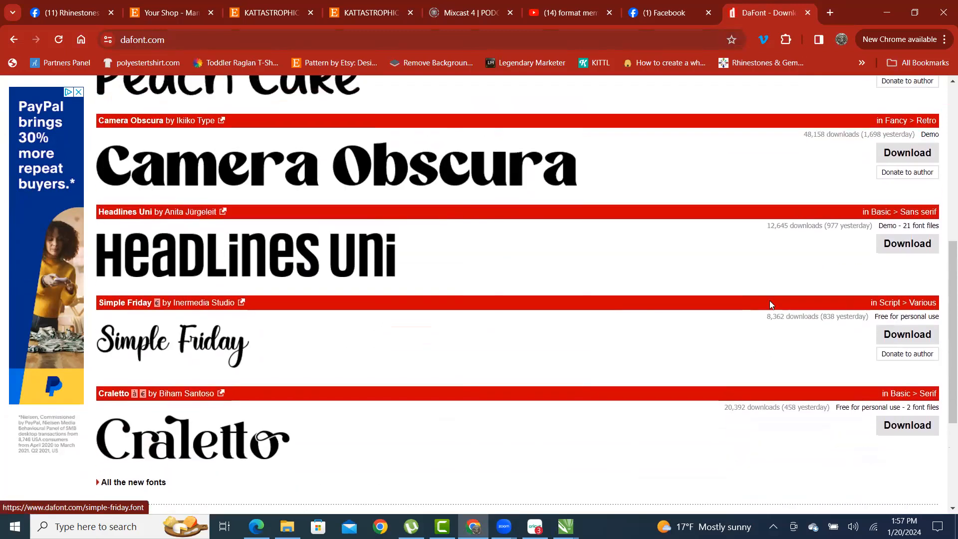
{"action": "left_click", "coordinate": [916, 250]}
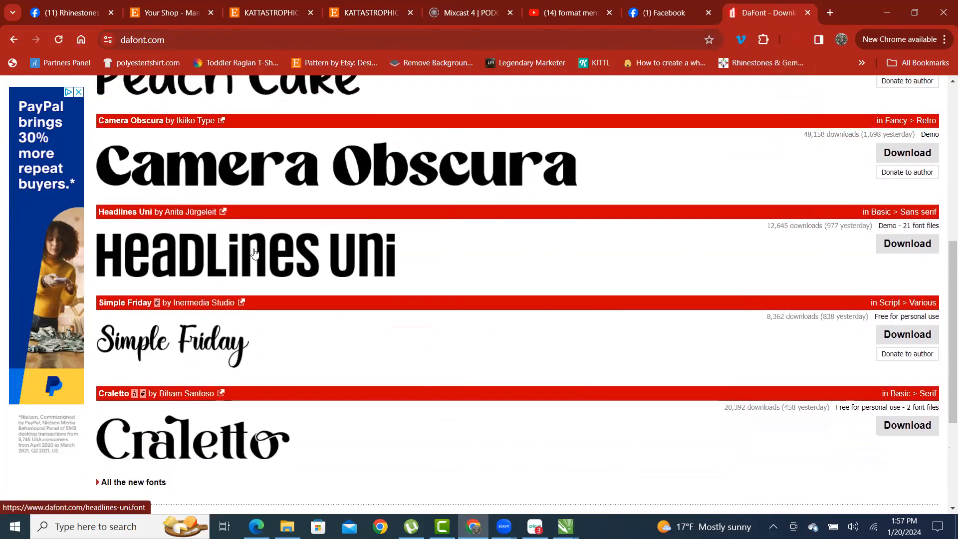
- Bring up dafont's full list of newly added fonts
{"action": "scroll", "coordinate": [279, 279], "scroll_direction": "down", "scroll_amount": 5}
{"action": "scroll", "coordinate": [280, 305], "scroll_direction": "up", "scroll_amount": 3}
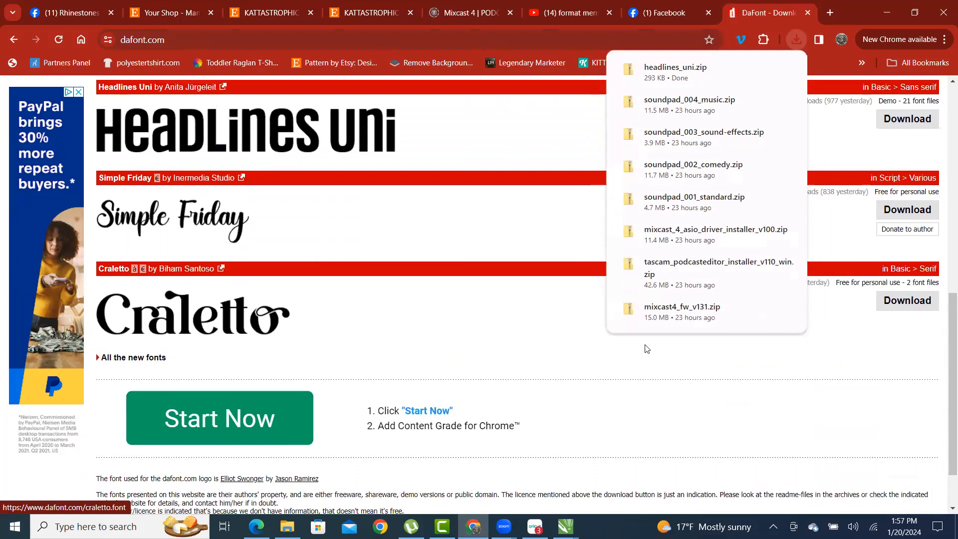
{"action": "scroll", "coordinate": [415, 301], "scroll_direction": "down", "scroll_amount": 2}
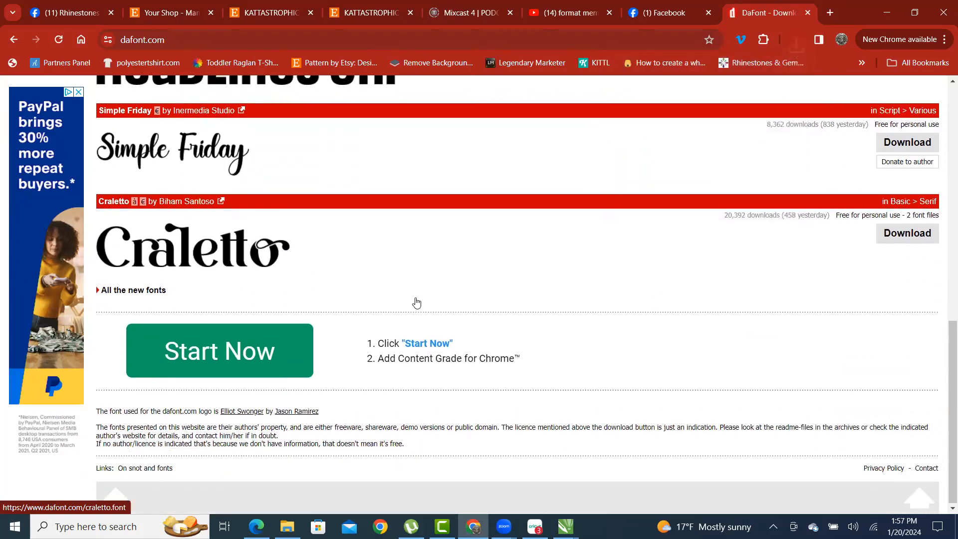
{"action": "left_click", "coordinate": [137, 290]}
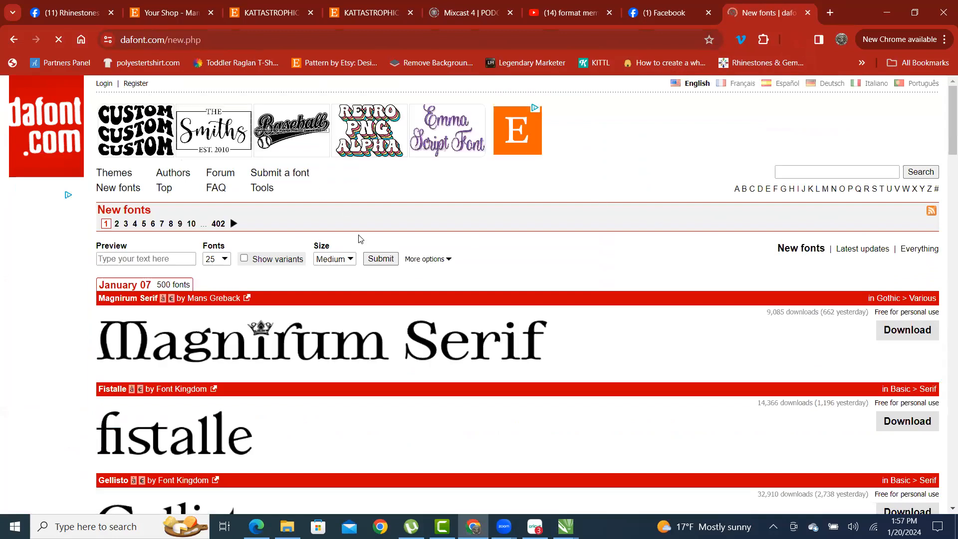
- Download the Peach Cake and The Fruit Star fonts
{"action": "scroll", "coordinate": [458, 271], "scroll_direction": "down", "scroll_amount": 3}
{"action": "scroll", "coordinate": [458, 272], "scroll_direction": "down", "scroll_amount": 5}
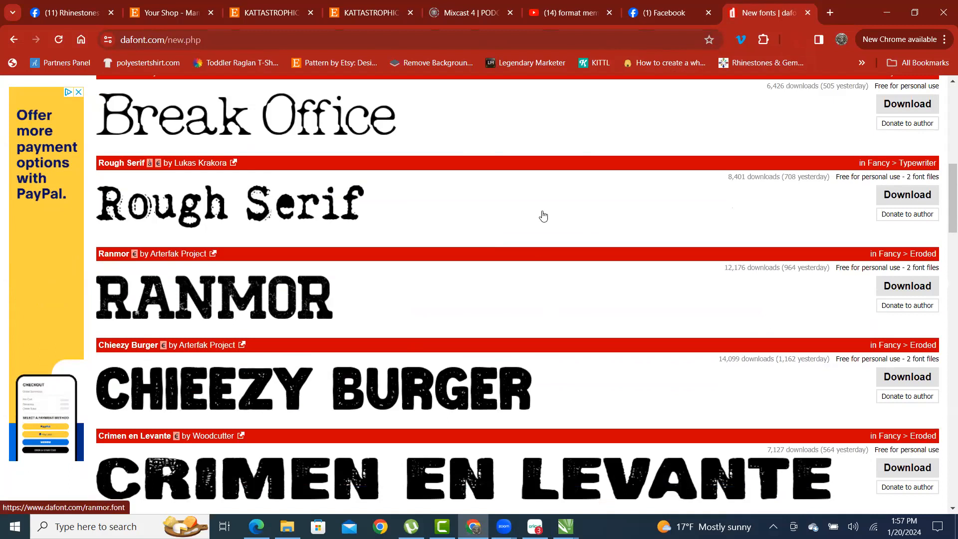
{"action": "scroll", "coordinate": [643, 294], "scroll_direction": "down", "scroll_amount": 4}
{"action": "scroll", "coordinate": [643, 296], "scroll_direction": "down", "scroll_amount": 3}
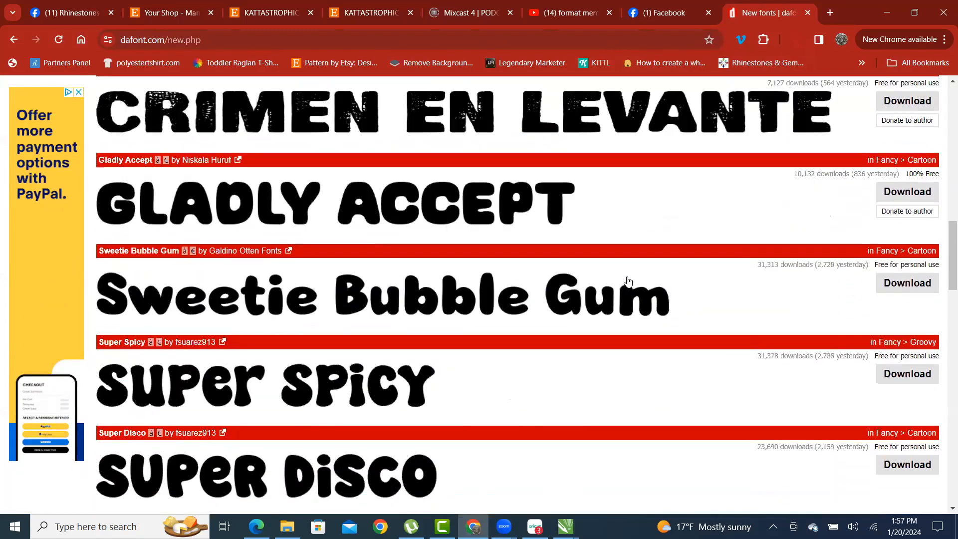
{"action": "scroll", "coordinate": [614, 255], "scroll_direction": "down", "scroll_amount": 6}
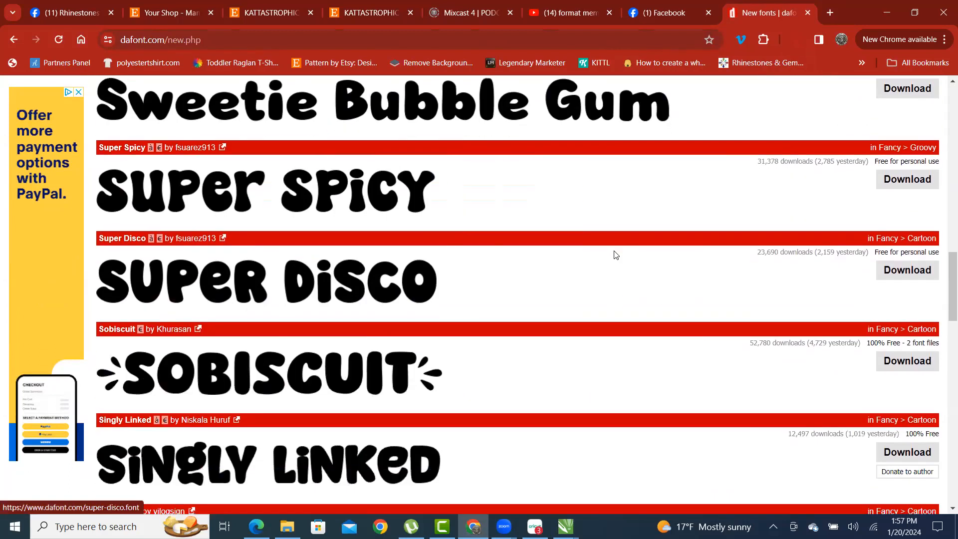
{"action": "scroll", "coordinate": [599, 253], "scroll_direction": "down", "scroll_amount": 3}
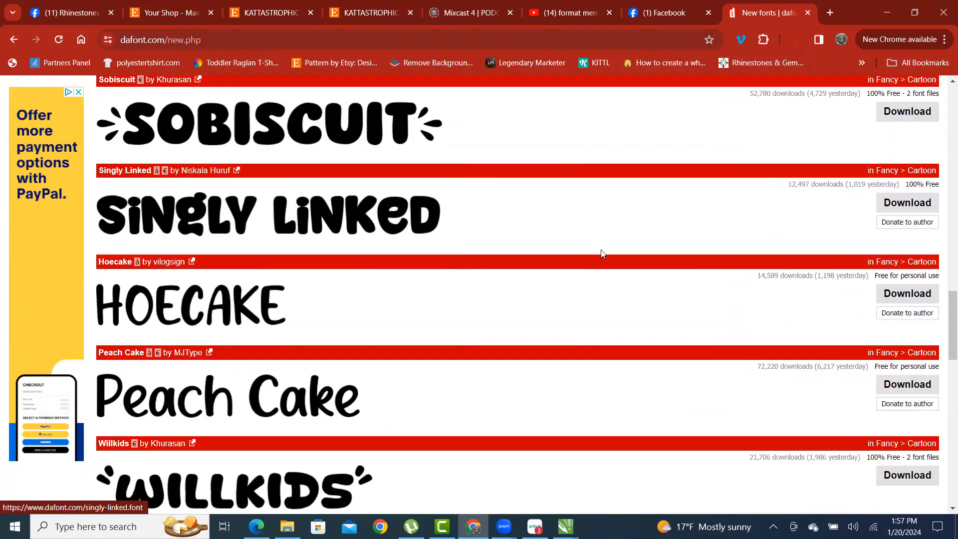
{"action": "left_click", "coordinate": [893, 271]}
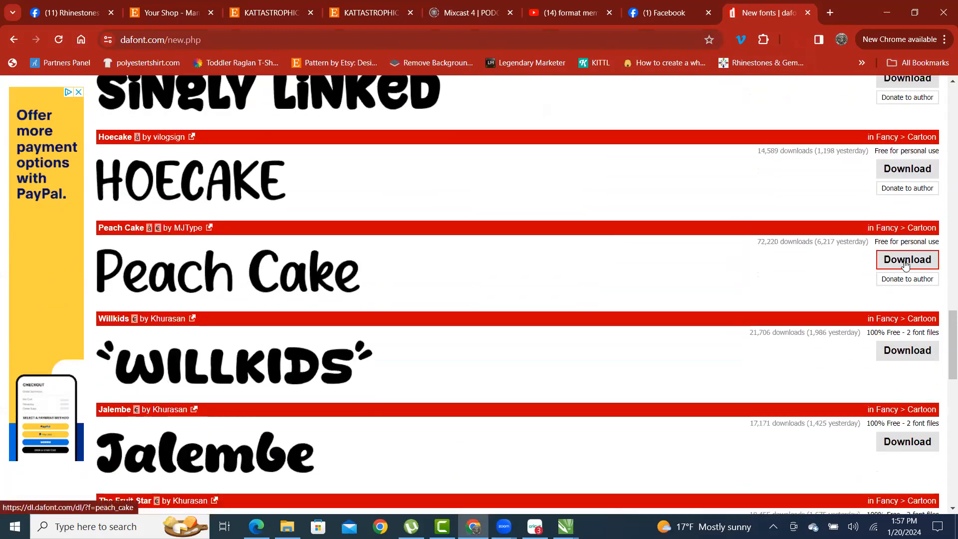
{"action": "scroll", "coordinate": [694, 250], "scroll_direction": "down", "scroll_amount": 2}
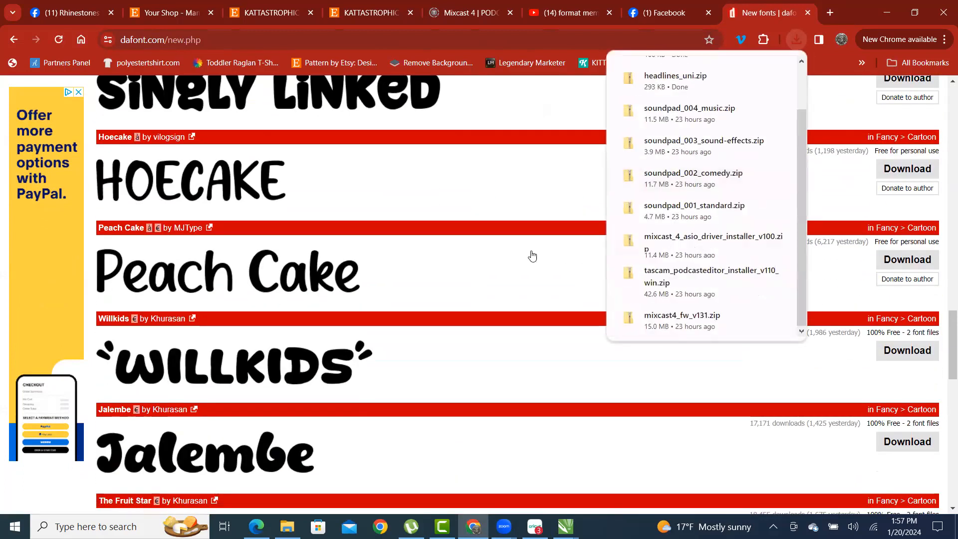
{"action": "scroll", "coordinate": [530, 255], "scroll_direction": "down", "scroll_amount": 2}
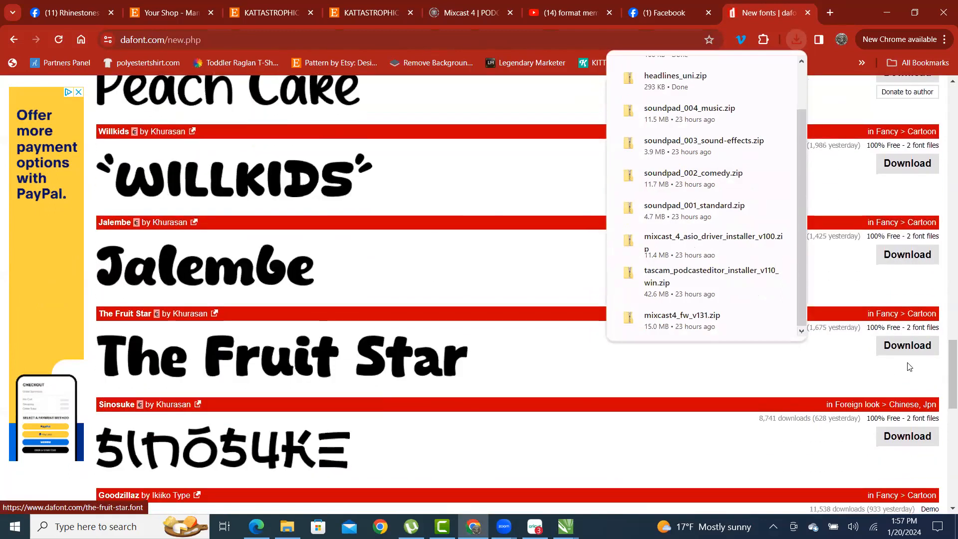
{"action": "scroll", "coordinate": [877, 399], "scroll_direction": "down", "scroll_amount": 1}
{"action": "left_click", "coordinate": [908, 345]}
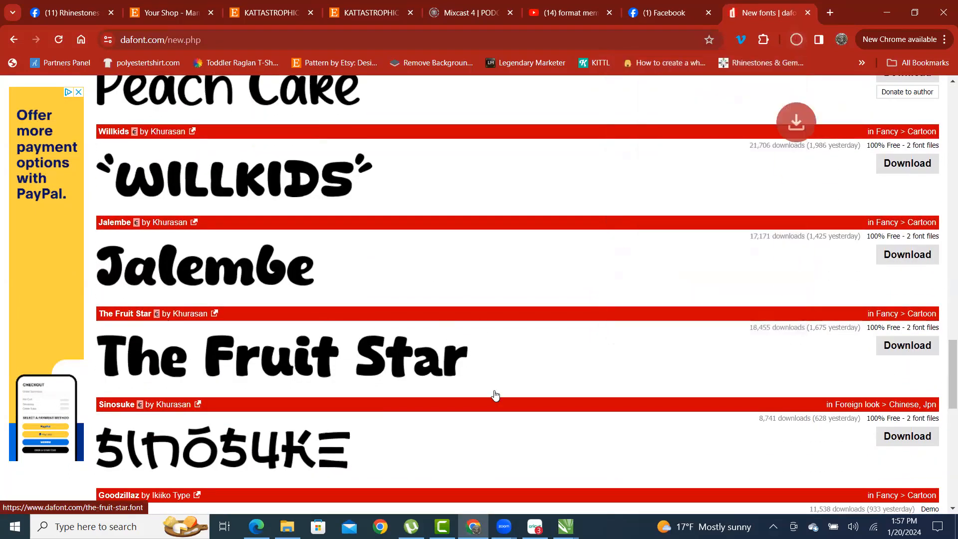
- Download the New Kids Crew, Bare Knuckles and Grasstrack fonts
{"action": "scroll", "coordinate": [476, 254], "scroll_direction": "down", "scroll_amount": 2}
{"action": "scroll", "coordinate": [494, 264], "scroll_direction": "down", "scroll_amount": 1}
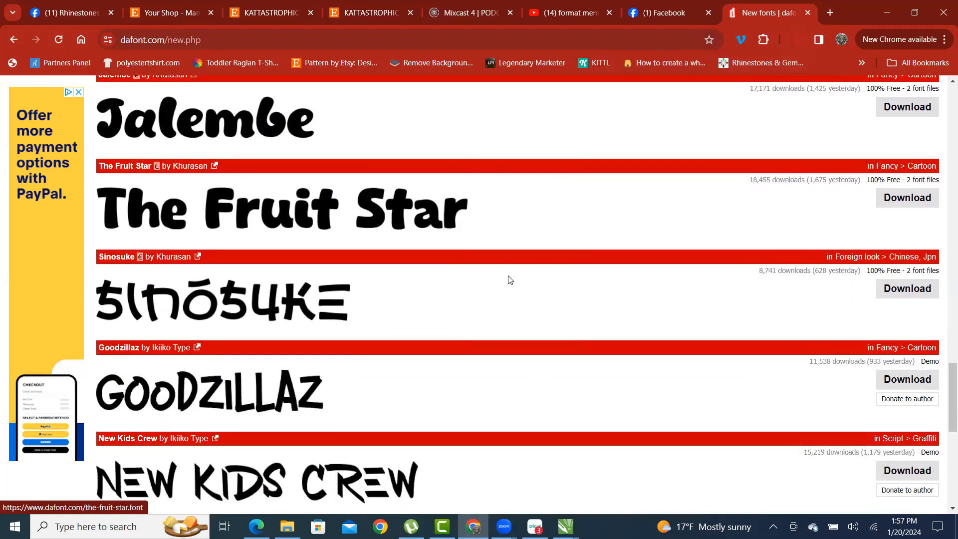
{"action": "scroll", "coordinate": [633, 354], "scroll_direction": "down", "scroll_amount": 2}
{"action": "scroll", "coordinate": [653, 344], "scroll_direction": "down", "scroll_amount": 1}
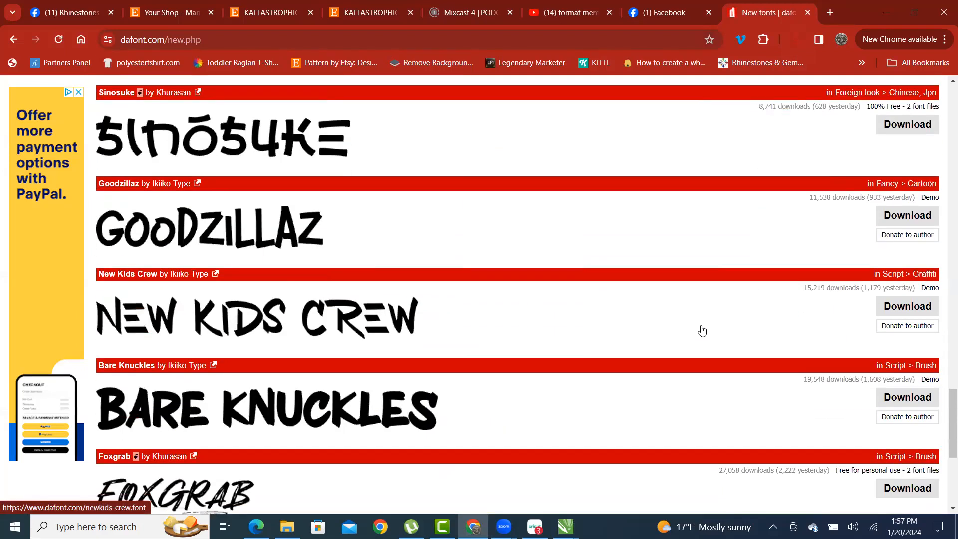
{"action": "scroll", "coordinate": [702, 331], "scroll_direction": "down", "scroll_amount": 2}
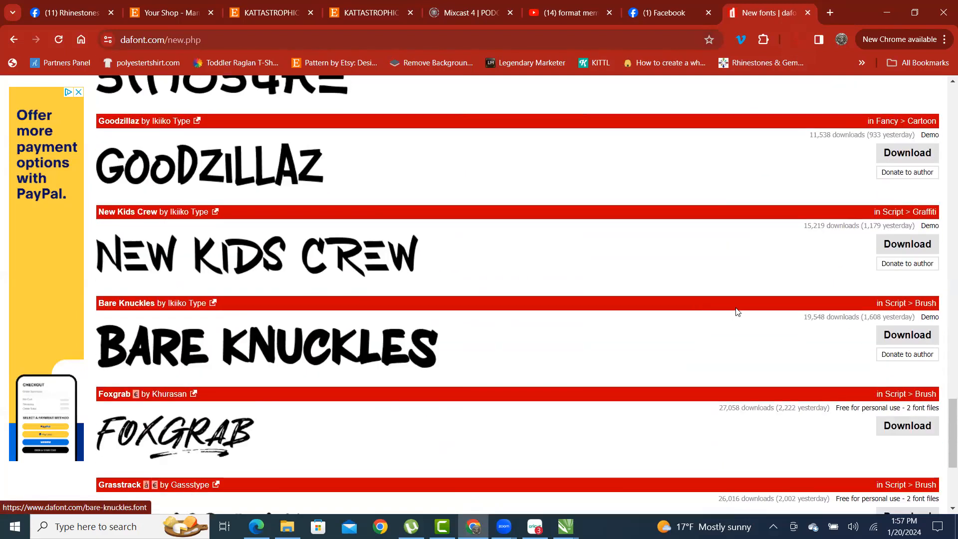
{"action": "left_click", "coordinate": [912, 243]}
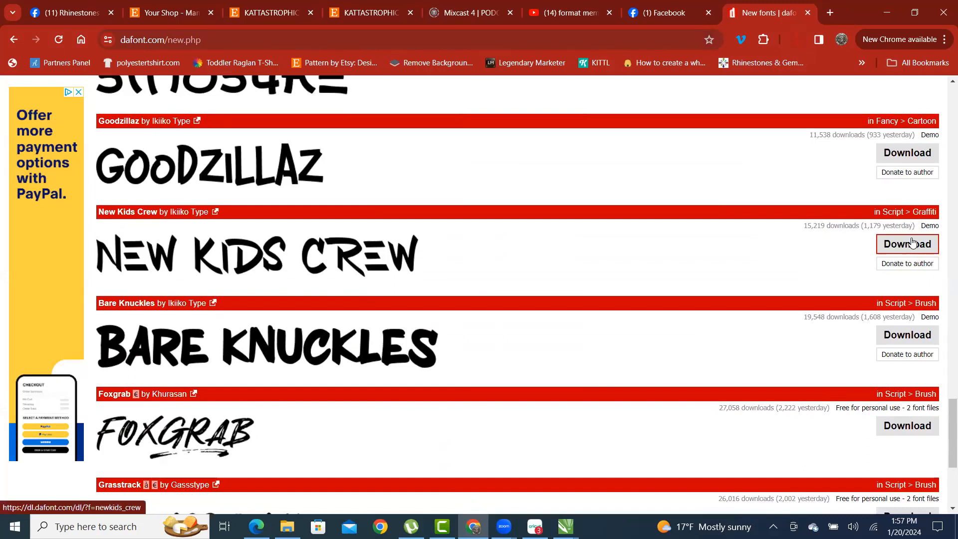
{"action": "left_click", "coordinate": [917, 341]}
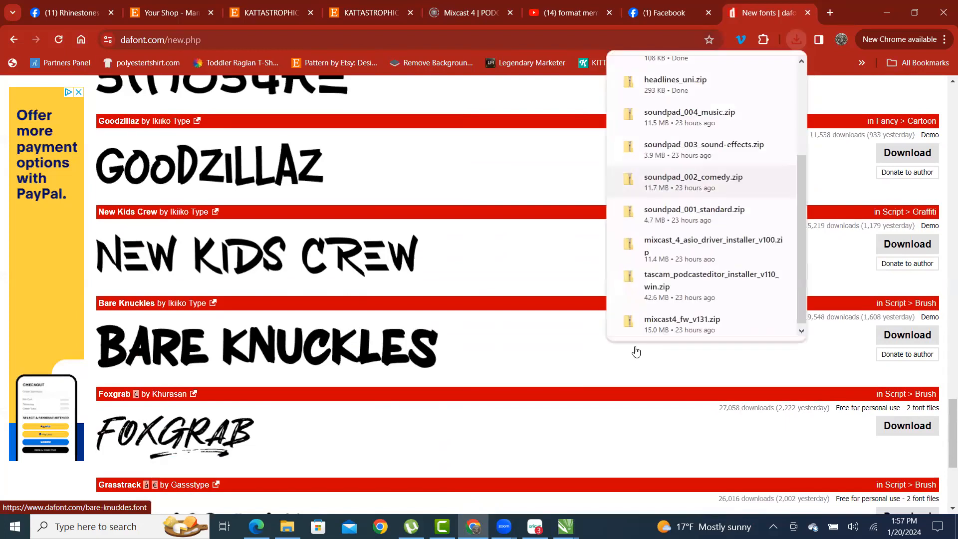
{"action": "scroll", "coordinate": [240, 293], "scroll_direction": "down", "scroll_amount": 3}
{"action": "scroll", "coordinate": [239, 293], "scroll_direction": "down", "scroll_amount": 1}
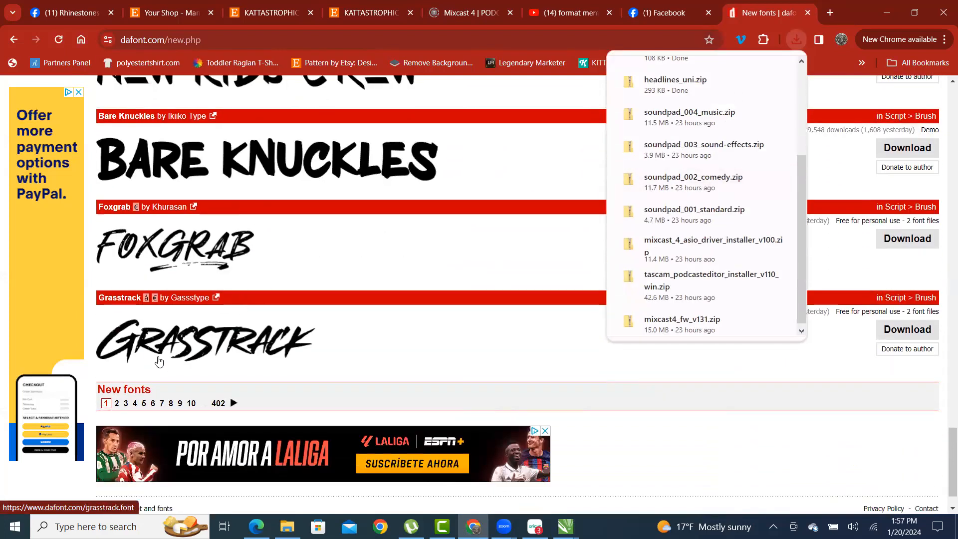
{"action": "left_click", "coordinate": [906, 331]}
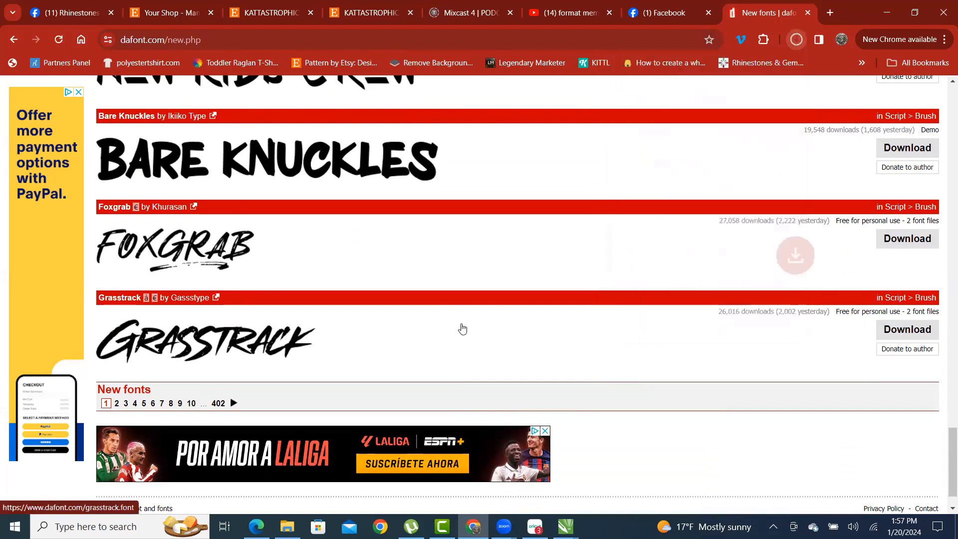
- On page 2 of new fonts, download Cashrole and Wood Dragon
{"action": "left_click", "coordinate": [119, 407]}
{"action": "scroll", "coordinate": [641, 309], "scroll_direction": "down", "scroll_amount": 4}
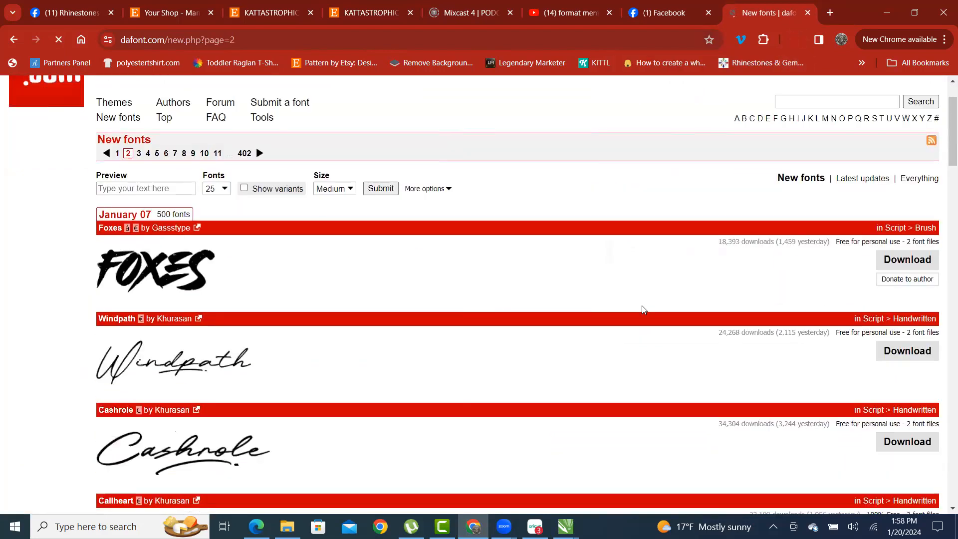
{"action": "scroll", "coordinate": [633, 315], "scroll_direction": "down", "scroll_amount": 1}
{"action": "left_click", "coordinate": [907, 263]}
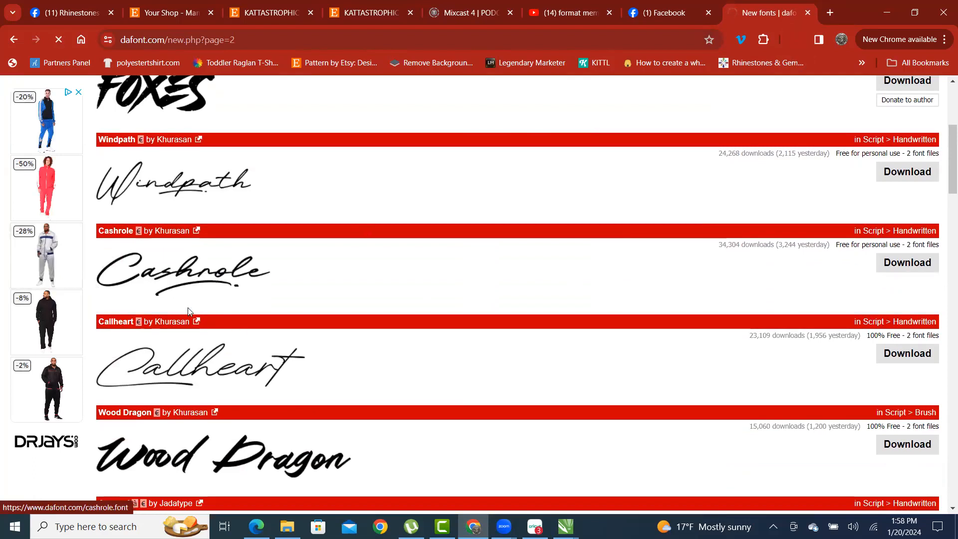
{"action": "scroll", "coordinate": [758, 301], "scroll_direction": "down", "scroll_amount": 1}
{"action": "scroll", "coordinate": [758, 301], "scroll_direction": "down", "scroll_amount": 1}
{"action": "left_click", "coordinate": [910, 326]}
{"action": "scroll", "coordinate": [396, 294], "scroll_direction": "down", "scroll_amount": 4}
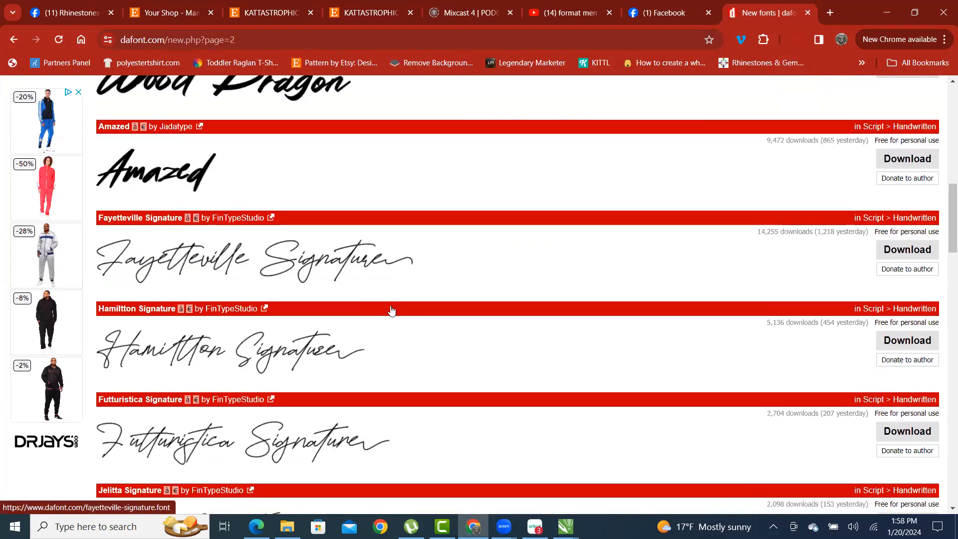
{"action": "scroll", "coordinate": [391, 310], "scroll_direction": "down", "scroll_amount": 3}
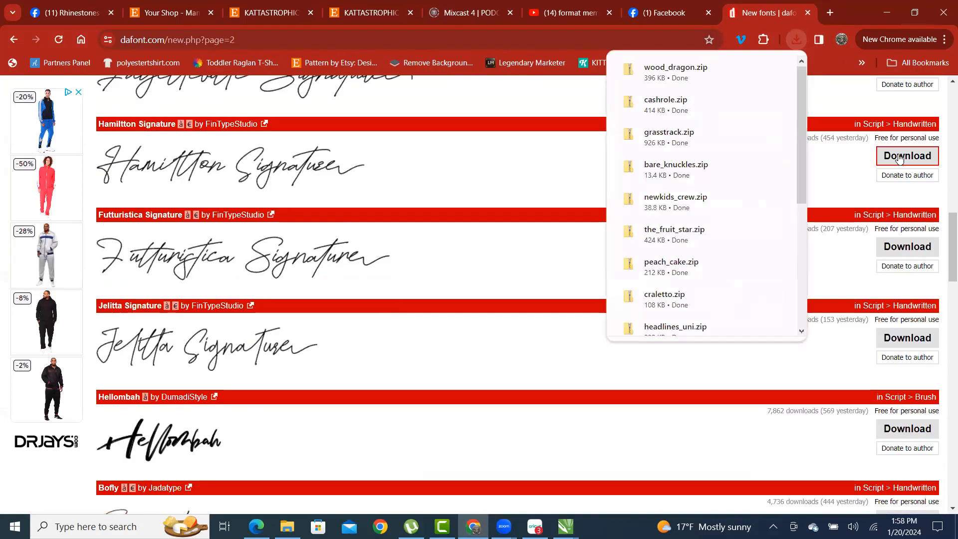
- Open the downloaded wood_dragon.zip from Chrome's downloads list
{"action": "left_click", "coordinate": [796, 40]}
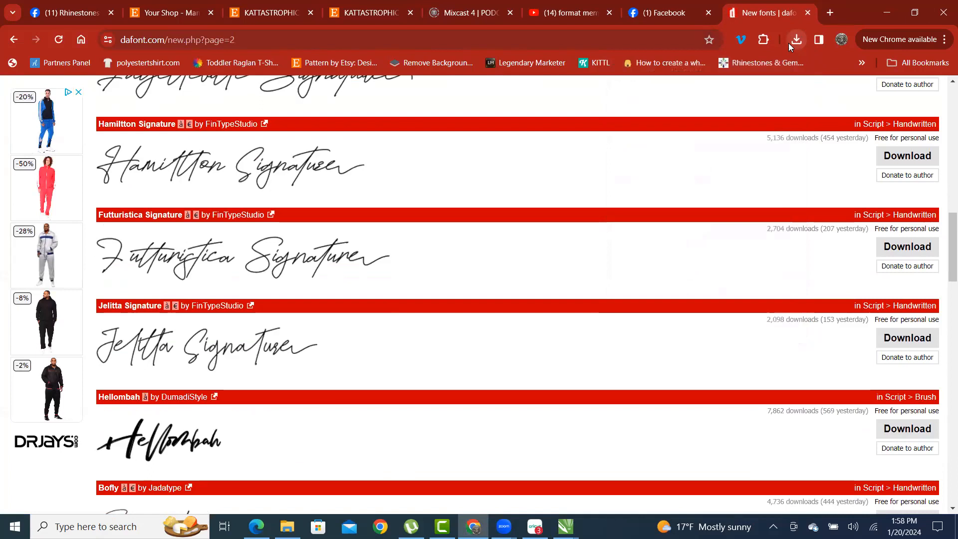
{"action": "left_click", "coordinate": [795, 41]}
{"action": "left_click", "coordinate": [655, 100]}
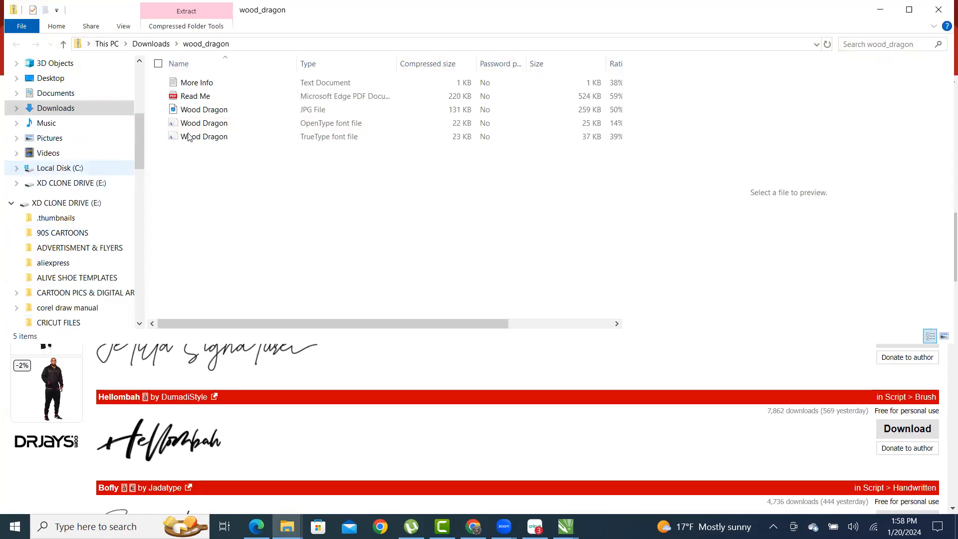
- Close the extra wood_dragon window, go up to Downloads, and move the window lower
{"action": "left_click", "coordinate": [940, 8]}
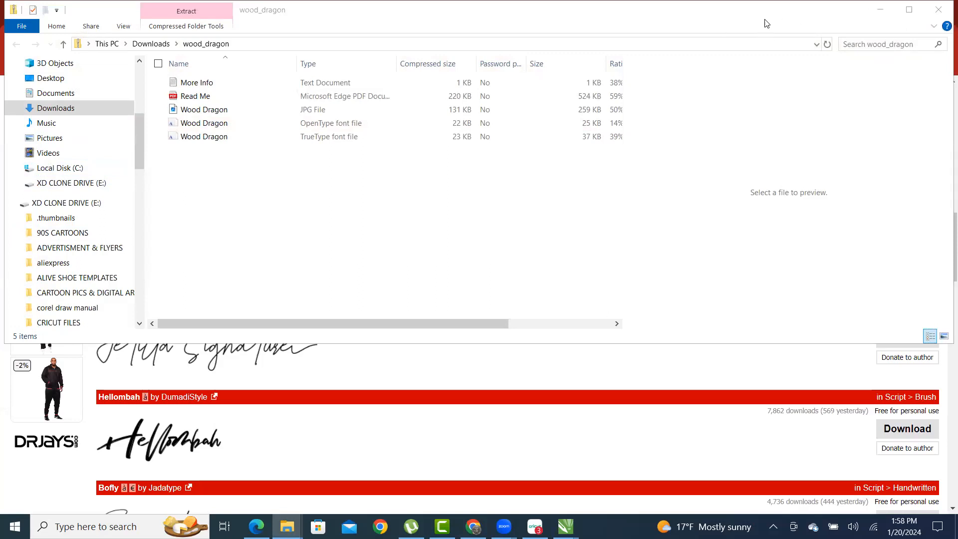
{"action": "left_click", "coordinate": [38, 69]}
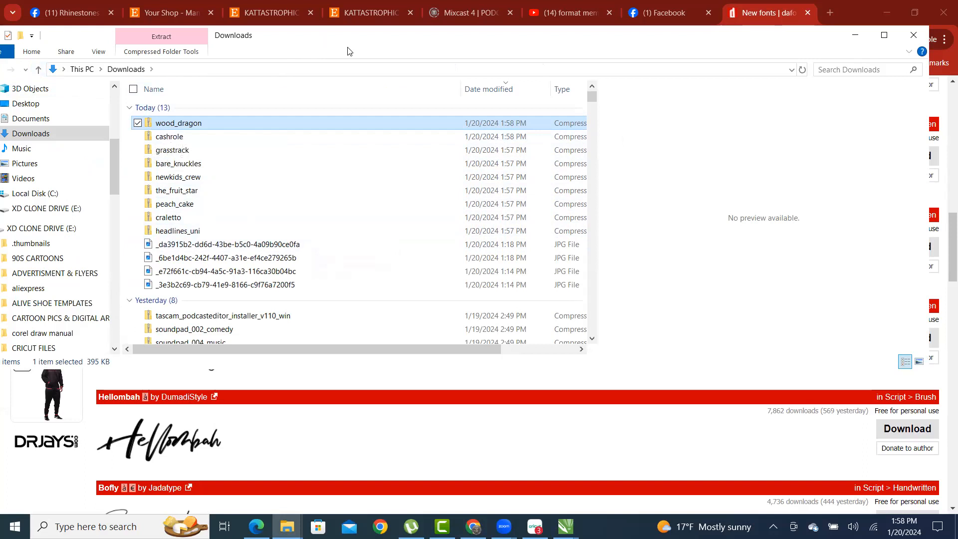
{"action": "left_click_drag", "start_coordinate": [348, 51], "coordinate": [347, 90]}
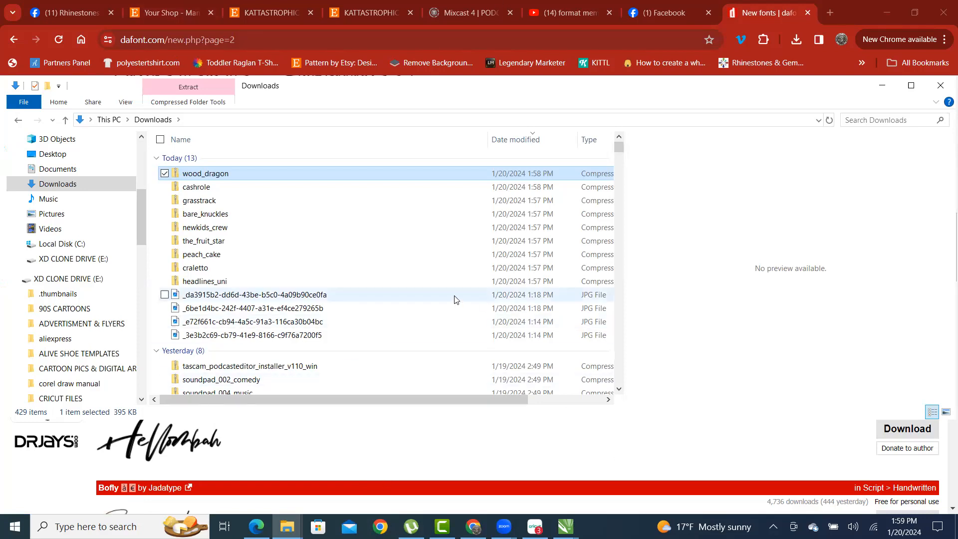
- Install the Wood Dragon and Cashrole TrueType fonts from their zip folders in Downloads
{"action": "double_click", "coordinate": [217, 178]}
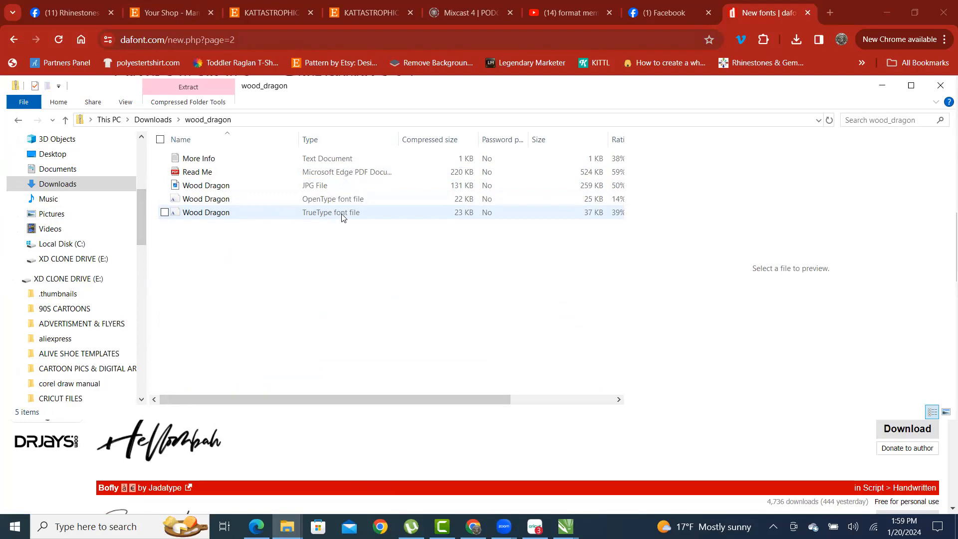
{"action": "double_click", "coordinate": [211, 214]}
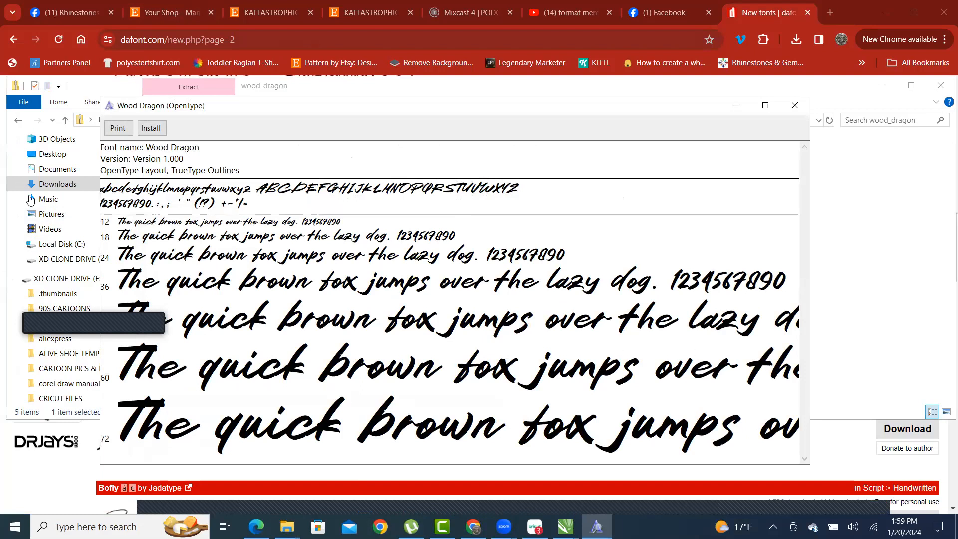
{"action": "left_click", "coordinate": [155, 130]}
{"action": "left_click", "coordinate": [794, 106]}
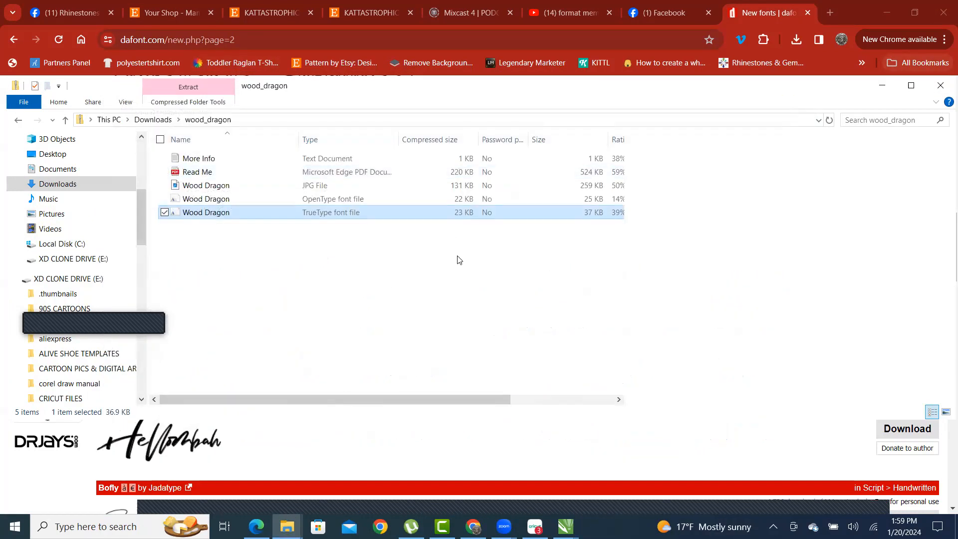
{"action": "left_click", "coordinate": [65, 120]}
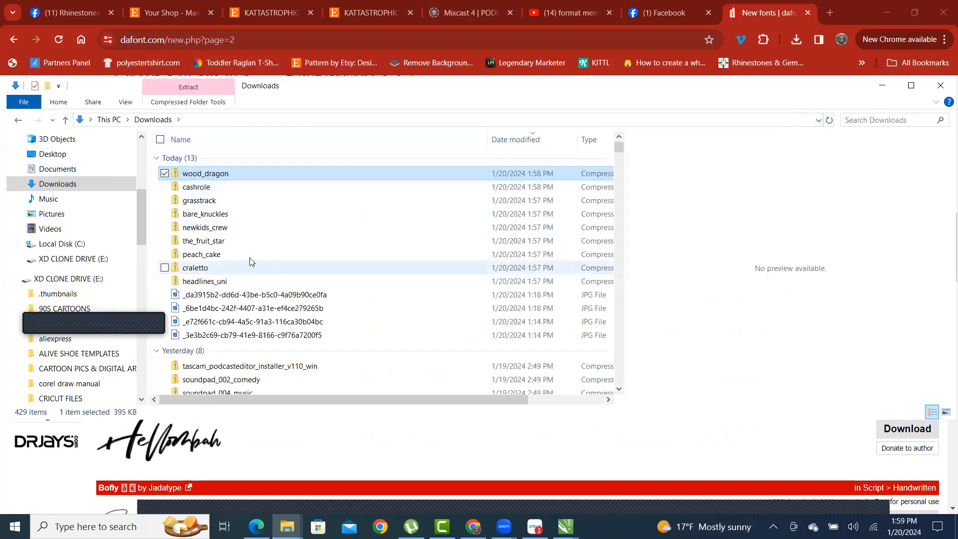
{"action": "double_click", "coordinate": [201, 192]}
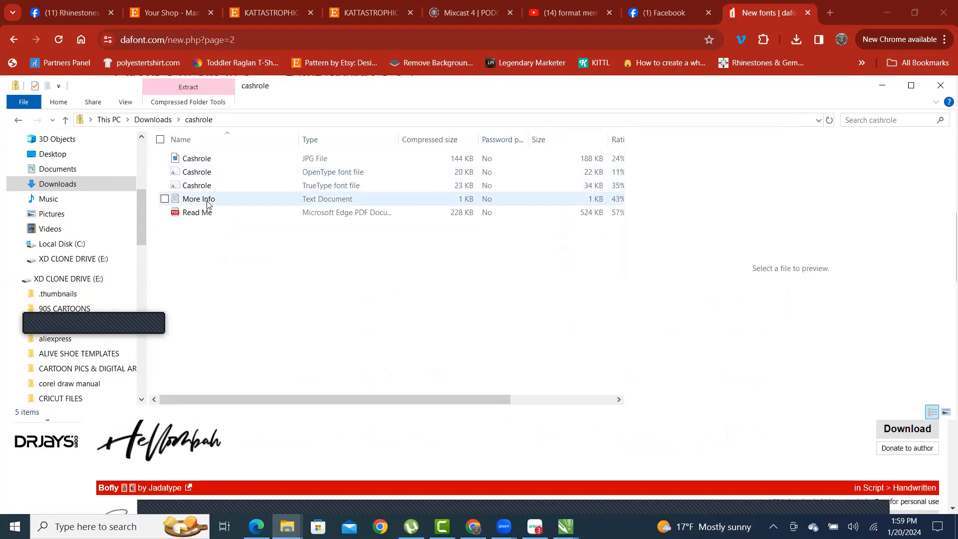
{"action": "double_click", "coordinate": [202, 185]}
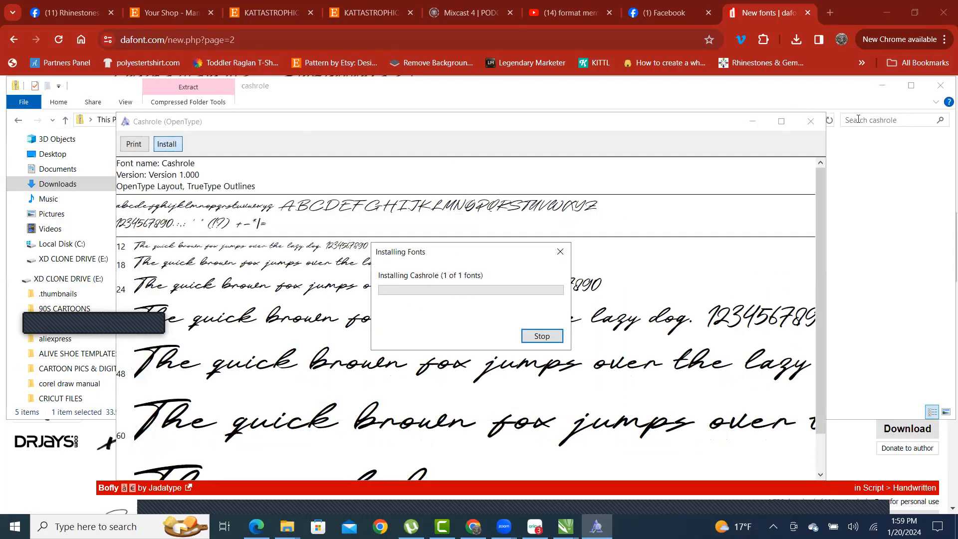
{"action": "left_click", "coordinate": [810, 121]}
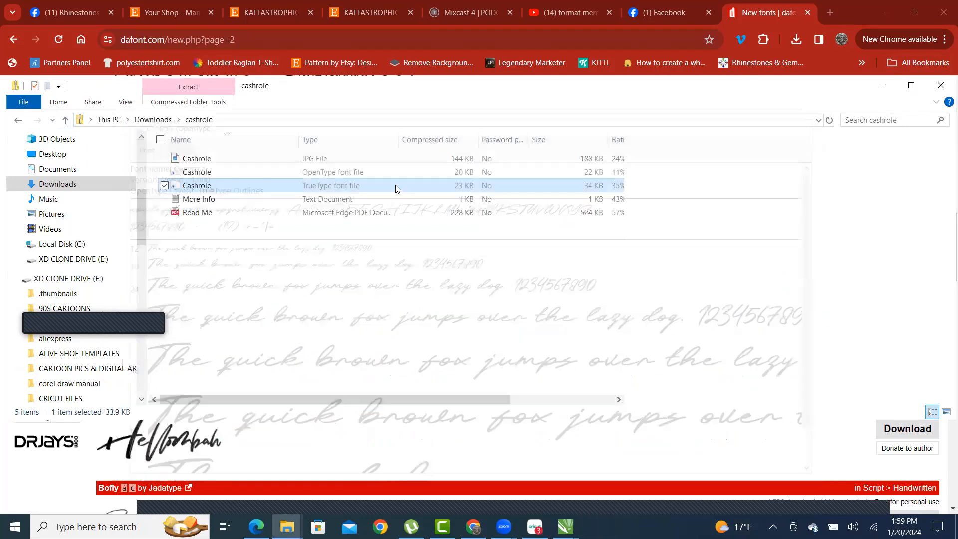
{"action": "left_click", "coordinate": [65, 120]}
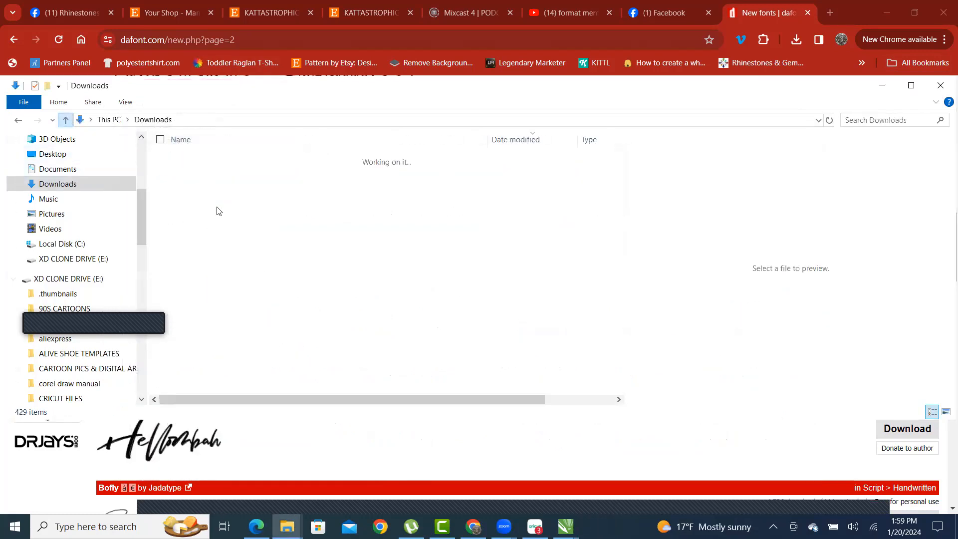
- Install the Grasstrack TrueType font from the grasstrack zip
{"action": "left_click", "coordinate": [199, 205]}
{"action": "double_click", "coordinate": [199, 204]}
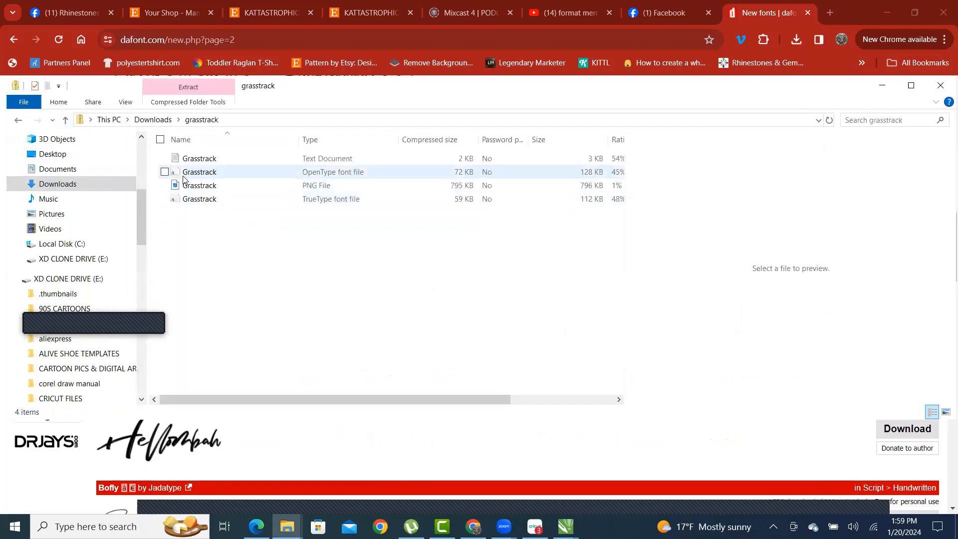
{"action": "left_click", "coordinate": [198, 201]}
{"action": "double_click", "coordinate": [199, 202]}
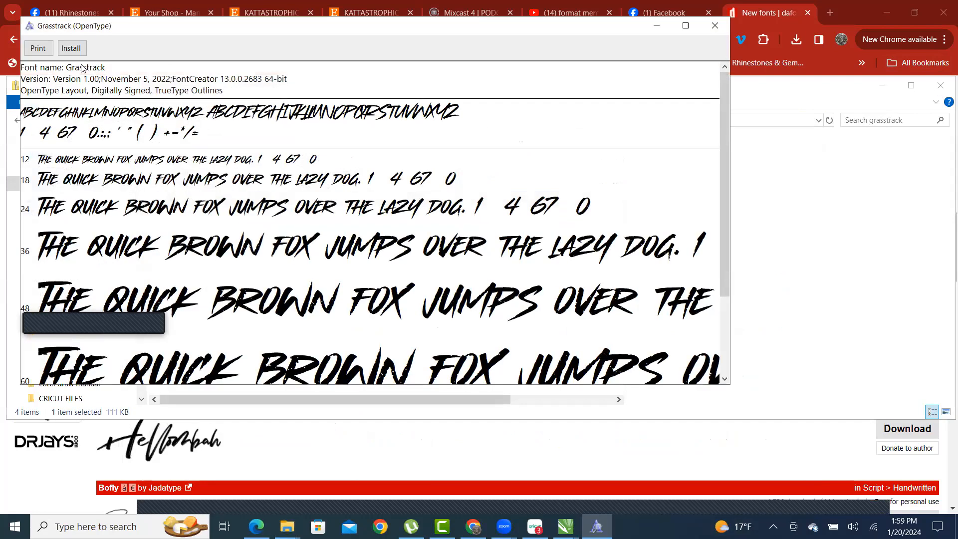
{"action": "left_click", "coordinate": [70, 49]}
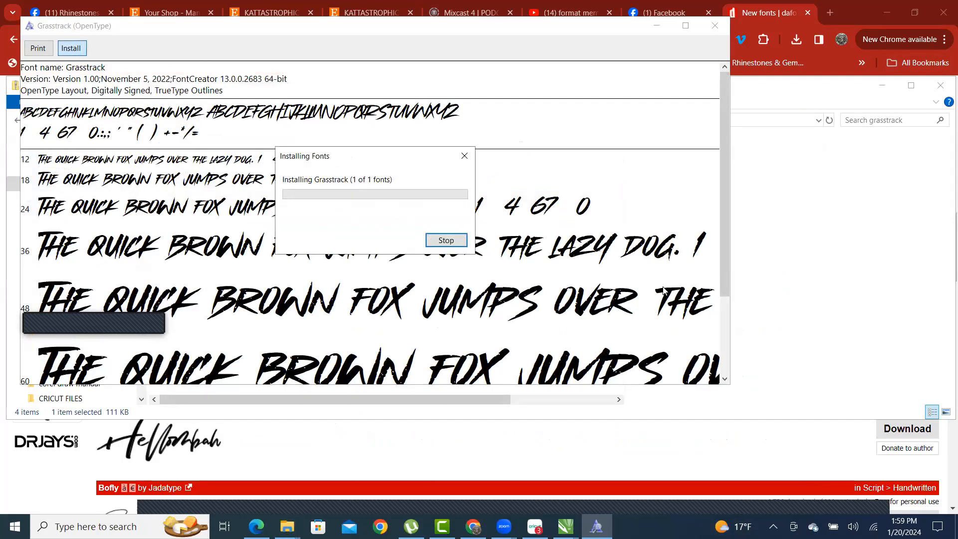
{"action": "left_click", "coordinate": [718, 26]}
{"action": "left_click", "coordinate": [66, 120]}
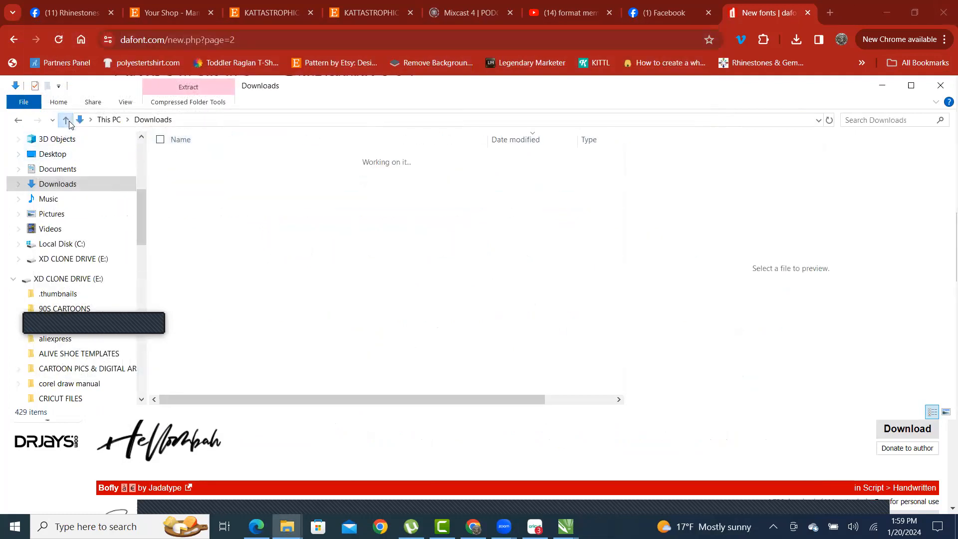
- Install the Bare Knuckles and Newkids Crew demo fonts from their zips
{"action": "double_click", "coordinate": [199, 213]}
{"action": "left_click", "coordinate": [201, 161]}
{"action": "double_click", "coordinate": [199, 161]}
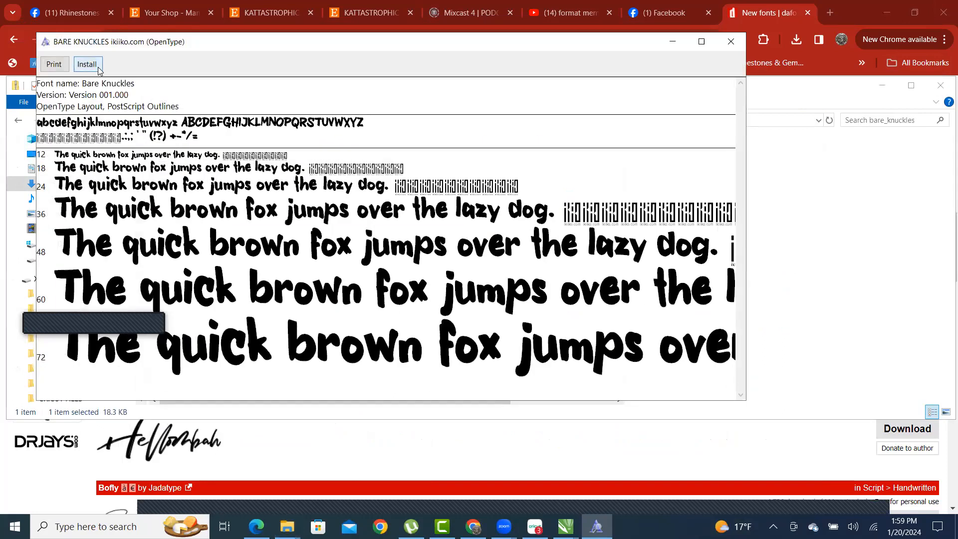
{"action": "left_click", "coordinate": [87, 63]}
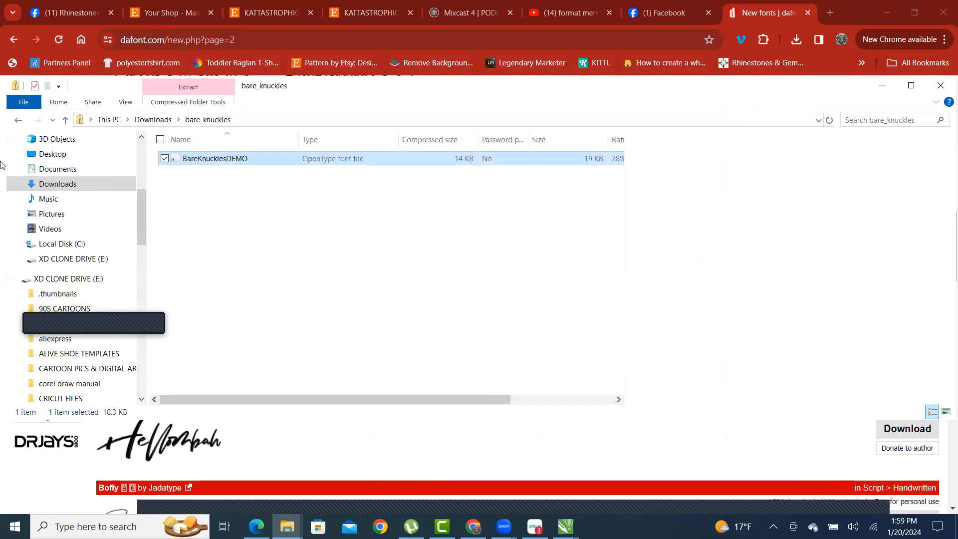
{"action": "left_click", "coordinate": [65, 120]}
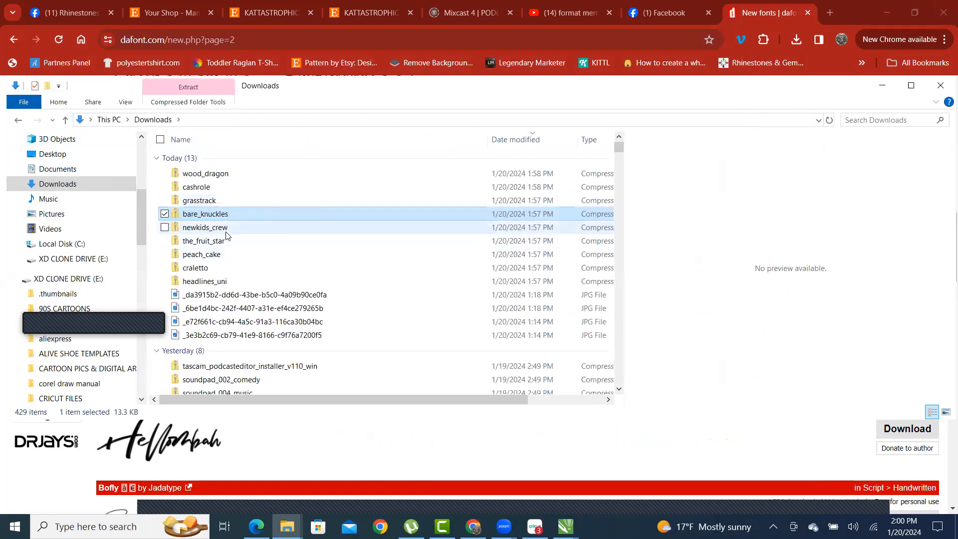
{"action": "double_click", "coordinate": [219, 228]}
{"action": "double_click", "coordinate": [178, 158]}
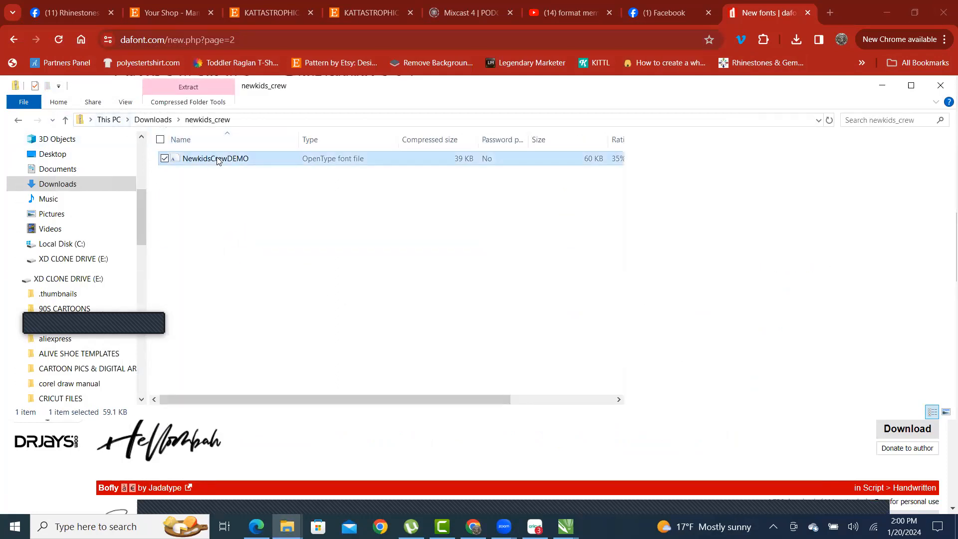
{"action": "left_click", "coordinate": [104, 80]}
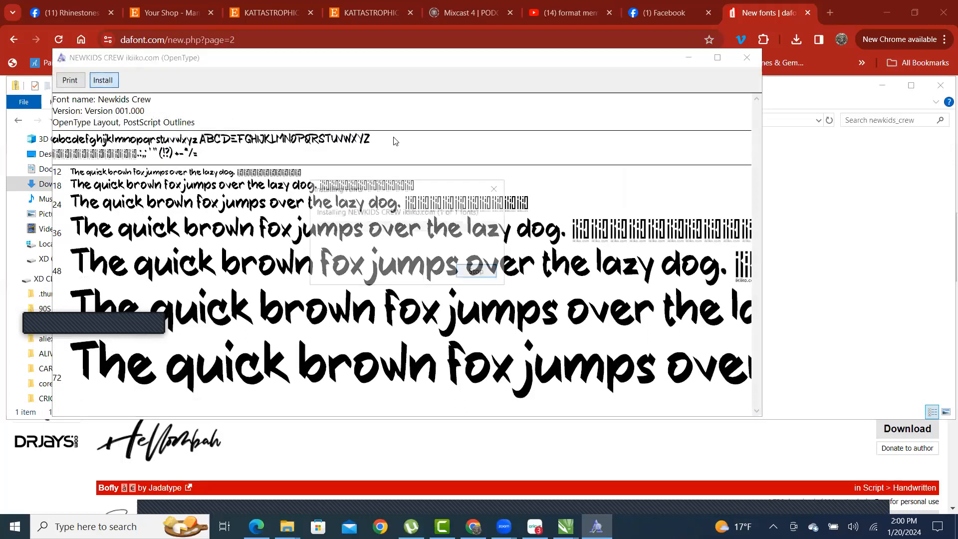
{"action": "left_click", "coordinate": [746, 57]}
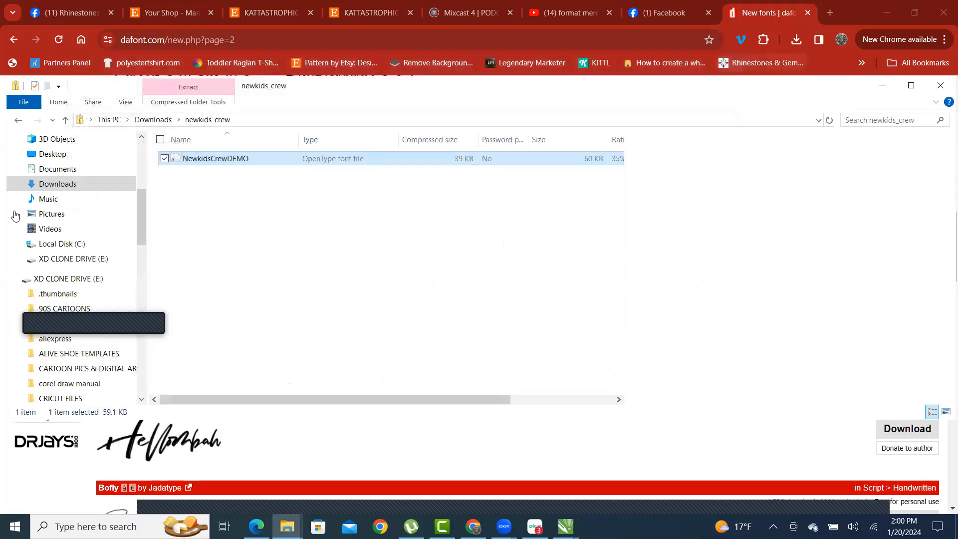
{"action": "left_click", "coordinate": [65, 120]}
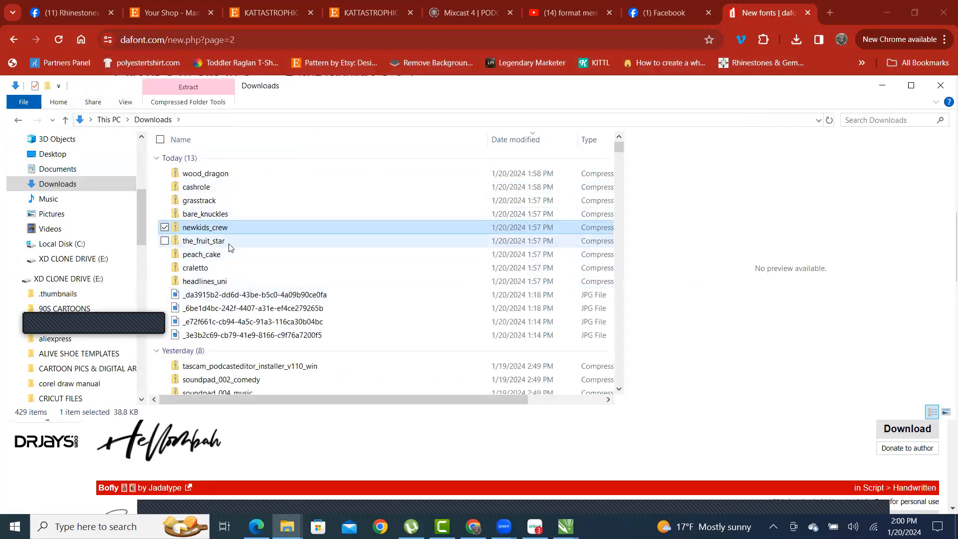
- Install The Fruit Star and Peach Cake fonts from their zip folders
{"action": "double_click", "coordinate": [202, 241]}
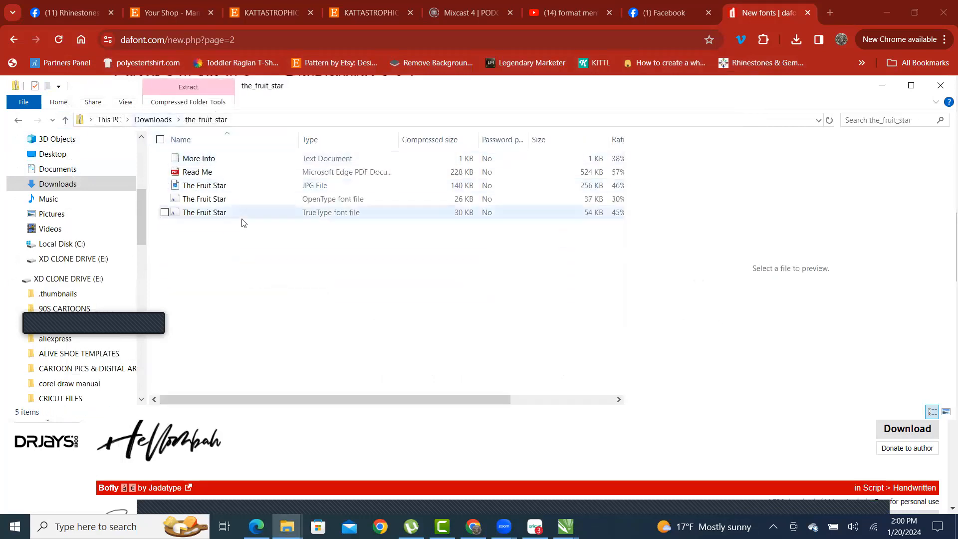
{"action": "double_click", "coordinate": [221, 214]}
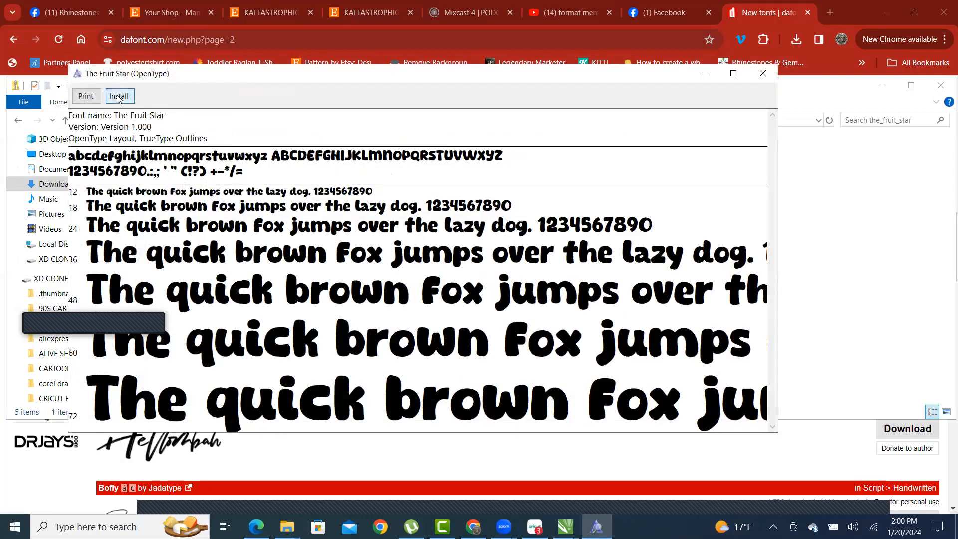
{"action": "left_click", "coordinate": [118, 96]}
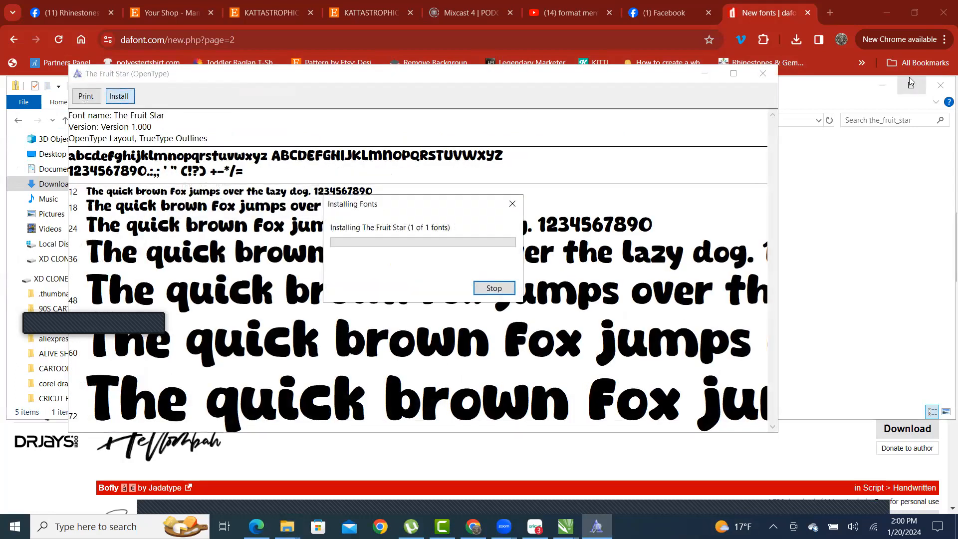
{"action": "left_click", "coordinate": [762, 74]}
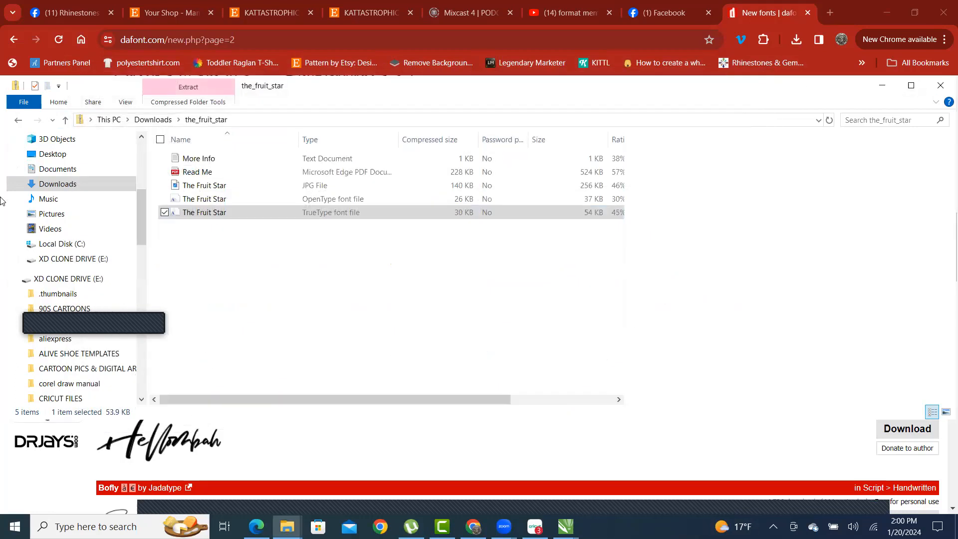
{"action": "left_click", "coordinate": [67, 121]}
{"action": "double_click", "coordinate": [249, 252]}
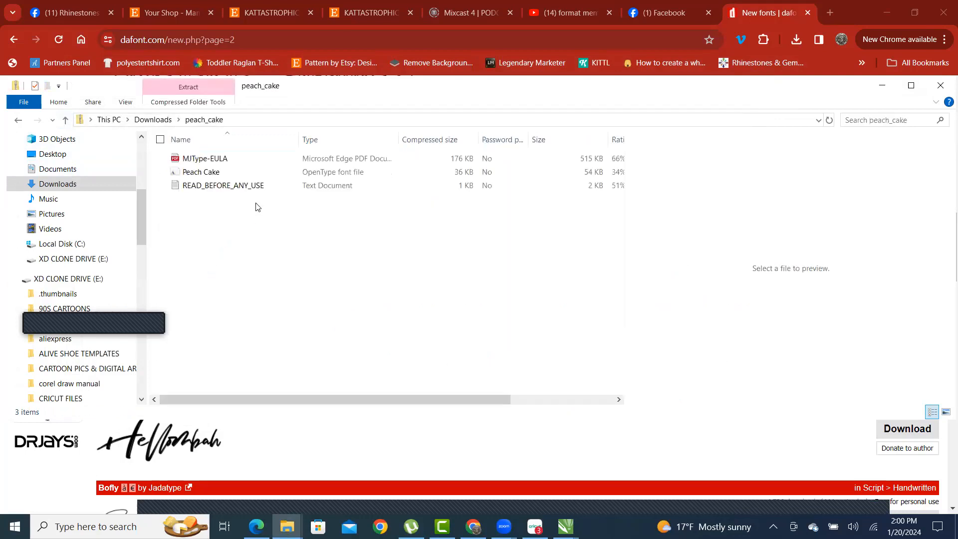
{"action": "double_click", "coordinate": [208, 174]}
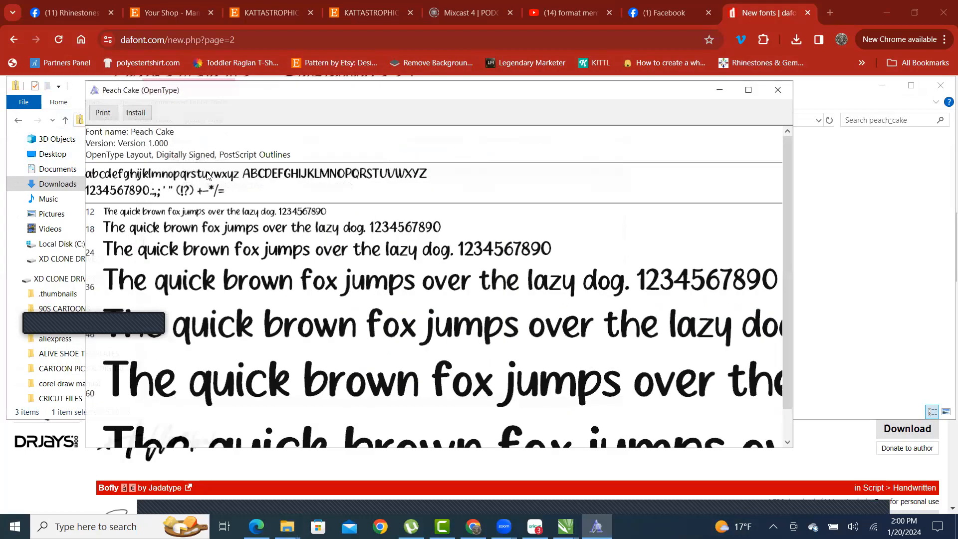
{"action": "left_click", "coordinate": [132, 116]}
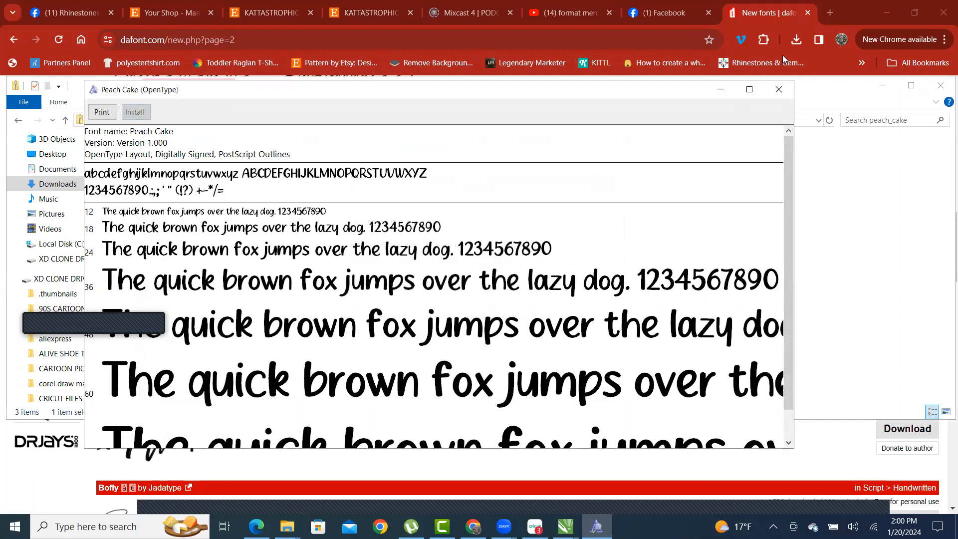
{"action": "left_click", "coordinate": [766, 90]}
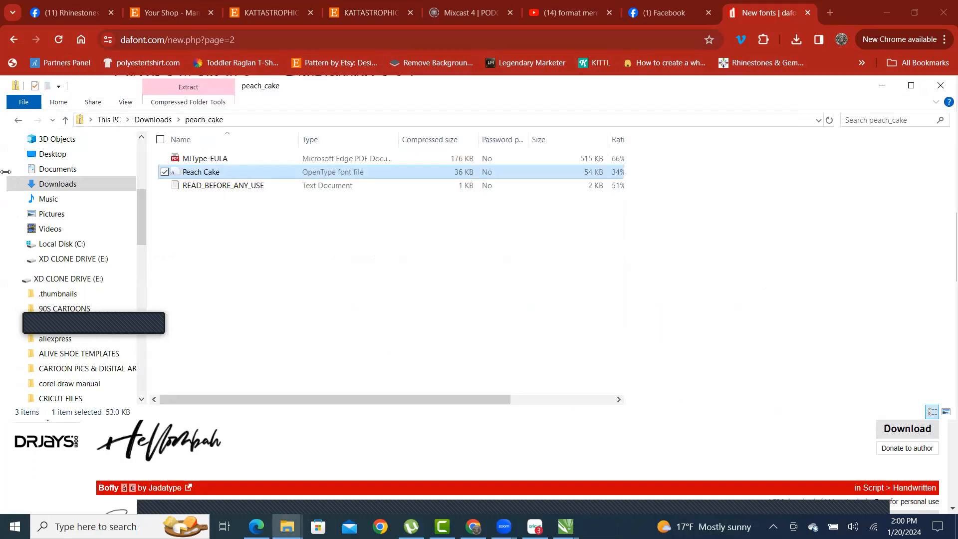
{"action": "left_click", "coordinate": [66, 121]}
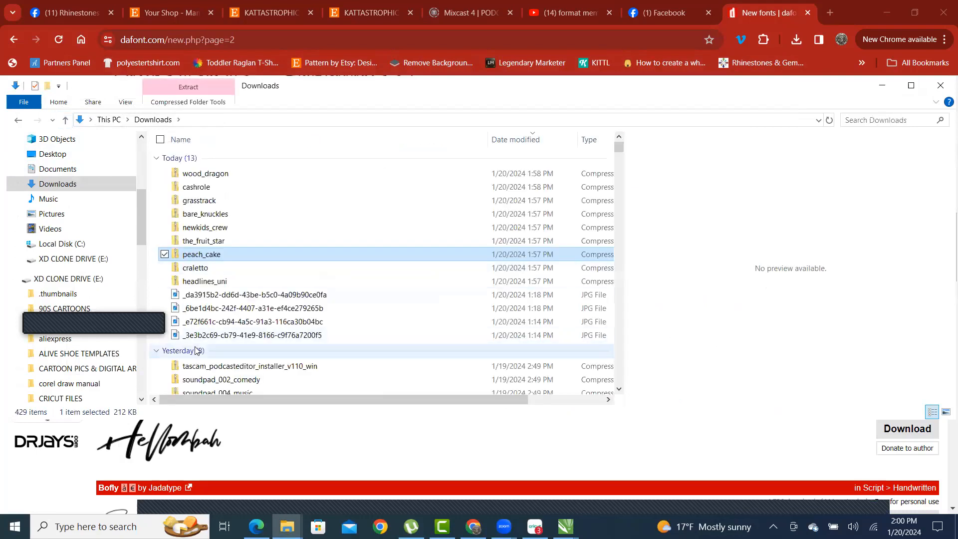
- Install the Craletto font from the craletto zip, using its second font file
{"action": "left_click", "coordinate": [207, 273]}
{"action": "double_click", "coordinate": [208, 273]}
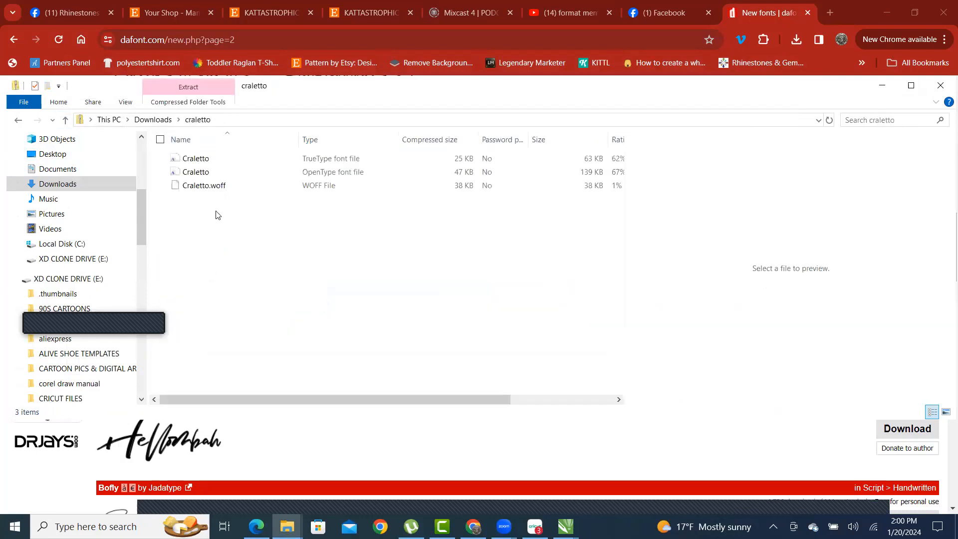
{"action": "double_click", "coordinate": [218, 172]}
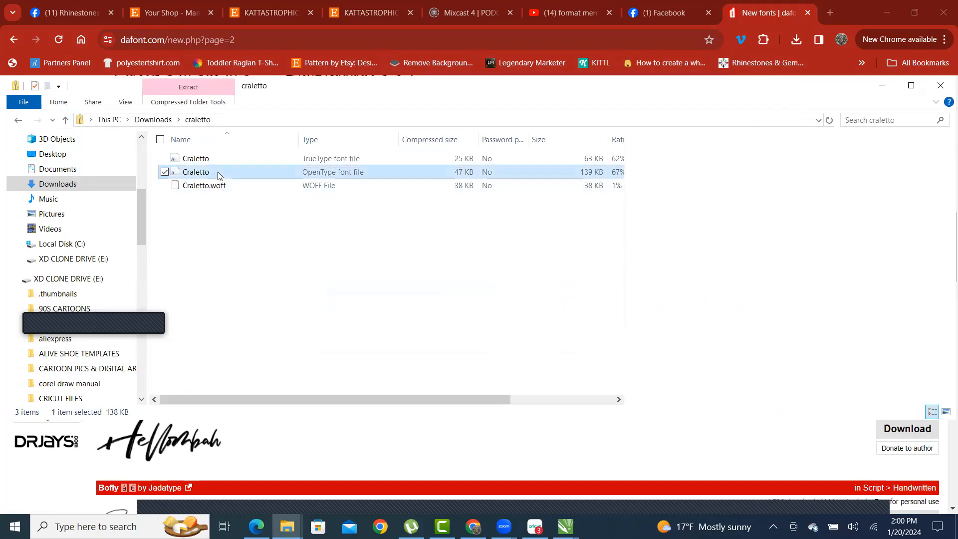
{"action": "left_click", "coordinate": [794, 105]}
{"action": "double_click", "coordinate": [194, 158]}
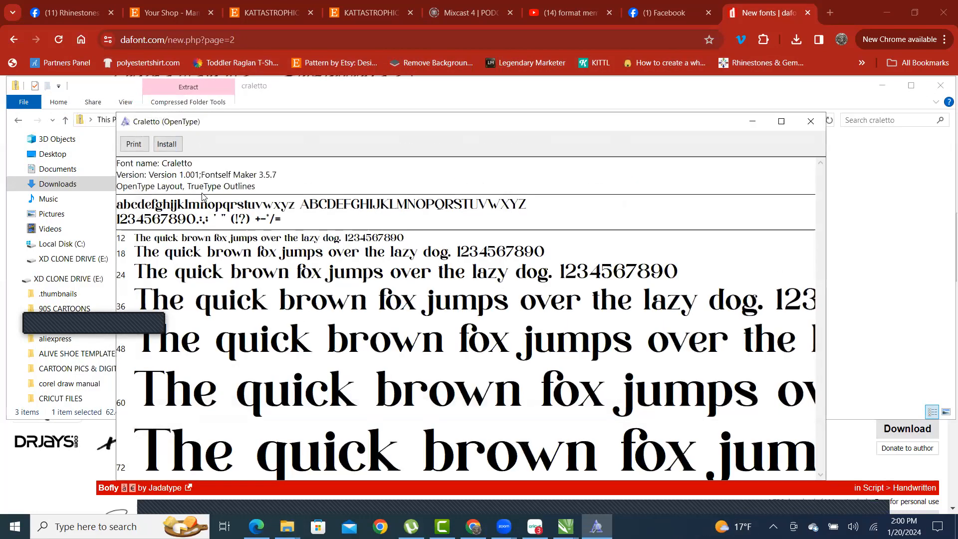
{"action": "left_click", "coordinate": [167, 145]}
{"action": "left_click", "coordinate": [814, 126]}
{"action": "left_click", "coordinate": [65, 122]}
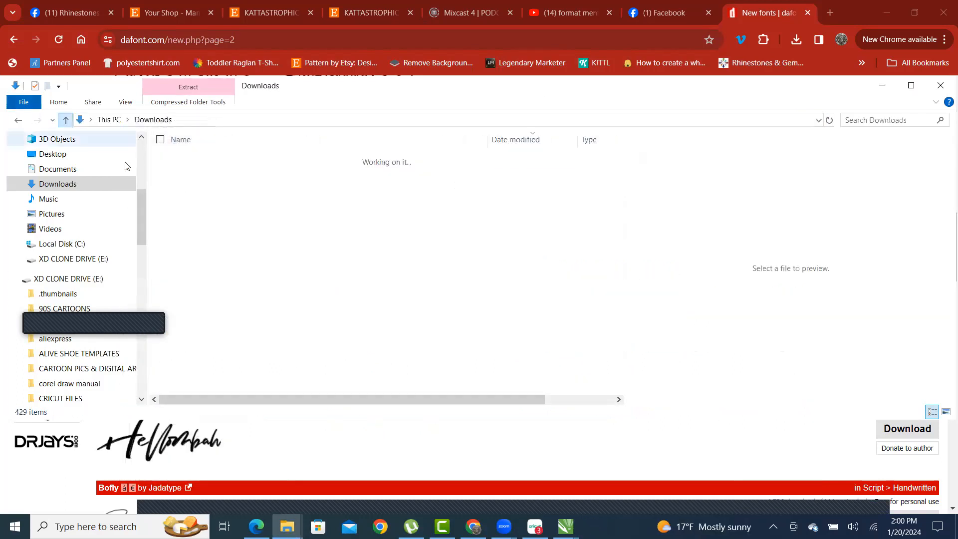
- Install the HeadlinesUniA-BoldTrial font from the headlines_uni zip
{"action": "double_click", "coordinate": [224, 281]}
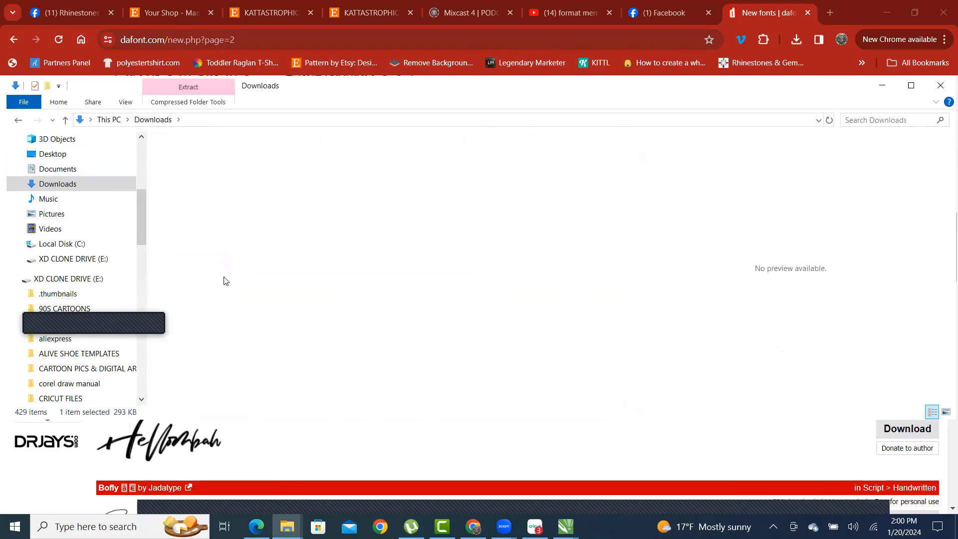
{"action": "scroll", "coordinate": [319, 310], "scroll_direction": "down", "scroll_amount": 2}
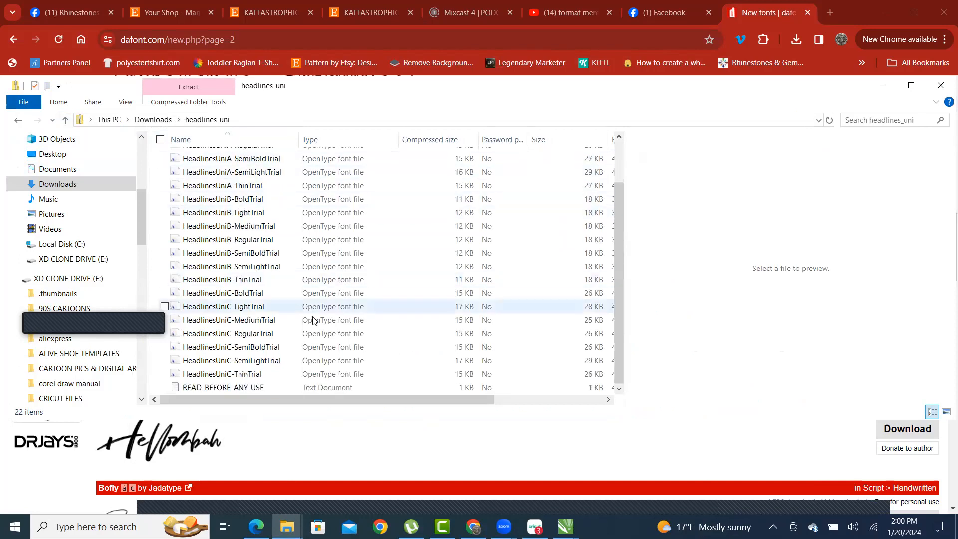
{"action": "scroll", "coordinate": [314, 324], "scroll_direction": "up", "scroll_amount": 2}
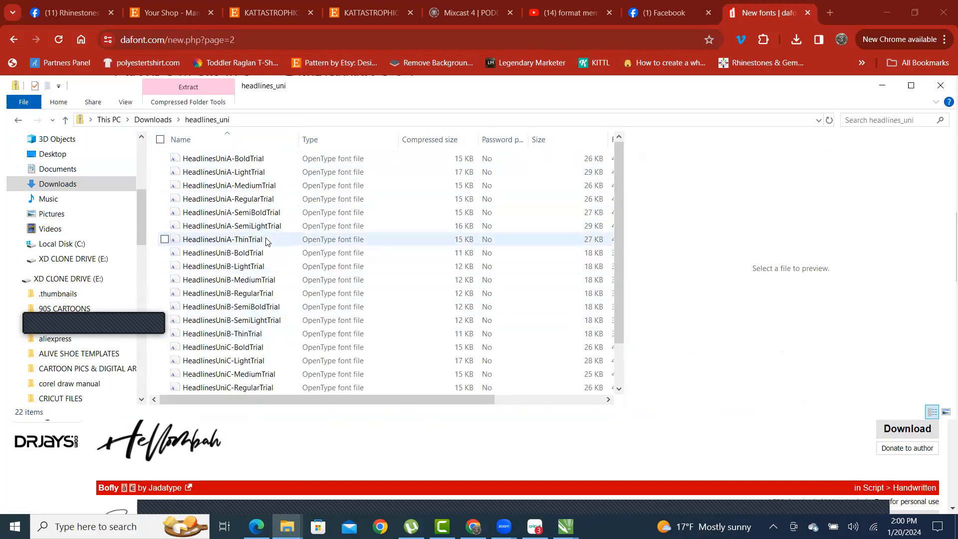
{"action": "scroll", "coordinate": [265, 224], "scroll_direction": "down", "scroll_amount": 2}
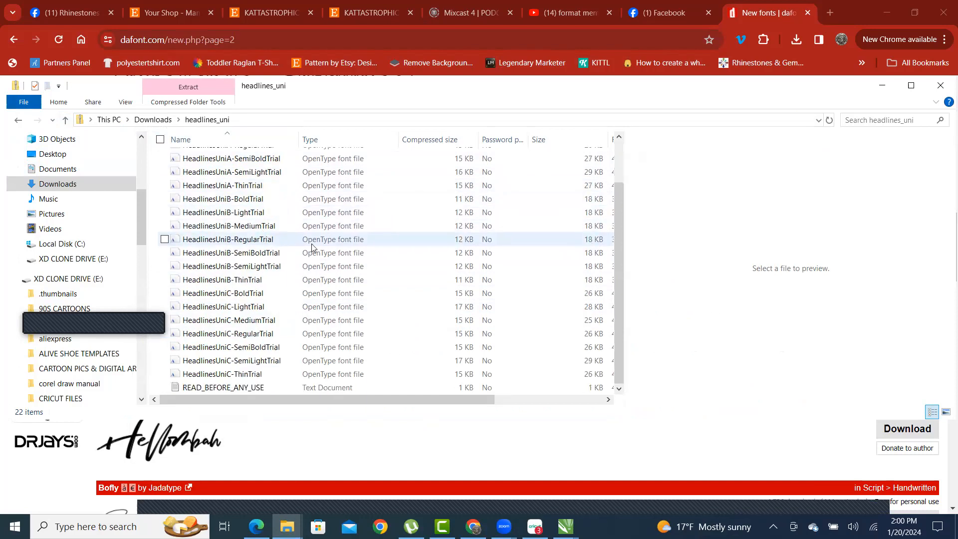
{"action": "scroll", "coordinate": [260, 260], "scroll_direction": "up", "scroll_amount": 2}
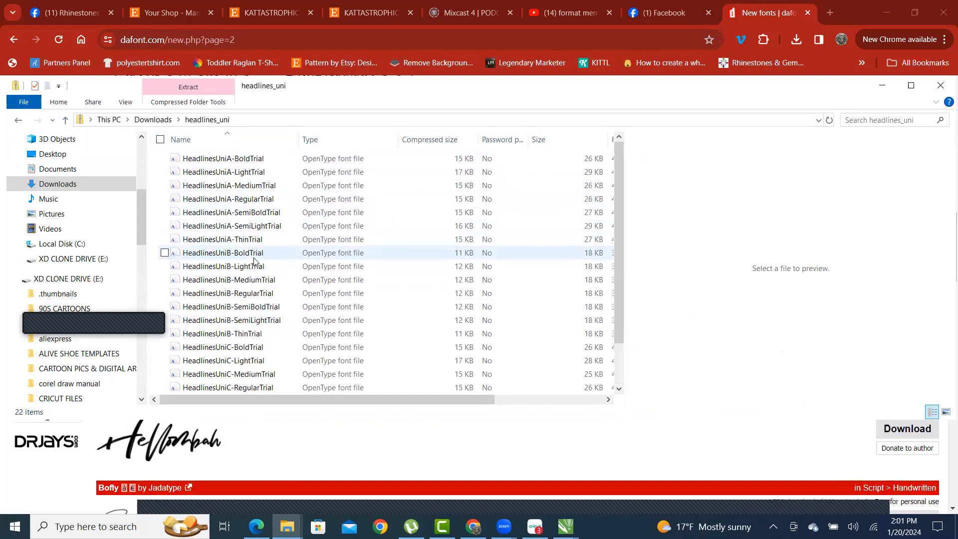
{"action": "double_click", "coordinate": [258, 162]}
{"action": "left_click", "coordinate": [71, 48]}
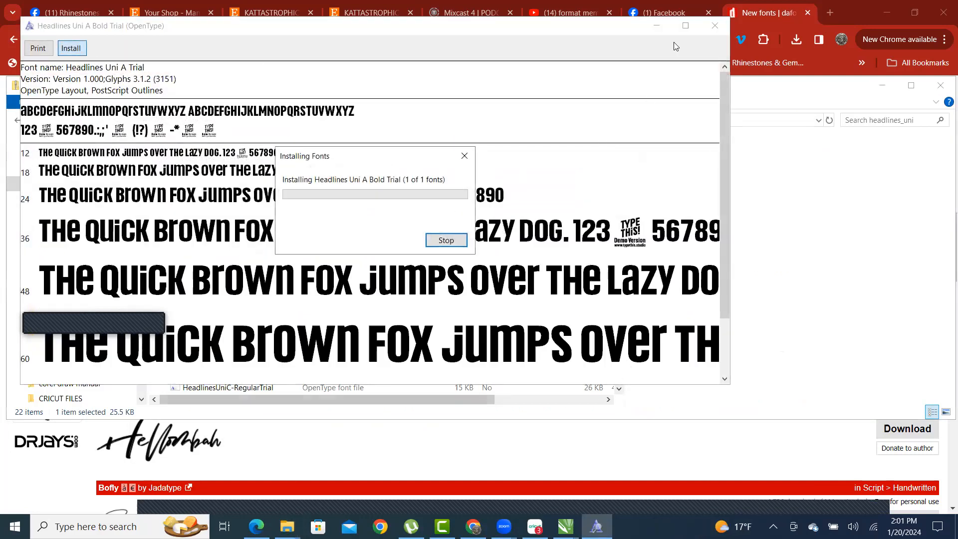
{"action": "left_click", "coordinate": [713, 25]}
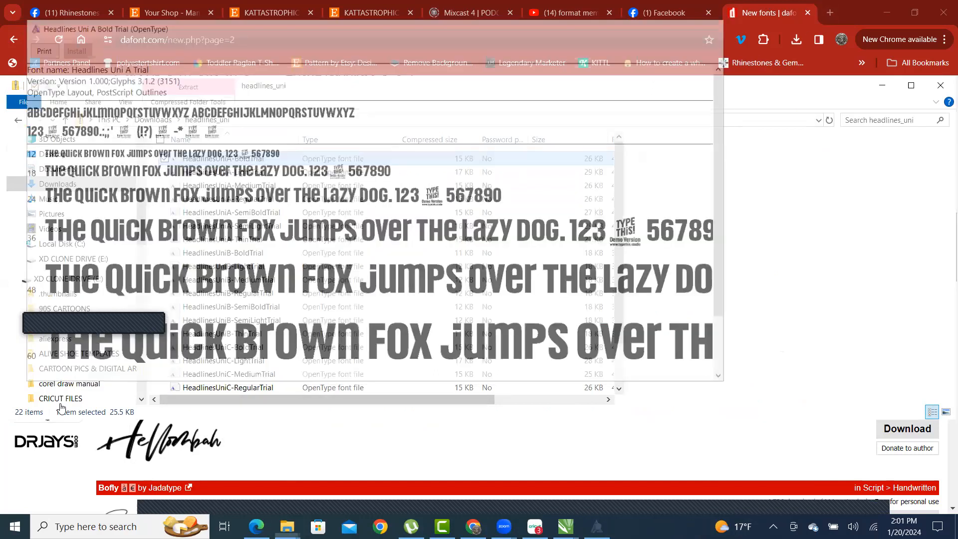
- Minimize Chrome so CorelDRAW X7 is visible
{"action": "scroll", "coordinate": [69, 389], "scroll_direction": "down", "scroll_amount": 1}
{"action": "scroll", "coordinate": [227, 212], "scroll_direction": "down", "scroll_amount": 2}
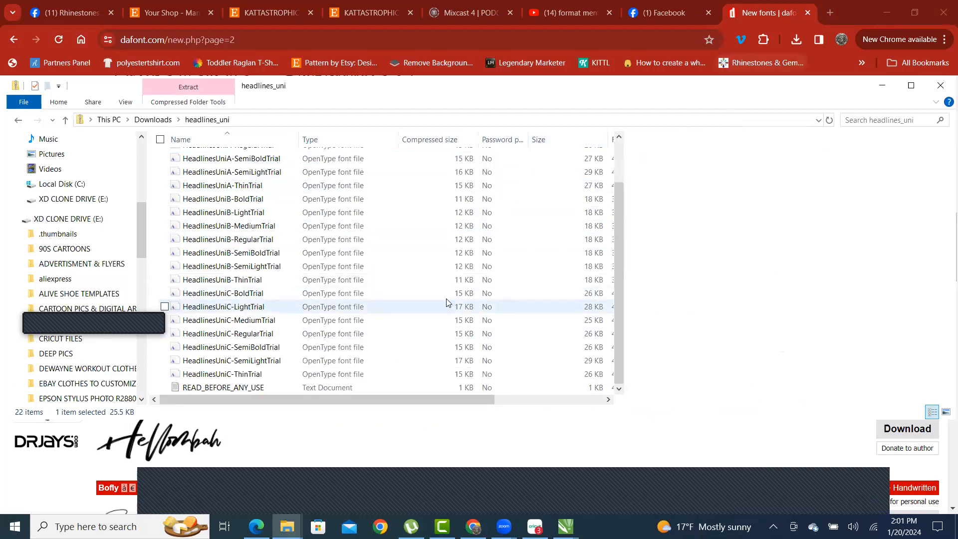
{"action": "left_click", "coordinate": [886, 13]}
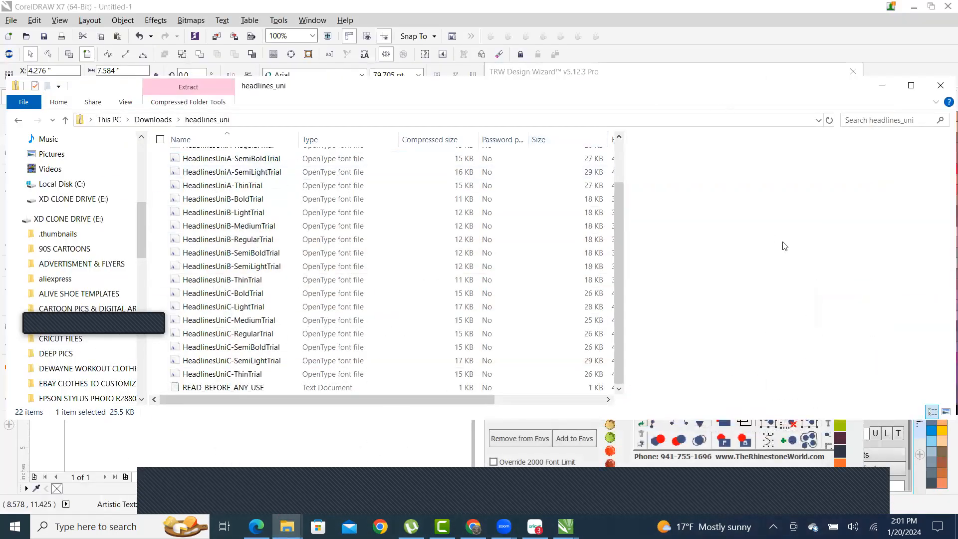
- Bring CorelDRAW forward and move the File Explorer window right, showing the Downloads folder
{"action": "left_click", "coordinate": [814, 5]}
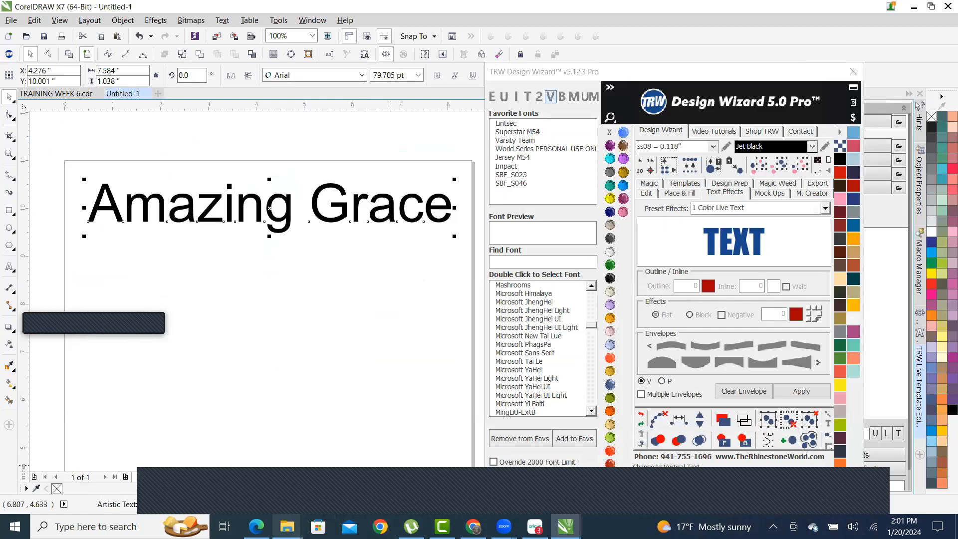
{"action": "mouse_move", "coordinate": [287, 526]}
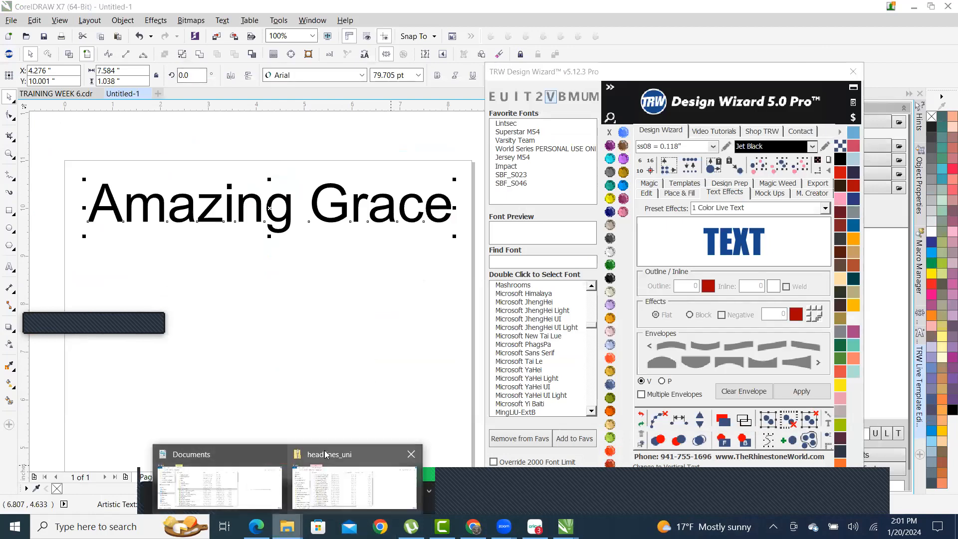
{"action": "left_click", "coordinate": [346, 456]}
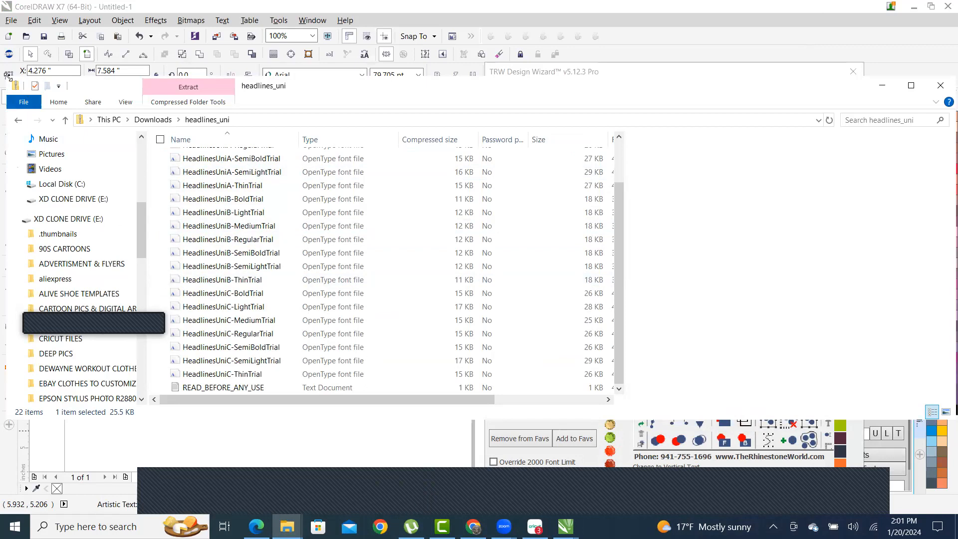
{"action": "left_click_drag", "start_coordinate": [8, 75], "coordinate": [564, 70]}
{"action": "scroll", "coordinate": [674, 194], "scroll_direction": "up", "scroll_amount": 5}
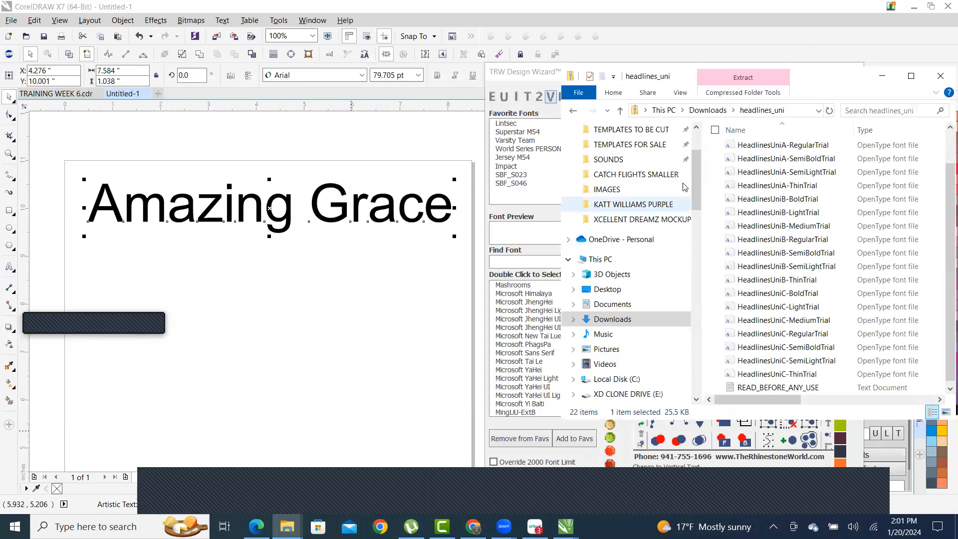
{"action": "left_click", "coordinate": [606, 169]}
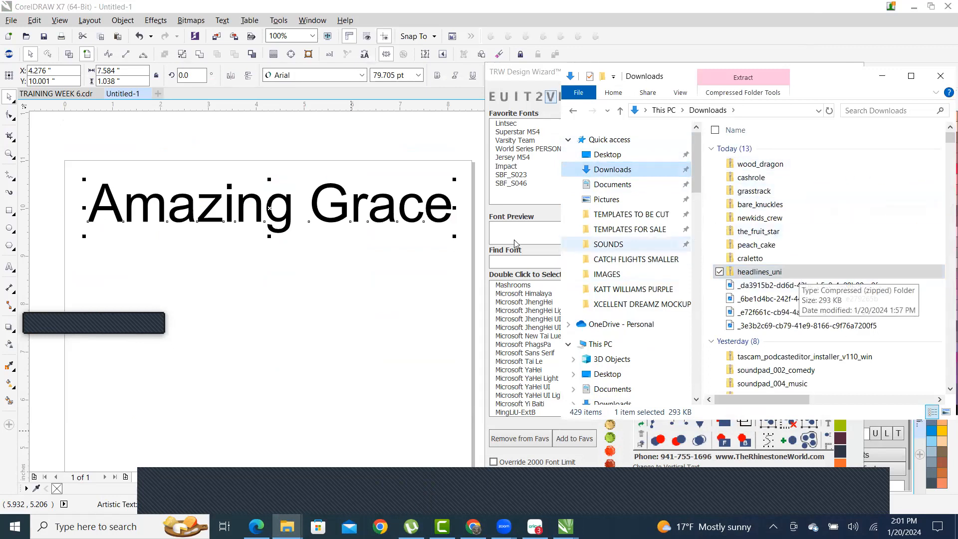
- Search 'hea', apply Headlines Uni A Trial to Amazing Grace, add it to favourites, and clear the search
{"action": "left_click", "coordinate": [509, 264]}
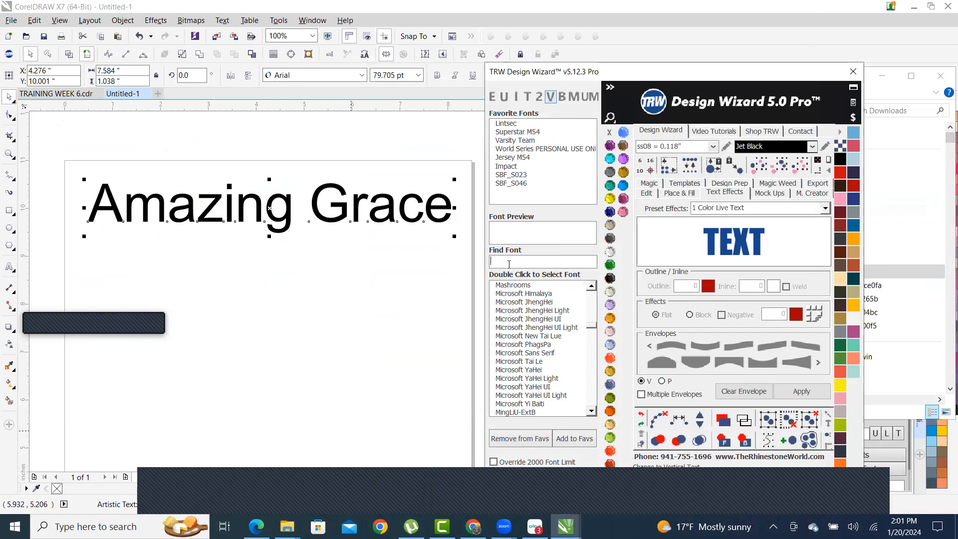
{"action": "type", "text": "hea"}
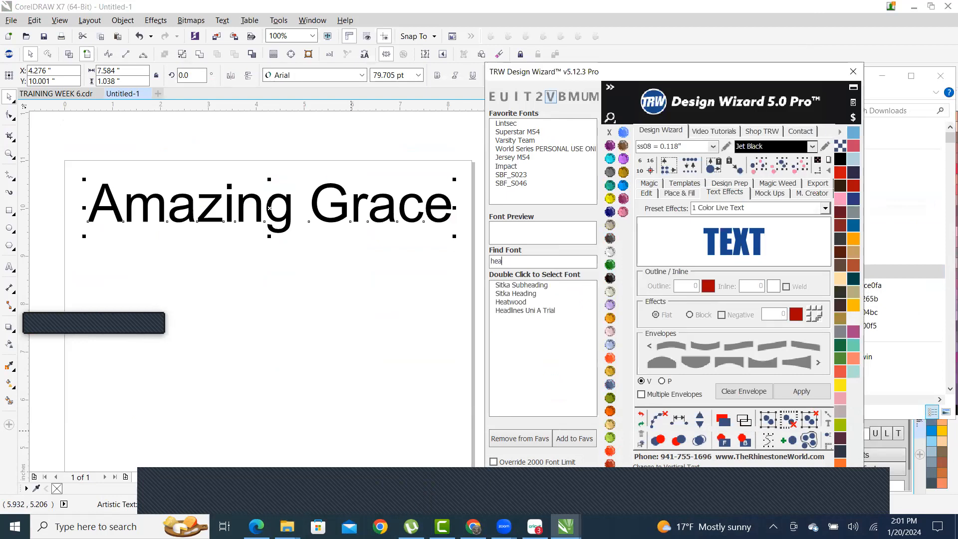
{"action": "double_click", "coordinate": [544, 311]}
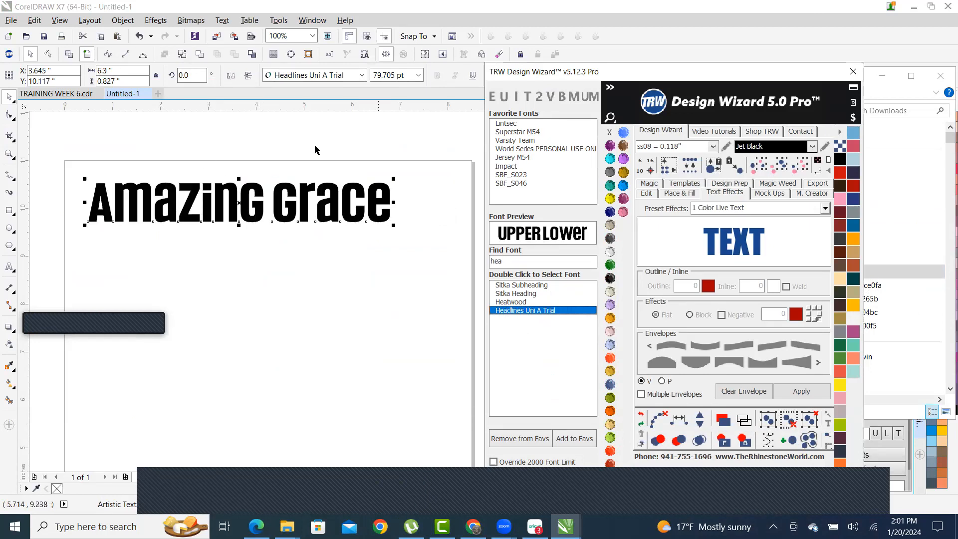
{"action": "left_click", "coordinate": [580, 439]}
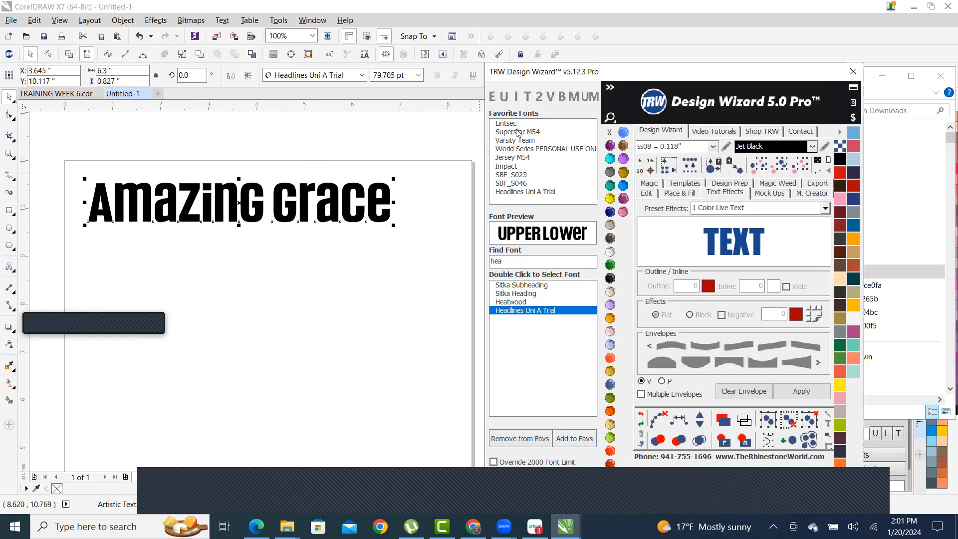
{"action": "left_click_drag", "start_coordinate": [511, 263], "coordinate": [344, 265]}
{"action": "key", "text": "BackSpace"}
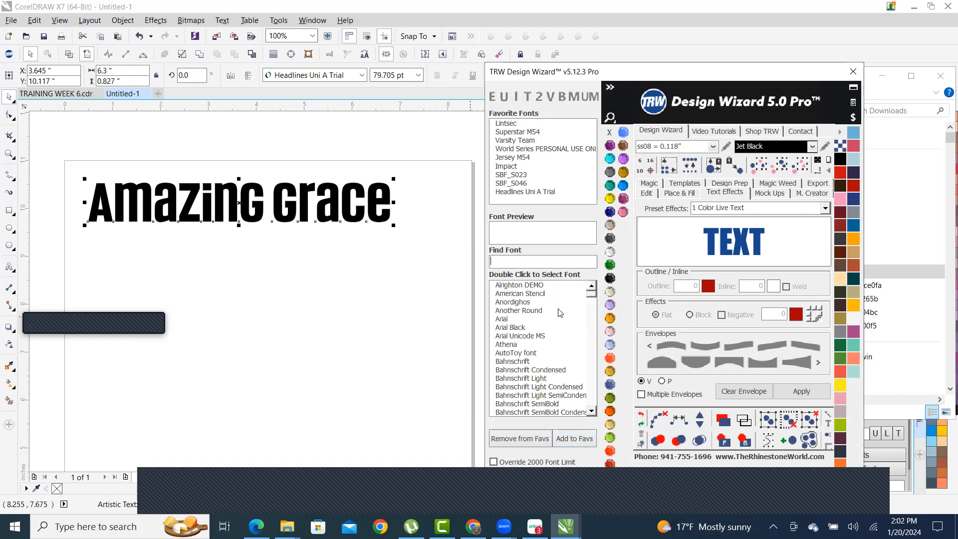
{"action": "mouse_move", "coordinate": [592, 300]}
{"action": "left_mouse_down"}
{"action": "mouse_move", "coordinate": [588, 361]}
{"action": "mouse_move", "coordinate": [585, 298]}
{"action": "left_mouse_up"}
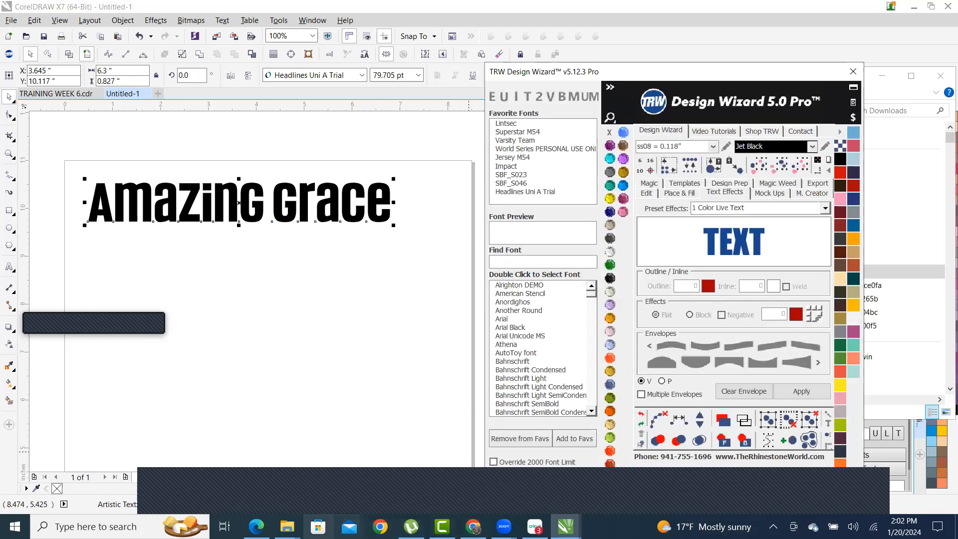
- Search 'cra', apply Craletto to Amazing Grace, and add it to favourite fonts
{"action": "mouse_move", "coordinate": [286, 526]}
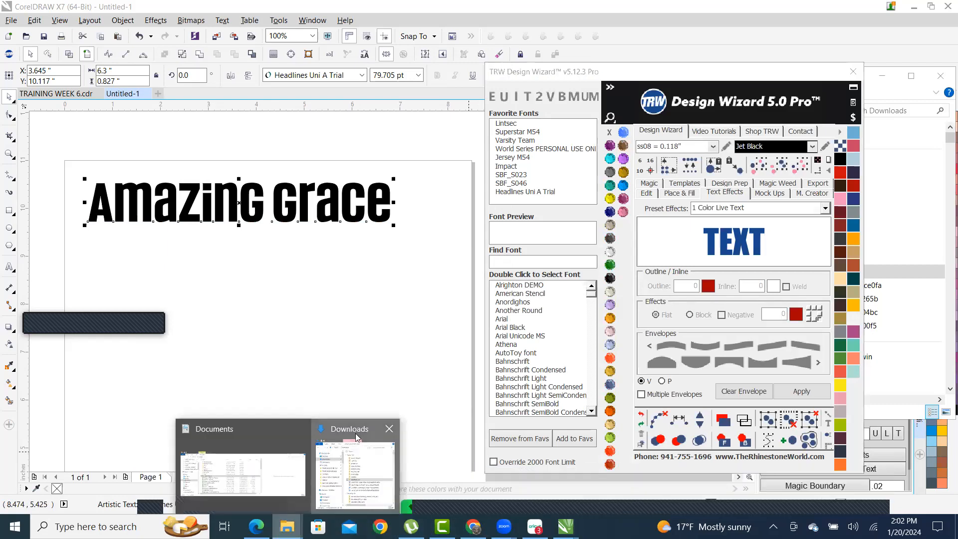
{"action": "left_click", "coordinate": [343, 449]}
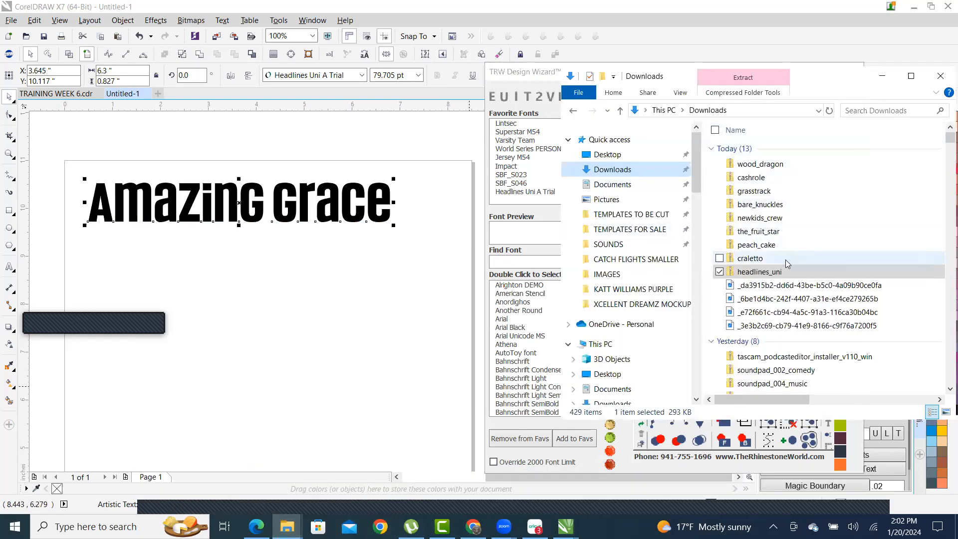
{"action": "left_click", "coordinate": [505, 261]}
{"action": "type", "text": "cra"}
{"action": "double_click", "coordinate": [518, 286]}
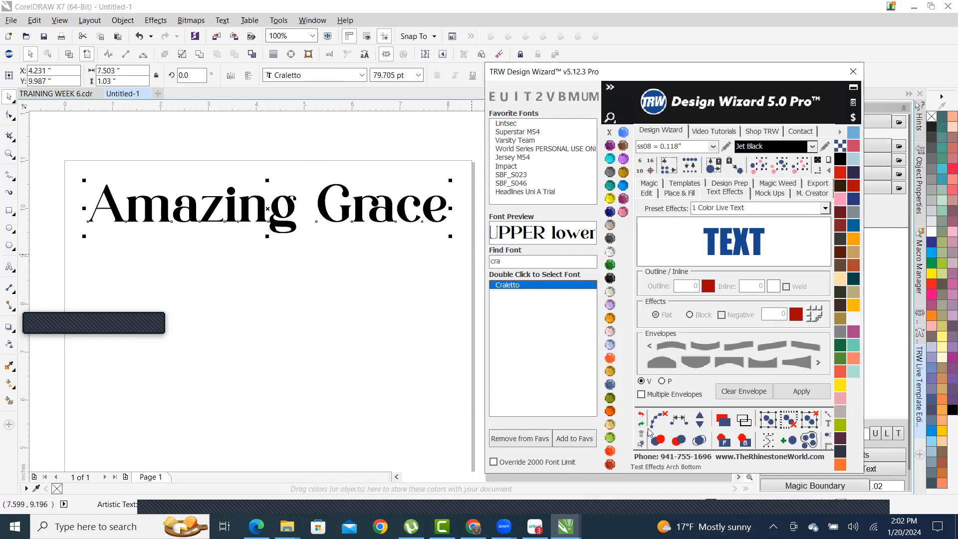
{"action": "left_click", "coordinate": [586, 443]}
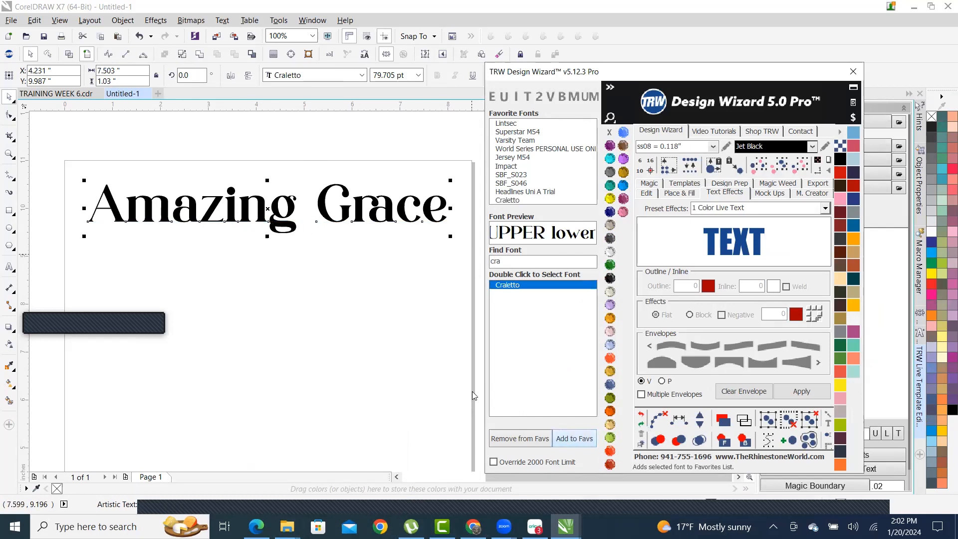
- Replace the font search with 'pea' and switch Amazing Grace to Peach Cake
{"action": "left_click", "coordinate": [294, 524]}
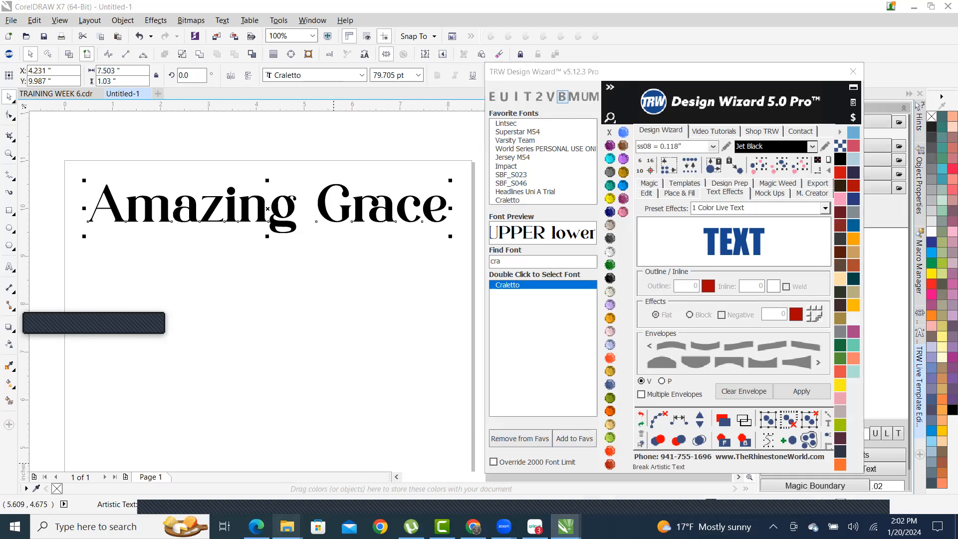
{"action": "left_click", "coordinate": [351, 449]}
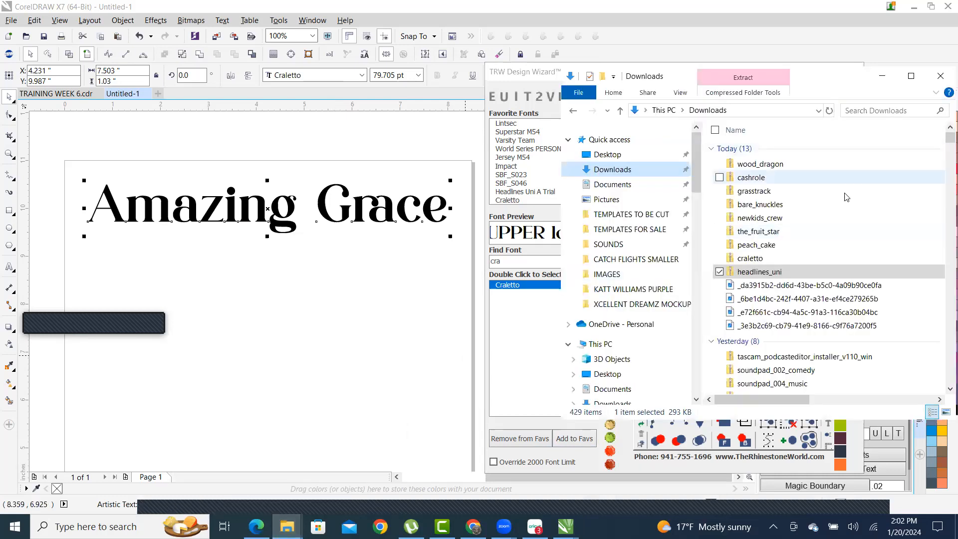
{"action": "left_click", "coordinate": [512, 258]}
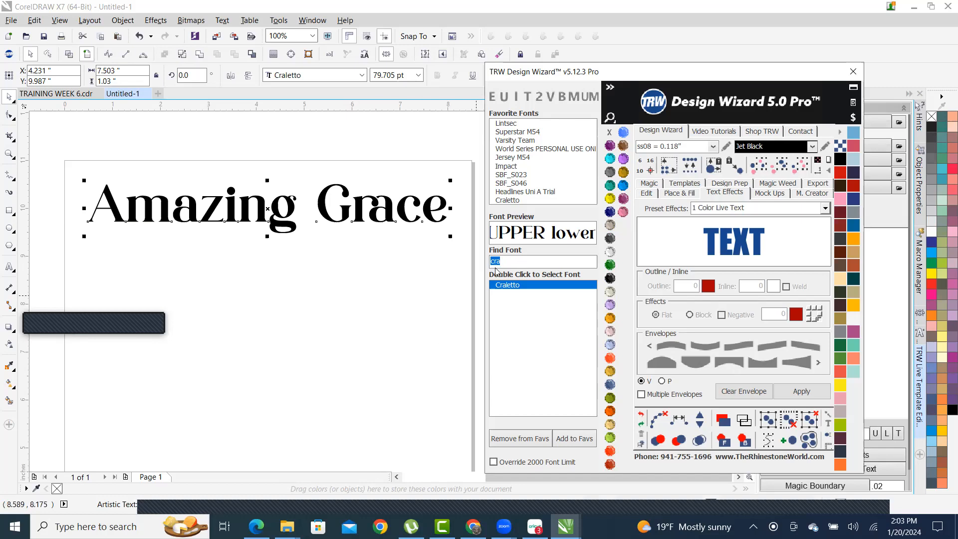
{"action": "left_click", "coordinate": [287, 526]}
{"action": "left_click", "coordinate": [342, 431]}
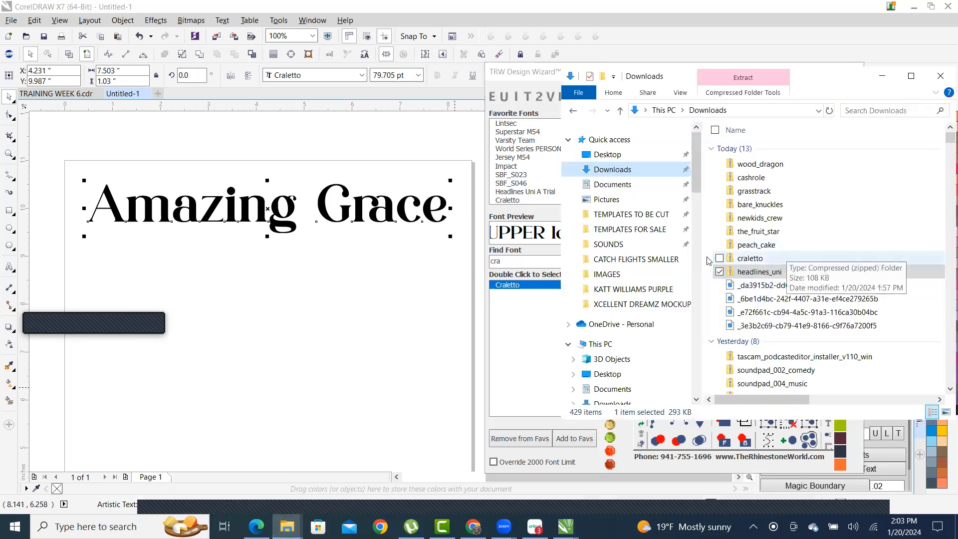
{"action": "left_click", "coordinate": [527, 262]}
{"action": "double_click", "coordinate": [527, 262]}
{"action": "type", "text": "p"}
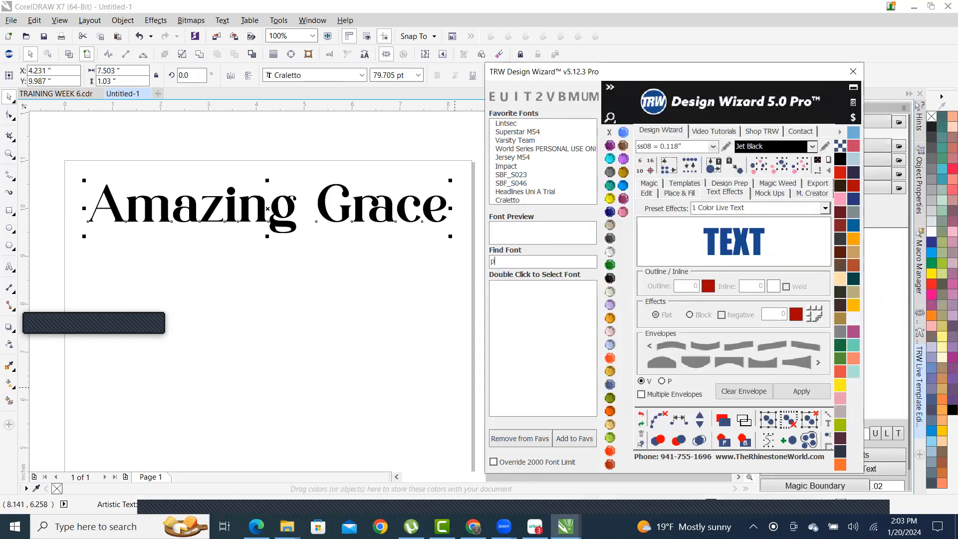
{"action": "type", "text": "eac"}
{"action": "double_click", "coordinate": [528, 289]}
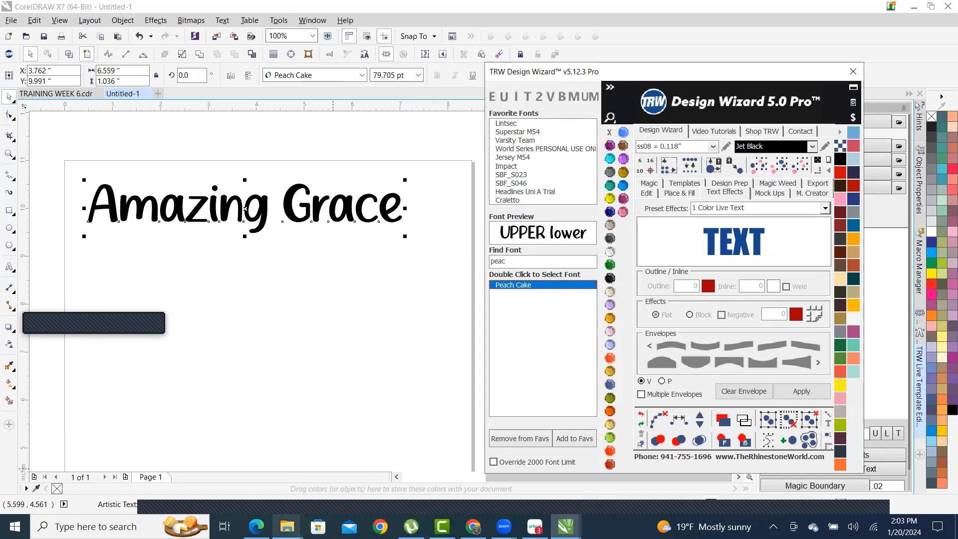
{"action": "mouse_move", "coordinate": [287, 526]}
{"action": "left_click", "coordinate": [339, 429]}
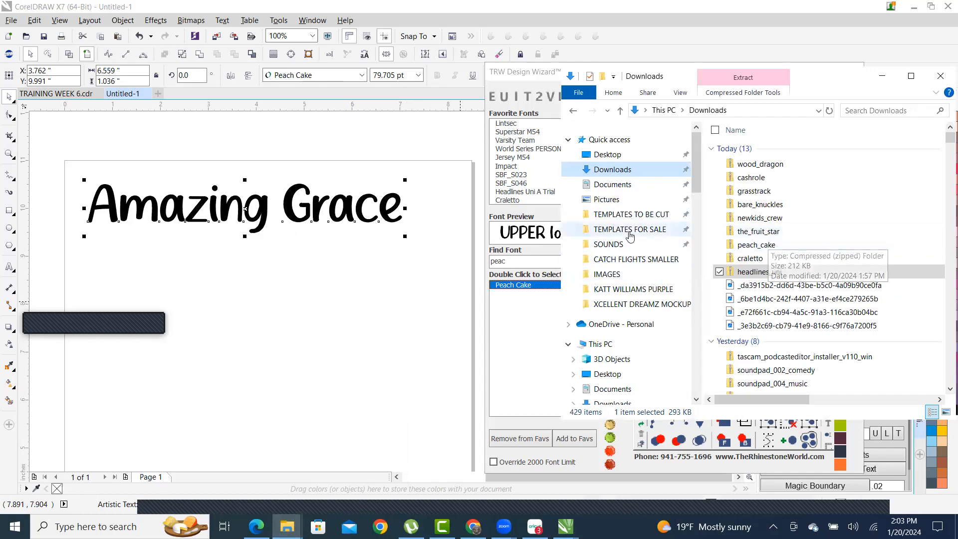
- Search 'the', then apply The Fruit Star and The Bold Font, adding each to favourites
{"action": "left_click", "coordinate": [519, 261]}
{"action": "double_click", "coordinate": [519, 260]}
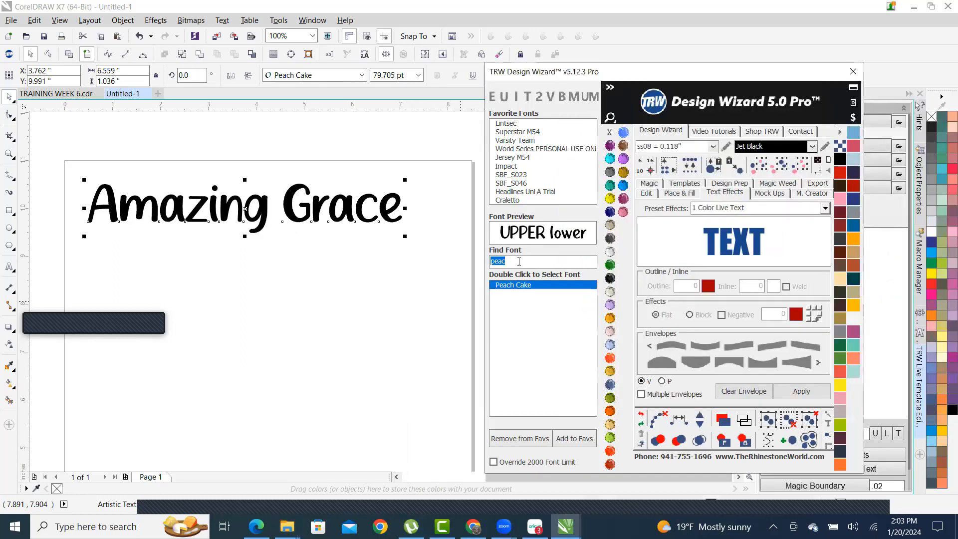
{"action": "type", "text": "the"}
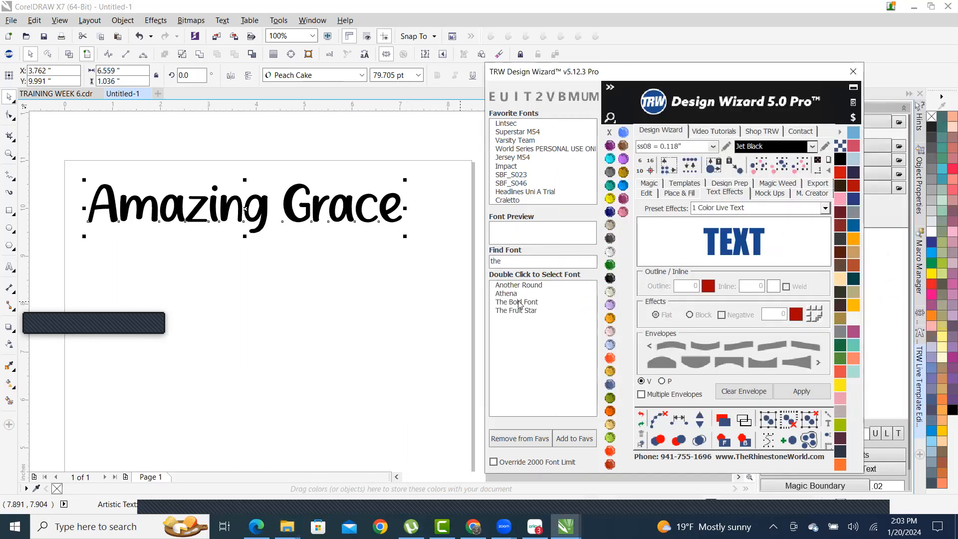
{"action": "double_click", "coordinate": [522, 312]}
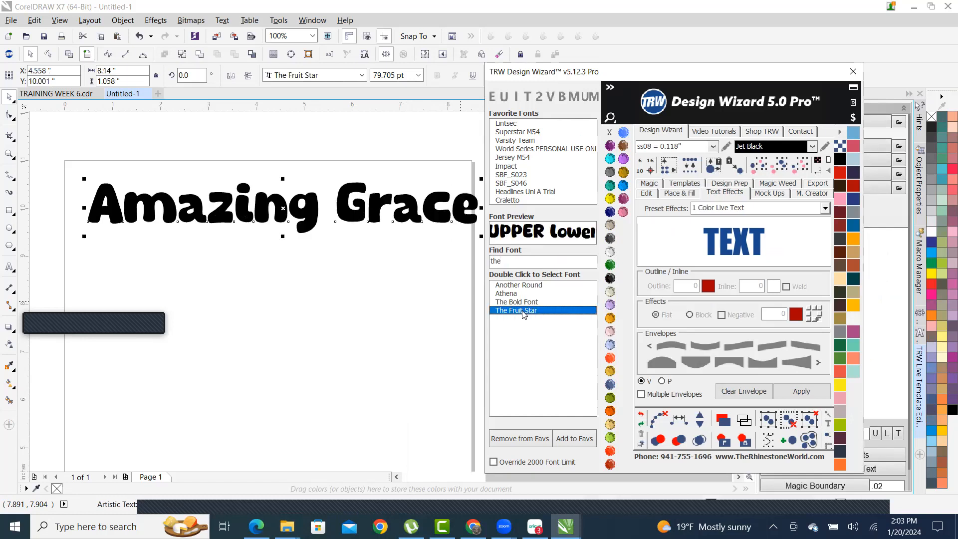
{"action": "left_click", "coordinate": [576, 440]}
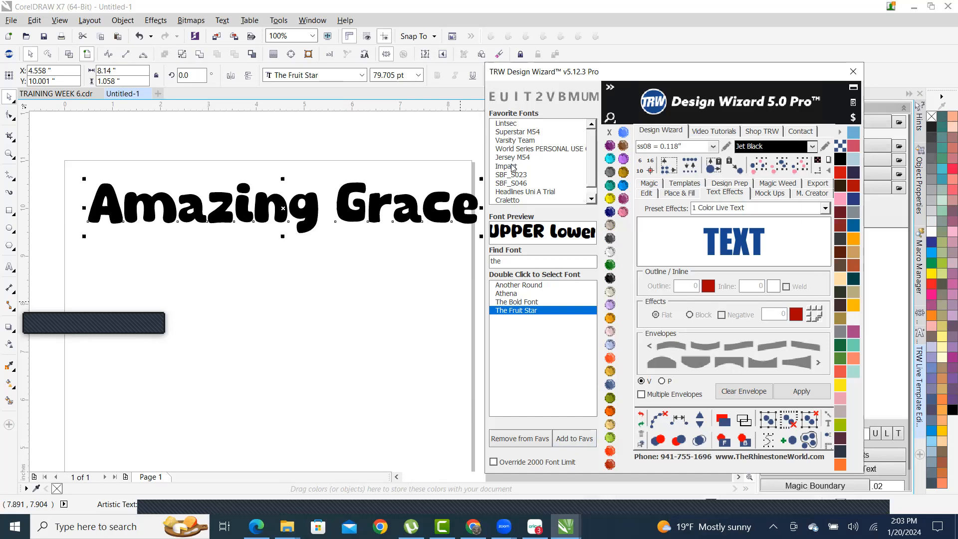
{"action": "double_click", "coordinate": [538, 302]}
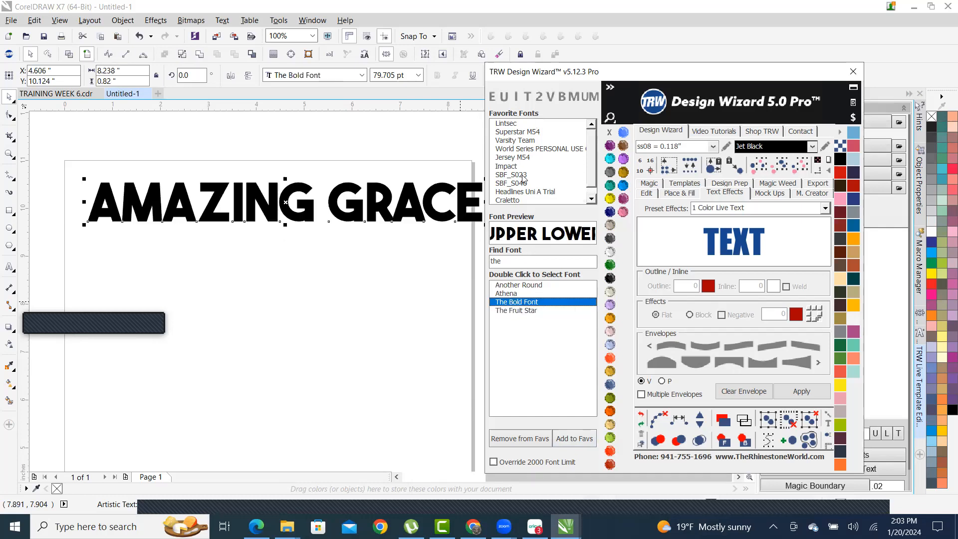
{"action": "left_click", "coordinate": [578, 441]}
- Apply Athena and add it to favourites, then set the text in Another Round
{"action": "scroll", "coordinate": [580, 185], "scroll_direction": "down", "scroll_amount": 2}
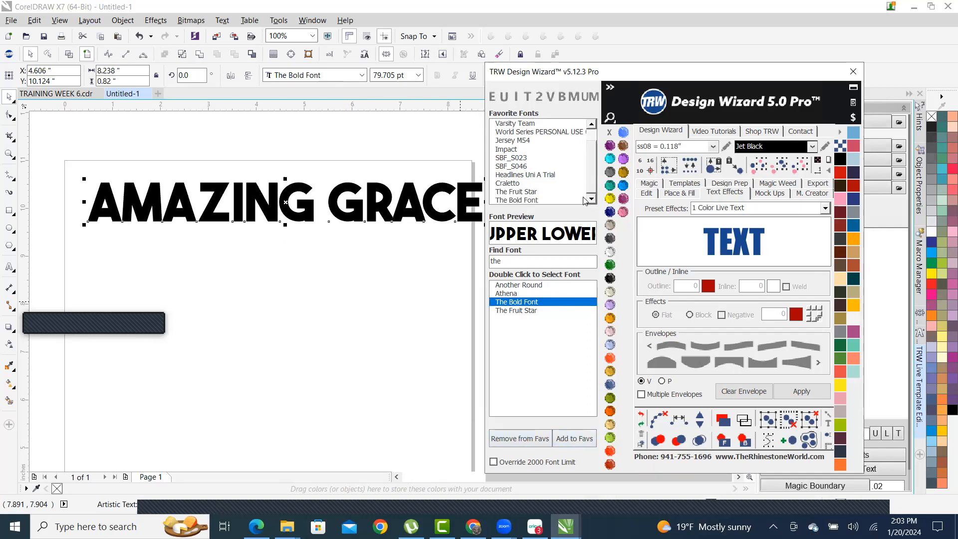
{"action": "double_click", "coordinate": [511, 293]}
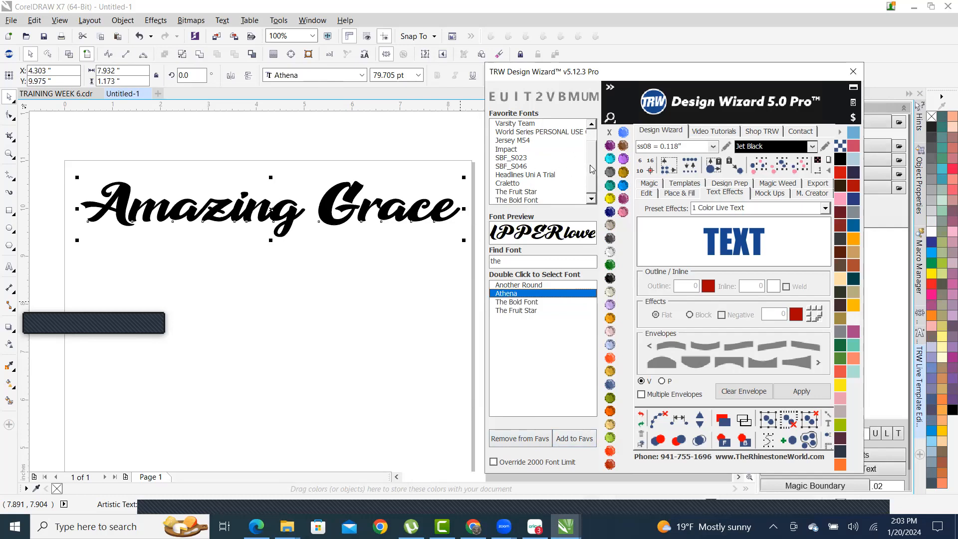
{"action": "scroll", "coordinate": [590, 141], "scroll_direction": "up", "scroll_amount": 2}
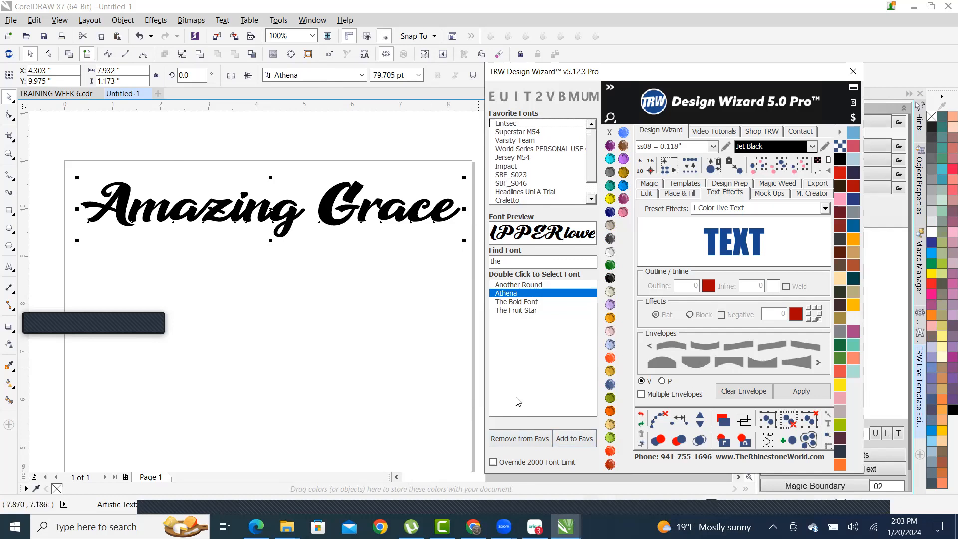
{"action": "left_click", "coordinate": [582, 437]}
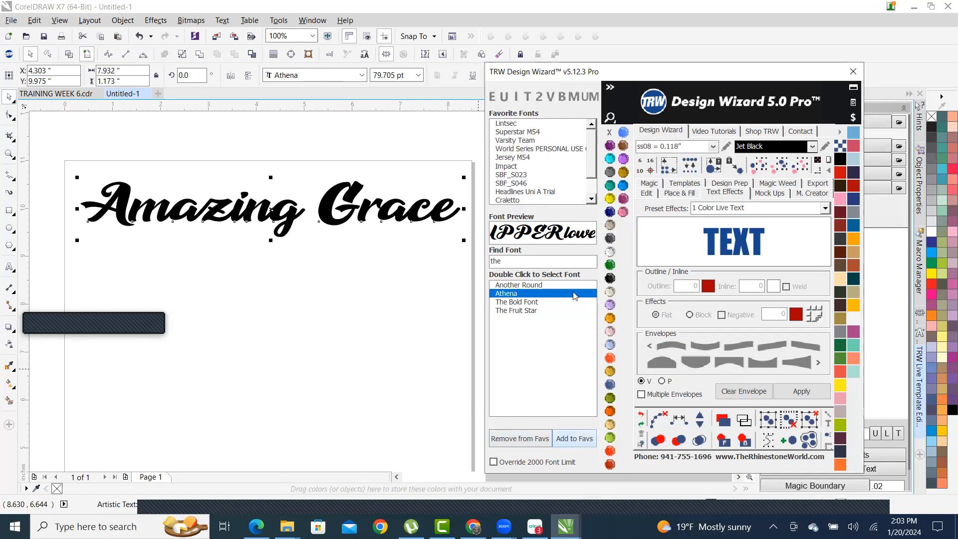
{"action": "double_click", "coordinate": [522, 288]}
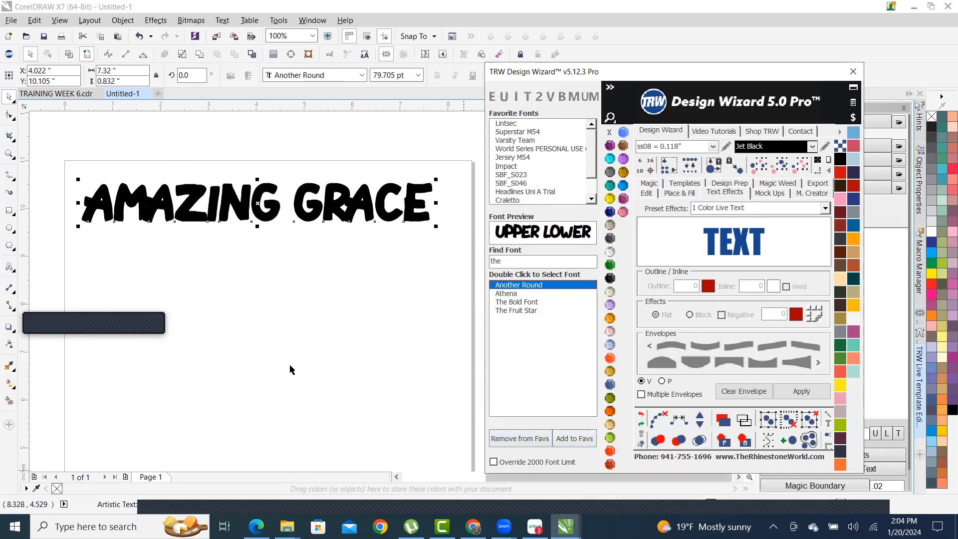
{"action": "scroll", "coordinate": [290, 369], "scroll_direction": "down", "scroll_amount": 10}
{"action": "scroll", "coordinate": [255, 440], "scroll_direction": "up", "scroll_amount": 10}
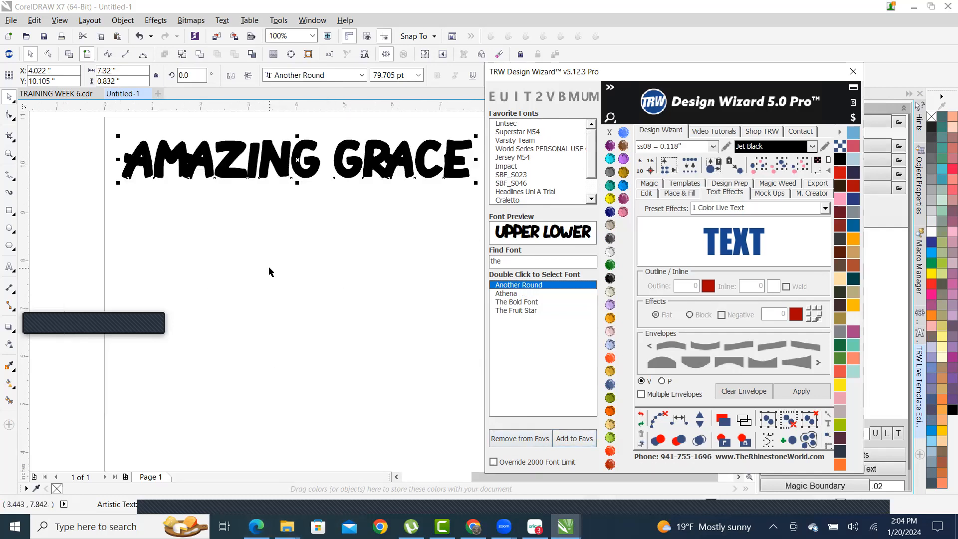
- Search 'new', set Amazing Grace in Newkids Crew, and add it to favourite fonts
{"action": "mouse_move", "coordinate": [287, 526]}
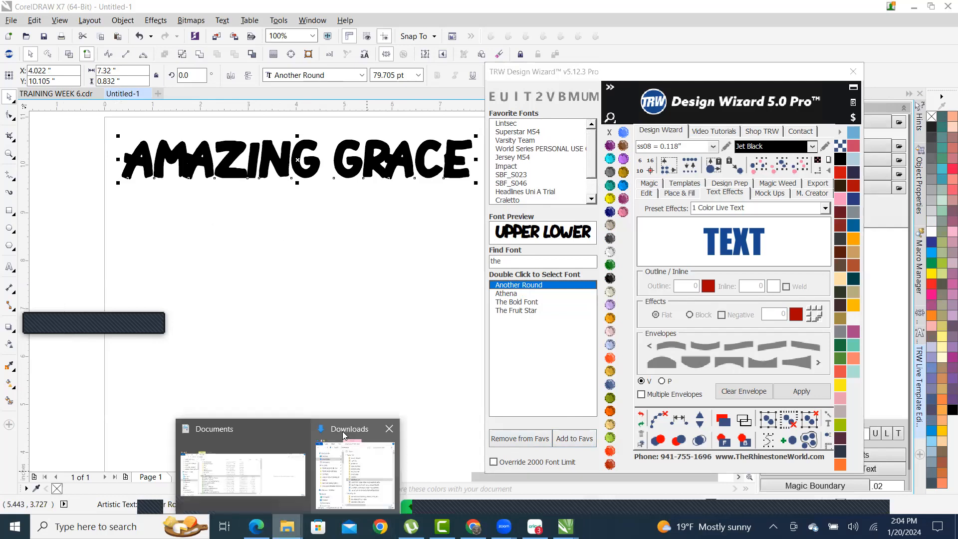
{"action": "left_click", "coordinate": [342, 460]}
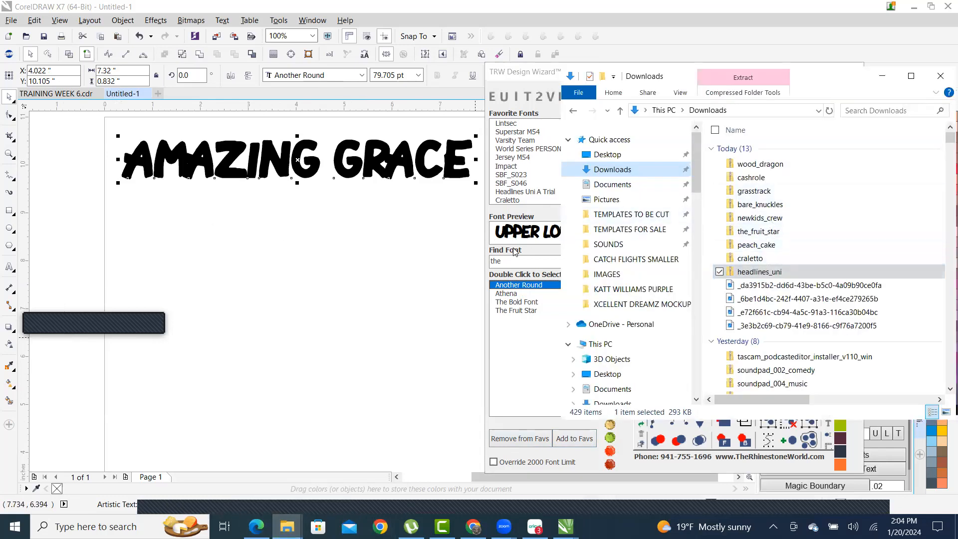
{"action": "left_click", "coordinate": [515, 271]}
{"action": "double_click", "coordinate": [515, 262]}
{"action": "type", "text": "new"}
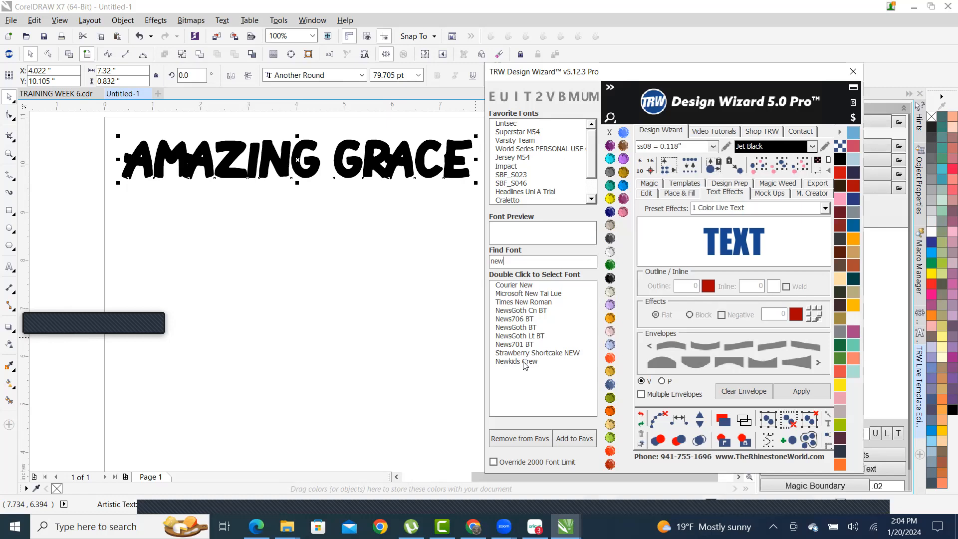
{"action": "double_click", "coordinate": [525, 362]}
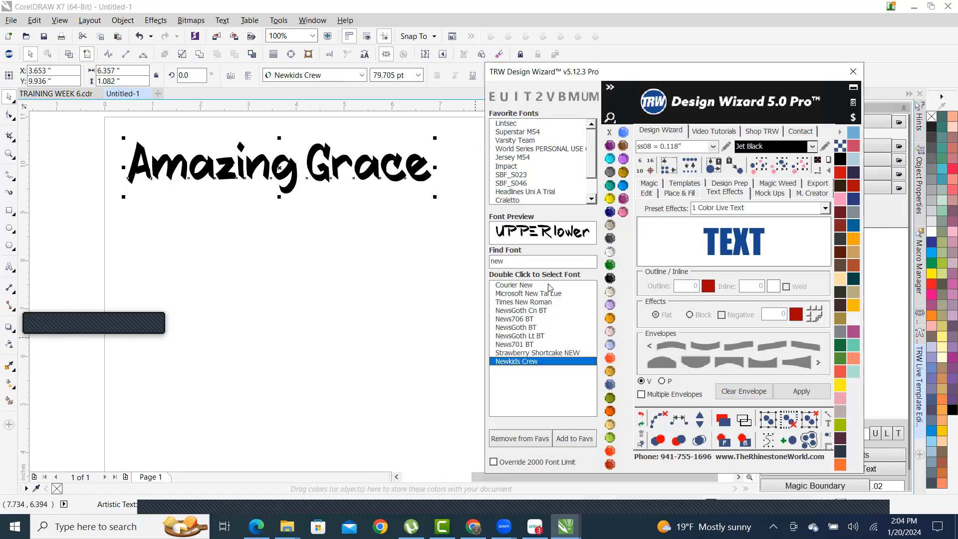
{"action": "left_click", "coordinate": [581, 440]}
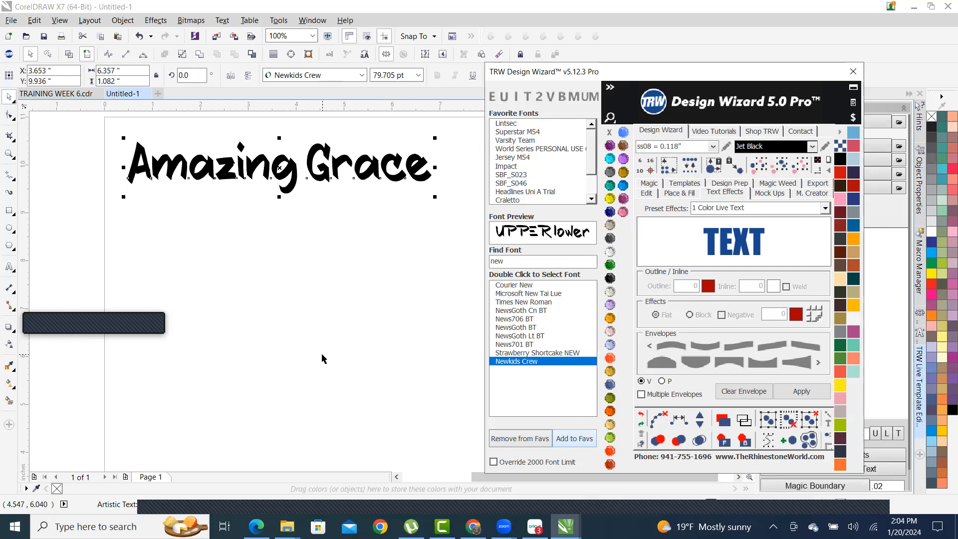
- Scale the Amazing Grace text up to about 97 pt and nudge it down-left
{"action": "left_click", "coordinate": [314, 285]}
{"action": "scroll", "coordinate": [294, 274], "scroll_direction": "down", "scroll_amount": 2}
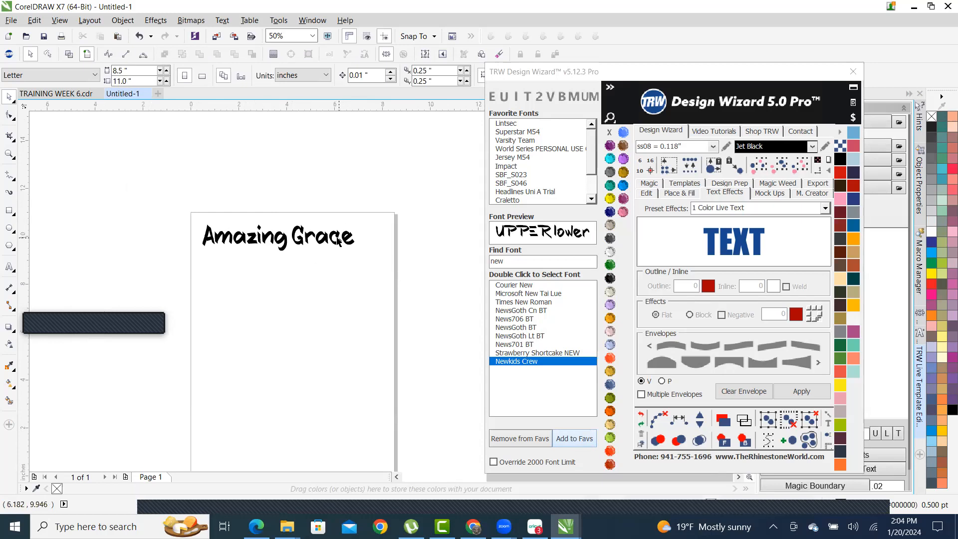
{"action": "scroll", "coordinate": [320, 244], "scroll_direction": "up", "scroll_amount": 6}
{"action": "left_click", "coordinate": [307, 215]}
{"action": "scroll", "coordinate": [306, 215], "scroll_direction": "down", "scroll_amount": 4}
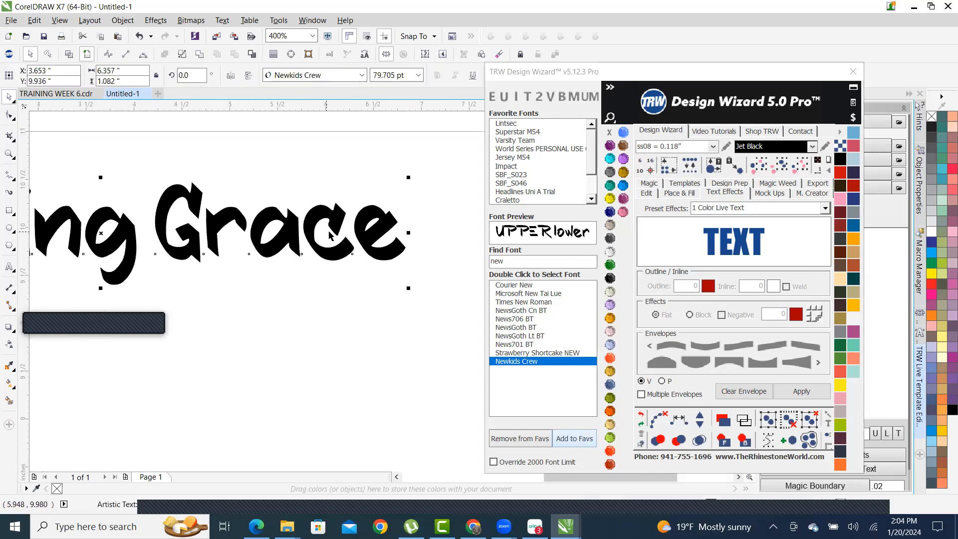
{"action": "left_click_drag", "start_coordinate": [377, 206], "coordinate": [445, 193]}
{"action": "scroll", "coordinate": [343, 232], "scroll_direction": "down", "scroll_amount": 1}
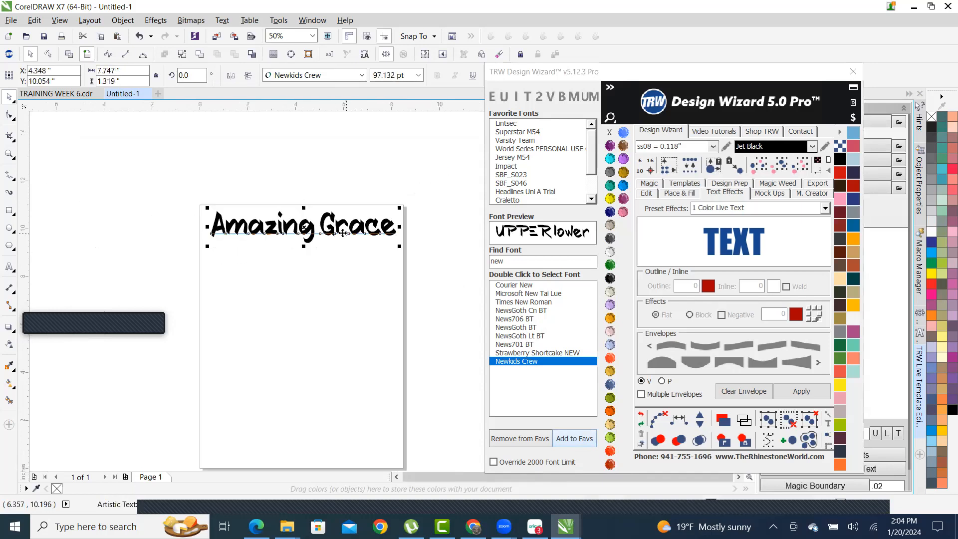
{"action": "scroll", "coordinate": [343, 233], "scroll_direction": "up", "scroll_amount": 1}
{"action": "left_click_drag", "start_coordinate": [313, 219], "coordinate": [306, 241]}
- Leave a copy of the Amazing Grace line below the original, then reselect the top line
{"action": "scroll", "coordinate": [281, 259], "scroll_direction": "down", "scroll_amount": 1}
{"action": "scroll", "coordinate": [282, 259], "scroll_direction": "up", "scroll_amount": 1}
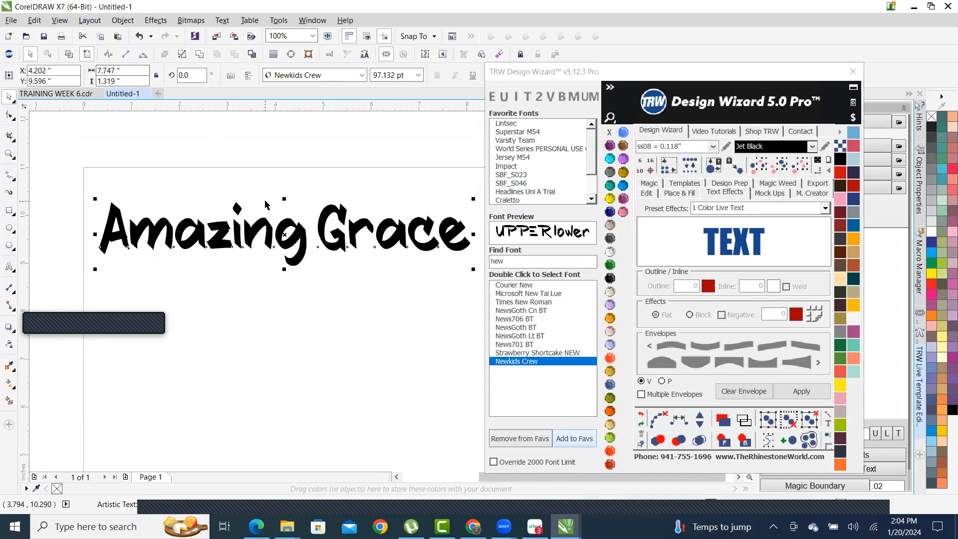
{"action": "scroll", "coordinate": [292, 167], "scroll_direction": "down", "scroll_amount": 1}
{"action": "scroll", "coordinate": [256, 220], "scroll_direction": "up", "scroll_amount": 1}
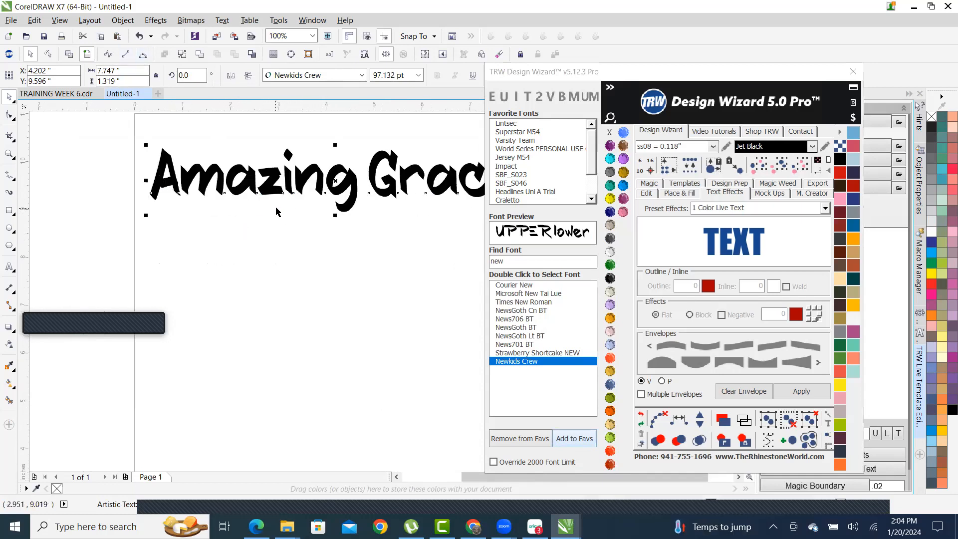
{"action": "left_click_drag", "start_coordinate": [351, 177], "coordinate": [341, 401]}
{"action": "scroll", "coordinate": [340, 178], "scroll_direction": "down", "scroll_amount": 1}
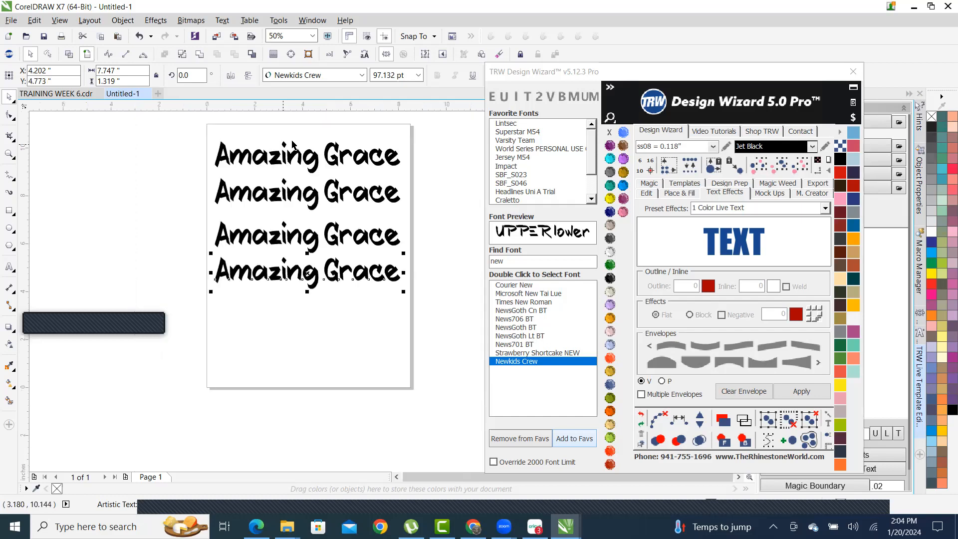
{"action": "scroll", "coordinate": [339, 178], "scroll_direction": "up", "scroll_amount": 1}
{"action": "left_click", "coordinate": [341, 178]}
{"action": "scroll", "coordinate": [339, 179], "scroll_direction": "down", "scroll_amount": 1}
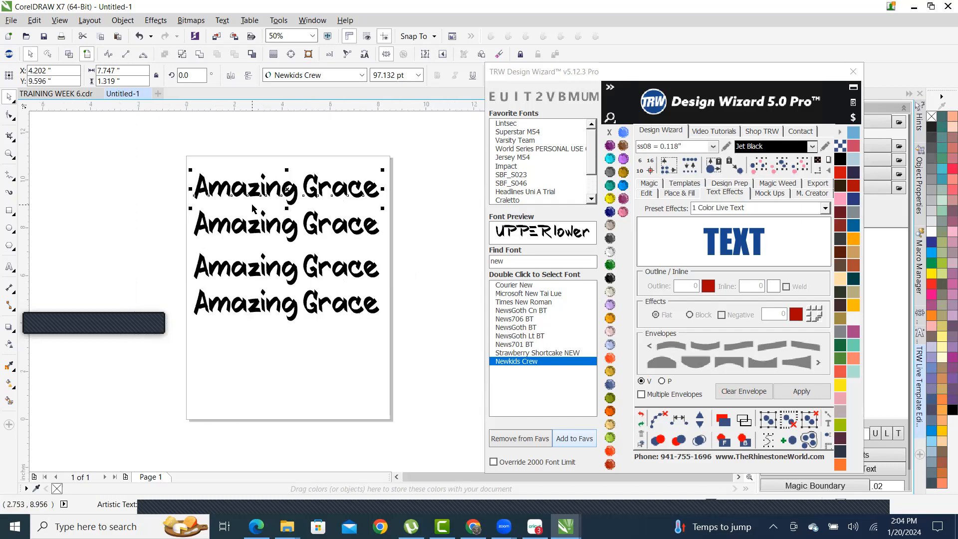
{"action": "scroll", "coordinate": [308, 186], "scroll_direction": "up", "scroll_amount": 1}
- Retype the 'n' in 'Amazing' on the top line
{"action": "double_click", "coordinate": [314, 184]}
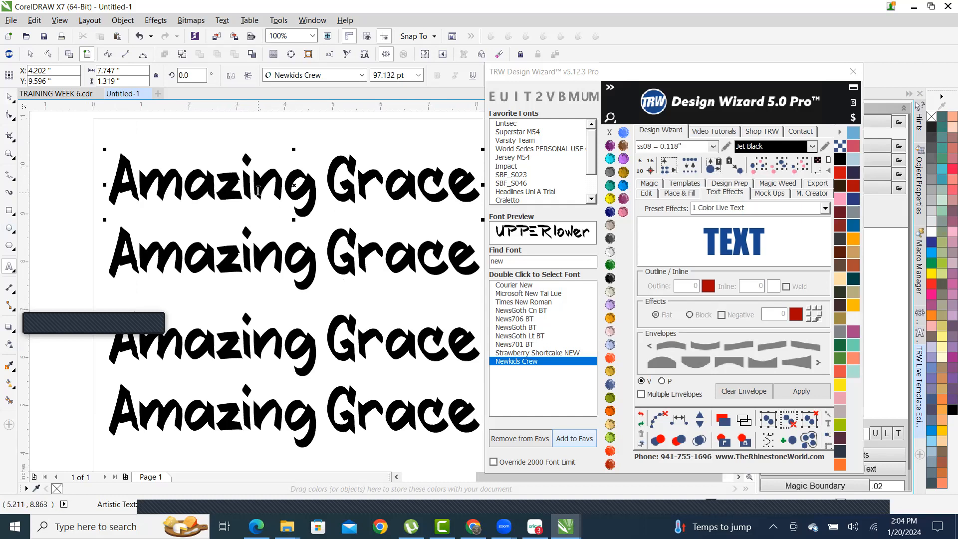
{"action": "key", "text": "Left"}
{"action": "key", "text": "Left"}
{"action": "key", "text": "Left"}
{"action": "key", "text": "Left"}
{"action": "key", "text": "Right"}
{"action": "key", "text": "Right"}
{"action": "key", "text": "Right"}
{"action": "key", "text": "BackSpace"}
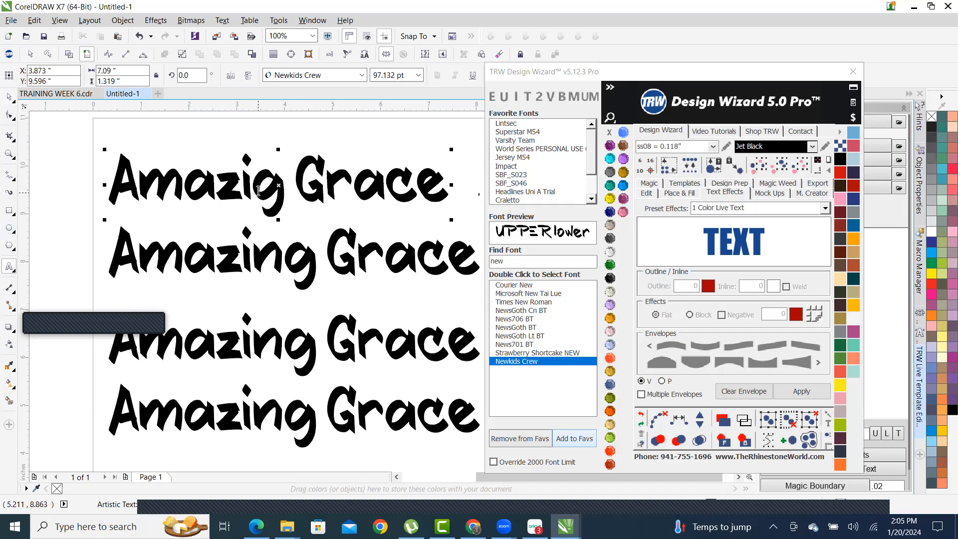
{"action": "type", "text": "n"}
- Convert the second Amazing Grace line to curves and enter node editing with F10
{"action": "left_click", "coordinate": [10, 97]}
{"action": "left_click", "coordinate": [312, 268]}
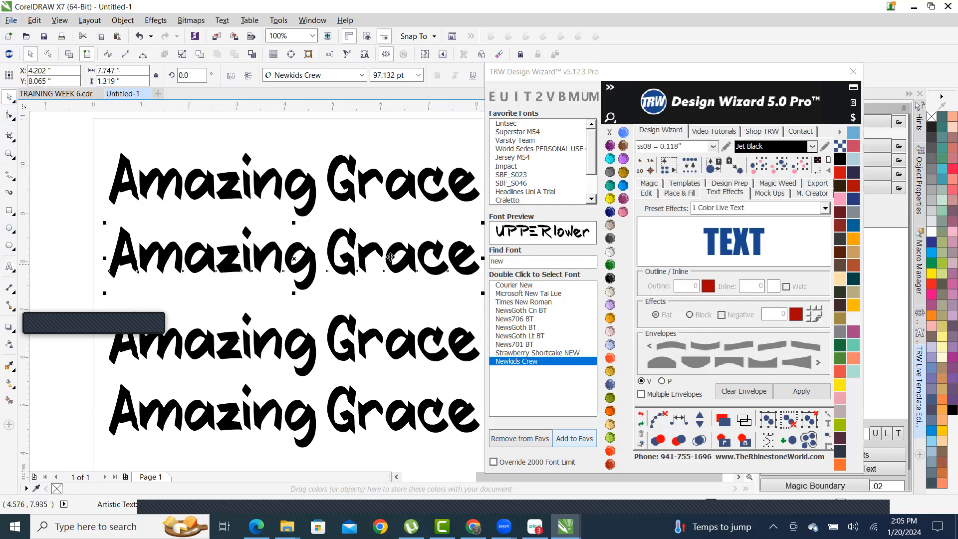
{"action": "left_click", "coordinate": [199, 55]}
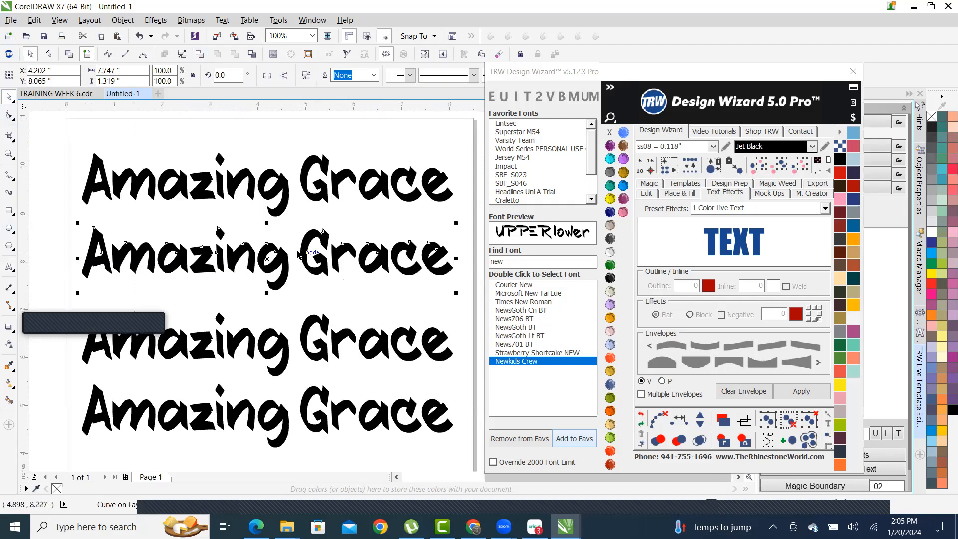
{"action": "key", "text": "F10"}
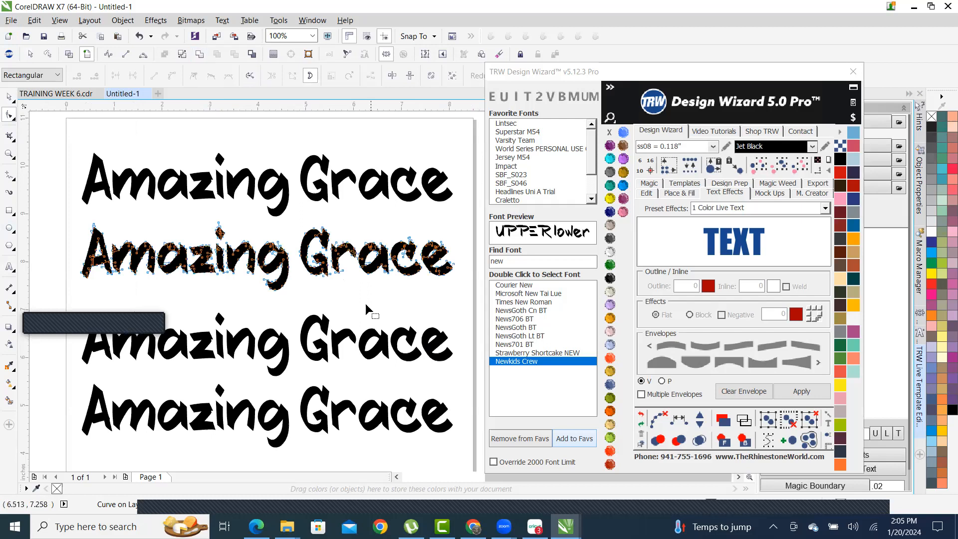
{"action": "scroll", "coordinate": [366, 303], "scroll_direction": "up", "scroll_amount": 1}
{"action": "scroll", "coordinate": [355, 307], "scroll_direction": "down", "scroll_amount": 1}
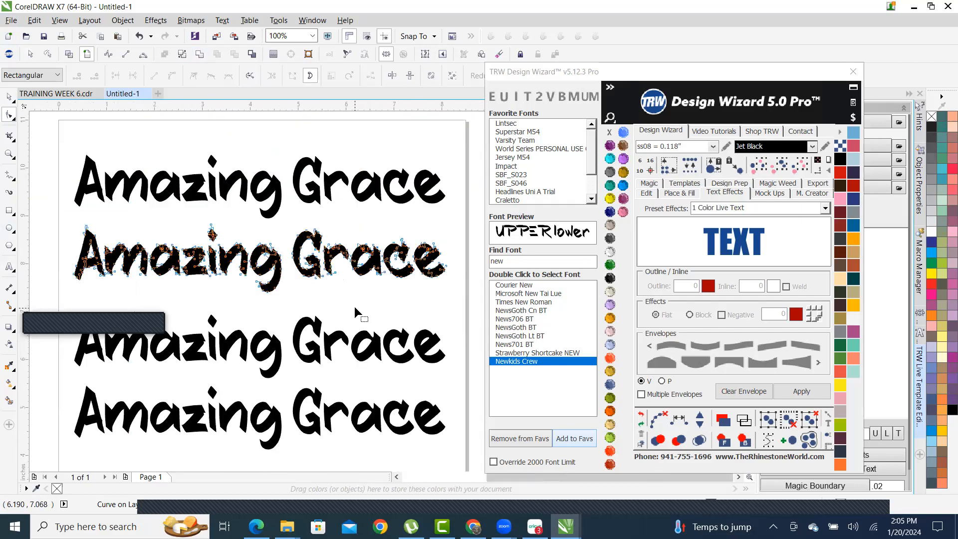
{"action": "scroll", "coordinate": [275, 270], "scroll_direction": "up", "scroll_amount": 1}
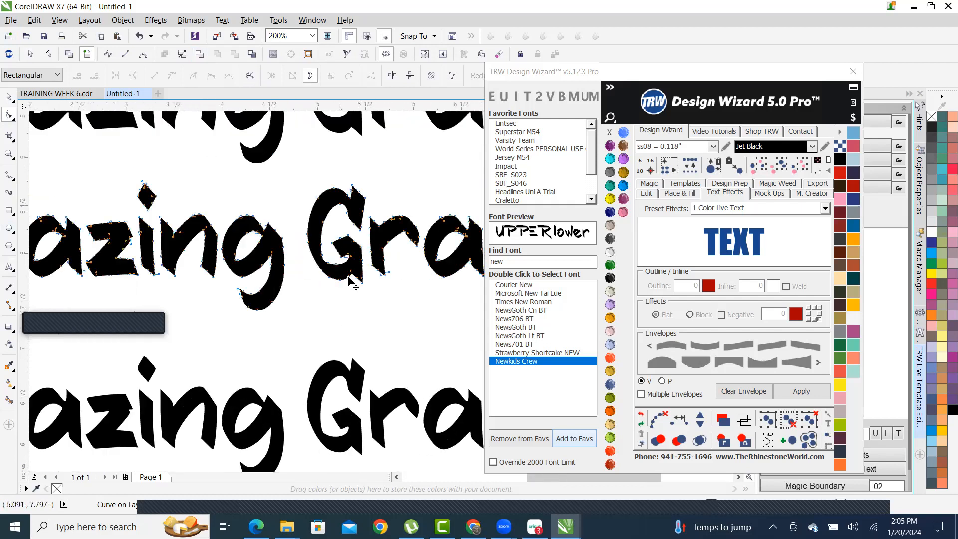
{"action": "scroll", "coordinate": [352, 279], "scroll_direction": "down", "scroll_amount": 1}
{"action": "scroll", "coordinate": [164, 270], "scroll_direction": "up", "scroll_amount": 1}
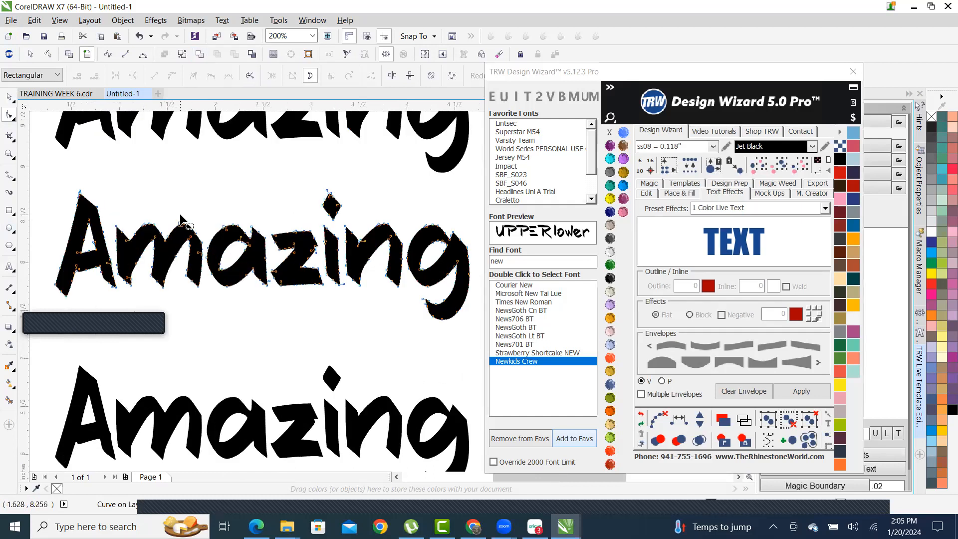
{"action": "scroll", "coordinate": [222, 270], "scroll_direction": "down", "scroll_amount": 1}
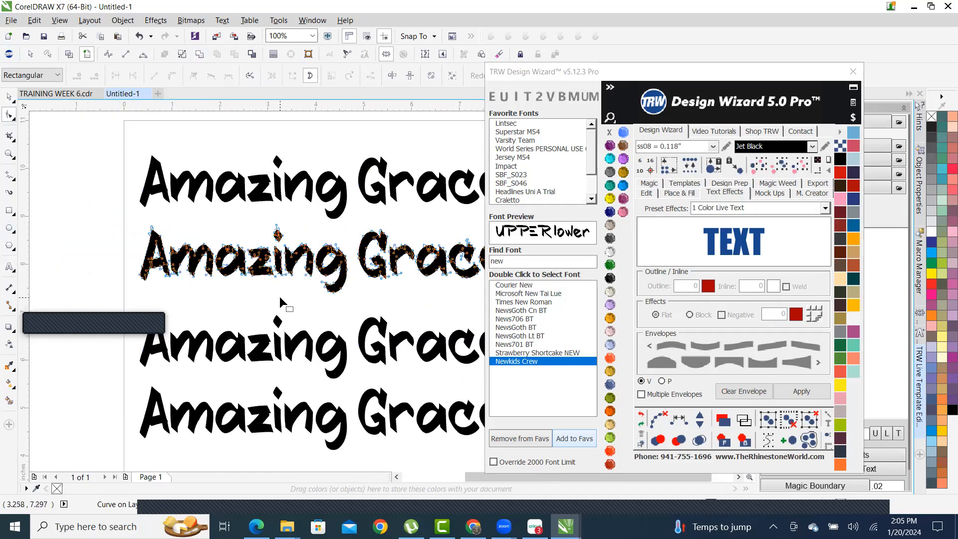
- Return to the Pick tool and select the third Amazing Grace line
{"action": "left_click", "coordinate": [9, 100]}
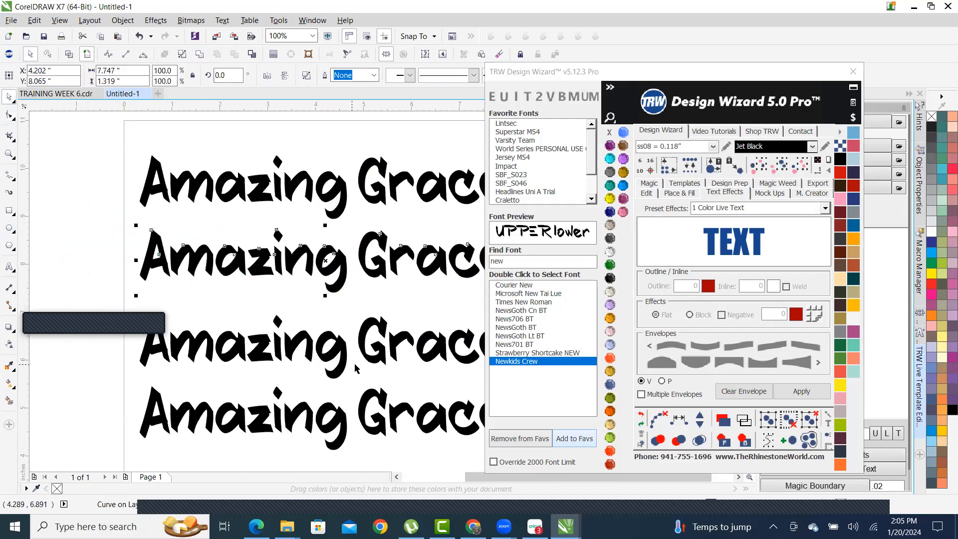
{"action": "left_click", "coordinate": [365, 338]}
{"action": "scroll", "coordinate": [349, 344], "scroll_direction": "down", "scroll_amount": 1}
{"action": "scroll", "coordinate": [338, 351], "scroll_direction": "up", "scroll_amount": 1}
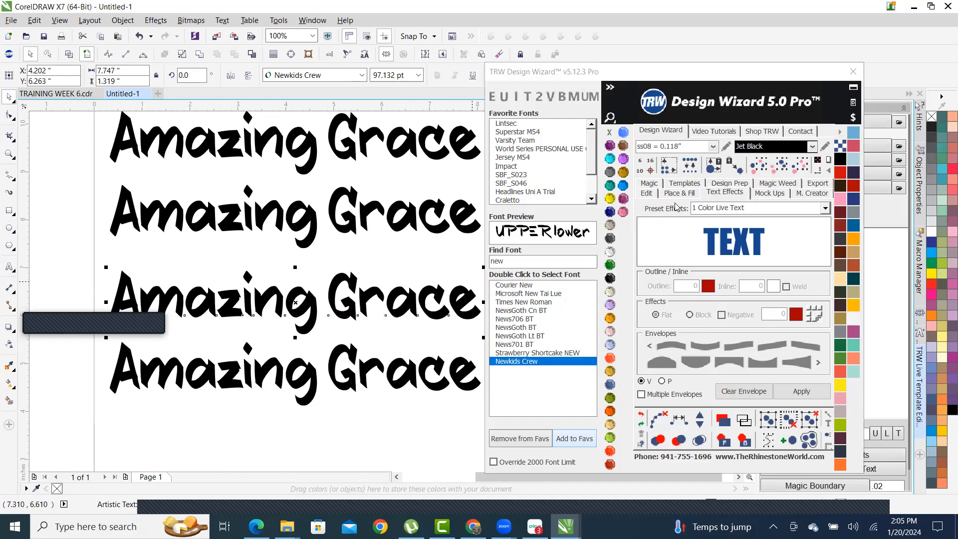
- Enable the Design Wizard's Edit tools and TS per-letter spacing, then drag Grace's G below the line
{"action": "left_click", "coordinate": [646, 194]}
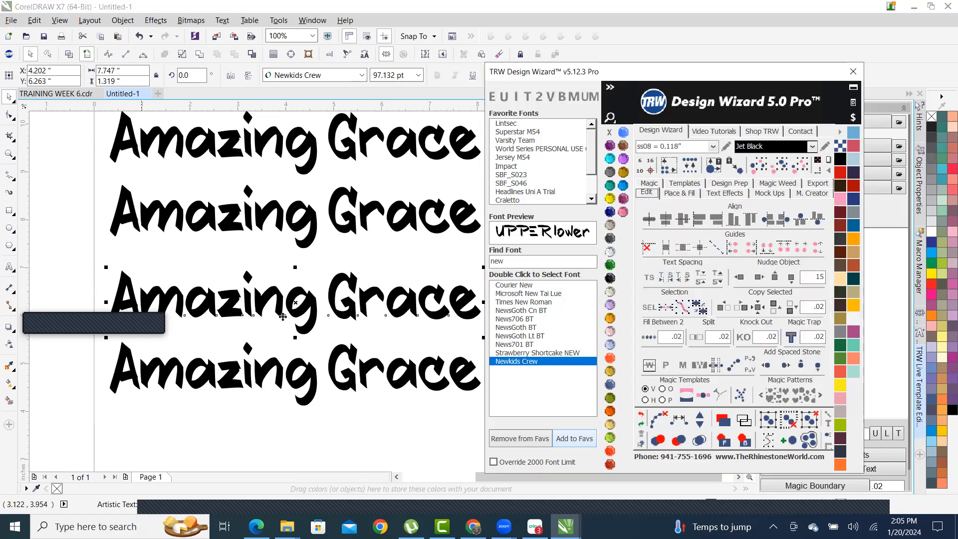
{"action": "scroll", "coordinate": [283, 317], "scroll_direction": "down", "scroll_amount": 1}
{"action": "scroll", "coordinate": [291, 314], "scroll_direction": "up", "scroll_amount": 1}
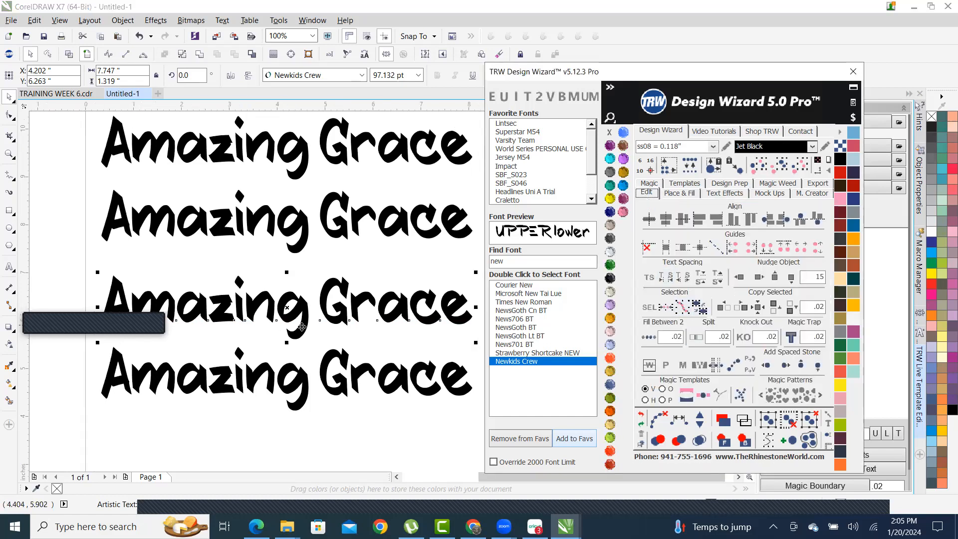
{"action": "left_click", "coordinate": [649, 278]}
{"action": "scroll", "coordinate": [359, 277], "scroll_direction": "down", "scroll_amount": 2}
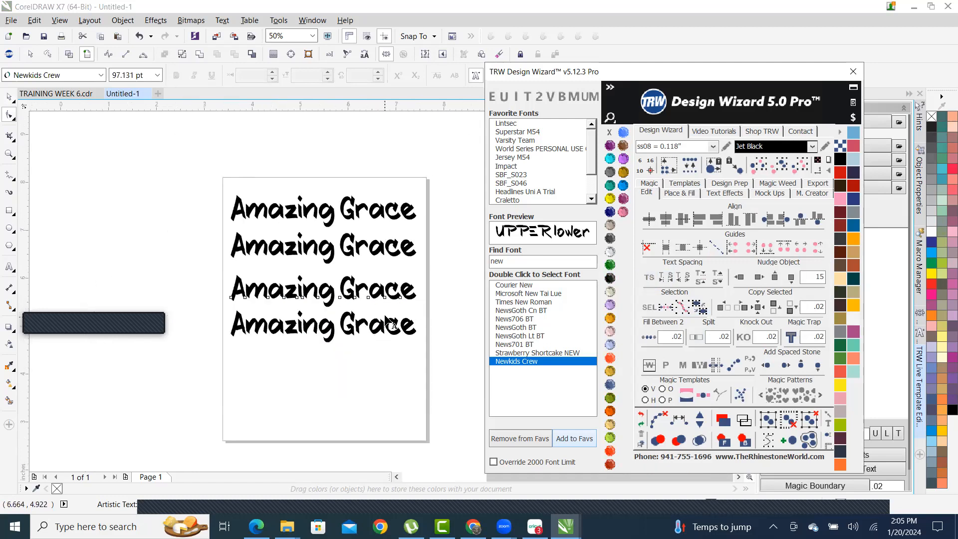
{"action": "scroll", "coordinate": [390, 323], "scroll_direction": "up", "scroll_amount": 2}
{"action": "scroll", "coordinate": [309, 319], "scroll_direction": "up", "scroll_amount": 1}
{"action": "scroll", "coordinate": [291, 278], "scroll_direction": "down", "scroll_amount": 1}
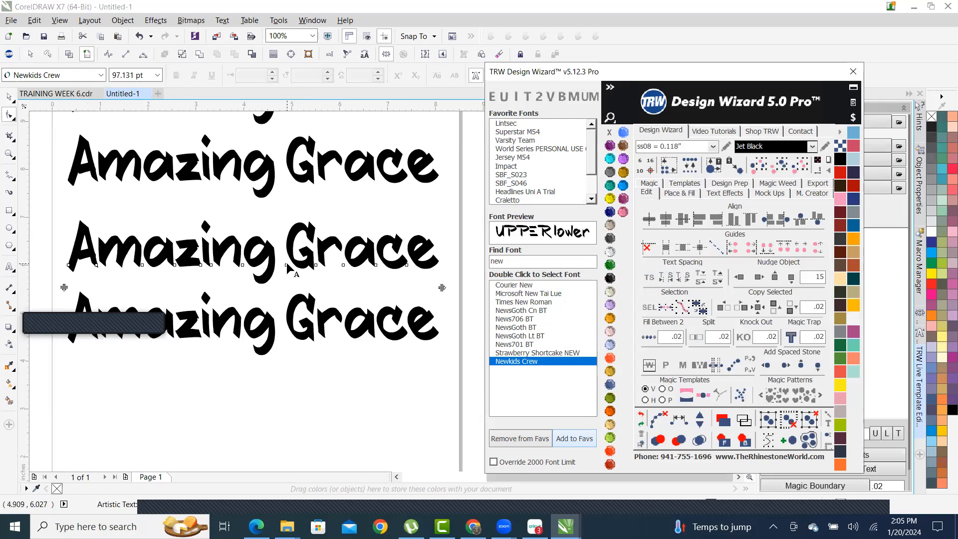
{"action": "left_click_drag", "start_coordinate": [287, 267], "coordinate": [402, 415]}
{"action": "scroll", "coordinate": [382, 320], "scroll_direction": "down", "scroll_amount": 2}
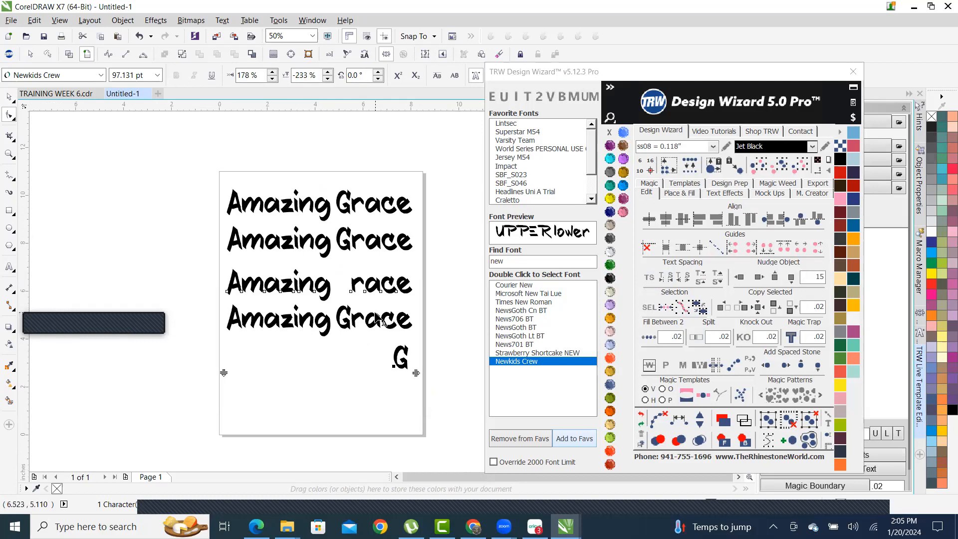
- Delete the broken 'Amazing race' line, then undo until the G rejoins Grace
{"action": "left_click", "coordinate": [8, 99]}
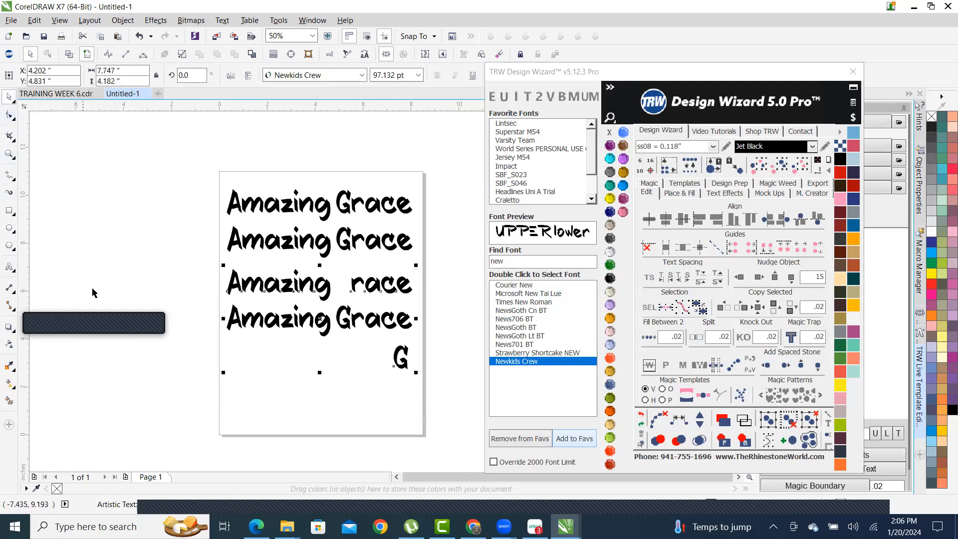
{"action": "left_click", "coordinate": [371, 403]}
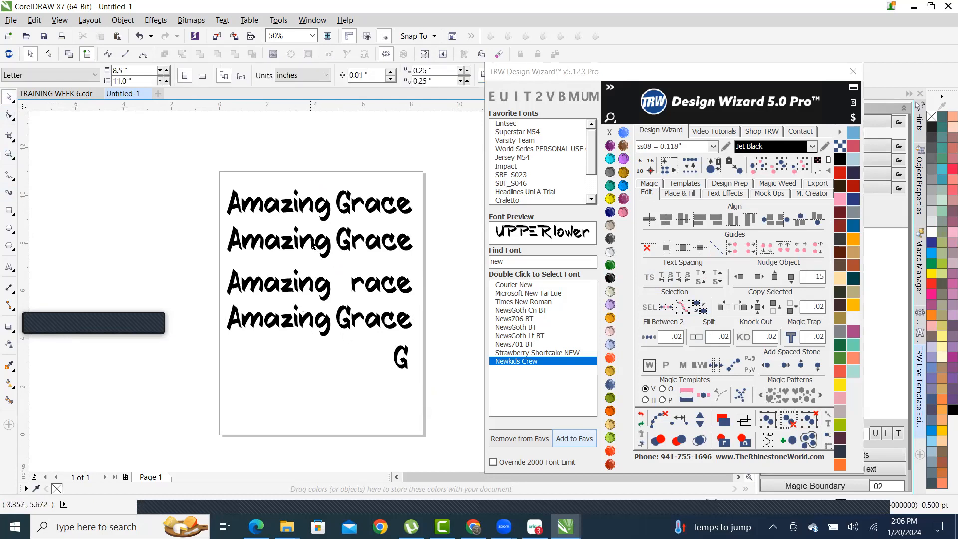
{"action": "left_click", "coordinate": [324, 289]}
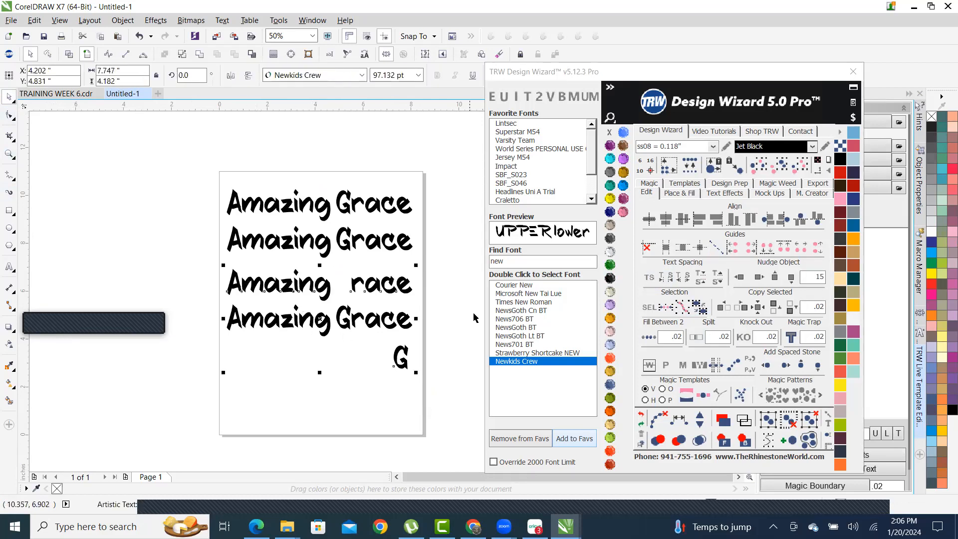
{"action": "scroll", "coordinate": [340, 245], "scroll_direction": "down", "scroll_amount": 1}
{"action": "scroll", "coordinate": [359, 292], "scroll_direction": "up", "scroll_amount": 1}
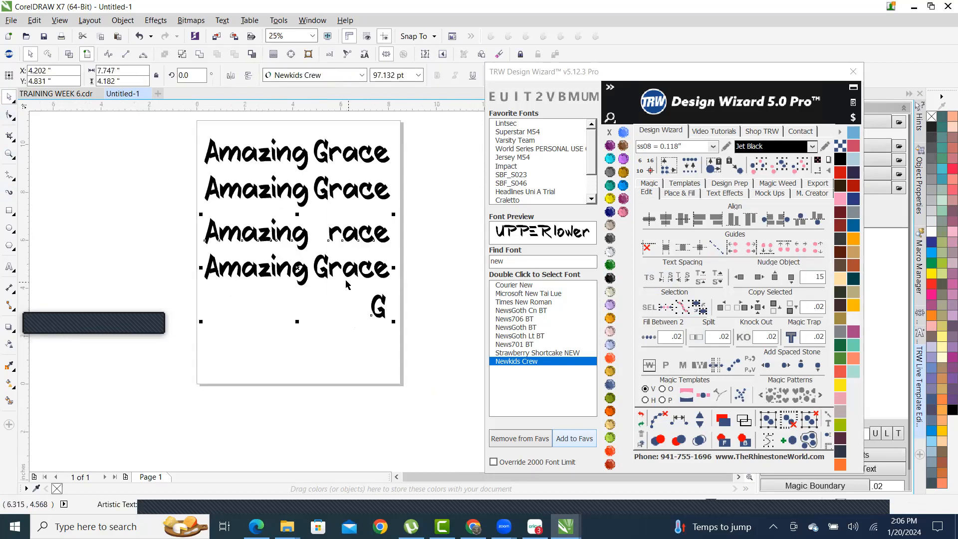
{"action": "key", "text": "Delete"}
{"action": "key", "text": "ctrl+z"}
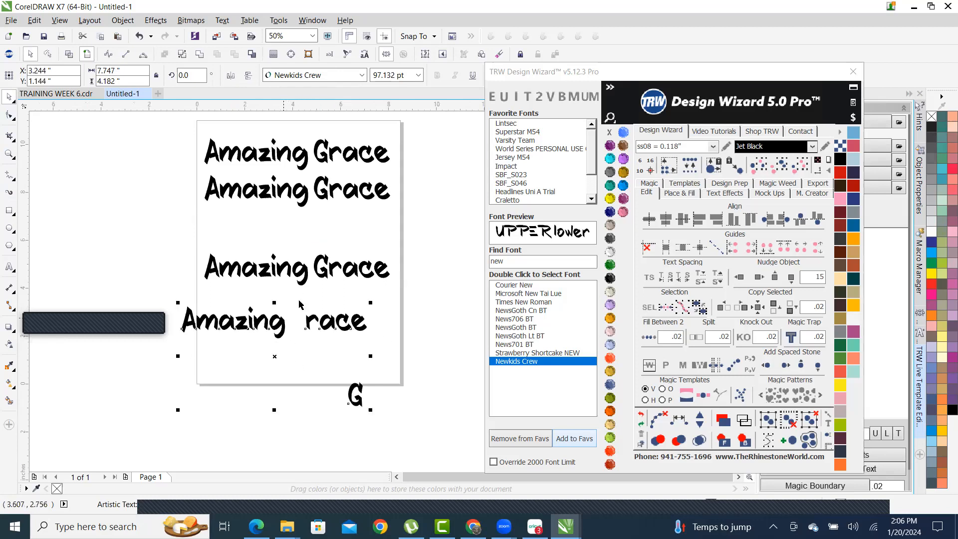
{"action": "scroll", "coordinate": [344, 329], "scroll_direction": "down", "scroll_amount": 1}
{"action": "scroll", "coordinate": [353, 337], "scroll_direction": "up", "scroll_amount": 1}
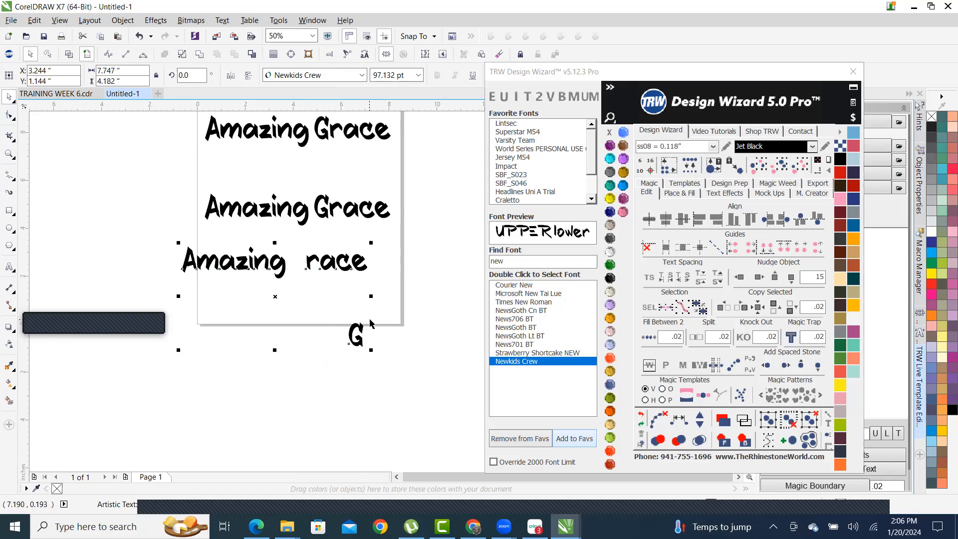
{"action": "key", "text": "ctrl+z"}
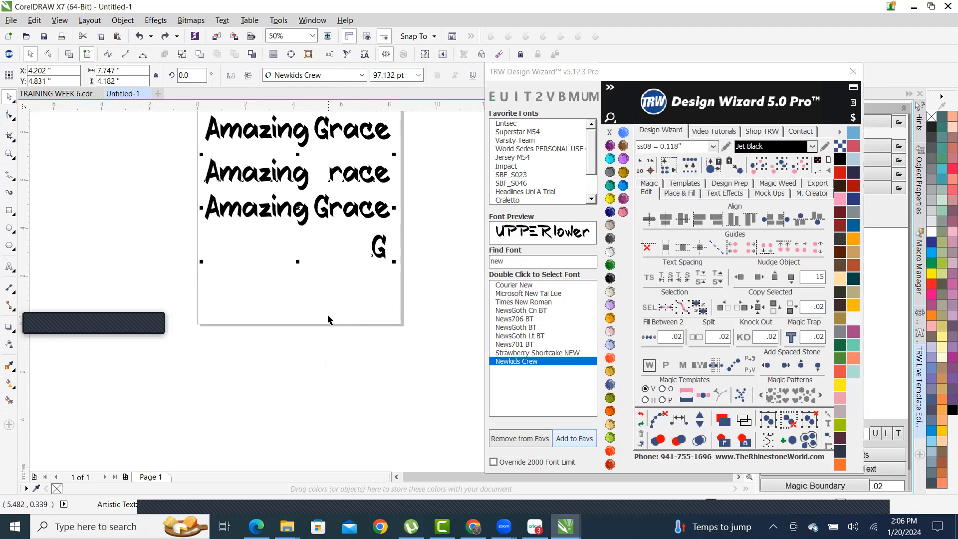
{"action": "key", "text": "ctrl+z"}
{"action": "key", "text": "ctrl+z"}
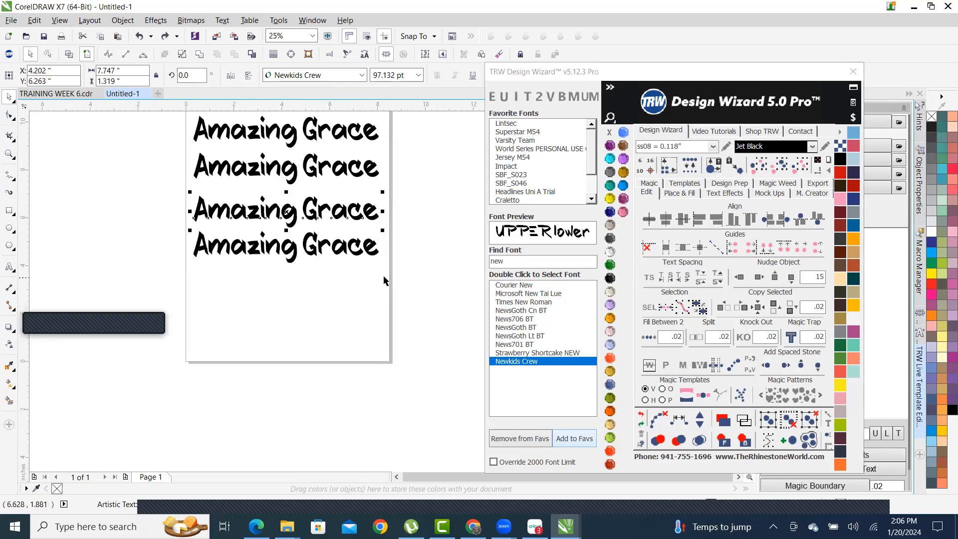
- Deselect everything and select the middle Amazing Grace line
{"action": "left_click", "coordinate": [398, 327]}
{"action": "scroll", "coordinate": [361, 196], "scroll_direction": "up", "scroll_amount": 2}
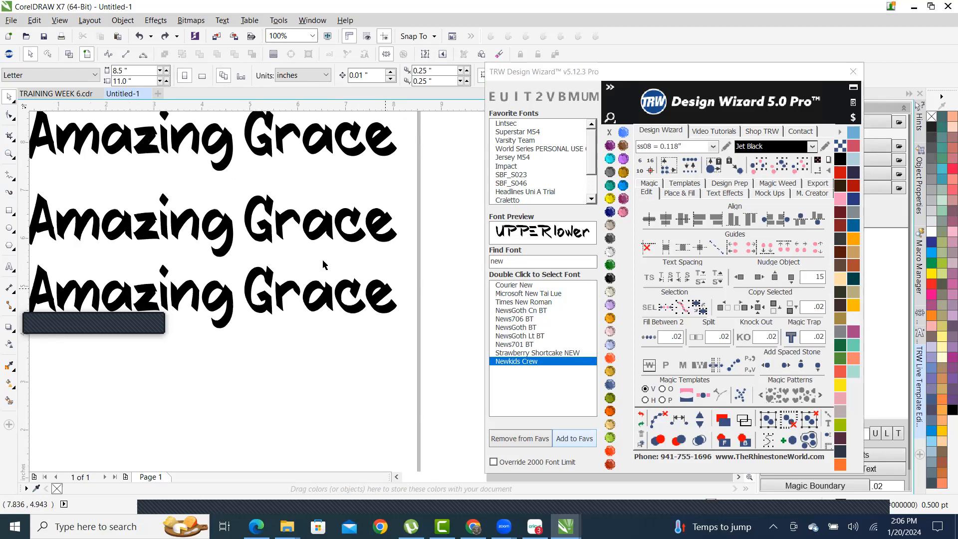
{"action": "scroll", "coordinate": [323, 264], "scroll_direction": "down", "scroll_amount": 2}
{"action": "scroll", "coordinate": [276, 227], "scroll_direction": "up", "scroll_amount": 2}
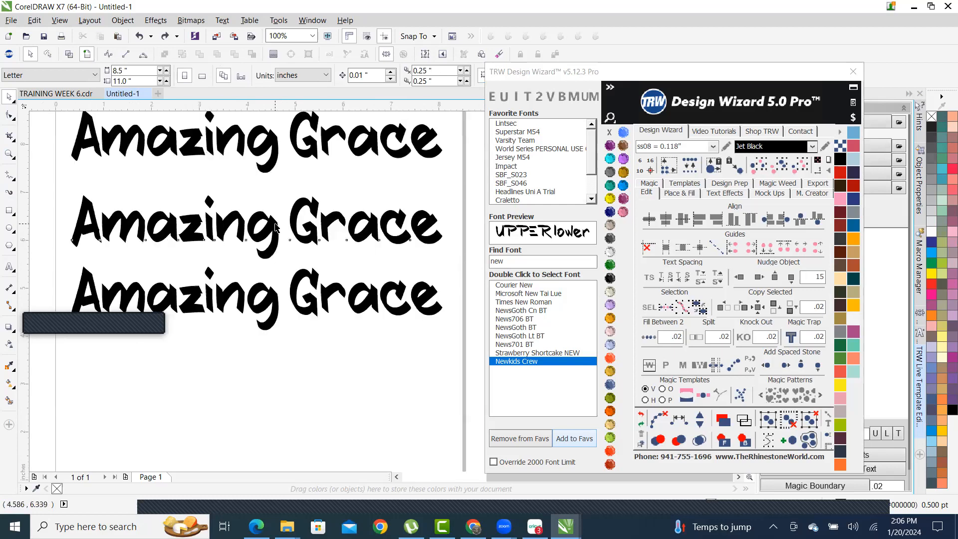
{"action": "left_click", "coordinate": [276, 227]}
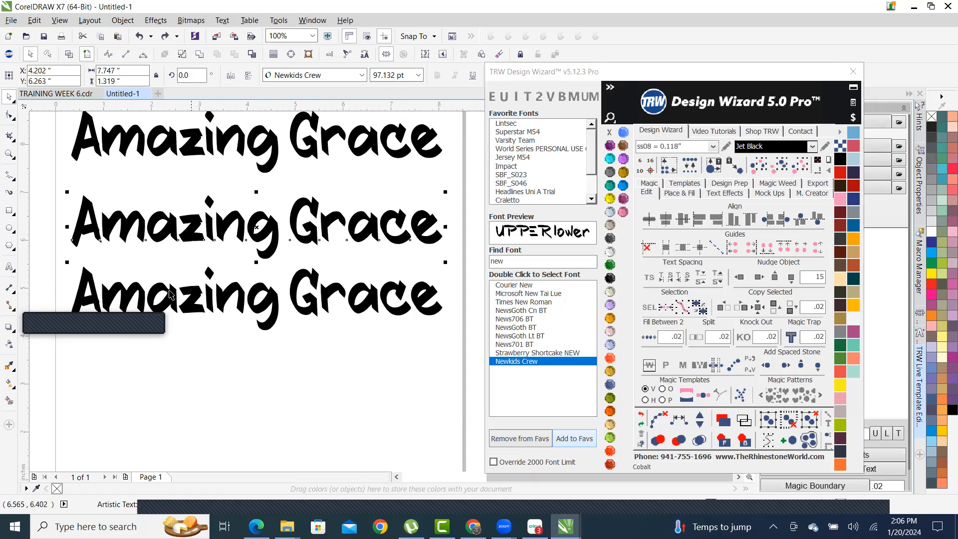
- Turn on TS spacing for the middle line, nudge it right, then undo the nudge
{"action": "left_click", "coordinate": [649, 278]}
{"action": "scroll", "coordinate": [310, 267], "scroll_direction": "up", "scroll_amount": 2}
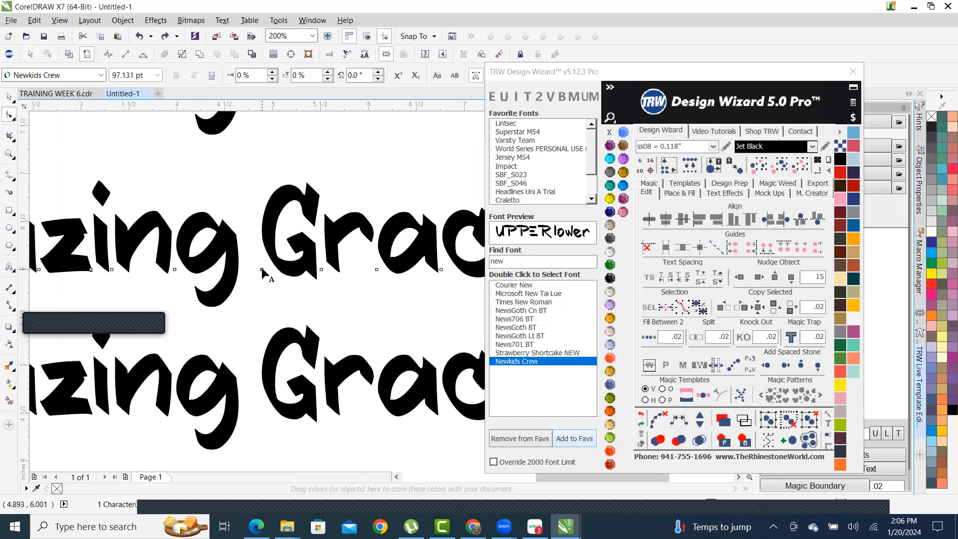
{"action": "scroll", "coordinate": [262, 271], "scroll_direction": "down", "scroll_amount": 1}
{"action": "scroll", "coordinate": [366, 245], "scroll_direction": "down", "scroll_amount": 1}
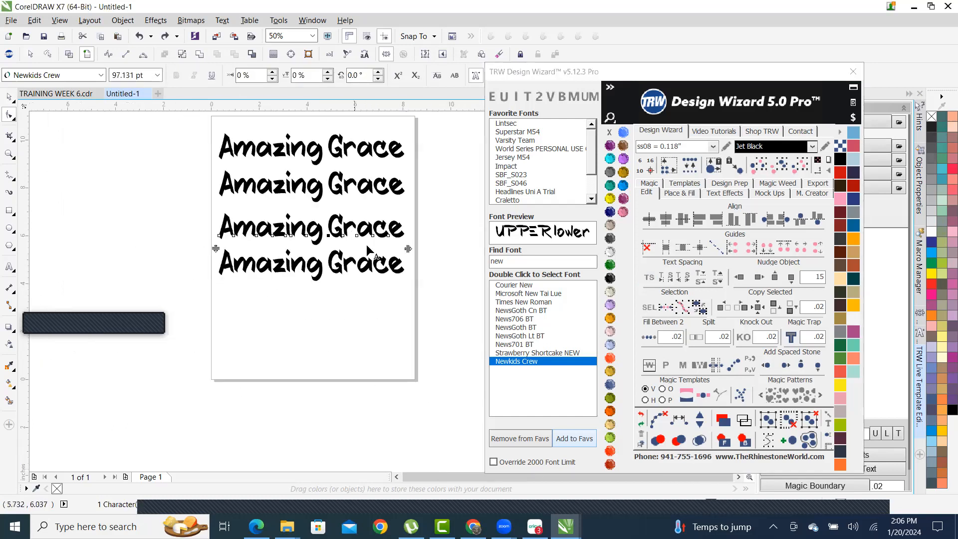
{"action": "left_click", "coordinate": [758, 277]}
{"action": "scroll", "coordinate": [274, 252], "scroll_direction": "down", "scroll_amount": 2}
{"action": "scroll", "coordinate": [382, 301], "scroll_direction": "up", "scroll_amount": 1}
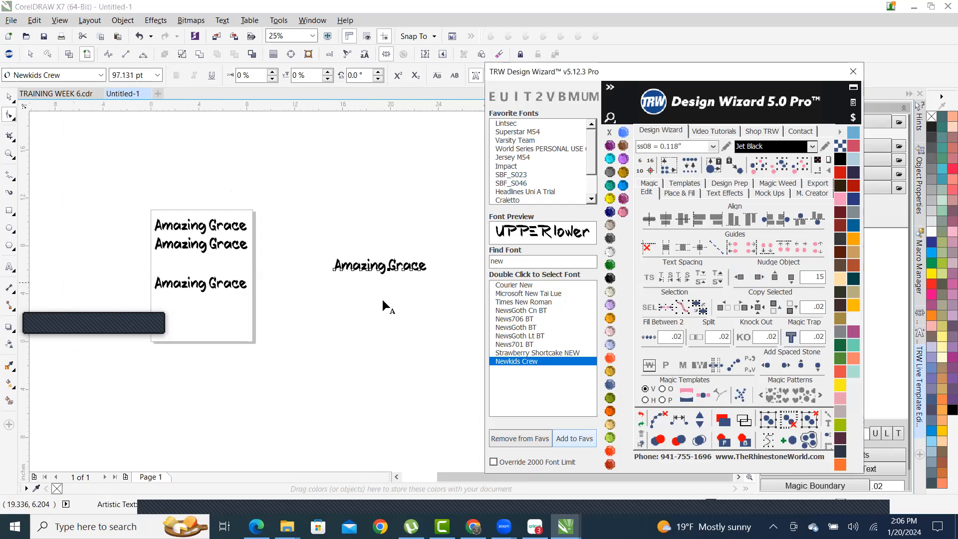
{"action": "scroll", "coordinate": [382, 299], "scroll_direction": "up", "scroll_amount": 1}
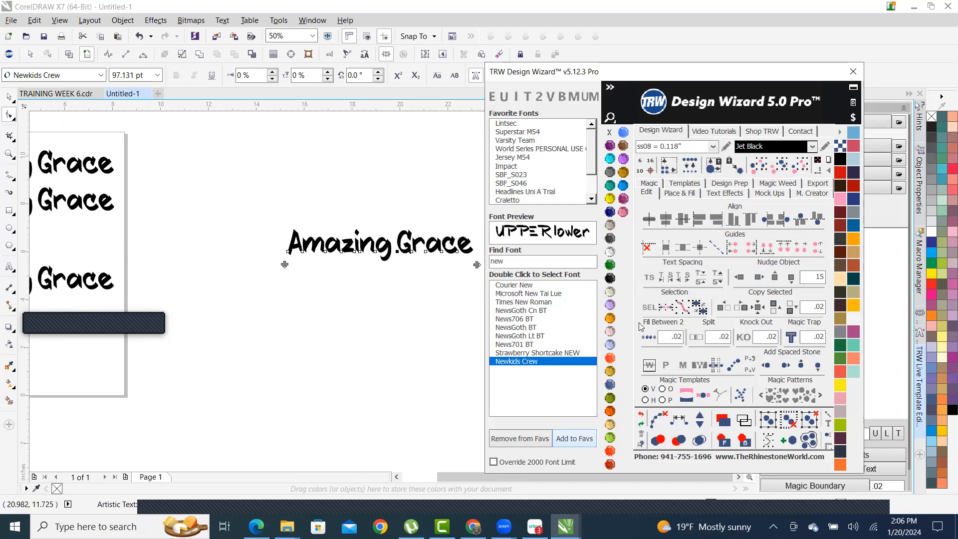
{"action": "left_click", "coordinate": [642, 422]}
{"action": "scroll", "coordinate": [284, 295], "scroll_direction": "down", "scroll_amount": 2}
{"action": "scroll", "coordinate": [297, 291], "scroll_direction": "up", "scroll_amount": 2}
{"action": "scroll", "coordinate": [70, 253], "scroll_direction": "down", "scroll_amount": 1}
{"action": "scroll", "coordinate": [252, 272], "scroll_direction": "up", "scroll_amount": 2}
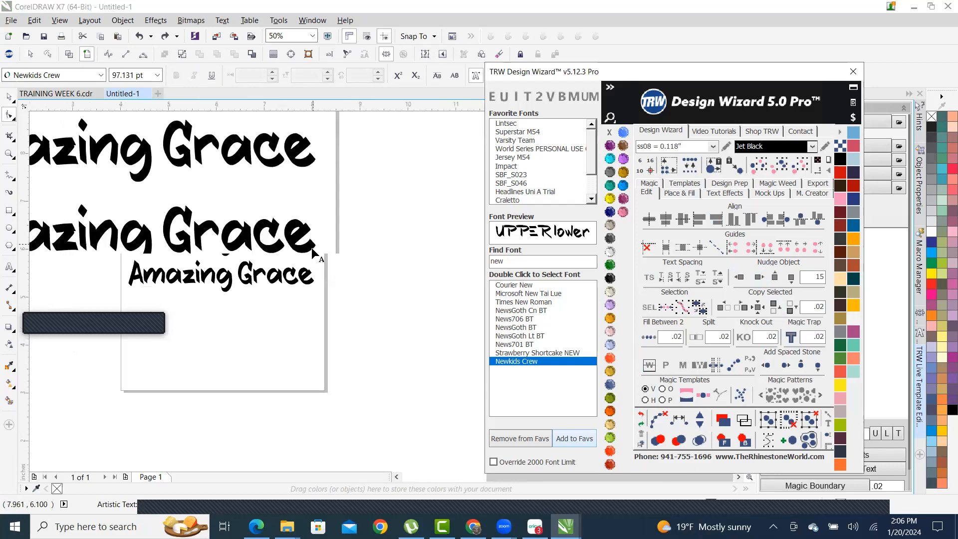
- Select the middle line's Grace letters, nudge them upward, then undo
{"action": "left_click_drag", "start_coordinate": [299, 263], "coordinate": [150, 238]}
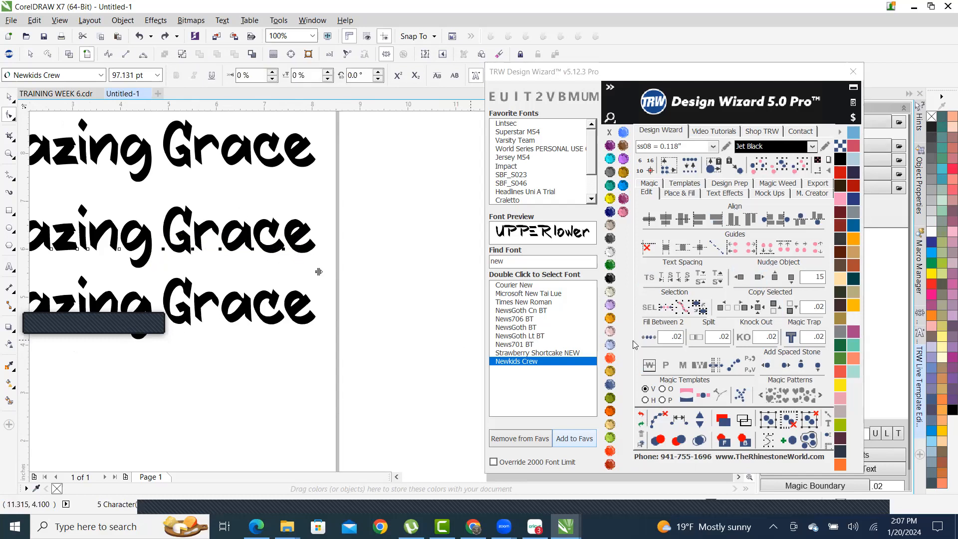
{"action": "left_click", "coordinate": [774, 280]}
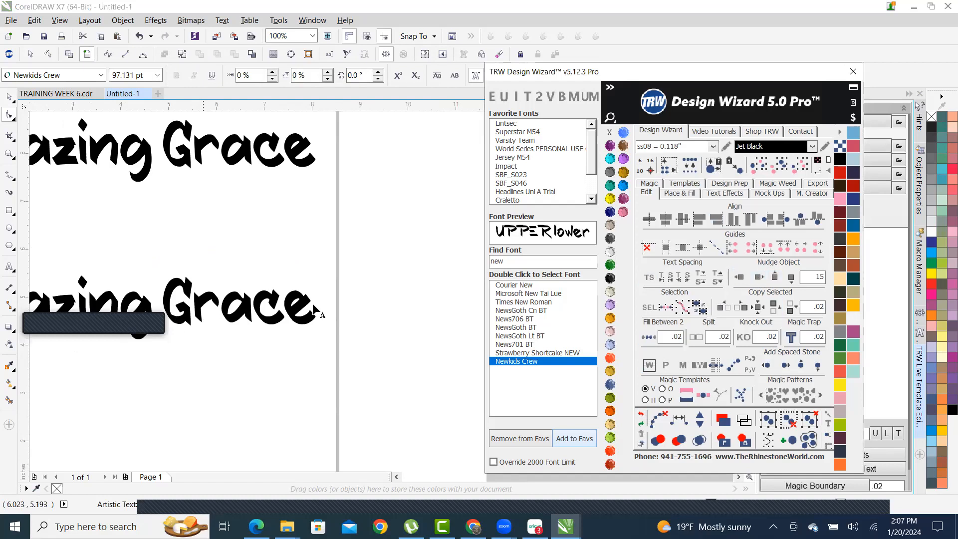
{"action": "scroll", "coordinate": [301, 288], "scroll_direction": "down", "scroll_amount": 2}
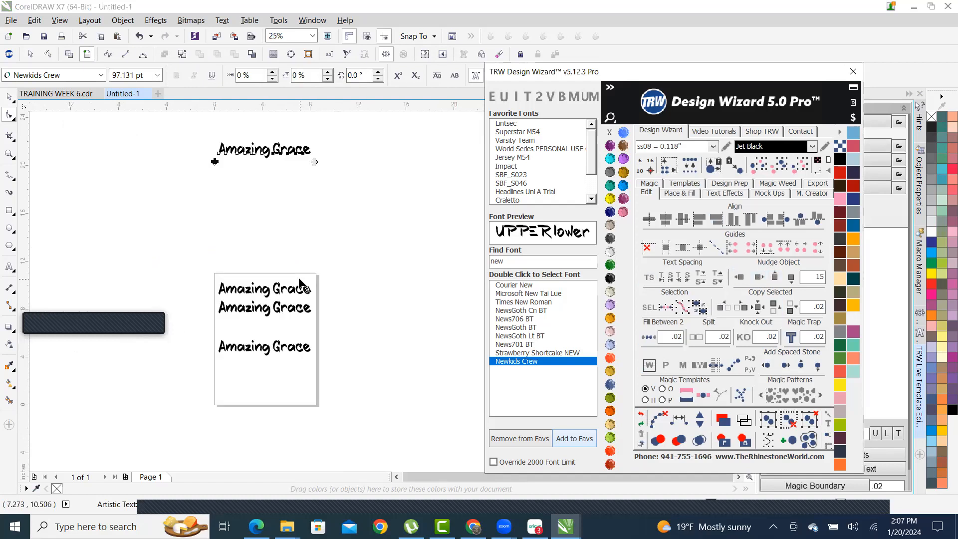
{"action": "left_click", "coordinate": [640, 415]}
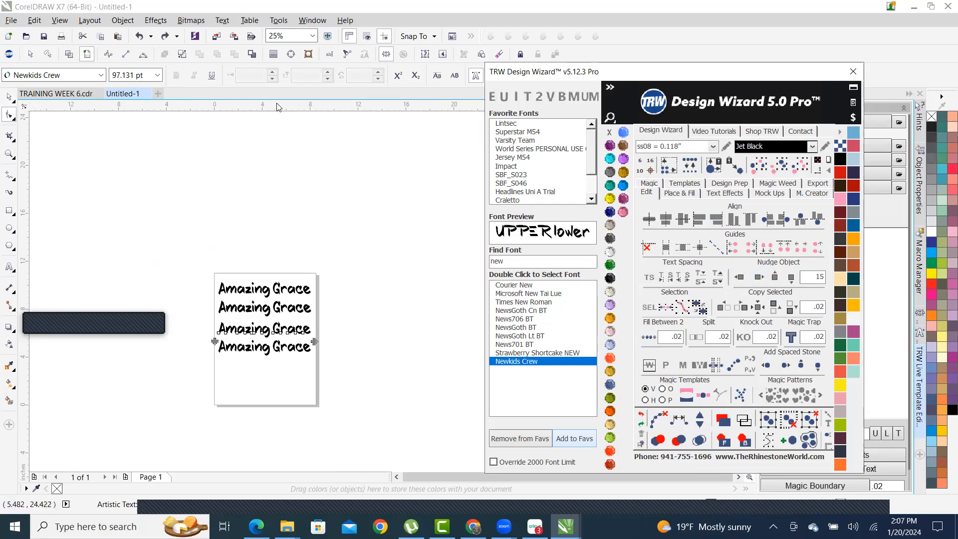
- Leave letter editing with the Pick tool and deselect the text lines
{"action": "left_click", "coordinate": [8, 97]}
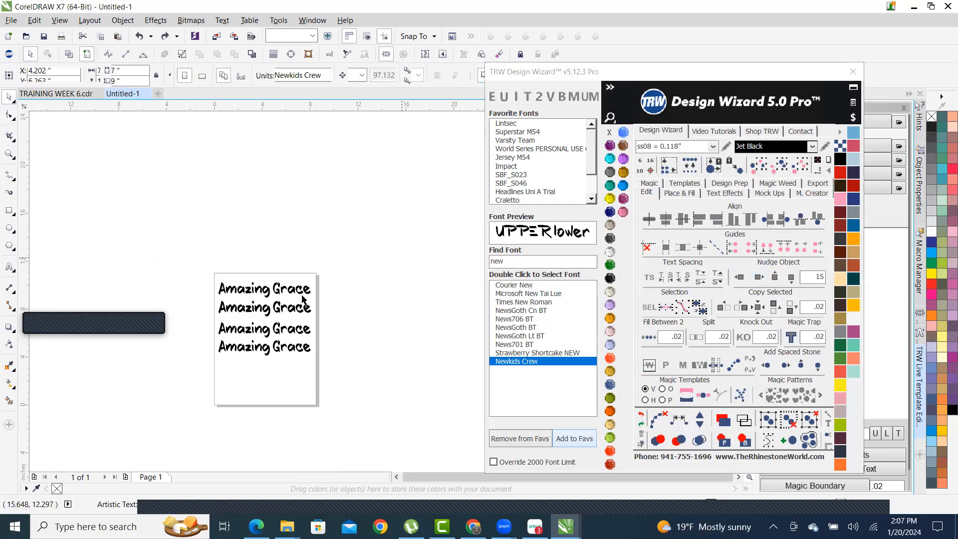
{"action": "left_click", "coordinate": [273, 361]}
{"action": "scroll", "coordinate": [272, 362], "scroll_direction": "up", "scroll_amount": 4}
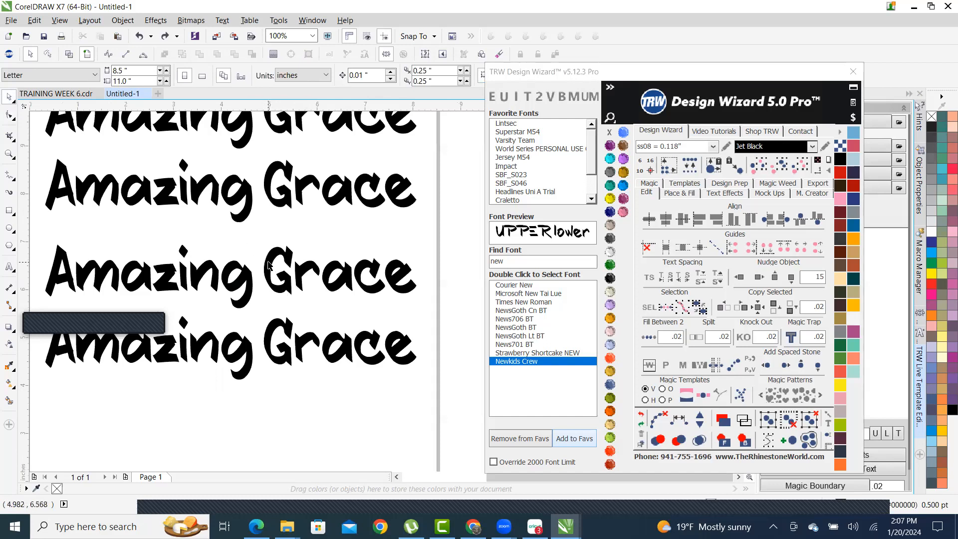
- On the third line, marquee the Grace letters and drag them right to widen the word gap
{"action": "left_click", "coordinate": [269, 264]}
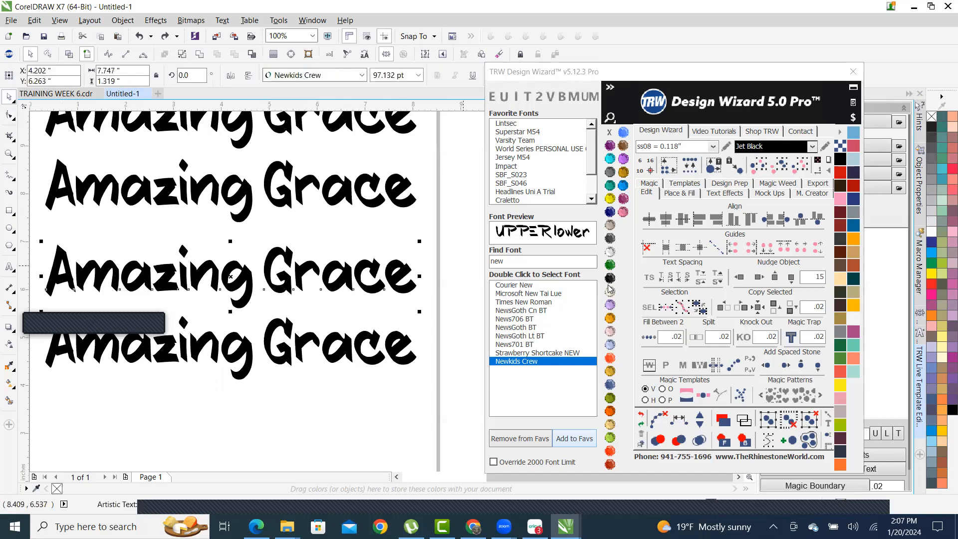
{"action": "left_click", "coordinate": [650, 281]}
{"action": "scroll", "coordinate": [189, 277], "scroll_direction": "down", "scroll_amount": 2}
{"action": "scroll", "coordinate": [206, 276], "scroll_direction": "up", "scroll_amount": 1}
{"action": "scroll", "coordinate": [241, 256], "scroll_direction": "up", "scroll_amount": 1}
{"action": "scroll", "coordinate": [257, 255], "scroll_direction": "down", "scroll_amount": 1}
{"action": "scroll", "coordinate": [256, 260], "scroll_direction": "up", "scroll_amount": 1}
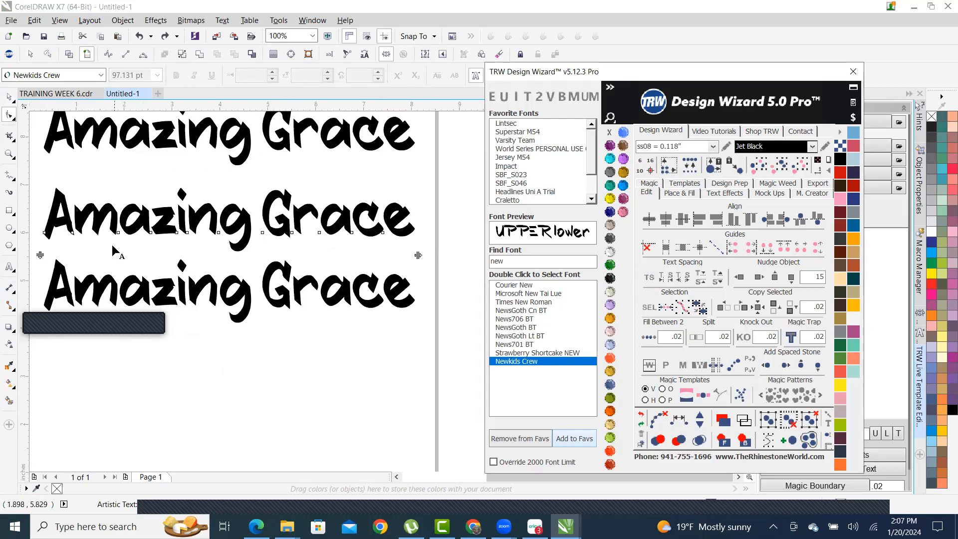
{"action": "left_click_drag", "start_coordinate": [438, 244], "coordinate": [260, 230]}
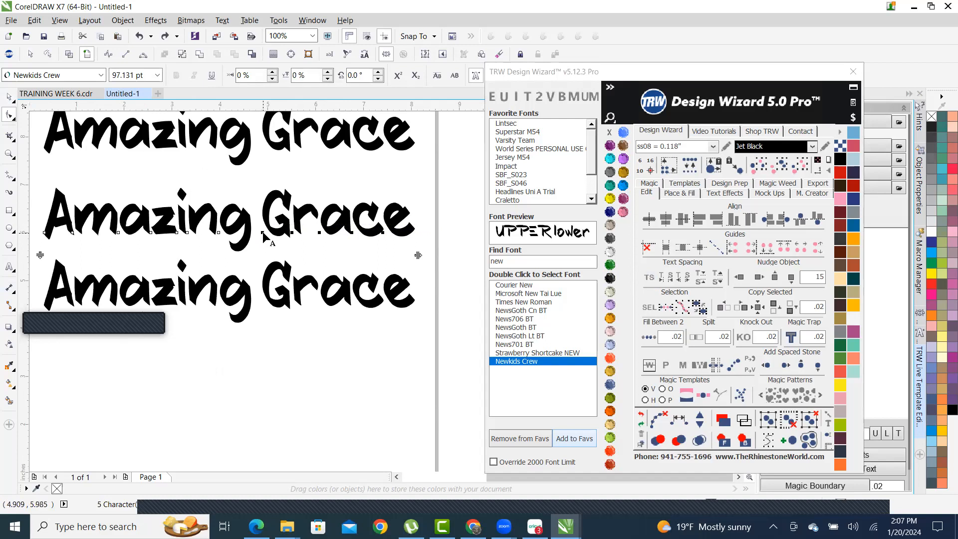
{"action": "left_click_drag", "start_coordinate": [263, 234], "coordinate": [276, 238]}
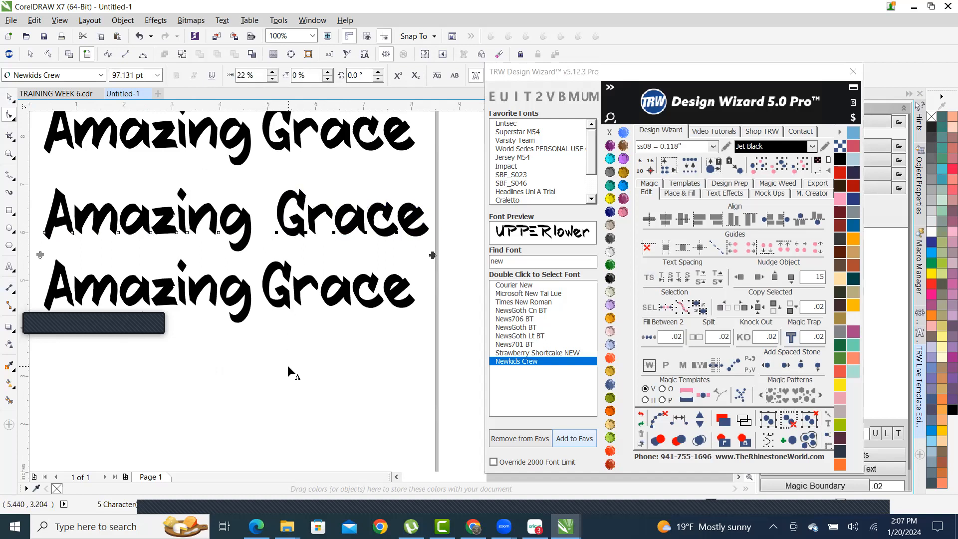
- Return to the Pick tool, deselect, and select the bottom Amazing Grace line
{"action": "left_click", "coordinate": [9, 100]}
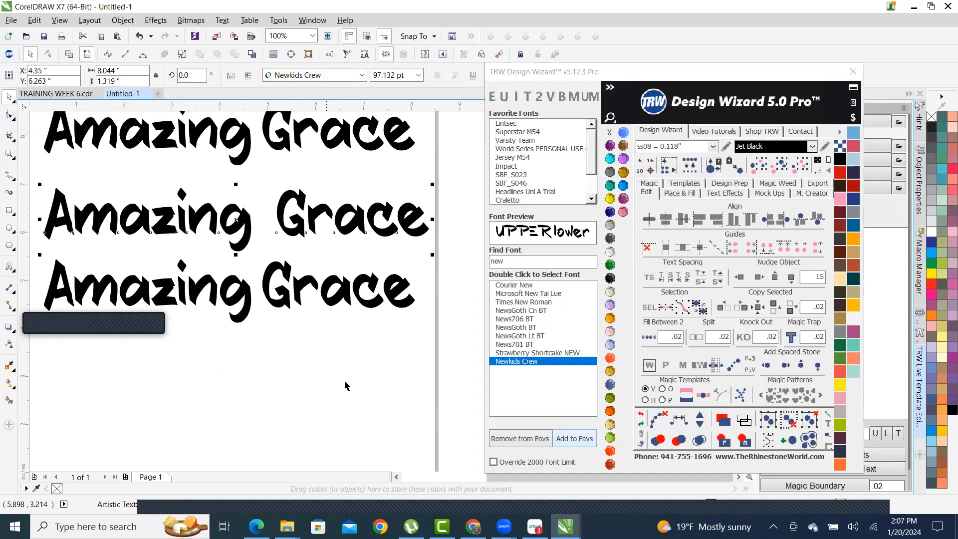
{"action": "left_click", "coordinate": [403, 379]}
{"action": "scroll", "coordinate": [399, 384], "scroll_direction": "down", "scroll_amount": 1}
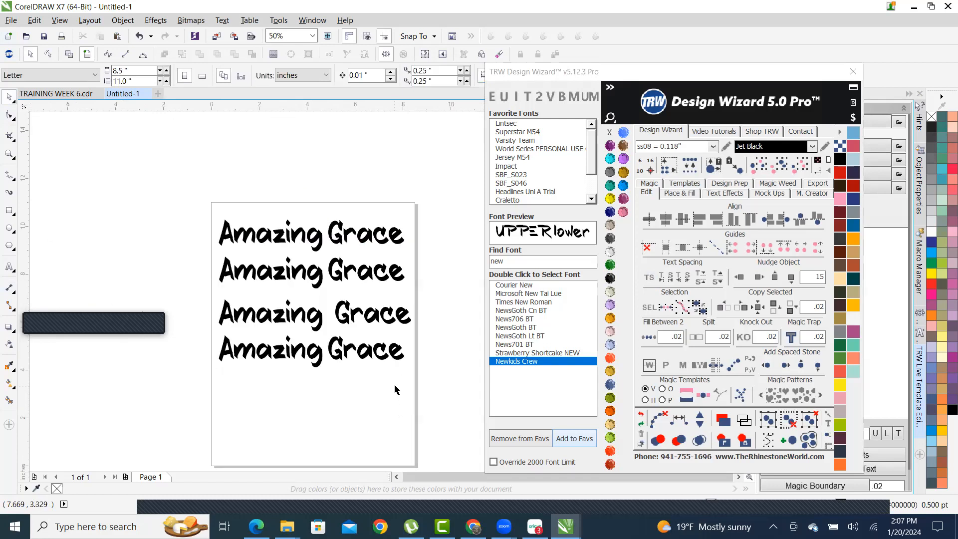
{"action": "scroll", "coordinate": [394, 389], "scroll_direction": "up", "scroll_amount": 1}
{"action": "scroll", "coordinate": [367, 230], "scroll_direction": "up", "scroll_amount": 1}
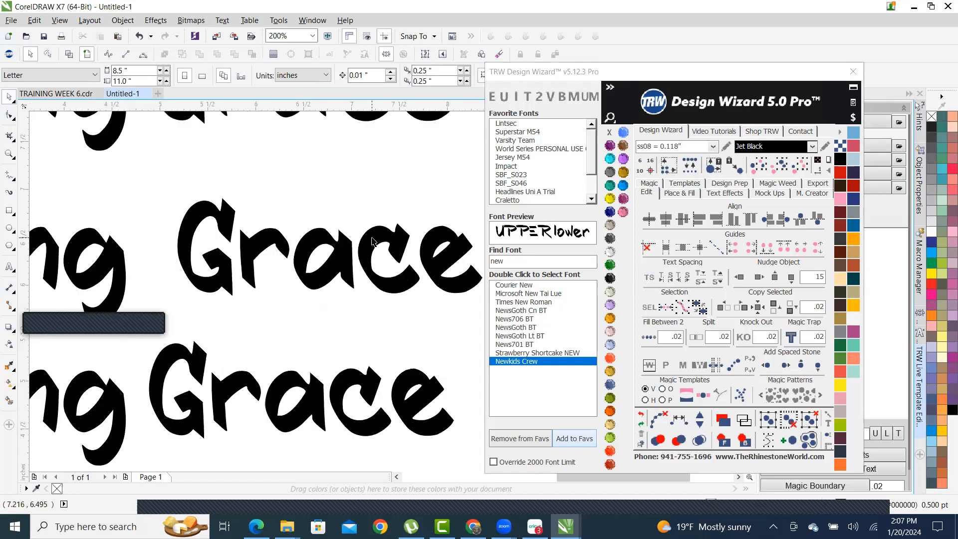
{"action": "scroll", "coordinate": [394, 319], "scroll_direction": "down", "scroll_amount": 1}
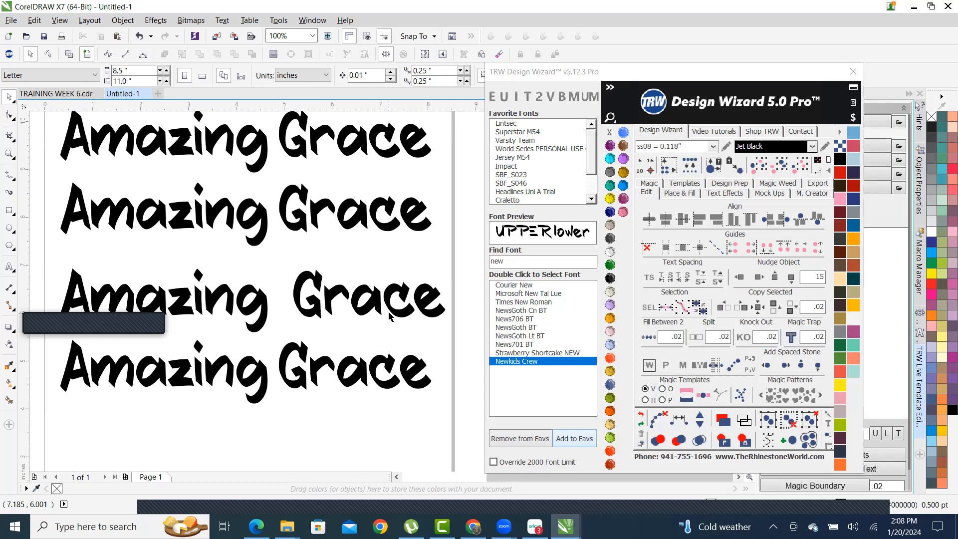
{"action": "scroll", "coordinate": [391, 317], "scroll_direction": "down", "scroll_amount": 2}
{"action": "scroll", "coordinate": [394, 319], "scroll_direction": "up", "scroll_amount": 2}
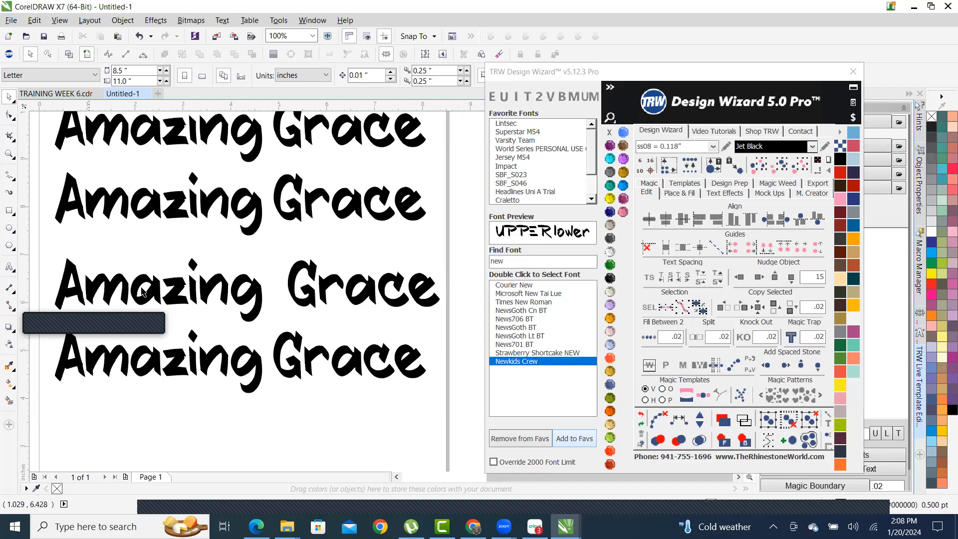
{"action": "left_click", "coordinate": [260, 360]}
{"action": "scroll", "coordinate": [352, 356], "scroll_direction": "down", "scroll_amount": 2}
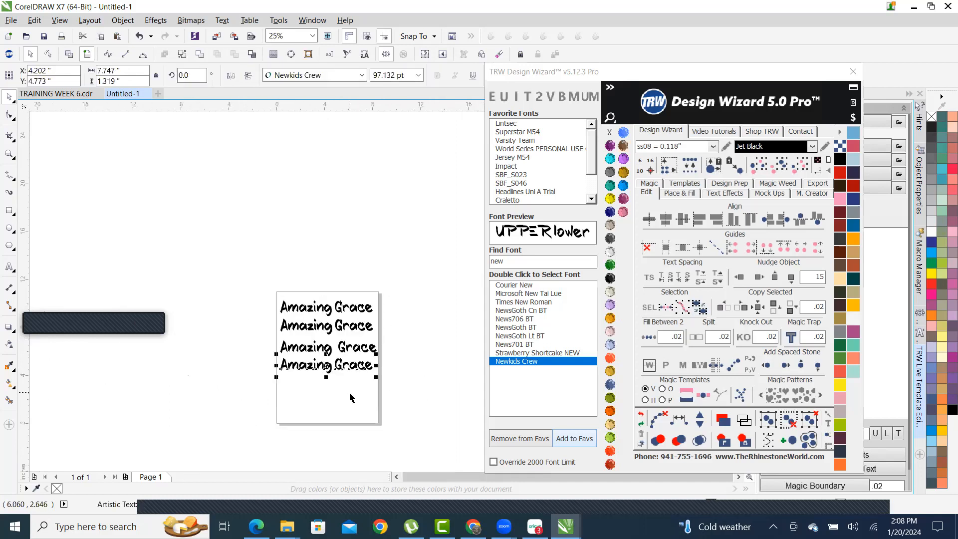
{"action": "scroll", "coordinate": [353, 356], "scroll_direction": "up", "scroll_amount": 2}
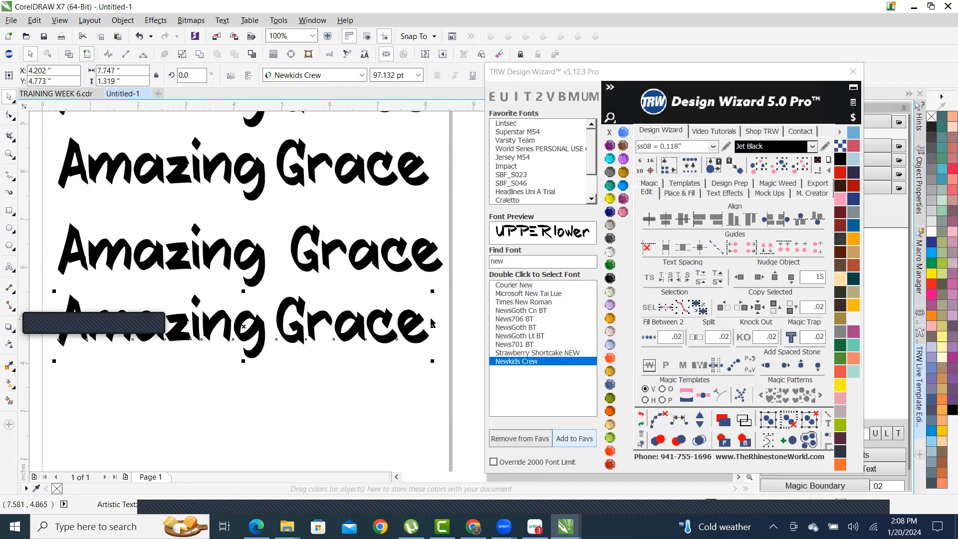
- Show TS spacing handles on the bottom line and drag the right handle outward to spread its letters
{"action": "left_click", "coordinate": [649, 278]}
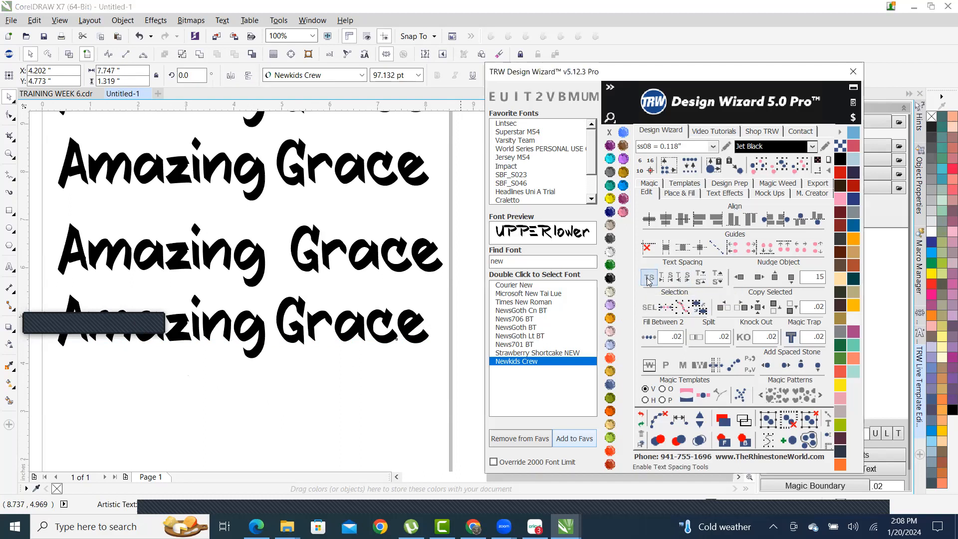
{"action": "scroll", "coordinate": [394, 364], "scroll_direction": "down", "scroll_amount": 2}
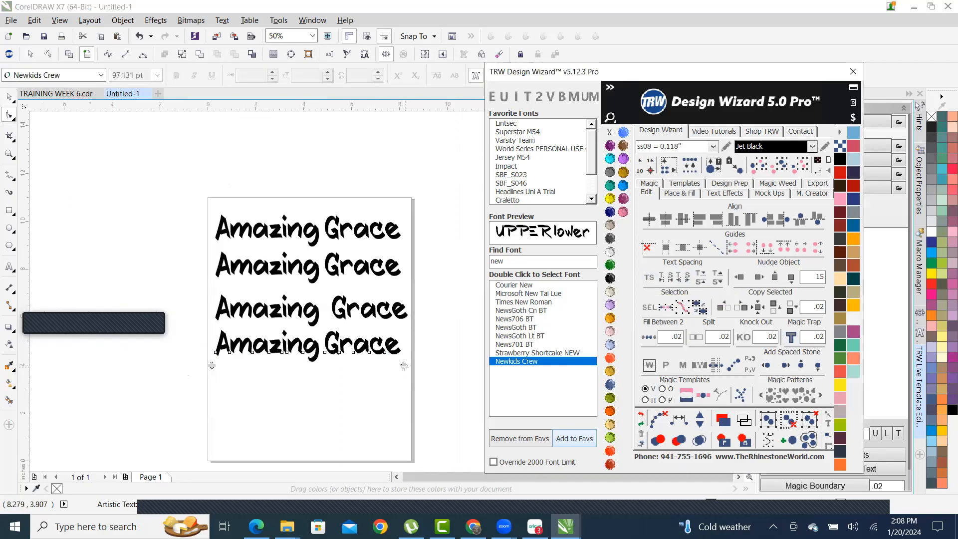
{"action": "left_click_drag", "start_coordinate": [404, 365], "coordinate": [496, 367]}
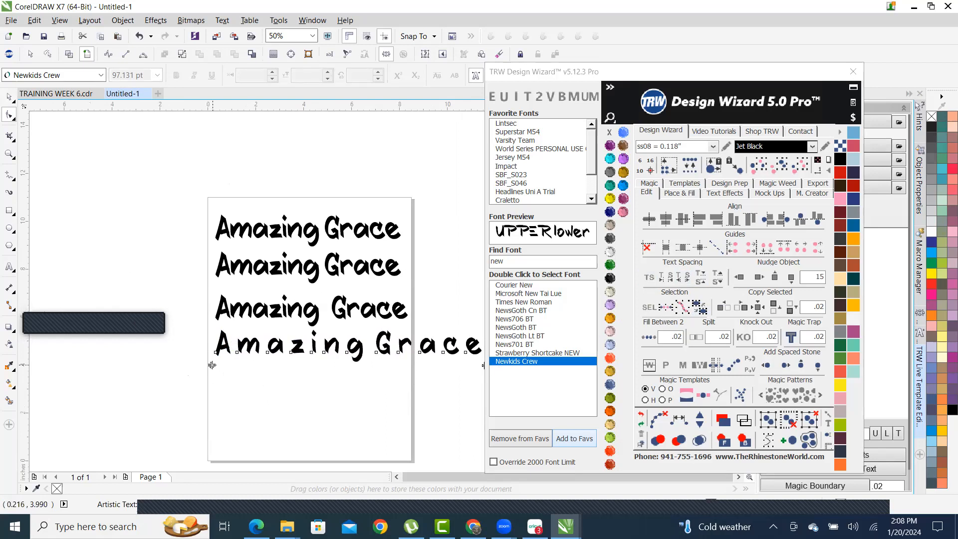
{"action": "scroll", "coordinate": [213, 366], "scroll_direction": "up", "scroll_amount": 2}
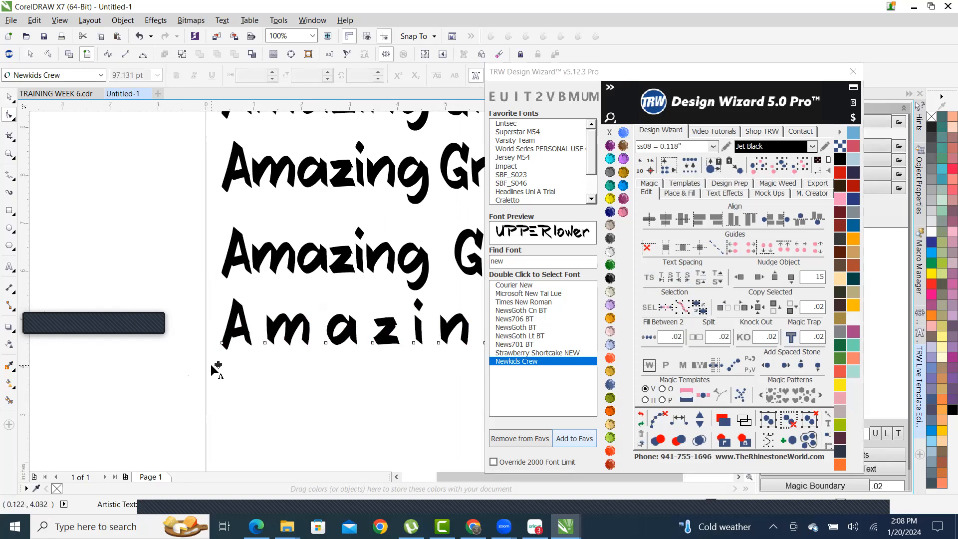
{"action": "scroll", "coordinate": [218, 369], "scroll_direction": "down", "scroll_amount": 2}
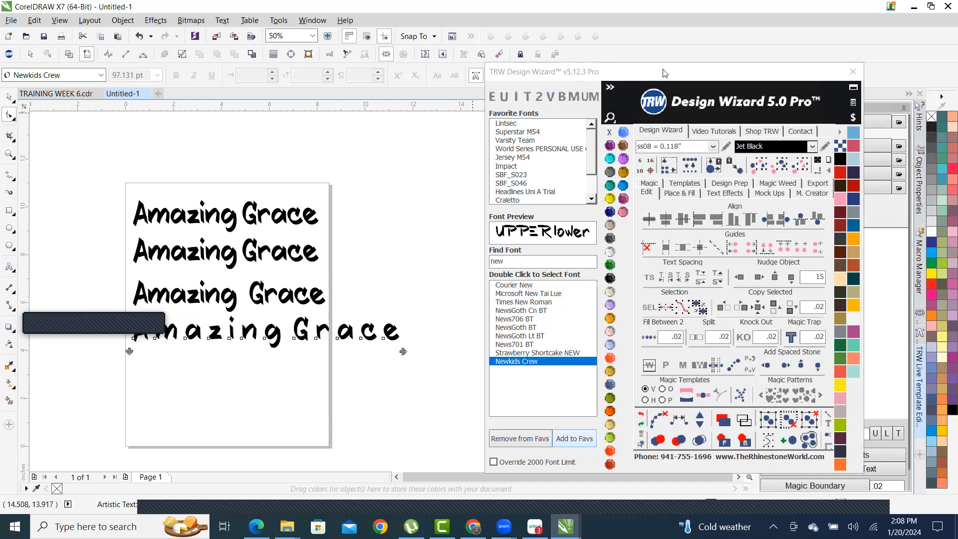
- Change the bottom line to vertical text with the wizard's V button
{"action": "left_click", "coordinate": [551, 98]}
{"action": "scroll", "coordinate": [325, 165], "scroll_direction": "down", "scroll_amount": 1}
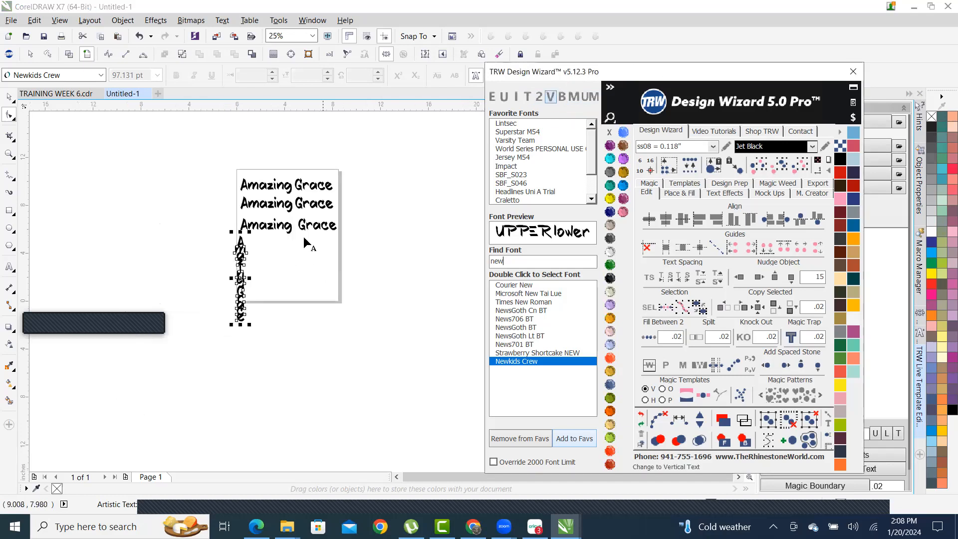
{"action": "scroll", "coordinate": [247, 257], "scroll_direction": "up", "scroll_amount": 1}
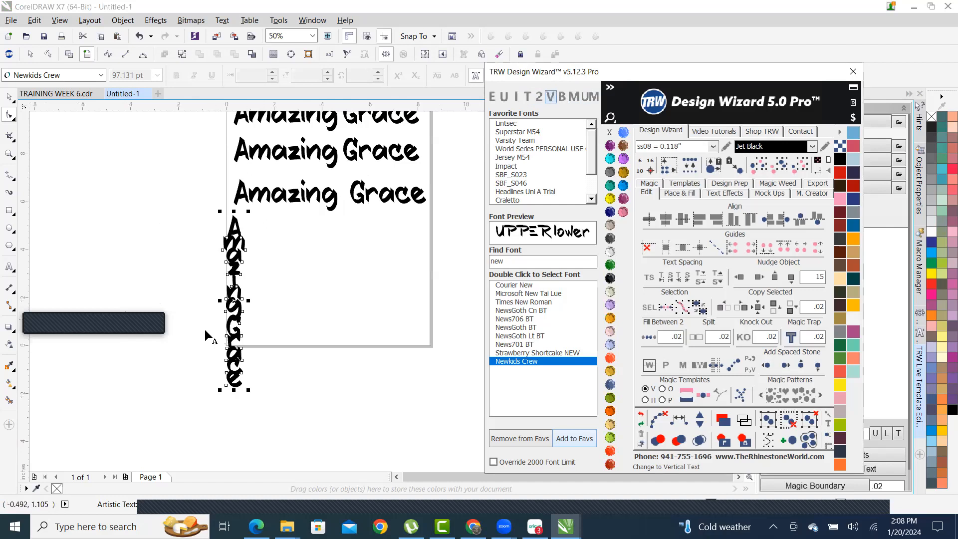
- Show letter-spacing handles on the vertical text and drag them down to spread the letters
{"action": "left_click", "coordinate": [649, 277]}
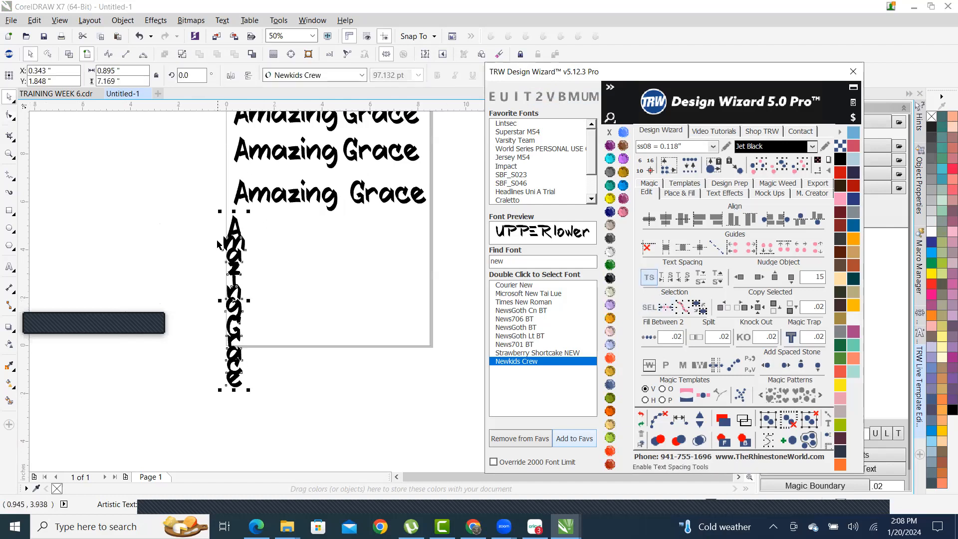
{"action": "scroll", "coordinate": [278, 335], "scroll_direction": "up", "scroll_amount": 1}
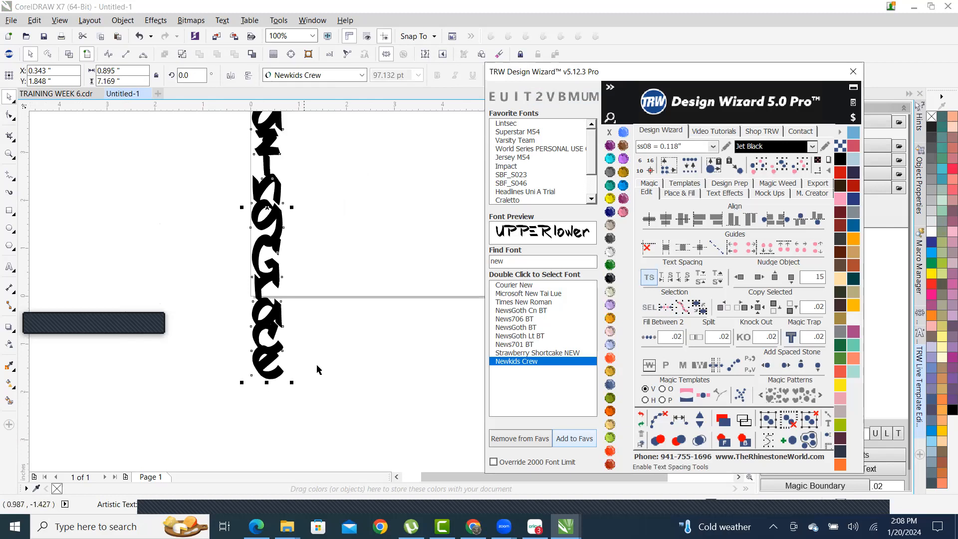
{"action": "scroll", "coordinate": [319, 368], "scroll_direction": "down", "scroll_amount": 2}
{"action": "scroll", "coordinate": [324, 361], "scroll_direction": "up", "scroll_amount": 1}
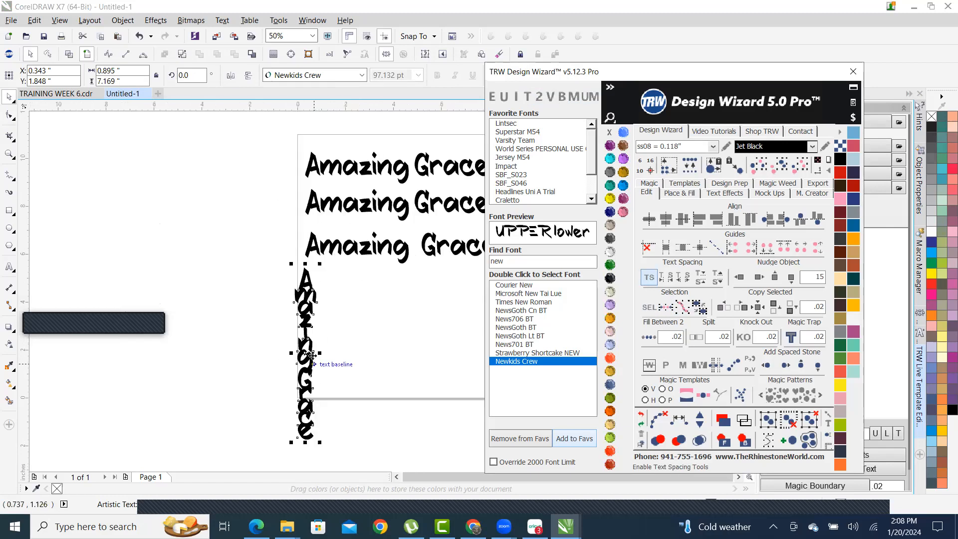
{"action": "left_click", "coordinate": [648, 277]}
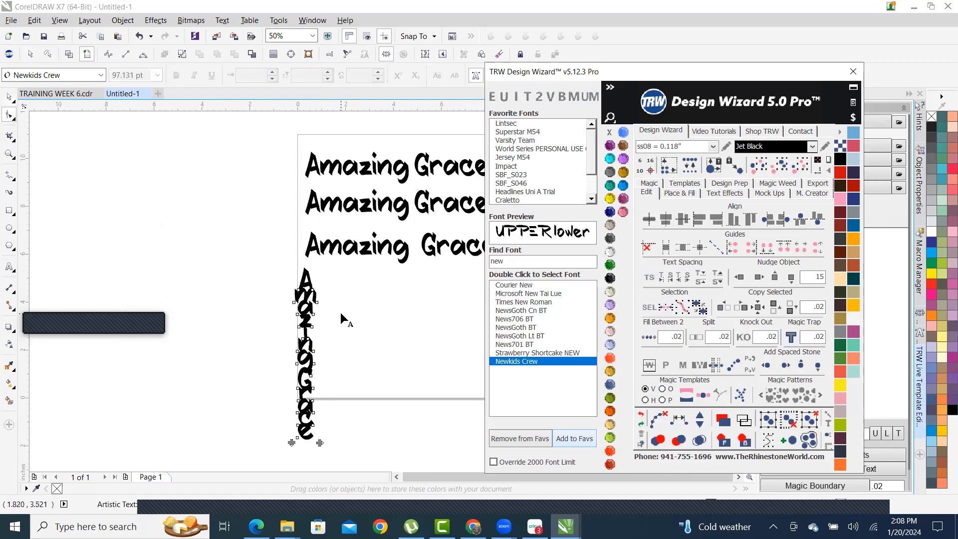
{"action": "scroll", "coordinate": [342, 319], "scroll_direction": "down", "scroll_amount": 1}
{"action": "scroll", "coordinate": [323, 392], "scroll_direction": "up", "scroll_amount": 1}
{"action": "left_click_drag", "start_coordinate": [308, 368], "coordinate": [303, 435]}
{"action": "scroll", "coordinate": [360, 291], "scroll_direction": "down", "scroll_amount": 1}
{"action": "scroll", "coordinate": [354, 245], "scroll_direction": "up", "scroll_amount": 1}
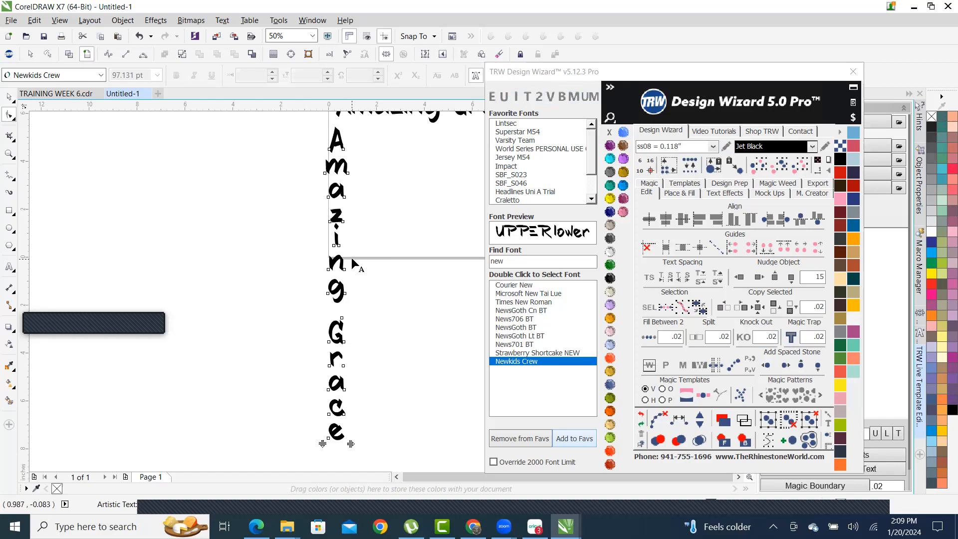
- Make the vertical Amazing Grace text all uppercase with the wizard's U button
{"action": "left_click", "coordinate": [505, 97]}
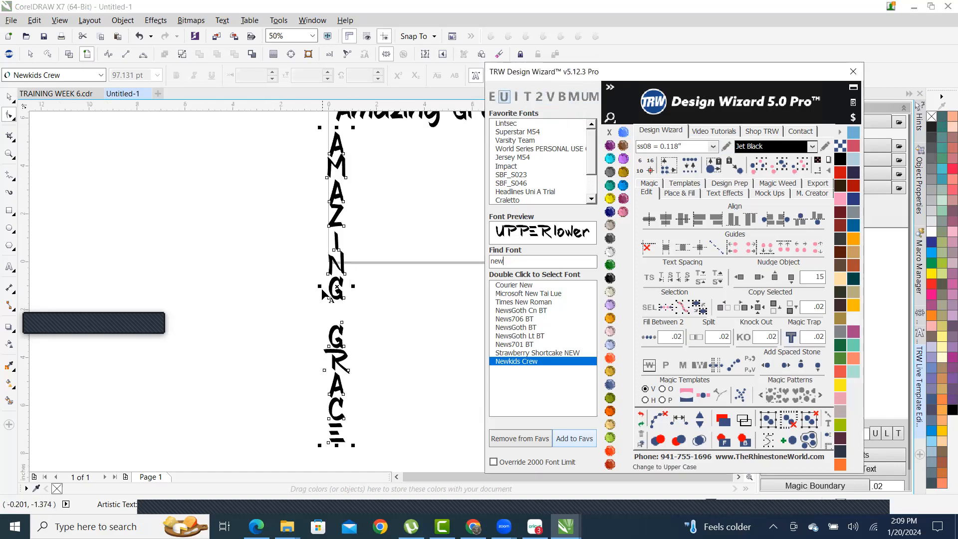
{"action": "left_click", "coordinate": [10, 98]}
{"action": "left_click", "coordinate": [184, 155]}
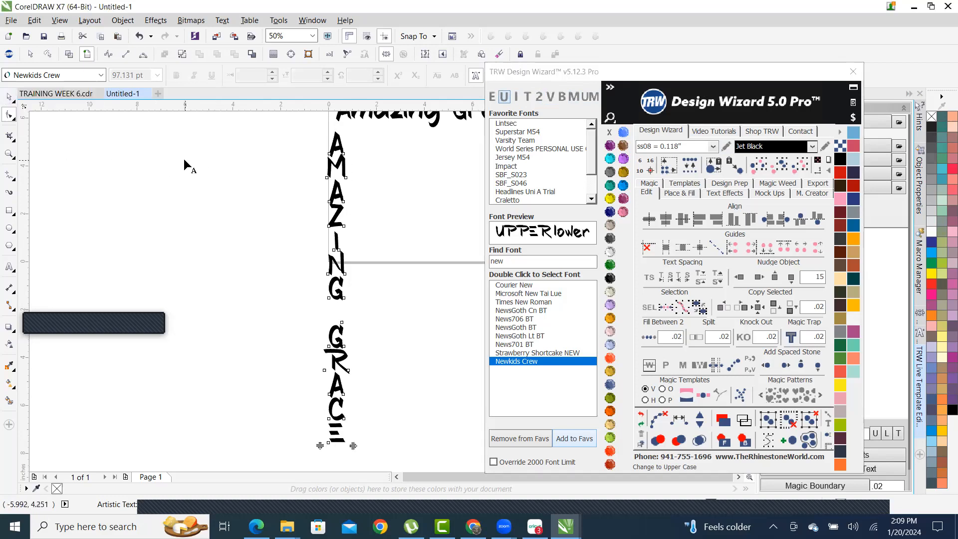
- Move the vertical AMAZING GRACE text just beside the page's right edge
{"action": "left_click", "coordinate": [10, 98]}
{"action": "scroll", "coordinate": [190, 211], "scroll_direction": "down", "scroll_amount": 1}
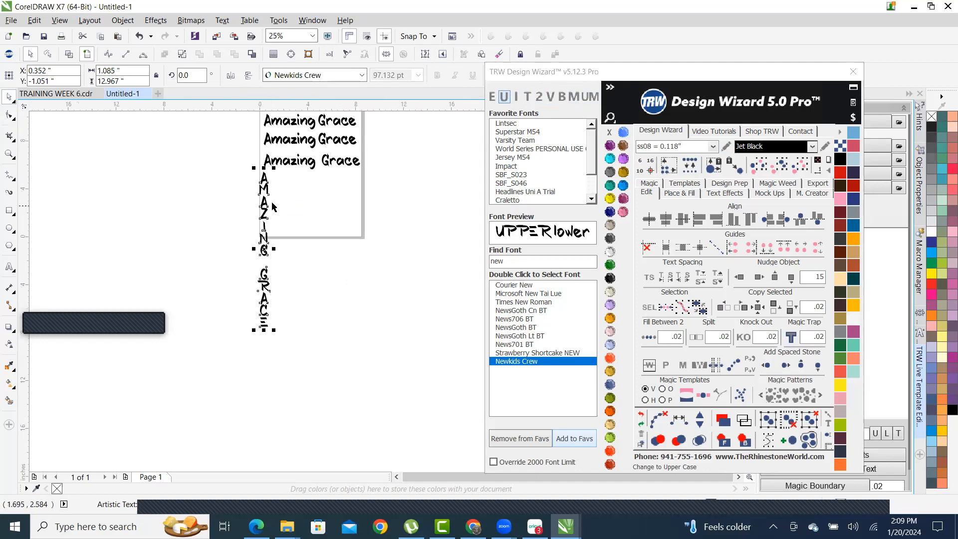
{"action": "left_click_drag", "start_coordinate": [264, 190], "coordinate": [378, 119]}
{"action": "scroll", "coordinate": [378, 119], "scroll_direction": "down", "scroll_amount": 1}
{"action": "scroll", "coordinate": [381, 129], "scroll_direction": "up", "scroll_amount": 2}
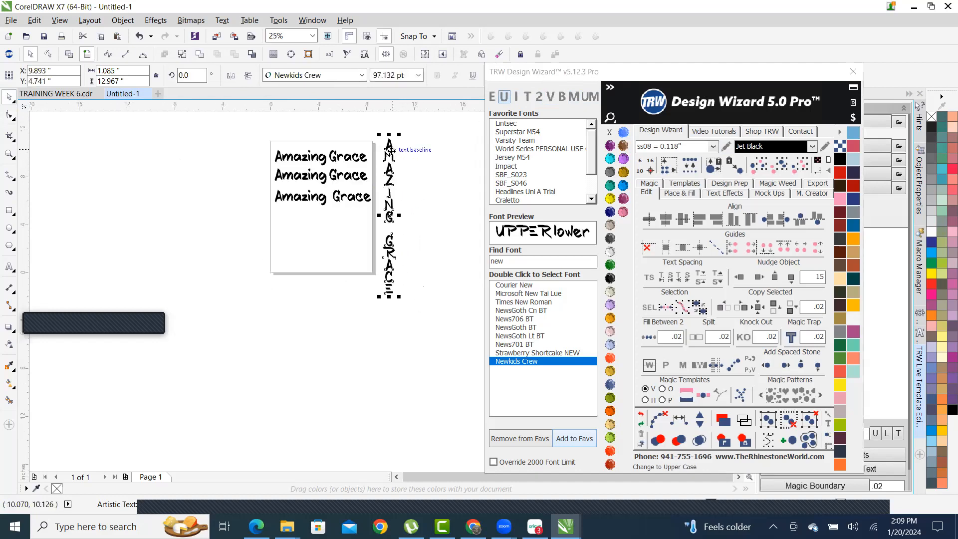
{"action": "scroll", "coordinate": [386, 146], "scroll_direction": "up", "scroll_amount": 1}
{"action": "left_click_drag", "start_coordinate": [386, 146], "coordinate": [361, 141]}
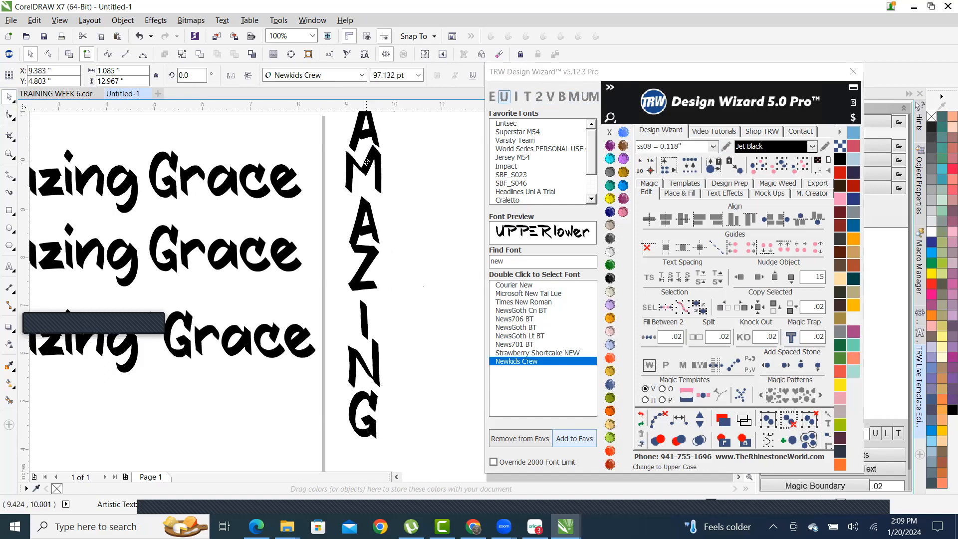
{"action": "scroll", "coordinate": [241, 240], "scroll_direction": "down", "scroll_amount": 1}
- Place a copy of the top line beside the page, rotated 90° and mirrored both ways
{"action": "left_click_drag", "start_coordinate": [222, 204], "coordinate": [449, 249]}
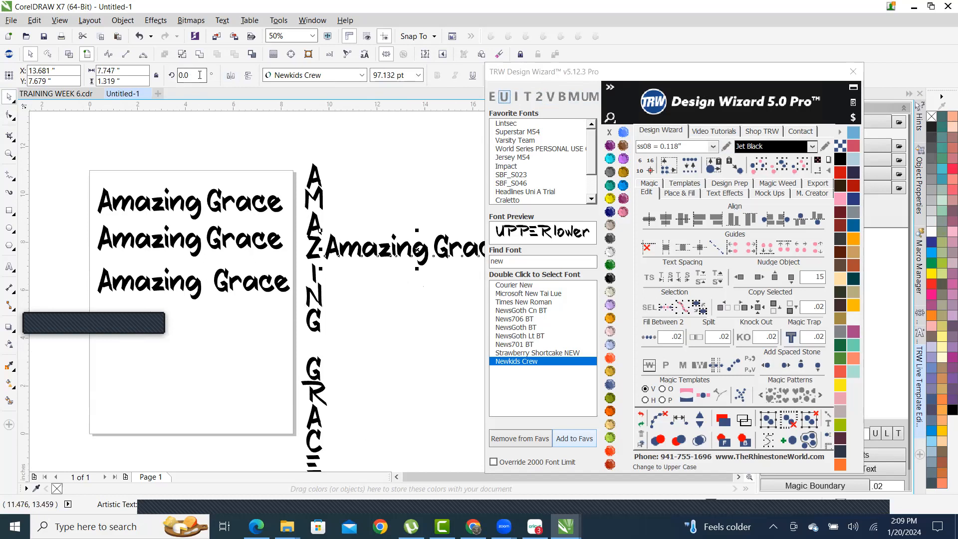
{"action": "type", "text": "90"}
{"action": "key", "text": "Return"}
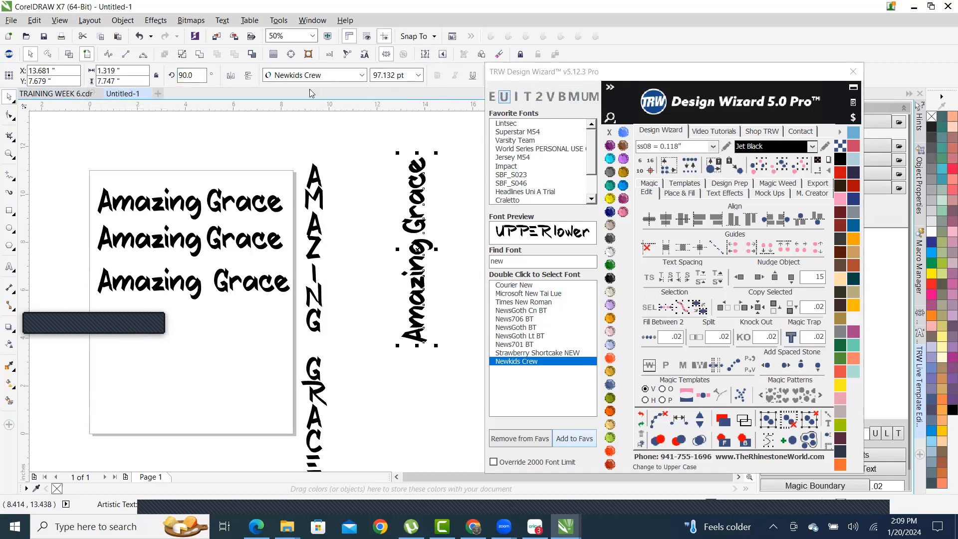
{"action": "left_click", "coordinate": [230, 76]}
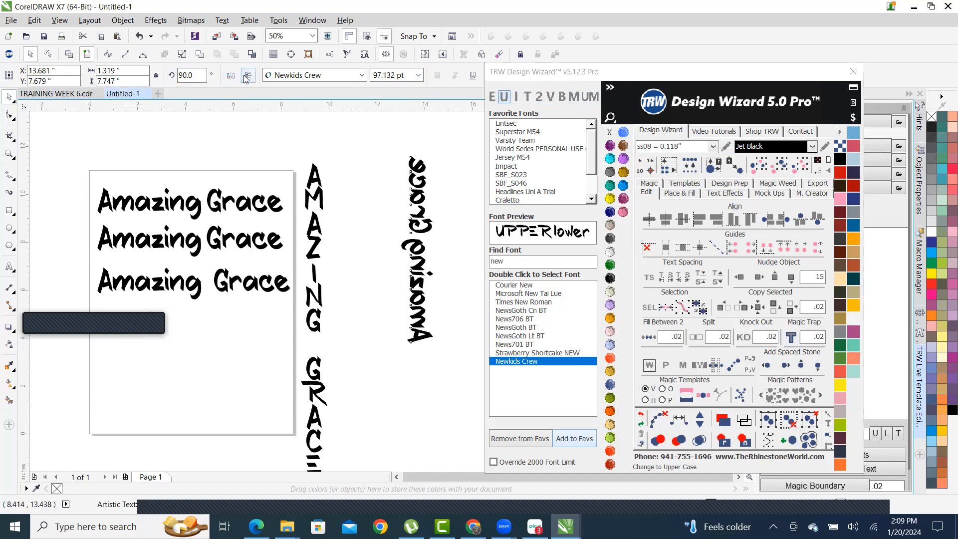
{"action": "left_click", "coordinate": [248, 75]}
- Move the vertical copy next to the AMAZING column and enlarge it to about 157 pt
{"action": "left_click_drag", "start_coordinate": [421, 215], "coordinate": [353, 221]}
{"action": "scroll", "coordinate": [369, 269], "scroll_direction": "down", "scroll_amount": 1}
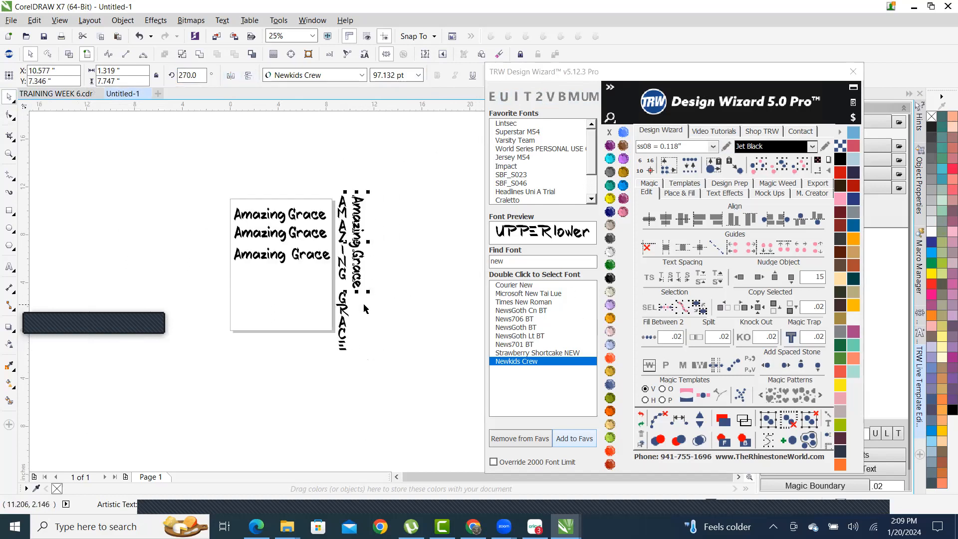
{"action": "scroll", "coordinate": [363, 305], "scroll_direction": "up", "scroll_amount": 1}
{"action": "left_click_drag", "start_coordinate": [370, 278], "coordinate": [401, 391]}
{"action": "scroll", "coordinate": [304, 272], "scroll_direction": "down", "scroll_amount": 1}
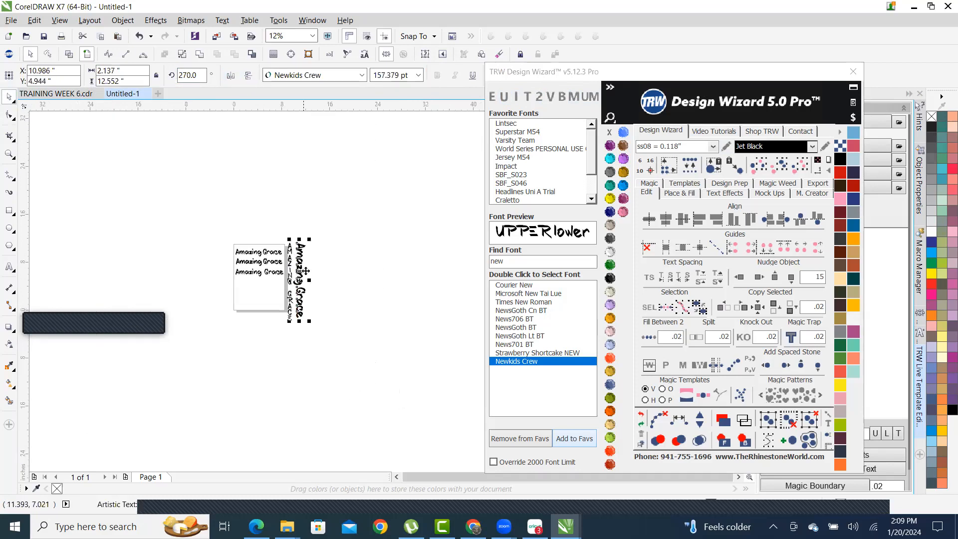
{"action": "scroll", "coordinate": [251, 253], "scroll_direction": "up", "scroll_amount": 1}
{"action": "scroll", "coordinate": [254, 227], "scroll_direction": "down", "scroll_amount": 1}
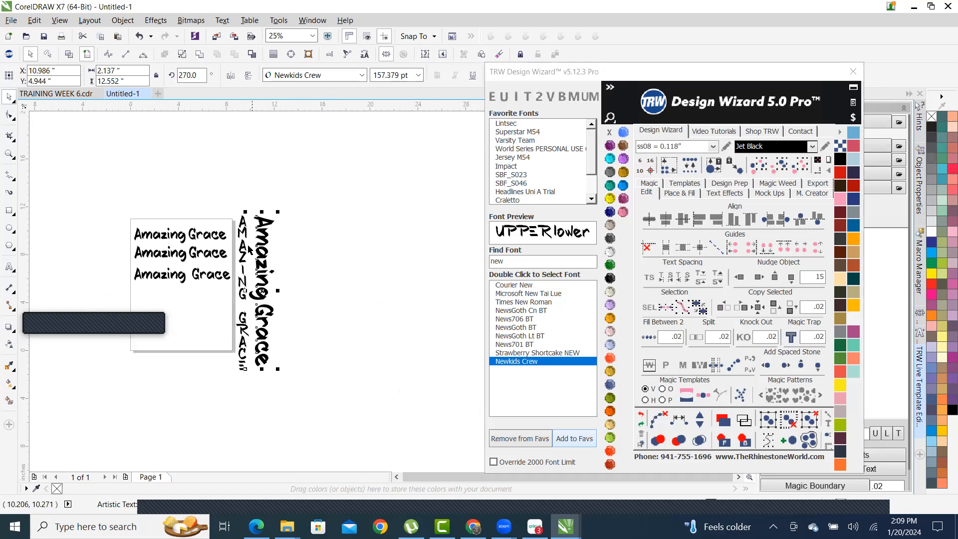
{"action": "scroll", "coordinate": [256, 327], "scroll_direction": "up", "scroll_amount": 1}
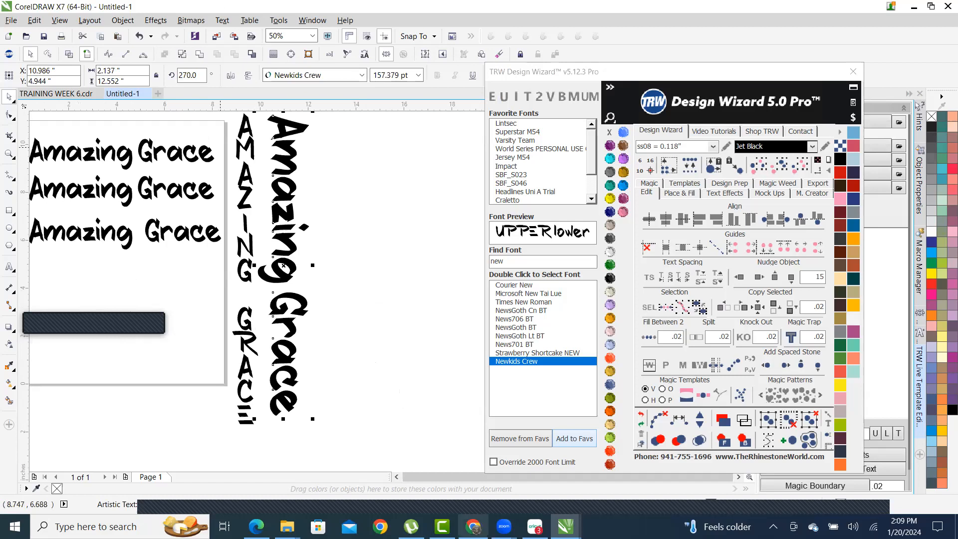
{"action": "scroll", "coordinate": [295, 185], "scroll_direction": "down", "scroll_amount": 1}
- Select both vertical Amazing Grace texts and delete them
{"action": "left_click_drag", "start_coordinate": [294, 184], "coordinate": [366, 424]}
{"action": "key", "text": "Delete"}
{"action": "scroll", "coordinate": [230, 243], "scroll_direction": "up", "scroll_amount": 2}
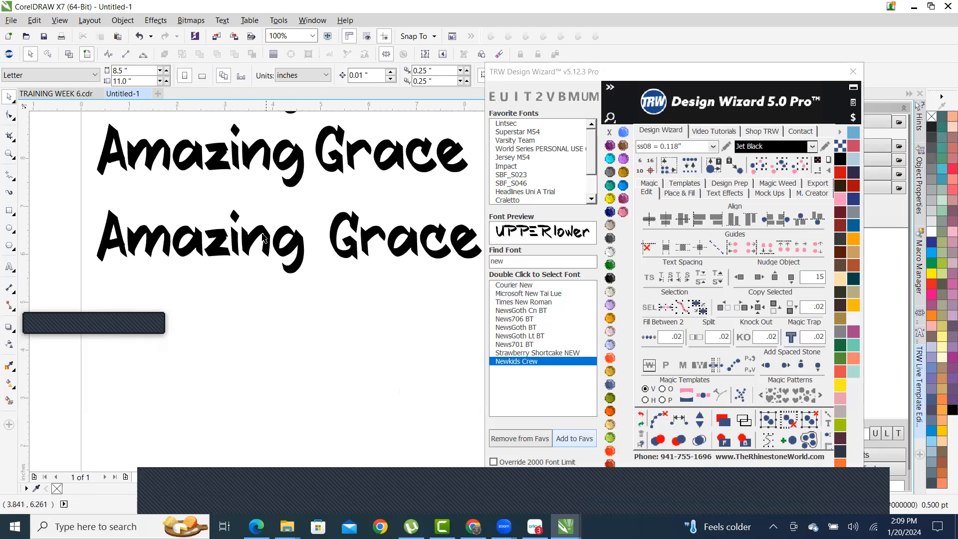
{"action": "scroll", "coordinate": [258, 152], "scroll_direction": "down", "scroll_amount": 1}
- Select the middle Amazing Grace lettering and leave a copy offset slightly below it
{"action": "scroll", "coordinate": [281, 157], "scroll_direction": "up", "scroll_amount": 1}
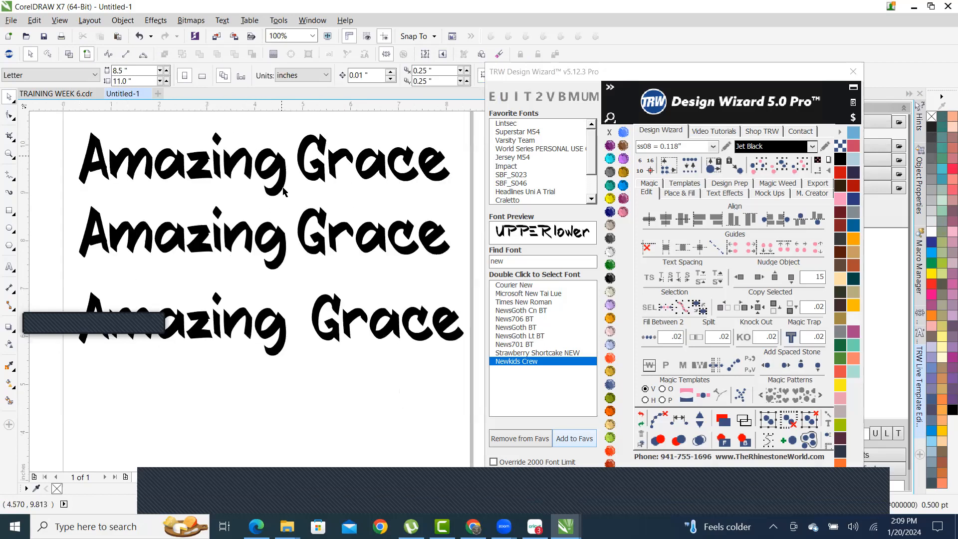
{"action": "double_click", "coordinate": [281, 160]}
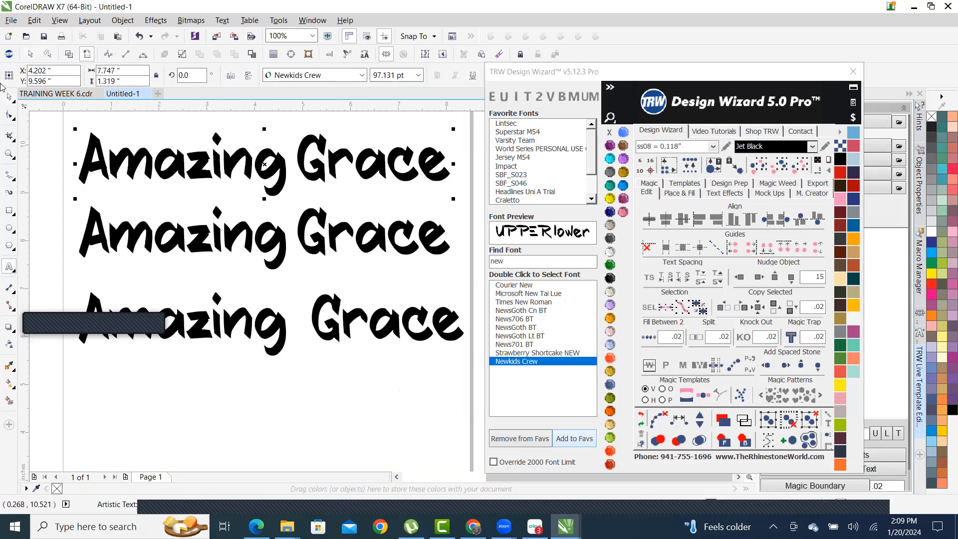
{"action": "left_click", "coordinate": [9, 99]}
{"action": "double_click", "coordinate": [278, 243]}
{"action": "left_click", "coordinate": [9, 96]}
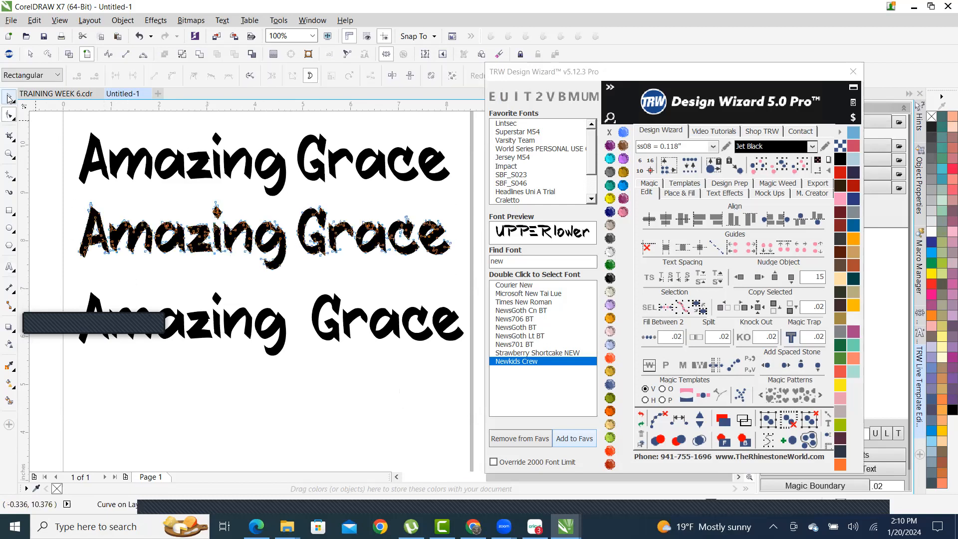
{"action": "scroll", "coordinate": [295, 241], "scroll_direction": "up", "scroll_amount": 1}
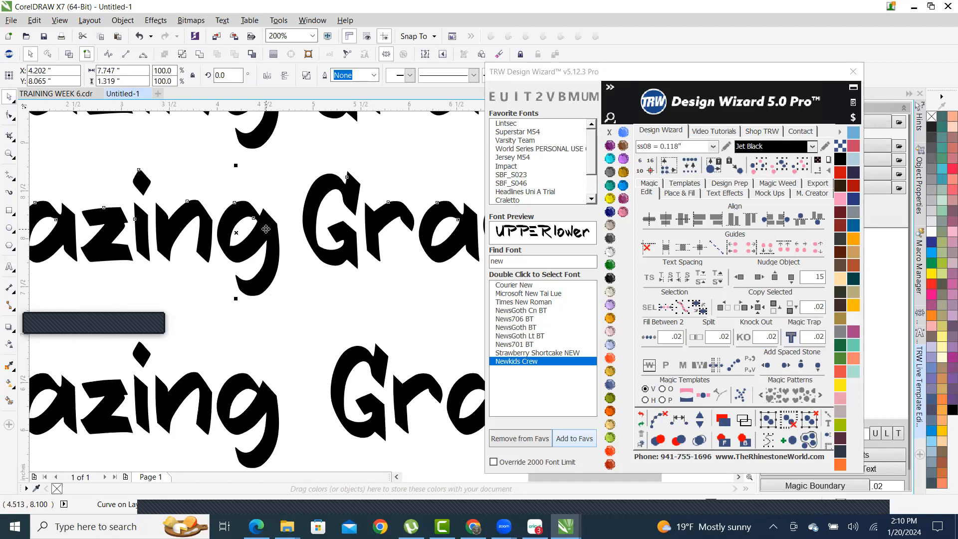
{"action": "left_click_drag", "start_coordinate": [268, 234], "coordinate": [267, 254]}
{"action": "scroll", "coordinate": [266, 241], "scroll_direction": "down", "scroll_amount": 2}
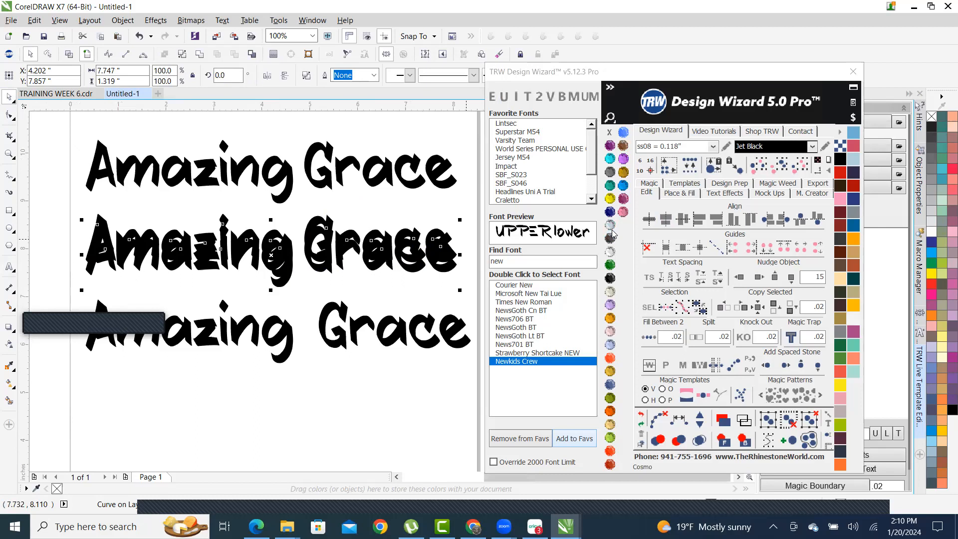
- Colour the copied lettering pink and shift it against the black lettering
{"action": "left_click", "coordinate": [622, 212]}
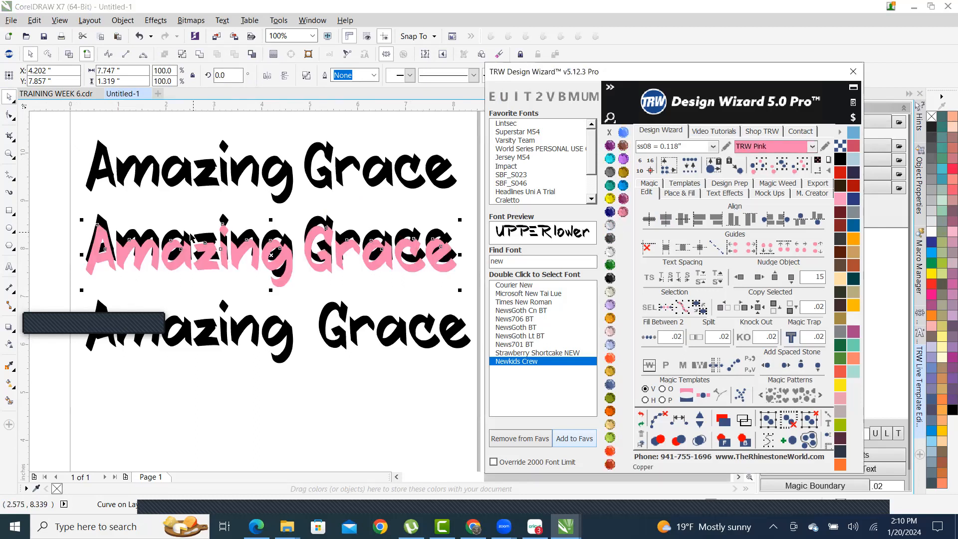
{"action": "scroll", "coordinate": [288, 242], "scroll_direction": "up", "scroll_amount": 3}
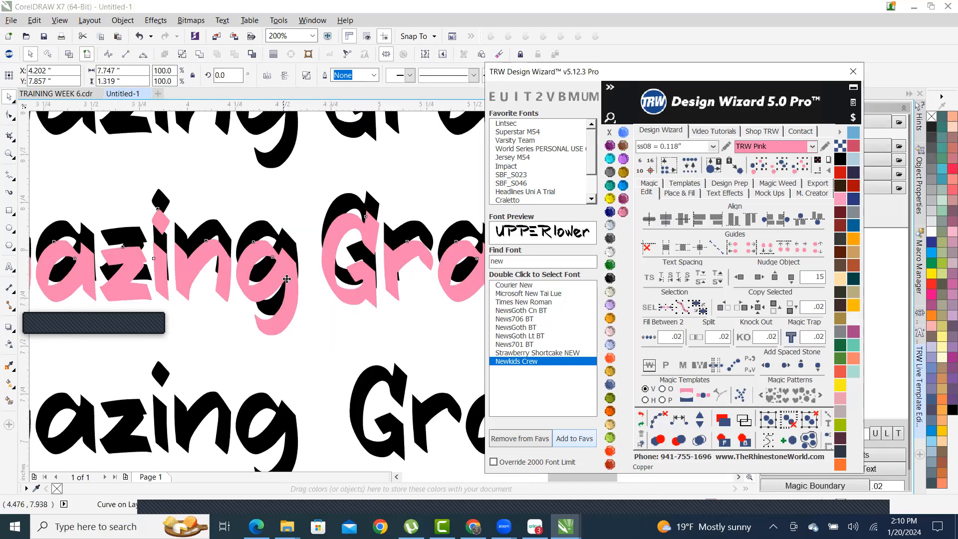
{"action": "scroll", "coordinate": [297, 295], "scroll_direction": "down", "scroll_amount": 3}
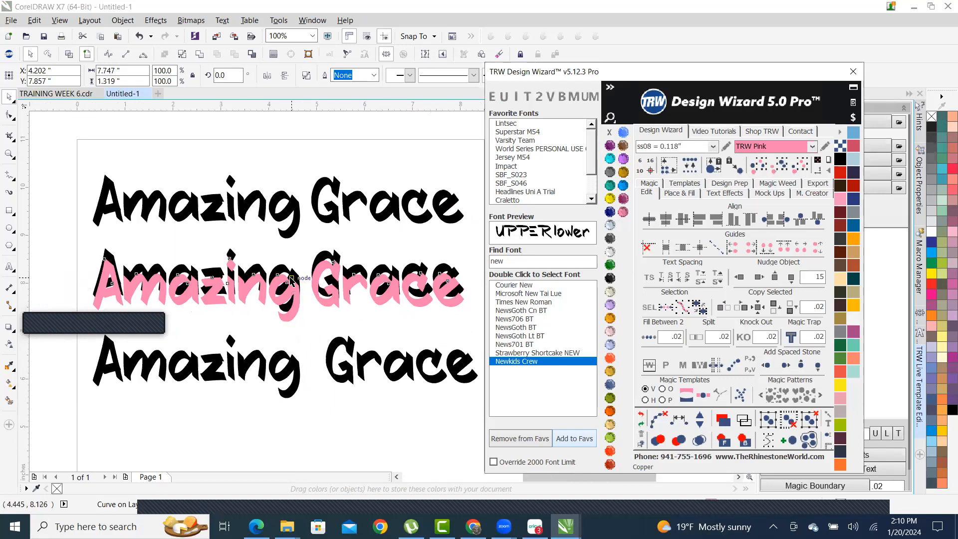
{"action": "scroll", "coordinate": [299, 279], "scroll_direction": "up", "scroll_amount": 2}
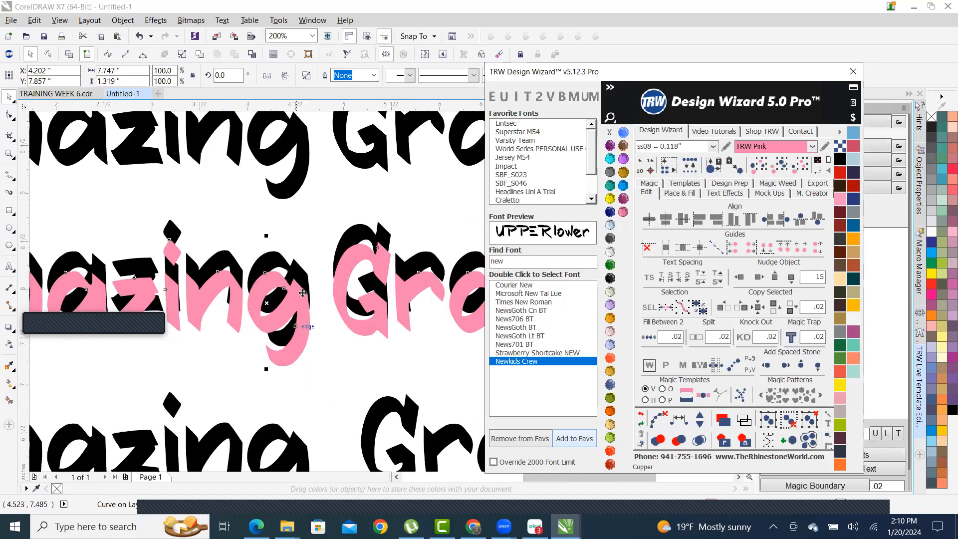
{"action": "scroll", "coordinate": [283, 324], "scroll_direction": "up", "scroll_amount": 1}
{"action": "left_click_drag", "start_coordinate": [312, 294], "coordinate": [310, 272]}
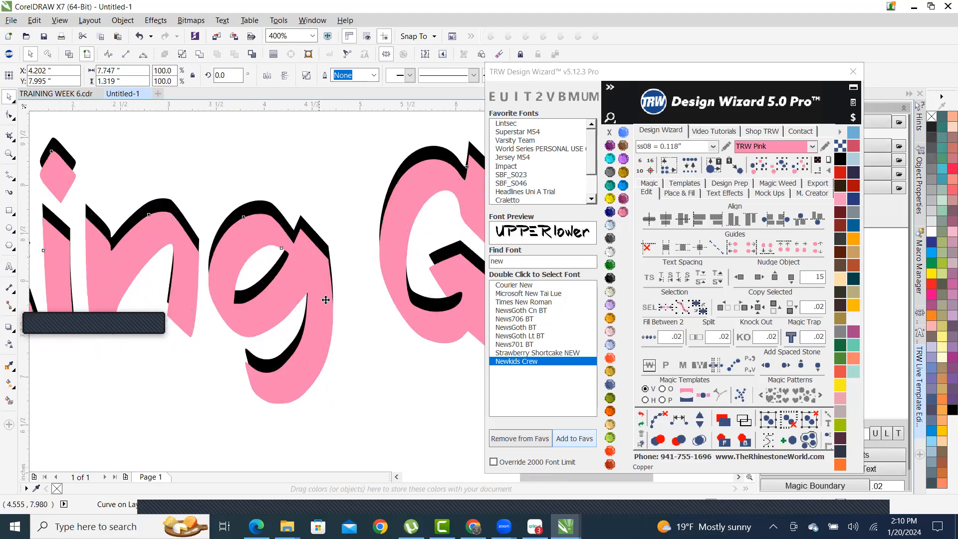
{"action": "scroll", "coordinate": [316, 319], "scroll_direction": "down", "scroll_amount": 2}
{"action": "scroll", "coordinate": [316, 282], "scroll_direction": "up", "scroll_amount": 1}
{"action": "scroll", "coordinate": [316, 283], "scroll_direction": "up", "scroll_amount": 1}
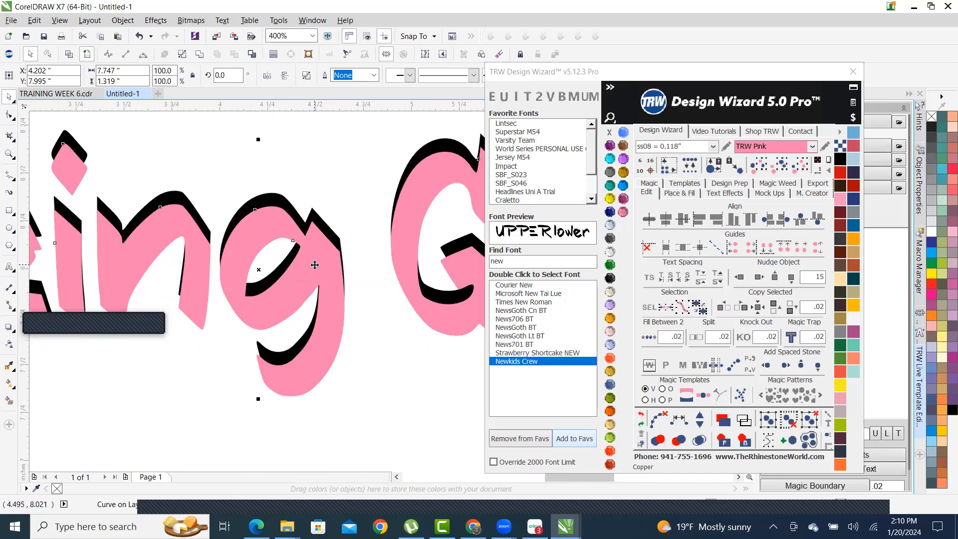
{"action": "scroll", "coordinate": [315, 266], "scroll_direction": "down", "scroll_amount": 3}
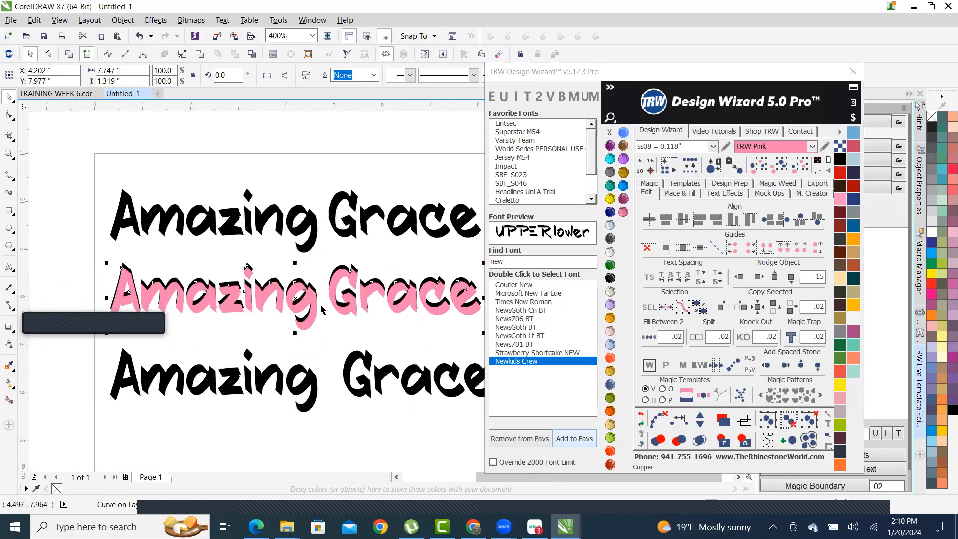
{"action": "left_click", "coordinate": [429, 313]}
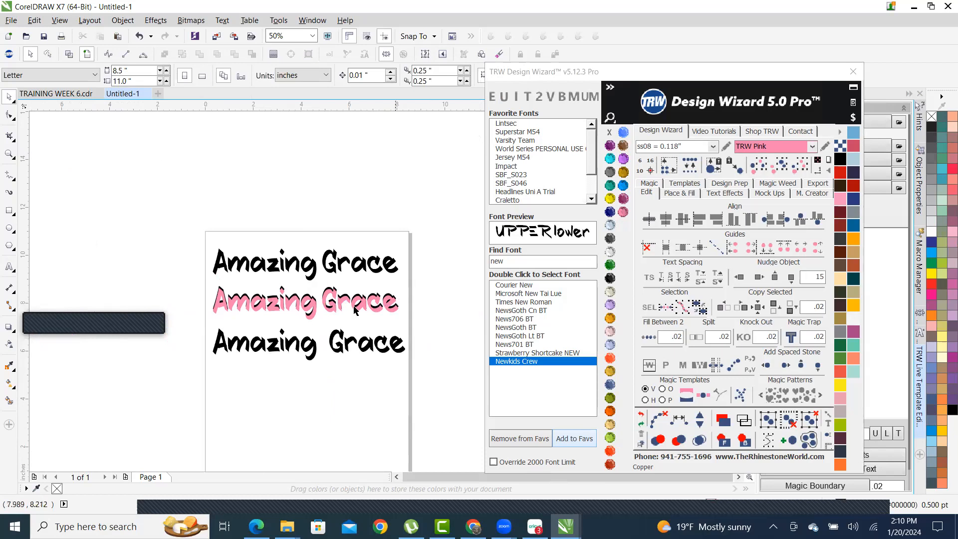
- Reposition the pink lettering over its black shadow and select it
{"action": "scroll", "coordinate": [354, 310], "scroll_direction": "up", "scroll_amount": 2}
{"action": "scroll", "coordinate": [413, 269], "scroll_direction": "down", "scroll_amount": 1}
{"action": "scroll", "coordinate": [426, 277], "scroll_direction": "up", "scroll_amount": 1}
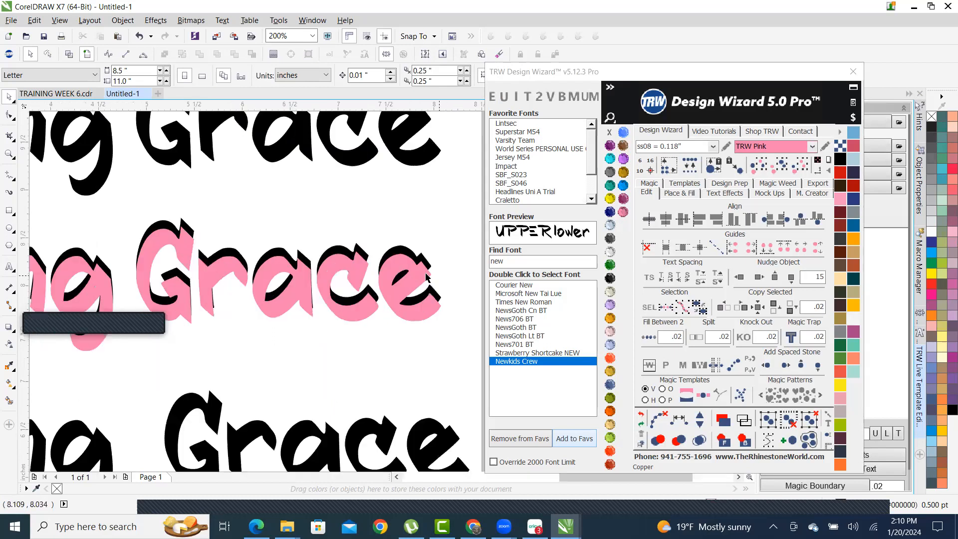
{"action": "scroll", "coordinate": [426, 277], "scroll_direction": "up", "scroll_amount": 3}
{"action": "scroll", "coordinate": [384, 274], "scroll_direction": "down", "scroll_amount": 1}
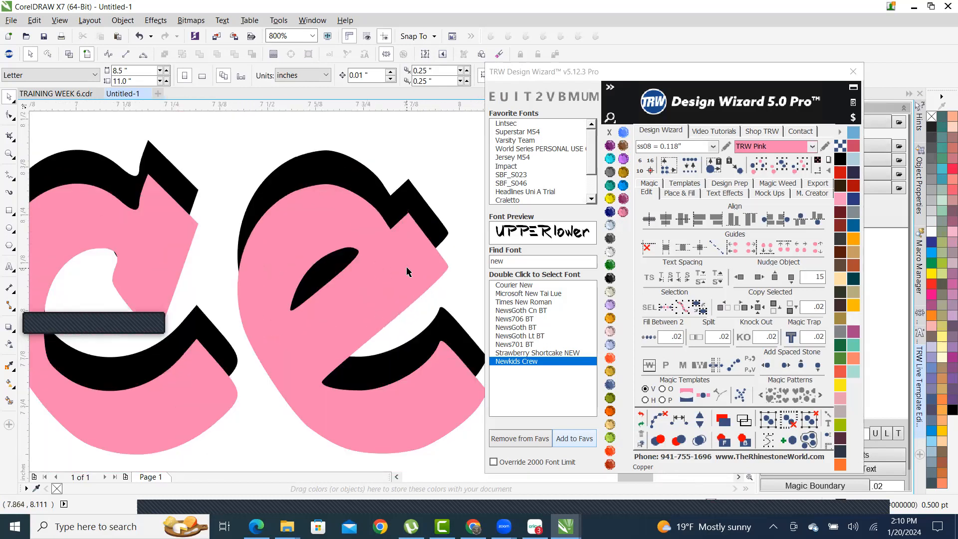
{"action": "left_click_drag", "start_coordinate": [406, 268], "coordinate": [422, 255]}
{"action": "scroll", "coordinate": [422, 256], "scroll_direction": "down", "scroll_amount": 3}
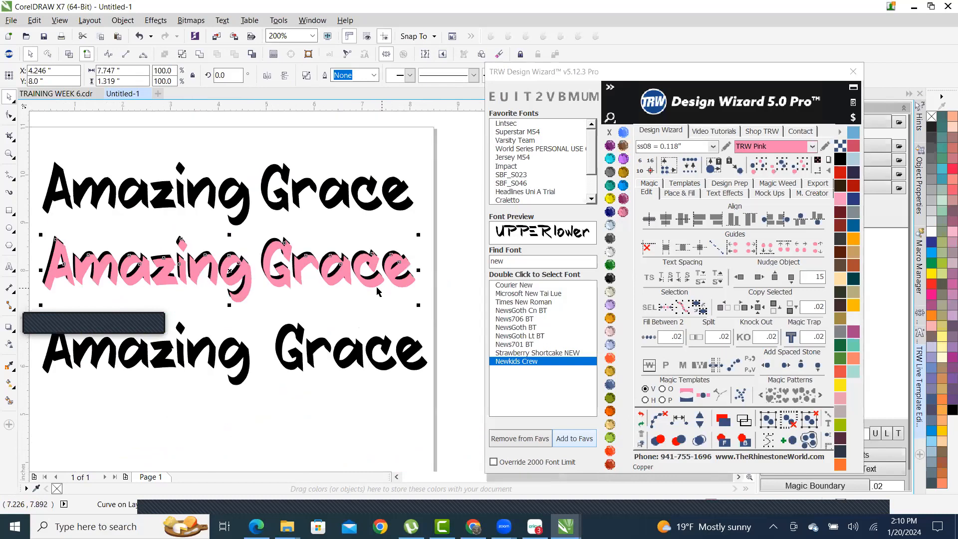
{"action": "scroll", "coordinate": [289, 279], "scroll_direction": "up", "scroll_amount": 3}
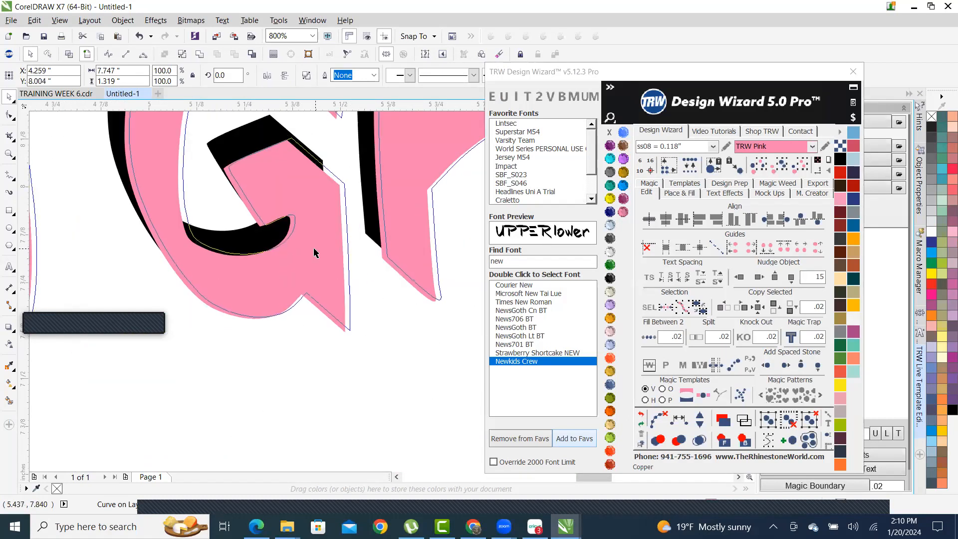
{"action": "scroll", "coordinate": [311, 249], "scroll_direction": "down", "scroll_amount": 2}
{"action": "scroll", "coordinate": [407, 279], "scroll_direction": "down", "scroll_amount": 2}
{"action": "left_click", "coordinate": [331, 345]}
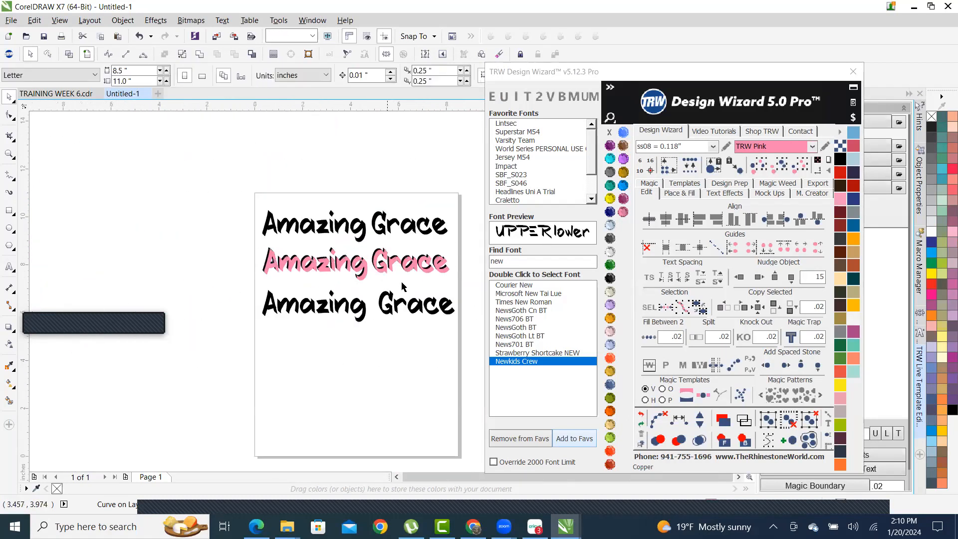
{"action": "scroll", "coordinate": [316, 257], "scroll_direction": "up", "scroll_amount": 3}
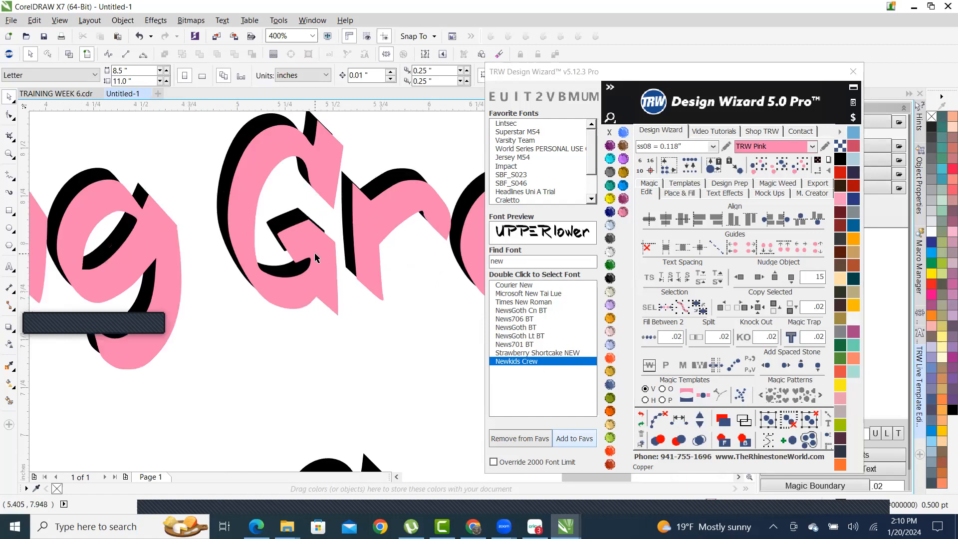
{"action": "left_click", "coordinate": [318, 249]}
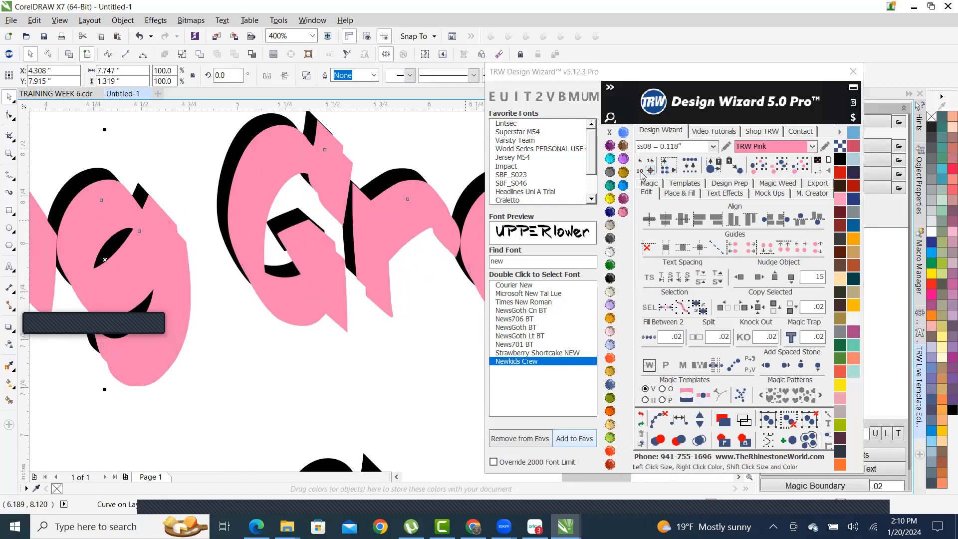
- Fill the lettering with Black Diamond rhinestones and nudge the stone layer slightly up
{"action": "left_click", "coordinate": [611, 172]}
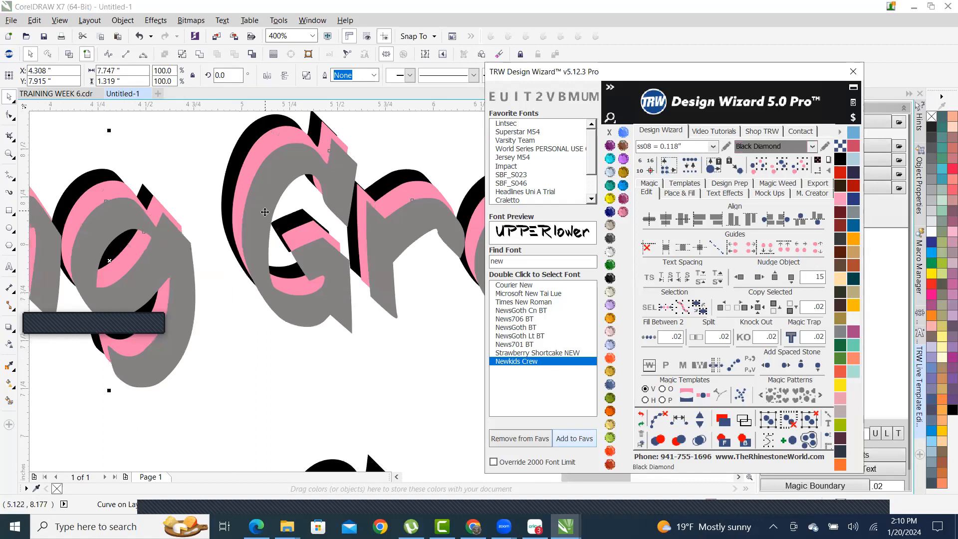
{"action": "left_click_drag", "start_coordinate": [262, 210], "coordinate": [259, 204]}
{"action": "scroll", "coordinate": [312, 197], "scroll_direction": "up", "scroll_amount": 2}
{"action": "scroll", "coordinate": [303, 360], "scroll_direction": "down", "scroll_amount": 2}
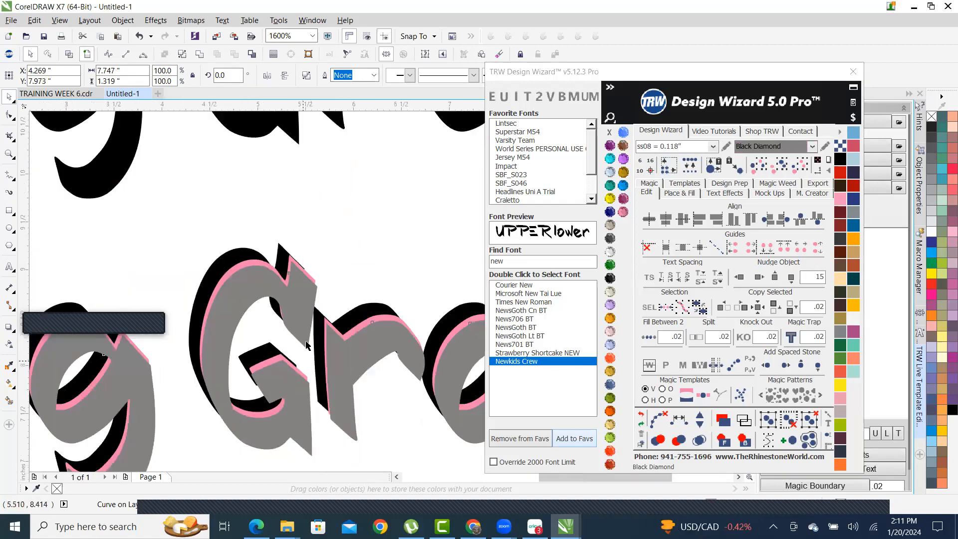
{"action": "scroll", "coordinate": [296, 339], "scroll_direction": "up", "scroll_amount": 1}
{"action": "left_click_drag", "start_coordinate": [291, 340], "coordinate": [291, 334]}
{"action": "scroll", "coordinate": [287, 286], "scroll_direction": "down", "scroll_amount": 2}
{"action": "scroll", "coordinate": [346, 393], "scroll_direction": "down", "scroll_amount": 2}
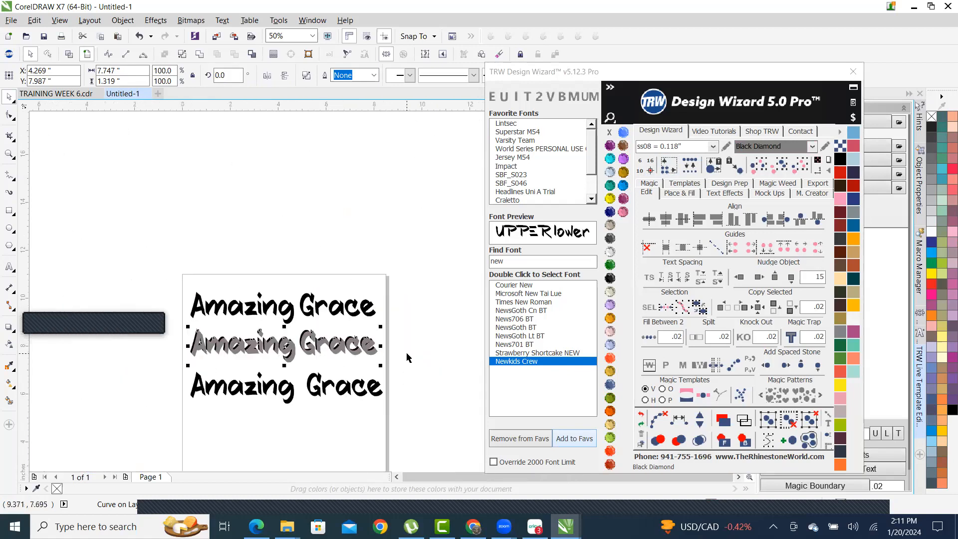
{"action": "left_click", "coordinate": [407, 357]}
- Shift the pink lettering under the rhinestones slightly right and up
{"action": "scroll", "coordinate": [419, 334], "scroll_direction": "up", "scroll_amount": 2}
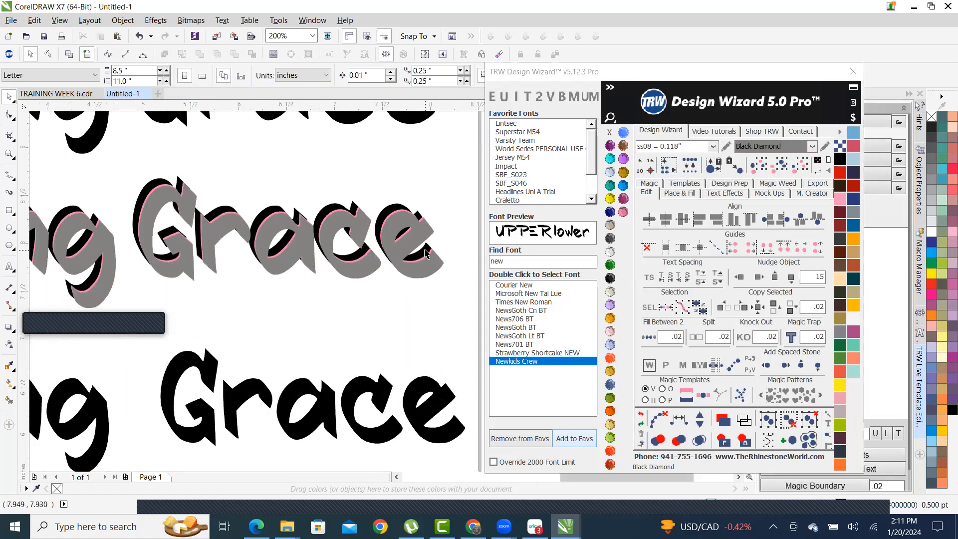
{"action": "scroll", "coordinate": [319, 233], "scroll_direction": "up", "scroll_amount": 1}
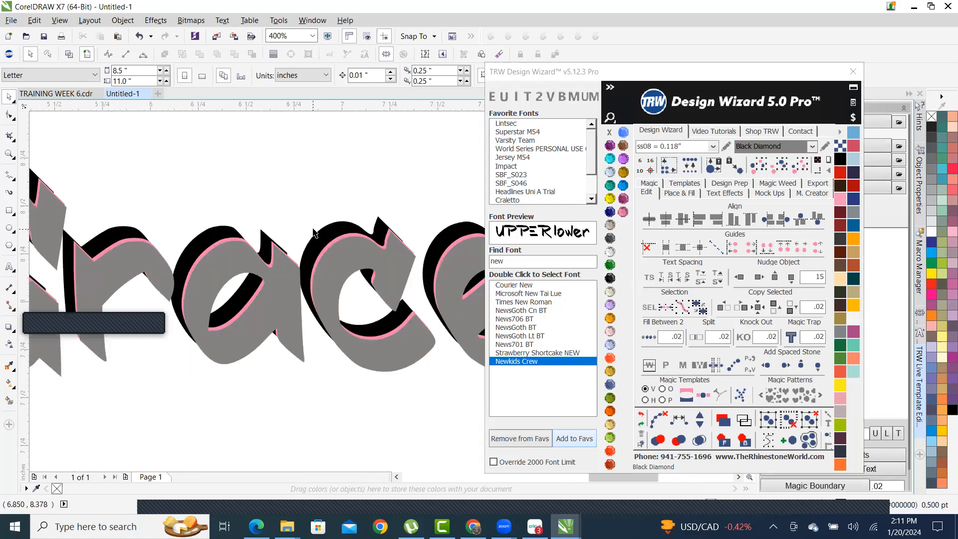
{"action": "scroll", "coordinate": [373, 224], "scroll_direction": "down", "scroll_amount": 3}
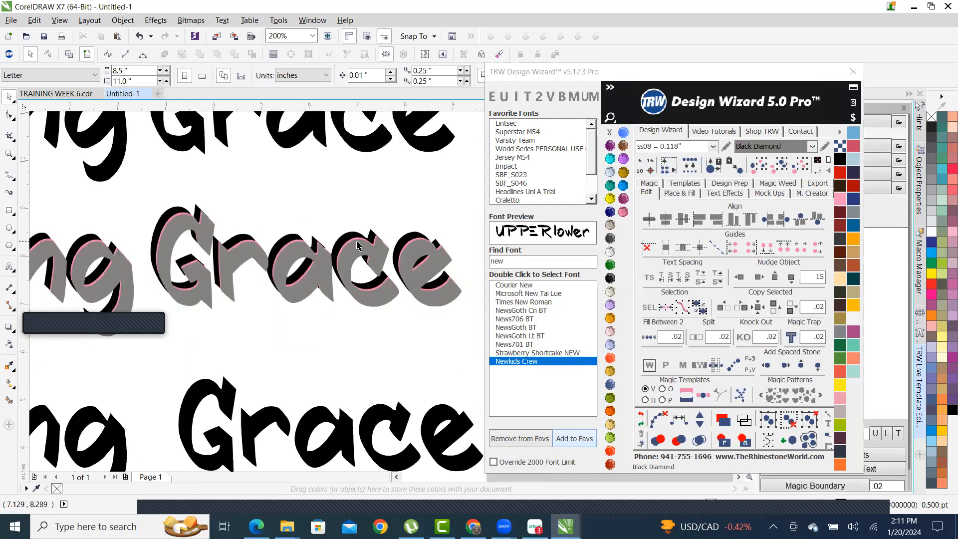
{"action": "scroll", "coordinate": [184, 261], "scroll_direction": "up", "scroll_amount": 1}
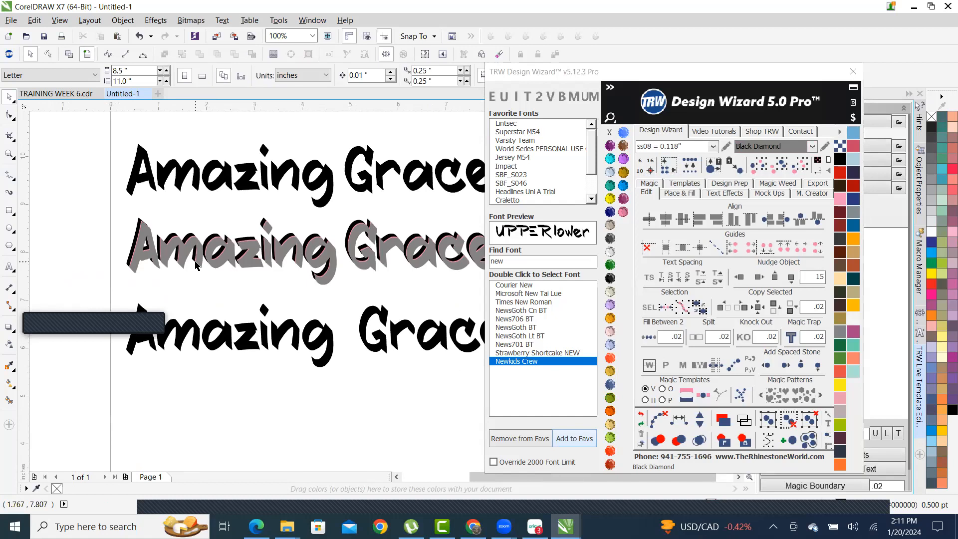
{"action": "scroll", "coordinate": [217, 228], "scroll_direction": "up", "scroll_amount": 3}
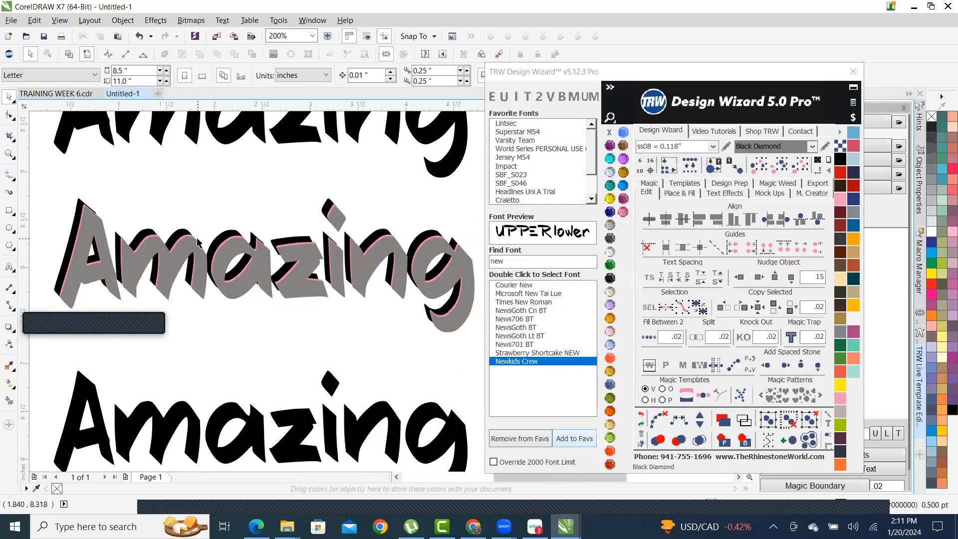
{"action": "scroll", "coordinate": [207, 228], "scroll_direction": "down", "scroll_amount": 3}
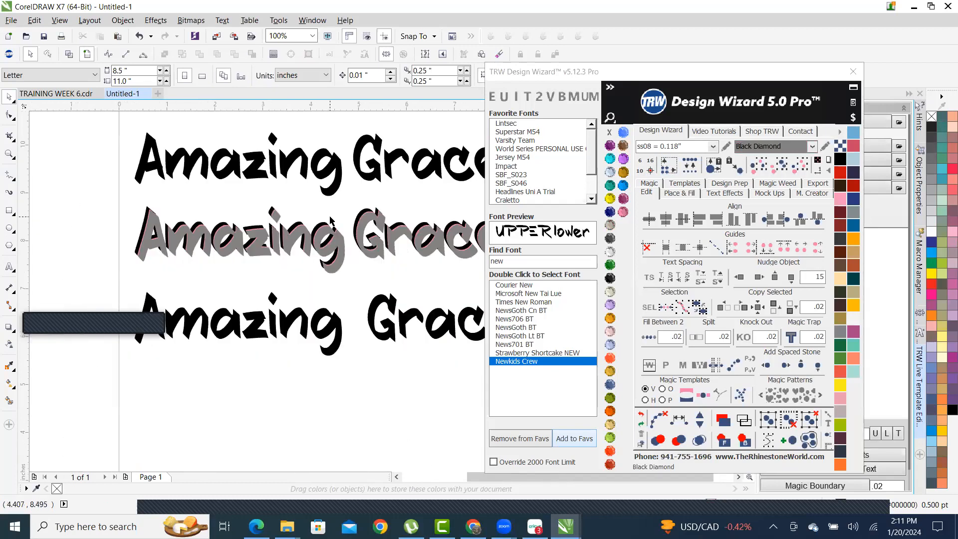
{"action": "scroll", "coordinate": [330, 220], "scroll_direction": "up", "scroll_amount": 3}
{"action": "scroll", "coordinate": [309, 244], "scroll_direction": "up", "scroll_amount": 2}
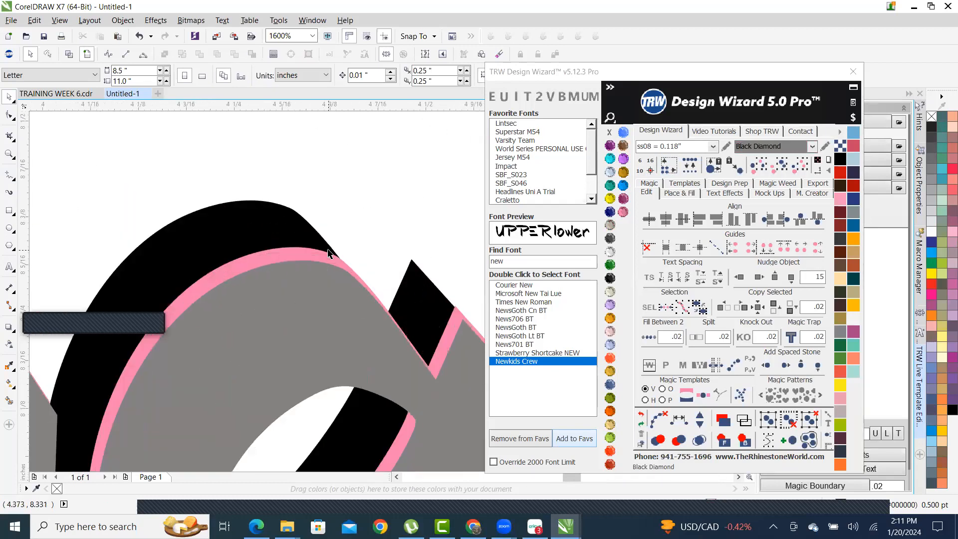
{"action": "left_click", "coordinate": [324, 263]}
{"action": "scroll", "coordinate": [319, 260], "scroll_direction": "down", "scroll_amount": 3}
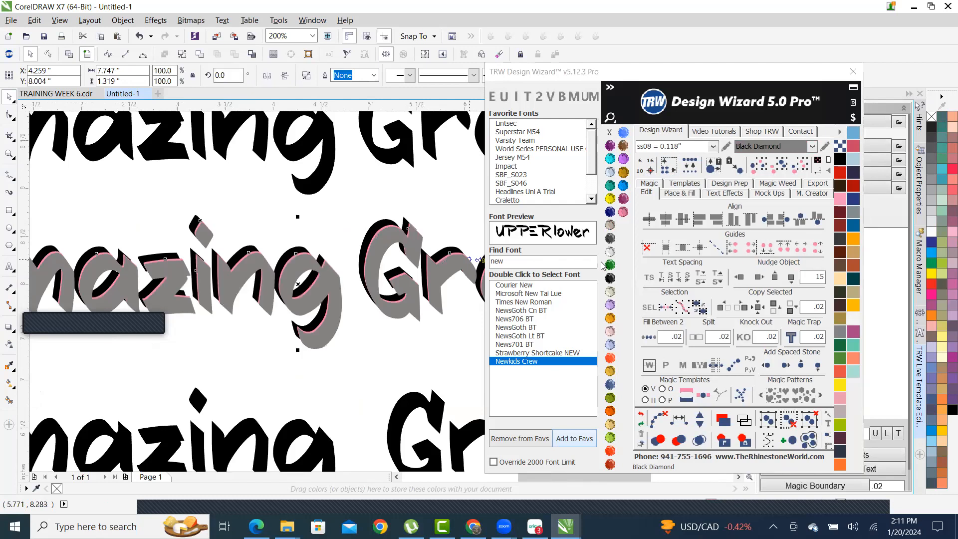
{"action": "scroll", "coordinate": [330, 233], "scroll_direction": "up", "scroll_amount": 3}
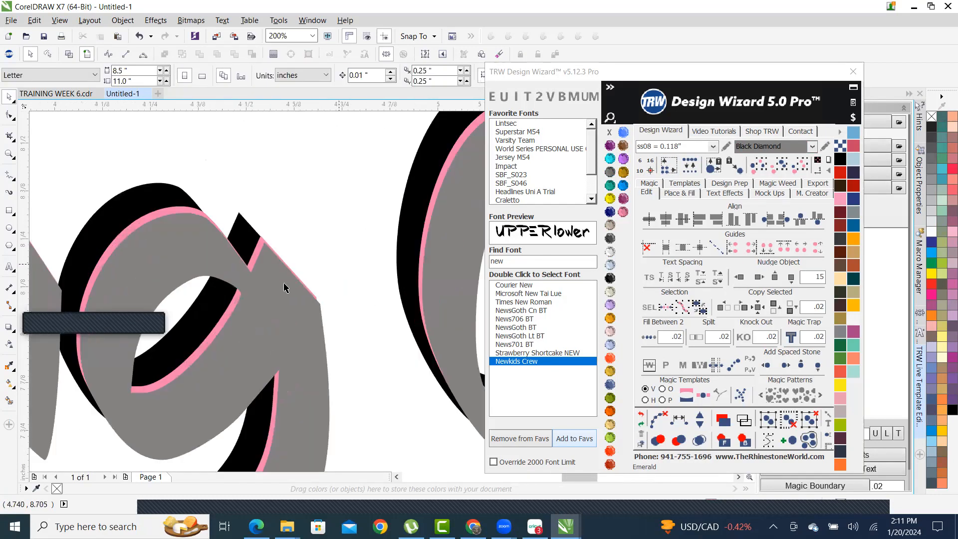
{"action": "left_click_drag", "start_coordinate": [264, 314], "coordinate": [273, 311]}
{"action": "scroll", "coordinate": [273, 310], "scroll_direction": "down", "scroll_amount": 5}
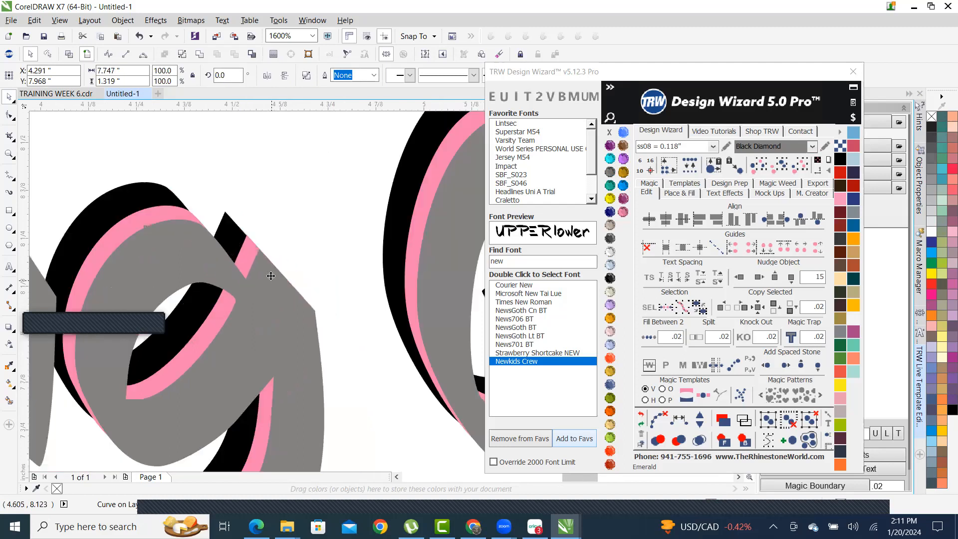
{"action": "left_click", "coordinate": [360, 293]}
- Move the third Amazing Grace line off the page to the lower left, then switch to the browser
{"action": "scroll", "coordinate": [359, 293], "scroll_direction": "down", "scroll_amount": 1}
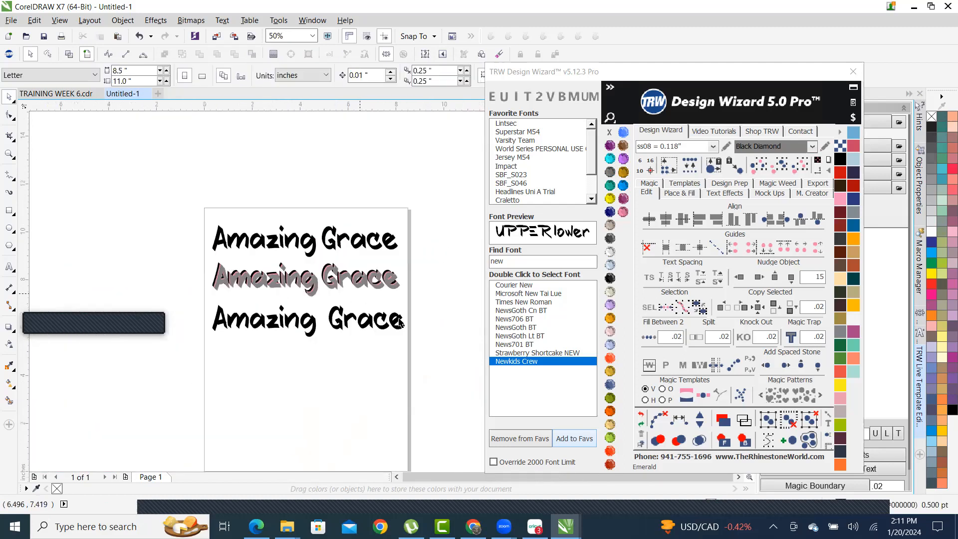
{"action": "scroll", "coordinate": [398, 328], "scroll_direction": "up", "scroll_amount": 1}
{"action": "scroll", "coordinate": [408, 283], "scroll_direction": "down", "scroll_amount": 1}
{"action": "scroll", "coordinate": [405, 299], "scroll_direction": "up", "scroll_amount": 1}
{"action": "scroll", "coordinate": [402, 309], "scroll_direction": "down", "scroll_amount": 1}
{"action": "left_click", "coordinate": [404, 292]}
{"action": "left_click_drag", "start_coordinate": [404, 292], "coordinate": [190, 385]}
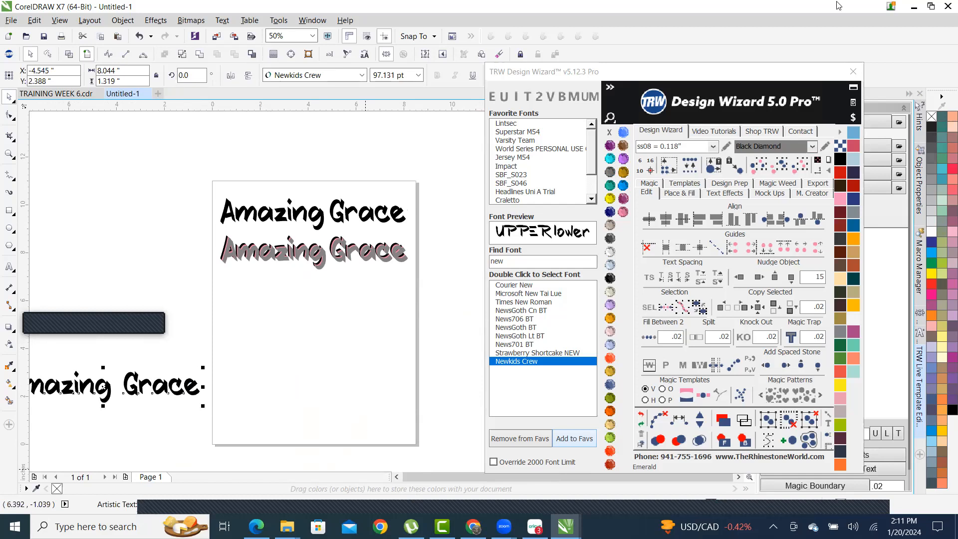
{"action": "key", "text": "alt+Tab"}
- Search Google for 'crosses svg' and show the image results
{"action": "left_click", "coordinate": [377, 245]}
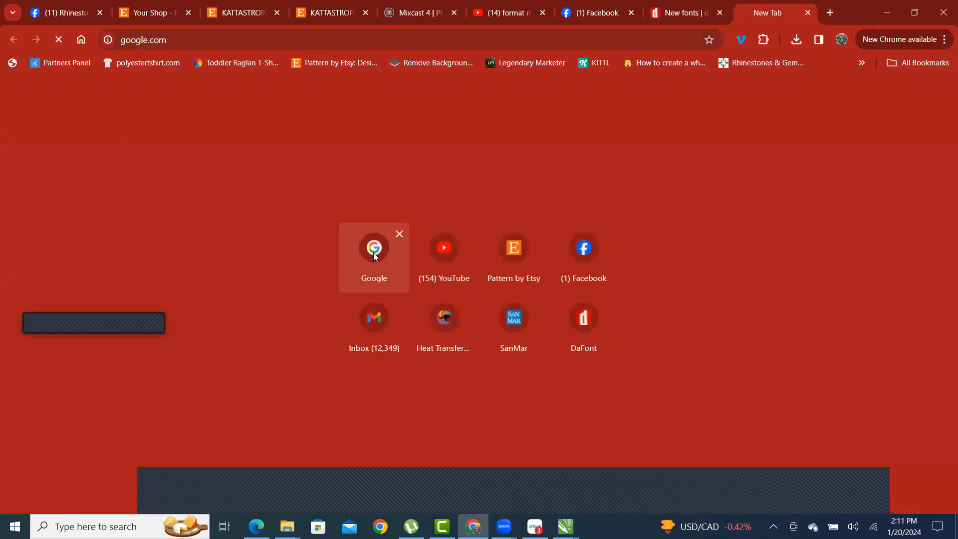
{"action": "left_click", "coordinate": [354, 238]}
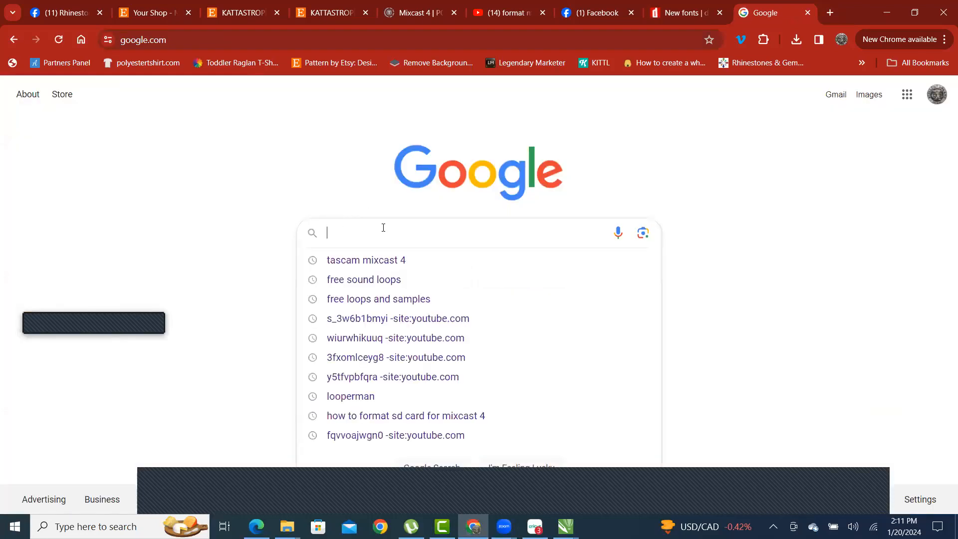
{"action": "type", "text": "cro"}
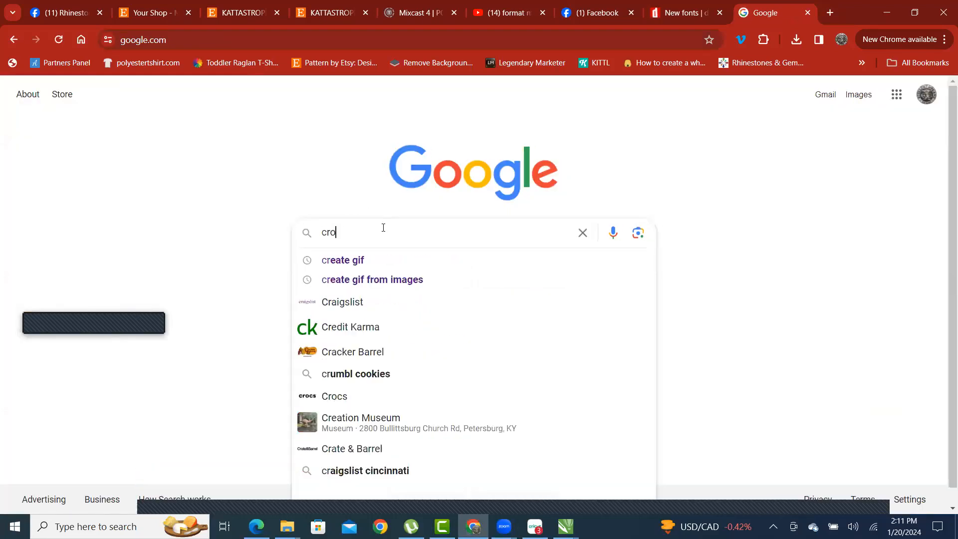
{"action": "type", "text": "sses svg"}
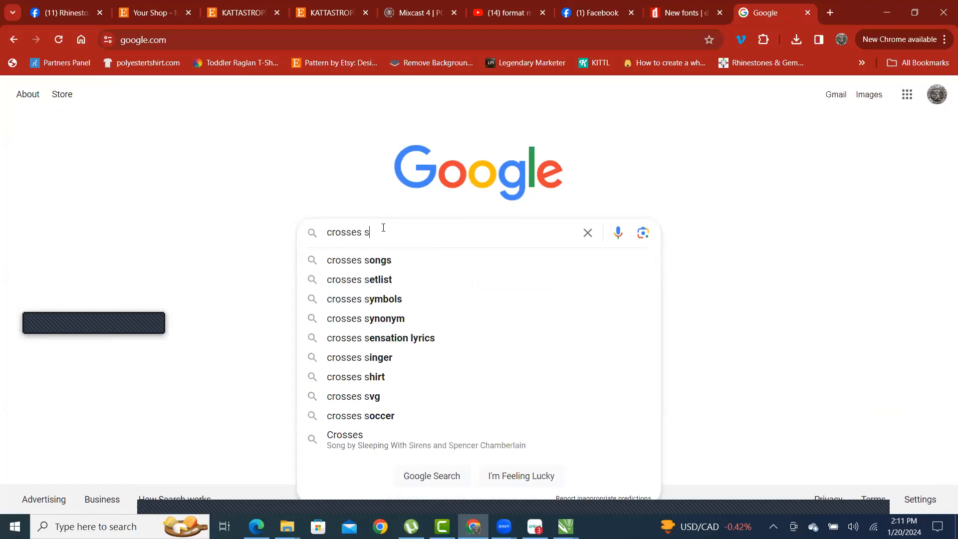
{"action": "key", "text": "Return"}
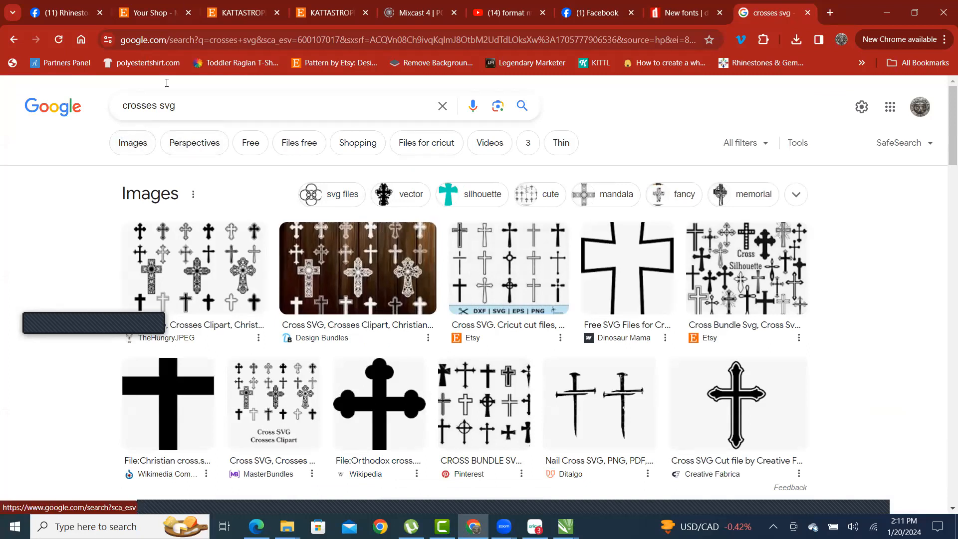
{"action": "left_click", "coordinate": [135, 147]}
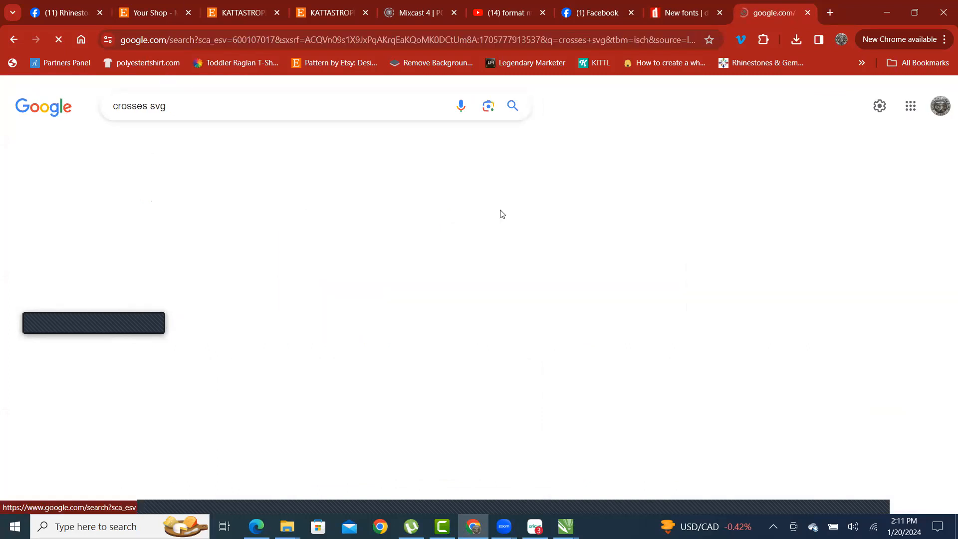
{"action": "scroll", "coordinate": [510, 261], "scroll_direction": "down", "scroll_amount": 2}
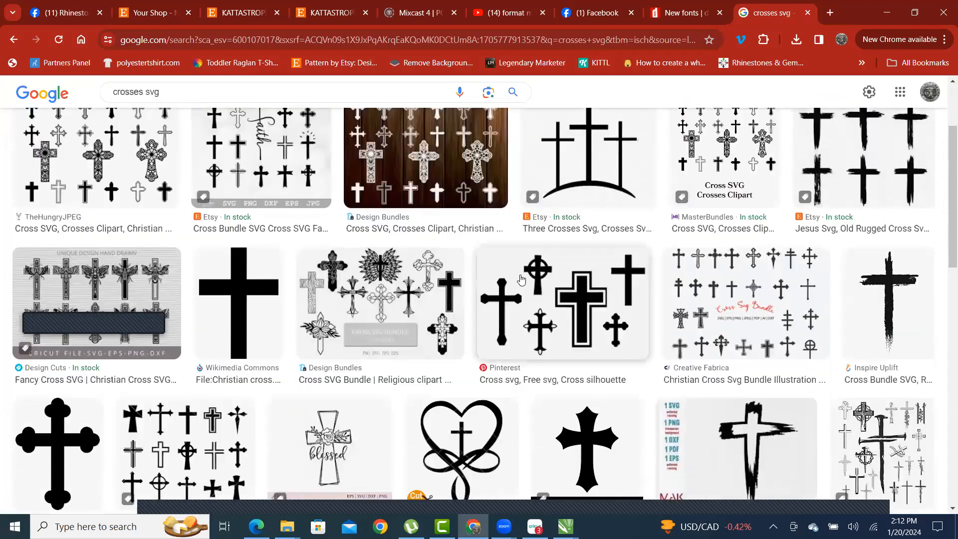
{"action": "scroll", "coordinate": [511, 261], "scroll_direction": "down", "scroll_amount": 10}
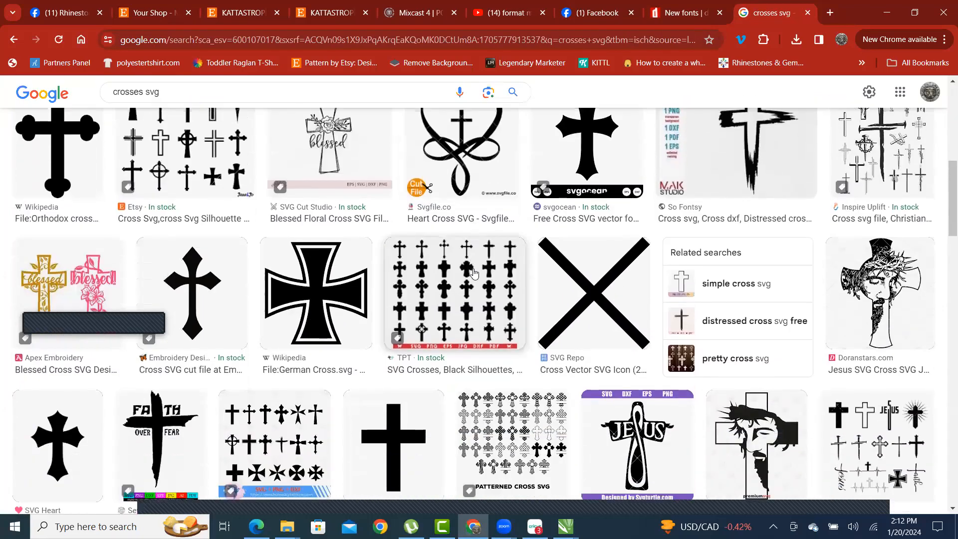
{"action": "scroll", "coordinate": [471, 271], "scroll_direction": "down", "scroll_amount": 3}
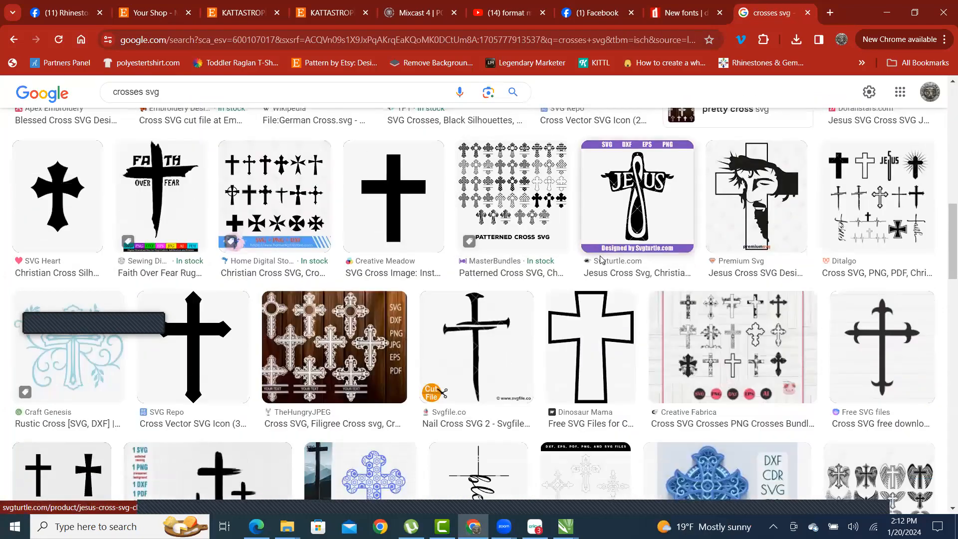
{"action": "scroll", "coordinate": [593, 259], "scroll_direction": "up", "scroll_amount": 1}
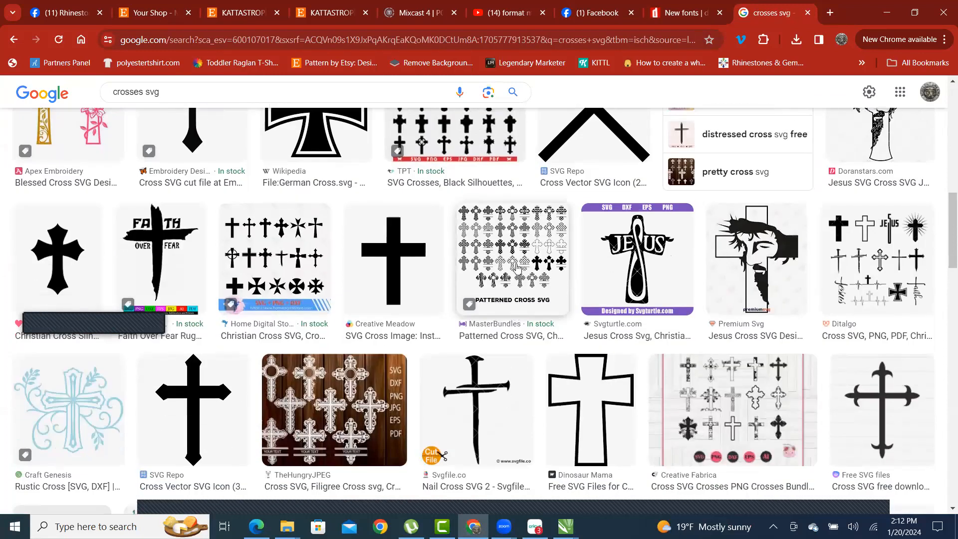
- Open the Patterned Cross SVG preview and start saving it, then cancel
{"action": "left_click", "coordinate": [517, 268]}
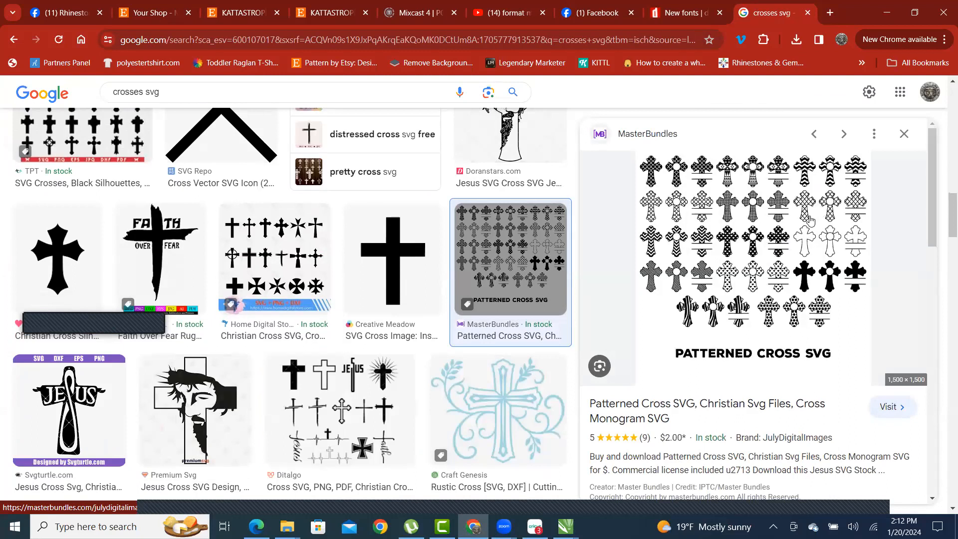
{"action": "right_click", "coordinate": [768, 238]}
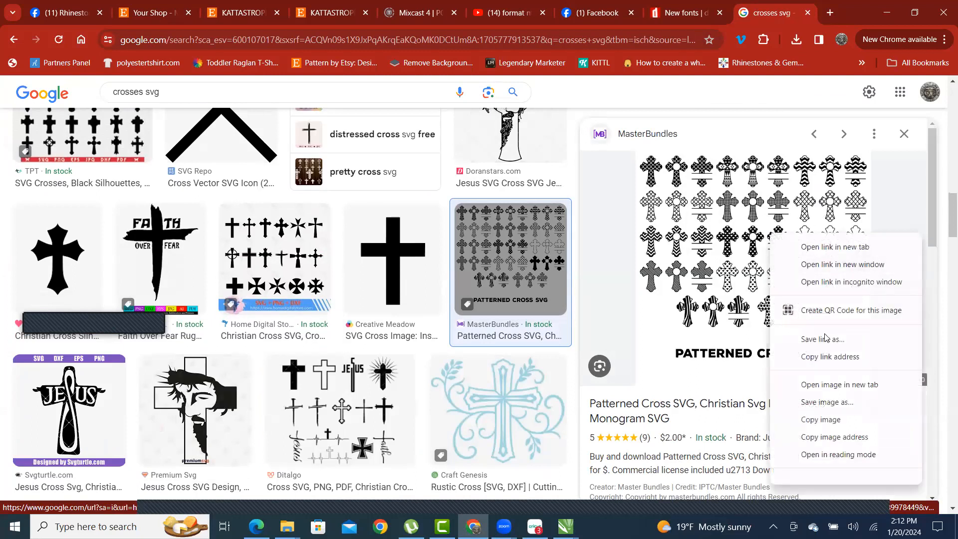
{"action": "left_click", "coordinate": [835, 402]}
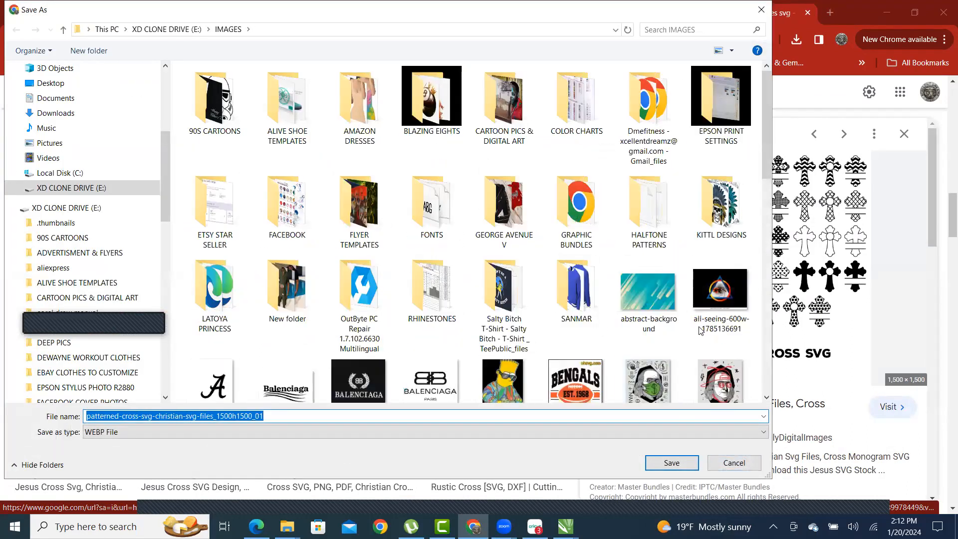
{"action": "left_click", "coordinate": [737, 463]}
{"action": "scroll", "coordinate": [395, 280], "scroll_direction": "down", "scroll_amount": 3}
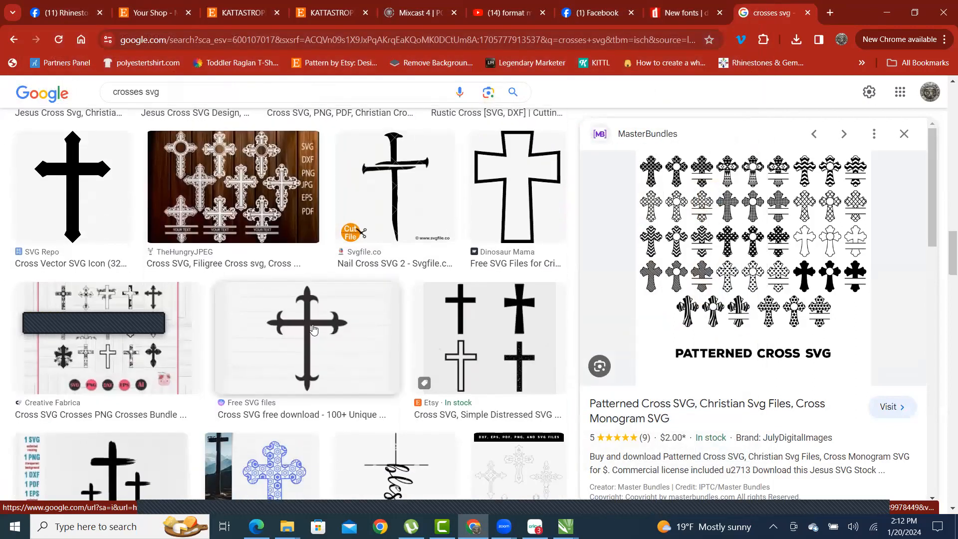
- Save the free Cross SVG preview as 'cross 14.png' and open its Free SVG files source site
{"action": "left_click", "coordinate": [313, 330]}
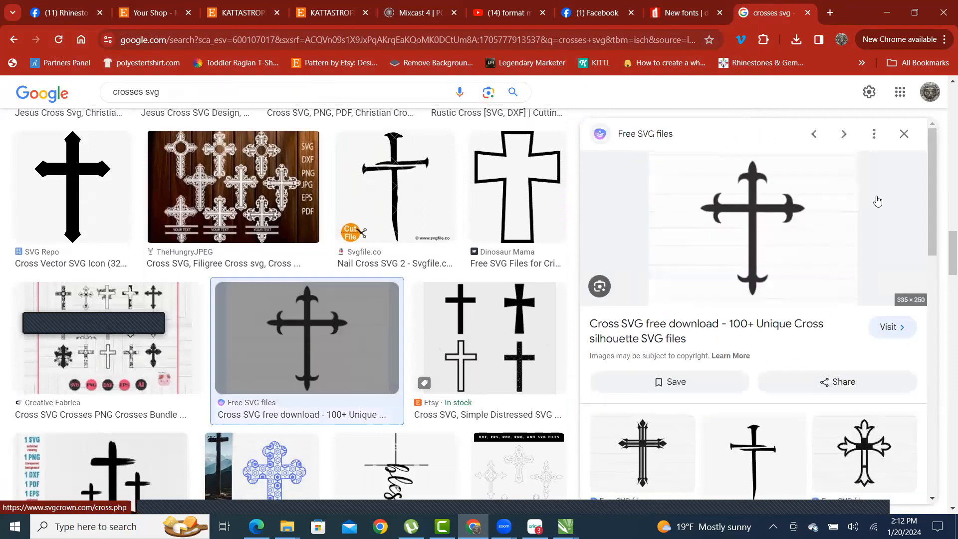
{"action": "right_click", "coordinate": [766, 207]}
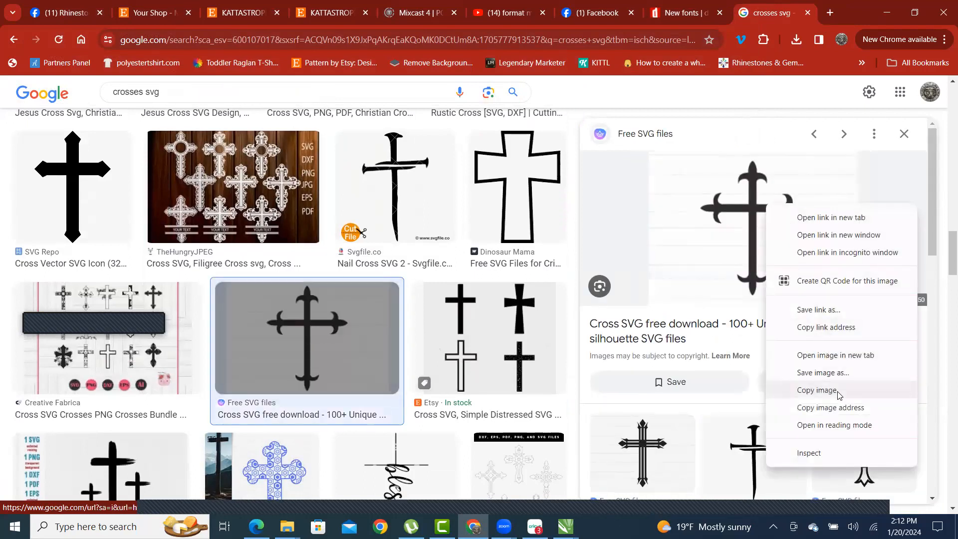
{"action": "left_click", "coordinate": [849, 375]}
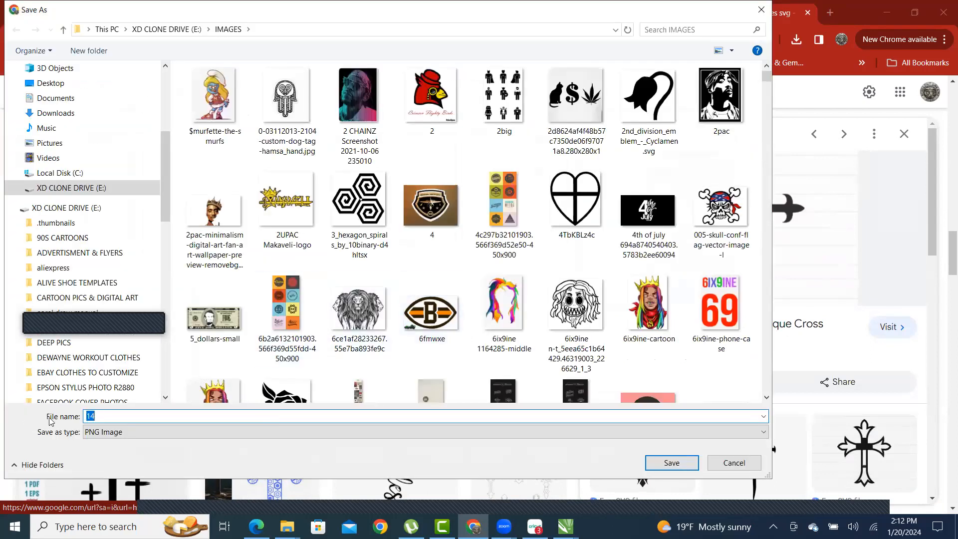
{"action": "type", "text": "ross"}
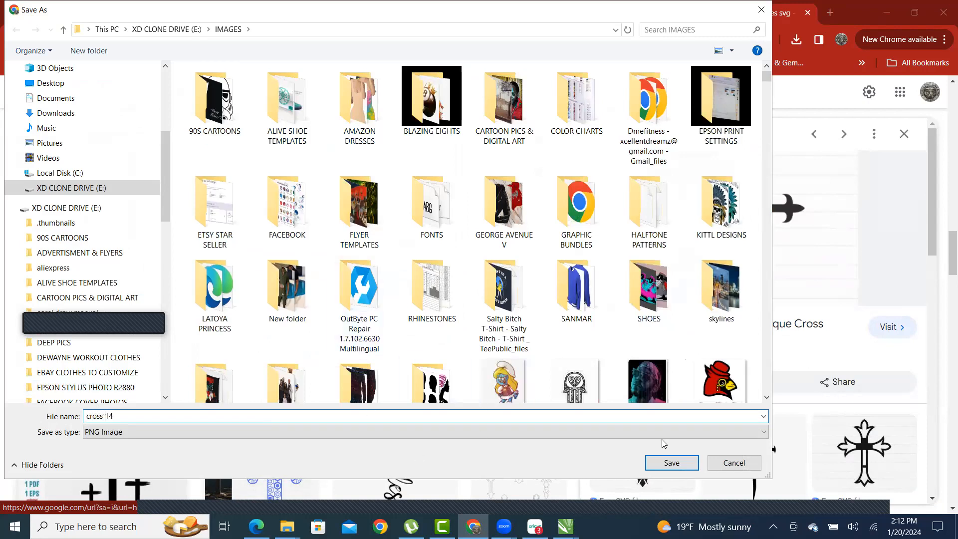
{"action": "left_click", "coordinate": [671, 462]}
{"action": "scroll", "coordinate": [684, 253], "scroll_direction": "down", "scroll_amount": 3}
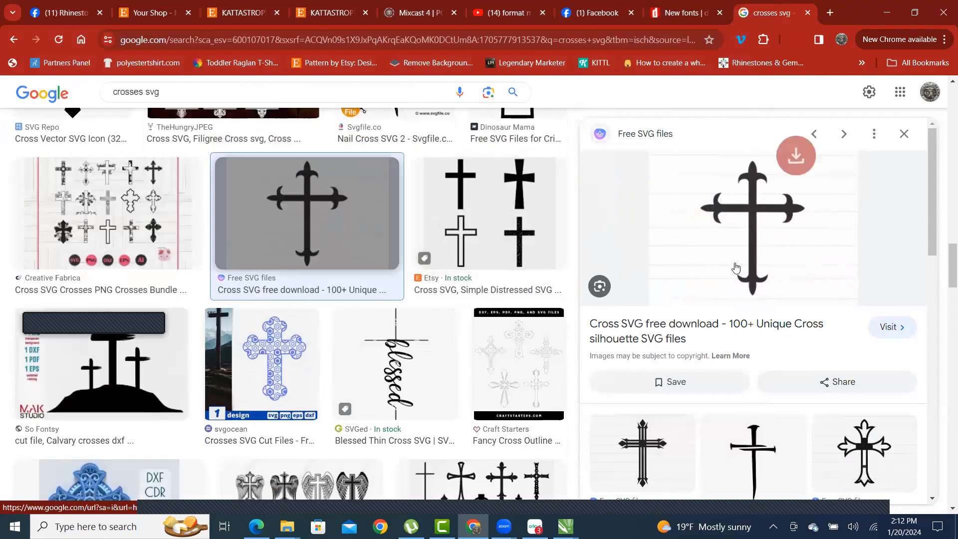
{"action": "left_click", "coordinate": [639, 135]}
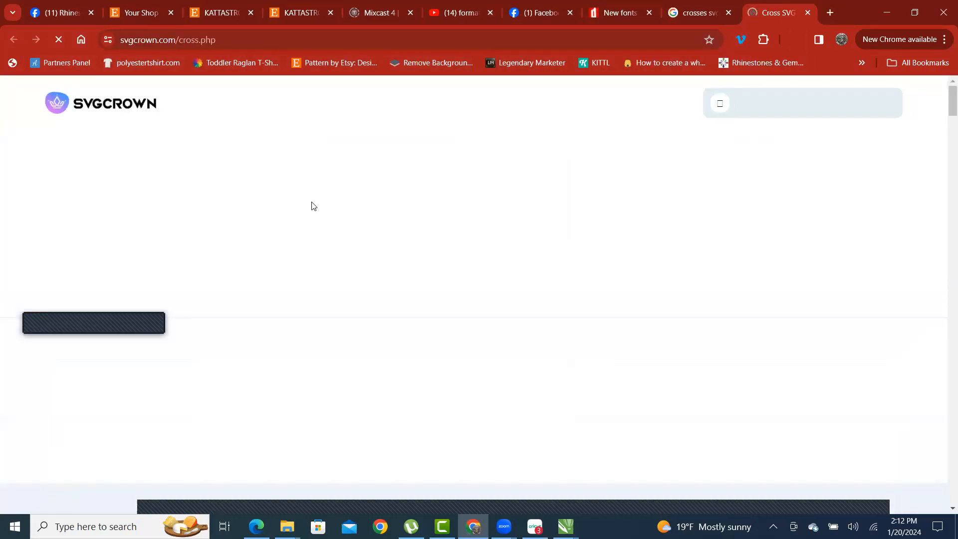
- Open the download page for the diamond-tipped cross from the gallery, closing the pop-up ads
{"action": "scroll", "coordinate": [377, 174], "scroll_direction": "down", "scroll_amount": 10}
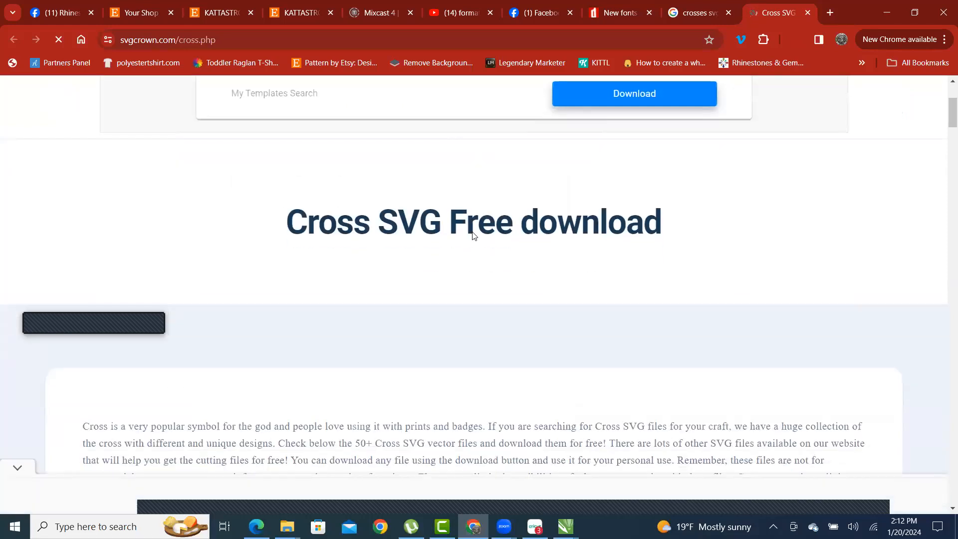
{"action": "scroll", "coordinate": [462, 294], "scroll_direction": "up", "scroll_amount": 8}
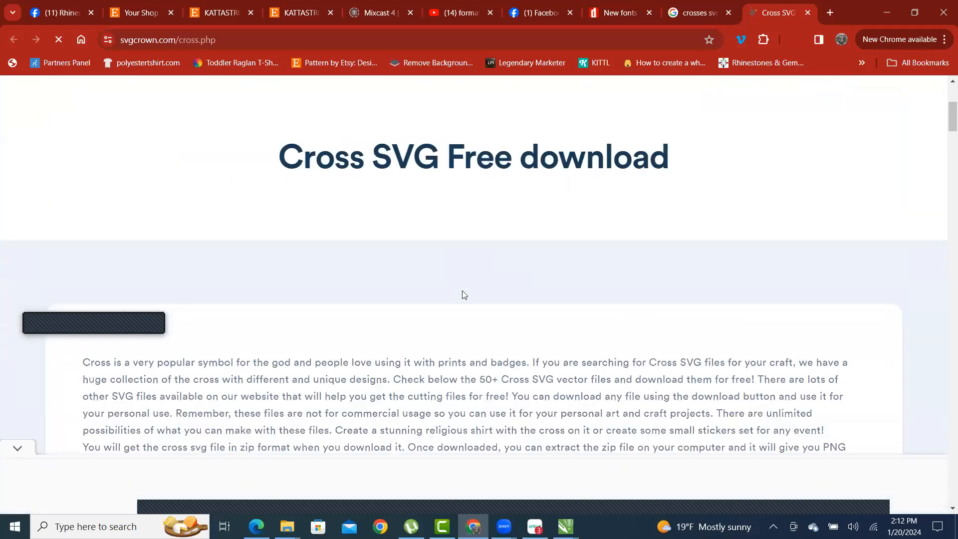
{"action": "scroll", "coordinate": [461, 270], "scroll_direction": "down", "scroll_amount": 16}
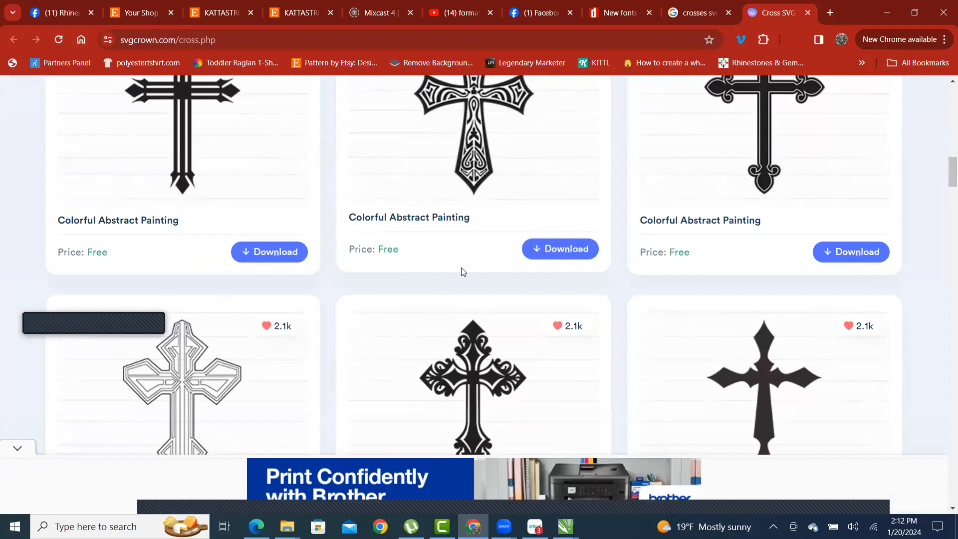
{"action": "scroll", "coordinate": [466, 265], "scroll_direction": "up", "scroll_amount": 1}
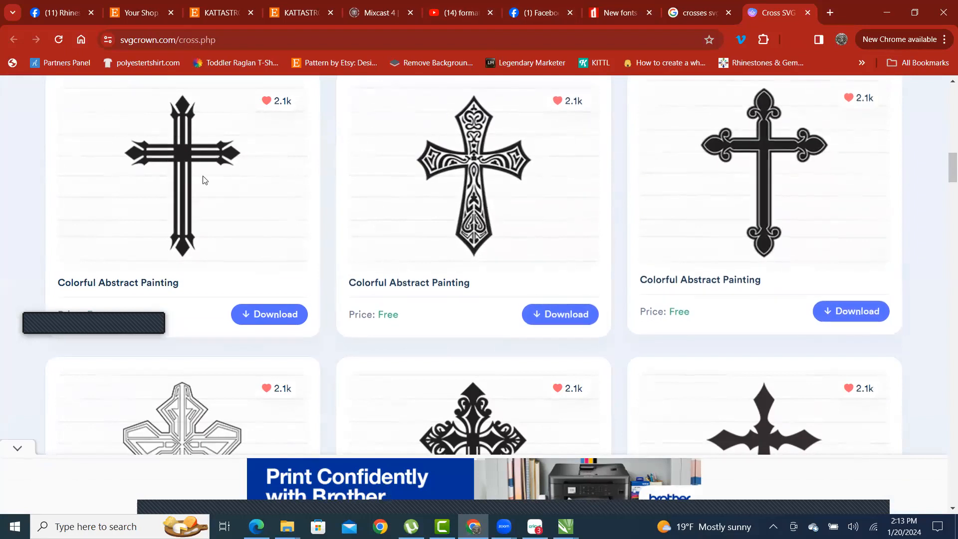
{"action": "scroll", "coordinate": [529, 245], "scroll_direction": "down", "scroll_amount": 8}
{"action": "scroll", "coordinate": [465, 194], "scroll_direction": "down", "scroll_amount": 2}
{"action": "scroll", "coordinate": [458, 207], "scroll_direction": "up", "scroll_amount": 7}
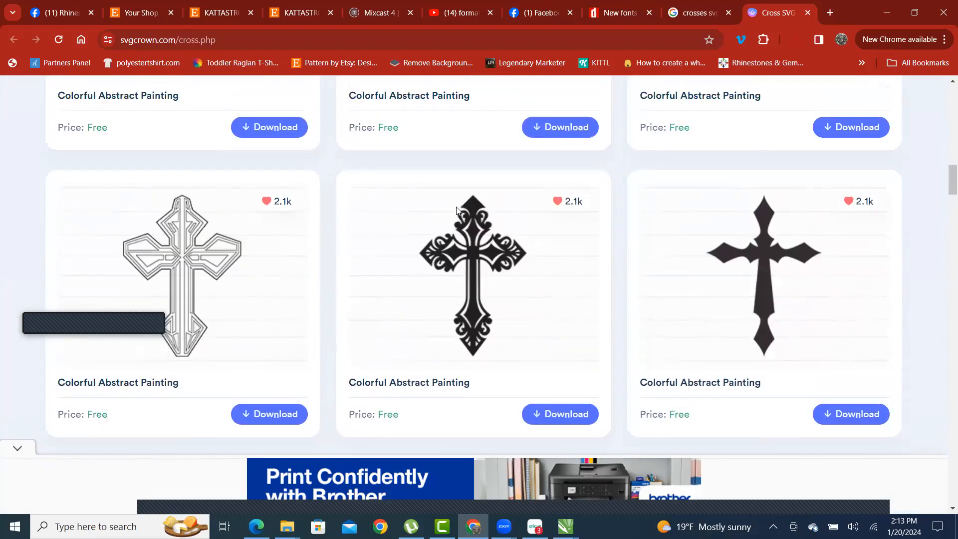
{"action": "scroll", "coordinate": [457, 209], "scroll_direction": "up", "scroll_amount": 7}
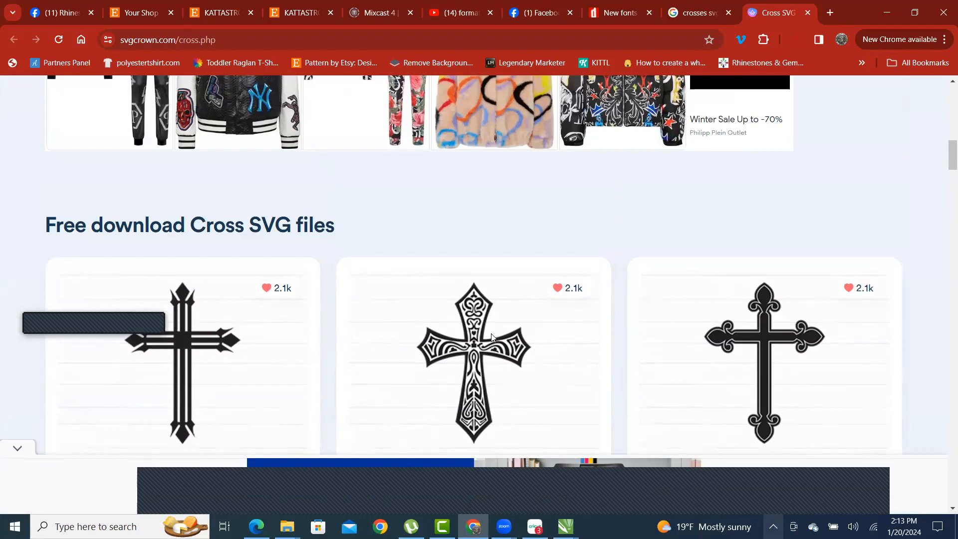
{"action": "scroll", "coordinate": [491, 337], "scroll_direction": "down", "scroll_amount": 10}
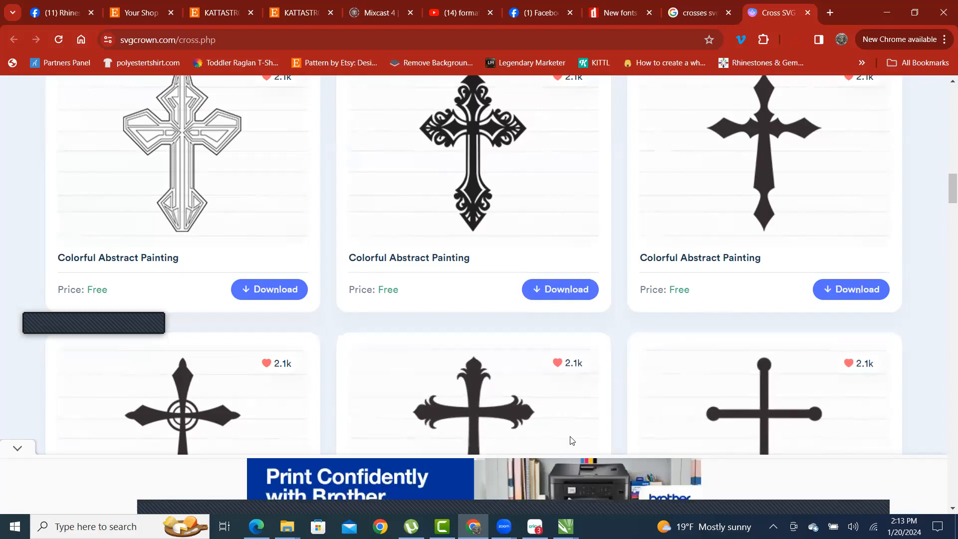
{"action": "scroll", "coordinate": [562, 434], "scroll_direction": "down", "scroll_amount": 4}
{"action": "scroll", "coordinate": [428, 451], "scroll_direction": "down", "scroll_amount": 6}
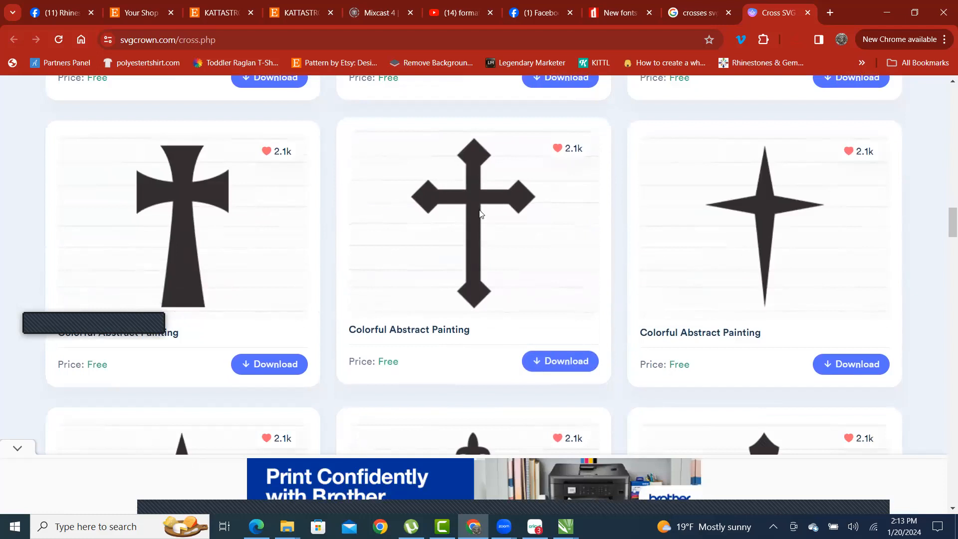
{"action": "left_click", "coordinate": [564, 361]}
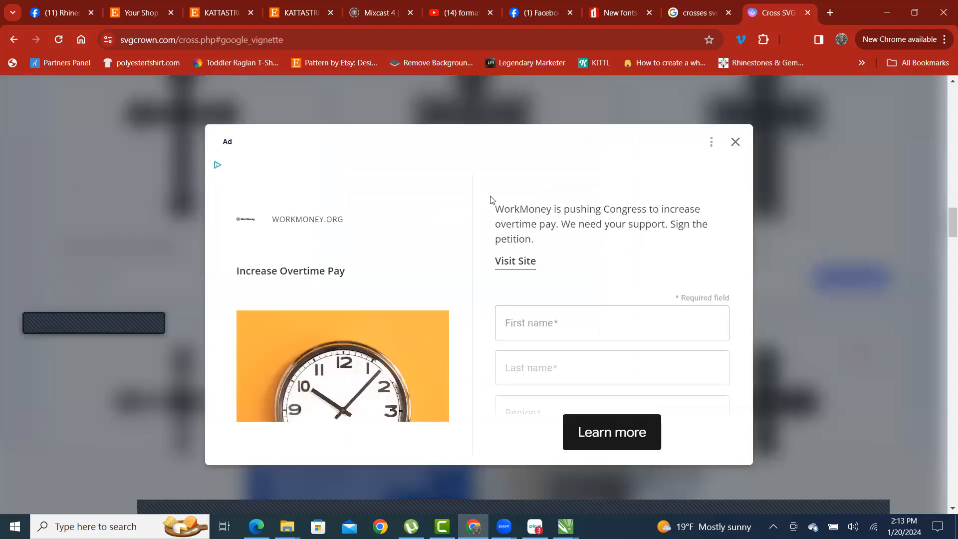
{"action": "left_click", "coordinate": [558, 218]}
{"action": "left_click", "coordinate": [735, 143]}
- Save the diamond-tipped cross image as 'cross svg s11.png'
{"action": "scroll", "coordinate": [605, 210], "scroll_direction": "down", "scroll_amount": 1}
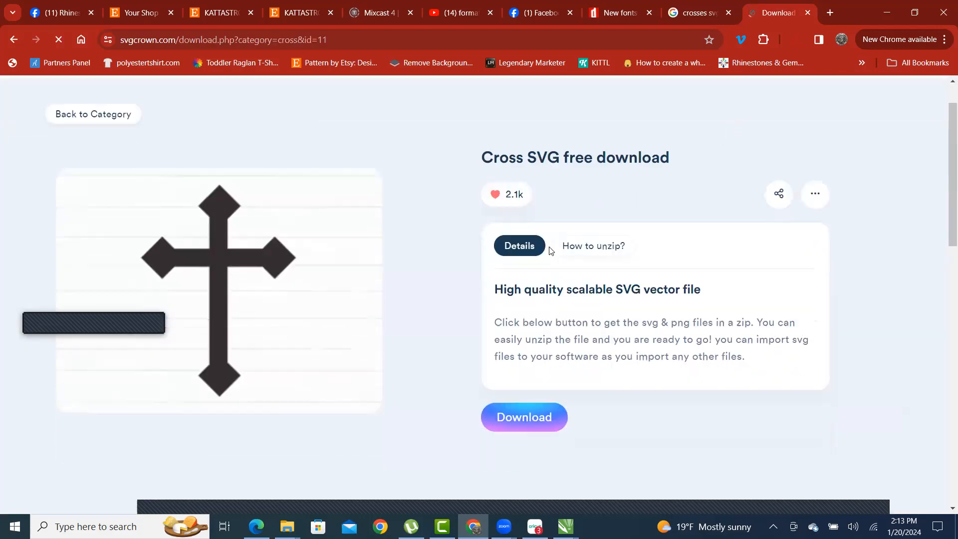
{"action": "scroll", "coordinate": [475, 292], "scroll_direction": "up", "scroll_amount": 1}
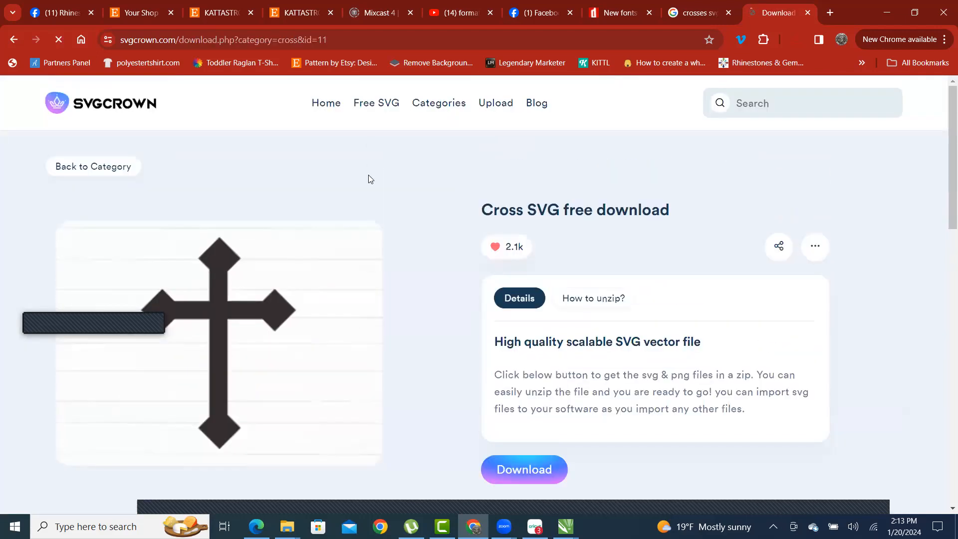
{"action": "right_click", "coordinate": [220, 287]}
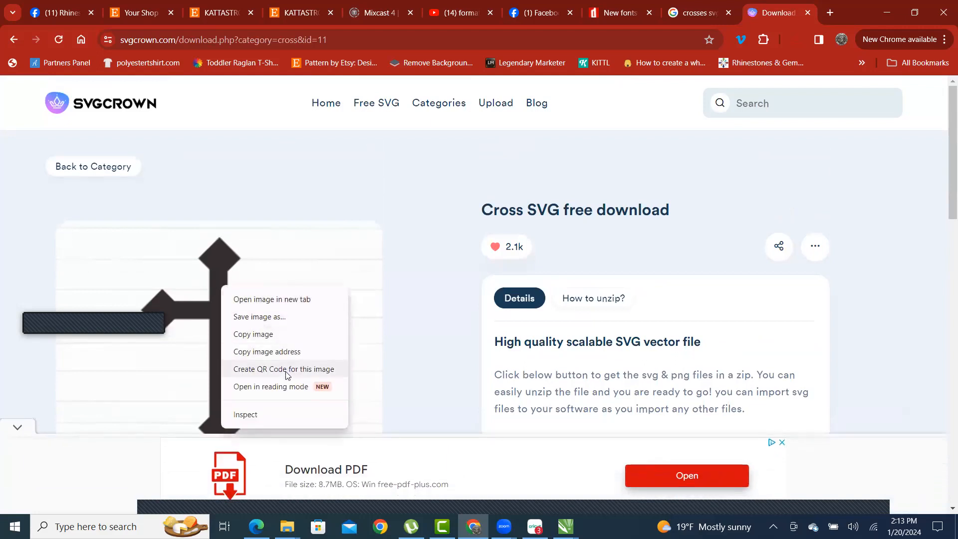
{"action": "left_click", "coordinate": [288, 320]}
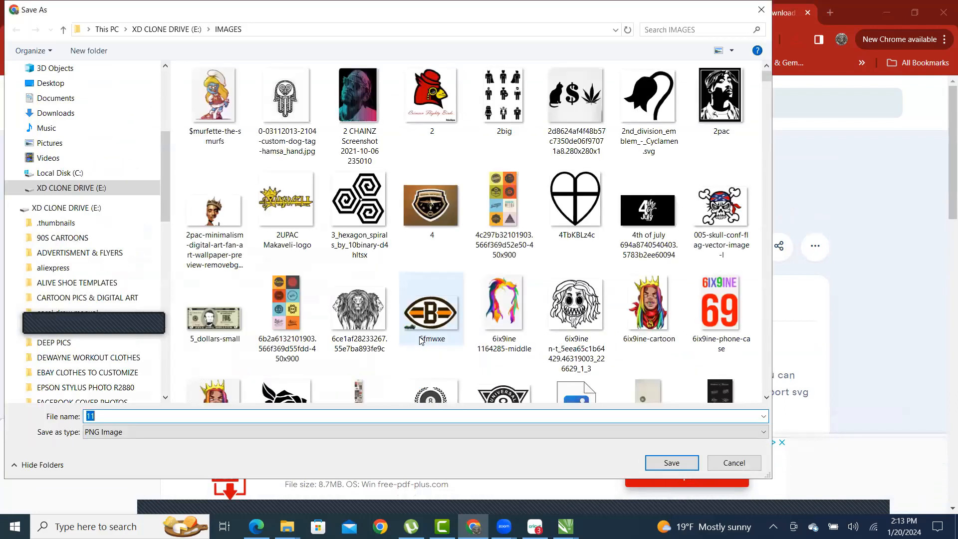
{"action": "key", "text": "Home"}
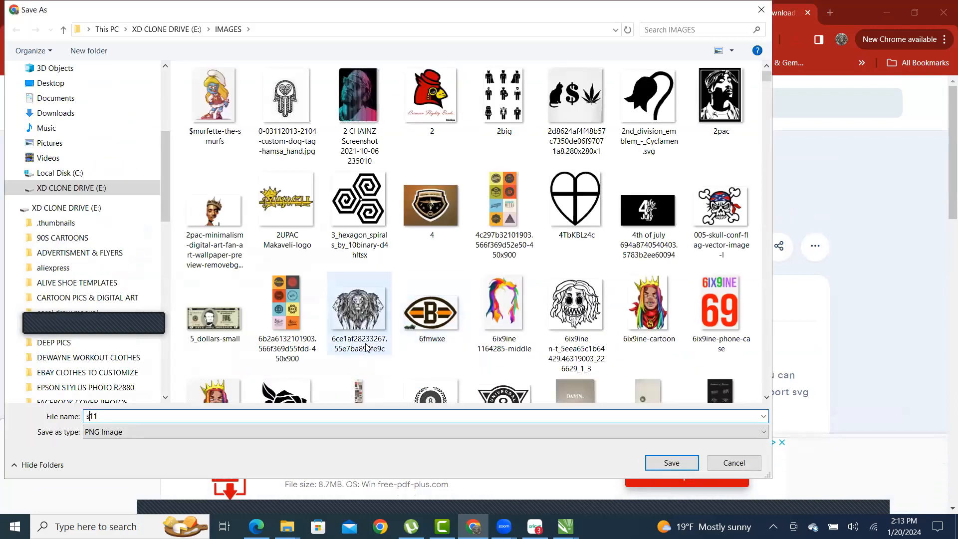
{"action": "type", "text": "cross svg"}
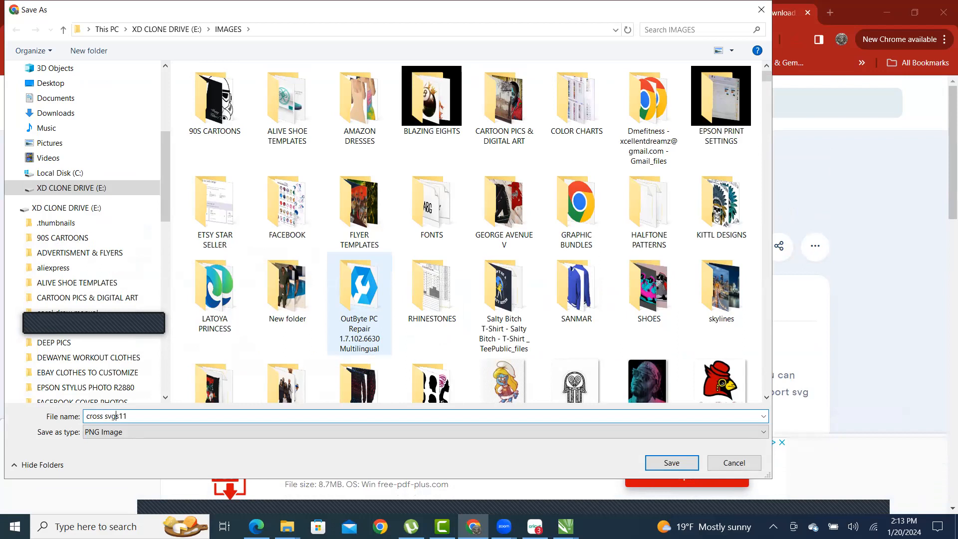
{"action": "key", "text": "Return"}
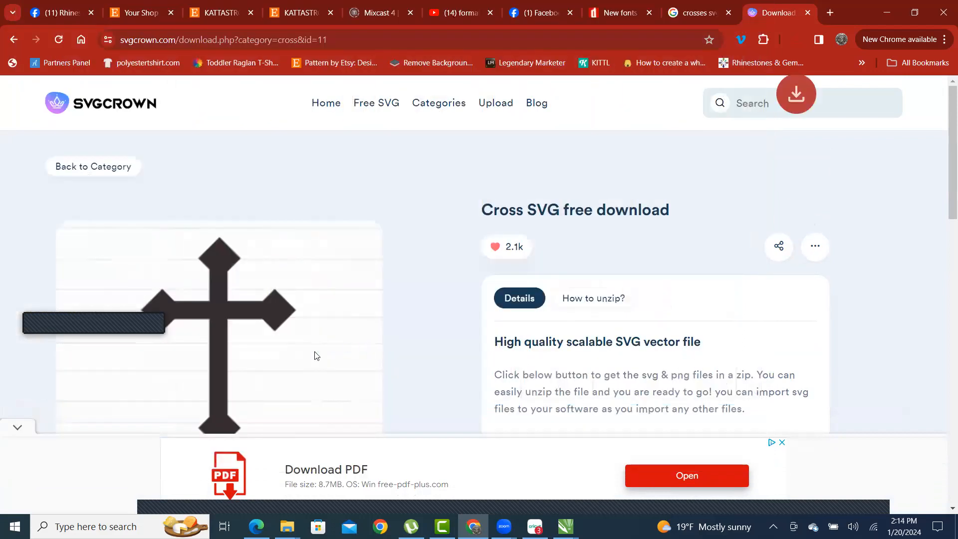
- Close the SVGCrown download tab to return to the 'crosses svg' image results
{"action": "scroll", "coordinate": [261, 274], "scroll_direction": "down", "scroll_amount": 8}
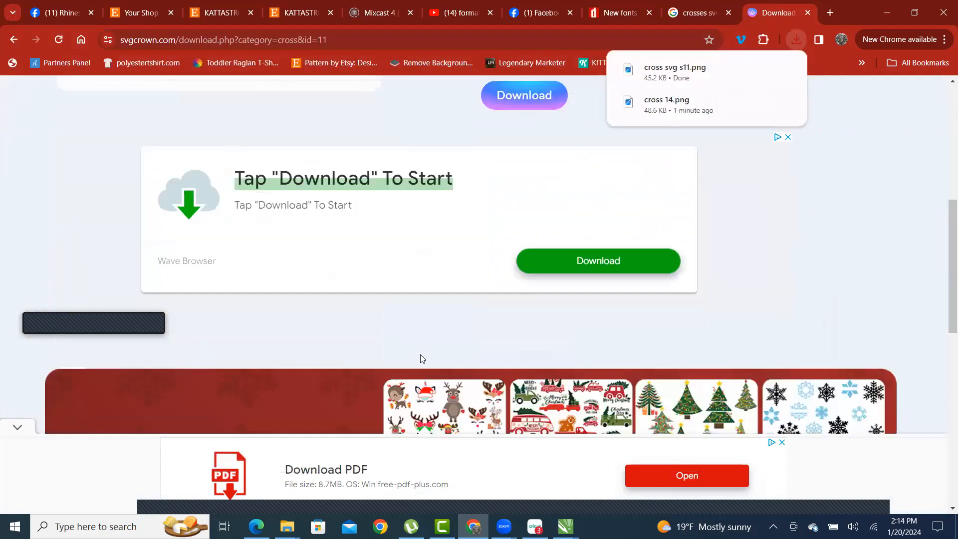
{"action": "scroll", "coordinate": [389, 282], "scroll_direction": "down", "scroll_amount": 10}
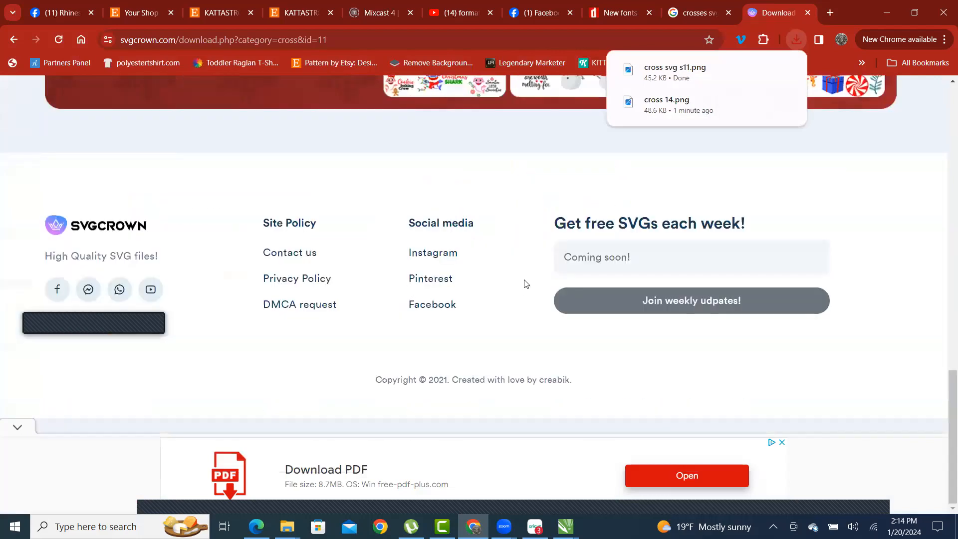
{"action": "scroll", "coordinate": [524, 280], "scroll_direction": "up", "scroll_amount": 10}
{"action": "scroll", "coordinate": [536, 274], "scroll_direction": "up", "scroll_amount": 8}
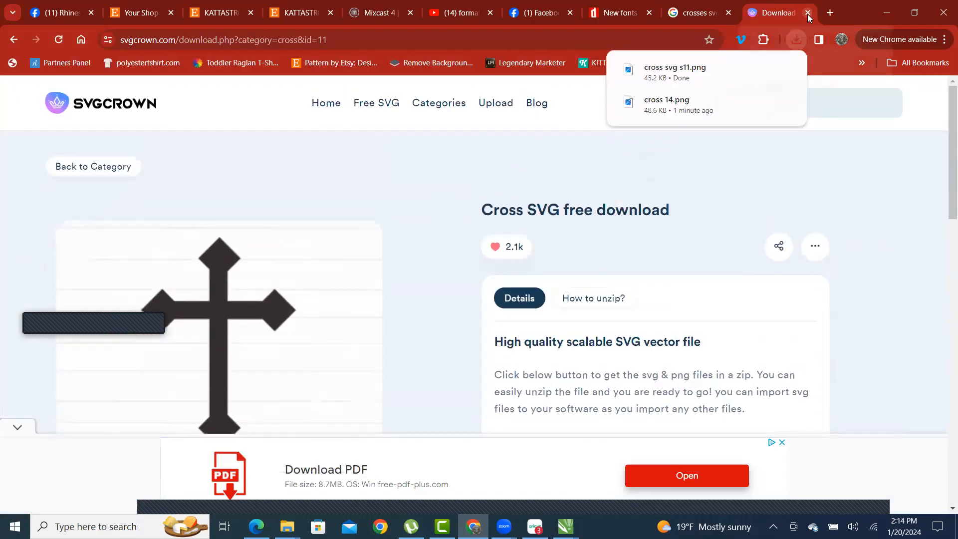
{"action": "left_click", "coordinate": [808, 13]}
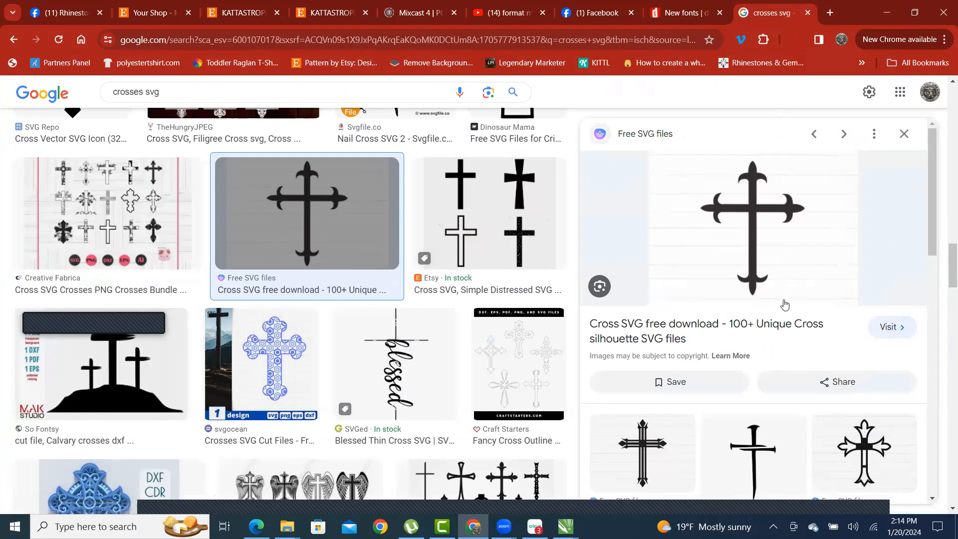
- Open the ornate scrolled cross in SVGCrown's free cross gallery and download its files (5.zip)
{"action": "left_click", "coordinate": [639, 133]}
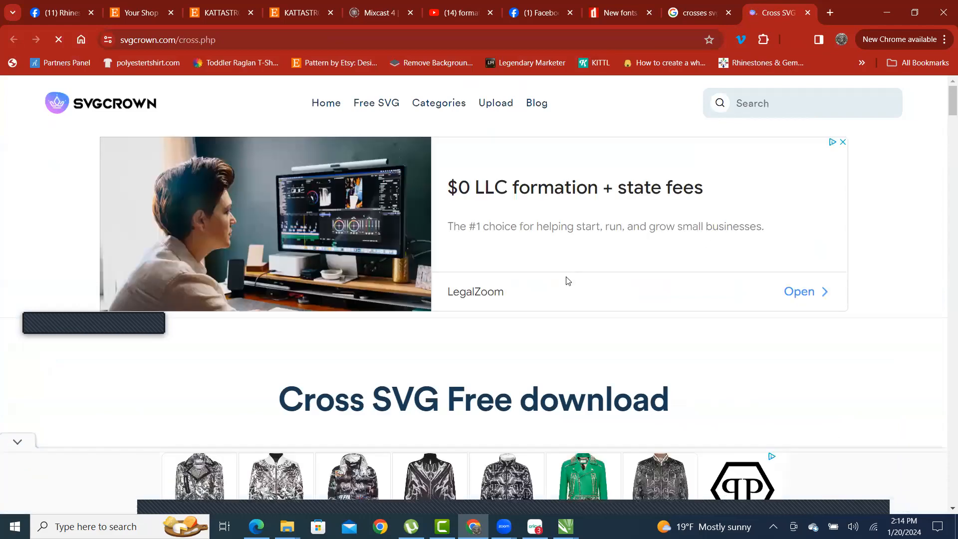
{"action": "scroll", "coordinate": [567, 284], "scroll_direction": "down", "scroll_amount": 5}
{"action": "scroll", "coordinate": [567, 287], "scroll_direction": "down", "scroll_amount": 15}
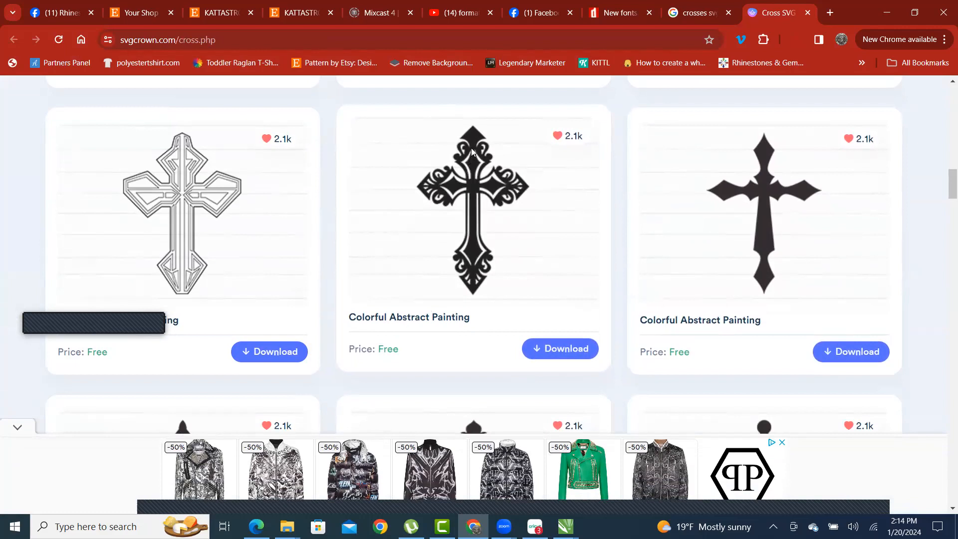
{"action": "left_click", "coordinate": [571, 349]}
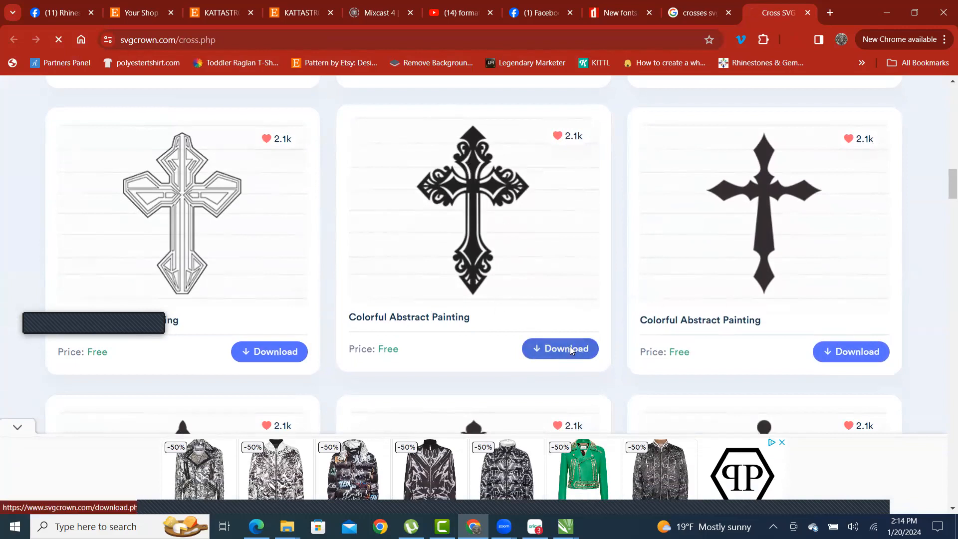
{"action": "scroll", "coordinate": [218, 294], "scroll_direction": "down", "scroll_amount": 3}
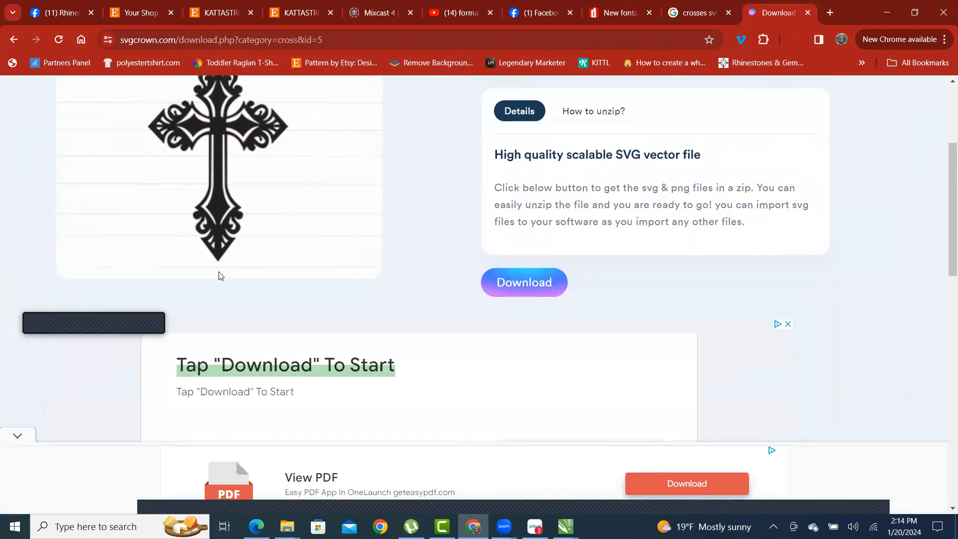
{"action": "scroll", "coordinate": [219, 270], "scroll_direction": "down", "scroll_amount": 2}
{"action": "scroll", "coordinate": [223, 237], "scroll_direction": "up", "scroll_amount": 4}
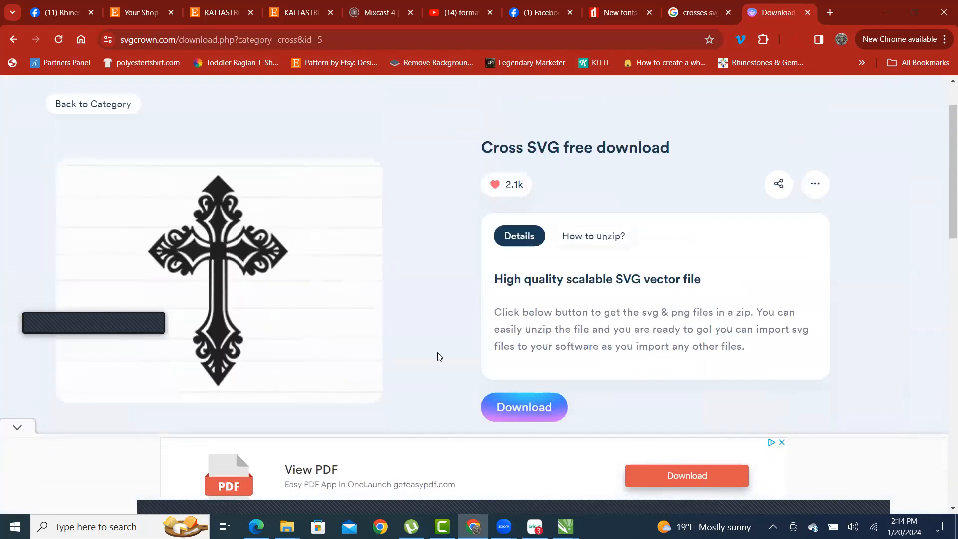
{"action": "left_click", "coordinate": [543, 408]}
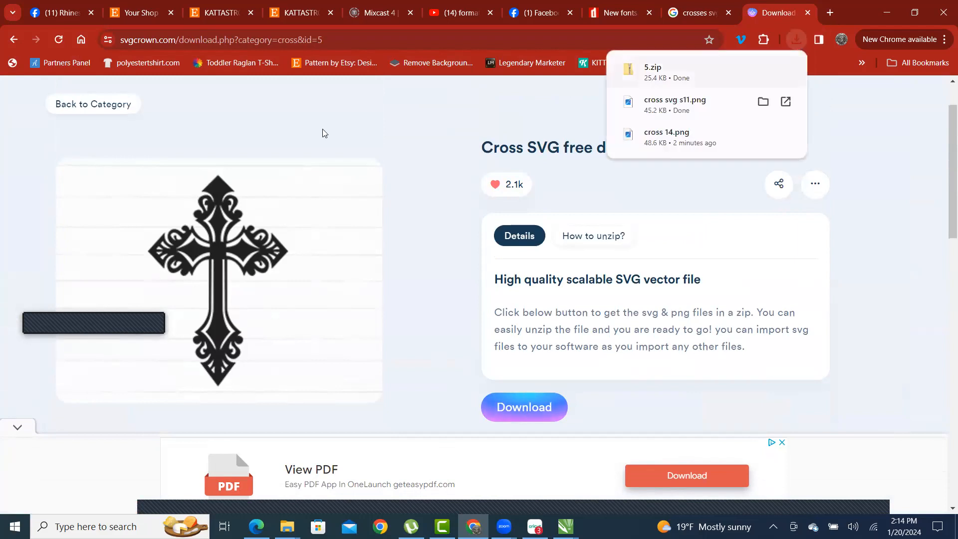
- Save the cross image as 'cross 5 svg' PNG in E:\IMAGES
{"action": "scroll", "coordinate": [216, 184], "scroll_direction": "down", "scroll_amount": 1}
{"action": "right_click", "coordinate": [216, 185]}
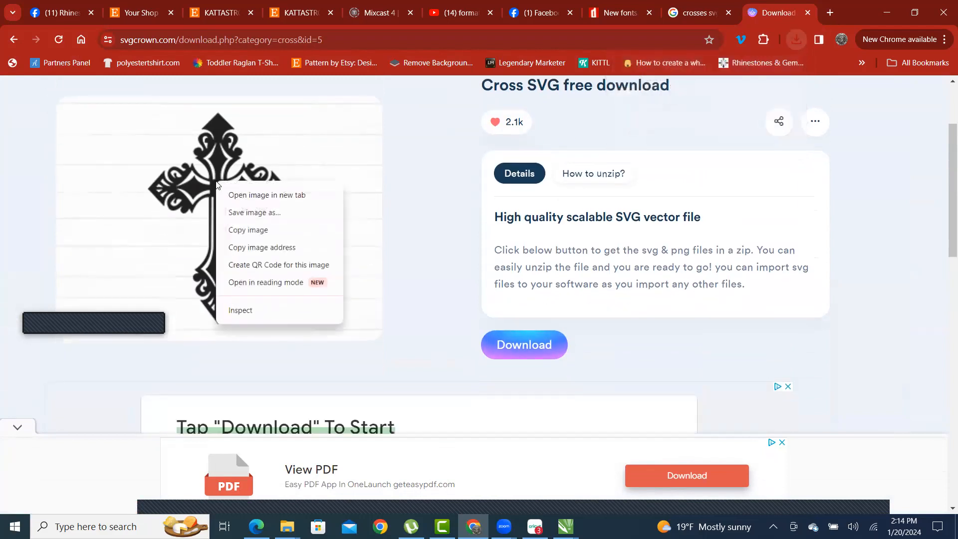
{"action": "left_click", "coordinate": [278, 213]}
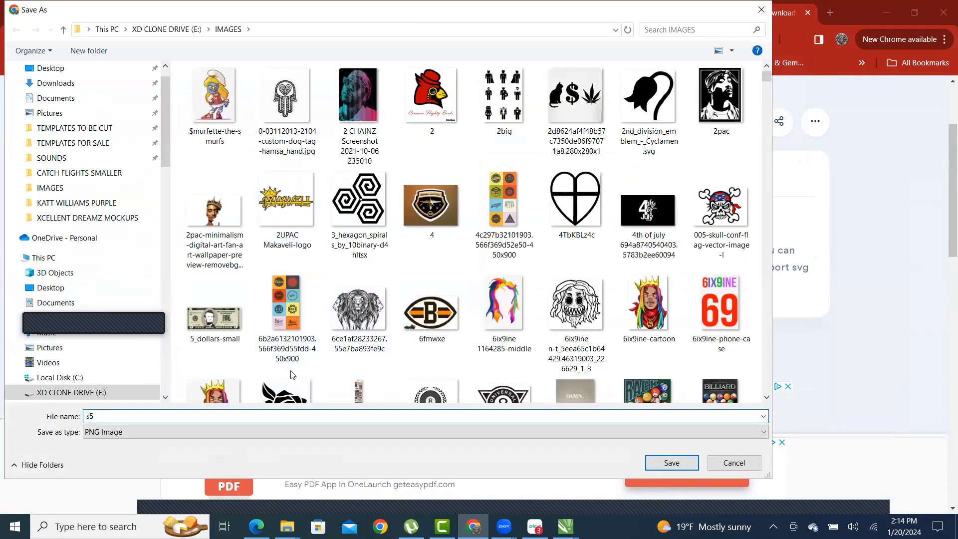
{"action": "type", "text": "cross "}
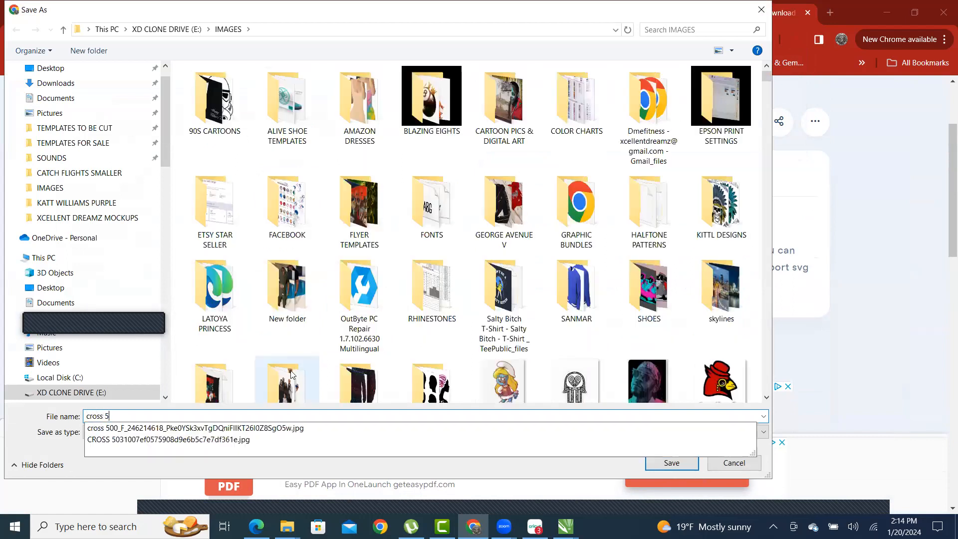
{"action": "type", "text": " svg"}
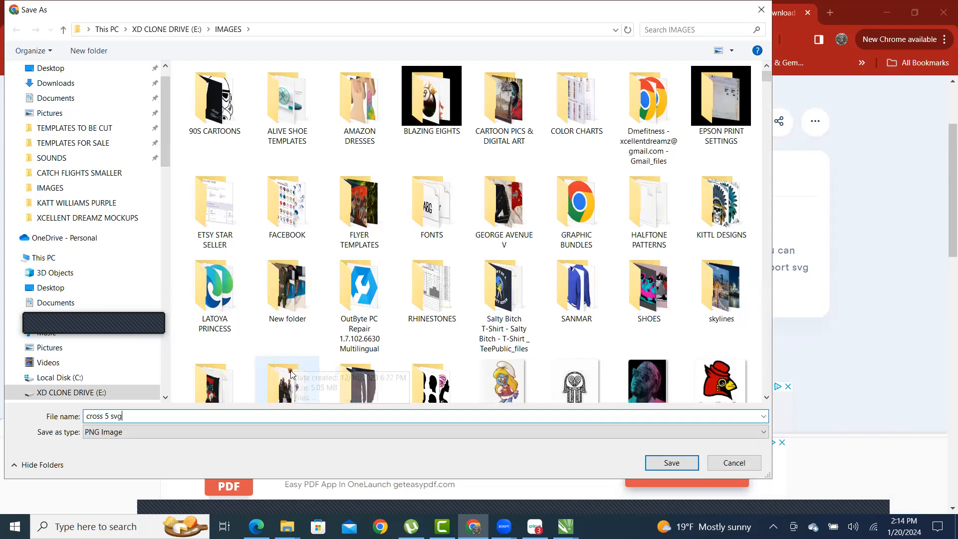
{"action": "key", "text": "Return"}
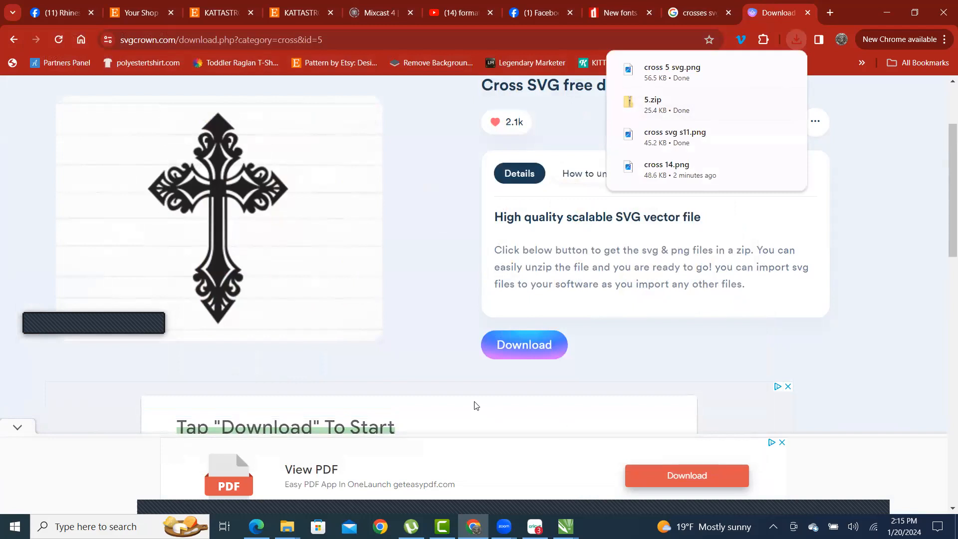
- Preview PNG 5 inside the downloaded 5.zip, then return to CorelDRAW Untitled-1
{"action": "left_click", "coordinate": [654, 112]}
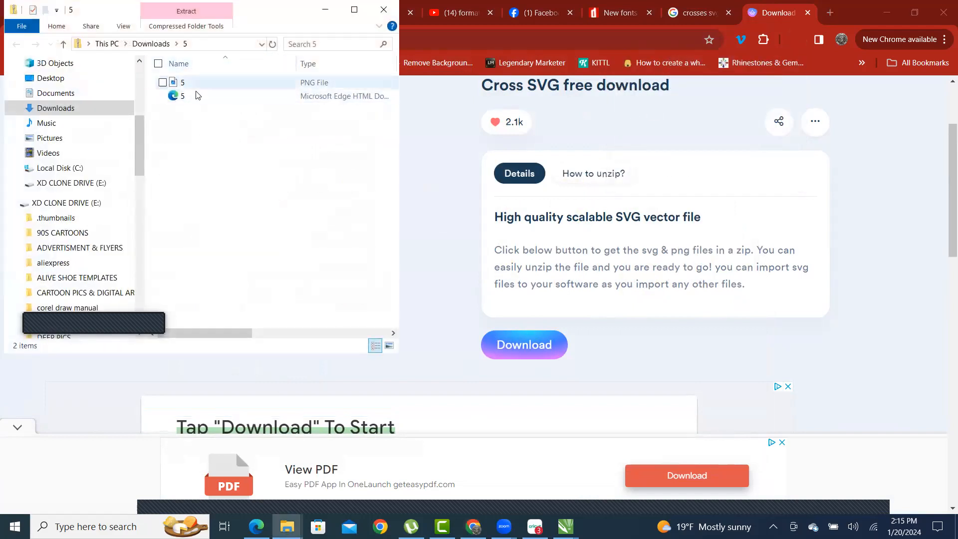
{"action": "double_click", "coordinate": [178, 85]}
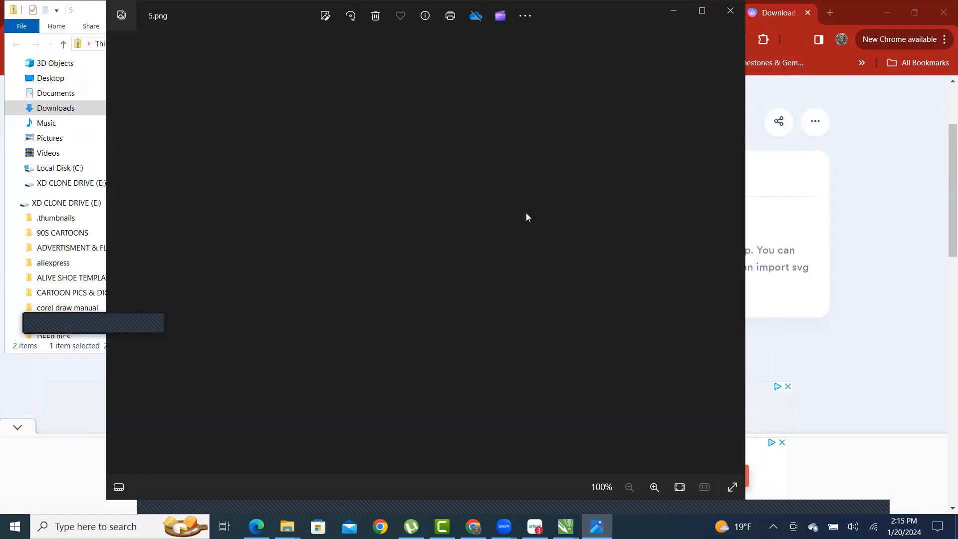
{"action": "left_click", "coordinate": [730, 11]}
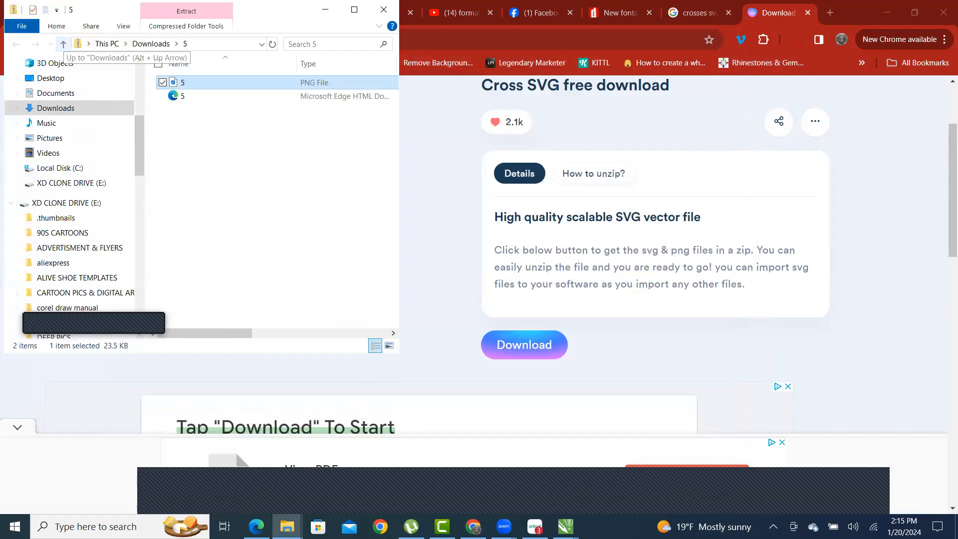
{"action": "mouse_move", "coordinate": [565, 526]}
{"action": "left_click", "coordinate": [618, 433]}
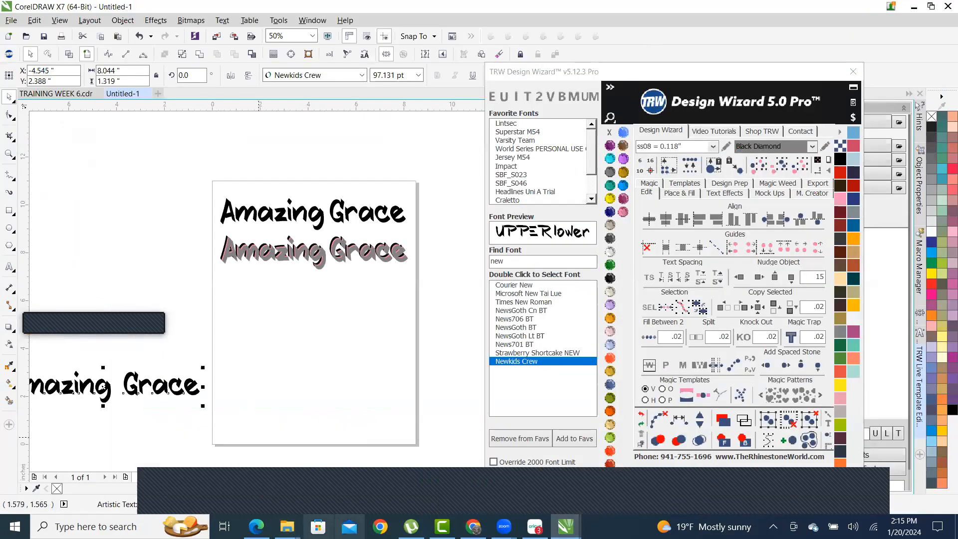
- Arrange two File Explorer windows side by side, the right one showing Downloads
{"action": "left_click", "coordinate": [287, 526]}
{"action": "left_click_drag", "start_coordinate": [189, 85], "coordinate": [430, 376]}
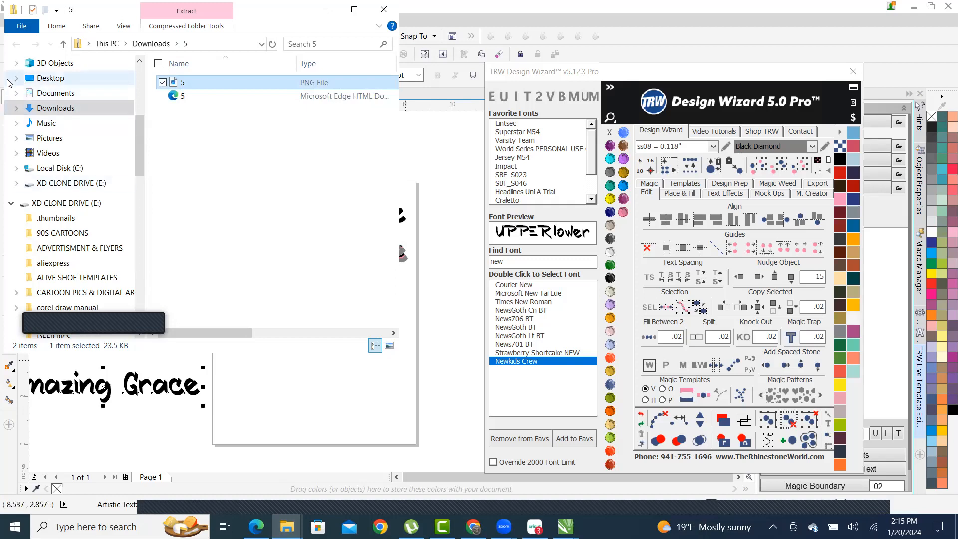
{"action": "left_click", "coordinate": [62, 45]}
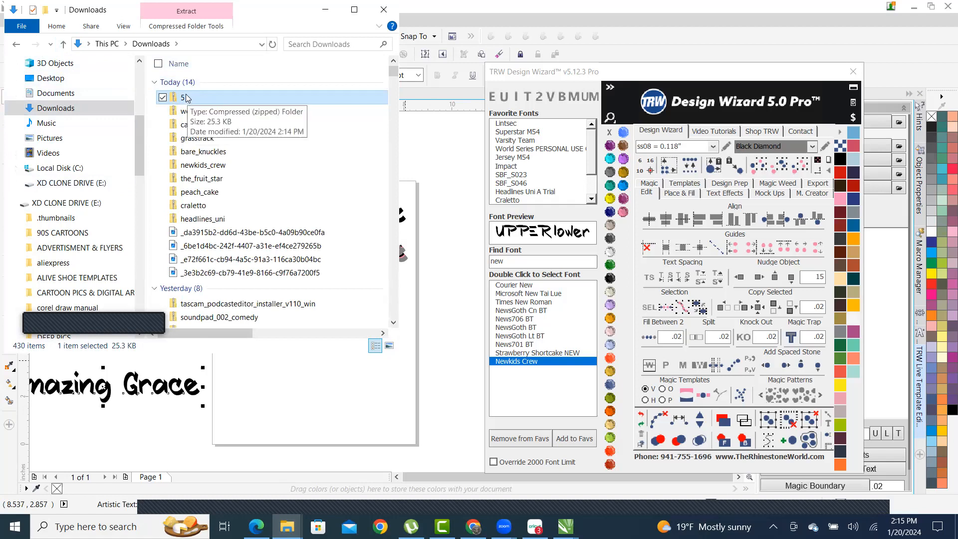
{"action": "left_click", "coordinate": [287, 526]}
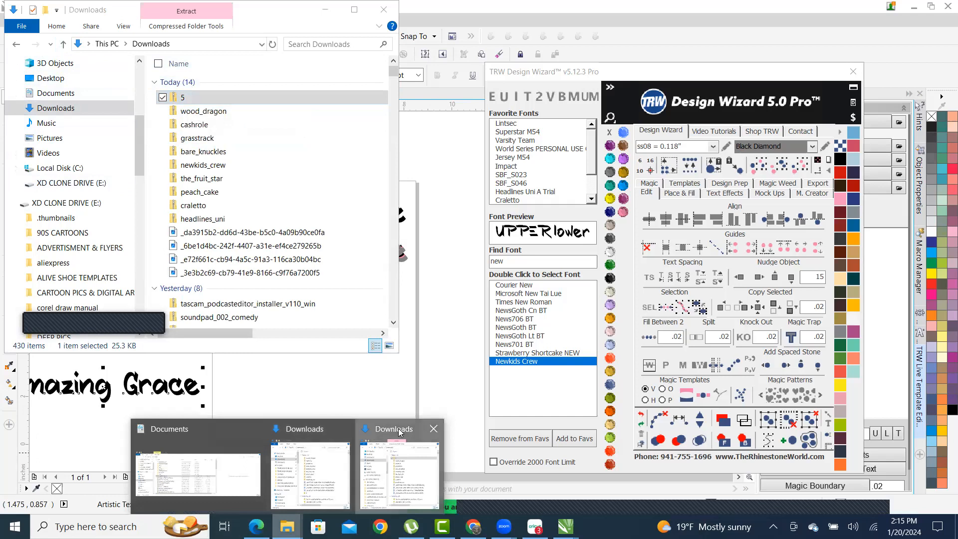
{"action": "left_click", "coordinate": [399, 432]}
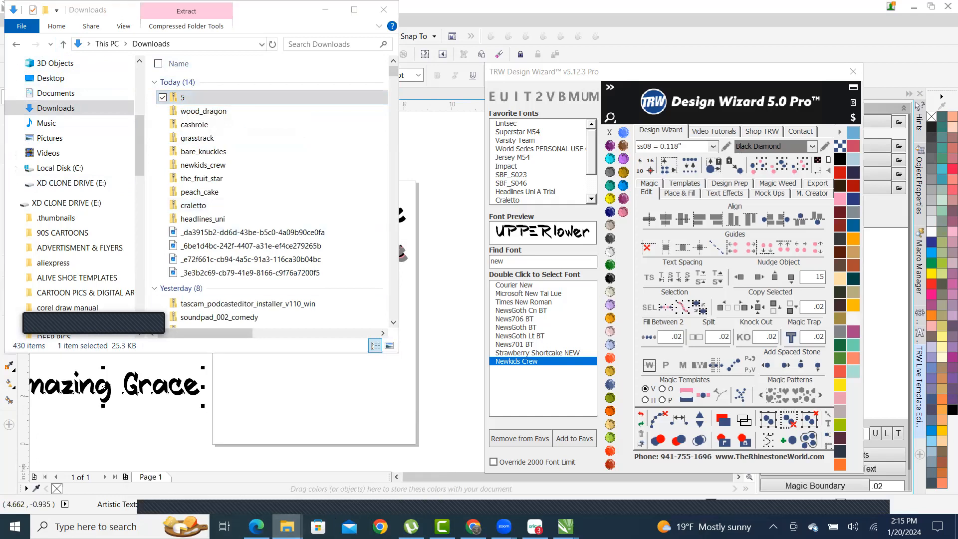
{"action": "left_click", "coordinate": [287, 526]}
{"action": "left_click", "coordinate": [196, 428]}
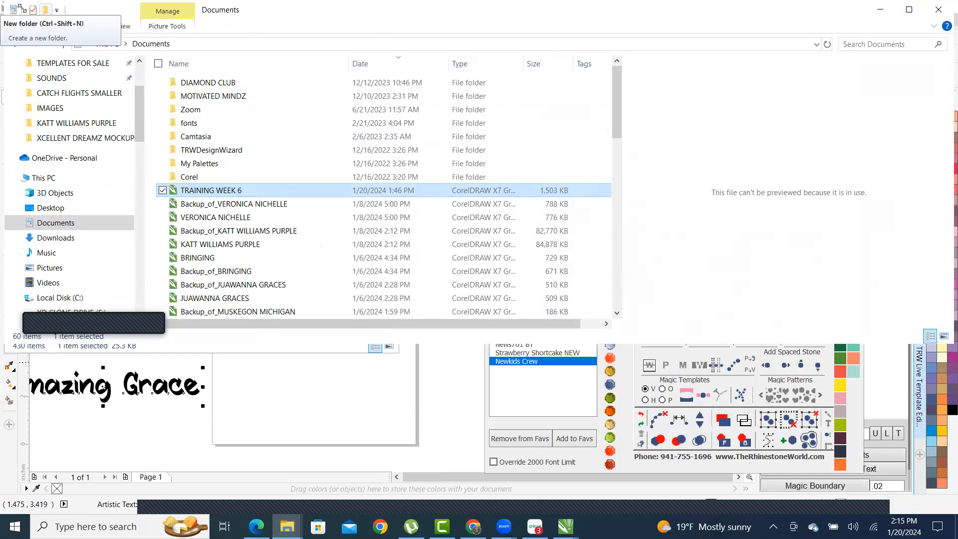
{"action": "left_click_drag", "start_coordinate": [21, 8], "coordinate": [385, 10]}
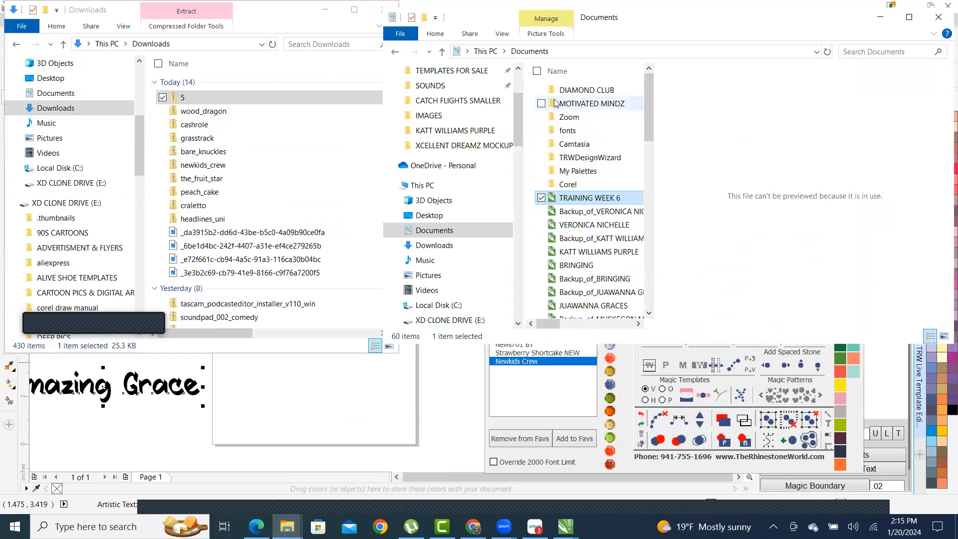
{"action": "scroll", "coordinate": [455, 108], "scroll_direction": "up", "scroll_amount": 3}
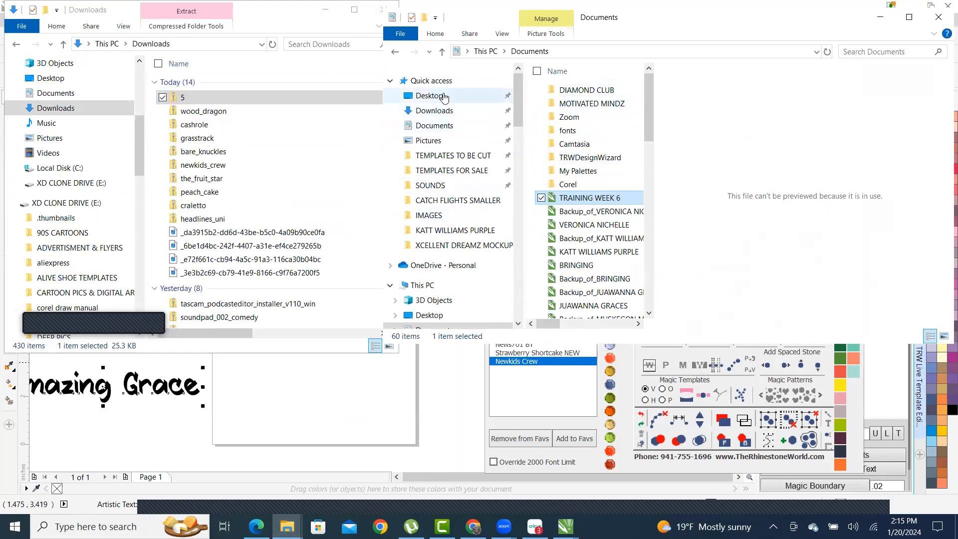
{"action": "left_click", "coordinate": [437, 110]}
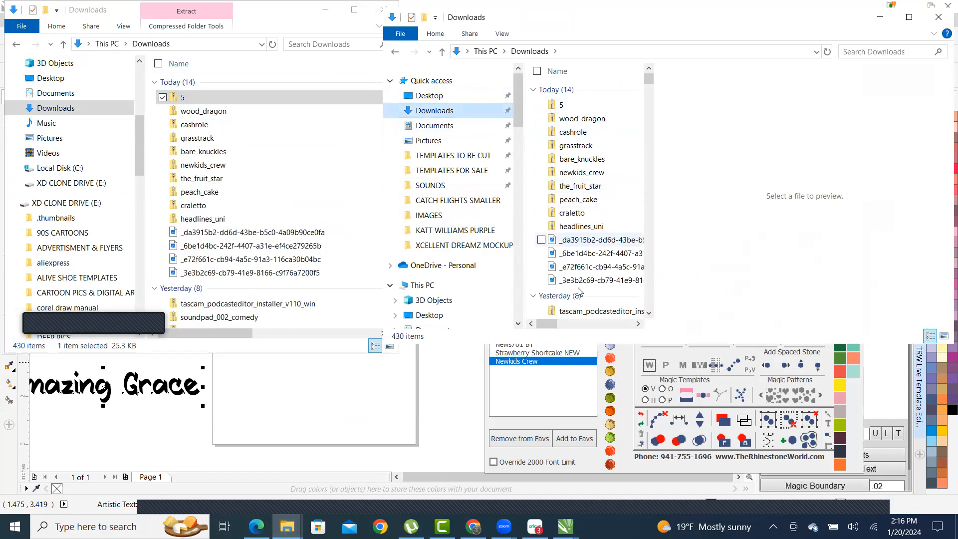
- Create a new folder named 'svg files' in Downloads and open it
{"action": "left_click", "coordinate": [424, 19]}
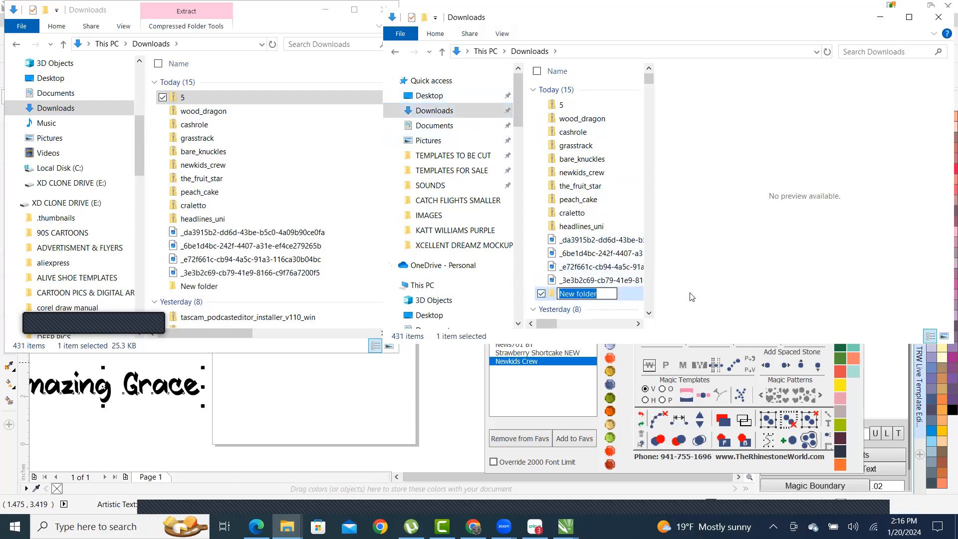
{"action": "type", "text": "svg files"}
{"action": "key", "text": "Return"}
{"action": "key", "text": "Return"}
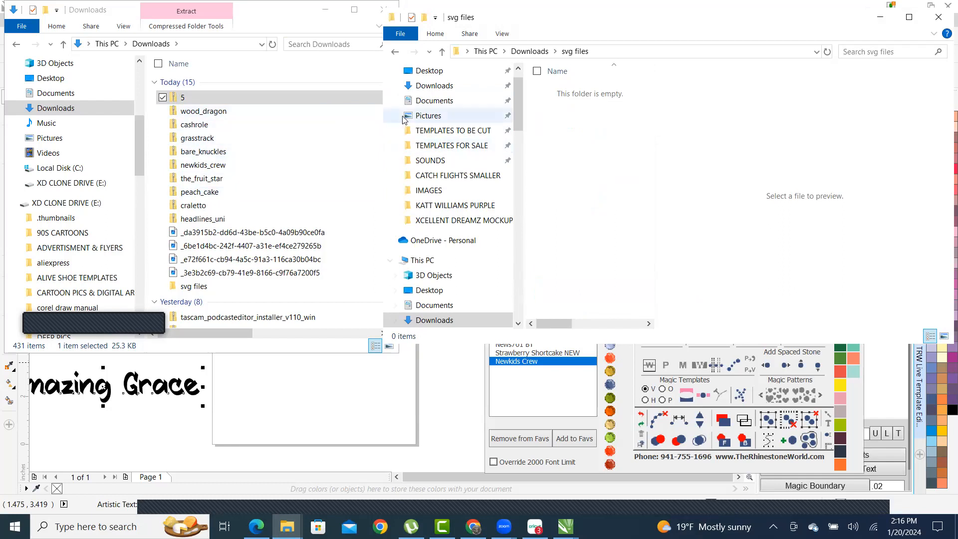
- Copy the PNG and HTML files named 5 from 5.zip into svg files
{"action": "double_click", "coordinate": [180, 102]}
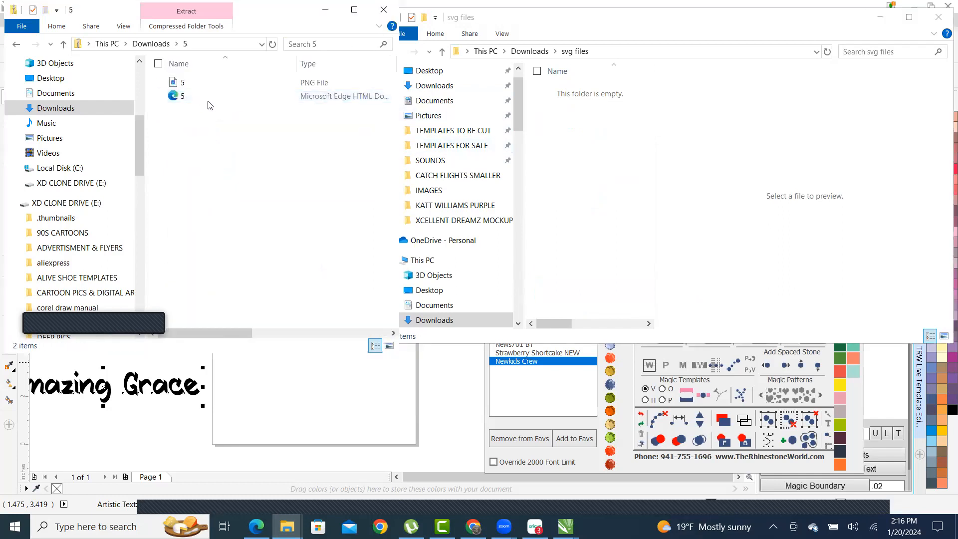
{"action": "left_click_drag", "start_coordinate": [182, 82], "coordinate": [594, 155]}
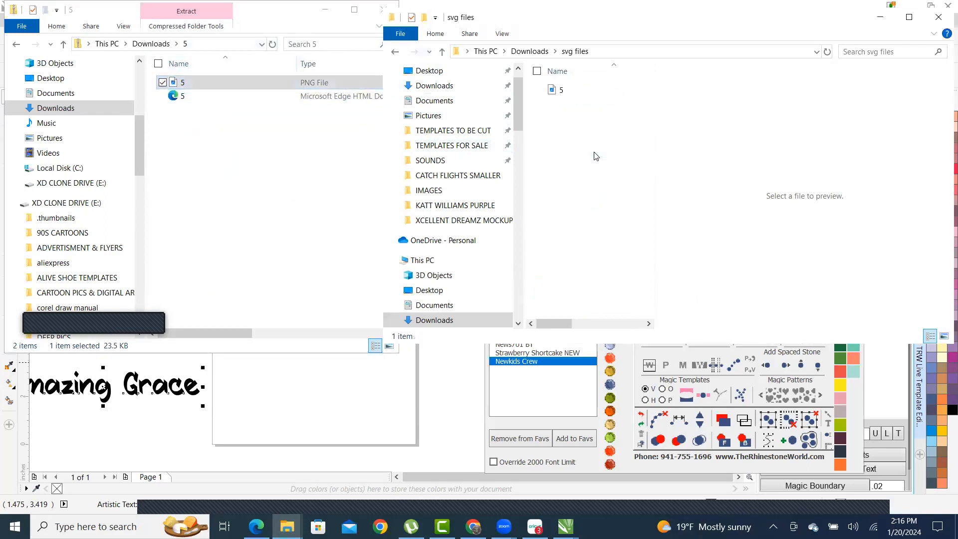
{"action": "left_click_drag", "start_coordinate": [183, 96], "coordinate": [564, 158]}
{"action": "left_click", "coordinate": [63, 46]}
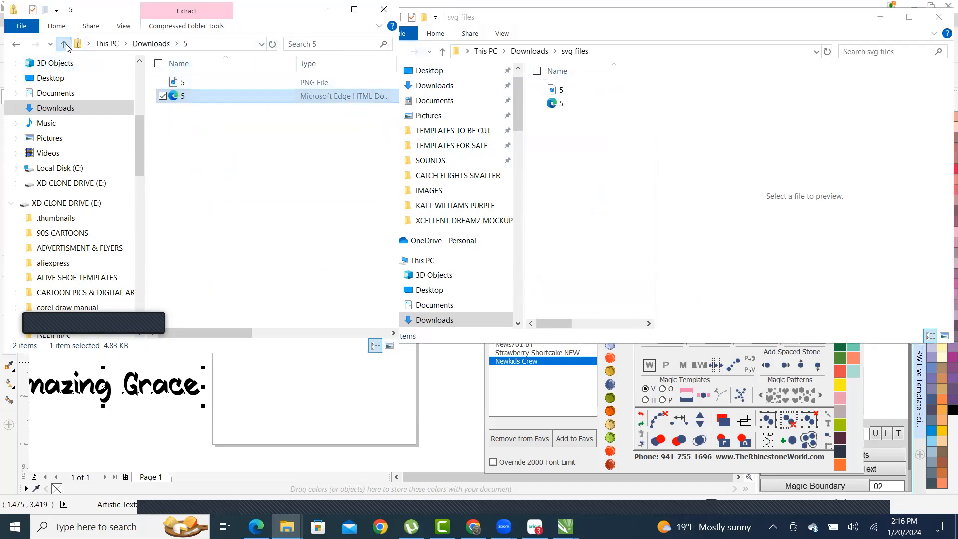
{"action": "left_click", "coordinate": [326, 9]}
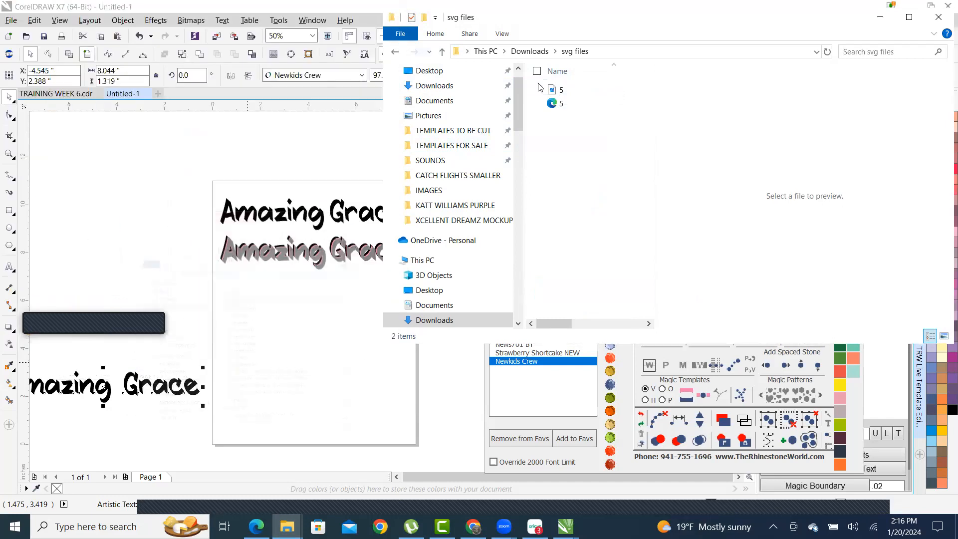
- Drag the cross PNG 5 from svg files onto the CorelDRAW page
{"action": "left_click", "coordinate": [563, 94]}
{"action": "left_click_drag", "start_coordinate": [263, 341], "coordinate": [296, 325]}
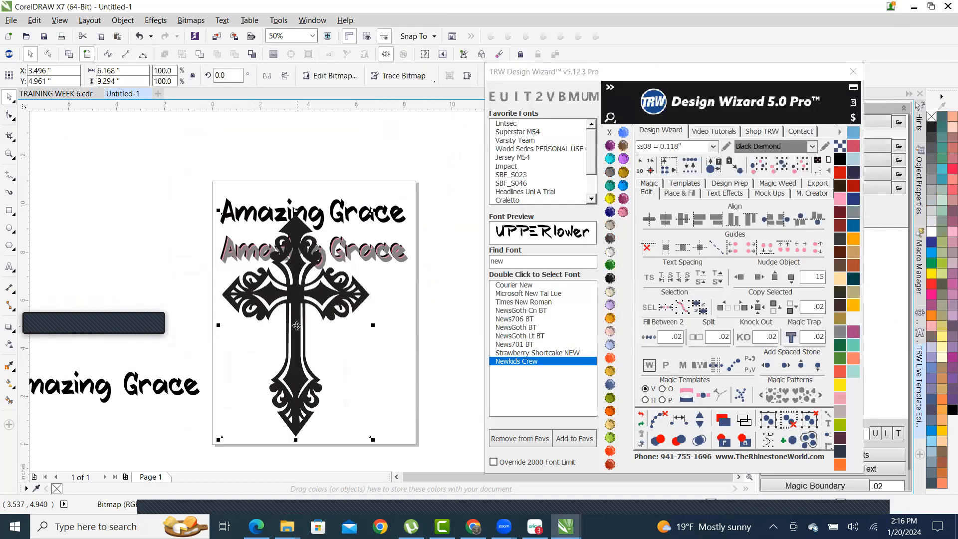
{"action": "scroll", "coordinate": [327, 329], "scroll_direction": "up", "scroll_amount": 2}
{"action": "scroll", "coordinate": [327, 329], "scroll_direction": "down", "scroll_amount": 2}
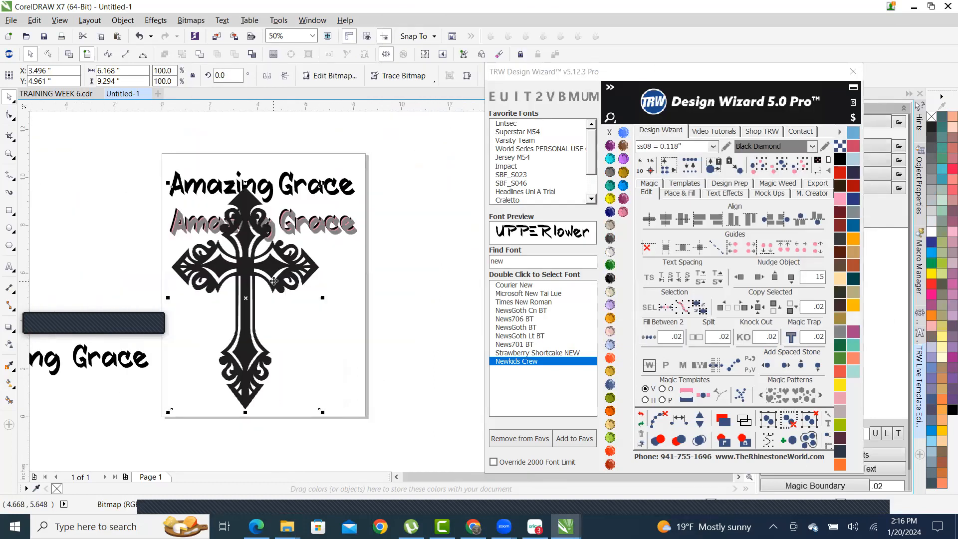
{"action": "scroll", "coordinate": [250, 264], "scroll_direction": "up", "scroll_amount": 1}
{"action": "scroll", "coordinate": [237, 250], "scroll_direction": "down", "scroll_amount": 1}
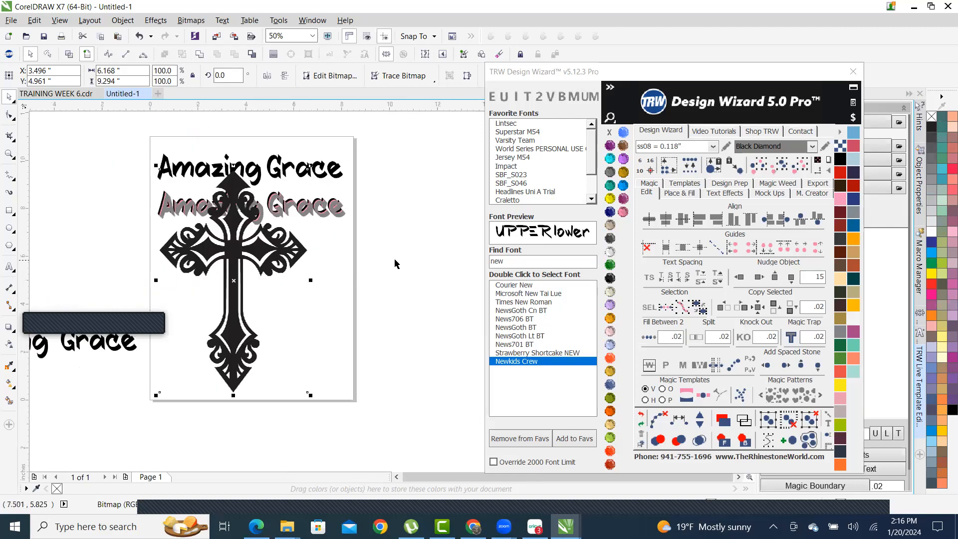
- Scale the cross to 62.9% and move it to the page's right side
{"action": "left_click", "coordinate": [237, 239]}
{"action": "scroll", "coordinate": [237, 240], "scroll_direction": "up", "scroll_amount": 1}
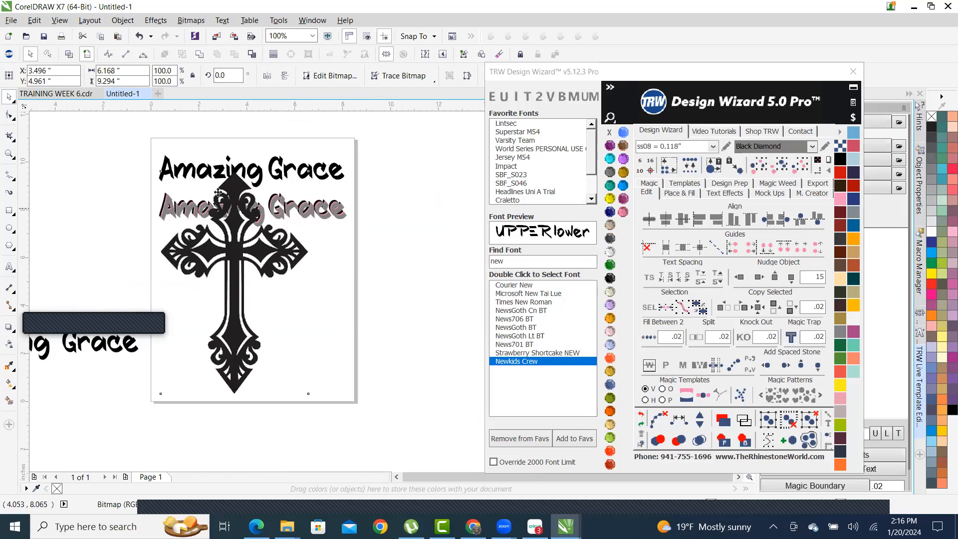
{"action": "scroll", "coordinate": [237, 239], "scroll_direction": "down", "scroll_amount": 1}
{"action": "left_click_drag", "start_coordinate": [196, 188], "coordinate": [256, 275]}
{"action": "scroll", "coordinate": [322, 309], "scroll_direction": "up", "scroll_amount": 1}
{"action": "left_click_drag", "start_coordinate": [289, 322], "coordinate": [375, 288]}
{"action": "scroll", "coordinate": [303, 302], "scroll_direction": "down", "scroll_amount": 1}
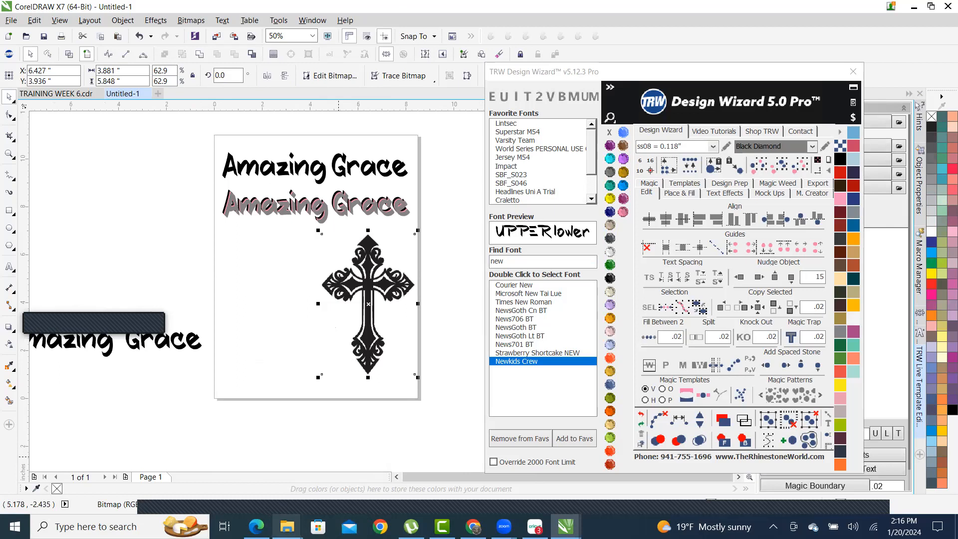
{"action": "mouse_move", "coordinate": [286, 526]}
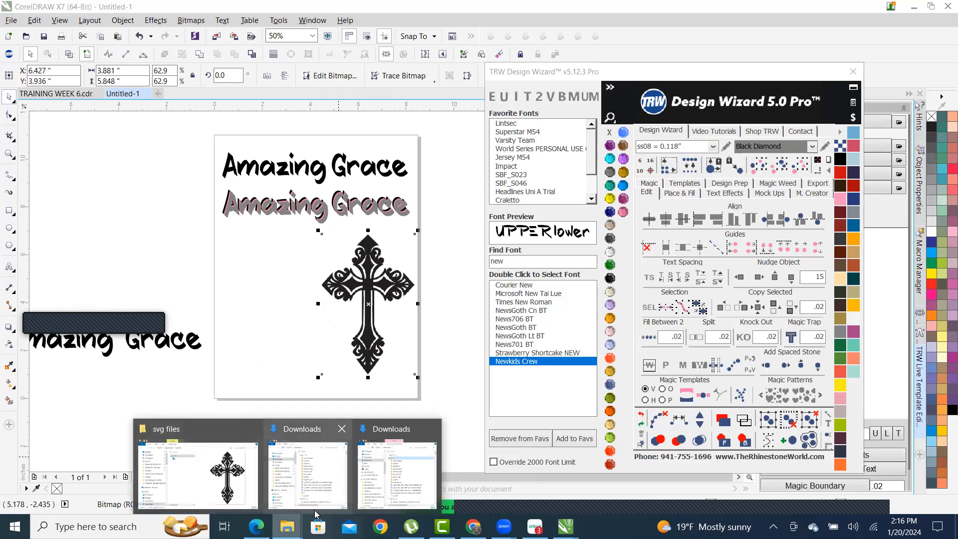
- Drag 'cross 5 svg' from the IMAGES folder onto the CorelDRAW canvas
{"action": "left_click", "coordinate": [306, 474]}
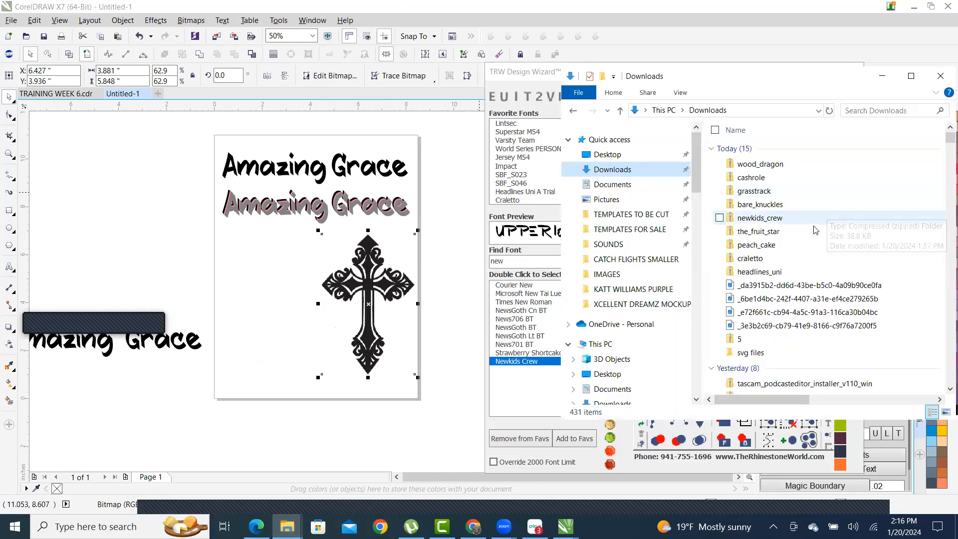
{"action": "left_click", "coordinate": [607, 274]}
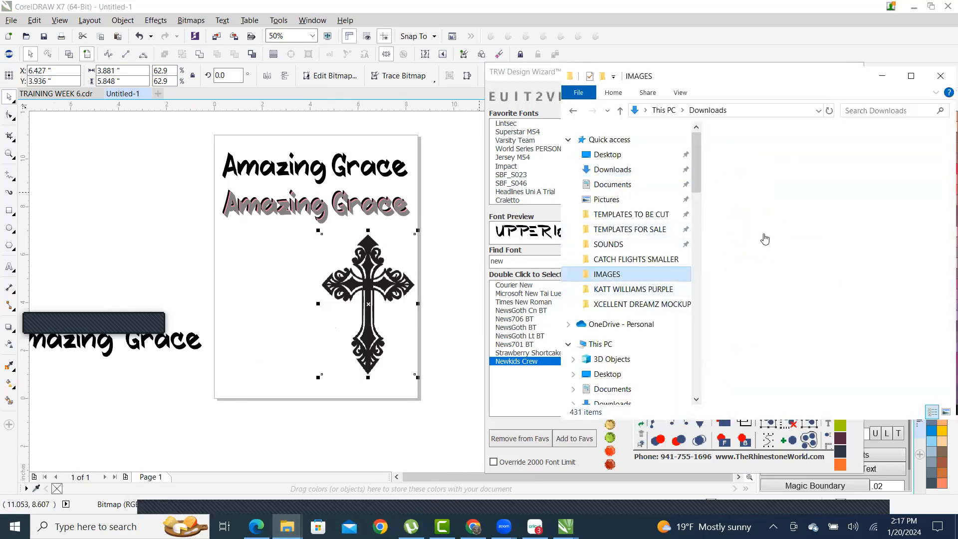
{"action": "left_click", "coordinate": [825, 177]}
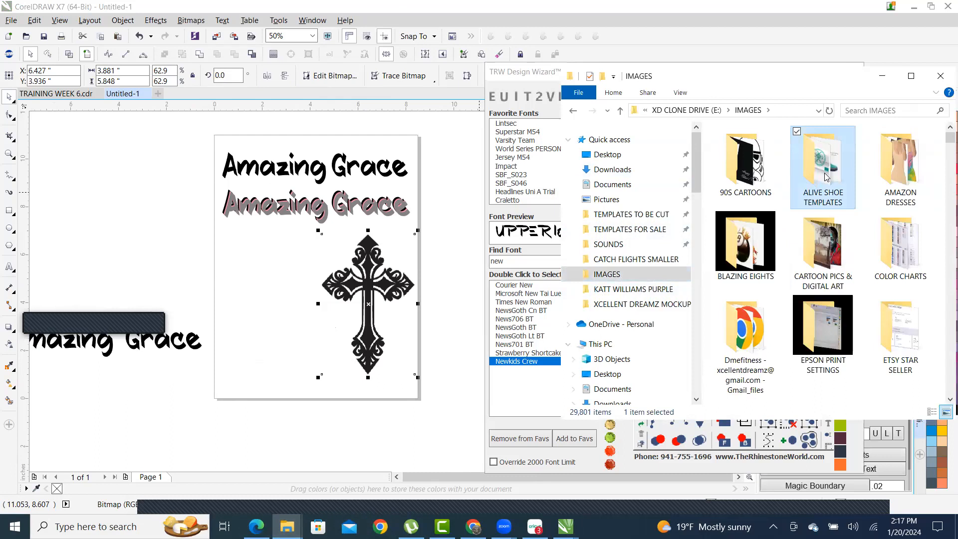
{"action": "type", "text": "cross"}
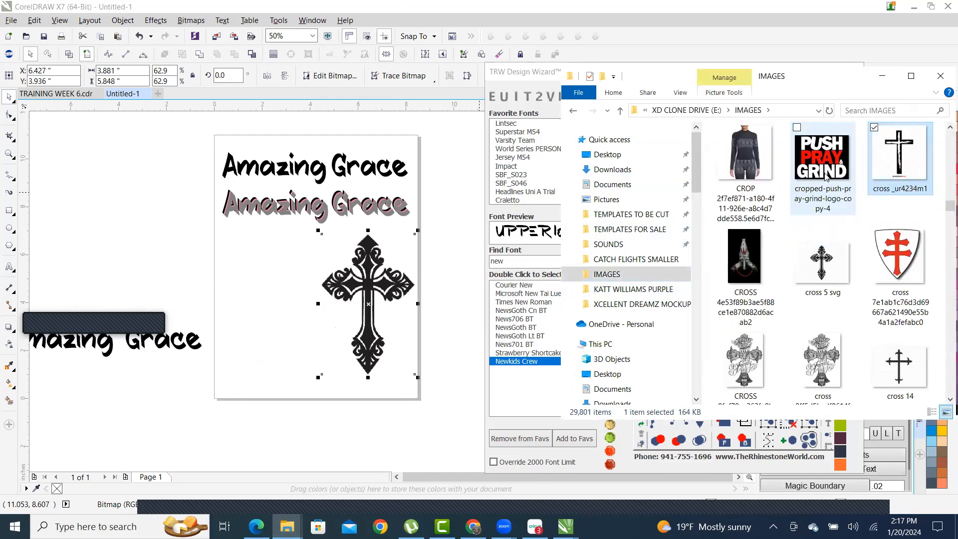
{"action": "left_click", "coordinate": [827, 262]}
{"action": "left_click_drag", "start_coordinate": [826, 276], "coordinate": [225, 291]}
- Place the new small cross on the page's lower left
{"action": "scroll", "coordinate": [259, 299], "scroll_direction": "up", "scroll_amount": 3}
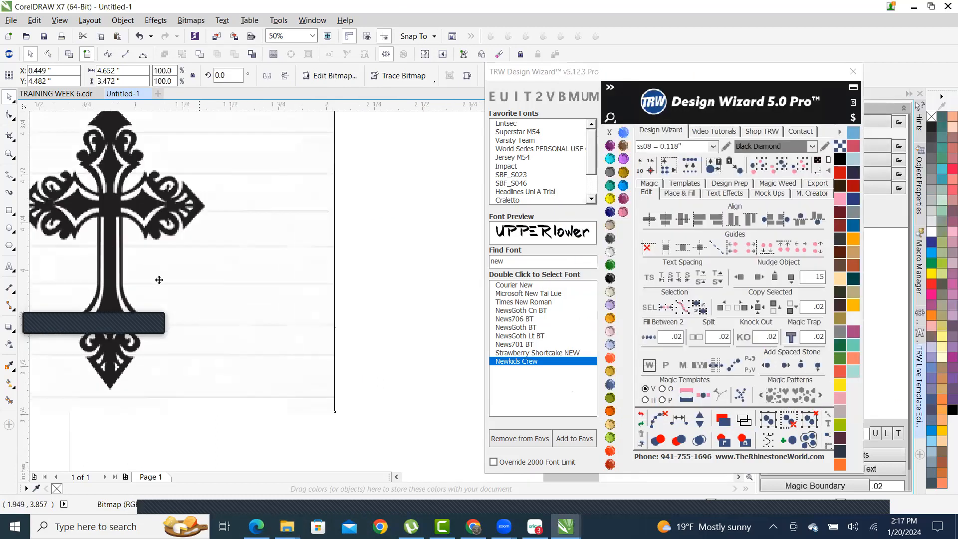
{"action": "scroll", "coordinate": [267, 284], "scroll_direction": "down", "scroll_amount": 2}
{"action": "scroll", "coordinate": [221, 241], "scroll_direction": "up", "scroll_amount": 2}
{"action": "scroll", "coordinate": [274, 208], "scroll_direction": "down", "scroll_amount": 3}
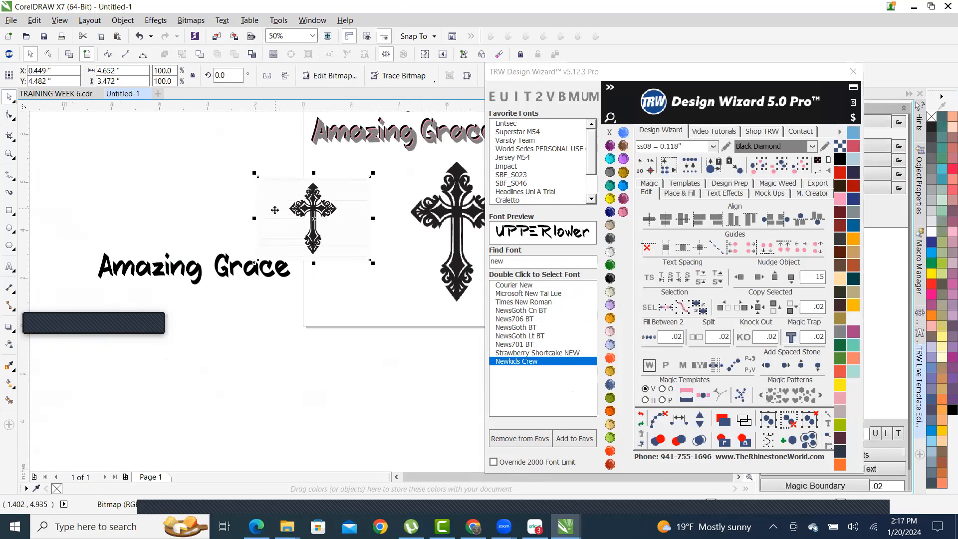
{"action": "scroll", "coordinate": [354, 258], "scroll_direction": "up", "scroll_amount": 2}
{"action": "scroll", "coordinate": [354, 257], "scroll_direction": "down", "scroll_amount": 1}
{"action": "left_click_drag", "start_coordinate": [224, 285], "coordinate": [127, 265]}
{"action": "left_click_drag", "start_coordinate": [332, 218], "coordinate": [354, 274]}
{"action": "scroll", "coordinate": [349, 269], "scroll_direction": "down", "scroll_amount": 1}
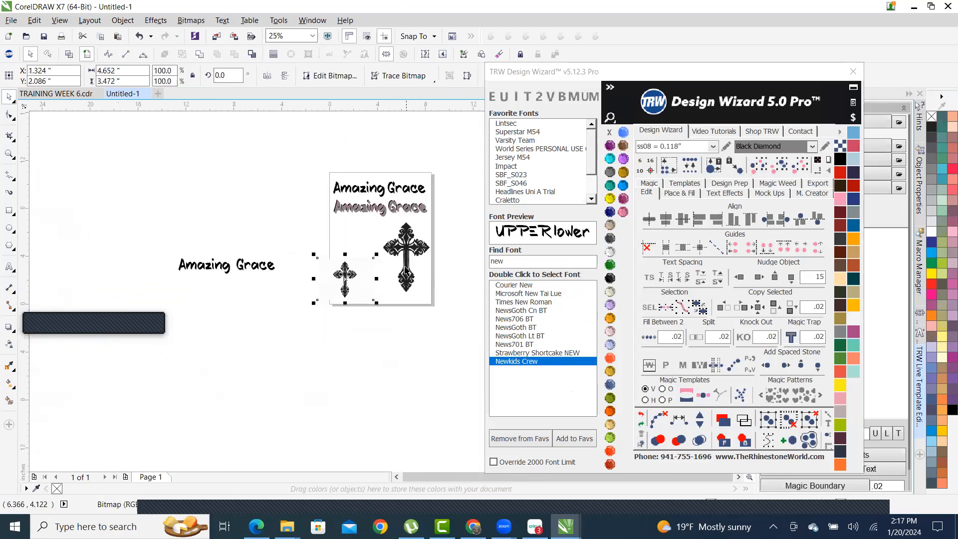
{"action": "scroll", "coordinate": [351, 198], "scroll_direction": "up", "scroll_amount": 1}
- Trace both cross bitmaps with Outline Trace > Clipart, then enlarge the small one to 217.2%
{"action": "right_click", "coordinate": [391, 214]}
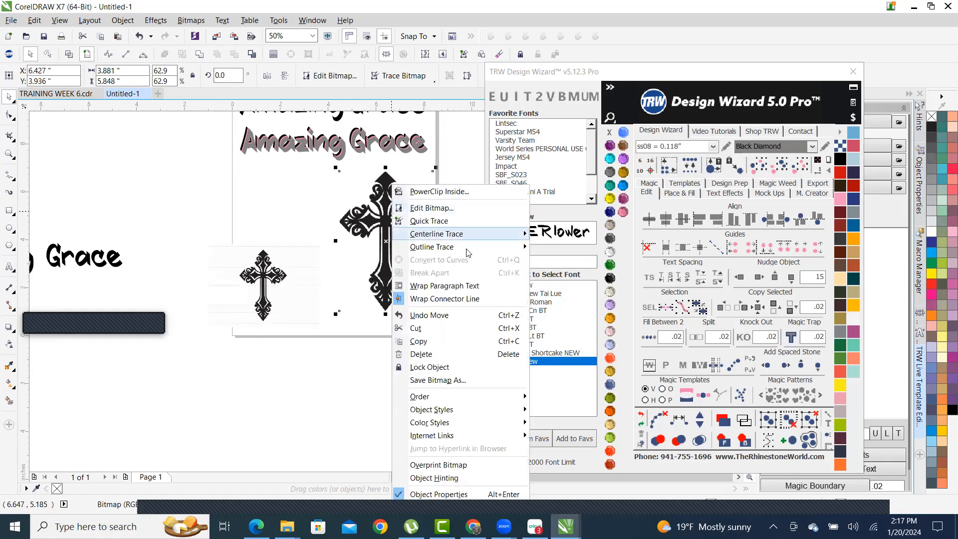
{"action": "mouse_move", "coordinate": [466, 249]}
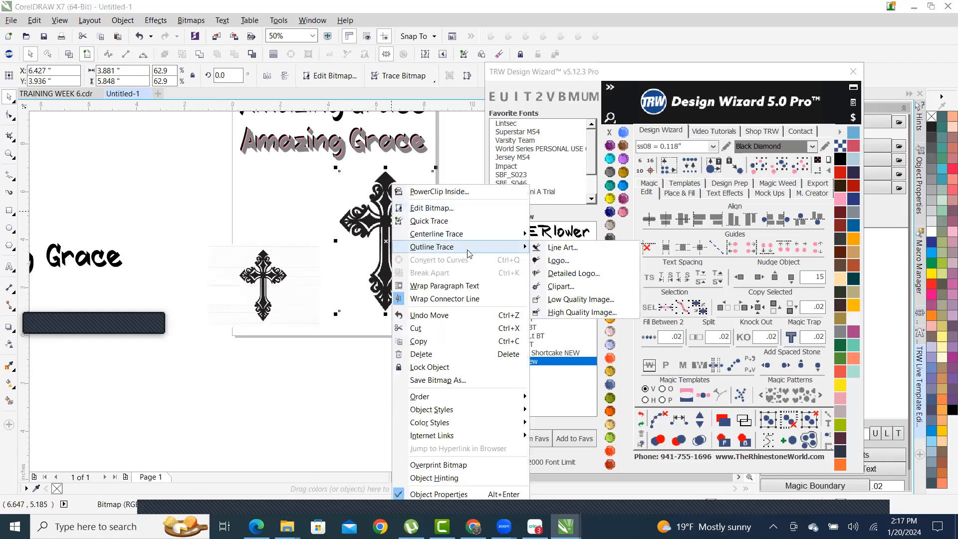
{"action": "left_click", "coordinate": [591, 287]}
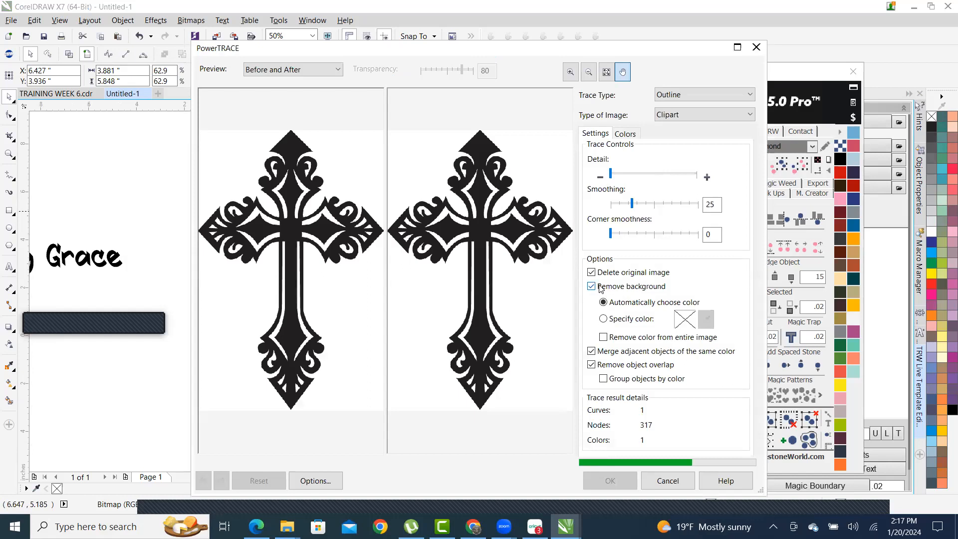
{"action": "left_click", "coordinate": [633, 484]}
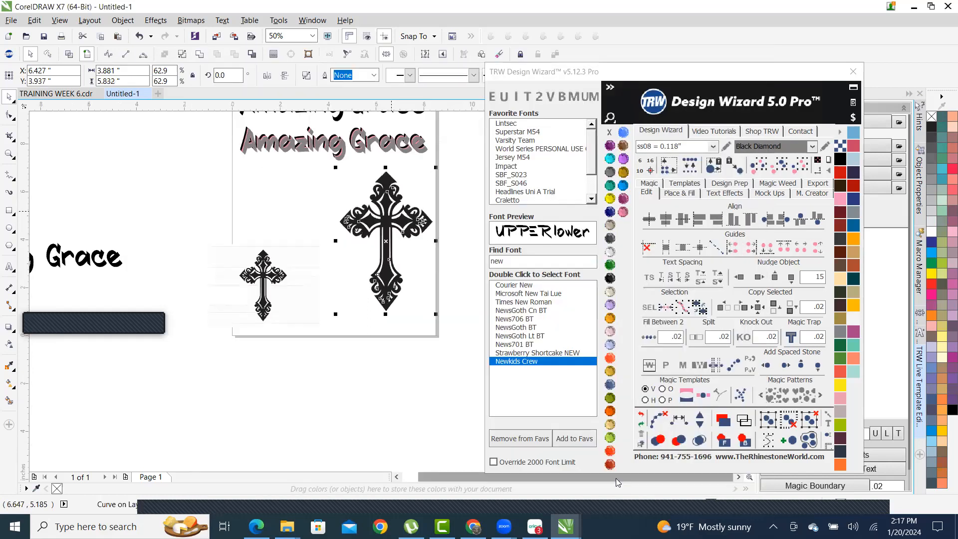
{"action": "right_click", "coordinate": [272, 259]}
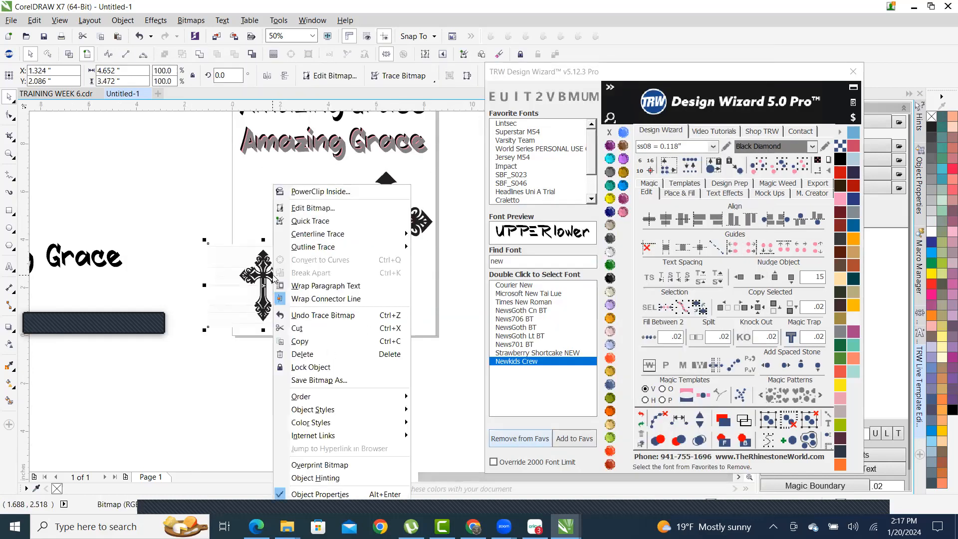
{"action": "mouse_move", "coordinate": [362, 248]}
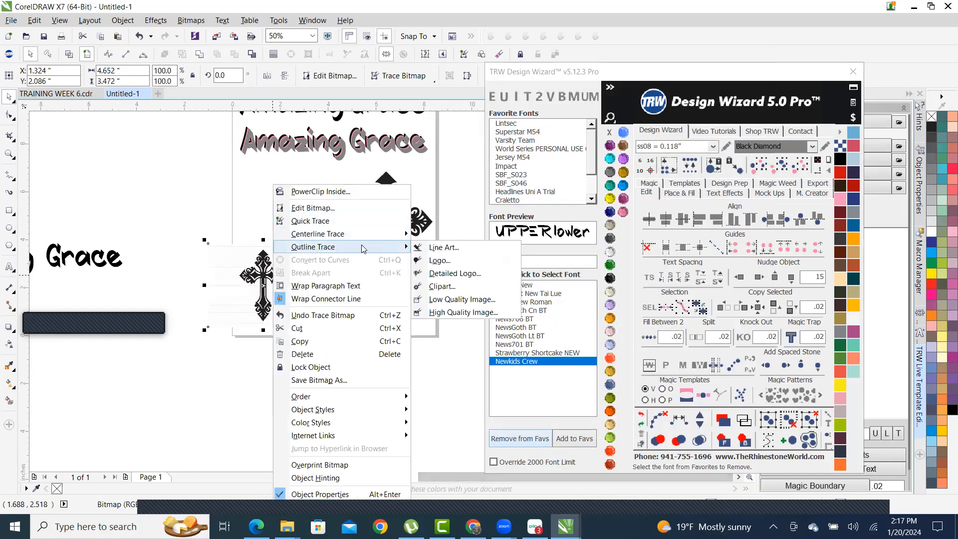
{"action": "left_click", "coordinate": [471, 286]}
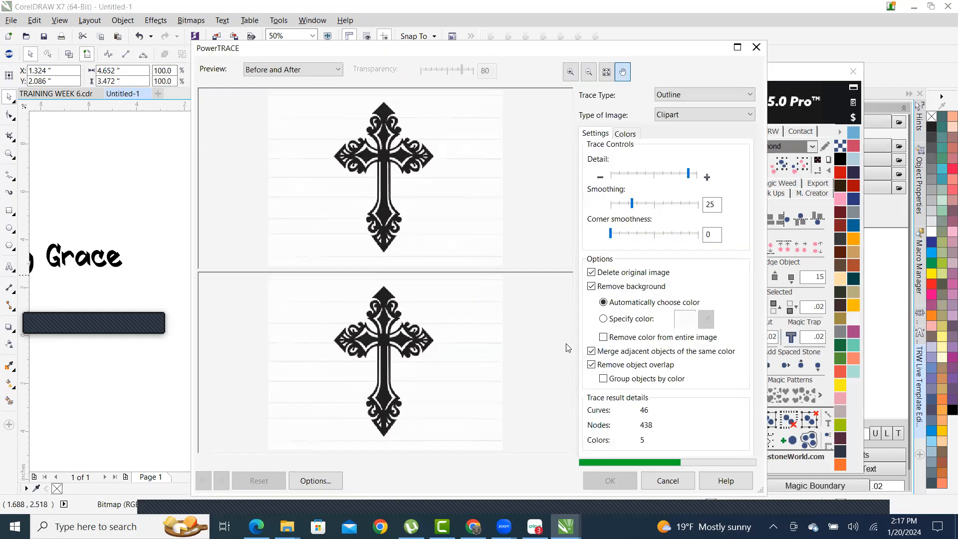
{"action": "left_click", "coordinate": [610, 480]}
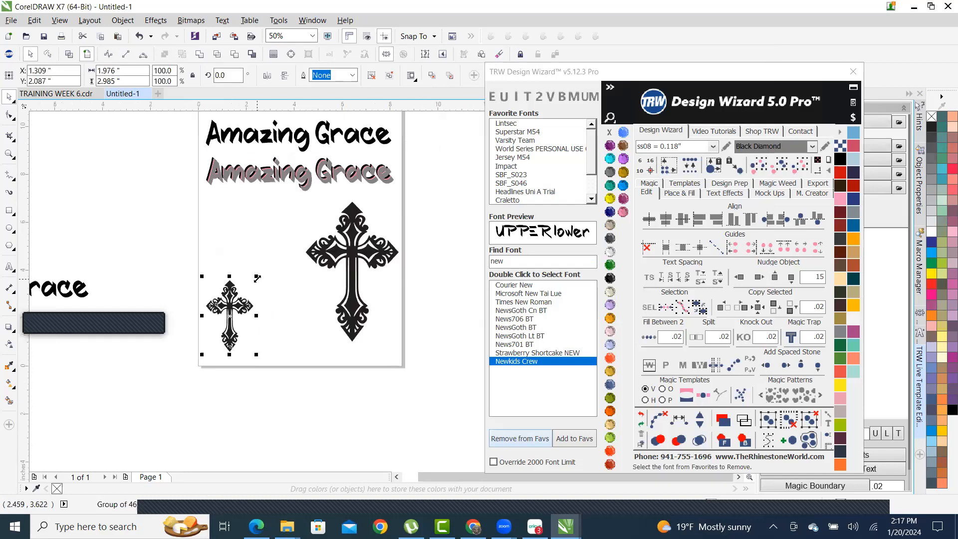
{"action": "left_click_drag", "start_coordinate": [257, 276], "coordinate": [316, 189]}
- Inspect the two traced crosses side by side, then marquee-select the right cross
{"action": "scroll", "coordinate": [228, 252], "scroll_direction": "up", "scroll_amount": 2}
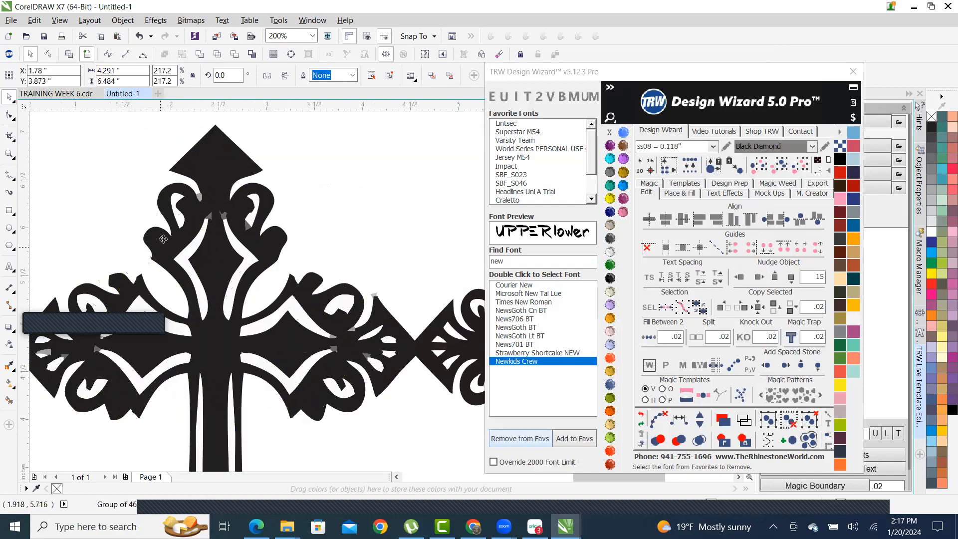
{"action": "scroll", "coordinate": [205, 237], "scroll_direction": "down", "scroll_amount": 1}
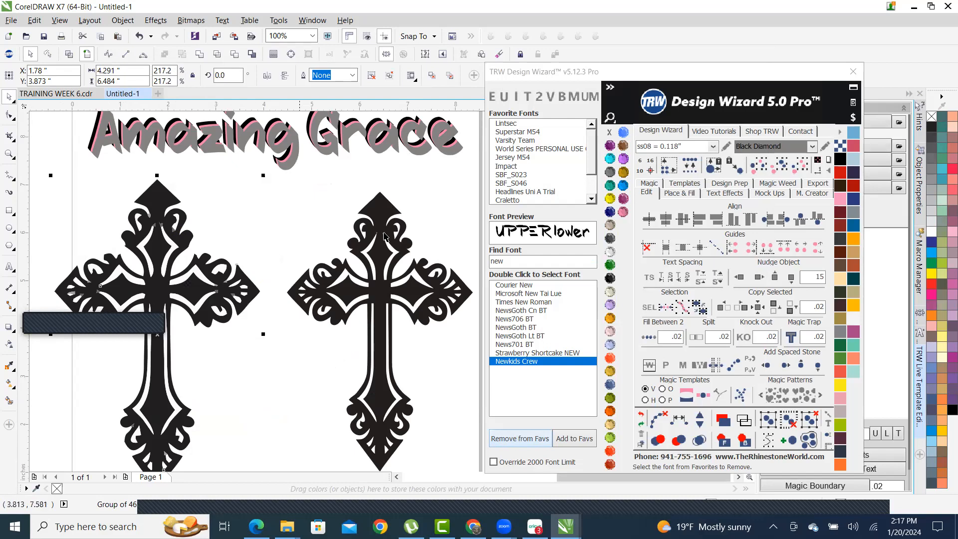
{"action": "scroll", "coordinate": [385, 237], "scroll_direction": "up", "scroll_amount": 3}
{"action": "scroll", "coordinate": [319, 238], "scroll_direction": "down", "scroll_amount": 2}
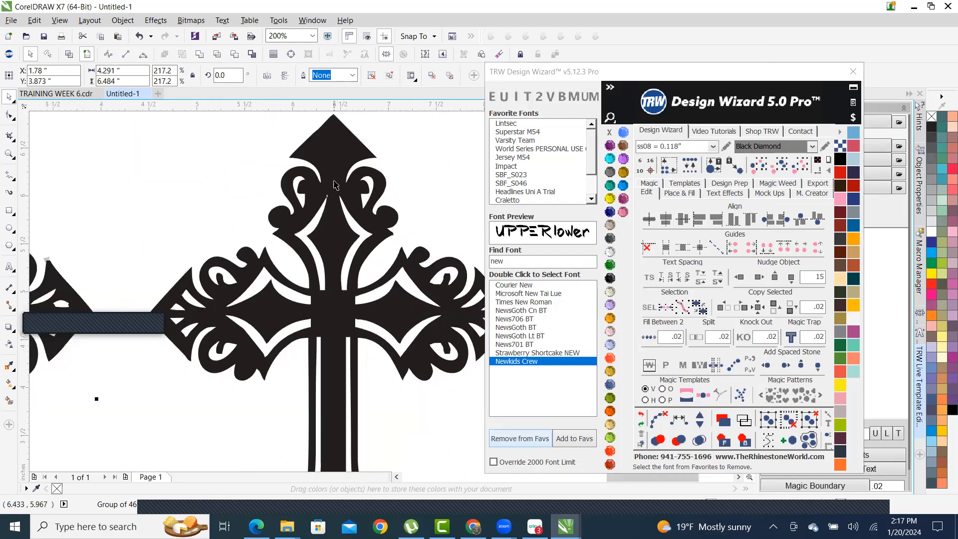
{"action": "right_click", "coordinate": [334, 185]}
{"action": "left_click", "coordinate": [249, 193]}
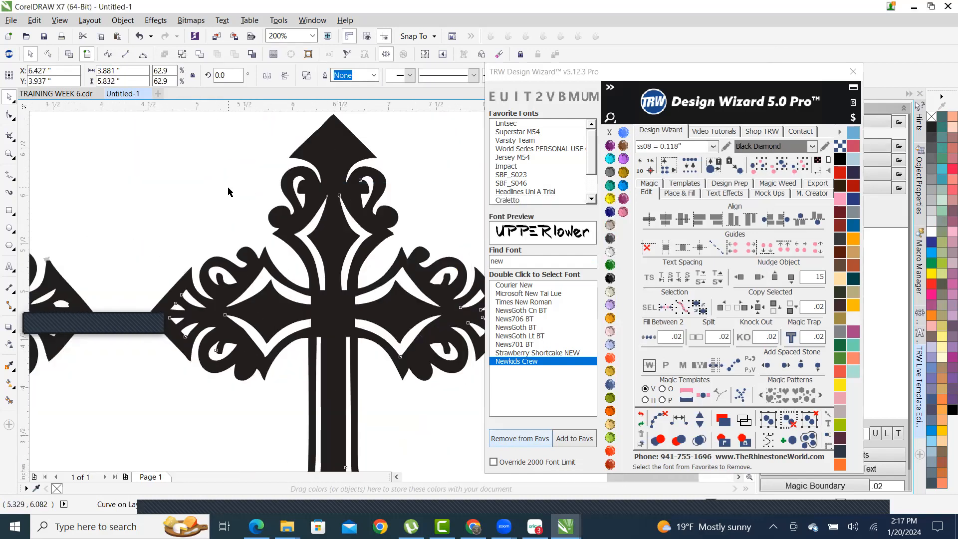
{"action": "left_click", "coordinate": [231, 193]}
{"action": "scroll", "coordinate": [336, 232], "scroll_direction": "down", "scroll_amount": 2}
{"action": "scroll", "coordinate": [324, 297], "scroll_direction": "up", "scroll_amount": 1}
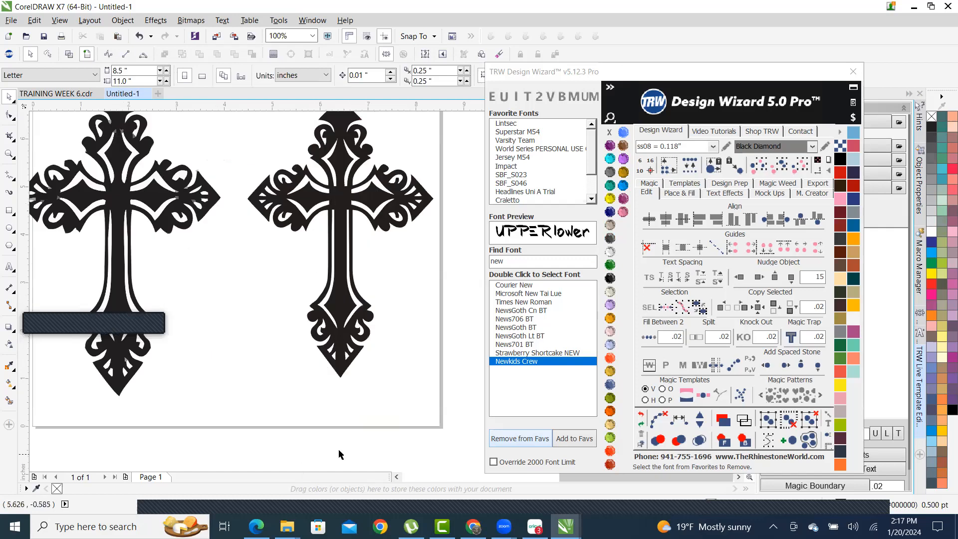
{"action": "scroll", "coordinate": [355, 410], "scroll_direction": "down", "scroll_amount": 1}
{"action": "left_click_drag", "start_coordinate": [414, 422], "coordinate": [286, 241]}
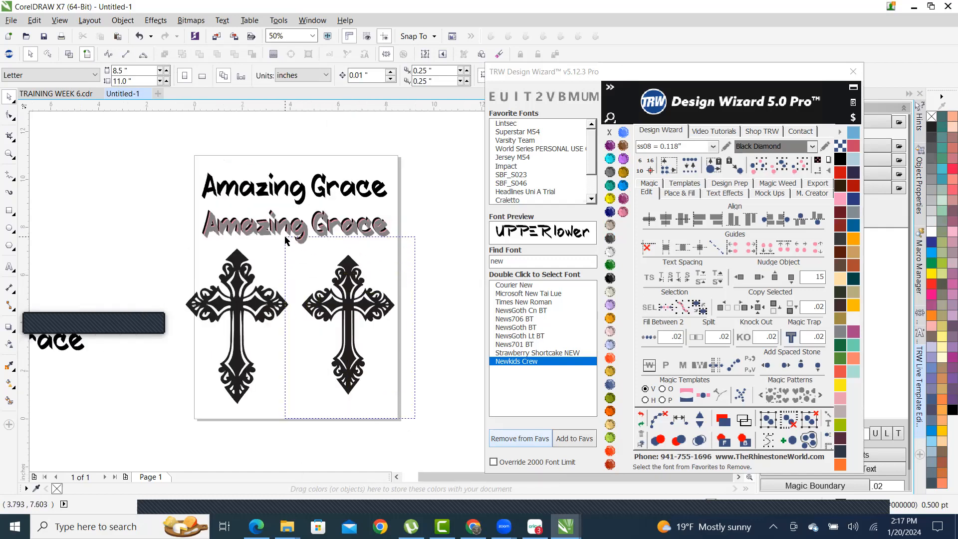
- Enlarge the right cross to 71.9% and shift it left and up
{"action": "left_click_drag", "start_coordinate": [398, 397], "coordinate": [412, 418]}
{"action": "scroll", "coordinate": [337, 298], "scroll_direction": "up", "scroll_amount": 2}
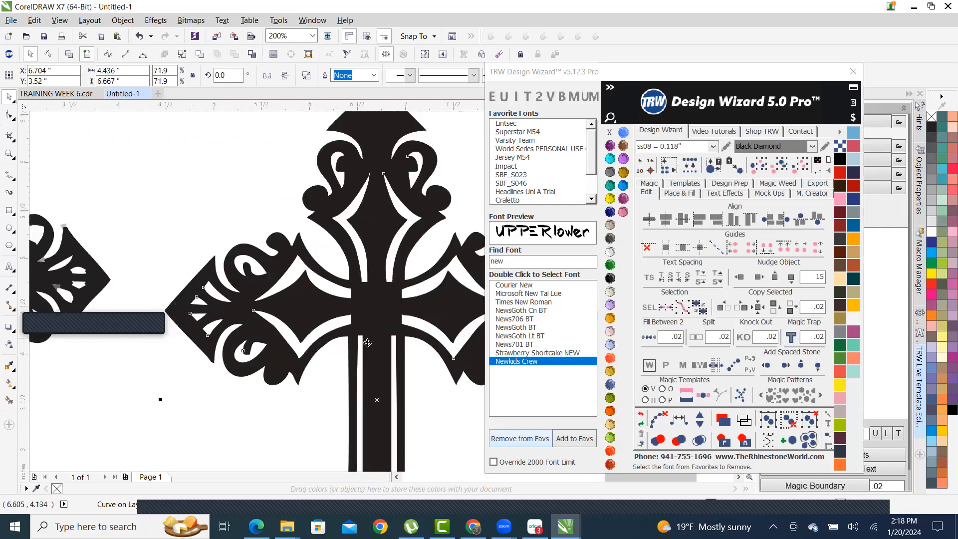
{"action": "left_click_drag", "start_coordinate": [372, 385], "coordinate": [345, 365]}
{"action": "scroll", "coordinate": [305, 302], "scroll_direction": "down", "scroll_amount": 2}
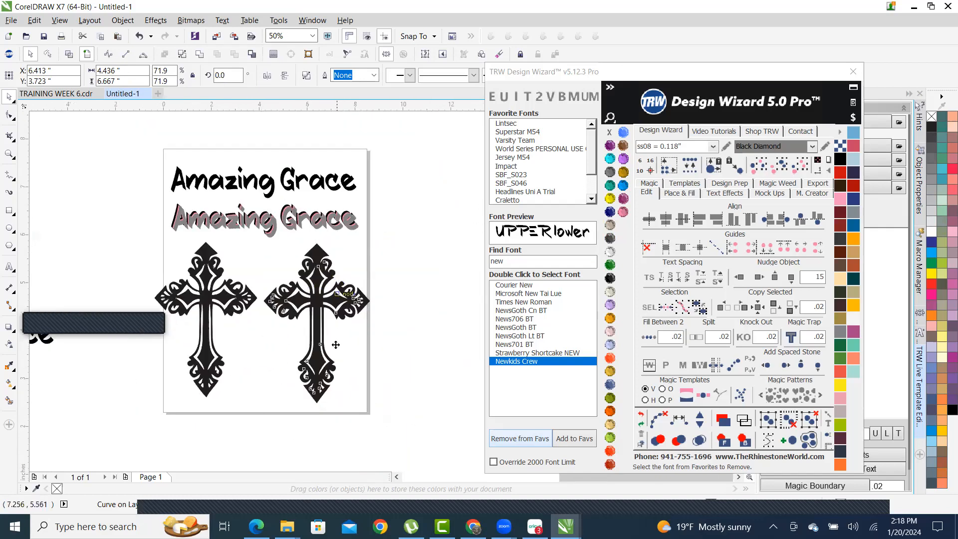
{"action": "scroll", "coordinate": [343, 296], "scroll_direction": "up", "scroll_amount": 2}
{"action": "scroll", "coordinate": [398, 201], "scroll_direction": "up", "scroll_amount": 4}
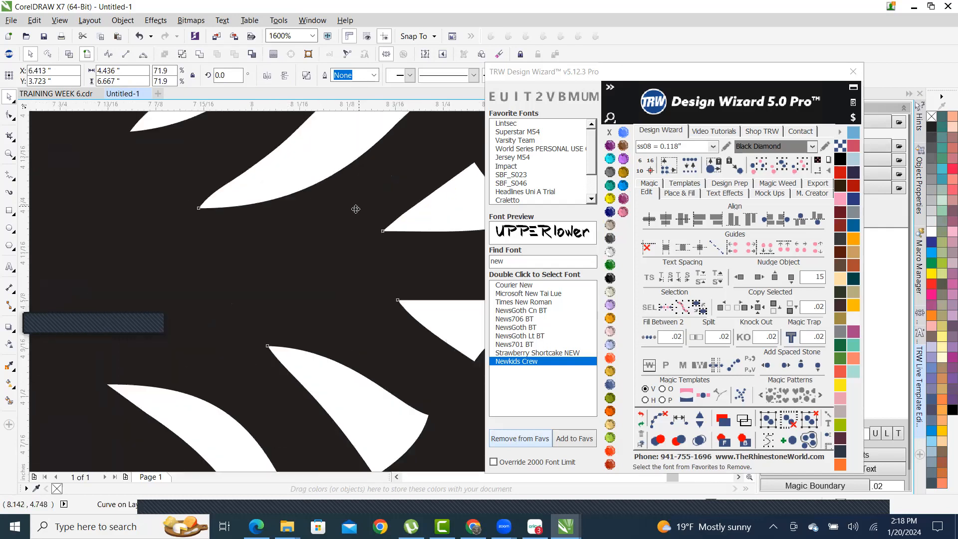
{"action": "scroll", "coordinate": [398, 239], "scroll_direction": "down", "scroll_amount": 2}
{"action": "scroll", "coordinate": [389, 253], "scroll_direction": "up", "scroll_amount": 1}
{"action": "left_click_drag", "start_coordinate": [388, 253], "coordinate": [310, 216]}
{"action": "scroll", "coordinate": [309, 216], "scroll_direction": "down", "scroll_amount": 2}
{"action": "scroll", "coordinate": [296, 220], "scroll_direction": "up", "scroll_amount": 2}
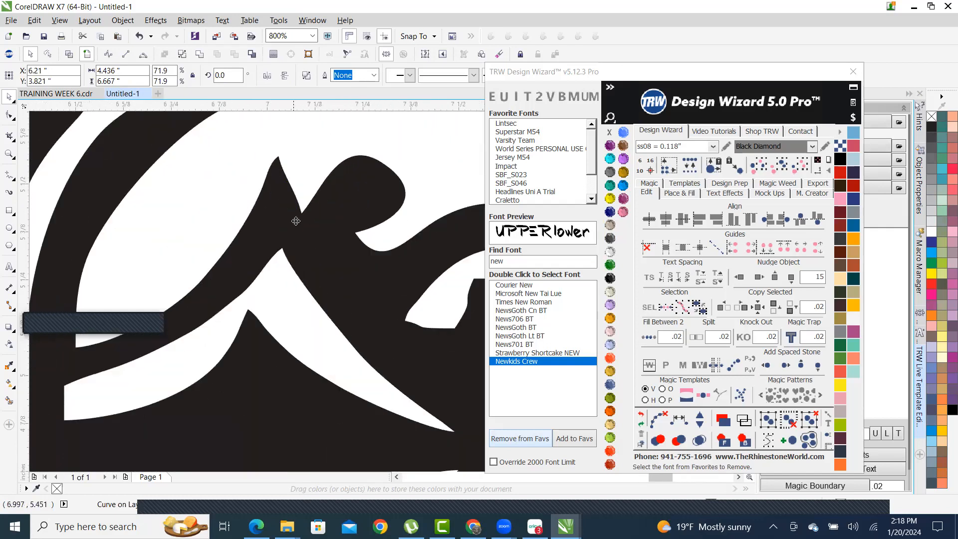
{"action": "scroll", "coordinate": [295, 221], "scroll_direction": "up", "scroll_amount": 2}
{"action": "scroll", "coordinate": [294, 232], "scroll_direction": "down", "scroll_amount": 2}
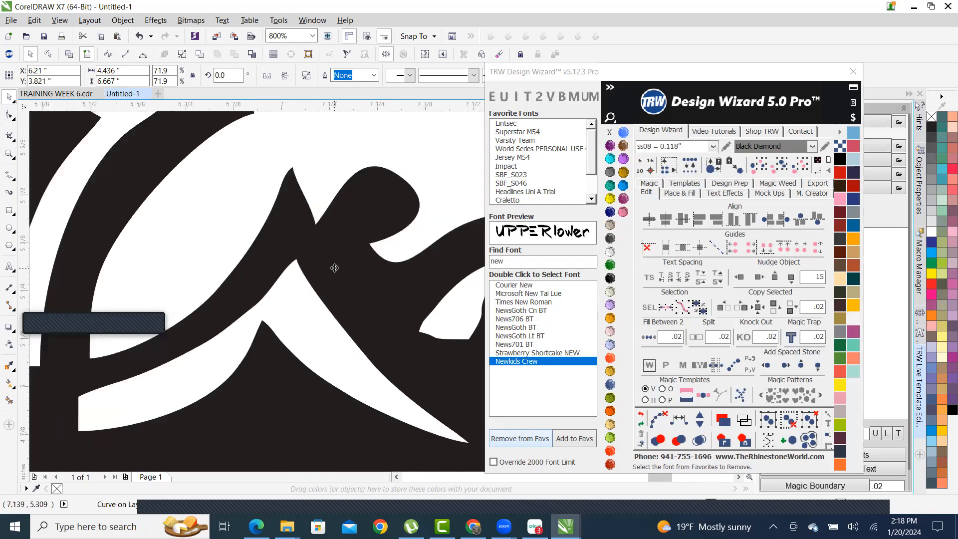
{"action": "scroll", "coordinate": [334, 268], "scroll_direction": "down", "scroll_amount": 2}
{"action": "scroll", "coordinate": [310, 272], "scroll_direction": "up", "scroll_amount": 3}
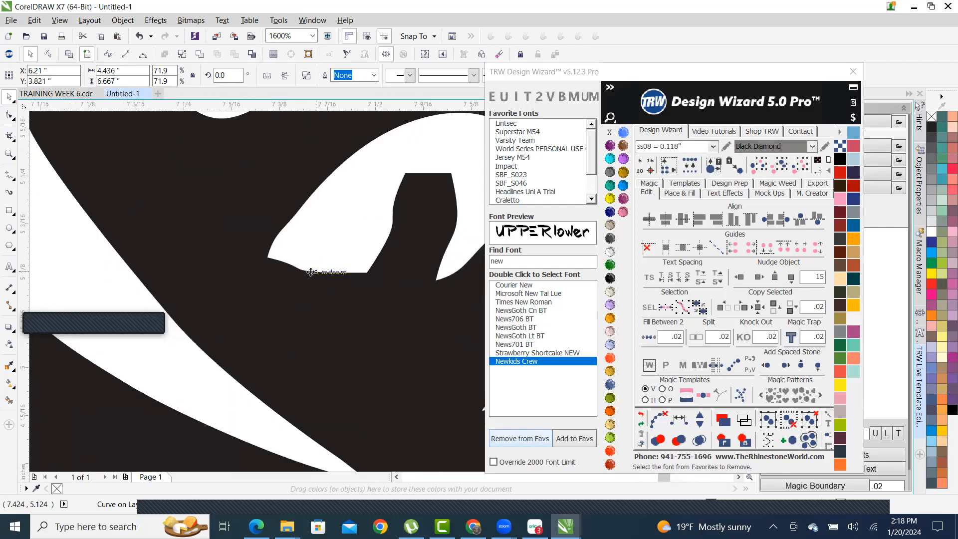
{"action": "scroll", "coordinate": [337, 289], "scroll_direction": "down", "scroll_amount": 1}
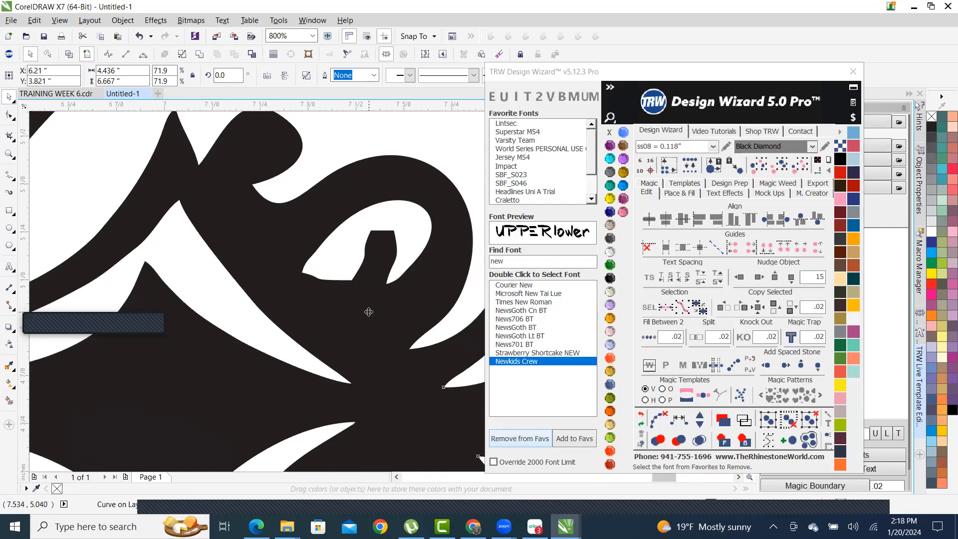
{"action": "scroll", "coordinate": [368, 311], "scroll_direction": "up", "scroll_amount": 1}
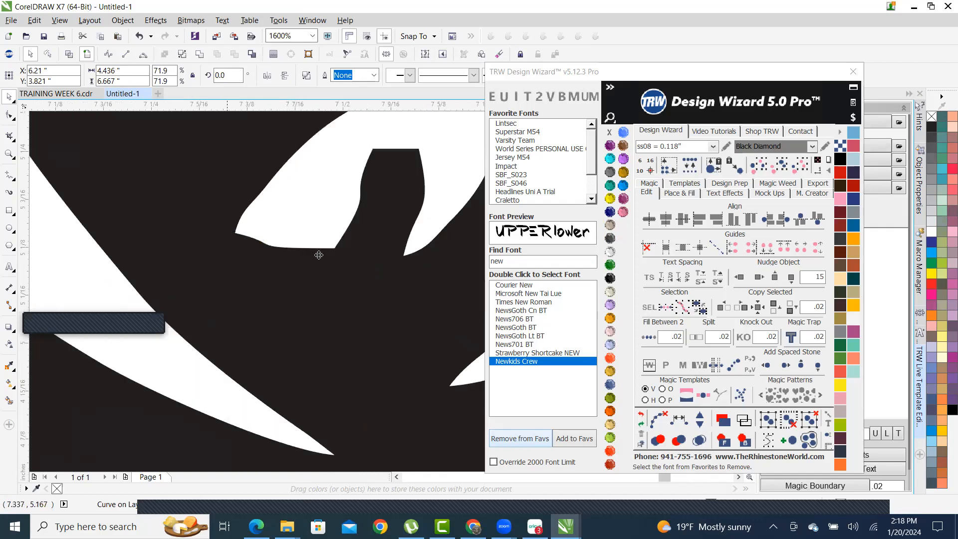
{"action": "scroll", "coordinate": [319, 255], "scroll_direction": "down", "scroll_amount": 5}
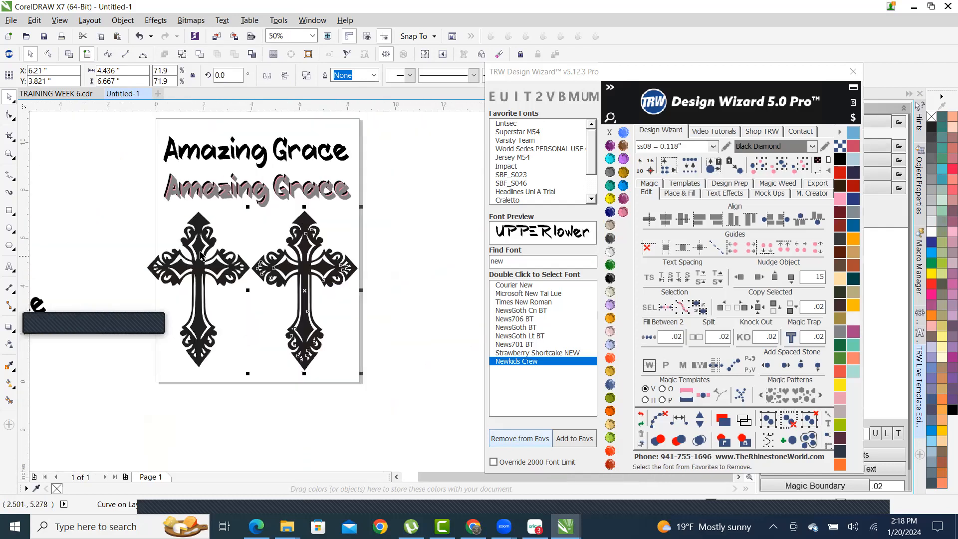
{"action": "scroll", "coordinate": [200, 255], "scroll_direction": "up", "scroll_amount": 3}
{"action": "scroll", "coordinate": [288, 276], "scroll_direction": "down", "scroll_amount": 2}
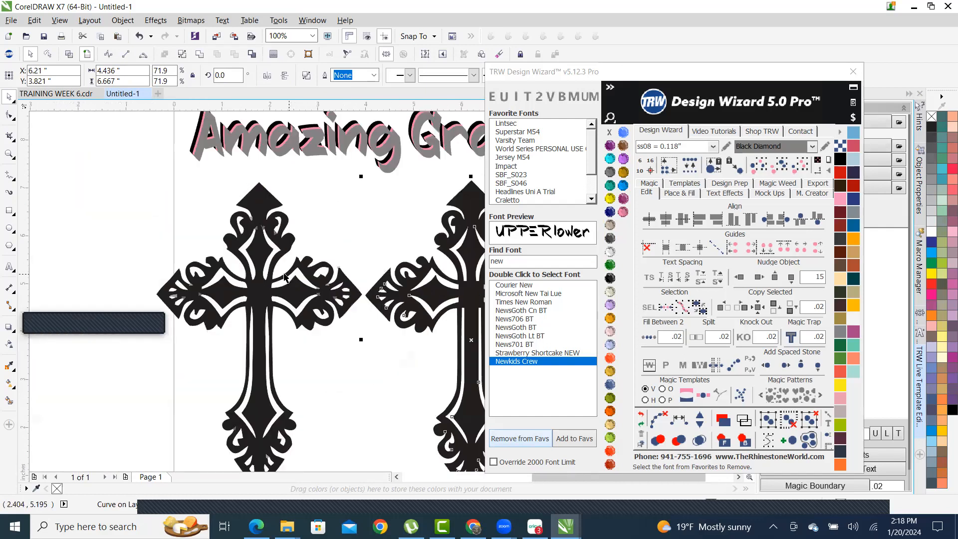
{"action": "scroll", "coordinate": [299, 276], "scroll_direction": "up", "scroll_amount": 2}
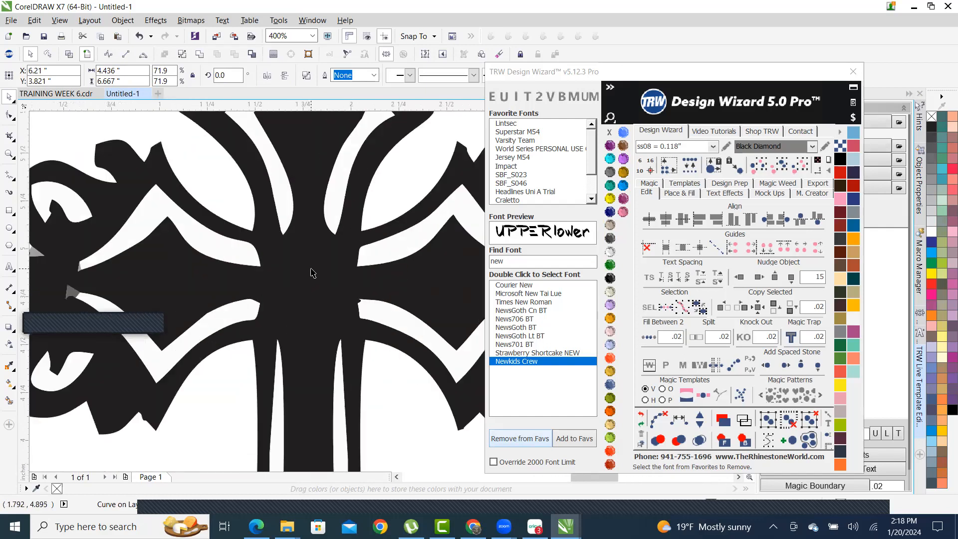
{"action": "scroll", "coordinate": [312, 273], "scroll_direction": "down", "scroll_amount": 1}
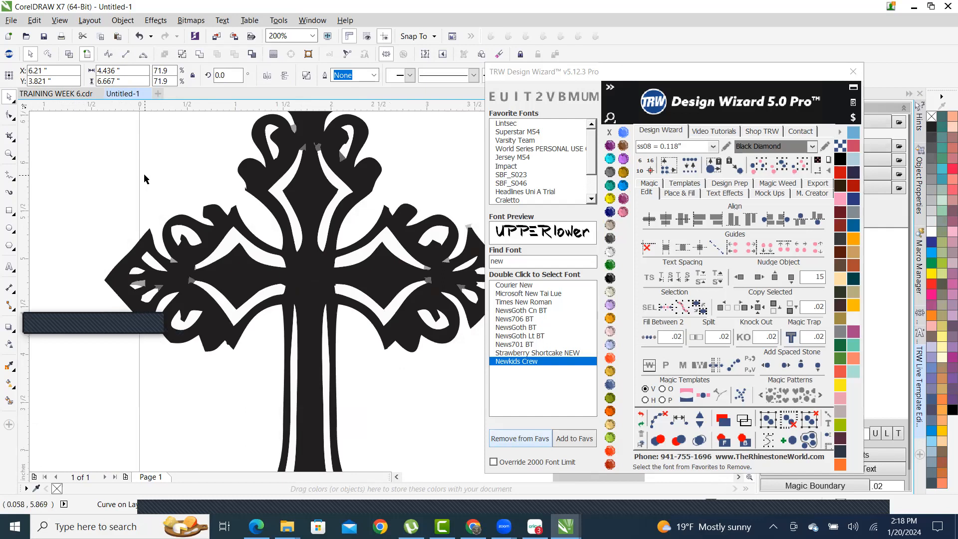
- Ungroup all objects in the left cross so its pieces are separate
{"action": "left_click", "coordinate": [195, 186]}
{"action": "scroll", "coordinate": [163, 287], "scroll_direction": "up", "scroll_amount": 2}
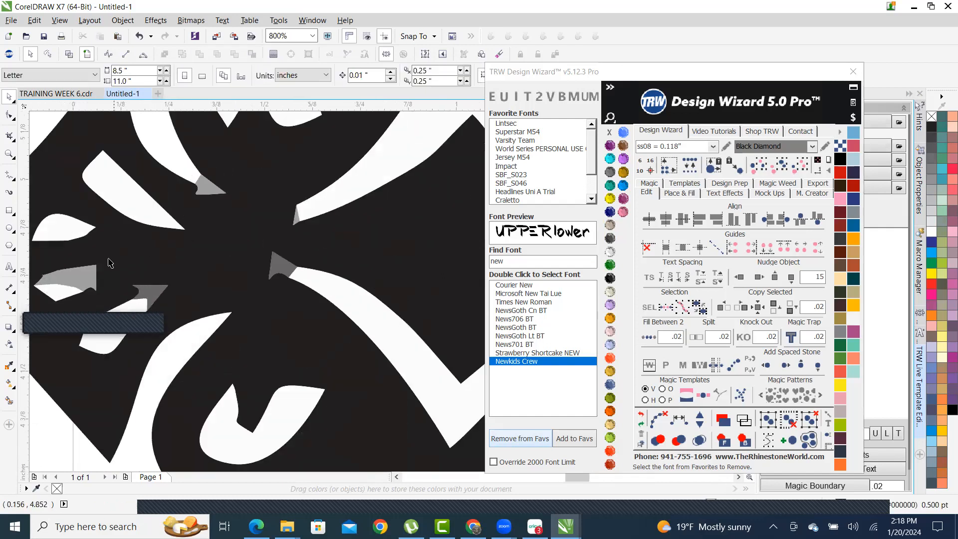
{"action": "left_click", "coordinate": [83, 279]}
{"action": "scroll", "coordinate": [82, 280], "scroll_direction": "down", "scroll_amount": 3}
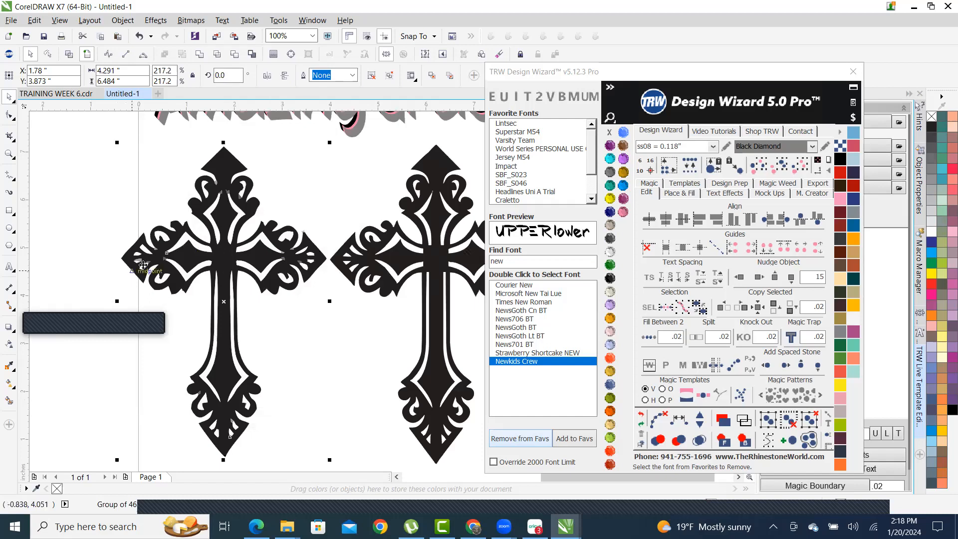
{"action": "scroll", "coordinate": [143, 264], "scroll_direction": "up", "scroll_amount": 4}
{"action": "scroll", "coordinate": [163, 263], "scroll_direction": "down", "scroll_amount": 4}
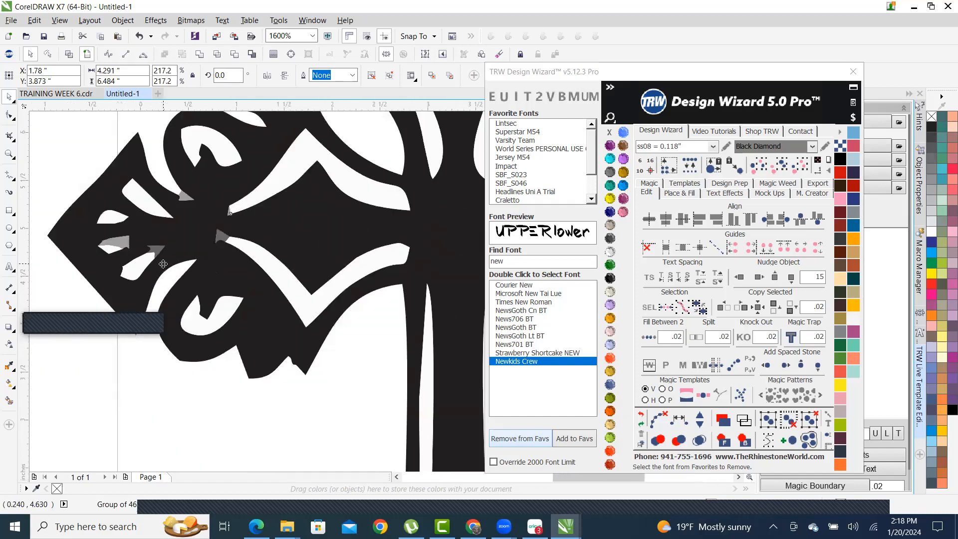
{"action": "scroll", "coordinate": [163, 264], "scroll_direction": "down", "scroll_amount": 1}
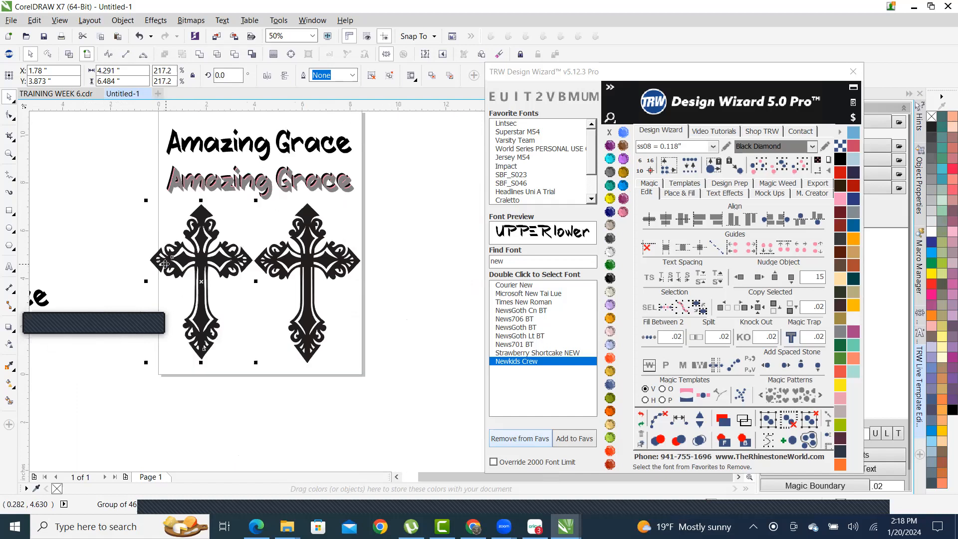
{"action": "scroll", "coordinate": [190, 268], "scroll_direction": "up", "scroll_amount": 1}
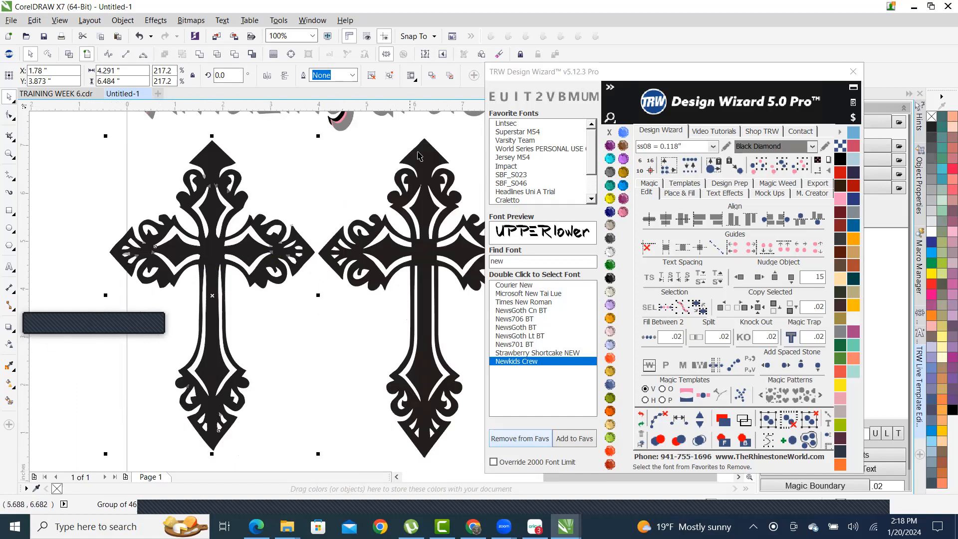
{"action": "left_click", "coordinate": [369, 463]}
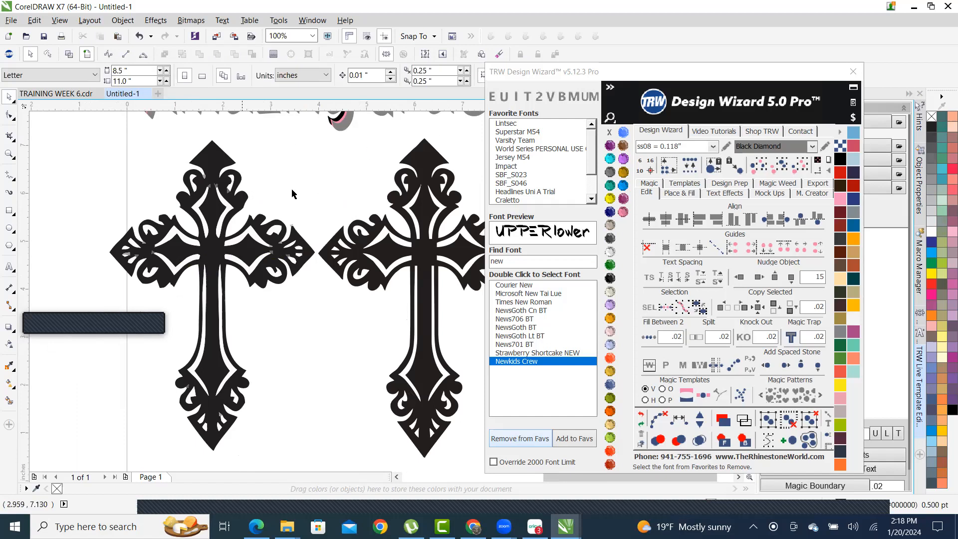
{"action": "scroll", "coordinate": [281, 183], "scroll_direction": "up", "scroll_amount": 2}
{"action": "scroll", "coordinate": [281, 184], "scroll_direction": "down", "scroll_amount": 3}
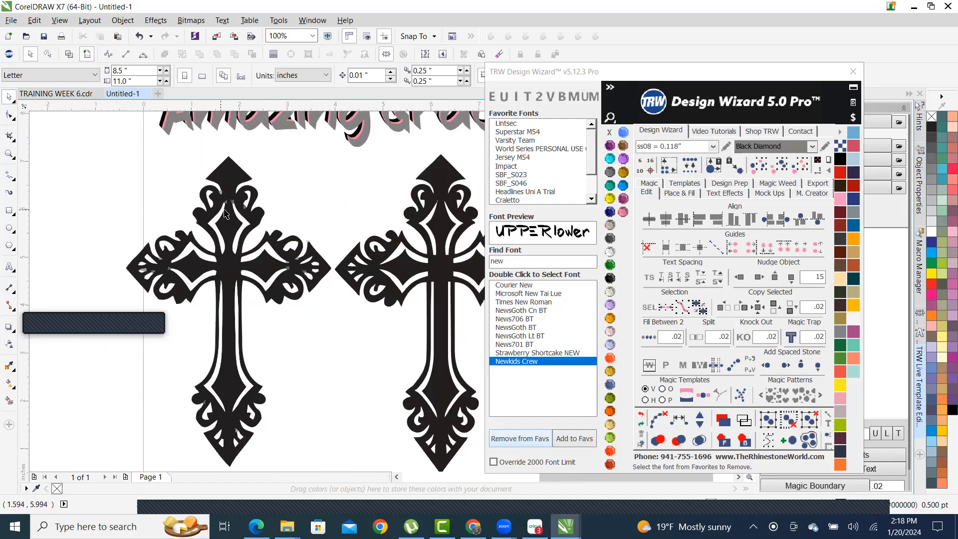
{"action": "scroll", "coordinate": [446, 192], "scroll_direction": "up", "scroll_amount": 5}
{"action": "scroll", "coordinate": [446, 192], "scroll_direction": "up", "scroll_amount": 2}
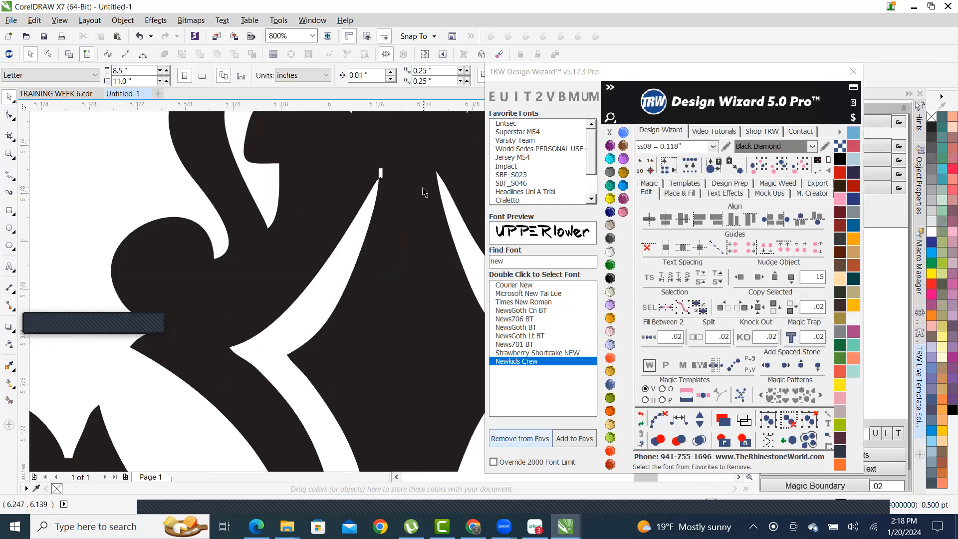
{"action": "scroll", "coordinate": [424, 192], "scroll_direction": "down", "scroll_amount": 1}
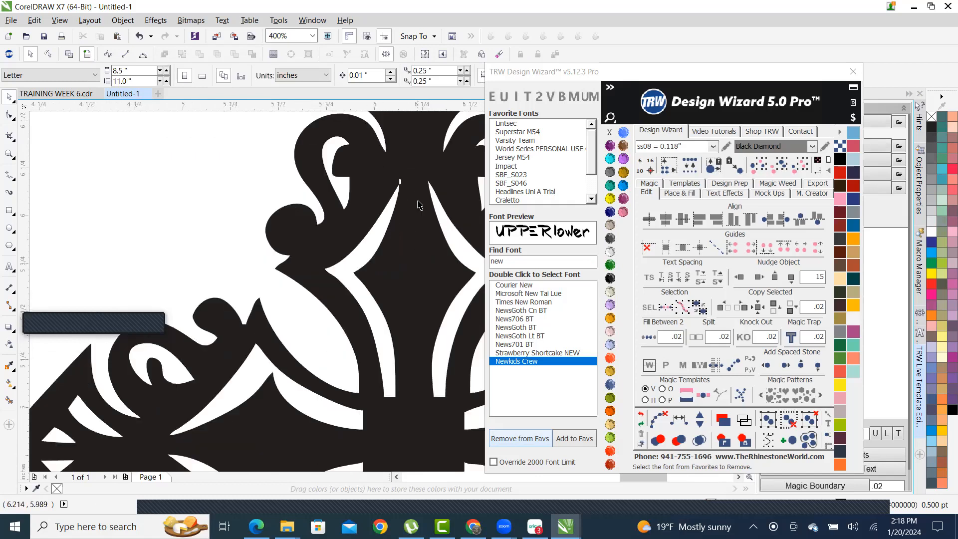
{"action": "scroll", "coordinate": [418, 212], "scroll_direction": "up", "scroll_amount": 1}
{"action": "scroll", "coordinate": [394, 215], "scroll_direction": "down", "scroll_amount": 3}
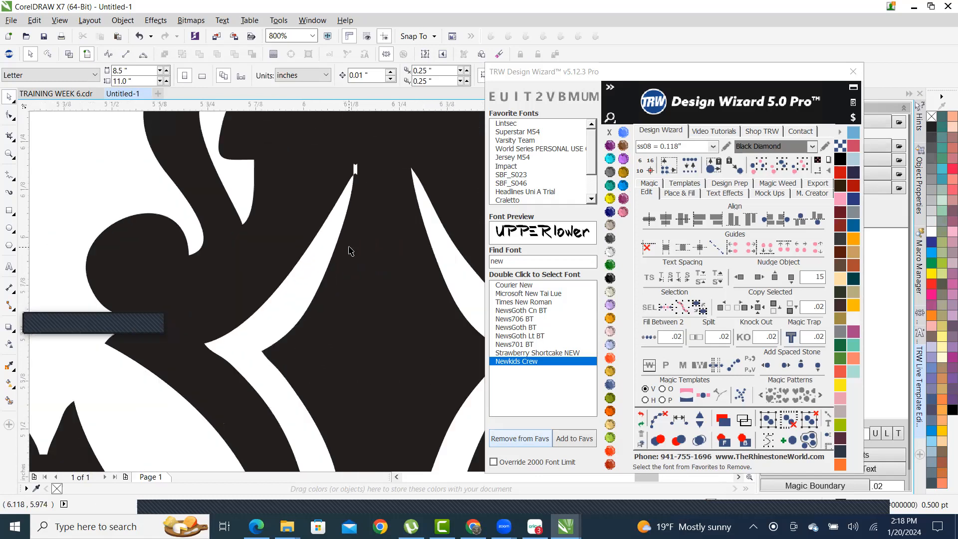
{"action": "scroll", "coordinate": [267, 252], "scroll_direction": "up", "scroll_amount": 4}
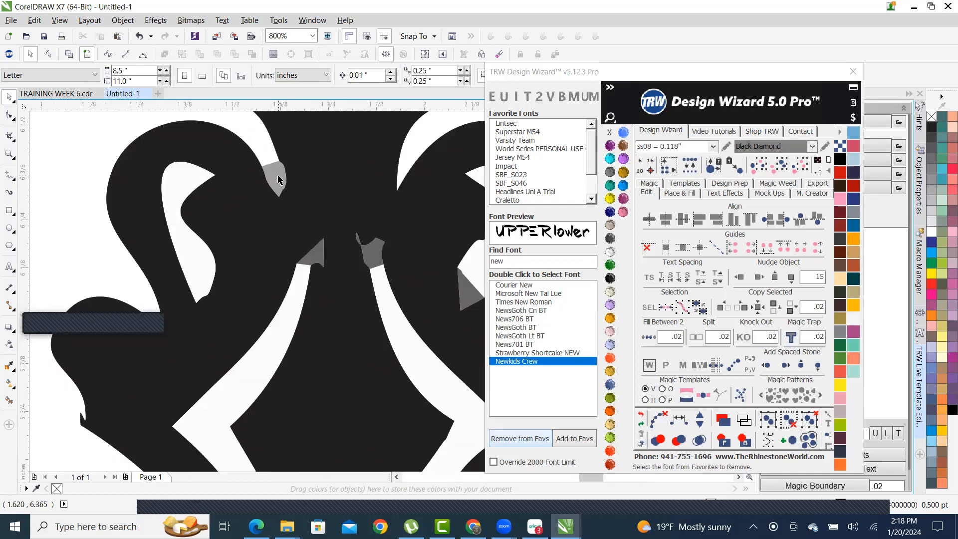
{"action": "right_click", "coordinate": [359, 180]}
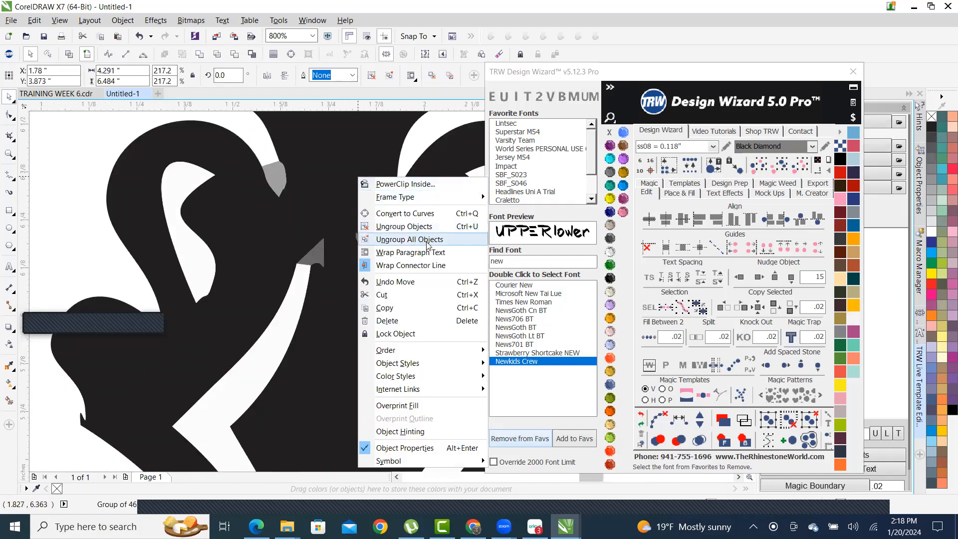
{"action": "left_click", "coordinate": [426, 239]}
{"action": "scroll", "coordinate": [267, 200], "scroll_direction": "down", "scroll_amount": 2}
- Delete the four stray grey fragments near the top centre of the cross
{"action": "left_click", "coordinate": [253, 226]}
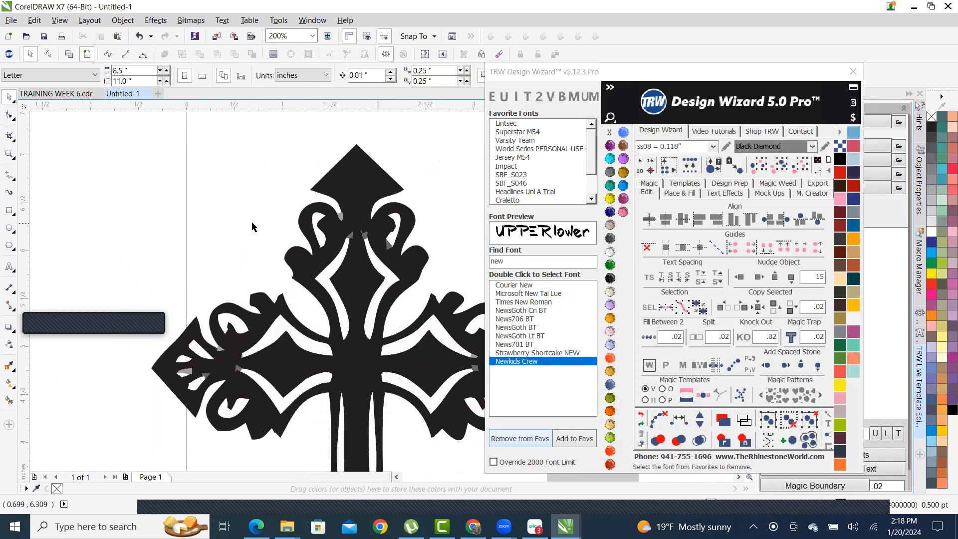
{"action": "scroll", "coordinate": [375, 209], "scroll_direction": "up", "scroll_amount": 1}
{"action": "left_click", "coordinate": [329, 223]}
{"action": "key", "text": "Delete"}
{"action": "left_click", "coordinate": [345, 258]}
{"action": "key", "text": "Delete"}
{"action": "left_click", "coordinate": [376, 258]}
{"action": "key", "text": "Delete"}
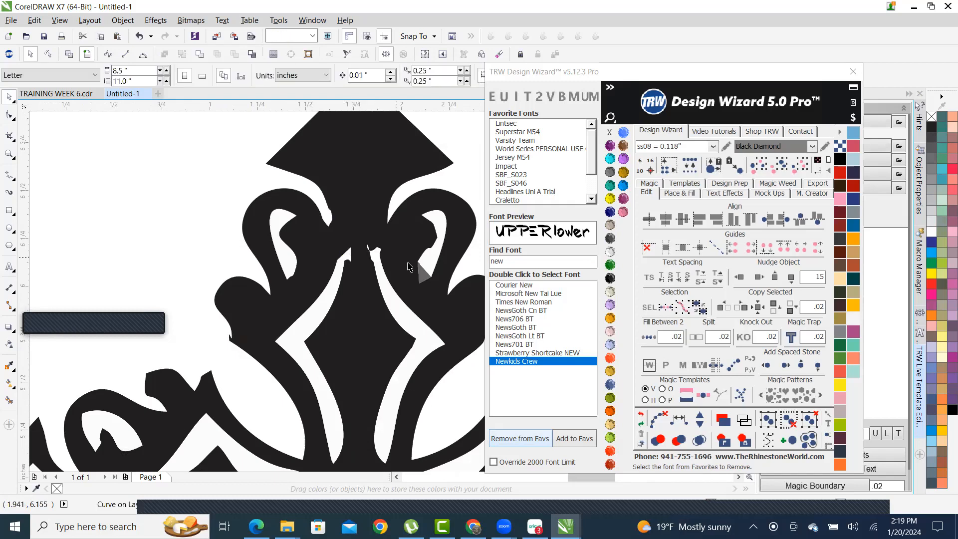
{"action": "left_click", "coordinate": [421, 272]}
{"action": "key", "text": "Delete"}
{"action": "scroll", "coordinate": [418, 134], "scroll_direction": "down", "scroll_amount": 1}
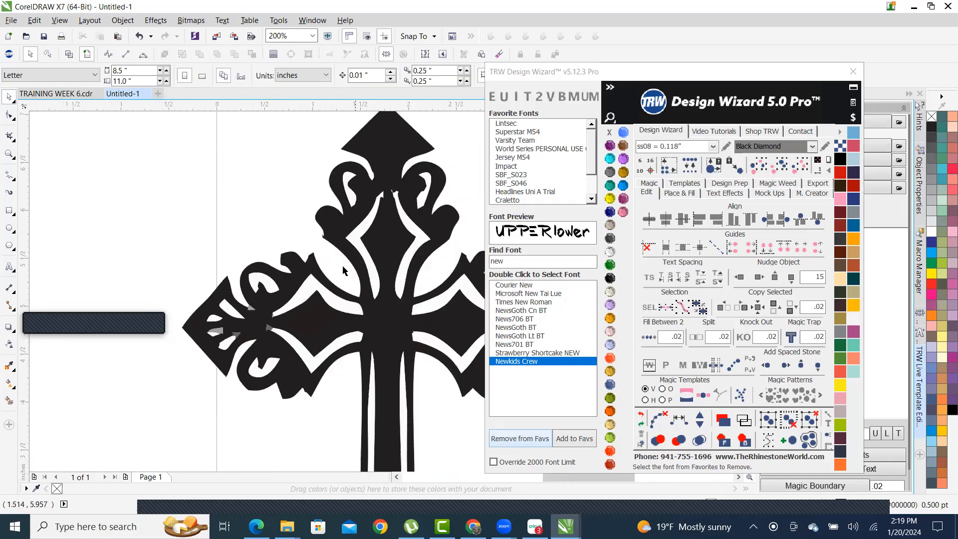
{"action": "scroll", "coordinate": [273, 291], "scroll_direction": "up", "scroll_amount": 1}
{"action": "scroll", "coordinate": [246, 202], "scroll_direction": "down", "scroll_amount": 2}
{"action": "scroll", "coordinate": [256, 203], "scroll_direction": "up", "scroll_amount": 1}
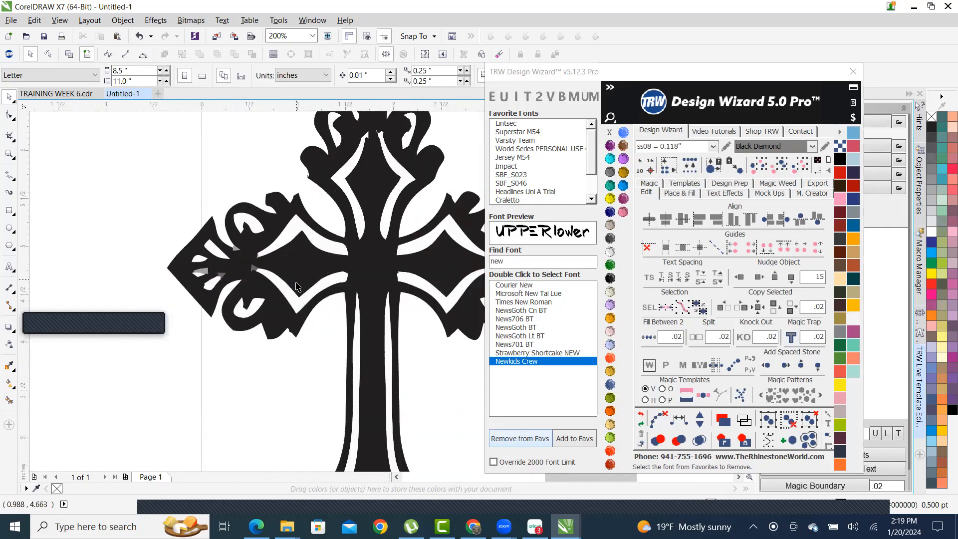
{"action": "scroll", "coordinate": [270, 264], "scroll_direction": "down", "scroll_amount": 1}
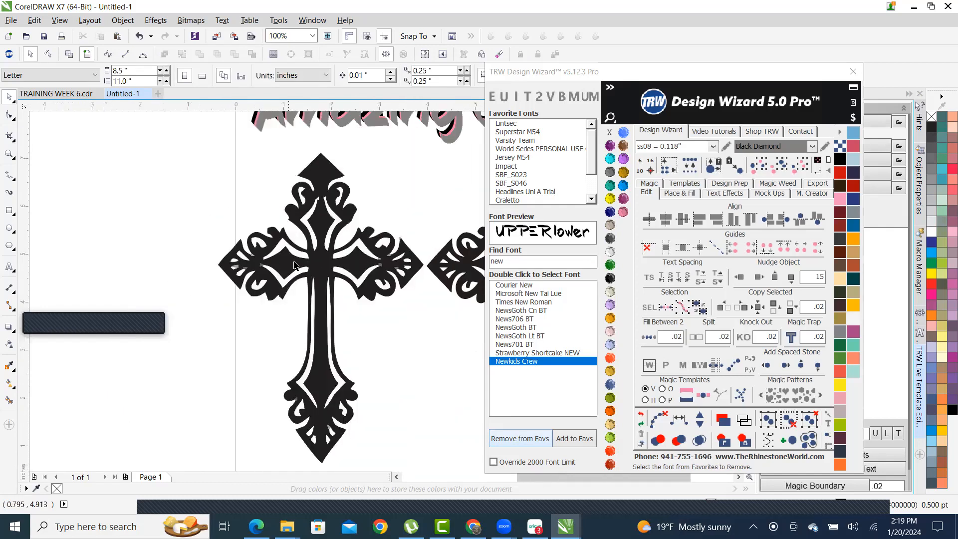
- Fill the whole left cross with the Amethyst purple swatch
{"action": "left_click", "coordinate": [322, 229]}
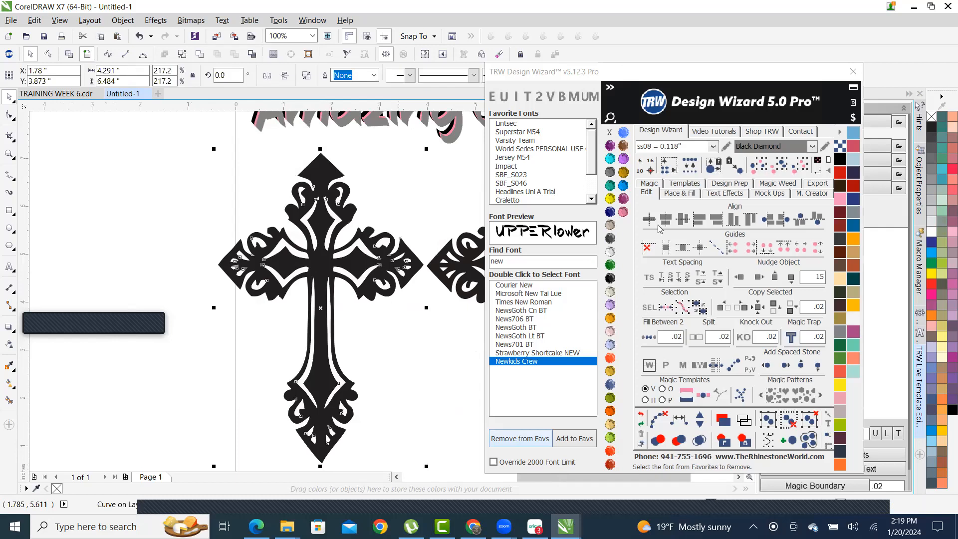
{"action": "left_click", "coordinate": [609, 146]}
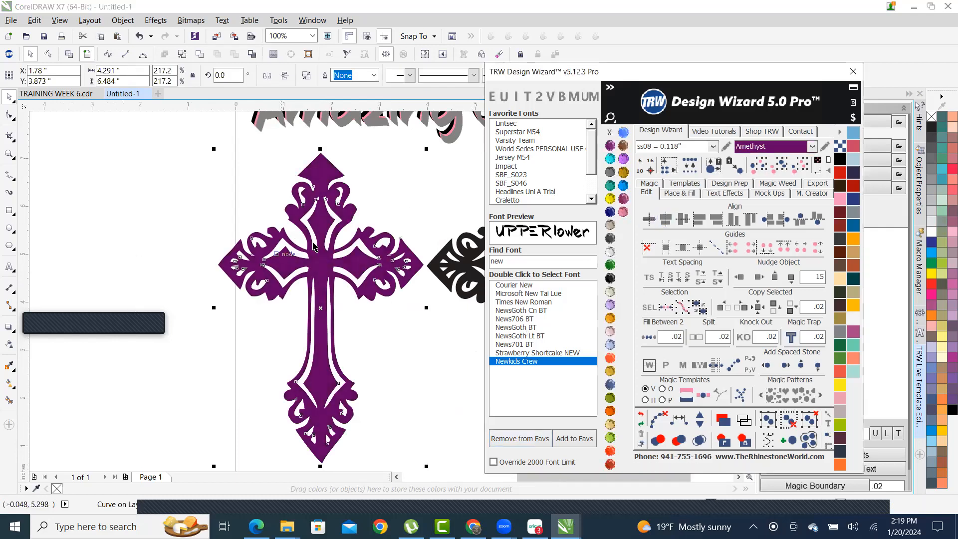
{"action": "left_click", "coordinate": [118, 214]}
- Marquee-select groups of pieces in the cross's upper area, then cancel each selection
{"action": "left_click_drag", "start_coordinate": [205, 201], "coordinate": [333, 352]}
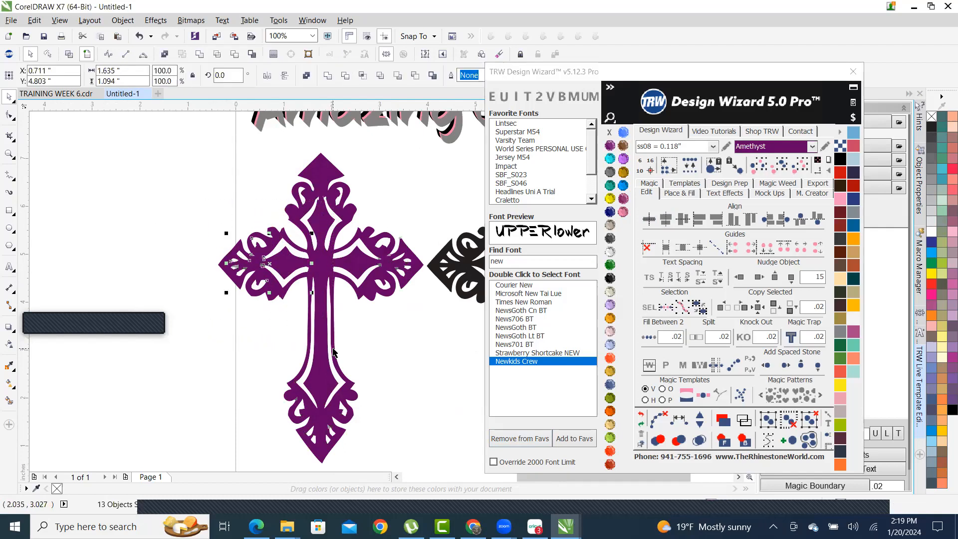
{"action": "key", "text": "Escape"}
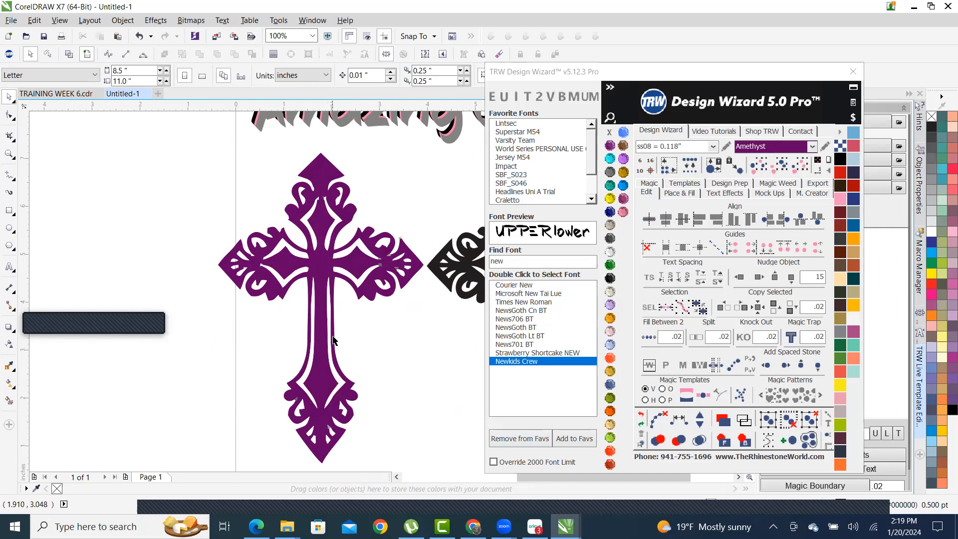
{"action": "left_click_drag", "start_coordinate": [326, 259], "coordinate": [298, 174]}
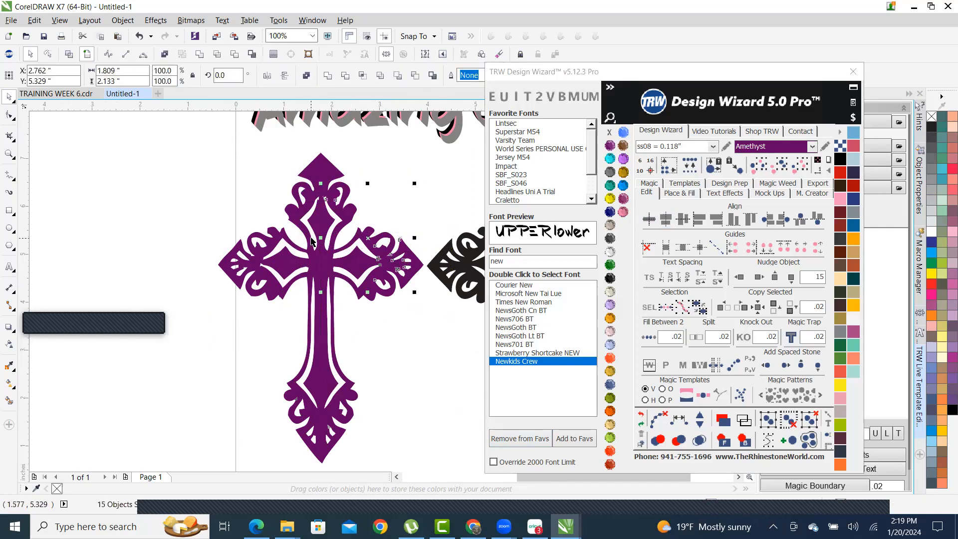
{"action": "key", "text": "Escape"}
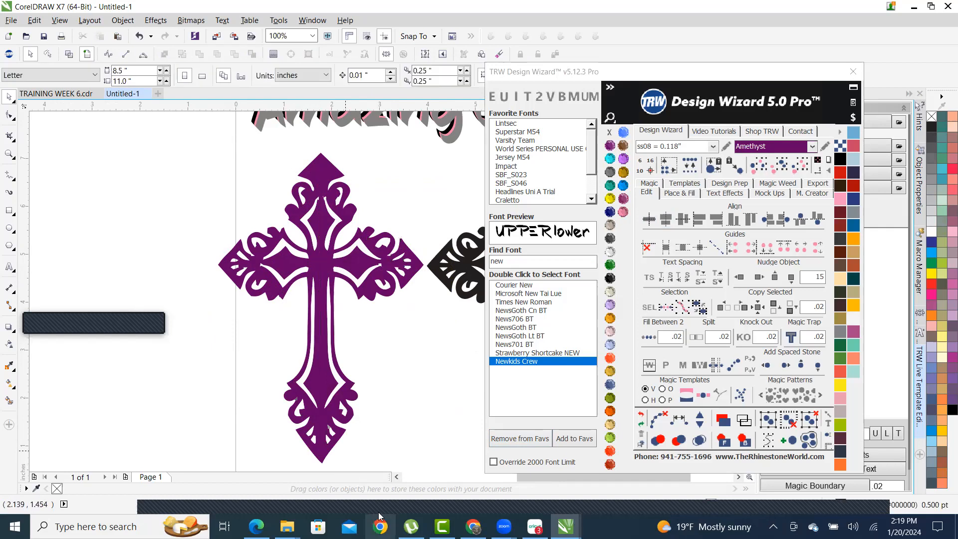
{"action": "left_click_drag", "start_coordinate": [322, 413], "coordinate": [413, 425]}
{"action": "key", "text": "Delete"}
{"action": "scroll", "coordinate": [217, 332], "scroll_direction": "down", "scroll_amount": 1}
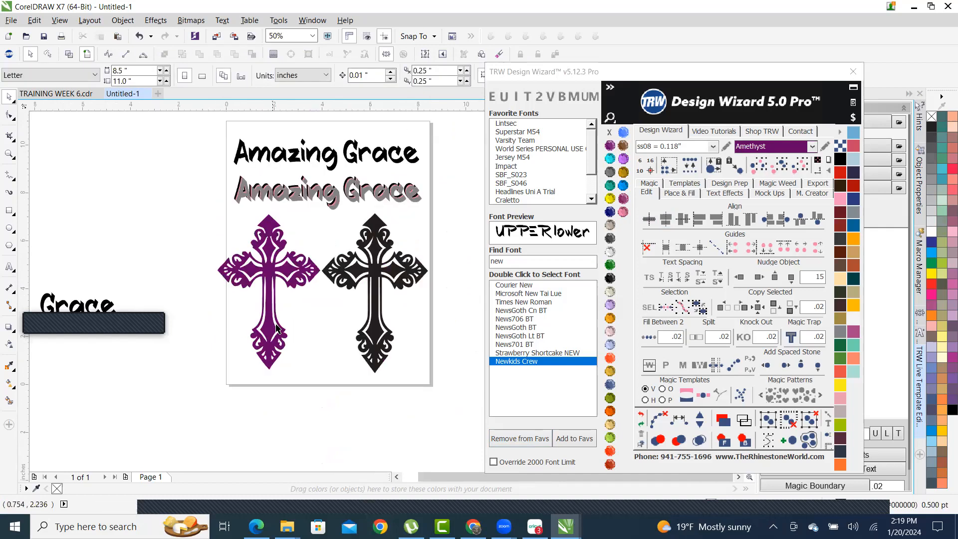
{"action": "left_click", "coordinate": [270, 228]}
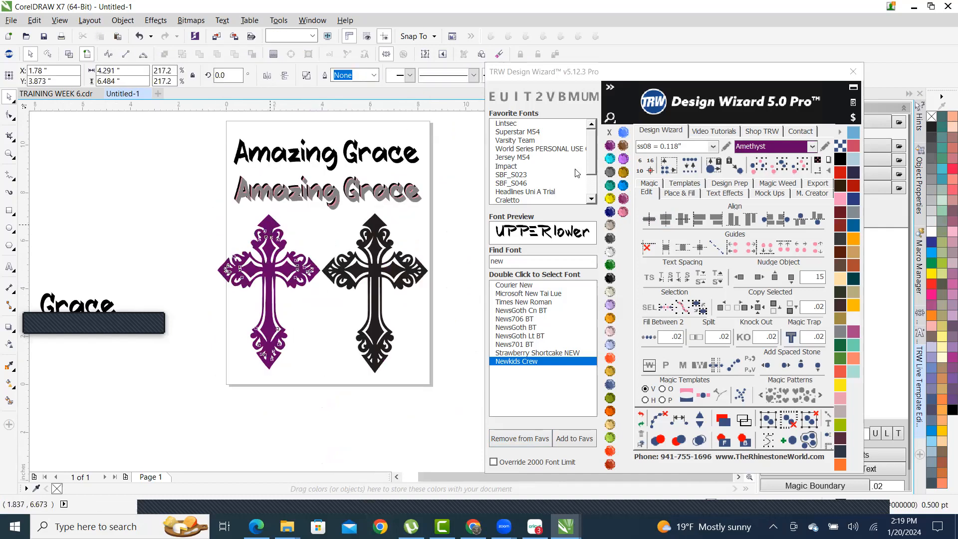
{"action": "left_click", "coordinate": [614, 283]}
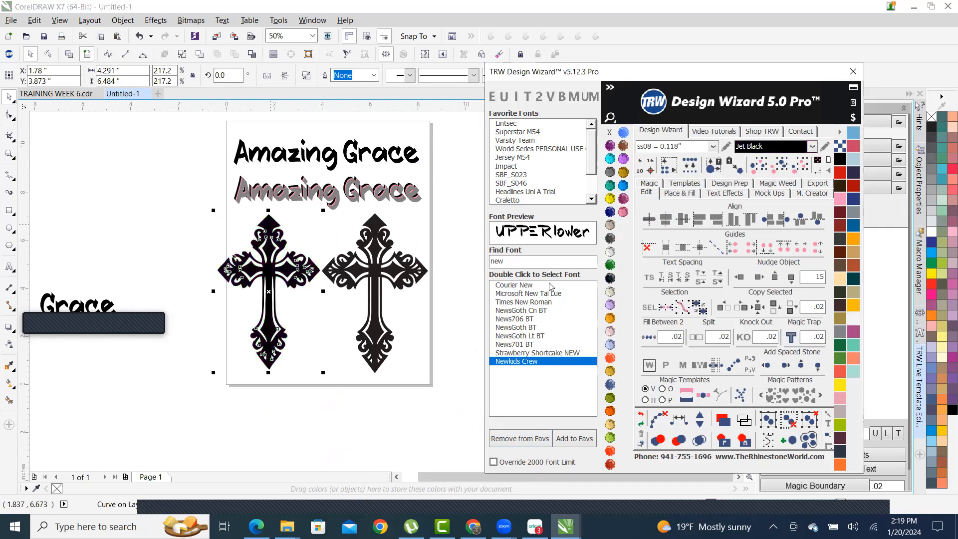
{"action": "left_click", "coordinate": [326, 334]}
{"action": "scroll", "coordinate": [381, 345], "scroll_direction": "up", "scroll_amount": 3}
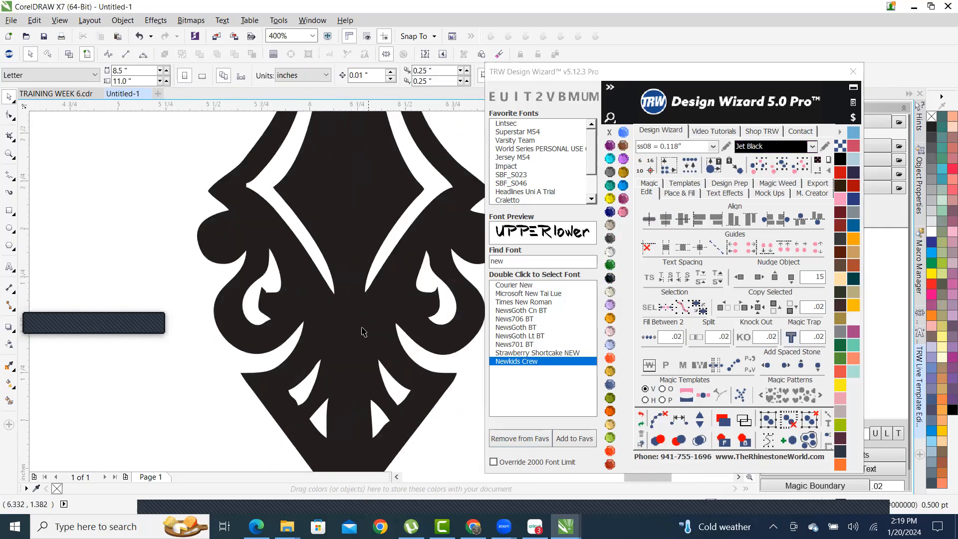
{"action": "scroll", "coordinate": [351, 317], "scroll_direction": "down", "scroll_amount": 3}
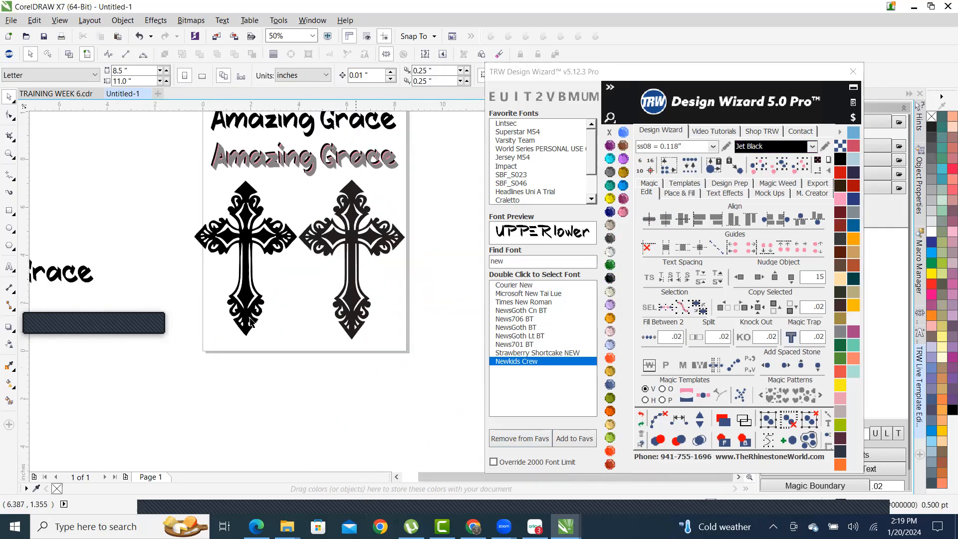
{"action": "scroll", "coordinate": [252, 185], "scroll_direction": "up", "scroll_amount": 1}
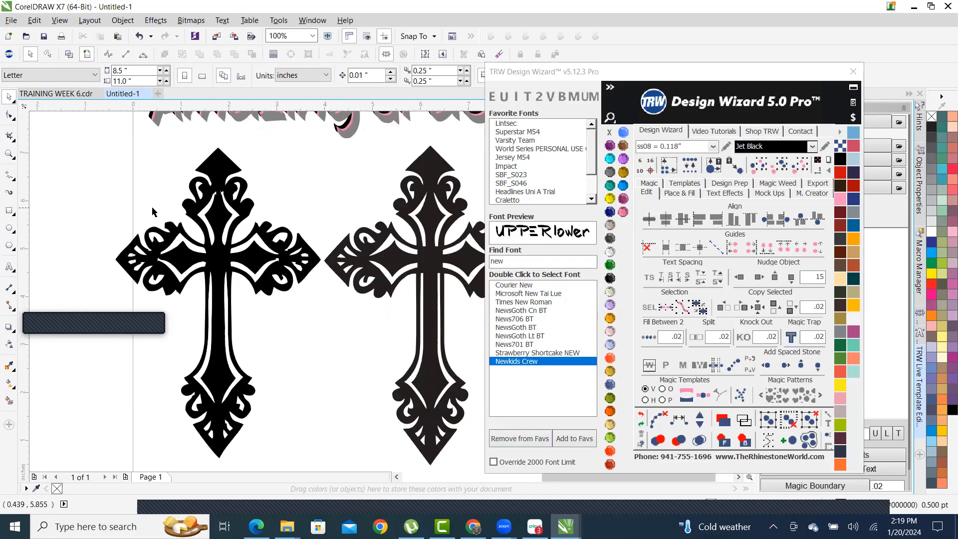
{"action": "scroll", "coordinate": [153, 212], "scroll_direction": "down", "scroll_amount": 1}
{"action": "left_click_drag", "start_coordinate": [111, 172], "coordinate": [246, 373]}
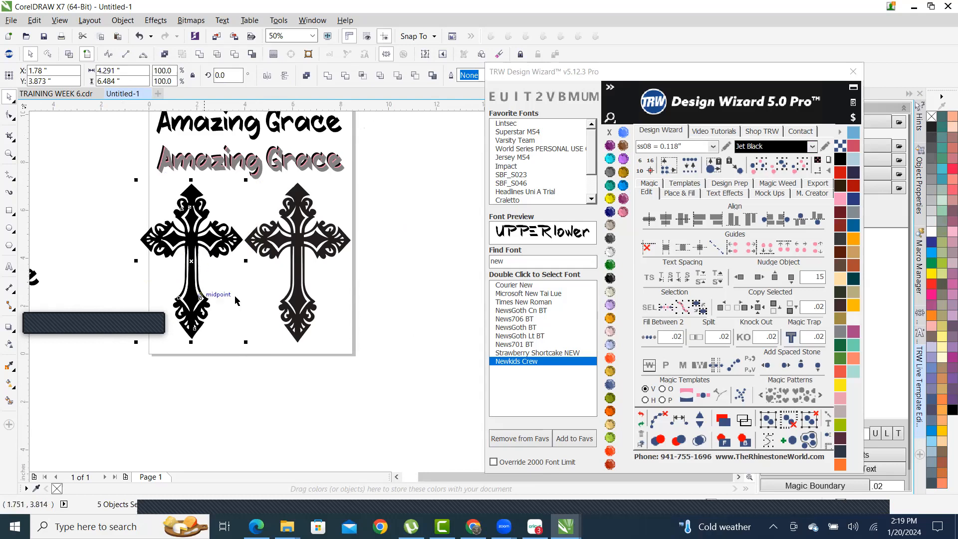
{"action": "scroll", "coordinate": [280, 288], "scroll_direction": "up", "scroll_amount": 3}
{"action": "scroll", "coordinate": [280, 288], "scroll_direction": "down", "scroll_amount": 2}
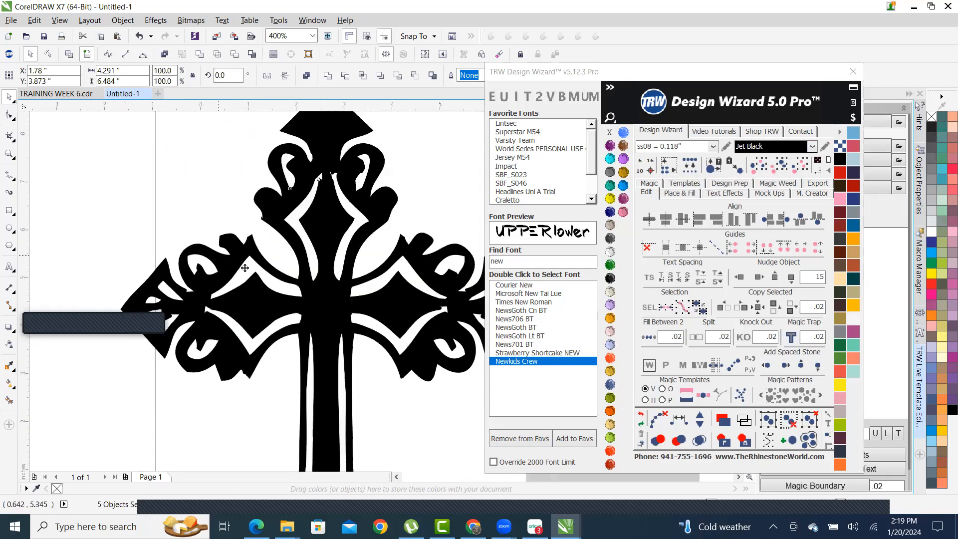
{"action": "scroll", "coordinate": [280, 288], "scroll_direction": "down", "scroll_amount": 1}
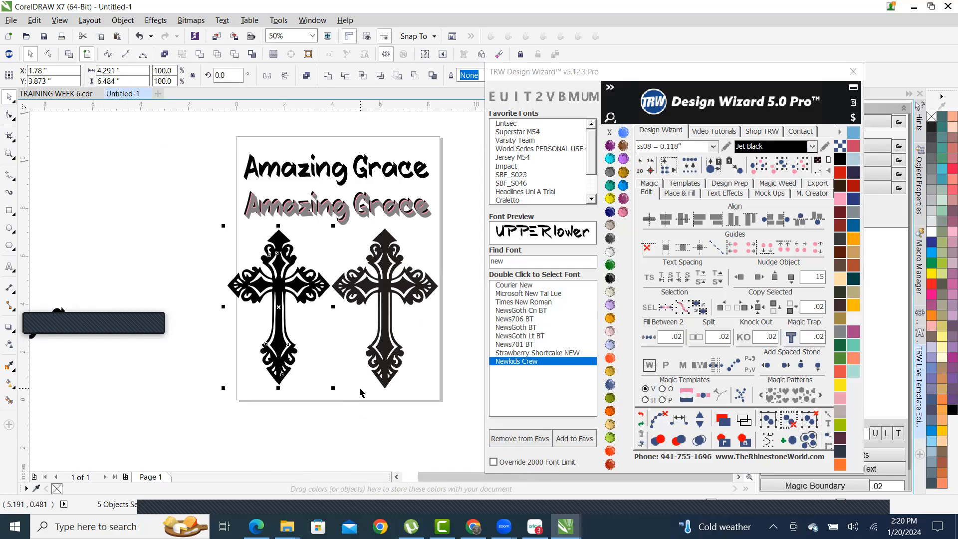
- Undo the most recent change to the left cross
{"action": "left_click", "coordinate": [641, 415]}
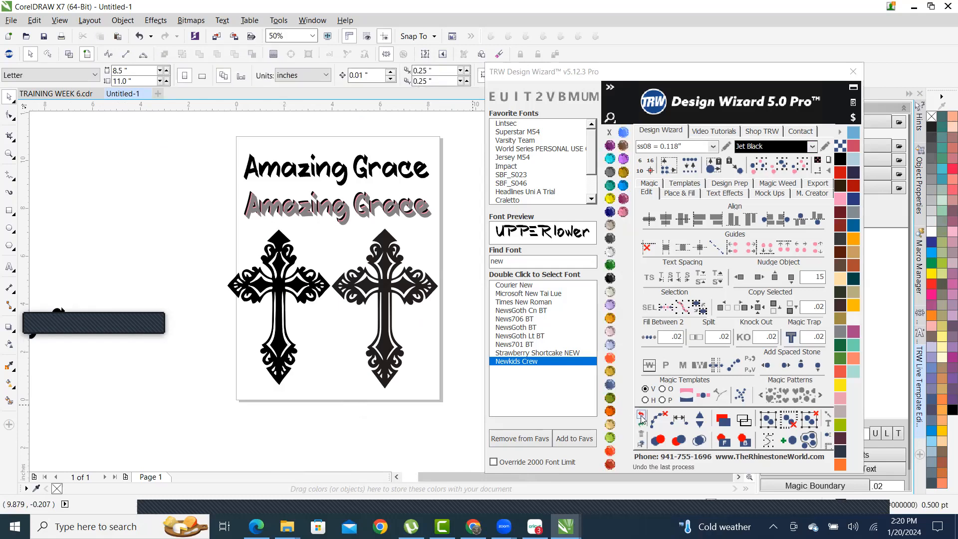
{"action": "left_click", "coordinate": [642, 416]}
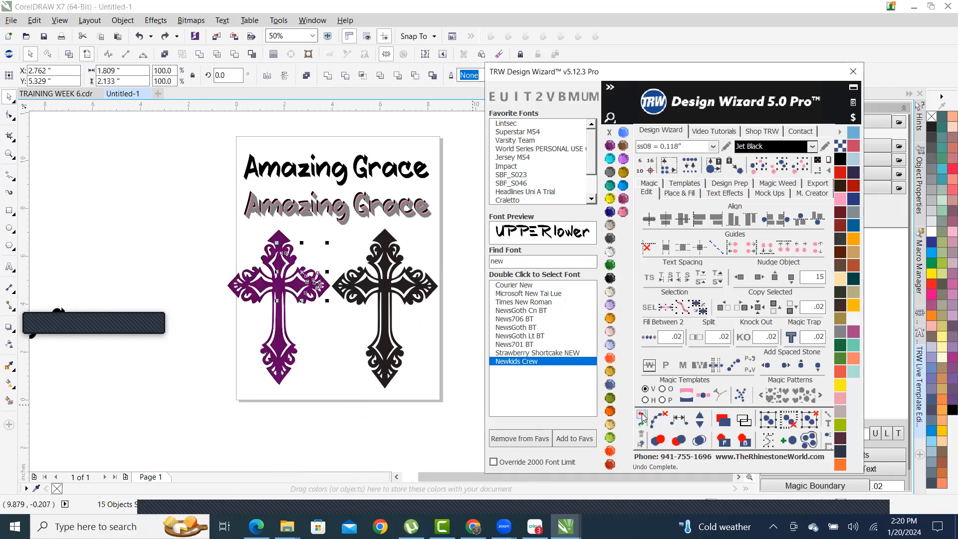
{"action": "left_click", "coordinate": [212, 336]}
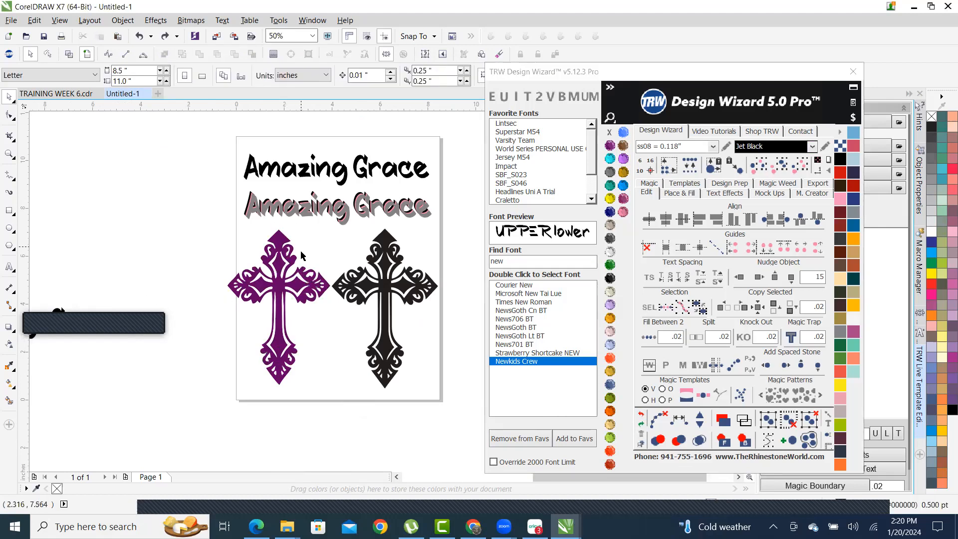
{"action": "scroll", "coordinate": [301, 245], "scroll_direction": "up", "scroll_amount": 2}
{"action": "scroll", "coordinate": [220, 305], "scroll_direction": "up", "scroll_amount": 3}
{"action": "scroll", "coordinate": [324, 258], "scroll_direction": "down", "scroll_amount": 3}
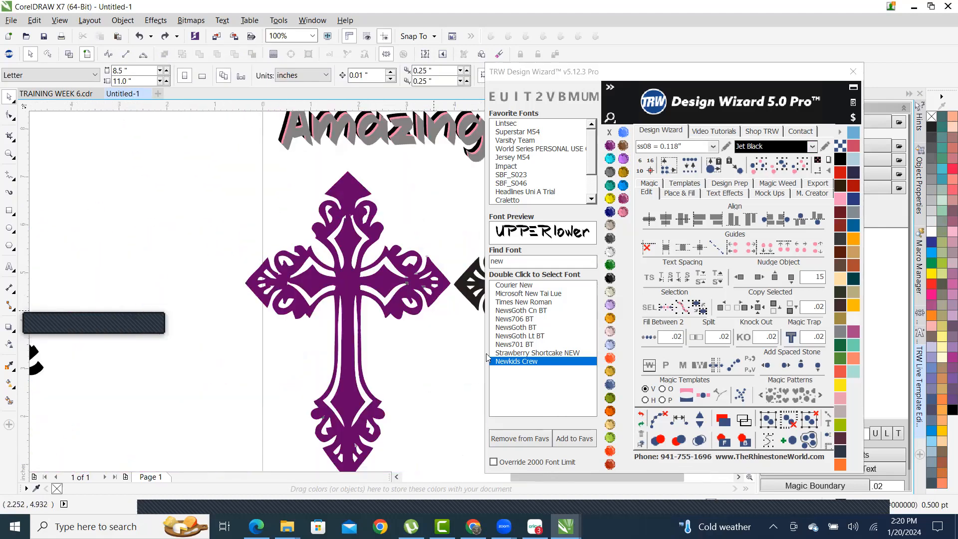
- Undo one more edit, then marquee-select the left cross's inner cutout pieces
{"action": "left_click", "coordinate": [641, 414]}
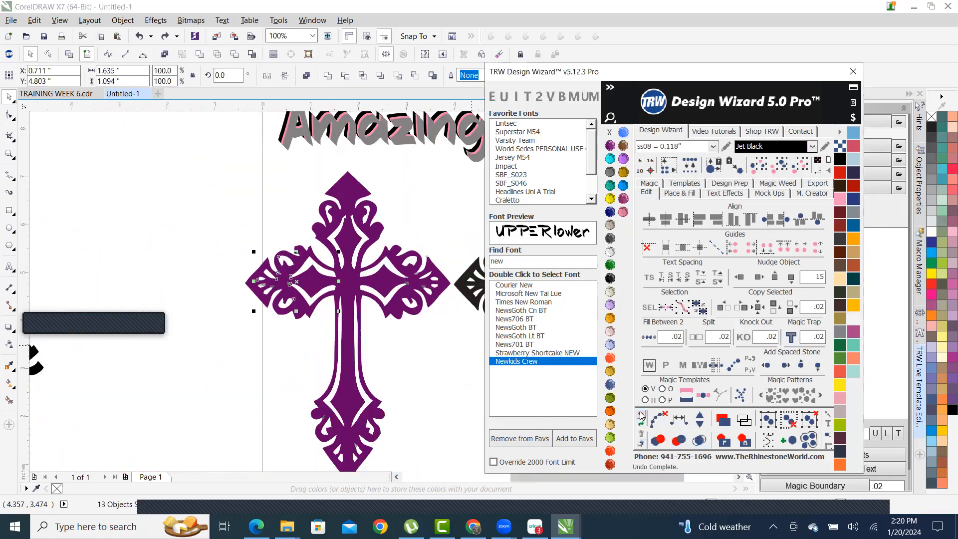
{"action": "scroll", "coordinate": [409, 288], "scroll_direction": "up", "scroll_amount": 2}
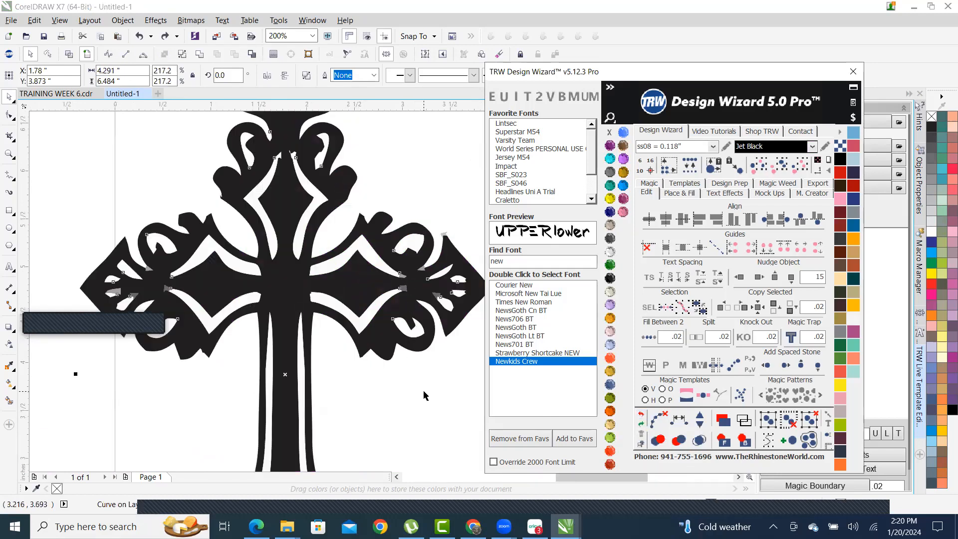
{"action": "left_click", "coordinate": [424, 395]}
{"action": "scroll", "coordinate": [389, 309], "scroll_direction": "up", "scroll_amount": 3}
{"action": "scroll", "coordinate": [367, 269], "scroll_direction": "down", "scroll_amount": 3}
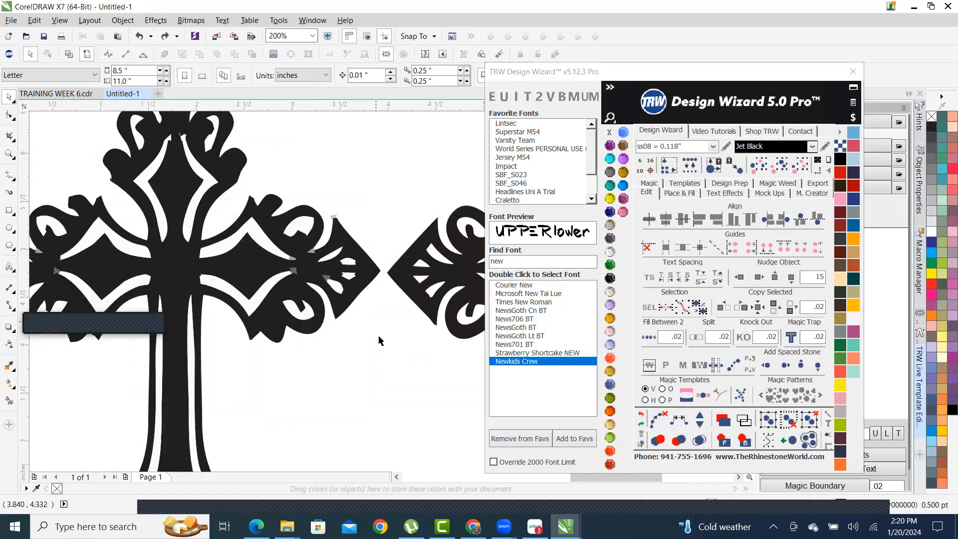
{"action": "scroll", "coordinate": [394, 339], "scroll_direction": "down", "scroll_amount": 1}
{"action": "left_click_drag", "start_coordinate": [404, 373], "coordinate": [118, 188]}
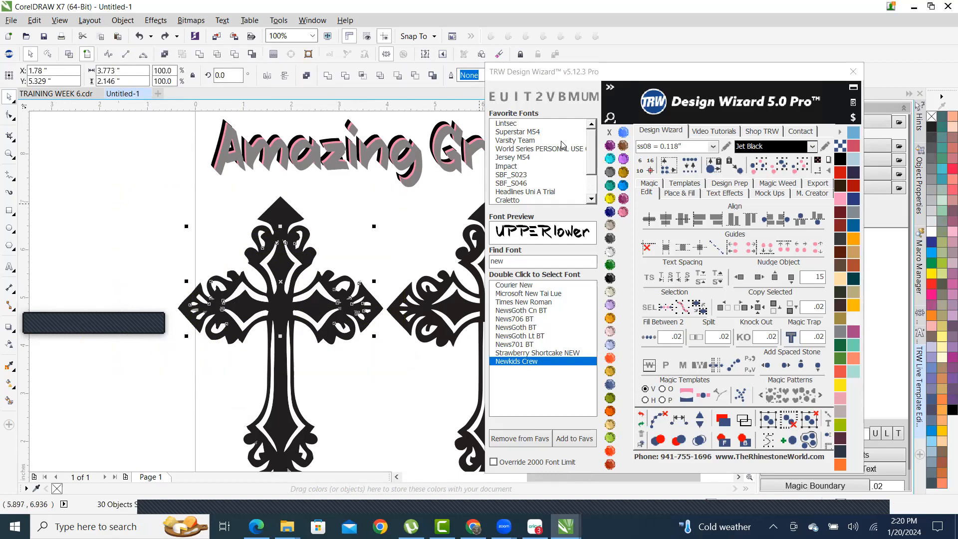
- Fill the selected inner cutout pieces with Aquamarine
{"action": "left_click", "coordinate": [609, 158]}
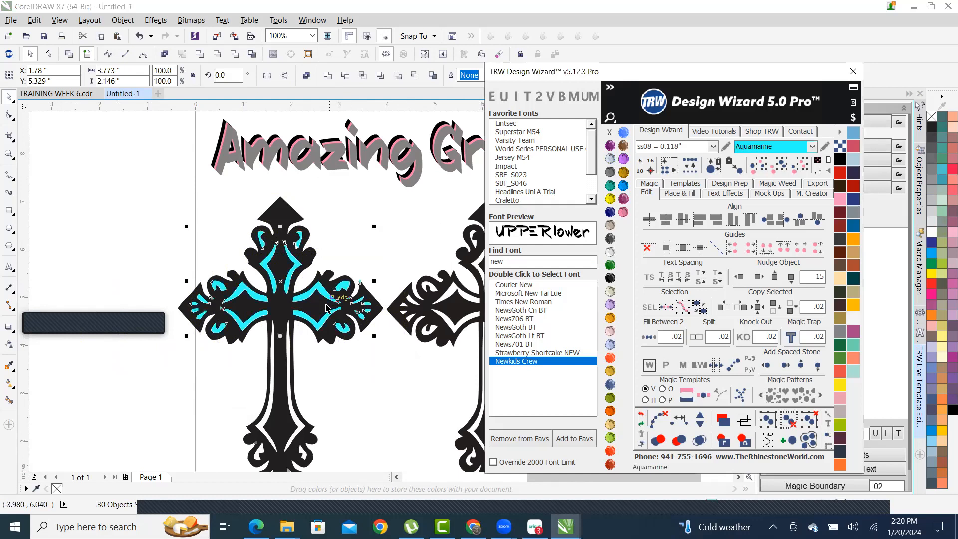
{"action": "key", "text": "Escape"}
{"action": "scroll", "coordinate": [277, 287], "scroll_direction": "down", "scroll_amount": 3}
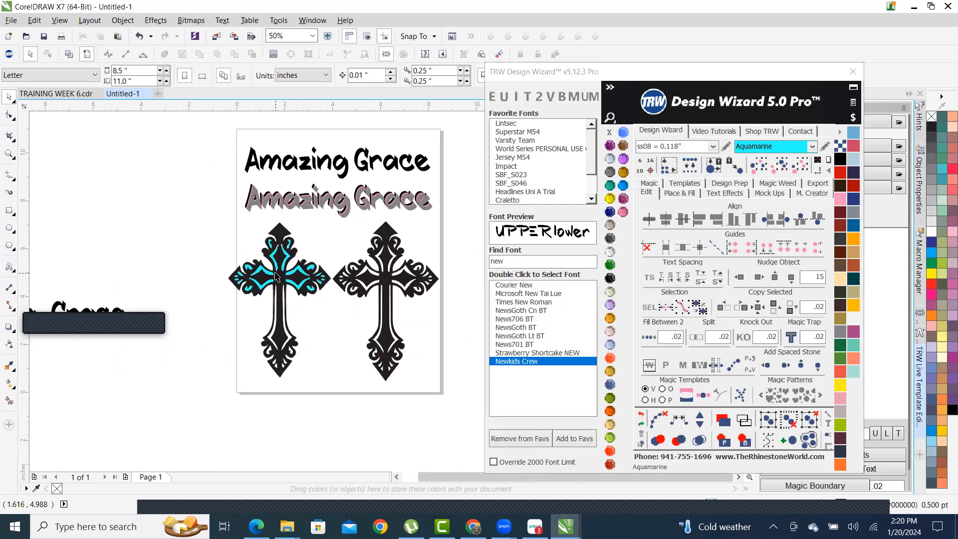
{"action": "scroll", "coordinate": [292, 321], "scroll_direction": "up", "scroll_amount": 3}
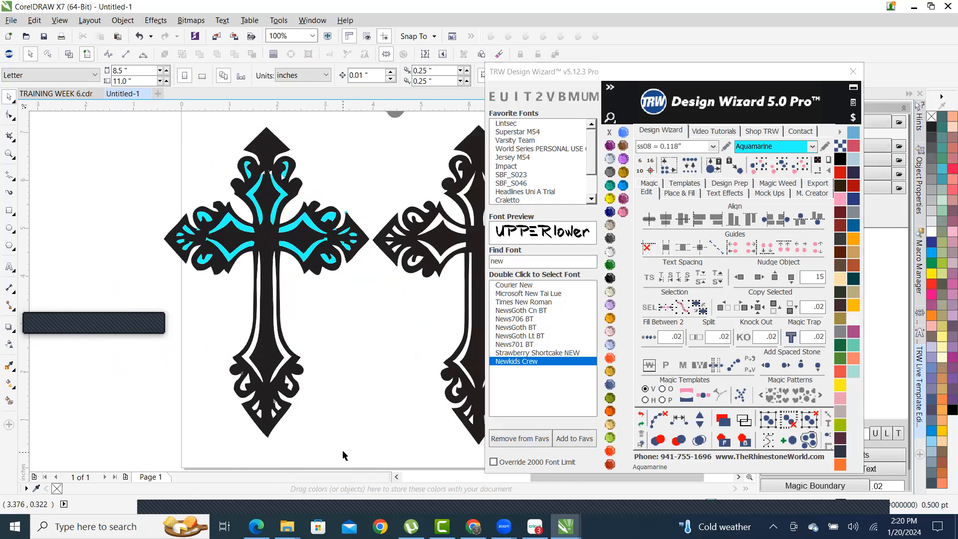
- Select the pieces in the cross's lower end and fill them Aquamarine too
{"action": "left_click_drag", "start_coordinate": [260, 437], "coordinate": [182, 292]}
{"action": "left_click", "coordinate": [609, 159]}
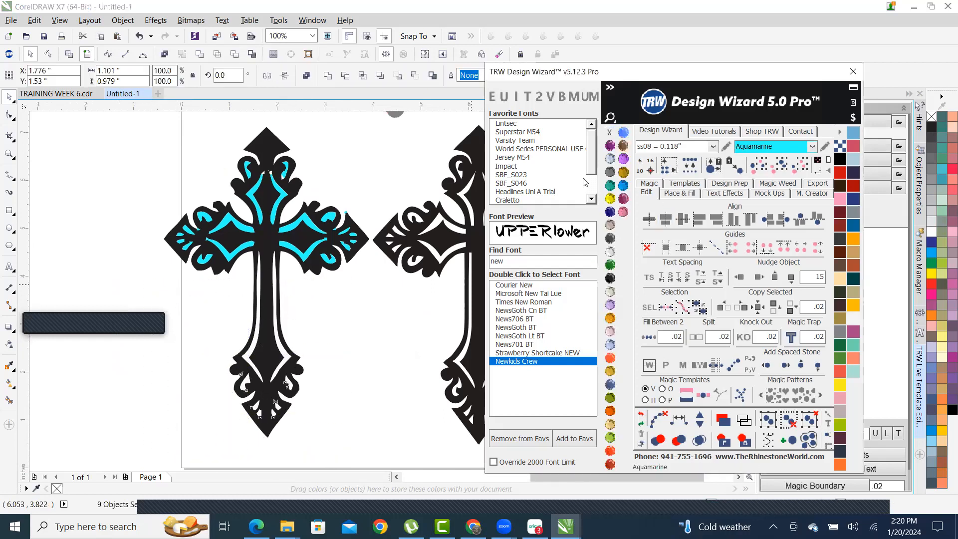
{"action": "left_click", "coordinate": [398, 400]}
{"action": "scroll", "coordinate": [279, 332], "scroll_direction": "down", "scroll_amount": 3}
{"action": "scroll", "coordinate": [272, 327], "scroll_direction": "up", "scroll_amount": 3}
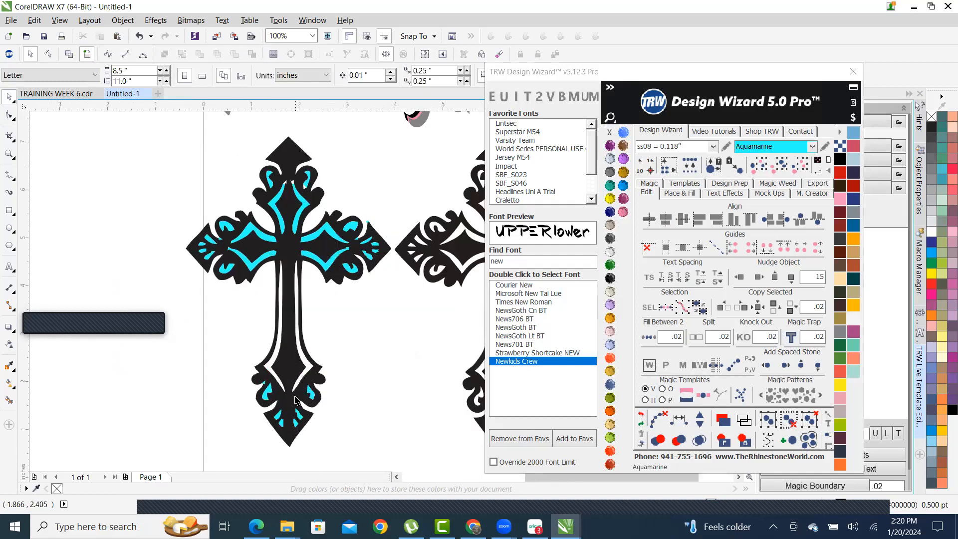
{"action": "scroll", "coordinate": [295, 399], "scroll_direction": "up", "scroll_amount": 2}
{"action": "scroll", "coordinate": [345, 345], "scroll_direction": "down", "scroll_amount": 1}
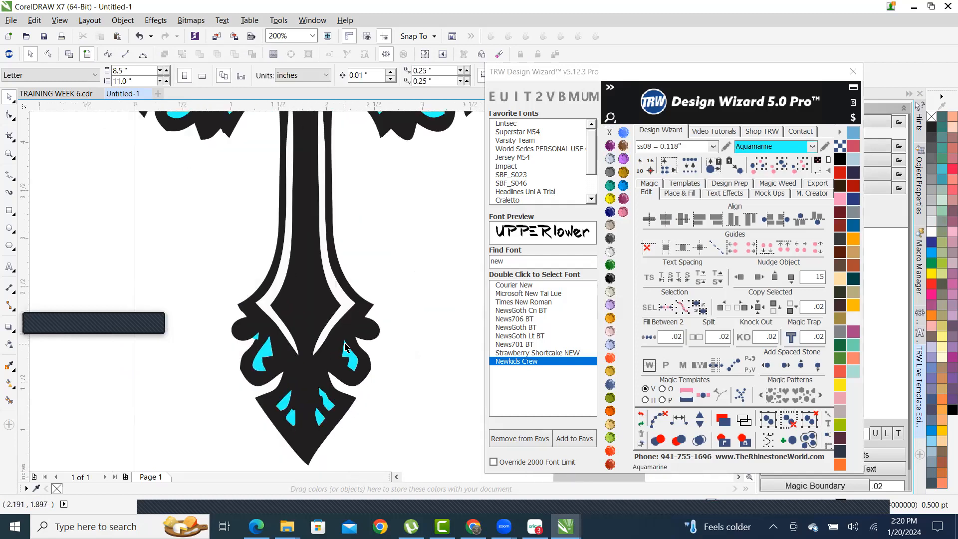
{"action": "scroll", "coordinate": [345, 345], "scroll_direction": "down", "scroll_amount": 1}
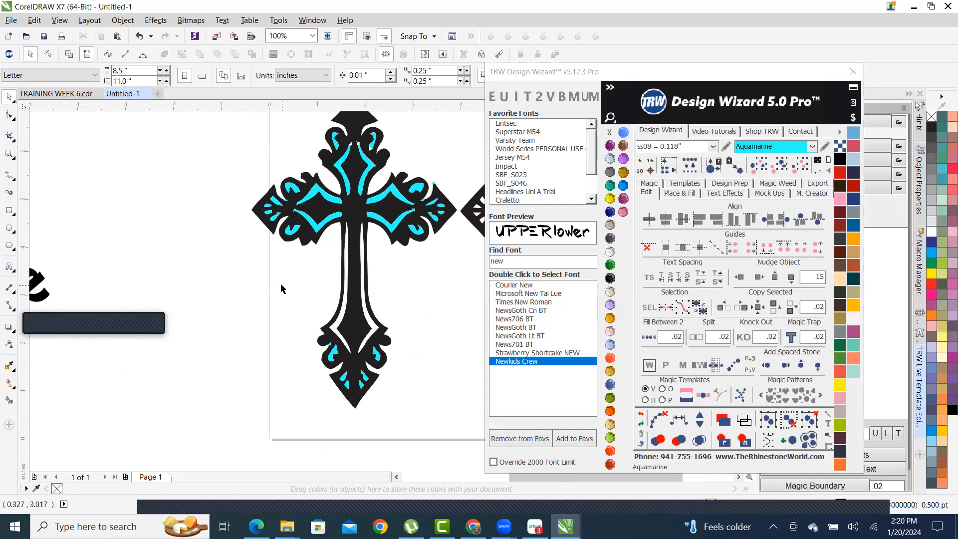
{"action": "scroll", "coordinate": [286, 286], "scroll_direction": "down", "scroll_amount": 2}
{"action": "scroll", "coordinate": [325, 357], "scroll_direction": "up", "scroll_amount": 2}
- Delete the aquamarine pieces in the lower half, then select those in the upper part
{"action": "left_click_drag", "start_coordinate": [244, 322], "coordinate": [385, 433]}
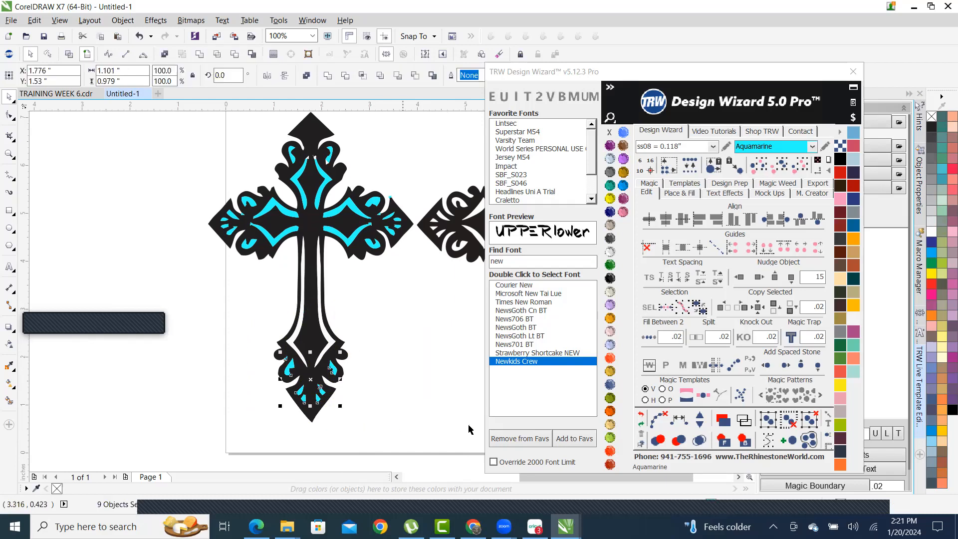
{"action": "key", "text": "Delete"}
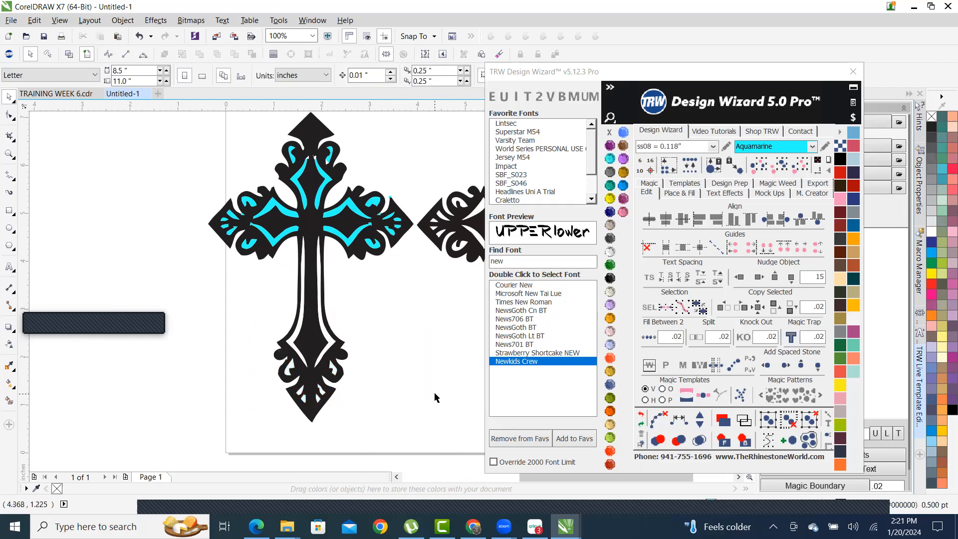
{"action": "left_click_drag", "start_coordinate": [416, 274], "coordinate": [143, 135]}
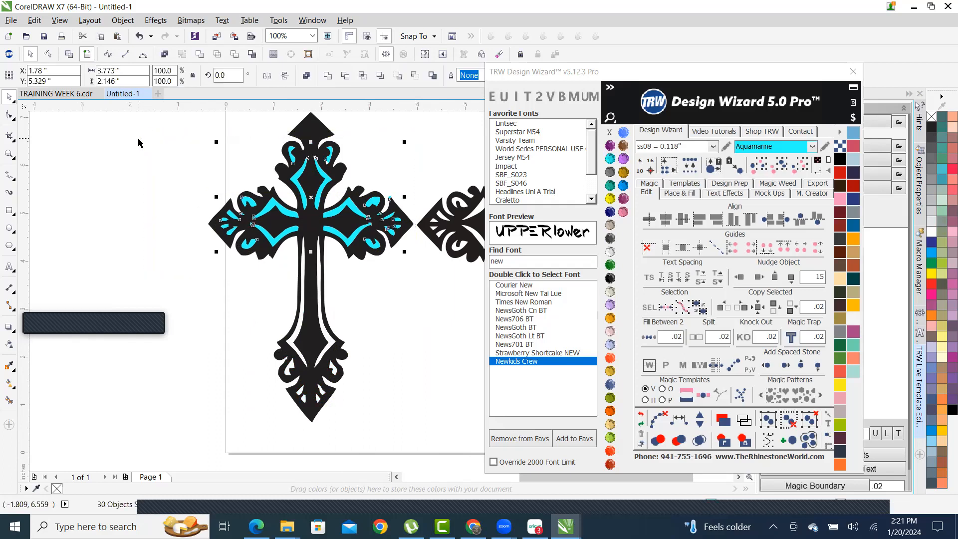
- Delete the selected aquamarine pieces, check the cross, and switch to the SVGCrown page in Chrome
{"action": "key", "text": "Delete"}
{"action": "scroll", "coordinate": [169, 276], "scroll_direction": "down", "scroll_amount": 2}
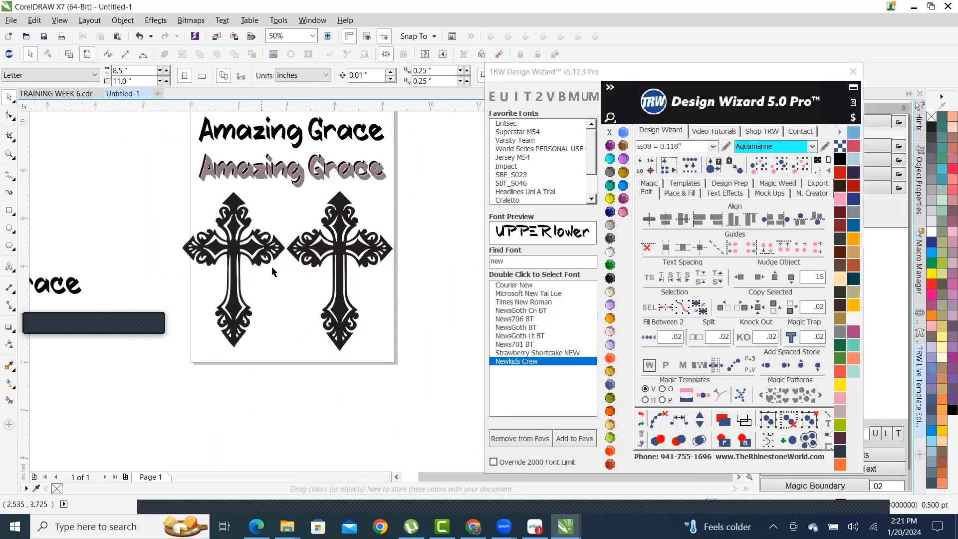
{"action": "scroll", "coordinate": [238, 279], "scroll_direction": "up", "scroll_amount": 2}
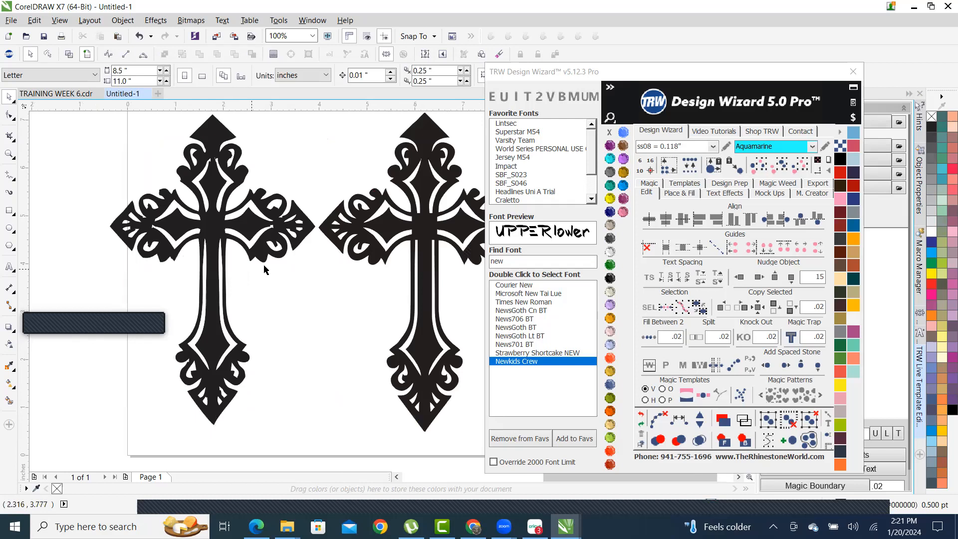
{"action": "scroll", "coordinate": [212, 170], "scroll_direction": "up", "scroll_amount": 1}
{"action": "scroll", "coordinate": [214, 172], "scroll_direction": "down", "scroll_amount": 1}
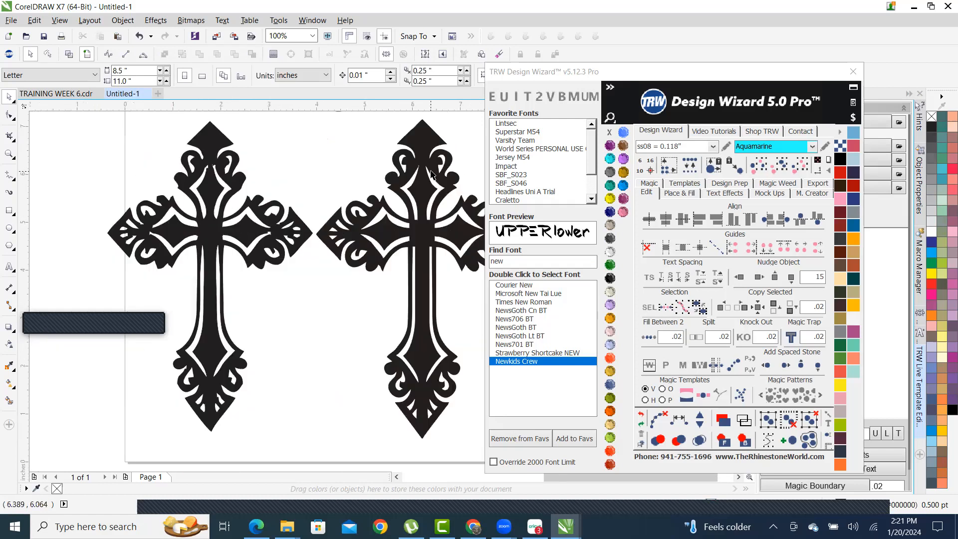
{"action": "scroll", "coordinate": [262, 167], "scroll_direction": "up", "scroll_amount": 3}
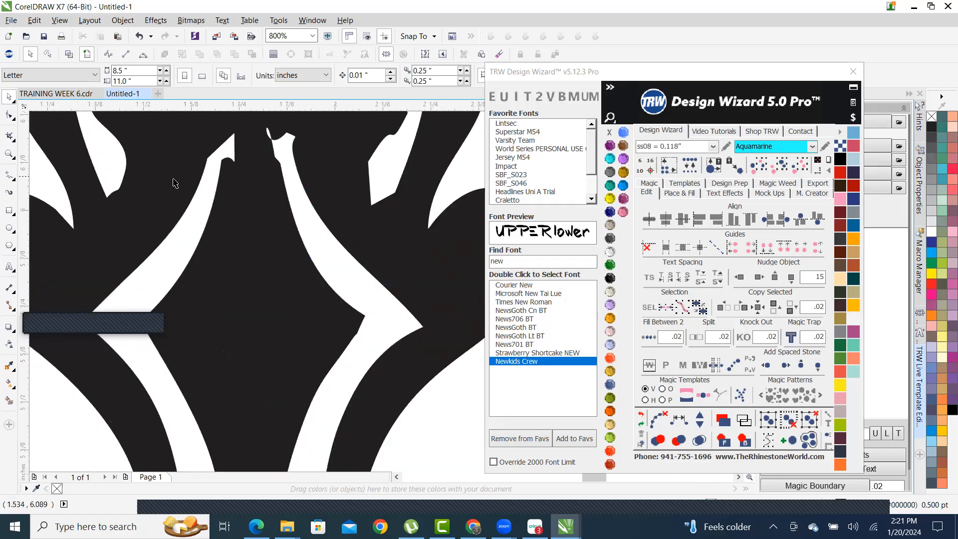
{"action": "scroll", "coordinate": [229, 173], "scroll_direction": "down", "scroll_amount": 1}
{"action": "scroll", "coordinate": [230, 174], "scroll_direction": "up", "scroll_amount": 2}
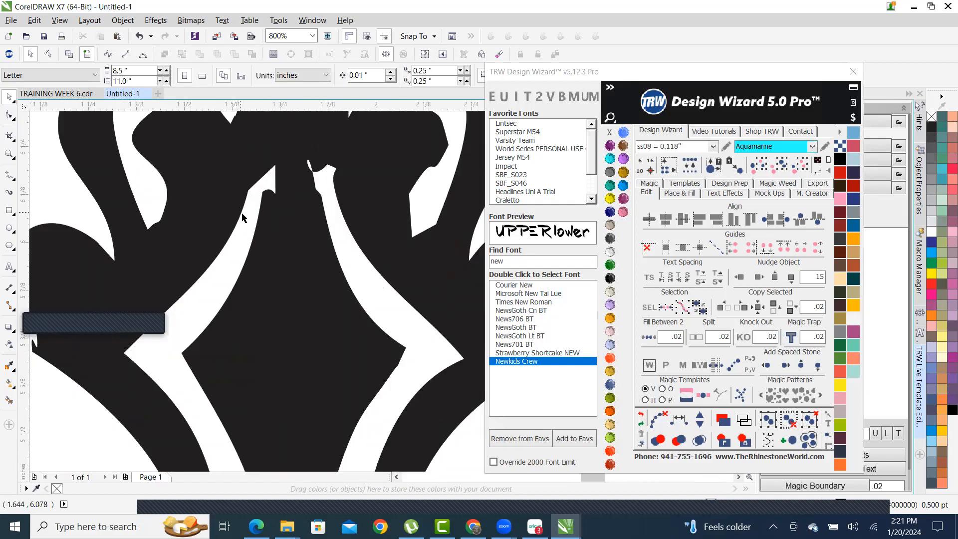
{"action": "scroll", "coordinate": [278, 225], "scroll_direction": "down", "scroll_amount": 4}
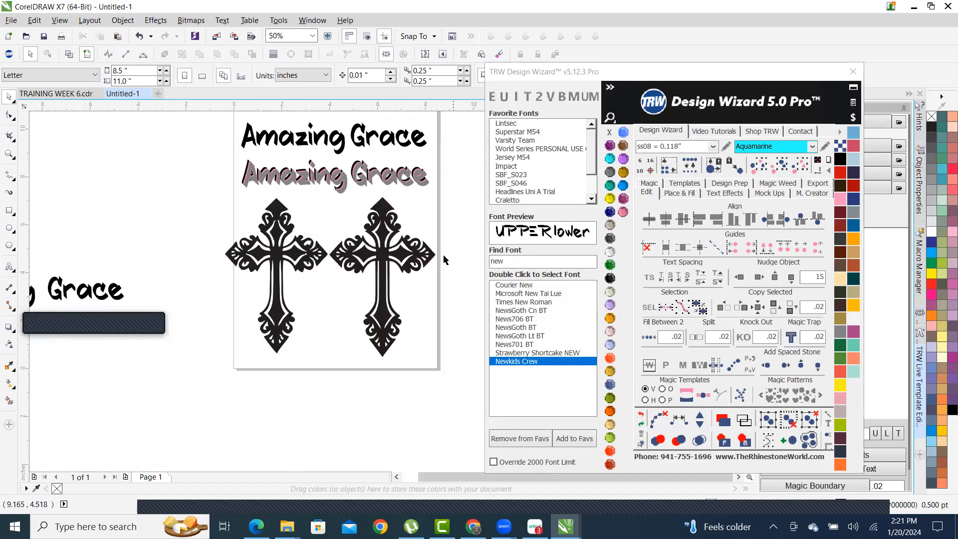
{"action": "scroll", "coordinate": [382, 250], "scroll_direction": "up", "scroll_amount": 2}
{"action": "scroll", "coordinate": [382, 241], "scroll_direction": "down", "scroll_amount": 1}
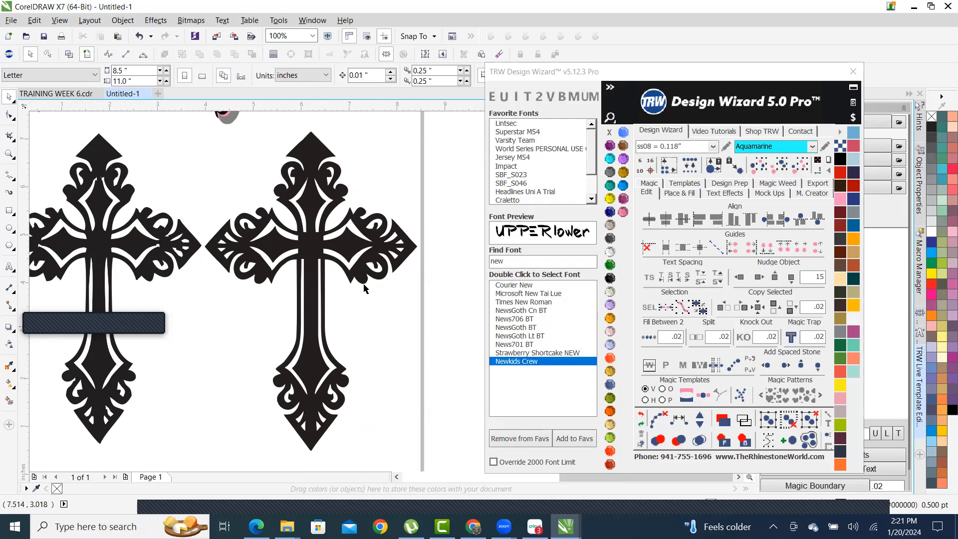
{"action": "scroll", "coordinate": [379, 314], "scroll_direction": "down", "scroll_amount": 1}
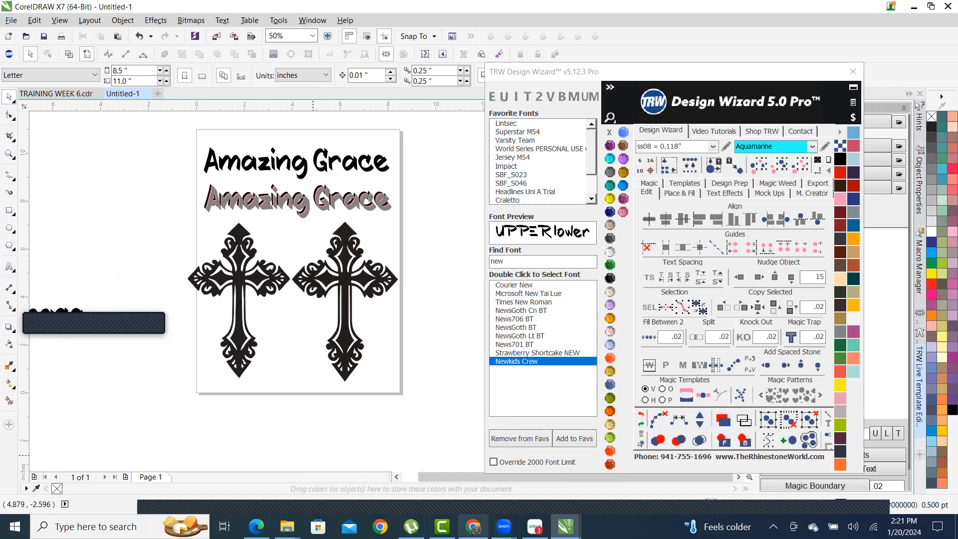
{"action": "left_click", "coordinate": [473, 526]}
- Scroll the Cross SVG download page and hide the ad covering its bottom
{"action": "scroll", "coordinate": [533, 190], "scroll_direction": "down", "scroll_amount": 1}
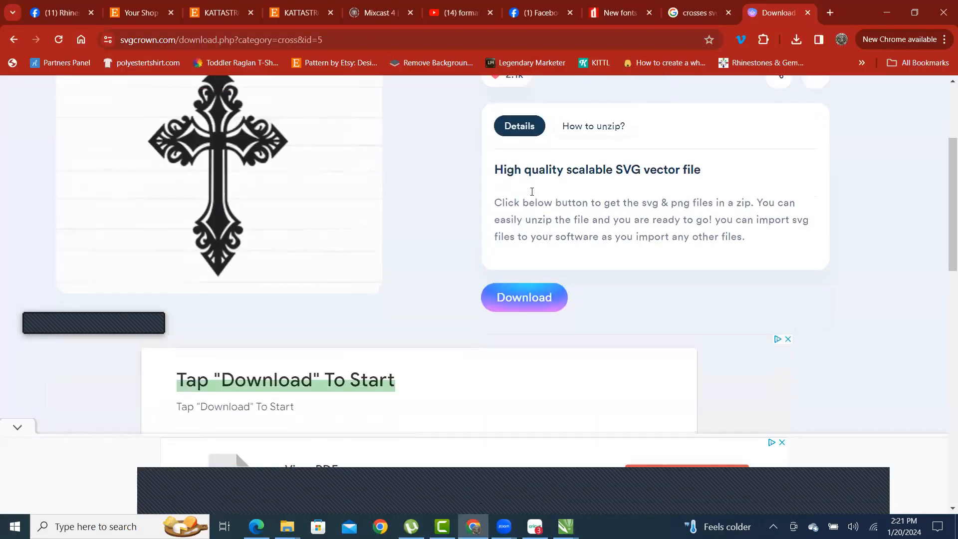
{"action": "scroll", "coordinate": [543, 215], "scroll_direction": "up", "scroll_amount": 2}
{"action": "scroll", "coordinate": [556, 329], "scroll_direction": "down", "scroll_amount": 4}
{"action": "scroll", "coordinate": [548, 371], "scroll_direction": "down", "scroll_amount": 7}
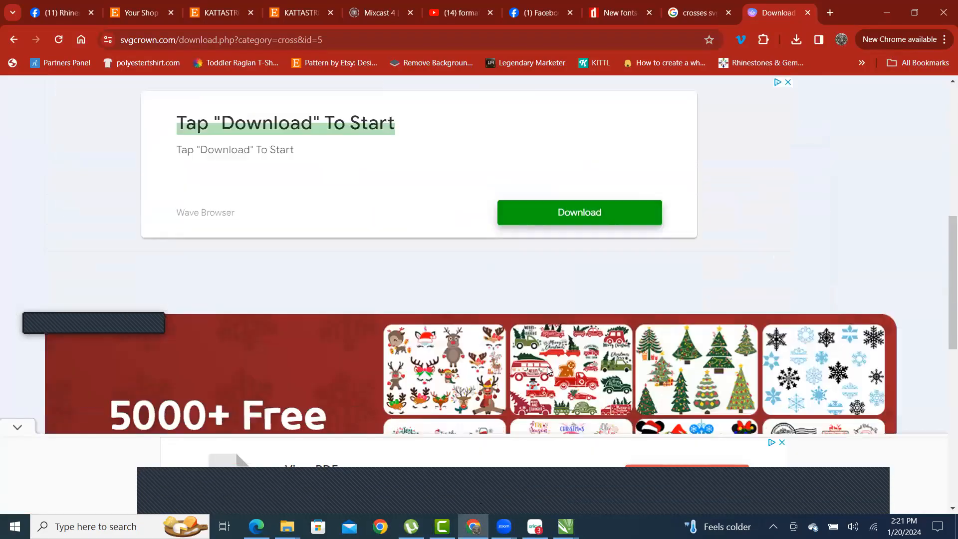
{"action": "scroll", "coordinate": [547, 371], "scroll_direction": "up", "scroll_amount": 8}
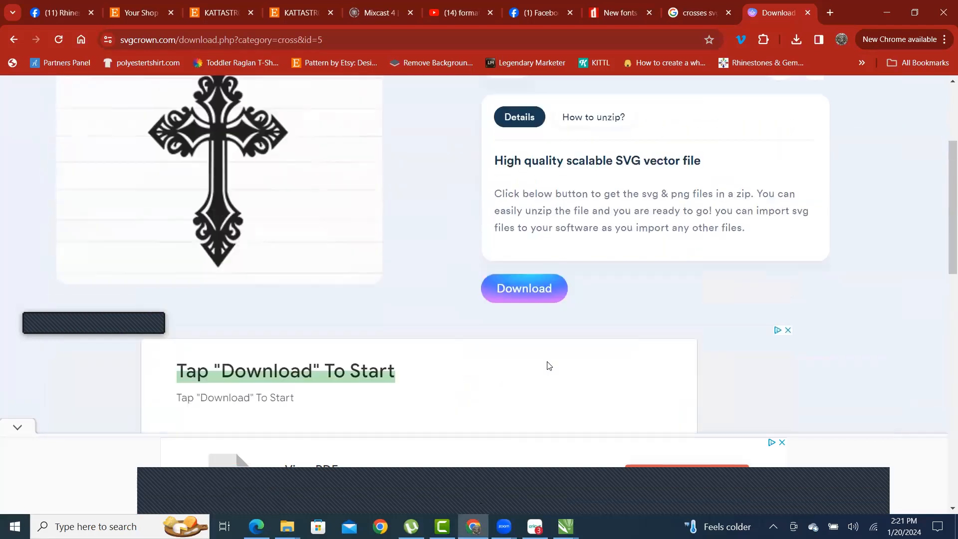
{"action": "scroll", "coordinate": [547, 361], "scroll_direction": "up", "scroll_amount": 4}
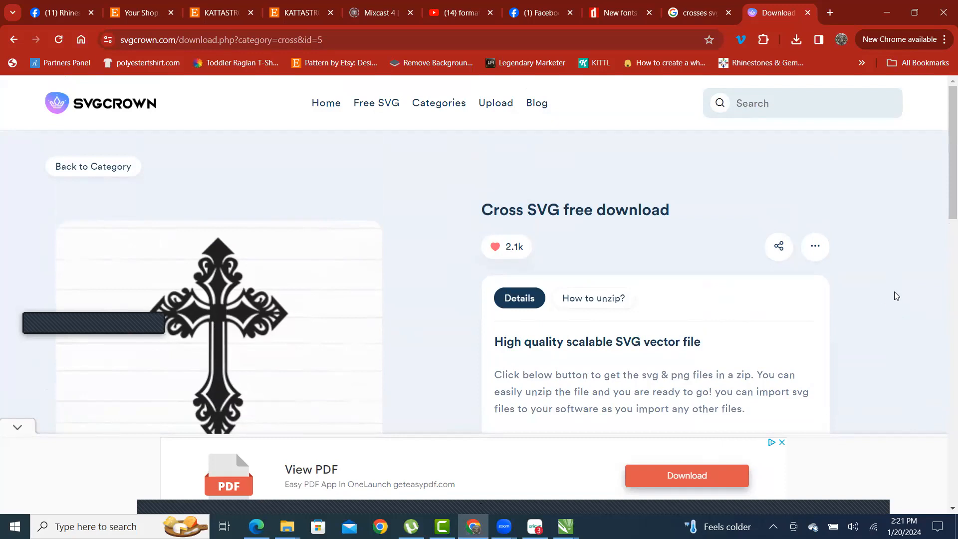
{"action": "scroll", "coordinate": [896, 299], "scroll_direction": "down", "scroll_amount": 1}
{"action": "scroll", "coordinate": [896, 297], "scroll_direction": "up", "scroll_amount": 1}
{"action": "scroll", "coordinate": [934, 281], "scroll_direction": "down", "scroll_amount": 6}
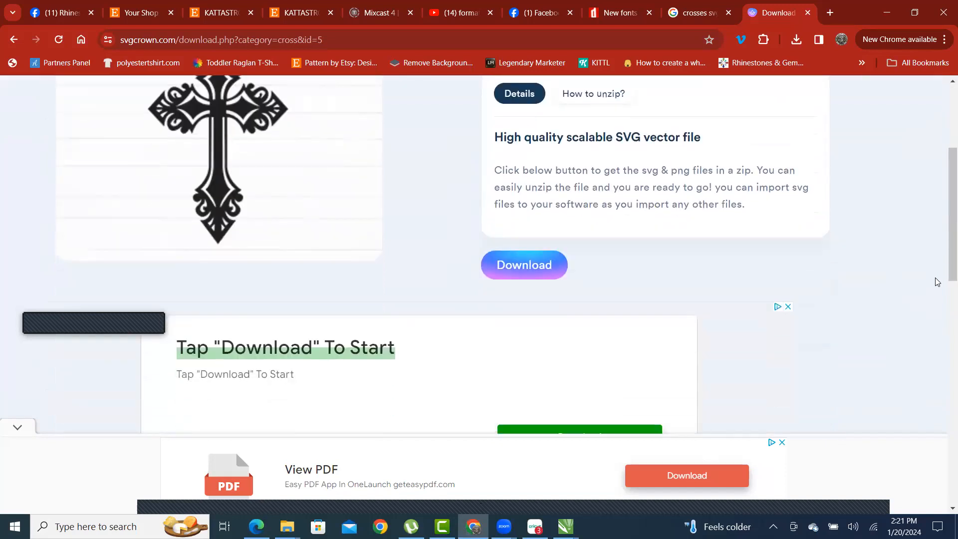
{"action": "scroll", "coordinate": [934, 282], "scroll_direction": "up", "scroll_amount": 6}
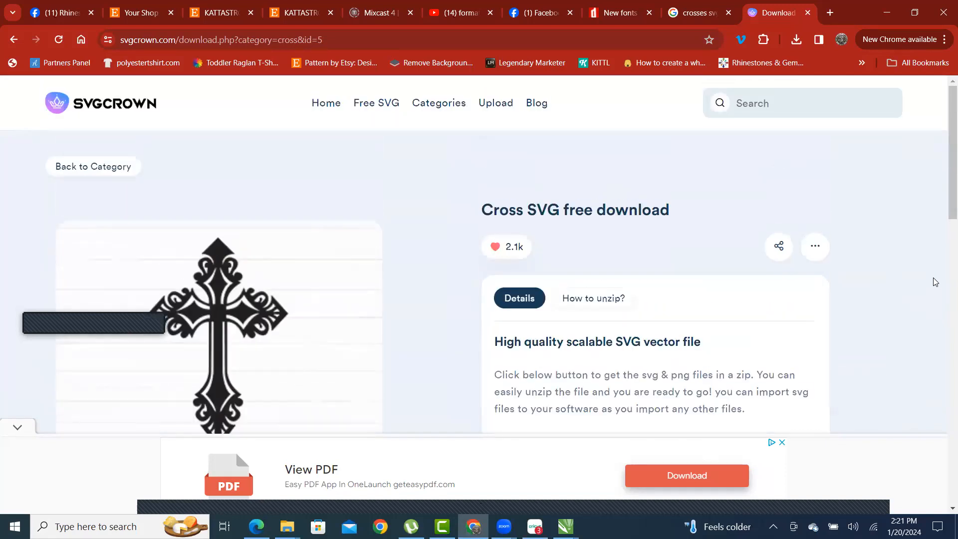
{"action": "scroll", "coordinate": [933, 280], "scroll_direction": "down", "scroll_amount": 5}
{"action": "scroll", "coordinate": [923, 269], "scroll_direction": "down", "scroll_amount": 5}
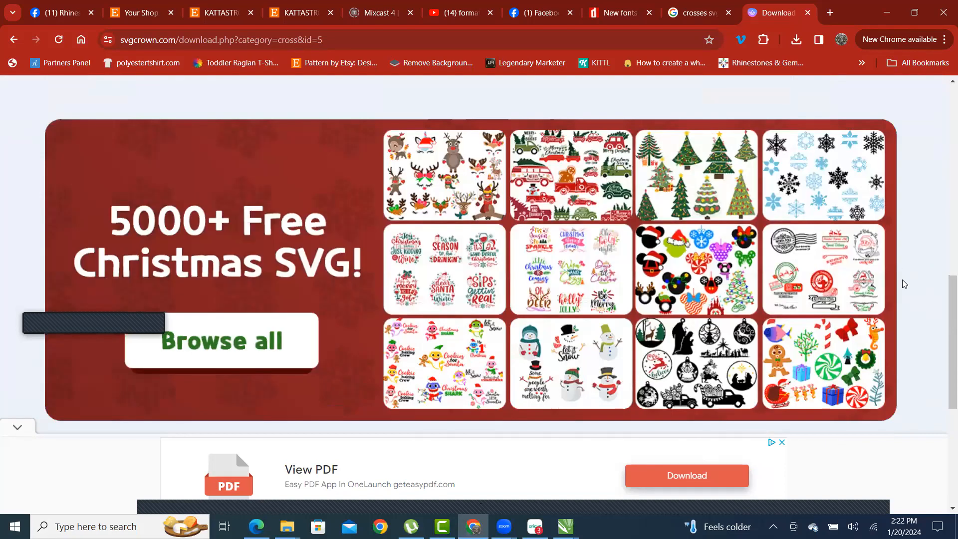
{"action": "scroll", "coordinate": [899, 283], "scroll_direction": "down", "scroll_amount": 5}
{"action": "scroll", "coordinate": [907, 270], "scroll_direction": "up", "scroll_amount": 6}
{"action": "scroll", "coordinate": [906, 270], "scroll_direction": "up", "scroll_amount": 10}
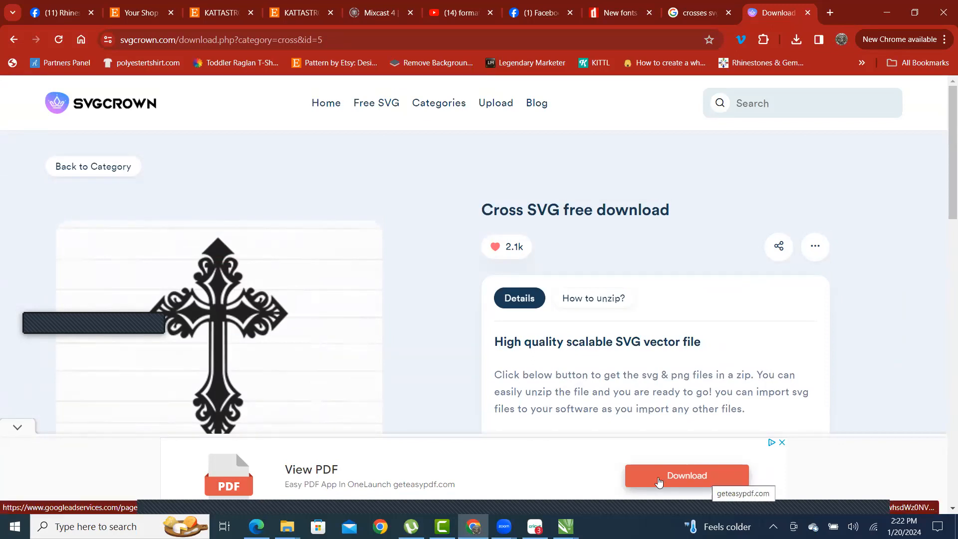
{"action": "left_click", "coordinate": [17, 429]}
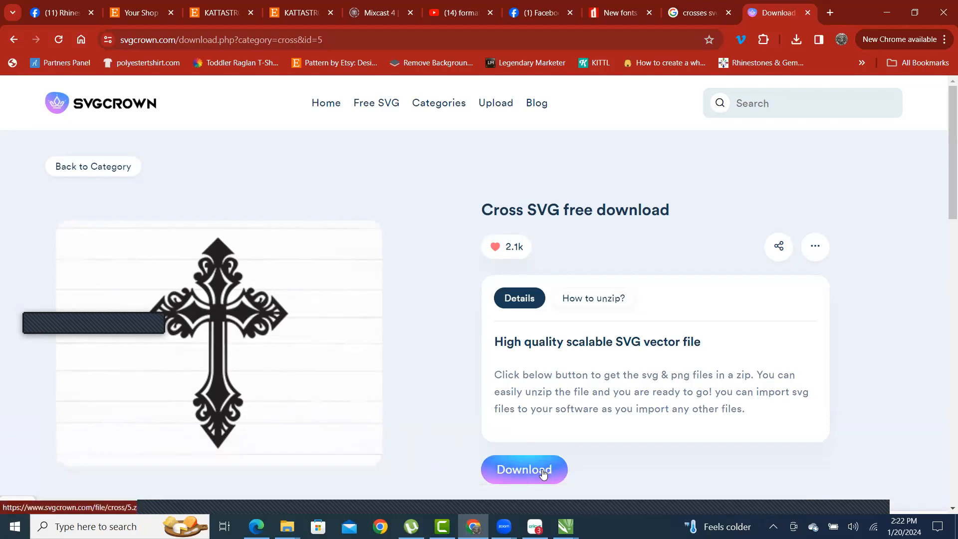
{"action": "scroll", "coordinate": [569, 325], "scroll_direction": "down", "scroll_amount": 7}
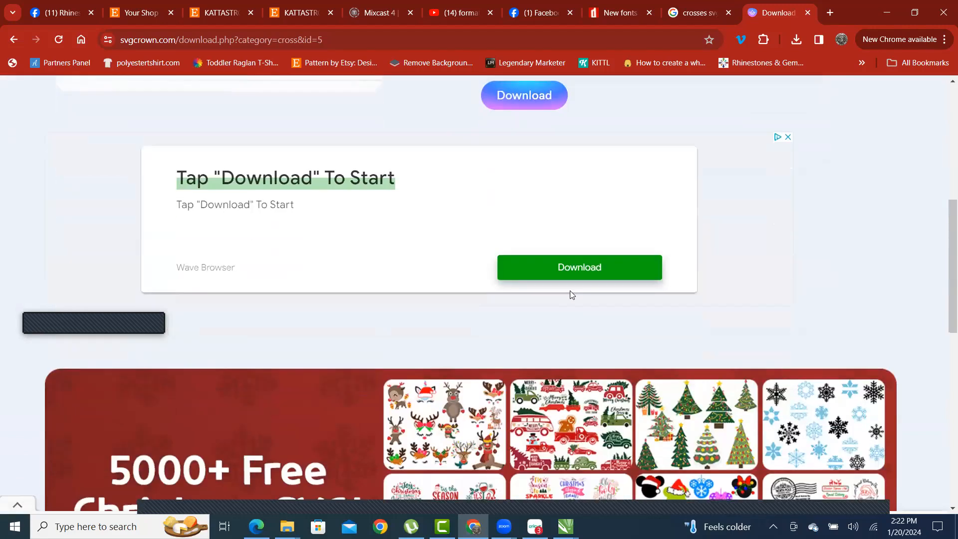
{"action": "scroll", "coordinate": [570, 291], "scroll_direction": "up", "scroll_amount": 7}
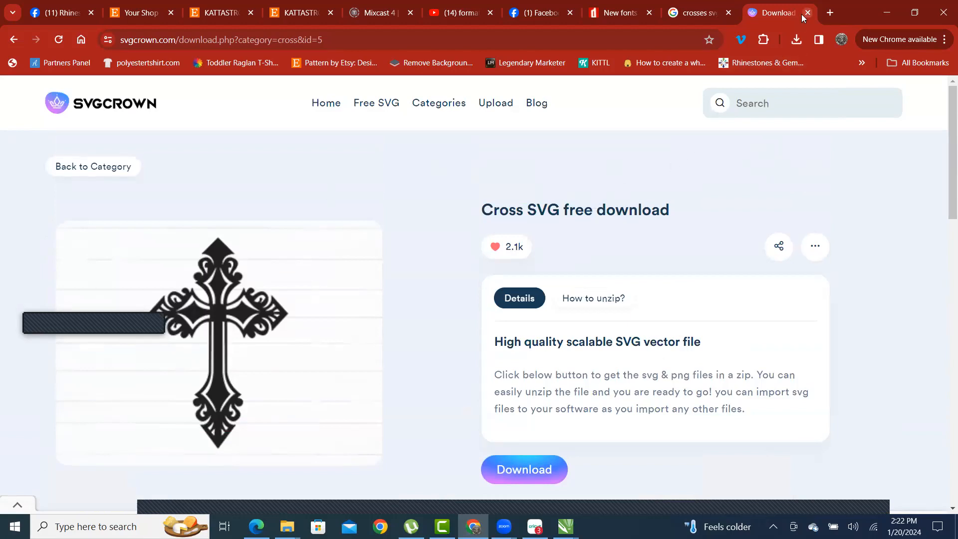
- Return to the 'crosses svg' results, preview the Pretty Cross SVG, and abandon saving it
{"action": "key", "text": "ctrl+w"}
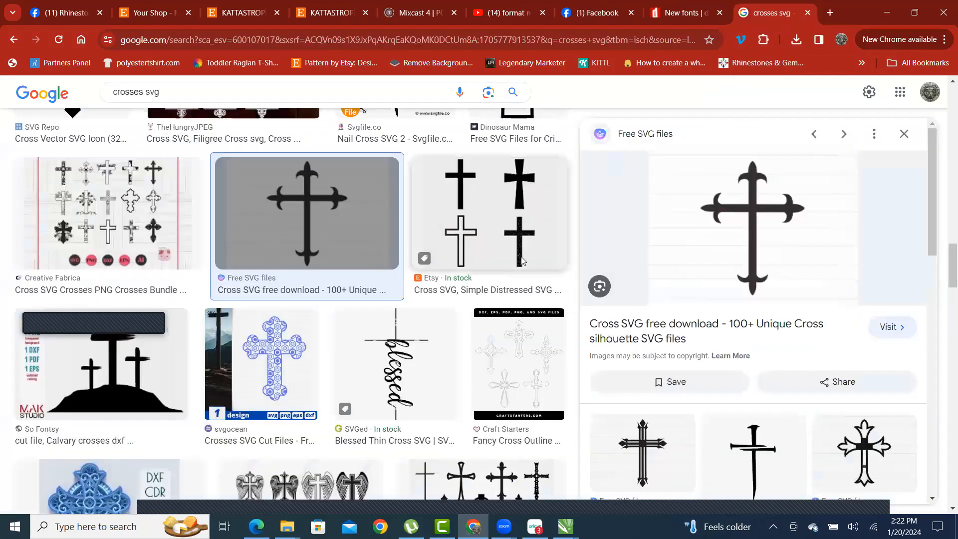
{"action": "scroll", "coordinate": [865, 269], "scroll_direction": "down", "scroll_amount": 5}
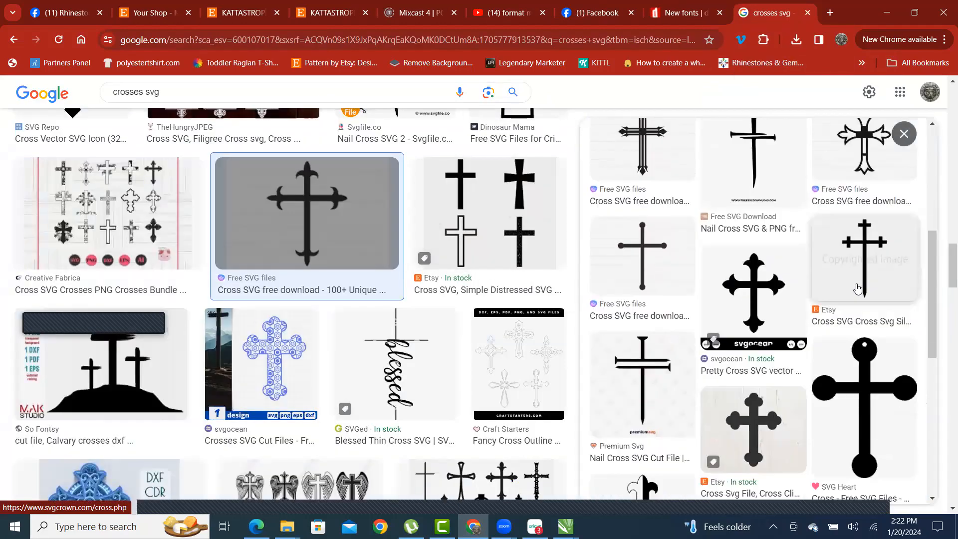
{"action": "scroll", "coordinate": [860, 289], "scroll_direction": "down", "scroll_amount": 5}
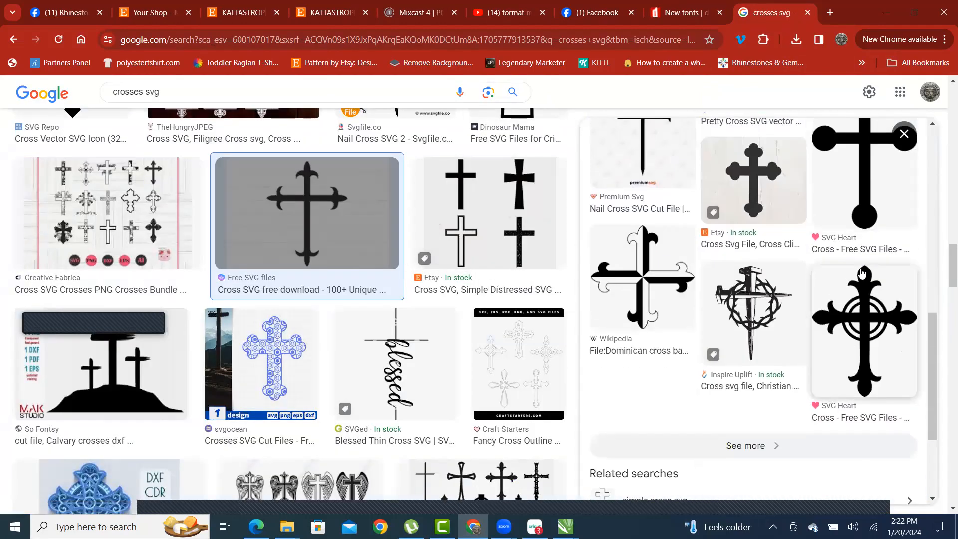
{"action": "scroll", "coordinate": [789, 266], "scroll_direction": "up", "scroll_amount": 3}
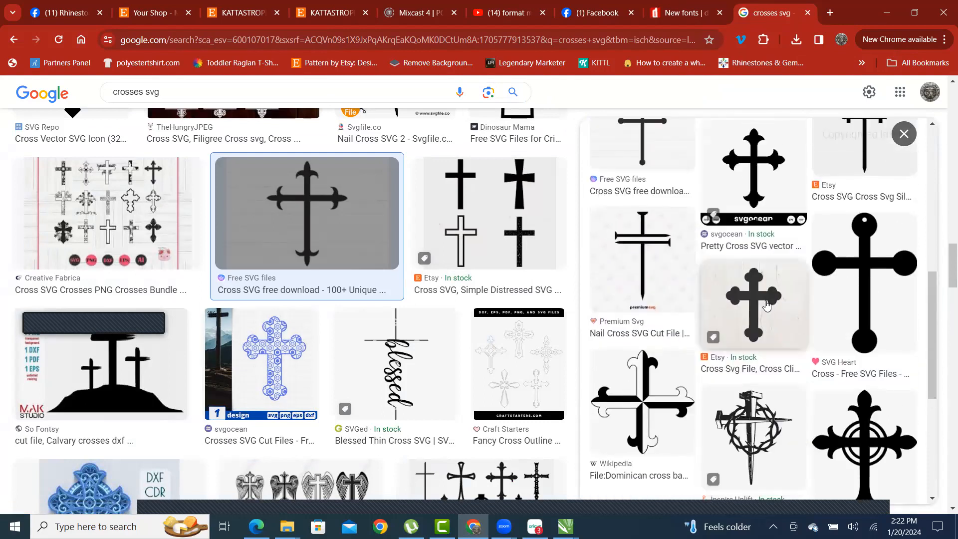
{"action": "scroll", "coordinate": [763, 269], "scroll_direction": "up", "scroll_amount": 3}
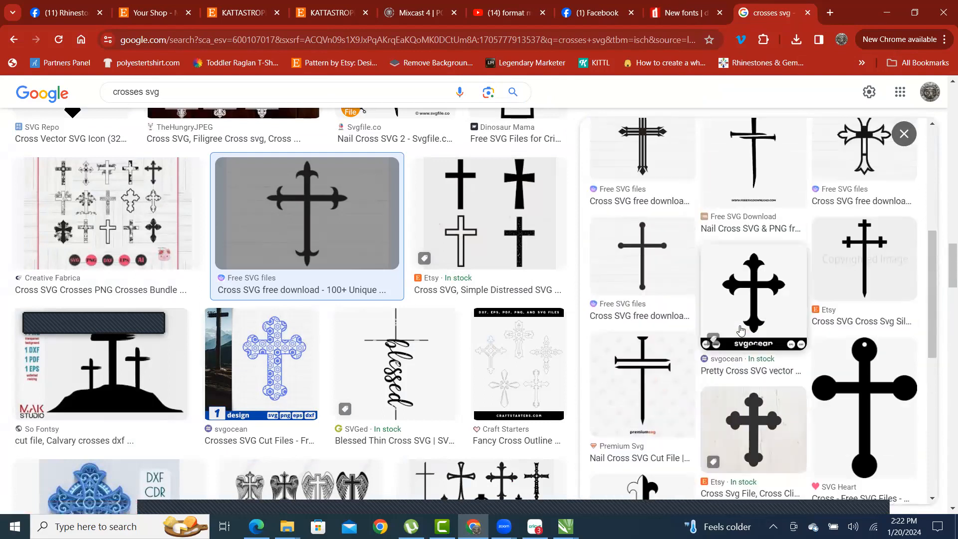
{"action": "left_click", "coordinate": [748, 292]}
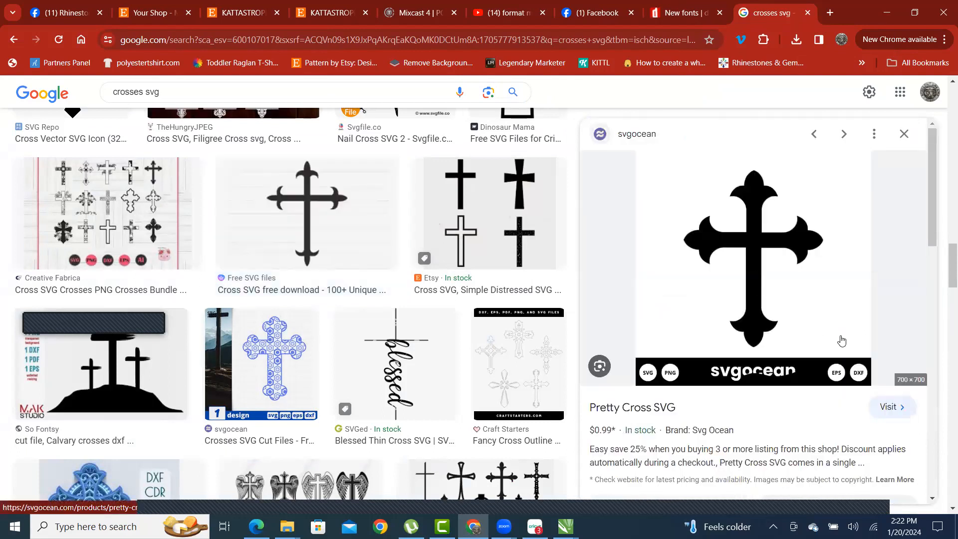
{"action": "right_click", "coordinate": [737, 240]}
{"action": "left_click", "coordinate": [822, 410]}
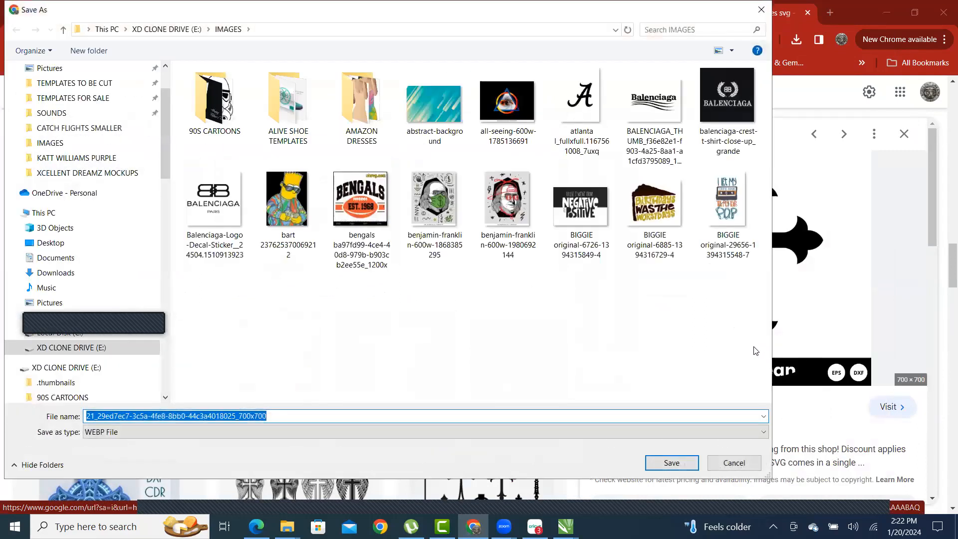
{"action": "left_click", "coordinate": [731, 462]}
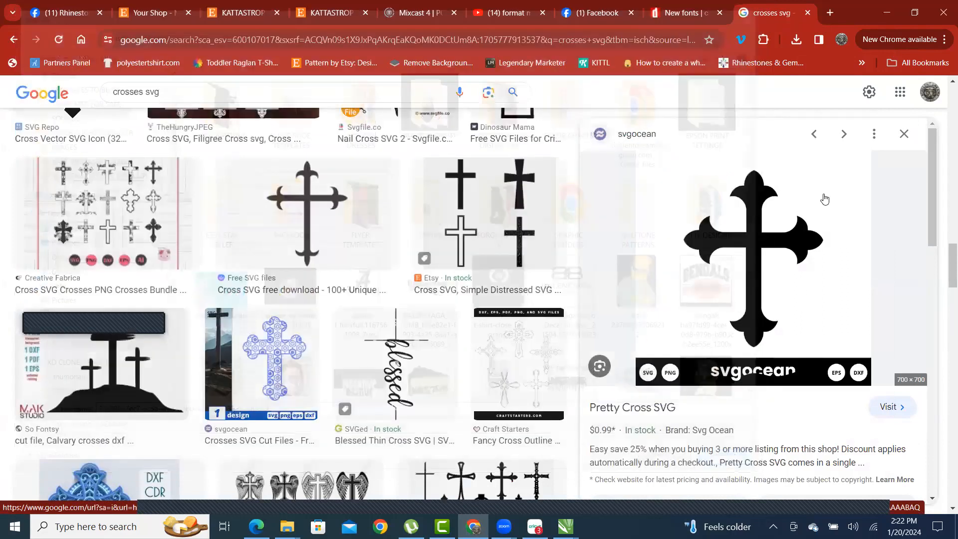
- Preview the Cross Svg Bundle image and browse the related crosses
{"action": "scroll", "coordinate": [787, 284], "scroll_direction": "down", "scroll_amount": 5}
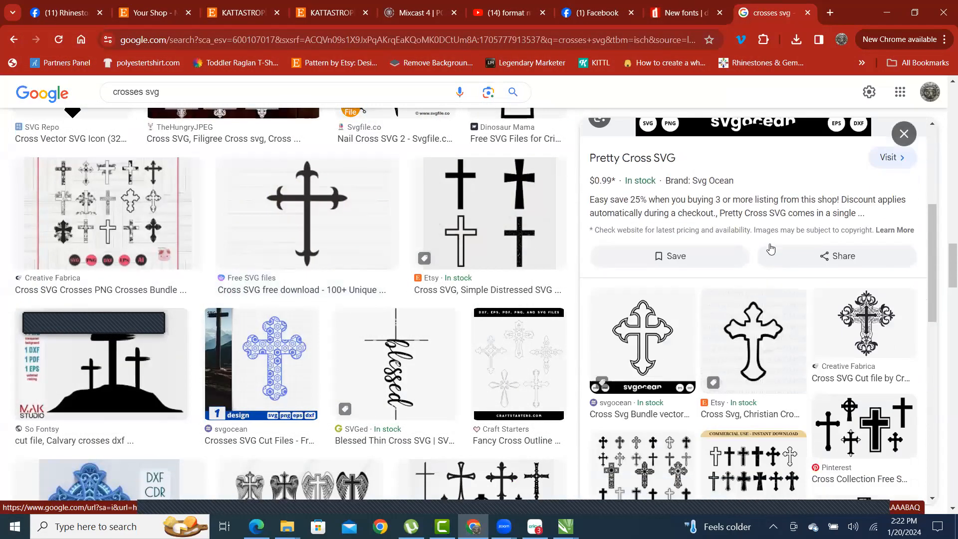
{"action": "scroll", "coordinate": [770, 248], "scroll_direction": "down", "scroll_amount": 3}
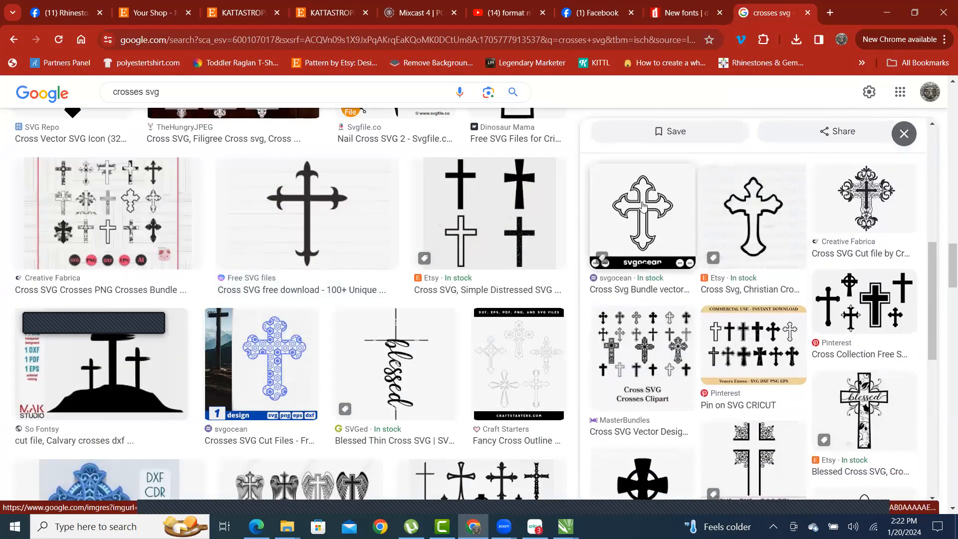
{"action": "left_click", "coordinate": [642, 206]}
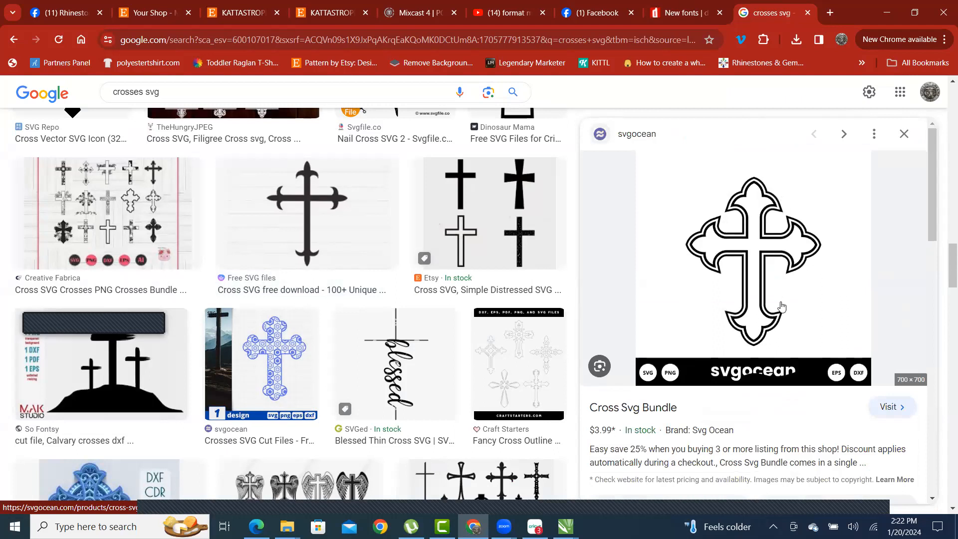
{"action": "scroll", "coordinate": [756, 260], "scroll_direction": "down", "scroll_amount": 3}
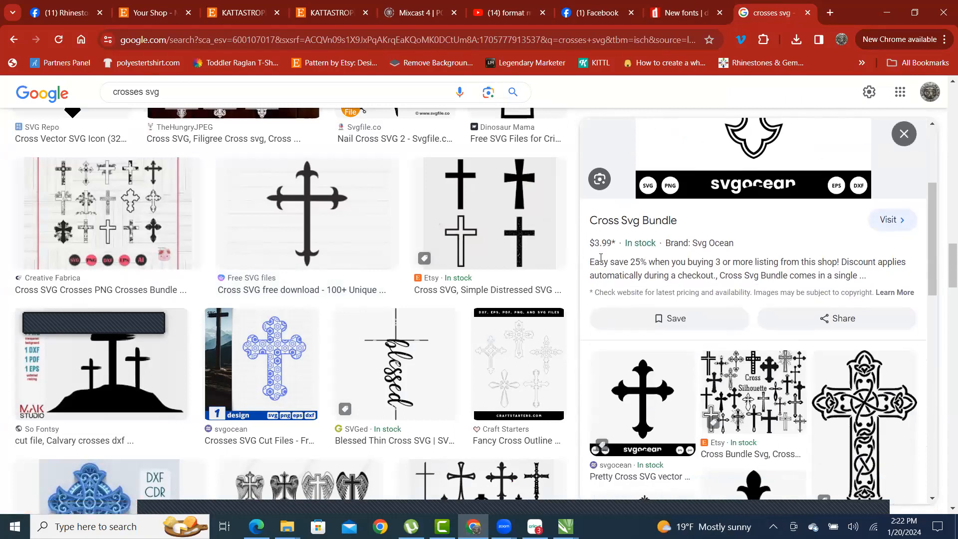
{"action": "scroll", "coordinate": [600, 257], "scroll_direction": "up", "scroll_amount": 3}
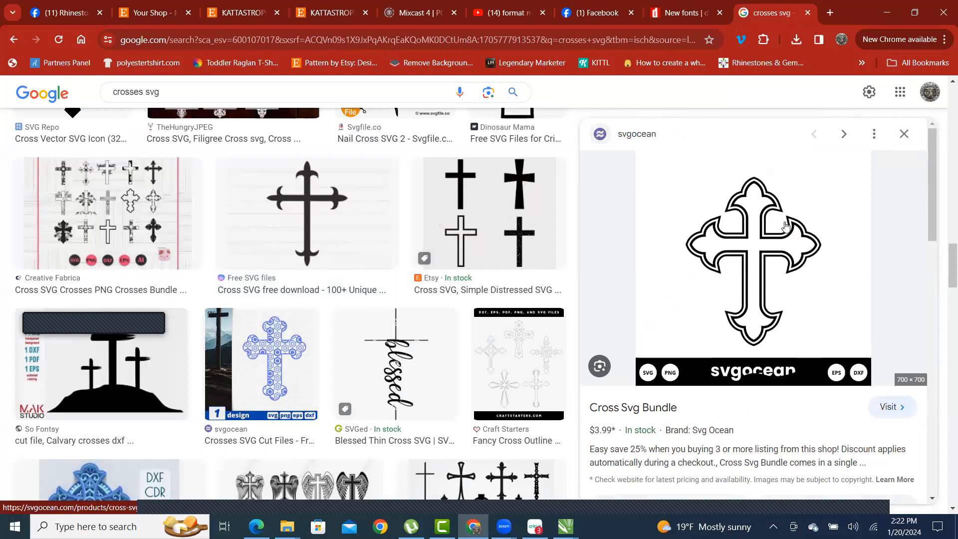
{"action": "scroll", "coordinate": [368, 290], "scroll_direction": "down", "scroll_amount": 5}
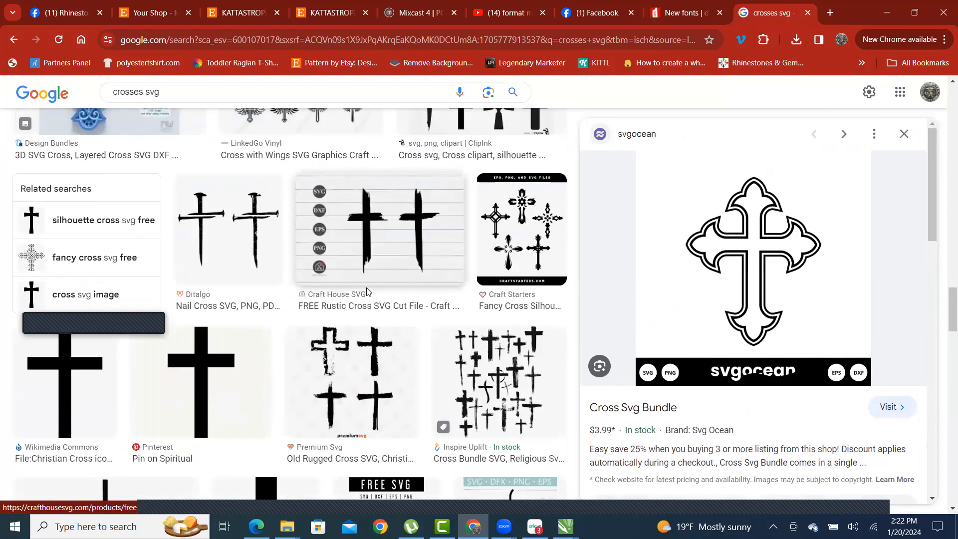
{"action": "scroll", "coordinate": [349, 299], "scroll_direction": "down", "scroll_amount": 4}
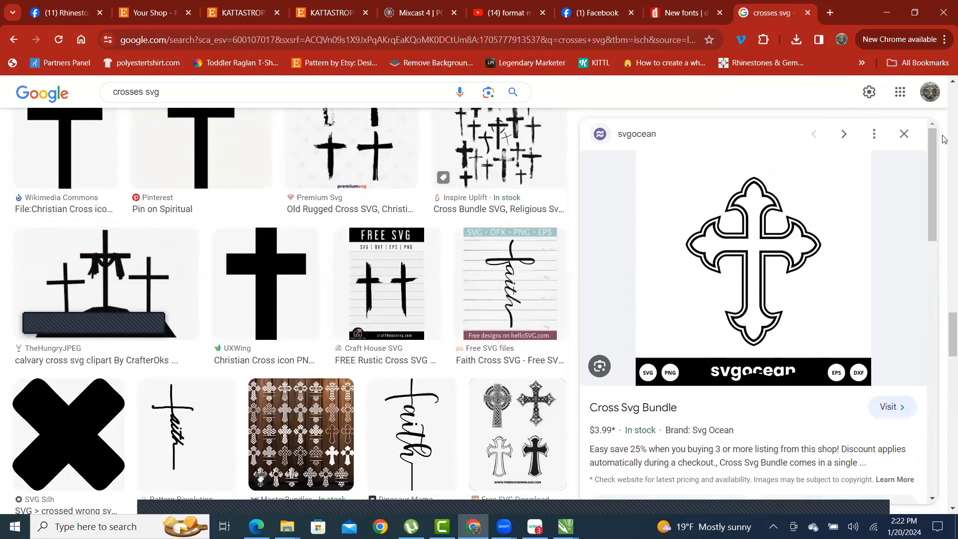
- Close that preview and open SVGed's Blessed Thin Cross SVG ($1.99) from the results
{"action": "left_click", "coordinate": [905, 135]}
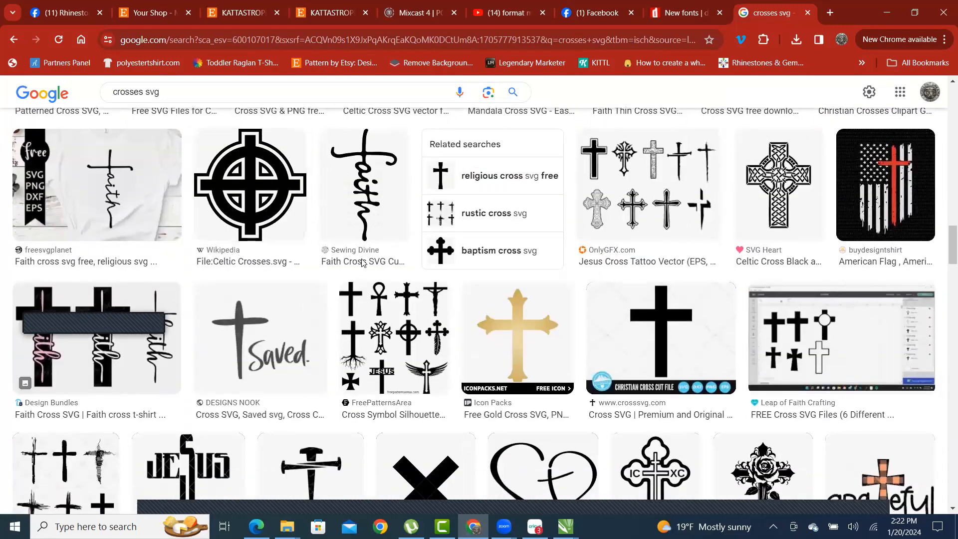
{"action": "scroll", "coordinate": [354, 261], "scroll_direction": "down", "scroll_amount": 2}
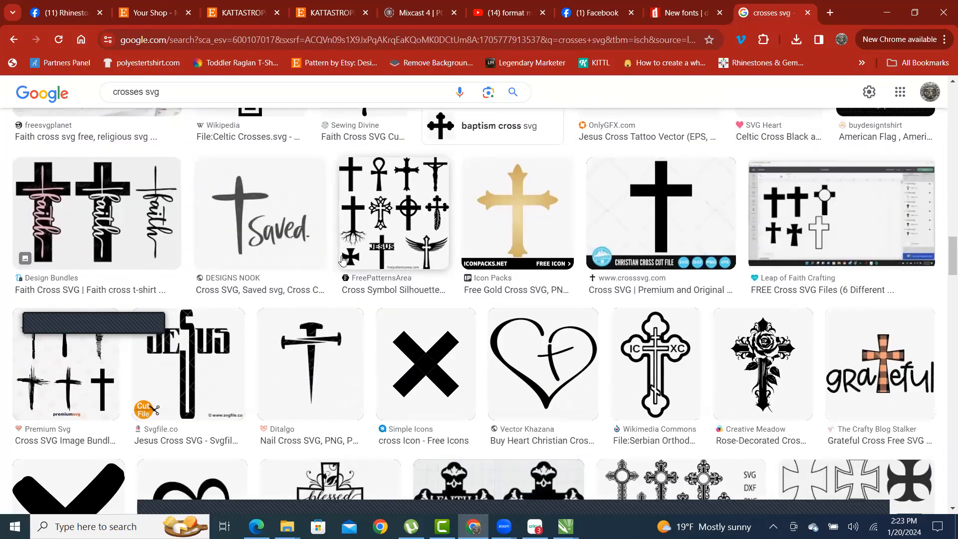
{"action": "scroll", "coordinate": [551, 334], "scroll_direction": "up", "scroll_amount": 6}
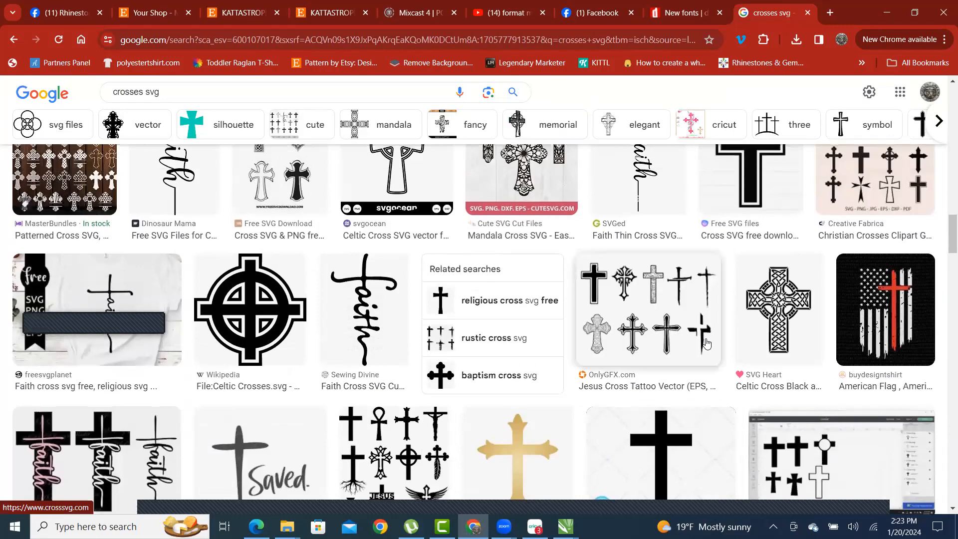
{"action": "scroll", "coordinate": [767, 325], "scroll_direction": "up", "scroll_amount": 10}
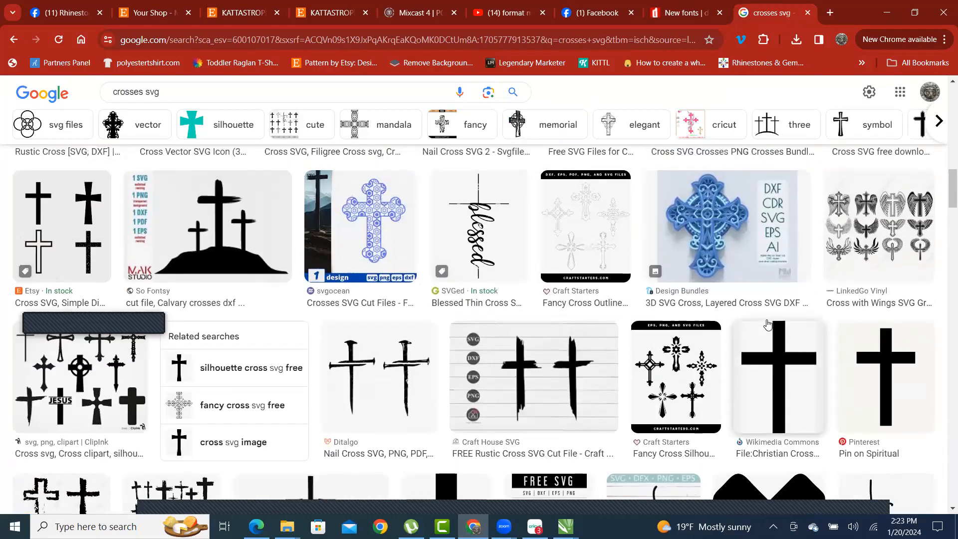
{"action": "scroll", "coordinate": [766, 324], "scroll_direction": "up", "scroll_amount": 1}
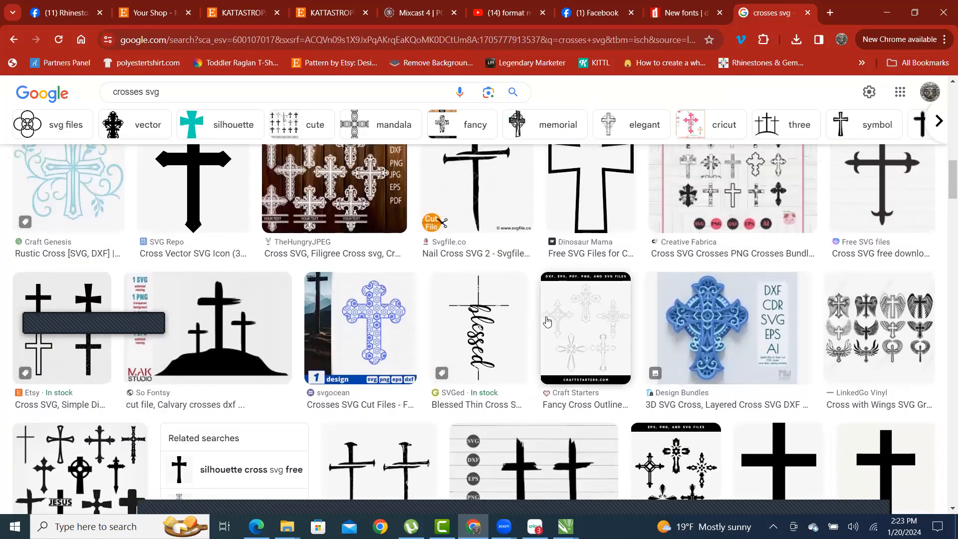
{"action": "left_click", "coordinate": [494, 337]}
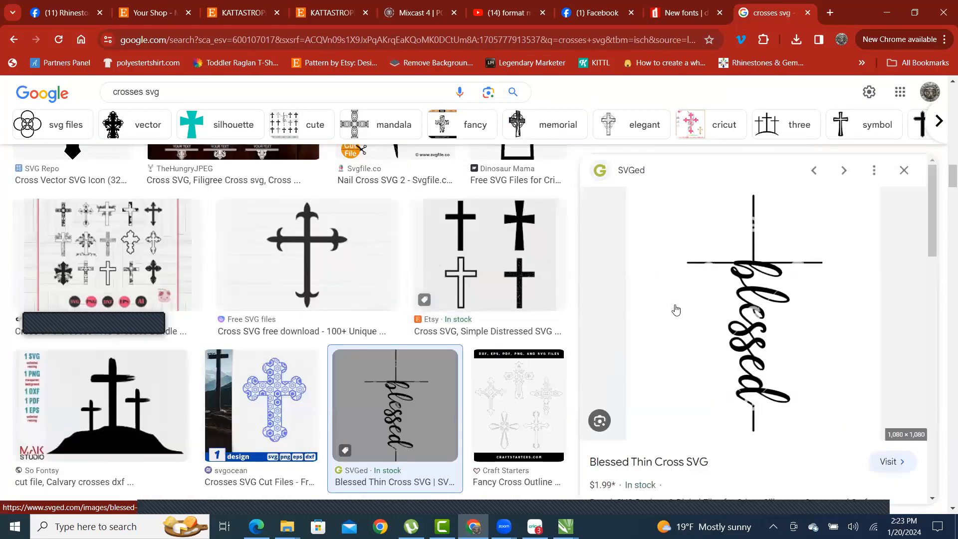
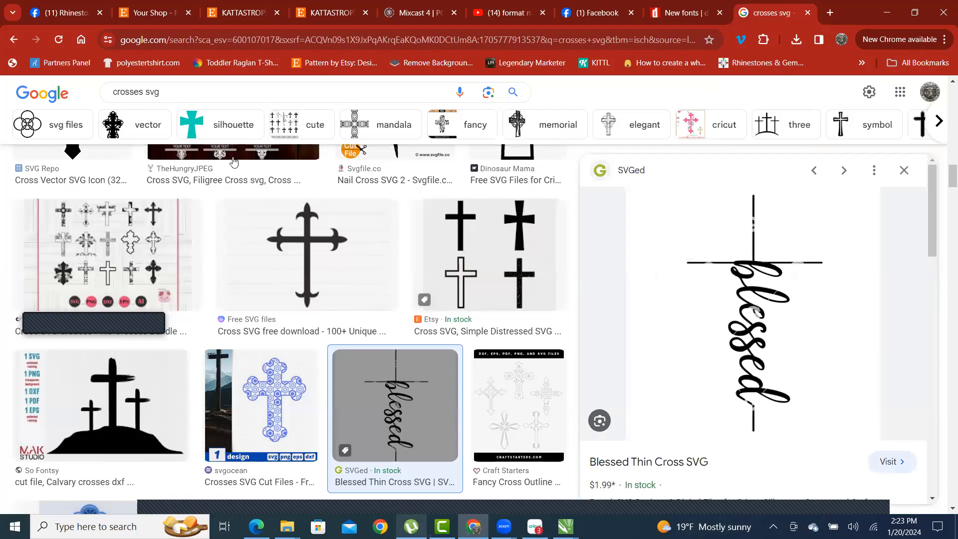
- In a new Chrome tab, show Google Images results for 'windows button symbol'
{"action": "left_click", "coordinate": [830, 13]}
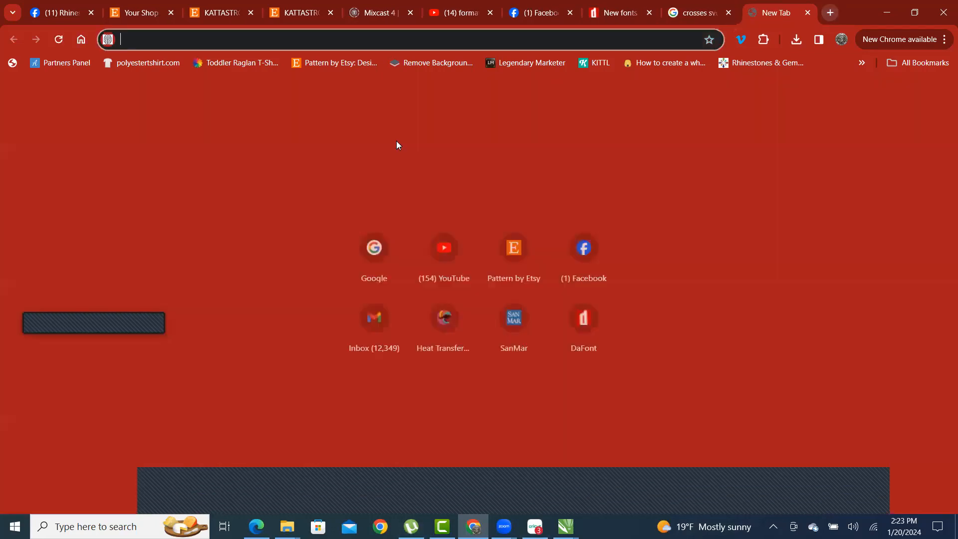
{"action": "left_click", "coordinate": [369, 248]}
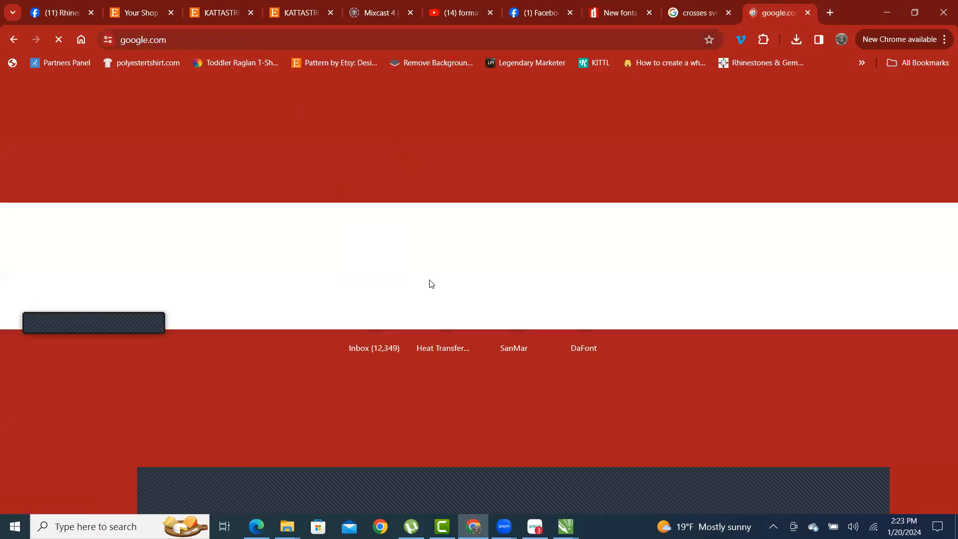
{"action": "type", "text": "win"}
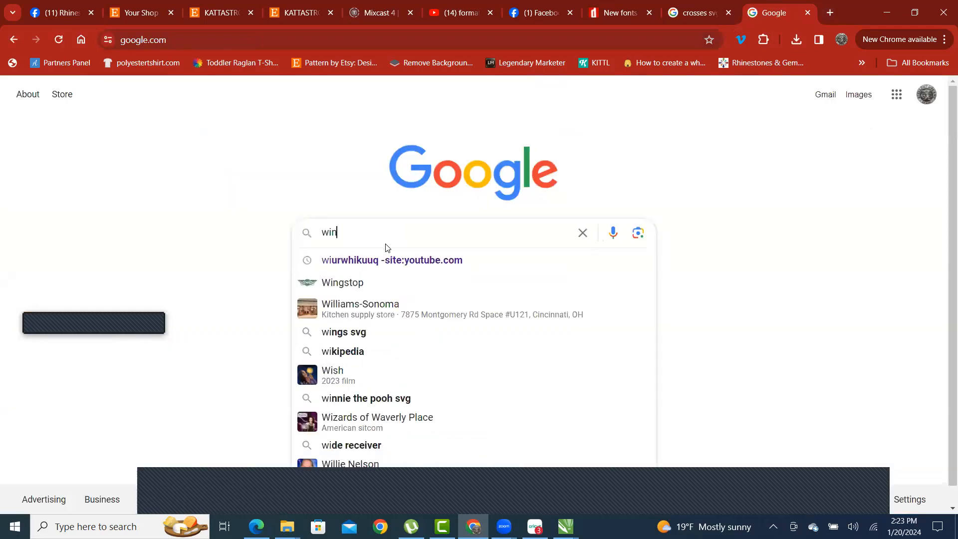
{"action": "type", "text": "dows b"}
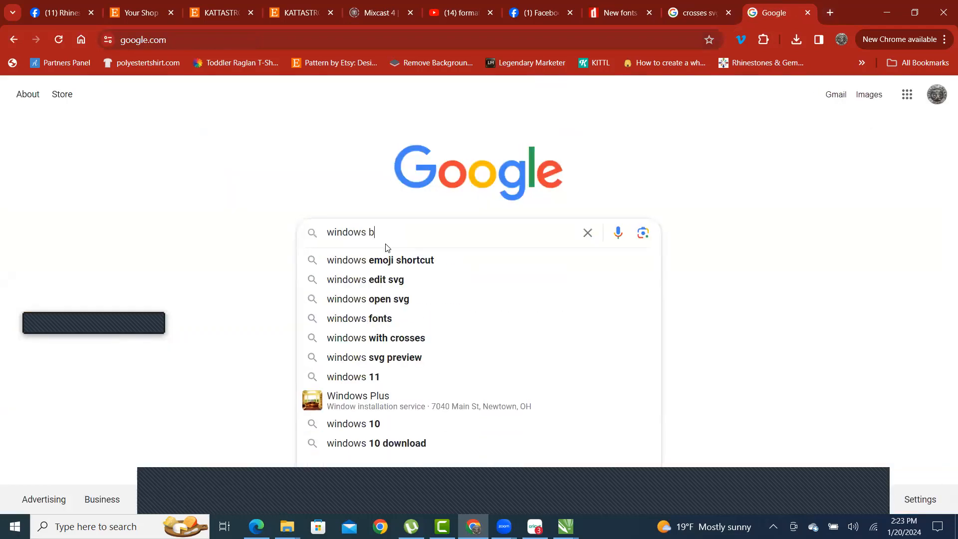
{"action": "type", "text": "uttons"}
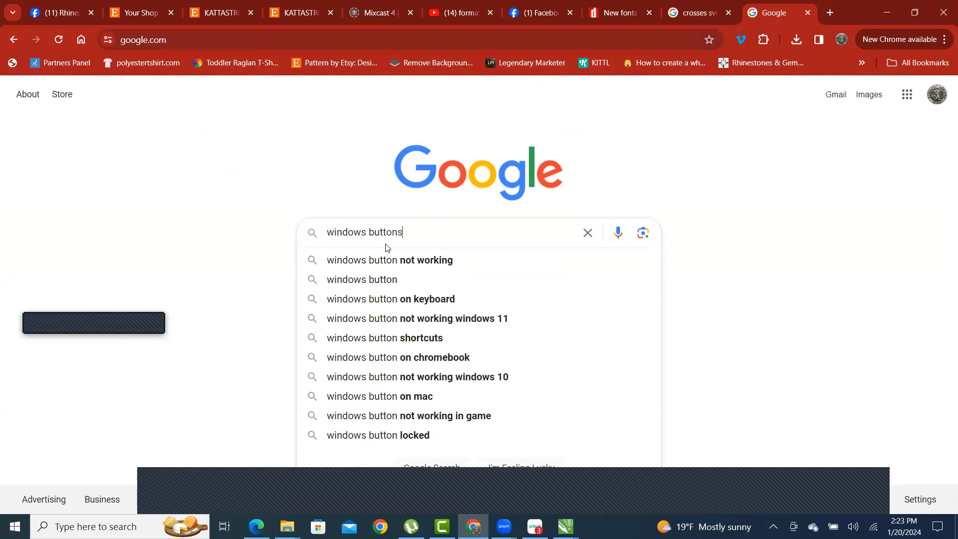
{"action": "type", "text": " ymb"}
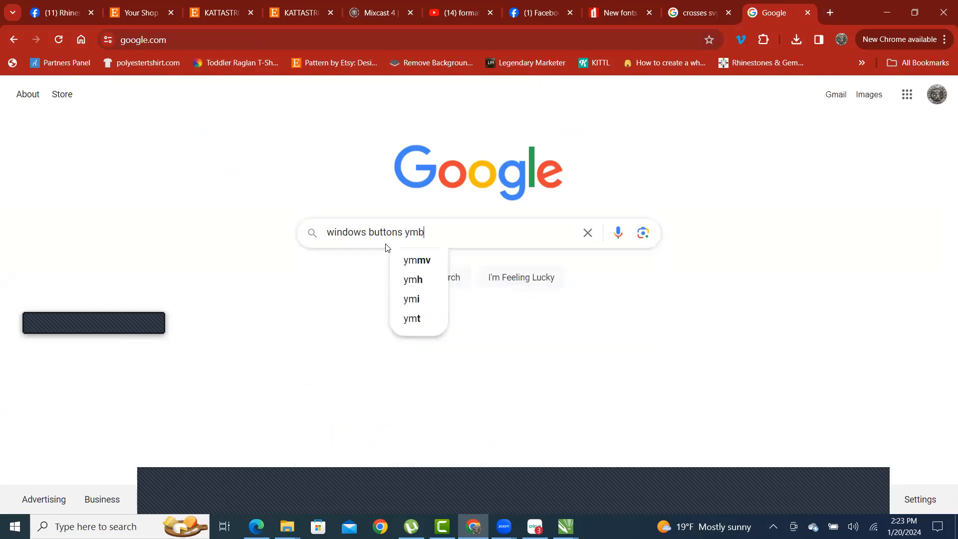
{"action": "type", "text": "ol"}
{"action": "key", "text": "Return"}
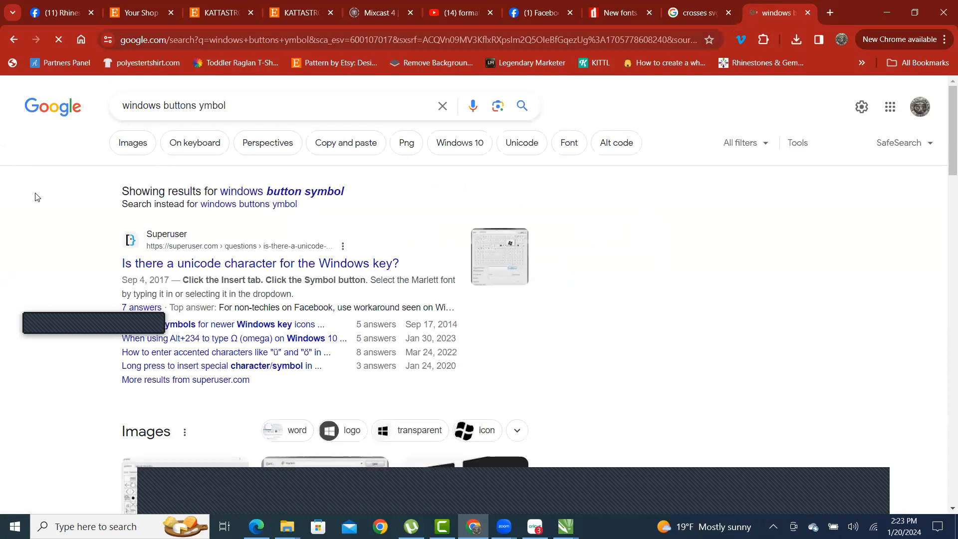
{"action": "left_click", "coordinate": [128, 147]}
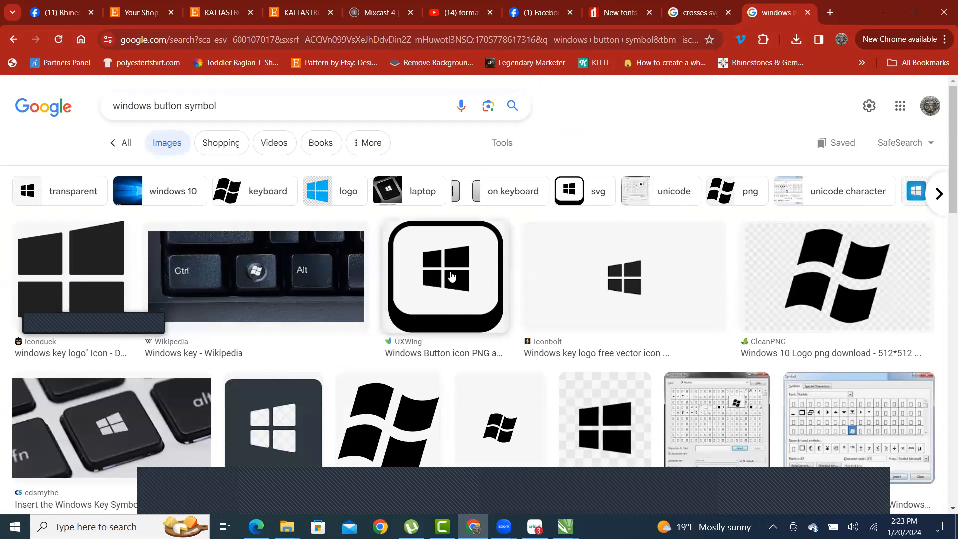
{"action": "key", "text": "super"}
{"action": "key", "text": "super"}
- Snip the Blessed Thin Cross preview from the crosses svg results, then minimize Chrome
{"action": "left_click", "coordinate": [701, 12]}
{"action": "key", "text": "super"}
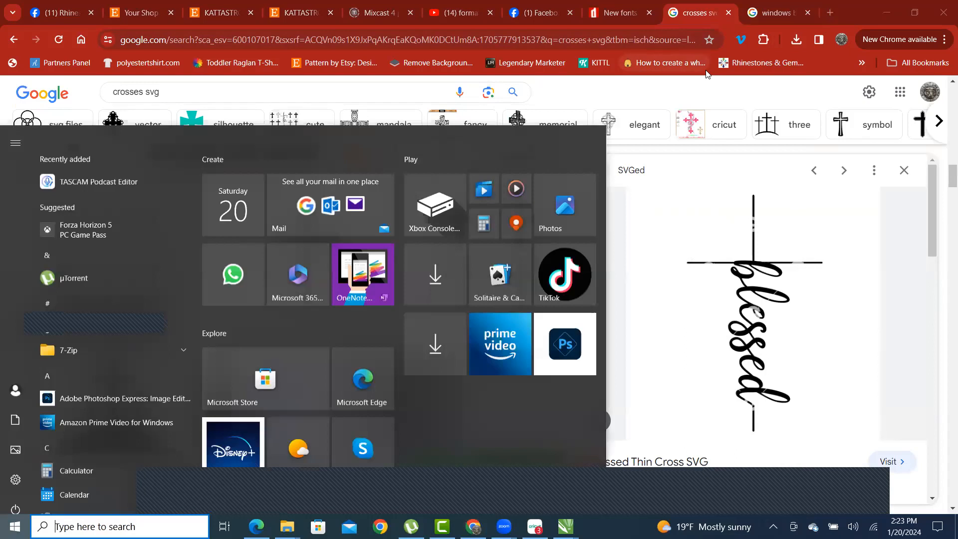
{"action": "key", "text": "super"}
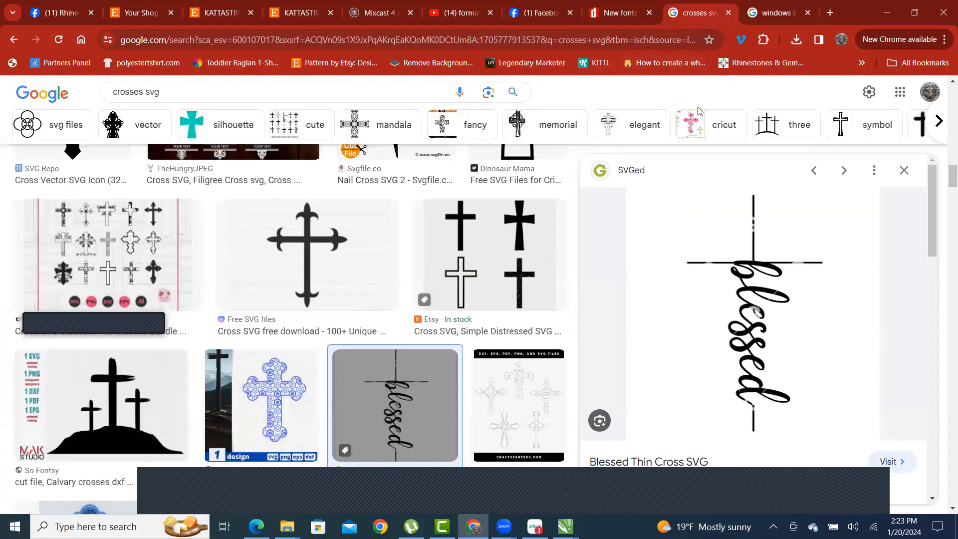
{"action": "key", "text": "super+shift+s"}
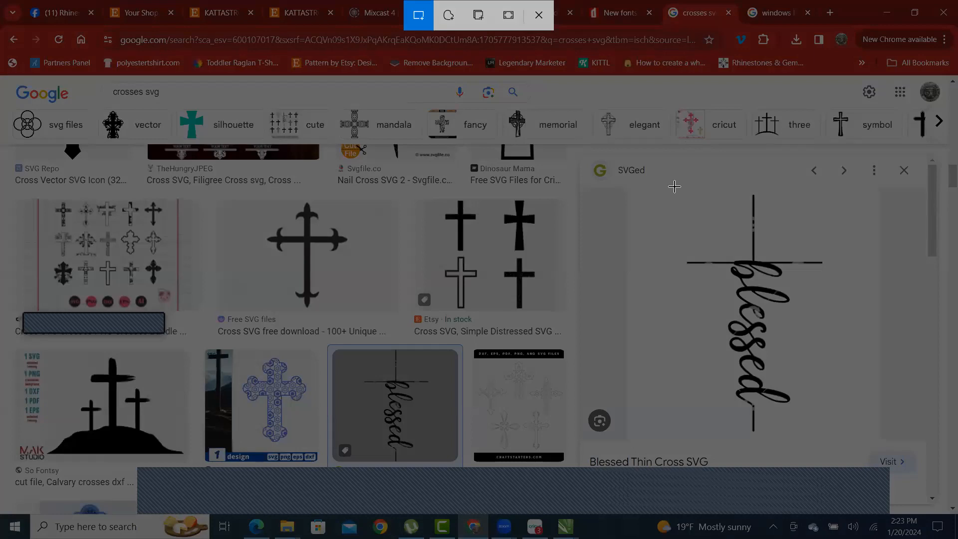
{"action": "mouse_move", "coordinate": [671, 187]}
{"action": "left_mouse_down"}
{"action": "mouse_move", "coordinate": [807, 405]}
{"action": "mouse_move", "coordinate": [850, 455]}
{"action": "mouse_move", "coordinate": [674, 187]}
{"action": "mouse_move", "coordinate": [669, 201]}
{"action": "left_mouse_up"}
{"action": "left_click_drag", "start_coordinate": [669, 185], "coordinate": [843, 441]}
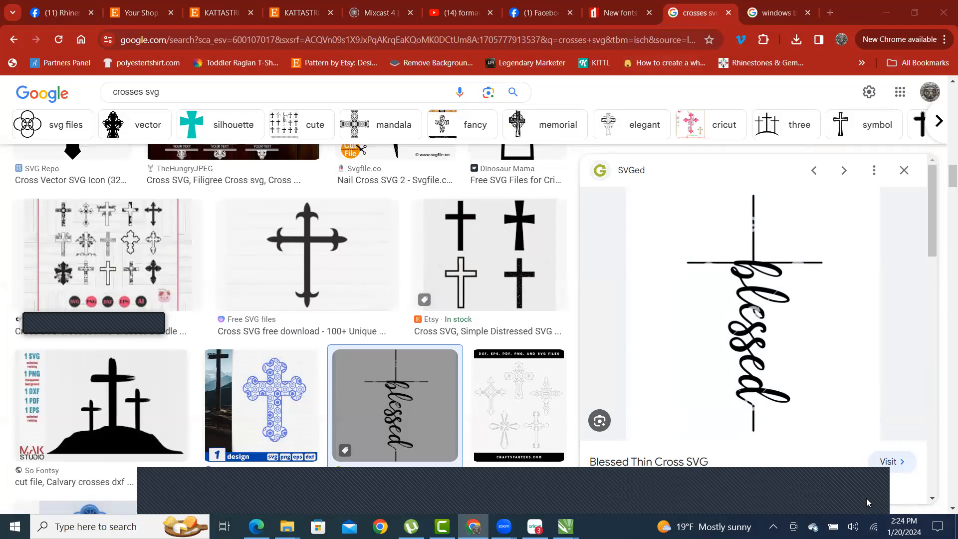
{"action": "left_click", "coordinate": [886, 11]}
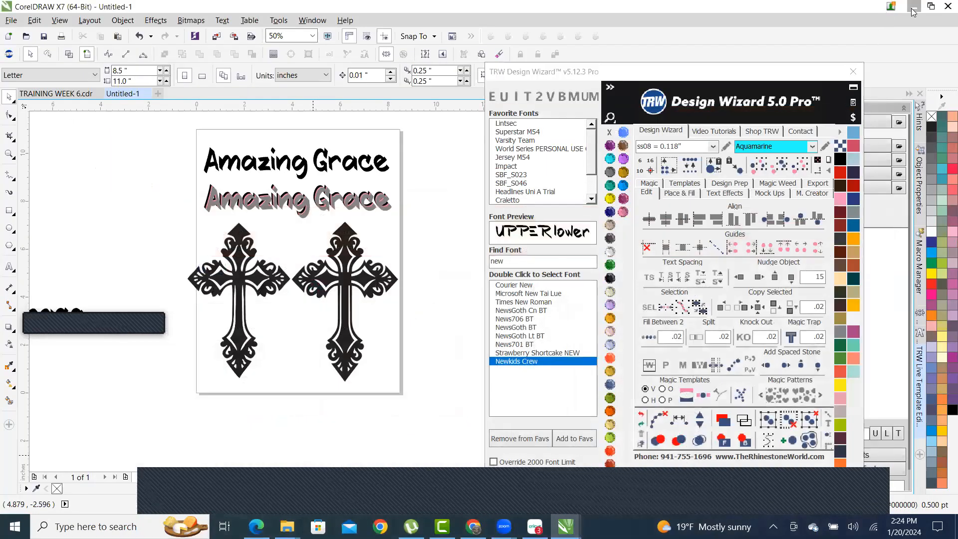
- Minimize CorelDRAW and the IMAGES folder, then restore the svg files folder to review the cross
{"action": "left_click", "coordinate": [911, 11]}
{"action": "left_click", "coordinate": [881, 76]}
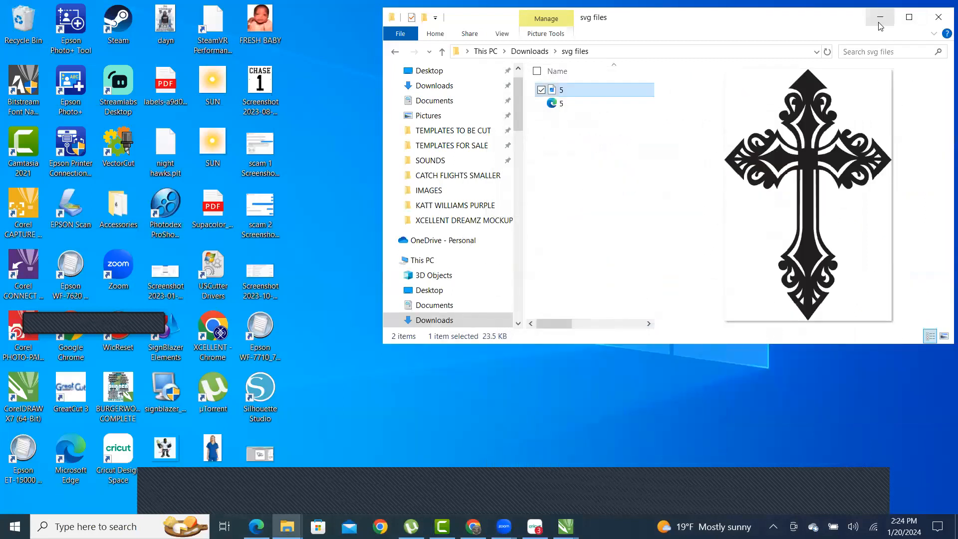
{"action": "left_click", "coordinate": [879, 18]}
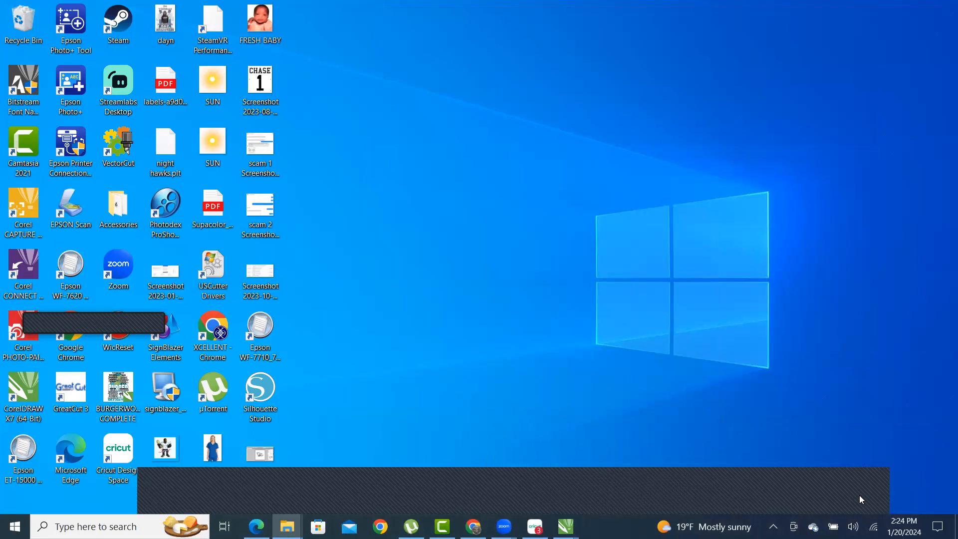
{"action": "left_click", "coordinate": [493, 158]}
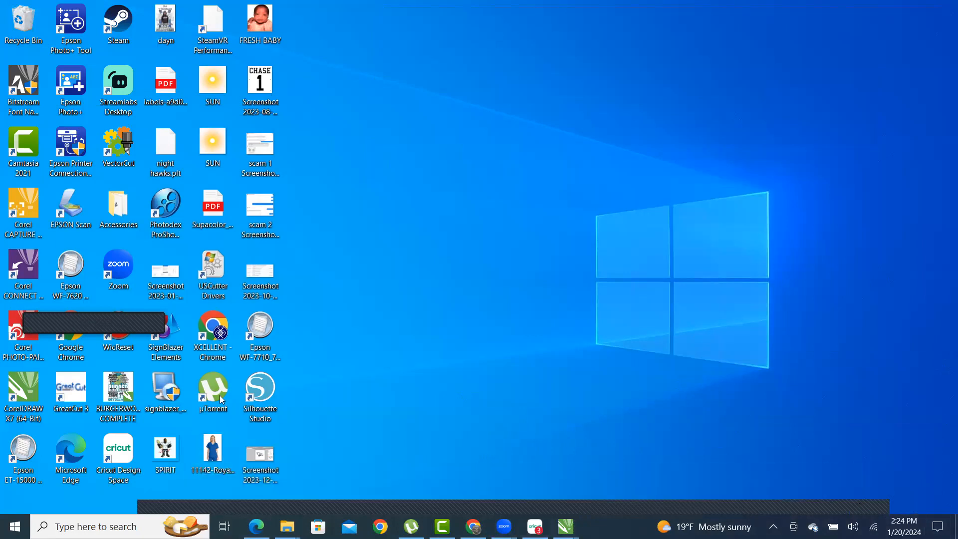
{"action": "mouse_move", "coordinate": [503, 526]}
{"action": "mouse_move", "coordinate": [287, 526]}
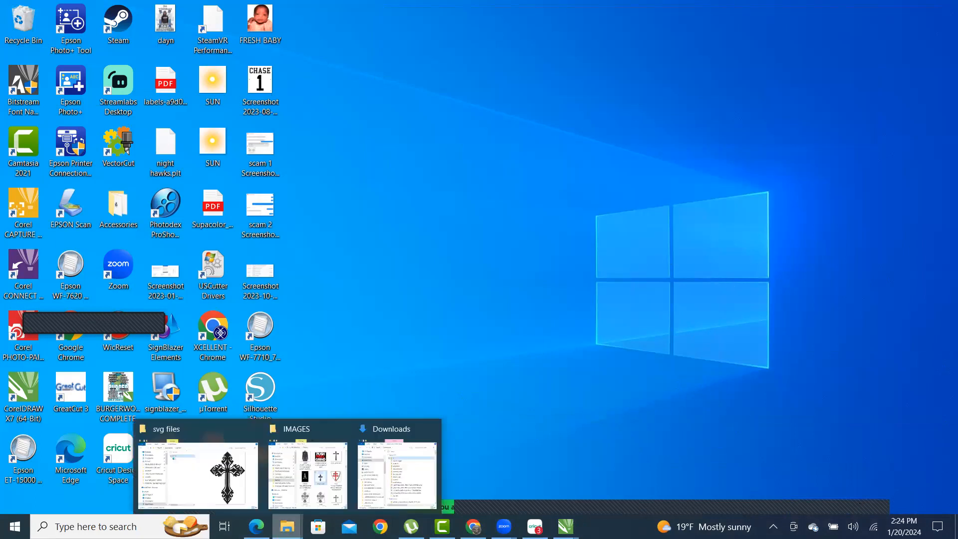
{"action": "left_click", "coordinate": [207, 429]}
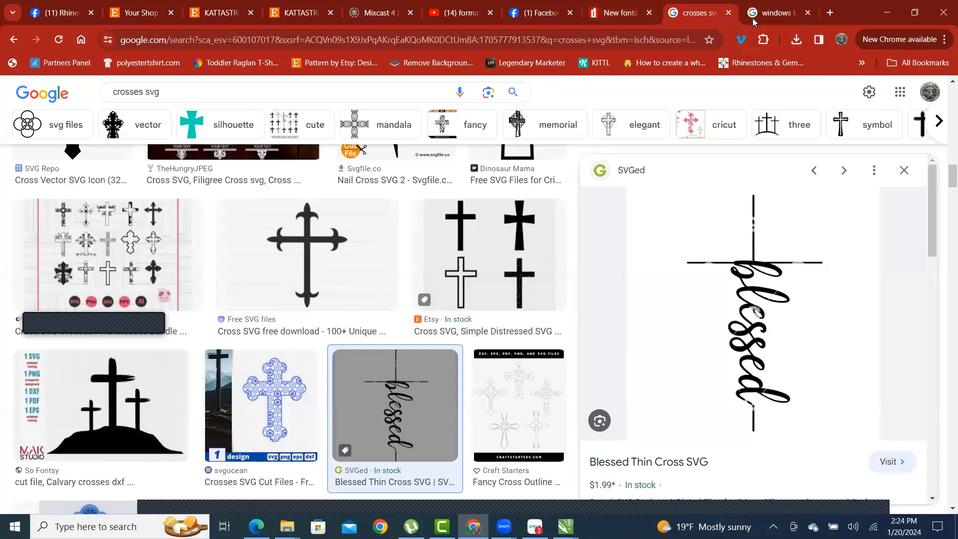
- Snip the UXWing Windows button icon and return to the Untitled-1 drawing in CorelDRAW
{"action": "left_click", "coordinate": [763, 21]}
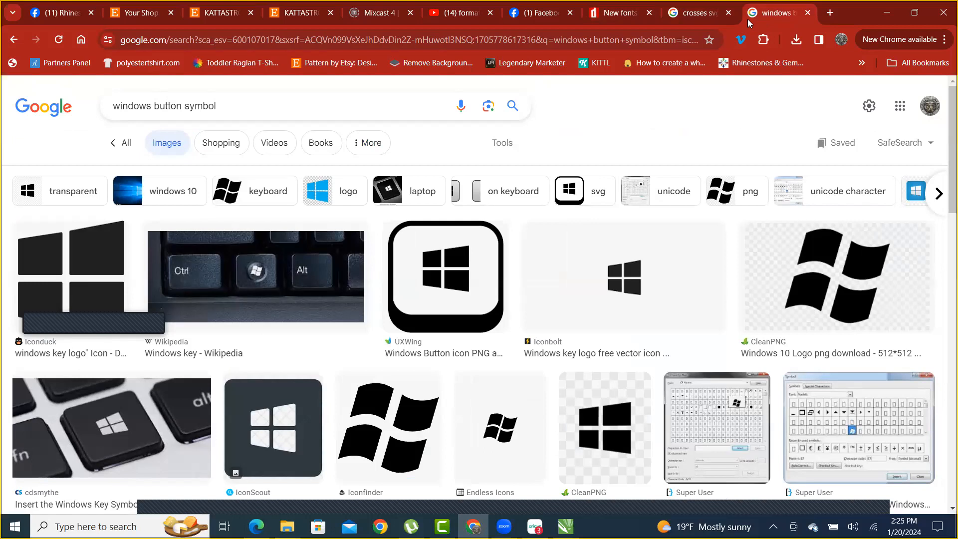
{"action": "key", "text": "super+shift+s"}
{"action": "mouse_move", "coordinate": [380, 212]}
{"action": "left_mouse_down"}
{"action": "mouse_move", "coordinate": [434, 280]}
{"action": "mouse_move", "coordinate": [519, 346]}
{"action": "mouse_move", "coordinate": [513, 337]}
{"action": "left_mouse_up"}
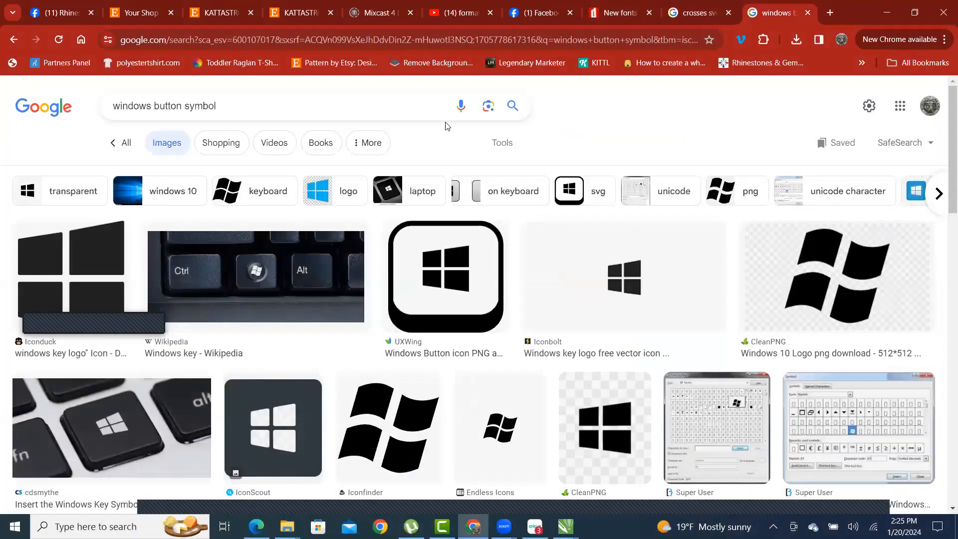
{"action": "left_click", "coordinate": [884, 17]}
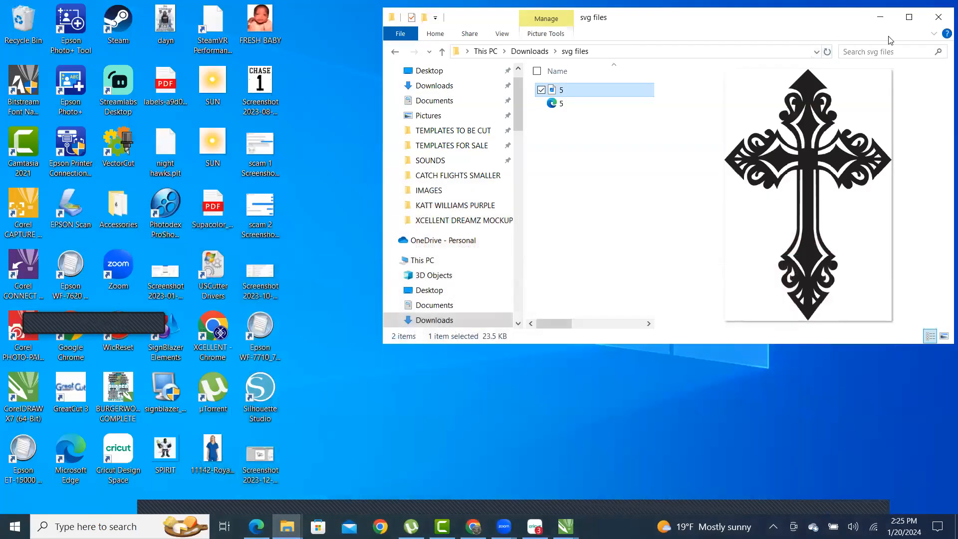
{"action": "left_click", "coordinate": [880, 23]}
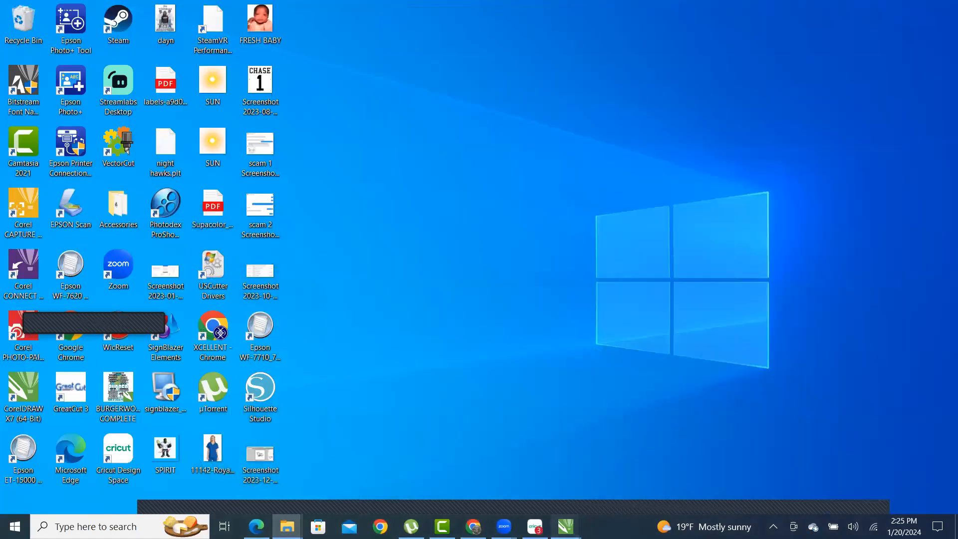
{"action": "mouse_move", "coordinate": [566, 526]}
{"action": "left_click", "coordinate": [625, 439]}
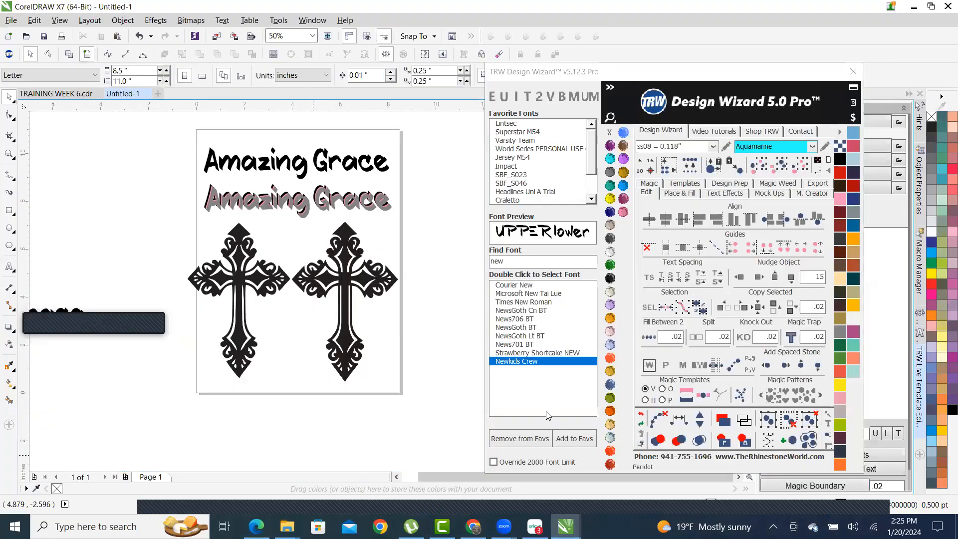
- Delete the left cross from the page
{"action": "scroll", "coordinate": [360, 270], "scroll_direction": "up", "scroll_amount": 1}
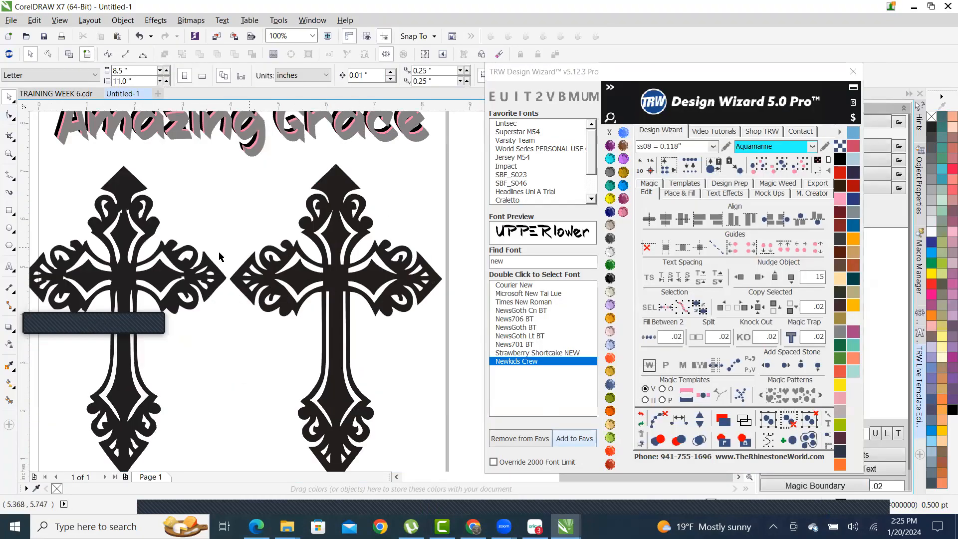
{"action": "scroll", "coordinate": [105, 227], "scroll_direction": "up", "scroll_amount": 2}
{"action": "left_click", "coordinate": [196, 161]}
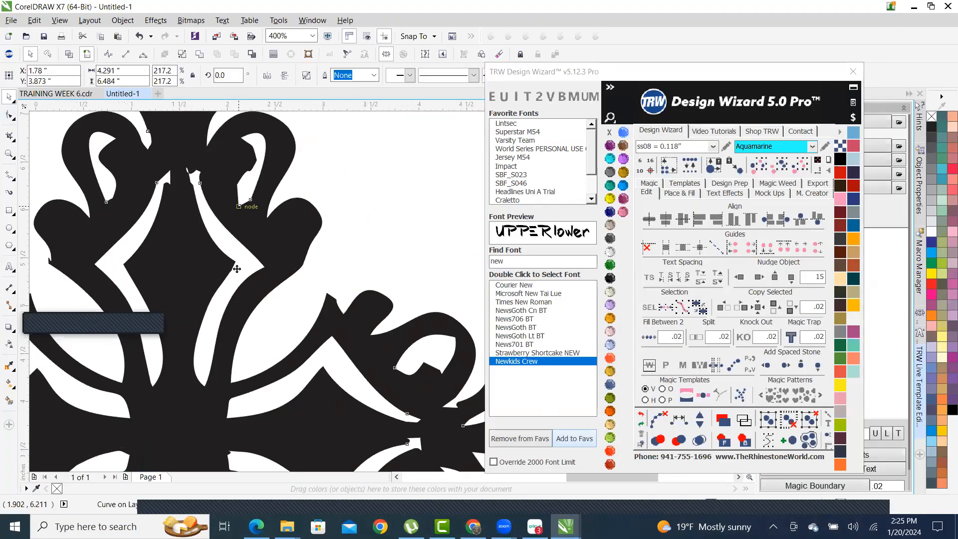
{"action": "scroll", "coordinate": [244, 276], "scroll_direction": "down", "scroll_amount": 3}
{"action": "key", "text": "Delete"}
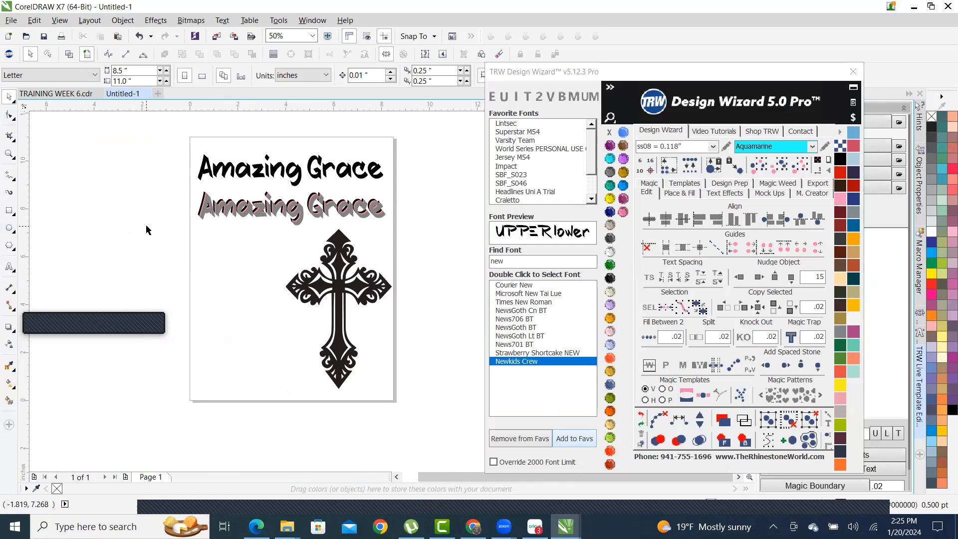
- Marquee-select the lower Amazing Grace text and remaining cross
{"action": "left_click_drag", "start_coordinate": [197, 283], "coordinate": [310, 424]}
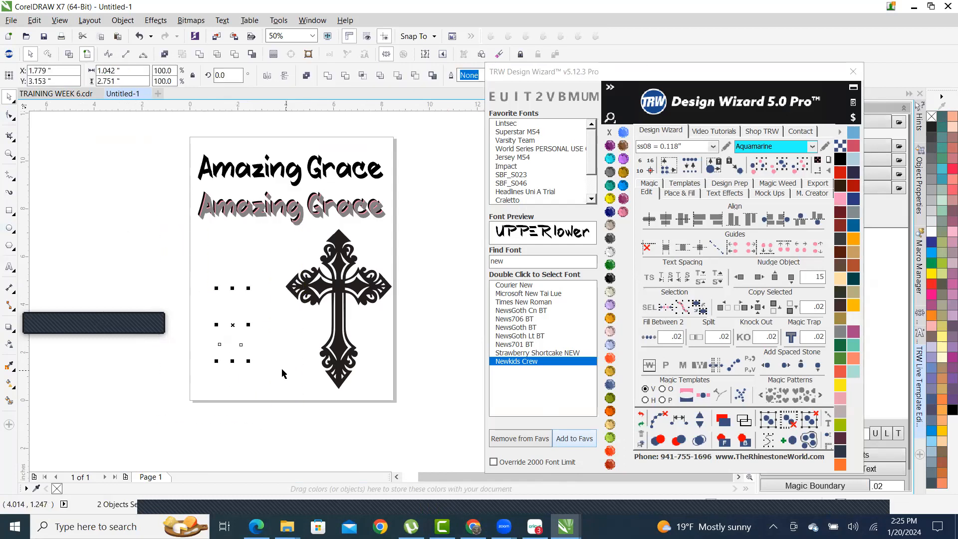
{"action": "left_click", "coordinate": [259, 366]}
{"action": "left_click_drag", "start_coordinate": [303, 428], "coordinate": [130, 278]}
{"action": "left_click_drag", "start_coordinate": [156, 201], "coordinate": [310, 350]}
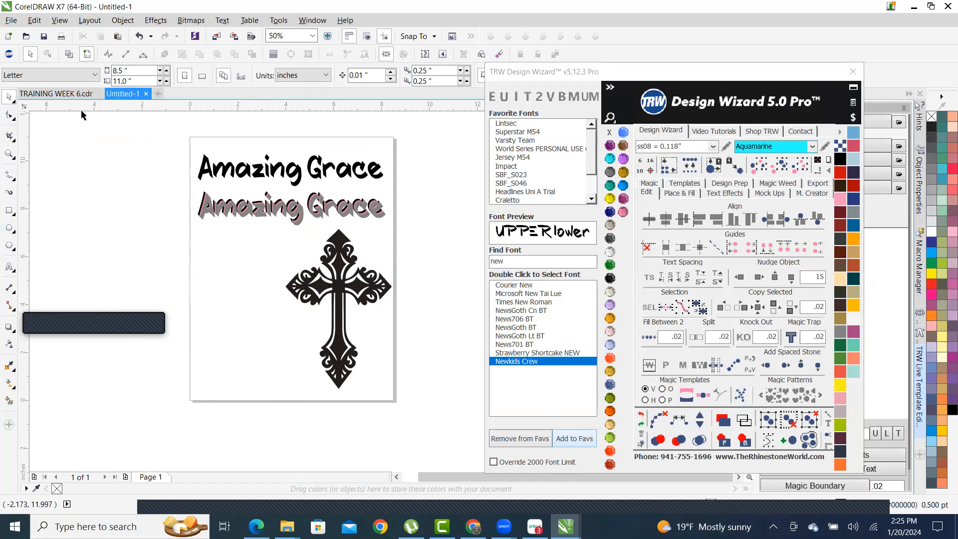
- Drag the cross left, checking it in Wireframe view before returning to Enhanced view
{"action": "scroll", "coordinate": [312, 287], "scroll_direction": "up", "scroll_amount": 1}
{"action": "scroll", "coordinate": [389, 265], "scroll_direction": "down", "scroll_amount": 1}
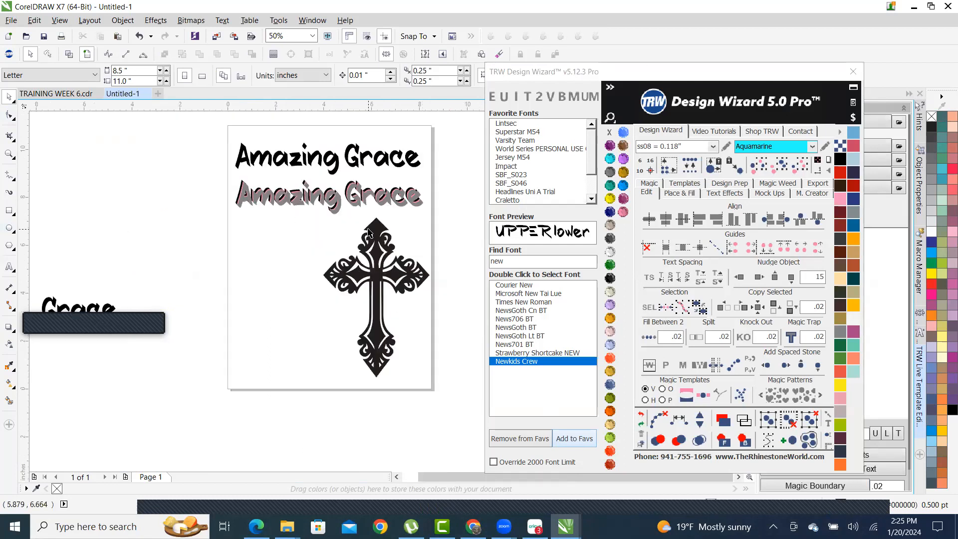
{"action": "left_click_drag", "start_coordinate": [368, 231], "coordinate": [264, 225]}
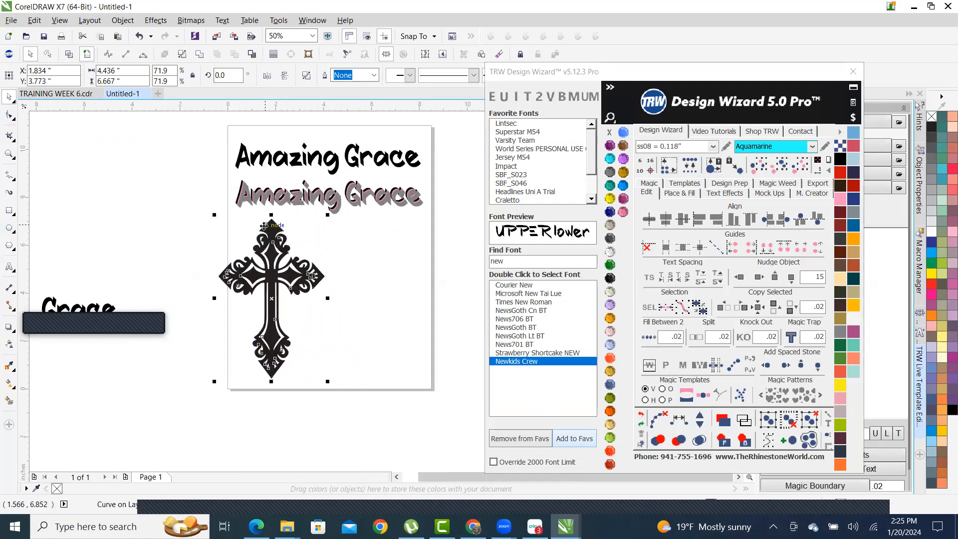
{"action": "left_click", "coordinate": [69, 56]}
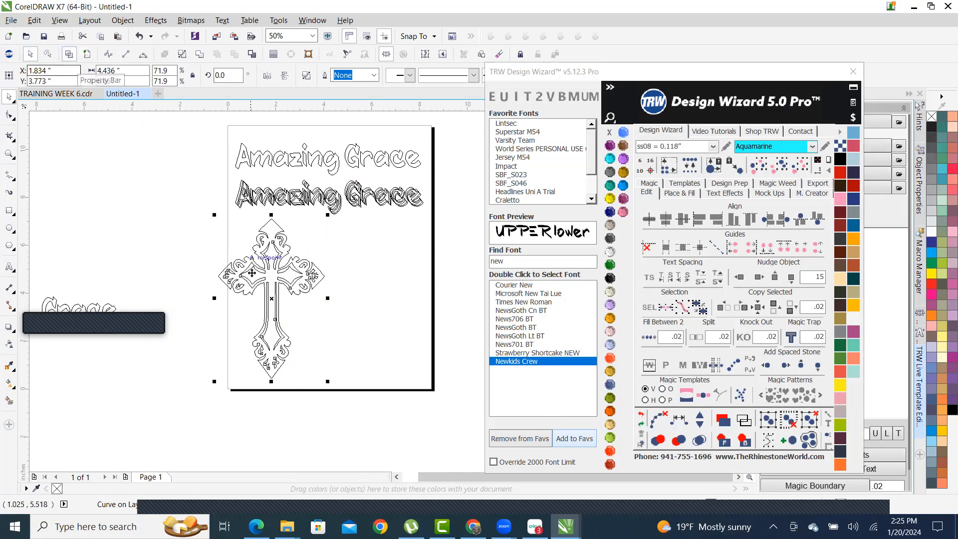
{"action": "scroll", "coordinate": [305, 271], "scroll_direction": "up", "scroll_amount": 2}
{"action": "scroll", "coordinate": [305, 272], "scroll_direction": "down", "scroll_amount": 2}
{"action": "scroll", "coordinate": [258, 234], "scroll_direction": "up", "scroll_amount": 1}
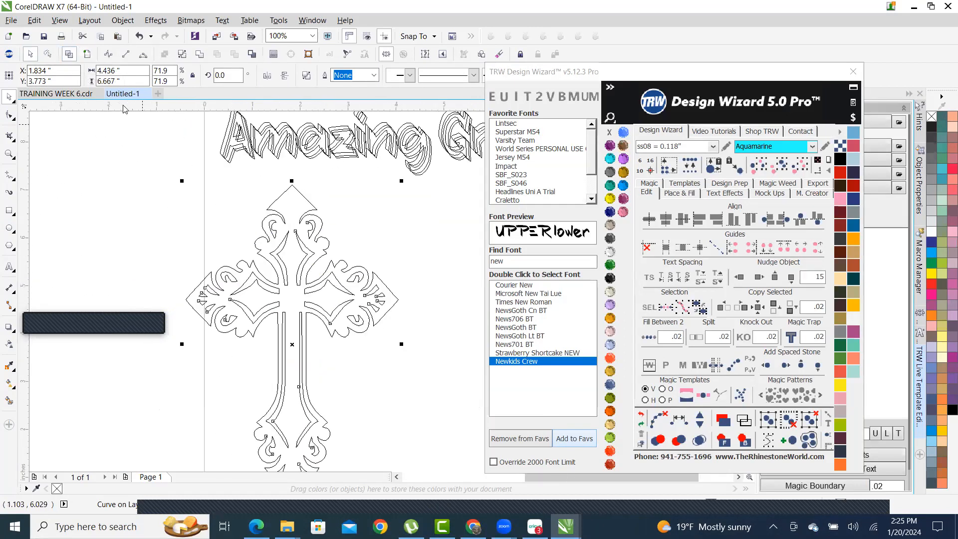
{"action": "left_click", "coordinate": [87, 55]}
- Drag the cross right to centre it under the text at X 3.552", then deselect
{"action": "scroll", "coordinate": [320, 269], "scroll_direction": "up", "scroll_amount": 2}
{"action": "right_click", "coordinate": [334, 268]}
{"action": "key", "text": "Escape"}
{"action": "scroll", "coordinate": [339, 199], "scroll_direction": "down", "scroll_amount": 2}
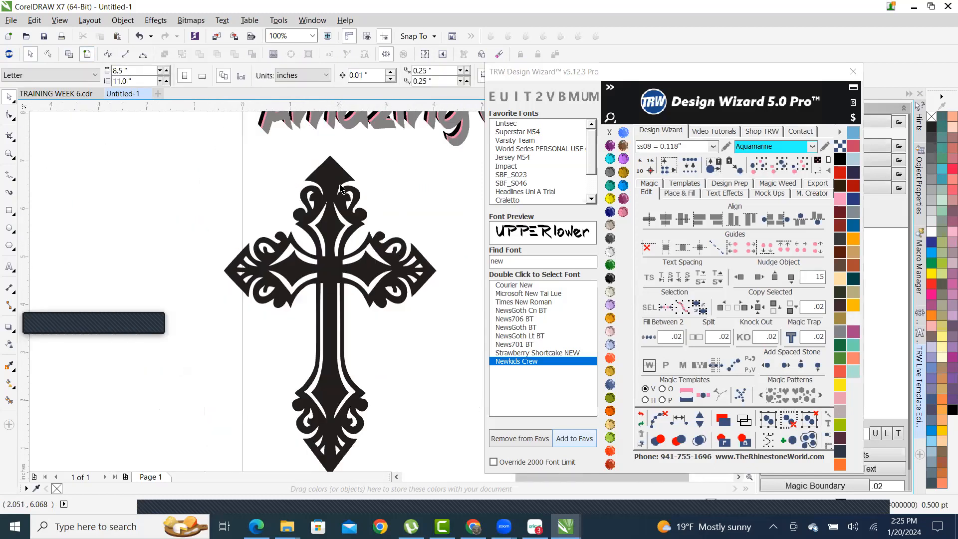
{"action": "left_click", "coordinate": [329, 178]}
{"action": "left_click_drag", "start_coordinate": [330, 178], "coordinate": [411, 176]}
{"action": "scroll", "coordinate": [397, 191], "scroll_direction": "down", "scroll_amount": 1}
{"action": "scroll", "coordinate": [396, 191], "scroll_direction": "up", "scroll_amount": 1}
{"action": "key", "text": "Escape"}
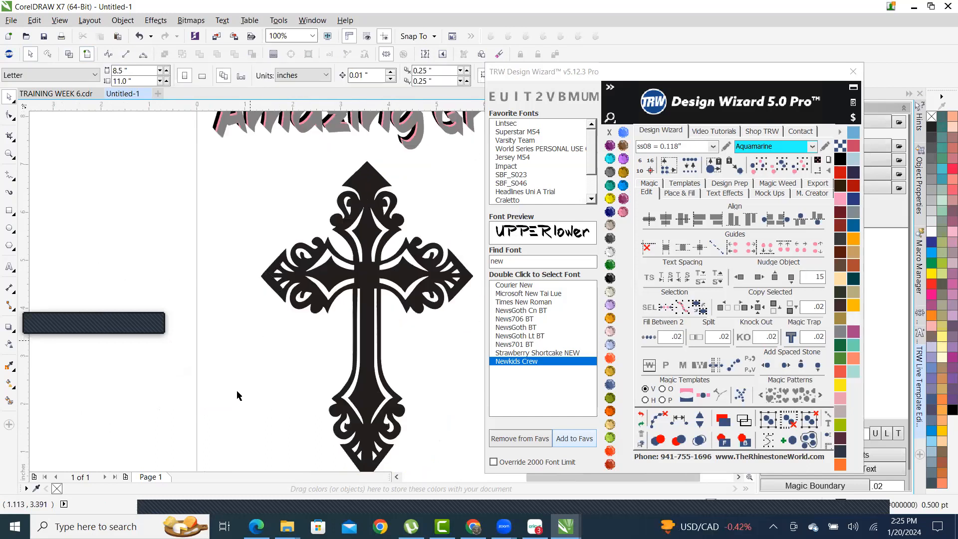
- Smart Fill the stem's white strips, lower shapes and both teardrops blue-grey
{"action": "left_click", "coordinate": [9, 400]}
{"action": "scroll", "coordinate": [368, 380], "scroll_direction": "up", "scroll_amount": 2}
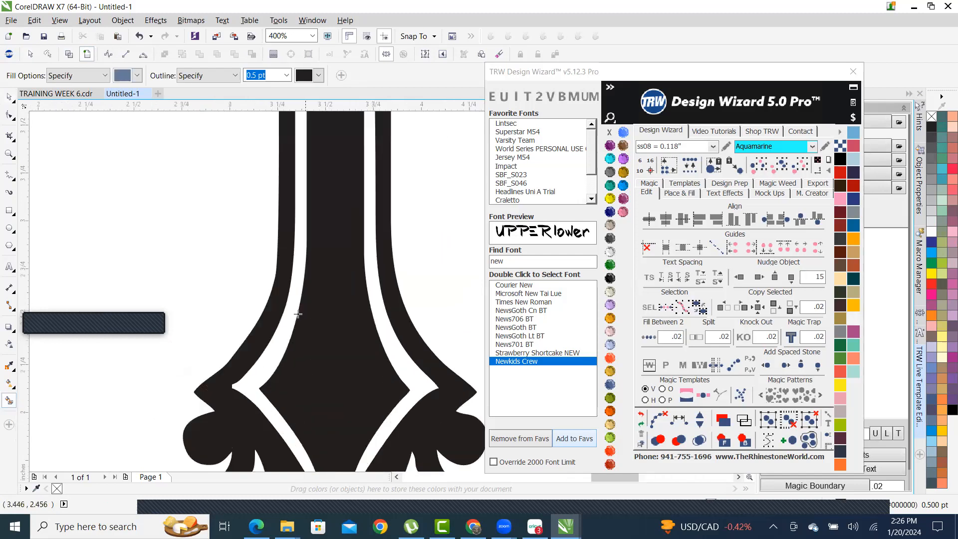
{"action": "left_click", "coordinate": [298, 279]}
{"action": "left_click", "coordinate": [371, 292]}
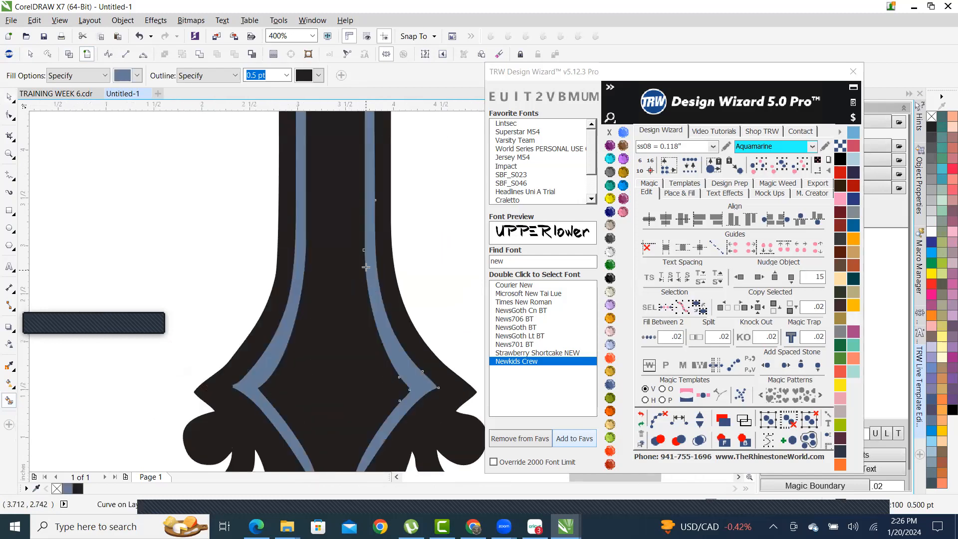
{"action": "scroll", "coordinate": [371, 291], "scroll_direction": "down", "scroll_amount": 2}
{"action": "scroll", "coordinate": [371, 403], "scroll_direction": "up", "scroll_amount": 2}
{"action": "left_click", "coordinate": [370, 403]}
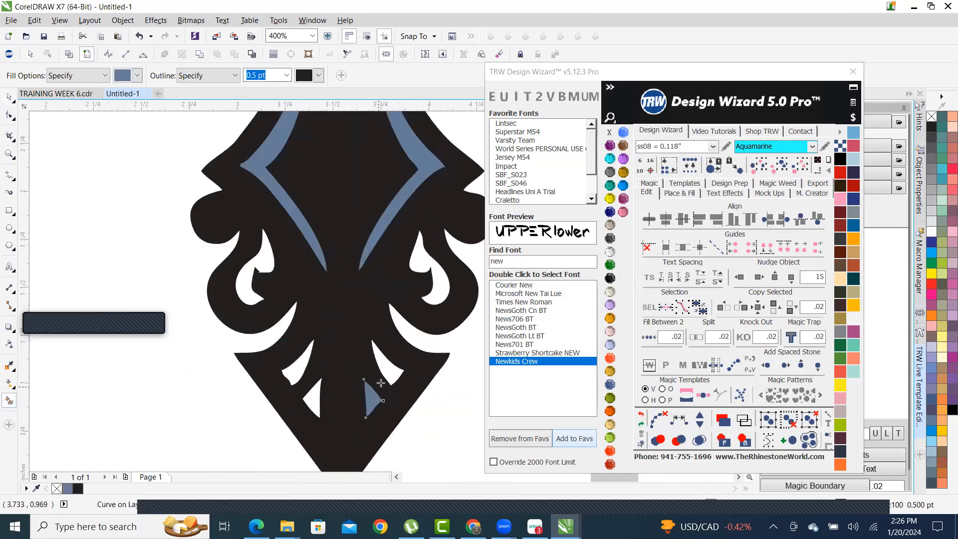
{"action": "left_click", "coordinate": [388, 374]}
{"action": "left_click", "coordinate": [310, 402]}
{"action": "left_click", "coordinate": [294, 374]}
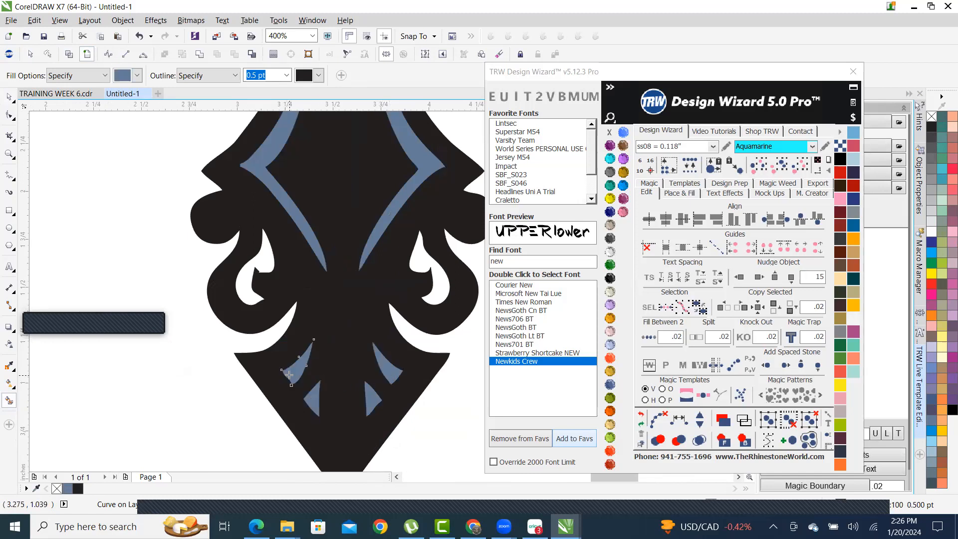
{"action": "scroll", "coordinate": [298, 397], "scroll_direction": "down", "scroll_amount": 3}
{"action": "scroll", "coordinate": [313, 385], "scroll_direction": "up", "scroll_amount": 1}
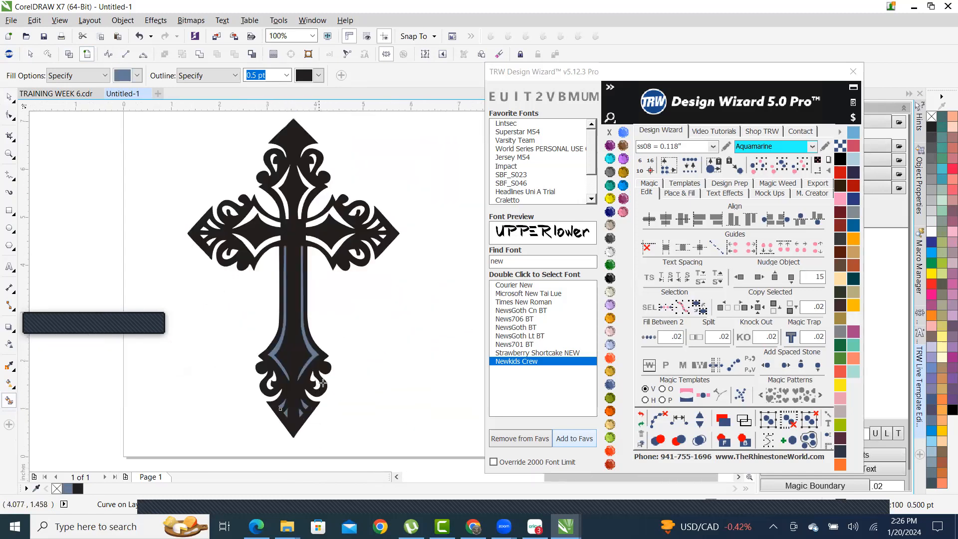
{"action": "scroll", "coordinate": [323, 382], "scroll_direction": "up", "scroll_amount": 2}
{"action": "left_click", "coordinate": [283, 369]}
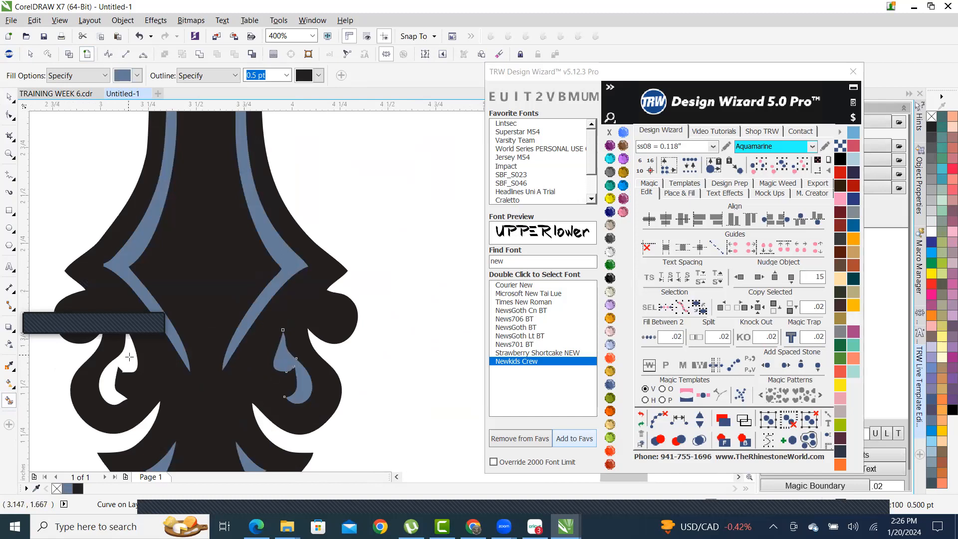
{"action": "left_click", "coordinate": [129, 357]}
- Smart Fill the white arm strips and the two upper slivers blue-grey
{"action": "scroll", "coordinate": [255, 375], "scroll_direction": "down", "scroll_amount": 2}
{"action": "scroll", "coordinate": [147, 260], "scroll_direction": "up", "scroll_amount": 2}
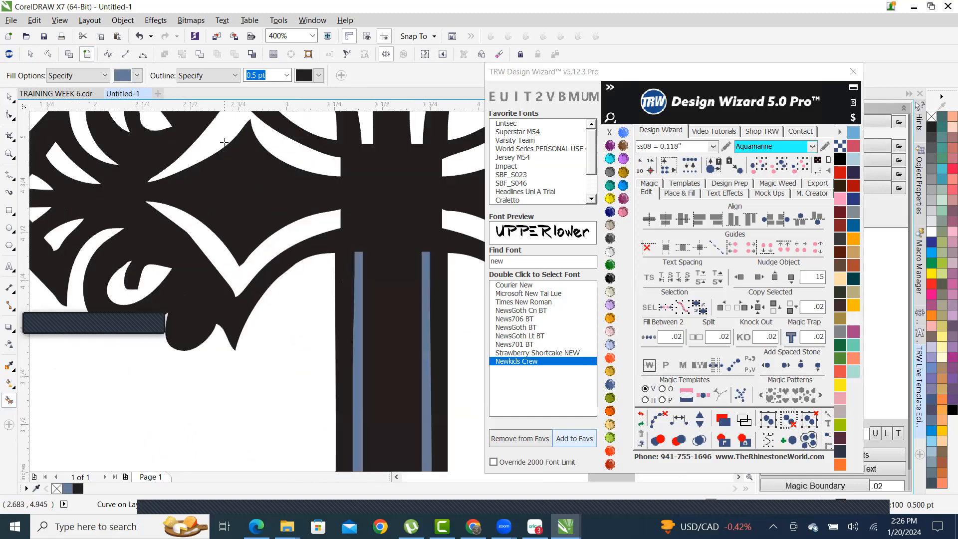
{"action": "left_click", "coordinate": [217, 160]}
{"action": "left_click", "coordinate": [208, 246]}
{"action": "scroll", "coordinate": [208, 246], "scroll_direction": "down", "scroll_amount": 2}
{"action": "scroll", "coordinate": [287, 205], "scroll_direction": "up", "scroll_amount": 2}
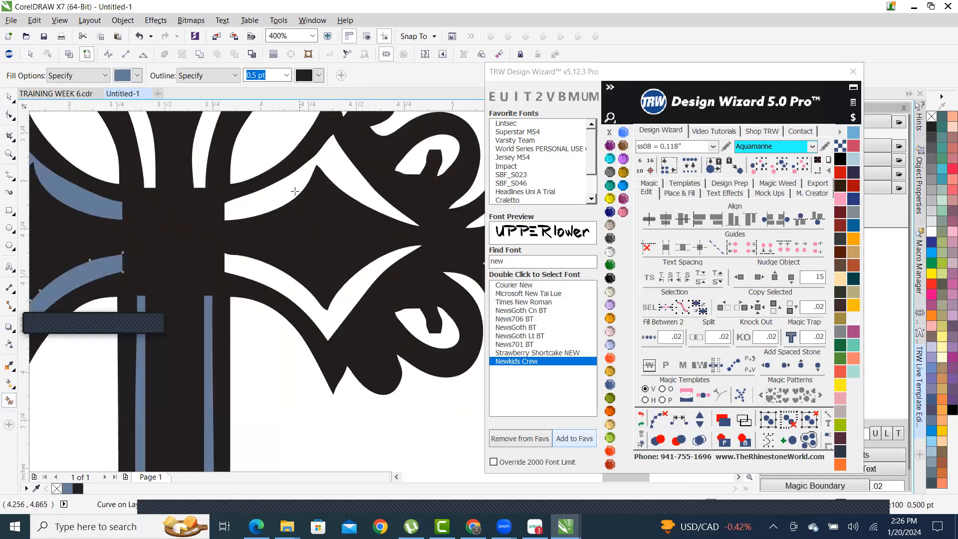
{"action": "left_click", "coordinate": [288, 209]}
{"action": "left_click", "coordinate": [266, 280]}
{"action": "scroll", "coordinate": [323, 281], "scroll_direction": "down", "scroll_amount": 2}
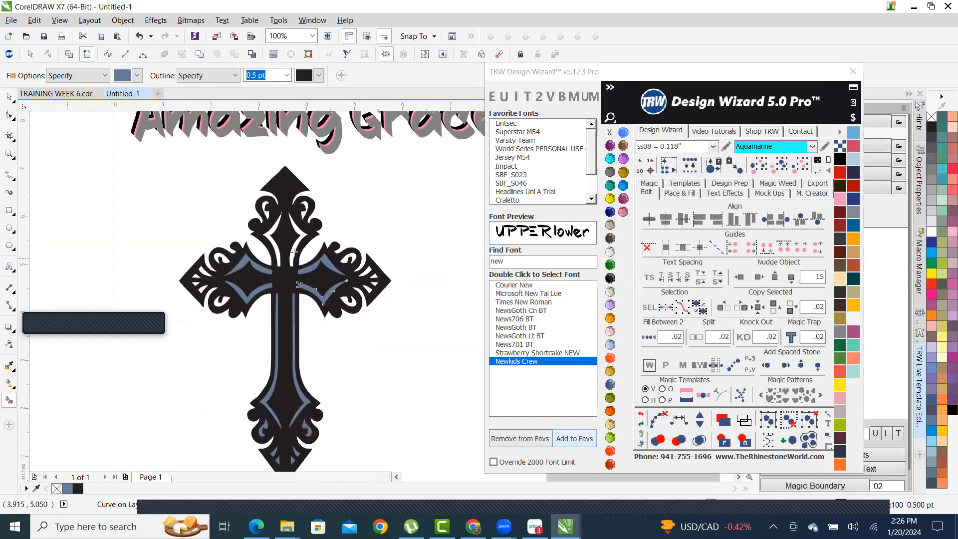
{"action": "scroll", "coordinate": [294, 252], "scroll_direction": "up", "scroll_amount": 2}
{"action": "left_click", "coordinate": [276, 227]}
{"action": "left_click", "coordinate": [368, 232]}
{"action": "scroll", "coordinate": [380, 207], "scroll_direction": "down", "scroll_amount": 2}
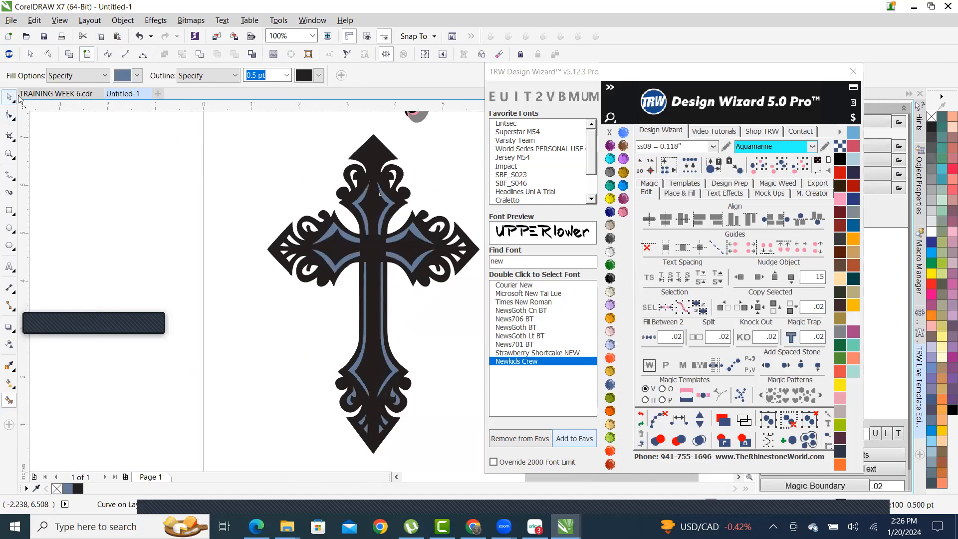
- Select a blue-grey arm strip and use TRW Select Same Colour to grab all blue-grey pieces
{"action": "left_click", "coordinate": [9, 97]}
{"action": "scroll", "coordinate": [183, 187], "scroll_direction": "down", "scroll_amount": 1}
{"action": "scroll", "coordinate": [272, 276], "scroll_direction": "up", "scroll_amount": 1}
{"action": "left_click_drag", "start_coordinate": [369, 391], "coordinate": [181, 289]}
{"action": "left_click", "coordinate": [191, 278]}
{"action": "scroll", "coordinate": [359, 304], "scroll_direction": "up", "scroll_amount": 2}
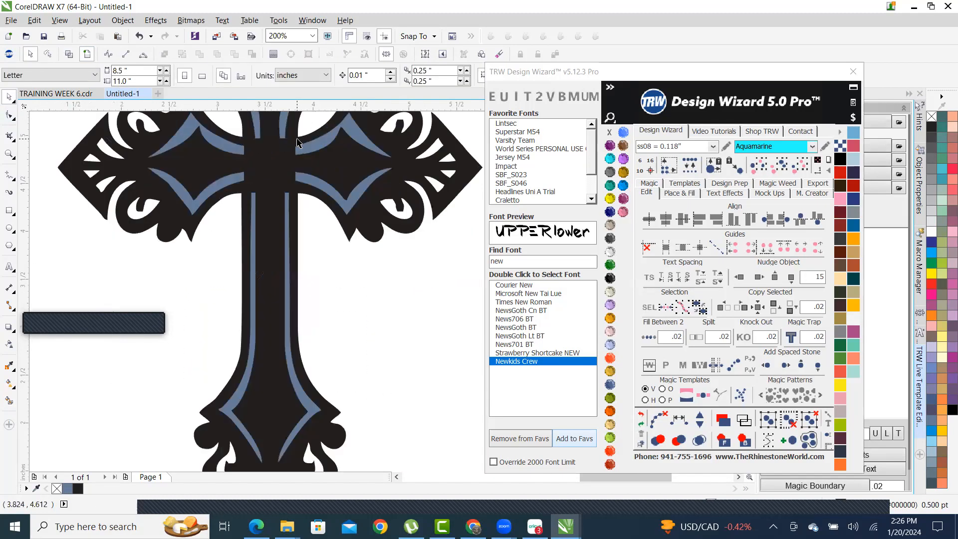
{"action": "scroll", "coordinate": [346, 286], "scroll_direction": "up", "scroll_amount": 2}
{"action": "left_click", "coordinate": [353, 252]}
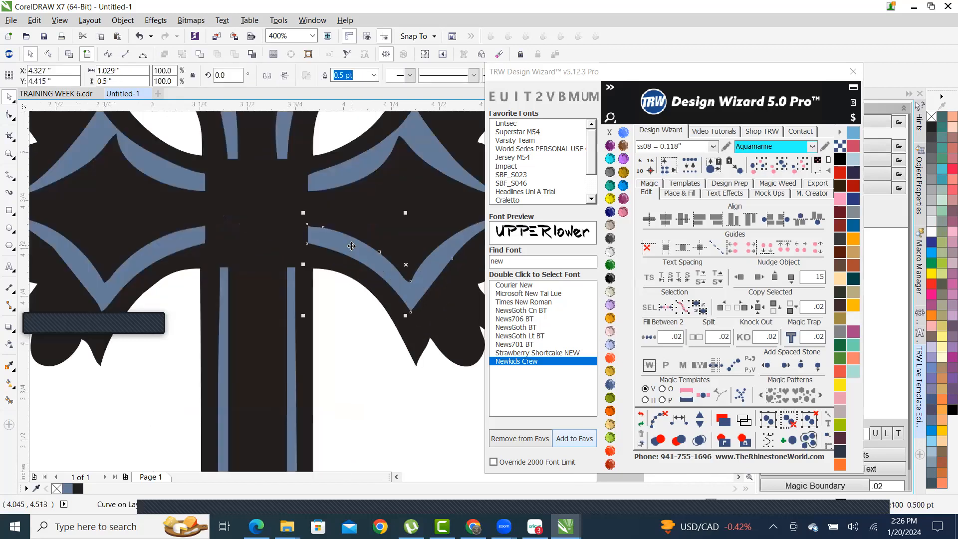
{"action": "scroll", "coordinate": [353, 252], "scroll_direction": "down", "scroll_amount": 1}
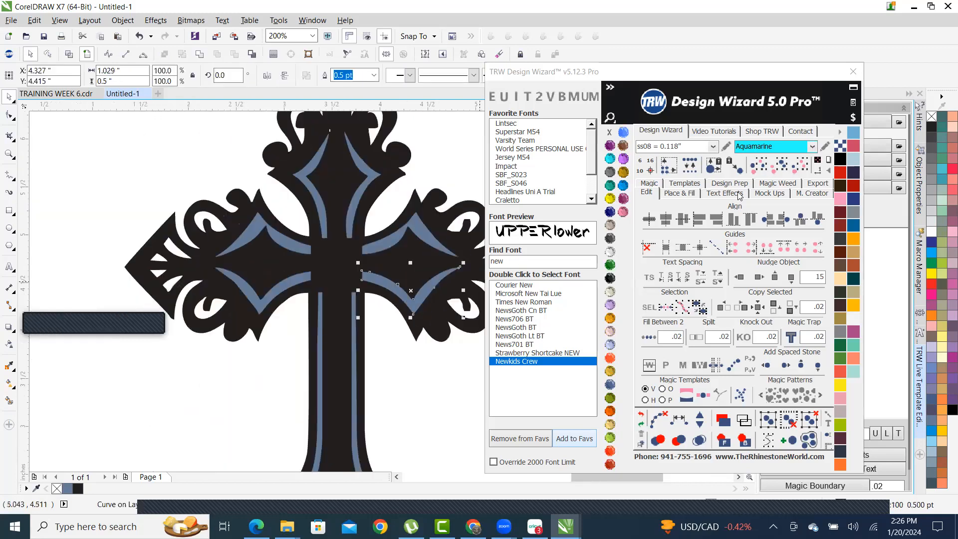
{"action": "left_click", "coordinate": [781, 167]}
{"action": "scroll", "coordinate": [338, 278], "scroll_direction": "down", "scroll_amount": 1}
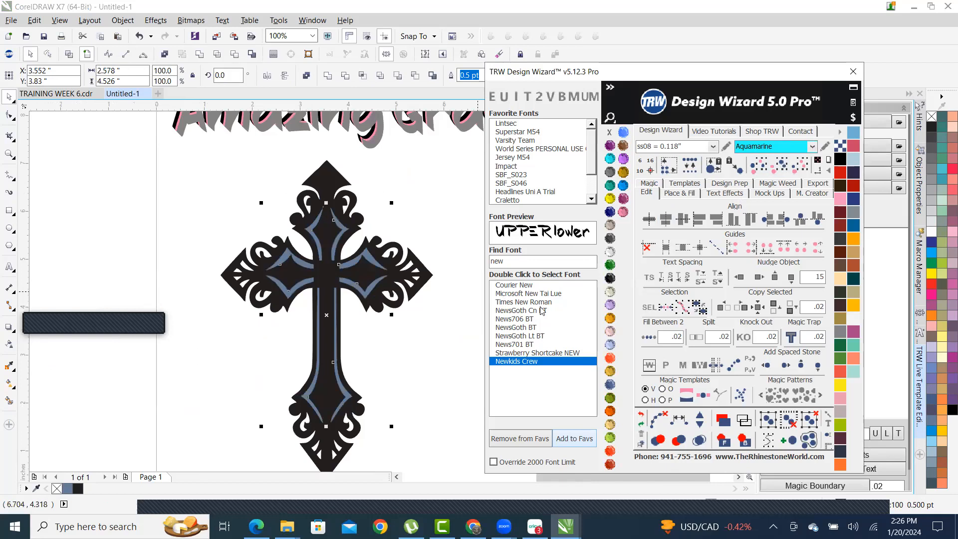
- Recolour the selected strips Light Orange, Combine them into one curve, and deselect
{"action": "left_click", "coordinate": [611, 323]}
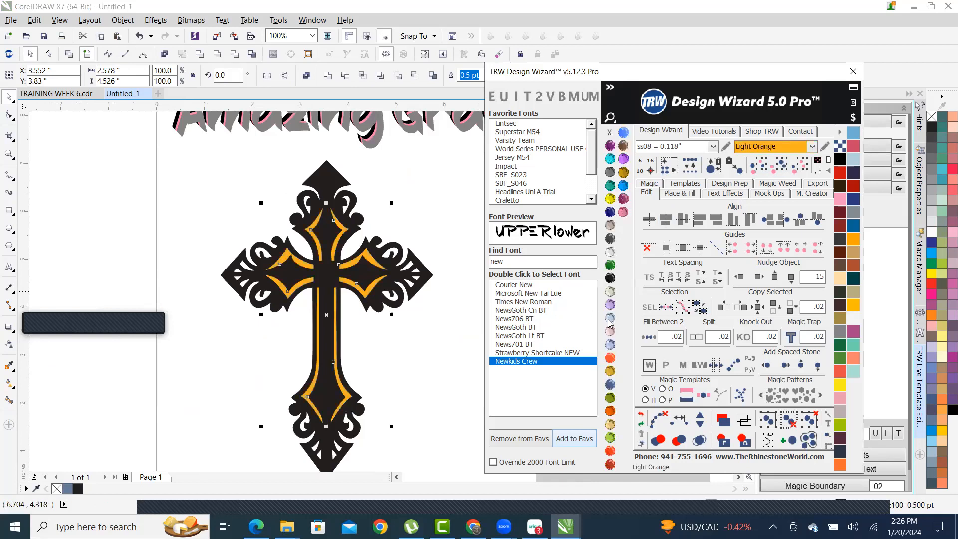
{"action": "scroll", "coordinate": [366, 256], "scroll_direction": "up", "scroll_amount": 2}
{"action": "scroll", "coordinate": [367, 257], "scroll_direction": "up", "scroll_amount": 2}
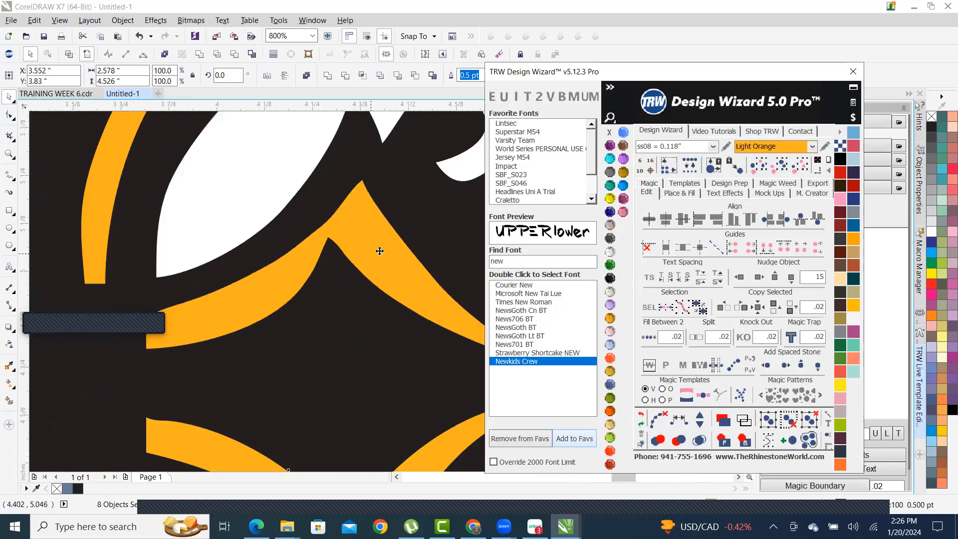
{"action": "right_click", "coordinate": [375, 245]}
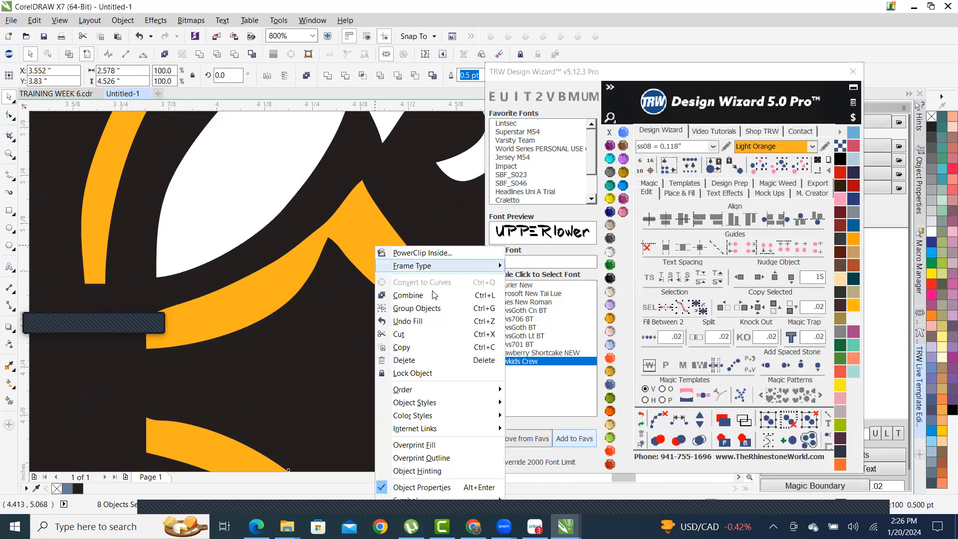
{"action": "left_click", "coordinate": [406, 295]}
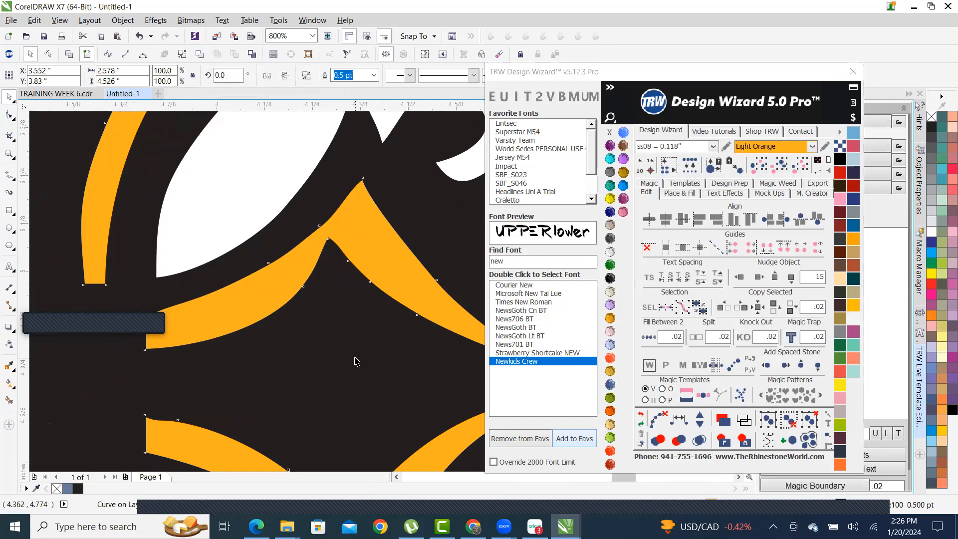
{"action": "scroll", "coordinate": [357, 361], "scroll_direction": "down", "scroll_amount": 5}
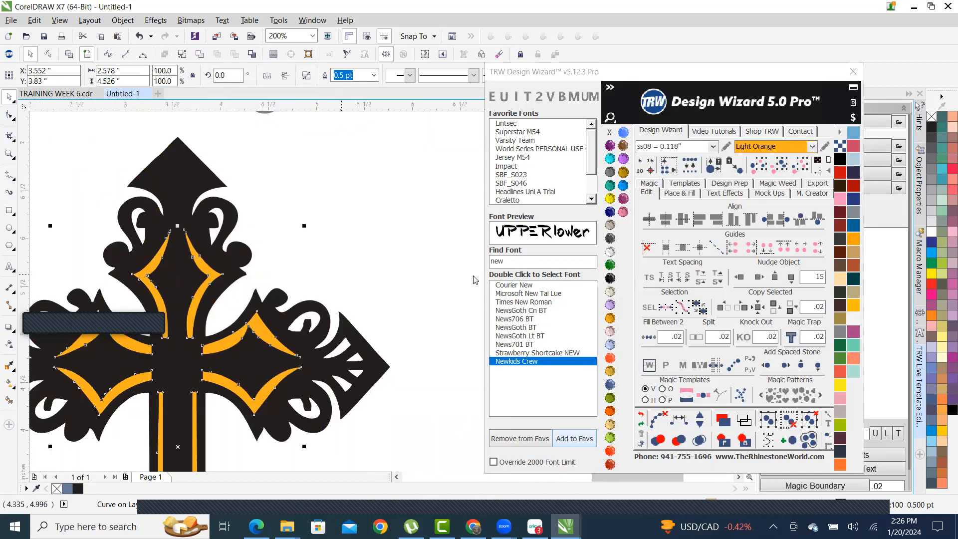
{"action": "scroll", "coordinate": [271, 294], "scroll_direction": "up", "scroll_amount": 1}
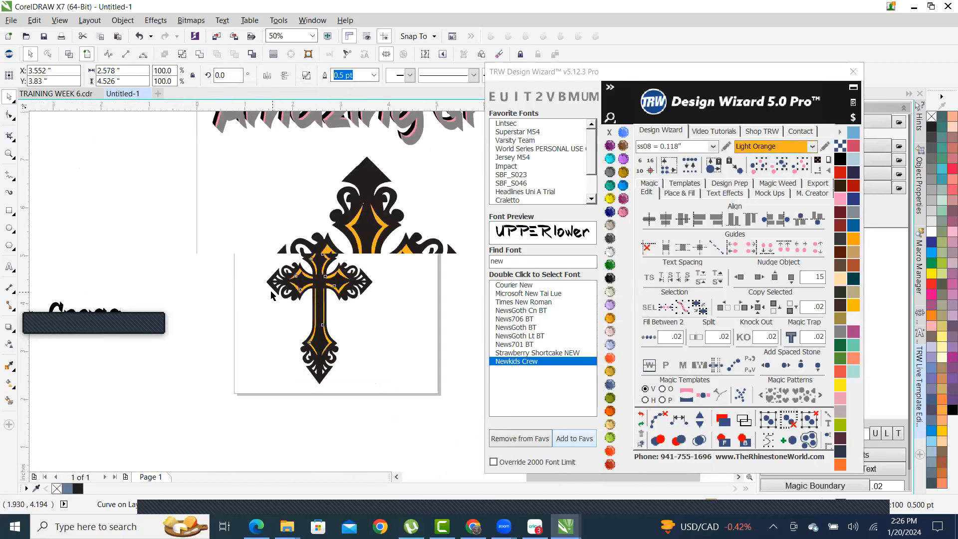
{"action": "left_click", "coordinate": [273, 202]}
- Zoom in on the top of the cross, select the black curve and switch to the Shape tool (F10)
{"action": "scroll", "coordinate": [354, 226], "scroll_direction": "up", "scroll_amount": 2}
{"action": "scroll", "coordinate": [353, 226], "scroll_direction": "down", "scroll_amount": 1}
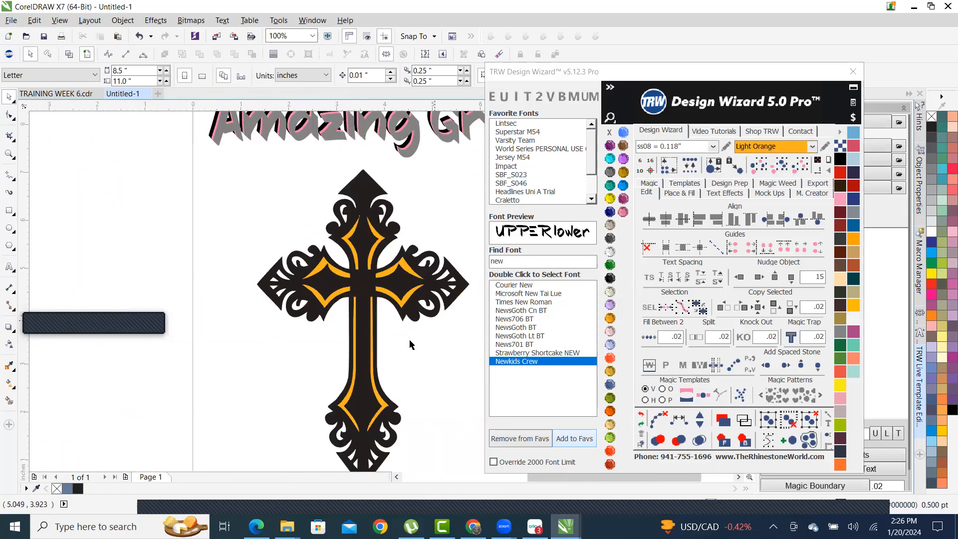
{"action": "scroll", "coordinate": [370, 341], "scroll_direction": "down", "scroll_amount": 1}
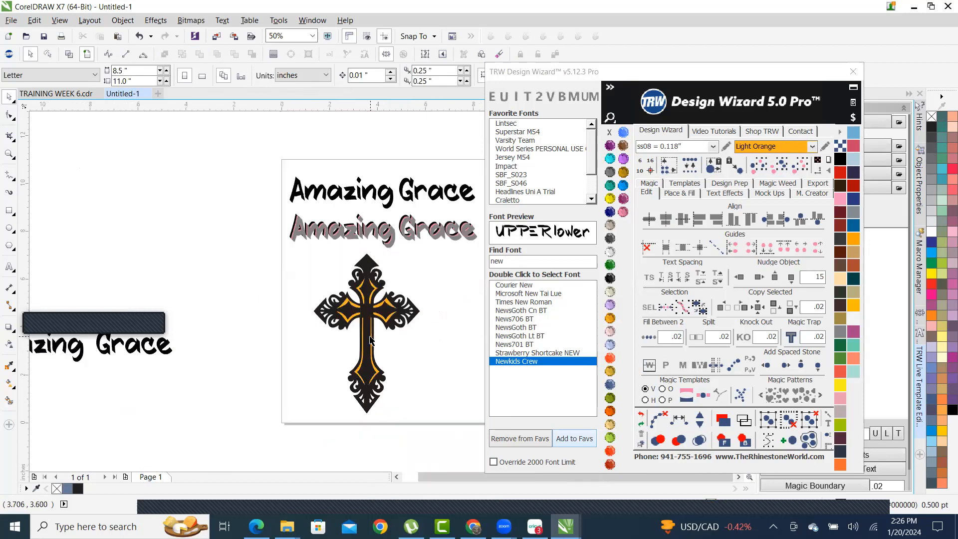
{"action": "scroll", "coordinate": [373, 338], "scroll_direction": "up", "scroll_amount": 1}
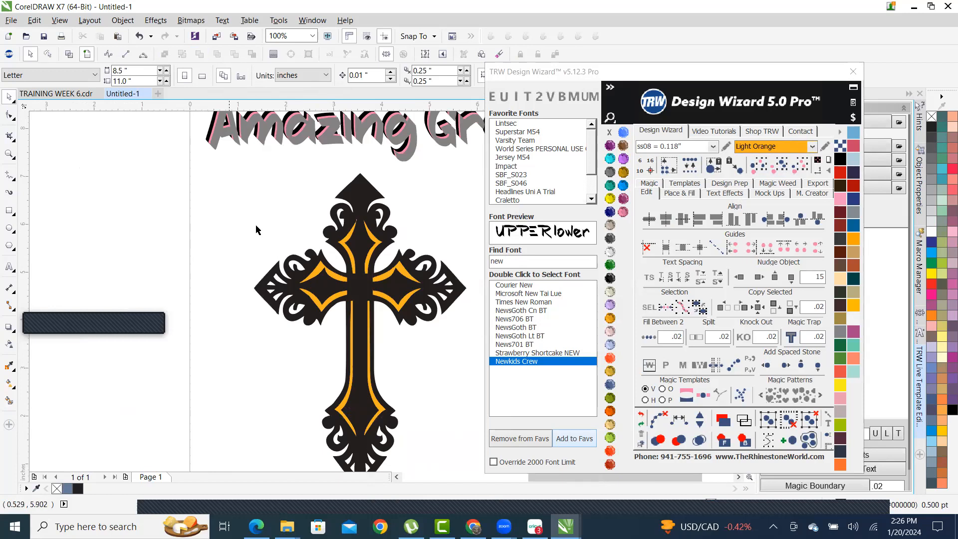
{"action": "scroll", "coordinate": [292, 241], "scroll_direction": "down", "scroll_amount": 1}
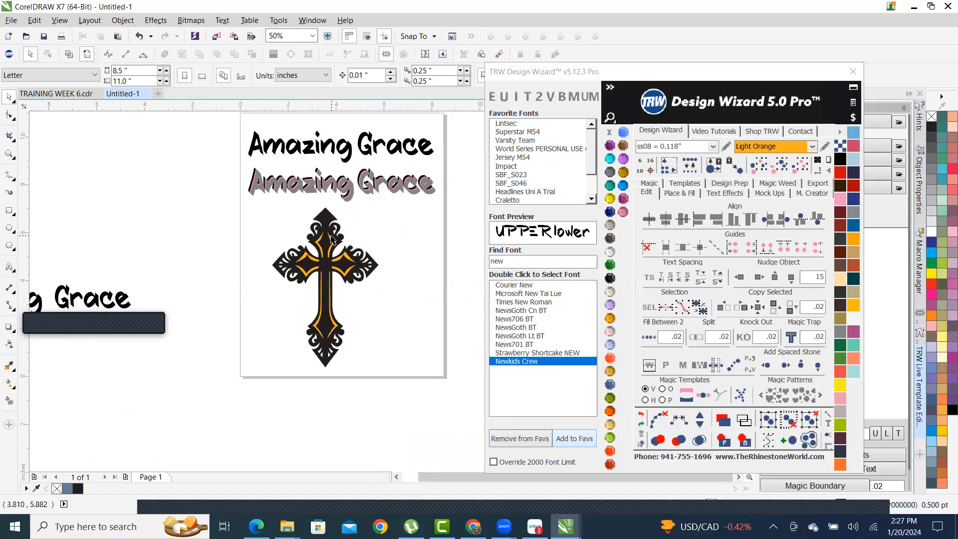
{"action": "scroll", "coordinate": [339, 243], "scroll_direction": "up", "scroll_amount": 1}
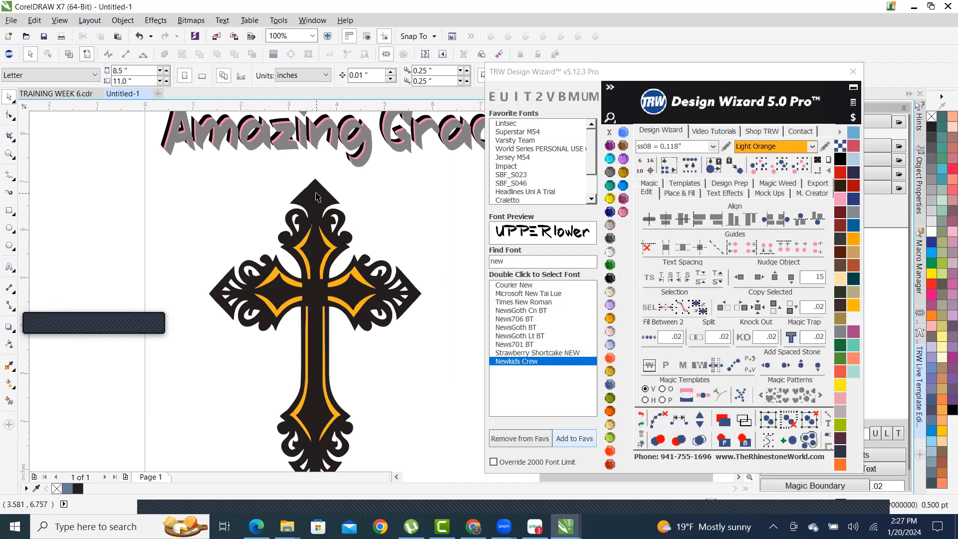
{"action": "scroll", "coordinate": [317, 230], "scroll_direction": "up", "scroll_amount": 5}
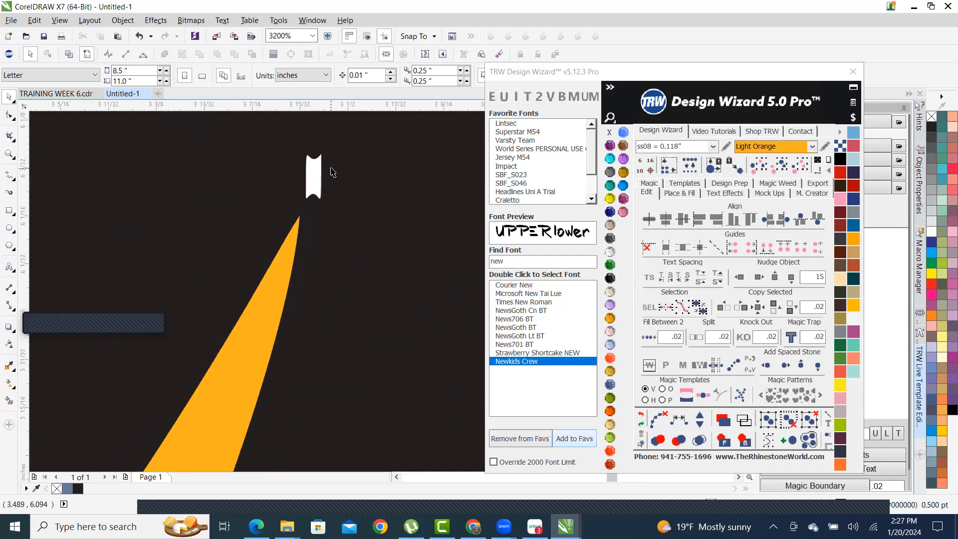
{"action": "scroll", "coordinate": [329, 184], "scroll_direction": "up", "scroll_amount": 1}
{"action": "scroll", "coordinate": [333, 225], "scroll_direction": "down", "scroll_amount": 2}
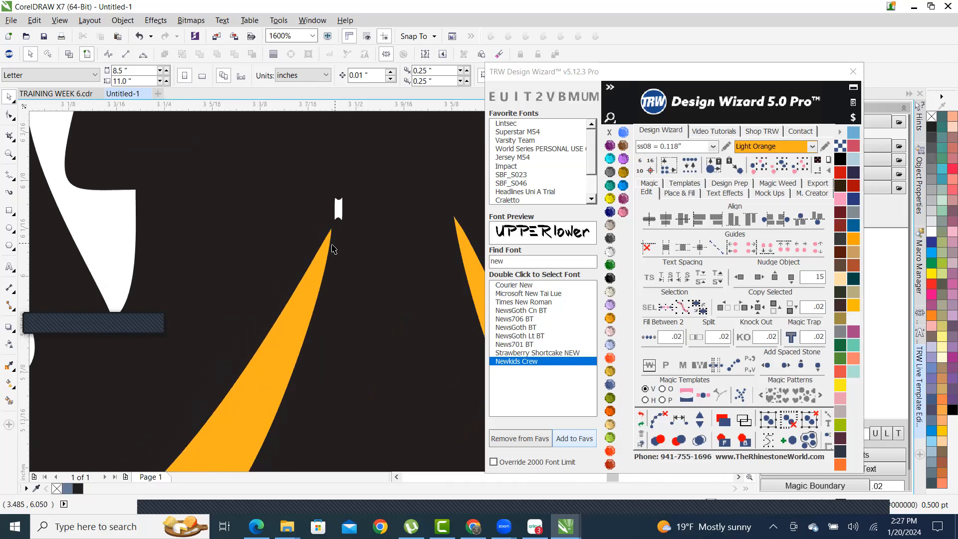
{"action": "scroll", "coordinate": [333, 247], "scroll_direction": "down", "scroll_amount": 3}
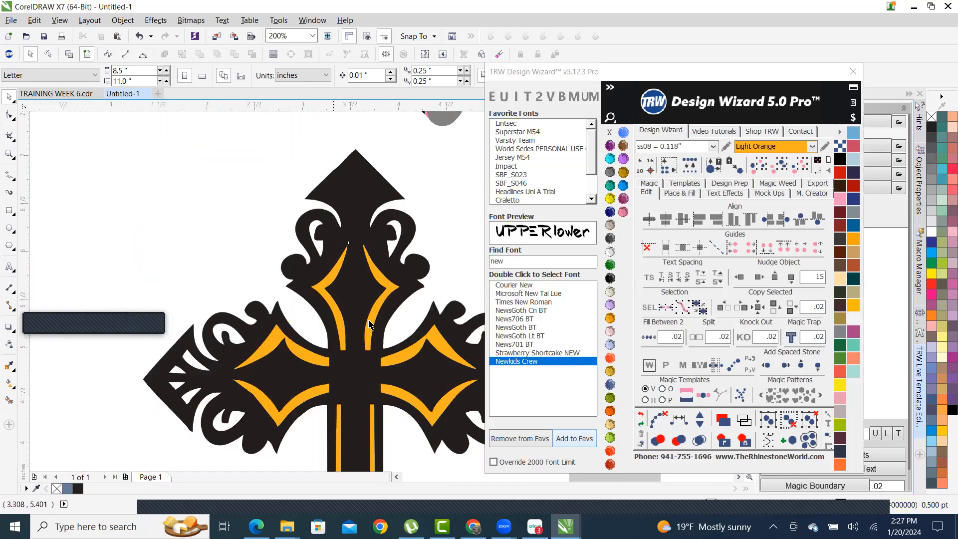
{"action": "scroll", "coordinate": [313, 313], "scroll_direction": "up", "scroll_amount": 1}
{"action": "scroll", "coordinate": [292, 399], "scroll_direction": "down", "scroll_amount": 1}
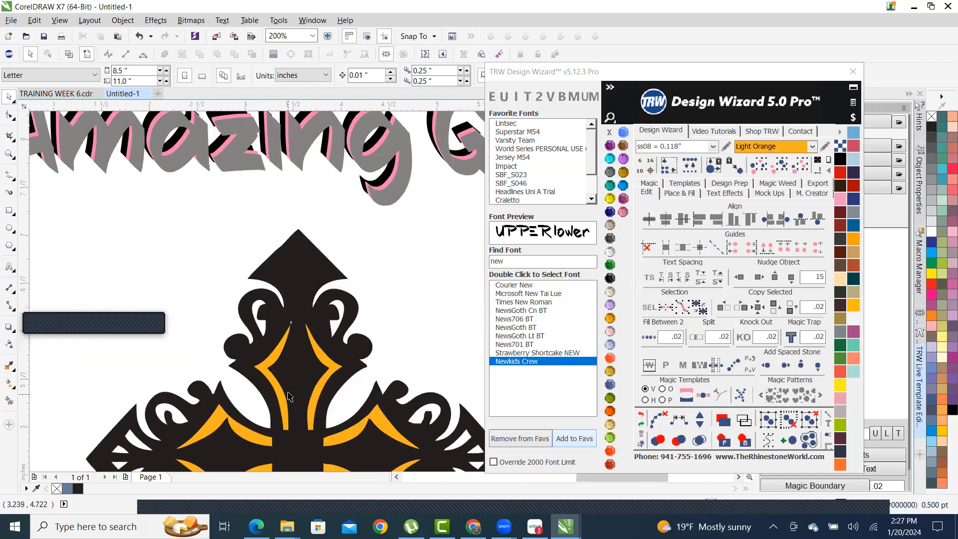
{"action": "scroll", "coordinate": [301, 326], "scroll_direction": "up", "scroll_amount": 2}
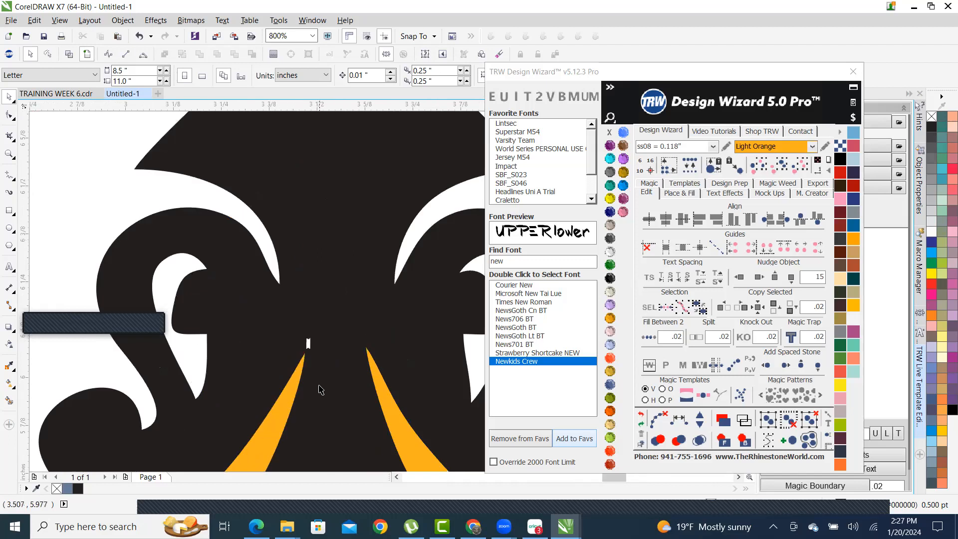
{"action": "scroll", "coordinate": [327, 300], "scroll_direction": "down", "scroll_amount": 1}
{"action": "scroll", "coordinate": [326, 310], "scroll_direction": "up", "scroll_amount": 1}
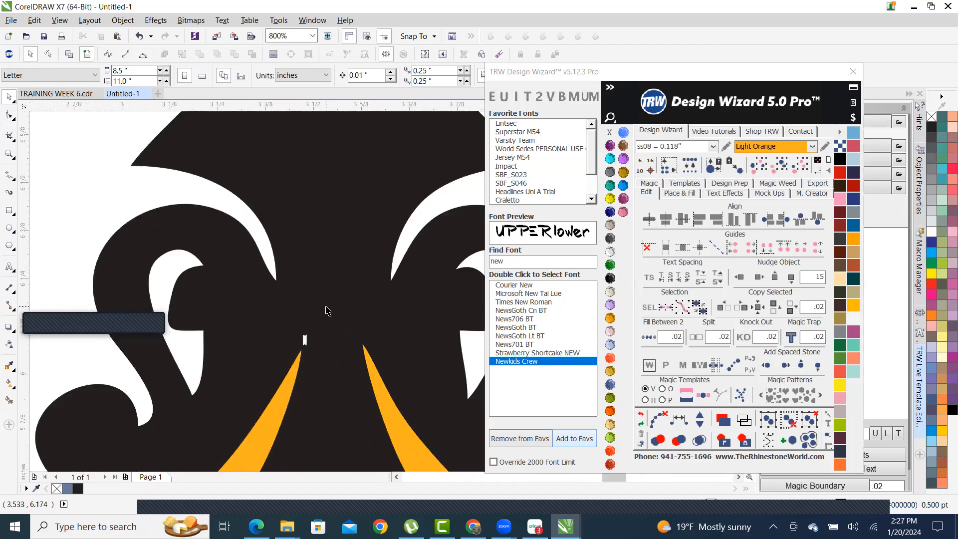
{"action": "left_click", "coordinate": [325, 351]}
{"action": "key", "text": "F10"}
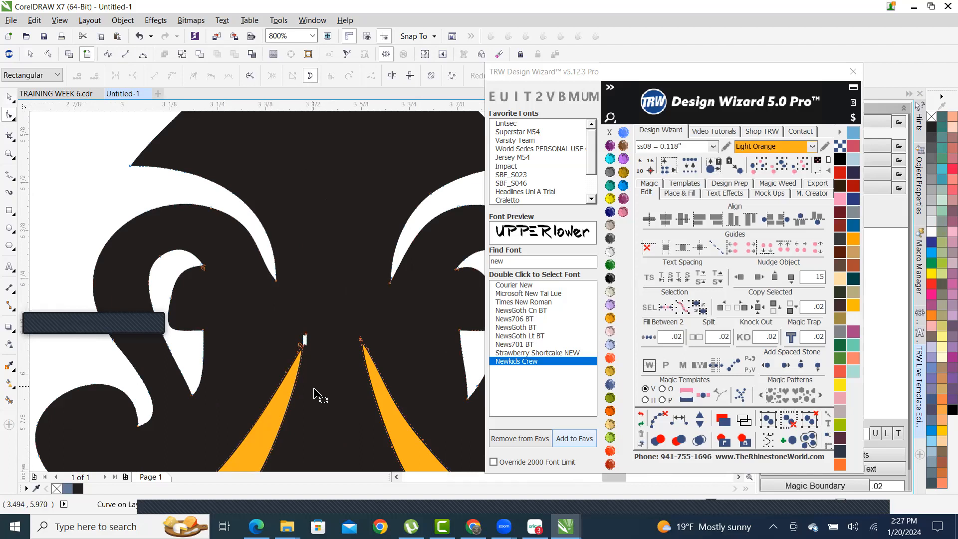
- Marquee-select and delete the nodes around the small white sliver
{"action": "scroll", "coordinate": [299, 402], "scroll_direction": "up", "scroll_amount": 2}
{"action": "scroll", "coordinate": [300, 400], "scroll_direction": "down", "scroll_amount": 1}
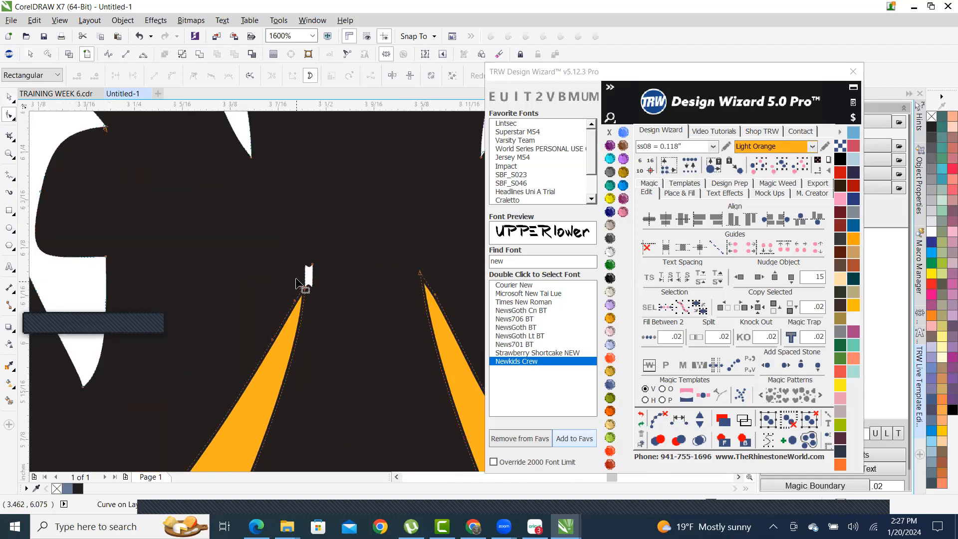
{"action": "scroll", "coordinate": [296, 279], "scroll_direction": "up", "scroll_amount": 5}
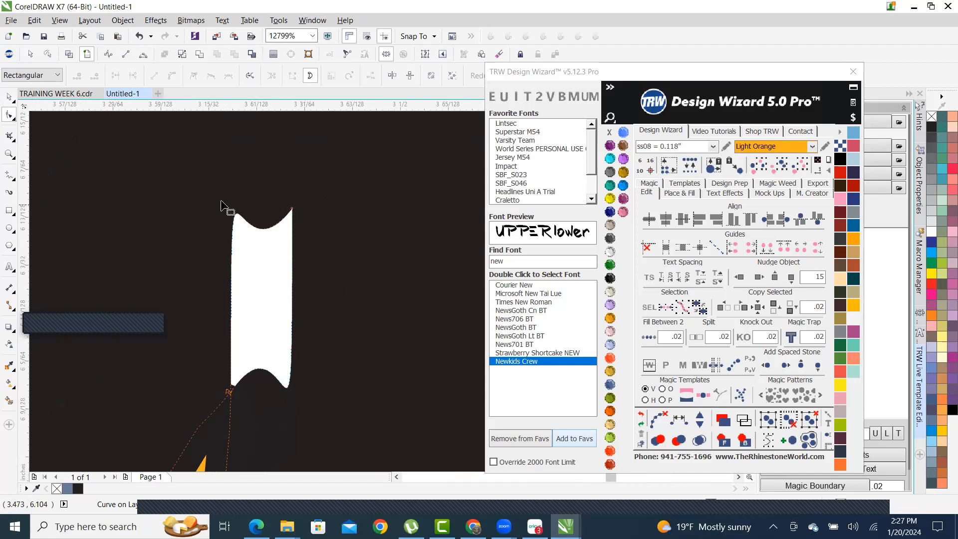
{"action": "left_click_drag", "start_coordinate": [221, 246], "coordinate": [344, 389]}
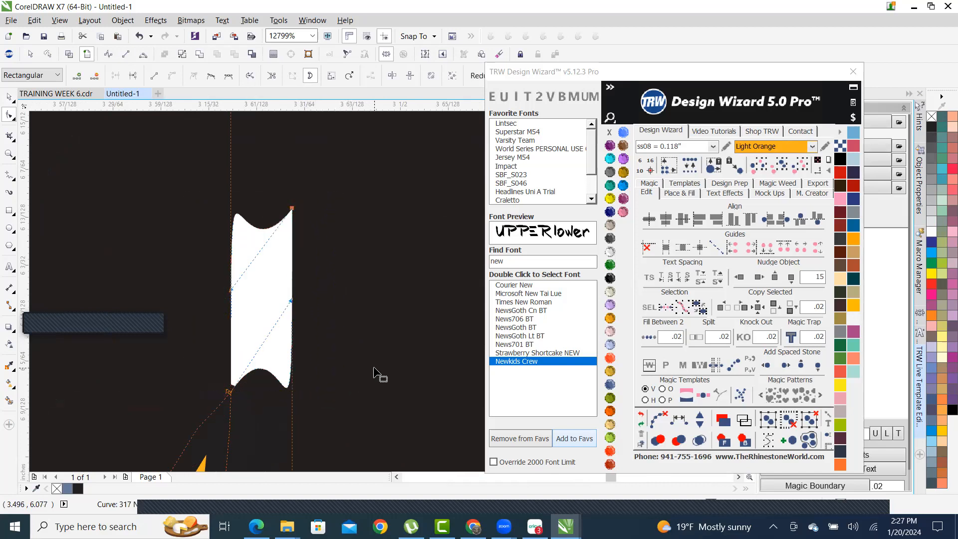
{"action": "key", "text": "Delete"}
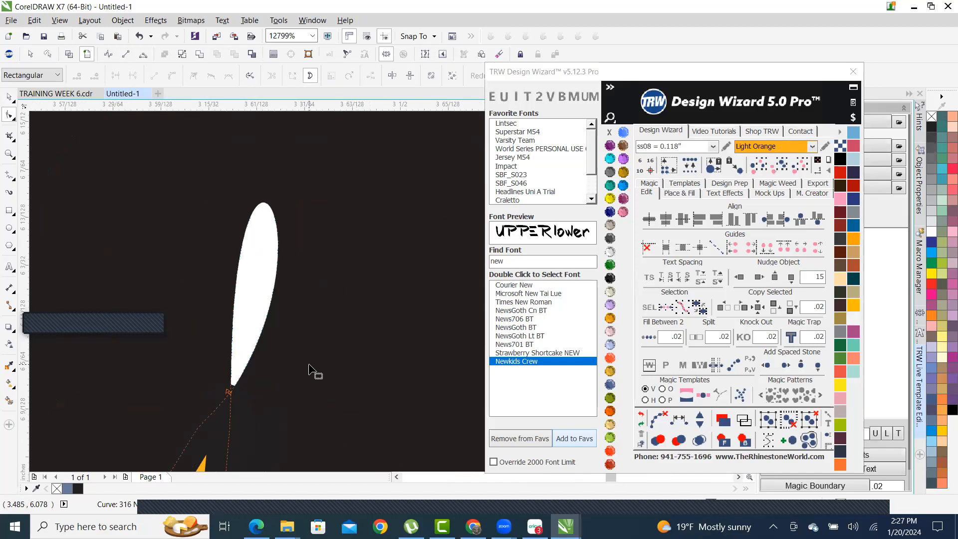
- Drag the sliver's lower-tip node to close the white gap
{"action": "scroll", "coordinate": [325, 349], "scroll_direction": "down", "scroll_amount": 5}
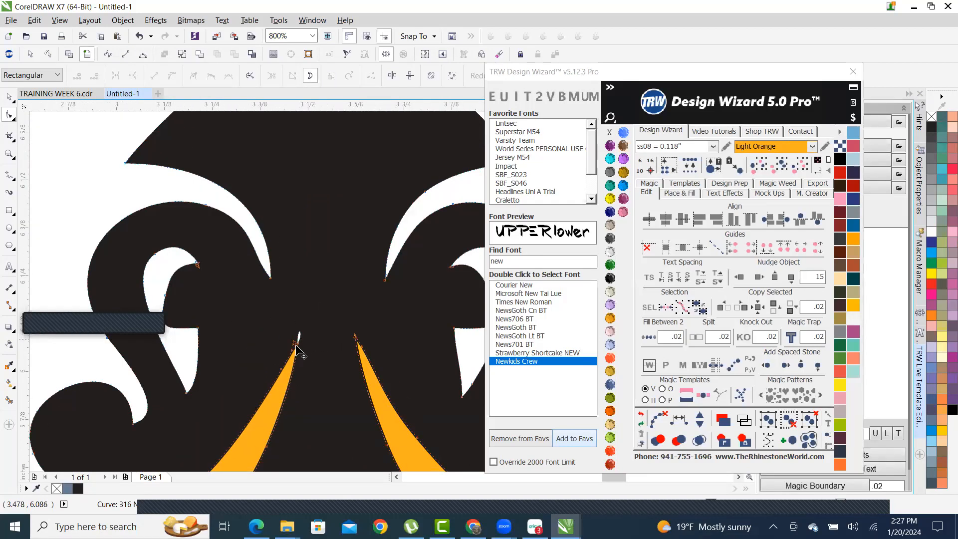
{"action": "scroll", "coordinate": [297, 349], "scroll_direction": "up", "scroll_amount": 10}
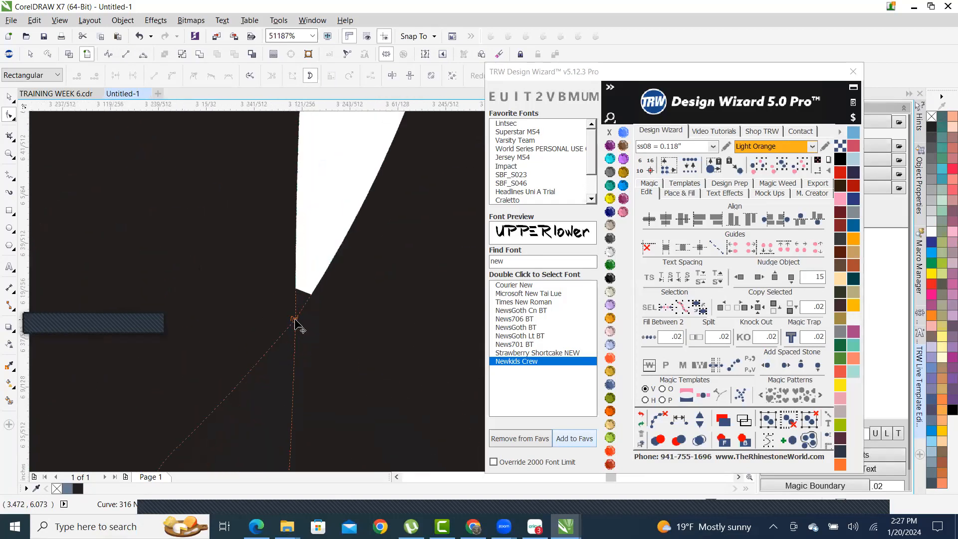
{"action": "left_click", "coordinate": [294, 321]}
{"action": "scroll", "coordinate": [292, 334], "scroll_direction": "down", "scroll_amount": 5}
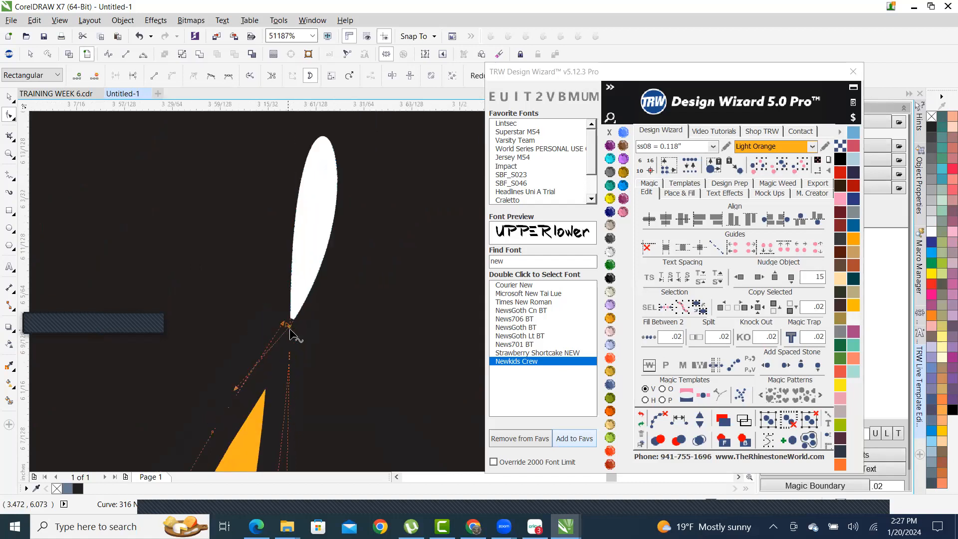
{"action": "scroll", "coordinate": [286, 339], "scroll_direction": "up", "scroll_amount": 3}
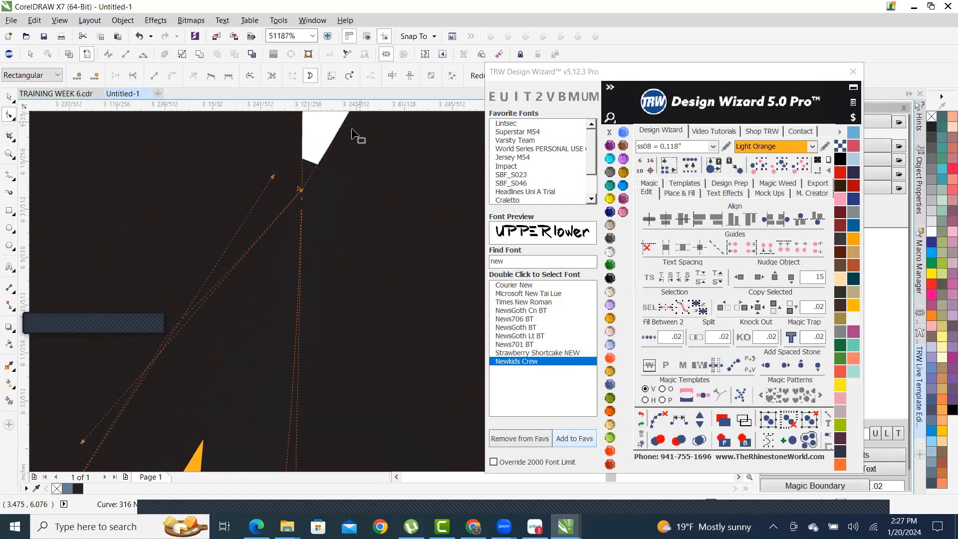
{"action": "scroll", "coordinate": [304, 215], "scroll_direction": "up", "scroll_amount": 4}
{"action": "mouse_move", "coordinate": [365, 289]}
{"action": "left_mouse_down"}
{"action": "mouse_move", "coordinate": [390, 300]}
{"action": "mouse_move", "coordinate": [373, 285]}
{"action": "left_mouse_up"}
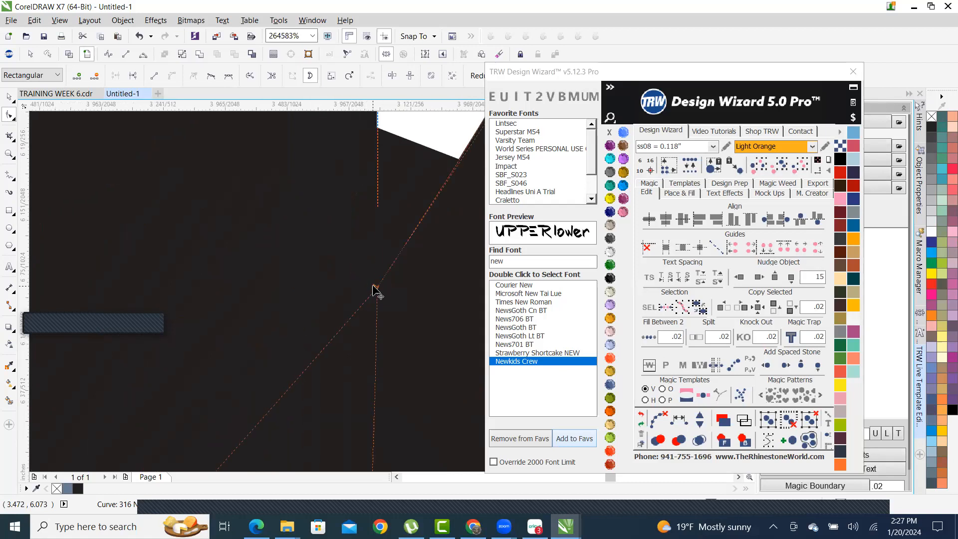
{"action": "scroll", "coordinate": [375, 288], "scroll_direction": "down", "scroll_amount": 3}
{"action": "scroll", "coordinate": [324, 299], "scroll_direction": "down", "scroll_amount": 3}
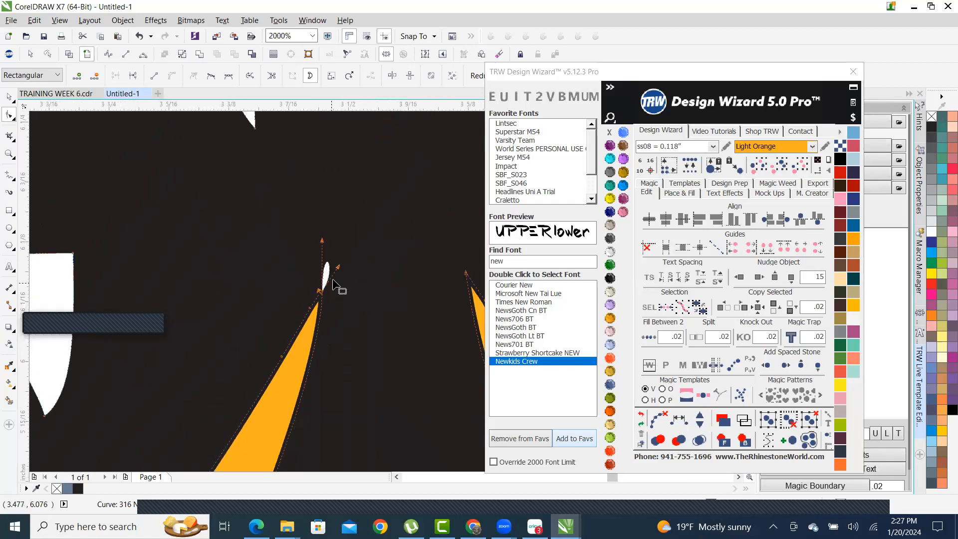
{"action": "scroll", "coordinate": [331, 285], "scroll_direction": "up", "scroll_amount": 2}
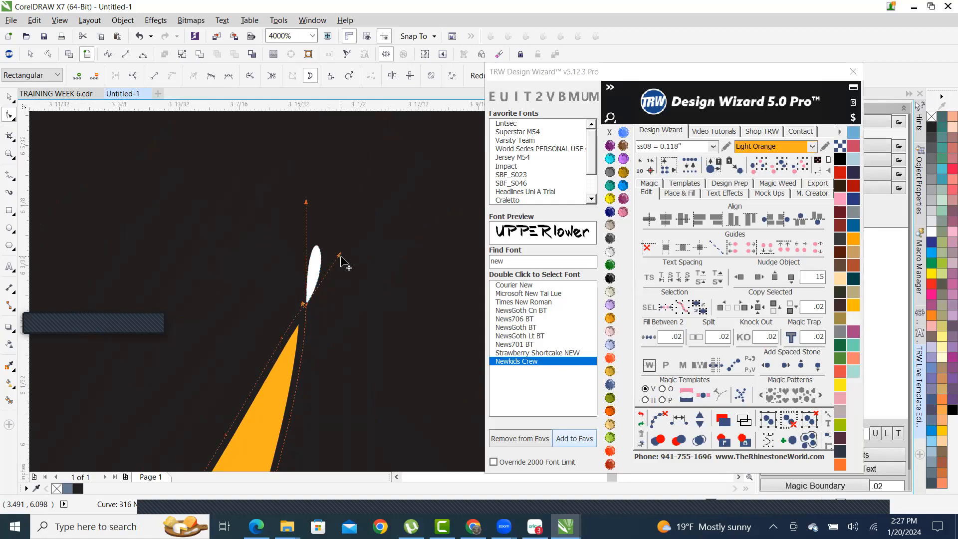
- Snap the remaining nodes onto the intersection and strip edges, then return to the Pick tool
{"action": "left_click_drag", "start_coordinate": [341, 259], "coordinate": [304, 304]}
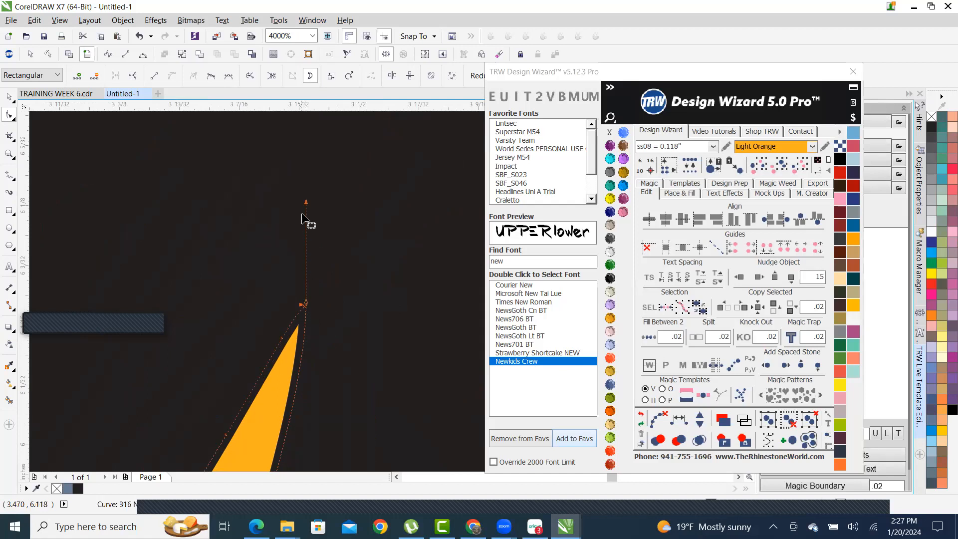
{"action": "left_click_drag", "start_coordinate": [306, 202], "coordinate": [301, 262]}
{"action": "left_click_drag", "start_coordinate": [311, 300], "coordinate": [305, 308]}
{"action": "scroll", "coordinate": [311, 319], "scroll_direction": "down", "scroll_amount": 10}
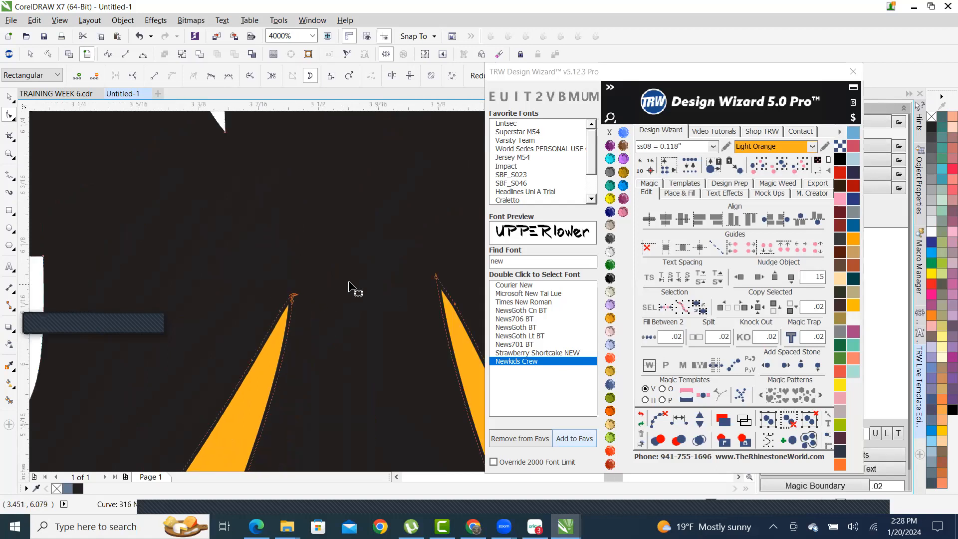
{"action": "scroll", "coordinate": [327, 234], "scroll_direction": "down", "scroll_amount": 3}
{"action": "scroll", "coordinate": [323, 307], "scroll_direction": "up", "scroll_amount": 3}
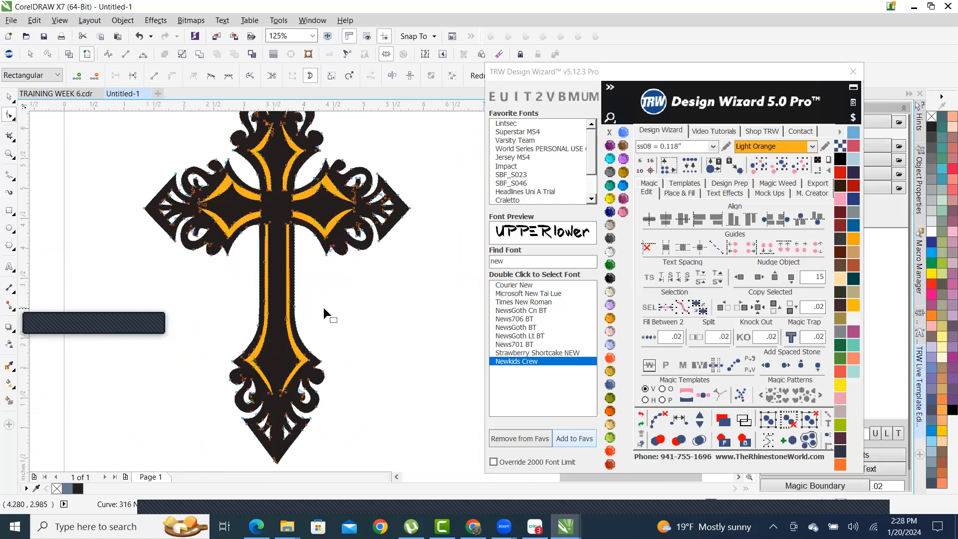
{"action": "scroll", "coordinate": [323, 307], "scroll_direction": "down", "scroll_amount": 2}
{"action": "left_click", "coordinate": [9, 96]}
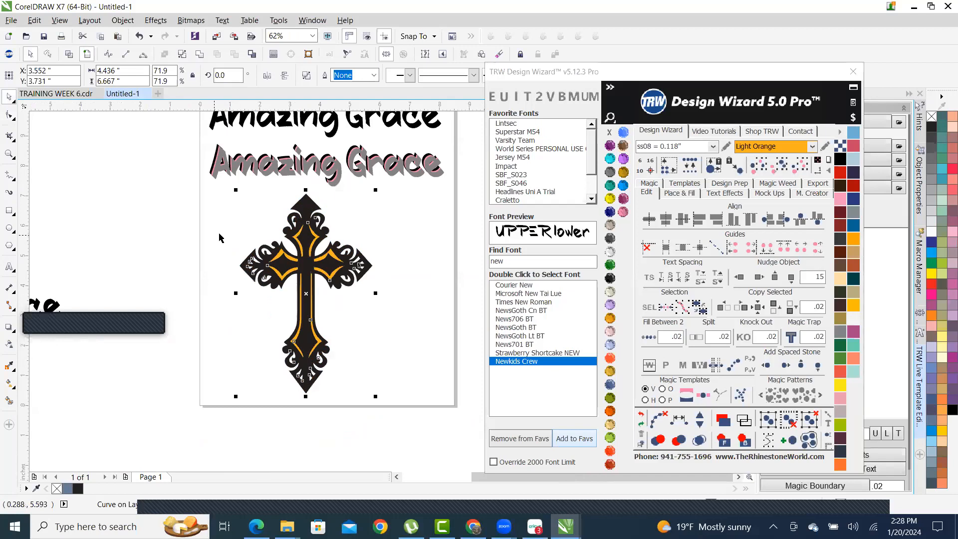
- Deselect the cross, then reopen the black cross's nodes for editing
{"action": "scroll", "coordinate": [259, 269], "scroll_direction": "up", "scroll_amount": 4}
{"action": "scroll", "coordinate": [243, 276], "scroll_direction": "up", "scroll_amount": 2}
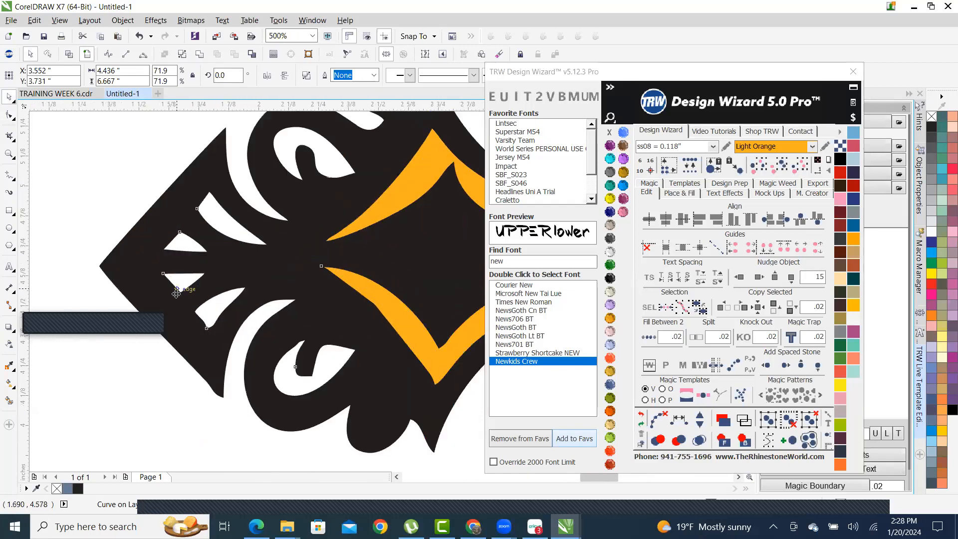
{"action": "scroll", "coordinate": [256, 284], "scroll_direction": "up", "scroll_amount": 2}
{"action": "scroll", "coordinate": [215, 357], "scroll_direction": "down", "scroll_amount": 2}
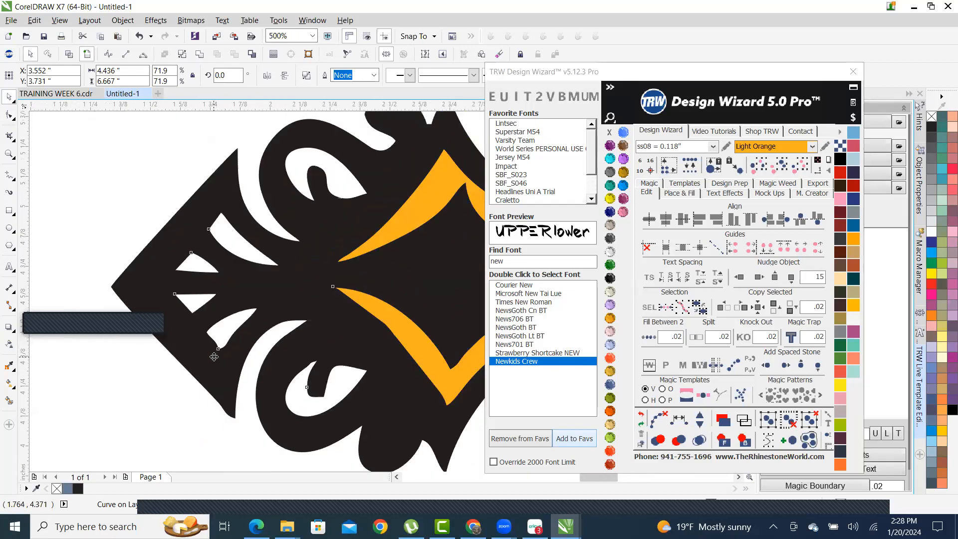
{"action": "left_click", "coordinate": [179, 422]}
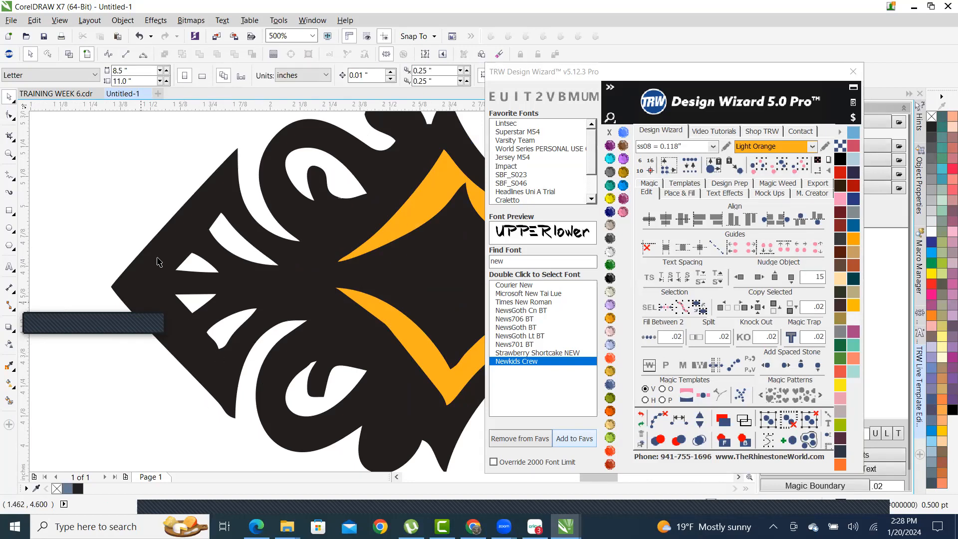
{"action": "scroll", "coordinate": [186, 302], "scroll_direction": "up", "scroll_amount": 1}
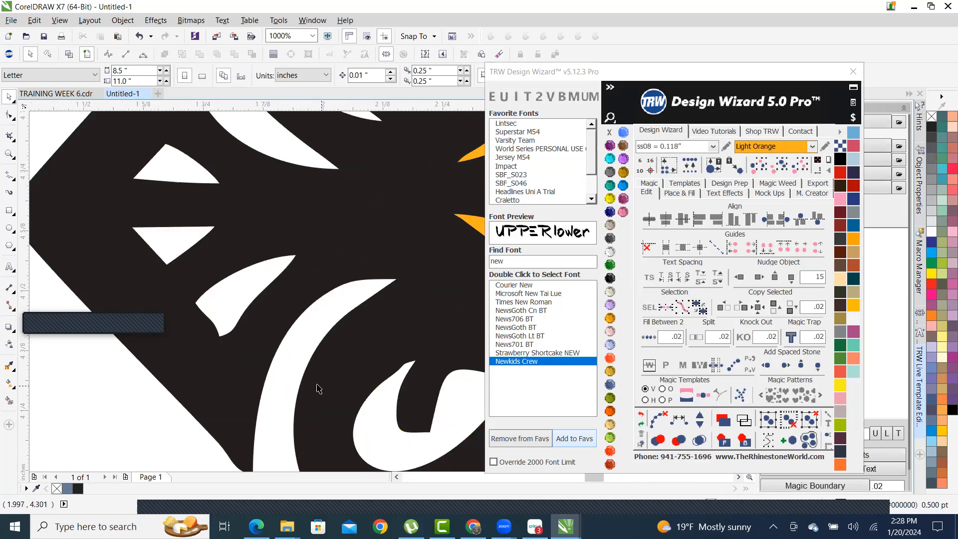
{"action": "double_click", "coordinate": [230, 397]}
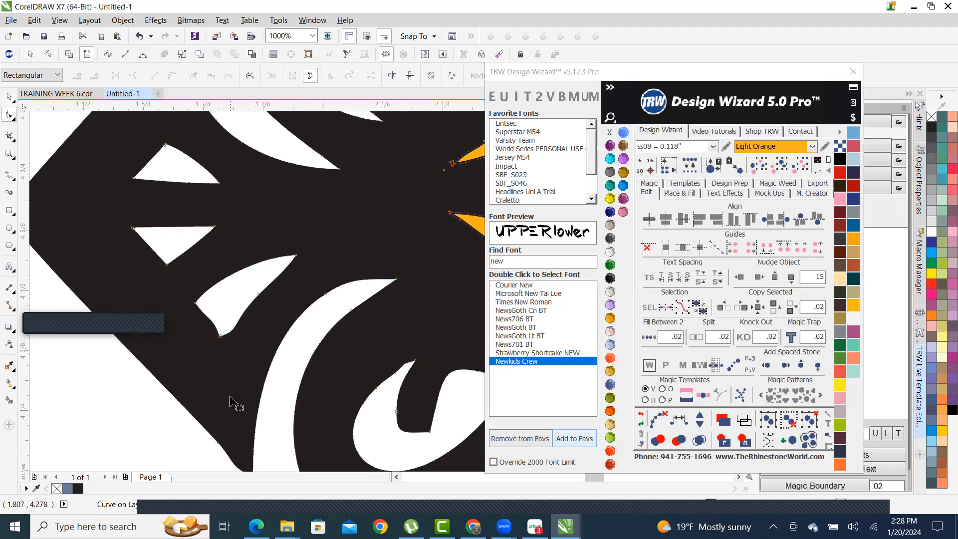
{"action": "scroll", "coordinate": [182, 300], "scroll_direction": "up", "scroll_amount": 1}
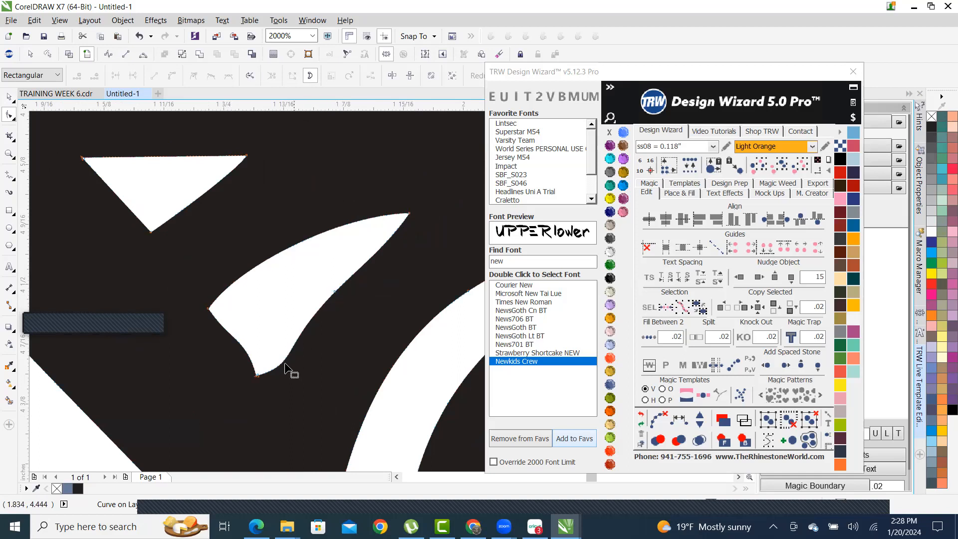
- Pull the left-arm cutout's lower tip down-right and adjust its handle into a sharp point; select the vertical guideline
{"action": "left_click", "coordinate": [257, 376]}
{"action": "left_click_drag", "start_coordinate": [257, 376], "coordinate": [277, 393]}
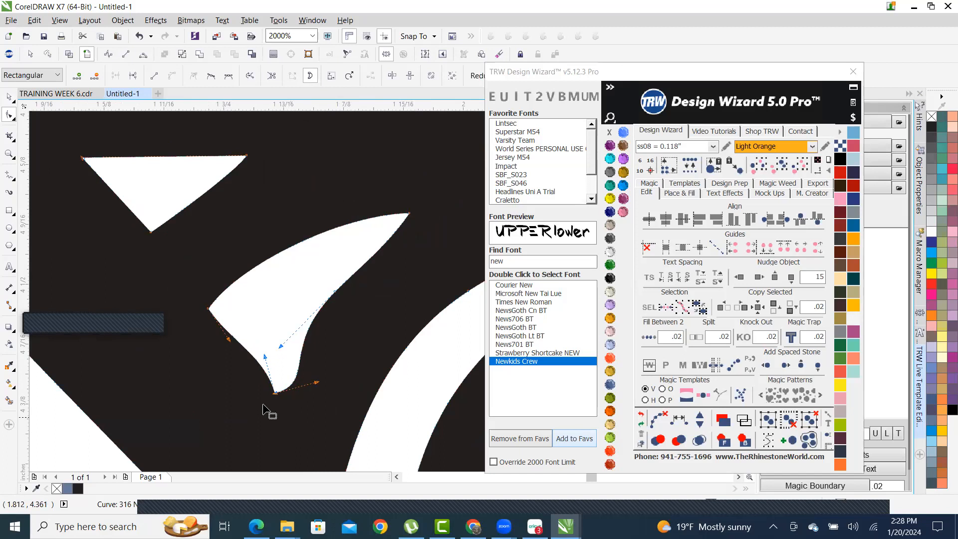
{"action": "scroll", "coordinate": [255, 394], "scroll_direction": "up", "scroll_amount": 2}
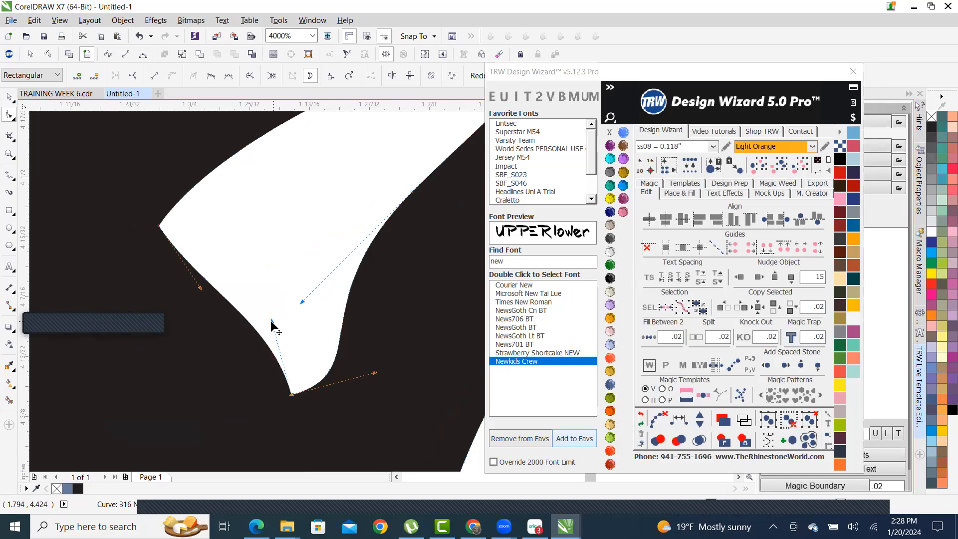
{"action": "left_click_drag", "start_coordinate": [268, 321], "coordinate": [241, 327]}
{"action": "scroll", "coordinate": [232, 371], "scroll_direction": "down", "scroll_amount": 2}
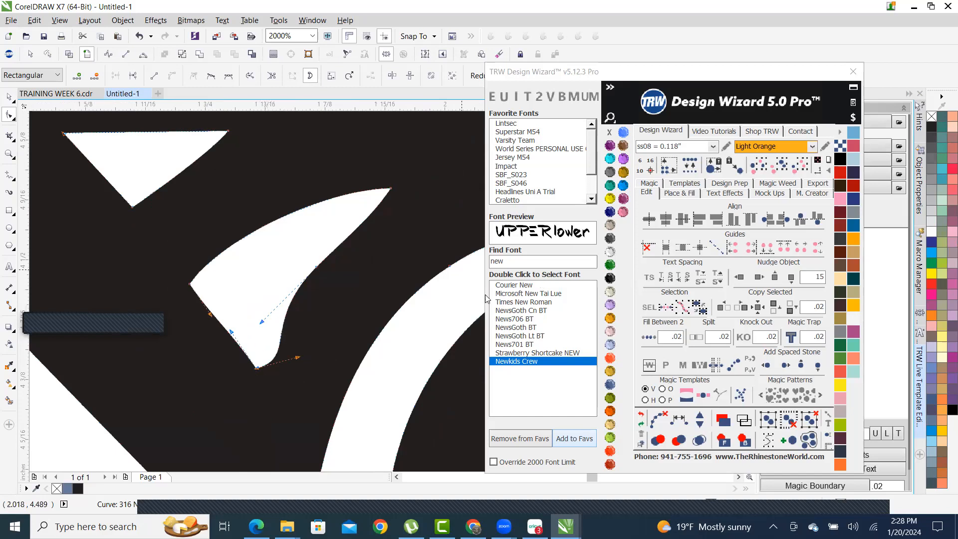
{"action": "scroll", "coordinate": [456, 123], "scroll_direction": "down", "scroll_amount": 2}
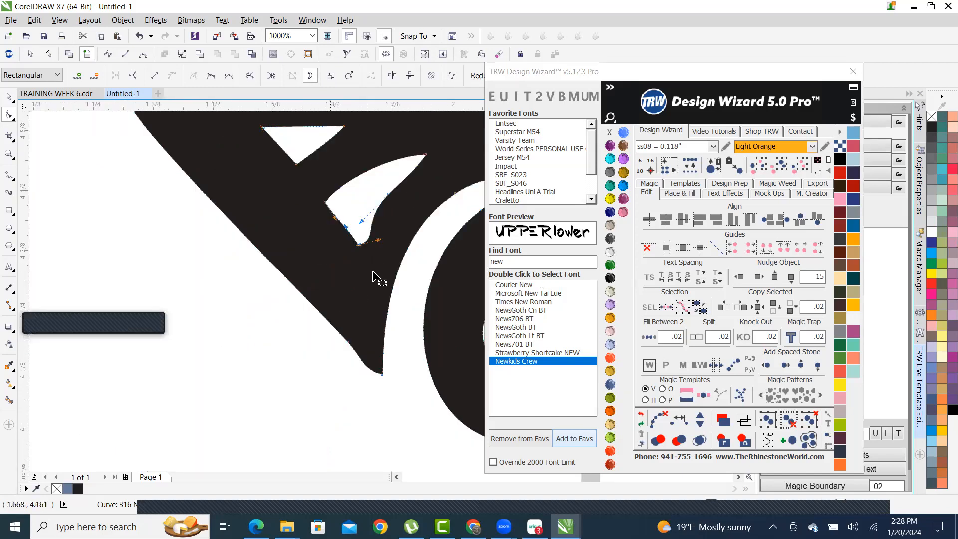
{"action": "scroll", "coordinate": [372, 271], "scroll_direction": "up", "scroll_amount": 1}
{"action": "scroll", "coordinate": [327, 375], "scroll_direction": "down", "scroll_amount": 2}
{"action": "scroll", "coordinate": [385, 327], "scroll_direction": "up", "scroll_amount": 1}
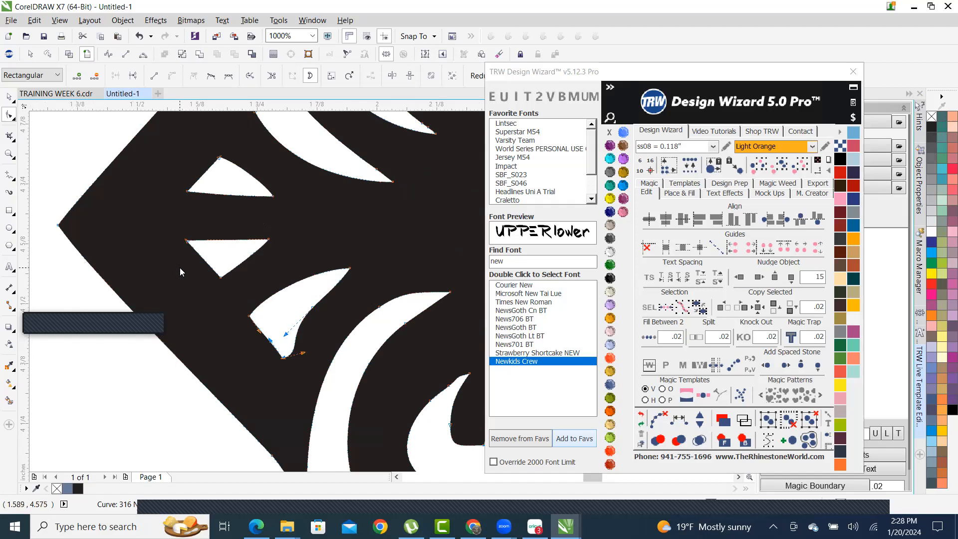
{"action": "left_click", "coordinate": [188, 257]}
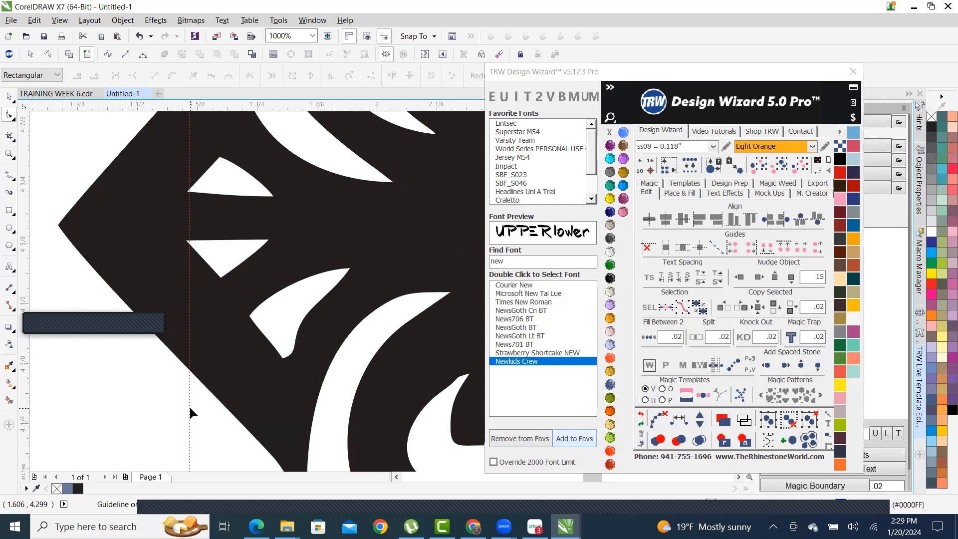
- Rotate the guideline into a diagonal along the cross's left-arm edge
{"action": "scroll", "coordinate": [187, 397], "scroll_direction": "down", "scroll_amount": 2}
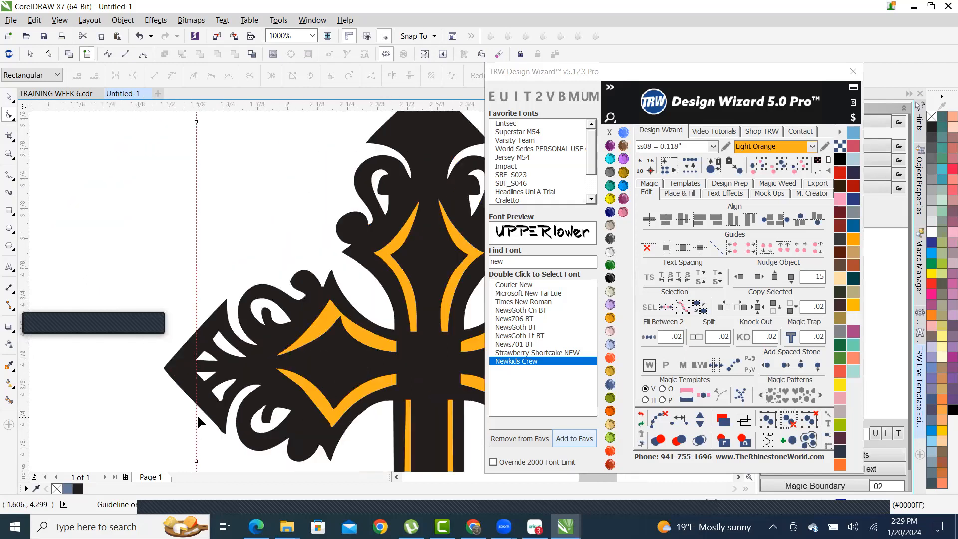
{"action": "scroll", "coordinate": [195, 389], "scroll_direction": "up", "scroll_amount": 3}
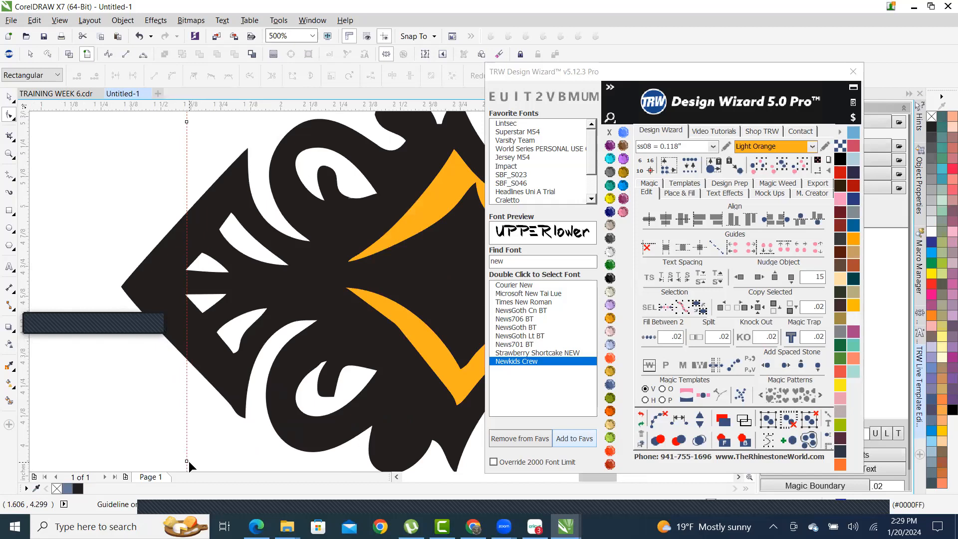
{"action": "left_click_drag", "start_coordinate": [185, 459], "coordinate": [274, 426]}
{"action": "left_click_drag", "start_coordinate": [310, 451], "coordinate": [432, 385]}
- Select the whole cross and nudge it slightly left to line up with the diagonal guideline
{"action": "left_click", "coordinate": [9, 96]}
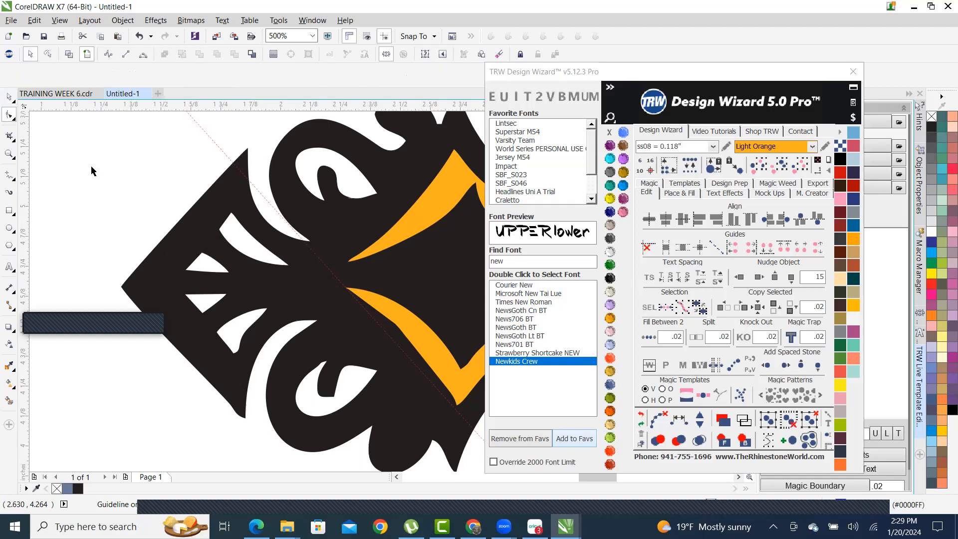
{"action": "scroll", "coordinate": [245, 215], "scroll_direction": "down", "scroll_amount": 2}
{"action": "scroll", "coordinate": [223, 212], "scroll_direction": "up", "scroll_amount": 2}
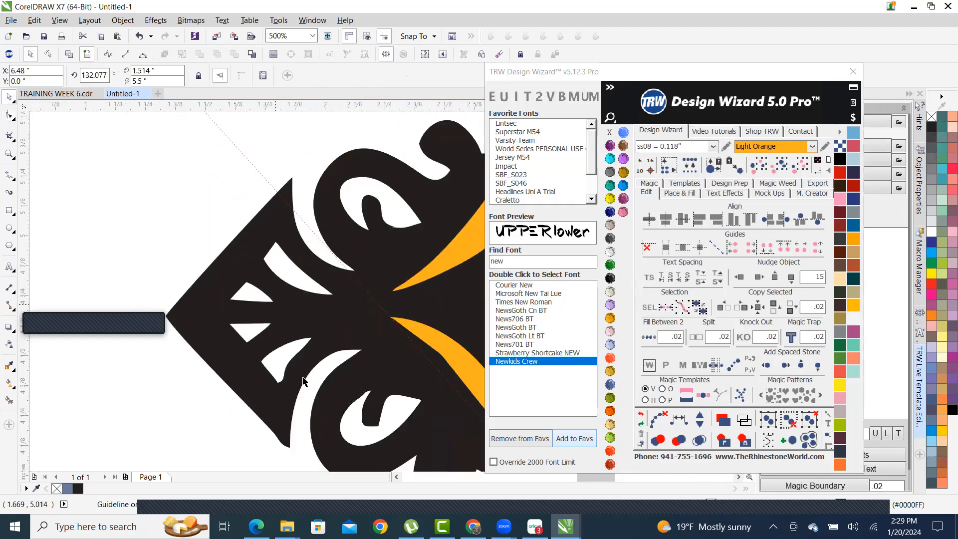
{"action": "scroll", "coordinate": [182, 220], "scroll_direction": "down", "scroll_amount": 3}
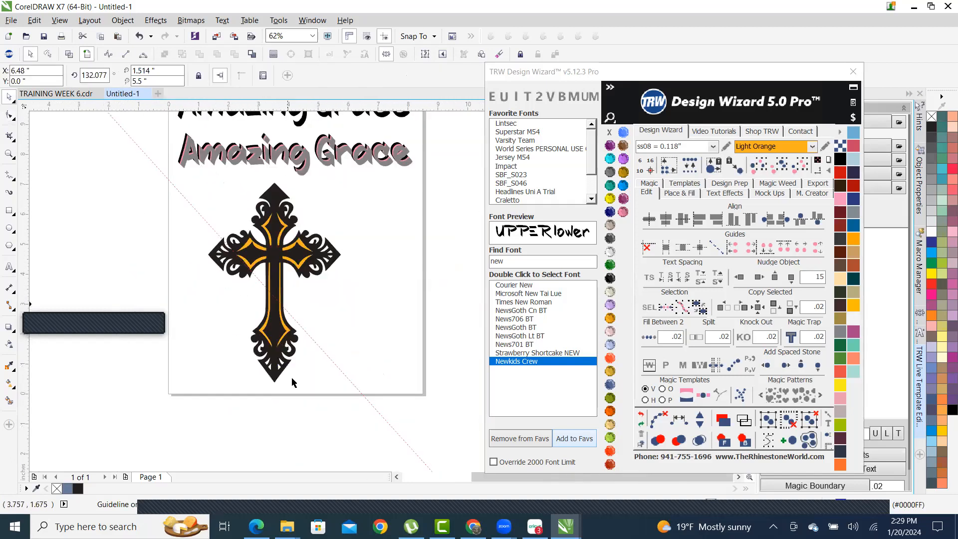
{"action": "left_click_drag", "start_coordinate": [430, 435], "coordinate": [164, 166]}
{"action": "scroll", "coordinate": [229, 262], "scroll_direction": "up", "scroll_amount": 2}
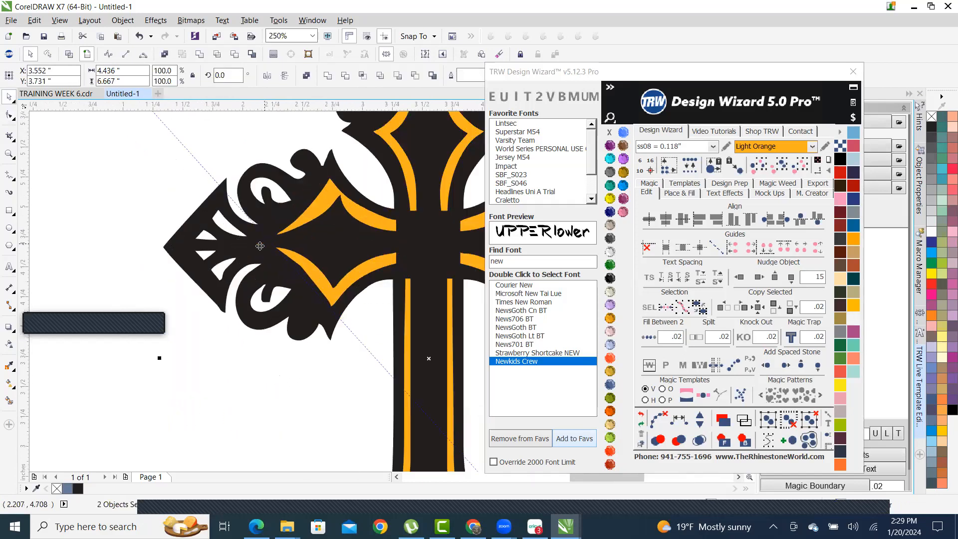
{"action": "scroll", "coordinate": [242, 265], "scroll_direction": "up", "scroll_amount": 2}
{"action": "scroll", "coordinate": [309, 226], "scroll_direction": "down", "scroll_amount": 1}
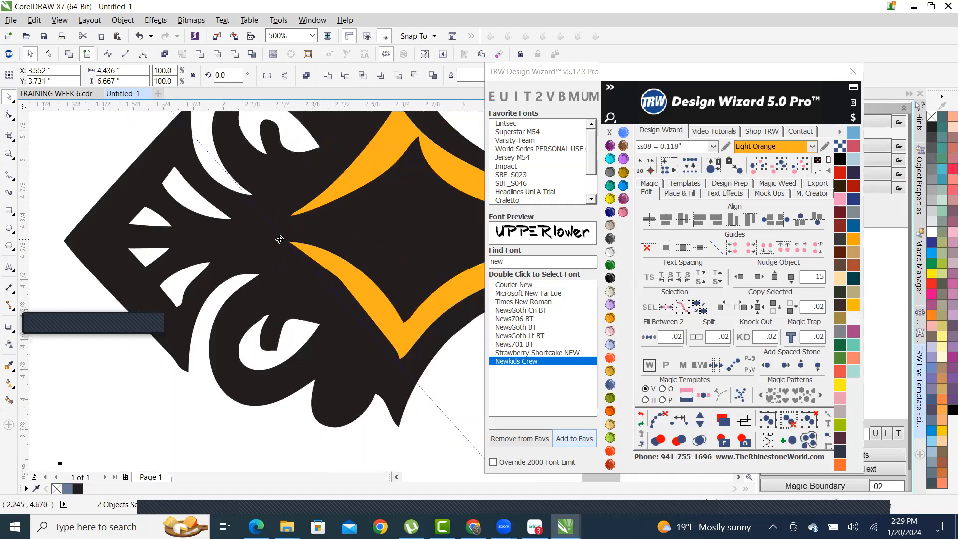
{"action": "left_click_drag", "start_coordinate": [293, 221], "coordinate": [338, 201]}
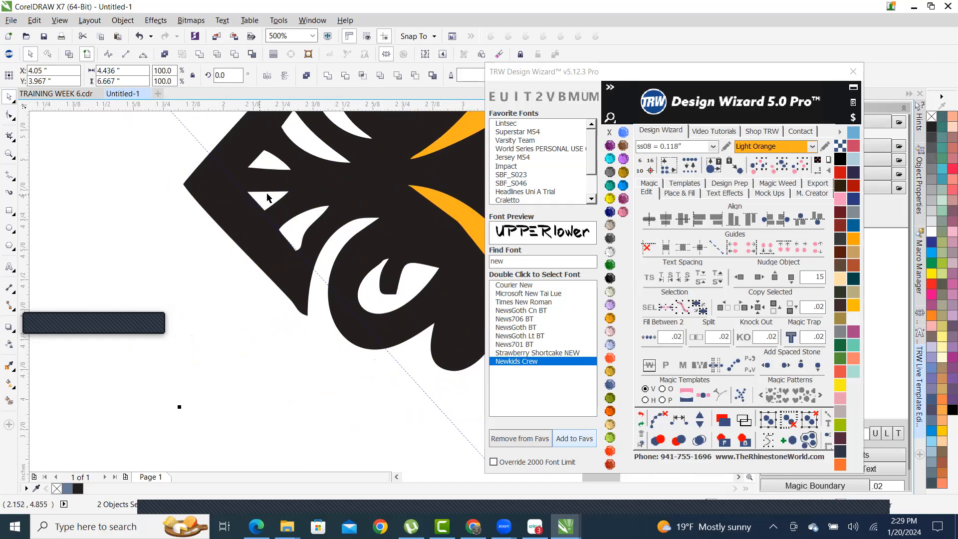
{"action": "scroll", "coordinate": [309, 184], "scroll_direction": "up", "scroll_amount": 2}
{"action": "left_click_drag", "start_coordinate": [326, 181], "coordinate": [316, 184]}
{"action": "scroll", "coordinate": [279, 259], "scroll_direction": "down", "scroll_amount": 3}
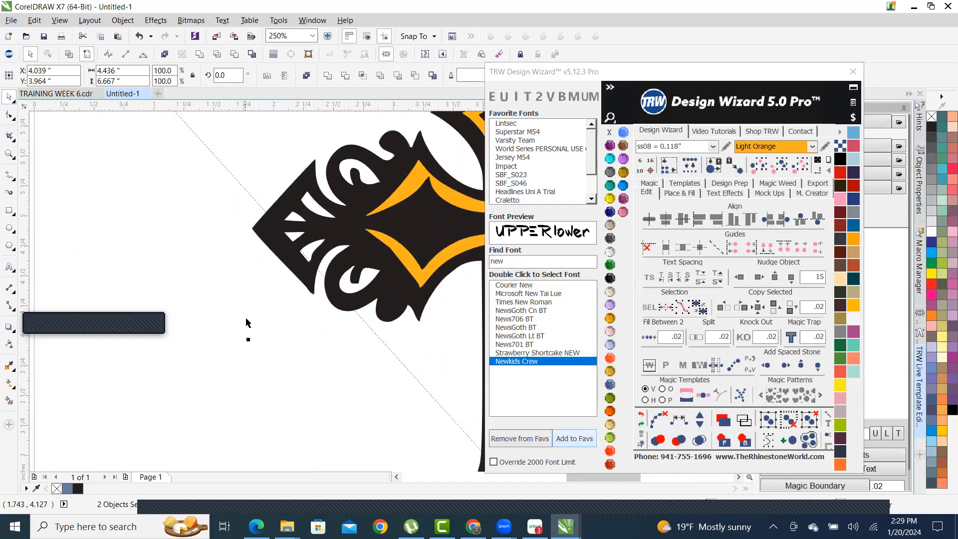
{"action": "left_click", "coordinate": [248, 320]}
{"action": "scroll", "coordinate": [306, 220], "scroll_direction": "up", "scroll_amount": 2}
{"action": "scroll", "coordinate": [287, 199], "scroll_direction": "down", "scroll_amount": 1}
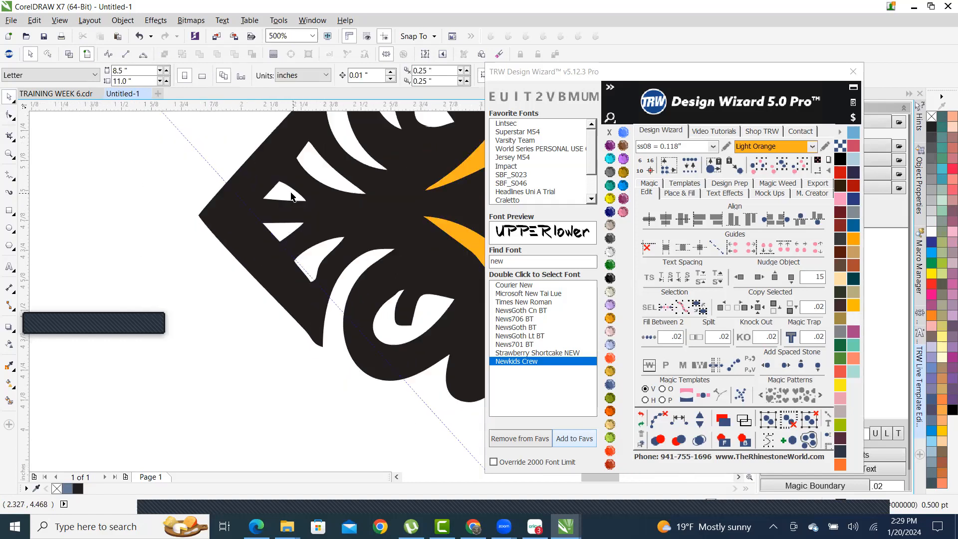
{"action": "scroll", "coordinate": [295, 240], "scroll_direction": "up", "scroll_amount": 1}
{"action": "scroll", "coordinate": [295, 239], "scroll_direction": "up", "scroll_amount": 3}
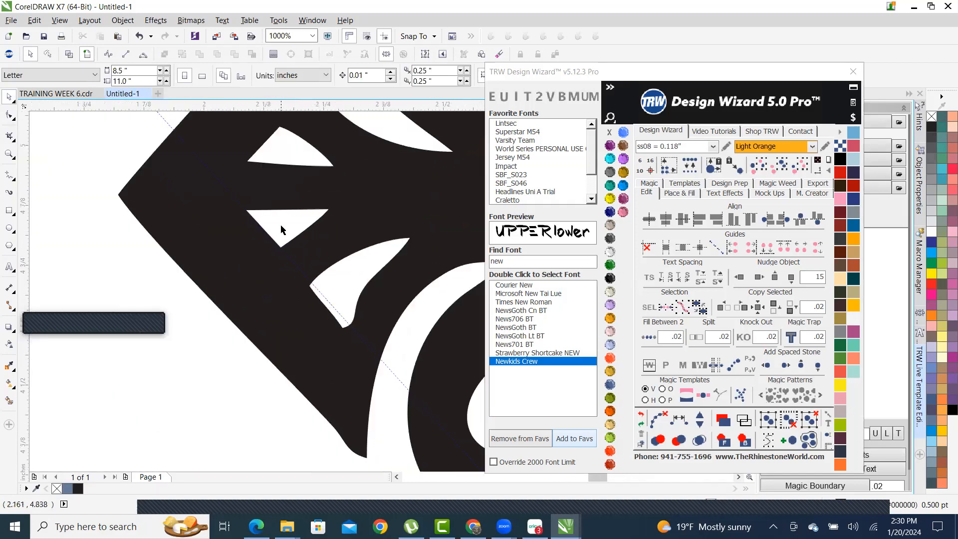
{"action": "scroll", "coordinate": [277, 229], "scroll_direction": "up", "scroll_amount": 1}
{"action": "scroll", "coordinate": [333, 278], "scroll_direction": "down", "scroll_amount": 2}
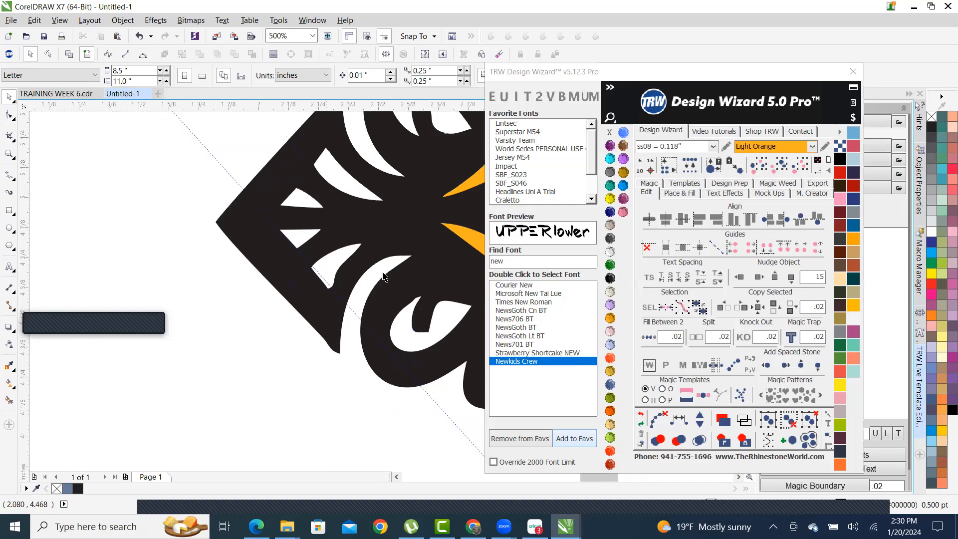
{"action": "scroll", "coordinate": [344, 278], "scroll_direction": "up", "scroll_amount": 1}
- Edit the left-arm cutout curve, moving its points right and up onto the edge
{"action": "double_click", "coordinate": [292, 245]}
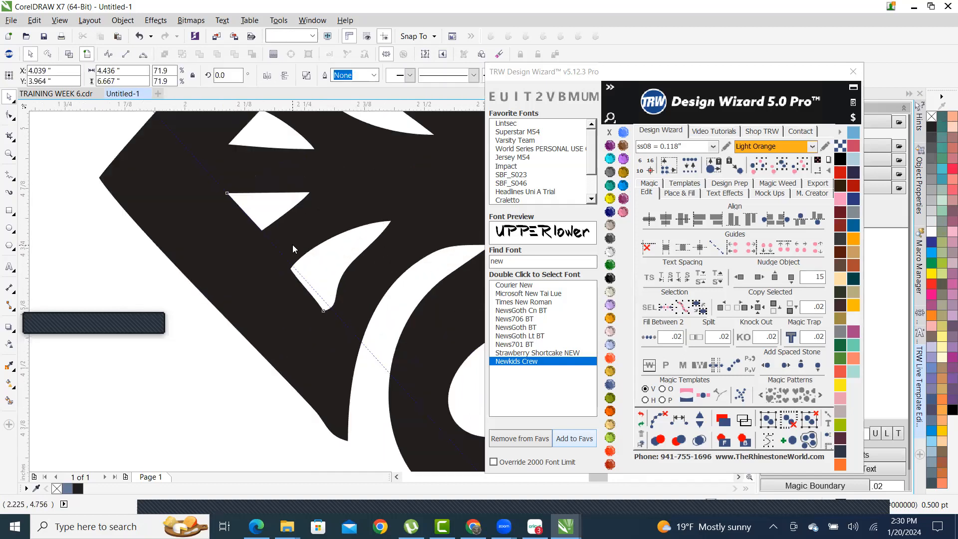
{"action": "scroll", "coordinate": [311, 318], "scroll_direction": "up", "scroll_amount": 1}
{"action": "scroll", "coordinate": [333, 303], "scroll_direction": "up", "scroll_amount": 1}
{"action": "scroll", "coordinate": [340, 325], "scroll_direction": "down", "scroll_amount": 2}
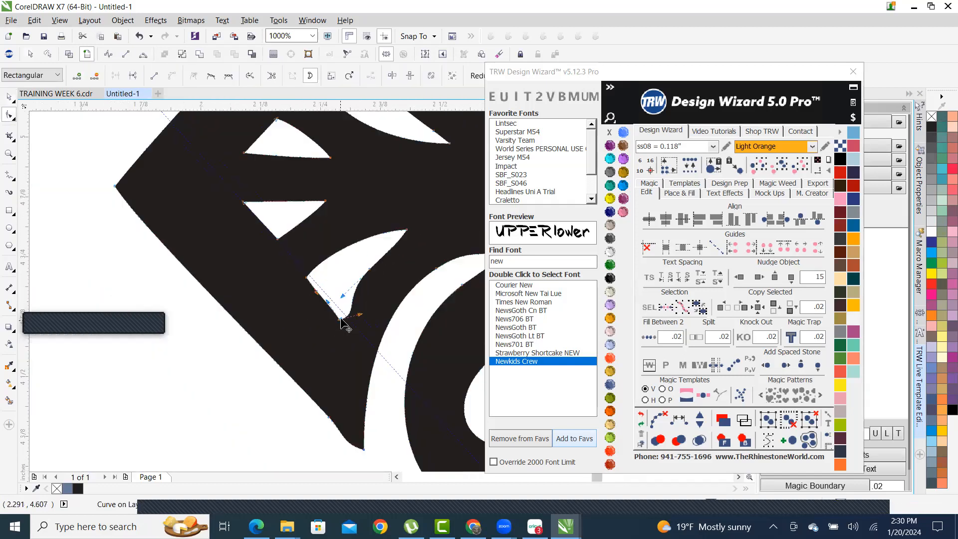
{"action": "scroll", "coordinate": [341, 327], "scroll_direction": "up", "scroll_amount": 1}
{"action": "scroll", "coordinate": [342, 329], "scroll_direction": "down", "scroll_amount": 1}
{"action": "scroll", "coordinate": [344, 332], "scroll_direction": "up", "scroll_amount": 1}
{"action": "left_click_drag", "start_coordinate": [329, 327], "coordinate": [349, 327]}
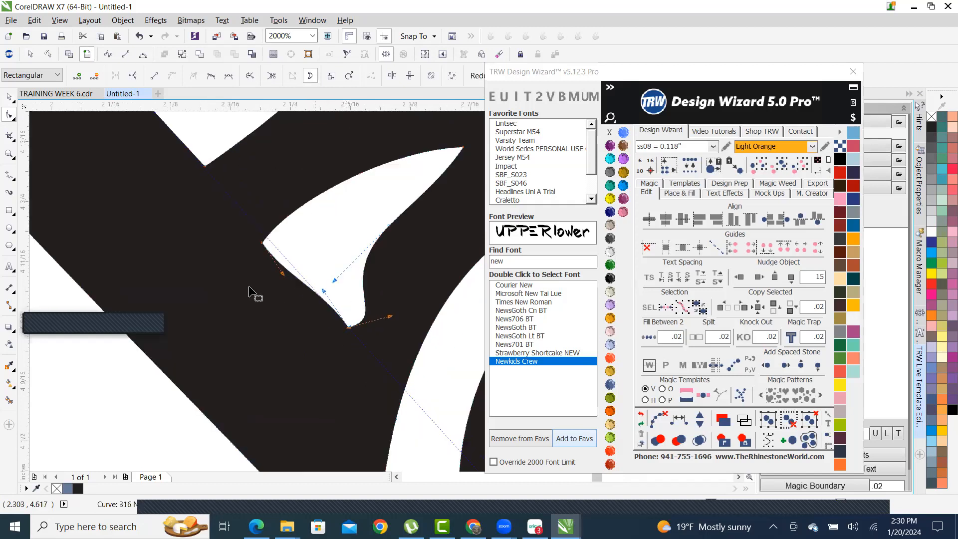
{"action": "left_click_drag", "start_coordinate": [263, 242], "coordinate": [267, 235]}
{"action": "scroll", "coordinate": [260, 255], "scroll_direction": "down", "scroll_amount": 1}
{"action": "scroll", "coordinate": [296, 258], "scroll_direction": "up", "scroll_amount": 1}
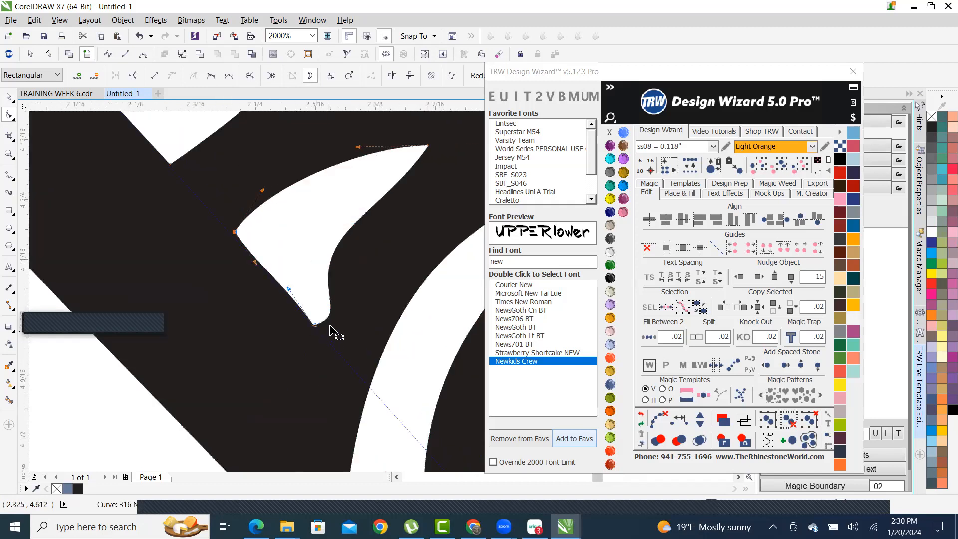
- Delete the extra points along the cutout's edge to straighten it
{"action": "left_click", "coordinate": [285, 290]}
{"action": "left_click", "coordinate": [336, 218]}
{"action": "left_click_drag", "start_coordinate": [337, 220], "coordinate": [375, 282]}
{"action": "key", "text": "Delete"}
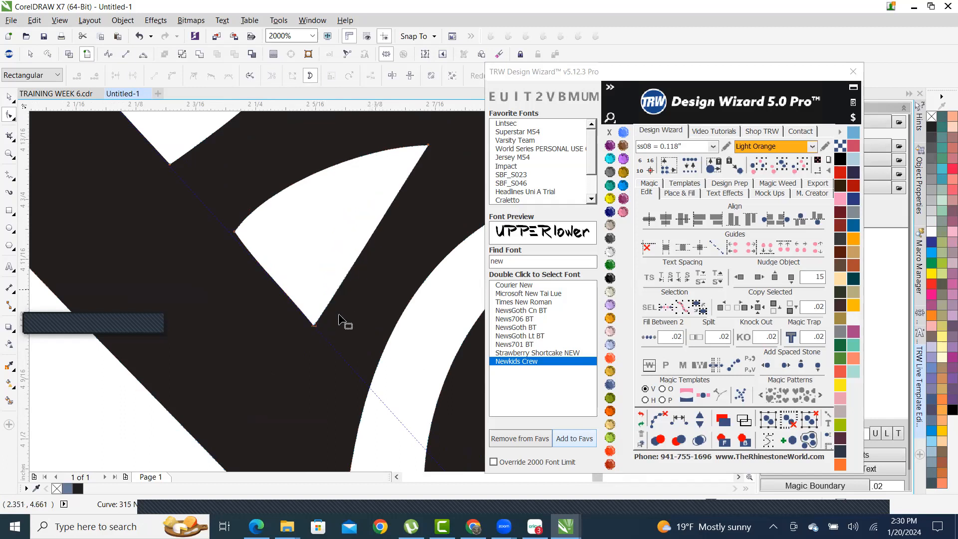
{"action": "scroll", "coordinate": [352, 299], "scroll_direction": "down", "scroll_amount": 3}
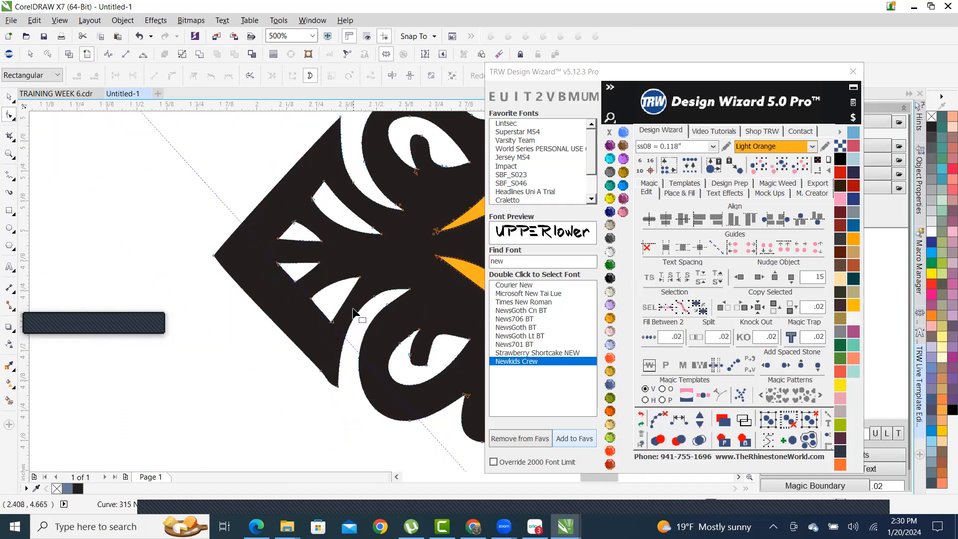
{"action": "scroll", "coordinate": [353, 312], "scroll_direction": "up", "scroll_amount": 3}
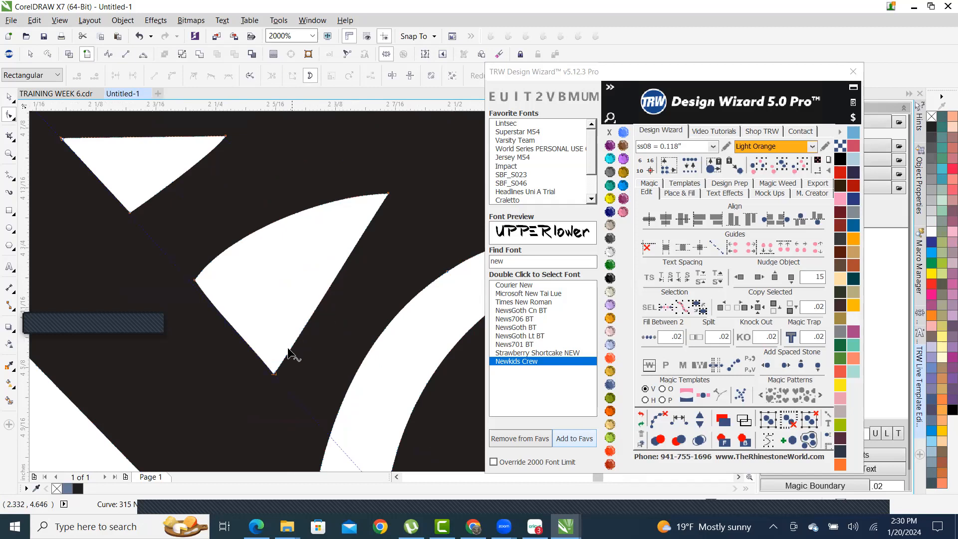
- Bow the cutout's right edge inward, then zoom in on the cutouts and switch back to the Shape tool (F10)
{"action": "left_click", "coordinate": [275, 374]}
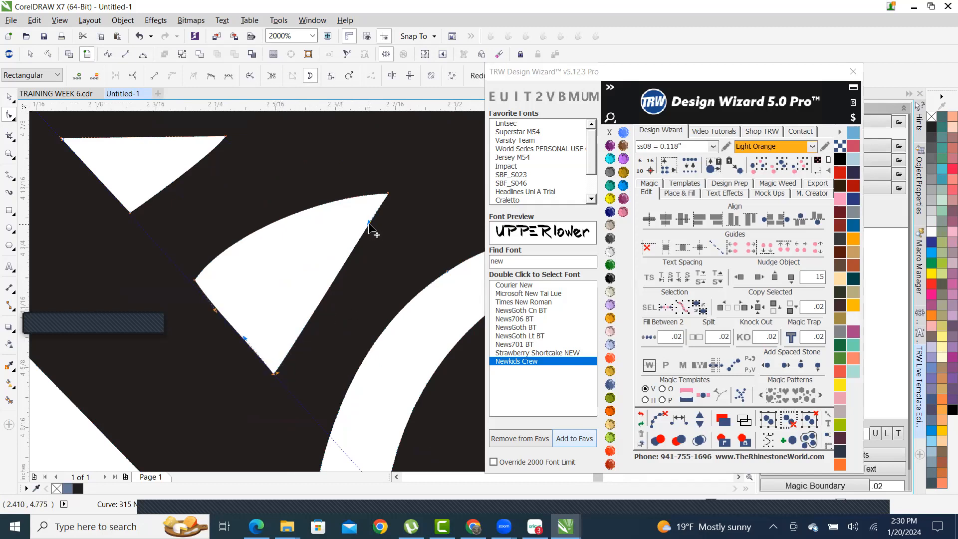
{"action": "left_click_drag", "start_coordinate": [369, 223], "coordinate": [293, 296]}
{"action": "scroll", "coordinate": [296, 298], "scroll_direction": "down", "scroll_amount": 3}
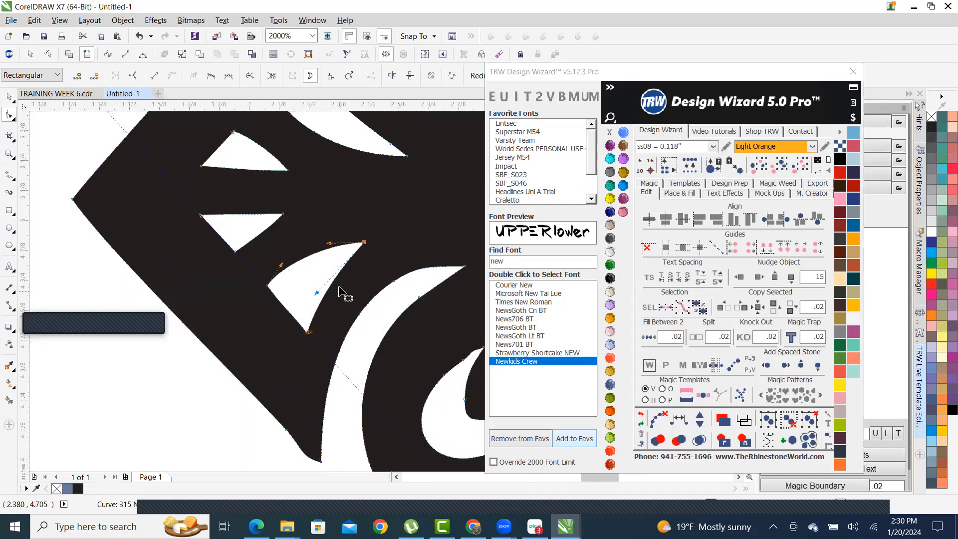
{"action": "left_click", "coordinate": [9, 97]}
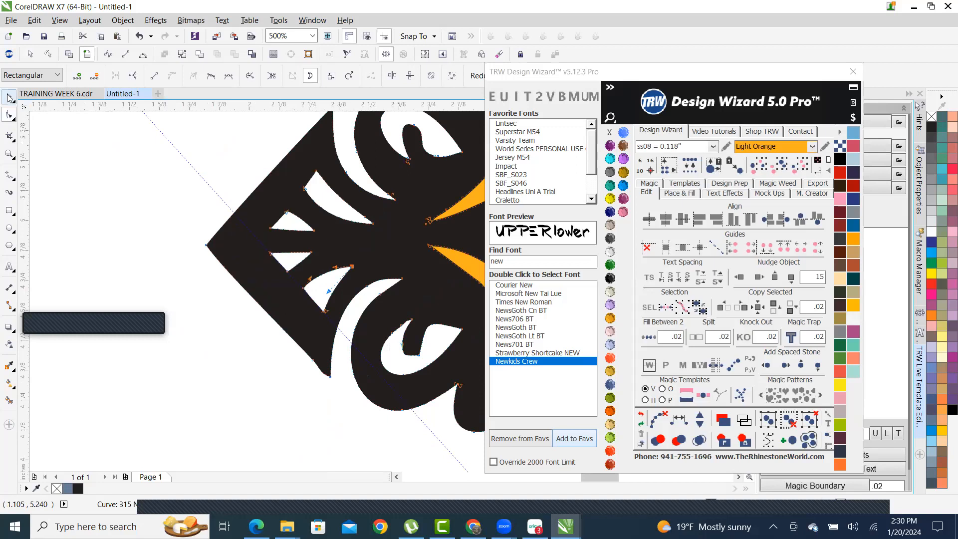
{"action": "scroll", "coordinate": [229, 303], "scroll_direction": "down", "scroll_amount": 1}
{"action": "scroll", "coordinate": [301, 289], "scroll_direction": "up", "scroll_amount": 3}
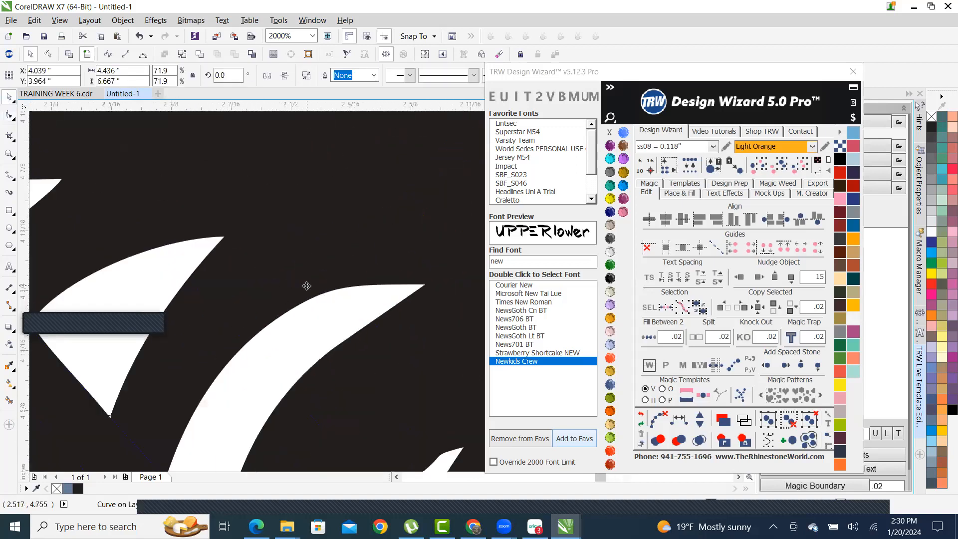
{"action": "scroll", "coordinate": [301, 287], "scroll_direction": "down", "scroll_amount": 2}
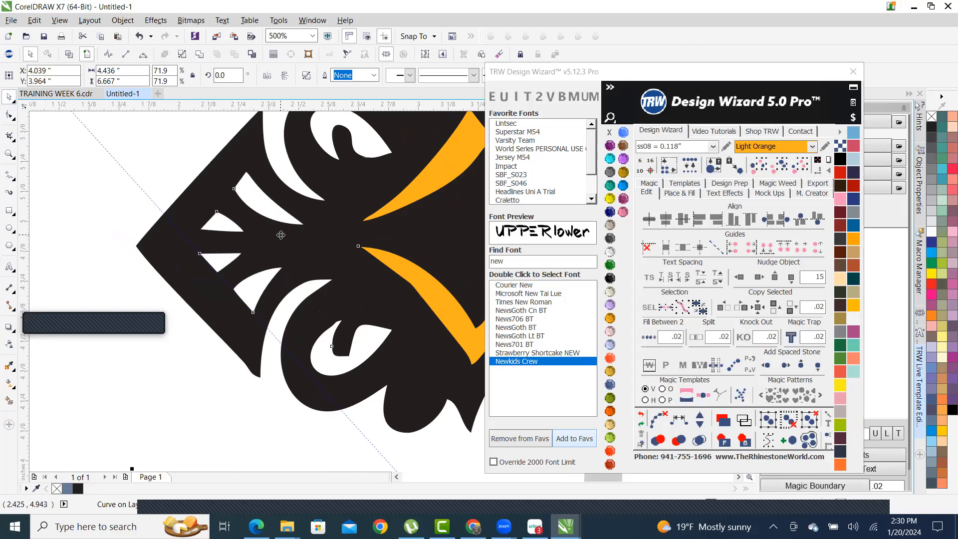
{"action": "scroll", "coordinate": [338, 345], "scroll_direction": "up", "scroll_amount": 1}
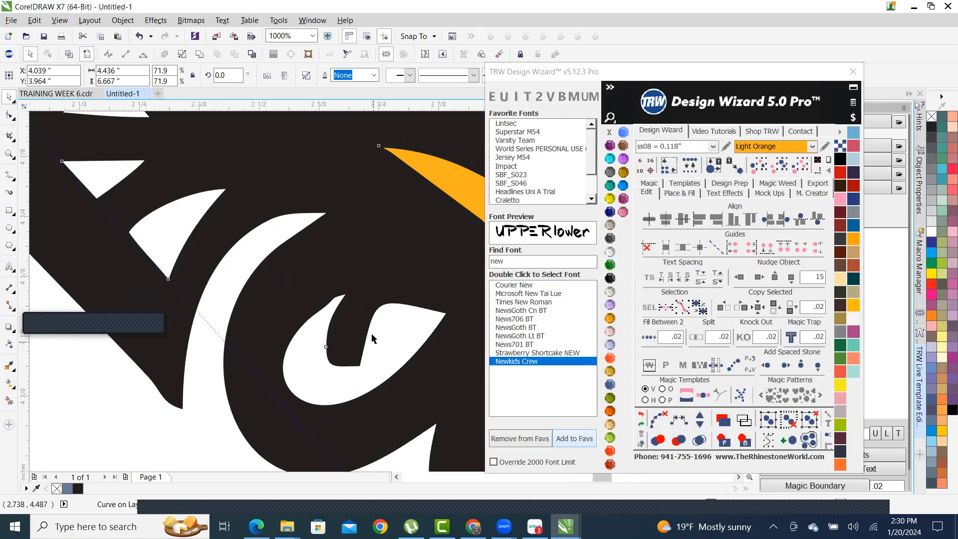
{"action": "scroll", "coordinate": [272, 310], "scroll_direction": "down", "scroll_amount": 3}
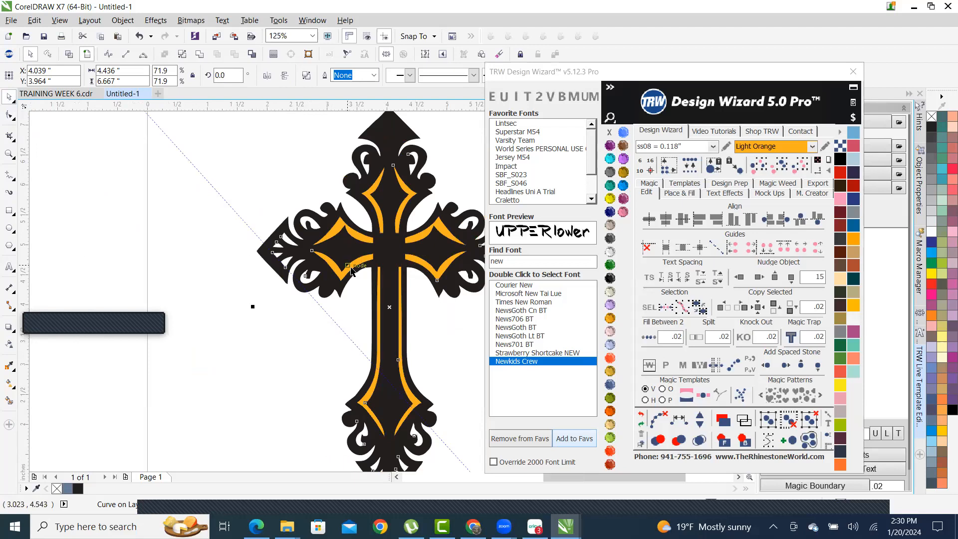
{"action": "scroll", "coordinate": [254, 285], "scroll_direction": "up", "scroll_amount": 4}
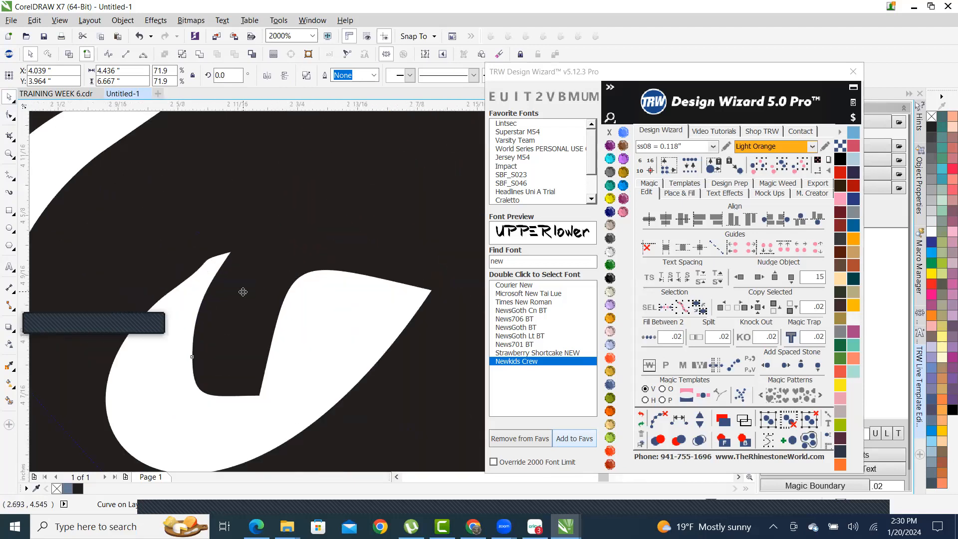
{"action": "key", "text": "F10"}
- Try deleting the nodes at the cutout's tip, then undo to restore the cutout
{"action": "scroll", "coordinate": [199, 254], "scroll_direction": "down", "scroll_amount": 2}
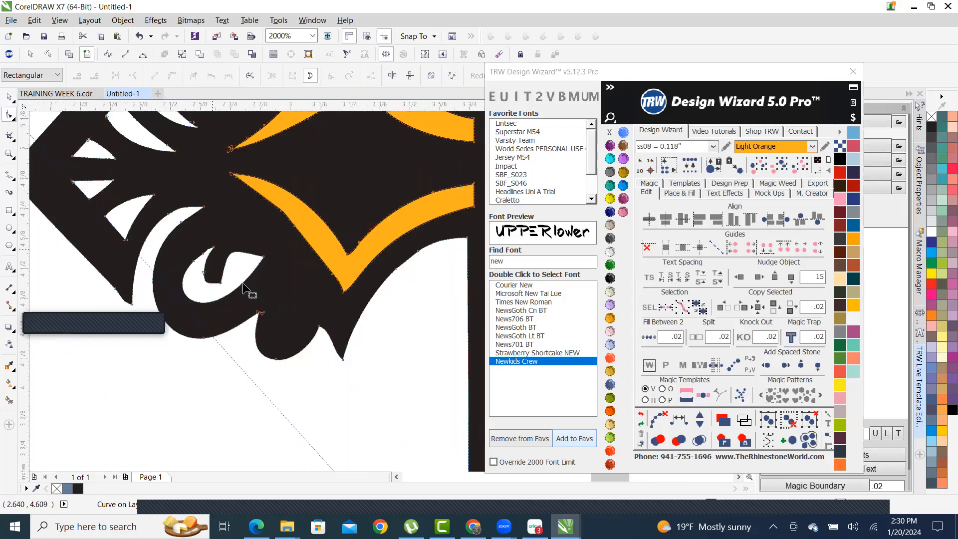
{"action": "scroll", "coordinate": [167, 257], "scroll_direction": "up", "scroll_amount": 2}
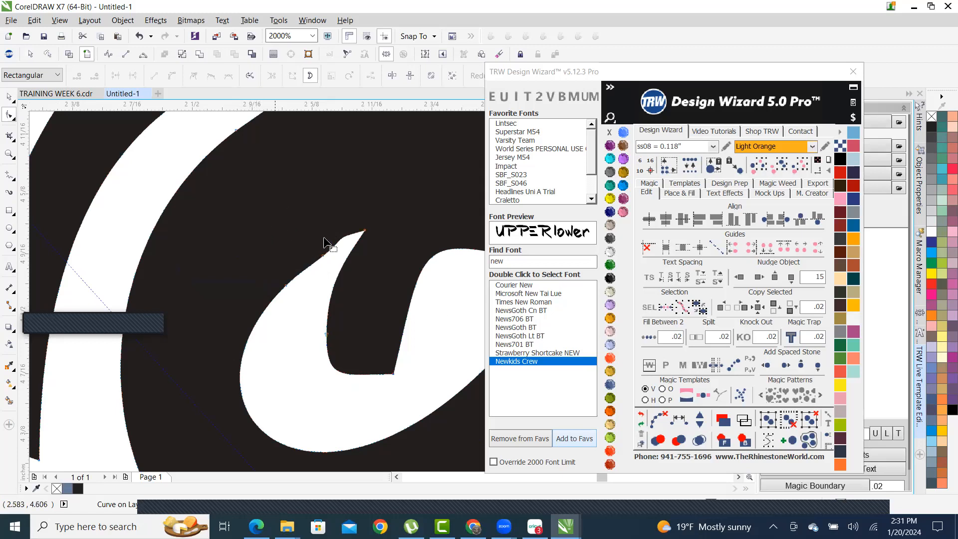
{"action": "left_click_drag", "start_coordinate": [257, 210], "coordinate": [374, 305]}
{"action": "key", "text": "Delete"}
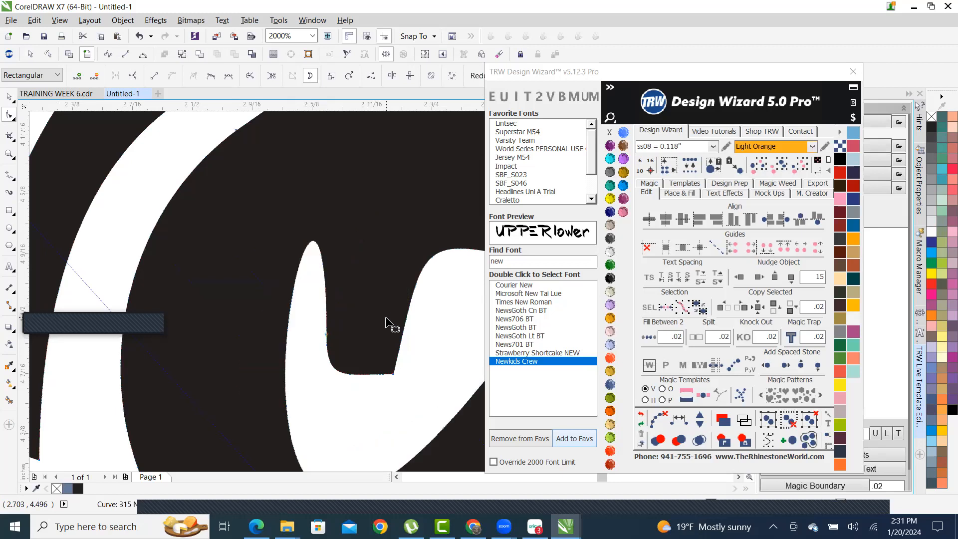
{"action": "scroll", "coordinate": [272, 373], "scroll_direction": "down", "scroll_amount": 4}
{"action": "scroll", "coordinate": [277, 385], "scroll_direction": "up", "scroll_amount": 2}
{"action": "scroll", "coordinate": [278, 385], "scroll_direction": "down", "scroll_amount": 2}
{"action": "scroll", "coordinate": [277, 385], "scroll_direction": "up", "scroll_amount": 1}
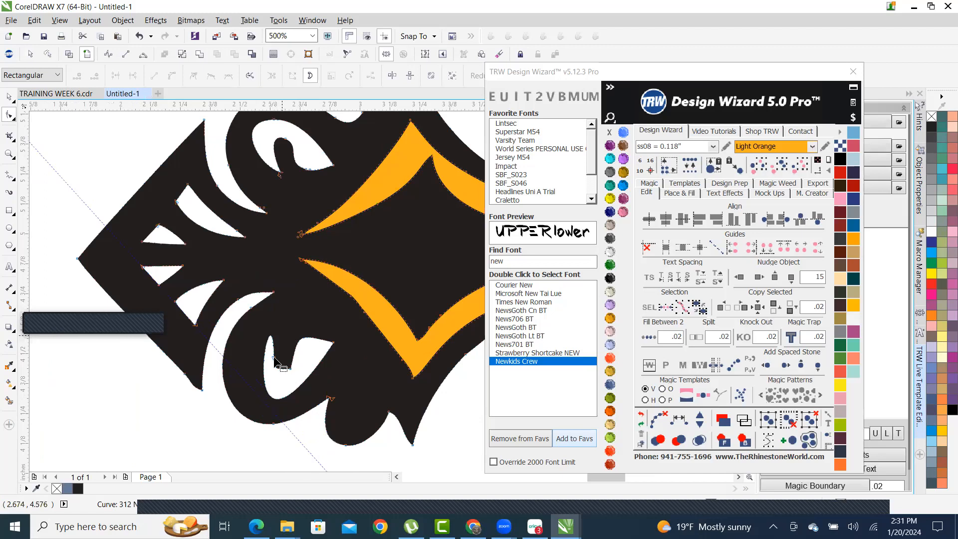
{"action": "scroll", "coordinate": [277, 371], "scroll_direction": "up", "scroll_amount": 1}
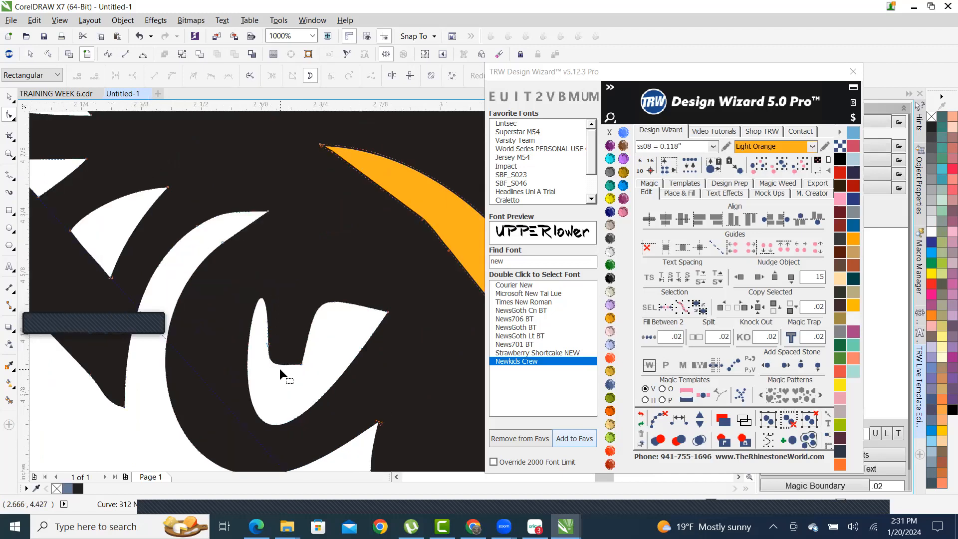
{"action": "key", "text": "ctrl+z"}
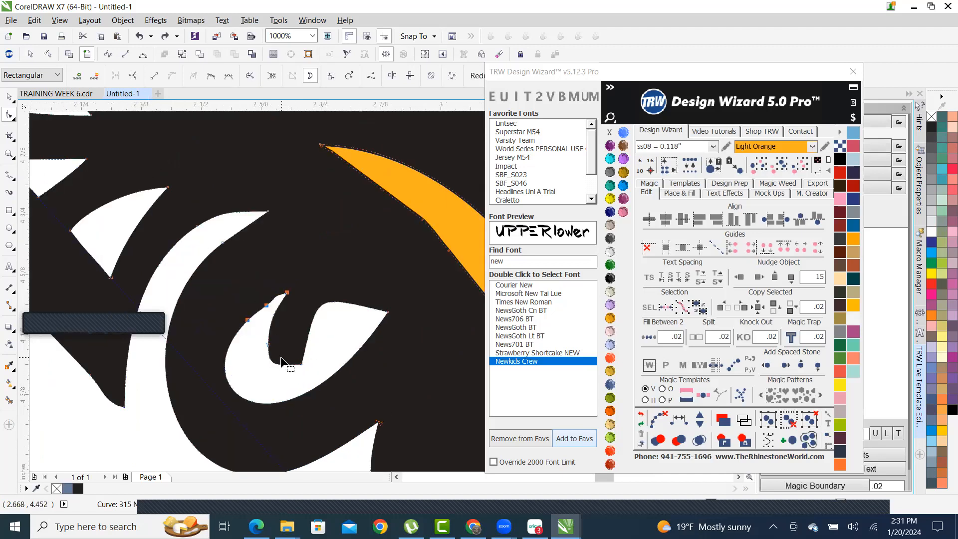
{"action": "scroll", "coordinate": [279, 329], "scroll_direction": "up", "scroll_amount": 1}
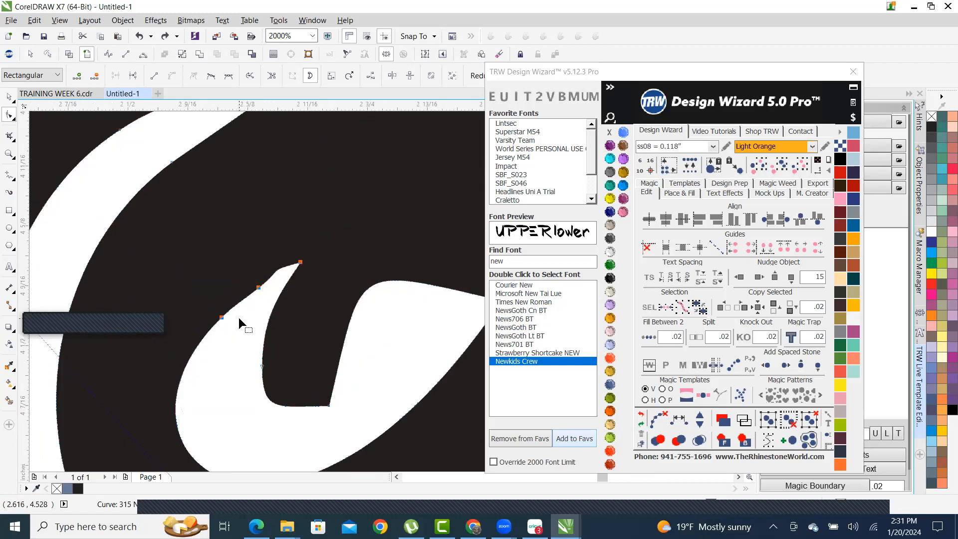
{"action": "left_click", "coordinate": [309, 304]}
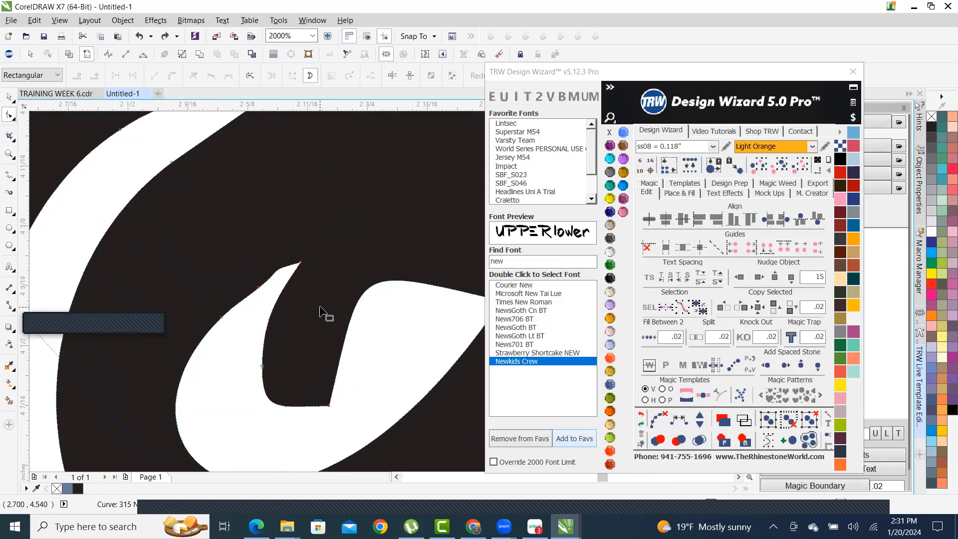
{"action": "scroll", "coordinate": [249, 318], "scroll_direction": "up", "scroll_amount": 1}
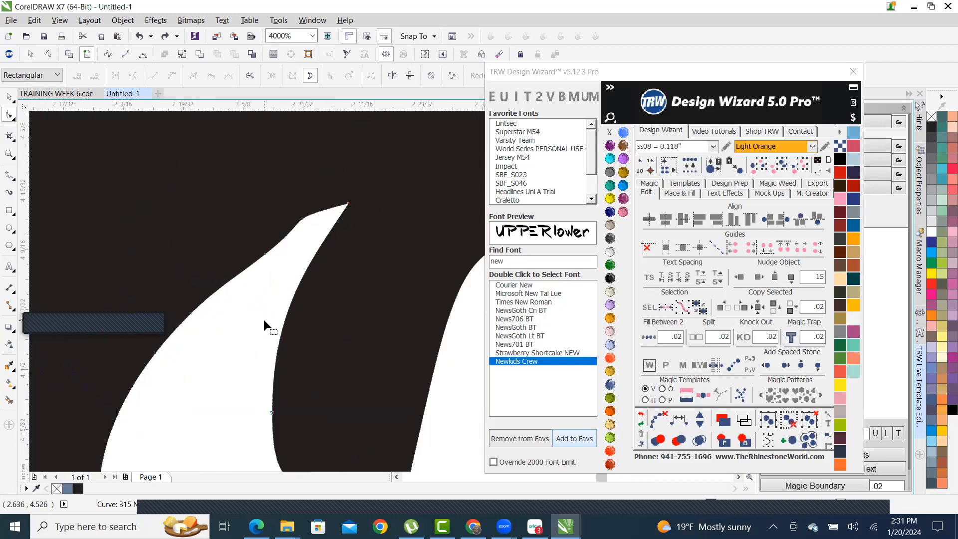
- Delete the stray node on the right-arm cutout's edge
{"action": "left_click_drag", "start_coordinate": [233, 240], "coordinate": [307, 301]}
{"action": "key", "text": "Delete"}
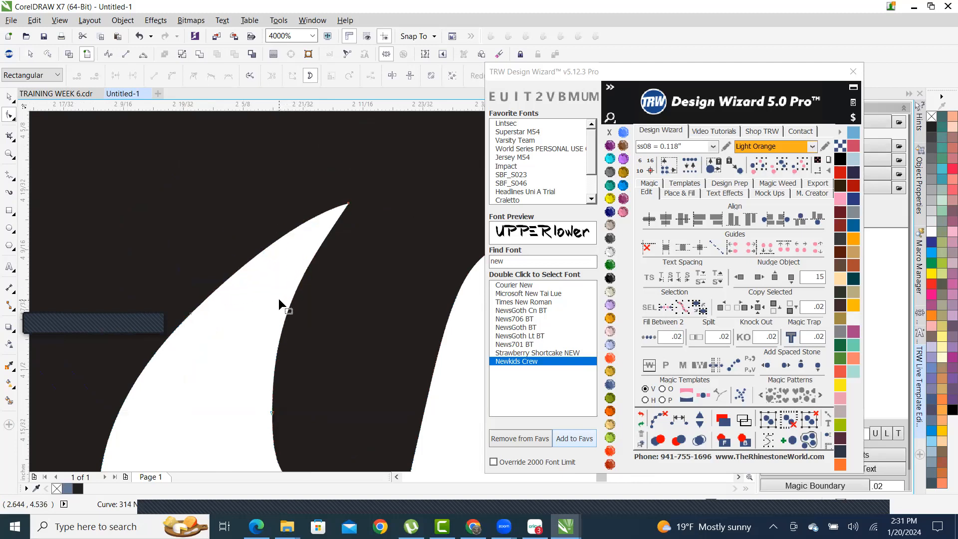
{"action": "scroll", "coordinate": [269, 291], "scroll_direction": "down", "scroll_amount": 2}
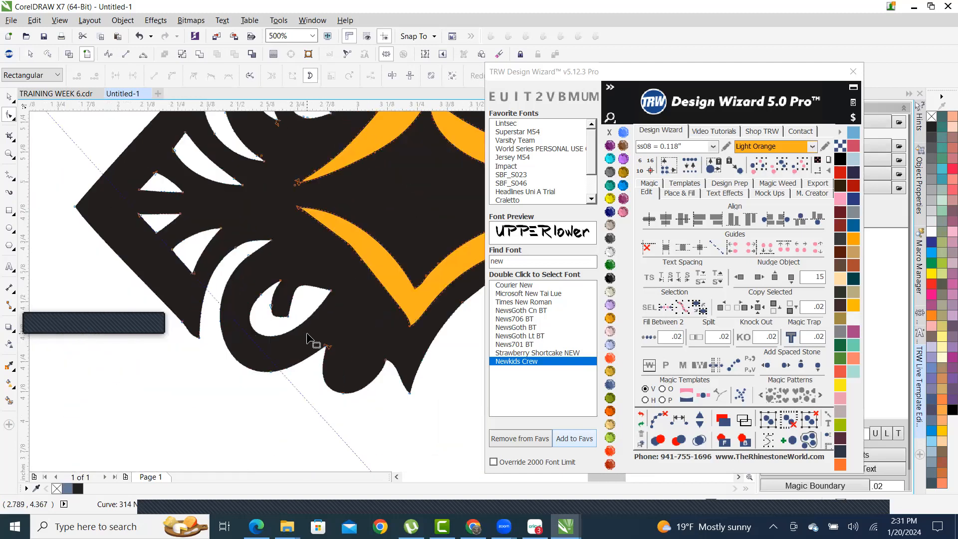
{"action": "scroll", "coordinate": [306, 331], "scroll_direction": "up", "scroll_amount": 2}
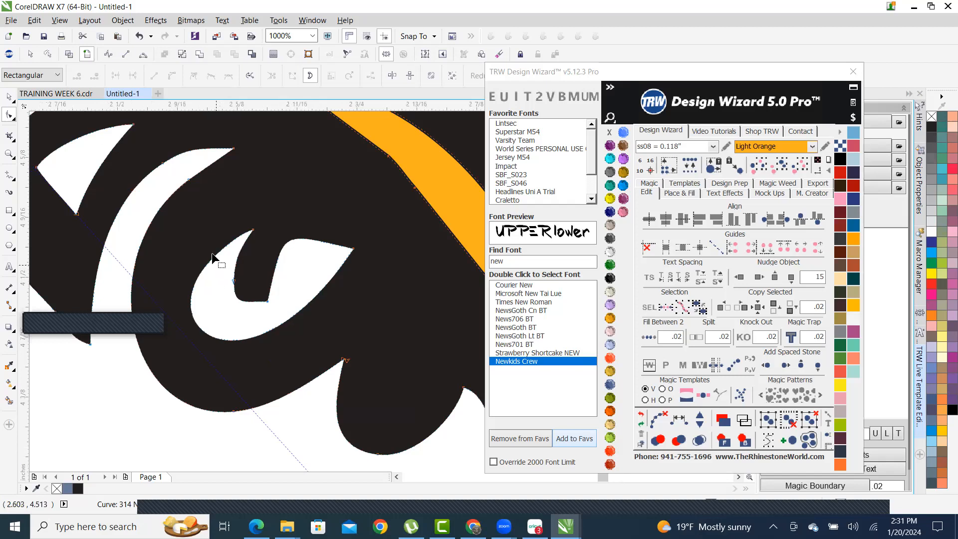
{"action": "scroll", "coordinate": [211, 254], "scroll_direction": "up", "scroll_amount": 2}
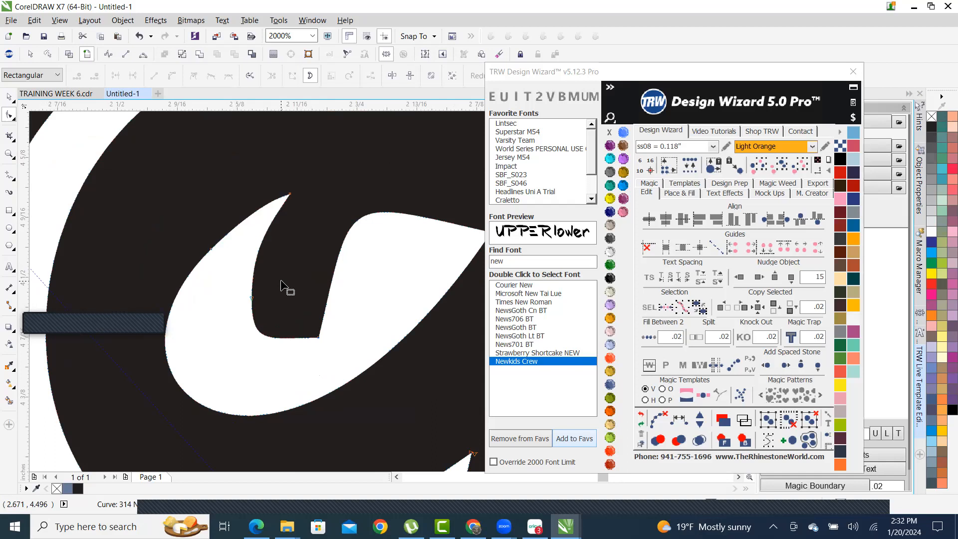
{"action": "scroll", "coordinate": [288, 280], "scroll_direction": "down", "scroll_amount": 2}
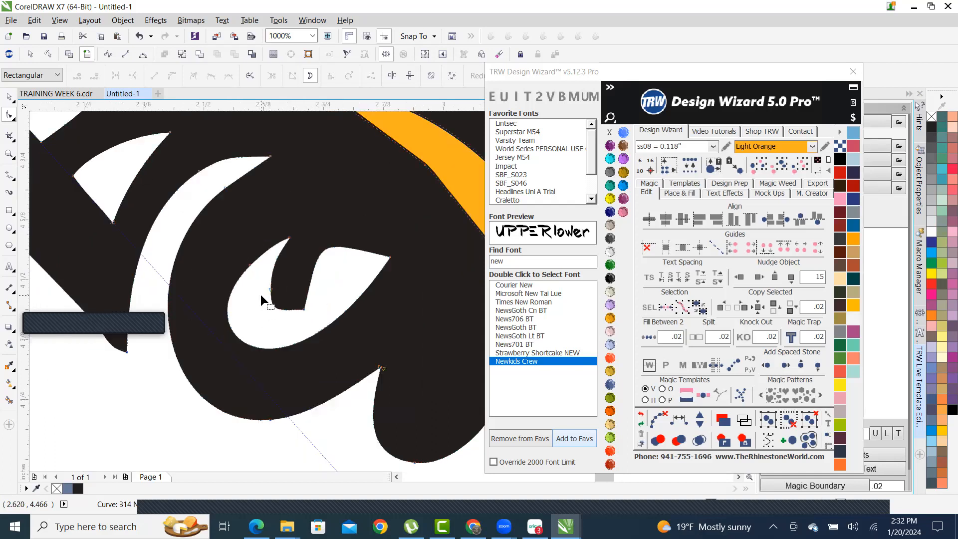
{"action": "scroll", "coordinate": [261, 295], "scroll_direction": "down", "scroll_amount": 2}
{"action": "scroll", "coordinate": [276, 297], "scroll_direction": "down", "scroll_amount": 2}
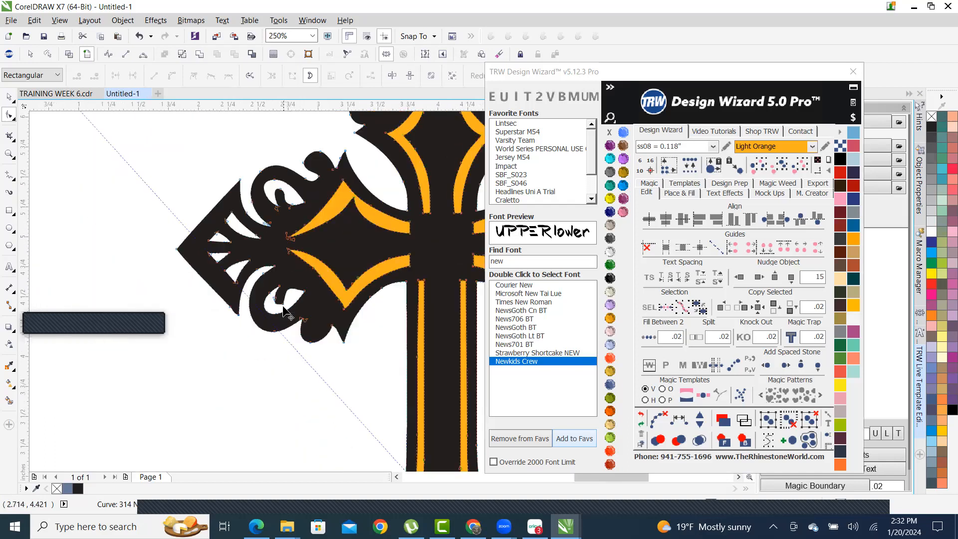
{"action": "scroll", "coordinate": [284, 314], "scroll_direction": "down", "scroll_amount": 2}
{"action": "scroll", "coordinate": [337, 314], "scroll_direction": "down", "scroll_amount": 2}
{"action": "scroll", "coordinate": [403, 313], "scroll_direction": "up", "scroll_amount": 1}
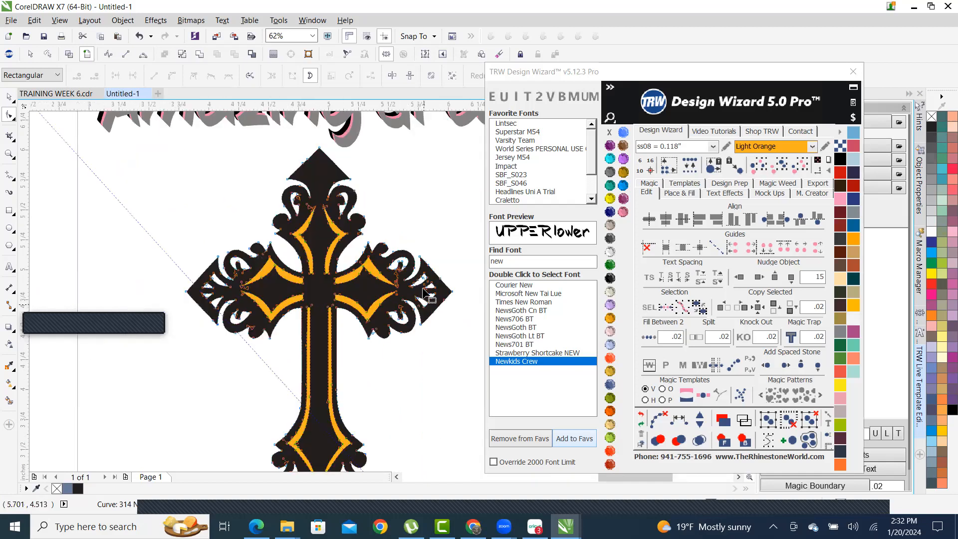
{"action": "scroll", "coordinate": [426, 292], "scroll_direction": "up", "scroll_amount": 2}
{"action": "scroll", "coordinate": [444, 289], "scroll_direction": "up", "scroll_amount": 1}
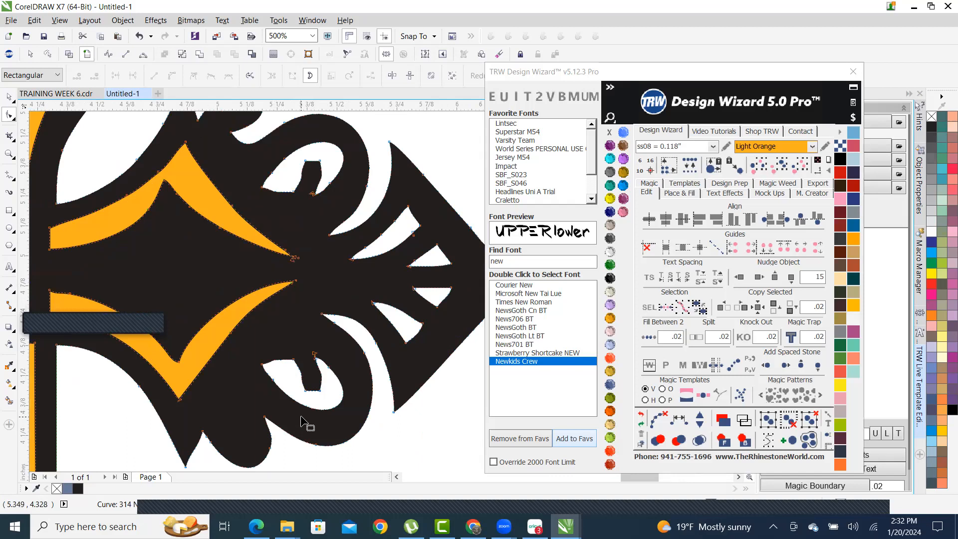
{"action": "scroll", "coordinate": [300, 415], "scroll_direction": "up", "scroll_amount": 1}
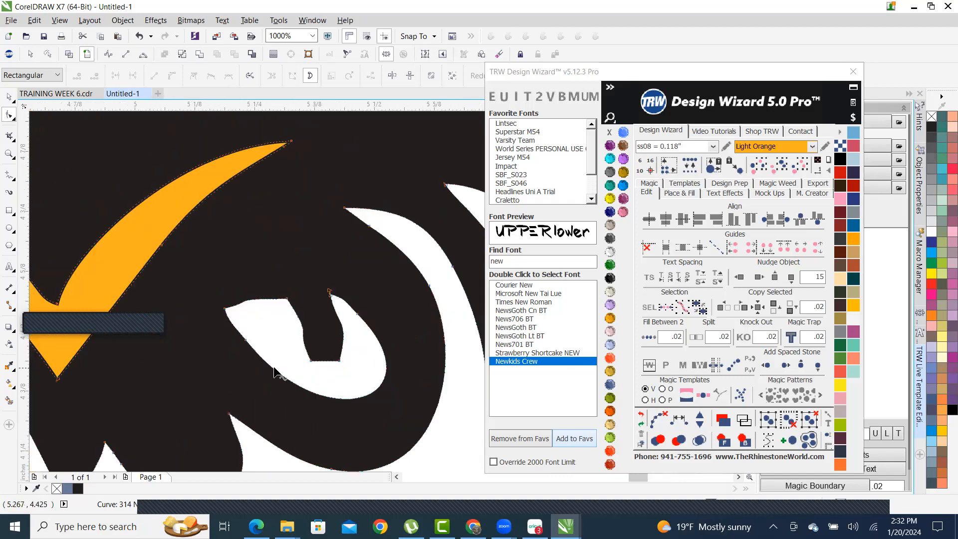
{"action": "scroll", "coordinate": [319, 424], "scroll_direction": "up", "scroll_amount": 1}
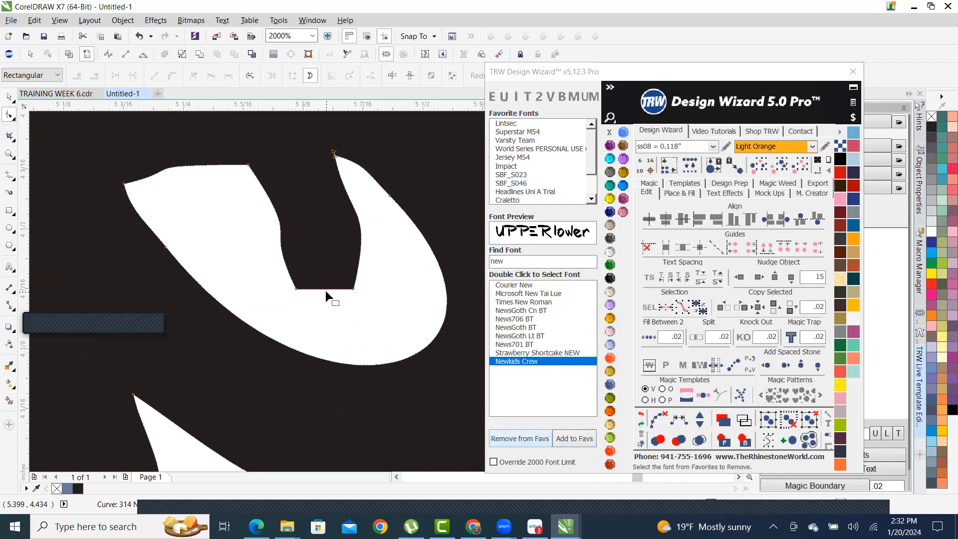
- Bend the cutout's upper edge into a curve and curve its lower edge to match
{"action": "left_click", "coordinate": [295, 288]}
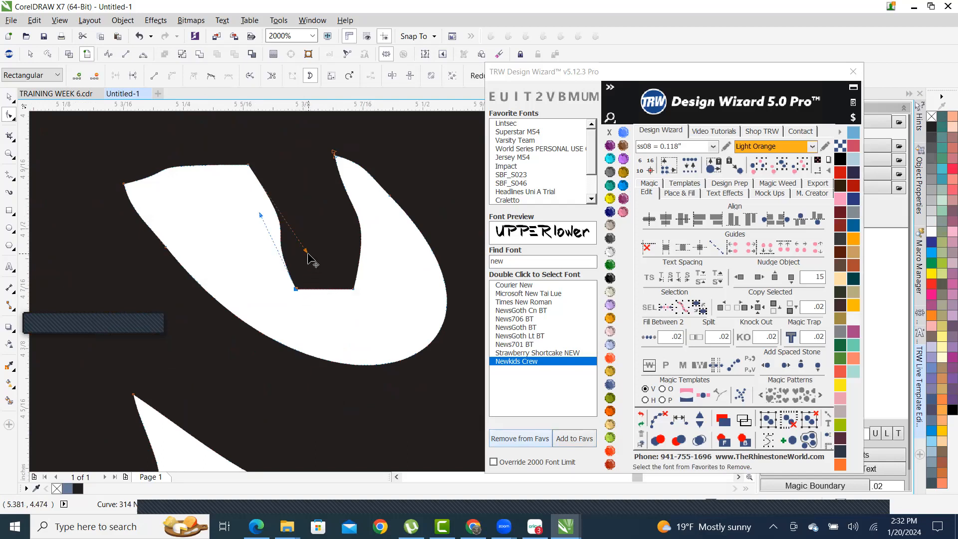
{"action": "left_click_drag", "start_coordinate": [306, 251], "coordinate": [263, 198]}
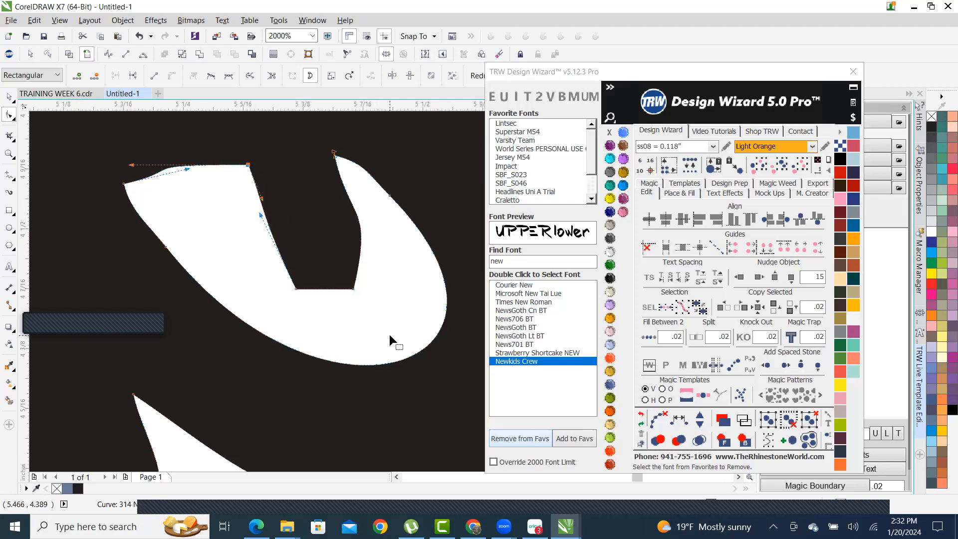
{"action": "scroll", "coordinate": [292, 254], "scroll_direction": "down", "scroll_amount": 1}
{"action": "scroll", "coordinate": [320, 230], "scroll_direction": "up", "scroll_amount": 1}
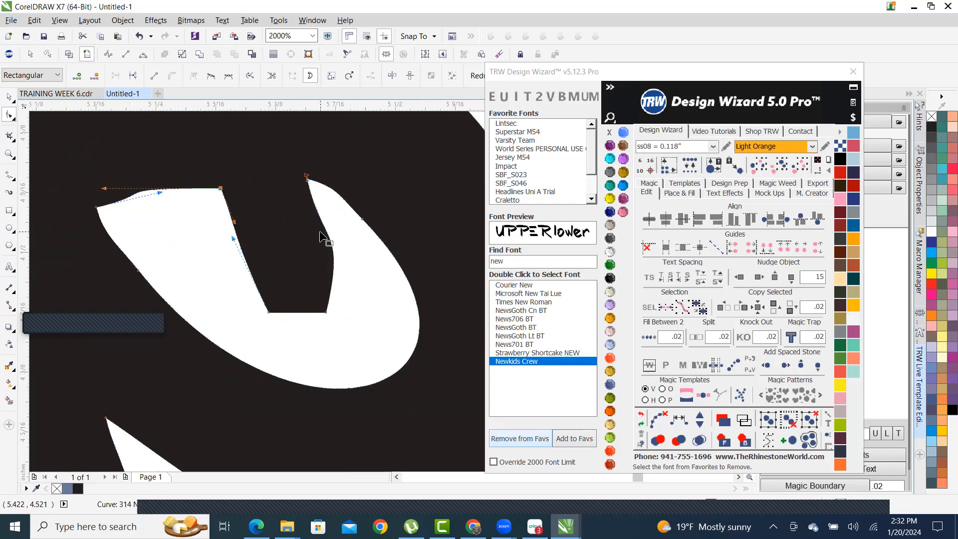
{"action": "left_click", "coordinate": [327, 312]}
{"action": "left_click_drag", "start_coordinate": [345, 229], "coordinate": [325, 249]}
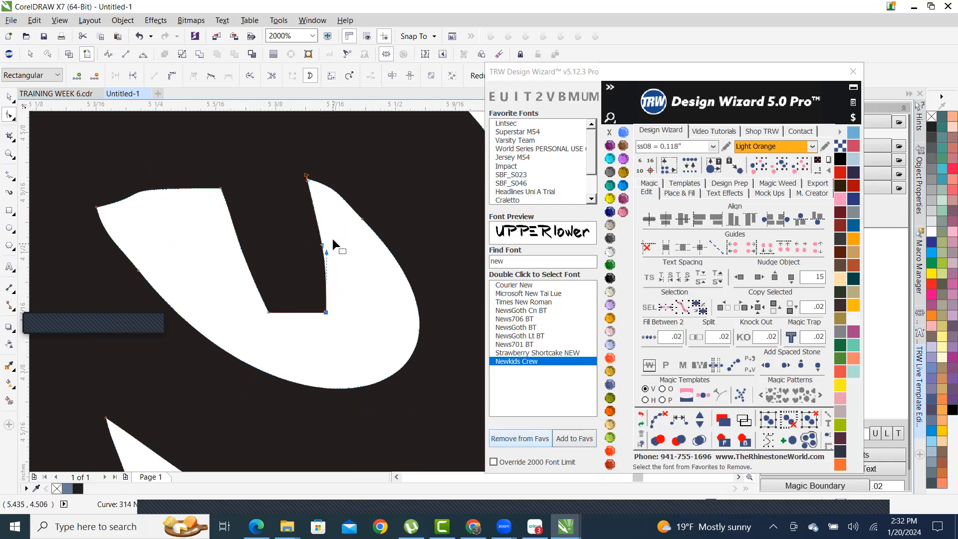
{"action": "scroll", "coordinate": [279, 269], "scroll_direction": "down", "scroll_amount": 2}
{"action": "scroll", "coordinate": [271, 277], "scroll_direction": "down", "scroll_amount": 2}
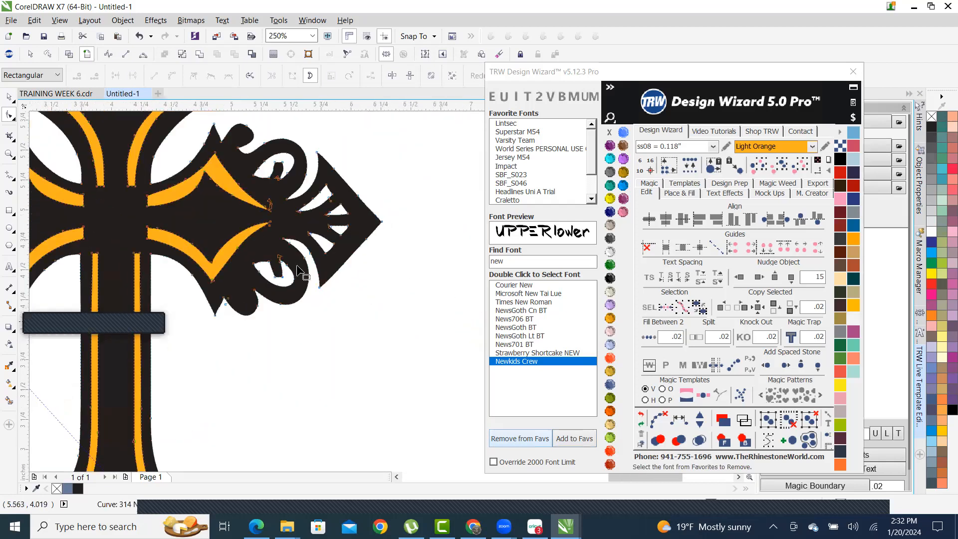
{"action": "scroll", "coordinate": [279, 160], "scroll_direction": "up", "scroll_amount": 1}
{"action": "scroll", "coordinate": [276, 187], "scroll_direction": "up", "scroll_amount": 1}
{"action": "scroll", "coordinate": [336, 210], "scroll_direction": "up", "scroll_amount": 1}
{"action": "scroll", "coordinate": [240, 259], "scroll_direction": "down", "scroll_amount": 1}
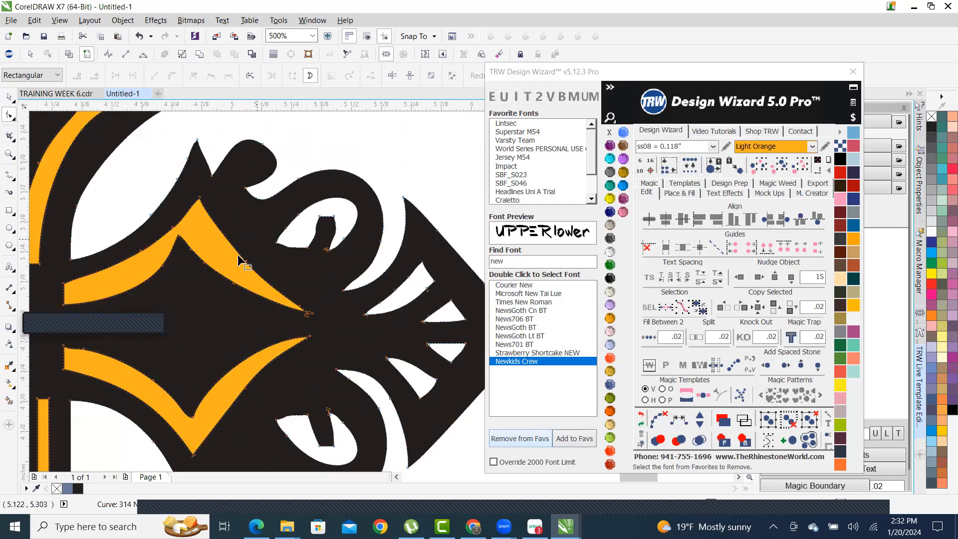
{"action": "scroll", "coordinate": [254, 324], "scroll_direction": "up", "scroll_amount": 1}
{"action": "scroll", "coordinate": [386, 201], "scroll_direction": "up", "scroll_amount": 1}
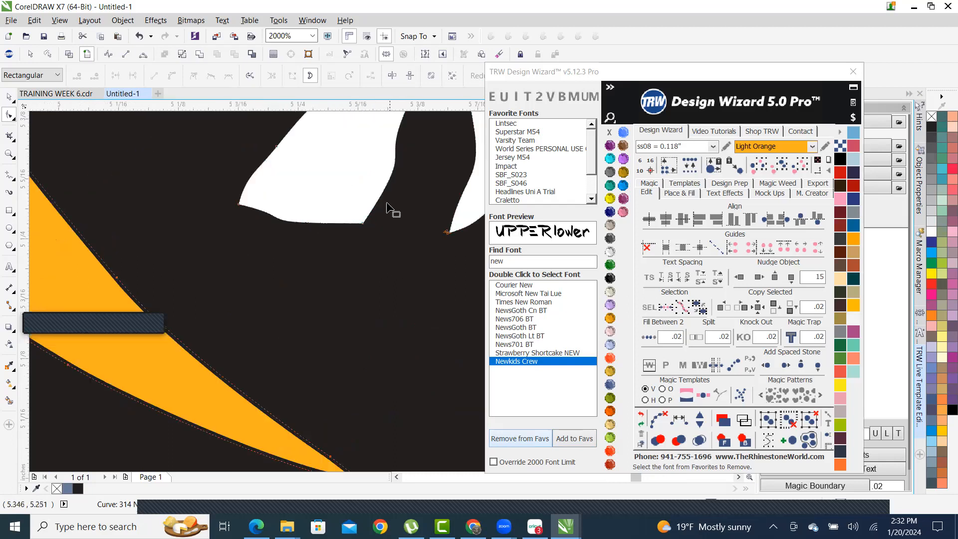
{"action": "scroll", "coordinate": [283, 220], "scroll_direction": "up", "scroll_amount": 1}
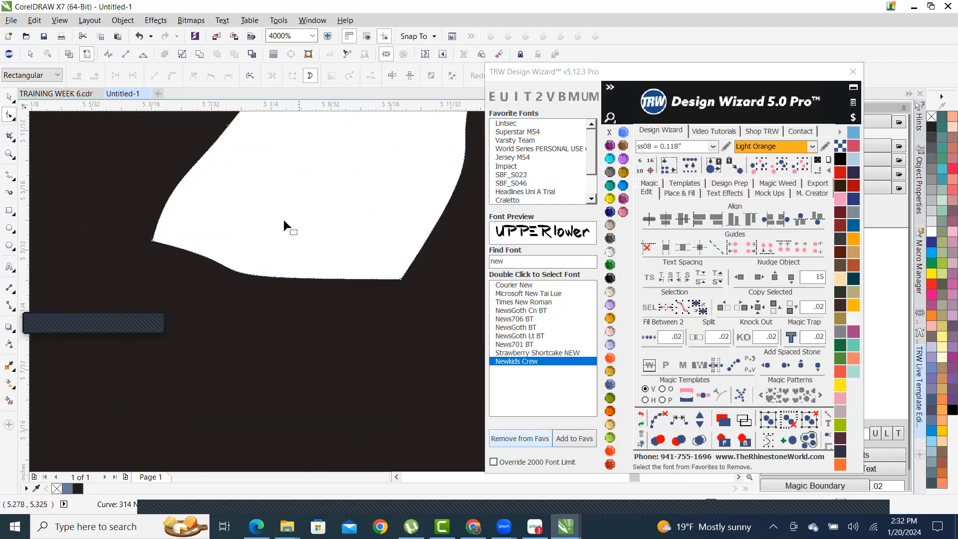
- Drag the left corner node's control handle to smooth the cutout's bottom curve
{"action": "left_click", "coordinate": [152, 241]}
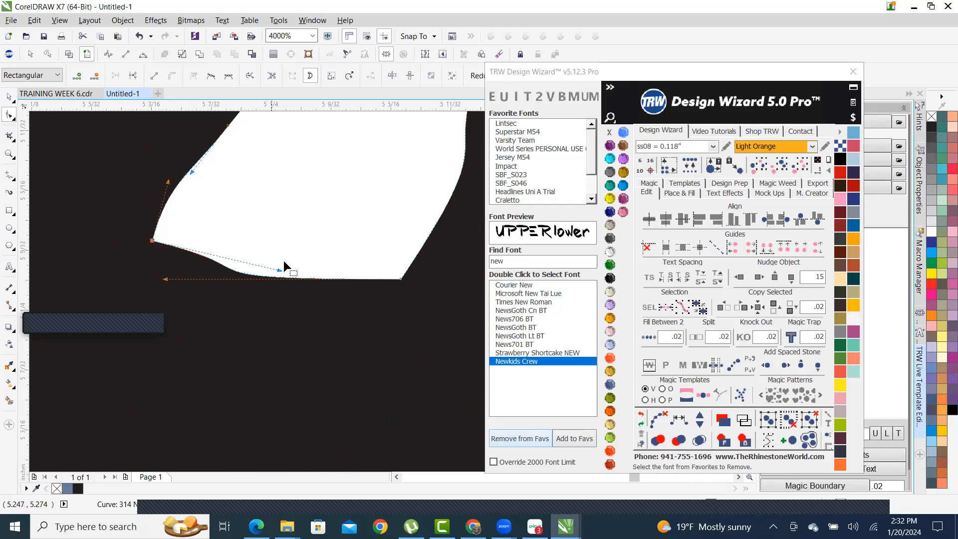
{"action": "left_click_drag", "start_coordinate": [165, 279], "coordinate": [197, 263]}
{"action": "scroll", "coordinate": [284, 274], "scroll_direction": "down", "scroll_amount": 2}
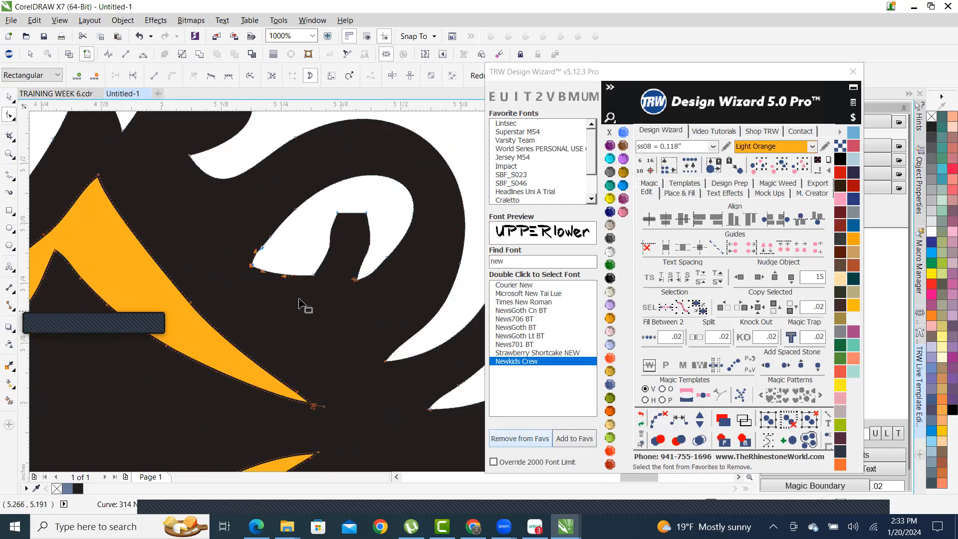
{"action": "scroll", "coordinate": [301, 305], "scroll_direction": "down", "scroll_amount": 2}
{"action": "scroll", "coordinate": [435, 325], "scroll_direction": "up", "scroll_amount": 1}
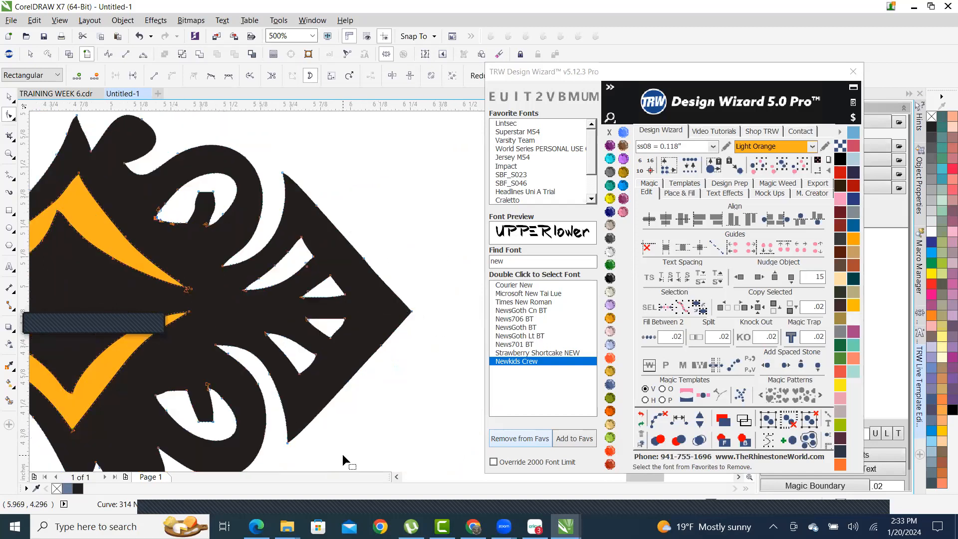
{"action": "scroll", "coordinate": [422, 291], "scroll_direction": "down", "scroll_amount": 1}
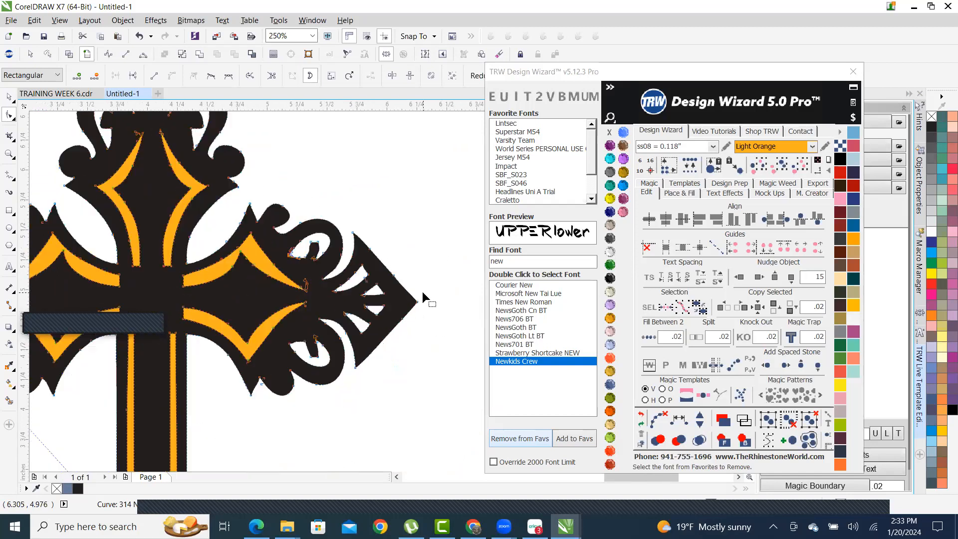
{"action": "scroll", "coordinate": [385, 315], "scroll_direction": "down", "scroll_amount": 1}
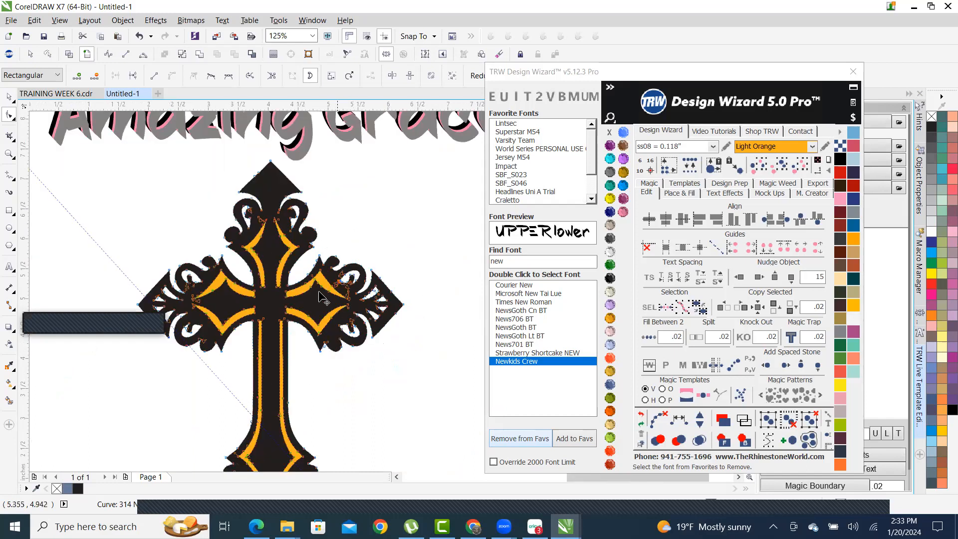
{"action": "left_click", "coordinate": [9, 96]}
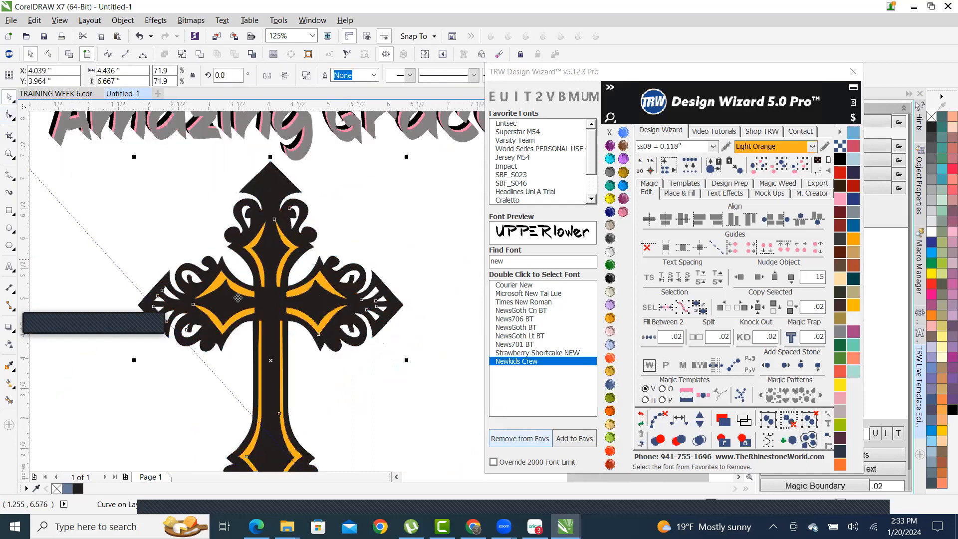
{"action": "scroll", "coordinate": [298, 317], "scroll_direction": "down", "scroll_amount": 1}
{"action": "left_click", "coordinate": [366, 292]}
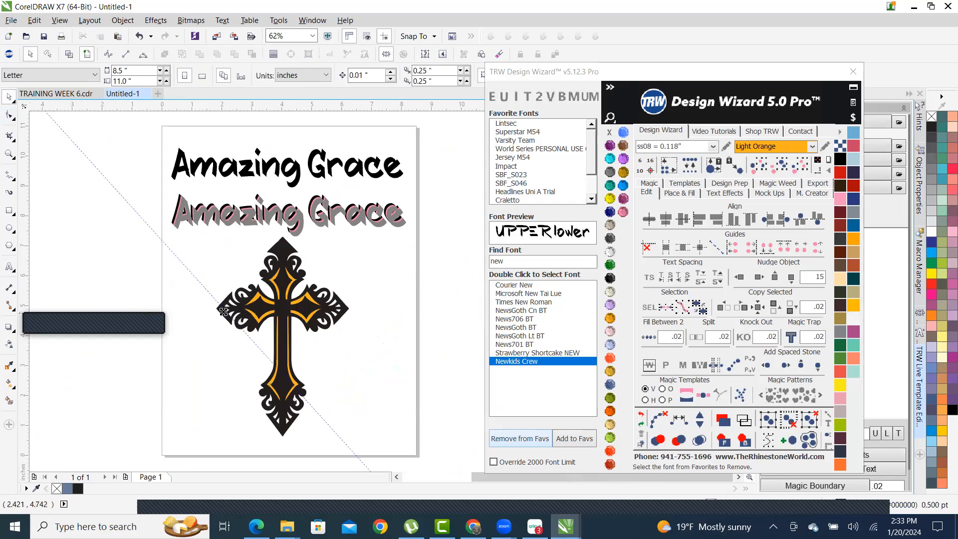
{"action": "scroll", "coordinate": [222, 308], "scroll_direction": "up", "scroll_amount": 1}
{"action": "scroll", "coordinate": [260, 307], "scroll_direction": "up", "scroll_amount": 2}
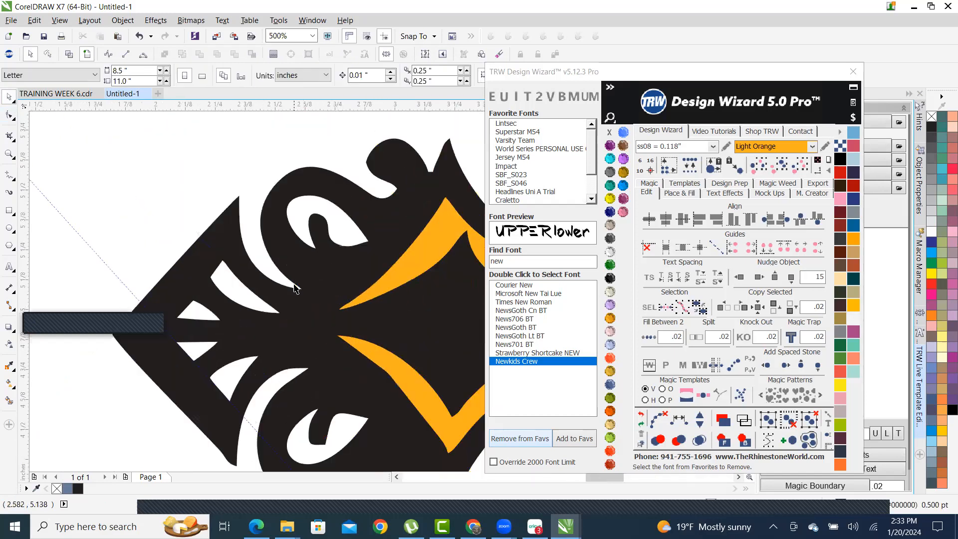
{"action": "scroll", "coordinate": [404, 223], "scroll_direction": "up", "scroll_amount": 1}
{"action": "scroll", "coordinate": [321, 280], "scroll_direction": "down", "scroll_amount": 2}
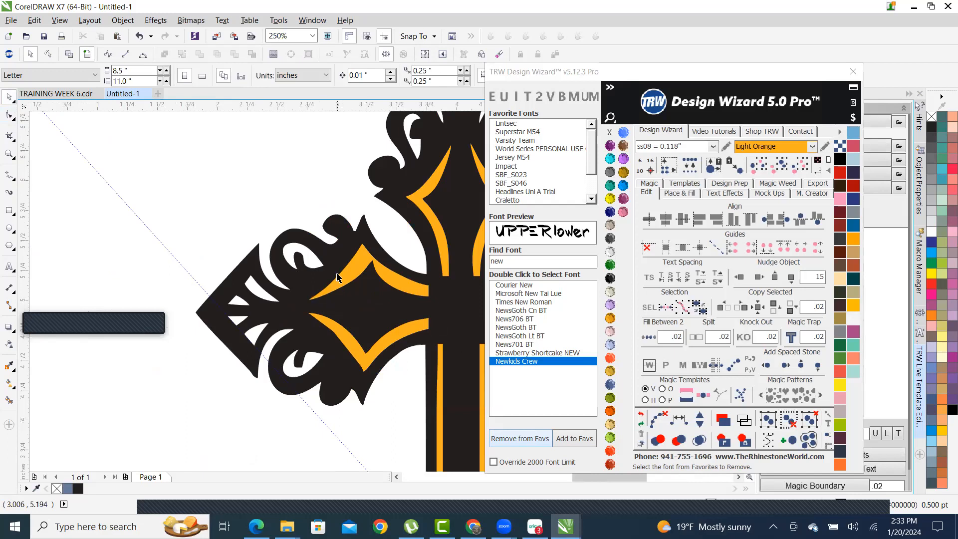
{"action": "scroll", "coordinate": [304, 268], "scroll_direction": "down", "scroll_amount": 3}
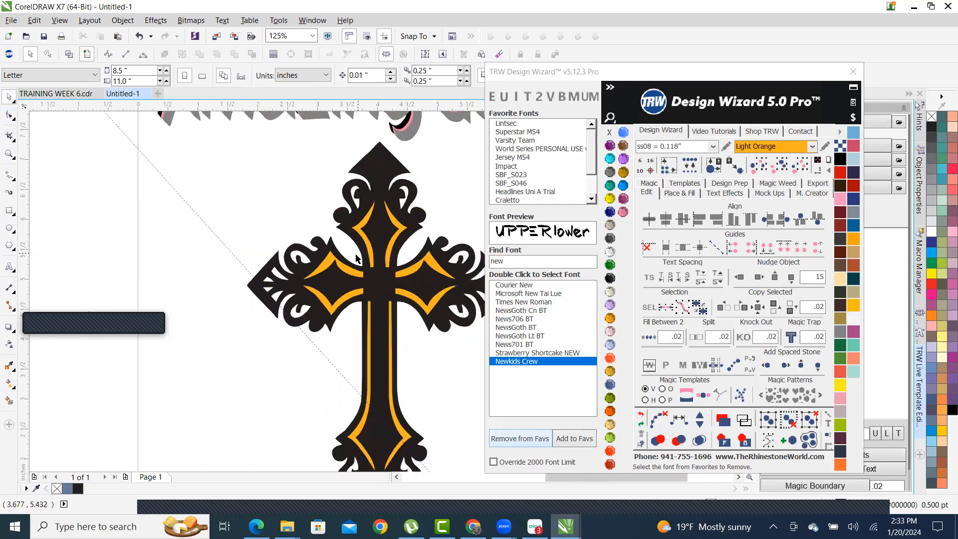
{"action": "scroll", "coordinate": [381, 272], "scroll_direction": "up", "scroll_amount": 3}
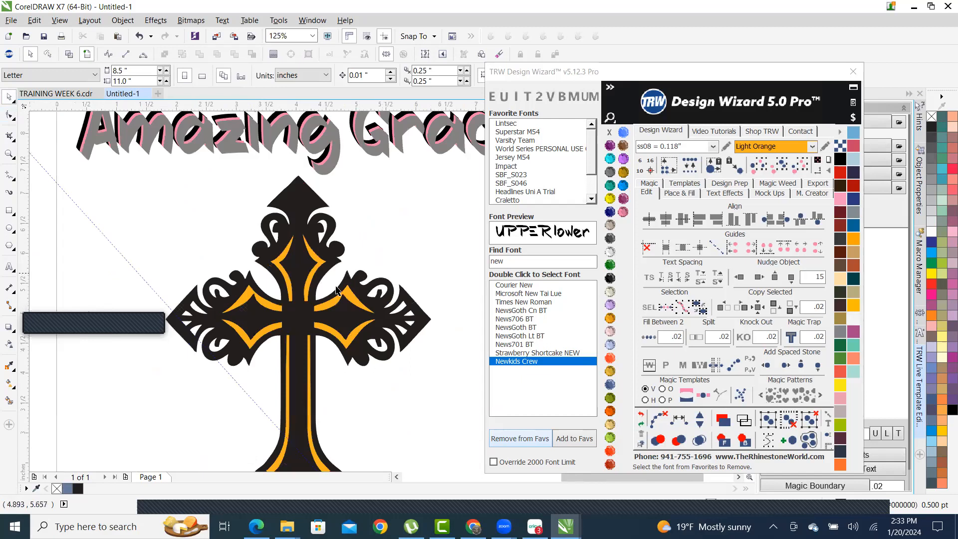
{"action": "scroll", "coordinate": [351, 313], "scroll_direction": "up", "scroll_amount": 2}
{"action": "scroll", "coordinate": [355, 299], "scroll_direction": "down", "scroll_amount": 2}
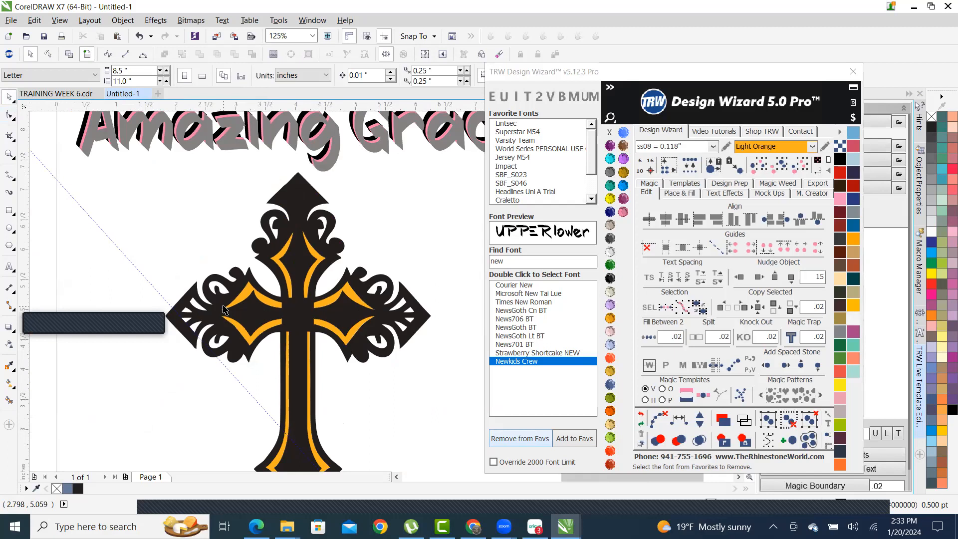
{"action": "scroll", "coordinate": [223, 309], "scroll_direction": "down", "scroll_amount": 2}
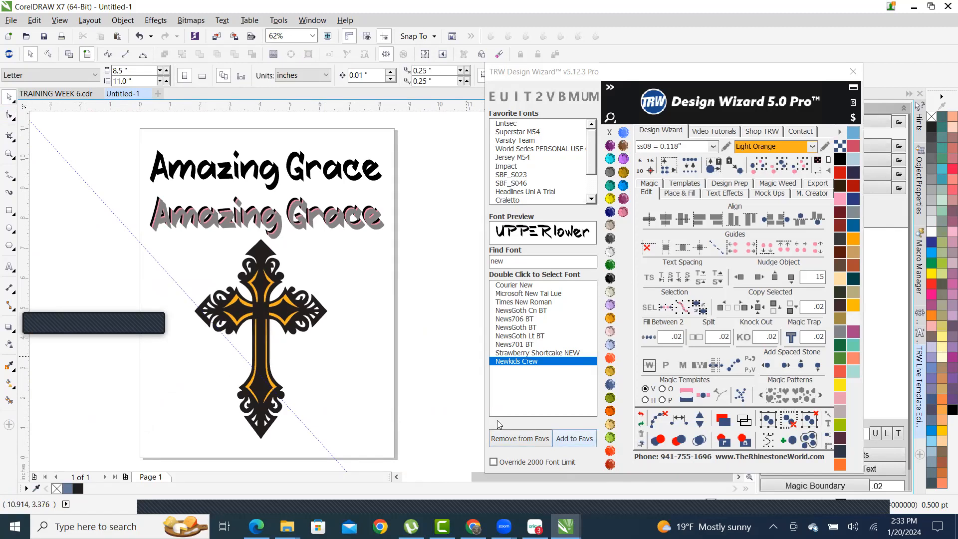
{"action": "scroll", "coordinate": [279, 419], "scroll_direction": "up", "scroll_amount": 2}
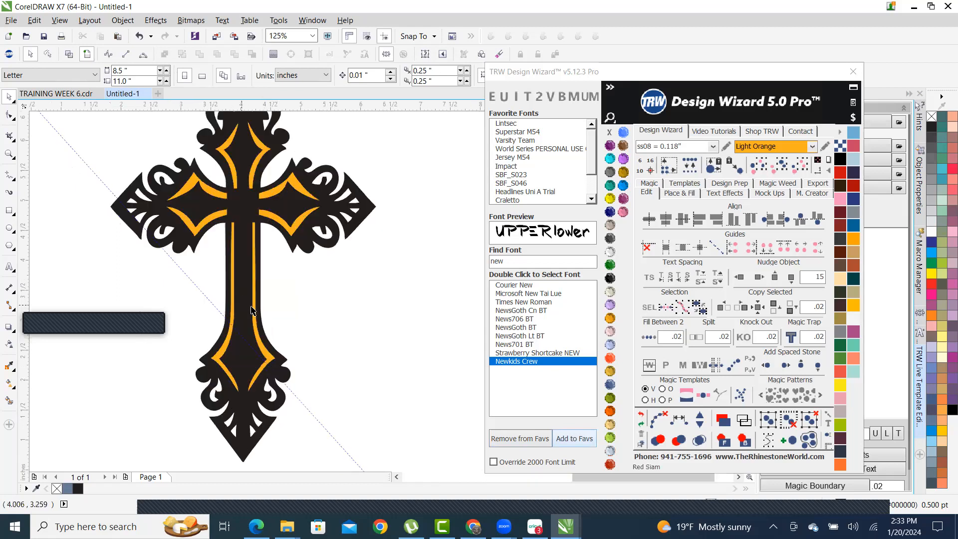
{"action": "scroll", "coordinate": [294, 330], "scroll_direction": "down", "scroll_amount": 2}
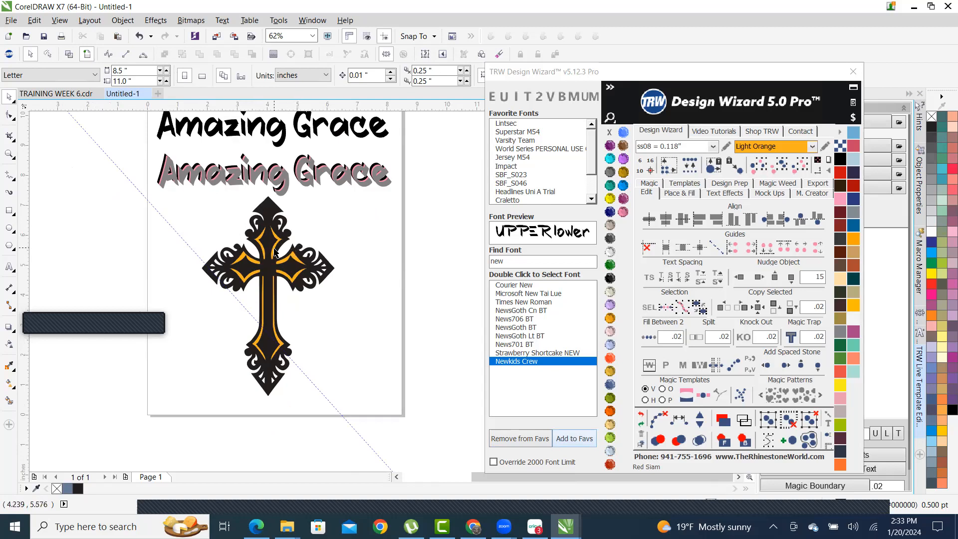
{"action": "scroll", "coordinate": [324, 291], "scroll_direction": "up", "scroll_amount": 2}
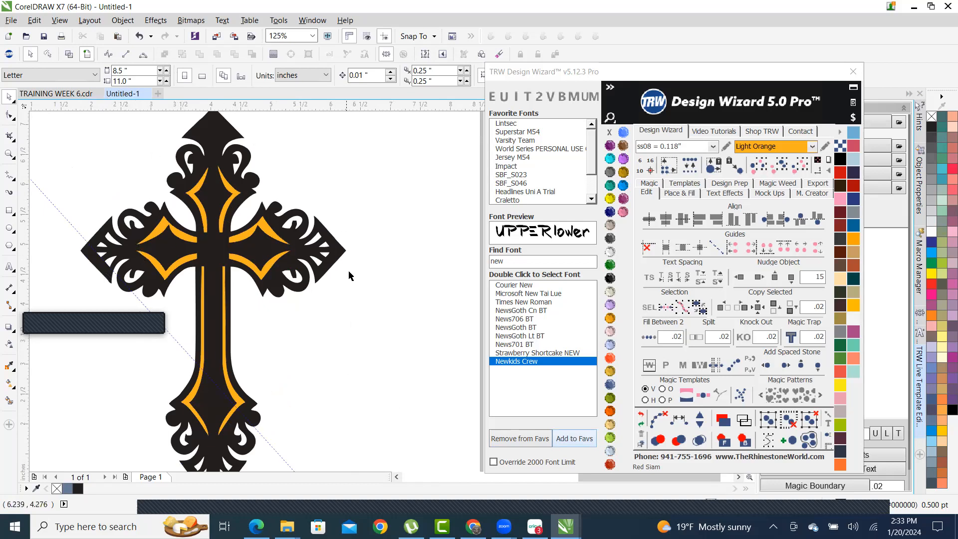
{"action": "scroll", "coordinate": [274, 305], "scroll_direction": "down", "scroll_amount": 2}
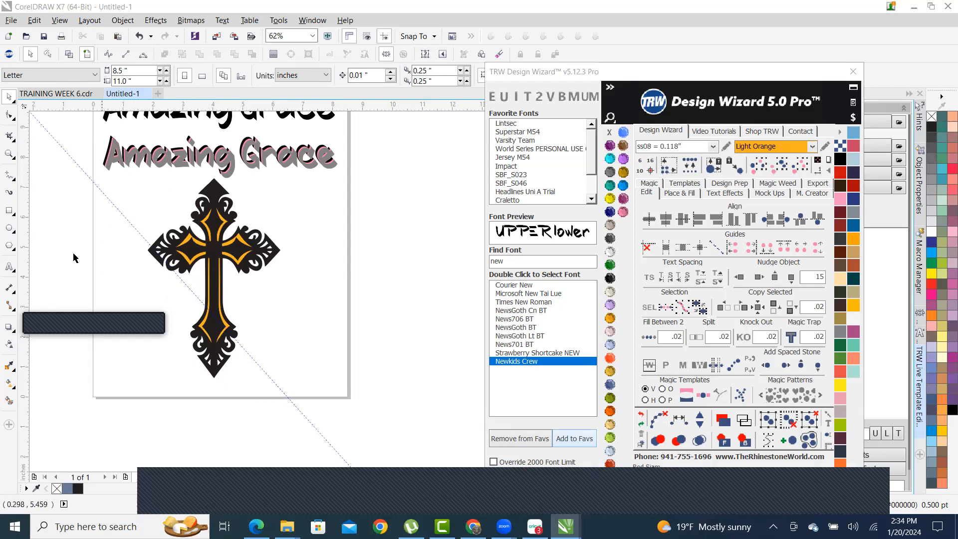
{"action": "scroll", "coordinate": [73, 269], "scroll_direction": "up", "scroll_amount": 2}
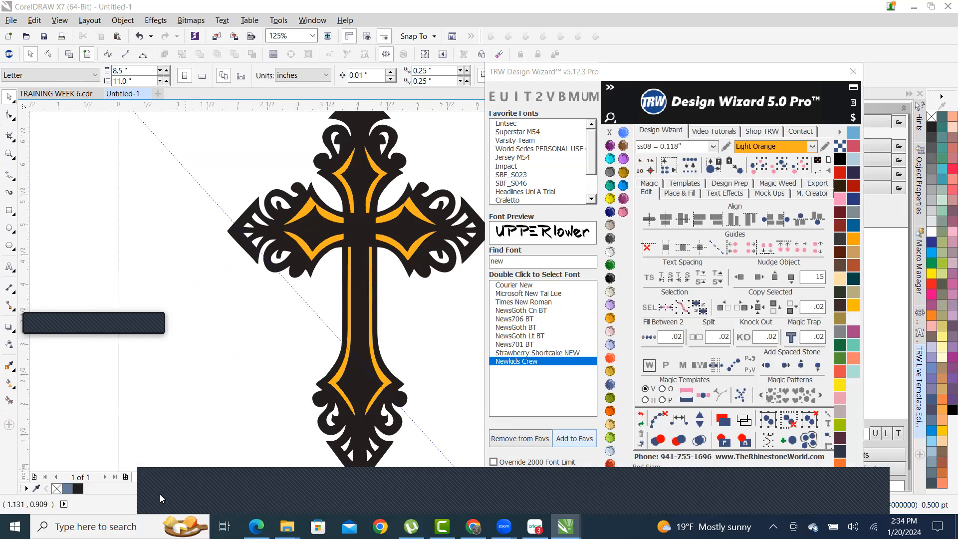
{"action": "scroll", "coordinate": [166, 461], "scroll_direction": "down", "scroll_amount": 1}
{"action": "scroll", "coordinate": [294, 179], "scroll_direction": "down", "scroll_amount": 1}
{"action": "scroll", "coordinate": [292, 244], "scroll_direction": "up", "scroll_amount": 1}
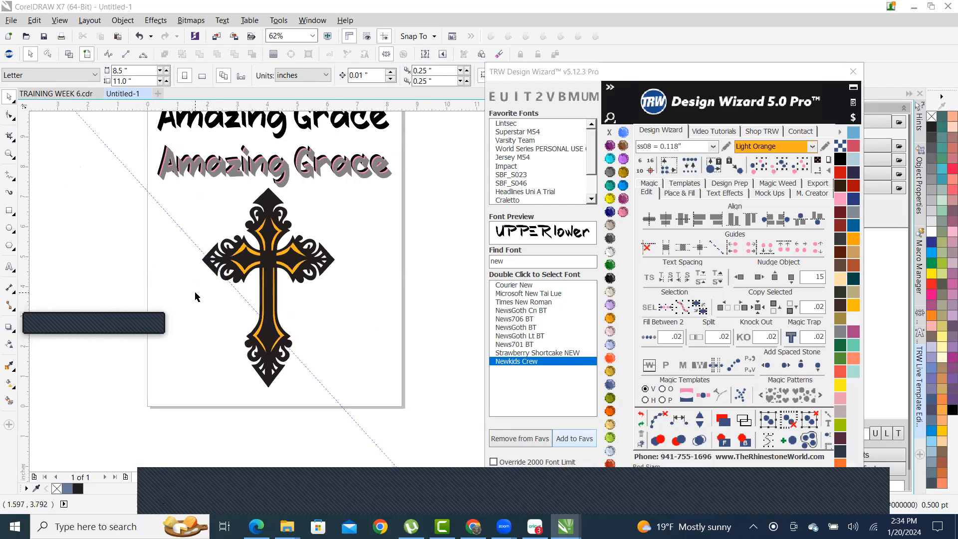
{"action": "left_click", "coordinate": [8, 211]}
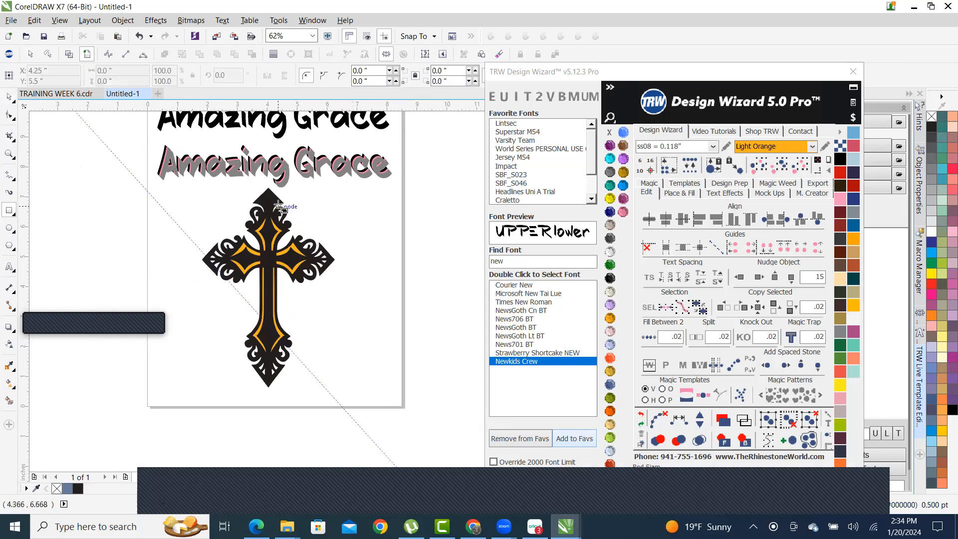
{"action": "scroll", "coordinate": [301, 196], "scroll_direction": "up", "scroll_amount": 3}
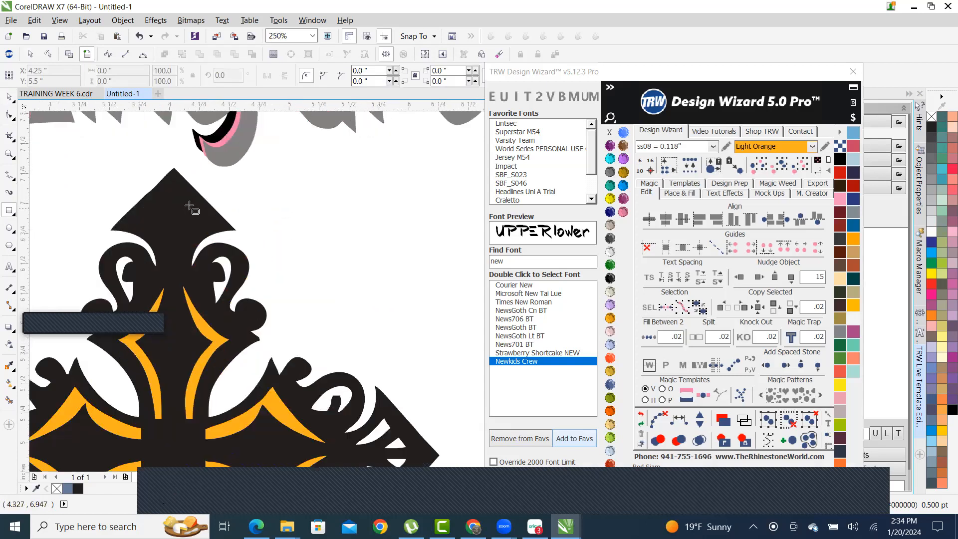
{"action": "scroll", "coordinate": [338, 197], "scroll_direction": "down", "scroll_amount": 3}
{"action": "scroll", "coordinate": [282, 206], "scroll_direction": "up", "scroll_amount": 2}
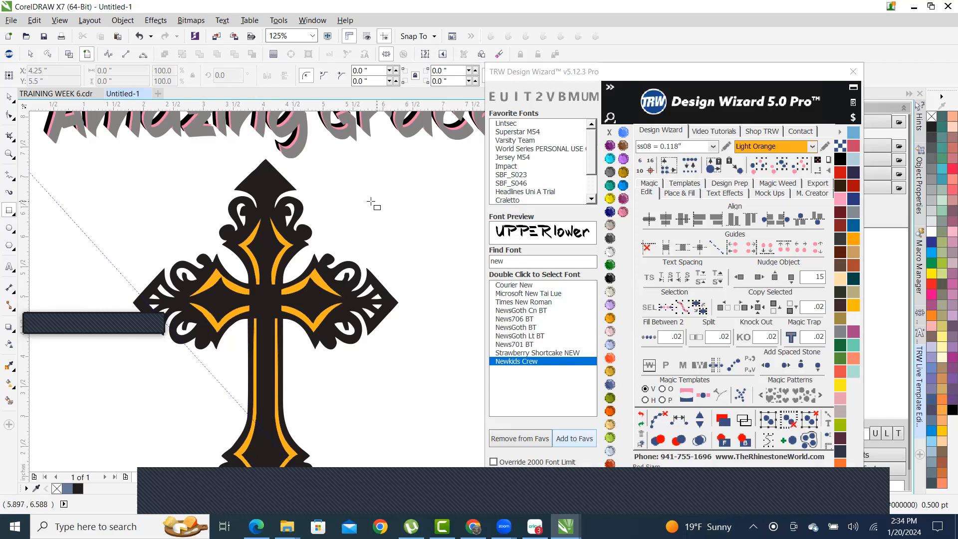
{"action": "left_click_drag", "start_coordinate": [384, 188], "coordinate": [445, 233]}
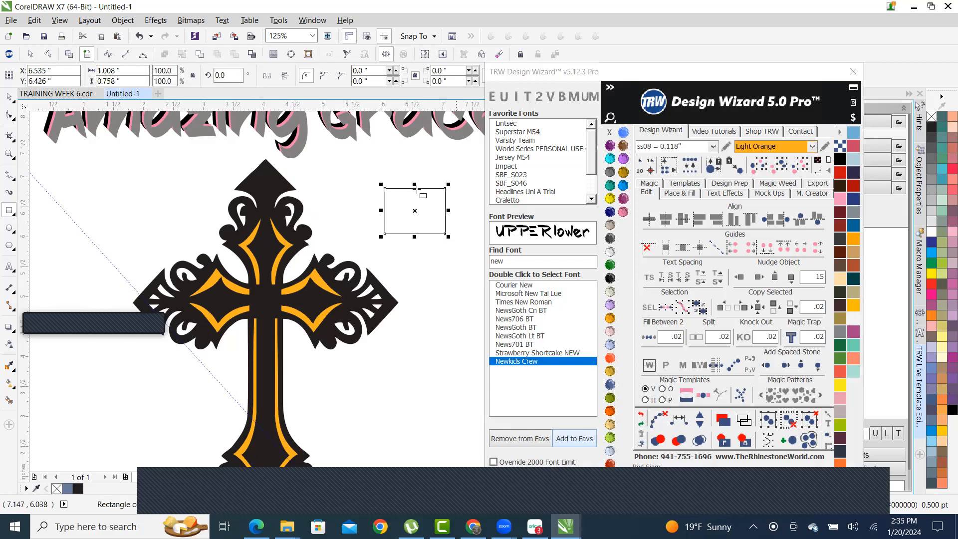
{"action": "left_click", "coordinate": [8, 96]}
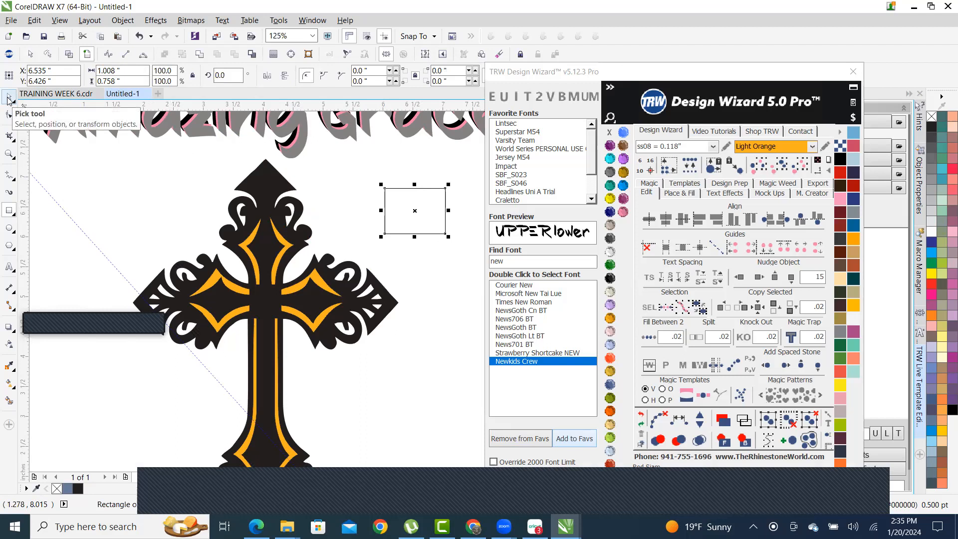
{"action": "left_click", "coordinate": [10, 116]}
{"action": "left_click", "coordinate": [165, 161]}
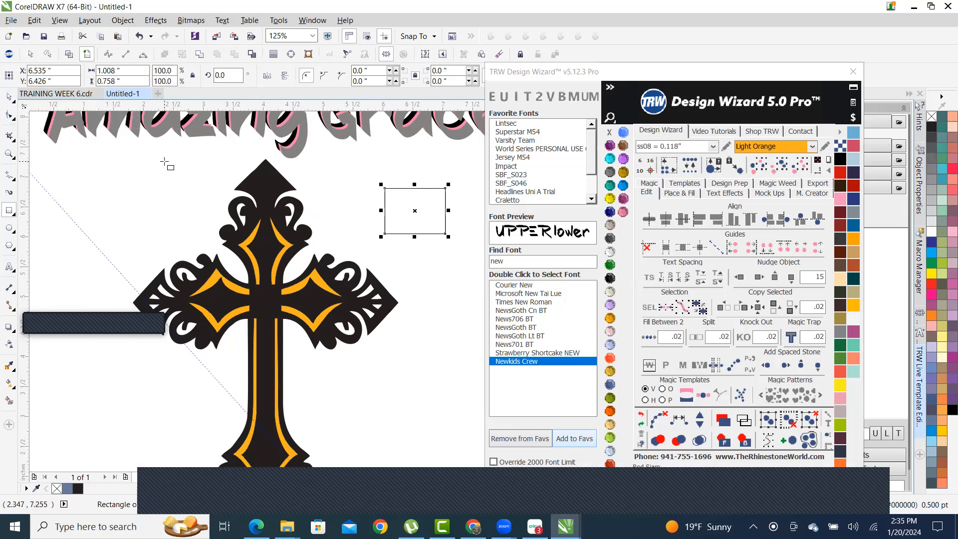
{"action": "left_click", "coordinate": [8, 98]}
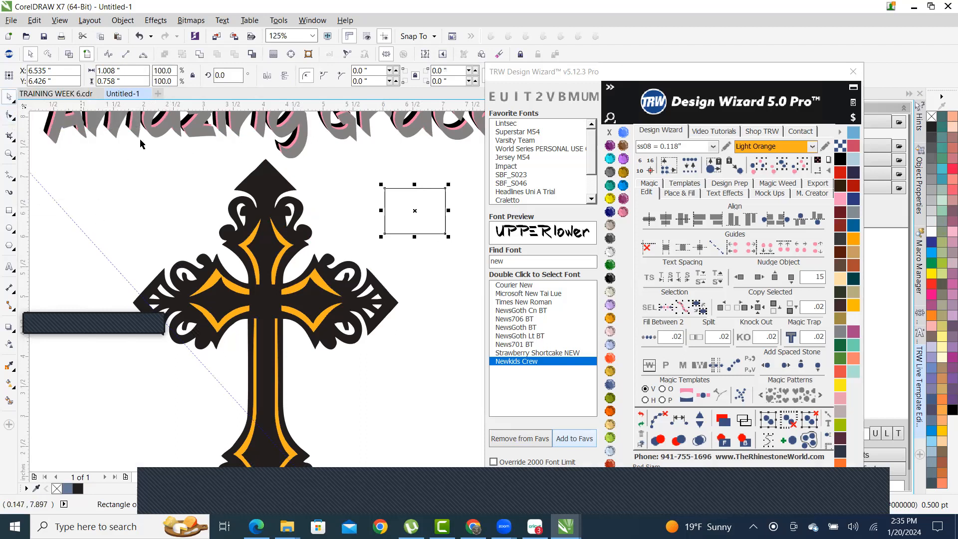
{"action": "left_click", "coordinate": [176, 182]}
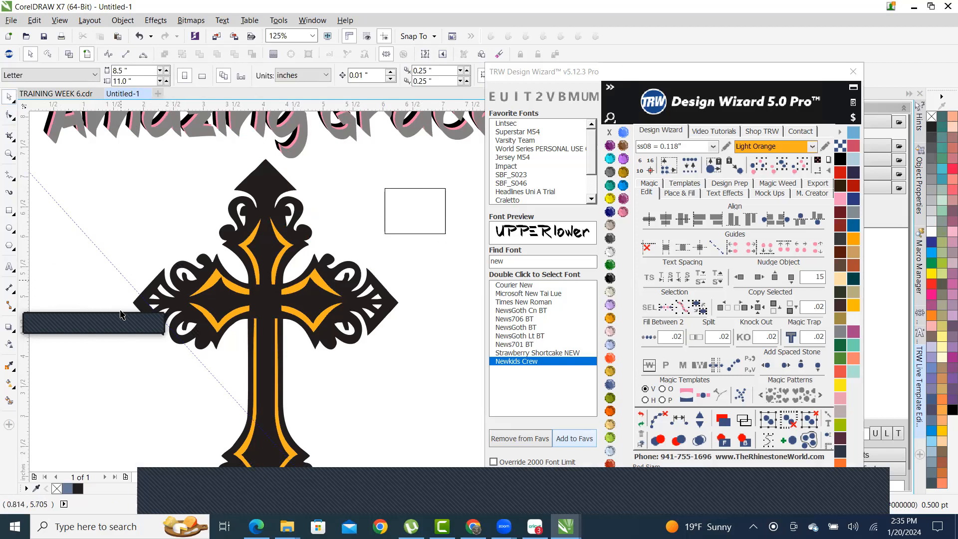
{"action": "scroll", "coordinate": [298, 204], "scroll_direction": "down", "scroll_amount": 1}
{"action": "scroll", "coordinate": [289, 172], "scroll_direction": "up", "scroll_amount": 1}
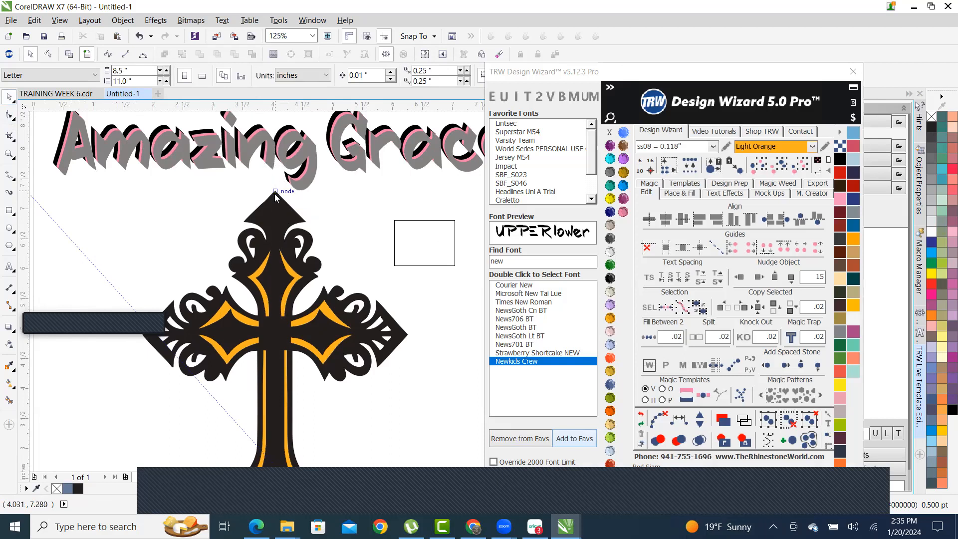
- Snap a vertical guideline at 4.041" to the cross's top node and verify it meets the bottom tip
{"action": "left_click_drag", "start_coordinate": [276, 195], "coordinate": [275, 194]}
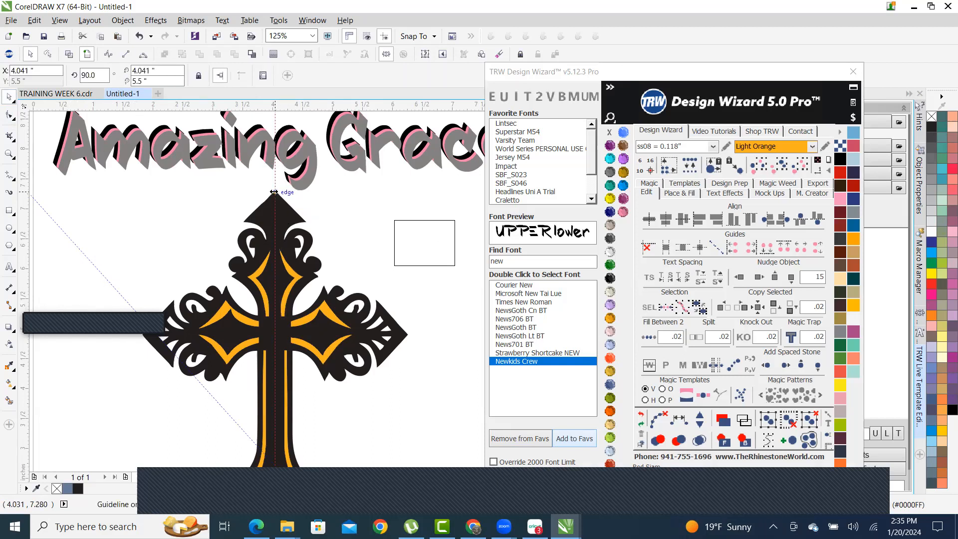
{"action": "scroll", "coordinate": [282, 192], "scroll_direction": "down", "scroll_amount": 3}
{"action": "scroll", "coordinate": [283, 219], "scroll_direction": "up", "scroll_amount": 5}
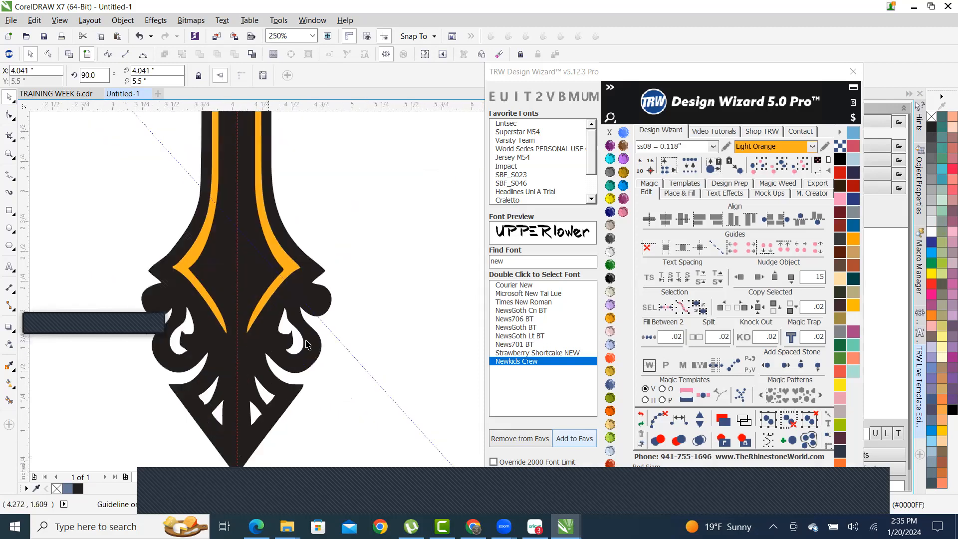
{"action": "scroll", "coordinate": [294, 360], "scroll_direction": "down", "scroll_amount": 2}
{"action": "scroll", "coordinate": [293, 361], "scroll_direction": "up", "scroll_amount": 2}
{"action": "scroll", "coordinate": [293, 361], "scroll_direction": "up", "scroll_amount": 8}
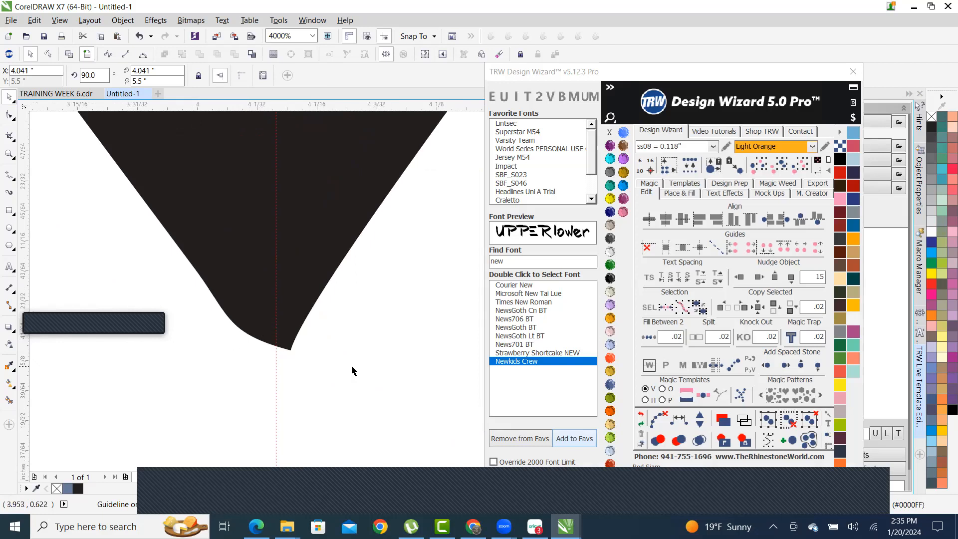
{"action": "scroll", "coordinate": [348, 360], "scroll_direction": "down", "scroll_amount": 5}
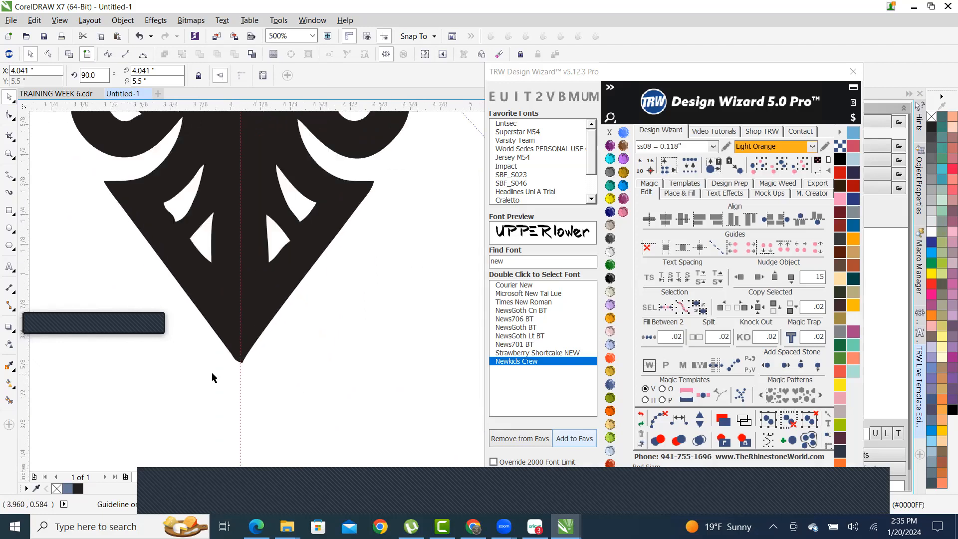
{"action": "scroll", "coordinate": [254, 376], "scroll_direction": "down", "scroll_amount": 5}
{"action": "scroll", "coordinate": [260, 379], "scroll_direction": "up", "scroll_amount": 3}
- Stretch the empty rectangle over the cross's right half and trim it away with Back Minus Front
{"action": "scroll", "coordinate": [268, 349], "scroll_direction": "down", "scroll_amount": 3}
{"action": "scroll", "coordinate": [265, 285], "scroll_direction": "up", "scroll_amount": 3}
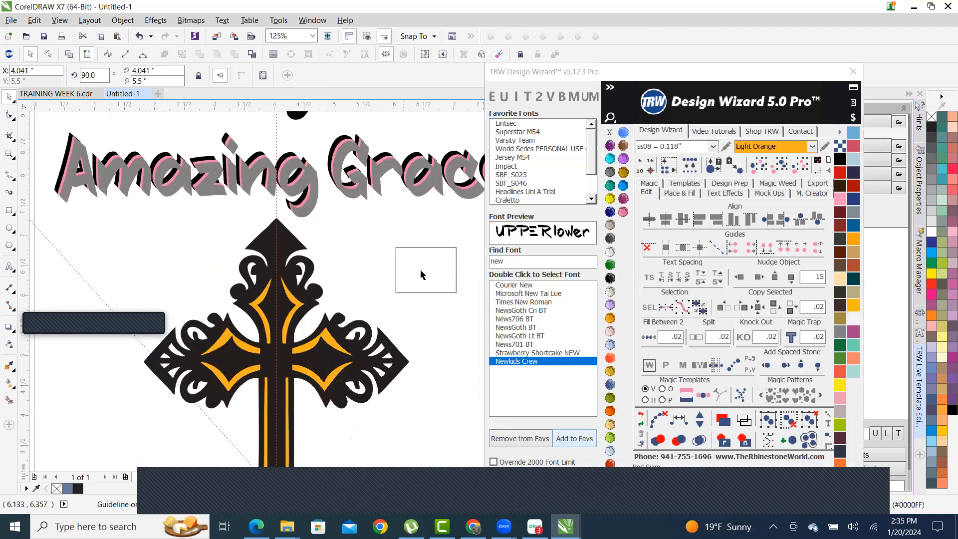
{"action": "left_click_drag", "start_coordinate": [433, 273], "coordinate": [309, 439]}
{"action": "scroll", "coordinate": [313, 218], "scroll_direction": "down", "scroll_amount": 1}
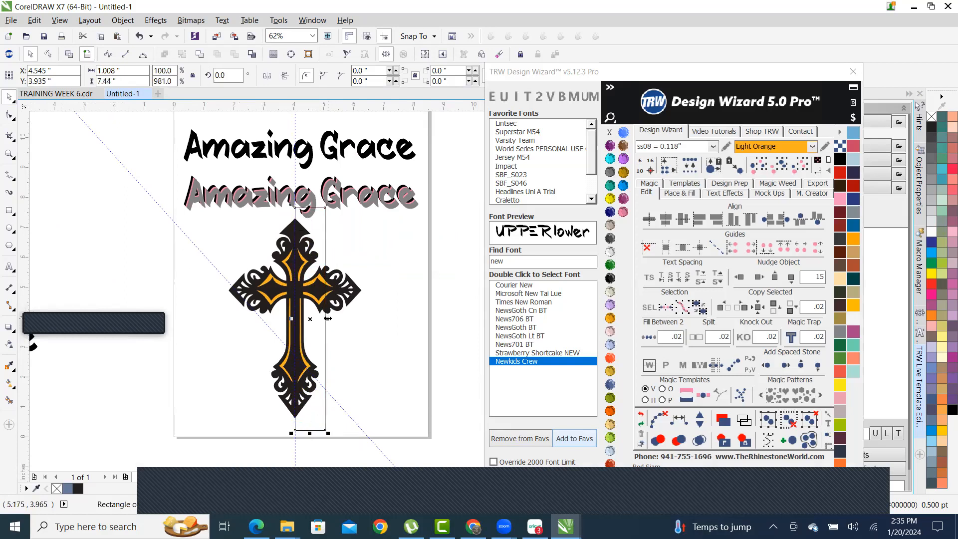
{"action": "left_click_drag", "start_coordinate": [327, 318], "coordinate": [373, 312]}
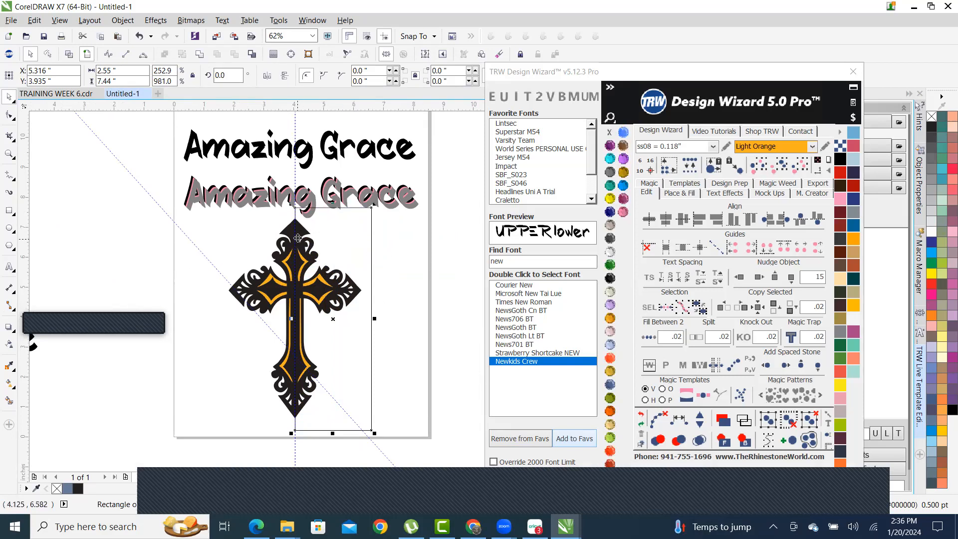
{"action": "scroll", "coordinate": [298, 238], "scroll_direction": "up", "scroll_amount": 2}
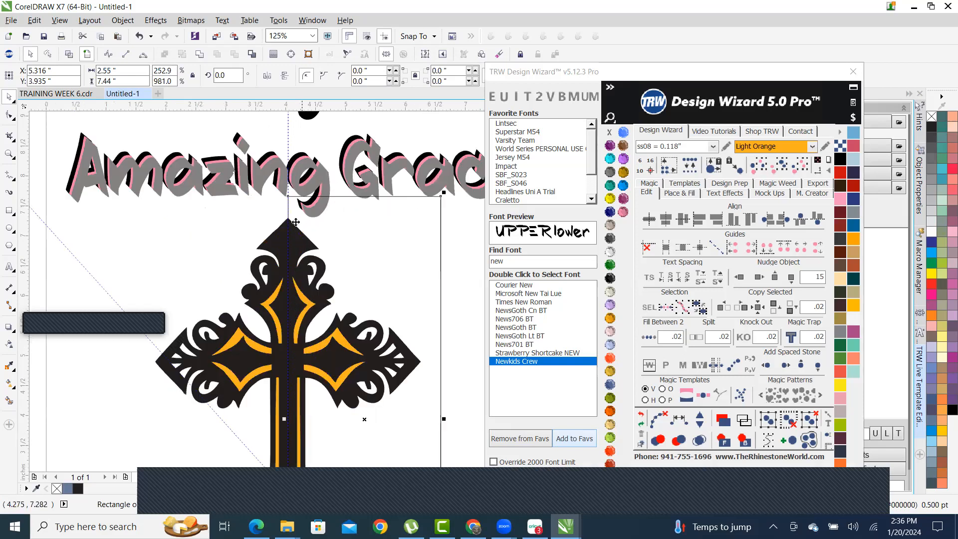
{"action": "left_click", "coordinate": [272, 246], "text": "shift"}
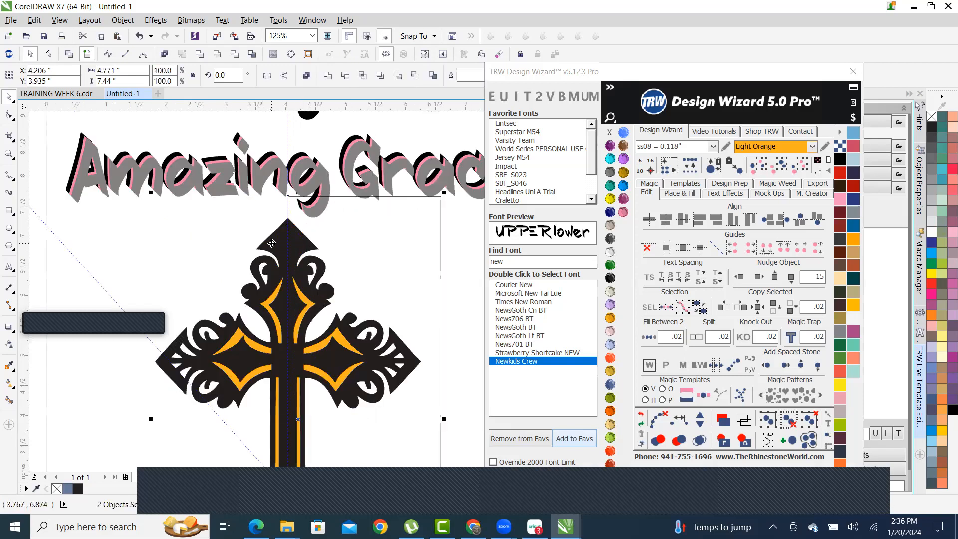
{"action": "left_click", "coordinate": [234, 55]}
- Delete the orange inner strips from the remaining left half
{"action": "scroll", "coordinate": [394, 345], "scroll_direction": "down", "scroll_amount": 5}
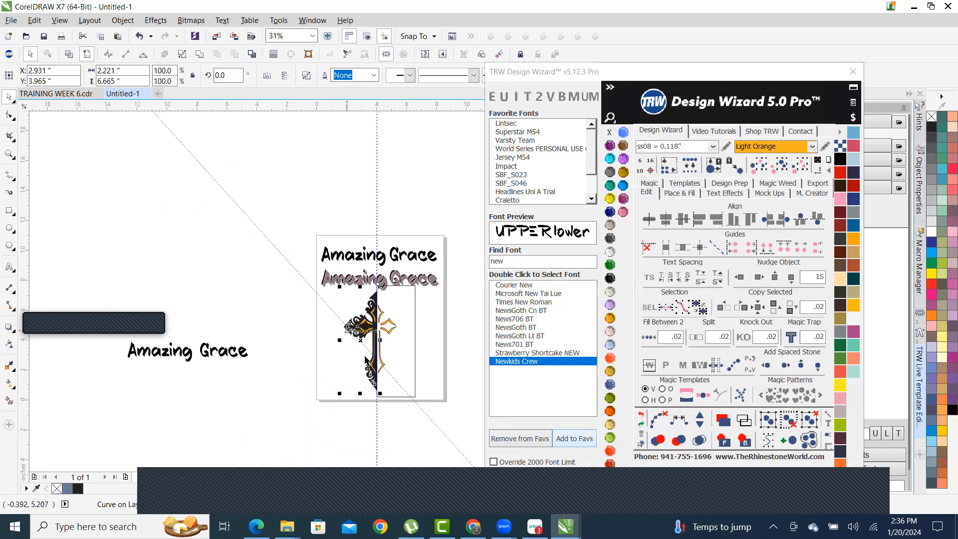
{"action": "scroll", "coordinate": [434, 381], "scroll_direction": "up", "scroll_amount": 5}
{"action": "left_click", "coordinate": [332, 317]}
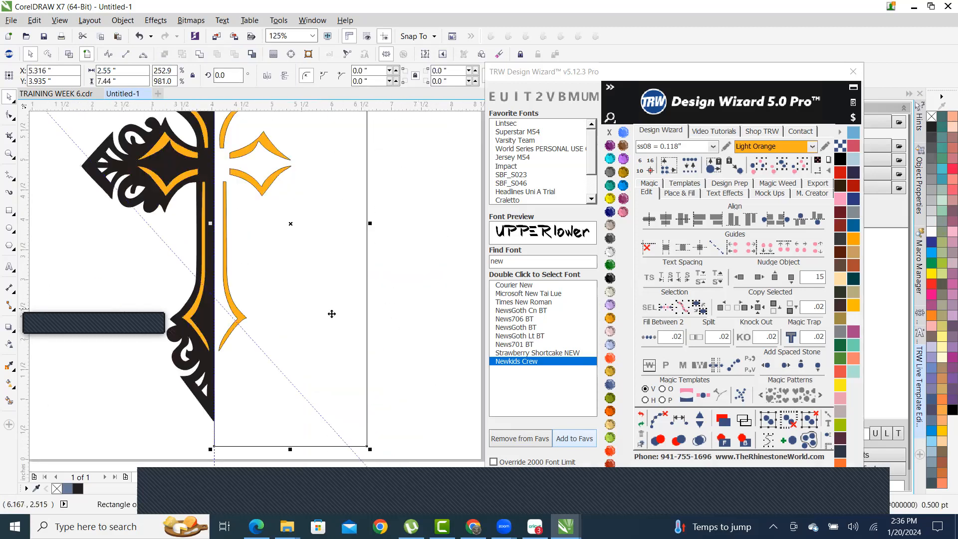
{"action": "scroll", "coordinate": [321, 357], "scroll_direction": "down", "scroll_amount": 3}
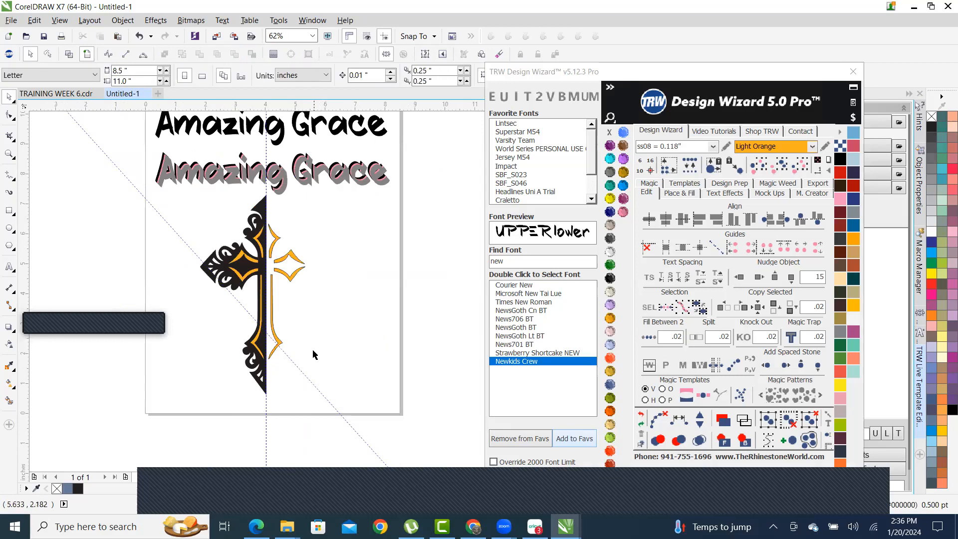
{"action": "scroll", "coordinate": [296, 365], "scroll_direction": "up", "scroll_amount": 3}
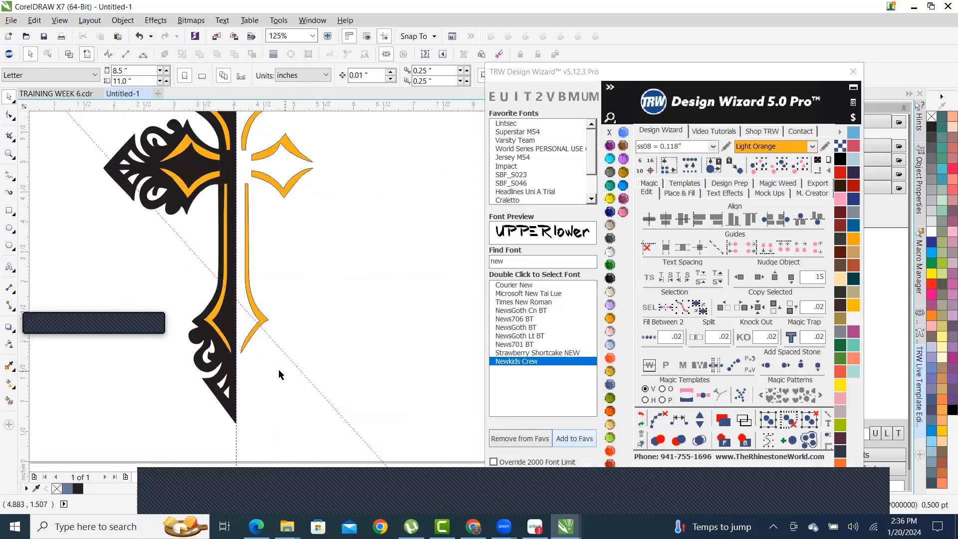
{"action": "left_click", "coordinate": [263, 321]}
{"action": "scroll", "coordinate": [256, 331], "scroll_direction": "down", "scroll_amount": 3}
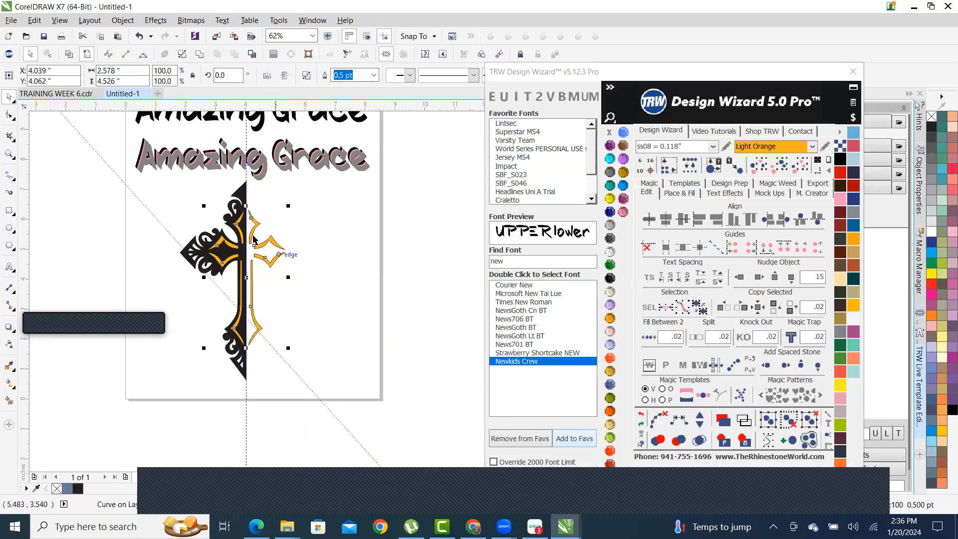
{"action": "scroll", "coordinate": [213, 219], "scroll_direction": "up", "scroll_amount": 3}
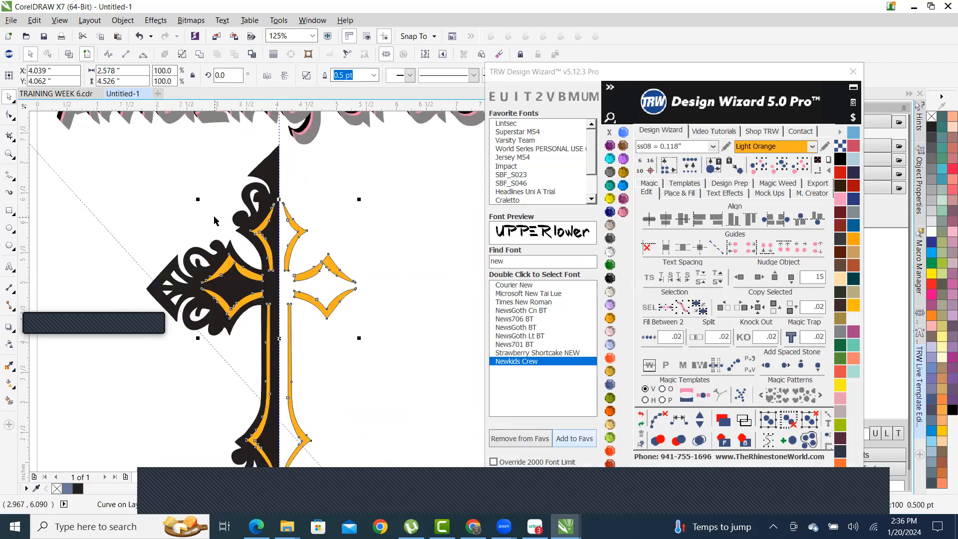
{"action": "key", "text": "Delete"}
{"action": "scroll", "coordinate": [294, 264], "scroll_direction": "down", "scroll_amount": 5}
{"action": "scroll", "coordinate": [164, 202], "scroll_direction": "up", "scroll_amount": 2}
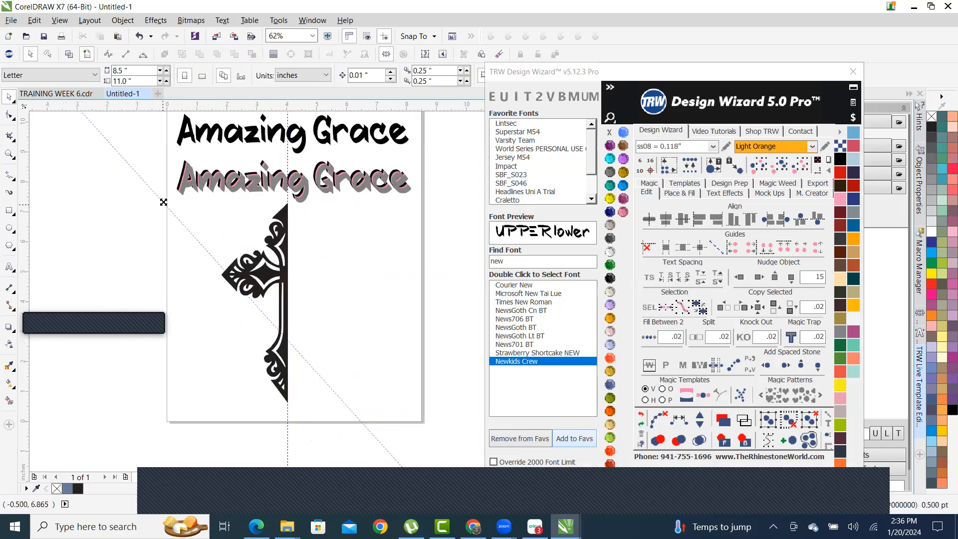
- Copy the left half to the right, mirror it horizontally, and weld both halves together
{"action": "left_click_drag", "start_coordinate": [311, 417], "coordinate": [193, 189]}
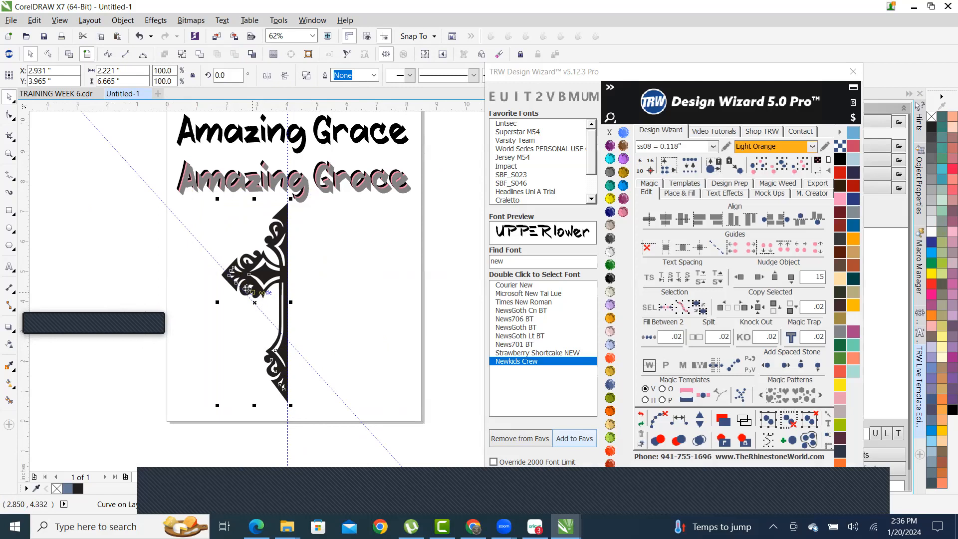
{"action": "left_click_drag", "start_coordinate": [264, 270], "coordinate": [329, 271]}
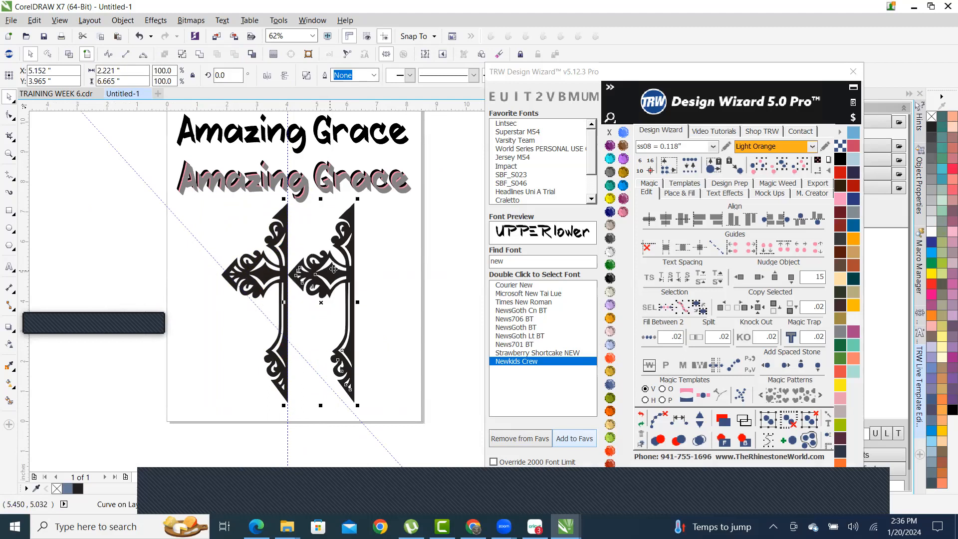
{"action": "left_click", "coordinate": [267, 76]}
{"action": "scroll", "coordinate": [280, 241], "scroll_direction": "up", "scroll_amount": 3}
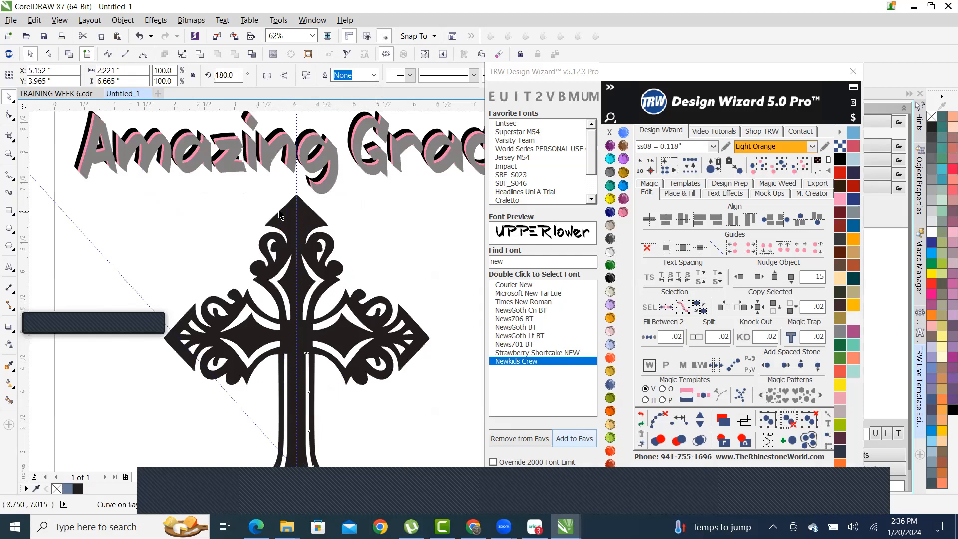
{"action": "left_click", "coordinate": [293, 232], "text": "shift"}
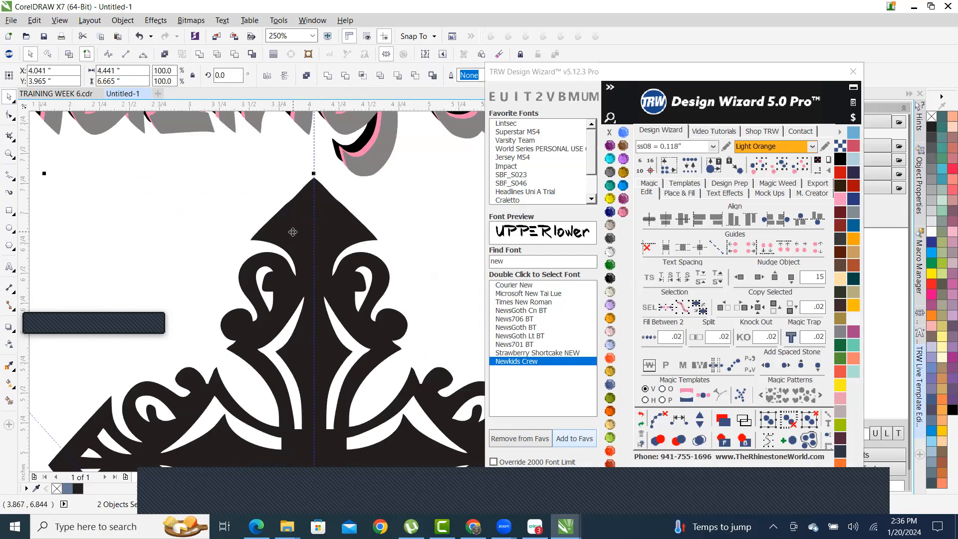
{"action": "left_click", "coordinate": [199, 54]}
{"action": "scroll", "coordinate": [271, 225], "scroll_direction": "down", "scroll_amount": 1}
{"action": "scroll", "coordinate": [280, 202], "scroll_direction": "down", "scroll_amount": 2}
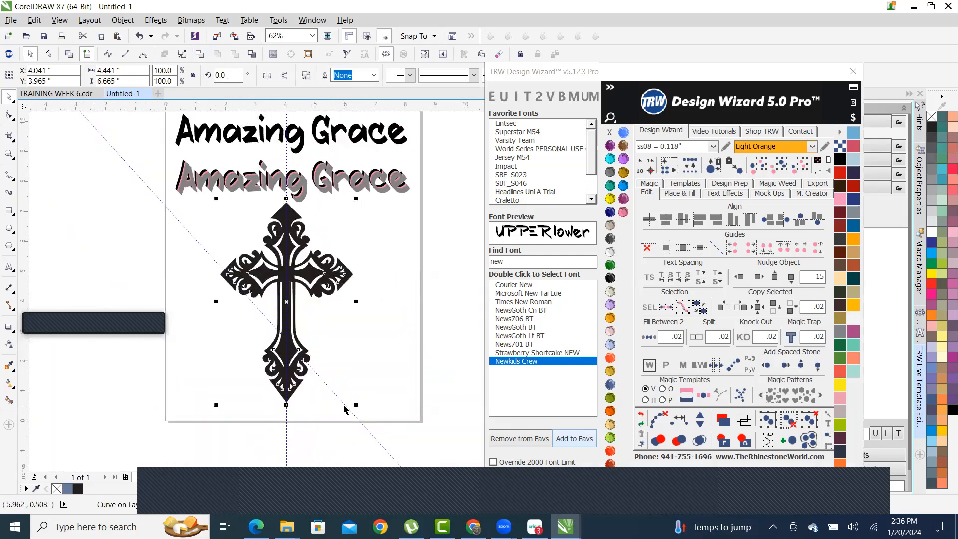
{"action": "left_click", "coordinate": [395, 345]}
- Smart Fill the eight white slivers in the arms, centre and stem of the cross
{"action": "scroll", "coordinate": [286, 310], "scroll_direction": "up", "scroll_amount": 3}
{"action": "scroll", "coordinate": [183, 179], "scroll_direction": "up", "scroll_amount": 2}
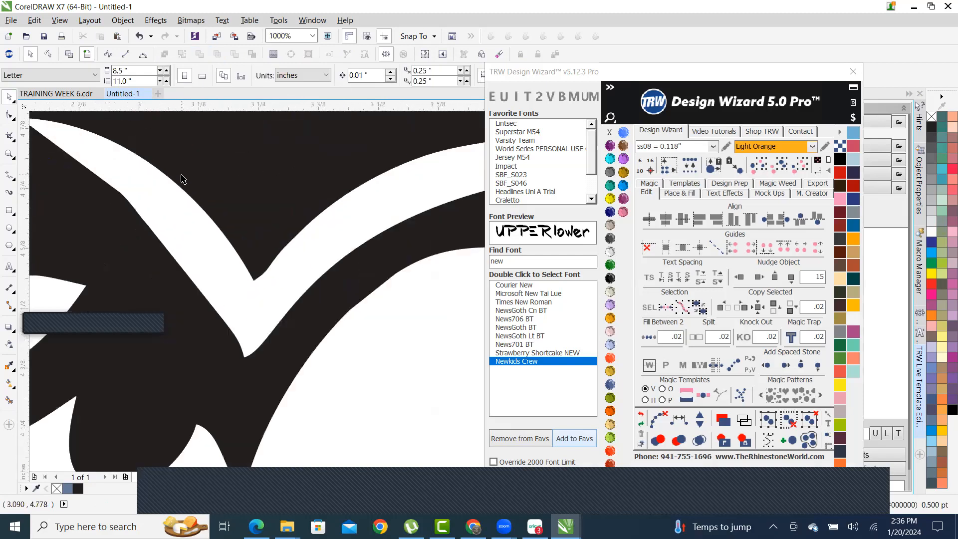
{"action": "scroll", "coordinate": [197, 219], "scroll_direction": "down", "scroll_amount": 2}
{"action": "scroll", "coordinate": [347, 231], "scroll_direction": "down", "scroll_amount": 4}
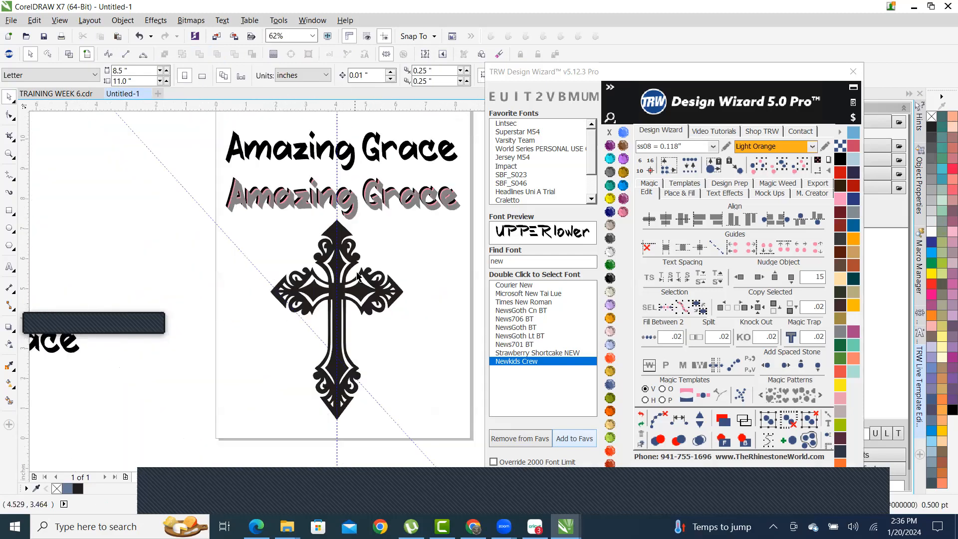
{"action": "scroll", "coordinate": [331, 259], "scroll_direction": "up", "scroll_amount": 3}
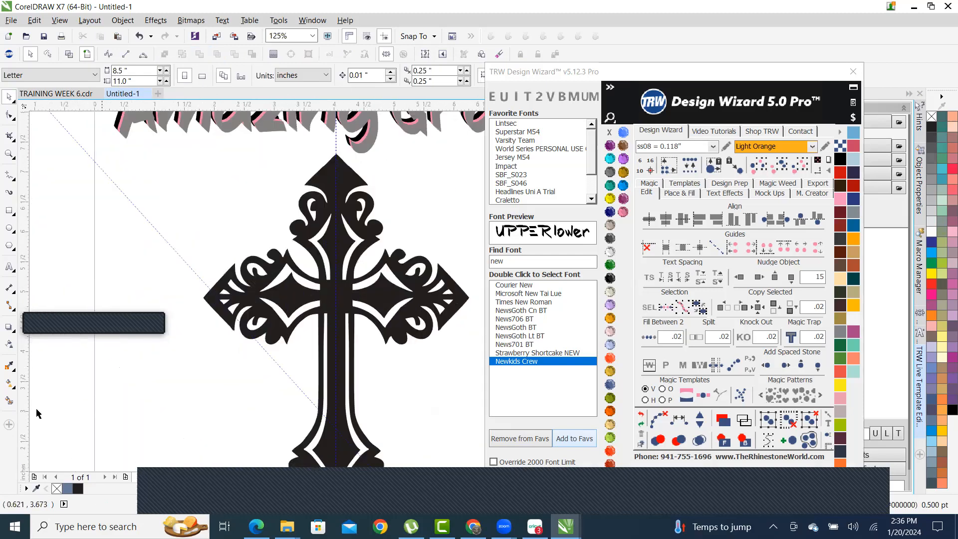
{"action": "left_click", "coordinate": [9, 400]}
{"action": "scroll", "coordinate": [339, 297], "scroll_direction": "up", "scroll_amount": 2}
{"action": "left_click", "coordinate": [238, 270]}
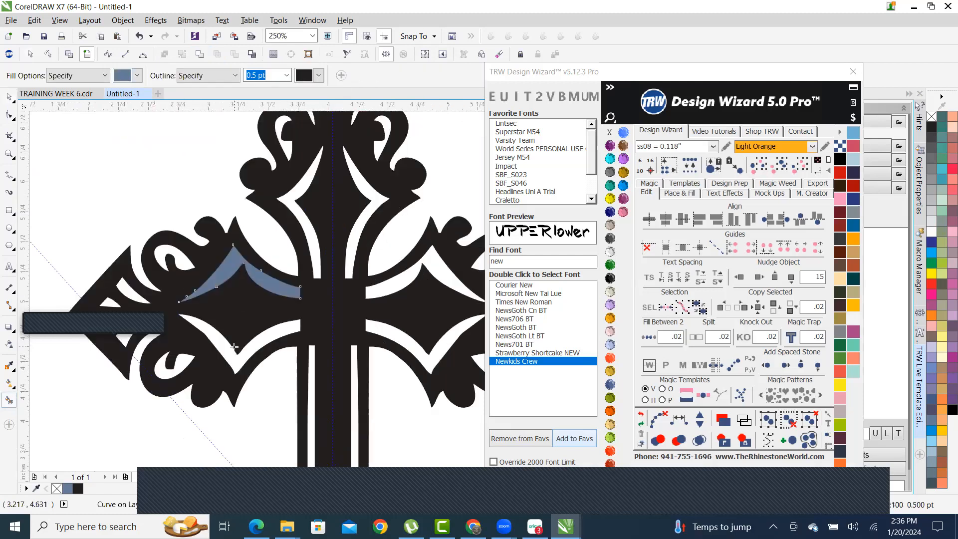
{"action": "left_click", "coordinate": [241, 331]}
{"action": "left_click", "coordinate": [298, 211]}
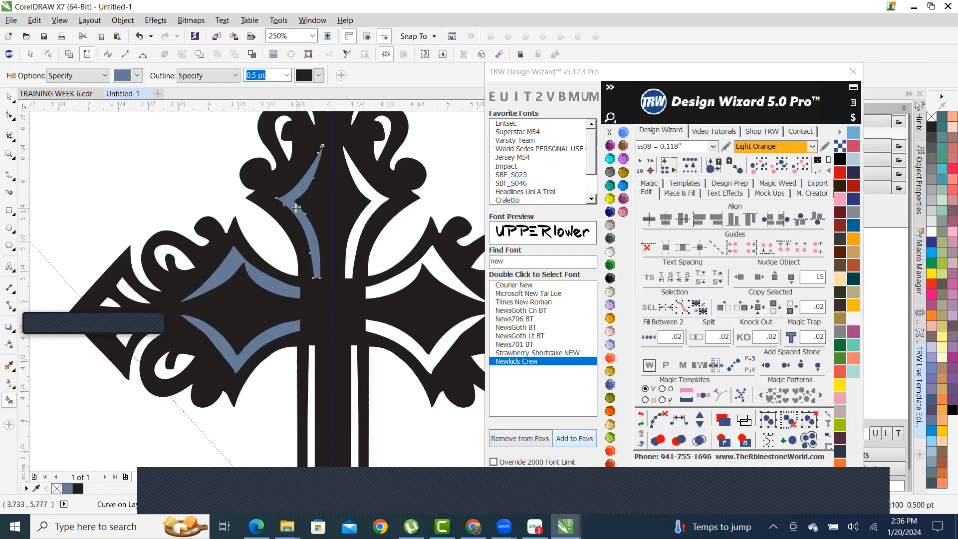
{"action": "left_click", "coordinate": [379, 199]}
{"action": "left_click", "coordinate": [432, 270]}
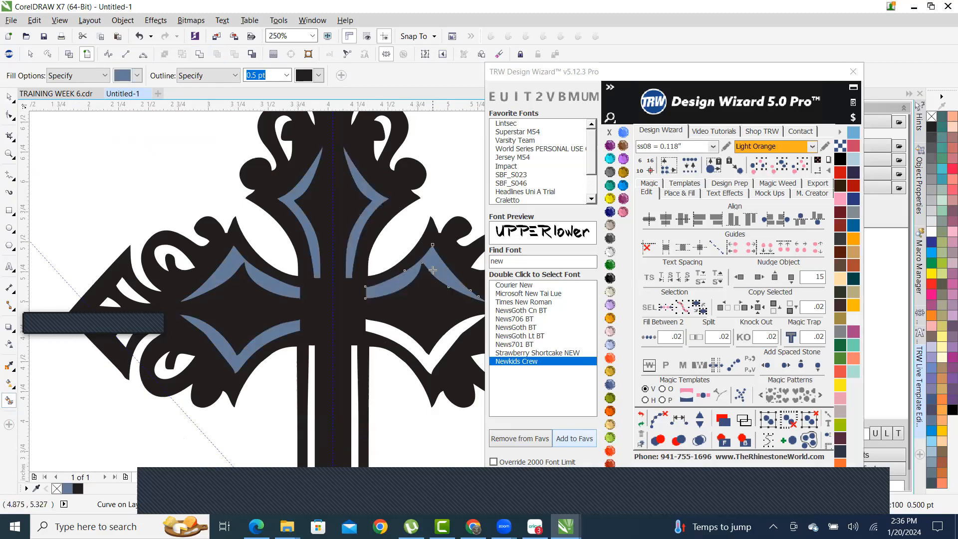
{"action": "left_click", "coordinate": [435, 356]}
{"action": "scroll", "coordinate": [399, 319], "scroll_direction": "down", "scroll_amount": 2}
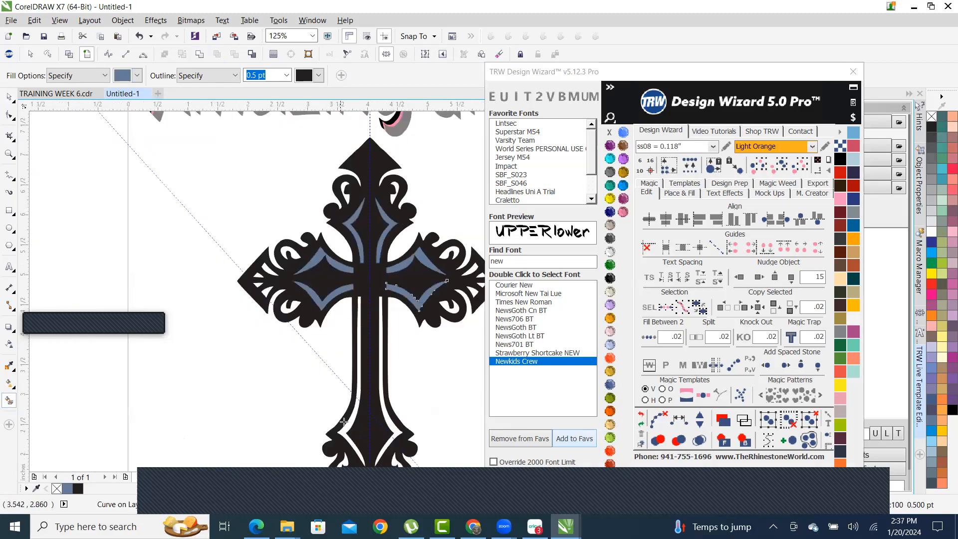
{"action": "scroll", "coordinate": [343, 422], "scroll_direction": "up", "scroll_amount": 2}
{"action": "left_click", "coordinate": [358, 396]}
{"action": "left_click", "coordinate": [419, 382]}
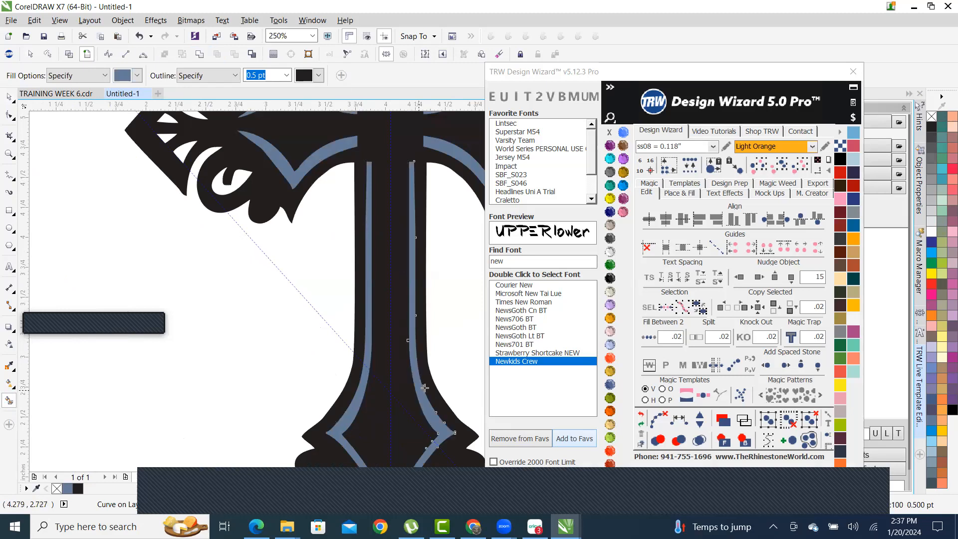
{"action": "scroll", "coordinate": [399, 295], "scroll_direction": "down", "scroll_amount": 3}
{"action": "scroll", "coordinate": [401, 299], "scroll_direction": "up", "scroll_amount": 3}
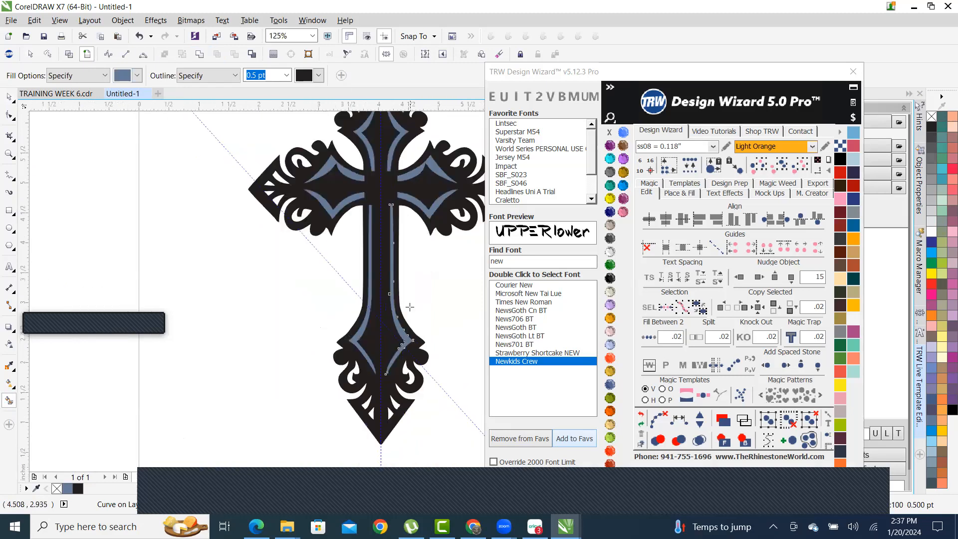
- Recolour all the blue-grey strips Aquamarine and combine them into one curve
{"action": "left_click", "coordinate": [780, 166]}
{"action": "left_click", "coordinate": [609, 158]}
{"action": "left_click", "coordinate": [199, 54]}
{"action": "left_click", "coordinate": [210, 300]}
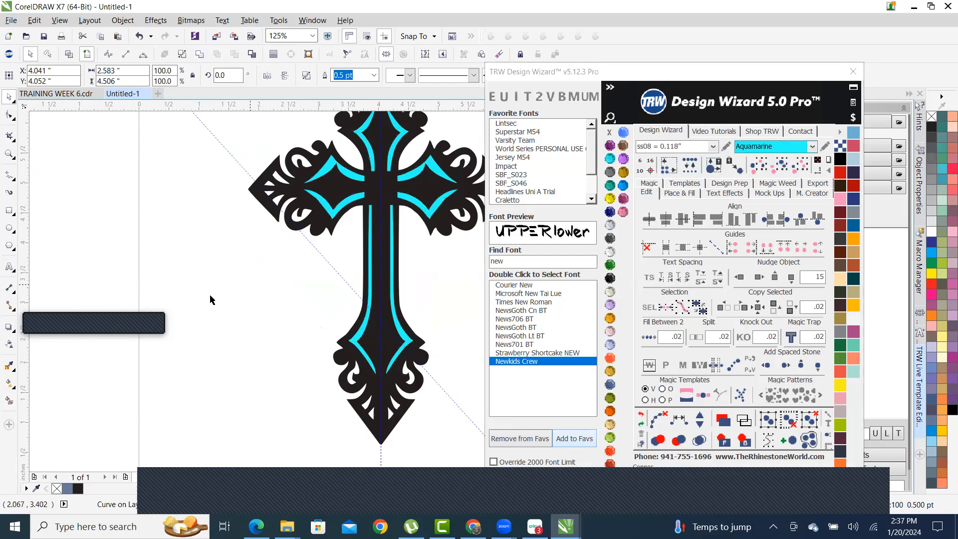
- Smart Fill the six small white cutouts on each arm grey-blue
{"action": "left_click", "coordinate": [10, 402]}
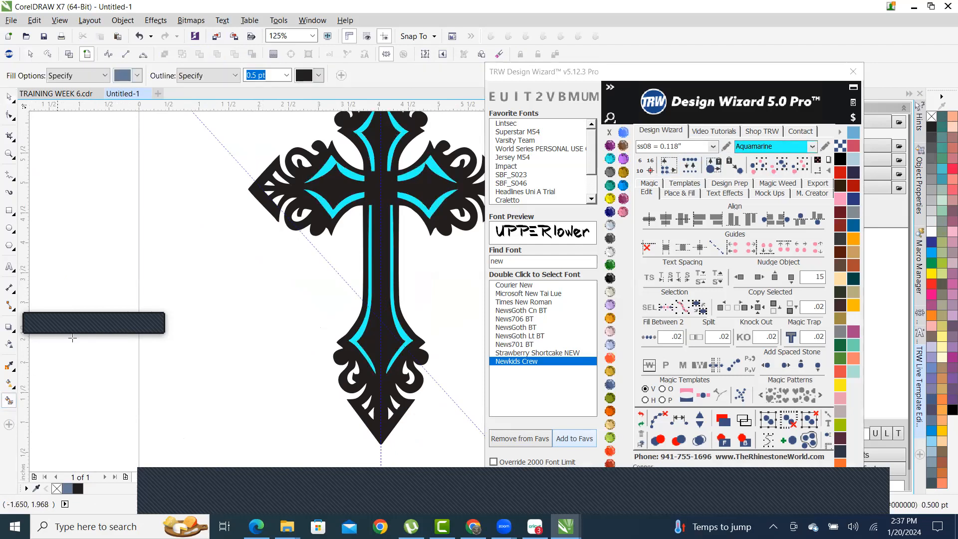
{"action": "scroll", "coordinate": [351, 147], "scroll_direction": "up", "scroll_amount": 2}
{"action": "left_click", "coordinate": [239, 282]}
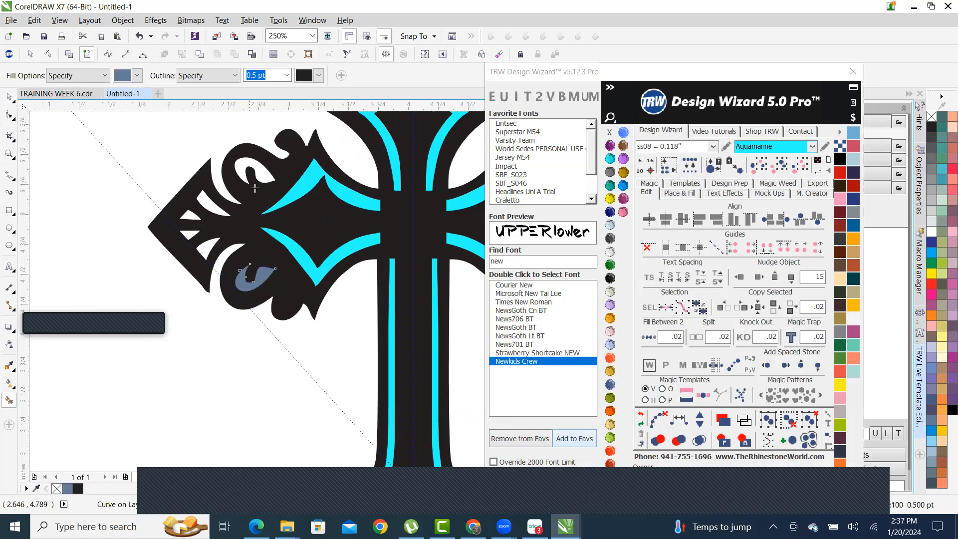
{"action": "left_click", "coordinate": [243, 170]}
{"action": "left_click", "coordinate": [205, 202]}
{"action": "left_click", "coordinate": [186, 217]}
{"action": "left_click", "coordinate": [187, 234]}
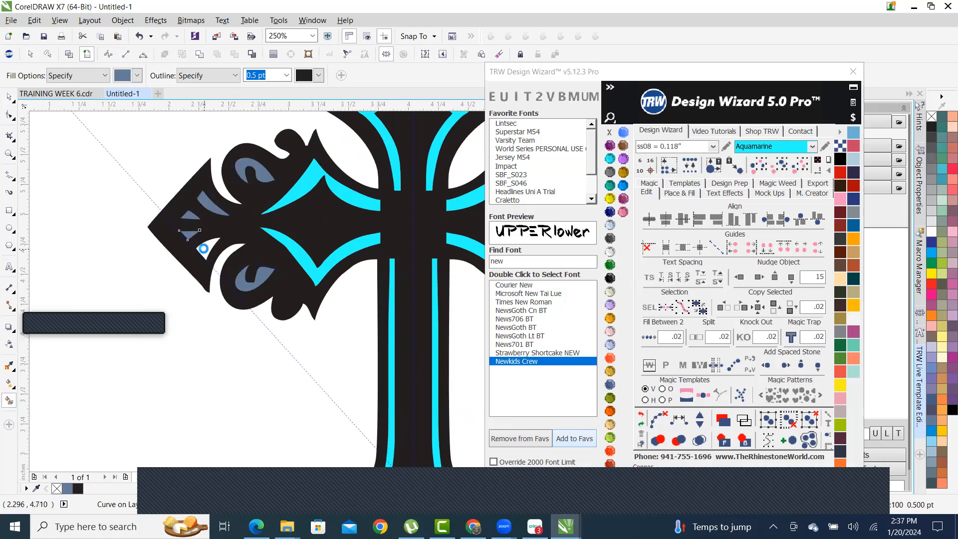
{"action": "left_click", "coordinate": [203, 251]}
{"action": "scroll", "coordinate": [209, 234], "scroll_direction": "down", "scroll_amount": 1}
{"action": "scroll", "coordinate": [368, 218], "scroll_direction": "up", "scroll_amount": 1}
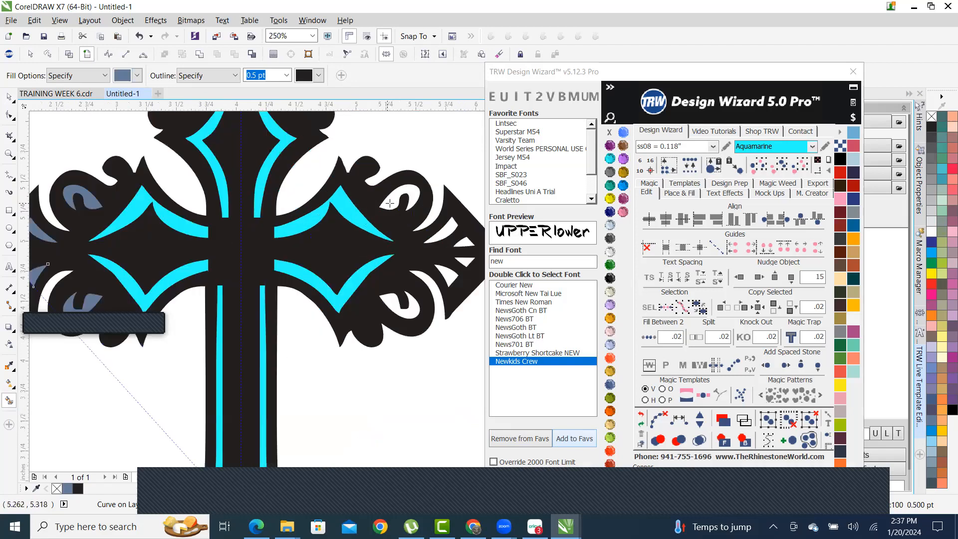
{"action": "left_click", "coordinate": [391, 204]}
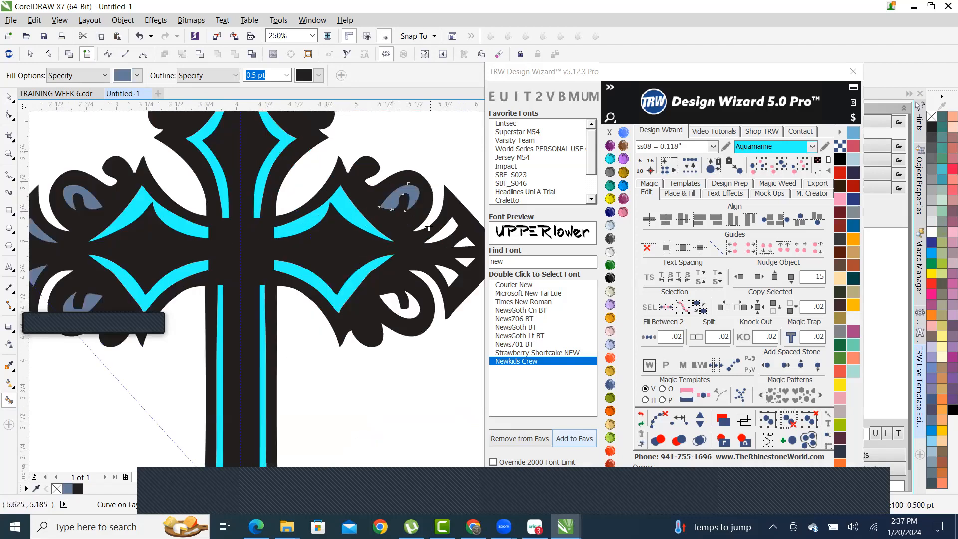
{"action": "left_click", "coordinate": [391, 301]}
{"action": "left_click", "coordinate": [451, 275]}
{"action": "left_click", "coordinate": [466, 258]}
{"action": "left_click", "coordinate": [465, 245]}
{"action": "left_click", "coordinate": [446, 229]}
{"action": "scroll", "coordinate": [428, 259], "scroll_direction": "down", "scroll_amount": 2}
{"action": "scroll", "coordinate": [391, 206], "scroll_direction": "up", "scroll_amount": 2}
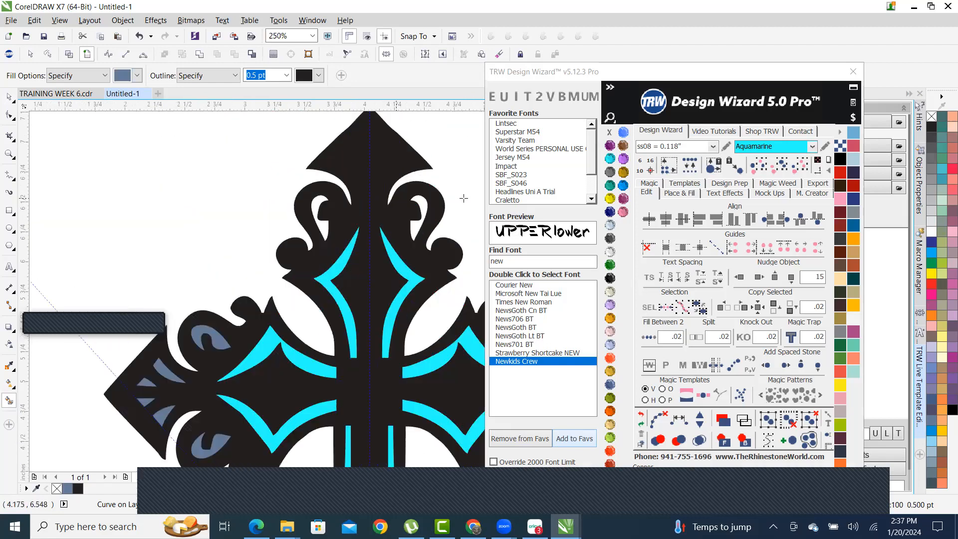
- Fill the top scroll's two teardrops and the six base slots, then select all grey-blue fills
{"action": "left_click", "coordinate": [419, 207]}
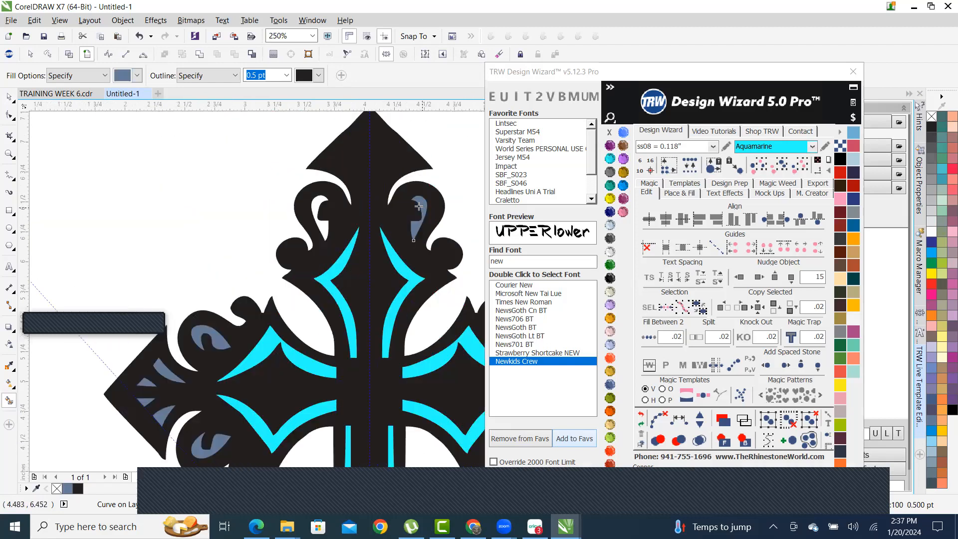
{"action": "left_click", "coordinate": [316, 202]}
{"action": "scroll", "coordinate": [339, 226], "scroll_direction": "down", "scroll_amount": 3}
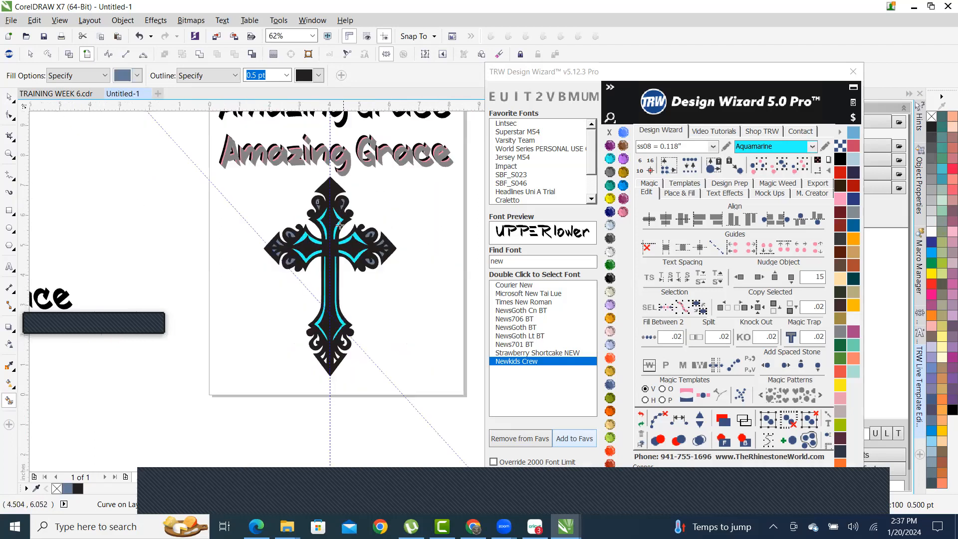
{"action": "scroll", "coordinate": [333, 349], "scroll_direction": "up", "scroll_amount": 3}
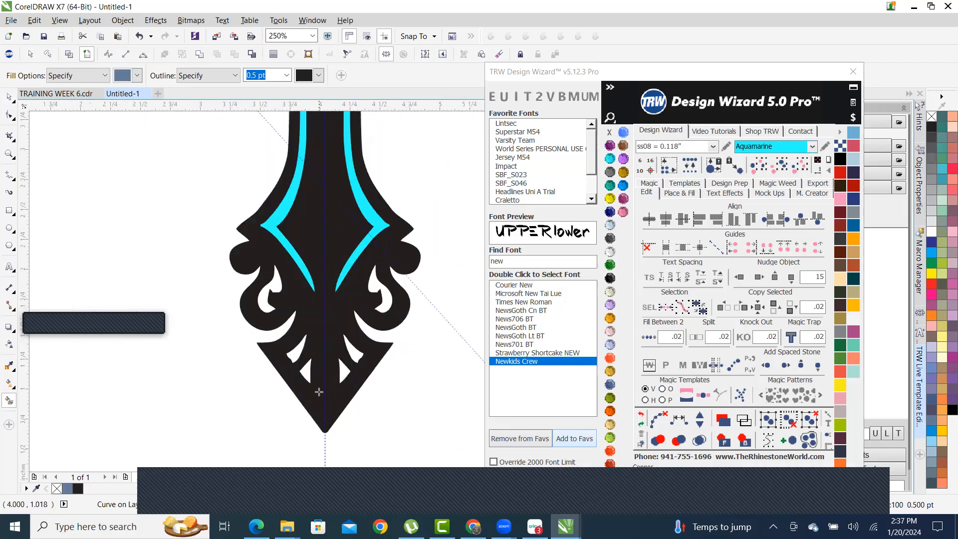
{"action": "left_click", "coordinate": [301, 353]}
{"action": "scroll", "coordinate": [301, 352], "scroll_direction": "up", "scroll_amount": 2}
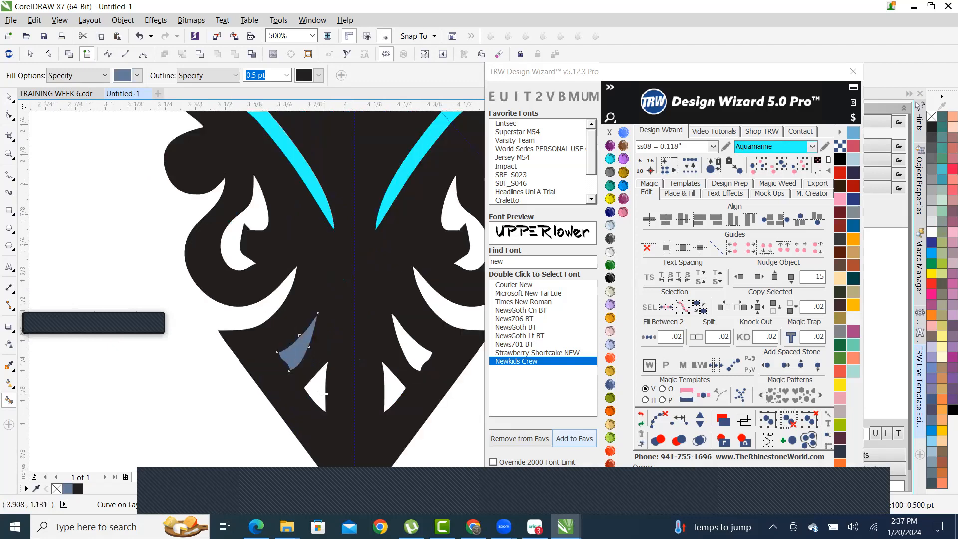
{"action": "left_click", "coordinate": [318, 397]}
{"action": "left_click", "coordinate": [393, 389]}
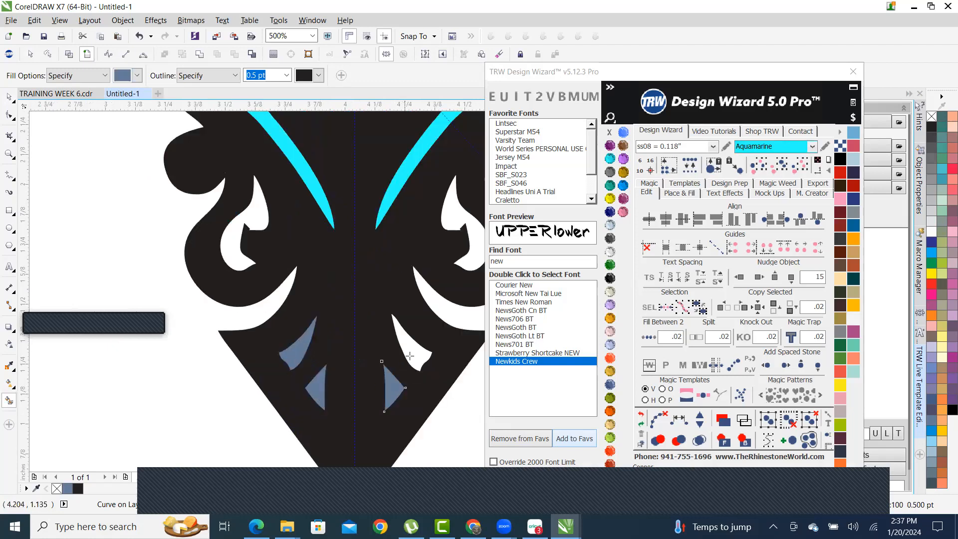
{"action": "left_click", "coordinate": [408, 356]}
{"action": "left_click", "coordinate": [260, 209]}
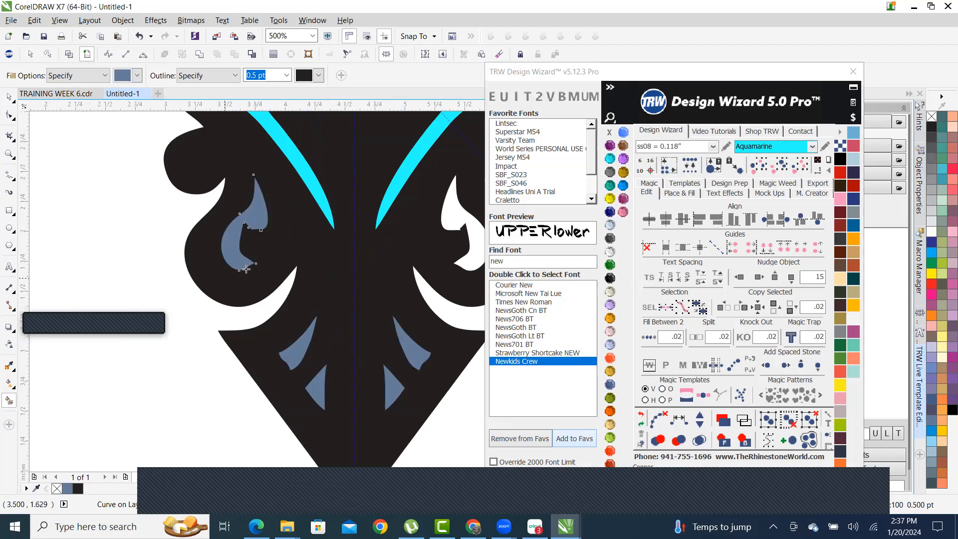
{"action": "scroll", "coordinate": [261, 210], "scroll_direction": "down", "scroll_amount": 2}
{"action": "scroll", "coordinate": [348, 248], "scroll_direction": "up", "scroll_amount": 2}
{"action": "left_click", "coordinate": [349, 248]}
{"action": "scroll", "coordinate": [348, 247], "scroll_direction": "down", "scroll_amount": 4}
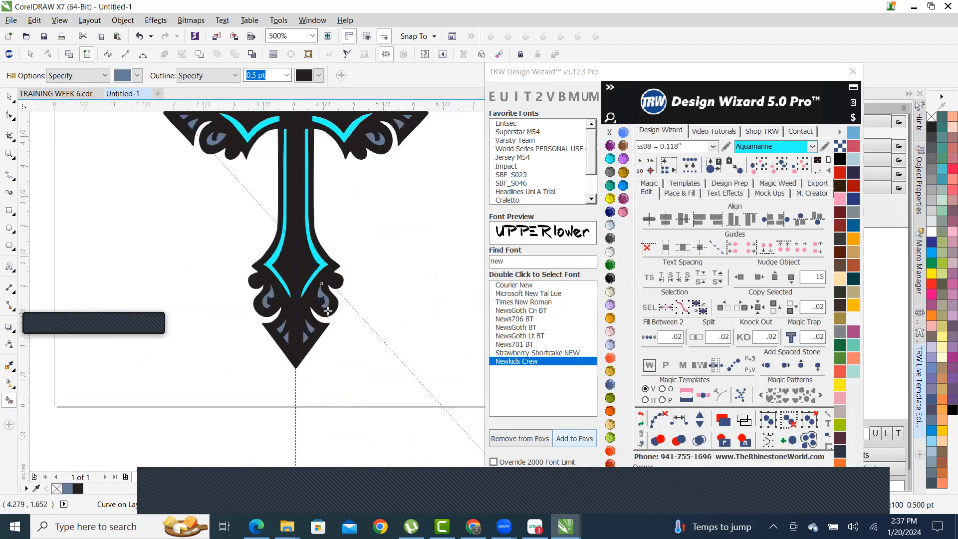
{"action": "scroll", "coordinate": [278, 294], "scroll_direction": "down", "scroll_amount": 2}
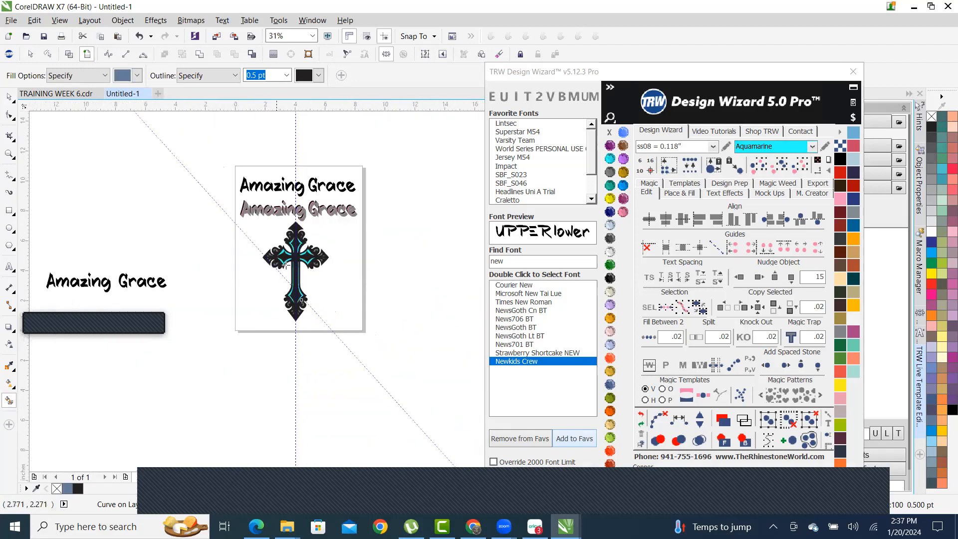
{"action": "scroll", "coordinate": [300, 202], "scroll_direction": "up", "scroll_amount": 2}
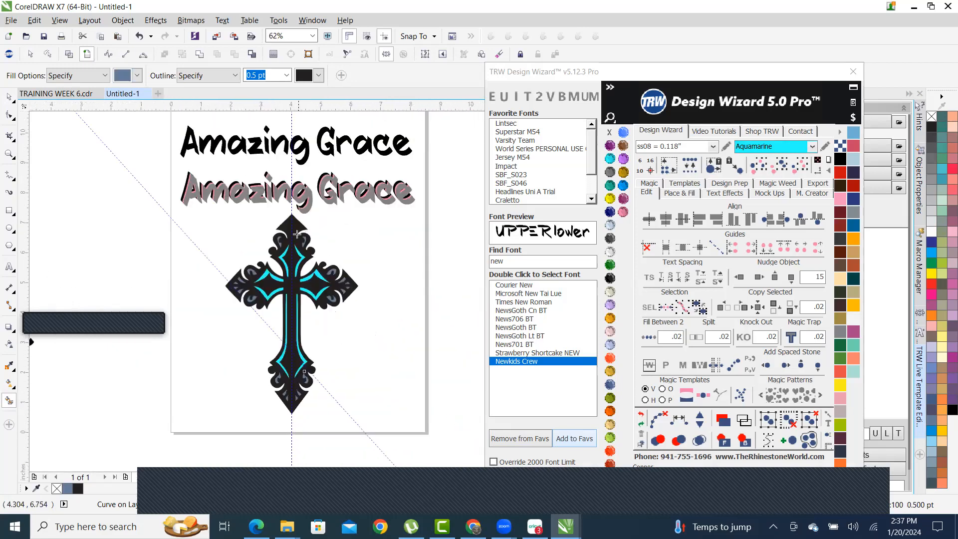
{"action": "left_click", "coordinate": [784, 164]}
- Make the selected cutout fills Citrine yellow with no outline
{"action": "left_click", "coordinate": [610, 199]}
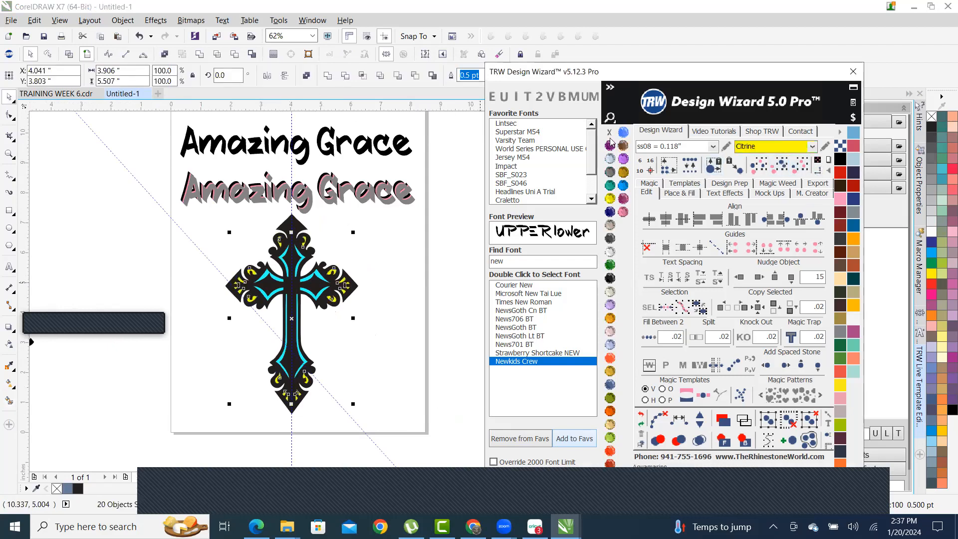
{"action": "right_click", "coordinate": [610, 132]}
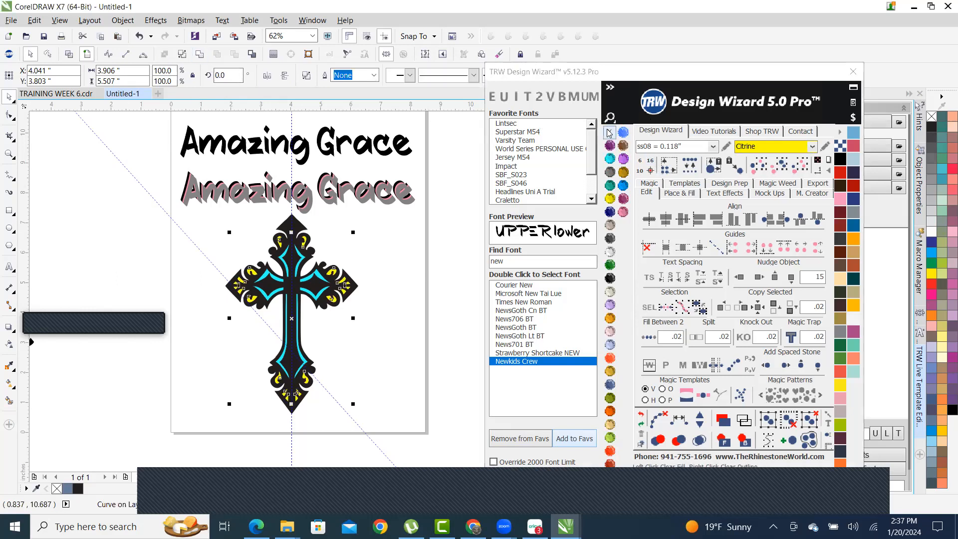
{"action": "left_click", "coordinate": [370, 297]}
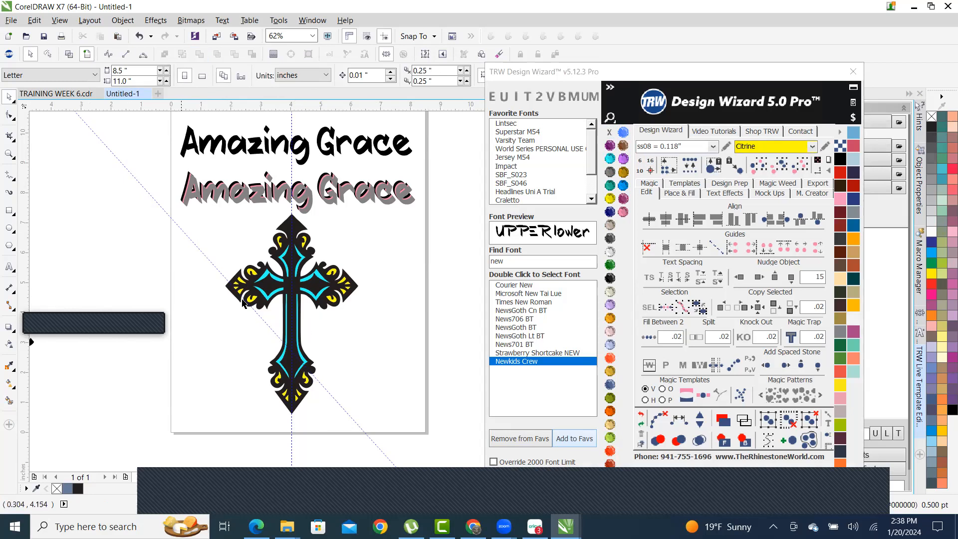
- Select the grey shadowed Amazing Grace lettering
{"action": "scroll", "coordinate": [287, 228], "scroll_direction": "up", "scroll_amount": 2}
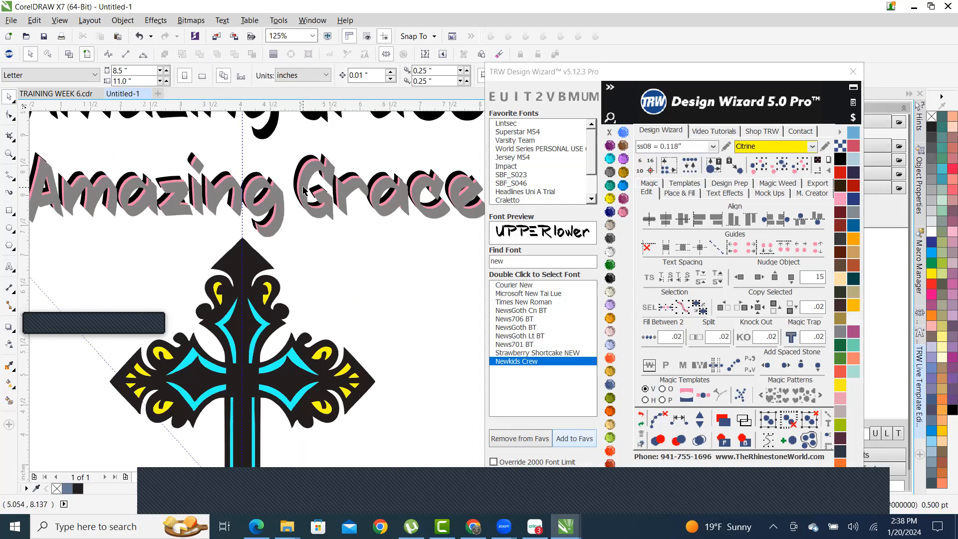
{"action": "scroll", "coordinate": [303, 191], "scroll_direction": "up", "scroll_amount": 3}
{"action": "scroll", "coordinate": [303, 204], "scroll_direction": "down", "scroll_amount": 1}
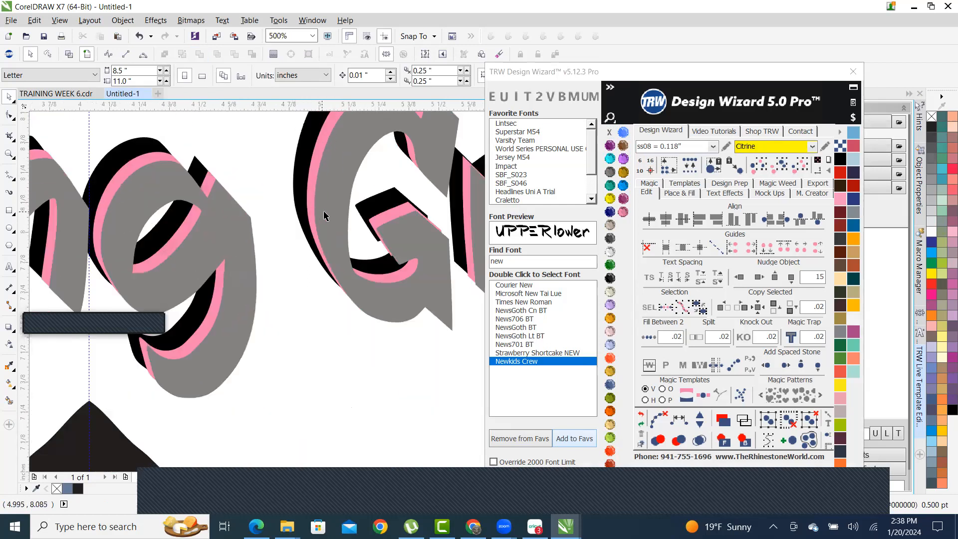
{"action": "scroll", "coordinate": [324, 216], "scroll_direction": "down", "scroll_amount": 2}
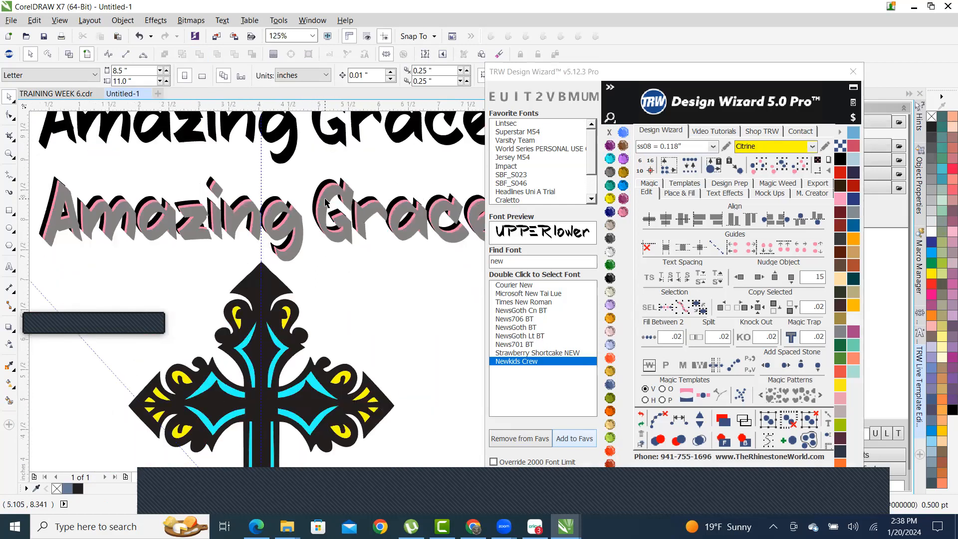
{"action": "left_click", "coordinate": [325, 200]}
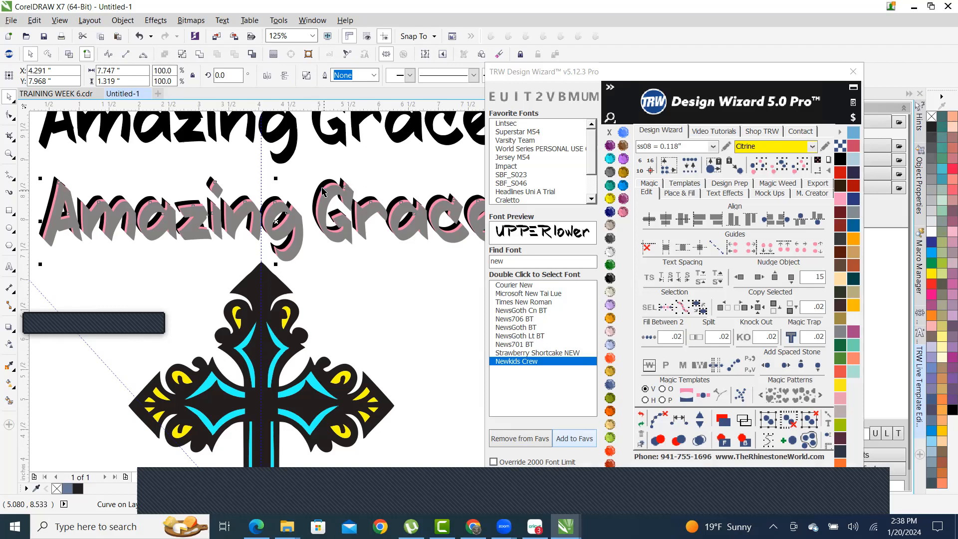
- Select the plain black Amazing Grace title and briefly enter and exit its text editing
{"action": "scroll", "coordinate": [266, 222], "scroll_direction": "down", "scroll_amount": 1}
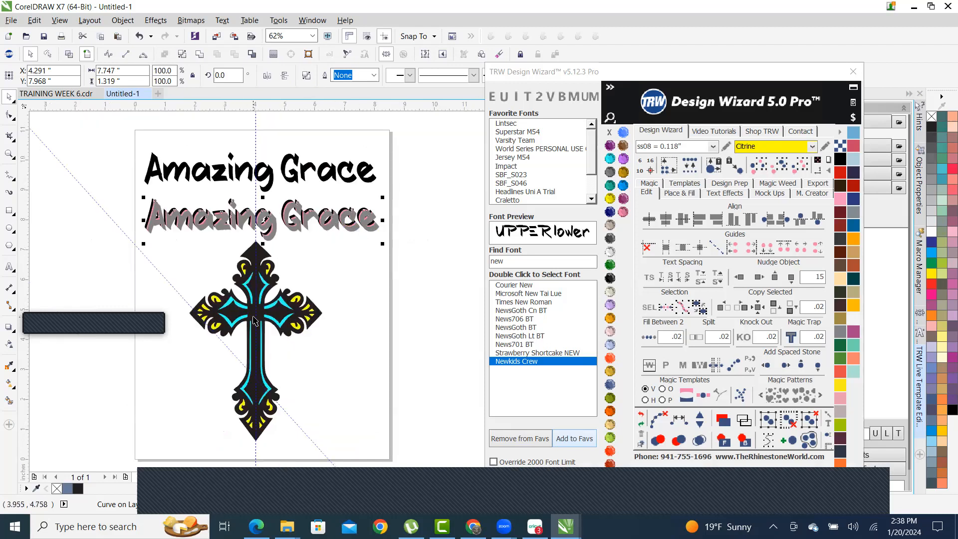
{"action": "scroll", "coordinate": [310, 243], "scroll_direction": "up", "scroll_amount": 1}
{"action": "scroll", "coordinate": [300, 213], "scroll_direction": "up", "scroll_amount": 1}
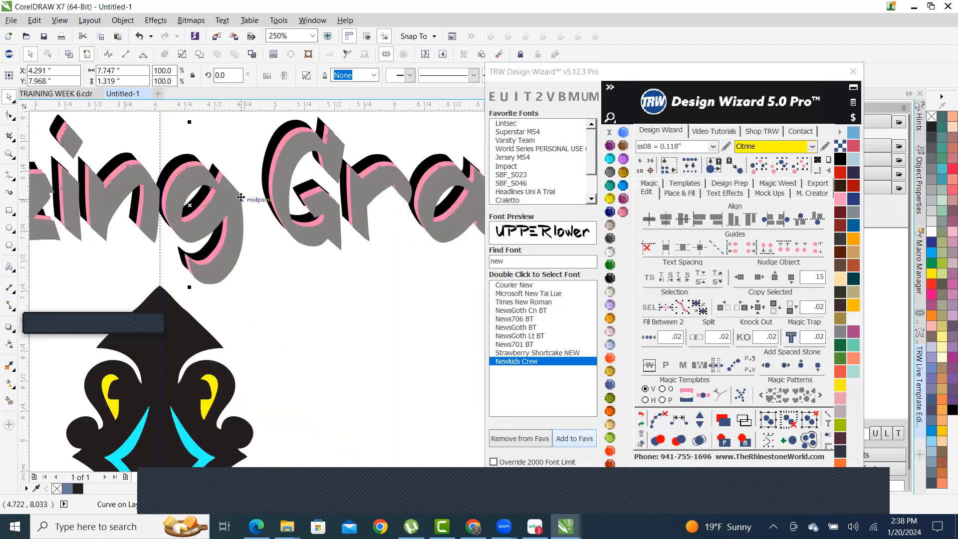
{"action": "scroll", "coordinate": [295, 195], "scroll_direction": "up", "scroll_amount": 1}
{"action": "scroll", "coordinate": [294, 195], "scroll_direction": "down", "scroll_amount": 2}
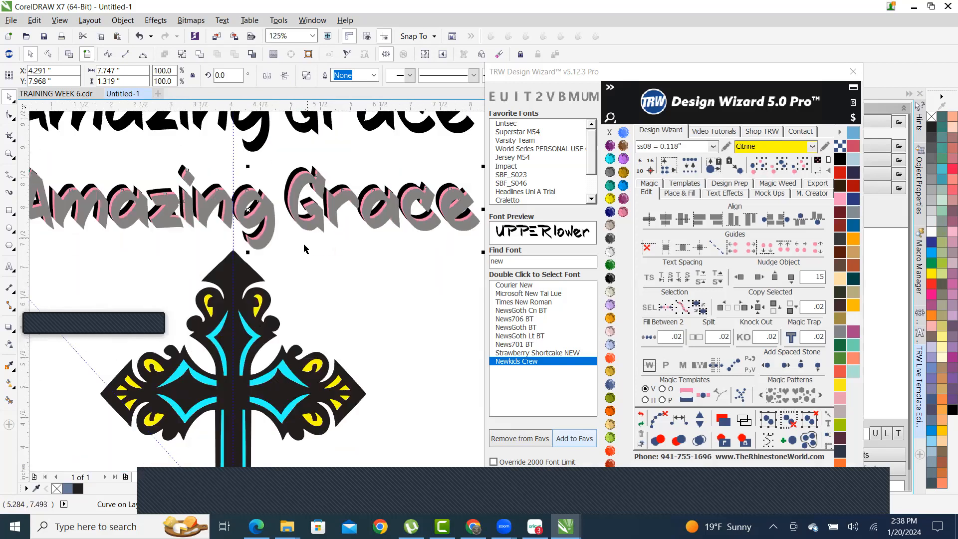
{"action": "scroll", "coordinate": [279, 271], "scroll_direction": "down", "scroll_amount": 2}
{"action": "scroll", "coordinate": [280, 251], "scroll_direction": "up", "scroll_amount": 2}
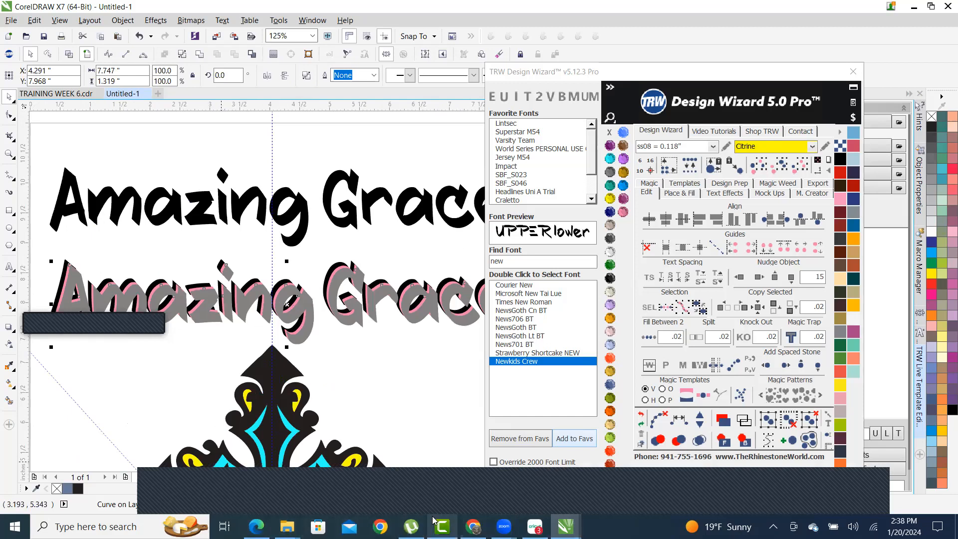
{"action": "scroll", "coordinate": [330, 303], "scroll_direction": "down", "scroll_amount": 1}
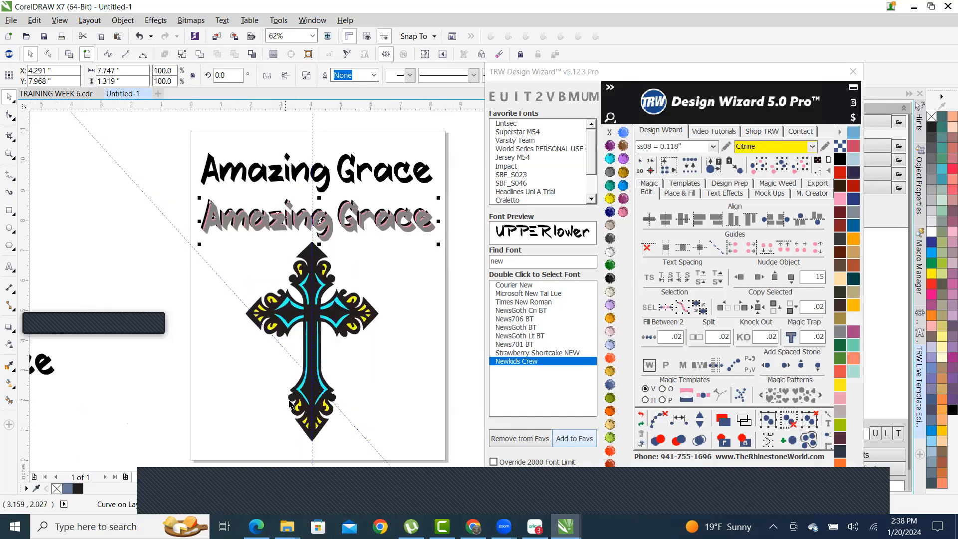
{"action": "scroll", "coordinate": [289, 403], "scroll_direction": "up", "scroll_amount": 1}
{"action": "scroll", "coordinate": [315, 194], "scroll_direction": "up", "scroll_amount": 1}
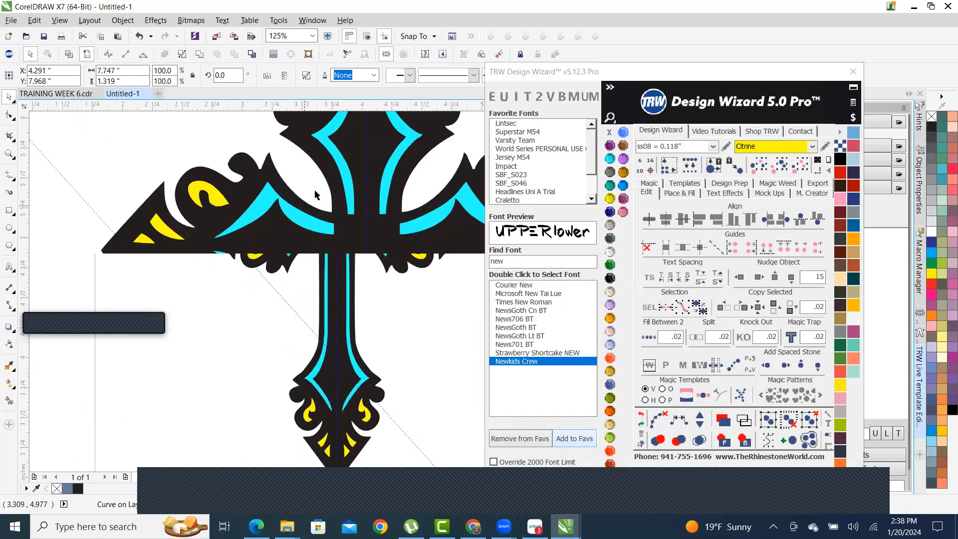
{"action": "scroll", "coordinate": [314, 194], "scroll_direction": "up", "scroll_amount": 1}
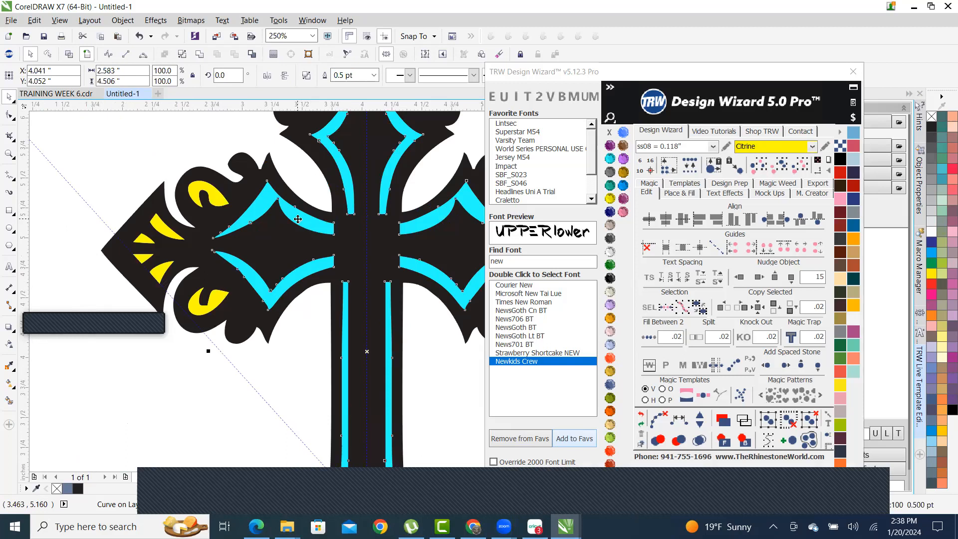
{"action": "scroll", "coordinate": [297, 222], "scroll_direction": "down", "scroll_amount": 3}
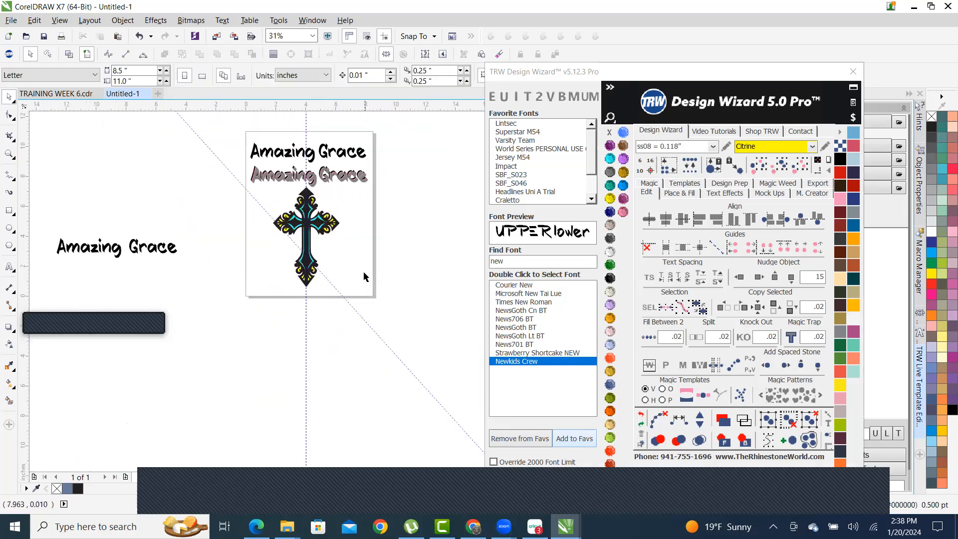
{"action": "scroll", "coordinate": [295, 151], "scroll_direction": "up", "scroll_amount": 2}
{"action": "left_click", "coordinate": [319, 162]}
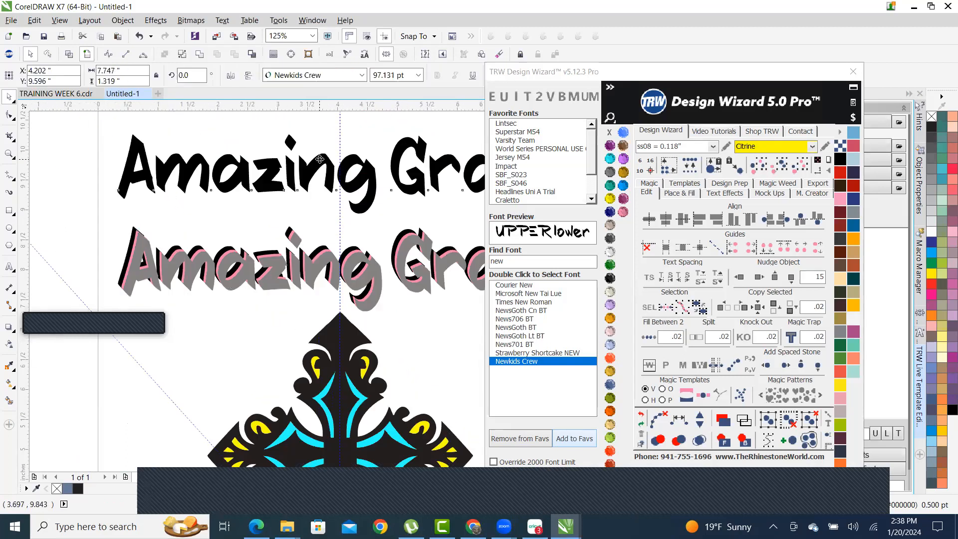
{"action": "scroll", "coordinate": [253, 212], "scroll_direction": "down", "scroll_amount": 1}
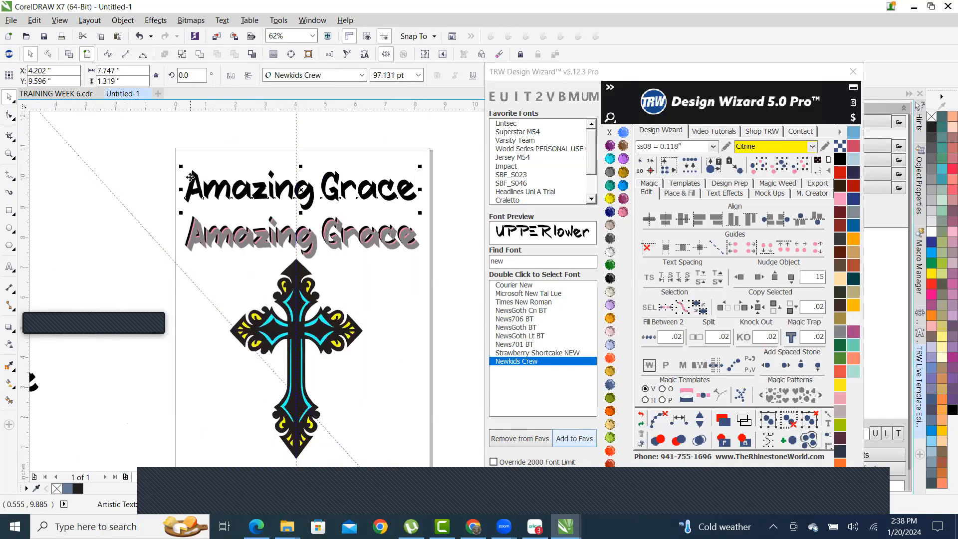
{"action": "scroll", "coordinate": [227, 176], "scroll_direction": "up", "scroll_amount": 1}
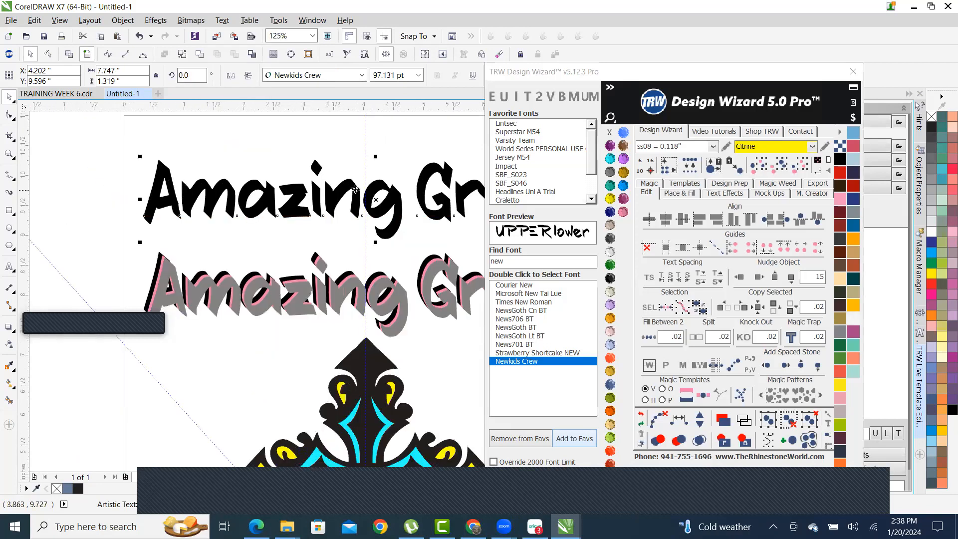
{"action": "double_click", "coordinate": [356, 190]}
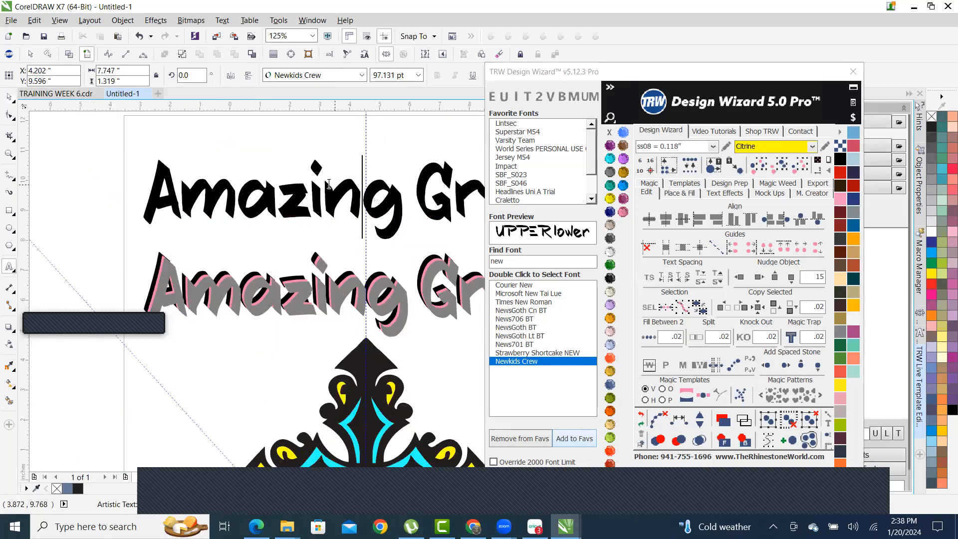
{"action": "scroll", "coordinate": [328, 185], "scroll_direction": "down", "scroll_amount": 1}
{"action": "left_click", "coordinate": [9, 96]}
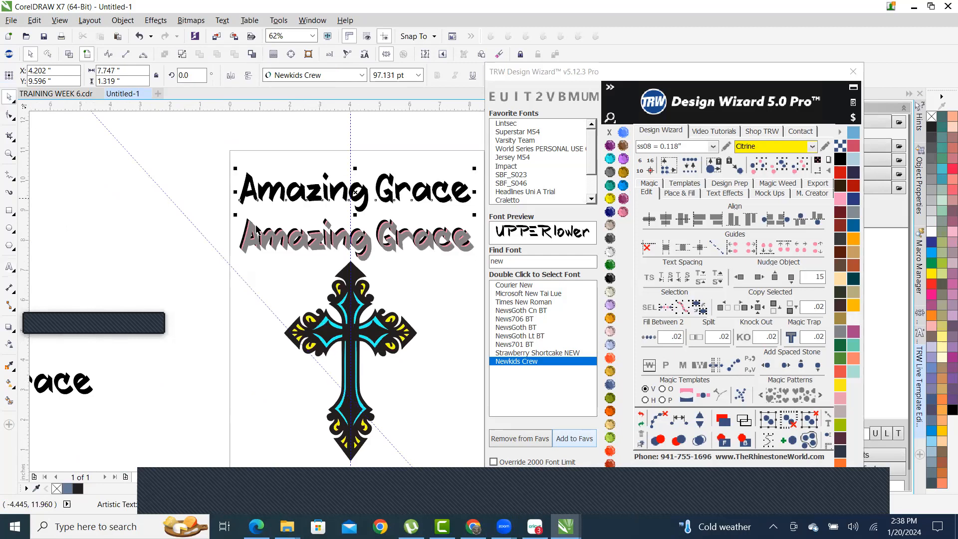
- Move the black Amazing Grace text above the page and convert it to curves
{"action": "scroll", "coordinate": [257, 229], "scroll_direction": "down", "scroll_amount": 1}
{"action": "scroll", "coordinate": [290, 213], "scroll_direction": "up", "scroll_amount": 1}
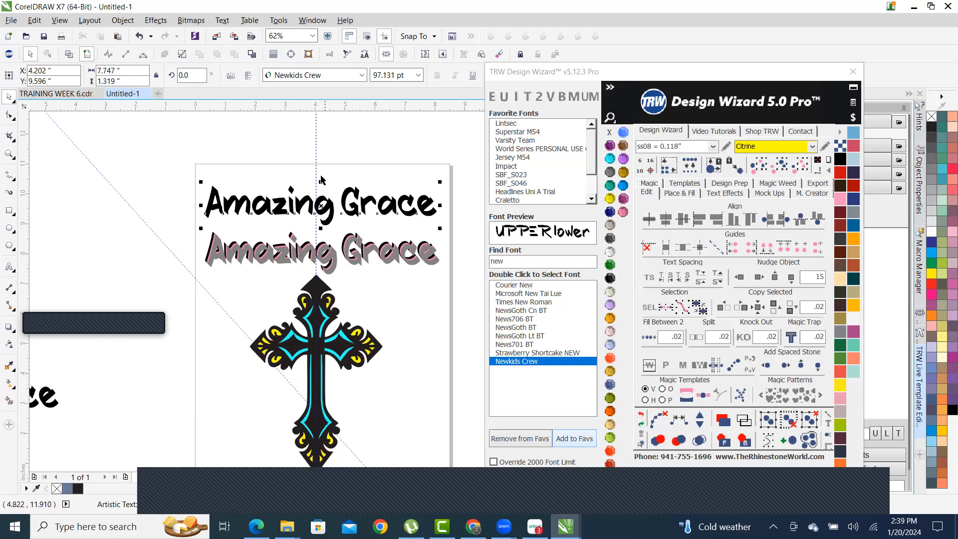
{"action": "scroll", "coordinate": [356, 208], "scroll_direction": "down", "scroll_amount": 1}
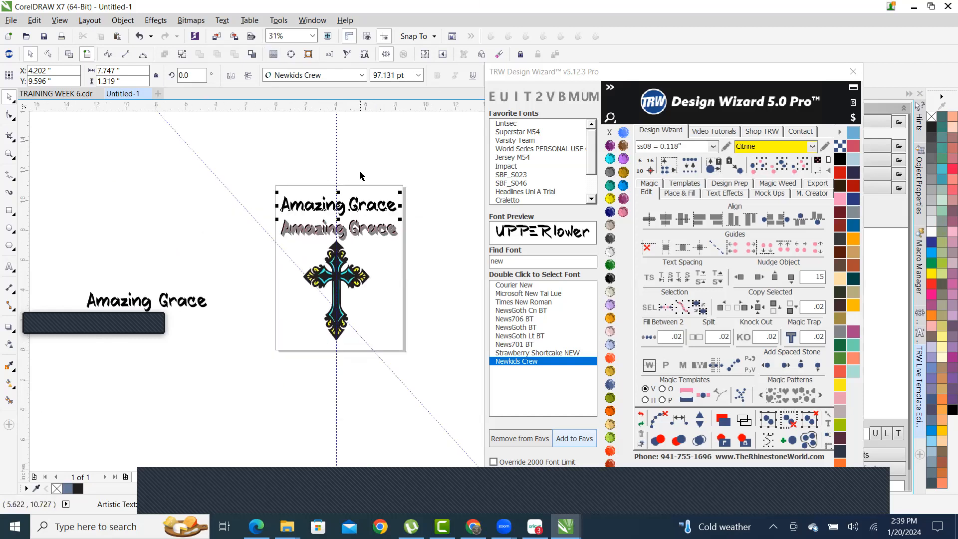
{"action": "scroll", "coordinate": [339, 240], "scroll_direction": "up", "scroll_amount": 1}
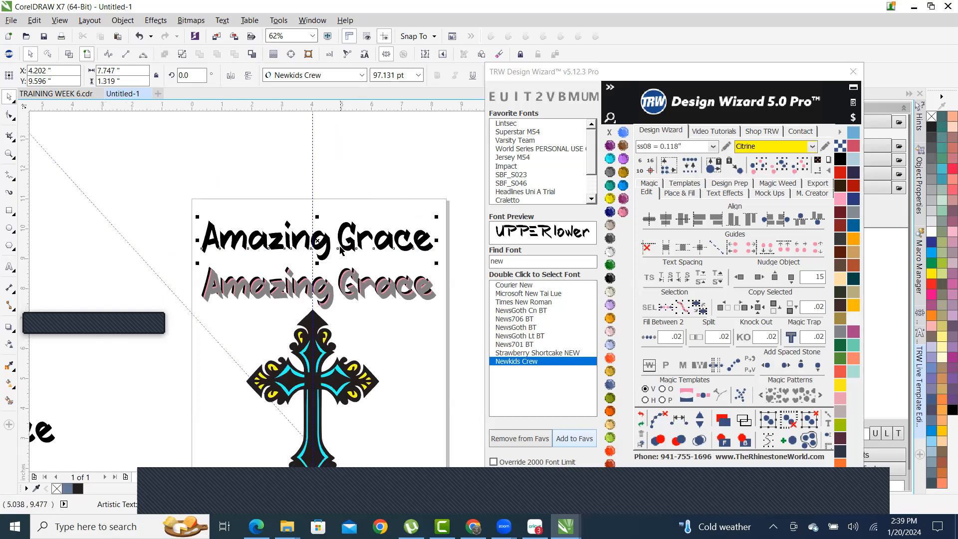
{"action": "left_click_drag", "start_coordinate": [286, 236], "coordinate": [306, 229]}
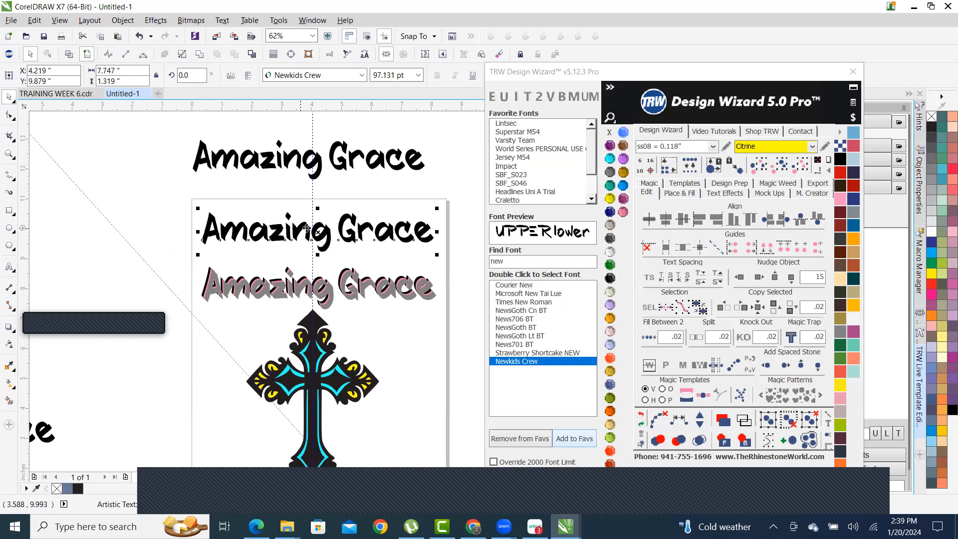
{"action": "scroll", "coordinate": [335, 215], "scroll_direction": "up", "scroll_amount": 1}
{"action": "left_click", "coordinate": [200, 55]}
- Colour a copy of the lettering pink and offset it from the black layer
{"action": "scroll", "coordinate": [211, 200], "scroll_direction": "down", "scroll_amount": 1}
{"action": "scroll", "coordinate": [228, 220], "scroll_direction": "up", "scroll_amount": 2}
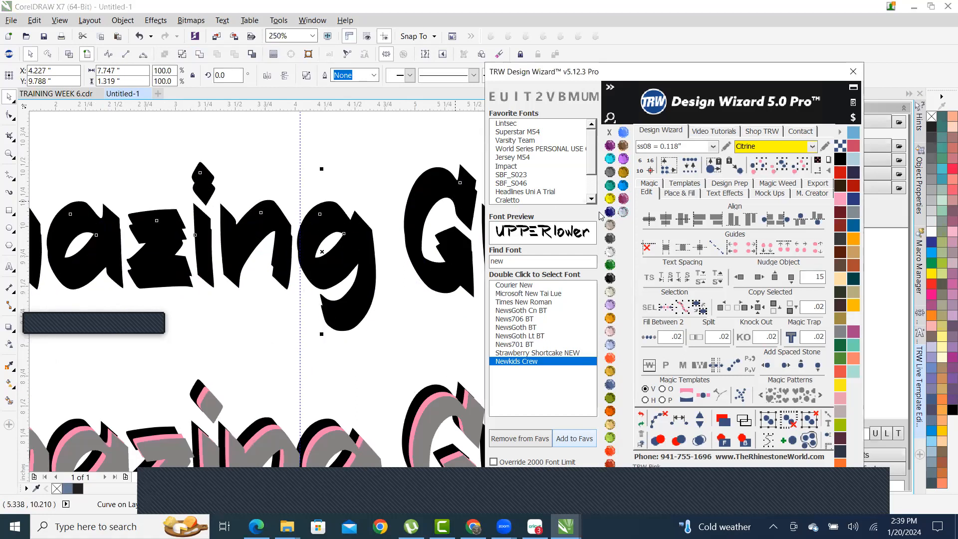
{"action": "left_click", "coordinate": [328, 175]}
{"action": "left_click_drag", "start_coordinate": [338, 224], "coordinate": [342, 233]}
- Stack the grey lettering on the pink and black layers, shifting grey and pink up-right
{"action": "scroll", "coordinate": [342, 233], "scroll_direction": "up", "scroll_amount": 1}
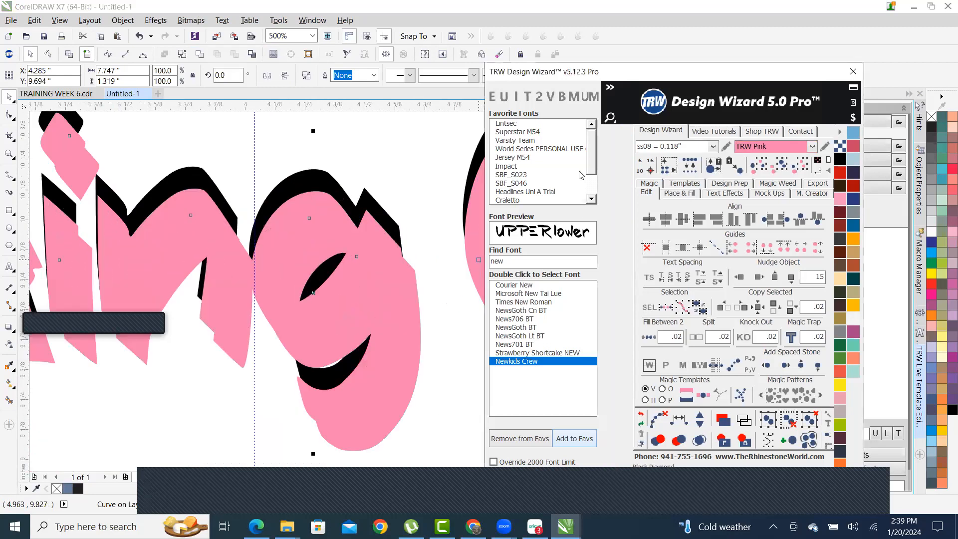
{"action": "scroll", "coordinate": [217, 205], "scroll_direction": "down", "scroll_amount": 2}
{"action": "scroll", "coordinate": [241, 214], "scroll_direction": "up", "scroll_amount": 3}
{"action": "left_click_drag", "start_coordinate": [235, 213], "coordinate": [216, 183]}
{"action": "scroll", "coordinate": [310, 199], "scroll_direction": "down", "scroll_amount": 2}
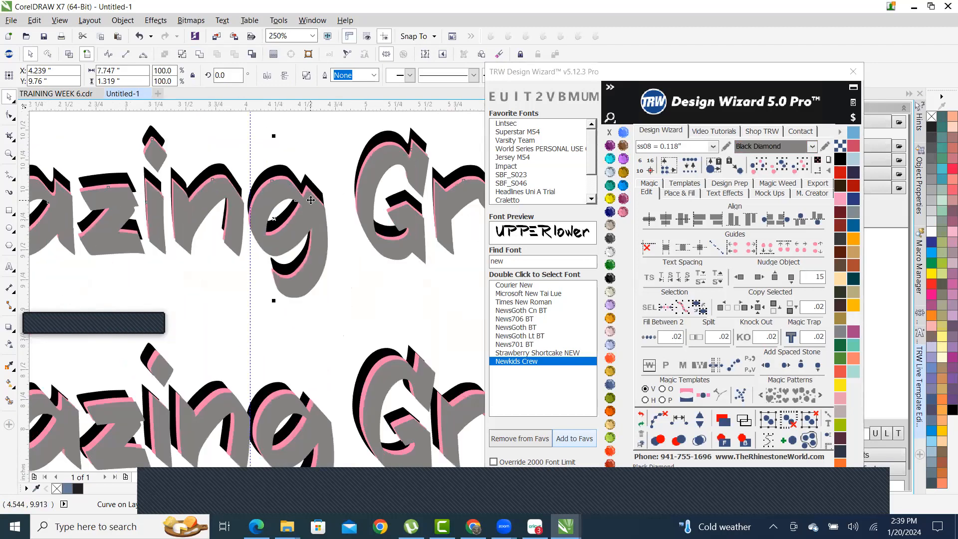
{"action": "scroll", "coordinate": [310, 199], "scroll_direction": "up", "scroll_amount": 4}
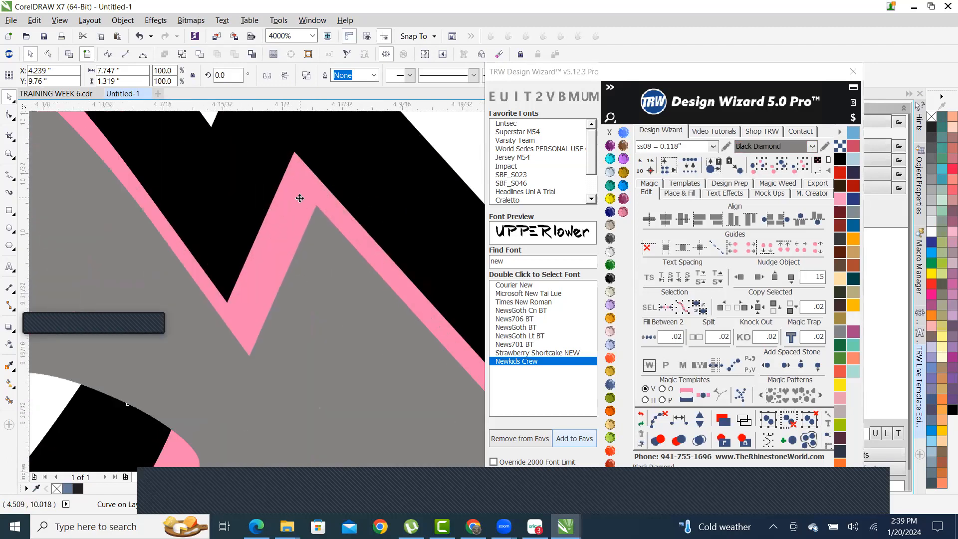
{"action": "left_click", "coordinate": [300, 198], "text": "shift"}
{"action": "left_click_drag", "start_coordinate": [327, 310], "coordinate": [376, 269]}
{"action": "scroll", "coordinate": [388, 279], "scroll_direction": "down", "scroll_amount": 3}
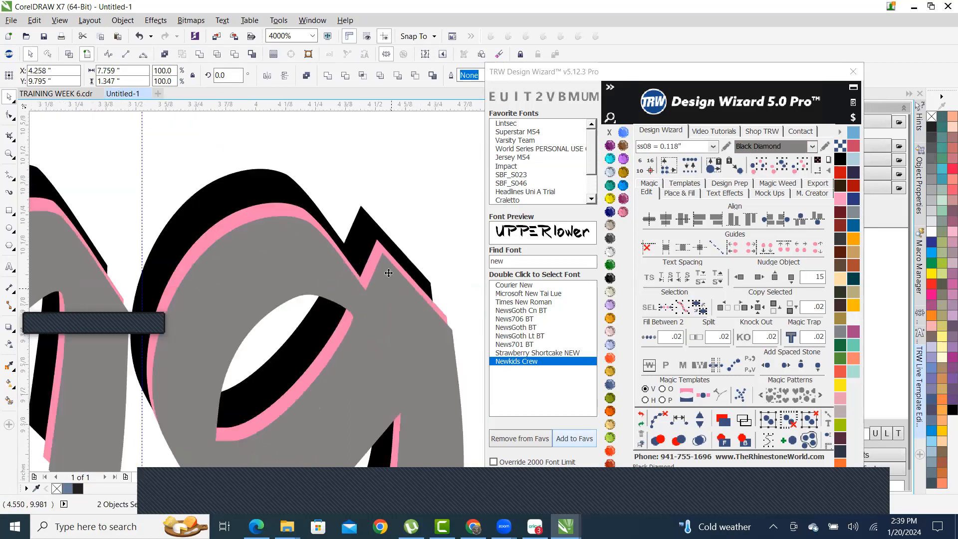
{"action": "scroll", "coordinate": [383, 278], "scroll_direction": "up", "scroll_amount": 3}
{"action": "left_click_drag", "start_coordinate": [441, 397], "coordinate": [434, 359]}
- Deselect the layers and marquee-select the upper grey Amazing Grace lettering
{"action": "scroll", "coordinate": [398, 331], "scroll_direction": "down", "scroll_amount": 2}
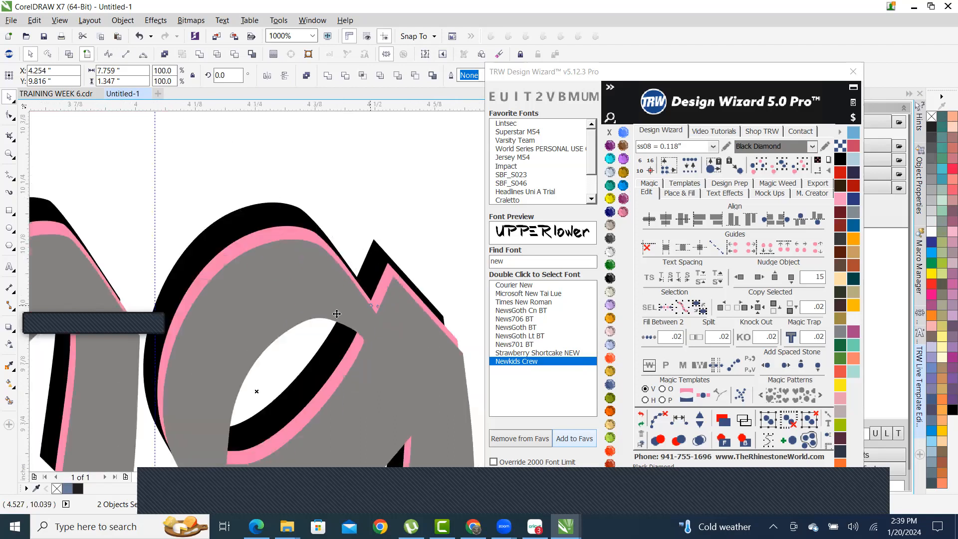
{"action": "scroll", "coordinate": [337, 313], "scroll_direction": "down", "scroll_amount": 3}
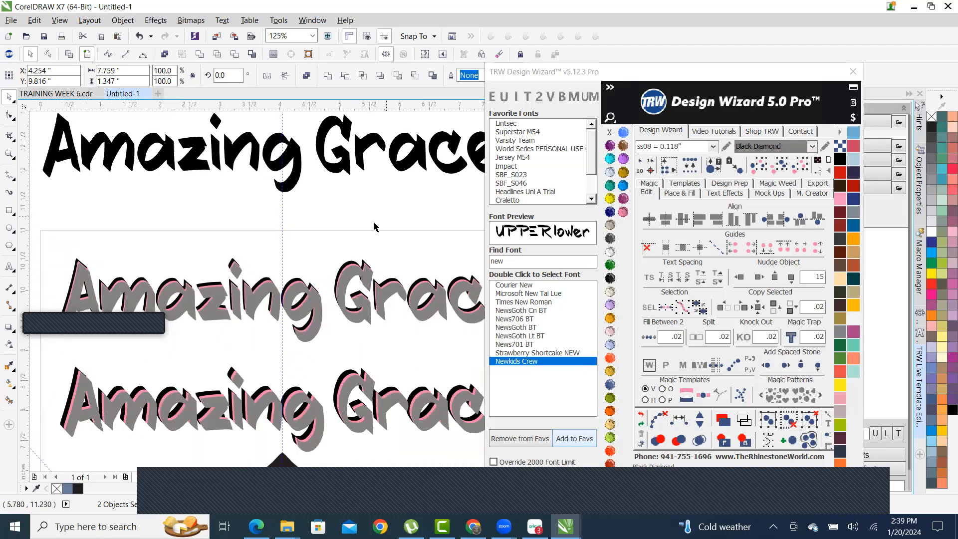
{"action": "left_click", "coordinate": [375, 227]}
{"action": "scroll", "coordinate": [379, 262], "scroll_direction": "down", "scroll_amount": 1}
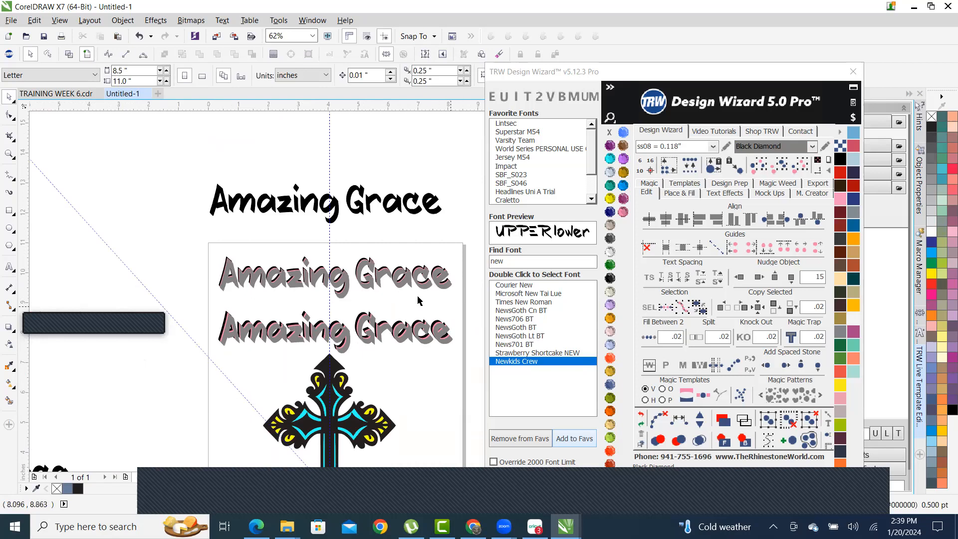
{"action": "left_click_drag", "start_coordinate": [188, 241], "coordinate": [467, 314]}
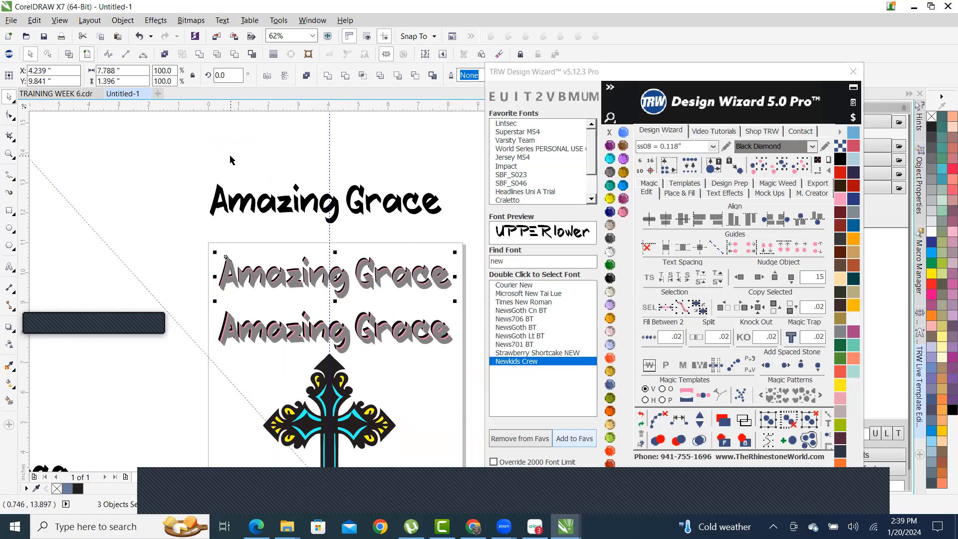
{"action": "scroll", "coordinate": [324, 228], "scroll_direction": "down", "scroll_amount": 2}
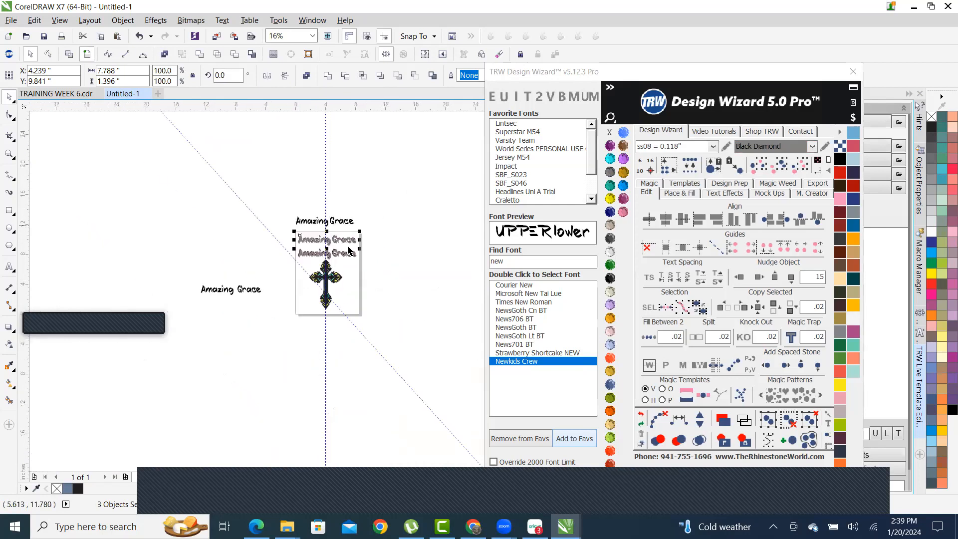
{"action": "scroll", "coordinate": [347, 243], "scroll_direction": "up", "scroll_amount": 1}
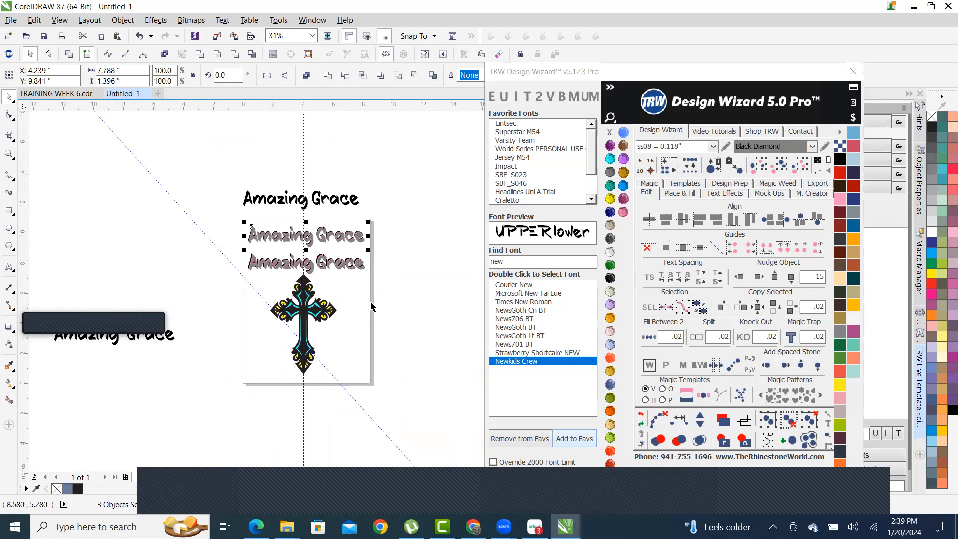
- Set the page size to 100 by 100 inches
{"action": "left_click", "coordinate": [404, 338]}
{"action": "left_click", "coordinate": [145, 71]}
{"action": "type", "text": "100"}
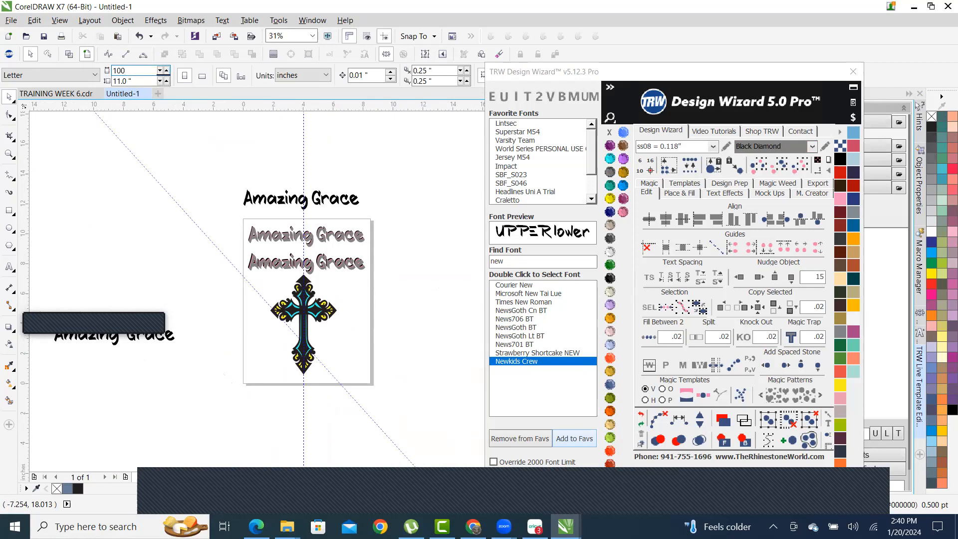
{"action": "key", "text": "Tab"}
{"action": "type", "text": "1"}
{"action": "key", "text": "Return"}
- Move the cross and all Amazing Grace text to the page's top-left corner
{"action": "scroll", "coordinate": [225, 208], "scroll_direction": "down", "scroll_amount": 8}
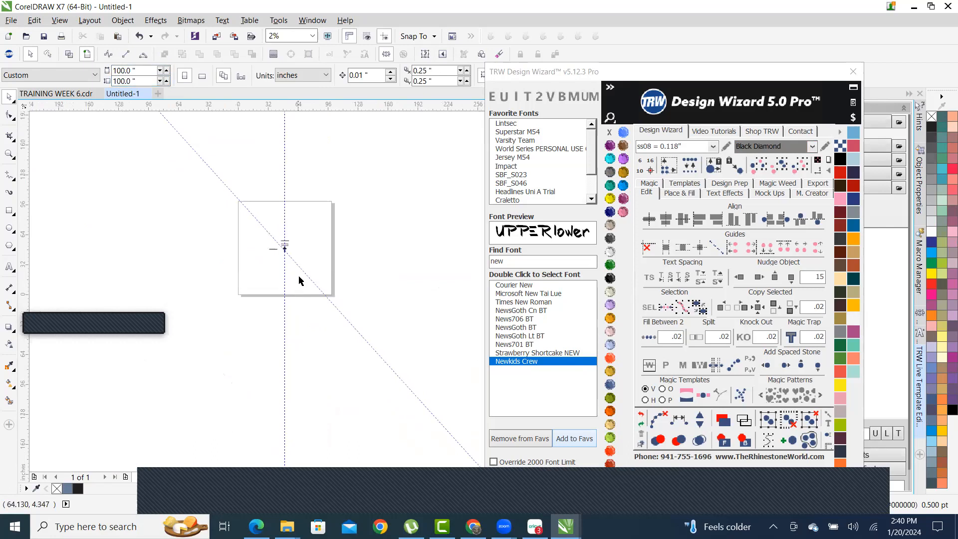
{"action": "scroll", "coordinate": [278, 244], "scroll_direction": "up", "scroll_amount": 4}
{"action": "left_click_drag", "start_coordinate": [282, 265], "coordinate": [368, 358]}
{"action": "left_click_drag", "start_coordinate": [309, 295], "coordinate": [153, 151]}
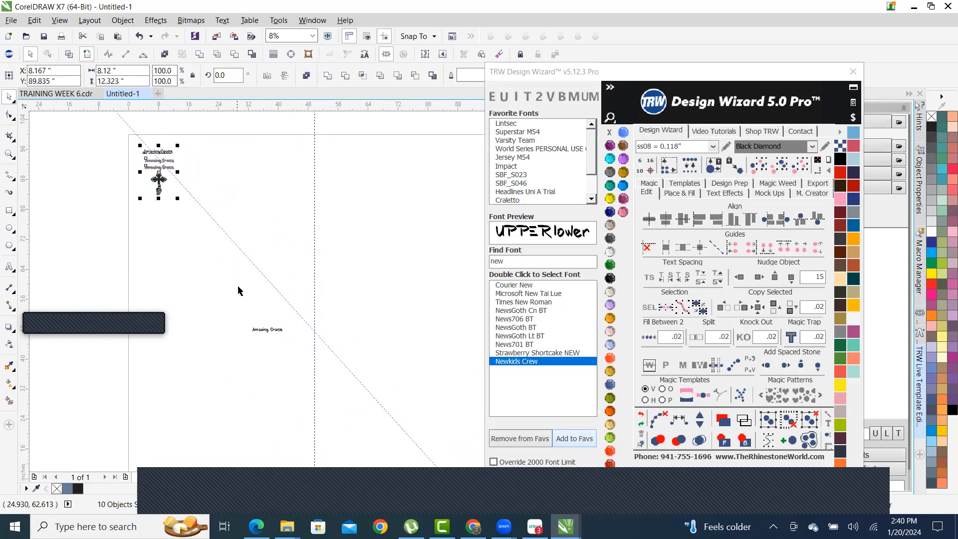
- Nudge the black Amazing Grace text up and left
{"action": "left_click", "coordinate": [184, 235]}
{"action": "scroll", "coordinate": [180, 259], "scroll_direction": "up", "scroll_amount": 3}
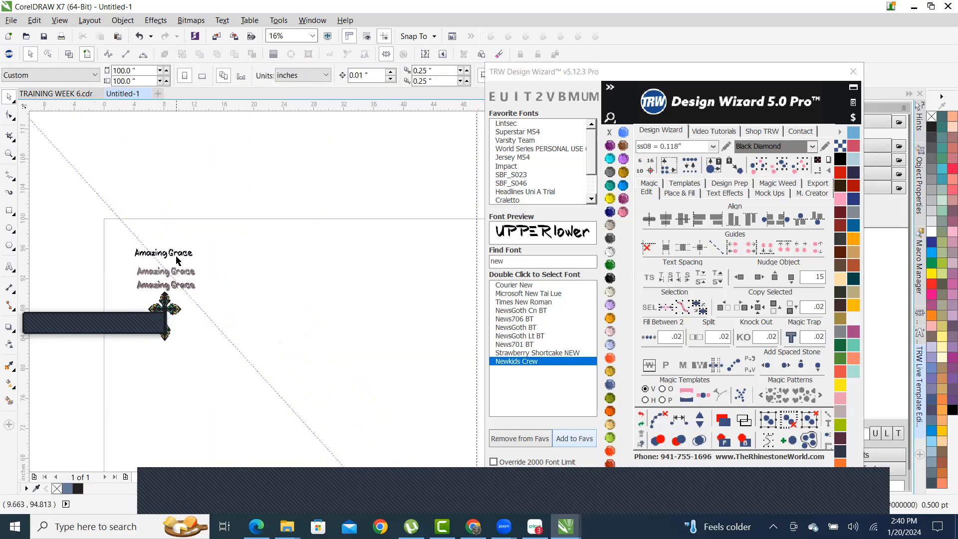
{"action": "left_click_drag", "start_coordinate": [182, 253], "coordinate": [155, 226]}
{"action": "left_click", "coordinate": [235, 248]}
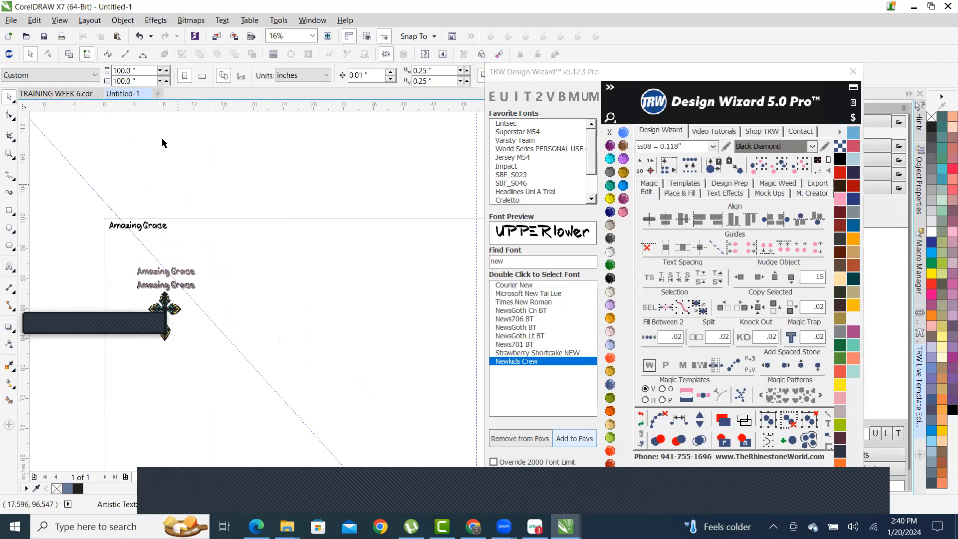
- Save the drawing as AMAZING GRACE
{"action": "left_click", "coordinate": [45, 40]}
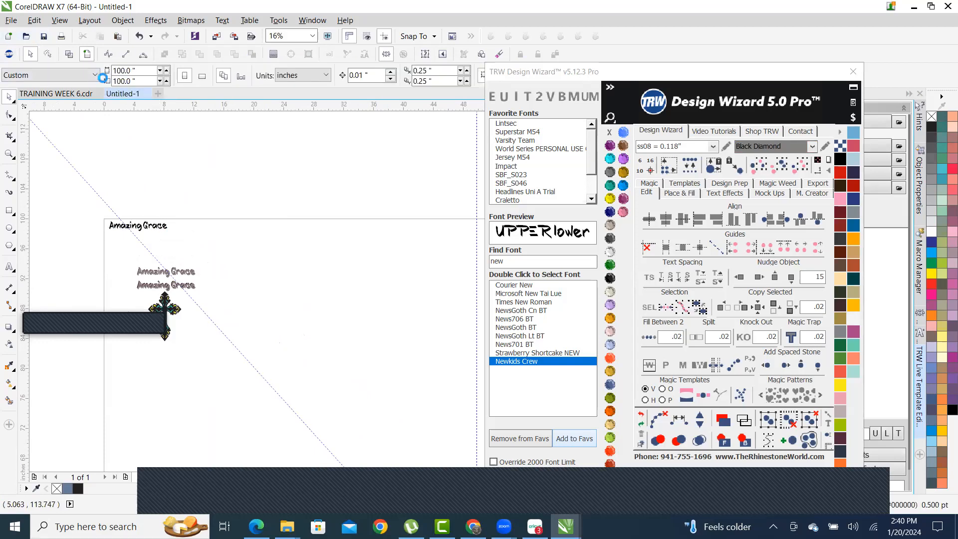
{"action": "type", "text": "a"}
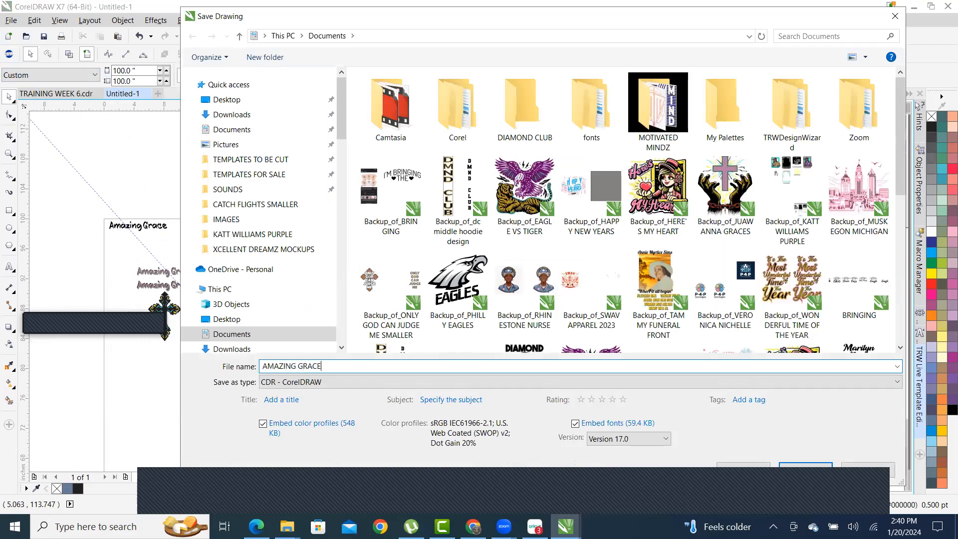
{"action": "key", "text": "Return"}
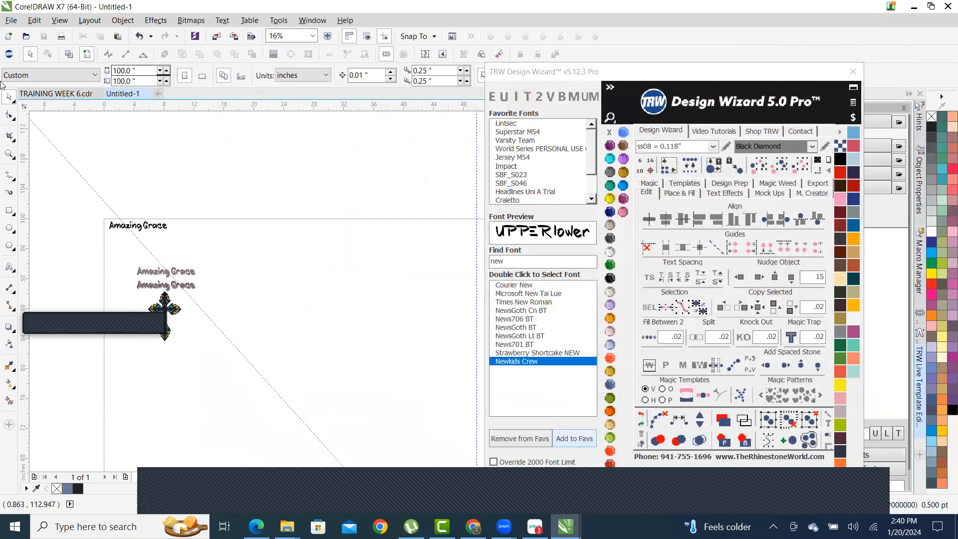
{"action": "scroll", "coordinate": [123, 216], "scroll_direction": "up", "scroll_amount": 5}
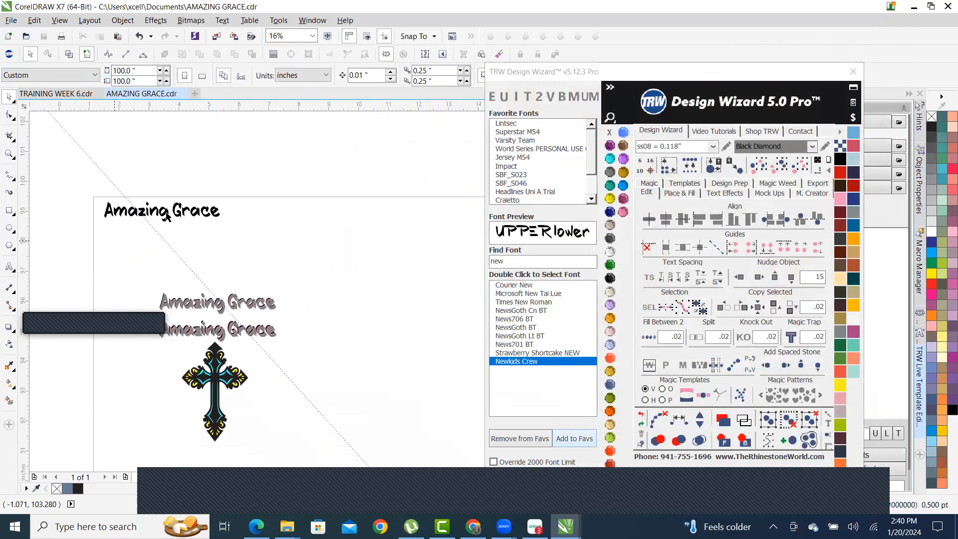
- Enter and exit editing of the black Amazing Grace text, then select the upper grey curves
{"action": "double_click", "coordinate": [219, 216]}
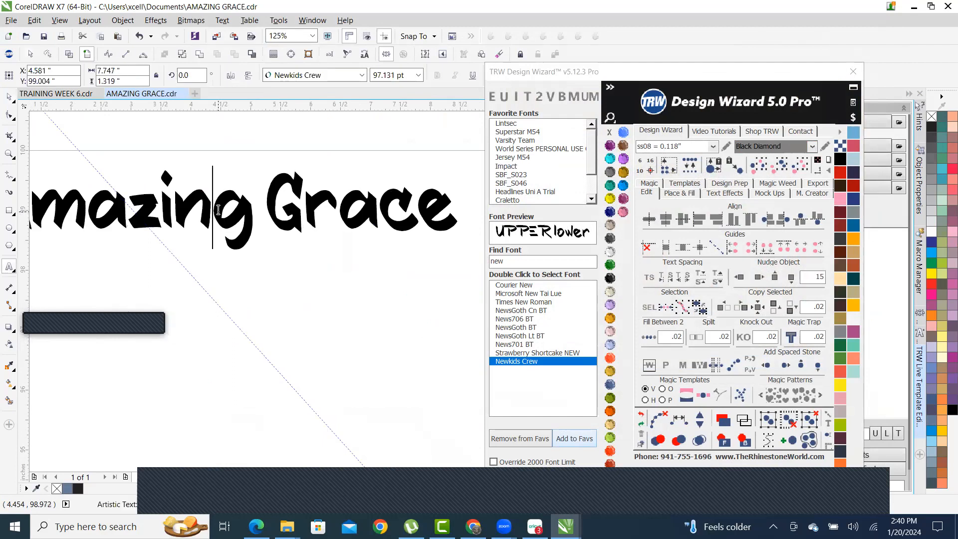
{"action": "scroll", "coordinate": [220, 215], "scroll_direction": "down", "scroll_amount": 3}
{"action": "scroll", "coordinate": [297, 209], "scroll_direction": "up", "scroll_amount": 1}
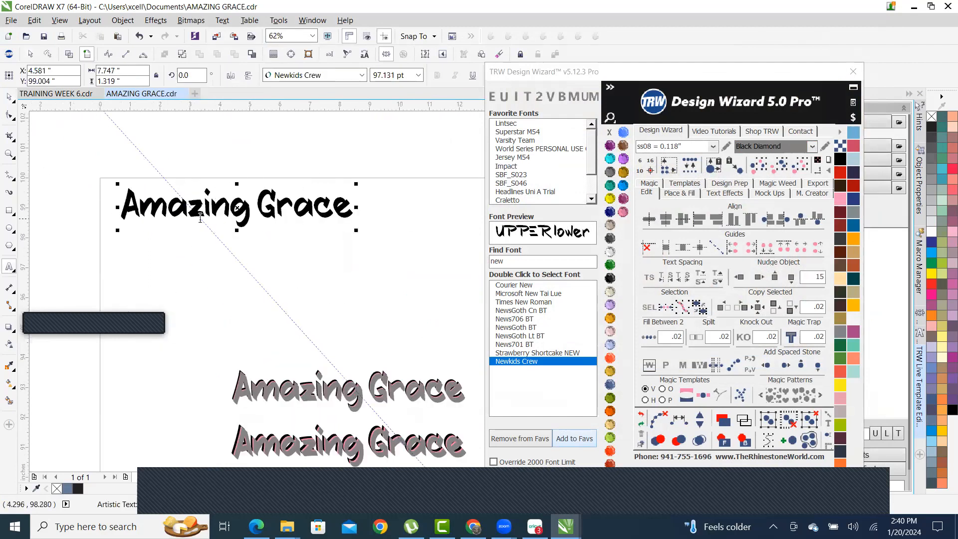
{"action": "key", "text": "ctrl+space"}
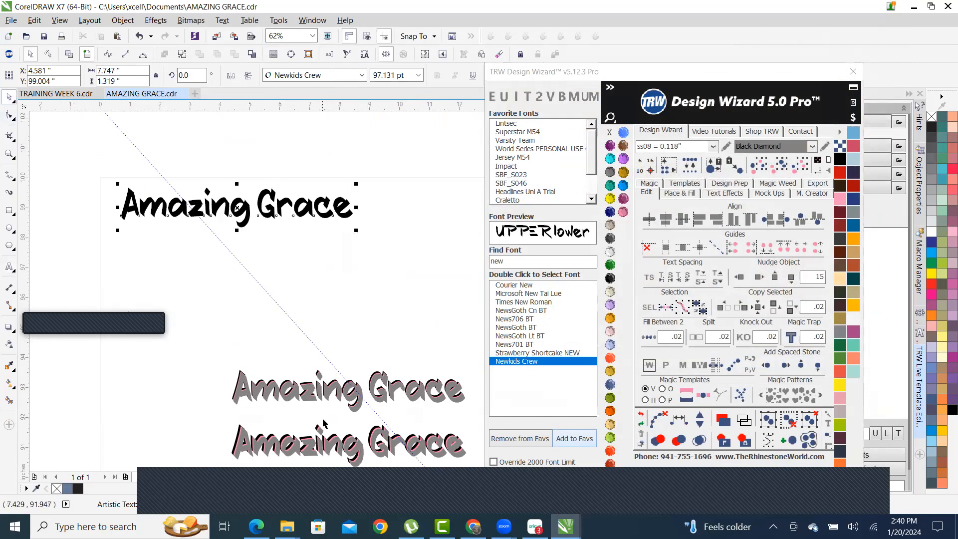
{"action": "scroll", "coordinate": [323, 419], "scroll_direction": "up", "scroll_amount": 2}
{"action": "left_click", "coordinate": [347, 307]}
{"action": "scroll", "coordinate": [346, 291], "scroll_direction": "down", "scroll_amount": 2}
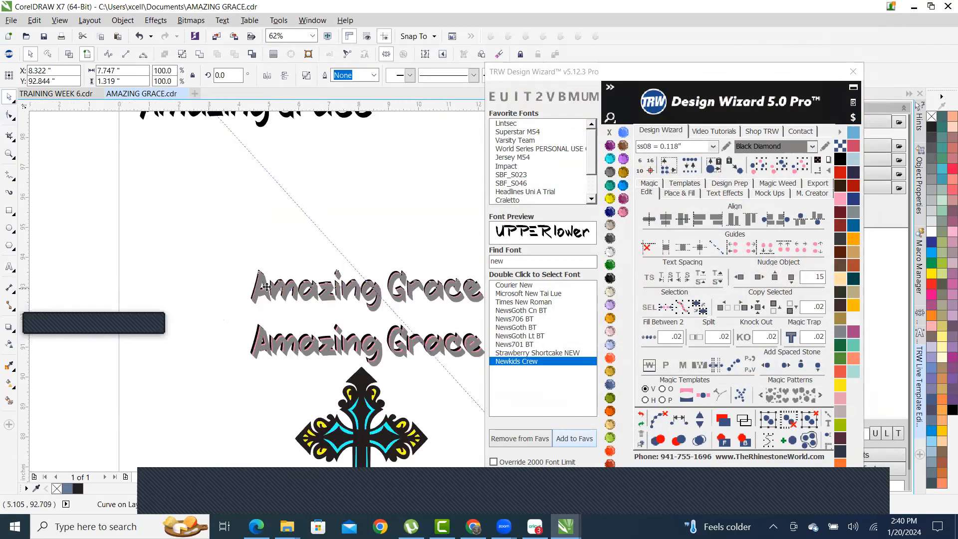
- Delete the upper grey Amazing Grace lettering
{"action": "scroll", "coordinate": [267, 288], "scroll_direction": "down", "scroll_amount": 2}
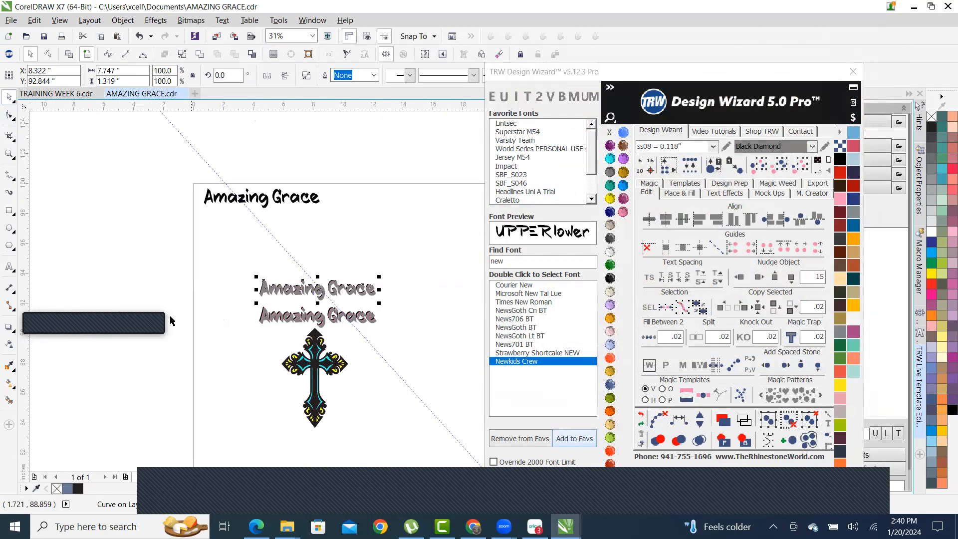
{"action": "left_click_drag", "start_coordinate": [329, 336], "coordinate": [294, 289]}
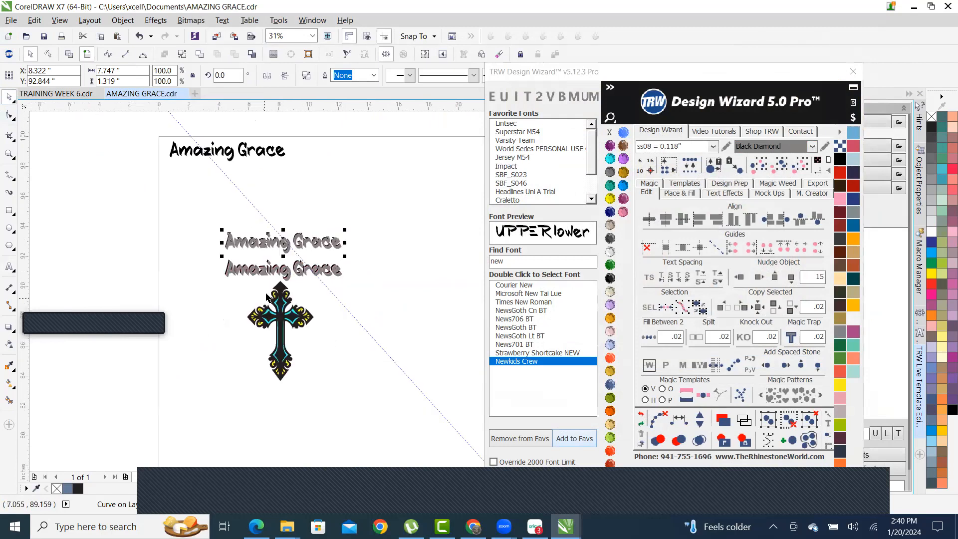
{"action": "scroll", "coordinate": [236, 260], "scroll_direction": "up", "scroll_amount": 1}
{"action": "left_click_drag", "start_coordinate": [146, 182], "coordinate": [466, 269]}
{"action": "key", "text": "Delete"}
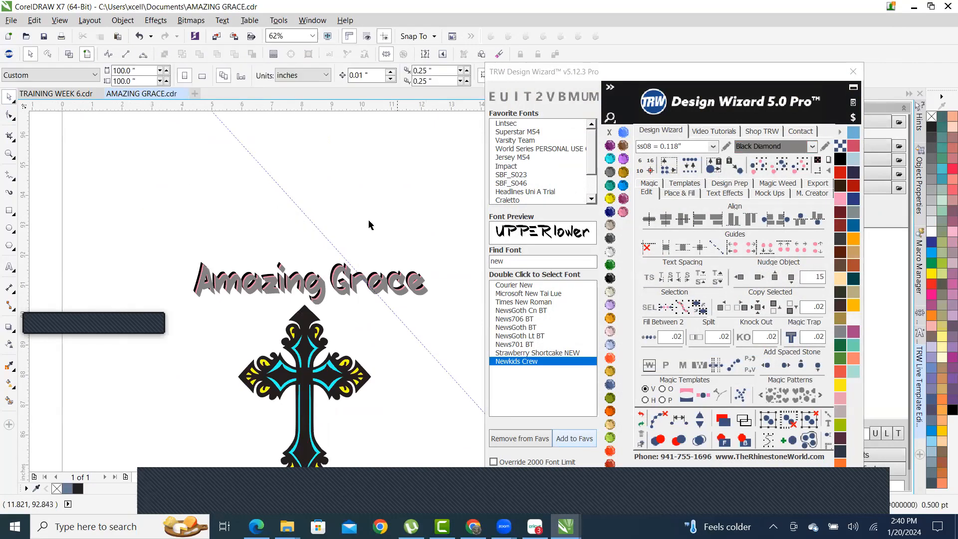
{"action": "scroll", "coordinate": [370, 222], "scroll_direction": "down", "scroll_amount": 1}
{"action": "scroll", "coordinate": [375, 269], "scroll_direction": "up", "scroll_amount": 1}
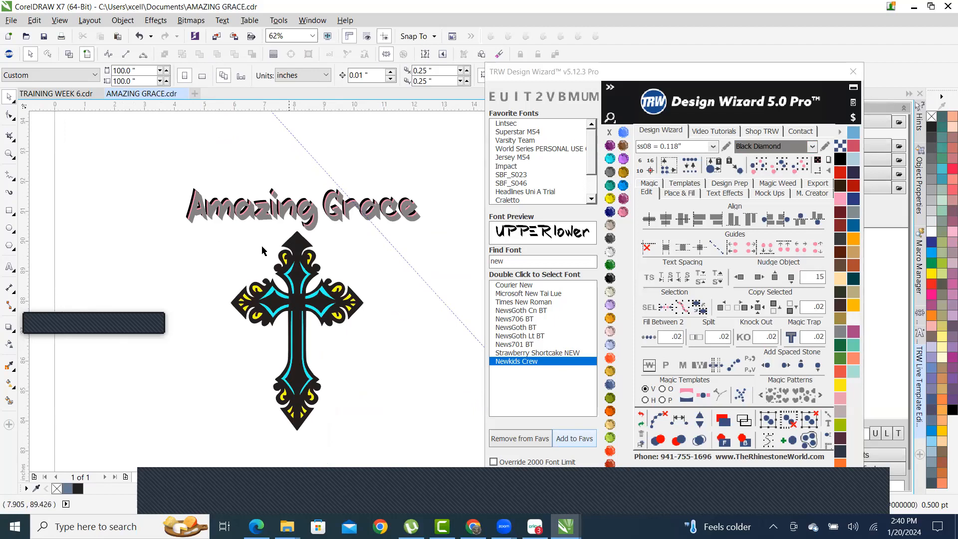
- Enlarge the lettering and cross together to about 119%
{"action": "left_click_drag", "start_coordinate": [231, 233], "coordinate": [446, 425]}
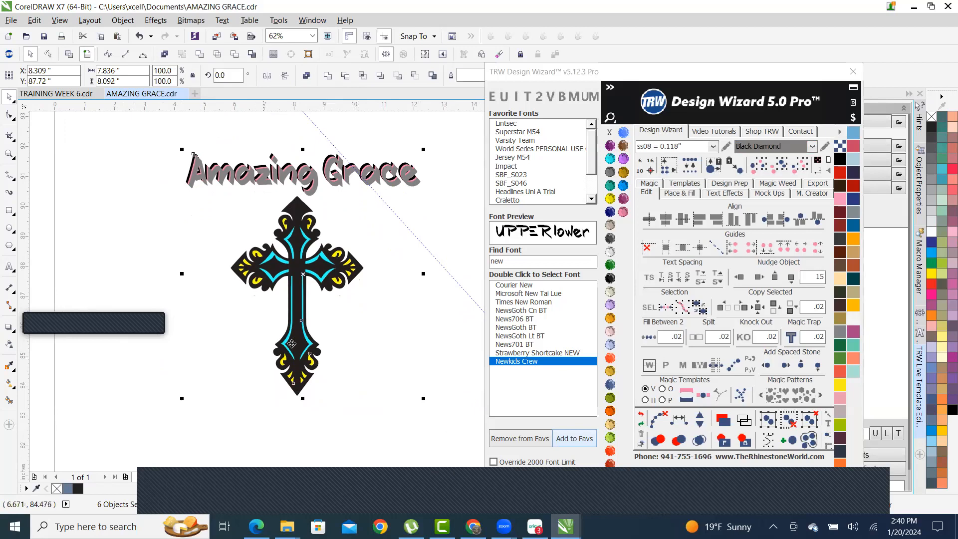
{"action": "scroll", "coordinate": [315, 327], "scroll_direction": "down", "scroll_amount": 1}
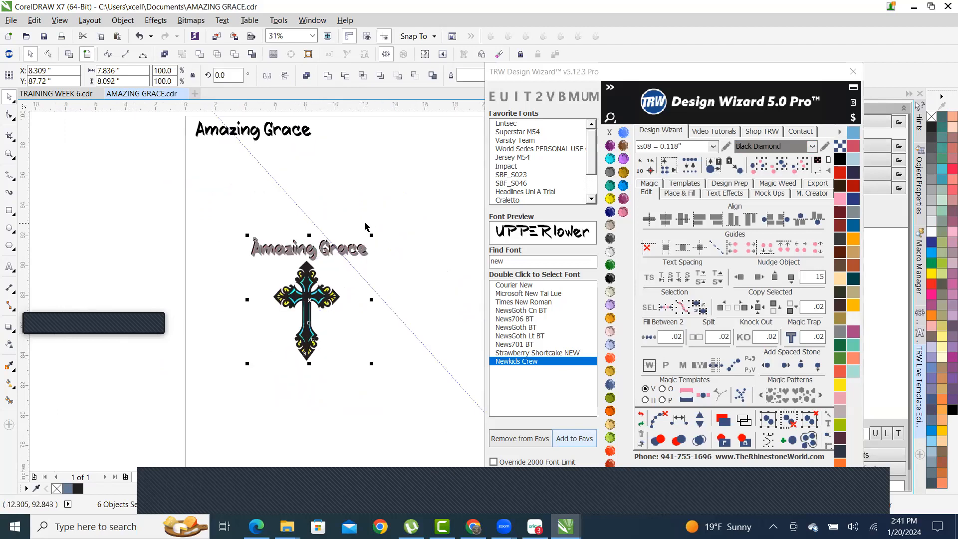
{"action": "left_click_drag", "start_coordinate": [373, 234], "coordinate": [402, 213]}
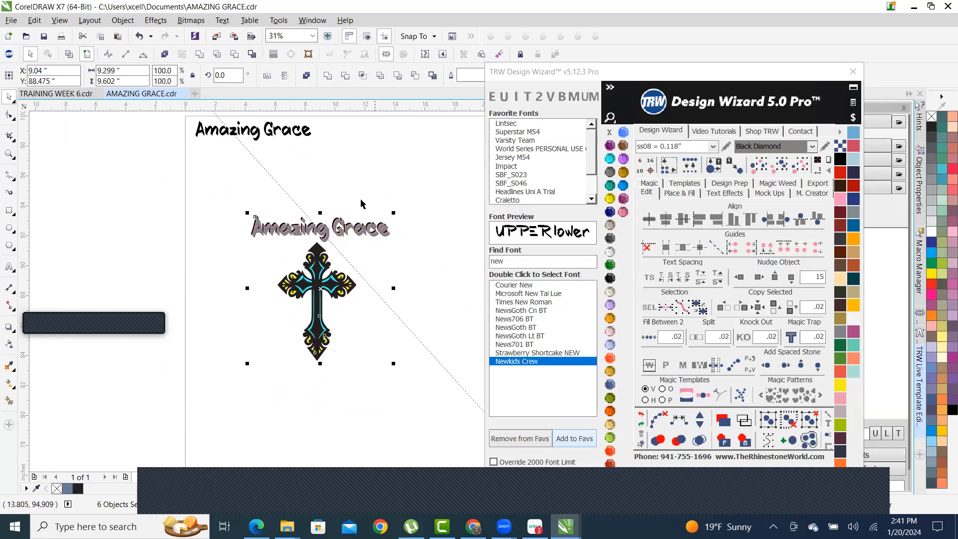
{"action": "scroll", "coordinate": [373, 259], "scroll_direction": "up", "scroll_amount": 1}
{"action": "scroll", "coordinate": [396, 167], "scroll_direction": "down", "scroll_amount": 1}
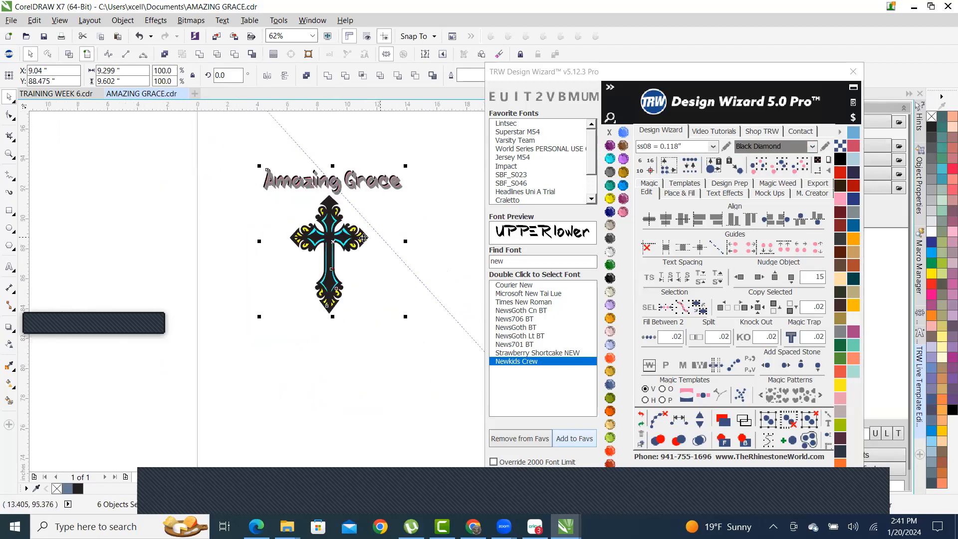
{"action": "left_click", "coordinate": [383, 344]}
- Scale the cross up to about 128%, then about 135%
{"action": "scroll", "coordinate": [340, 235], "scroll_direction": "up", "scroll_amount": 1}
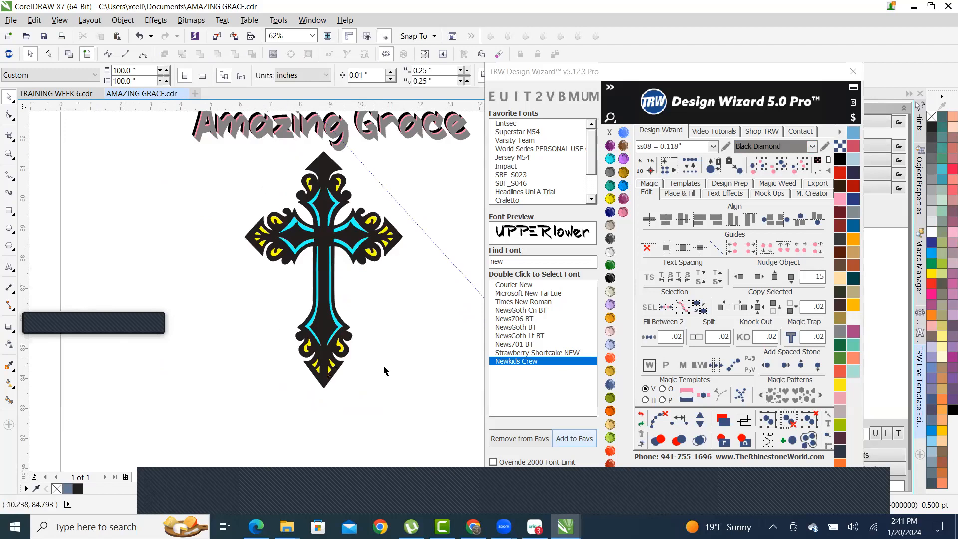
{"action": "left_click_drag", "start_coordinate": [436, 427], "coordinate": [200, 180]}
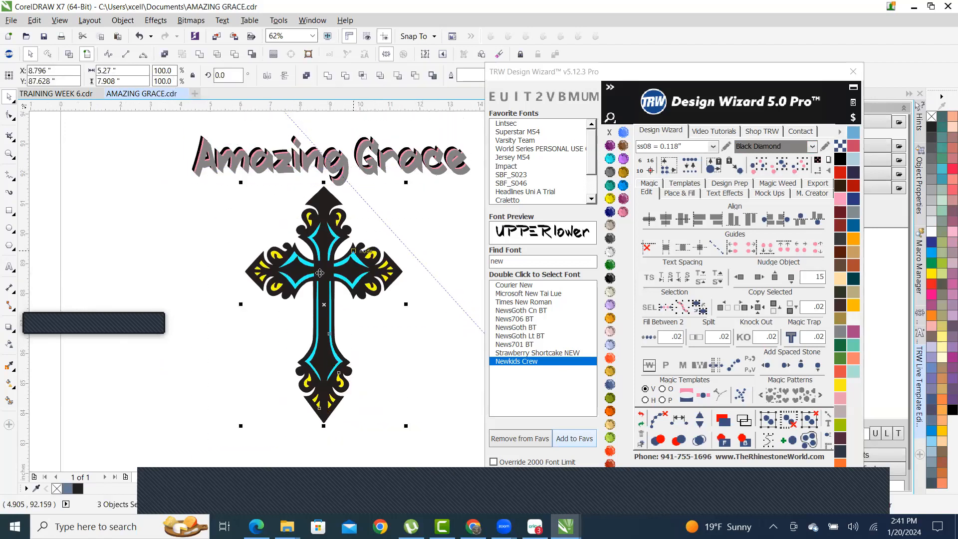
{"action": "scroll", "coordinate": [300, 262], "scroll_direction": "down", "scroll_amount": 1}
{"action": "scroll", "coordinate": [286, 323], "scroll_direction": "up", "scroll_amount": 1}
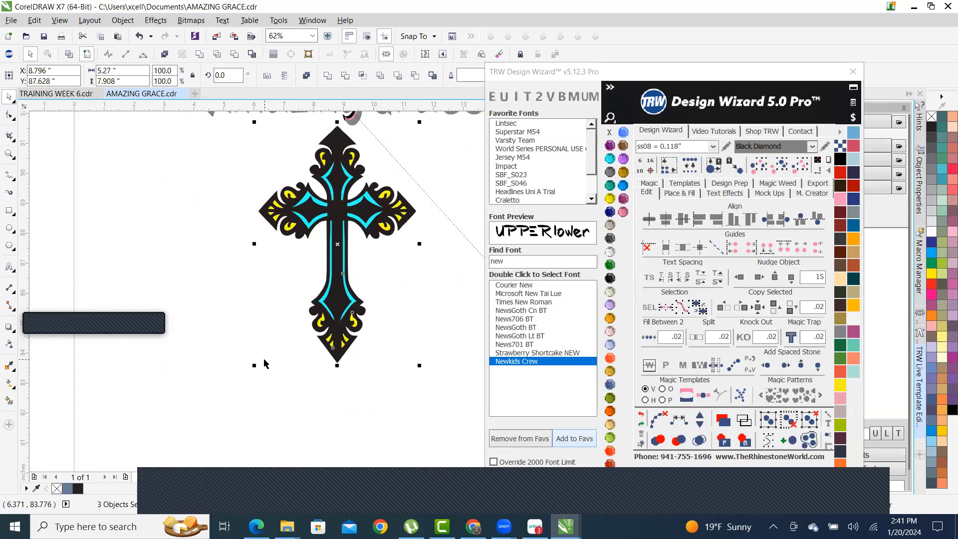
{"action": "scroll", "coordinate": [265, 363], "scroll_direction": "down", "scroll_amount": 1}
{"action": "left_click_drag", "start_coordinate": [255, 366], "coordinate": [224, 399]}
{"action": "scroll", "coordinate": [328, 343], "scroll_direction": "down", "scroll_amount": 1}
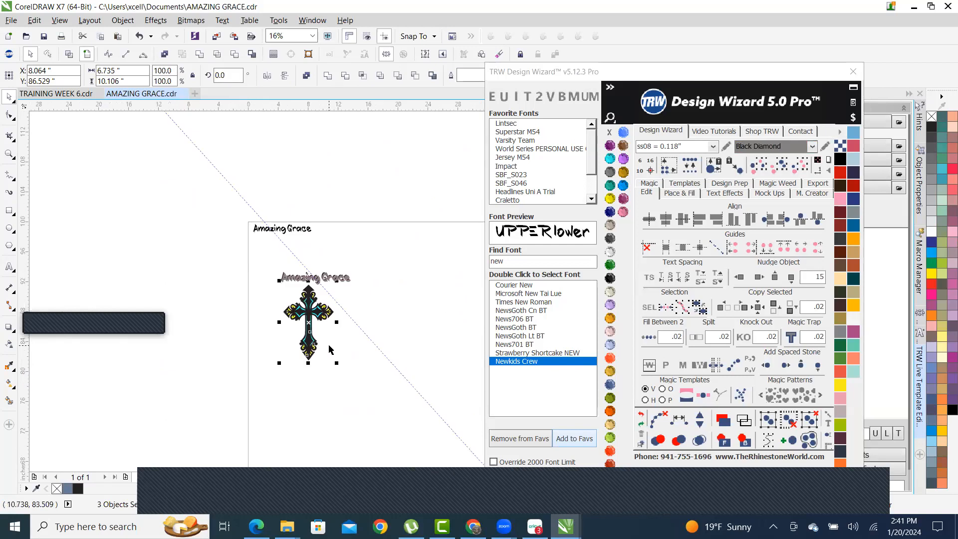
{"action": "scroll", "coordinate": [340, 378], "scroll_direction": "up", "scroll_amount": 1}
{"action": "left_click_drag", "start_coordinate": [341, 378], "coordinate": [421, 424]}
- Select the three Amazing Grace text layers
{"action": "scroll", "coordinate": [367, 278], "scroll_direction": "down", "scroll_amount": 1}
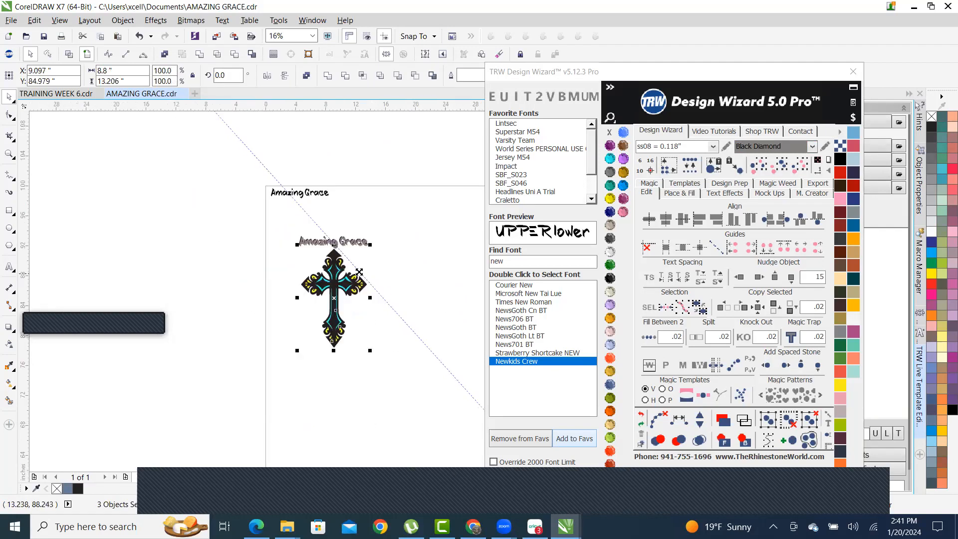
{"action": "scroll", "coordinate": [345, 283], "scroll_direction": "up", "scroll_amount": 2}
{"action": "scroll", "coordinate": [199, 242], "scroll_direction": "down", "scroll_amount": 1}
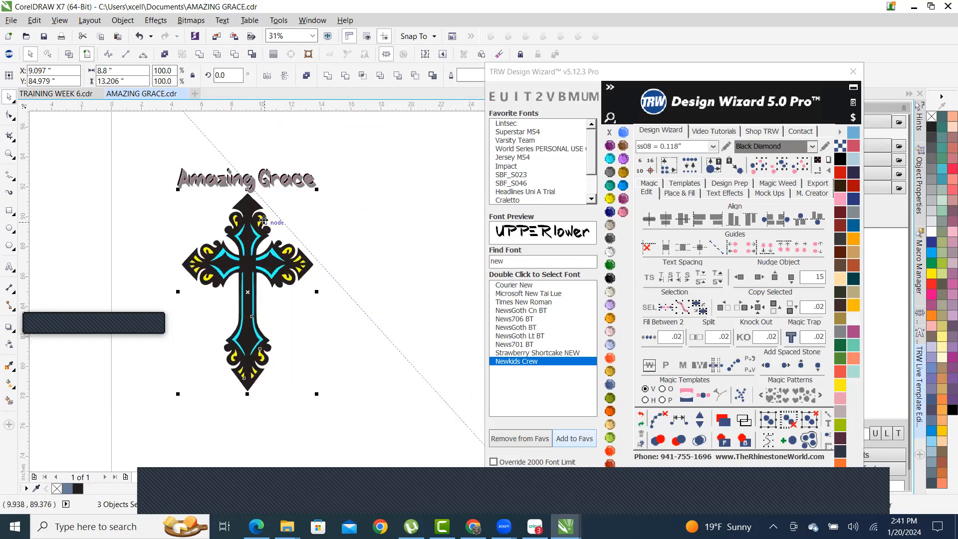
{"action": "scroll", "coordinate": [224, 207], "scroll_direction": "up", "scroll_amount": 2}
{"action": "scroll", "coordinate": [224, 207], "scroll_direction": "down", "scroll_amount": 2}
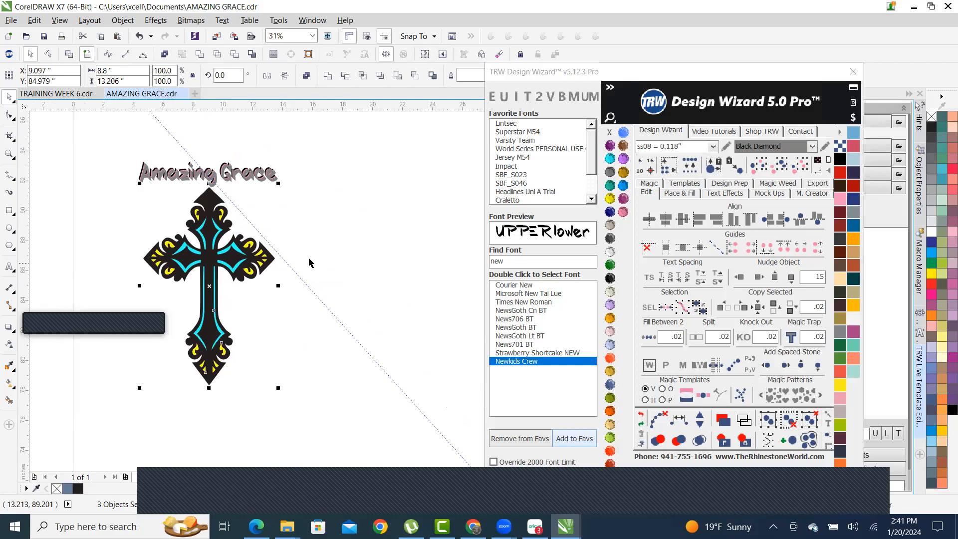
{"action": "scroll", "coordinate": [149, 220], "scroll_direction": "up", "scroll_amount": 1}
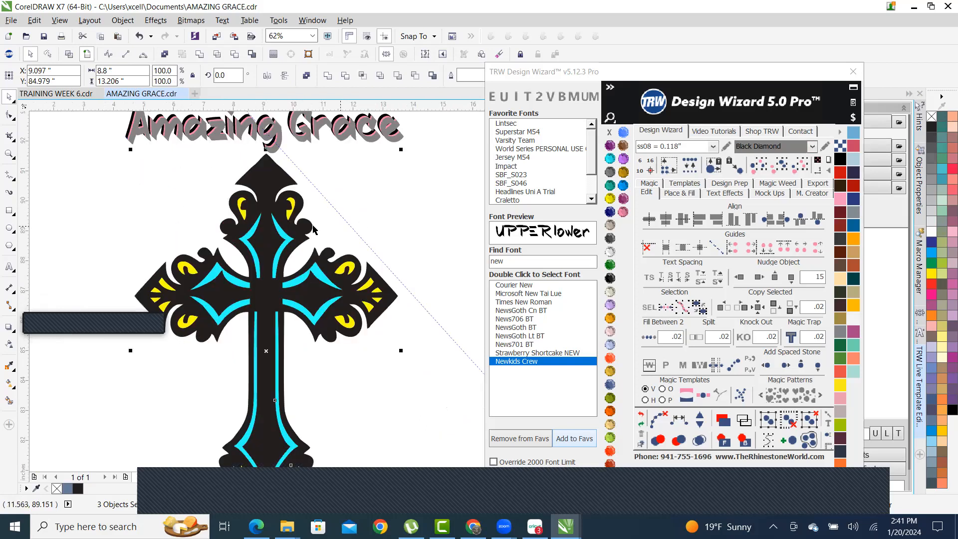
{"action": "scroll", "coordinate": [242, 244], "scroll_direction": "down", "scroll_amount": 1}
{"action": "left_click", "coordinate": [363, 230]}
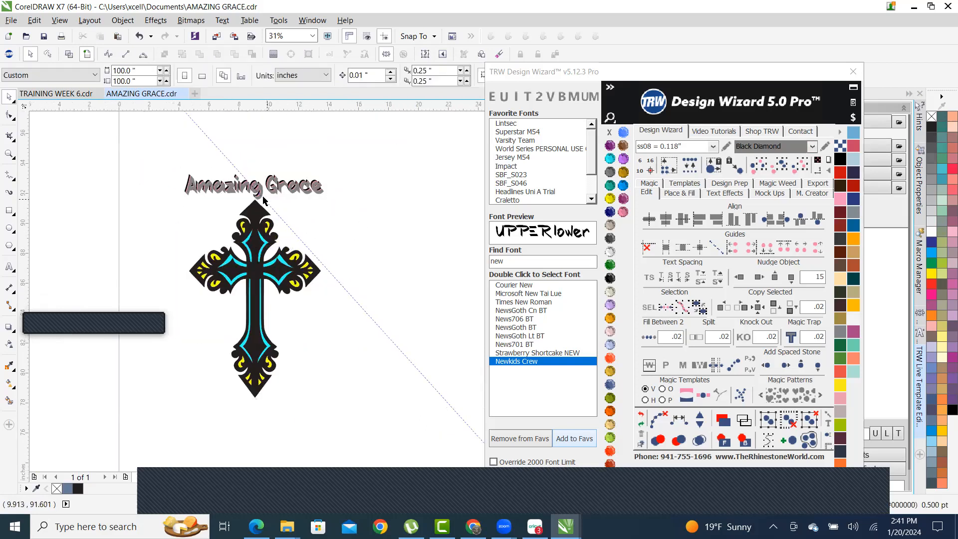
{"action": "scroll", "coordinate": [230, 160], "scroll_direction": "up", "scroll_amount": 1}
{"action": "left_click_drag", "start_coordinate": [117, 165], "coordinate": [455, 267]}
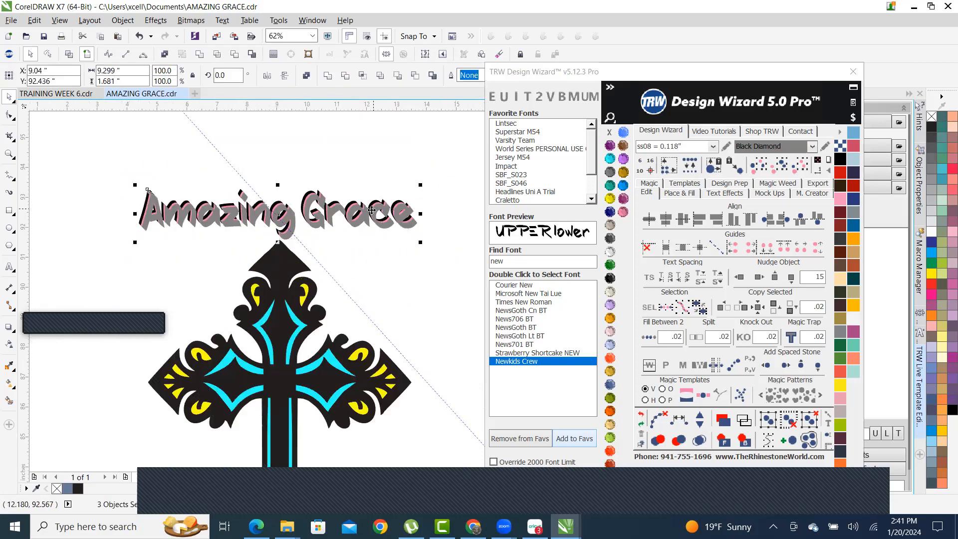
- Group the three Amazing Grace text layers into a single object
{"action": "right_click", "coordinate": [371, 210]}
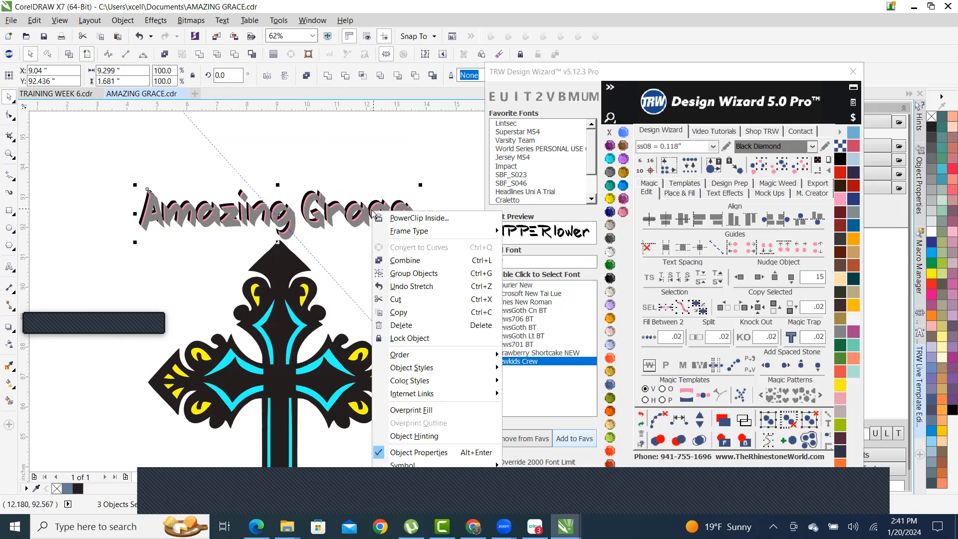
{"action": "left_click", "coordinate": [445, 278]}
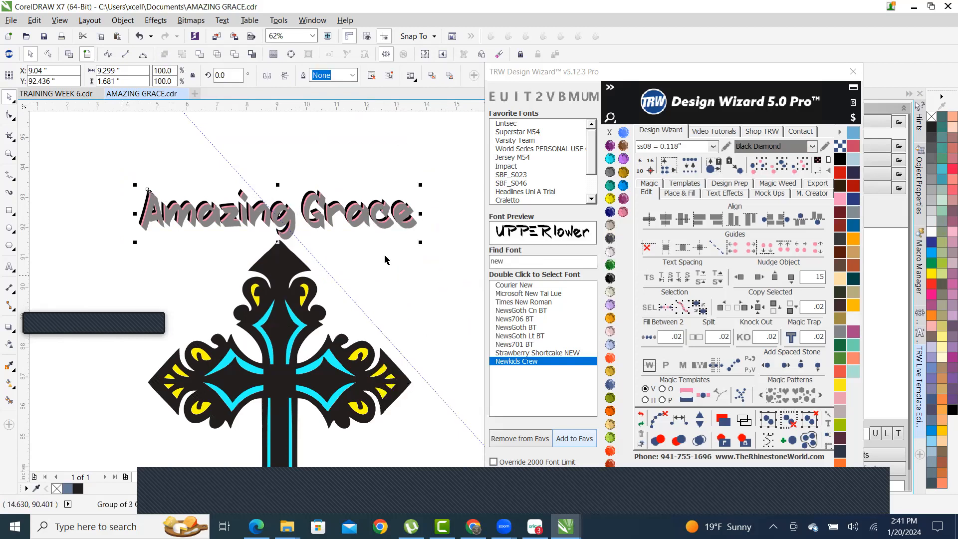
{"action": "scroll", "coordinate": [361, 247], "scroll_direction": "down", "scroll_amount": 2}
{"action": "left_click_drag", "start_coordinate": [212, 231], "coordinate": [440, 418]}
{"action": "right_click", "coordinate": [329, 281]}
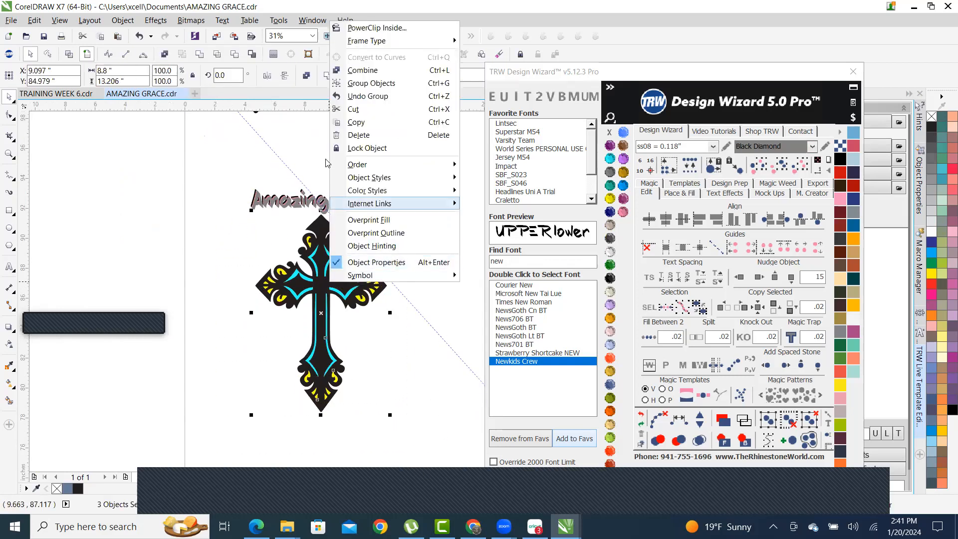
{"action": "left_click", "coordinate": [380, 88]}
{"action": "scroll", "coordinate": [189, 264], "scroll_direction": "down", "scroll_amount": 1}
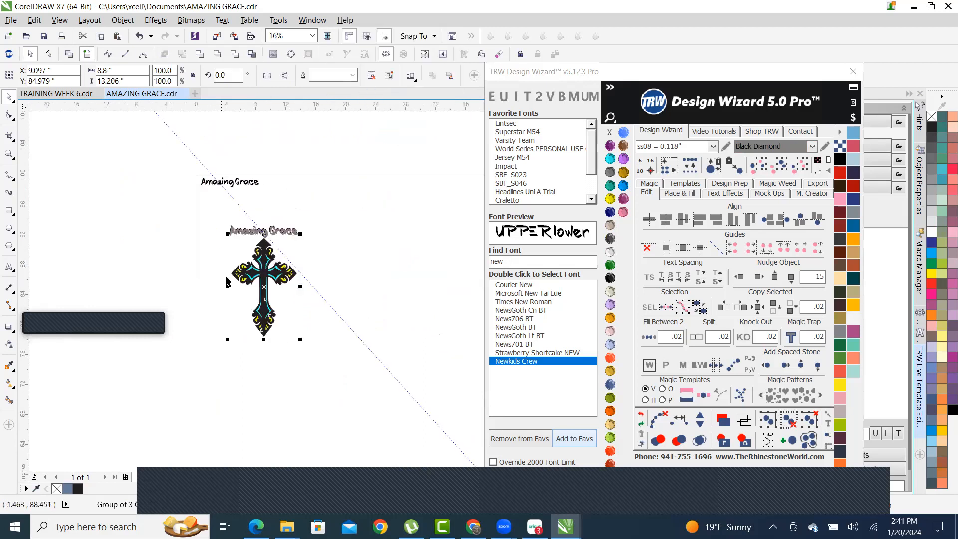
{"action": "scroll", "coordinate": [220, 284], "scroll_direction": "up", "scroll_amount": 1}
- Select the text and cross together and centre the cross horizontally under the text
{"action": "left_click", "coordinate": [373, 221]}
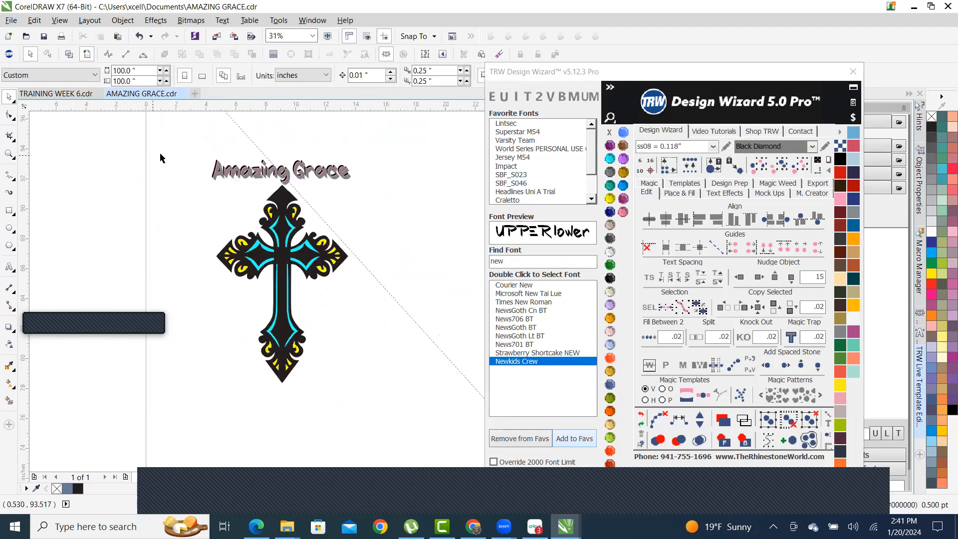
{"action": "left_click_drag", "start_coordinate": [285, 312], "coordinate": [410, 431]}
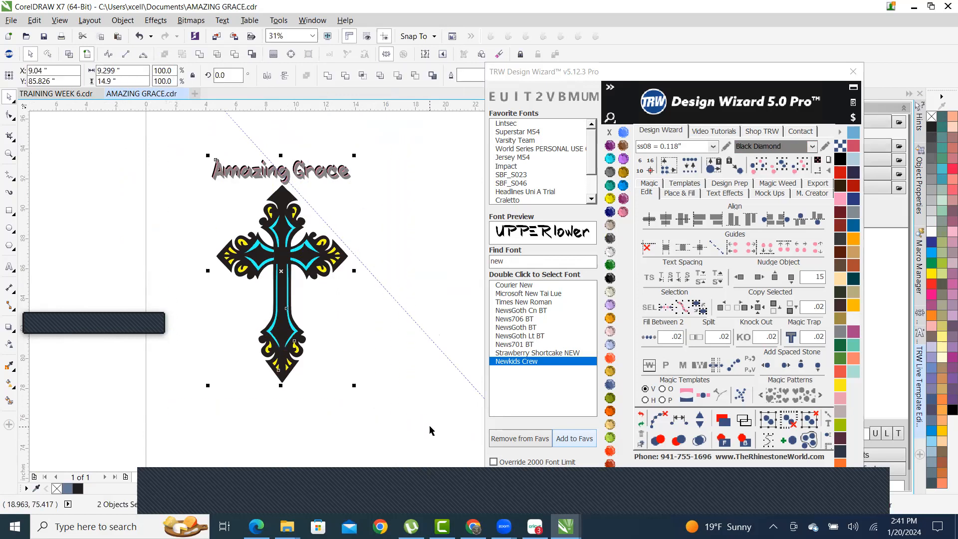
{"action": "key", "text": "c"}
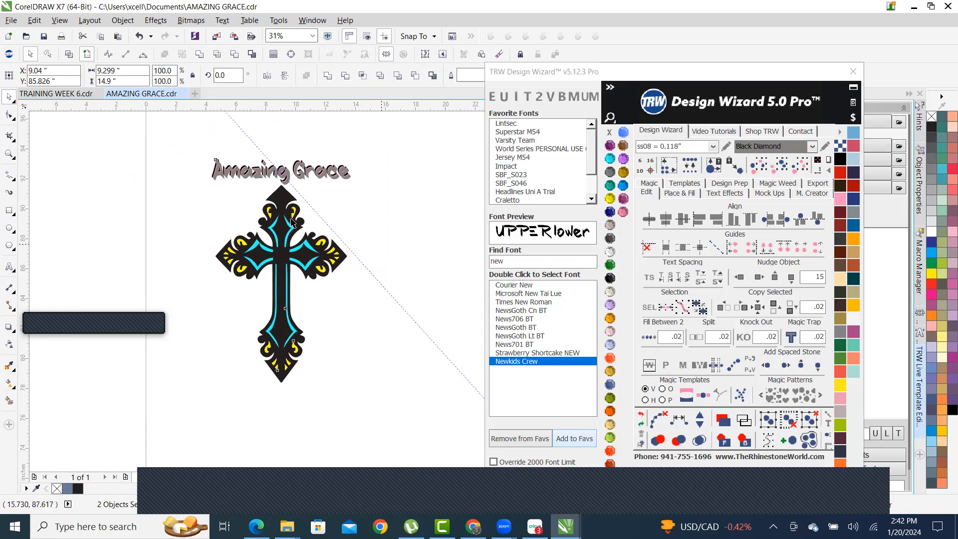
{"action": "key", "text": "Escape"}
- Move the Amazing Grace group to the right, then undo that move
{"action": "scroll", "coordinate": [220, 239], "scroll_direction": "down", "scroll_amount": 4}
{"action": "scroll", "coordinate": [214, 258], "scroll_direction": "up", "scroll_amount": 4}
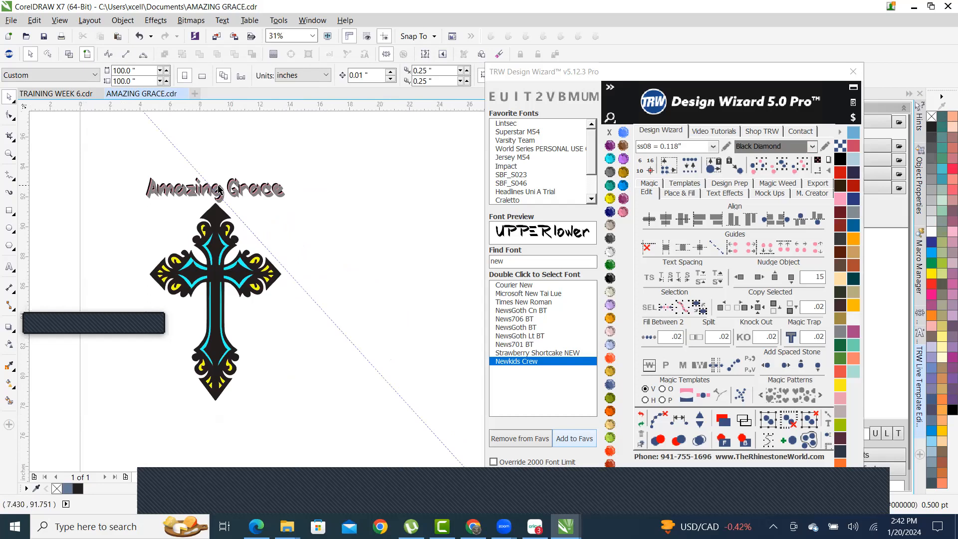
{"action": "left_click_drag", "start_coordinate": [259, 192], "coordinate": [443, 196]}
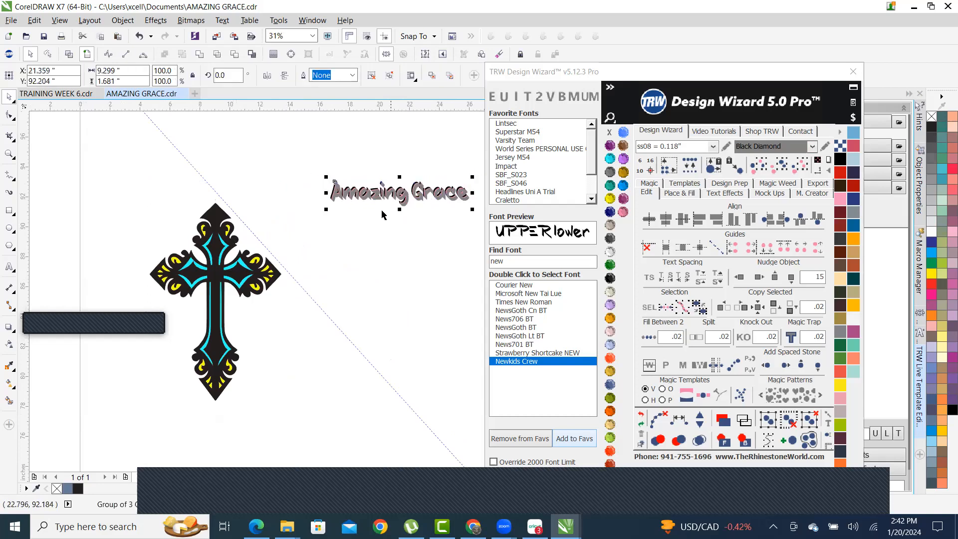
{"action": "scroll", "coordinate": [204, 223], "scroll_direction": "down", "scroll_amount": 4}
{"action": "scroll", "coordinate": [203, 223], "scroll_direction": "up", "scroll_amount": 4}
{"action": "scroll", "coordinate": [317, 178], "scroll_direction": "down", "scroll_amount": 2}
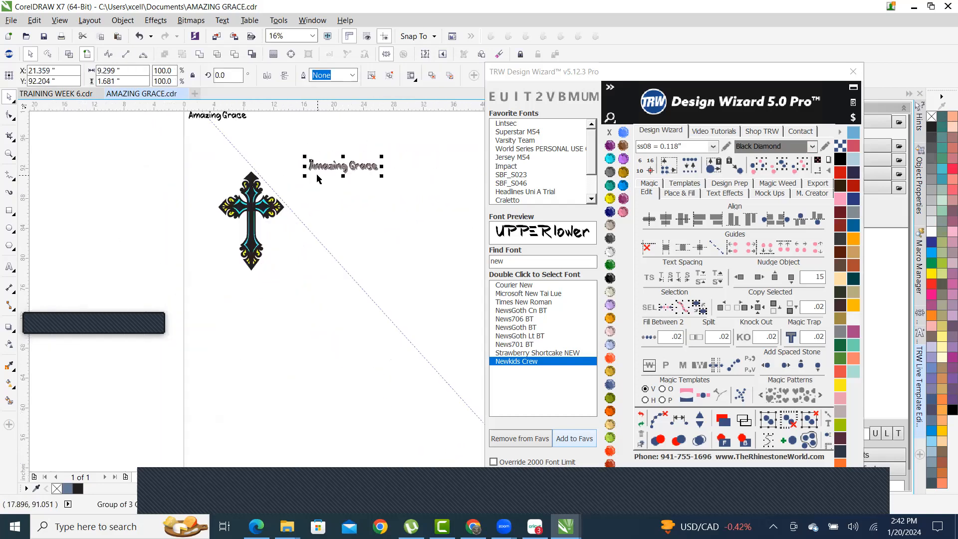
{"action": "scroll", "coordinate": [225, 188], "scroll_direction": "up", "scroll_amount": 2}
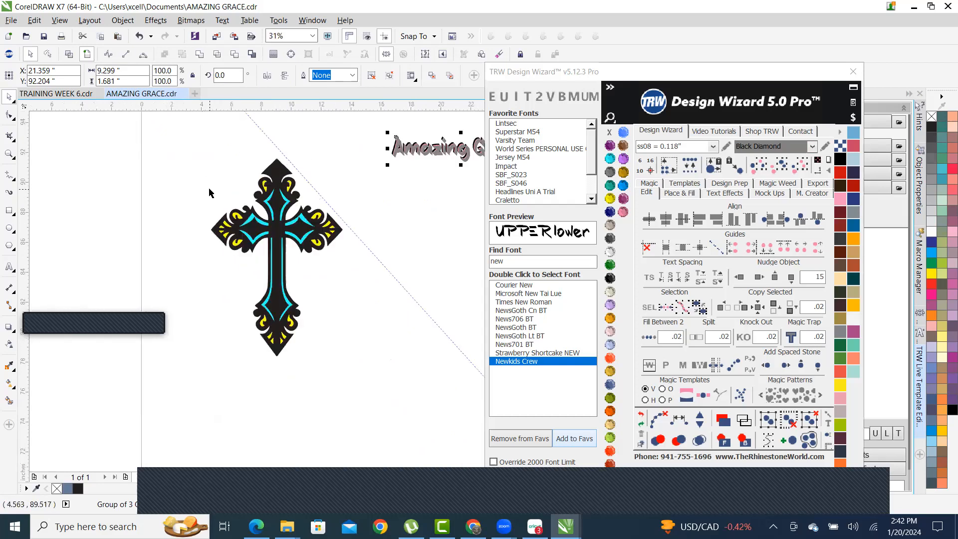
{"action": "scroll", "coordinate": [209, 193], "scroll_direction": "down", "scroll_amount": 2}
{"action": "left_click_drag", "start_coordinate": [189, 147], "coordinate": [419, 313]}
{"action": "key", "text": "ctrl+z"}
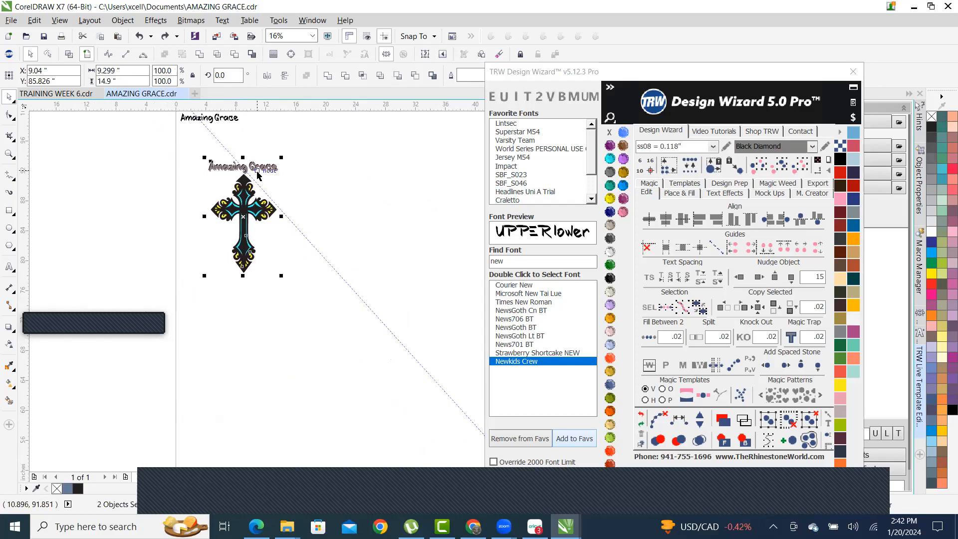
- Shift the Amazing Grace group slightly left and down above the cross
{"action": "left_click", "coordinate": [306, 197]}
{"action": "scroll", "coordinate": [236, 192], "scroll_direction": "up", "scroll_amount": 3}
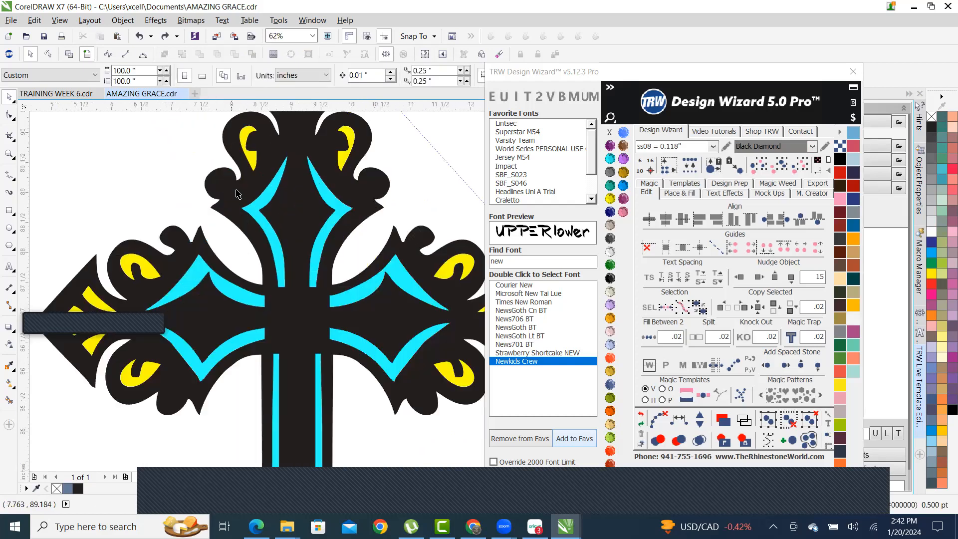
{"action": "left_click", "coordinate": [249, 155]}
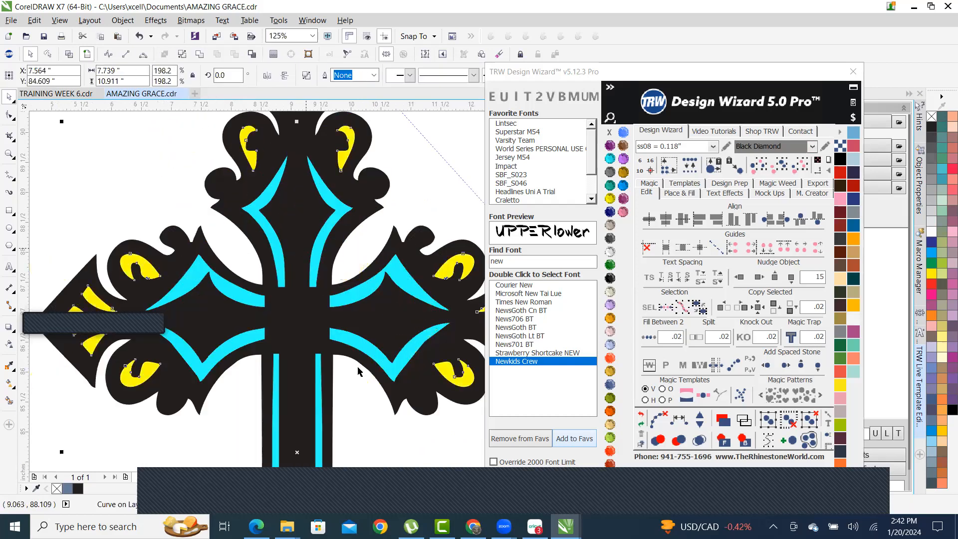
{"action": "scroll", "coordinate": [378, 269], "scroll_direction": "down", "scroll_amount": 3}
{"action": "scroll", "coordinate": [367, 241], "scroll_direction": "down", "scroll_amount": 1}
{"action": "scroll", "coordinate": [369, 262], "scroll_direction": "up", "scroll_amount": 1}
{"action": "scroll", "coordinate": [305, 187], "scroll_direction": "down", "scroll_amount": 1}
{"action": "scroll", "coordinate": [354, 263], "scroll_direction": "up", "scroll_amount": 1}
{"action": "left_click", "coordinate": [409, 264]}
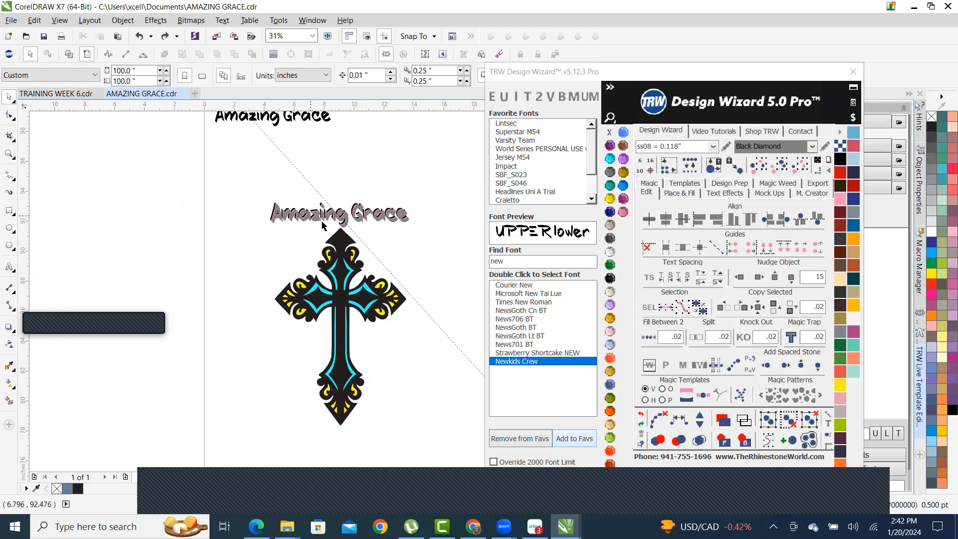
{"action": "scroll", "coordinate": [321, 222], "scroll_direction": "up", "scroll_amount": 2}
{"action": "left_click_drag", "start_coordinate": [299, 201], "coordinate": [243, 239]}
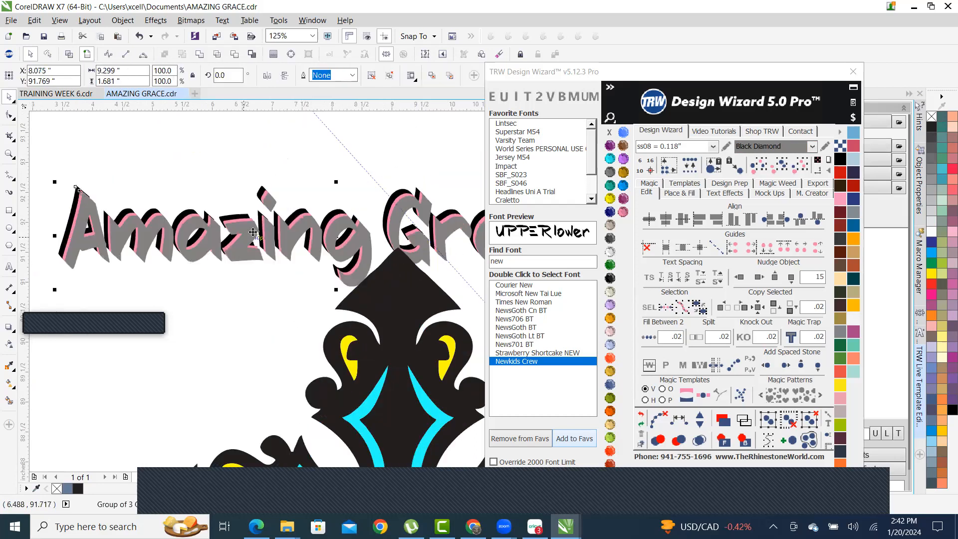
- Ungroup the Amazing Grace text layers back into separate copies
{"action": "right_click", "coordinate": [325, 226]}
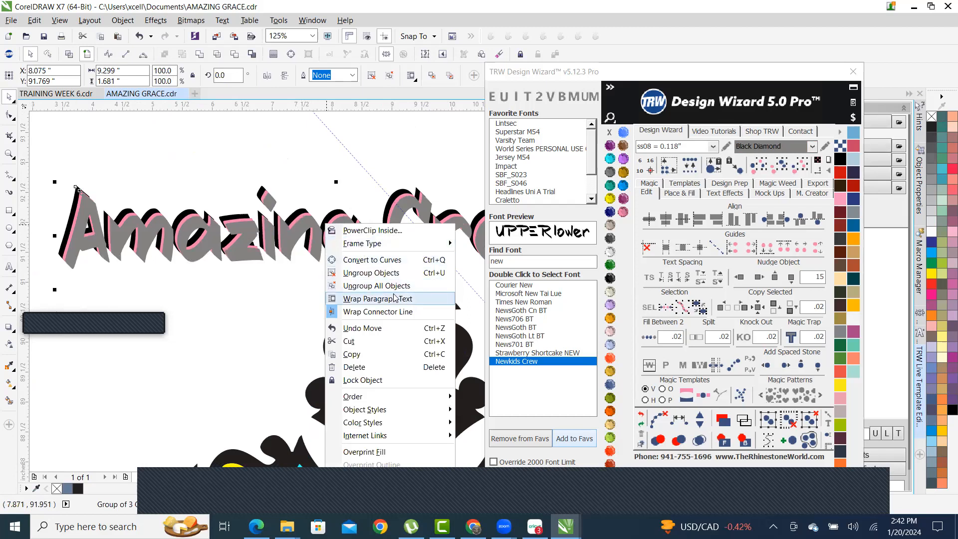
{"action": "left_click", "coordinate": [401, 288]}
{"action": "left_click", "coordinate": [321, 177]}
{"action": "scroll", "coordinate": [228, 206], "scroll_direction": "down", "scroll_amount": 1}
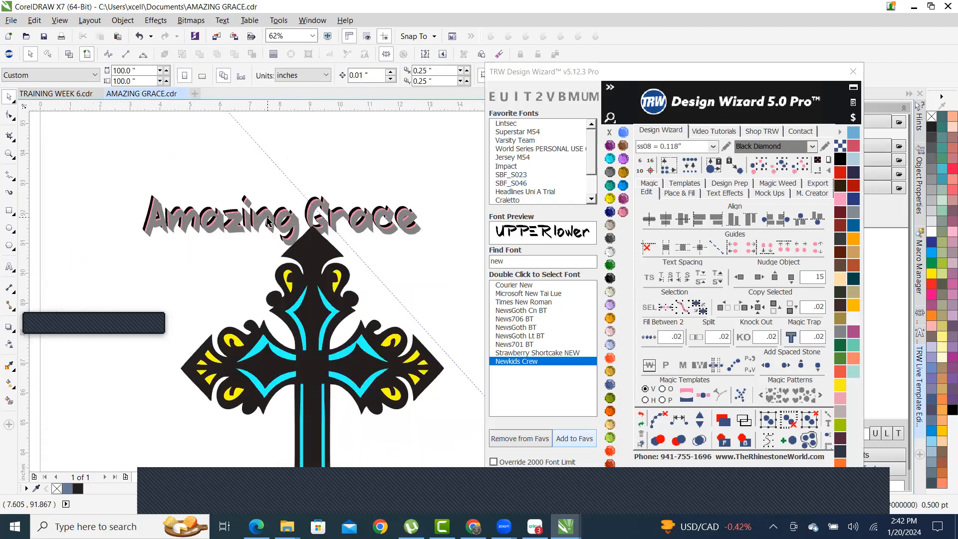
{"action": "scroll", "coordinate": [268, 220], "scroll_direction": "up", "scroll_amount": 2}
{"action": "left_click", "coordinate": [259, 201]}
{"action": "scroll", "coordinate": [315, 176], "scroll_direction": "down", "scroll_amount": 1}
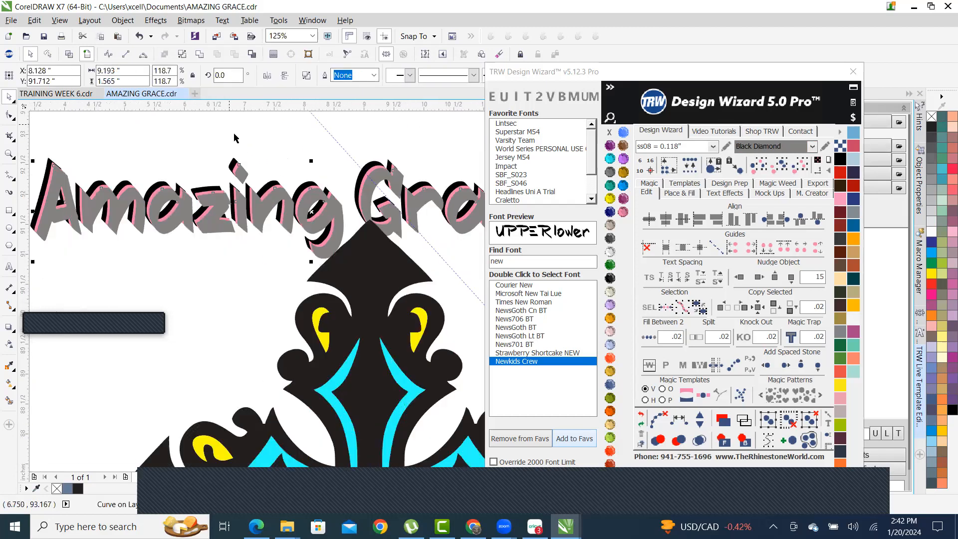
{"action": "left_click", "coordinate": [275, 156]}
{"action": "scroll", "coordinate": [276, 157], "scroll_direction": "down", "scroll_amount": 1}
- Align the three Amazing Grace copies horizontally and nudge the top copy onto its shadows
{"action": "left_click_drag", "start_coordinate": [122, 135], "coordinate": [454, 214]}
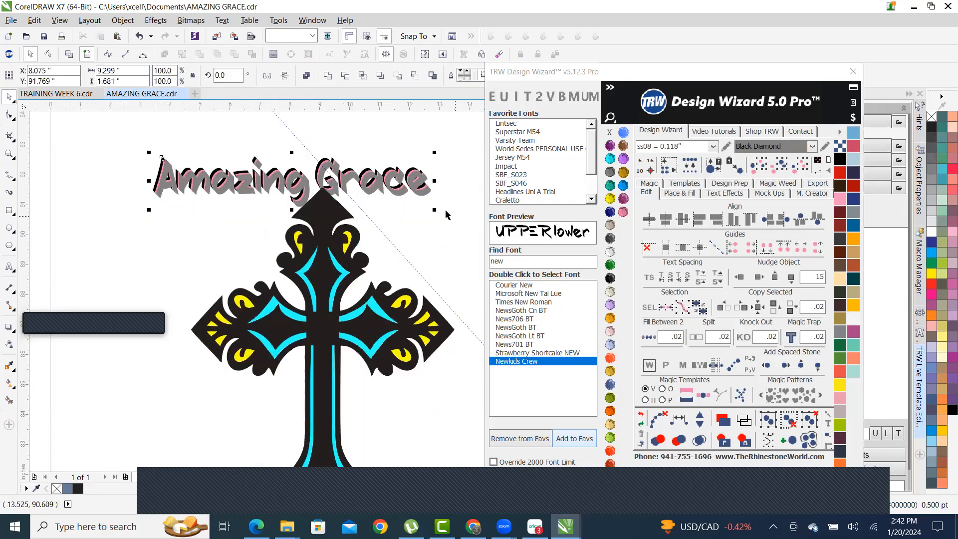
{"action": "key", "text": "c"}
{"action": "scroll", "coordinate": [294, 164], "scroll_direction": "up", "scroll_amount": 2}
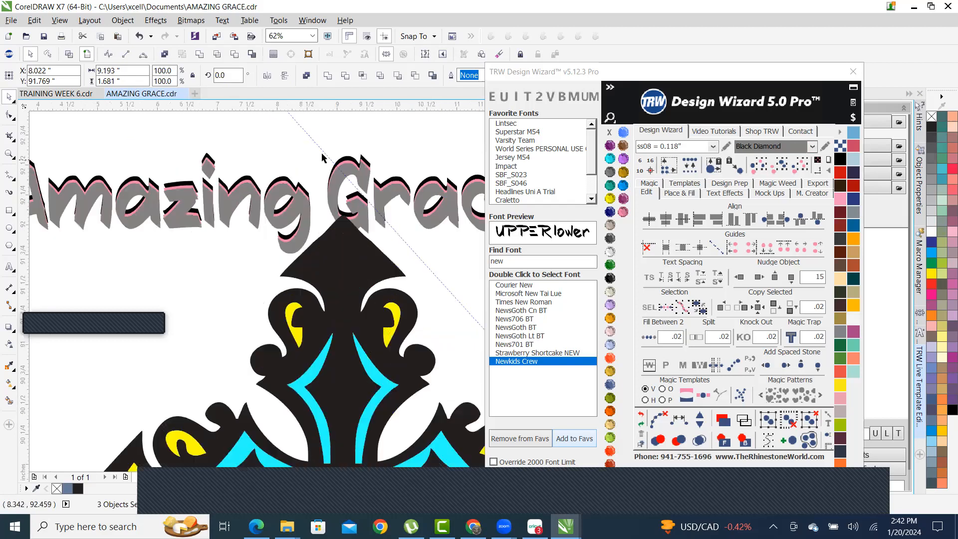
{"action": "scroll", "coordinate": [336, 217], "scroll_direction": "down", "scroll_amount": 2}
{"action": "scroll", "coordinate": [337, 217], "scroll_direction": "up", "scroll_amount": 3}
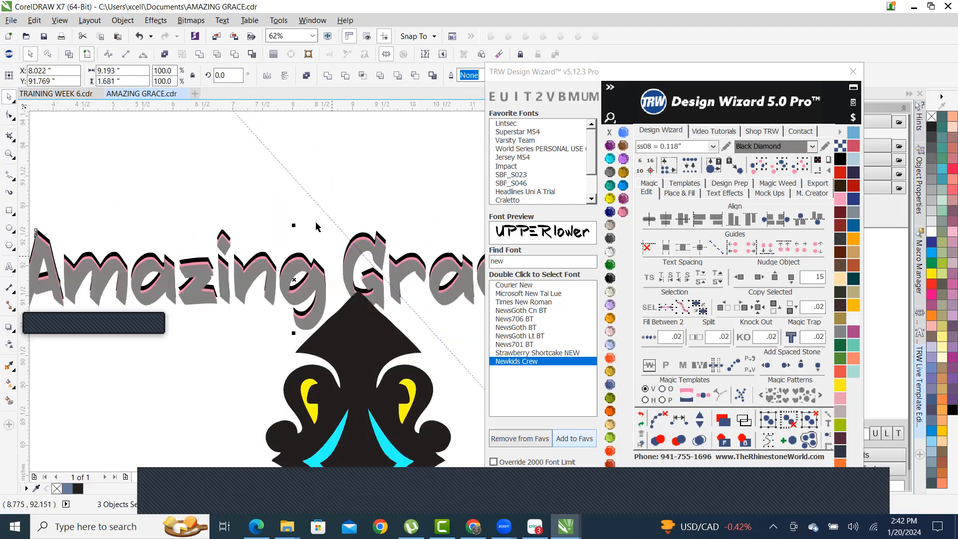
{"action": "left_click_drag", "start_coordinate": [363, 289], "coordinate": [367, 215]}
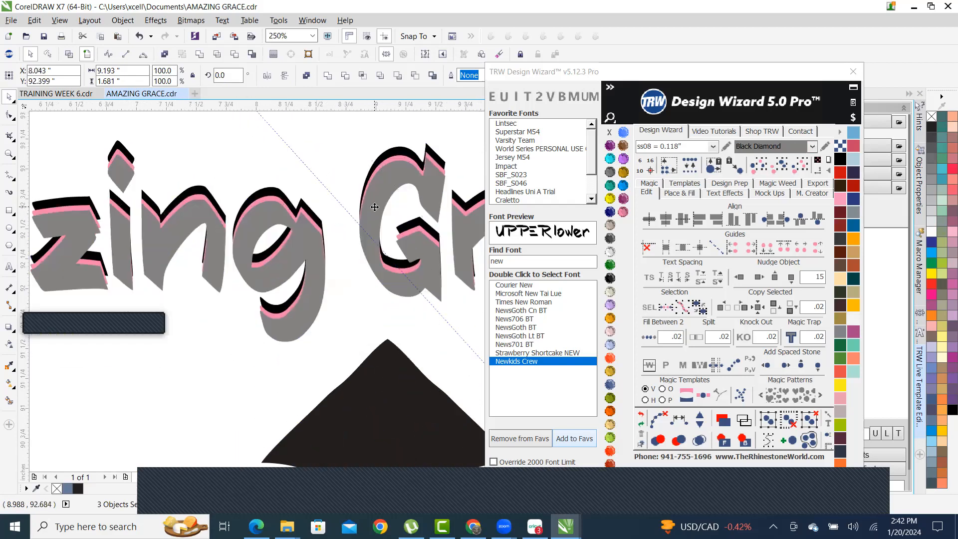
{"action": "scroll", "coordinate": [367, 215], "scroll_direction": "down", "scroll_amount": 3}
{"action": "scroll", "coordinate": [295, 287], "scroll_direction": "down", "scroll_amount": 1}
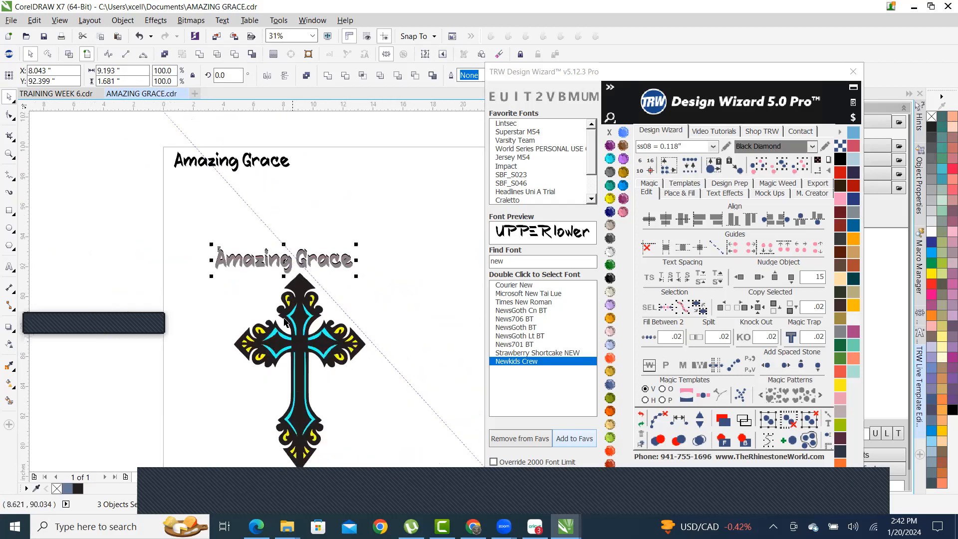
- Select the cross together with its accent pieces
{"action": "left_click", "coordinate": [238, 330]}
{"action": "scroll", "coordinate": [238, 330], "scroll_direction": "down", "scroll_amount": 1}
{"action": "scroll", "coordinate": [279, 401], "scroll_direction": "up", "scroll_amount": 1}
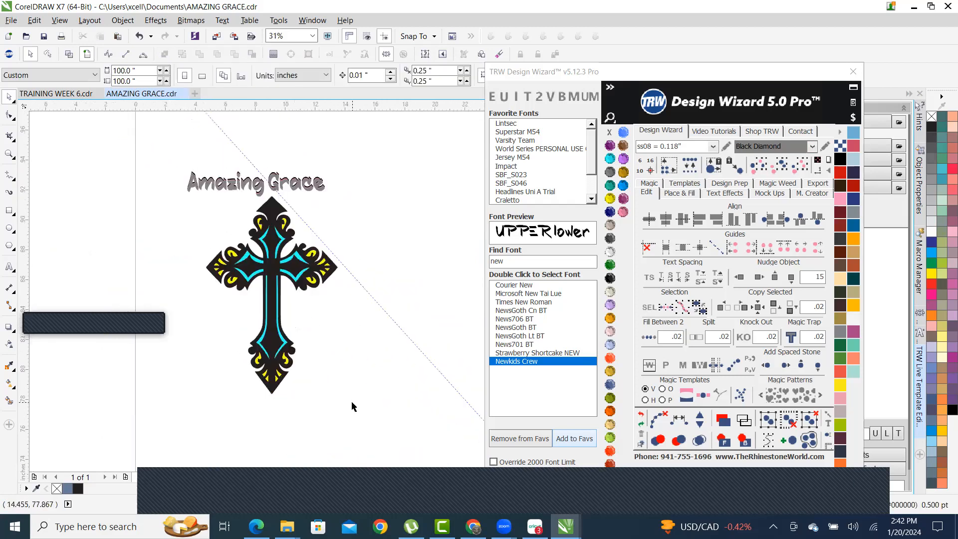
{"action": "left_click_drag", "start_coordinate": [290, 331], "coordinate": [149, 189]}
{"action": "scroll", "coordinate": [286, 216], "scroll_direction": "up", "scroll_amount": 1}
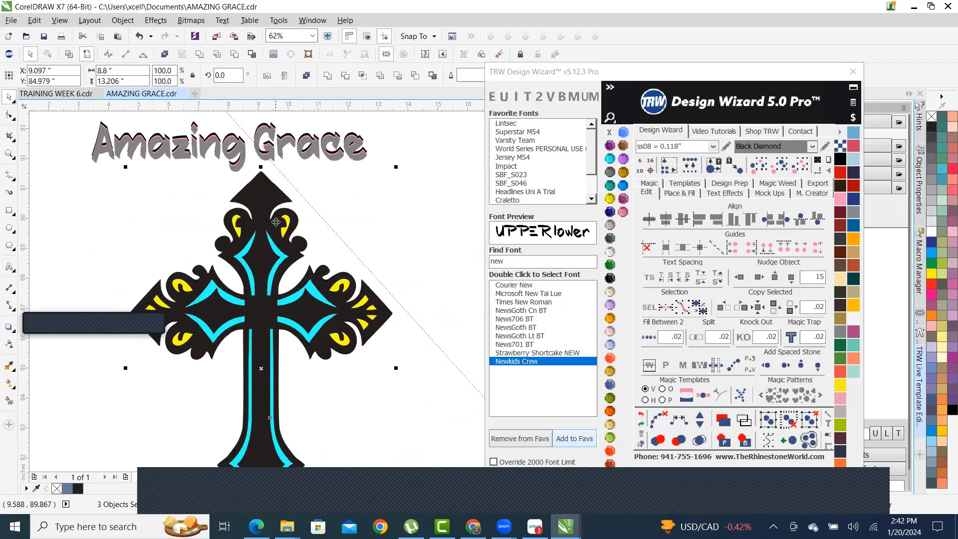
{"action": "scroll", "coordinate": [262, 226], "scroll_direction": "down", "scroll_amount": 1}
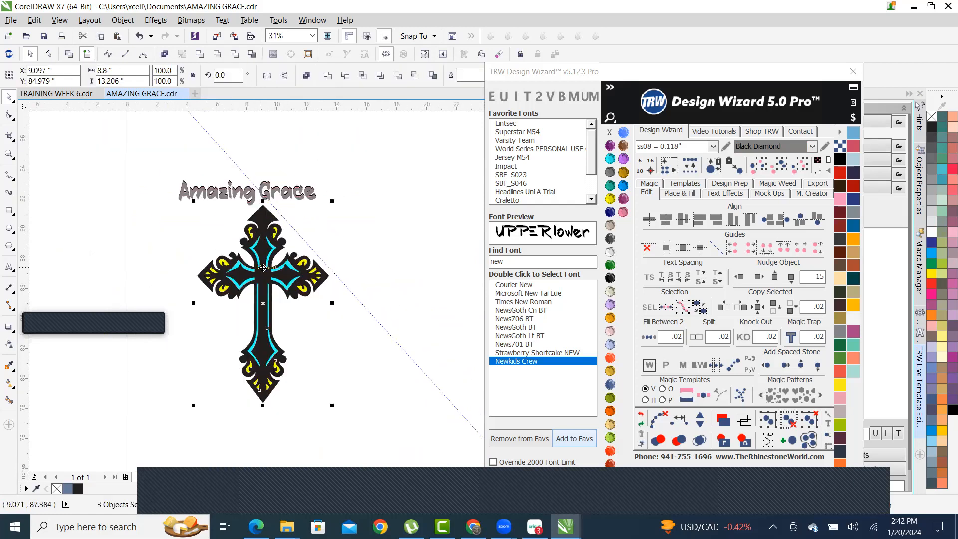
{"action": "scroll", "coordinate": [263, 264], "scroll_direction": "up", "scroll_amount": 2}
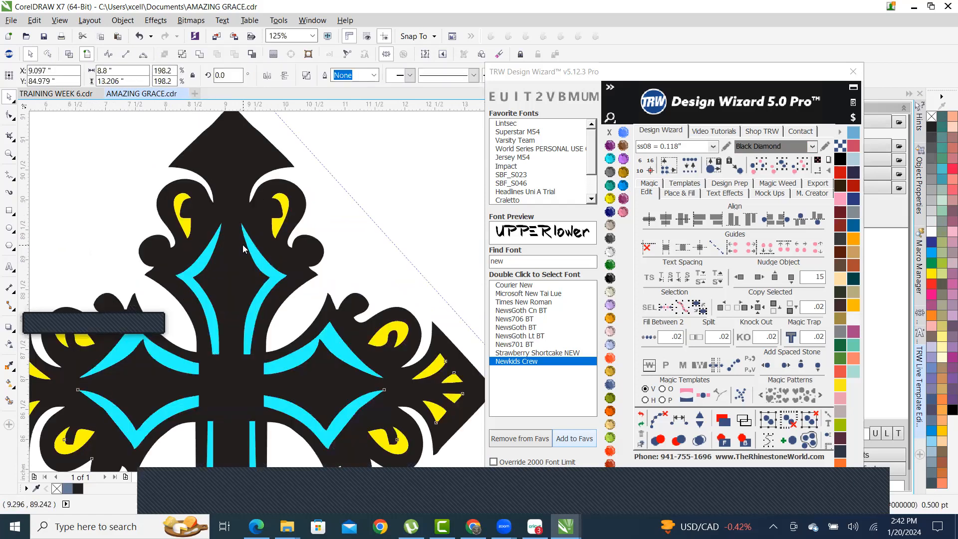
- Move a yellow accent piece to the right on the cross
{"action": "right_click", "coordinate": [244, 248]}
{"action": "key", "text": "Escape"}
{"action": "scroll", "coordinate": [242, 180], "scroll_direction": "down", "scroll_amount": 1}
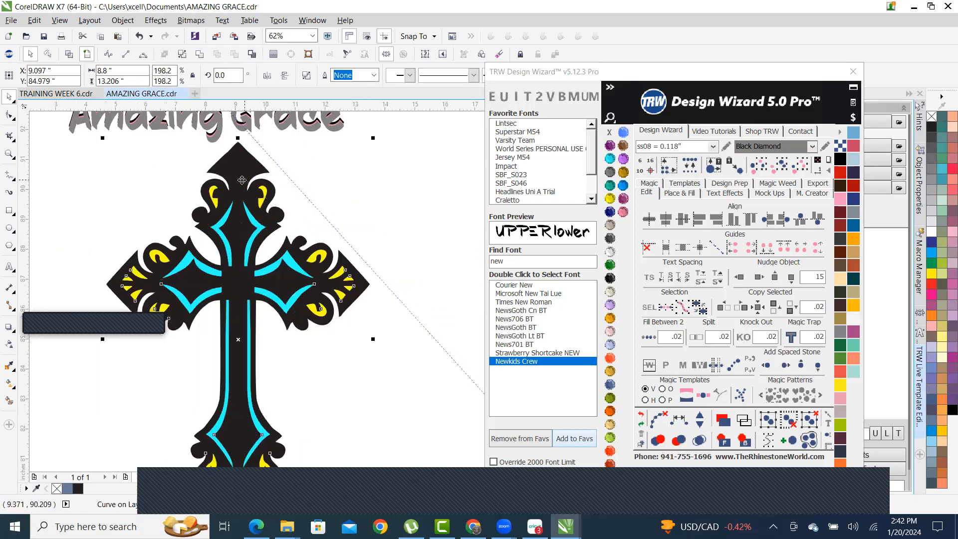
{"action": "scroll", "coordinate": [241, 180], "scroll_direction": "down", "scroll_amount": 1}
{"action": "left_click", "coordinate": [333, 190]}
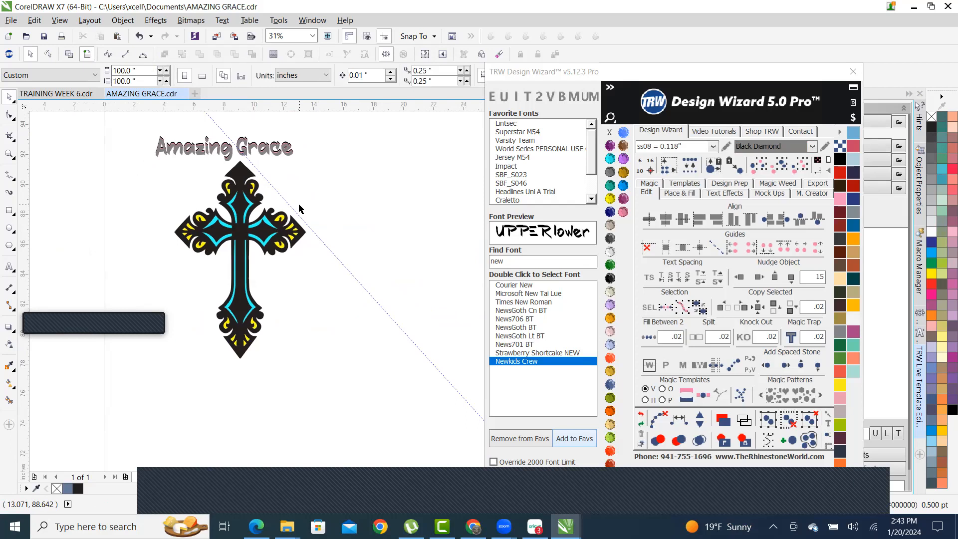
{"action": "scroll", "coordinate": [282, 218], "scroll_direction": "up", "scroll_amount": 5}
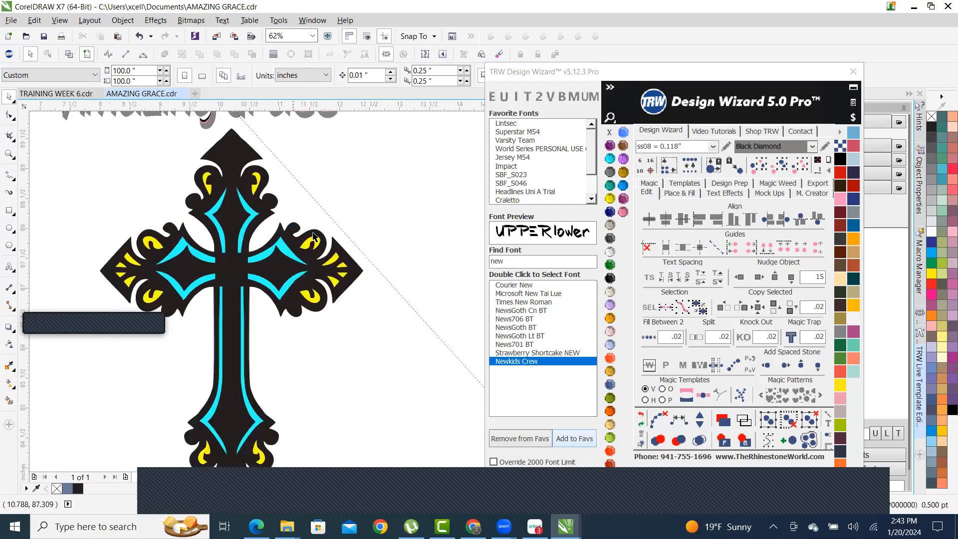
{"action": "left_click_drag", "start_coordinate": [312, 250], "coordinate": [378, 249]}
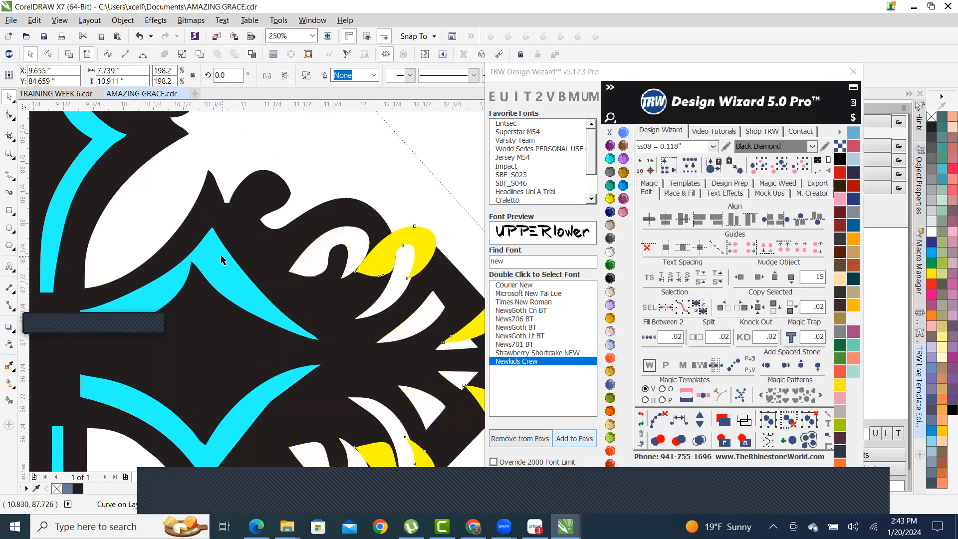
{"action": "scroll", "coordinate": [224, 260], "scroll_direction": "down", "scroll_amount": 3}
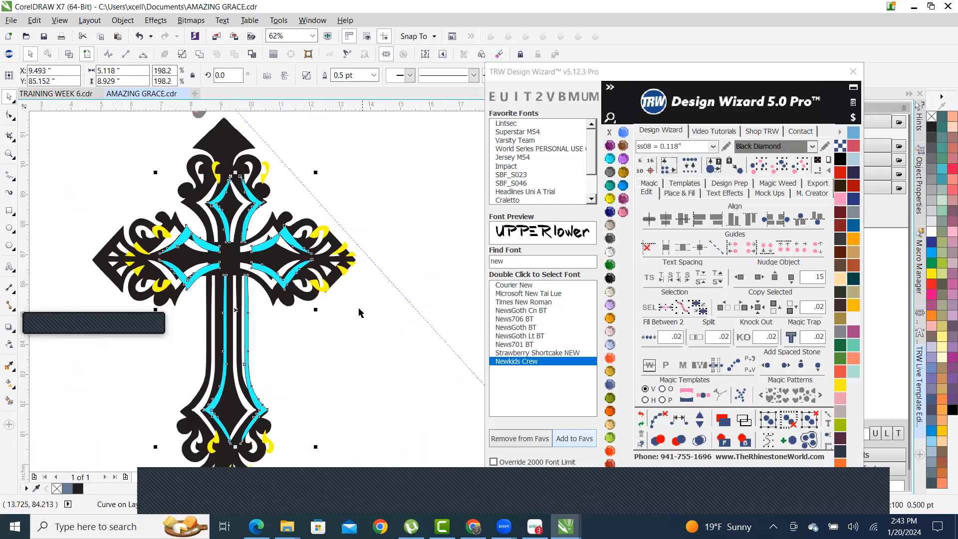
{"action": "scroll", "coordinate": [313, 270], "scroll_direction": "down", "scroll_amount": 1}
- Centre the cyan and yellow accent pieces on the black cross
{"action": "left_click", "coordinate": [346, 356]}
{"action": "left_click_drag", "start_coordinate": [306, 380], "coordinate": [139, 195]}
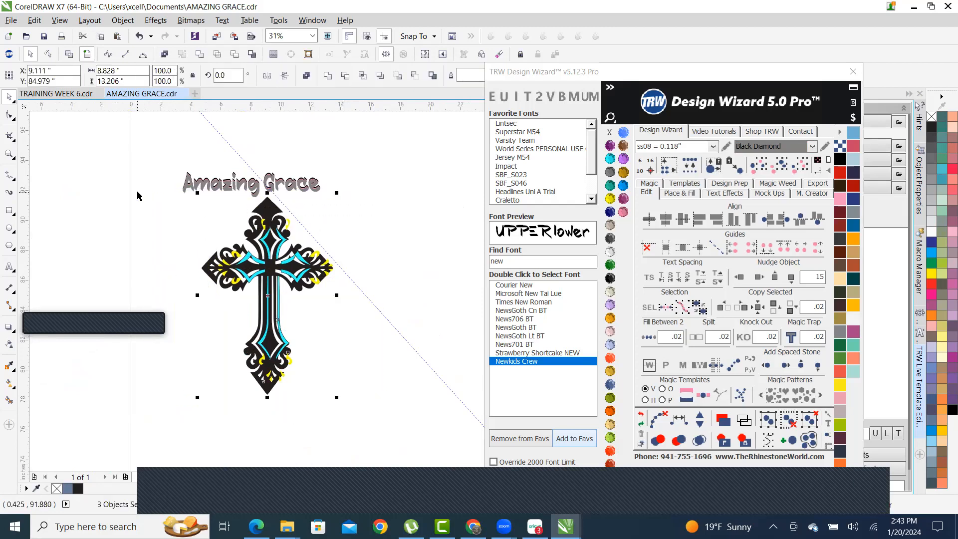
{"action": "key", "text": "c"}
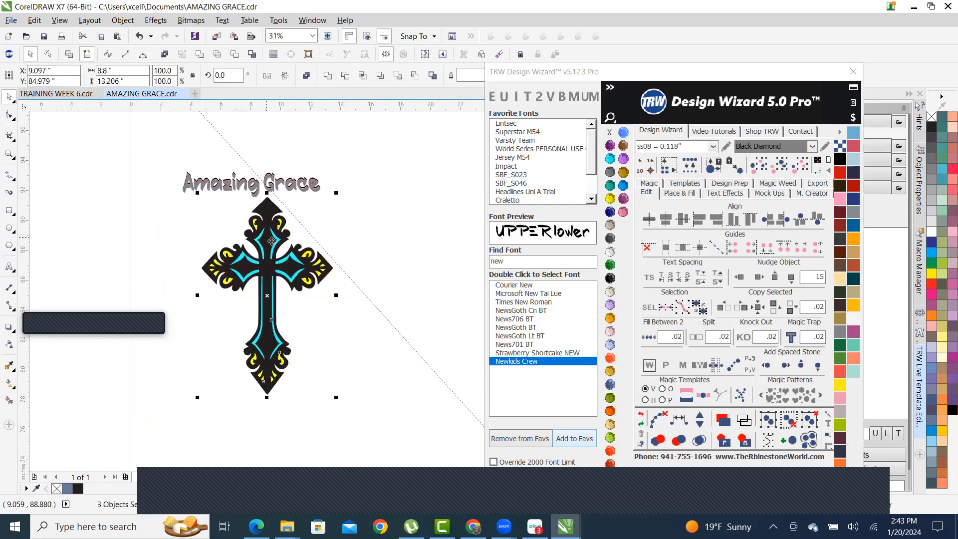
{"action": "scroll", "coordinate": [272, 242], "scroll_direction": "up", "scroll_amount": 3}
{"action": "scroll", "coordinate": [288, 243], "scroll_direction": "down", "scroll_amount": 3}
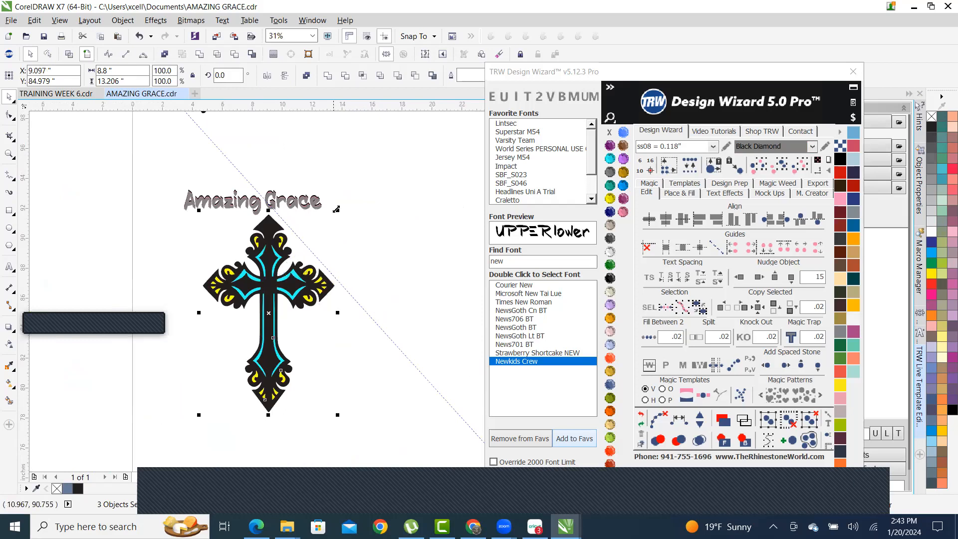
- Centre the whole cross horizontally under the Amazing Grace title
{"action": "left_click", "coordinate": [180, 187]}
{"action": "left_click_drag", "start_coordinate": [163, 169], "coordinate": [407, 455]}
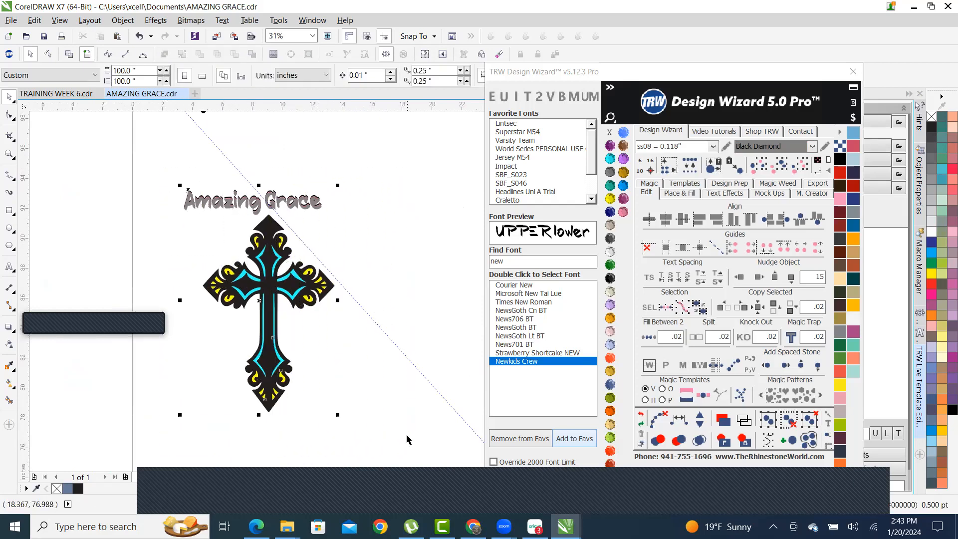
{"action": "key", "text": "c"}
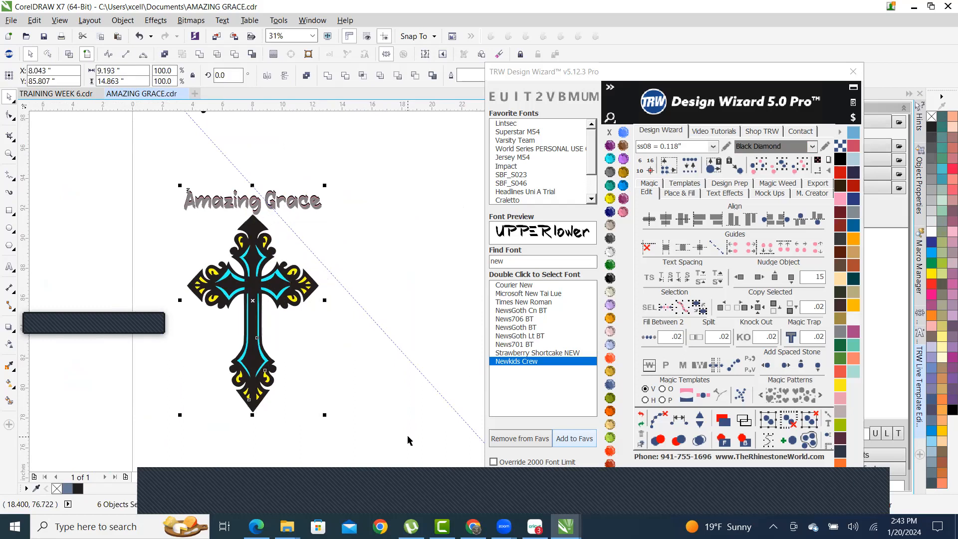
- Undo the recent alignment edits
{"action": "left_click", "coordinate": [287, 154]}
{"action": "scroll", "coordinate": [279, 224], "scroll_direction": "up", "scroll_amount": 3}
{"action": "scroll", "coordinate": [279, 225], "scroll_direction": "down", "scroll_amount": 2}
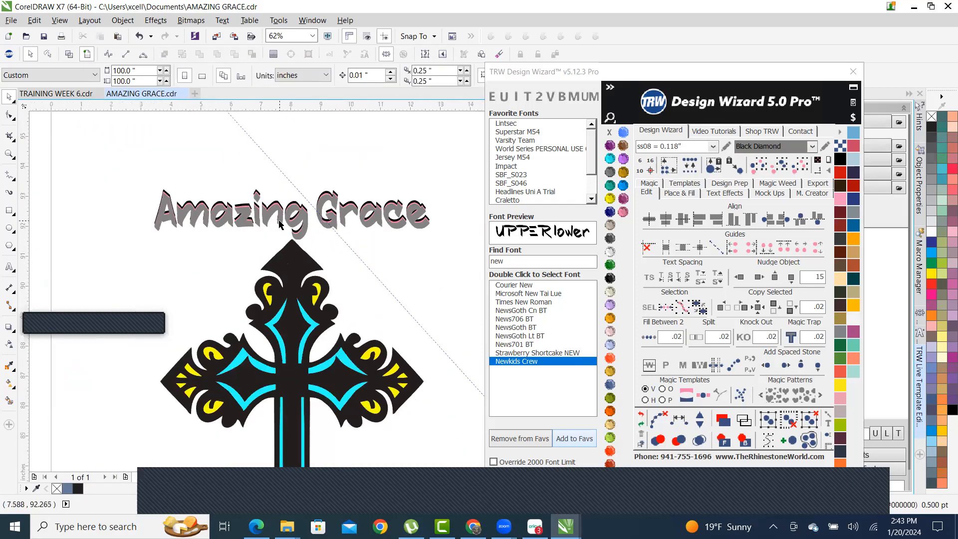
{"action": "scroll", "coordinate": [179, 217], "scroll_direction": "up", "scroll_amount": 4}
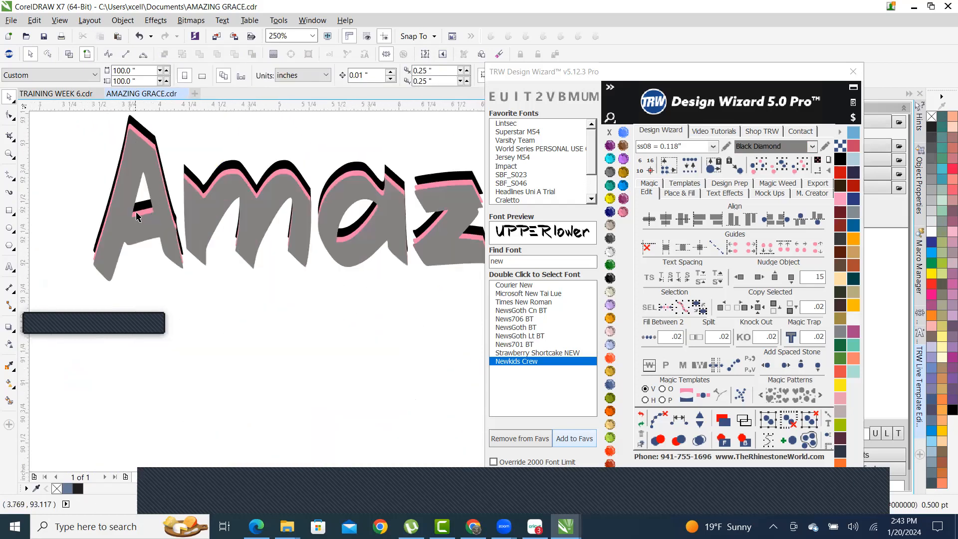
{"action": "scroll", "coordinate": [136, 216], "scroll_direction": "down", "scroll_amount": 4}
{"action": "scroll", "coordinate": [315, 270], "scroll_direction": "up", "scroll_amount": 6}
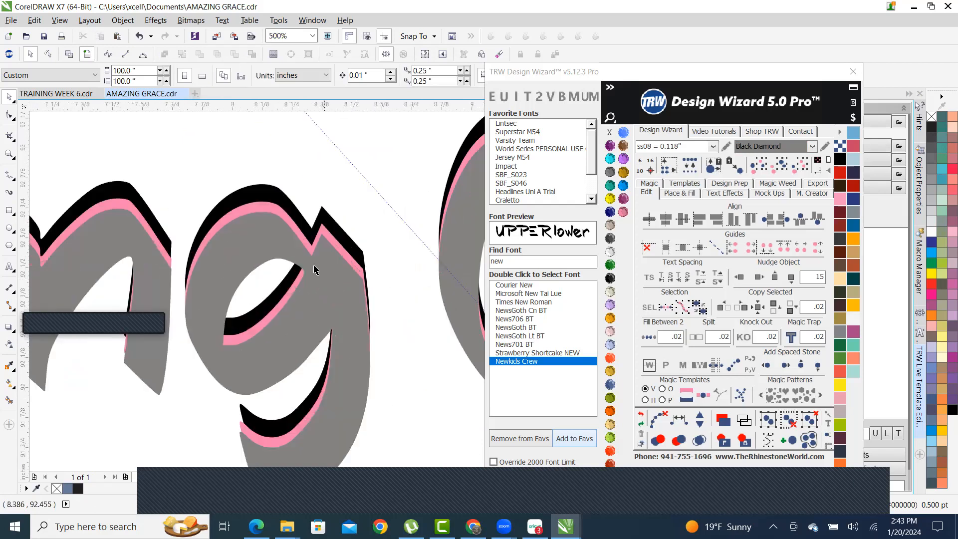
{"action": "scroll", "coordinate": [362, 228], "scroll_direction": "down", "scroll_amount": 5}
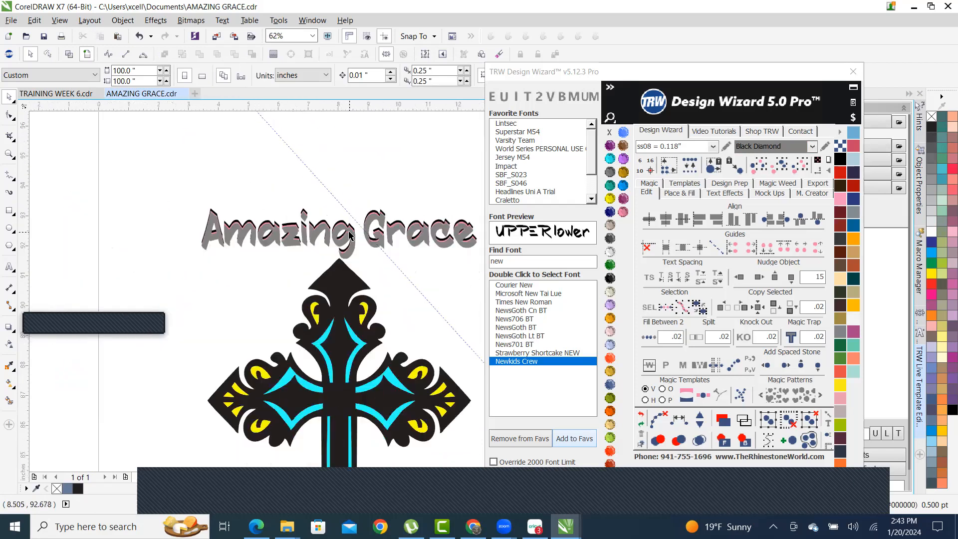
{"action": "key", "text": "ctrl+z"}
{"action": "key", "text": "ctrl+z"}
{"action": "key", "text": "ctrl+z"}
{"action": "key", "text": "ctrl+z"}
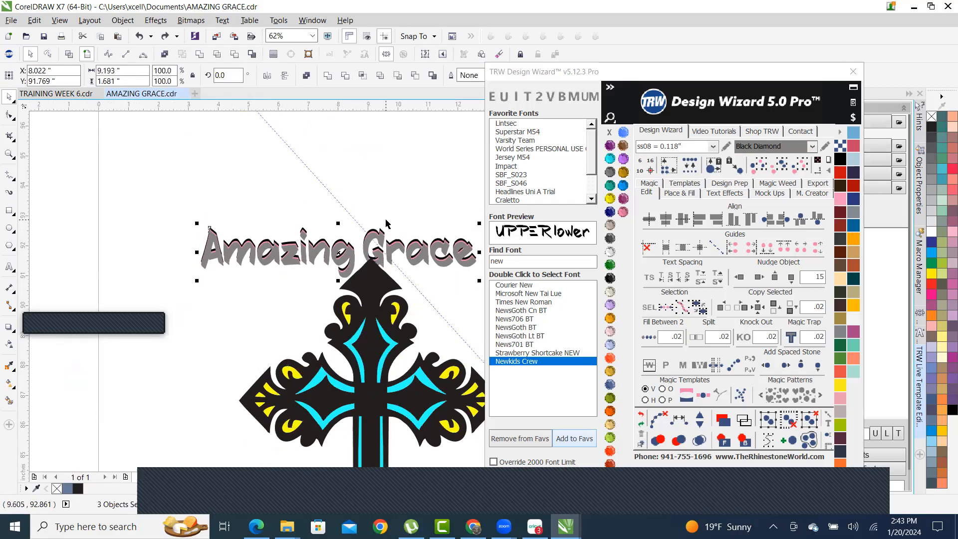
{"action": "scroll", "coordinate": [386, 243], "scroll_direction": "up", "scroll_amount": 5}
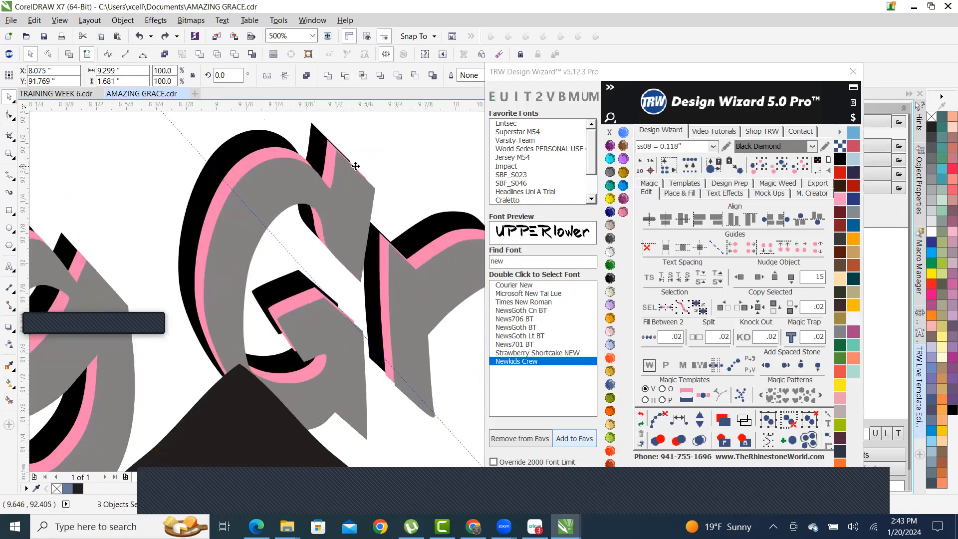
{"action": "scroll", "coordinate": [320, 193], "scroll_direction": "down", "scroll_amount": 3}
{"action": "scroll", "coordinate": [237, 196], "scroll_direction": "down", "scroll_amount": 3}
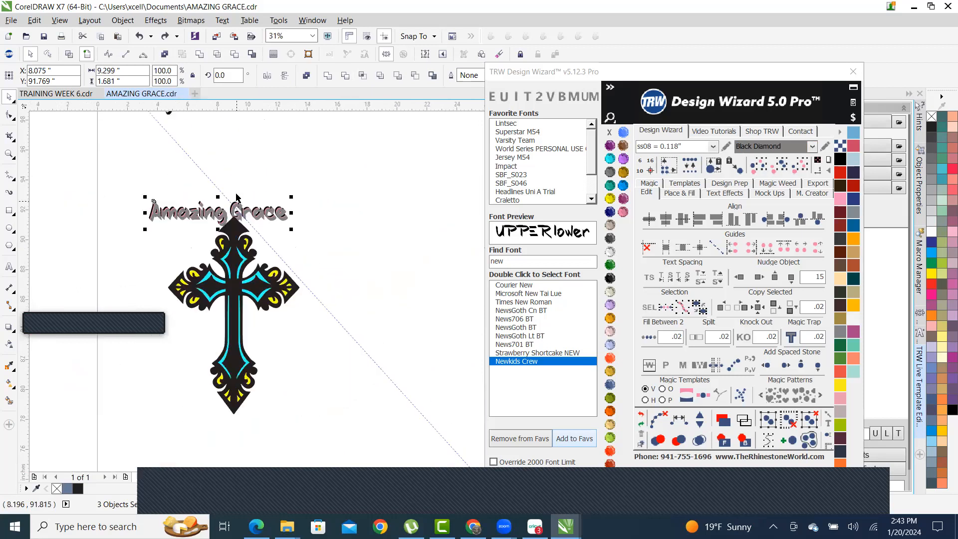
- Group the three Amazing Grace text layers into one object
{"action": "left_click_drag", "start_coordinate": [125, 178], "coordinate": [321, 235]}
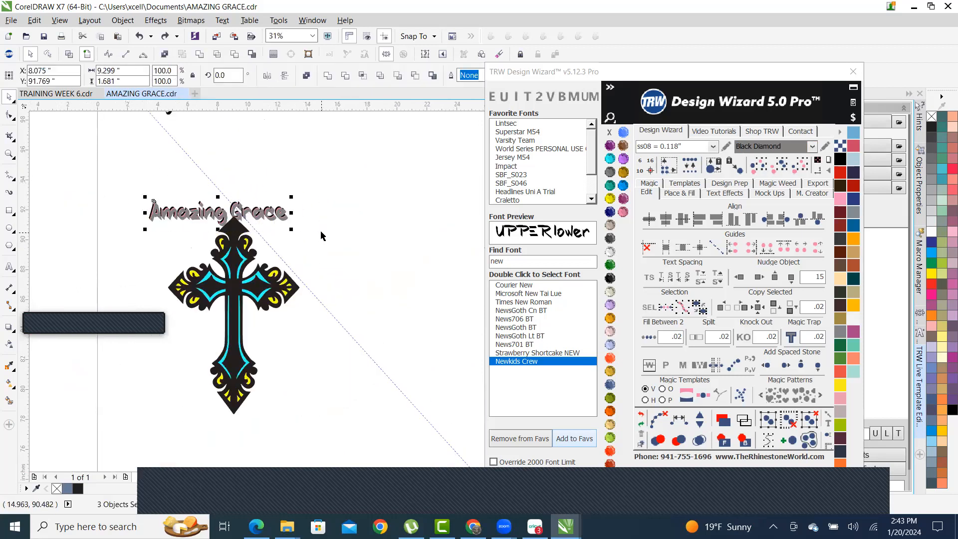
{"action": "right_click", "coordinate": [281, 216]}
{"action": "left_click", "coordinate": [344, 282]}
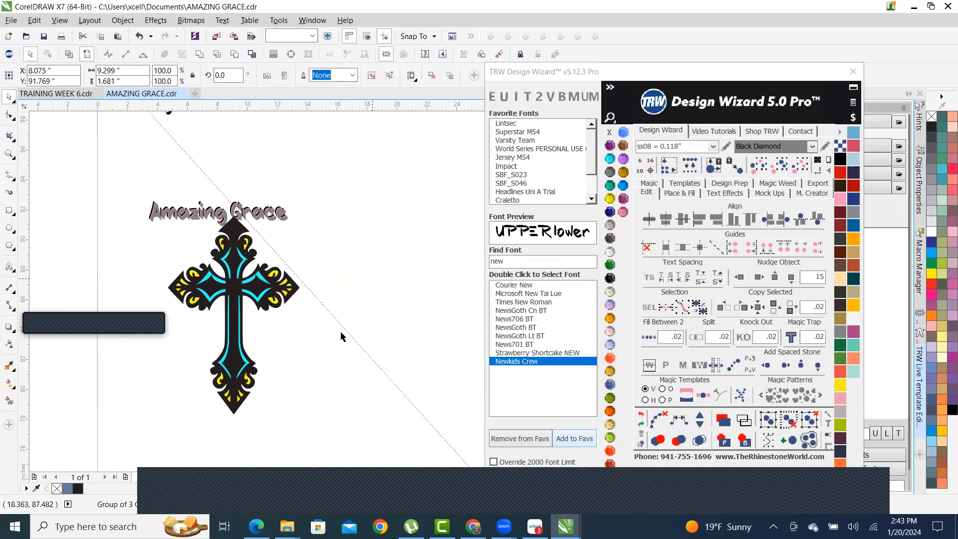
{"action": "left_click", "coordinate": [311, 451]}
- Select the three parts of the cross and drag them lower on the page
{"action": "left_click_drag", "start_coordinate": [338, 443], "coordinate": [250, 393]}
{"action": "scroll", "coordinate": [247, 402], "scroll_direction": "up", "scroll_amount": 5}
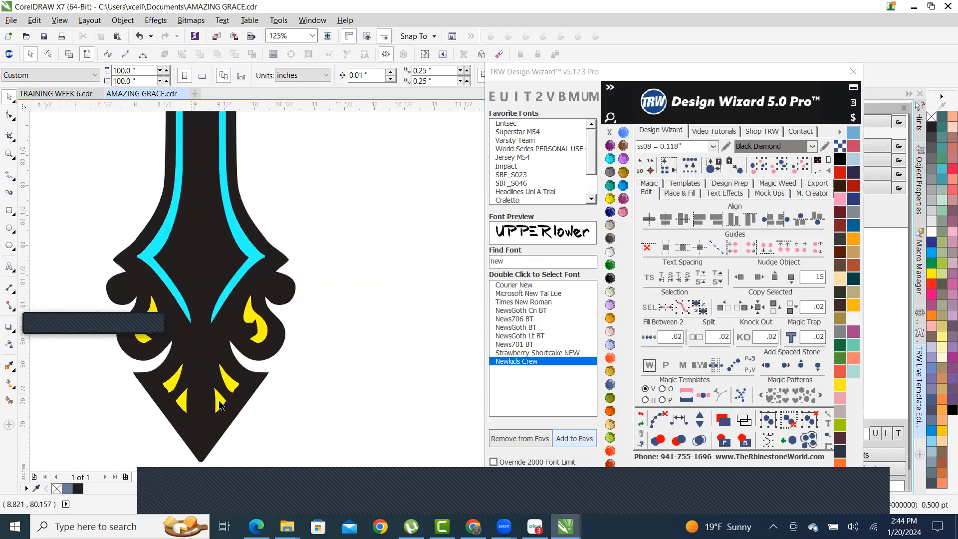
{"action": "scroll", "coordinate": [250, 299], "scroll_direction": "down", "scroll_amount": 6}
{"action": "scroll", "coordinate": [273, 266], "scroll_direction": "up", "scroll_amount": 4}
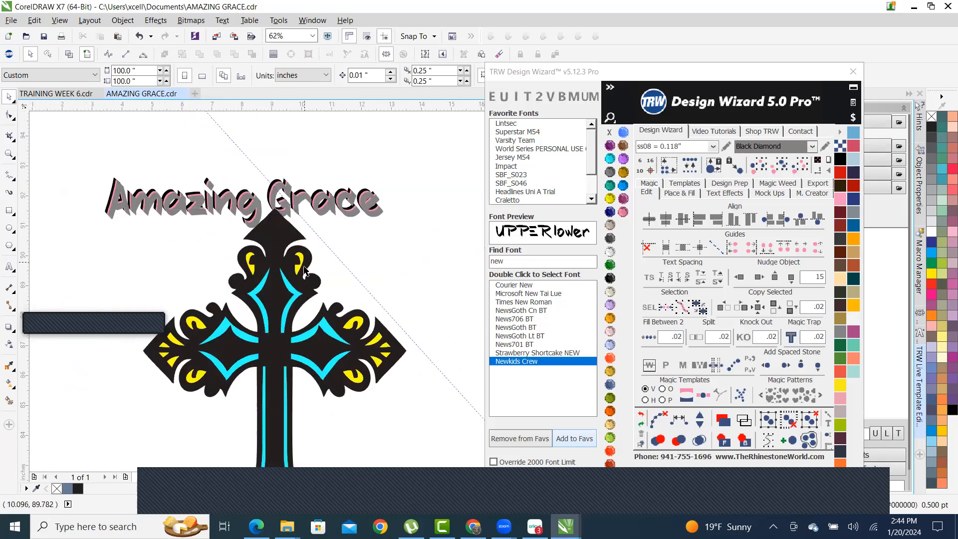
{"action": "scroll", "coordinate": [299, 247], "scroll_direction": "down", "scroll_amount": 1}
{"action": "scroll", "coordinate": [287, 218], "scroll_direction": "up", "scroll_amount": 2}
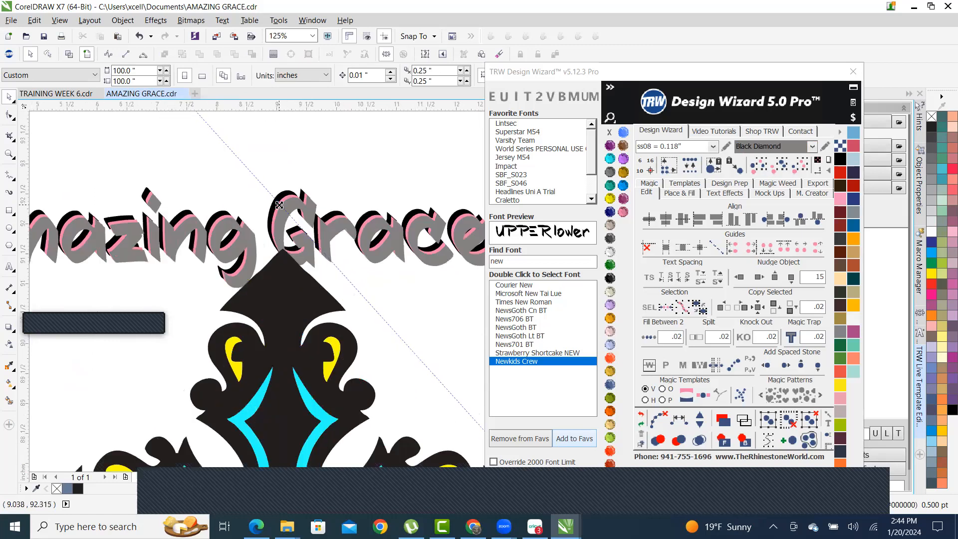
{"action": "scroll", "coordinate": [294, 205], "scroll_direction": "up", "scroll_amount": 2}
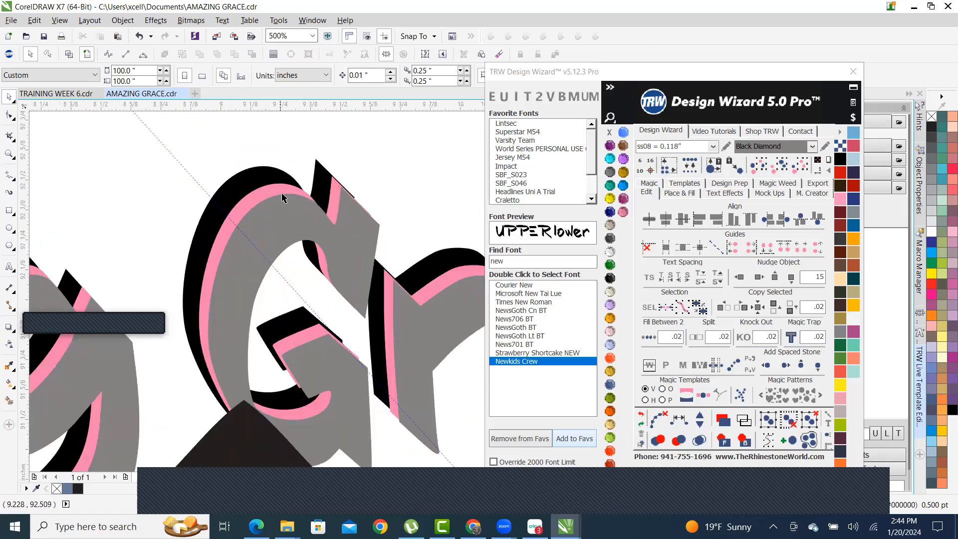
{"action": "scroll", "coordinate": [308, 227], "scroll_direction": "down", "scroll_amount": 3}
{"action": "scroll", "coordinate": [306, 191], "scroll_direction": "down", "scroll_amount": 1}
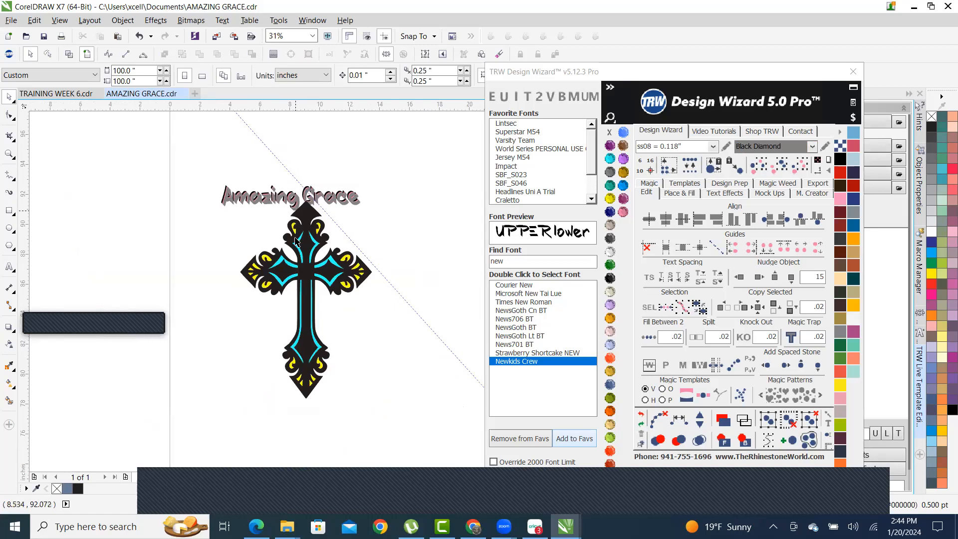
{"action": "left_click_drag", "start_coordinate": [300, 337], "coordinate": [363, 416]}
{"action": "left_click_drag", "start_coordinate": [420, 421], "coordinate": [236, 148]}
{"action": "left_click_drag", "start_coordinate": [307, 213], "coordinate": [288, 249]}
- Group the three cross parts and move the group up onto the title
{"action": "right_click", "coordinate": [294, 248]}
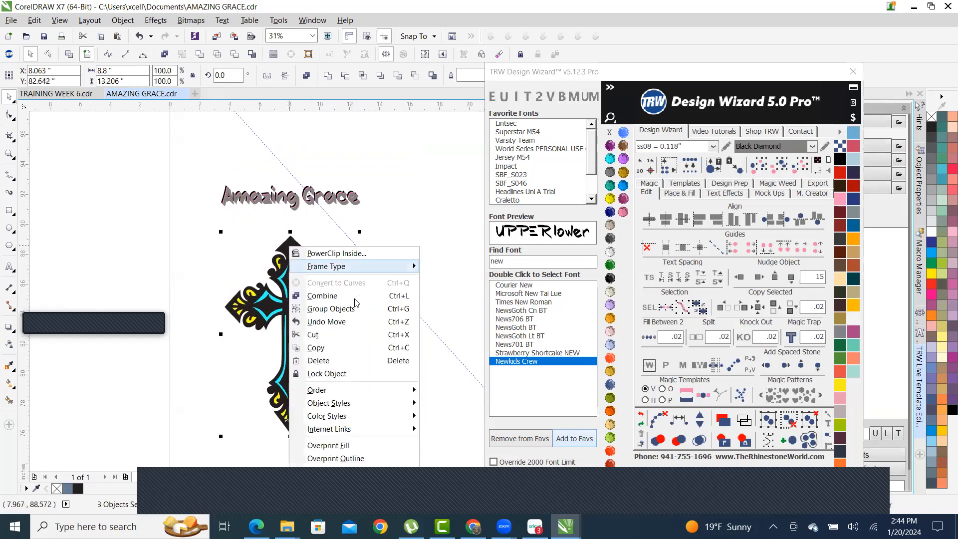
{"action": "left_click", "coordinate": [366, 308]}
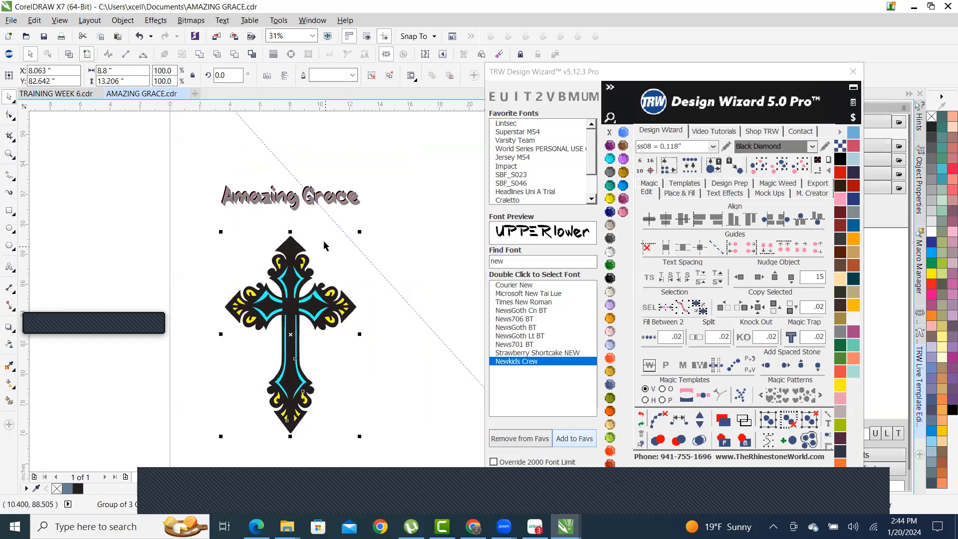
{"action": "left_click_drag", "start_coordinate": [280, 259], "coordinate": [353, 160]}
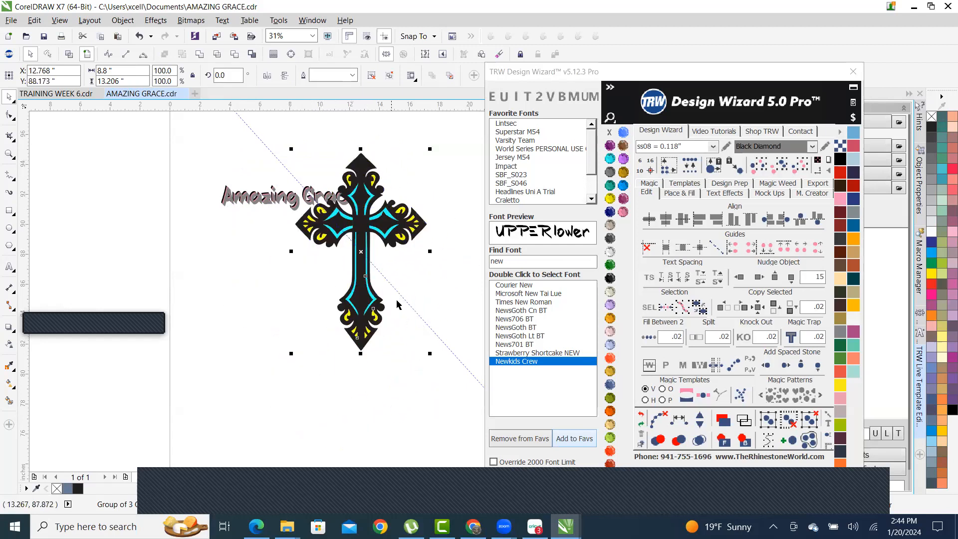
- Select the title and cross together and centre the cross horizontally on the title
{"action": "left_click", "coordinate": [187, 314]}
{"action": "scroll", "coordinate": [208, 284], "scroll_direction": "down", "scroll_amount": 2}
{"action": "left_click_drag", "start_coordinate": [246, 298], "coordinate": [193, 275]}
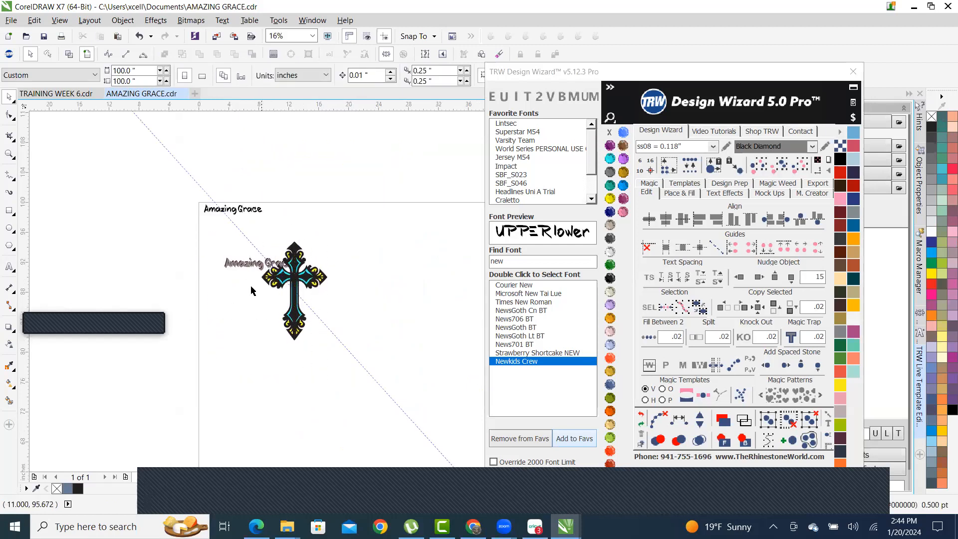
{"action": "scroll", "coordinate": [252, 266], "scroll_direction": "up", "scroll_amount": 4}
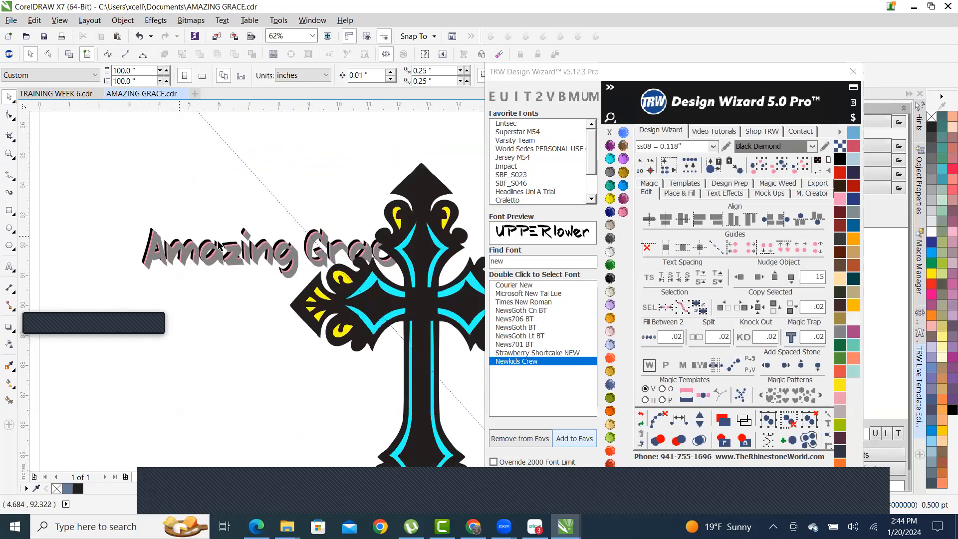
{"action": "scroll", "coordinate": [219, 245], "scroll_direction": "down", "scroll_amount": 4}
{"action": "left_click_drag", "start_coordinate": [203, 199], "coordinate": [349, 357]}
{"action": "key", "text": "c"}
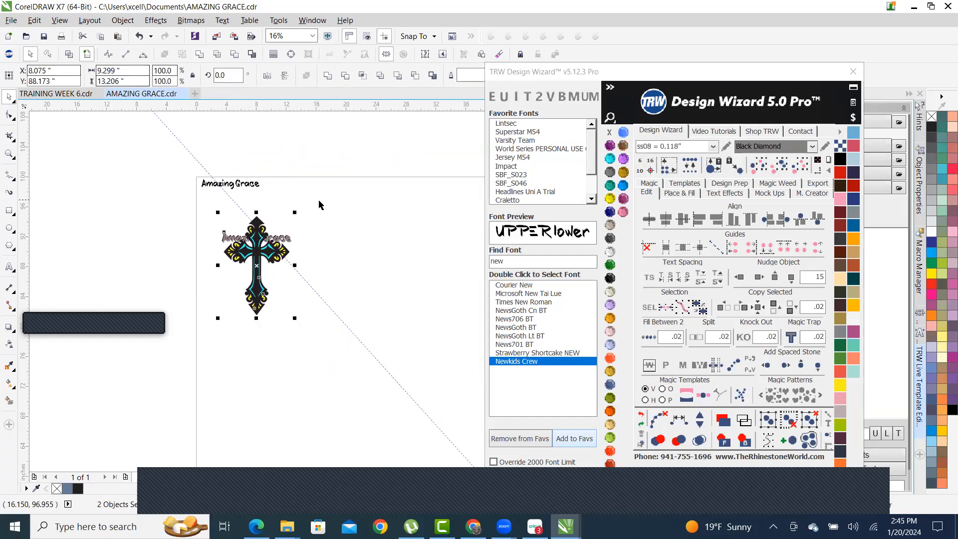
- Bring the shadowed Amazing Grace text group in front of the cross
{"action": "left_click", "coordinate": [316, 246]}
{"action": "scroll", "coordinate": [316, 246], "scroll_direction": "up", "scroll_amount": 4}
{"action": "scroll", "coordinate": [362, 267], "scroll_direction": "down", "scroll_amount": 2}
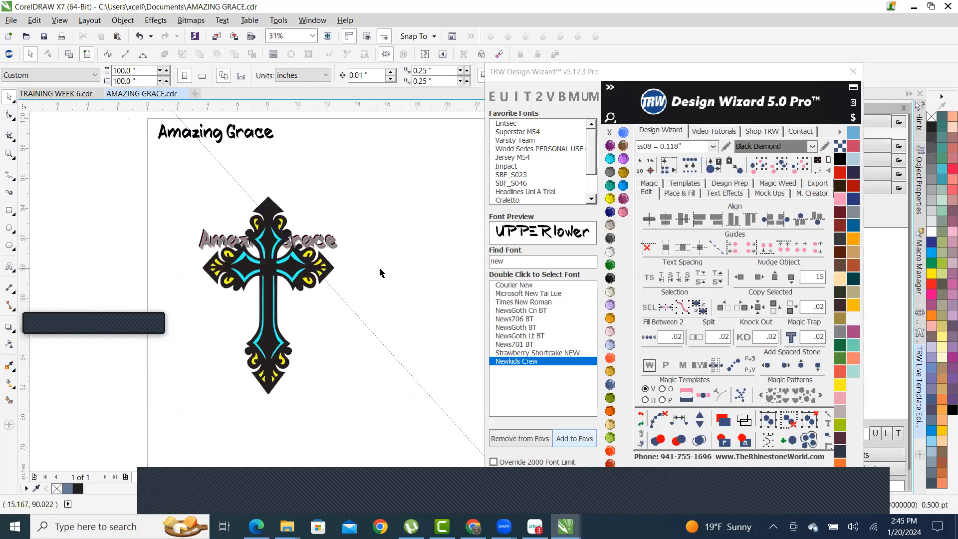
{"action": "left_click_drag", "start_coordinate": [411, 280], "coordinate": [355, 244]}
{"action": "scroll", "coordinate": [267, 334], "scroll_direction": "up", "scroll_amount": 2}
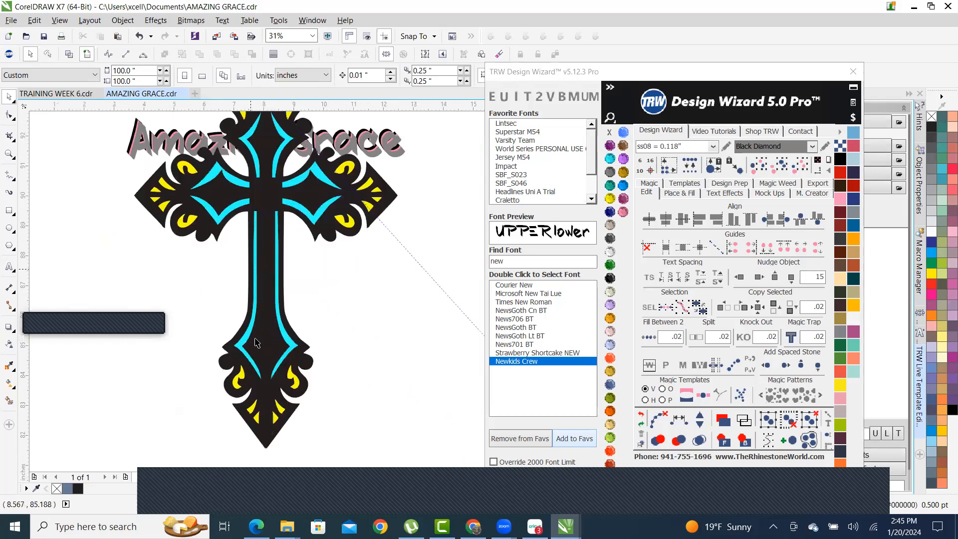
{"action": "scroll", "coordinate": [308, 370], "scroll_direction": "down", "scroll_amount": 2}
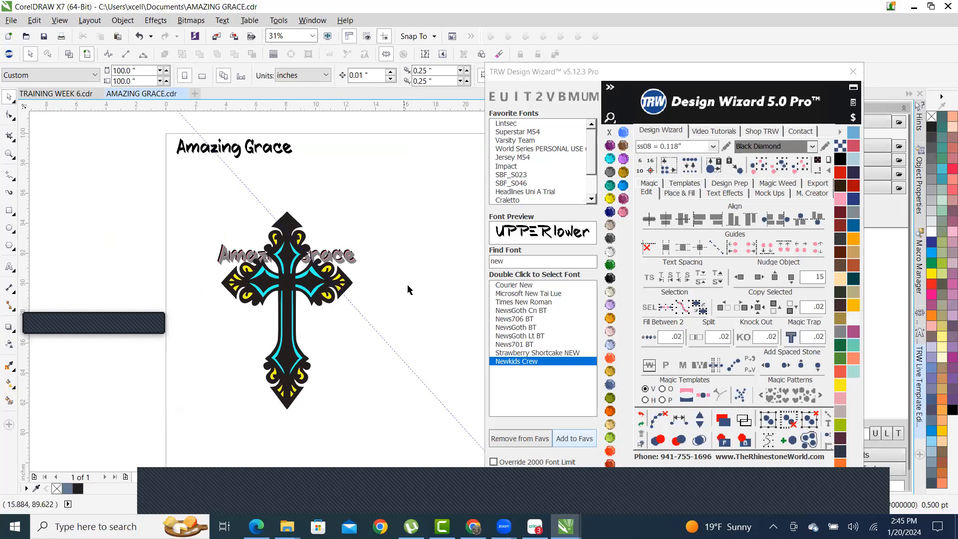
{"action": "left_click_drag", "start_coordinate": [412, 283], "coordinate": [183, 229]}
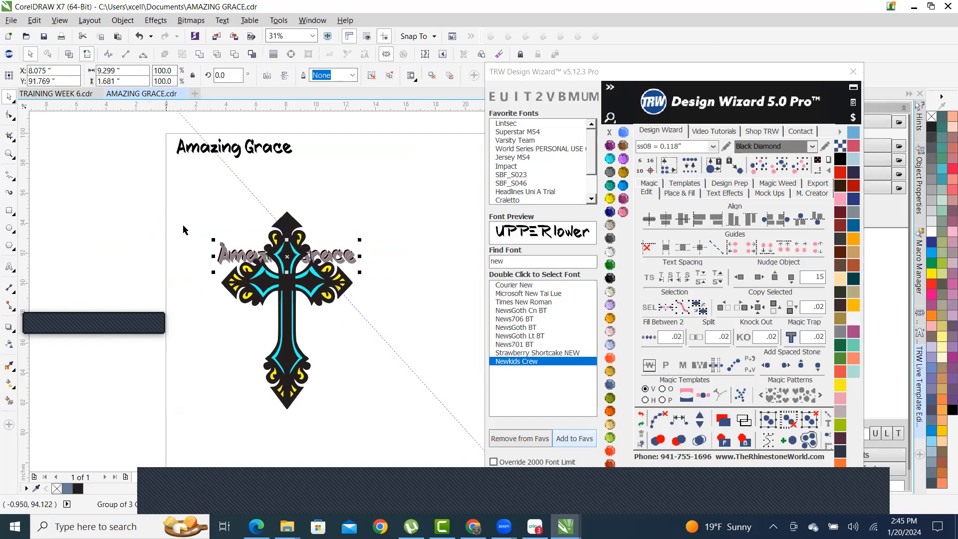
{"action": "left_click", "coordinate": [716, 443]}
{"action": "left_click", "coordinate": [367, 209]}
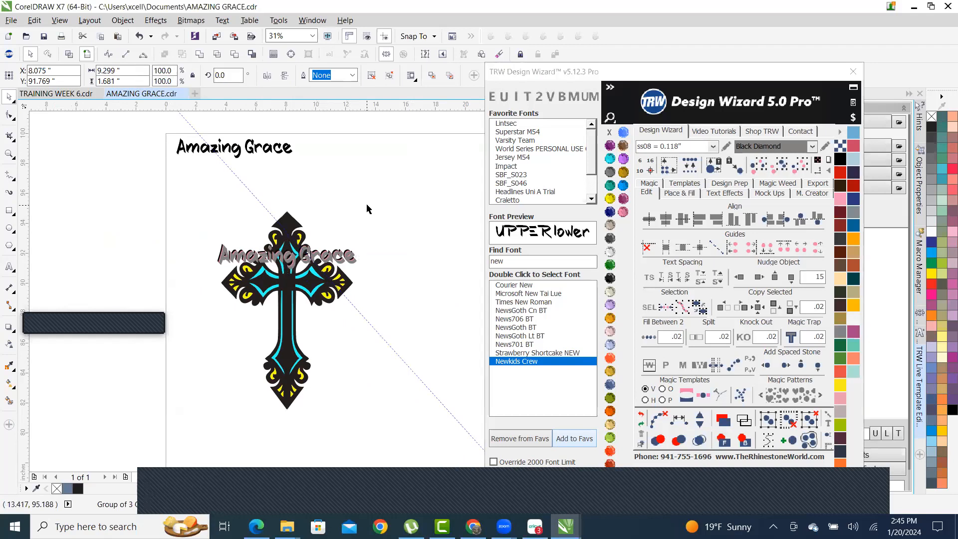
{"action": "scroll", "coordinate": [329, 239], "scroll_direction": "up", "scroll_amount": 2}
- Ungroup all the layers of the Amazing Grace title text
{"action": "right_click", "coordinate": [247, 275]}
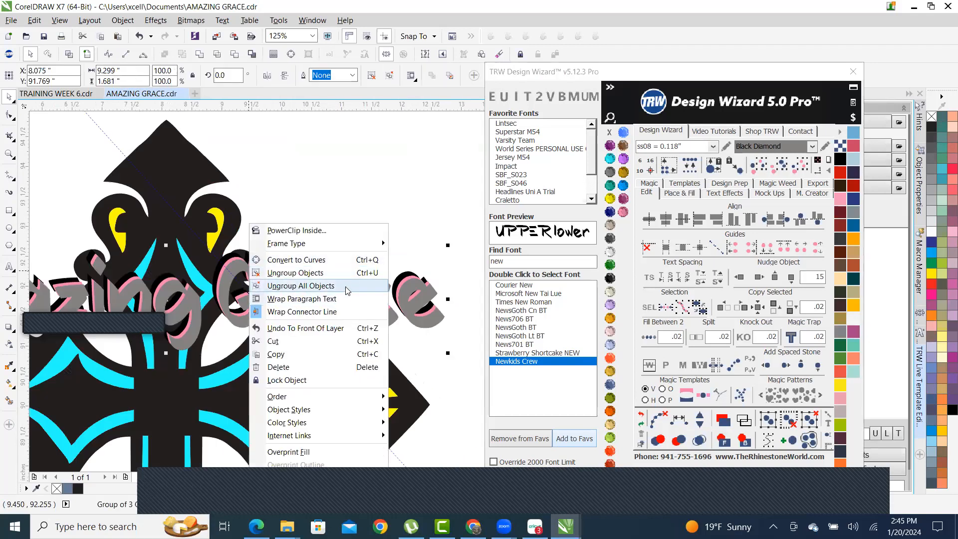
{"action": "left_click", "coordinate": [348, 290]}
{"action": "scroll", "coordinate": [277, 185], "scroll_direction": "down", "scroll_amount": 3}
{"action": "scroll", "coordinate": [277, 184], "scroll_direction": "up", "scroll_amount": 5}
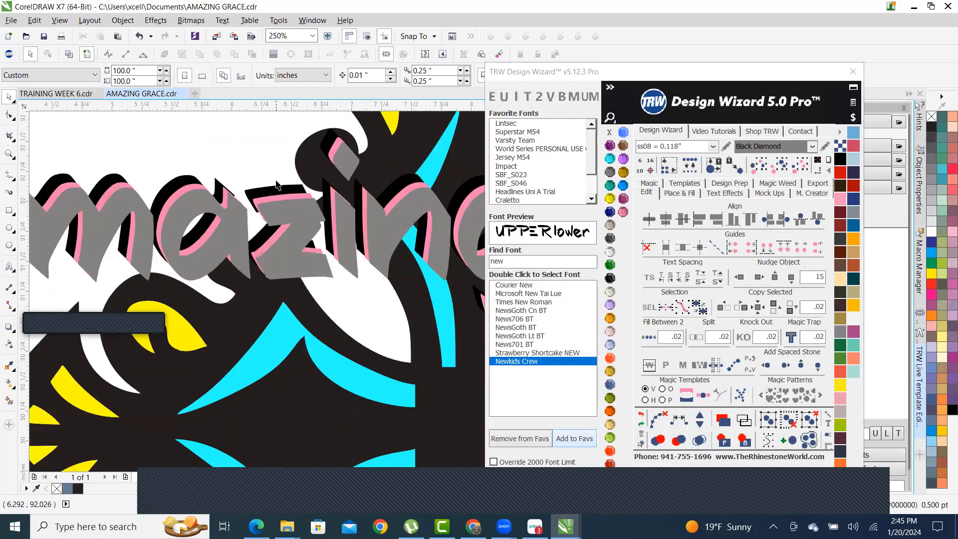
{"action": "scroll", "coordinate": [302, 191], "scroll_direction": "up", "scroll_amount": 3}
- Recolour one letter layer Crystal white, then Citrine yellow
{"action": "left_click", "coordinate": [312, 172]}
{"action": "scroll", "coordinate": [380, 258], "scroll_direction": "down", "scroll_amount": 3}
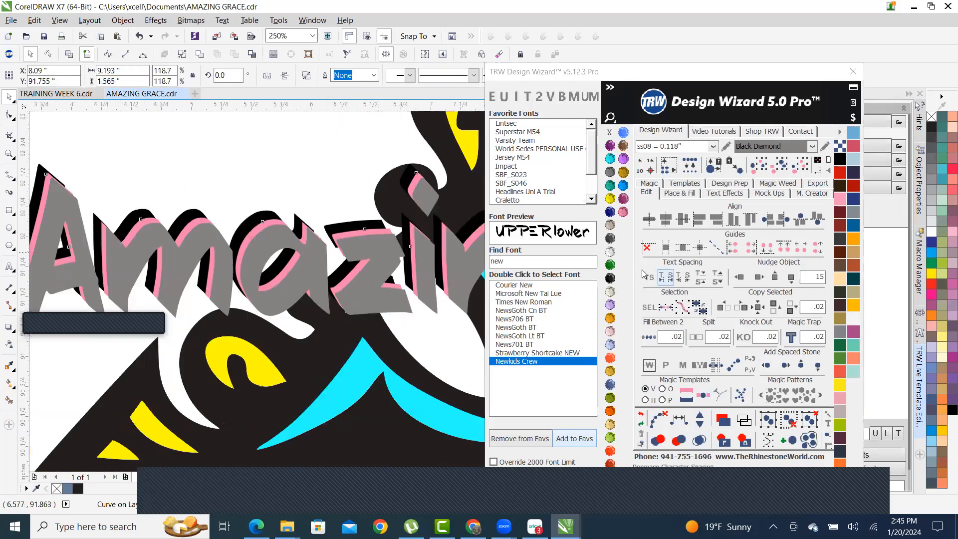
{"action": "left_click", "coordinate": [610, 252]}
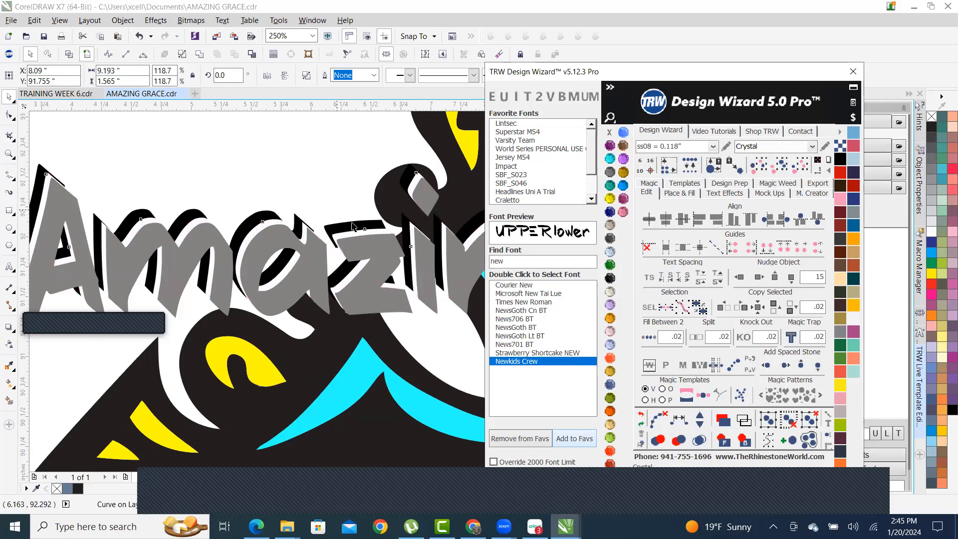
{"action": "scroll", "coordinate": [354, 227], "scroll_direction": "up", "scroll_amount": 3}
{"action": "scroll", "coordinate": [334, 236], "scroll_direction": "down", "scroll_amount": 3}
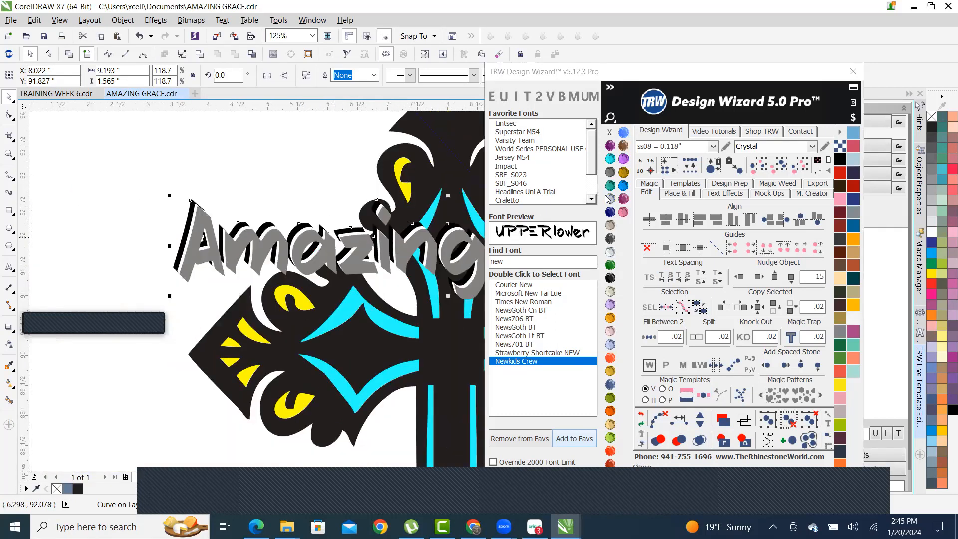
{"action": "left_click", "coordinate": [609, 198]}
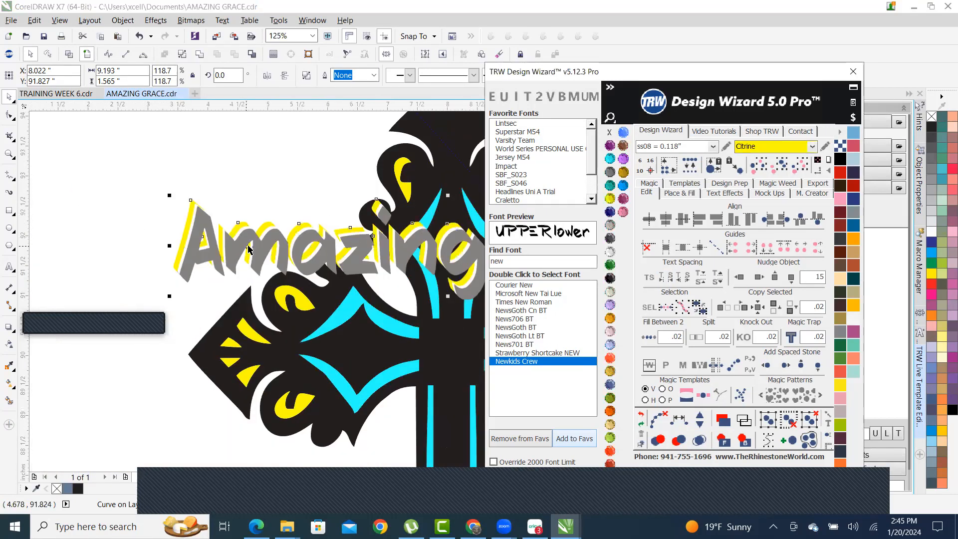
- Nudge the black letter layer slightly down-right and fill the selected layer Aquamarine cyan
{"action": "scroll", "coordinate": [273, 257], "scroll_direction": "down", "scroll_amount": 2}
{"action": "scroll", "coordinate": [272, 257], "scroll_direction": "down", "scroll_amount": 1}
{"action": "scroll", "coordinate": [330, 232], "scroll_direction": "up", "scroll_amount": 4}
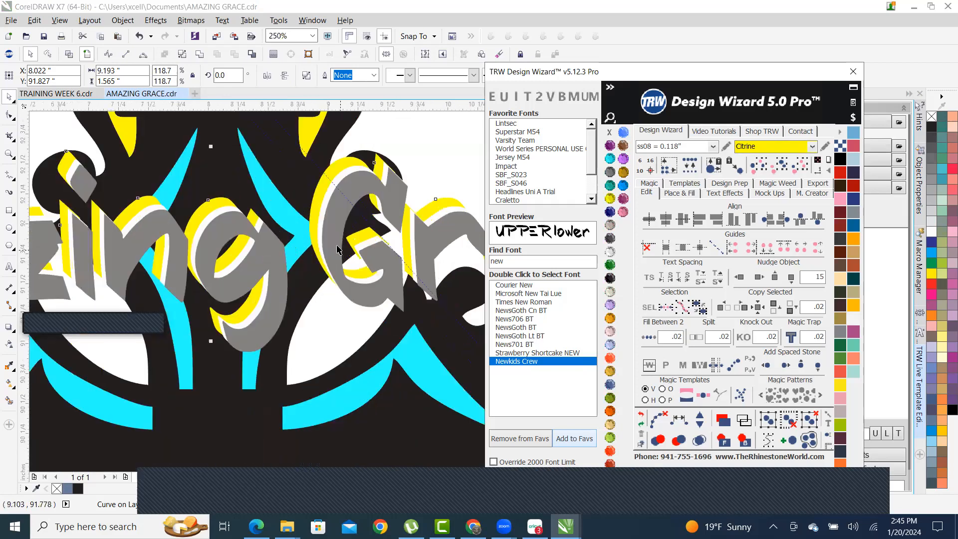
{"action": "scroll", "coordinate": [331, 227], "scroll_direction": "up", "scroll_amount": 1}
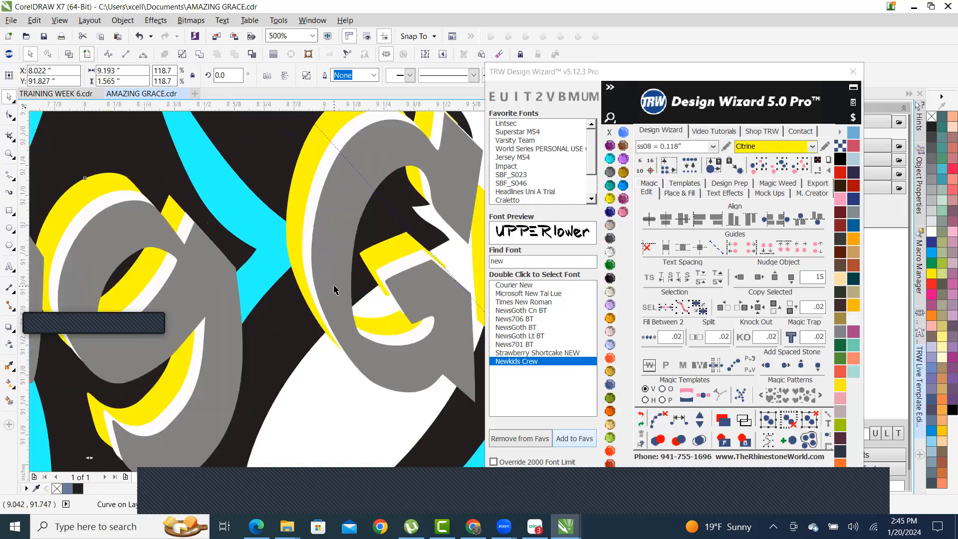
{"action": "scroll", "coordinate": [336, 289], "scroll_direction": "down", "scroll_amount": 1}
{"action": "scroll", "coordinate": [352, 269], "scroll_direction": "down", "scroll_amount": 2}
{"action": "scroll", "coordinate": [369, 272], "scroll_direction": "up", "scroll_amount": 2}
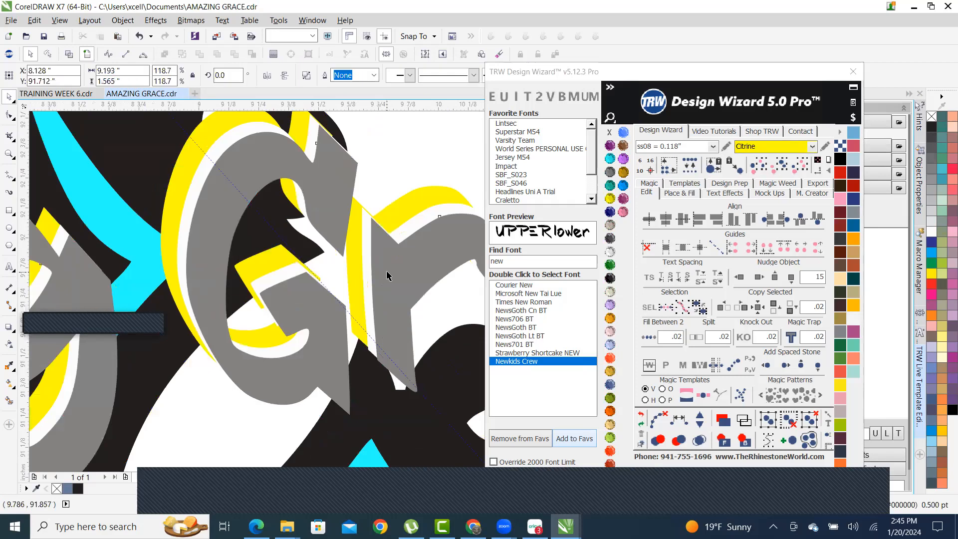
{"action": "scroll", "coordinate": [387, 274], "scroll_direction": "down", "scroll_amount": 2}
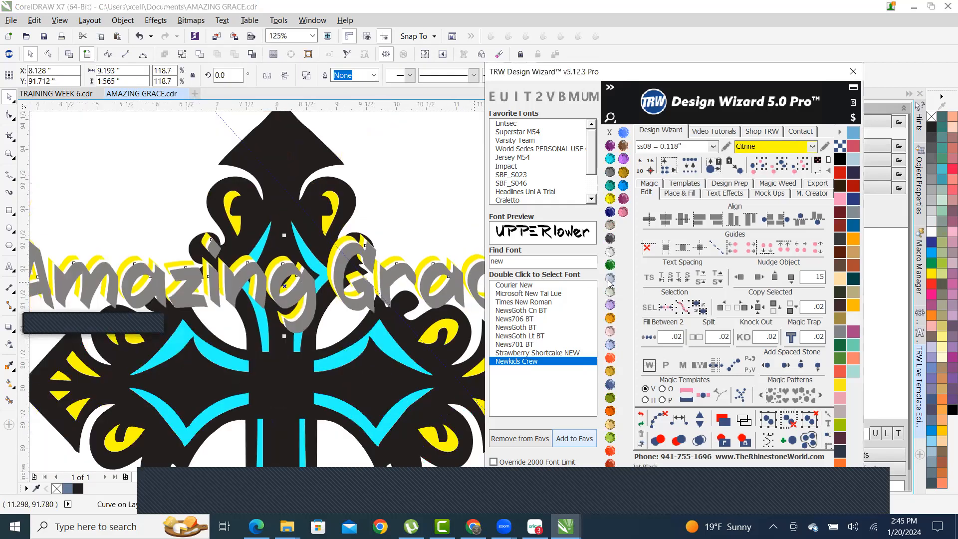
{"action": "scroll", "coordinate": [421, 269], "scroll_direction": "down", "scroll_amount": 2}
{"action": "scroll", "coordinate": [420, 270], "scroll_direction": "up", "scroll_amount": 2}
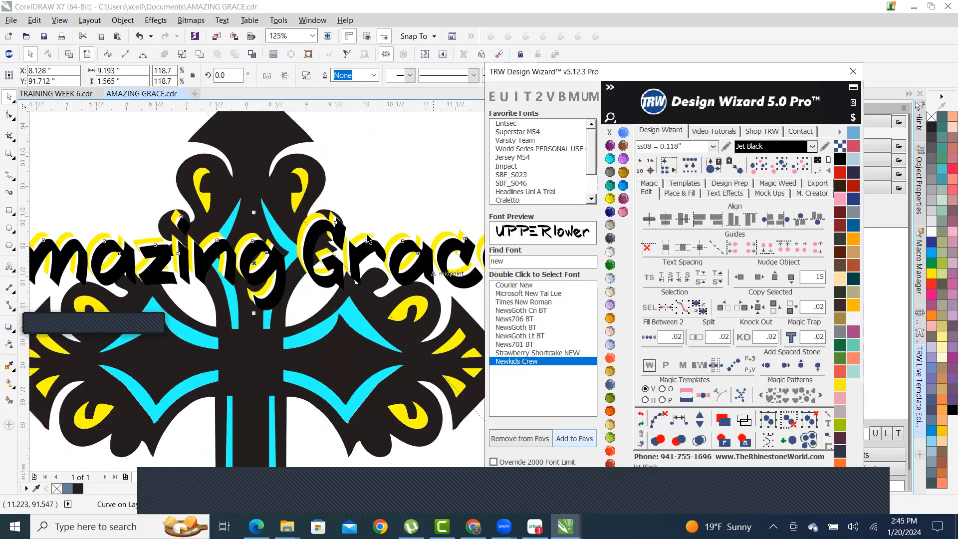
{"action": "scroll", "coordinate": [340, 233], "scroll_direction": "up", "scroll_amount": 1}
{"action": "scroll", "coordinate": [341, 232], "scroll_direction": "up", "scroll_amount": 2}
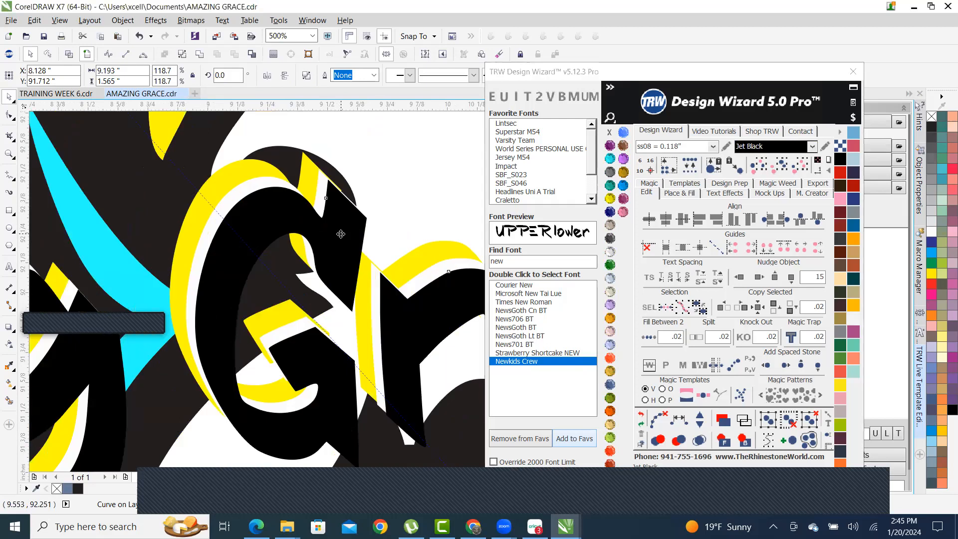
{"action": "left_click_drag", "start_coordinate": [341, 234], "coordinate": [347, 239]}
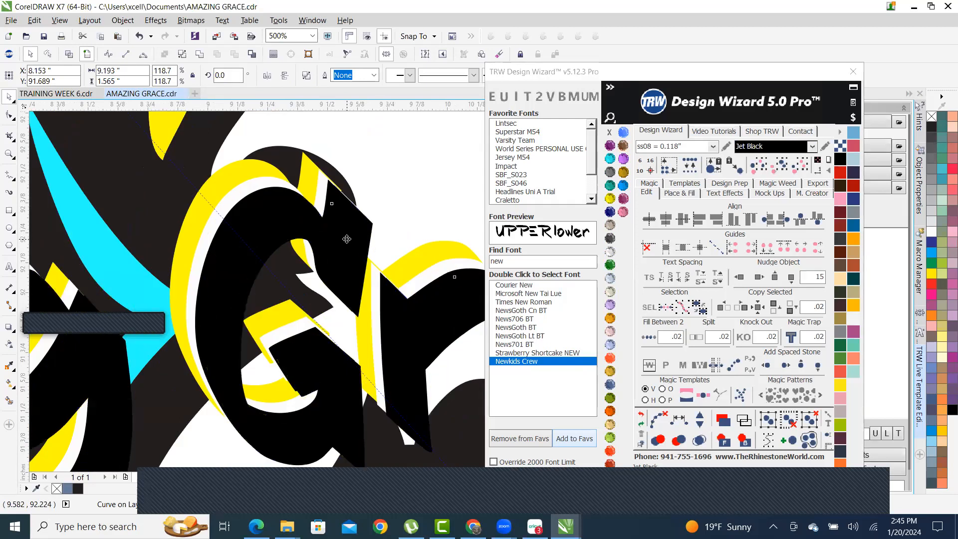
{"action": "left_click", "coordinate": [609, 158]}
- Nudge the cyan letter layer into alignment with the others
{"action": "scroll", "coordinate": [256, 299], "scroll_direction": "down", "scroll_amount": 3}
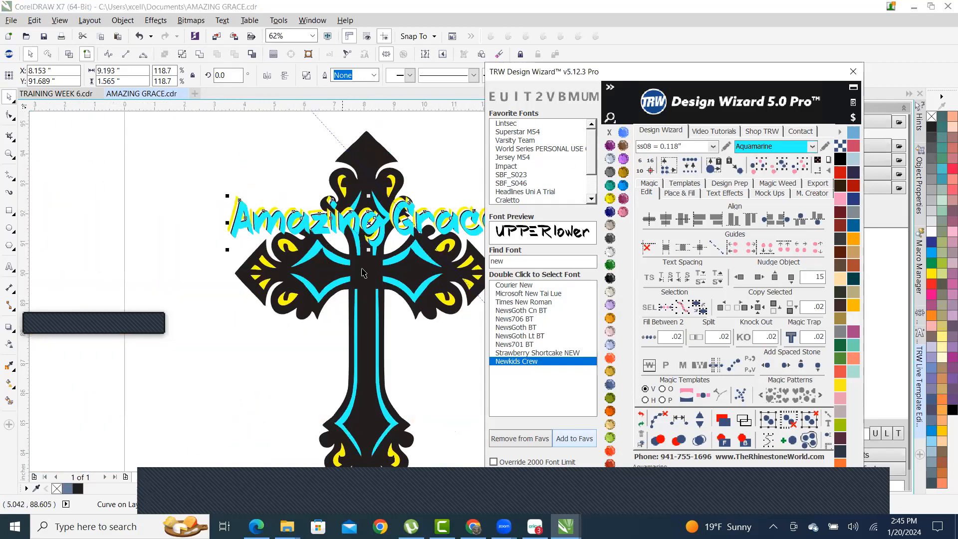
{"action": "scroll", "coordinate": [364, 272], "scroll_direction": "up", "scroll_amount": 8}
{"action": "left_click_drag", "start_coordinate": [392, 225], "coordinate": [400, 228]}
{"action": "scroll", "coordinate": [309, 272], "scroll_direction": "down", "scroll_amount": 8}
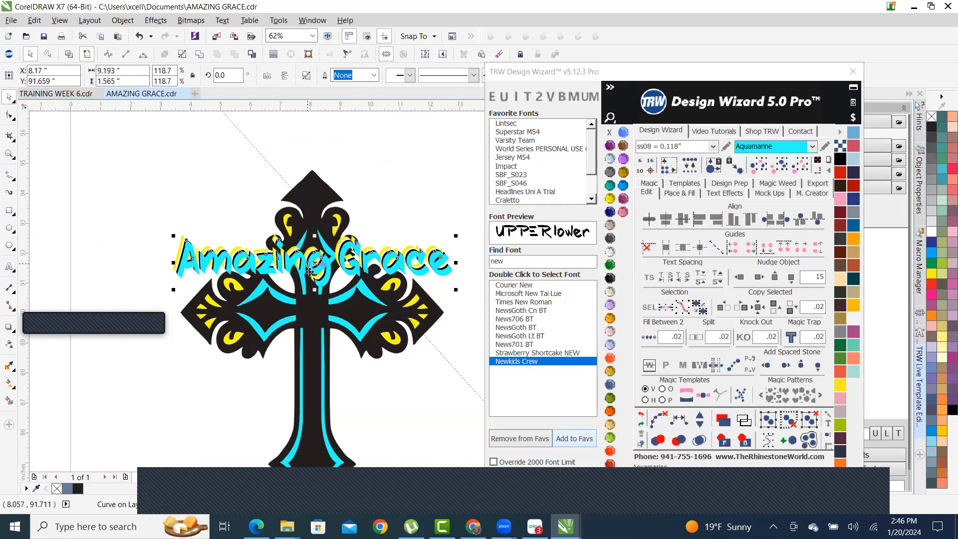
{"action": "scroll", "coordinate": [316, 255], "scroll_direction": "up", "scroll_amount": 2}
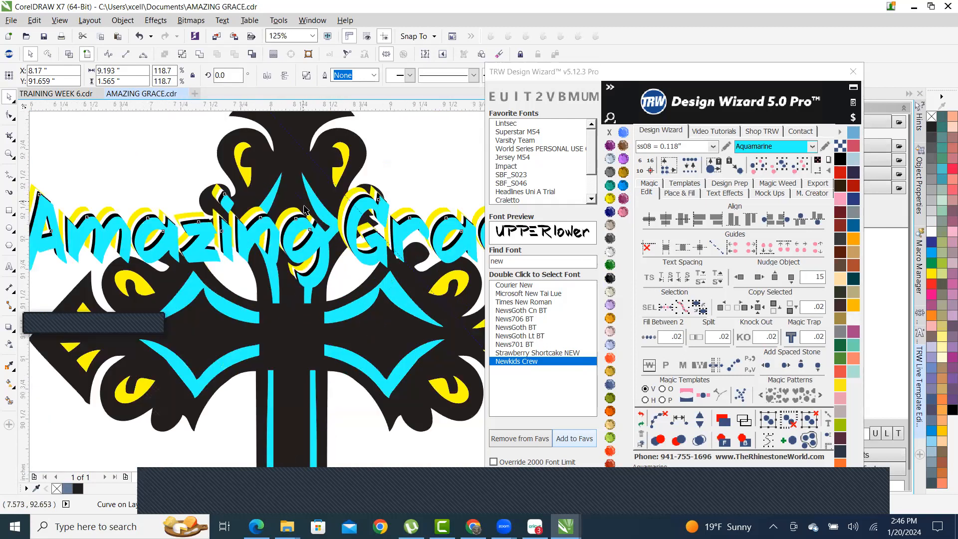
{"action": "scroll", "coordinate": [306, 210], "scroll_direction": "up", "scroll_amount": 8}
{"action": "scroll", "coordinate": [366, 233], "scroll_direction": "down", "scroll_amount": 4}
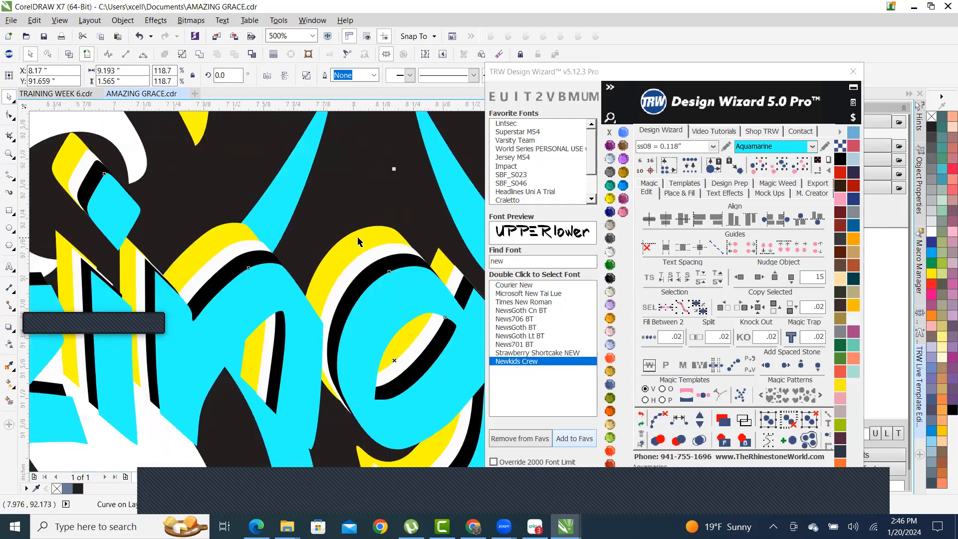
{"action": "scroll", "coordinate": [372, 239], "scroll_direction": "up", "scroll_amount": 2}
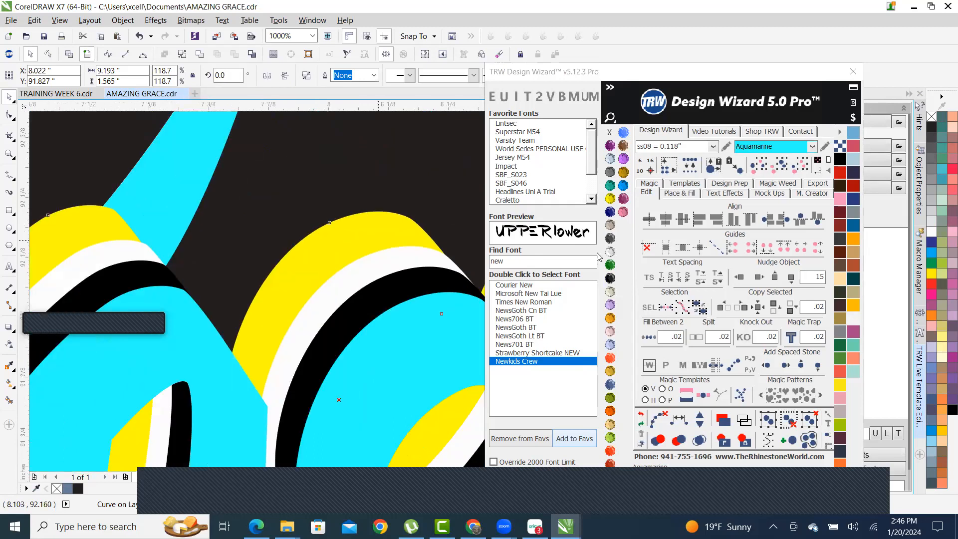
- Make the selected shadow arcs Jet Black and the next shadow layer Citrine yellow
{"action": "left_click", "coordinate": [608, 253]}
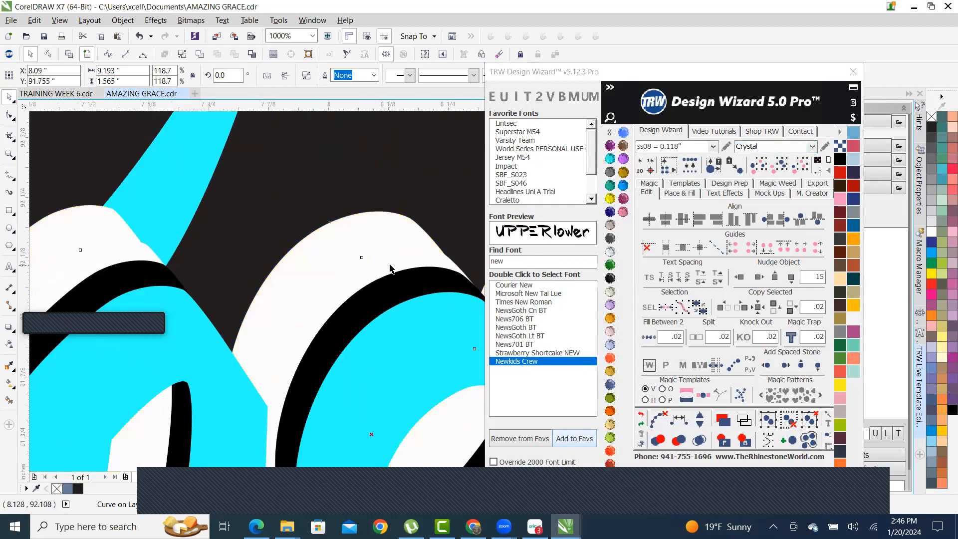
{"action": "left_click", "coordinate": [608, 278]}
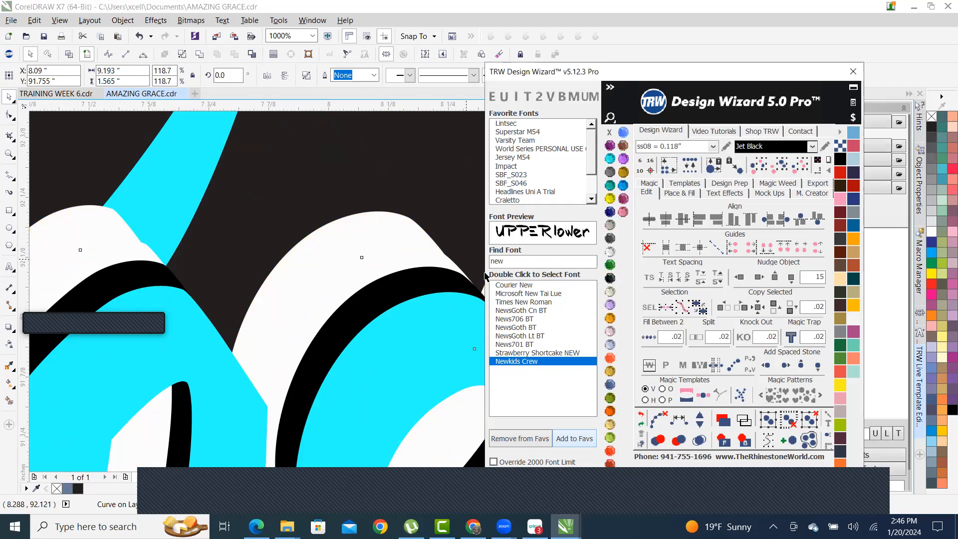
{"action": "left_click", "coordinate": [415, 295]}
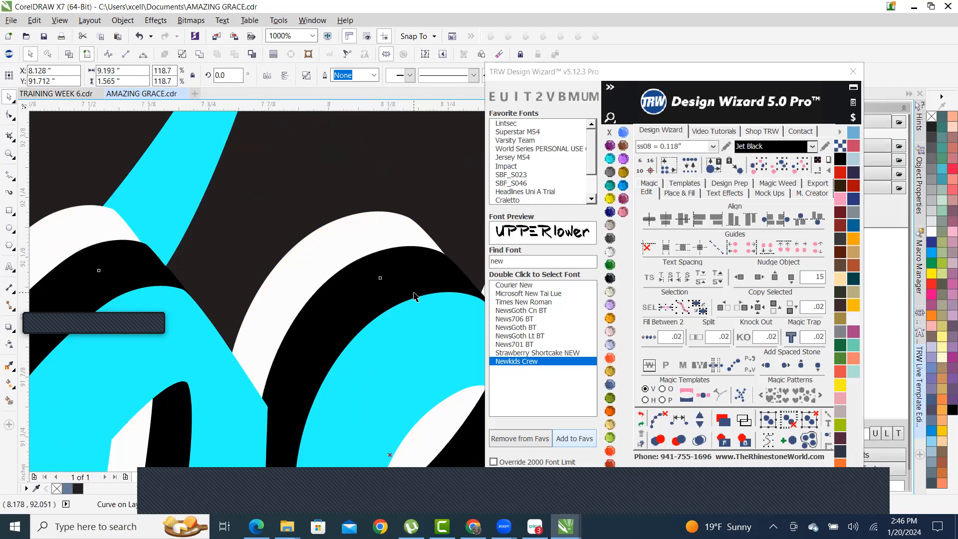
{"action": "left_click", "coordinate": [610, 198]}
{"action": "scroll", "coordinate": [283, 289], "scroll_direction": "down", "scroll_amount": 3}
- Fill the front letters Jet Black with a 2.0 pt Aquamarine outline
{"action": "scroll", "coordinate": [283, 290], "scroll_direction": "down", "scroll_amount": 3}
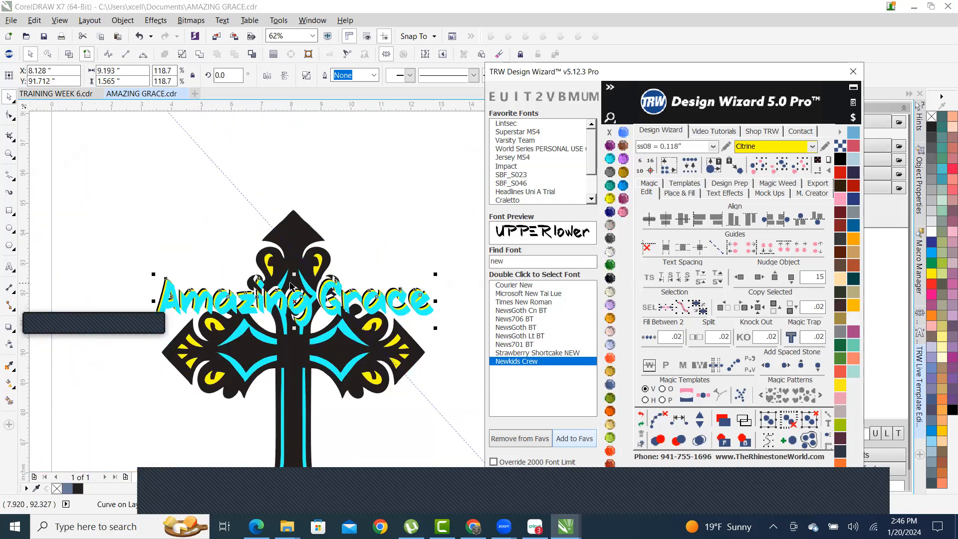
{"action": "scroll", "coordinate": [292, 306], "scroll_direction": "up", "scroll_amount": 5}
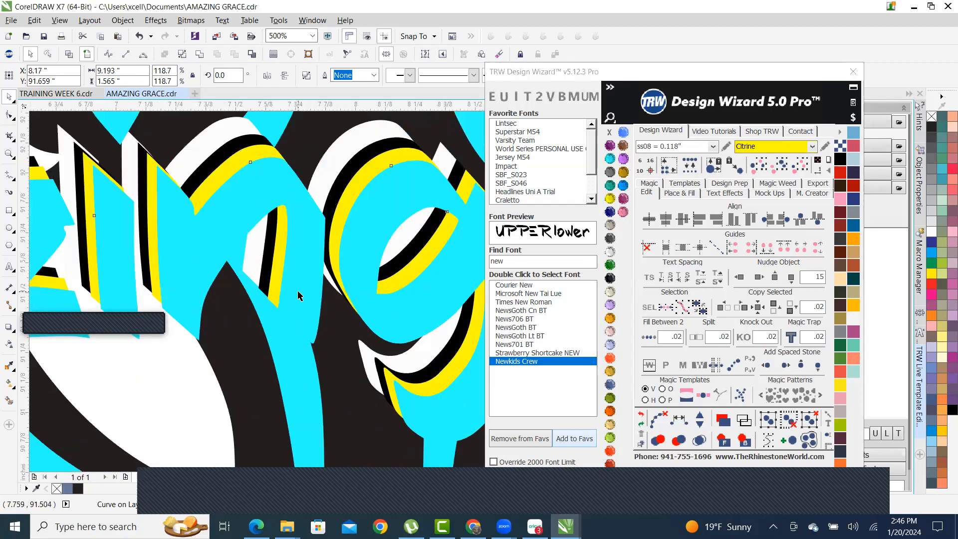
{"action": "scroll", "coordinate": [297, 295], "scroll_direction": "down", "scroll_amount": 2}
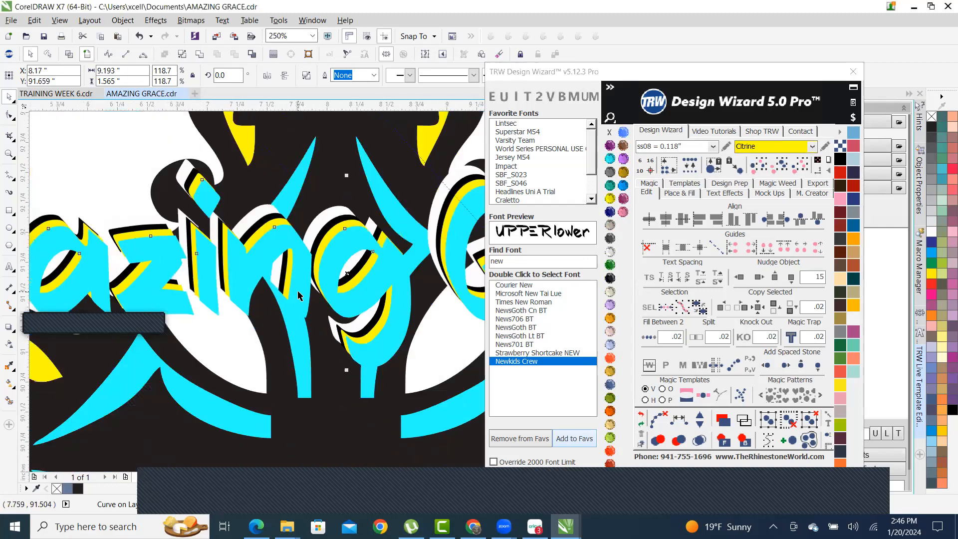
{"action": "left_click", "coordinate": [609, 279]}
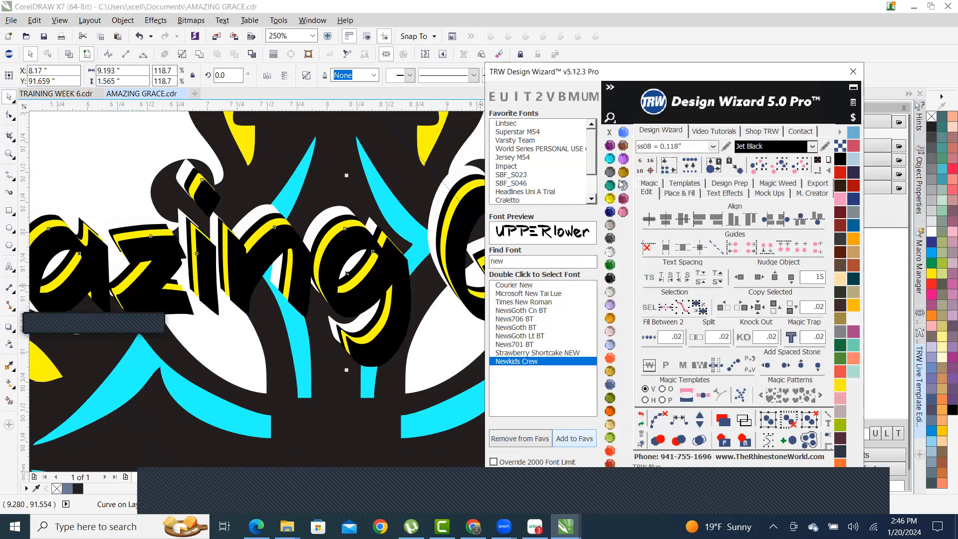
{"action": "right_click", "coordinate": [610, 159]}
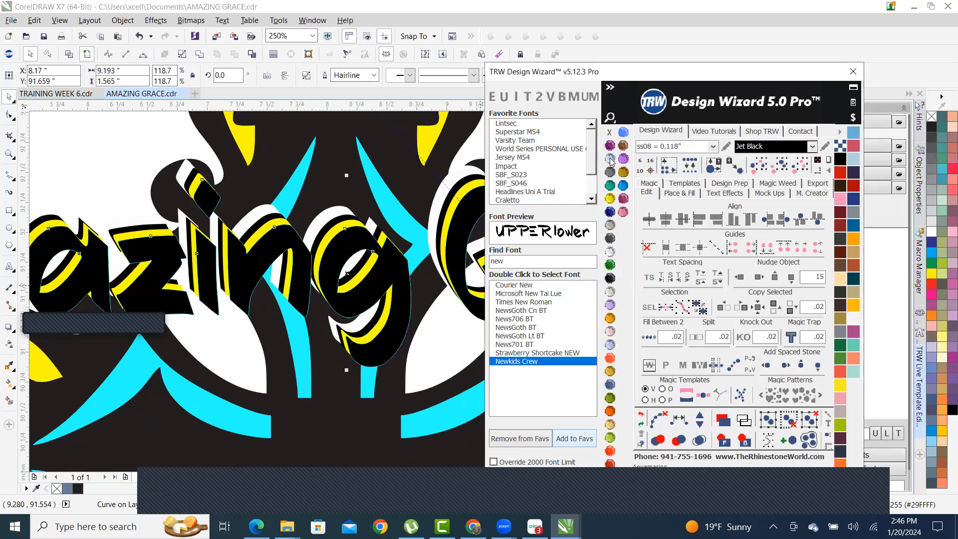
{"action": "left_click", "coordinate": [375, 74]}
{"action": "left_click", "coordinate": [375, 75]}
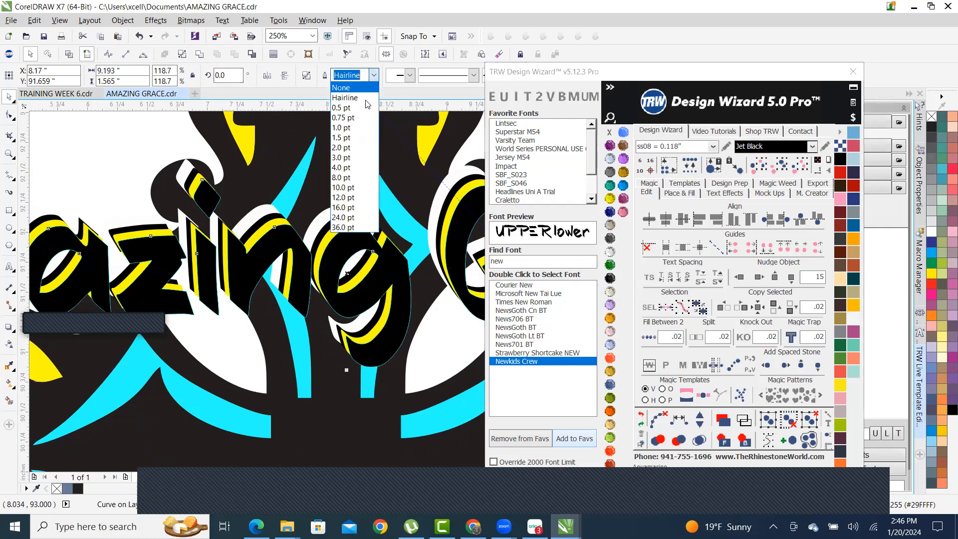
{"action": "left_click", "coordinate": [350, 148]}
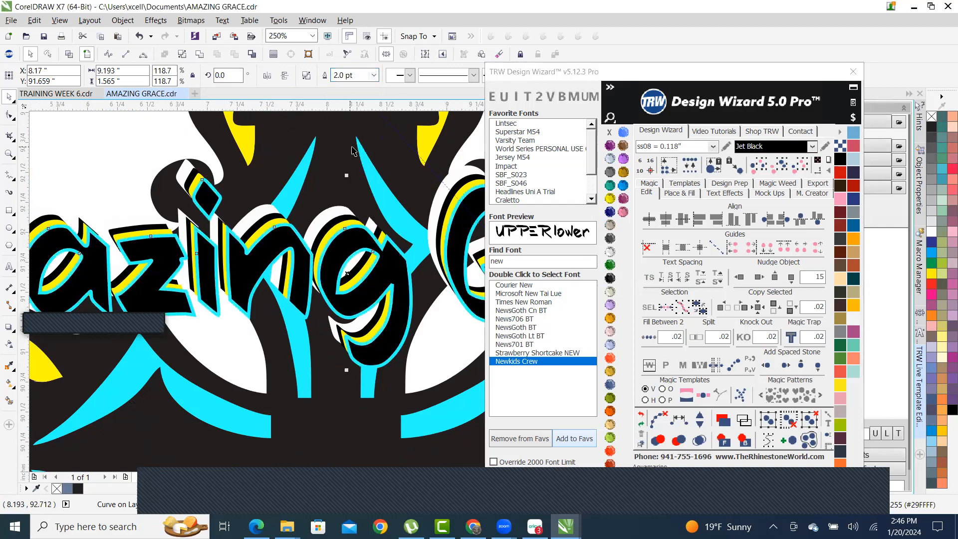
{"action": "scroll", "coordinate": [308, 240], "scroll_direction": "down", "scroll_amount": 2}
{"action": "scroll", "coordinate": [308, 239], "scroll_direction": "up", "scroll_amount": 2}
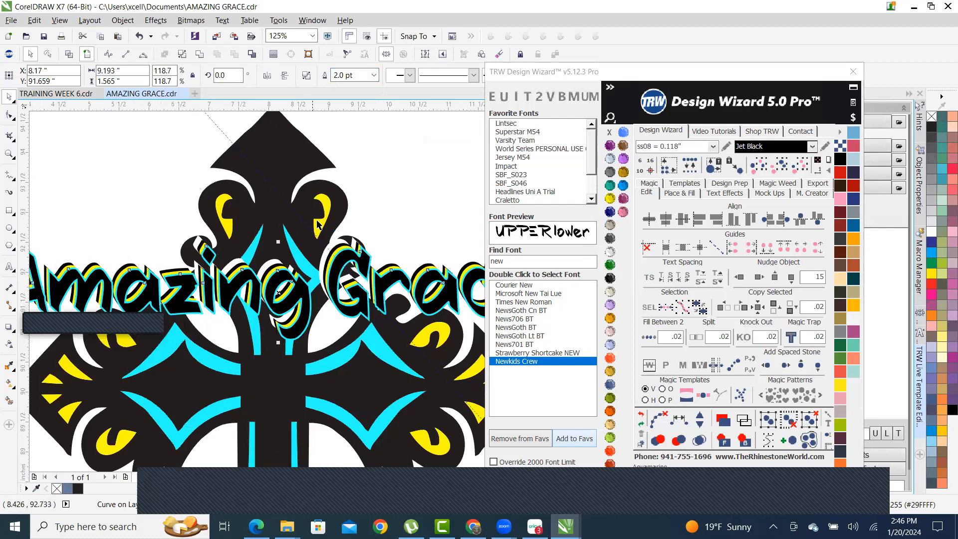
{"action": "scroll", "coordinate": [324, 233], "scroll_direction": "down", "scroll_amount": 2}
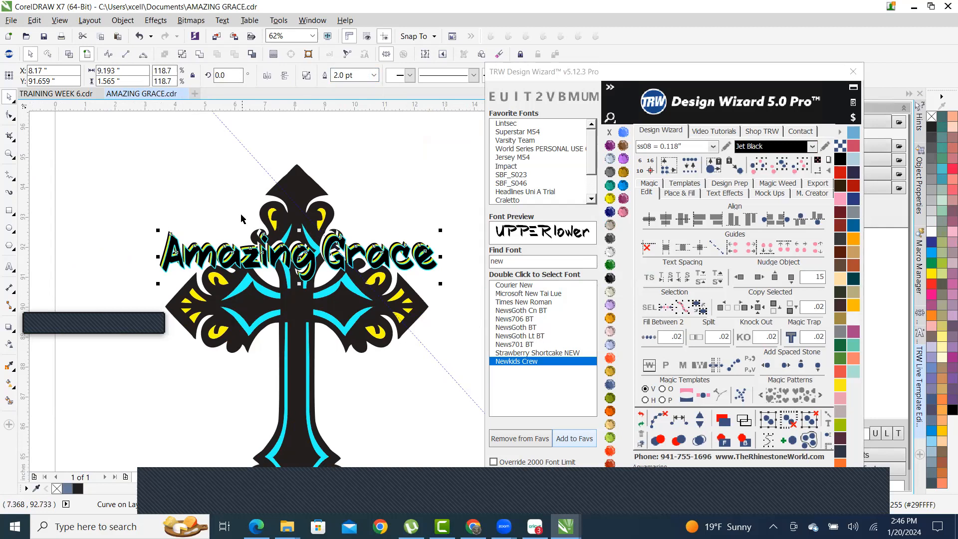
- Marquee-select all the Amazing Grace text layers and move them up above the cross
{"action": "left_click_drag", "start_coordinate": [121, 225], "coordinate": [462, 297]}
{"action": "scroll", "coordinate": [347, 258], "scroll_direction": "down", "scroll_amount": 2}
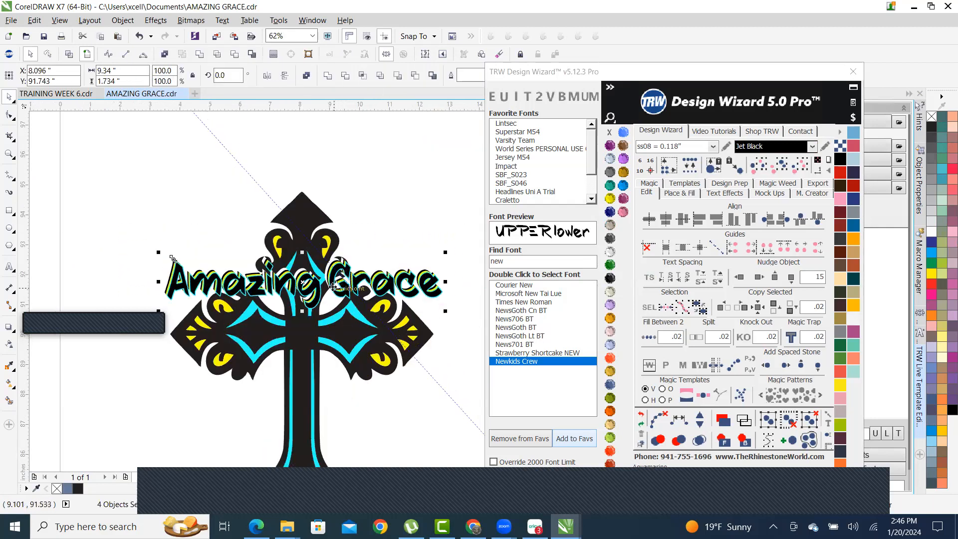
{"action": "left_click", "coordinate": [194, 234]}
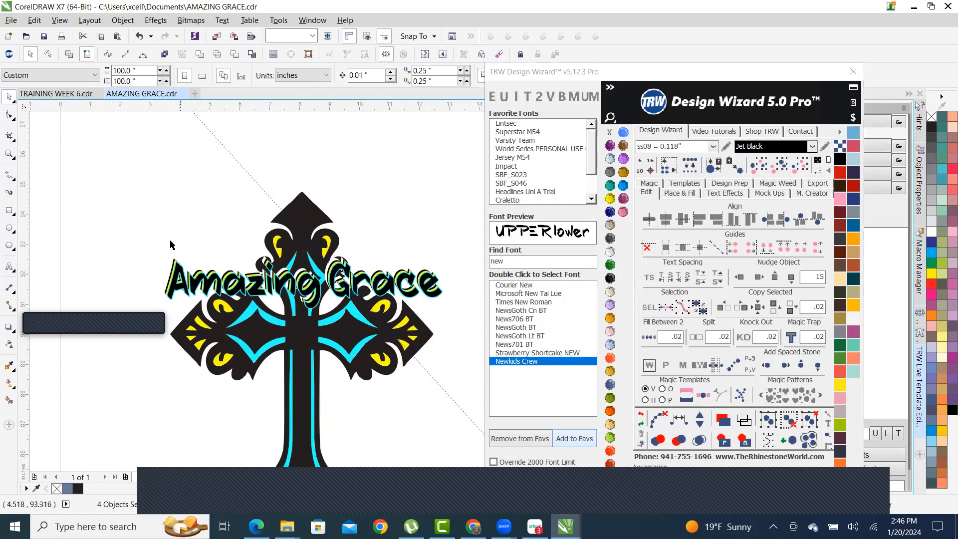
{"action": "left_click_drag", "start_coordinate": [122, 244], "coordinate": [478, 324]}
{"action": "scroll", "coordinate": [367, 276], "scroll_direction": "up", "scroll_amount": 2}
{"action": "scroll", "coordinate": [367, 277], "scroll_direction": "up", "scroll_amount": 1}
{"action": "scroll", "coordinate": [367, 277], "scroll_direction": "down", "scroll_amount": 4}
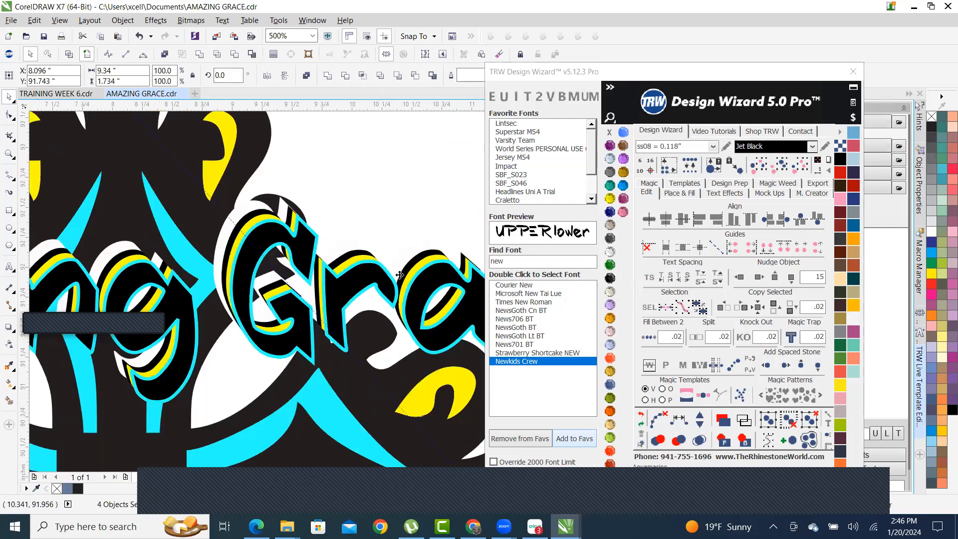
{"action": "left_click", "coordinate": [128, 250]}
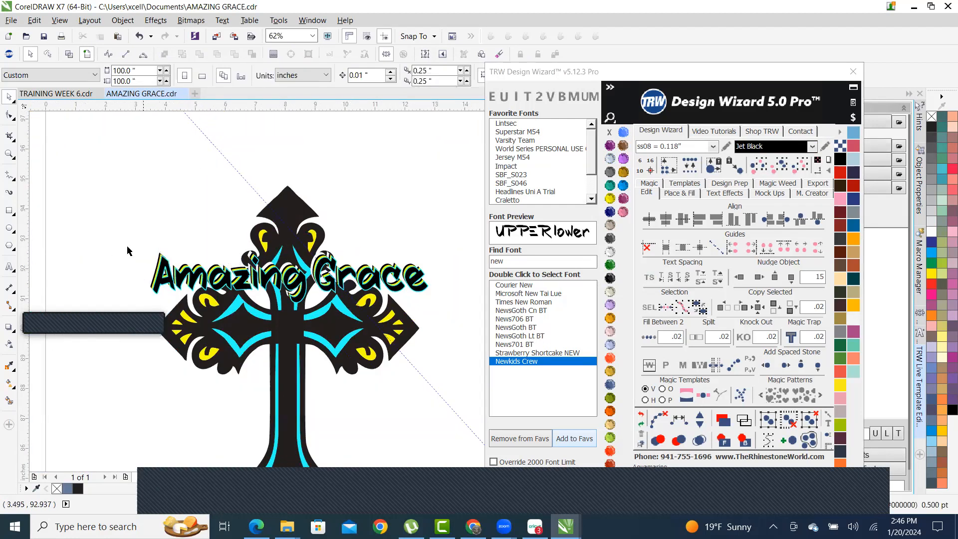
{"action": "left_click_drag", "start_coordinate": [104, 231], "coordinate": [475, 328]}
{"action": "scroll", "coordinate": [341, 312], "scroll_direction": "down", "scroll_amount": 1}
{"action": "scroll", "coordinate": [355, 295], "scroll_direction": "up", "scroll_amount": 1}
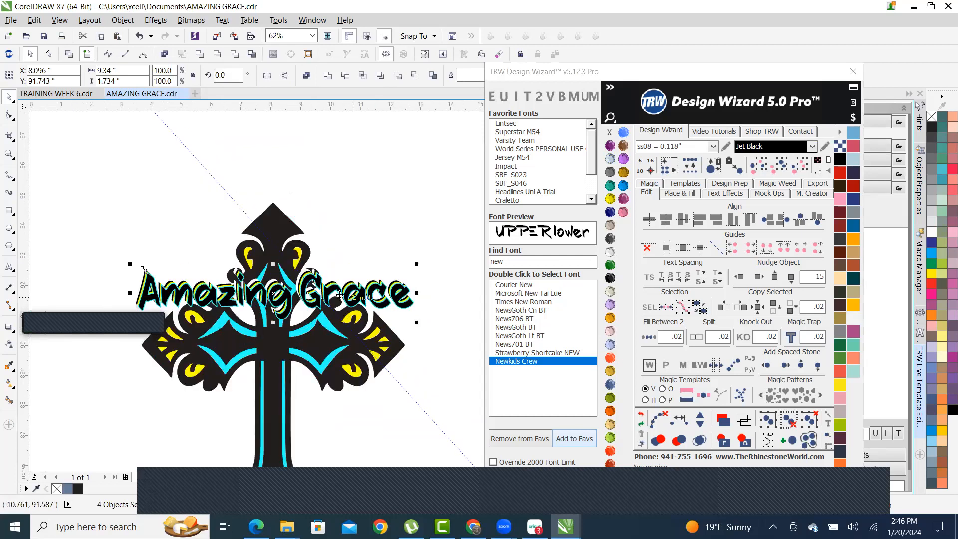
{"action": "left_click_drag", "start_coordinate": [367, 294], "coordinate": [367, 175]}
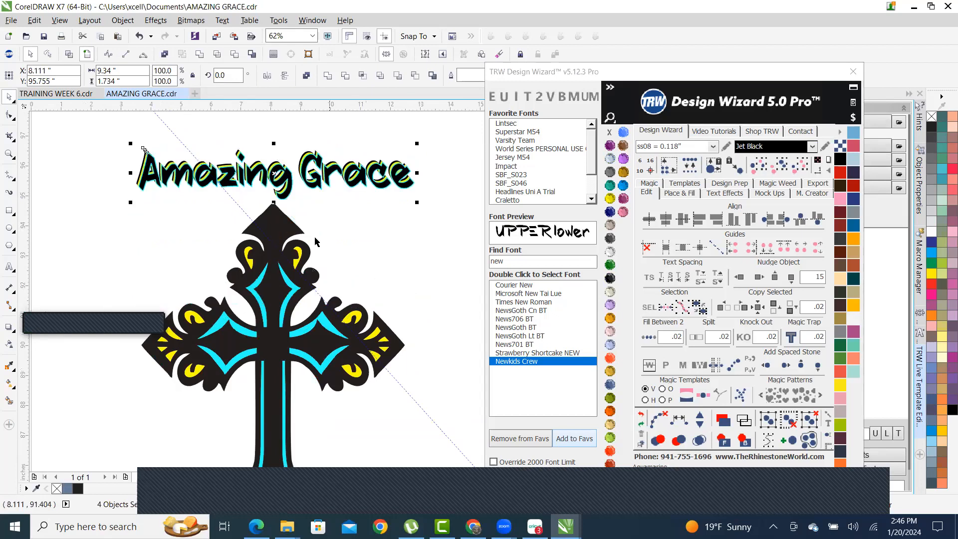
- Move the cross to the right so it sits beneath the text
{"action": "left_click_drag", "start_coordinate": [329, 315], "coordinate": [331, 304]}
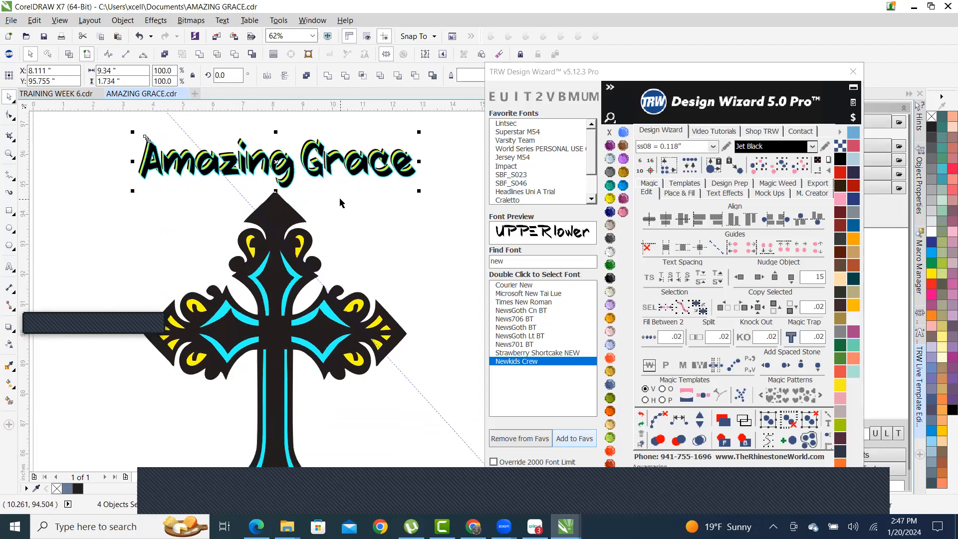
{"action": "left_click_drag", "start_coordinate": [340, 201], "coordinate": [352, 218]}
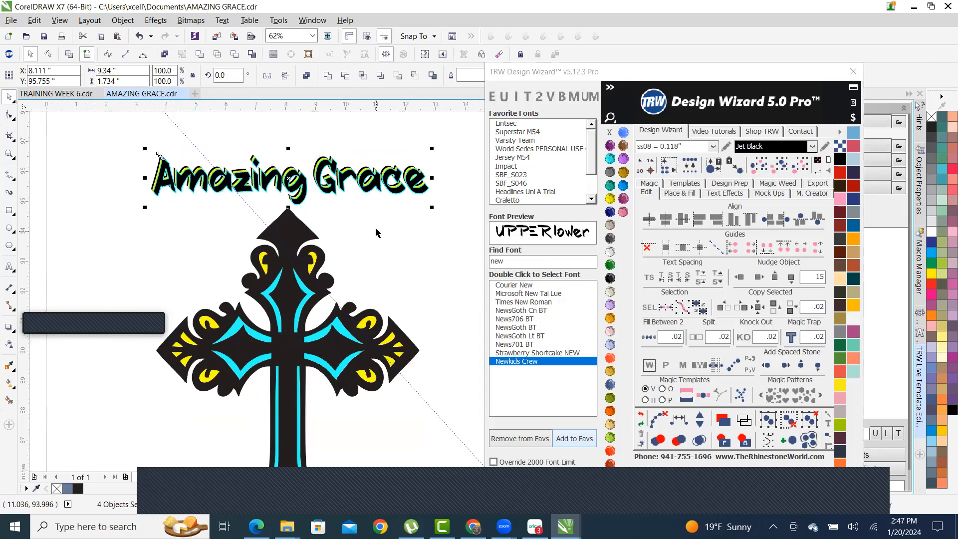
{"action": "scroll", "coordinate": [370, 249], "scroll_direction": "down", "scroll_amount": 1}
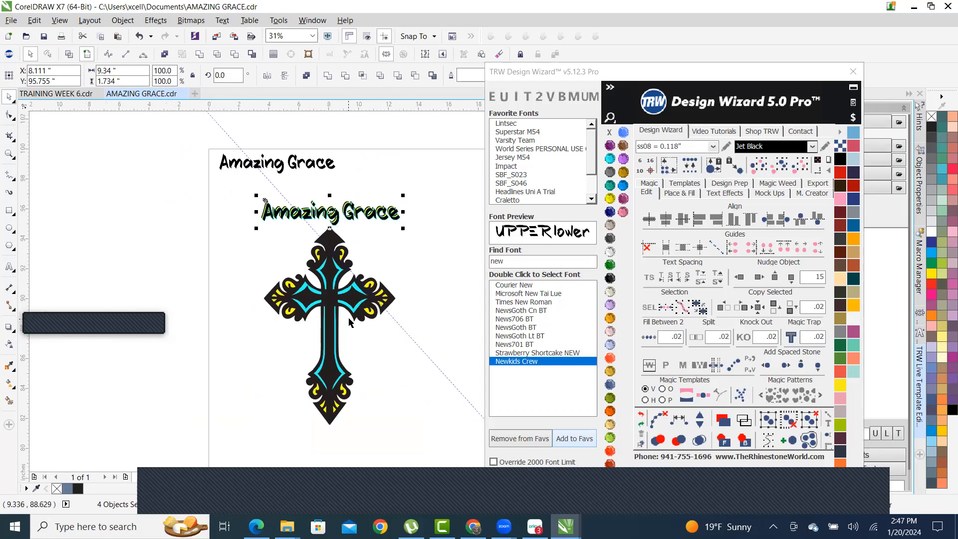
{"action": "scroll", "coordinate": [327, 280], "scroll_direction": "up", "scroll_amount": 1}
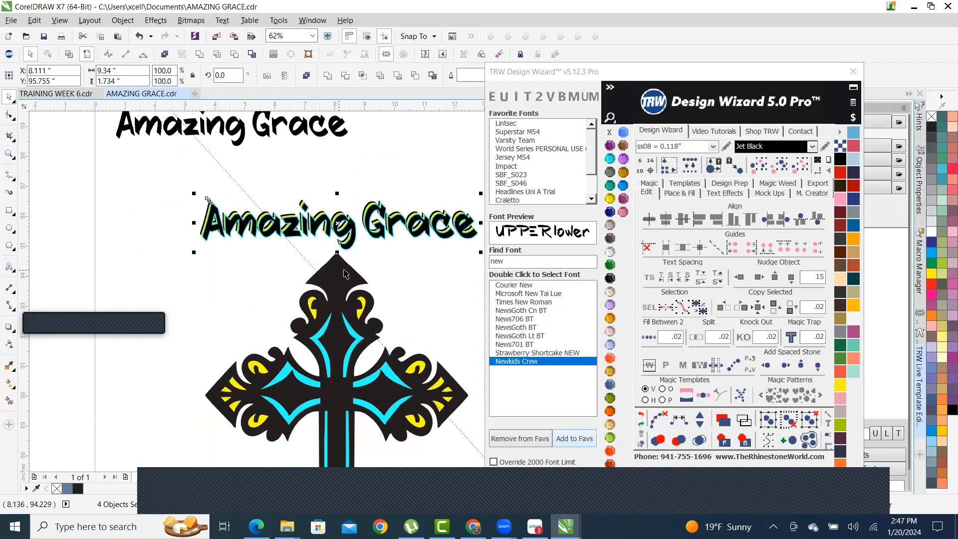
{"action": "scroll", "coordinate": [389, 299], "scroll_direction": "up", "scroll_amount": 1}
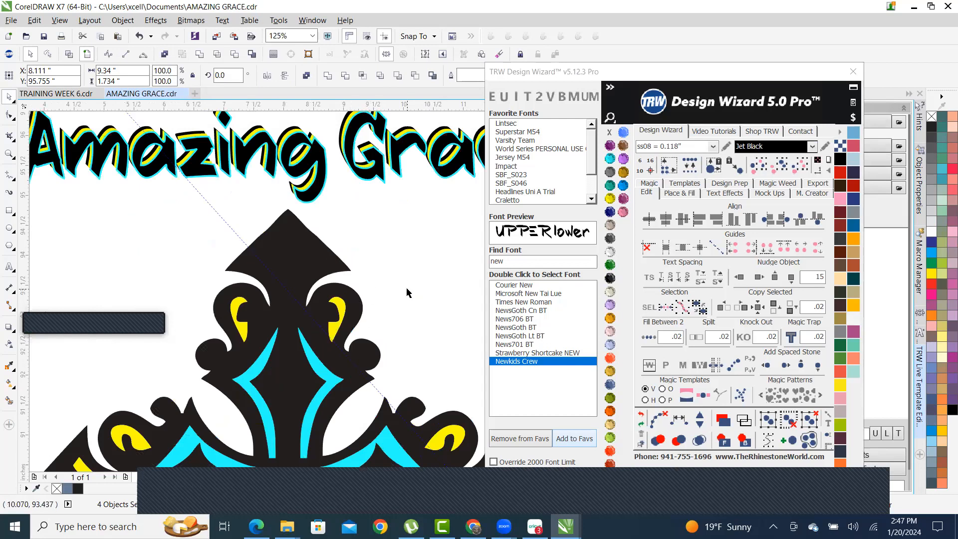
{"action": "left_click", "coordinate": [378, 257]}
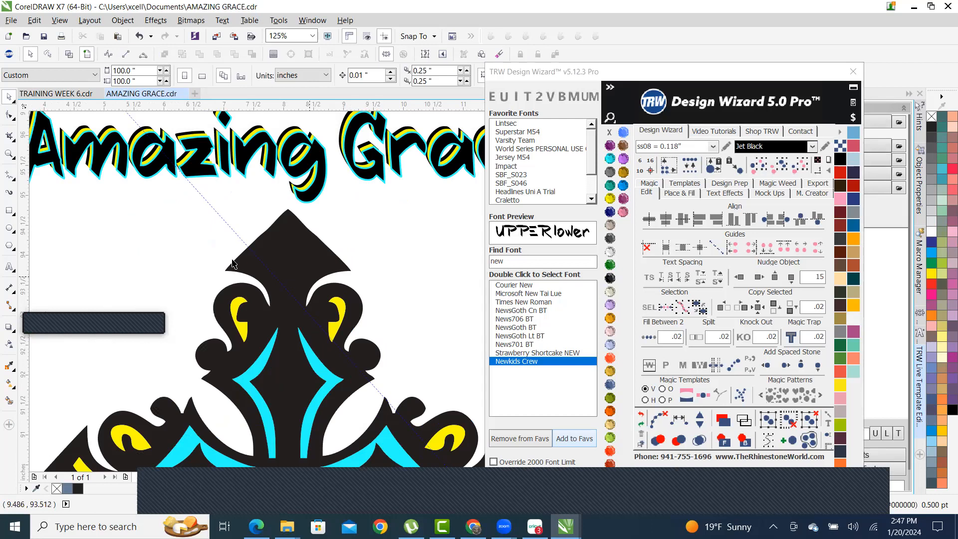
{"action": "left_click_drag", "start_coordinate": [339, 305], "coordinate": [437, 294]}
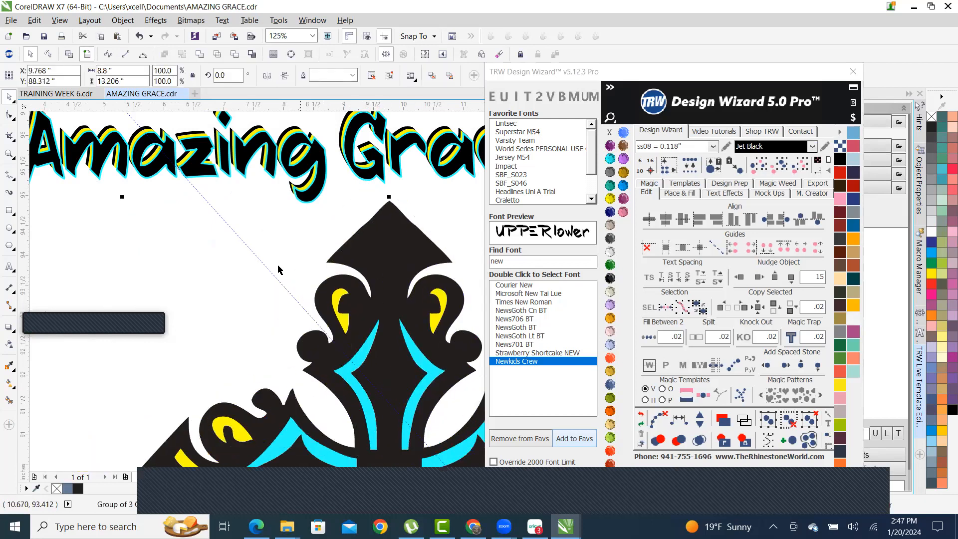
{"action": "scroll", "coordinate": [107, 277], "scroll_direction": "down", "scroll_amount": 2}
{"action": "scroll", "coordinate": [168, 298], "scroll_direction": "up", "scroll_amount": 2}
{"action": "scroll", "coordinate": [220, 242], "scroll_direction": "up", "scroll_amount": 3}
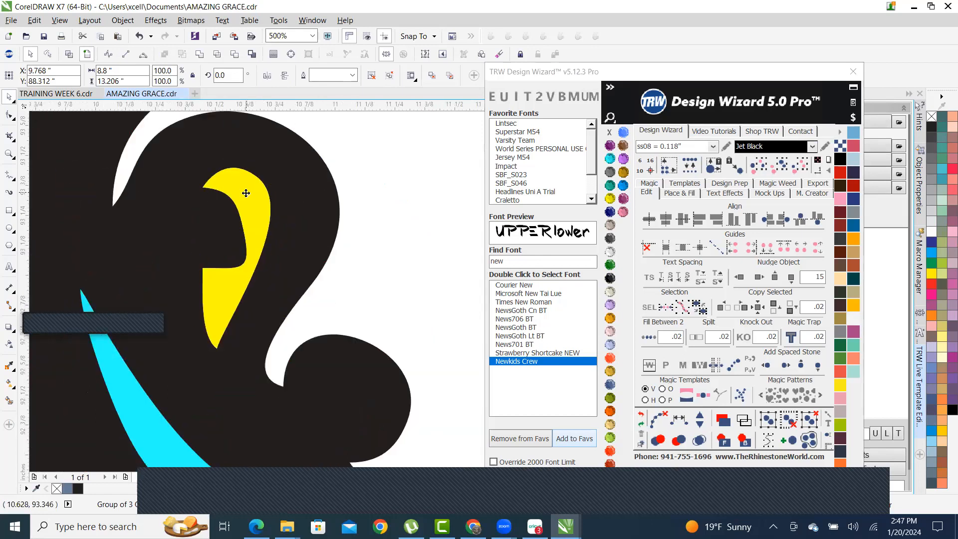
{"action": "scroll", "coordinate": [254, 254], "scroll_direction": "down", "scroll_amount": 4}
{"action": "scroll", "coordinate": [254, 255], "scroll_direction": "down", "scroll_amount": 2}
- Ungroup the cross into separate pieces, undoing trial moves of the yellow and cyan accents
{"action": "scroll", "coordinate": [285, 246], "scroll_direction": "up", "scroll_amount": 2}
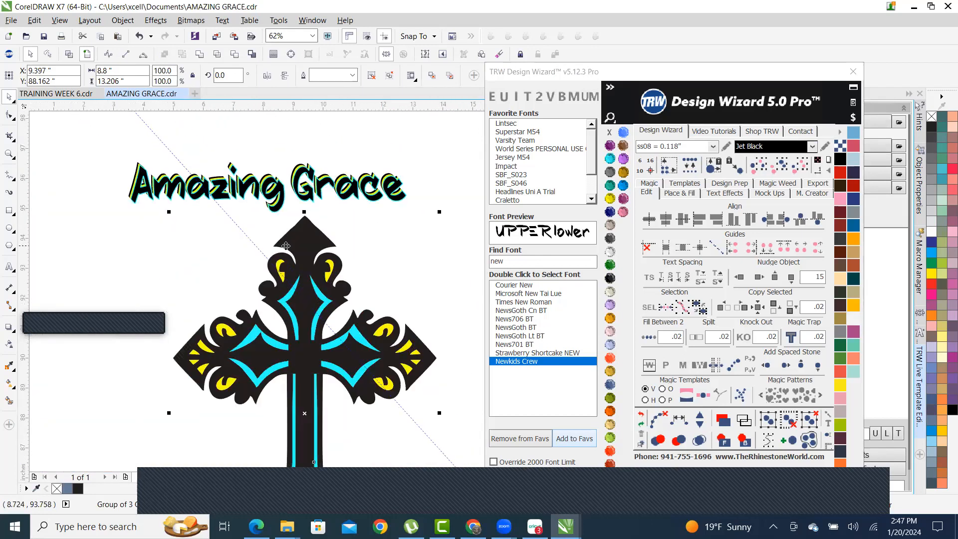
{"action": "right_click", "coordinate": [302, 241]}
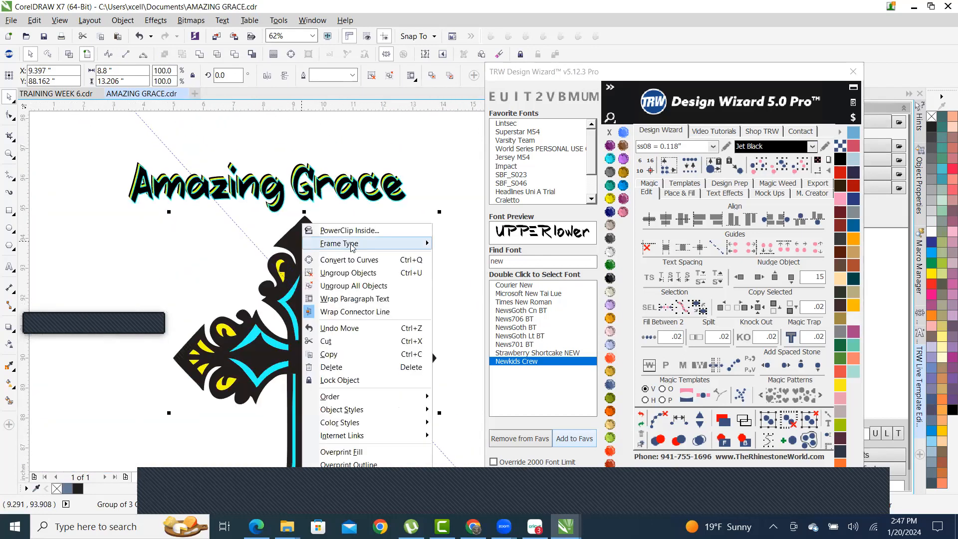
{"action": "left_click", "coordinate": [399, 293]}
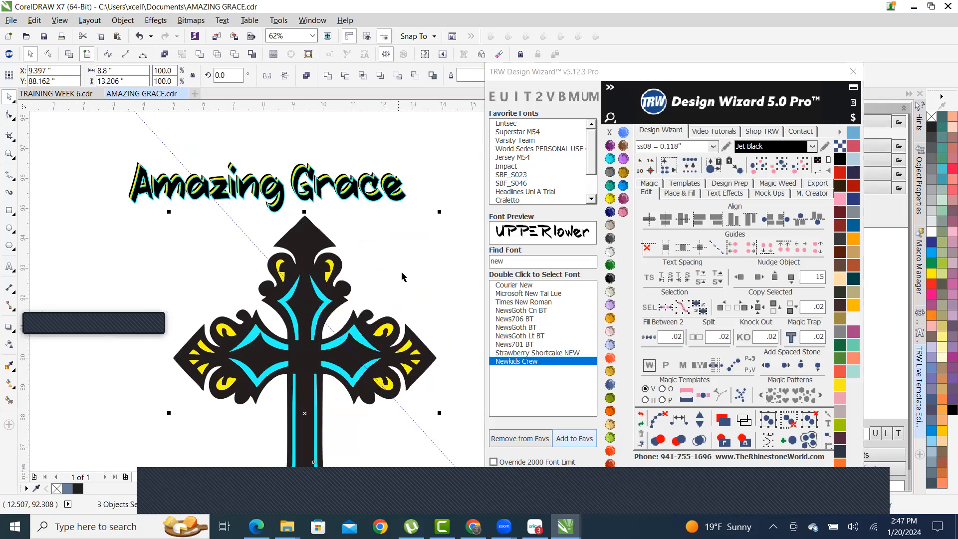
{"action": "left_click", "coordinate": [447, 167]}
{"action": "scroll", "coordinate": [338, 287], "scroll_direction": "up", "scroll_amount": 2}
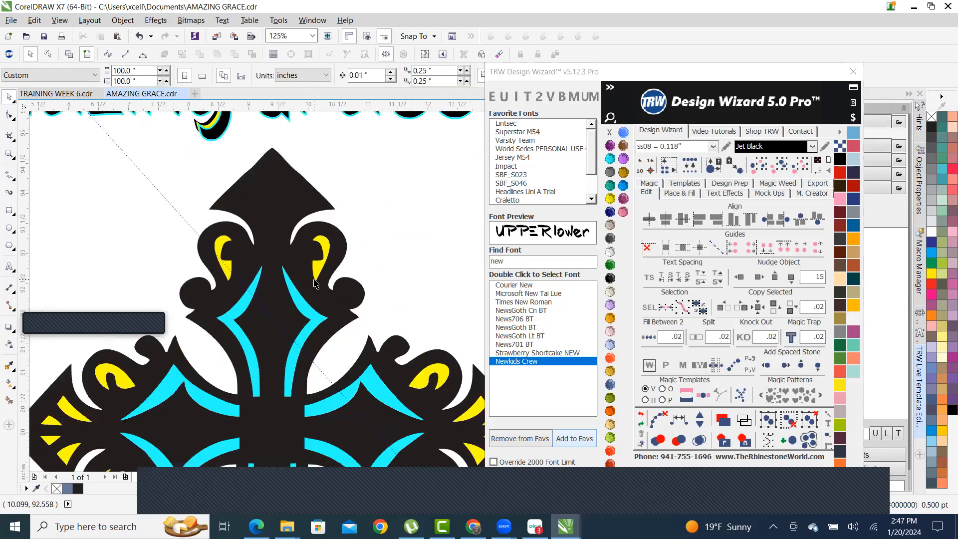
{"action": "left_click_drag", "start_coordinate": [317, 276], "coordinate": [388, 230]}
{"action": "scroll", "coordinate": [368, 238], "scroll_direction": "down", "scroll_amount": 2}
{"action": "scroll", "coordinate": [317, 270], "scroll_direction": "up", "scroll_amount": 2}
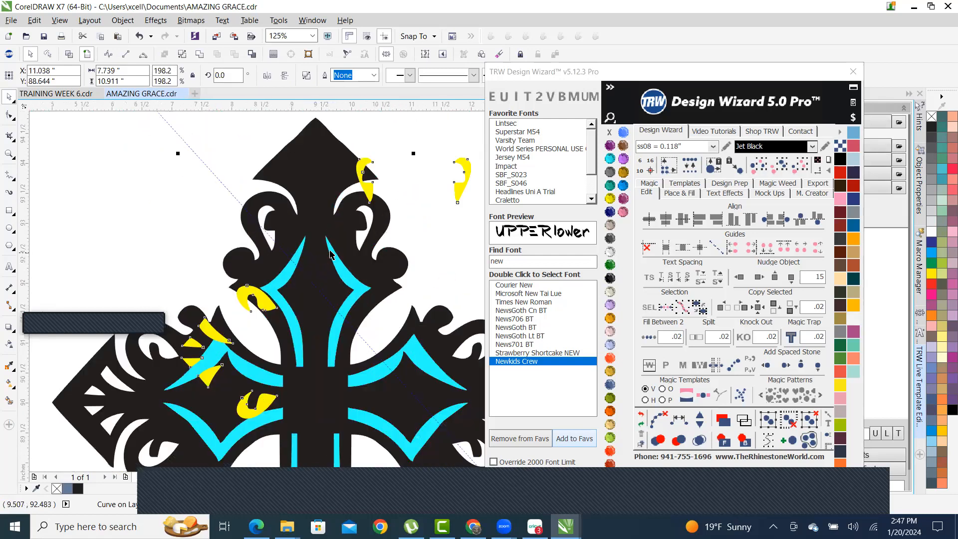
{"action": "left_click_drag", "start_coordinate": [335, 259], "coordinate": [248, 255]}
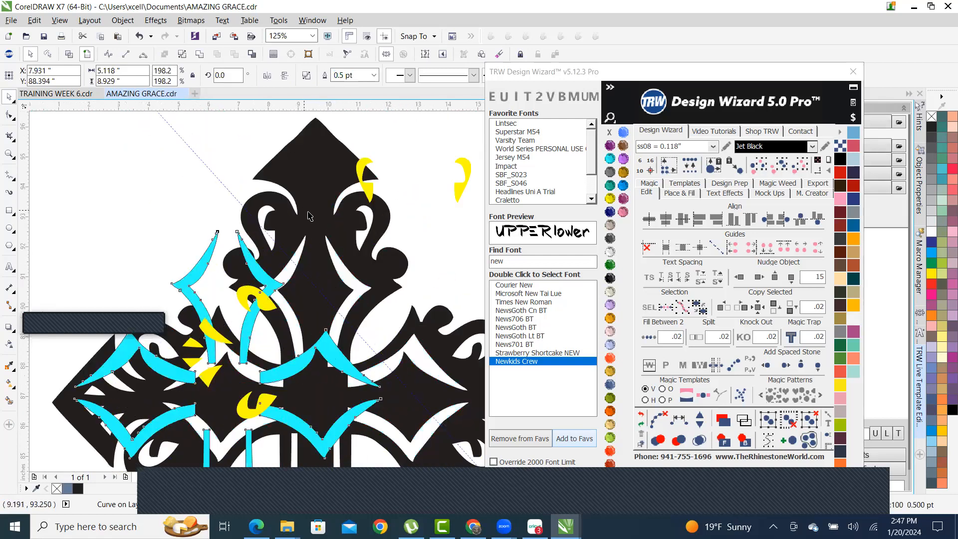
{"action": "scroll", "coordinate": [314, 215], "scroll_direction": "down", "scroll_amount": 2}
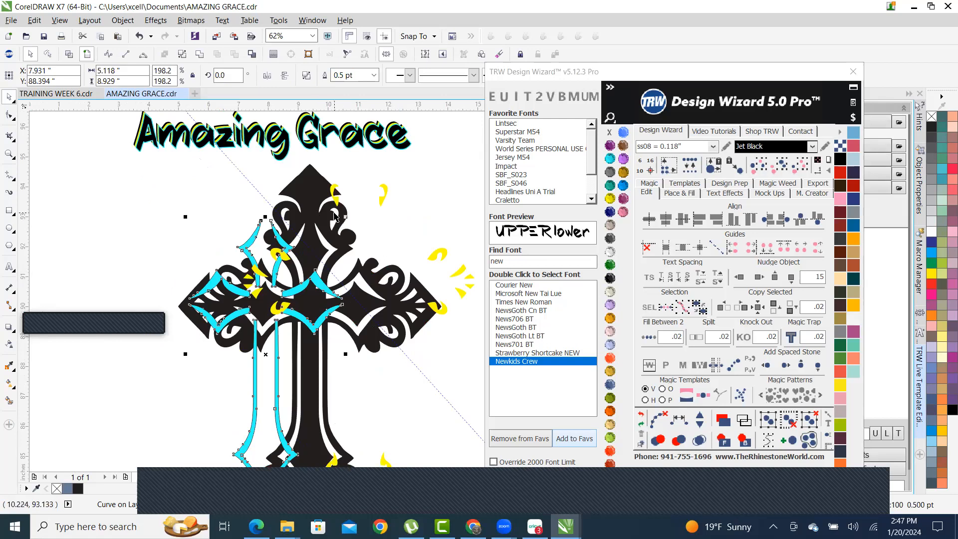
{"action": "key", "text": "ctrl+z"}
{"action": "key", "text": "ctrl+z"}
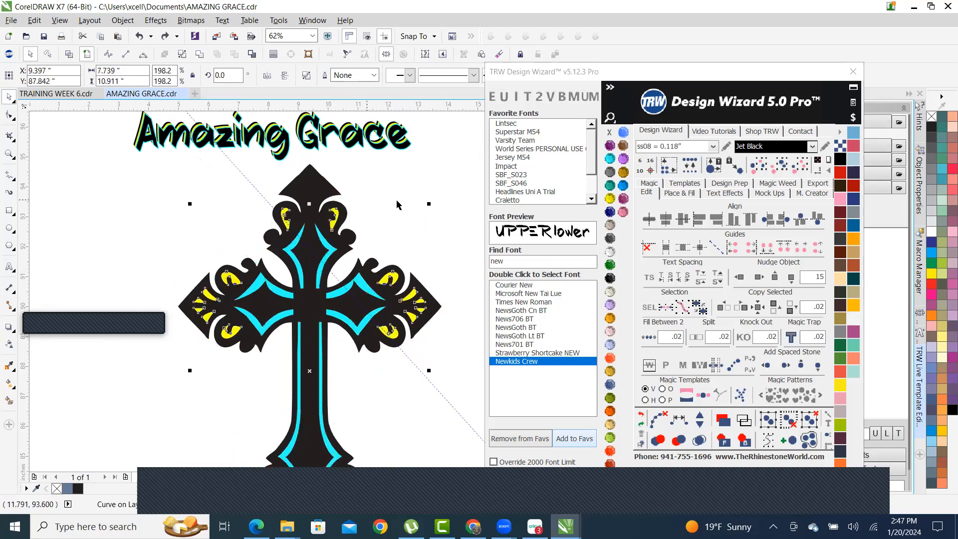
{"action": "left_click", "coordinate": [396, 204]}
{"action": "scroll", "coordinate": [337, 267], "scroll_direction": "up", "scroll_amount": 4}
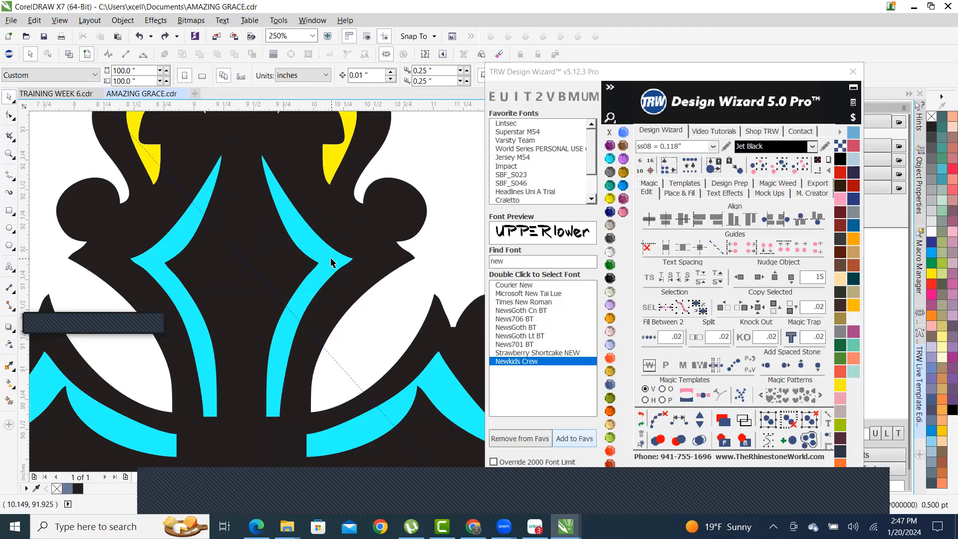
- Group a cyan accent curve with a yellow accent shape
{"action": "left_click", "coordinate": [332, 263]}
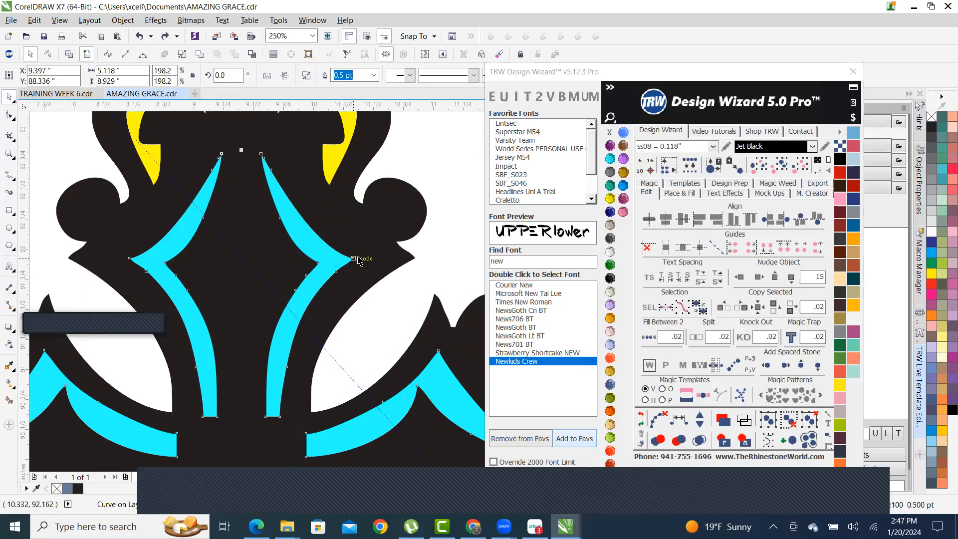
{"action": "scroll", "coordinate": [359, 261], "scroll_direction": "down", "scroll_amount": 3}
{"action": "scroll", "coordinate": [353, 177], "scroll_direction": "up", "scroll_amount": 3}
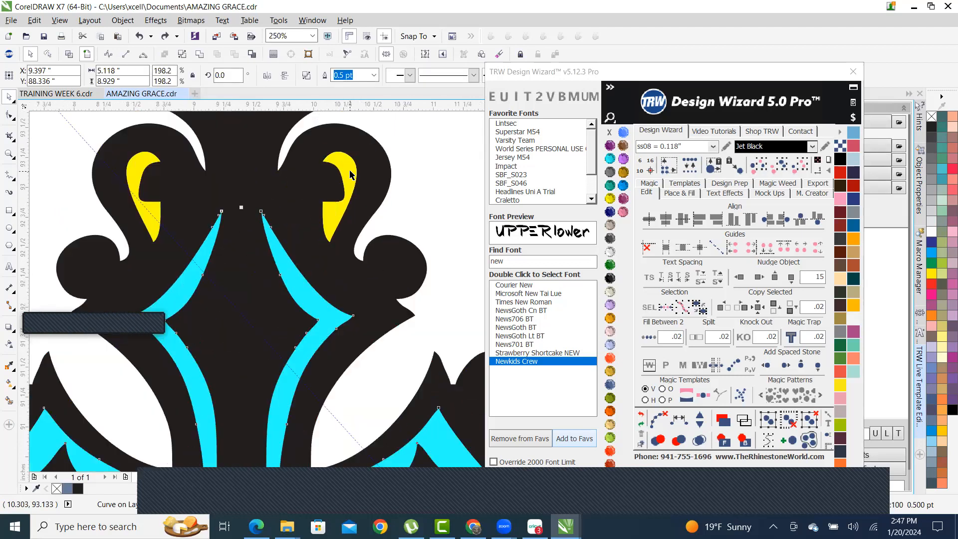
{"action": "left_click", "coordinate": [350, 172], "text": "shift"}
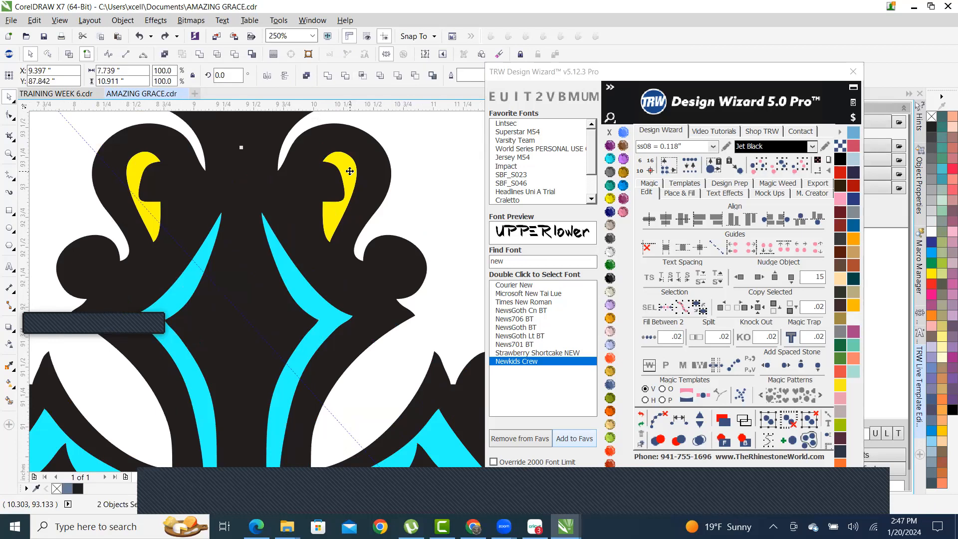
{"action": "right_click", "coordinate": [349, 171]}
{"action": "left_click", "coordinate": [417, 234]}
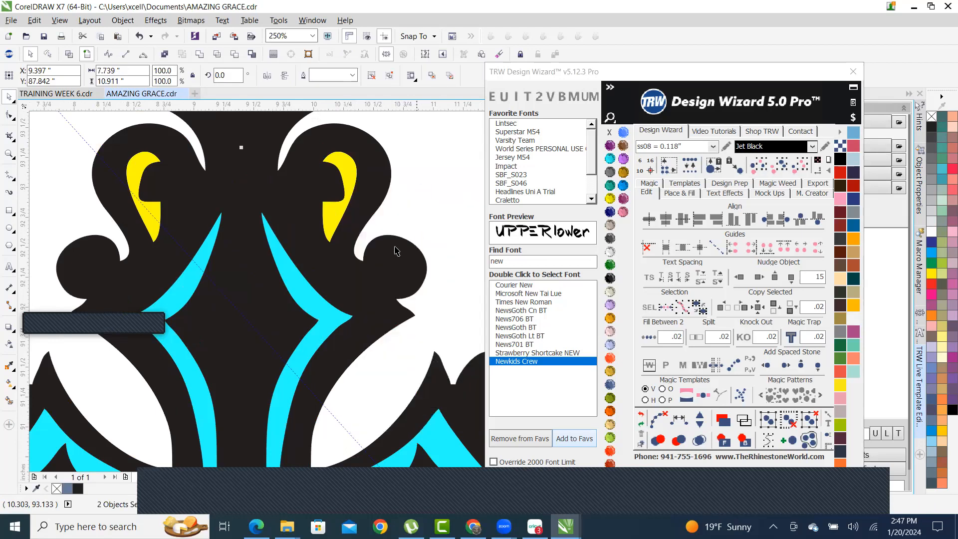
{"action": "scroll", "coordinate": [368, 247], "scroll_direction": "down", "scroll_amount": 3}
{"action": "left_click", "coordinate": [421, 356]}
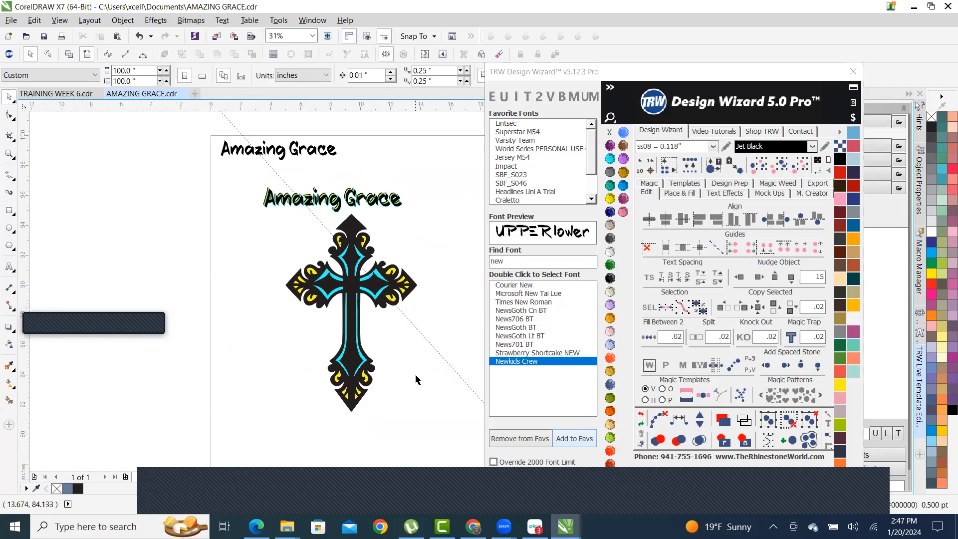
- Nudge the cross slightly and try moving the accent group aside, undoing each move
{"action": "left_click", "coordinate": [353, 227]}
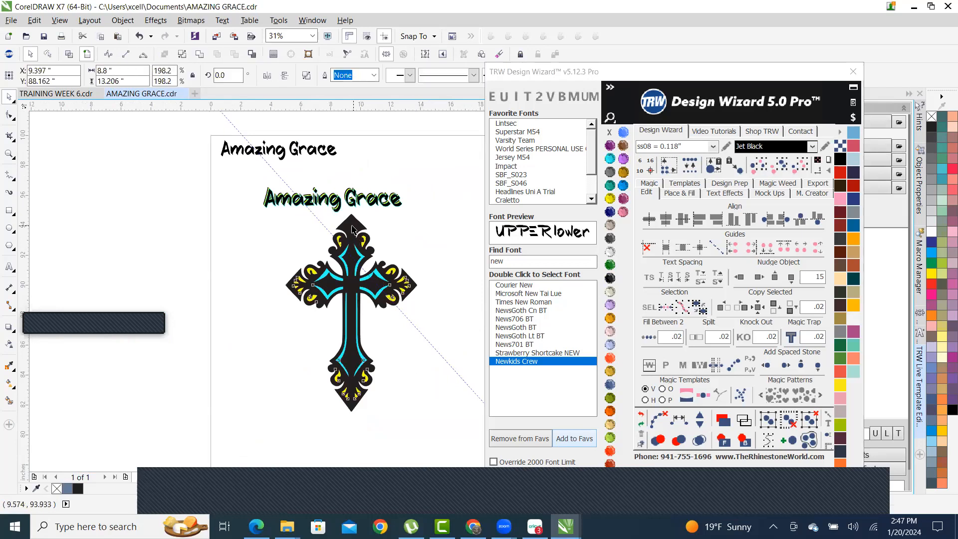
{"action": "left_click_drag", "start_coordinate": [353, 226], "coordinate": [354, 226]}
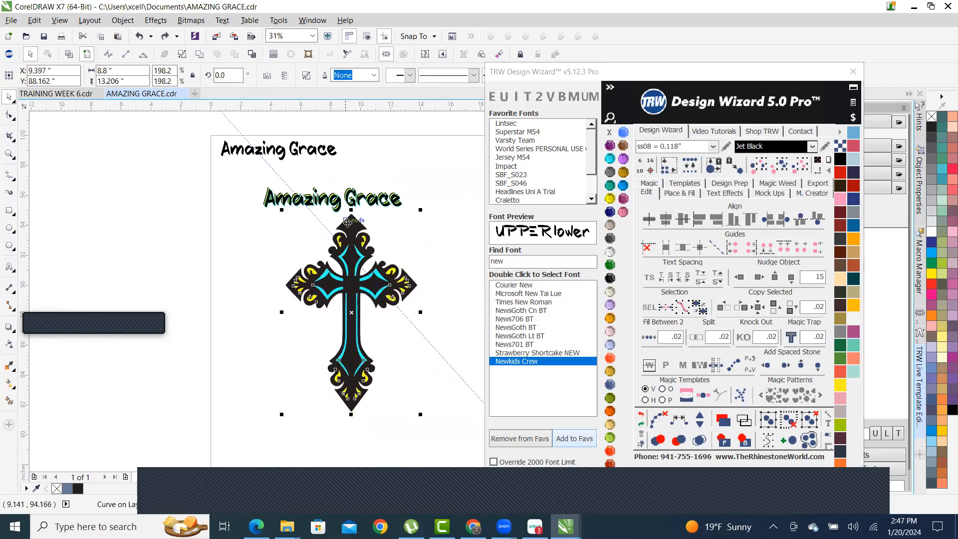
{"action": "scroll", "coordinate": [349, 288], "scroll_direction": "up", "scroll_amount": 2}
{"action": "left_click", "coordinate": [307, 250]}
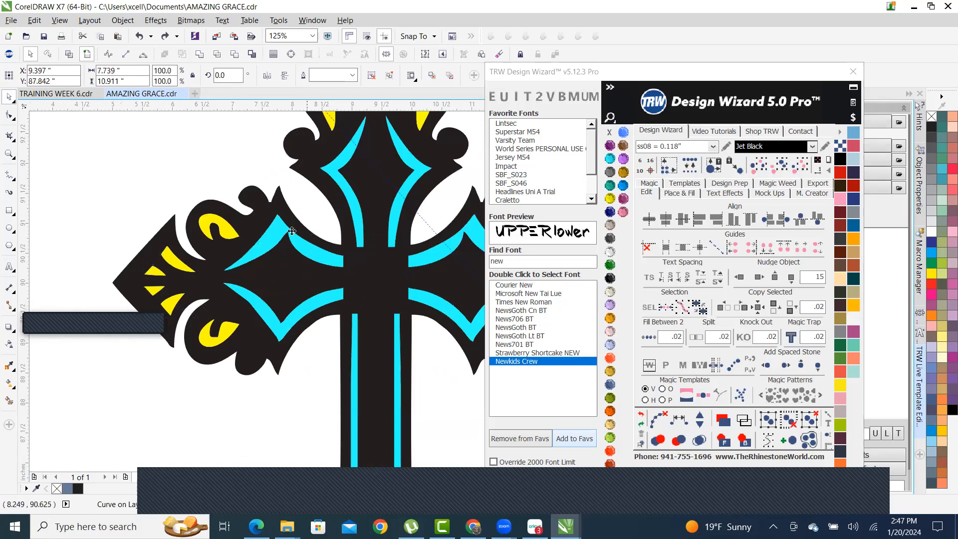
{"action": "scroll", "coordinate": [307, 249], "scroll_direction": "down", "scroll_amount": 2}
{"action": "left_click_drag", "start_coordinate": [302, 317], "coordinate": [419, 292]}
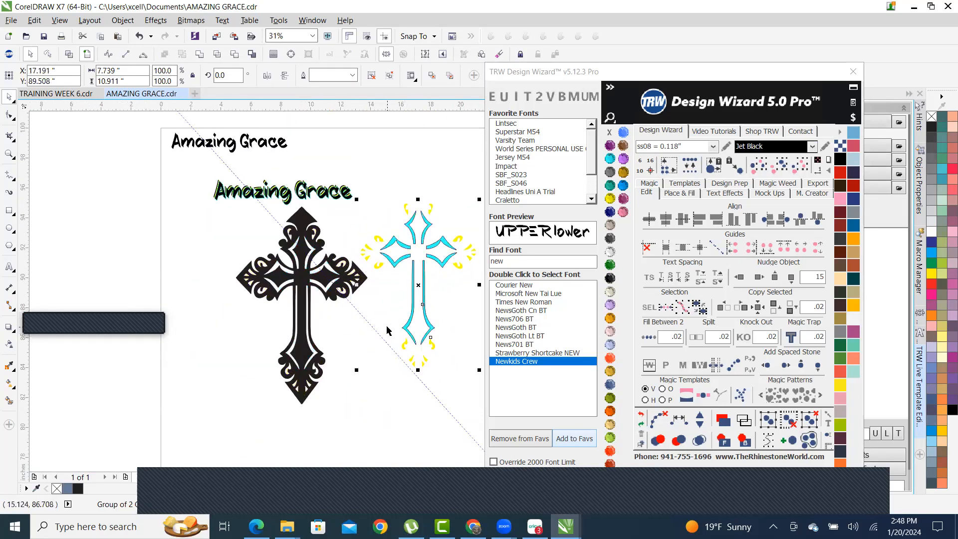
{"action": "key", "text": "ctrl+z"}
{"action": "scroll", "coordinate": [284, 268], "scroll_direction": "up", "scroll_amount": 4}
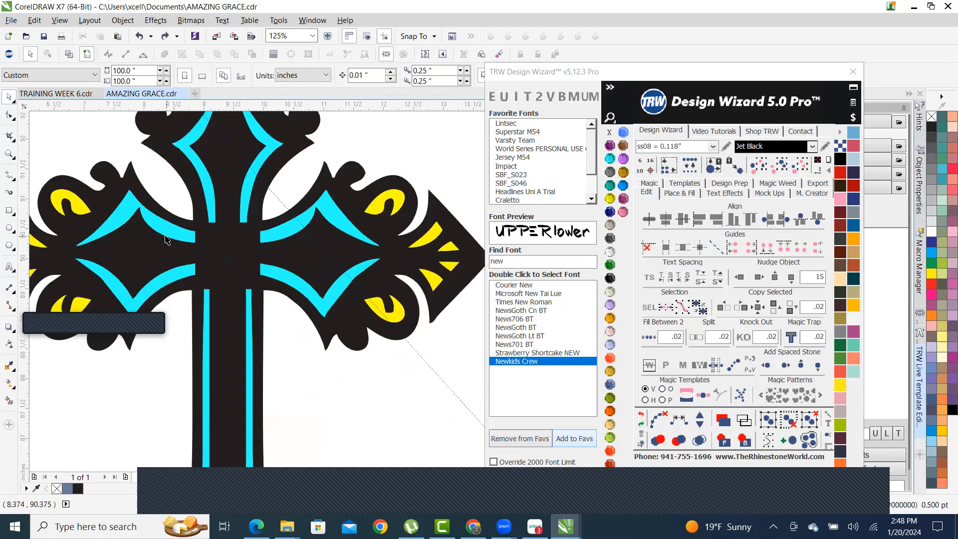
{"action": "scroll", "coordinate": [212, 215], "scroll_direction": "down", "scroll_amount": 4}
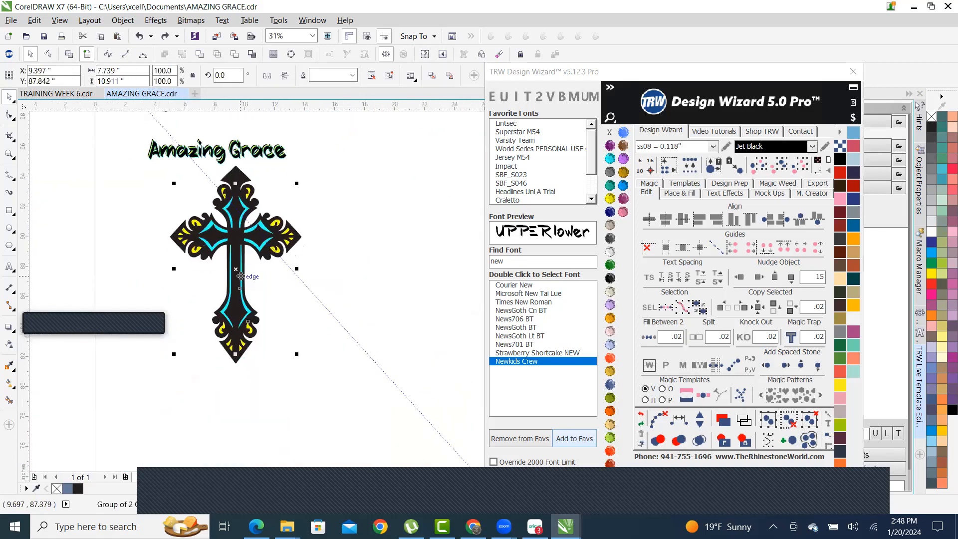
{"action": "left_click_drag", "start_coordinate": [238, 269], "coordinate": [366, 261]}
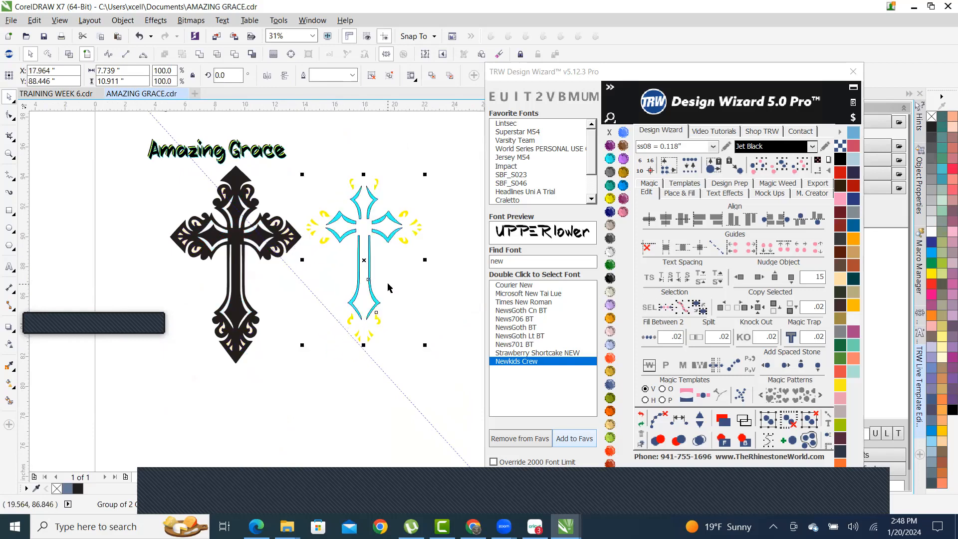
{"action": "key", "text": "ctrl+z"}
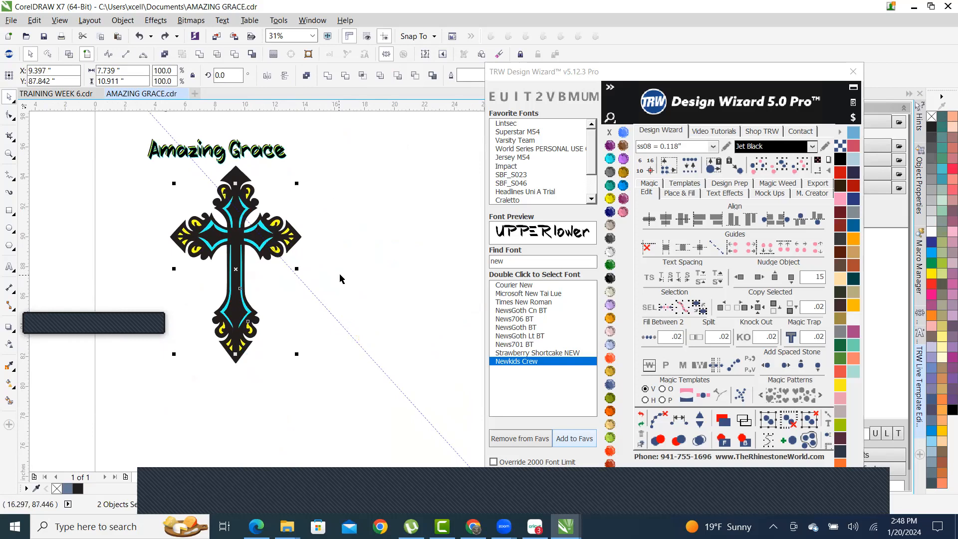
{"action": "scroll", "coordinate": [394, 303], "scroll_direction": "down", "scroll_amount": 2}
{"action": "scroll", "coordinate": [394, 304], "scroll_direction": "up", "scroll_amount": 1}
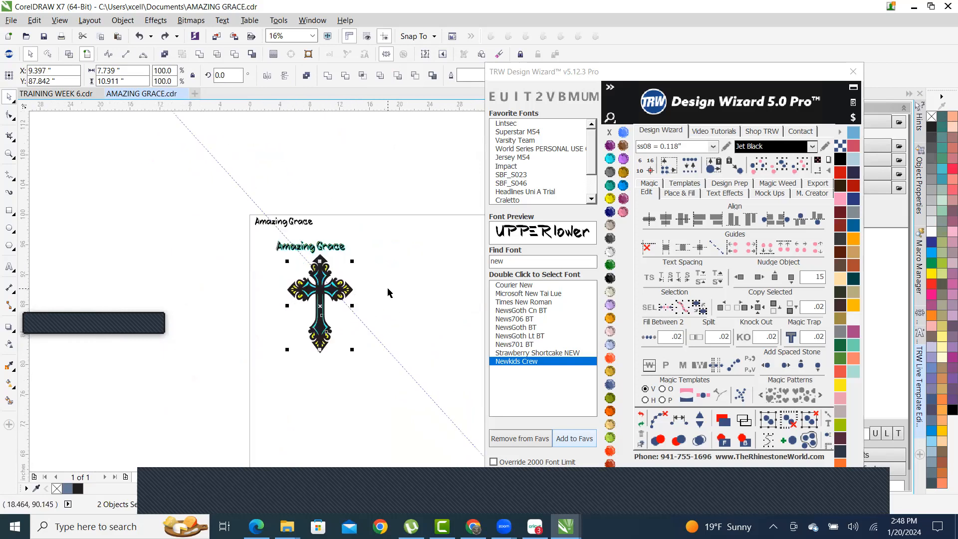
{"action": "left_click", "coordinate": [414, 239]}
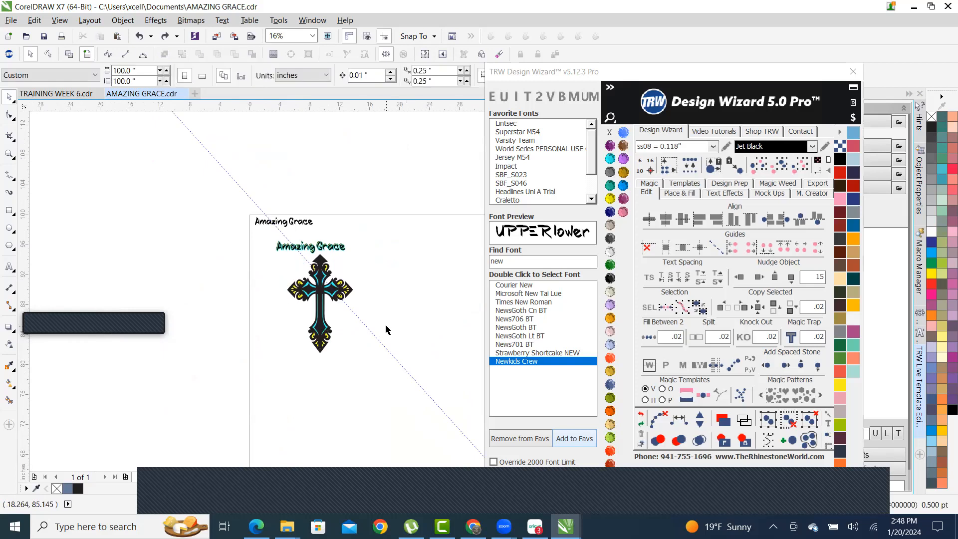
- Select the cross and the lower title text and centre-align them with C
{"action": "scroll", "coordinate": [342, 319], "scroll_direction": "up", "scroll_amount": 4}
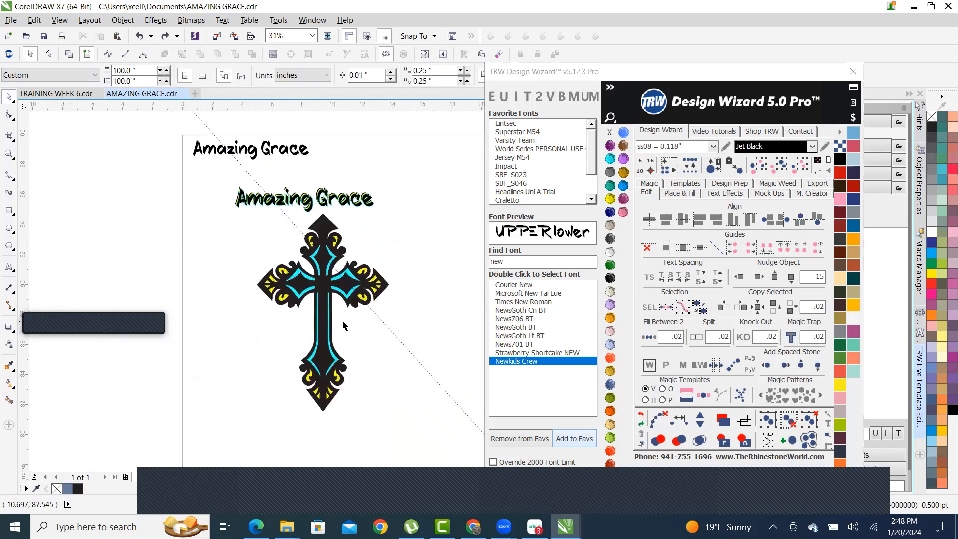
{"action": "scroll", "coordinate": [315, 303], "scroll_direction": "up", "scroll_amount": 2}
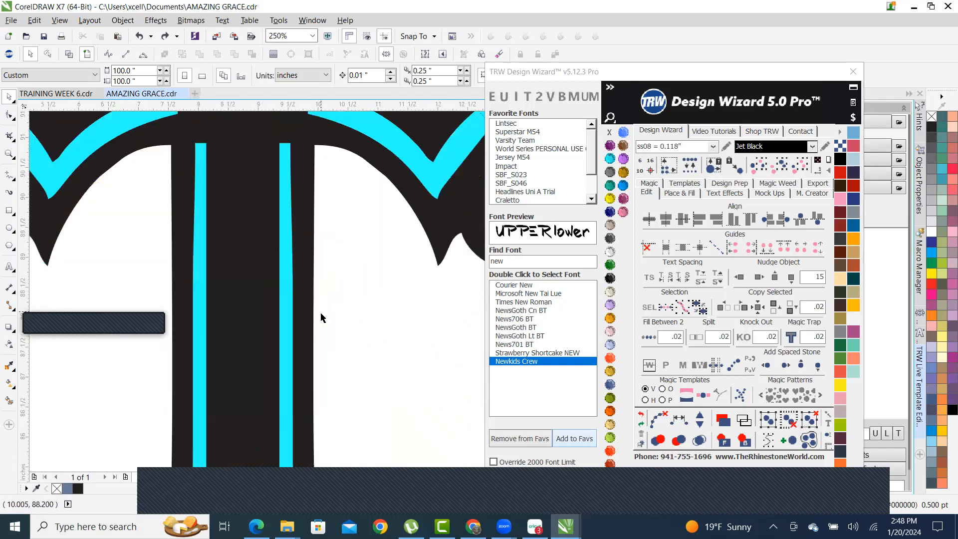
{"action": "scroll", "coordinate": [322, 314], "scroll_direction": "down", "scroll_amount": 3}
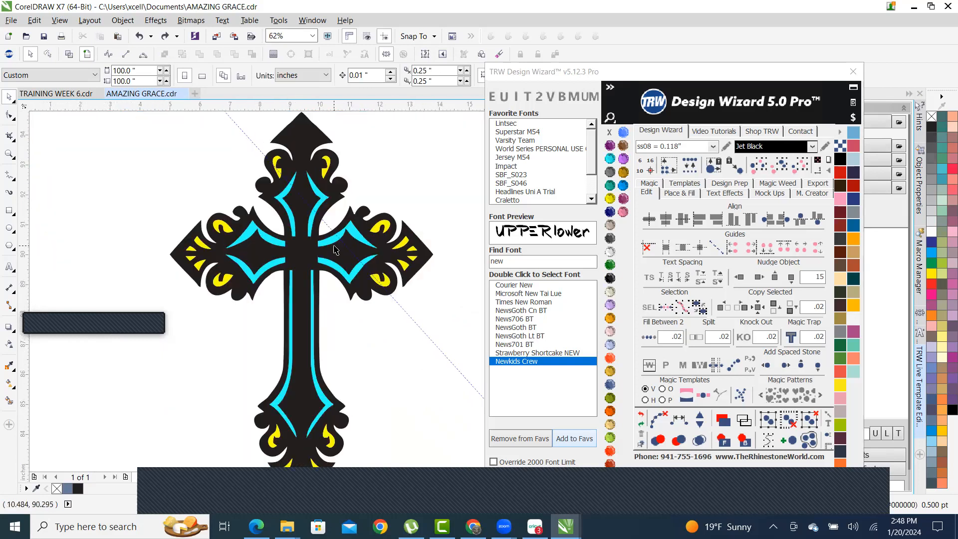
{"action": "scroll", "coordinate": [327, 247], "scroll_direction": "down", "scroll_amount": 3}
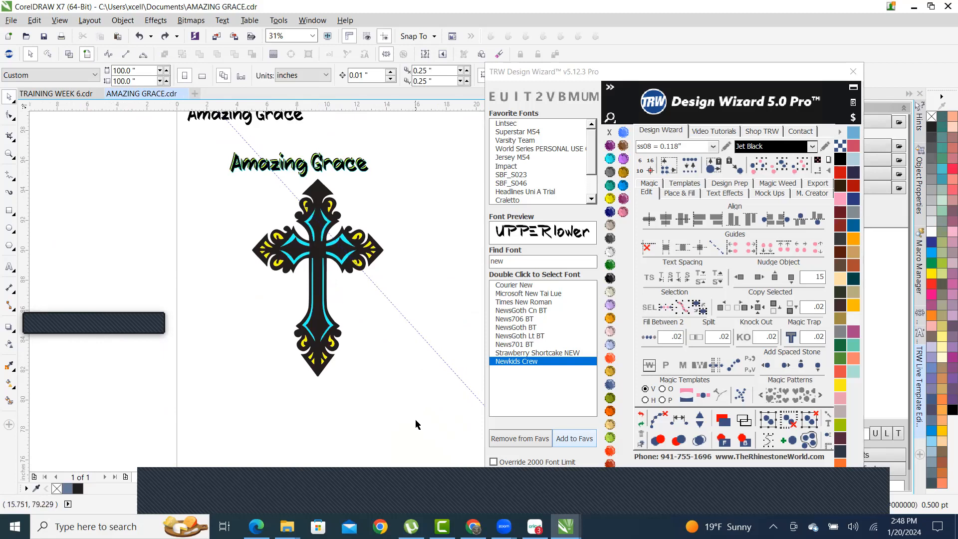
{"action": "left_click_drag", "start_coordinate": [423, 403], "coordinate": [196, 119]}
{"action": "key", "text": "c"}
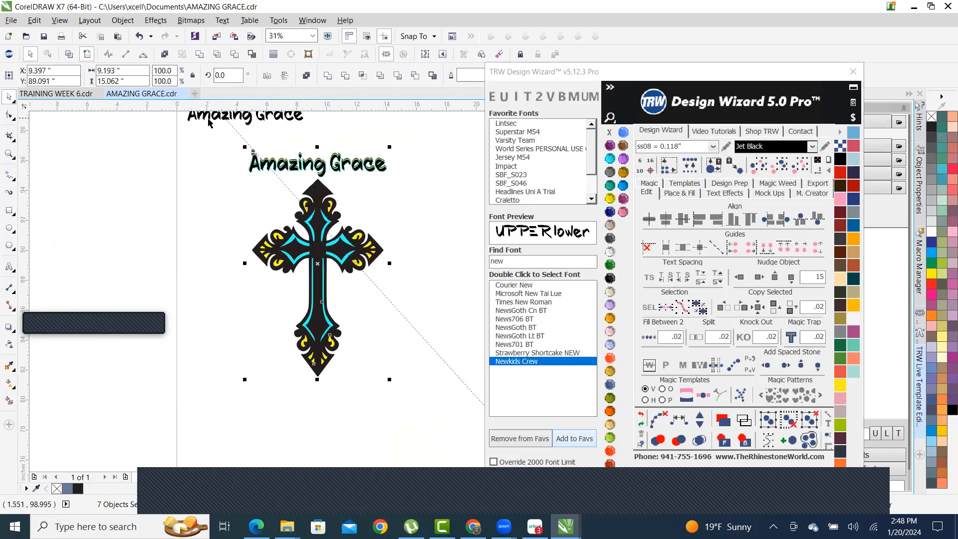
{"action": "left_click", "coordinate": [410, 214]}
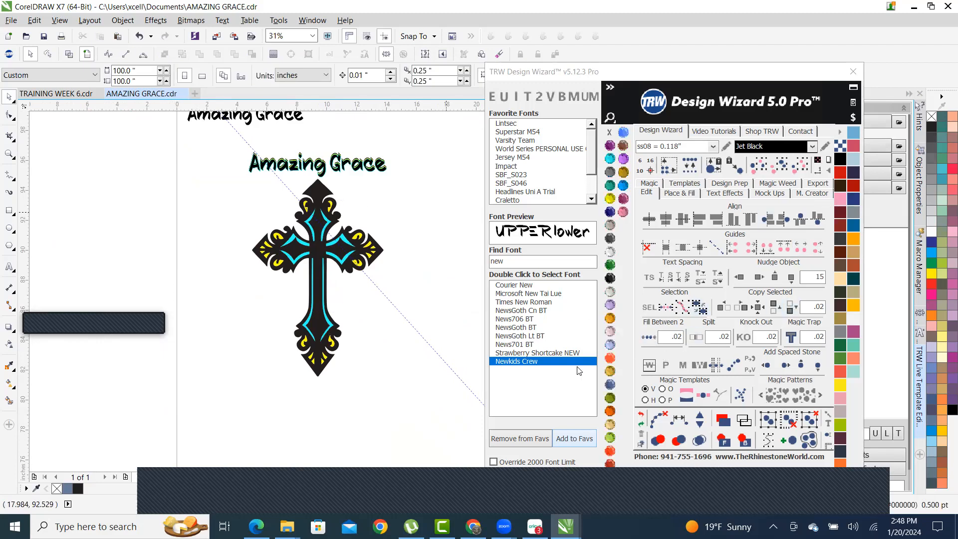
- Hatch-fill the cross inside with pink stones using Add Stones and Magic Path, then clear paths and merge overlaps
{"action": "left_click", "coordinate": [623, 212]}
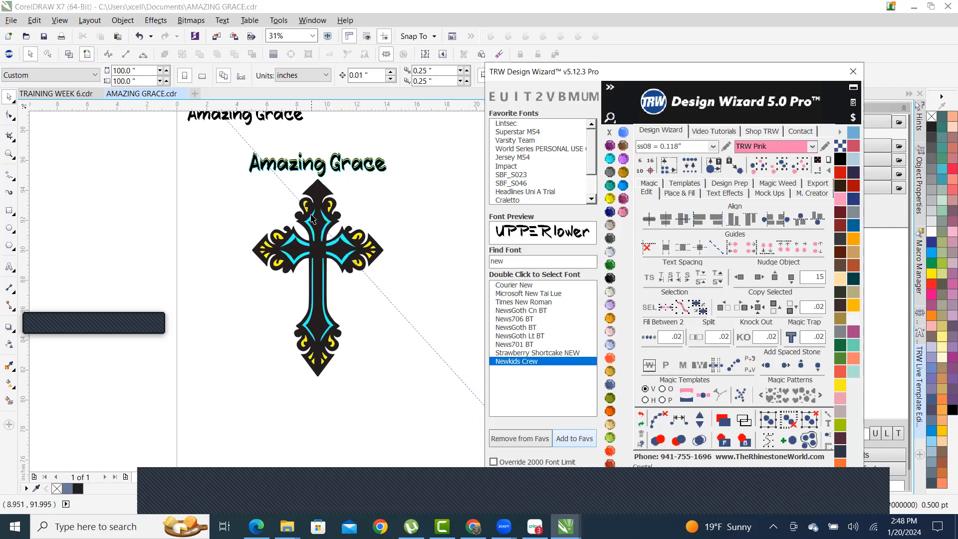
{"action": "left_click", "coordinate": [317, 193]}
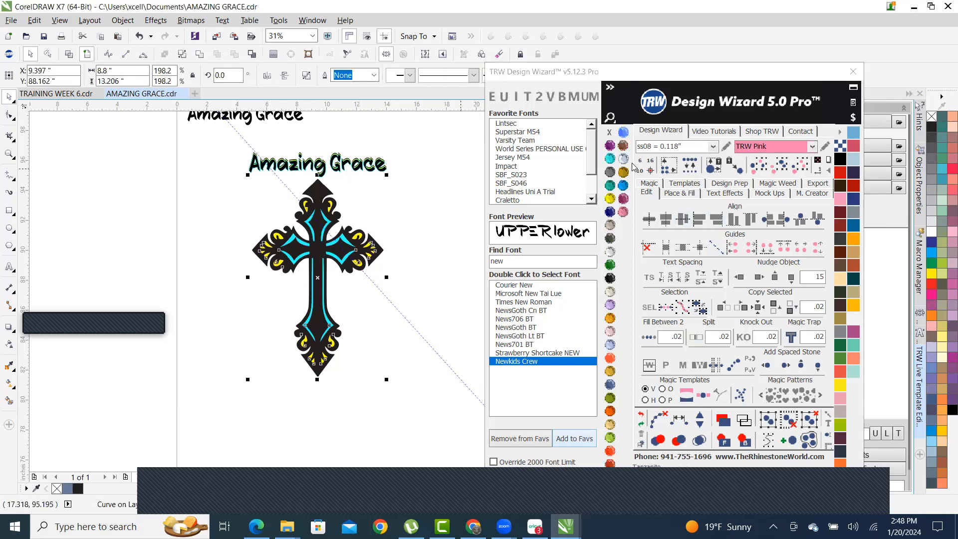
{"action": "left_click", "coordinate": [679, 193]}
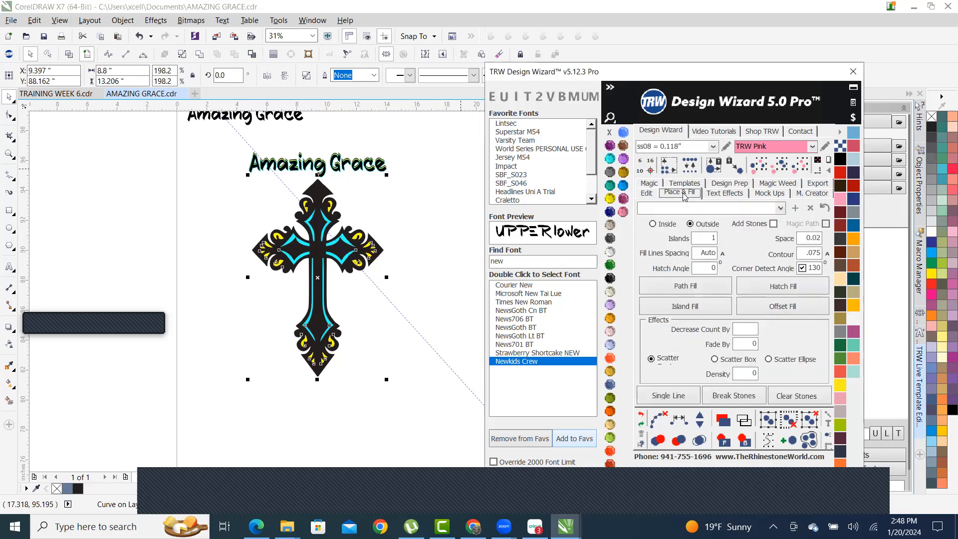
{"action": "left_click", "coordinate": [654, 224]}
{"action": "left_click", "coordinate": [773, 224]}
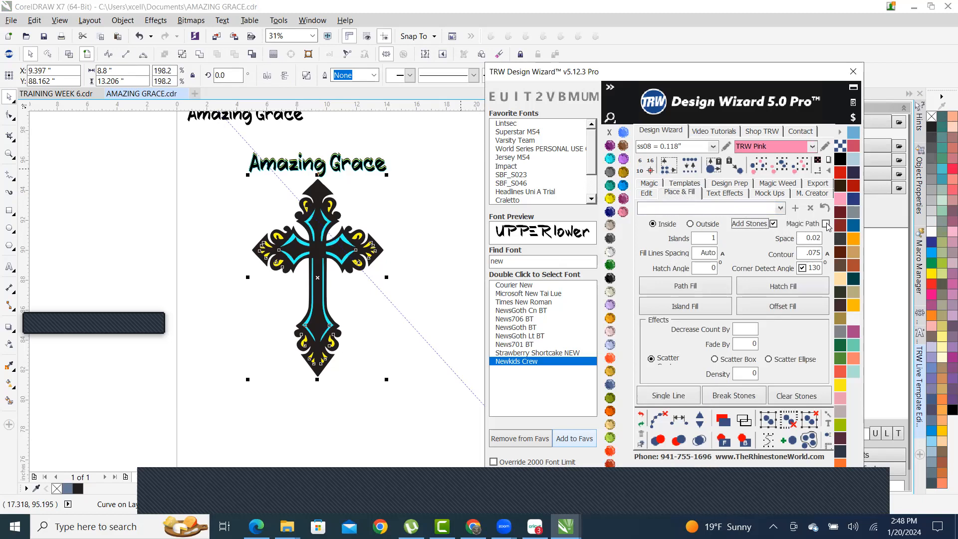
{"action": "left_click", "coordinate": [827, 225]}
{"action": "left_click", "coordinate": [792, 288]}
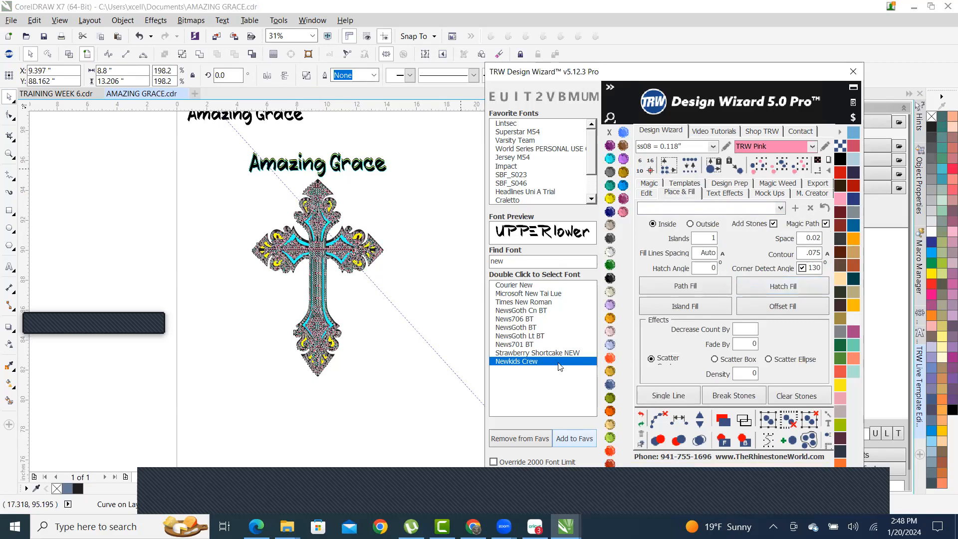
{"action": "left_click", "coordinate": [657, 418]}
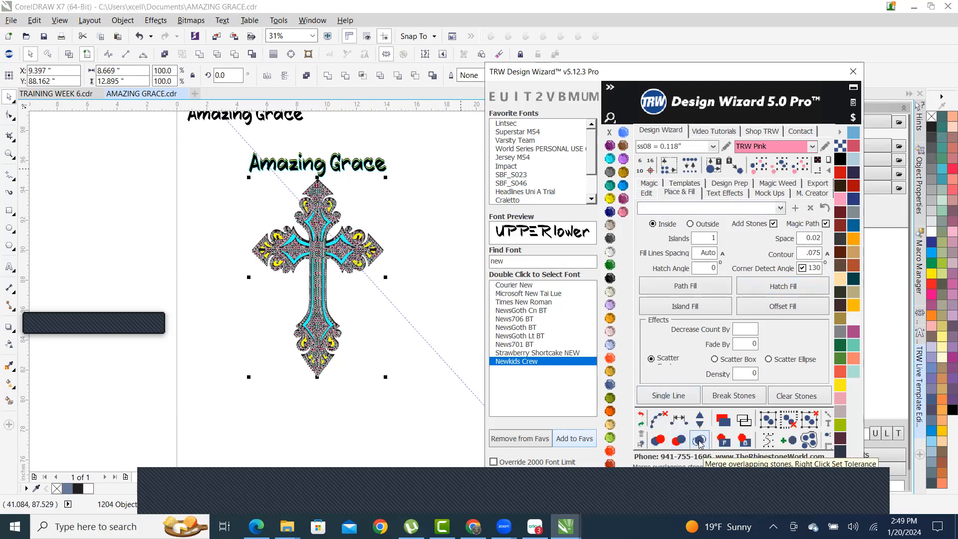
{"action": "left_click", "coordinate": [699, 441]}
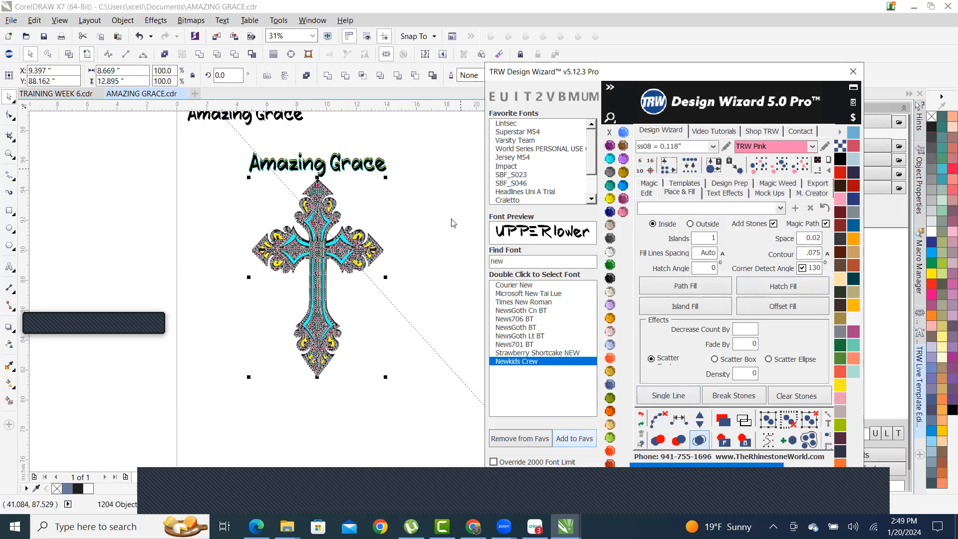
{"action": "left_click", "coordinate": [412, 238]}
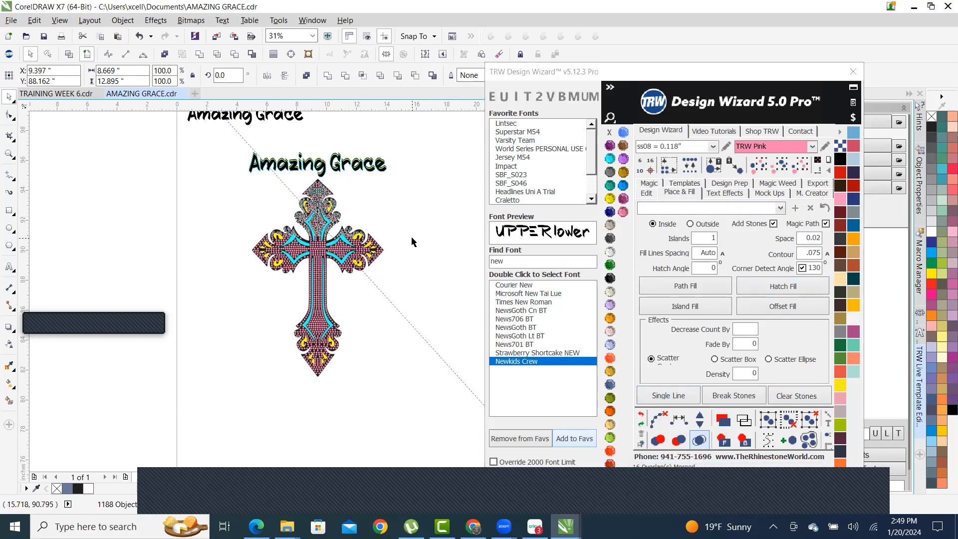
{"action": "scroll", "coordinate": [326, 225], "scroll_direction": "up", "scroll_amount": 4}
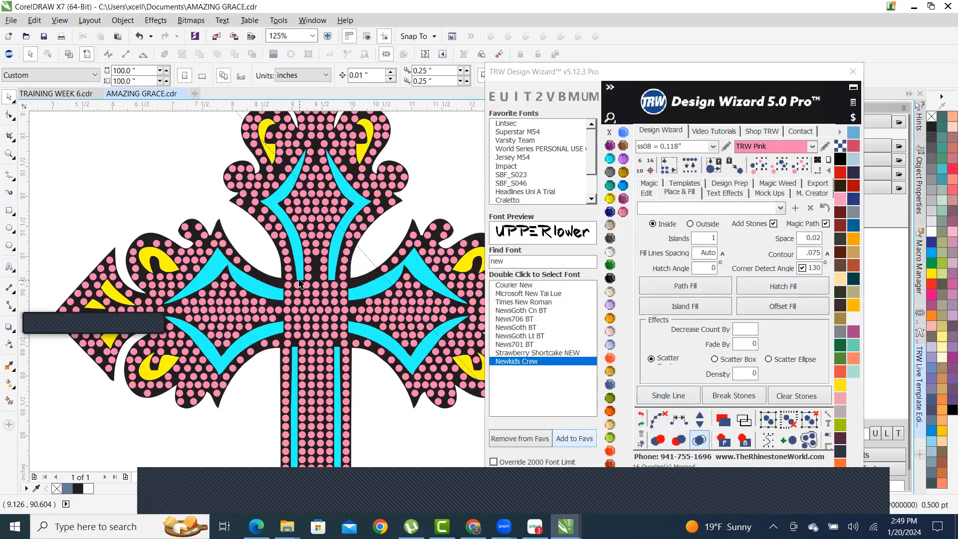
{"action": "scroll", "coordinate": [257, 295], "scroll_direction": "down", "scroll_amount": 2}
{"action": "scroll", "coordinate": [380, 278], "scroll_direction": "down", "scroll_amount": 2}
{"action": "scroll", "coordinate": [310, 384], "scroll_direction": "up", "scroll_amount": 4}
{"action": "scroll", "coordinate": [309, 384], "scroll_direction": "up", "scroll_amount": 2}
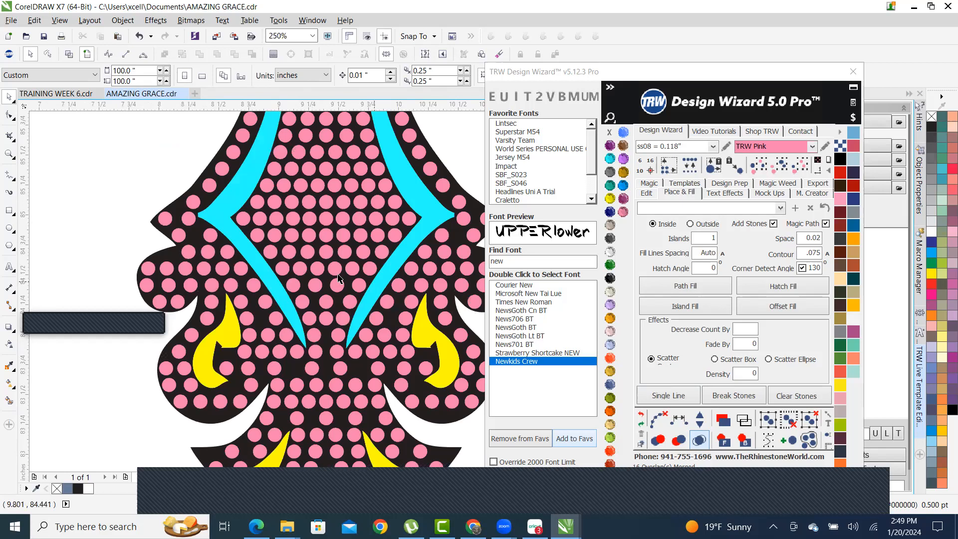
{"action": "scroll", "coordinate": [265, 369], "scroll_direction": "down", "scroll_amount": 4}
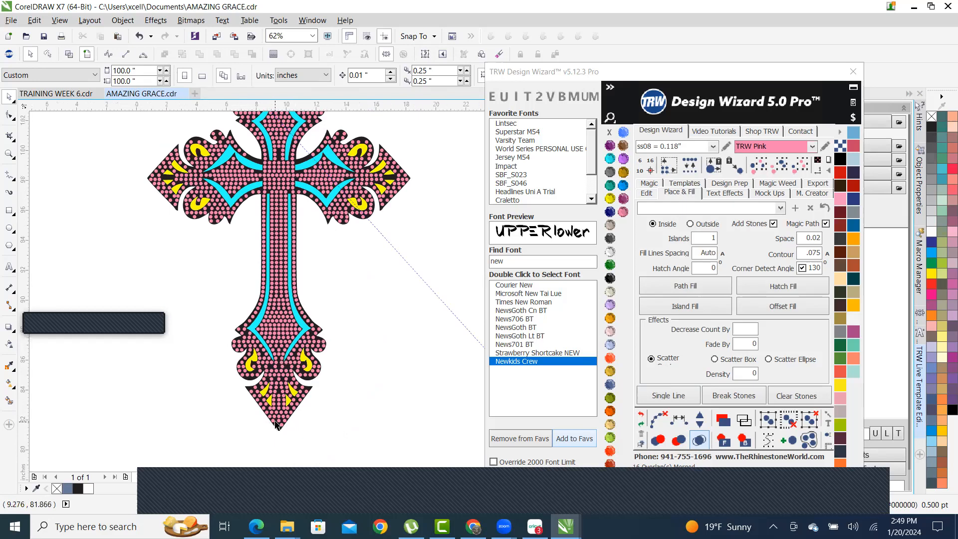
{"action": "scroll", "coordinate": [276, 426], "scroll_direction": "down", "scroll_amount": 1}
{"action": "scroll", "coordinate": [270, 249], "scroll_direction": "up", "scroll_amount": 2}
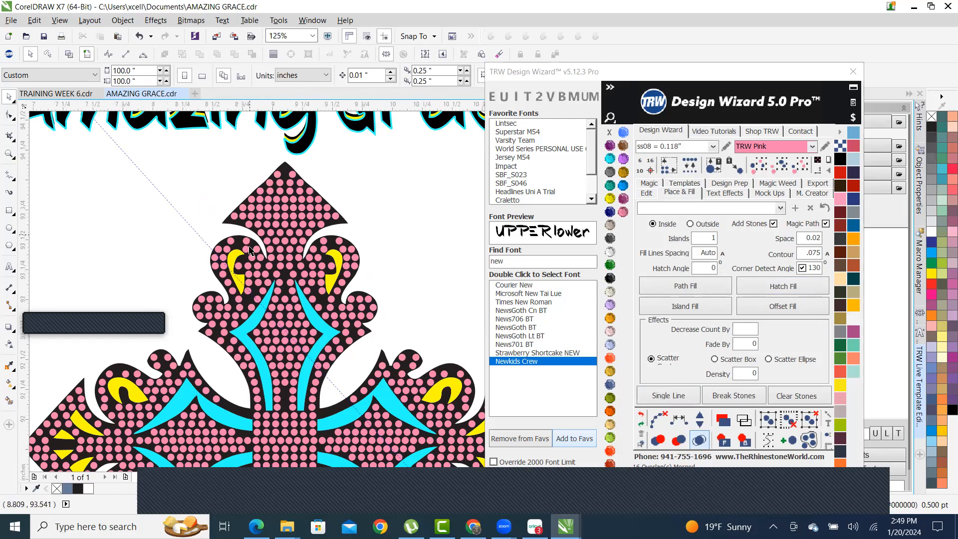
{"action": "scroll", "coordinate": [236, 220], "scroll_direction": "up", "scroll_amount": 3}
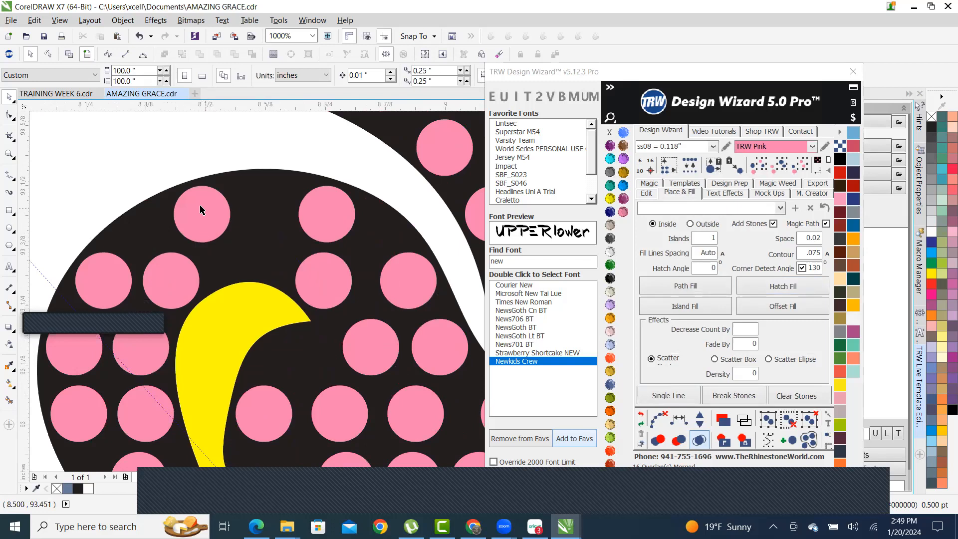
{"action": "scroll", "coordinate": [223, 229], "scroll_direction": "up", "scroll_amount": 1}
- Reposition a pink stone and drop a copy of it further along the curve
{"action": "left_click", "coordinate": [207, 225]}
{"action": "left_click_drag", "start_coordinate": [207, 225], "coordinate": [159, 241]}
{"action": "left_click_drag", "start_coordinate": [158, 241], "coordinate": [311, 200]}
{"action": "right_click", "coordinate": [310, 200]}
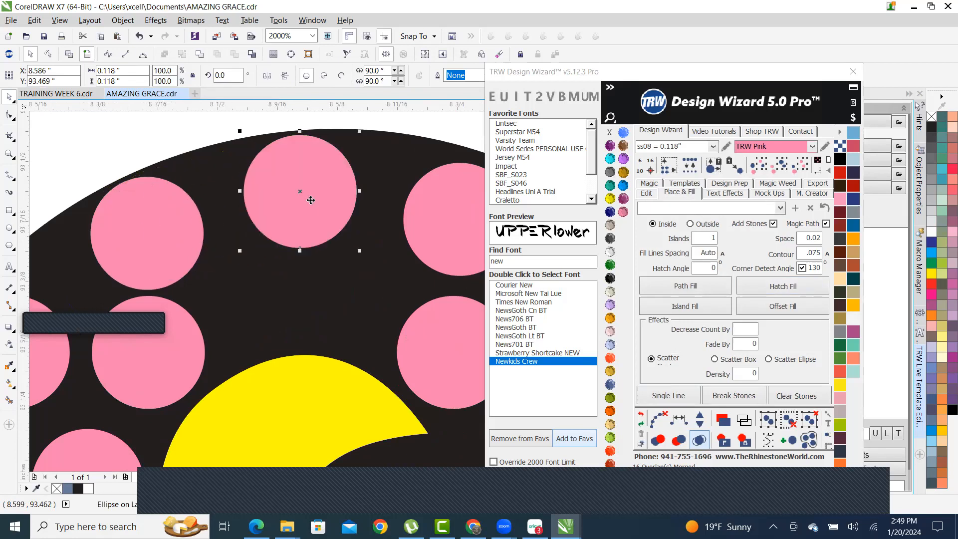
- Respace the curve's stones evenly with TRW Magic Path, adding one stone, then remove the path
{"action": "scroll", "coordinate": [277, 214], "scroll_direction": "down", "scroll_amount": 2}
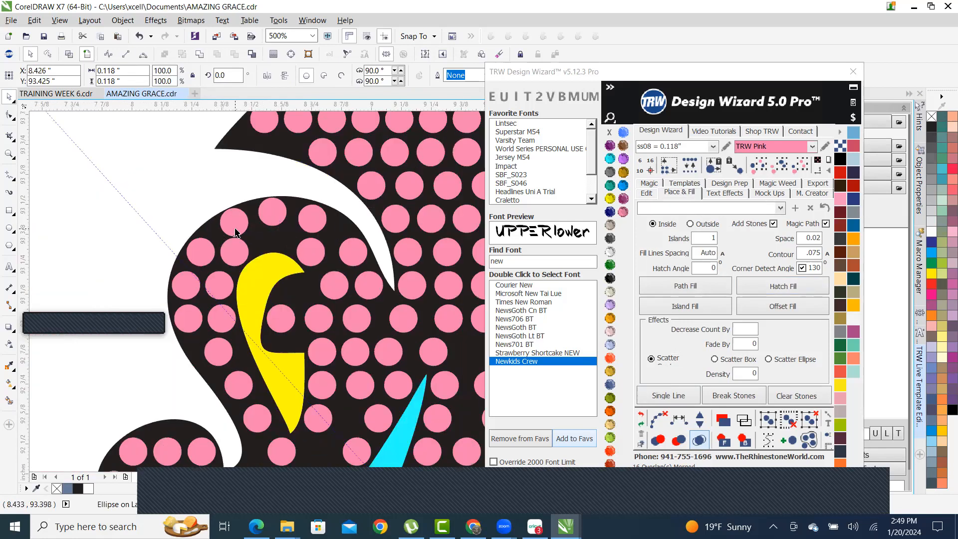
{"action": "left_click", "coordinate": [270, 220], "text": "shift"}
{"action": "left_click", "coordinate": [311, 216], "text": "shift"}
{"action": "left_click", "coordinate": [353, 249], "text": "shift"}
{"action": "left_click", "coordinate": [368, 287], "text": "shift"}
{"action": "left_click", "coordinate": [402, 316], "text": "shift"}
{"action": "left_click", "coordinate": [689, 437]}
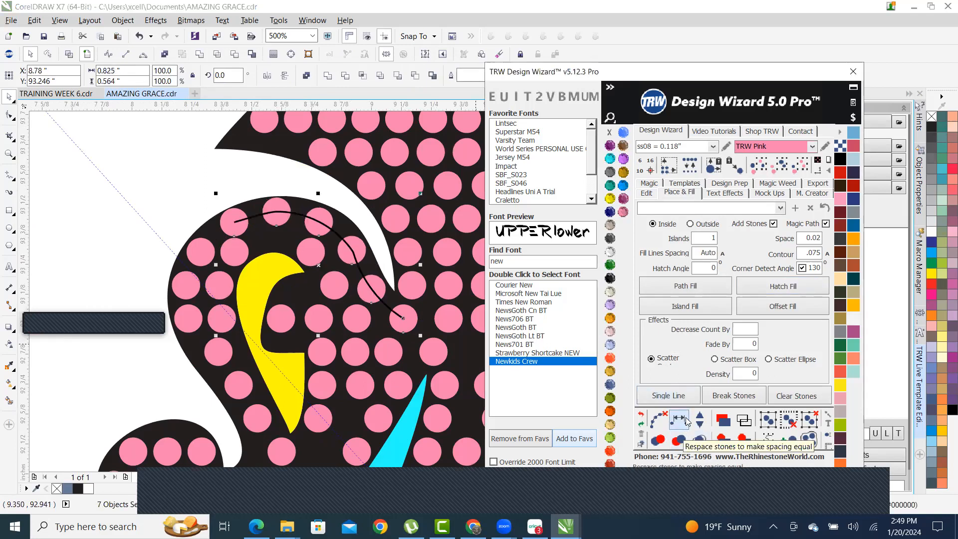
{"action": "left_click", "coordinate": [703, 419]}
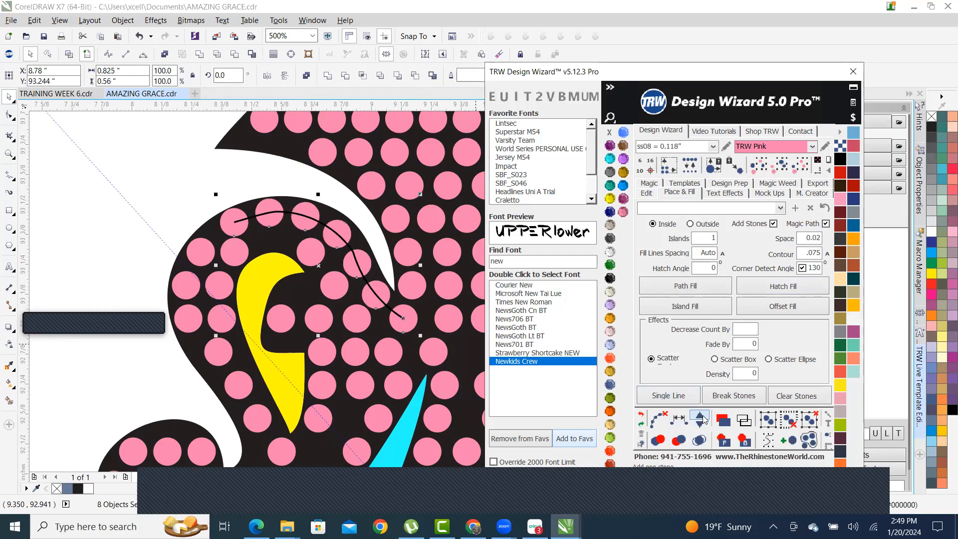
{"action": "left_click", "coordinate": [659, 420]}
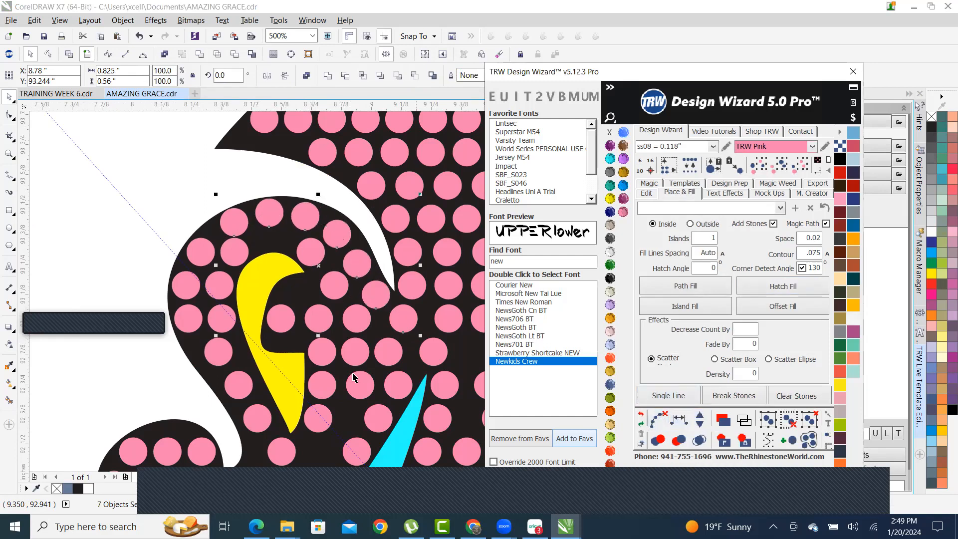
- Nudge a pink stone slightly down and to the right, then deselect it
{"action": "scroll", "coordinate": [274, 272], "scroll_direction": "up", "scroll_amount": 2}
{"action": "scroll", "coordinate": [183, 175], "scroll_direction": "up", "scroll_amount": 1}
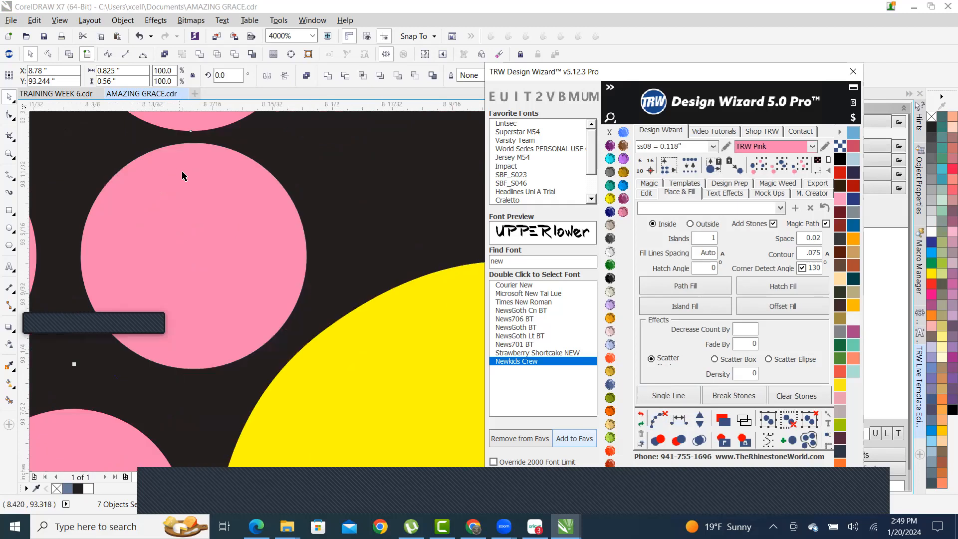
{"action": "scroll", "coordinate": [221, 222], "scroll_direction": "down", "scroll_amount": 1}
{"action": "scroll", "coordinate": [219, 234], "scroll_direction": "up", "scroll_amount": 1}
{"action": "left_click_drag", "start_coordinate": [218, 234], "coordinate": [223, 252]}
{"action": "scroll", "coordinate": [185, 192], "scroll_direction": "down", "scroll_amount": 3}
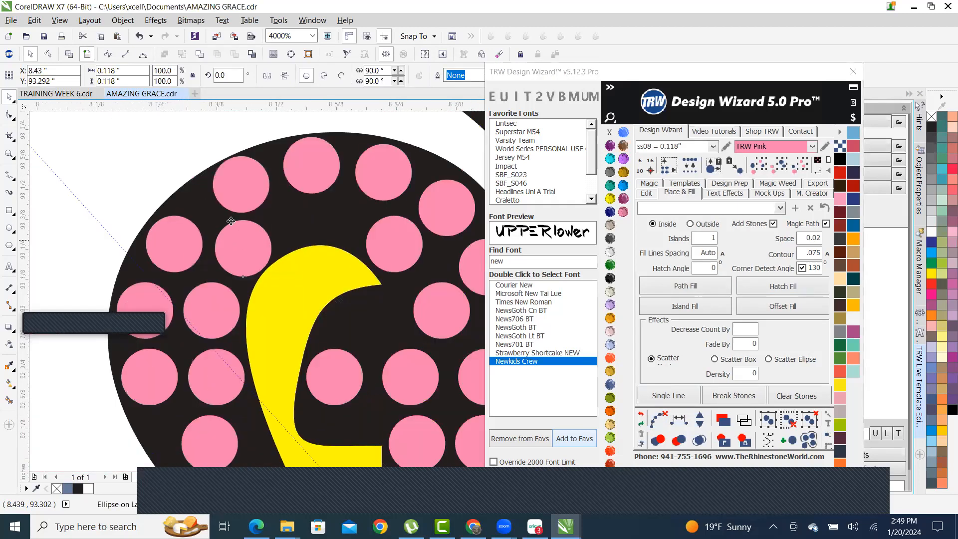
{"action": "left_click", "coordinate": [182, 196]}
{"action": "scroll", "coordinate": [183, 197], "scroll_direction": "down", "scroll_amount": 2}
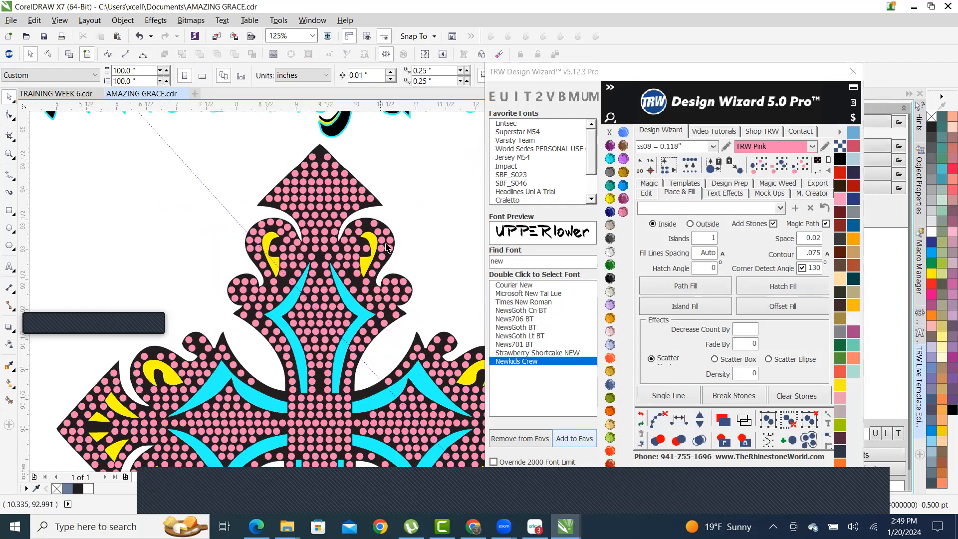
{"action": "scroll", "coordinate": [388, 210], "scroll_direction": "up", "scroll_amount": 2}
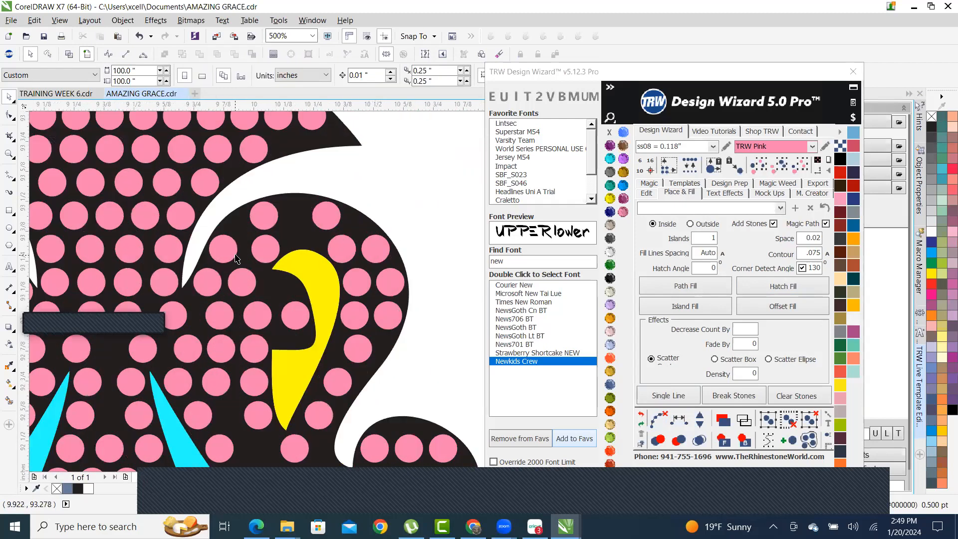
{"action": "scroll", "coordinate": [331, 244], "scroll_direction": "down", "scroll_amount": 1}
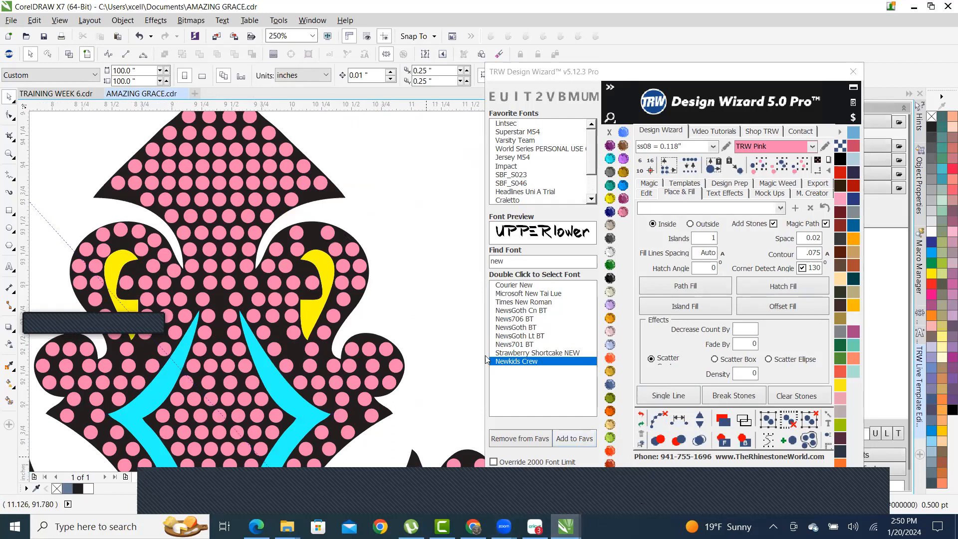
{"action": "scroll", "coordinate": [231, 356], "scroll_direction": "down", "scroll_amount": 5}
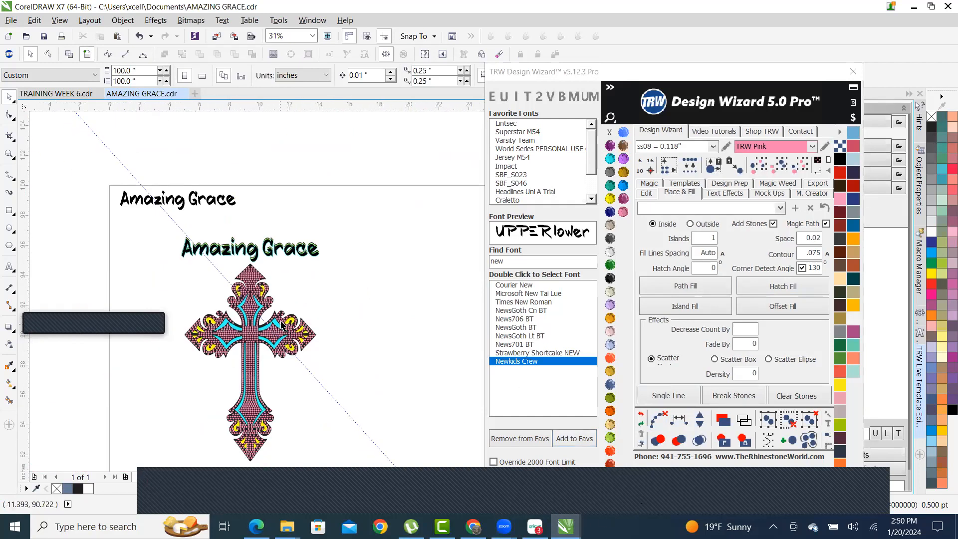
{"action": "scroll", "coordinate": [294, 319], "scroll_direction": "down", "scroll_amount": 2}
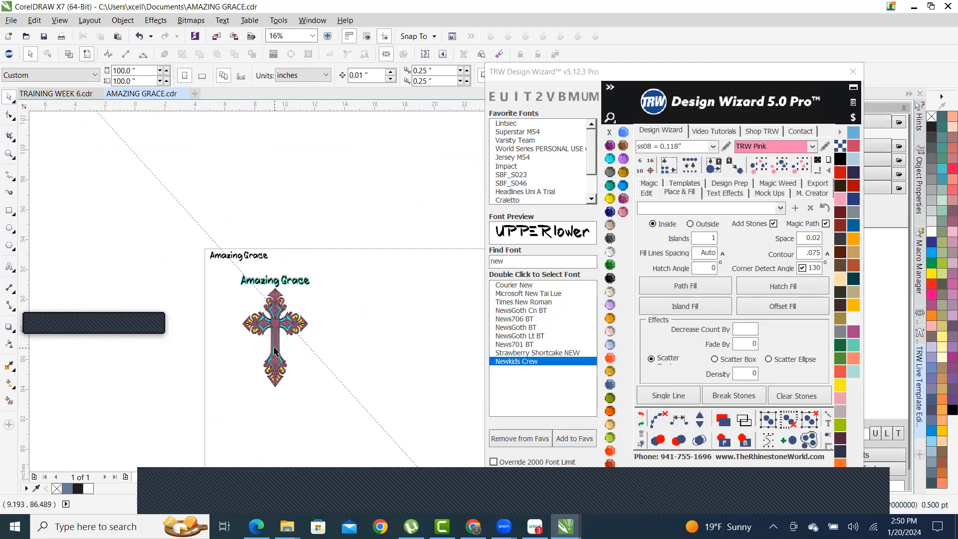
{"action": "scroll", "coordinate": [270, 352], "scroll_direction": "up", "scroll_amount": 2}
{"action": "scroll", "coordinate": [279, 306], "scroll_direction": "up", "scroll_amount": 2}
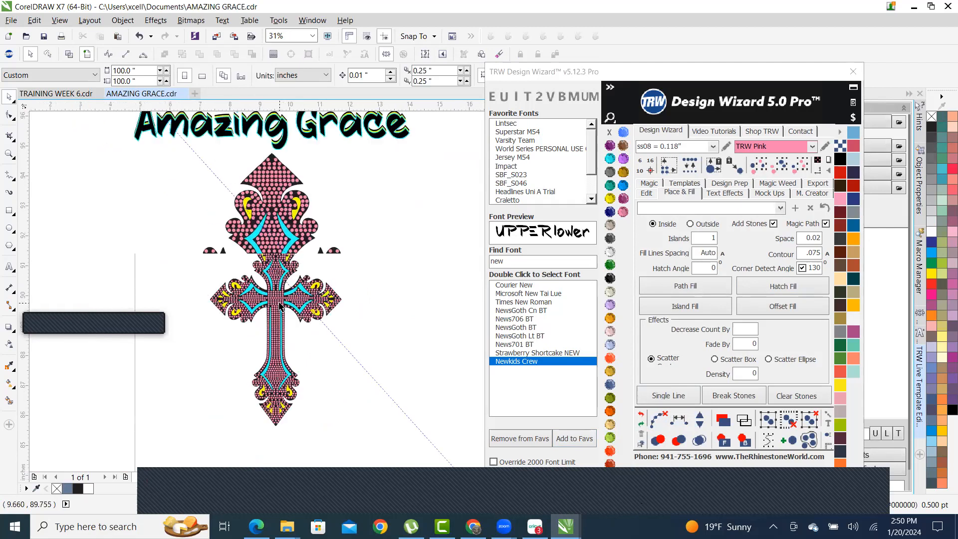
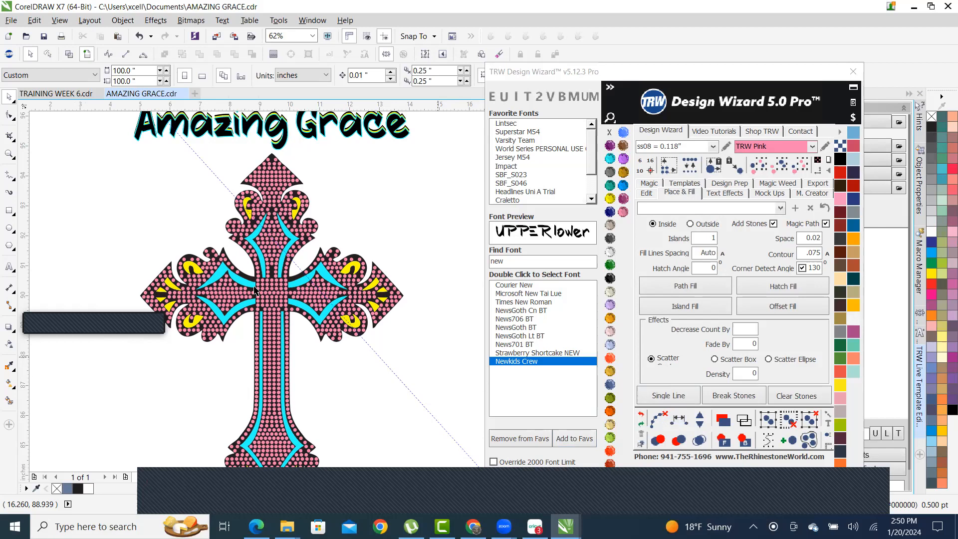
- Select the cross backing and apply the grey Black Diamond swatch from the TRW Design Wizard
{"action": "scroll", "coordinate": [289, 397], "scroll_direction": "down", "scroll_amount": 2}
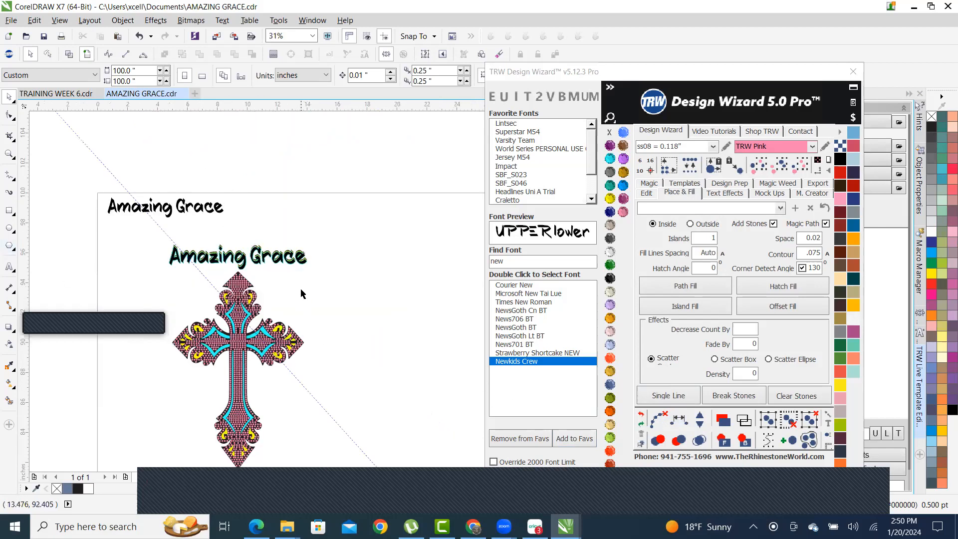
{"action": "scroll", "coordinate": [329, 337], "scroll_direction": "up", "scroll_amount": 2}
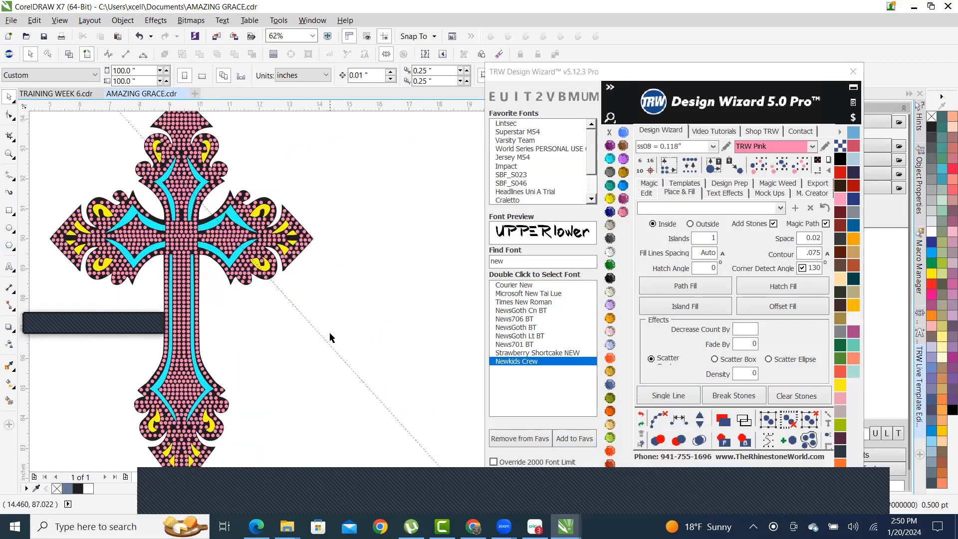
{"action": "scroll", "coordinate": [438, 370], "scroll_direction": "down", "scroll_amount": 2}
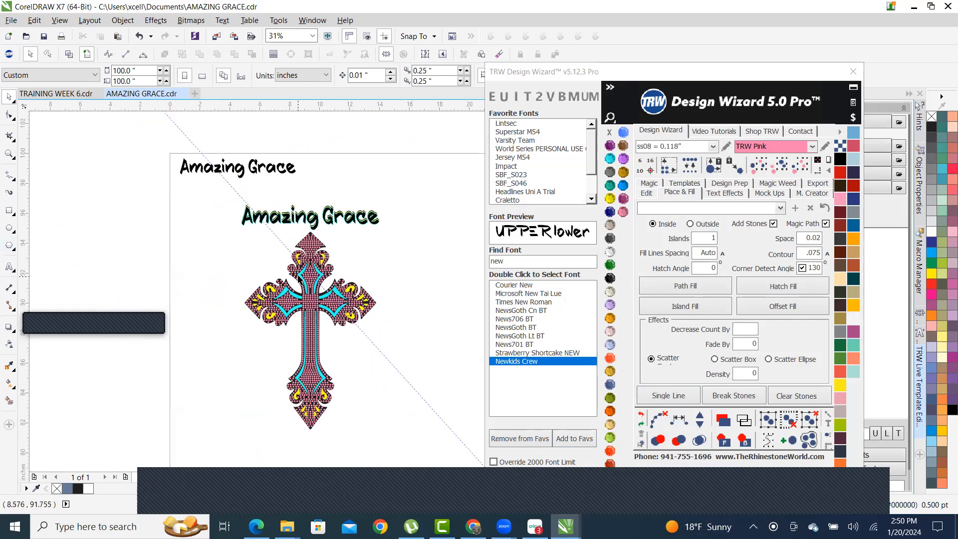
{"action": "scroll", "coordinate": [306, 324], "scroll_direction": "up", "scroll_amount": 2}
{"action": "scroll", "coordinate": [309, 232], "scroll_direction": "up", "scroll_amount": 2}
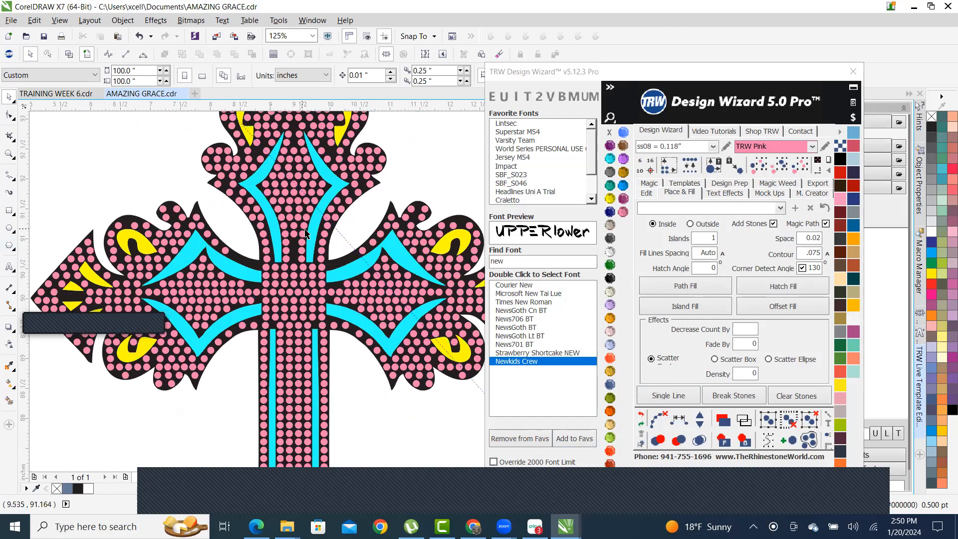
{"action": "scroll", "coordinate": [231, 263], "scroll_direction": "down", "scroll_amount": 2}
{"action": "scroll", "coordinate": [254, 252], "scroll_direction": "up", "scroll_amount": 4}
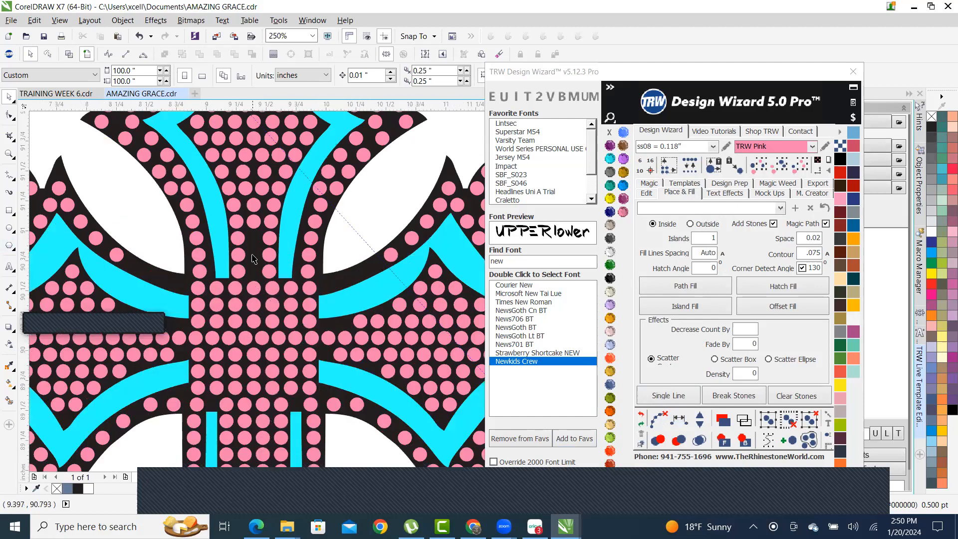
{"action": "left_click", "coordinate": [254, 246]}
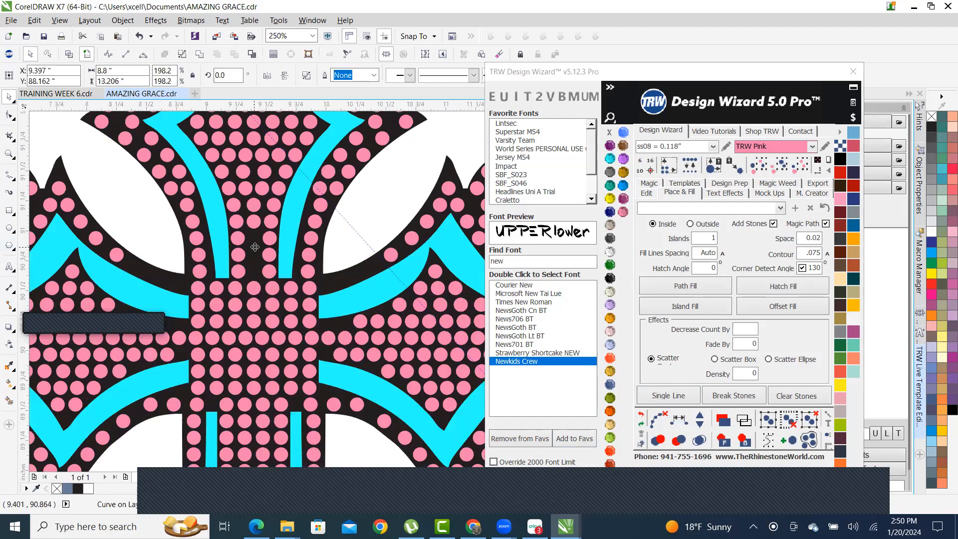
{"action": "left_click", "coordinate": [610, 172]}
{"action": "left_click", "coordinate": [142, 227]}
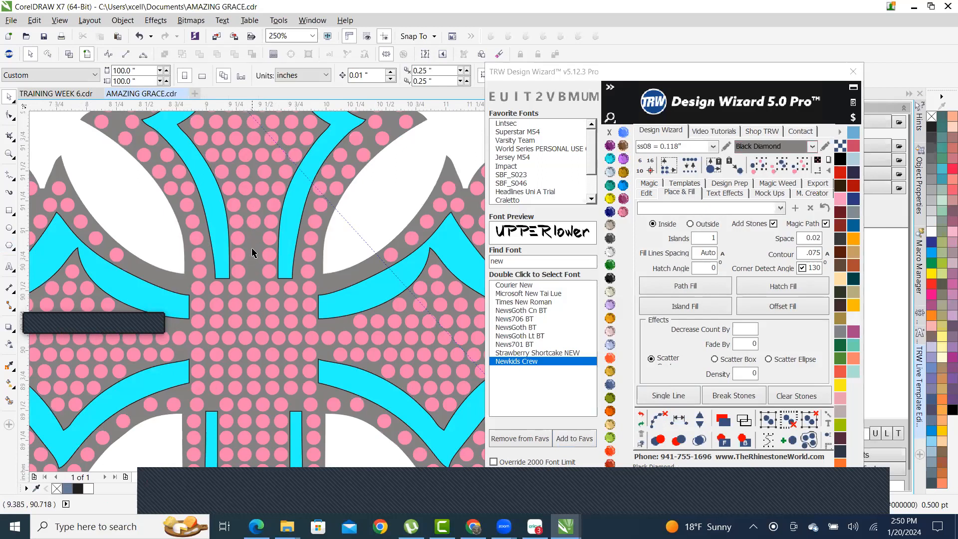
- Select an upper and a lower pink stone in the cross's centre column
{"action": "scroll", "coordinate": [252, 253], "scroll_direction": "up", "scroll_amount": 2}
{"action": "left_click", "coordinate": [255, 196]}
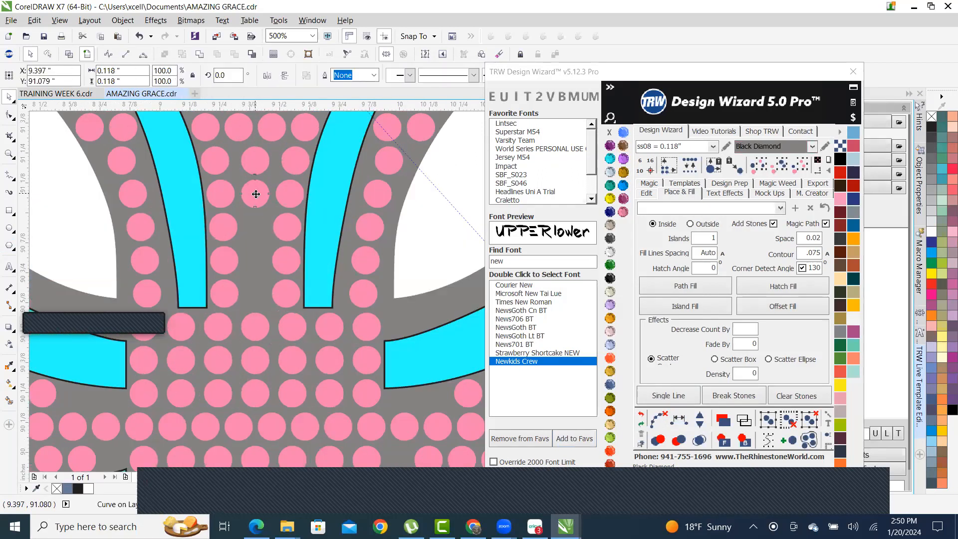
{"action": "left_click", "coordinate": [255, 327], "text": "shift"}
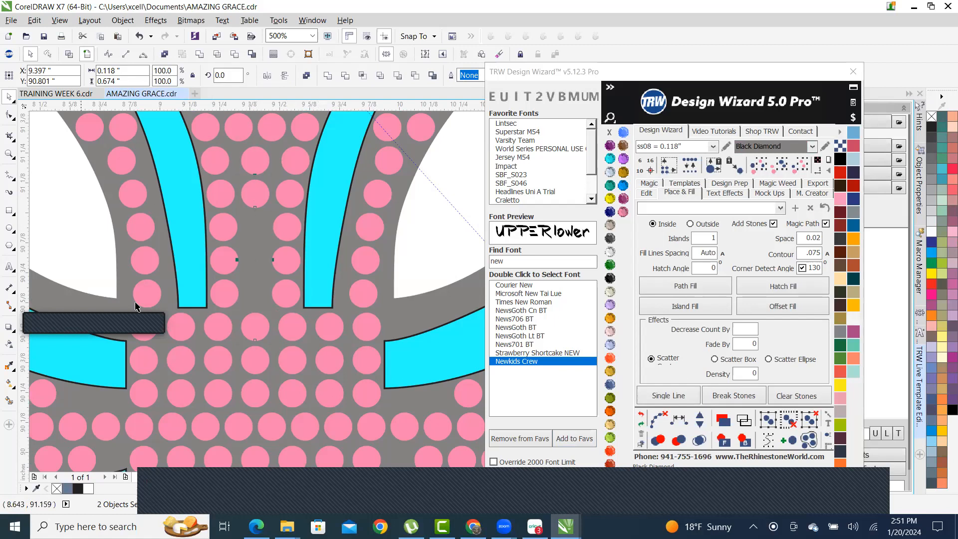
- Respace the two selected centre stones with TRW, adding three stones, then clear the path
{"action": "left_click", "coordinate": [681, 421]}
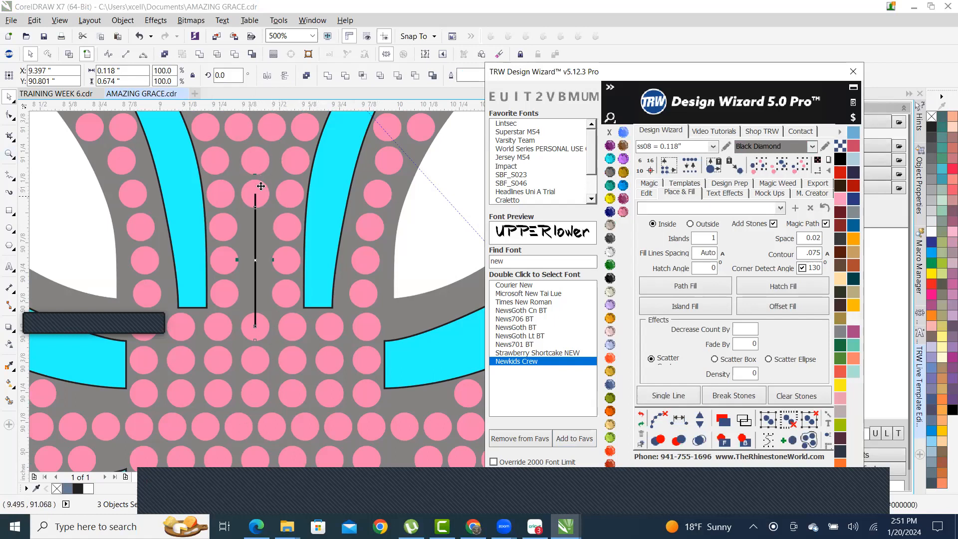
{"action": "left_click", "coordinate": [700, 421]}
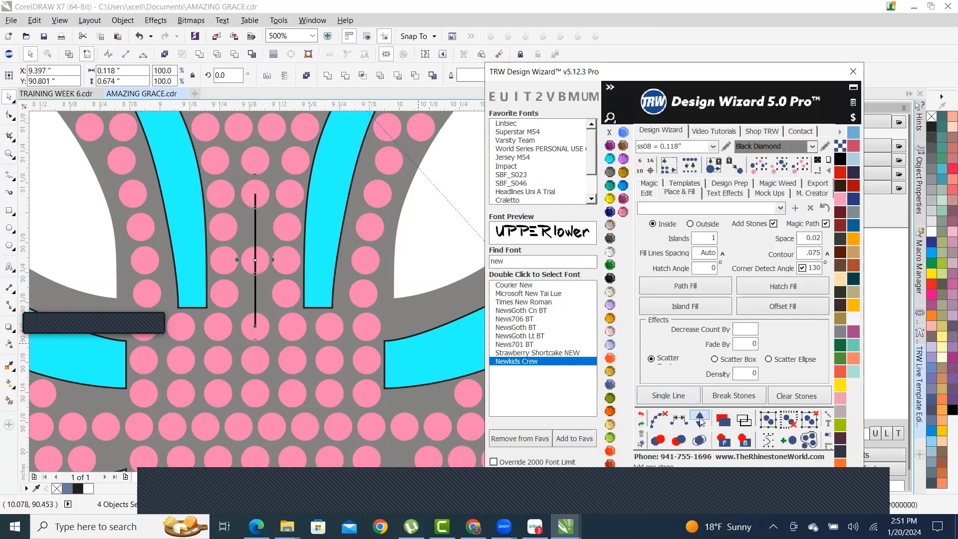
{"action": "left_click", "coordinate": [700, 422]}
{"action": "left_click", "coordinate": [700, 422]}
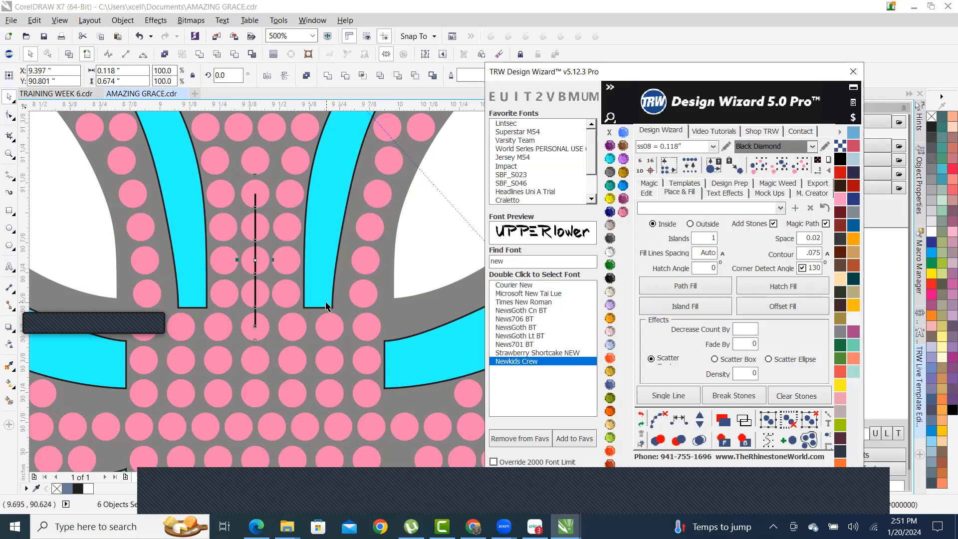
{"action": "left_click", "coordinate": [659, 420]}
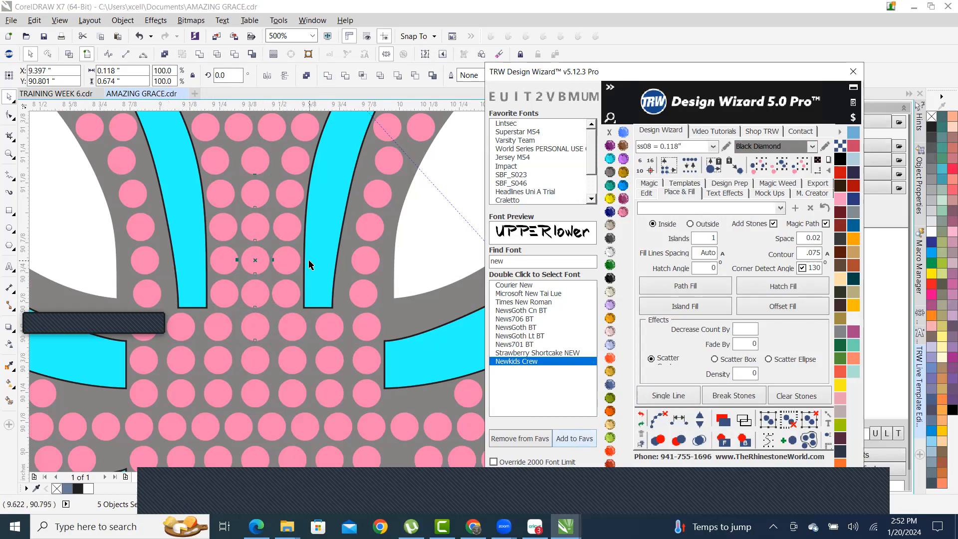
{"action": "left_click", "coordinate": [431, 245]}
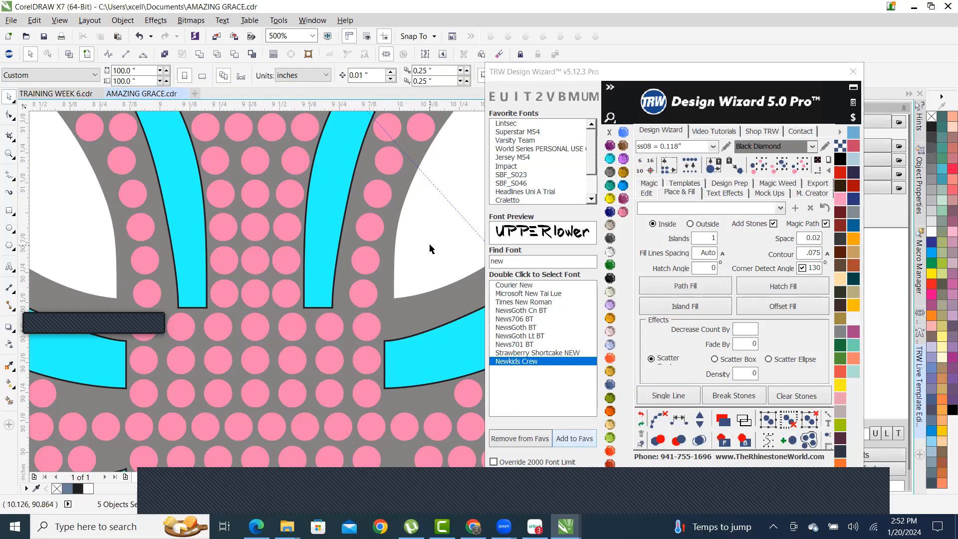
- Move a centre stone down the column and delete it, then undo the deletion
{"action": "left_click", "coordinate": [256, 195]}
{"action": "left_click_drag", "start_coordinate": [258, 196], "coordinate": [254, 390]}
{"action": "key", "text": "Delete"}
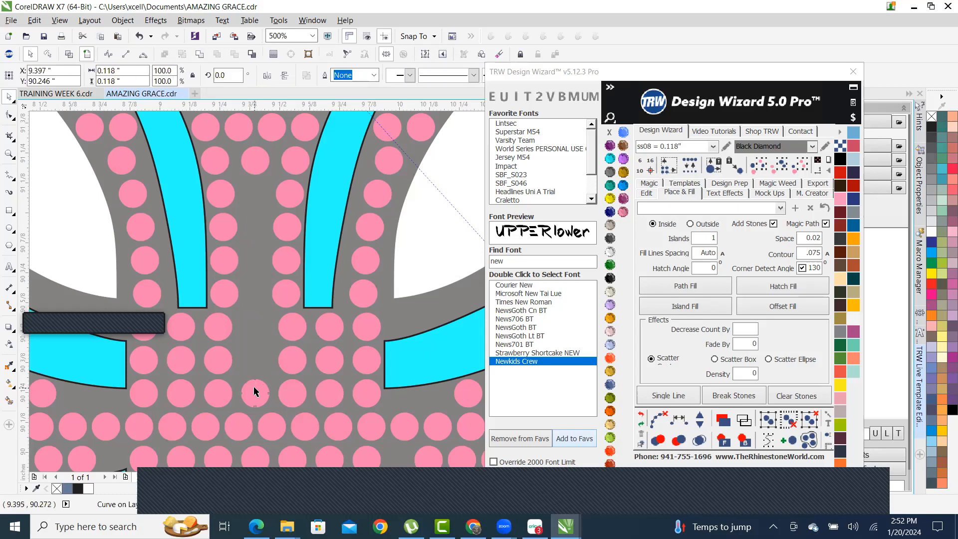
{"action": "key", "text": "ctrl+z"}
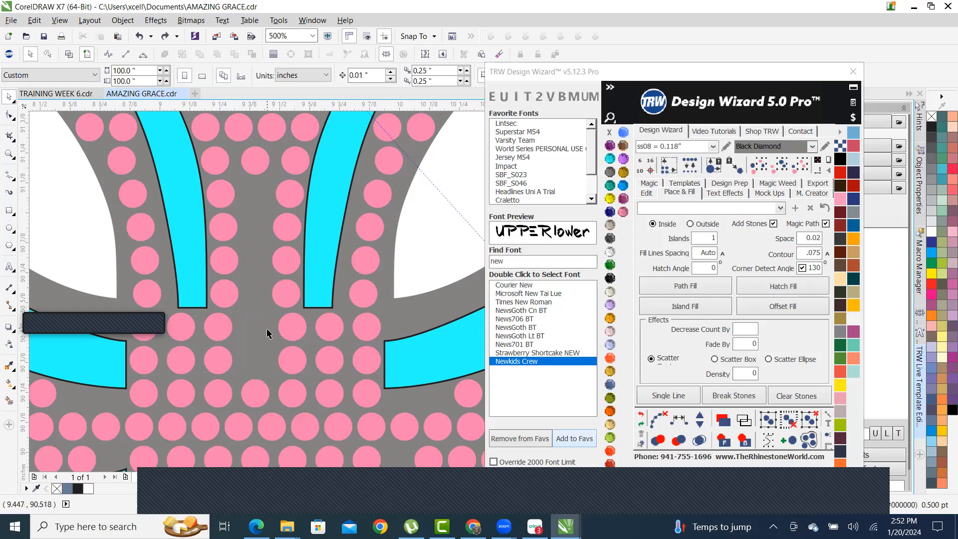
- Respace the top and bottom centre stones adding five stones, then move one stone onto the lower row
{"action": "left_click", "coordinate": [244, 162]}
{"action": "left_click", "coordinate": [255, 387], "text": "shift"}
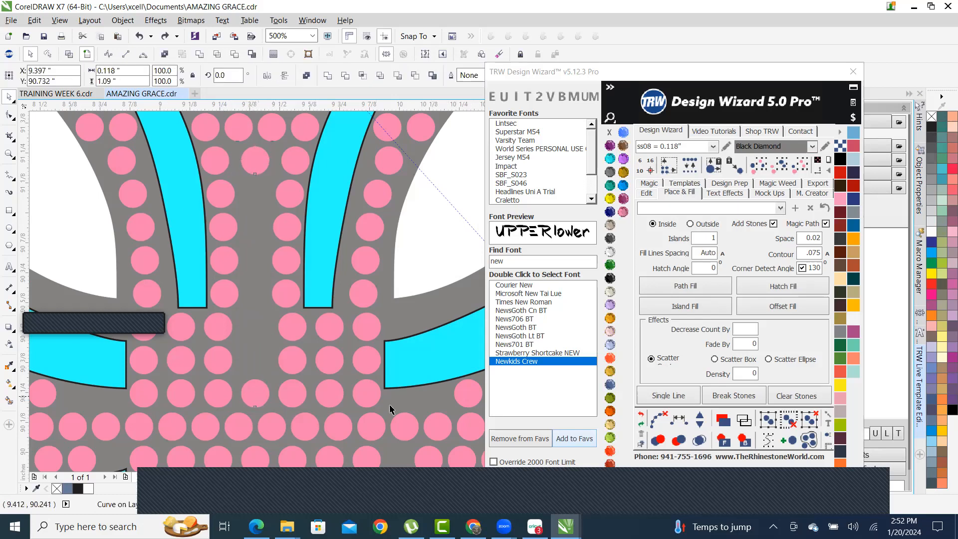
{"action": "left_click", "coordinate": [680, 421]}
{"action": "left_click", "coordinate": [692, 417]}
{"action": "left_click", "coordinate": [694, 417]}
{"action": "left_click", "coordinate": [699, 418]}
{"action": "left_click", "coordinate": [699, 418]}
{"action": "left_click", "coordinate": [700, 418]}
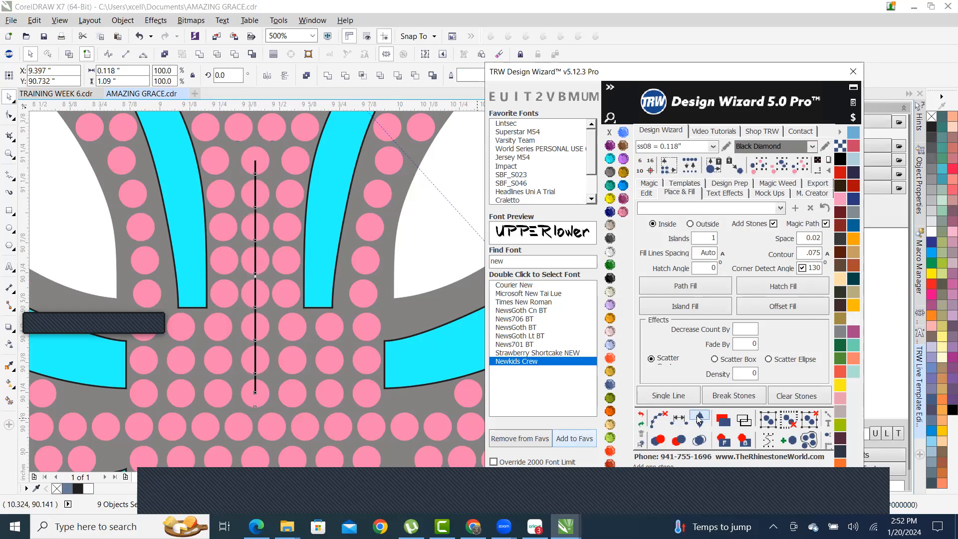
{"action": "left_click", "coordinate": [659, 417]}
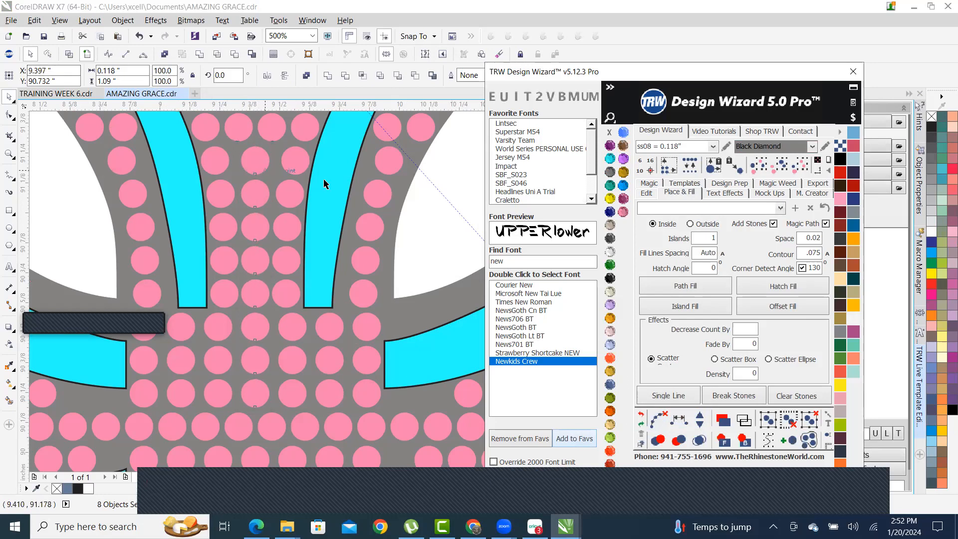
{"action": "left_click", "coordinate": [423, 247]}
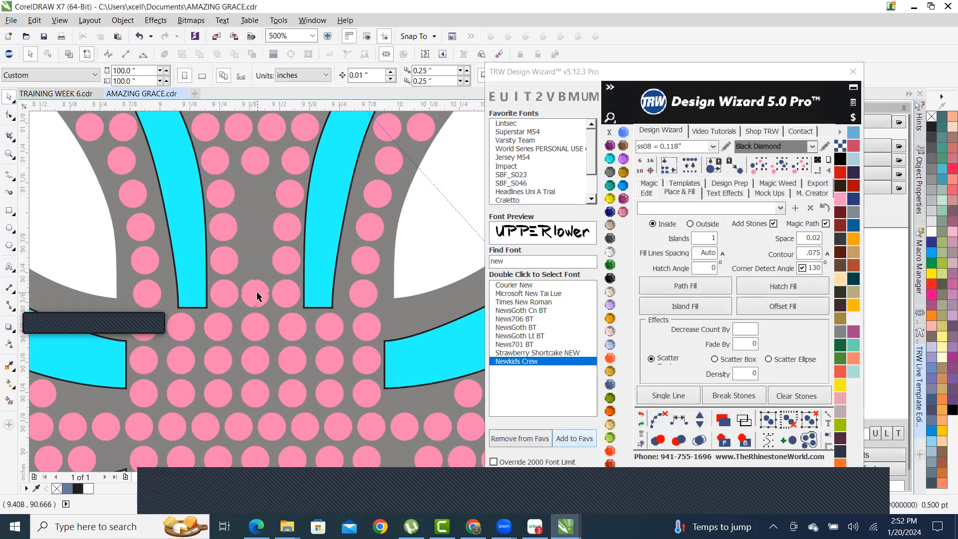
{"action": "left_click_drag", "start_coordinate": [254, 327], "coordinate": [253, 395]}
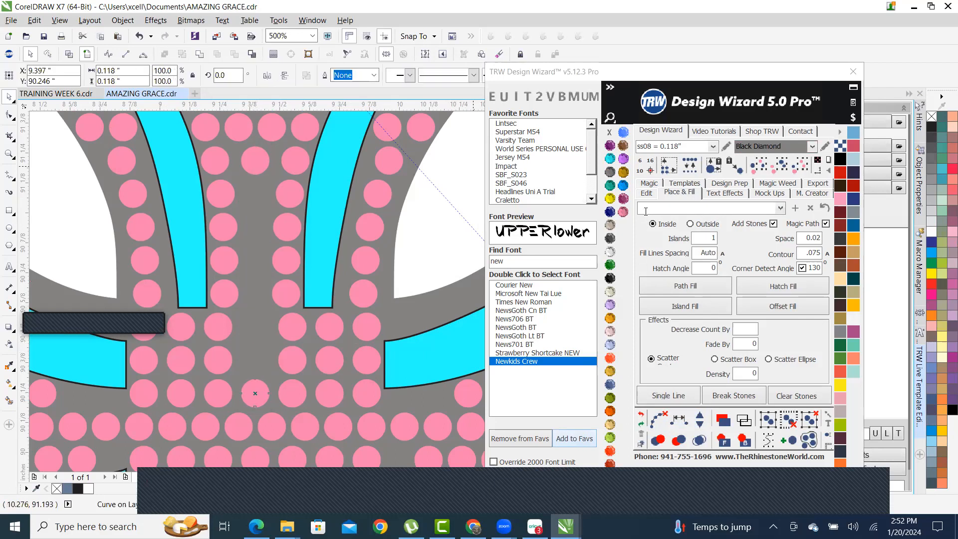
{"action": "left_click", "coordinate": [645, 196]}
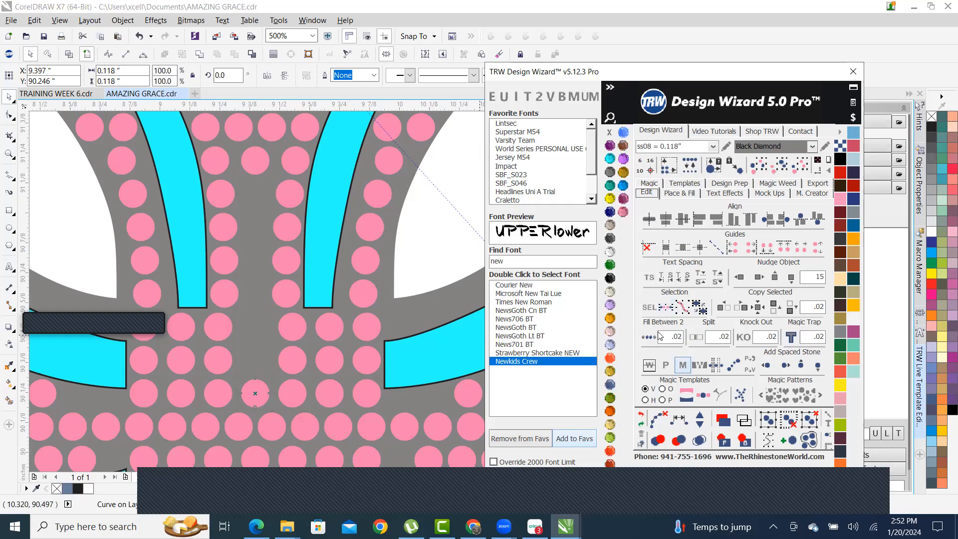
- Fill between the lower and upper centre stones with TRW Fill Between 2, checking it in wireframe
{"action": "left_click", "coordinate": [417, 276]}
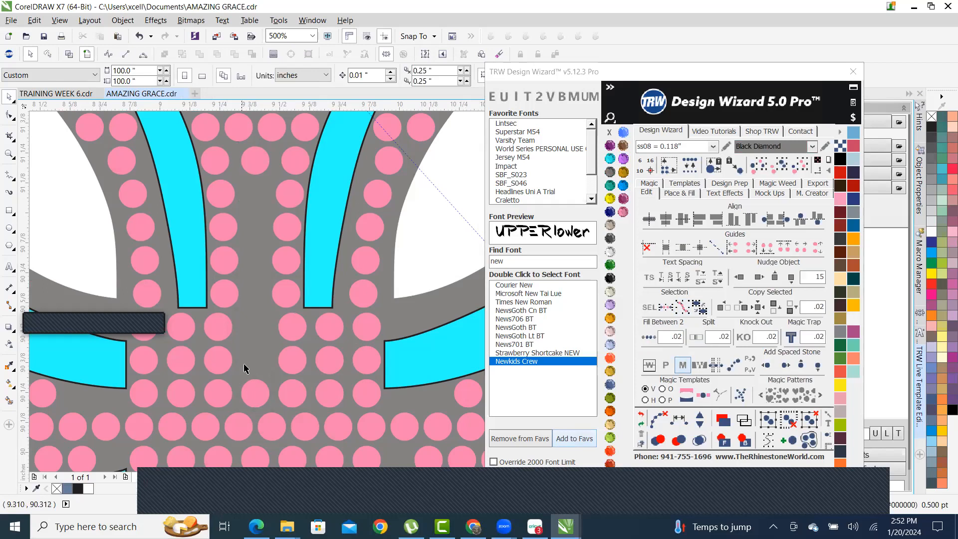
{"action": "left_click", "coordinate": [255, 394]}
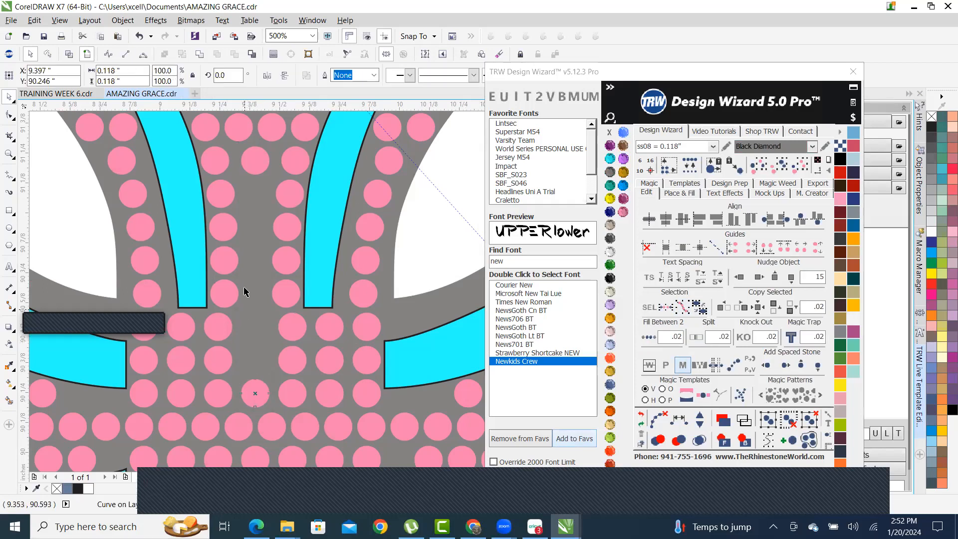
{"action": "left_click", "coordinate": [253, 160], "text": "shift"}
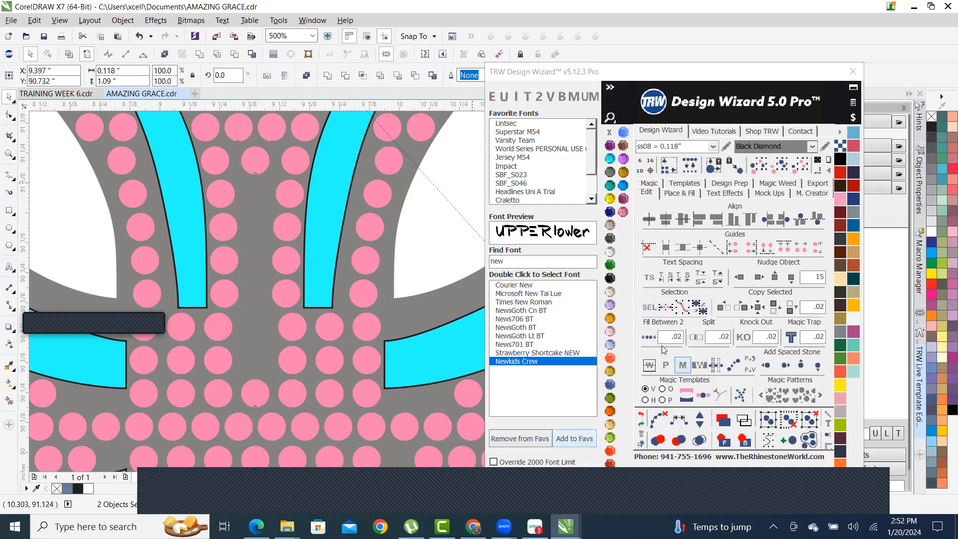
{"action": "left_click", "coordinate": [648, 337]}
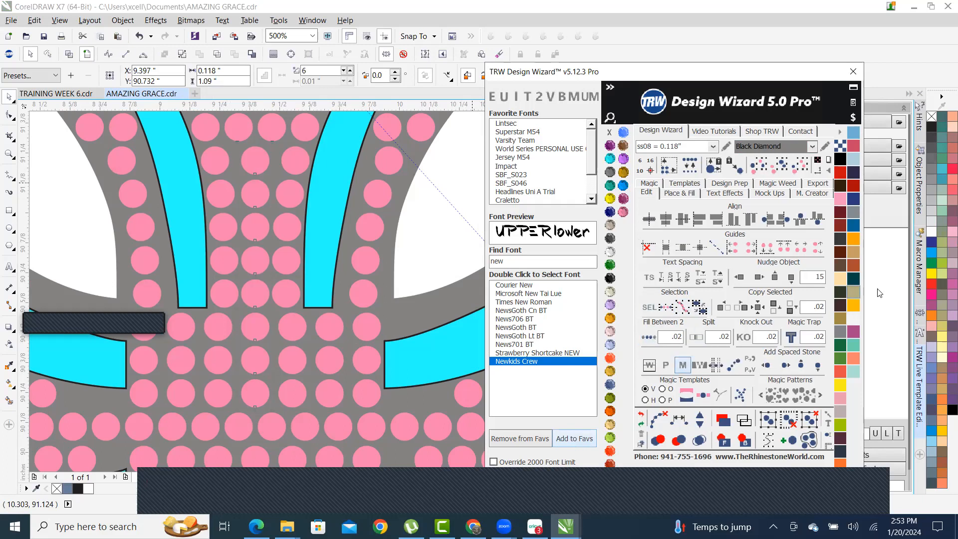
{"action": "left_click", "coordinate": [69, 54]}
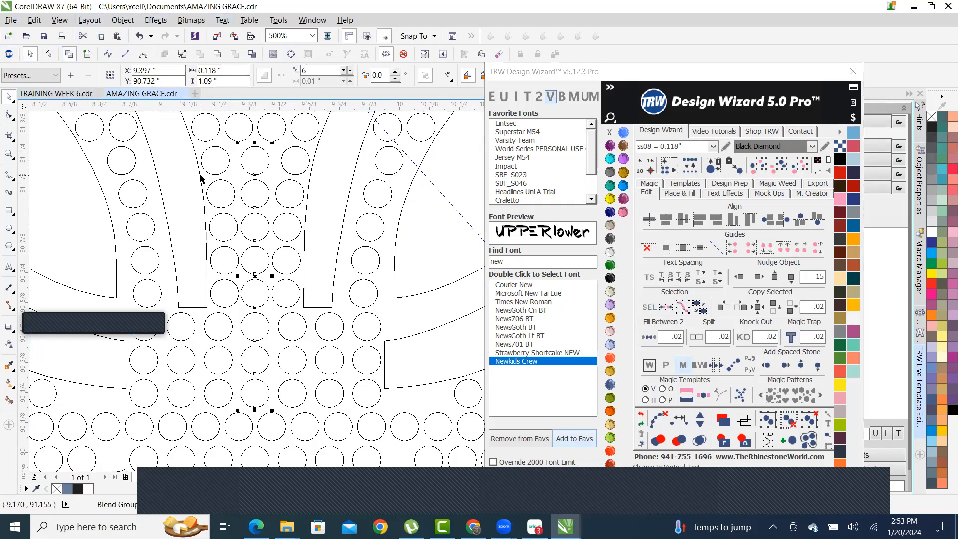
{"action": "left_click", "coordinate": [87, 54]}
{"action": "scroll", "coordinate": [312, 293], "scroll_direction": "down", "scroll_amount": 1}
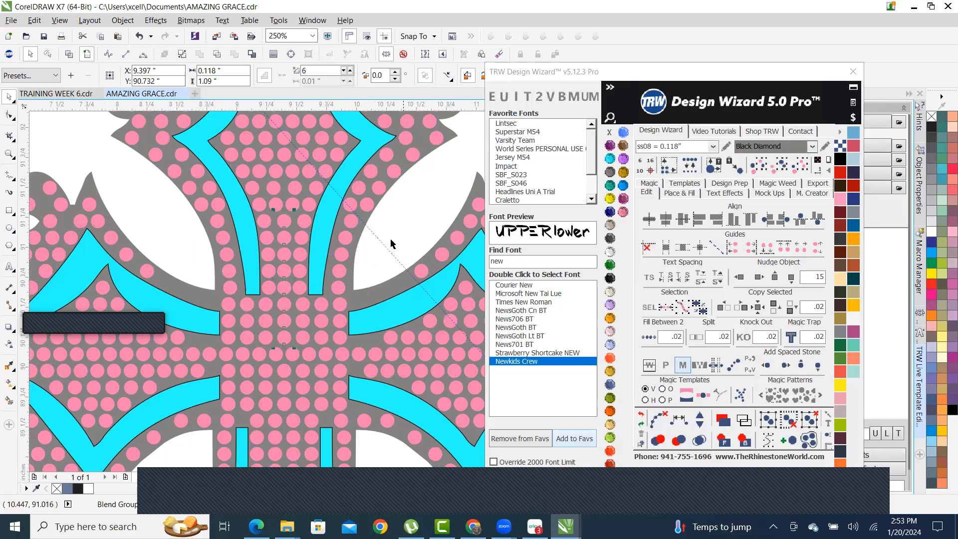
{"action": "left_click", "coordinate": [403, 223]}
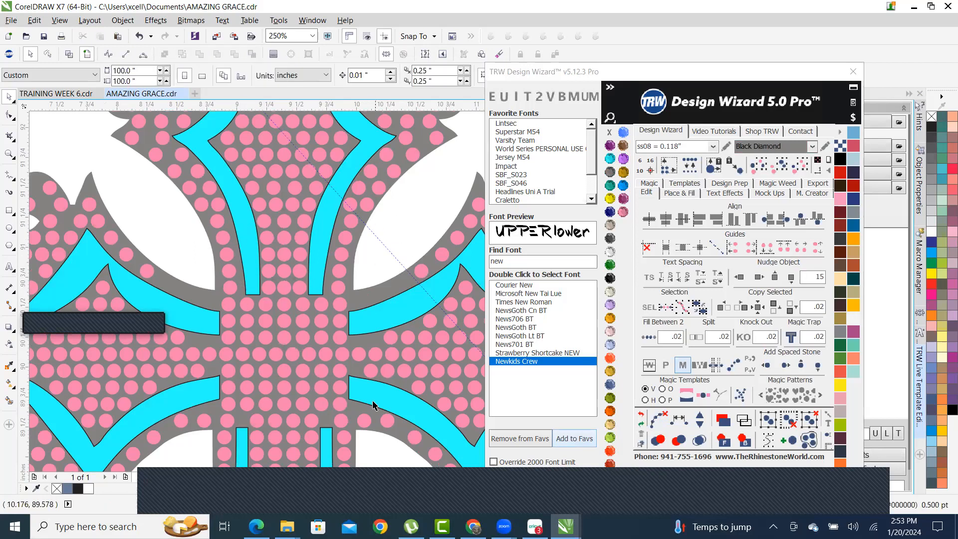
- Select the blended stone column, undoing accidental moves so it stays in place
{"action": "left_click", "coordinate": [282, 242]}
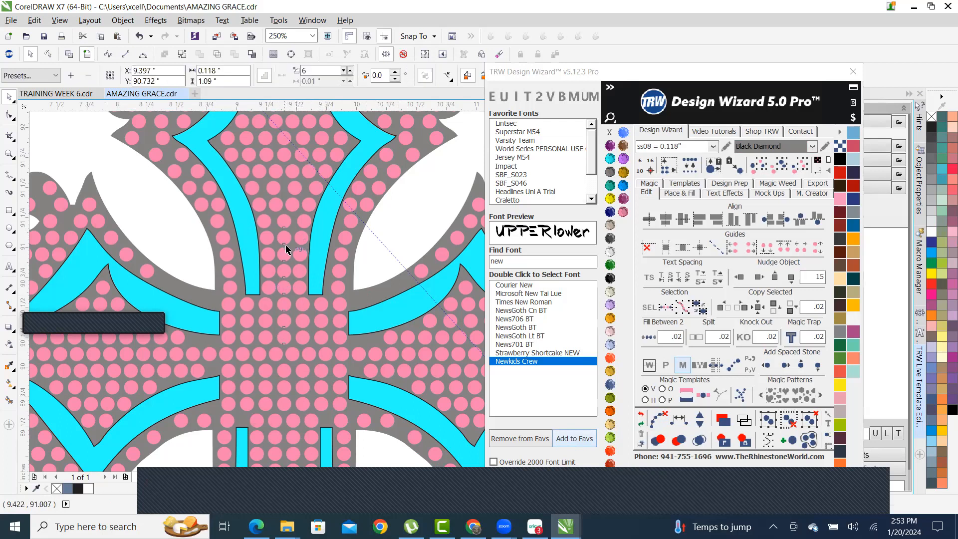
{"action": "left_click_drag", "start_coordinate": [286, 248], "coordinate": [393, 232]}
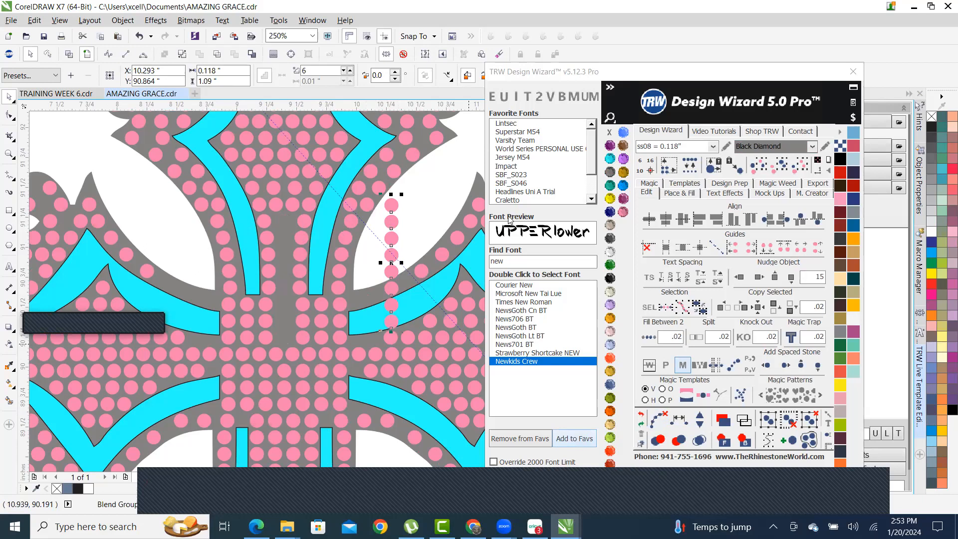
{"action": "key", "text": "ctrl+z"}
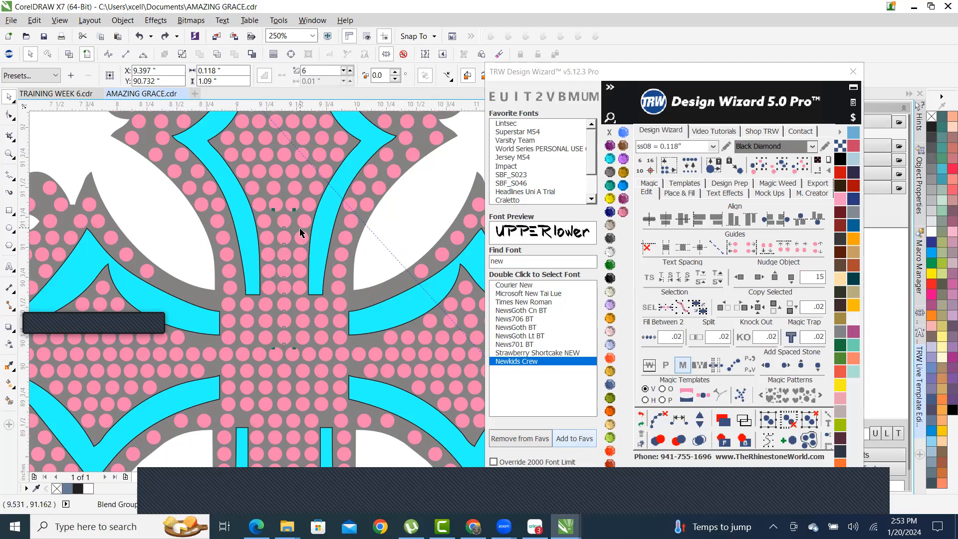
{"action": "scroll", "coordinate": [303, 233], "scroll_direction": "up", "scroll_amount": 2}
{"action": "scroll", "coordinate": [331, 255], "scroll_direction": "down", "scroll_amount": 2}
{"action": "scroll", "coordinate": [335, 255], "scroll_direction": "up", "scroll_amount": 1}
{"action": "left_click_drag", "start_coordinate": [342, 242], "coordinate": [191, 270]}
{"action": "scroll", "coordinate": [90, 242], "scroll_direction": "down", "scroll_amount": 1}
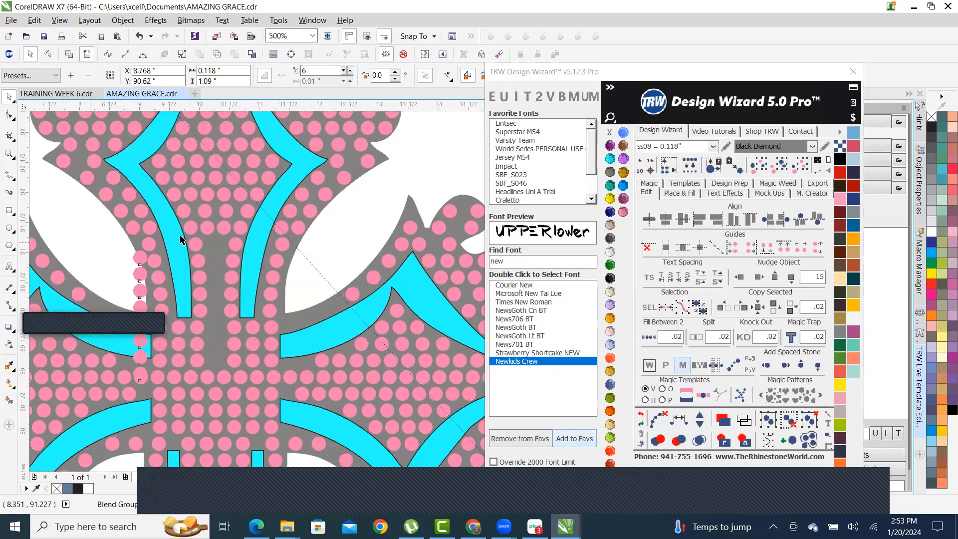
{"action": "scroll", "coordinate": [96, 274], "scroll_direction": "down", "scroll_amount": 2}
{"action": "scroll", "coordinate": [181, 280], "scroll_direction": "up", "scroll_amount": 1}
{"action": "key", "text": "ctrl+z"}
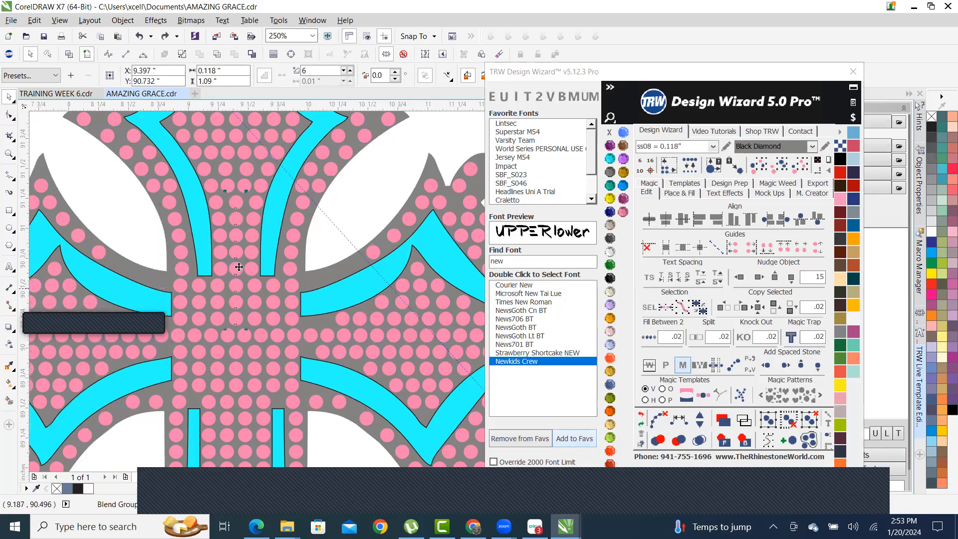
{"action": "scroll", "coordinate": [234, 226], "scroll_direction": "up", "scroll_amount": 1}
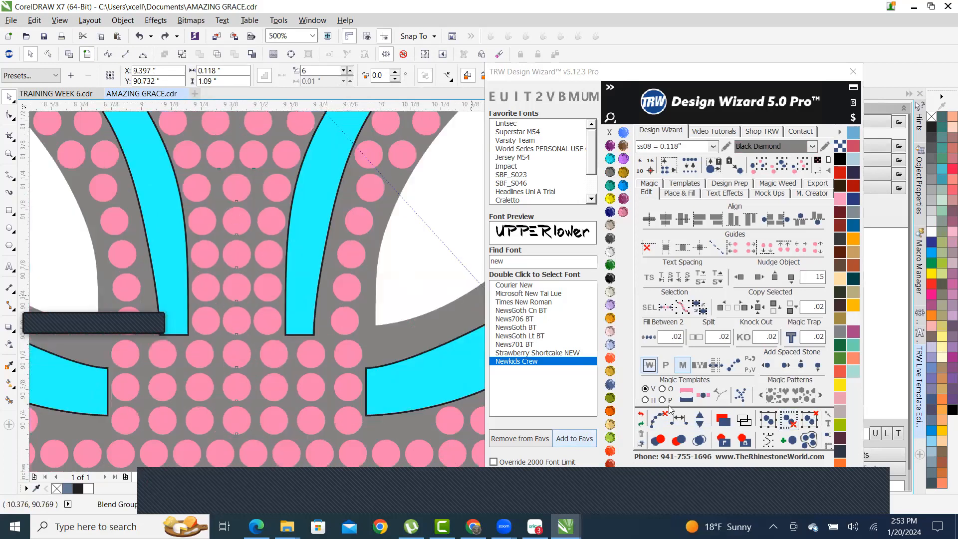
- Clear the blend path so the column becomes individual stones, undoing stray stone moves
{"action": "left_click", "coordinate": [661, 420]}
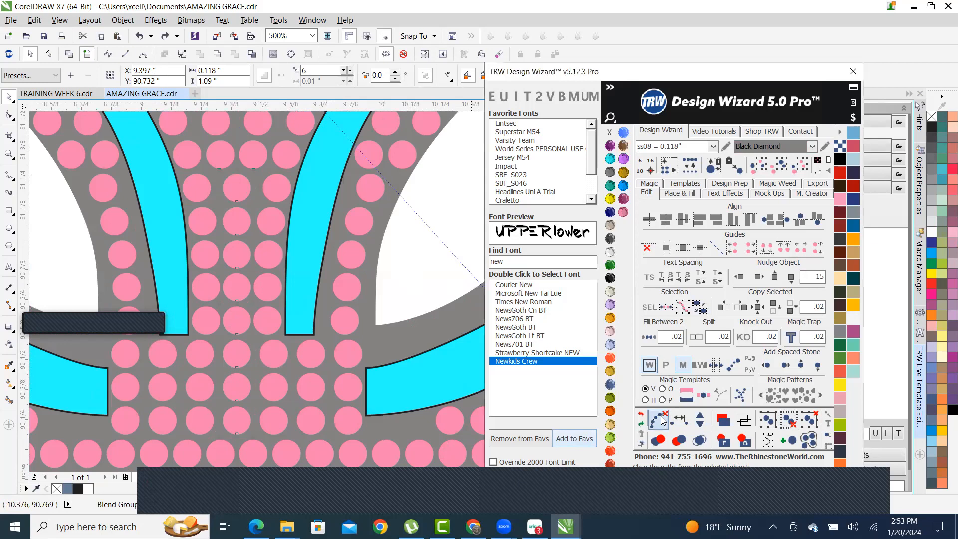
{"action": "left_click", "coordinate": [238, 249]}
{"action": "scroll", "coordinate": [232, 250], "scroll_direction": "up", "scroll_amount": 1}
{"action": "left_click_drag", "start_coordinate": [232, 250], "coordinate": [284, 300]}
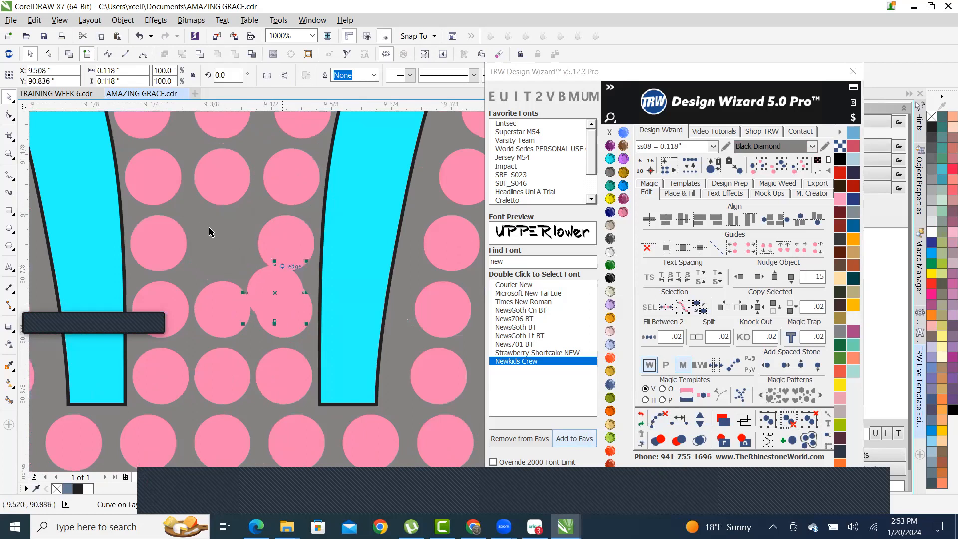
{"action": "left_click_drag", "start_coordinate": [220, 323], "coordinate": [206, 237]}
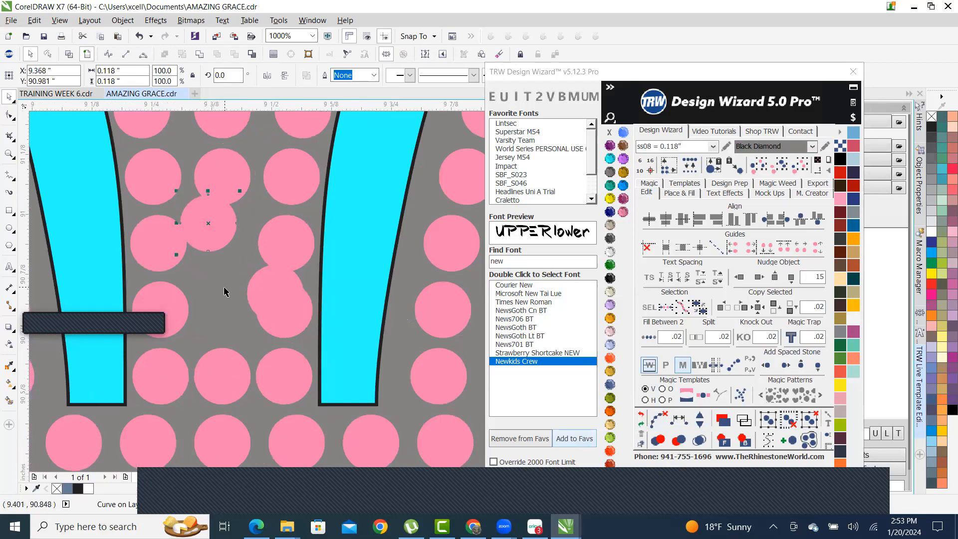
{"action": "key", "text": "ctrl+z"}
{"action": "key", "text": "ctrl+z"}
{"action": "scroll", "coordinate": [228, 285], "scroll_direction": "down", "scroll_amount": 2}
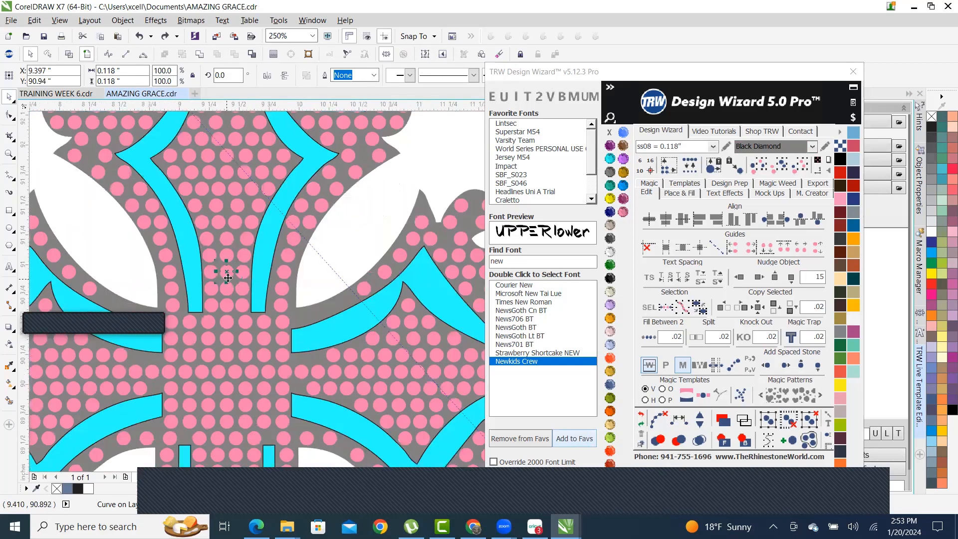
{"action": "left_click", "coordinate": [359, 235]}
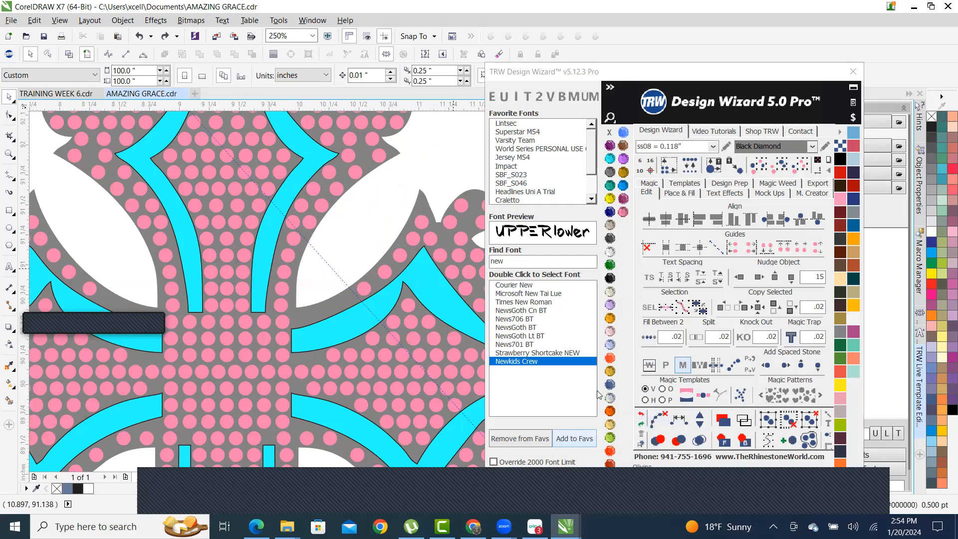
{"action": "scroll", "coordinate": [324, 232], "scroll_direction": "down", "scroll_amount": 2}
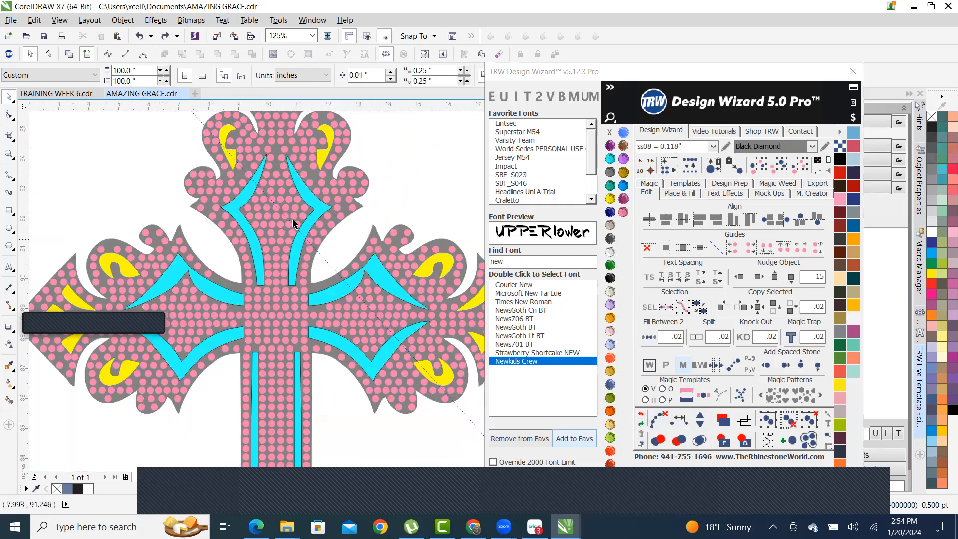
{"action": "scroll", "coordinate": [294, 220], "scroll_direction": "down", "scroll_amount": 1}
{"action": "scroll", "coordinate": [246, 221], "scroll_direction": "up", "scroll_amount": 3}
{"action": "scroll", "coordinate": [234, 220], "scroll_direction": "down", "scroll_amount": 3}
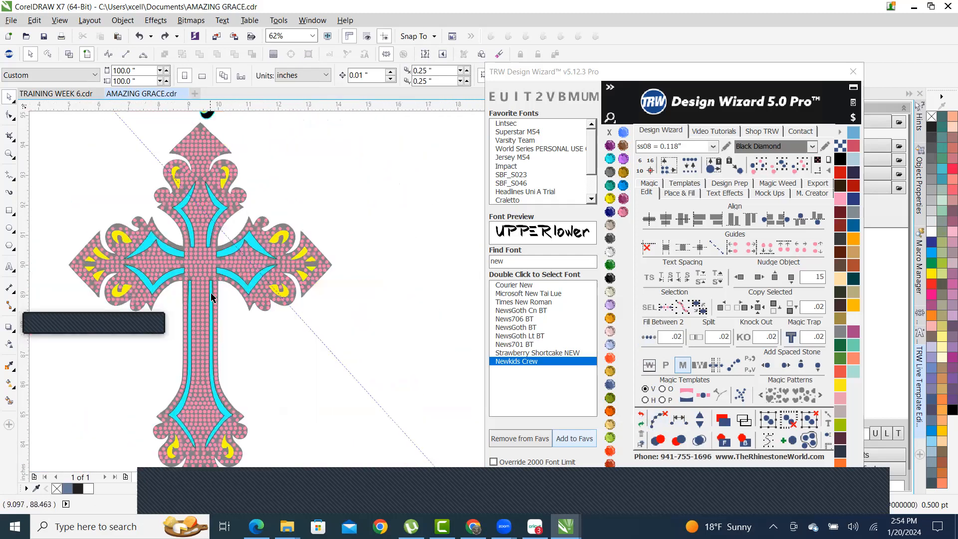
- Move two centre stones 7 inches to the right of the cross
{"action": "scroll", "coordinate": [181, 273], "scroll_direction": "up", "scroll_amount": 2}
{"action": "left_click", "coordinate": [184, 276]}
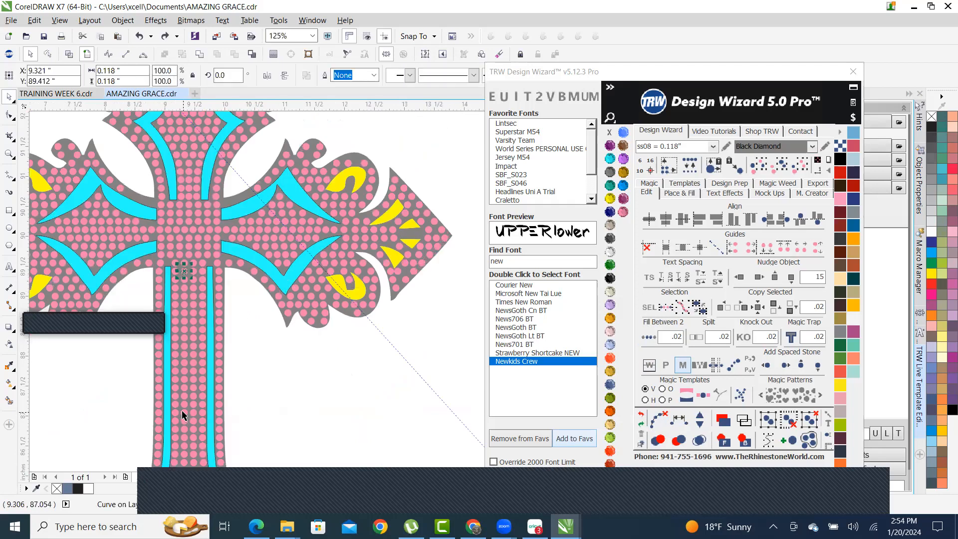
{"action": "left_click", "coordinate": [183, 400], "text": "shift"}
{"action": "scroll", "coordinate": [137, 362], "scroll_direction": "down", "scroll_amount": 1}
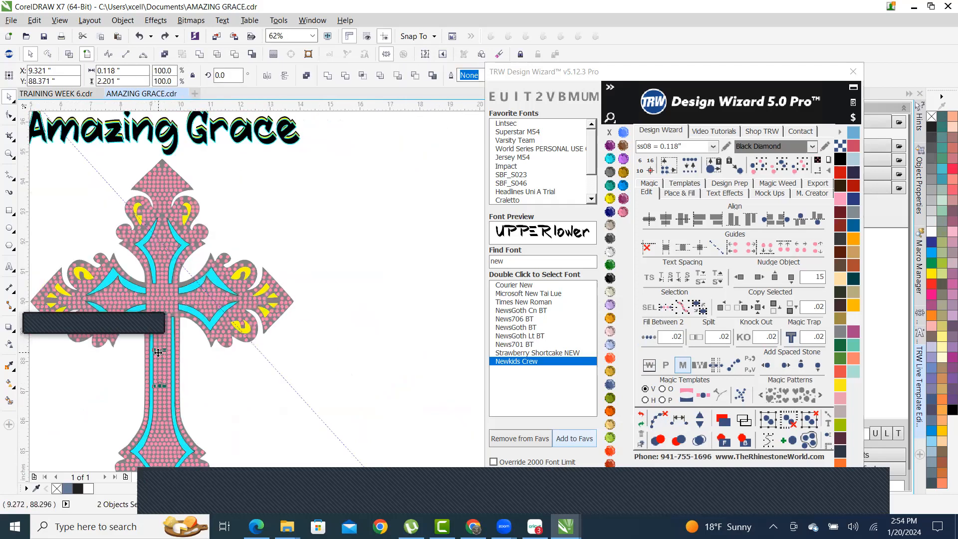
{"action": "left_click_drag", "start_coordinate": [158, 353], "coordinate": [368, 352]}
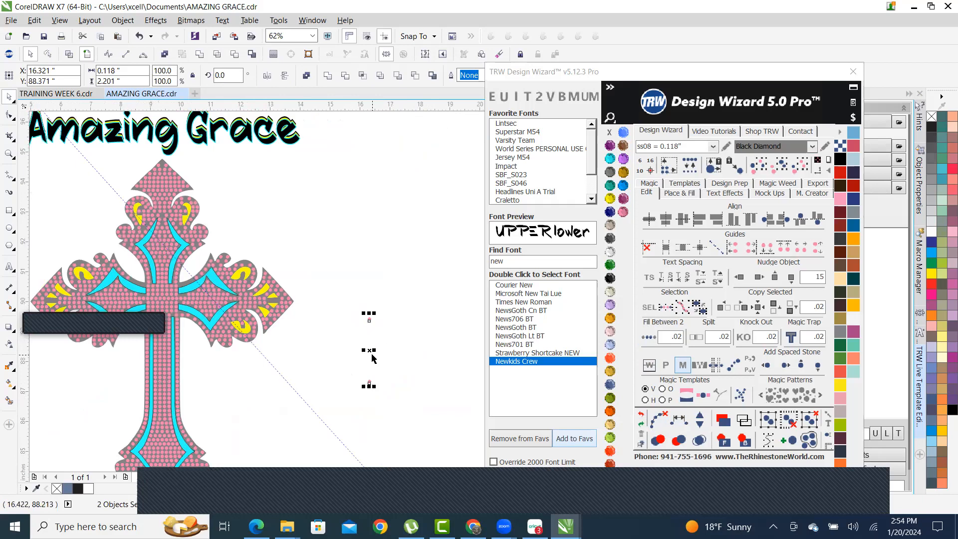
{"action": "scroll", "coordinate": [401, 360], "scroll_direction": "up", "scroll_amount": 2}
- Fill an evenly spaced pink stone column between the right pair with TRW Add Spaced Stone, then clear the path
{"action": "left_click", "coordinate": [320, 165]}
{"action": "left_click", "coordinate": [320, 414], "text": "shift"}
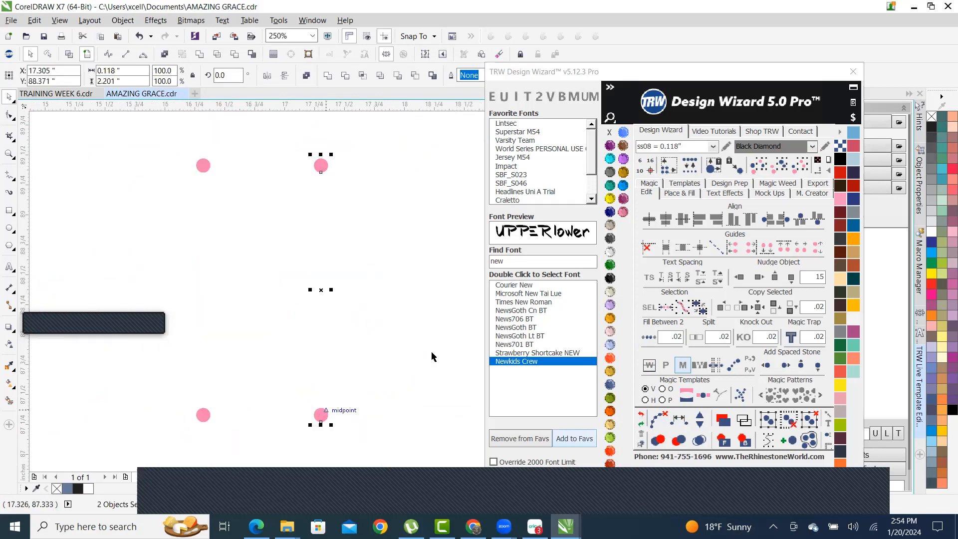
{"action": "left_click", "coordinate": [682, 425]}
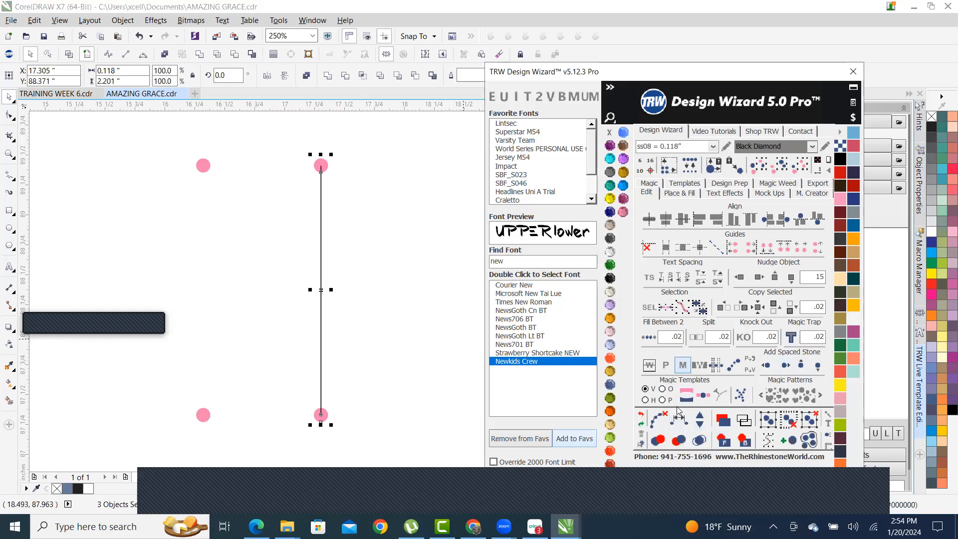
{"action": "left_click", "coordinate": [701, 419]}
{"action": "left_click", "coordinate": [701, 420]}
{"action": "left_click", "coordinate": [701, 420]}
{"action": "left_click", "coordinate": [701, 420]}
{"action": "left_click", "coordinate": [700, 420]}
{"action": "left_click", "coordinate": [701, 420]}
{"action": "left_click", "coordinate": [701, 420]}
{"action": "left_click", "coordinate": [701, 419]}
{"action": "left_click", "coordinate": [701, 420]}
{"action": "left_click", "coordinate": [701, 420]}
{"action": "left_click", "coordinate": [701, 420]}
{"action": "left_click", "coordinate": [701, 420]}
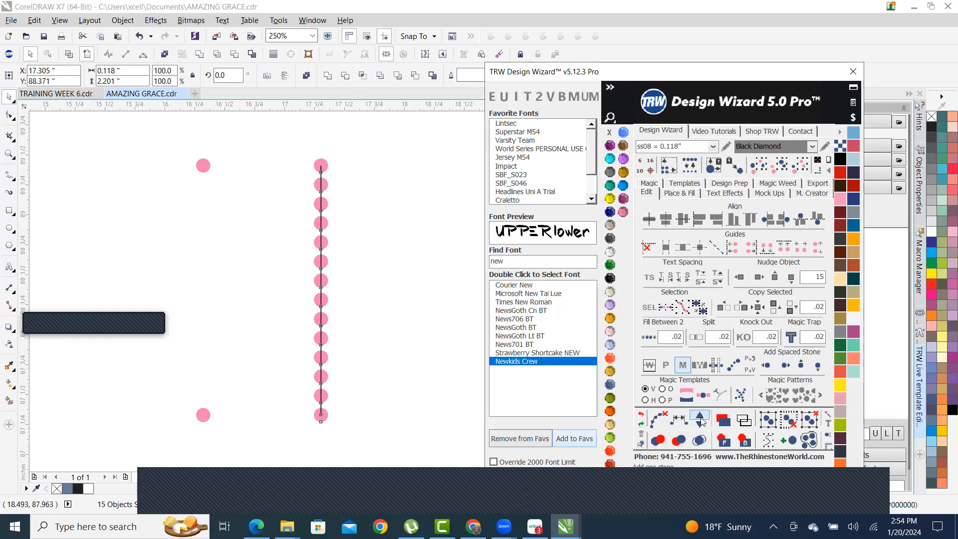
{"action": "left_click", "coordinate": [701, 420]}
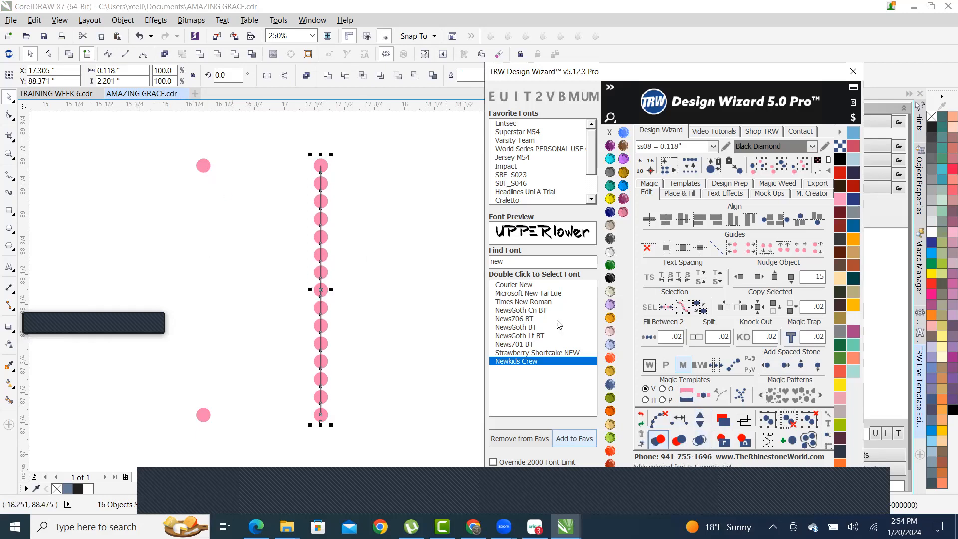
{"action": "left_click", "coordinate": [656, 420]}
{"action": "left_click", "coordinate": [199, 170]}
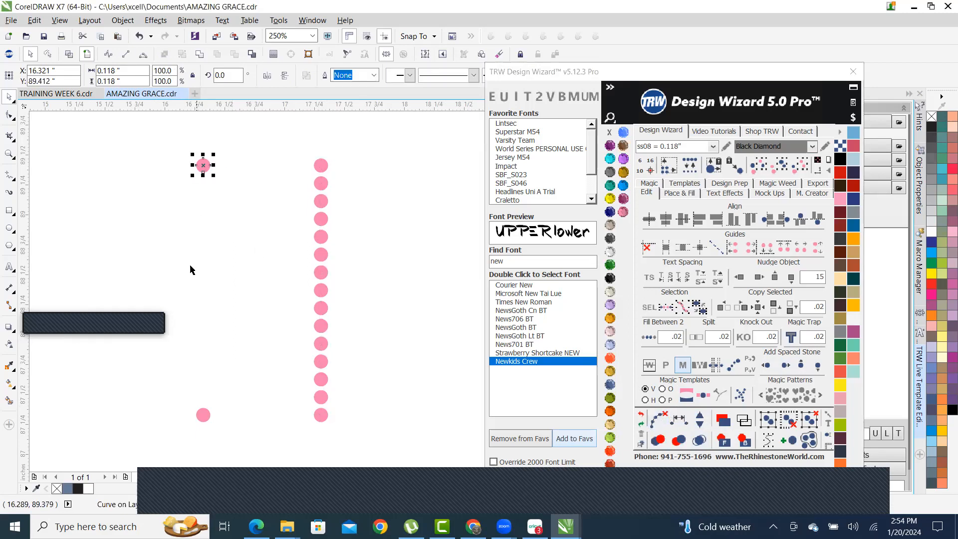
- Fill stones between the left pair using TRW Fill Between 2
{"action": "left_click", "coordinate": [203, 415], "text": "shift"}
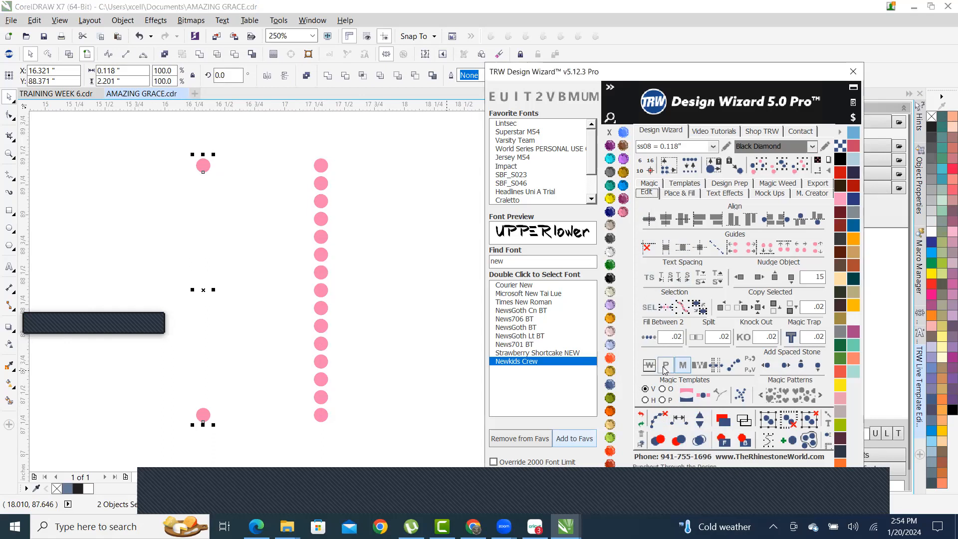
{"action": "left_click", "coordinate": [648, 337]}
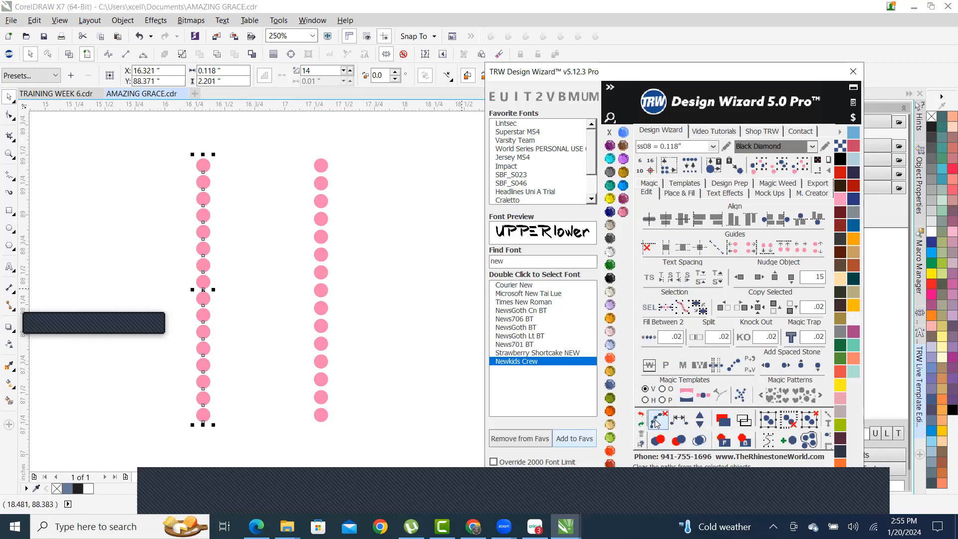
{"action": "left_click", "coordinate": [258, 218]}
- Marquee-select both practice stone columns and delete them
{"action": "scroll", "coordinate": [258, 217], "scroll_direction": "down", "scroll_amount": 4}
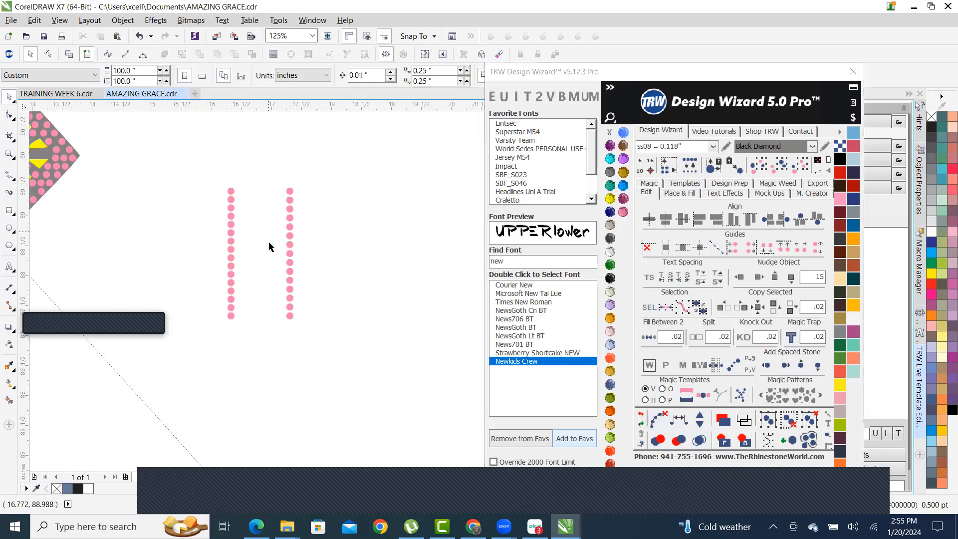
{"action": "scroll", "coordinate": [222, 253], "scroll_direction": "up", "scroll_amount": 3}
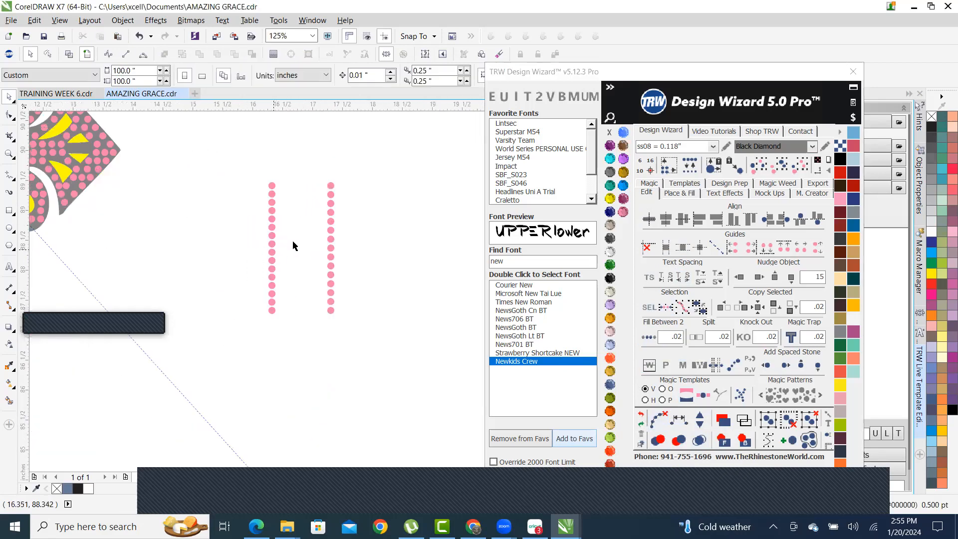
{"action": "scroll", "coordinate": [293, 245], "scroll_direction": "down", "scroll_amount": 4}
{"action": "scroll", "coordinate": [307, 265], "scroll_direction": "up", "scroll_amount": 4}
{"action": "scroll", "coordinate": [363, 312], "scroll_direction": "down", "scroll_amount": 3}
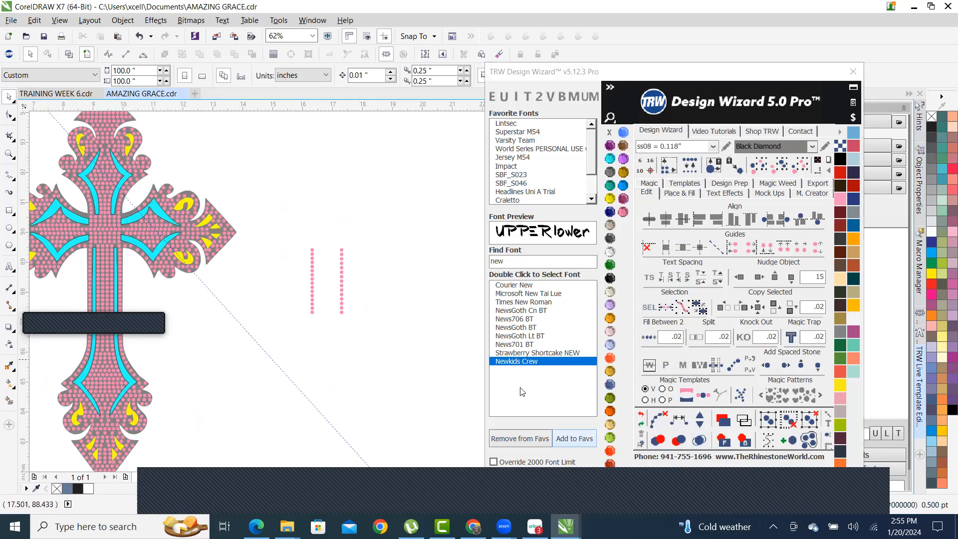
{"action": "left_click_drag", "start_coordinate": [293, 229], "coordinate": [422, 368]}
{"action": "key", "text": "Delete"}
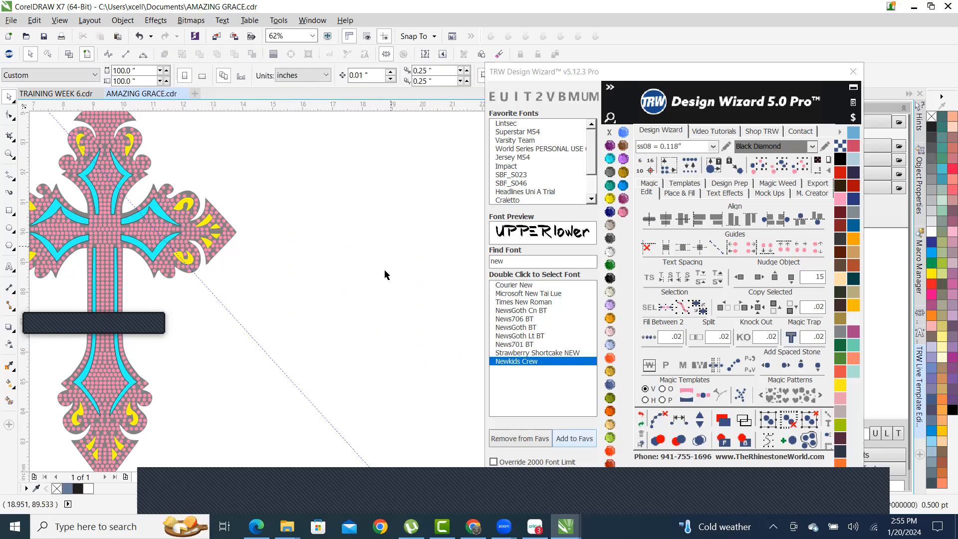
- Select the whole cross, turn off Add Stones in Place & Fill, and select the .075 contour value
{"action": "scroll", "coordinate": [384, 269], "scroll_direction": "down", "scroll_amount": 2}
{"action": "scroll", "coordinate": [327, 247], "scroll_direction": "up", "scroll_amount": 1}
{"action": "scroll", "coordinate": [289, 194], "scroll_direction": "up", "scroll_amount": 2}
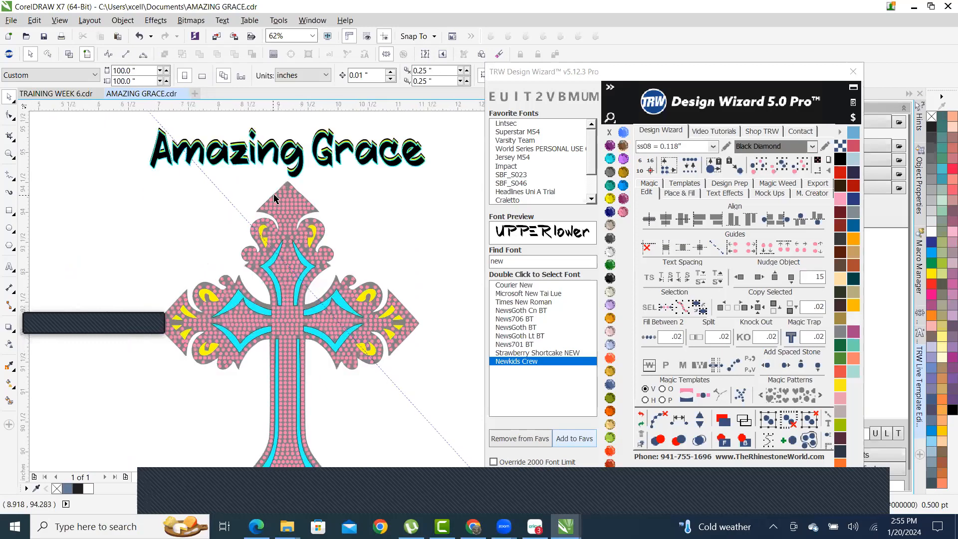
{"action": "scroll", "coordinate": [299, 249], "scroll_direction": "down", "scroll_amount": 2}
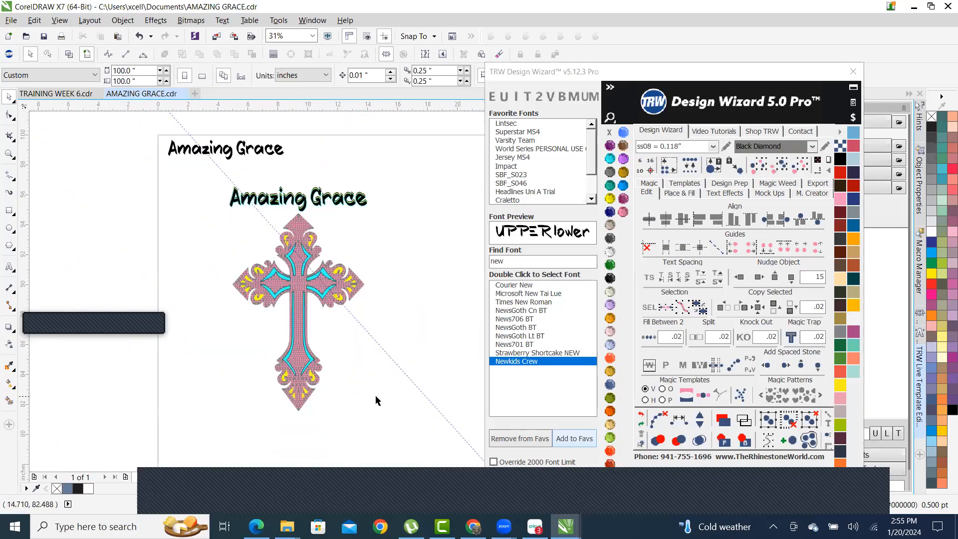
{"action": "scroll", "coordinate": [338, 276], "scroll_direction": "up", "scroll_amount": 6}
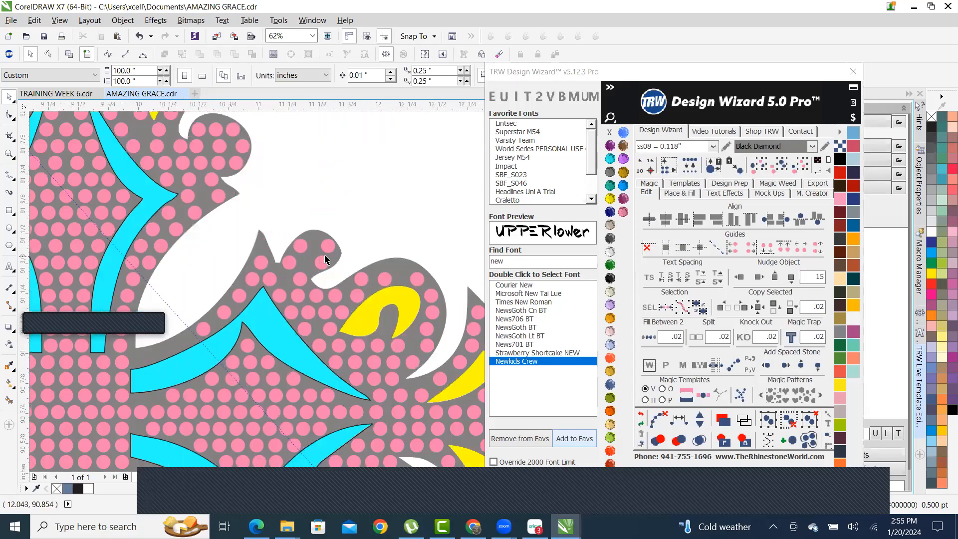
{"action": "left_click", "coordinate": [306, 253]}
{"action": "scroll", "coordinate": [306, 254], "scroll_direction": "down", "scroll_amount": 5}
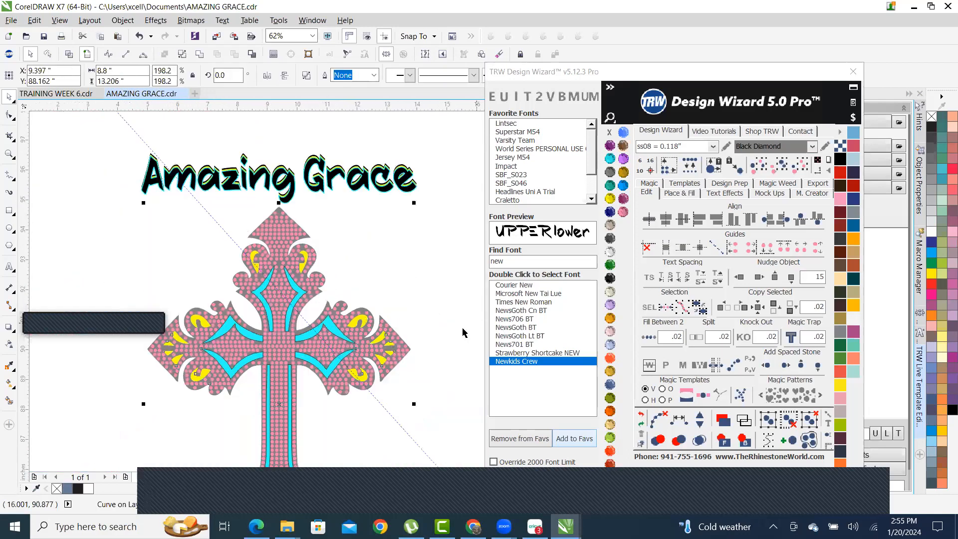
{"action": "left_click", "coordinate": [684, 194]}
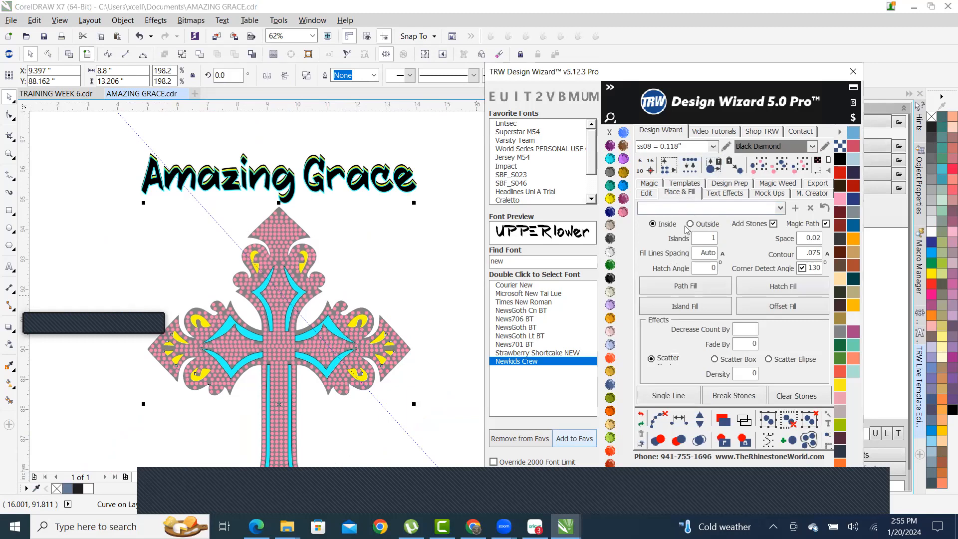
{"action": "left_click", "coordinate": [774, 224]}
{"action": "left_click", "coordinate": [800, 254]}
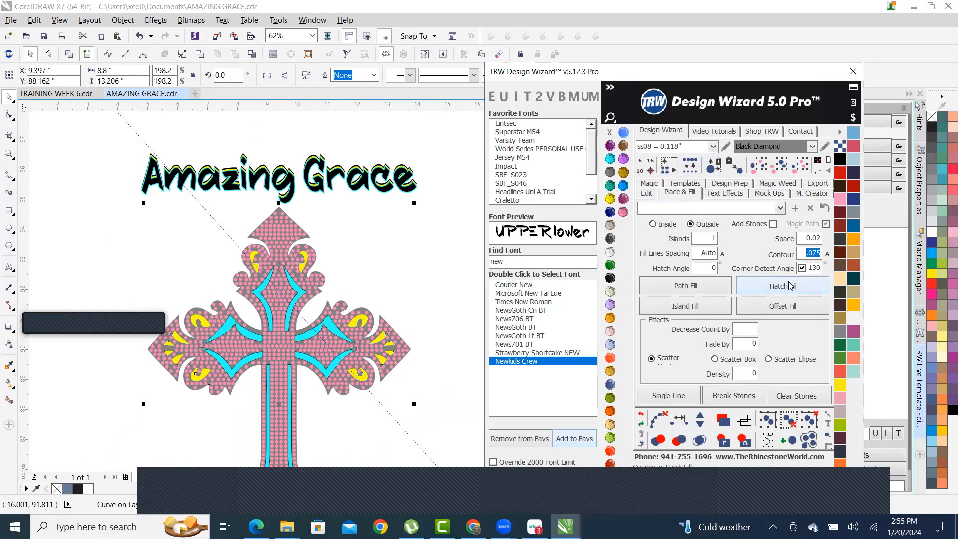
- Add a contour around the cross, then delete the old black contour
{"action": "left_click", "coordinate": [687, 308]}
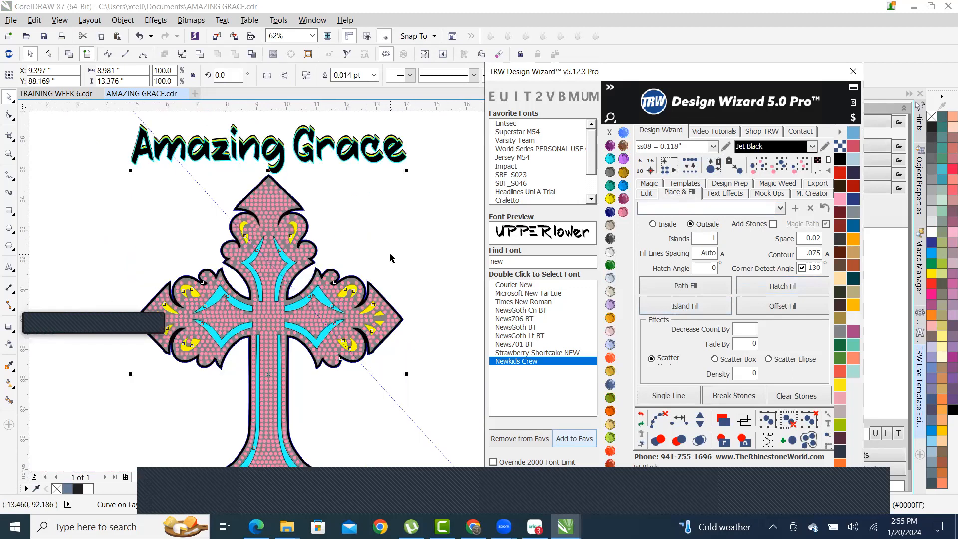
{"action": "left_click", "coordinate": [296, 293]}
{"action": "scroll", "coordinate": [298, 294], "scroll_direction": "up", "scroll_amount": 5}
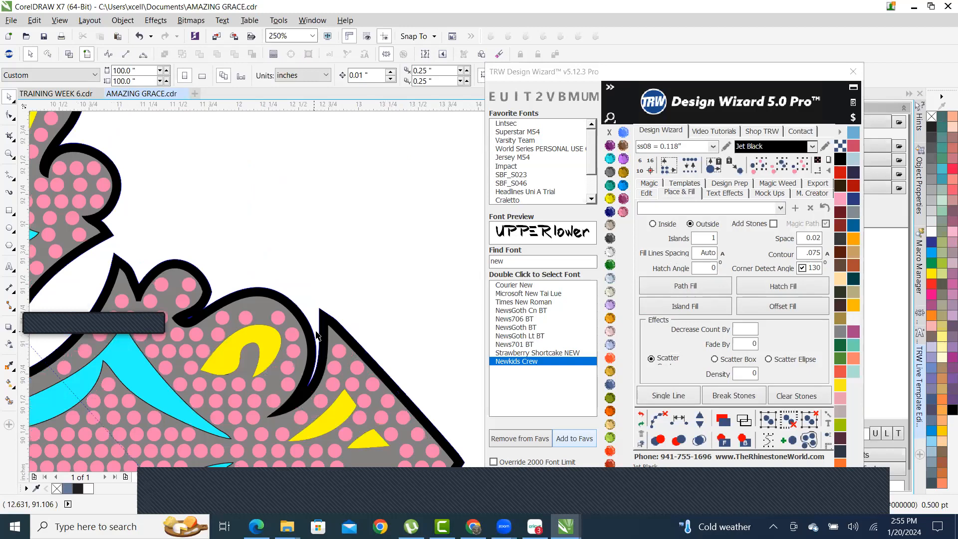
{"action": "left_click", "coordinate": [333, 303]}
{"action": "key", "text": "Delete"}
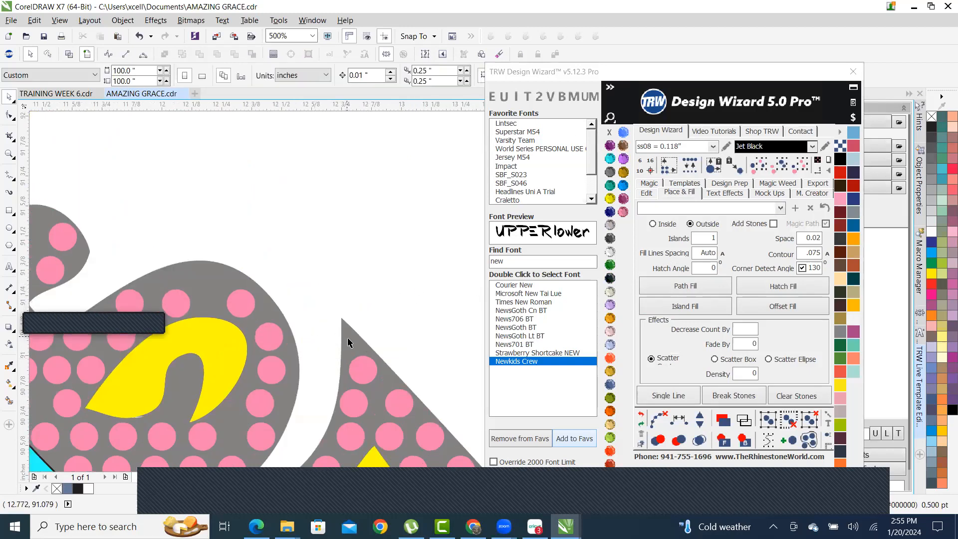
- Create an outside island outline around the grey cross at contour width 0.1
{"action": "left_click", "coordinate": [369, 339]}
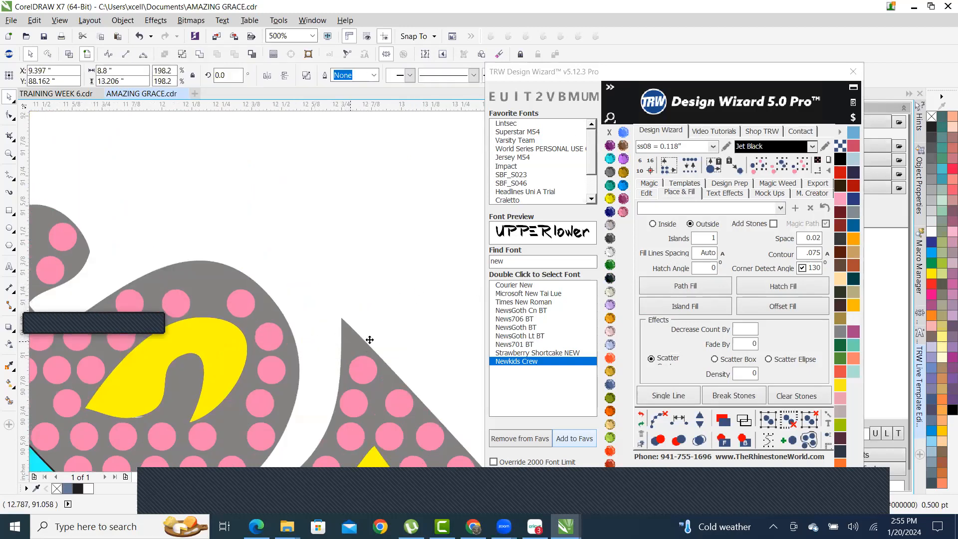
{"action": "left_click", "coordinate": [798, 256]}
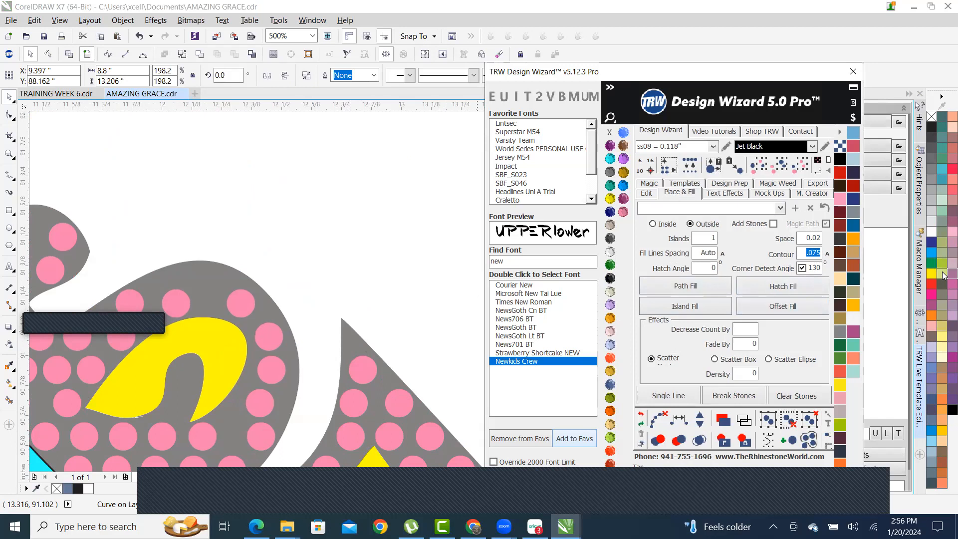
{"action": "key", "text": "BackSpace"}
{"action": "left_click", "coordinate": [700, 305]}
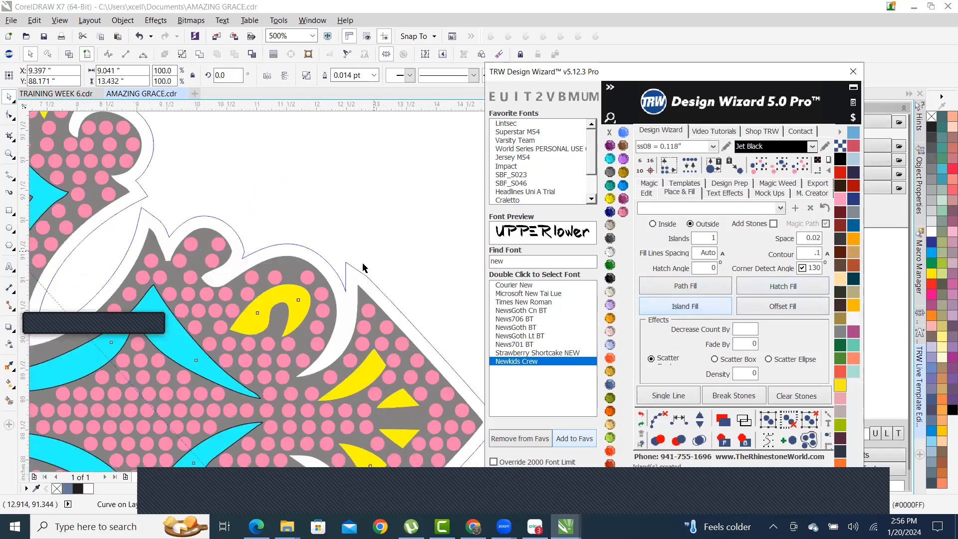
- Fill the 0.1 outline island Jet Black, then undo it
{"action": "scroll", "coordinate": [363, 264], "scroll_direction": "down", "scroll_amount": 3}
{"action": "left_click", "coordinate": [609, 278]}
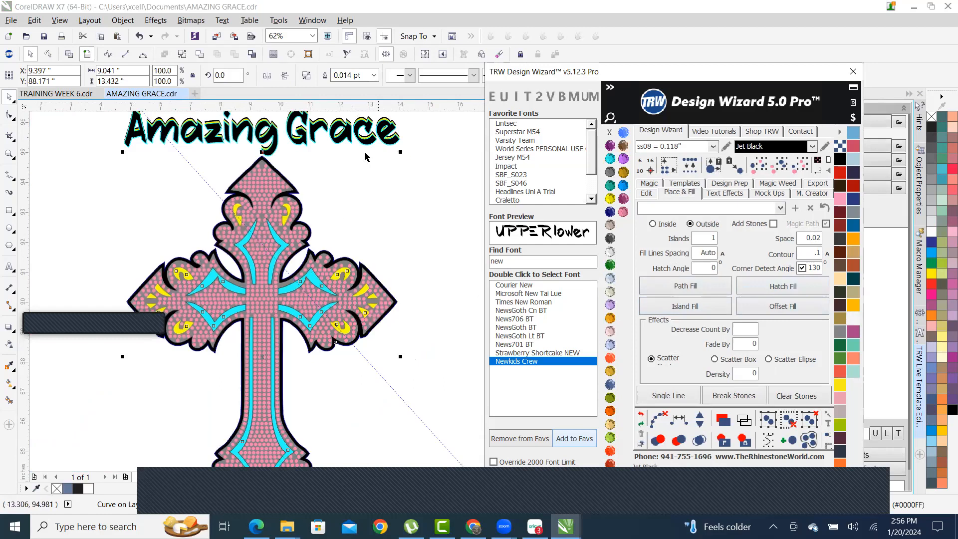
{"action": "scroll", "coordinate": [365, 156], "scroll_direction": "up", "scroll_amount": 2}
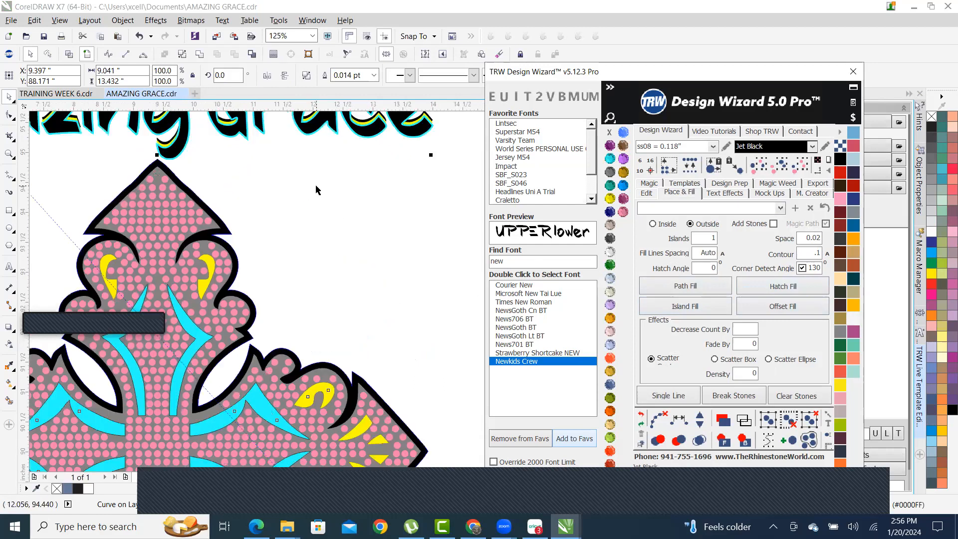
{"action": "left_click", "coordinate": [643, 417]}
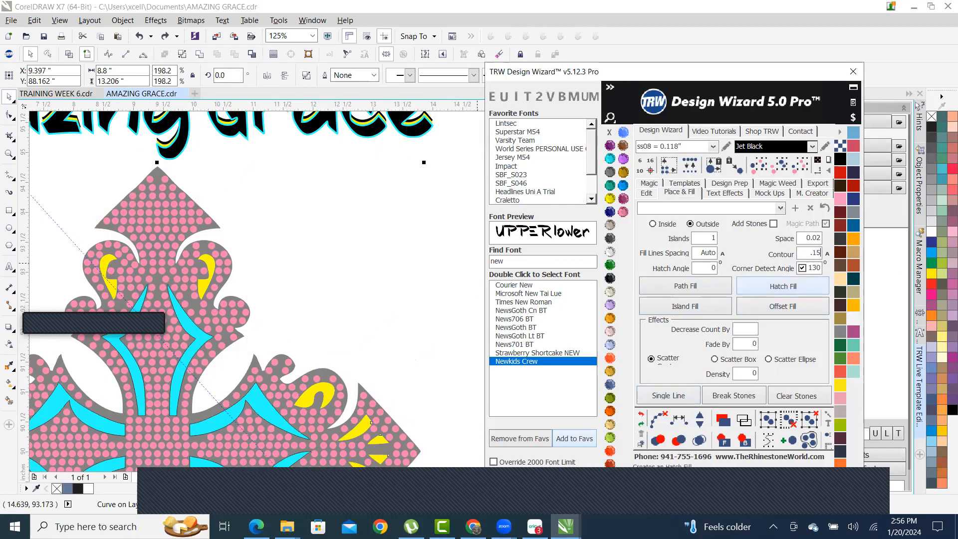
- Try a wider .15 outline island, then undo both its fill and the island
{"action": "left_click", "coordinate": [684, 305]}
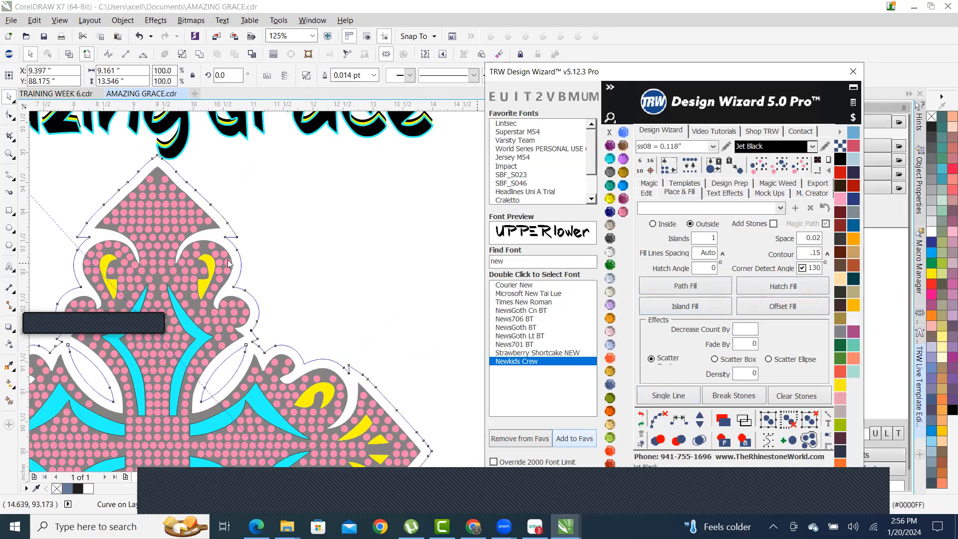
{"action": "scroll", "coordinate": [273, 325], "scroll_direction": "down", "scroll_amount": 4}
{"action": "scroll", "coordinate": [272, 325], "scroll_direction": "up", "scroll_amount": 4}
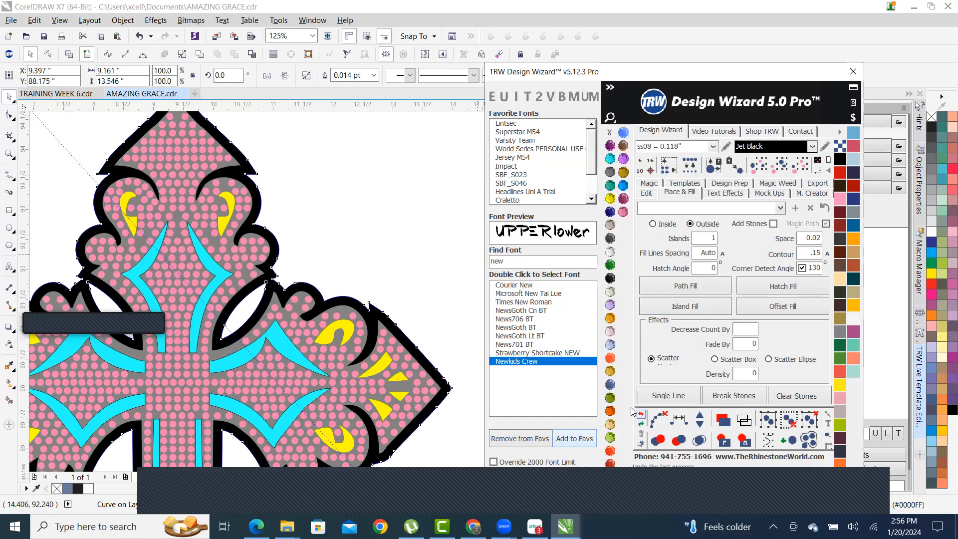
{"action": "scroll", "coordinate": [332, 257], "scroll_direction": "down", "scroll_amount": 4}
{"action": "scroll", "coordinate": [332, 258], "scroll_direction": "up", "scroll_amount": 2}
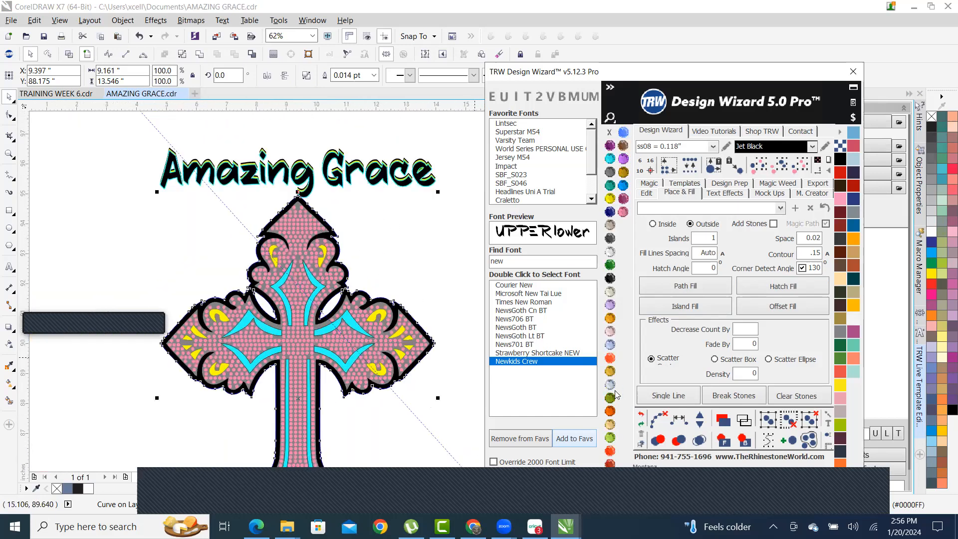
{"action": "left_click", "coordinate": [641, 418]}
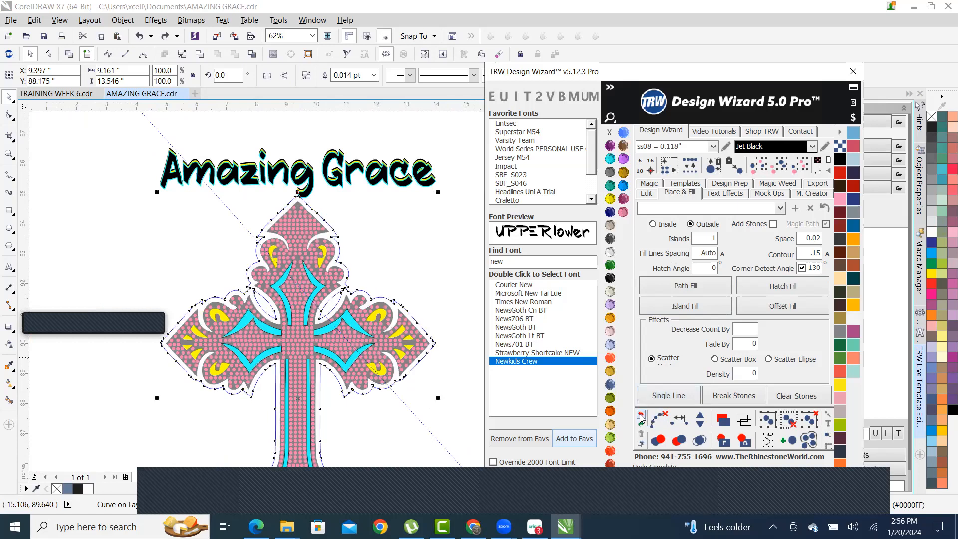
{"action": "left_click", "coordinate": [640, 418]}
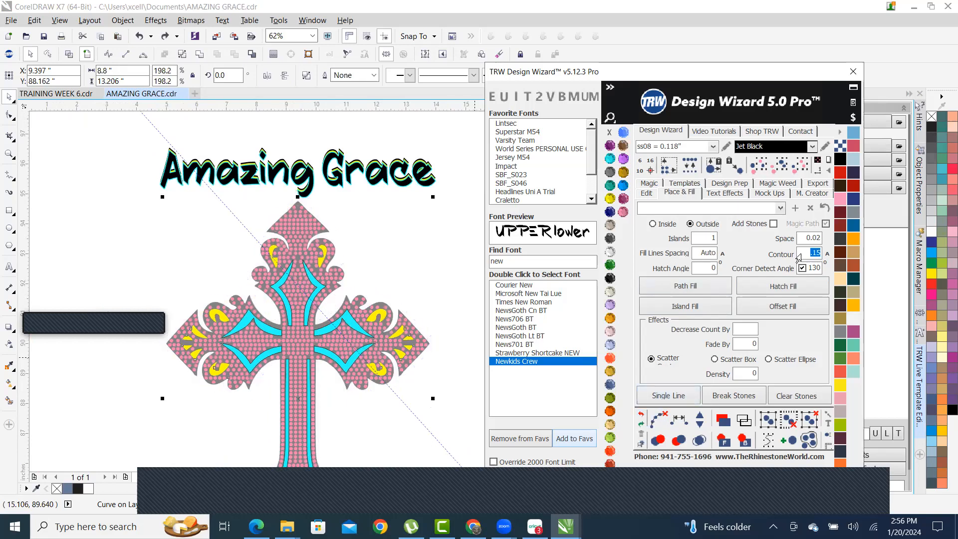
- Create a thick black outline island around the cross at a 0.2 contour
{"action": "type", "text": ".2"}
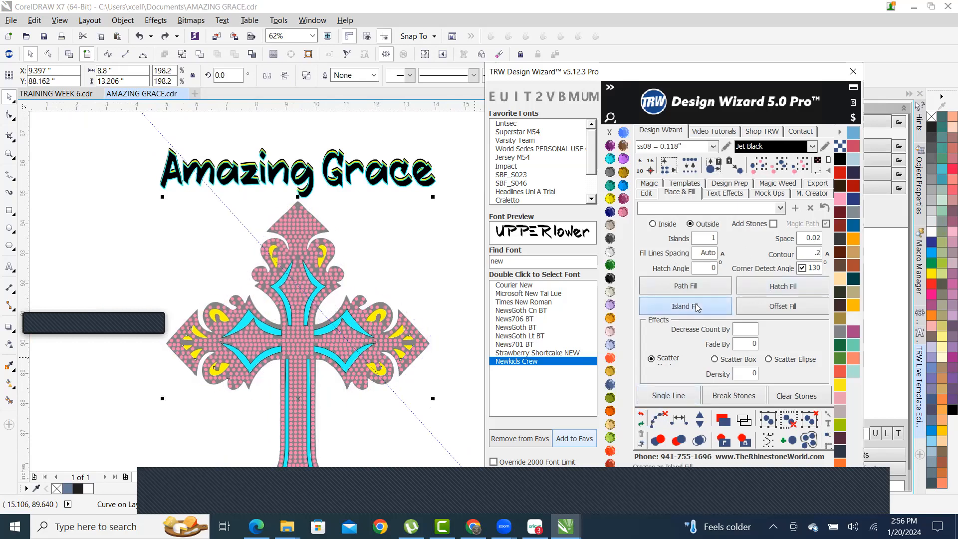
{"action": "left_click", "coordinate": [661, 308]}
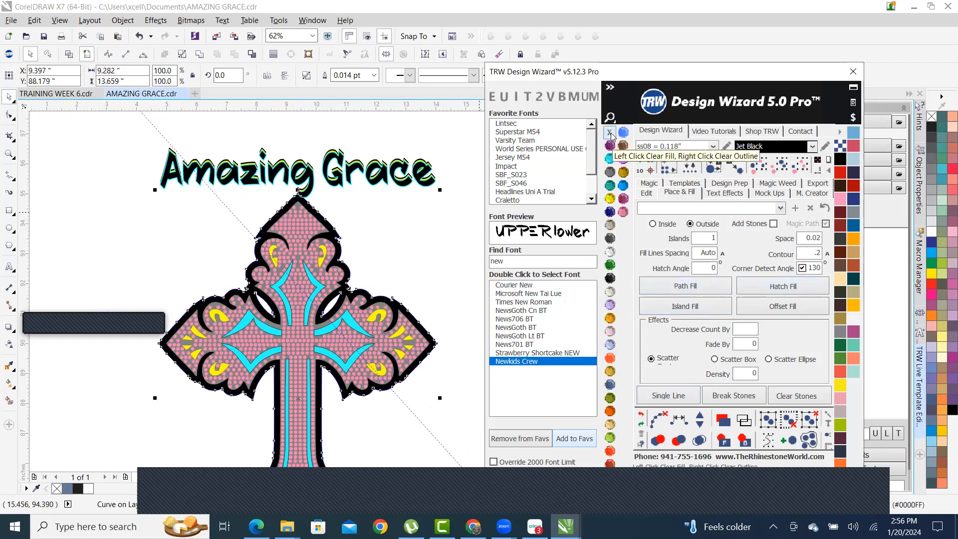
{"action": "scroll", "coordinate": [325, 280], "scroll_direction": "down", "scroll_amount": 1}
{"action": "scroll", "coordinate": [398, 322], "scroll_direction": "up", "scroll_amount": 1}
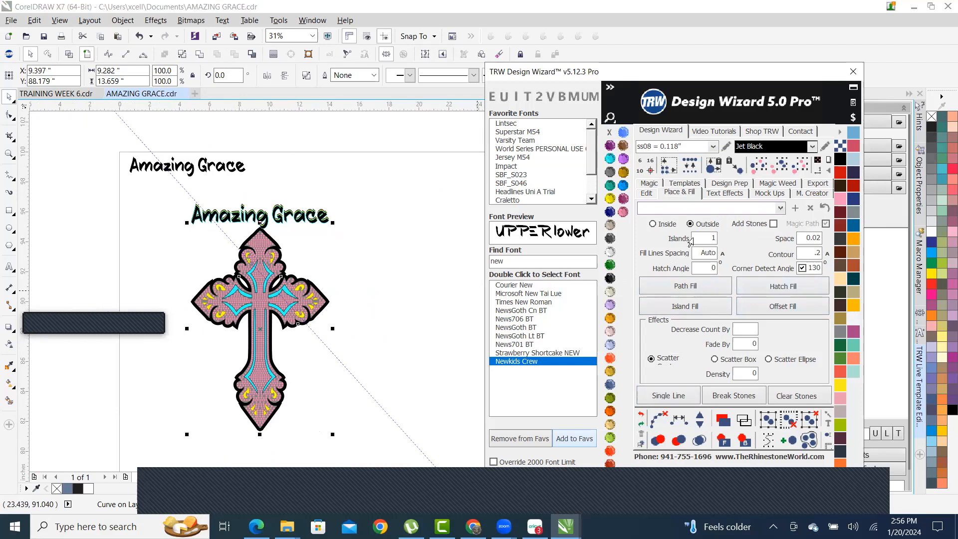
{"action": "scroll", "coordinate": [305, 276], "scroll_direction": "up", "scroll_amount": 2}
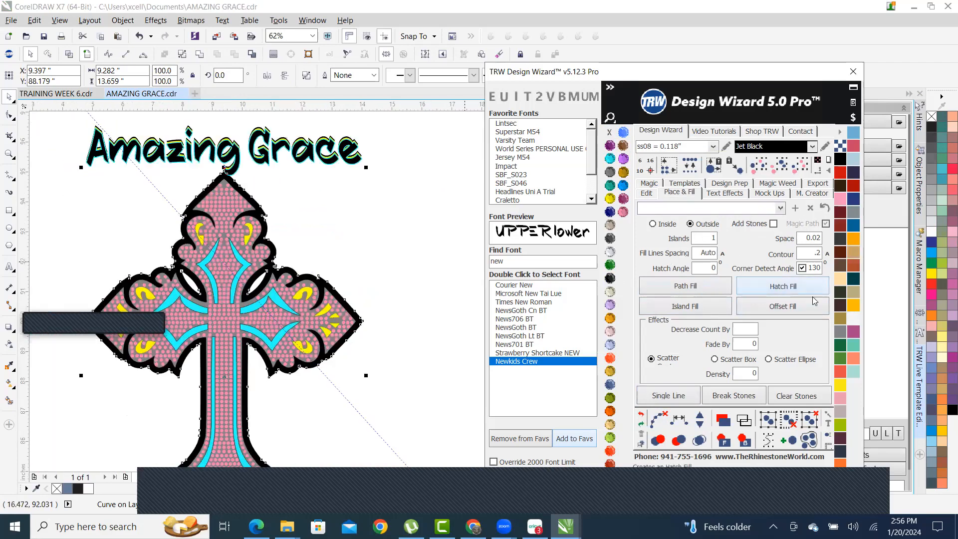
{"action": "left_click", "coordinate": [321, 222]}
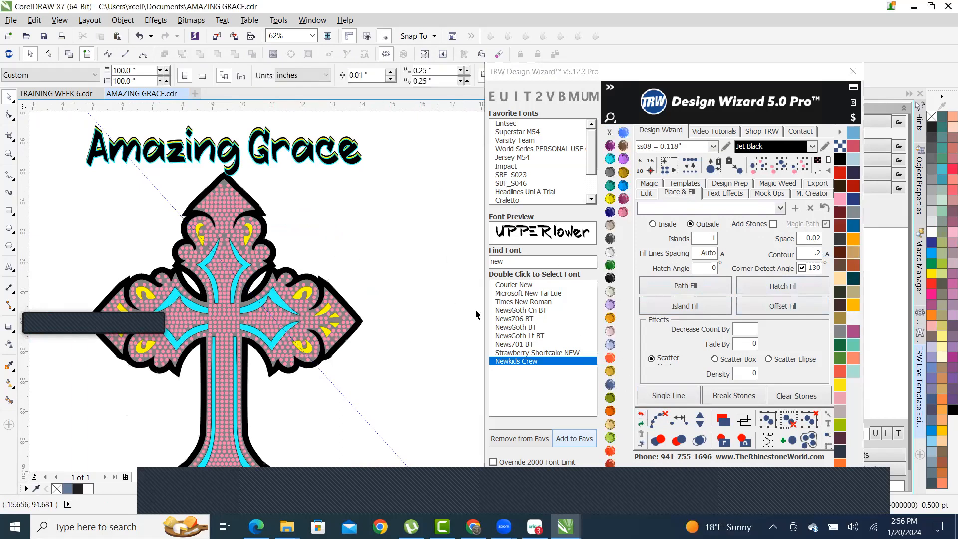
- Shift one grey swirl piece down and to the left
{"action": "scroll", "coordinate": [254, 201], "scroll_direction": "up", "scroll_amount": 2}
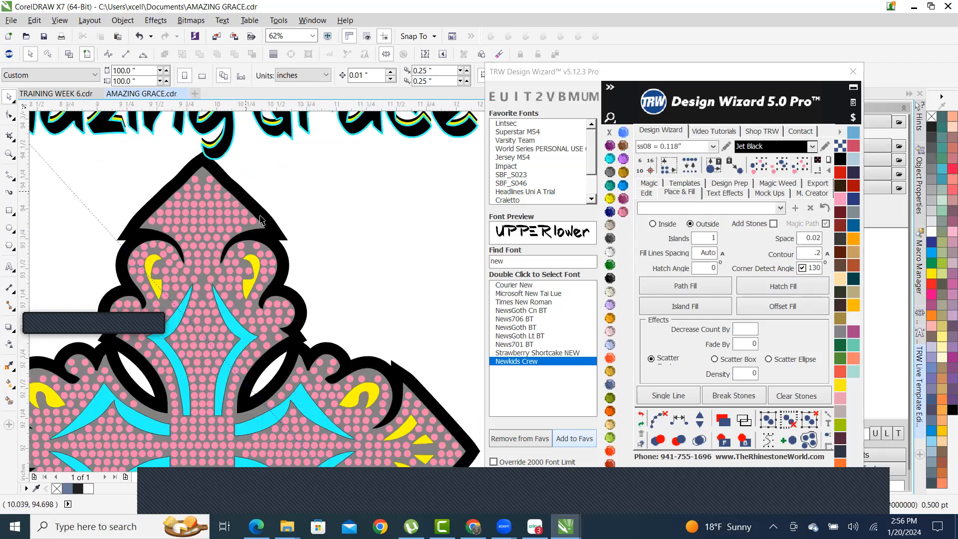
{"action": "scroll", "coordinate": [263, 217], "scroll_direction": "down", "scroll_amount": 1}
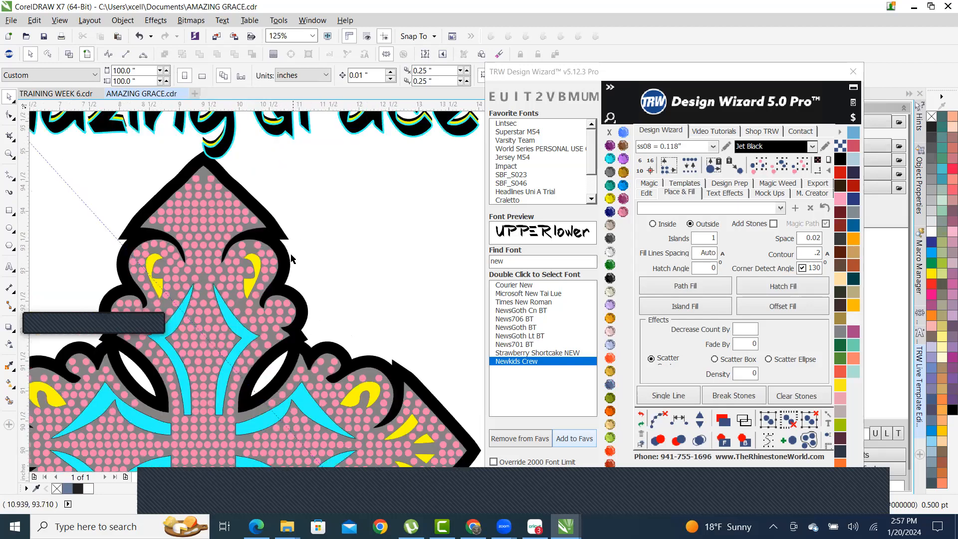
{"action": "scroll", "coordinate": [270, 230], "scroll_direction": "down", "scroll_amount": 1}
{"action": "scroll", "coordinate": [291, 234], "scroll_direction": "up", "scroll_amount": 2}
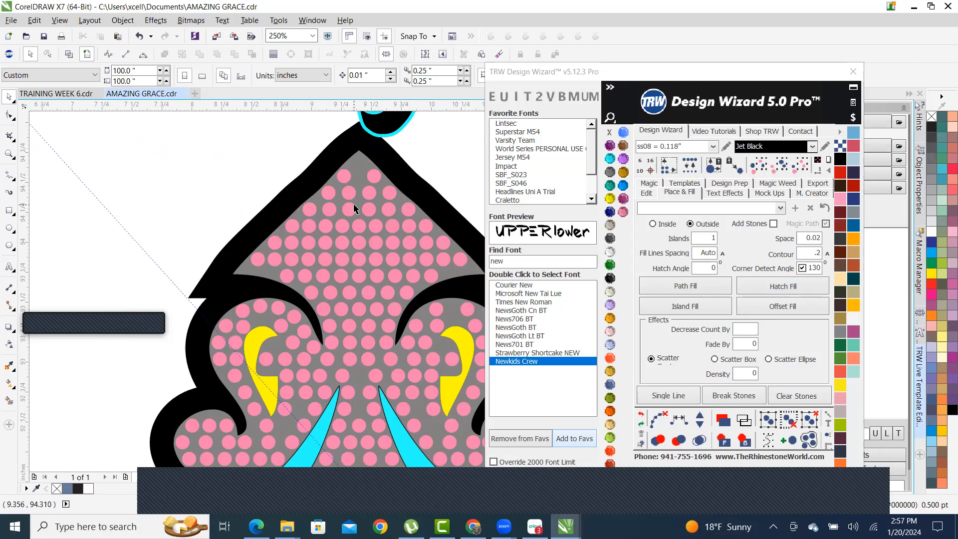
{"action": "scroll", "coordinate": [379, 225], "scroll_direction": "down", "scroll_amount": 1}
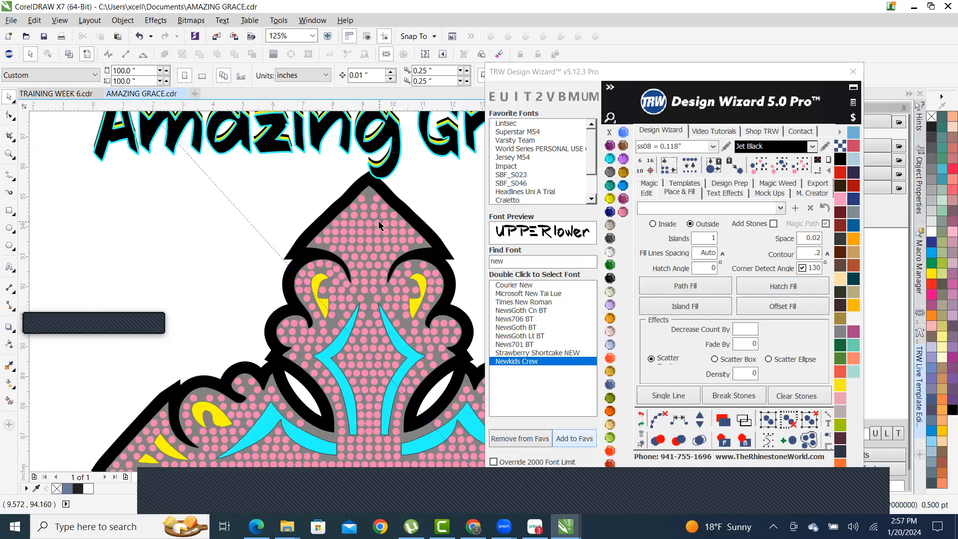
{"action": "scroll", "coordinate": [379, 226], "scroll_direction": "down", "scroll_amount": 2}
{"action": "scroll", "coordinate": [387, 239], "scroll_direction": "up", "scroll_amount": 1}
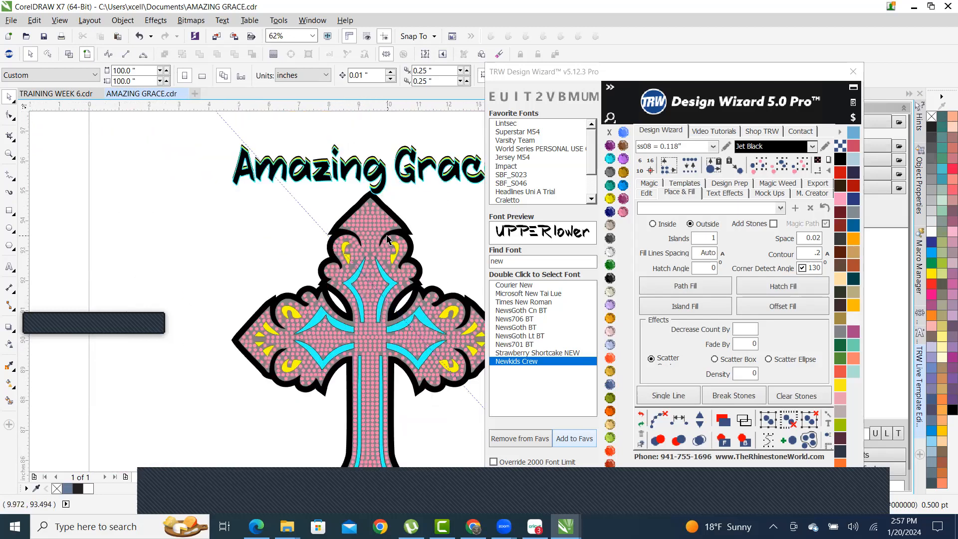
{"action": "scroll", "coordinate": [387, 239], "scroll_direction": "up", "scroll_amount": 1}
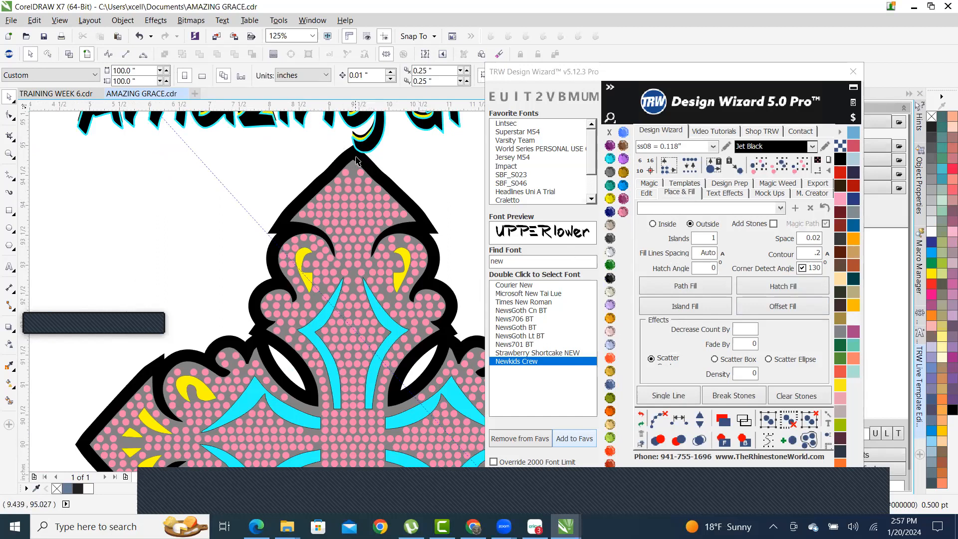
{"action": "left_click_drag", "start_coordinate": [354, 168], "coordinate": [241, 230]}
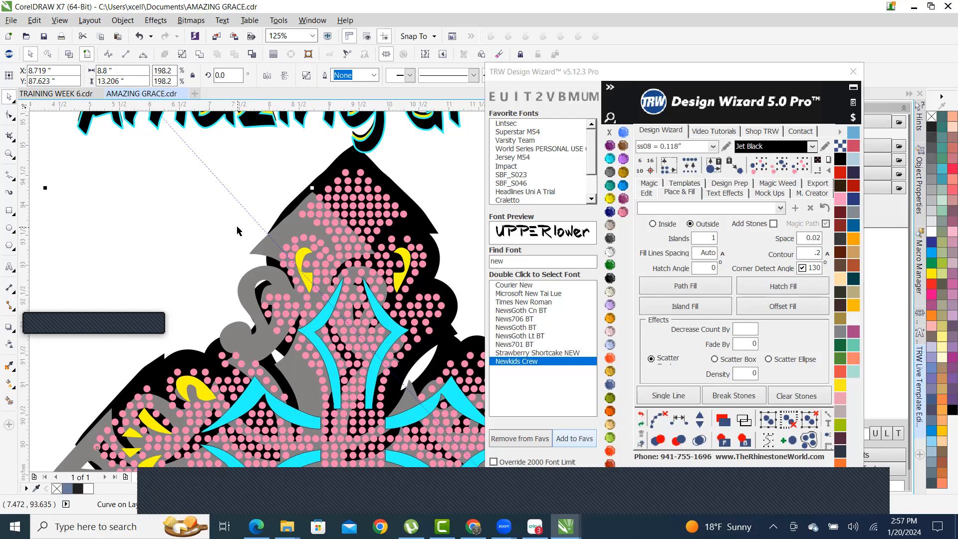
- Undo the displaced grey swirl so the backing lines up under the pink stones
{"action": "key", "text": "ctrl+z"}
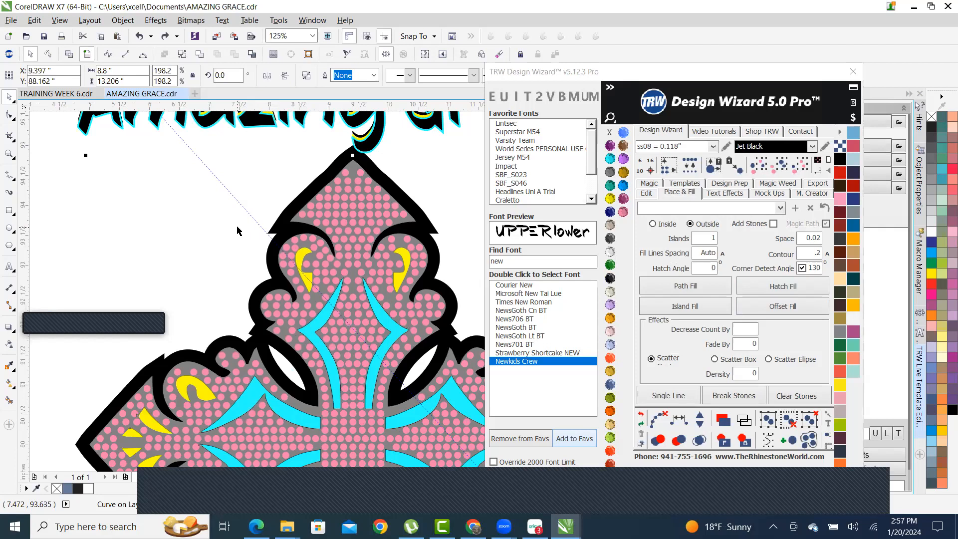
{"action": "left_click_drag", "start_coordinate": [158, 266], "coordinate": [162, 268]}
{"action": "scroll", "coordinate": [254, 240], "scroll_direction": "down", "scroll_amount": 2}
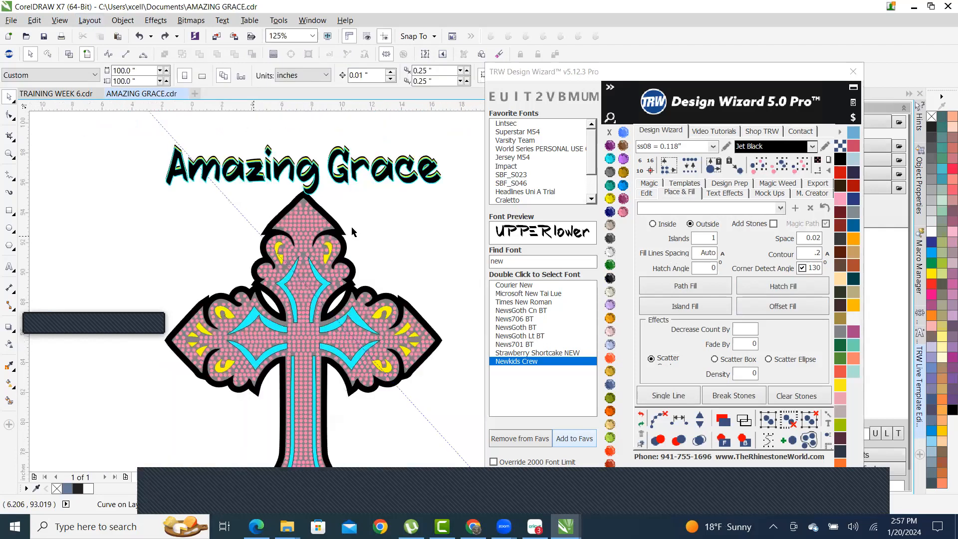
{"action": "scroll", "coordinate": [370, 233], "scroll_direction": "up", "scroll_amount": 2}
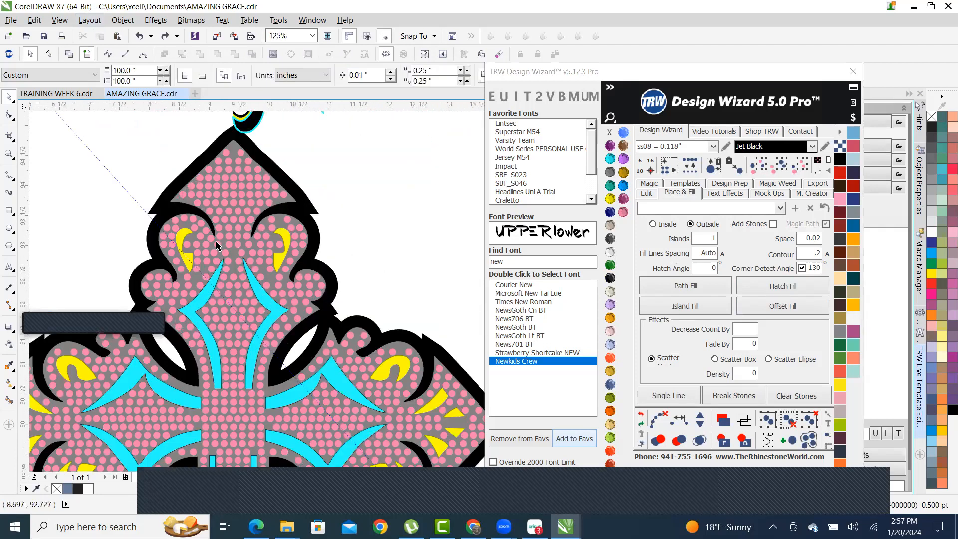
{"action": "scroll", "coordinate": [234, 224], "scroll_direction": "down", "scroll_amount": 2}
{"action": "scroll", "coordinate": [256, 188], "scroll_direction": "up", "scroll_amount": 1}
{"action": "scroll", "coordinate": [256, 188], "scroll_direction": "up", "scroll_amount": 2}
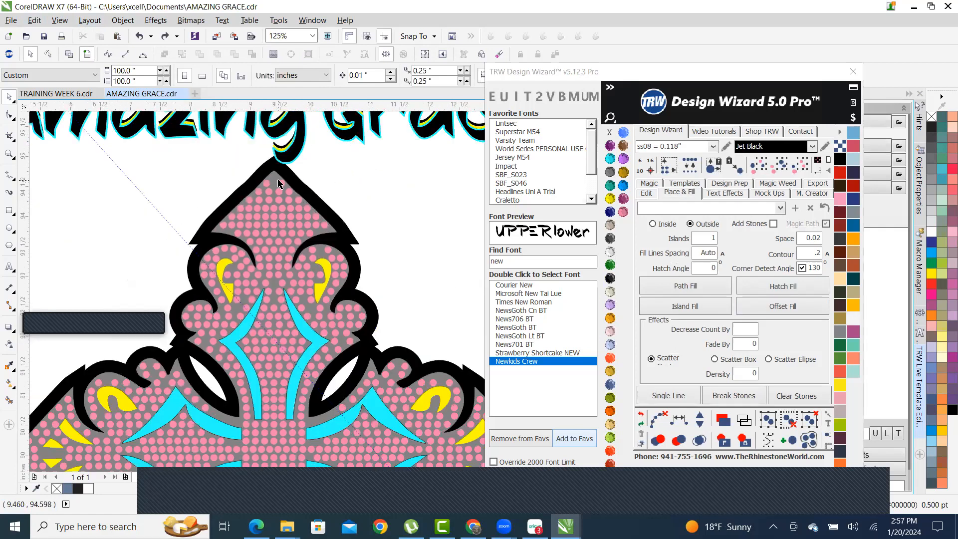
{"action": "left_click", "coordinate": [276, 181]}
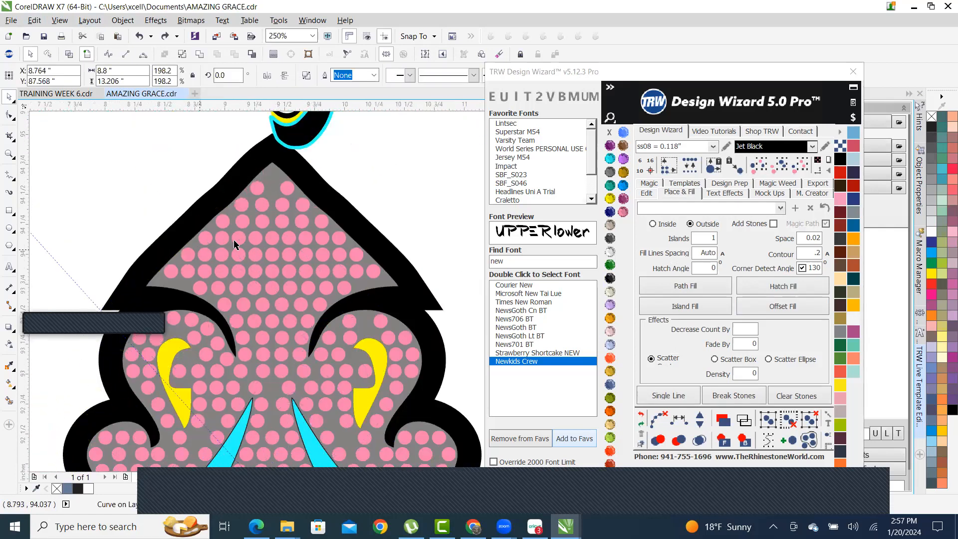
{"action": "scroll", "coordinate": [316, 166], "scroll_direction": "down", "scroll_amount": 3}
{"action": "scroll", "coordinate": [316, 166], "scroll_direction": "up", "scroll_amount": 2}
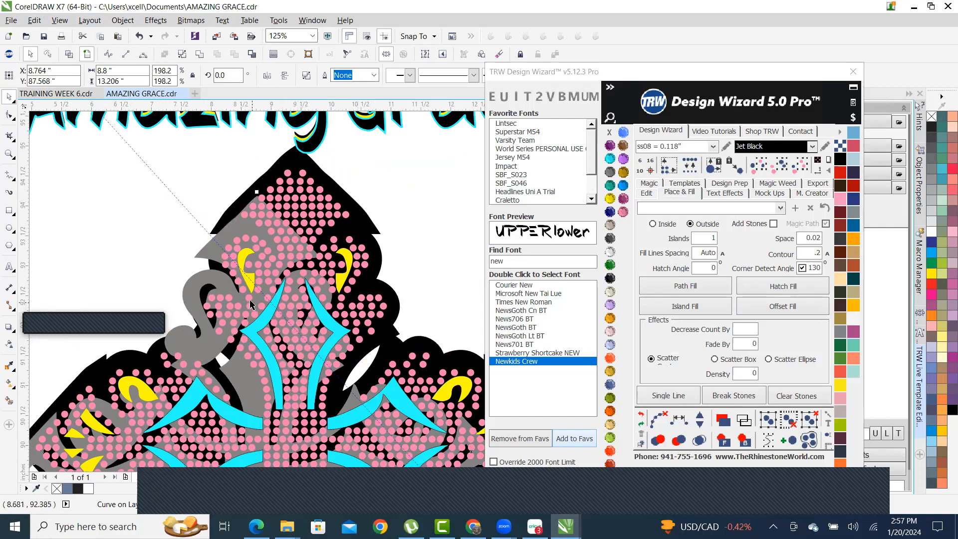
{"action": "key", "text": "ctrl+z"}
{"action": "key", "text": "Escape"}
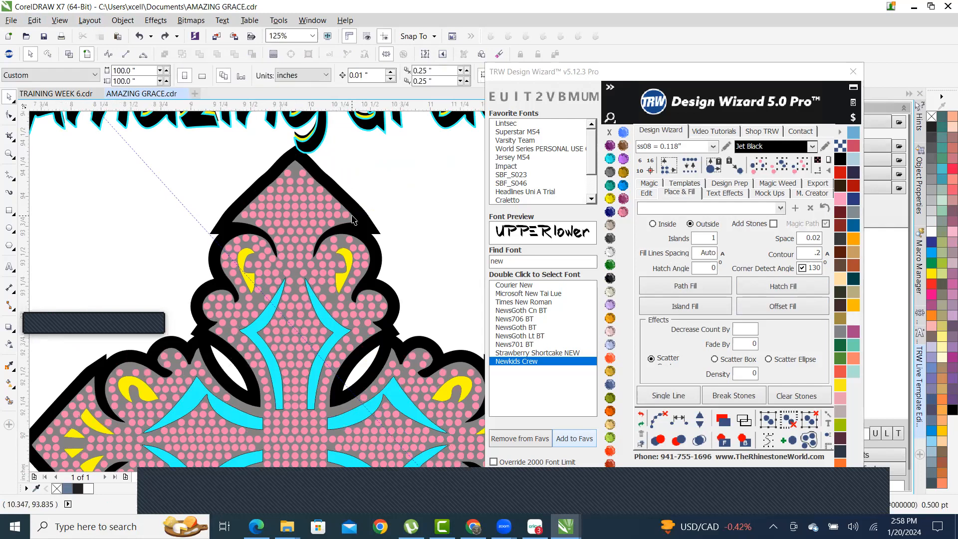
- Combine the two pink cross shapes into one curve and reselect it
{"action": "scroll", "coordinate": [347, 225], "scroll_direction": "up", "scroll_amount": 1}
{"action": "left_click", "coordinate": [348, 224]}
{"action": "scroll", "coordinate": [347, 214], "scroll_direction": "down", "scroll_amount": 1}
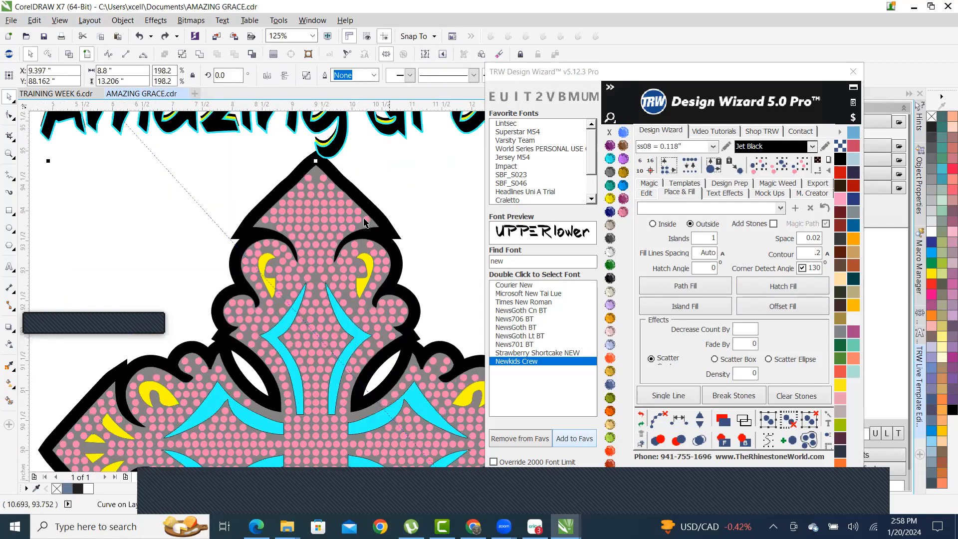
{"action": "scroll", "coordinate": [329, 214], "scroll_direction": "up", "scroll_amount": 1}
{"action": "left_click", "coordinate": [395, 213], "text": "shift"}
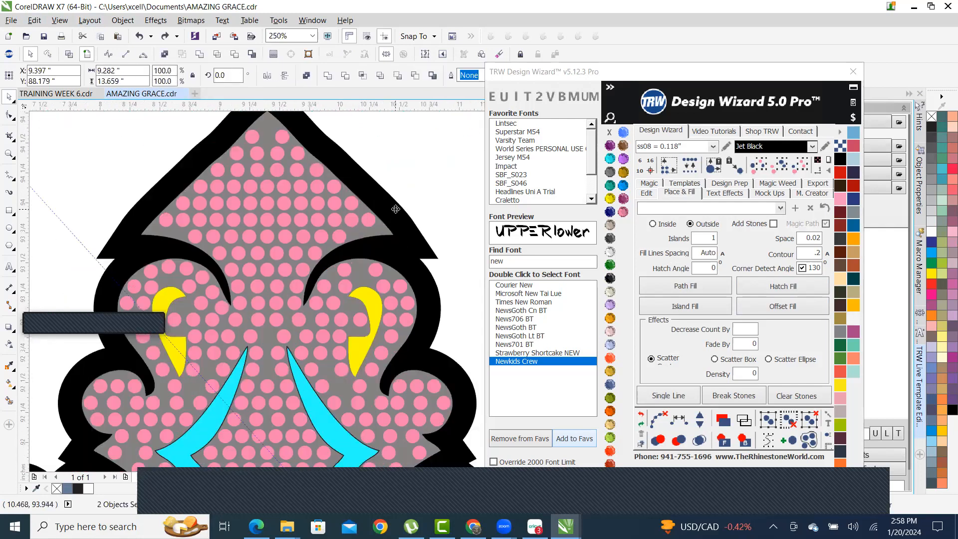
{"action": "left_click", "coordinate": [236, 54]}
{"action": "scroll", "coordinate": [340, 290], "scroll_direction": "down", "scroll_amount": 5}
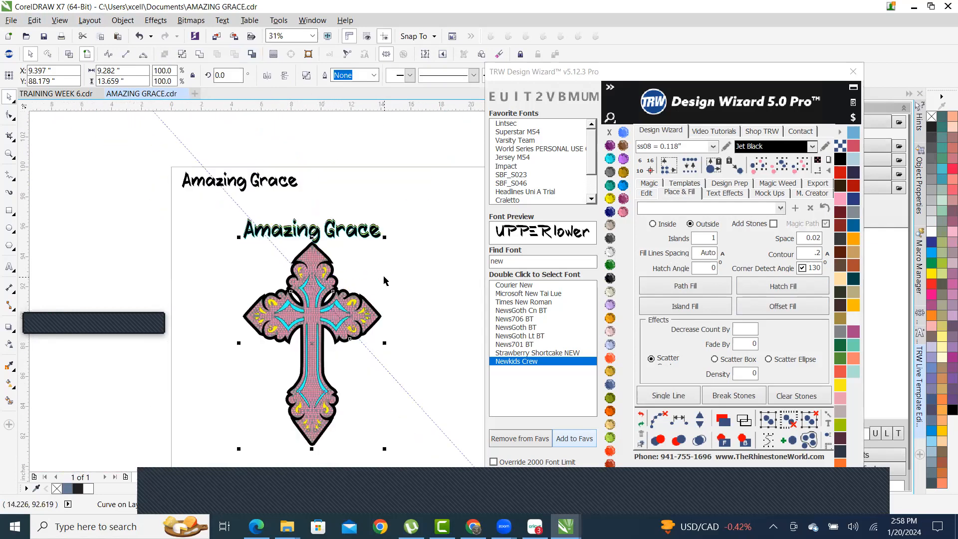
{"action": "key", "text": "Escape"}
{"action": "scroll", "coordinate": [339, 292], "scroll_direction": "up", "scroll_amount": 2}
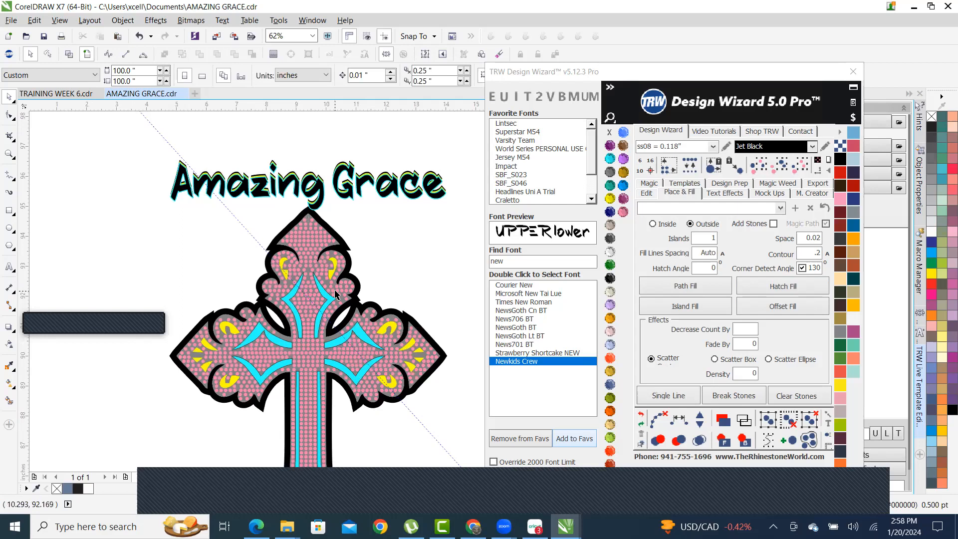
{"action": "scroll", "coordinate": [287, 230], "scroll_direction": "up", "scroll_amount": 4}
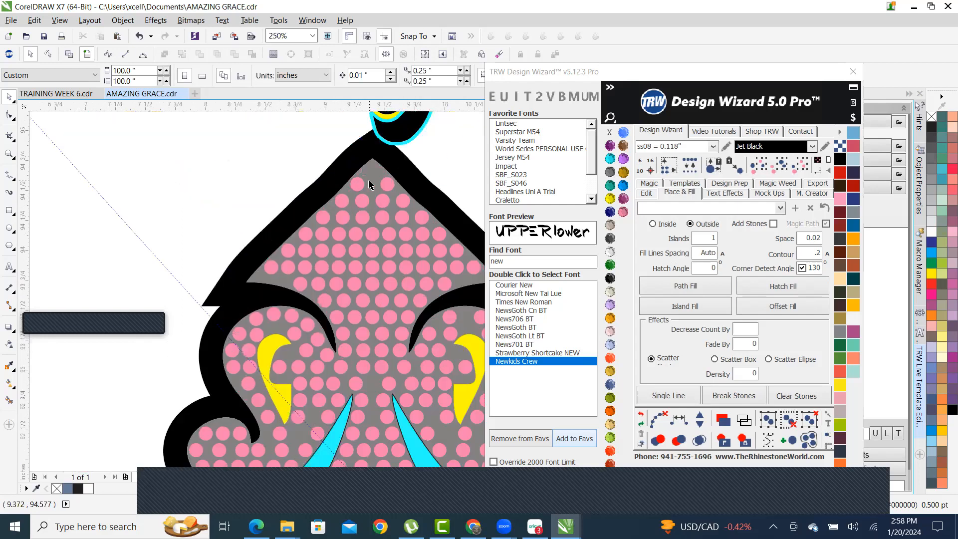
{"action": "left_click", "coordinate": [308, 217]}
- Change the cross stone colour from Jet Black to Crystal
{"action": "left_click", "coordinate": [609, 252]}
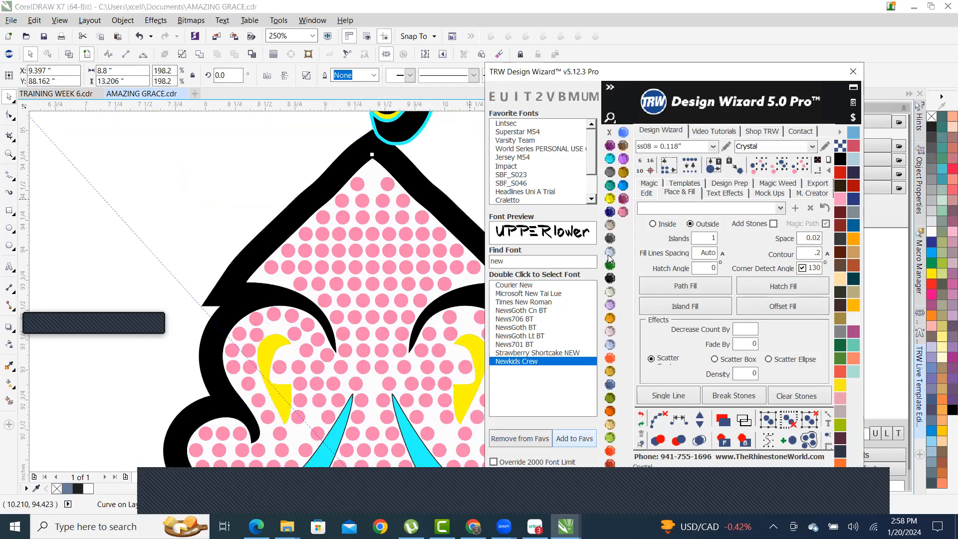
{"action": "scroll", "coordinate": [170, 240], "scroll_direction": "down", "scroll_amount": 3}
{"action": "left_click", "coordinate": [363, 274]}
{"action": "scroll", "coordinate": [363, 194], "scroll_direction": "down", "scroll_amount": 1}
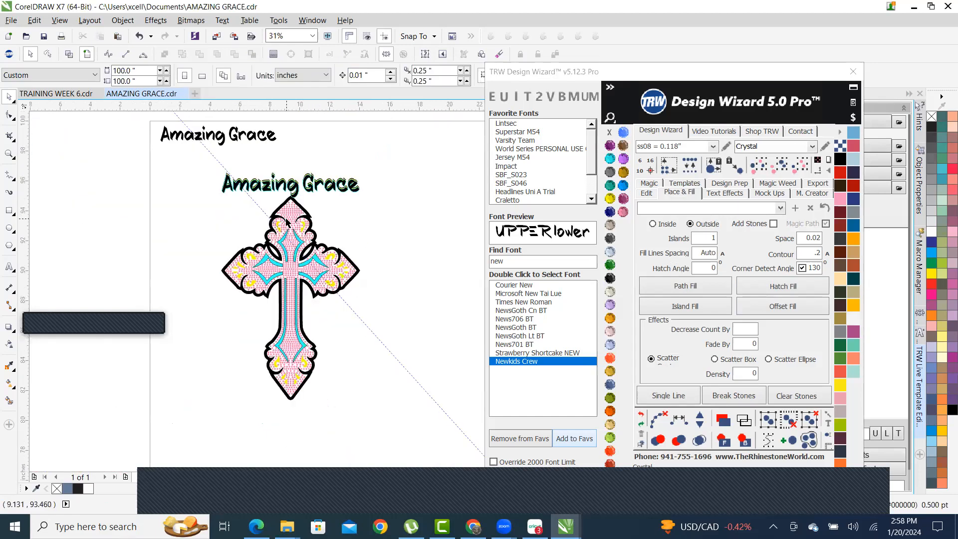
{"action": "scroll", "coordinate": [304, 228], "scroll_direction": "up", "scroll_amount": 2}
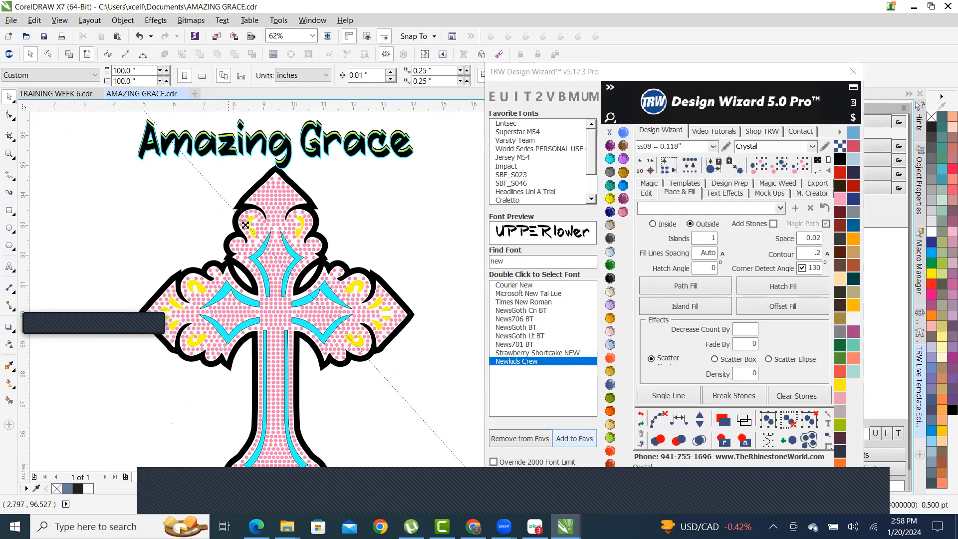
- Select the black cross outline above the rhinestone cross
{"action": "scroll", "coordinate": [246, 226], "scroll_direction": "up", "scroll_amount": 2}
{"action": "scroll", "coordinate": [305, 145], "scroll_direction": "up", "scroll_amount": 1}
{"action": "left_click", "coordinate": [305, 144]}
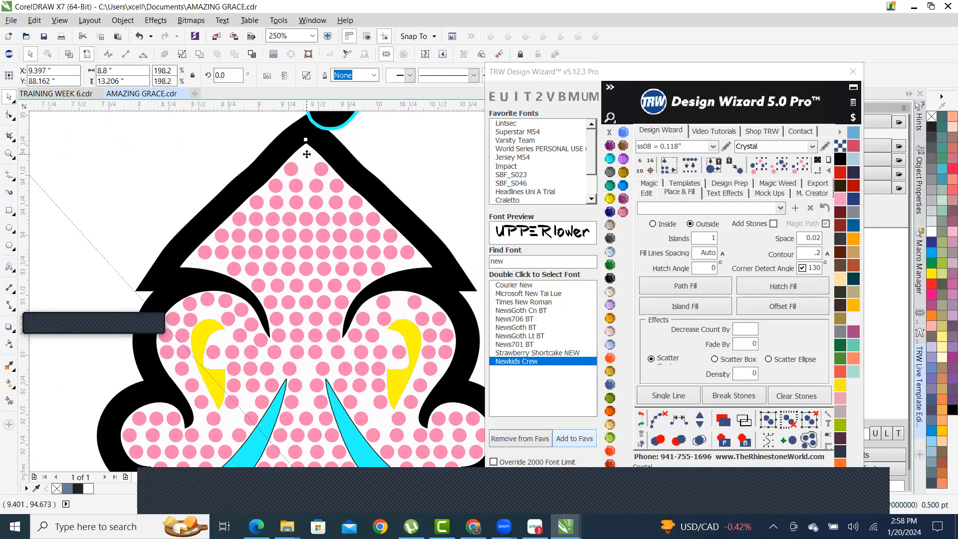
{"action": "scroll", "coordinate": [253, 190], "scroll_direction": "down", "scroll_amount": 2}
{"action": "scroll", "coordinate": [167, 231], "scroll_direction": "down", "scroll_amount": 1}
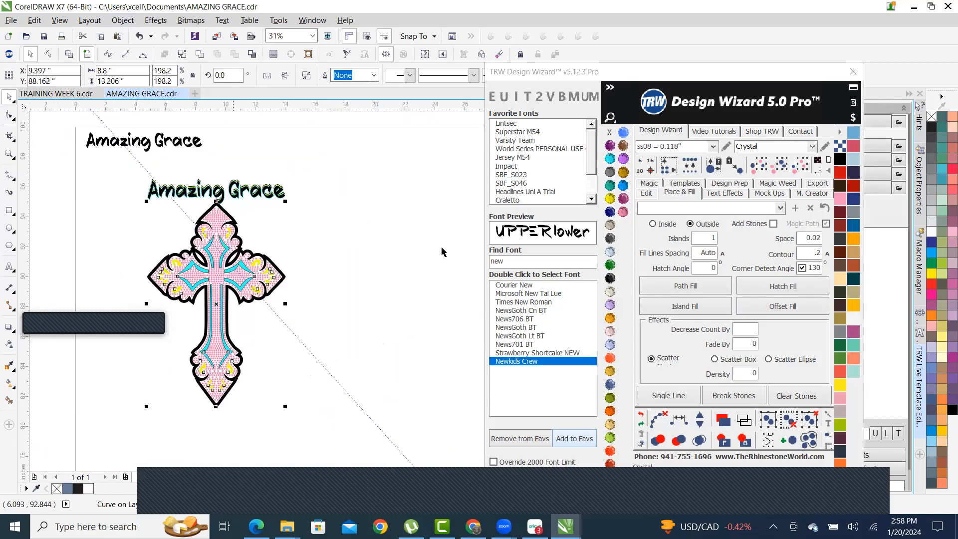
- Nudge the cross outline 15 inches right and fill it solid Emerald green
{"action": "left_click", "coordinate": [646, 193]}
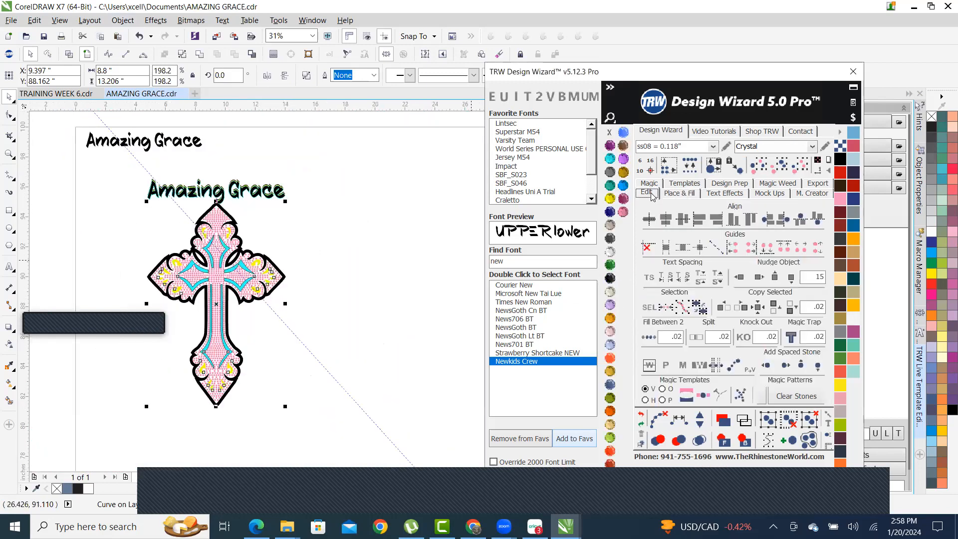
{"action": "left_click", "coordinate": [762, 280]}
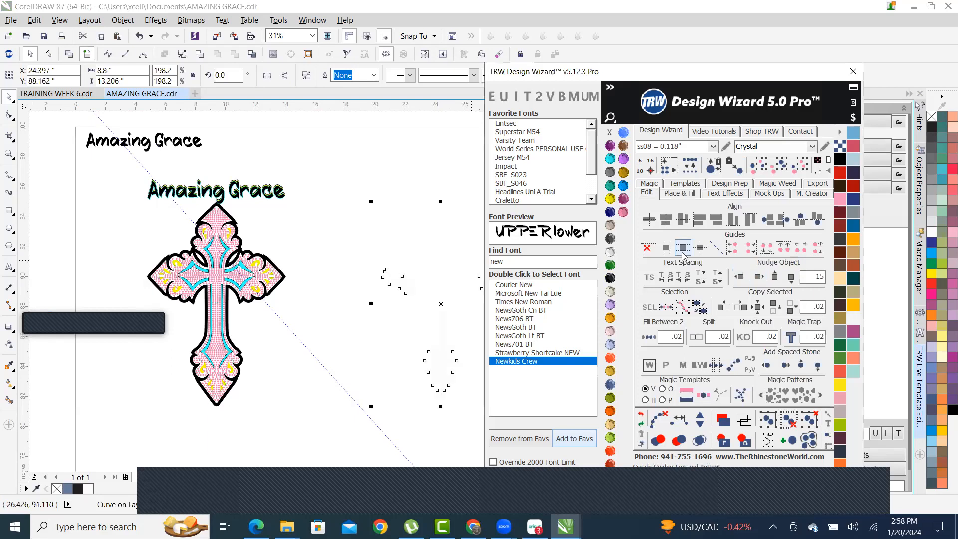
{"action": "left_click", "coordinate": [615, 264]}
{"action": "left_click", "coordinate": [413, 178]}
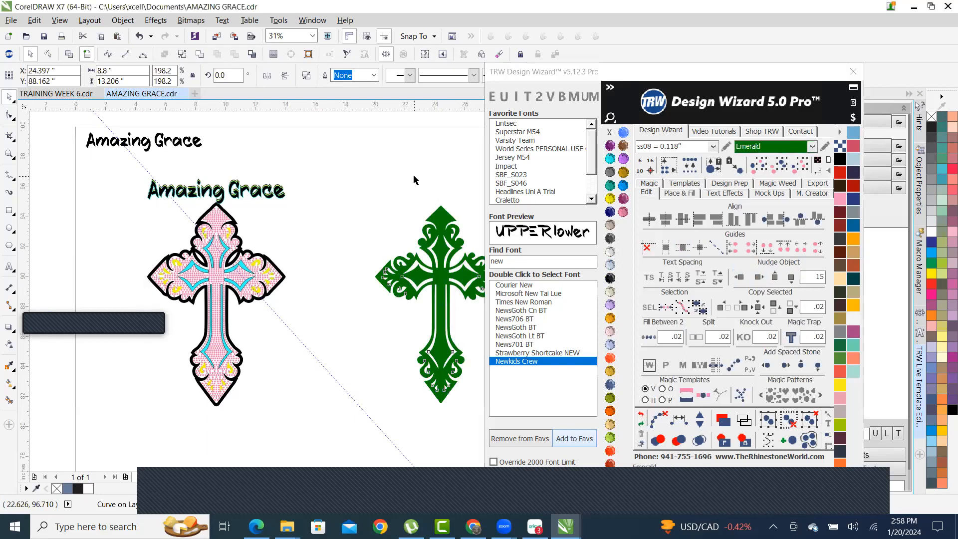
{"action": "scroll", "coordinate": [306, 317], "scroll_direction": "down", "scroll_amount": 1}
{"action": "scroll", "coordinate": [306, 317], "scroll_direction": "up", "scroll_amount": 1}
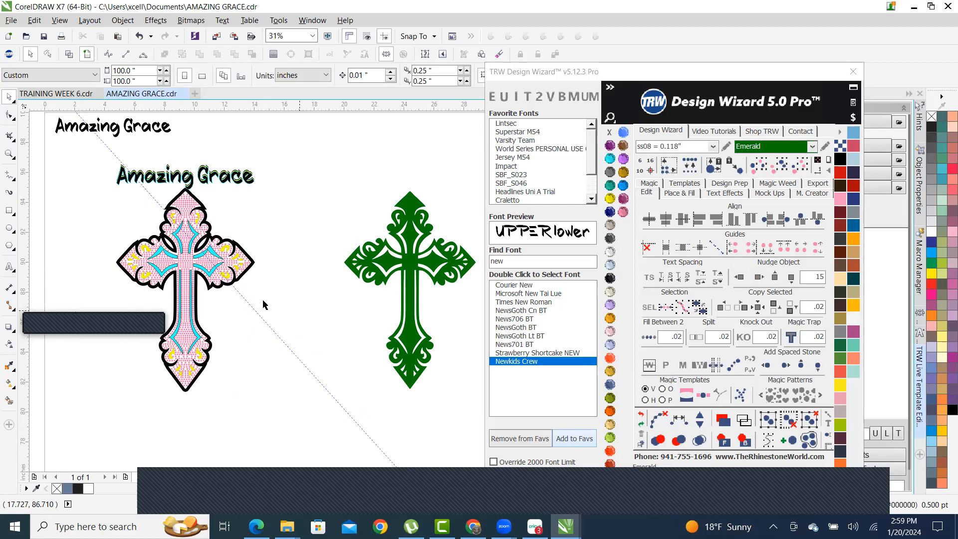
- Zoom around the pink rhinestone cross and green cross to inspect them up close
{"action": "left_click", "coordinate": [408, 205]}
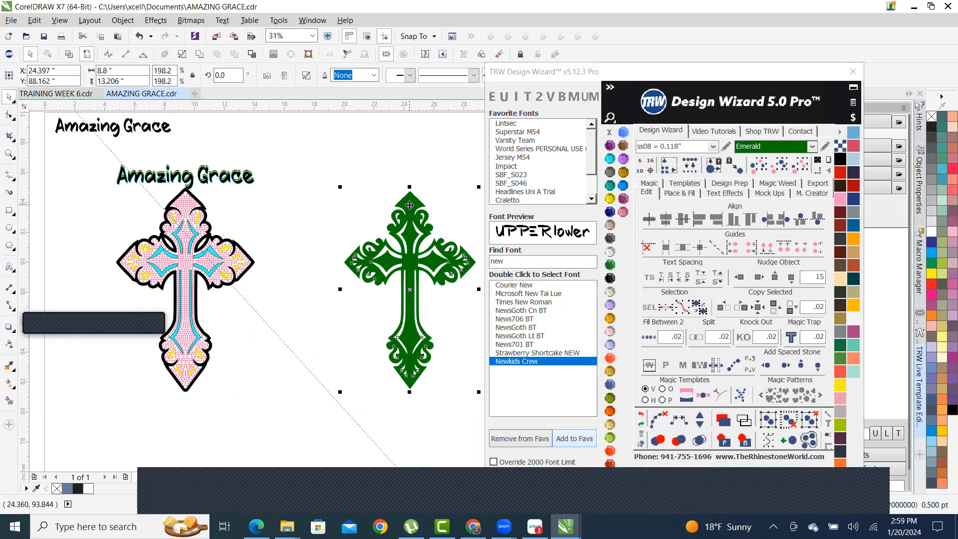
{"action": "left_click", "coordinate": [406, 164]}
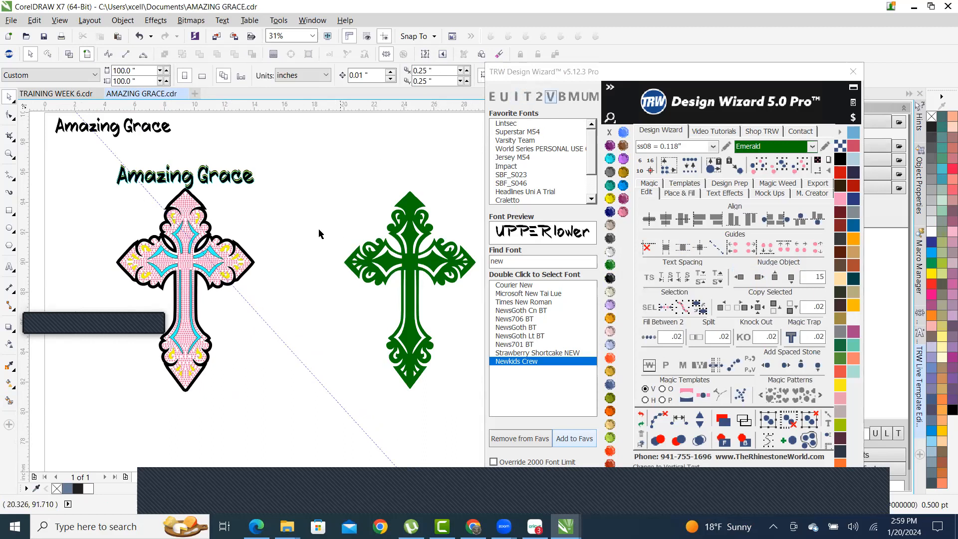
{"action": "scroll", "coordinate": [321, 230], "scroll_direction": "down", "scroll_amount": 2}
{"action": "scroll", "coordinate": [352, 298], "scroll_direction": "down", "scroll_amount": 1}
{"action": "scroll", "coordinate": [417, 325], "scroll_direction": "up", "scroll_amount": 1}
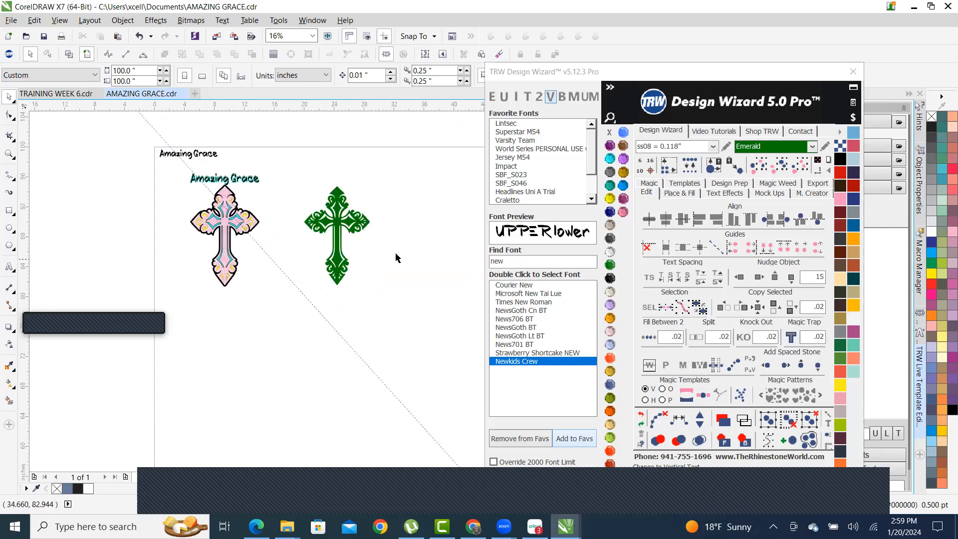
{"action": "scroll", "coordinate": [350, 224], "scroll_direction": "up", "scroll_amount": 4}
{"action": "scroll", "coordinate": [351, 224], "scroll_direction": "down", "scroll_amount": 4}
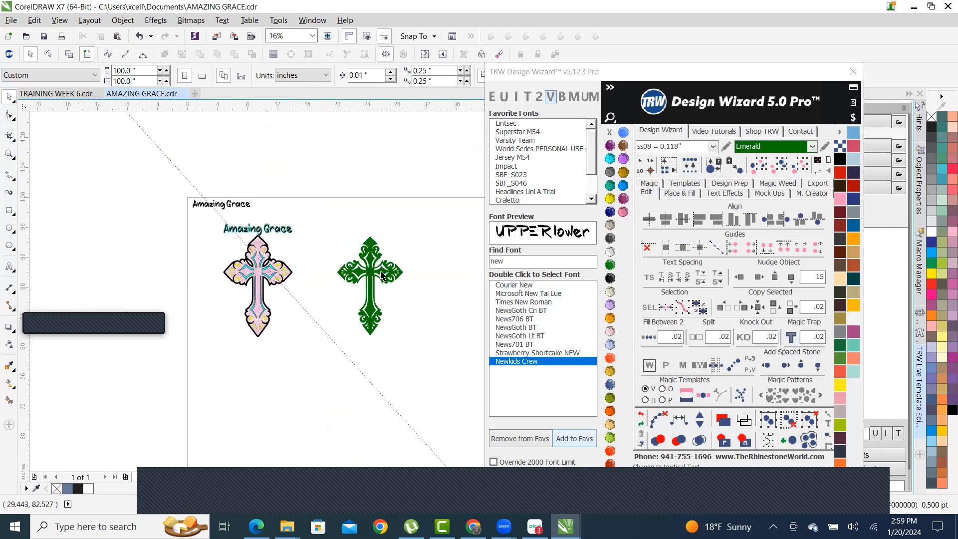
{"action": "scroll", "coordinate": [363, 248], "scroll_direction": "up", "scroll_amount": 2}
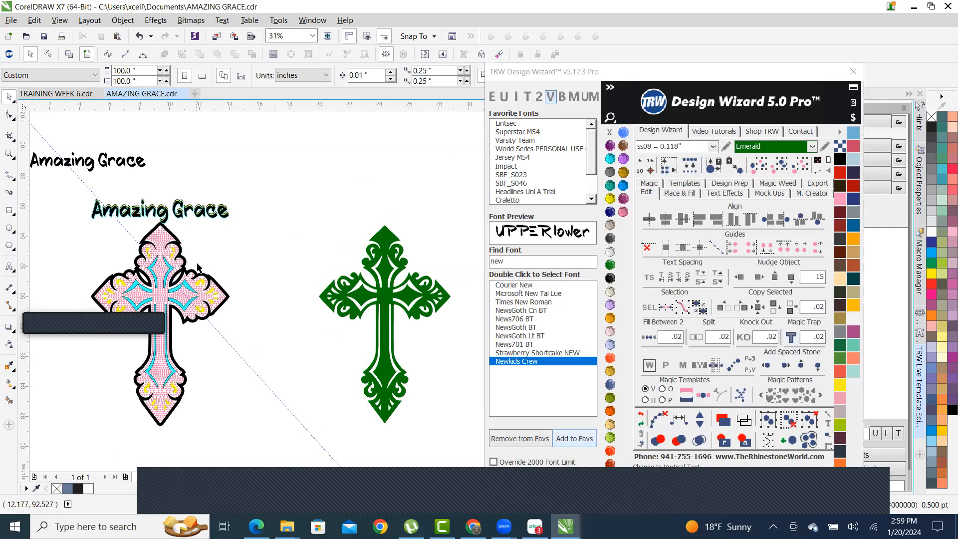
{"action": "scroll", "coordinate": [281, 285], "scroll_direction": "down", "scroll_amount": 1}
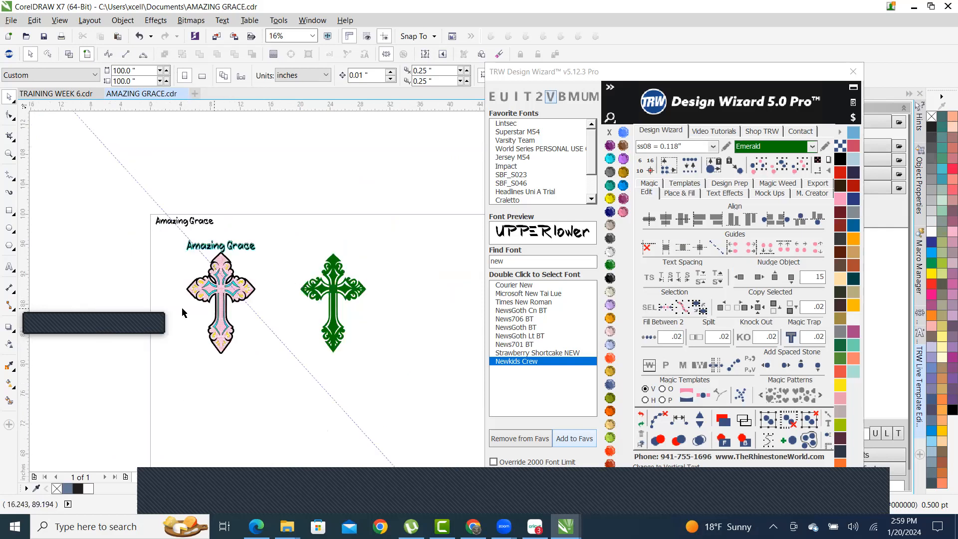
{"action": "scroll", "coordinate": [199, 329], "scroll_direction": "up", "scroll_amount": 1}
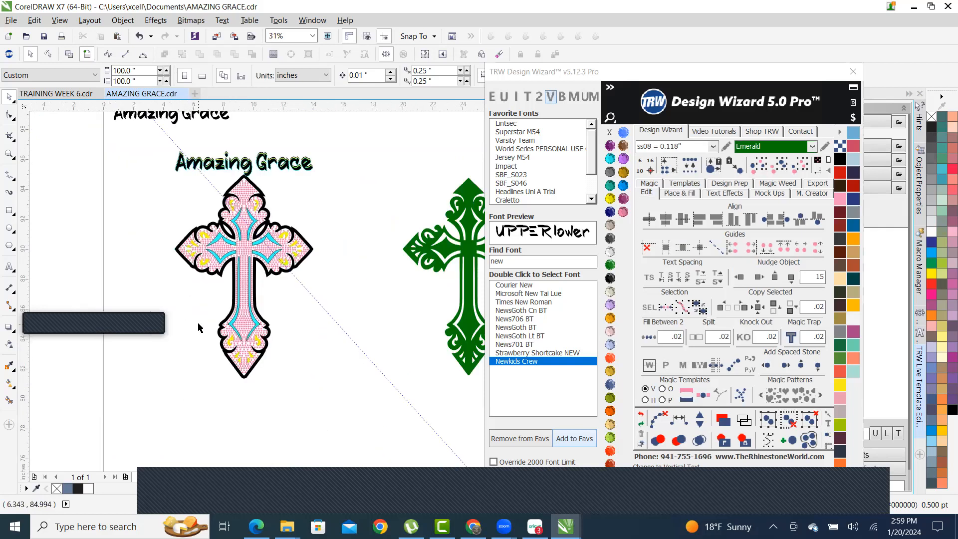
{"action": "scroll", "coordinate": [243, 168], "scroll_direction": "up", "scroll_amount": 2}
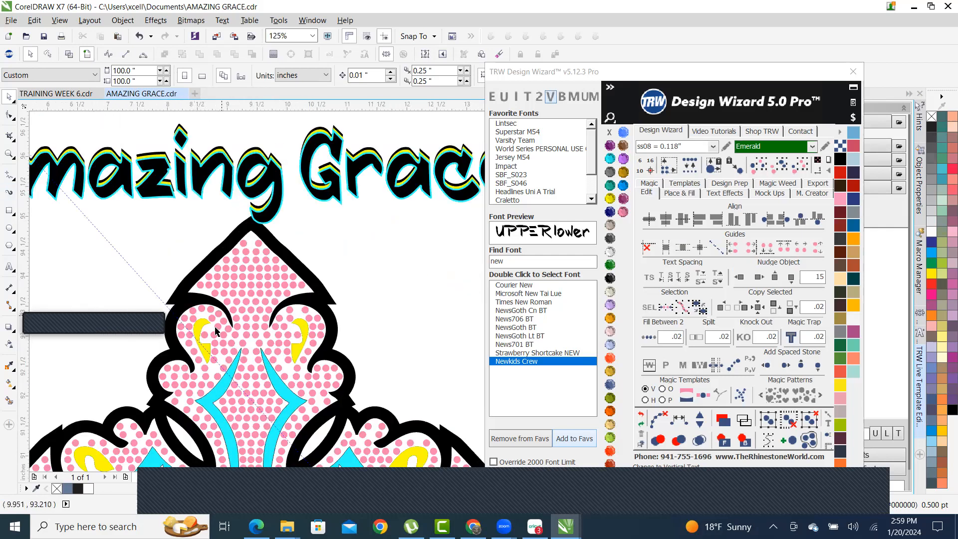
{"action": "scroll", "coordinate": [245, 323], "scroll_direction": "down", "scroll_amount": 1}
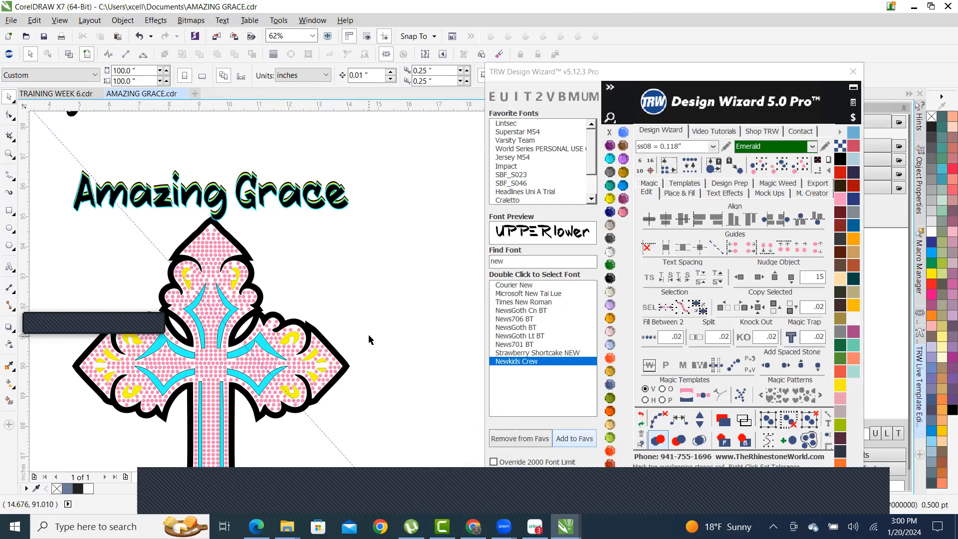
{"action": "scroll", "coordinate": [343, 311], "scroll_direction": "up", "scroll_amount": 2}
{"action": "scroll", "coordinate": [342, 317], "scroll_direction": "down", "scroll_amount": 2}
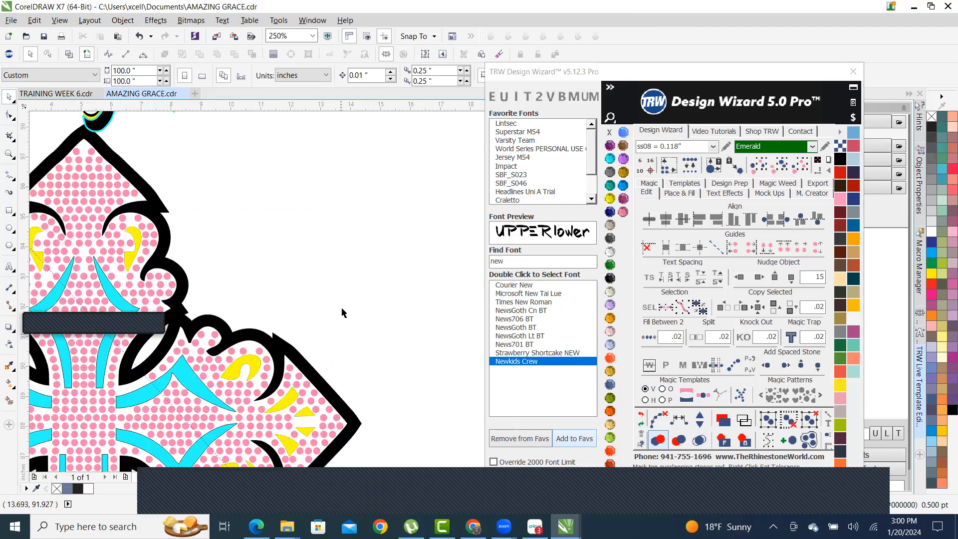
{"action": "scroll", "coordinate": [320, 323], "scroll_direction": "up", "scroll_amount": 2}
{"action": "scroll", "coordinate": [300, 329], "scroll_direction": "down", "scroll_amount": 6}
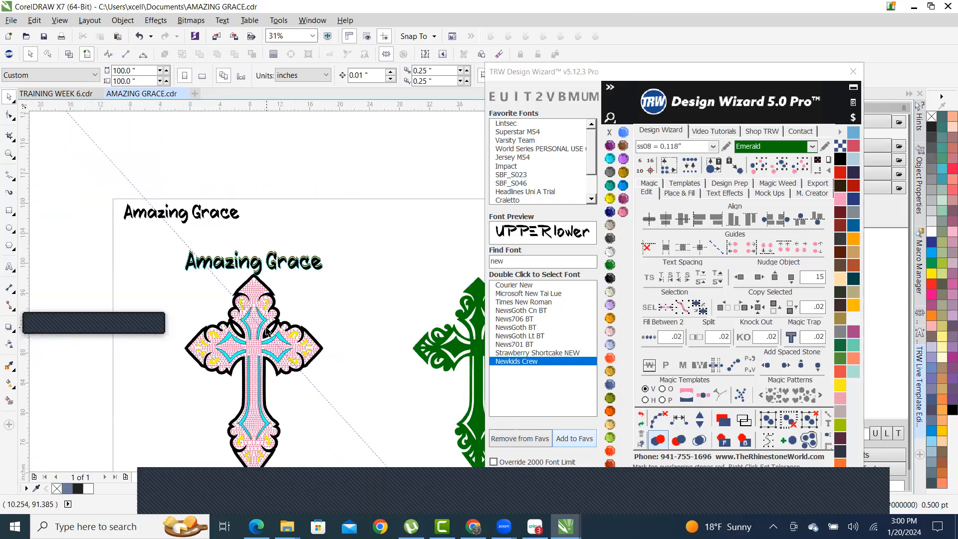
{"action": "scroll", "coordinate": [360, 371], "scroll_direction": "up", "scroll_amount": 3}
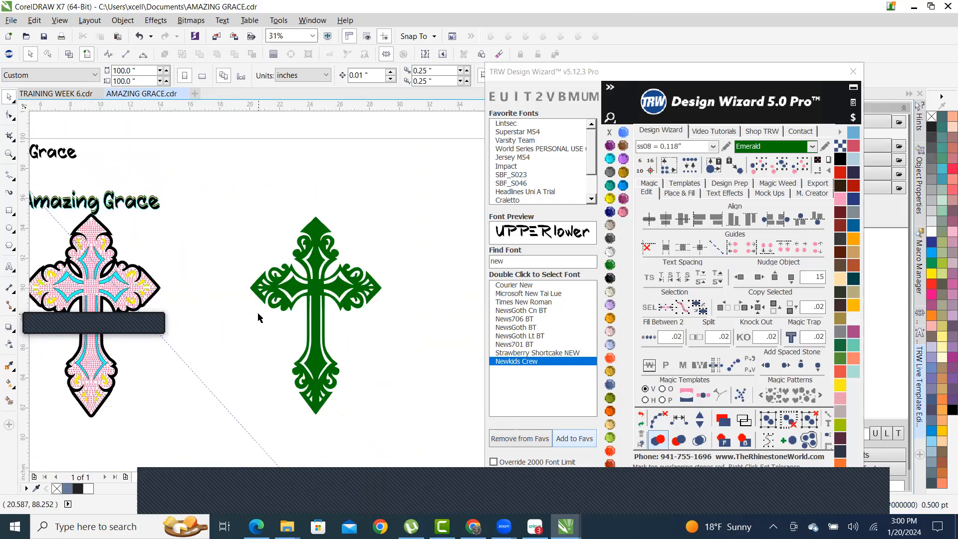
{"action": "scroll", "coordinate": [300, 275], "scroll_direction": "up", "scroll_amount": 1}
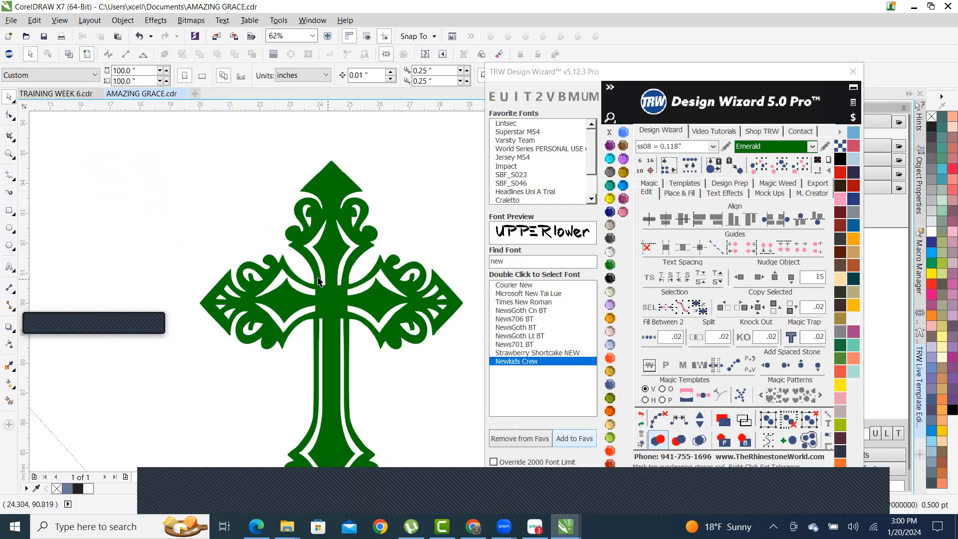
{"action": "scroll", "coordinate": [318, 237], "scroll_direction": "down", "scroll_amount": 1}
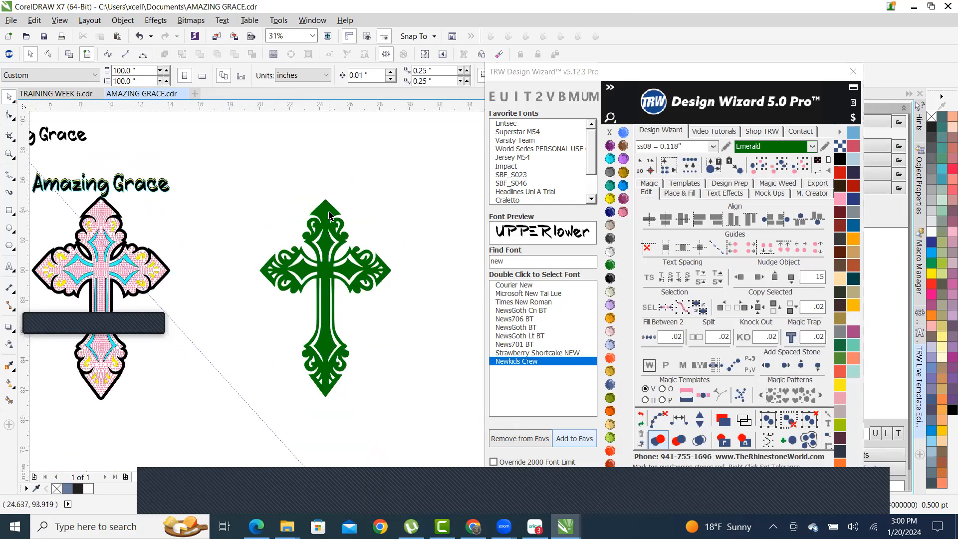
- Check the green cross selection, then switch to the Chrome window
{"action": "left_click", "coordinate": [328, 212]}
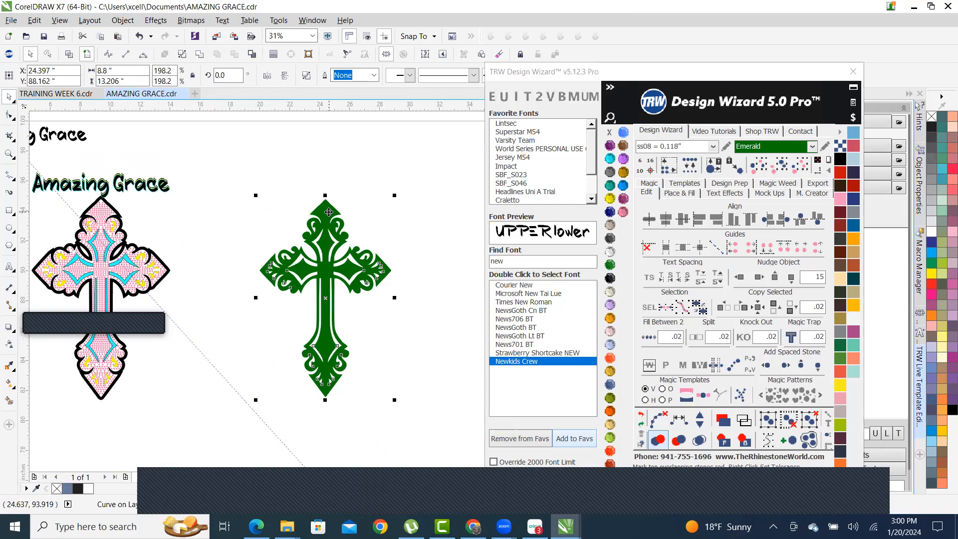
{"action": "scroll", "coordinate": [314, 348], "scroll_direction": "up", "scroll_amount": 1}
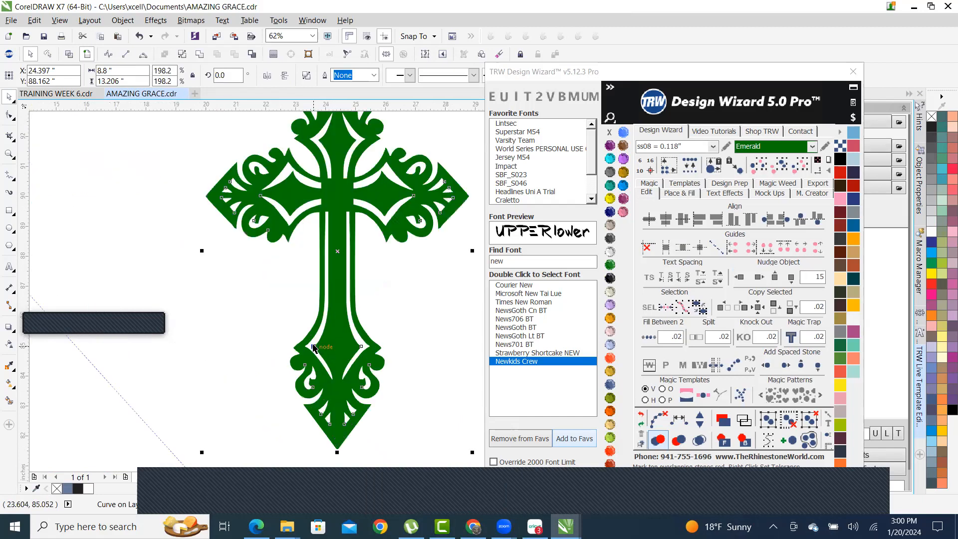
{"action": "scroll", "coordinate": [313, 347], "scroll_direction": "down", "scroll_amount": 1}
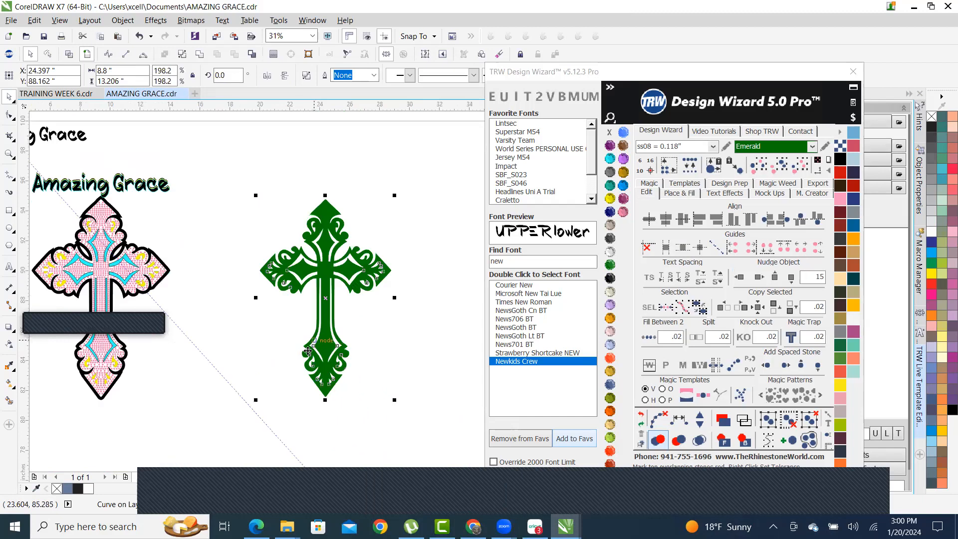
{"action": "left_click", "coordinate": [427, 241]}
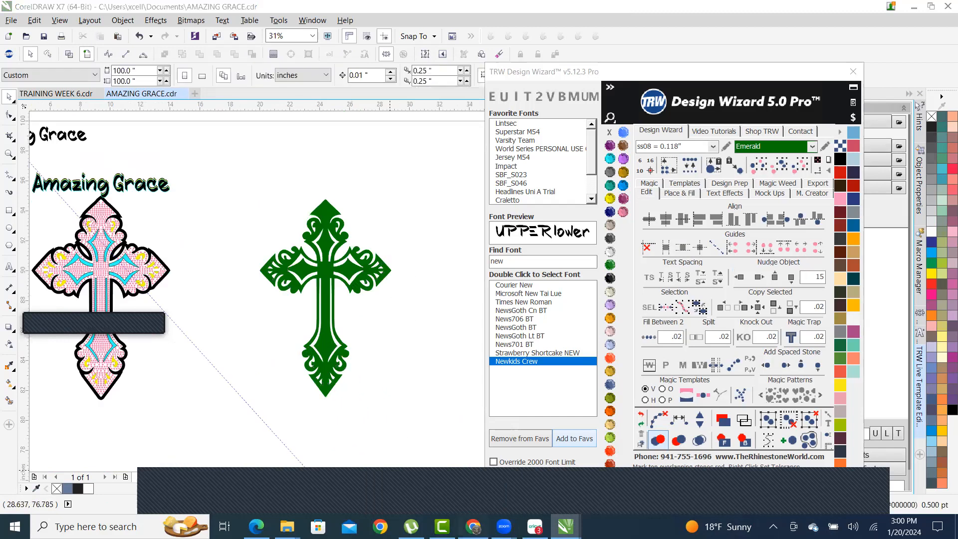
{"action": "key", "text": "alt+Tab"}
- Search images for 'SNOWFLAKES FALLING'
{"action": "triple_click", "coordinate": [242, 107]}
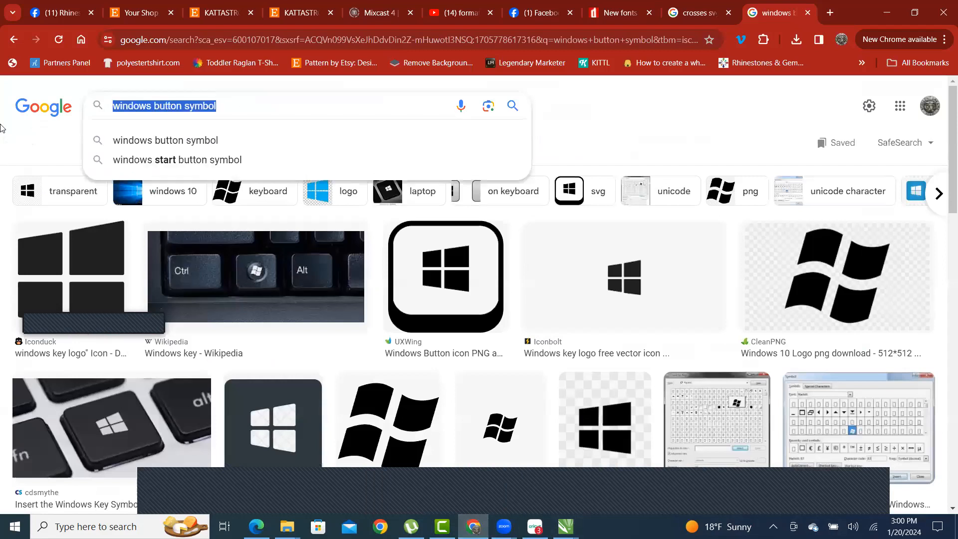
{"action": "type", "text": "SNOW"}
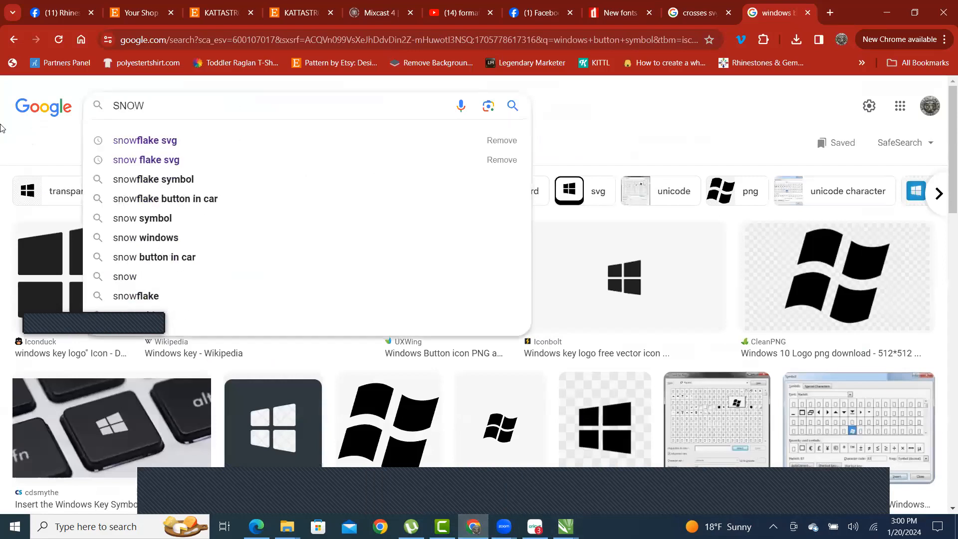
{"action": "type", "text": "FLAKES "}
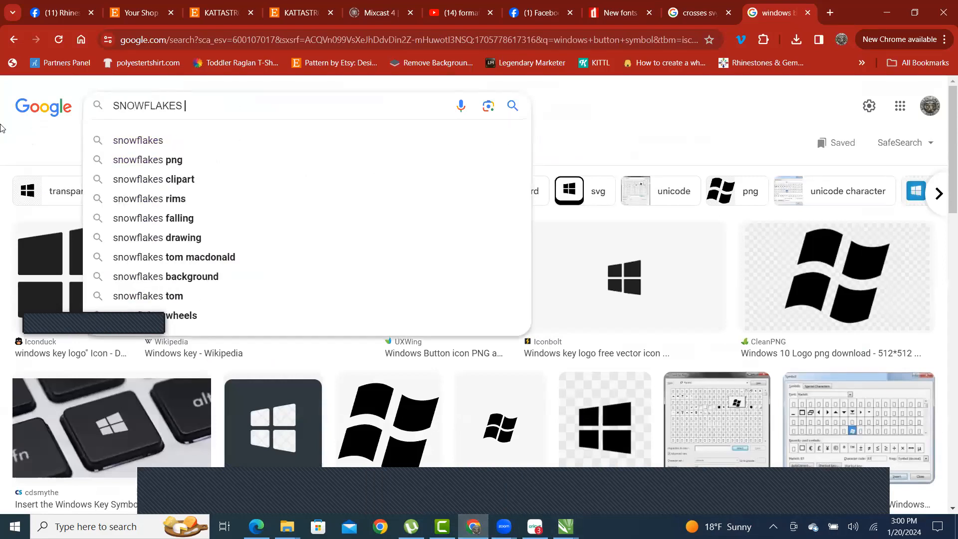
{"action": "type", "text": "FALLING"}
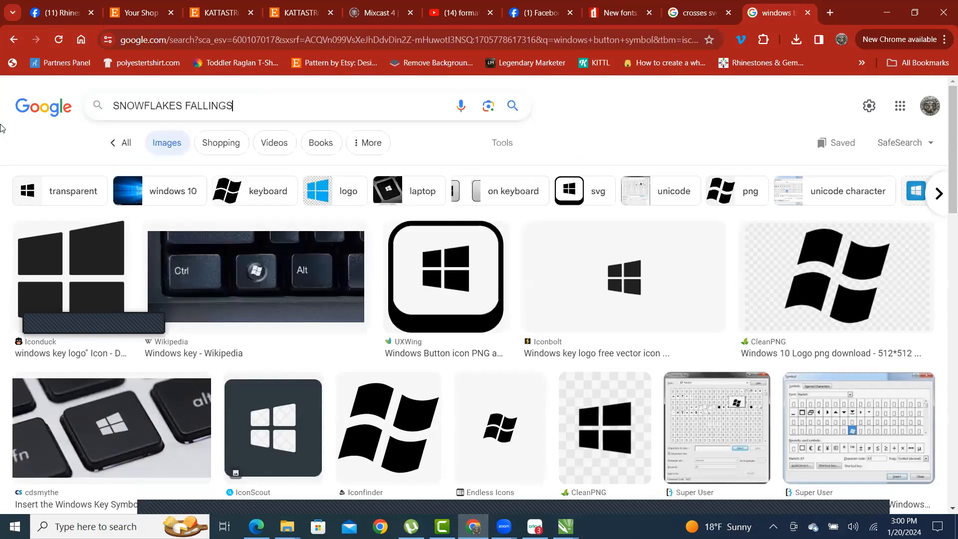
{"action": "key", "text": "Return"}
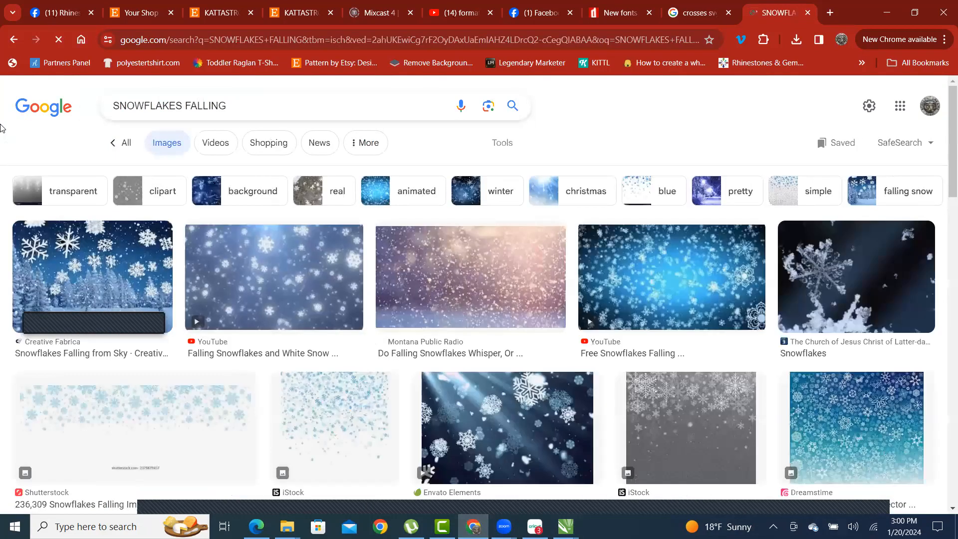
- Save the first snowy forest image as a PNG into the E: drive IMAGES folder
{"action": "left_click", "coordinate": [131, 272]}
{"action": "right_click", "coordinate": [715, 231]}
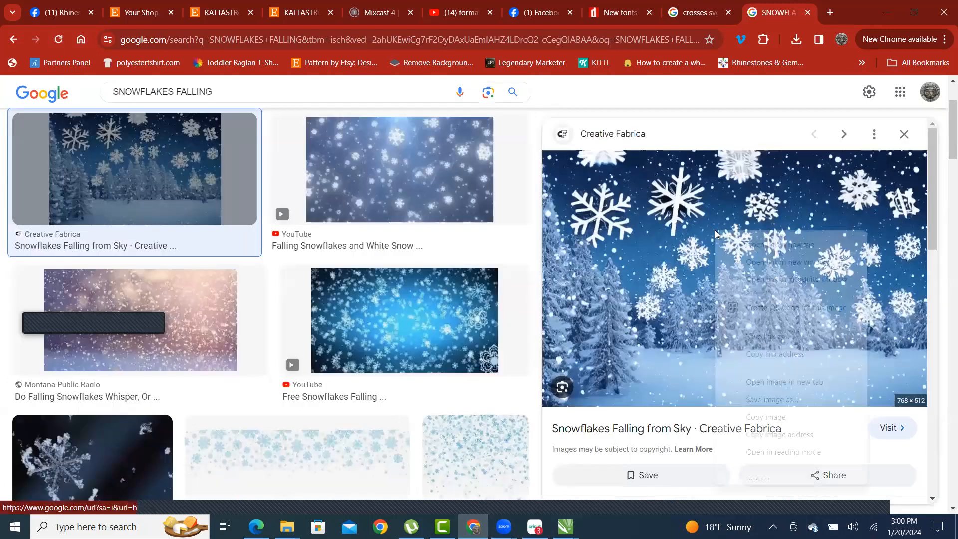
{"action": "left_click", "coordinate": [794, 399]}
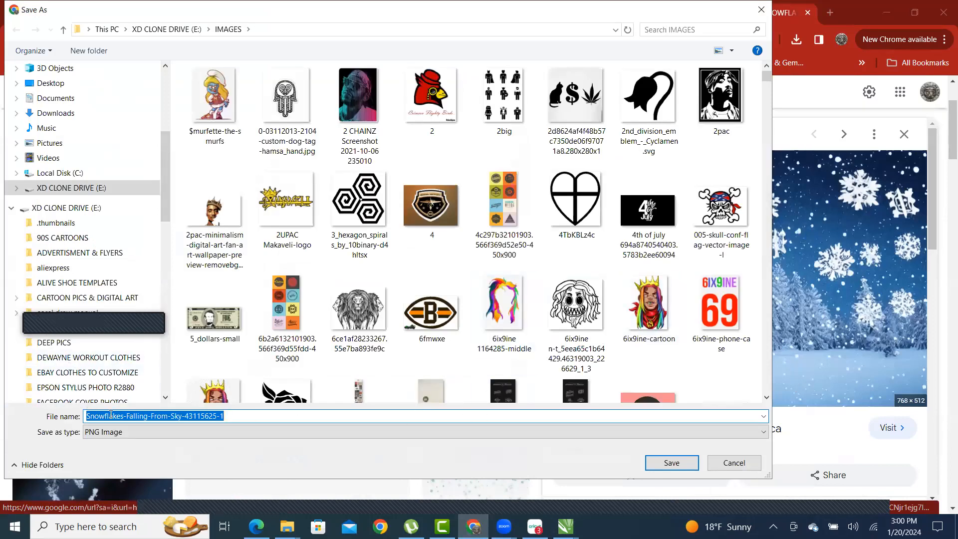
{"action": "left_click", "coordinate": [671, 459]}
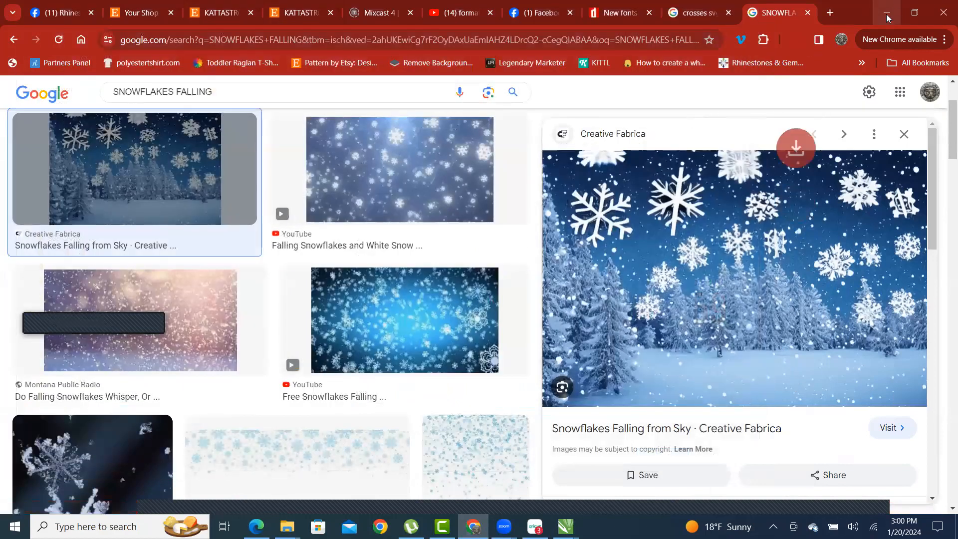
{"action": "left_click", "coordinate": [886, 13]}
{"action": "left_click", "coordinate": [286, 526]}
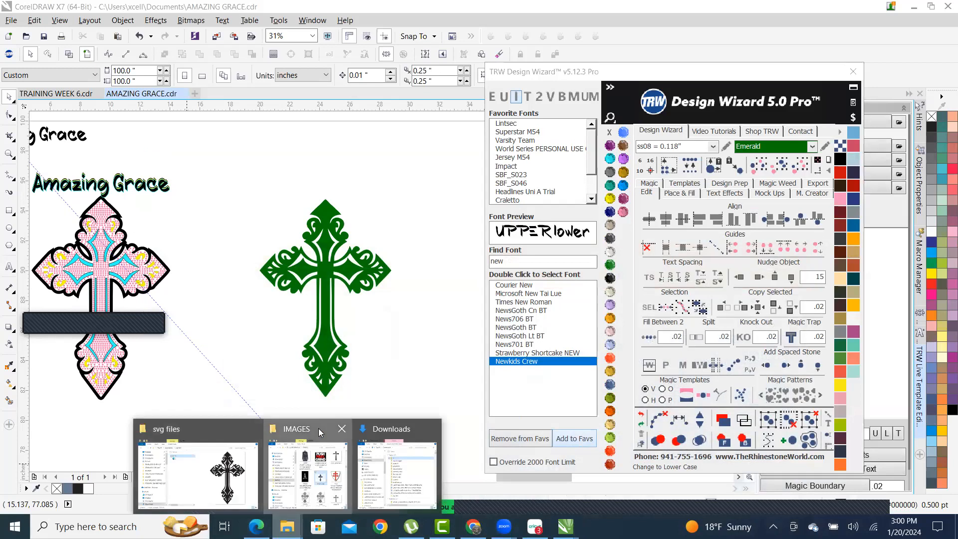
- In the IMAGES folder window, jump to the snow files by typing 'snow'
{"action": "left_click", "coordinate": [318, 428]}
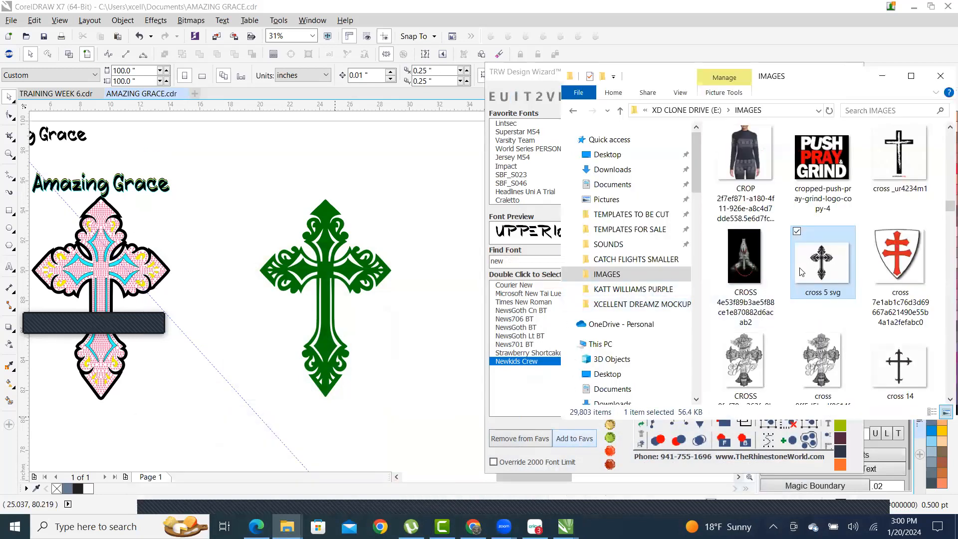
{"action": "type", "text": "snow"}
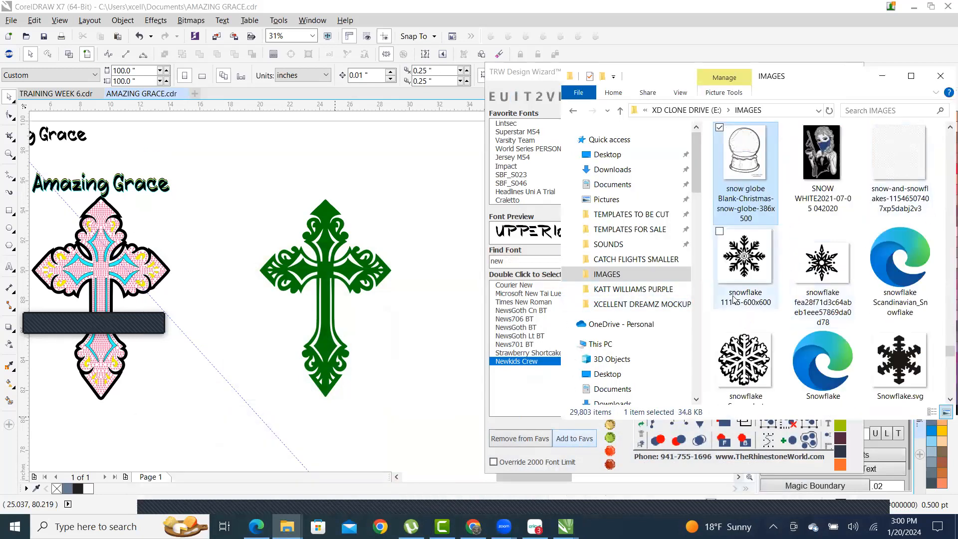
{"action": "scroll", "coordinate": [829, 254], "scroll_direction": "down", "scroll_amount": 1}
{"action": "scroll", "coordinate": [846, 249], "scroll_direction": "down", "scroll_amount": 3}
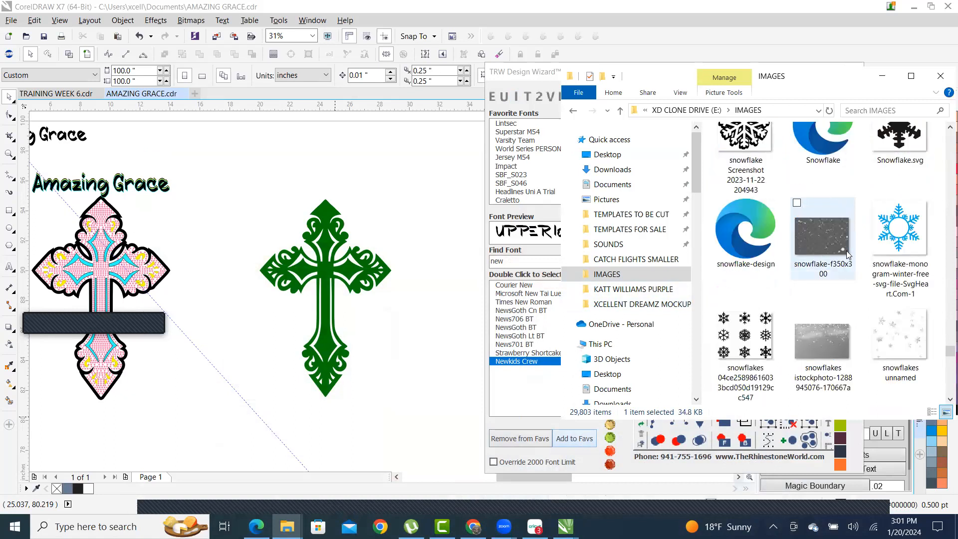
{"action": "scroll", "coordinate": [823, 238], "scroll_direction": "down", "scroll_amount": 3}
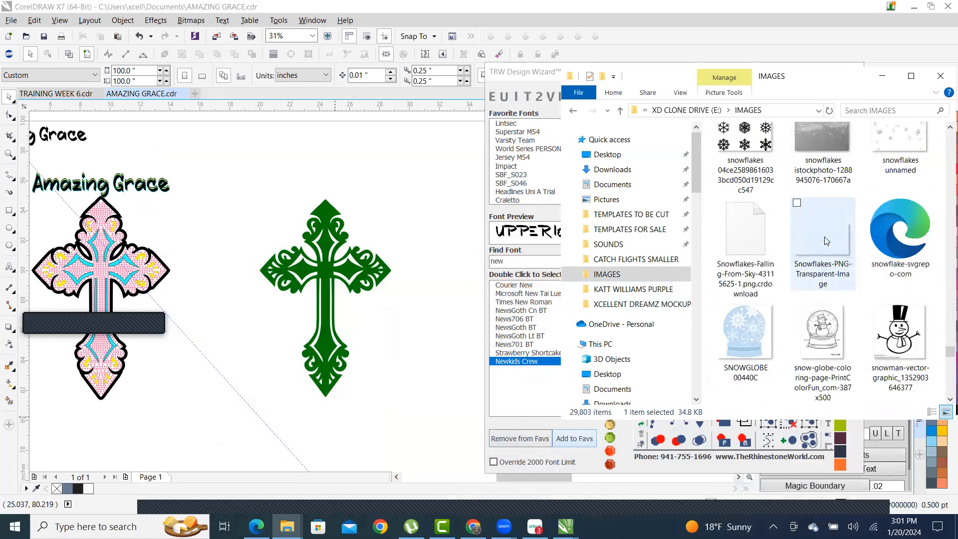
{"action": "scroll", "coordinate": [820, 234], "scroll_direction": "down", "scroll_amount": 2}
{"action": "scroll", "coordinate": [817, 229], "scroll_direction": "down", "scroll_amount": 2}
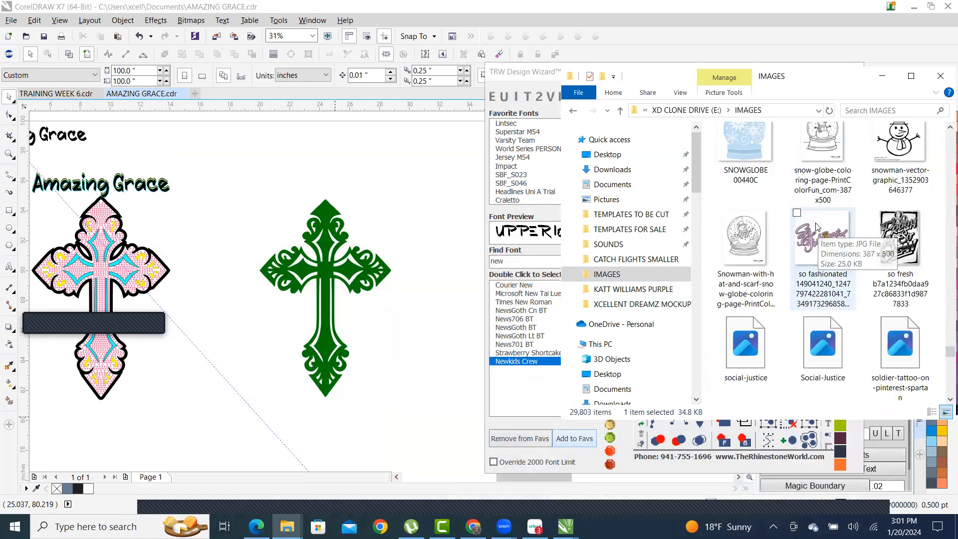
{"action": "scroll", "coordinate": [820, 289], "scroll_direction": "up", "scroll_amount": 2}
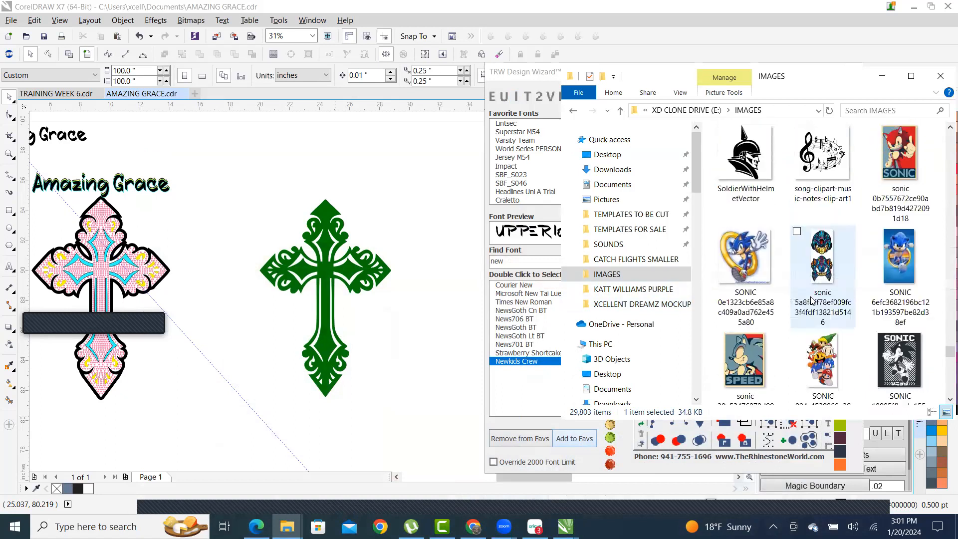
{"action": "scroll", "coordinate": [817, 302], "scroll_direction": "up", "scroll_amount": 5}
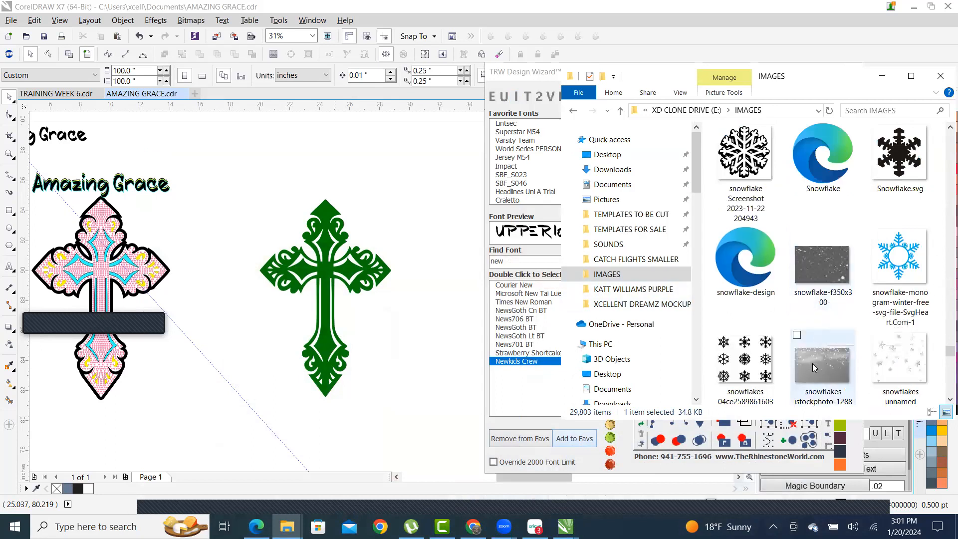
{"action": "scroll", "coordinate": [805, 307], "scroll_direction": "up", "scroll_amount": 4}
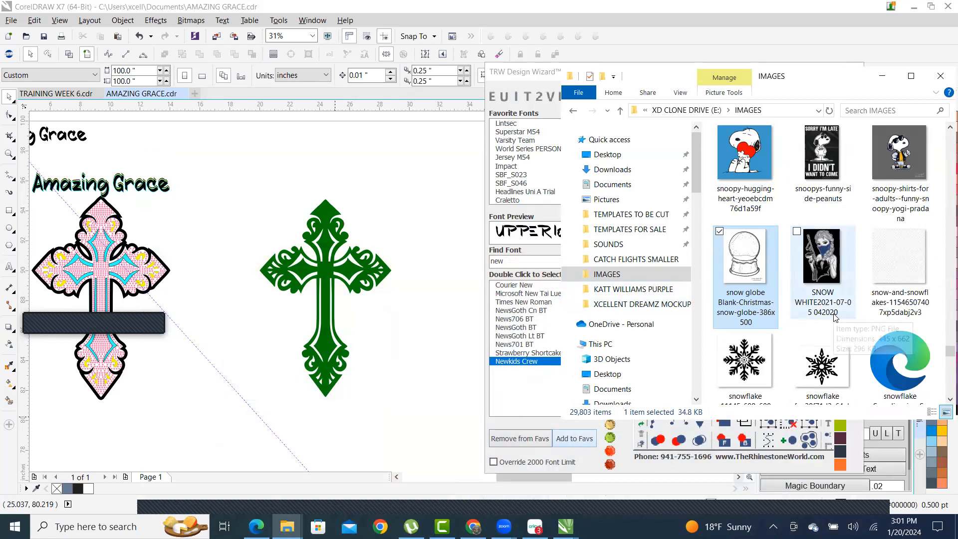
{"action": "scroll", "coordinate": [835, 317], "scroll_direction": "up", "scroll_amount": 5}
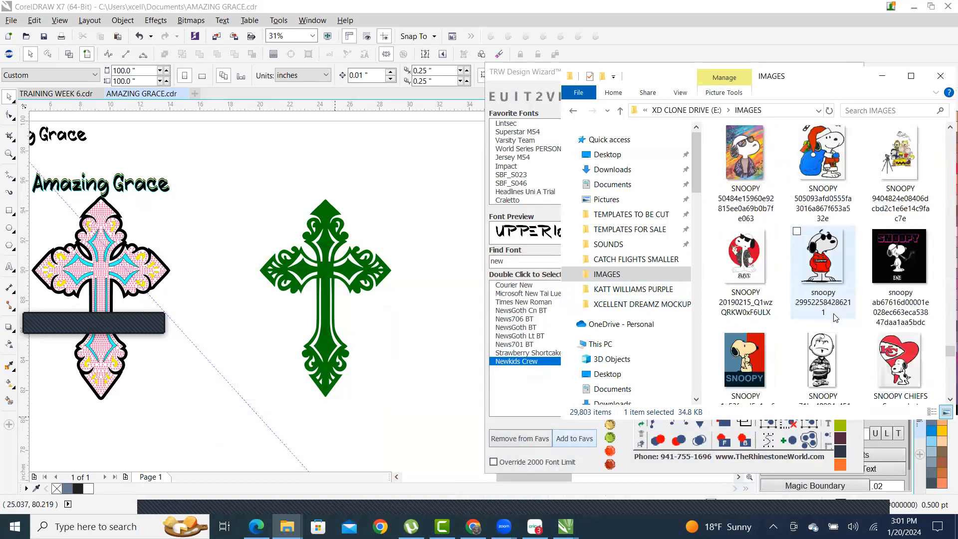
{"action": "scroll", "coordinate": [834, 318], "scroll_direction": "up", "scroll_amount": 1}
{"action": "scroll", "coordinate": [834, 318], "scroll_direction": "down", "scroll_amount": 6}
- Drag the Snowflakes Falling from Sky picture onto the CorelDRAW page
{"action": "left_click_drag", "start_coordinate": [949, 352], "coordinate": [942, 402]}
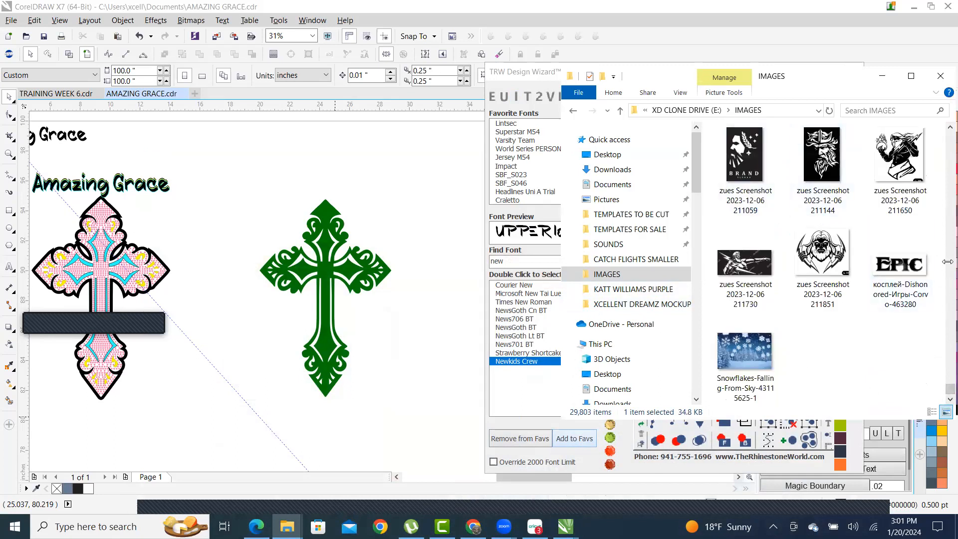
{"action": "left_click", "coordinate": [748, 361]}
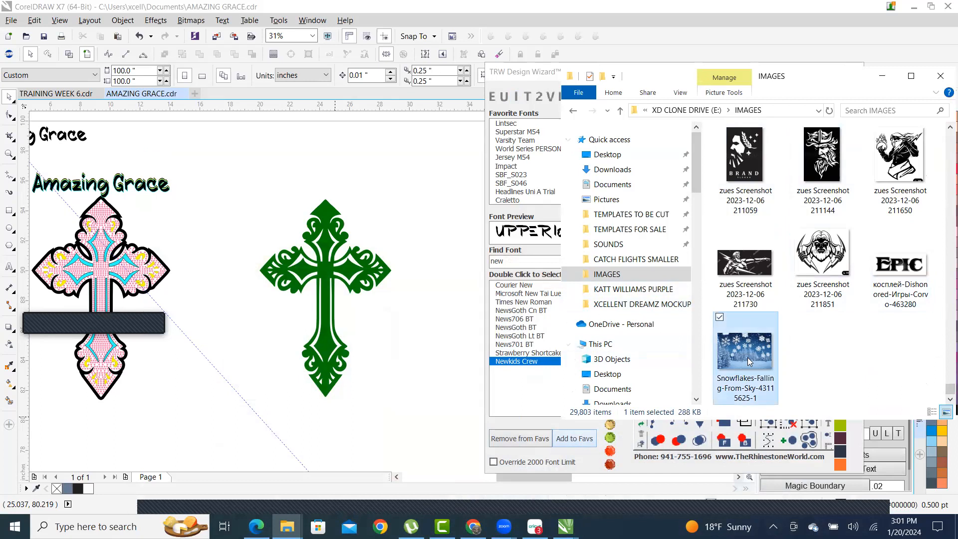
{"action": "left_click_drag", "start_coordinate": [748, 361], "coordinate": [436, 411]}
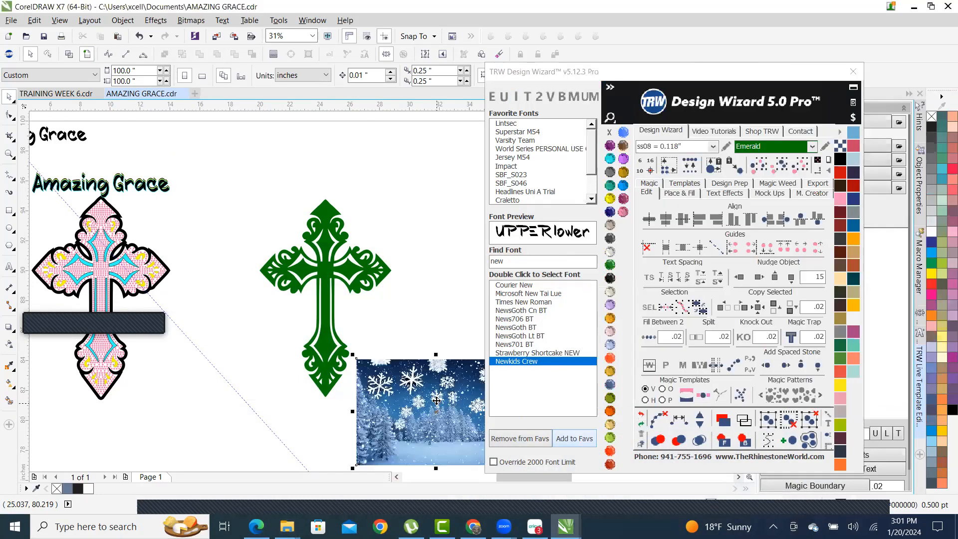
- Move the snowflake picture beside the green cross and scale it to about 205%
{"action": "left_click", "coordinate": [427, 327]}
{"action": "scroll", "coordinate": [426, 327], "scroll_direction": "down", "scroll_amount": 2}
{"action": "scroll", "coordinate": [388, 358], "scroll_direction": "down", "scroll_amount": 3}
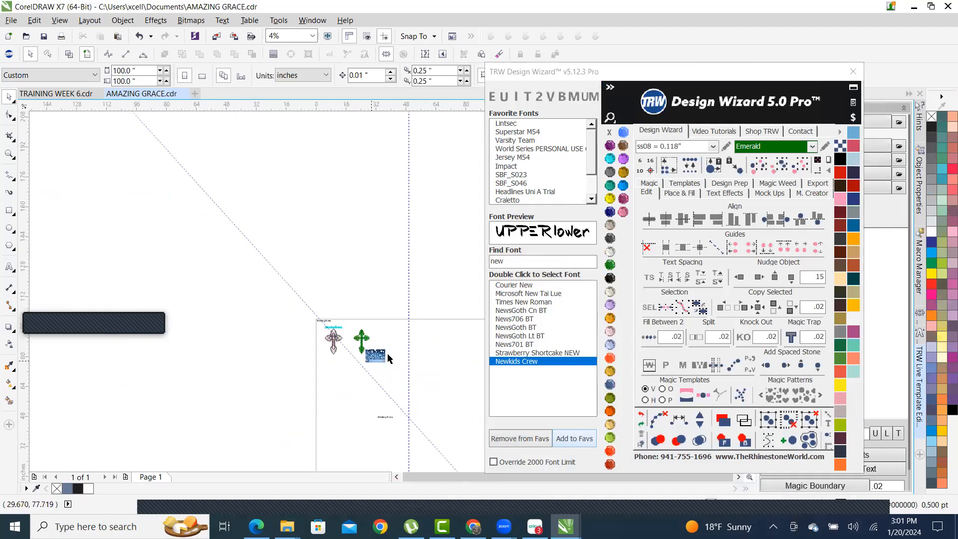
{"action": "scroll", "coordinate": [375, 344], "scroll_direction": "up", "scroll_amount": 3}
{"action": "left_click_drag", "start_coordinate": [419, 358], "coordinate": [440, 325]}
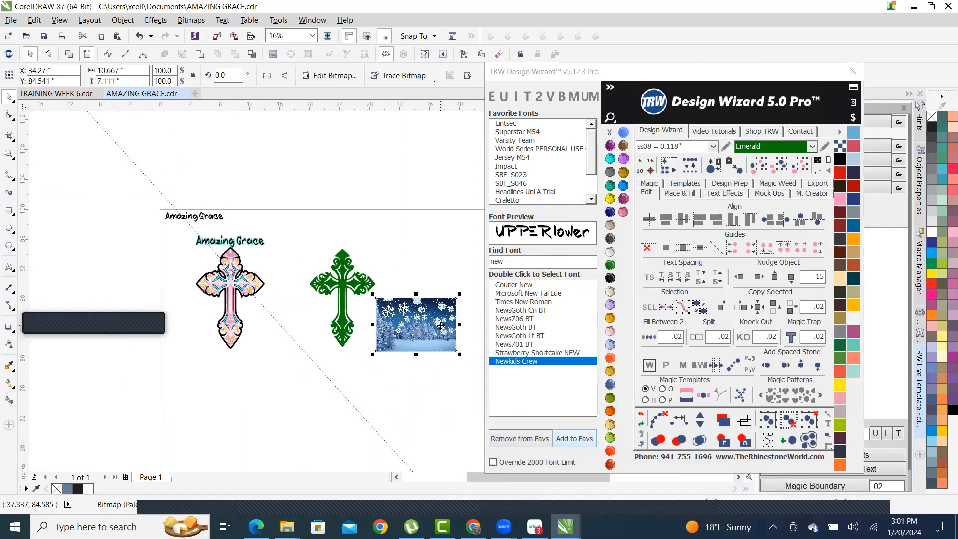
{"action": "scroll", "coordinate": [449, 321], "scroll_direction": "up", "scroll_amount": 2}
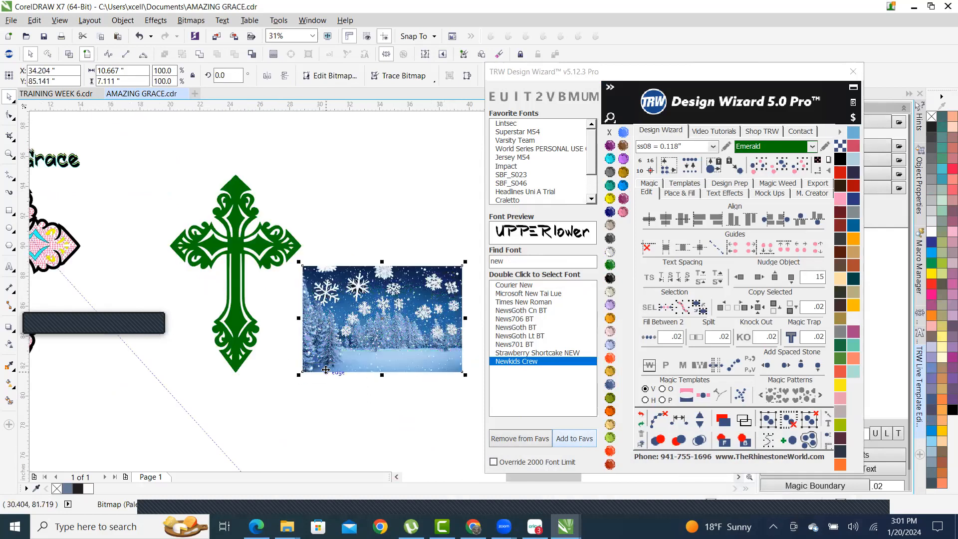
{"action": "scroll", "coordinate": [325, 370], "scroll_direction": "up", "scroll_amount": 2}
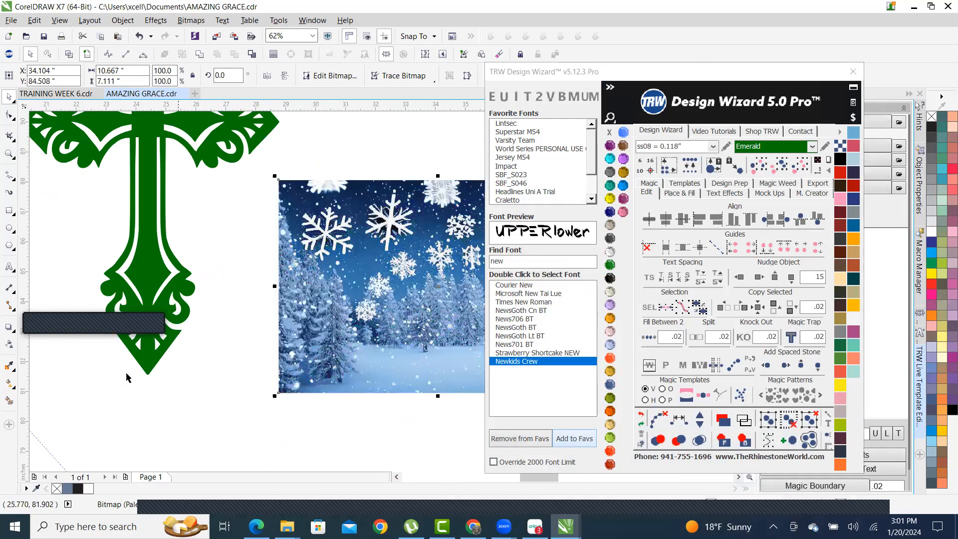
{"action": "scroll", "coordinate": [129, 377], "scroll_direction": "down", "scroll_amount": 2}
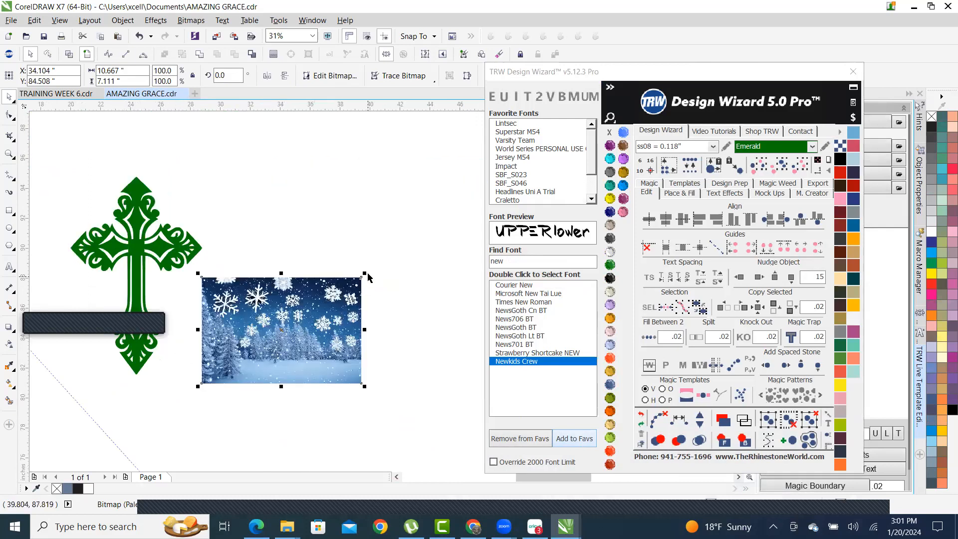
{"action": "left_click_drag", "start_coordinate": [366, 273], "coordinate": [536, 116]}
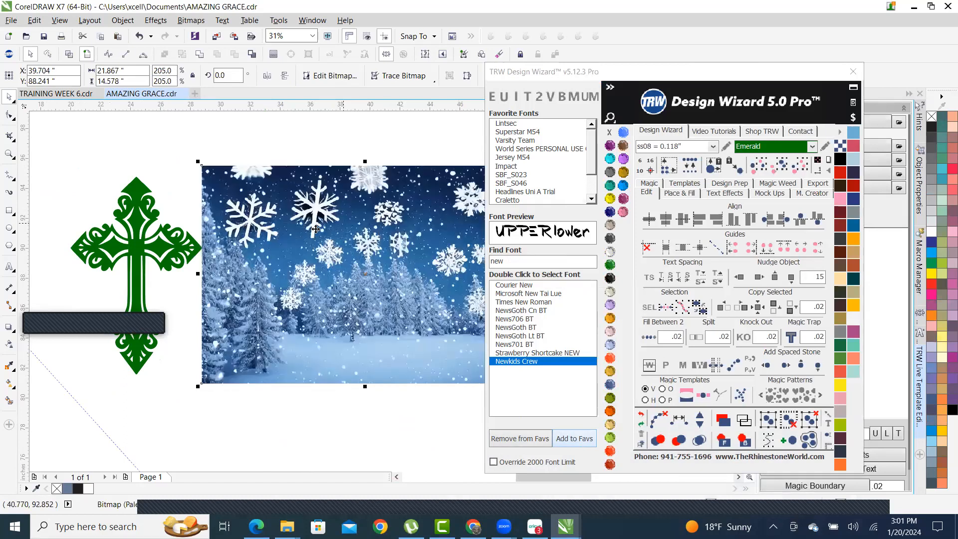
- Place the picture over the green cross and send it to the back of the page
{"action": "scroll", "coordinate": [198, 248], "scroll_direction": "up", "scroll_amount": 2}
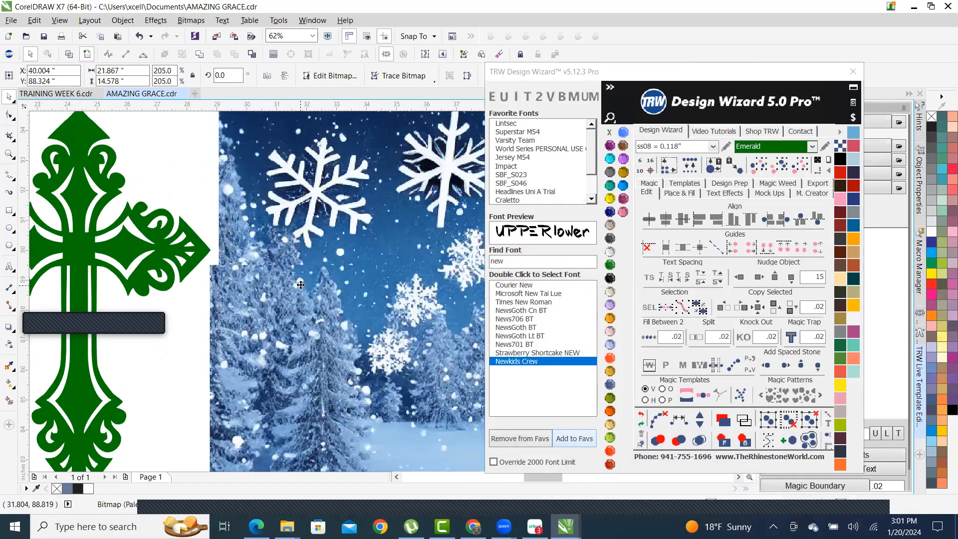
{"action": "scroll", "coordinate": [288, 289], "scroll_direction": "down", "scroll_amount": 2}
{"action": "scroll", "coordinate": [287, 341], "scroll_direction": "down", "scroll_amount": 1}
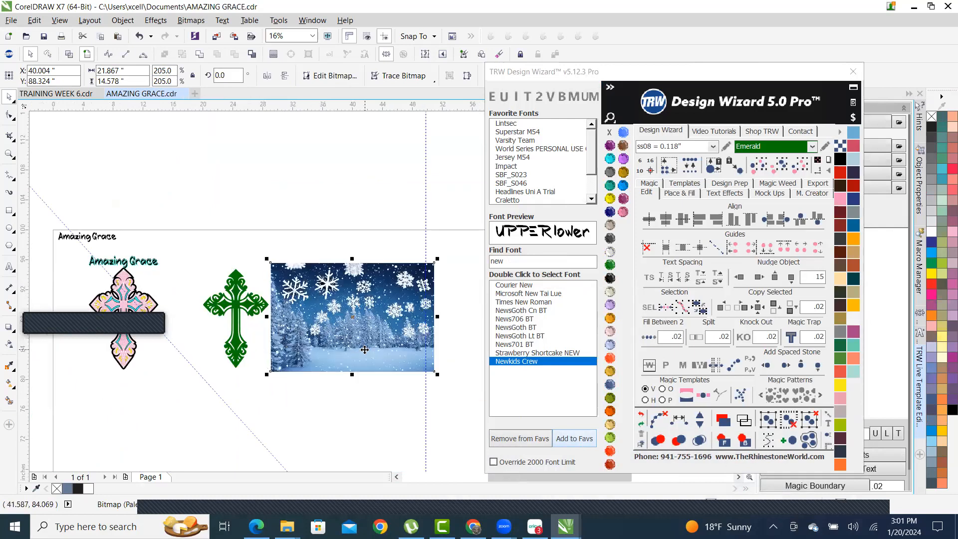
{"action": "left_click_drag", "start_coordinate": [345, 346], "coordinate": [288, 350]}
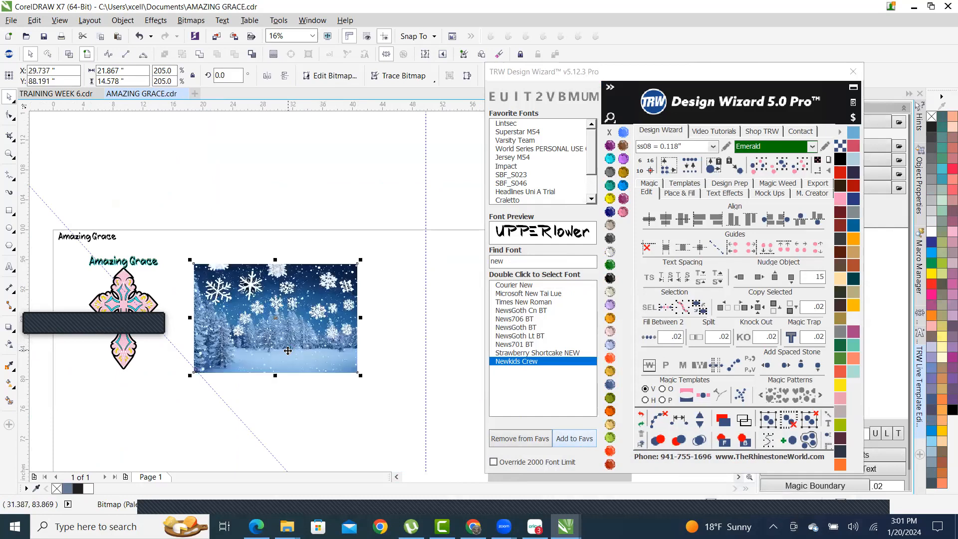
{"action": "left_click", "coordinate": [743, 441]}
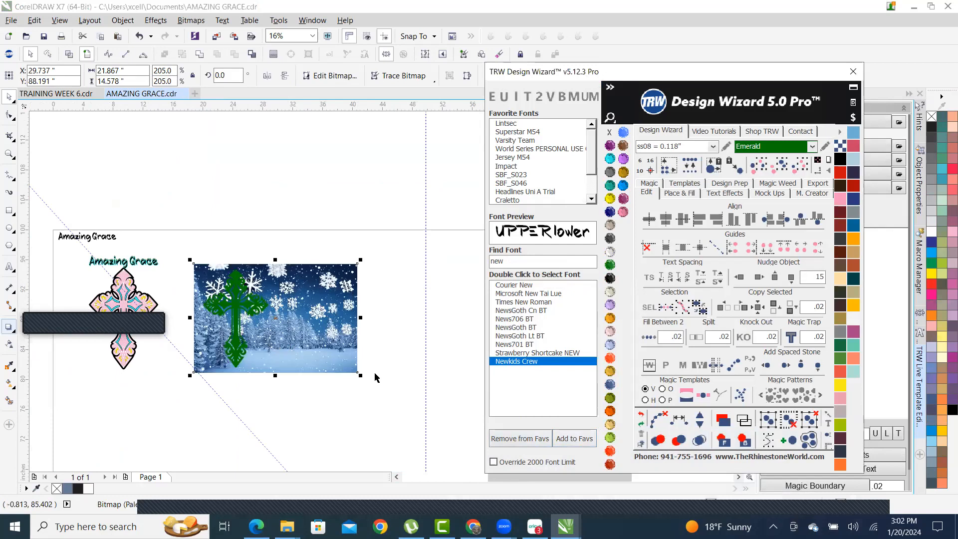
{"action": "scroll", "coordinate": [333, 359], "scroll_direction": "up", "scroll_amount": 3}
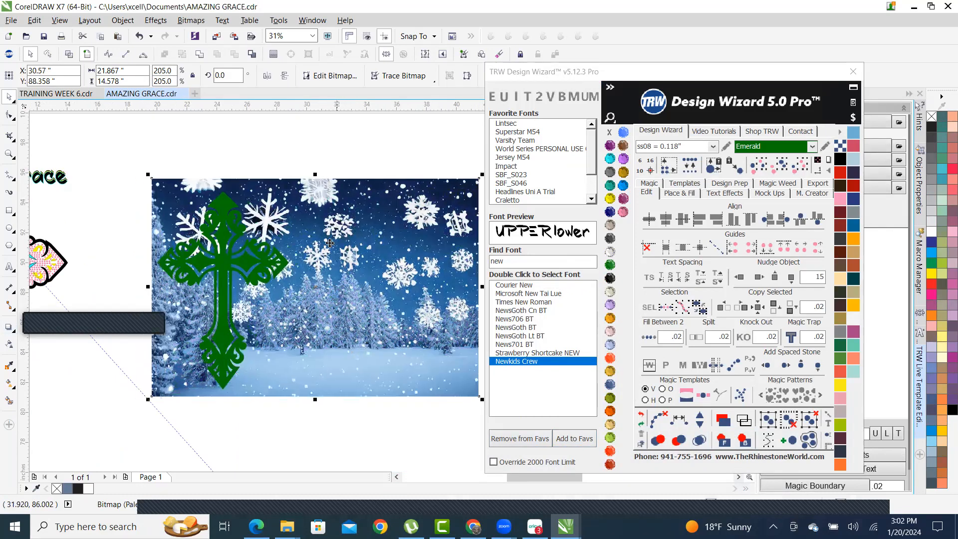
- PowerClip the snowy winter image inside the green cross
{"action": "right_click", "coordinate": [376, 210]}
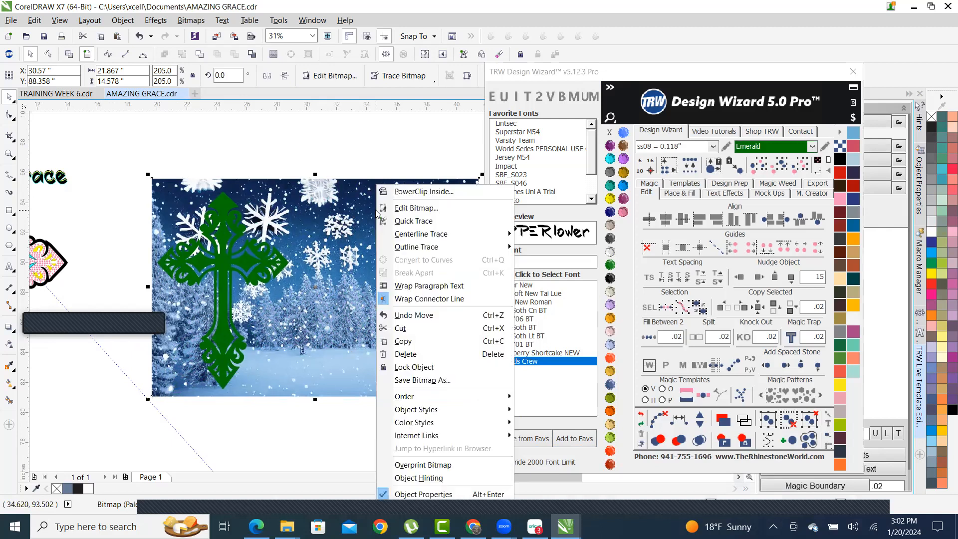
{"action": "left_click", "coordinate": [445, 193]}
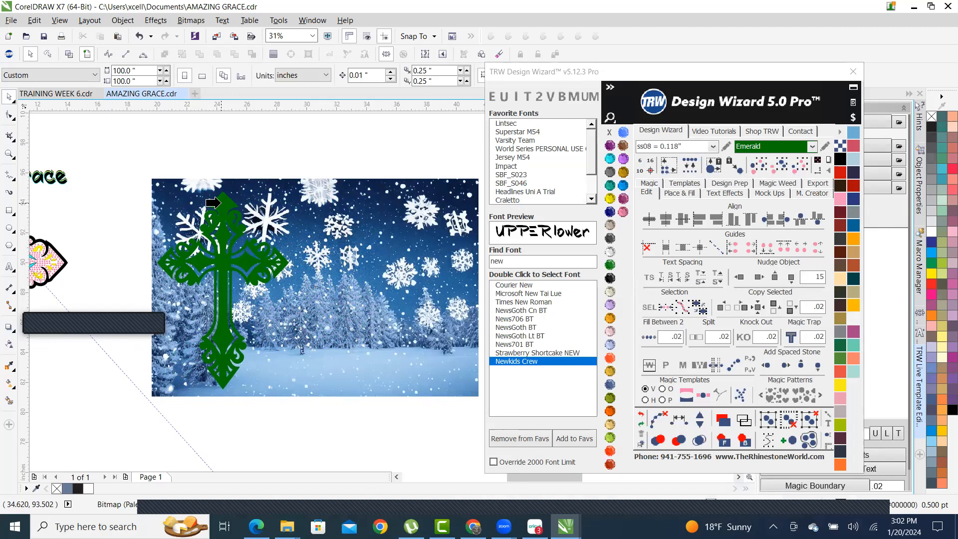
{"action": "left_click", "coordinate": [219, 202]}
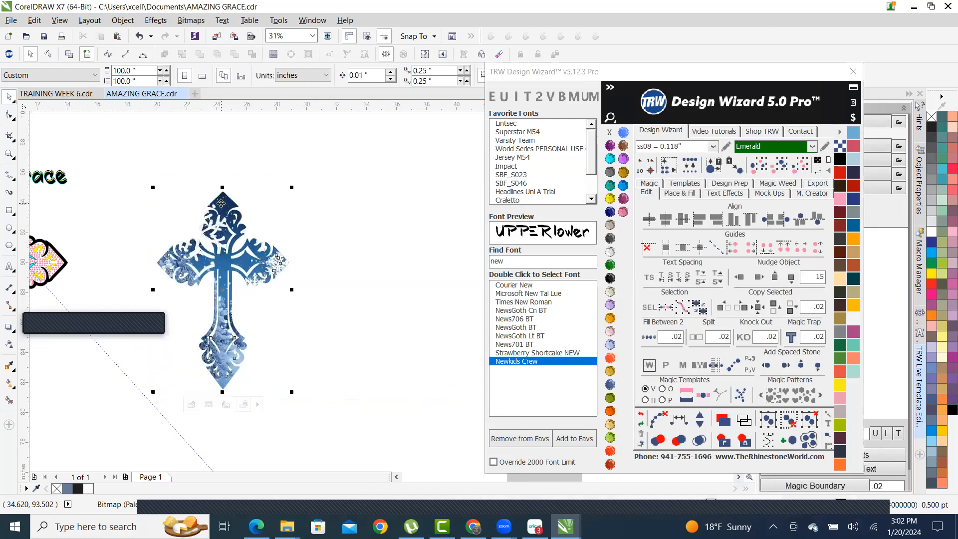
{"action": "left_click", "coordinate": [357, 259]}
{"action": "scroll", "coordinate": [411, 252], "scroll_direction": "down", "scroll_amount": 1}
{"action": "scroll", "coordinate": [273, 294], "scroll_direction": "up", "scroll_amount": 1}
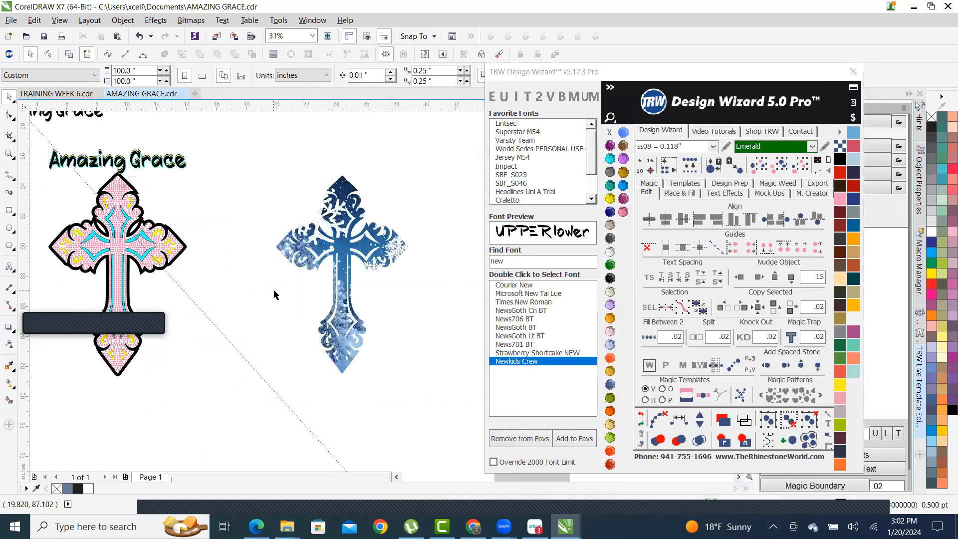
{"action": "scroll", "coordinate": [274, 294], "scroll_direction": "up", "scroll_amount": 2}
{"action": "scroll", "coordinate": [276, 273], "scroll_direction": "down", "scroll_amount": 2}
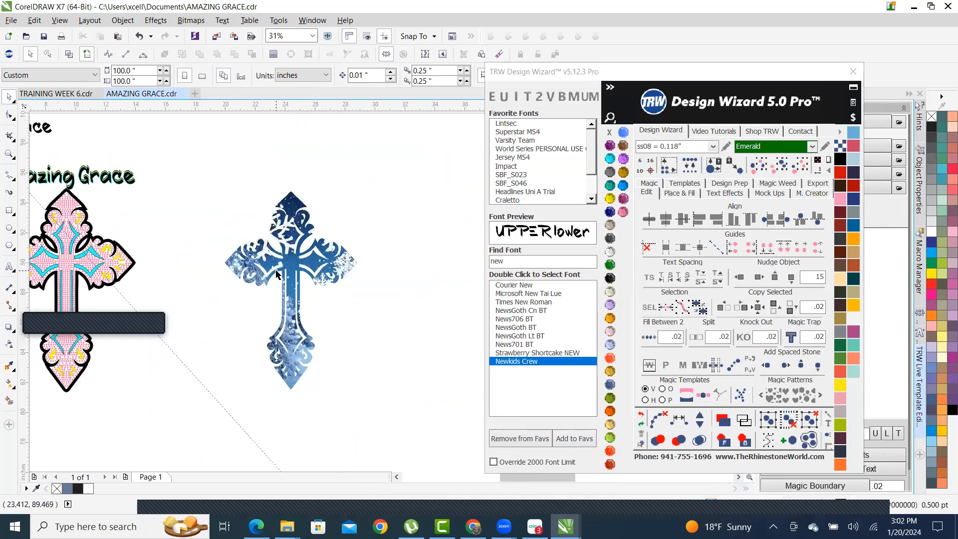
{"action": "scroll", "coordinate": [276, 273], "scroll_direction": "up", "scroll_amount": 1}
{"action": "scroll", "coordinate": [349, 287], "scroll_direction": "down", "scroll_amount": 2}
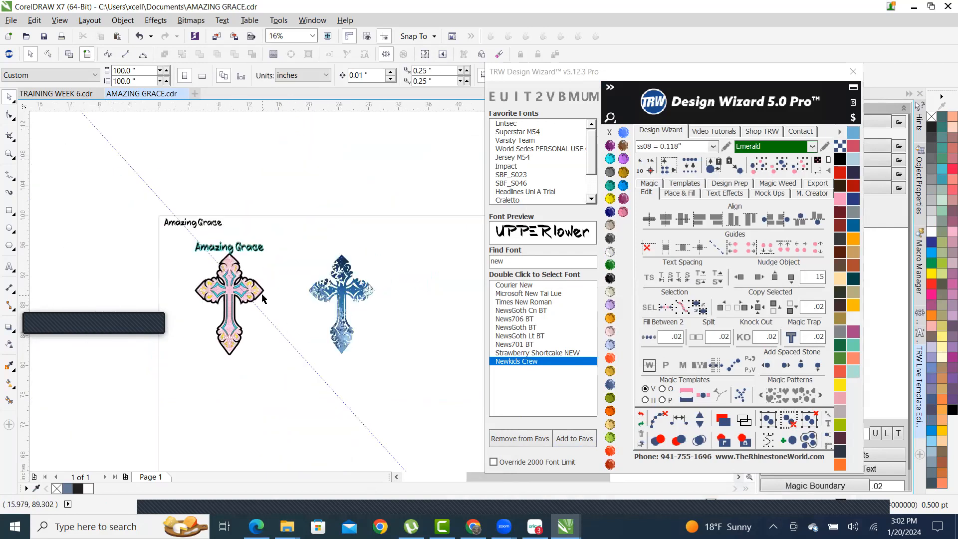
{"action": "scroll", "coordinate": [338, 301], "scroll_direction": "up", "scroll_amount": 2}
- Add a Jet Black island outline around the image-filled cross, then undo the changes
{"action": "left_click", "coordinate": [349, 260]}
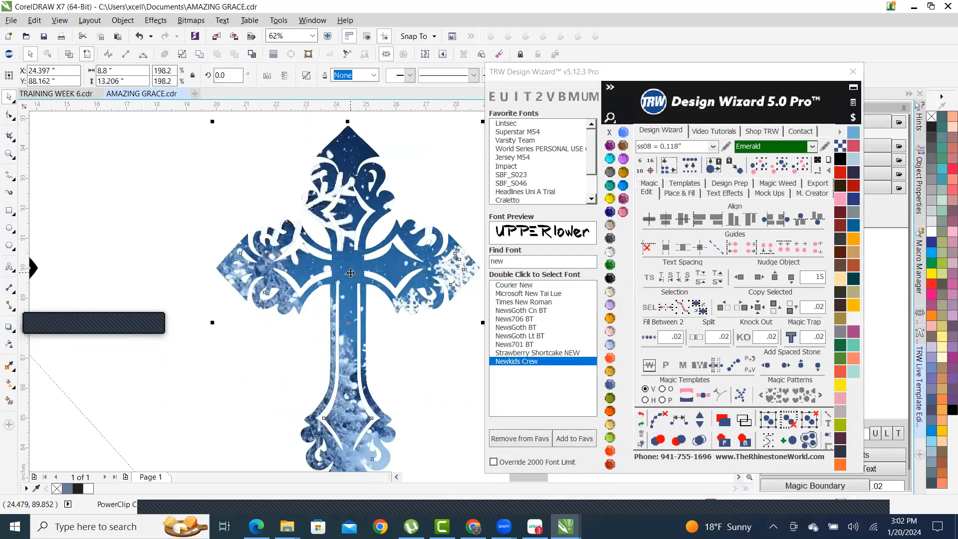
{"action": "left_click", "coordinate": [679, 193]}
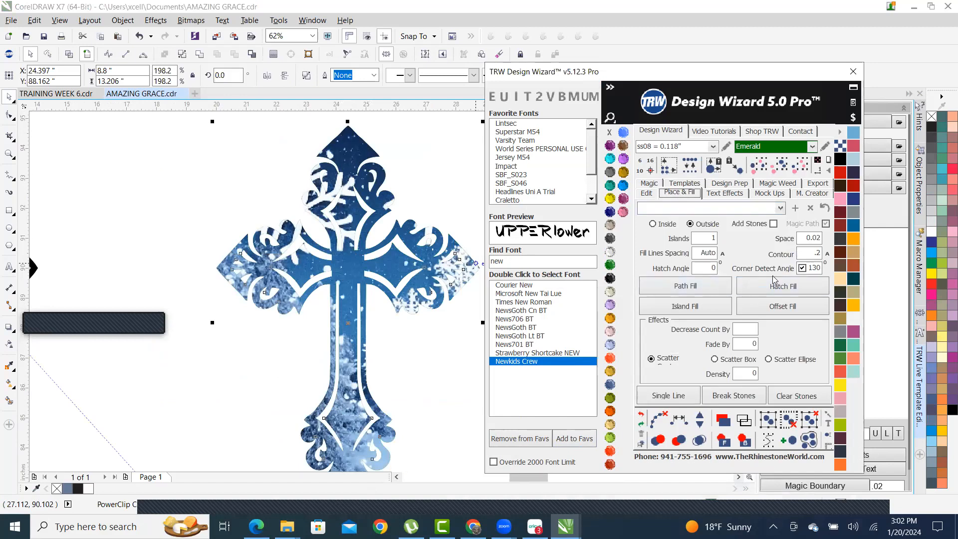
{"action": "left_click", "coordinate": [683, 307]}
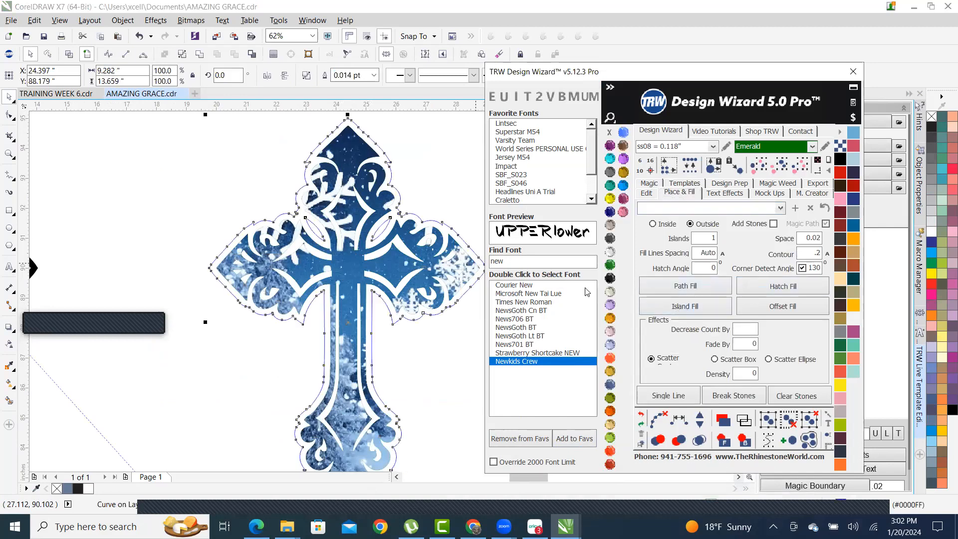
{"action": "left_click", "coordinate": [609, 278]}
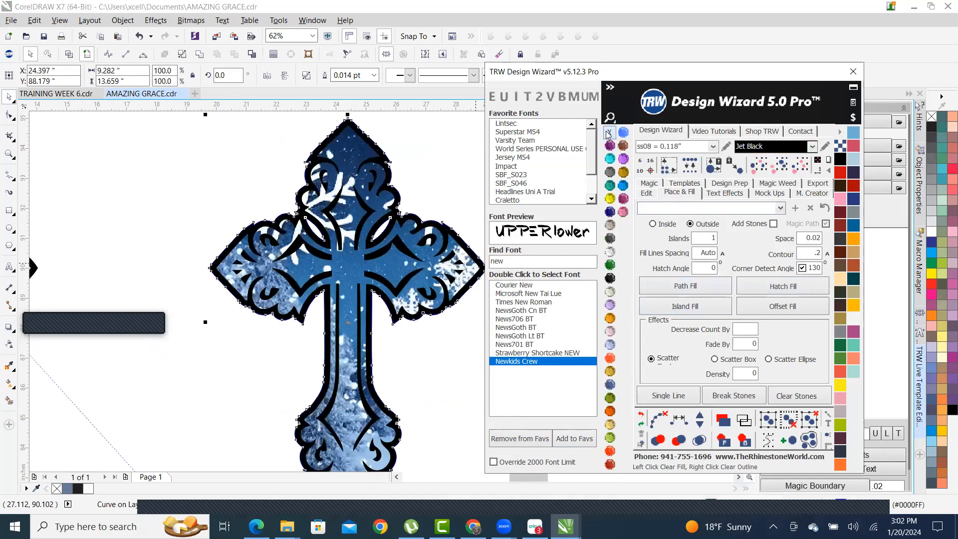
{"action": "scroll", "coordinate": [433, 215], "scroll_direction": "down", "scroll_amount": 5}
{"action": "left_click", "coordinate": [433, 215]}
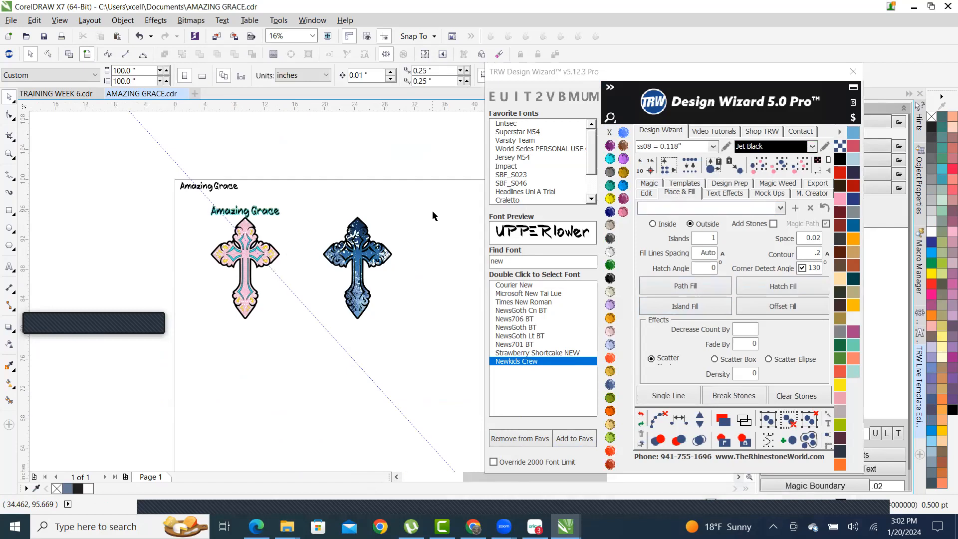
{"action": "scroll", "coordinate": [294, 262], "scroll_direction": "up", "scroll_amount": 7}
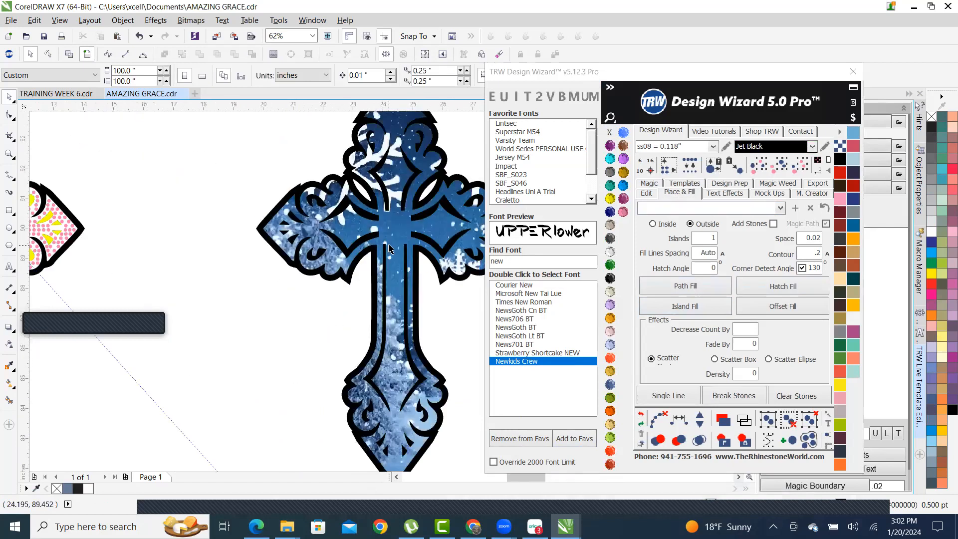
{"action": "scroll", "coordinate": [295, 262], "scroll_direction": "down", "scroll_amount": 3}
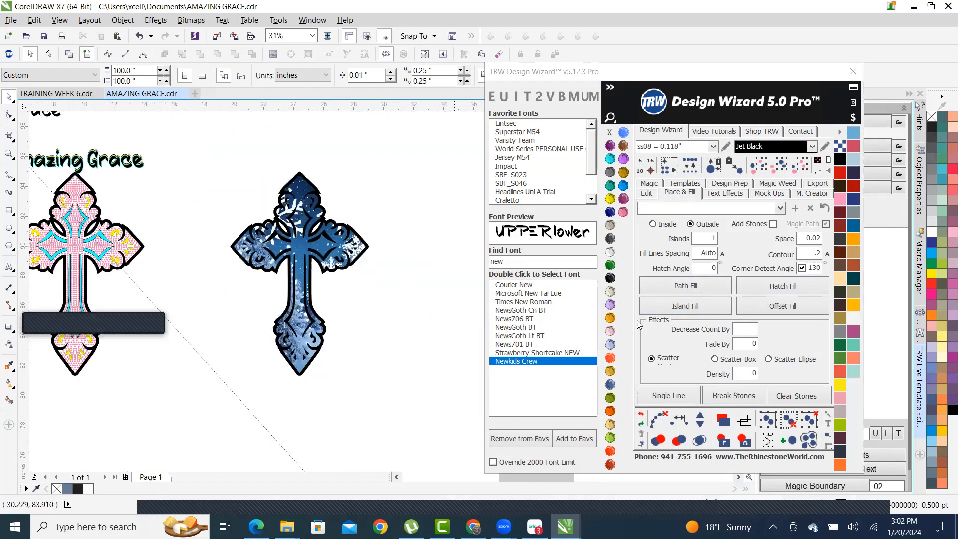
{"action": "left_click", "coordinate": [642, 417]}
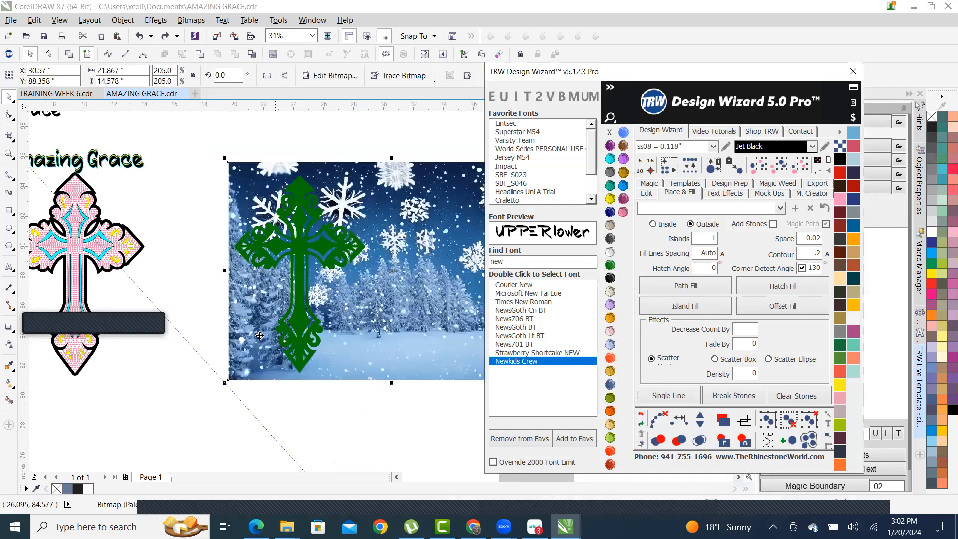
- Scale the snowy forest picture to 343% and nudge it left and up behind the green cross
{"action": "scroll", "coordinate": [220, 364], "scroll_direction": "down", "scroll_amount": 1}
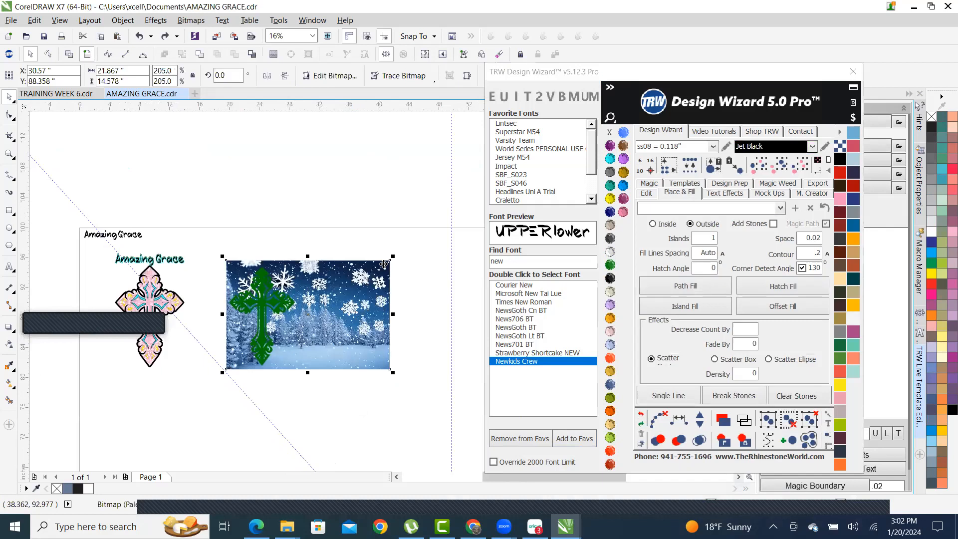
{"action": "left_click_drag", "start_coordinate": [394, 256], "coordinate": [444, 187]}
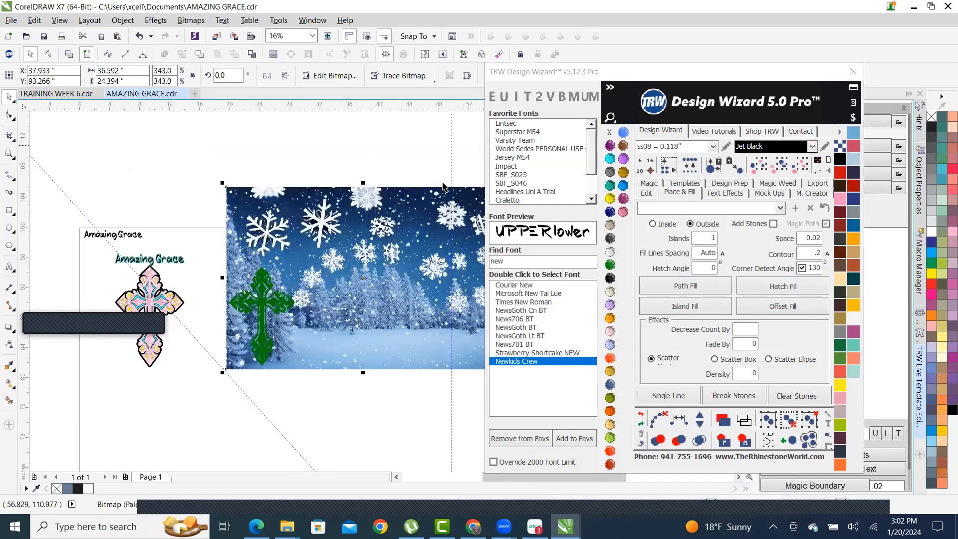
{"action": "scroll", "coordinate": [341, 331], "scroll_direction": "up", "scroll_amount": 1}
{"action": "mouse_move", "coordinate": [352, 295]}
{"action": "left_mouse_down"}
{"action": "mouse_move", "coordinate": [374, 291]}
{"action": "mouse_move", "coordinate": [359, 294]}
{"action": "left_mouse_up"}
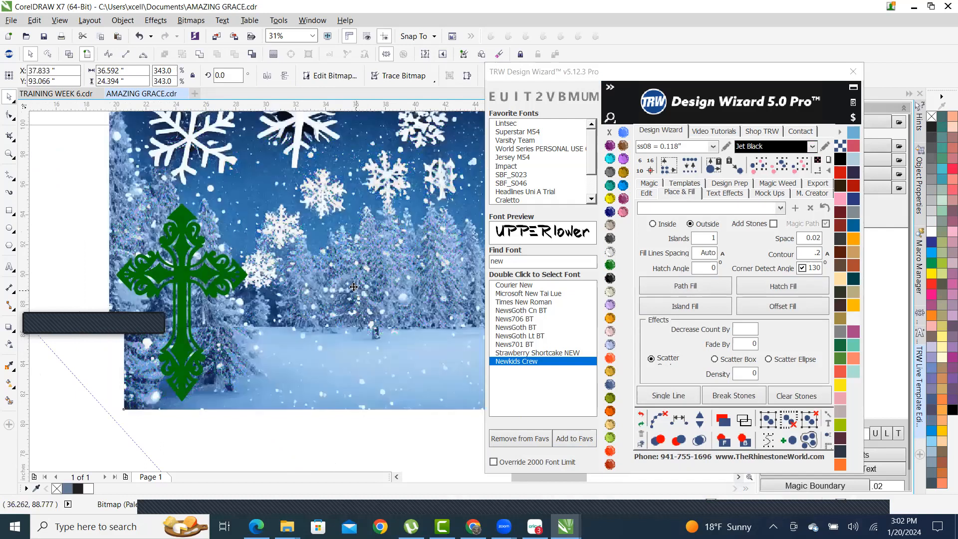
{"action": "scroll", "coordinate": [322, 294], "scroll_direction": "down", "scroll_amount": 1}
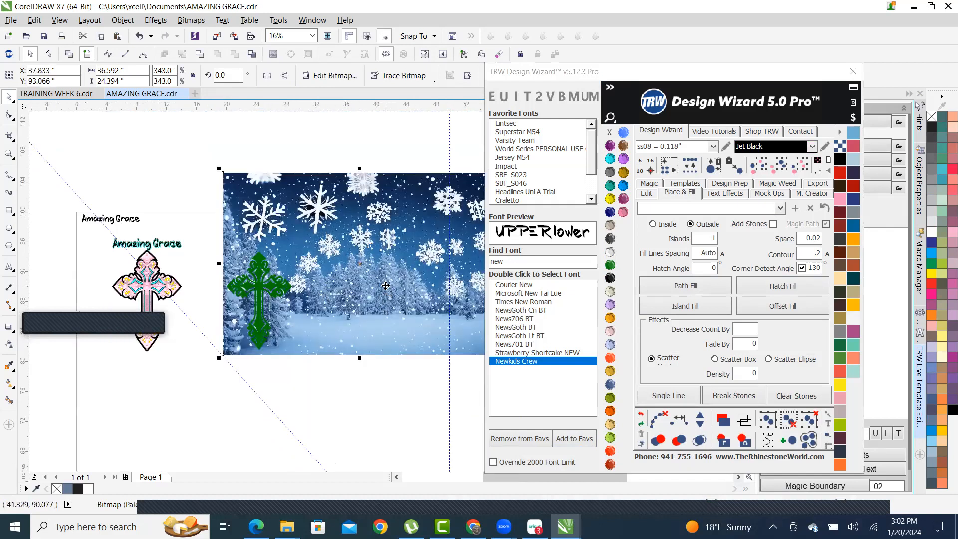
{"action": "left_click_drag", "start_coordinate": [380, 288], "coordinate": [306, 297]}
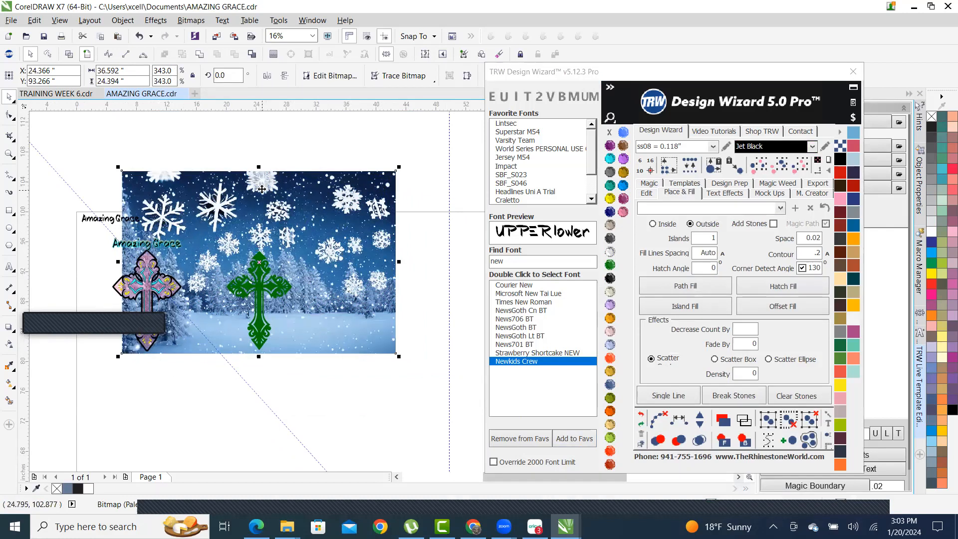
{"action": "left_click_drag", "start_coordinate": [264, 178], "coordinate": [264, 178]}
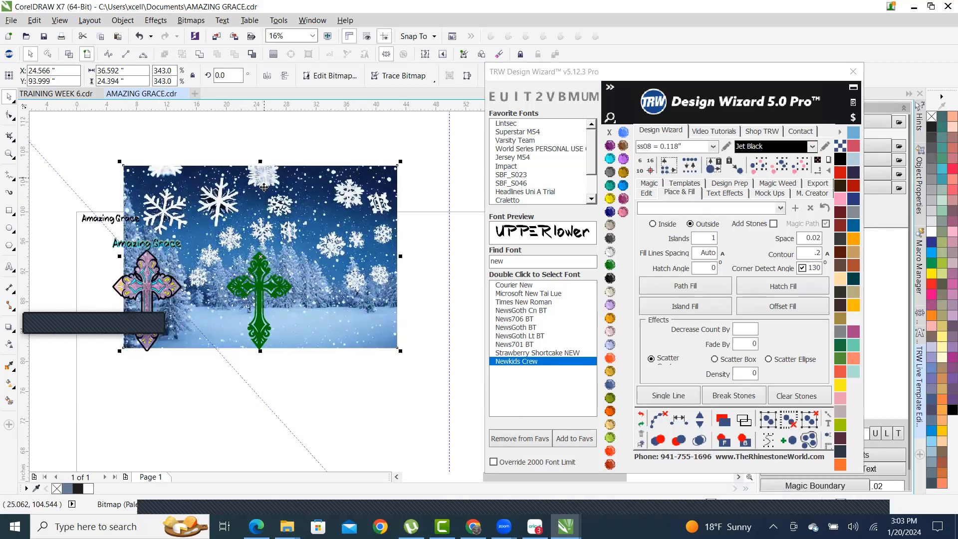
{"action": "left_click_drag", "start_coordinate": [316, 337], "coordinate": [313, 339]}
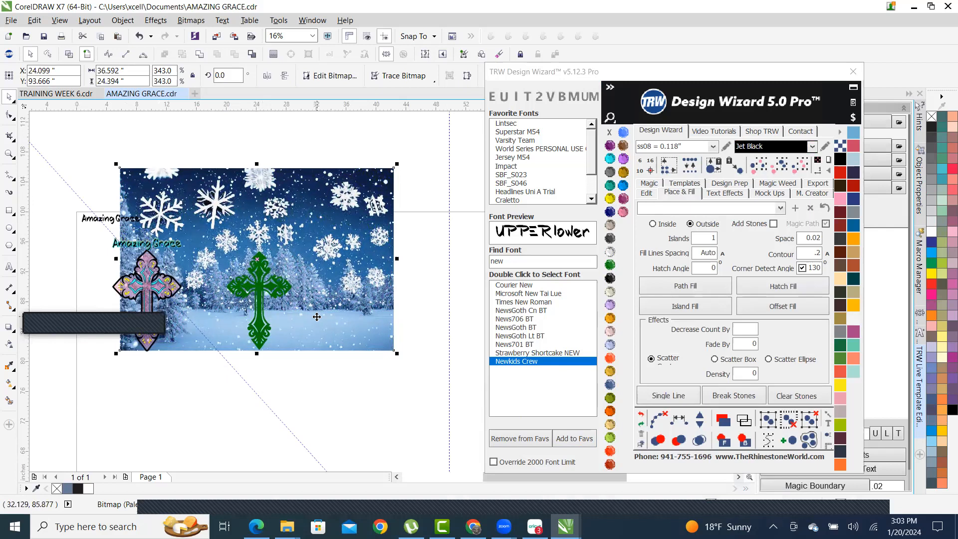
{"action": "right_click", "coordinate": [317, 315]}
{"action": "mouse_move", "coordinate": [421, 253]}
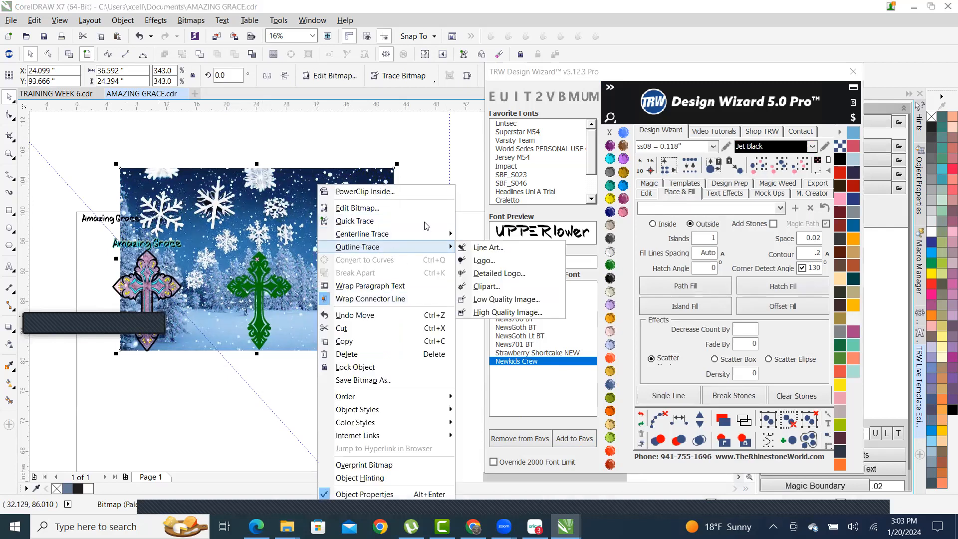
{"action": "left_click", "coordinate": [399, 192]}
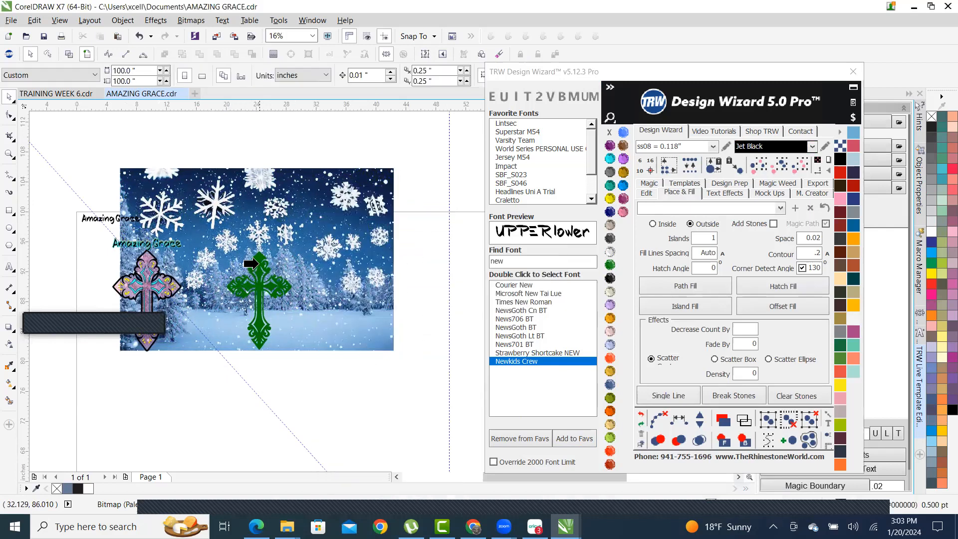
{"action": "left_click", "coordinate": [252, 261]}
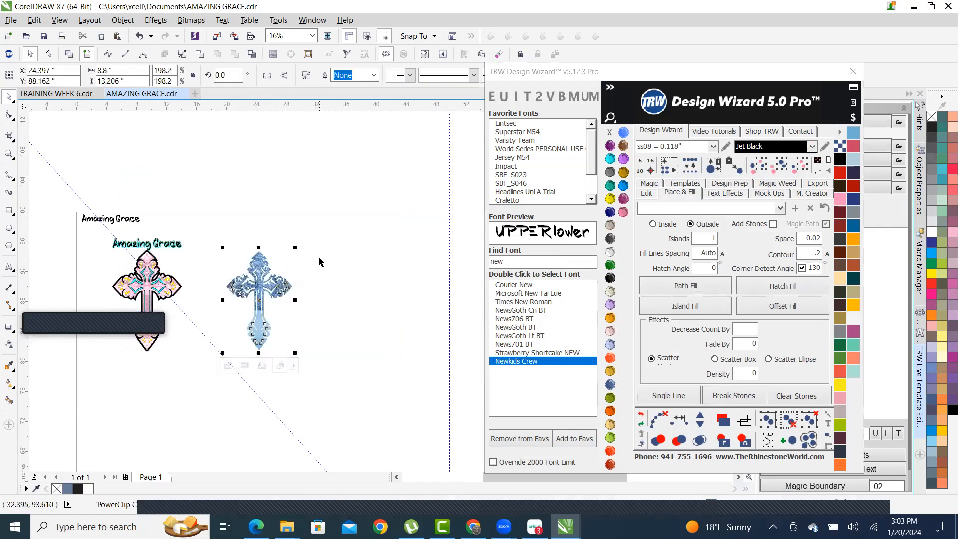
{"action": "left_click", "coordinate": [353, 247]}
{"action": "scroll", "coordinate": [216, 302], "scroll_direction": "up", "scroll_amount": 1}
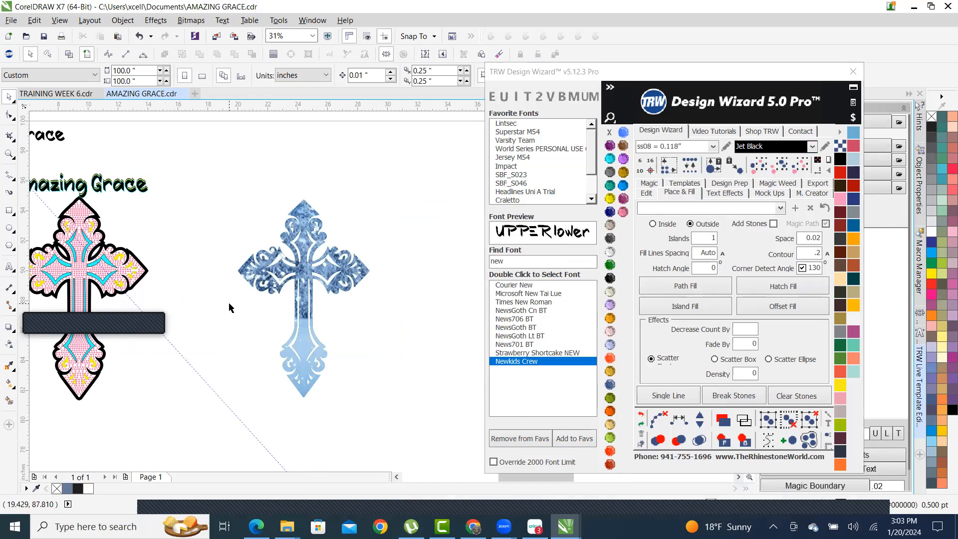
{"action": "scroll", "coordinate": [285, 257], "scroll_direction": "up", "scroll_amount": 2}
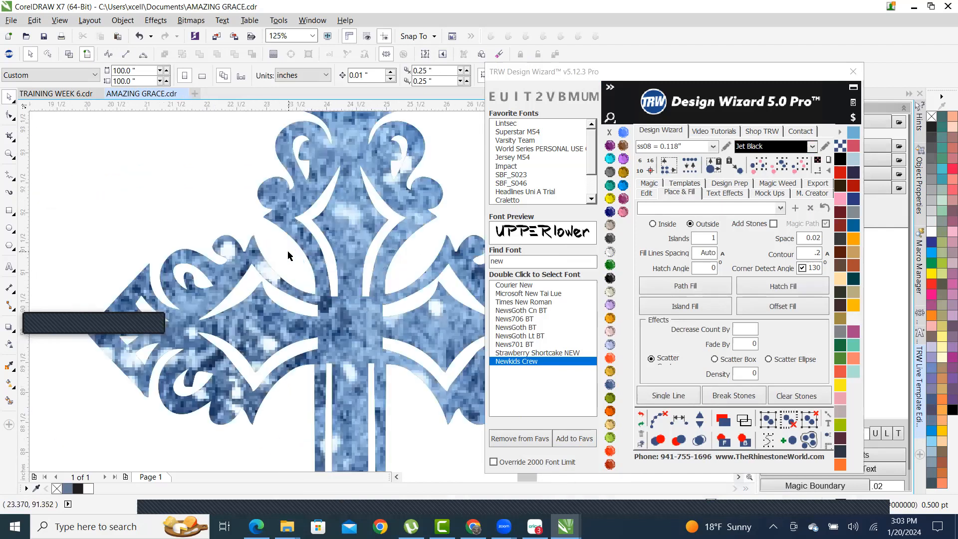
{"action": "scroll", "coordinate": [314, 257], "scroll_direction": "up", "scroll_amount": 1}
{"action": "scroll", "coordinate": [318, 260], "scroll_direction": "down", "scroll_amount": 3}
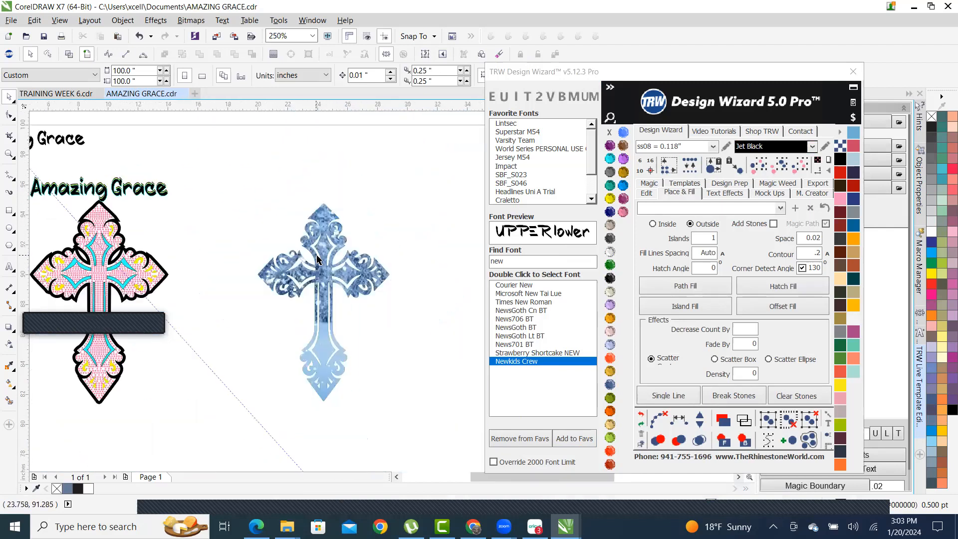
{"action": "scroll", "coordinate": [317, 260], "scroll_direction": "up", "scroll_amount": 2}
{"action": "scroll", "coordinate": [336, 287], "scroll_direction": "down", "scroll_amount": 1}
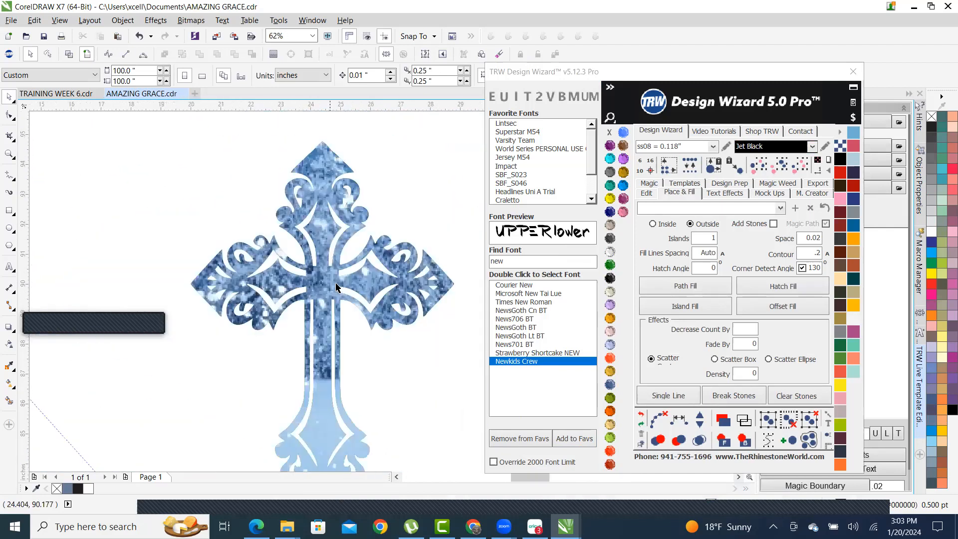
{"action": "scroll", "coordinate": [336, 287], "scroll_direction": "down", "scroll_amount": 1}
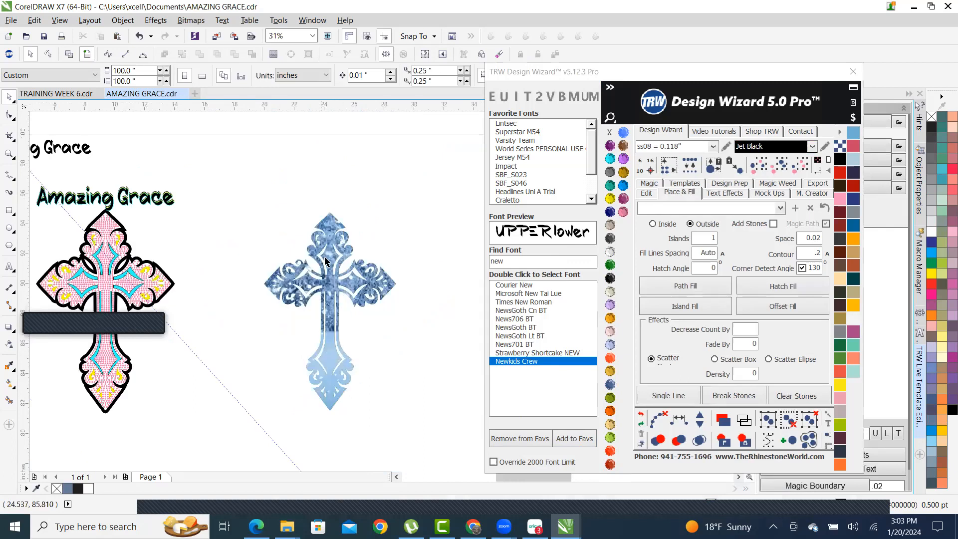
{"action": "scroll", "coordinate": [331, 248], "scroll_direction": "up", "scroll_amount": 2}
{"action": "scroll", "coordinate": [330, 248], "scroll_direction": "down", "scroll_amount": 2}
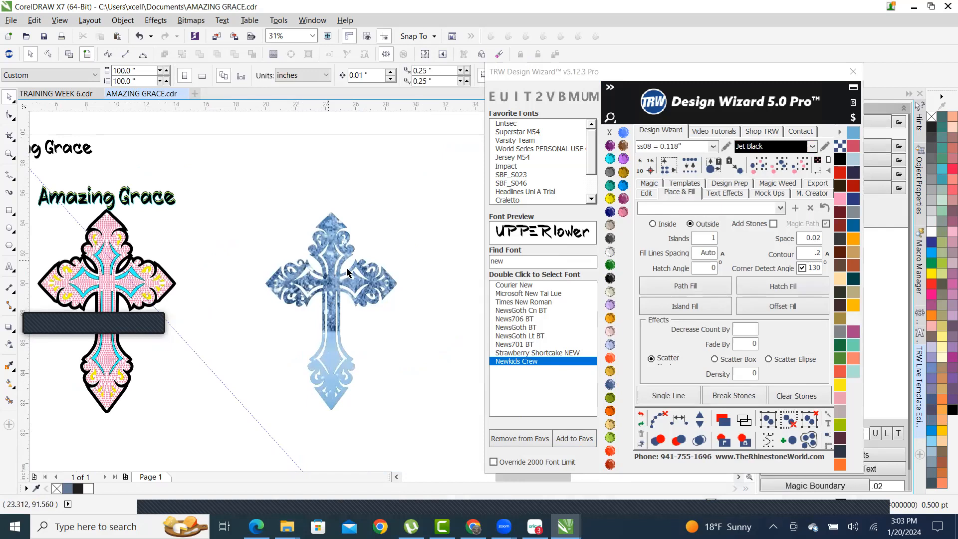
{"action": "left_click", "coordinate": [641, 416]}
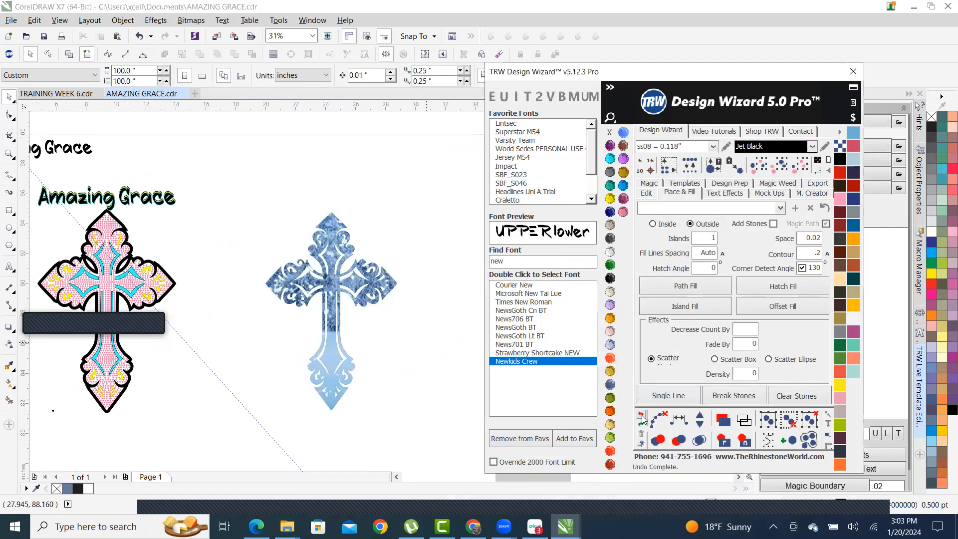
{"action": "scroll", "coordinate": [296, 410], "scroll_direction": "down", "scroll_amount": 3}
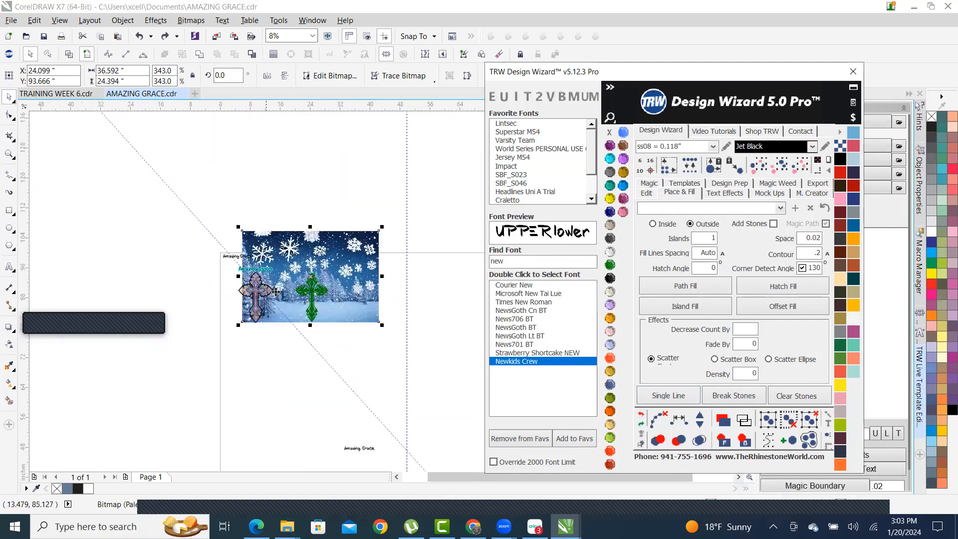
{"action": "scroll", "coordinate": [296, 410], "scroll_direction": "up", "scroll_amount": 1}
- Move the green cross down and right, then bring up the TRW vinyl swatch library list
{"action": "left_click_drag", "start_coordinate": [322, 254], "coordinate": [401, 373]}
{"action": "scroll", "coordinate": [472, 411], "scroll_direction": "up", "scroll_amount": 2}
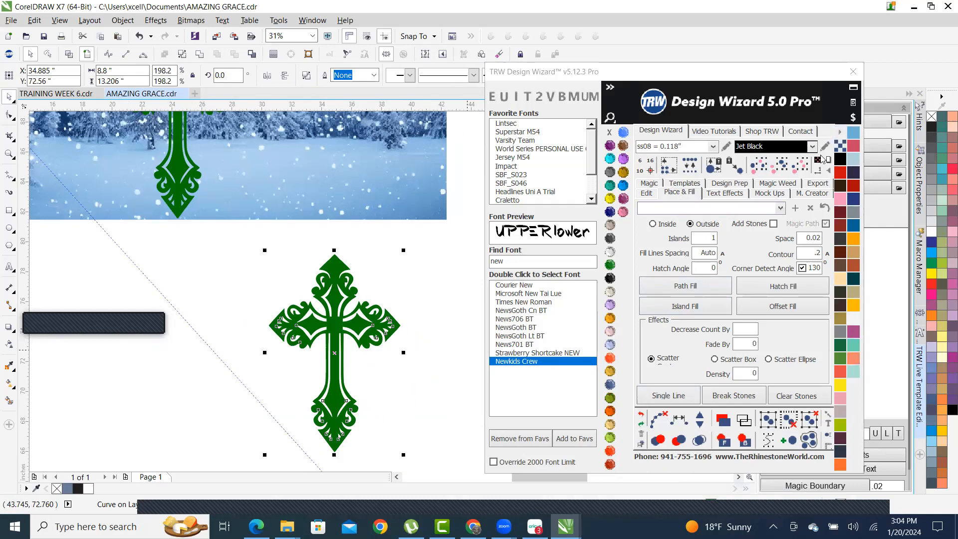
{"action": "left_click", "coordinate": [841, 133]}
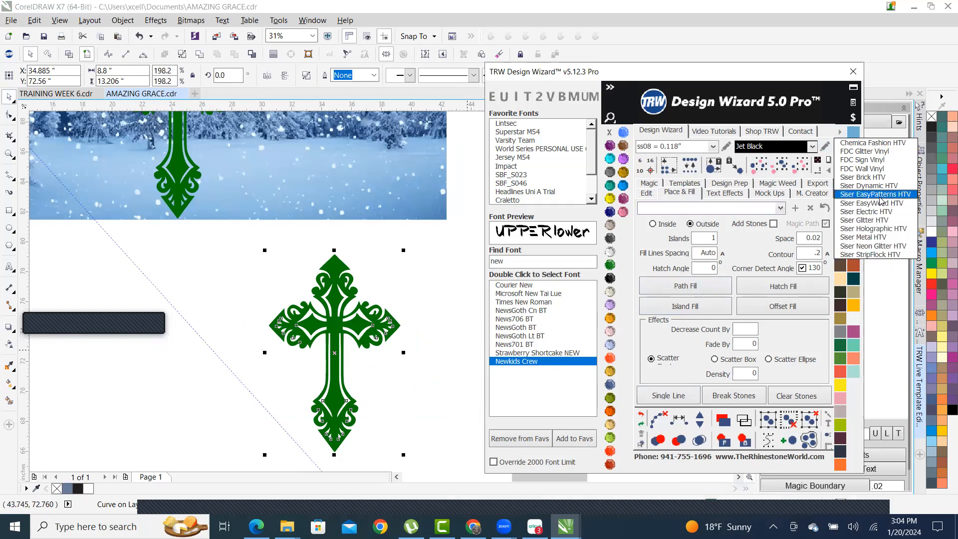
- Fill the lower cross with Old Blue from the Siser Glitter HTV library
{"action": "left_click", "coordinate": [887, 222]}
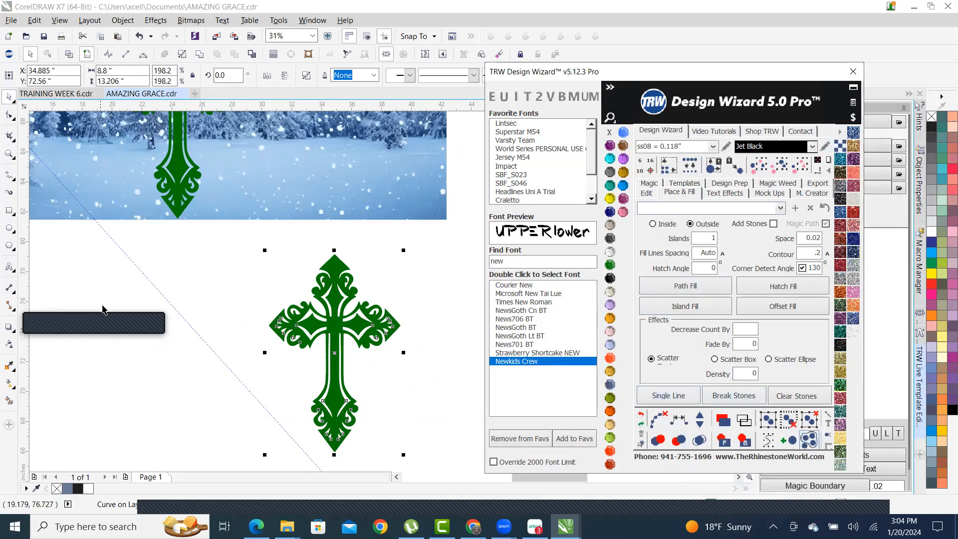
{"action": "left_click", "coordinate": [852, 133]}
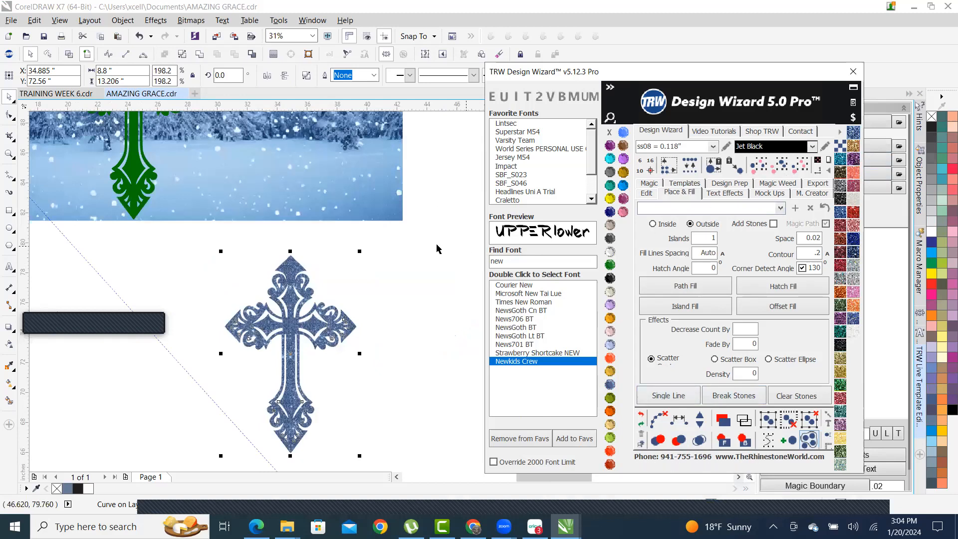
{"action": "scroll", "coordinate": [267, 348], "scroll_direction": "up", "scroll_amount": 1}
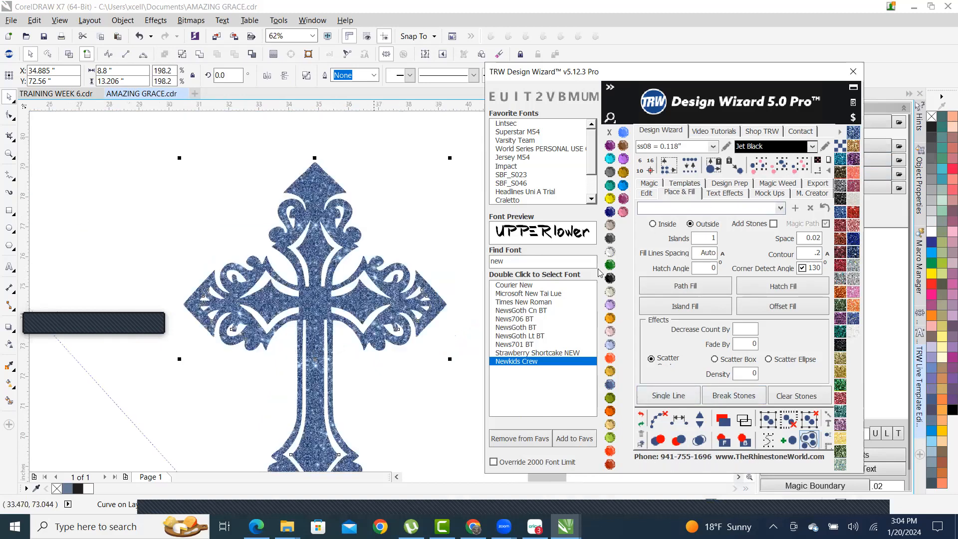
- Try the glitter texture sizes Small, Medium and Large on the blue cross
{"action": "left_click", "coordinate": [840, 146]}
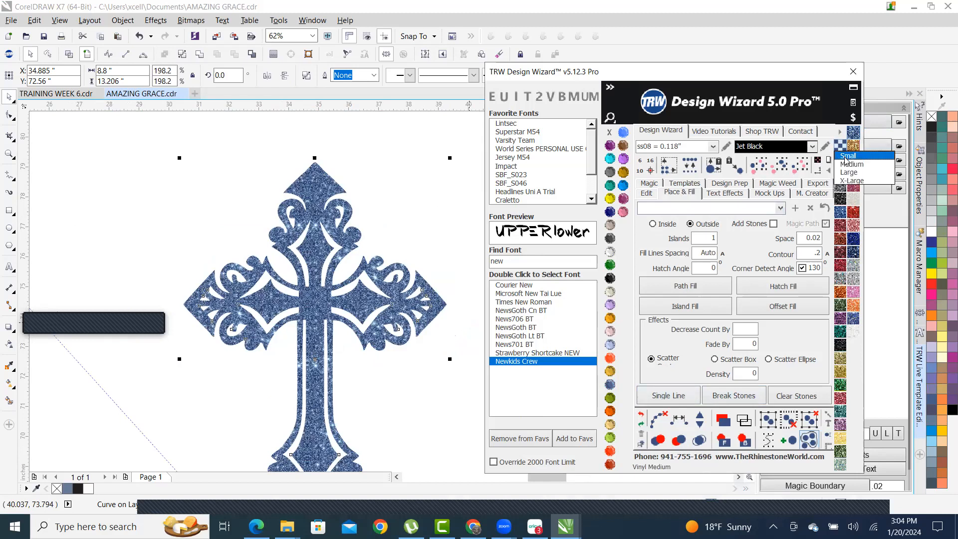
{"action": "left_click", "coordinate": [846, 157]}
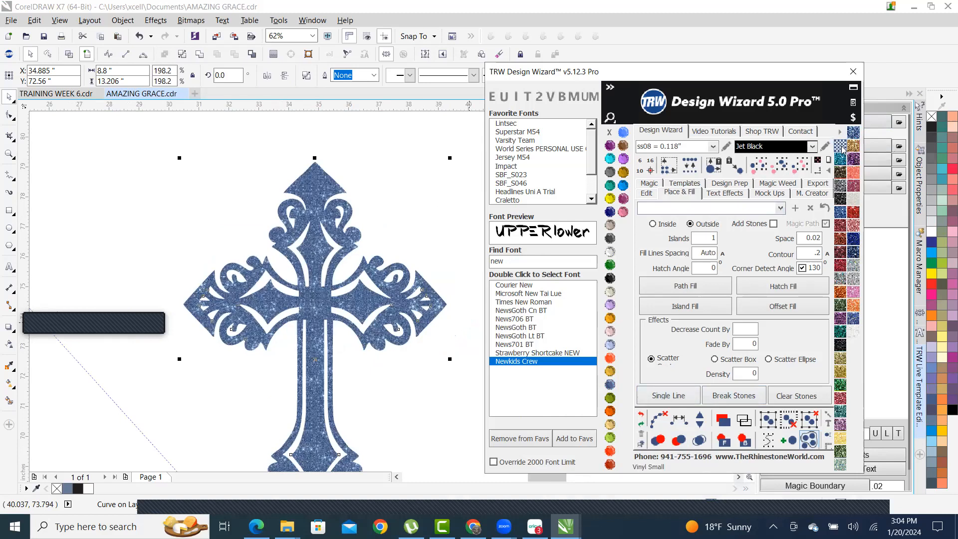
{"action": "left_click", "coordinate": [846, 166]}
{"action": "left_click", "coordinate": [847, 164]}
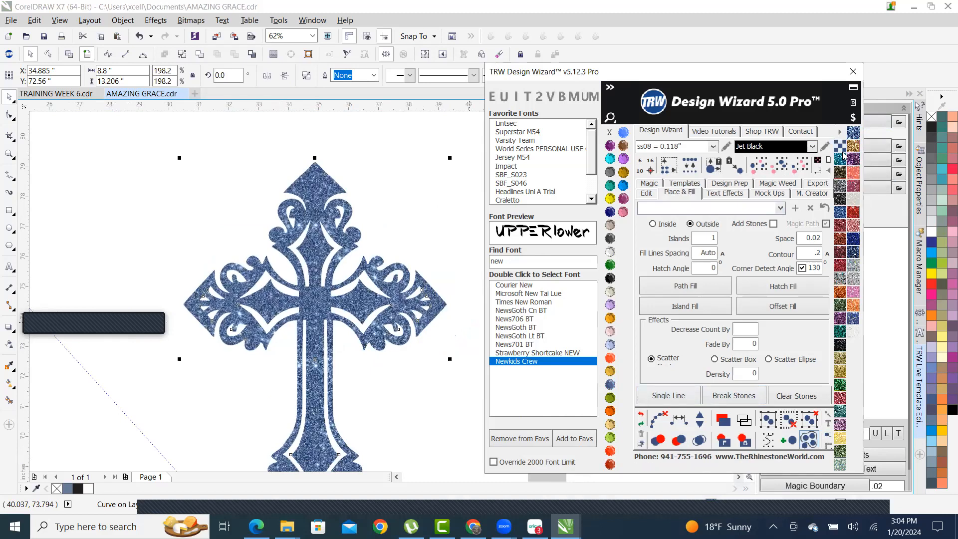
{"action": "left_click", "coordinate": [841, 151]}
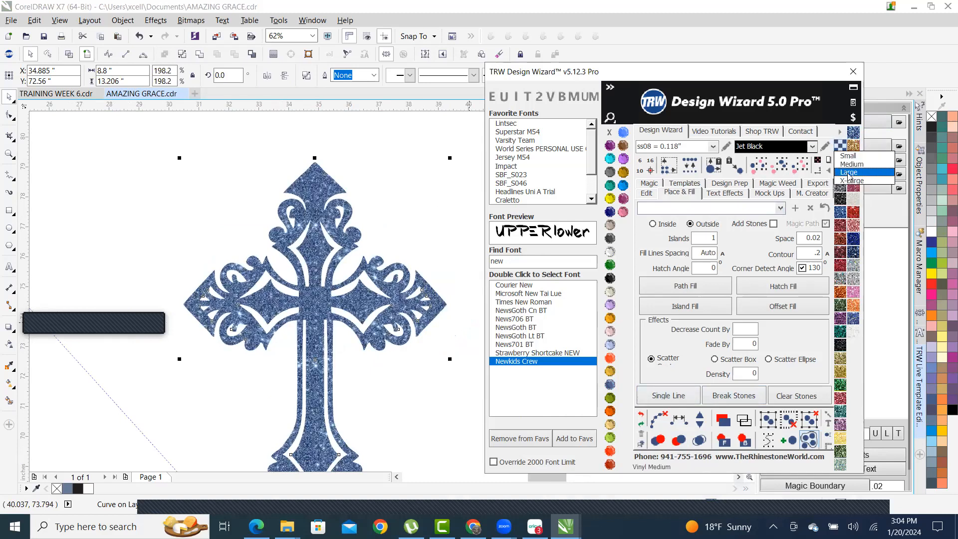
{"action": "left_click", "coordinate": [847, 173]}
{"action": "left_click", "coordinate": [841, 151]}
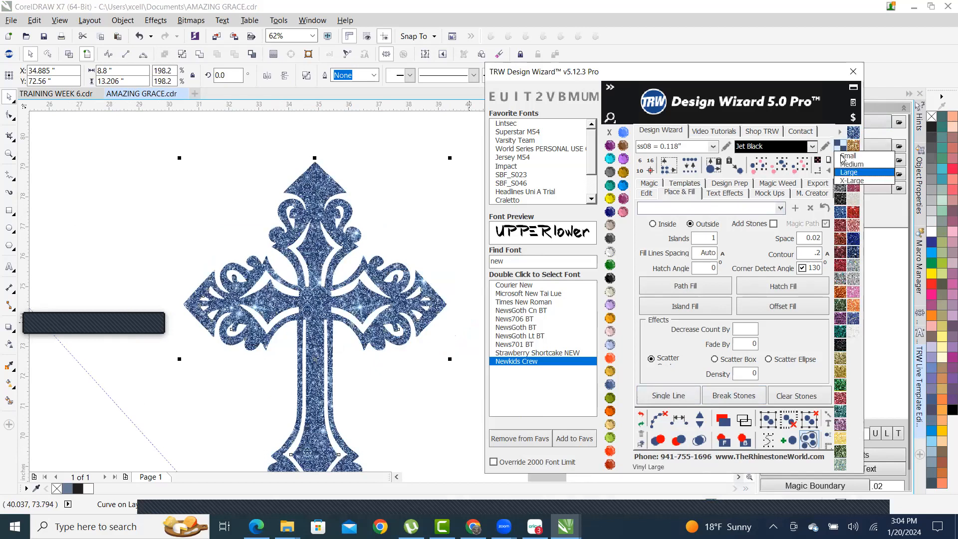
{"action": "left_click", "coordinate": [848, 156]}
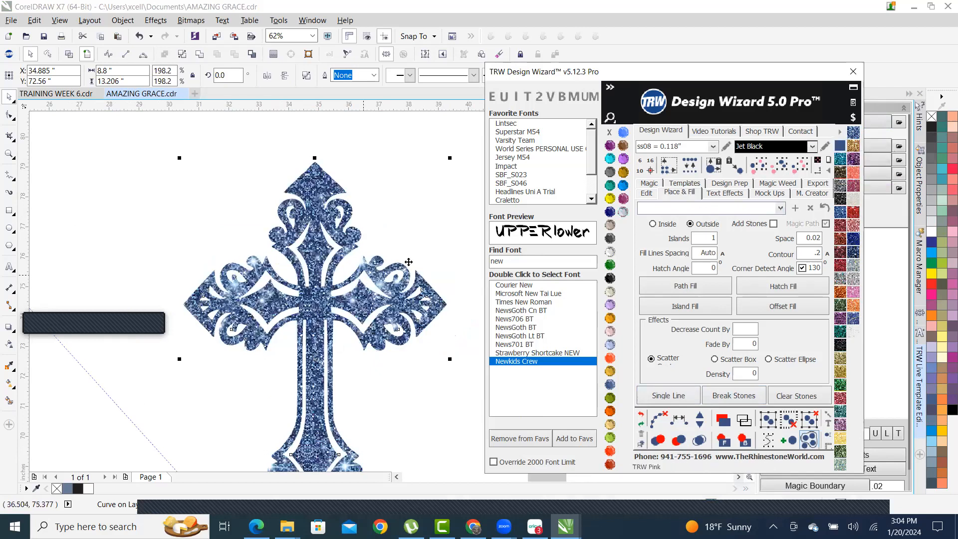
{"action": "scroll", "coordinate": [413, 259], "scroll_direction": "down", "scroll_amount": 1}
{"action": "scroll", "coordinate": [378, 282], "scroll_direction": "up", "scroll_amount": 2}
{"action": "scroll", "coordinate": [319, 328], "scroll_direction": "down", "scroll_amount": 1}
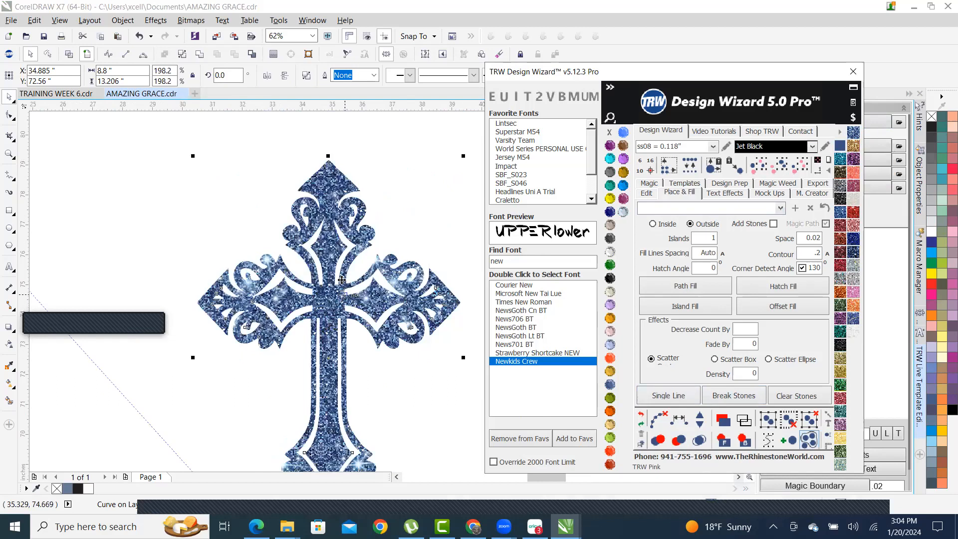
{"action": "scroll", "coordinate": [342, 280], "scroll_direction": "down", "scroll_amount": 1}
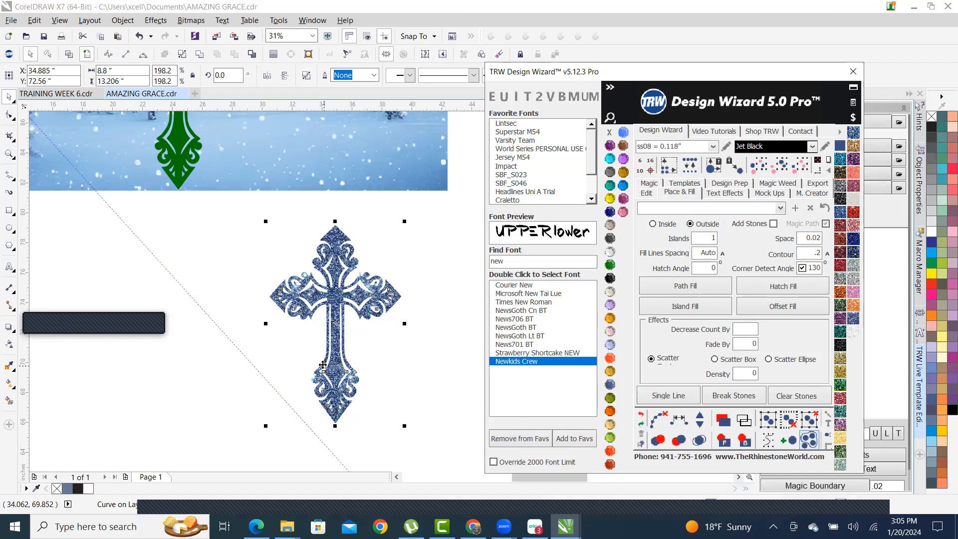
{"action": "scroll", "coordinate": [349, 284], "scroll_direction": "up", "scroll_amount": 3}
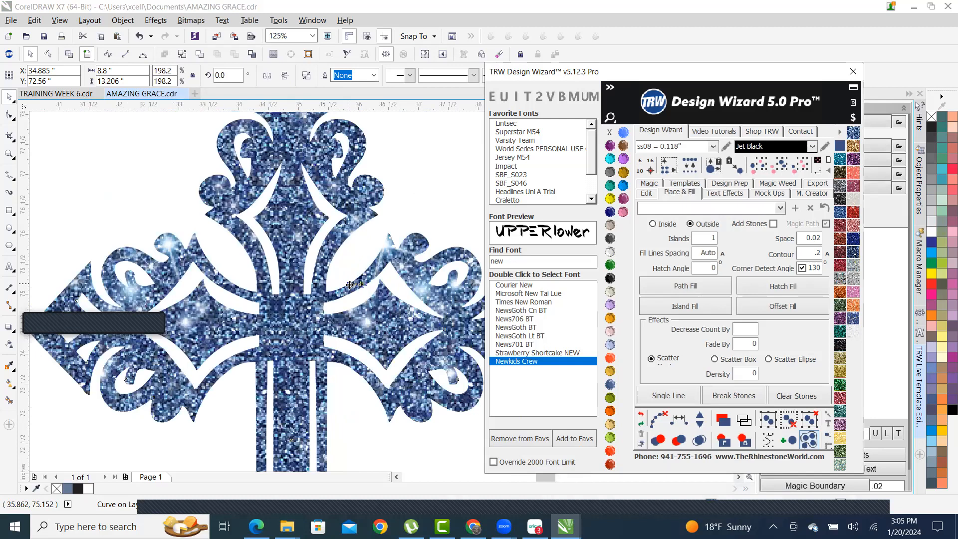
{"action": "scroll", "coordinate": [350, 284], "scroll_direction": "down", "scroll_amount": 3}
{"action": "scroll", "coordinate": [402, 271], "scroll_direction": "up", "scroll_amount": 2}
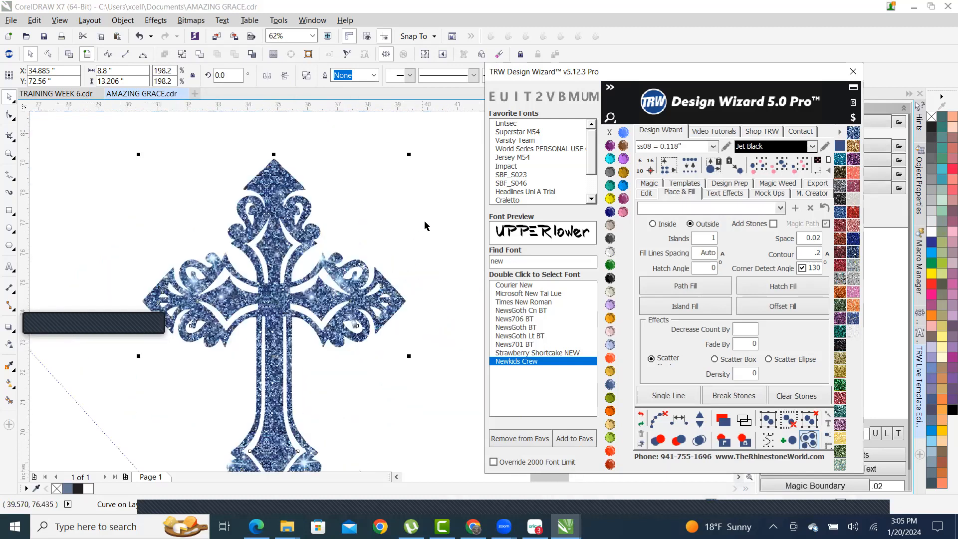
{"action": "left_click", "coordinate": [424, 225]}
{"action": "scroll", "coordinate": [317, 256], "scroll_direction": "up", "scroll_amount": 2}
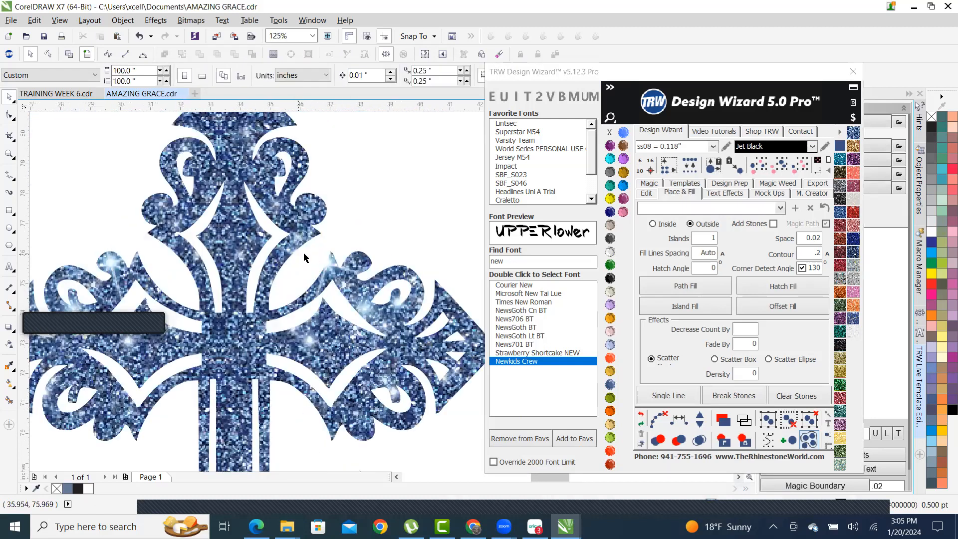
{"action": "scroll", "coordinate": [306, 257], "scroll_direction": "down", "scroll_amount": 3}
{"action": "scroll", "coordinate": [316, 252], "scroll_direction": "down", "scroll_amount": 1}
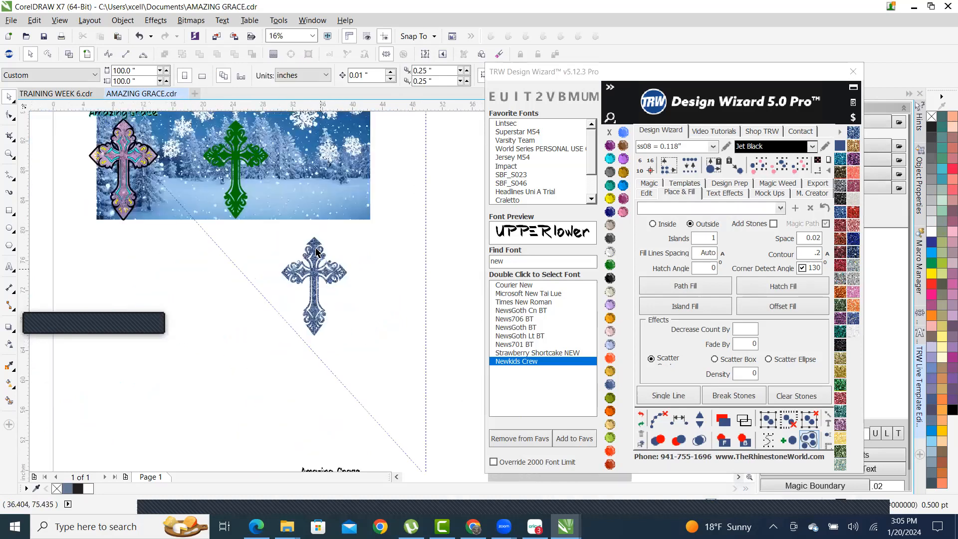
{"action": "scroll", "coordinate": [347, 329], "scroll_direction": "down", "scroll_amount": 1}
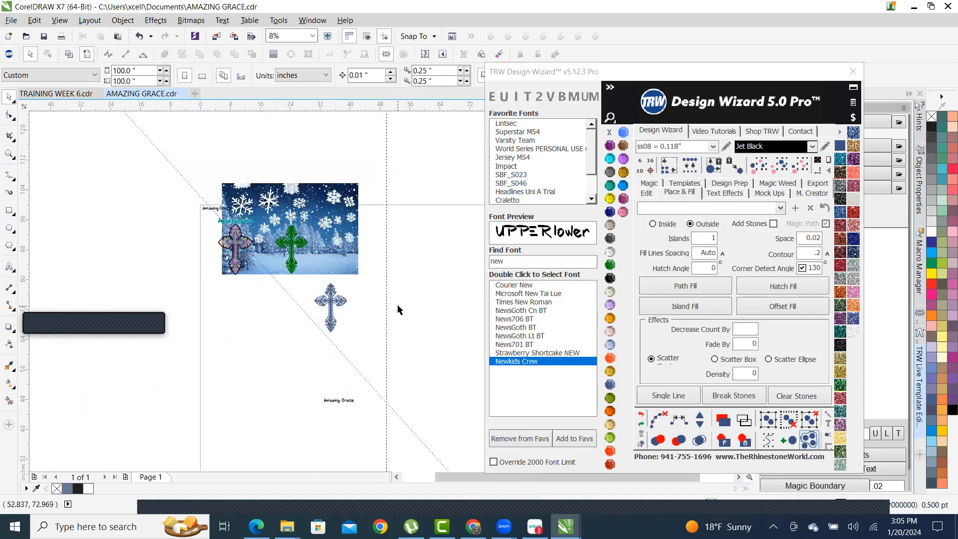
{"action": "scroll", "coordinate": [289, 223], "scroll_direction": "up", "scroll_amount": 1}
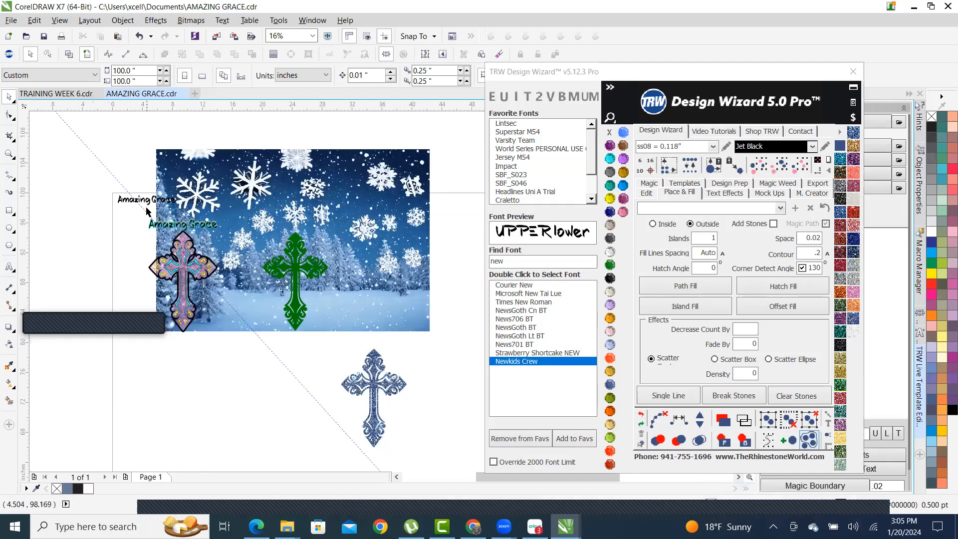
- Delete the snowy winter background image
{"action": "left_click", "coordinate": [365, 181]}
{"action": "key", "text": "Delete"}
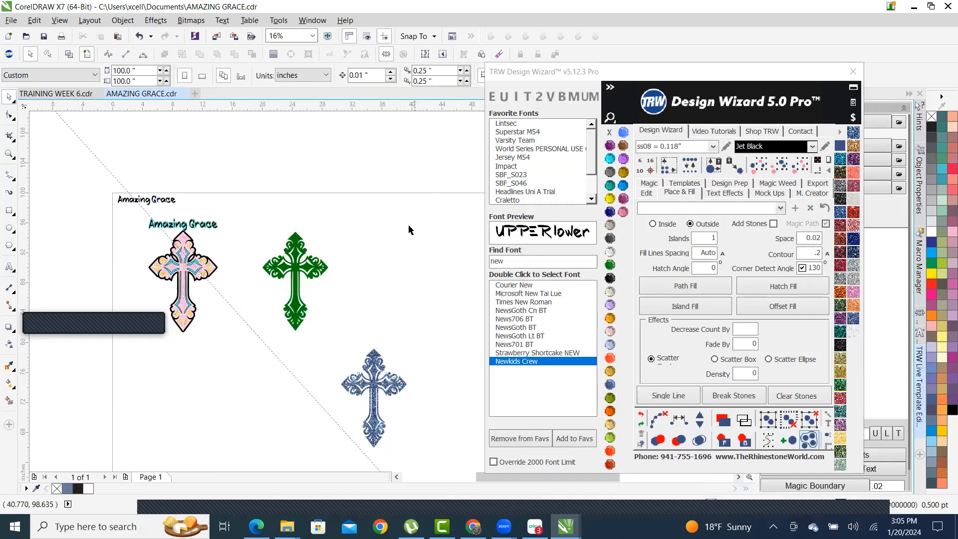
{"action": "scroll", "coordinate": [365, 336], "scroll_direction": "down", "scroll_amount": 1}
{"action": "scroll", "coordinate": [365, 336], "scroll_direction": "up", "scroll_amount": 2}
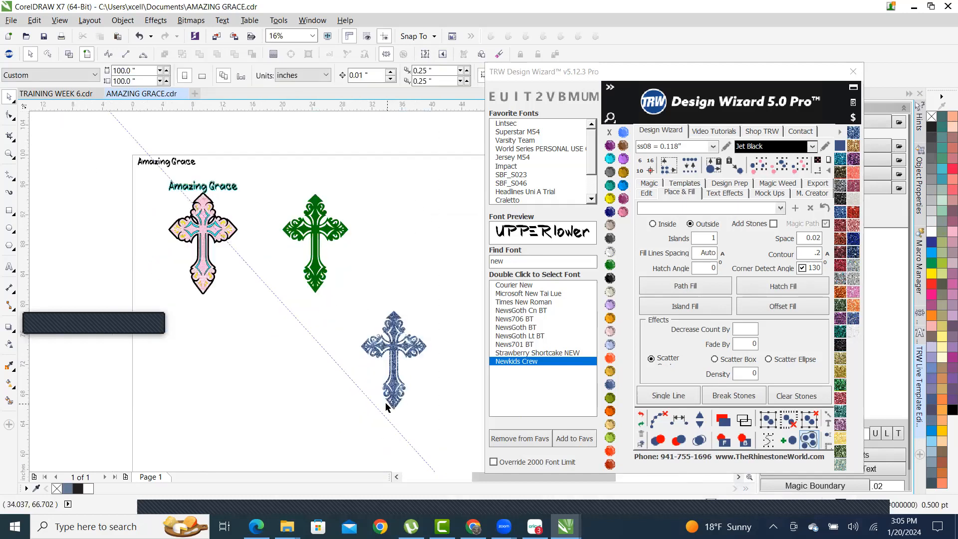
- Delete the blue glitter cross
{"action": "left_click", "coordinate": [383, 358]}
{"action": "key", "text": "Delete"}
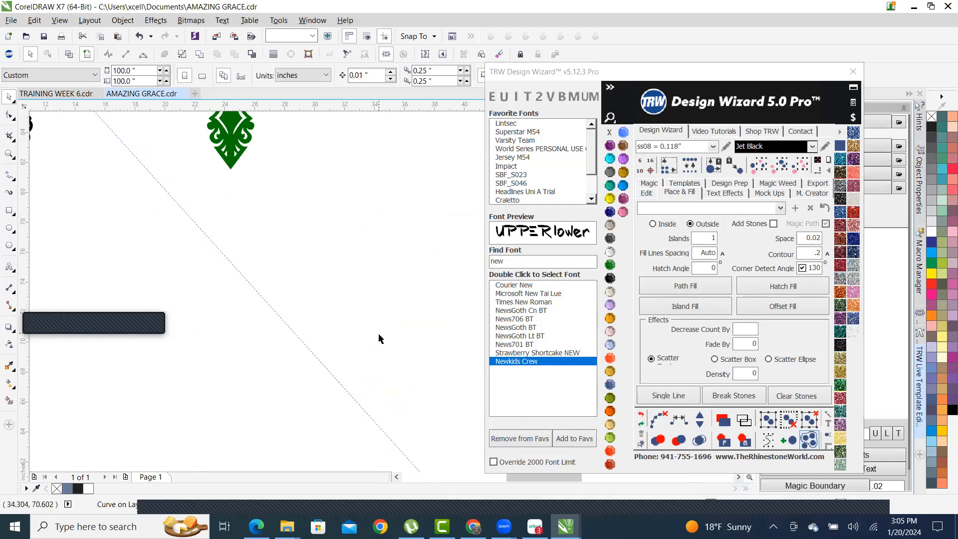
{"action": "scroll", "coordinate": [284, 329], "scroll_direction": "down", "scroll_amount": 1}
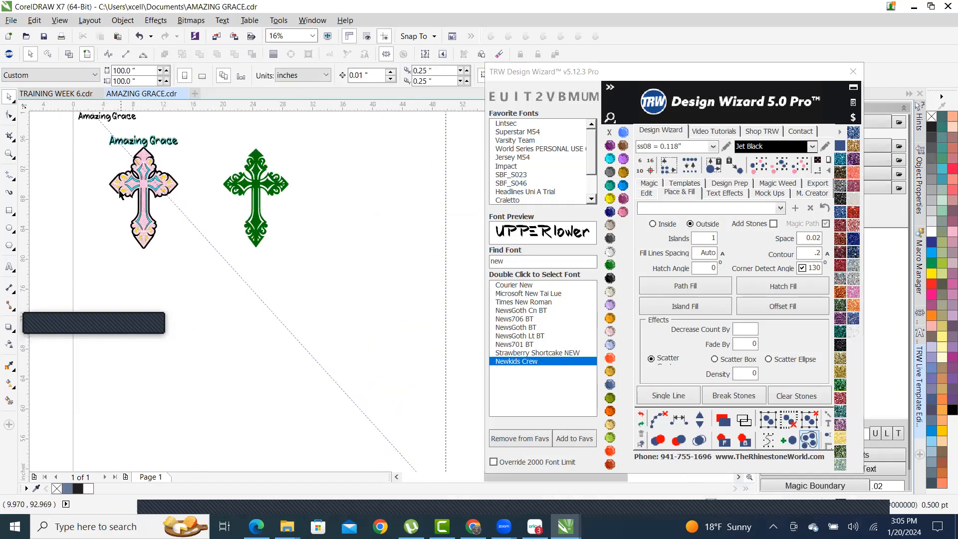
- Switch to the svg files folder window and open the TEMPLATES FOR SALE folder
{"action": "mouse_move", "coordinate": [287, 526]}
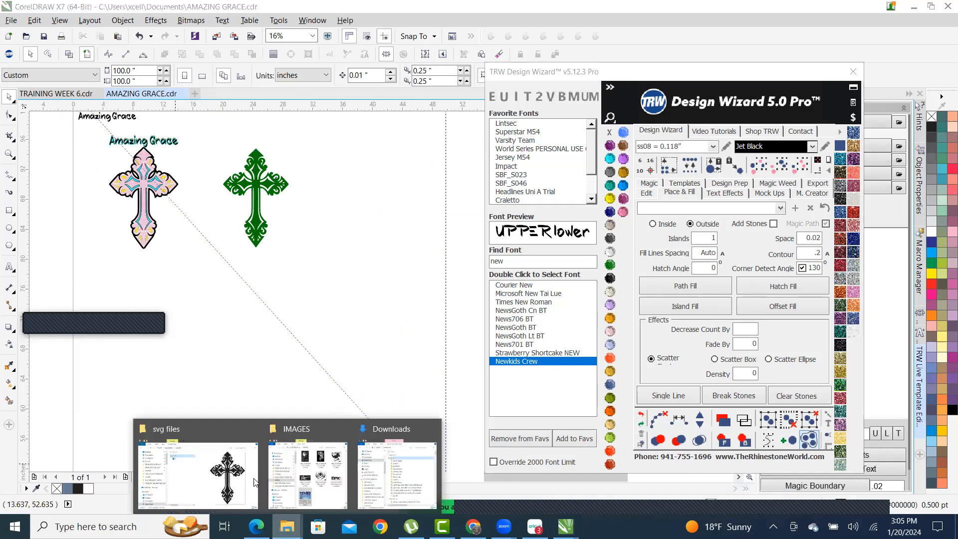
{"action": "left_click", "coordinate": [188, 433]}
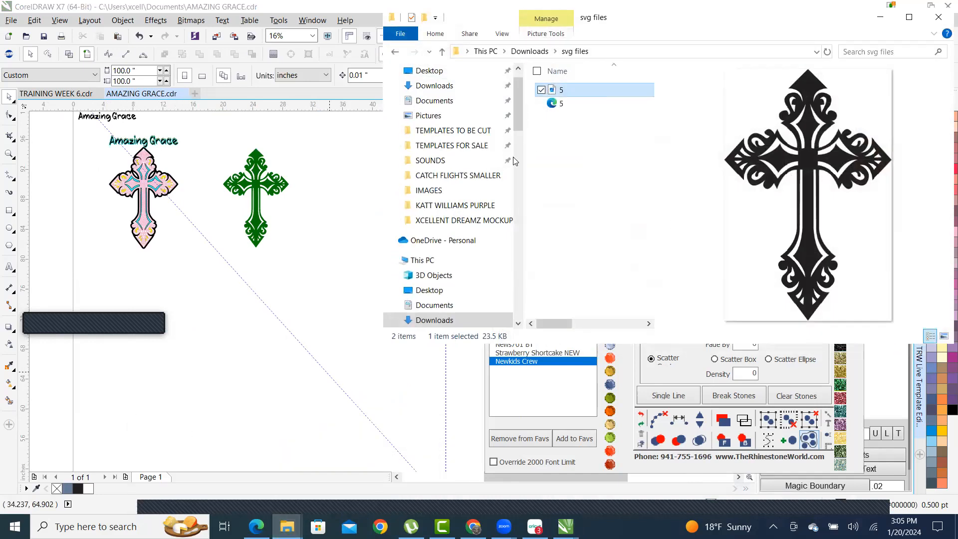
{"action": "scroll", "coordinate": [499, 170], "scroll_direction": "down", "scroll_amount": 6}
{"action": "scroll", "coordinate": [455, 177], "scroll_direction": "down", "scroll_amount": 7}
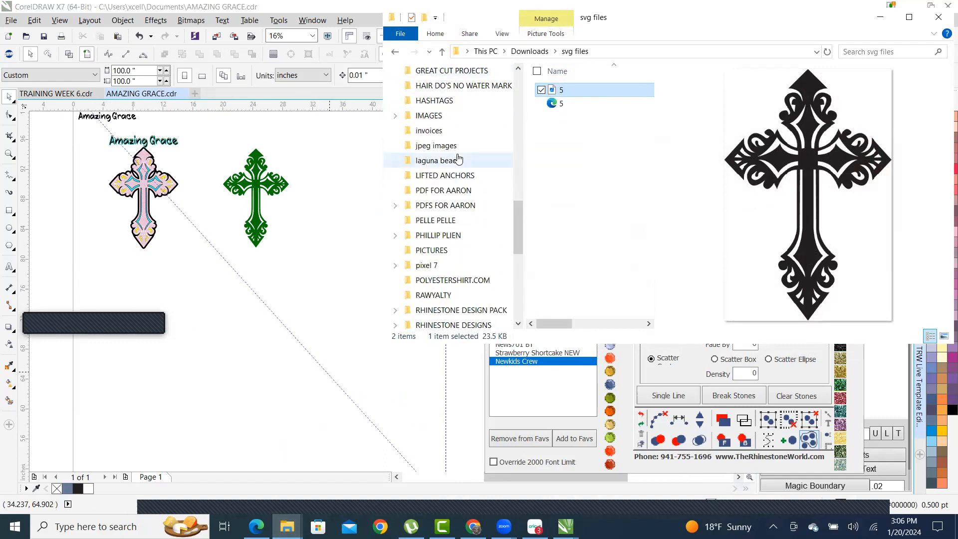
{"action": "scroll", "coordinate": [456, 154], "scroll_direction": "down", "scroll_amount": 6}
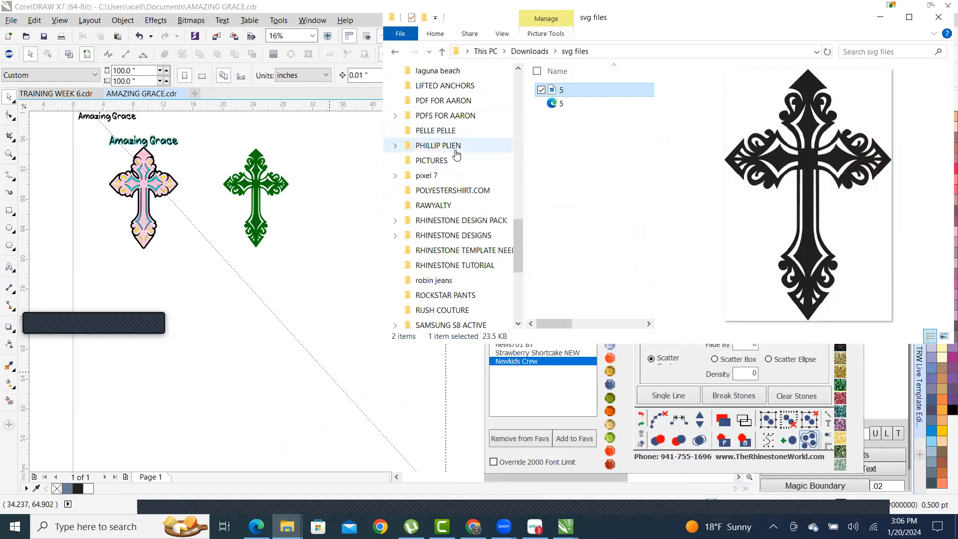
{"action": "scroll", "coordinate": [455, 151], "scroll_direction": "down", "scroll_amount": 1}
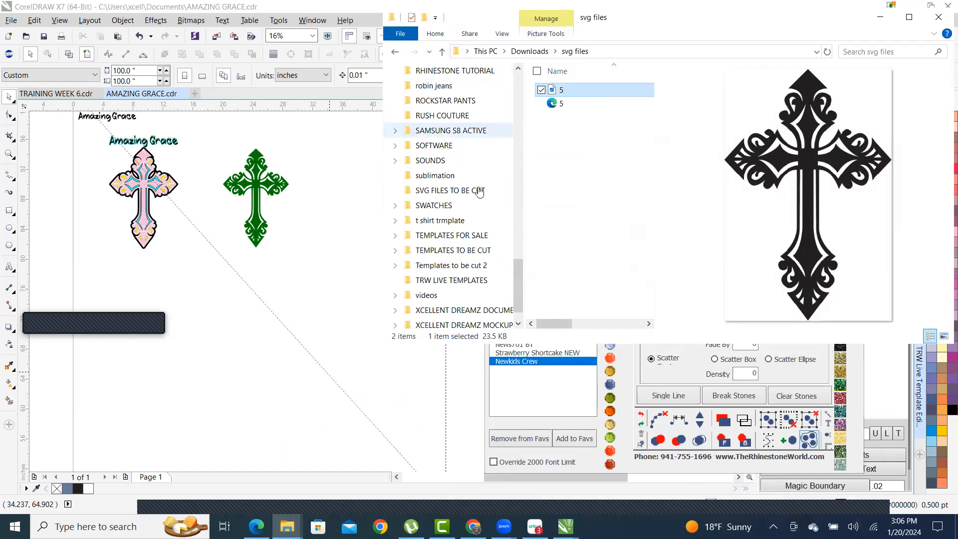
{"action": "left_click", "coordinate": [451, 236]}
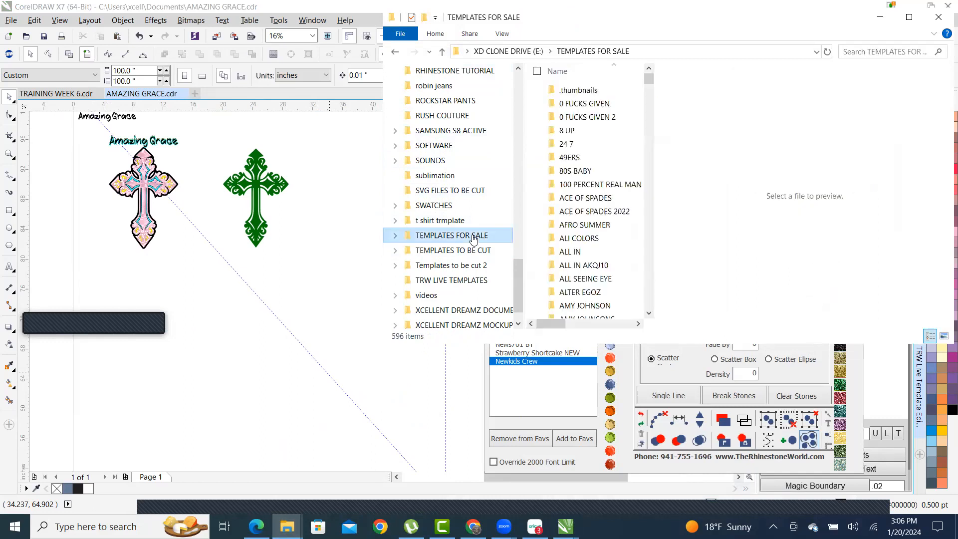
- Widen the file window, peek into the DAFFY NEW folder, and return to TEMPLATES FOR SALE
{"action": "left_click_drag", "start_coordinate": [379, 117], "coordinate": [183, 117]}
{"action": "left_click", "coordinate": [379, 113]}
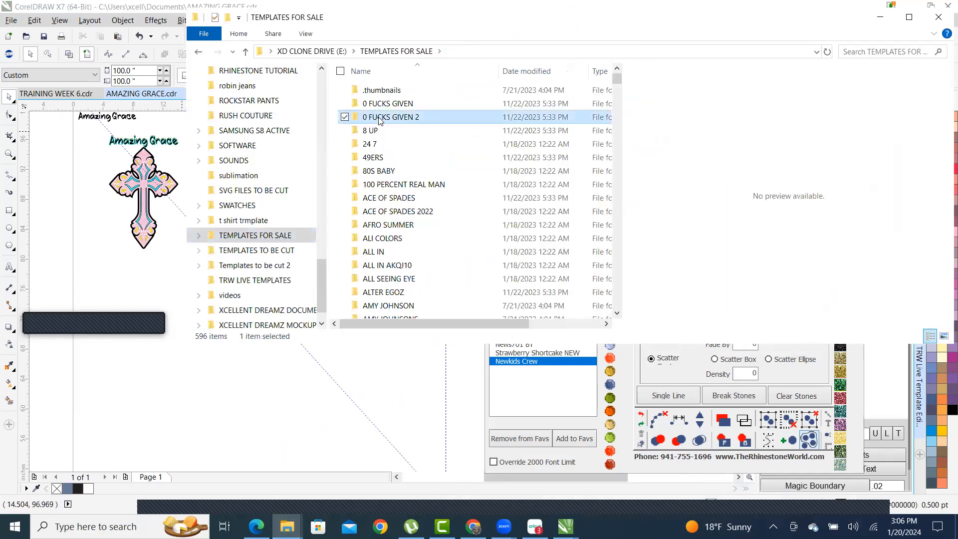
{"action": "key", "text": "d"}
{"action": "key", "text": "d"}
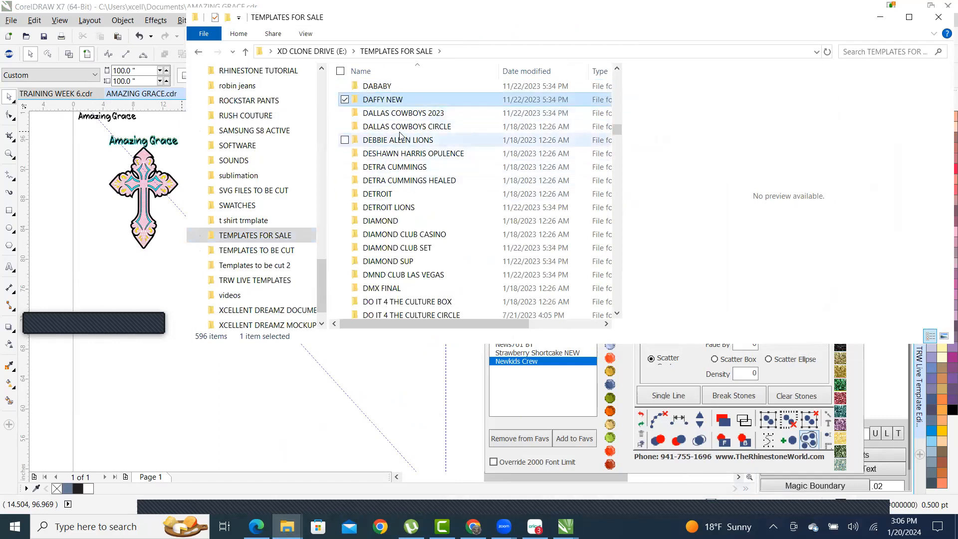
{"action": "double_click", "coordinate": [399, 101]}
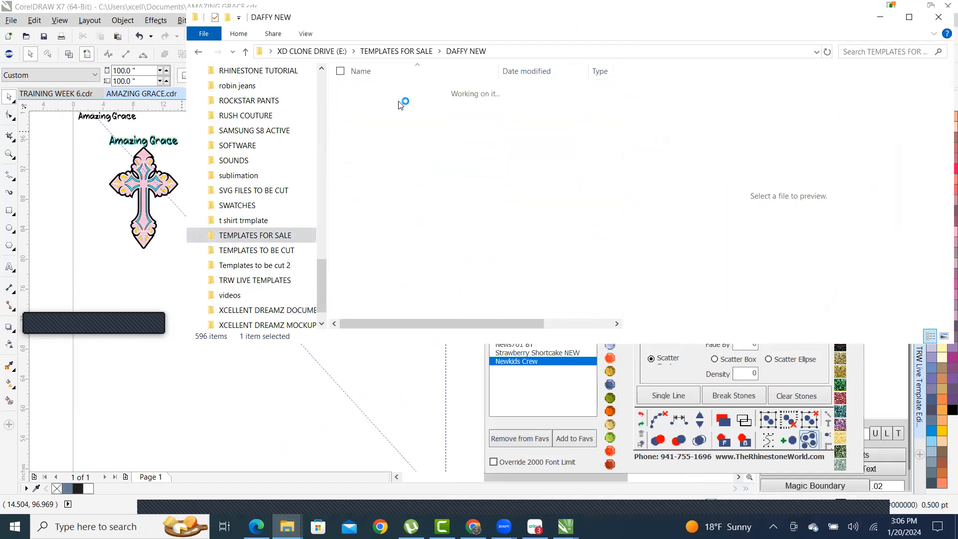
{"action": "left_click", "coordinate": [245, 52]}
{"action": "scroll", "coordinate": [450, 213], "scroll_direction": "down", "scroll_amount": 6}
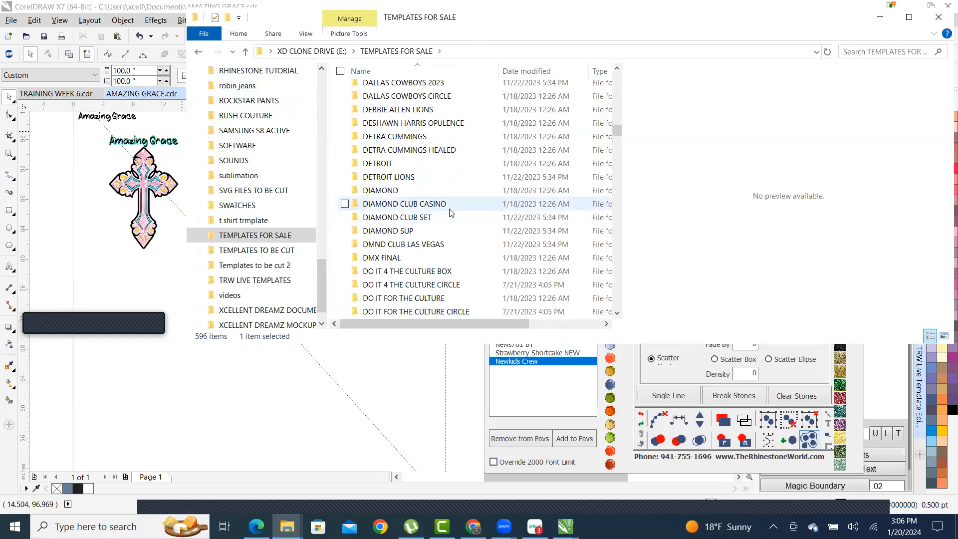
{"action": "scroll", "coordinate": [451, 213], "scroll_direction": "up", "scroll_amount": 2}
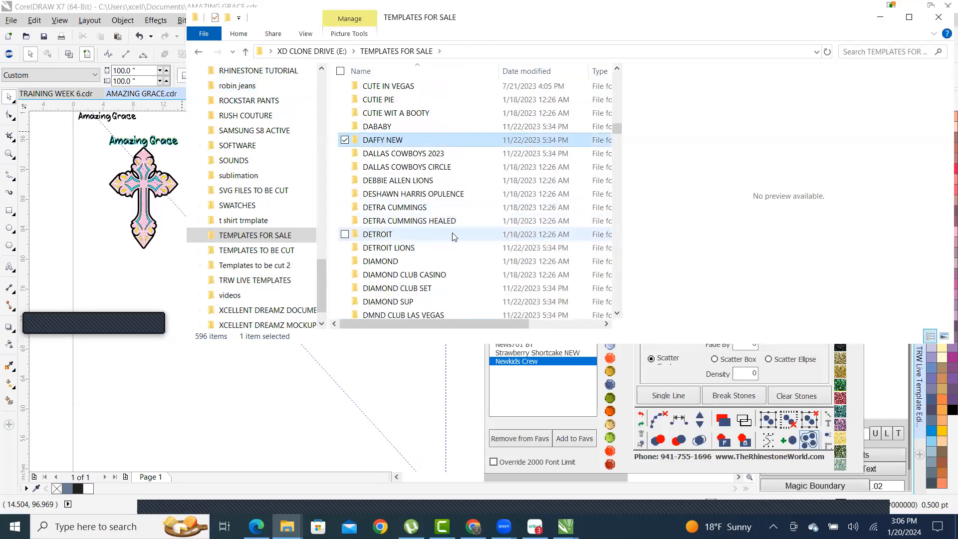
- Search the templates for 'DUCK' and open the DONALD DUCK HILFIGER folder
{"action": "left_click", "coordinate": [881, 52]}
{"action": "type", "text": "DUCK"}
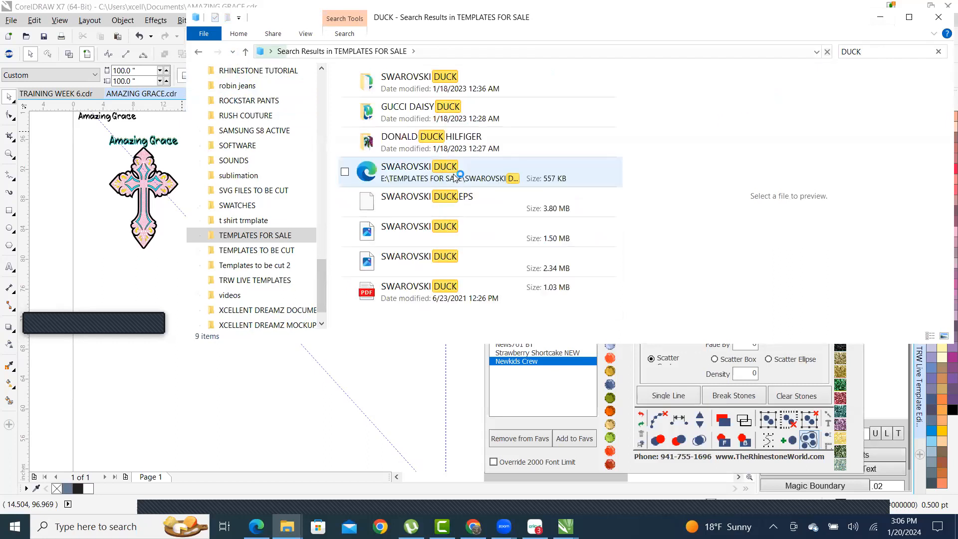
{"action": "left_click", "coordinate": [398, 144]}
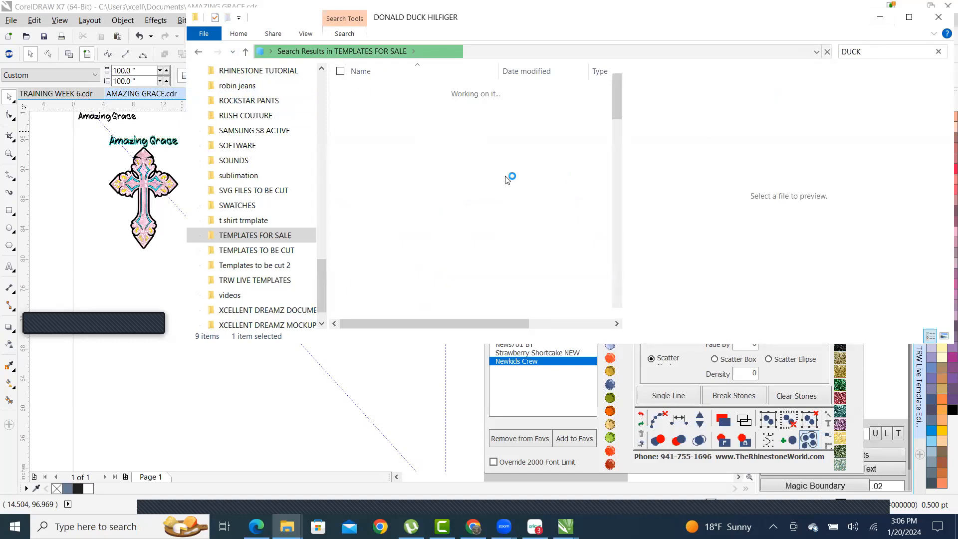
- Maximize Explorer and widen the preview pane to show STONES FULL TEMPLATE large
{"action": "left_click", "coordinate": [908, 17]}
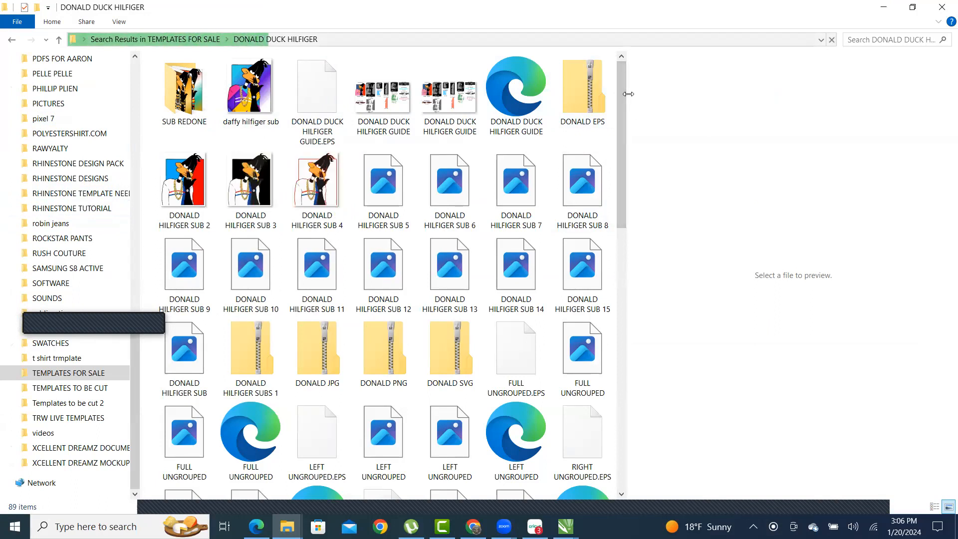
{"action": "left_click_drag", "start_coordinate": [626, 94], "coordinate": [781, 148]}
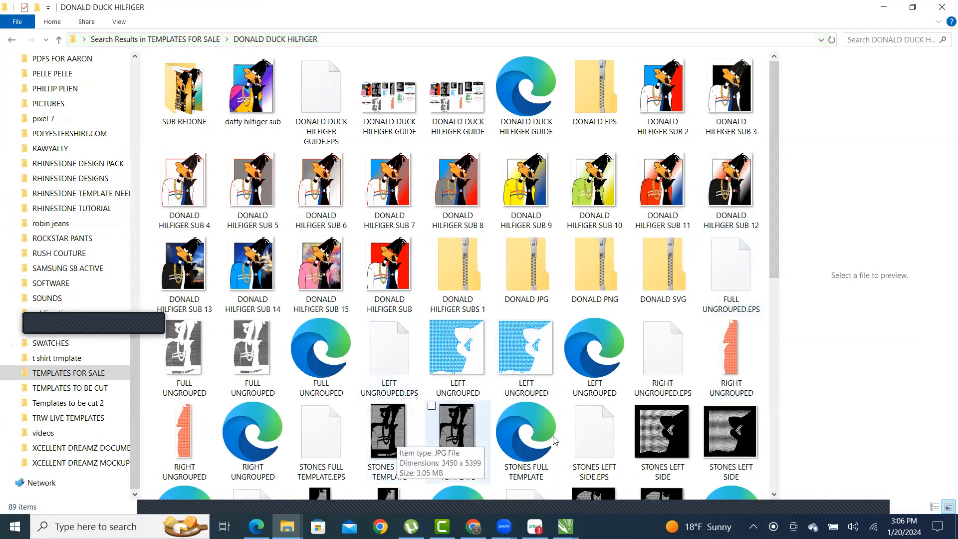
{"action": "left_click", "coordinate": [387, 424]}
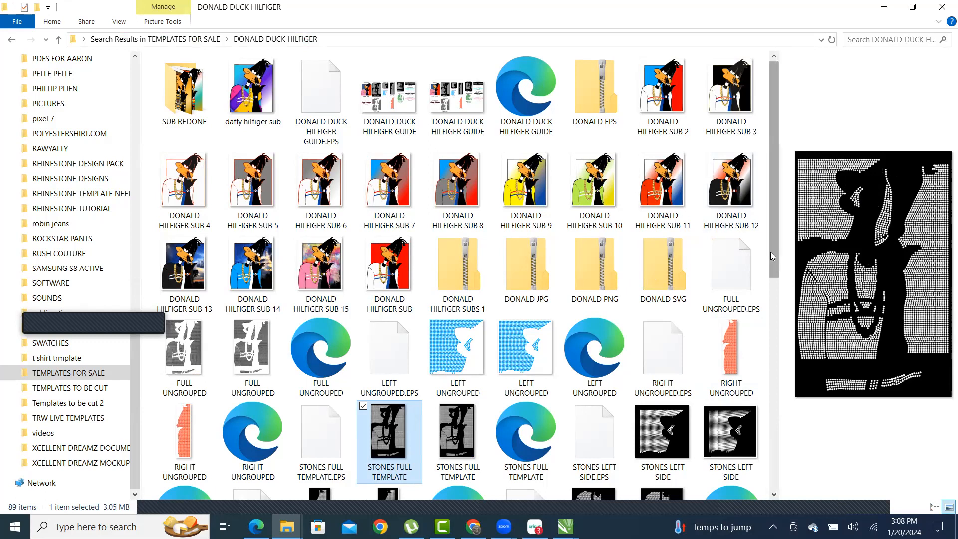
{"action": "left_click_drag", "start_coordinate": [780, 214], "coordinate": [587, 207]}
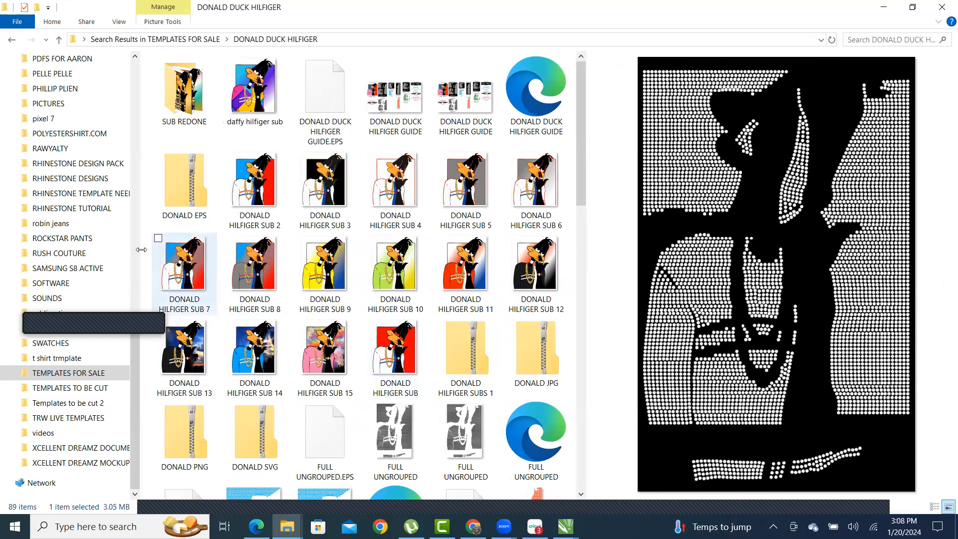
- Open daffy hilfiger sub in Photos and move its window to the left
{"action": "double_click", "coordinate": [258, 108]}
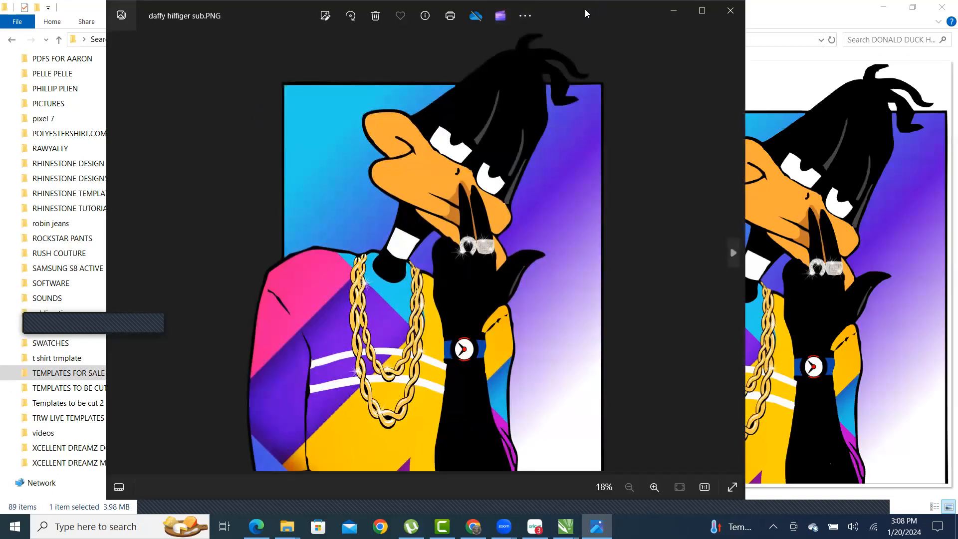
{"action": "left_click_drag", "start_coordinate": [585, 10], "coordinate": [473, 11]}
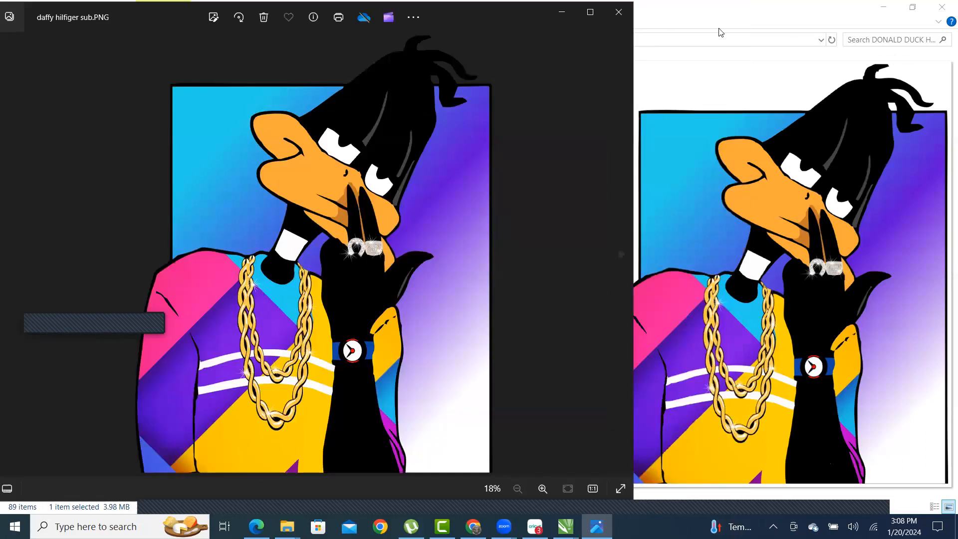
{"action": "left_click", "coordinate": [723, 11]}
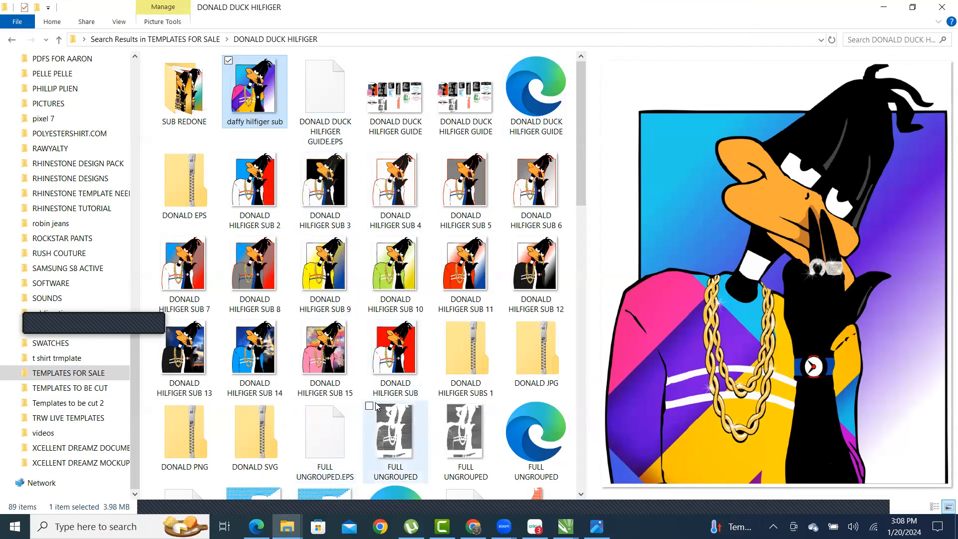
{"action": "scroll", "coordinate": [394, 439], "scroll_direction": "down", "scroll_amount": 3}
- Open STONES FULL TEMPLATE in Photos and size it on the right beside the daffy picture
{"action": "double_click", "coordinate": [392, 377]}
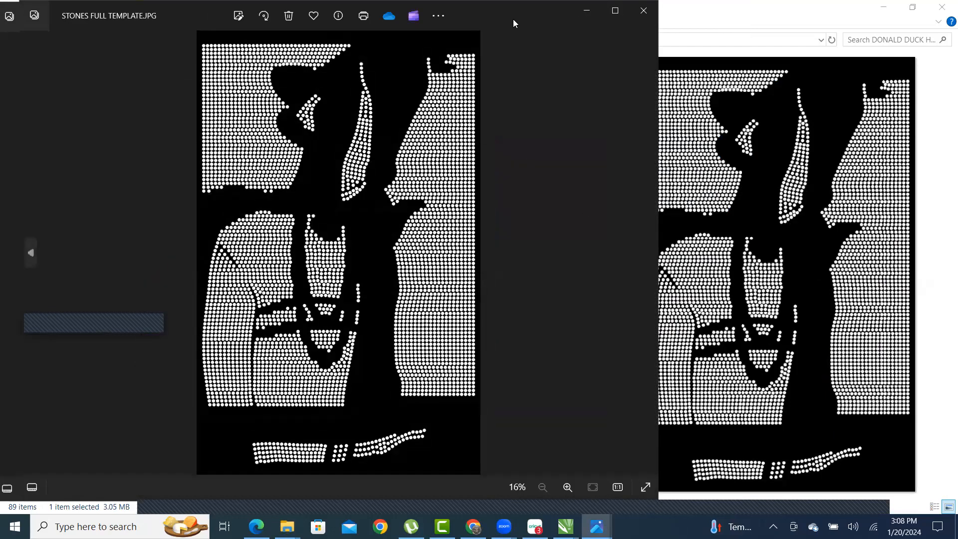
{"action": "left_click_drag", "start_coordinate": [513, 19], "coordinate": [877, 34]}
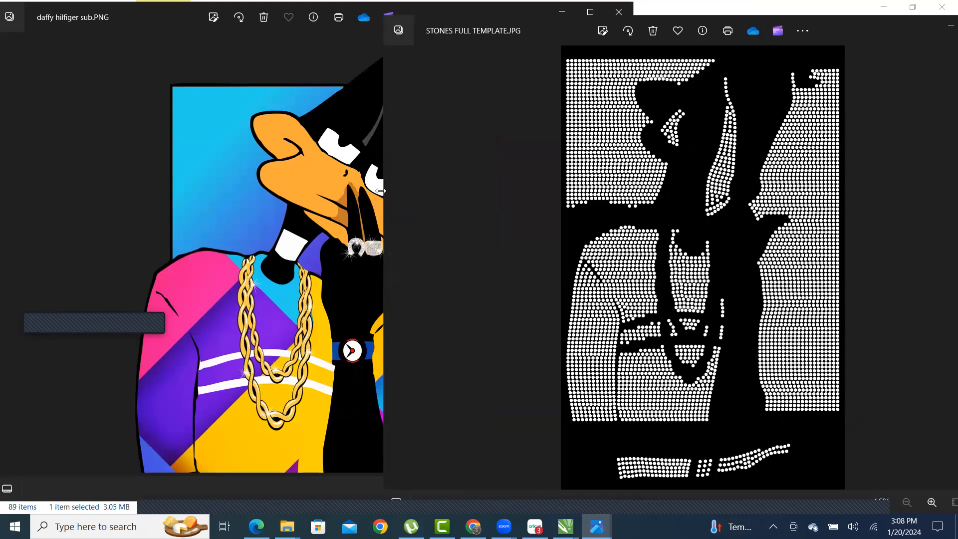
{"action": "left_click_drag", "start_coordinate": [381, 191], "coordinate": [832, 24]}
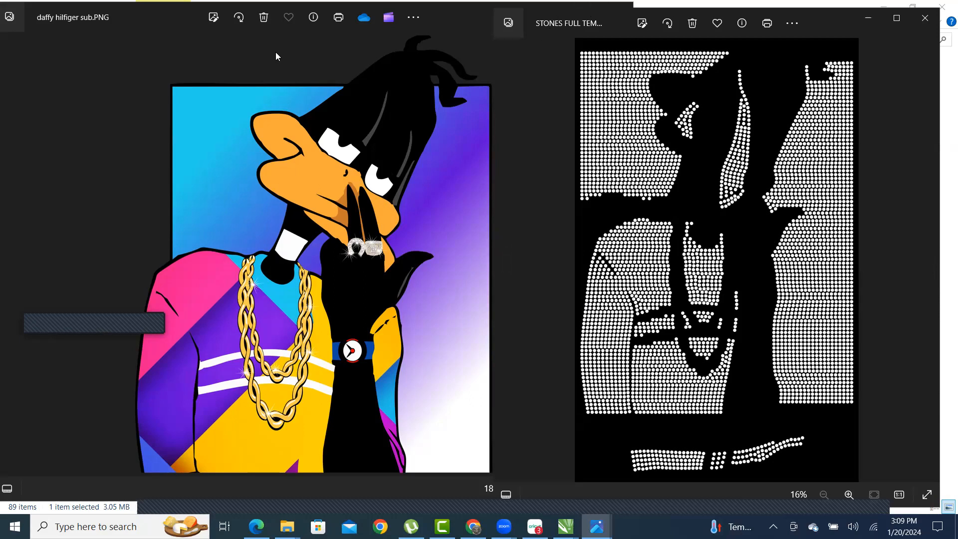
- Close the daffy hilfiger sub picture and open DONALD HILFIGER SUB 2 in Photos
{"action": "left_click", "coordinate": [136, 57]}
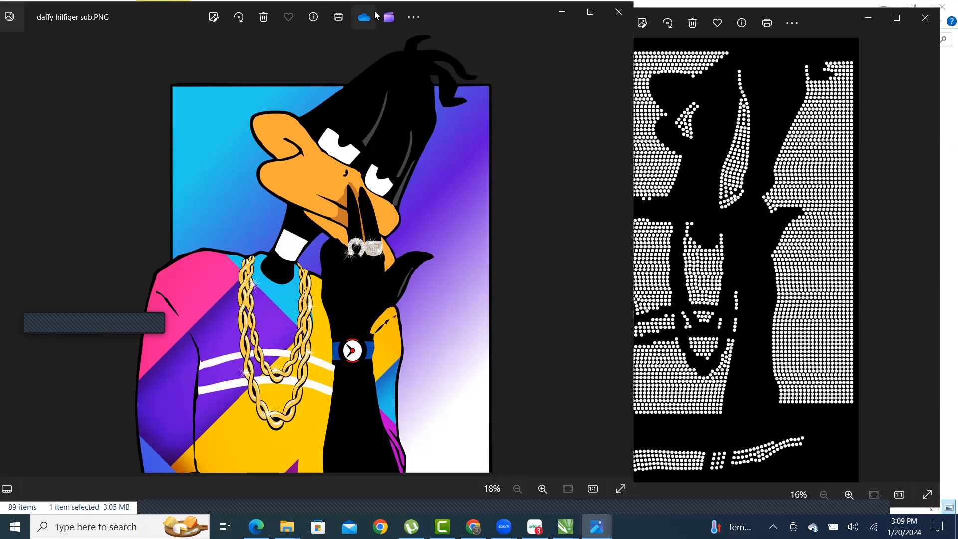
{"action": "left_click", "coordinate": [618, 16]}
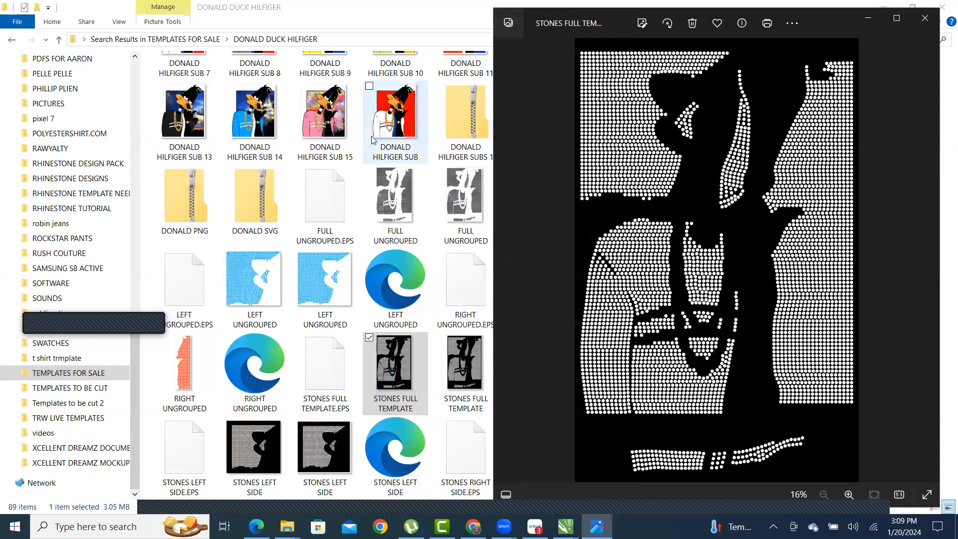
{"action": "scroll", "coordinate": [349, 270], "scroll_direction": "up", "scroll_amount": 3}
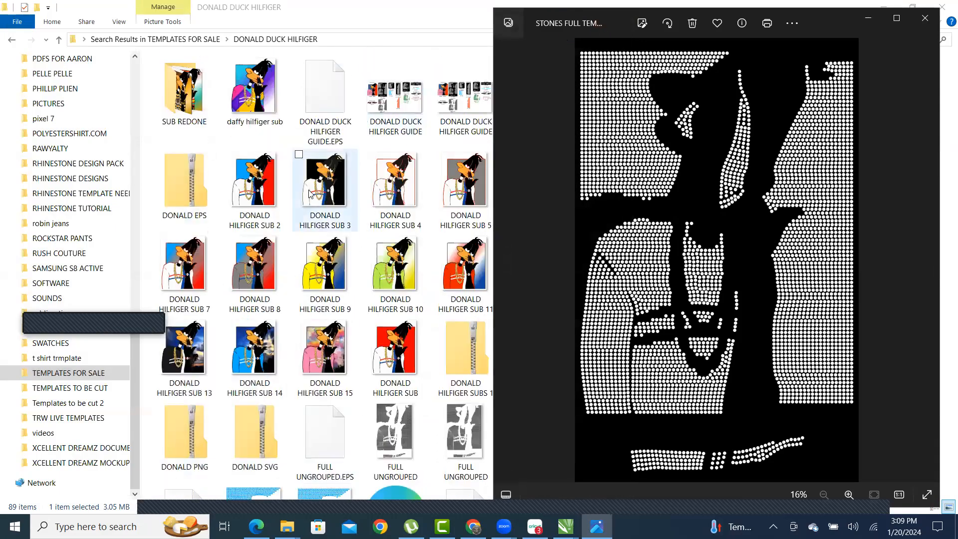
{"action": "left_click", "coordinate": [251, 191]}
{"action": "left_click", "coordinate": [655, 238]}
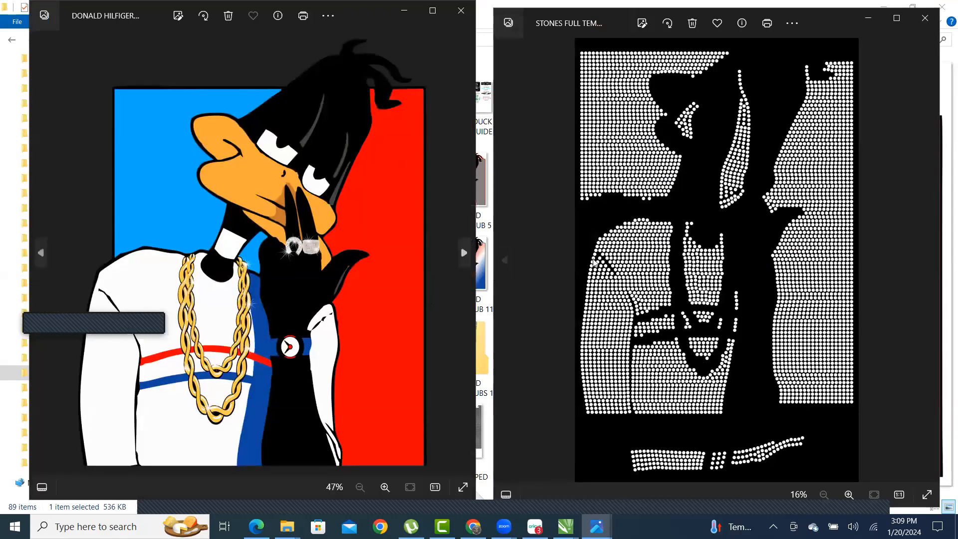
- Step through the duck artwork's colour variants: grey, gradient, yellow, green, red and black shirts
{"action": "left_click", "coordinate": [463, 255]}
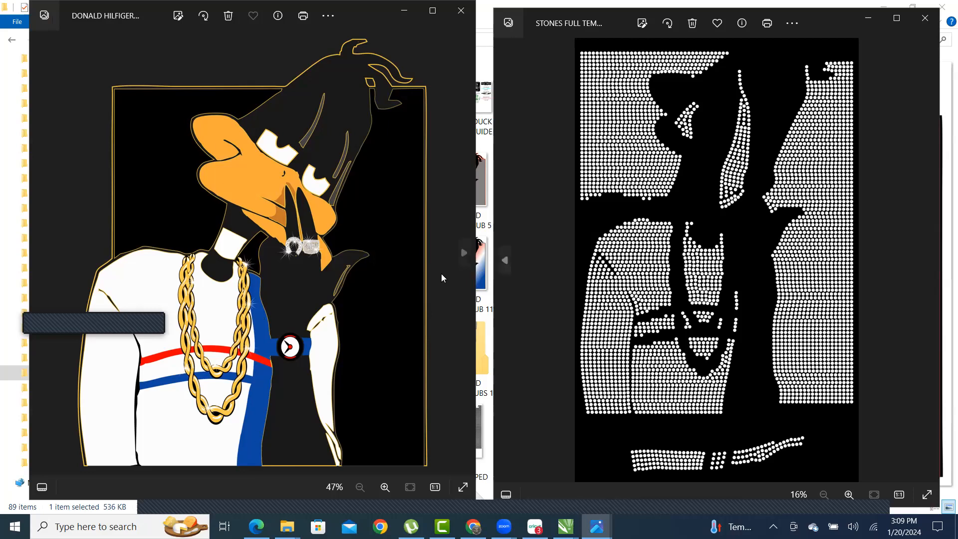
{"action": "left_click", "coordinate": [464, 256]}
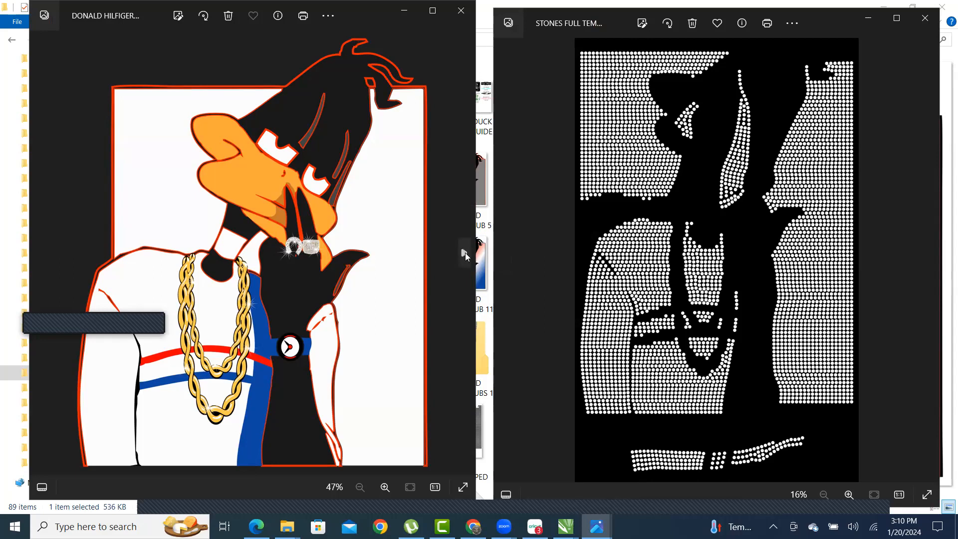
{"action": "left_click", "coordinate": [465, 254]}
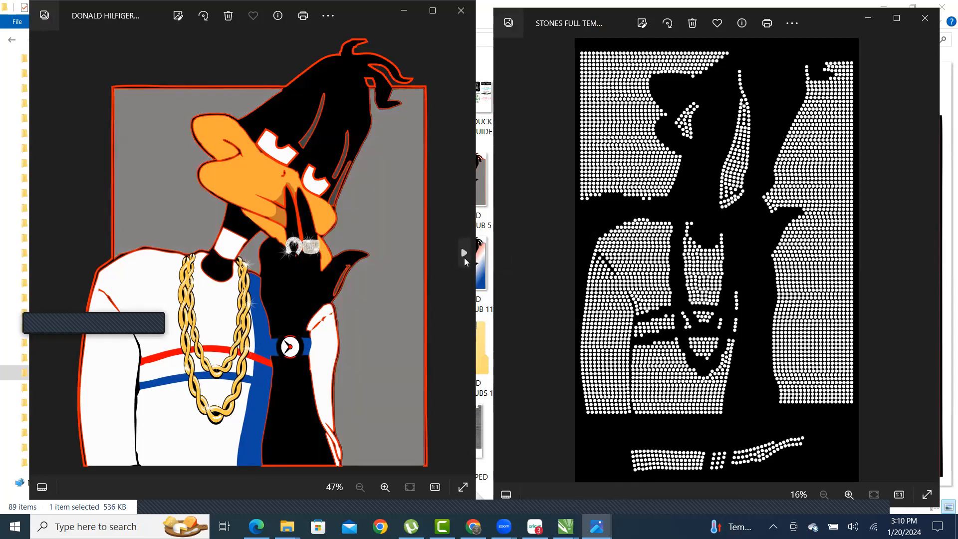
{"action": "left_click", "coordinate": [464, 256]}
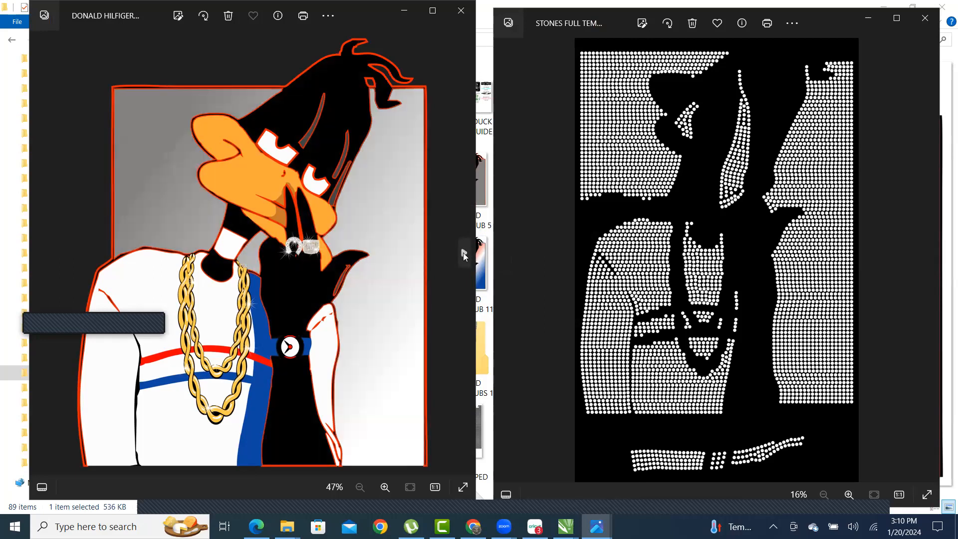
{"action": "left_click", "coordinate": [464, 255]}
{"action": "left_click", "coordinate": [464, 254]}
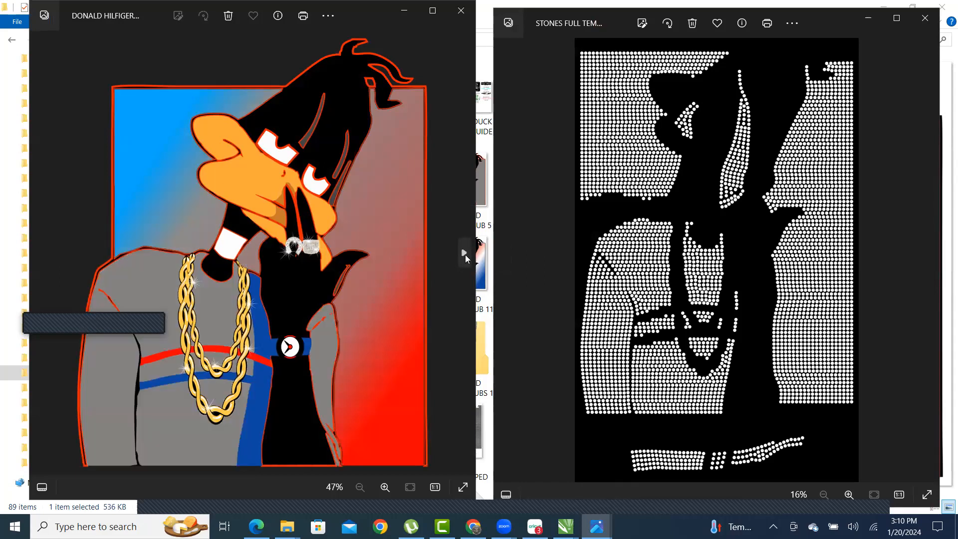
{"action": "left_click", "coordinate": [464, 254]}
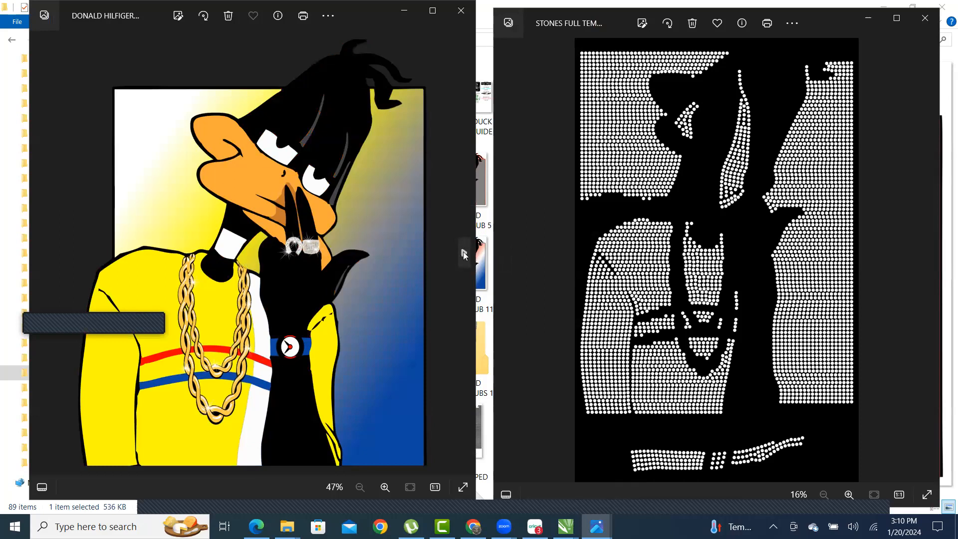
{"action": "left_click", "coordinate": [464, 254]}
{"action": "left_click", "coordinate": [463, 254]}
{"action": "left_click", "coordinate": [464, 254]}
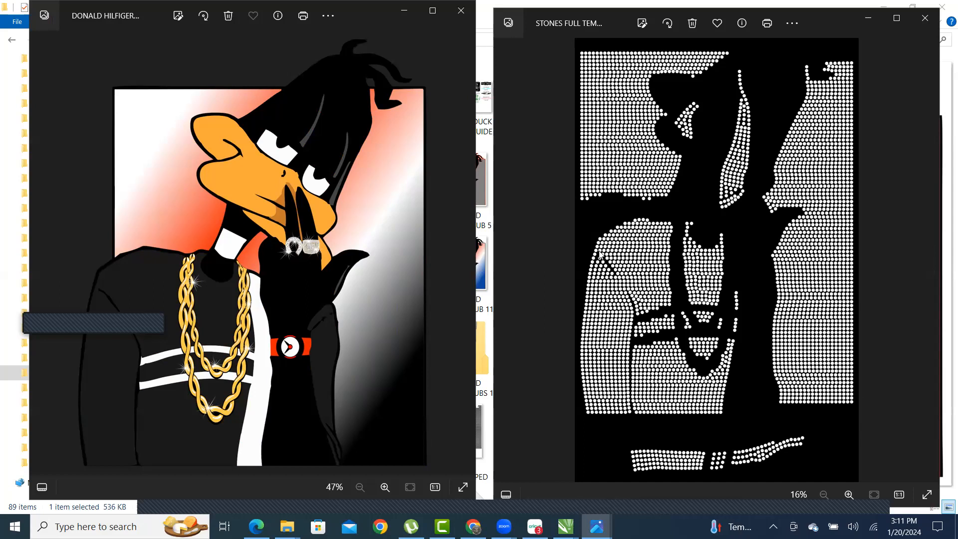
- Page past the blue- and pink-jacket ducks to the red-and-white variant and zoom to inspect it
{"action": "left_click", "coordinate": [463, 253]}
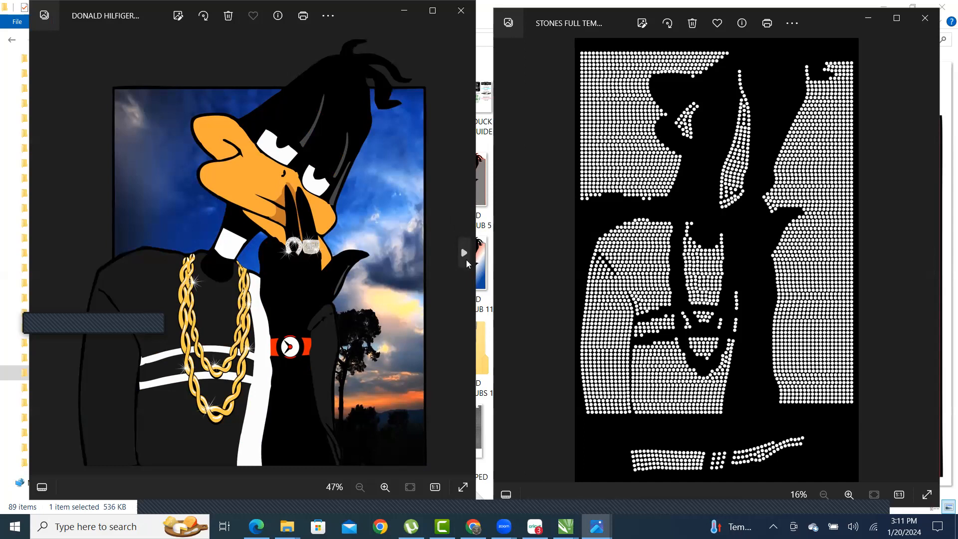
{"action": "left_click", "coordinate": [463, 254]}
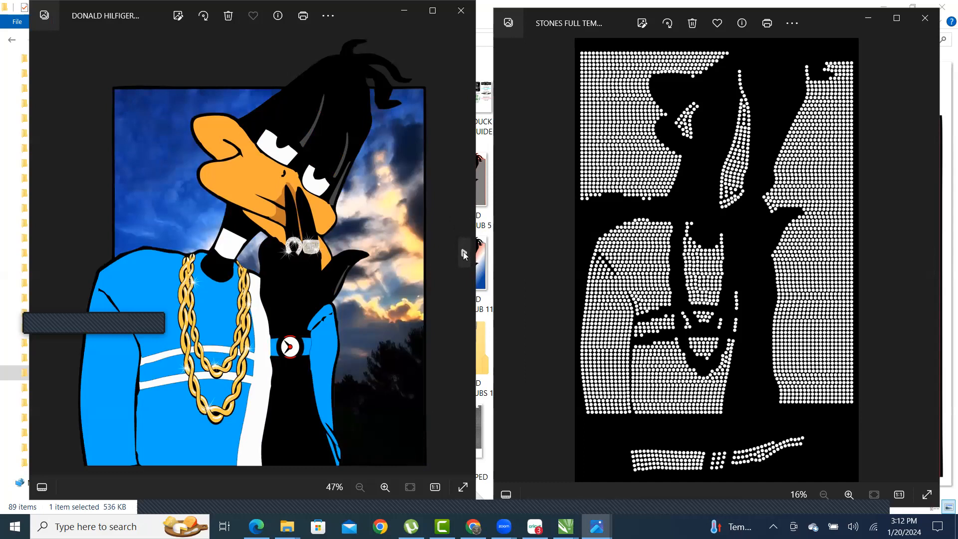
{"action": "left_click", "coordinate": [463, 254]}
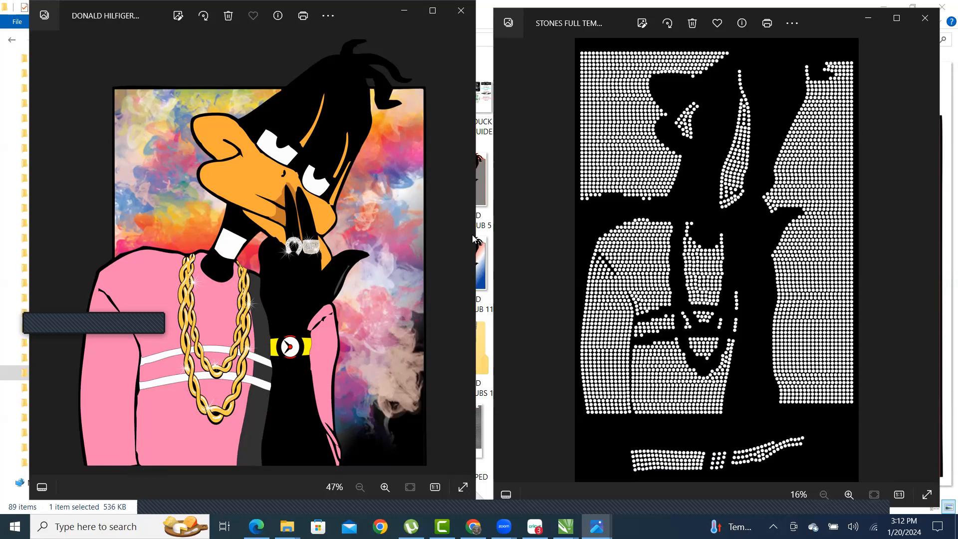
{"action": "left_click", "coordinate": [464, 254]}
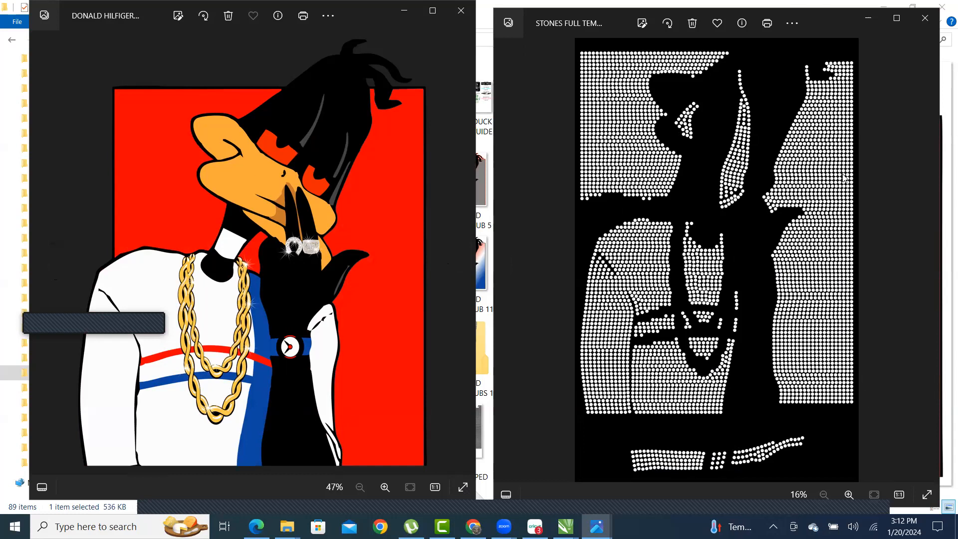
{"action": "scroll", "coordinate": [301, 120], "scroll_direction": "up", "scroll_amount": 3}
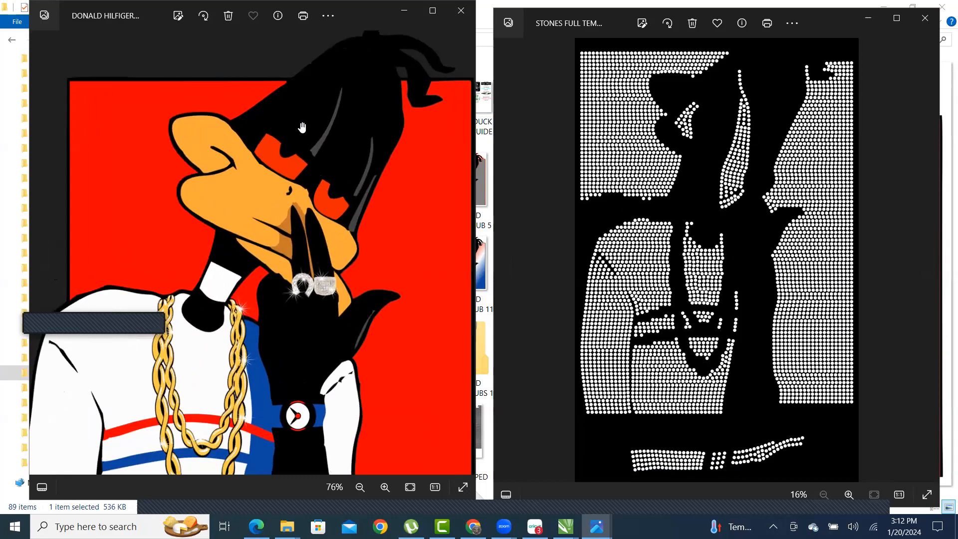
{"action": "scroll", "coordinate": [304, 135], "scroll_direction": "up", "scroll_amount": 5}
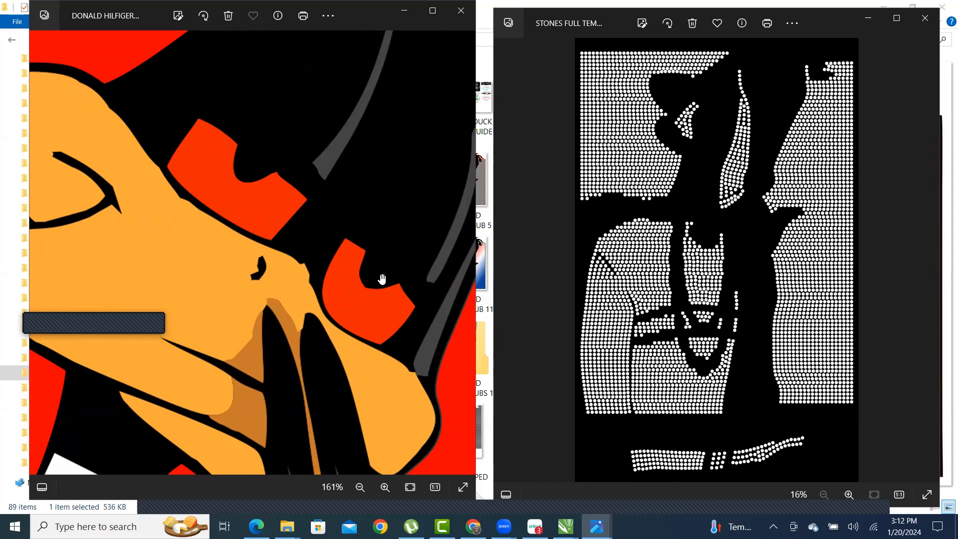
{"action": "scroll", "coordinate": [220, 249], "scroll_direction": "down", "scroll_amount": 5}
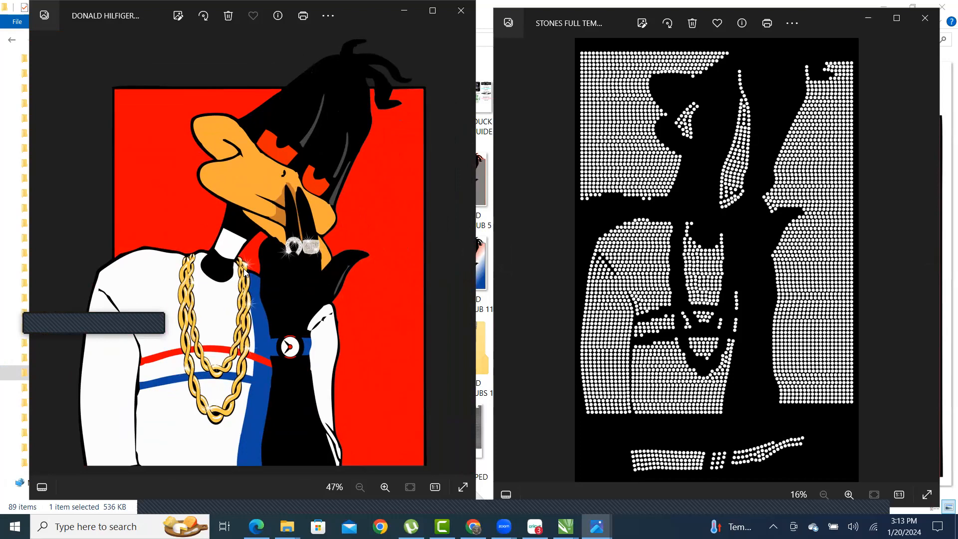
- View the FULL and LEFT UNGROUPED stone layouts, then close the duck image viewer
{"action": "left_click", "coordinate": [464, 255]}
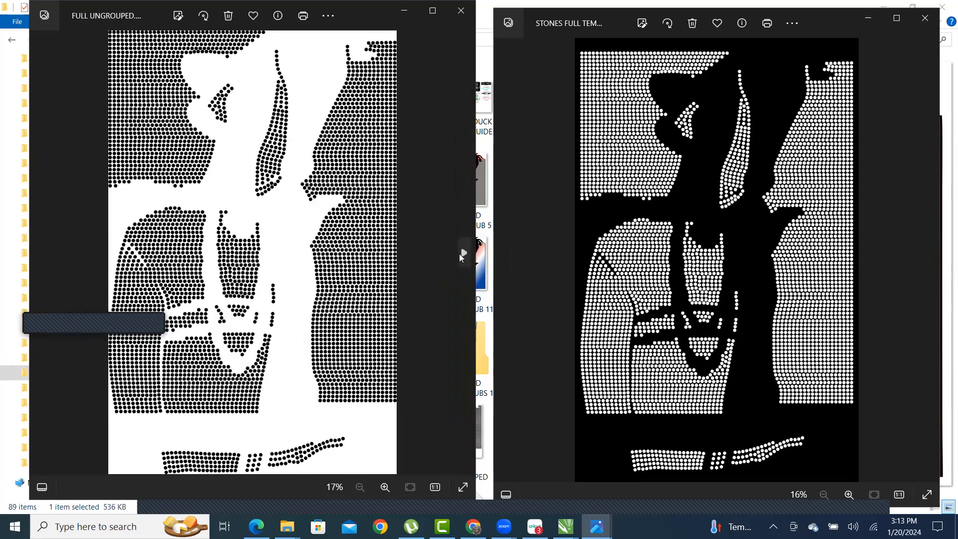
{"action": "left_click", "coordinate": [463, 255]}
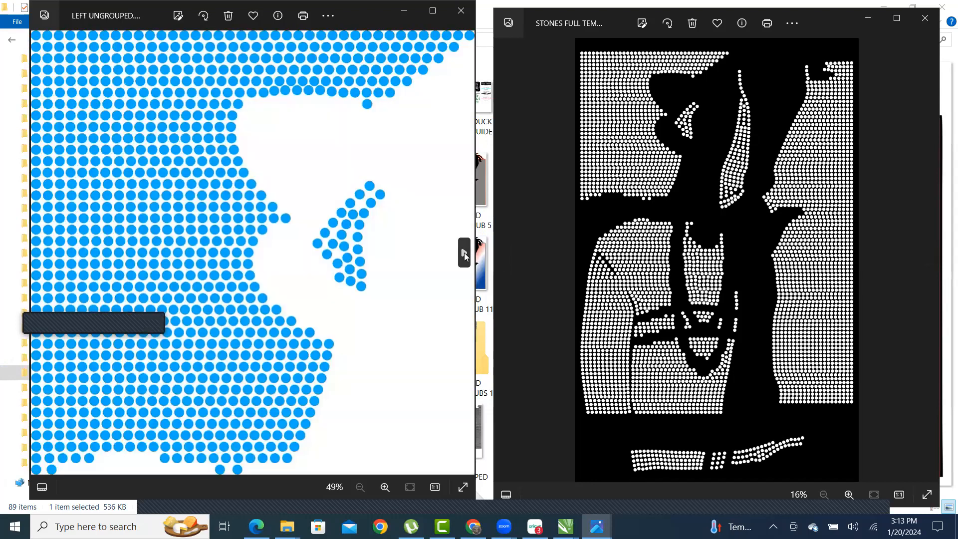
{"action": "left_click", "coordinate": [460, 14]}
- Move the DONALD DUCK HILFIGER folder window aside, revealing CorelDRAW, and close it
{"action": "scroll", "coordinate": [349, 180], "scroll_direction": "down", "scroll_amount": 10}
{"action": "scroll", "coordinate": [335, 247], "scroll_direction": "up", "scroll_amount": 4}
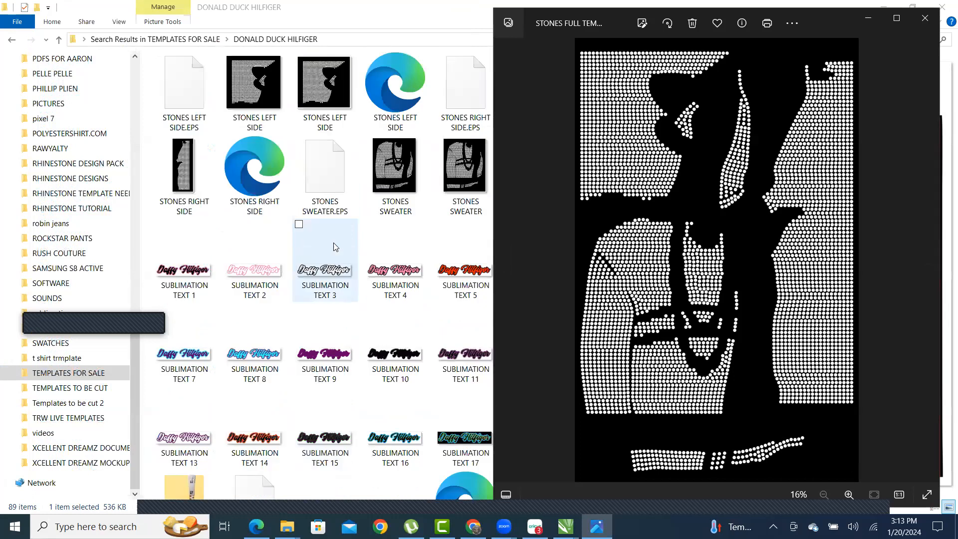
{"action": "scroll", "coordinate": [342, 262], "scroll_direction": "down", "scroll_amount": 4}
{"action": "left_click_drag", "start_coordinate": [398, 21], "coordinate": [275, 34]}
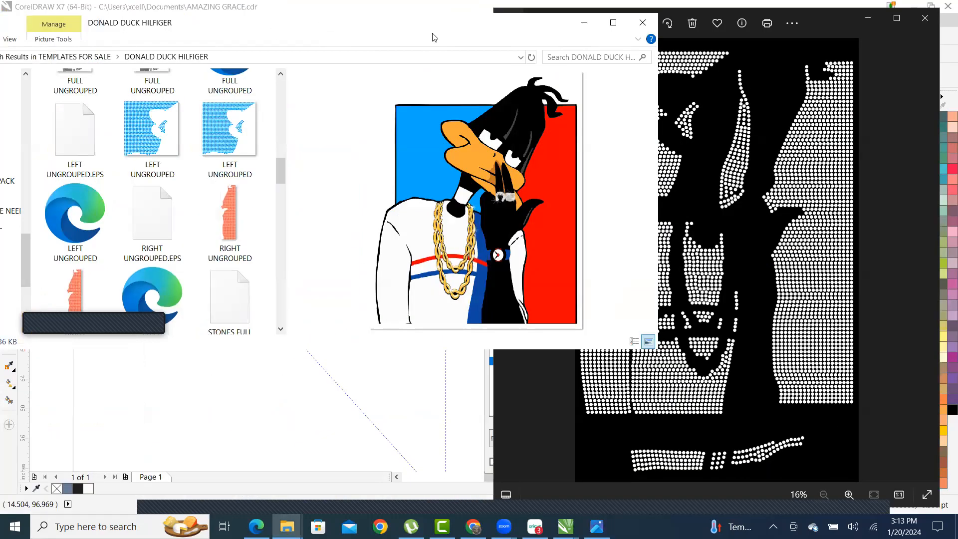
{"action": "left_click_drag", "start_coordinate": [441, 29], "coordinate": [589, 69]}
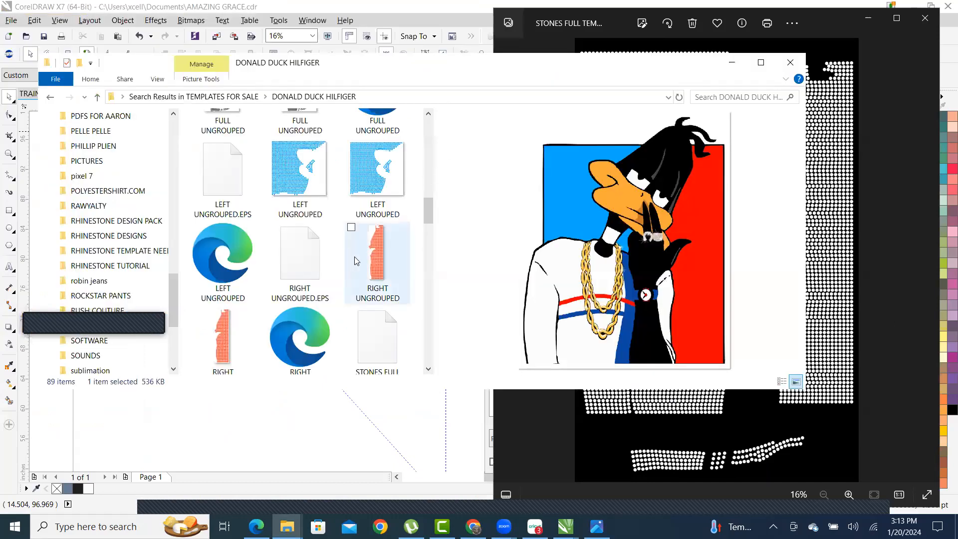
{"action": "scroll", "coordinate": [354, 257], "scroll_direction": "down", "scroll_amount": 10}
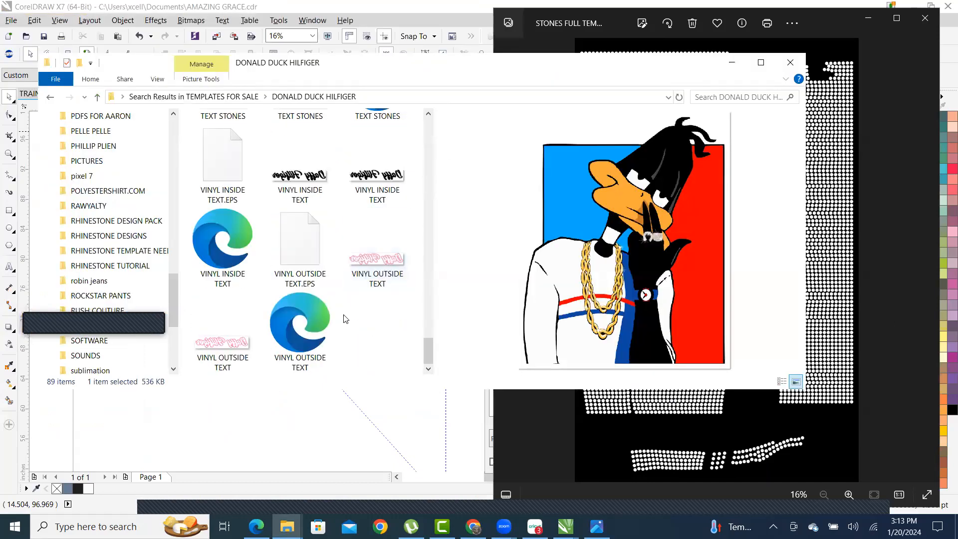
{"action": "scroll", "coordinate": [356, 264], "scroll_direction": "up", "scroll_amount": 10}
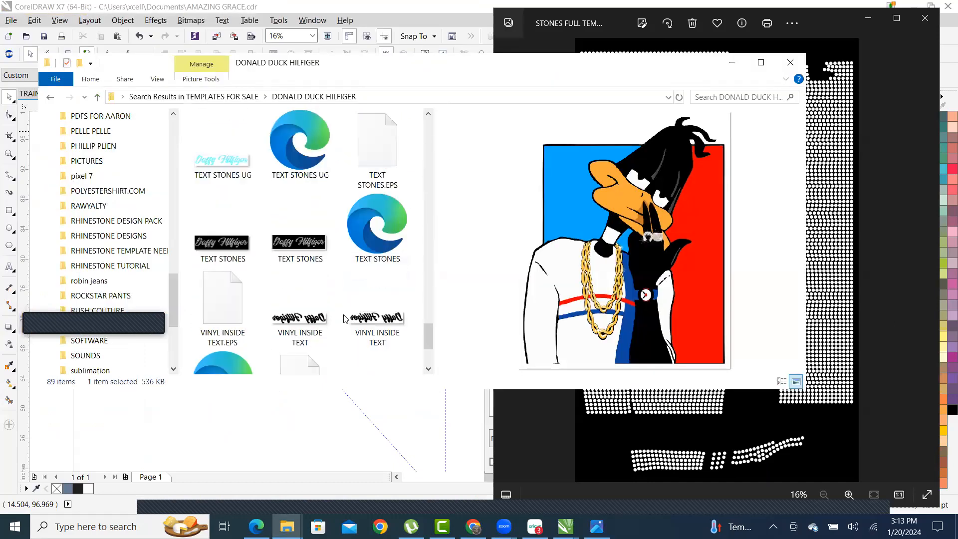
{"action": "left_click", "coordinate": [790, 62]}
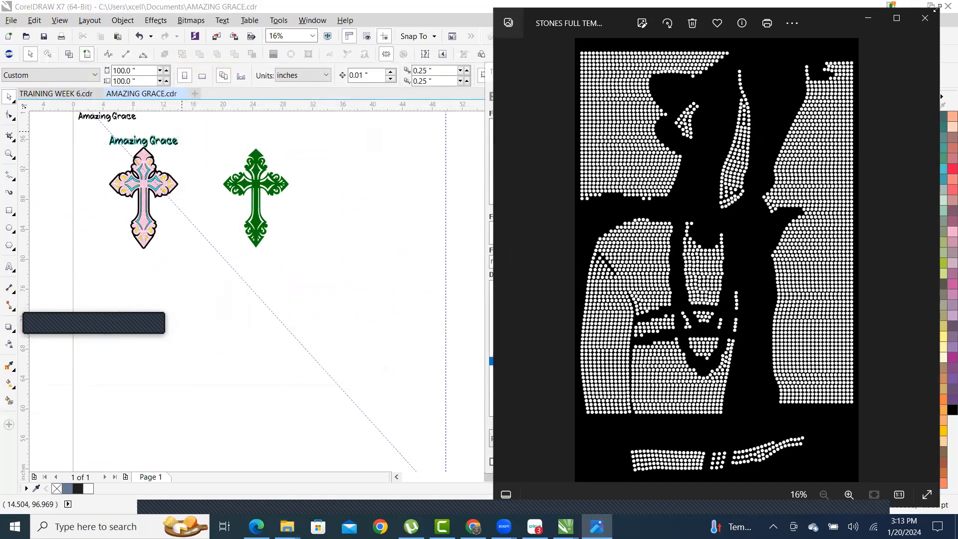
- Close the stones template image viewer to return to the AMAZING GRACE drawing
{"action": "left_click", "coordinate": [924, 19]}
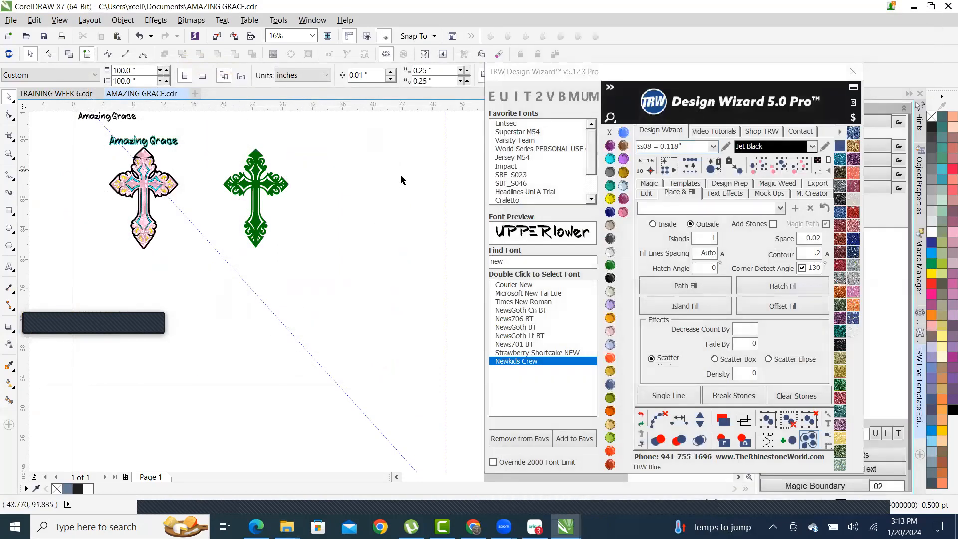
{"action": "scroll", "coordinate": [402, 178], "scroll_direction": "down", "scroll_amount": 1}
{"action": "scroll", "coordinate": [312, 244], "scroll_direction": "up", "scroll_amount": 2}
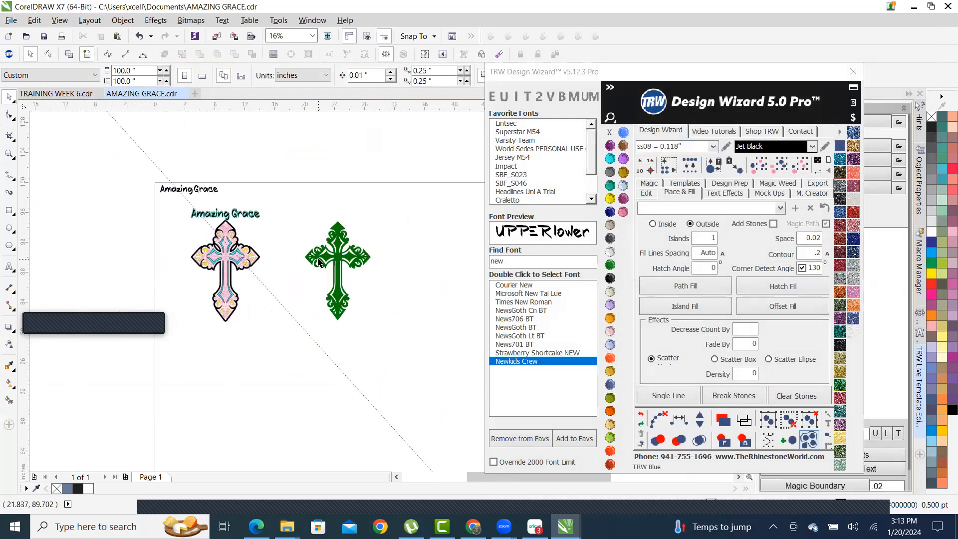
{"action": "scroll", "coordinate": [320, 260], "scroll_direction": "up", "scroll_amount": 2}
- Offset a copy of the green cross slightly up-left and fill it black
{"action": "left_click", "coordinate": [365, 223]}
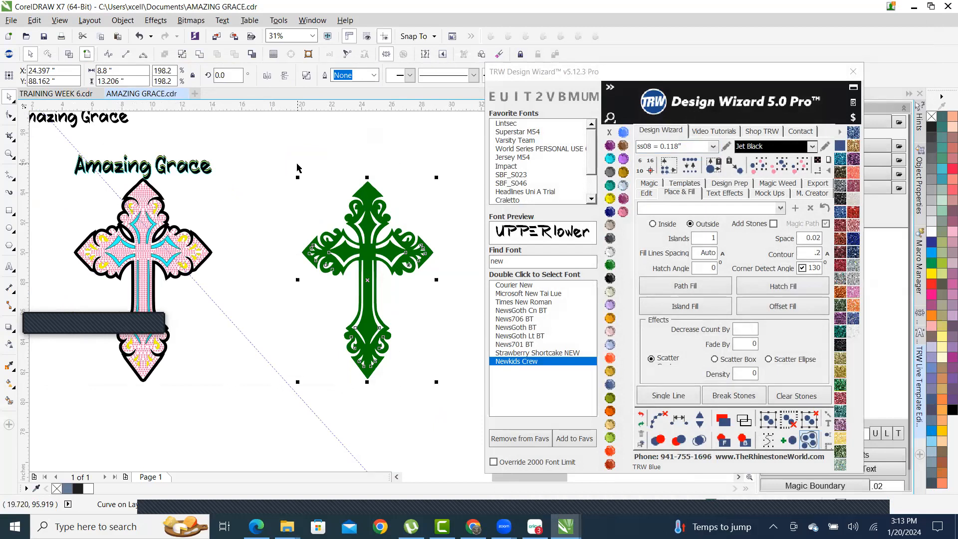
{"action": "scroll", "coordinate": [344, 170], "scroll_direction": "up", "scroll_amount": 2}
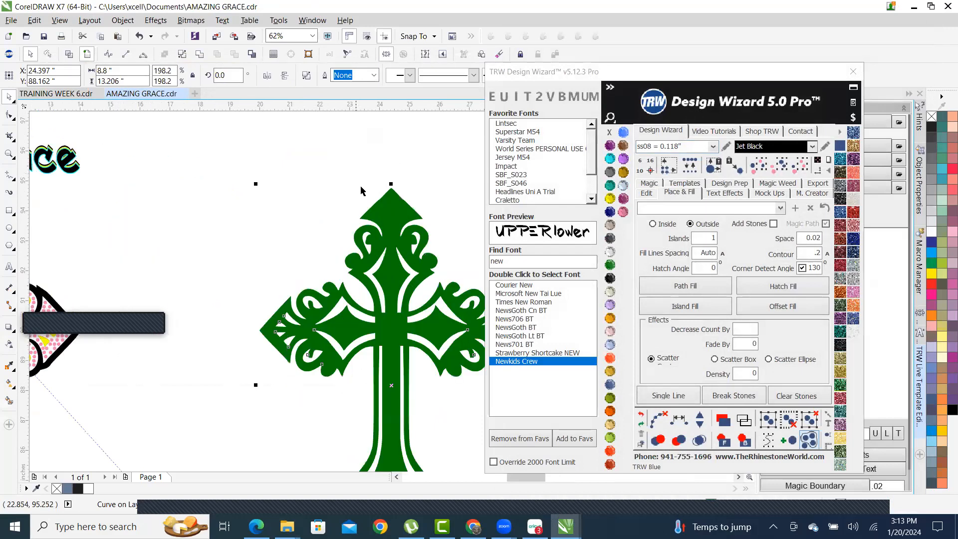
{"action": "left_click_drag", "start_coordinate": [394, 212], "coordinate": [389, 209]}
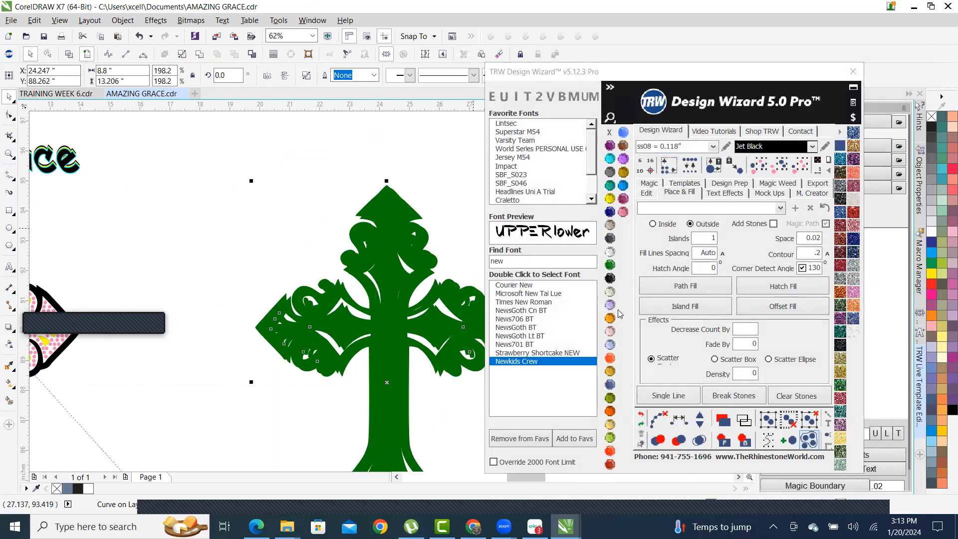
{"action": "left_click", "coordinate": [609, 277]}
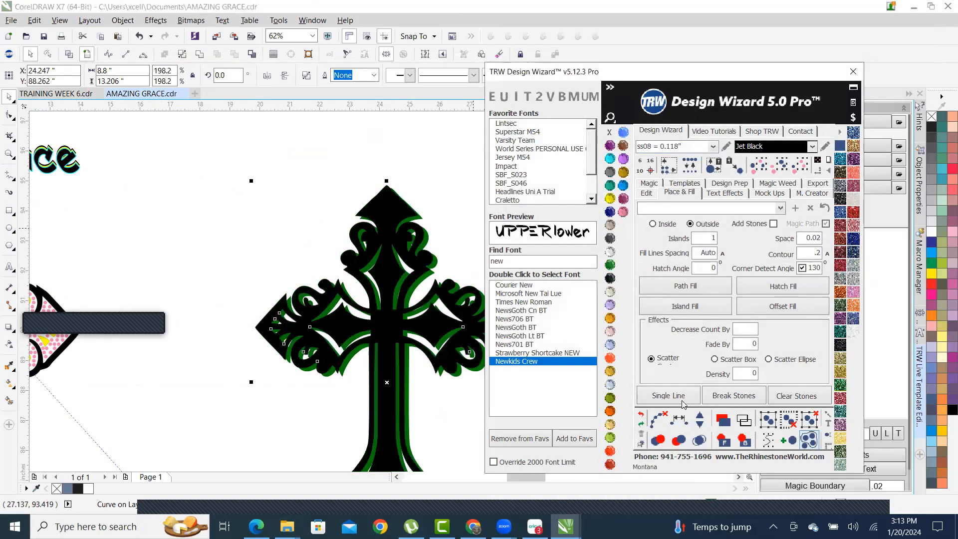
- Reorder the crosses so the black one sits in front of the green copy
{"action": "left_click", "coordinate": [744, 439]}
{"action": "scroll", "coordinate": [371, 230], "scroll_direction": "up", "scroll_amount": 2}
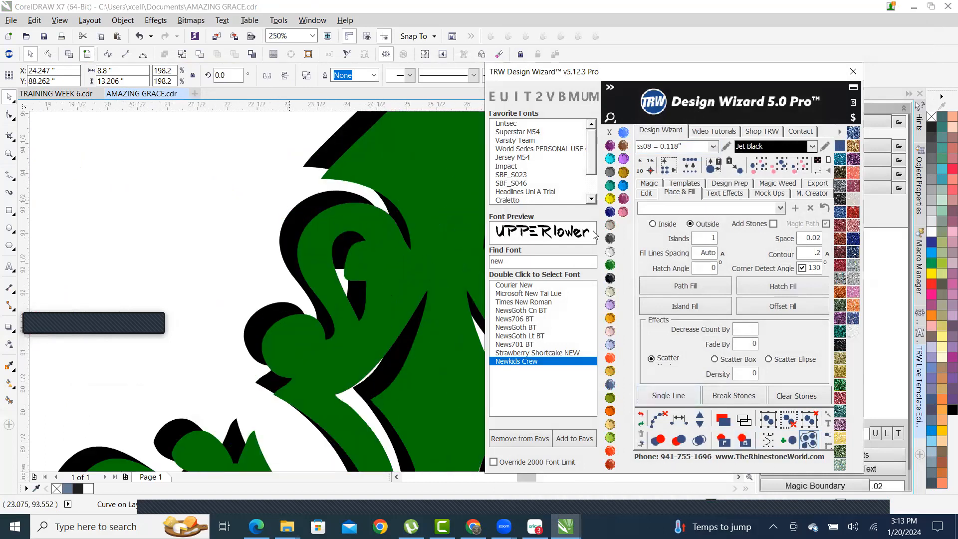
{"action": "scroll", "coordinate": [289, 201], "scroll_direction": "down", "scroll_amount": 1}
{"action": "left_click", "coordinate": [723, 440]}
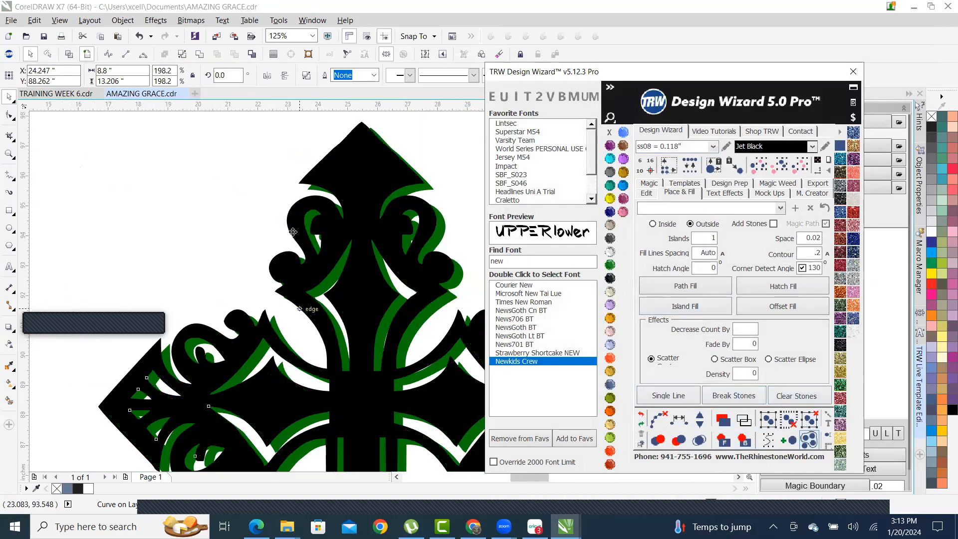
{"action": "scroll", "coordinate": [307, 265], "scroll_direction": "down", "scroll_amount": 2}
{"action": "scroll", "coordinate": [308, 264], "scroll_direction": "up", "scroll_amount": 3}
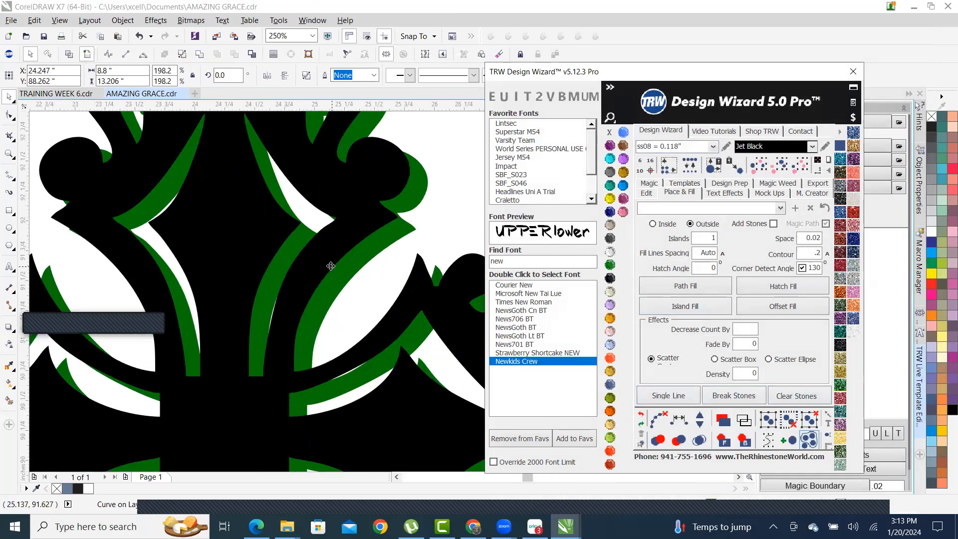
{"action": "scroll", "coordinate": [390, 225], "scroll_direction": "up", "scroll_amount": 2}
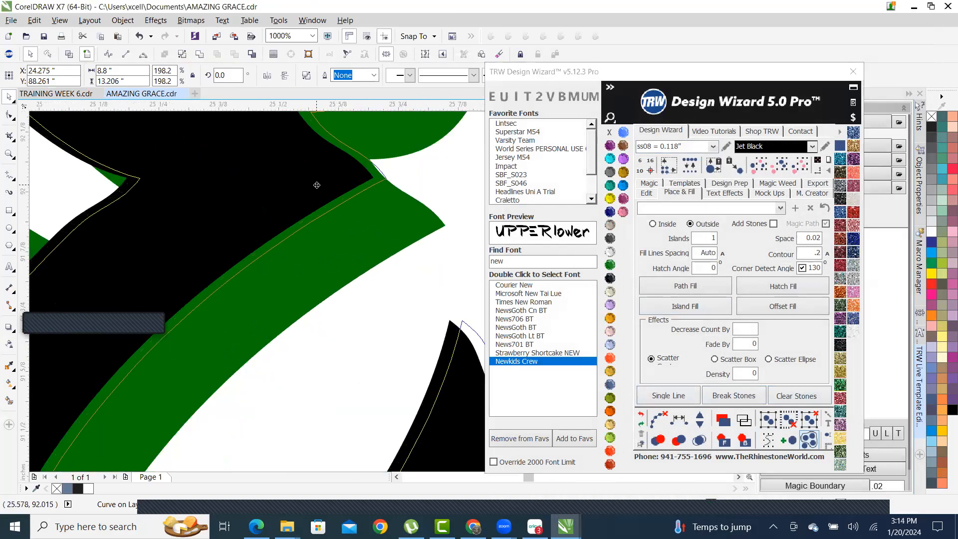
{"action": "scroll", "coordinate": [318, 190], "scroll_direction": "down", "scroll_amount": 3}
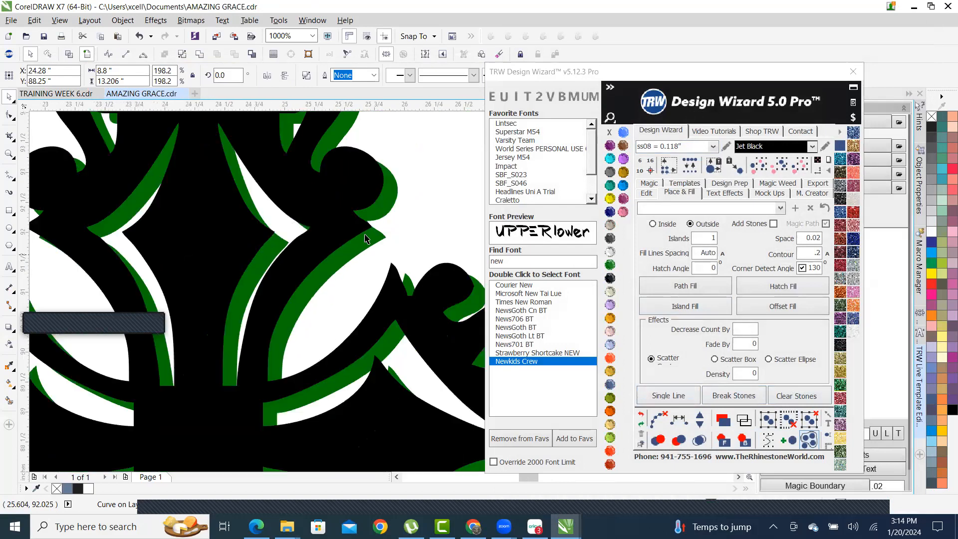
{"action": "scroll", "coordinate": [298, 250], "scroll_direction": "down", "scroll_amount": 2}
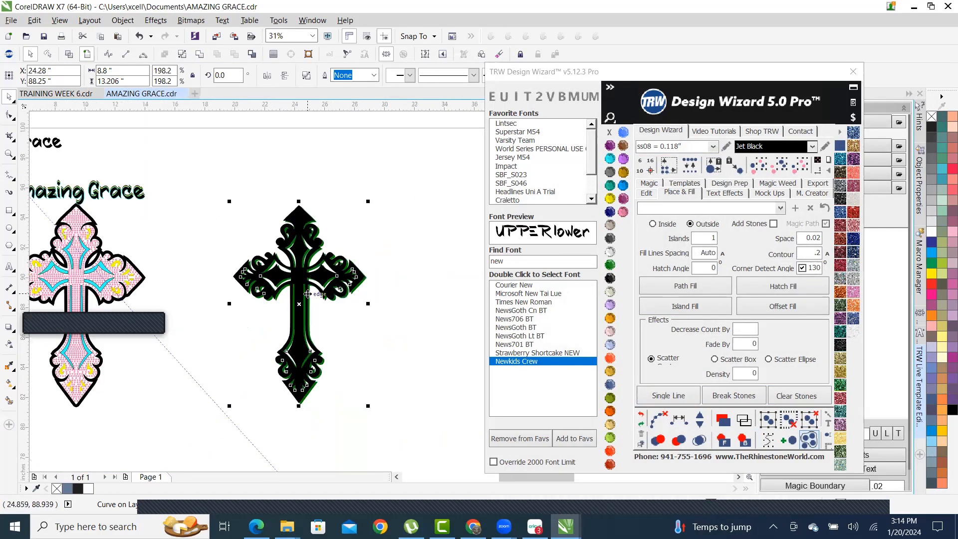
{"action": "scroll", "coordinate": [307, 294], "scroll_direction": "up", "scroll_amount": 1}
{"action": "scroll", "coordinate": [294, 293], "scroll_direction": "down", "scroll_amount": 1}
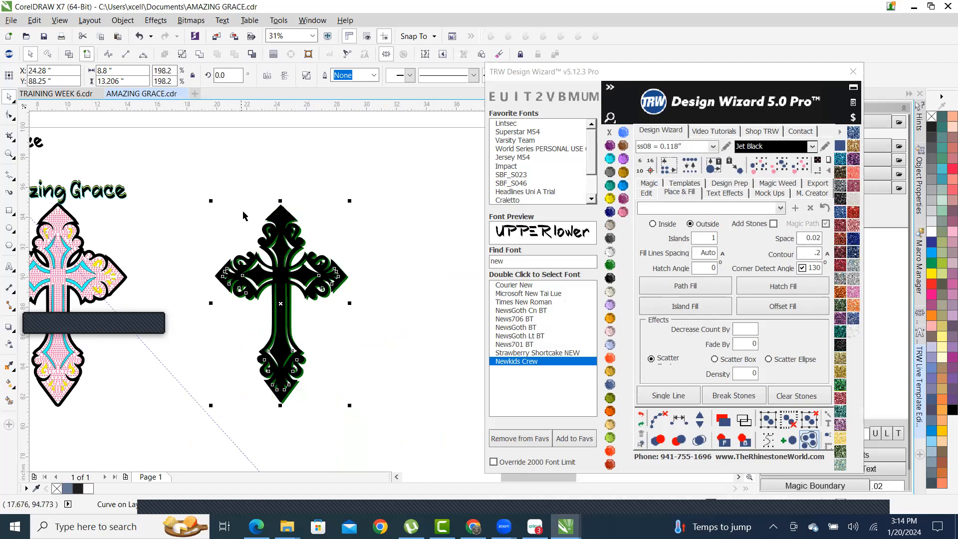
- Drop a duplicate of the black cross beside the original
{"action": "left_click_drag", "start_coordinate": [284, 216], "coordinate": [422, 218]}
{"action": "scroll", "coordinate": [468, 243], "scroll_direction": "down", "scroll_amount": 1}
{"action": "scroll", "coordinate": [387, 273], "scroll_direction": "up", "scroll_amount": 2}
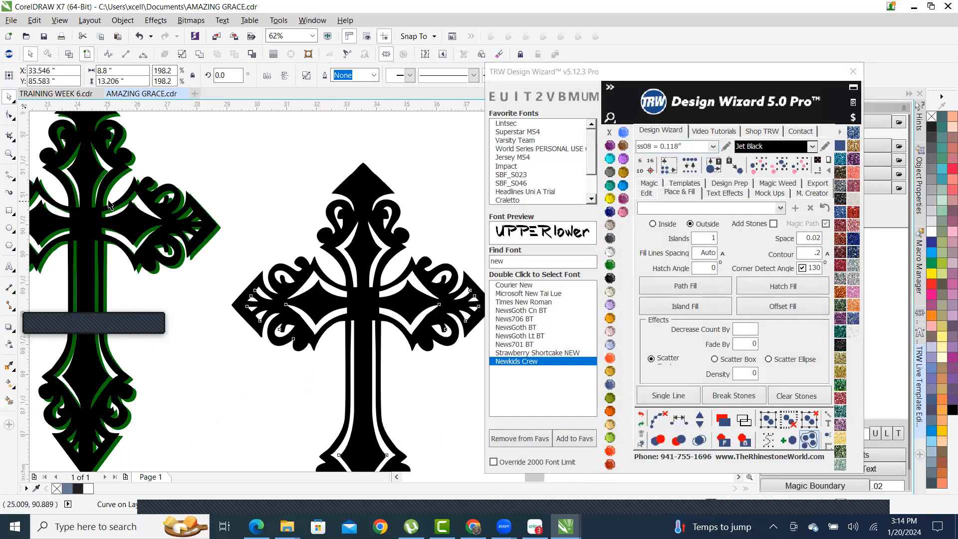
{"action": "scroll", "coordinate": [222, 285], "scroll_direction": "up", "scroll_amount": 3}
{"action": "scroll", "coordinate": [222, 284], "scroll_direction": "down", "scroll_amount": 4}
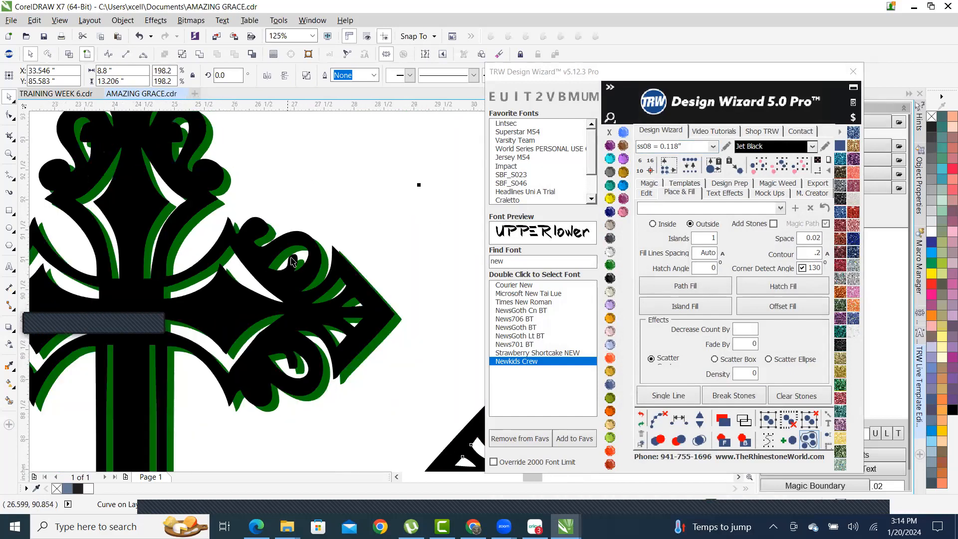
{"action": "scroll", "coordinate": [272, 249], "scroll_direction": "down", "scroll_amount": 1}
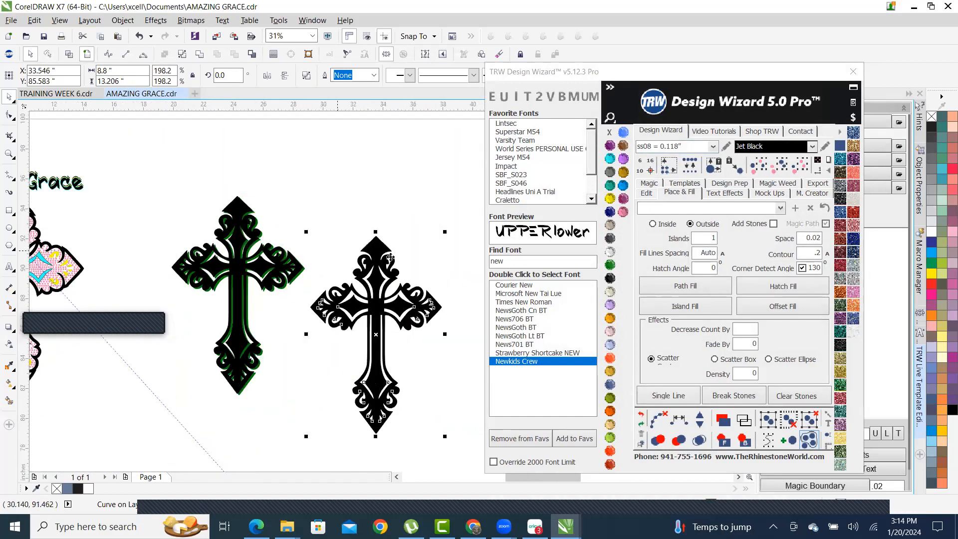
- Give the duplicate a 0.1 contour island filled Emerald green
{"action": "double_click", "coordinate": [815, 254]}
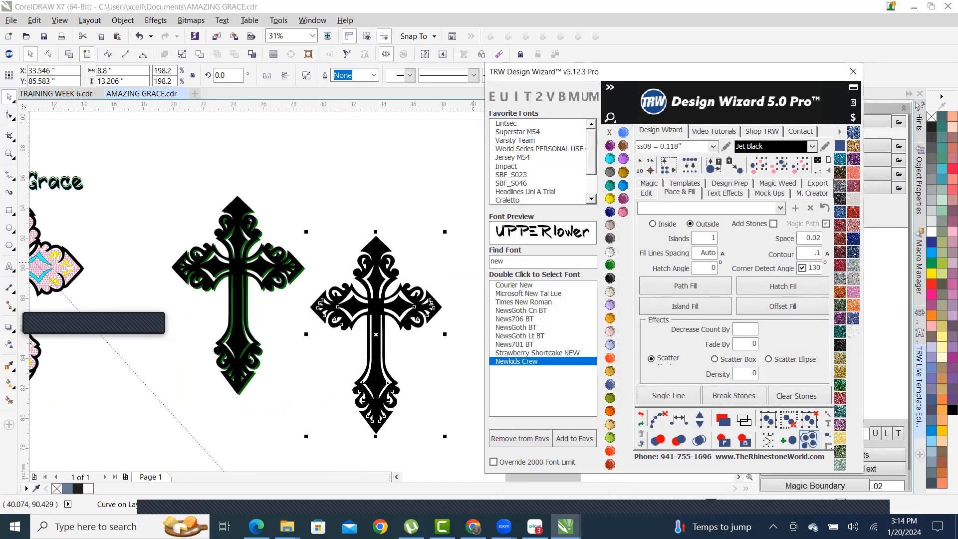
{"action": "type", "text": ".1"}
{"action": "left_click", "coordinate": [684, 305]}
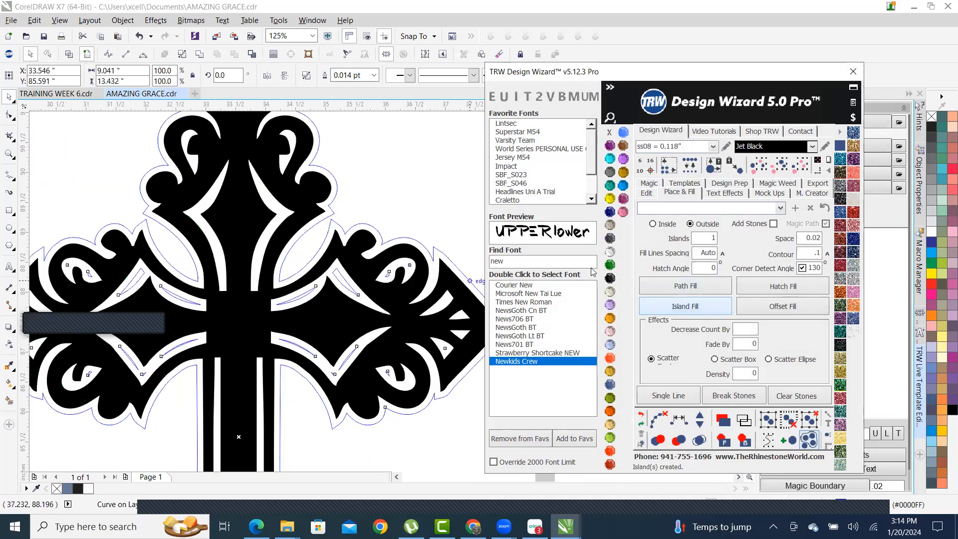
{"action": "left_click", "coordinate": [609, 264]}
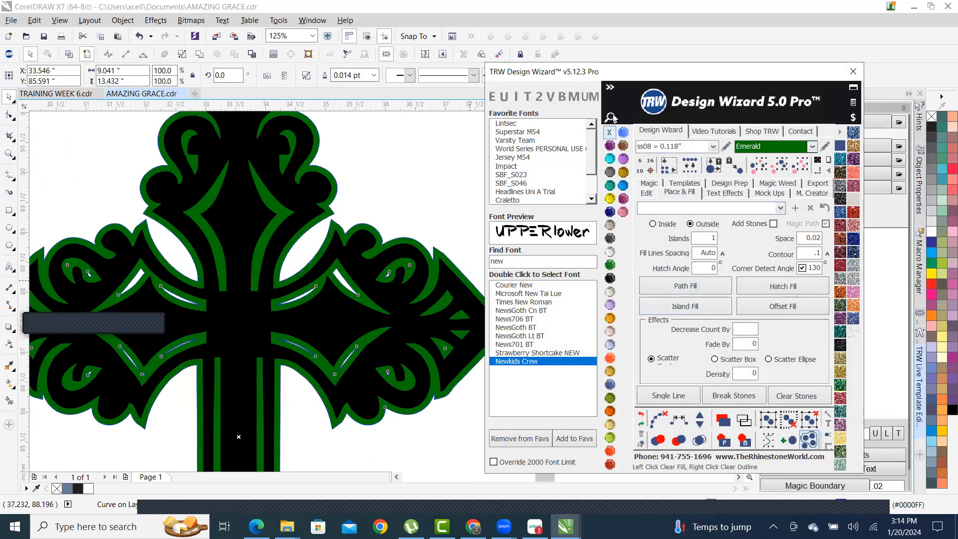
- Set the Emerald contour island's outline to none, deselect, and zoom in to check it
{"action": "right_click", "coordinate": [608, 134]}
{"action": "scroll", "coordinate": [351, 215], "scroll_direction": "down", "scroll_amount": 2}
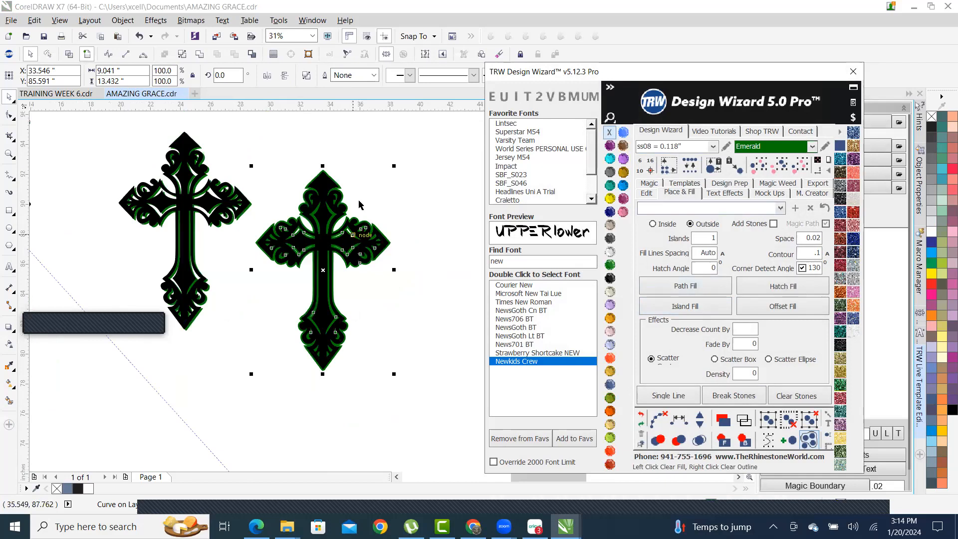
{"action": "left_click", "coordinate": [361, 158]}
{"action": "scroll", "coordinate": [331, 177], "scroll_direction": "up", "scroll_amount": 1}
{"action": "scroll", "coordinate": [329, 191], "scroll_direction": "up", "scroll_amount": 1}
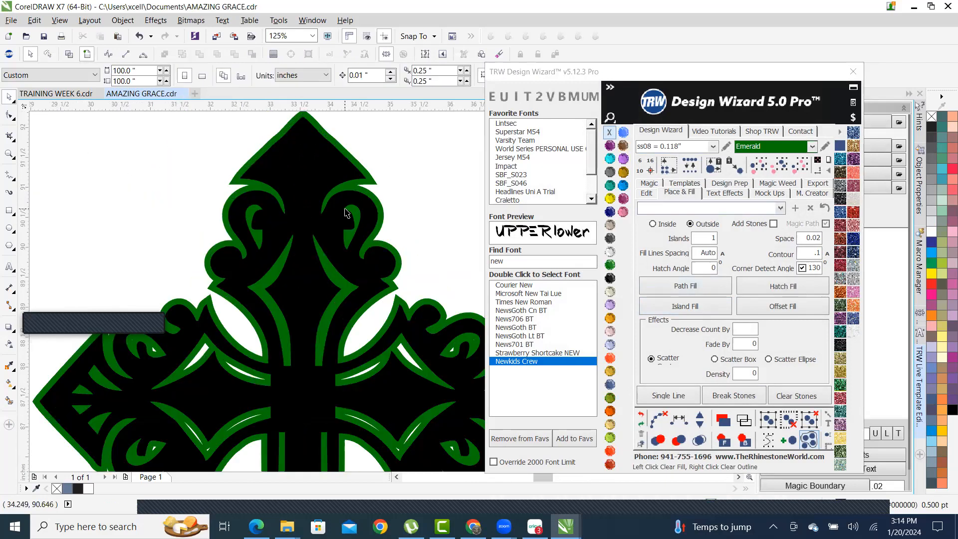
{"action": "scroll", "coordinate": [347, 213], "scroll_direction": "down", "scroll_amount": 2}
{"action": "scroll", "coordinate": [205, 202], "scroll_direction": "up", "scroll_amount": 1}
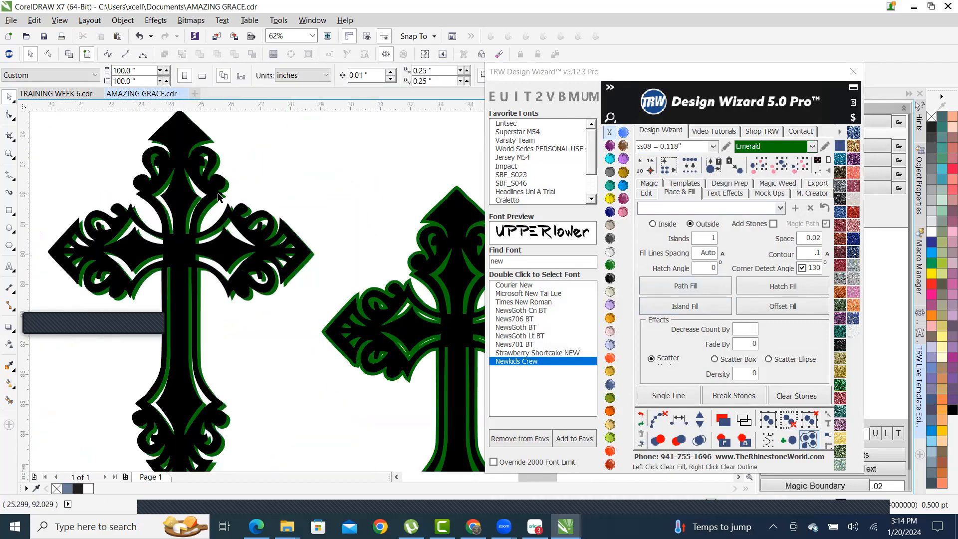
{"action": "scroll", "coordinate": [234, 220], "scroll_direction": "up", "scroll_amount": 1}
{"action": "scroll", "coordinate": [283, 226], "scroll_direction": "down", "scroll_amount": 1}
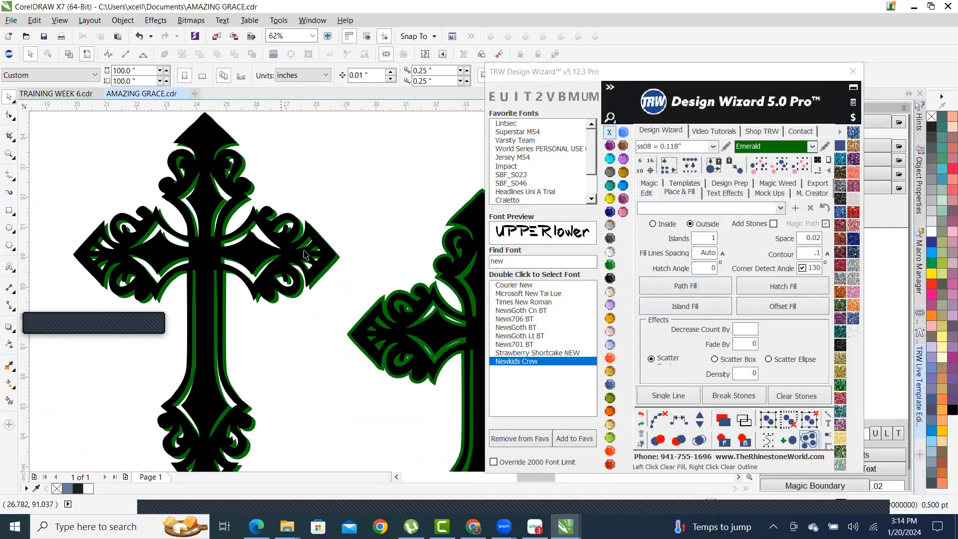
{"action": "scroll", "coordinate": [167, 243], "scroll_direction": "up", "scroll_amount": 2}
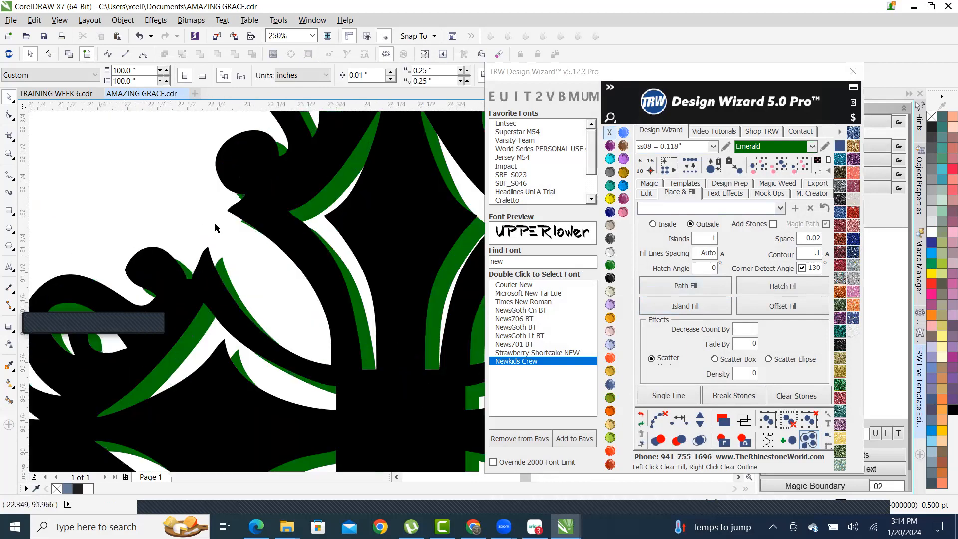
{"action": "scroll", "coordinate": [269, 215], "scroll_direction": "down", "scroll_amount": 2}
{"action": "scroll", "coordinate": [274, 243], "scroll_direction": "down", "scroll_amount": 1}
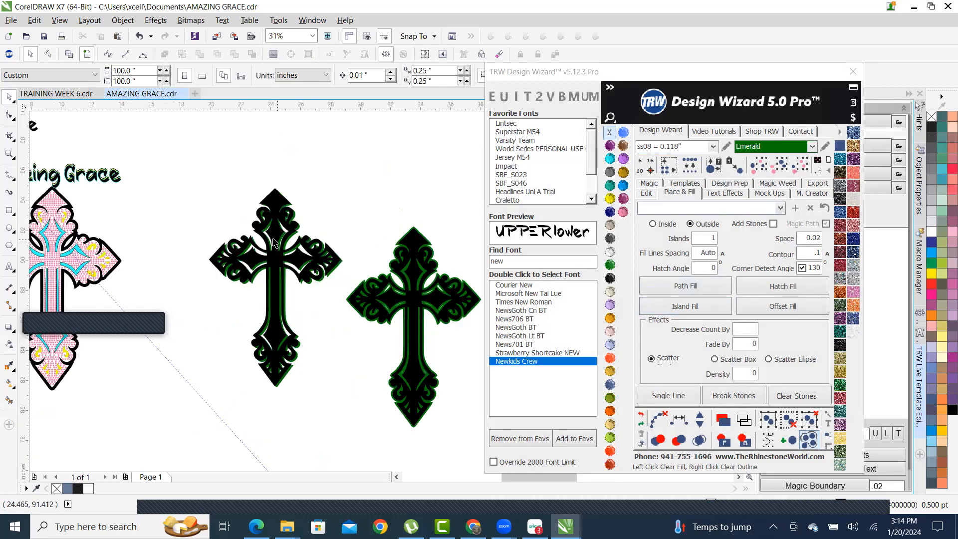
{"action": "scroll", "coordinate": [315, 270], "scroll_direction": "up", "scroll_amount": 1}
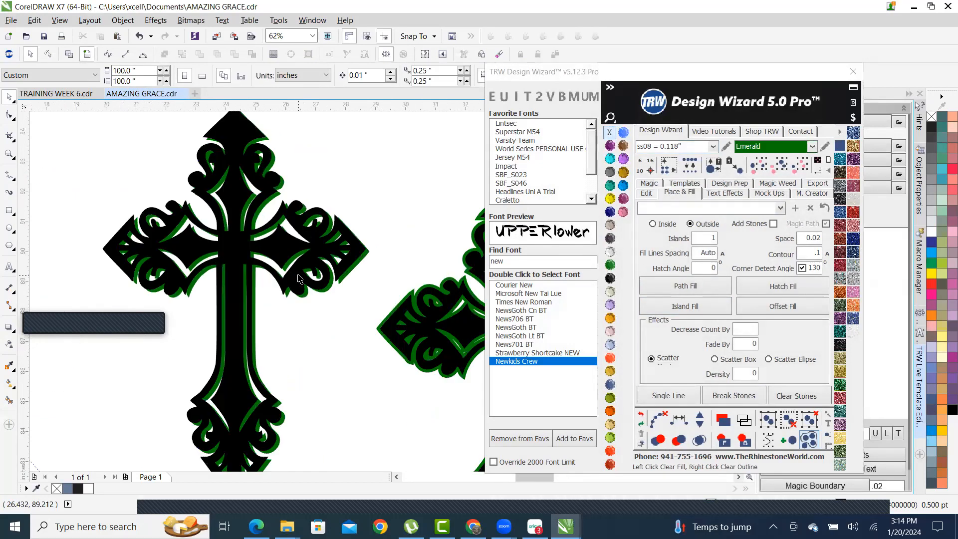
{"action": "scroll", "coordinate": [218, 264], "scroll_direction": "up", "scroll_amount": 1}
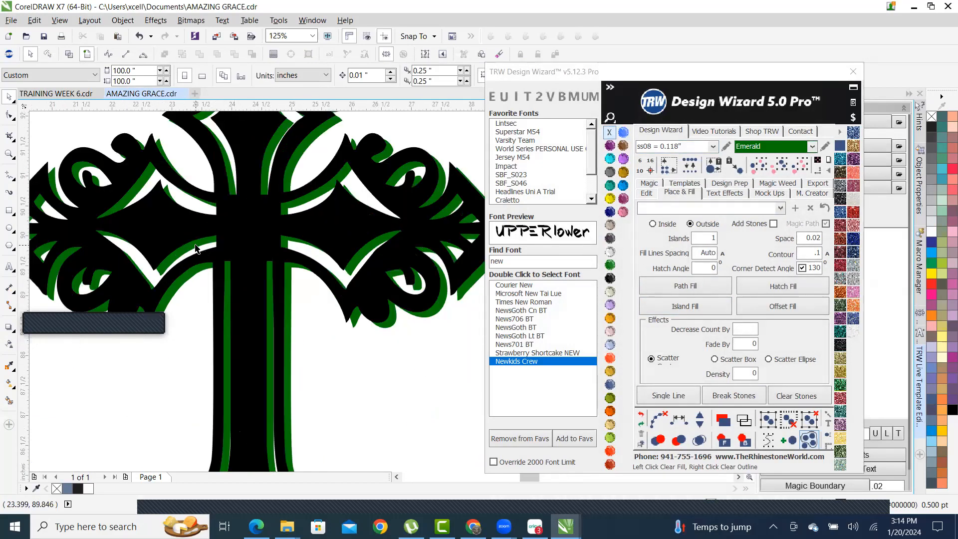
{"action": "scroll", "coordinate": [199, 237], "scroll_direction": "up", "scroll_amount": 1}
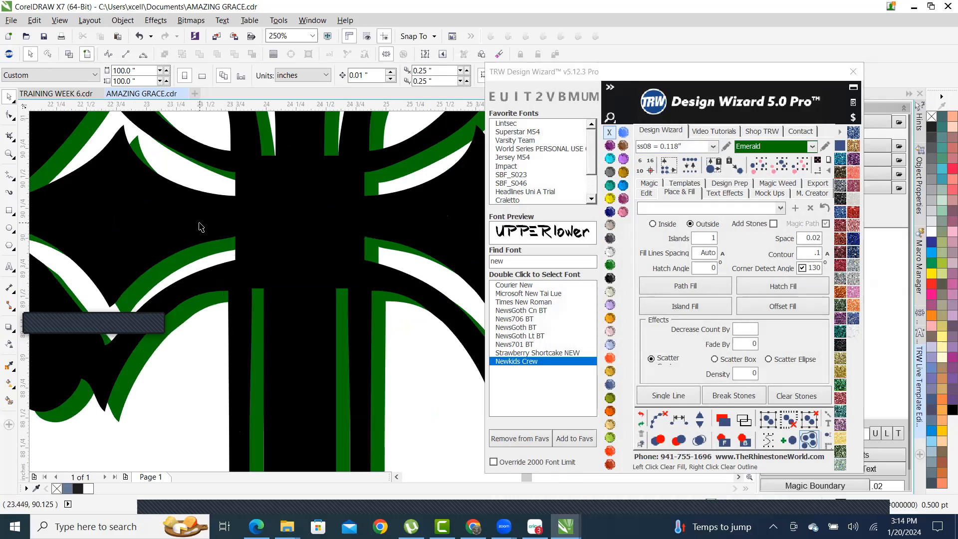
- Select the black cross and a second curve and combine them into one curve
{"action": "left_click", "coordinate": [196, 224]}
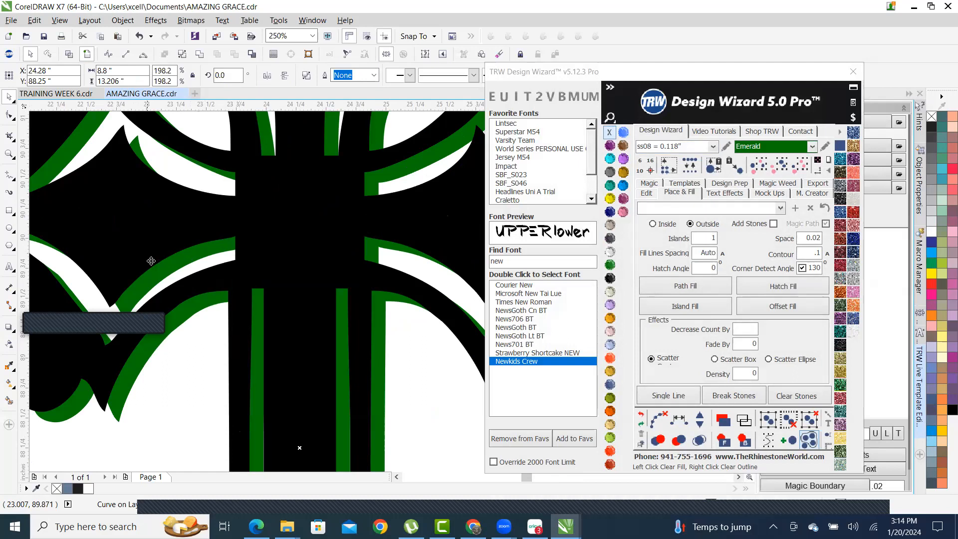
{"action": "left_click", "coordinate": [223, 246], "text": "shift"}
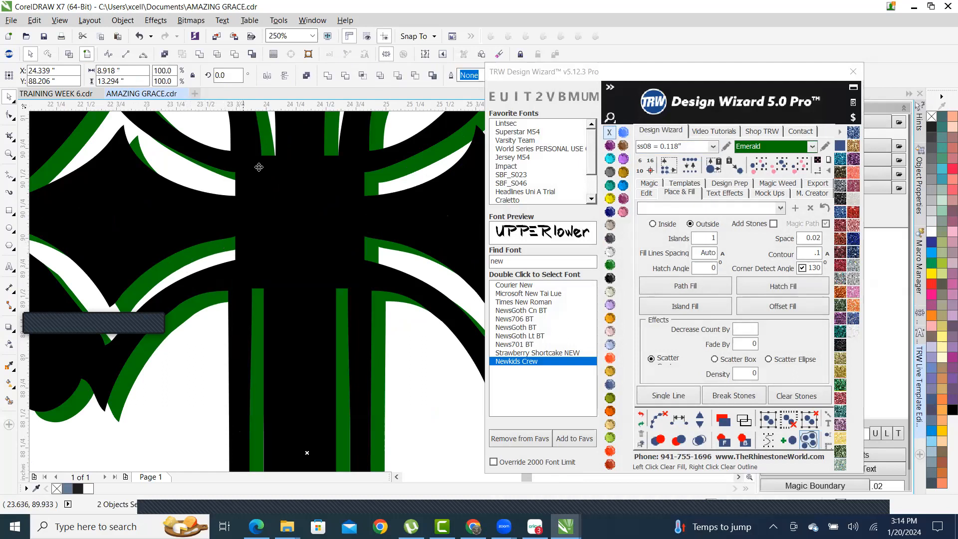
{"action": "left_click", "coordinate": [234, 55]}
{"action": "scroll", "coordinate": [326, 189], "scroll_direction": "down", "scroll_amount": 5}
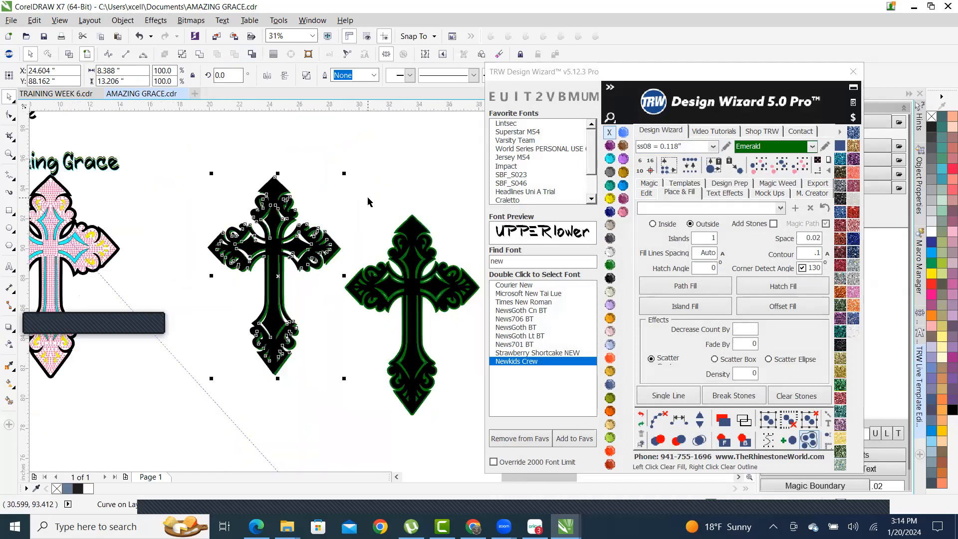
{"action": "left_click", "coordinate": [368, 201]}
- Drag the black cross up and right, off its green offset copy
{"action": "left_click_drag", "start_coordinate": [279, 191], "coordinate": [356, 135]}
{"action": "scroll", "coordinate": [341, 187], "scroll_direction": "down", "scroll_amount": 1}
{"action": "scroll", "coordinate": [320, 210], "scroll_direction": "up", "scroll_amount": 2}
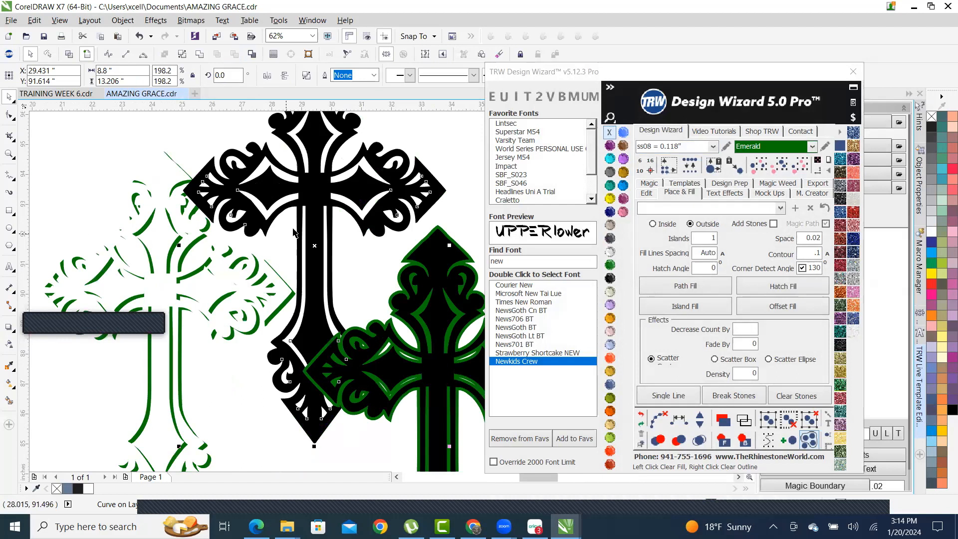
{"action": "scroll", "coordinate": [309, 235], "scroll_direction": "down", "scroll_amount": 1}
{"action": "left_click_drag", "start_coordinate": [307, 232], "coordinate": [330, 162]}
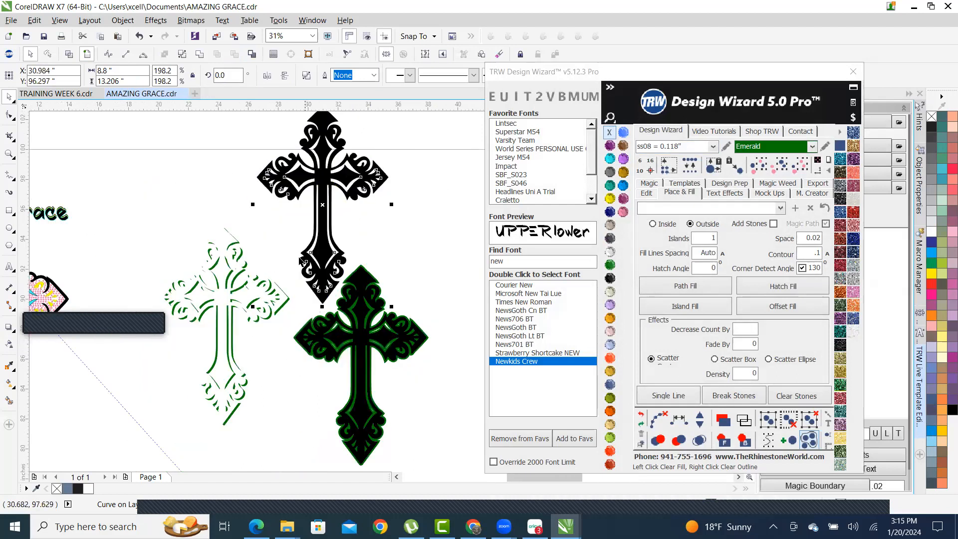
{"action": "scroll", "coordinate": [289, 237], "scroll_direction": "down", "scroll_amount": 1}
{"action": "scroll", "coordinate": [255, 256], "scroll_direction": "up", "scroll_amount": 2}
{"action": "scroll", "coordinate": [248, 260], "scroll_direction": "up", "scroll_amount": 2}
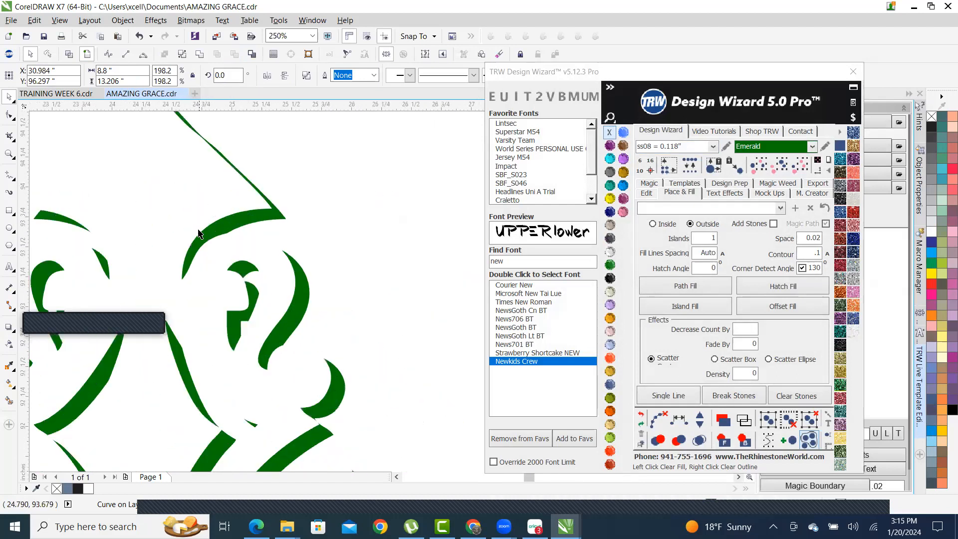
{"action": "scroll", "coordinate": [249, 264], "scroll_direction": "down", "scroll_amount": 2}
{"action": "scroll", "coordinate": [249, 268], "scroll_direction": "down", "scroll_amount": 1}
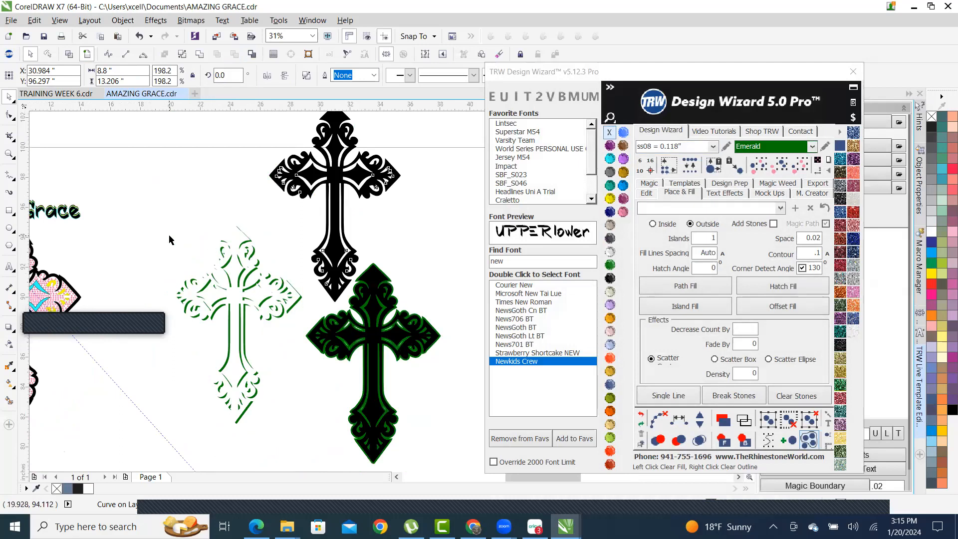
{"action": "key", "text": "Escape"}
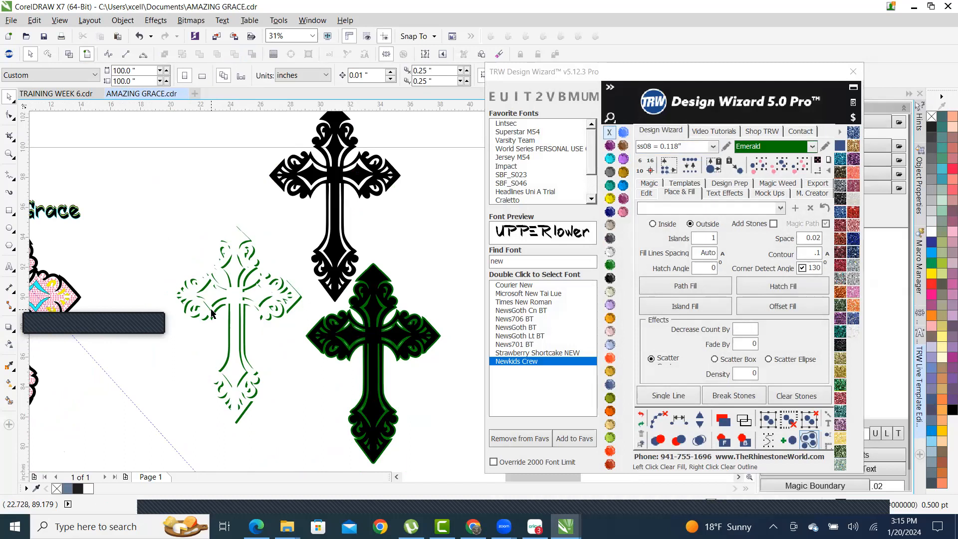
{"action": "scroll", "coordinate": [266, 296], "scroll_direction": "up", "scroll_amount": 5}
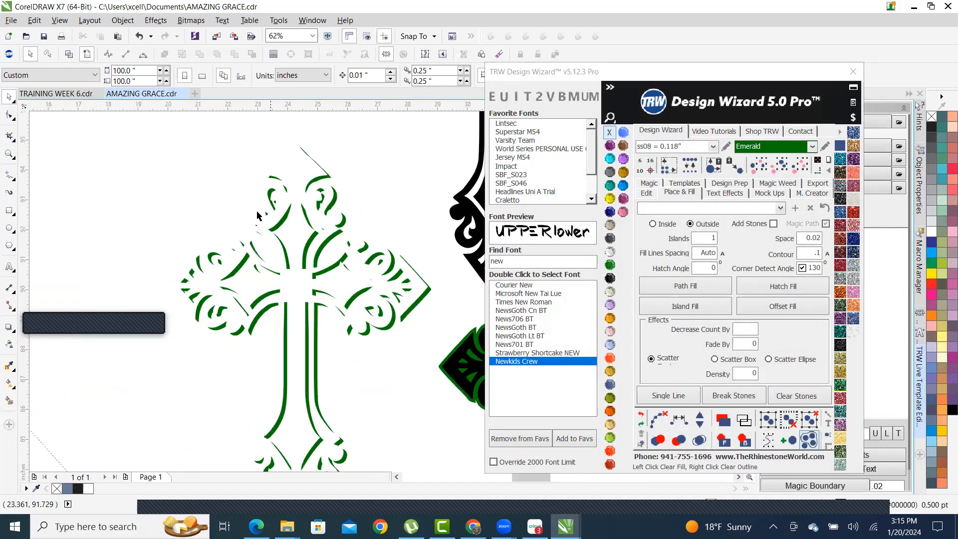
{"action": "scroll", "coordinate": [266, 296], "scroll_direction": "down", "scroll_amount": 5}
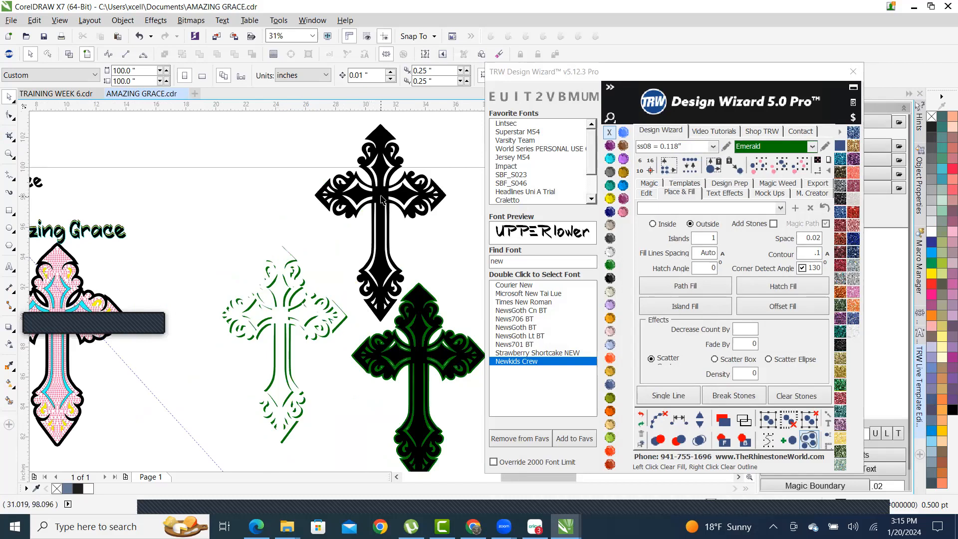
- Drag the black cross down-left back onto its green offset outline
{"action": "left_click_drag", "start_coordinate": [381, 200], "coordinate": [280, 320]}
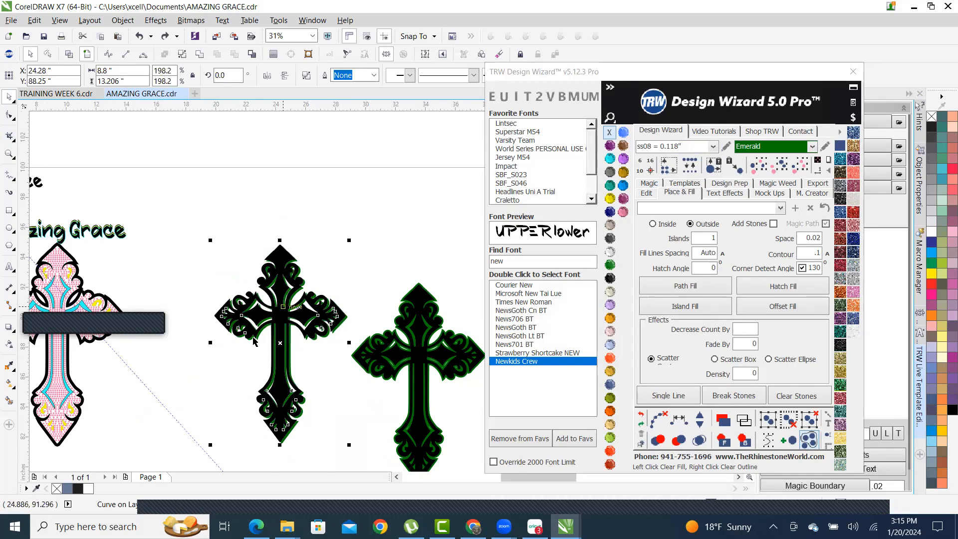
{"action": "scroll", "coordinate": [253, 341], "scroll_direction": "up", "scroll_amount": 6}
{"action": "scroll", "coordinate": [312, 205], "scroll_direction": "down", "scroll_amount": 1}
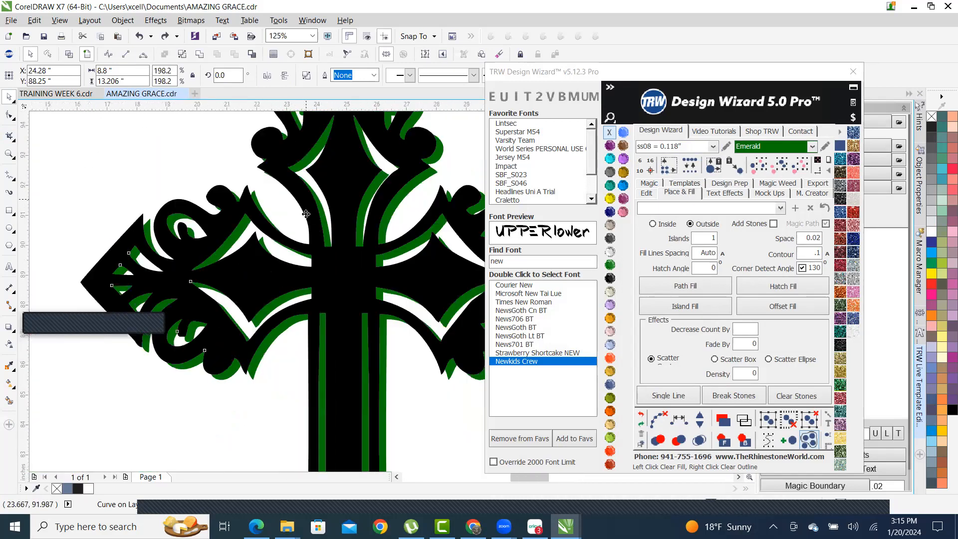
{"action": "scroll", "coordinate": [305, 214], "scroll_direction": "down", "scroll_amount": 3}
{"action": "scroll", "coordinate": [319, 178], "scroll_direction": "up", "scroll_amount": 1}
{"action": "left_click", "coordinate": [362, 165]}
{"action": "scroll", "coordinate": [330, 201], "scroll_direction": "up", "scroll_amount": 2}
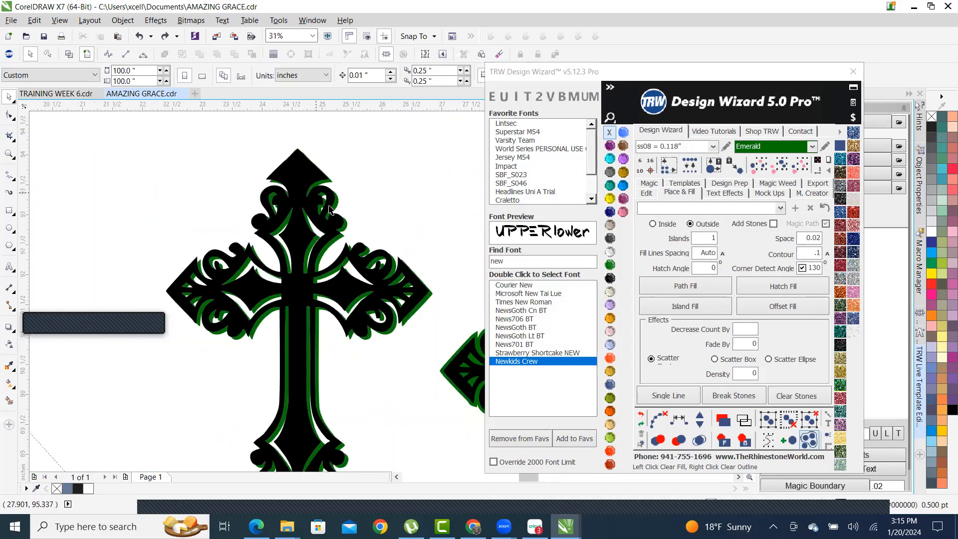
{"action": "scroll", "coordinate": [329, 202], "scroll_direction": "up", "scroll_amount": 4}
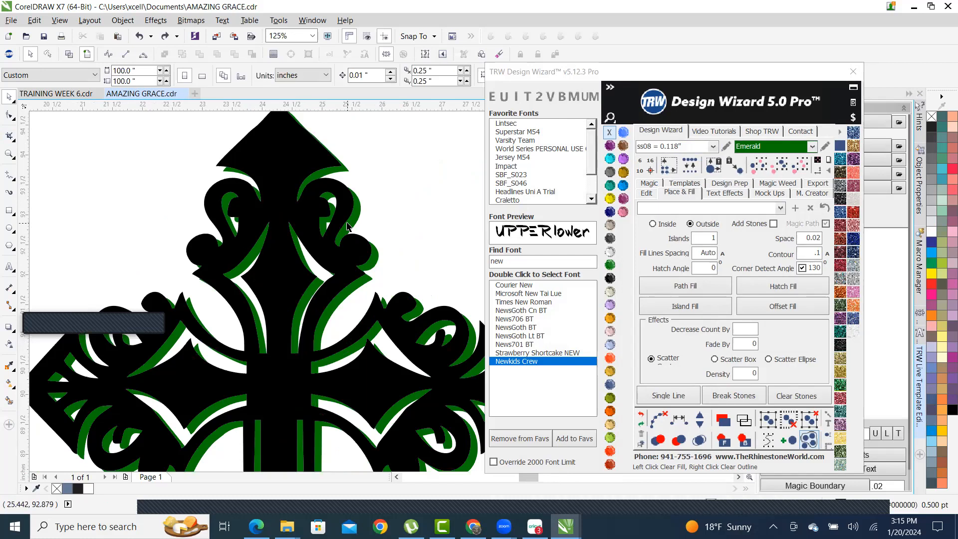
{"action": "scroll", "coordinate": [348, 226], "scroll_direction": "down", "scroll_amount": 4}
{"action": "scroll", "coordinate": [230, 201], "scroll_direction": "up", "scroll_amount": 3}
{"action": "scroll", "coordinate": [230, 201], "scroll_direction": "up", "scroll_amount": 3}
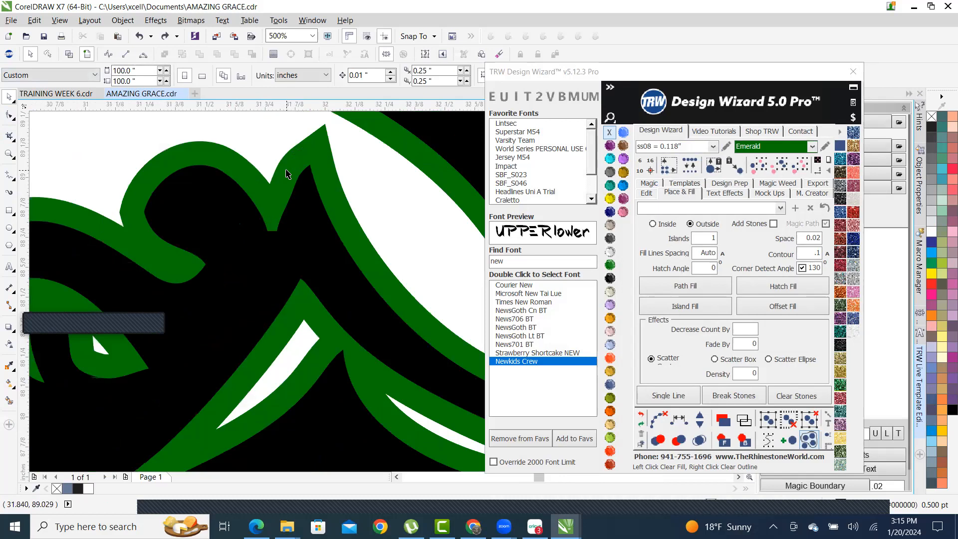
- Inspect the right cross's curves up close to confirm the green edges line up
{"action": "left_click", "coordinate": [288, 173]}
{"action": "scroll", "coordinate": [363, 223], "scroll_direction": "down", "scroll_amount": 3}
{"action": "scroll", "coordinate": [356, 318], "scroll_direction": "down", "scroll_amount": 2}
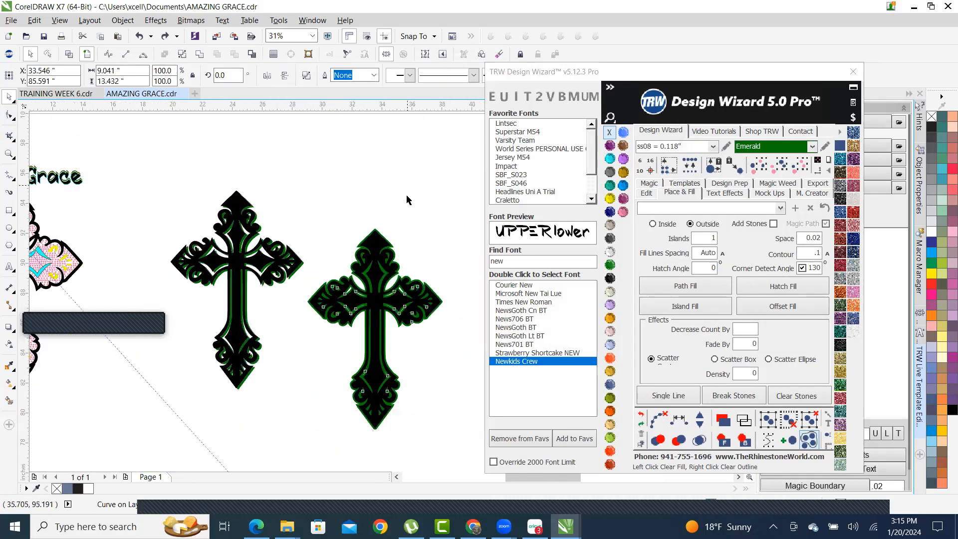
{"action": "left_click", "coordinate": [406, 199]}
{"action": "scroll", "coordinate": [403, 268], "scroll_direction": "up", "scroll_amount": 2}
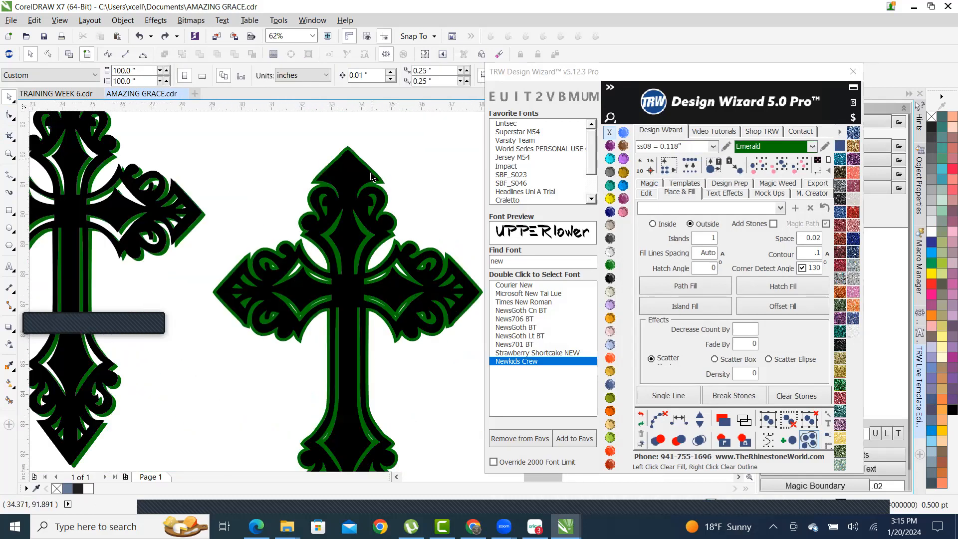
{"action": "scroll", "coordinate": [325, 196], "scroll_direction": "down", "scroll_amount": 2}
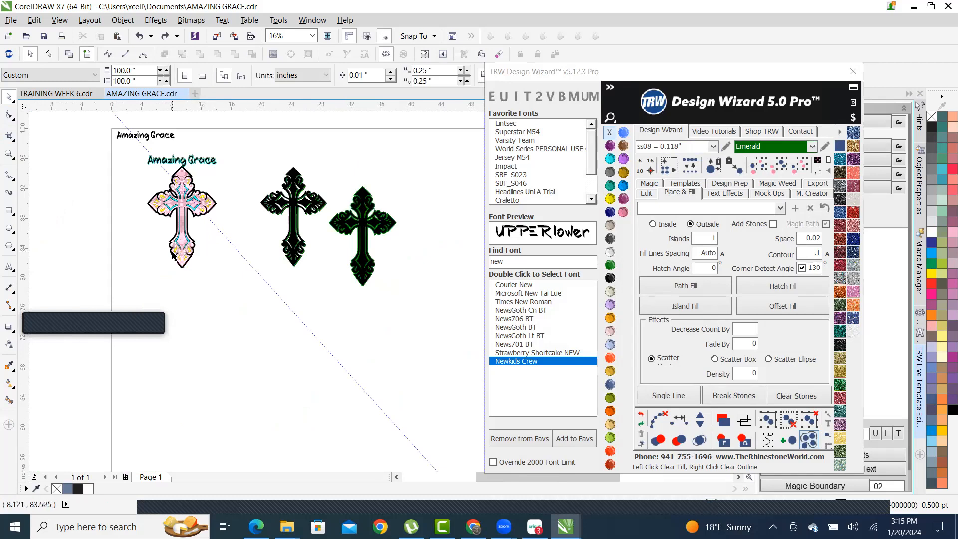
{"action": "scroll", "coordinate": [275, 178], "scroll_direction": "up", "scroll_amount": 2}
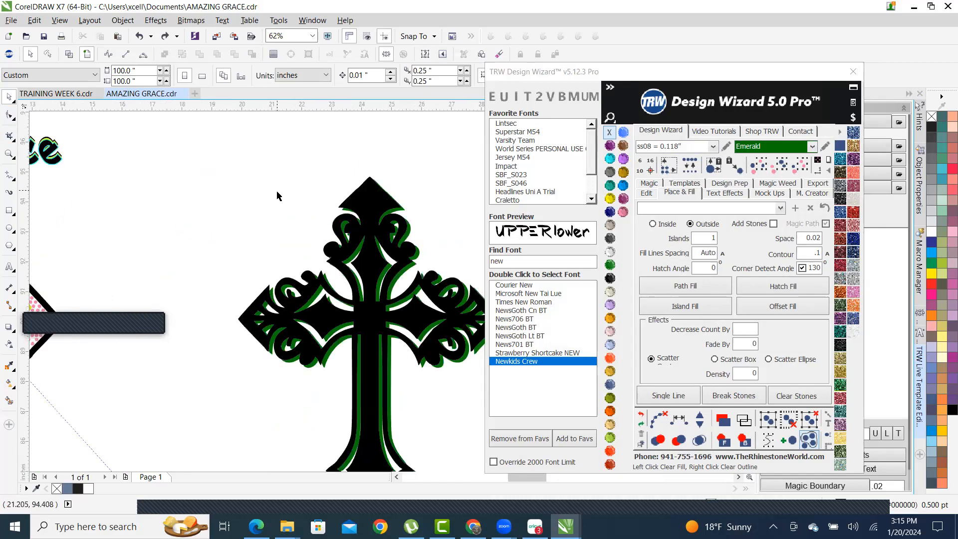
{"action": "scroll", "coordinate": [399, 185], "scroll_direction": "up", "scroll_amount": 1}
{"action": "scroll", "coordinate": [362, 195], "scroll_direction": "up", "scroll_amount": 2}
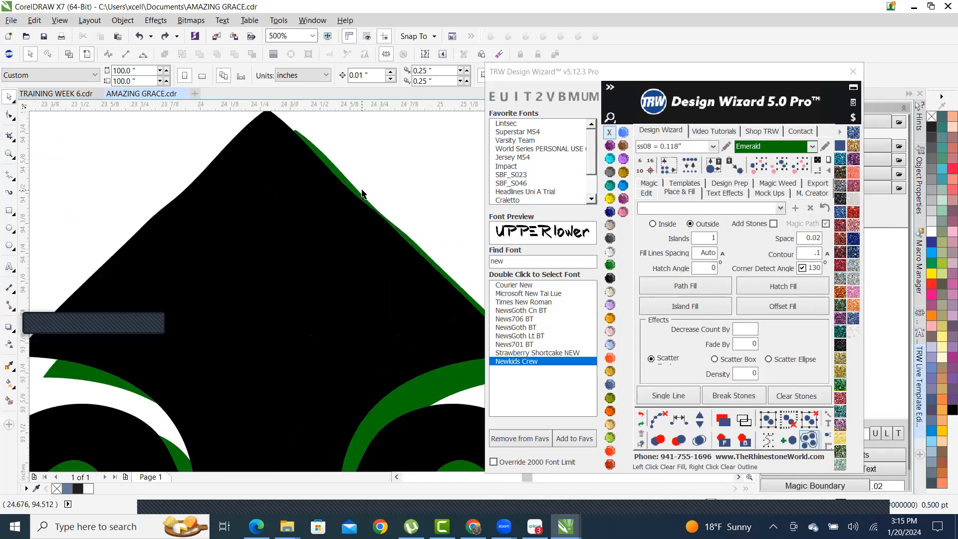
{"action": "scroll", "coordinate": [302, 193], "scroll_direction": "down", "scroll_amount": 3}
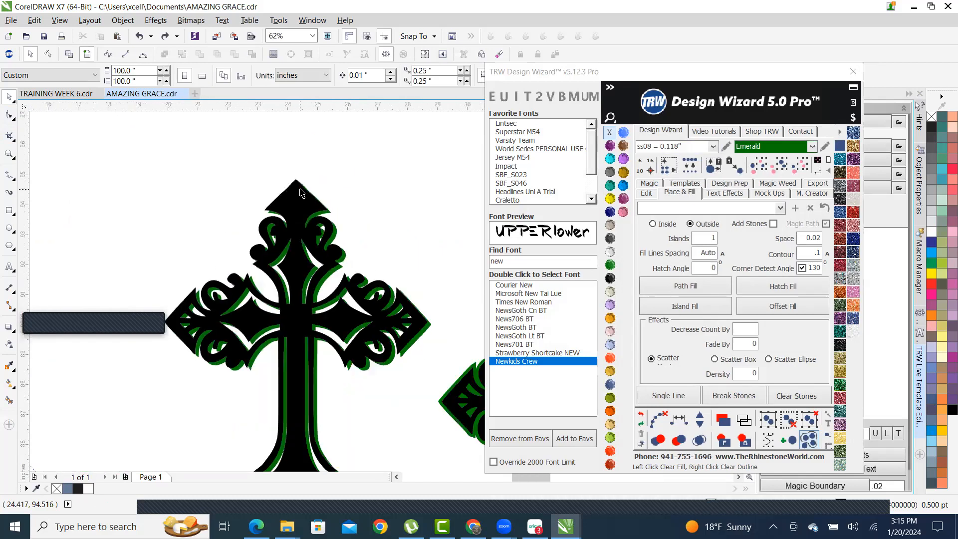
{"action": "scroll", "coordinate": [301, 192], "scroll_direction": "down", "scroll_amount": 1}
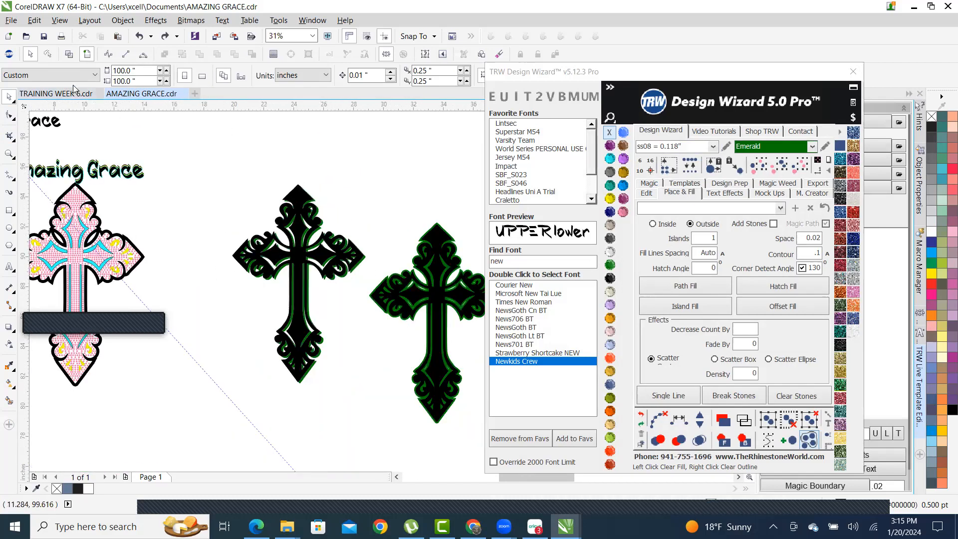
{"action": "scroll", "coordinate": [248, 254], "scroll_direction": "down", "scroll_amount": 1}
{"action": "scroll", "coordinate": [248, 254], "scroll_direction": "down", "scroll_amount": 1}
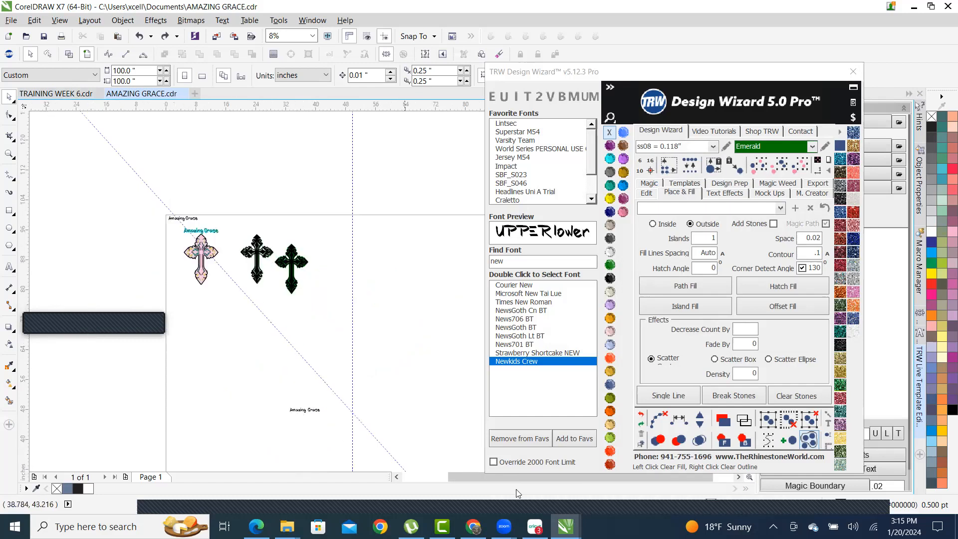
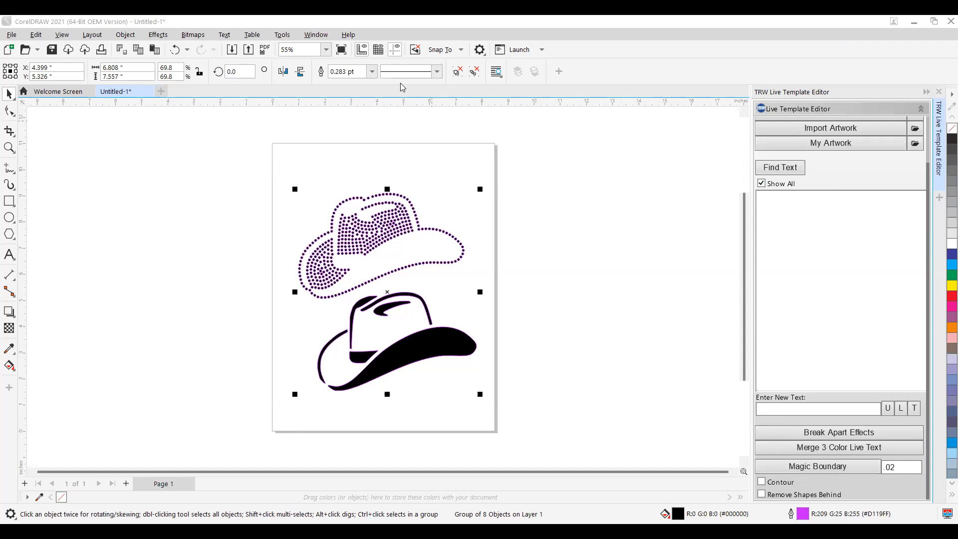
- Deselect both hats and toggle the TRW Live Template Editor docker via Window > Dockers to reload it
{"action": "left_click", "coordinate": [316, 35]}
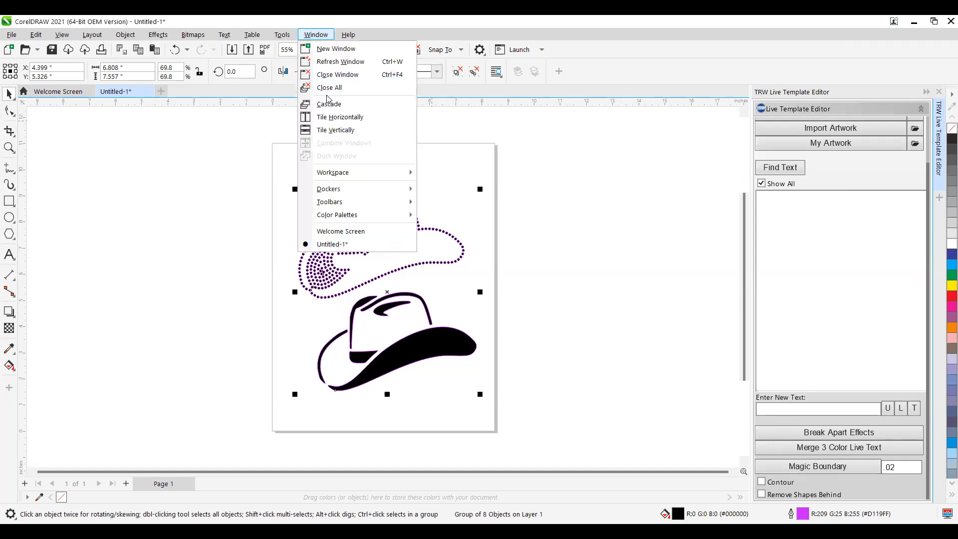
{"action": "mouse_move", "coordinate": [347, 205]}
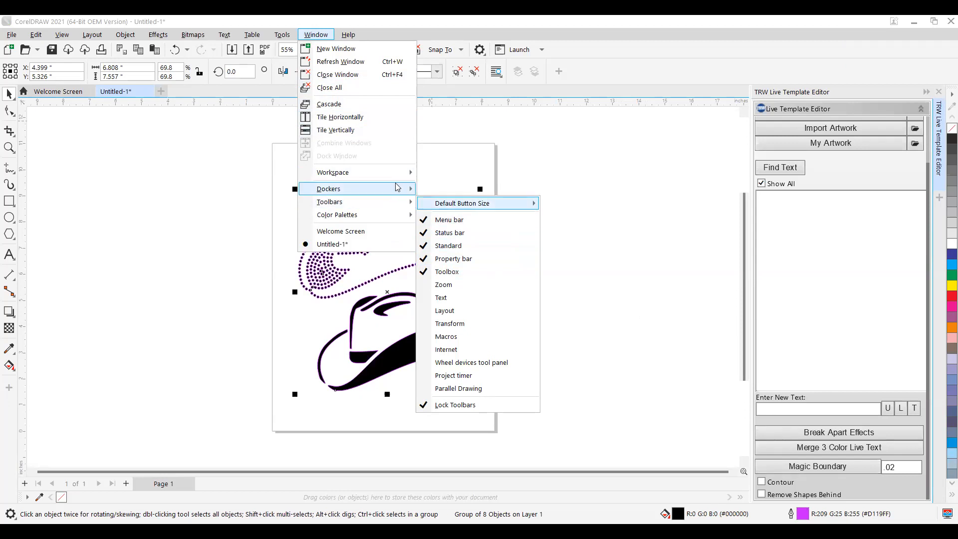
{"action": "mouse_move", "coordinate": [406, 187]}
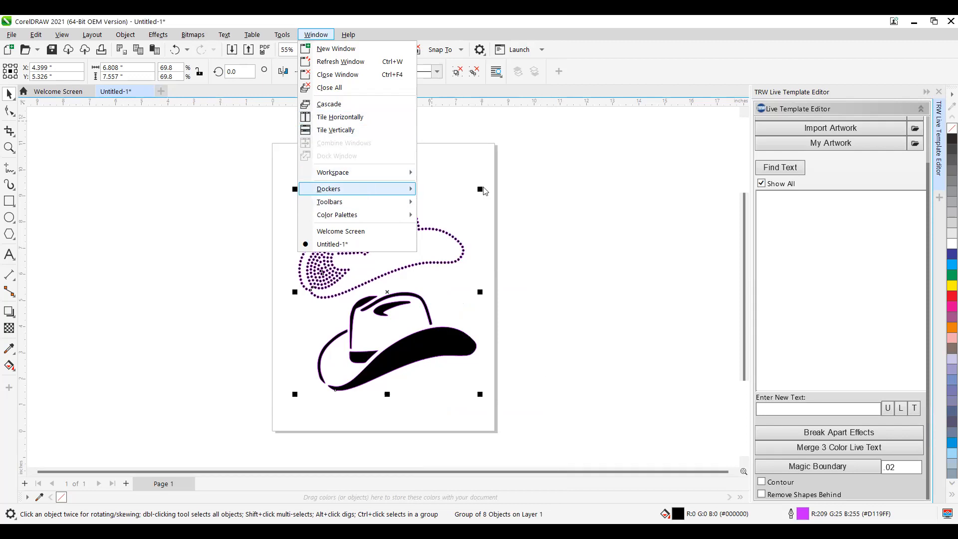
{"action": "mouse_move", "coordinate": [367, 188]}
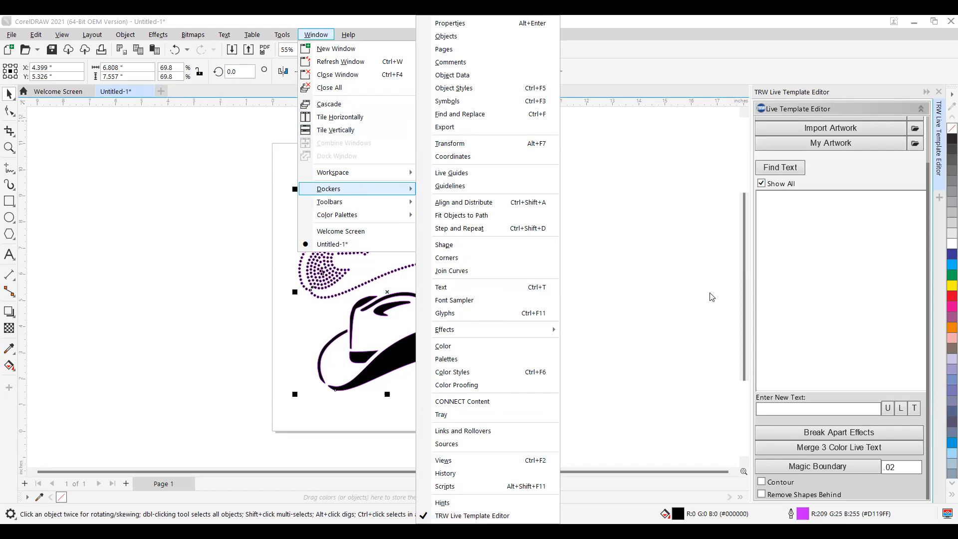
{"action": "left_click", "coordinate": [690, 283]}
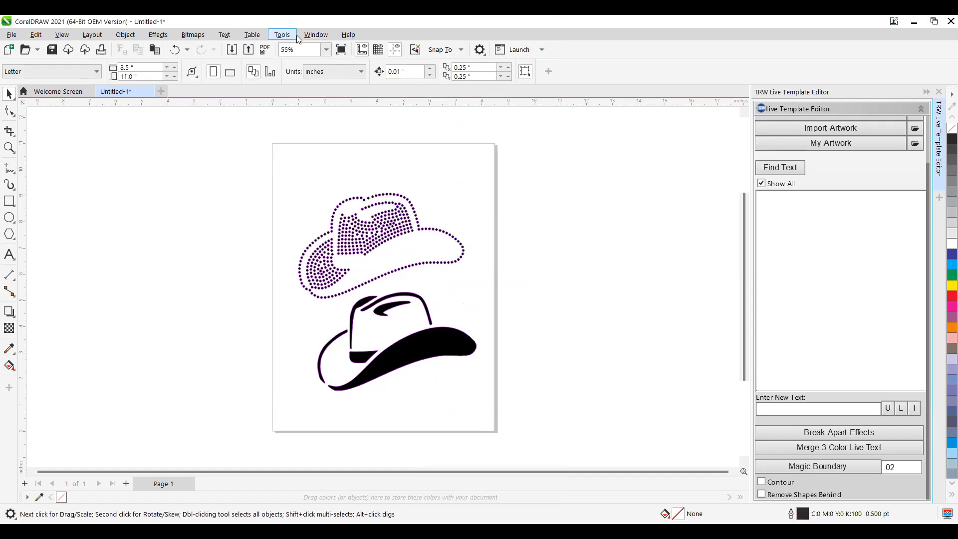
{"action": "left_click", "coordinate": [313, 36]}
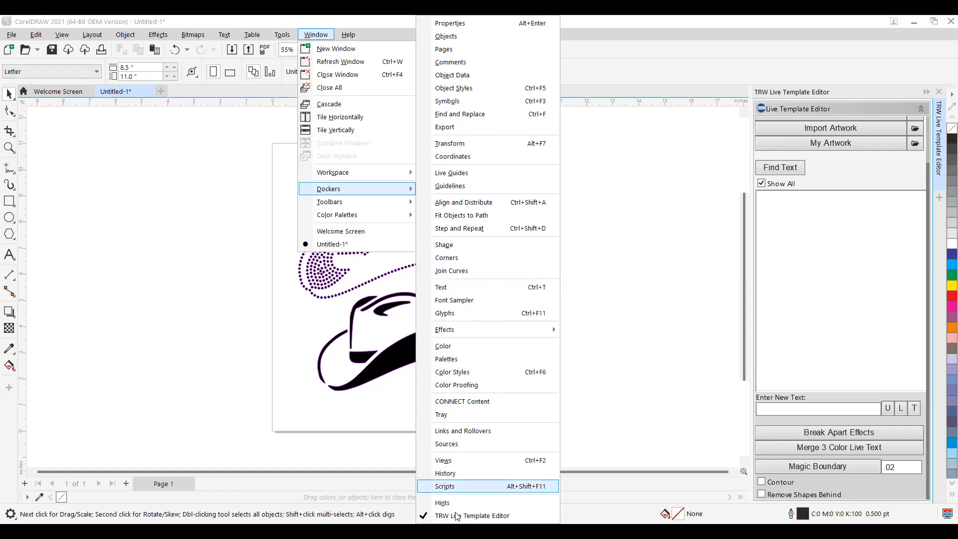
{"action": "left_click", "coordinate": [865, 110]}
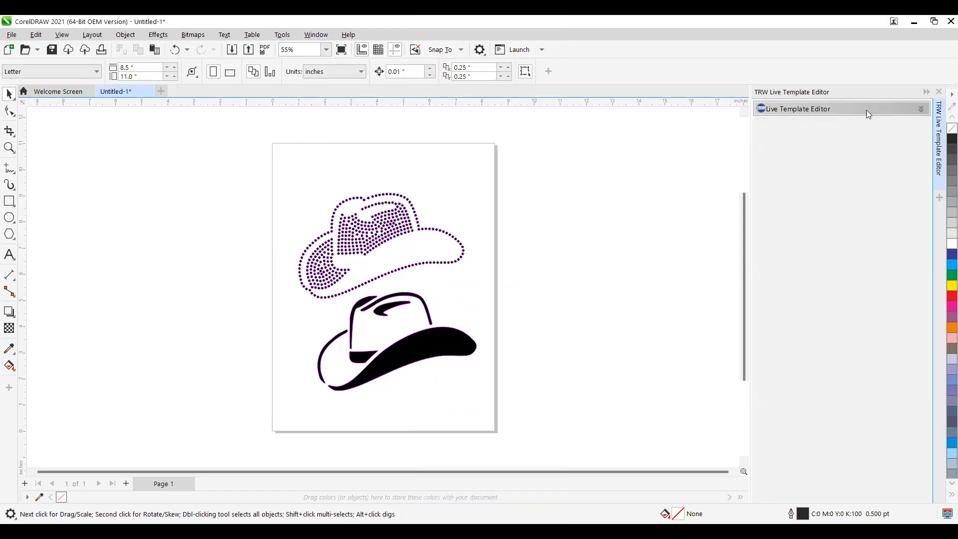
- Re-expand the TRW Live Template Editor to show its template and artwork tools, then browse the Tools menu for Scripts
{"action": "left_click", "coordinate": [866, 110]}
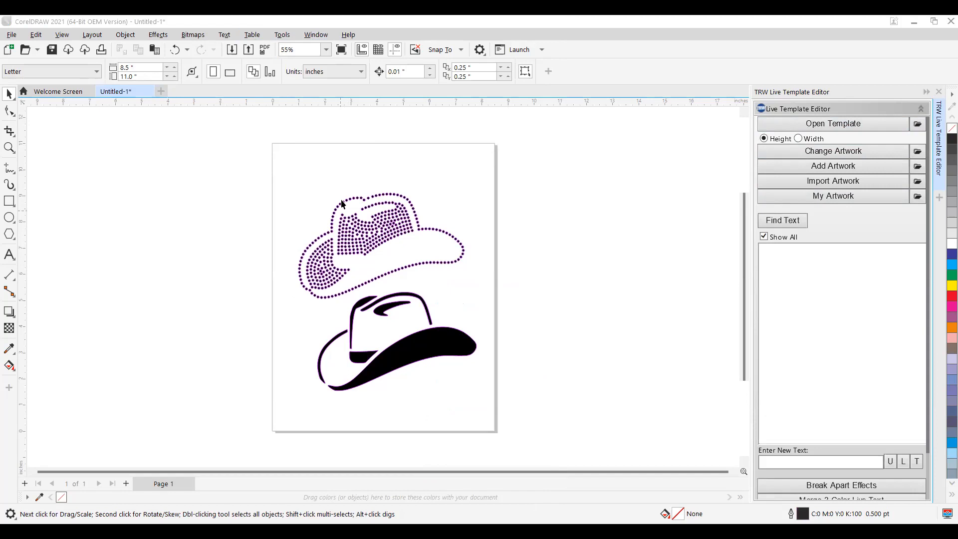
{"action": "left_click", "coordinate": [532, 300]}
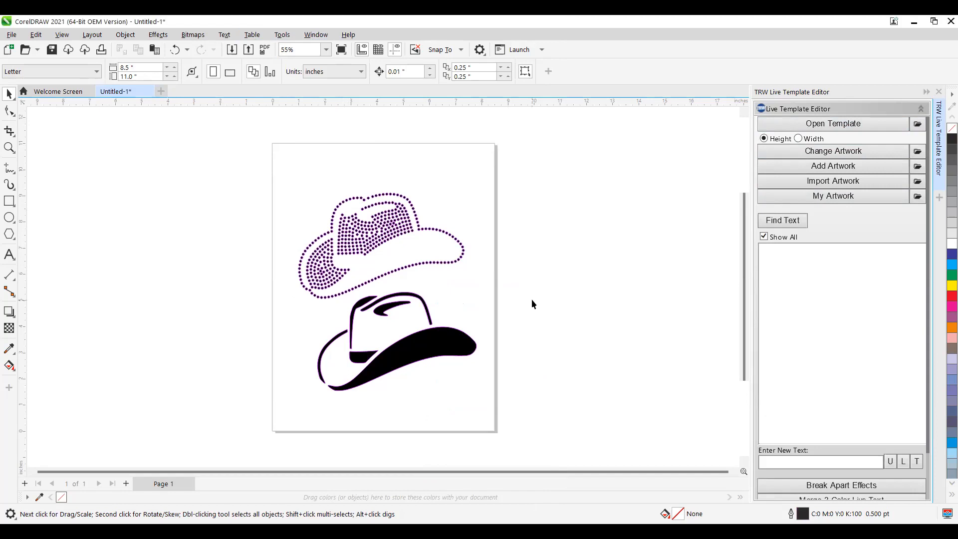
{"action": "left_click", "coordinate": [282, 35]}
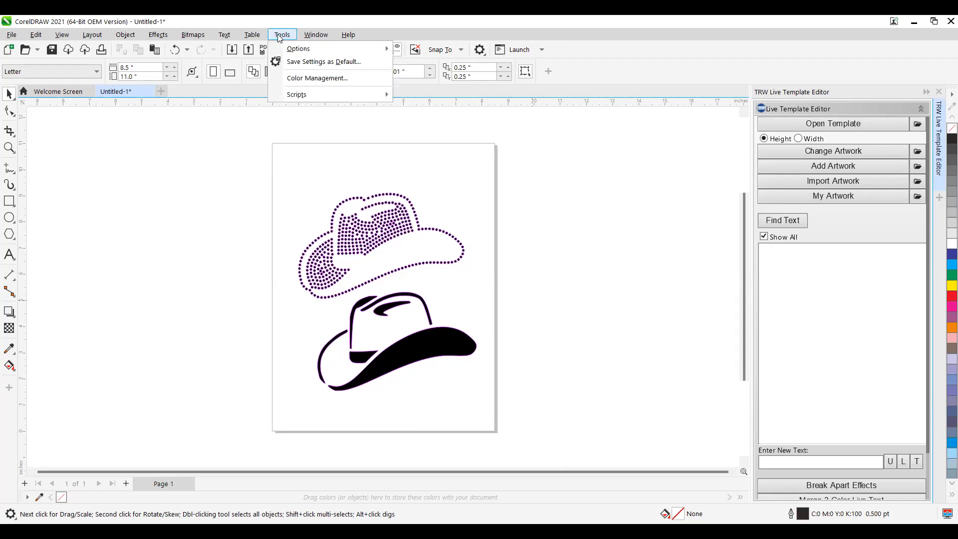
{"action": "mouse_move", "coordinate": [294, 53]}
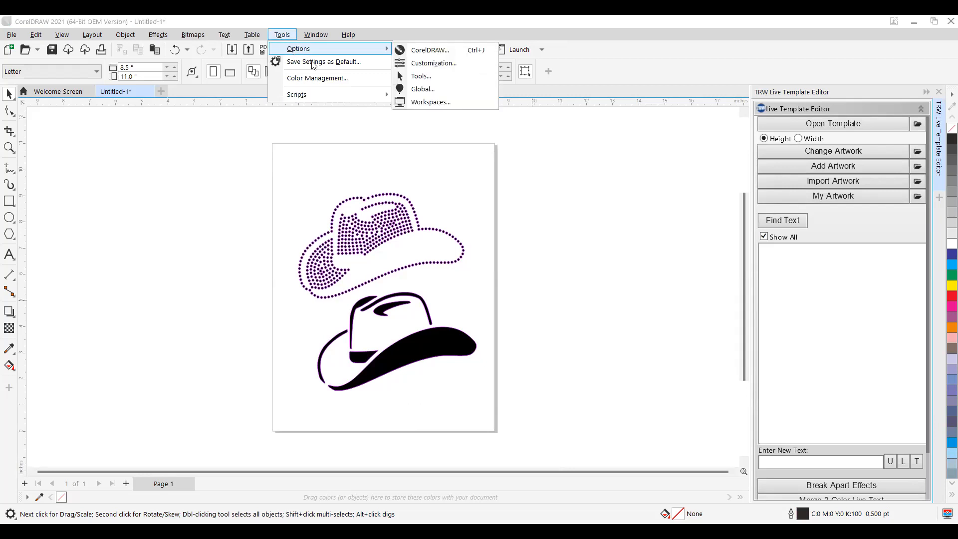
{"action": "mouse_move", "coordinate": [326, 95]}
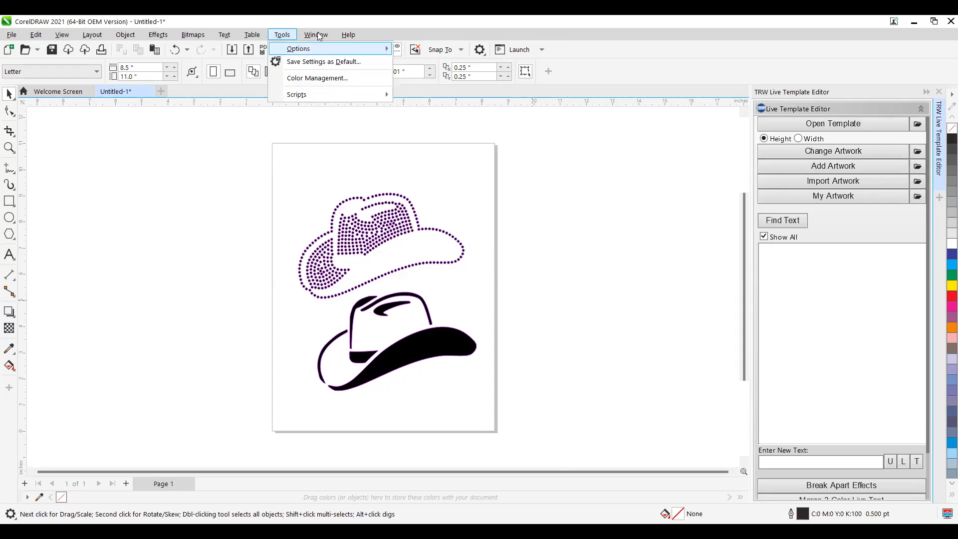
{"action": "mouse_move", "coordinate": [318, 36]}
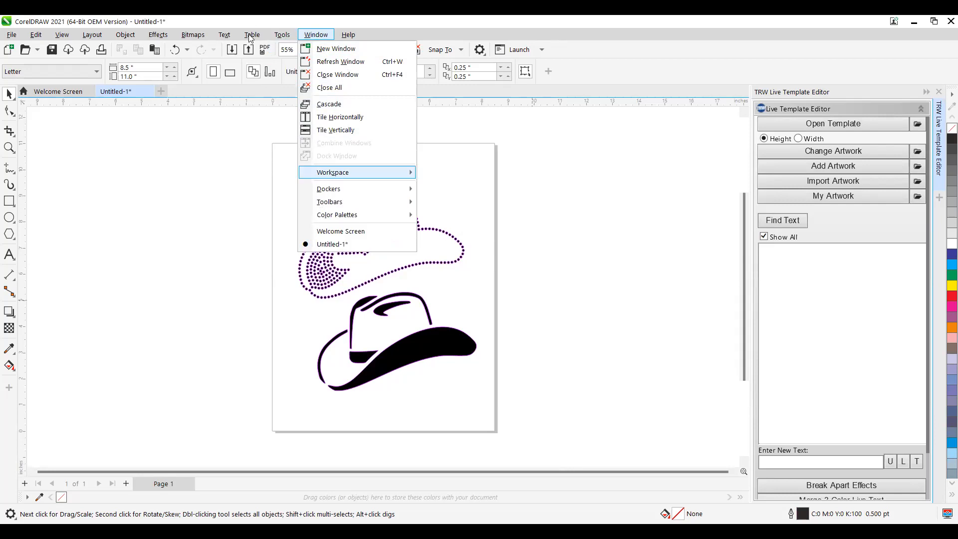
{"action": "mouse_move", "coordinate": [254, 35]}
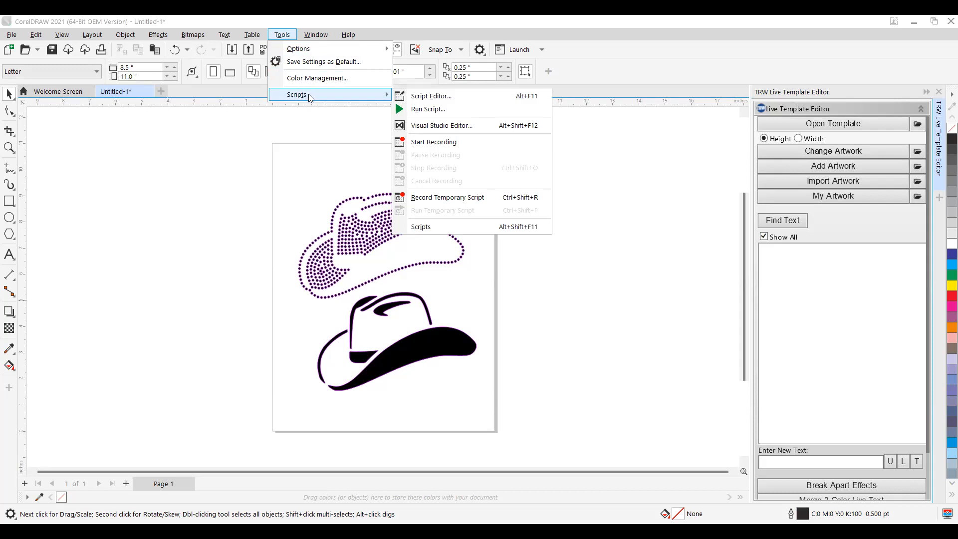
- Open and widen the Scripts docker, then select DesignWizard under TRW_DesignWizard5Pro > TRW
{"action": "left_click", "coordinate": [503, 228]}
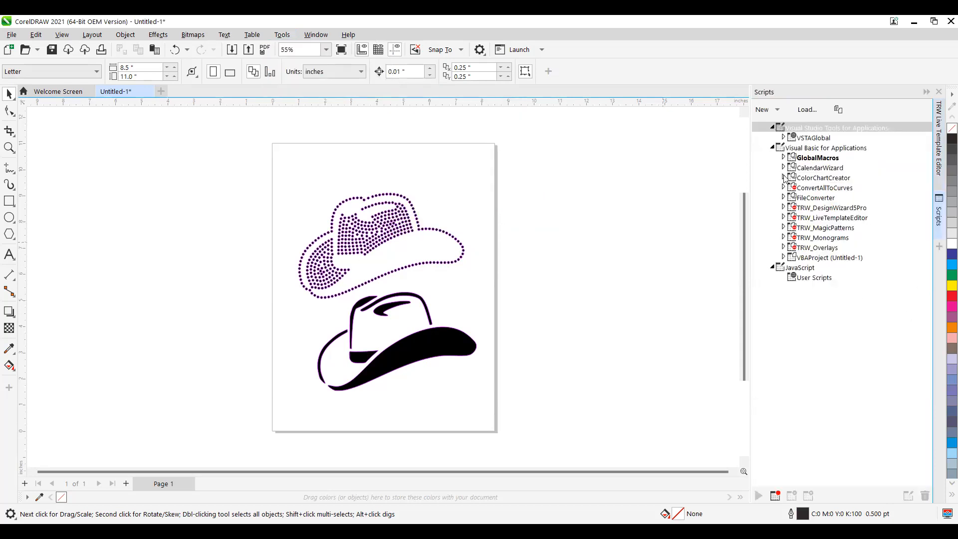
{"action": "left_click_drag", "start_coordinate": [750, 175], "coordinate": [573, 184]}
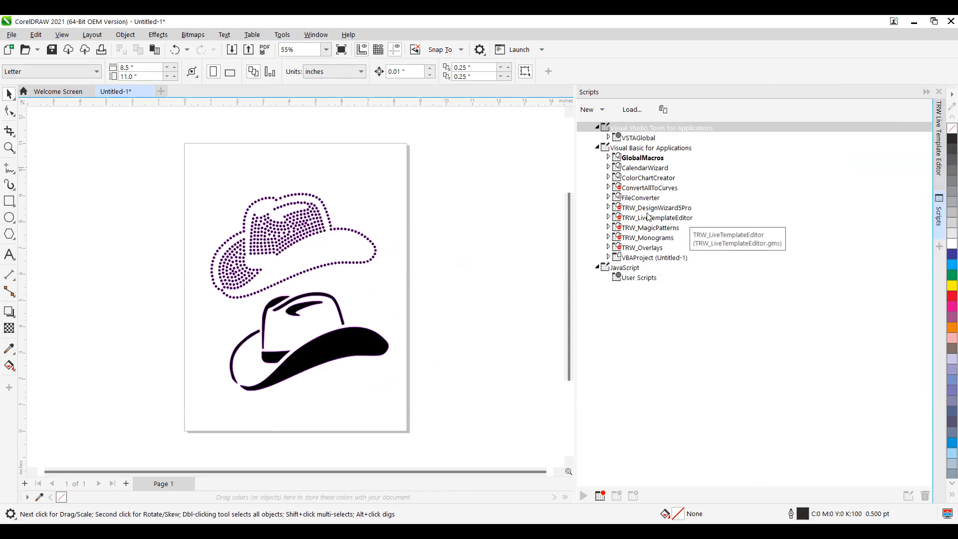
{"action": "left_click", "coordinate": [609, 208]}
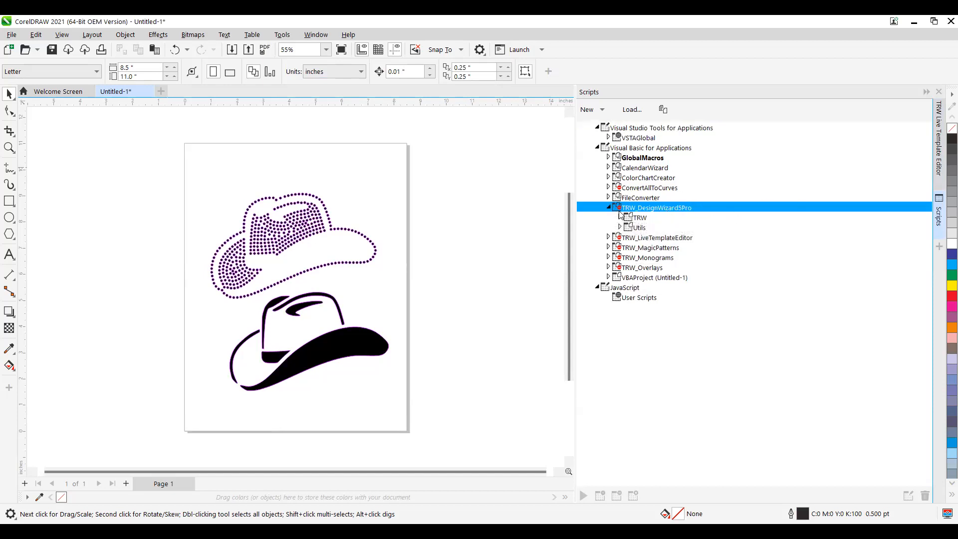
{"action": "left_click", "coordinate": [620, 217]}
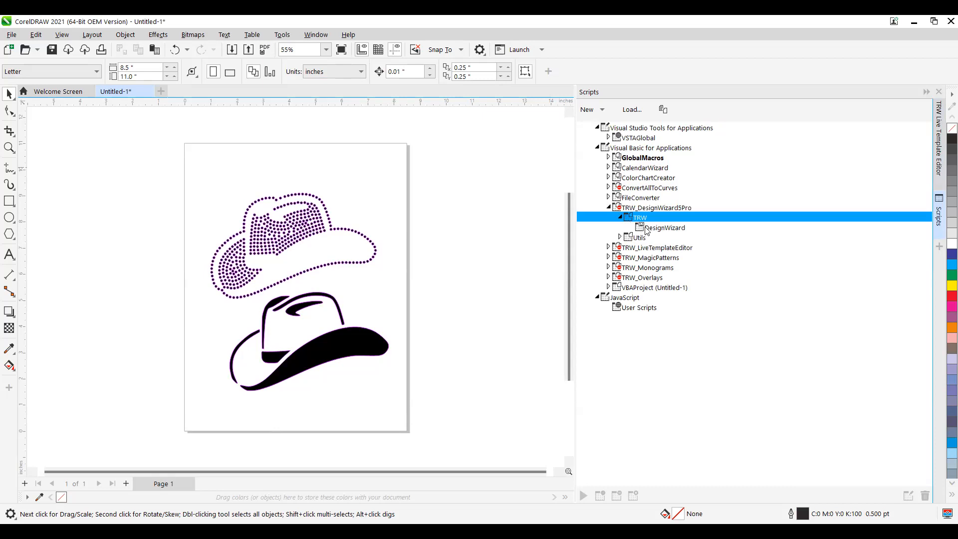
{"action": "left_click", "coordinate": [666, 228]}
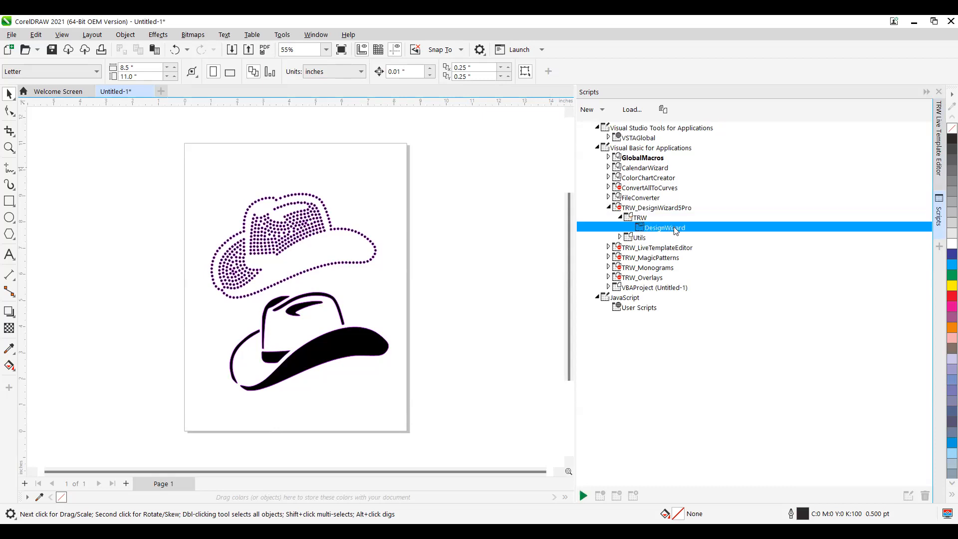
{"action": "double_click", "coordinate": [675, 230]}
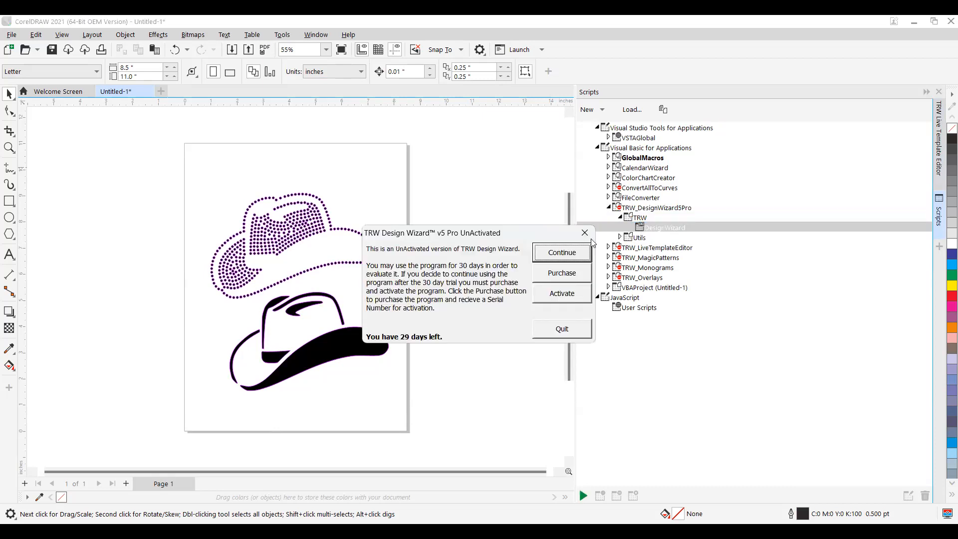
{"action": "left_click", "coordinate": [557, 253]}
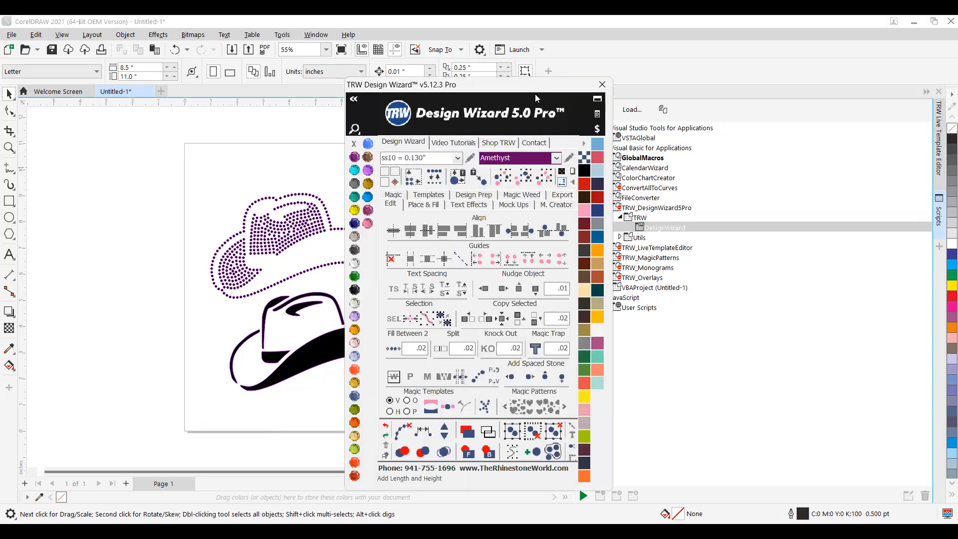
{"action": "left_click", "coordinate": [602, 84]}
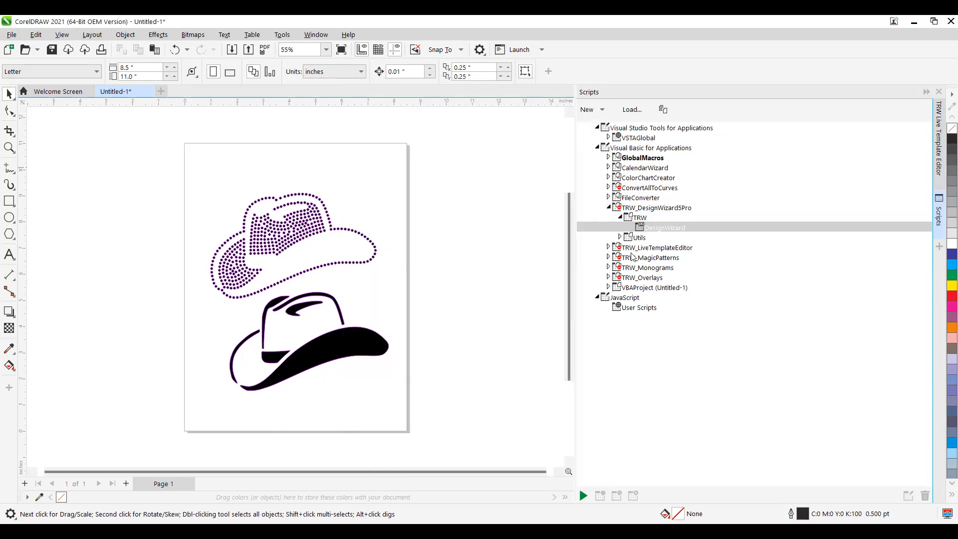
{"action": "left_click", "coordinate": [681, 230]}
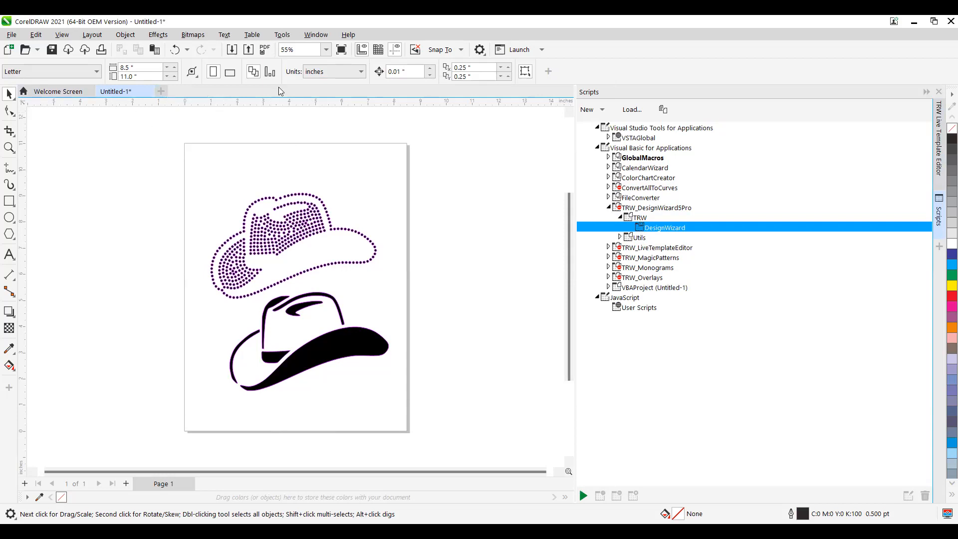
{"action": "left_click", "coordinate": [587, 71]}
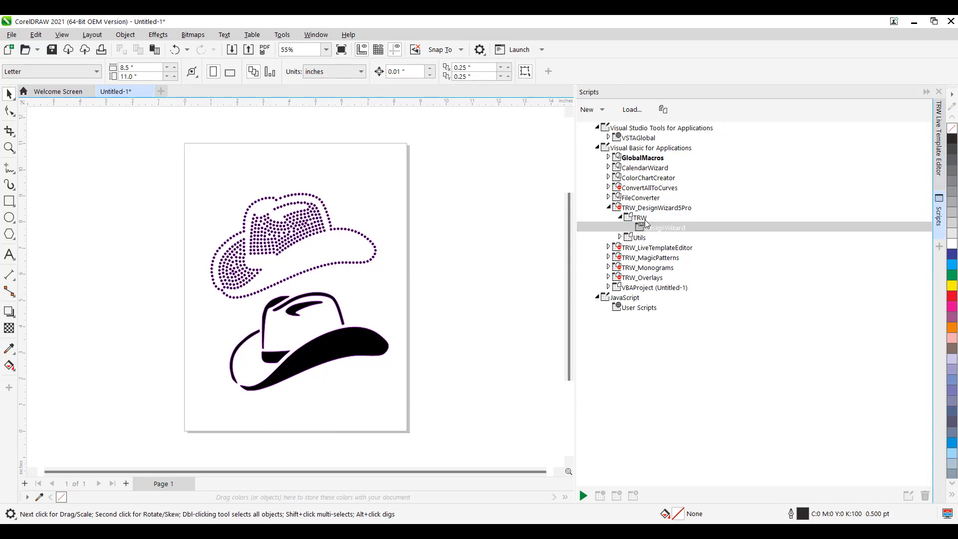
{"action": "left_click", "coordinate": [643, 228]}
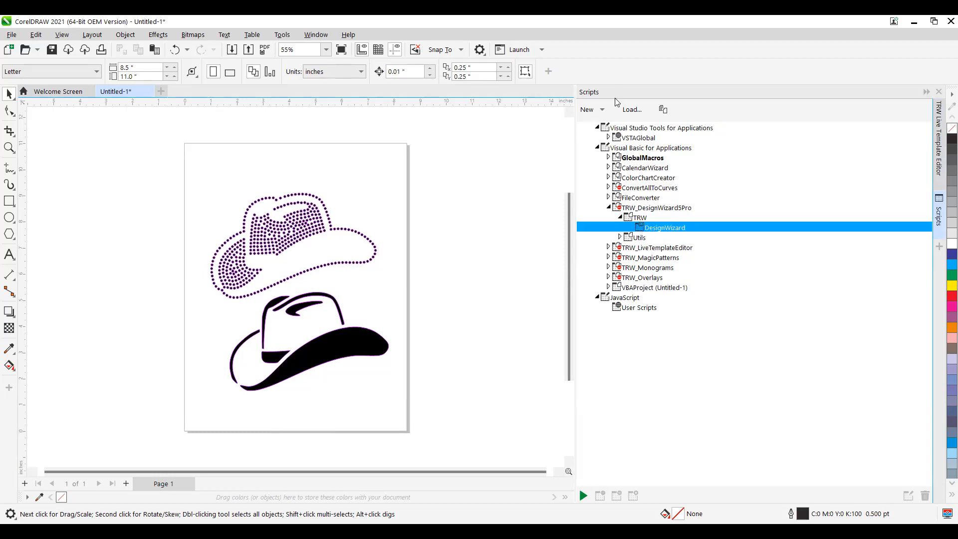
{"action": "left_click", "coordinate": [604, 72]}
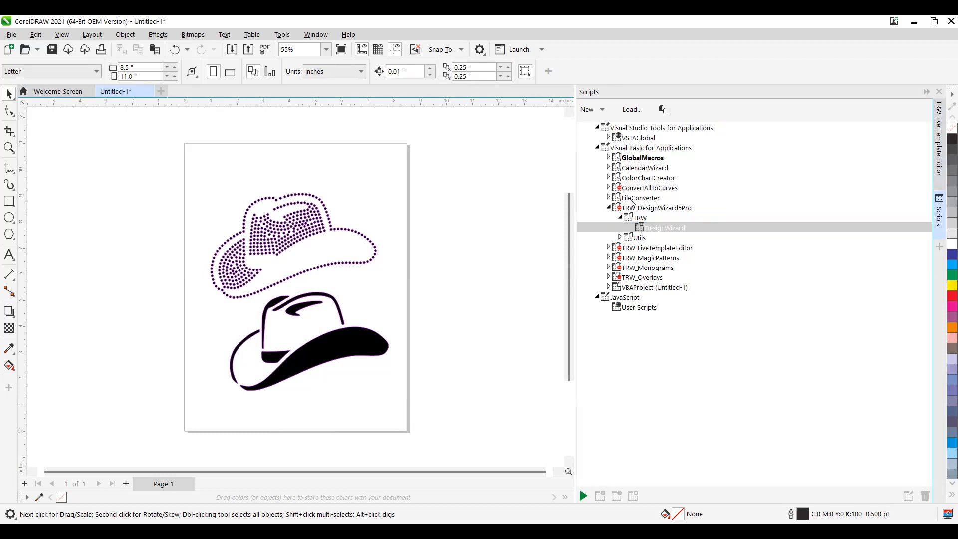
{"action": "right_click", "coordinate": [645, 228]}
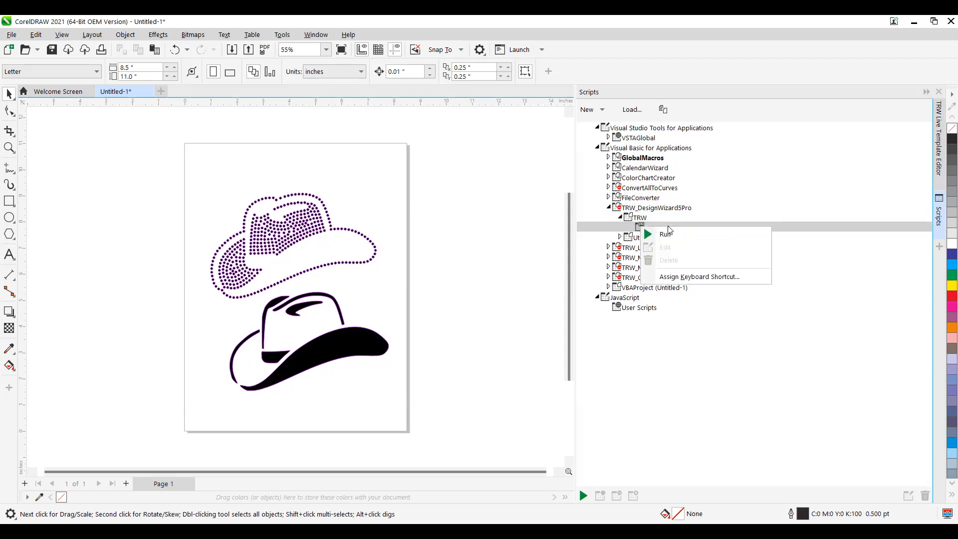
{"action": "left_click", "coordinate": [700, 282]}
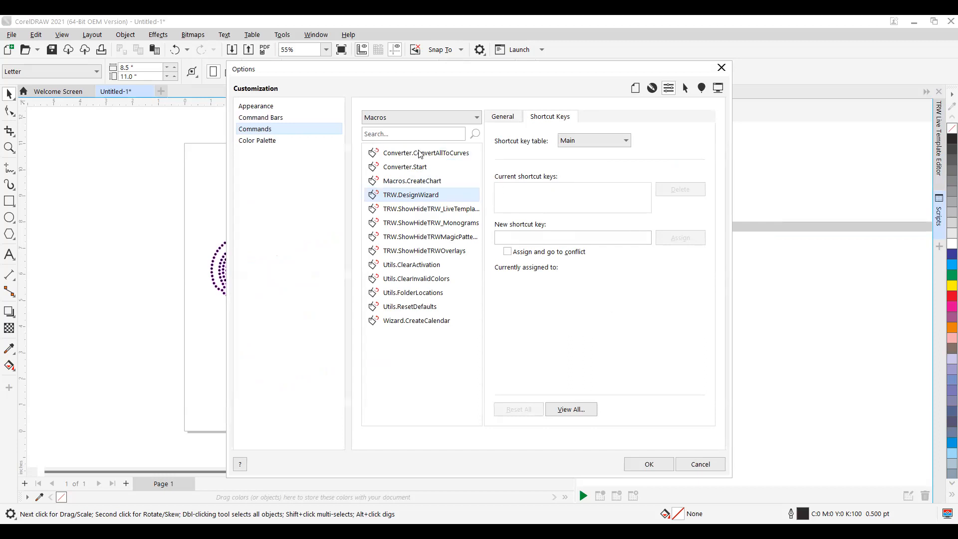
{"action": "left_click", "coordinate": [700, 465]}
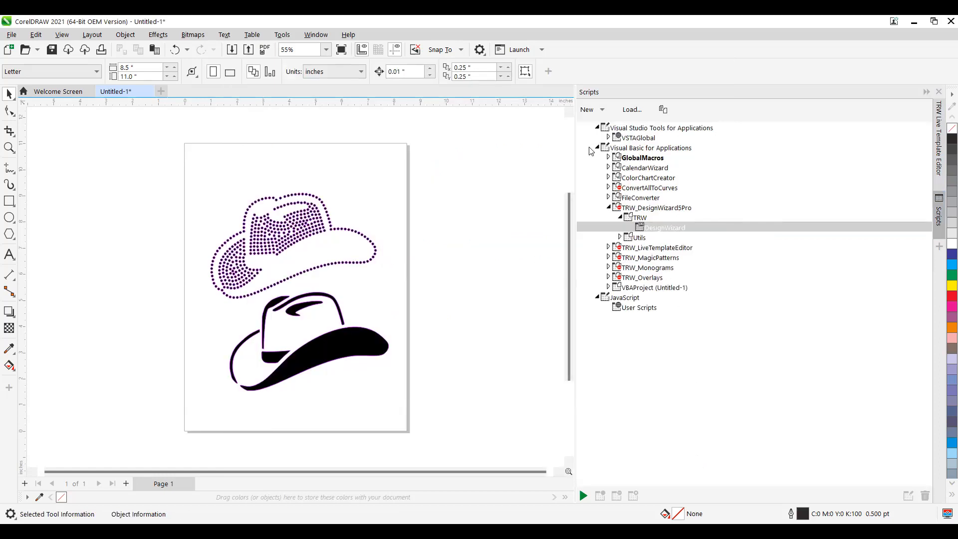
{"action": "right_click", "coordinate": [659, 229]}
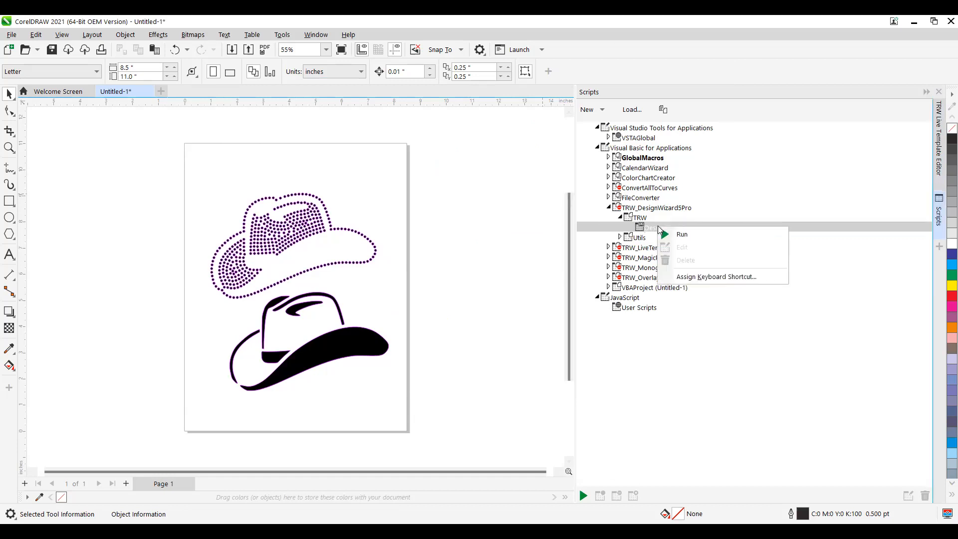
{"action": "left_click", "coordinate": [691, 235]}
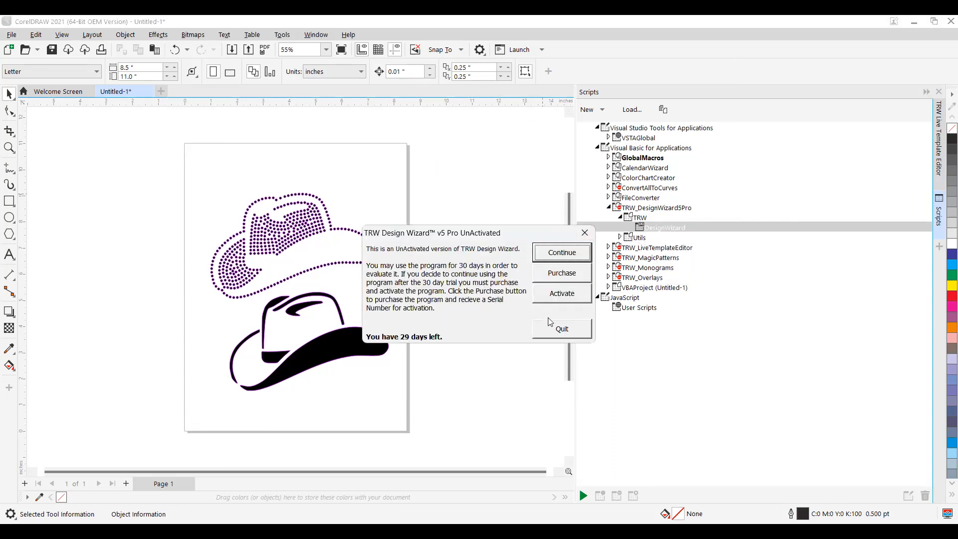
{"action": "left_click", "coordinate": [571, 296]}
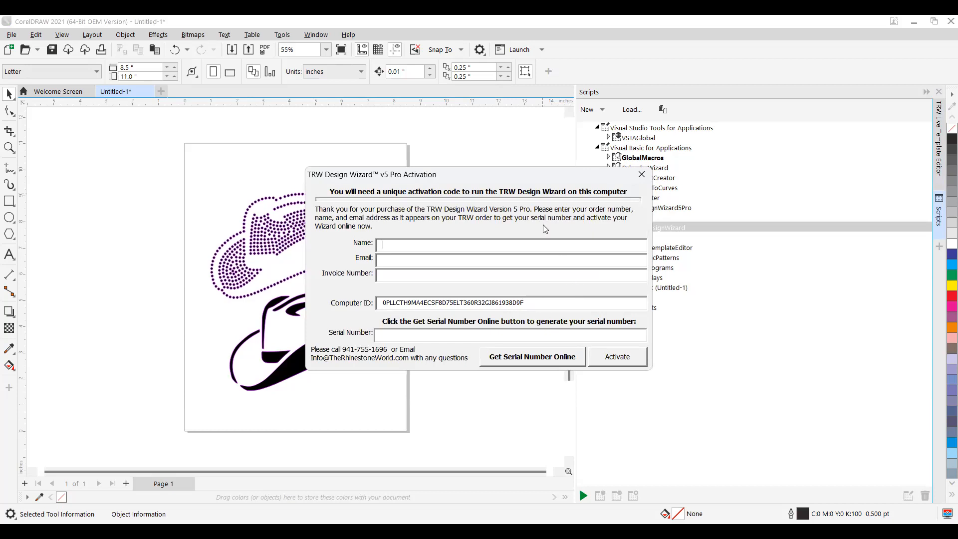
{"action": "type", "text": "tER"}
{"action": "key", "text": "BackSpace"}
{"action": "key", "text": "BackSpace"}
{"action": "left_click_drag", "start_coordinate": [539, 178], "coordinate": [469, 189]}
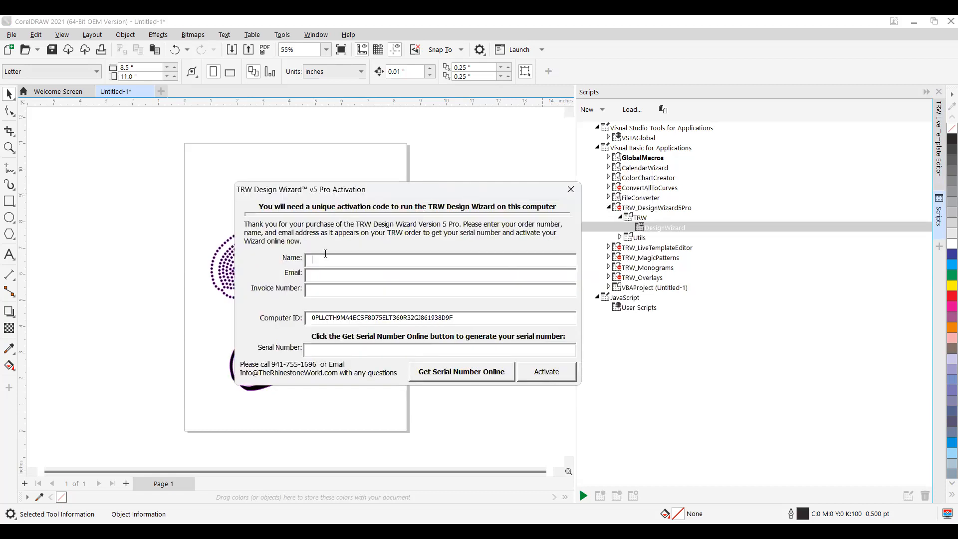
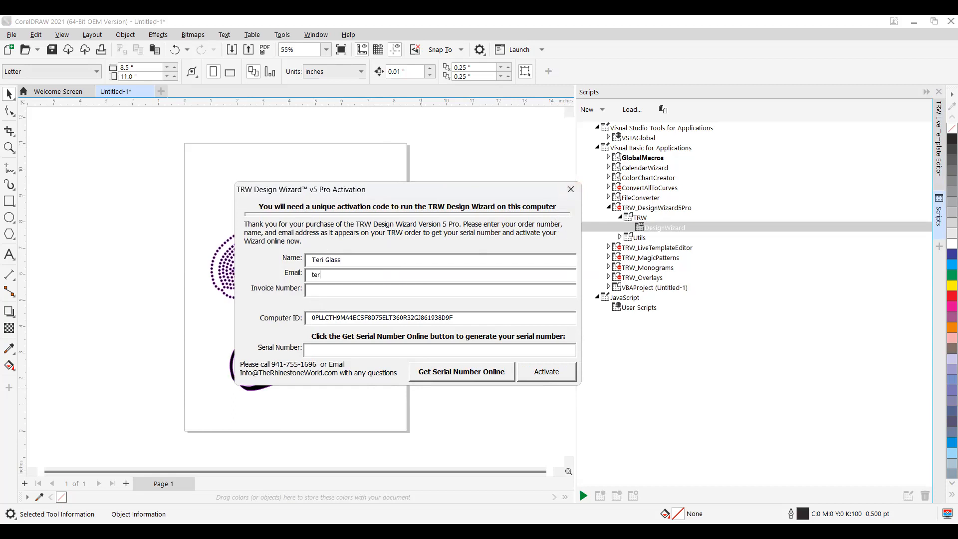
{"action": "left_click", "coordinate": [570, 190]}
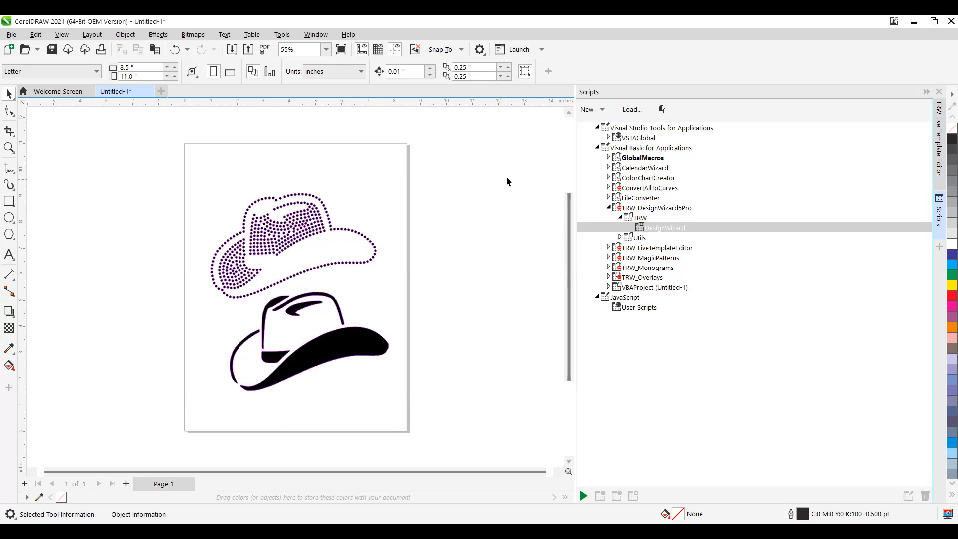
{"action": "left_click", "coordinate": [938, 92]}
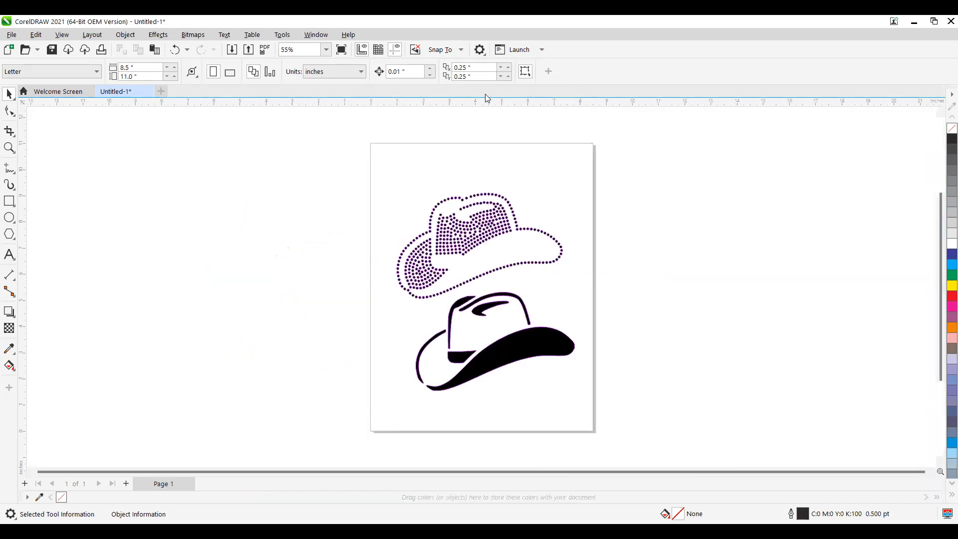
{"action": "left_click", "coordinate": [316, 34]}
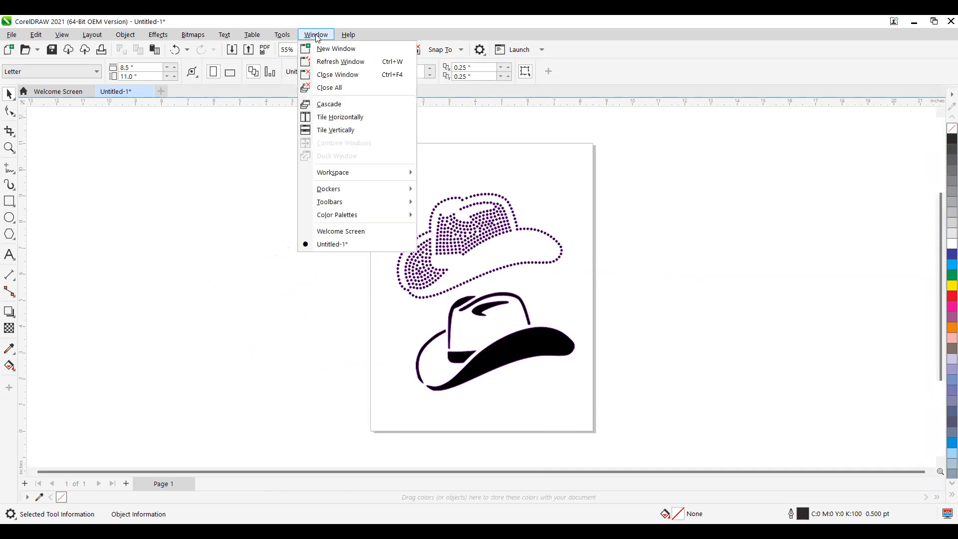
{"action": "left_click", "coordinate": [280, 35]}
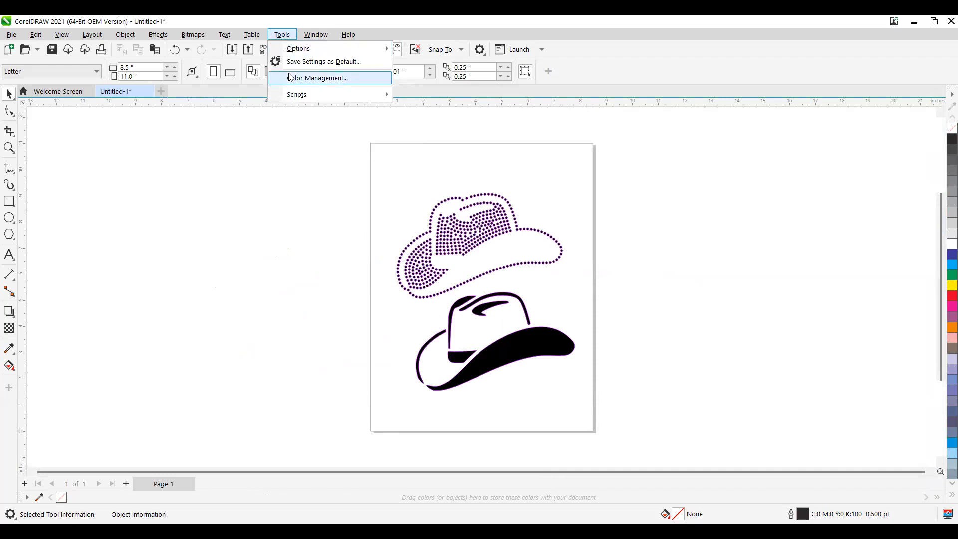
{"action": "mouse_move", "coordinate": [329, 94]}
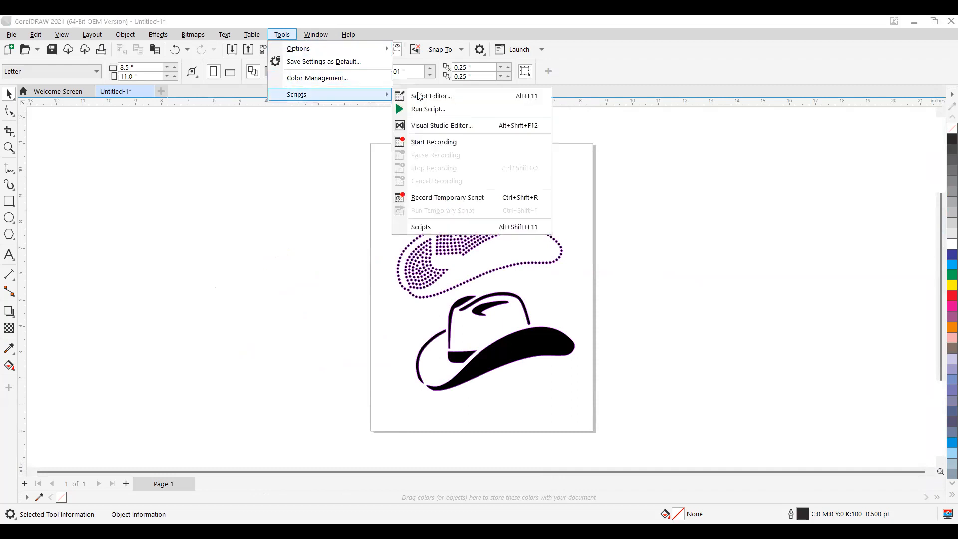
{"action": "left_click", "coordinate": [442, 229]}
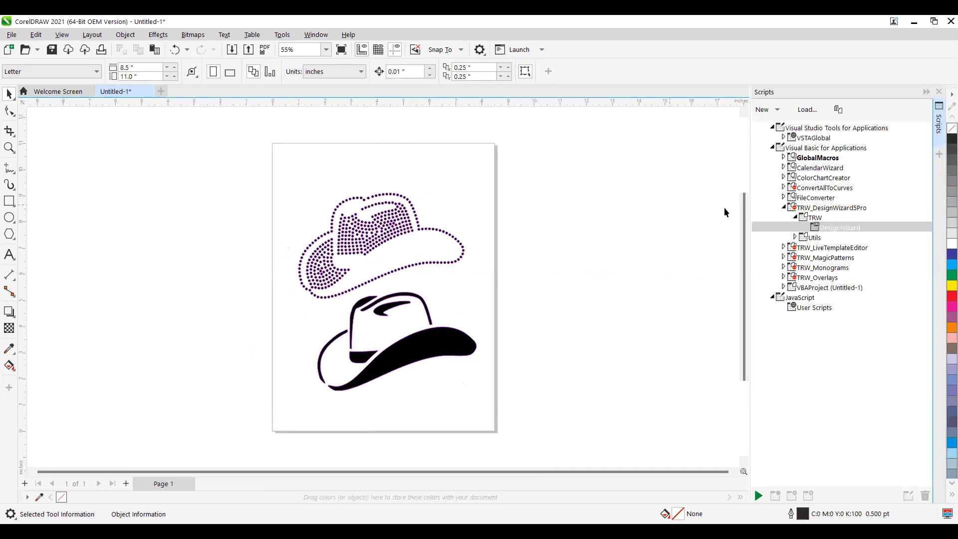
{"action": "left_click", "coordinate": [795, 218]}
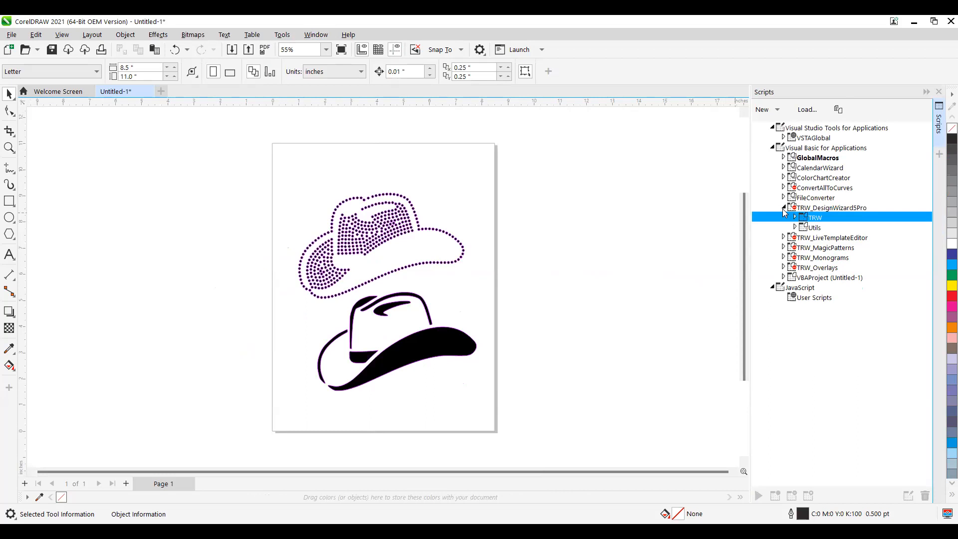
{"action": "left_click", "coordinate": [784, 208]}
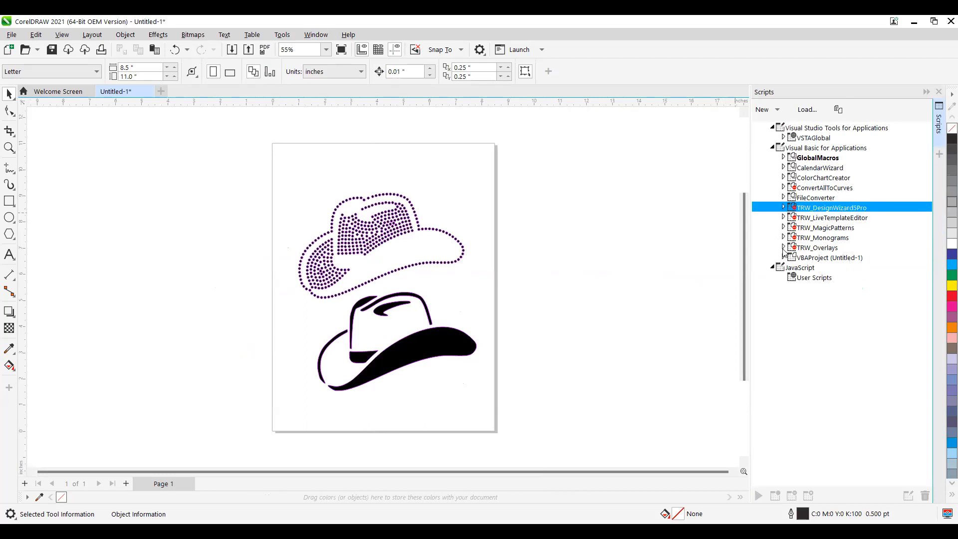
{"action": "left_click", "coordinate": [783, 207]}
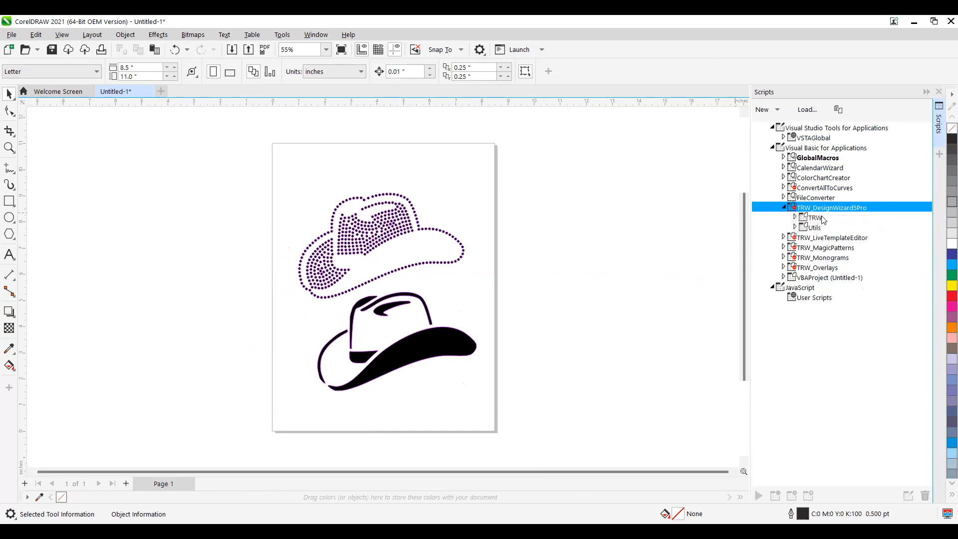
{"action": "left_click", "coordinate": [794, 218]}
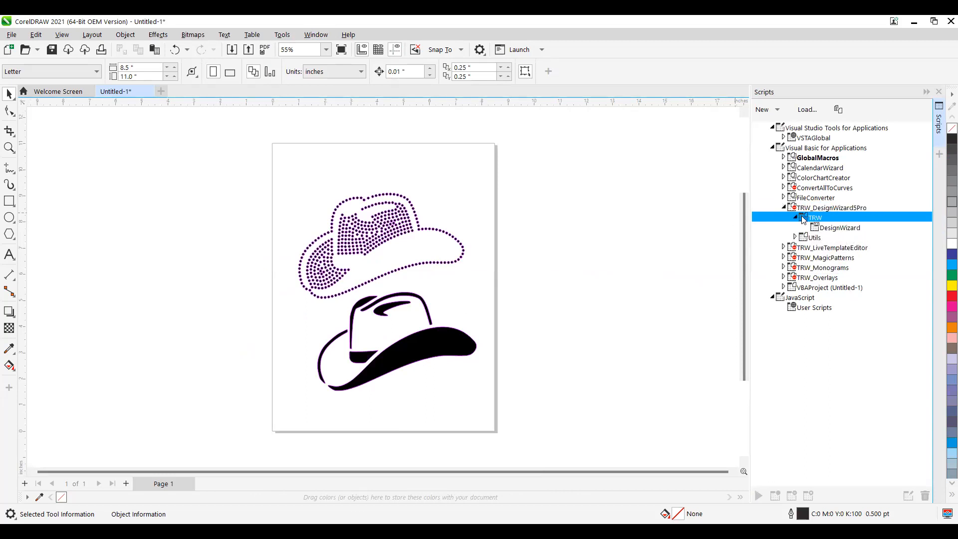
- Launch the DesignWizard macro, continue with the trial, and dock the Design Wizard 5.0 Pro panel on the right
{"action": "double_click", "coordinate": [848, 229]}
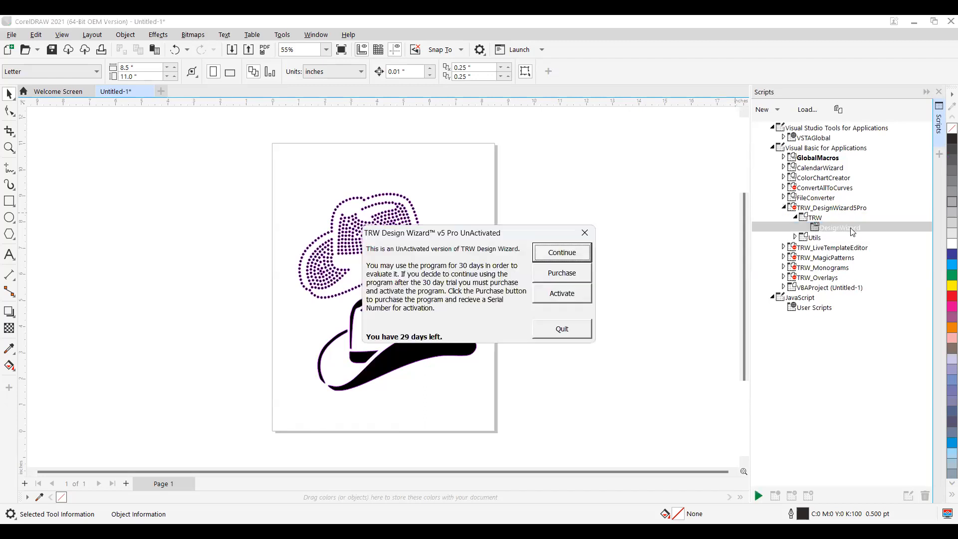
{"action": "left_click", "coordinate": [573, 254]}
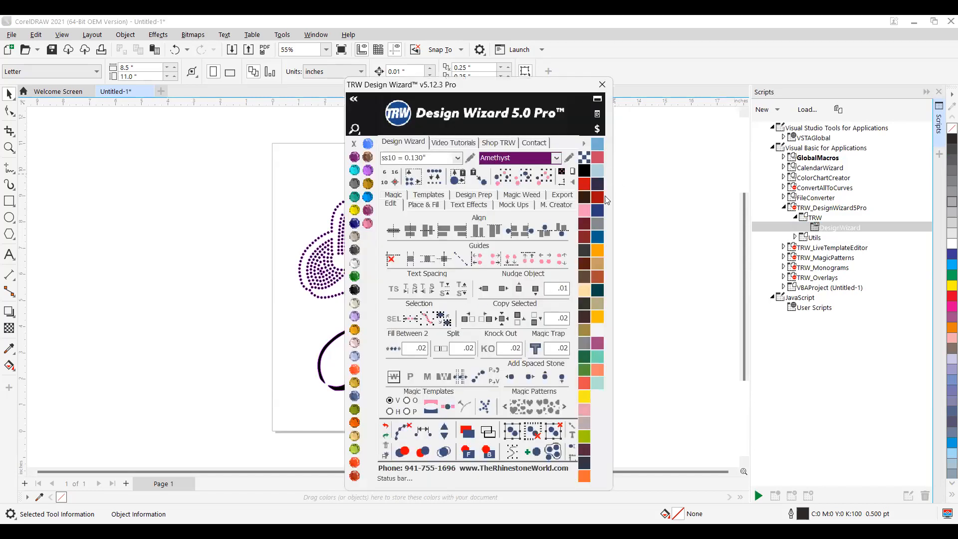
{"action": "left_click_drag", "start_coordinate": [488, 84], "coordinate": [832, 97]}
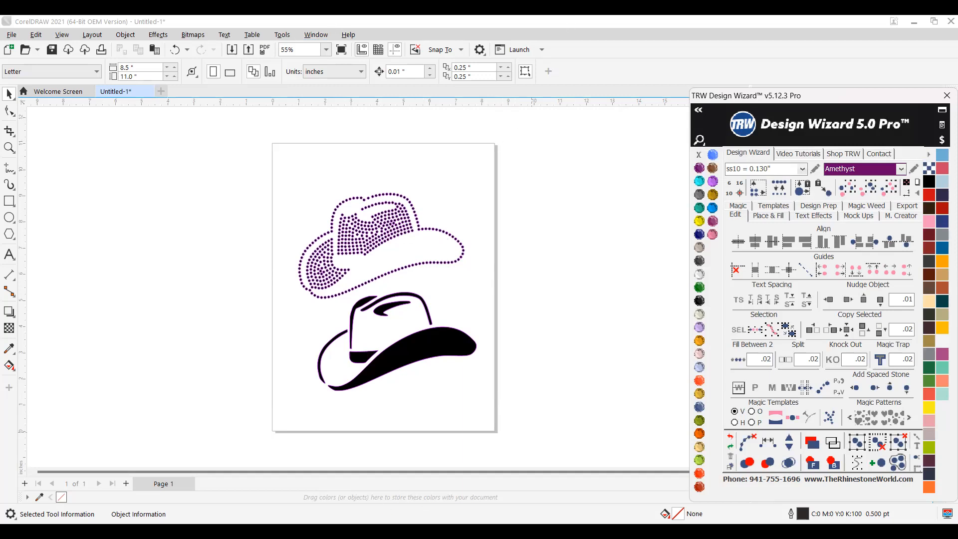
{"action": "left_click", "coordinate": [440, 155]}
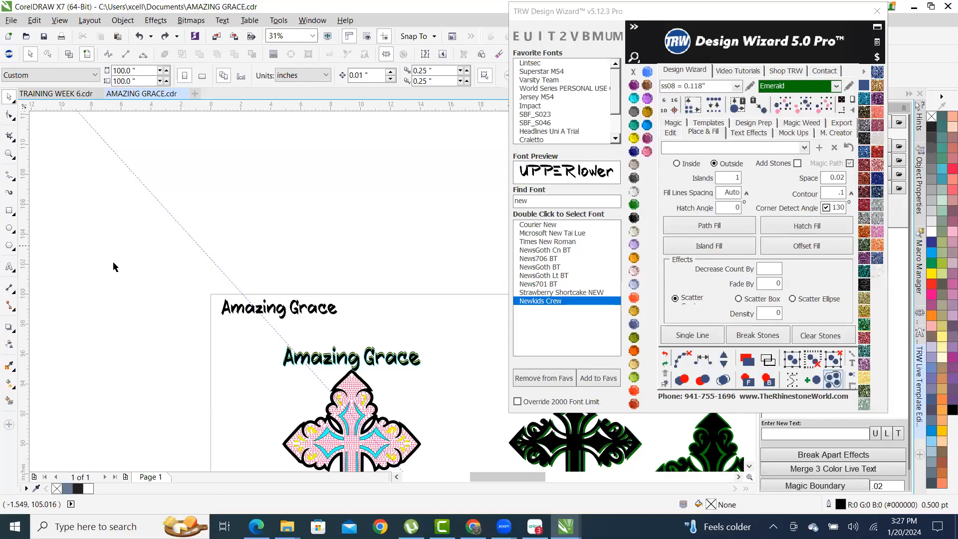
- Move a pink stone up to the pink cross's top tip, then marquee-select the whole cross
{"action": "scroll", "coordinate": [112, 271], "scroll_direction": "down", "scroll_amount": 3}
{"action": "scroll", "coordinate": [183, 305], "scroll_direction": "up", "scroll_amount": 1}
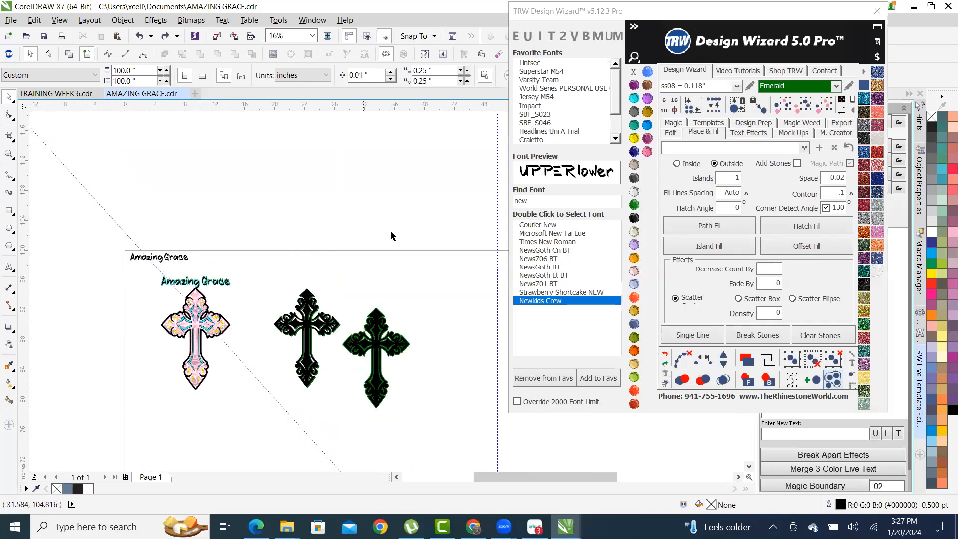
{"action": "scroll", "coordinate": [427, 242], "scroll_direction": "down", "scroll_amount": 1}
{"action": "scroll", "coordinate": [390, 295], "scroll_direction": "up", "scroll_amount": 1}
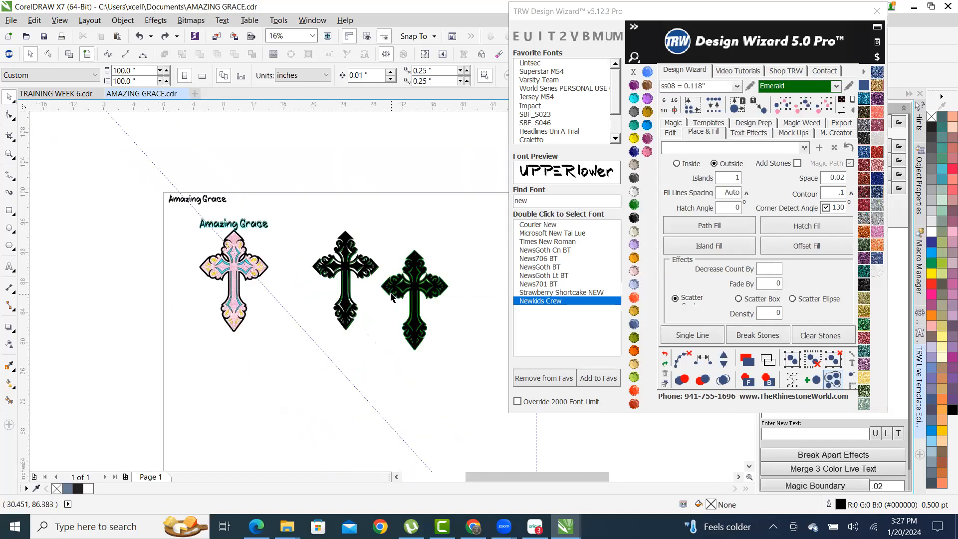
{"action": "scroll", "coordinate": [324, 315], "scroll_direction": "up", "scroll_amount": 1}
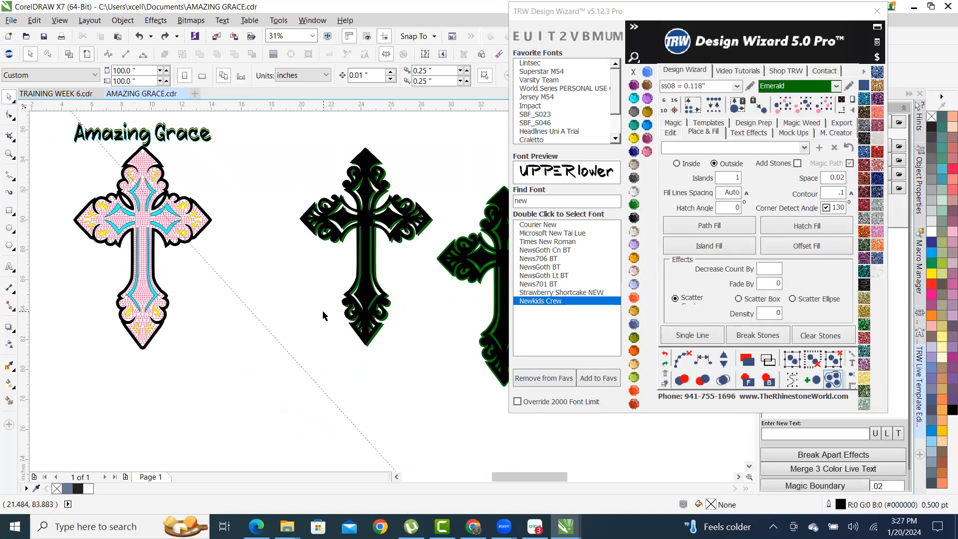
{"action": "scroll", "coordinate": [317, 220], "scroll_direction": "down", "scroll_amount": 1}
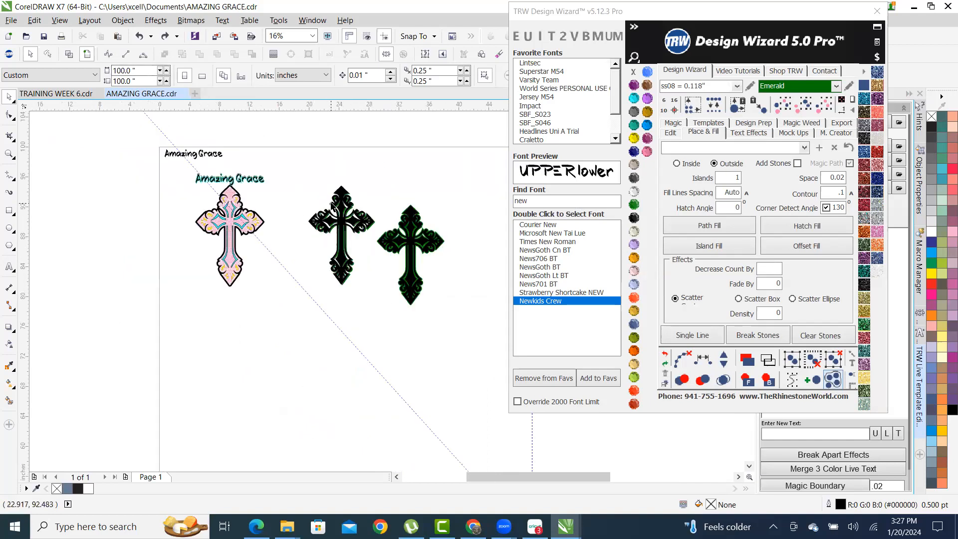
{"action": "scroll", "coordinate": [383, 252], "scroll_direction": "up", "scroll_amount": 1}
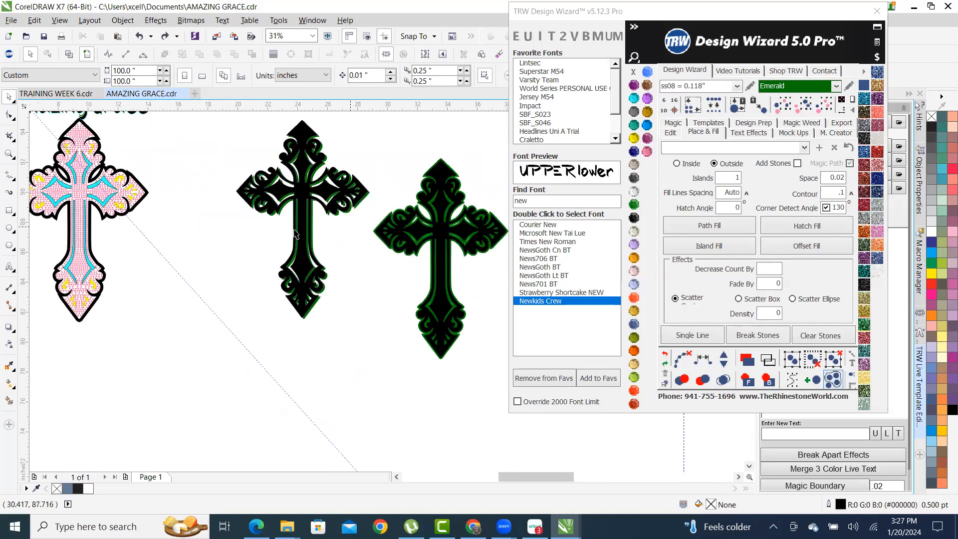
{"action": "scroll", "coordinate": [381, 232], "scroll_direction": "down", "scroll_amount": 1}
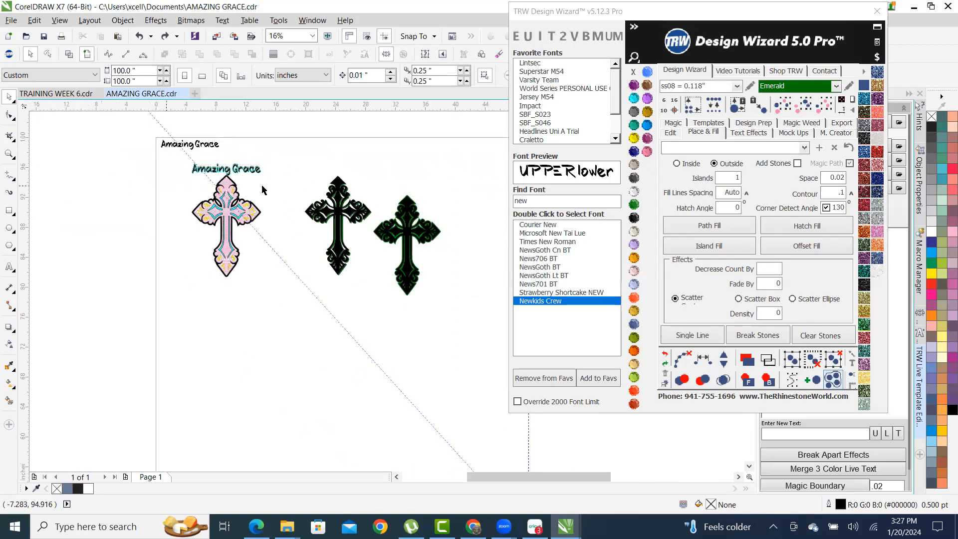
{"action": "scroll", "coordinate": [263, 189], "scroll_direction": "up", "scroll_amount": 2}
{"action": "scroll", "coordinate": [258, 160], "scroll_direction": "up", "scroll_amount": 1}
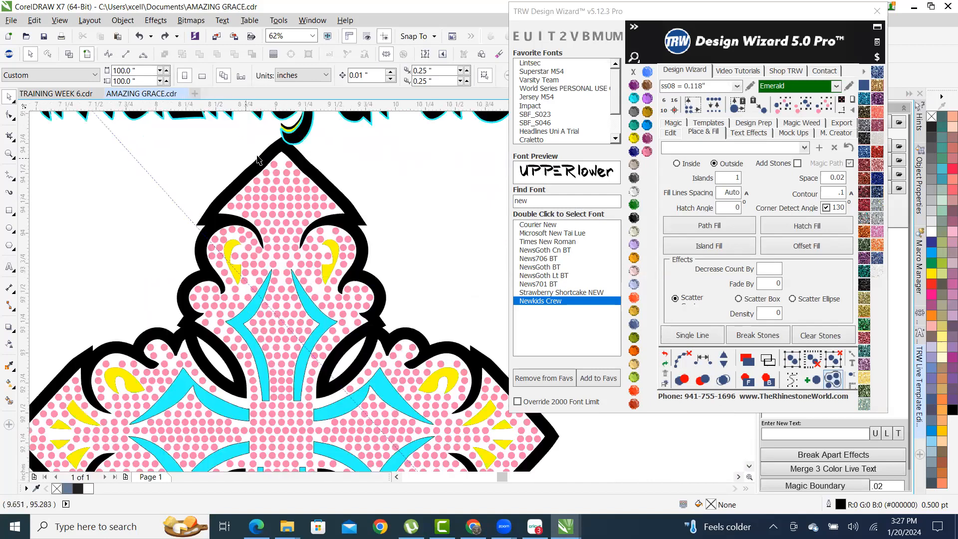
{"action": "scroll", "coordinate": [258, 159], "scroll_direction": "up", "scroll_amount": 5}
{"action": "left_click_drag", "start_coordinate": [350, 185], "coordinate": [292, 141]}
{"action": "scroll", "coordinate": [311, 250], "scroll_direction": "down", "scroll_amount": 4}
{"action": "scroll", "coordinate": [317, 261], "scroll_direction": "down", "scroll_amount": 6}
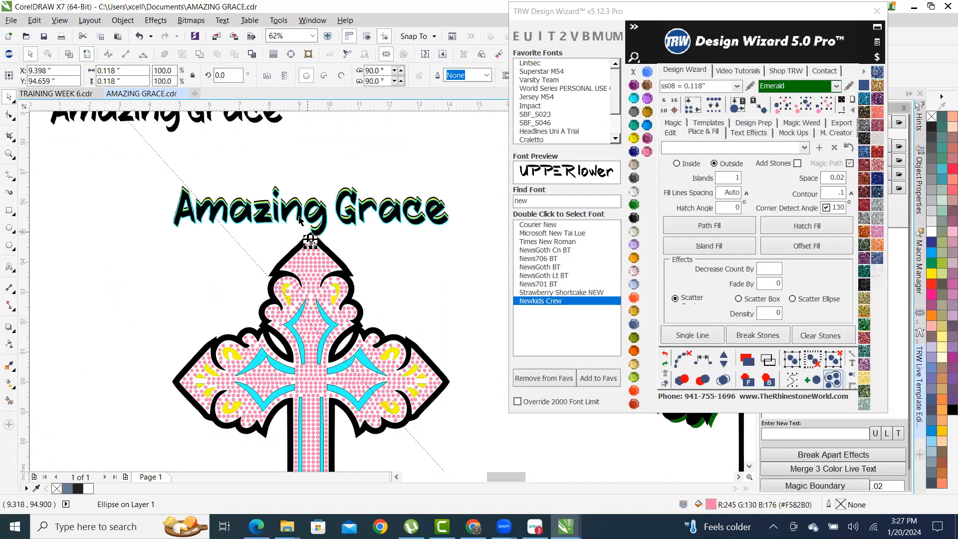
{"action": "left_click_drag", "start_coordinate": [169, 163], "coordinate": [381, 427]}
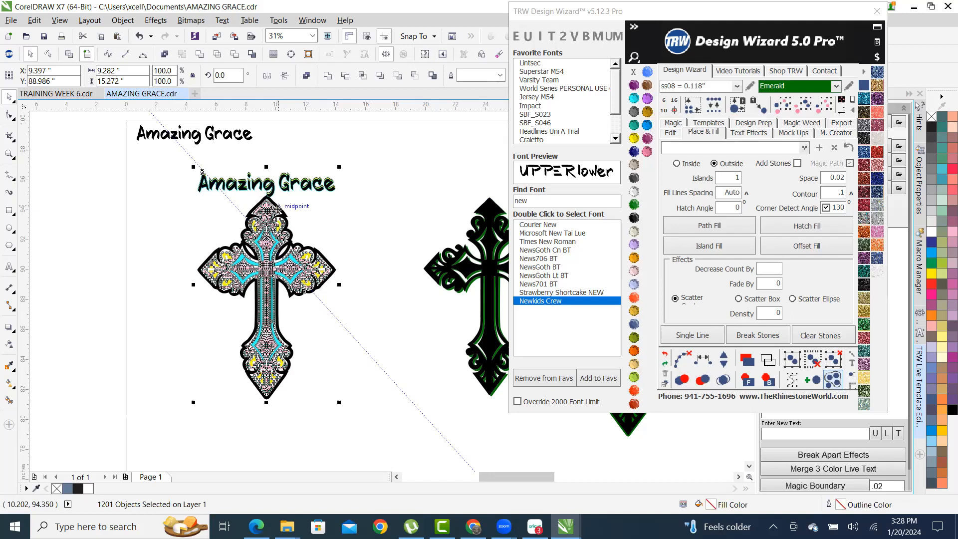
- Bring up the Design Wizard export options and marquee-select the whole pink cross design
{"action": "right_click", "coordinate": [278, 210]}
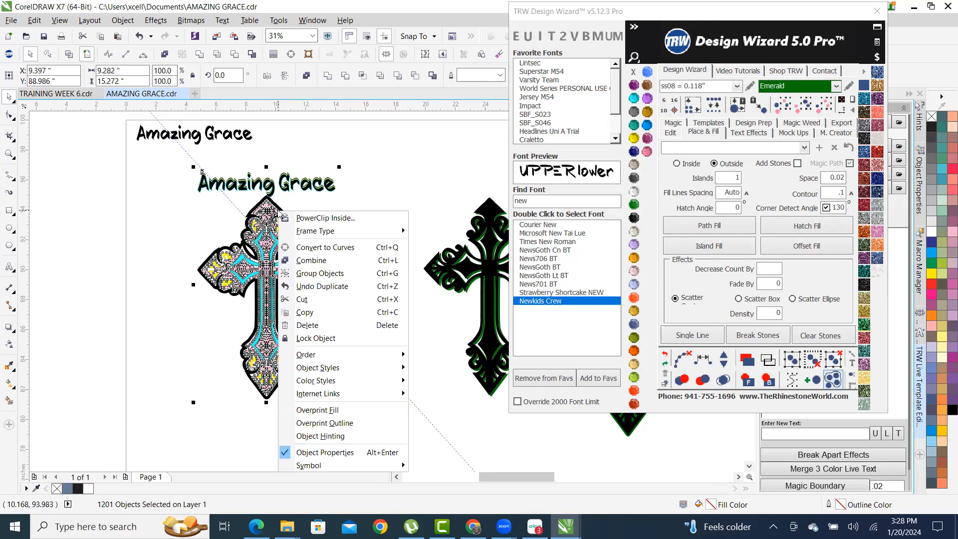
{"action": "left_click", "coordinate": [437, 101]}
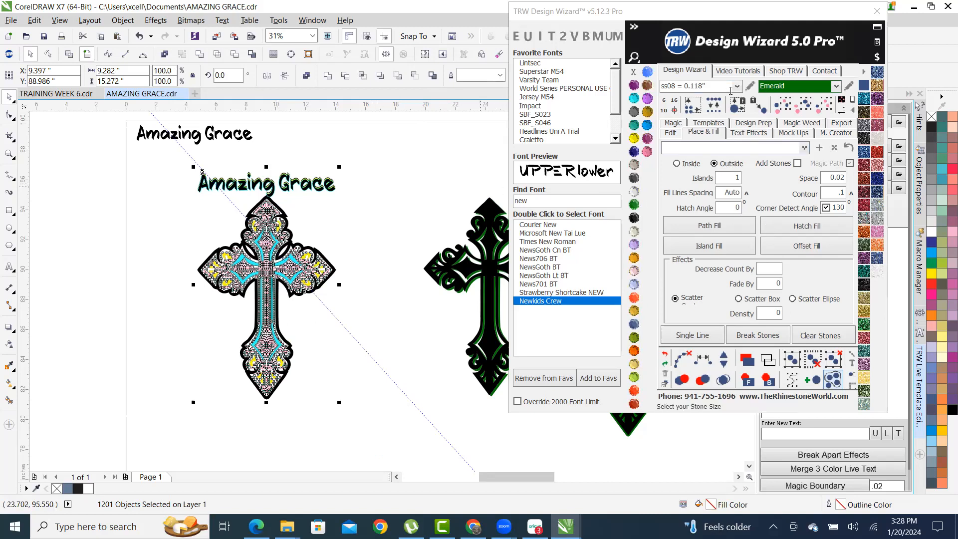
{"action": "left_click", "coordinate": [841, 123]}
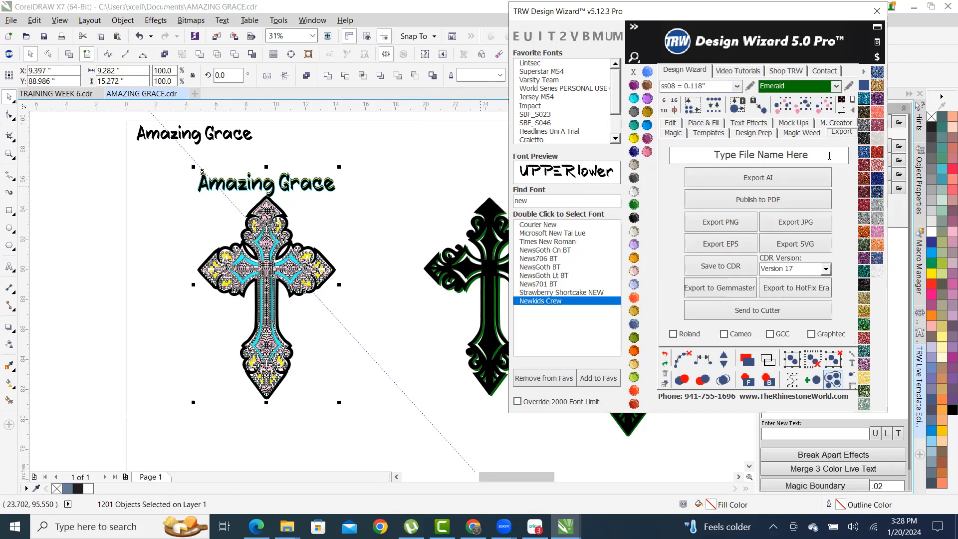
{"action": "left_click", "coordinate": [397, 194]}
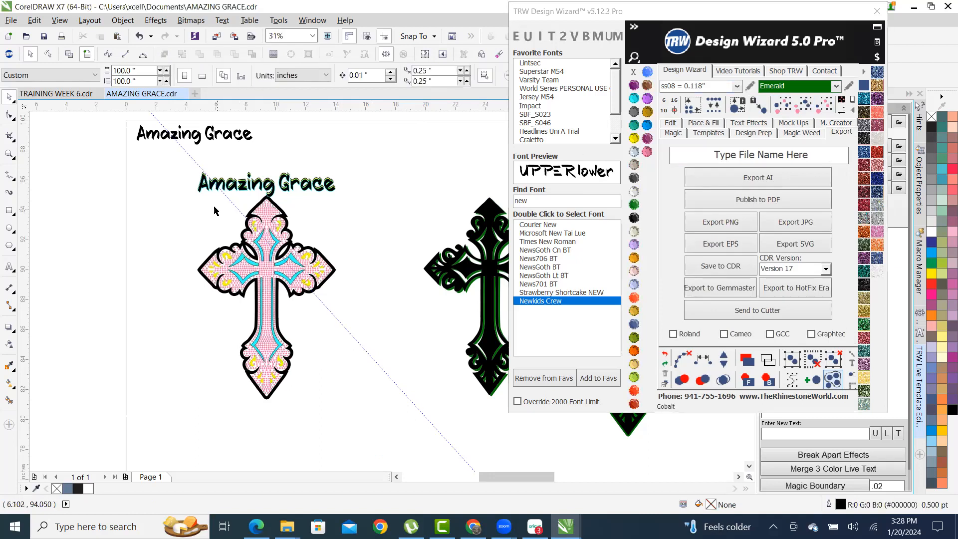
{"action": "scroll", "coordinate": [171, 192], "scroll_direction": "up", "scroll_amount": 1}
{"action": "scroll", "coordinate": [150, 185], "scroll_direction": "down", "scroll_amount": 1}
{"action": "left_click_drag", "start_coordinate": [170, 158], "coordinate": [368, 423]}
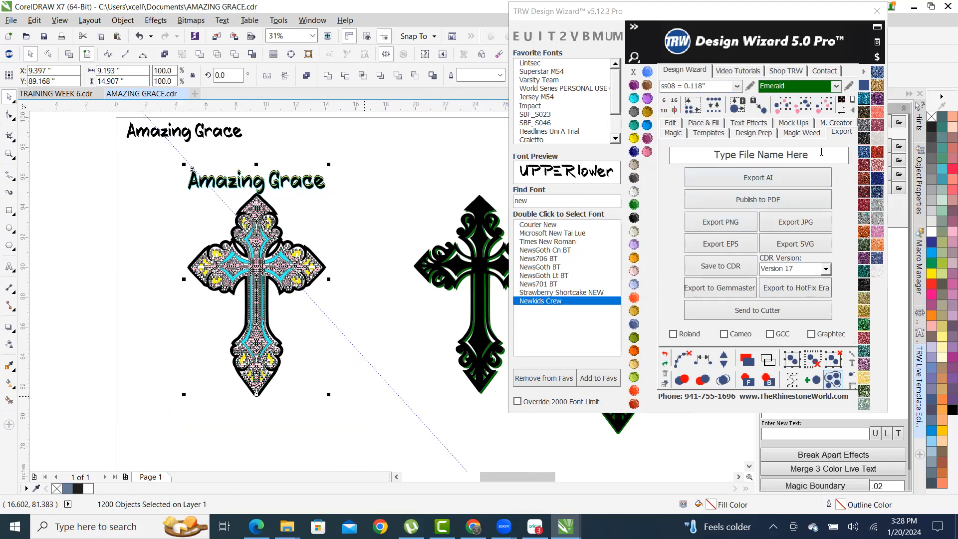
{"action": "left_click", "coordinate": [423, 165]}
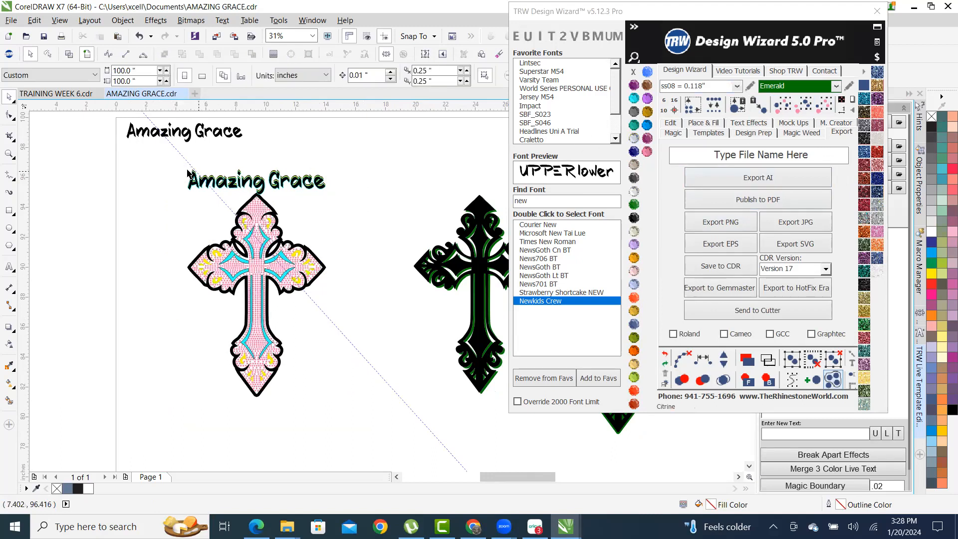
{"action": "left_click_drag", "start_coordinate": [164, 163], "coordinate": [365, 413]}
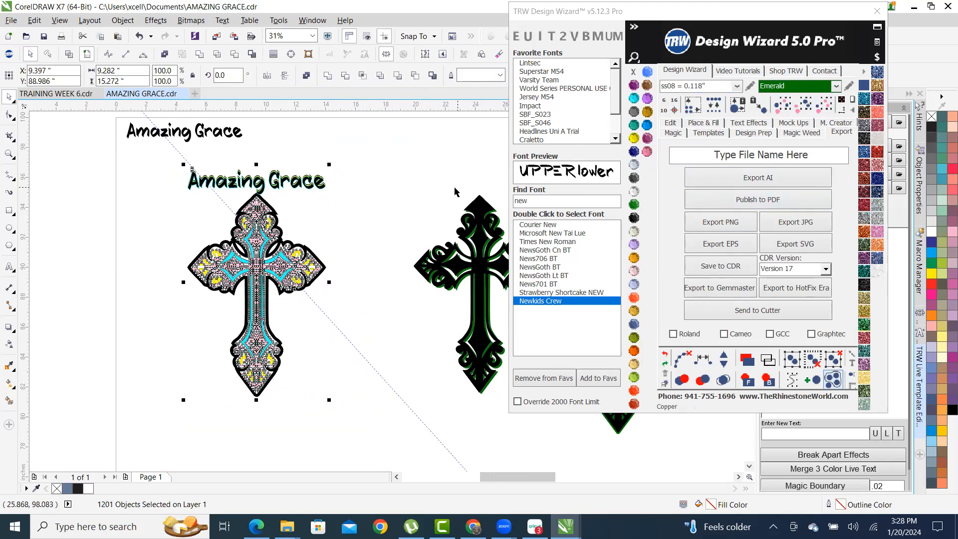
- Enter DESIGN GROUP as the export file name and start the SVG export
{"action": "left_click_drag", "start_coordinate": [817, 157], "coordinate": [512, 172]}
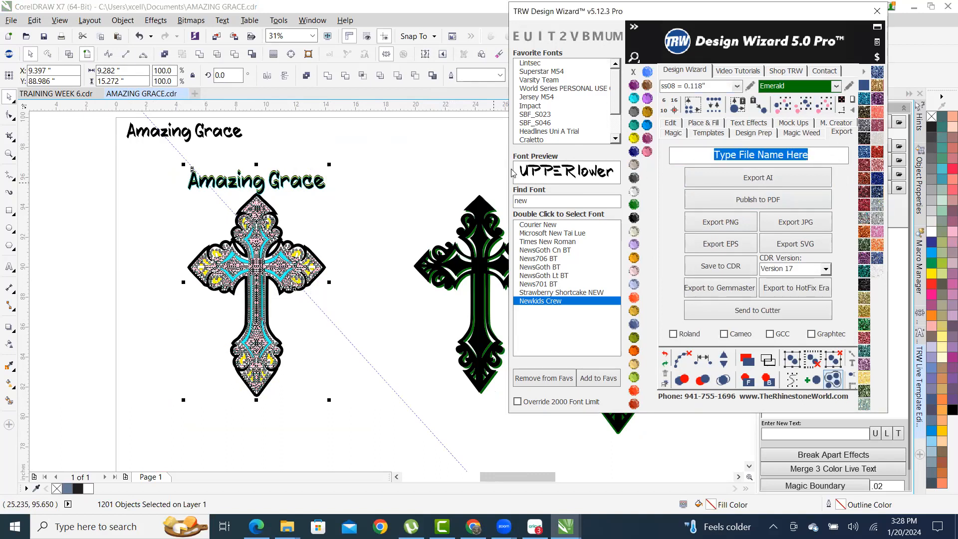
{"action": "type", "text": "DESGI"}
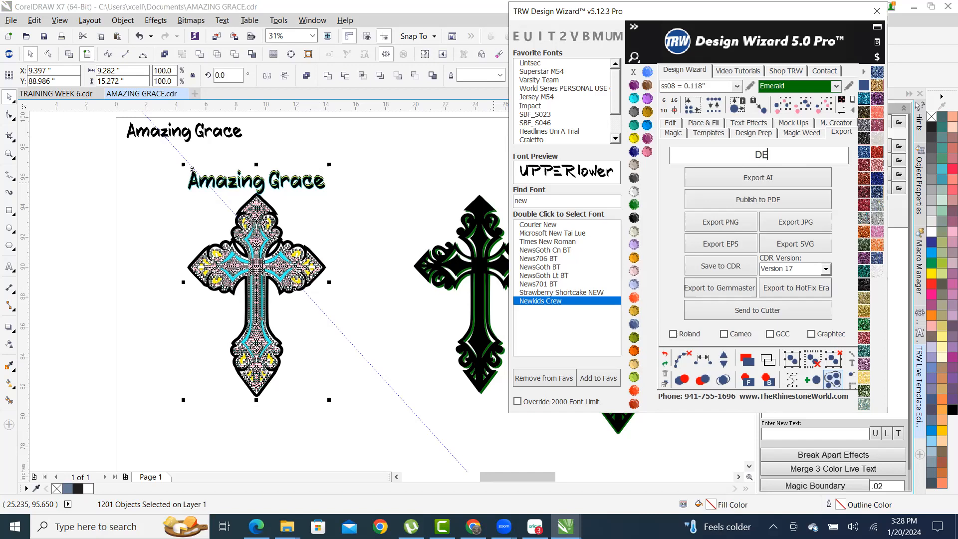
{"action": "key", "text": "BackSpace"}
{"action": "key", "text": "BackSpace"}
{"action": "type", "text": "IGN GROUP"}
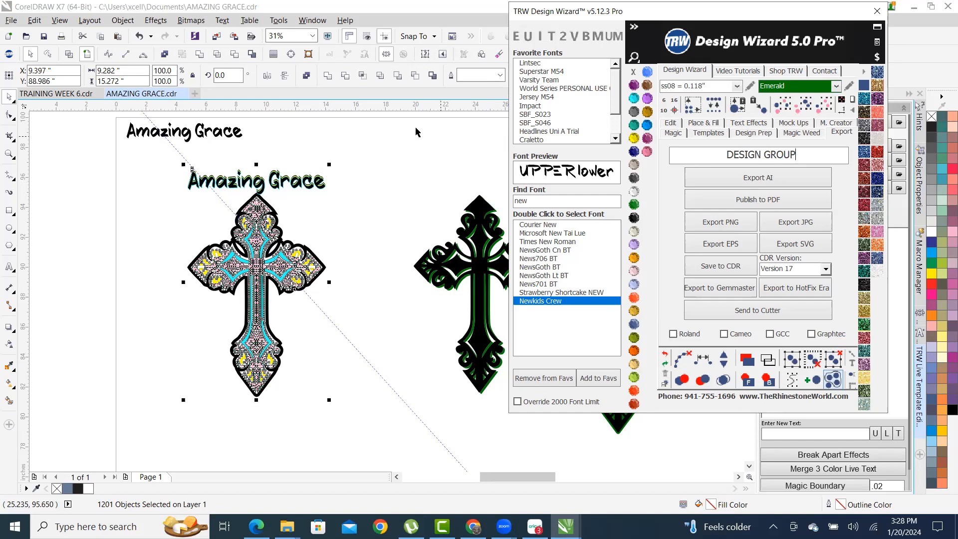
{"action": "left_click", "coordinate": [802, 248]}
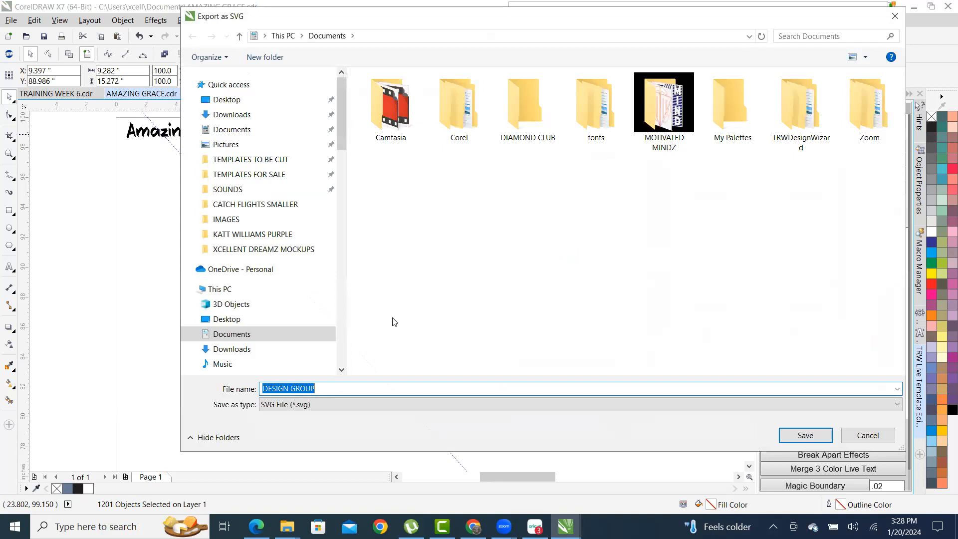
- Save the SVG to the Desktop as DESIGN GROUP CROSS
{"action": "left_click", "coordinate": [264, 100]}
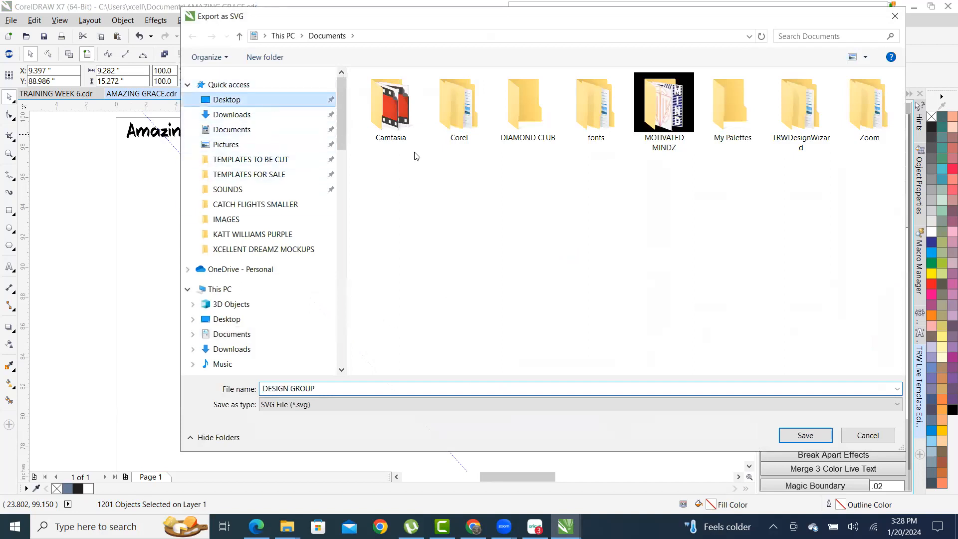
{"action": "double_click", "coordinate": [343, 393]}
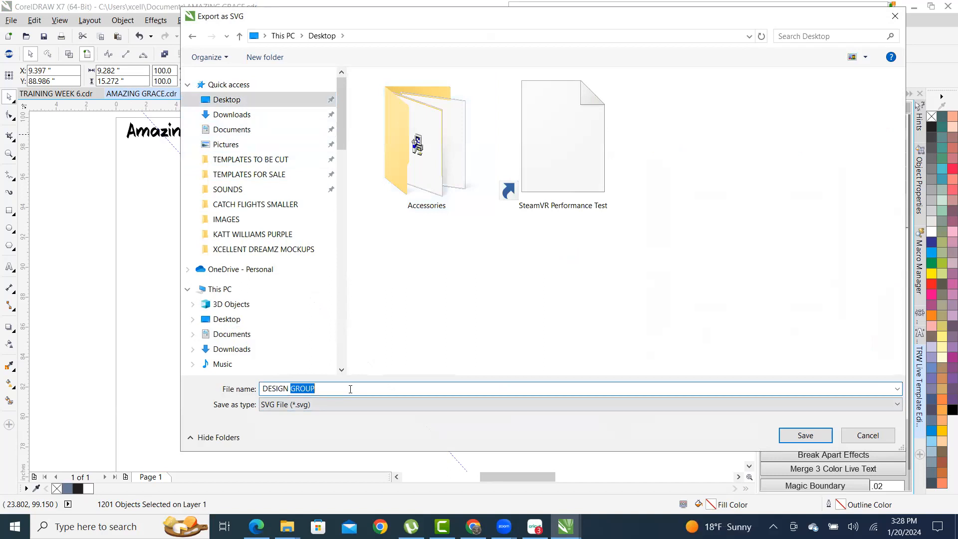
{"action": "left_click", "coordinate": [379, 384]}
{"action": "left_click", "coordinate": [822, 432]}
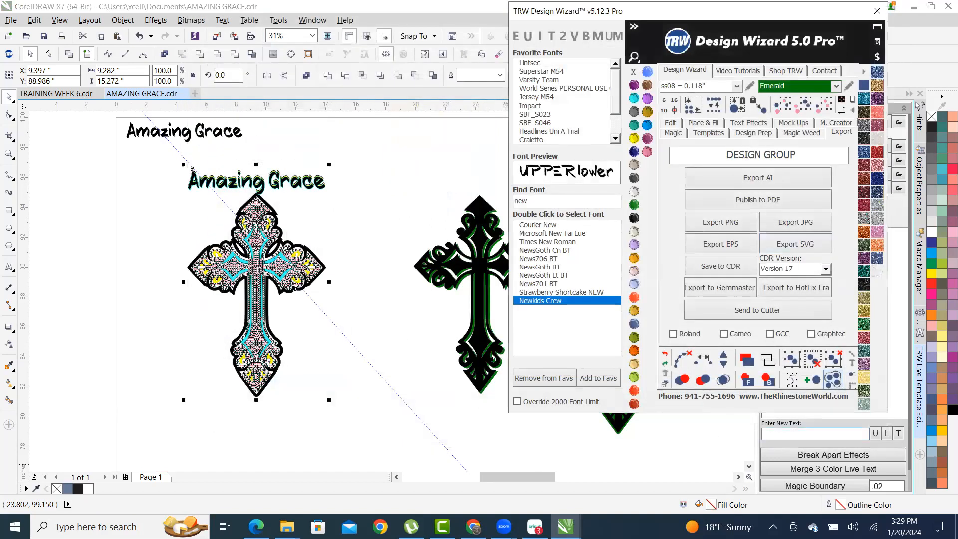
- Switch to Cricut Design Space, start a new project, and begin uploading an image
{"action": "left_click", "coordinate": [535, 526]}
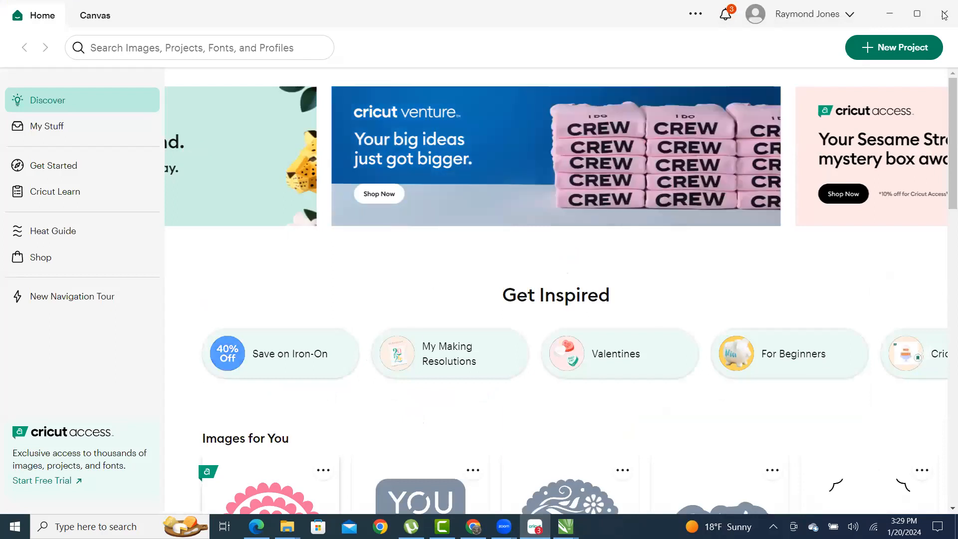
{"action": "left_click", "coordinate": [893, 54]}
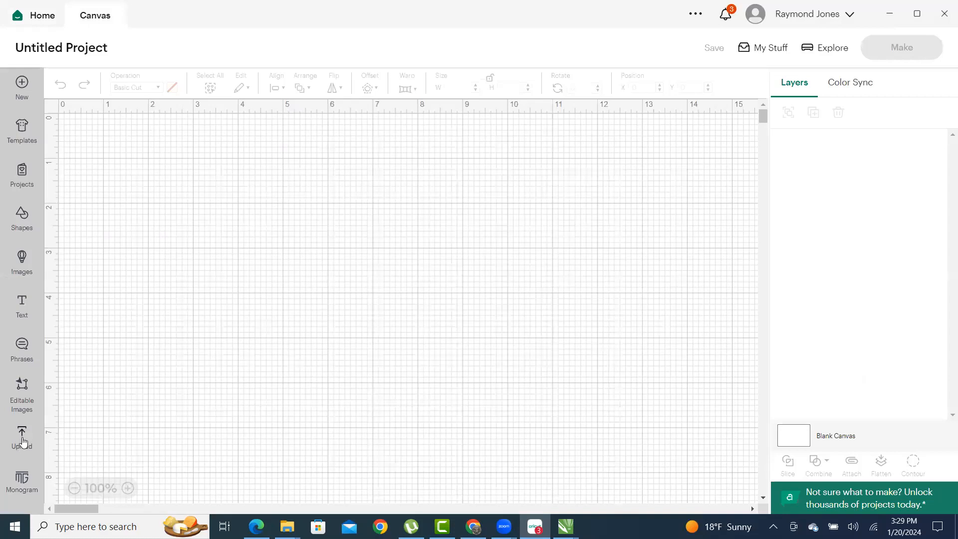
{"action": "left_click", "coordinate": [23, 441]}
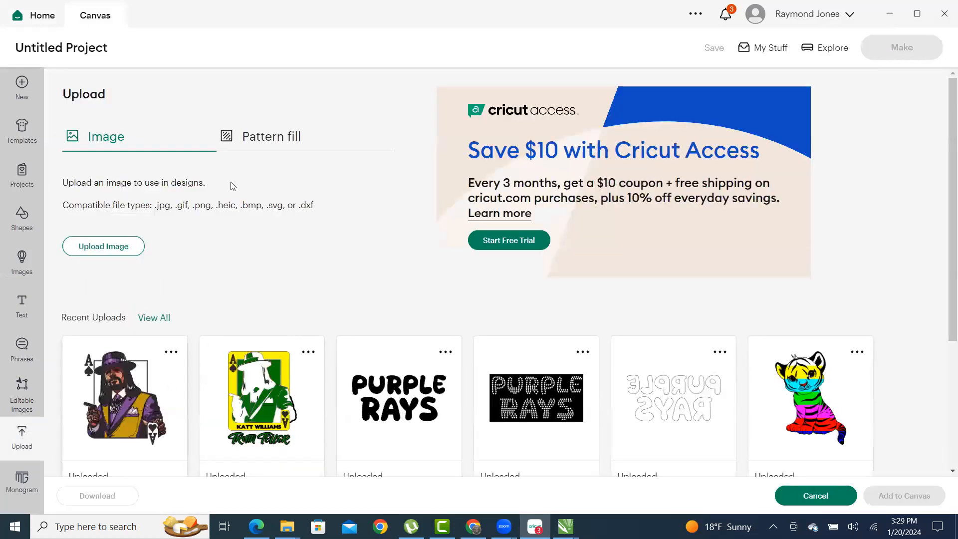
{"action": "left_click", "coordinate": [114, 246]}
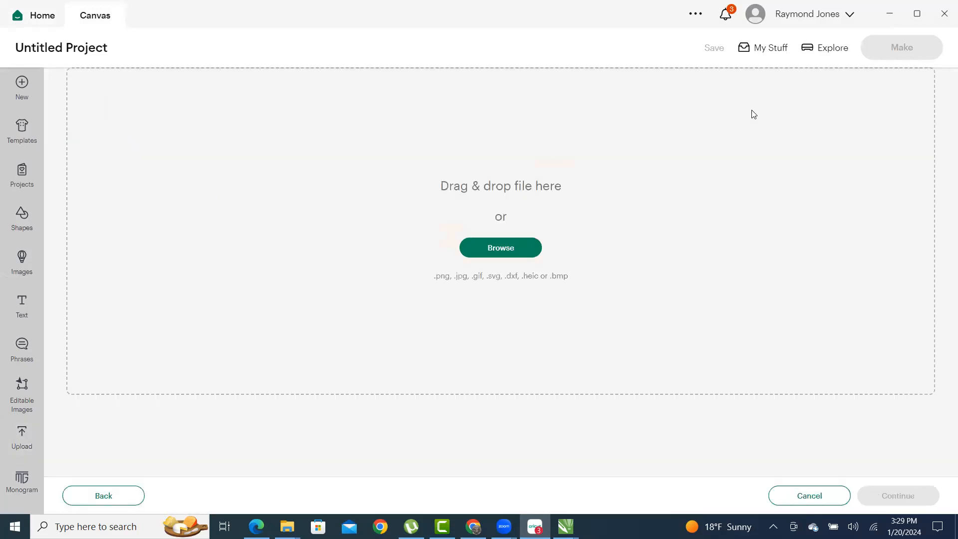
- Browse to the Desktop and open the DESIGN GROUP CROSS SVG file
{"action": "left_click", "coordinate": [514, 250]}
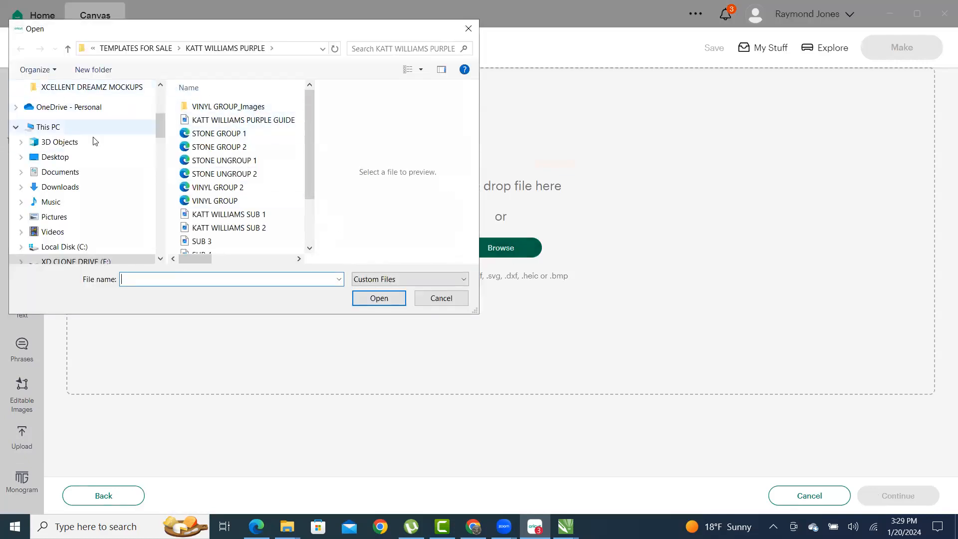
{"action": "scroll", "coordinate": [120, 127], "scroll_direction": "up", "scroll_amount": 4}
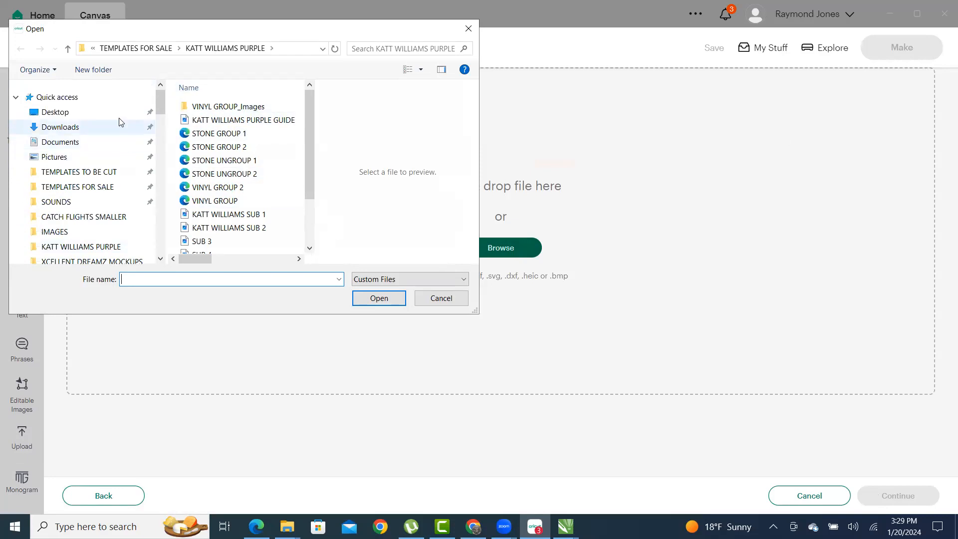
{"action": "left_click", "coordinate": [78, 114]}
{"action": "scroll", "coordinate": [214, 178], "scroll_direction": "down", "scroll_amount": 3}
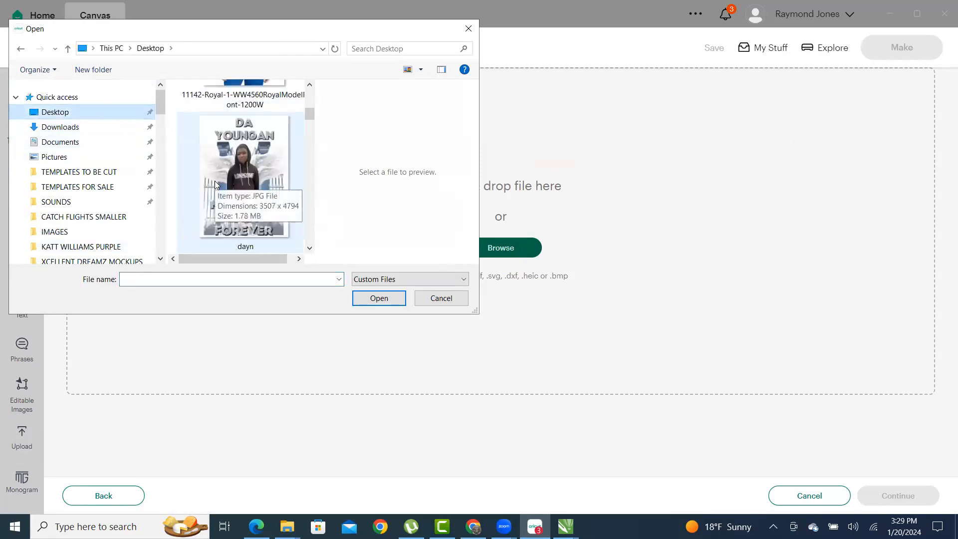
{"action": "scroll", "coordinate": [214, 179], "scroll_direction": "up", "scroll_amount": 3}
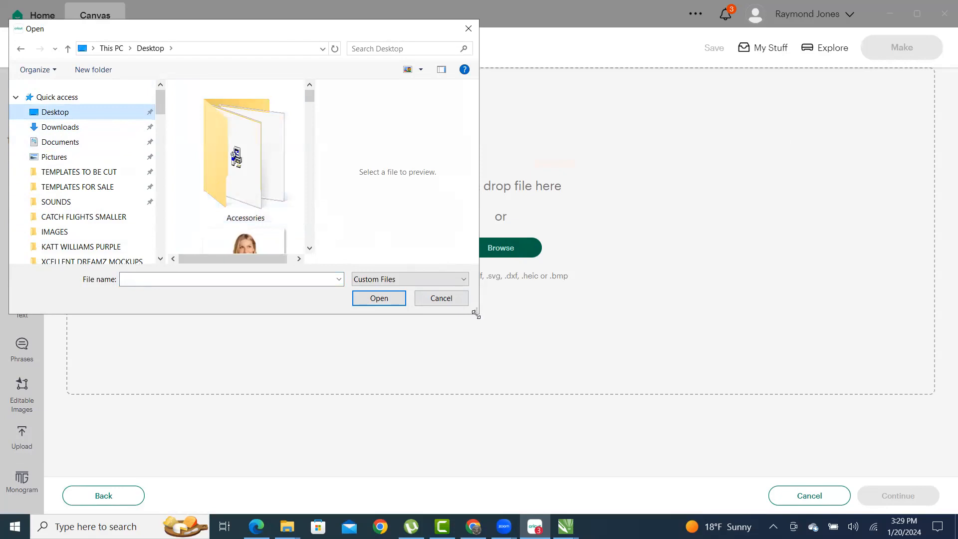
{"action": "left_click_drag", "start_coordinate": [476, 314], "coordinate": [602, 461]}
{"action": "scroll", "coordinate": [475, 197], "scroll_direction": "down", "scroll_amount": 2}
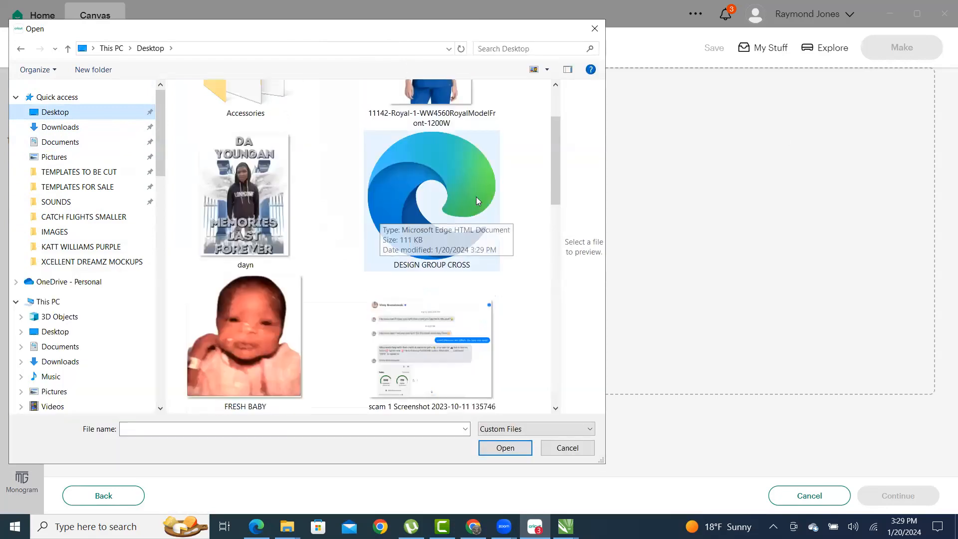
{"action": "left_click", "coordinate": [476, 195]}
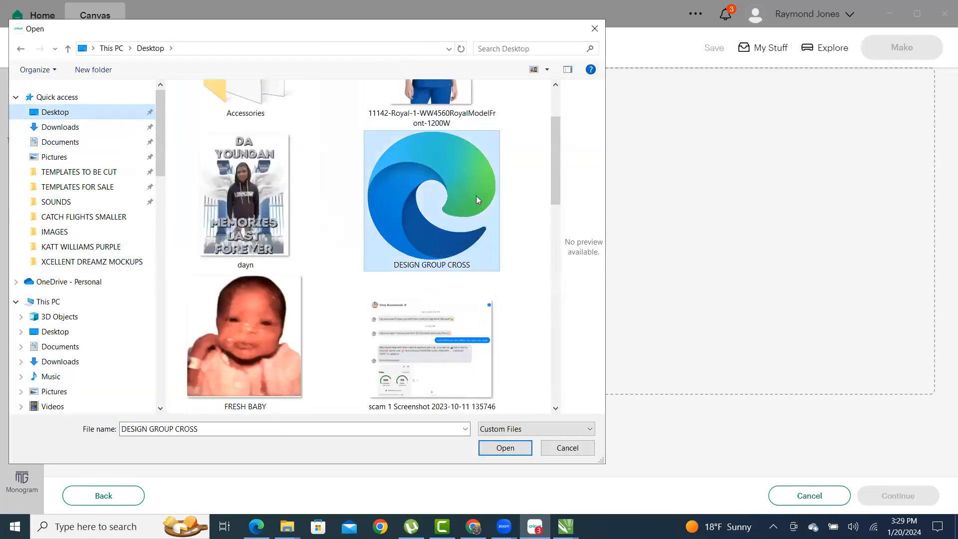
{"action": "left_click", "coordinate": [504, 447]}
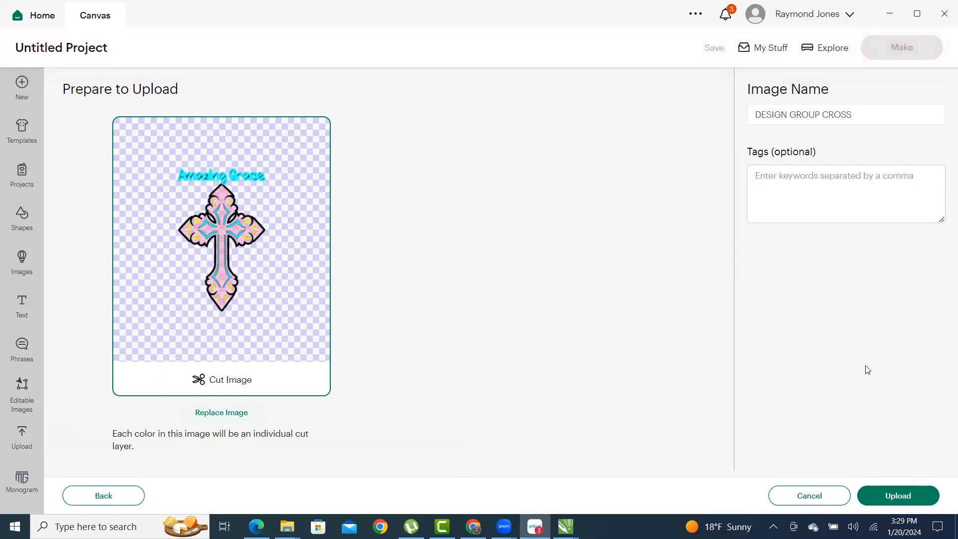
- Finish the upload and add the cross to the Cricut canvas
{"action": "left_click", "coordinate": [896, 495]}
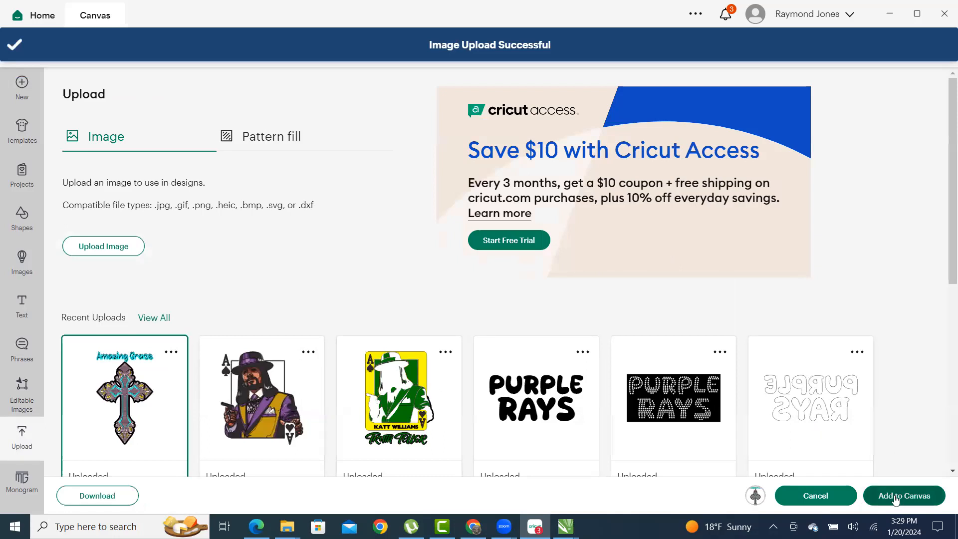
{"action": "left_click", "coordinate": [895, 496]}
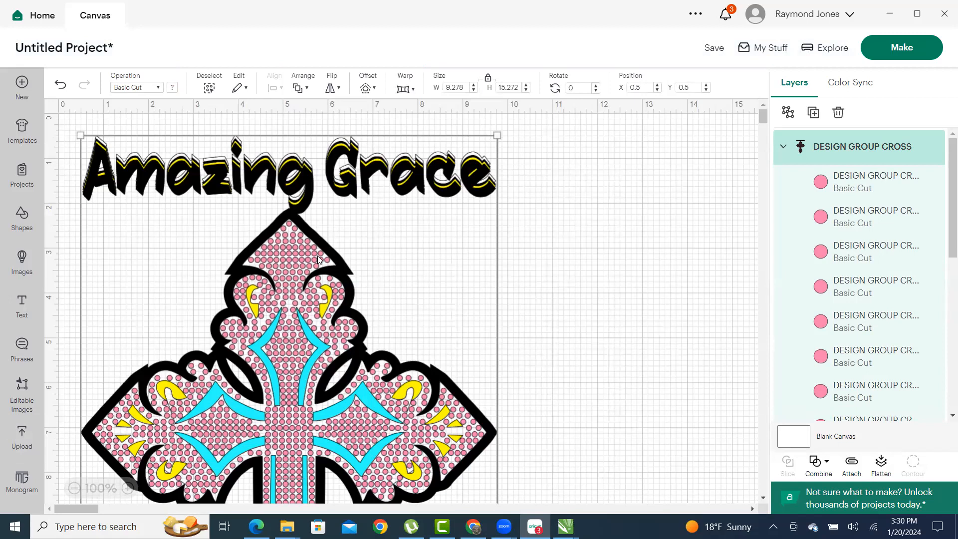
{"action": "scroll", "coordinate": [493, 315], "scroll_direction": "down", "scroll_amount": 10}
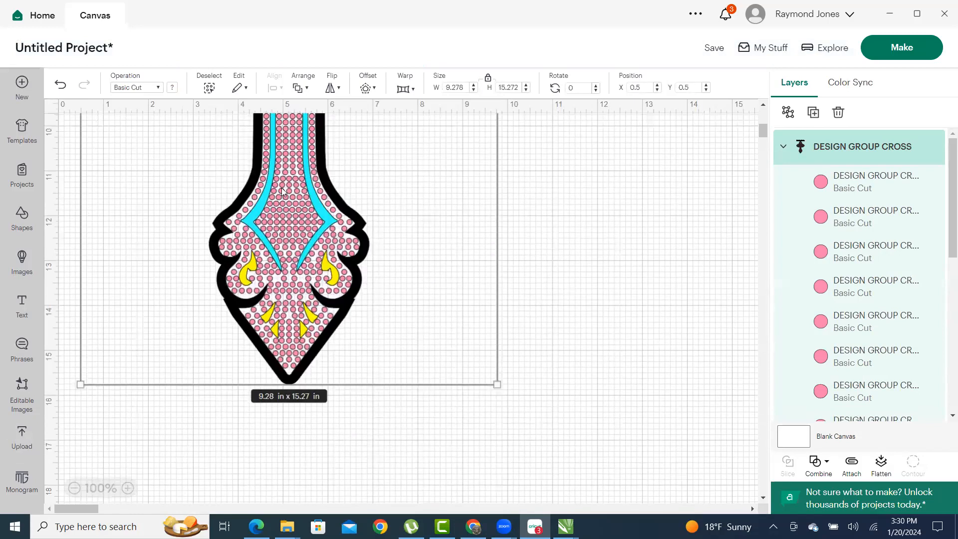
- Ungroup the cross into separate layers, then switch back to CorelDRAW
{"action": "right_click", "coordinate": [291, 181]}
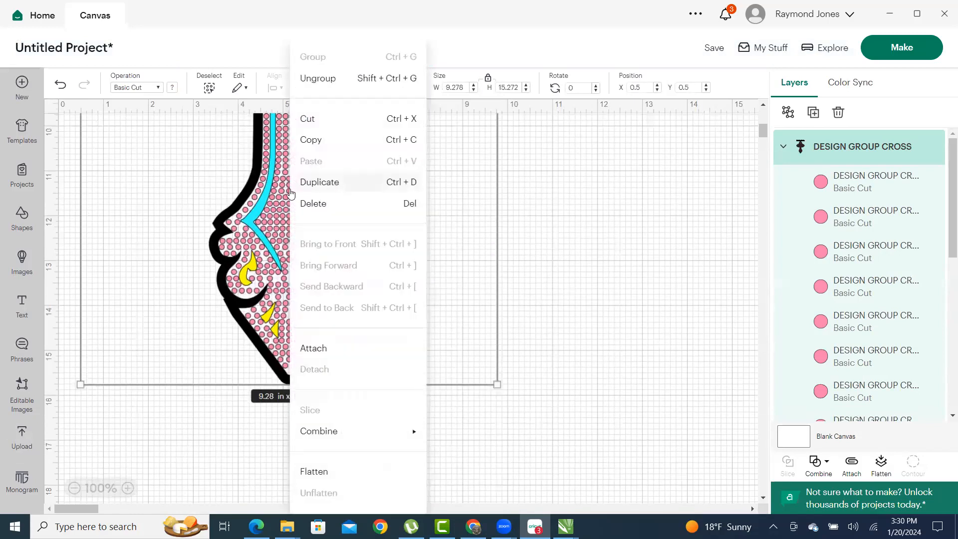
{"action": "left_click", "coordinate": [366, 81]}
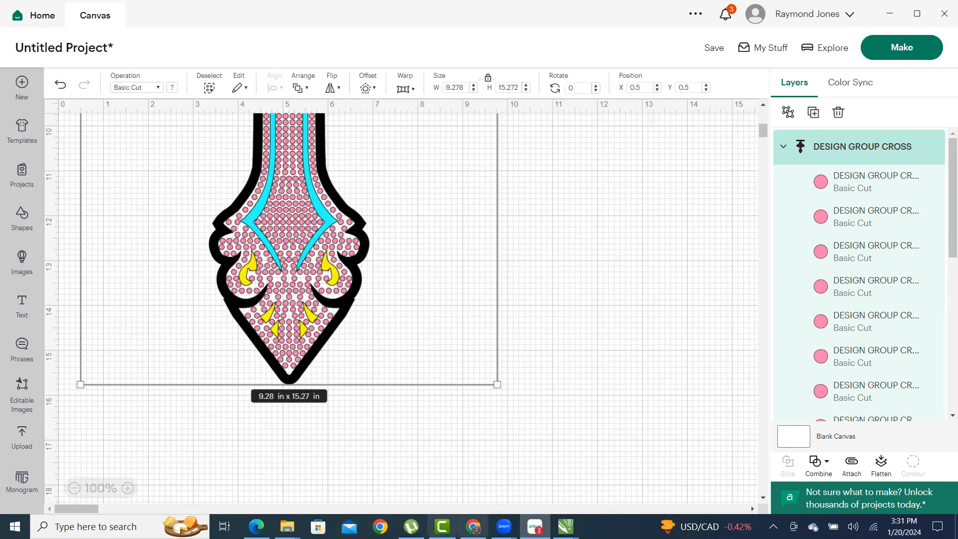
{"action": "mouse_move", "coordinate": [534, 526]}
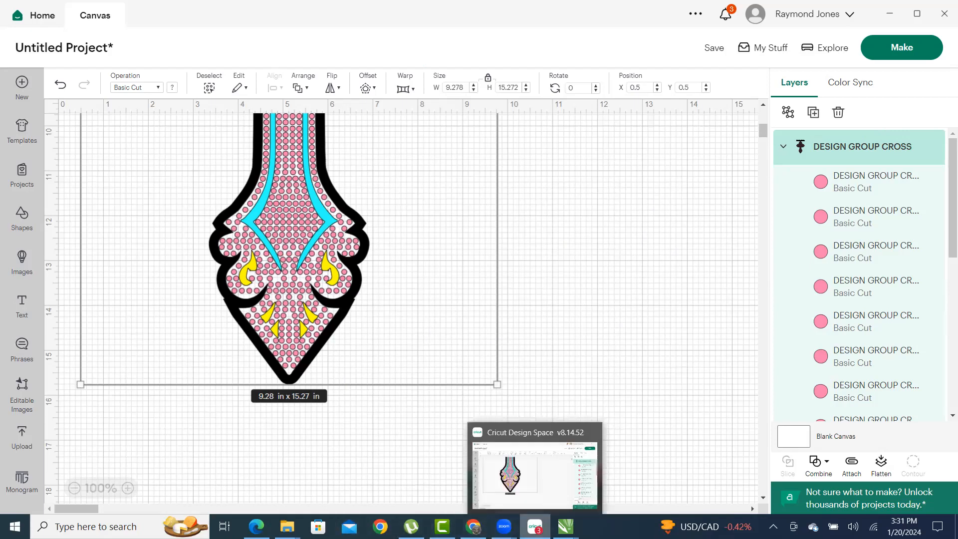
{"action": "left_click", "coordinate": [565, 526]}
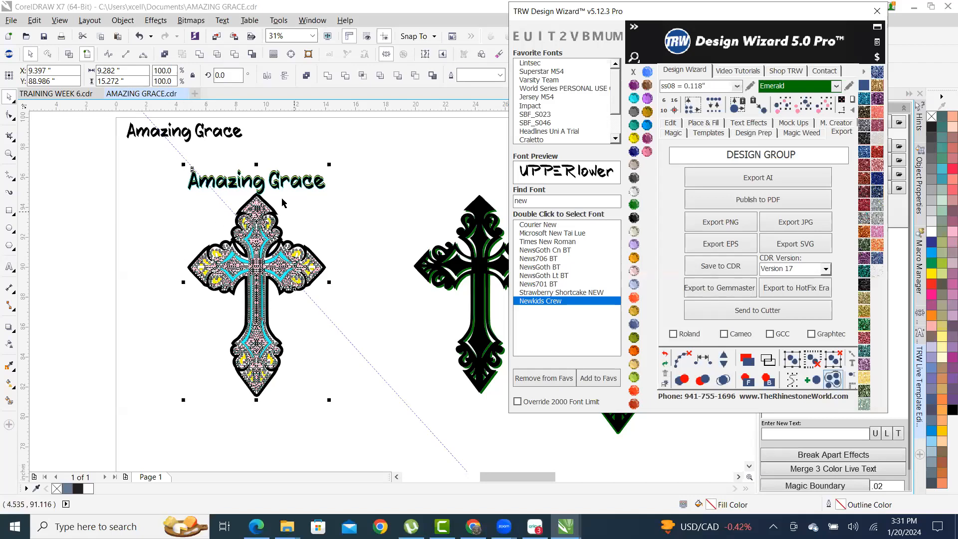
- Compare the cross's width in CorelDRAW with the copy on the Cricut canvas
{"action": "left_click", "coordinate": [114, 71]}
{"action": "left_click", "coordinate": [535, 527]}
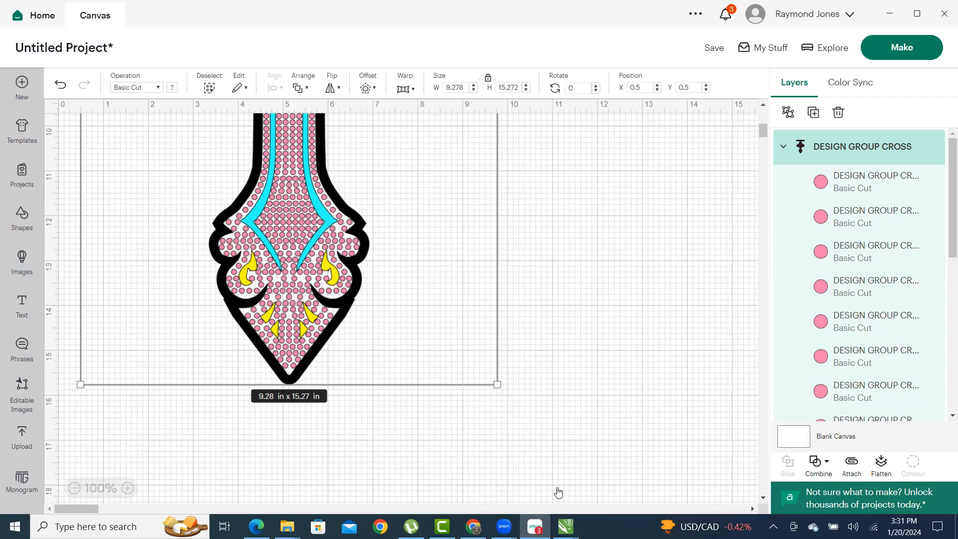
{"action": "left_click", "coordinate": [566, 526]}
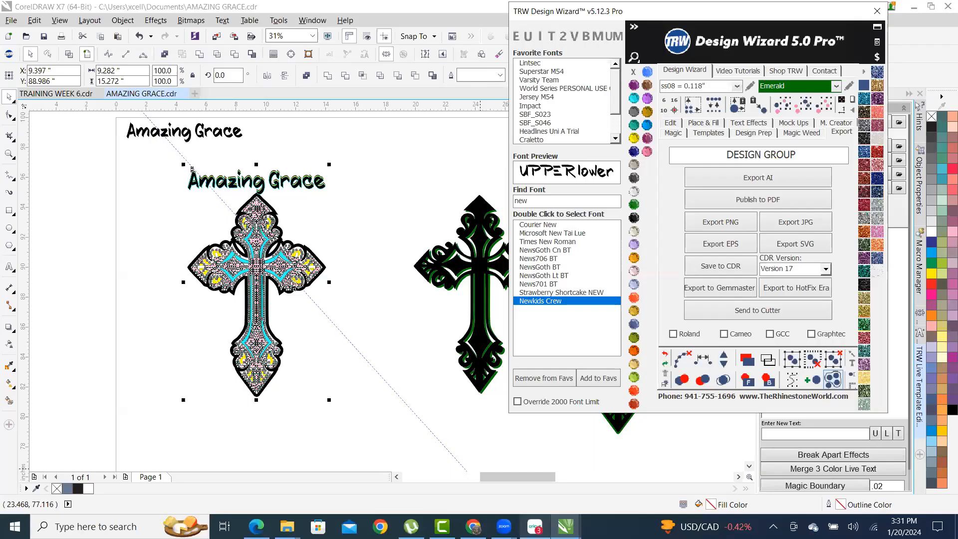
{"action": "left_click", "coordinate": [535, 526]}
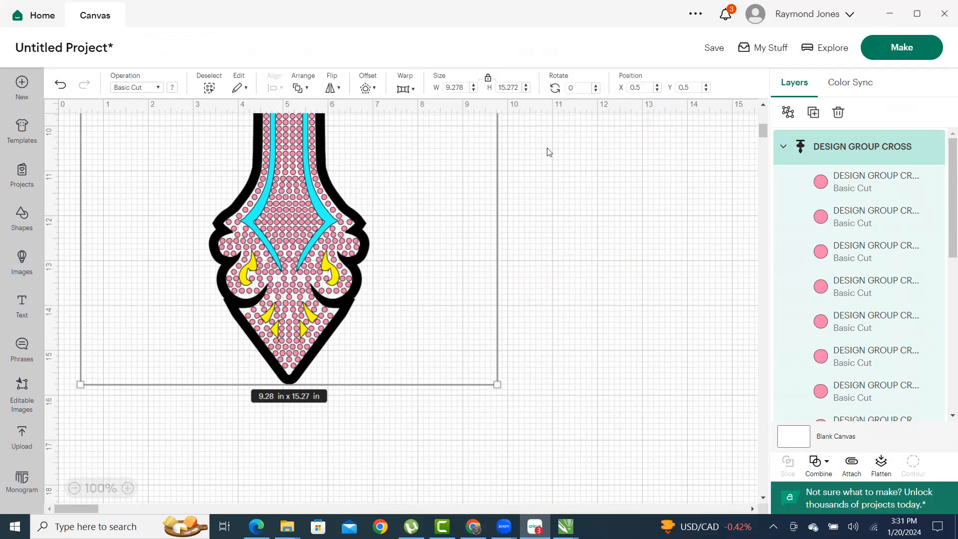
- Cancel a first attempt to quit Cricut and scroll through the canvas reviewing the uploaded cross
{"action": "left_click", "coordinate": [942, 19]}
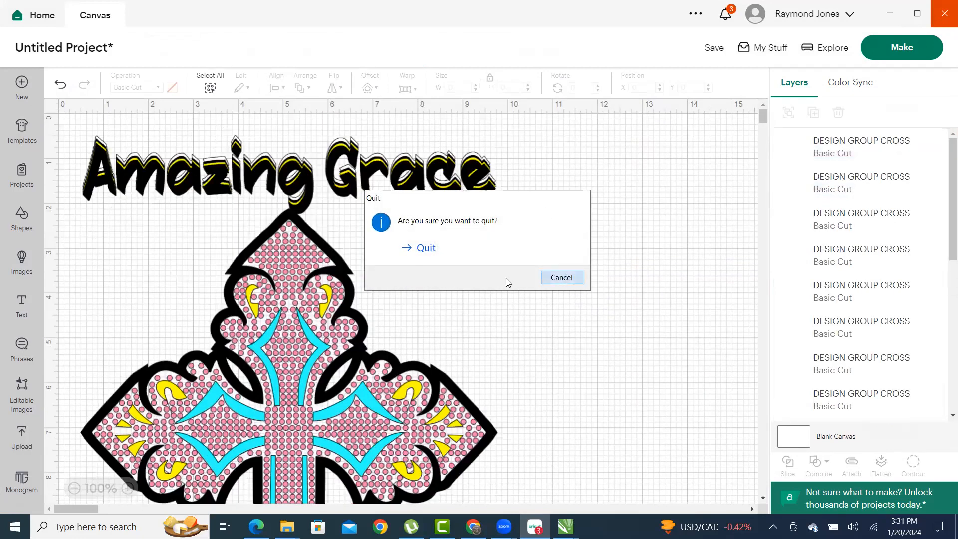
{"action": "left_click", "coordinate": [561, 278]}
{"action": "scroll", "coordinate": [369, 329], "scroll_direction": "down", "scroll_amount": 1}
{"action": "scroll", "coordinate": [366, 340], "scroll_direction": "down", "scroll_amount": 3}
{"action": "scroll", "coordinate": [399, 327], "scroll_direction": "up", "scroll_amount": 3}
{"action": "scroll", "coordinate": [429, 305], "scroll_direction": "up", "scroll_amount": 1}
{"action": "scroll", "coordinate": [427, 297], "scroll_direction": "down", "scroll_amount": 2}
{"action": "scroll", "coordinate": [499, 264], "scroll_direction": "up", "scroll_amount": 2}
{"action": "scroll", "coordinate": [514, 251], "scroll_direction": "down", "scroll_amount": 5}
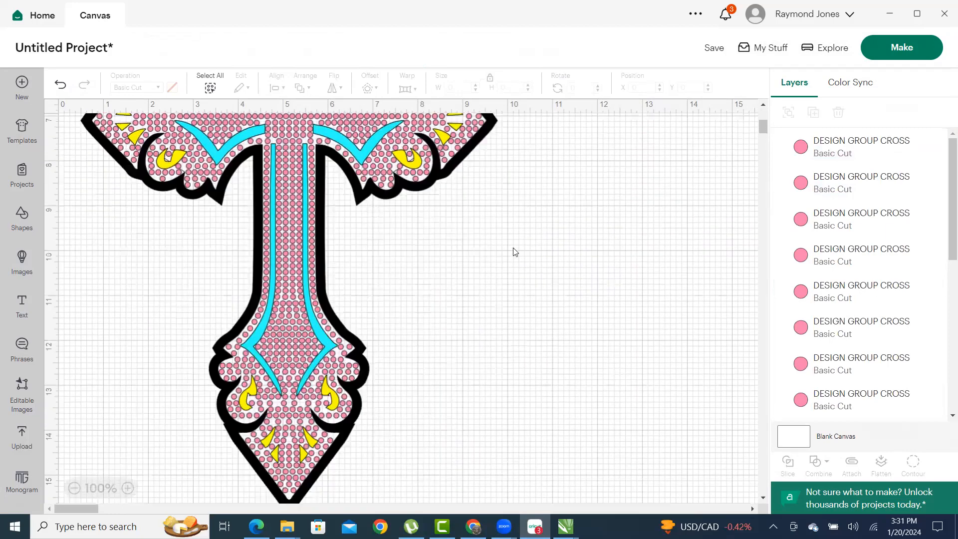
{"action": "scroll", "coordinate": [514, 251], "scroll_direction": "down", "scroll_amount": 5}
{"action": "scroll", "coordinate": [733, 131], "scroll_direction": "up", "scroll_amount": 2}
{"action": "mouse_move", "coordinate": [762, 133]}
{"action": "left_mouse_down"}
{"action": "mouse_move", "coordinate": [762, 145]}
{"action": "mouse_move", "coordinate": [765, 118]}
{"action": "left_mouse_up"}
{"action": "left_click", "coordinate": [762, 146]}
{"action": "left_click", "coordinate": [762, 146]}
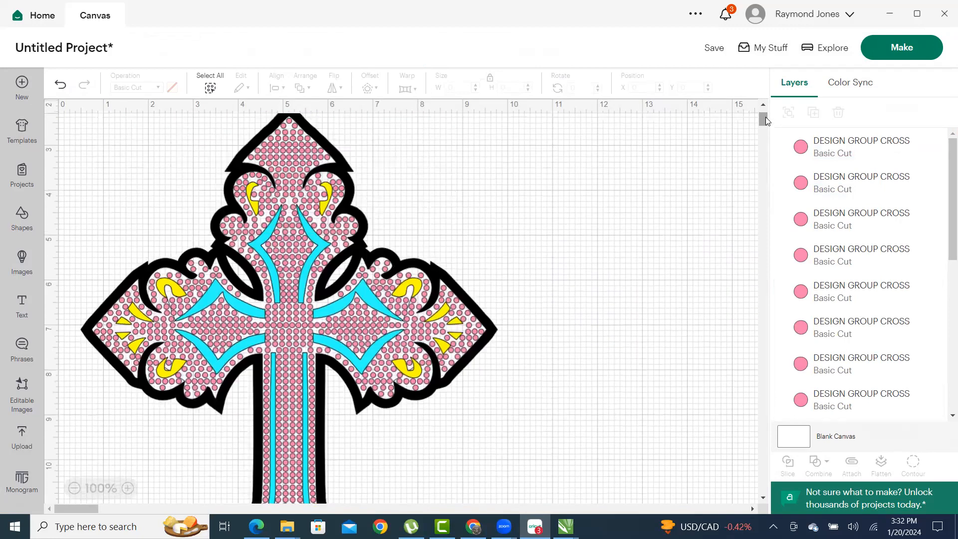
{"action": "scroll", "coordinate": [333, 213], "scroll_direction": "down", "scroll_amount": 5}
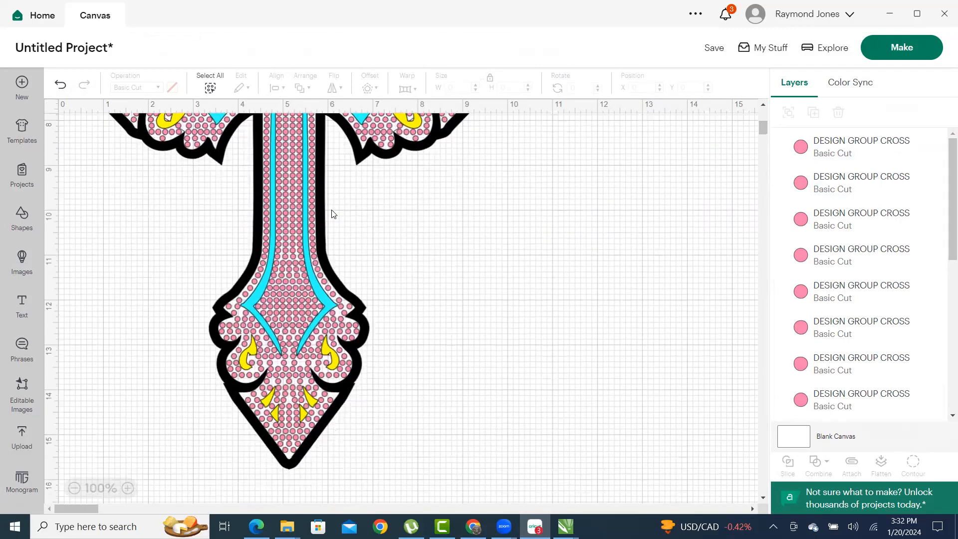
{"action": "scroll", "coordinate": [333, 213], "scroll_direction": "down", "scroll_amount": 1}
{"action": "scroll", "coordinate": [332, 213], "scroll_direction": "up", "scroll_amount": 5}
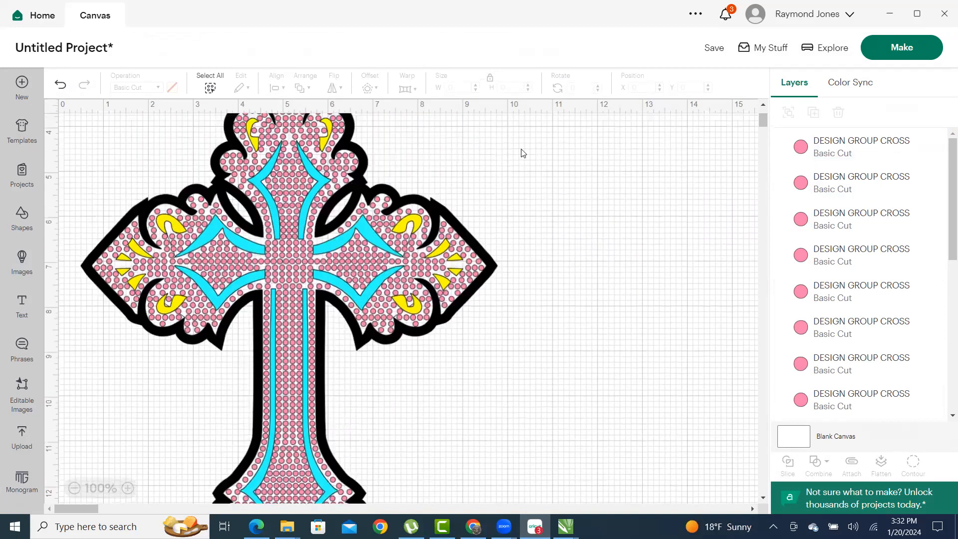
- Quit Cricut Design Space, minimize windows to the desktop, then bring up the CorelDRAW documents
{"action": "left_click", "coordinate": [944, 15]}
{"action": "left_click", "coordinate": [420, 249]}
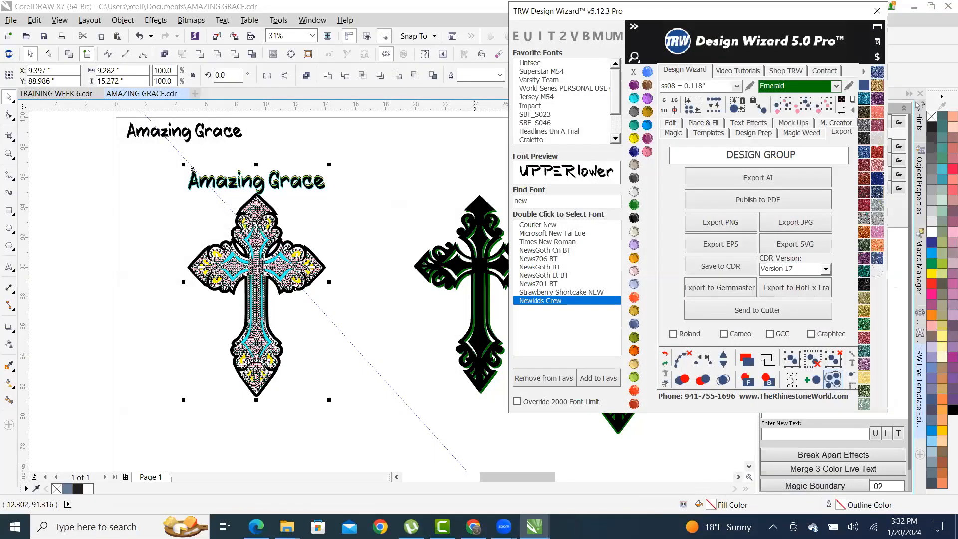
{"action": "left_click", "coordinate": [956, 528]}
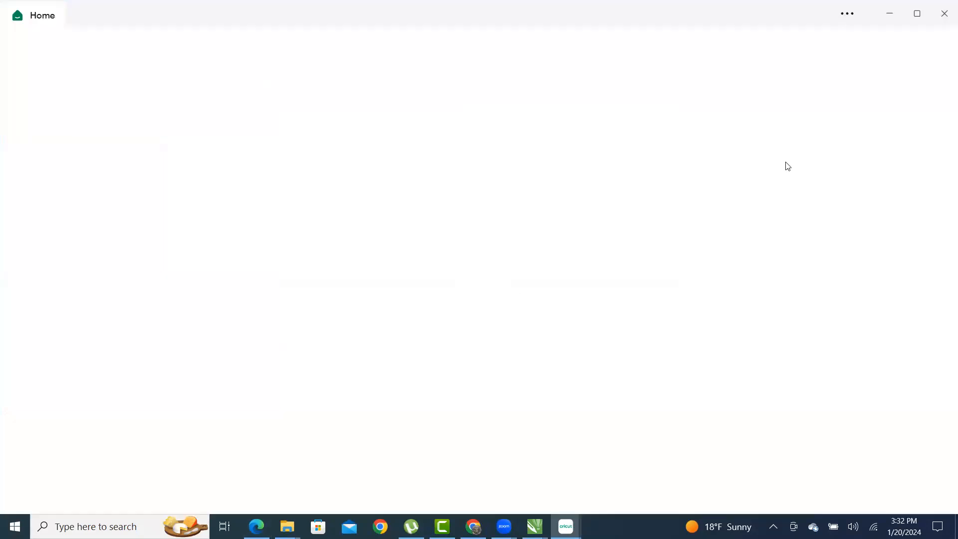
{"action": "left_click", "coordinate": [891, 13]}
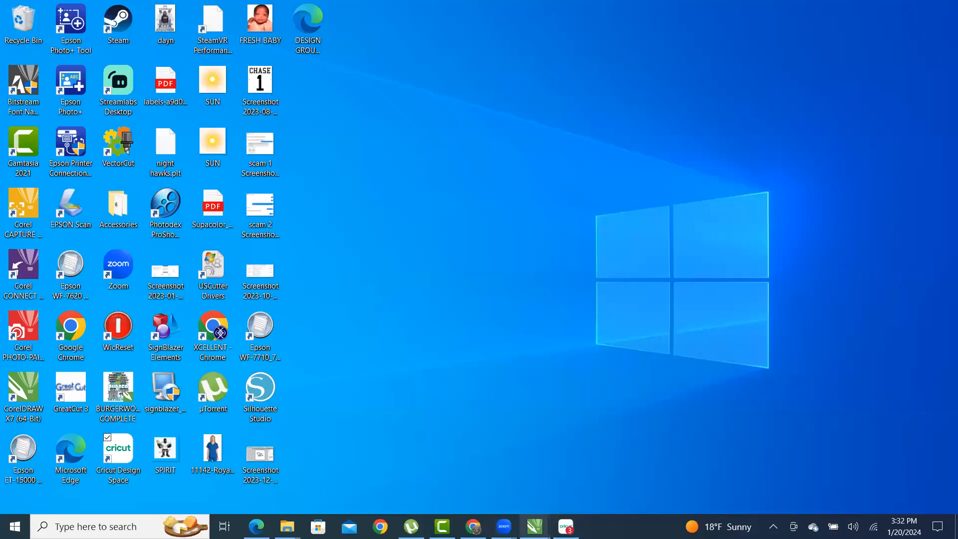
{"action": "left_click", "coordinate": [535, 526]}
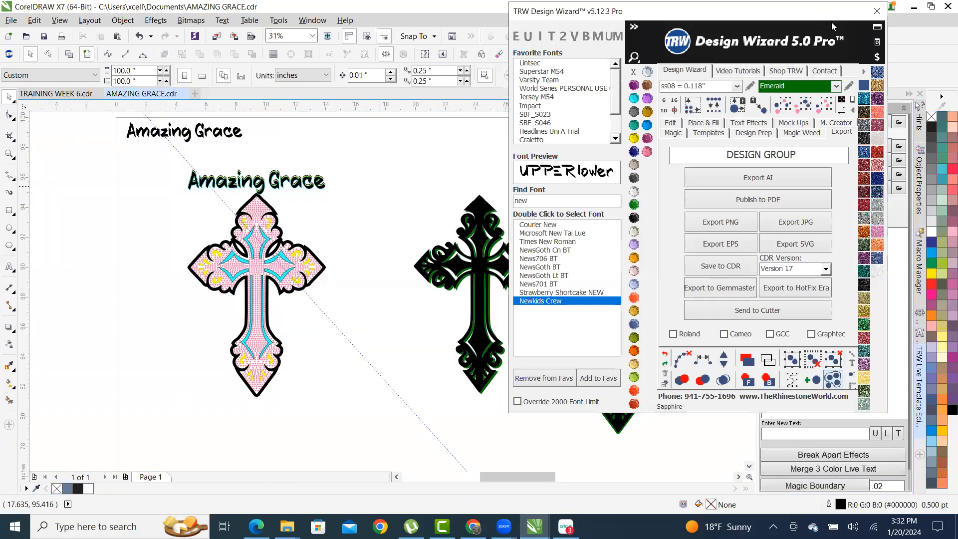
- Move the add-in panel aside and shift the two black crosses to the lower left
{"action": "left_click_drag", "start_coordinate": [820, 12], "coordinate": [912, 80]}
{"action": "scroll", "coordinate": [371, 189], "scroll_direction": "down", "scroll_amount": 2}
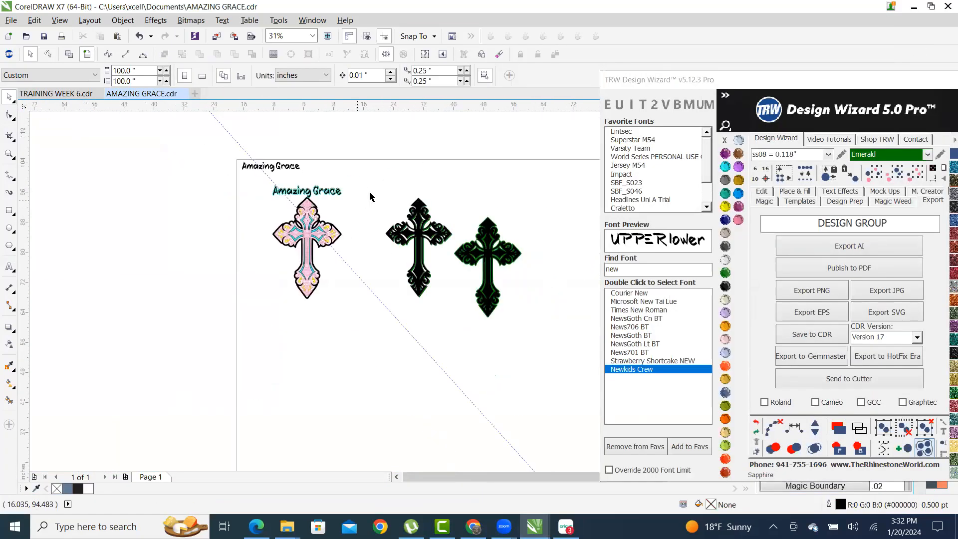
{"action": "scroll", "coordinate": [374, 193], "scroll_direction": "up", "scroll_amount": 1}
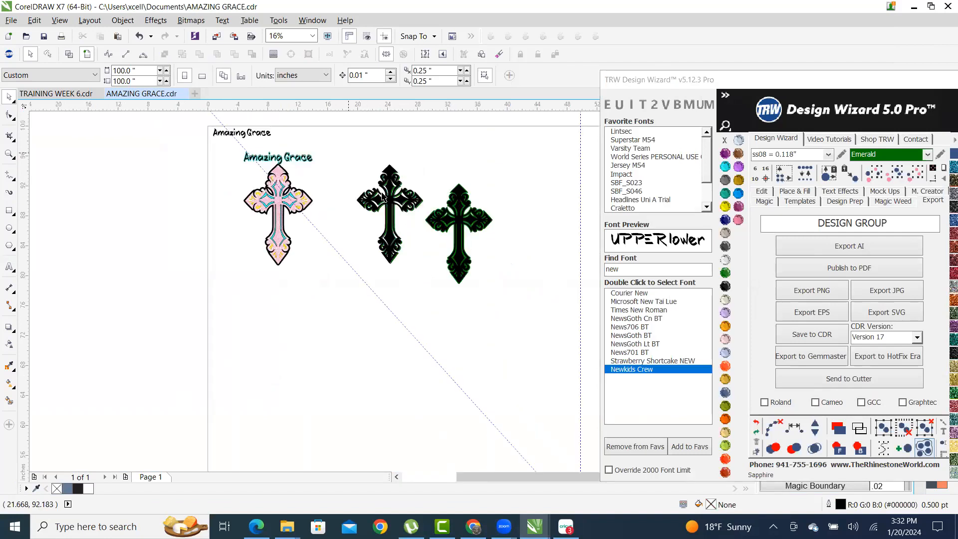
{"action": "left_click_drag", "start_coordinate": [544, 309], "coordinate": [344, 154]}
{"action": "left_click_drag", "start_coordinate": [389, 215], "coordinate": [262, 380]}
{"action": "scroll", "coordinate": [270, 159], "scroll_direction": "up", "scroll_amount": 2}
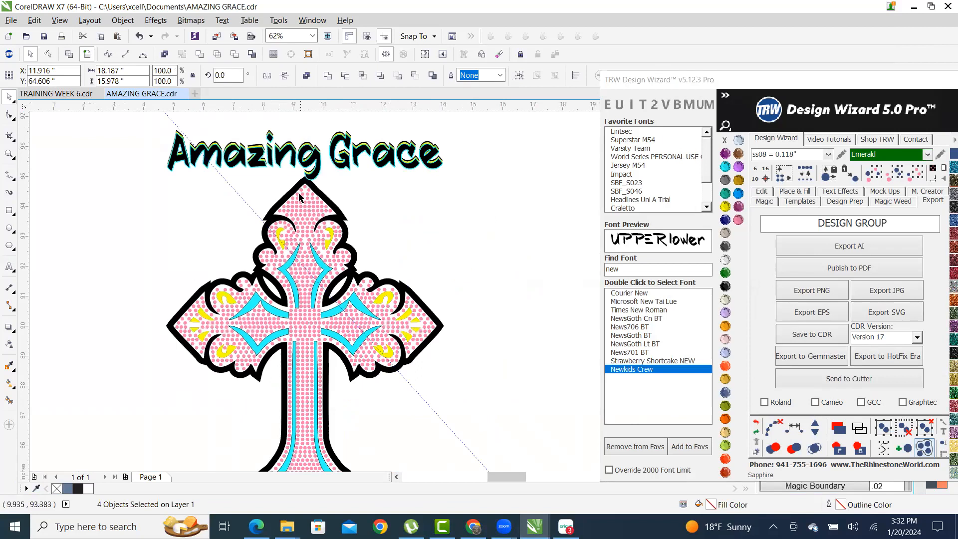
- Select all same-size pink rhinestones, place a copy right of the cross, and combine it
{"action": "left_click", "coordinate": [298, 192]}
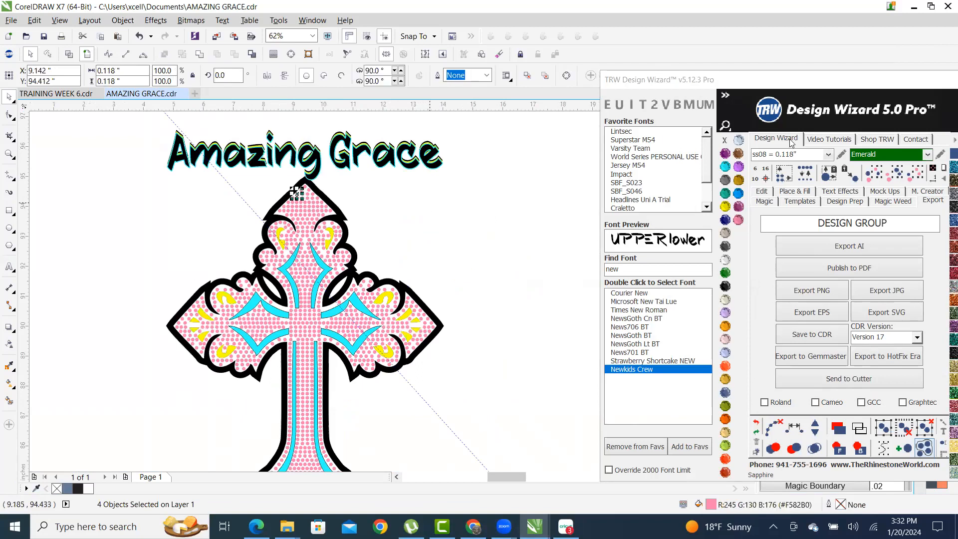
{"action": "left_click", "coordinate": [909, 180]}
{"action": "left_click_drag", "start_coordinate": [329, 201], "coordinate": [530, 190]}
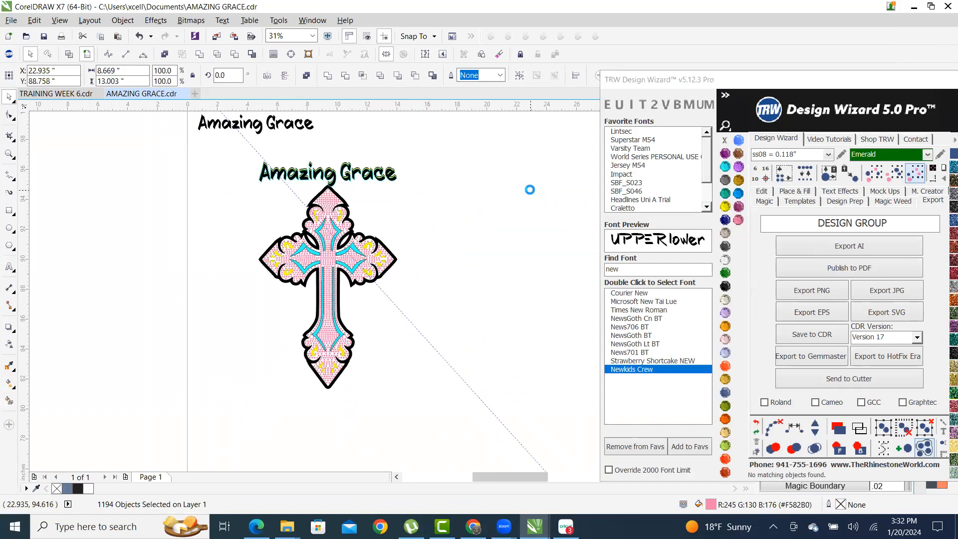
{"action": "scroll", "coordinate": [561, 209], "scroll_direction": "up", "scroll_amount": 1}
{"action": "scroll", "coordinate": [406, 148], "scroll_direction": "down", "scroll_amount": 1}
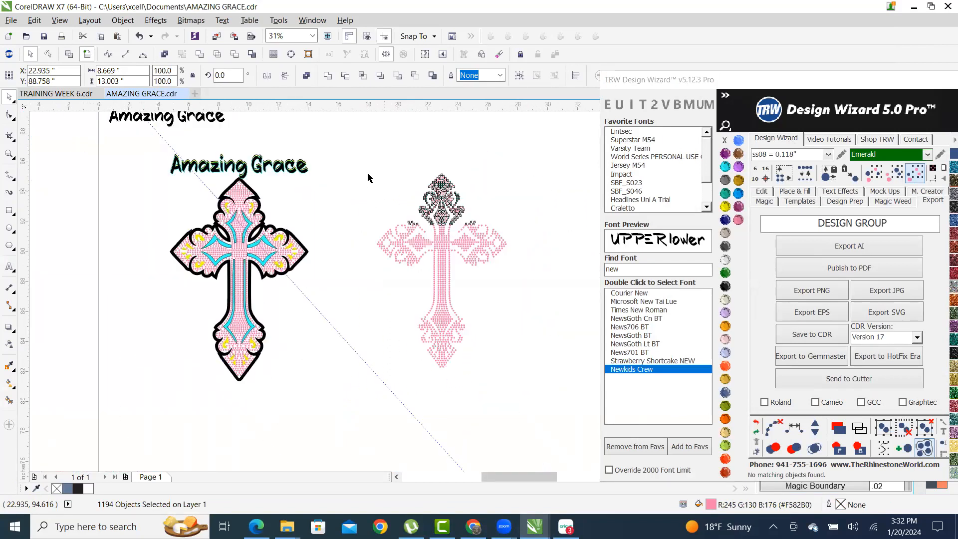
{"action": "right_click", "coordinate": [443, 190]}
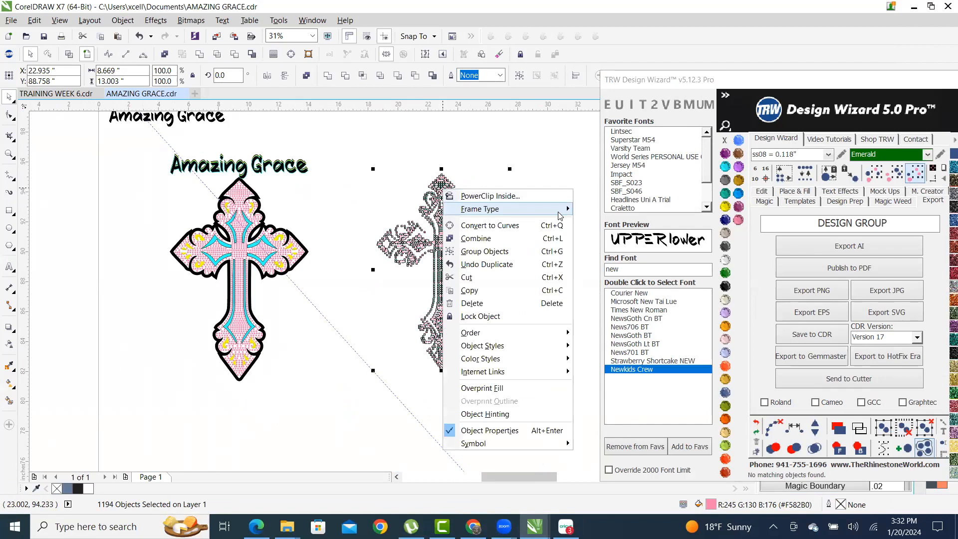
{"action": "left_click", "coordinate": [488, 238]}
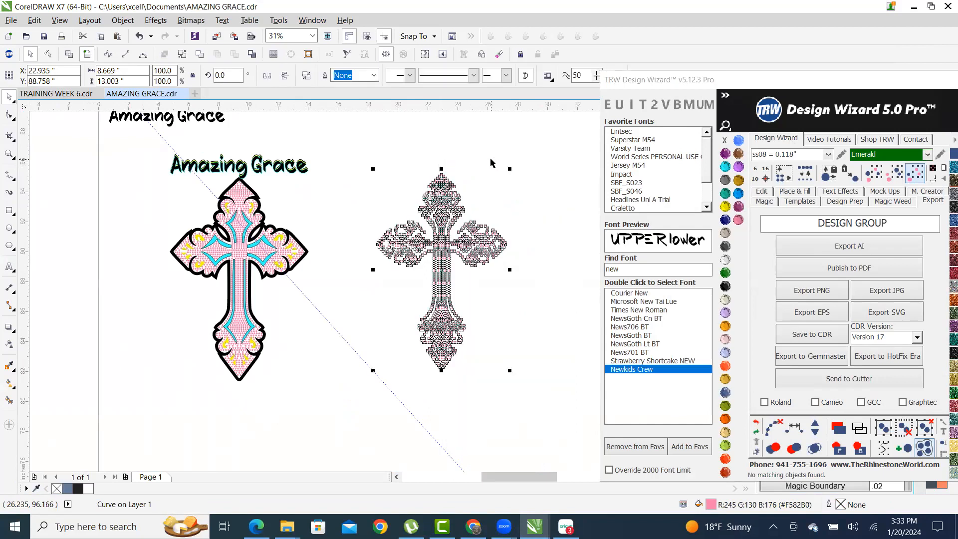
{"action": "left_click", "coordinate": [478, 157]}
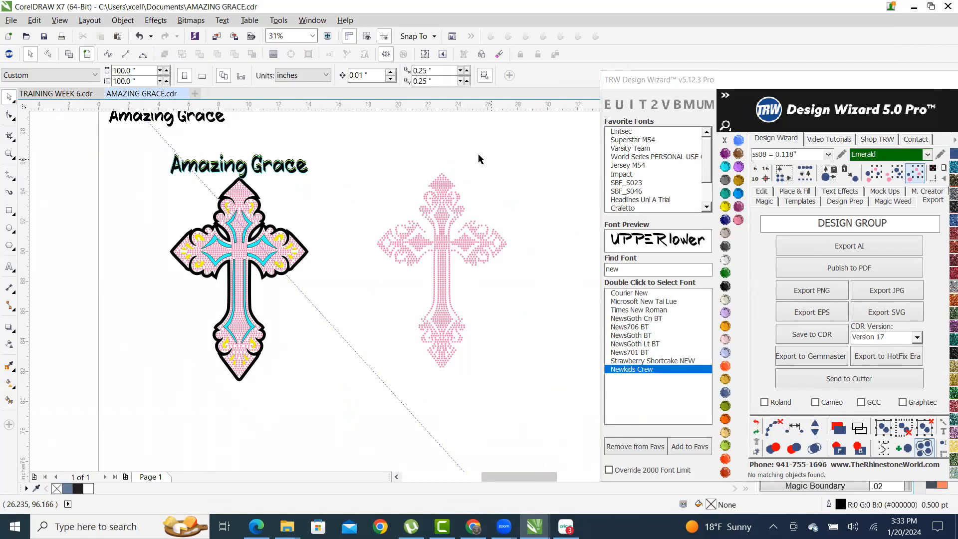
{"action": "left_click", "coordinate": [9, 210]}
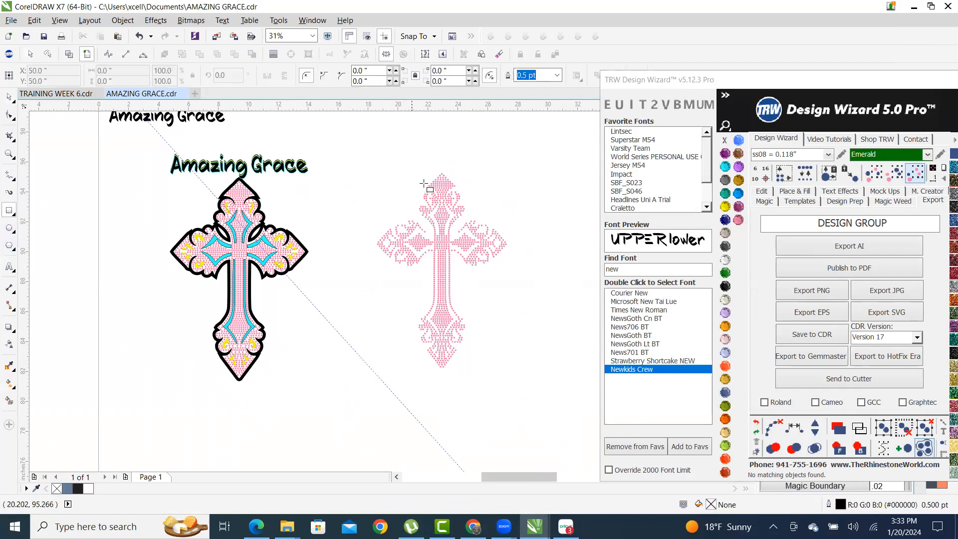
{"action": "left_click_drag", "start_coordinate": [376, 170], "coordinate": [511, 370]}
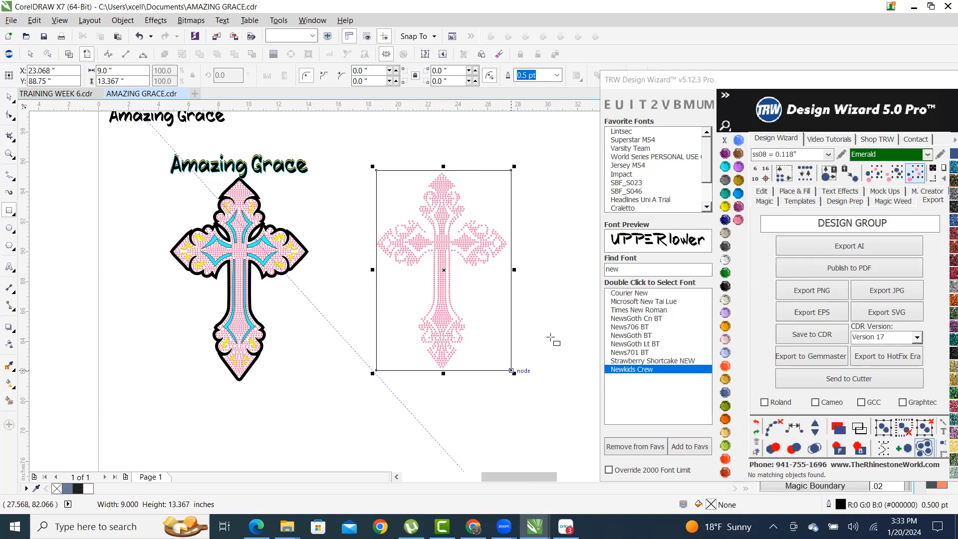
{"action": "left_click", "coordinate": [725, 286]}
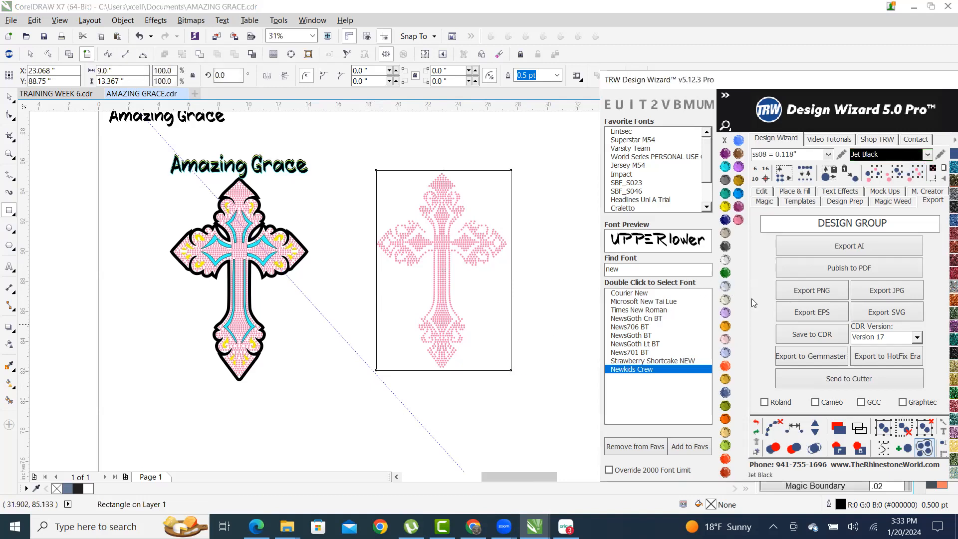
{"action": "left_click", "coordinate": [856, 452]}
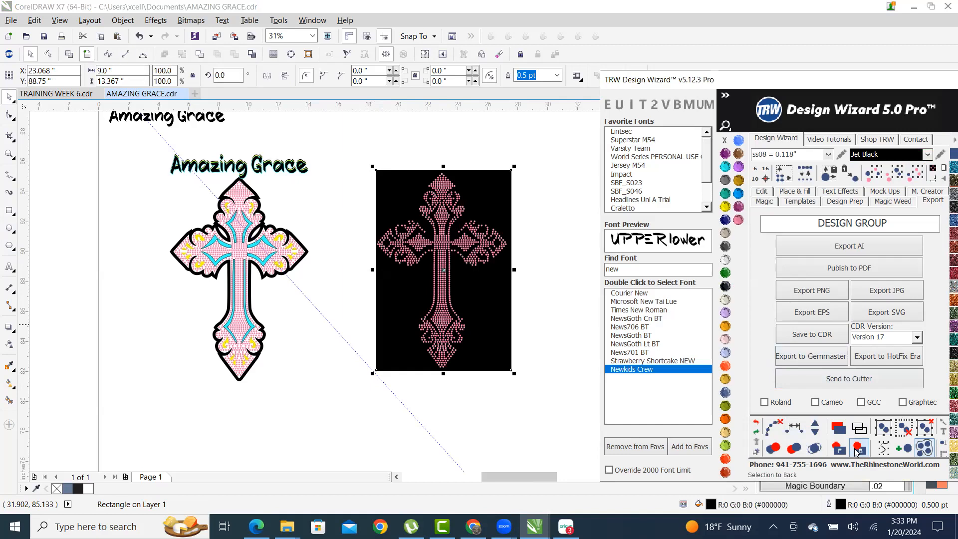
{"action": "scroll", "coordinate": [363, 304], "scroll_direction": "up", "scroll_amount": 8}
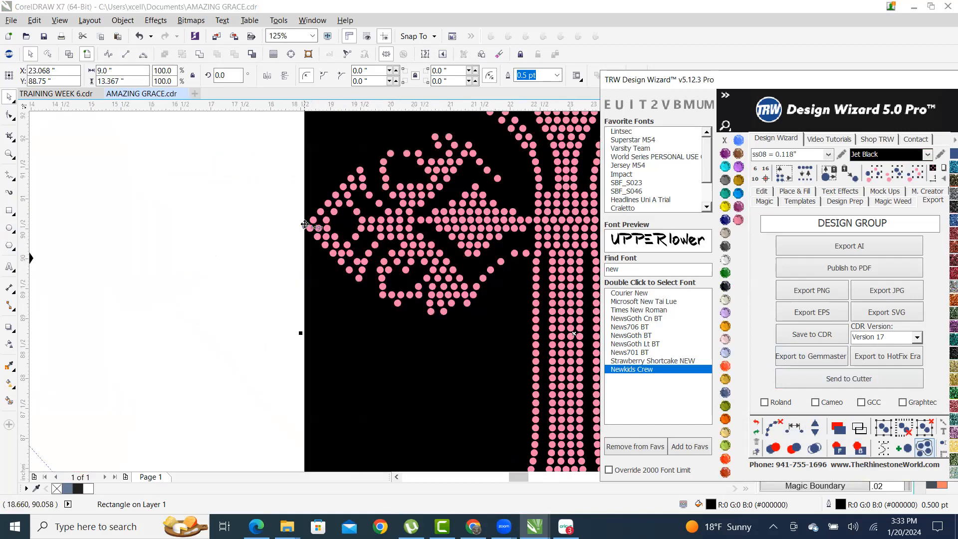
{"action": "left_click_drag", "start_coordinate": [300, 443], "coordinate": [270, 448]}
{"action": "scroll", "coordinate": [266, 241], "scroll_direction": "down", "scroll_amount": 8}
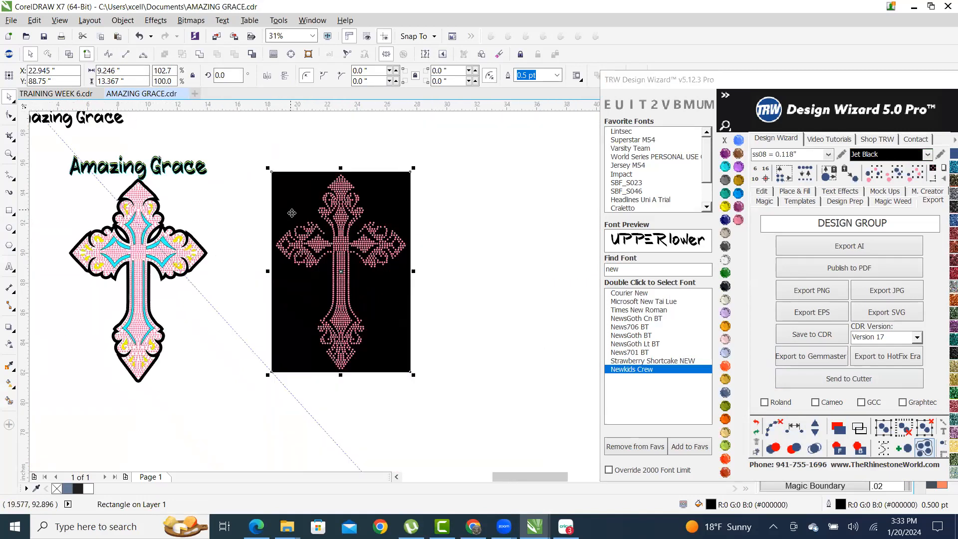
{"action": "scroll", "coordinate": [285, 245], "scroll_direction": "up", "scroll_amount": 3}
{"action": "scroll", "coordinate": [404, 157], "scroll_direction": "down", "scroll_amount": 3}
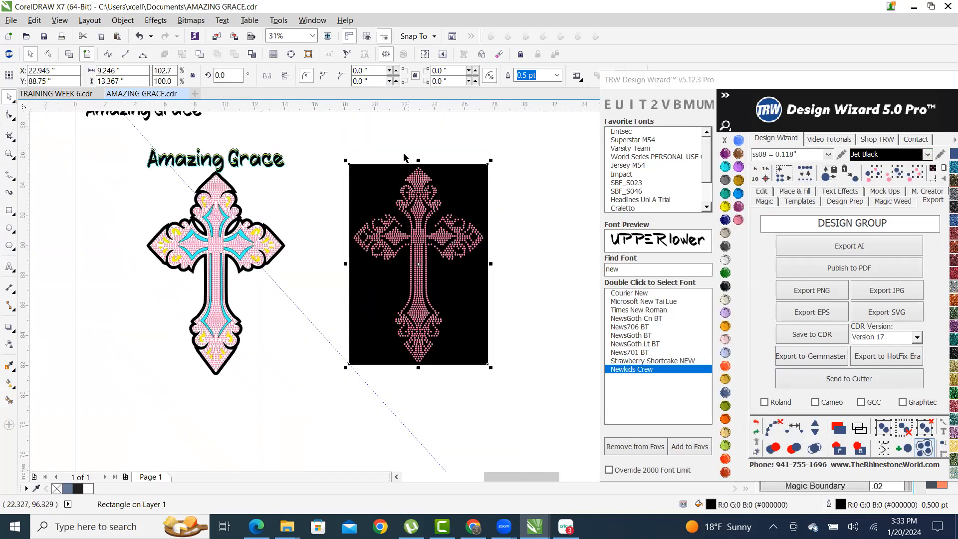
{"action": "scroll", "coordinate": [404, 157], "scroll_direction": "up", "scroll_amount": 5}
{"action": "left_click_drag", "start_coordinate": [447, 189], "coordinate": [442, 159]}
{"action": "scroll", "coordinate": [439, 156], "scroll_direction": "down", "scroll_amount": 3}
{"action": "scroll", "coordinate": [432, 164], "scroll_direction": "down", "scroll_amount": 1}
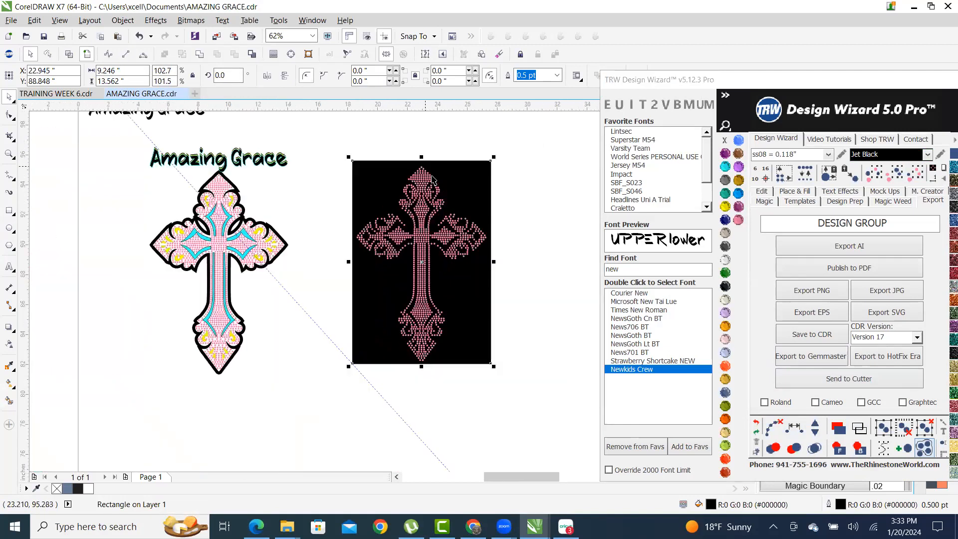
{"action": "scroll", "coordinate": [455, 249], "scroll_direction": "up", "scroll_amount": 1}
{"action": "scroll", "coordinate": [536, 334], "scroll_direction": "up", "scroll_amount": 2}
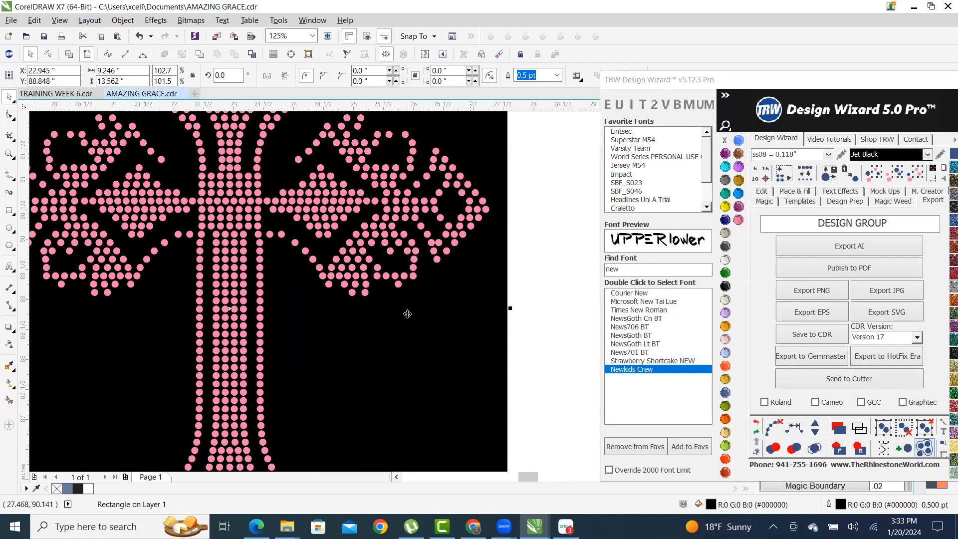
{"action": "scroll", "coordinate": [408, 313], "scroll_direction": "up", "scroll_amount": 3}
{"action": "scroll", "coordinate": [295, 283], "scroll_direction": "down", "scroll_amount": 4}
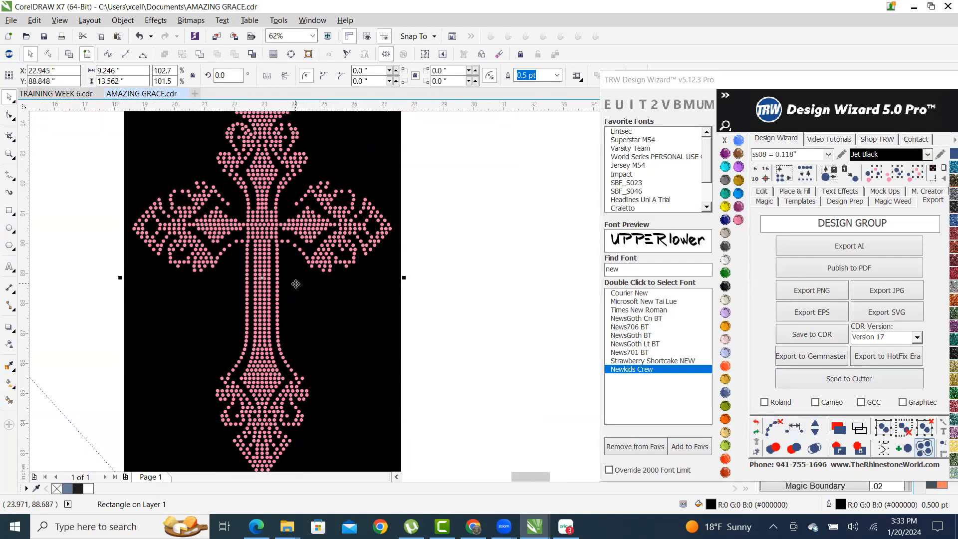
{"action": "scroll", "coordinate": [296, 283], "scroll_direction": "down", "scroll_amount": 1}
{"action": "scroll", "coordinate": [370, 280], "scroll_direction": "up", "scroll_amount": 1}
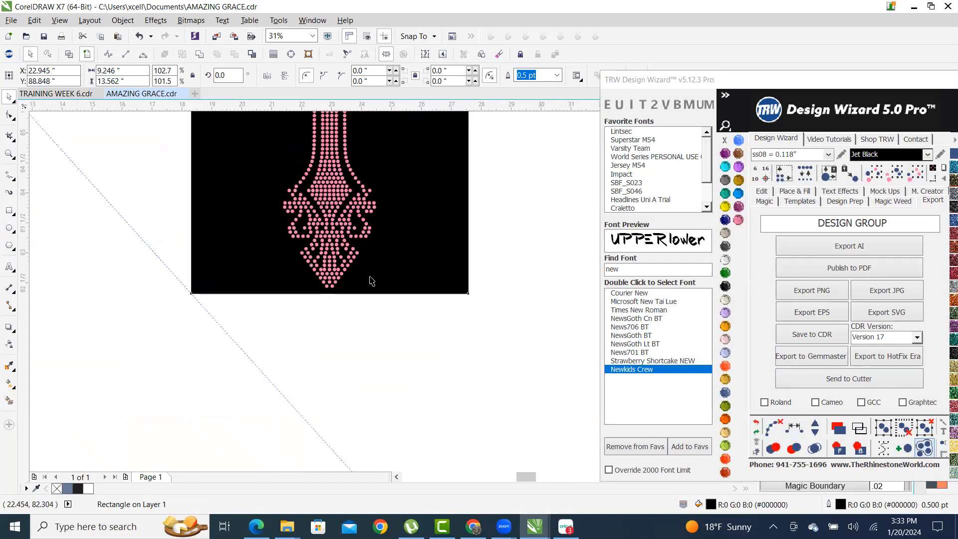
{"action": "scroll", "coordinate": [334, 290], "scroll_direction": "up", "scroll_amount": 2}
{"action": "scroll", "coordinate": [266, 299], "scroll_direction": "down", "scroll_amount": 3}
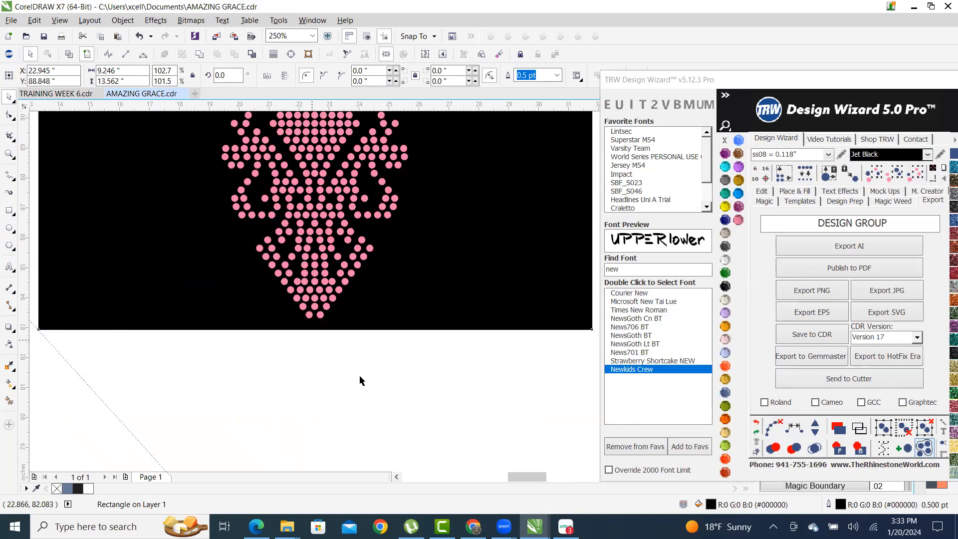
- Set the black backing rectangle's width to 9.5 inches
{"action": "left_click", "coordinate": [469, 235]}
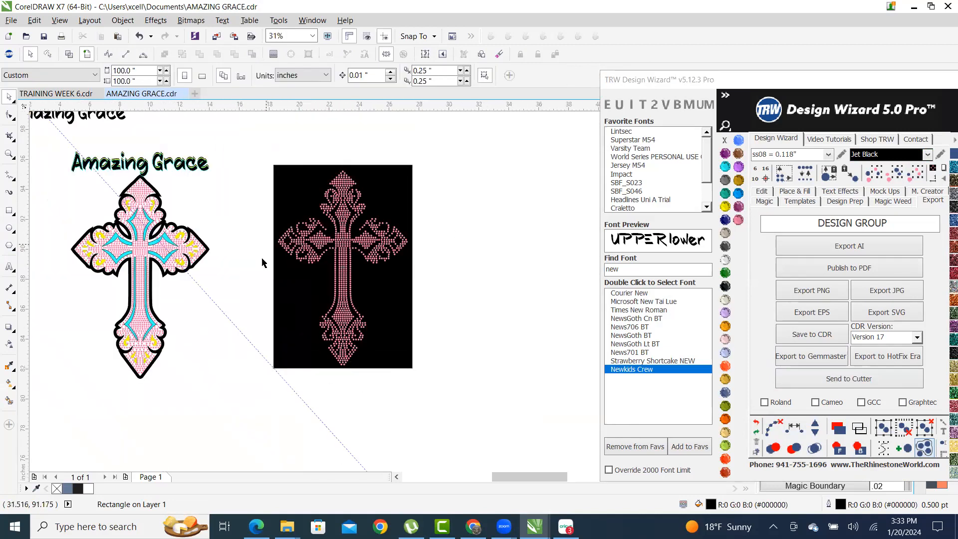
{"action": "scroll", "coordinate": [260, 202], "scroll_direction": "up", "scroll_amount": 1}
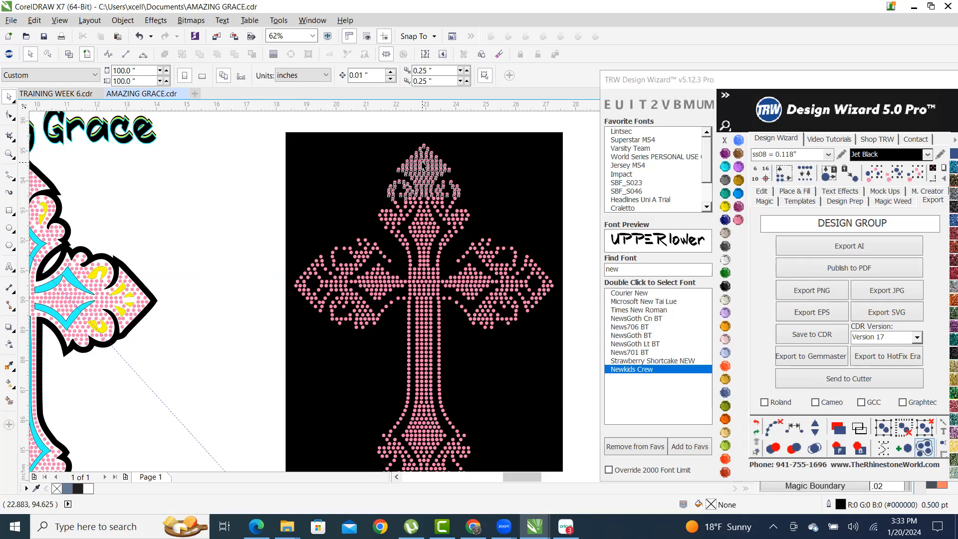
{"action": "left_click", "coordinate": [420, 164]}
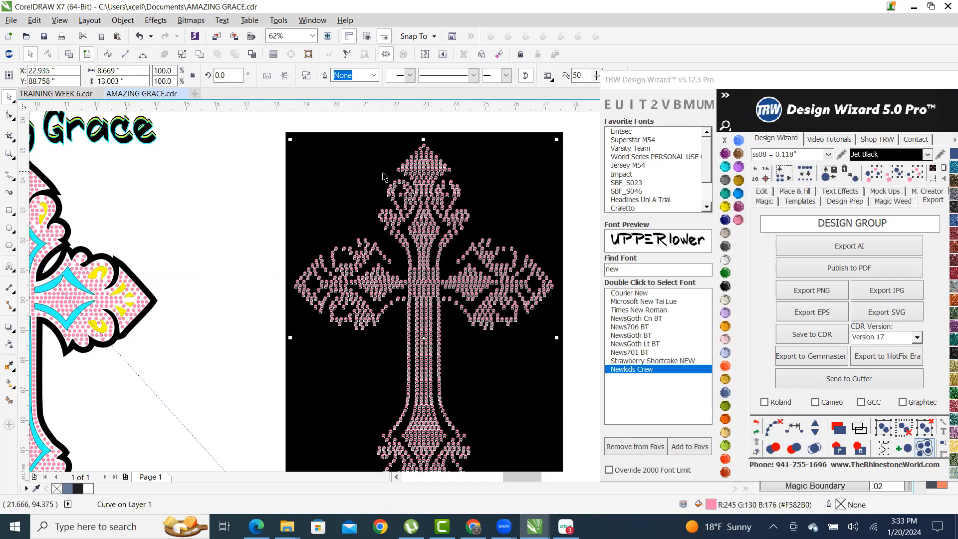
{"action": "left_click", "coordinate": [335, 191]}
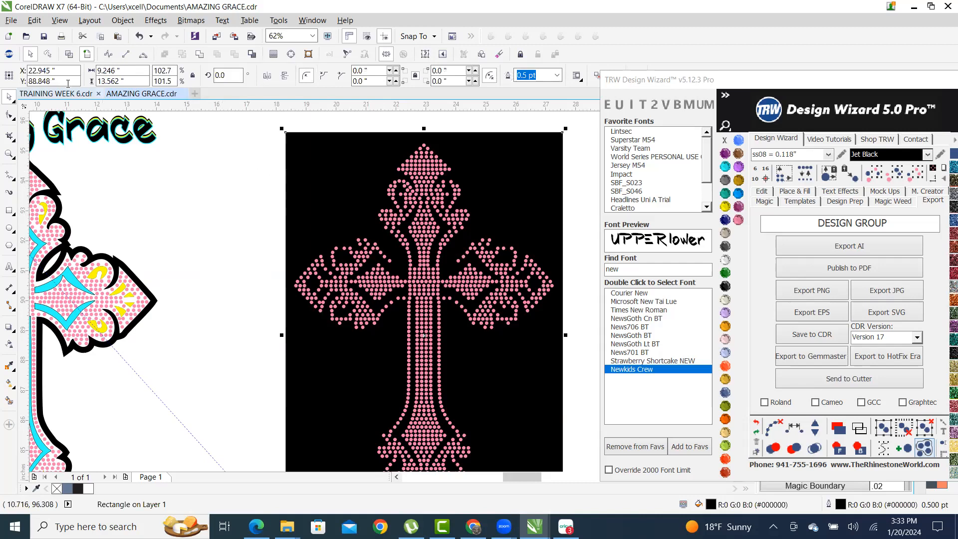
{"action": "left_click_drag", "start_coordinate": [144, 69], "coordinate": [39, 69]}
{"action": "type", "text": "9.5"}
{"action": "key", "text": "Tab"}
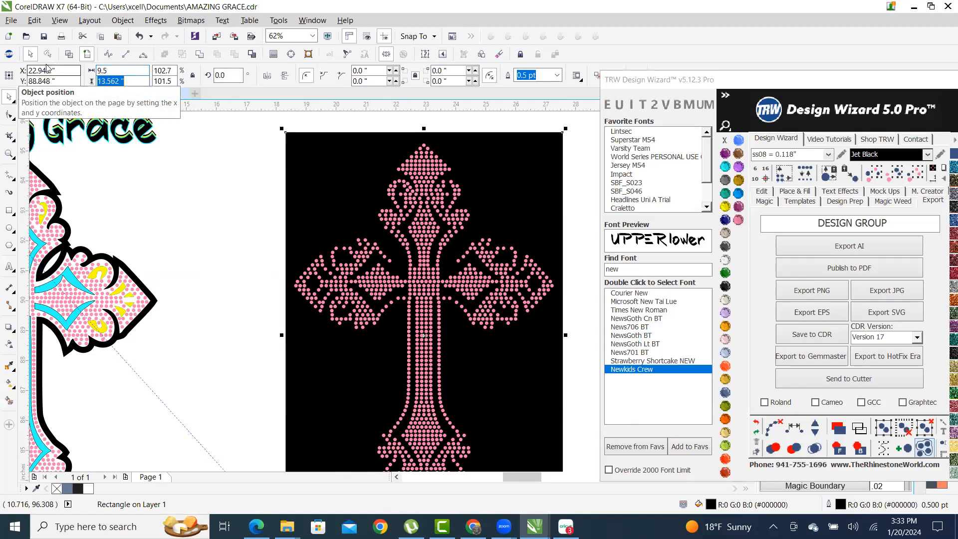
{"action": "left_click", "coordinate": [166, 207]}
- Set the black backing rectangle's height to 13.5 inches
{"action": "scroll", "coordinate": [190, 204], "scroll_direction": "down", "scroll_amount": 2}
{"action": "scroll", "coordinate": [217, 213], "scroll_direction": "up", "scroll_amount": 2}
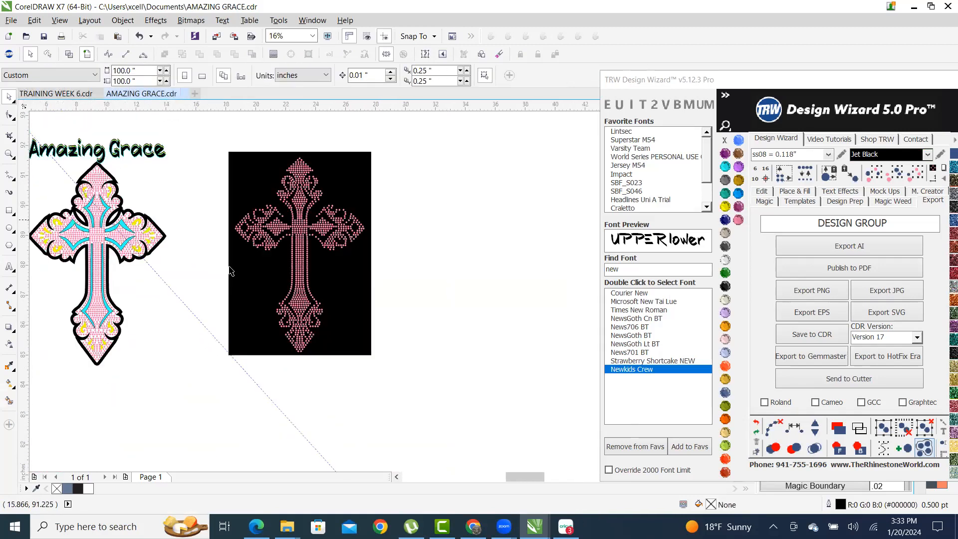
{"action": "scroll", "coordinate": [231, 205], "scroll_direction": "up", "scroll_amount": 2}
{"action": "left_click", "coordinate": [295, 172]}
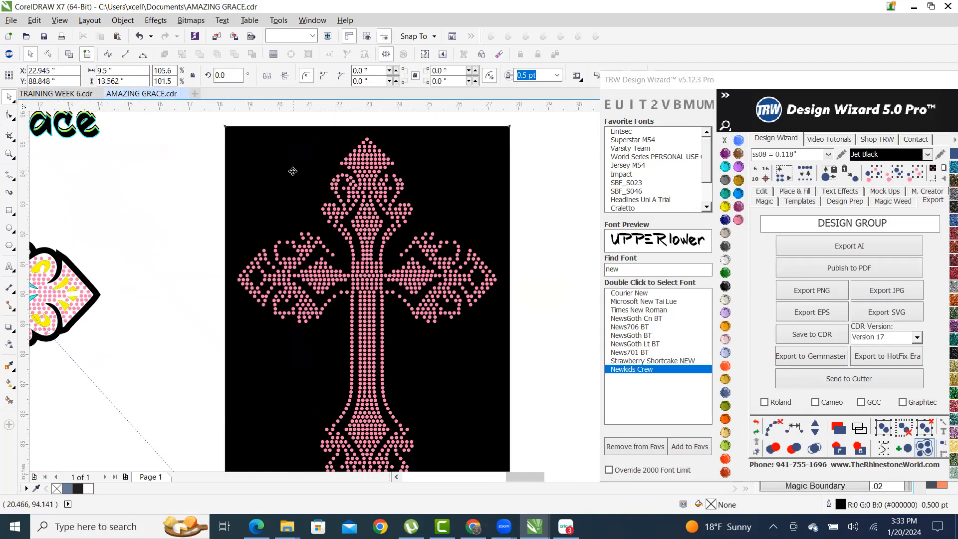
{"action": "left_click", "coordinate": [139, 80]}
{"action": "type", "text": "13.5"}
{"action": "key", "text": "Tab"}
{"action": "key", "text": "Tab"}
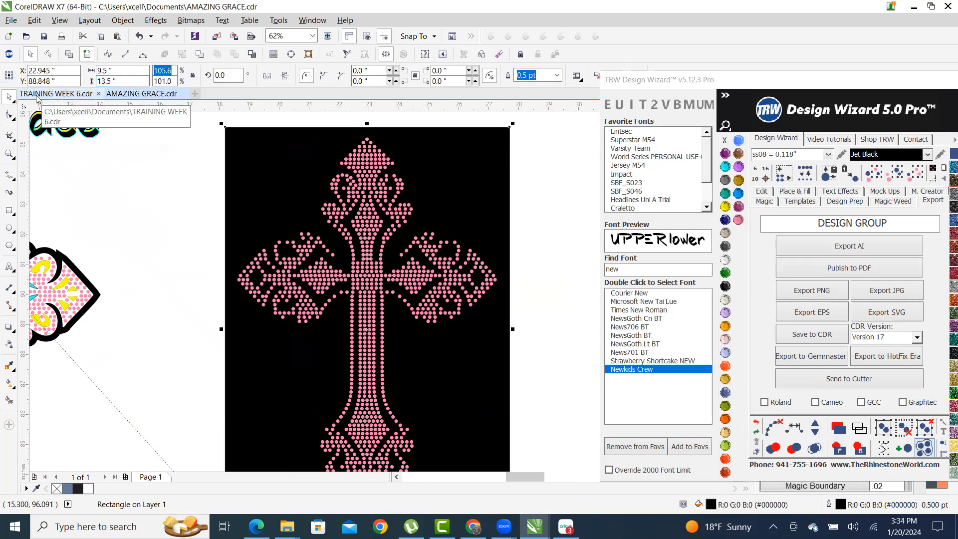
{"action": "left_click", "coordinate": [520, 263]}
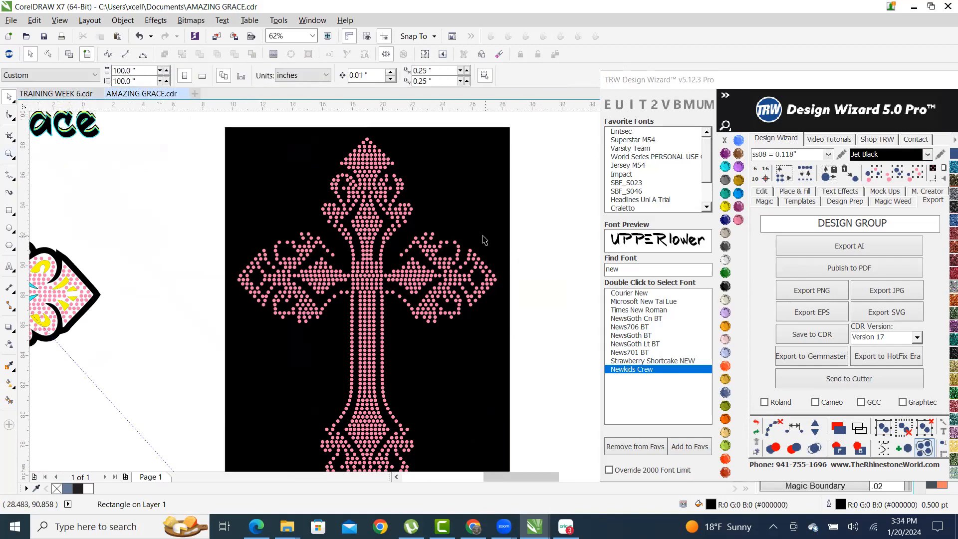
{"action": "scroll", "coordinate": [481, 236], "scroll_direction": "down", "scroll_amount": 2}
{"action": "scroll", "coordinate": [451, 280], "scroll_direction": "up", "scroll_amount": 1}
{"action": "scroll", "coordinate": [419, 312], "scroll_direction": "up", "scroll_amount": 1}
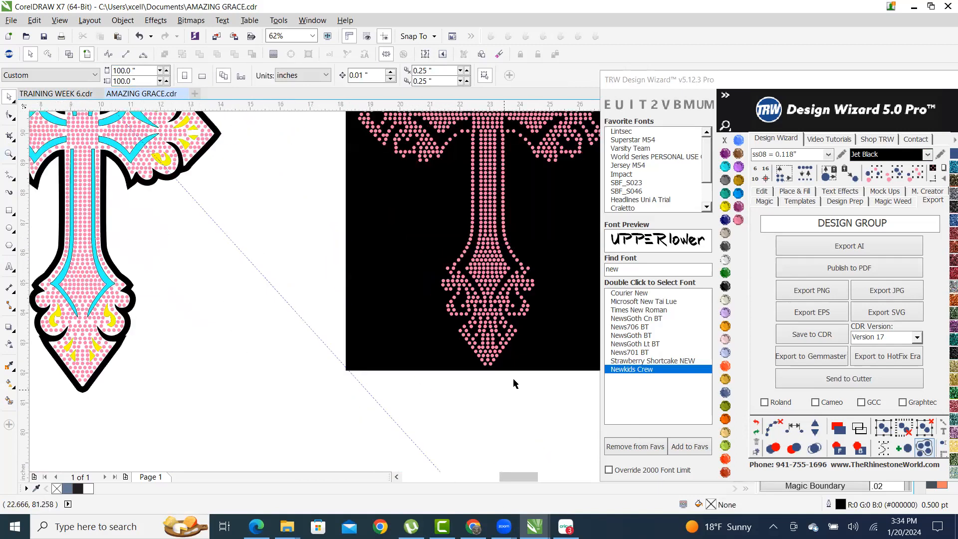
{"action": "scroll", "coordinate": [435, 395], "scroll_direction": "up", "scroll_amount": 5}
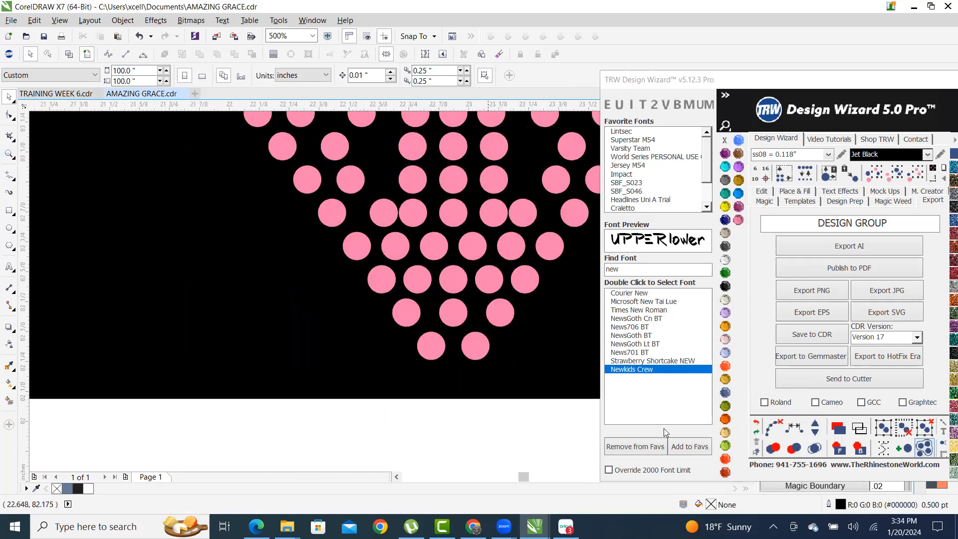
{"action": "scroll", "coordinate": [437, 396], "scroll_direction": "down", "scroll_amount": 5}
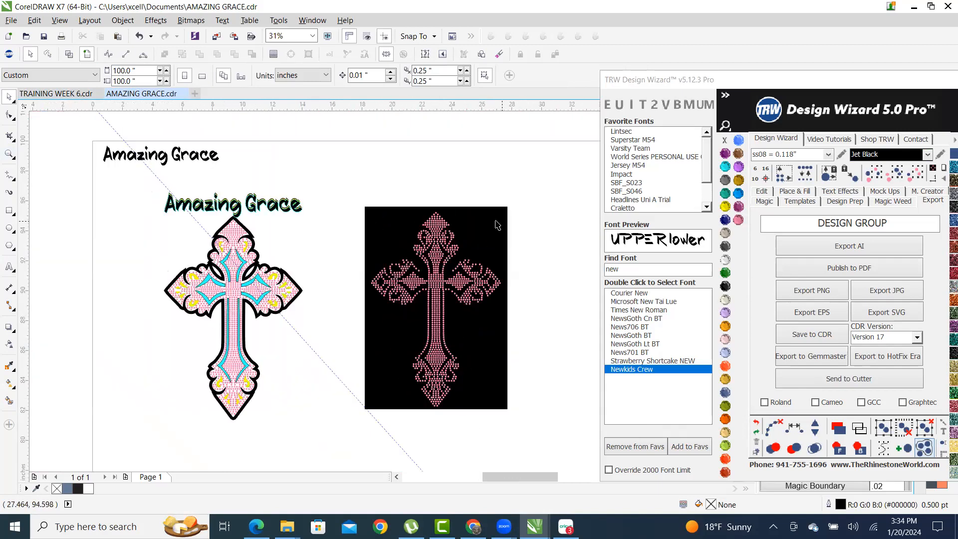
- Trim the black rectangle with the rhinestone cross, leaving stone-shaped holes
{"action": "scroll", "coordinate": [445, 228], "scroll_direction": "up", "scroll_amount": 1}
{"action": "left_click", "coordinate": [433, 231]}
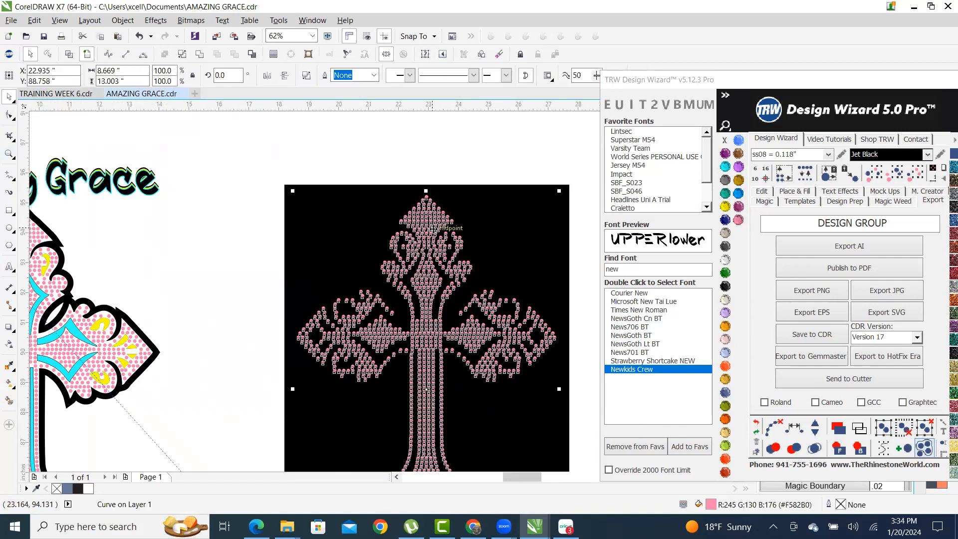
{"action": "left_click", "coordinate": [547, 216], "text": "shift"}
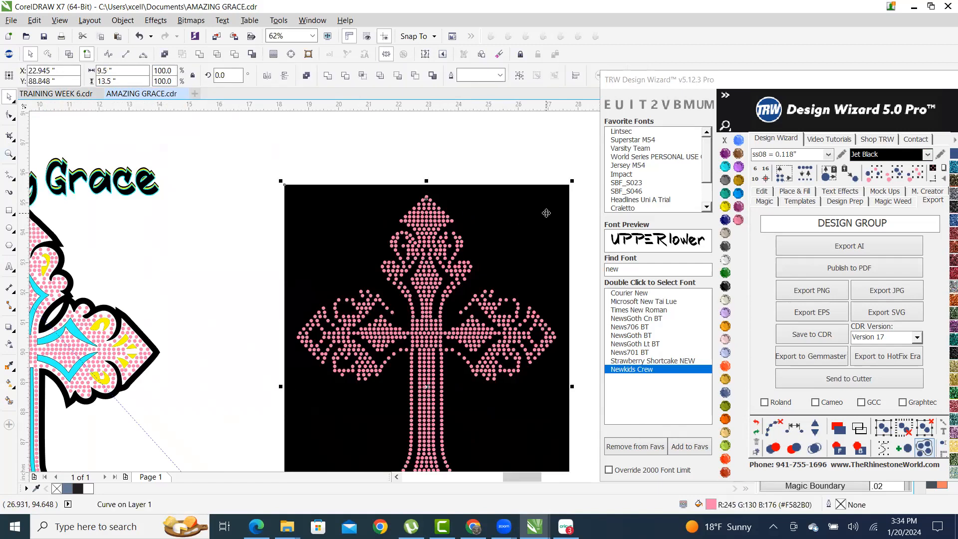
{"action": "left_click", "coordinate": [235, 55]}
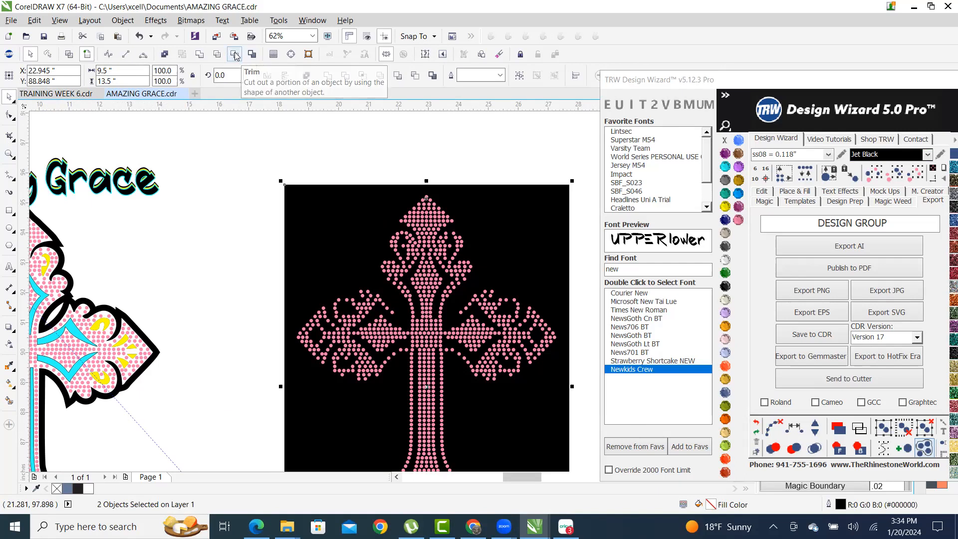
{"action": "left_click", "coordinate": [487, 165]}
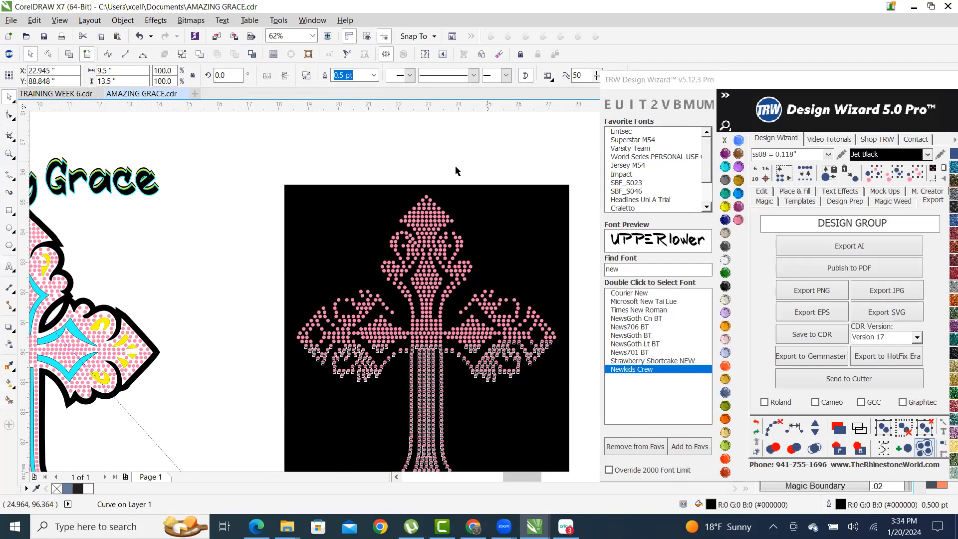
{"action": "scroll", "coordinate": [426, 182], "scroll_direction": "down", "scroll_amount": 2}
{"action": "scroll", "coordinate": [417, 223], "scroll_direction": "down", "scroll_amount": 1}
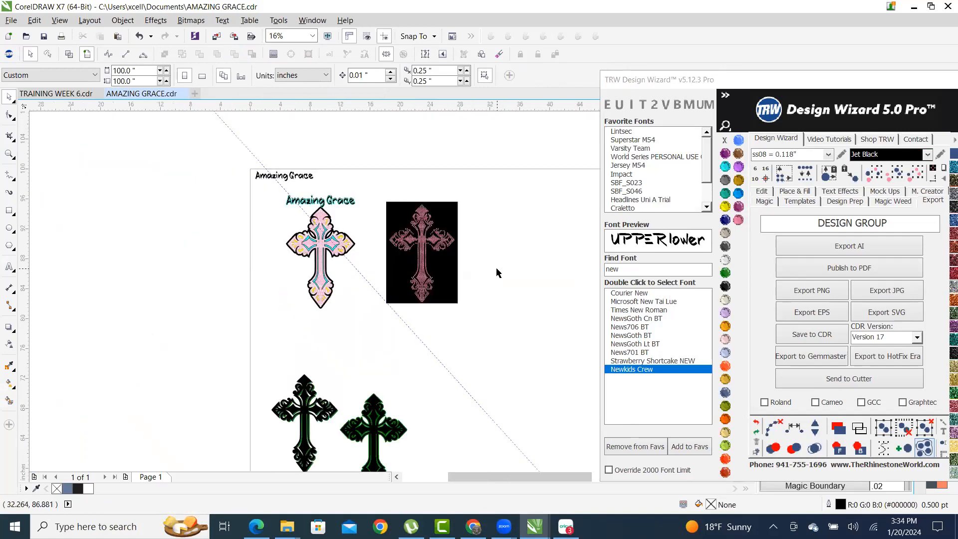
{"action": "scroll", "coordinate": [452, 213], "scroll_direction": "up", "scroll_amount": 1}
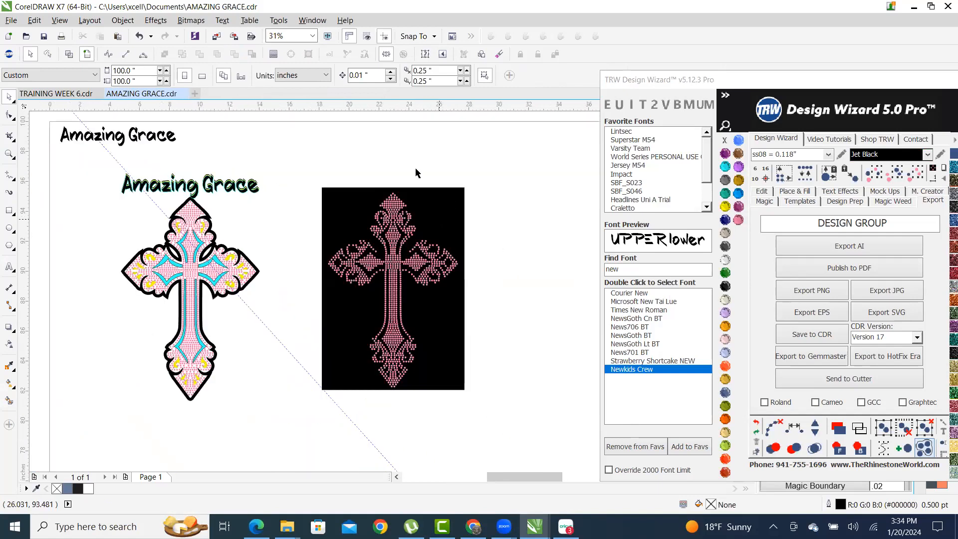
- Delete the pink cross to check the holes, then undo to restore it
{"action": "left_click", "coordinate": [388, 212]}
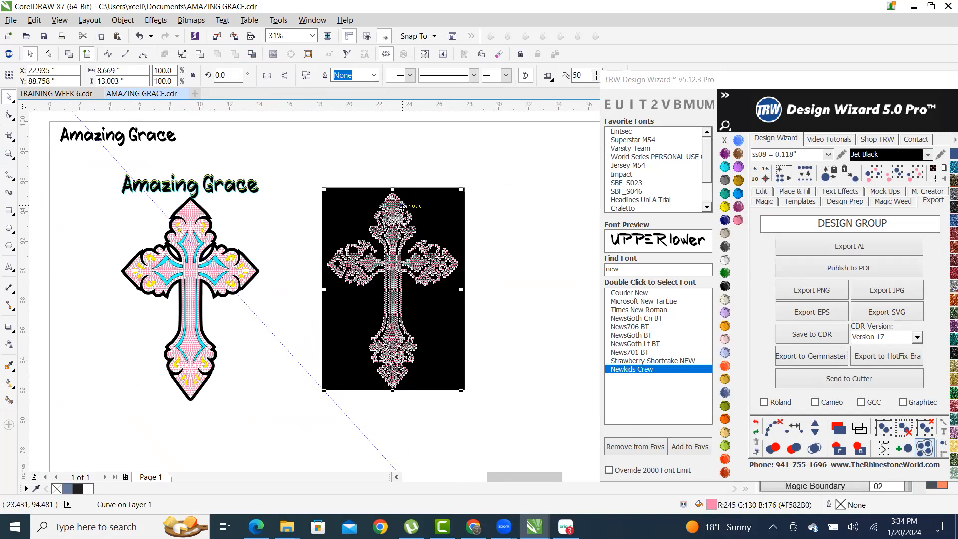
{"action": "key", "text": "Delete"}
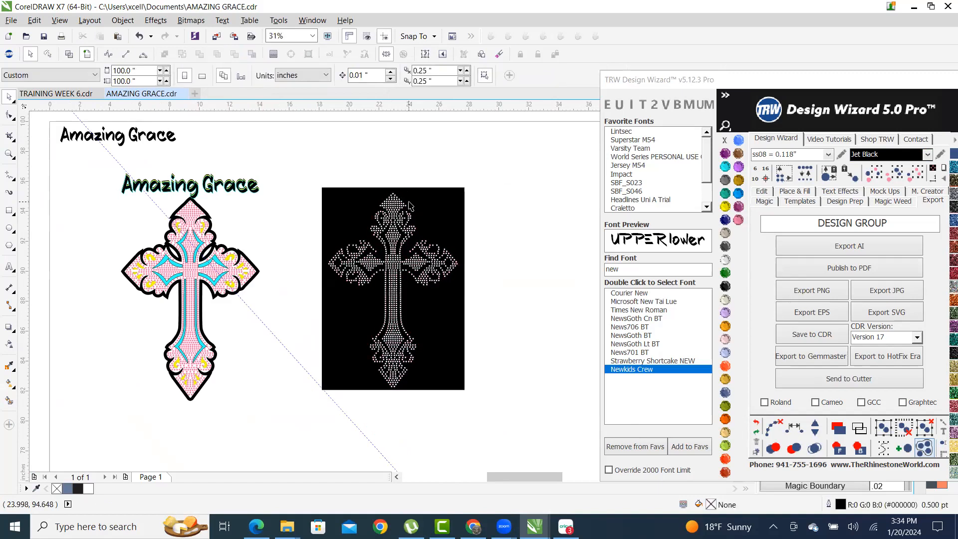
{"action": "key", "text": "ctrl+z"}
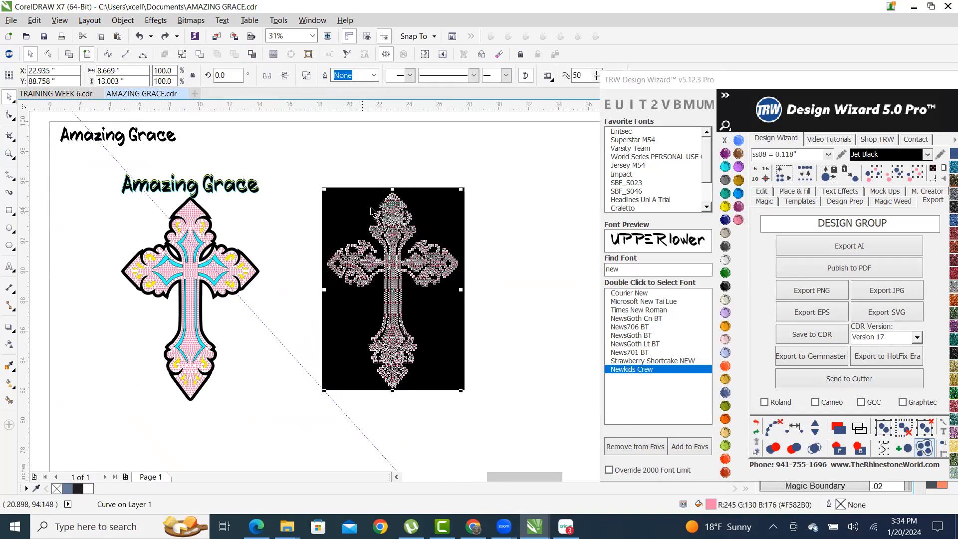
{"action": "left_click", "coordinate": [763, 193]}
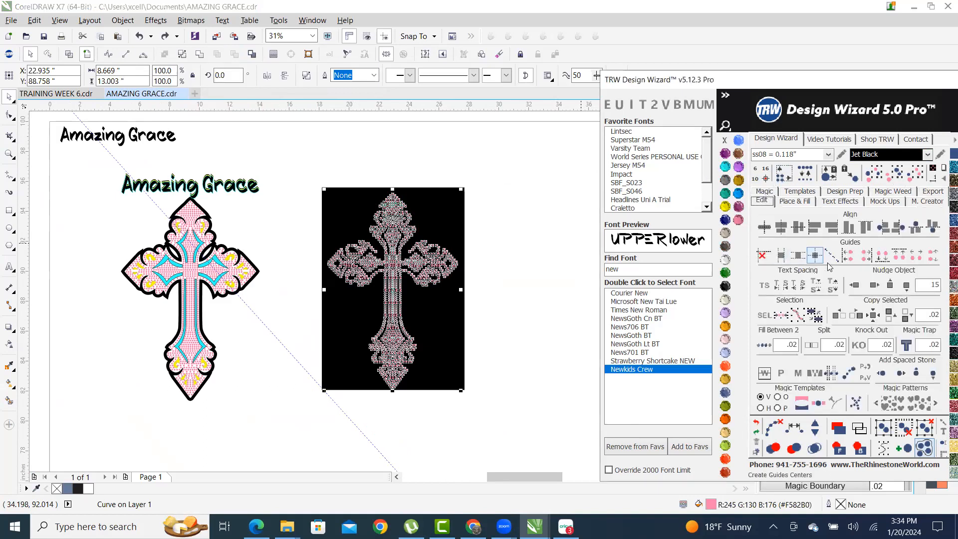
{"action": "left_click", "coordinate": [873, 285]}
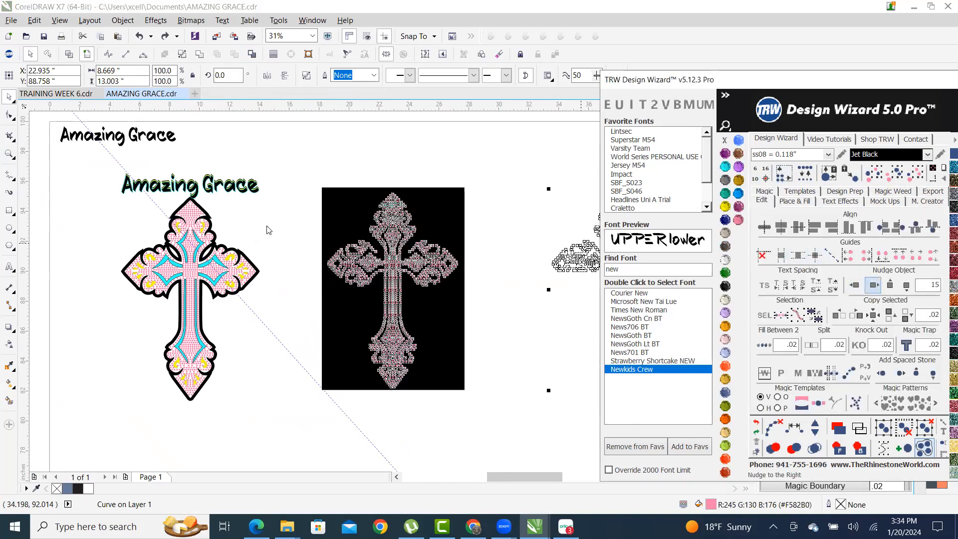
{"action": "scroll", "coordinate": [419, 210], "scroll_direction": "down", "scroll_amount": 2}
{"action": "scroll", "coordinate": [496, 243], "scroll_direction": "up", "scroll_amount": 2}
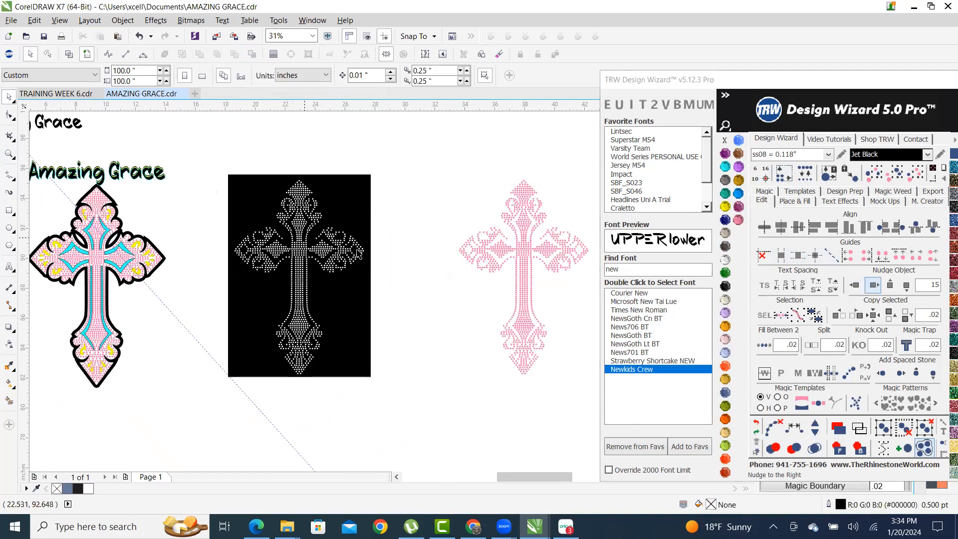
{"action": "left_click", "coordinate": [346, 194]}
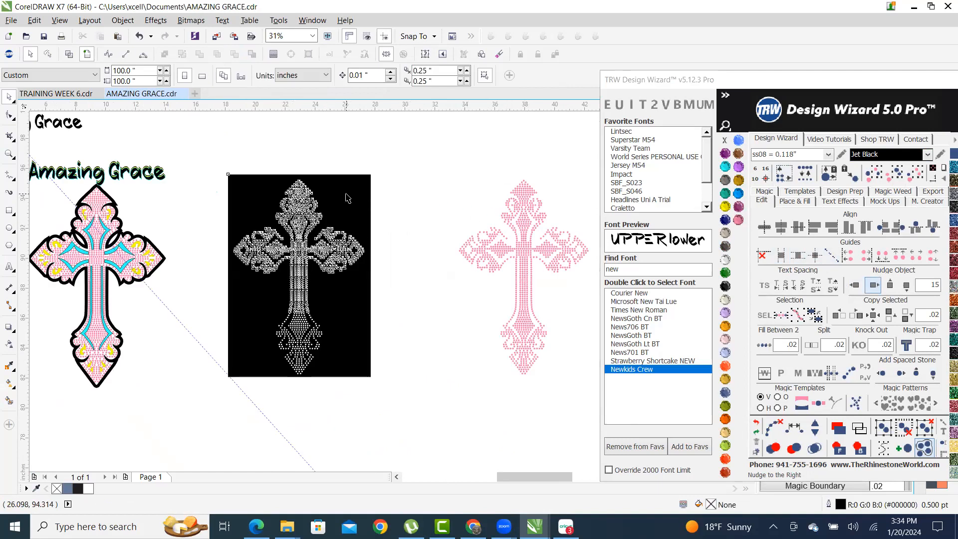
{"action": "left_click", "coordinate": [535, 193]}
{"action": "right_click", "coordinate": [535, 193]}
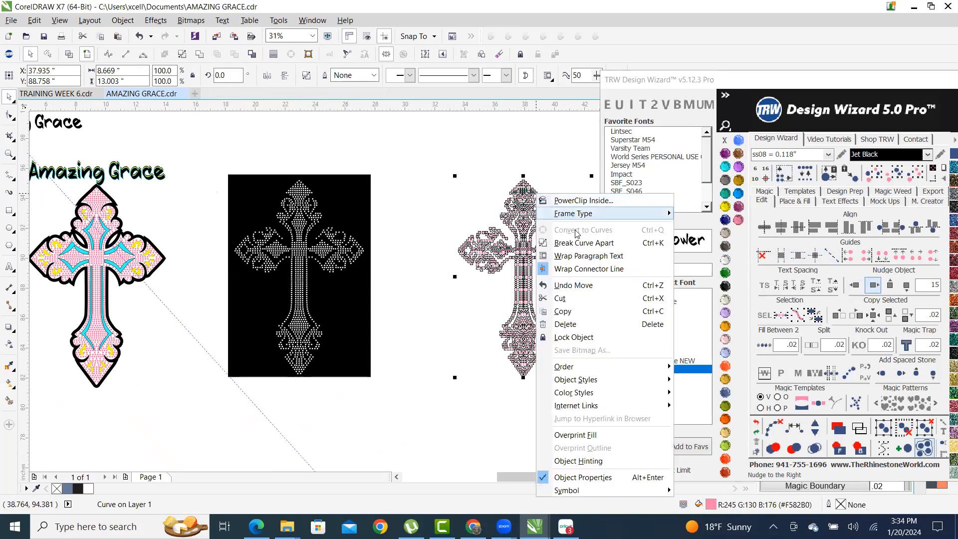
{"action": "left_click", "coordinate": [594, 249]}
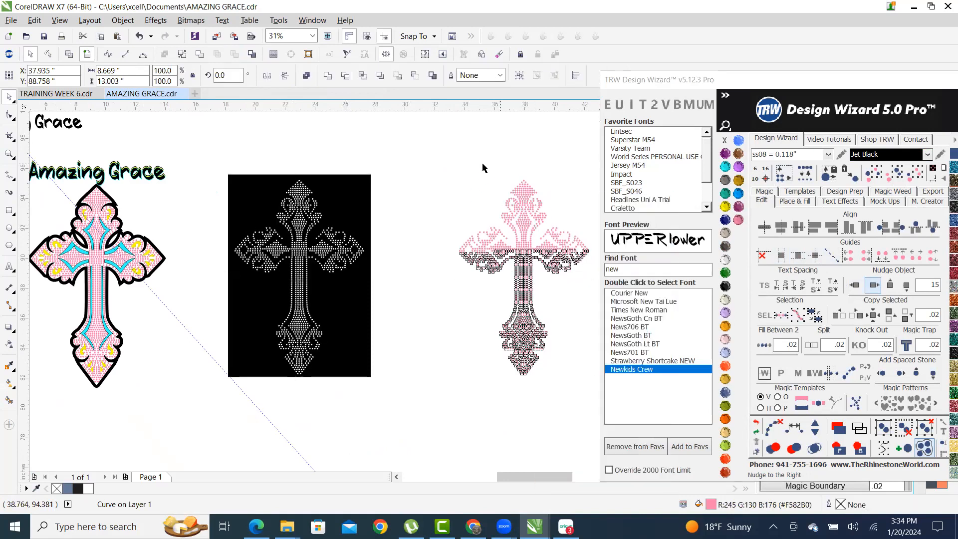
{"action": "left_click", "coordinate": [429, 155]}
{"action": "left_click_drag", "start_coordinate": [438, 175], "coordinate": [599, 397]}
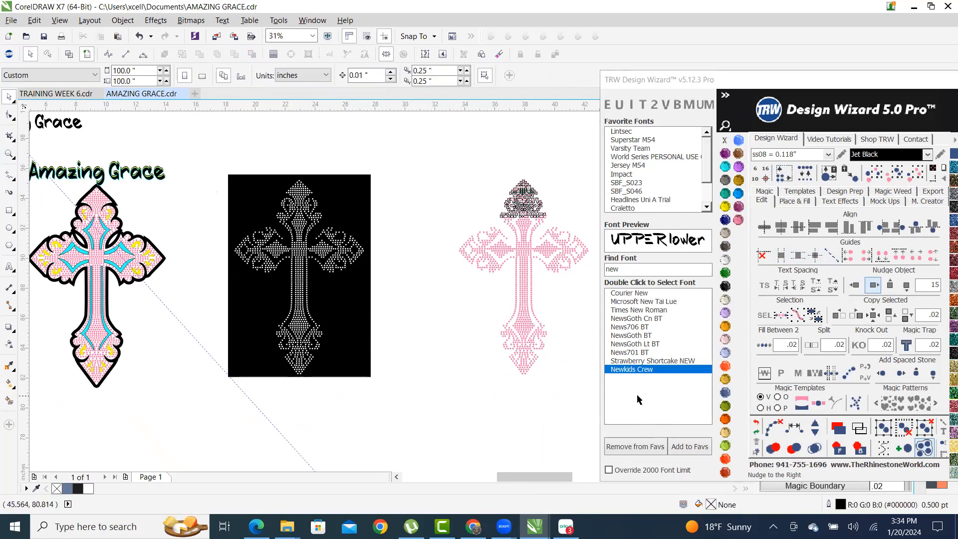
{"action": "left_click", "coordinate": [548, 175]}
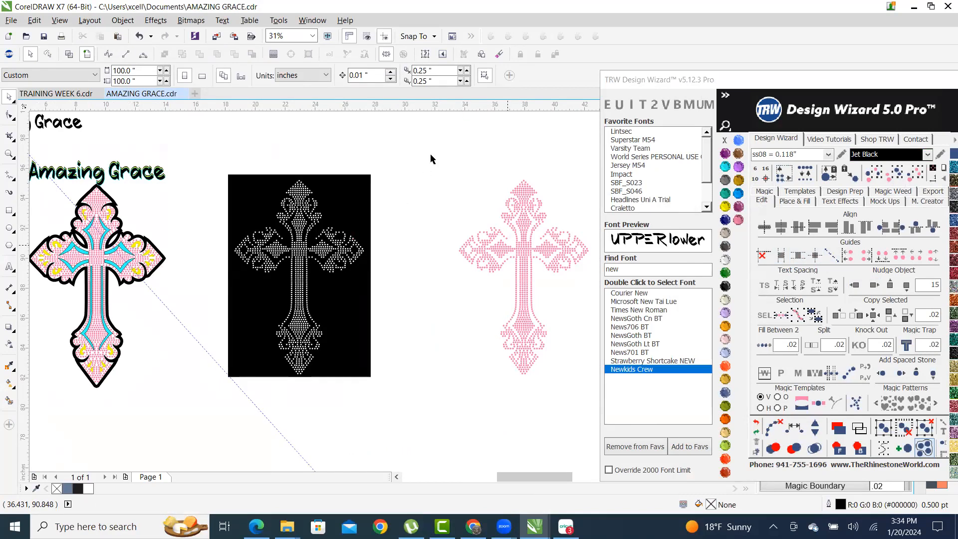
{"action": "left_click_drag", "start_coordinate": [437, 169], "coordinate": [642, 413]}
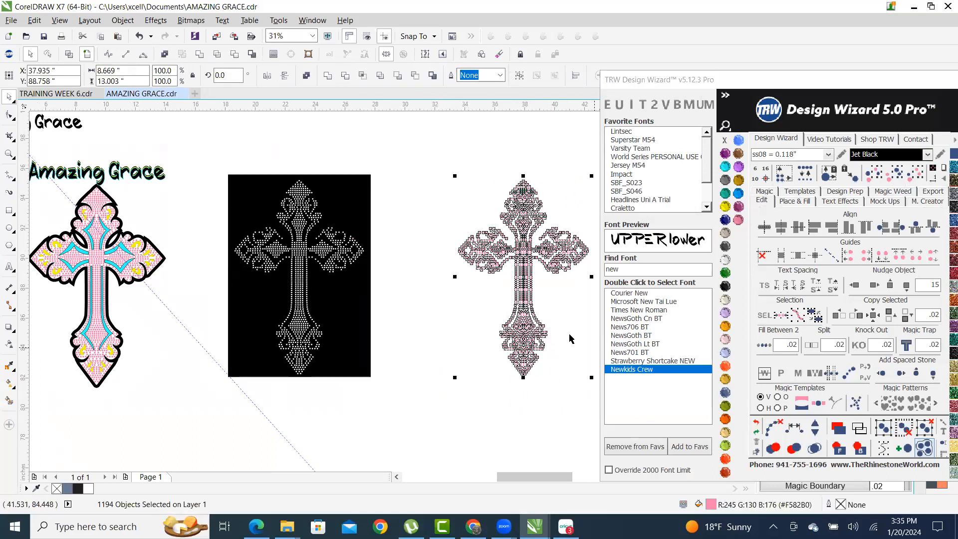
{"action": "left_click", "coordinate": [523, 154]}
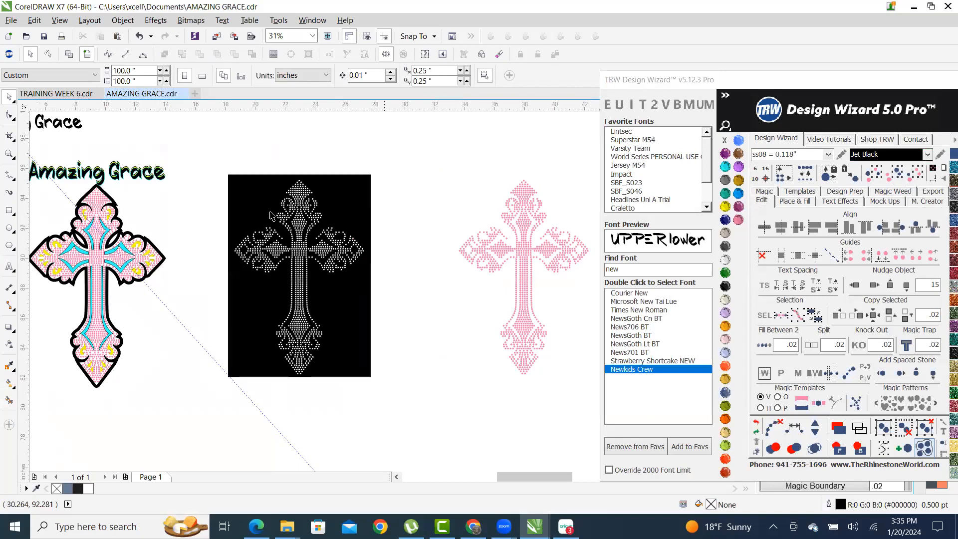
- Add a 9.5*13.5” text label below the black panel
{"action": "left_click", "coordinate": [358, 215]}
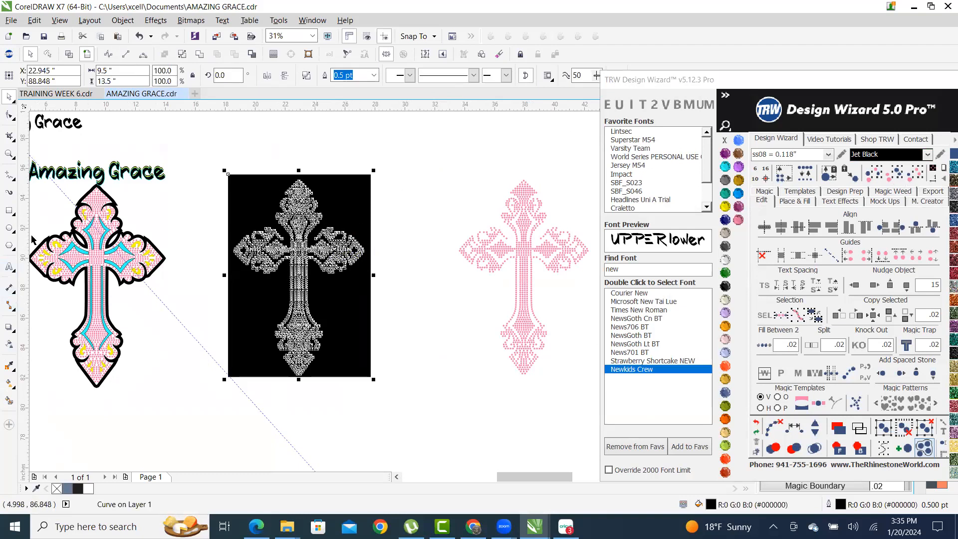
{"action": "left_click", "coordinate": [16, 270]}
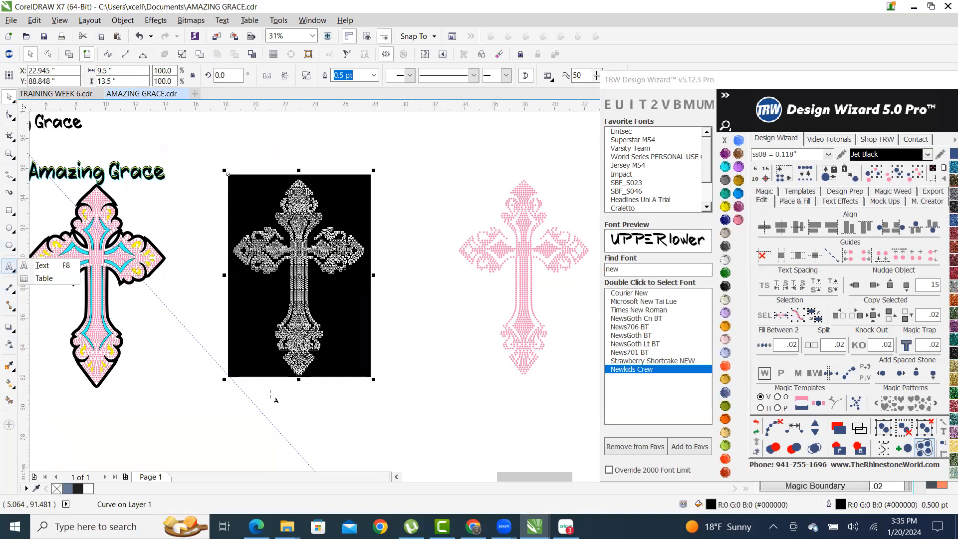
{"action": "left_click", "coordinate": [270, 394]}
{"action": "type", "text": "a"}
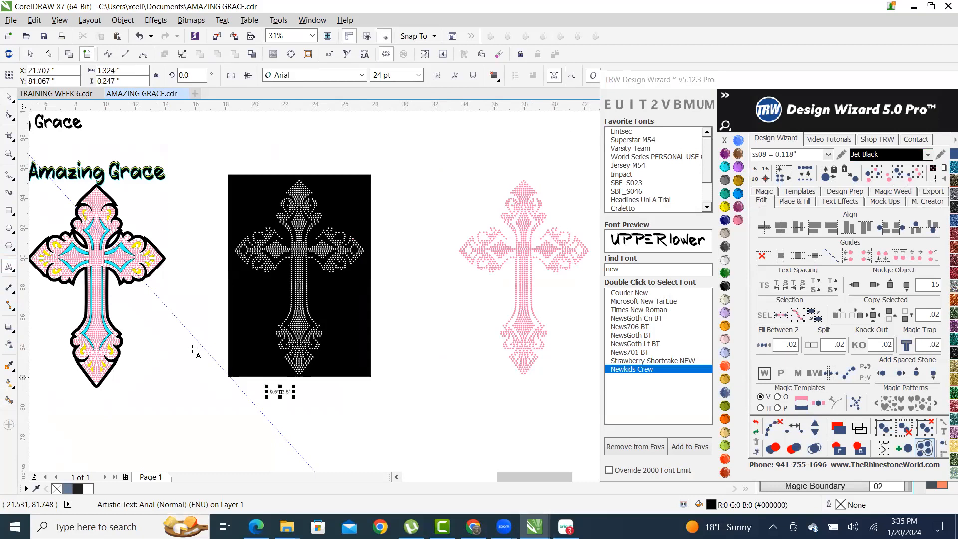
- Enlarge the label about four times, fit it under the black panel, and copy it under the pink cross
{"action": "left_click", "coordinate": [9, 97]}
{"action": "left_click_drag", "start_coordinate": [294, 399], "coordinate": [349, 438]}
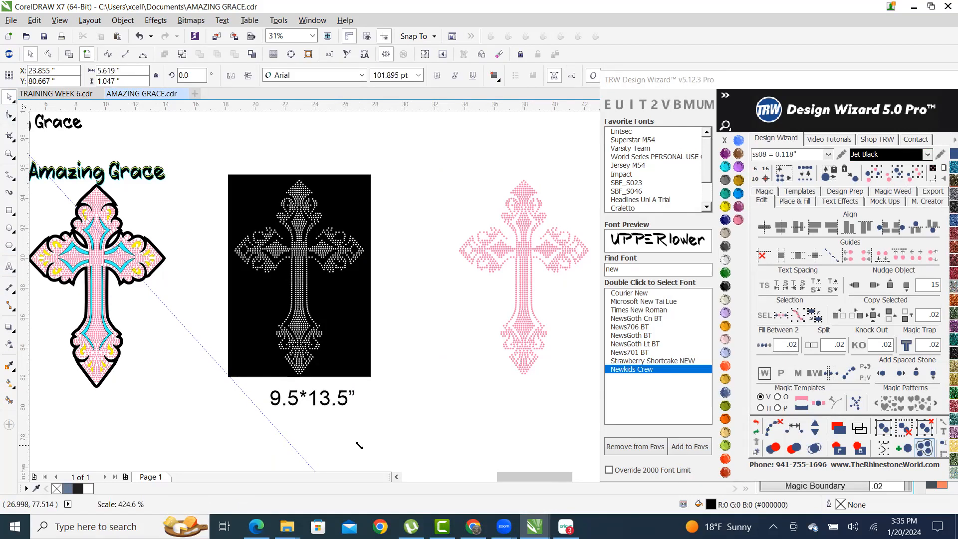
{"action": "scroll", "coordinate": [299, 401], "scroll_direction": "up", "scroll_amount": 5}
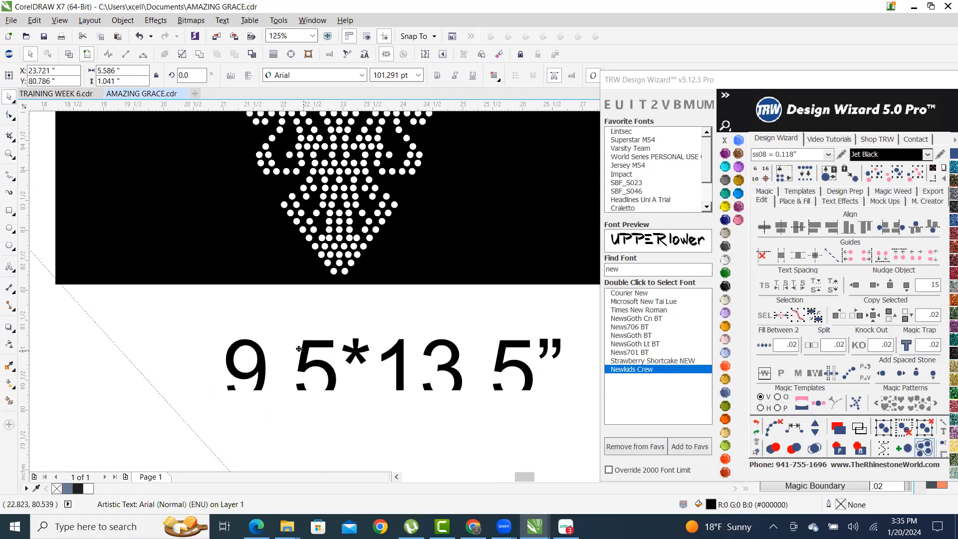
{"action": "left_click_drag", "start_coordinate": [337, 383], "coordinate": [296, 349]}
{"action": "left_click", "coordinate": [486, 273], "text": "shift"}
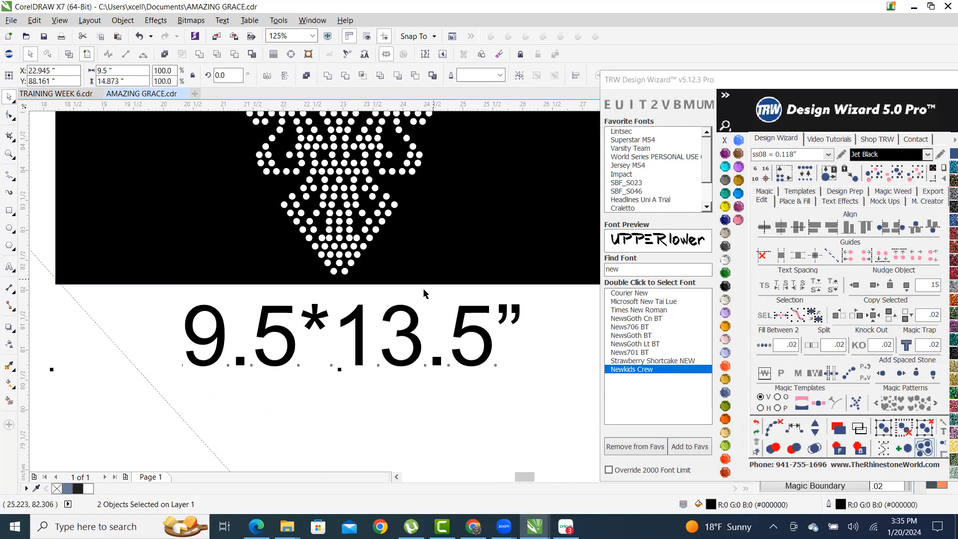
{"action": "scroll", "coordinate": [394, 405], "scroll_direction": "down", "scroll_amount": 2}
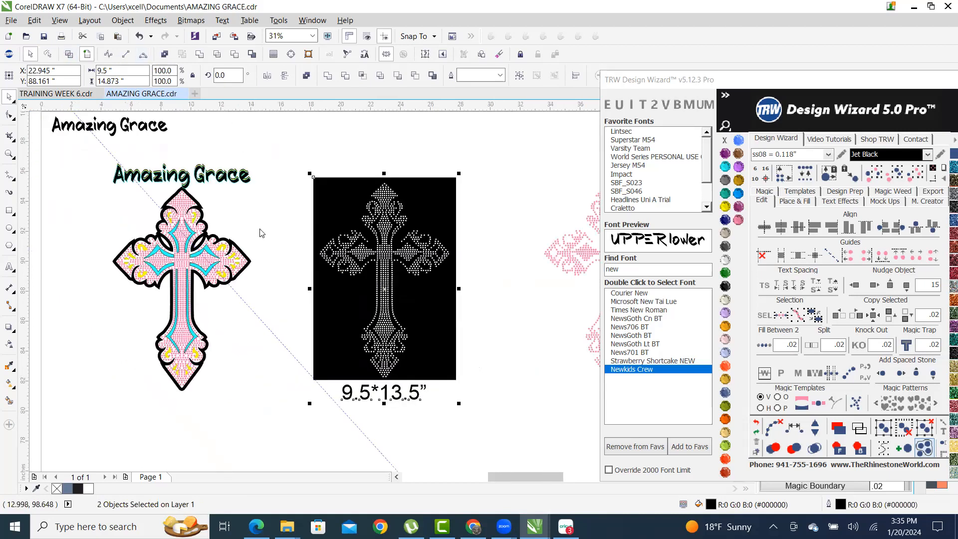
{"action": "left_click", "coordinate": [530, 366]}
{"action": "scroll", "coordinate": [420, 355], "scroll_direction": "down", "scroll_amount": 2}
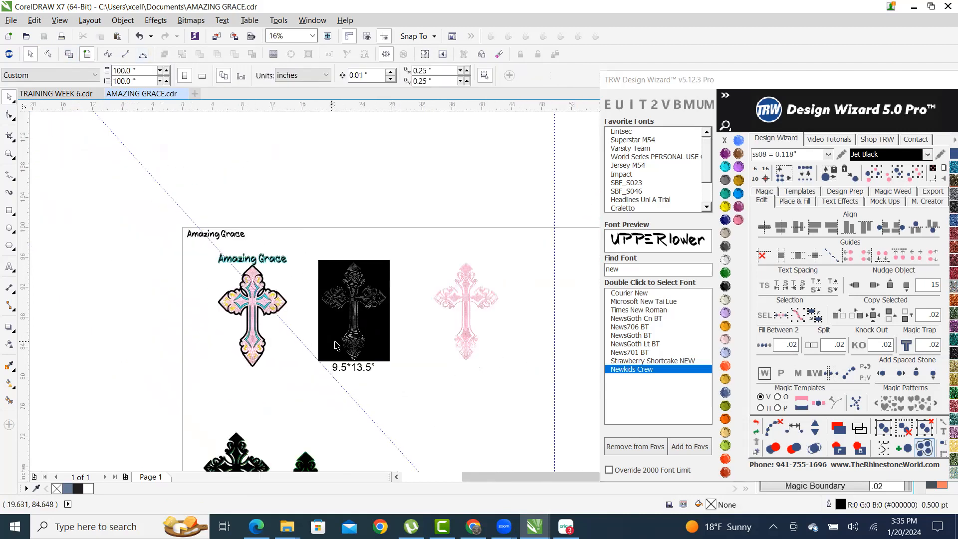
{"action": "scroll", "coordinate": [479, 386], "scroll_direction": "up", "scroll_amount": 1}
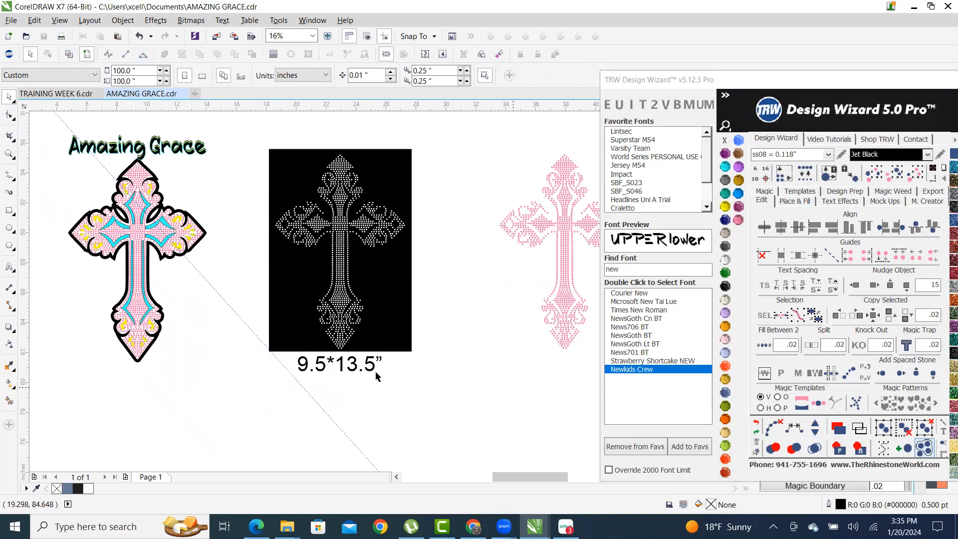
{"action": "left_click_drag", "start_coordinate": [373, 369], "coordinate": [585, 369]}
- Select the pink cross to read its 8.669 × 13.003 in size
{"action": "scroll", "coordinate": [414, 265], "scroll_direction": "down", "scroll_amount": 2}
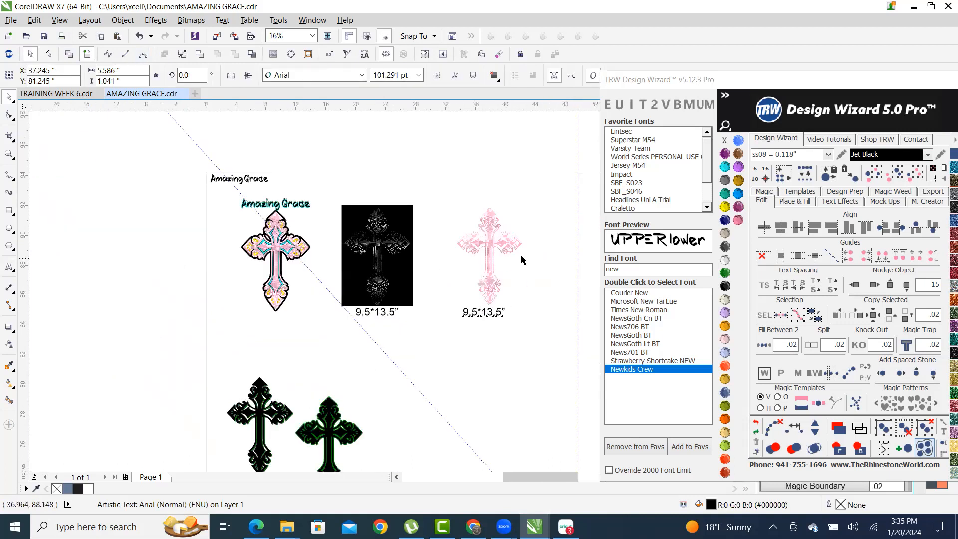
{"action": "scroll", "coordinate": [413, 170], "scroll_direction": "up", "scroll_amount": 2}
{"action": "left_click_drag", "start_coordinate": [379, 142], "coordinate": [543, 372]}
{"action": "scroll", "coordinate": [417, 371], "scroll_direction": "up", "scroll_amount": 2}
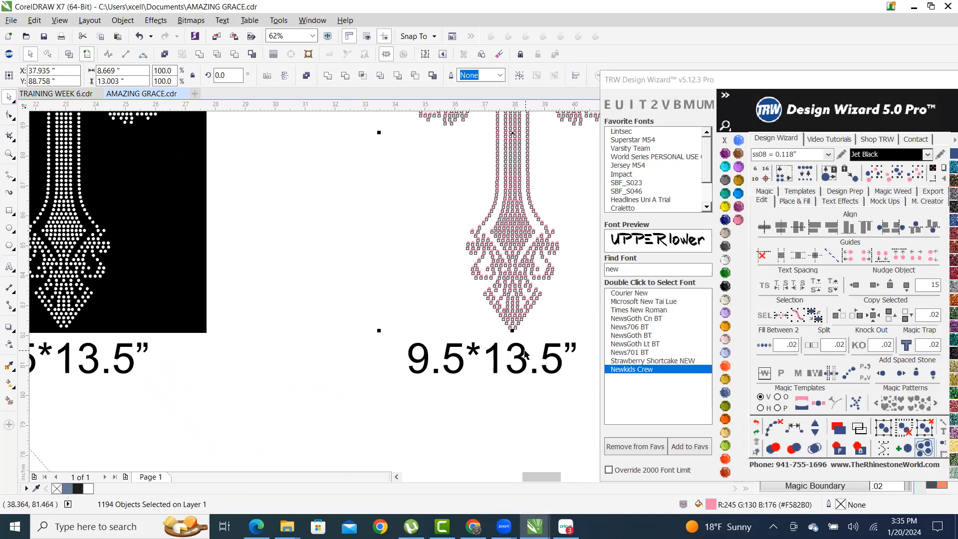
- Edit the copied label so it reads 8.669*13.003”
{"action": "double_click", "coordinate": [461, 368]}
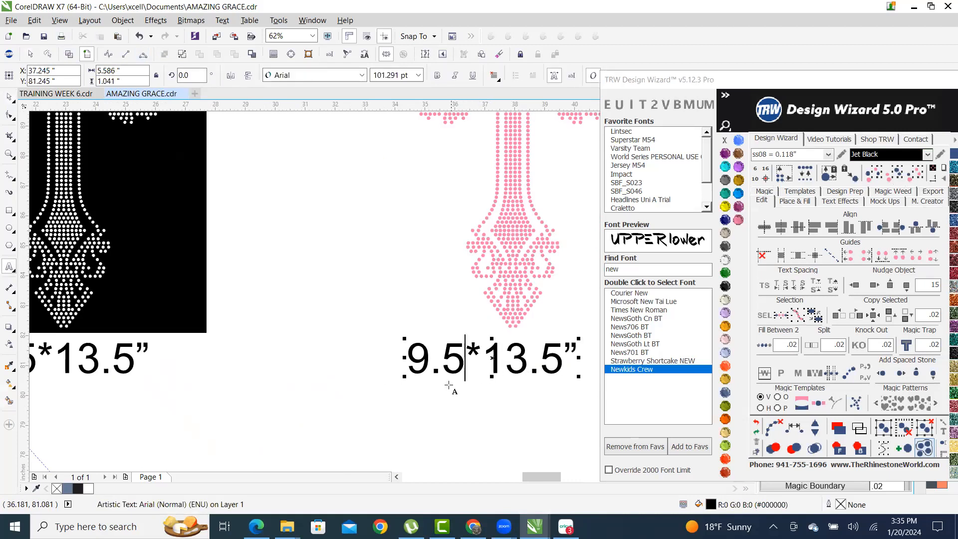
{"action": "key", "text": "BackSpace"}
{"action": "key", "text": "BackSpace"}
{"action": "key", "text": "BackSpace"}
{"action": "type", "text": "8.669"}
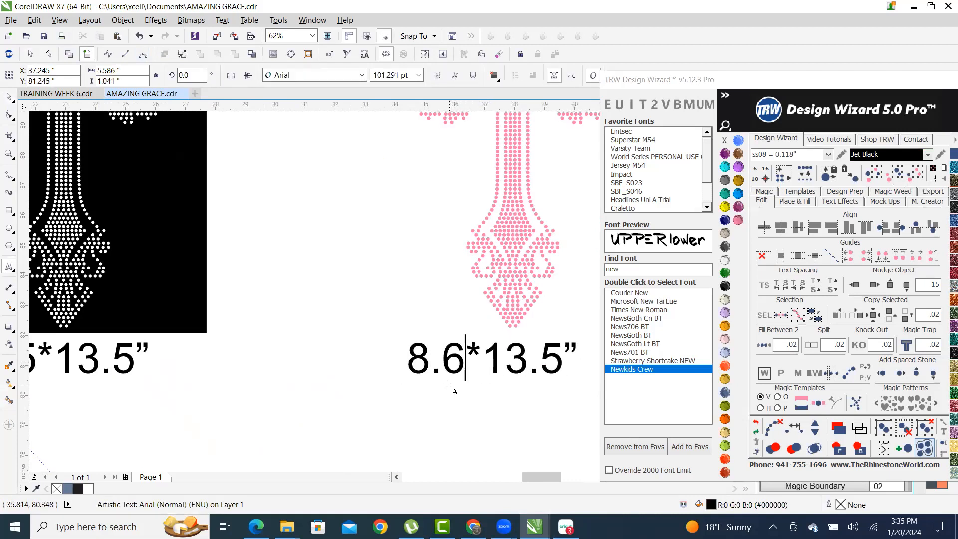
{"action": "key", "text": "Right"}
{"action": "key", "text": "Right"}
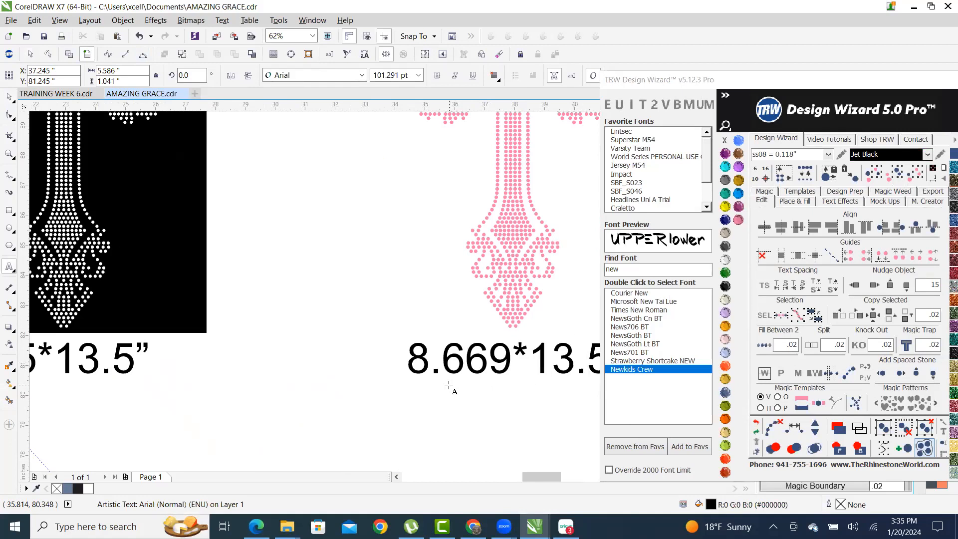
{"action": "key", "text": "Delete"}
{"action": "type", "text": "003"}
{"action": "scroll", "coordinate": [429, 260], "scroll_direction": "down", "scroll_amount": 1}
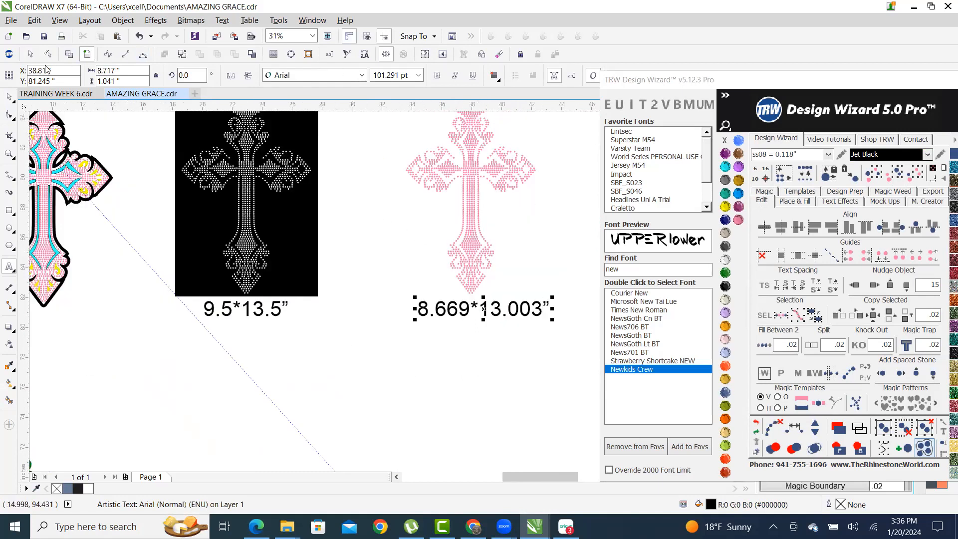
{"action": "left_click", "coordinate": [9, 96]}
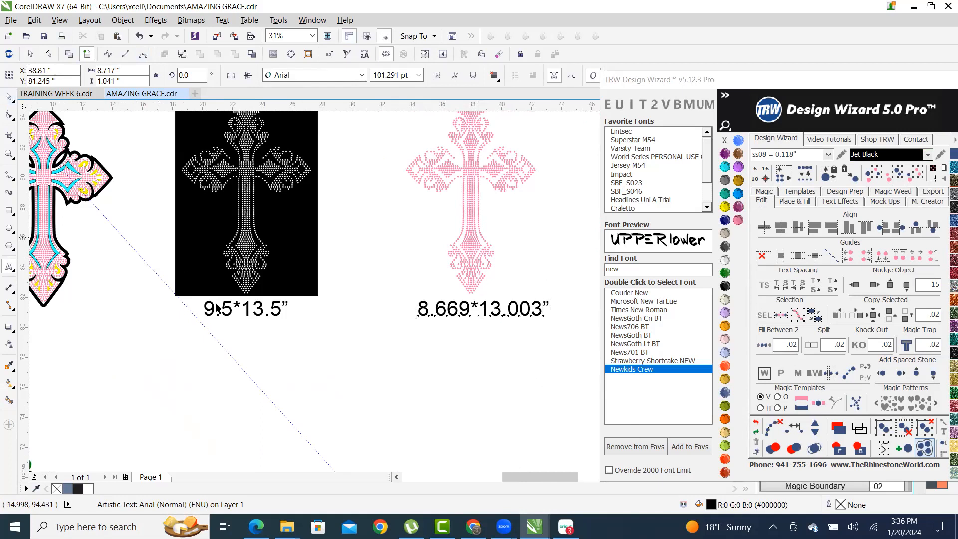
{"action": "left_click", "coordinate": [385, 359]}
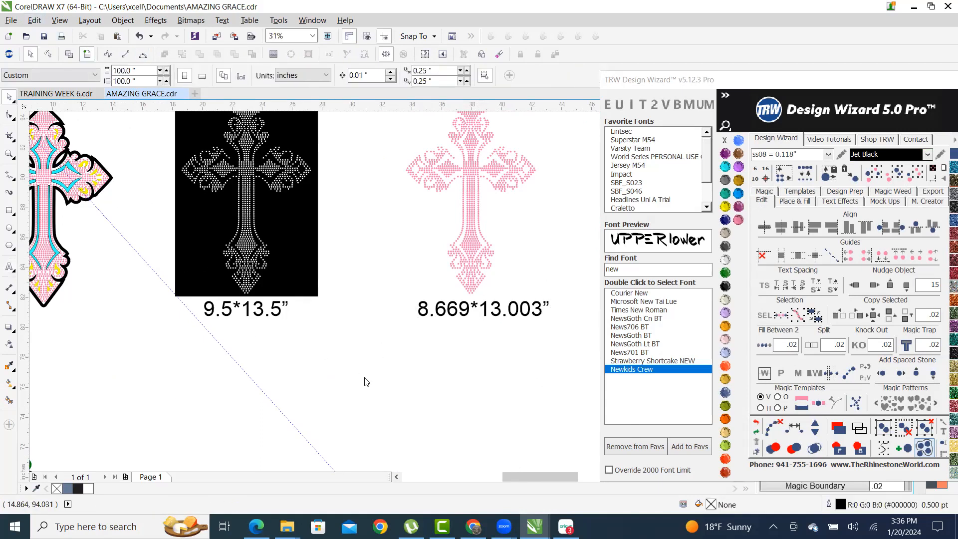
{"action": "scroll", "coordinate": [359, 310], "scroll_direction": "down", "scroll_amount": 2}
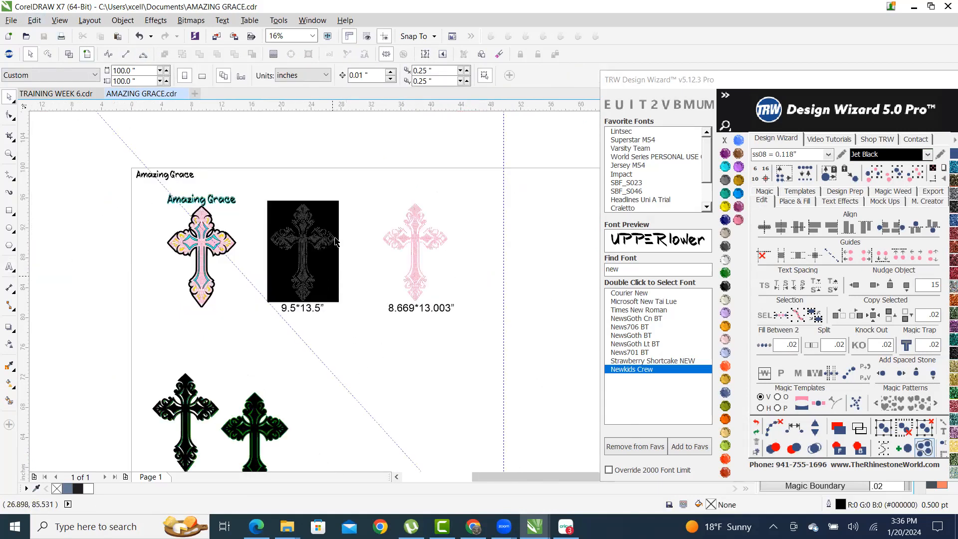
- Export the black cross panel to the Desktop as CROSS SVG, then open a new Cricut project's upload page
{"action": "scroll", "coordinate": [335, 241], "scroll_direction": "up", "scroll_amount": 4}
{"action": "left_click", "coordinate": [297, 204]}
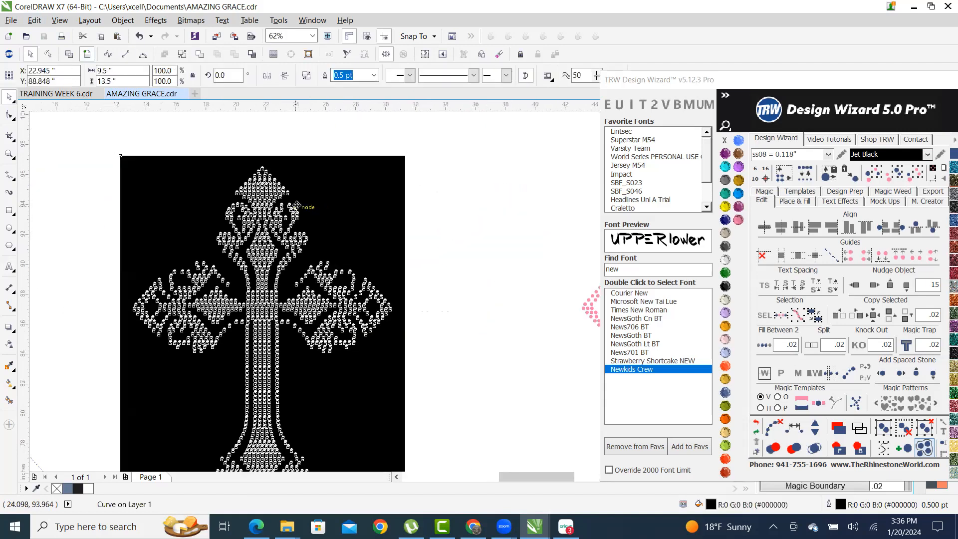
{"action": "scroll", "coordinate": [297, 204], "scroll_direction": "down", "scroll_amount": 1}
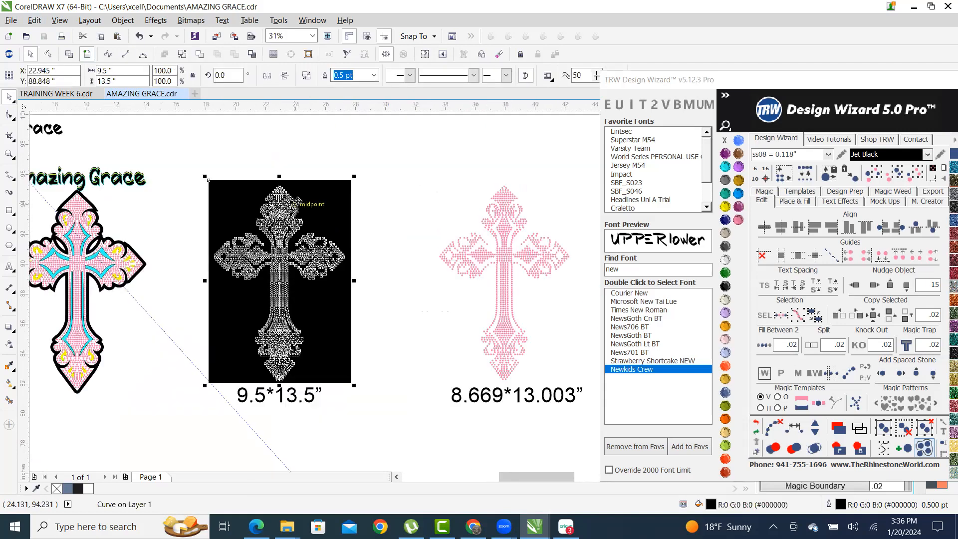
{"action": "left_click", "coordinate": [940, 193]}
{"action": "left_click_drag", "start_coordinate": [898, 223], "coordinate": [706, 218]}
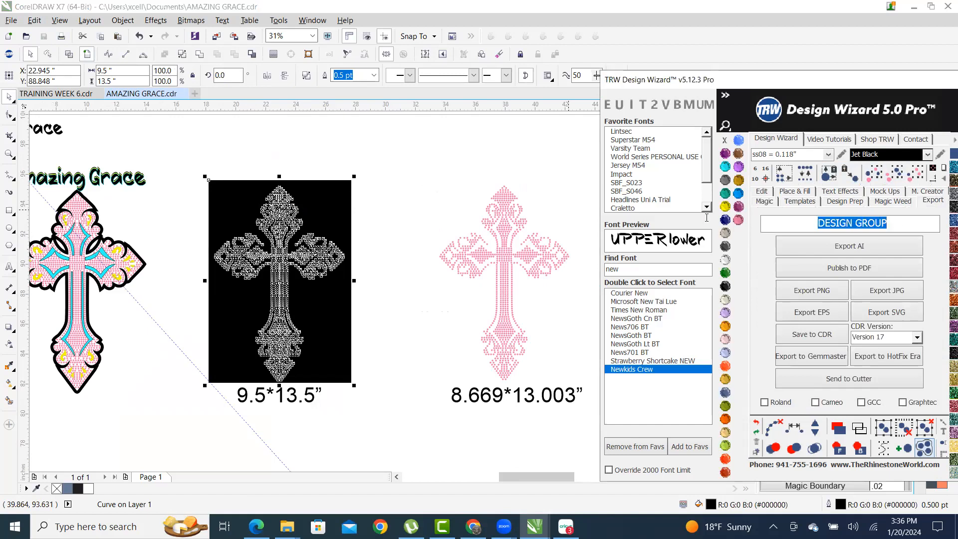
{"action": "key", "text": "BackSpace"}
{"action": "type", "text": "CROSS SVG"}
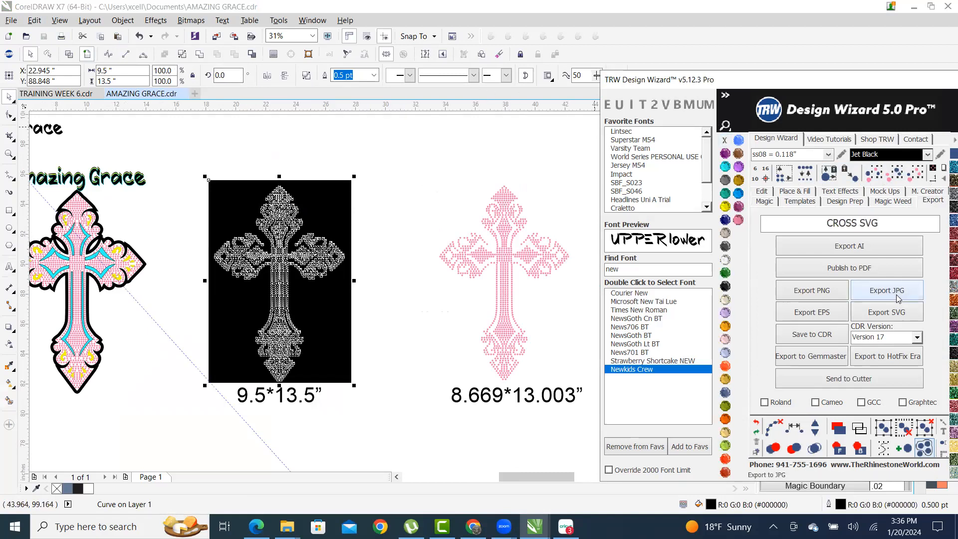
{"action": "left_click", "coordinate": [901, 313]}
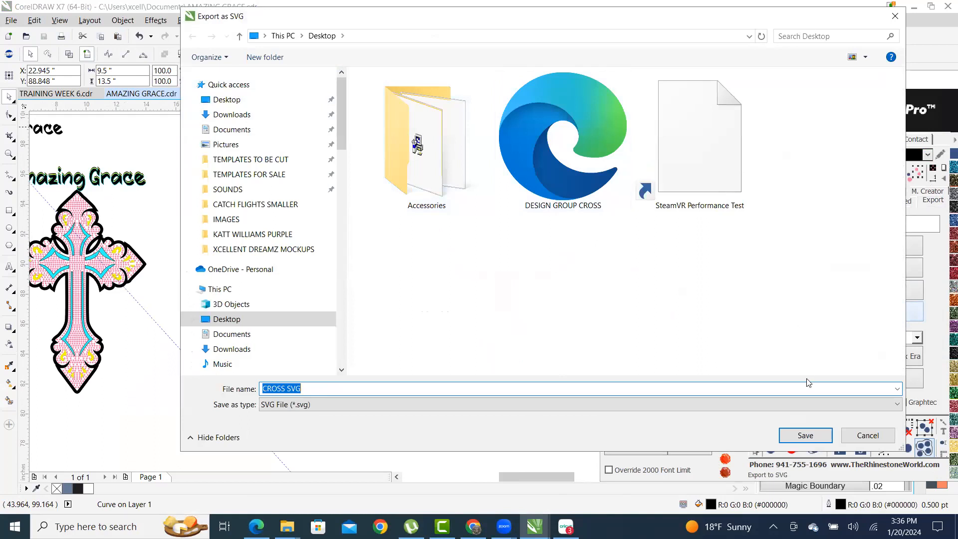
{"action": "left_click", "coordinate": [805, 435]}
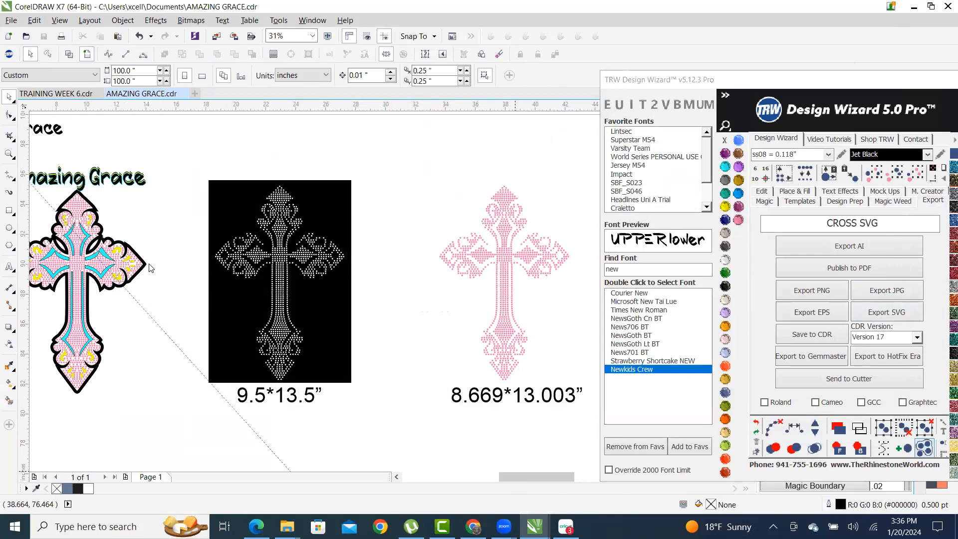
{"action": "left_click", "coordinate": [887, 45]}
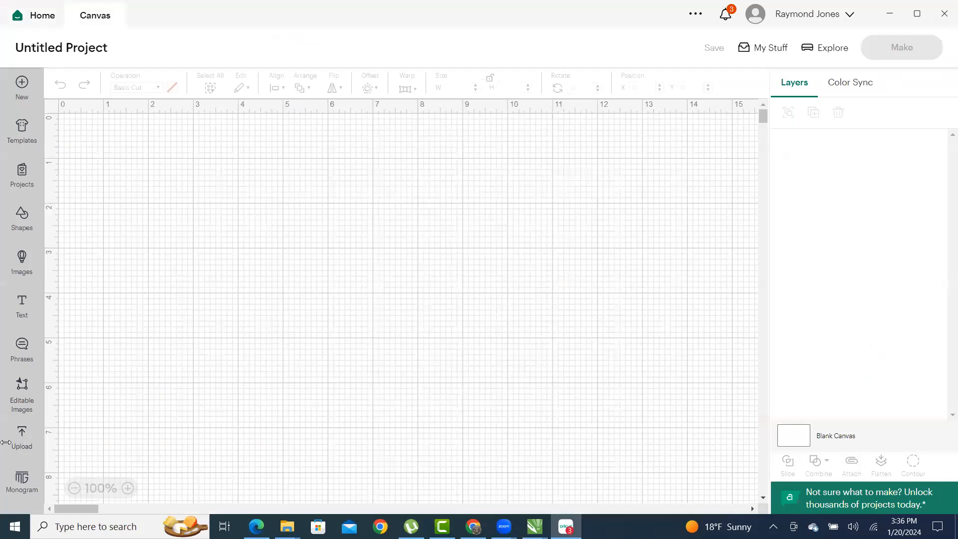
{"action": "left_click", "coordinate": [22, 434]}
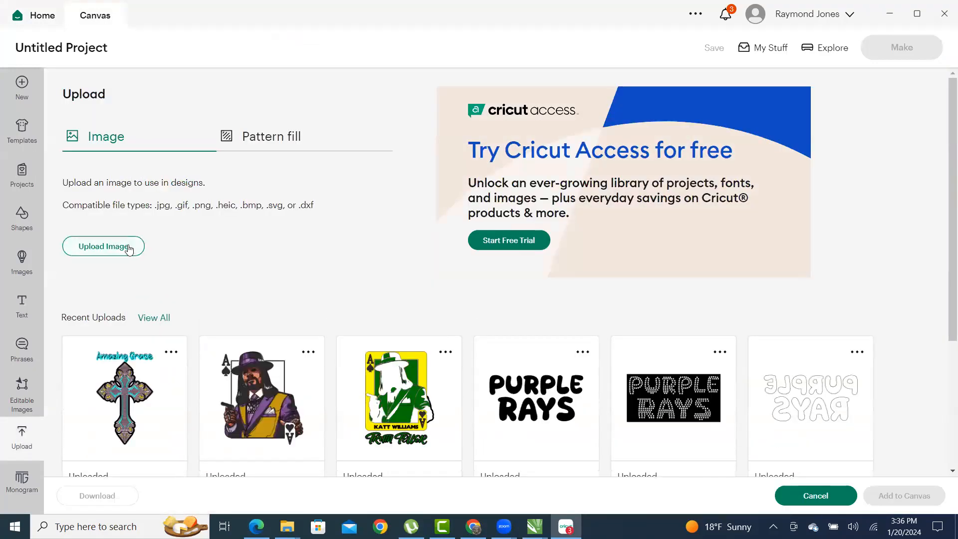
- Upload the CROSS SVG file and select it in the recent uploads
{"action": "left_click", "coordinate": [129, 248]}
{"action": "left_click", "coordinate": [537, 257]}
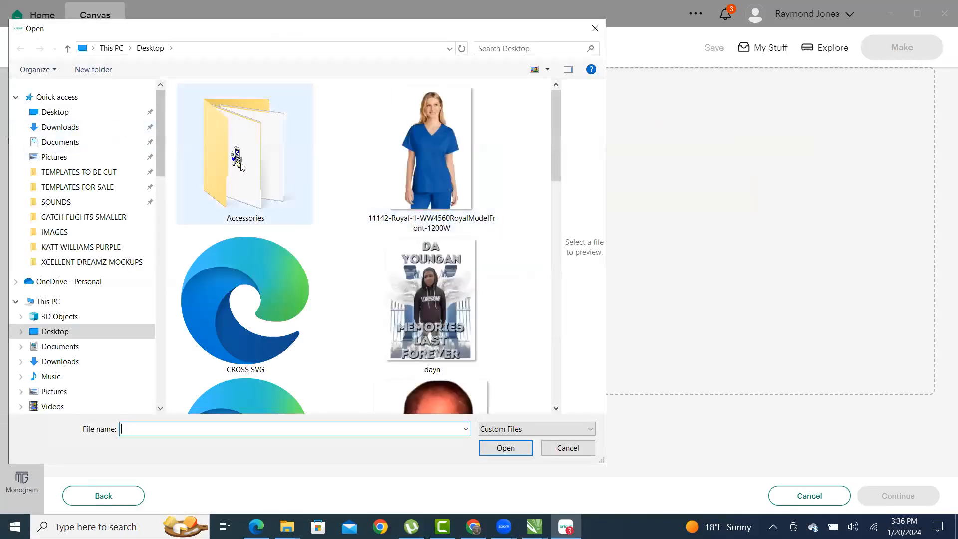
{"action": "scroll", "coordinate": [247, 174], "scroll_direction": "down", "scroll_amount": 2}
{"action": "left_click", "coordinate": [244, 234]}
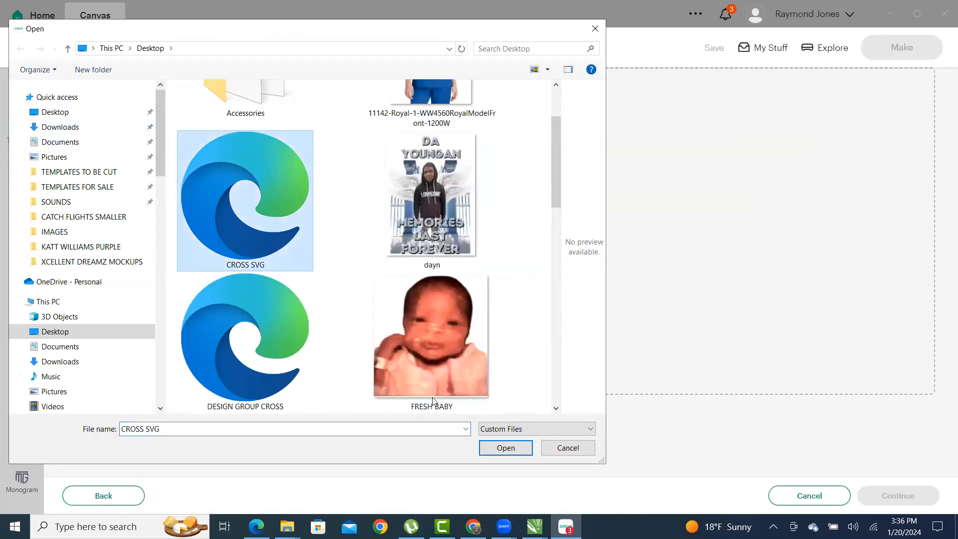
{"action": "left_click", "coordinate": [506, 448]}
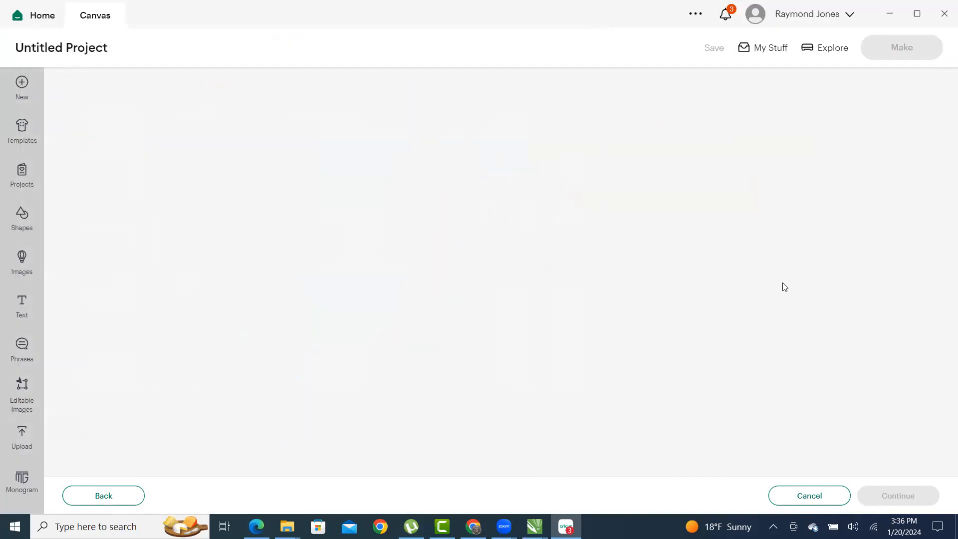
{"action": "left_click", "coordinate": [903, 496]}
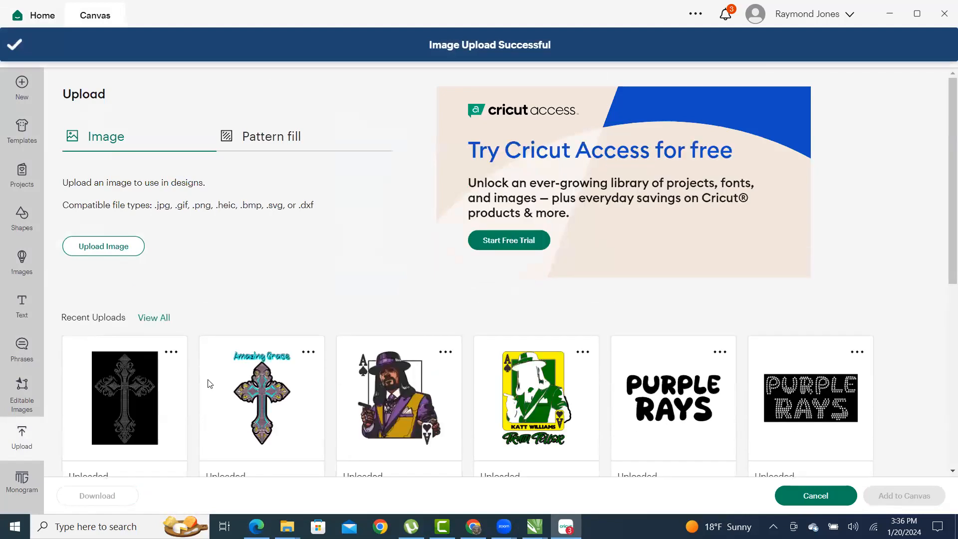
{"action": "left_click", "coordinate": [150, 390]}
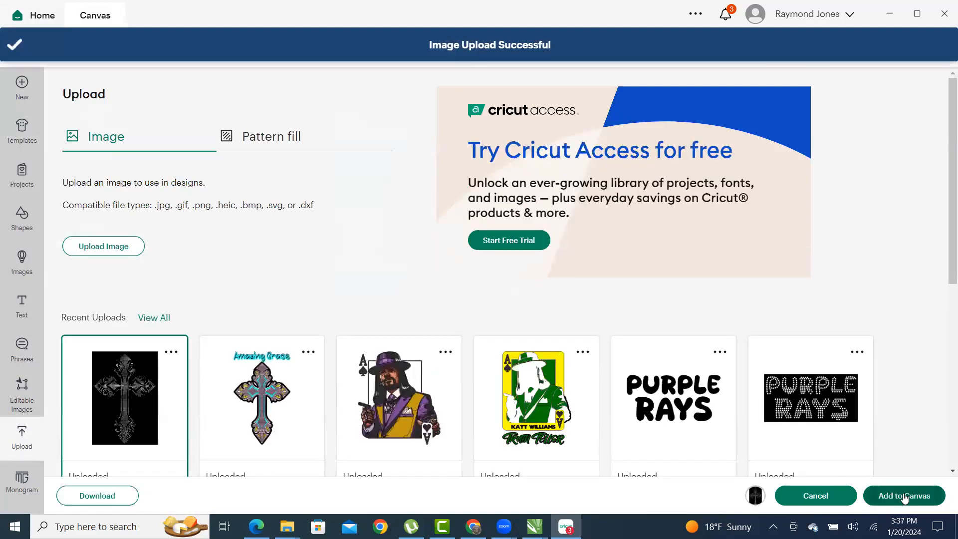
- Add the CROSS SVG image to the Cricut canvas and look it over
{"action": "left_click", "coordinate": [919, 496]}
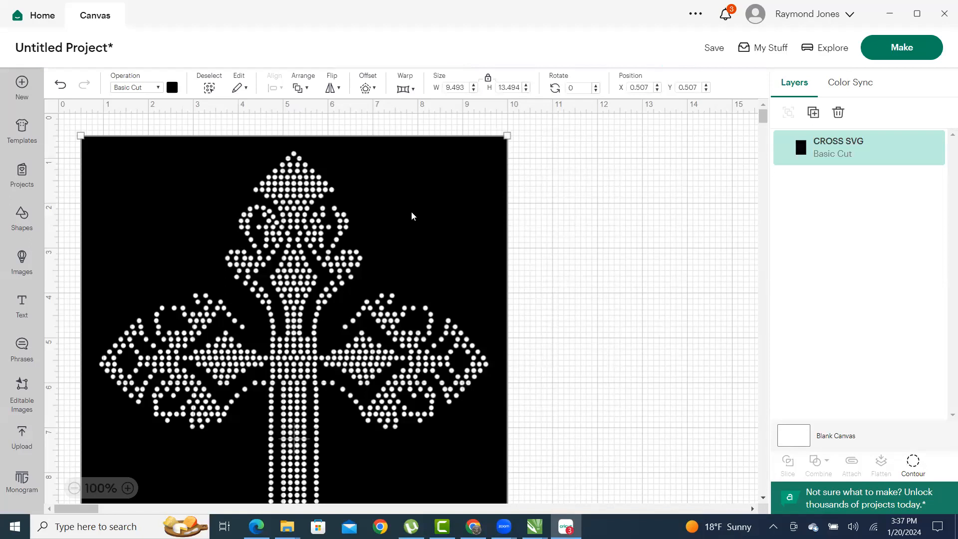
{"action": "scroll", "coordinate": [406, 209], "scroll_direction": "down", "scroll_amount": 8}
{"action": "scroll", "coordinate": [414, 338], "scroll_direction": "up", "scroll_amount": 6}
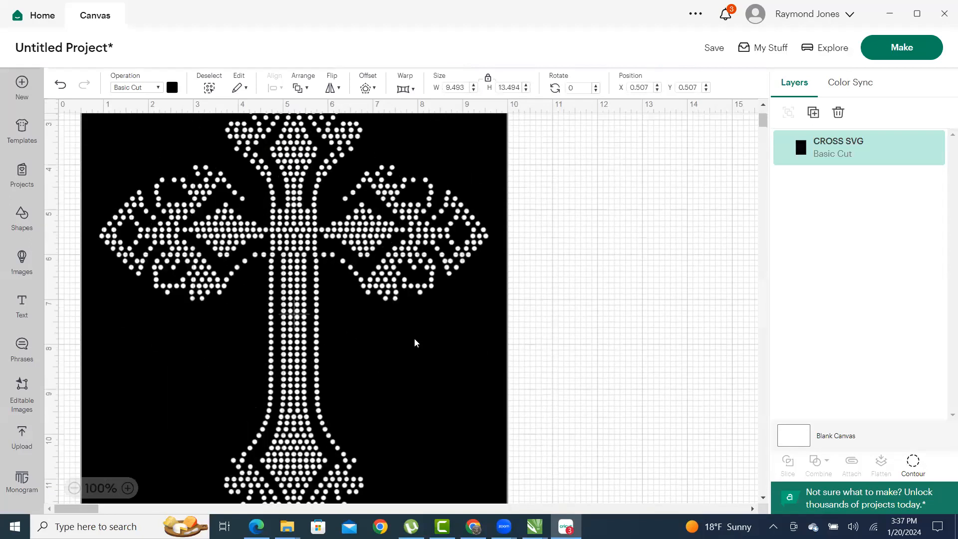
{"action": "scroll", "coordinate": [413, 329], "scroll_direction": "up", "scroll_amount": 5}
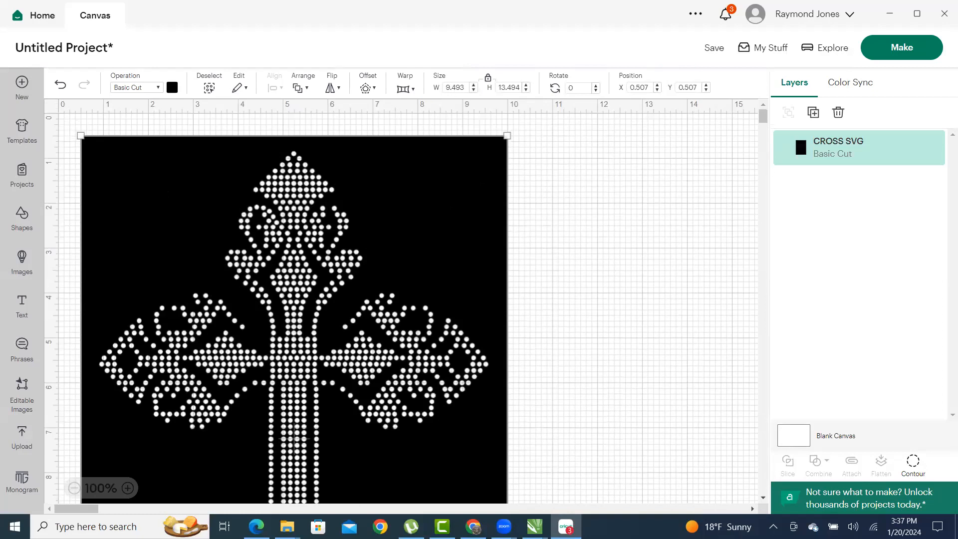
{"action": "mouse_move", "coordinate": [534, 526]}
{"action": "left_click", "coordinate": [594, 438]}
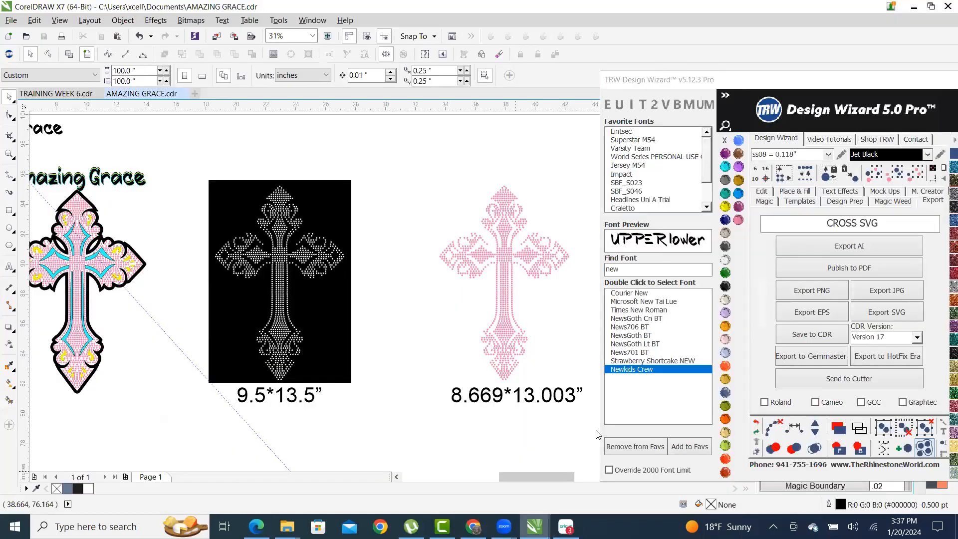
{"action": "left_click", "coordinate": [336, 302]}
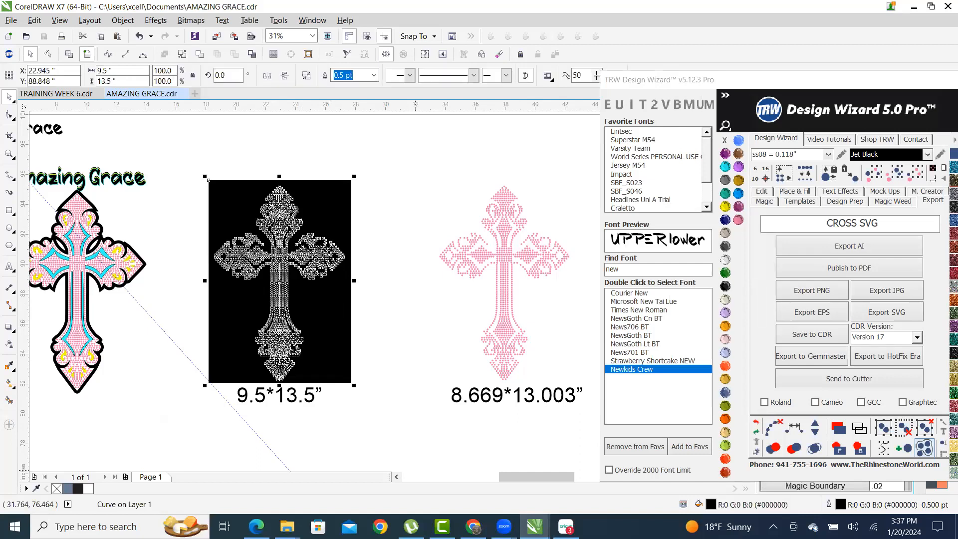
{"action": "mouse_move", "coordinate": [535, 527]}
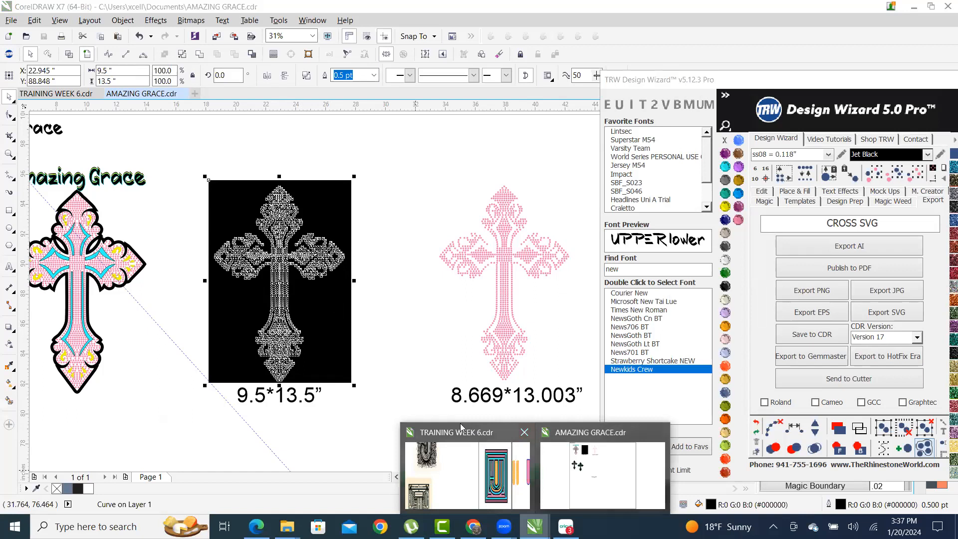
{"action": "left_click", "coordinate": [565, 527]}
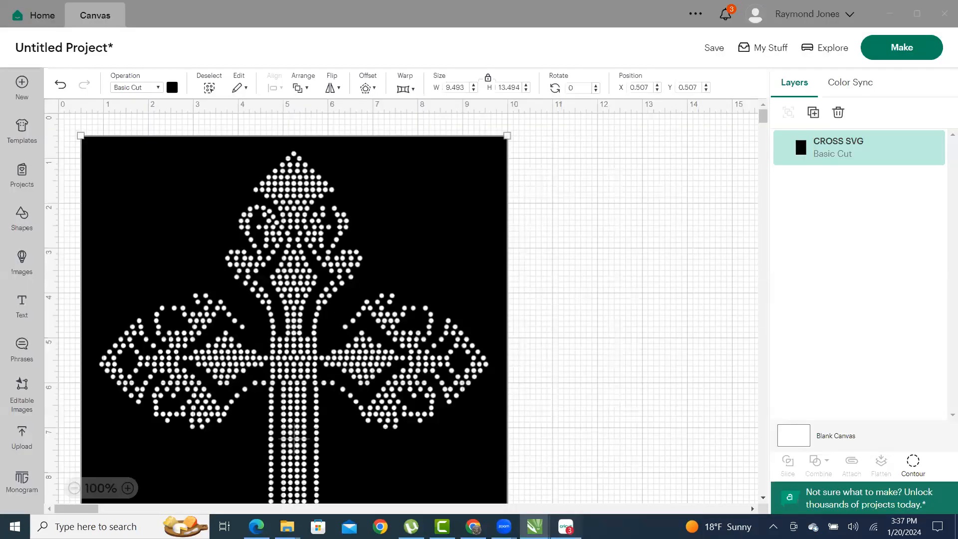
- Unlock the proportions and size the cross to W 9.5 in by H 13.5 in
{"action": "left_click", "coordinate": [463, 87]}
{"action": "left_click", "coordinate": [488, 78]}
{"action": "left_click", "coordinate": [463, 89]}
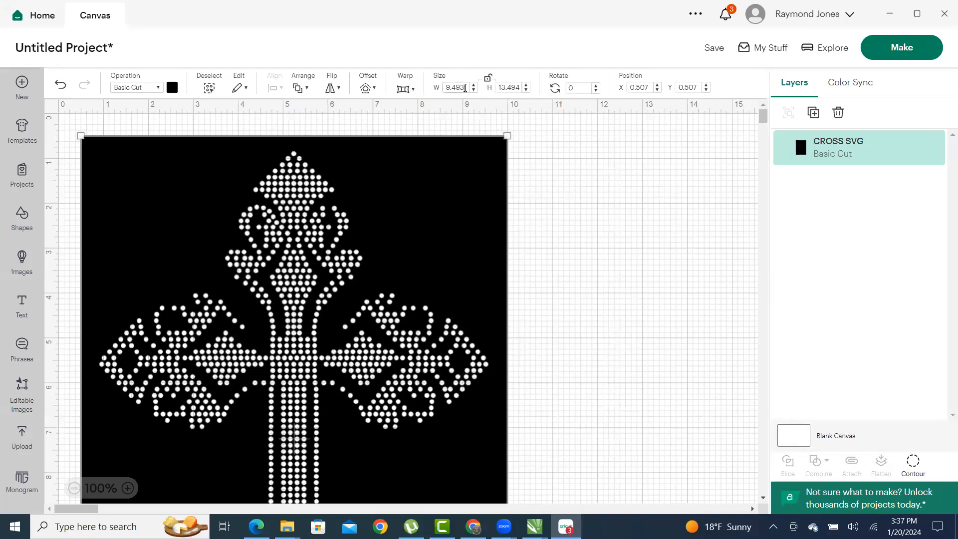
{"action": "key", "text": "BackSpace"}
{"action": "key", "text": "BackSpace"}
{"action": "key", "text": "BackSpace"}
{"action": "type", "text": "5"}
{"action": "left_click", "coordinate": [509, 88]}
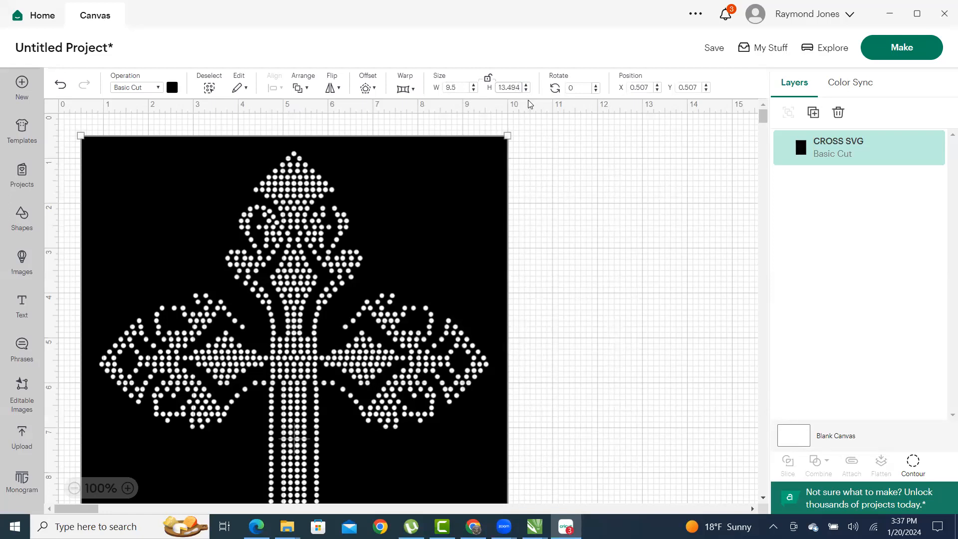
{"action": "key", "text": "BackSpace"}
{"action": "key", "text": "BackSpace"}
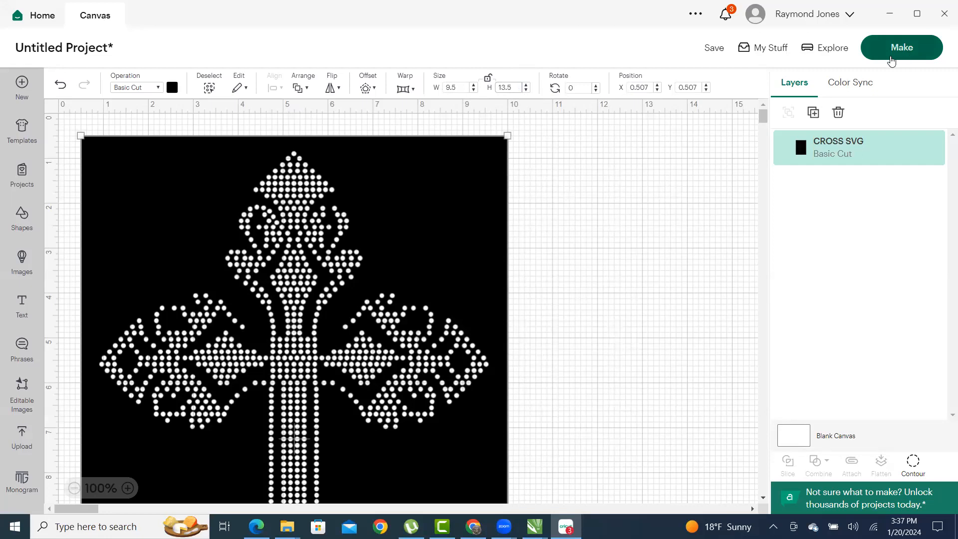
- Save the project titled CROSS before making it, retrying after the Project Not Saved error
{"action": "left_click", "coordinate": [911, 52]}
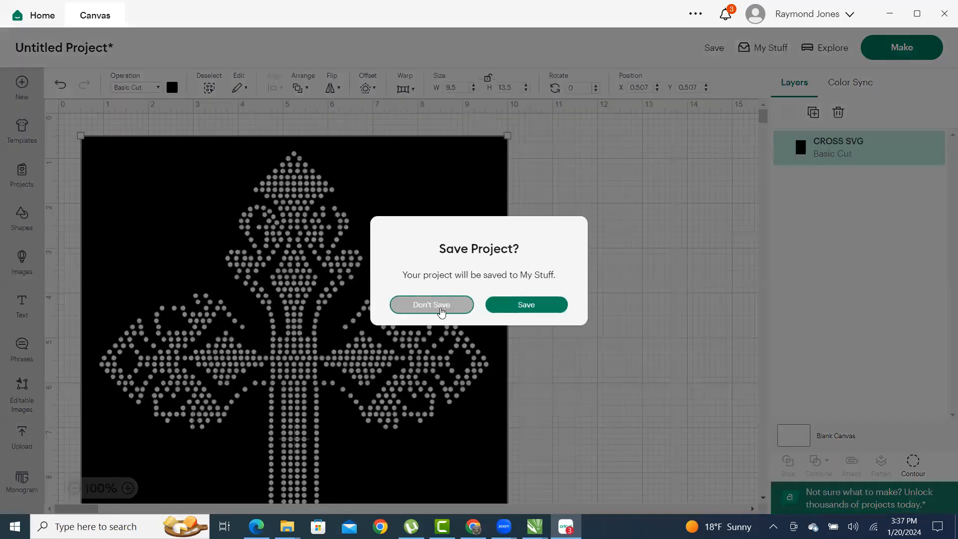
{"action": "left_click", "coordinate": [534, 307]}
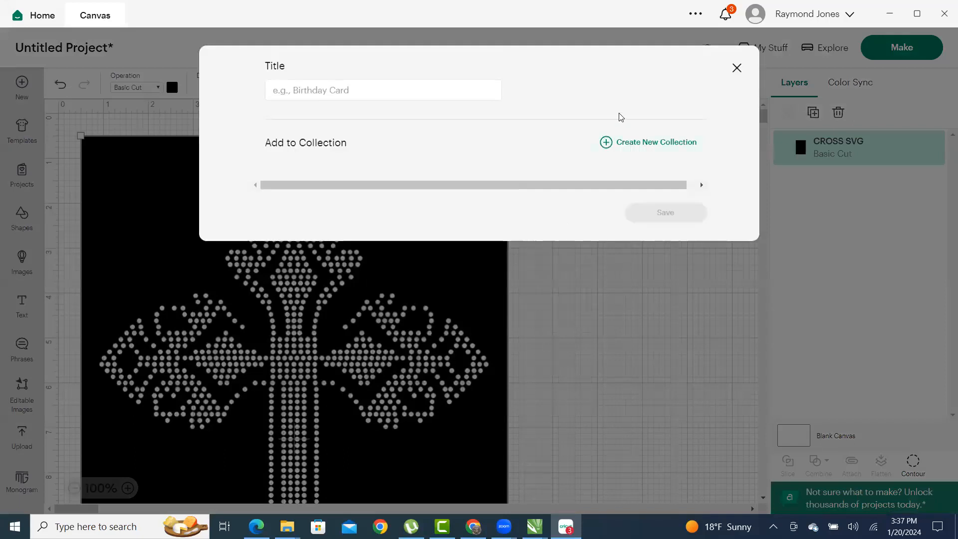
{"action": "left_click", "coordinate": [350, 98]}
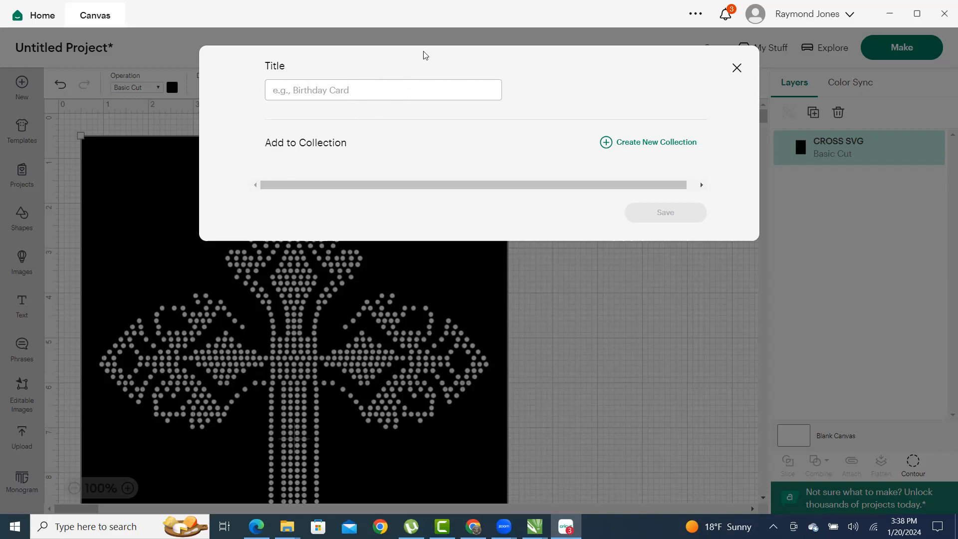
{"action": "triple_click", "coordinate": [494, 98]}
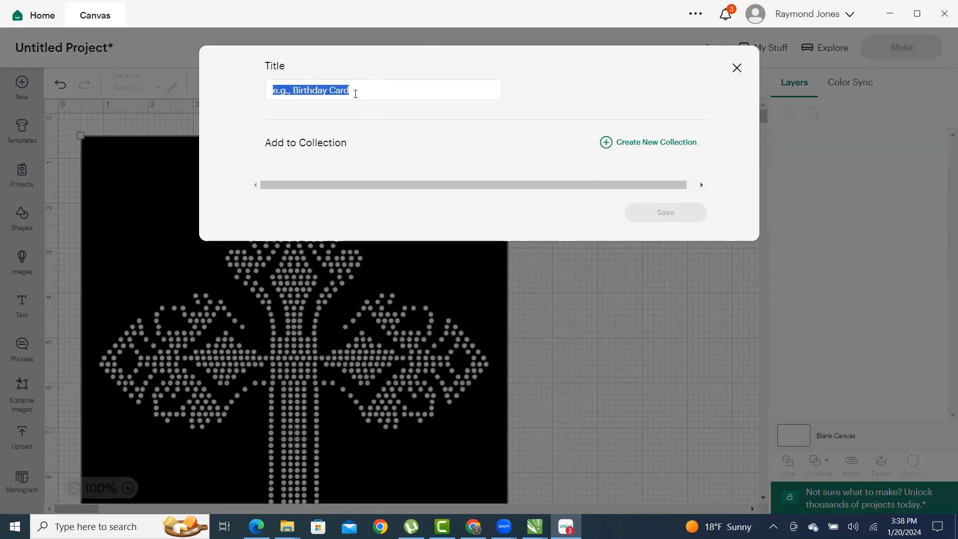
{"action": "left_click", "coordinate": [294, 90]}
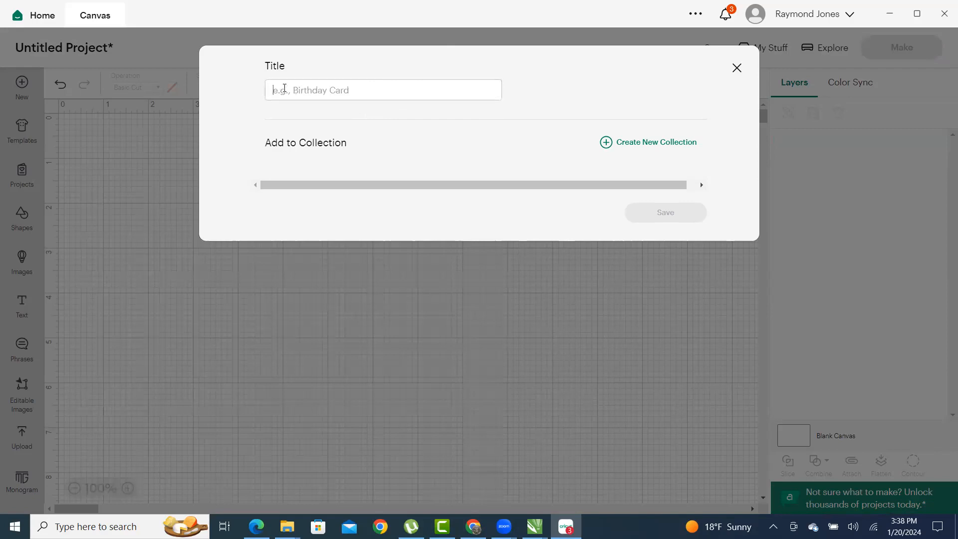
{"action": "type", "text": "CR"}
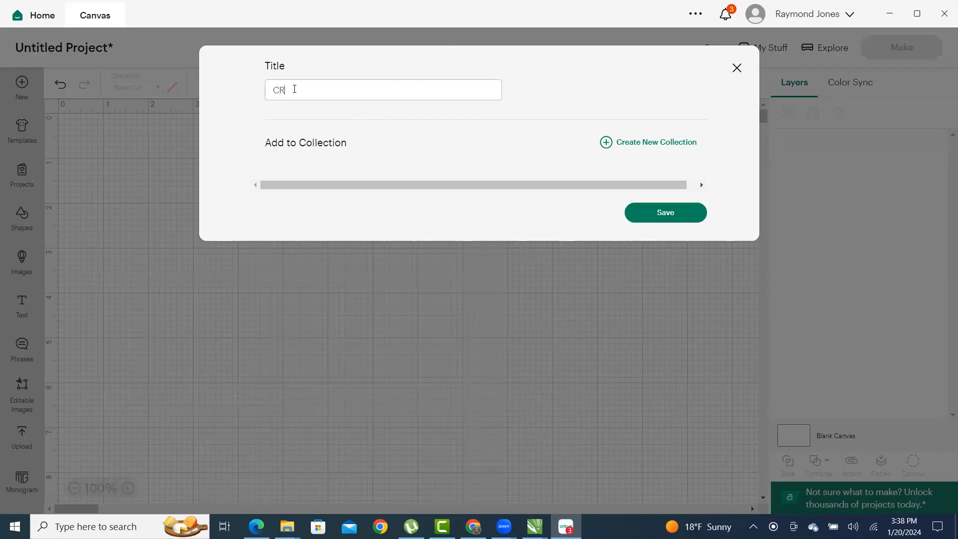
{"action": "type", "text": "OSS"}
{"action": "left_click", "coordinate": [659, 217]}
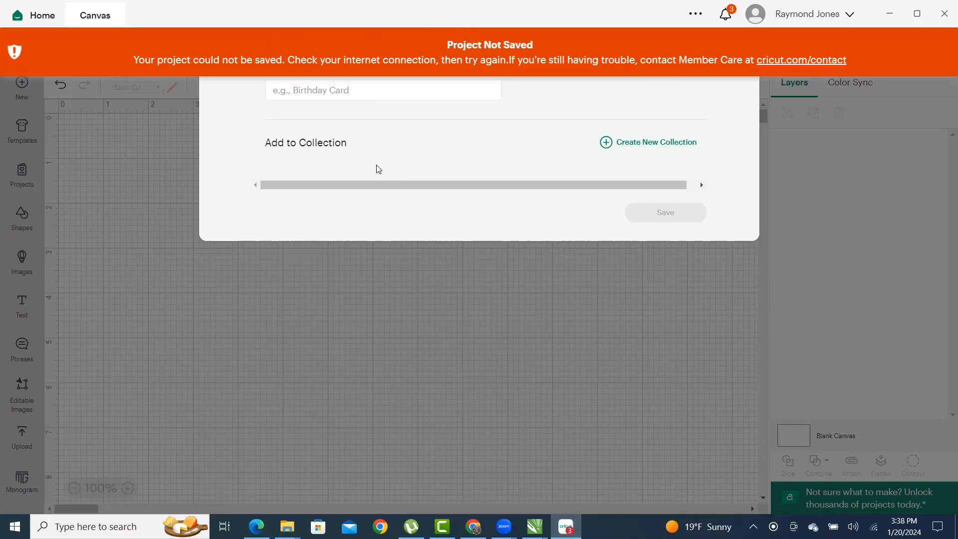
{"action": "left_click", "coordinate": [321, 94]}
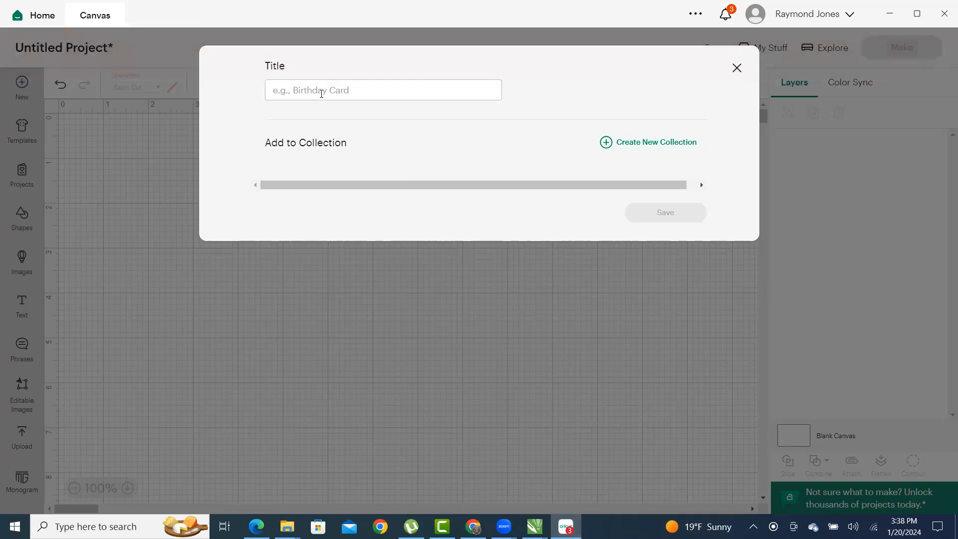
{"action": "type", "text": "CRO"}
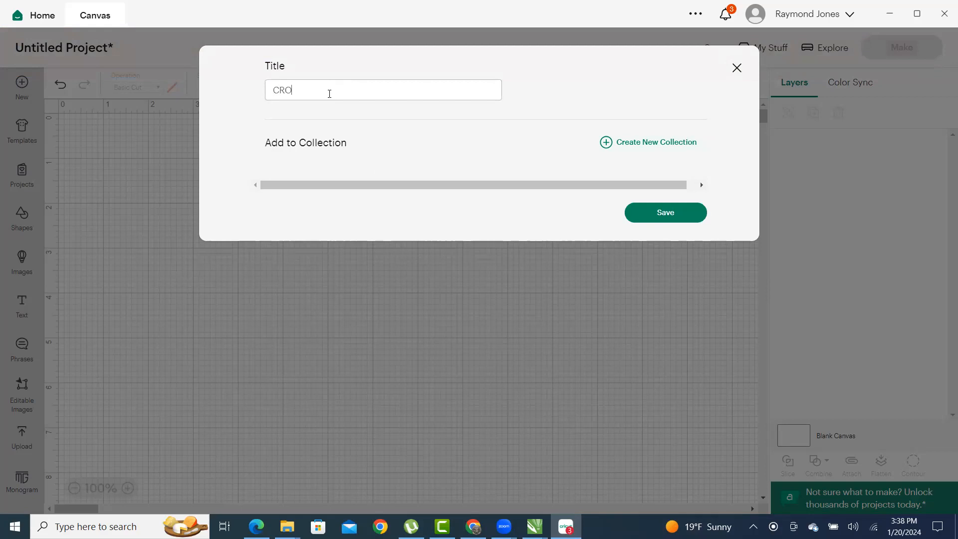
{"action": "type", "text": "SS"}
{"action": "left_click", "coordinate": [651, 210]}
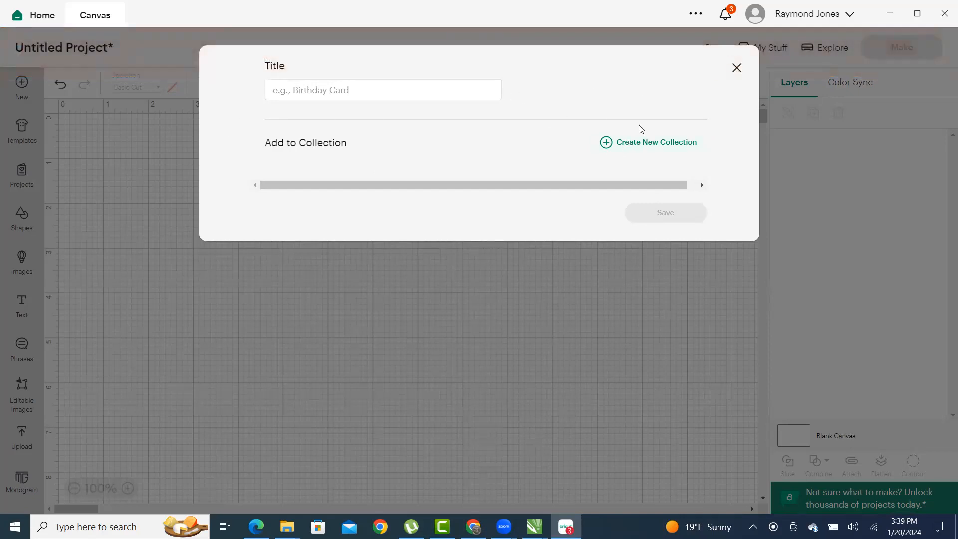
- Create a new project collection named CROSSES
{"action": "left_click", "coordinate": [646, 143]}
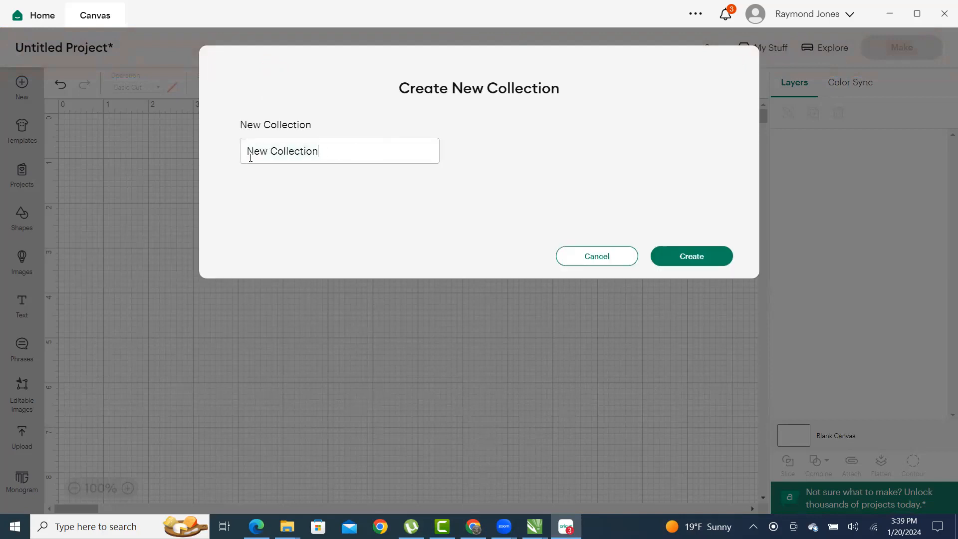
{"action": "type", "text": "CRO"}
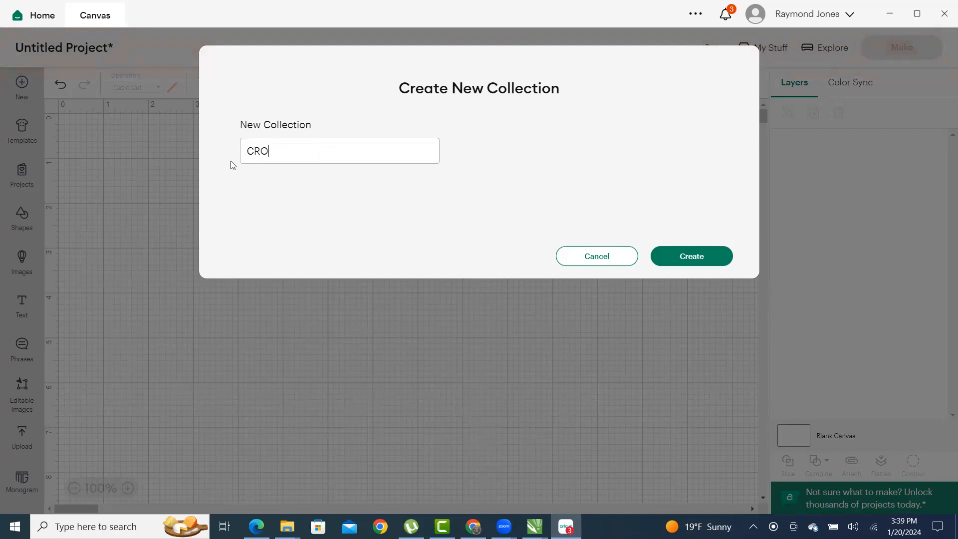
{"action": "type", "text": "SSES"}
{"action": "left_click", "coordinate": [691, 257]}
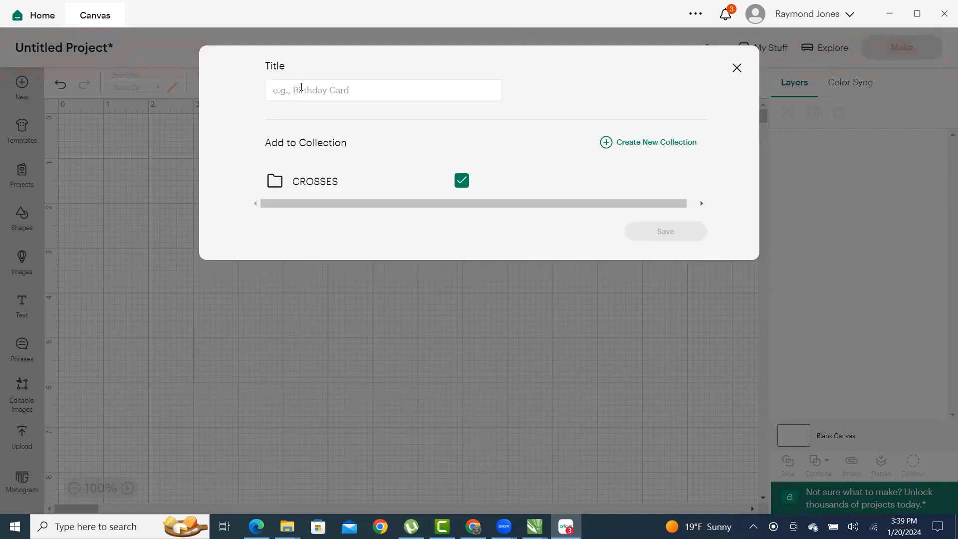
- Try saving the project as 'CROSS 1' in CROSSES, then dismiss the save dialog
{"action": "left_click", "coordinate": [315, 88]}
{"action": "type", "text": "CRO"}
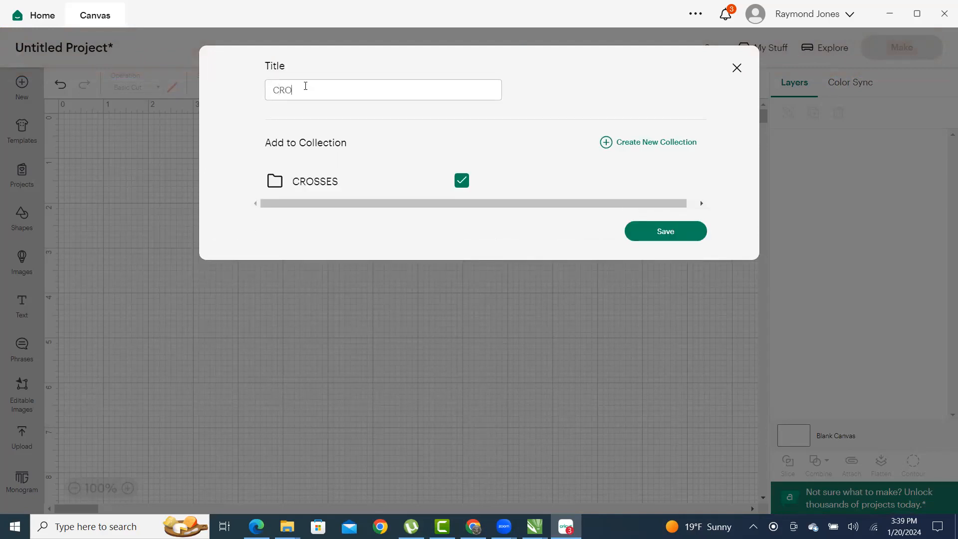
{"action": "type", "text": "SS 1"}
{"action": "left_click", "coordinate": [681, 236]}
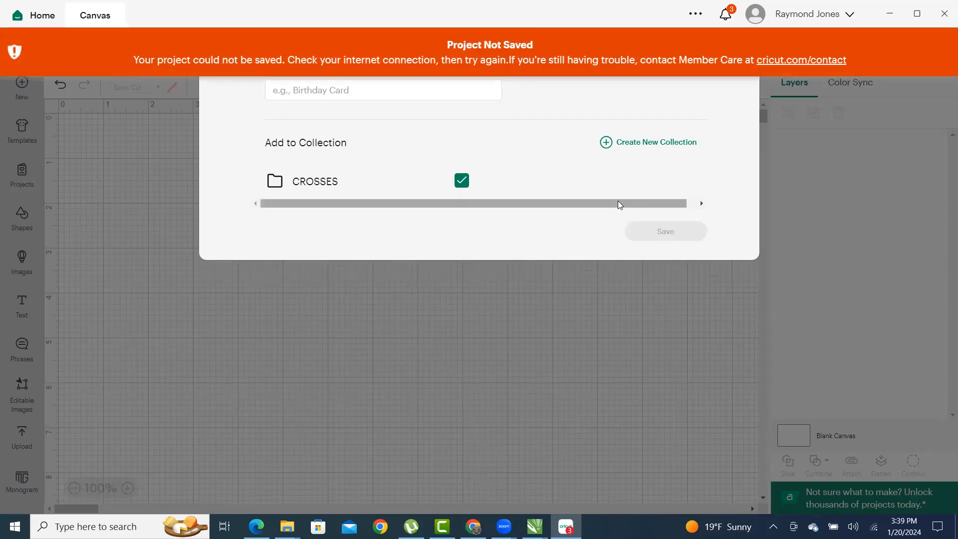
{"action": "left_click", "coordinate": [718, 317]}
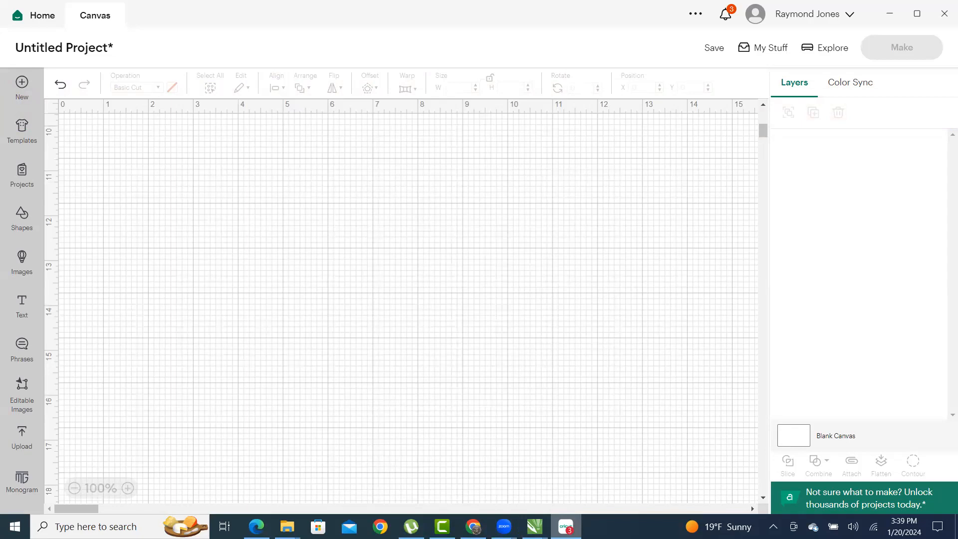
- Add the black rhinestone cross upload, CROSS SVG, from Recent Uploads to the canvas
{"action": "scroll", "coordinate": [462, 299], "scroll_direction": "up", "scroll_amount": 3}
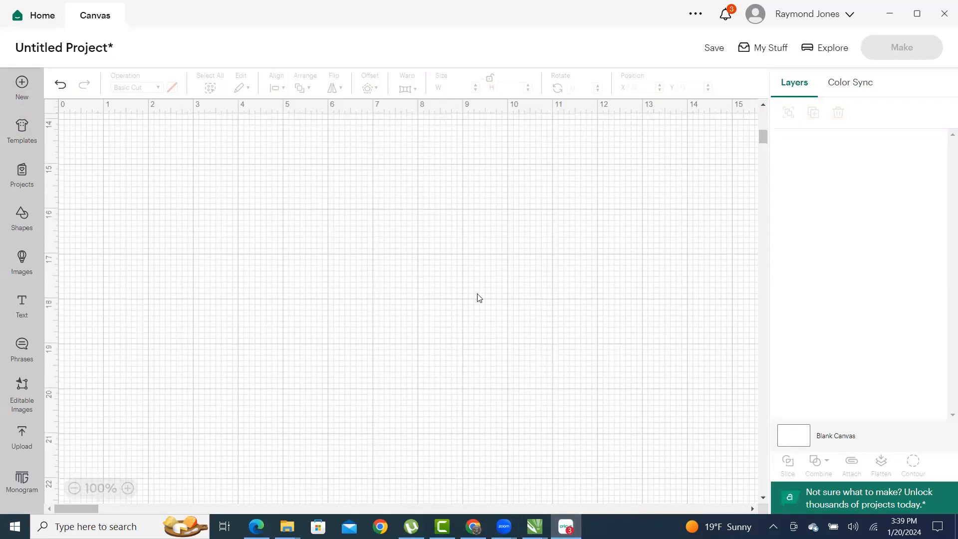
{"action": "left_click", "coordinate": [22, 436]}
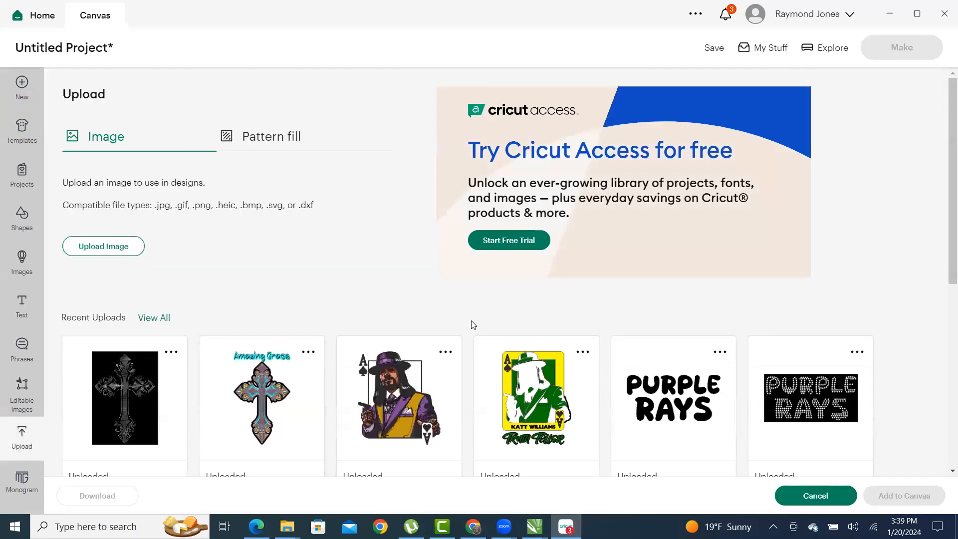
{"action": "left_click", "coordinate": [137, 398]}
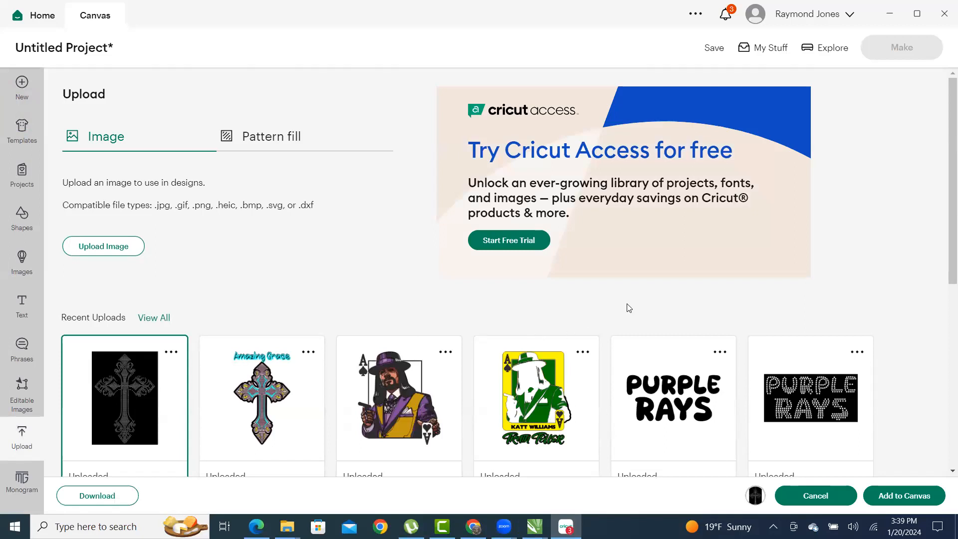
{"action": "left_click", "coordinate": [897, 496]}
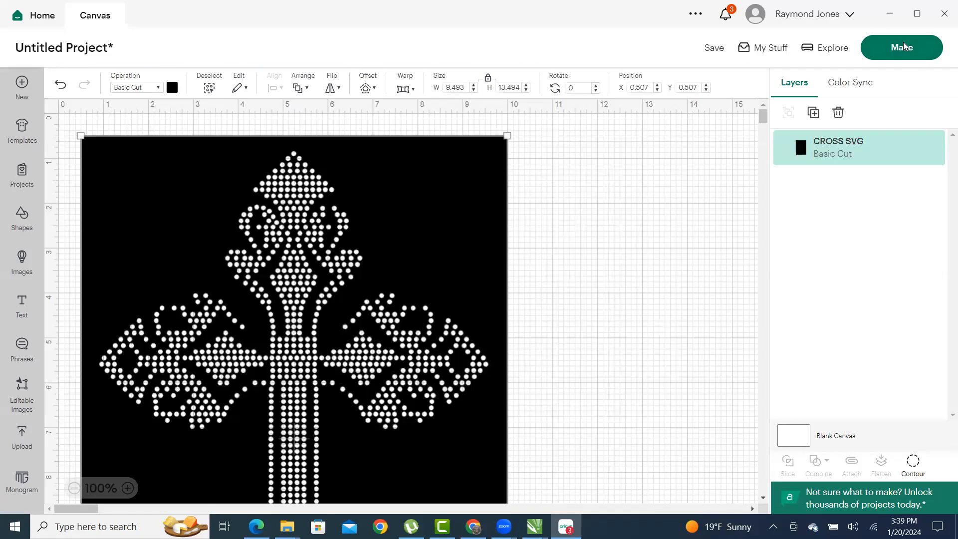
{"action": "left_click", "coordinate": [903, 53]}
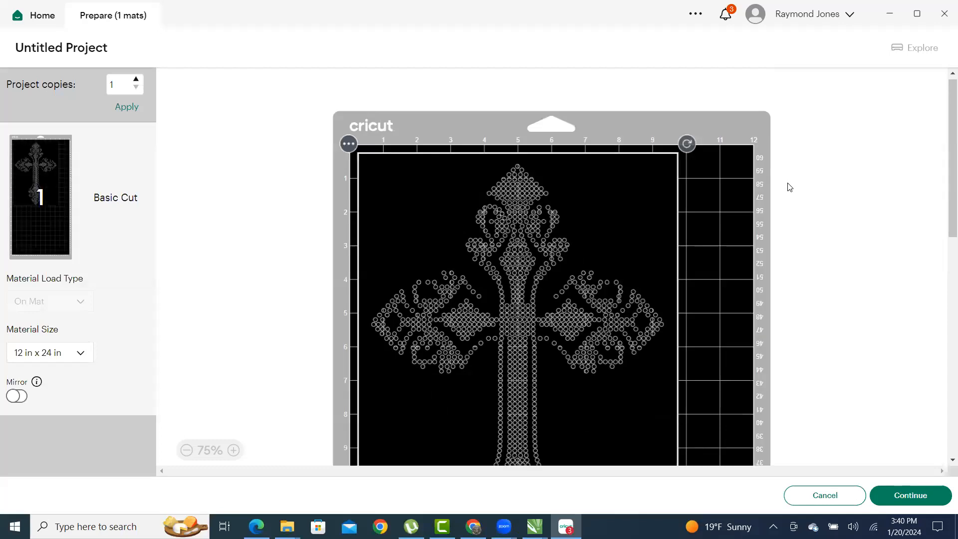
{"action": "scroll", "coordinate": [524, 214], "scroll_direction": "down", "scroll_amount": 9}
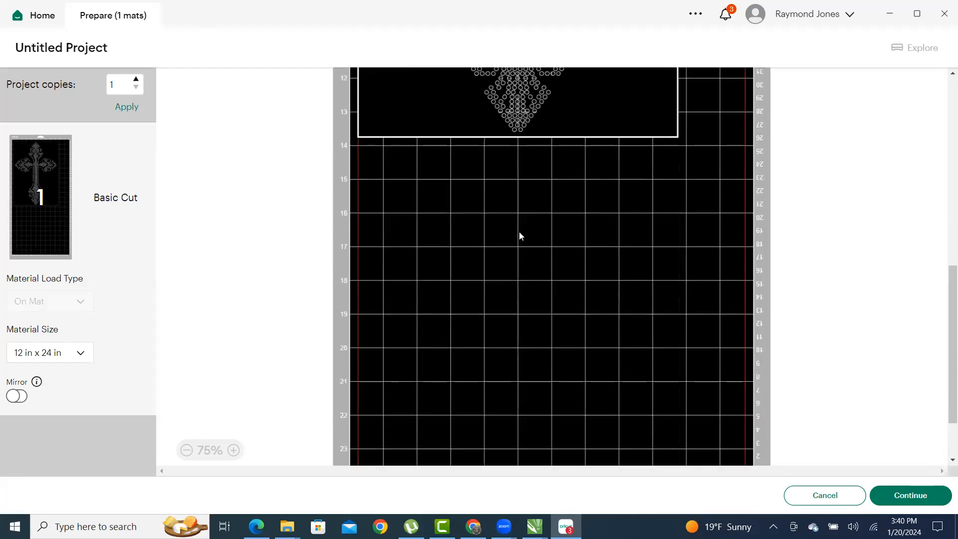
{"action": "scroll", "coordinate": [519, 231], "scroll_direction": "up", "scroll_amount": 6}
{"action": "scroll", "coordinate": [505, 221], "scroll_direction": "up", "scroll_amount": 5}
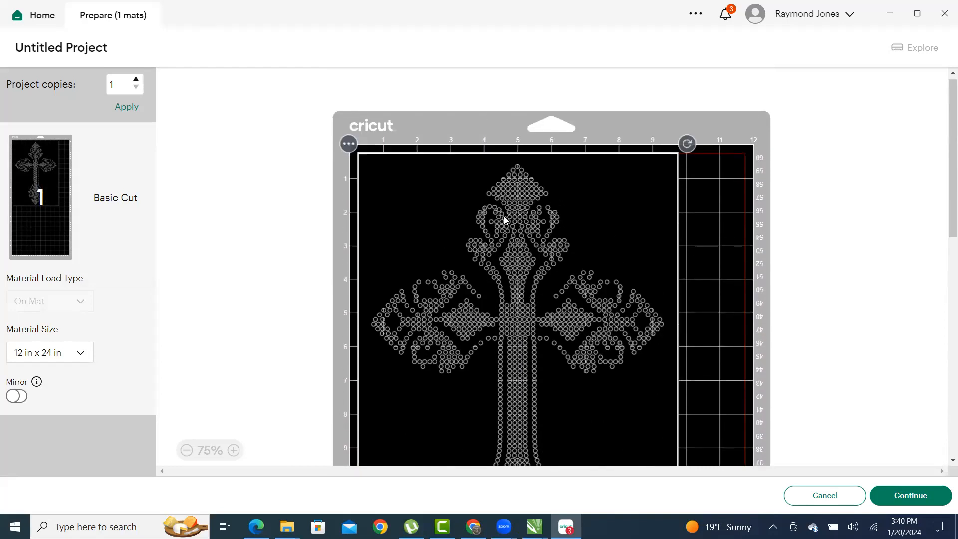
{"action": "scroll", "coordinate": [502, 214], "scroll_direction": "up", "scroll_amount": 1}
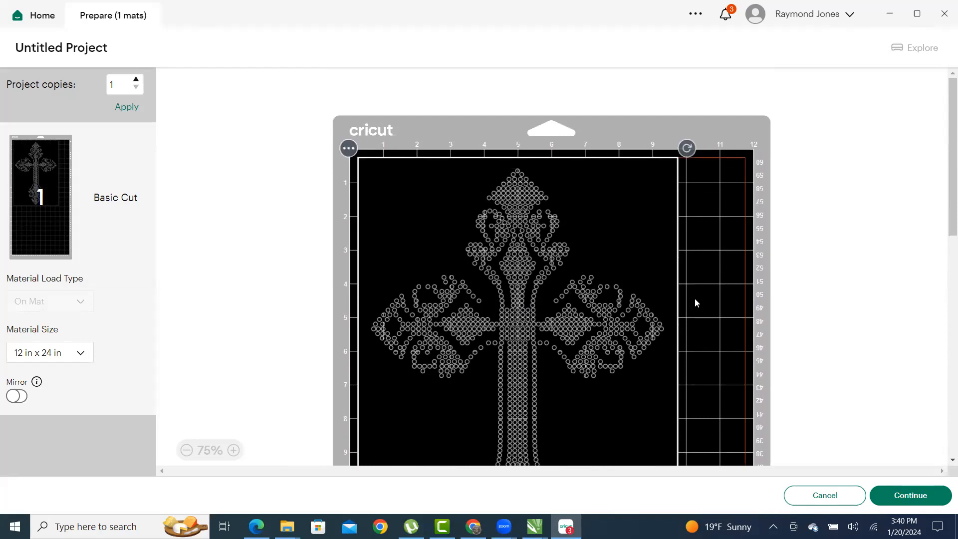
{"action": "left_click", "coordinate": [835, 497]}
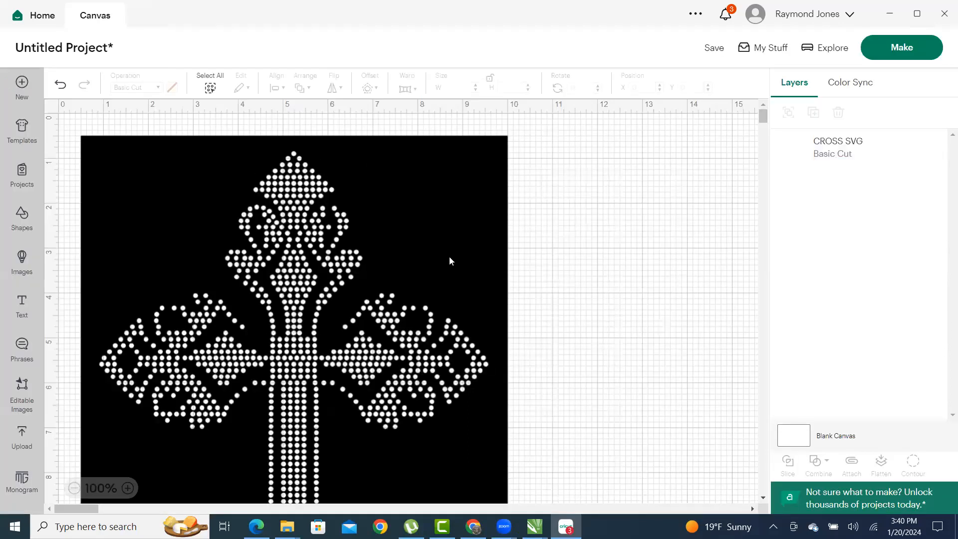
- Delete the cross from the Cricut canvas and minimize Cricut Design Space
{"action": "left_click", "coordinate": [429, 248]}
{"action": "key", "text": "Delete"}
{"action": "left_click", "coordinate": [886, 14]}
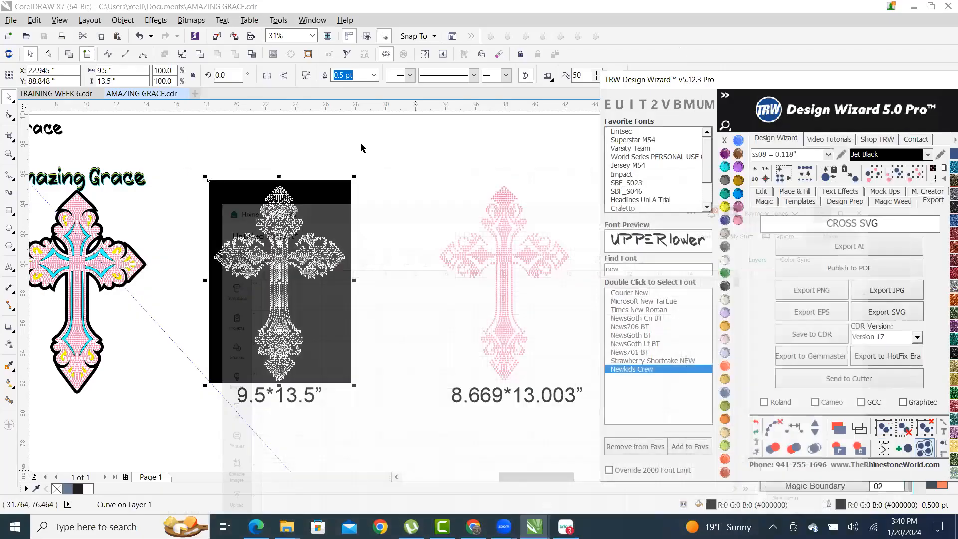
- In CorelDRAW, recolour all stones of the right cross Emerald green
{"action": "scroll", "coordinate": [309, 282], "scroll_direction": "up", "scroll_amount": 1}
{"action": "scroll", "coordinate": [366, 192], "scroll_direction": "down", "scroll_amount": 1}
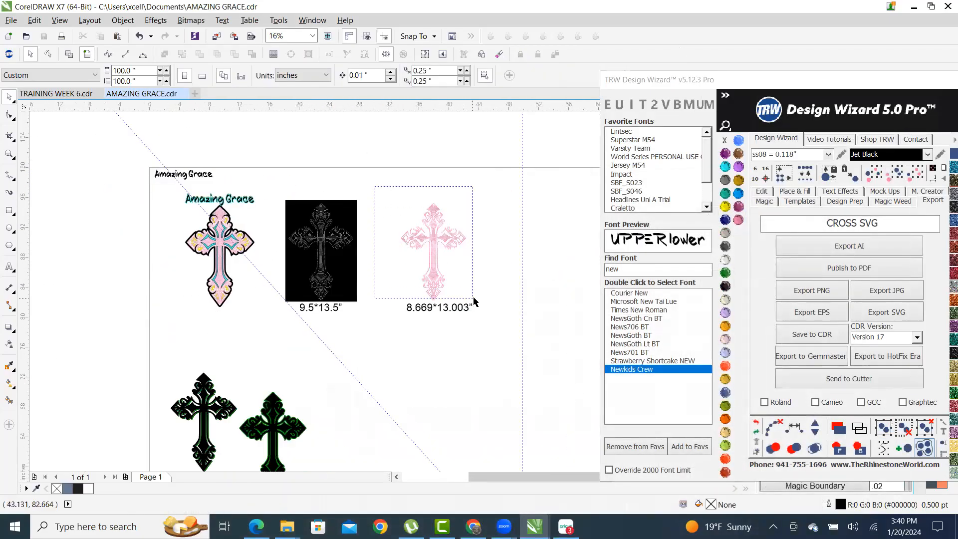
{"action": "left_click", "coordinate": [219, 215]}
{"action": "left_click", "coordinate": [434, 207]}
{"action": "left_click_drag", "start_coordinate": [389, 190], "coordinate": [504, 310]}
{"action": "left_click", "coordinate": [725, 272]}
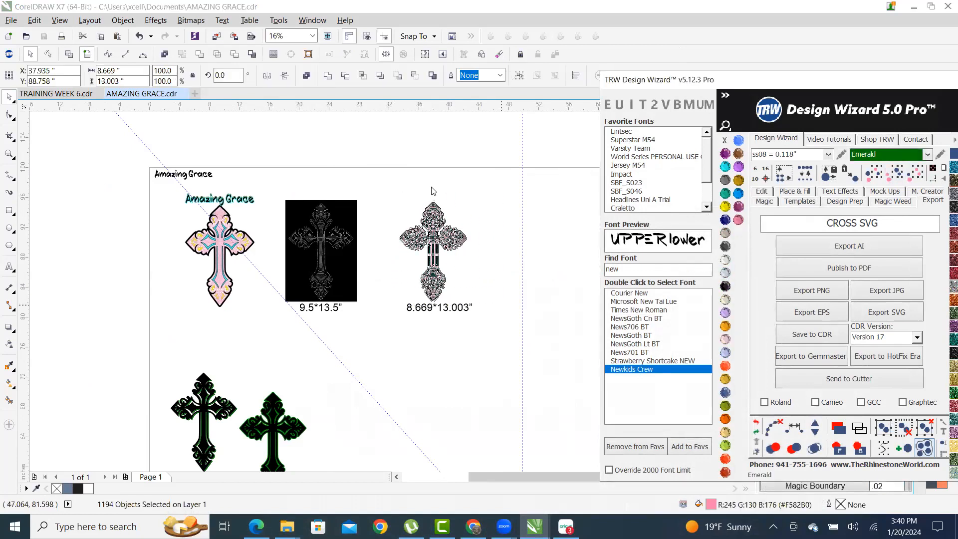
{"action": "key", "text": "Escape"}
- Select all matching pink rhinestones on the Amazing Grace cross and move them left of the page
{"action": "scroll", "coordinate": [222, 220], "scroll_direction": "up", "scroll_amount": 1}
{"action": "scroll", "coordinate": [223, 220], "scroll_direction": "up", "scroll_amount": 1}
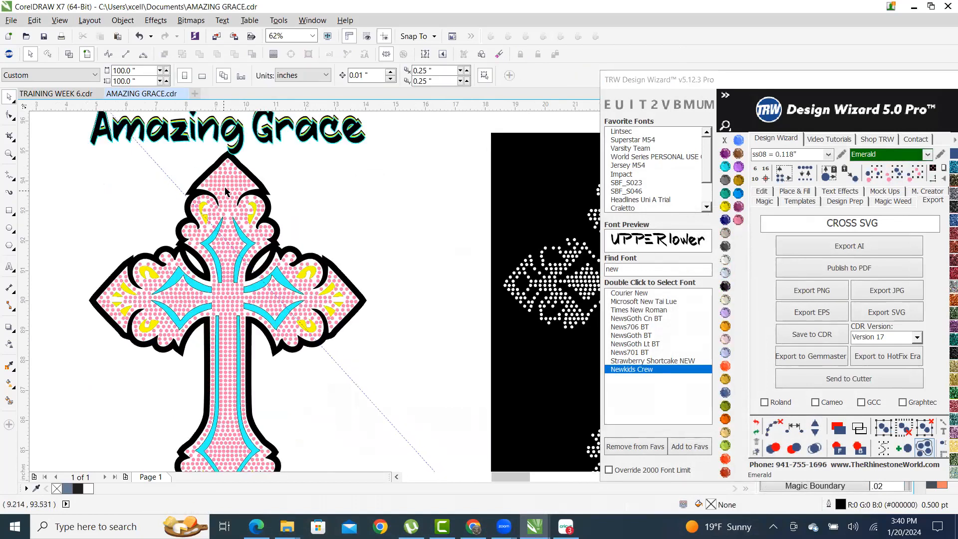
{"action": "left_click", "coordinate": [231, 186]}
{"action": "scroll", "coordinate": [230, 186], "scroll_direction": "down", "scroll_amount": 1}
{"action": "left_click", "coordinate": [918, 177]}
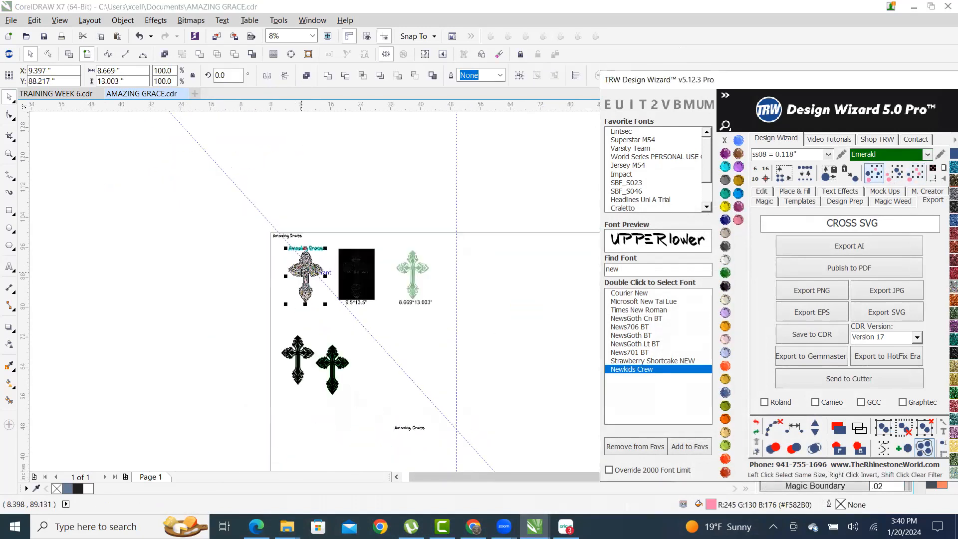
{"action": "left_click", "coordinate": [761, 192]}
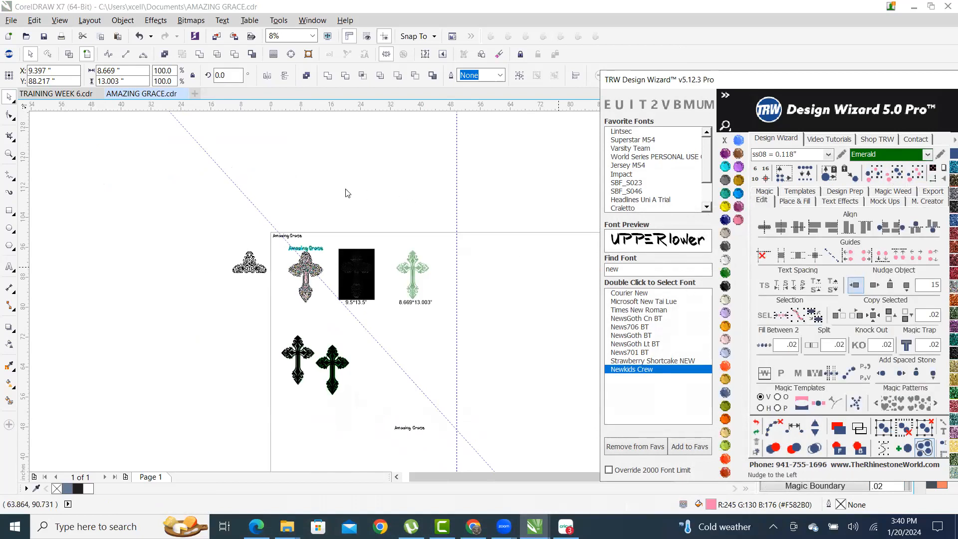
{"action": "left_click", "coordinate": [312, 237]}
- Select the coloured cross together with its Amazing Grace title
{"action": "scroll", "coordinate": [315, 280], "scroll_direction": "up", "scroll_amount": 1}
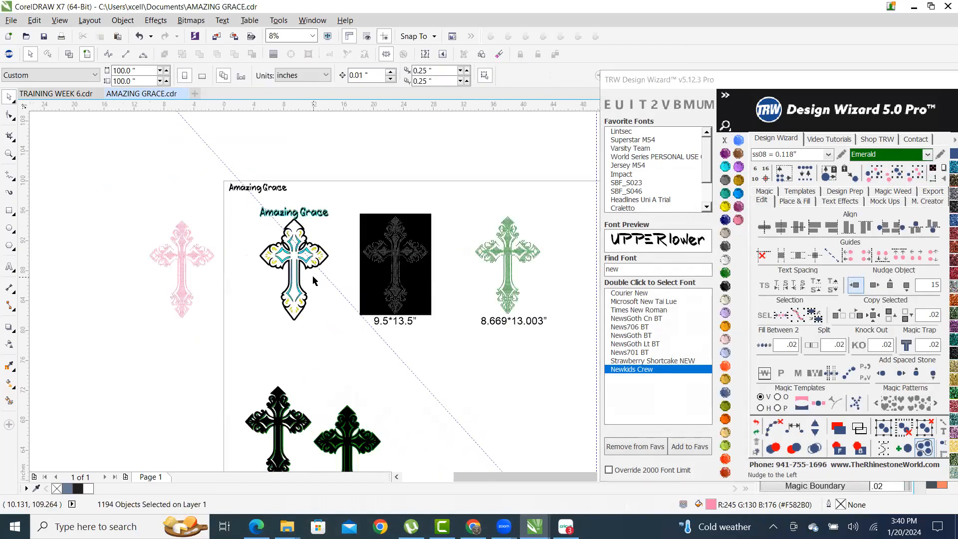
{"action": "scroll", "coordinate": [290, 237], "scroll_direction": "up", "scroll_amount": 1}
{"action": "left_click_drag", "start_coordinate": [194, 165], "coordinate": [411, 434]}
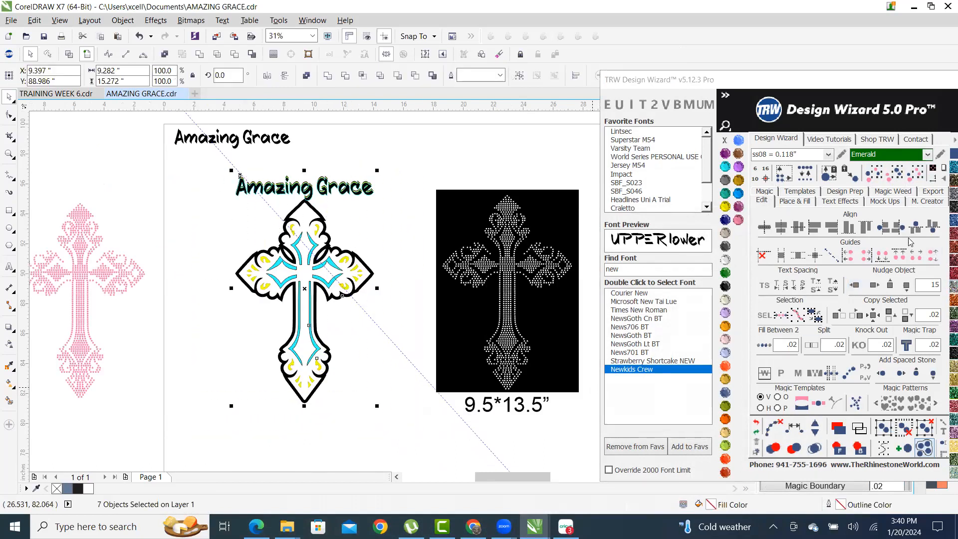
- Export the selected design as SVG named 'DESIGN GROUP SVG', then return to Cricut Design Space
{"action": "left_click", "coordinate": [941, 194]}
{"action": "left_click", "coordinate": [854, 226]}
{"action": "type", "text": "DESIG"}
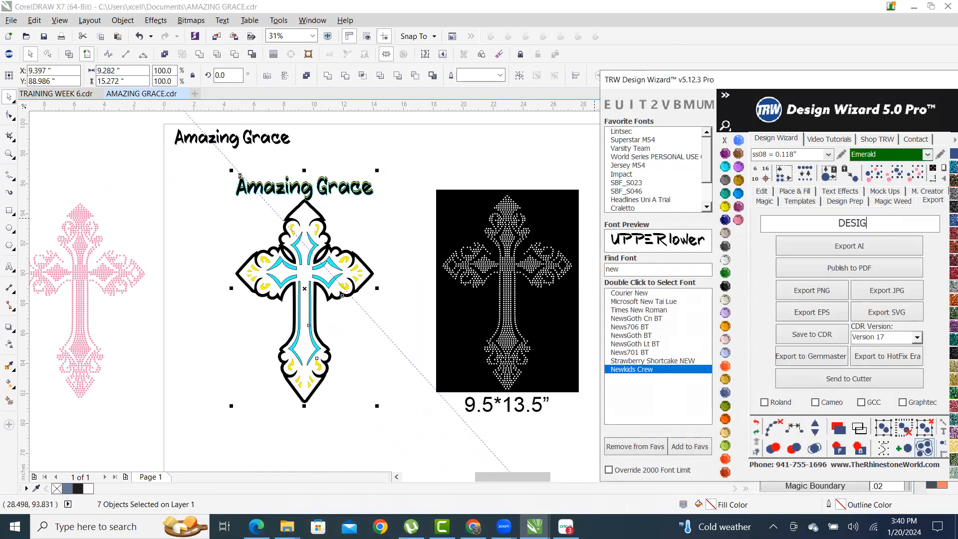
{"action": "type", "text": "N GRO"}
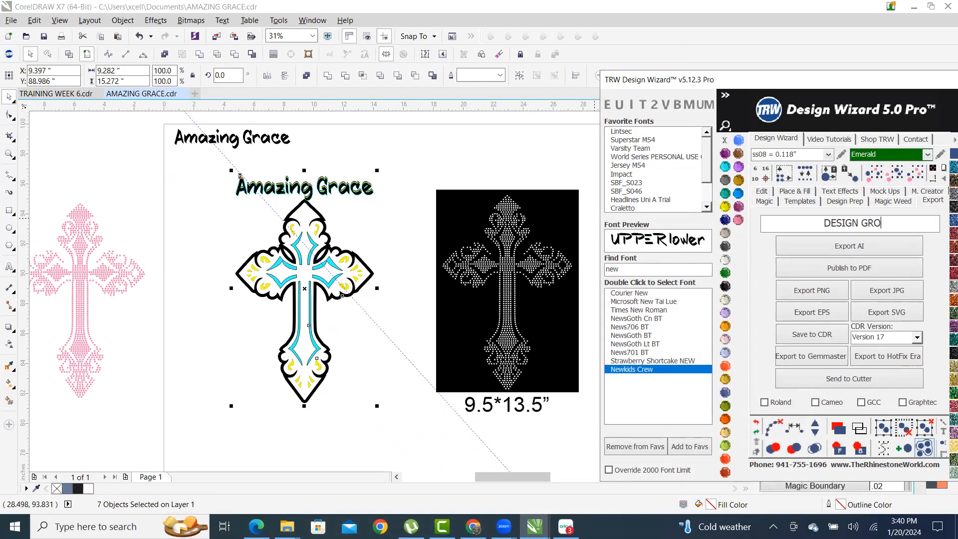
{"action": "type", "text": "UP SVG"}
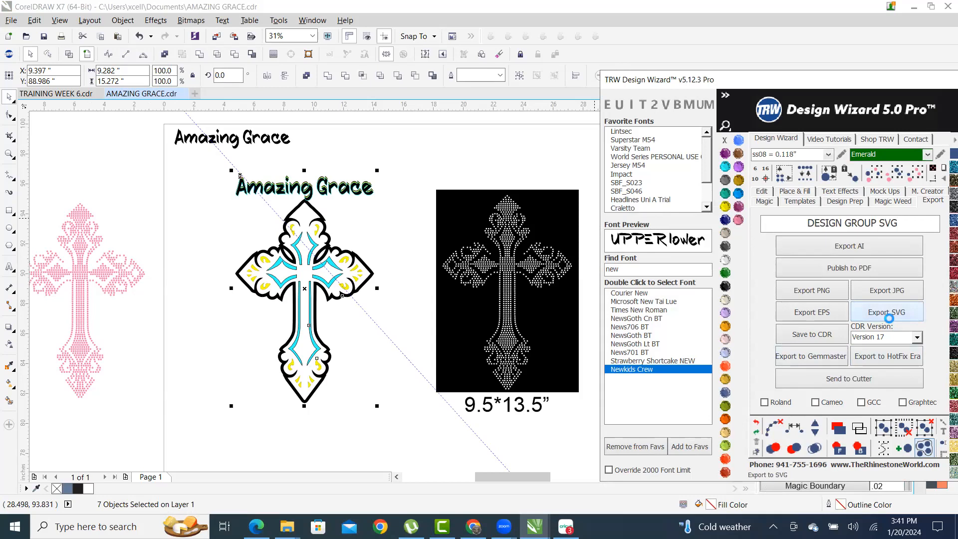
{"action": "left_click", "coordinate": [887, 312]}
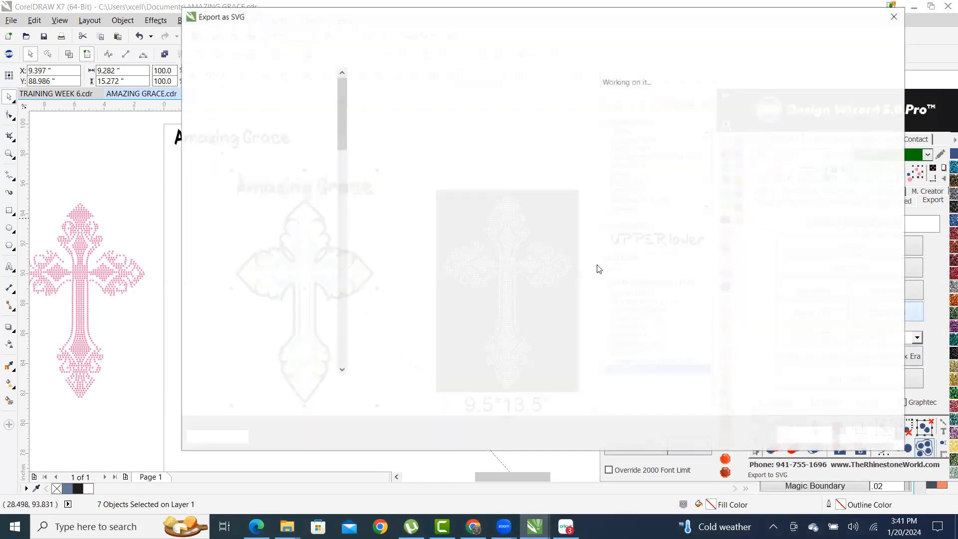
{"action": "left_click", "coordinate": [826, 437]}
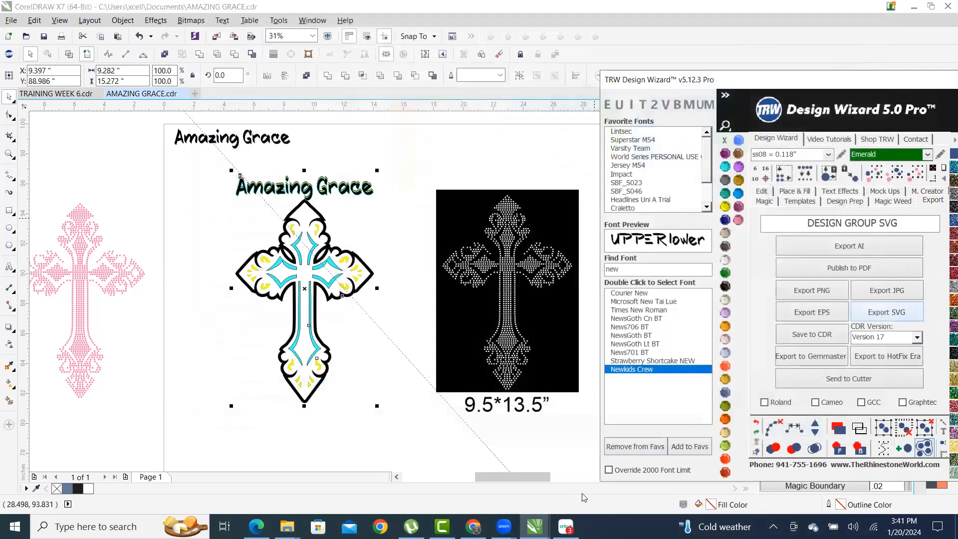
{"action": "left_click", "coordinate": [565, 527]}
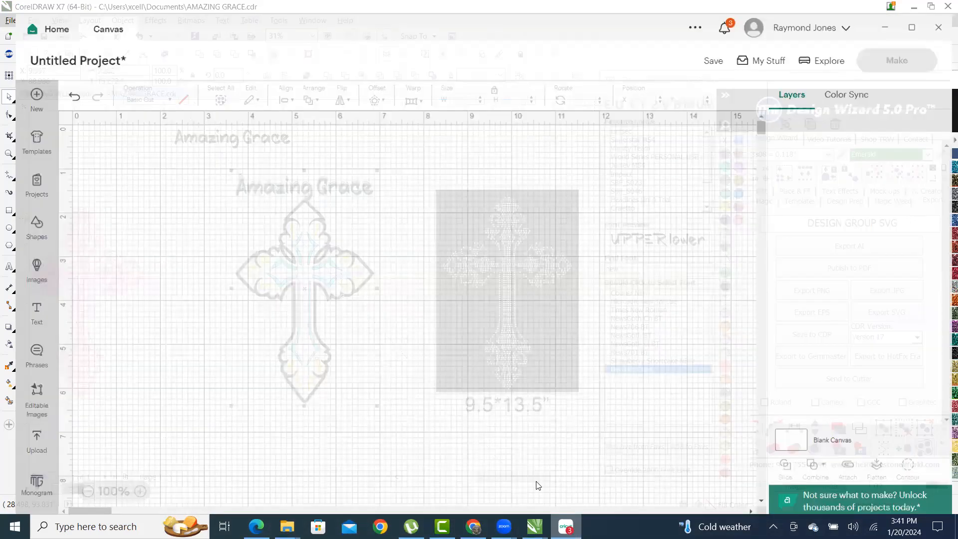
- Upload DESIGN GROUP SVG, add it to the canvas, and open the Make mat preview
{"action": "left_click", "coordinate": [20, 434]}
{"action": "left_click", "coordinate": [103, 247]}
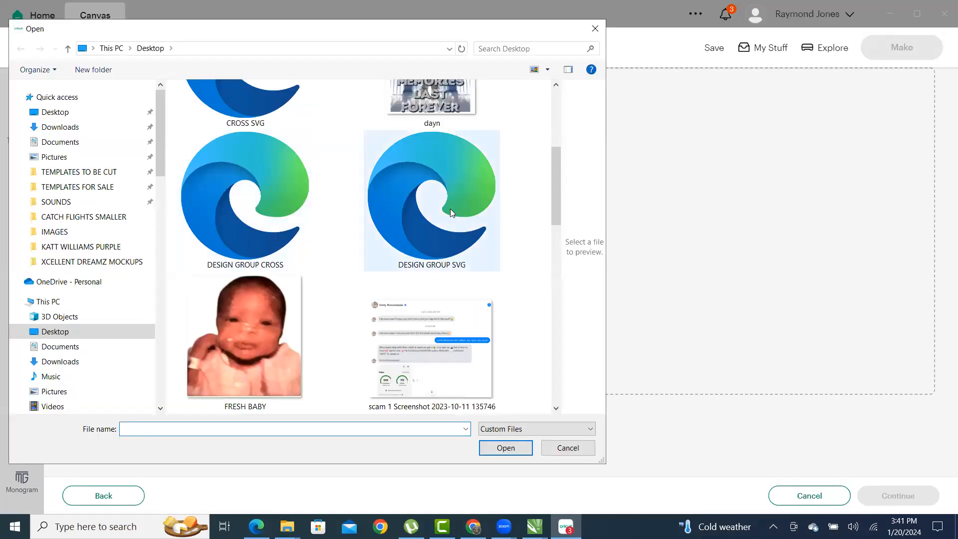
{"action": "left_click", "coordinate": [449, 208]}
{"action": "left_click", "coordinate": [505, 448]}
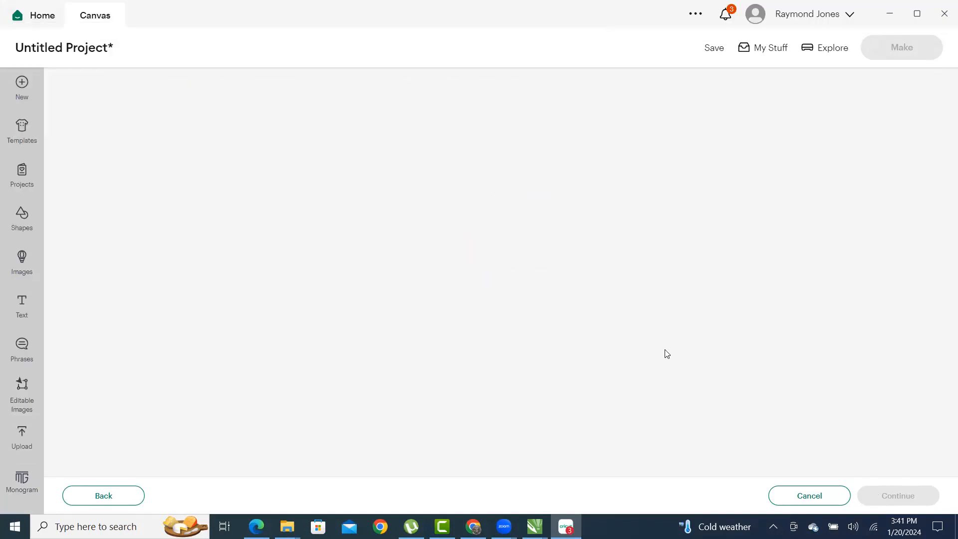
{"action": "left_click", "coordinate": [877, 495]}
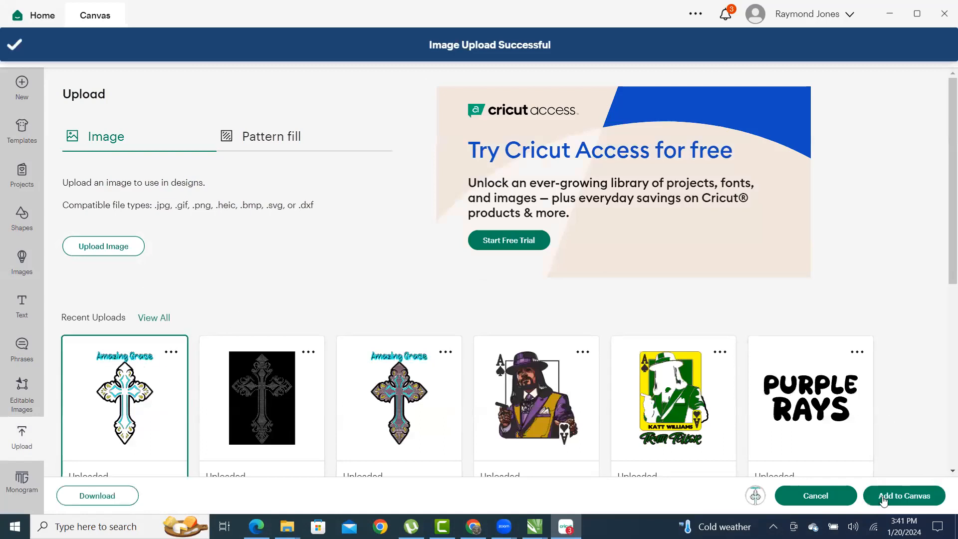
{"action": "left_click", "coordinate": [917, 499]}
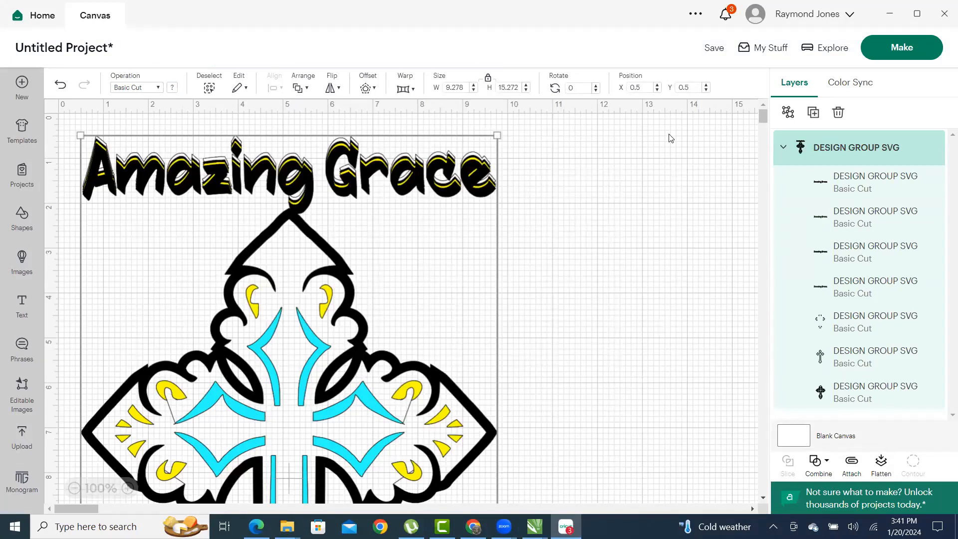
{"action": "left_click", "coordinate": [909, 54]}
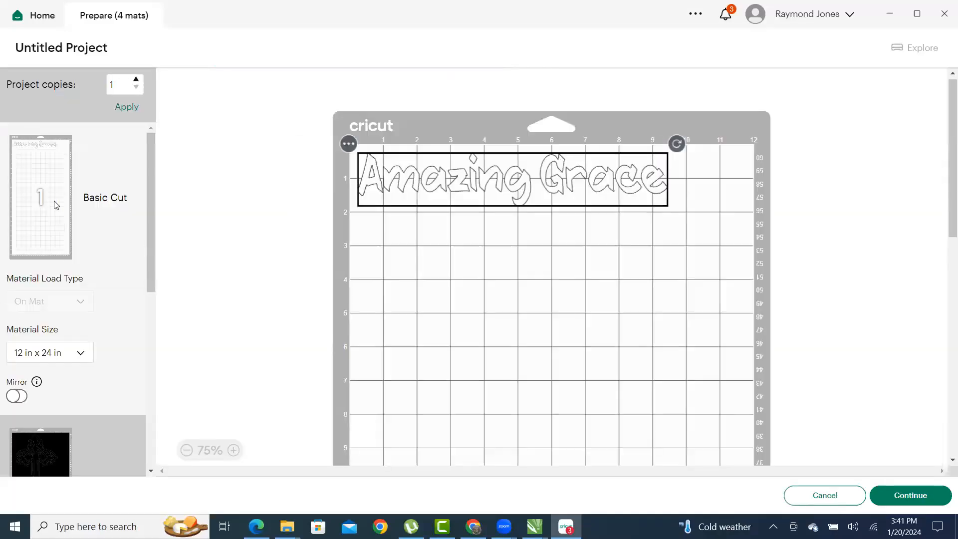
- Preview mats 2, 3 and 4 (black outline, yellow accents, cyan inner cross), then bring up File Explorer
{"action": "scroll", "coordinate": [54, 202], "scroll_direction": "down", "scroll_amount": 5}
{"action": "scroll", "coordinate": [70, 195], "scroll_direction": "down", "scroll_amount": 2}
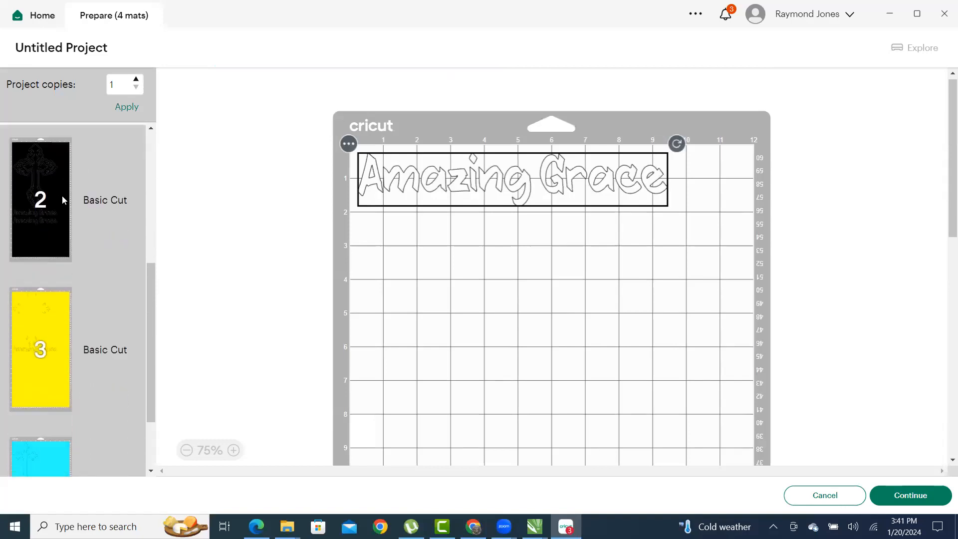
{"action": "left_click", "coordinate": [42, 192]}
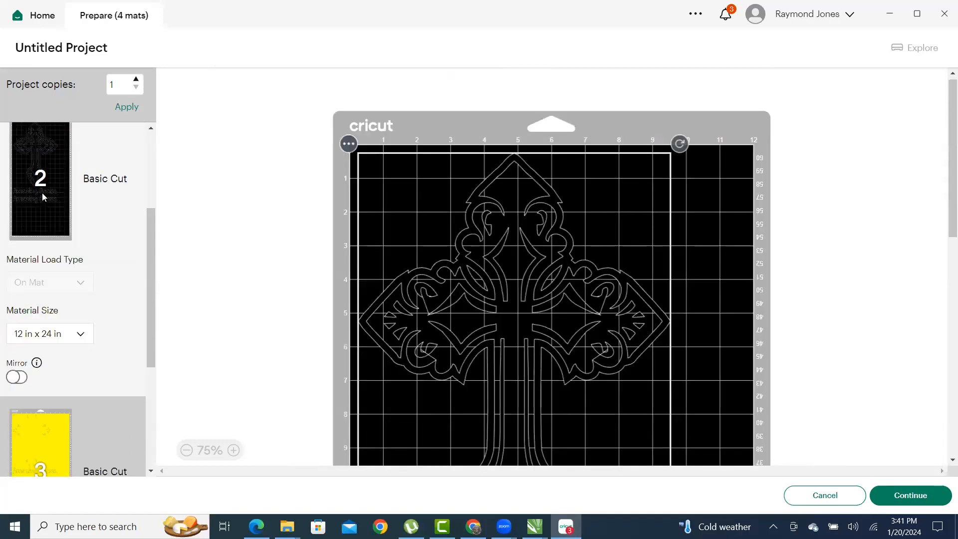
{"action": "scroll", "coordinate": [42, 196], "scroll_direction": "down", "scroll_amount": 4}
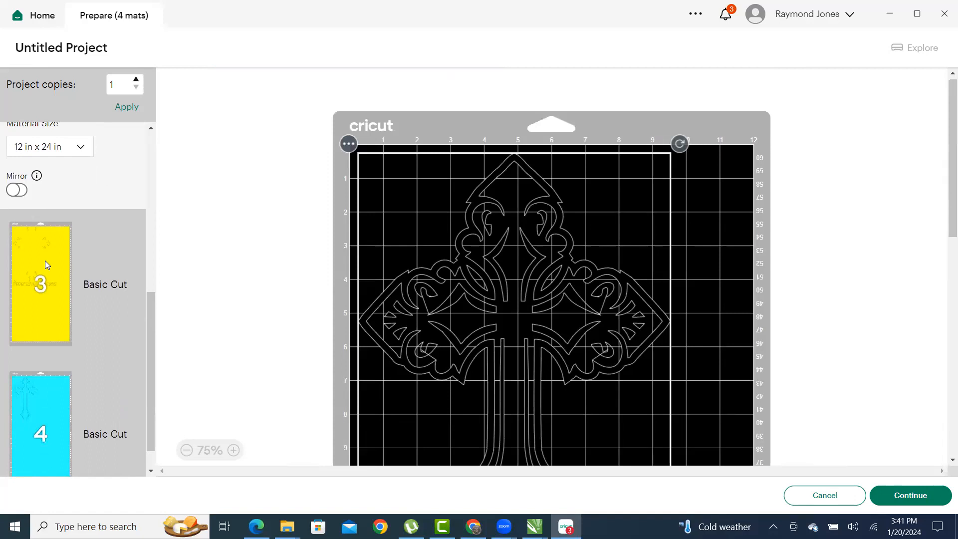
{"action": "left_click", "coordinate": [45, 261]}
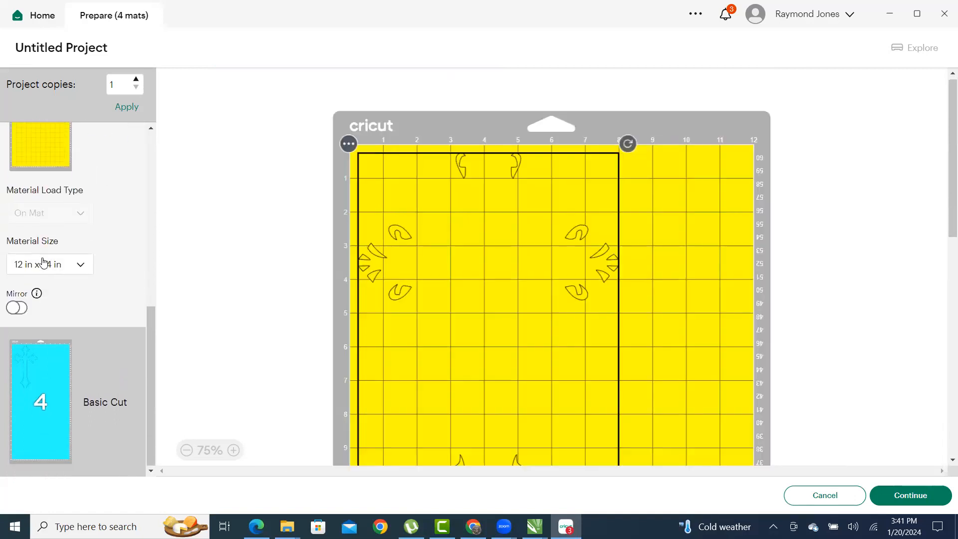
{"action": "left_click", "coordinate": [75, 370]}
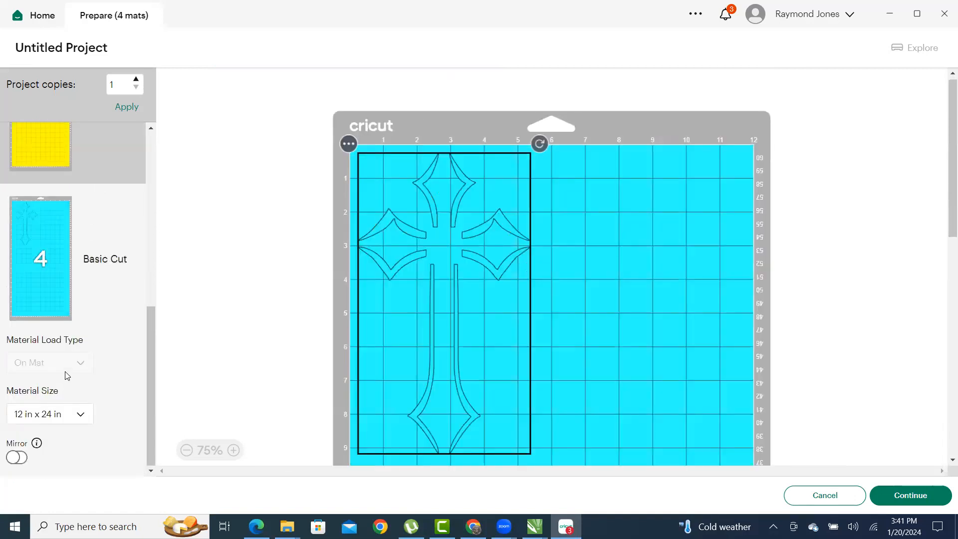
{"action": "scroll", "coordinate": [70, 298], "scroll_direction": "up", "scroll_amount": 2}
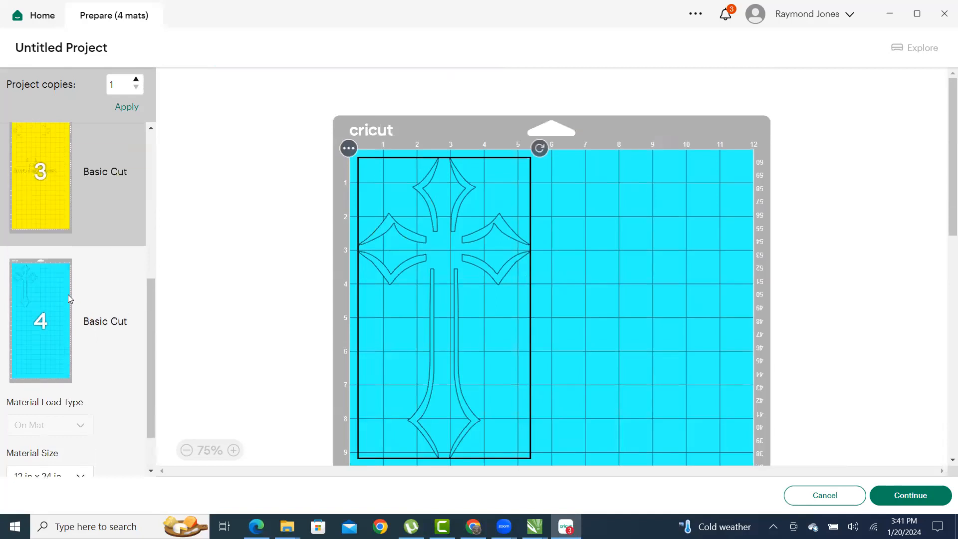
{"action": "scroll", "coordinate": [92, 256], "scroll_direction": "up", "scroll_amount": 5}
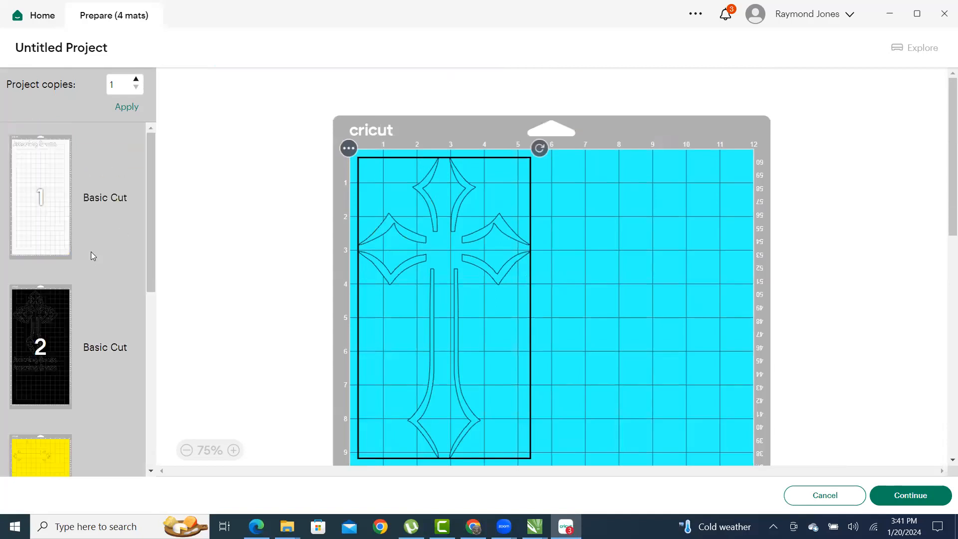
{"action": "scroll", "coordinate": [80, 200], "scroll_direction": "down", "scroll_amount": 6}
{"action": "scroll", "coordinate": [75, 214], "scroll_direction": "up", "scroll_amount": 5}
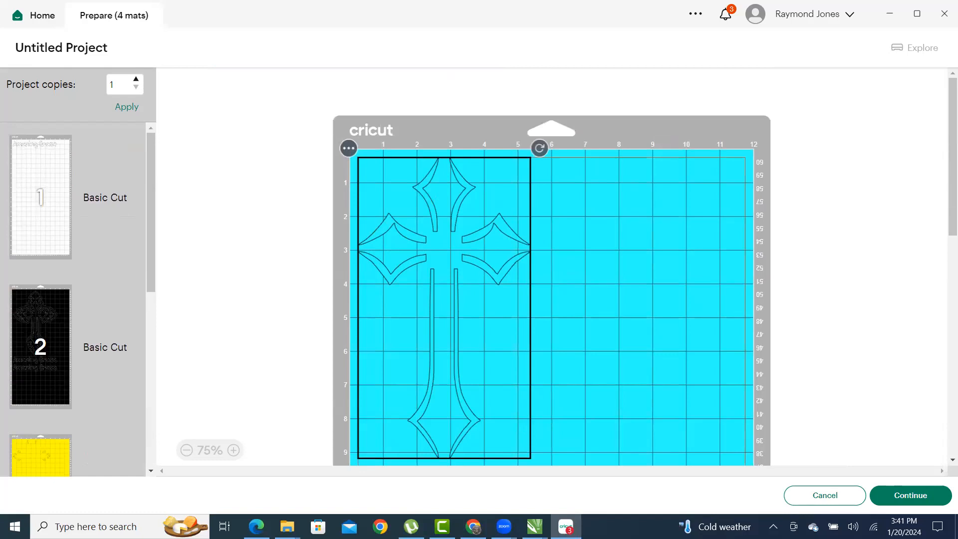
{"action": "left_click", "coordinate": [287, 526]}
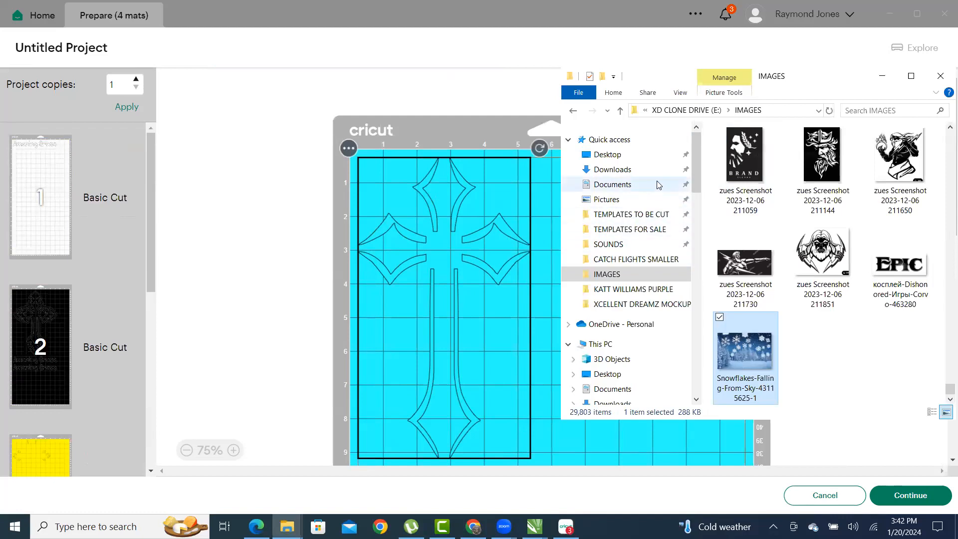
- Open TEMPLATES FOR SALE > ALI COLORS, maximized, with widened names and files sorted by type
{"action": "left_click", "coordinate": [629, 232]}
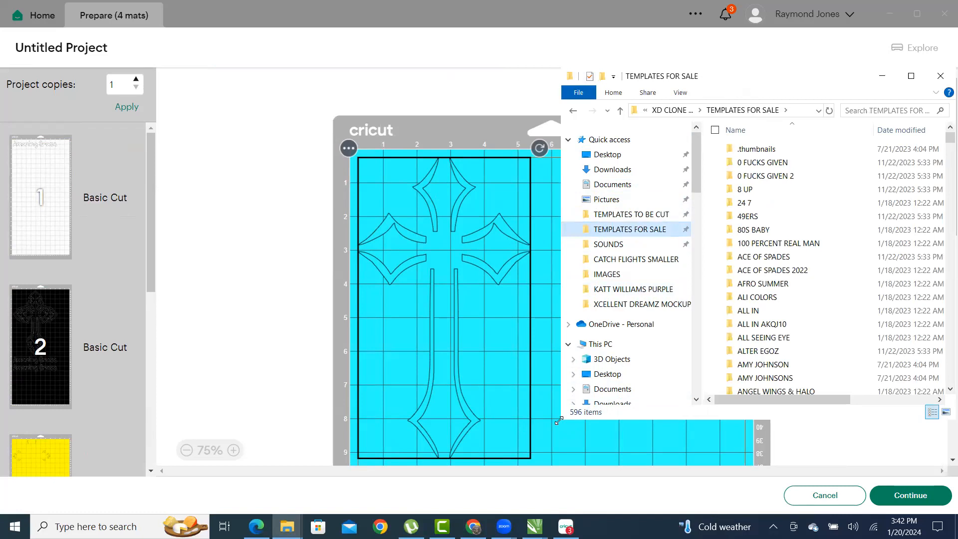
{"action": "left_click", "coordinate": [686, 298]}
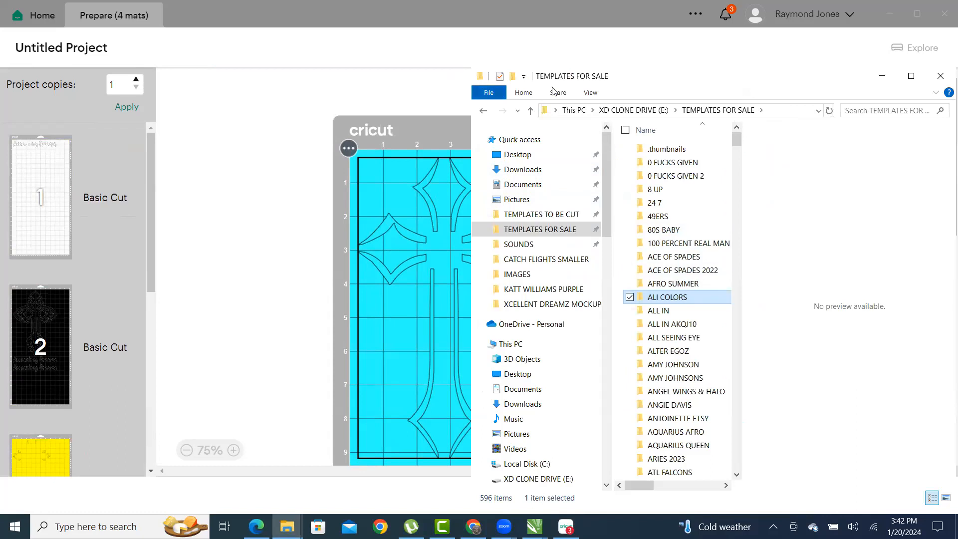
{"action": "key", "text": "Return"}
{"action": "left_click", "coordinate": [911, 77]}
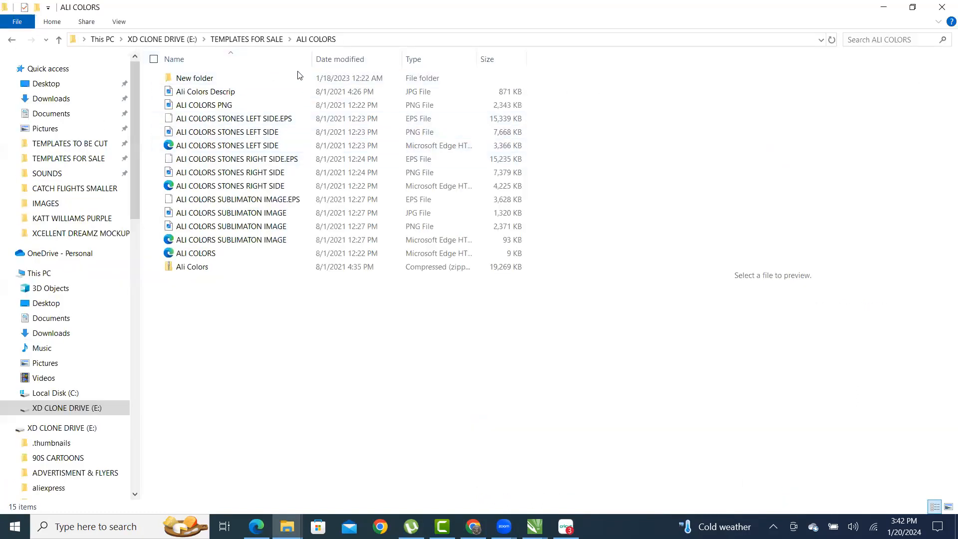
{"action": "left_click_drag", "start_coordinate": [314, 58], "coordinate": [368, 70]}
{"action": "left_click", "coordinate": [483, 65]}
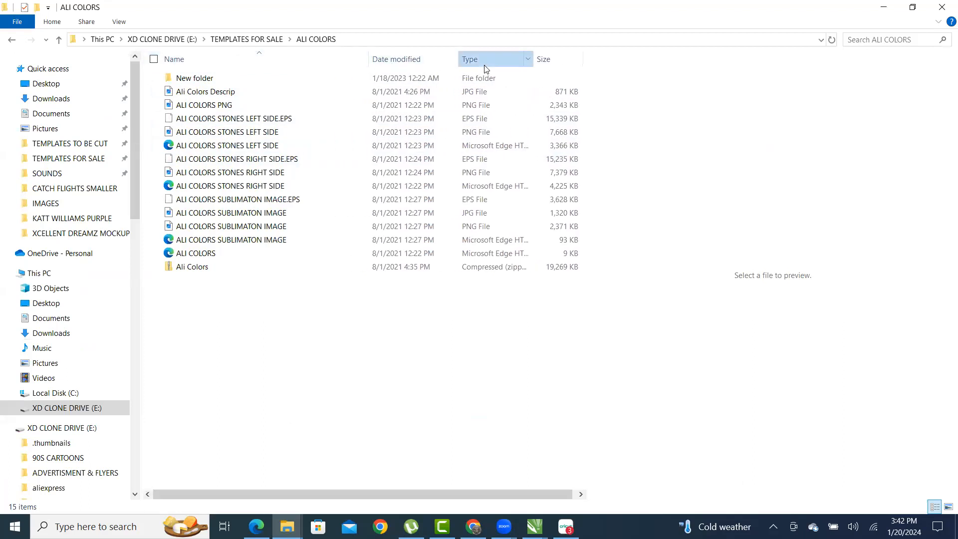
- View the ALI COLORS STONES RIGHT SIDE image in Photos, then minimize File Explorer
{"action": "left_click", "coordinate": [205, 107]}
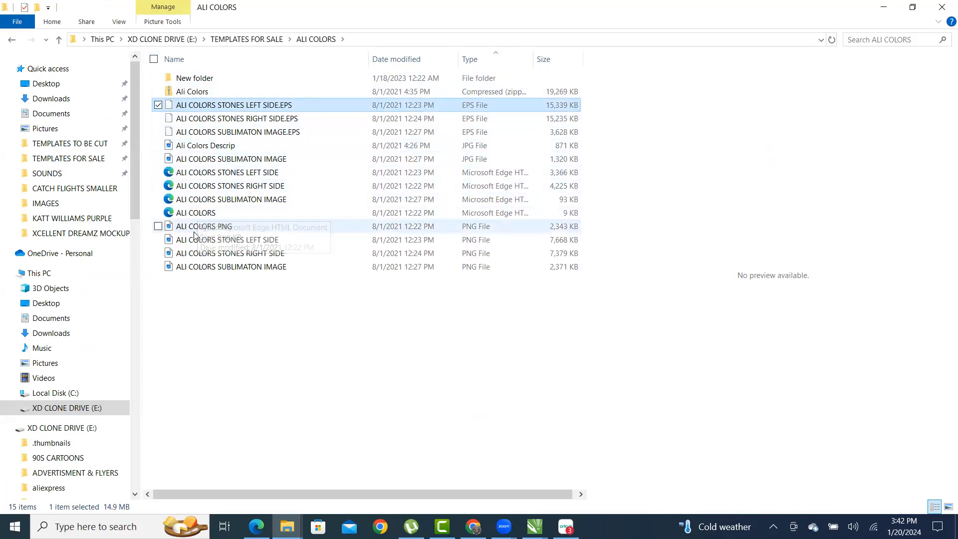
{"action": "left_click", "coordinate": [214, 227]}
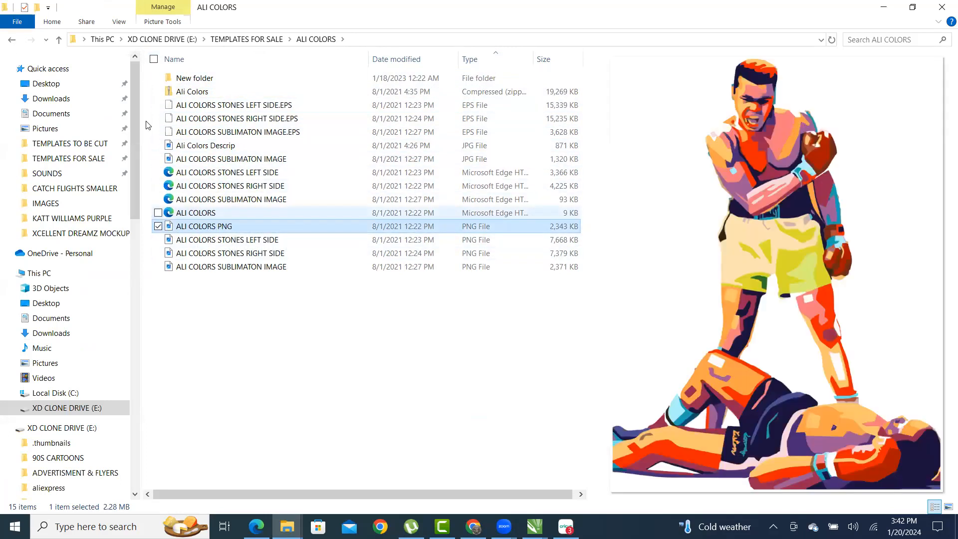
{"action": "left_click", "coordinate": [219, 241]}
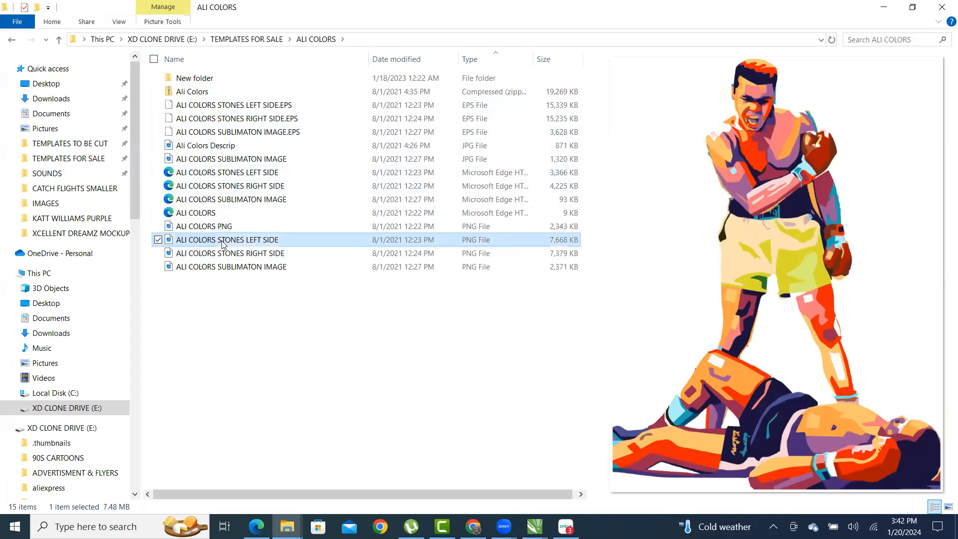
{"action": "left_click", "coordinate": [213, 254]}
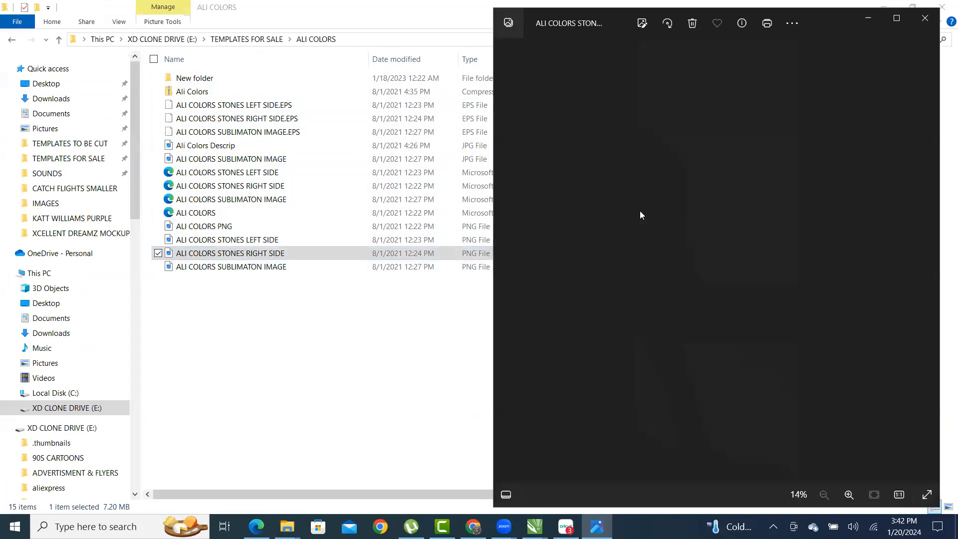
{"action": "left_click", "coordinate": [504, 261]}
{"action": "scroll", "coordinate": [705, 159], "scroll_direction": "up", "scroll_amount": 5}
{"action": "scroll", "coordinate": [724, 100], "scroll_direction": "up", "scroll_amount": 3}
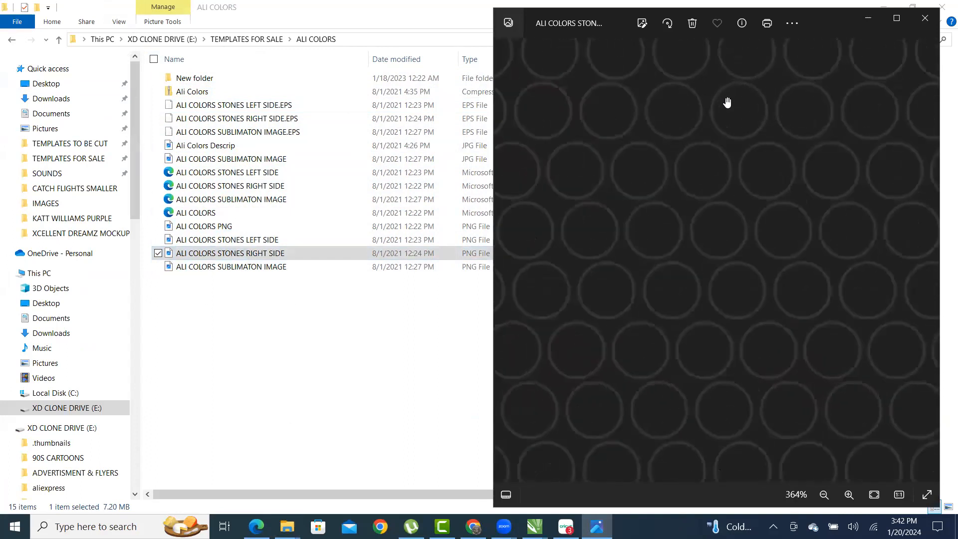
{"action": "scroll", "coordinate": [648, 156], "scroll_direction": "down", "scroll_amount": 5}
{"action": "scroll", "coordinate": [638, 213], "scroll_direction": "down", "scroll_amount": 4}
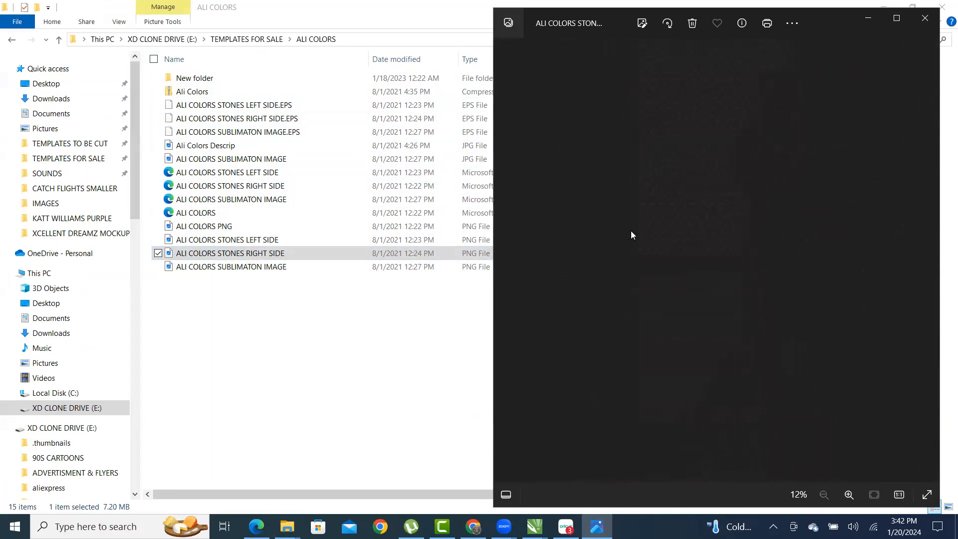
{"action": "left_click", "coordinate": [373, 343]}
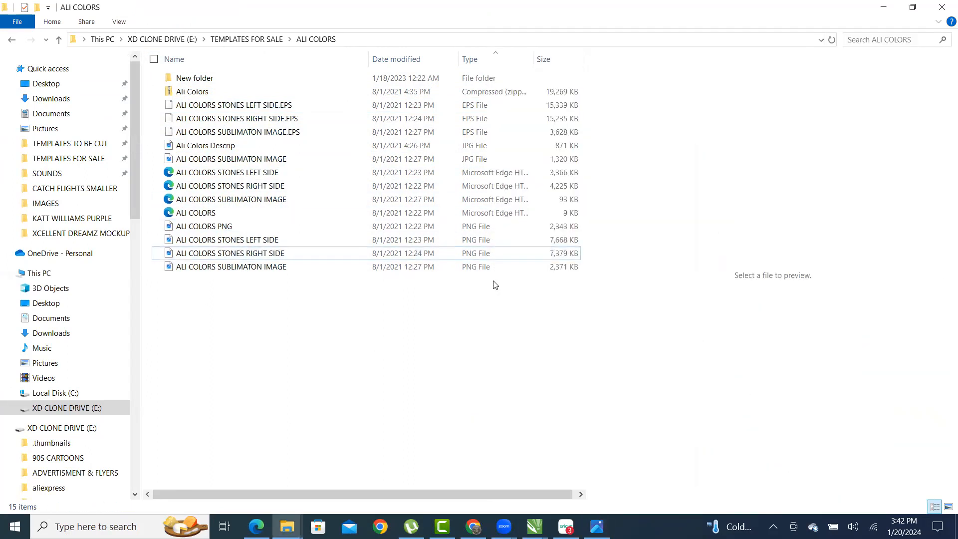
{"action": "left_click", "coordinate": [883, 7]}
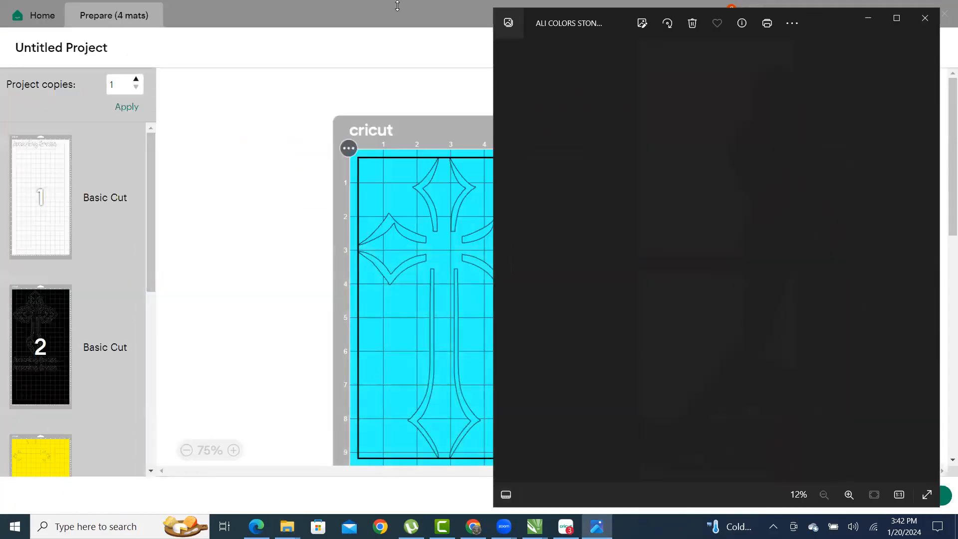
- Cancel the mat preview and scroll over the grouped DESIGN GROUP SVG cross on the canvas
{"action": "left_click", "coordinate": [418, 16]}
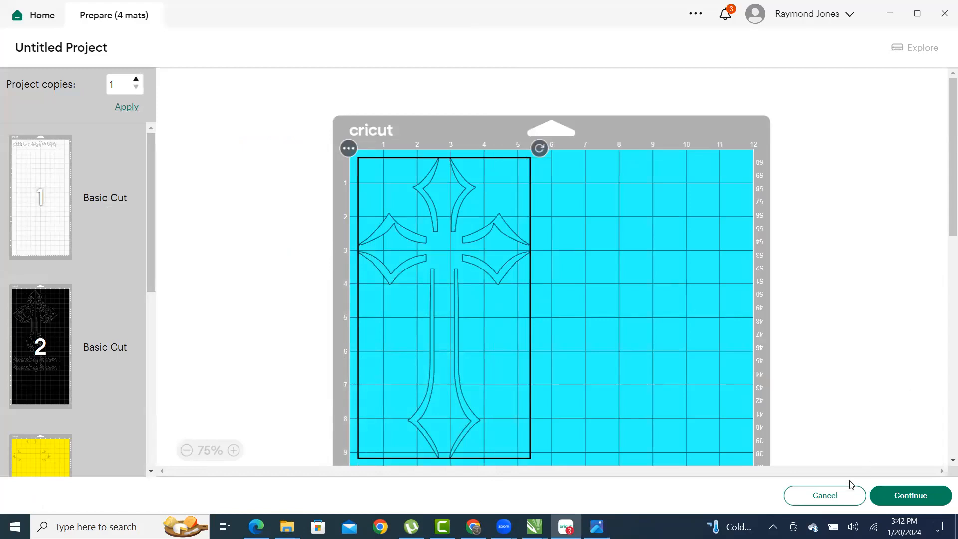
{"action": "left_click", "coordinate": [825, 496]}
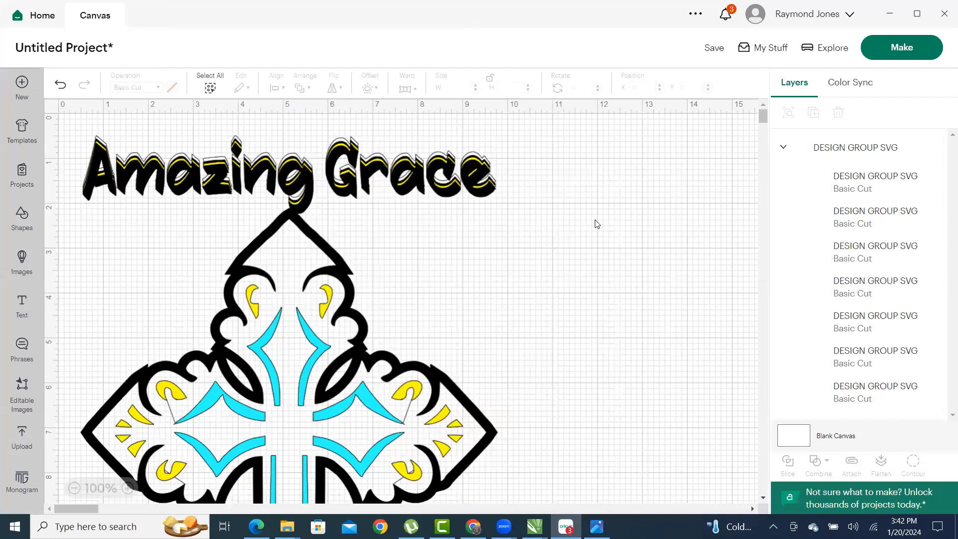
{"action": "scroll", "coordinate": [429, 334], "scroll_direction": "down", "scroll_amount": 2}
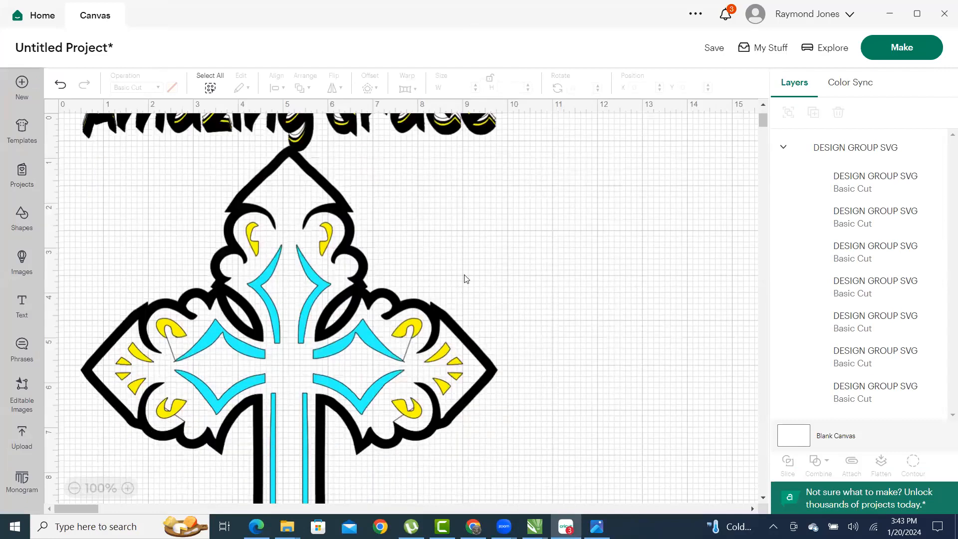
{"action": "scroll", "coordinate": [464, 277], "scroll_direction": "down", "scroll_amount": 3}
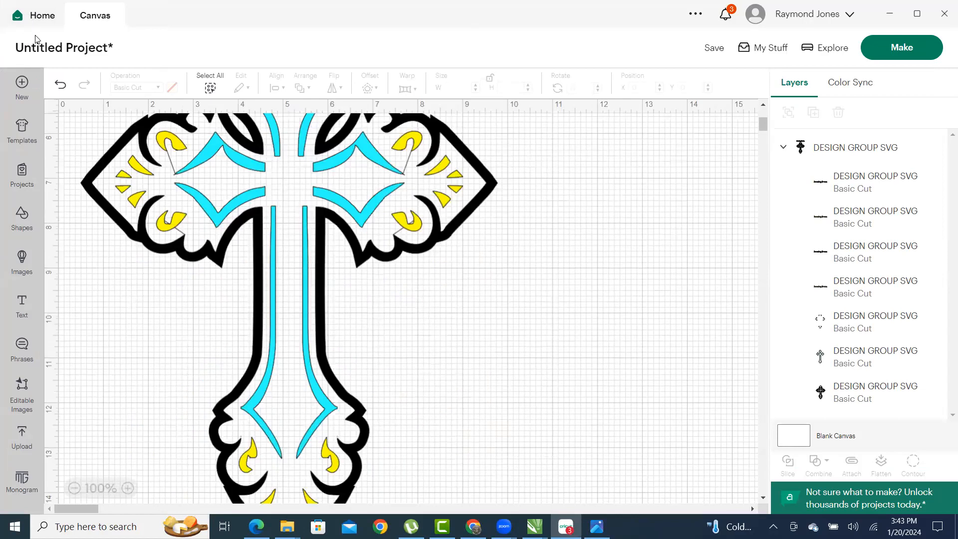
{"action": "scroll", "coordinate": [310, 424], "scroll_direction": "up", "scroll_amount": 6}
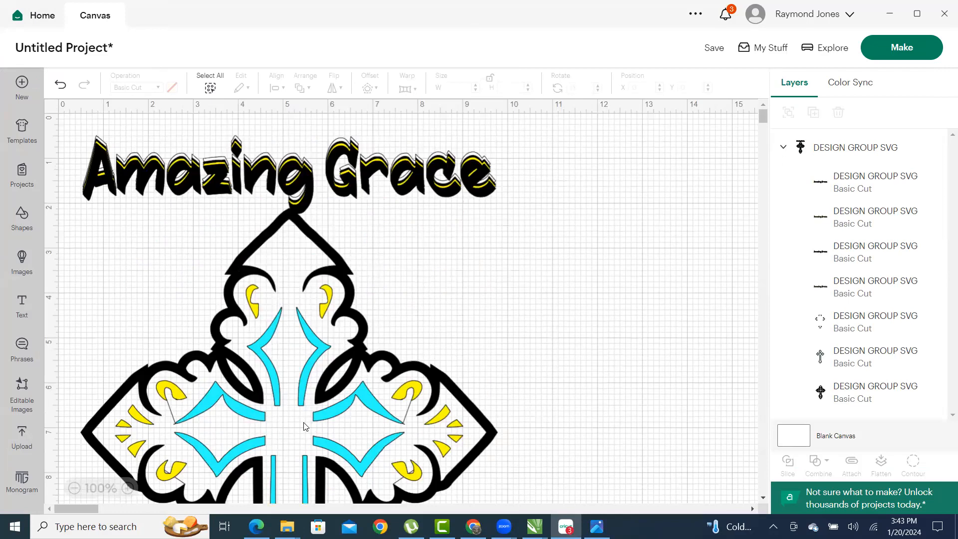
{"action": "scroll", "coordinate": [285, 434], "scroll_direction": "down", "scroll_amount": 6}
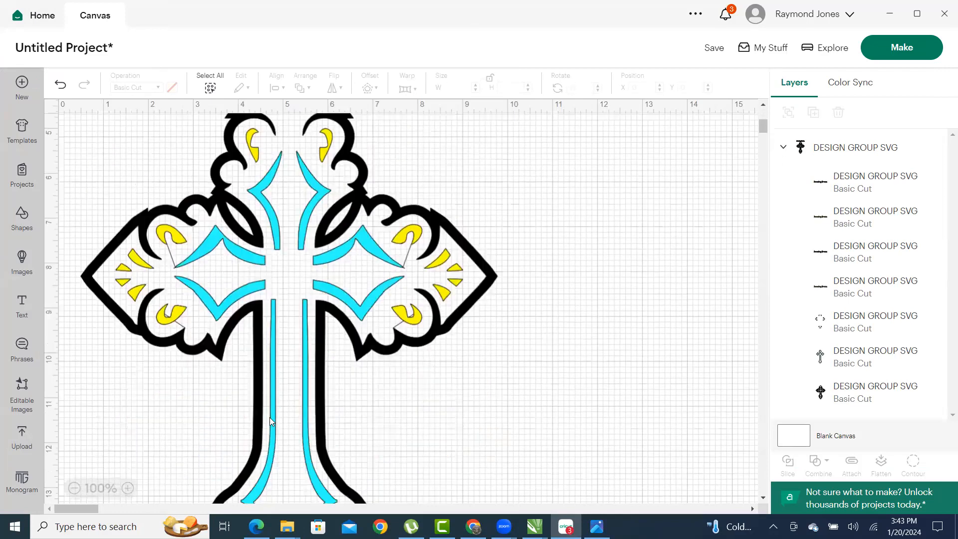
{"action": "scroll", "coordinate": [295, 473], "scroll_direction": "up", "scroll_amount": 6}
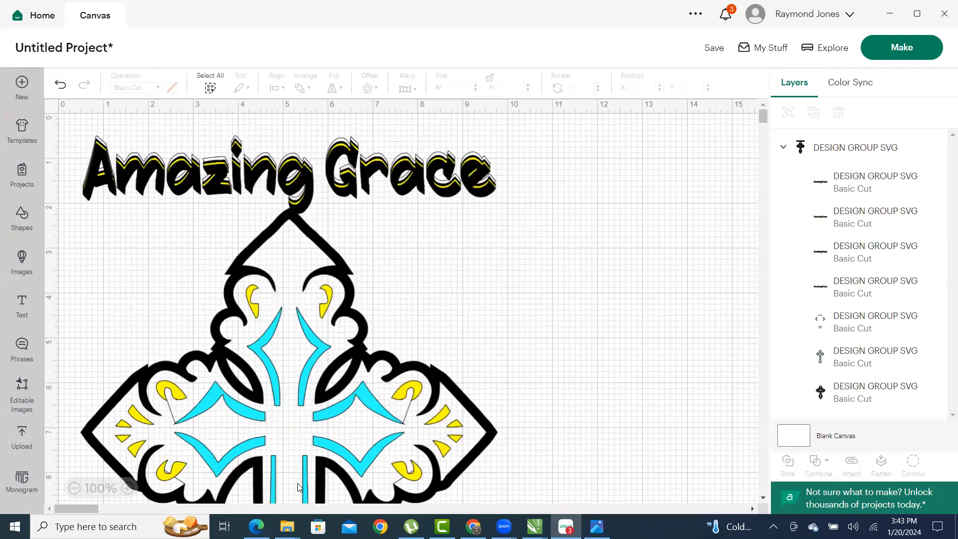
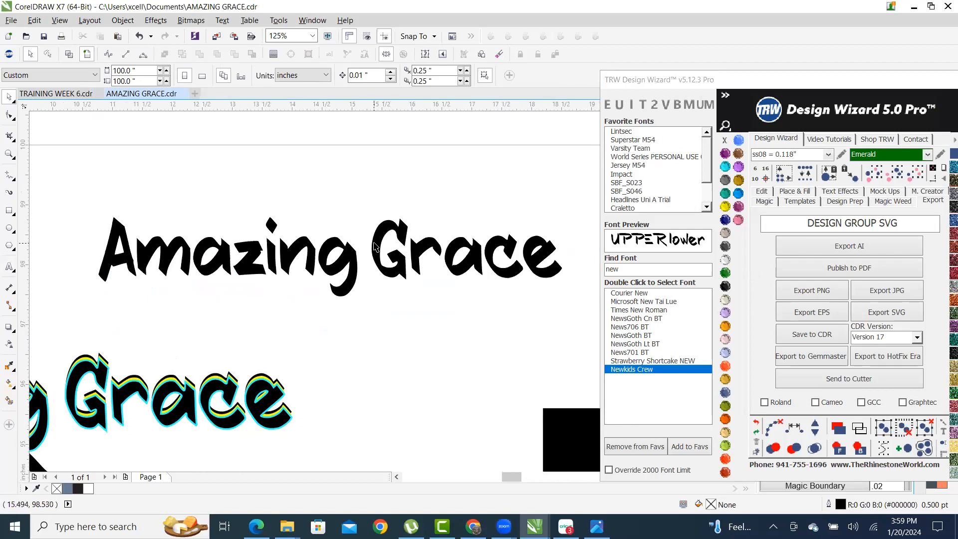
- Zoom in and out on the new Amazing Grace title in Newkids Crew at the top of the page
{"action": "scroll", "coordinate": [402, 238], "scroll_direction": "down", "scroll_amount": 2}
{"action": "scroll", "coordinate": [402, 238], "scroll_direction": "down", "scroll_amount": 3}
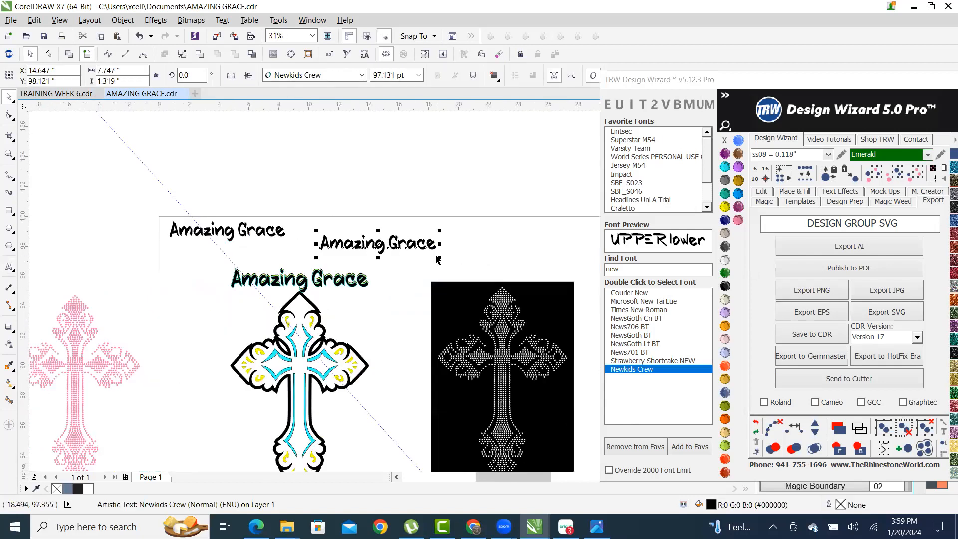
{"action": "scroll", "coordinate": [435, 260], "scroll_direction": "up", "scroll_amount": 1}
{"action": "scroll", "coordinate": [421, 229], "scroll_direction": "down", "scroll_amount": 1}
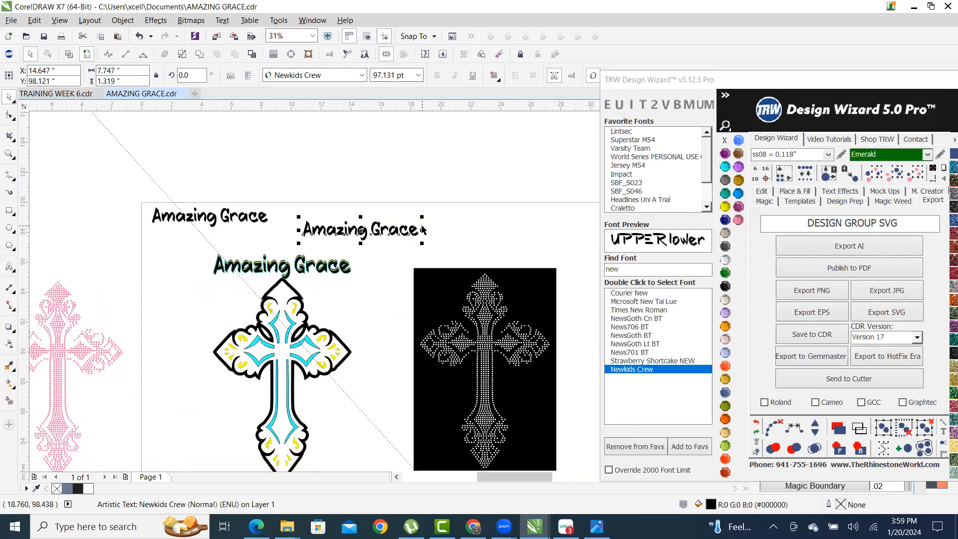
{"action": "scroll", "coordinate": [421, 229], "scroll_direction": "up", "scroll_amount": 1}
{"action": "scroll", "coordinate": [451, 217], "scroll_direction": "down", "scroll_amount": 1}
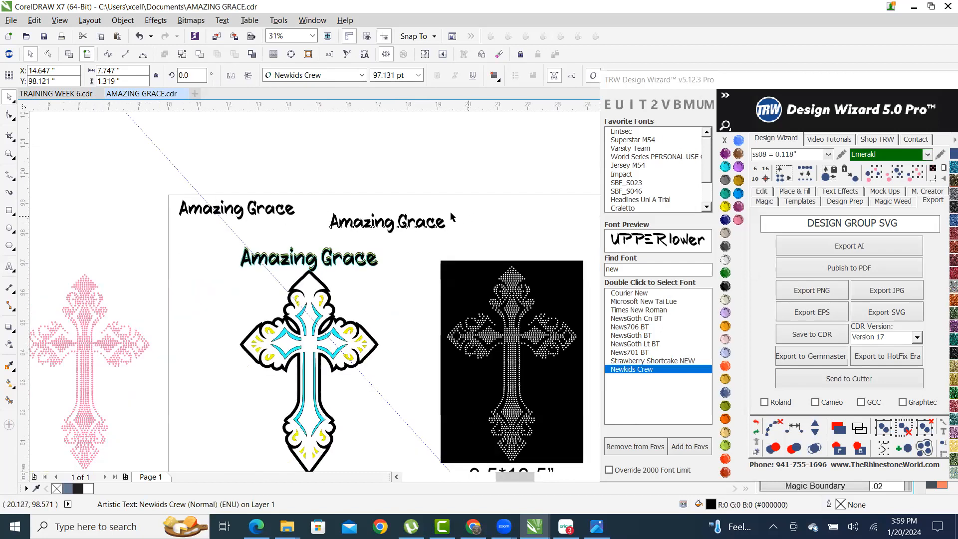
{"action": "scroll", "coordinate": [451, 217], "scroll_direction": "up", "scroll_amount": 2}
{"action": "scroll", "coordinate": [375, 234], "scroll_direction": "up", "scroll_amount": 3}
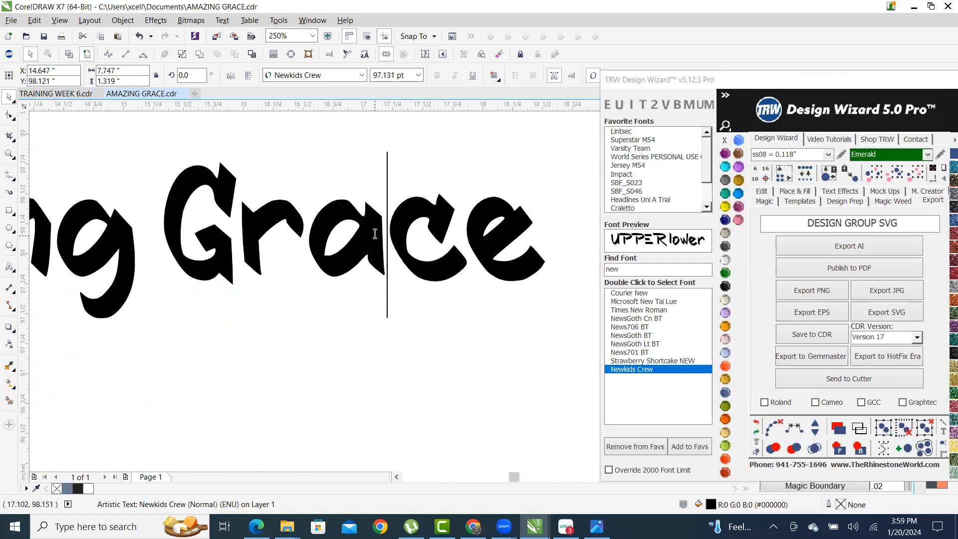
- Replace the Amazing Grace text with HELLO FOLKS, correcting the typo
{"action": "double_click", "coordinate": [375, 234]}
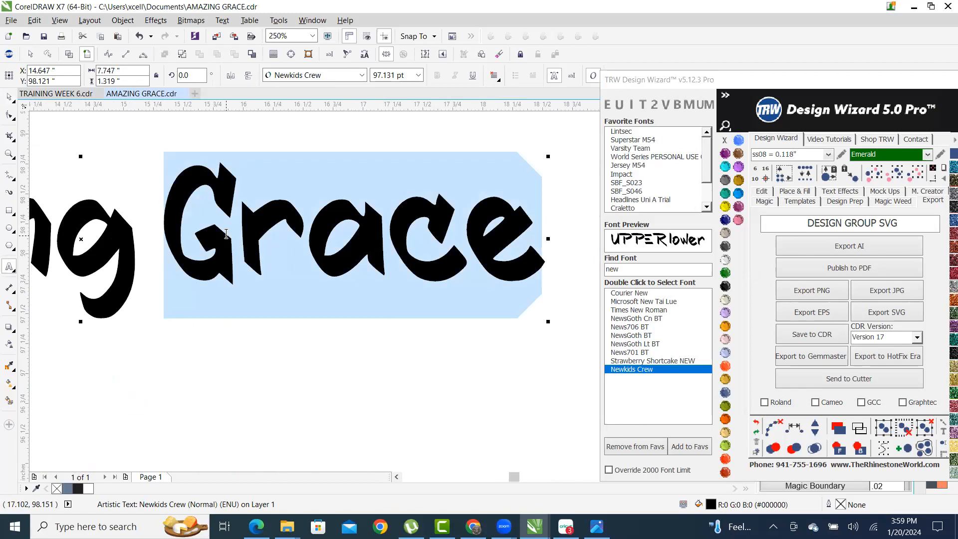
{"action": "key", "text": "ctrl+a"}
{"action": "scroll", "coordinate": [360, 223], "scroll_direction": "down", "scroll_amount": 2}
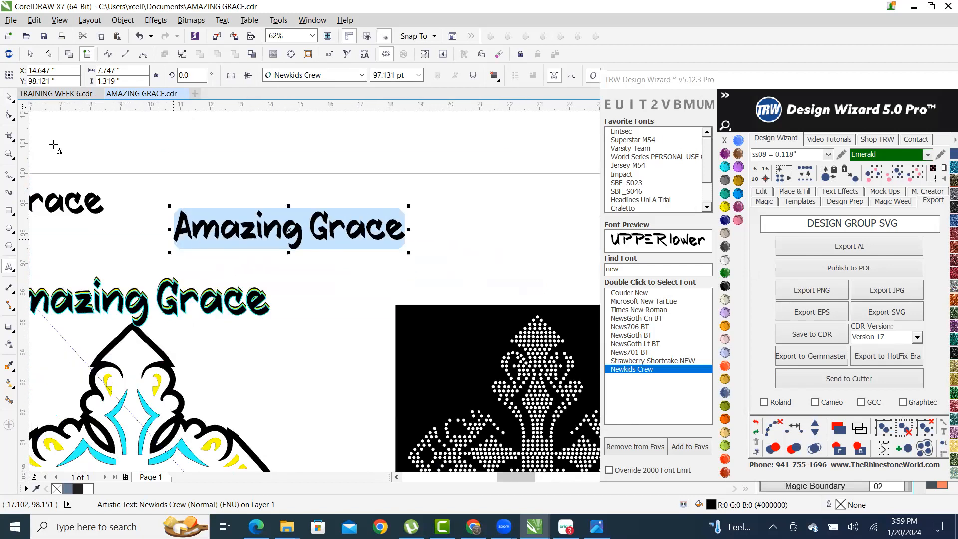
{"action": "type", "text": "HE"}
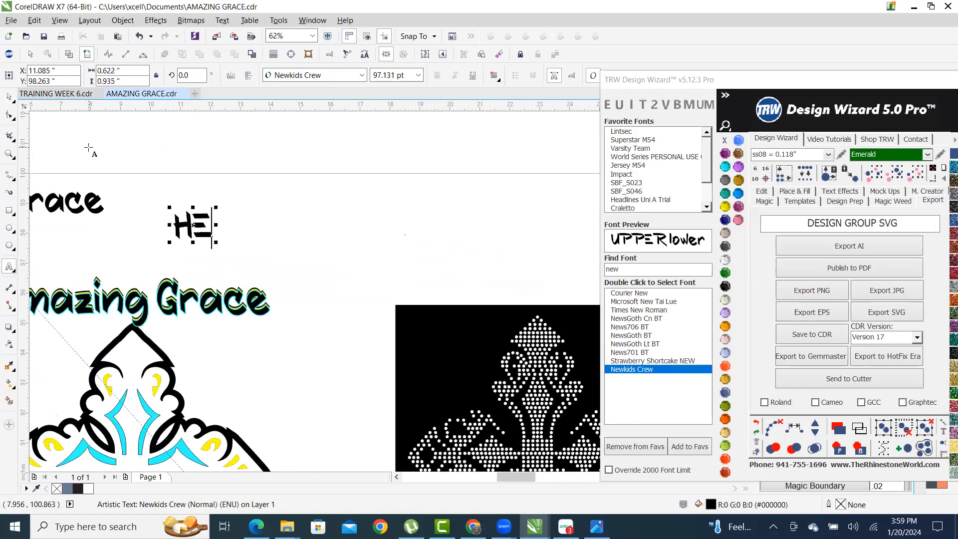
{"action": "type", "text": "LLO FOLS"}
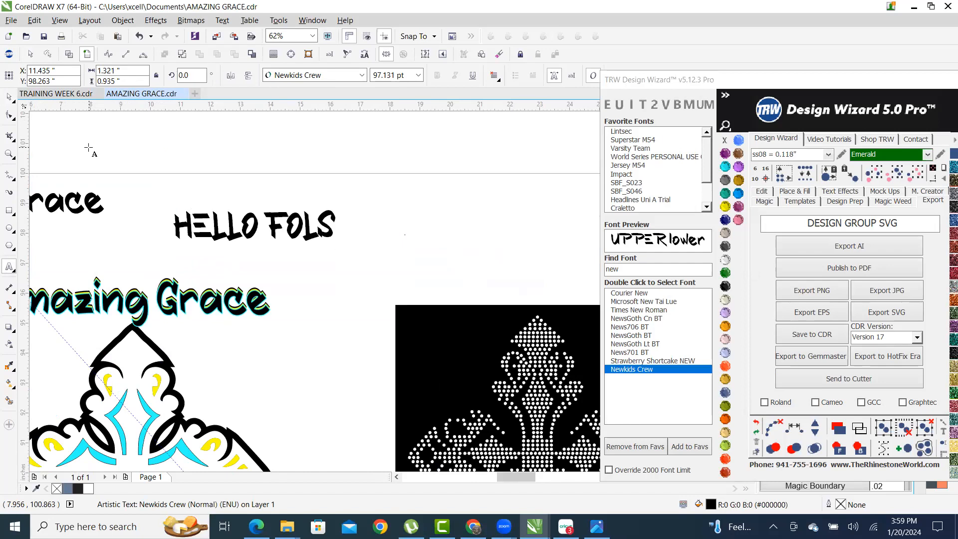
{"action": "key", "text": "BackSpace"}
{"action": "type", "text": "KS"}
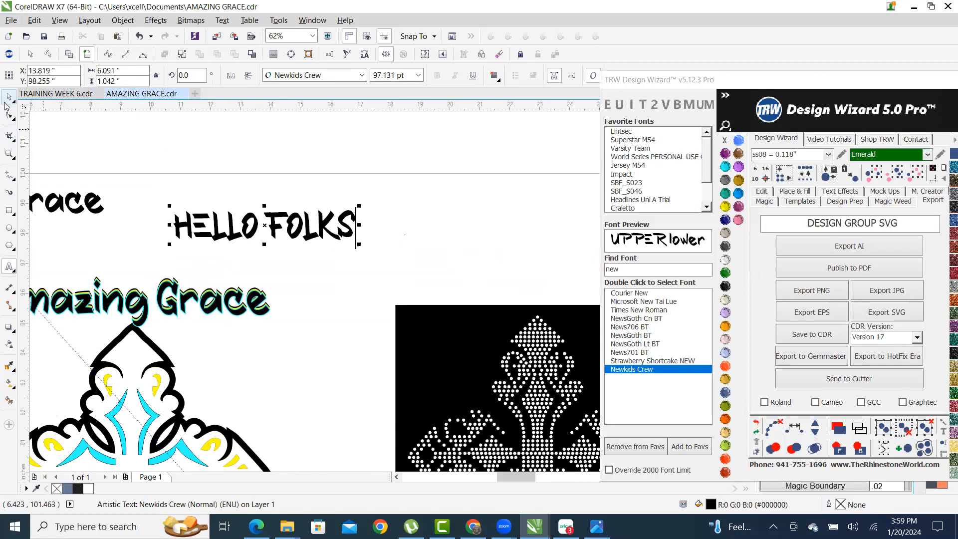
{"action": "left_click", "coordinate": [7, 96]}
- Show the Place & Fill options in the TRW Design Wizard
{"action": "scroll", "coordinate": [210, 224], "scroll_direction": "up", "scroll_amount": 2}
{"action": "scroll", "coordinate": [243, 238], "scroll_direction": "down", "scroll_amount": 1}
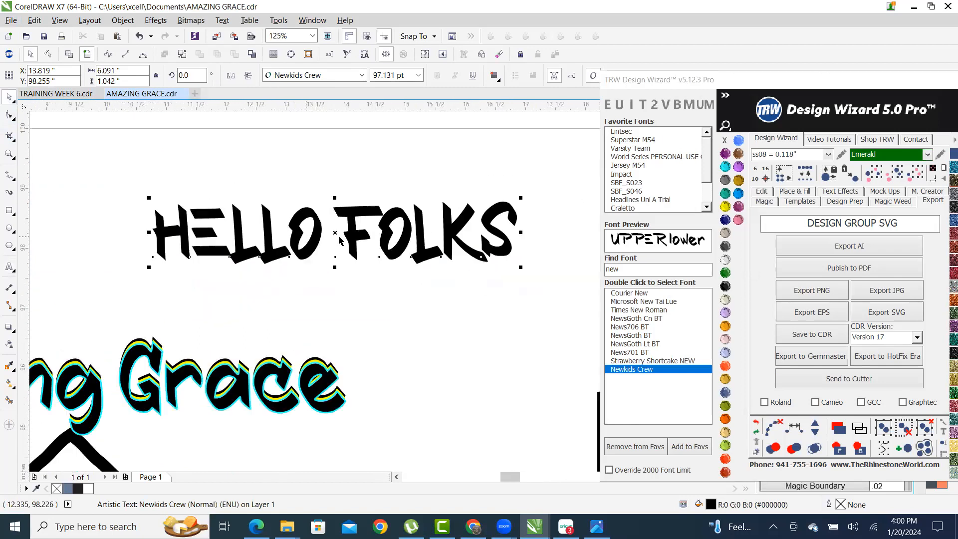
{"action": "left_click", "coordinate": [799, 192]}
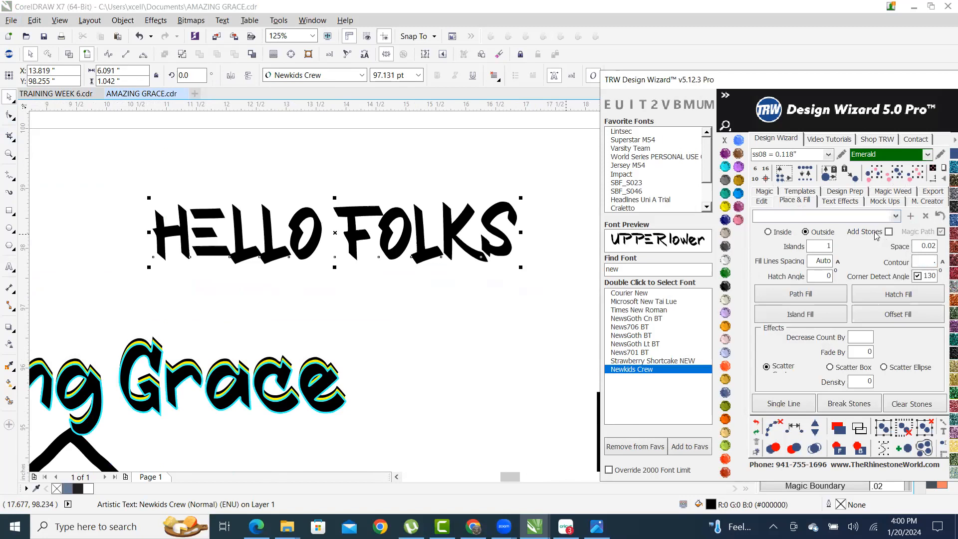
- Trace an island outline around HELLO FOLKS, redoing it at a .2 contour
{"action": "left_click", "coordinate": [800, 314]}
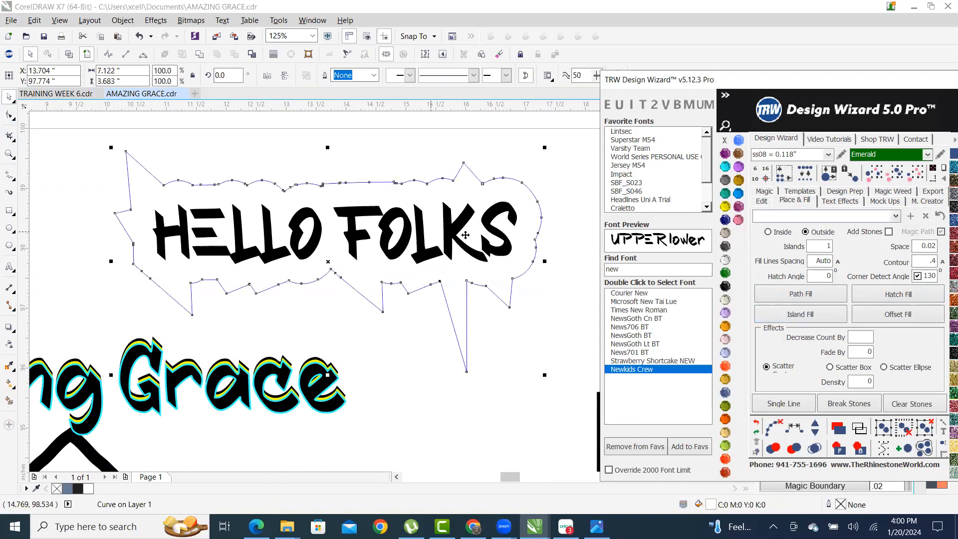
{"action": "scroll", "coordinate": [466, 235], "scroll_direction": "up", "scroll_amount": 3}
{"action": "scroll", "coordinate": [439, 176], "scroll_direction": "down", "scroll_amount": 3}
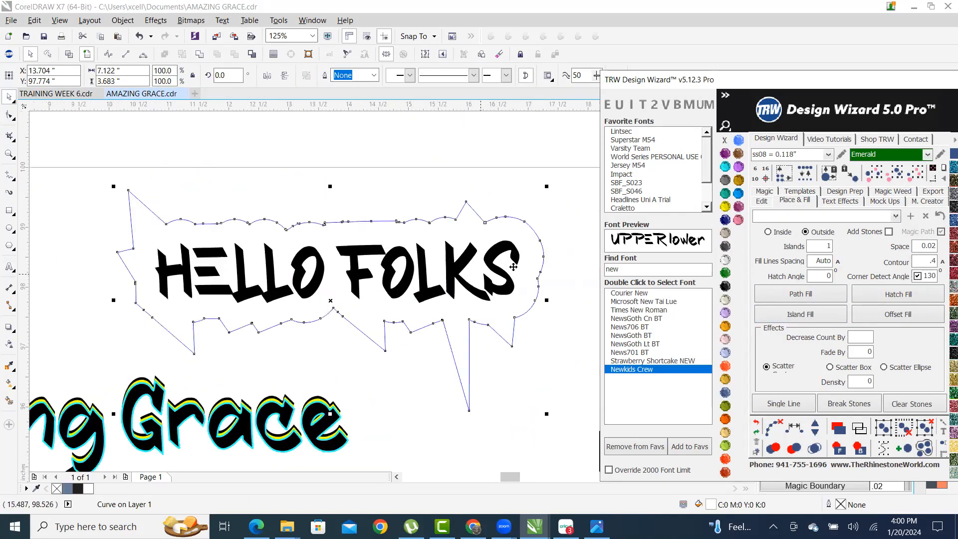
{"action": "left_click", "coordinate": [756, 421]}
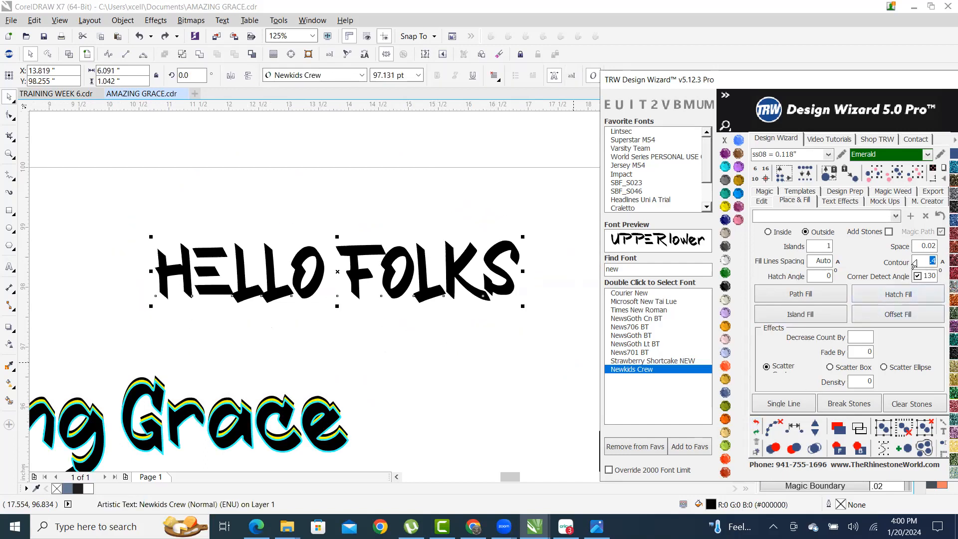
{"action": "left_click", "coordinate": [806, 313]}
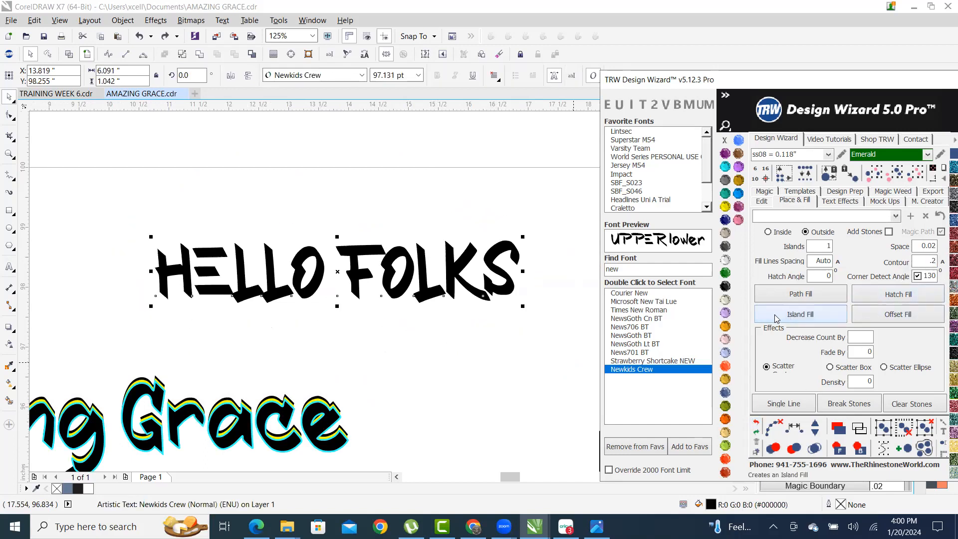
{"action": "scroll", "coordinate": [287, 235], "scroll_direction": "up", "scroll_amount": 2}
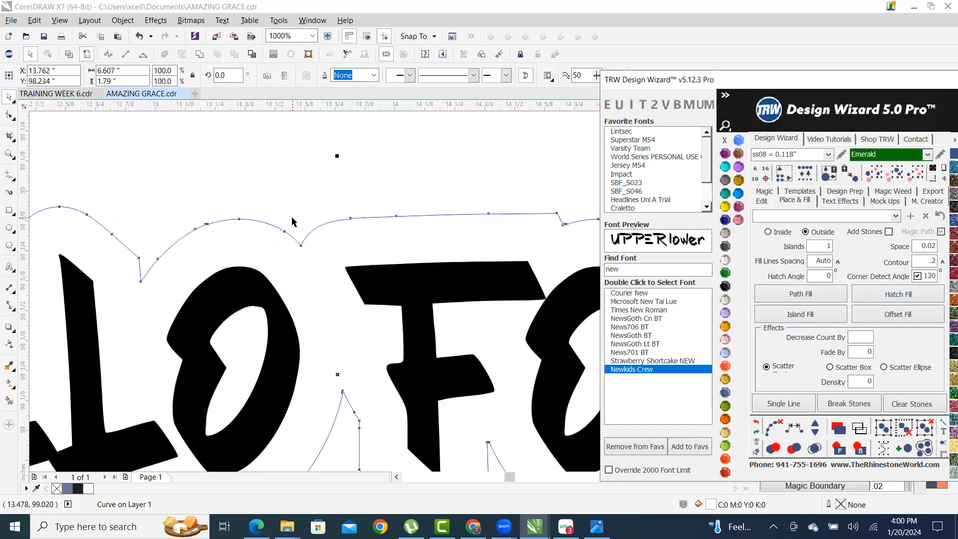
{"action": "scroll", "coordinate": [293, 222], "scroll_direction": "down", "scroll_amount": 1}
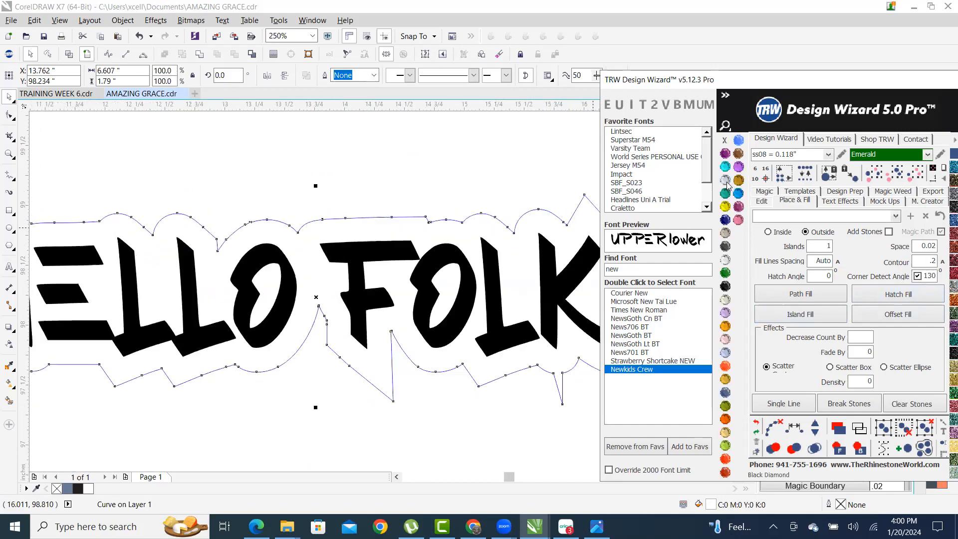
{"action": "scroll", "coordinate": [449, 239], "scroll_direction": "down", "scroll_amount": 2}
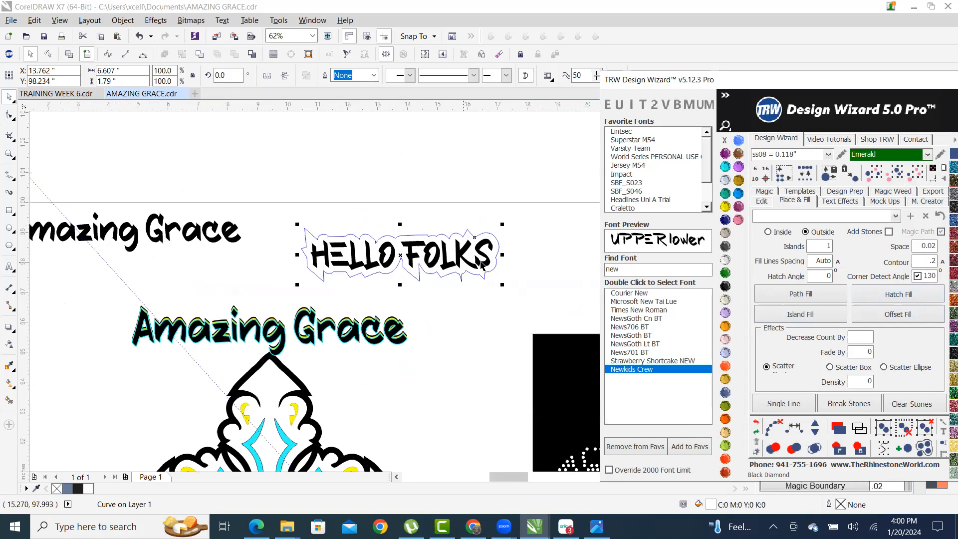
{"action": "scroll", "coordinate": [466, 235], "scroll_direction": "up", "scroll_amount": 2}
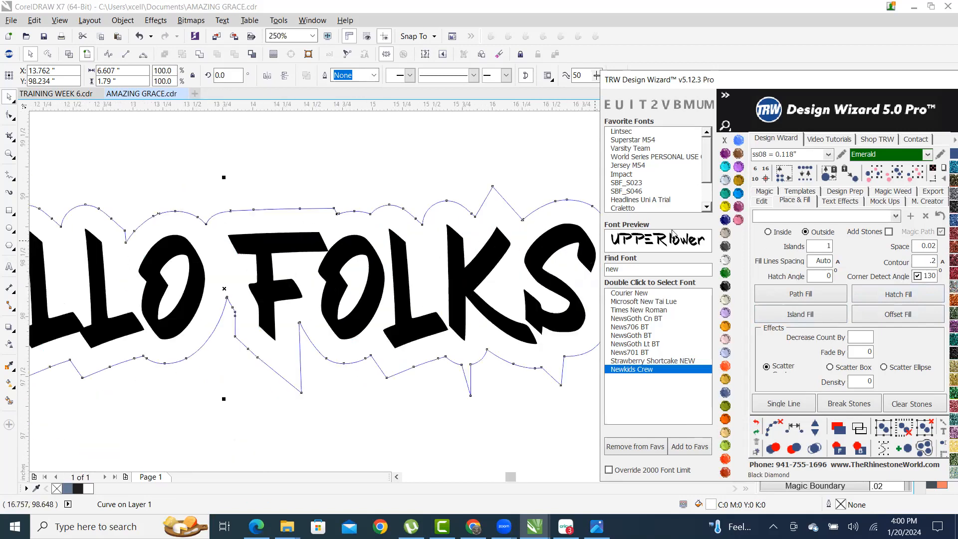
- Fill the island shape with the Black Diamond stone grey
{"action": "left_click", "coordinate": [726, 180]}
{"action": "scroll", "coordinate": [493, 192], "scroll_direction": "up", "scroll_amount": 4}
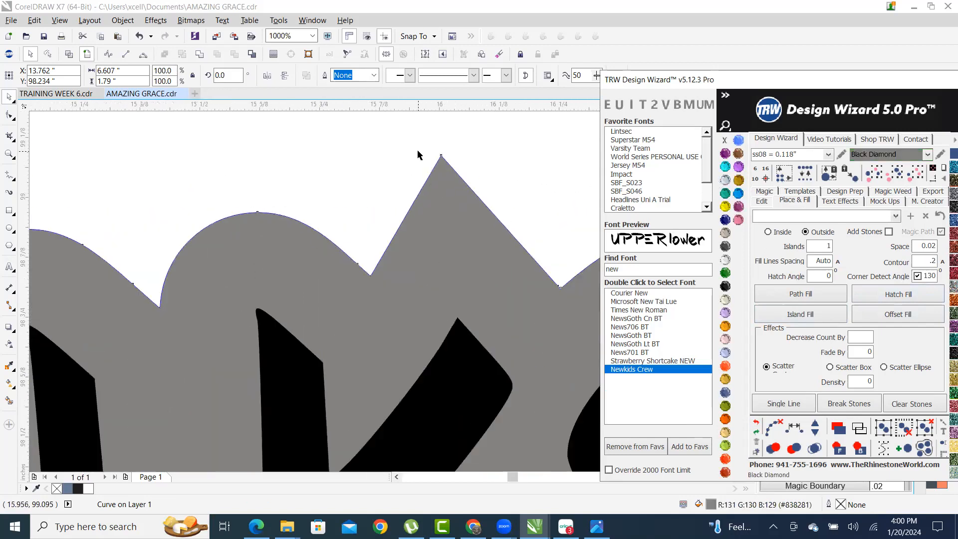
{"action": "scroll", "coordinate": [456, 158], "scroll_direction": "up", "scroll_amount": 3}
{"action": "scroll", "coordinate": [432, 233], "scroll_direction": "down", "scroll_amount": 8}
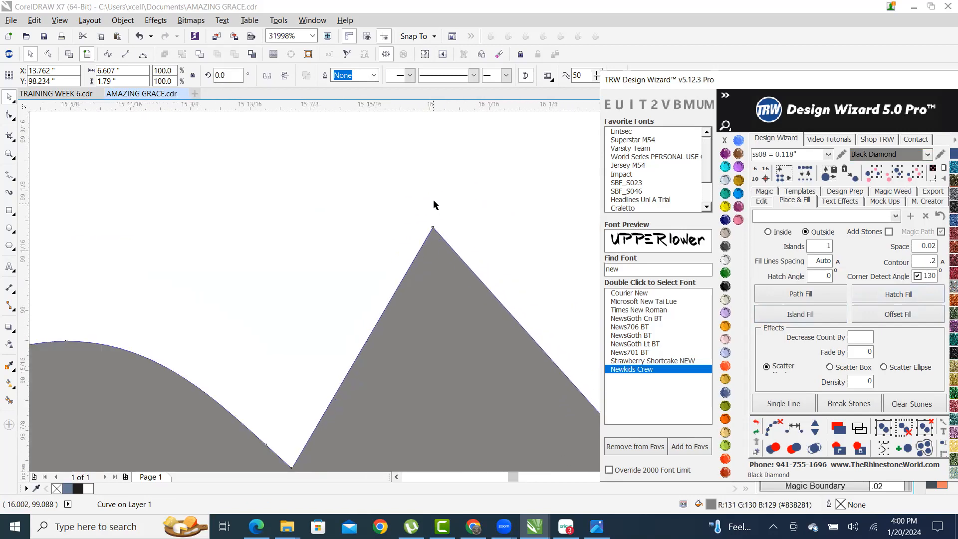
- Remove the outline stroke from the grey island
{"action": "right_click", "coordinate": [726, 144]}
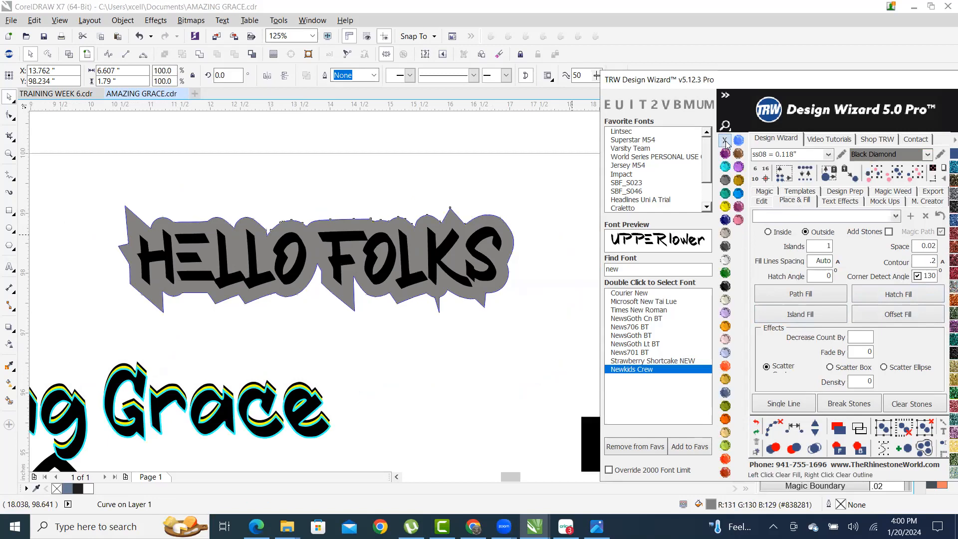
{"action": "left_click", "coordinate": [443, 174]}
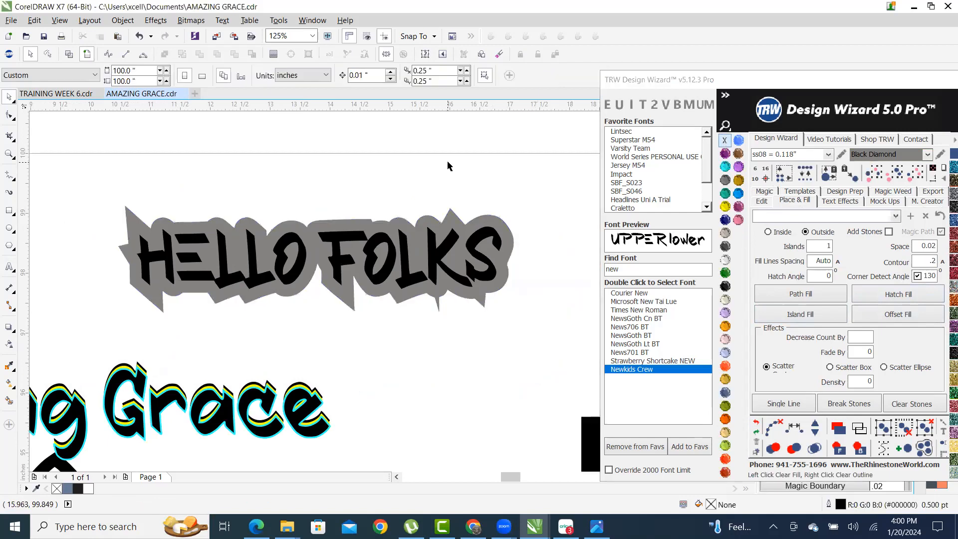
{"action": "scroll", "coordinate": [358, 193], "scroll_direction": "up", "scroll_amount": 3}
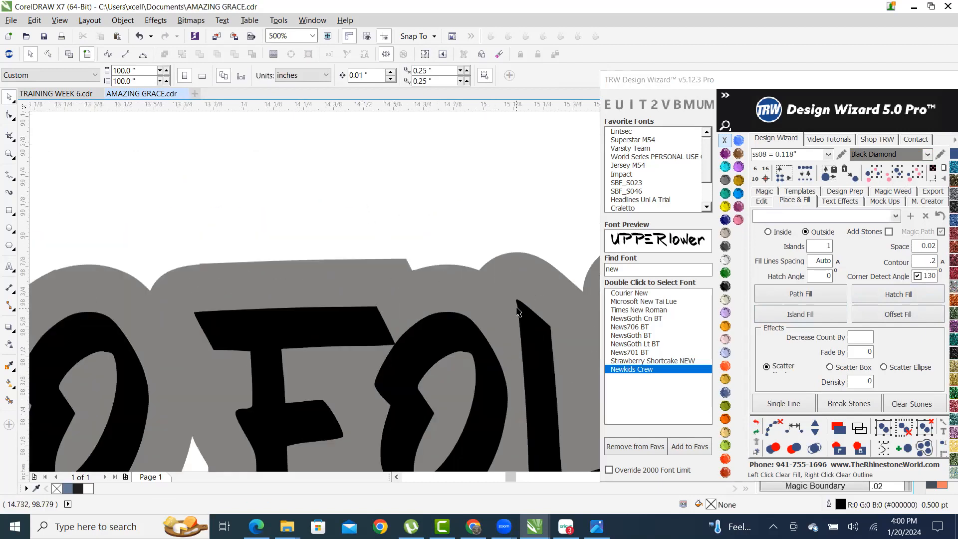
- Select the grey island to check its size, 6.607 by 1.79 inches
{"action": "left_click", "coordinate": [376, 283]}
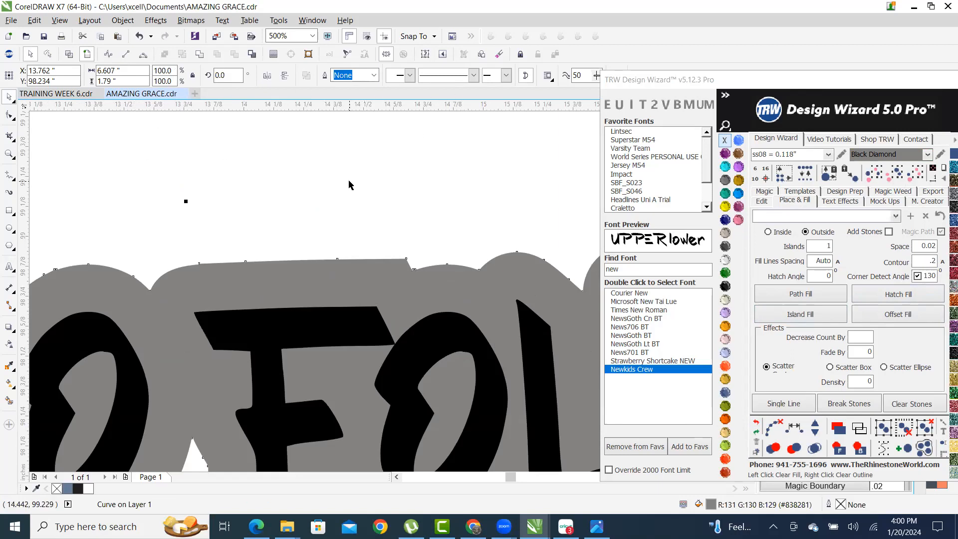
{"action": "left_click", "coordinate": [352, 198]}
{"action": "scroll", "coordinate": [359, 200], "scroll_direction": "down", "scroll_amount": 2}
{"action": "scroll", "coordinate": [336, 285], "scroll_direction": "down", "scroll_amount": 2}
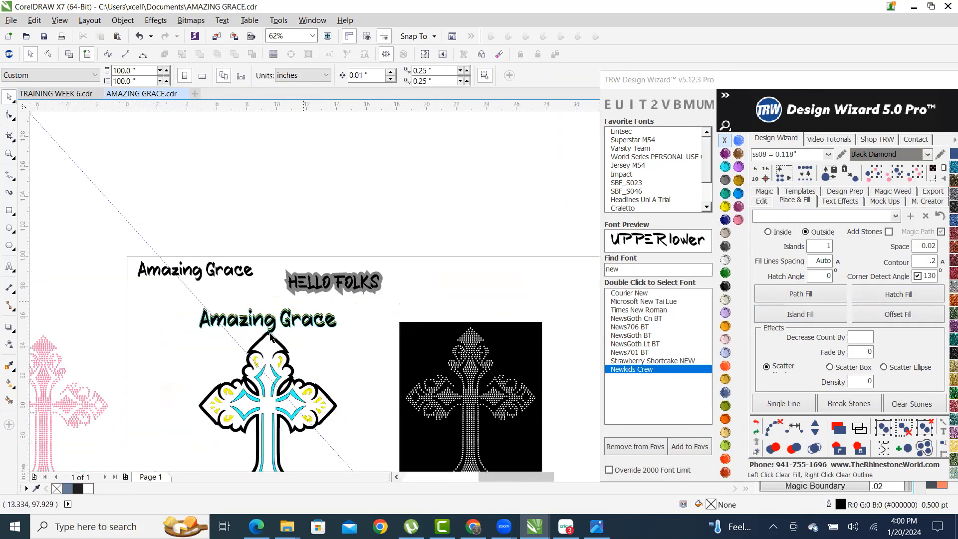
{"action": "scroll", "coordinate": [278, 279], "scroll_direction": "up", "scroll_amount": 1}
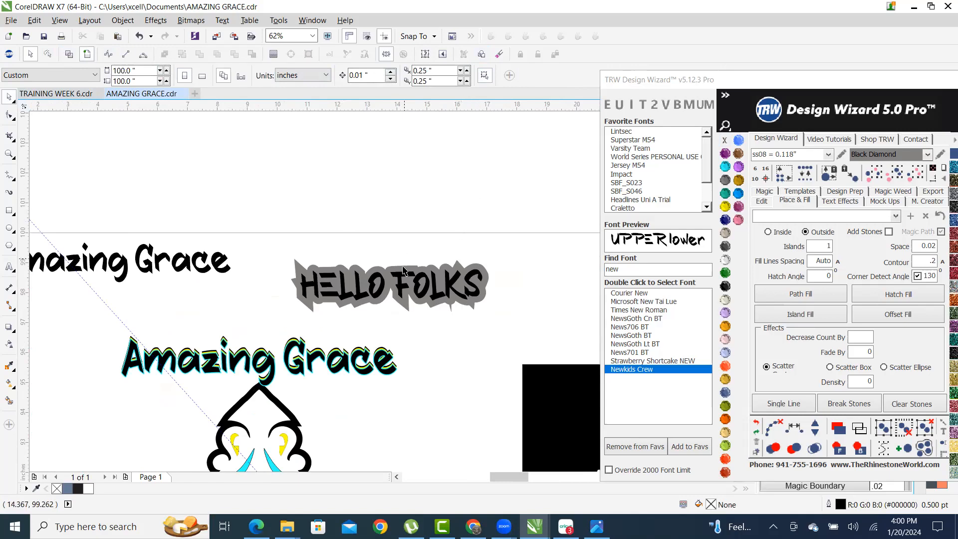
{"action": "scroll", "coordinate": [403, 265], "scroll_direction": "up", "scroll_amount": 4}
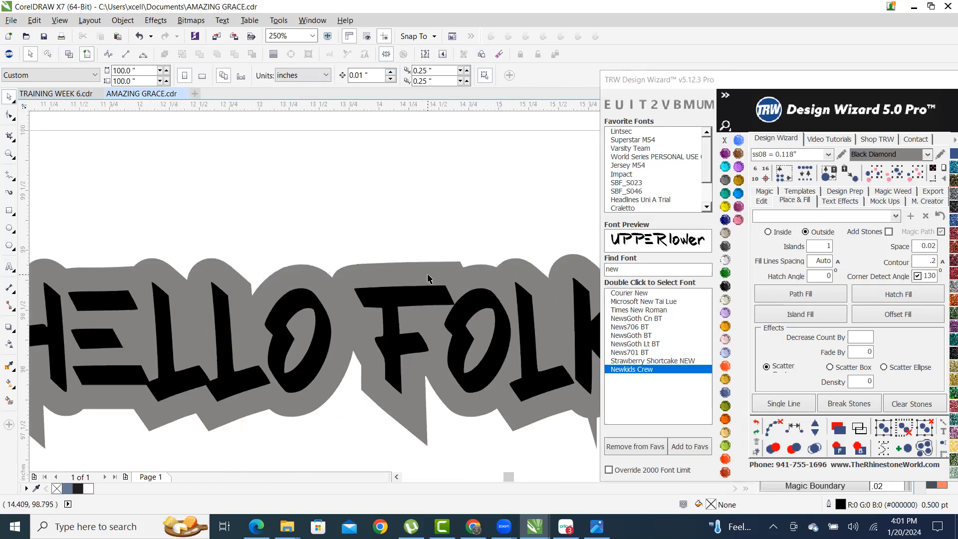
{"action": "left_click", "coordinate": [427, 279]}
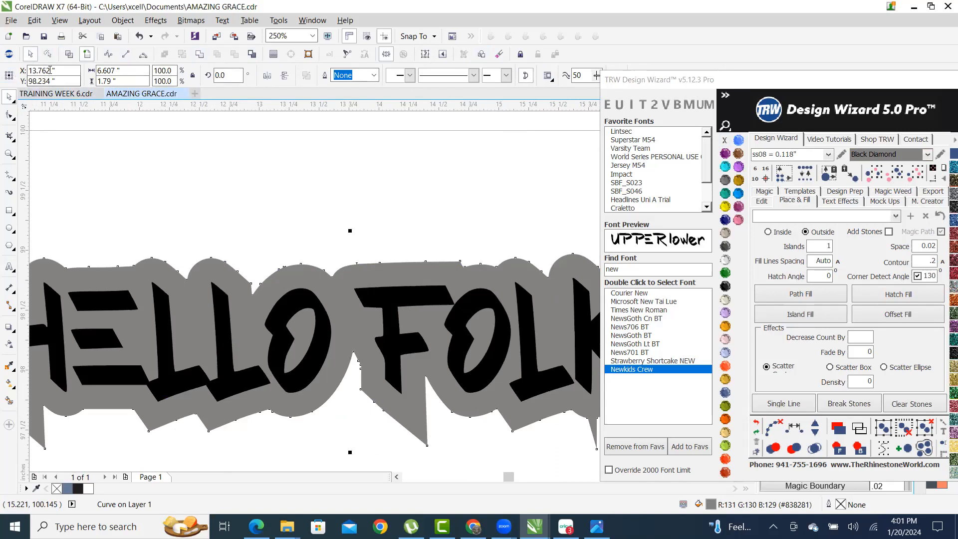
{"action": "scroll", "coordinate": [343, 220], "scroll_direction": "down", "scroll_amount": 5}
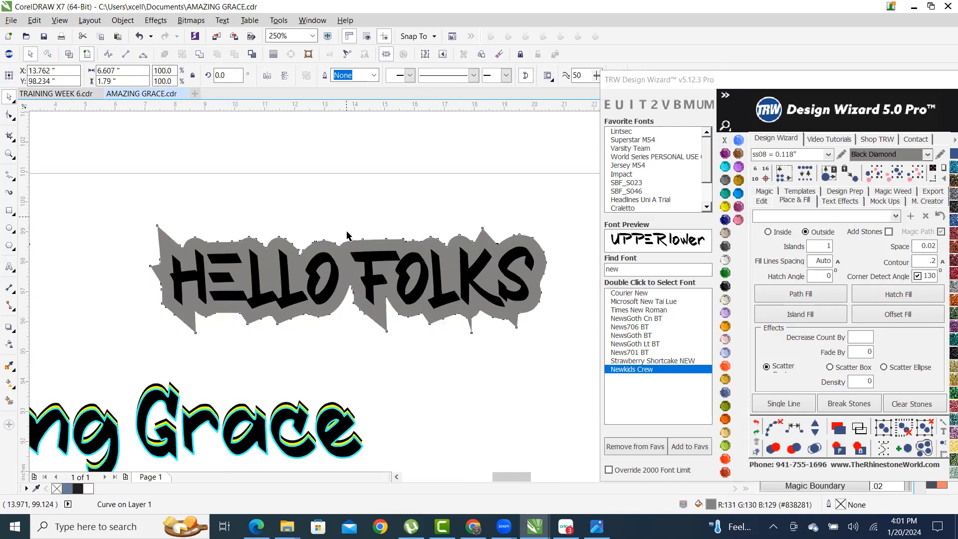
{"action": "scroll", "coordinate": [266, 198], "scroll_direction": "down", "scroll_amount": 5}
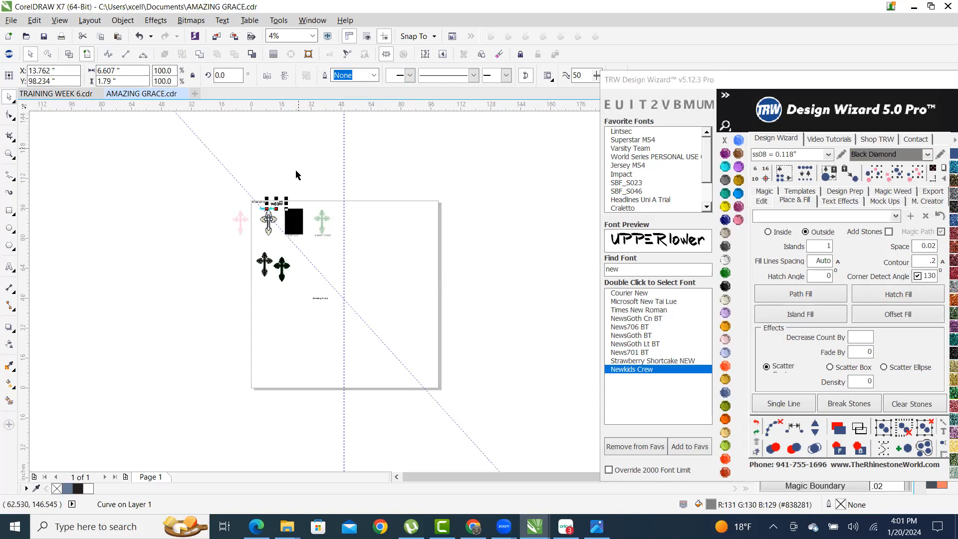
- Give the grey contour shape a red outline
{"action": "scroll", "coordinate": [299, 180], "scroll_direction": "up", "scroll_amount": 4}
{"action": "scroll", "coordinate": [305, 190], "scroll_direction": "up", "scroll_amount": 6}
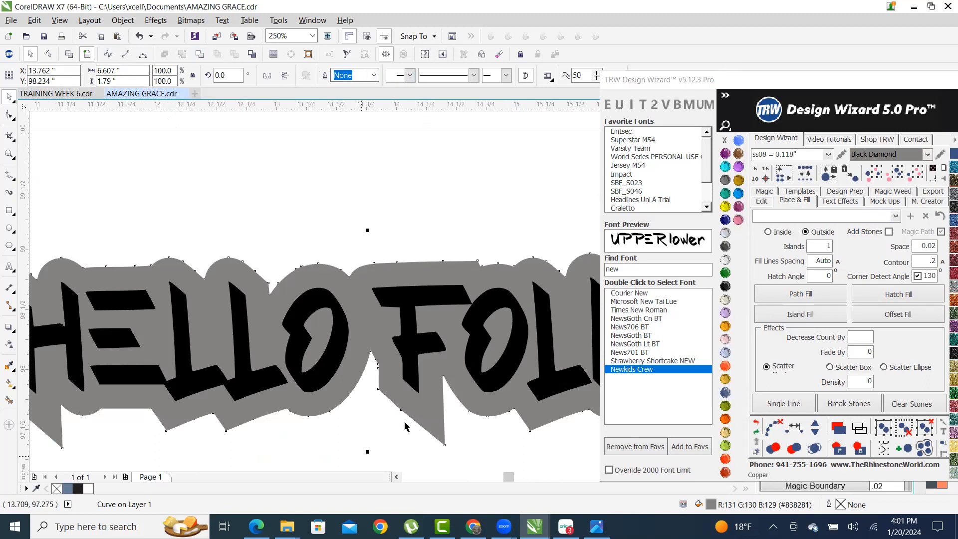
{"action": "right_click", "coordinate": [726, 458]}
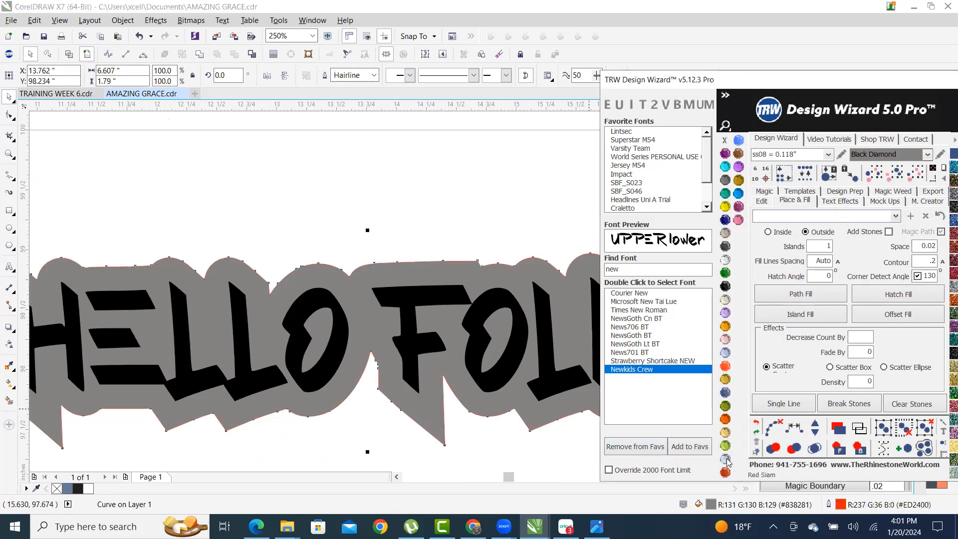
{"action": "scroll", "coordinate": [462, 279], "scroll_direction": "up", "scroll_amount": 3}
{"action": "scroll", "coordinate": [463, 279], "scroll_direction": "up", "scroll_amount": 4}
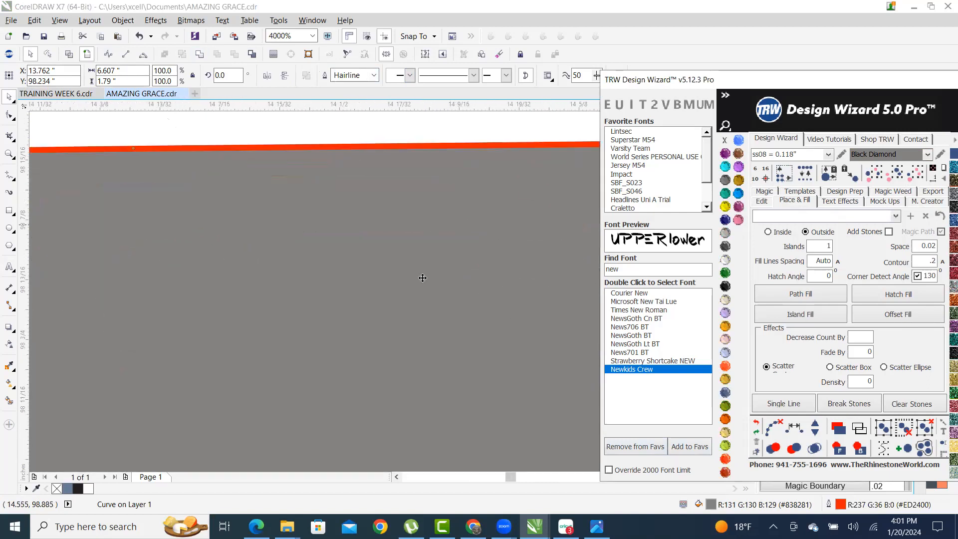
{"action": "scroll", "coordinate": [355, 174], "scroll_direction": "down", "scroll_amount": 2}
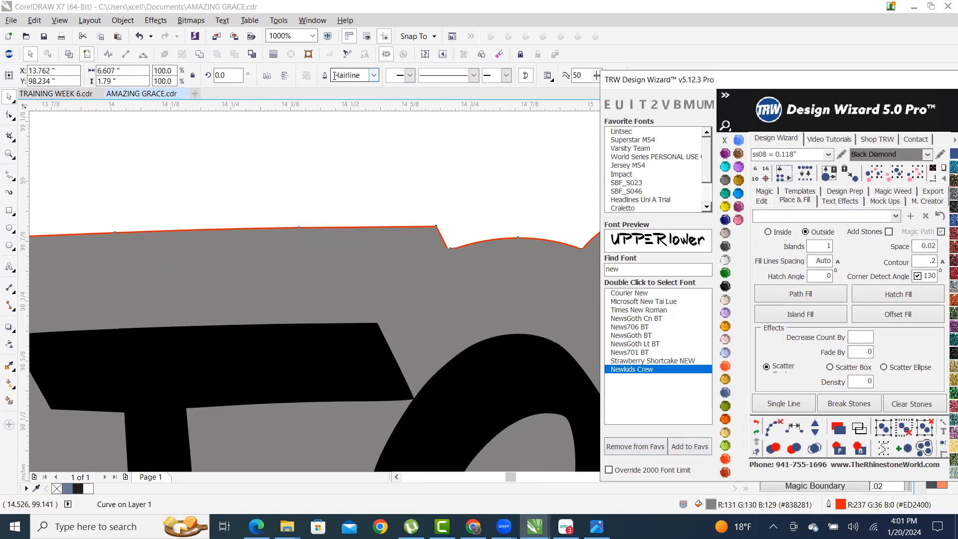
- Try several outline widths and settle on a 3.0 pt red outline
{"action": "left_click", "coordinate": [373, 76]}
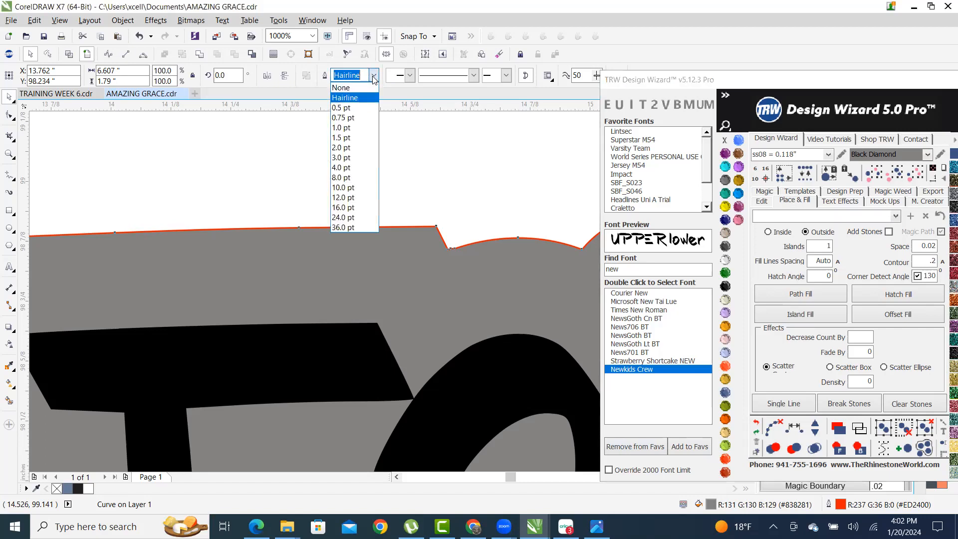
{"action": "left_click", "coordinate": [347, 89]}
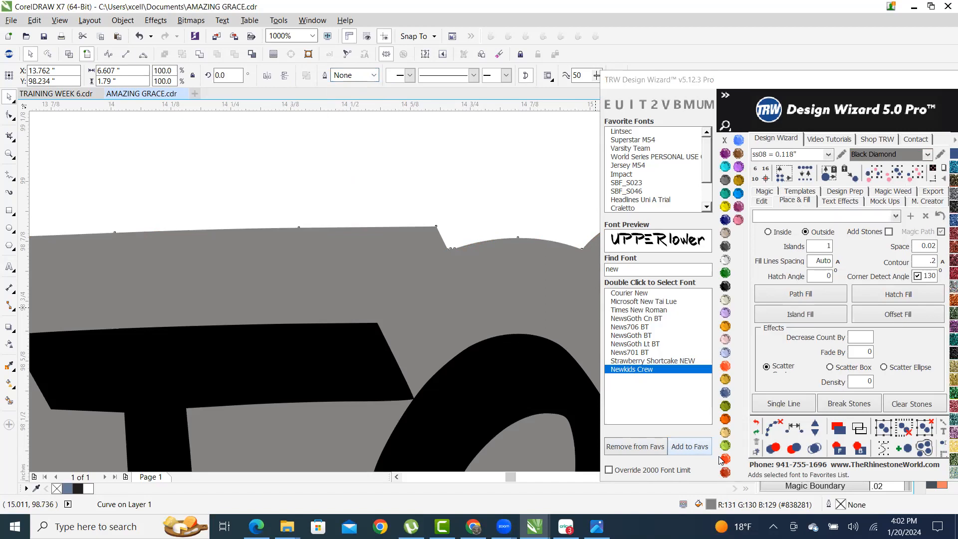
{"action": "key", "text": "ctrl+z"}
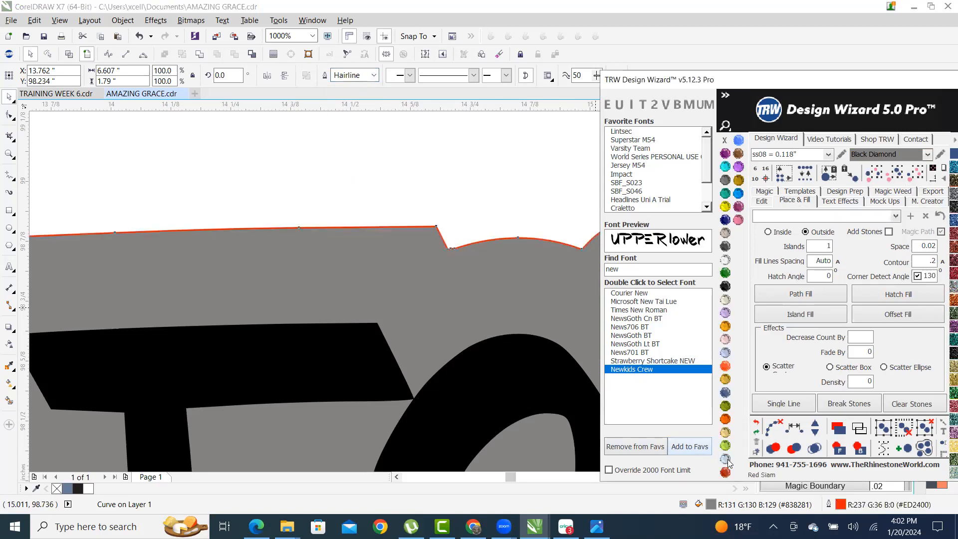
{"action": "left_click", "coordinate": [373, 75]}
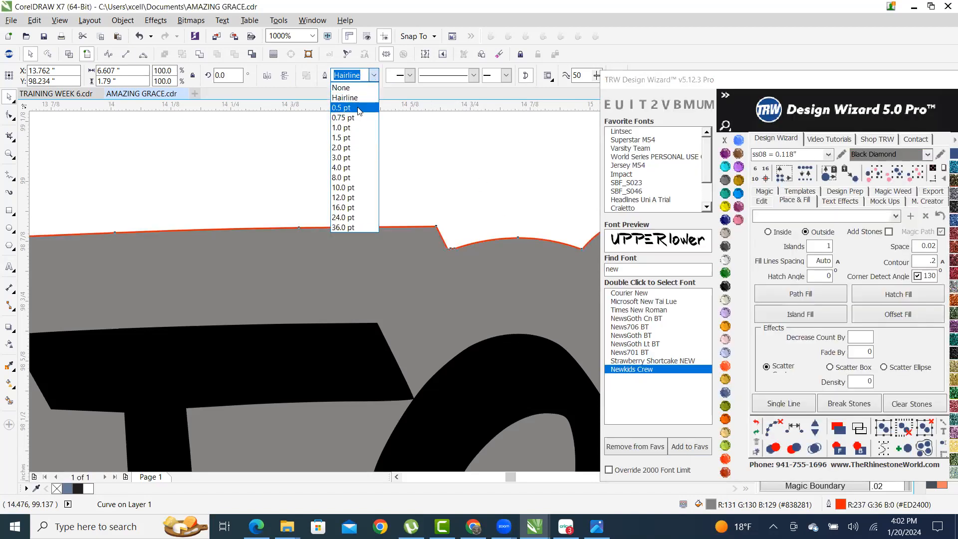
{"action": "left_click", "coordinate": [354, 108]}
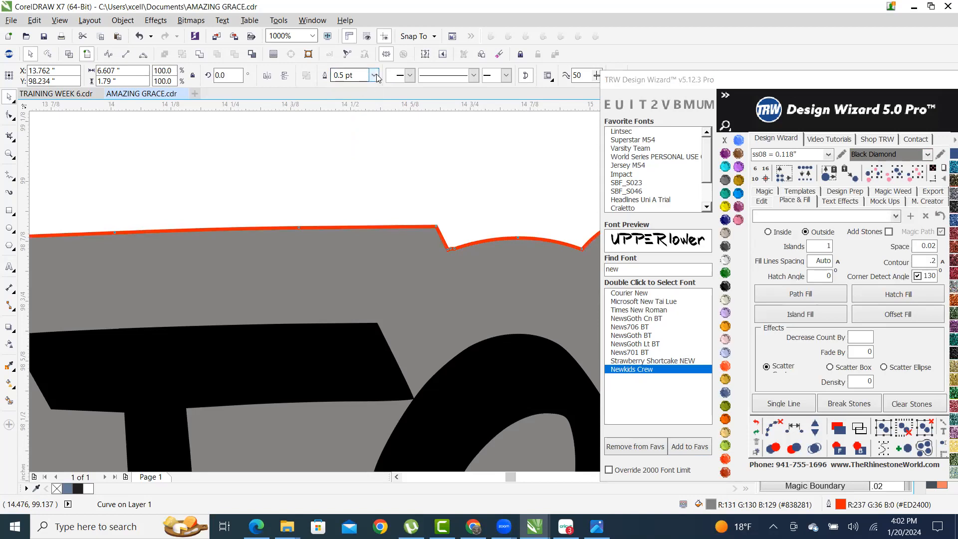
{"action": "left_click", "coordinate": [373, 75]}
{"action": "left_click", "coordinate": [351, 132]}
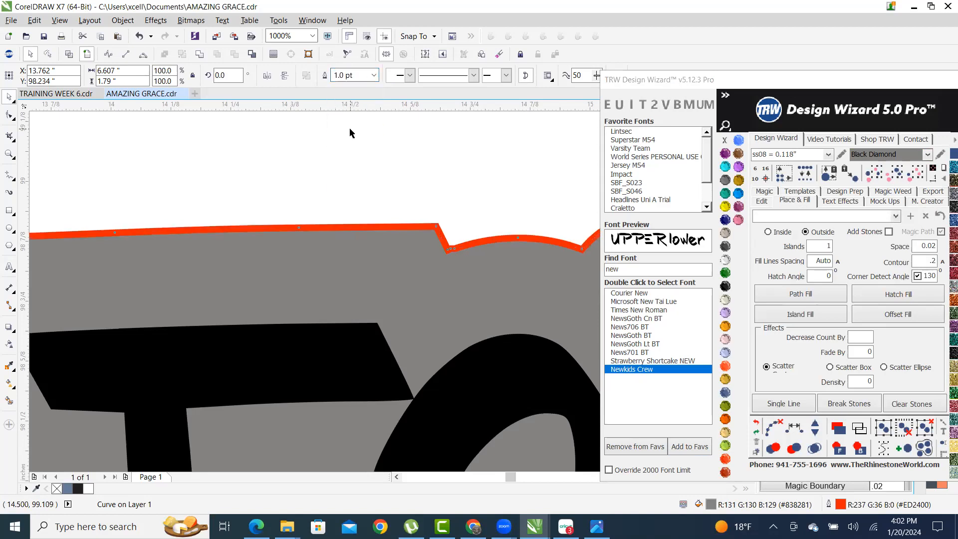
{"action": "left_click", "coordinate": [373, 75]}
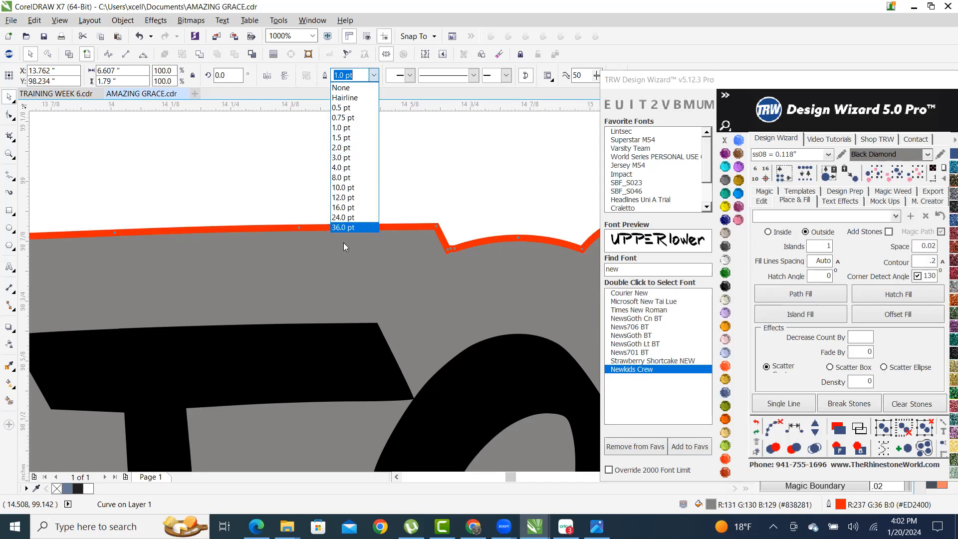
{"action": "left_click", "coordinate": [363, 226]}
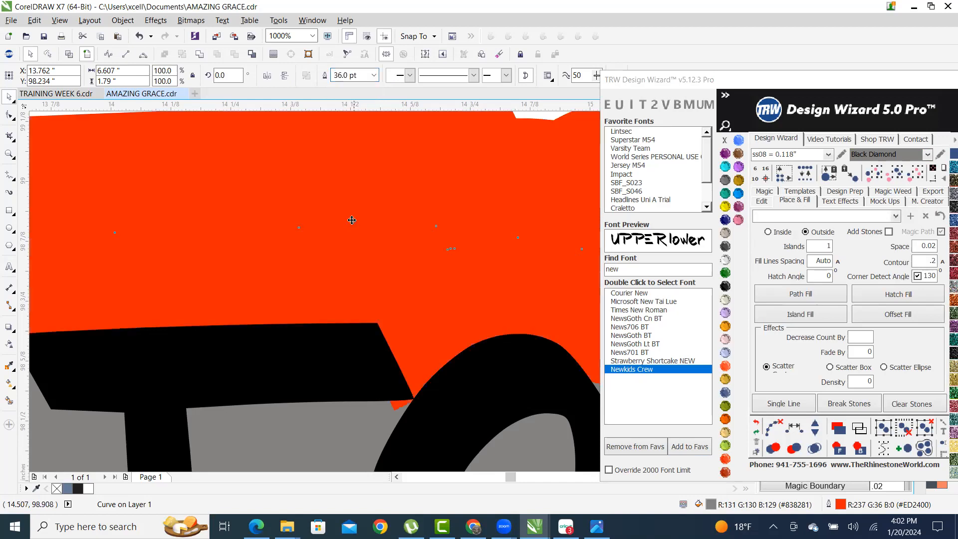
{"action": "scroll", "coordinate": [374, 217], "scroll_direction": "down", "scroll_amount": 3}
{"action": "scroll", "coordinate": [374, 217], "scroll_direction": "down", "scroll_amount": 1}
{"action": "scroll", "coordinate": [358, 216], "scroll_direction": "up", "scroll_amount": 2}
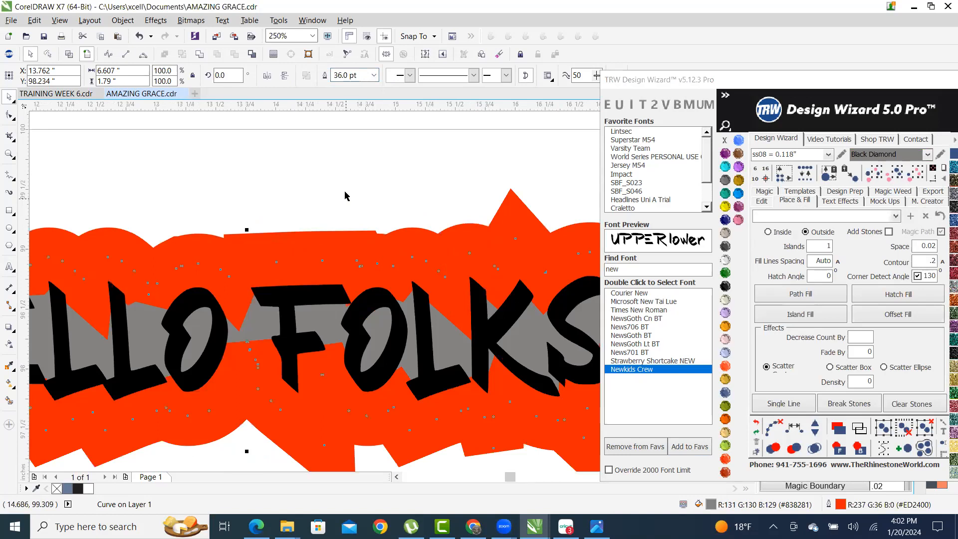
{"action": "left_click", "coordinate": [373, 75]}
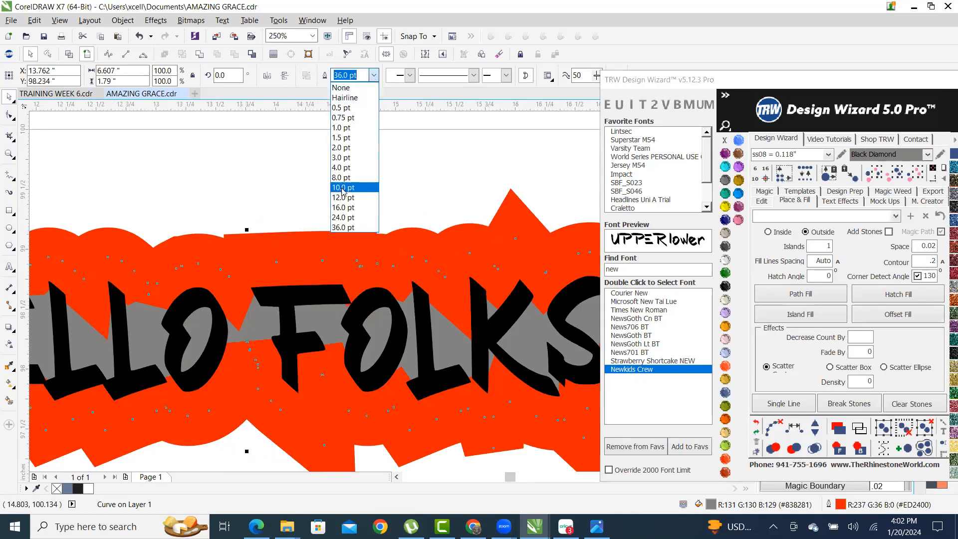
{"action": "left_click", "coordinate": [344, 157]}
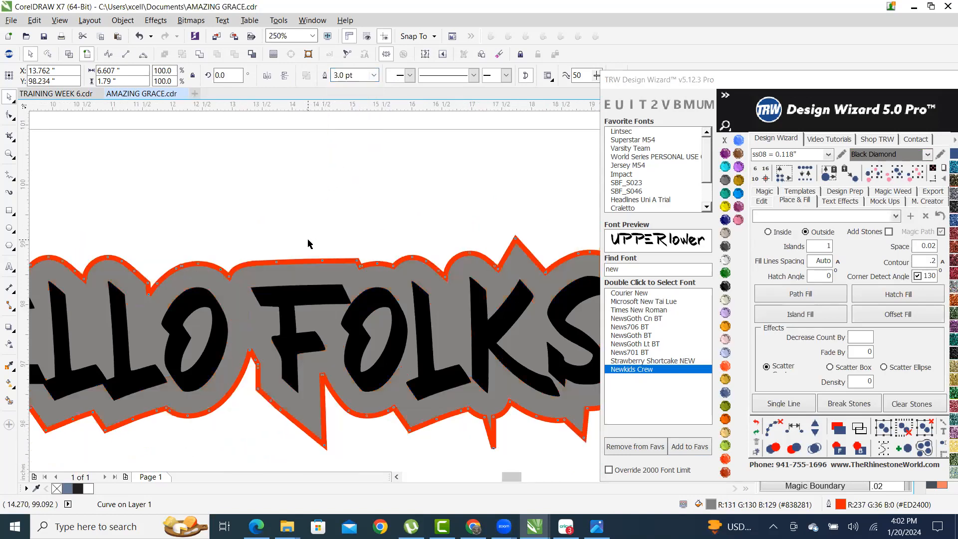
{"action": "scroll", "coordinate": [308, 244], "scroll_direction": "down", "scroll_amount": 3}
{"action": "scroll", "coordinate": [315, 252], "scroll_direction": "up", "scroll_amount": 2}
{"action": "scroll", "coordinate": [483, 182], "scroll_direction": "up", "scroll_amount": 3}
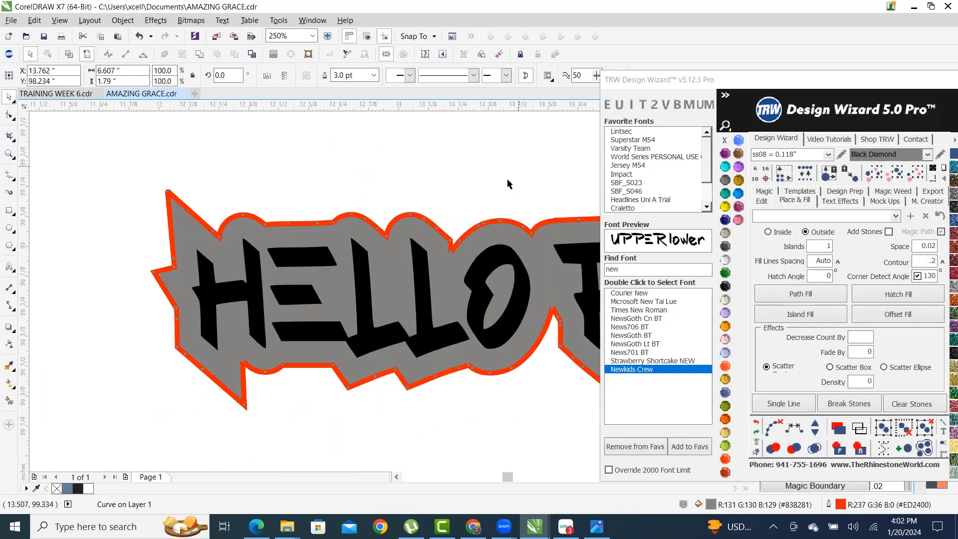
- Select the HELLO FOLKS contour shape
{"action": "scroll", "coordinate": [429, 224], "scroll_direction": "down", "scroll_amount": 3}
{"action": "left_click", "coordinate": [443, 209]}
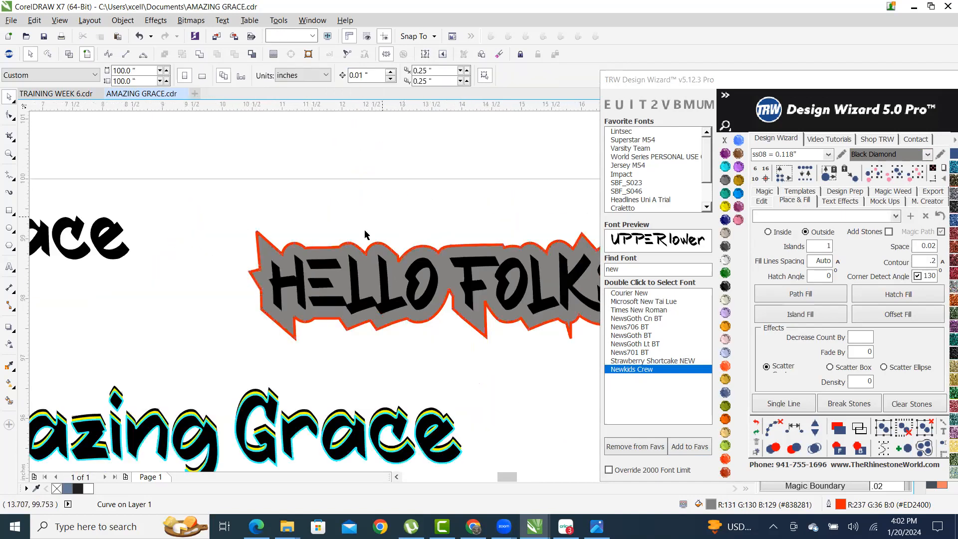
{"action": "scroll", "coordinate": [439, 219], "scroll_direction": "down", "scroll_amount": 2}
{"action": "scroll", "coordinate": [377, 263], "scroll_direction": "up", "scroll_amount": 2}
{"action": "scroll", "coordinate": [363, 262], "scroll_direction": "up", "scroll_amount": 2}
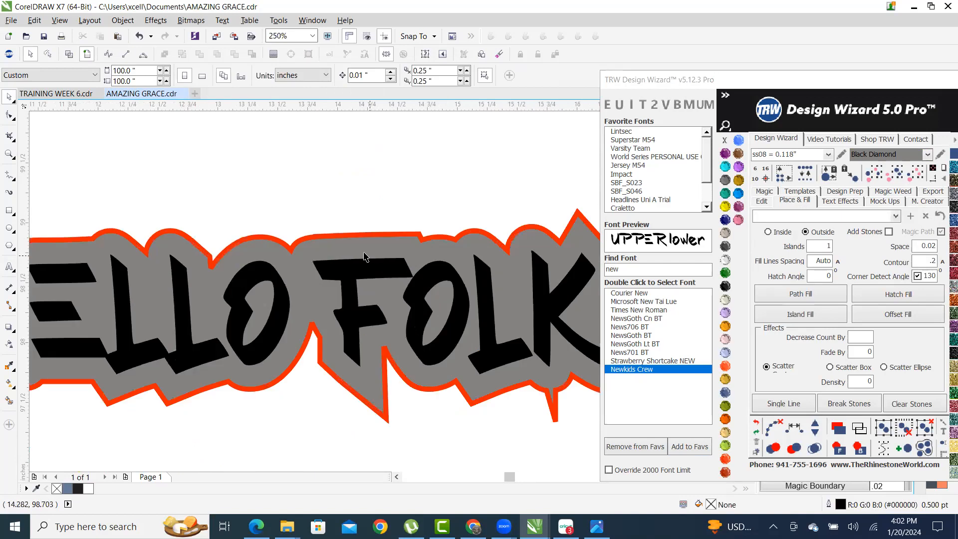
{"action": "scroll", "coordinate": [387, 245], "scroll_direction": "up", "scroll_amount": 1}
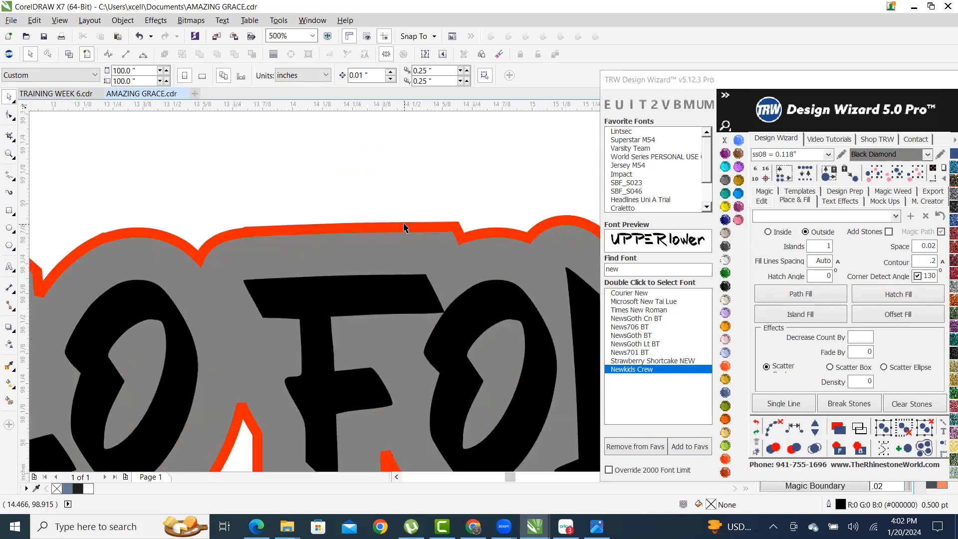
{"action": "left_click", "coordinate": [404, 228]}
- Nudge the contour slightly up and right, then undo a test move off the text
{"action": "scroll", "coordinate": [402, 239], "scroll_direction": "down", "scroll_amount": 2}
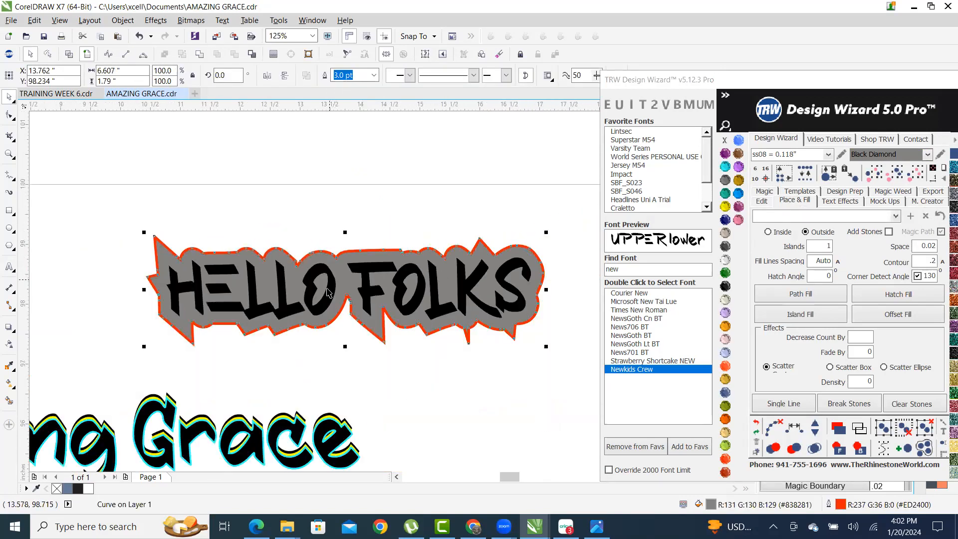
{"action": "scroll", "coordinate": [339, 249], "scroll_direction": "up", "scroll_amount": 4}
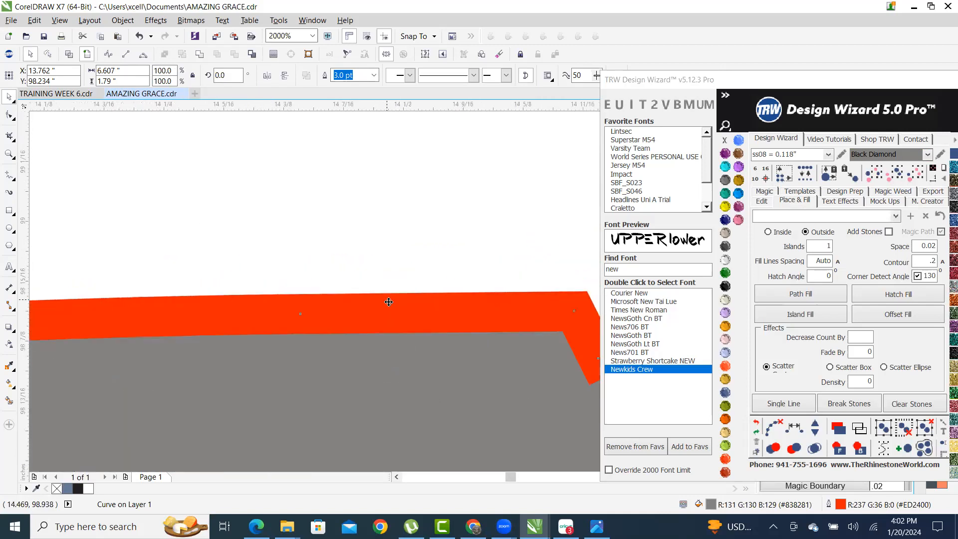
{"action": "left_click_drag", "start_coordinate": [391, 307], "coordinate": [465, 149]}
{"action": "scroll", "coordinate": [404, 194], "scroll_direction": "down", "scroll_amount": 4}
{"action": "left_click_drag", "start_coordinate": [283, 292], "coordinate": [269, 188]}
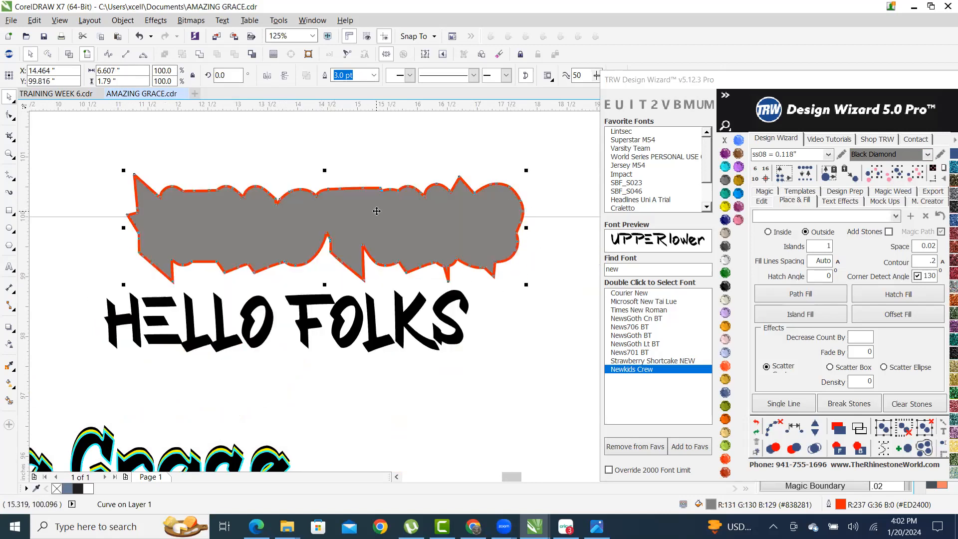
{"action": "key", "text": "ctrl+z"}
{"action": "key", "text": "ctrl+z"}
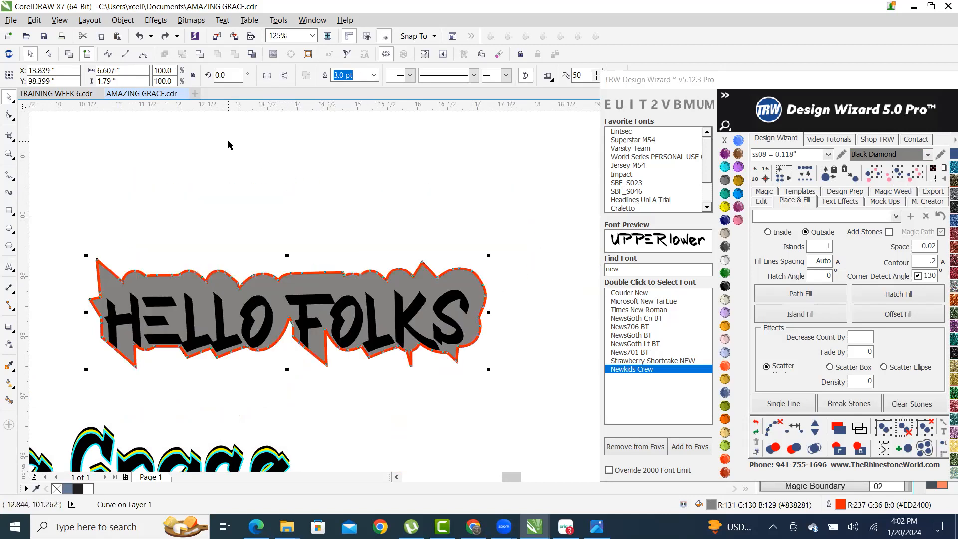
- Select the HELLO FOLKS text, test-moving it off the contour and back
{"action": "left_click", "coordinate": [422, 241]}
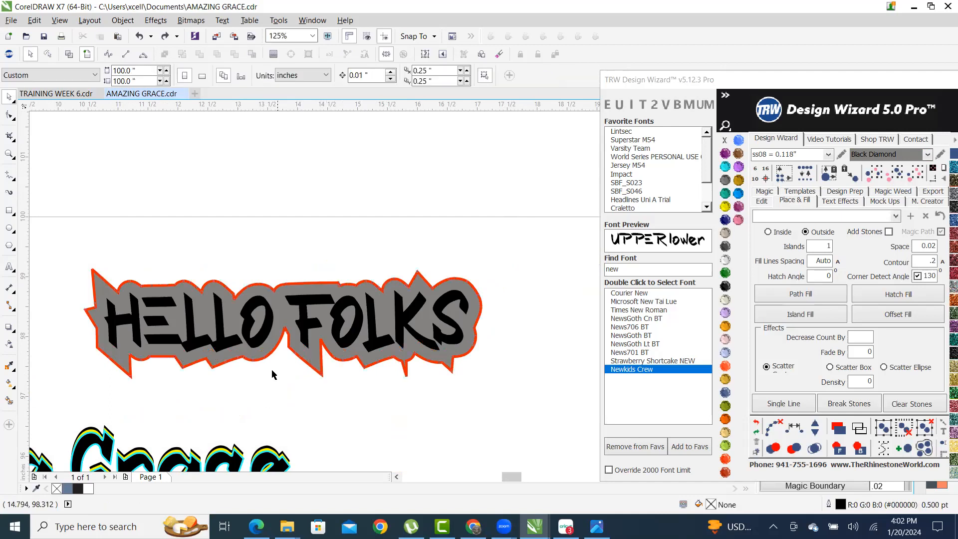
{"action": "scroll", "coordinate": [348, 243], "scroll_direction": "up", "scroll_amount": 2}
{"action": "left_click", "coordinate": [333, 201]}
{"action": "scroll", "coordinate": [358, 194], "scroll_direction": "down", "scroll_amount": 2}
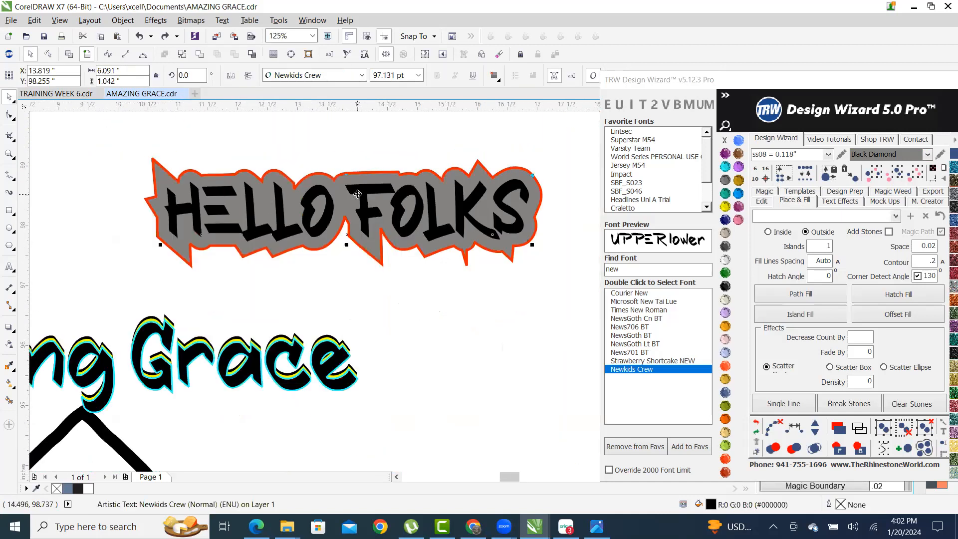
{"action": "left_click_drag", "start_coordinate": [360, 191], "coordinate": [363, 276]}
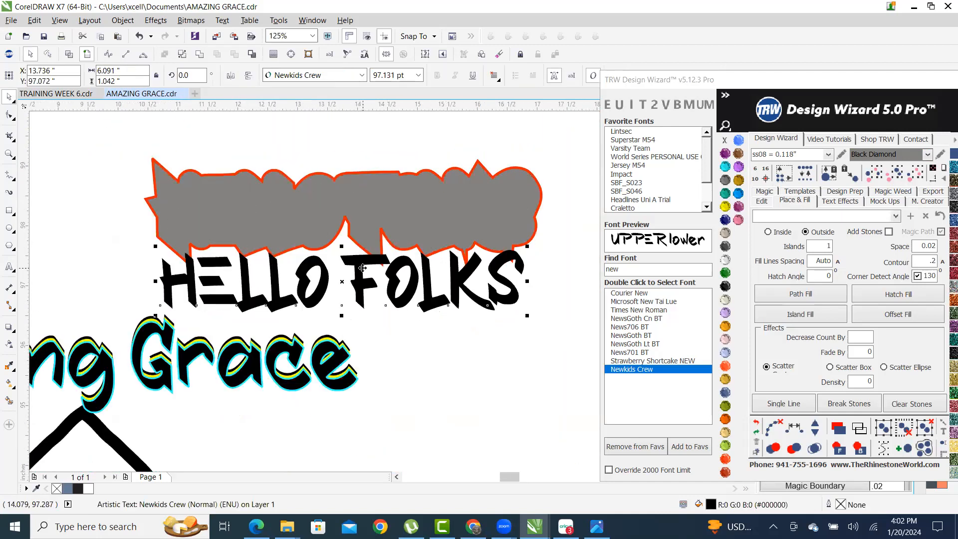
{"action": "key", "text": "ctrl+z"}
{"action": "scroll", "coordinate": [417, 246], "scroll_direction": "up", "scroll_amount": 2}
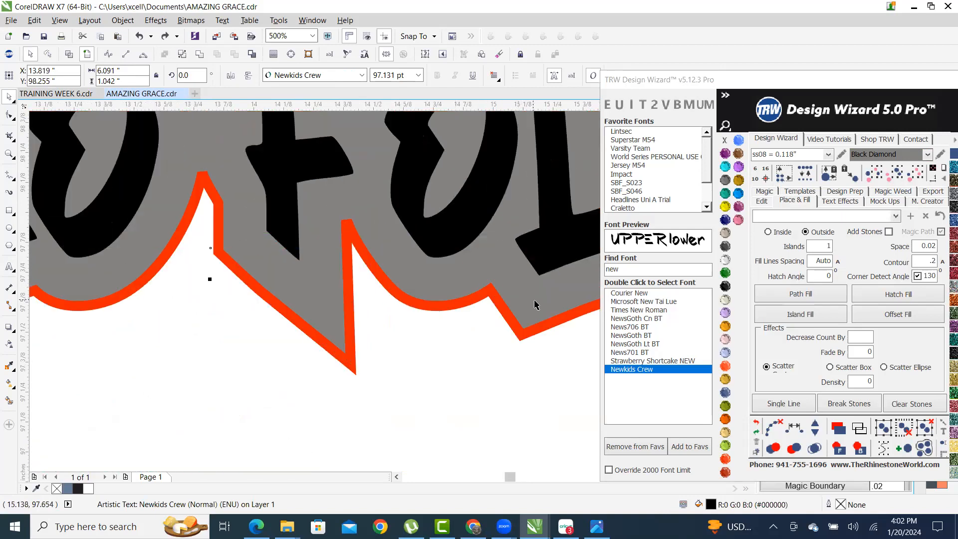
- Trim the letter shapes out of the grey contour, then undo the check moves
{"action": "left_click", "coordinate": [491, 273], "text": "shift"}
{"action": "left_click", "coordinate": [234, 54]}
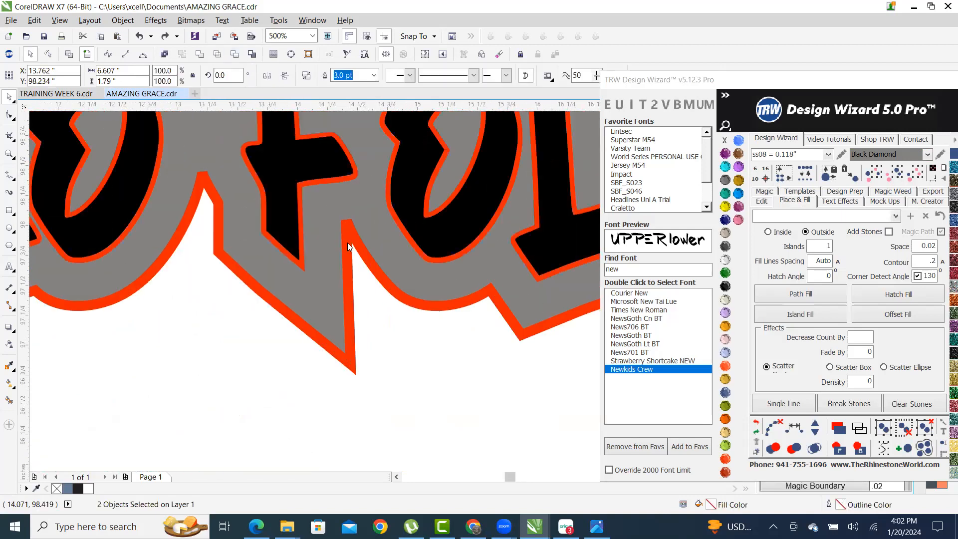
{"action": "scroll", "coordinate": [376, 283], "scroll_direction": "down", "scroll_amount": 3}
{"action": "left_click", "coordinate": [369, 359]}
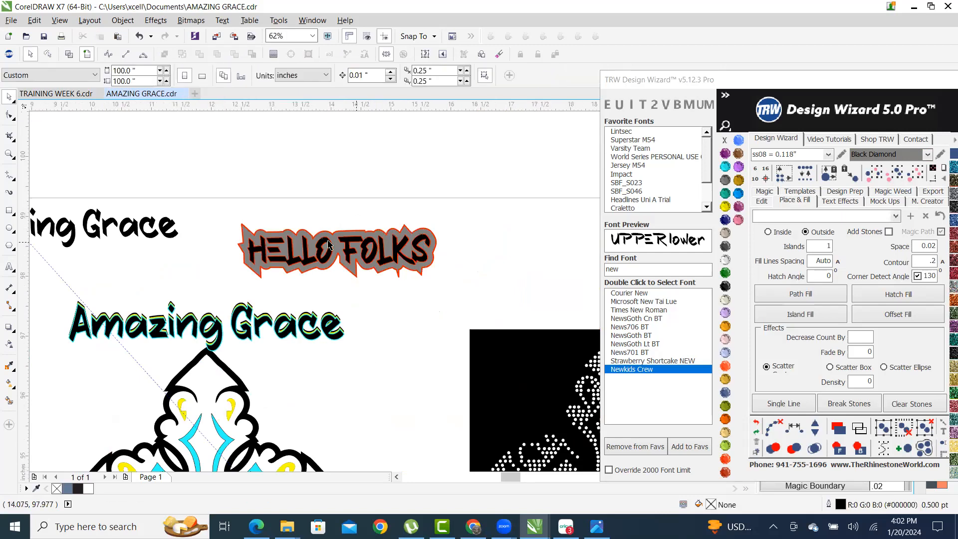
{"action": "scroll", "coordinate": [332, 262], "scroll_direction": "up", "scroll_amount": 2}
{"action": "left_click_drag", "start_coordinate": [327, 256], "coordinate": [350, 415]}
{"action": "scroll", "coordinate": [398, 139], "scroll_direction": "down", "scroll_amount": 2}
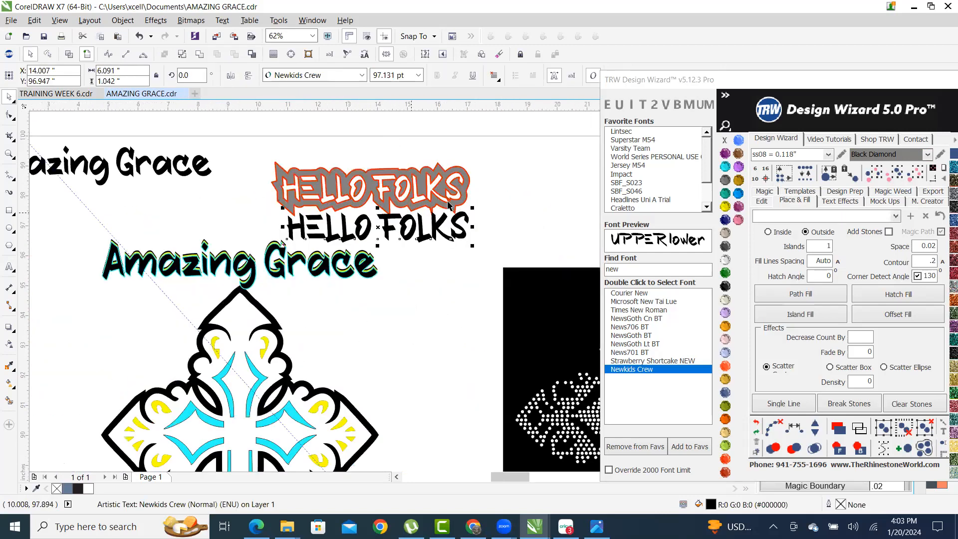
{"action": "scroll", "coordinate": [351, 190], "scroll_direction": "up", "scroll_amount": 2}
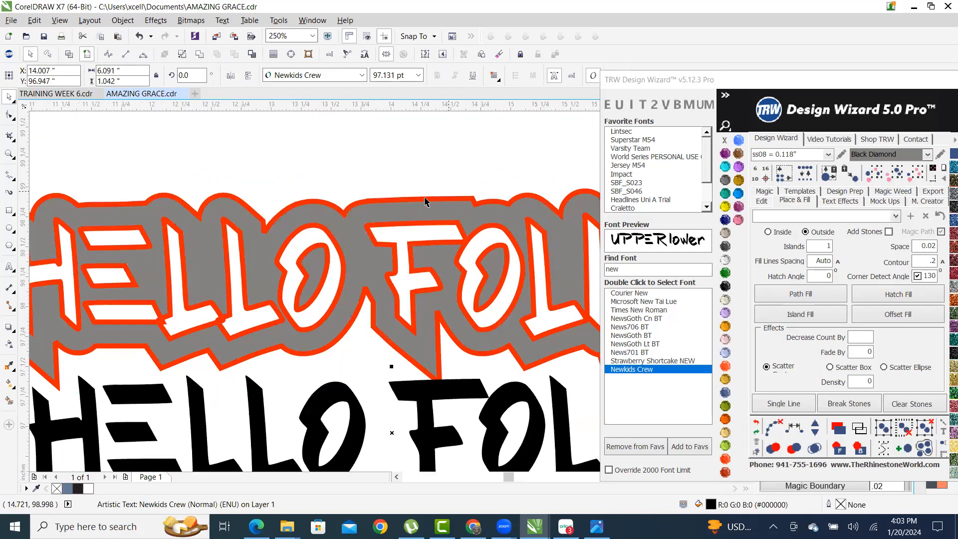
{"action": "scroll", "coordinate": [419, 207], "scroll_direction": "up", "scroll_amount": 2}
{"action": "scroll", "coordinate": [394, 224], "scroll_direction": "down", "scroll_amount": 2}
{"action": "left_click_drag", "start_coordinate": [384, 220], "coordinate": [386, 145]}
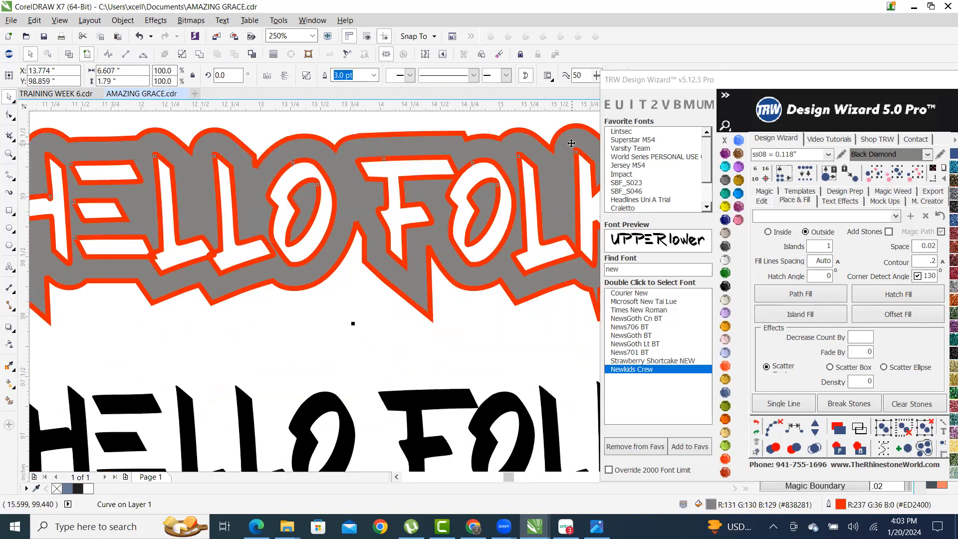
{"action": "key", "text": "ctrl+z"}
{"action": "key", "text": "ctrl+z"}
{"action": "scroll", "coordinate": [445, 190], "scroll_direction": "down", "scroll_amount": 2}
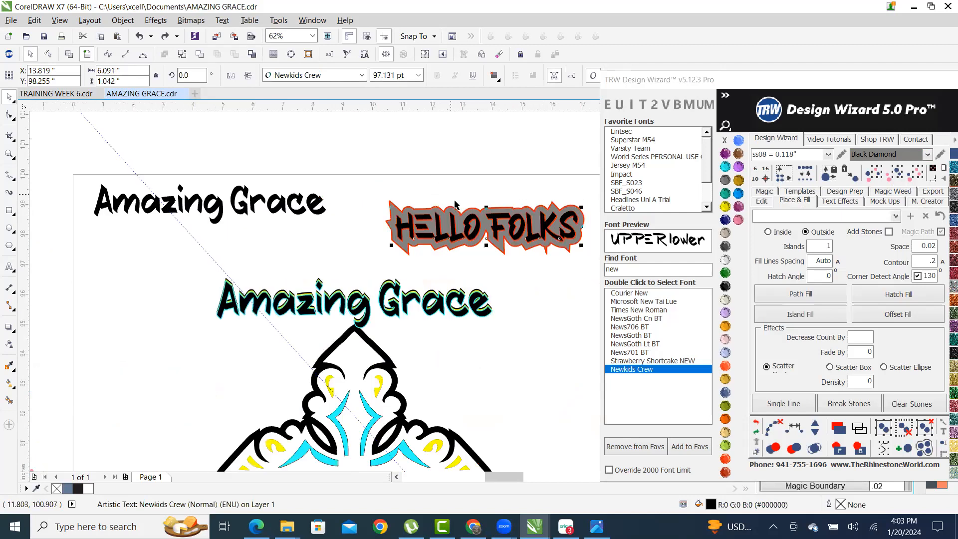
- Compare the design in Wireframe and Enhanced views, ending in Enhanced
{"action": "left_click", "coordinate": [460, 180]}
{"action": "scroll", "coordinate": [516, 208], "scroll_direction": "up", "scroll_amount": 1}
{"action": "scroll", "coordinate": [293, 219], "scroll_direction": "down", "scroll_amount": 2}
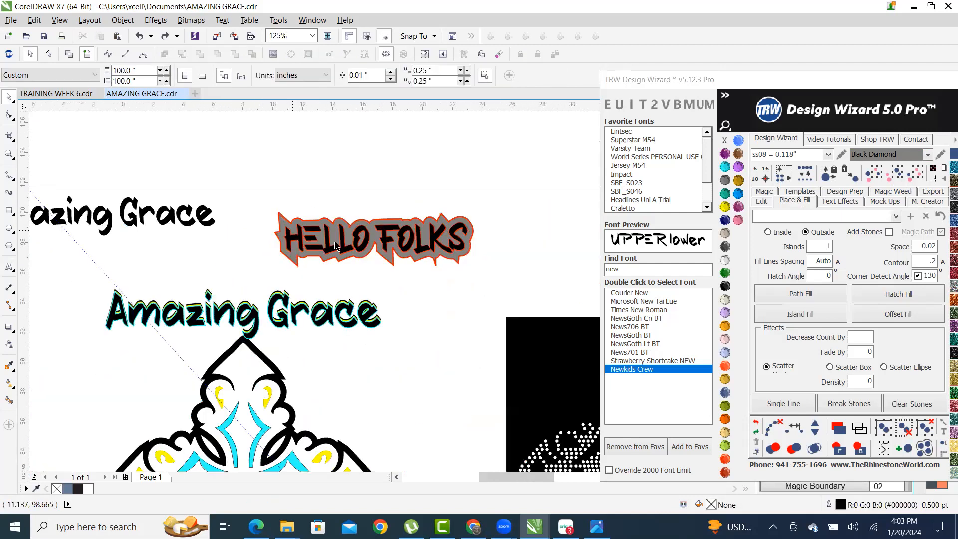
{"action": "scroll", "coordinate": [344, 239], "scroll_direction": "up", "scroll_amount": 2}
{"action": "scroll", "coordinate": [447, 200], "scroll_direction": "up", "scroll_amount": 1}
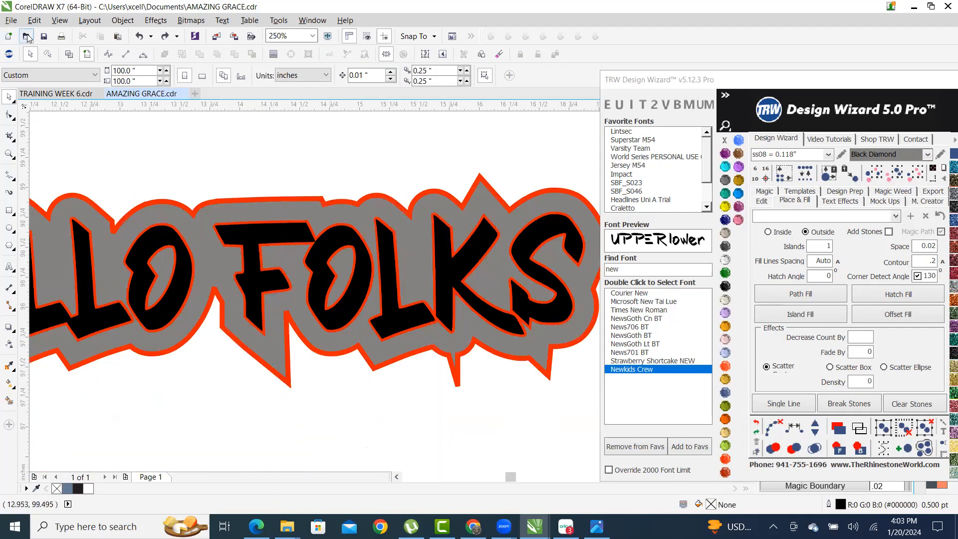
{"action": "left_click", "coordinate": [69, 53]}
{"action": "scroll", "coordinate": [446, 160], "scroll_direction": "up", "scroll_amount": 1}
{"action": "scroll", "coordinate": [466, 188], "scroll_direction": "down", "scroll_amount": 1}
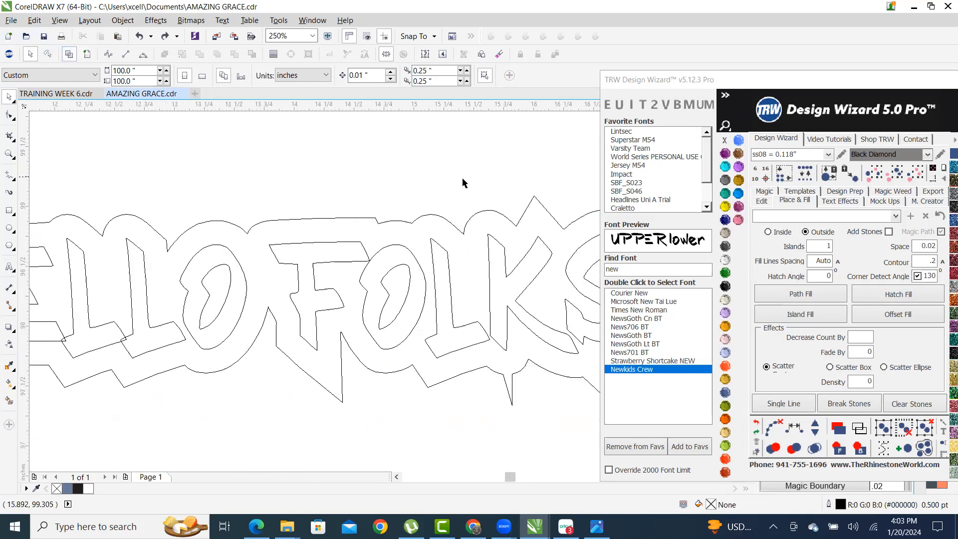
{"action": "left_click", "coordinate": [69, 55]}
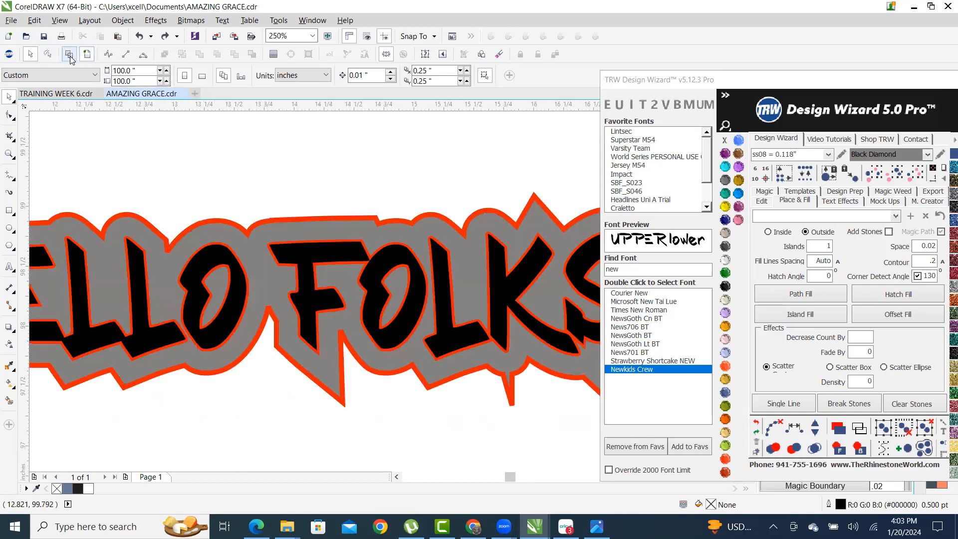
{"action": "left_click", "coordinate": [70, 56]}
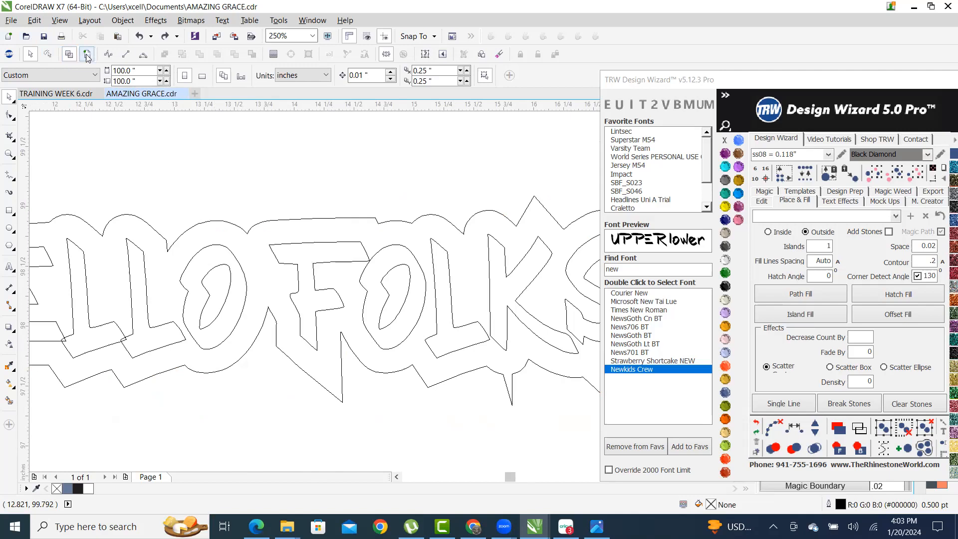
{"action": "left_click", "coordinate": [87, 56]}
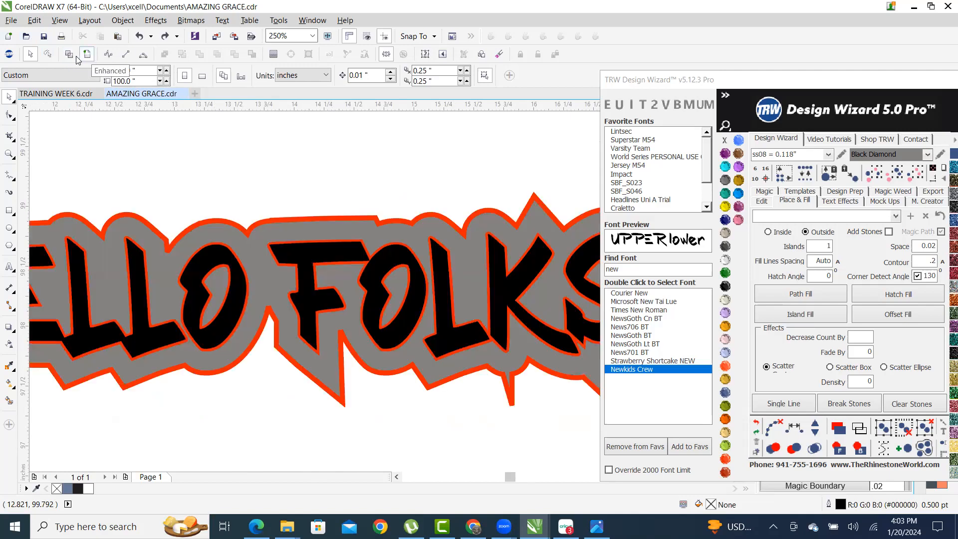
{"action": "left_click", "coordinate": [68, 56]}
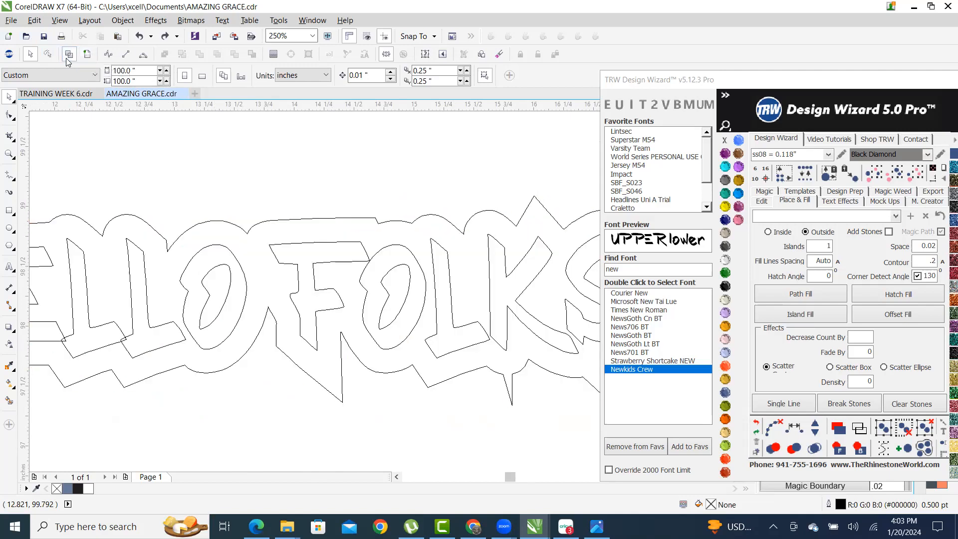
{"action": "left_click", "coordinate": [88, 56]}
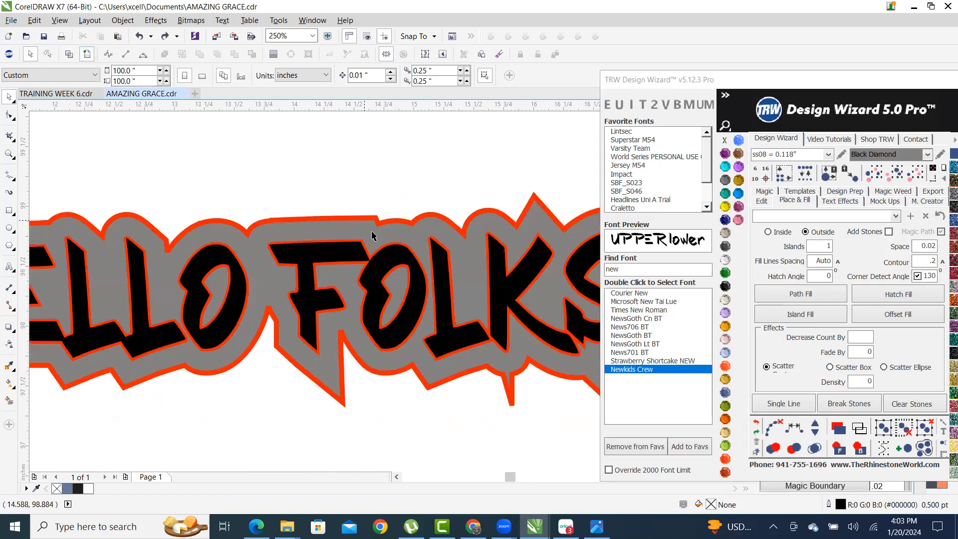
- Test-move the grey outline shape off the lettering, undoing each move
{"action": "scroll", "coordinate": [372, 235], "scroll_direction": "up", "scroll_amount": 4}
{"action": "left_click", "coordinate": [316, 240]}
{"action": "left_click_drag", "start_coordinate": [336, 257], "coordinate": [336, 353]}
{"action": "scroll", "coordinate": [370, 213], "scroll_direction": "down", "scroll_amount": 4}
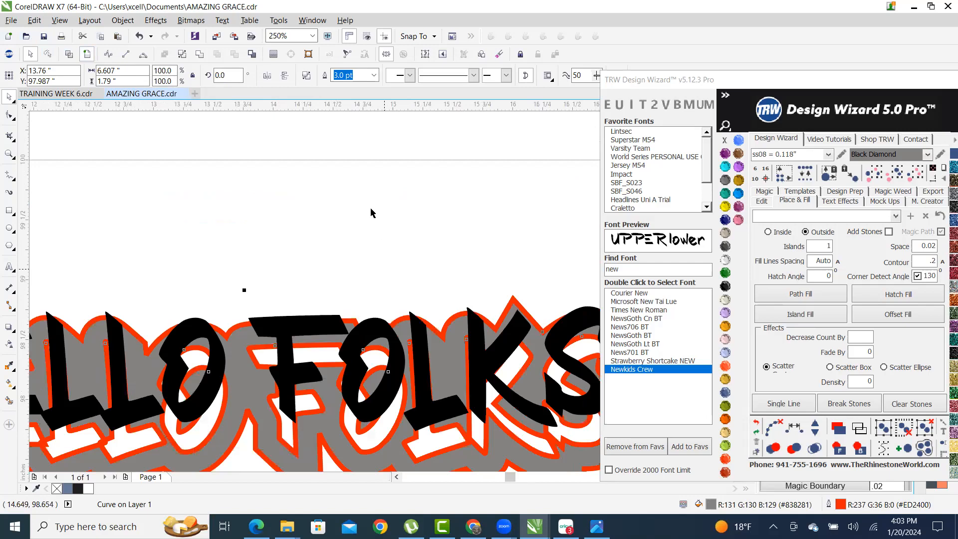
{"action": "key", "text": "ctrl+z"}
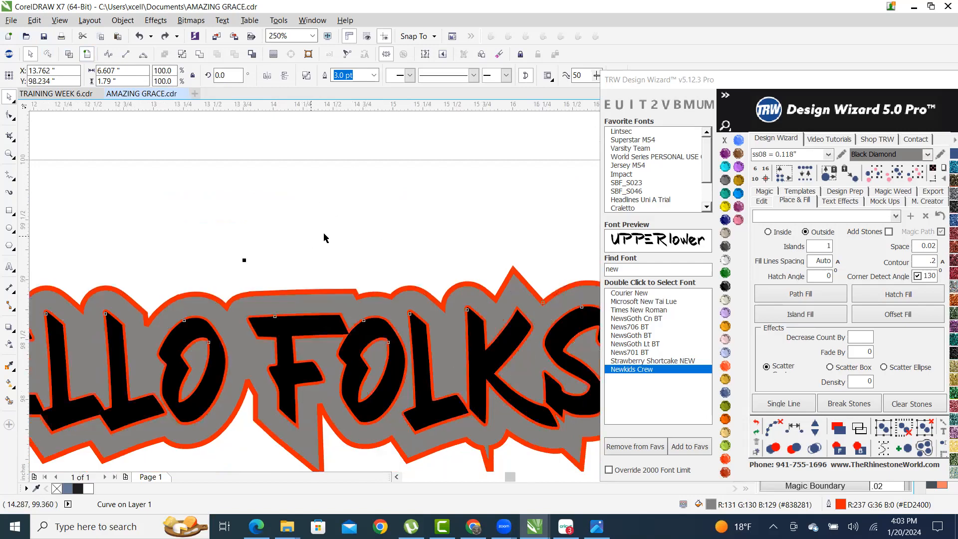
{"action": "scroll", "coordinate": [323, 238], "scroll_direction": "down", "scroll_amount": 4}
{"action": "left_click", "coordinate": [250, 207]}
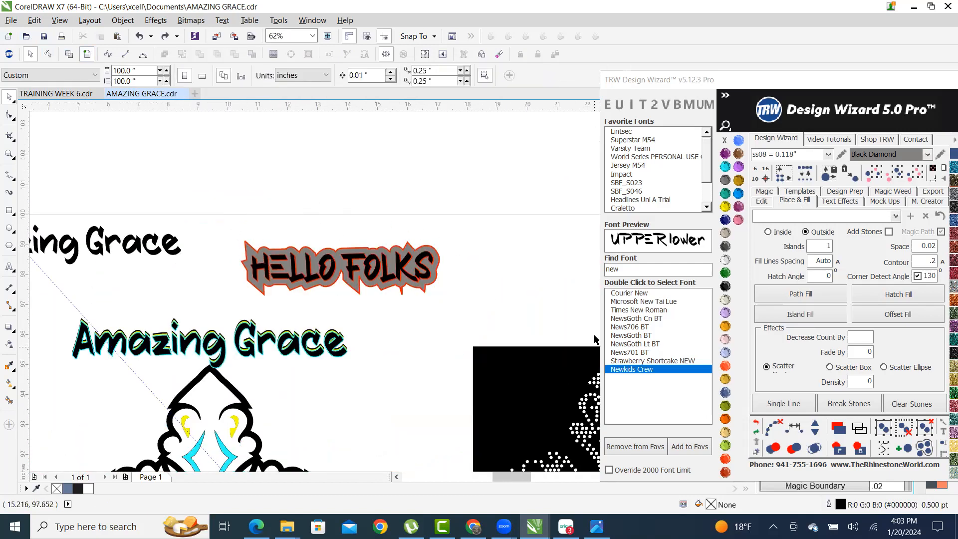
{"action": "scroll", "coordinate": [434, 300], "scroll_direction": "up", "scroll_amount": 2}
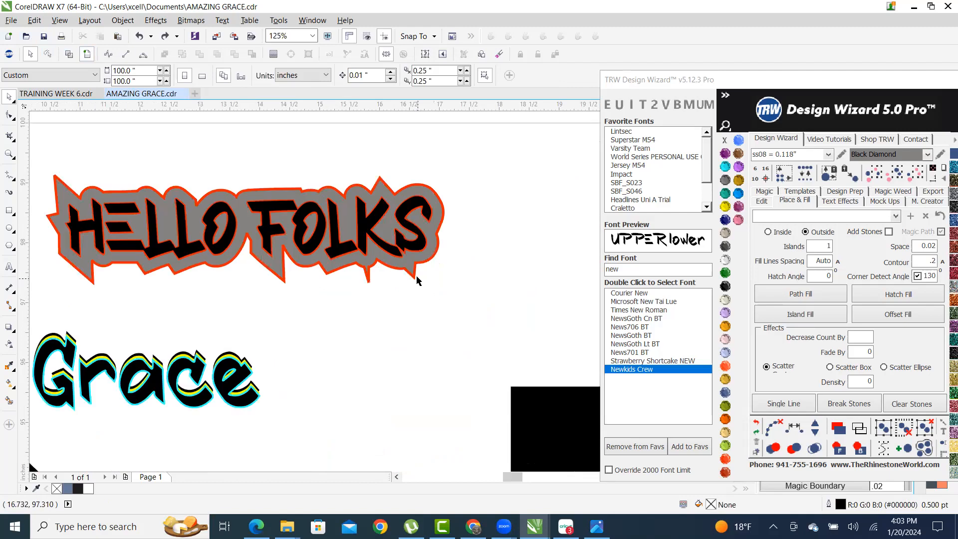
{"action": "scroll", "coordinate": [410, 266], "scroll_direction": "up", "scroll_amount": 2}
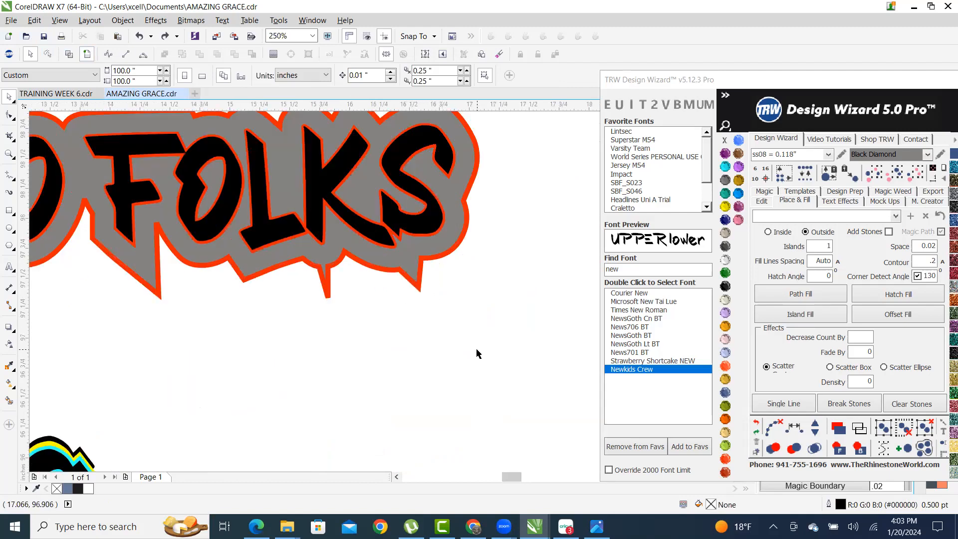
{"action": "scroll", "coordinate": [414, 340], "scroll_direction": "down", "scroll_amount": 4}
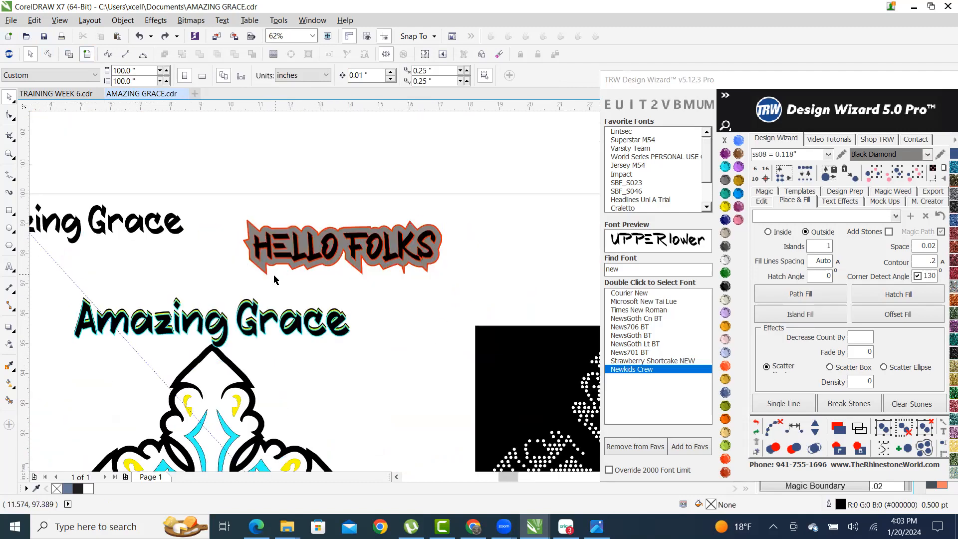
{"action": "scroll", "coordinate": [273, 277], "scroll_direction": "up", "scroll_amount": 2}
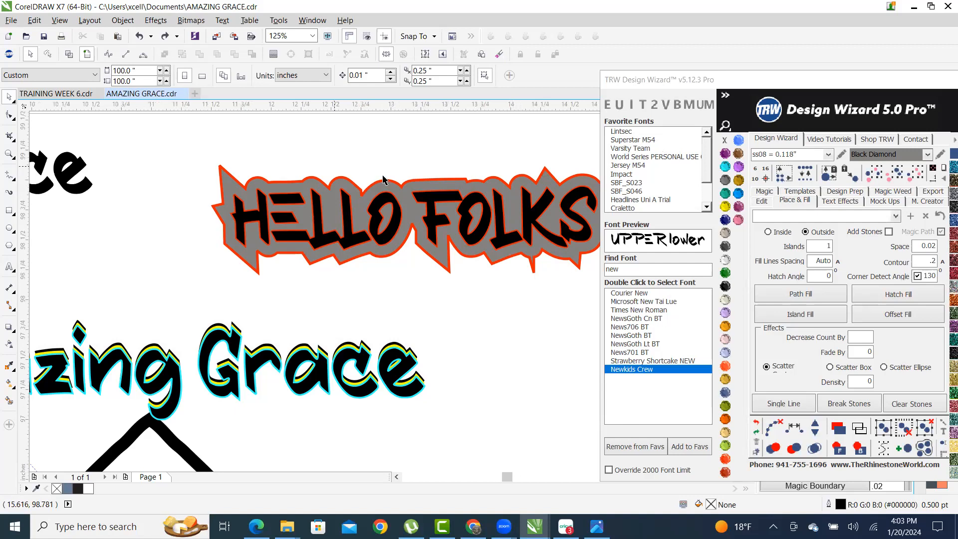
{"action": "scroll", "coordinate": [381, 182], "scroll_direction": "up", "scroll_amount": 5}
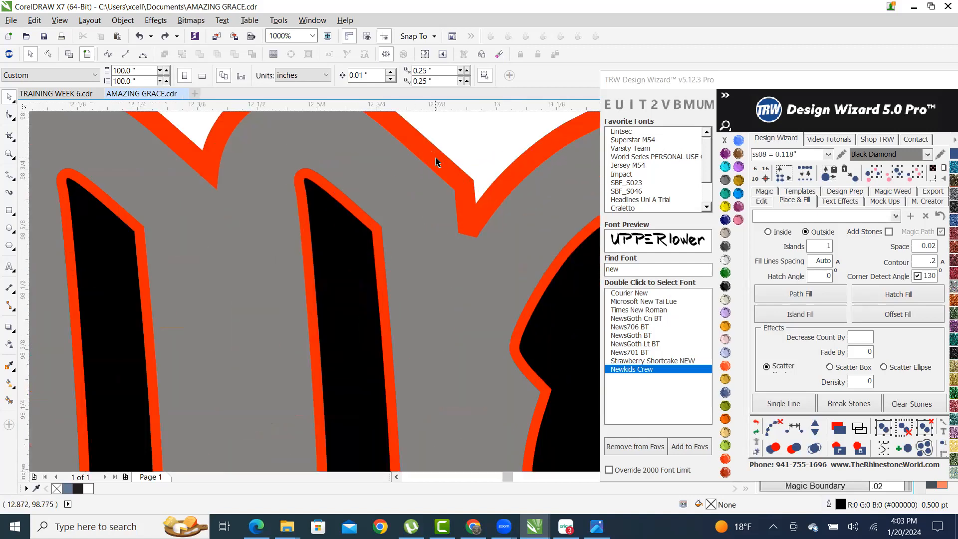
{"action": "scroll", "coordinate": [240, 251], "scroll_direction": "down", "scroll_amount": 5}
{"action": "left_click_drag", "start_coordinate": [240, 251], "coordinate": [310, 191]}
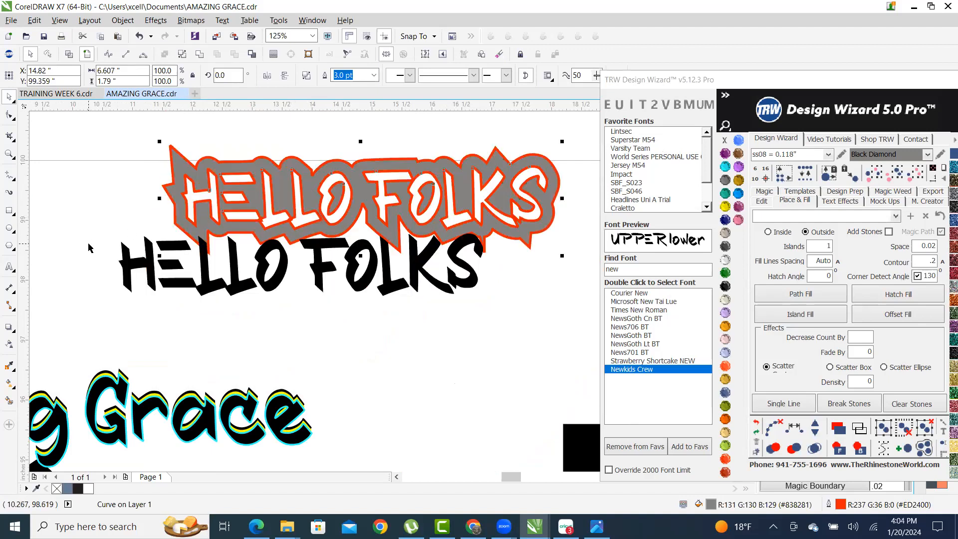
{"action": "key", "text": "ctrl+z"}
- Drop a copy of the HELLO FOLKS design to the right of the original
{"action": "left_click", "coordinate": [74, 186]}
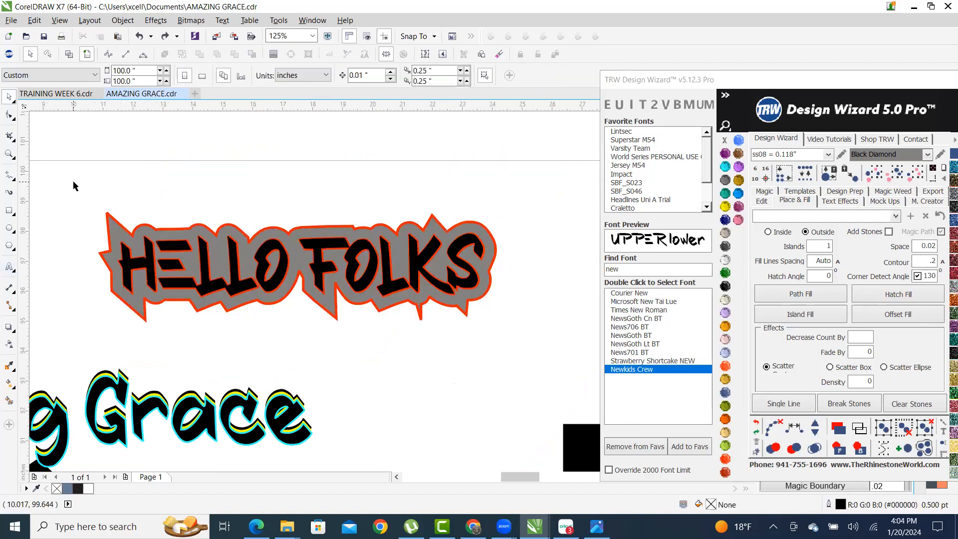
{"action": "scroll", "coordinate": [73, 185], "scroll_direction": "down", "scroll_amount": 3}
{"action": "left_click_drag", "start_coordinate": [69, 182], "coordinate": [316, 272]}
{"action": "left_click_drag", "start_coordinate": [241, 225], "coordinate": [500, 226]}
{"action": "right_click", "coordinate": [500, 226]}
{"action": "left_click", "coordinate": [519, 180]}
{"action": "scroll", "coordinate": [514, 187], "scroll_direction": "up", "scroll_amount": 2}
- Remove the orange outline from the grey shape and reselect it
{"action": "left_click", "coordinate": [488, 203]}
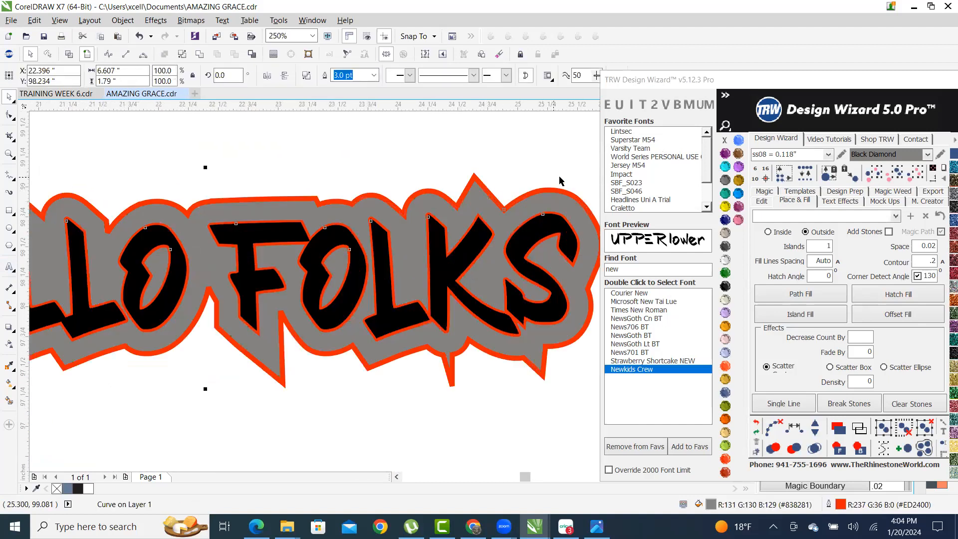
{"action": "left_click", "coordinate": [373, 74]}
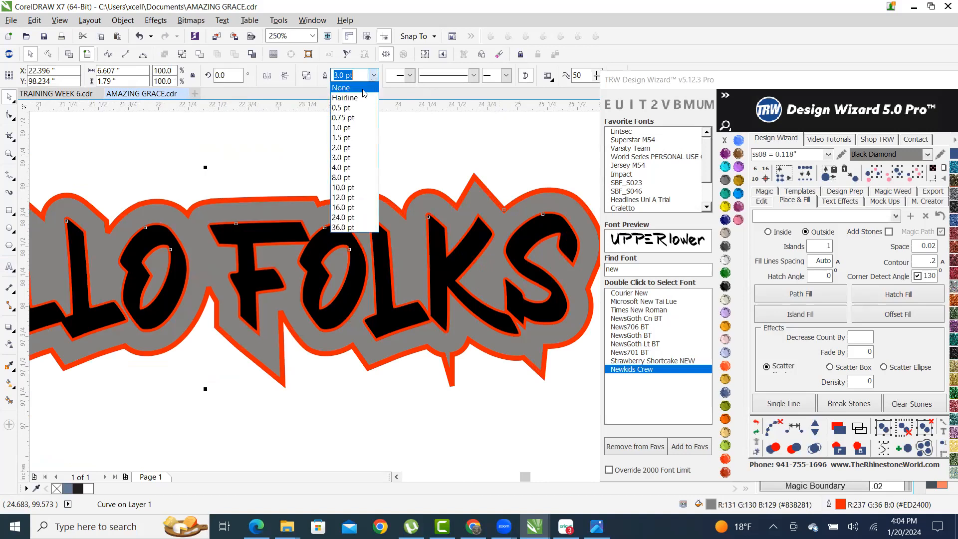
{"action": "left_click", "coordinate": [349, 88]}
{"action": "left_click", "coordinate": [503, 164]}
{"action": "left_click", "coordinate": [482, 199]}
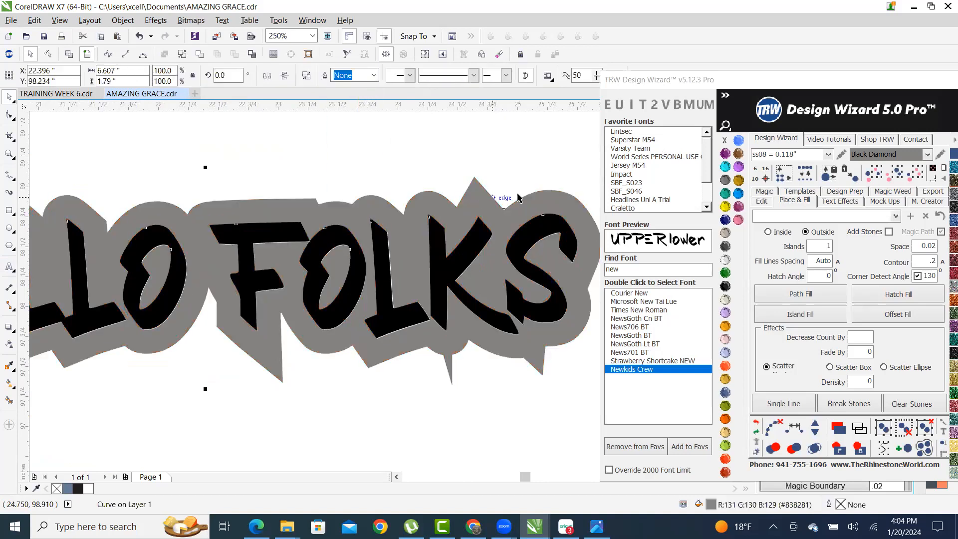
- Create a contour path around the lettering and colour it red
{"action": "double_click", "coordinate": [922, 263]}
{"action": "key", "text": "Tab"}
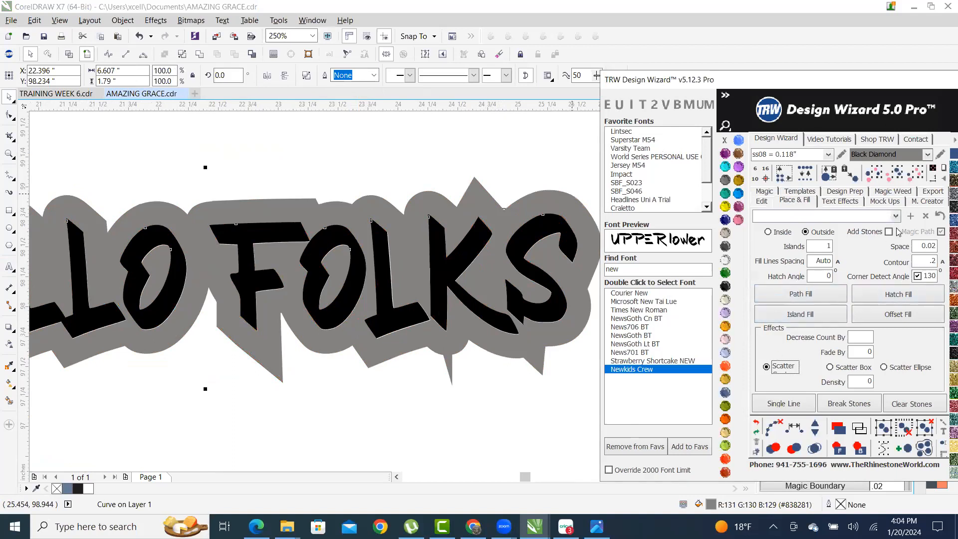
{"action": "left_click", "coordinate": [800, 314]}
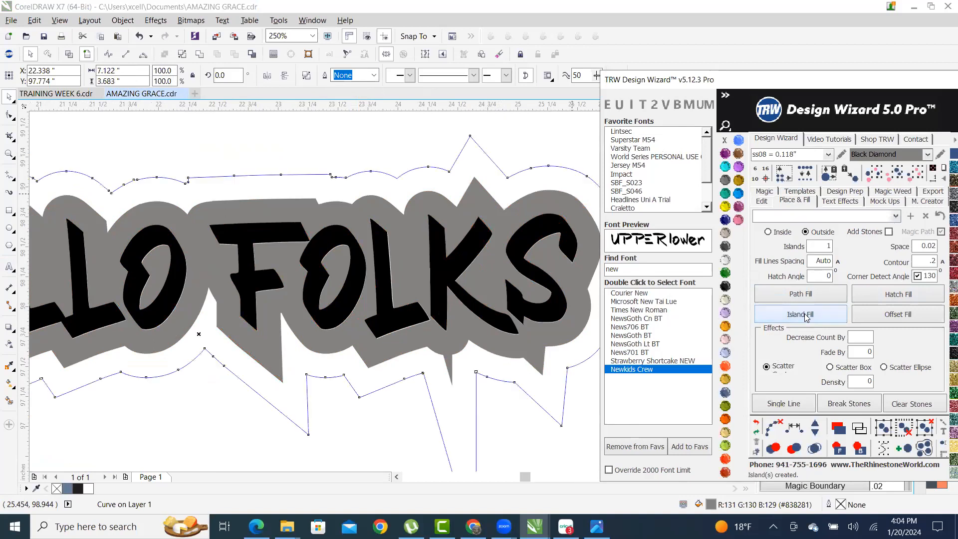
{"action": "left_click", "coordinate": [755, 423]}
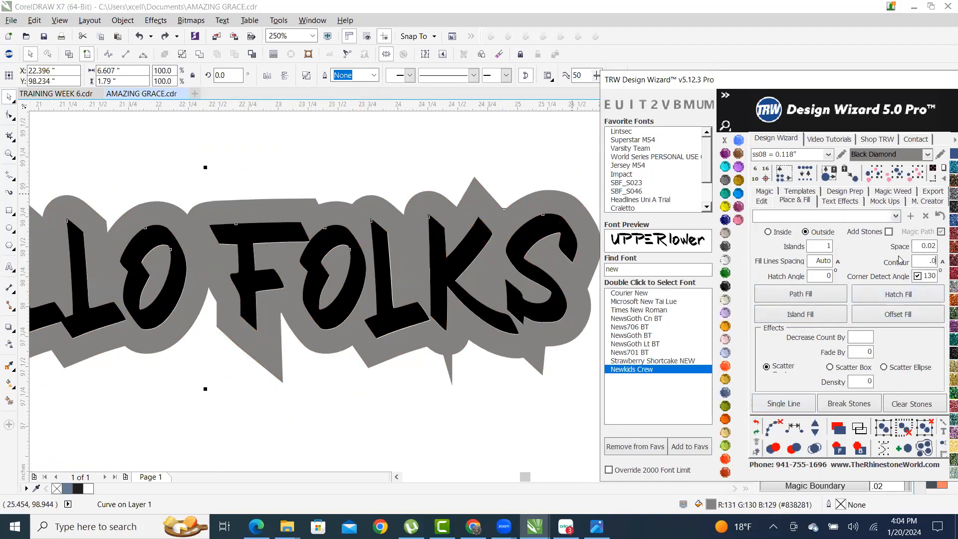
{"action": "left_click", "coordinate": [800, 315]}
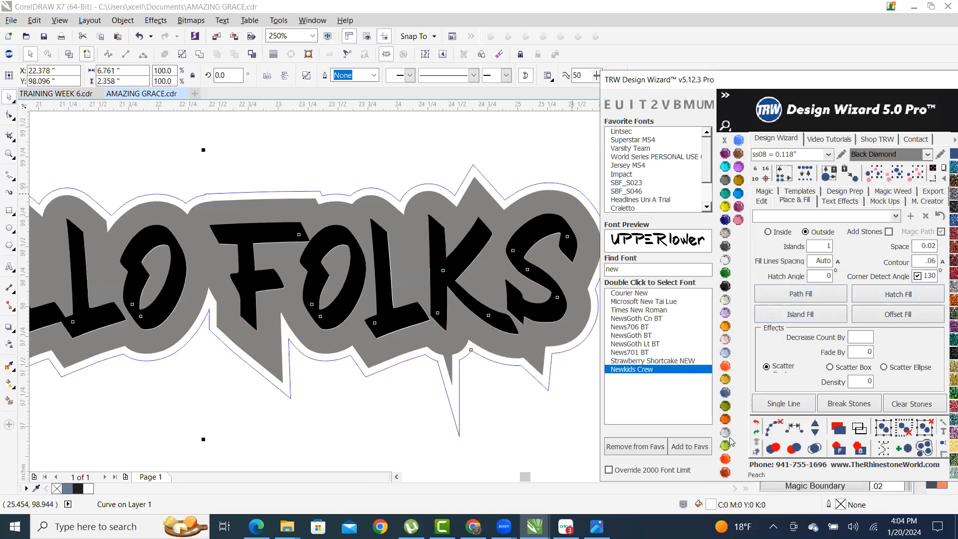
{"action": "left_click", "coordinate": [725, 459]}
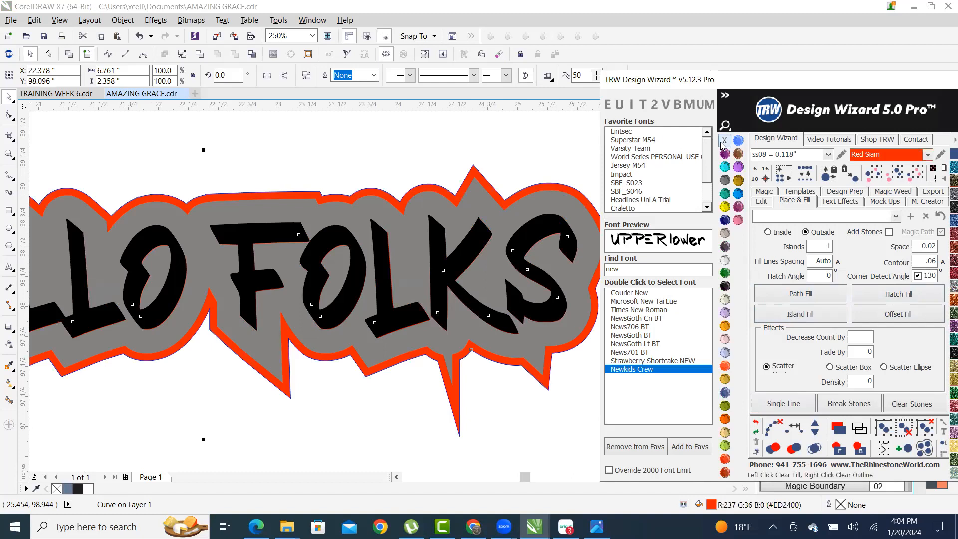
{"action": "scroll", "coordinate": [478, 179], "scroll_direction": "up", "scroll_amount": 5}
{"action": "scroll", "coordinate": [458, 230], "scroll_direction": "up", "scroll_amount": 6}
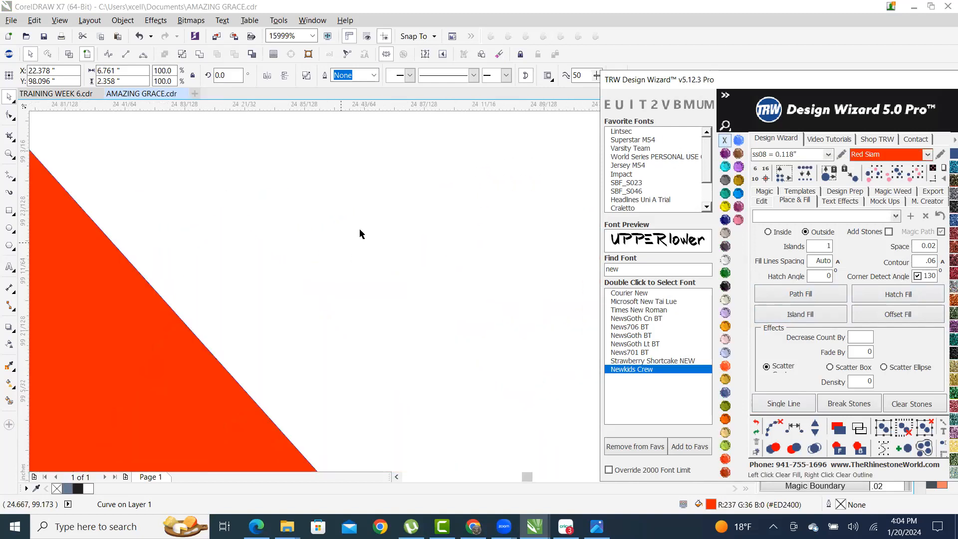
{"action": "scroll", "coordinate": [346, 146], "scroll_direction": "up", "scroll_amount": 1}
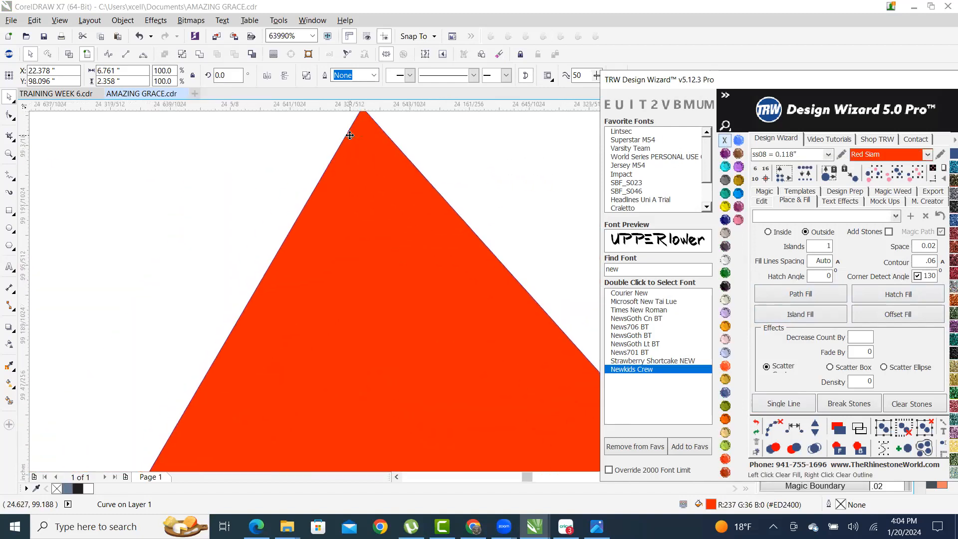
{"action": "scroll", "coordinate": [311, 199], "scroll_direction": "down", "scroll_amount": 2}
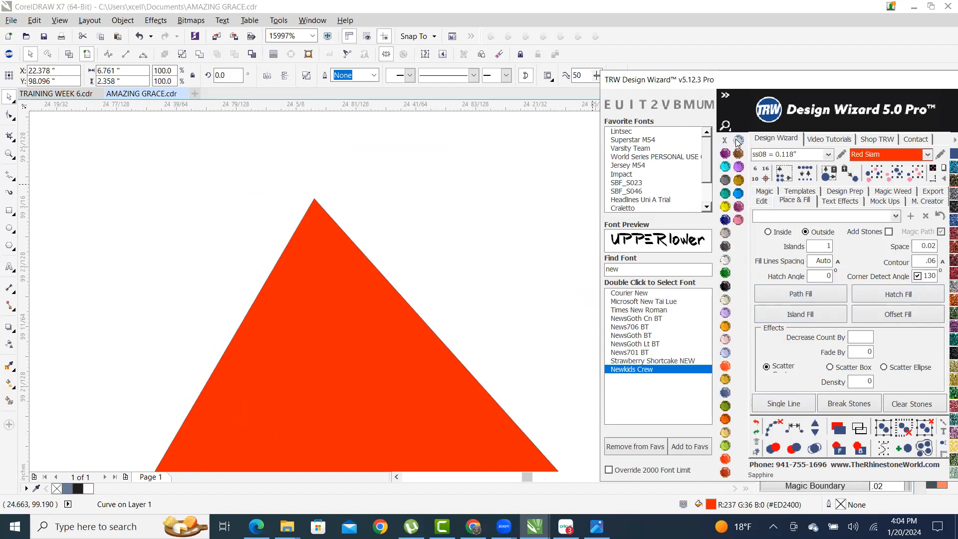
- Fill the contour shape grey and give it a 1.5 pt outline
{"action": "left_click", "coordinate": [726, 181]}
{"action": "scroll", "coordinate": [342, 166], "scroll_direction": "up", "scroll_amount": 6}
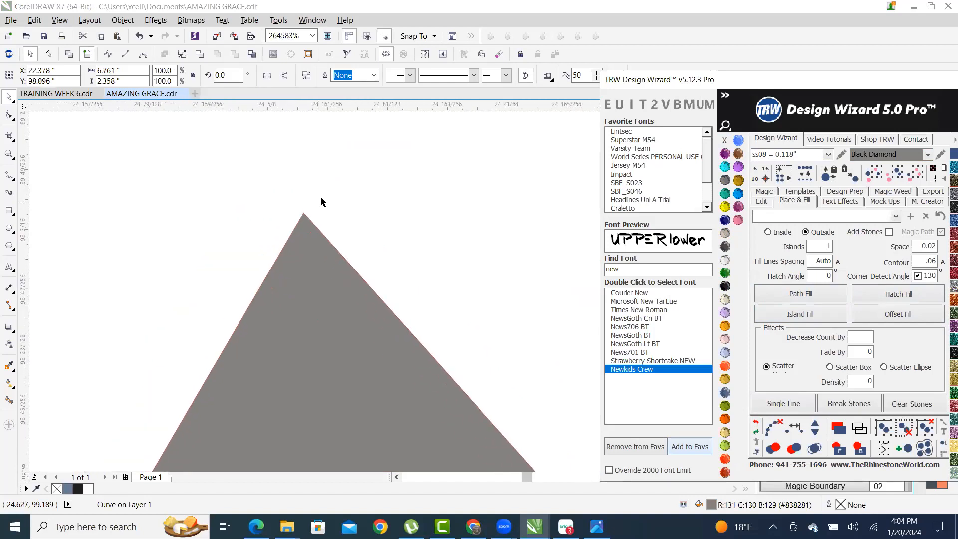
{"action": "left_click", "coordinate": [373, 75]}
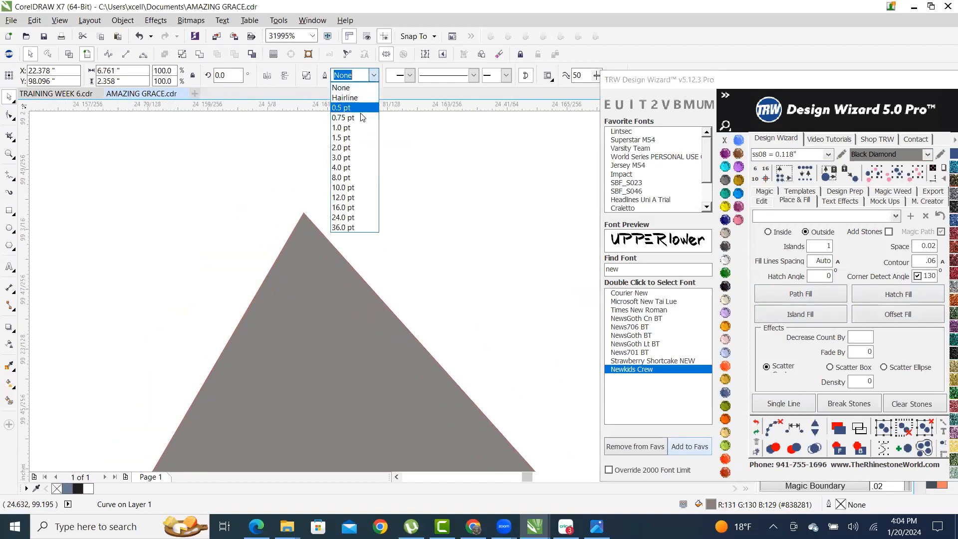
{"action": "left_click", "coordinate": [343, 137]}
{"action": "scroll", "coordinate": [325, 212], "scroll_direction": "down", "scroll_amount": 9}
{"action": "scroll", "coordinate": [397, 213], "scroll_direction": "down", "scroll_amount": 2}
{"action": "scroll", "coordinate": [398, 213], "scroll_direction": "up", "scroll_amount": 2}
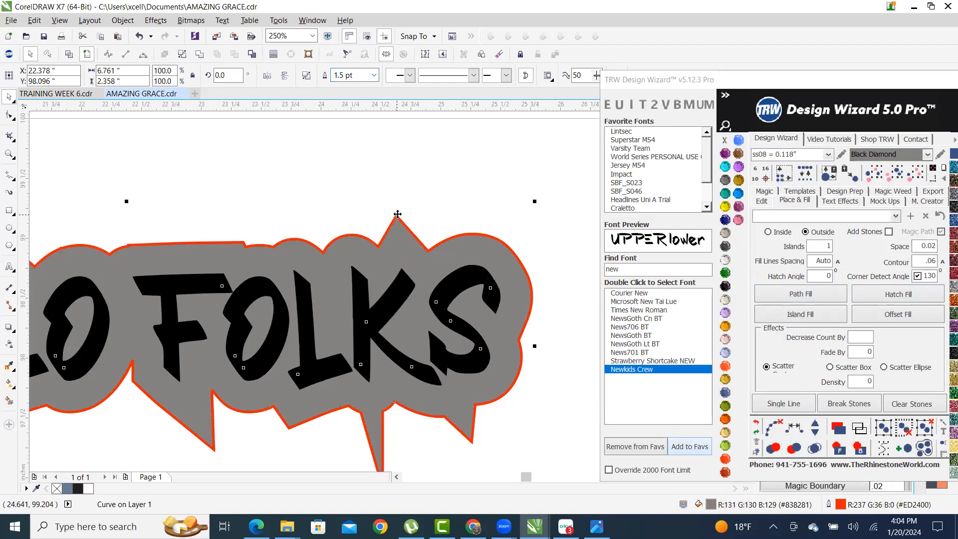
- Clear the grey shape's outline, then outline the grey backing shape in Red Siam
{"action": "right_click", "coordinate": [724, 140]}
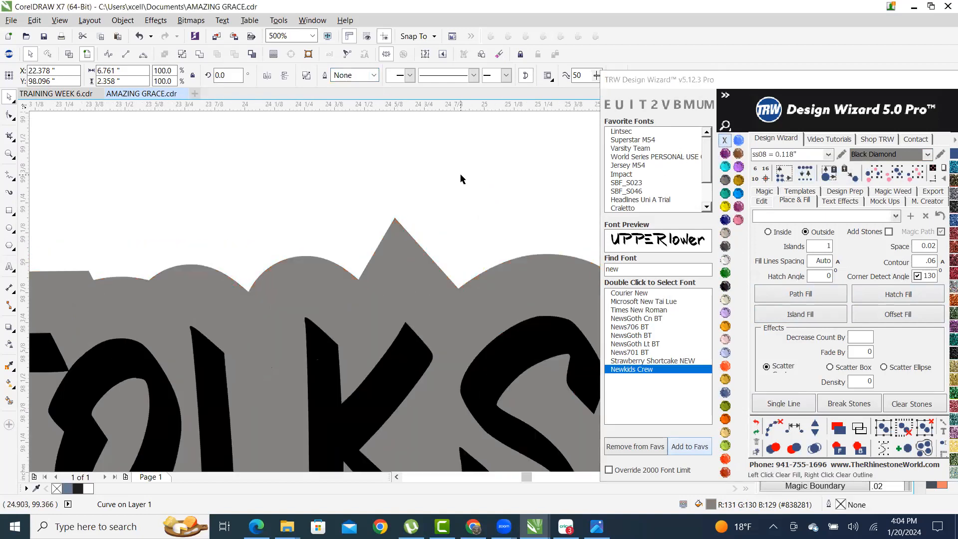
{"action": "left_click", "coordinate": [459, 178]}
{"action": "scroll", "coordinate": [460, 180], "scroll_direction": "down", "scroll_amount": 2}
{"action": "scroll", "coordinate": [461, 195], "scroll_direction": "up", "scroll_amount": 2}
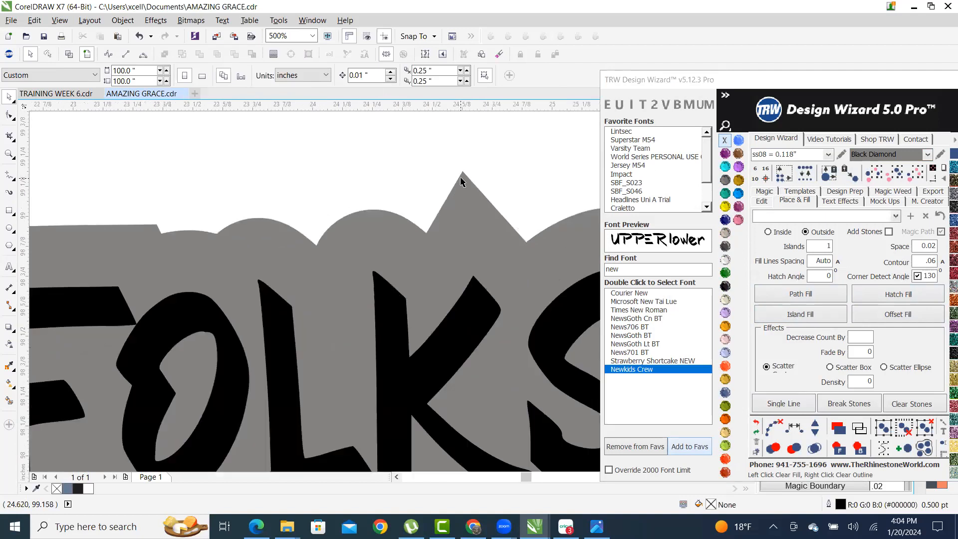
{"action": "scroll", "coordinate": [461, 180], "scroll_direction": "up", "scroll_amount": 3}
{"action": "left_click", "coordinate": [469, 138]}
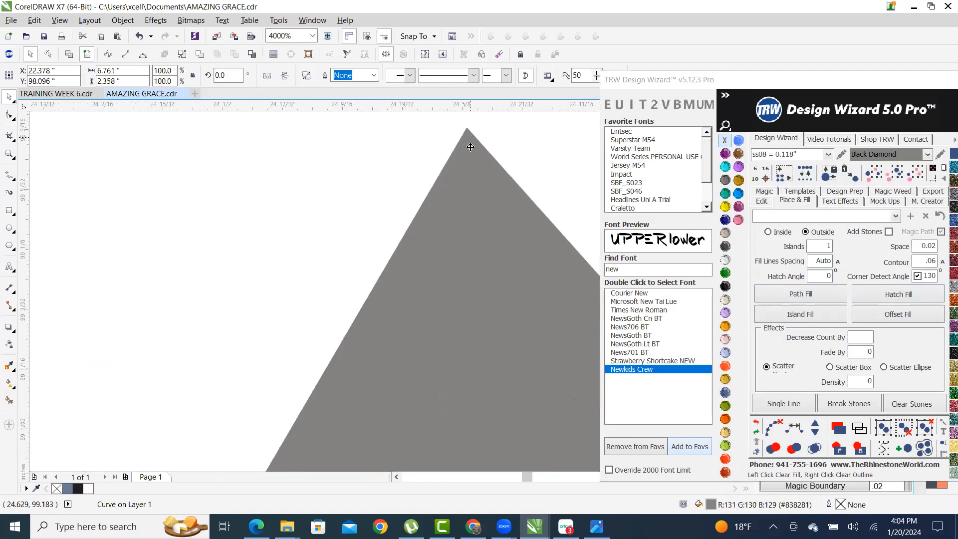
{"action": "scroll", "coordinate": [469, 140], "scroll_direction": "down", "scroll_amount": 3}
{"action": "left_click", "coordinate": [725, 459]}
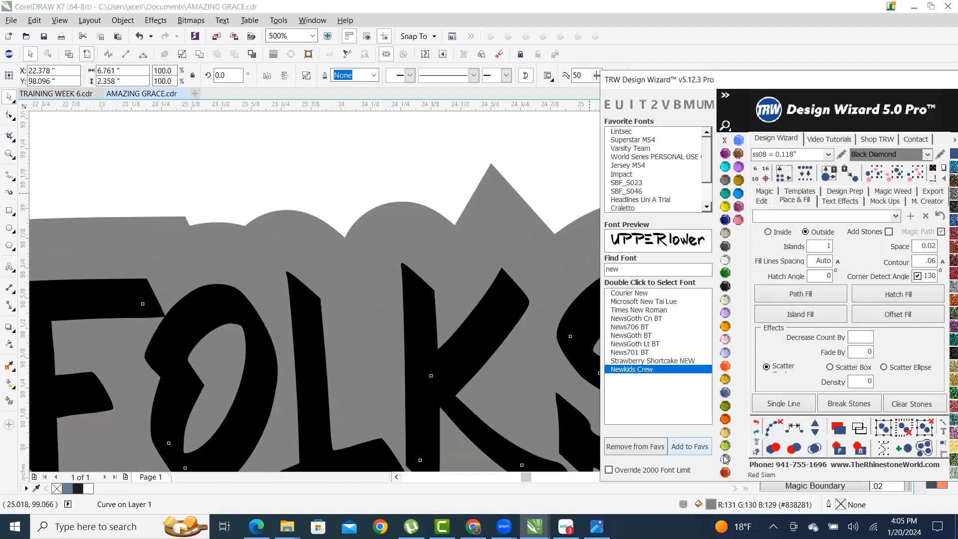
{"action": "scroll", "coordinate": [469, 214], "scroll_direction": "down", "scroll_amount": 2}
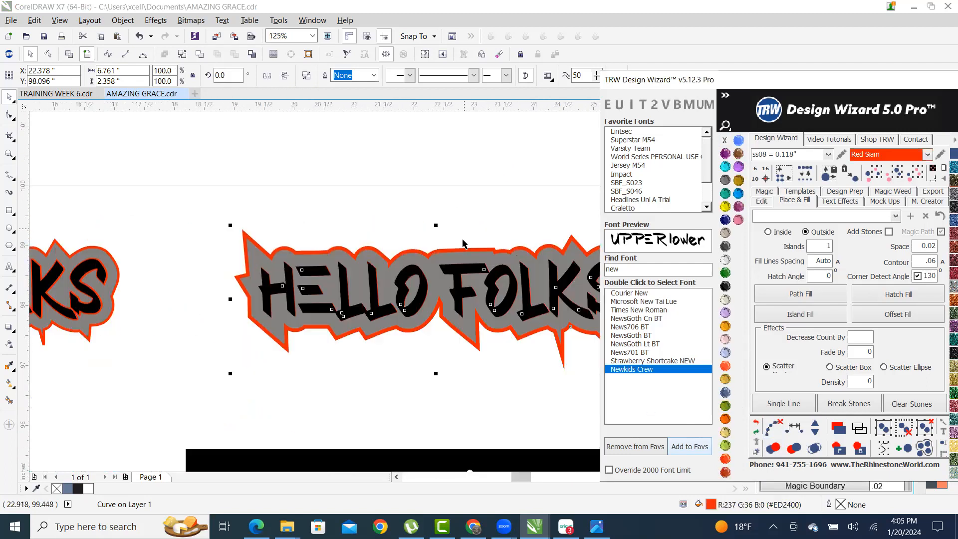
{"action": "scroll", "coordinate": [462, 243], "scroll_direction": "up", "scroll_amount": 1}
- Pull the grey shape aside to inspect the layers, then restore it
{"action": "left_click", "coordinate": [411, 244]}
{"action": "left_click_drag", "start_coordinate": [423, 268], "coordinate": [424, 347]}
{"action": "scroll", "coordinate": [423, 346], "scroll_direction": "down", "scroll_amount": 1}
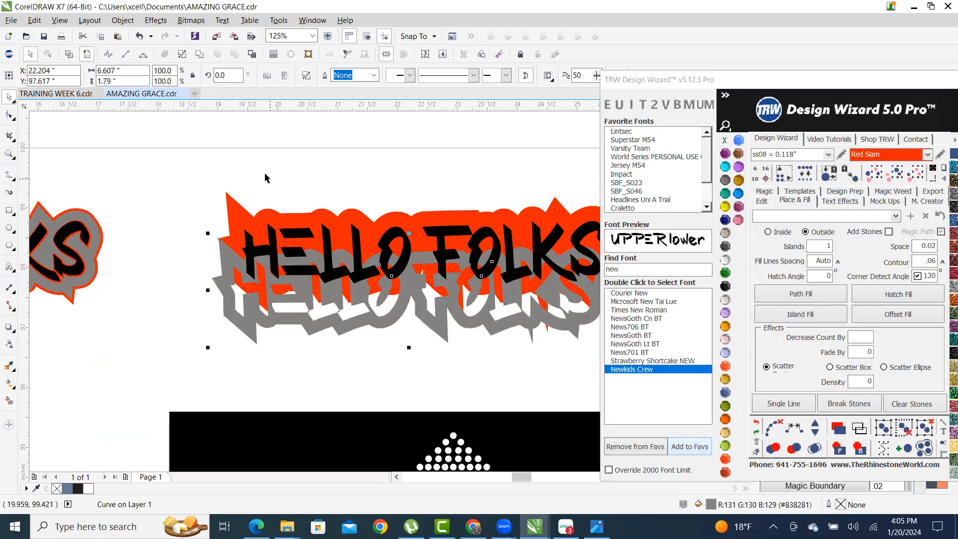
{"action": "key", "text": "ctrl+z"}
{"action": "left_click", "coordinate": [464, 191]}
{"action": "scroll", "coordinate": [477, 228], "scroll_direction": "up", "scroll_amount": 2}
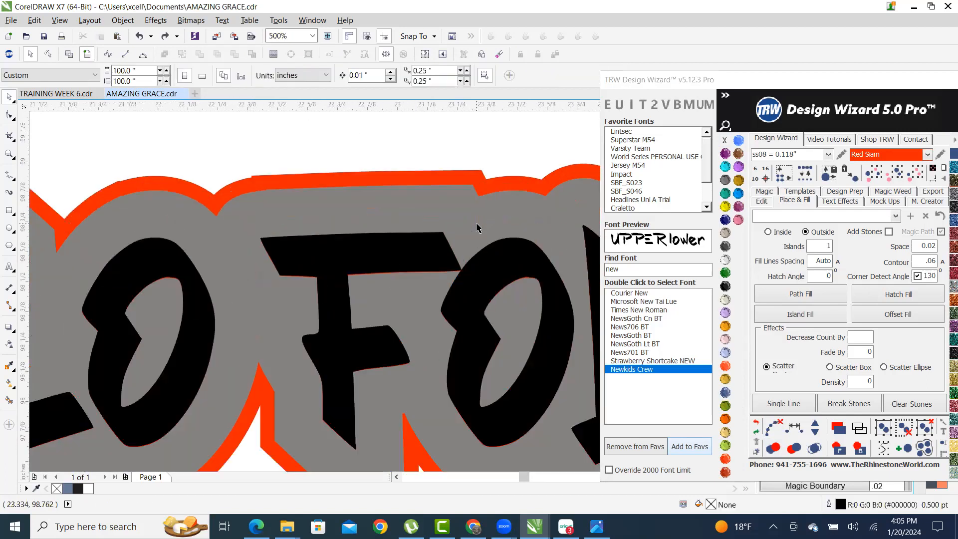
- Combine the grey backing shape and the red outline shape into one curve
{"action": "left_click", "coordinate": [476, 225]}
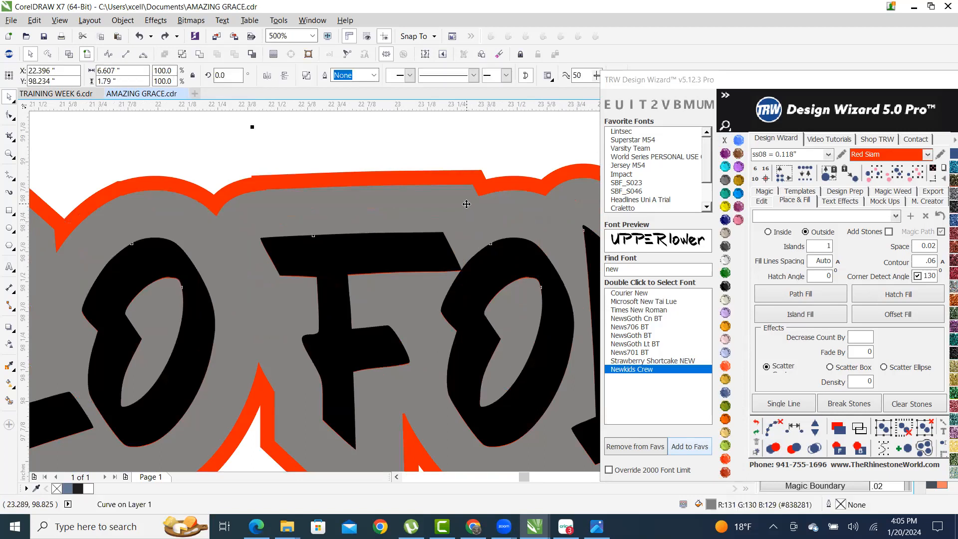
{"action": "scroll", "coordinate": [465, 204], "scroll_direction": "up", "scroll_amount": 1}
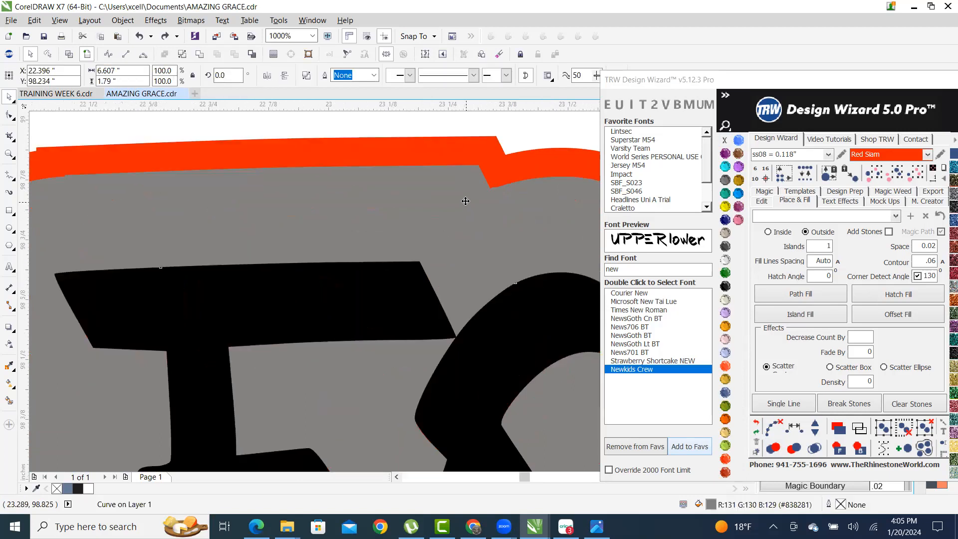
{"action": "left_click", "coordinate": [464, 147], "text": "shift"}
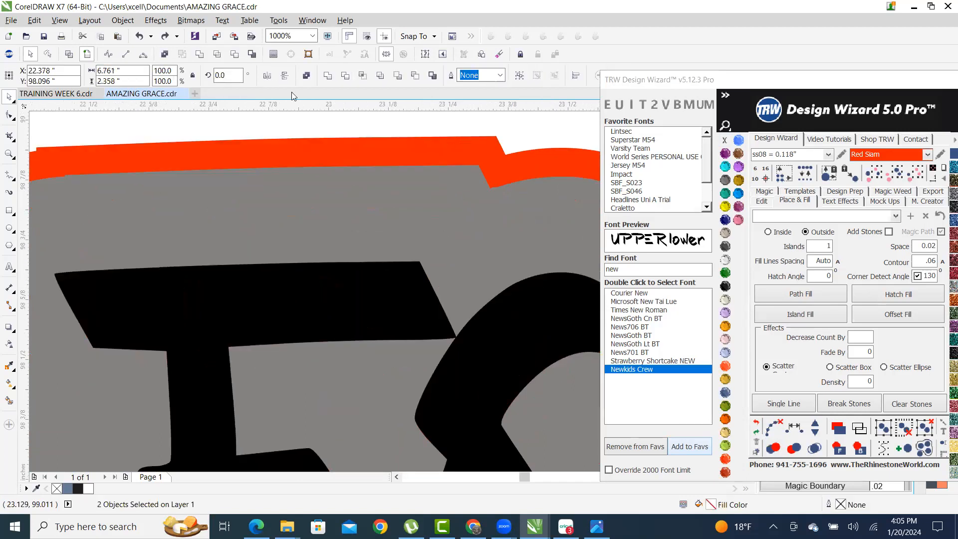
{"action": "left_click", "coordinate": [234, 54]}
{"action": "scroll", "coordinate": [294, 194], "scroll_direction": "down", "scroll_amount": 3}
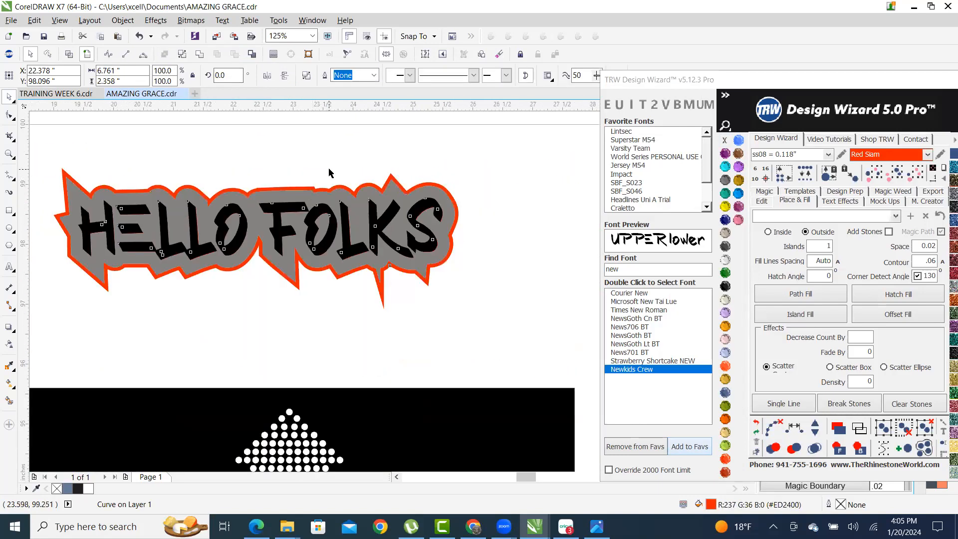
{"action": "left_click", "coordinate": [328, 173]}
{"action": "scroll", "coordinate": [334, 229], "scroll_direction": "up", "scroll_amount": 1}
- Add an outline contour around the black letters after checking beneath them
{"action": "left_click_drag", "start_coordinate": [324, 209], "coordinate": [301, 316]}
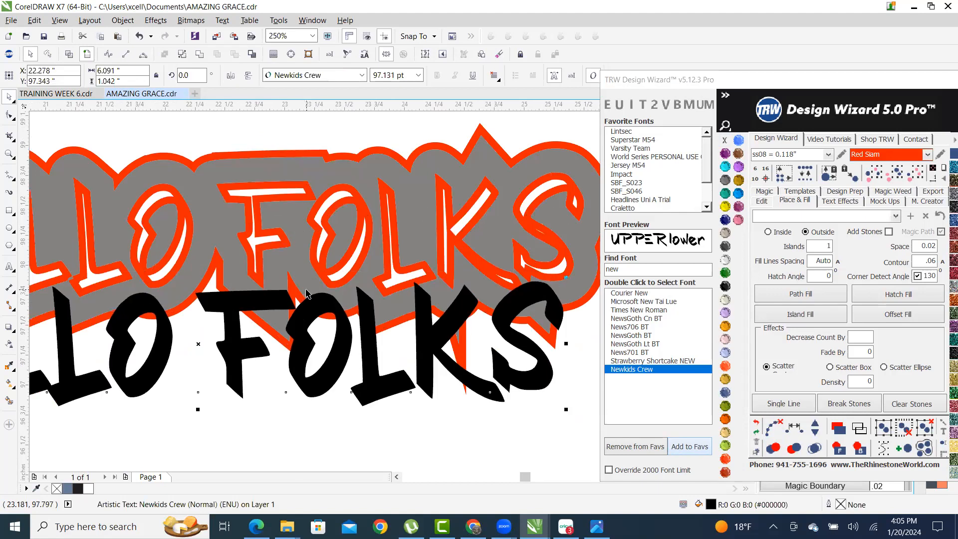
{"action": "key", "text": "ctrl+z"}
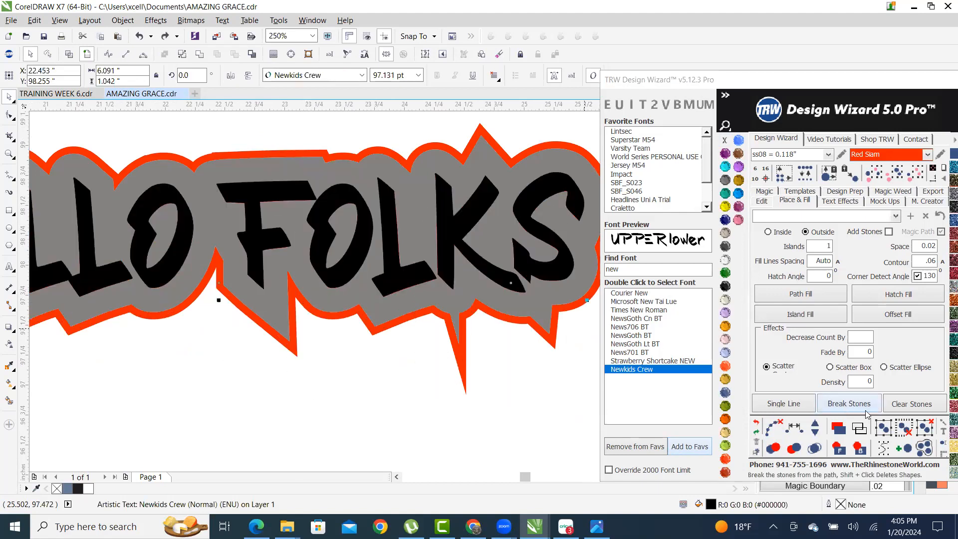
{"action": "left_click", "coordinate": [859, 449]}
{"action": "scroll", "coordinate": [410, 210], "scroll_direction": "down", "scroll_amount": 1}
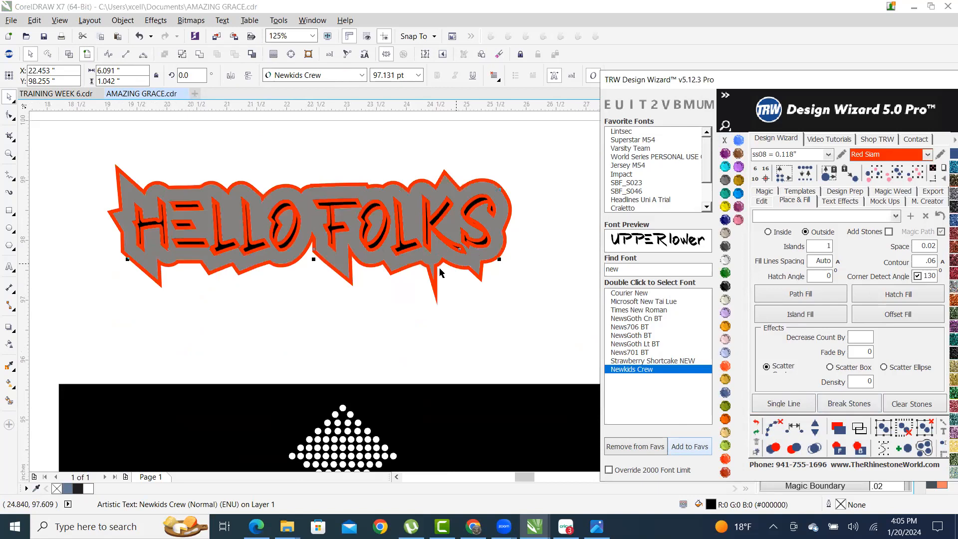
{"action": "left_click", "coordinate": [340, 308]}
{"action": "scroll", "coordinate": [304, 226], "scroll_direction": "up", "scroll_amount": 2}
{"action": "scroll", "coordinate": [421, 232], "scroll_direction": "down", "scroll_amount": 2}
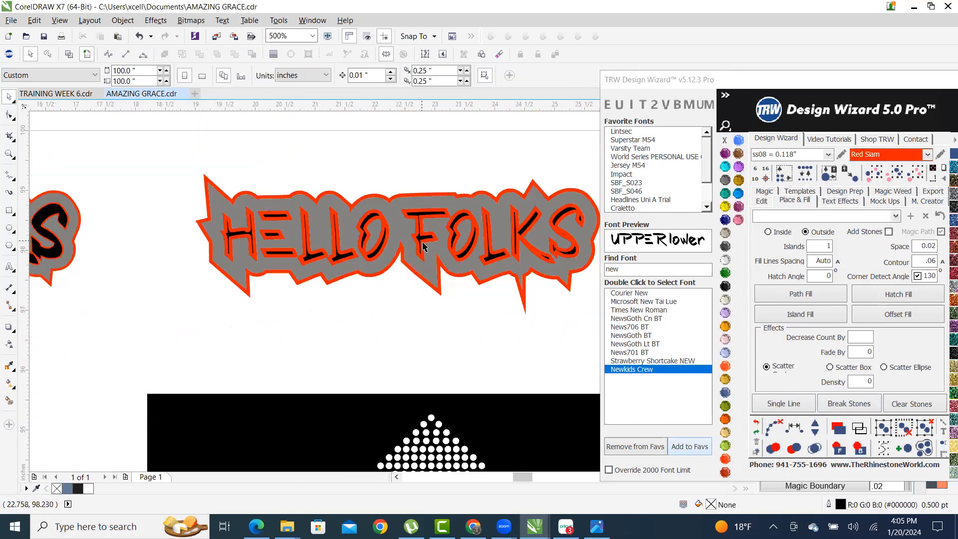
{"action": "scroll", "coordinate": [439, 254], "scroll_direction": "up", "scroll_amount": 3}
- Combine the Newkids Crew lettering with its letter outlines into one curve
{"action": "left_click", "coordinate": [451, 306]}
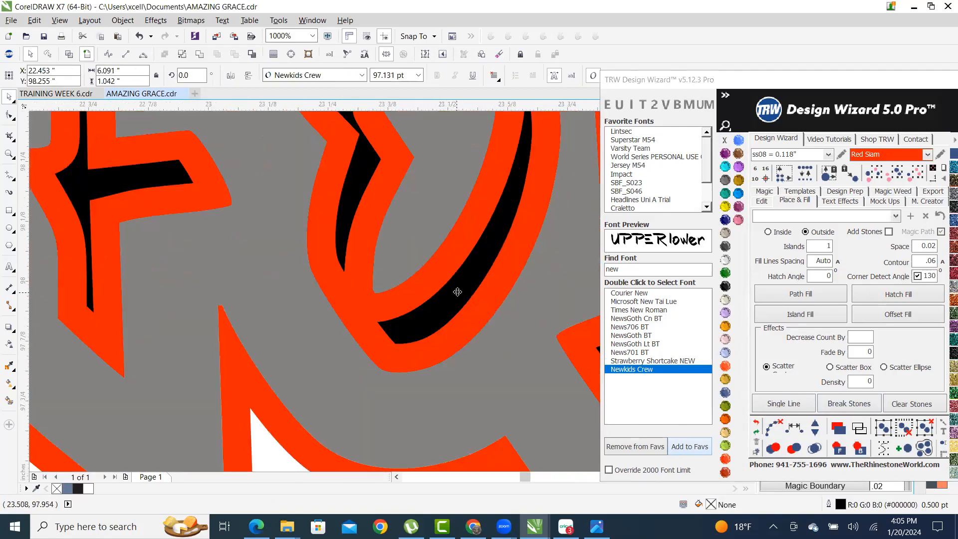
{"action": "scroll", "coordinate": [452, 307], "scroll_direction": "down", "scroll_amount": 2}
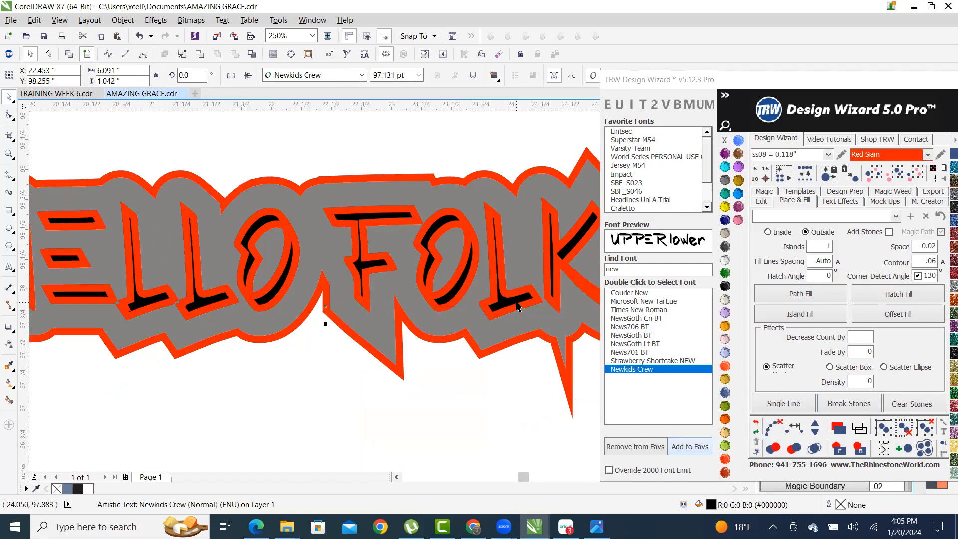
{"action": "scroll", "coordinate": [513, 301], "scroll_direction": "up", "scroll_amount": 4}
{"action": "scroll", "coordinate": [494, 287], "scroll_direction": "down", "scroll_amount": 1}
{"action": "scroll", "coordinate": [438, 291], "scroll_direction": "down", "scroll_amount": 3}
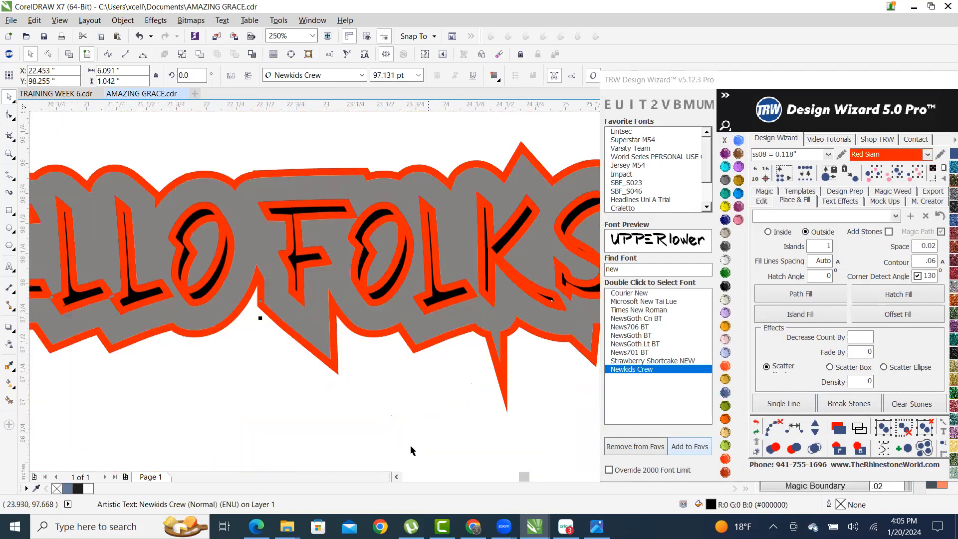
{"action": "key", "text": "Escape"}
{"action": "scroll", "coordinate": [457, 287], "scroll_direction": "up", "scroll_amount": 2}
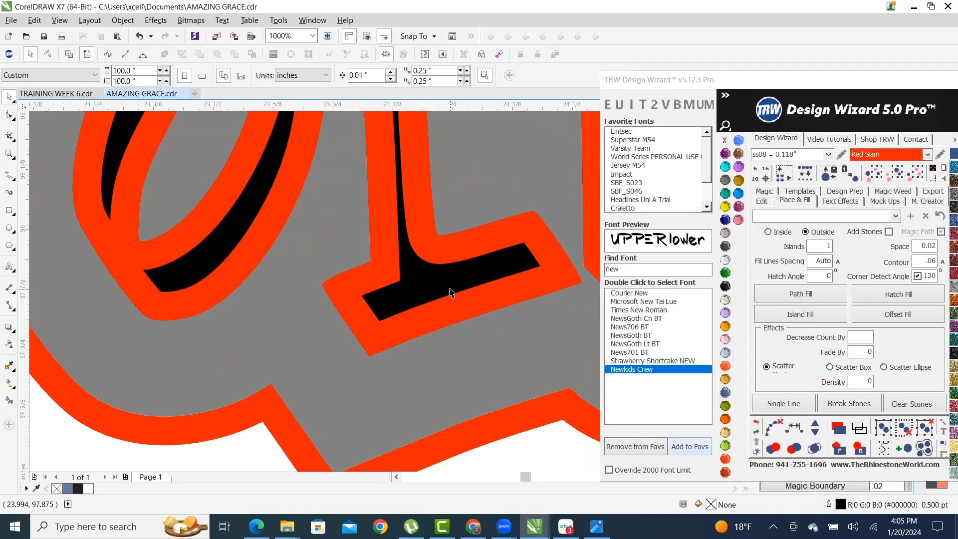
{"action": "left_click", "coordinate": [447, 288]}
{"action": "scroll", "coordinate": [446, 286], "scroll_direction": "down", "scroll_amount": 2}
{"action": "scroll", "coordinate": [433, 246], "scroll_direction": "up", "scroll_amount": 1}
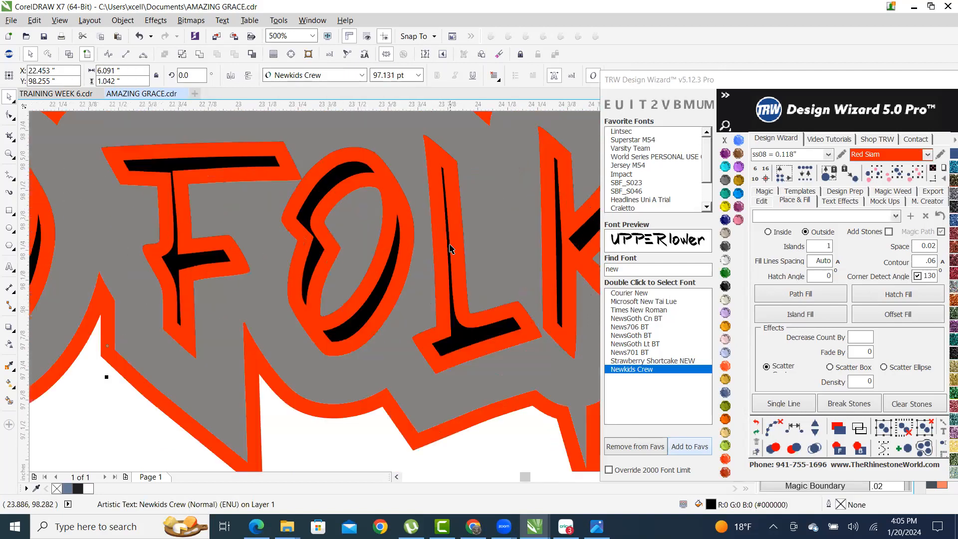
{"action": "left_click", "coordinate": [453, 218], "text": "shift"}
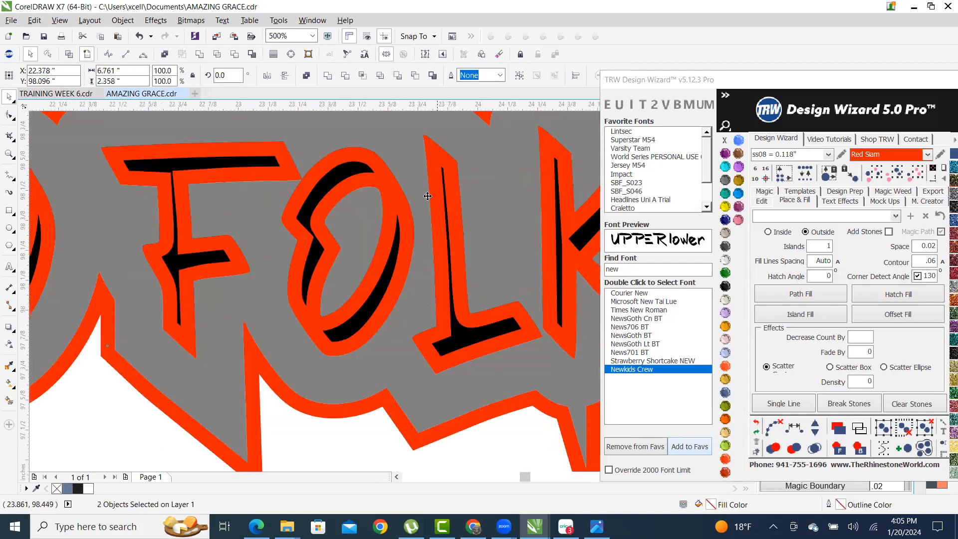
{"action": "left_click", "coordinate": [235, 54]}
{"action": "scroll", "coordinate": [301, 307], "scroll_direction": "down", "scroll_amount": 3}
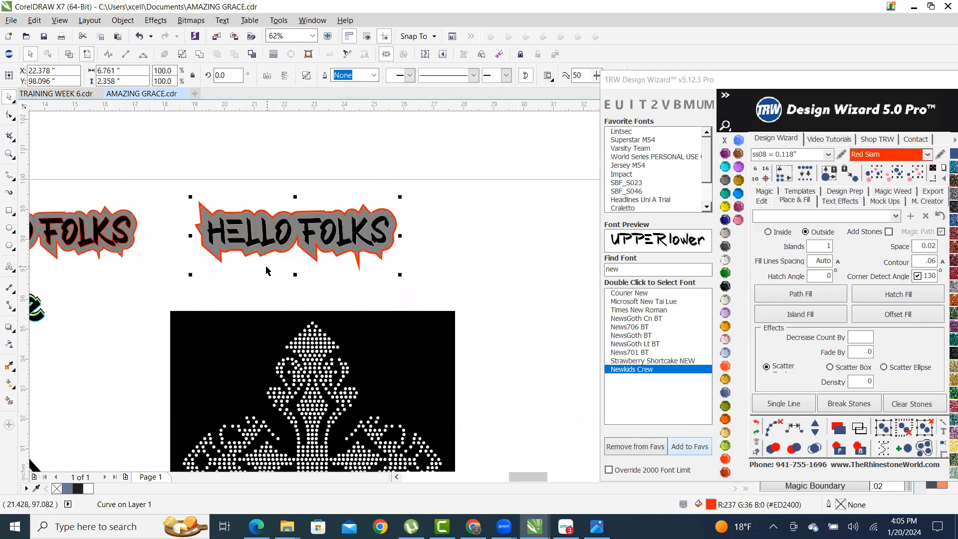
{"action": "left_click", "coordinate": [279, 283]}
{"action": "scroll", "coordinate": [241, 210], "scroll_direction": "up", "scroll_amount": 3}
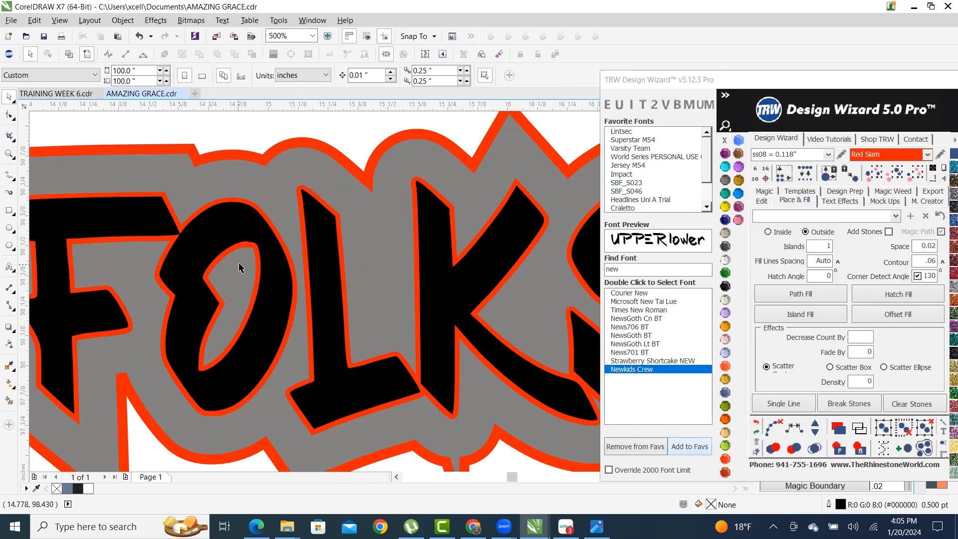
{"action": "scroll", "coordinate": [229, 259], "scroll_direction": "down", "scroll_amount": 3}
{"action": "scroll", "coordinate": [420, 269], "scroll_direction": "up", "scroll_amount": 2}
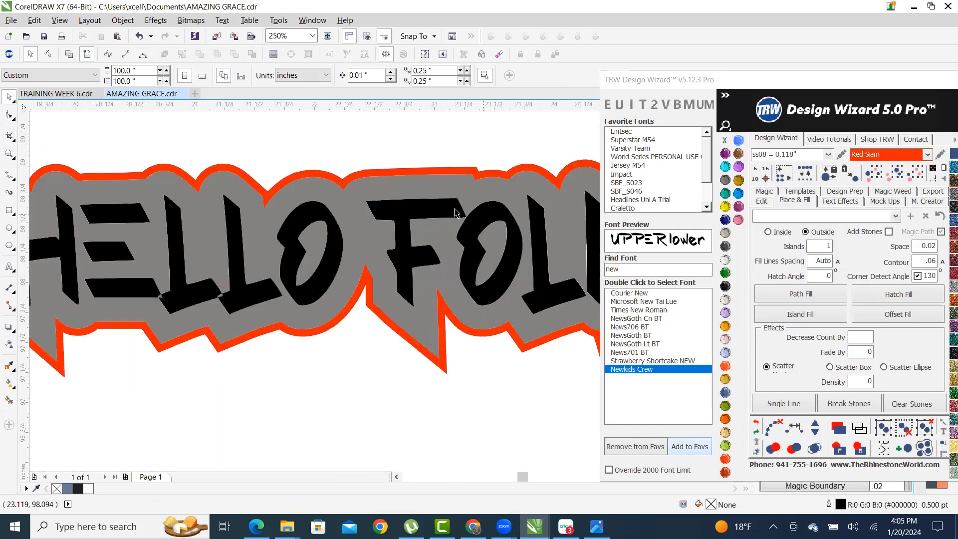
- Turn the HELLO FOLKS text into island-filled curves and bring the letter shapes forward
{"action": "left_click_drag", "start_coordinate": [409, 219], "coordinate": [403, 285]}
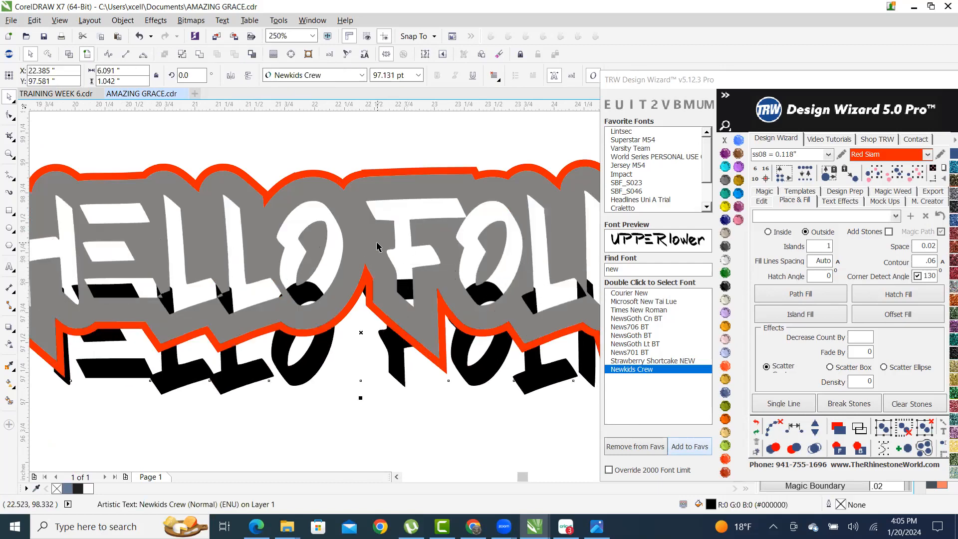
{"action": "key", "text": "ctrl+z"}
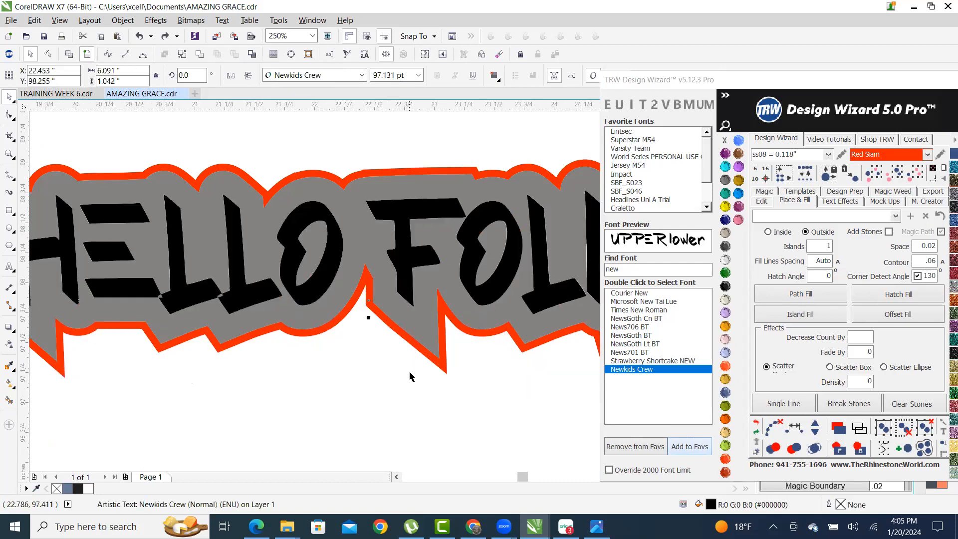
{"action": "left_click", "coordinate": [419, 421]}
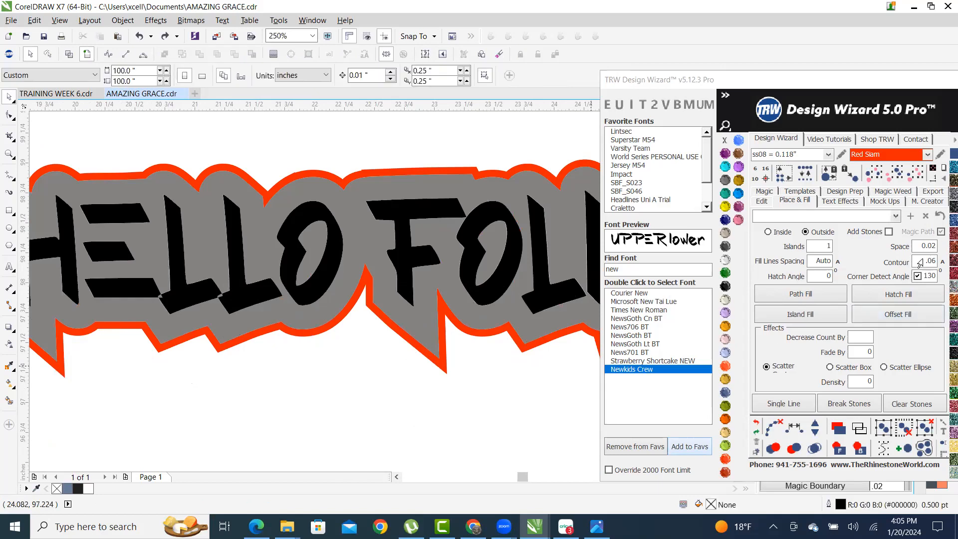
{"action": "left_click", "coordinate": [491, 216]}
{"action": "left_click", "coordinate": [777, 319]}
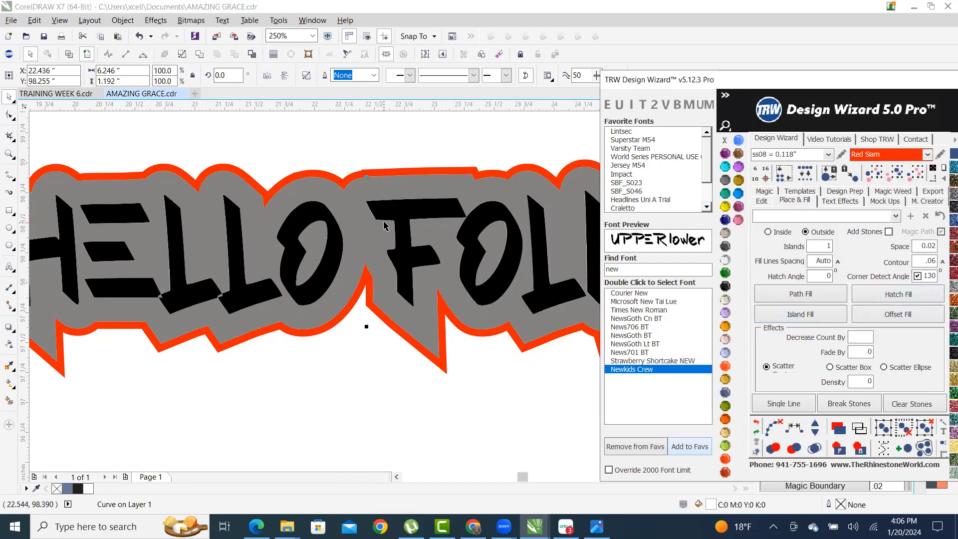
{"action": "scroll", "coordinate": [384, 225], "scroll_direction": "down", "scroll_amount": 2}
{"action": "scroll", "coordinate": [388, 231], "scroll_direction": "up", "scroll_amount": 4}
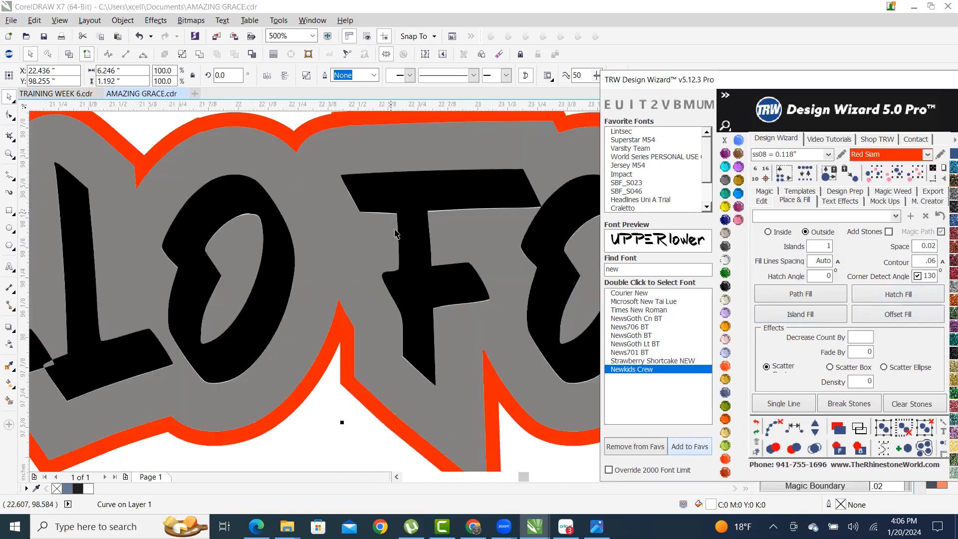
{"action": "scroll", "coordinate": [410, 199], "scroll_direction": "down", "scroll_amount": 2}
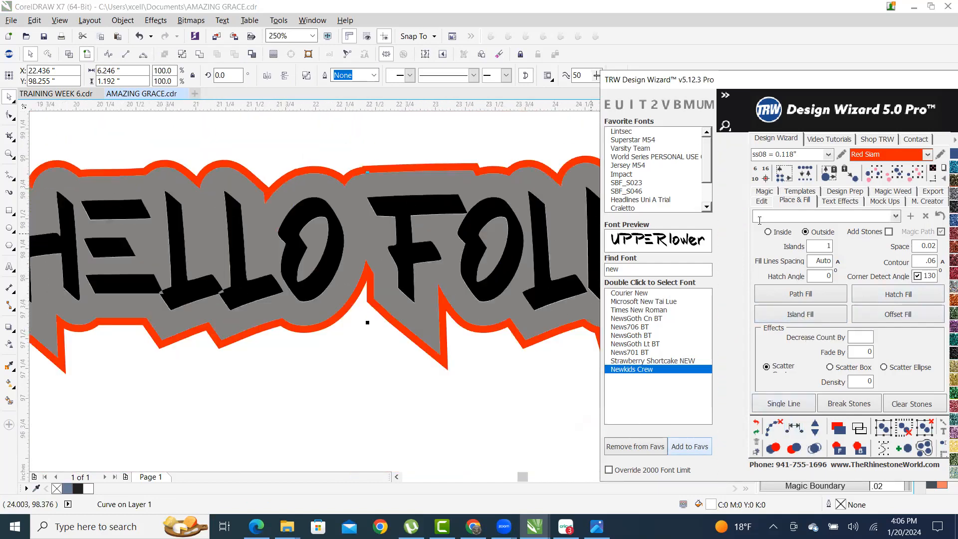
{"action": "left_click", "coordinate": [840, 448]}
- Colour the letter shapes TRW Pink, then send them and the grey contour to the back
{"action": "scroll", "coordinate": [427, 210], "scroll_direction": "up", "scroll_amount": 2}
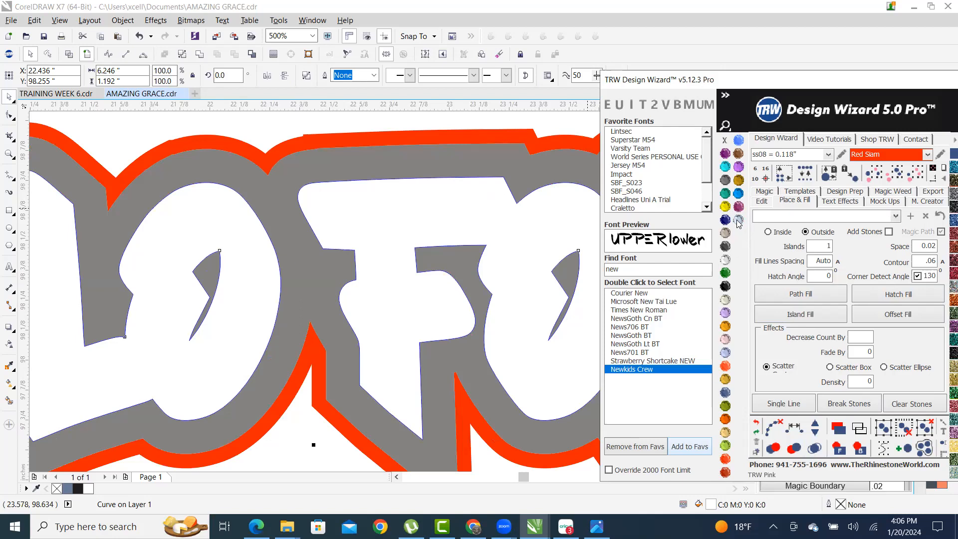
{"action": "left_click", "coordinate": [738, 220]}
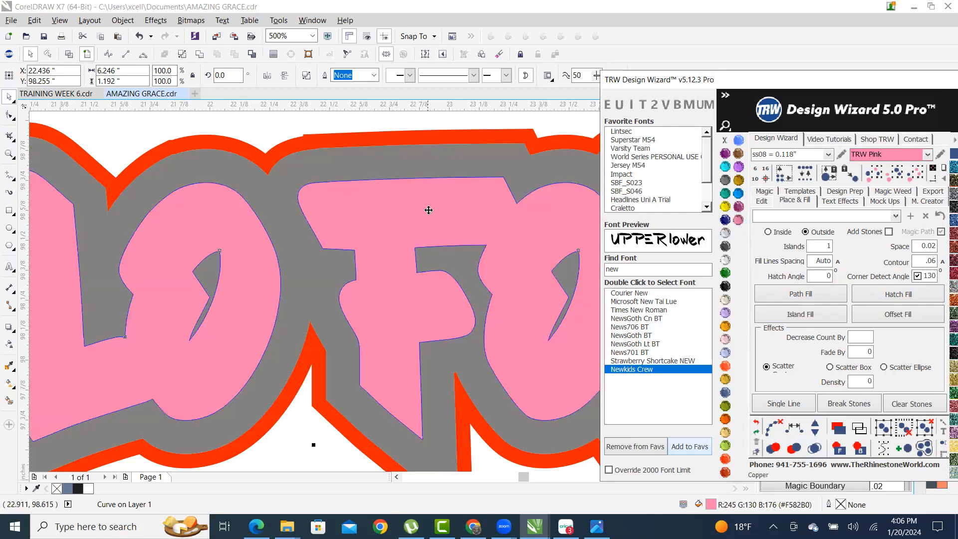
{"action": "scroll", "coordinate": [233, 297], "scroll_direction": "down", "scroll_amount": 1}
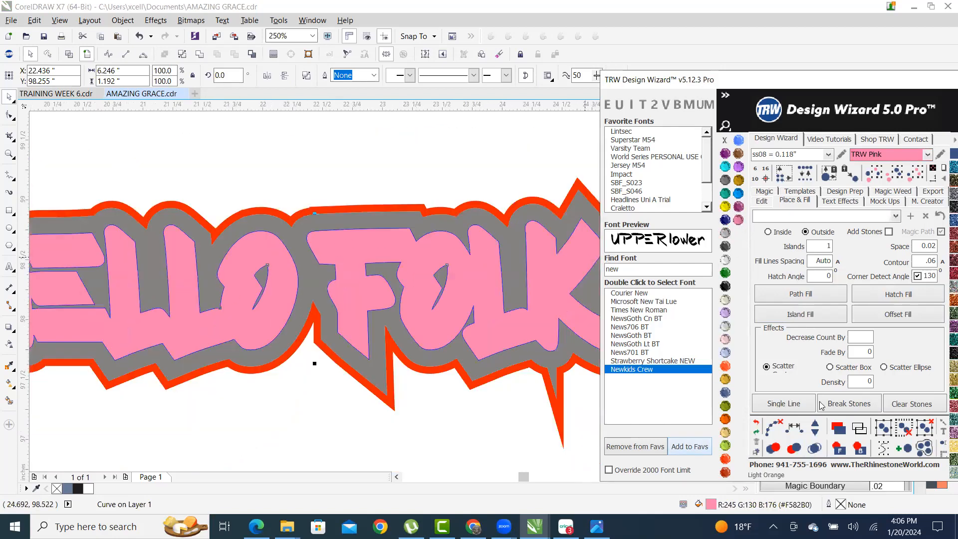
{"action": "left_click", "coordinate": [859, 450]}
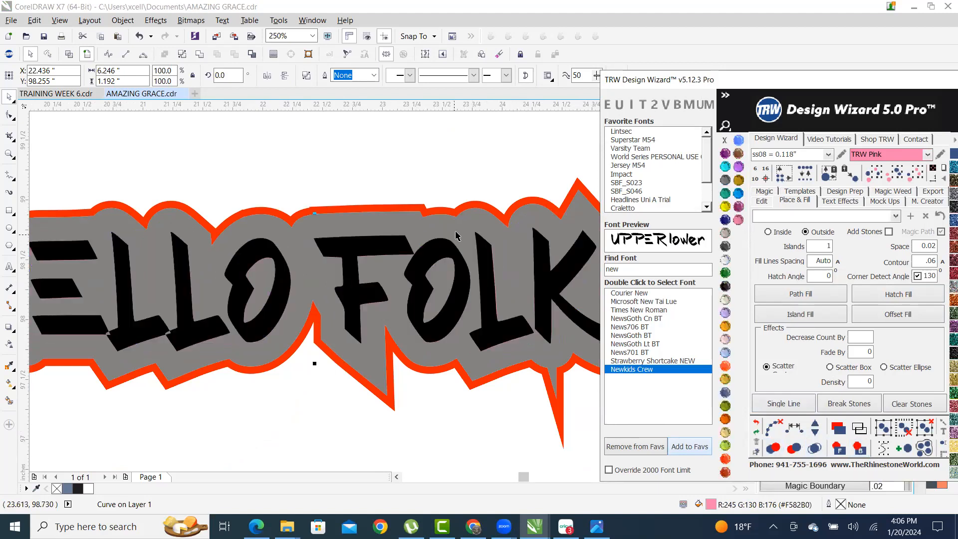
{"action": "left_click", "coordinate": [396, 163]}
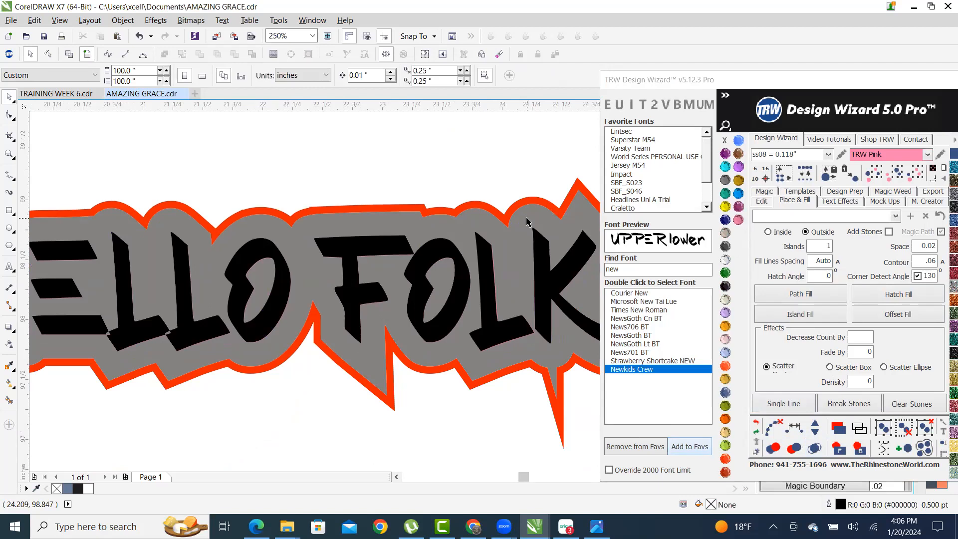
{"action": "left_click", "coordinate": [460, 233]}
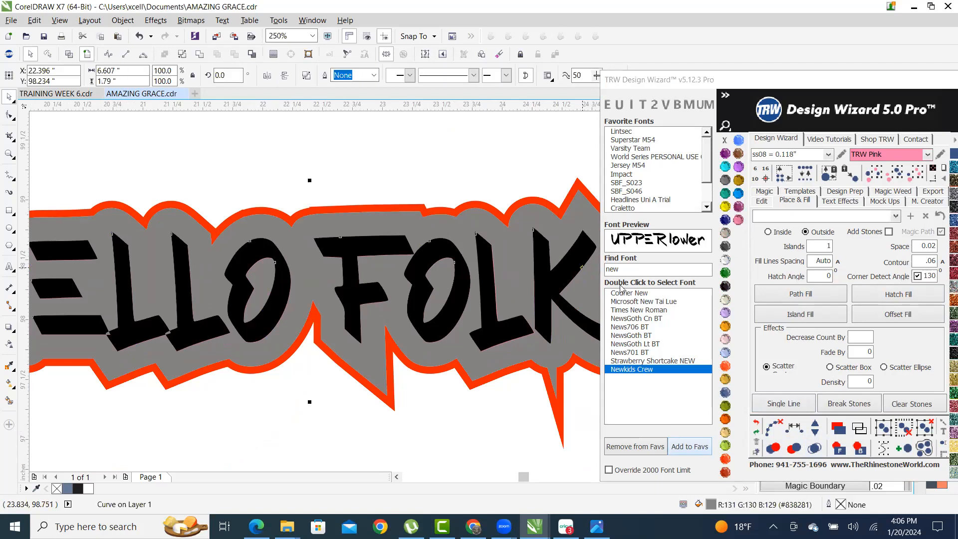
{"action": "left_click", "coordinate": [859, 450]}
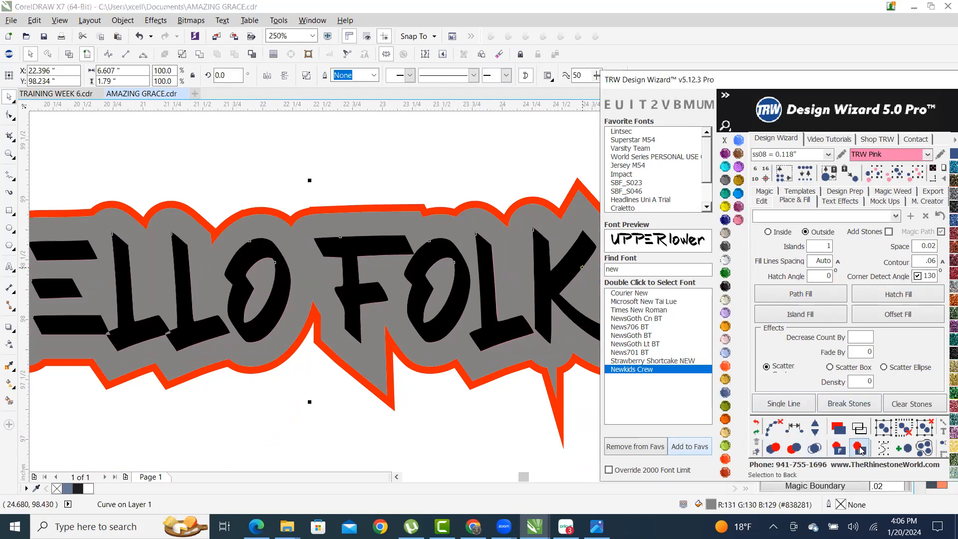
{"action": "left_click", "coordinate": [432, 180]}
{"action": "scroll", "coordinate": [431, 180], "scroll_direction": "down", "scroll_amount": 3}
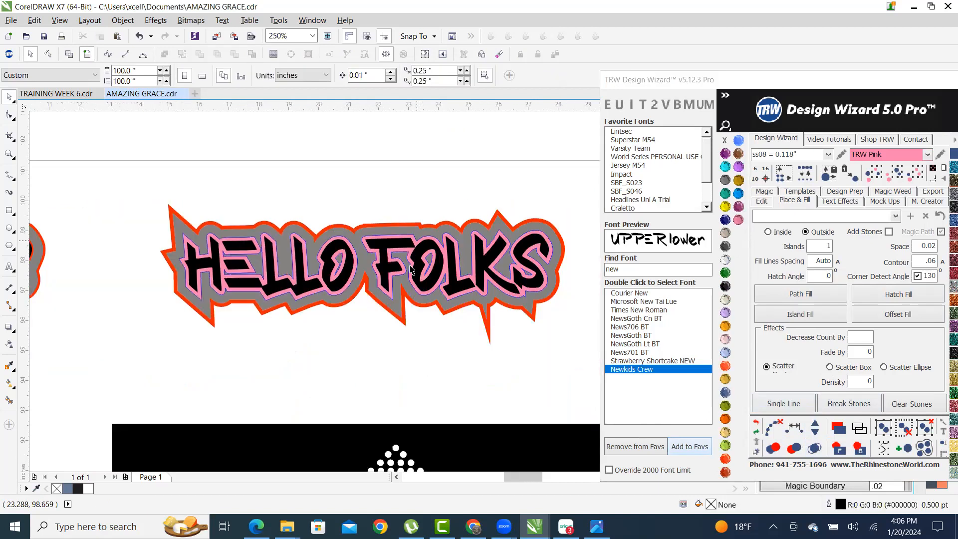
{"action": "scroll", "coordinate": [344, 239], "scroll_direction": "up", "scroll_amount": 3}
{"action": "scroll", "coordinate": [348, 213], "scroll_direction": "up", "scroll_amount": 2}
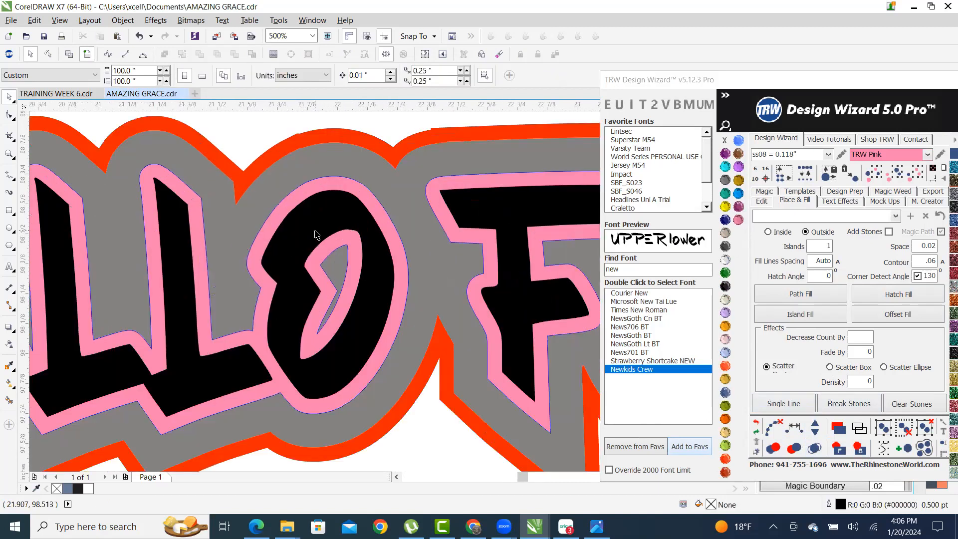
- Combine the lettering with its pink outline, edge it in Red Siam, and select the right design
{"action": "left_click", "coordinate": [319, 227]}
{"action": "scroll", "coordinate": [327, 199], "scroll_direction": "up", "scroll_amount": 2}
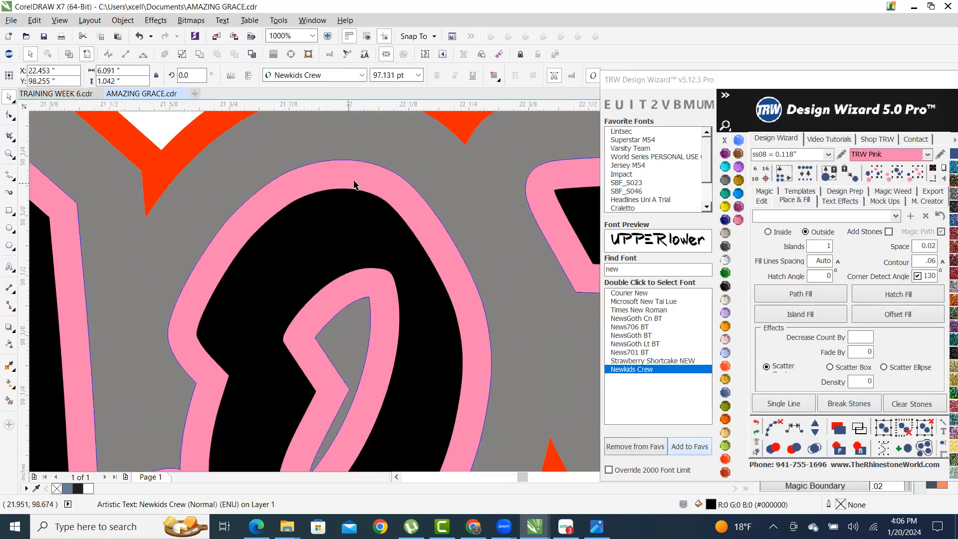
{"action": "left_click", "coordinate": [392, 198], "text": "shift"}
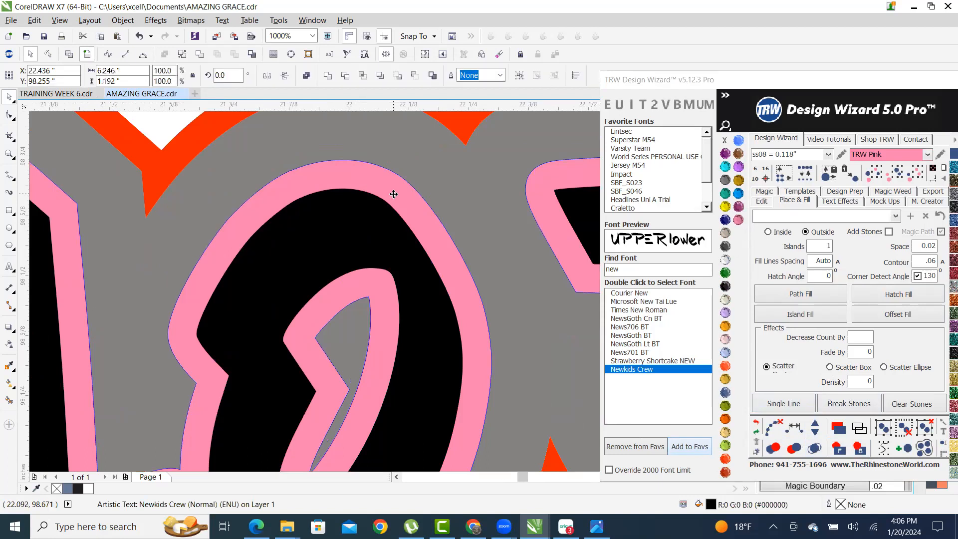
{"action": "left_click", "coordinate": [235, 54]}
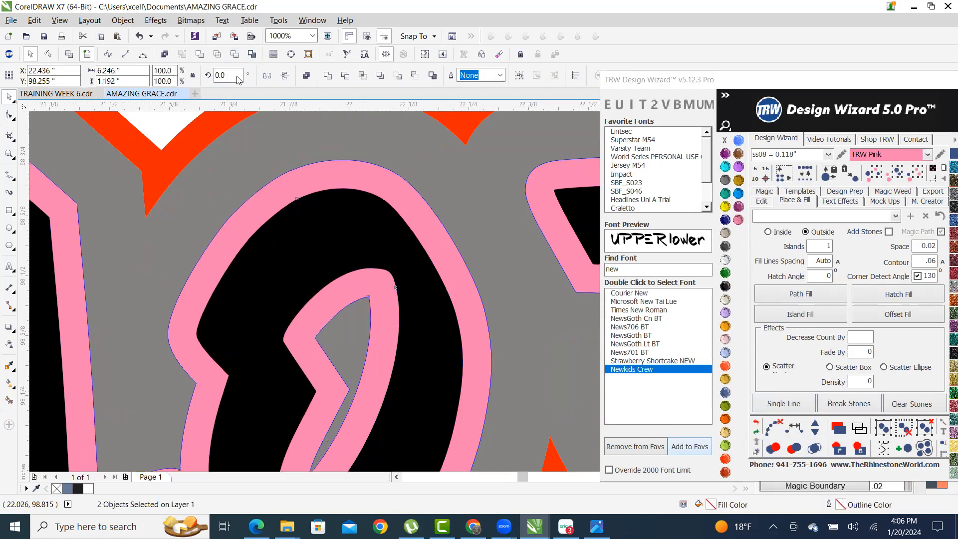
{"action": "scroll", "coordinate": [463, 349], "scroll_direction": "down", "scroll_amount": 6}
{"action": "scroll", "coordinate": [342, 199], "scroll_direction": "down", "scroll_amount": 1}
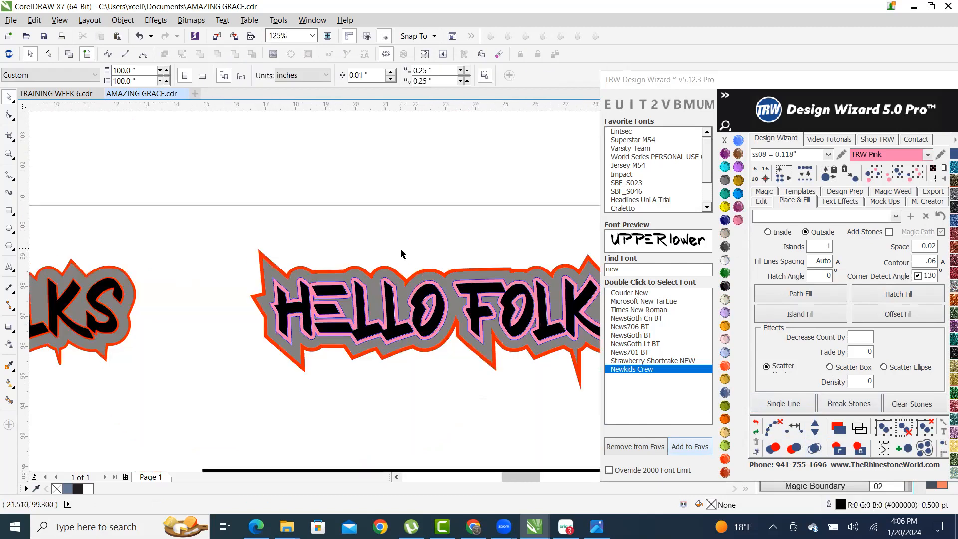
{"action": "scroll", "coordinate": [434, 274], "scroll_direction": "up", "scroll_amount": 5}
{"action": "left_click", "coordinate": [436, 263]}
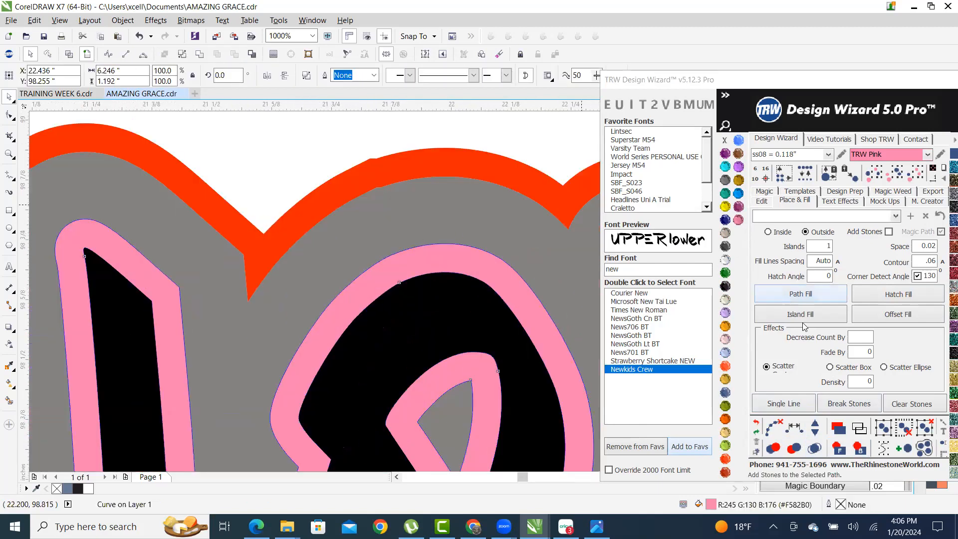
{"action": "scroll", "coordinate": [355, 285], "scroll_direction": "down", "scroll_amount": 8}
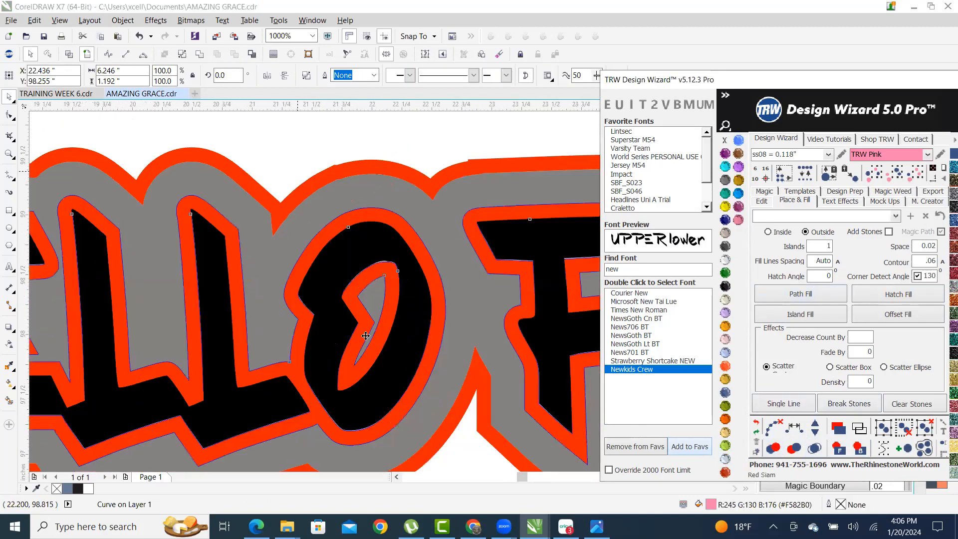
{"action": "left_click", "coordinate": [283, 204]}
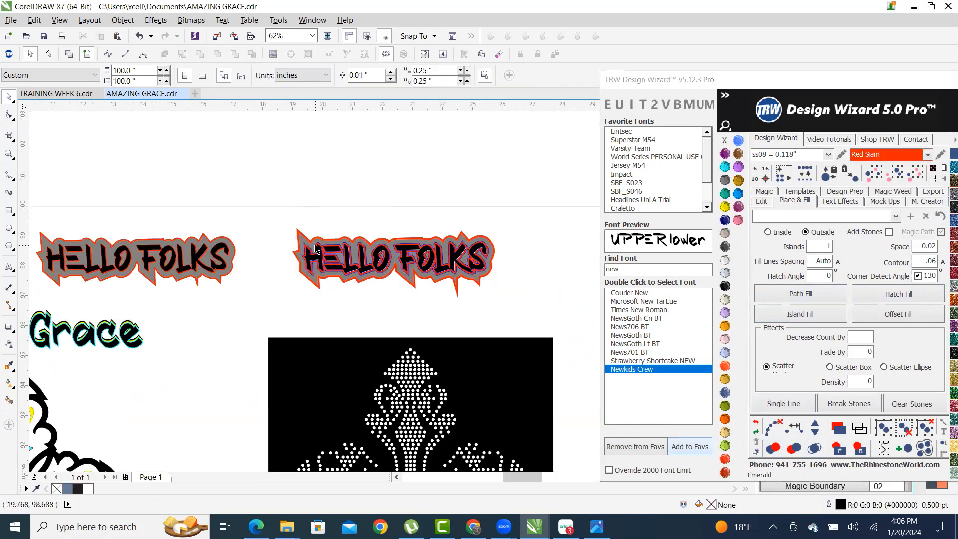
{"action": "left_click_drag", "start_coordinate": [260, 201], "coordinate": [531, 333]}
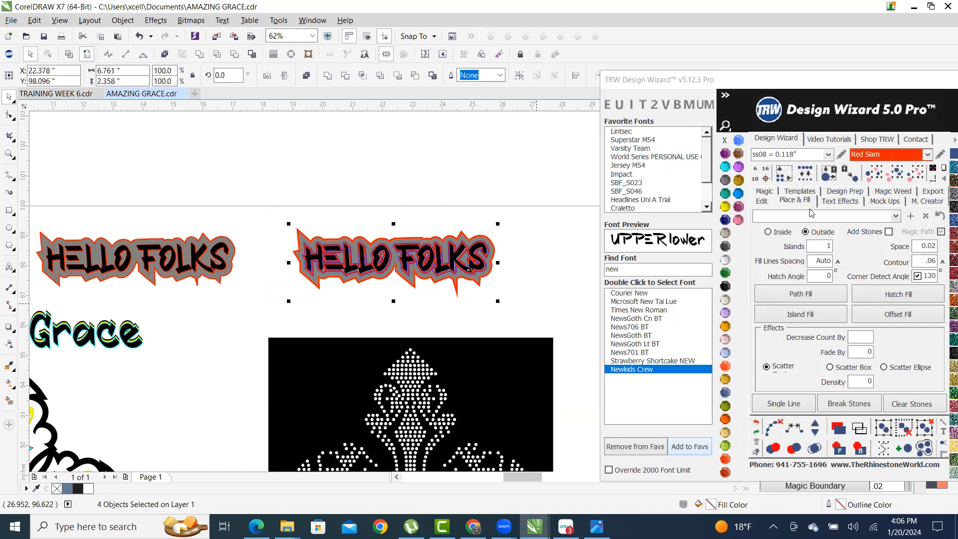
- Generate Vinyl Overcut and Stone 2+ Cut templates of the design on a new page
{"action": "left_click", "coordinate": [788, 191]}
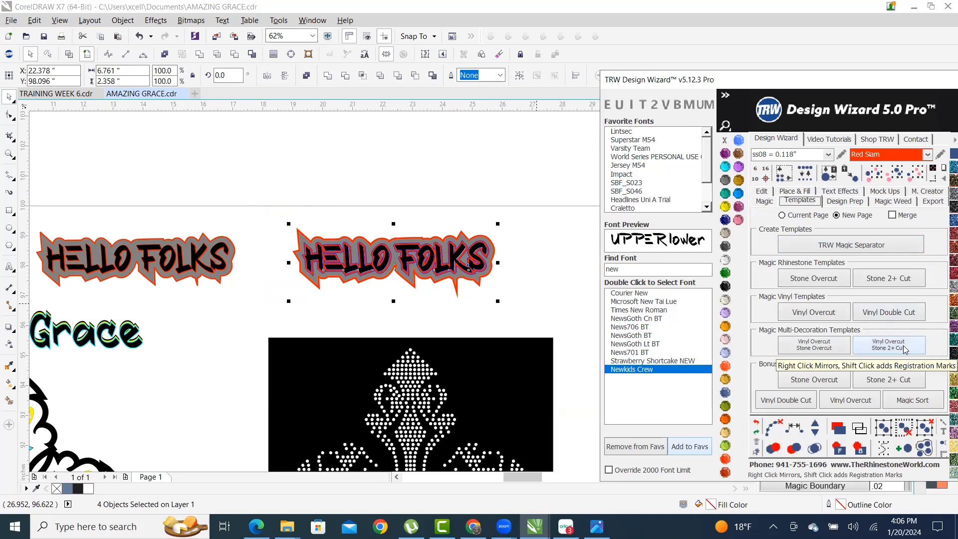
{"action": "left_click", "coordinate": [895, 350]}
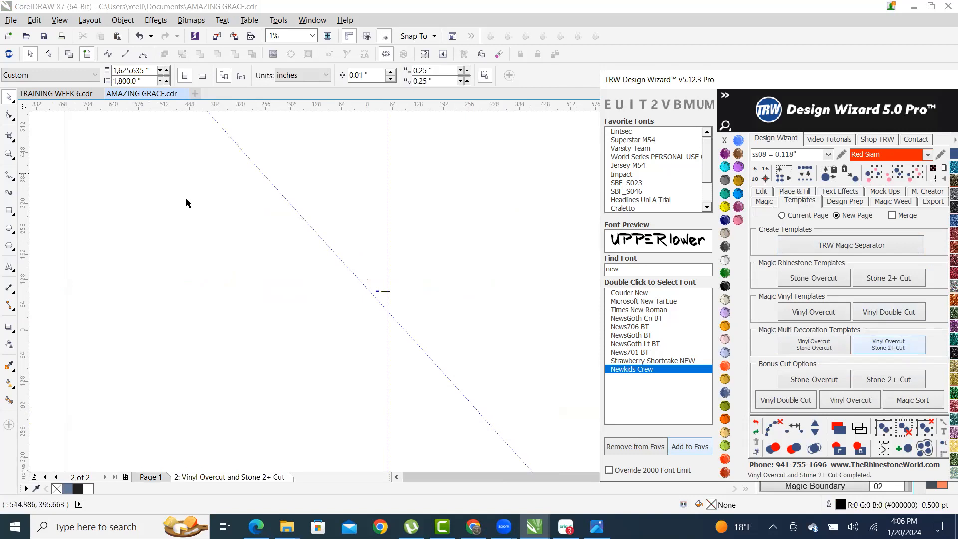
{"action": "scroll", "coordinate": [381, 302], "scroll_direction": "up", "scroll_amount": 10}
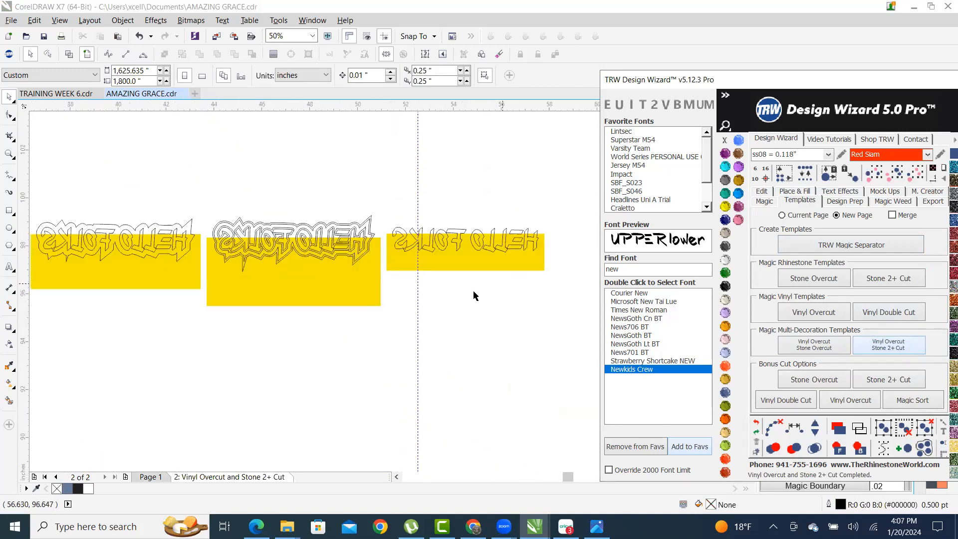
{"action": "scroll", "coordinate": [309, 235], "scroll_direction": "up", "scroll_amount": 1}
{"action": "scroll", "coordinate": [339, 267], "scroll_direction": "down", "scroll_amount": 1}
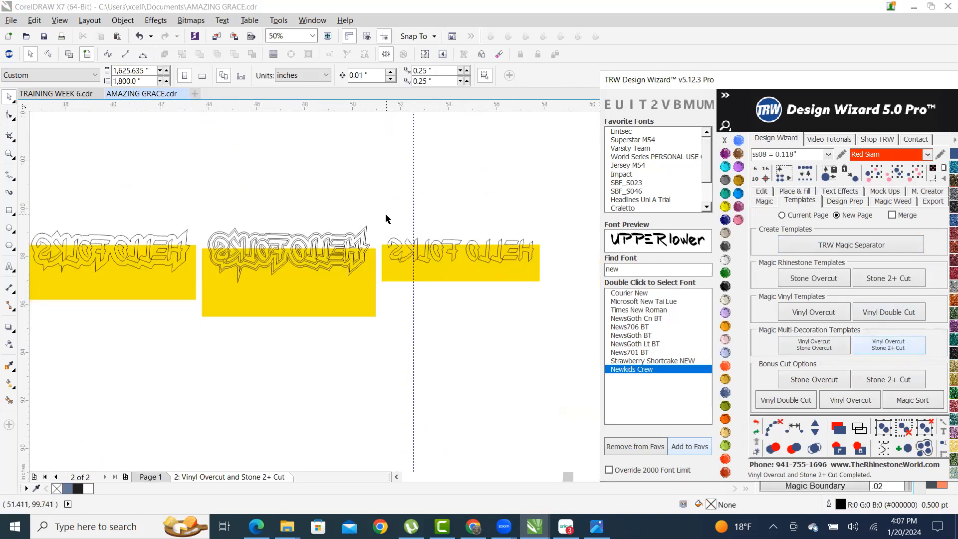
- Marquee-select the third and first HELLO FOLKS template layouts
{"action": "left_click_drag", "start_coordinate": [382, 220], "coordinate": [597, 283]}
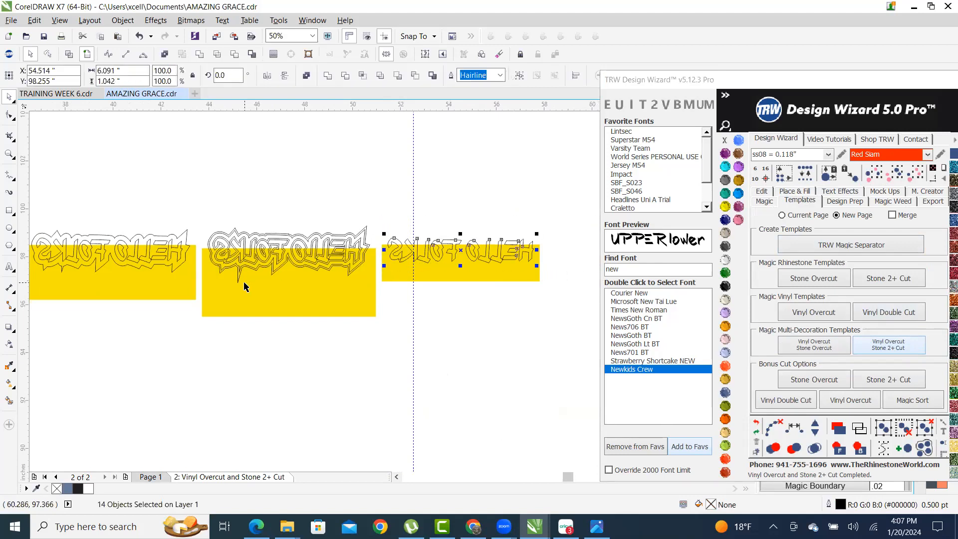
{"action": "scroll", "coordinate": [265, 324], "scroll_direction": "up", "scroll_amount": 1}
{"action": "scroll", "coordinate": [276, 368], "scroll_direction": "up", "scroll_amount": 1}
{"action": "scroll", "coordinate": [293, 221], "scroll_direction": "down", "scroll_amount": 3}
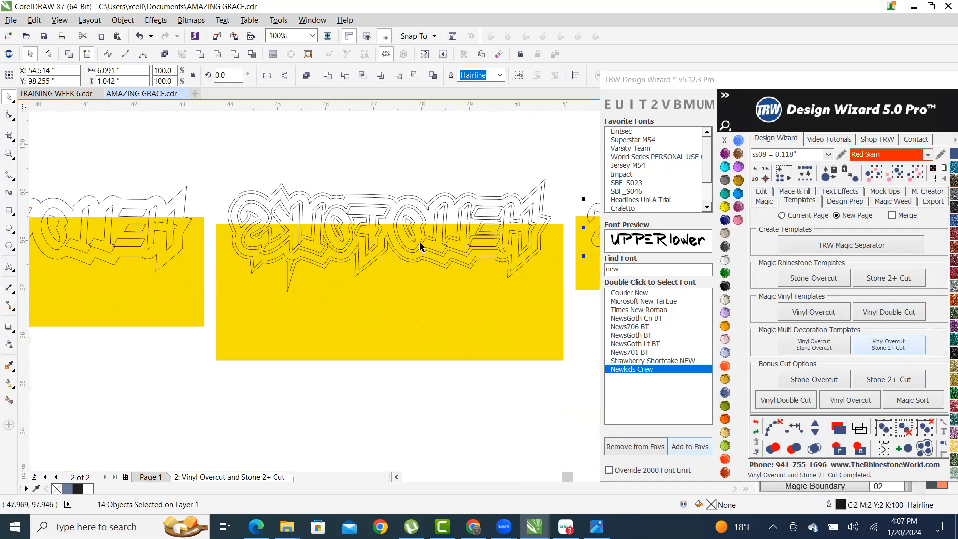
{"action": "scroll", "coordinate": [192, 239], "scroll_direction": "up", "scroll_amount": 2}
{"action": "scroll", "coordinate": [302, 230], "scroll_direction": "down", "scroll_amount": 1}
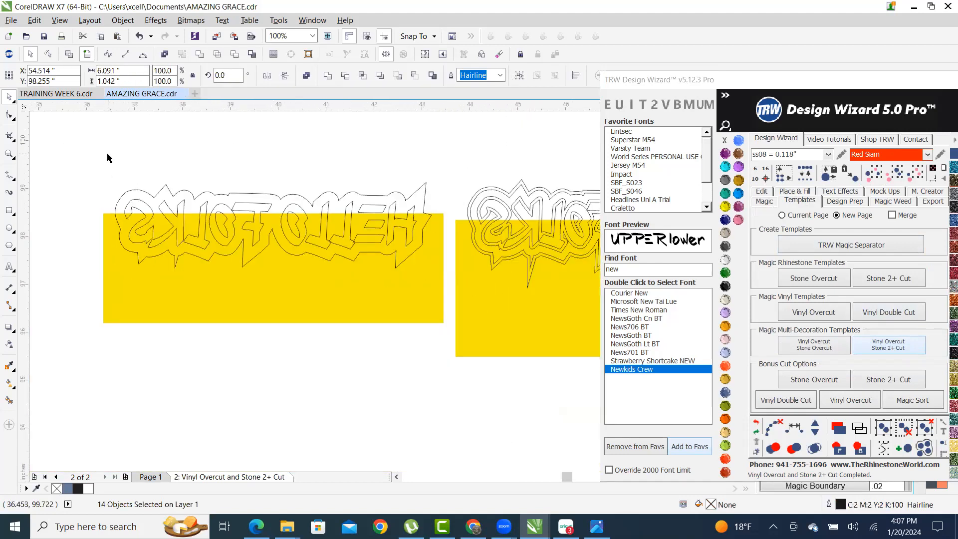
{"action": "left_click_drag", "start_coordinate": [349, 281], "coordinate": [462, 311]}
{"action": "scroll", "coordinate": [299, 289], "scroll_direction": "down", "scroll_amount": 2}
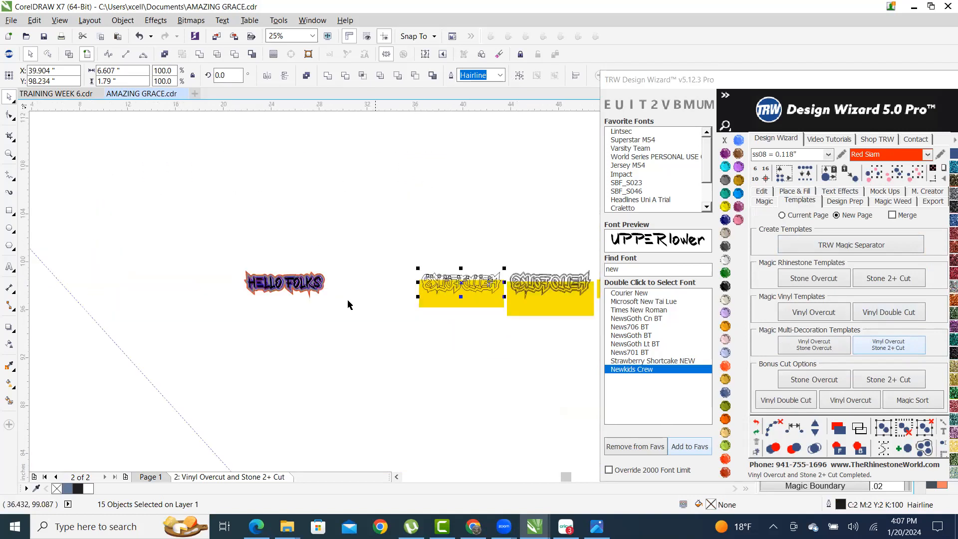
{"action": "scroll", "coordinate": [244, 272], "scroll_direction": "up", "scroll_amount": 1}
{"action": "scroll", "coordinate": [220, 233], "scroll_direction": "up", "scroll_amount": 1}
{"action": "scroll", "coordinate": [208, 221], "scroll_direction": "up", "scroll_amount": 1}
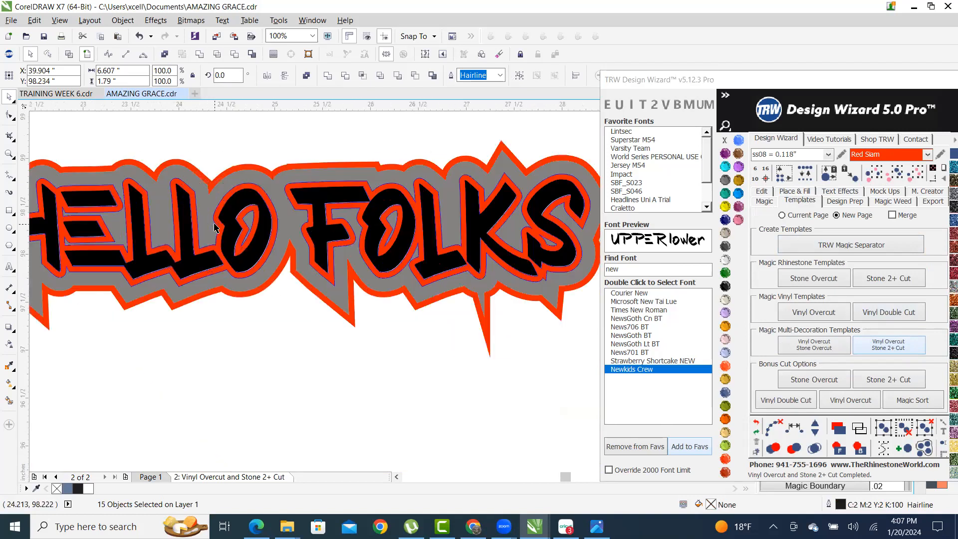
{"action": "scroll", "coordinate": [210, 222], "scroll_direction": "up", "scroll_amount": 1}
{"action": "scroll", "coordinate": [225, 223], "scroll_direction": "down", "scroll_amount": 3}
{"action": "scroll", "coordinate": [224, 222], "scroll_direction": "up", "scroll_amount": 3}
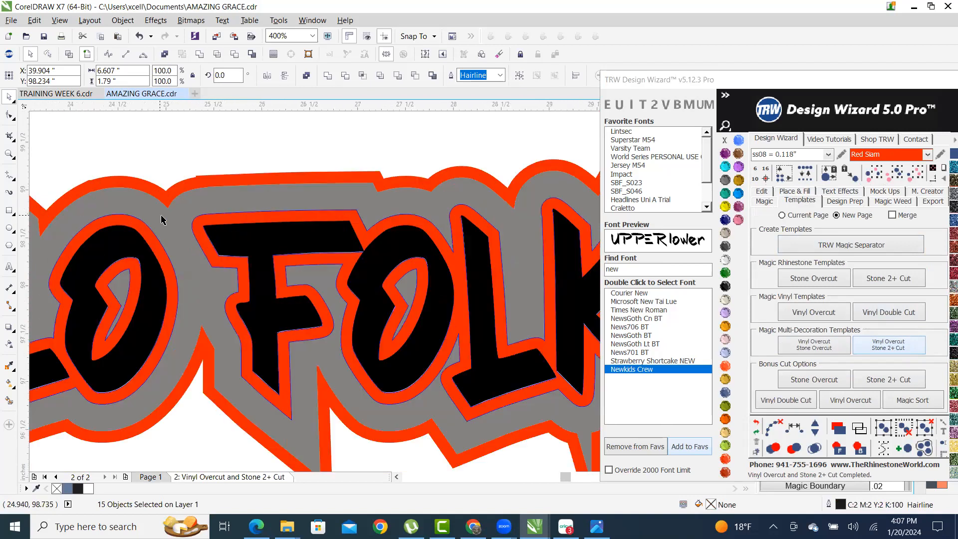
{"action": "scroll", "coordinate": [185, 225], "scroll_direction": "down", "scroll_amount": 4}
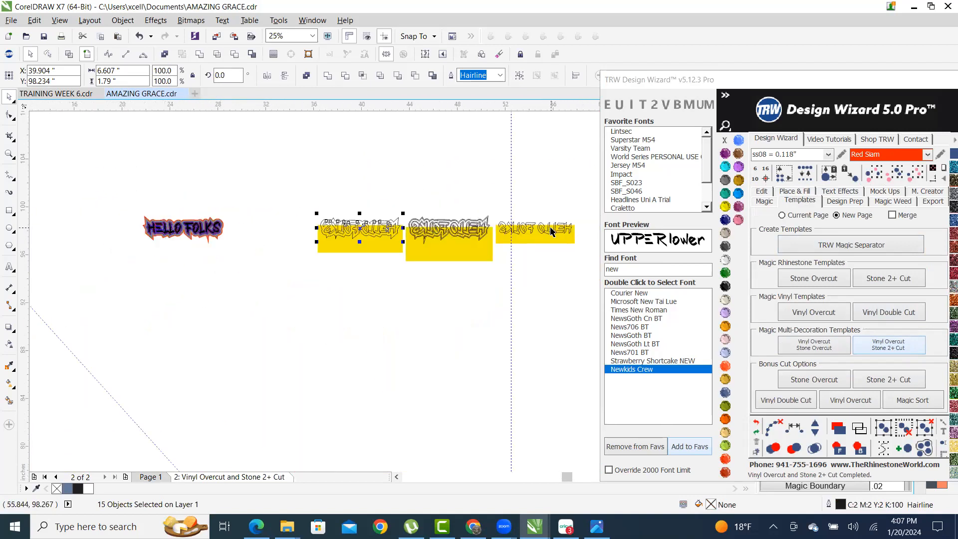
{"action": "scroll", "coordinate": [550, 231], "scroll_direction": "up", "scroll_amount": 1}
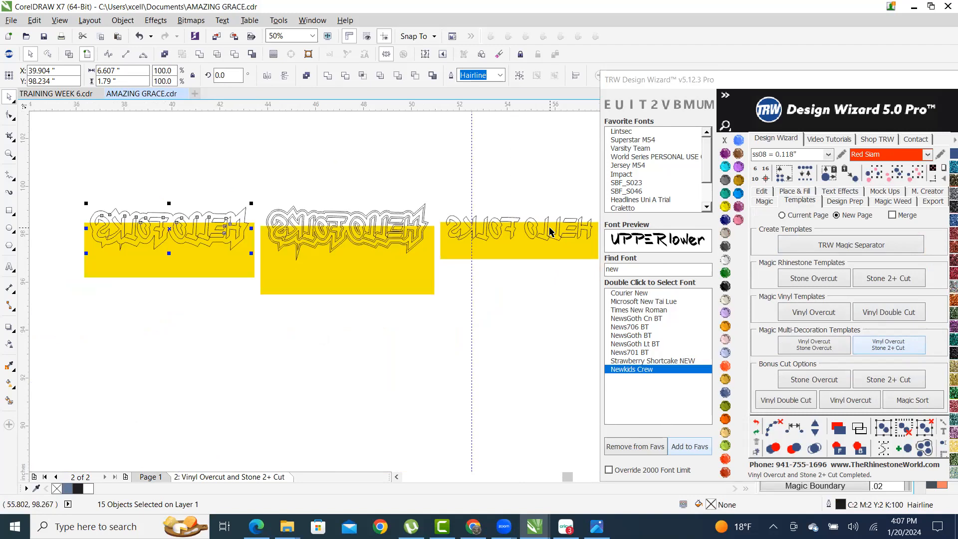
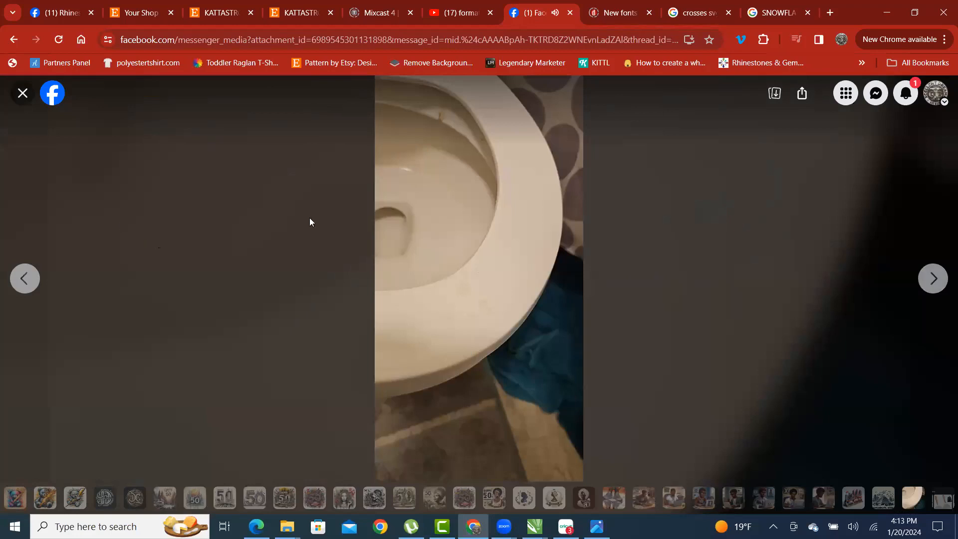
- Open a chat image full screen in Messenger and step back through earlier shared images
{"action": "left_click", "coordinate": [943, 295]}
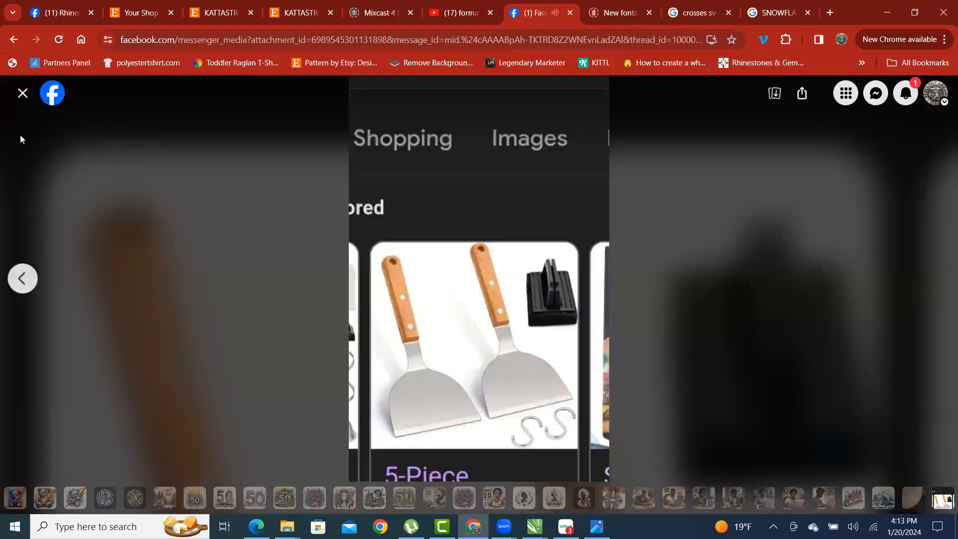
{"action": "key", "text": "Escape"}
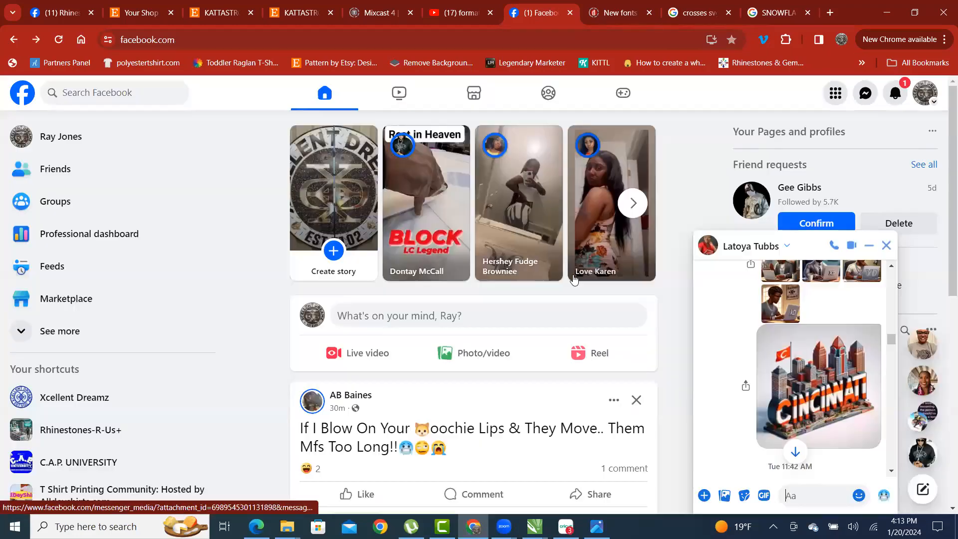
{"action": "scroll", "coordinate": [836, 378], "scroll_direction": "up", "scroll_amount": 3}
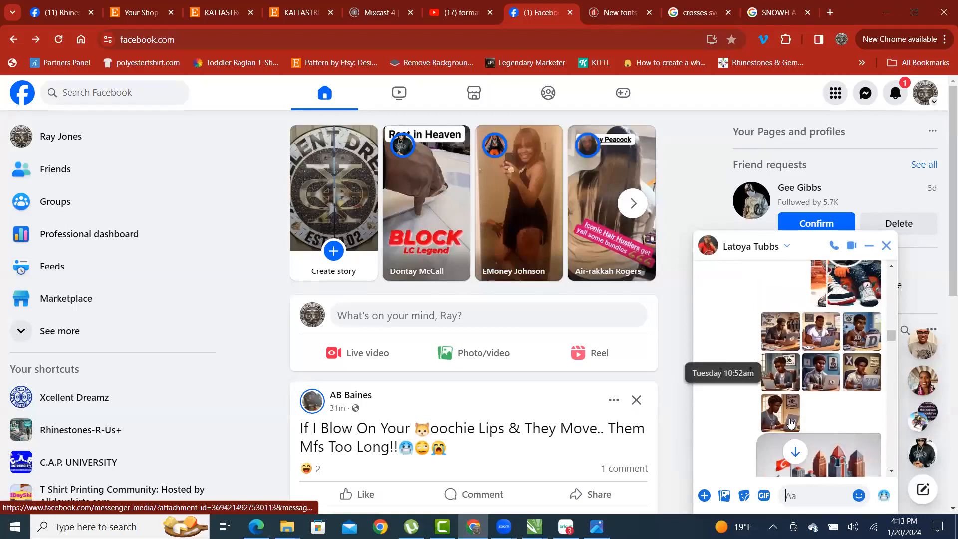
{"action": "left_click", "coordinate": [777, 369]}
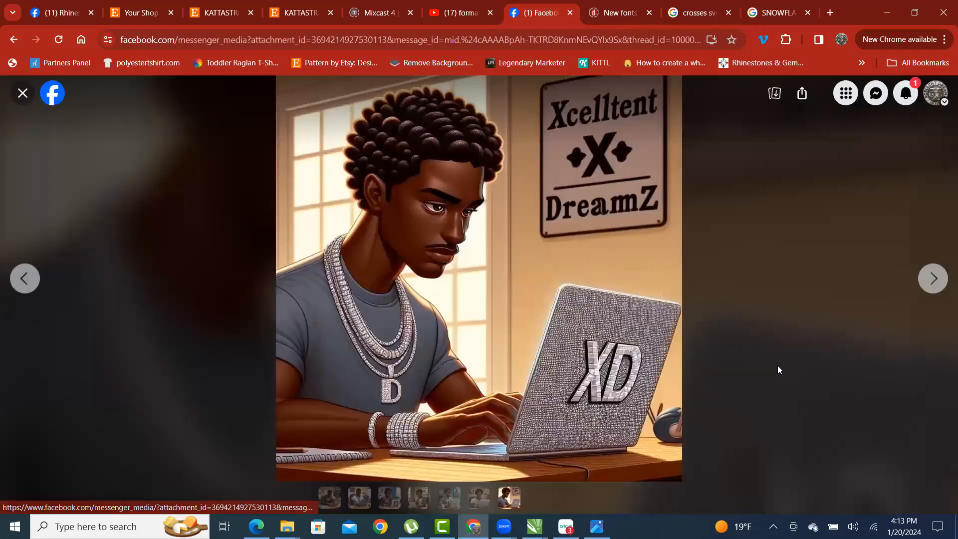
{"action": "left_click", "coordinate": [25, 287]}
{"action": "left_click", "coordinate": [22, 281]}
{"action": "left_click", "coordinate": [22, 280]}
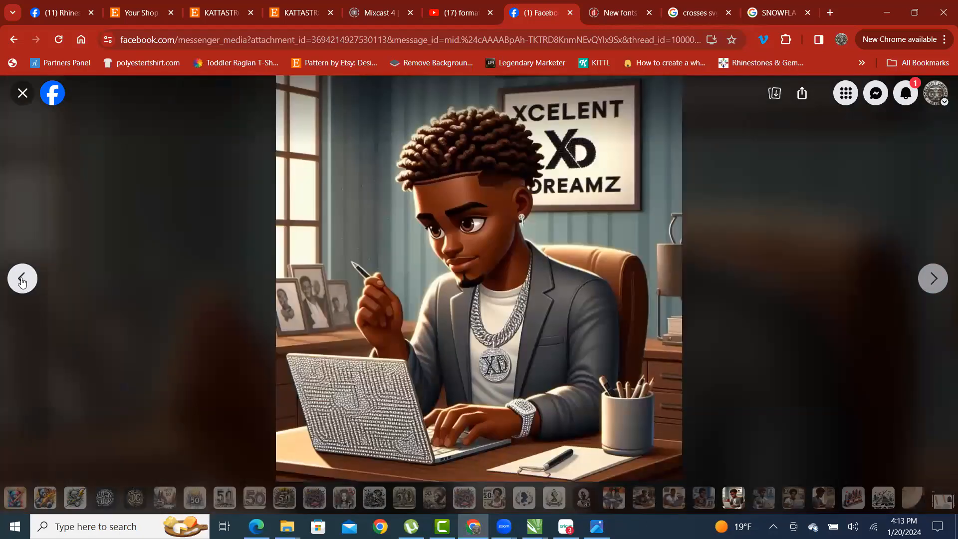
{"action": "left_click", "coordinate": [22, 281]}
{"action": "left_click", "coordinate": [22, 281]}
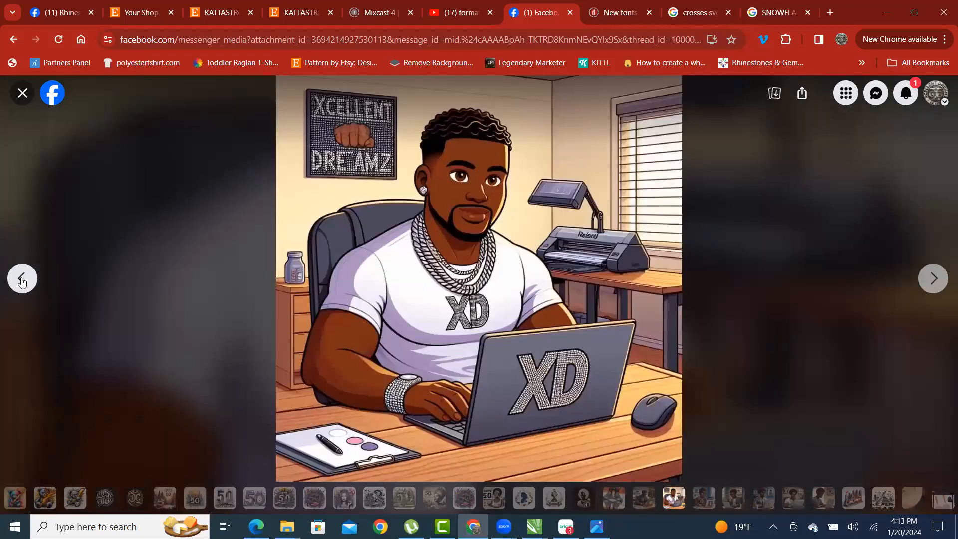
{"action": "left_click", "coordinate": [22, 281]}
{"action": "left_click", "coordinate": [22, 281]}
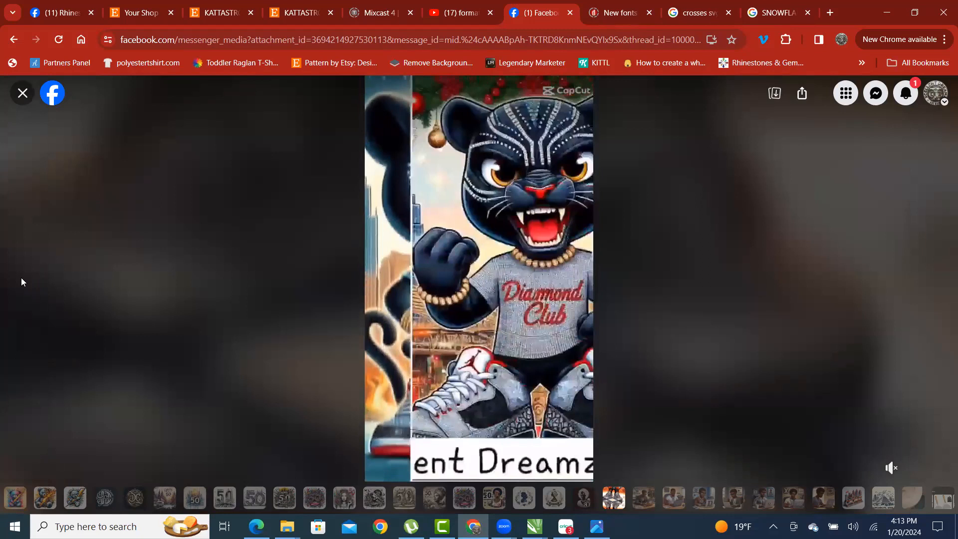
- Return to the '50' woman portrait, download it, and shrink the browser window
{"action": "mouse_move", "coordinate": [24, 288]}
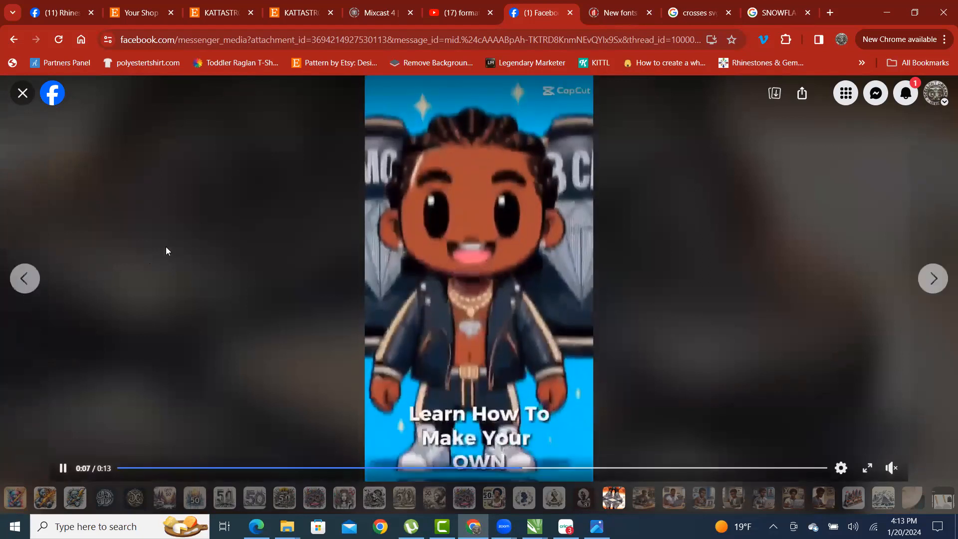
{"action": "left_click", "coordinate": [13, 277]}
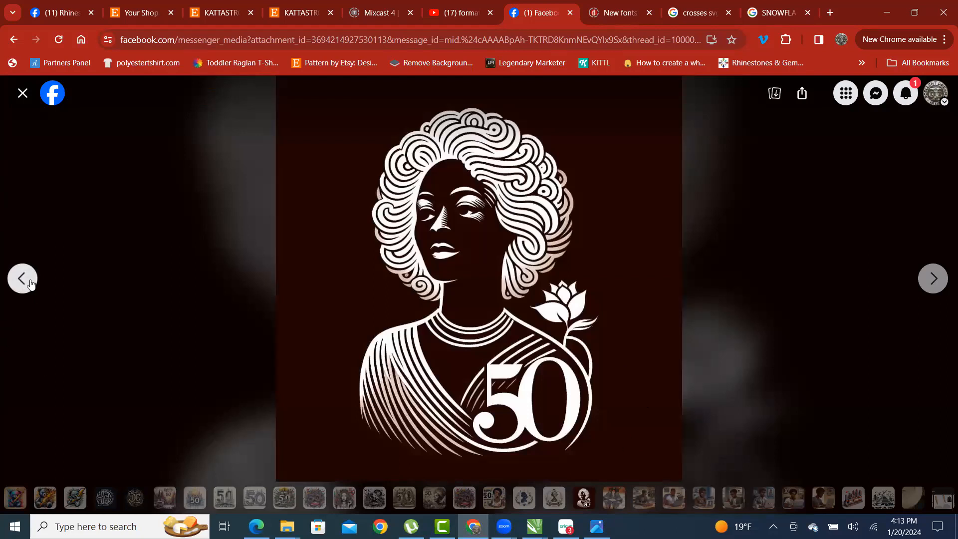
{"action": "left_click", "coordinate": [16, 292]}
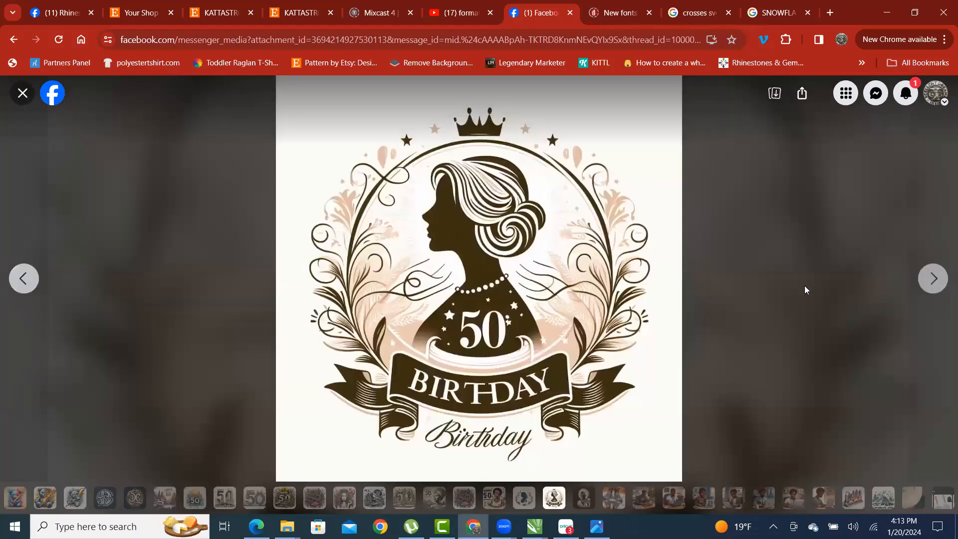
{"action": "left_click", "coordinate": [935, 279]}
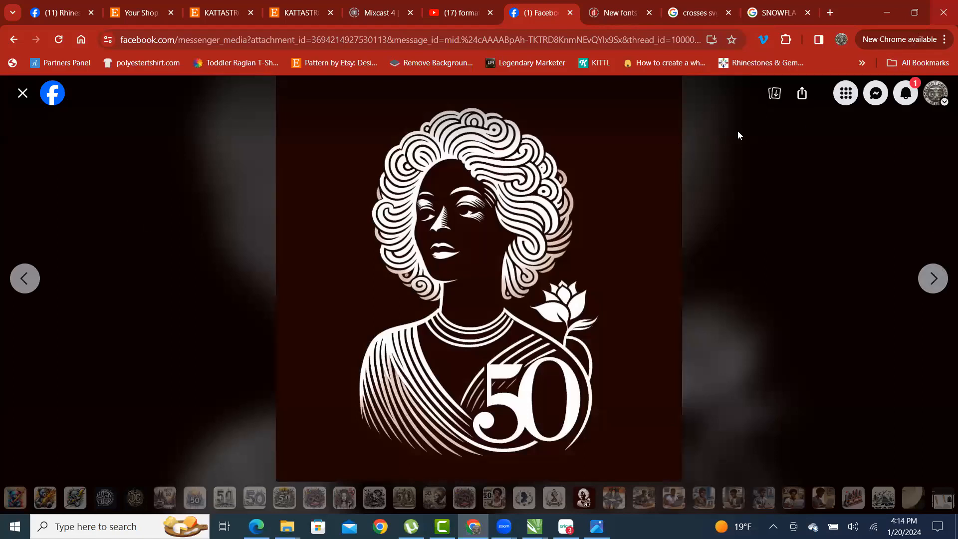
{"action": "left_click", "coordinate": [774, 93]}
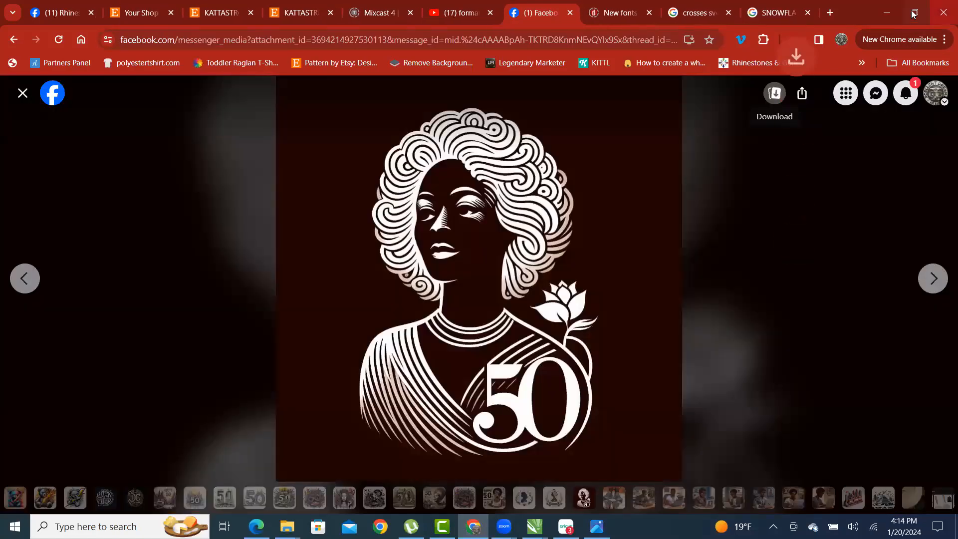
{"action": "left_click", "coordinate": [915, 12]}
- Minimize the ALI COLORS folder and bring up the Downloads folder window
{"action": "left_click", "coordinate": [349, 143]}
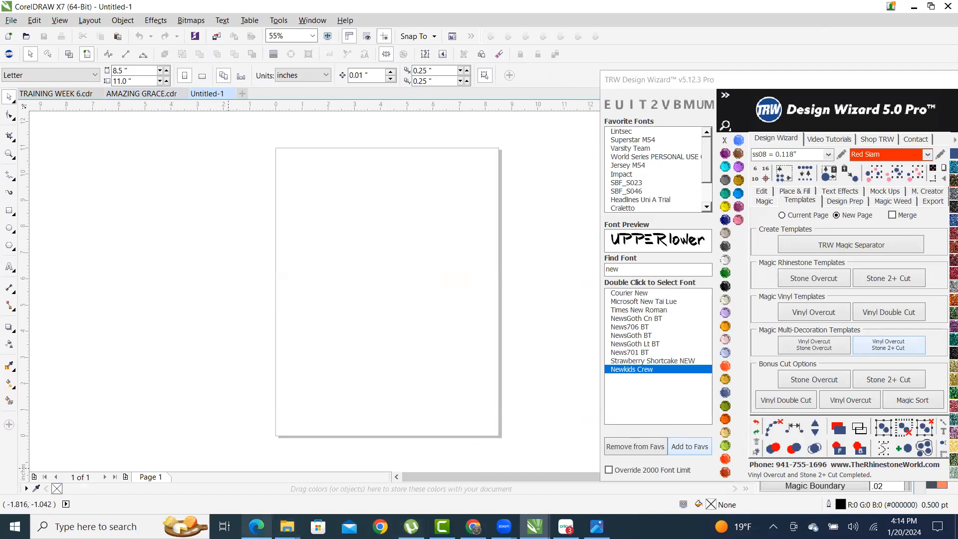
{"action": "left_click", "coordinate": [287, 526]}
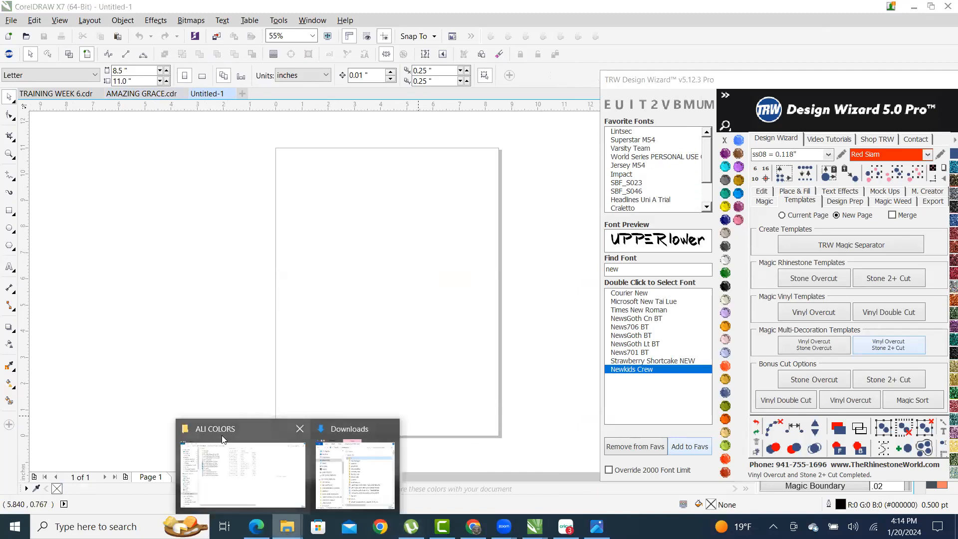
{"action": "left_click", "coordinate": [227, 433]}
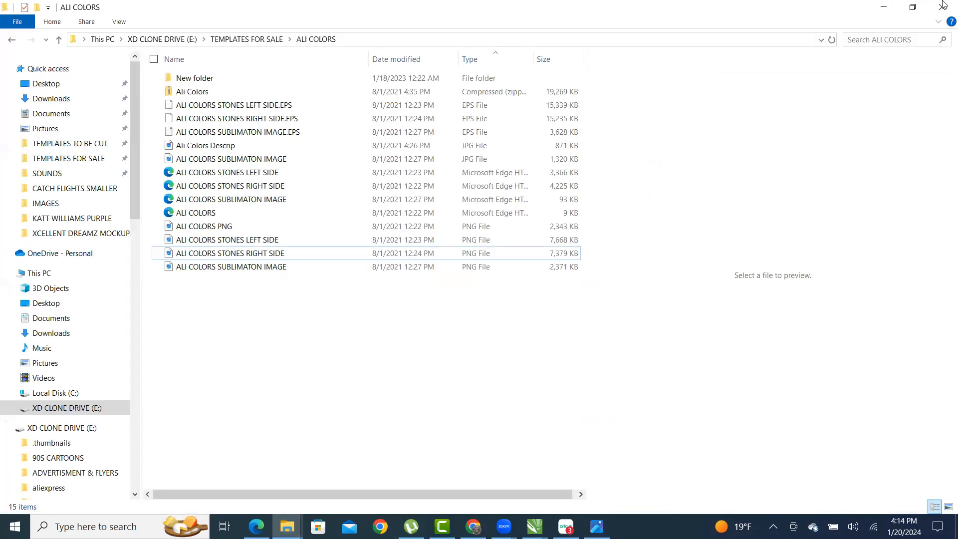
{"action": "left_click", "coordinate": [889, 9]}
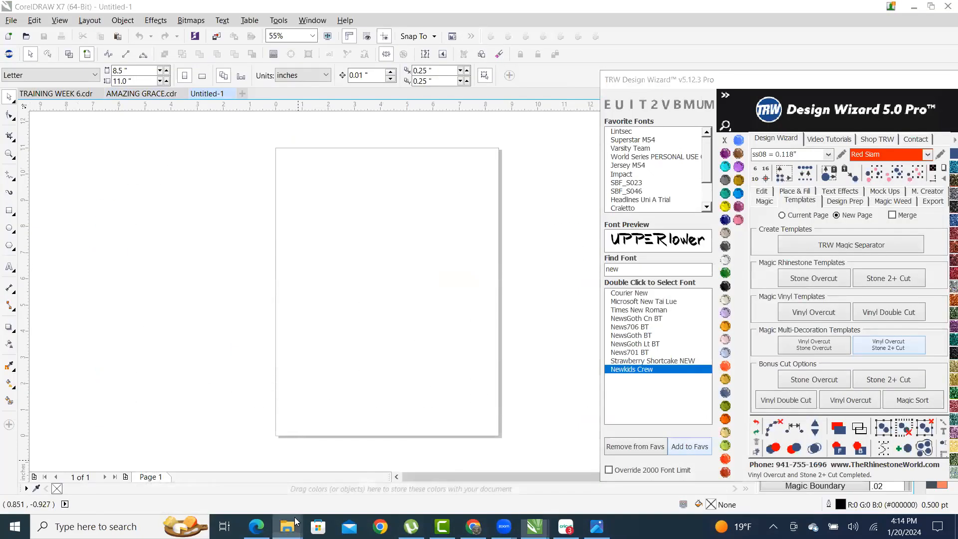
{"action": "mouse_move", "coordinate": [287, 526]}
{"action": "left_click", "coordinate": [350, 430]}
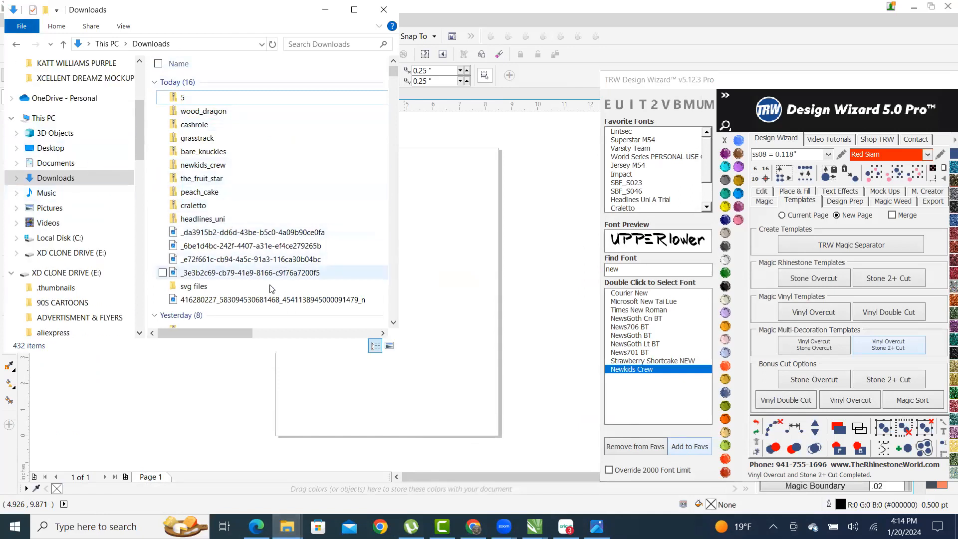
- Preview the downloaded '50' portrait, then drag it onto the CorelDRAW page
{"action": "left_click", "coordinate": [248, 300]}
{"action": "double_click", "coordinate": [248, 302]}
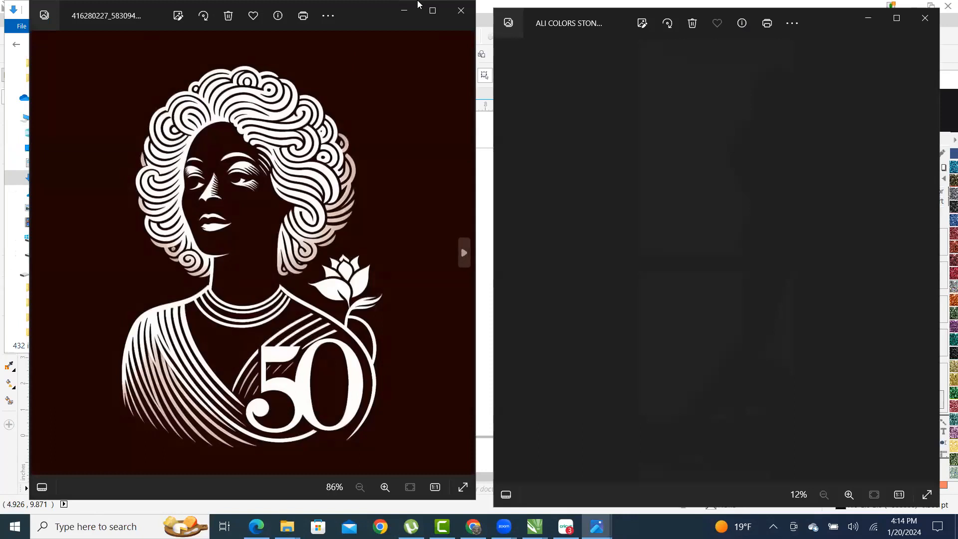
{"action": "left_click", "coordinate": [460, 10]}
{"action": "left_click_drag", "start_coordinate": [209, 303], "coordinate": [433, 320]}
- Outline Trace the imported portrait as Clipart and accept the result
{"action": "left_click", "coordinate": [454, 328]}
{"action": "right_click", "coordinate": [454, 327]}
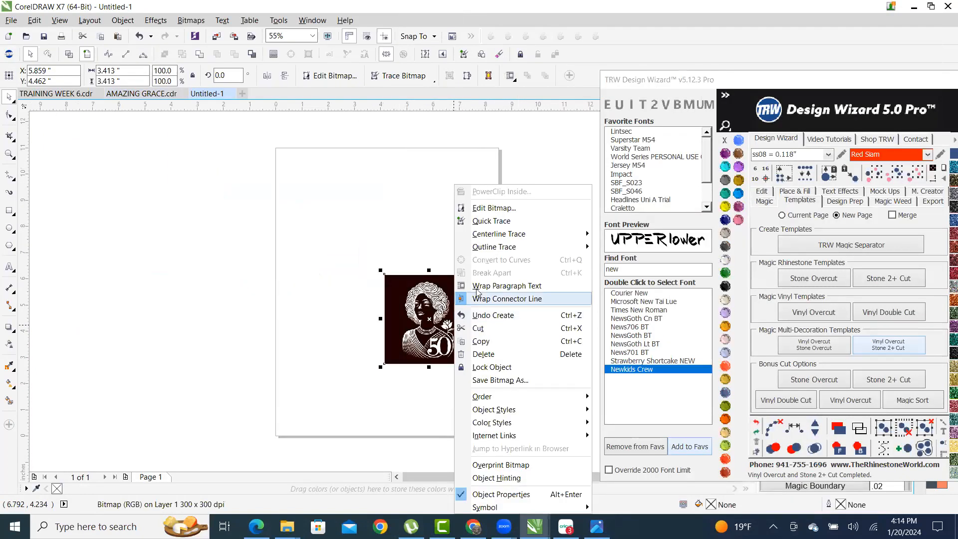
{"action": "mouse_move", "coordinate": [569, 248]}
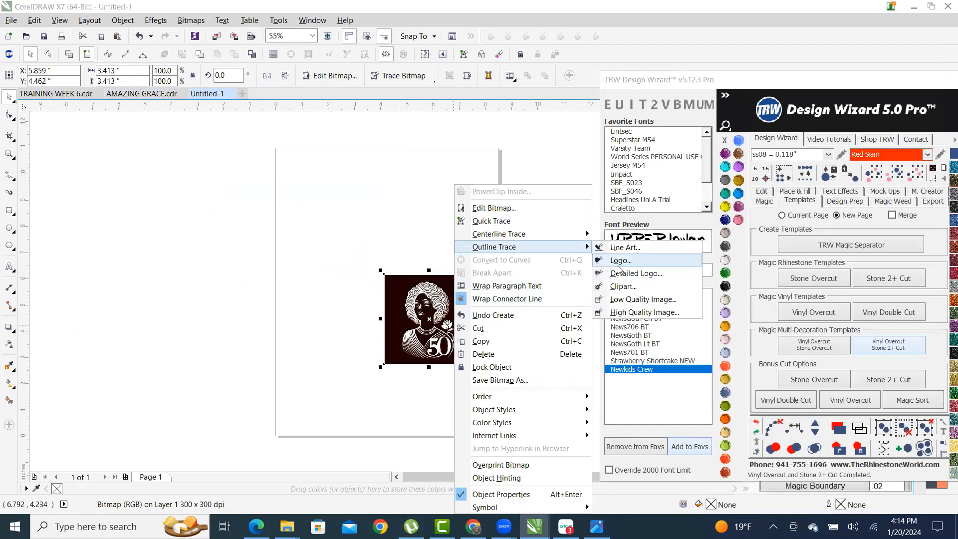
{"action": "left_click", "coordinate": [658, 286]}
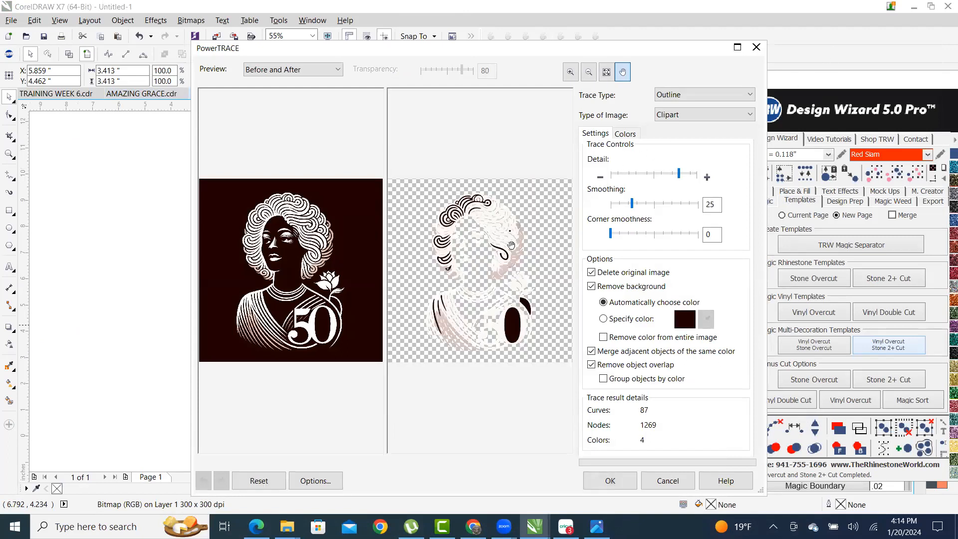
{"action": "key", "text": "Return"}
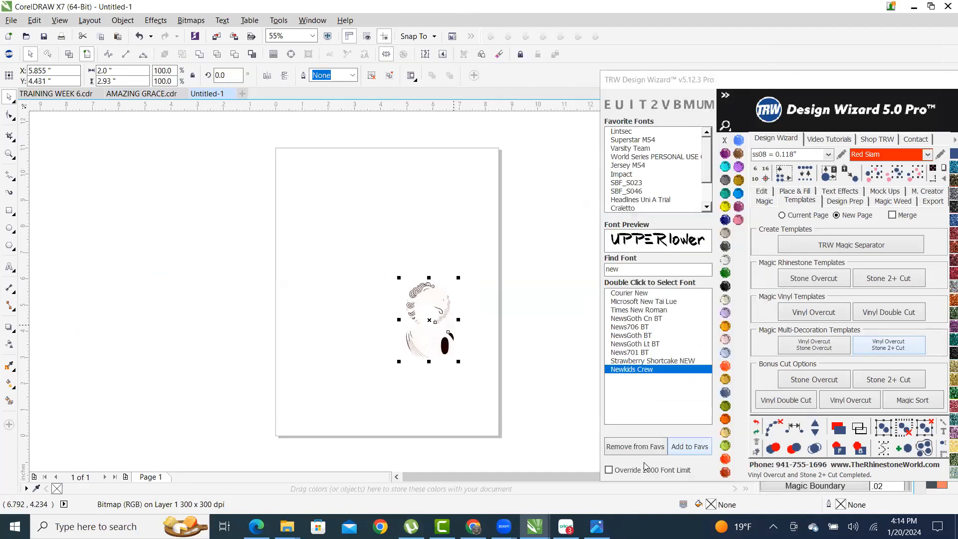
- Enlarge the traced portrait to about 234% and draw a rectangle covering it
{"action": "mouse_move", "coordinate": [399, 277]}
{"action": "left_mouse_down"}
{"action": "mouse_move", "coordinate": [284, 190]}
{"action": "mouse_move", "coordinate": [276, 174]}
{"action": "left_mouse_up"}
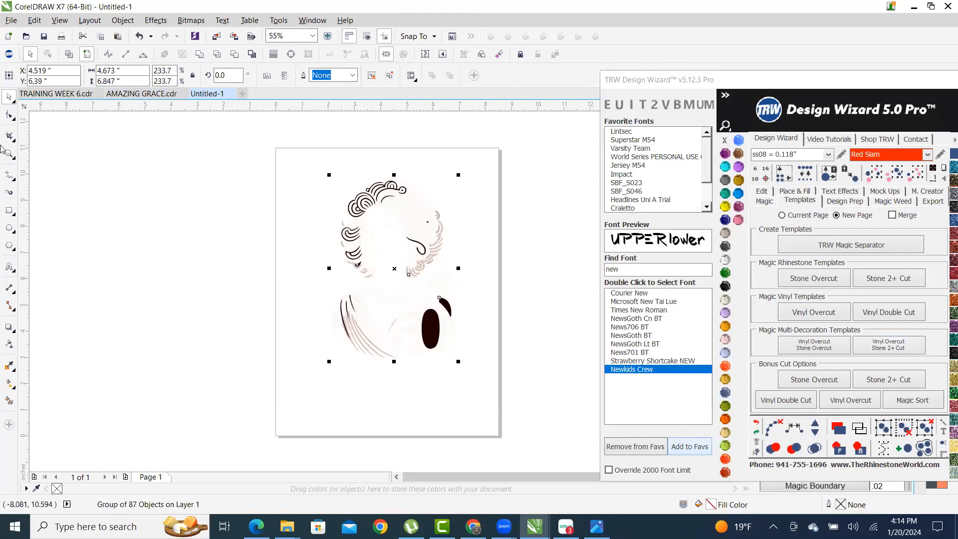
{"action": "left_click", "coordinate": [9, 210]}
{"action": "left_click_drag", "start_coordinate": [272, 137], "coordinate": [484, 384]}
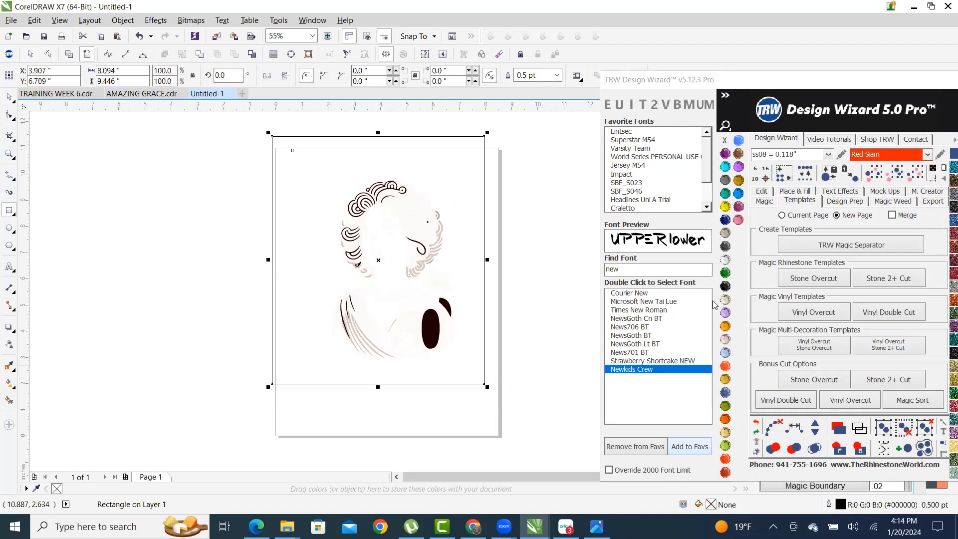
- Fill the rectangle Copper and send it behind the portrait
{"action": "left_click", "coordinate": [726, 242]}
{"action": "left_click", "coordinate": [859, 448]}
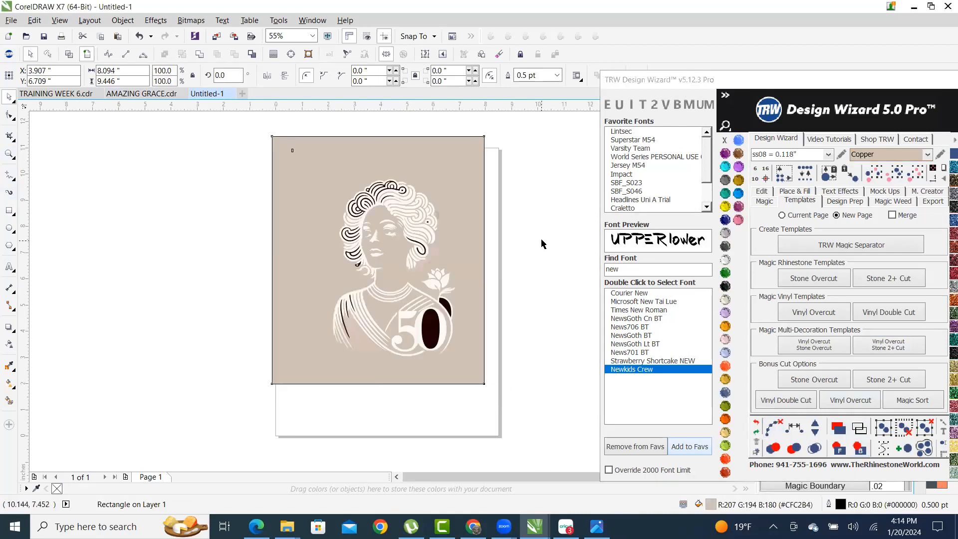
{"action": "left_click", "coordinate": [543, 243]}
- Ungroup all 87 objects of the traced portrait
{"action": "scroll", "coordinate": [459, 254], "scroll_direction": "up", "scroll_amount": 3}
{"action": "scroll", "coordinate": [266, 211], "scroll_direction": "up", "scroll_amount": 3}
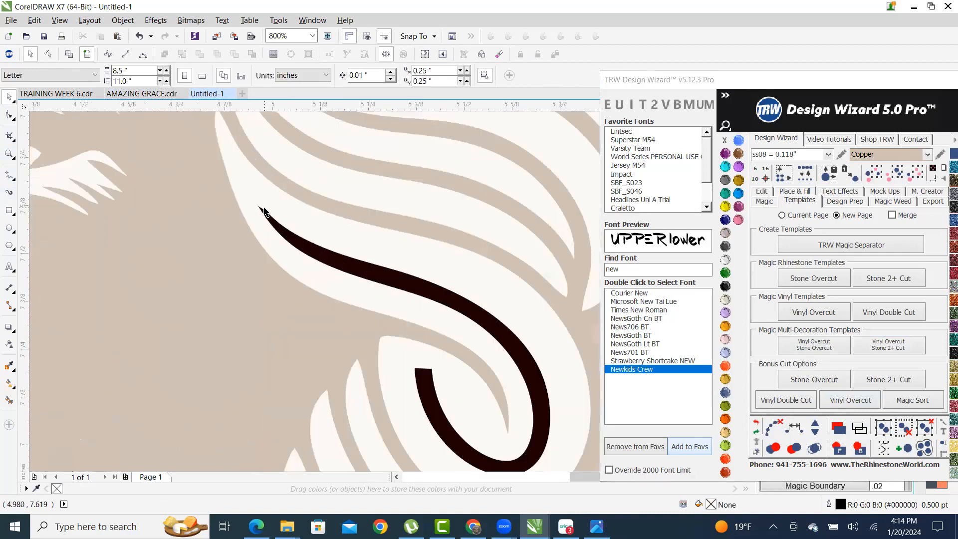
{"action": "left_click", "coordinate": [268, 204]}
{"action": "right_click", "coordinate": [267, 204]}
{"action": "left_click", "coordinate": [348, 267]}
{"action": "scroll", "coordinate": [342, 277], "scroll_direction": "down", "scroll_amount": 7}
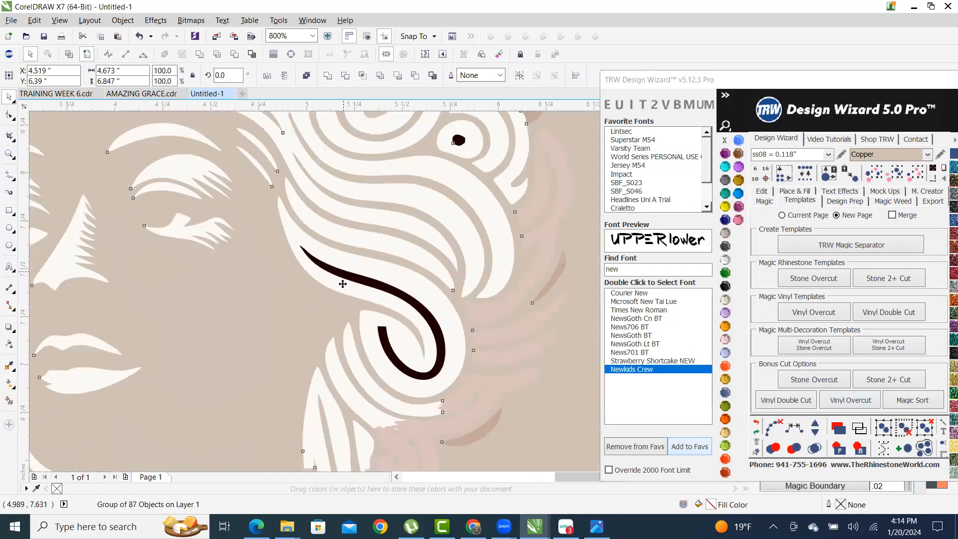
{"action": "key", "text": "Escape"}
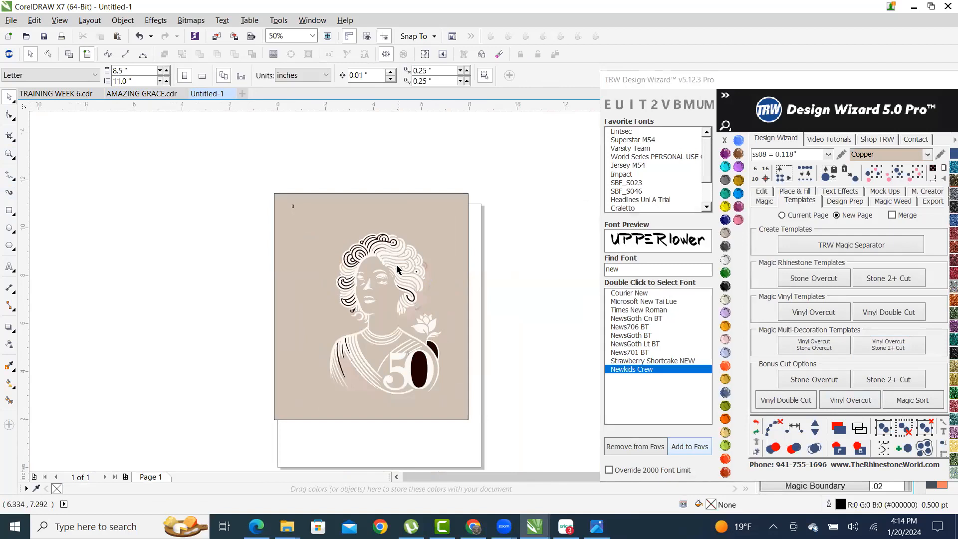
{"action": "scroll", "coordinate": [397, 267], "scroll_direction": "up", "scroll_amount": 5}
- Colour the portrait lines Amethyst and fill the background rectangle Jet Black
{"action": "left_click", "coordinate": [408, 225]}
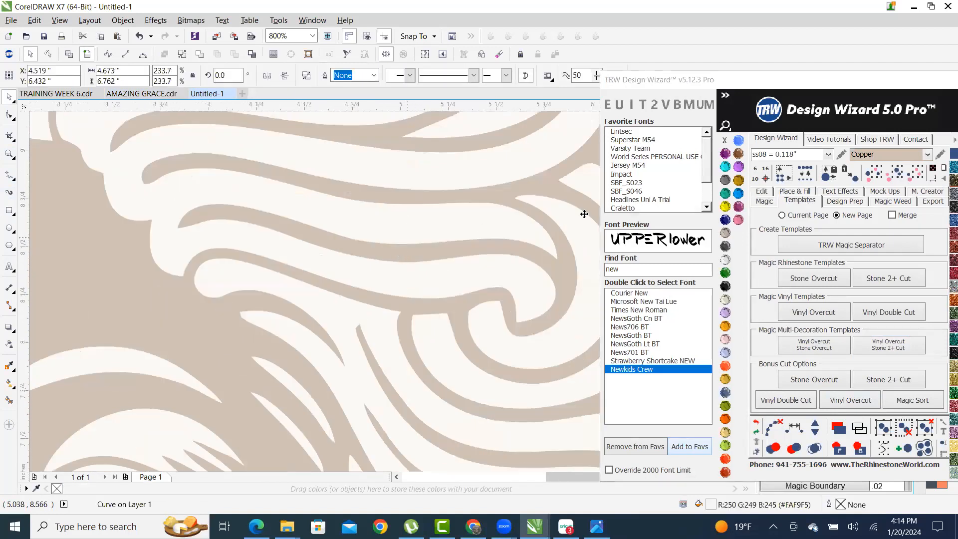
{"action": "scroll", "coordinate": [588, 209], "scroll_direction": "down", "scroll_amount": 3}
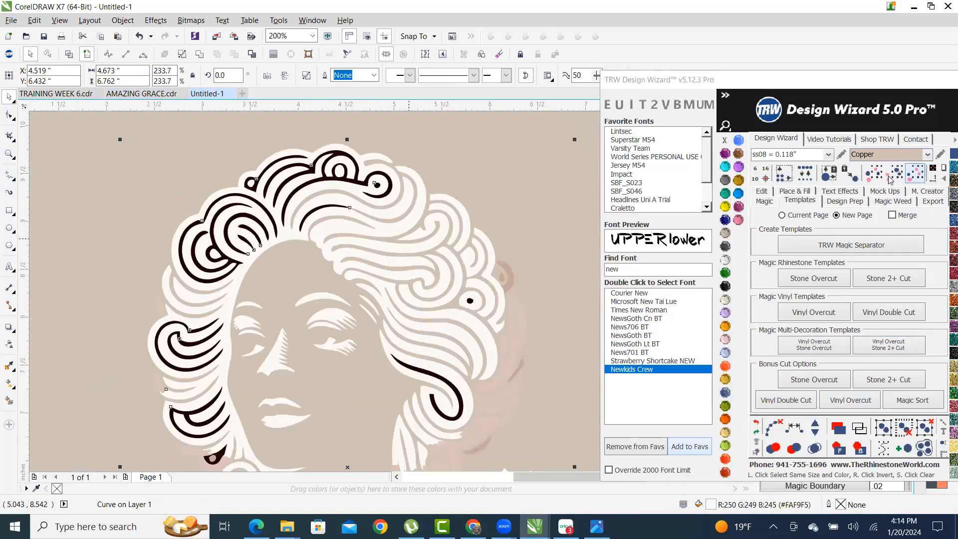
{"action": "left_click", "coordinate": [725, 154]}
{"action": "scroll", "coordinate": [394, 143], "scroll_direction": "down", "scroll_amount": 1}
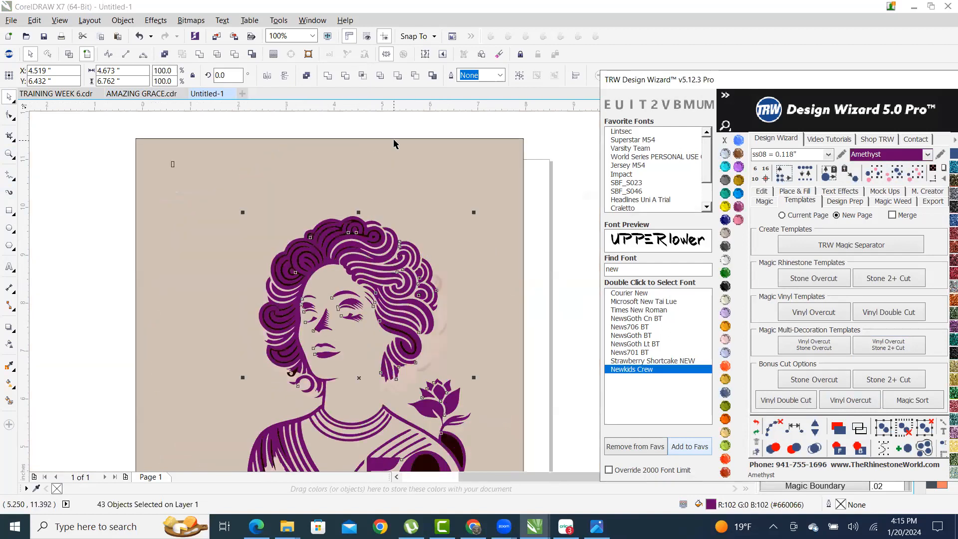
{"action": "left_click", "coordinate": [497, 253]}
{"action": "scroll", "coordinate": [499, 254], "scroll_direction": "down", "scroll_amount": 2}
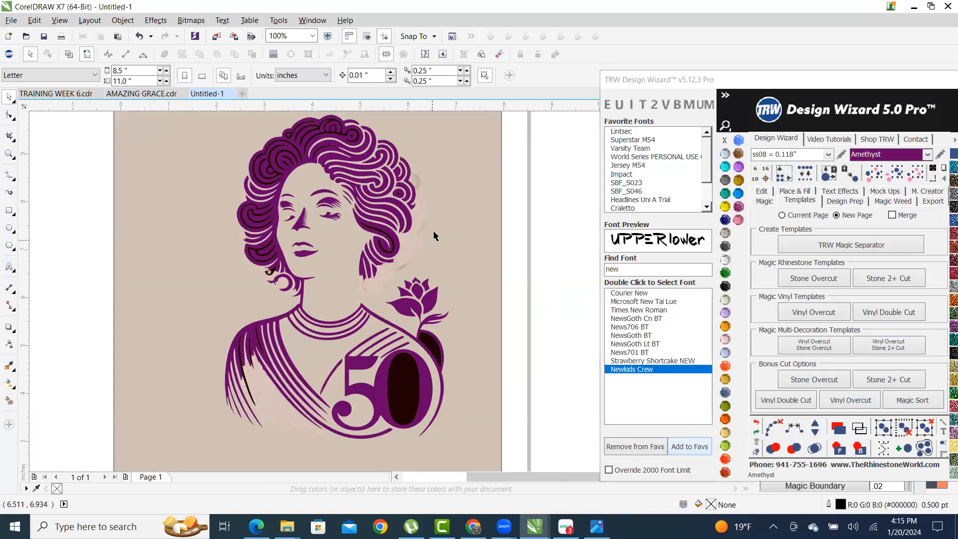
{"action": "left_click", "coordinate": [724, 286]}
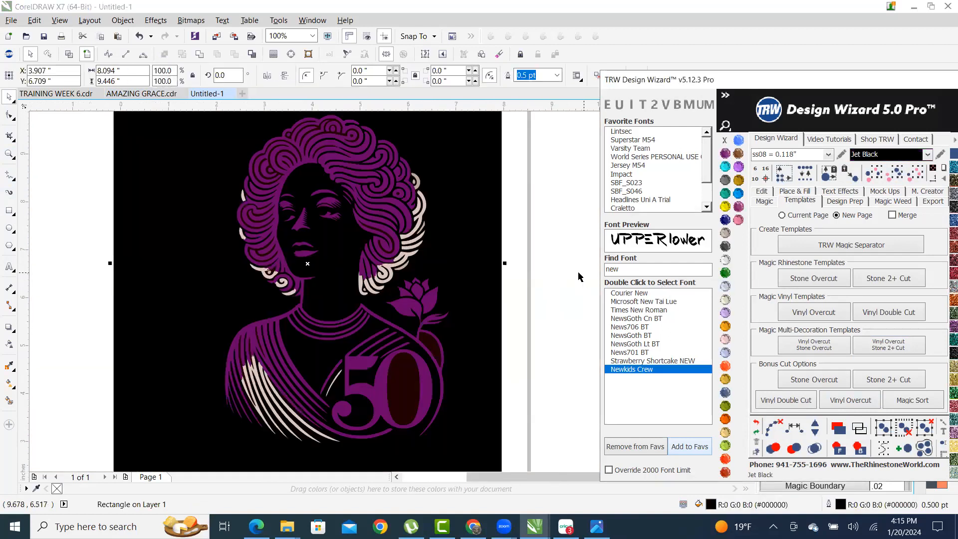
{"action": "left_click", "coordinate": [572, 257]}
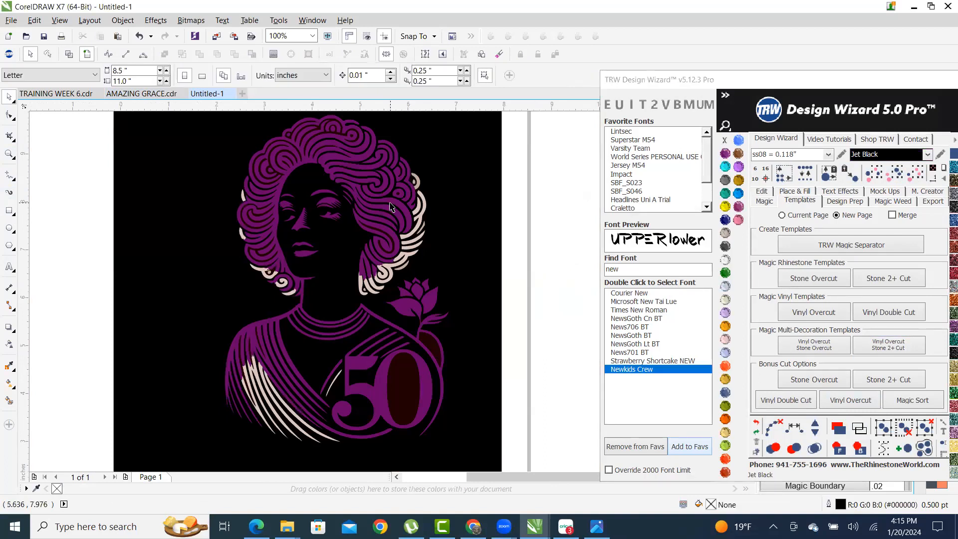
- Marquee-select the pale shoulder strokes, excluding one stray piece
{"action": "scroll", "coordinate": [391, 207], "scroll_direction": "up", "scroll_amount": 1}
{"action": "scroll", "coordinate": [379, 270], "scroll_direction": "down", "scroll_amount": 2}
{"action": "scroll", "coordinate": [365, 329], "scroll_direction": "up", "scroll_amount": 1}
{"action": "scroll", "coordinate": [365, 329], "scroll_direction": "down", "scroll_amount": 1}
{"action": "scroll", "coordinate": [365, 329], "scroll_direction": "up", "scroll_amount": 1}
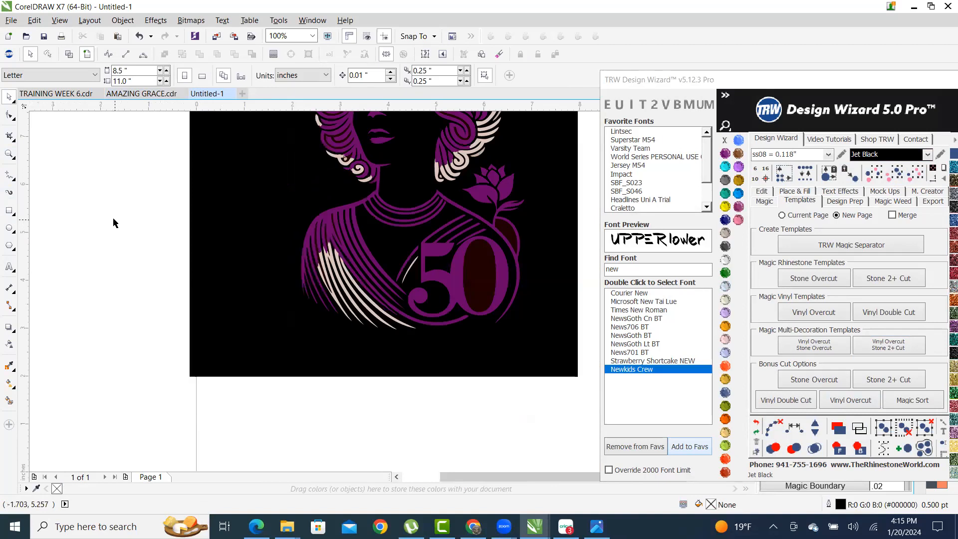
{"action": "left_click_drag", "start_coordinate": [129, 243], "coordinate": [427, 437]}
{"action": "left_click", "coordinate": [725, 166]}
{"action": "scroll", "coordinate": [319, 233], "scroll_direction": "up", "scroll_amount": 3}
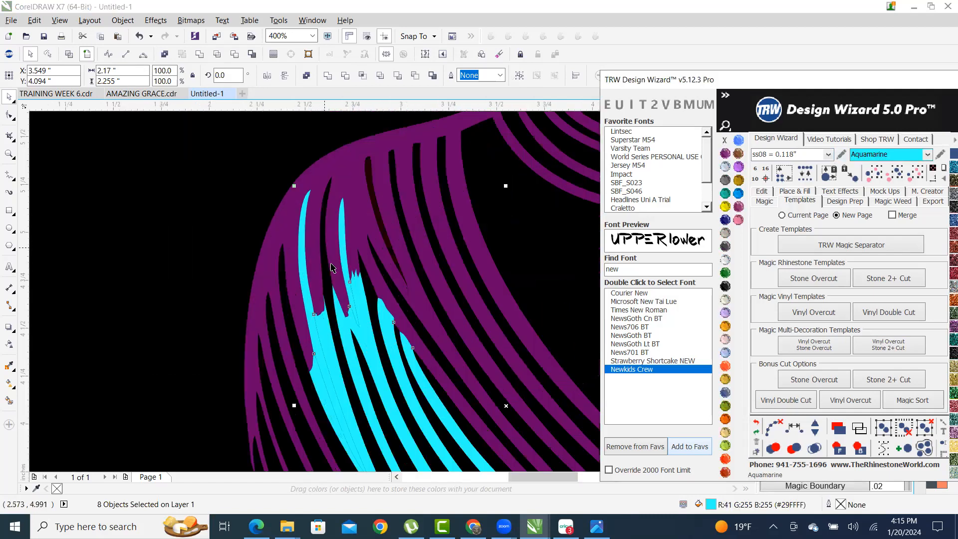
{"action": "scroll", "coordinate": [339, 299], "scroll_direction": "down", "scroll_amount": 3}
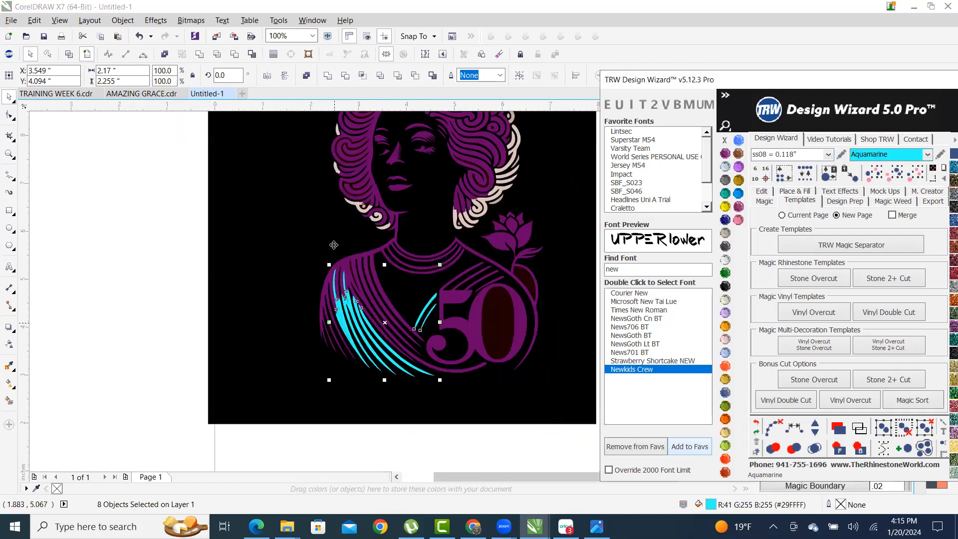
{"action": "scroll", "coordinate": [334, 245], "scroll_direction": "up", "scroll_amount": 5}
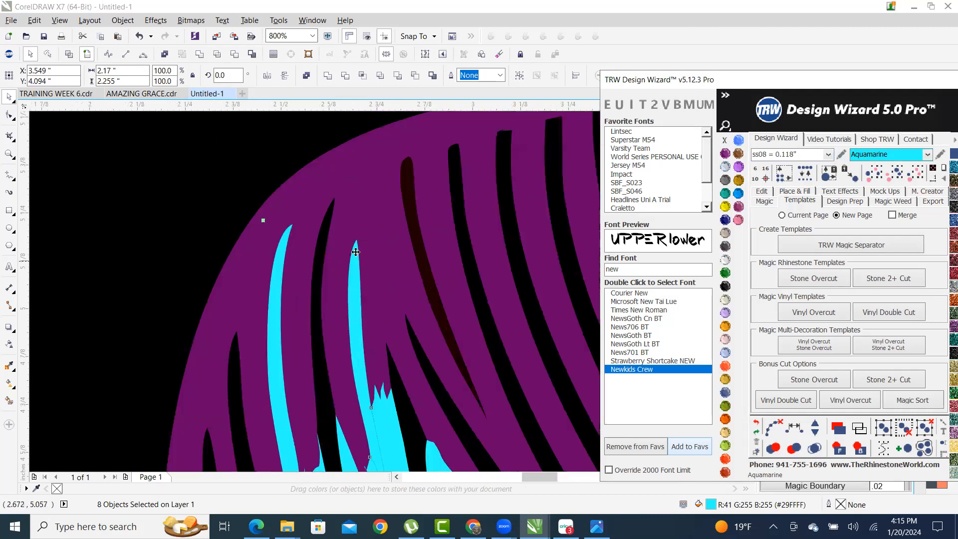
{"action": "scroll", "coordinate": [355, 252], "scroll_direction": "down", "scroll_amount": 5}
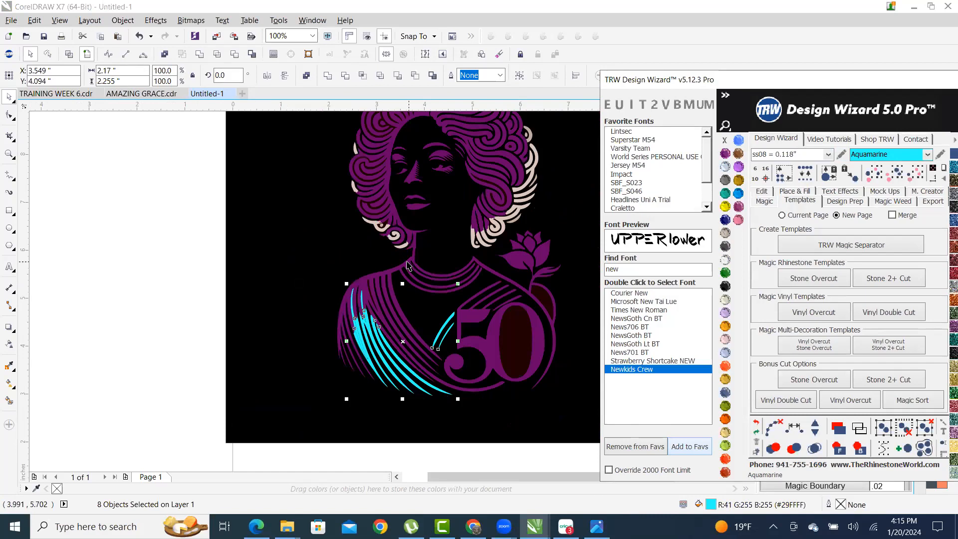
{"action": "scroll", "coordinate": [351, 324], "scroll_direction": "up", "scroll_amount": 5}
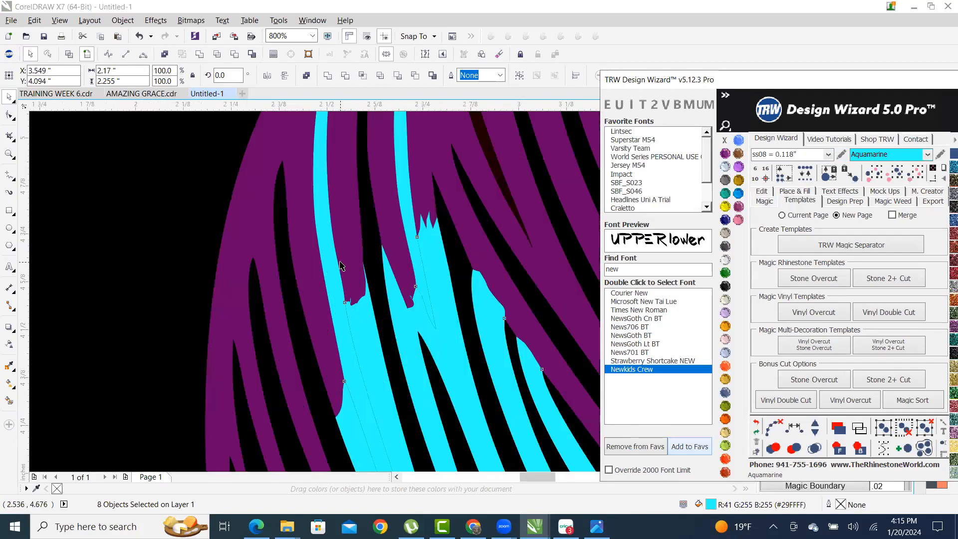
{"action": "scroll", "coordinate": [326, 267], "scroll_direction": "up", "scroll_amount": 2}
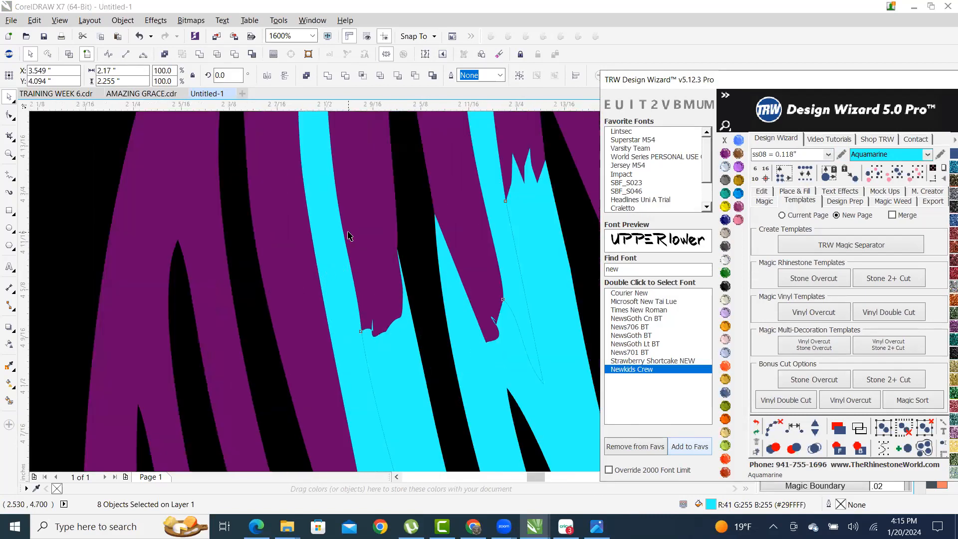
{"action": "left_click", "coordinate": [322, 236], "text": "shift"}
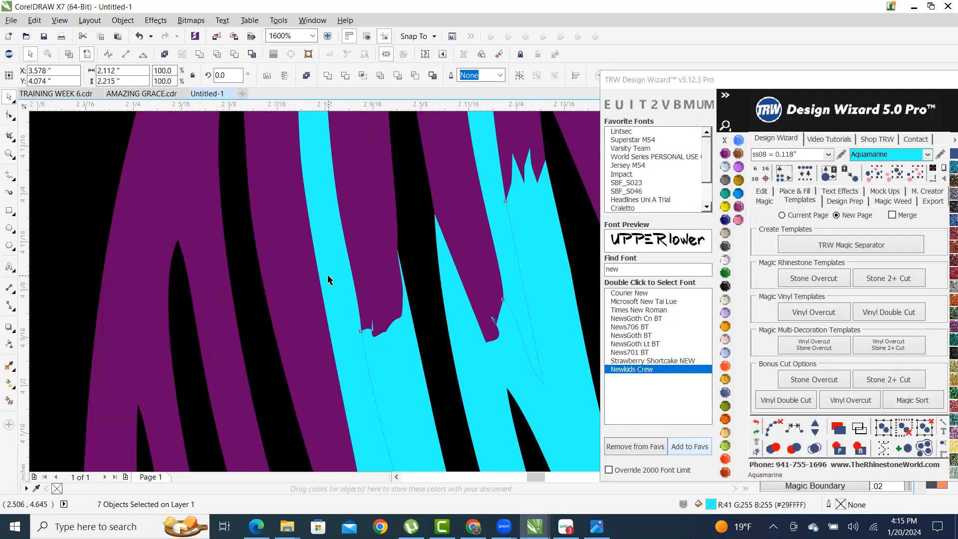
{"action": "scroll", "coordinate": [329, 319], "scroll_direction": "down", "scroll_amount": 7}
{"action": "scroll", "coordinate": [369, 294], "scroll_direction": "up", "scroll_amount": 9}
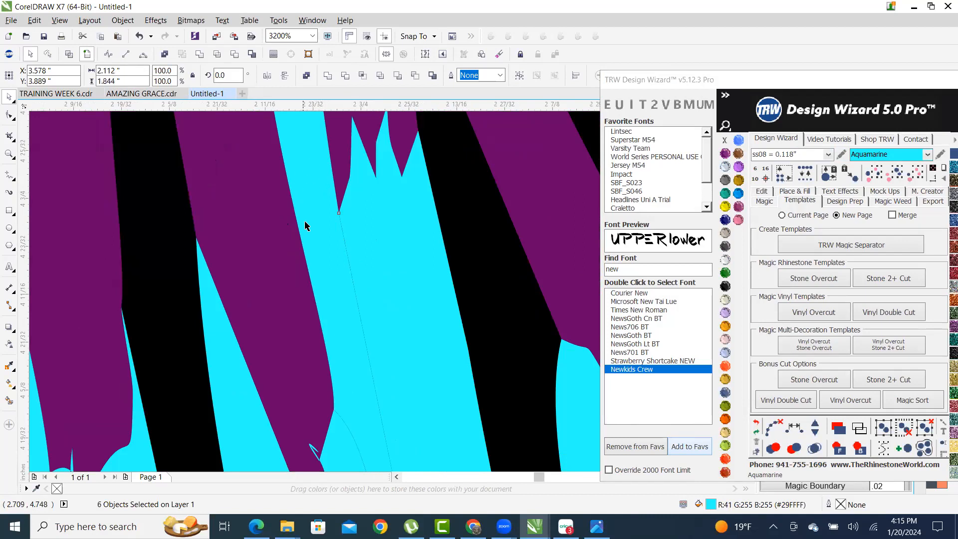
{"action": "scroll", "coordinate": [304, 221], "scroll_direction": "down", "scroll_amount": 8}
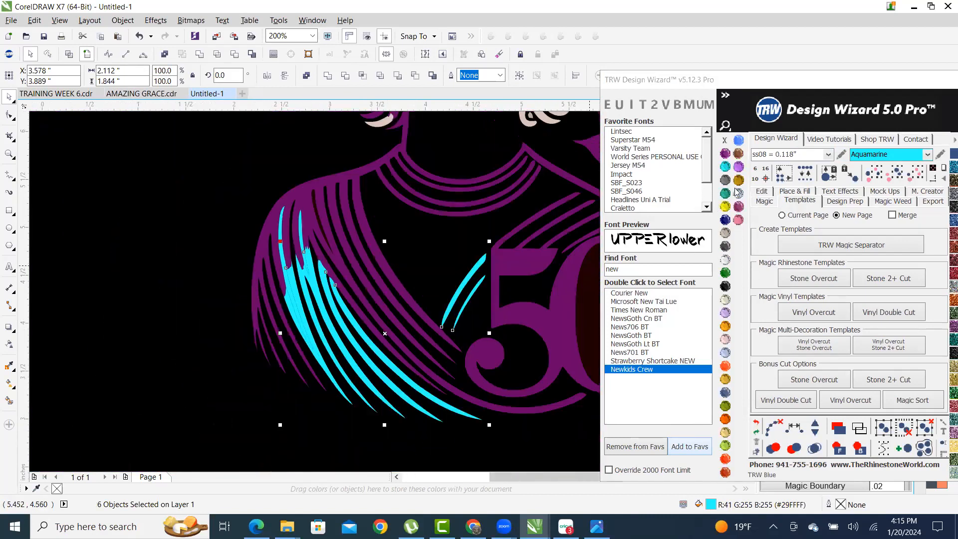
- Recolour the shoulder strands TRW Blue and combine them into one curve
{"action": "left_click", "coordinate": [738, 193]}
{"action": "scroll", "coordinate": [337, 346], "scroll_direction": "down", "scroll_amount": 4}
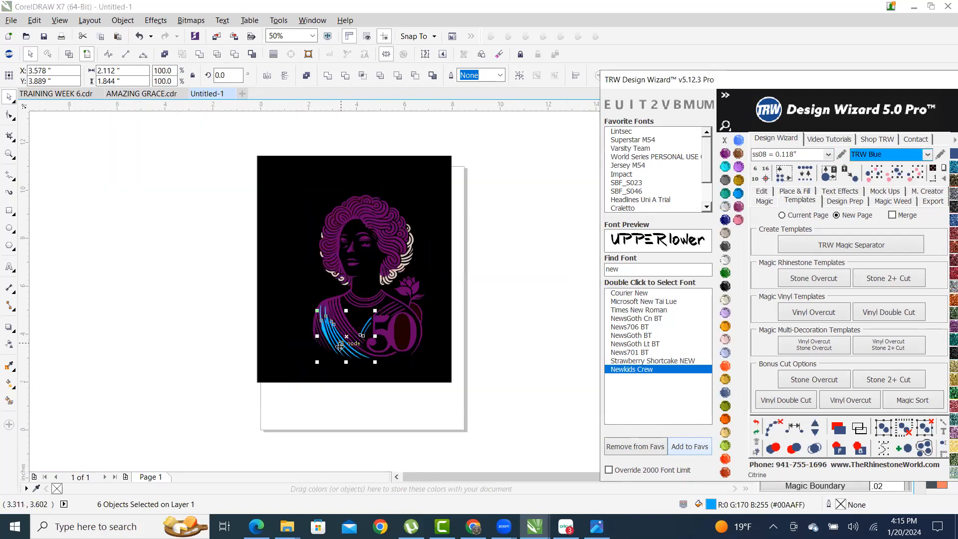
{"action": "scroll", "coordinate": [337, 346], "scroll_direction": "up", "scroll_amount": 8}
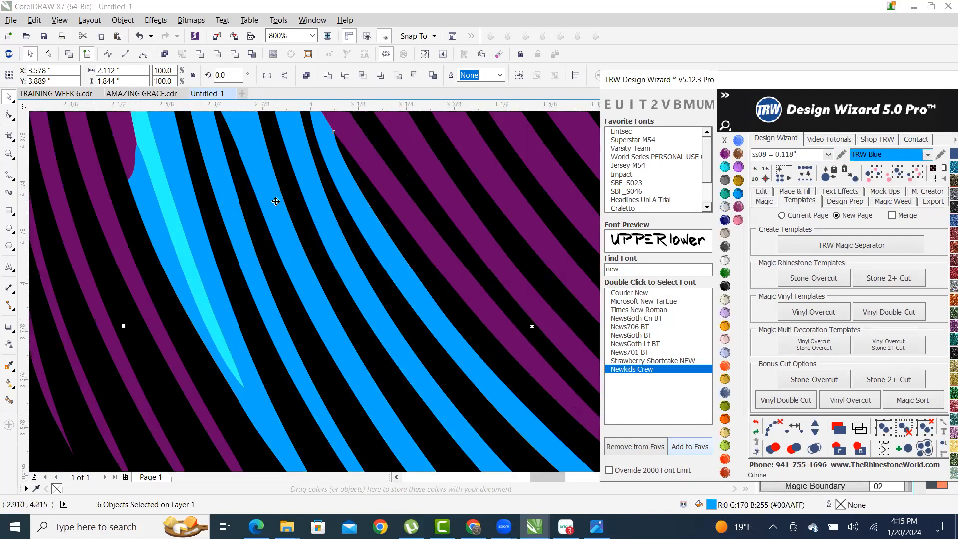
{"action": "right_click", "coordinate": [276, 201]}
{"action": "left_click", "coordinate": [286, 247]}
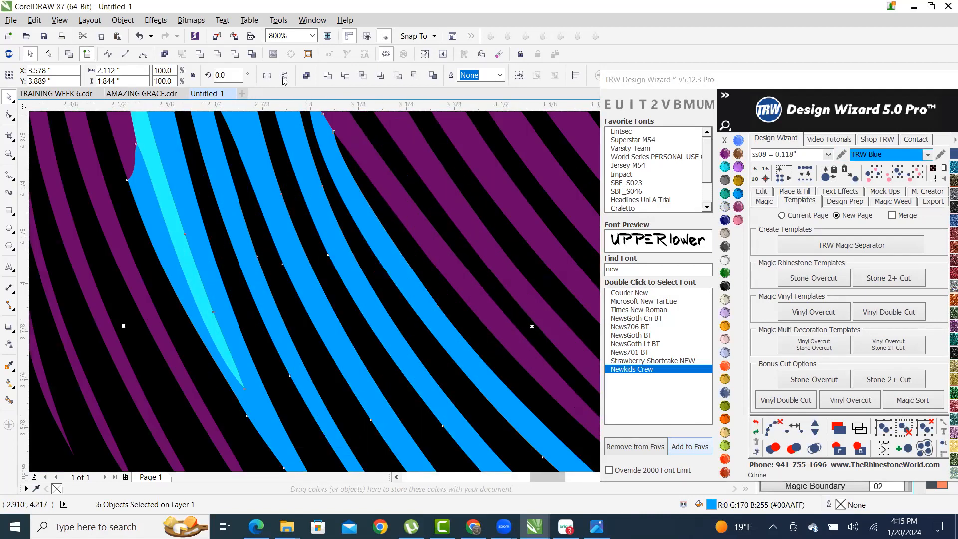
{"action": "scroll", "coordinate": [245, 140], "scroll_direction": "down", "scroll_amount": 10}
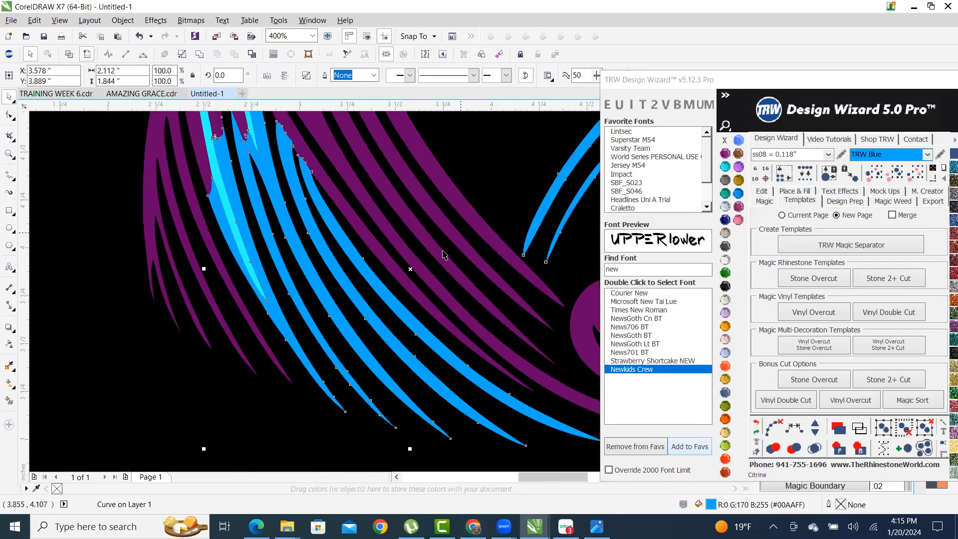
{"action": "left_click", "coordinate": [448, 342]}
{"action": "scroll", "coordinate": [434, 309], "scroll_direction": "up", "scroll_amount": 6}
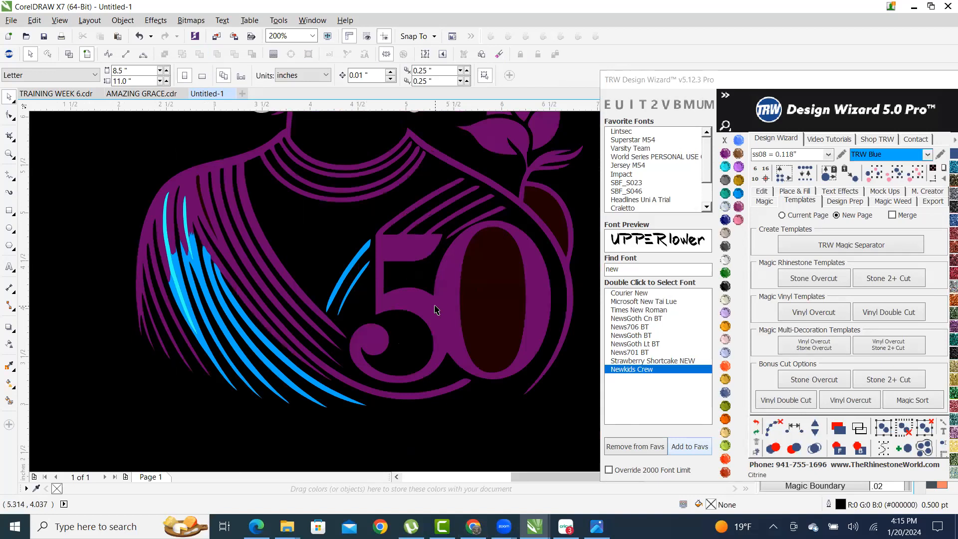
- Select the 50 shape and place a horizontal guide along the top of the 5
{"action": "left_click", "coordinate": [437, 325]}
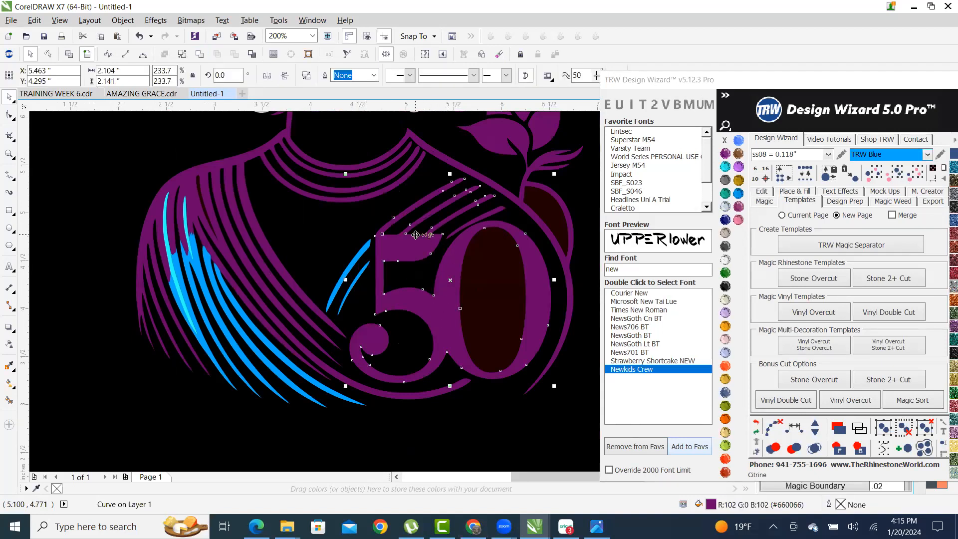
{"action": "scroll", "coordinate": [416, 235], "scroll_direction": "up", "scroll_amount": 4}
{"action": "scroll", "coordinate": [437, 293], "scroll_direction": "down", "scroll_amount": 6}
{"action": "scroll", "coordinate": [390, 283], "scroll_direction": "up", "scroll_amount": 4}
{"action": "scroll", "coordinate": [391, 284], "scroll_direction": "down", "scroll_amount": 4}
{"action": "scroll", "coordinate": [391, 284], "scroll_direction": "up", "scroll_amount": 2}
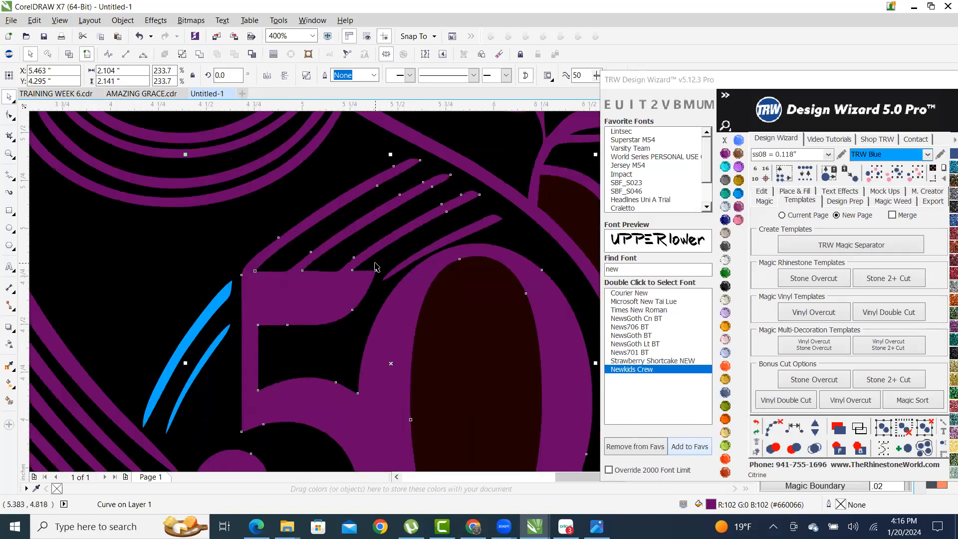
{"action": "left_click", "coordinate": [10, 211]}
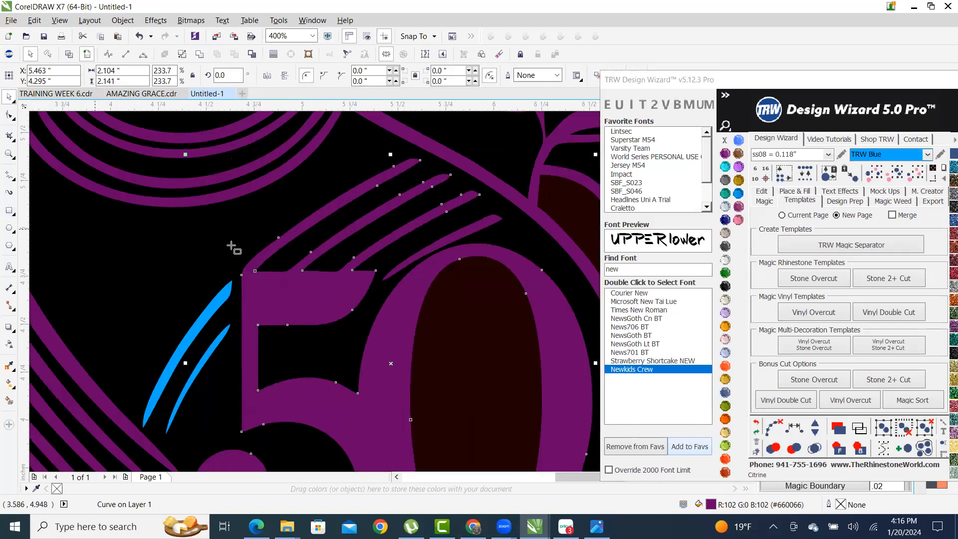
{"action": "scroll", "coordinate": [267, 275], "scroll_direction": "up", "scroll_amount": 2}
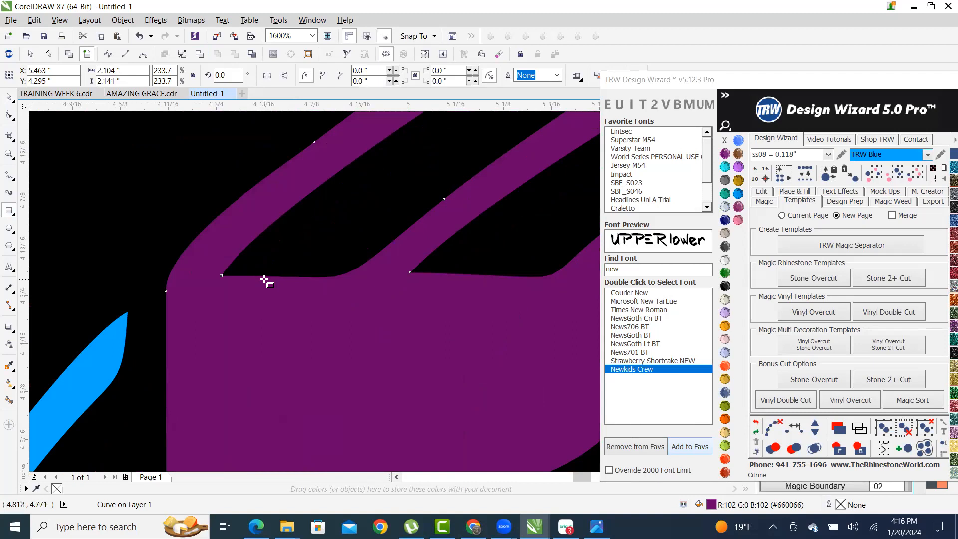
{"action": "scroll", "coordinate": [381, 273], "scroll_direction": "down", "scroll_amount": 1}
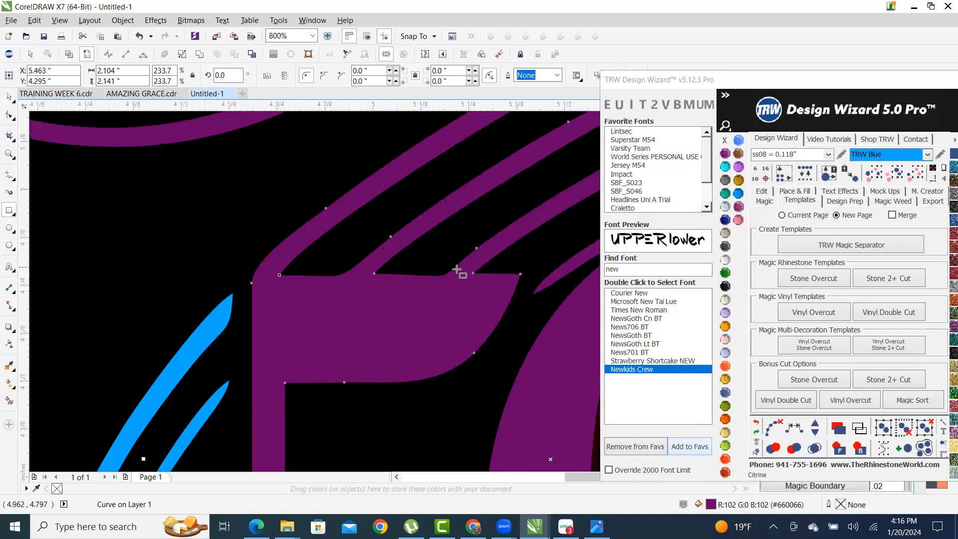
{"action": "left_click", "coordinate": [9, 100]}
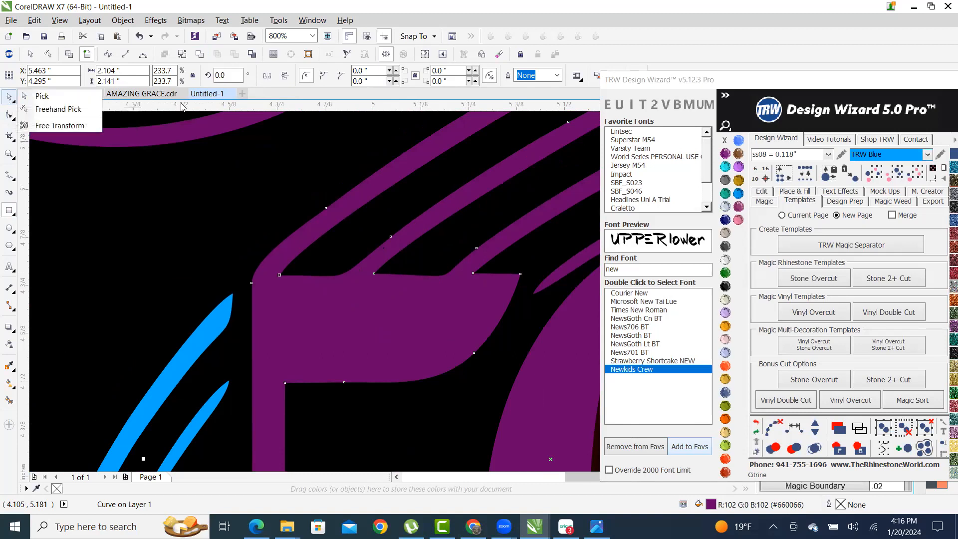
{"action": "left_click", "coordinate": [319, 98]}
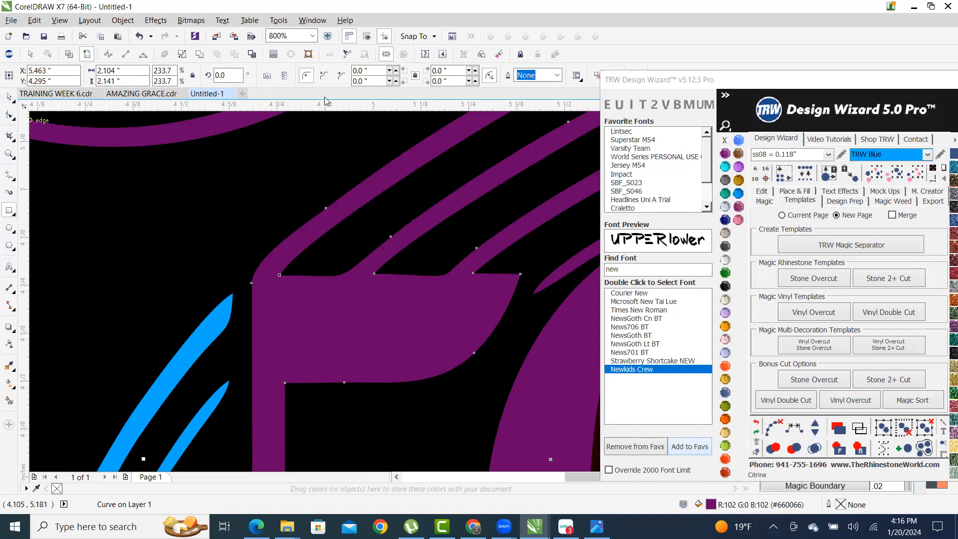
{"action": "left_click", "coordinate": [9, 97]}
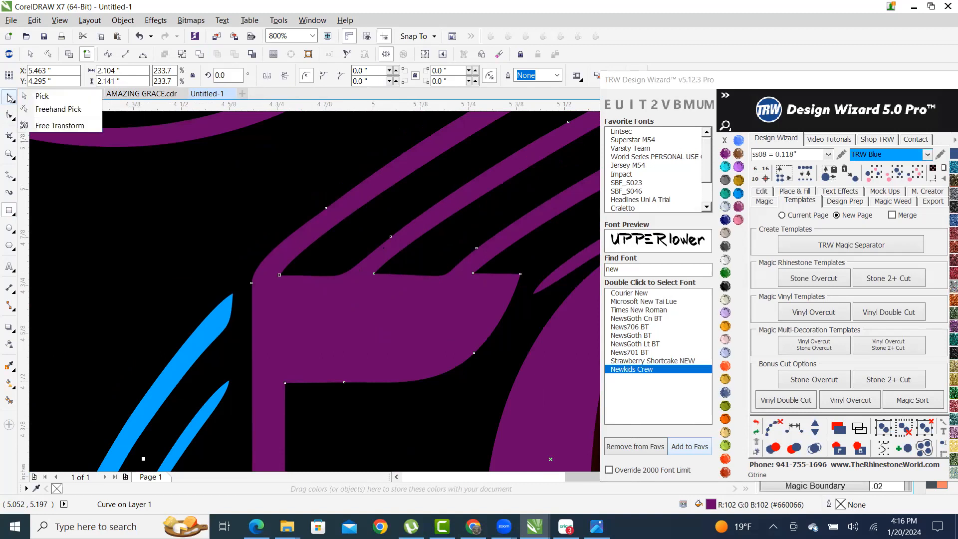
{"action": "left_click", "coordinate": [41, 96]}
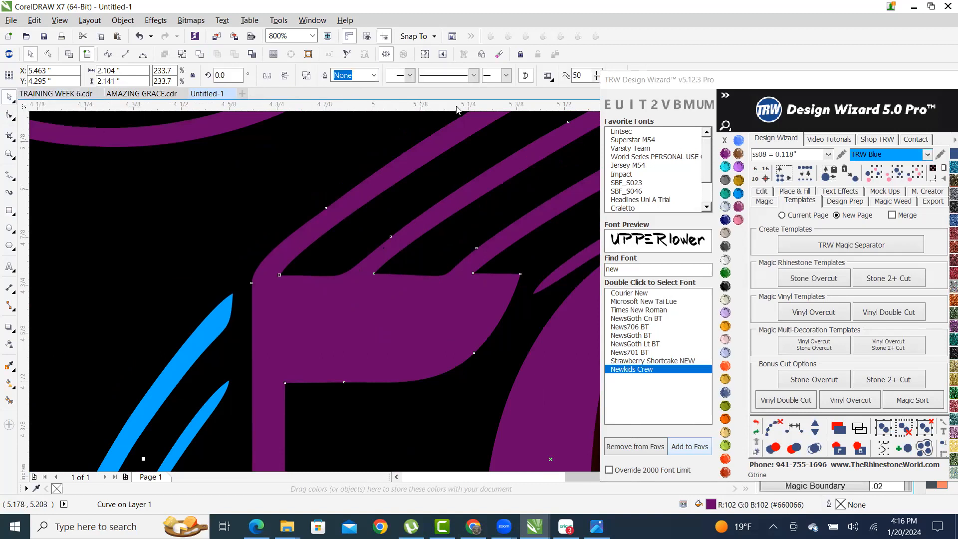
{"action": "left_click_drag", "start_coordinate": [456, 106], "coordinate": [377, 274]}
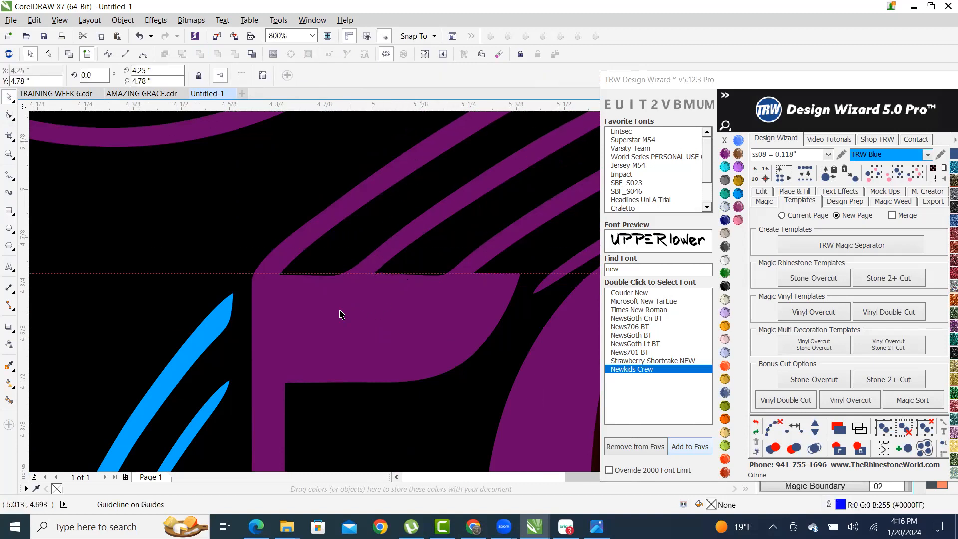
- Draw a rectangle across the top of the 50, narrowed to 0.845 by 0.206 inches
{"action": "left_click", "coordinate": [9, 210]}
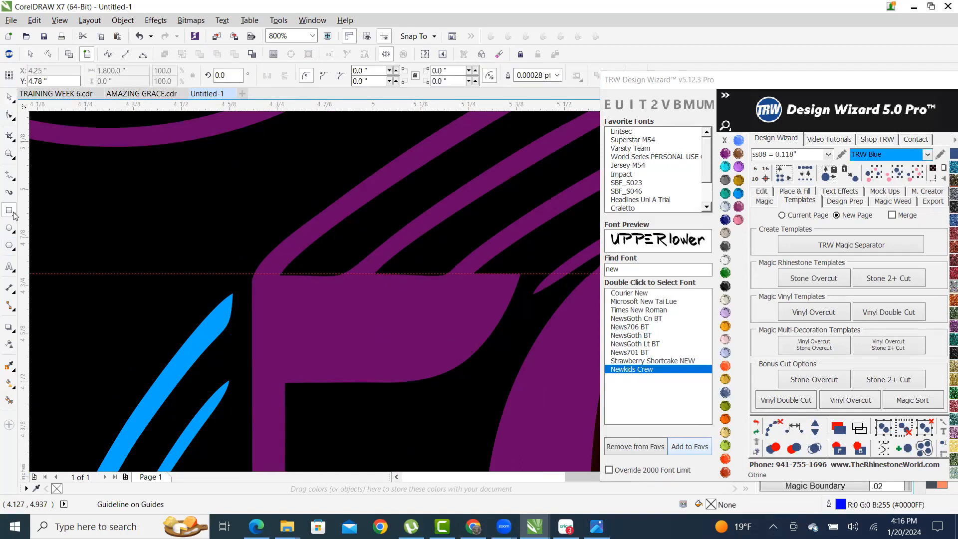
{"action": "left_click_drag", "start_coordinate": [225, 273], "coordinate": [633, 198]}
{"action": "scroll", "coordinate": [99, 231], "scroll_direction": "up", "scroll_amount": 1}
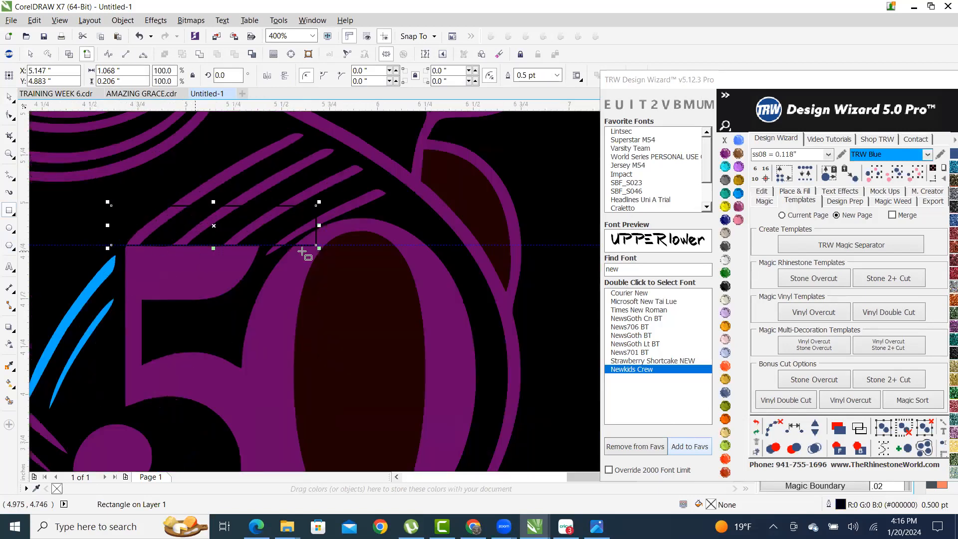
{"action": "scroll", "coordinate": [325, 237], "scroll_direction": "up", "scroll_amount": 1}
{"action": "scroll", "coordinate": [286, 234], "scroll_direction": "down", "scroll_amount": 2}
{"action": "scroll", "coordinate": [351, 258], "scroll_direction": "up", "scroll_amount": 1}
{"action": "scroll", "coordinate": [494, 297], "scroll_direction": "up", "scroll_amount": 1}
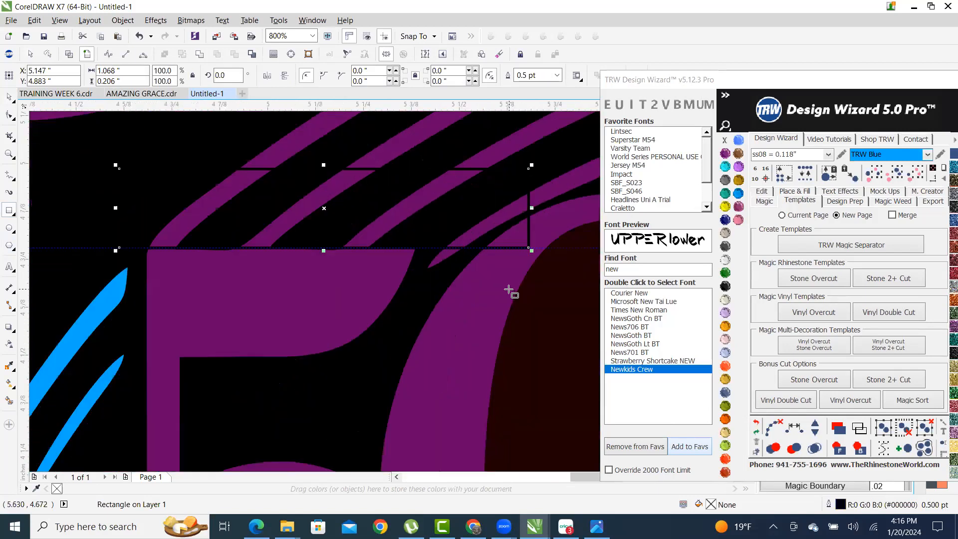
{"action": "scroll", "coordinate": [423, 220], "scroll_direction": "down", "scroll_amount": 2}
{"action": "scroll", "coordinate": [426, 225], "scroll_direction": "up", "scroll_amount": 1}
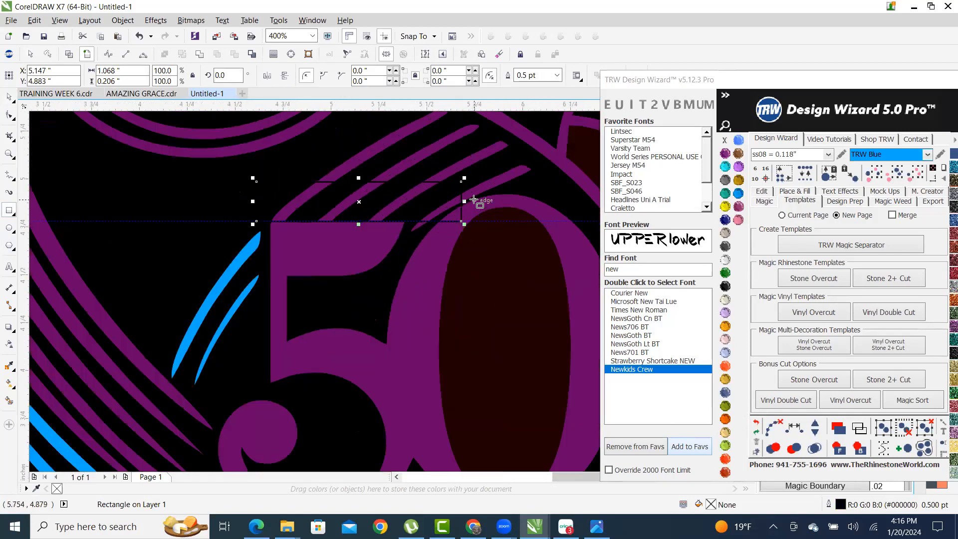
{"action": "scroll", "coordinate": [468, 202], "scroll_direction": "up", "scroll_amount": 1}
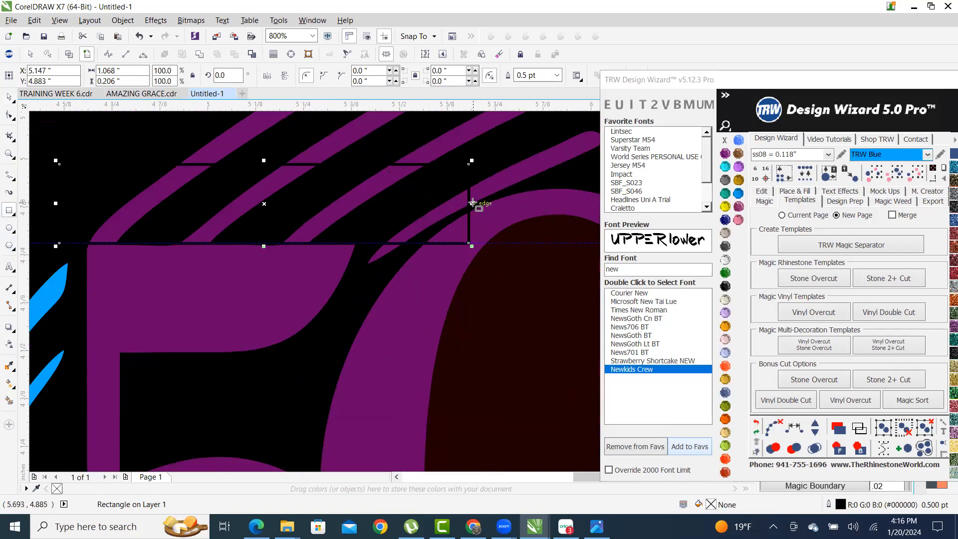
{"action": "left_click_drag", "start_coordinate": [470, 202], "coordinate": [386, 204]}
{"action": "left_click", "coordinate": [9, 98]}
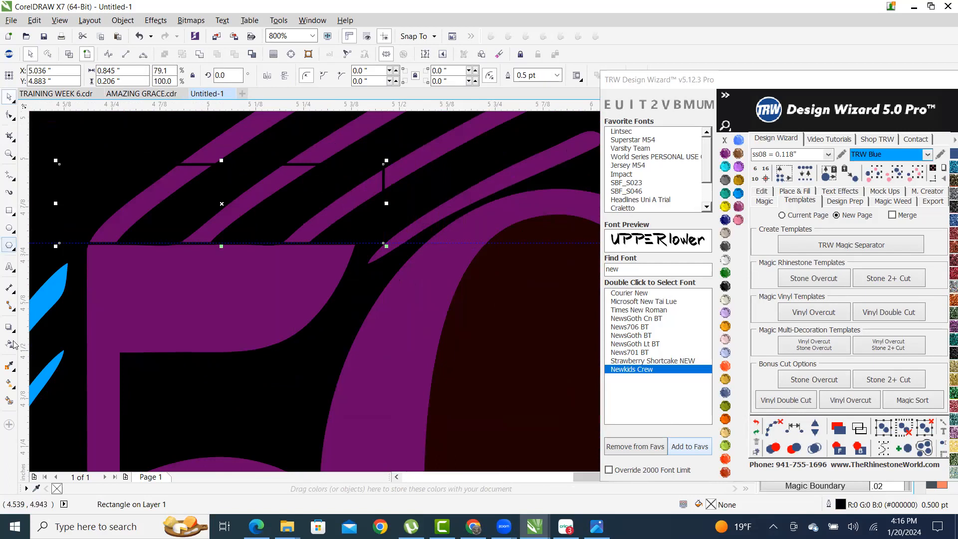
- Smart Fill the 50 area as a new TRW Blue shape with no outline
{"action": "left_click", "coordinate": [9, 400]}
{"action": "scroll", "coordinate": [287, 277], "scroll_direction": "down", "scroll_amount": 4}
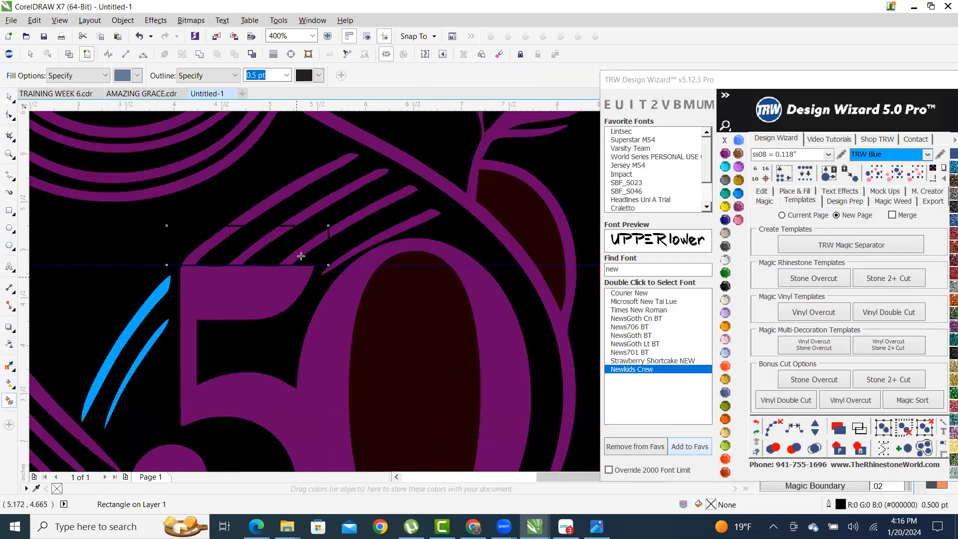
{"action": "scroll", "coordinate": [279, 346], "scroll_direction": "up", "scroll_amount": 2}
{"action": "left_click", "coordinate": [279, 229]}
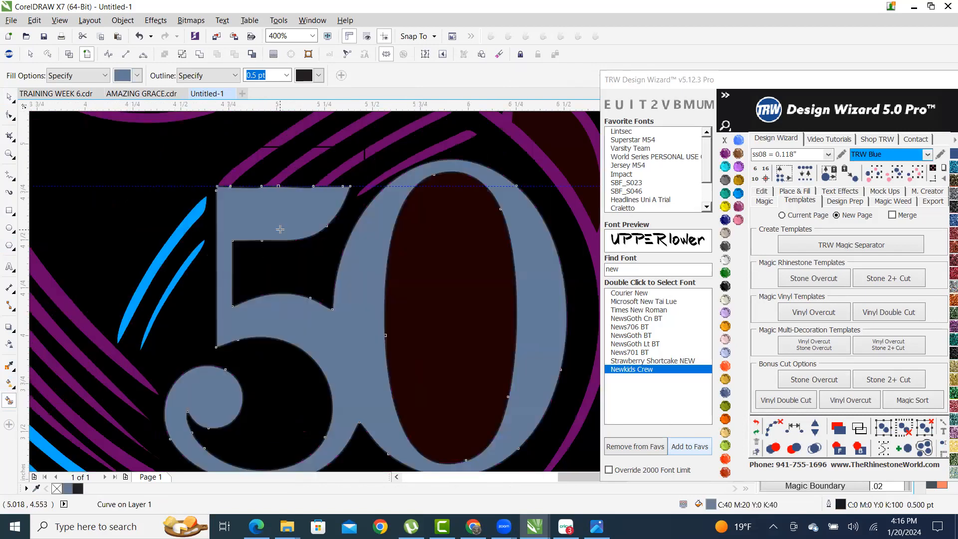
{"action": "scroll", "coordinate": [314, 231], "scroll_direction": "down", "scroll_amount": 2}
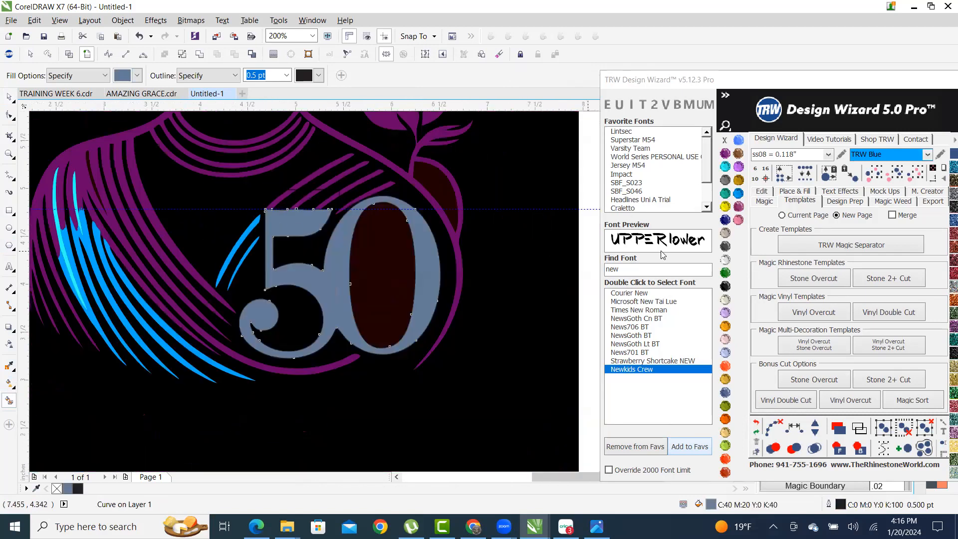
{"action": "left_click", "coordinate": [738, 193]}
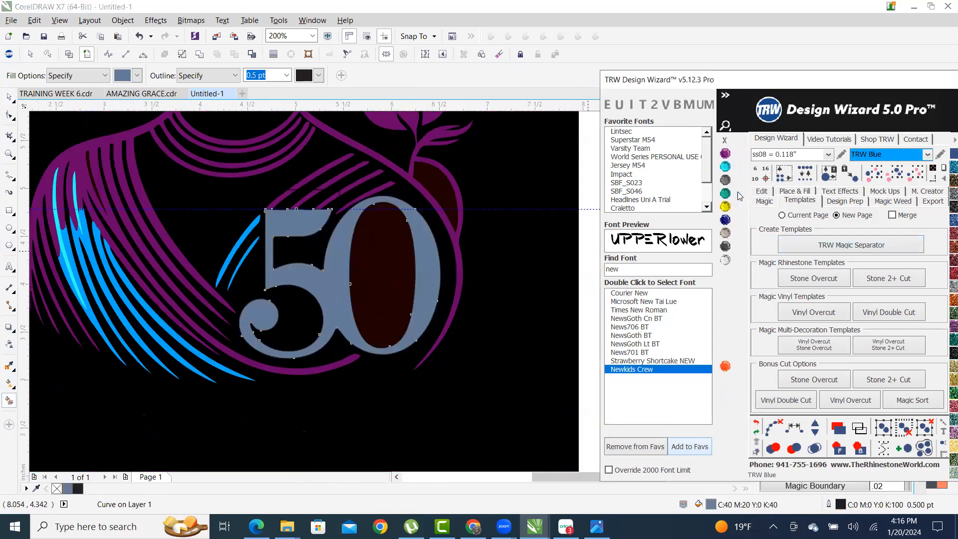
{"action": "right_click", "coordinate": [725, 140]}
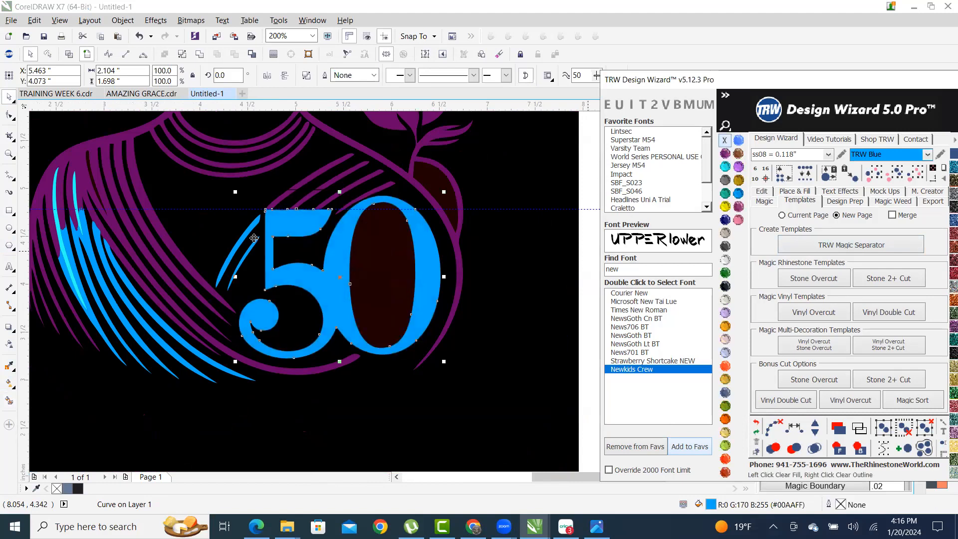
- Weld the blue 50 shape with the capping rectangle above it
{"action": "left_click", "coordinate": [11, 98]}
{"action": "scroll", "coordinate": [384, 178], "scroll_direction": "up", "scroll_amount": 1}
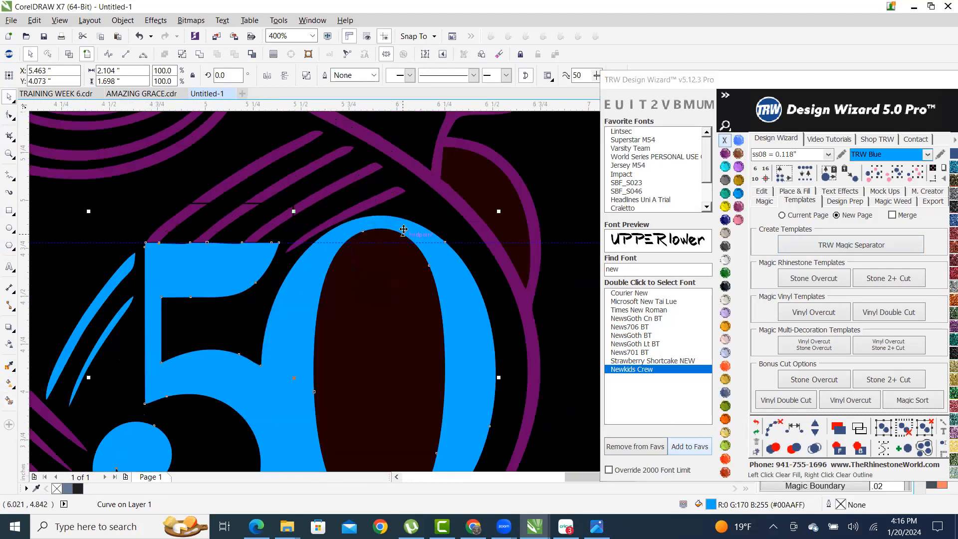
{"action": "left_click", "coordinate": [525, 306], "text": "shift"}
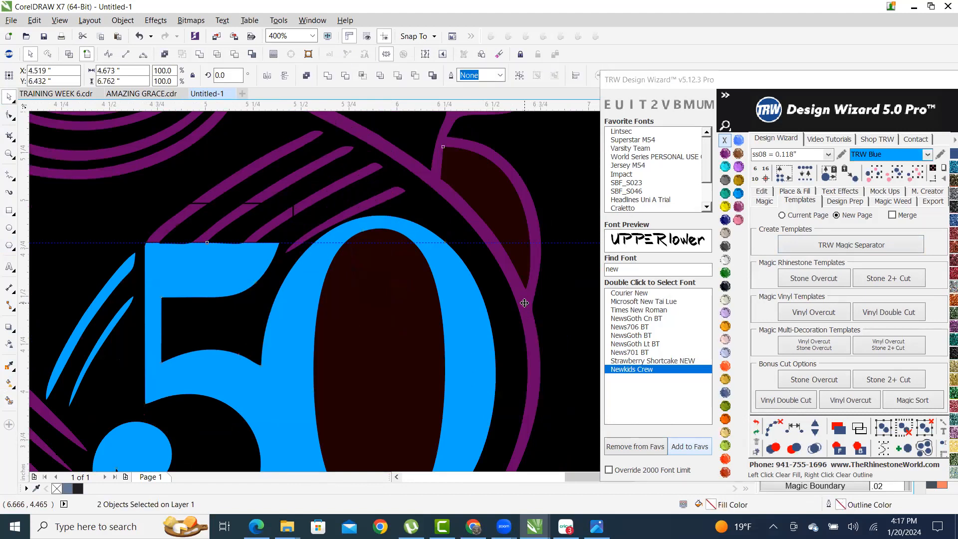
{"action": "left_click", "coordinate": [235, 56]}
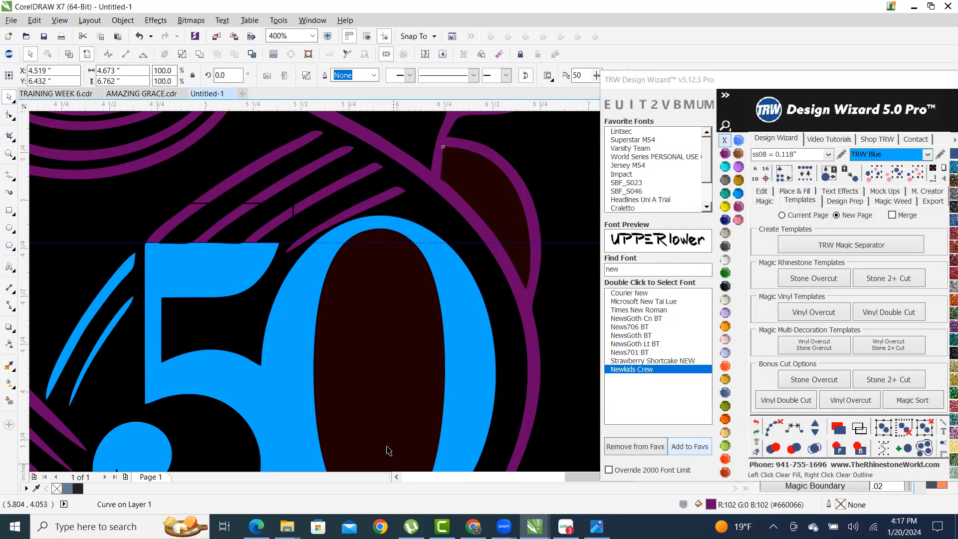
{"action": "scroll", "coordinate": [398, 280], "scroll_direction": "down", "scroll_amount": 2}
- Select all the cream-coloured hair curls and recolour them Sapphire blue
{"action": "left_click", "coordinate": [540, 360]}
{"action": "scroll", "coordinate": [486, 405], "scroll_direction": "down", "scroll_amount": 1}
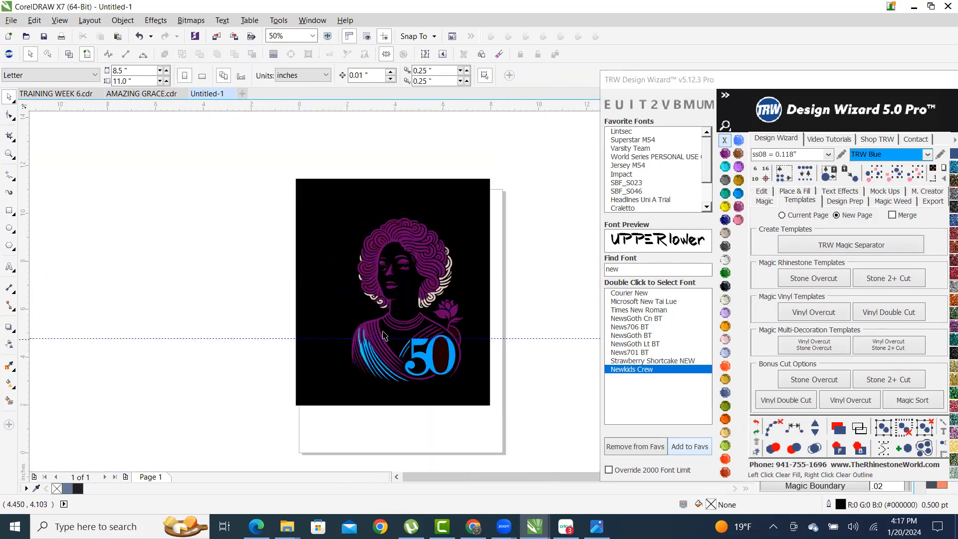
{"action": "scroll", "coordinate": [378, 321], "scroll_direction": "up", "scroll_amount": 1}
{"action": "scroll", "coordinate": [461, 318], "scroll_direction": "up", "scroll_amount": 3}
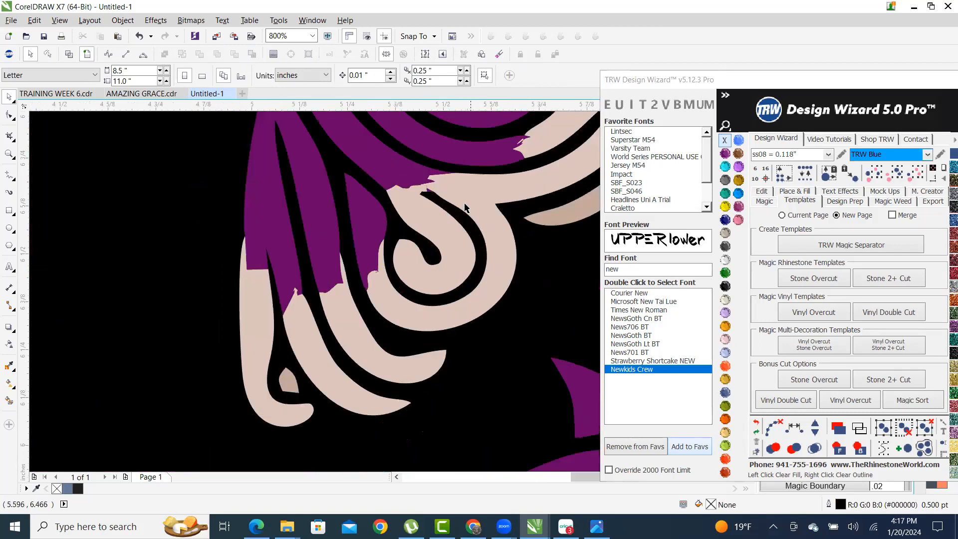
{"action": "left_click", "coordinate": [464, 195]}
{"action": "scroll", "coordinate": [482, 238], "scroll_direction": "down", "scroll_amount": 4}
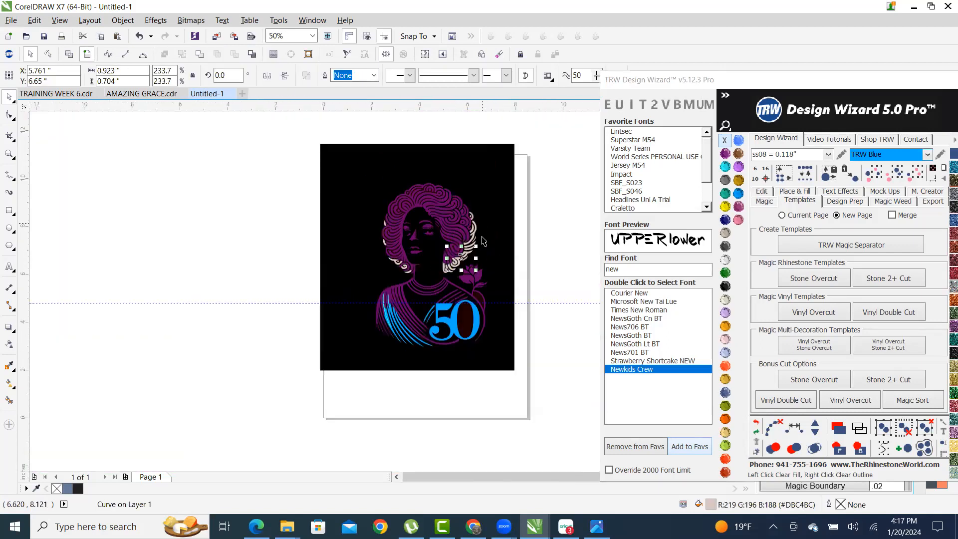
{"action": "scroll", "coordinate": [379, 299], "scroll_direction": "up", "scroll_amount": 1}
{"action": "left_click", "coordinate": [896, 175]}
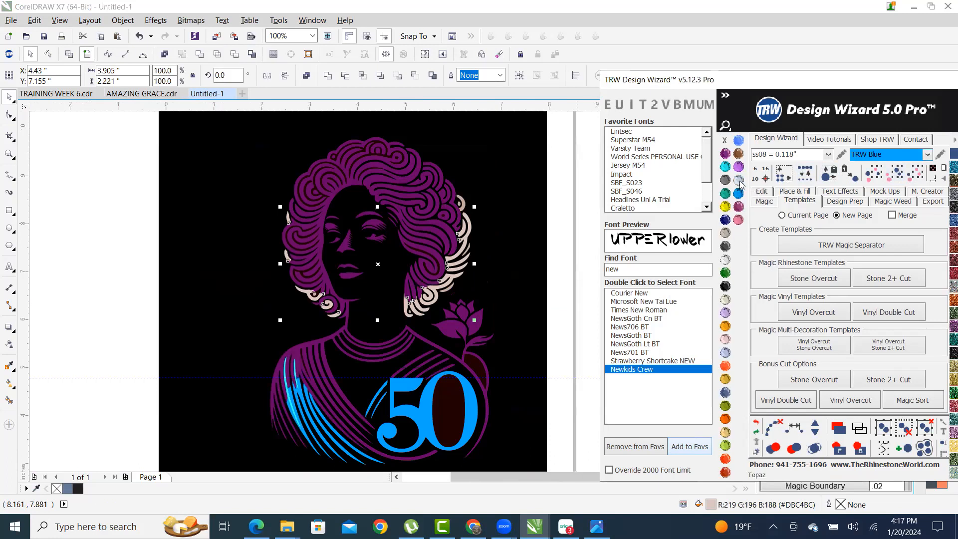
{"action": "left_click", "coordinate": [739, 140]}
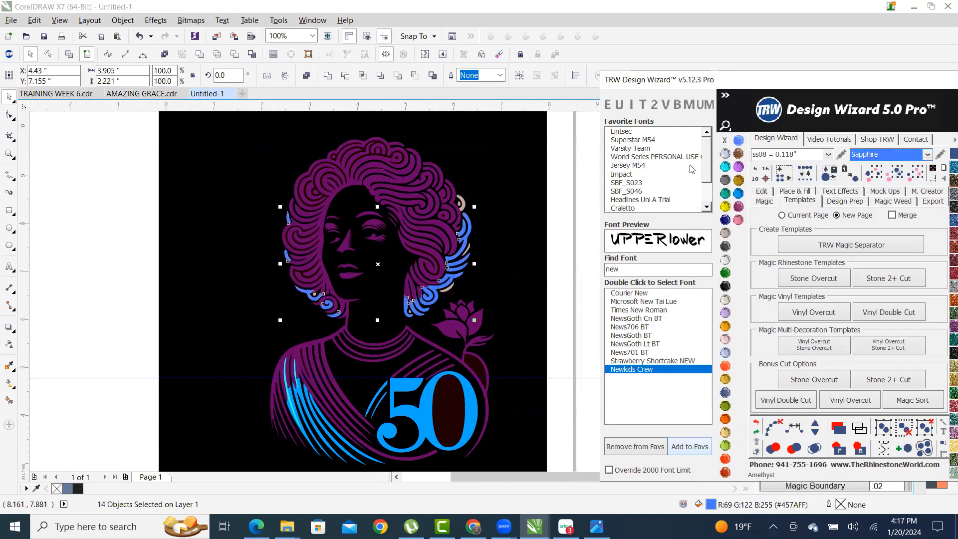
{"action": "scroll", "coordinate": [469, 265], "scroll_direction": "up", "scroll_amount": 10}
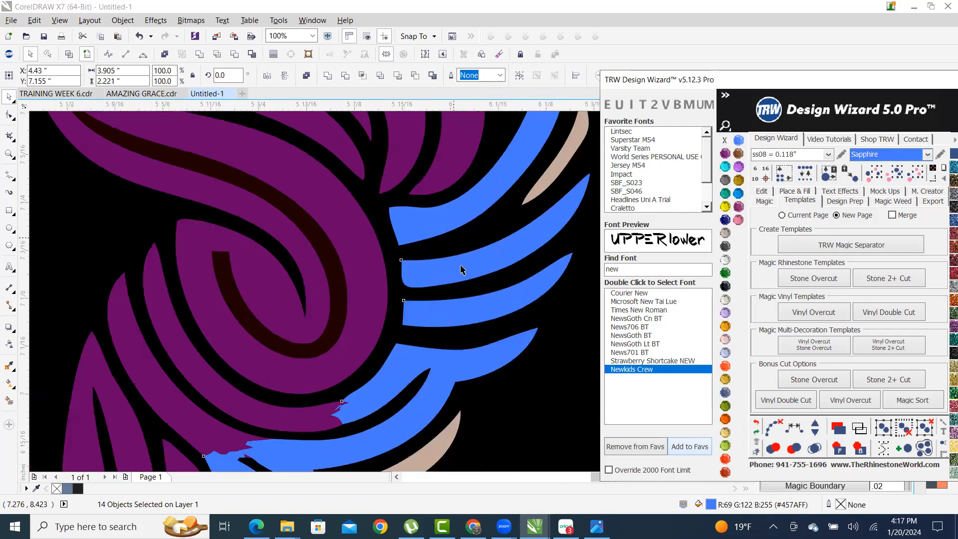
- Combine the 14 blue hair curves into a single curve
{"action": "right_click", "coordinate": [461, 266]}
{"action": "left_click", "coordinate": [537, 57]}
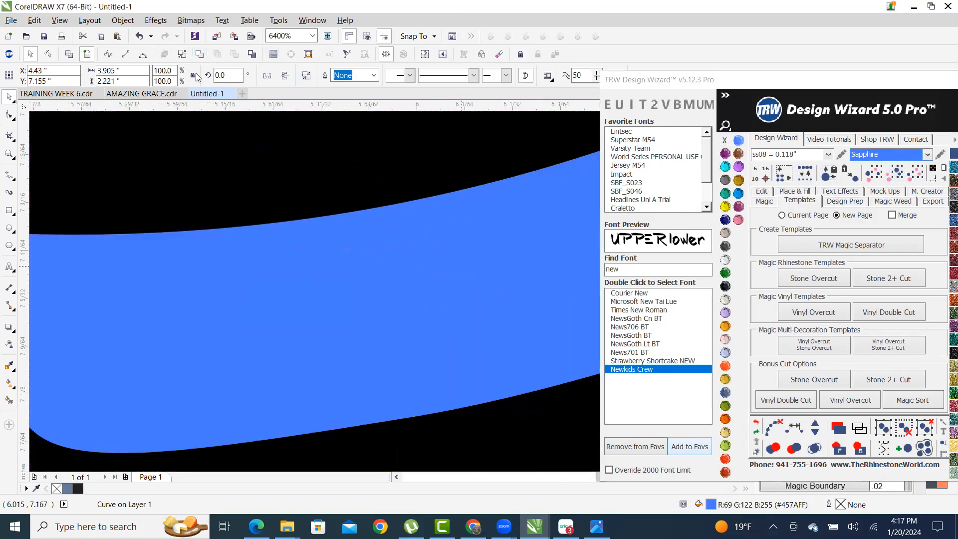
{"action": "scroll", "coordinate": [414, 269], "scroll_direction": "down", "scroll_amount": 10}
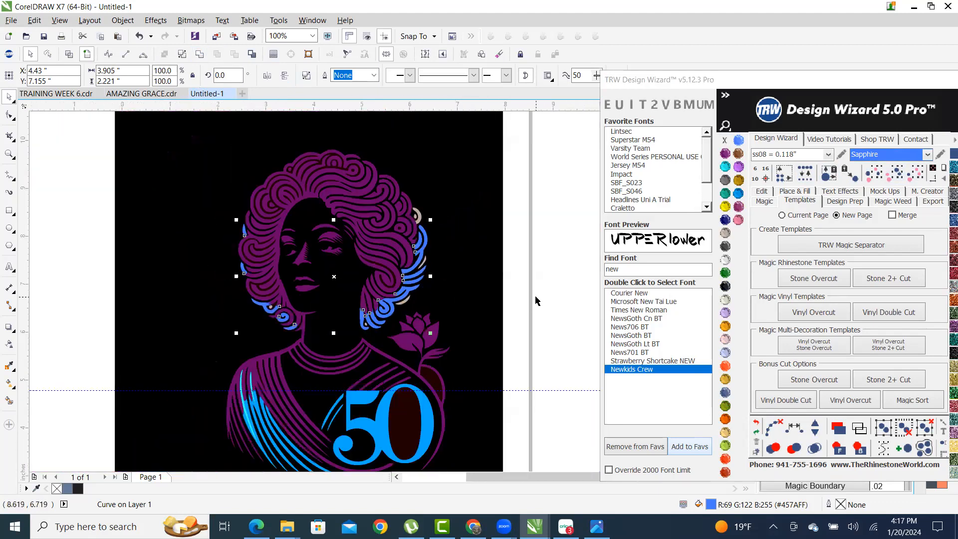
{"action": "left_click", "coordinate": [535, 301]}
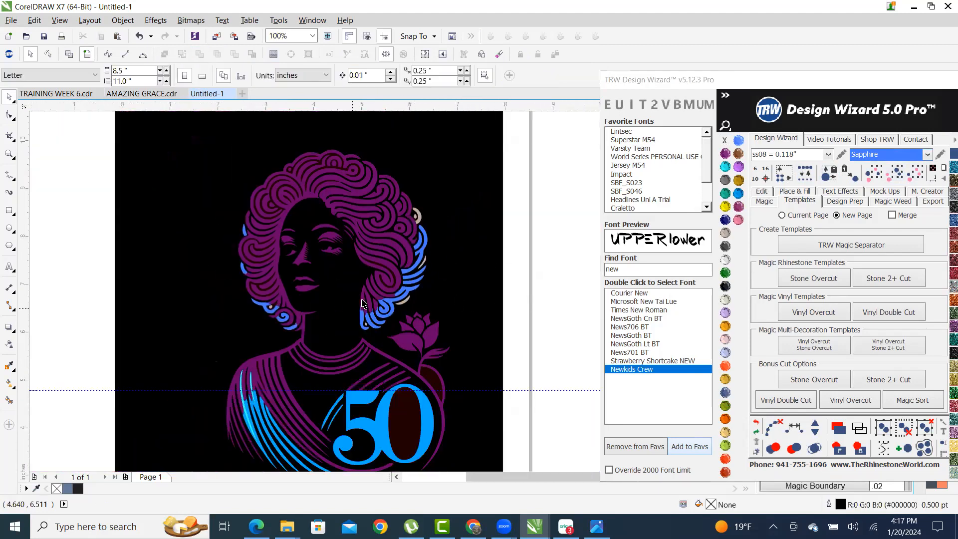
- Marquee-select hair pieces with the blue curve and combine them, then undo that combine
{"action": "left_click_drag", "start_coordinate": [564, 318], "coordinate": [386, 184]}
{"action": "scroll", "coordinate": [426, 212], "scroll_direction": "up", "scroll_amount": 3}
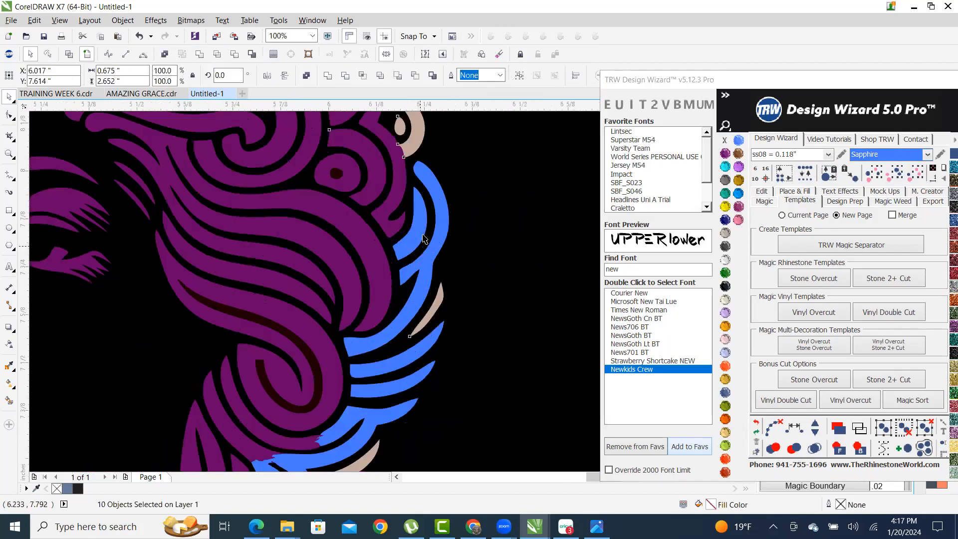
{"action": "left_click", "coordinate": [461, 214], "text": "shift"}
{"action": "right_click", "coordinate": [461, 213]}
{"action": "left_click", "coordinate": [492, 261]}
{"action": "scroll", "coordinate": [463, 287], "scroll_direction": "down", "scroll_amount": 3}
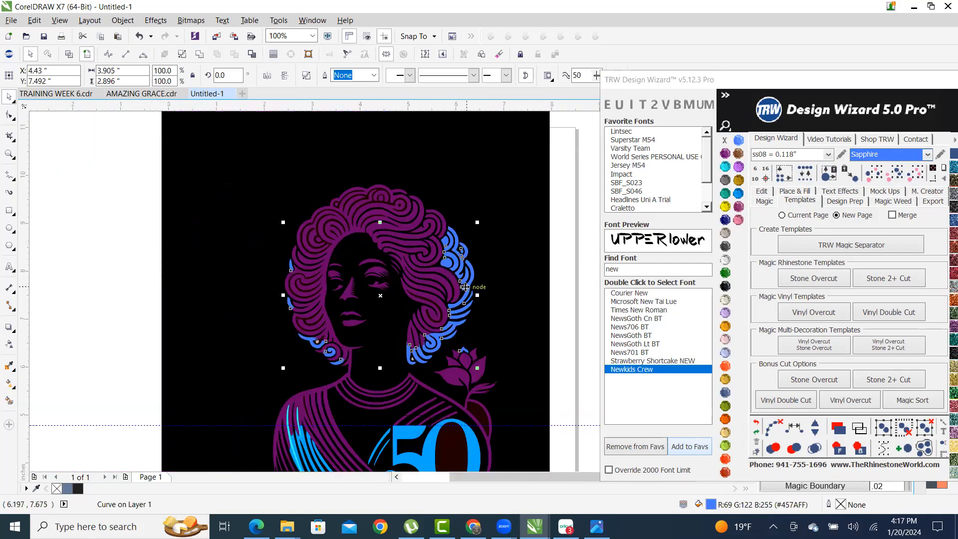
{"action": "left_click", "coordinate": [756, 422]}
{"action": "left_click", "coordinate": [497, 260]}
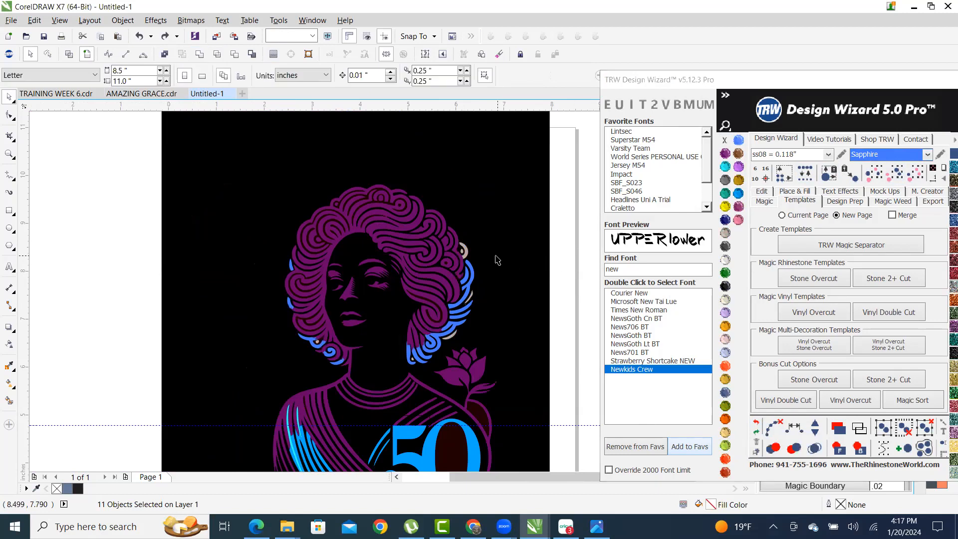
- Combine the beige curl, beige blobs and remaining blue hair pieces into one curve
{"action": "scroll", "coordinate": [497, 259], "scroll_direction": "up", "scroll_amount": 3}
{"action": "left_click", "coordinate": [329, 212]}
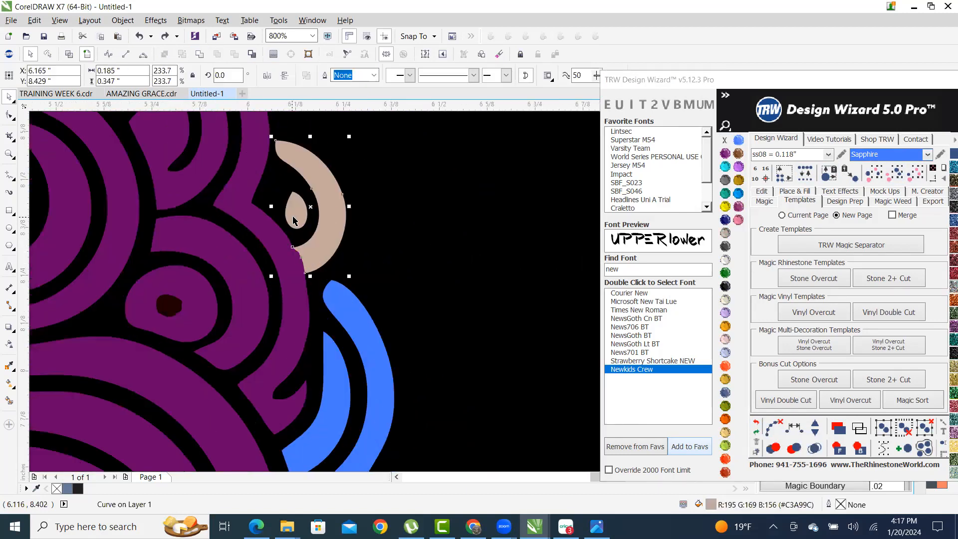
{"action": "left_click", "coordinate": [297, 215], "text": "shift"}
{"action": "scroll", "coordinate": [334, 200], "scroll_direction": "down", "scroll_amount": 3}
{"action": "scroll", "coordinate": [406, 225], "scroll_direction": "up", "scroll_amount": 4}
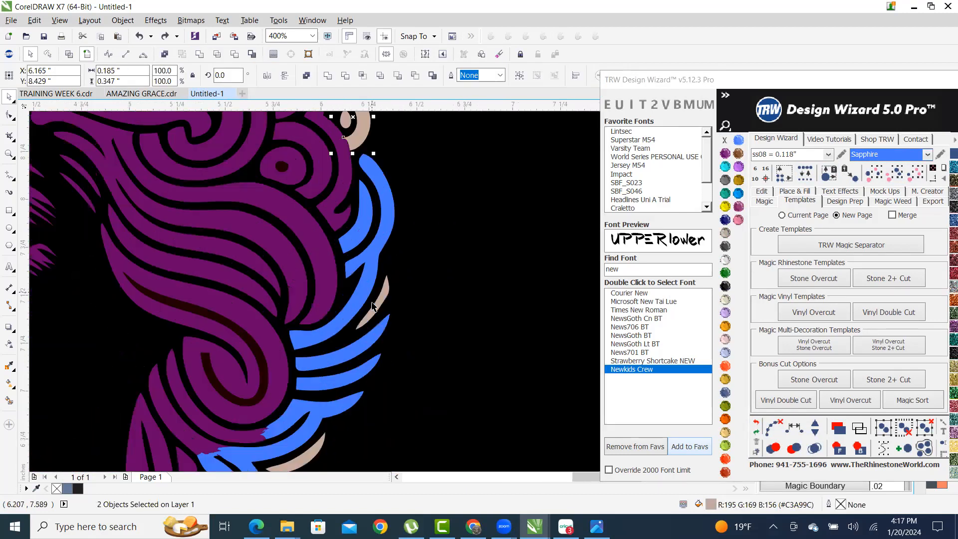
{"action": "left_click", "coordinate": [423, 214], "text": "shift"}
{"action": "scroll", "coordinate": [433, 206], "scroll_direction": "down", "scroll_amount": 3}
{"action": "scroll", "coordinate": [407, 265], "scroll_direction": "up", "scroll_amount": 2}
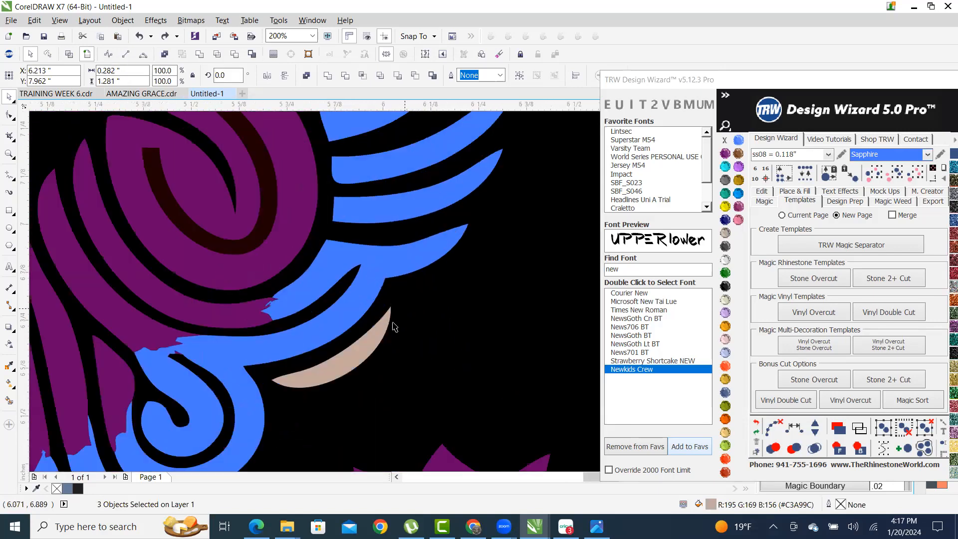
{"action": "scroll", "coordinate": [523, 228], "scroll_direction": "down", "scroll_amount": 3}
{"action": "scroll", "coordinate": [466, 267], "scroll_direction": "up", "scroll_amount": 2}
{"action": "left_click", "coordinate": [465, 267], "text": "shift"}
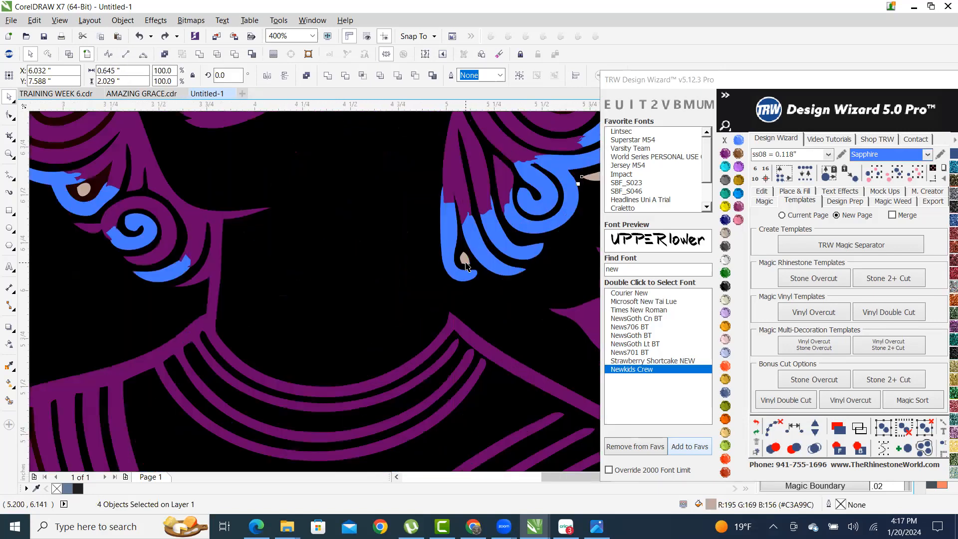
{"action": "left_click", "coordinate": [463, 259], "text": "shift"}
{"action": "scroll", "coordinate": [463, 259], "scroll_direction": "down", "scroll_amount": 2}
{"action": "scroll", "coordinate": [296, 257], "scroll_direction": "up", "scroll_amount": 3}
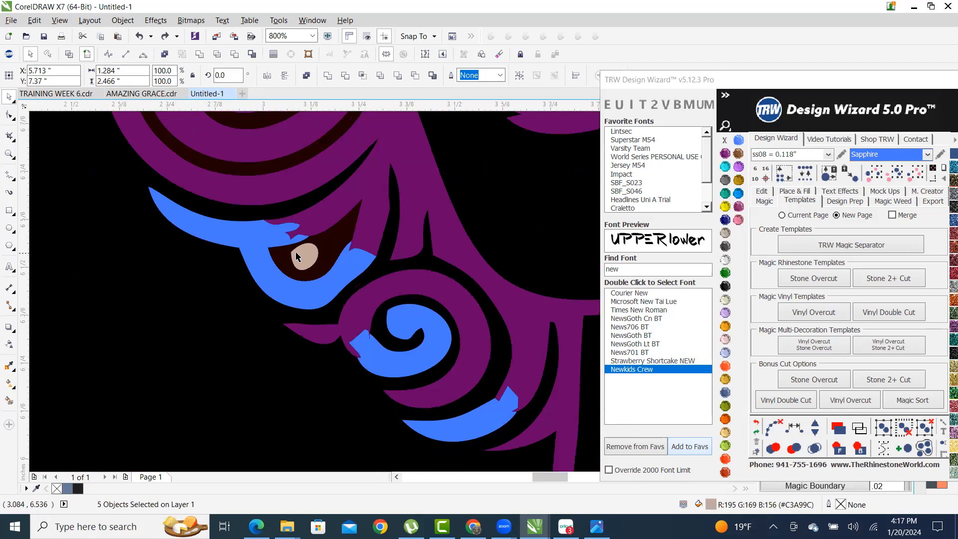
{"action": "left_click", "coordinate": [249, 231], "text": "shift"}
{"action": "right_click", "coordinate": [249, 231]}
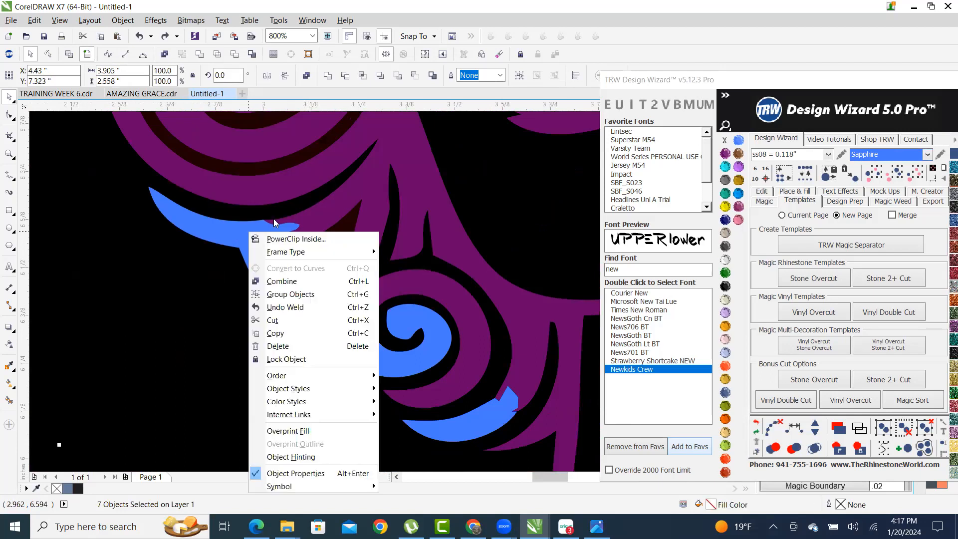
{"action": "left_click", "coordinate": [285, 280]}
{"action": "scroll", "coordinate": [250, 325], "scroll_direction": "down", "scroll_amount": 8}
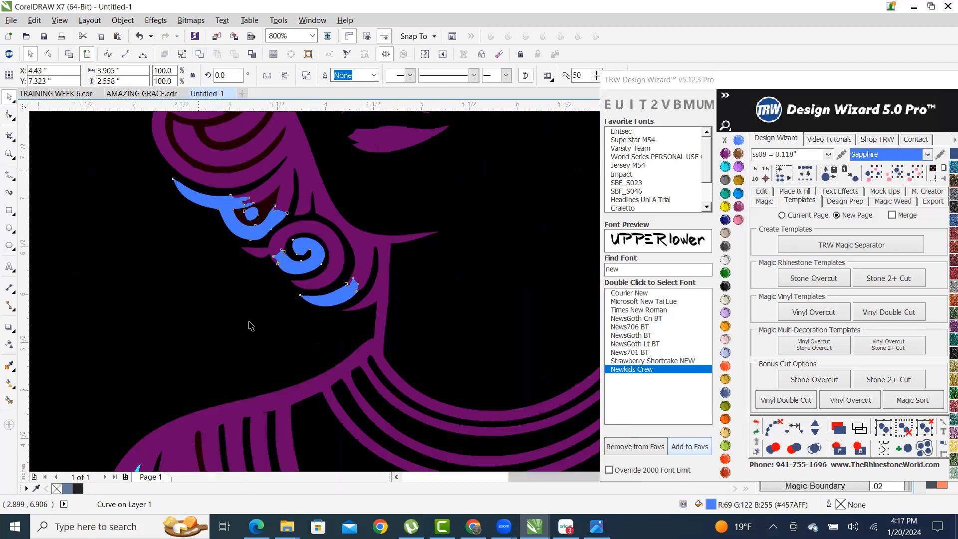
{"action": "left_click", "coordinate": [233, 300]}
{"action": "scroll", "coordinate": [277, 299], "scroll_direction": "up", "scroll_amount": 1}
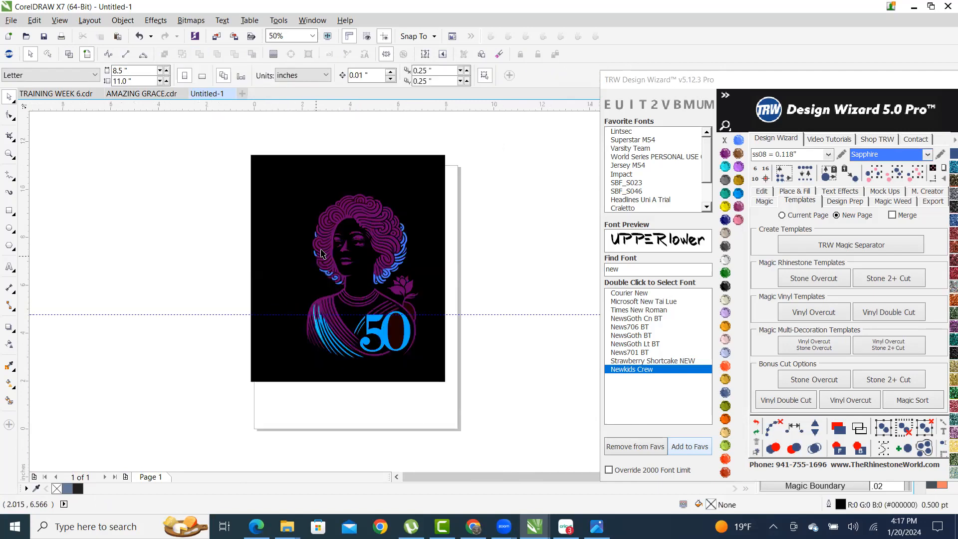
- Save the birthday drawing under the file name HAPPY 50
{"action": "key", "text": "ctrl+s"}
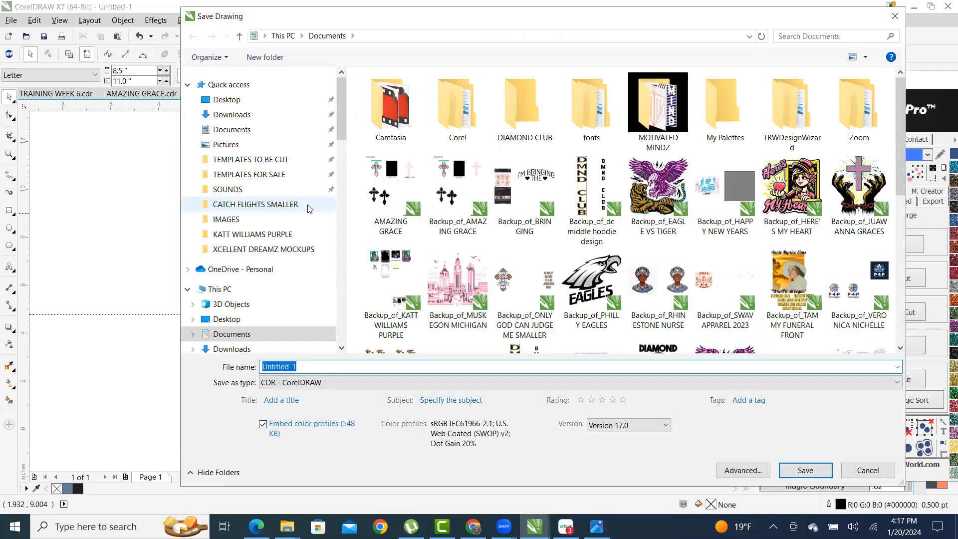
{"action": "type", "text": "h"}
{"action": "key", "text": "BackSpace"}
{"action": "type", "text": "HAP"}
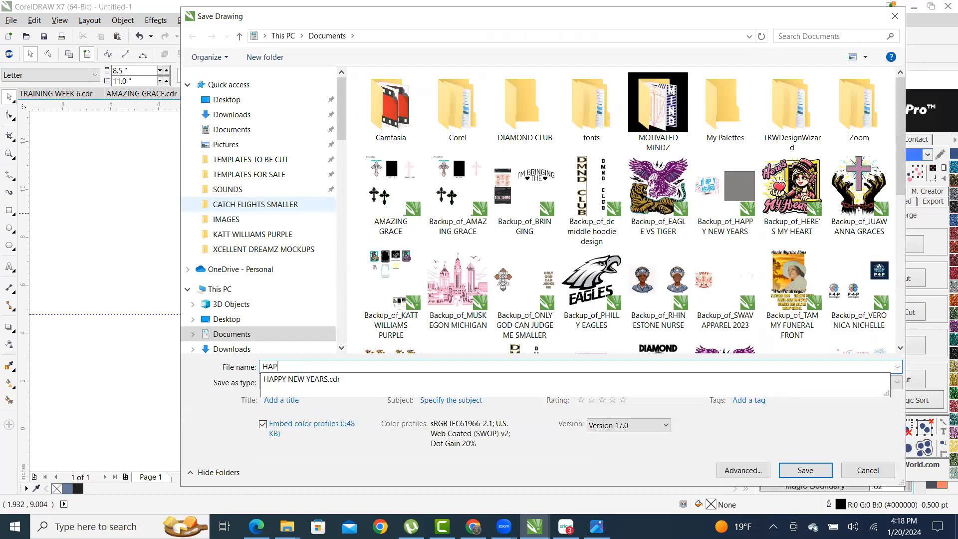
{"action": "type", "text": "PY 50"}
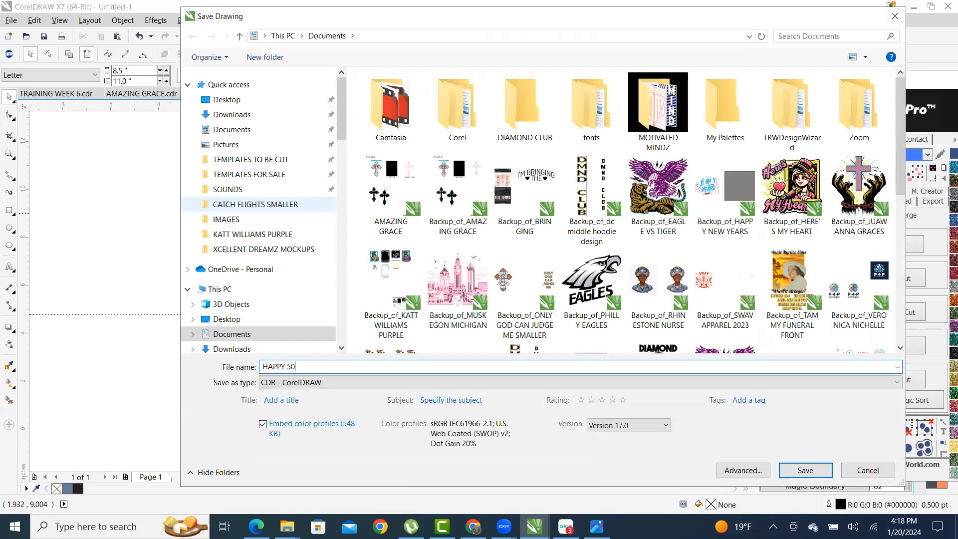
{"action": "key", "text": "Return"}
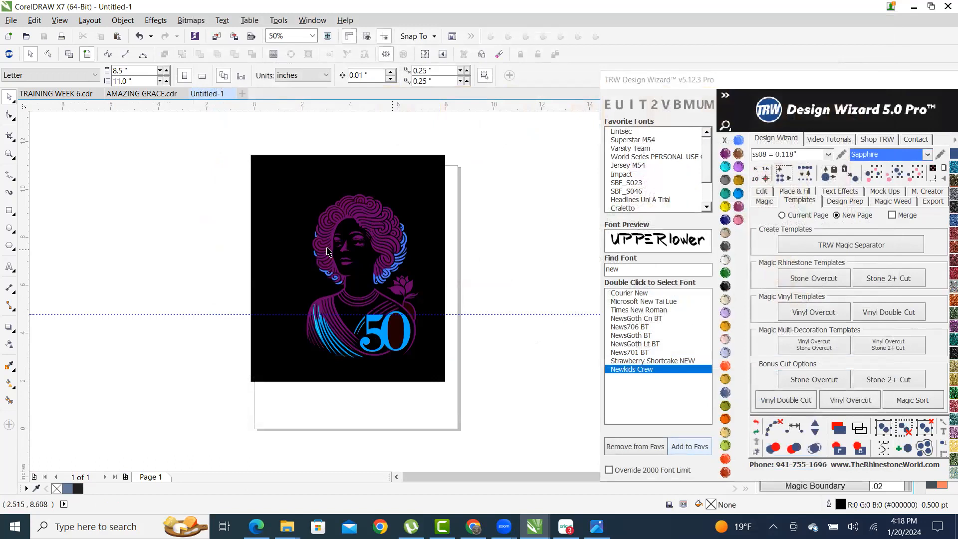
{"action": "scroll", "coordinate": [327, 251], "scroll_direction": "up", "scroll_amount": 6}
- Colour both eyebrows TRW Blue and weld them into one shape
{"action": "scroll", "coordinate": [245, 251], "scroll_direction": "down", "scroll_amount": 3}
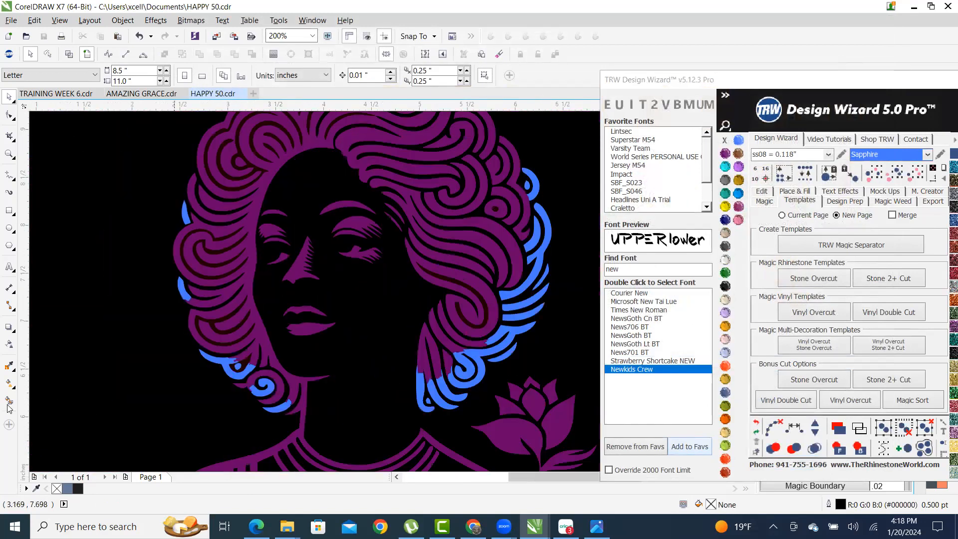
{"action": "scroll", "coordinate": [255, 239], "scroll_direction": "up", "scroll_amount": 4}
{"action": "left_click", "coordinate": [253, 218]}
{"action": "scroll", "coordinate": [254, 219], "scroll_direction": "down", "scroll_amount": 3}
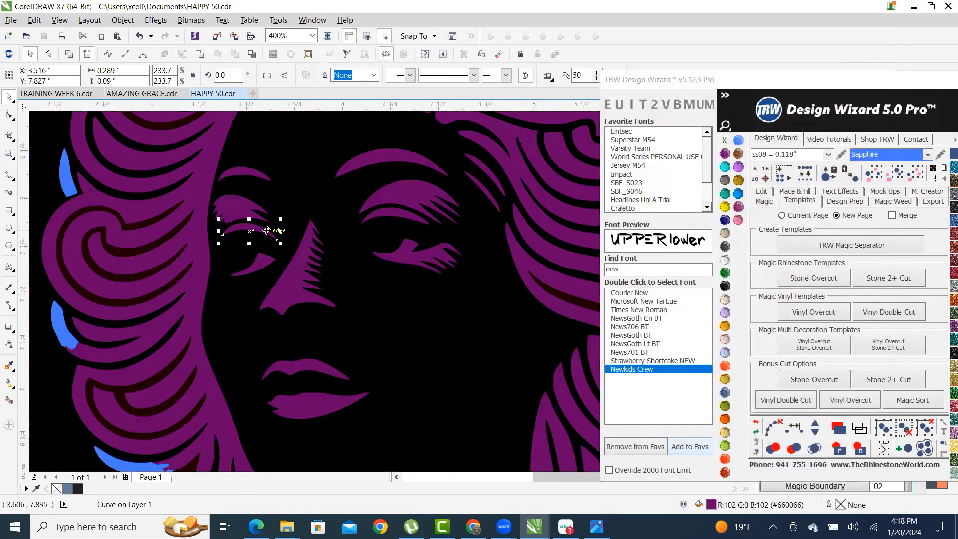
{"action": "scroll", "coordinate": [390, 229], "scroll_direction": "up", "scroll_amount": 1}
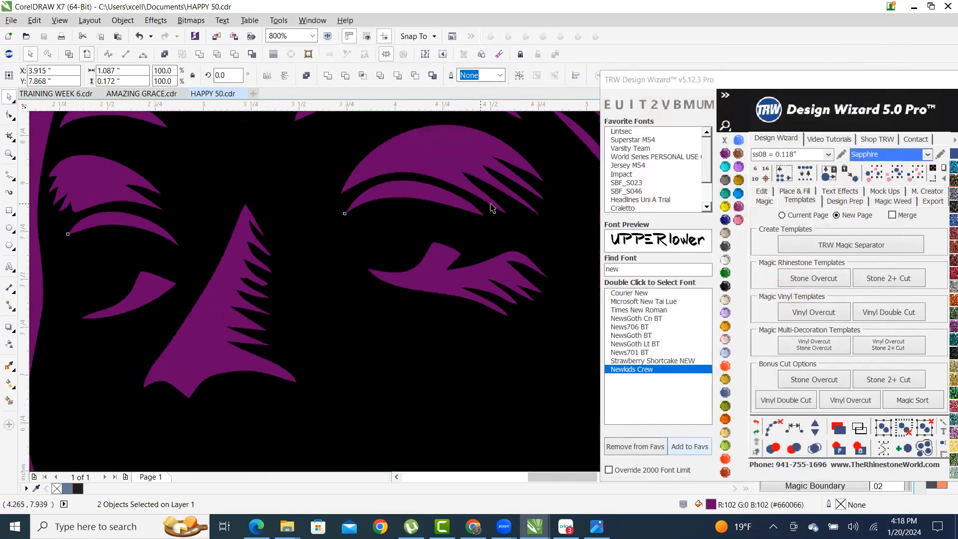
{"action": "scroll", "coordinate": [489, 203], "scroll_direction": "down", "scroll_amount": 3}
{"action": "left_click", "coordinate": [738, 193]}
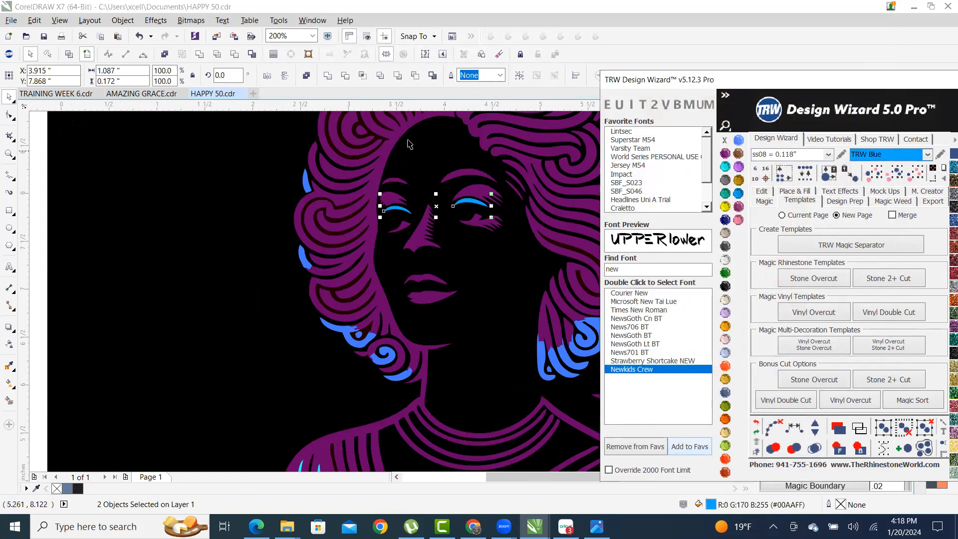
{"action": "left_click", "coordinate": [201, 55]}
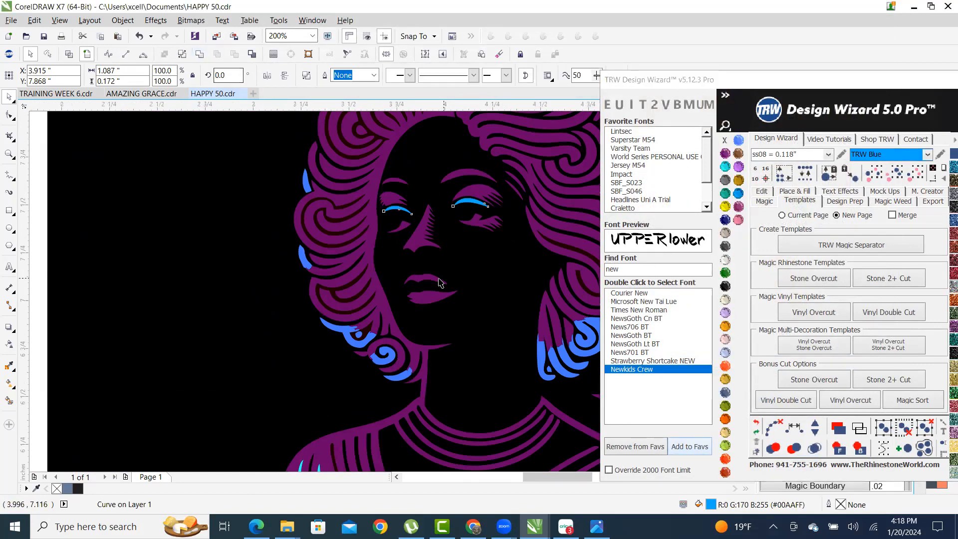
{"action": "scroll", "coordinate": [444, 278], "scroll_direction": "up", "scroll_amount": 1}
- Weld the upper and lower lips into one shape filled TRW Blue
{"action": "left_click", "coordinate": [420, 277]}
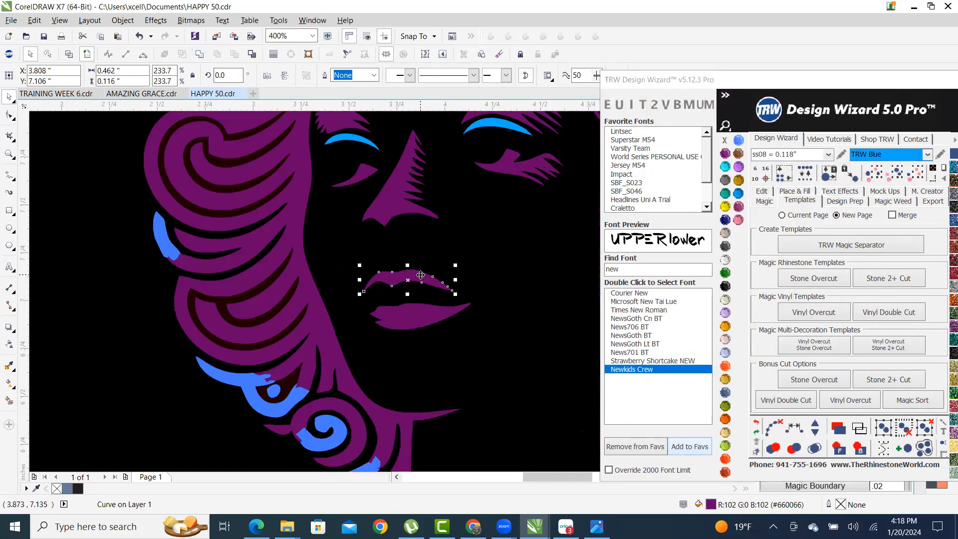
{"action": "left_click", "coordinate": [410, 315], "text": "shift"}
{"action": "left_click", "coordinate": [202, 57]}
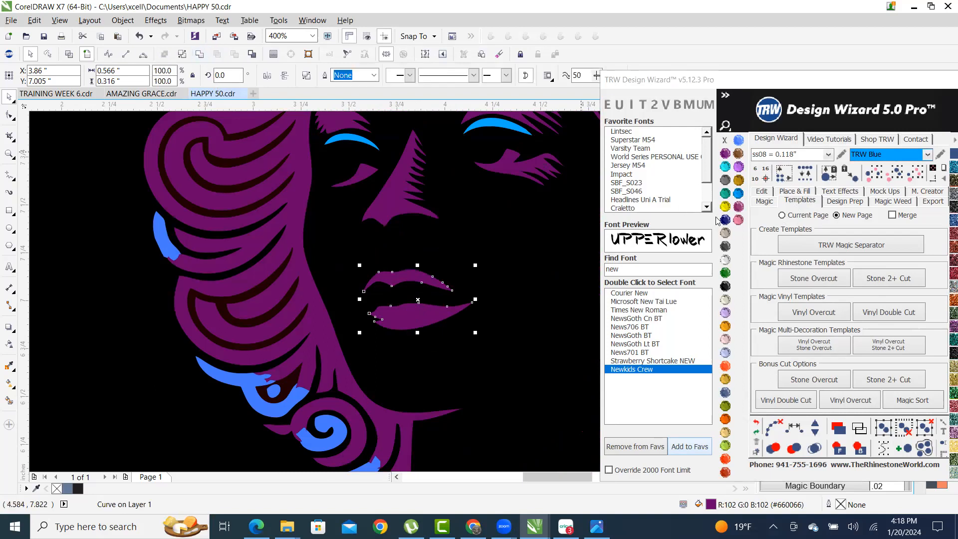
{"action": "left_click", "coordinate": [738, 193]}
{"action": "scroll", "coordinate": [499, 249], "scroll_direction": "down", "scroll_amount": 2}
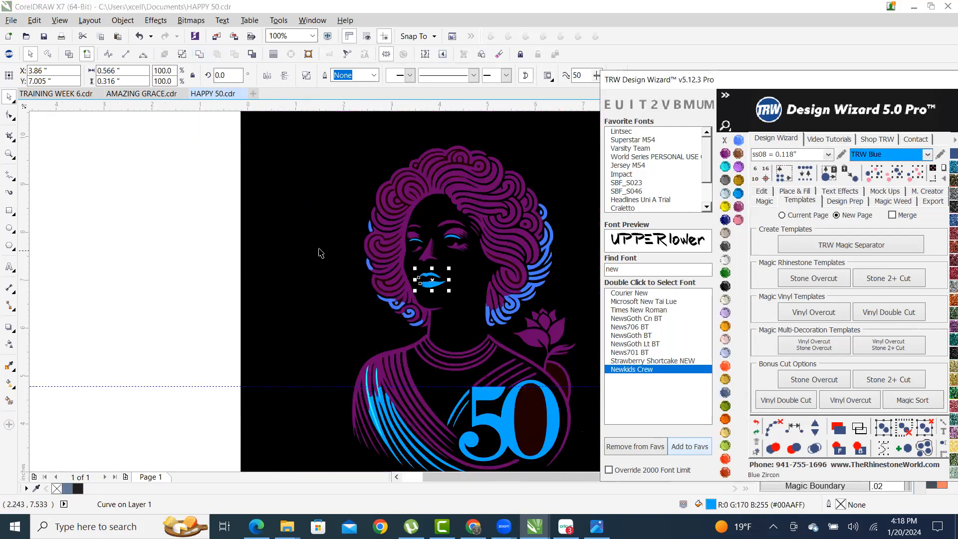
{"action": "left_click", "coordinate": [212, 248]}
{"action": "scroll", "coordinate": [410, 226], "scroll_direction": "up", "scroll_amount": 1}
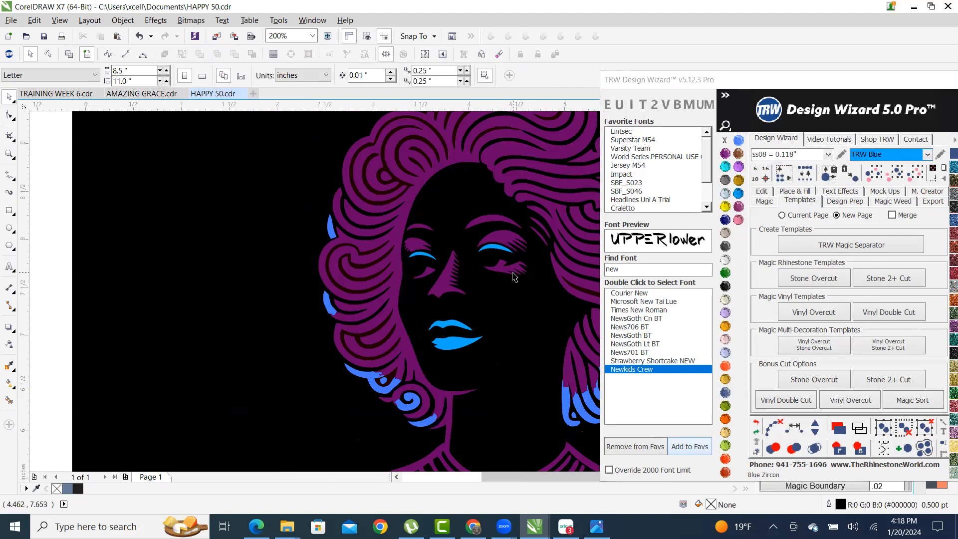
{"action": "scroll", "coordinate": [514, 277], "scroll_direction": "up", "scroll_amount": 1}
- Select the left and right eyelash shapes, then clear the selection without changes
{"action": "left_click", "coordinate": [493, 258]}
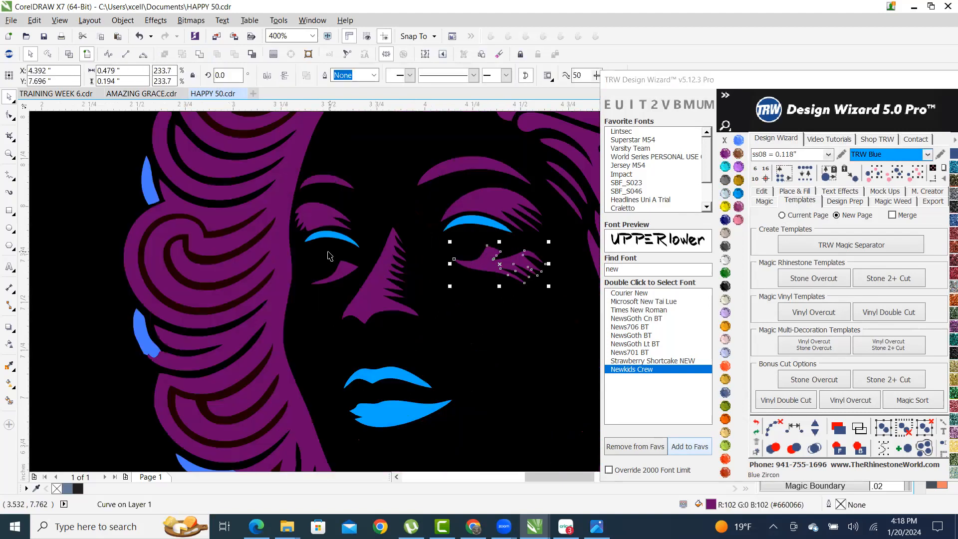
{"action": "left_click", "coordinate": [341, 276], "text": "shift"}
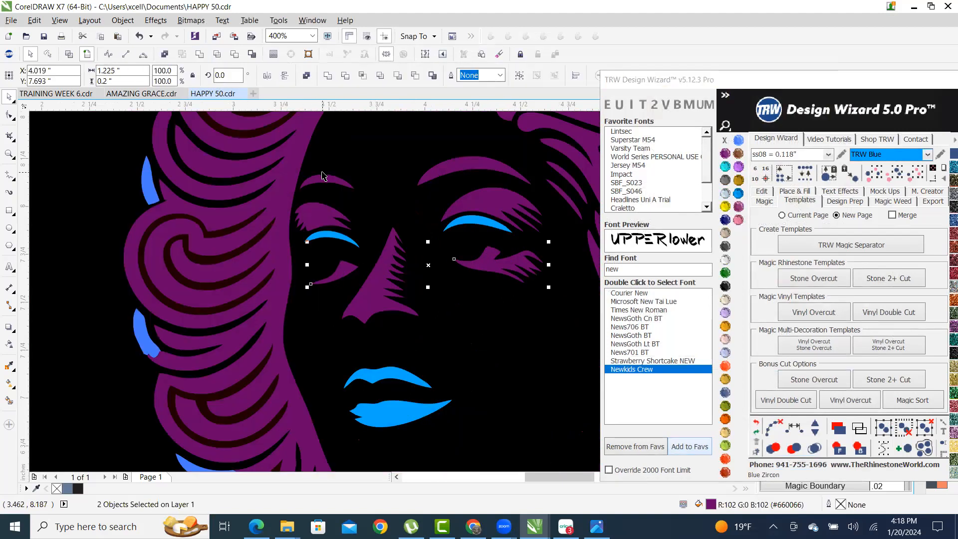
{"action": "scroll", "coordinate": [343, 226], "scroll_direction": "down", "scroll_amount": 2}
{"action": "left_click", "coordinate": [124, 231]}
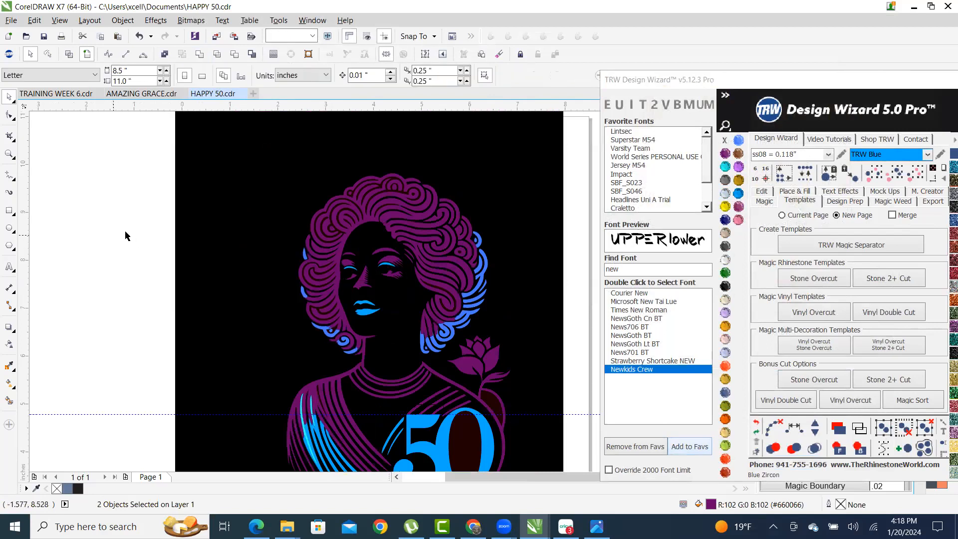
{"action": "scroll", "coordinate": [453, 289], "scroll_direction": "down", "scroll_amount": 1}
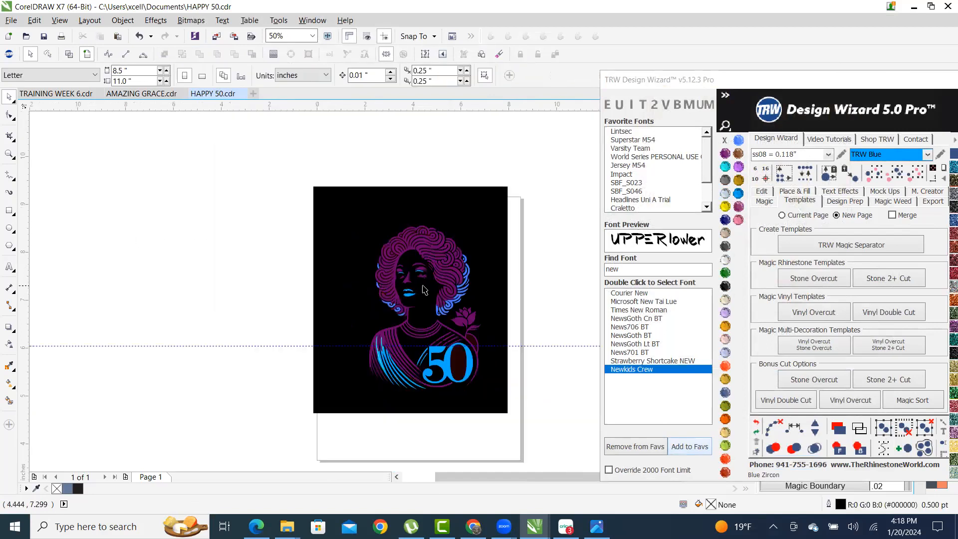
{"action": "scroll", "coordinate": [414, 286], "scroll_direction": "up", "scroll_amount": 2}
{"action": "scroll", "coordinate": [414, 286], "scroll_direction": "up", "scroll_amount": 2}
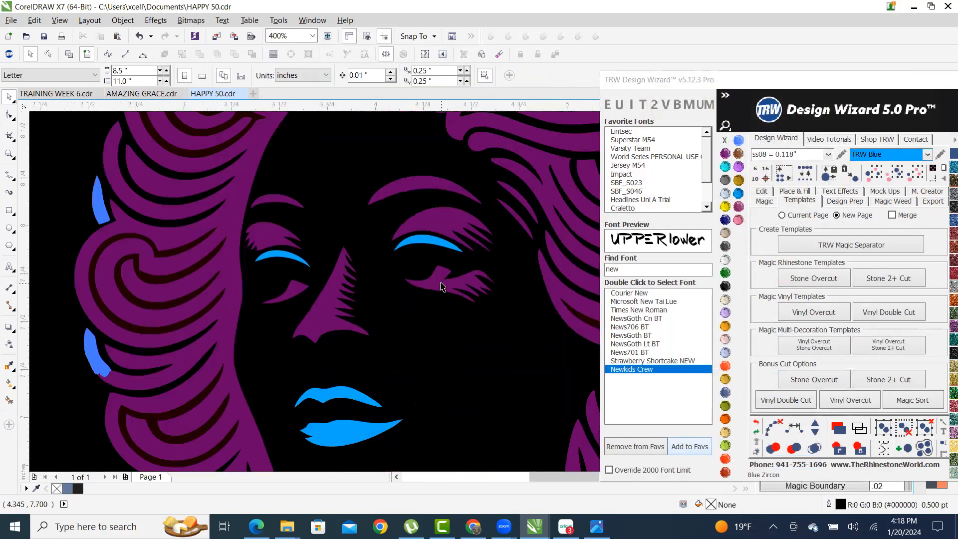
{"action": "scroll", "coordinate": [414, 285], "scroll_direction": "down", "scroll_amount": 3}
{"action": "scroll", "coordinate": [417, 201], "scroll_direction": "up", "scroll_amount": 1}
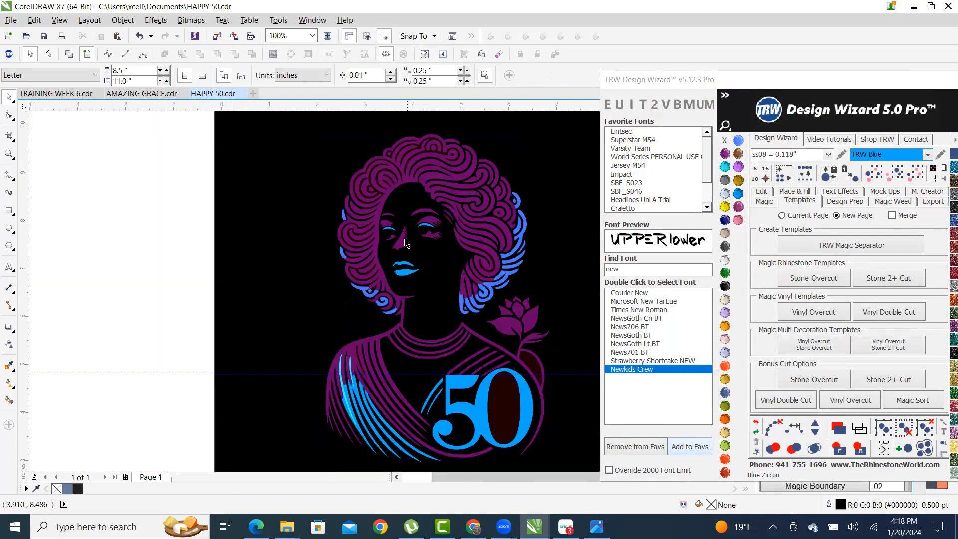
{"action": "scroll", "coordinate": [405, 224], "scroll_direction": "down", "scroll_amount": 1}
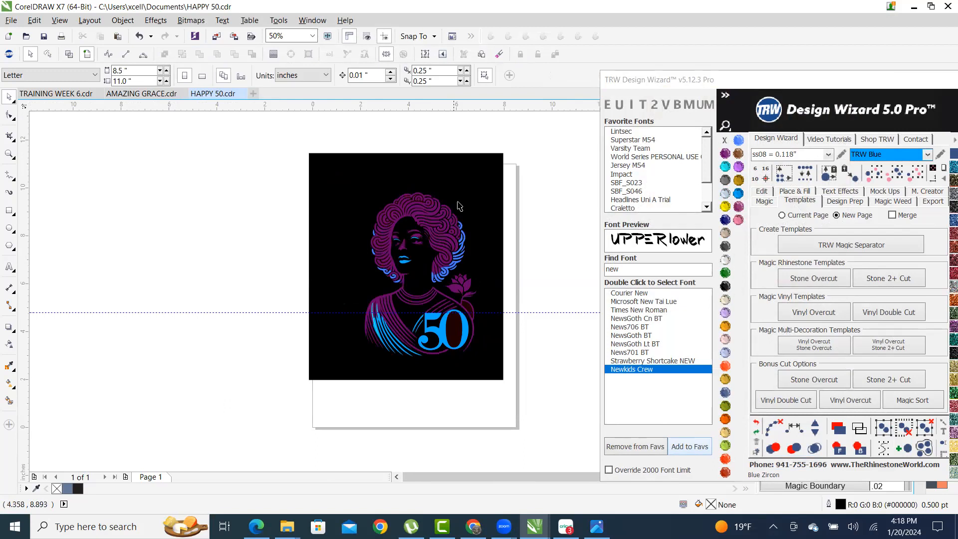
{"action": "scroll", "coordinate": [409, 232], "scroll_direction": "up", "scroll_amount": 1}
{"action": "scroll", "coordinate": [457, 236], "scroll_direction": "up", "scroll_amount": 1}
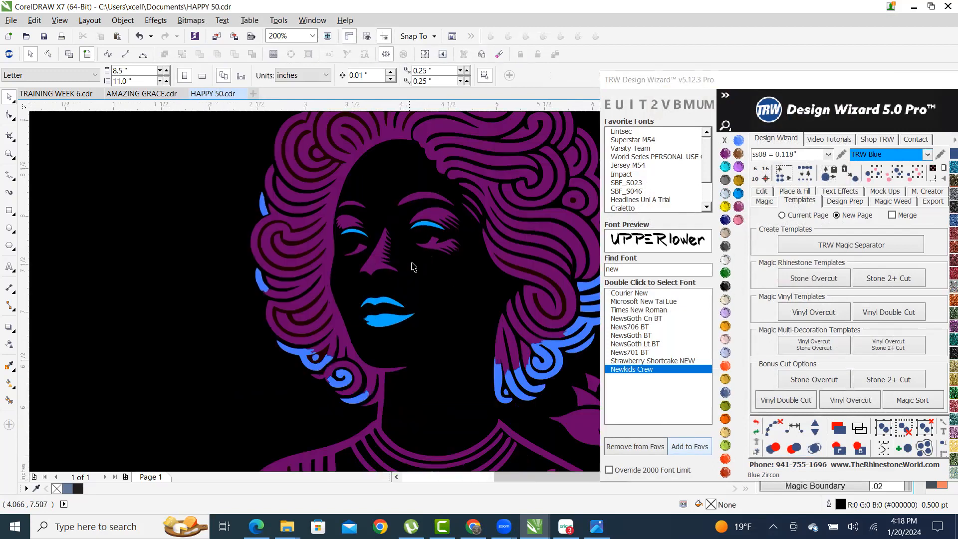
- Place a blue stone circle and position it as the eye pupil under the eyebrow
{"action": "left_click", "coordinate": [900, 451]}
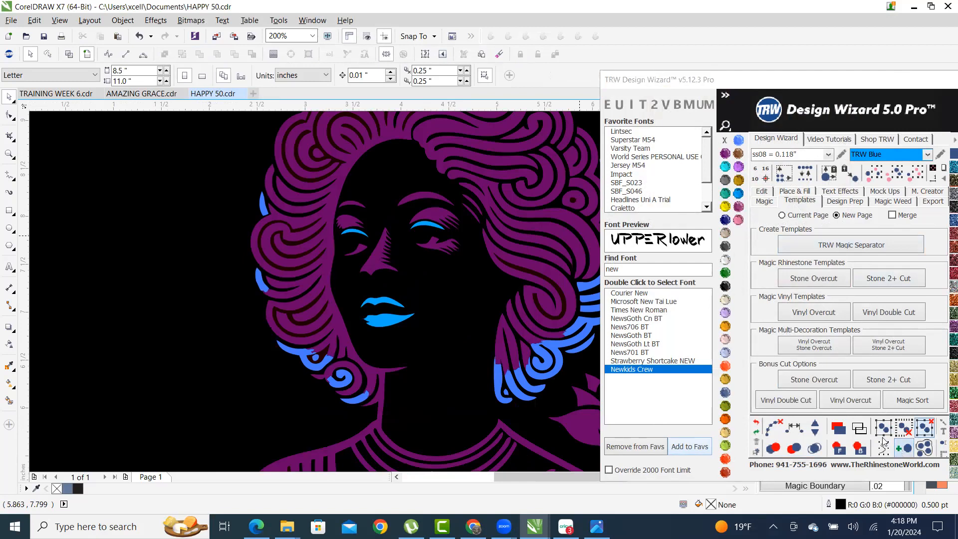
{"action": "left_click", "coordinate": [347, 245]}
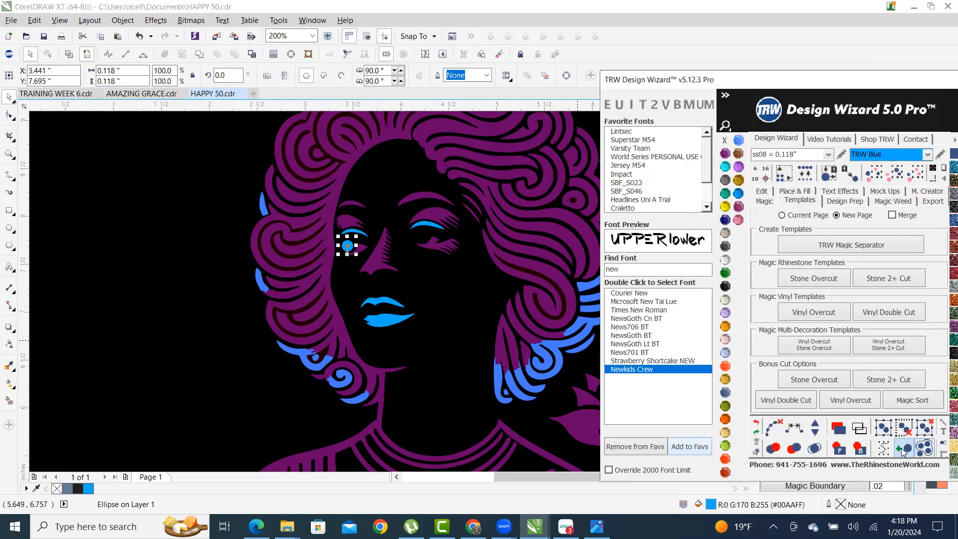
{"action": "scroll", "coordinate": [458, 245], "scroll_direction": "up", "scroll_amount": 1}
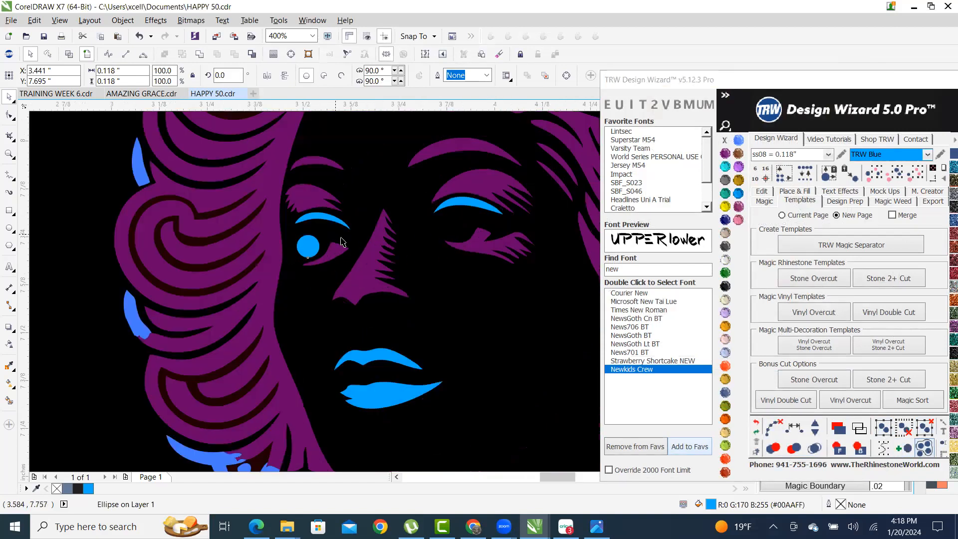
{"action": "scroll", "coordinate": [319, 239], "scroll_direction": "up", "scroll_amount": 1}
{"action": "scroll", "coordinate": [227, 255], "scroll_direction": "down", "scroll_amount": 2}
{"action": "scroll", "coordinate": [227, 254], "scroll_direction": "up", "scroll_amount": 1}
{"action": "left_click_drag", "start_coordinate": [252, 256], "coordinate": [377, 236]}
{"action": "scroll", "coordinate": [367, 156], "scroll_direction": "down", "scroll_amount": 2}
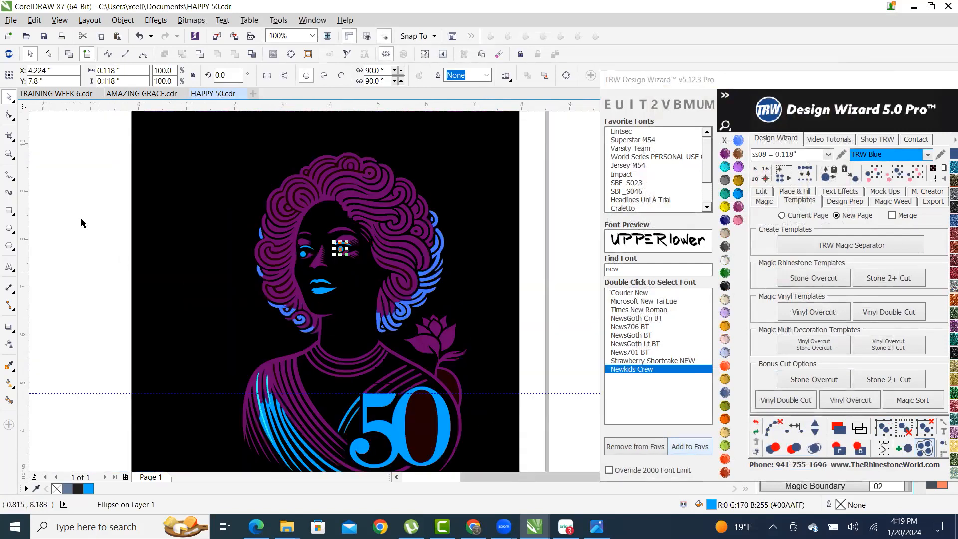
{"action": "scroll", "coordinate": [374, 234], "scroll_direction": "up", "scroll_amount": 2}
{"action": "key", "text": "Escape"}
{"action": "left_click_drag", "start_coordinate": [258, 313], "coordinate": [277, 293]}
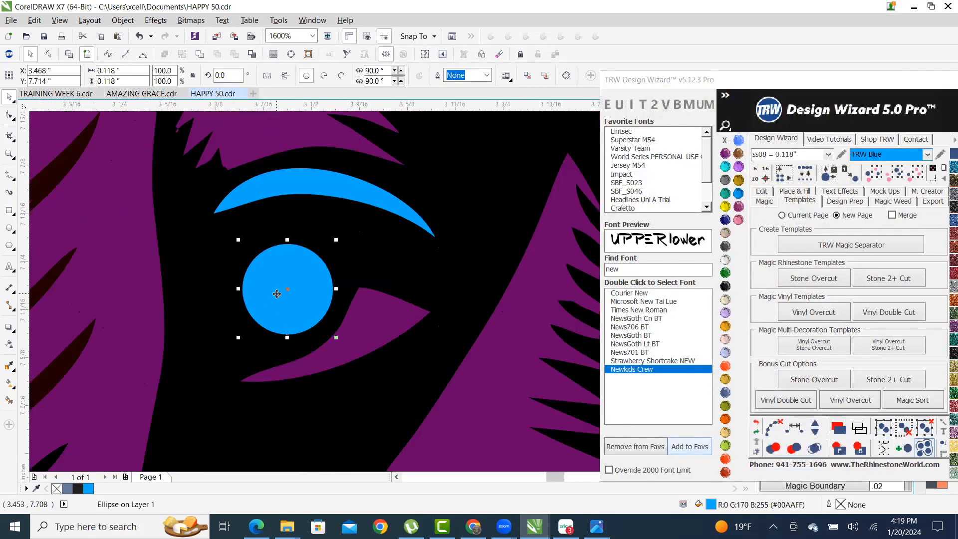
{"action": "scroll", "coordinate": [300, 263], "scroll_direction": "down", "scroll_amount": 5}
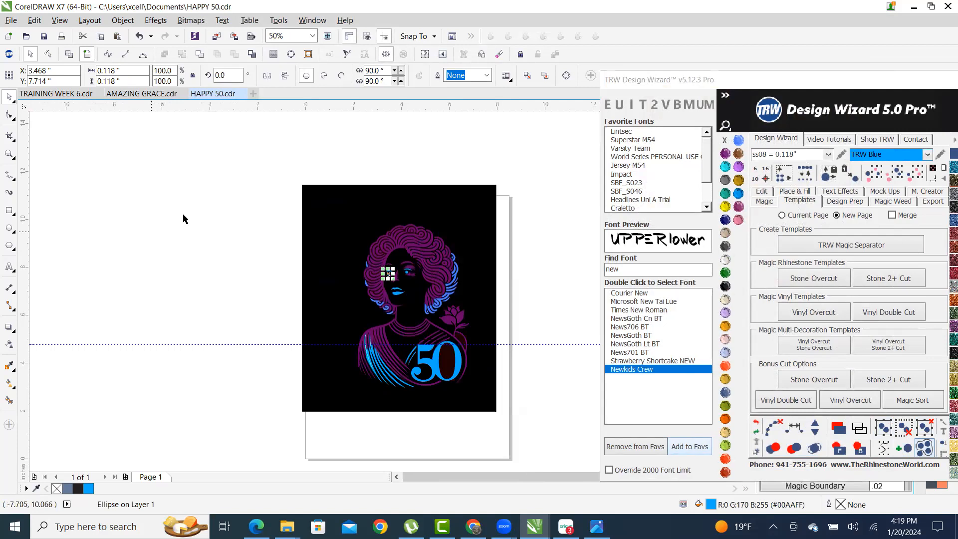
{"action": "key", "text": "Escape"}
{"action": "scroll", "coordinate": [491, 366], "scroll_direction": "up", "scroll_amount": 1}
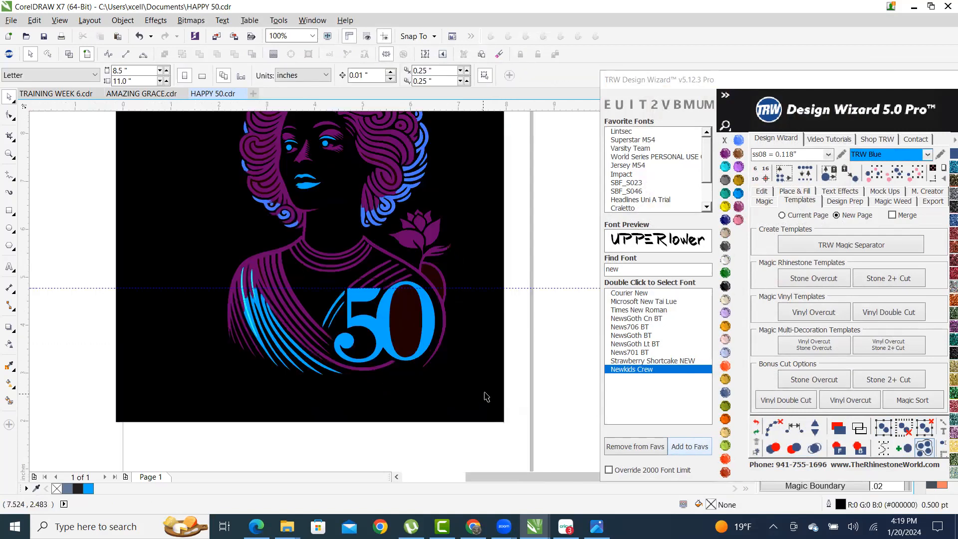
{"action": "scroll", "coordinate": [207, 312], "scroll_direction": "up", "scroll_amount": 3}
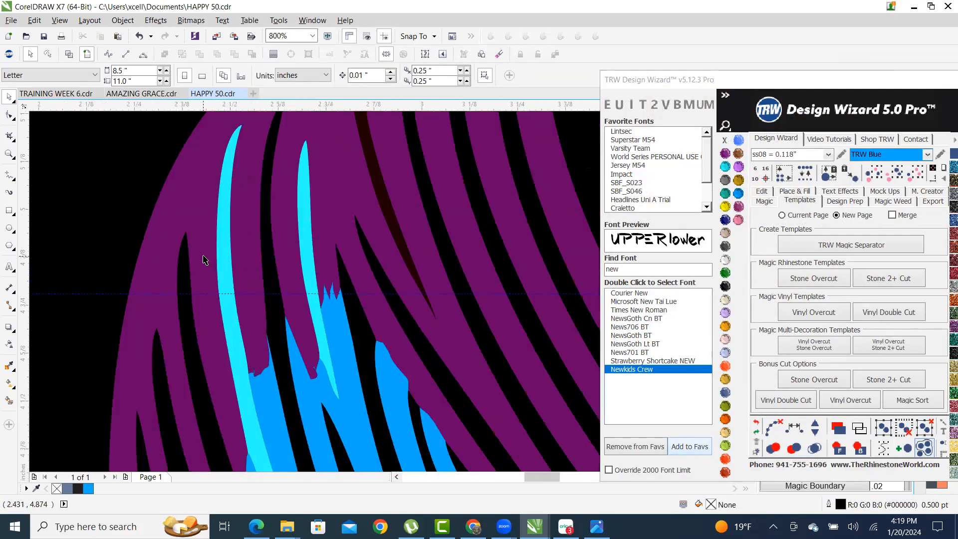
- Delete the two stray thin cyan slivers from the purple shoulder stripes
{"action": "left_click", "coordinate": [223, 221]}
{"action": "key", "text": "Delete"}
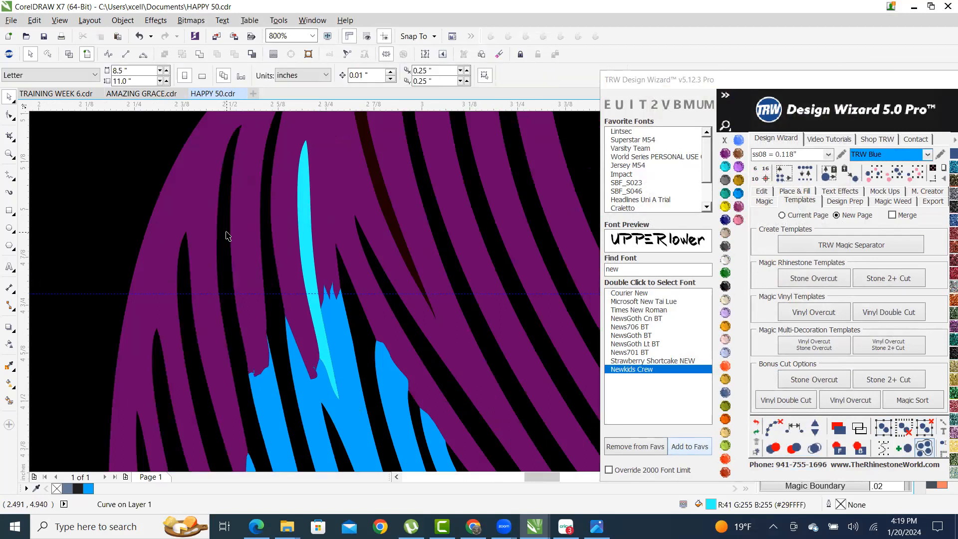
{"action": "left_click", "coordinate": [307, 228]}
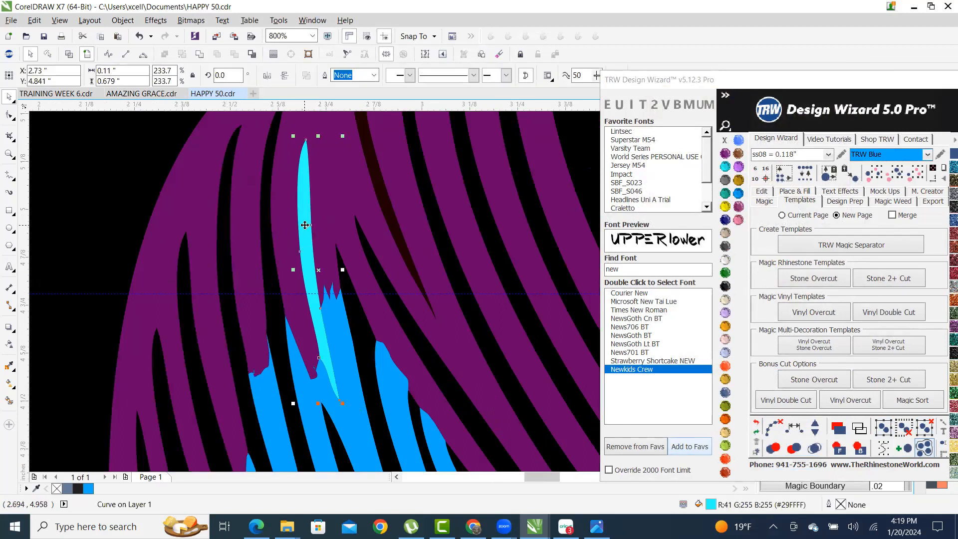
{"action": "key", "text": "Delete"}
{"action": "scroll", "coordinate": [282, 265], "scroll_direction": "down", "scroll_amount": 3}
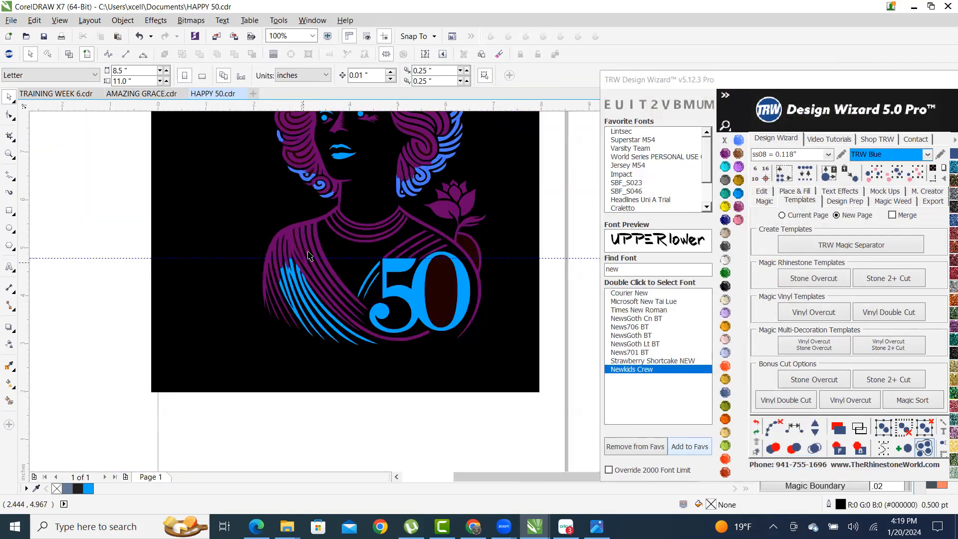
{"action": "scroll", "coordinate": [309, 250], "scroll_direction": "up", "scroll_amount": 4}
{"action": "left_click", "coordinate": [319, 209]}
{"action": "scroll", "coordinate": [349, 288], "scroll_direction": "down", "scroll_amount": 1}
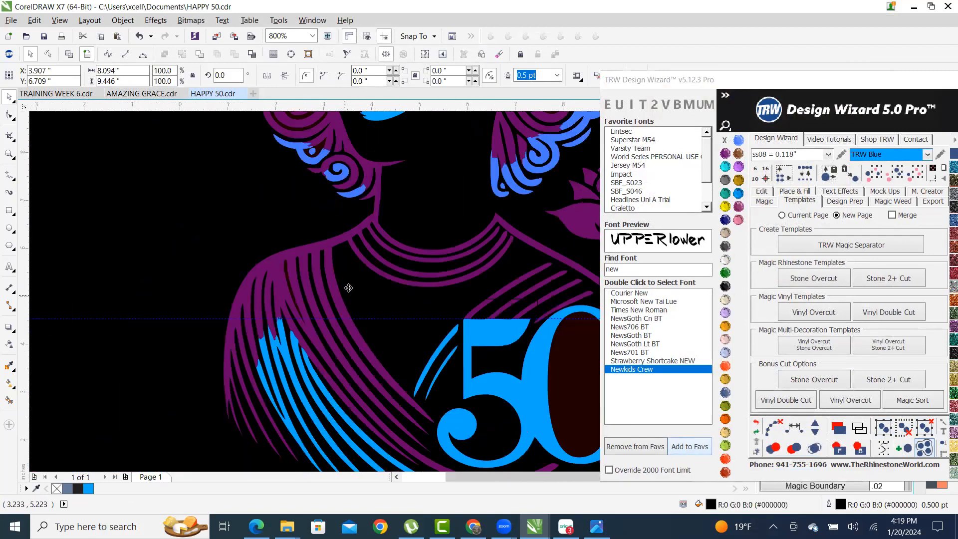
{"action": "scroll", "coordinate": [349, 287], "scroll_direction": "down", "scroll_amount": 4}
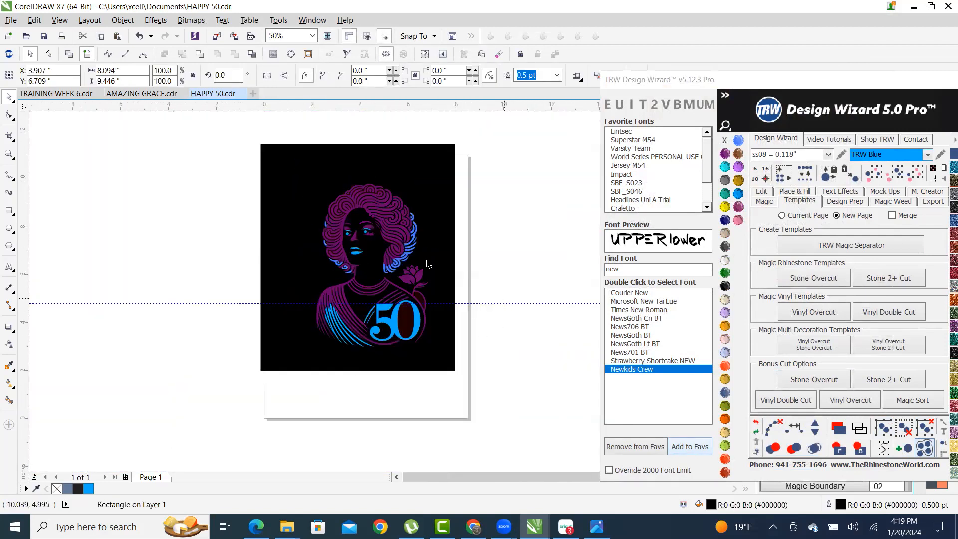
- Select all objects of the design and switch to wireframe outline view
{"action": "left_click_drag", "start_coordinate": [541, 403], "coordinate": [274, 151]}
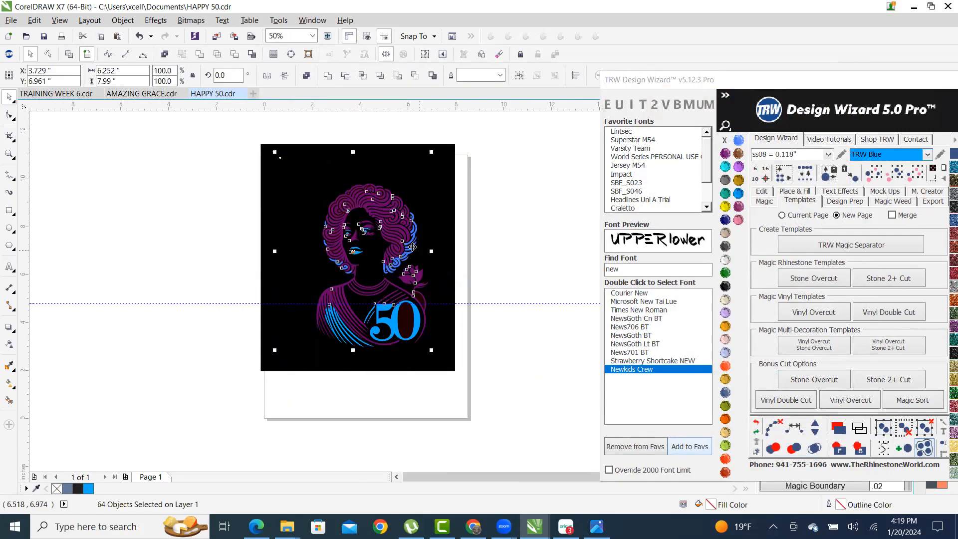
{"action": "scroll", "coordinate": [249, 168], "scroll_direction": "up", "scroll_amount": 3}
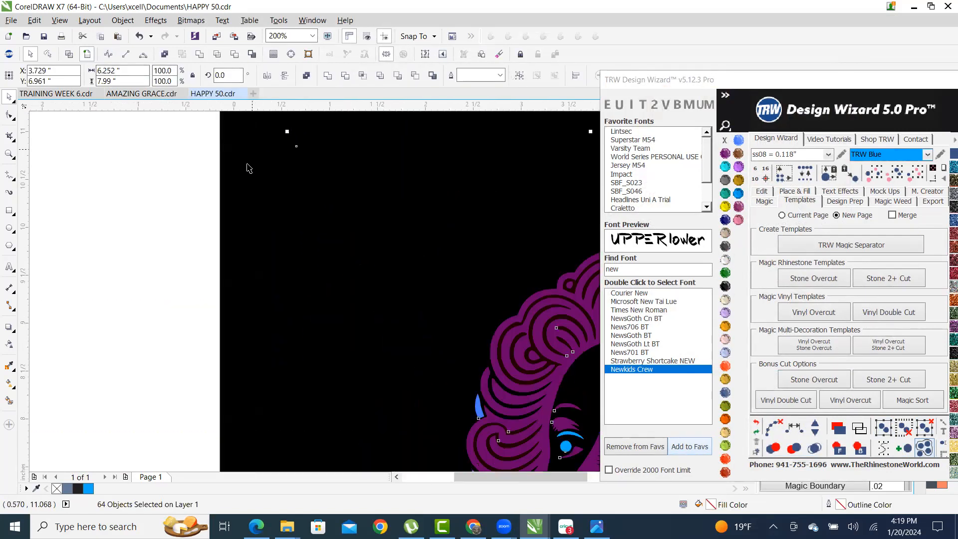
{"action": "scroll", "coordinate": [220, 138], "scroll_direction": "down", "scroll_amount": 3}
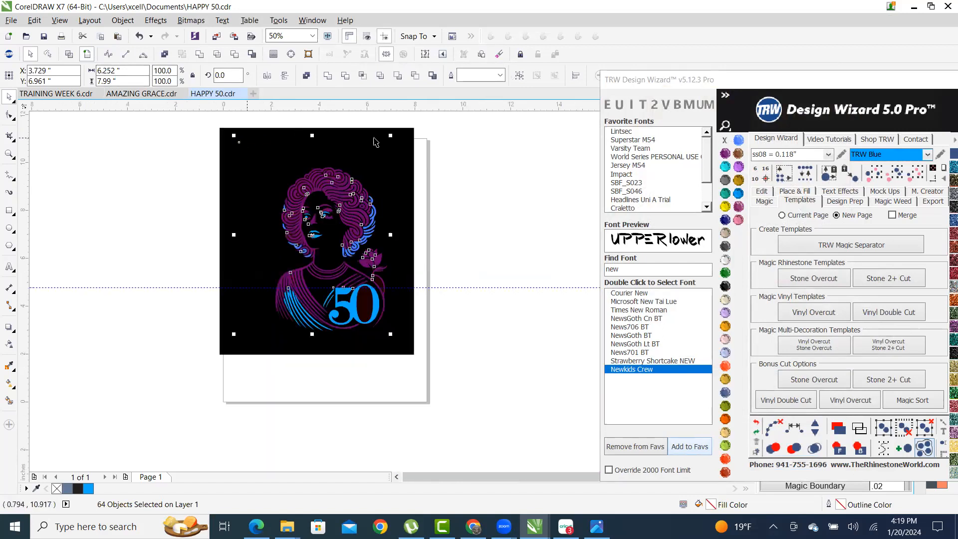
{"action": "left_click", "coordinate": [69, 54]}
{"action": "scroll", "coordinate": [180, 147], "scroll_direction": "up", "scroll_amount": 2}
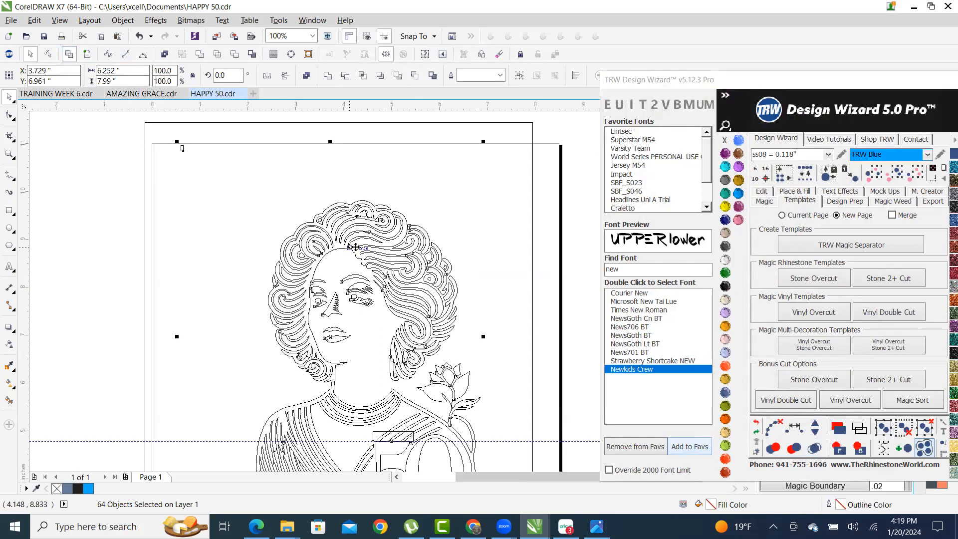
{"action": "scroll", "coordinate": [182, 148], "scroll_direction": "down", "scroll_amount": 2}
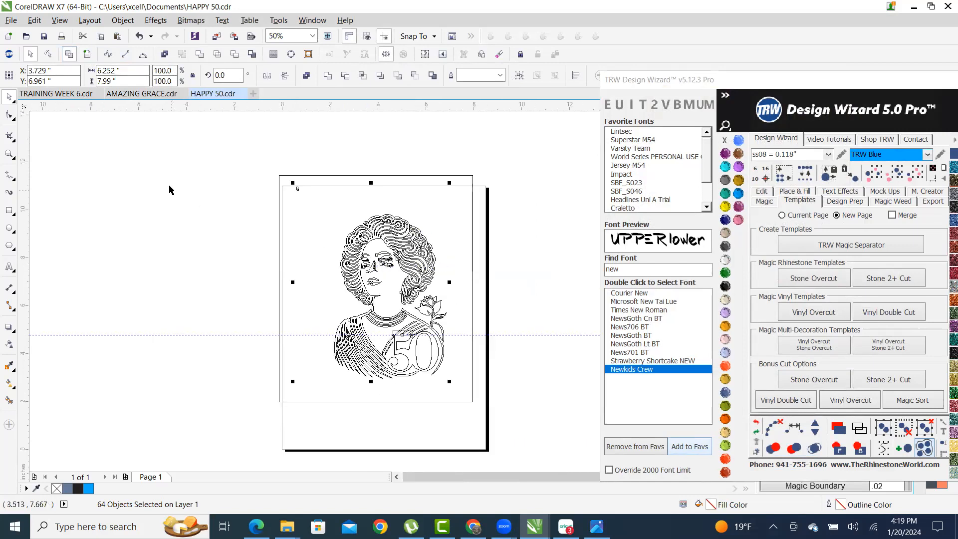
{"action": "left_click", "coordinate": [299, 209]}
{"action": "scroll", "coordinate": [301, 209], "scroll_direction": "up", "scroll_amount": 2}
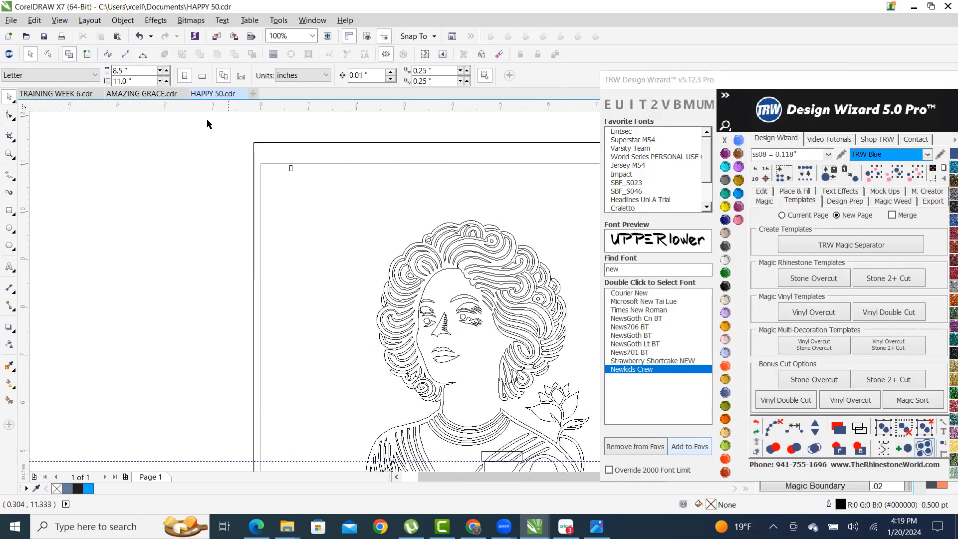
- Move the black background rectangle down below the portrait's head
{"action": "left_click", "coordinate": [87, 54]}
{"action": "left_click_drag", "start_coordinate": [320, 150], "coordinate": [324, 387]}
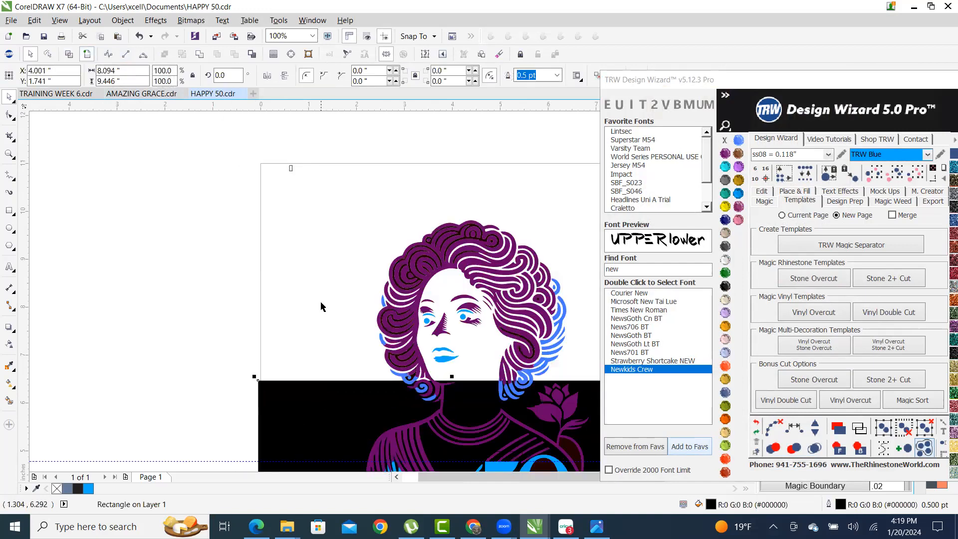
{"action": "left_click", "coordinate": [288, 171]}
{"action": "scroll", "coordinate": [258, 156], "scroll_direction": "down", "scroll_amount": 2}
{"action": "scroll", "coordinate": [237, 163], "scroll_direction": "up", "scroll_amount": 4}
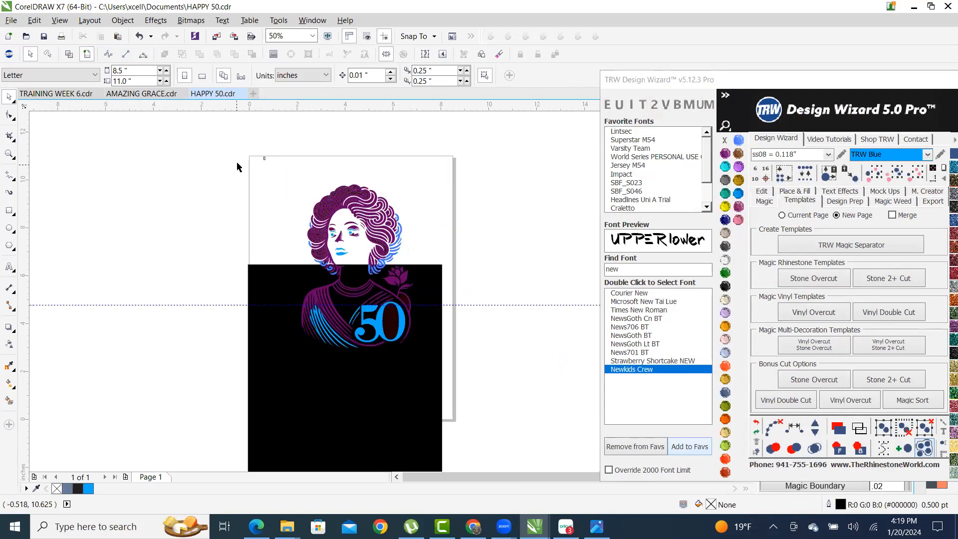
- Delete the tiny 0.057 × 0.114-inch stray rectangle near the page top
{"action": "left_click", "coordinate": [298, 156]}
{"action": "scroll", "coordinate": [293, 164], "scroll_direction": "up", "scroll_amount": 4}
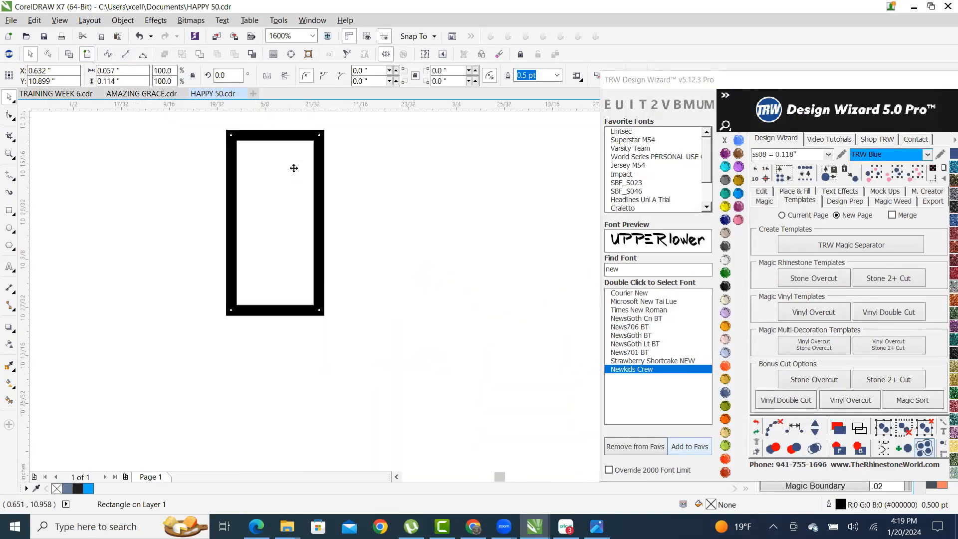
{"action": "scroll", "coordinate": [287, 159], "scroll_direction": "down", "scroll_amount": 2}
{"action": "key", "text": "Delete"}
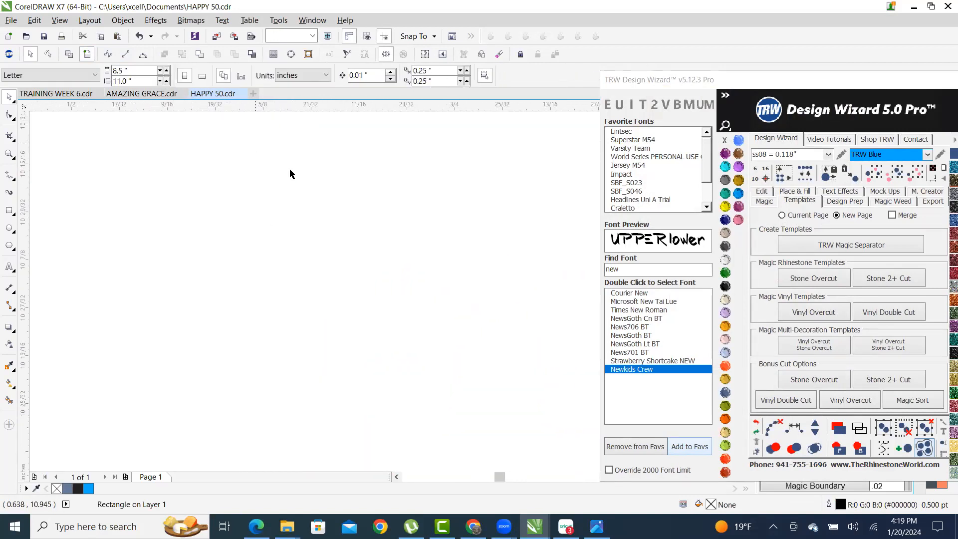
{"action": "scroll", "coordinate": [291, 176], "scroll_direction": "down", "scroll_amount": 6}
- Move the black background rectangle back up behind the whole portrait
{"action": "left_click_drag", "start_coordinate": [352, 420], "coordinate": [353, 313]}
{"action": "left_click_drag", "start_coordinate": [400, 388], "coordinate": [400, 360]}
{"action": "left_click_drag", "start_coordinate": [483, 394], "coordinate": [222, 135]}
{"action": "scroll", "coordinate": [267, 207], "scroll_direction": "down", "scroll_amount": 1}
{"action": "scroll", "coordinate": [322, 217], "scroll_direction": "up", "scroll_amount": 1}
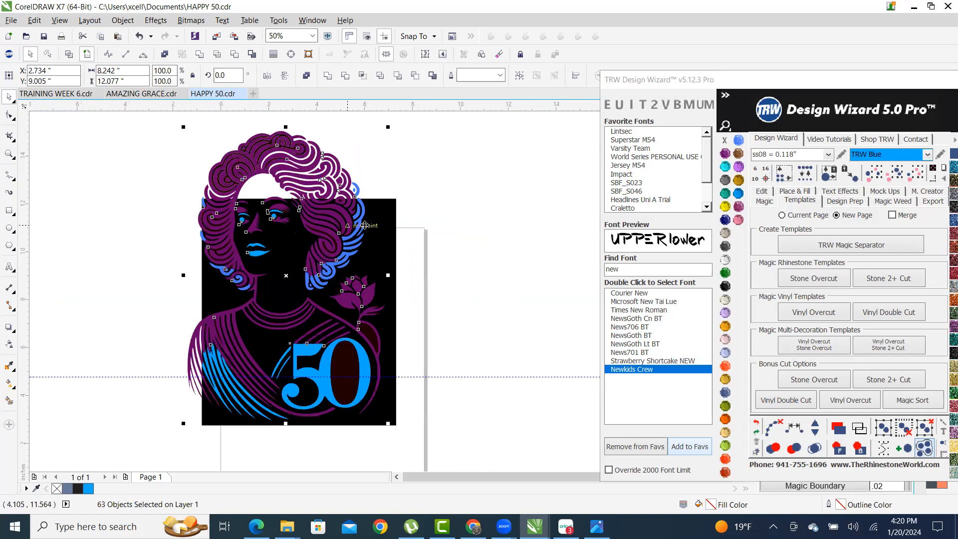
- Enlarge the black background to cover the hair, then shrink it slightly
{"action": "left_click", "coordinate": [394, 207]}
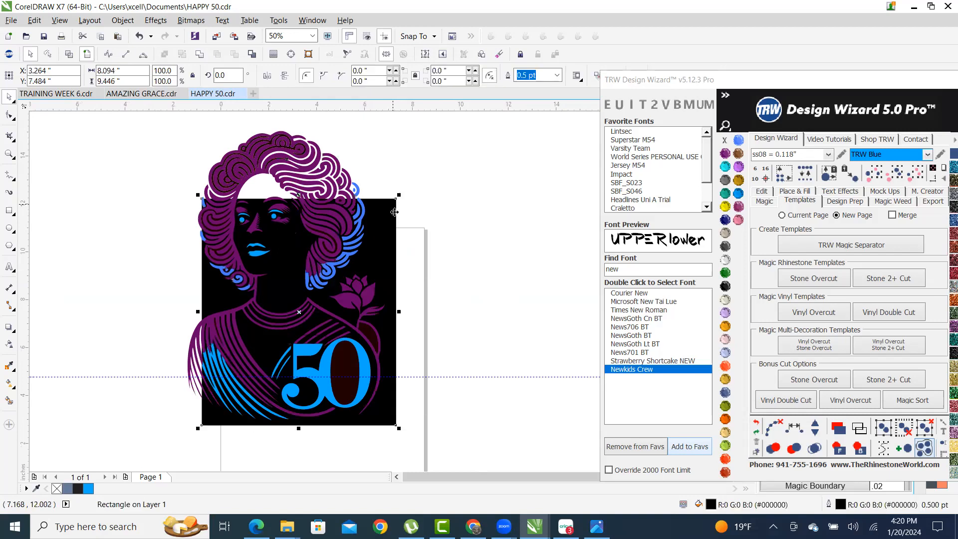
{"action": "scroll", "coordinate": [396, 260], "scroll_direction": "down", "scroll_amount": 1}
{"action": "scroll", "coordinate": [310, 231], "scroll_direction": "up", "scroll_amount": 1}
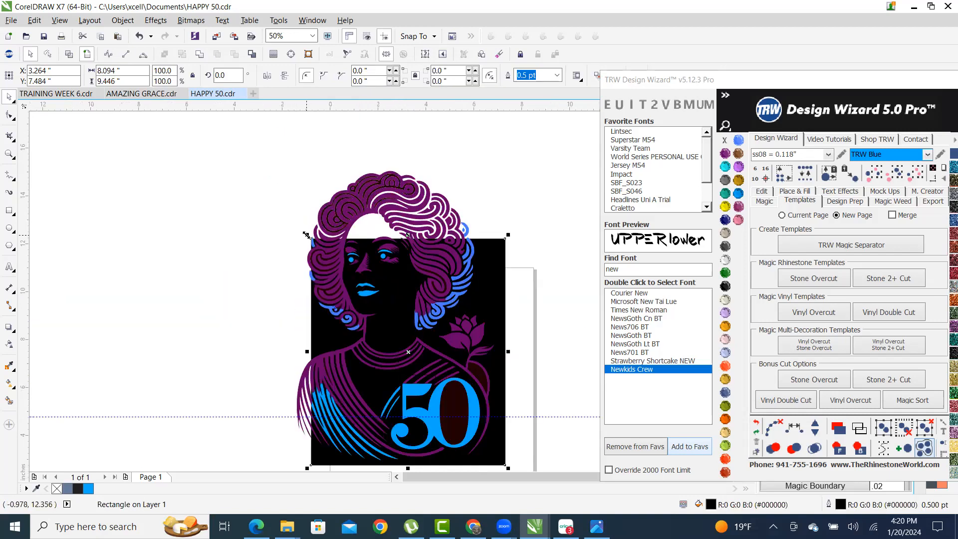
{"action": "left_click_drag", "start_coordinate": [307, 234], "coordinate": [207, 165]}
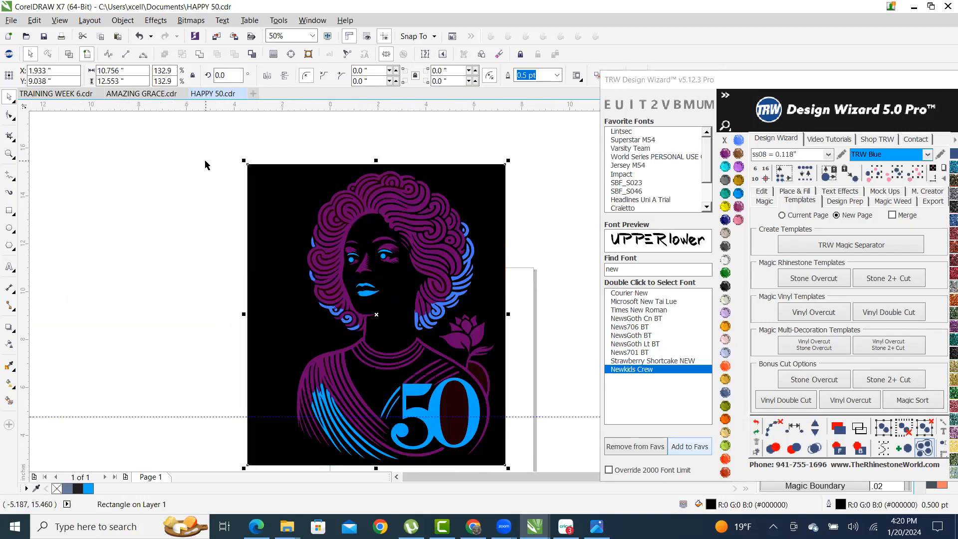
{"action": "scroll", "coordinate": [280, 172], "scroll_direction": "down", "scroll_amount": 1}
{"action": "scroll", "coordinate": [241, 220], "scroll_direction": "up", "scroll_amount": 1}
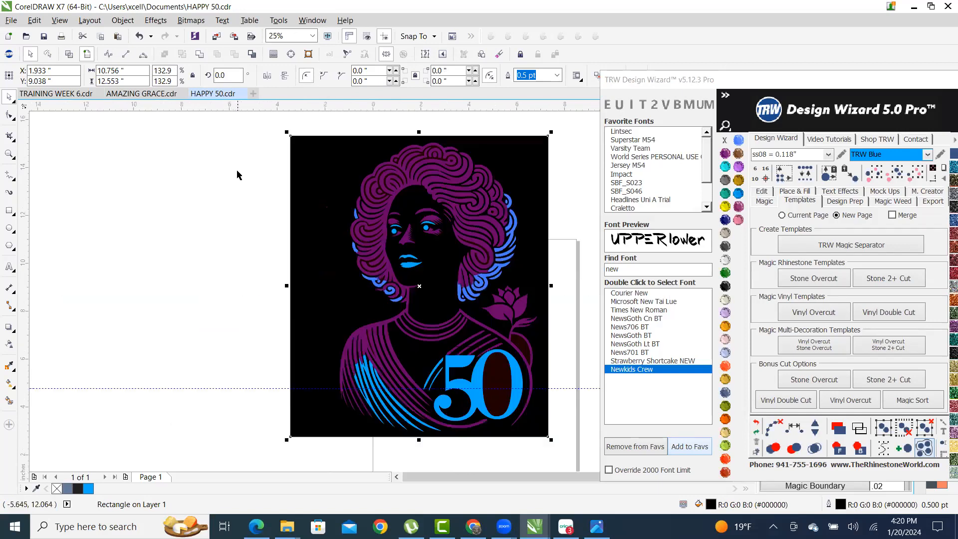
{"action": "left_click_drag", "start_coordinate": [287, 132], "coordinate": [304, 164]}
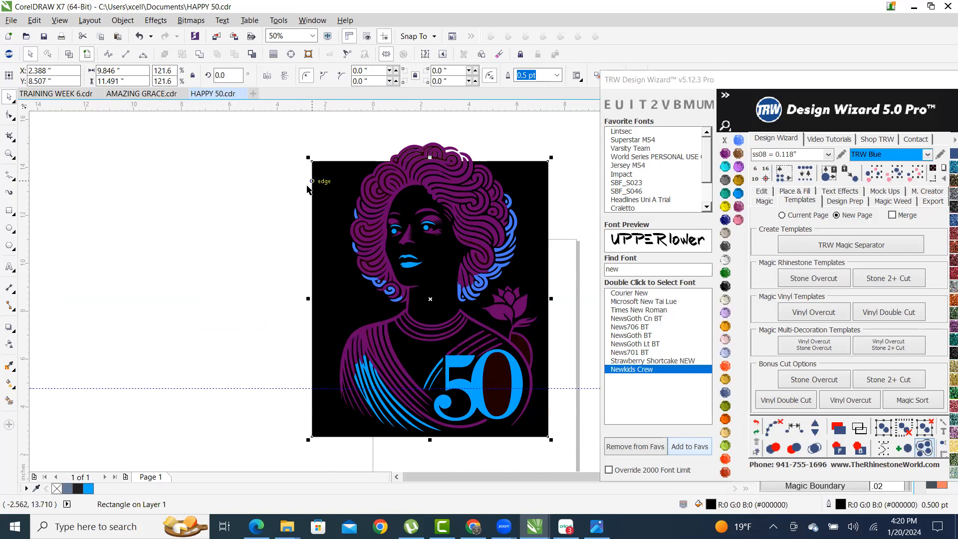
{"action": "scroll", "coordinate": [299, 306], "scroll_direction": "up", "scroll_amount": 1}
{"action": "scroll", "coordinate": [305, 254], "scroll_direction": "down", "scroll_amount": 3}
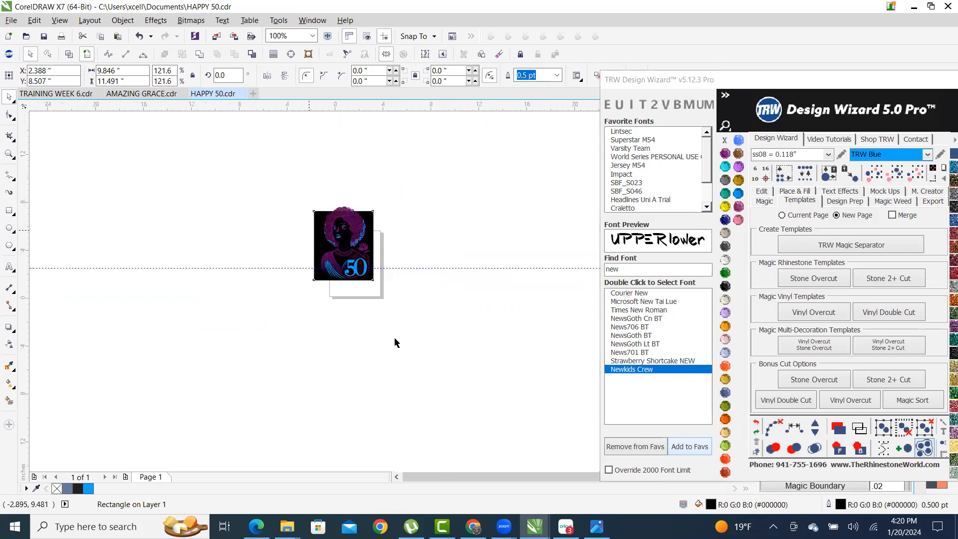
{"action": "scroll", "coordinate": [314, 264], "scroll_direction": "up", "scroll_amount": 3}
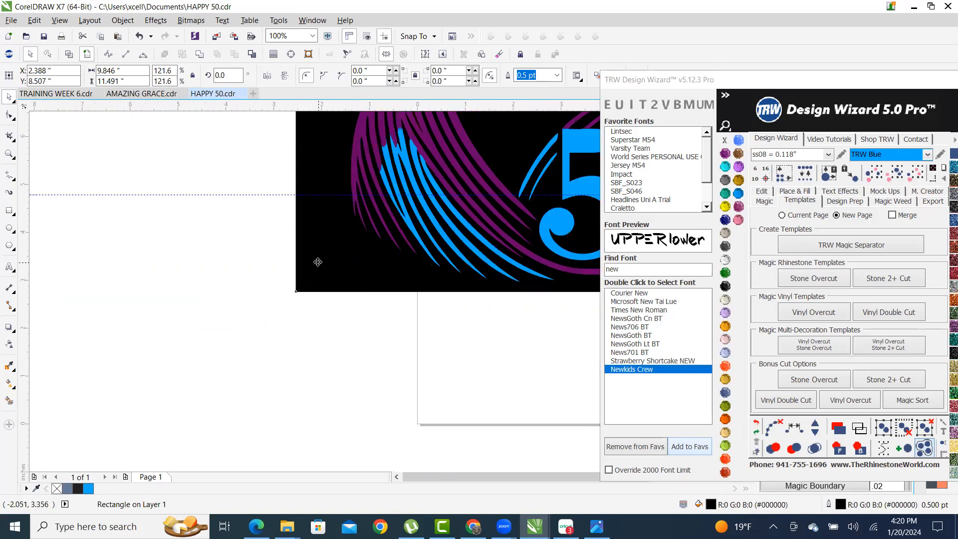
{"action": "scroll", "coordinate": [310, 253], "scroll_direction": "down", "scroll_amount": 2}
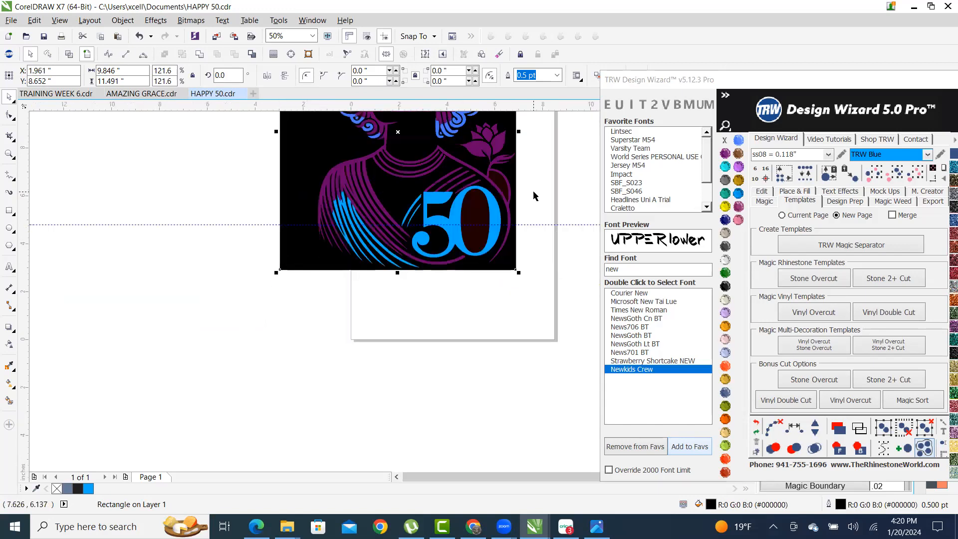
{"action": "scroll", "coordinate": [499, 285], "scroll_direction": "up", "scroll_amount": 2}
{"action": "scroll", "coordinate": [496, 291], "scroll_direction": "down", "scroll_amount": 2}
{"action": "scroll", "coordinate": [241, 325], "scroll_direction": "down", "scroll_amount": 1}
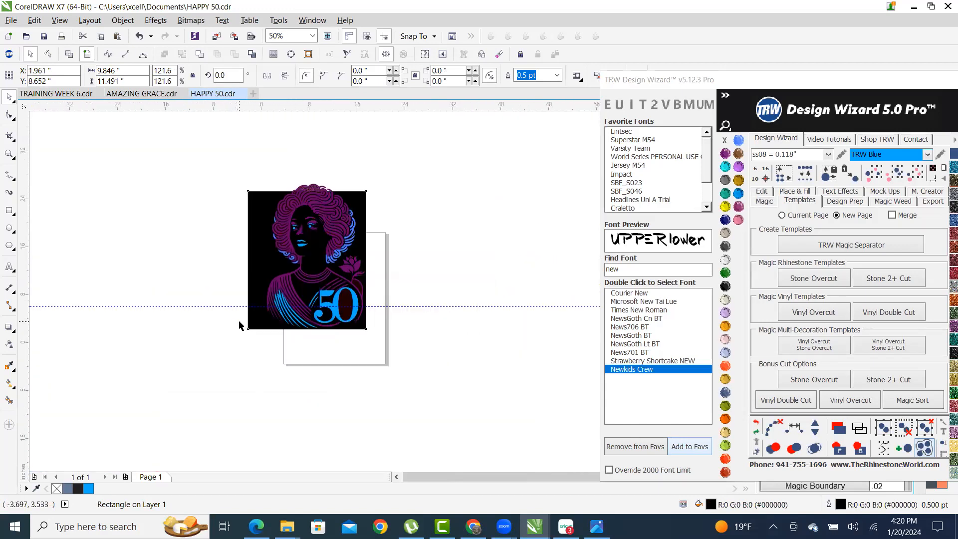
{"action": "scroll", "coordinate": [272, 269], "scroll_direction": "up", "scroll_amount": 1}
- Shift the whole portrait artwork further to the left
{"action": "left_click_drag", "start_coordinate": [273, 268], "coordinate": [246, 259]}
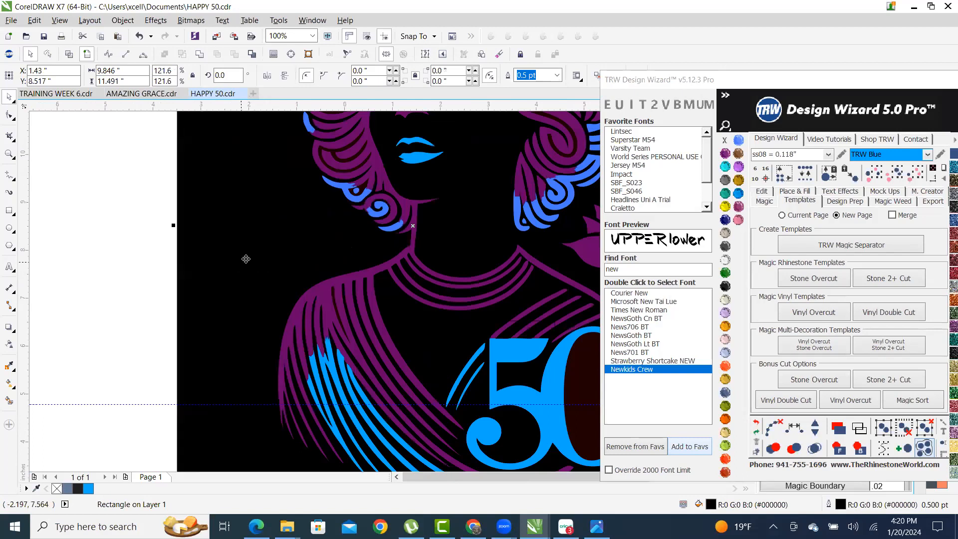
{"action": "scroll", "coordinate": [246, 259], "scroll_direction": "down", "scroll_amount": 1}
{"action": "scroll", "coordinate": [249, 238], "scroll_direction": "up", "scroll_amount": 1}
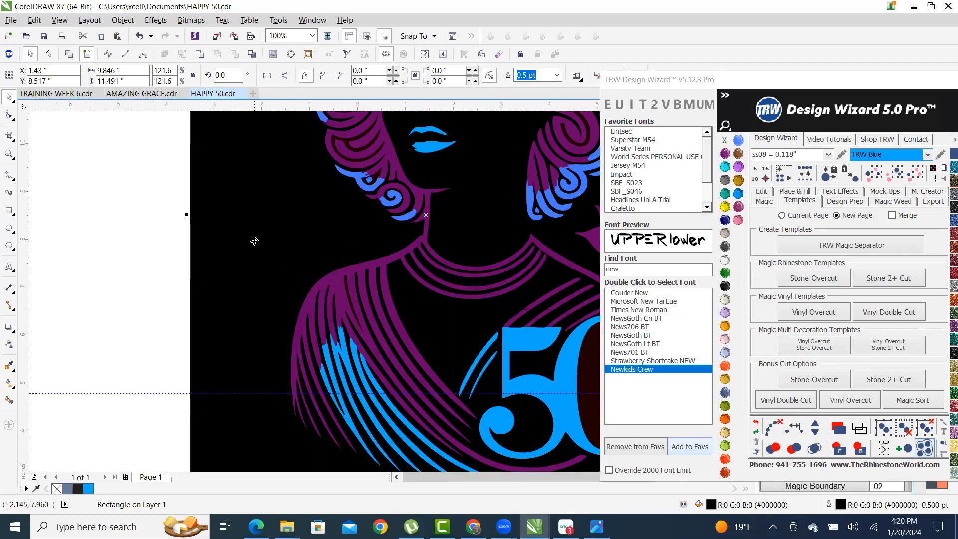
{"action": "scroll", "coordinate": [257, 238], "scroll_direction": "down", "scroll_amount": 1}
{"action": "scroll", "coordinate": [259, 238], "scroll_direction": "up", "scroll_amount": 1}
{"action": "left_click_drag", "start_coordinate": [259, 238], "coordinate": [223, 207]}
{"action": "scroll", "coordinate": [222, 208], "scroll_direction": "down", "scroll_amount": 2}
{"action": "scroll", "coordinate": [236, 219], "scroll_direction": "up", "scroll_amount": 1}
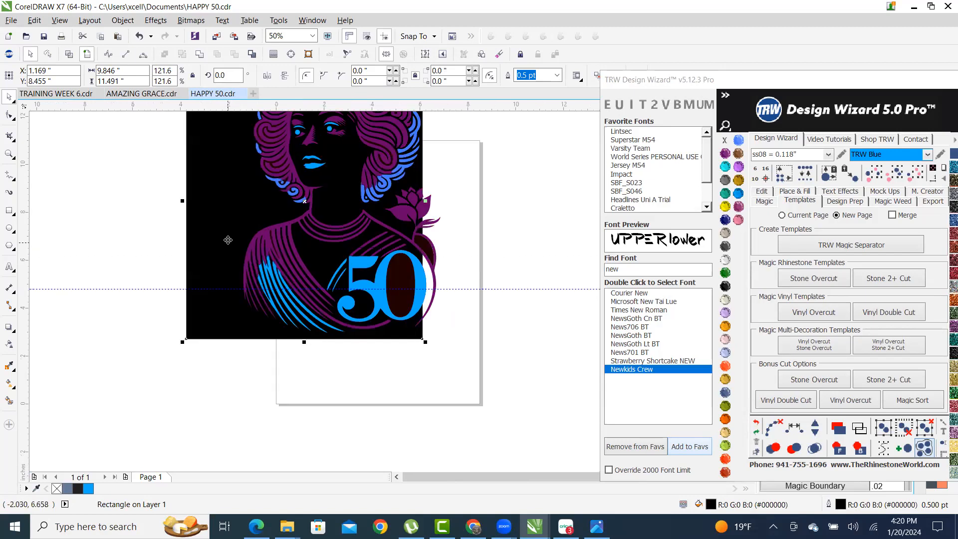
{"action": "scroll", "coordinate": [226, 232], "scroll_direction": "up", "scroll_amount": 1}
- Move the black rectangle left and narrow its left side to about 9.279 × 11.491 in
{"action": "left_click_drag", "start_coordinate": [273, 220], "coordinate": [235, 218]}
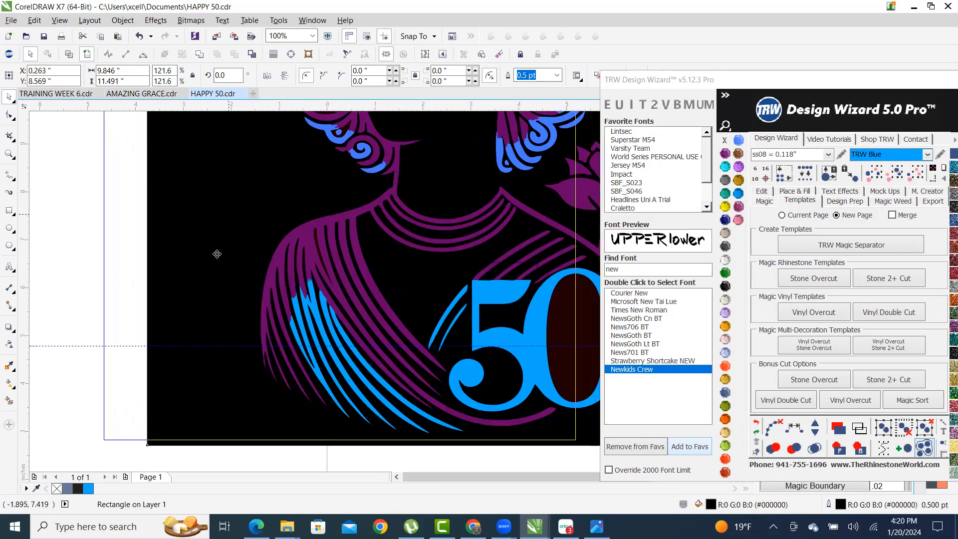
{"action": "scroll", "coordinate": [227, 279], "scroll_direction": "down", "scroll_amount": 1}
{"action": "scroll", "coordinate": [260, 277], "scroll_direction": "down", "scroll_amount": 1}
{"action": "scroll", "coordinate": [239, 263], "scroll_direction": "up", "scroll_amount": 1}
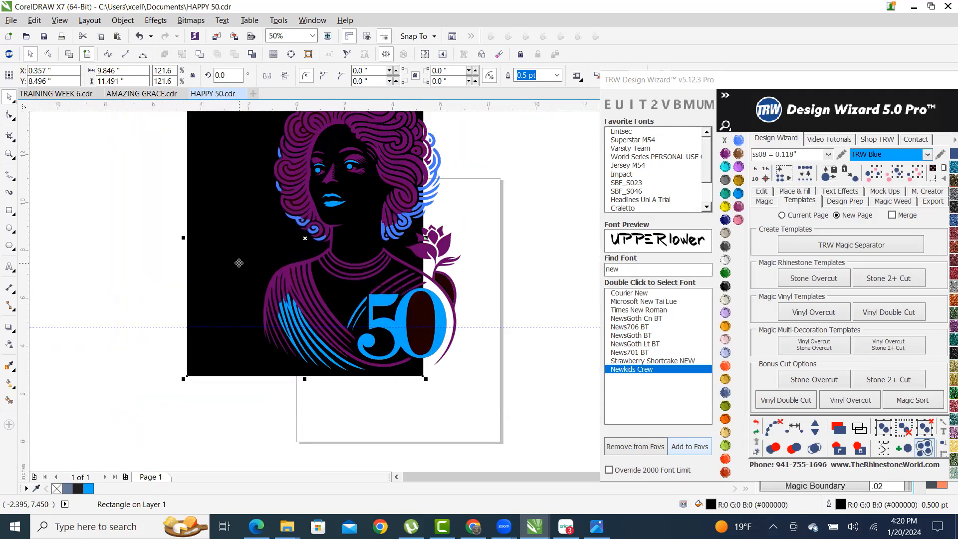
{"action": "left_click_drag", "start_coordinate": [242, 251], "coordinate": [242, 249]}
{"action": "scroll", "coordinate": [305, 272], "scroll_direction": "down", "scroll_amount": 1}
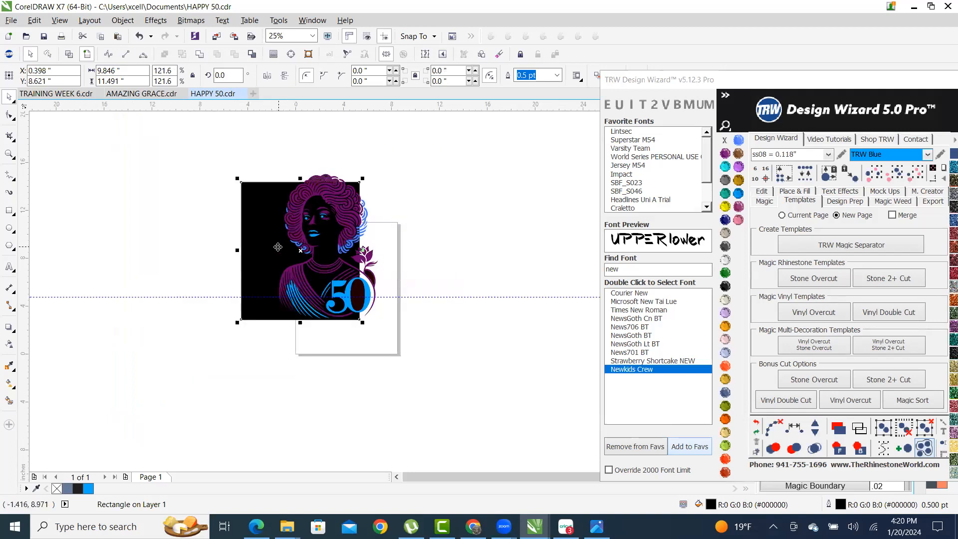
{"action": "scroll", "coordinate": [241, 199], "scroll_direction": "up", "scroll_amount": 1}
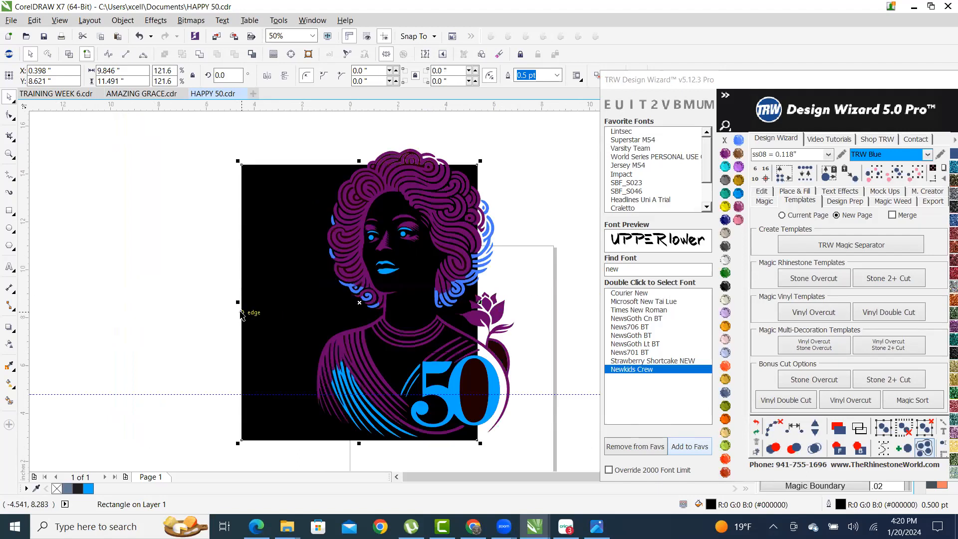
{"action": "left_click_drag", "start_coordinate": [240, 301], "coordinate": [255, 300]}
{"action": "scroll", "coordinate": [336, 281], "scroll_direction": "down", "scroll_amount": 1}
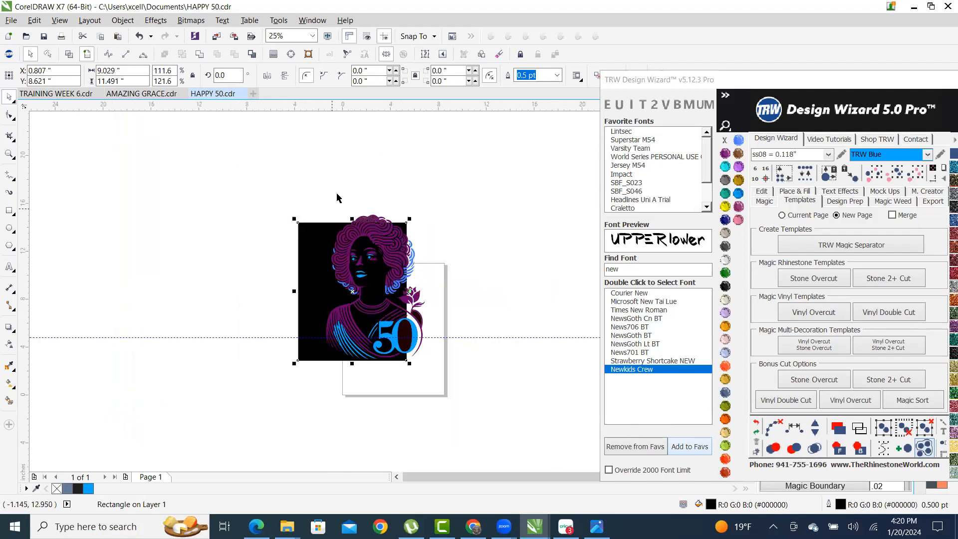
{"action": "left_click", "coordinate": [340, 194]}
{"action": "scroll", "coordinate": [340, 209], "scroll_direction": "up", "scroll_amount": 1}
{"action": "scroll", "coordinate": [456, 181], "scroll_direction": "down", "scroll_amount": 1}
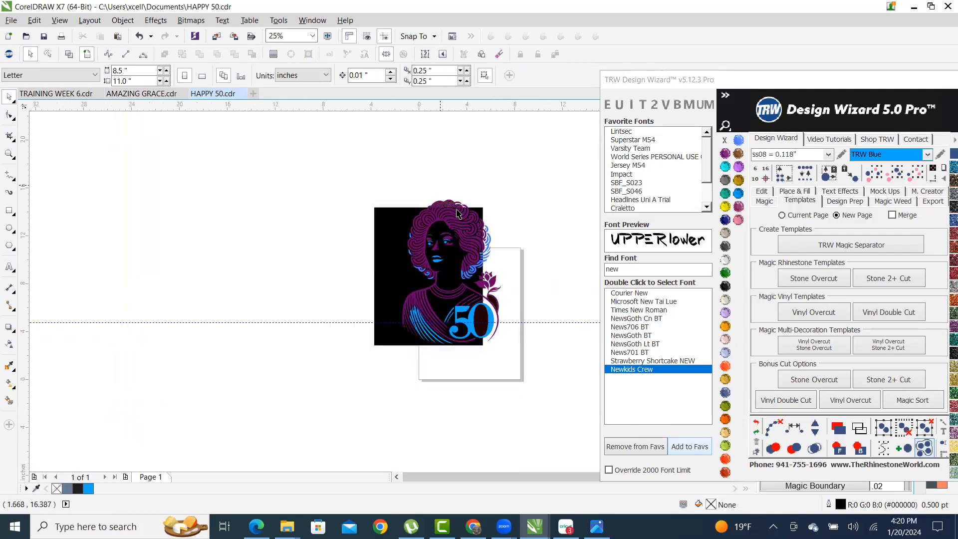
{"action": "scroll", "coordinate": [519, 228], "scroll_direction": "up", "scroll_amount": 1}
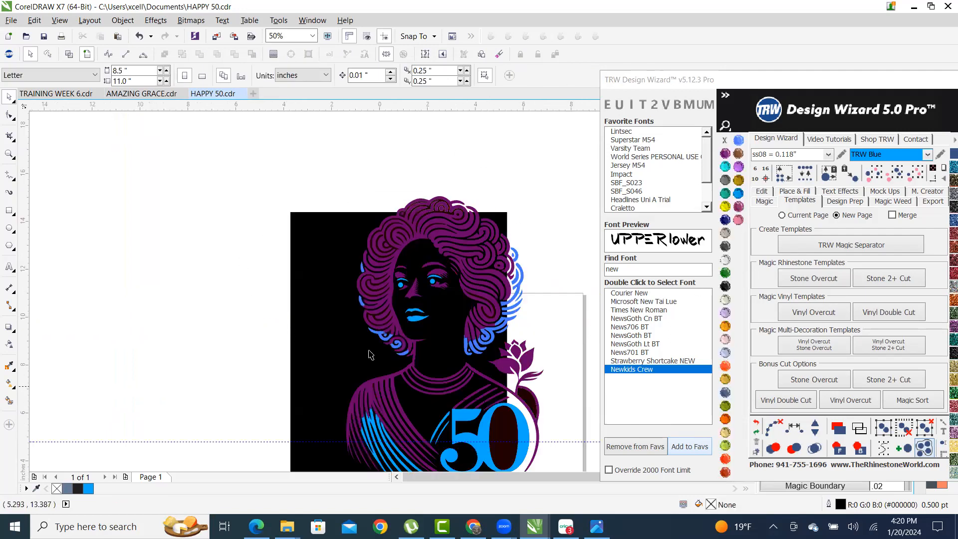
{"action": "scroll", "coordinate": [290, 214], "scroll_direction": "down", "scroll_amount": 1}
{"action": "scroll", "coordinate": [357, 213], "scroll_direction": "down", "scroll_amount": 1}
{"action": "scroll", "coordinate": [314, 193], "scroll_direction": "up", "scroll_amount": 1}
- Scale the entire portrait artwork down slightly
{"action": "left_click_drag", "start_coordinate": [230, 170], "coordinate": [425, 358]}
{"action": "scroll", "coordinate": [290, 210], "scroll_direction": "up", "scroll_amount": 1}
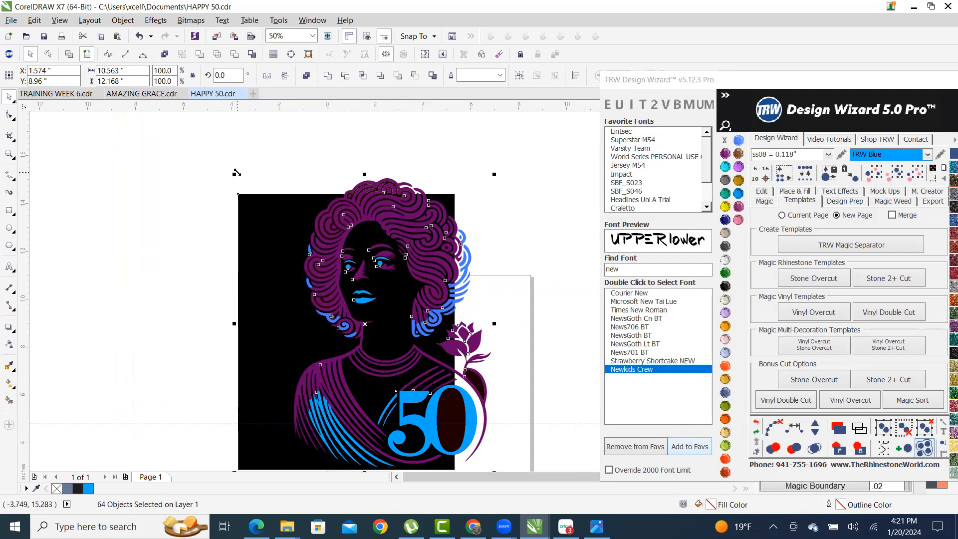
{"action": "left_click_drag", "start_coordinate": [237, 177], "coordinate": [245, 186]}
{"action": "scroll", "coordinate": [306, 173], "scroll_direction": "down", "scroll_amount": 1}
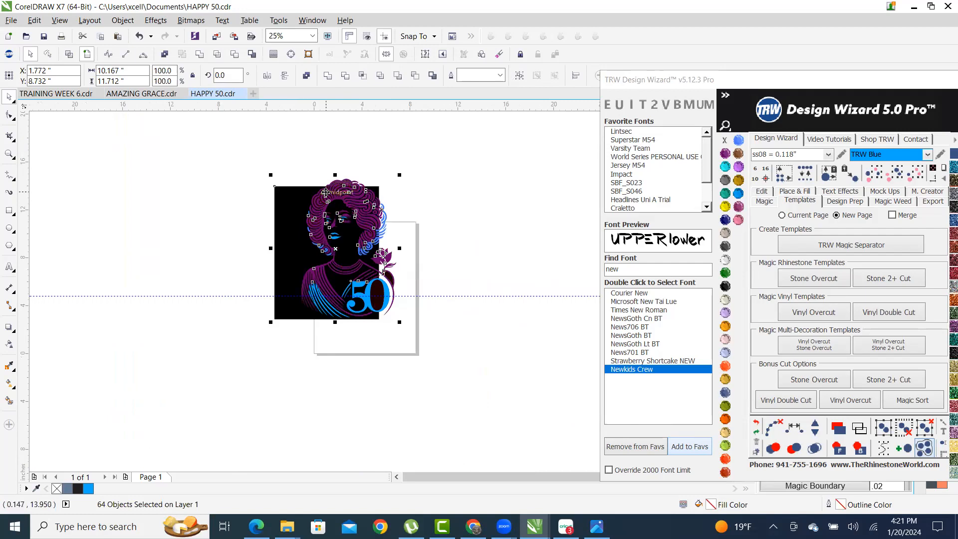
{"action": "key", "text": "Escape"}
- Set the page size to 13 × 19 inches
{"action": "left_click", "coordinate": [120, 72]}
{"action": "type", "text": "13"}
{"action": "key", "text": "Tab"}
{"action": "type", "text": "19"}
{"action": "key", "text": "Return"}
- Move all the artwork right and down onto the page
{"action": "left_click_drag", "start_coordinate": [216, 150], "coordinate": [439, 375]}
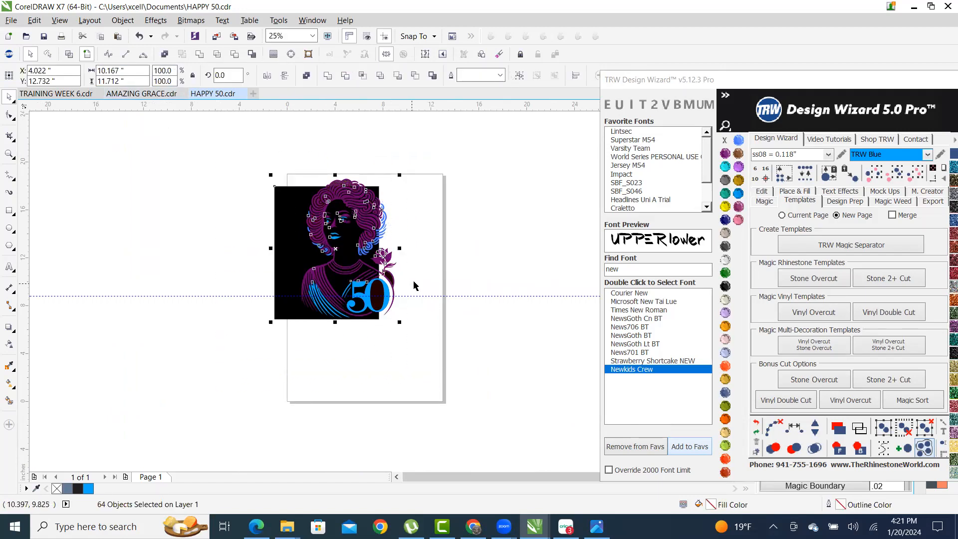
{"action": "scroll", "coordinate": [386, 278], "scroll_direction": "up", "scroll_amount": 4}
{"action": "scroll", "coordinate": [197, 183], "scroll_direction": "down", "scroll_amount": 4}
{"action": "scroll", "coordinate": [197, 183], "scroll_direction": "up", "scroll_amount": 1}
{"action": "left_click_drag", "start_coordinate": [159, 184], "coordinate": [221, 242]}
{"action": "scroll", "coordinate": [219, 153], "scroll_direction": "up", "scroll_amount": 2}
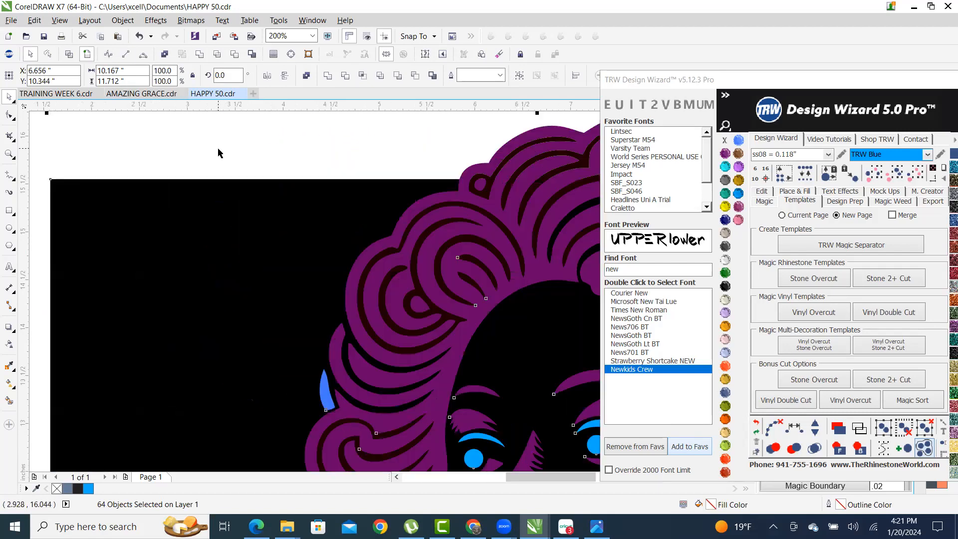
{"action": "scroll", "coordinate": [315, 234], "scroll_direction": "down", "scroll_amount": 3}
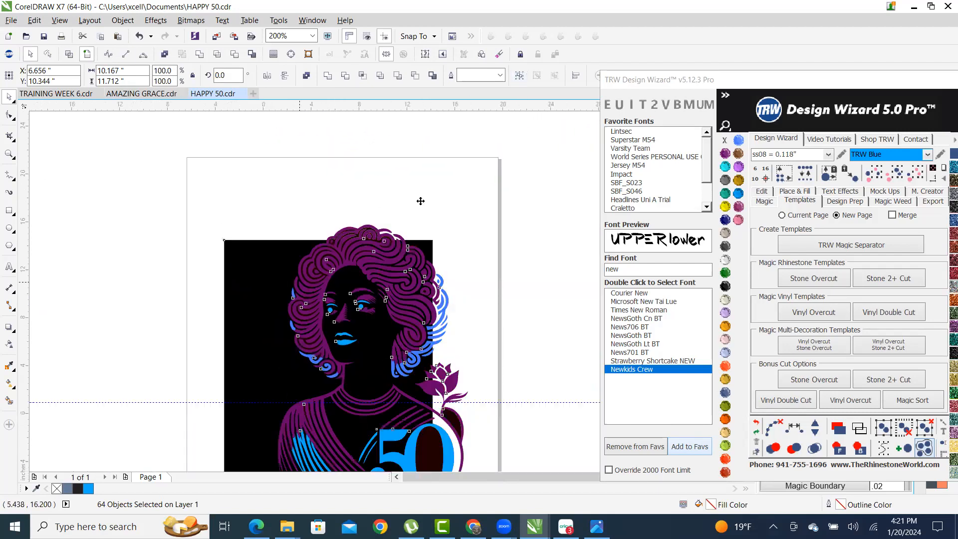
{"action": "left_click", "coordinate": [325, 195]}
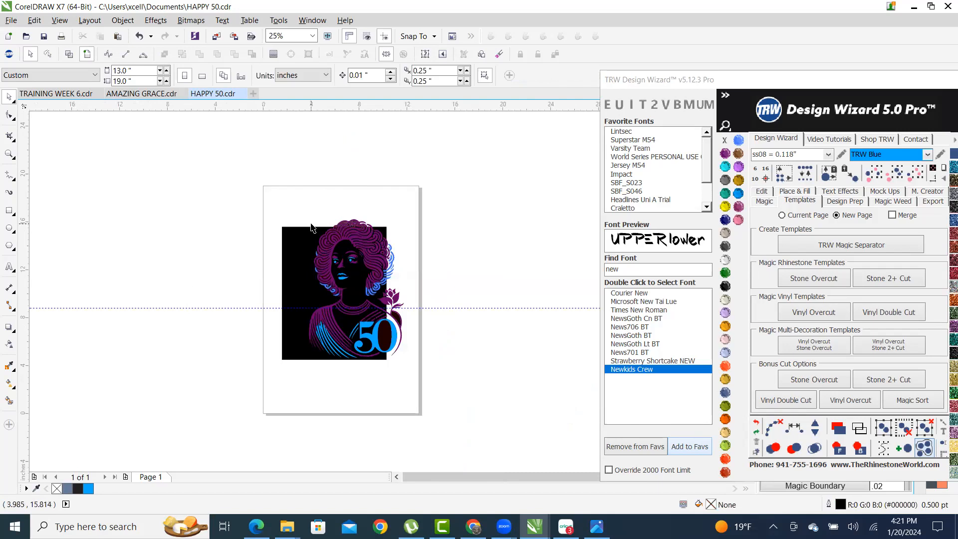
- Drag the black background rectangle off to the left of the art
{"action": "scroll", "coordinate": [370, 270], "scroll_direction": "up", "scroll_amount": 1}
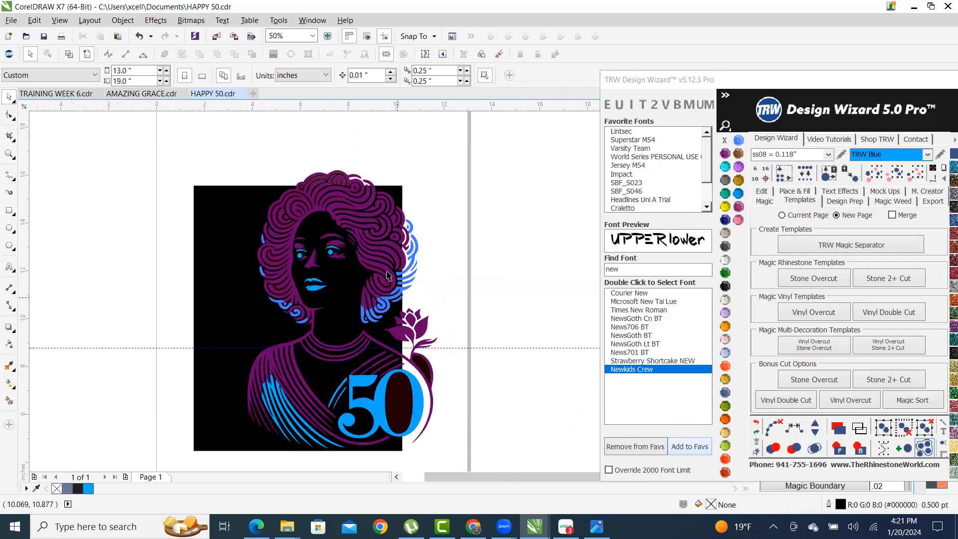
{"action": "scroll", "coordinate": [348, 177], "scroll_direction": "down", "scroll_amount": 1}
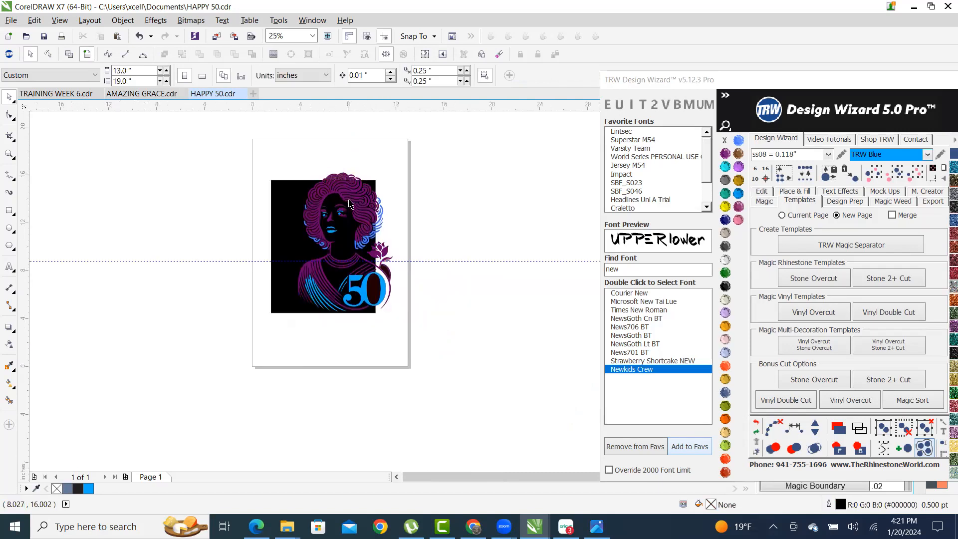
{"action": "scroll", "coordinate": [352, 261], "scroll_direction": "up", "scroll_amount": 1}
{"action": "scroll", "coordinate": [356, 263], "scroll_direction": "down", "scroll_amount": 1}
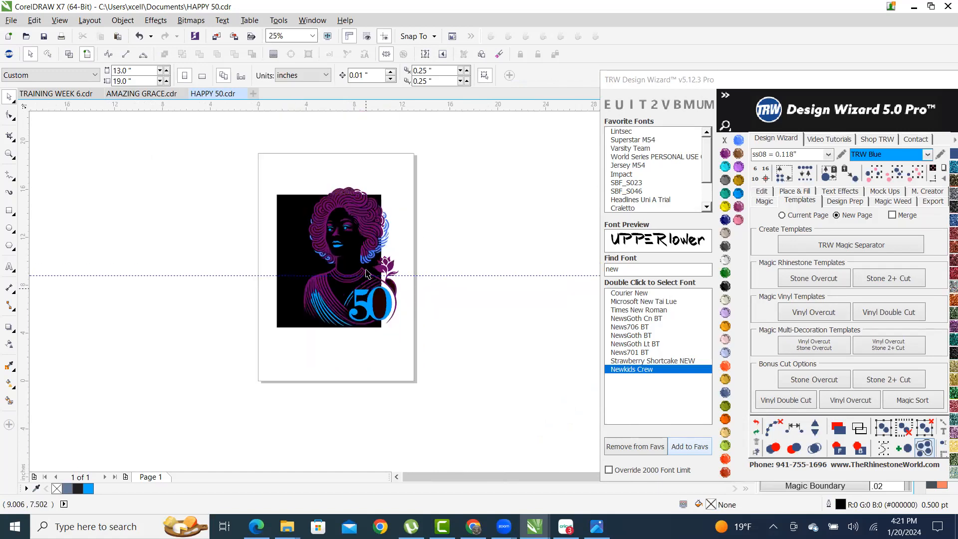
{"action": "scroll", "coordinate": [343, 218], "scroll_direction": "up", "scroll_amount": 1}
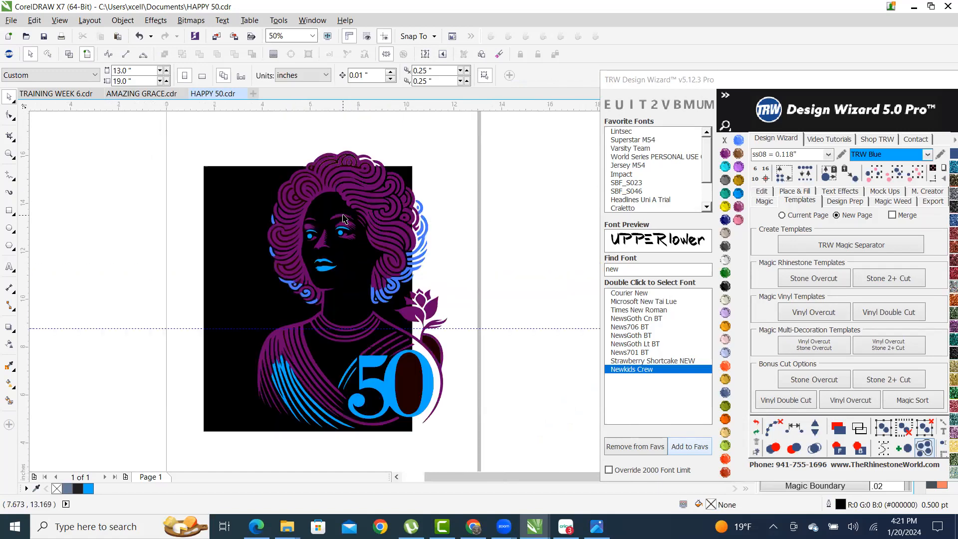
{"action": "left_click", "coordinate": [238, 233]}
{"action": "left_click_drag", "start_coordinate": [241, 222], "coordinate": [62, 204]}
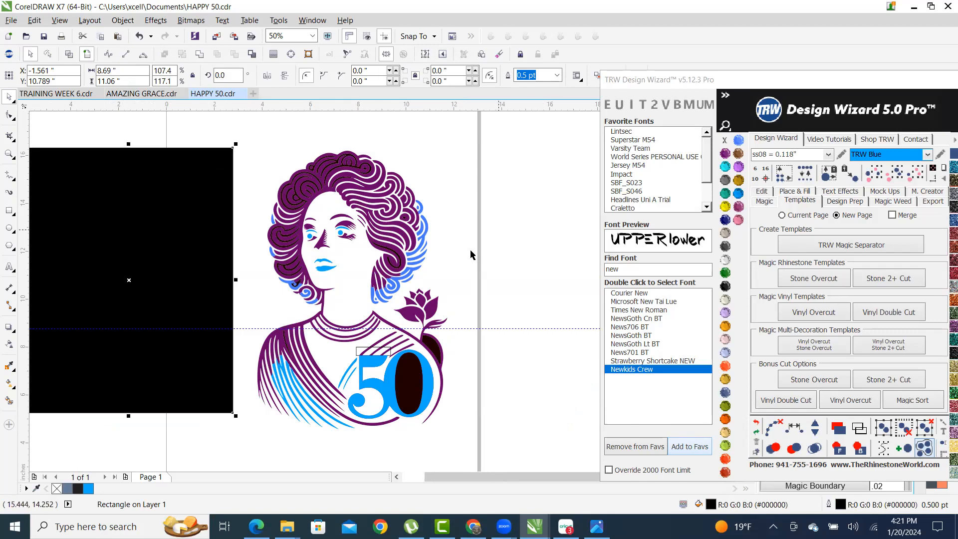
{"action": "scroll", "coordinate": [379, 359], "scroll_direction": "up", "scroll_amount": 10}
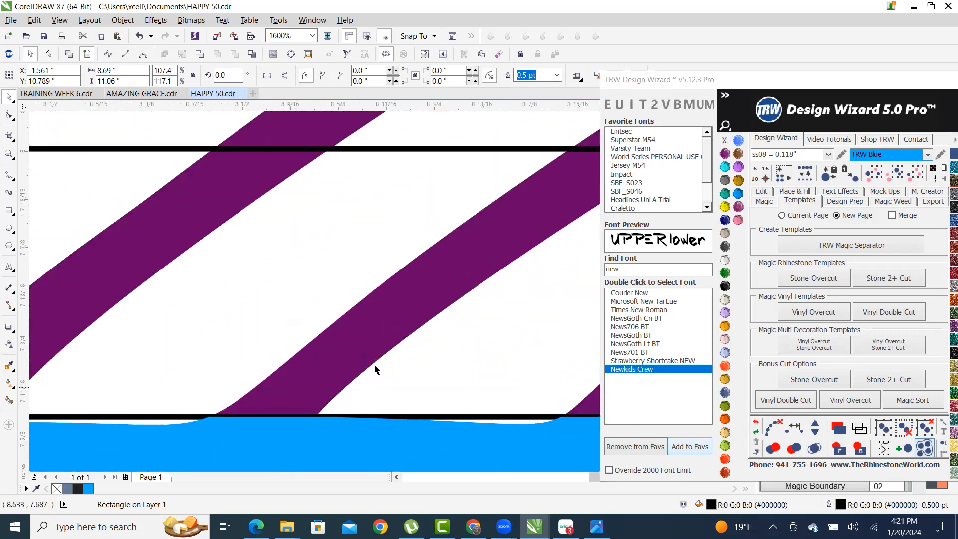
- Undo the move so the black rectangle sits behind the portrait again
{"action": "scroll", "coordinate": [375, 369], "scroll_direction": "down", "scroll_amount": 12}
{"action": "scroll", "coordinate": [413, 327], "scroll_direction": "up", "scroll_amount": 2}
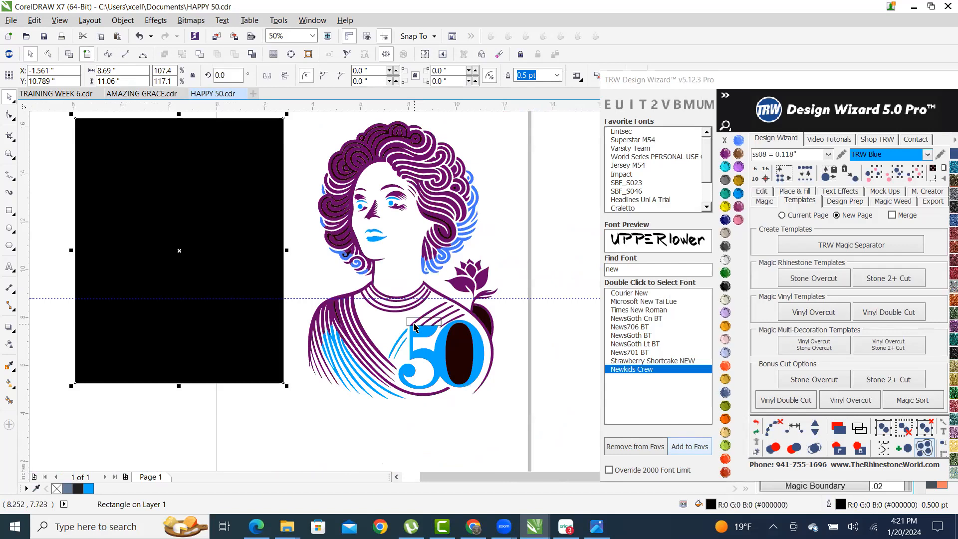
{"action": "key", "text": "ctrl+z"}
{"action": "scroll", "coordinate": [405, 318], "scroll_direction": "up", "scroll_amount": 12}
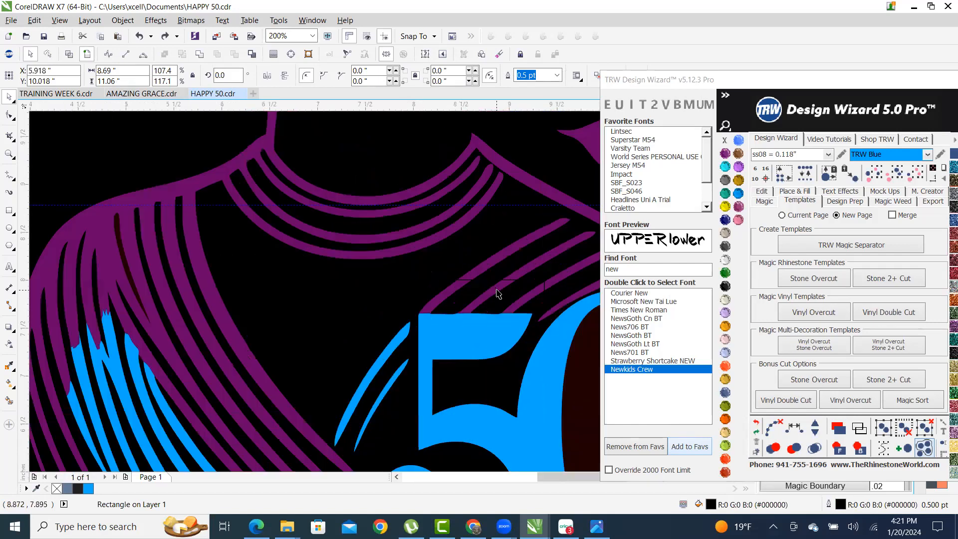
- Delete the stray no-fill rectangle above the 50
{"action": "left_click", "coordinate": [291, 257]}
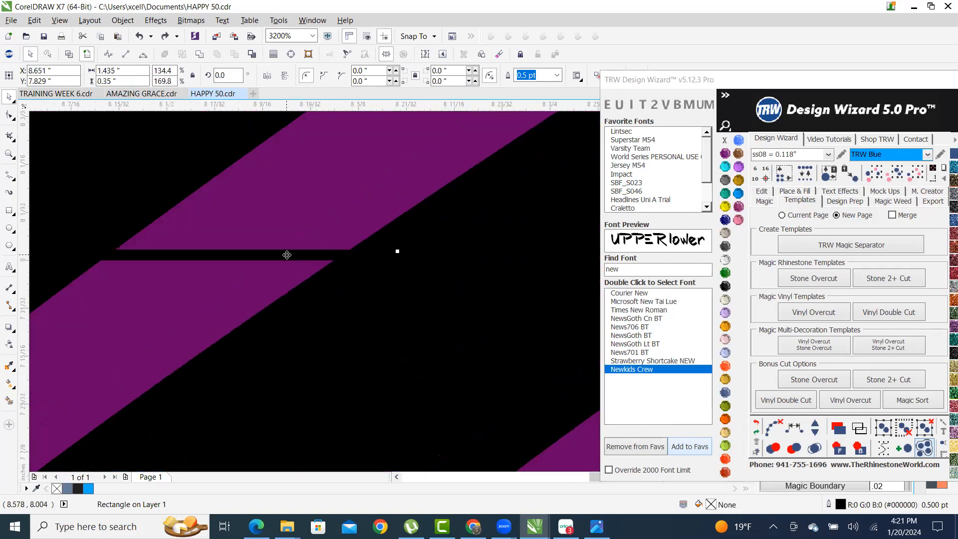
{"action": "scroll", "coordinate": [417, 285], "scroll_direction": "down", "scroll_amount": 6}
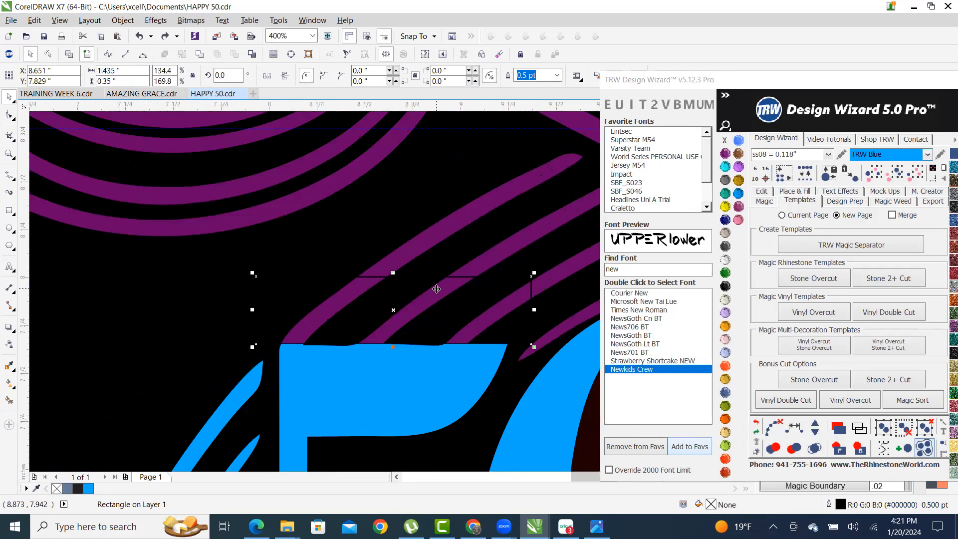
{"action": "key", "text": "Delete"}
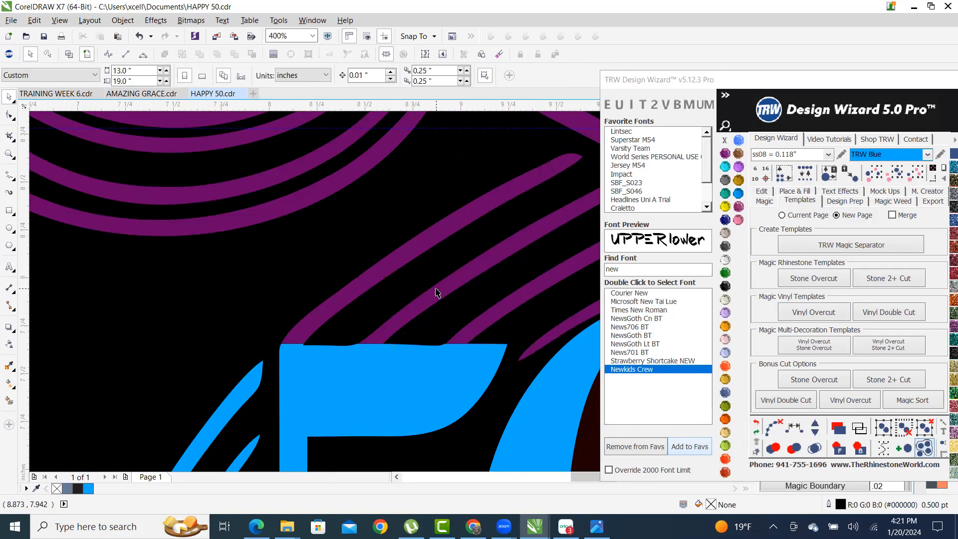
{"action": "scroll", "coordinate": [437, 300], "scroll_direction": "down", "scroll_amount": 6}
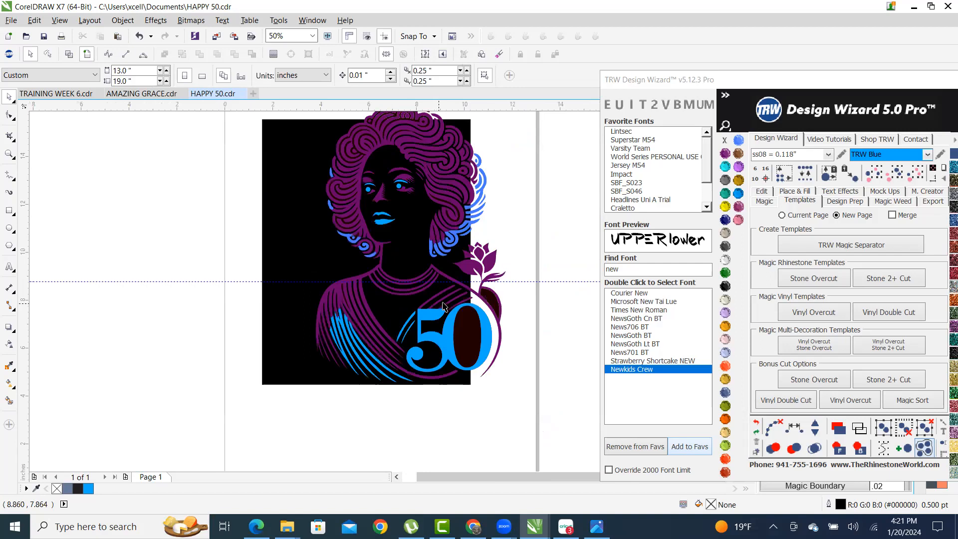
{"action": "scroll", "coordinate": [440, 310], "scroll_direction": "up", "scroll_amount": 2}
{"action": "scroll", "coordinate": [444, 317], "scroll_direction": "down", "scroll_amount": 2}
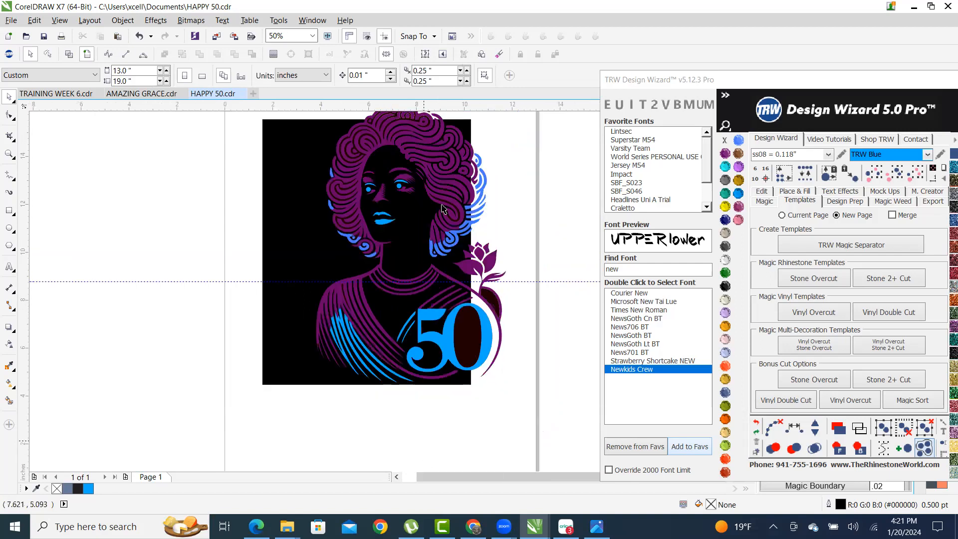
{"action": "scroll", "coordinate": [441, 208], "scroll_direction": "down", "scroll_amount": 1}
{"action": "scroll", "coordinate": [379, 210], "scroll_direction": "up", "scroll_amount": 1}
{"action": "scroll", "coordinate": [309, 194], "scroll_direction": "down", "scroll_amount": 1}
{"action": "scroll", "coordinate": [245, 176], "scroll_direction": "up", "scroll_amount": 1}
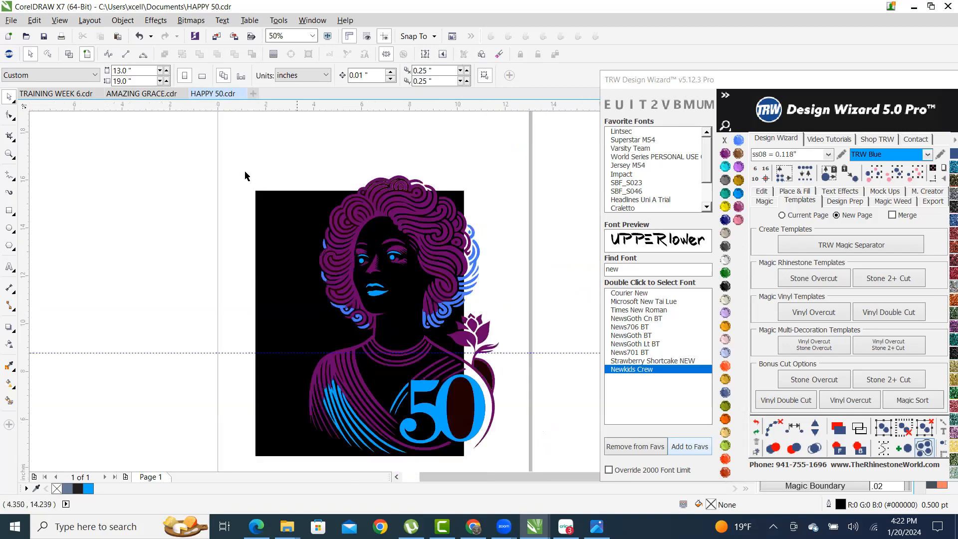
- Switch from Wireframe back to Enhanced view to show the portrait in colour
{"action": "left_click", "coordinate": [69, 58]}
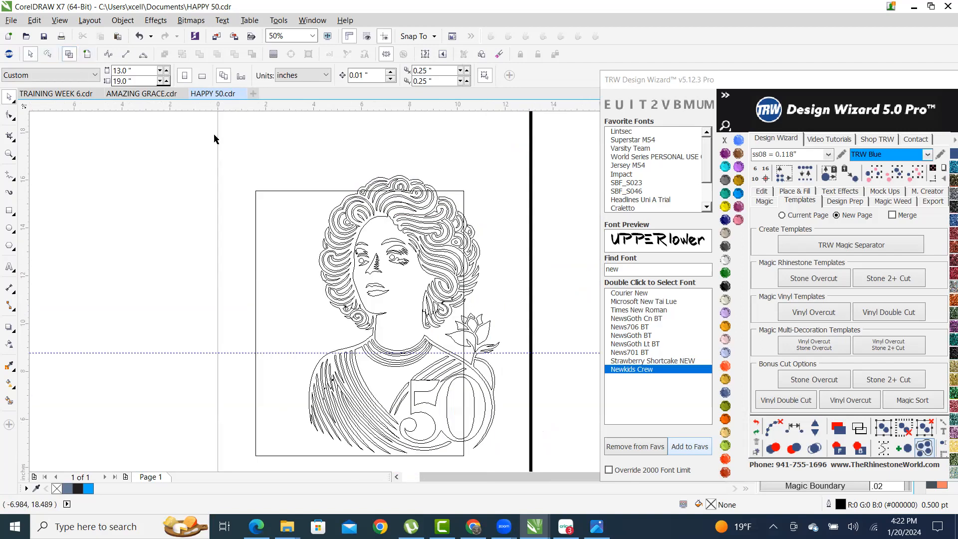
{"action": "scroll", "coordinate": [441, 349], "scroll_direction": "up", "scroll_amount": 1}
{"action": "scroll", "coordinate": [430, 310], "scroll_direction": "down", "scroll_amount": 1}
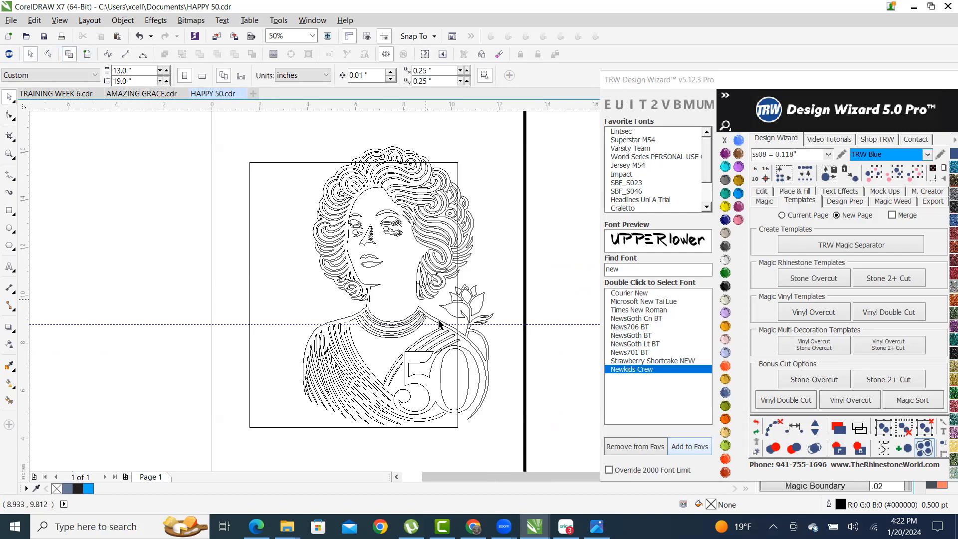
{"action": "scroll", "coordinate": [466, 363], "scroll_direction": "up", "scroll_amount": 1}
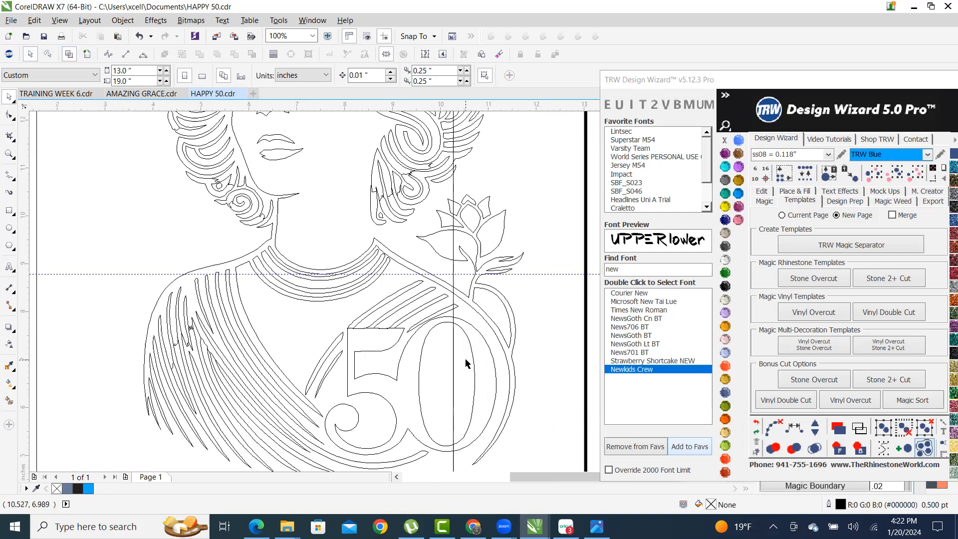
{"action": "scroll", "coordinate": [493, 352], "scroll_direction": "down", "scroll_amount": 1}
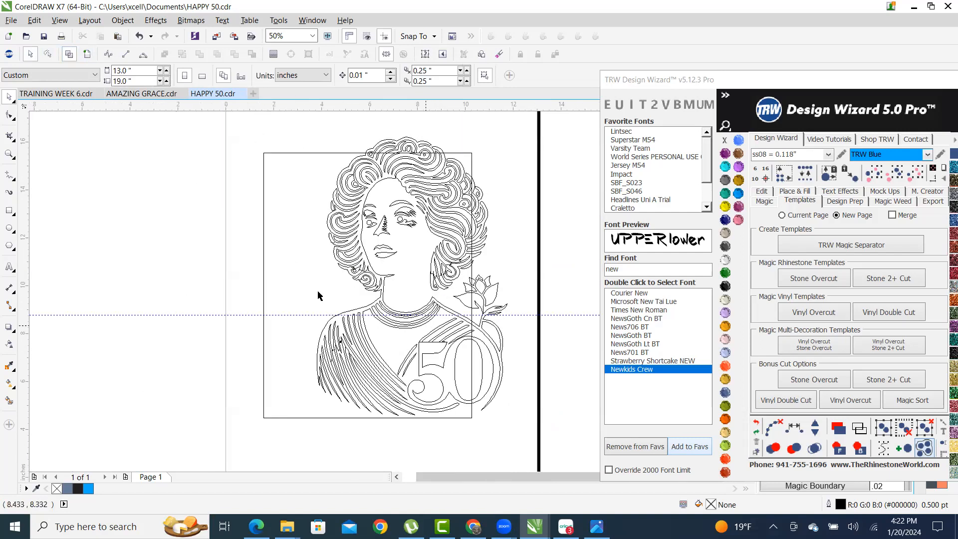
{"action": "left_click", "coordinate": [87, 55]}
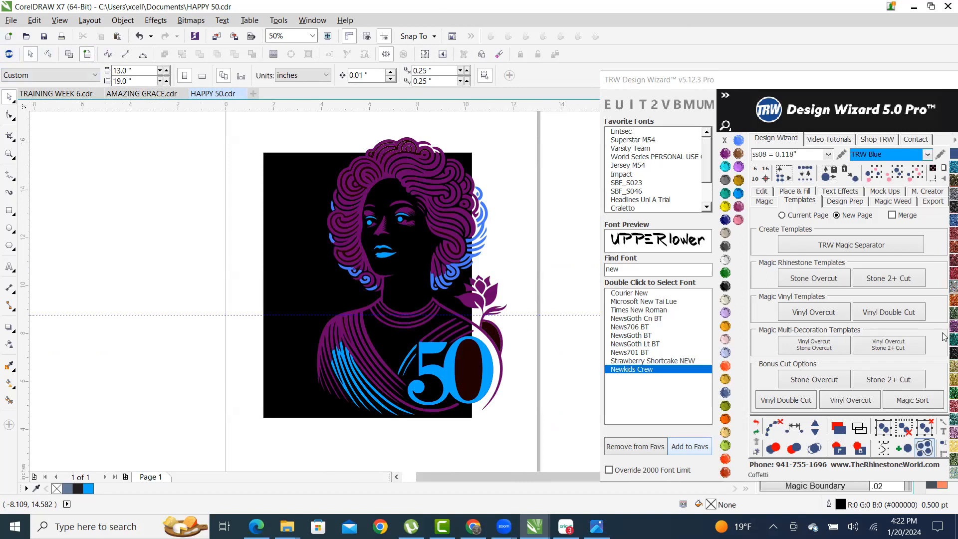
{"action": "scroll", "coordinate": [413, 273], "scroll_direction": "up", "scroll_amount": 3}
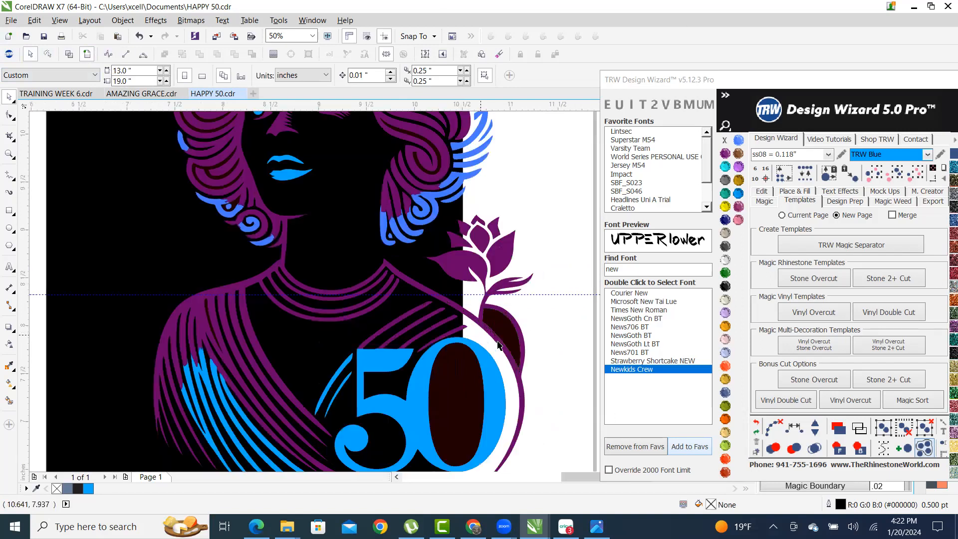
{"action": "left_click", "coordinate": [412, 274]}
{"action": "scroll", "coordinate": [410, 273], "scroll_direction": "down", "scroll_amount": 2}
{"action": "left_click", "coordinate": [410, 273]}
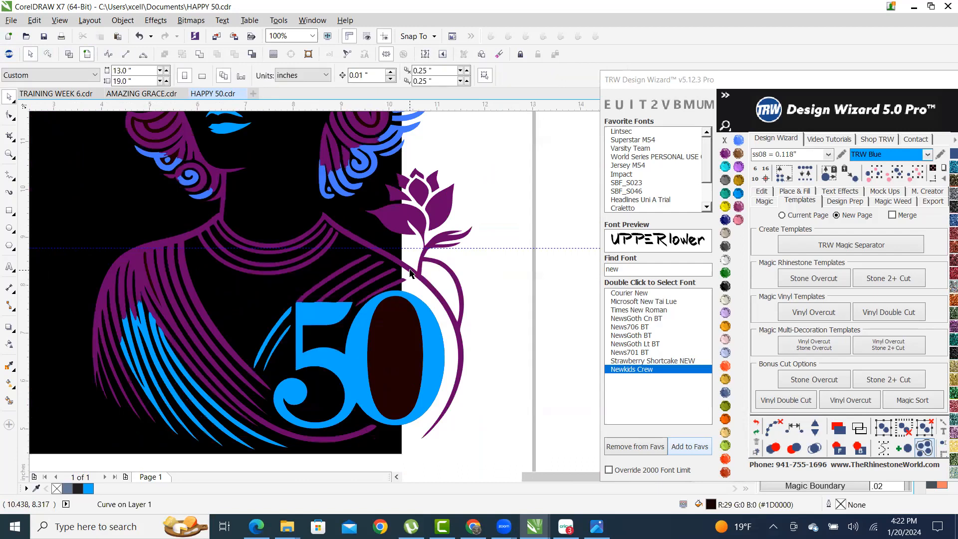
{"action": "scroll", "coordinate": [447, 299], "scroll_direction": "down", "scroll_amount": 2}
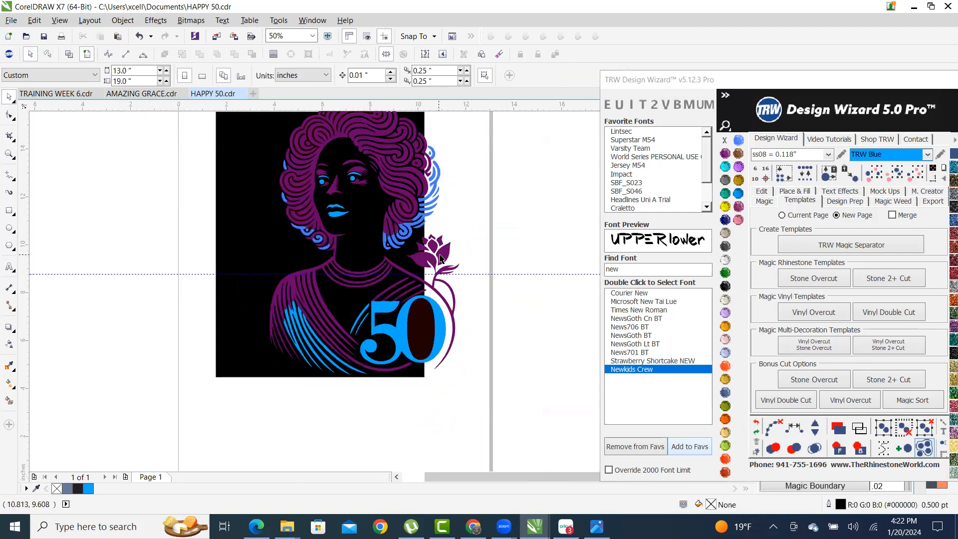
{"action": "scroll", "coordinate": [443, 257], "scroll_direction": "up", "scroll_amount": 3}
- Fill two purple petals on the rose with TRW Blue
{"action": "left_click", "coordinate": [377, 228]}
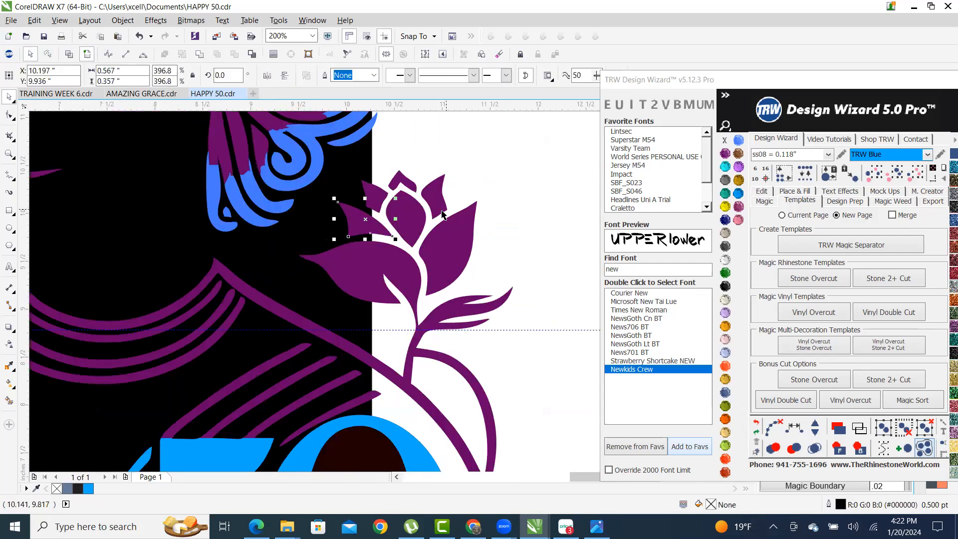
{"action": "left_click", "coordinate": [436, 202], "text": "shift"}
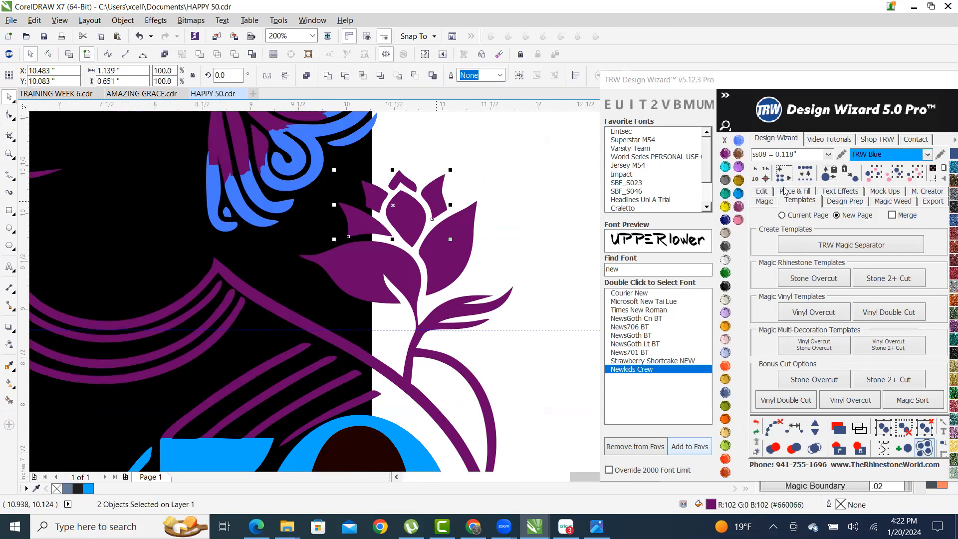
{"action": "left_click", "coordinate": [738, 193]}
{"action": "scroll", "coordinate": [491, 271], "scroll_direction": "down", "scroll_amount": 1}
{"action": "scroll", "coordinate": [489, 265], "scroll_direction": "down", "scroll_amount": 3}
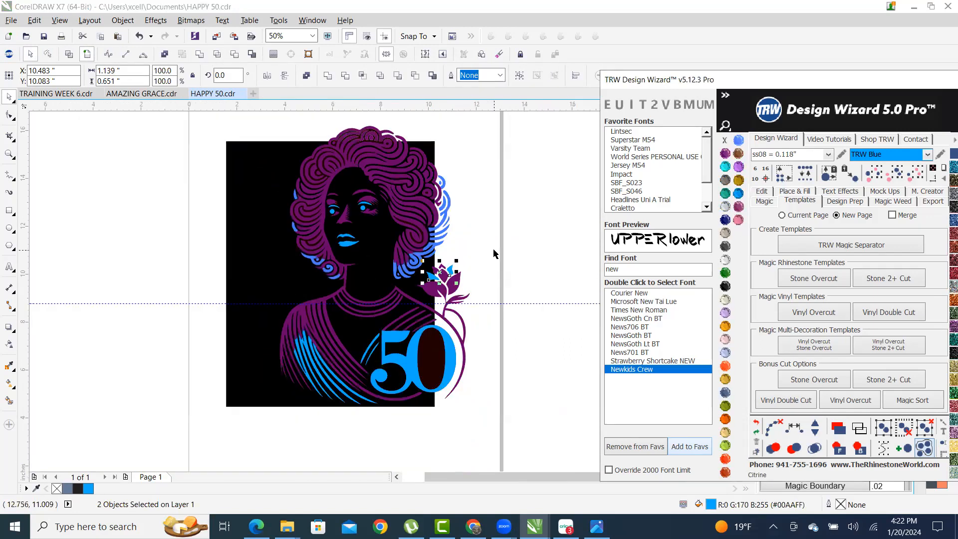
{"action": "left_click", "coordinate": [472, 251]}
- Fill the periwinkle hair swirl beside the face with the same TRW Blue
{"action": "scroll", "coordinate": [426, 227], "scroll_direction": "up", "scroll_amount": 3}
{"action": "left_click", "coordinate": [418, 207]}
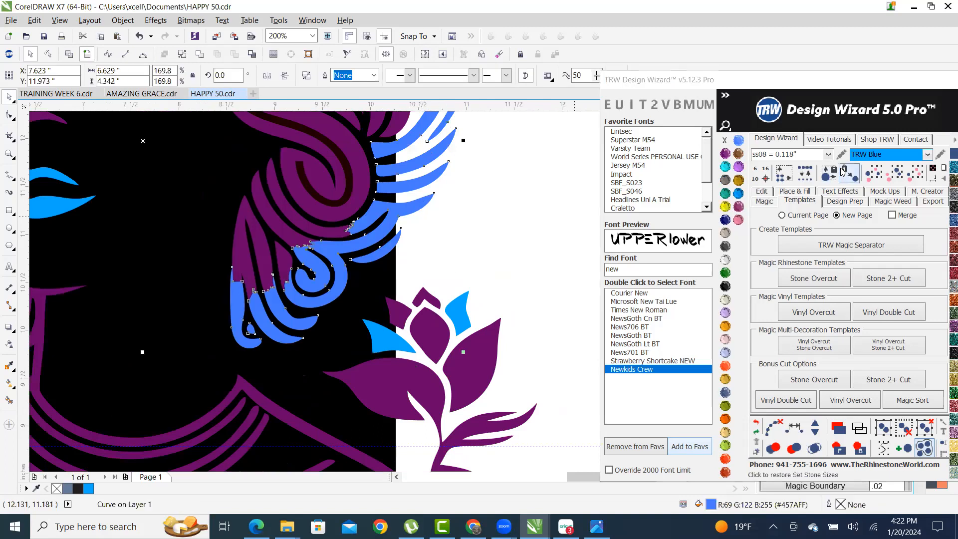
{"action": "left_click", "coordinate": [738, 193]}
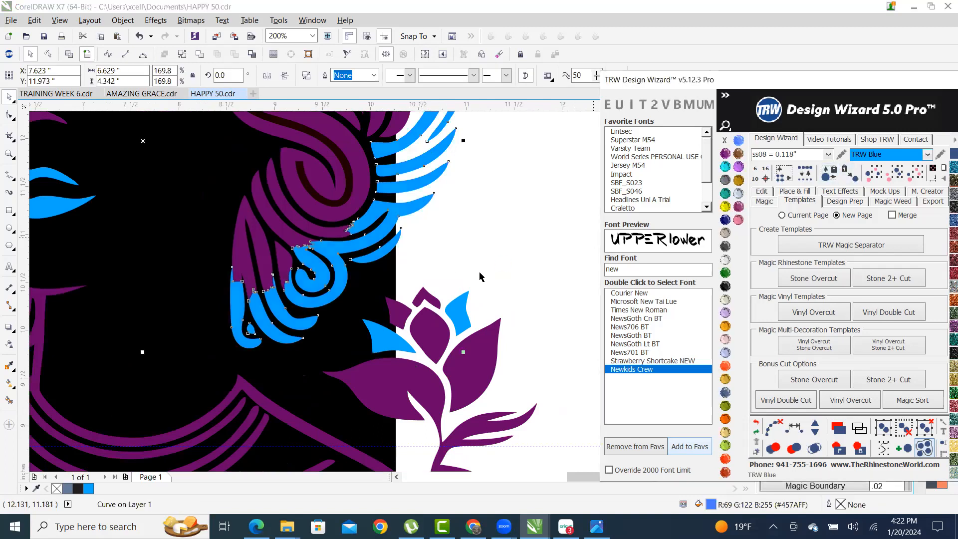
{"action": "scroll", "coordinate": [492, 263], "scroll_direction": "down", "scroll_amount": 3}
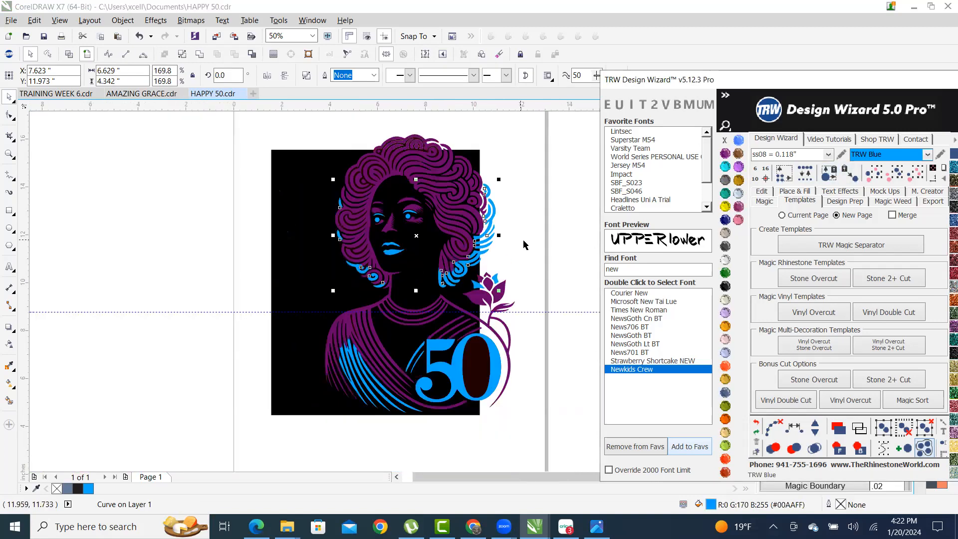
{"action": "left_click", "coordinate": [524, 245]}
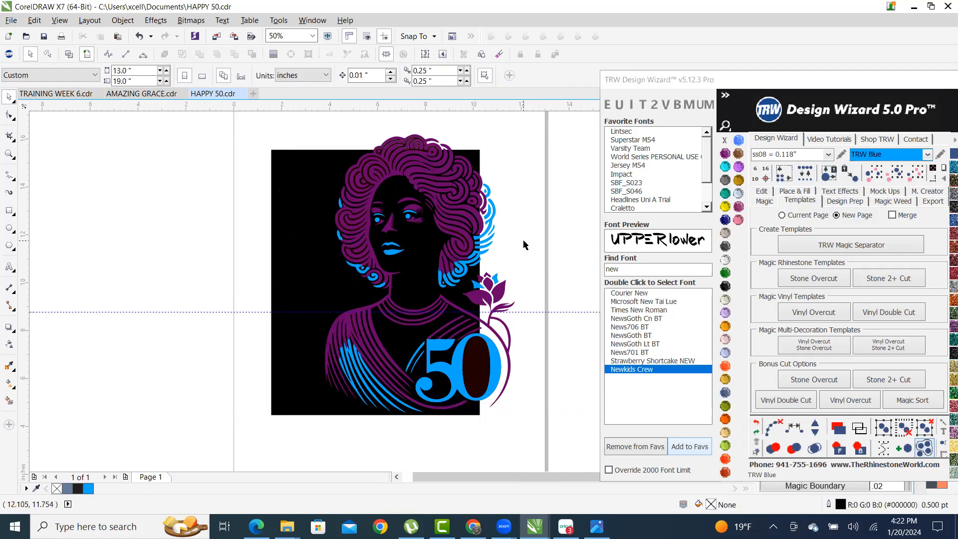
- Add 'Happy Birthday' Arial text below the portrait and enlarge it to about 93 pt
{"action": "left_click", "coordinate": [9, 267]}
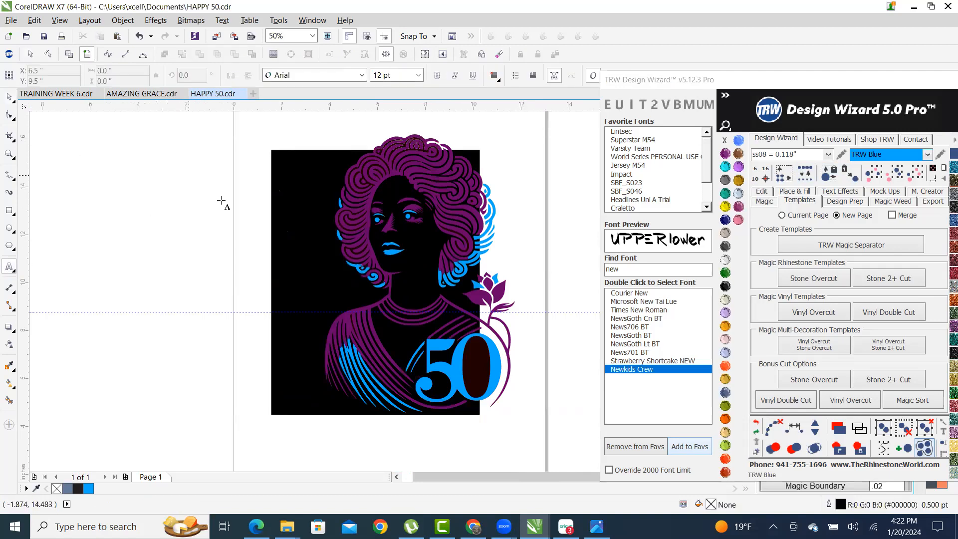
{"action": "scroll", "coordinate": [221, 200], "scroll_direction": "down", "scroll_amount": 1}
{"action": "scroll", "coordinate": [287, 359], "scroll_direction": "up", "scroll_amount": 1}
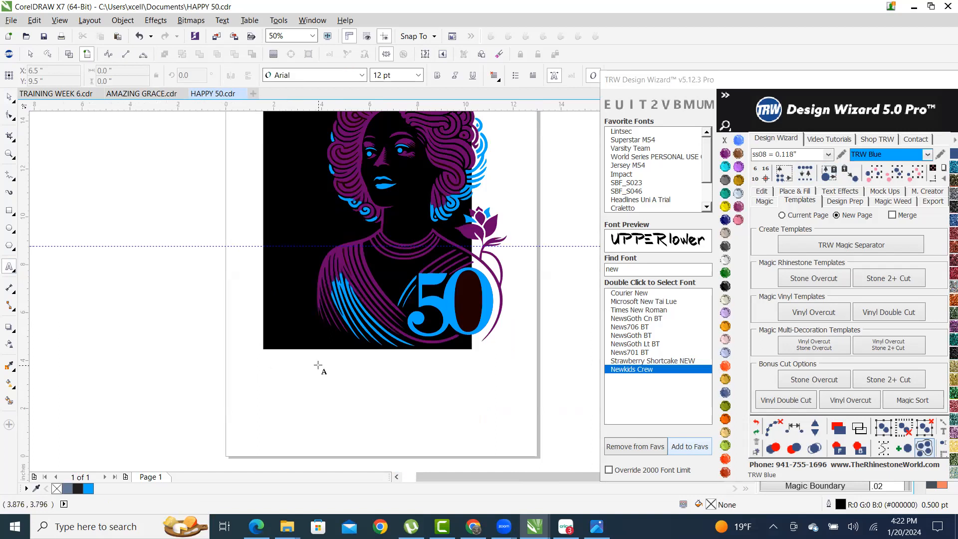
{"action": "left_click", "coordinate": [276, 362]}
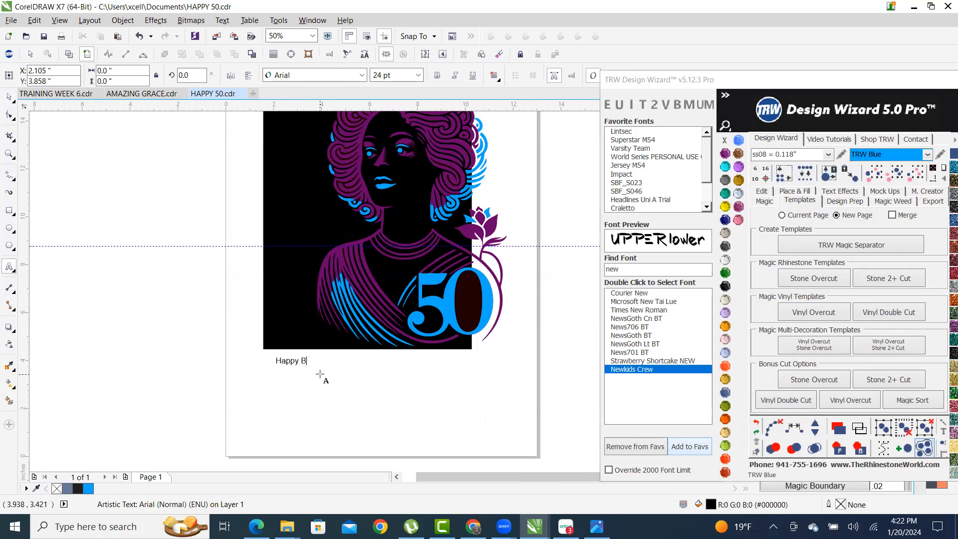
{"action": "key", "text": "Escape"}
{"action": "left_click_drag", "start_coordinate": [334, 370], "coordinate": [487, 442]}
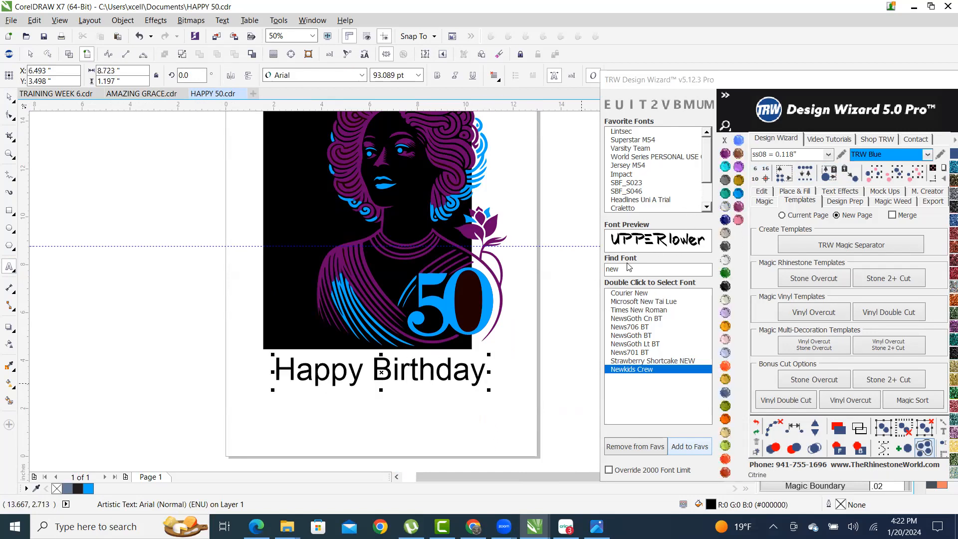
- Preview fonts on 'Happy Birthday' and apply the Mashrooms script font
{"action": "key", "text": "BackSpace"}
{"action": "key", "text": "BackSpace"}
{"action": "key", "text": "BackSpace"}
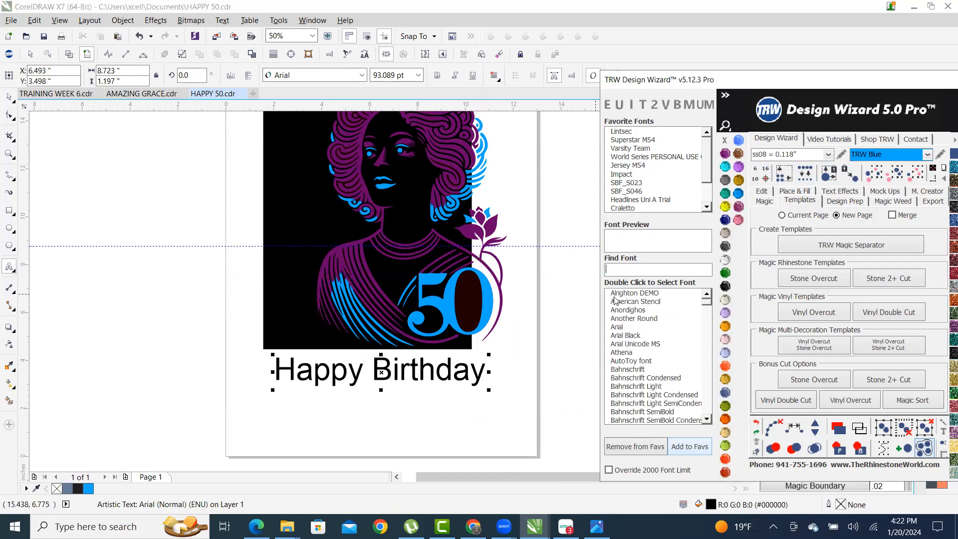
{"action": "left_click_drag", "start_coordinate": [710, 306], "coordinate": [698, 334]}
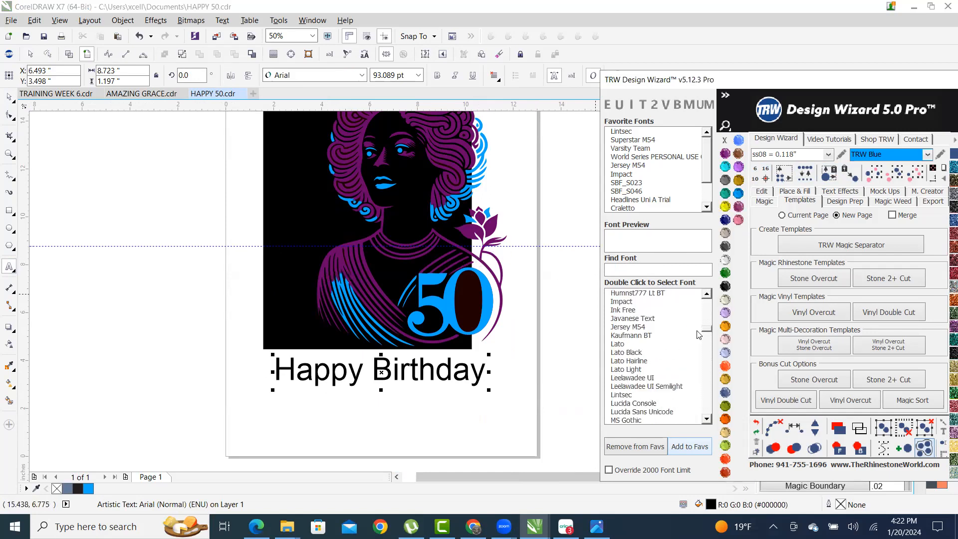
{"action": "double_click", "coordinate": [618, 318]}
{"action": "key", "text": "Down"}
{"action": "key", "text": "Down"}
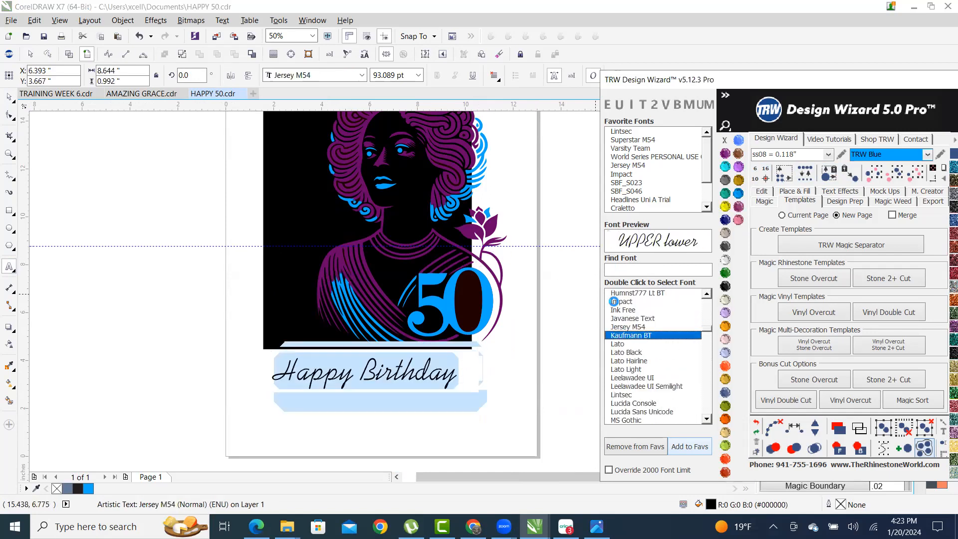
{"action": "key", "text": "Down"}
{"action": "key", "text": "Down"}
{"action": "key", "text": "Down"}
{"action": "key", "text": "Down"}
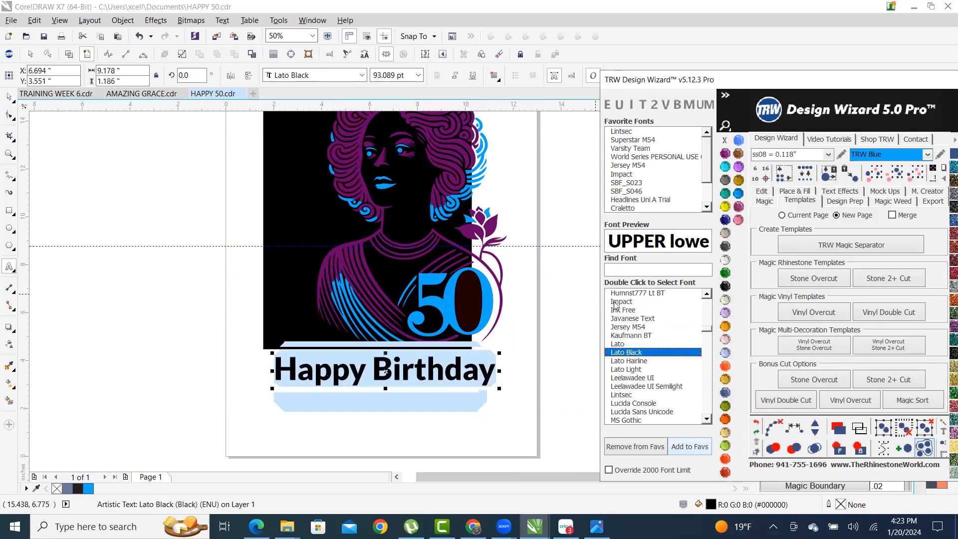
{"action": "key", "text": "Down"}
{"action": "key", "text": "Down"}
{"action": "key", "text": "Down"}
{"action": "key", "text": "Down"}
{"action": "key", "text": "Down"}
{"action": "key", "text": "Down"}
{"action": "key", "text": "Down"}
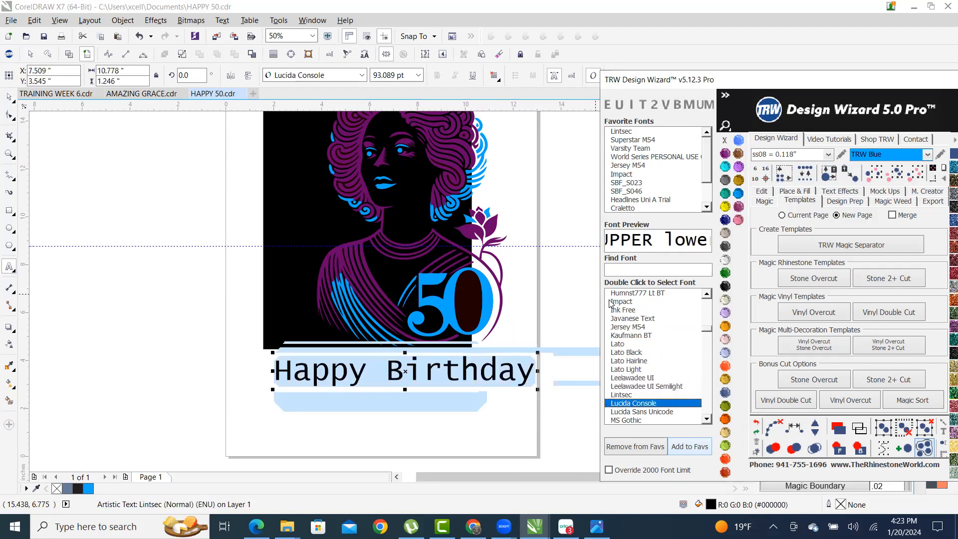
{"action": "key", "text": "Down"}
{"action": "key", "text": "Down"}
{"action": "key", "text": "Down"}
{"action": "key", "text": "Down"}
{"action": "key", "text": "Down"}
{"action": "key", "text": "Down"}
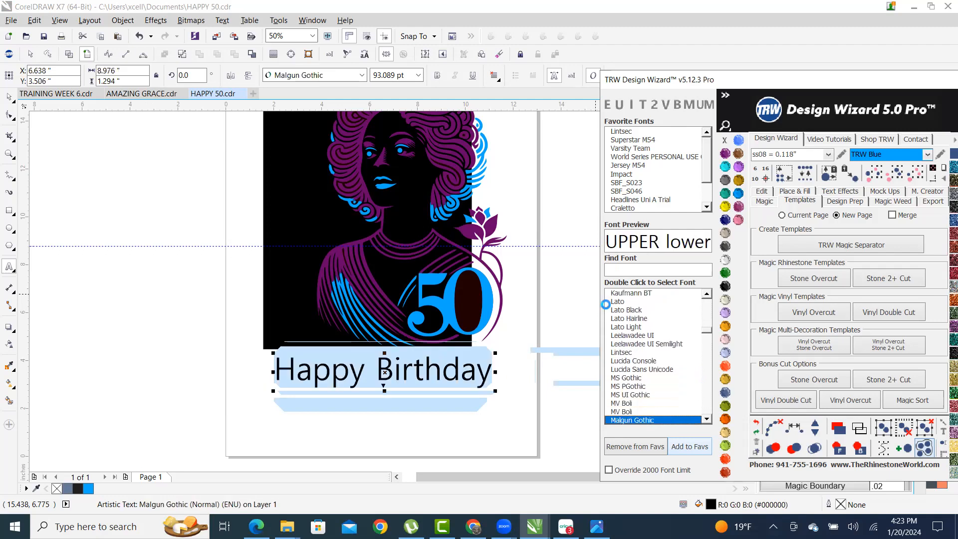
{"action": "key", "text": "Up"}
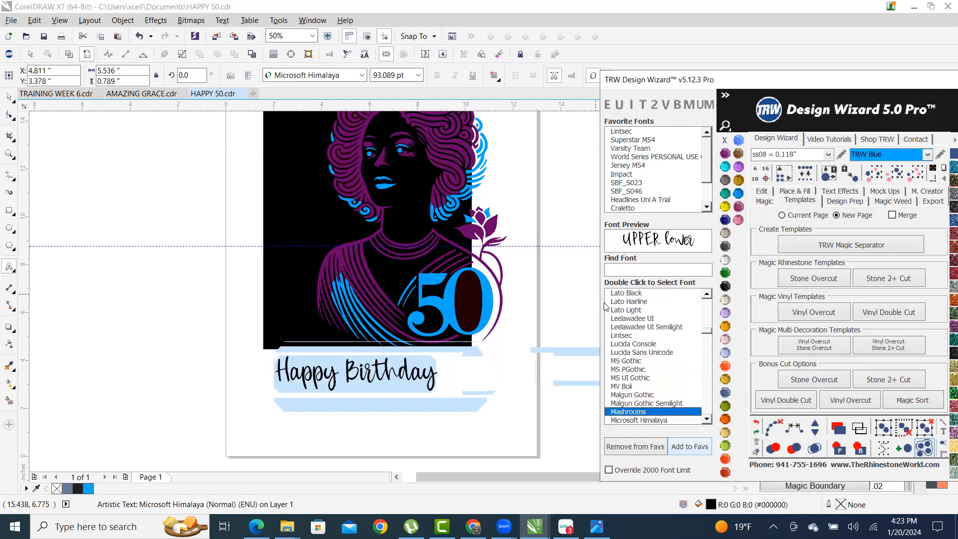
{"action": "left_click", "coordinate": [8, 100]}
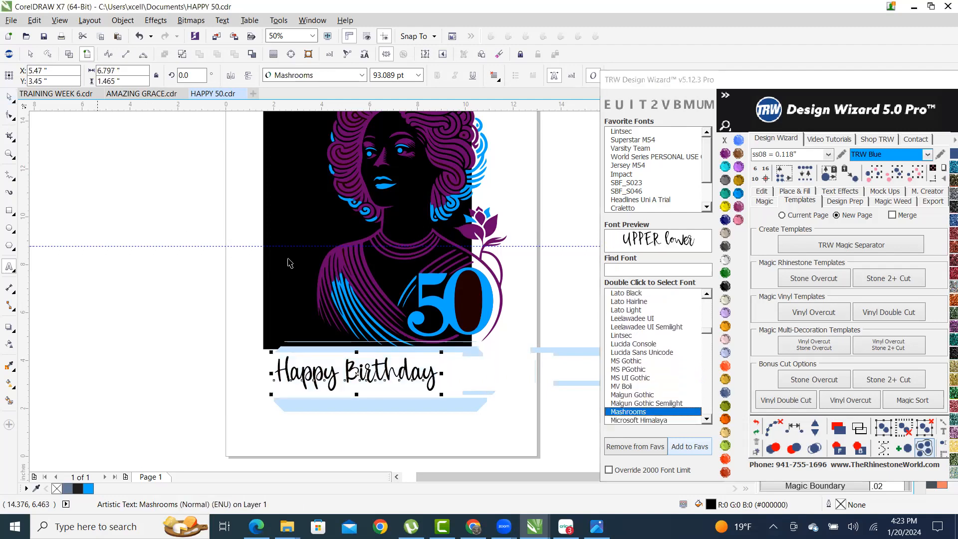
{"action": "scroll", "coordinate": [446, 391], "scroll_direction": "up", "scroll_amount": 2}
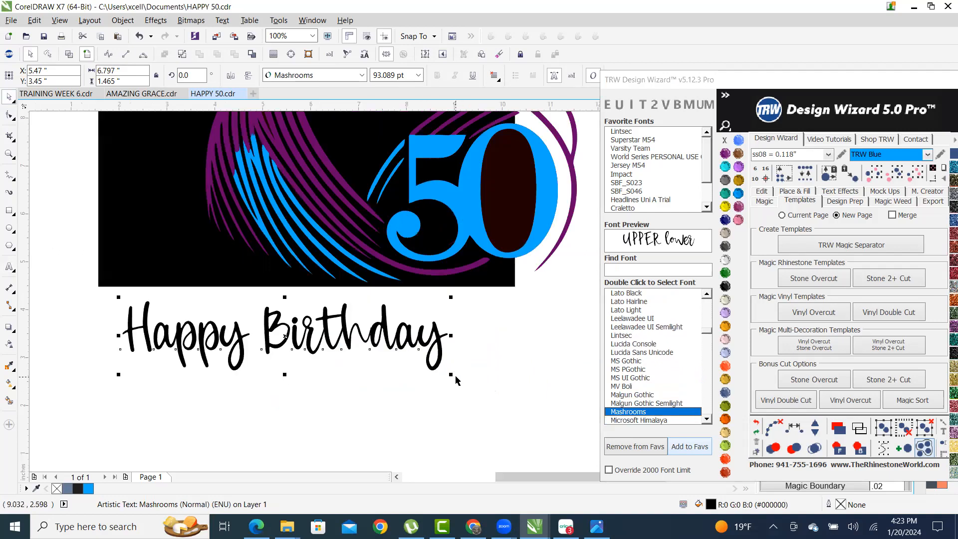
- Scale the 'Happy Birthday' script up to about 119 pt
{"action": "left_click_drag", "start_coordinate": [452, 376], "coordinate": [530, 395]}
{"action": "scroll", "coordinate": [573, 347], "scroll_direction": "down", "scroll_amount": 1}
{"action": "scroll", "coordinate": [347, 335], "scroll_direction": "up", "scroll_amount": 2}
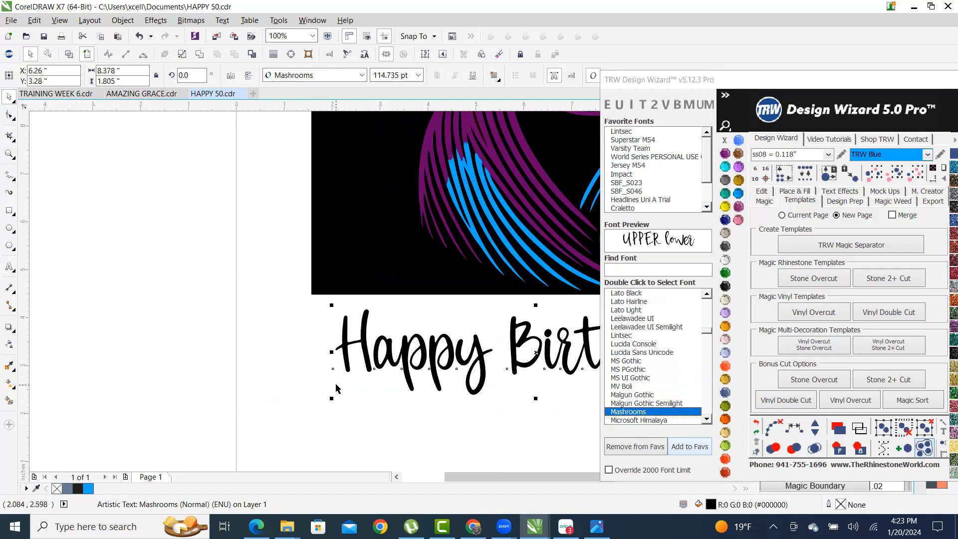
{"action": "left_click_drag", "start_coordinate": [331, 399], "coordinate": [310, 399]}
{"action": "scroll", "coordinate": [310, 399], "scroll_direction": "down", "scroll_amount": 2}
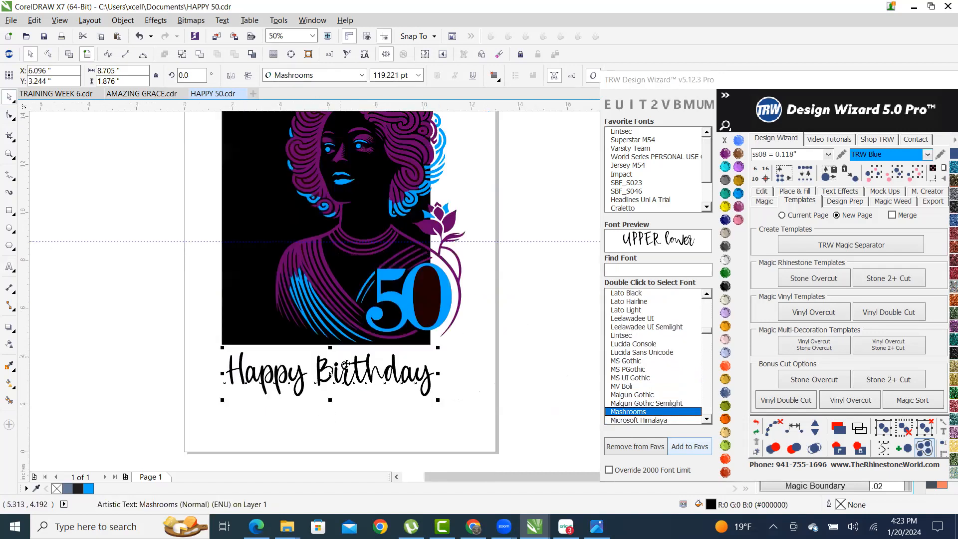
{"action": "scroll", "coordinate": [359, 339], "scroll_direction": "up", "scroll_amount": 2}
{"action": "scroll", "coordinate": [441, 397], "scroll_direction": "down", "scroll_amount": 2}
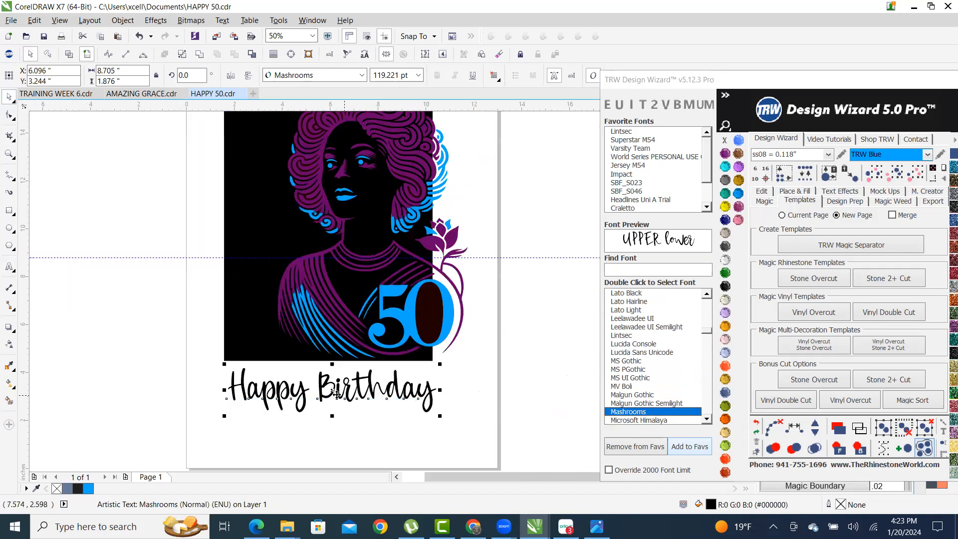
{"action": "scroll", "coordinate": [337, 394], "scroll_direction": "up", "scroll_amount": 1}
{"action": "scroll", "coordinate": [358, 370], "scroll_direction": "up", "scroll_amount": 2}
- Position the greeting just beneath the black portrait panel
{"action": "left_click_drag", "start_coordinate": [360, 389], "coordinate": [370, 320]}
{"action": "scroll", "coordinate": [386, 428], "scroll_direction": "down", "scroll_amount": 3}
{"action": "scroll", "coordinate": [383, 428], "scroll_direction": "up", "scroll_amount": 2}
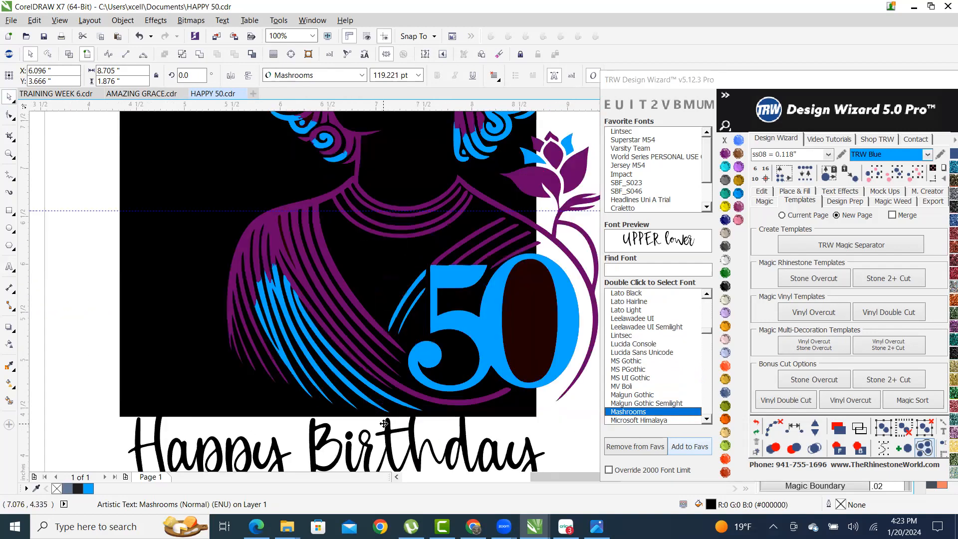
{"action": "left_click_drag", "start_coordinate": [442, 420], "coordinate": [442, 431]}
{"action": "scroll", "coordinate": [442, 431], "scroll_direction": "down", "scroll_amount": 2}
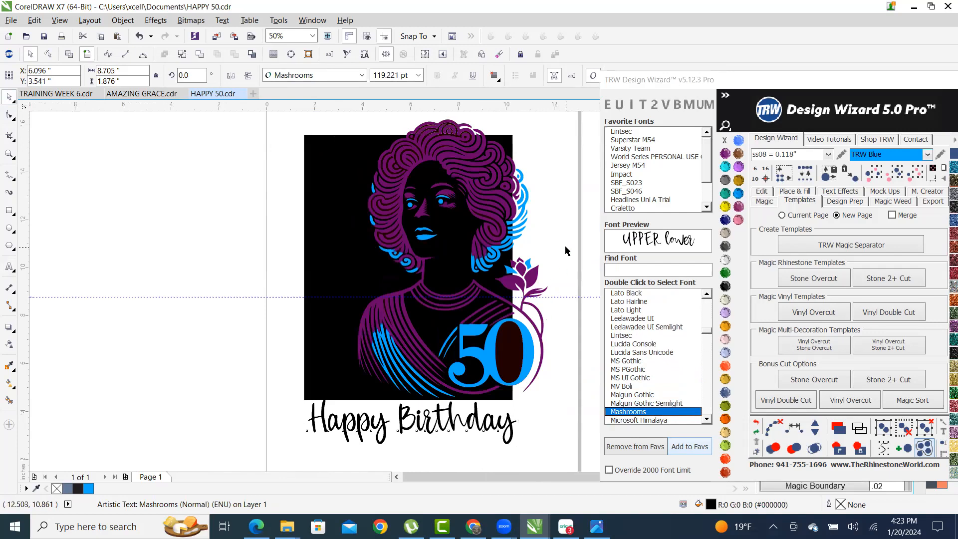
{"action": "left_click", "coordinate": [567, 246]}
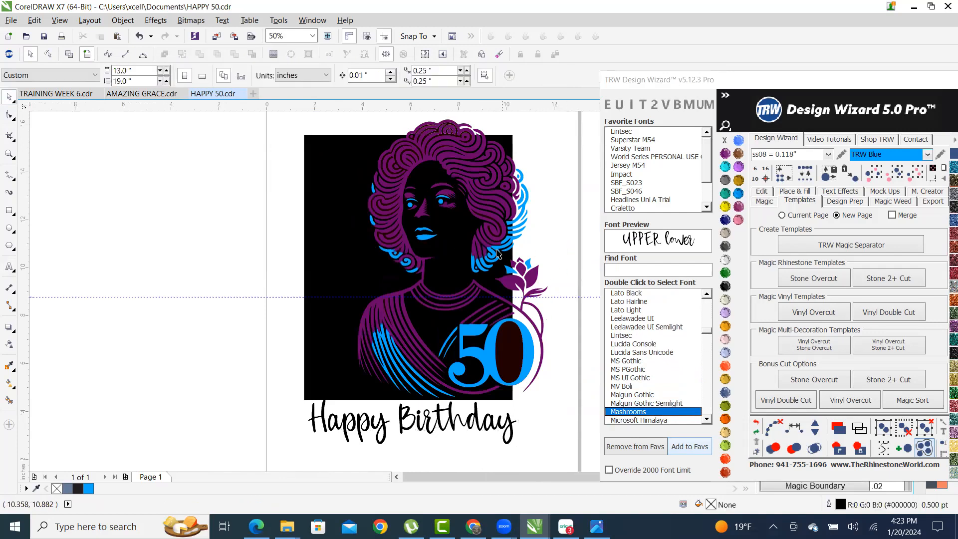
- Type the word GRACE as a new text object left of the artwork
{"action": "left_click", "coordinate": [9, 267]}
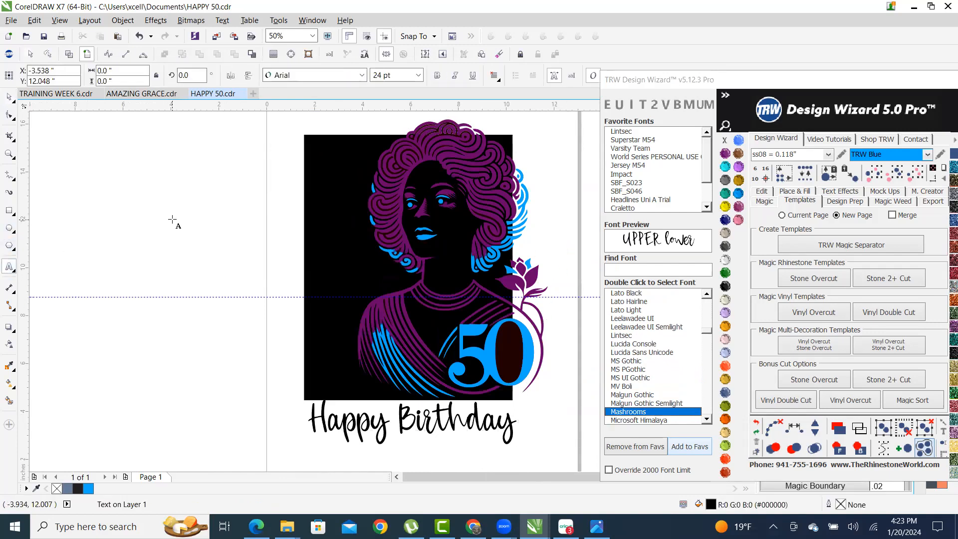
{"action": "left_click", "coordinate": [172, 220]}
{"action": "type", "text": "GRACE"}
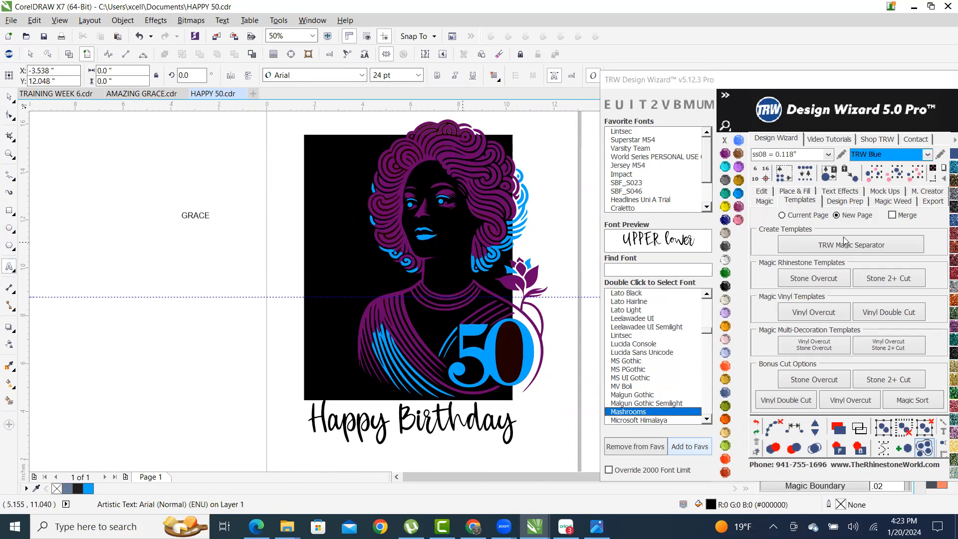
{"action": "key", "text": "Escape"}
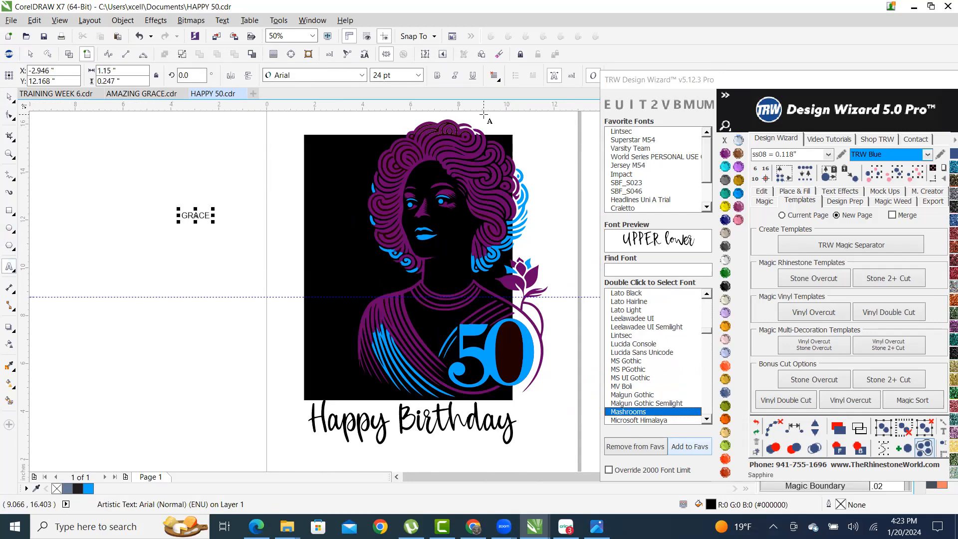
- Stack GRACE vertically, enlarge it to about 95.7 pt, and move it onto the black background
{"action": "left_click", "coordinate": [9, 98]}
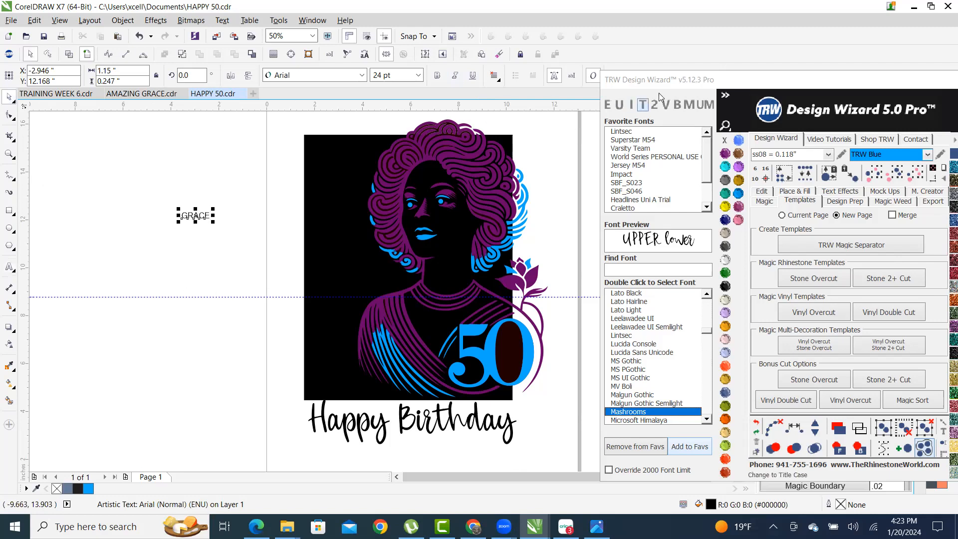
{"action": "left_click", "coordinate": [634, 132]}
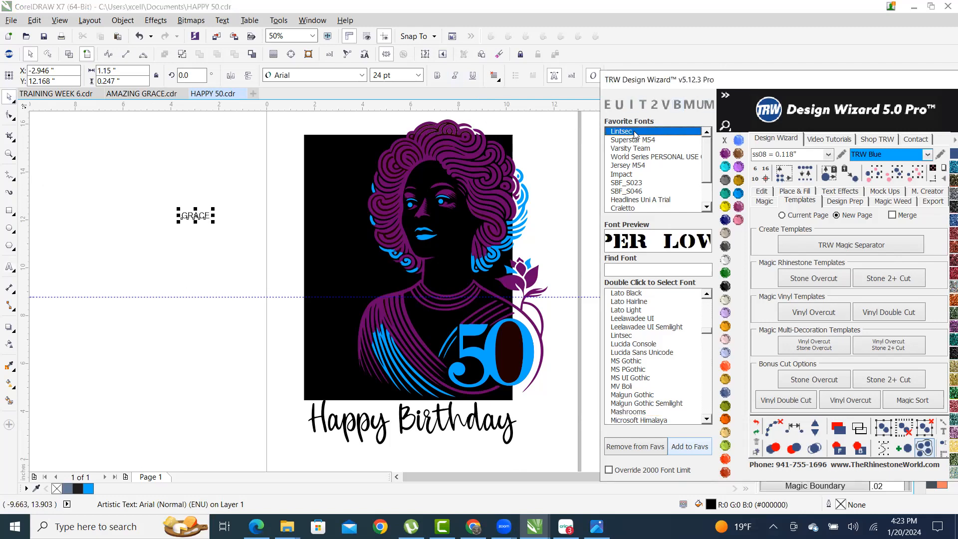
{"action": "left_click", "coordinate": [665, 105]}
{"action": "left_click_drag", "start_coordinate": [189, 259], "coordinate": [271, 380]}
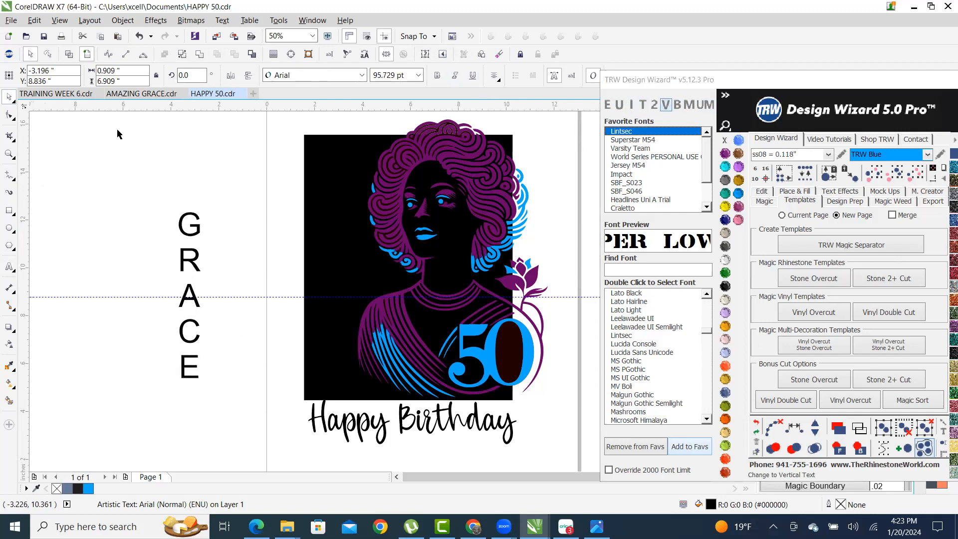
{"action": "left_click_drag", "start_coordinate": [185, 254], "coordinate": [322, 222]}
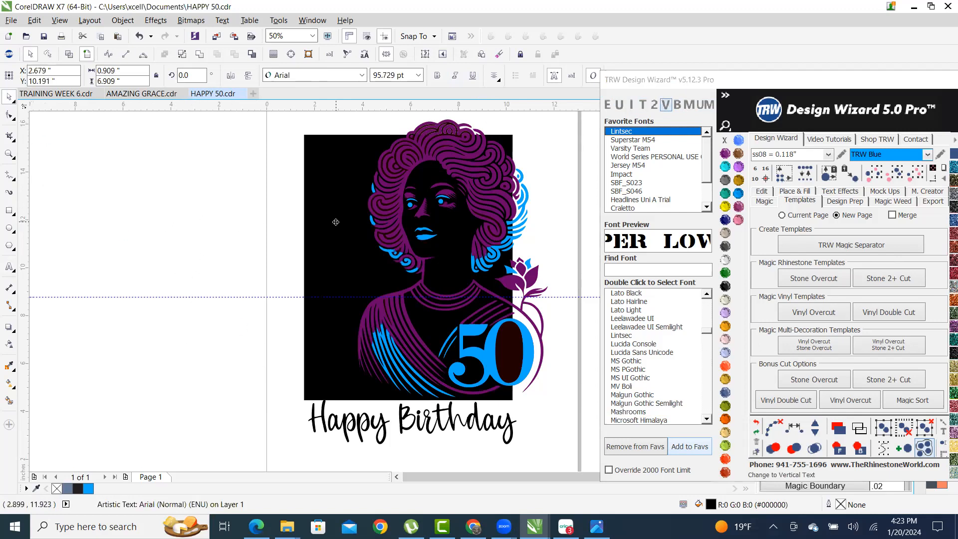
- Fill GRACE white and enlarge it to span the black panel's height
{"action": "left_click", "coordinate": [724, 260]}
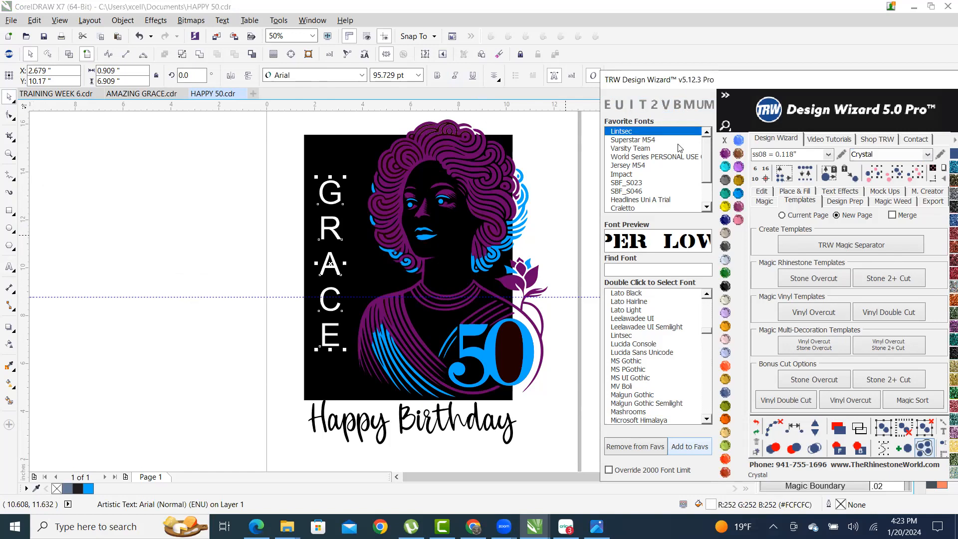
{"action": "left_click", "coordinate": [634, 142]}
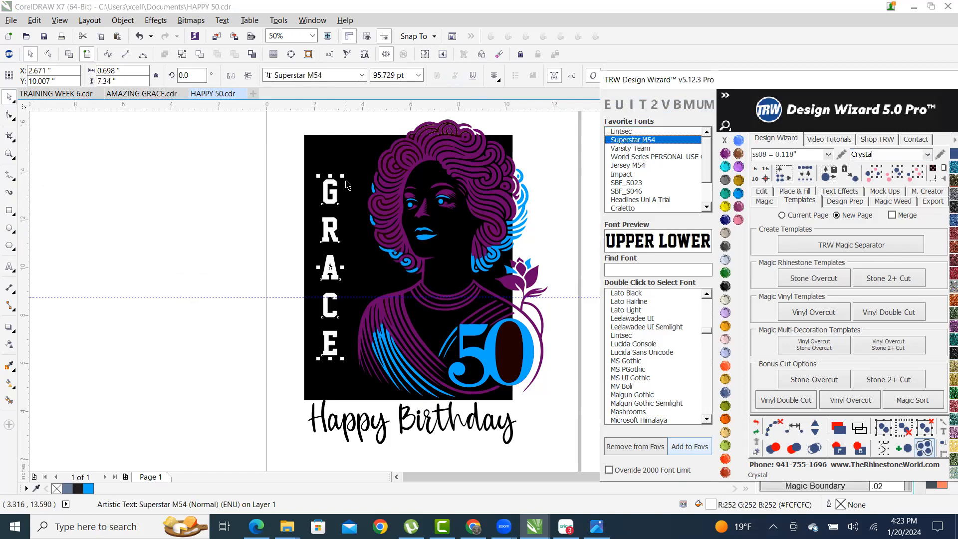
{"action": "left_click_drag", "start_coordinate": [343, 175], "coordinate": [368, 140]}
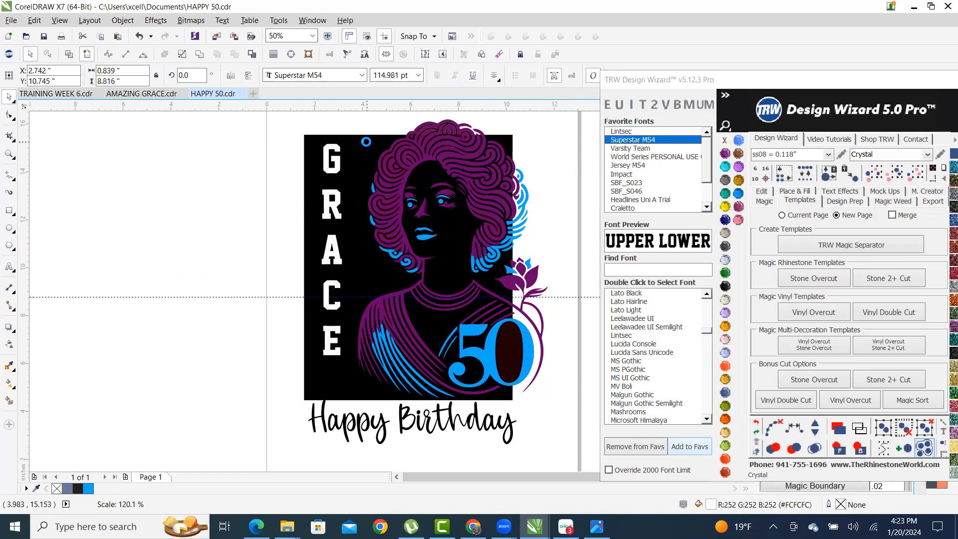
{"action": "scroll", "coordinate": [339, 361], "scroll_direction": "up", "scroll_amount": 2}
{"action": "left_click_drag", "start_coordinate": [301, 352], "coordinate": [255, 430]}
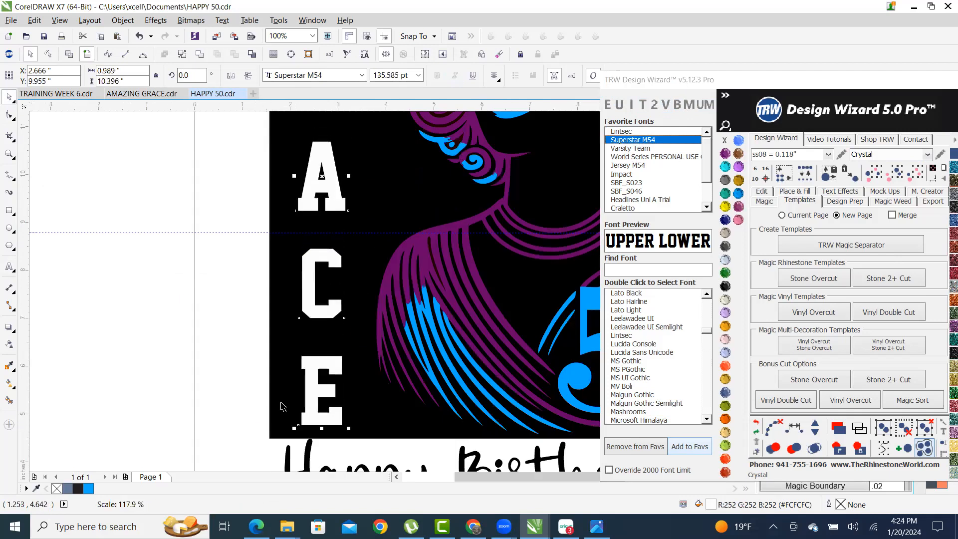
{"action": "scroll", "coordinate": [296, 344], "scroll_direction": "down", "scroll_amount": 2}
{"action": "scroll", "coordinate": [359, 267], "scroll_direction": "up", "scroll_amount": 2}
{"action": "scroll", "coordinate": [294, 242], "scroll_direction": "down", "scroll_amount": 1}
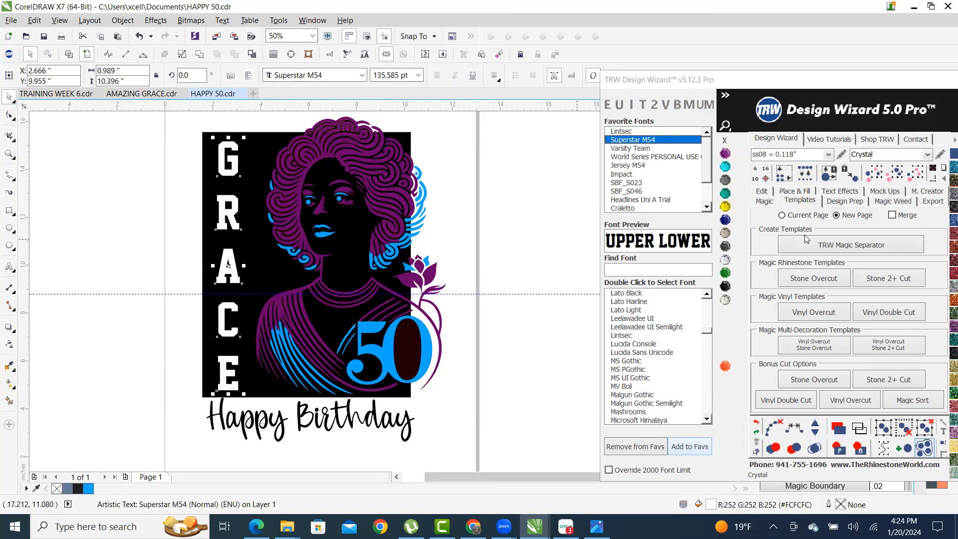
- Set GRACE's font to Jersey M54 after trying Varsity Team and World Series
{"action": "left_click", "coordinate": [631, 149]}
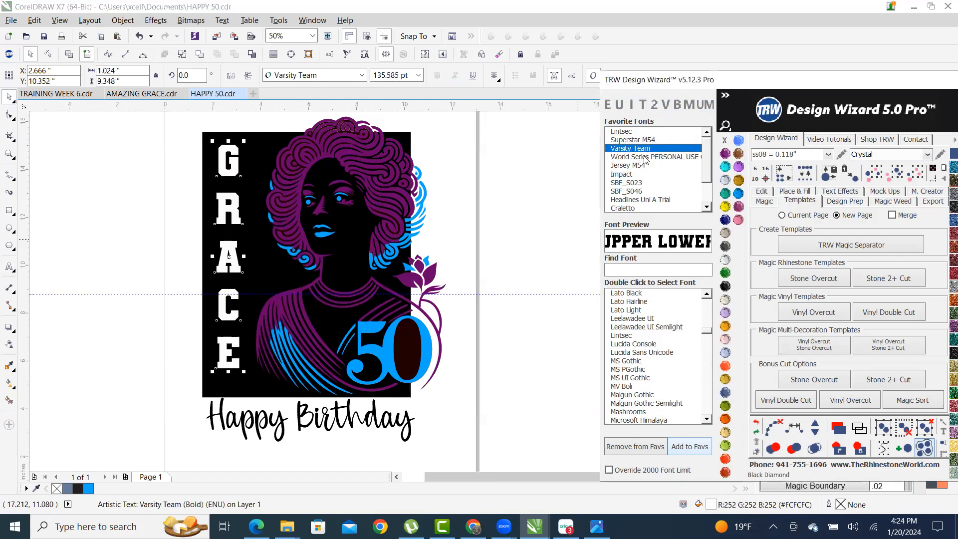
{"action": "left_click", "coordinate": [641, 158]}
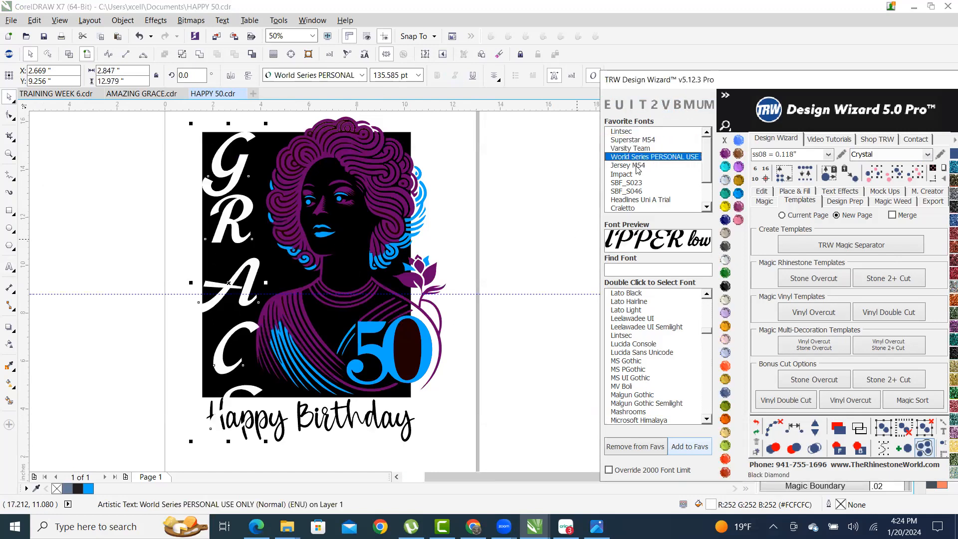
{"action": "left_click", "coordinate": [634, 167]}
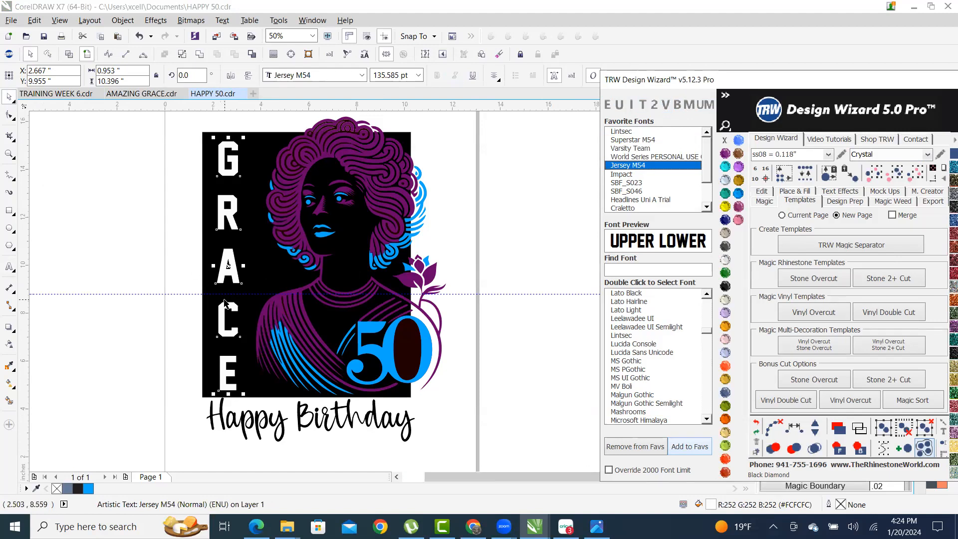
{"action": "scroll", "coordinate": [222, 329], "scroll_direction": "up", "scroll_amount": 2}
{"action": "scroll", "coordinate": [222, 329], "scroll_direction": "down", "scroll_amount": 2}
{"action": "scroll", "coordinate": [262, 230], "scroll_direction": "up", "scroll_amount": 1}
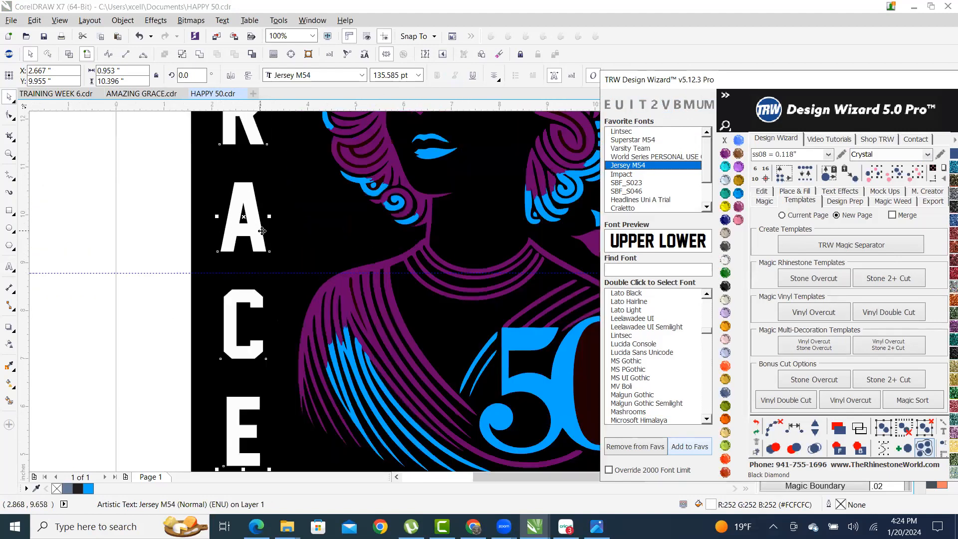
- Widen the GRACE letters, then select GRACE together with the black background
{"action": "mouse_move", "coordinate": [268, 216]}
{"action": "left_mouse_down"}
{"action": "mouse_move", "coordinate": [294, 218]}
{"action": "mouse_move", "coordinate": [285, 219]}
{"action": "left_mouse_up"}
{"action": "scroll", "coordinate": [246, 222], "scroll_direction": "down", "scroll_amount": 2}
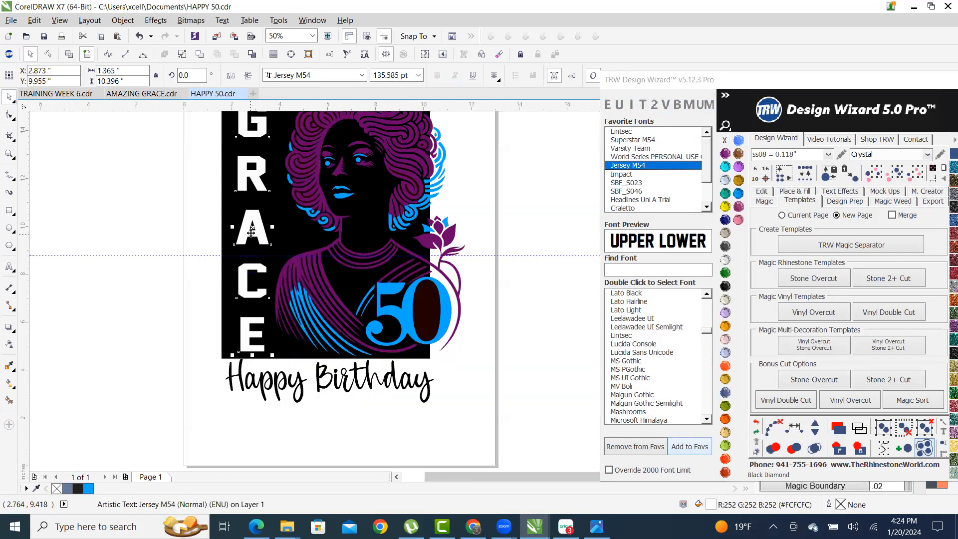
{"action": "scroll", "coordinate": [235, 163], "scroll_direction": "up", "scroll_amount": 4}
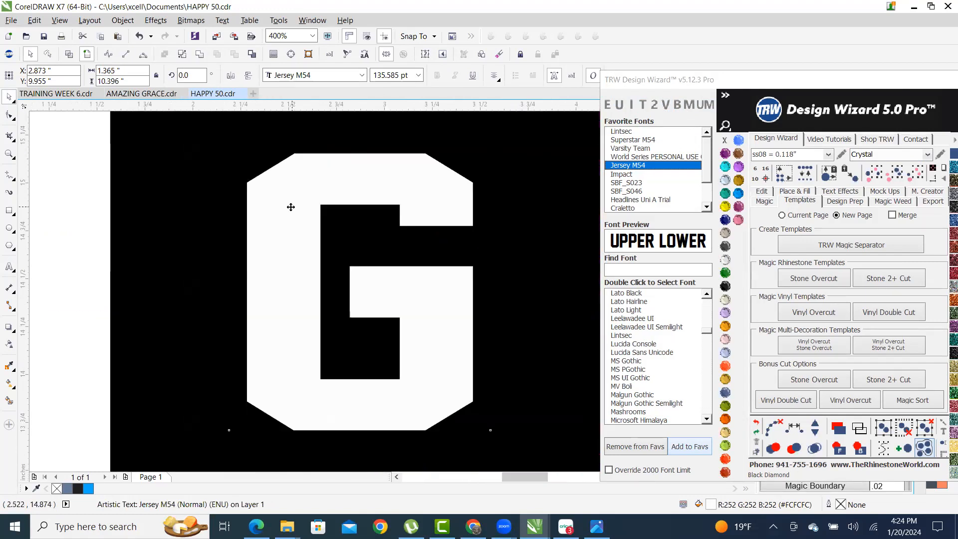
{"action": "scroll", "coordinate": [243, 197], "scroll_direction": "down", "scroll_amount": 4}
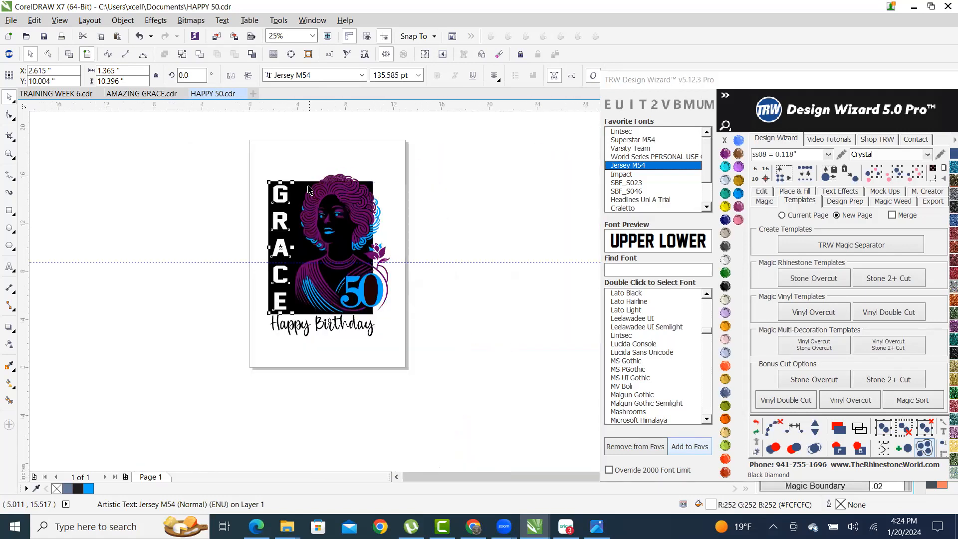
{"action": "scroll", "coordinate": [305, 191], "scroll_direction": "up", "scroll_amount": 1}
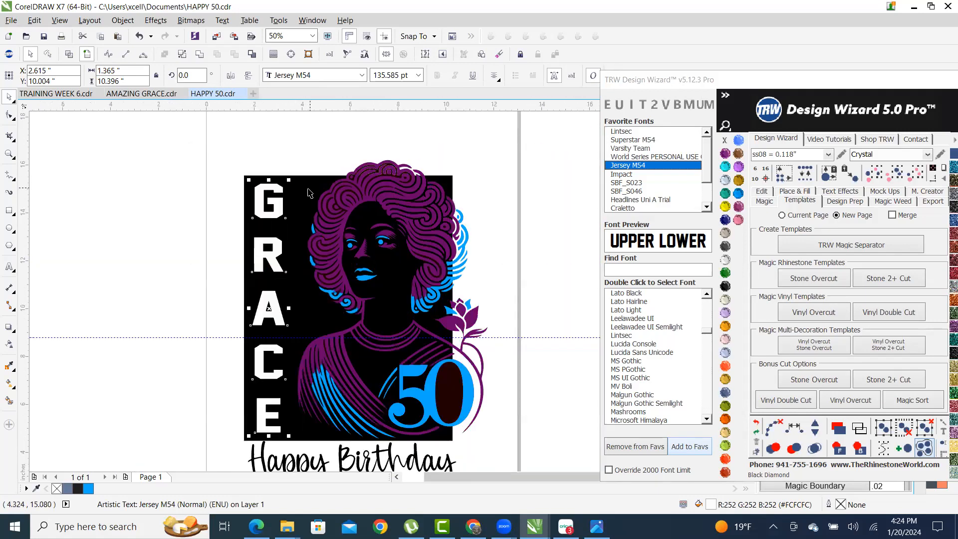
{"action": "left_click", "coordinate": [305, 191], "text": "shift"}
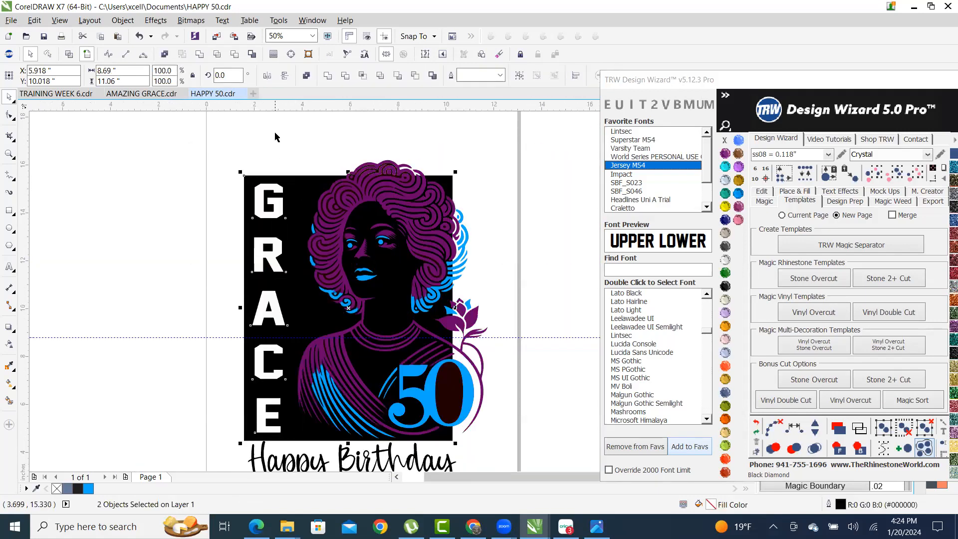
- Try combining GRACE with the black background, then undo the combine
{"action": "left_click", "coordinate": [234, 55]}
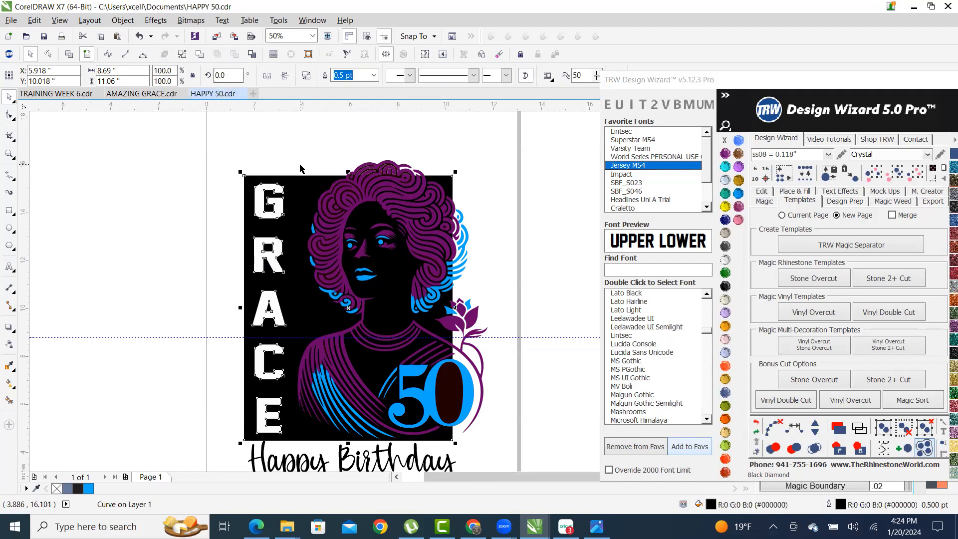
{"action": "scroll", "coordinate": [300, 169], "scroll_direction": "down", "scroll_amount": 1}
{"action": "scroll", "coordinate": [300, 176], "scroll_direction": "up", "scroll_amount": 1}
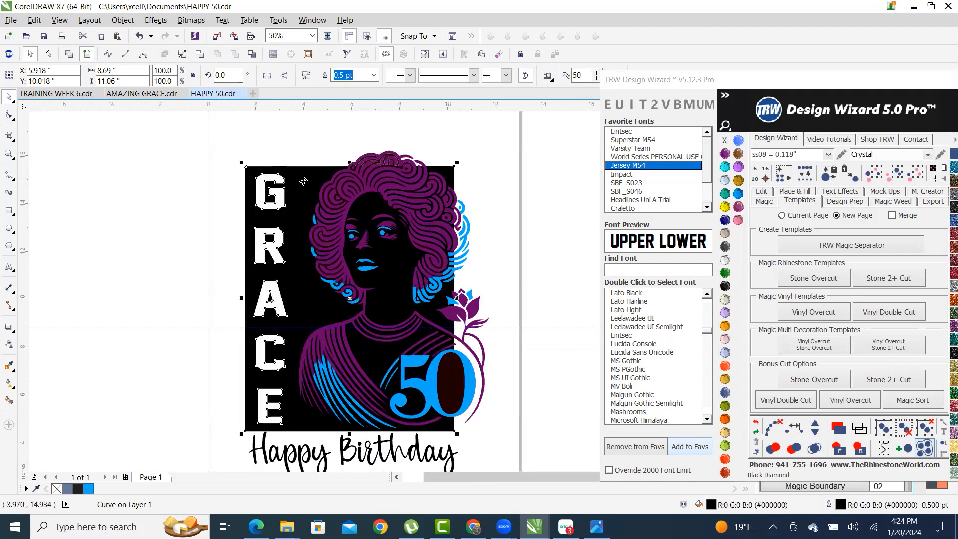
{"action": "key", "text": "ctrl+z"}
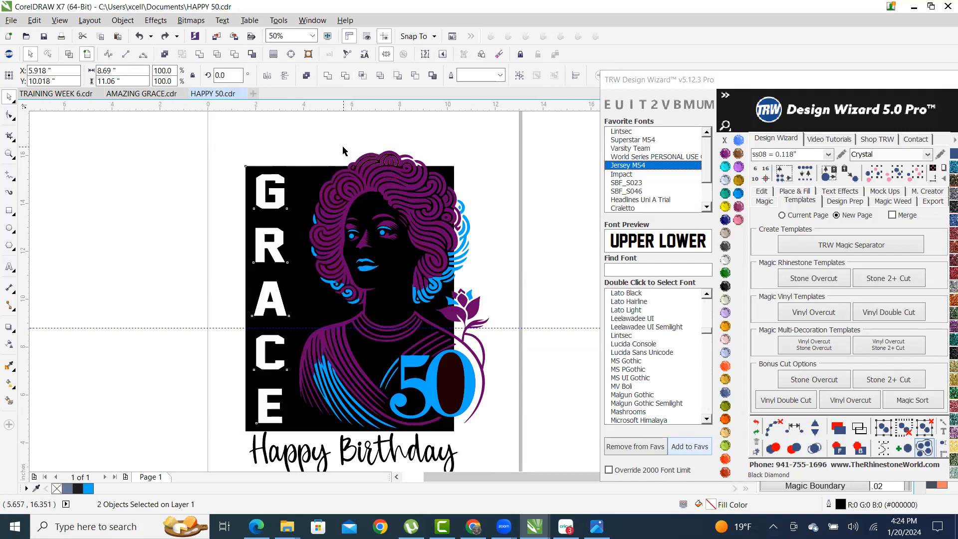
{"action": "left_click", "coordinate": [343, 147]}
- Nudge GRACE left and enlarge it slightly to about 144.7 pt
{"action": "scroll", "coordinate": [231, 190], "scroll_direction": "up", "scroll_amount": 1}
{"action": "left_click_drag", "start_coordinate": [299, 177], "coordinate": [279, 164]}
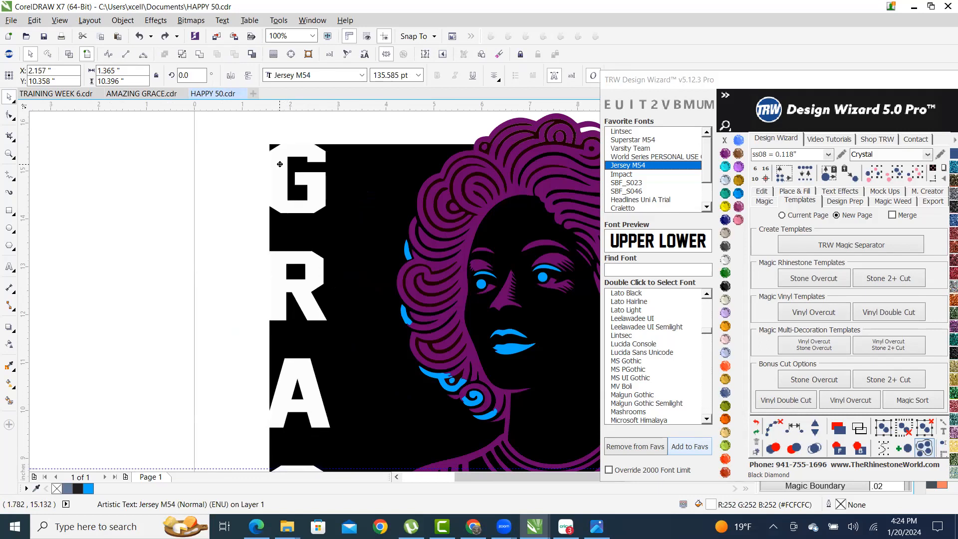
{"action": "scroll", "coordinate": [280, 167], "scroll_direction": "down", "scroll_amount": 2}
{"action": "scroll", "coordinate": [304, 245], "scroll_direction": "up", "scroll_amount": 1}
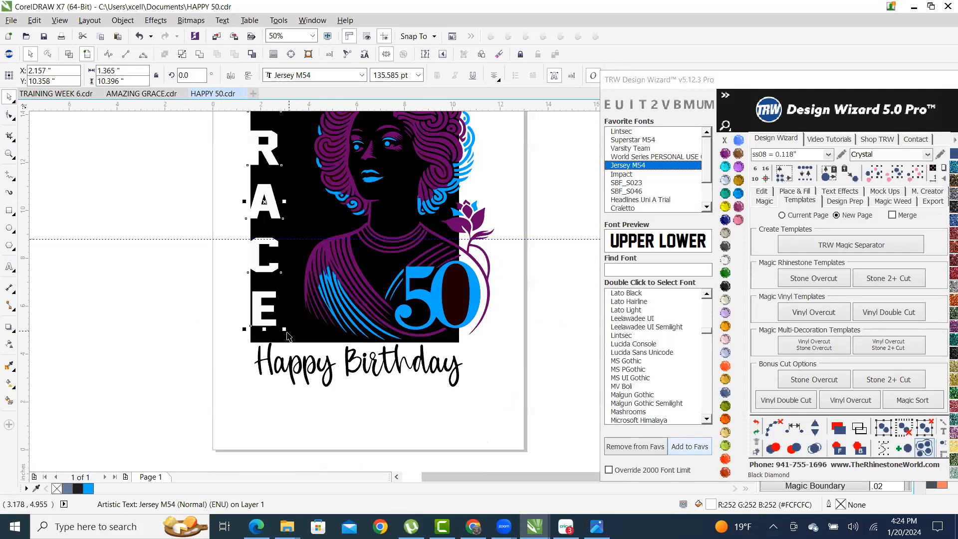
{"action": "left_click_drag", "start_coordinate": [286, 330], "coordinate": [308, 349]}
{"action": "scroll", "coordinate": [308, 357], "scroll_direction": "up", "scroll_amount": 5}
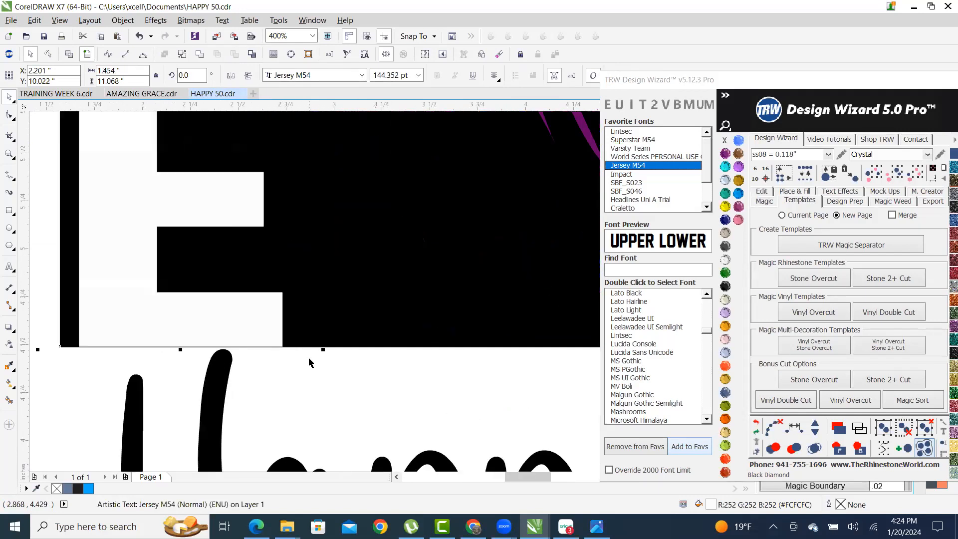
{"action": "left_click_drag", "start_coordinate": [346, 312], "coordinate": [368, 335]}
{"action": "scroll", "coordinate": [387, 331], "scroll_direction": "down", "scroll_amount": 1}
{"action": "scroll", "coordinate": [387, 330], "scroll_direction": "down", "scroll_amount": 4}
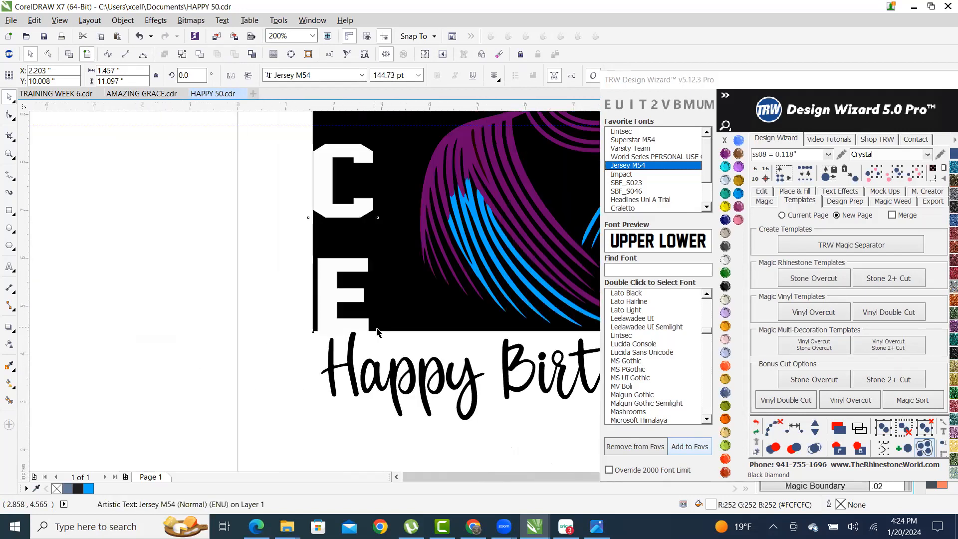
{"action": "scroll", "coordinate": [433, 276], "scroll_direction": "up", "scroll_amount": 2}
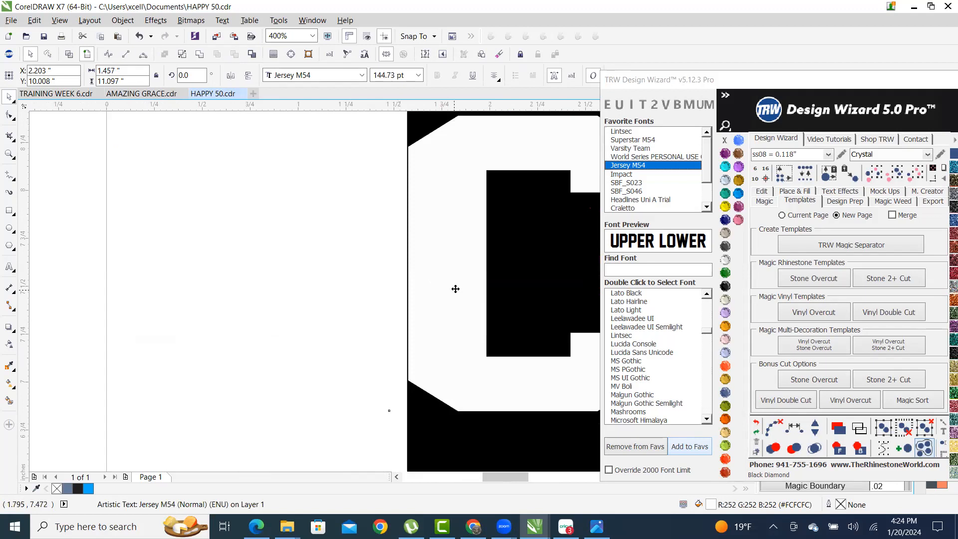
{"action": "left_click_drag", "start_coordinate": [455, 288], "coordinate": [447, 285]}
{"action": "scroll", "coordinate": [443, 284], "scroll_direction": "down", "scroll_amount": 3}
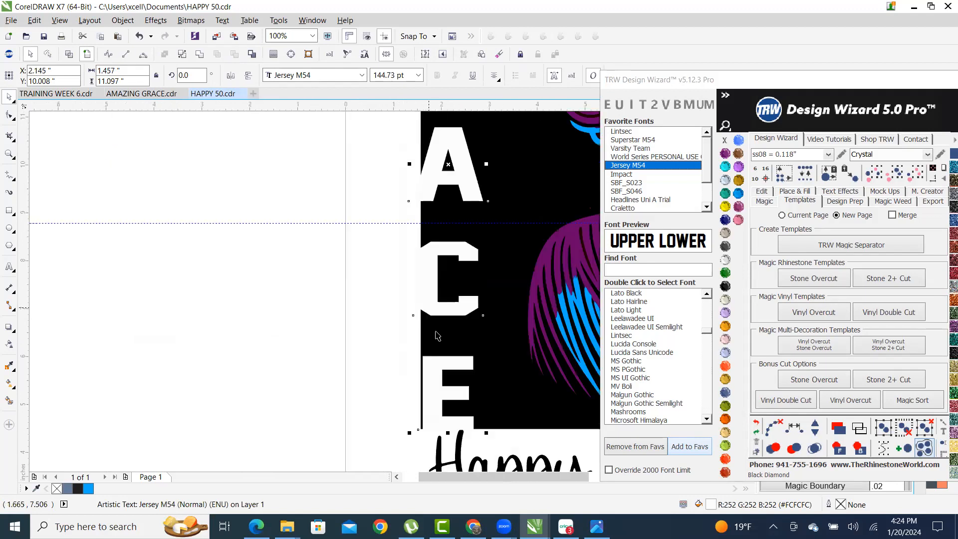
{"action": "scroll", "coordinate": [437, 335], "scroll_direction": "down", "scroll_amount": 2}
{"action": "scroll", "coordinate": [443, 336], "scroll_direction": "up", "scroll_amount": 1}
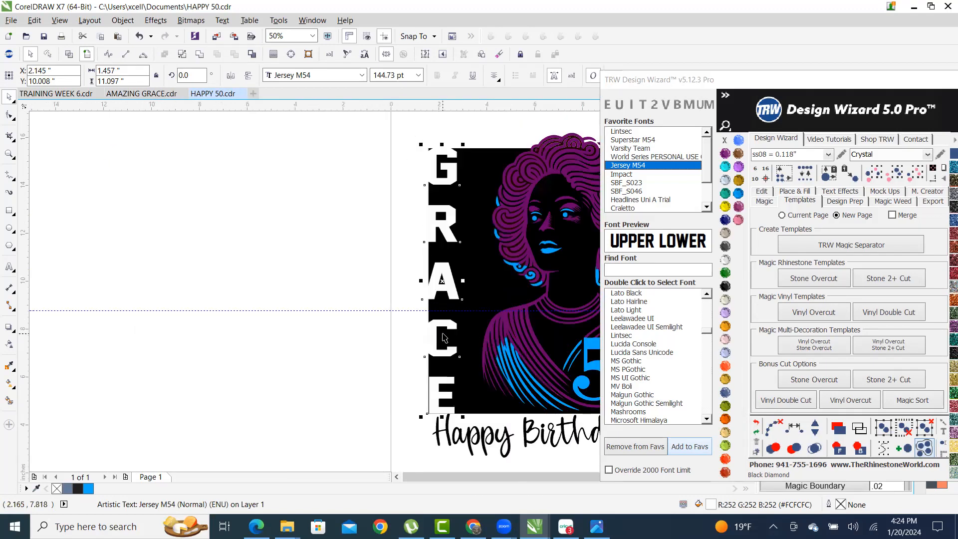
- Trim the black background with GRACE and select the trimmed shape
{"action": "left_click", "coordinate": [483, 170], "text": "shift"}
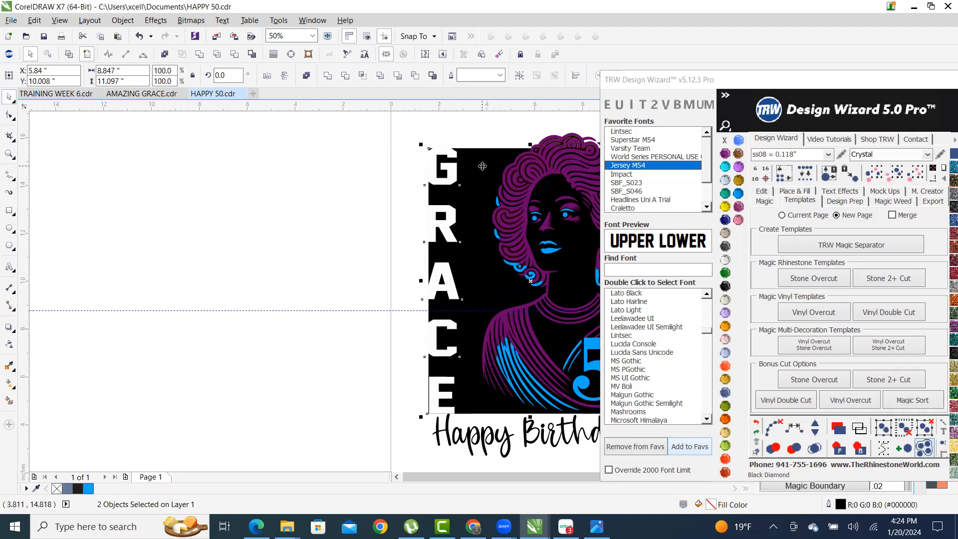
{"action": "left_click", "coordinate": [233, 56]}
{"action": "left_click", "coordinate": [296, 238]}
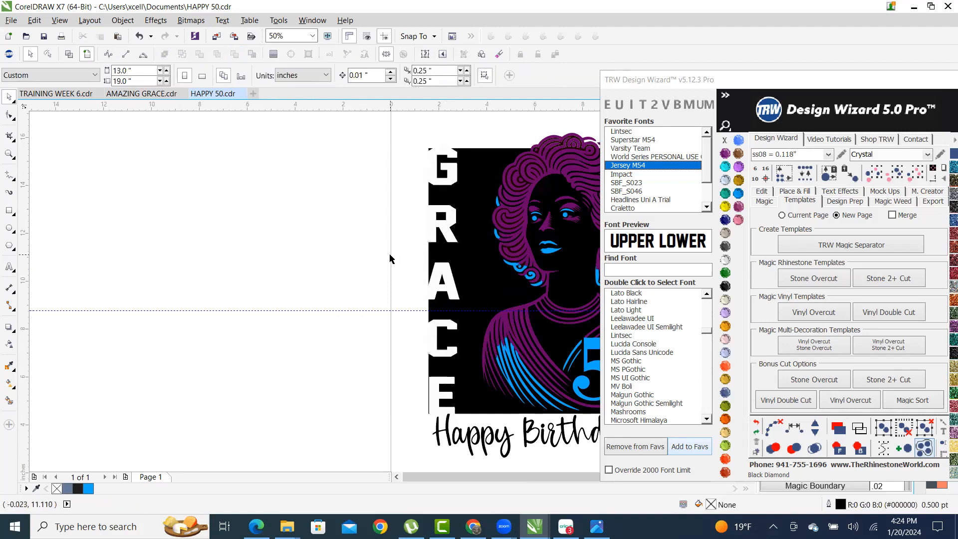
{"action": "scroll", "coordinate": [433, 399], "scroll_direction": "up", "scroll_amount": 1}
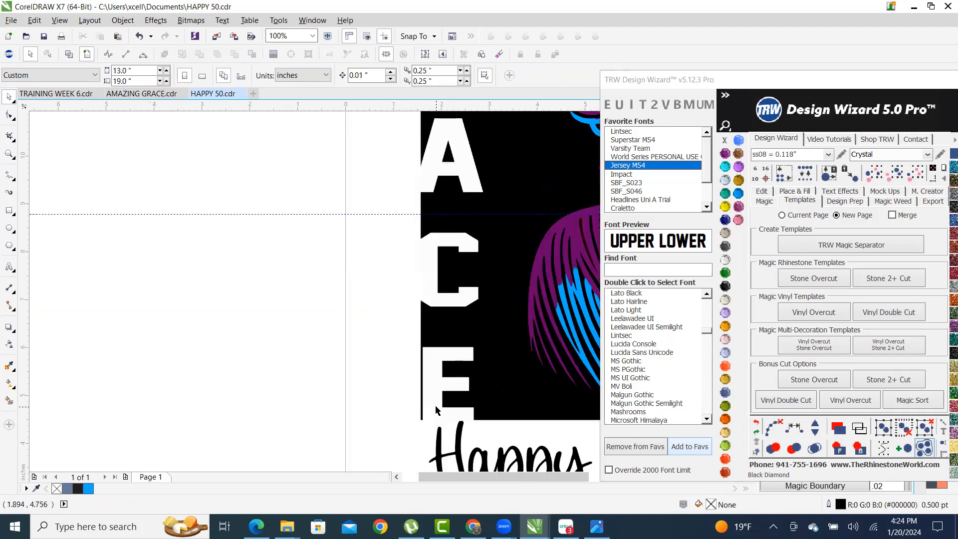
{"action": "left_click", "coordinate": [419, 378]}
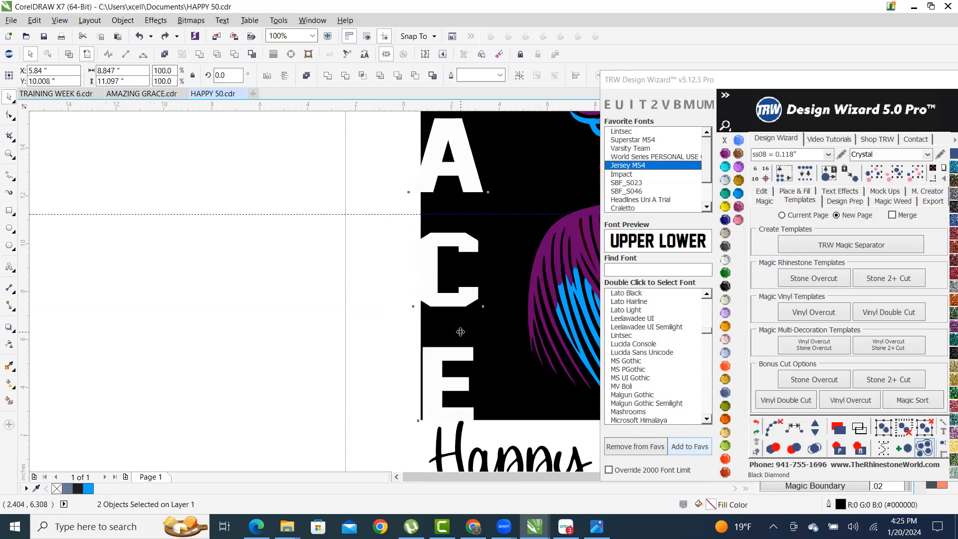
{"action": "scroll", "coordinate": [464, 344], "scroll_direction": "down", "scroll_amount": 2}
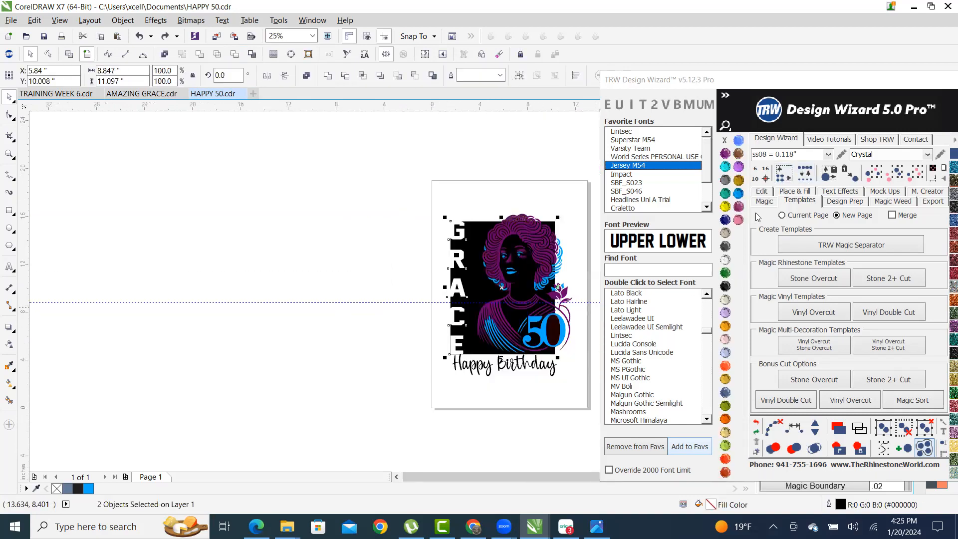
- Turn on the Design Wizard's Edit text spacing tools and return to the Pick tool
{"action": "left_click", "coordinate": [761, 191]}
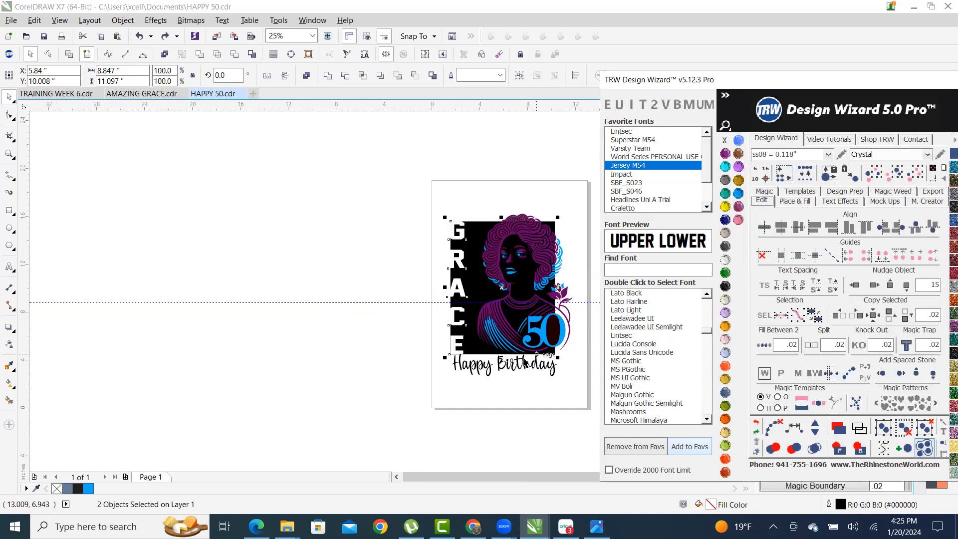
{"action": "scroll", "coordinate": [407, 348], "scroll_direction": "up", "scroll_amount": 2}
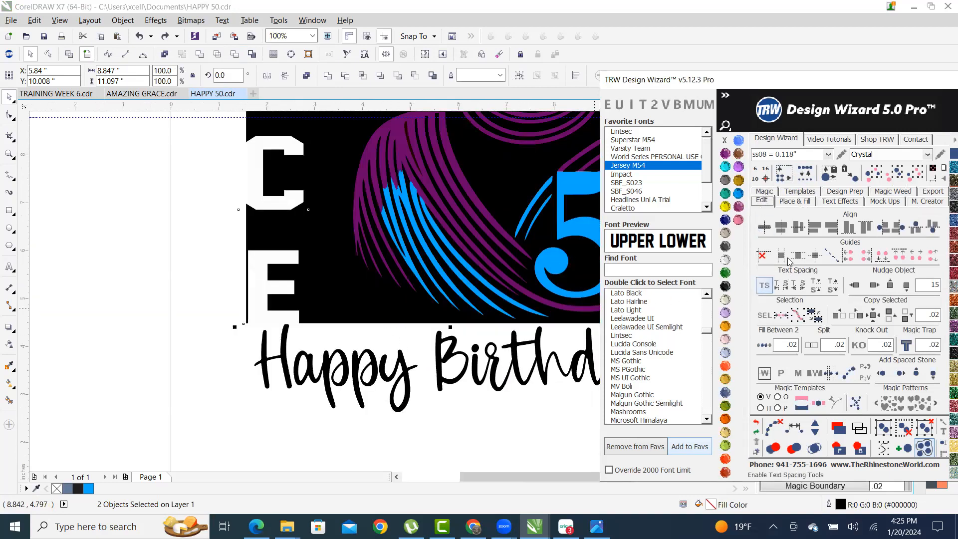
{"action": "left_click", "coordinate": [764, 289]}
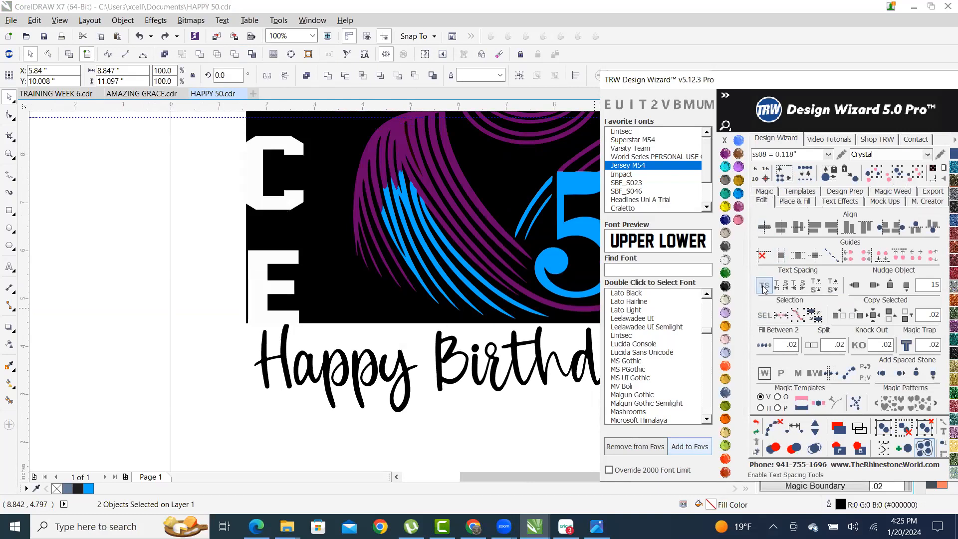
{"action": "scroll", "coordinate": [324, 323], "scroll_direction": "down", "scroll_amount": 4}
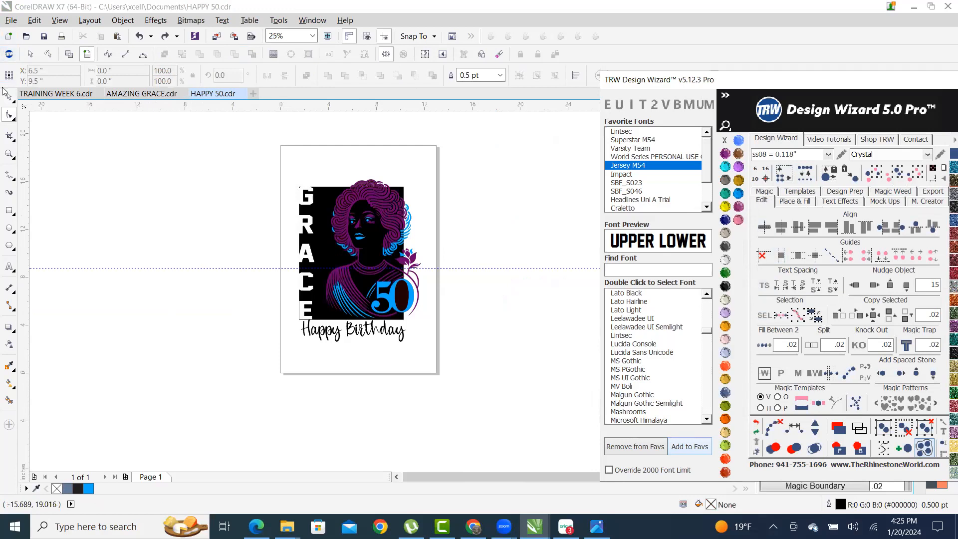
{"action": "left_click", "coordinate": [13, 102]}
{"action": "left_click", "coordinate": [42, 96]}
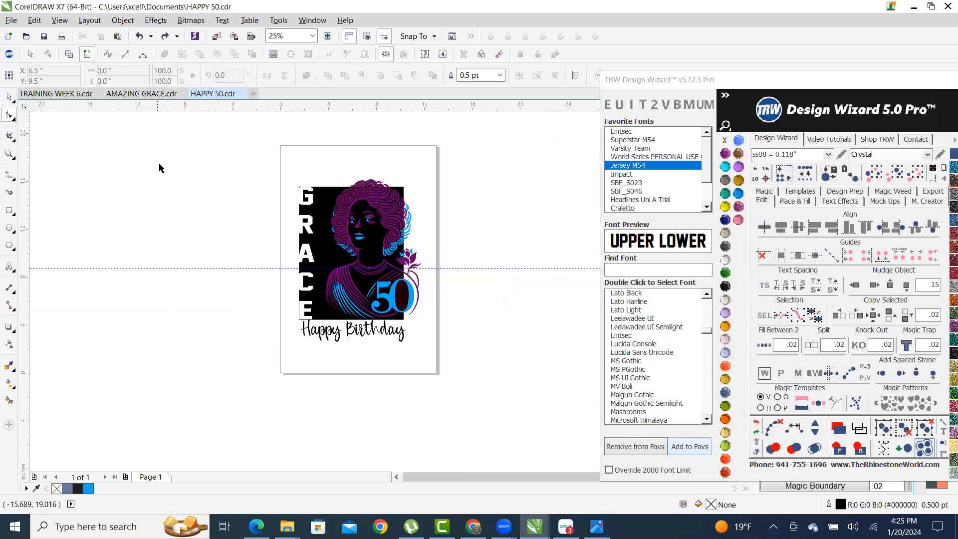
{"action": "scroll", "coordinate": [357, 218], "scroll_direction": "up", "scroll_amount": 4}
- Test-move GRACE, undo it, and enable per-letter spacing on the text
{"action": "left_click_drag", "start_coordinate": [357, 218], "coordinate": [278, 210]}
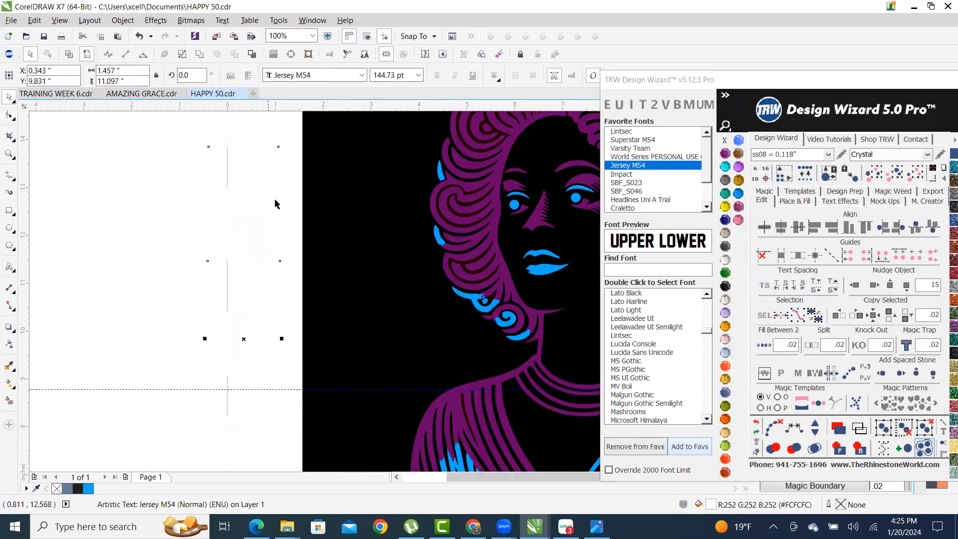
{"action": "scroll", "coordinate": [354, 178], "scroll_direction": "down", "scroll_amount": 2}
{"action": "key", "text": "ctrl+z"}
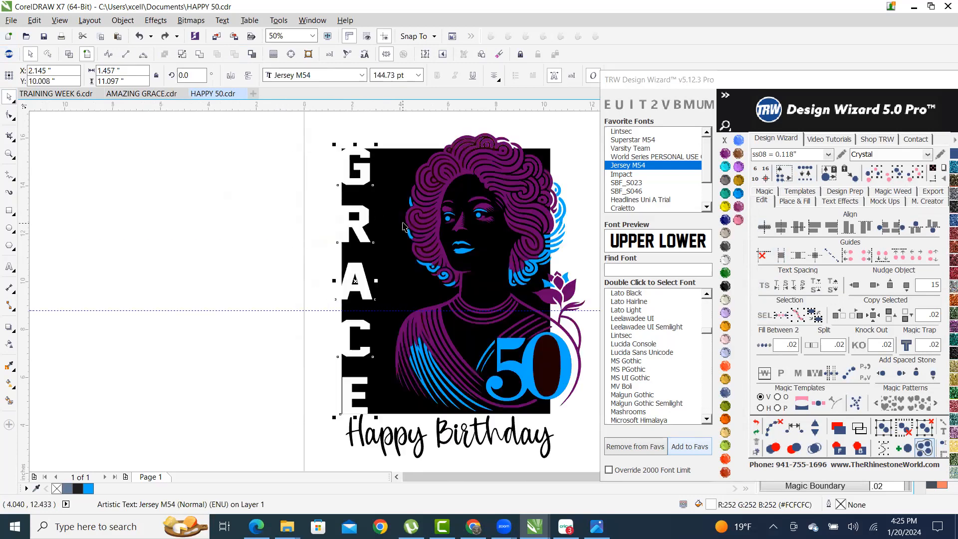
{"action": "left_click", "coordinate": [765, 289]}
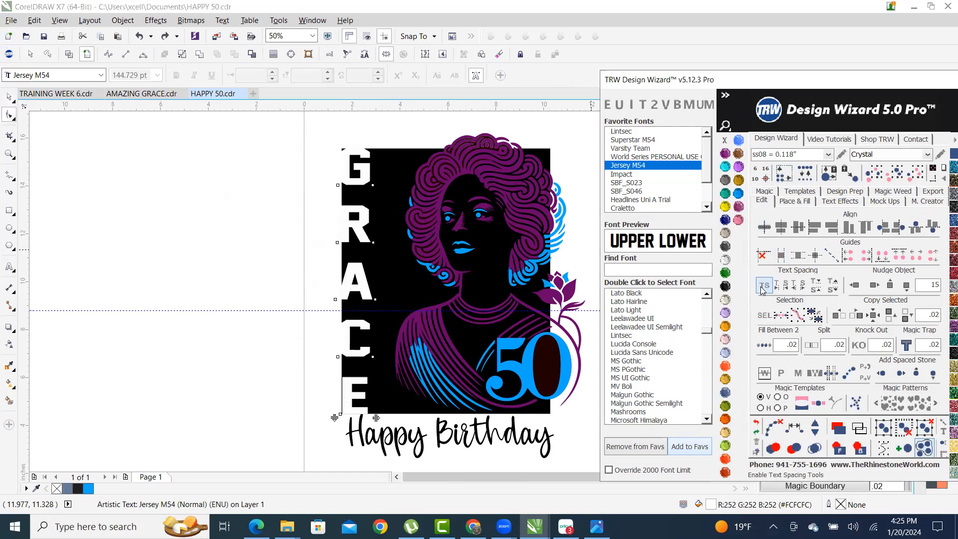
{"action": "scroll", "coordinate": [294, 414], "scroll_direction": "up", "scroll_amount": 2}
- Kern the E of GRACE -3% to the left, then return to the Pick tool
{"action": "left_click_drag", "start_coordinate": [250, 328], "coordinate": [348, 429]}
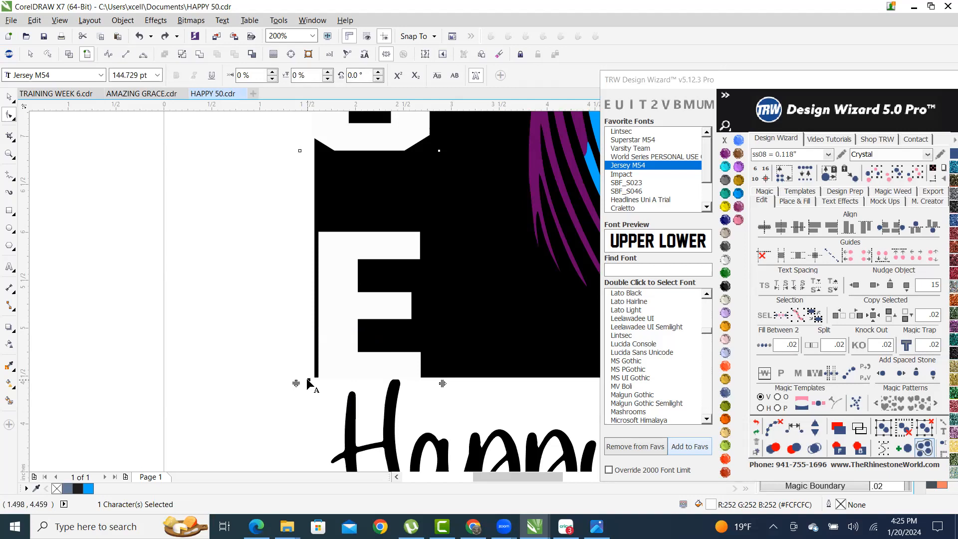
{"action": "left_click_drag", "start_coordinate": [309, 381], "coordinate": [301, 384]}
{"action": "scroll", "coordinate": [315, 400], "scroll_direction": "down", "scroll_amount": 3}
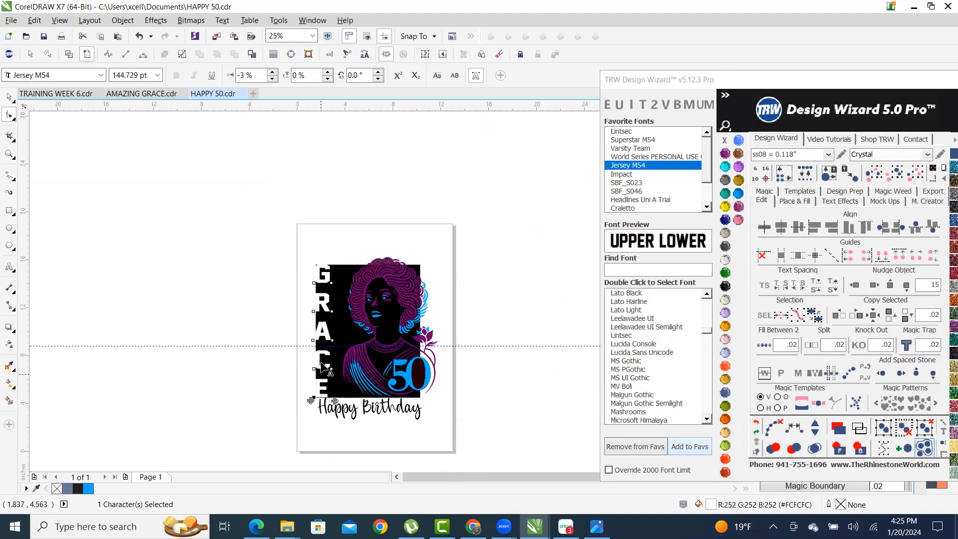
{"action": "scroll", "coordinate": [319, 355], "scroll_direction": "up", "scroll_amount": 1}
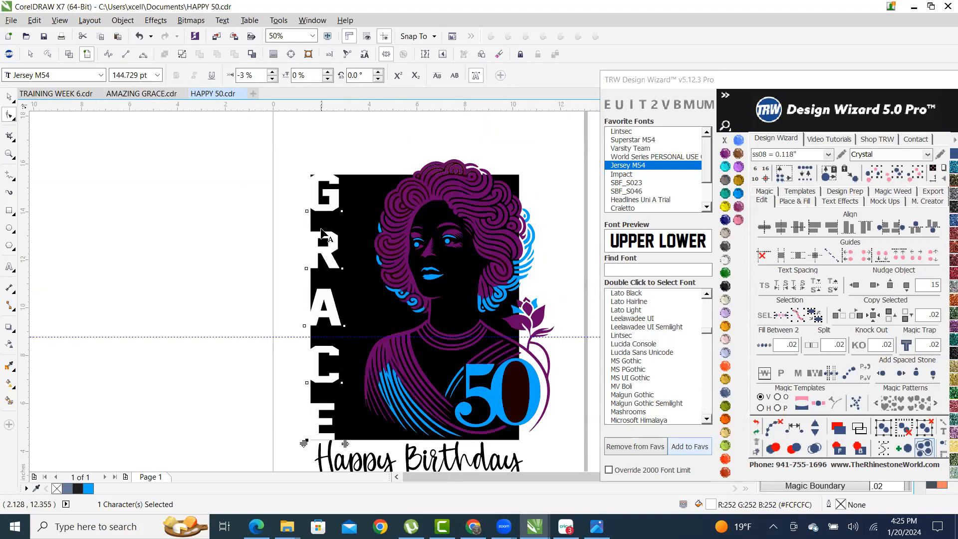
{"action": "left_click", "coordinate": [9, 96]}
{"action": "left_click", "coordinate": [300, 189]}
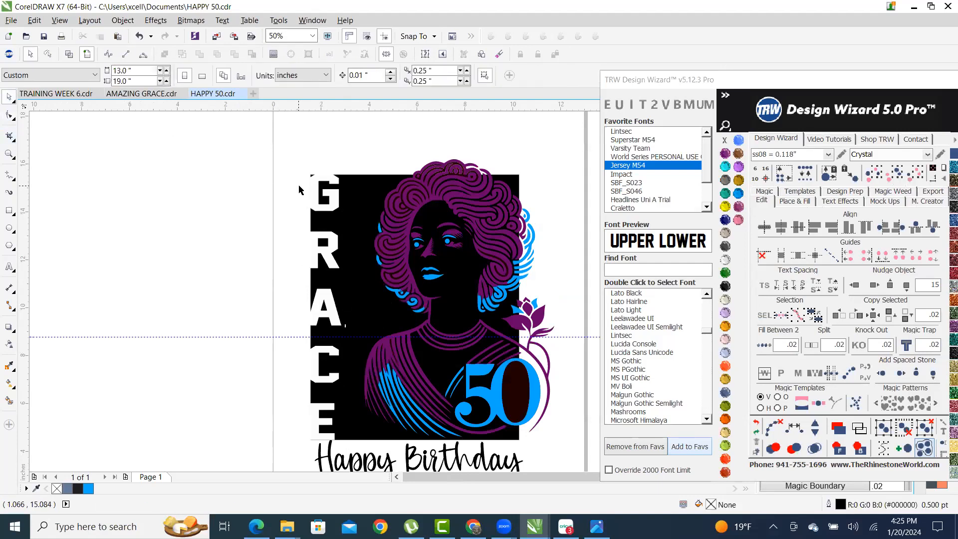
- Convert the vertical GRACE text to curves
{"action": "left_click", "coordinate": [332, 193]}
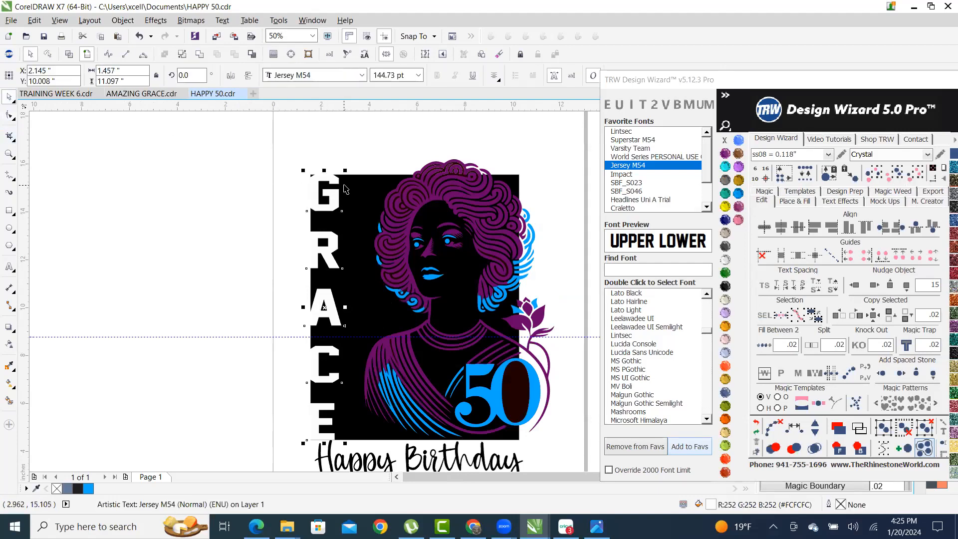
{"action": "scroll", "coordinate": [344, 188], "scroll_direction": "up", "scroll_amount": 2}
{"action": "scroll", "coordinate": [357, 204], "scroll_direction": "down", "scroll_amount": 2}
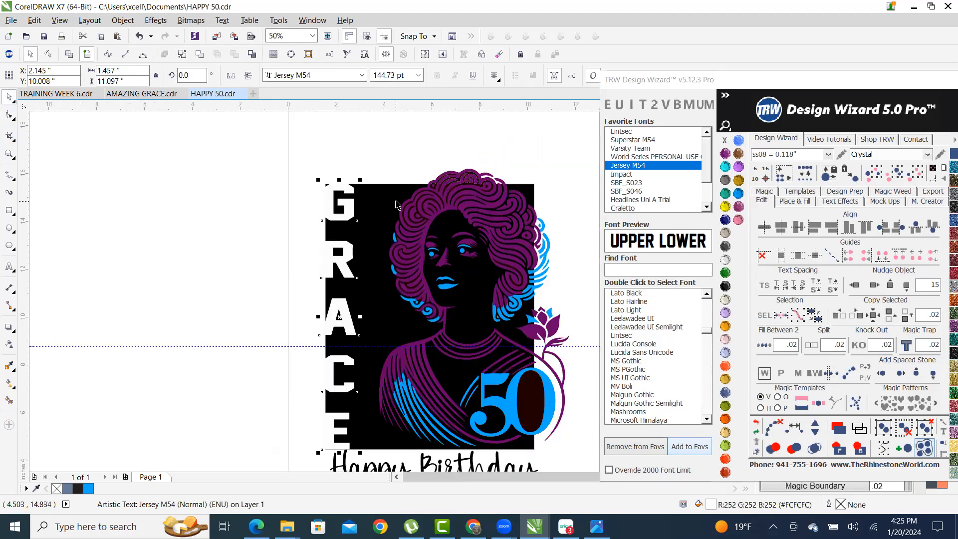
{"action": "left_click", "coordinate": [200, 55]}
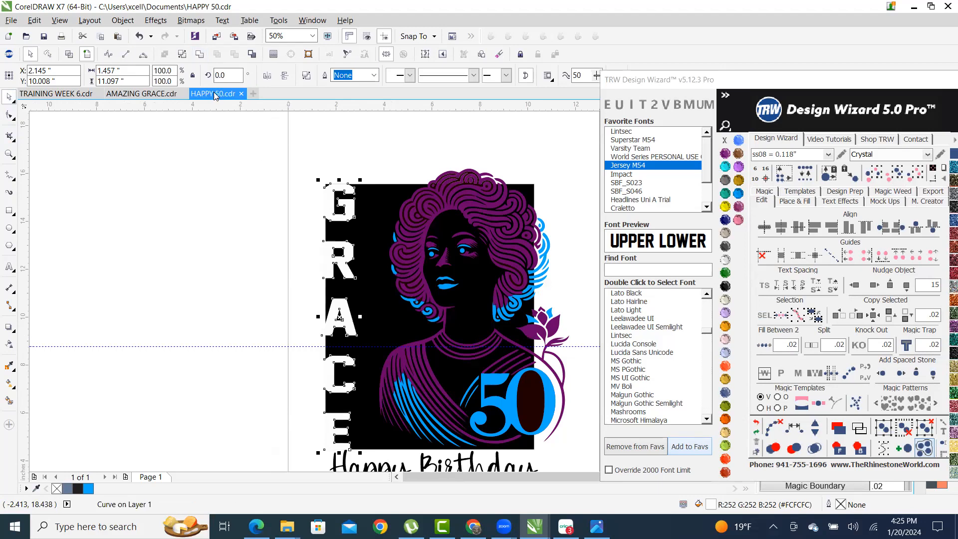
{"action": "left_click", "coordinate": [407, 170]}
- Trim the black background with the GRACE curves, then marquee-select the portrait artwork
{"action": "left_click", "coordinate": [352, 202]}
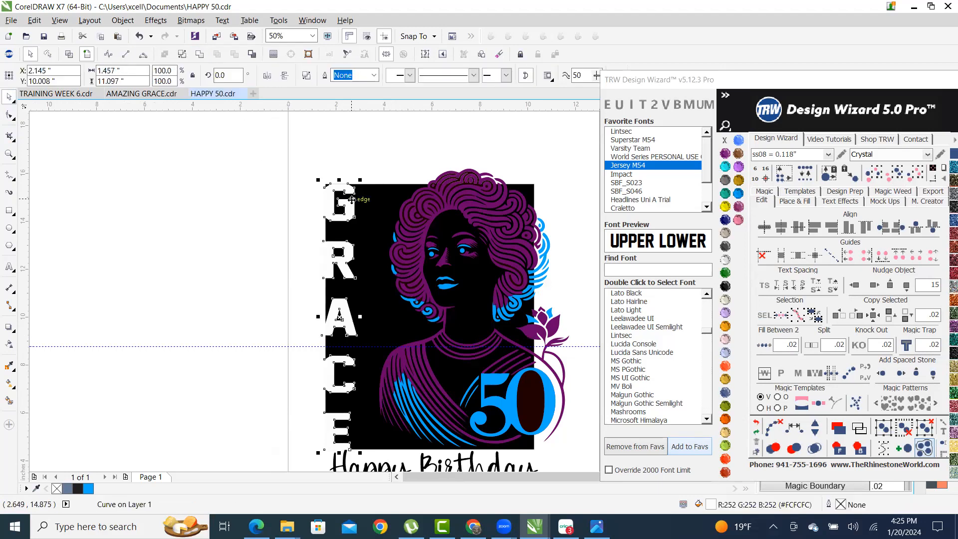
{"action": "left_click", "coordinate": [388, 207], "text": "shift"}
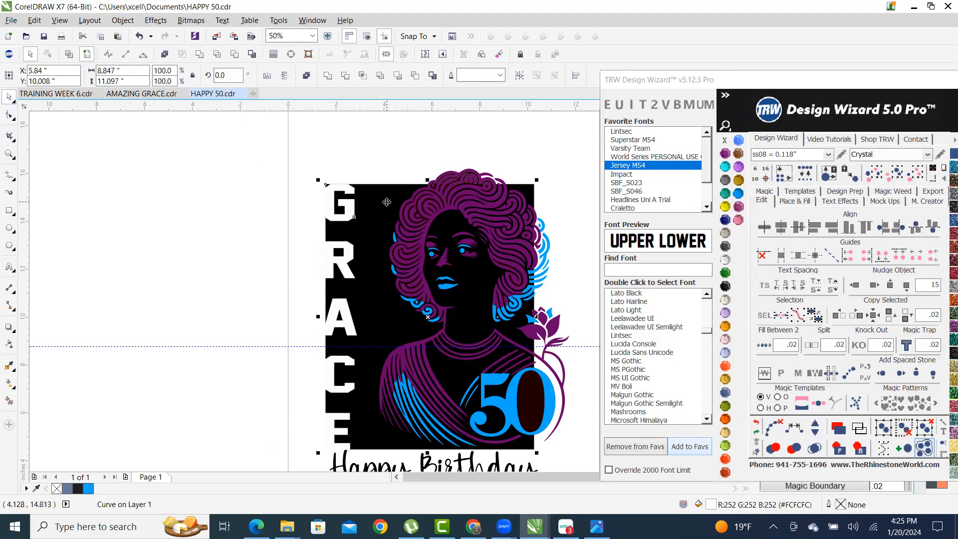
{"action": "left_click", "coordinate": [236, 56]}
{"action": "left_click", "coordinate": [491, 143]}
{"action": "scroll", "coordinate": [382, 203], "scroll_direction": "down", "scroll_amount": 1}
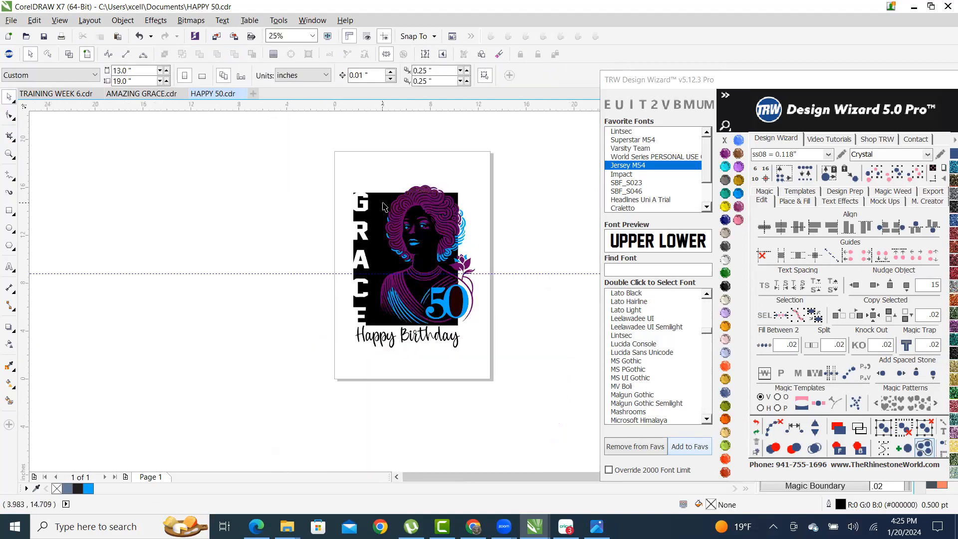
{"action": "scroll", "coordinate": [444, 254], "scroll_direction": "up", "scroll_amount": 1}
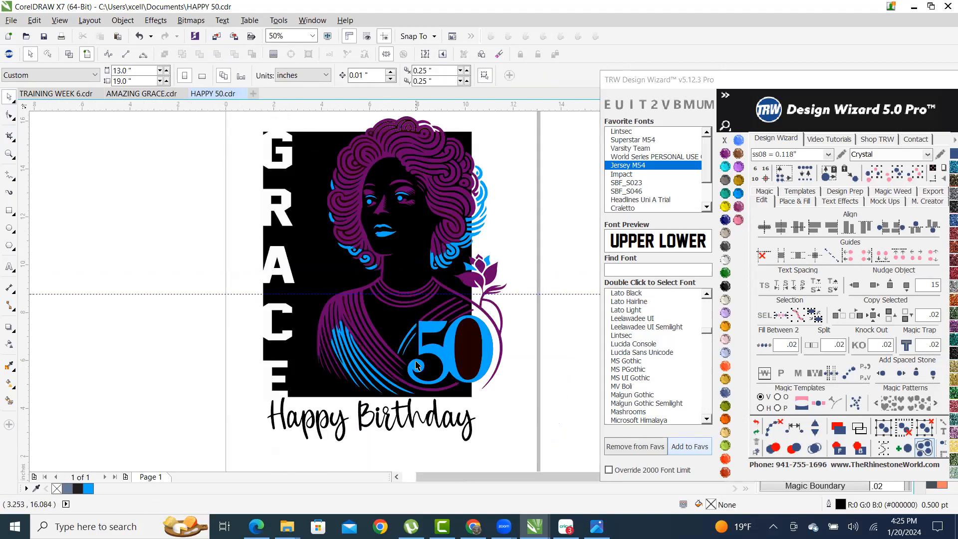
{"action": "scroll", "coordinate": [417, 366], "scroll_direction": "down", "scroll_amount": 1}
{"action": "scroll", "coordinate": [393, 299], "scroll_direction": "up", "scroll_amount": 1}
{"action": "scroll", "coordinate": [326, 159], "scroll_direction": "down", "scroll_amount": 1}
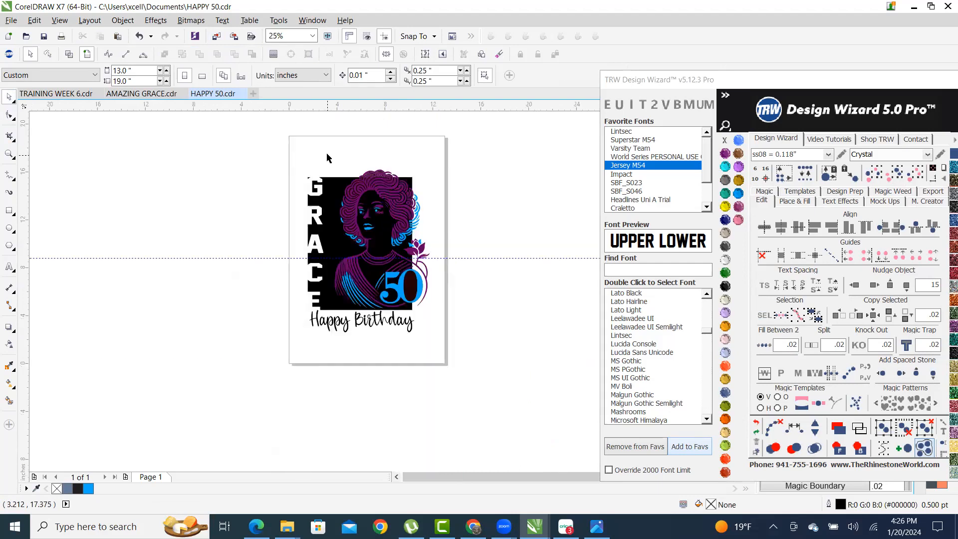
{"action": "left_click_drag", "start_coordinate": [324, 149], "coordinate": [478, 319]}
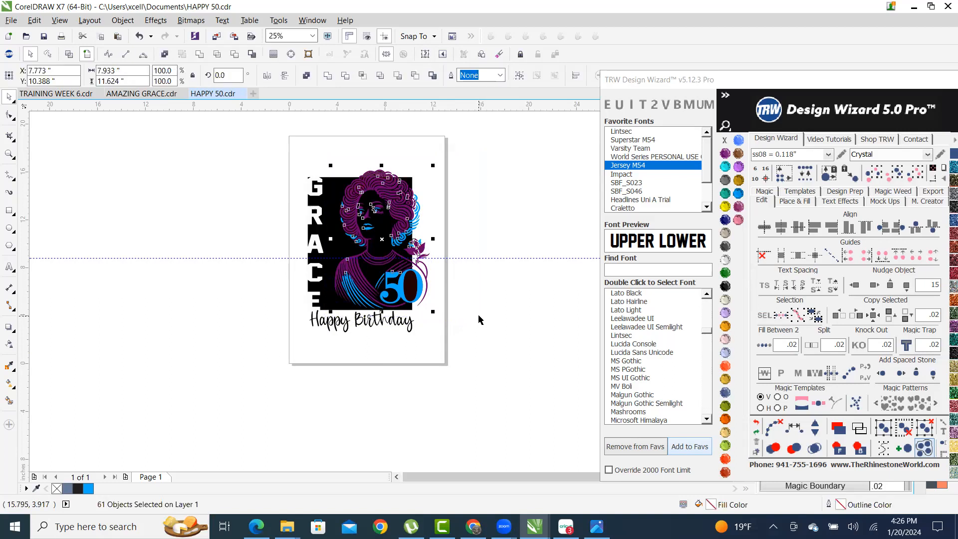
- Group the 61 selected portrait objects
{"action": "right_click", "coordinate": [388, 190]}
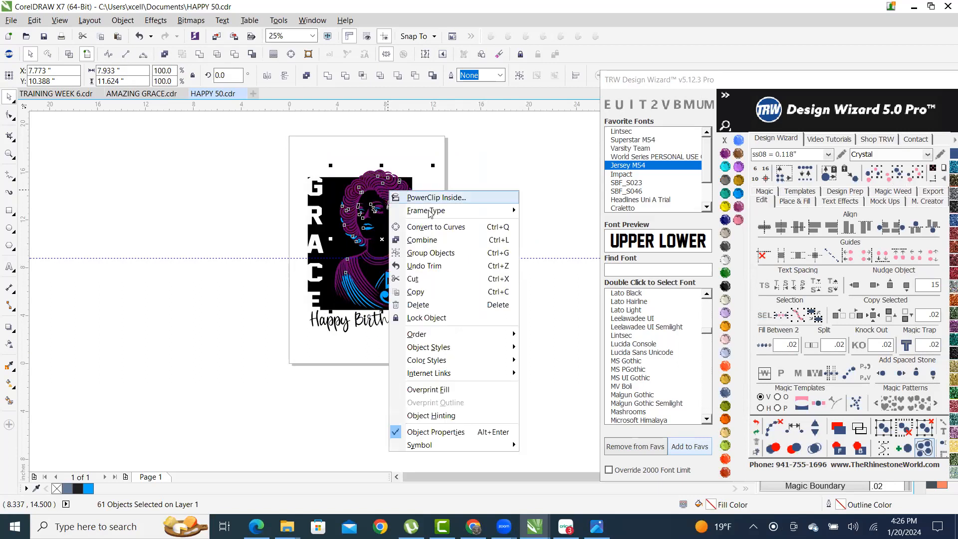
{"action": "left_click", "coordinate": [450, 256]}
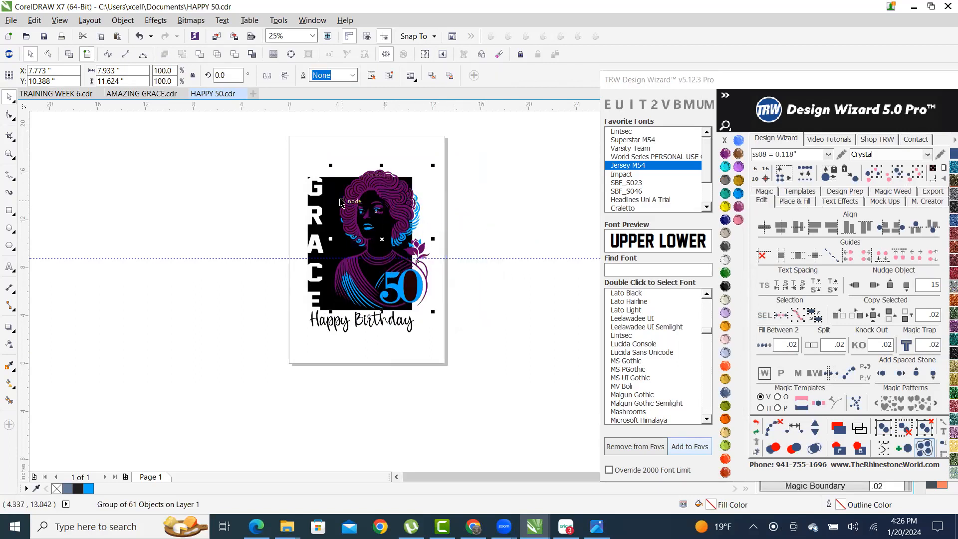
{"action": "scroll", "coordinate": [399, 189], "scroll_direction": "up", "scroll_amount": 1}
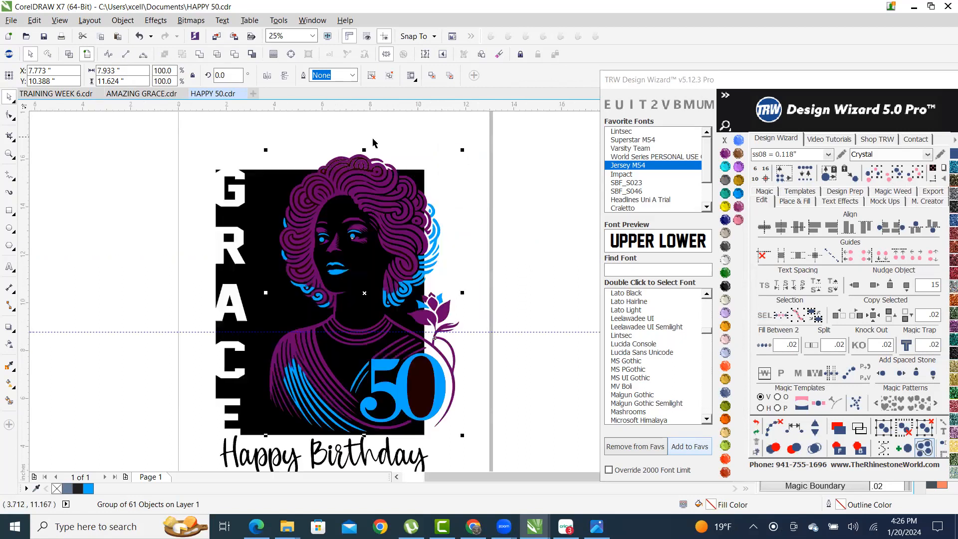
{"action": "scroll", "coordinate": [254, 161], "scroll_direction": "up", "scroll_amount": 2}
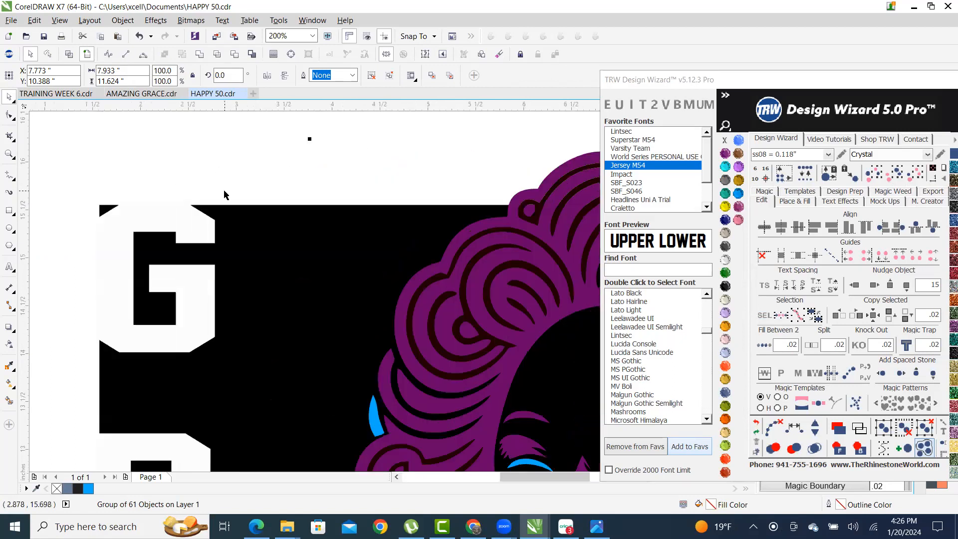
{"action": "scroll", "coordinate": [230, 218], "scroll_direction": "down", "scroll_amount": 1}
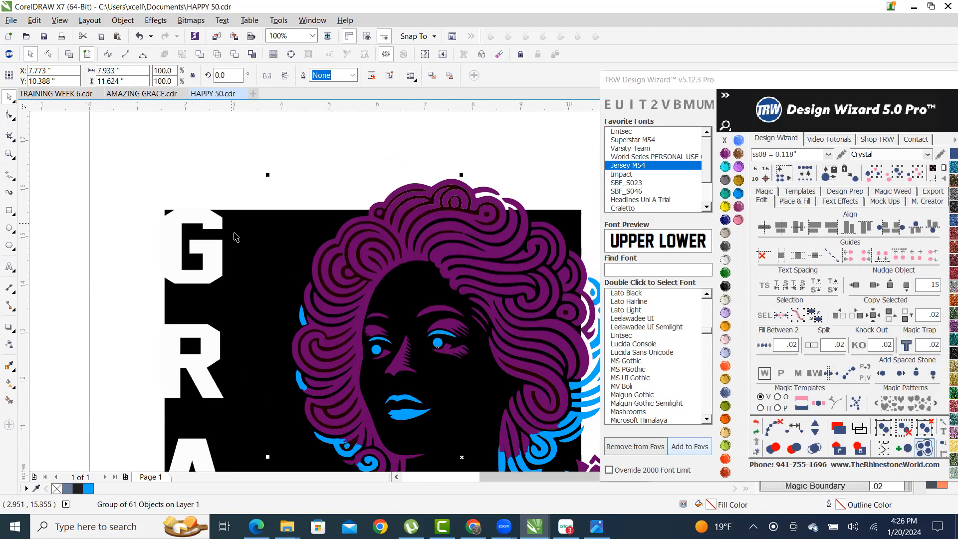
- Add the black layer to the selection, fit the page, and ungroup all portrait objects
{"action": "left_click", "coordinate": [234, 224], "text": "shift"}
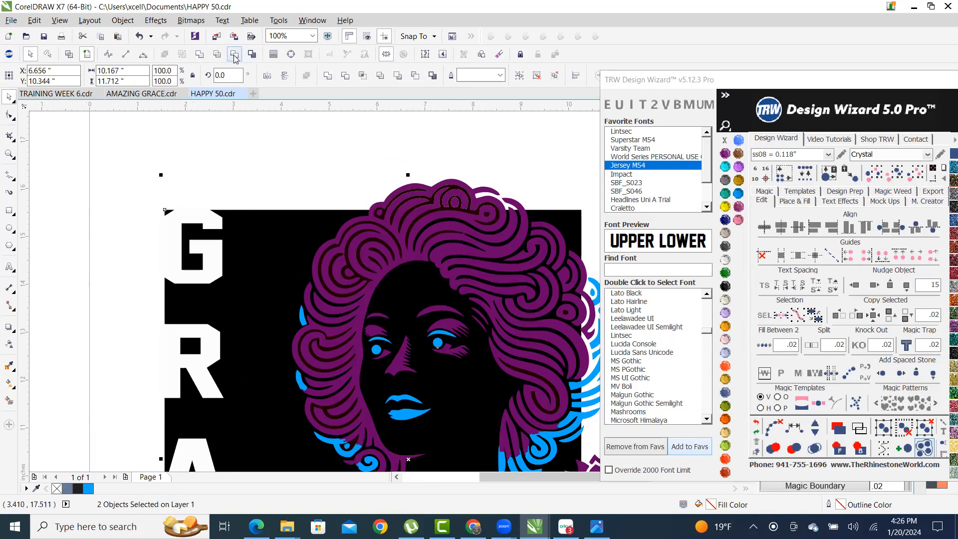
{"action": "key", "text": "shift+F4"}
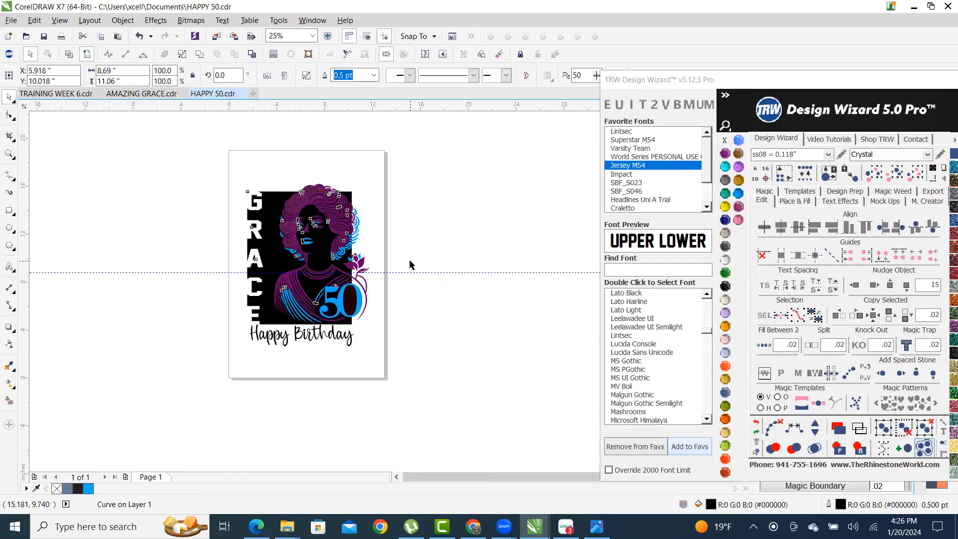
{"action": "left_click", "coordinate": [462, 285]}
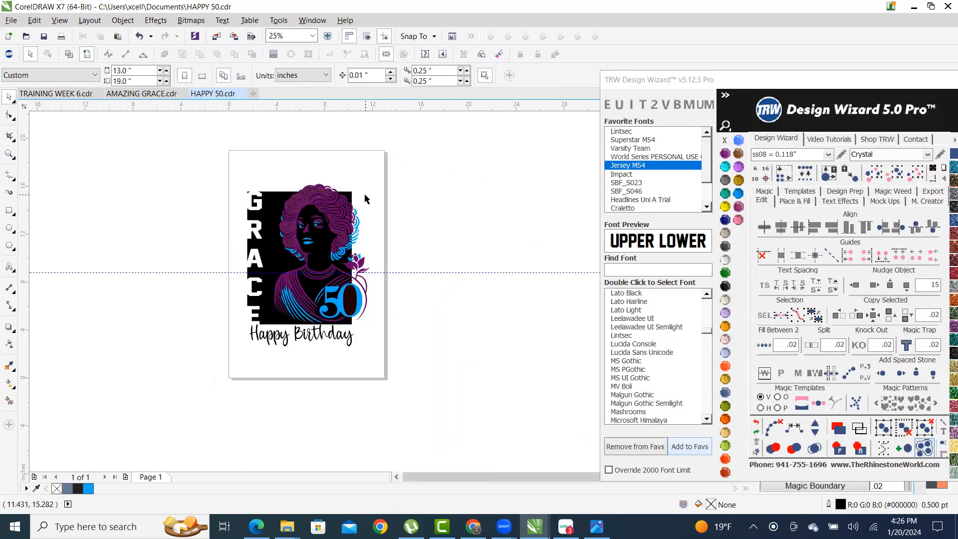
{"action": "right_click", "coordinate": [346, 223]}
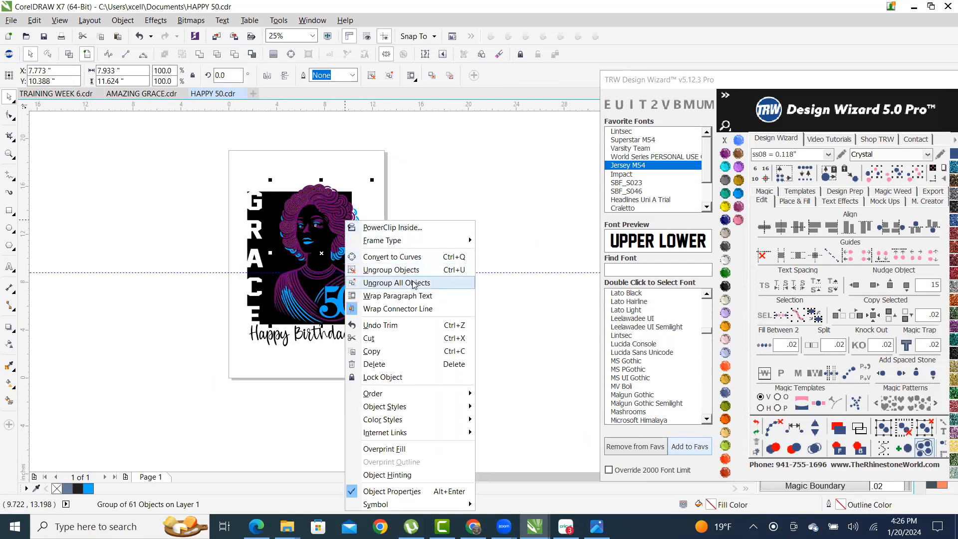
{"action": "key", "text": "ctrl+u"}
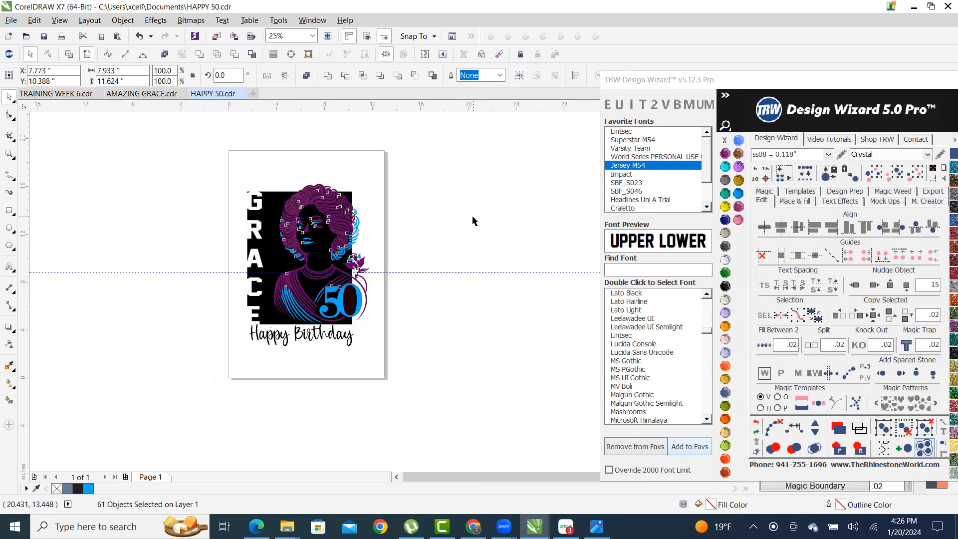
{"action": "left_click", "coordinate": [473, 216]}
- Test-move the black GRACE layer right, undo it, and select the layer
{"action": "left_click_drag", "start_coordinate": [269, 203], "coordinate": [432, 209]}
{"action": "left_click", "coordinate": [498, 198]}
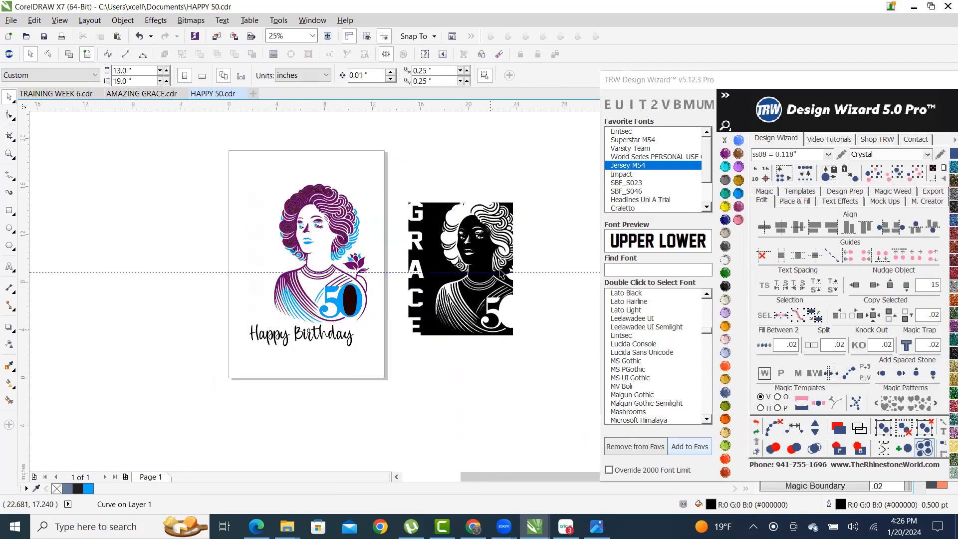
{"action": "scroll", "coordinate": [498, 198], "scroll_direction": "up", "scroll_amount": 2}
{"action": "scroll", "coordinate": [428, 219], "scroll_direction": "down", "scroll_amount": 2}
{"action": "scroll", "coordinate": [428, 219], "scroll_direction": "up", "scroll_amount": 2}
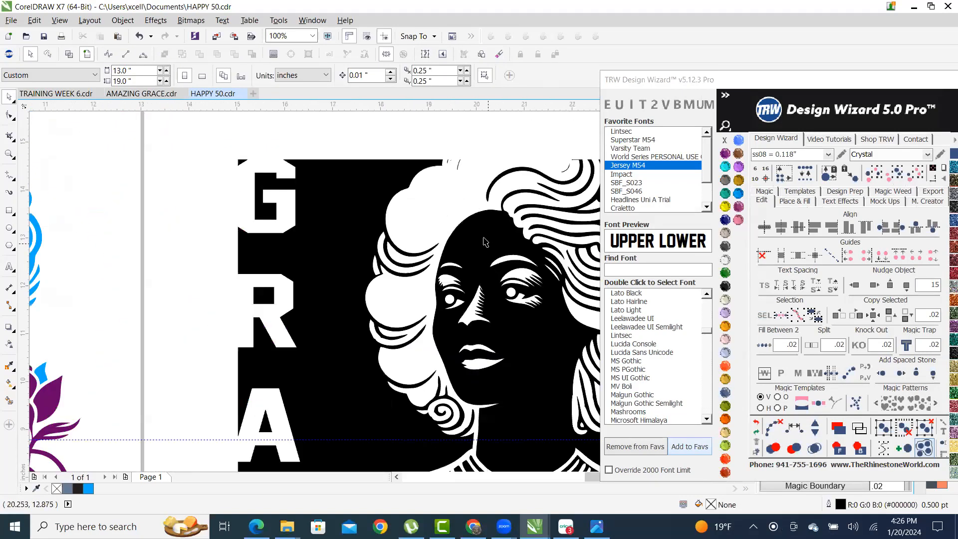
{"action": "scroll", "coordinate": [428, 220], "scroll_direction": "down", "scroll_amount": 1}
{"action": "scroll", "coordinate": [480, 238], "scroll_direction": "down", "scroll_amount": 1}
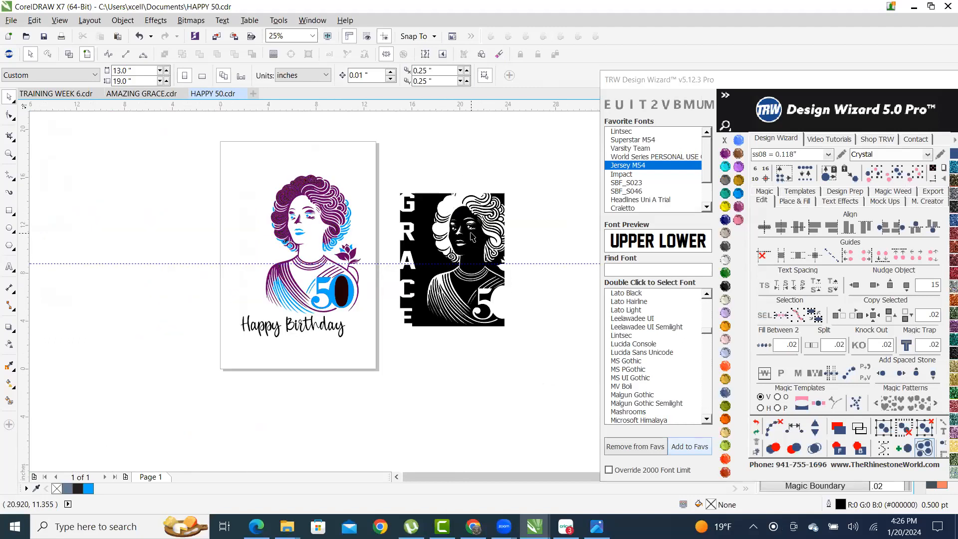
{"action": "key", "text": "ctrl+z"}
{"action": "left_click", "coordinate": [458, 205]}
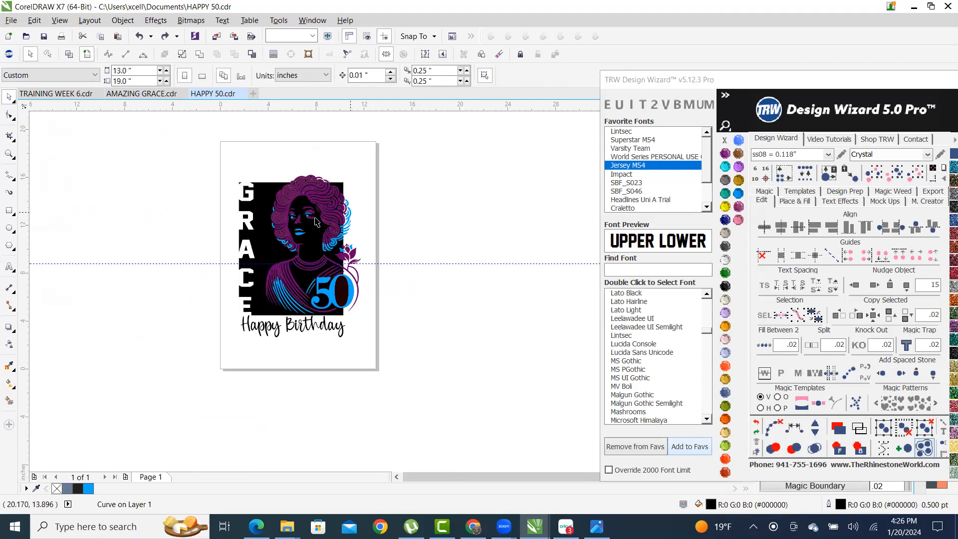
{"action": "scroll", "coordinate": [283, 238], "scroll_direction": "up", "scroll_amount": 1}
{"action": "scroll", "coordinate": [264, 247], "scroll_direction": "down", "scroll_amount": 1}
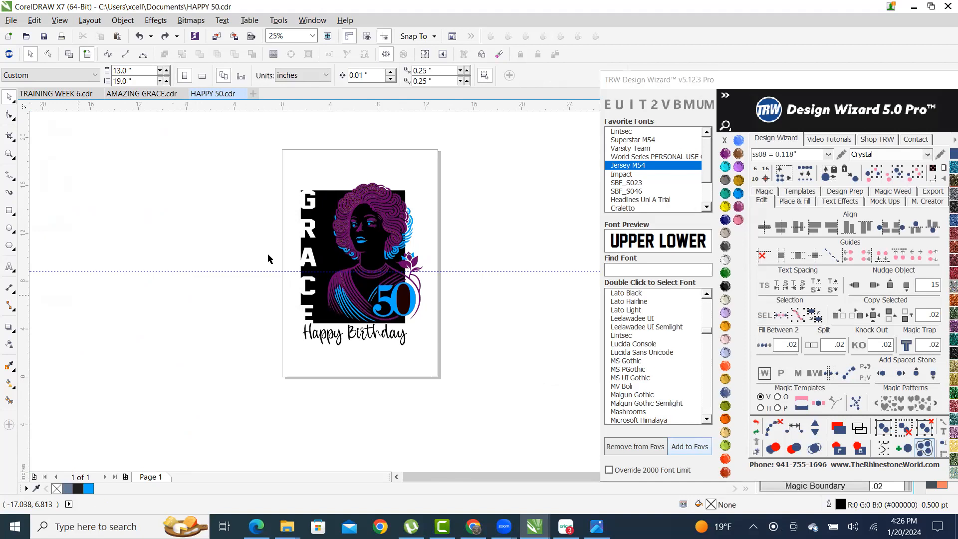
{"action": "left_click", "coordinate": [403, 249]}
{"action": "scroll", "coordinate": [402, 249], "scroll_direction": "up", "scroll_amount": 1}
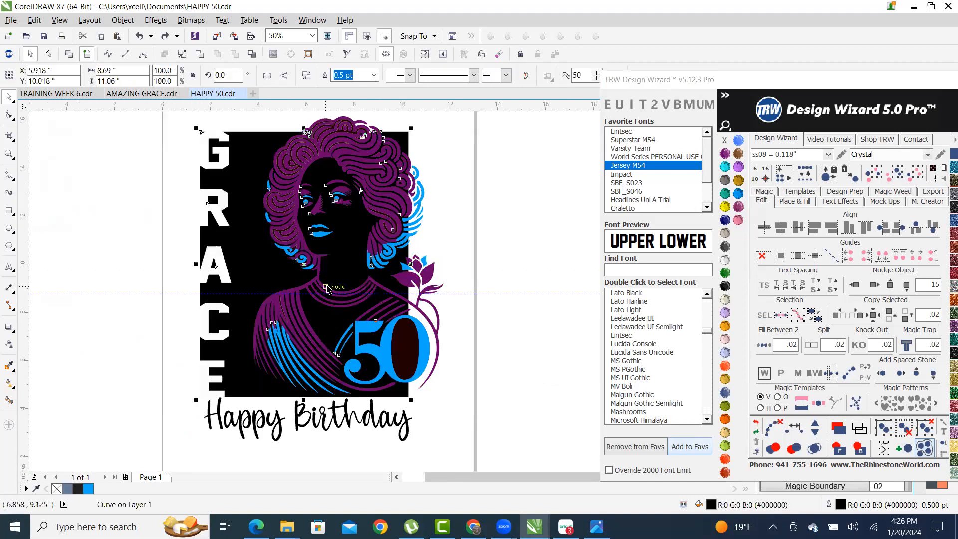
- Float the TRW Design Wizard panel and shift the black layer 15 inches left off the page
{"action": "double_click", "coordinate": [853, 80]}
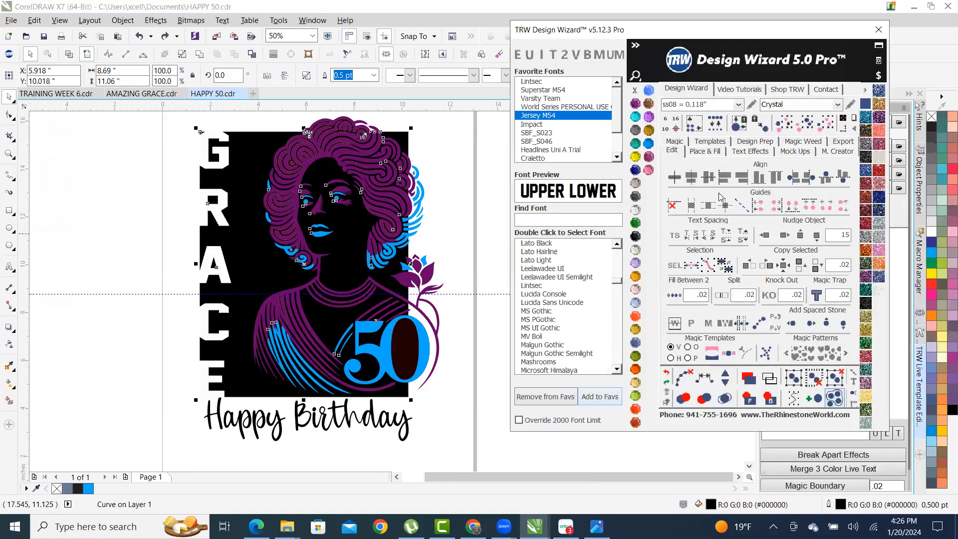
{"action": "left_click", "coordinate": [765, 235]}
{"action": "scroll", "coordinate": [464, 277], "scroll_direction": "down", "scroll_amount": 1}
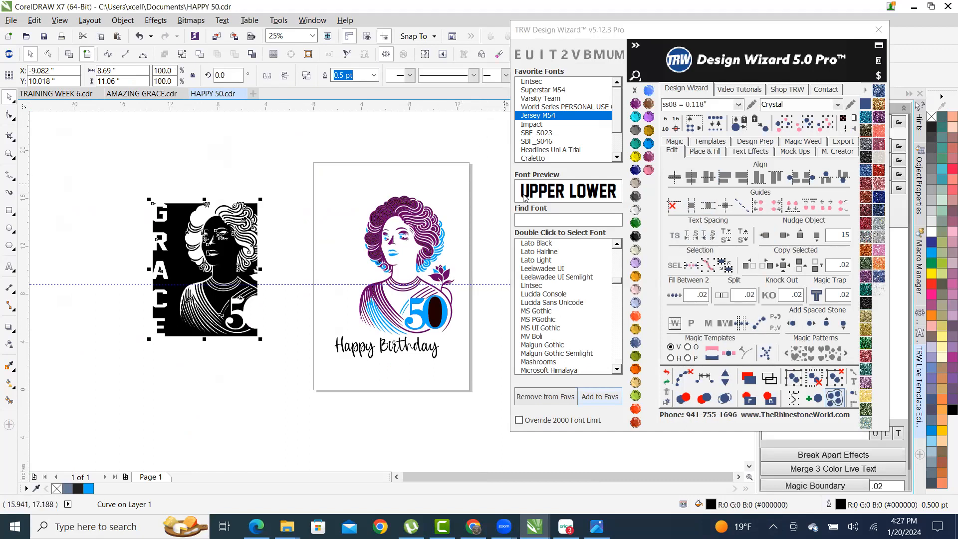
{"action": "left_click", "coordinate": [784, 235]}
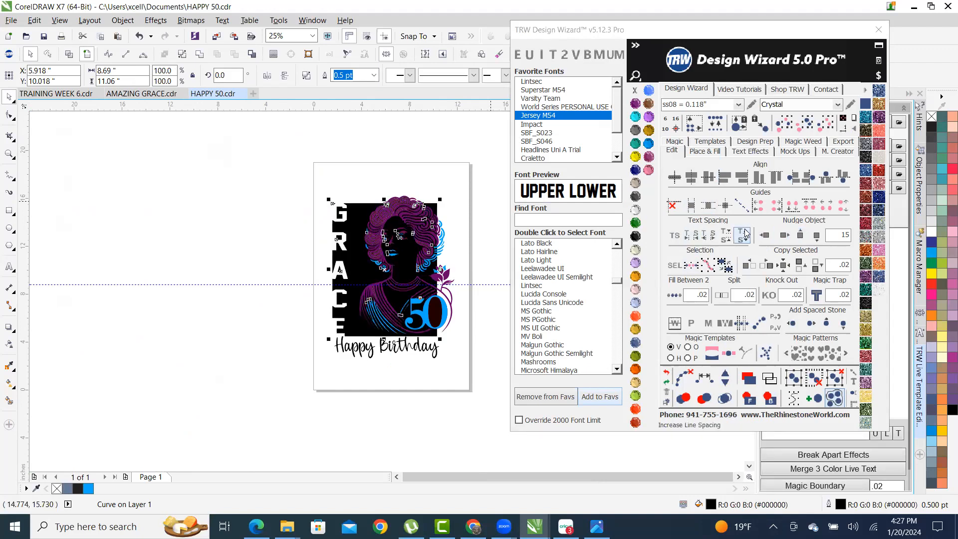
{"action": "left_click", "coordinate": [765, 235]}
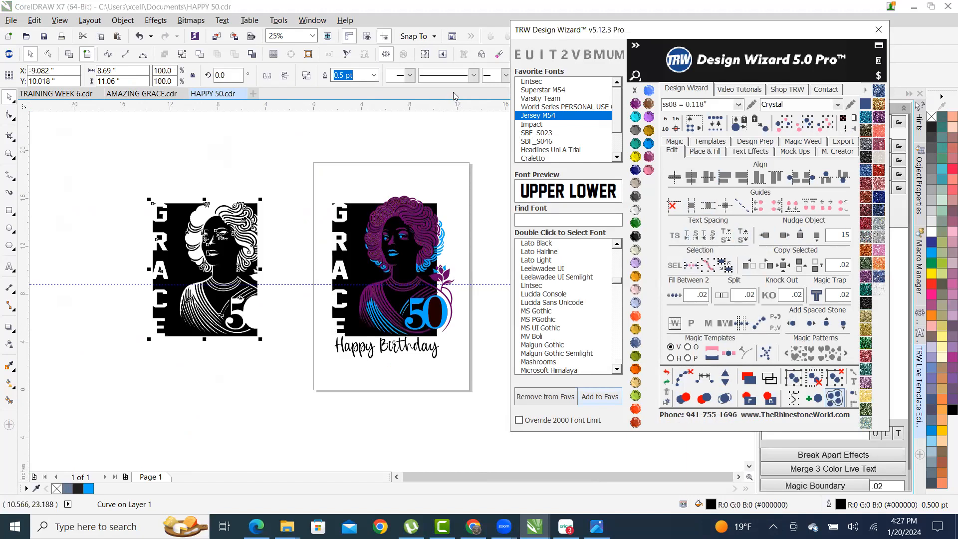
- Select the black layer beside the page and set the Place & Fill contour to .075
{"action": "left_click", "coordinate": [406, 263]}
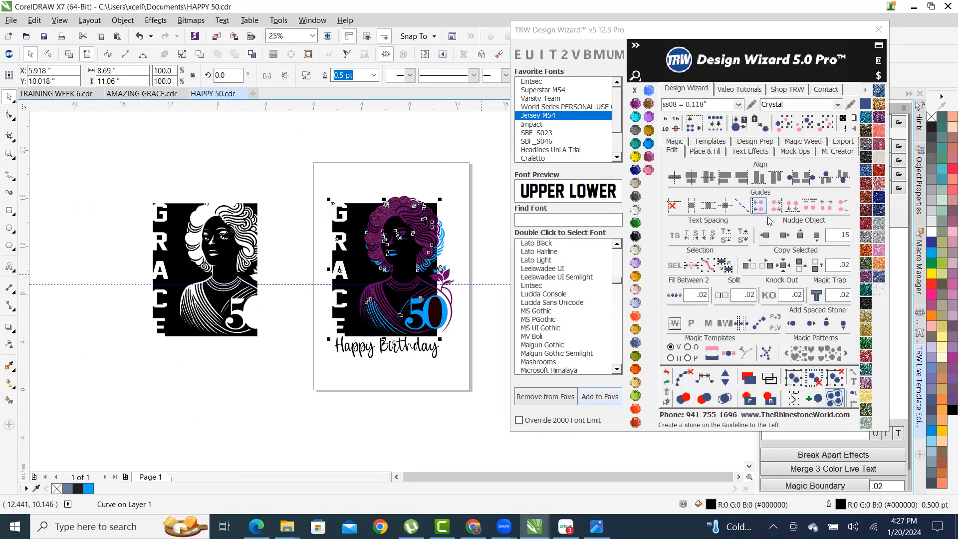
{"action": "left_click", "coordinate": [783, 233]}
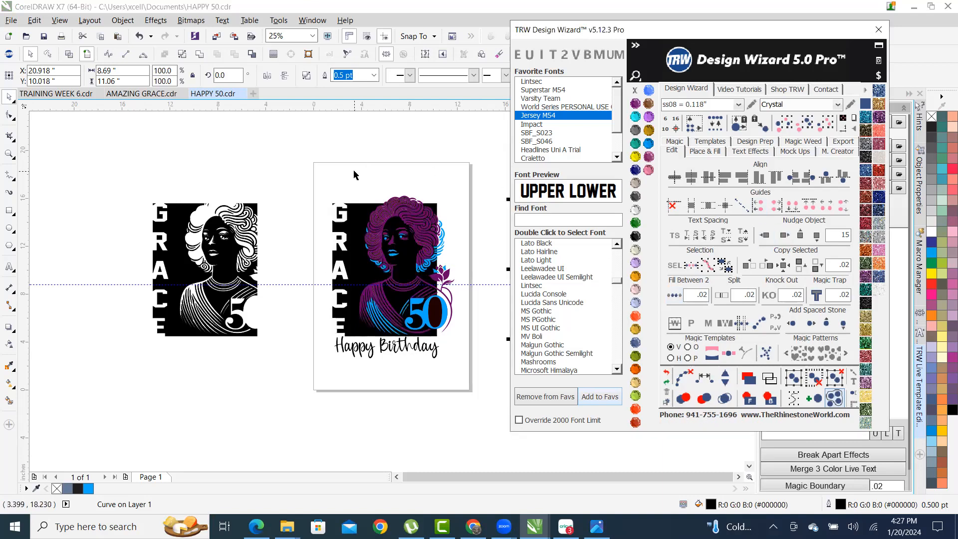
{"action": "scroll", "coordinate": [213, 241], "scroll_direction": "up", "scroll_amount": 2}
{"action": "left_click", "coordinate": [217, 229]}
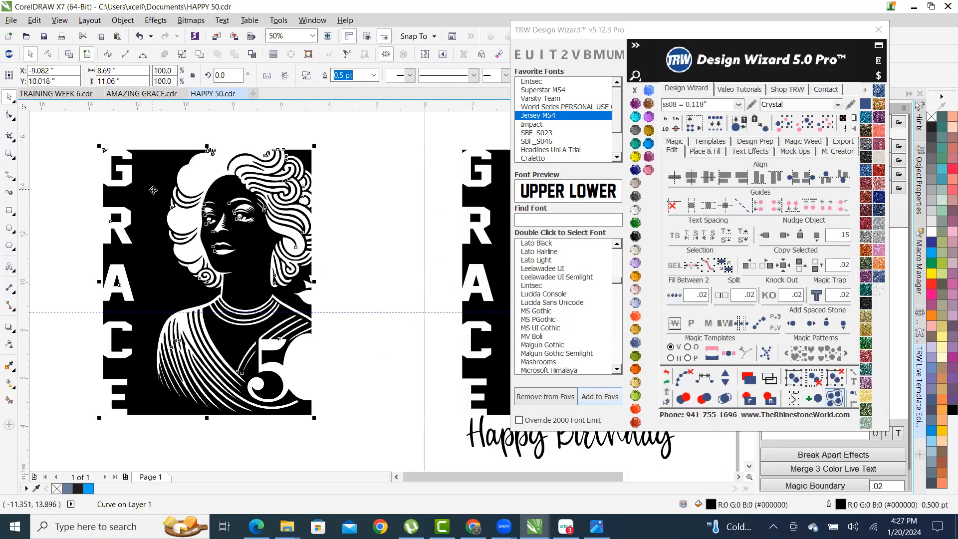
{"action": "scroll", "coordinate": [218, 228], "scroll_direction": "up", "scroll_amount": 2}
{"action": "scroll", "coordinate": [217, 228], "scroll_direction": "down", "scroll_amount": 4}
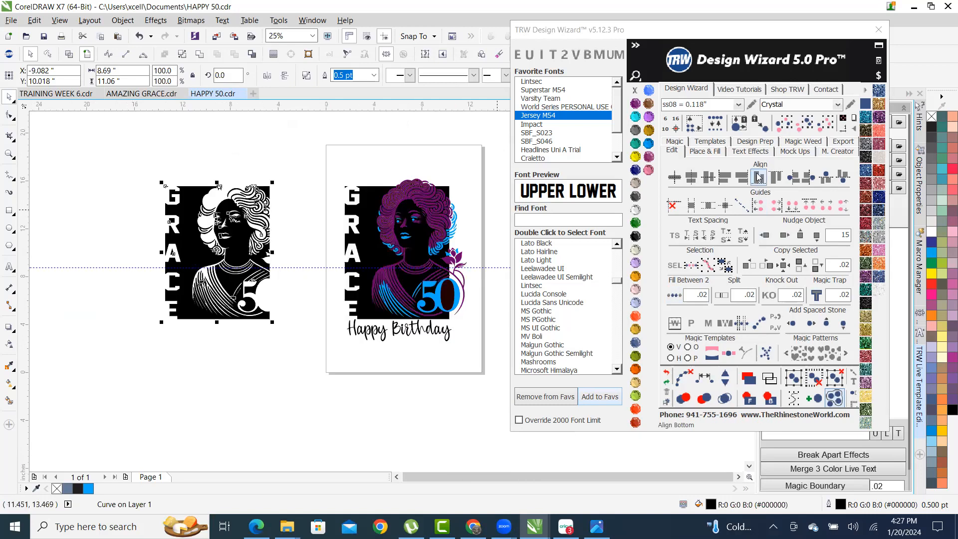
{"action": "left_click", "coordinate": [704, 151]}
{"action": "type", "text": ".075"}
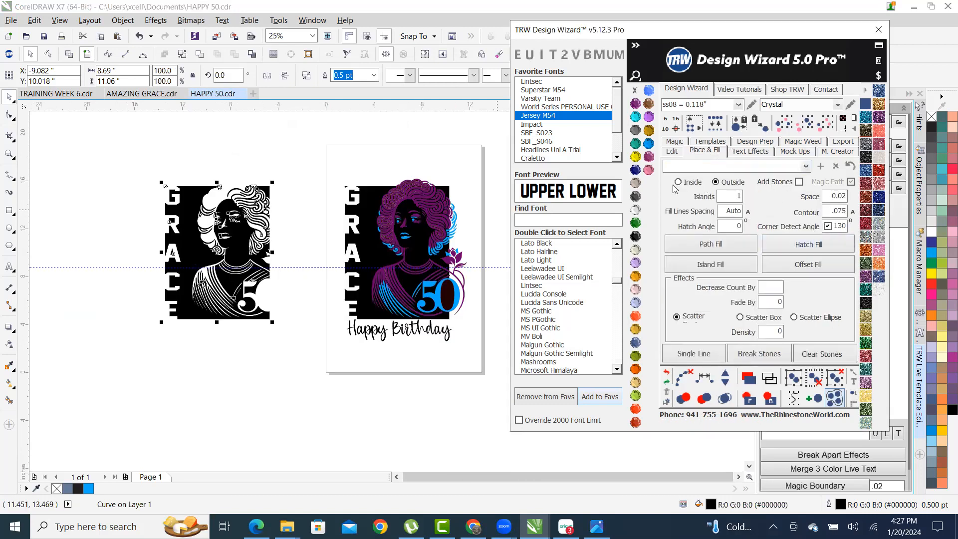
- Enable Add Stones, hatch-fill the panel with 943 ss08 stones, and merge overlapping stones
{"action": "left_click", "coordinate": [798, 181]}
{"action": "left_click", "coordinate": [802, 246]}
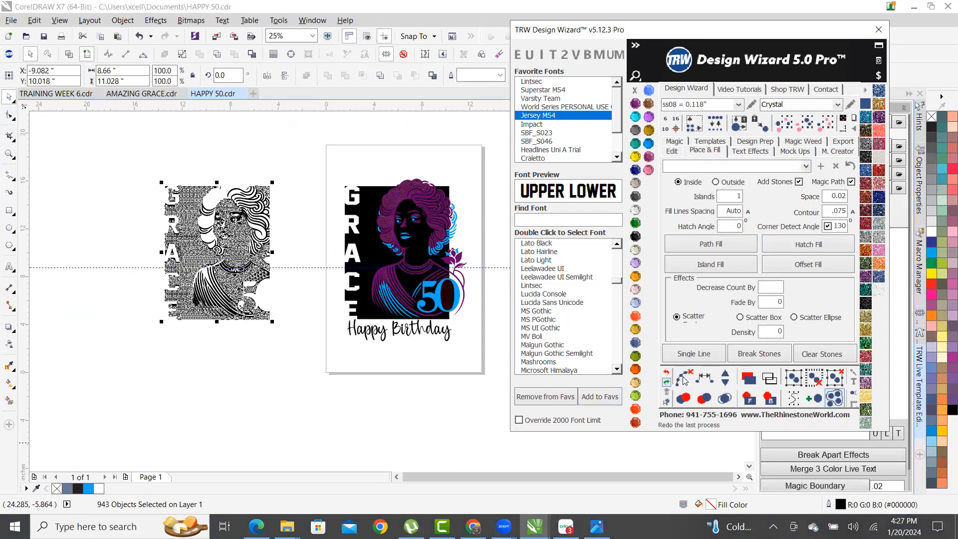
{"action": "left_click", "coordinate": [725, 398]}
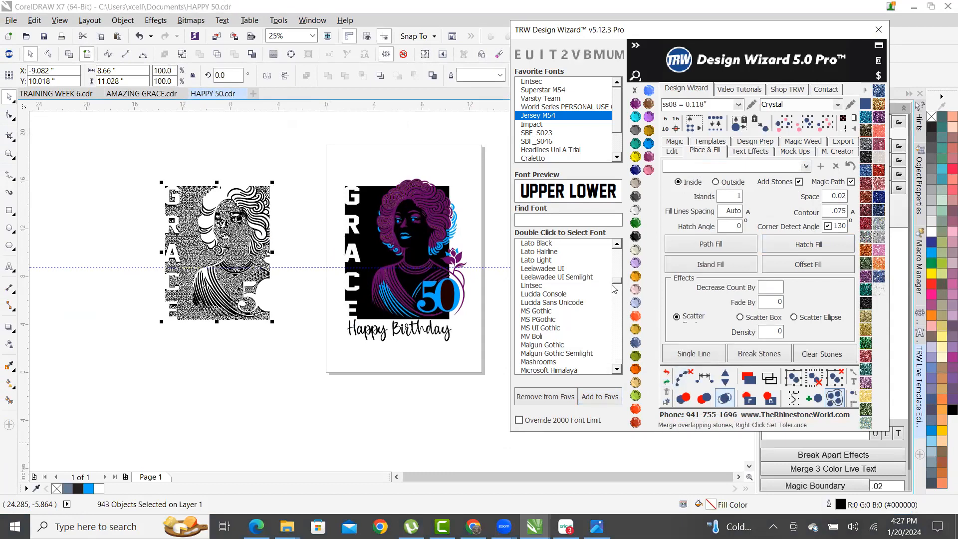
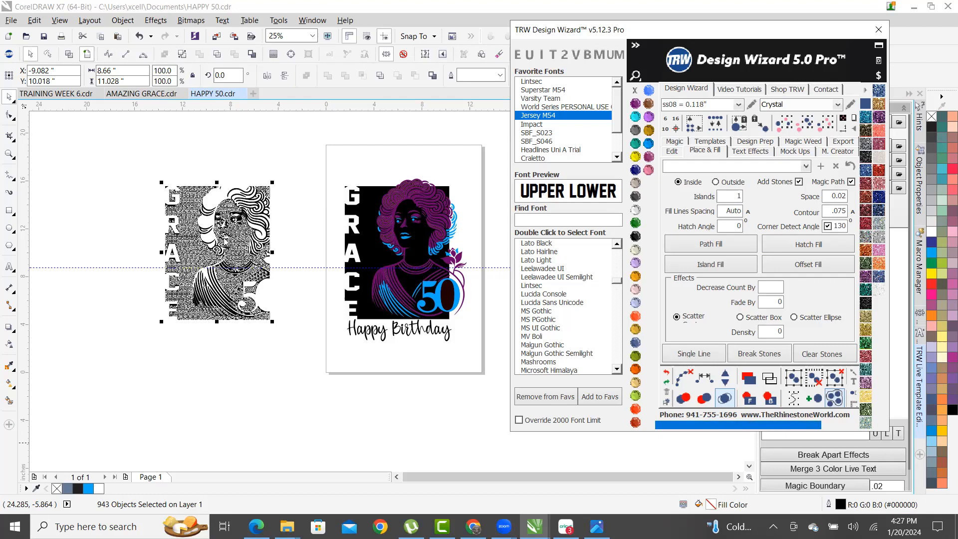
- Set the page size to 100 by 100 inches
{"action": "left_click", "coordinate": [320, 160]}
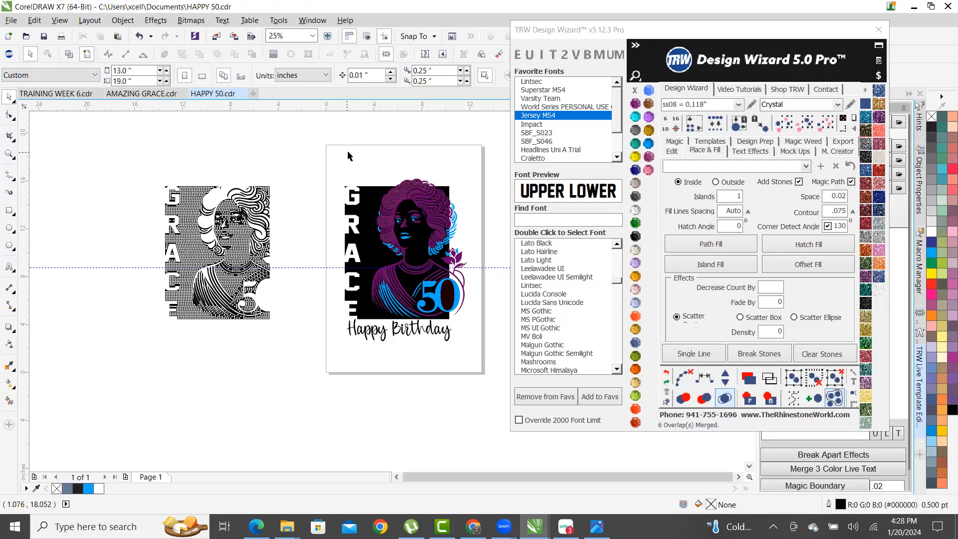
{"action": "double_click", "coordinate": [125, 71]}
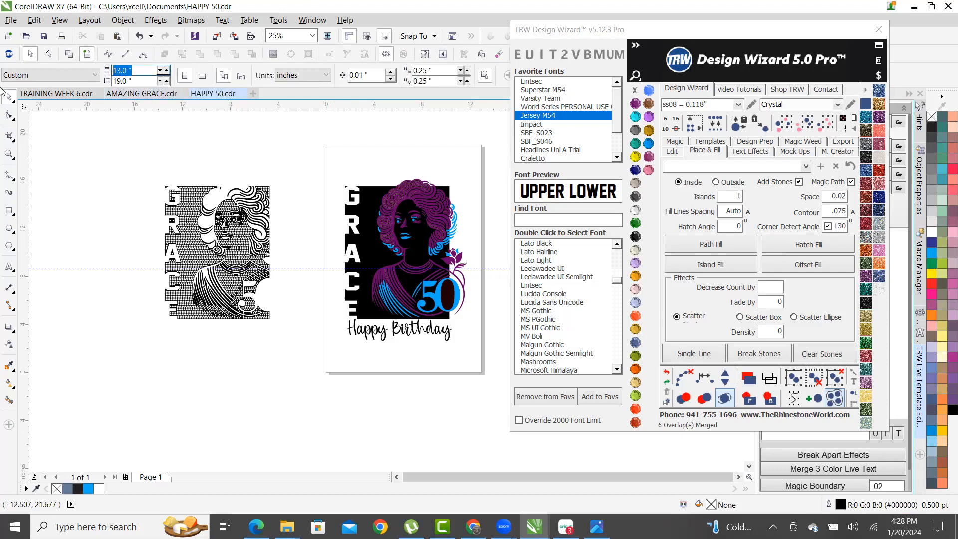
{"action": "type", "text": "100"}
{"action": "key", "text": "Tab"}
{"action": "type", "text": "1"}
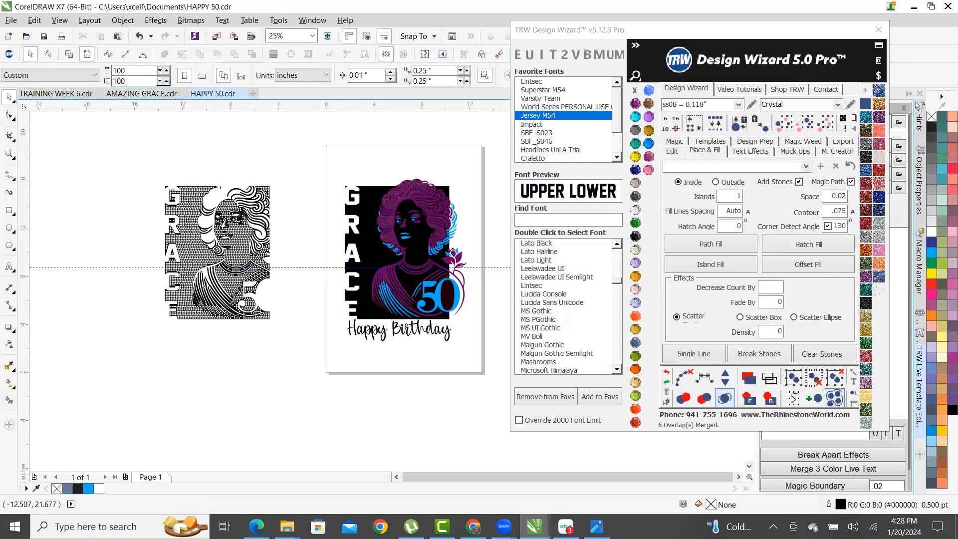
{"action": "type", "text": "00"}
{"action": "key", "text": "Return"}
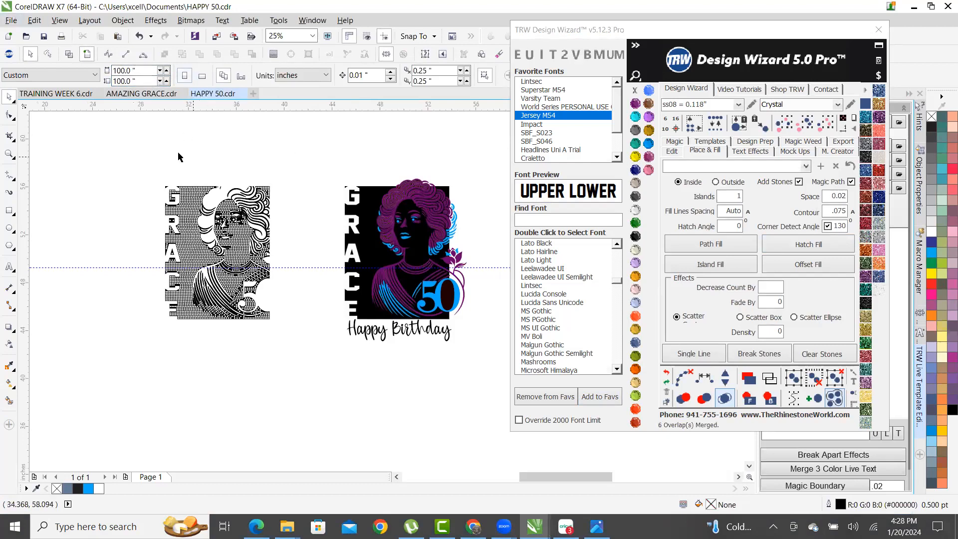
- Place the GRACE design on a women's burn-out shirt mockup and move the shirt behind it
{"action": "left_click_drag", "start_coordinate": [132, 165], "coordinate": [304, 381]}
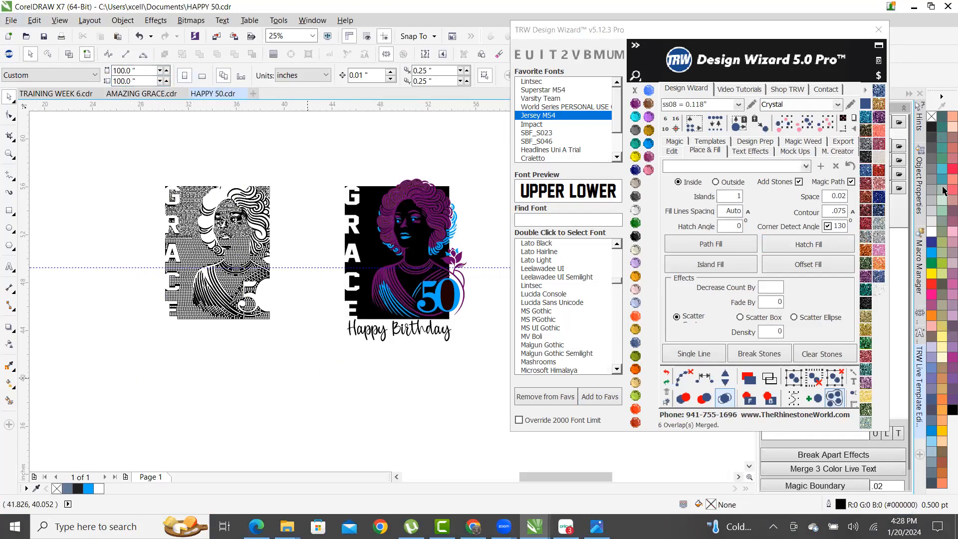
{"action": "left_click", "coordinate": [795, 150]}
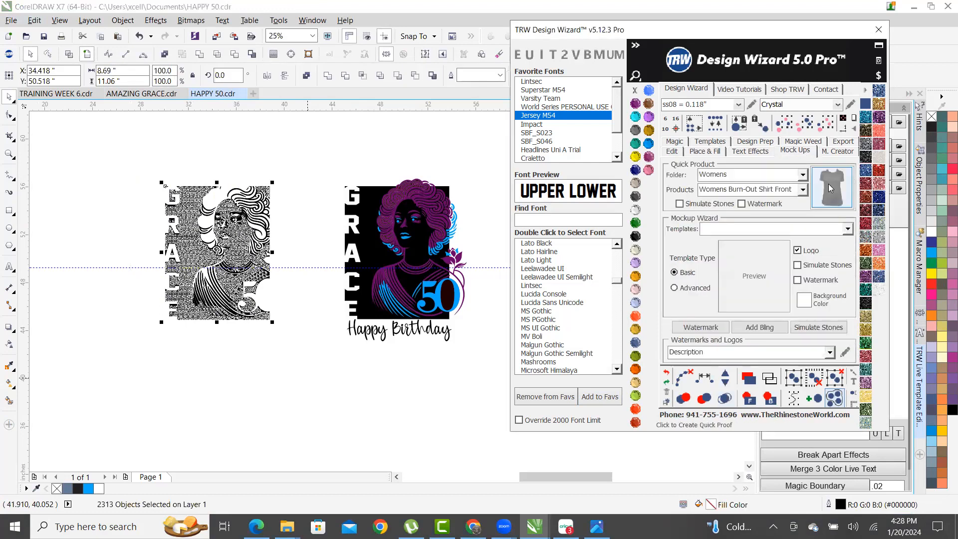
{"action": "left_click", "coordinate": [830, 188]}
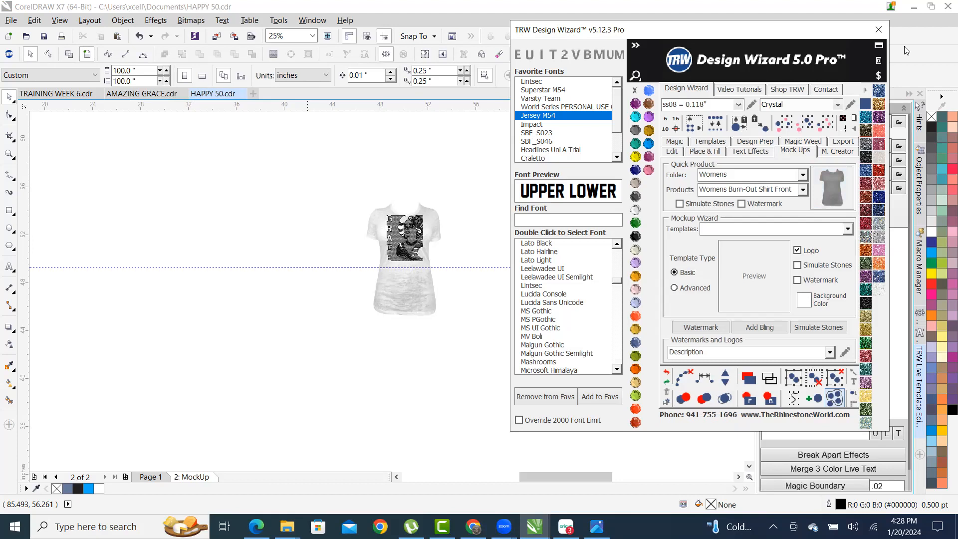
{"action": "scroll", "coordinate": [379, 284], "scroll_direction": "up", "scroll_amount": 3}
{"action": "scroll", "coordinate": [406, 302], "scroll_direction": "down", "scroll_amount": 3}
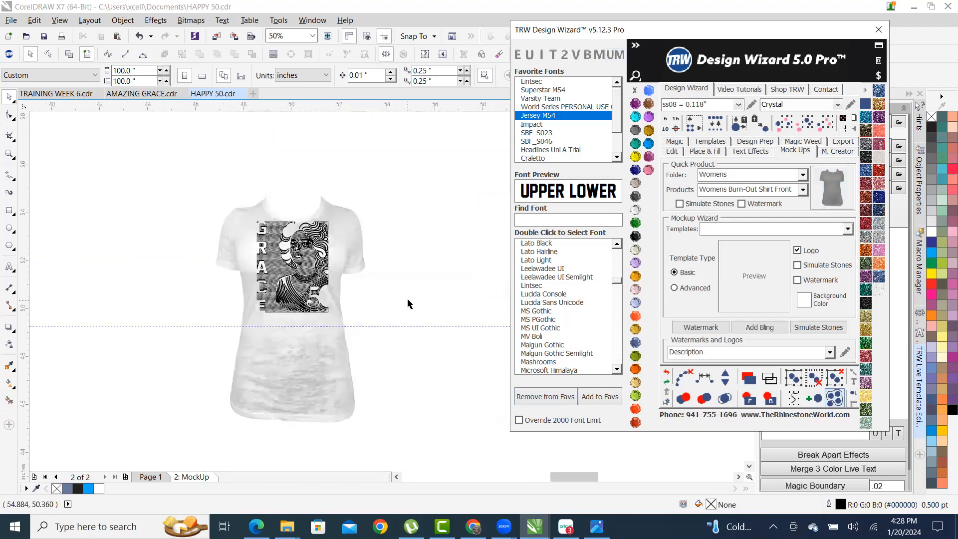
{"action": "scroll", "coordinate": [372, 246], "scroll_direction": "up", "scroll_amount": 2}
{"action": "mouse_move", "coordinate": [371, 245]}
{"action": "left_mouse_down"}
{"action": "mouse_move", "coordinate": [370, 219]}
{"action": "mouse_move", "coordinate": [369, 241]}
{"action": "left_mouse_up"}
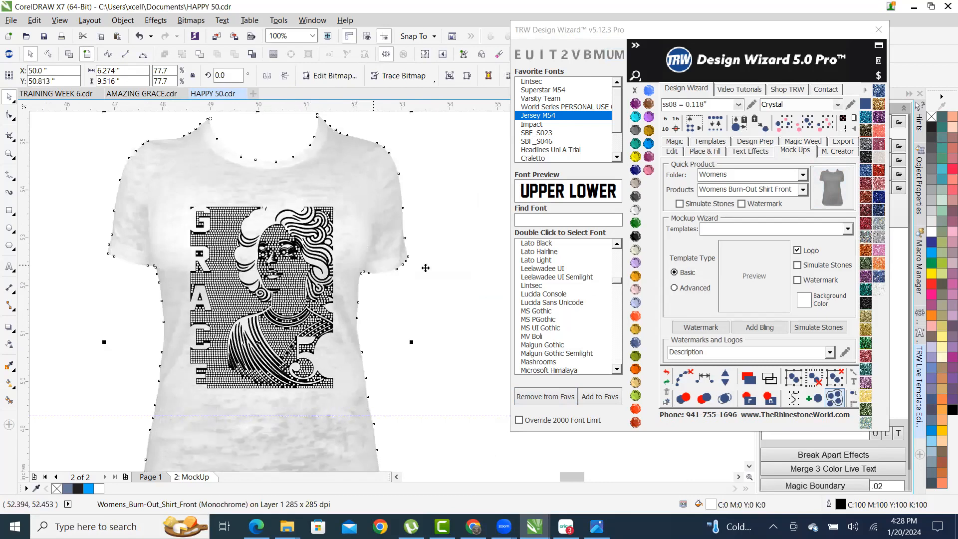
- Make the shirt mockup jet black with its fabric texture
{"action": "left_click", "coordinate": [635, 236]}
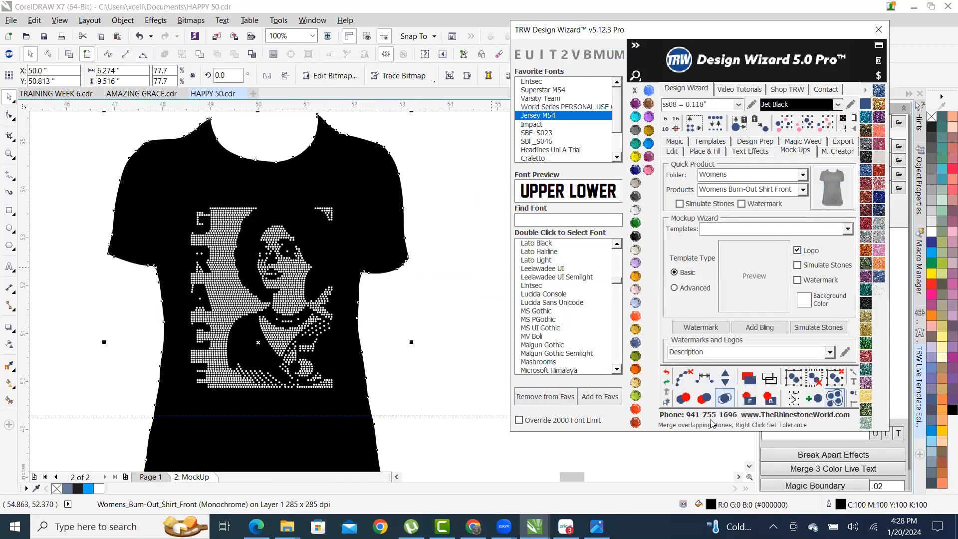
{"action": "right_click", "coordinate": [636, 210]}
{"action": "left_click", "coordinate": [445, 186]}
{"action": "scroll", "coordinate": [272, 236], "scroll_direction": "up", "scroll_amount": 2}
{"action": "scroll", "coordinate": [287, 233], "scroll_direction": "down", "scroll_amount": 2}
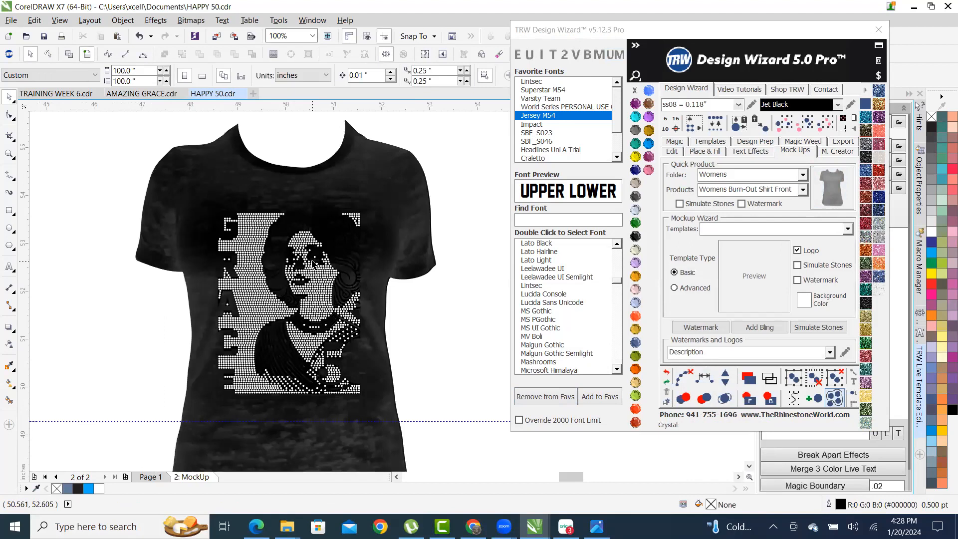
{"action": "scroll", "coordinate": [313, 262], "scroll_direction": "up", "scroll_amount": 1}
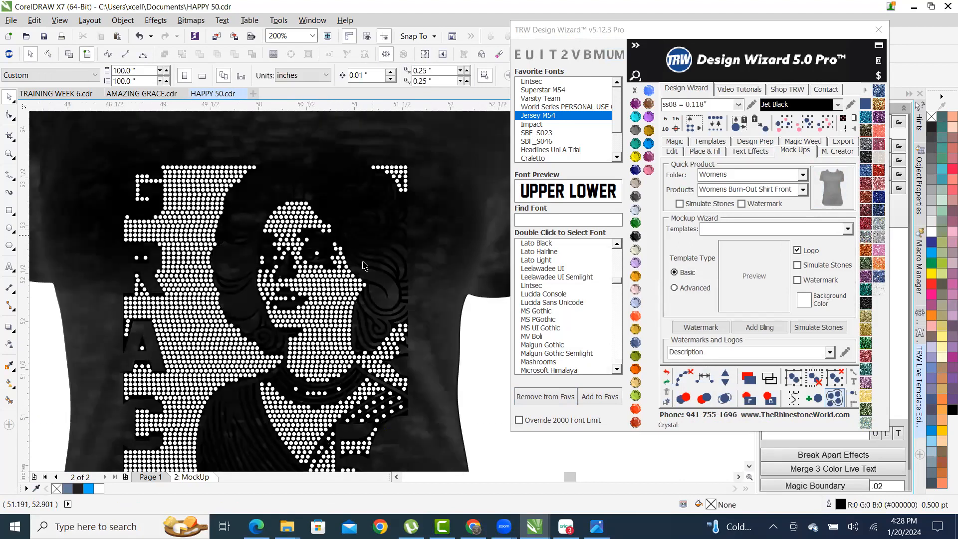
{"action": "scroll", "coordinate": [369, 235], "scroll_direction": "up", "scroll_amount": 2}
- Turn the white stones TRW Pink
{"action": "left_click", "coordinate": [385, 173]}
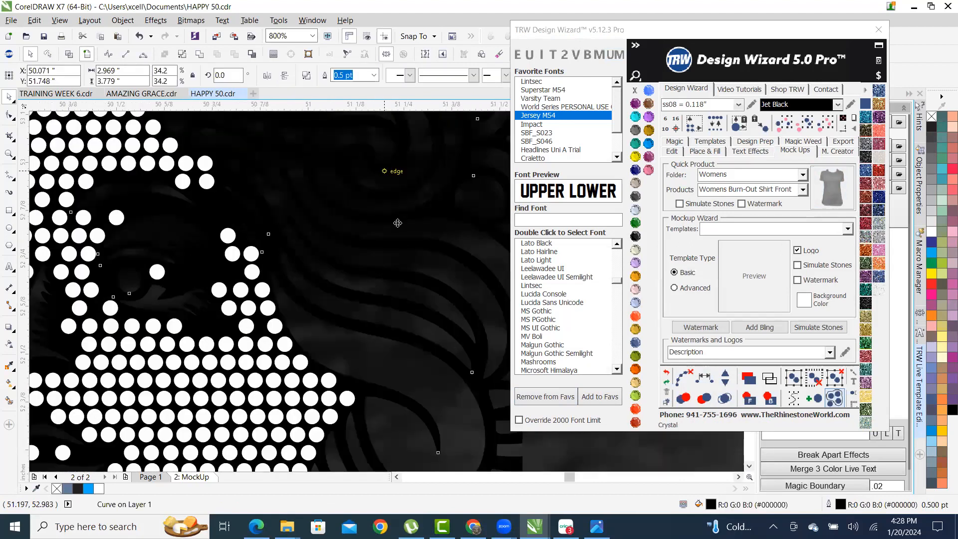
{"action": "scroll", "coordinate": [394, 169], "scroll_direction": "down", "scroll_amount": 2}
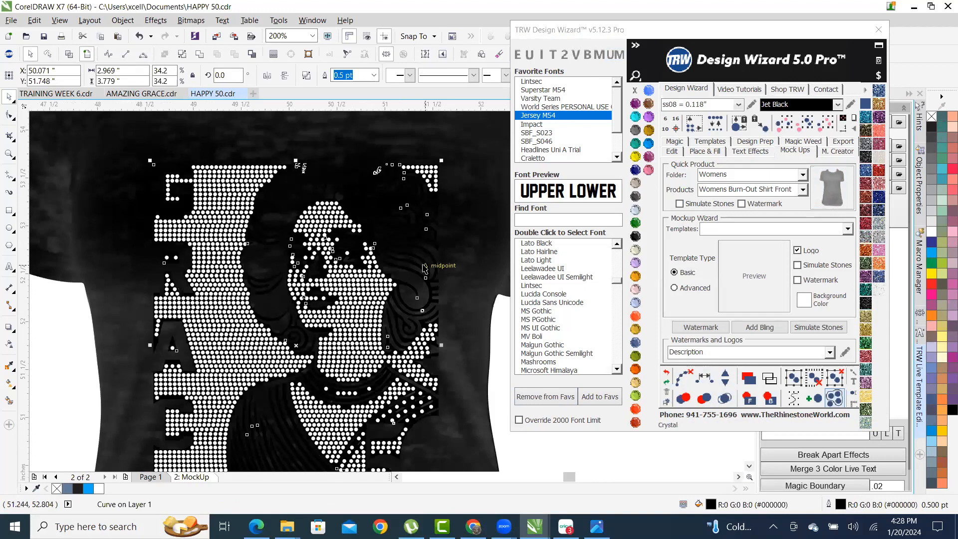
{"action": "left_click", "coordinate": [647, 170]}
{"action": "scroll", "coordinate": [459, 215], "scroll_direction": "down", "scroll_amount": 1}
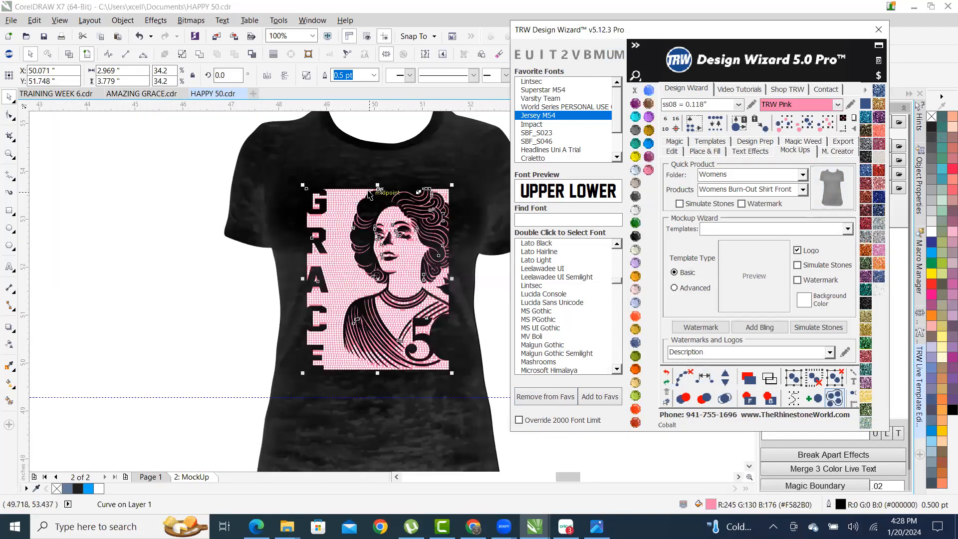
{"action": "left_click", "coordinate": [188, 291]}
{"action": "scroll", "coordinate": [424, 173], "scroll_direction": "up", "scroll_amount": 1}
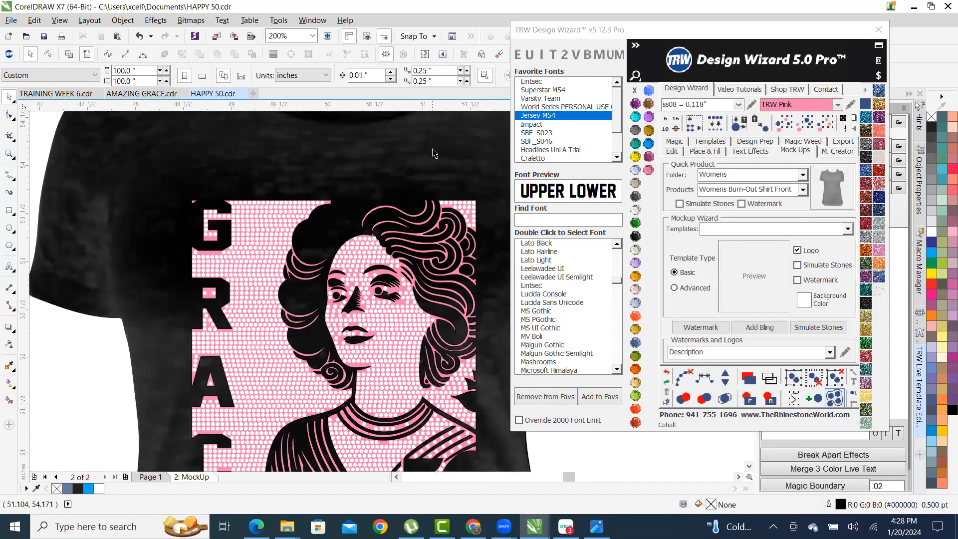
- Switch the shirt mockup back to white
{"action": "left_click", "coordinate": [434, 153]}
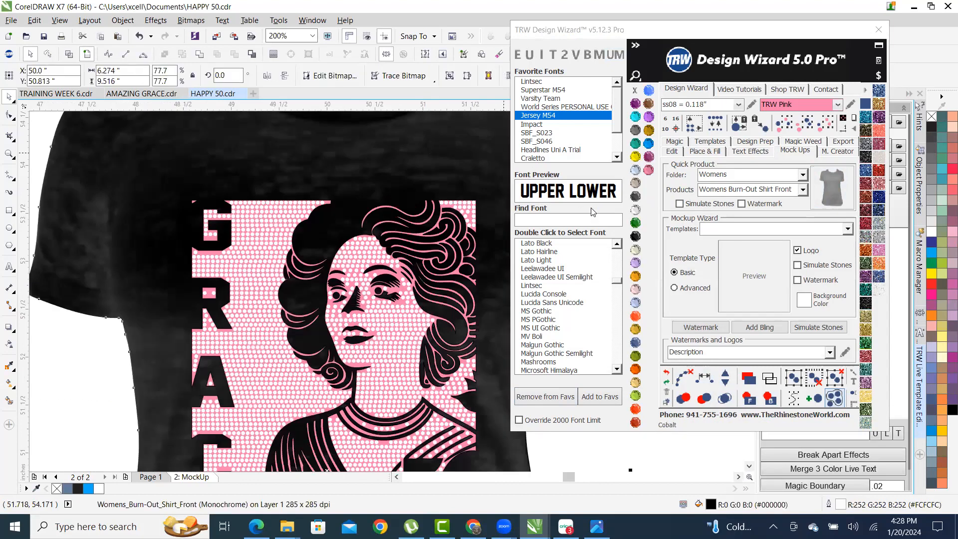
{"action": "left_click", "coordinate": [635, 234]}
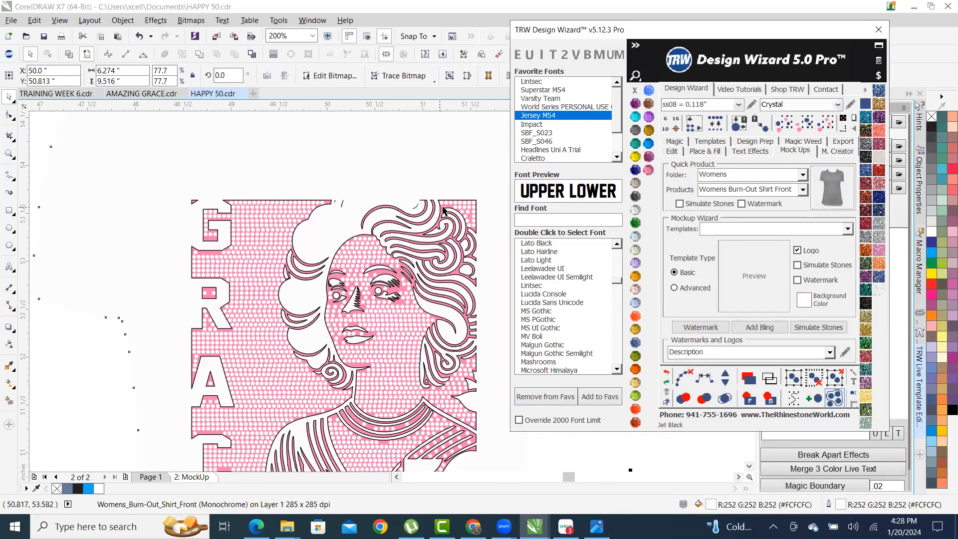
{"action": "scroll", "coordinate": [391, 197], "scroll_direction": "up", "scroll_amount": 2}
{"action": "scroll", "coordinate": [387, 183], "scroll_direction": "up", "scroll_amount": 2}
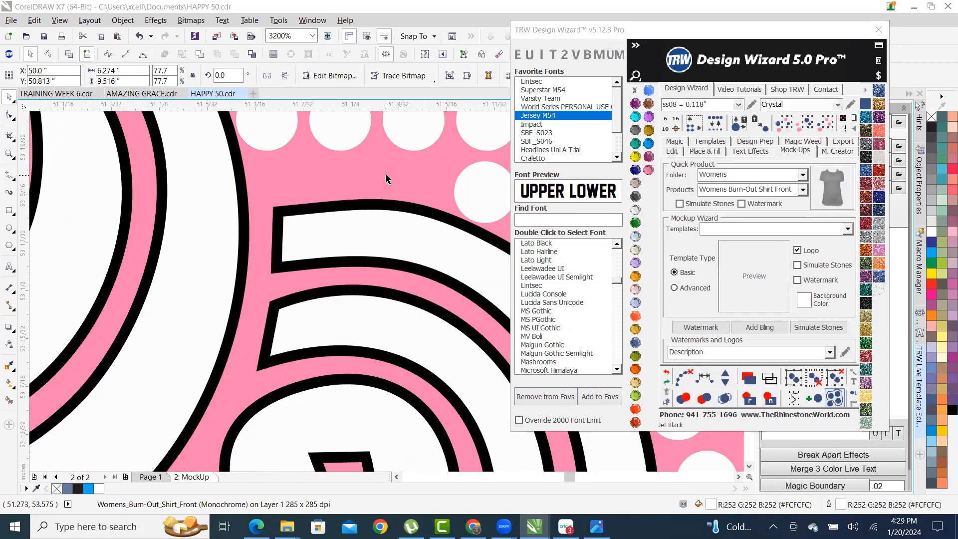
- Remove the stones' outline and make them jet black
{"action": "left_click", "coordinate": [387, 182]}
{"action": "right_click", "coordinate": [635, 92]}
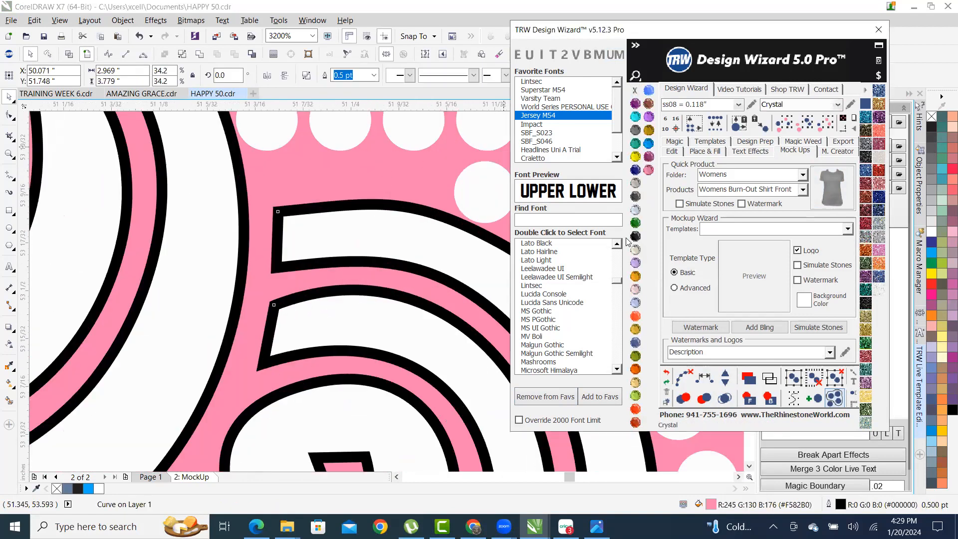
{"action": "left_click", "coordinate": [635, 235]}
{"action": "scroll", "coordinate": [388, 268], "scroll_direction": "down", "scroll_amount": 3}
{"action": "scroll", "coordinate": [388, 268], "scroll_direction": "down", "scroll_amount": 1}
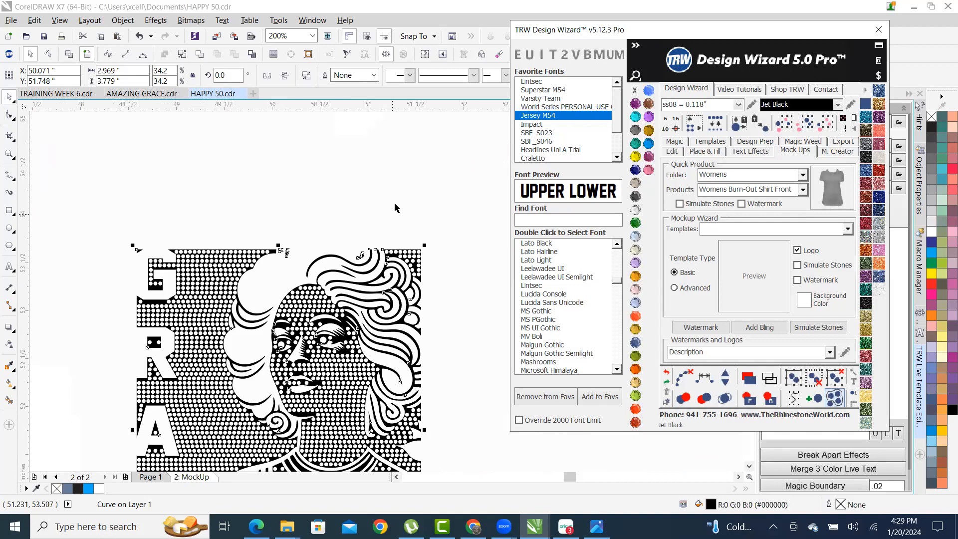
- Give the shirt its light grey texture and recolour the stones Cosmo grey
{"action": "left_click", "coordinate": [395, 203]}
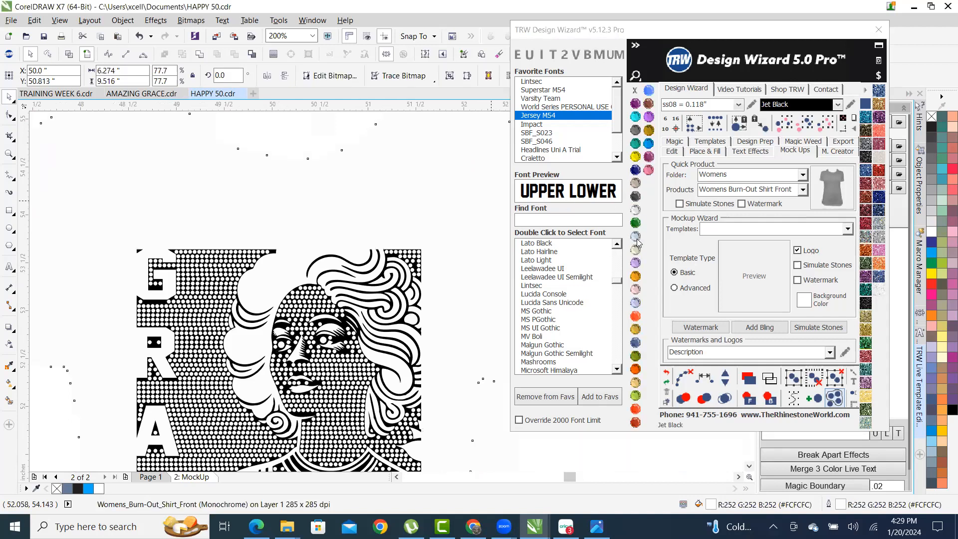
{"action": "right_click", "coordinate": [635, 235]}
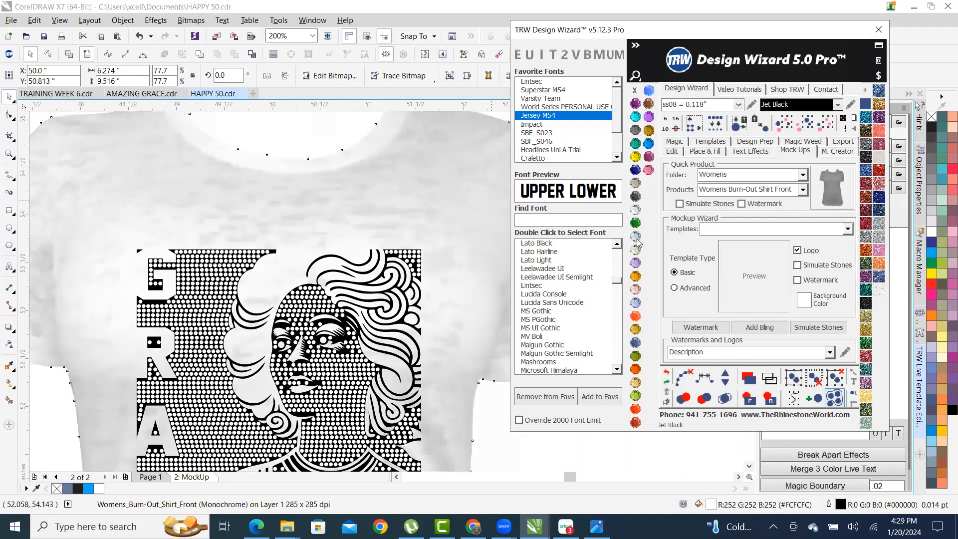
{"action": "left_click", "coordinate": [202, 301]}
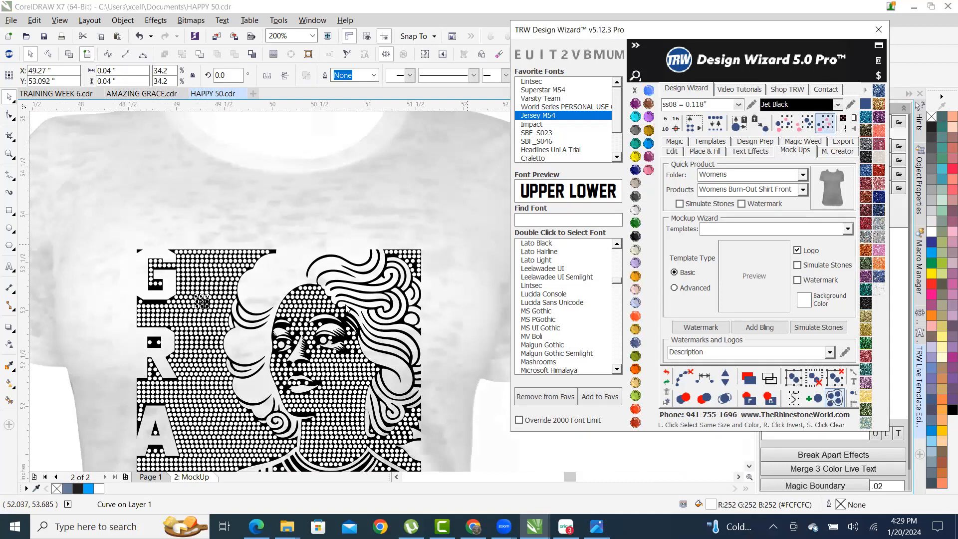
{"action": "left_click", "coordinate": [634, 196]}
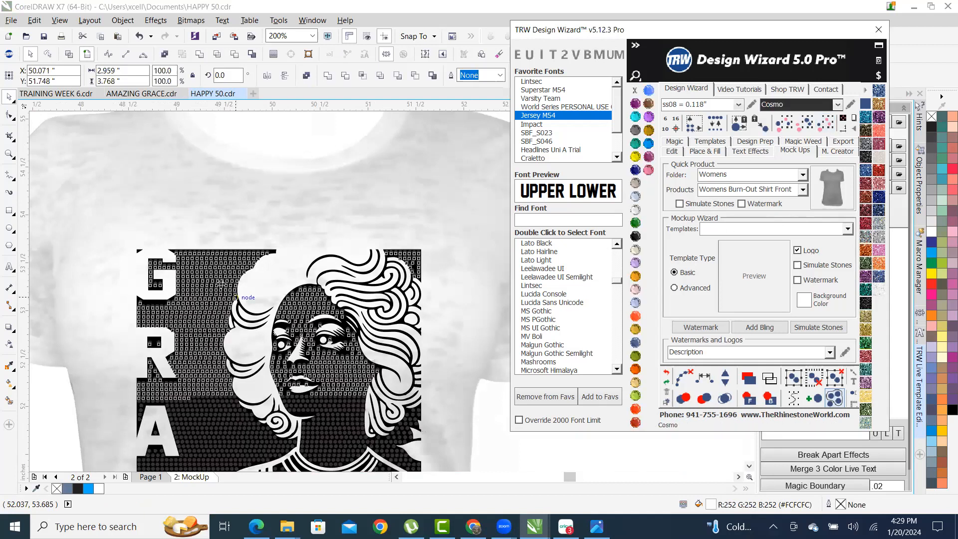
- Group all 2312 stones and render them as realistic rhinestones
{"action": "right_click", "coordinate": [219, 283]}
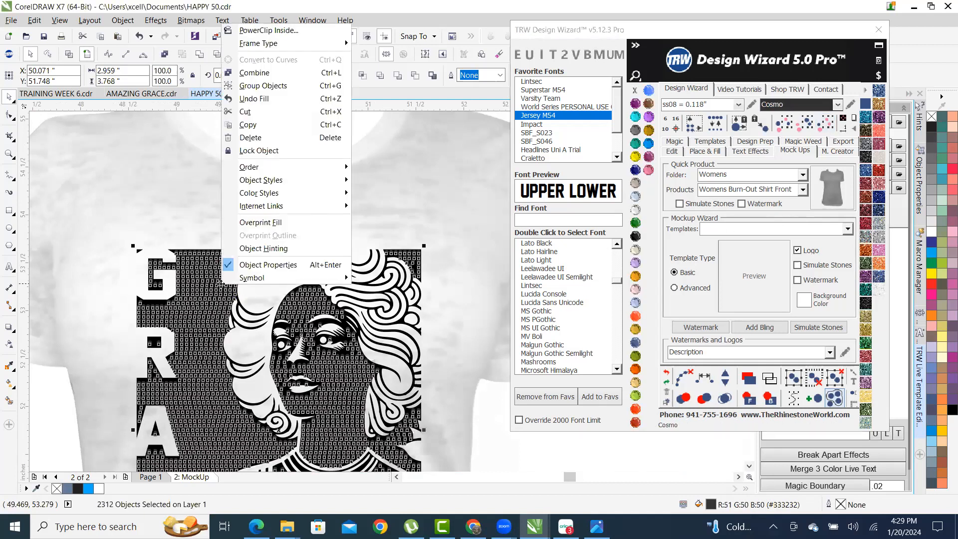
{"action": "left_click", "coordinate": [282, 90]}
{"action": "scroll", "coordinate": [349, 210], "scroll_direction": "down", "scroll_amount": 2}
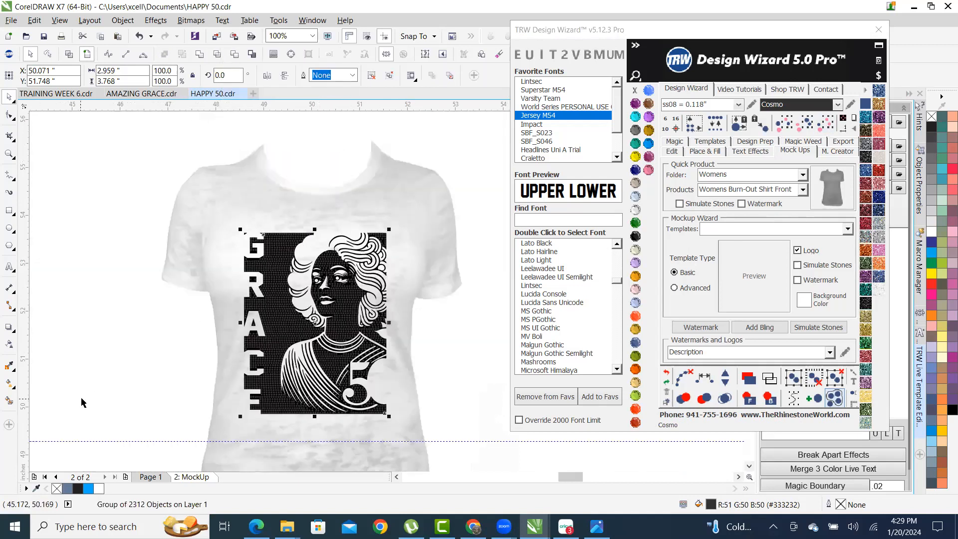
{"action": "left_click", "coordinate": [143, 396]}
{"action": "scroll", "coordinate": [224, 309], "scroll_direction": "up", "scroll_amount": 1}
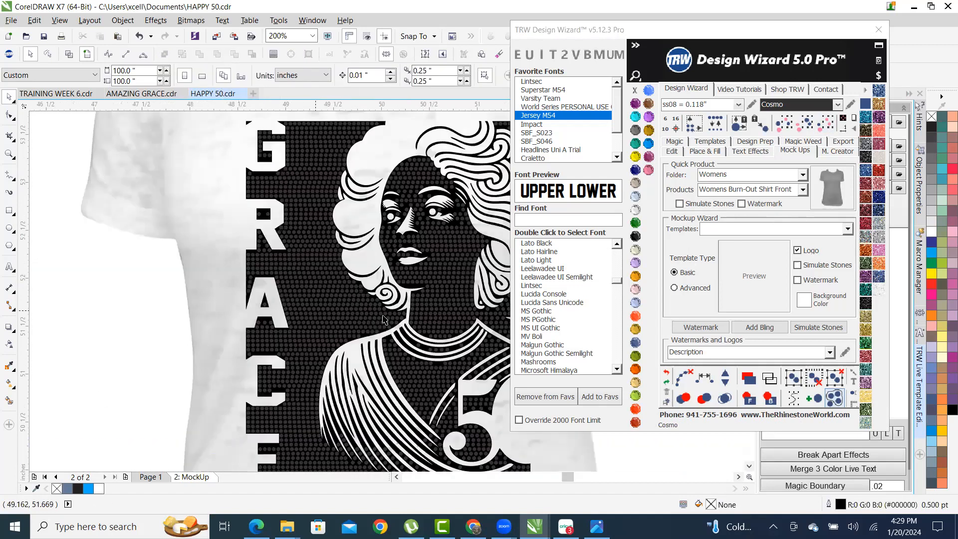
{"action": "scroll", "coordinate": [449, 231], "scroll_direction": "up", "scroll_amount": 2}
{"action": "left_click", "coordinate": [446, 229]}
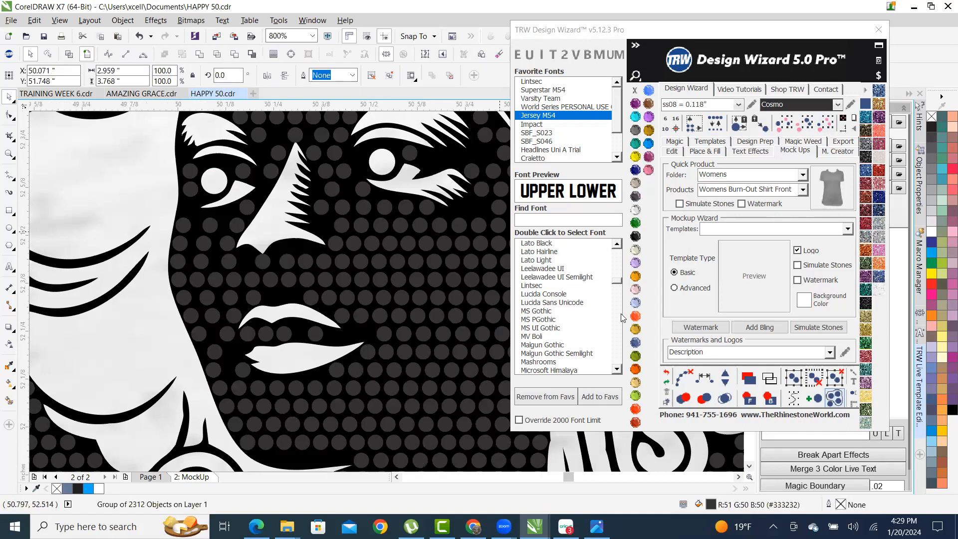
{"action": "left_click", "coordinate": [818, 327]}
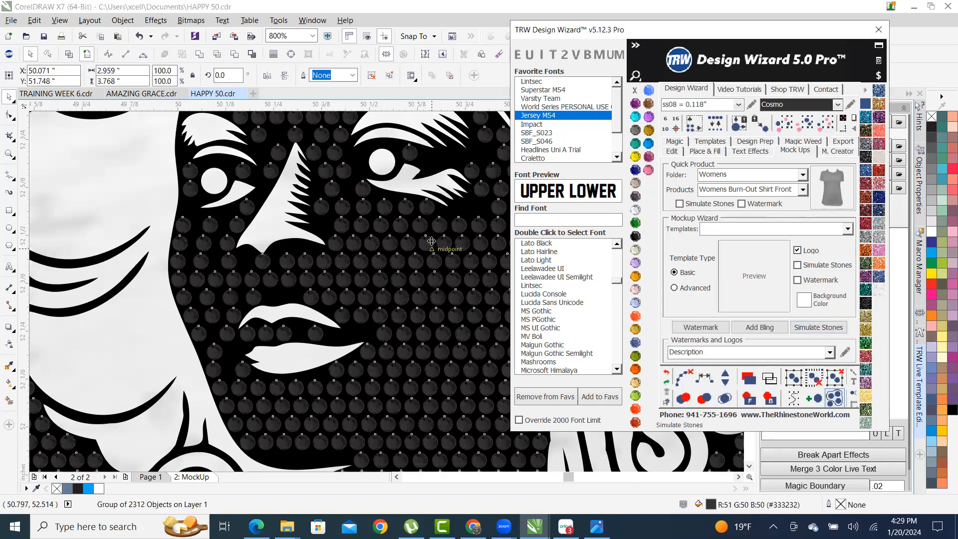
- Return to the page with the coloured design
{"action": "scroll", "coordinate": [317, 223], "scroll_direction": "up", "scroll_amount": 1}
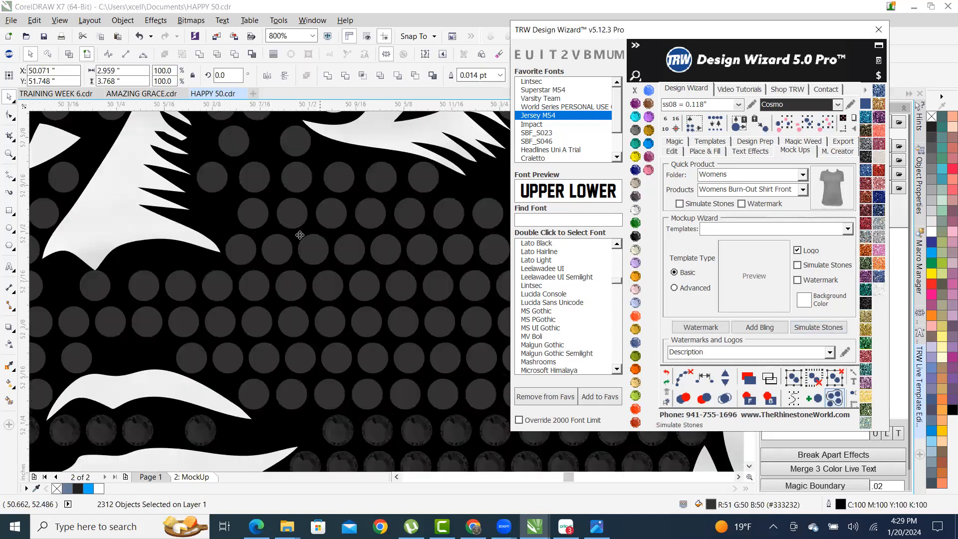
{"action": "left_click", "coordinate": [230, 242]}
{"action": "scroll", "coordinate": [234, 245], "scroll_direction": "down", "scroll_amount": 2}
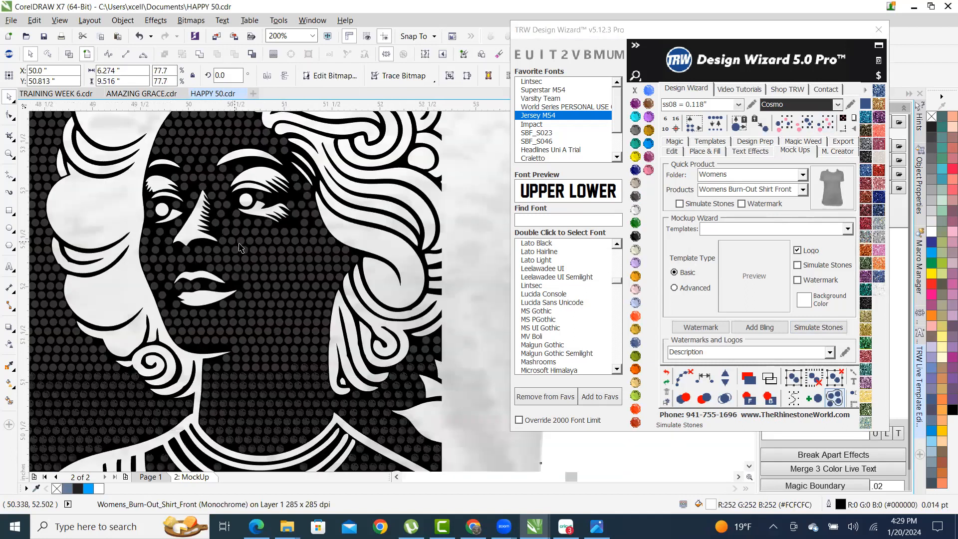
{"action": "scroll", "coordinate": [288, 248], "scroll_direction": "down", "scroll_amount": 2}
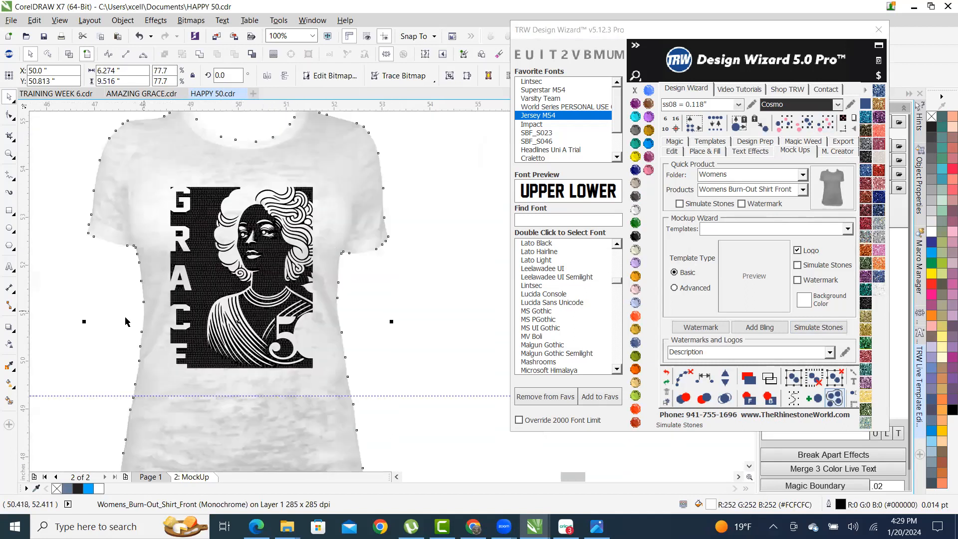
{"action": "left_click", "coordinate": [87, 380]}
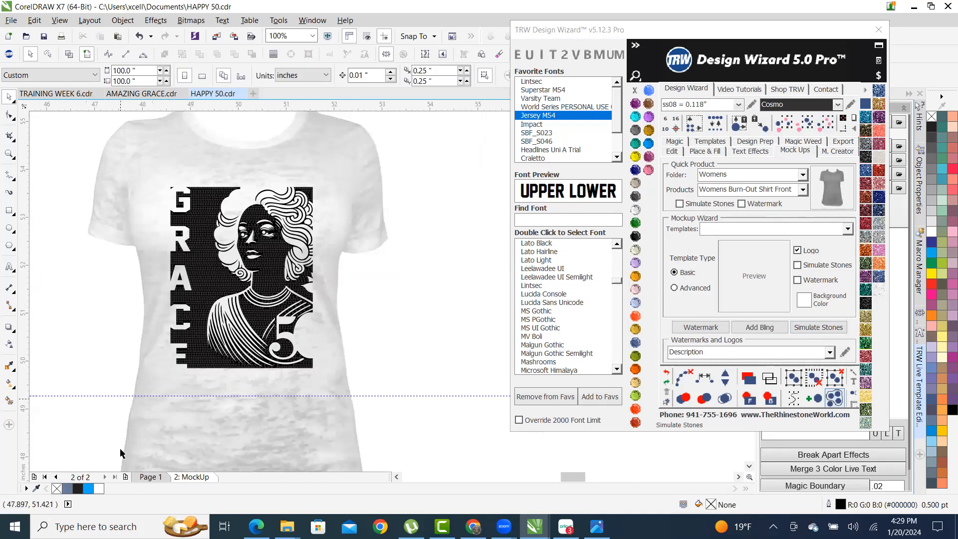
{"action": "left_click", "coordinate": [150, 476]}
- Island-fill the GRACE lettering with rhinestones and clear its fill paths
{"action": "scroll", "coordinate": [273, 249], "scroll_direction": "down", "scroll_amount": 2}
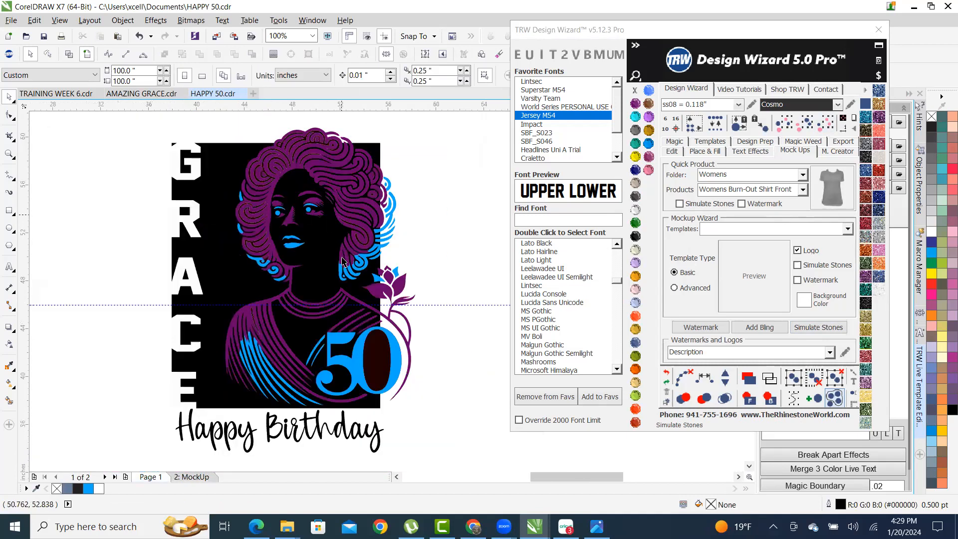
{"action": "scroll", "coordinate": [288, 253], "scroll_direction": "up", "scroll_amount": 1}
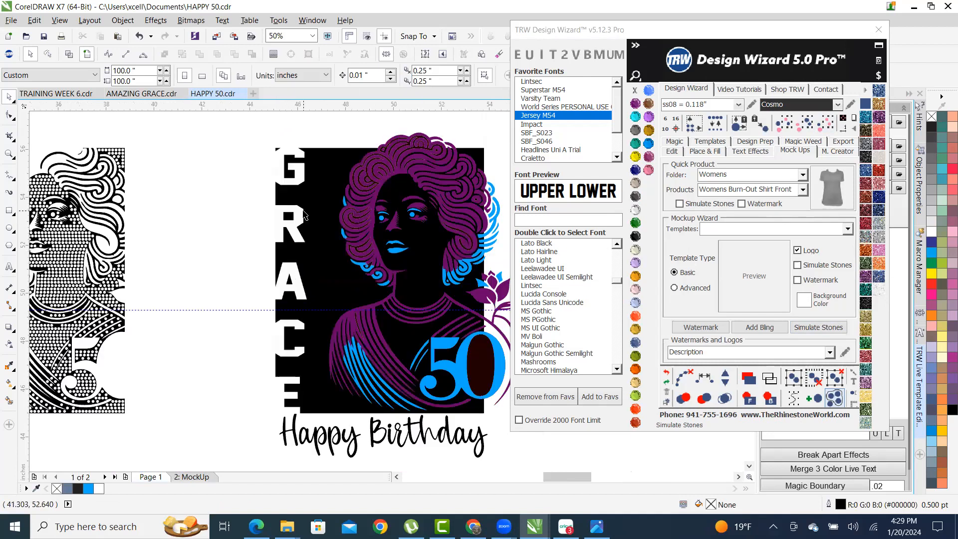
{"action": "scroll", "coordinate": [218, 190], "scroll_direction": "down", "scroll_amount": 1}
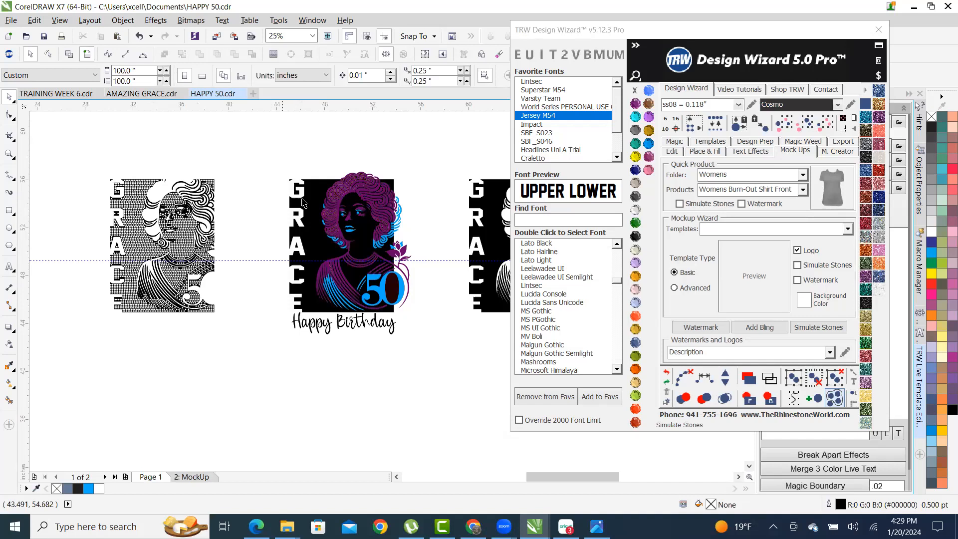
{"action": "scroll", "coordinate": [303, 209], "scroll_direction": "up", "scroll_amount": 2}
{"action": "left_click", "coordinate": [293, 167]}
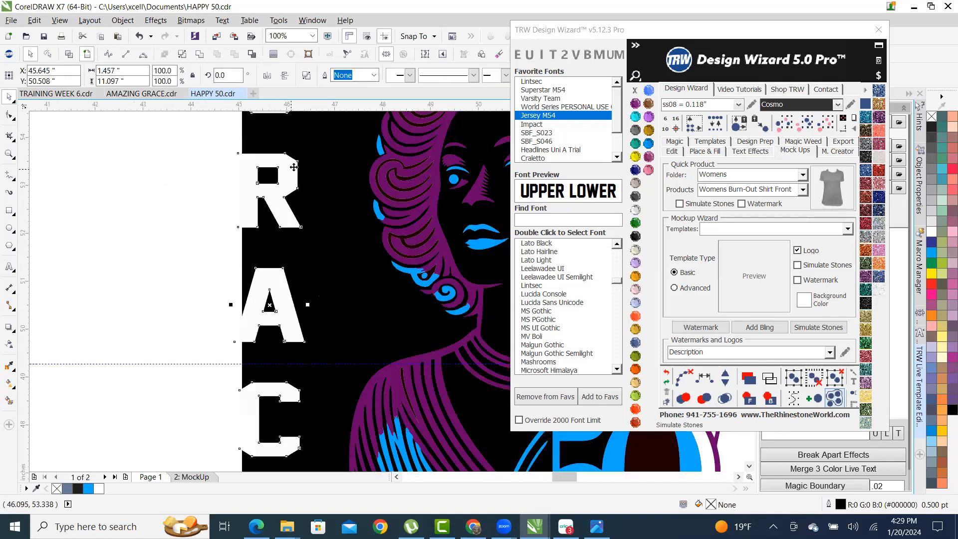
{"action": "left_click", "coordinate": [704, 151]}
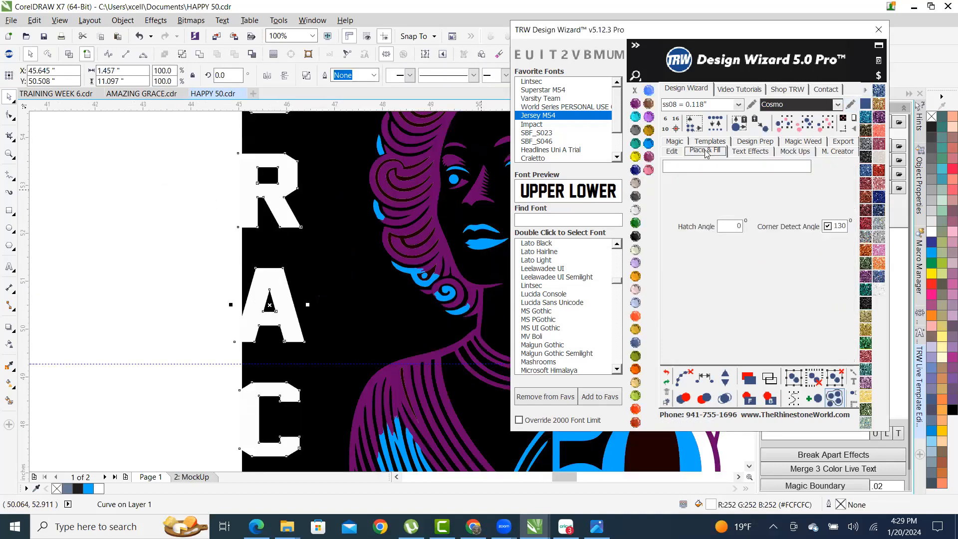
{"action": "left_click", "coordinate": [712, 264]}
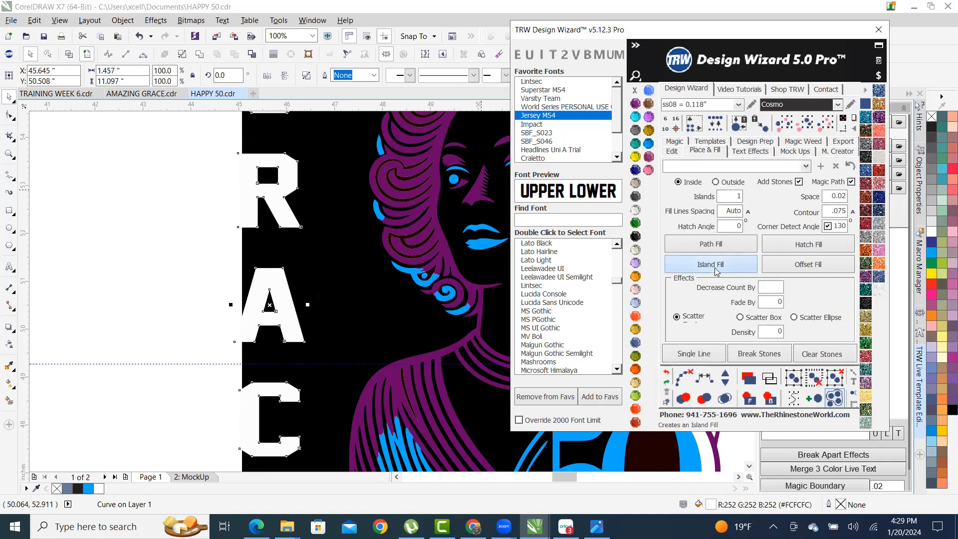
{"action": "left_click", "coordinate": [684, 378]}
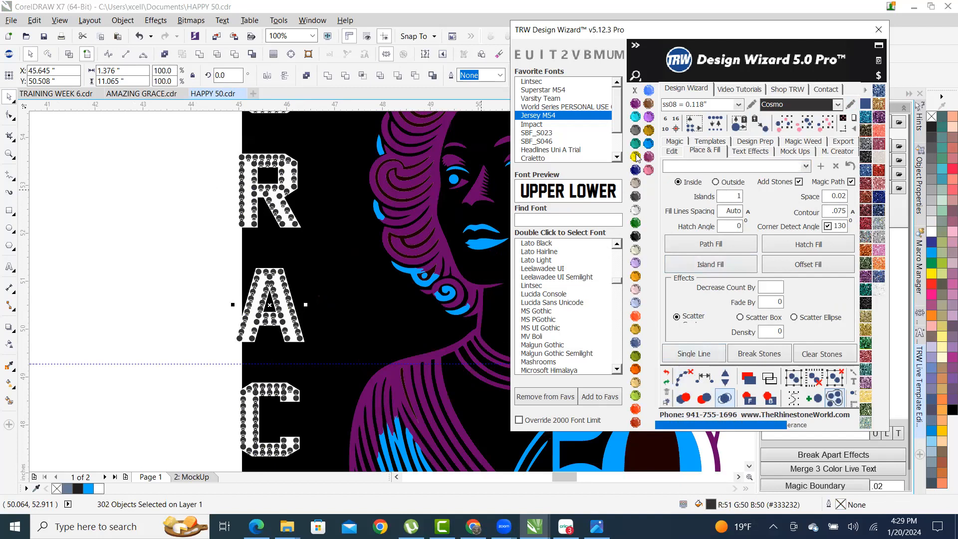
- Fill the 50 with rhinestones, clear its paths, and merge overlapping stones
{"action": "scroll", "coordinate": [291, 325], "scroll_direction": "down", "scroll_amount": 2}
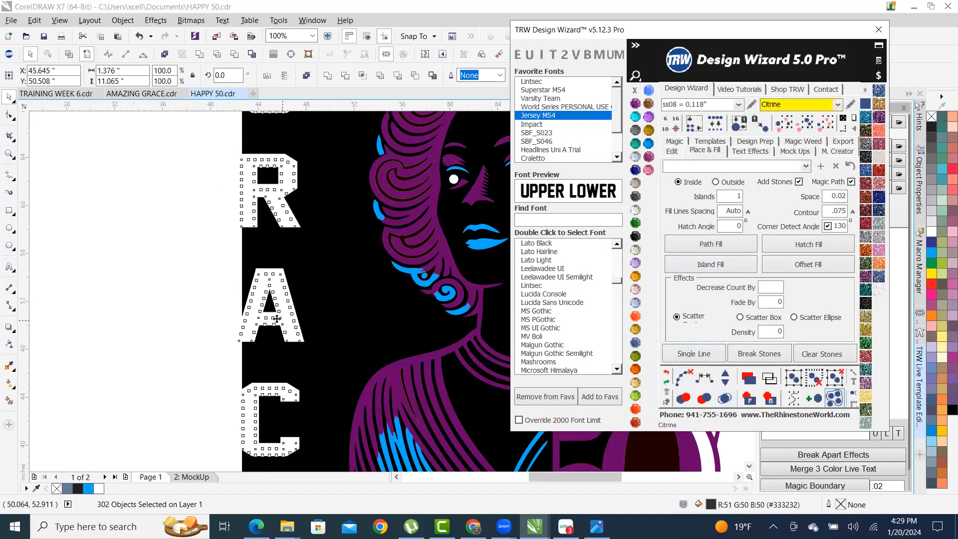
{"action": "left_click", "coordinate": [241, 274]}
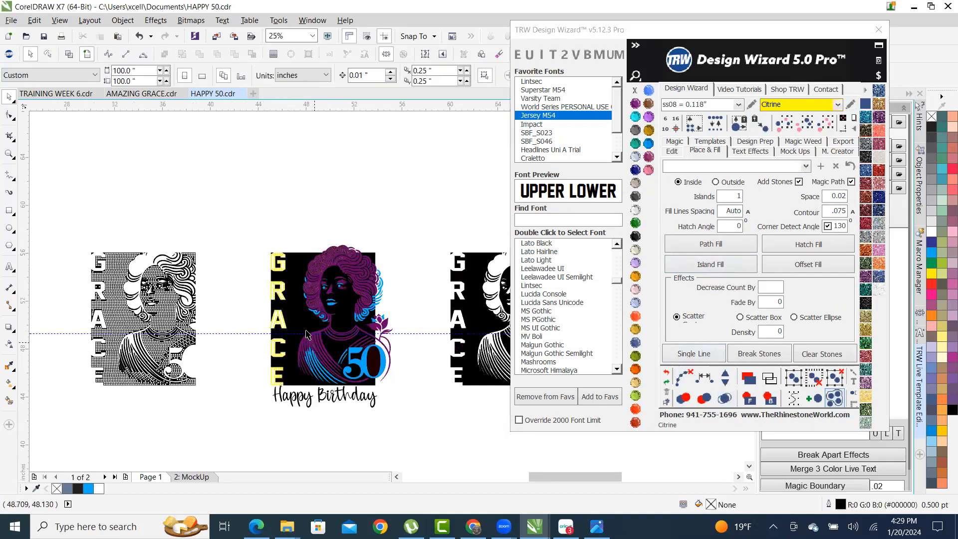
{"action": "scroll", "coordinate": [382, 349], "scroll_direction": "up", "scroll_amount": 4}
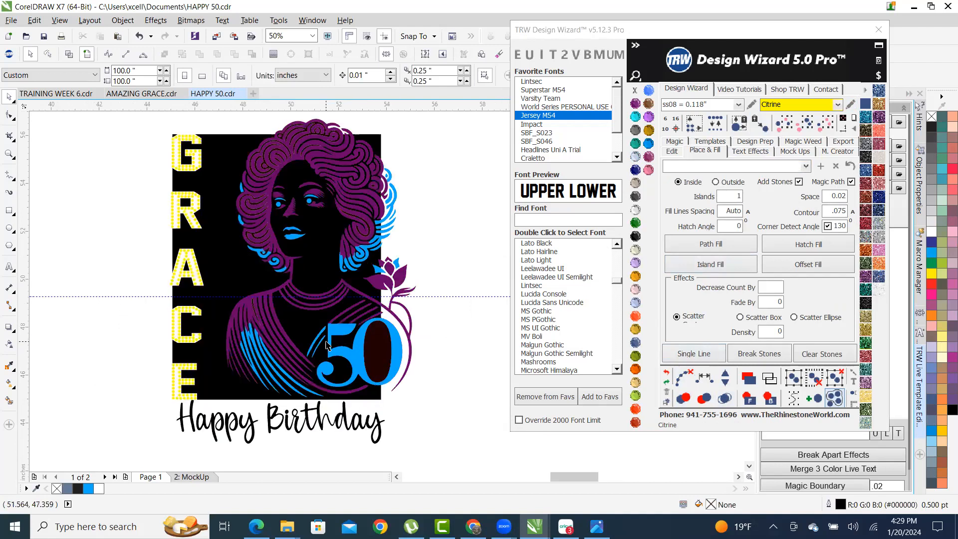
{"action": "left_click", "coordinate": [347, 323]}
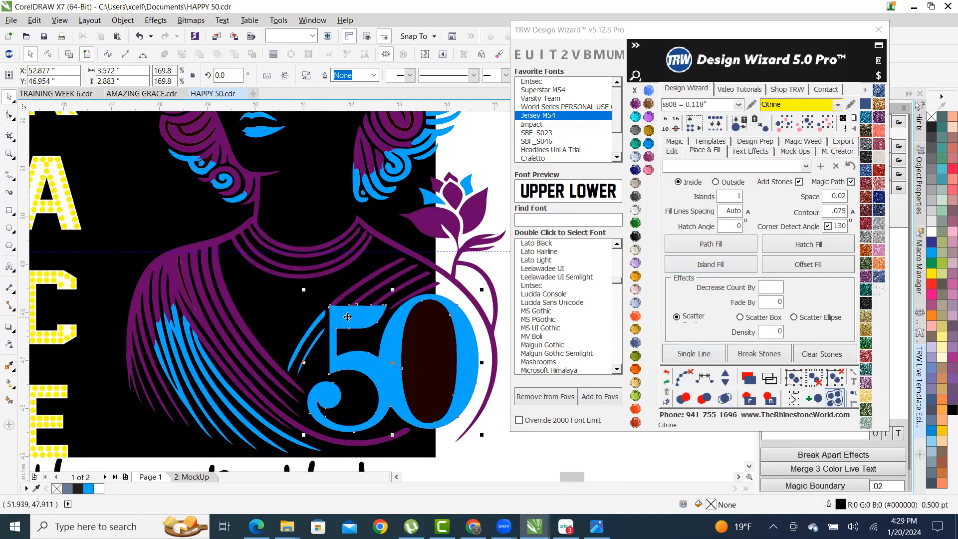
{"action": "left_click", "coordinate": [724, 268]}
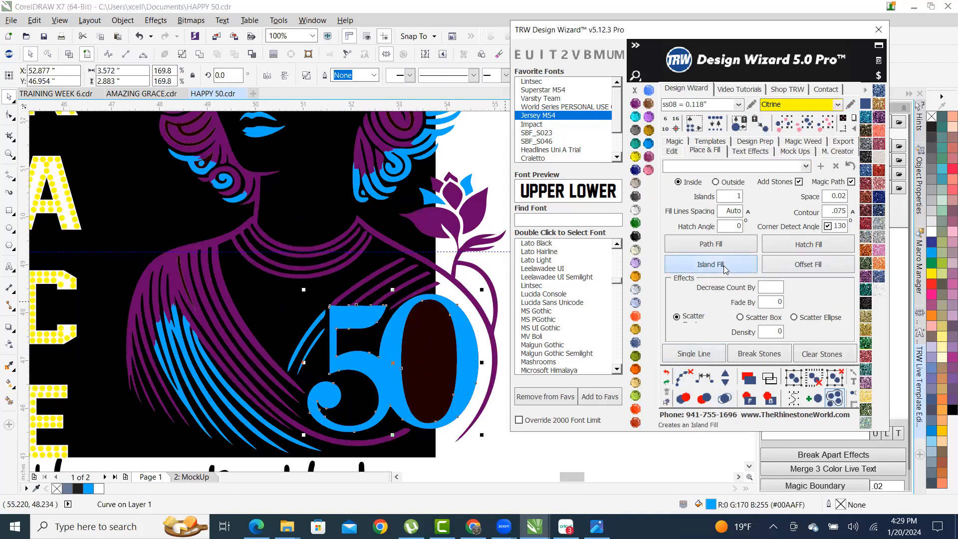
{"action": "left_click", "coordinate": [684, 378]}
{"action": "left_click", "coordinate": [726, 399]}
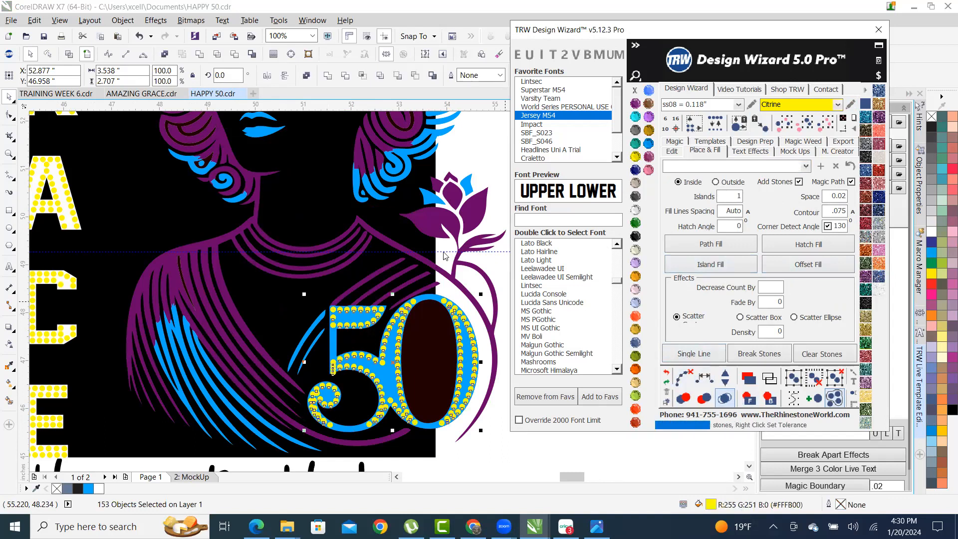
- Create a Quick Product T-shirt mockup of the middle design
{"action": "left_click", "coordinate": [496, 273]}
{"action": "scroll", "coordinate": [405, 323], "scroll_direction": "down", "scroll_amount": 1}
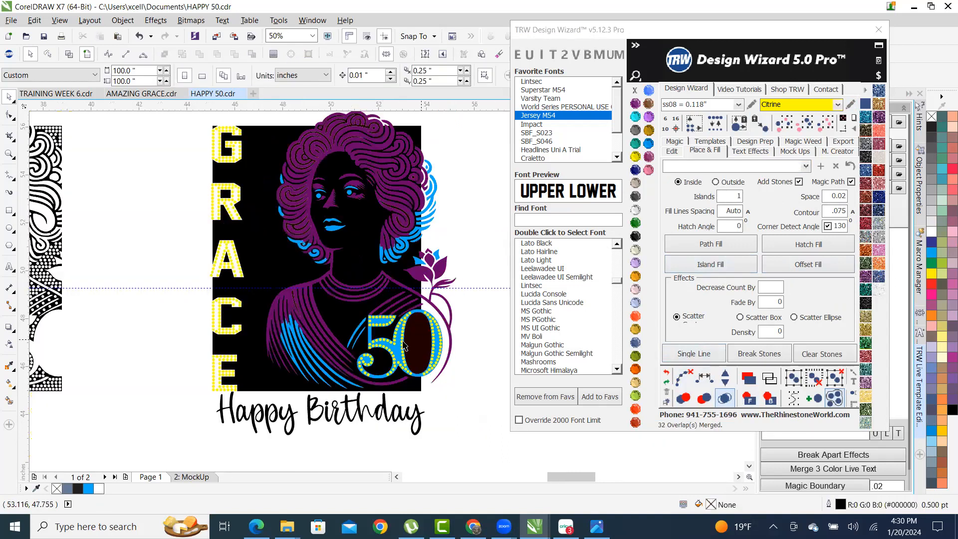
{"action": "scroll", "coordinate": [250, 255], "scroll_direction": "down", "scroll_amount": 2}
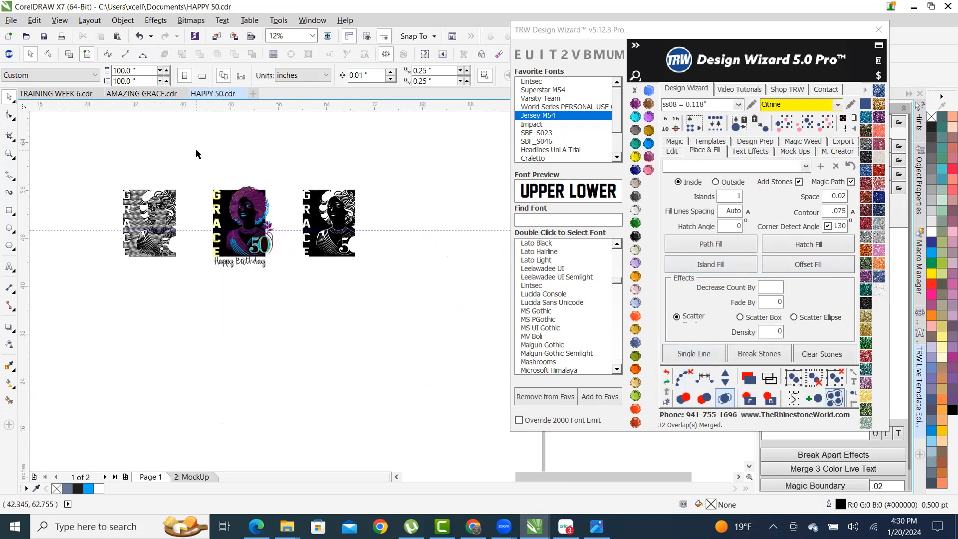
{"action": "left_click_drag", "start_coordinate": [250, 253], "coordinate": [289, 302]}
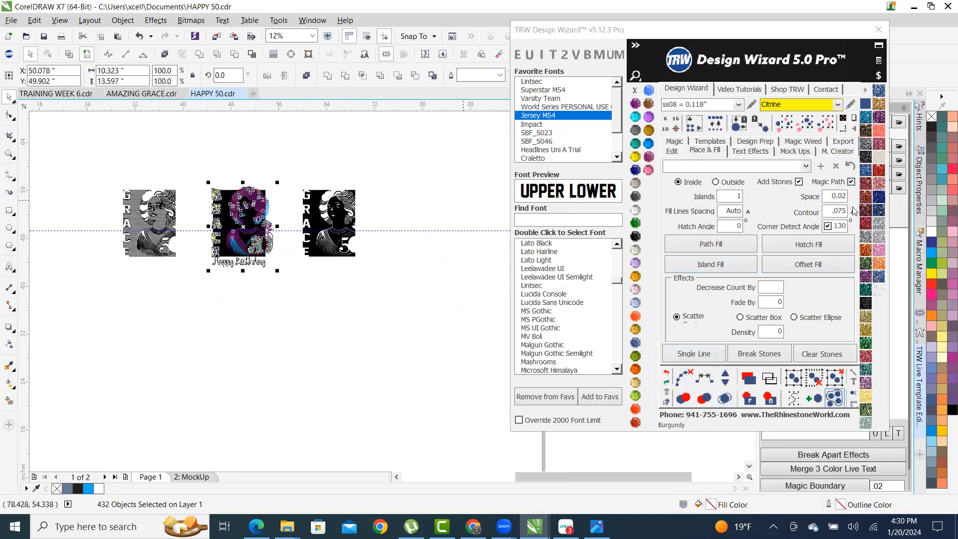
{"action": "left_click", "coordinate": [791, 156]}
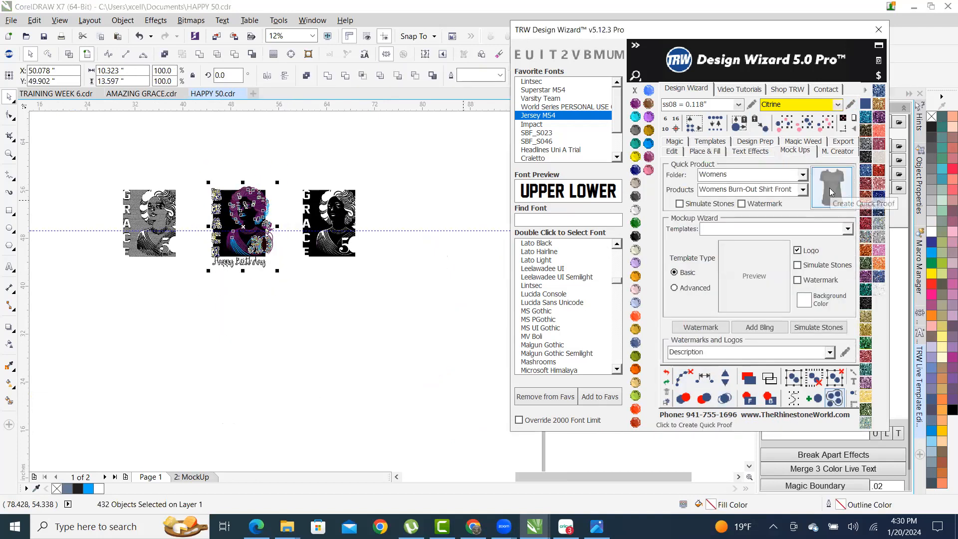
{"action": "left_click", "coordinate": [831, 187]}
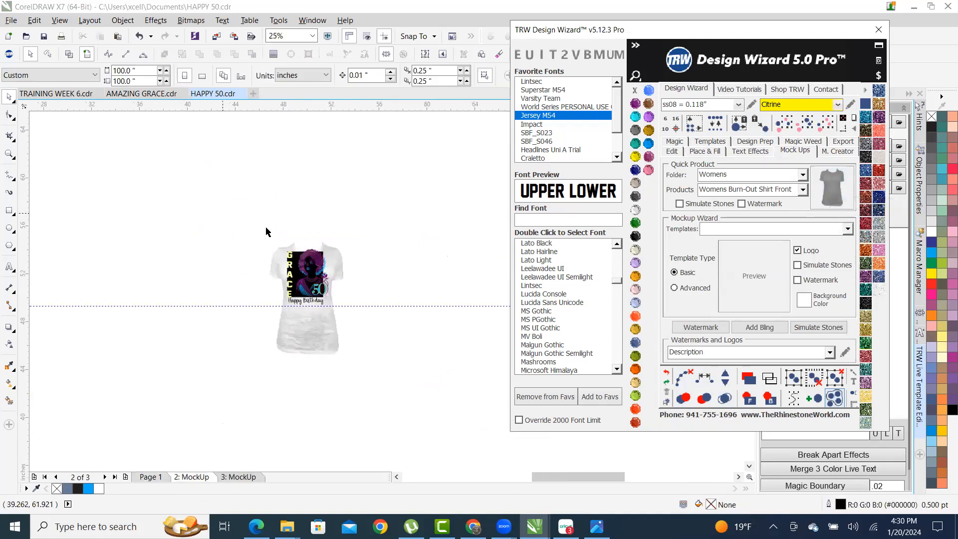
- Move the T-shirt up behind the design and set the artwork background to Crystal
{"action": "scroll", "coordinate": [306, 312], "scroll_direction": "up", "scroll_amount": 4}
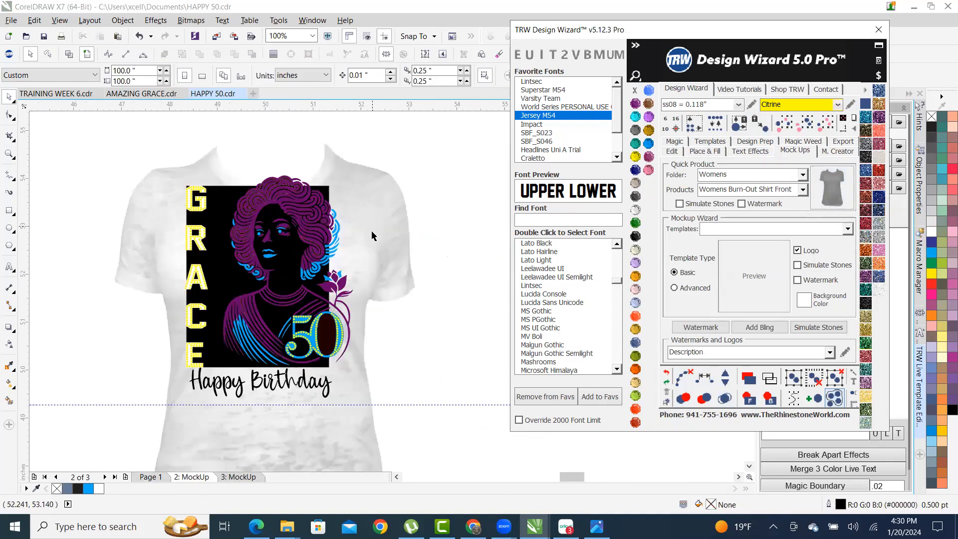
{"action": "left_click", "coordinate": [374, 219]}
{"action": "left_click_drag", "start_coordinate": [375, 219], "coordinate": [359, 169]}
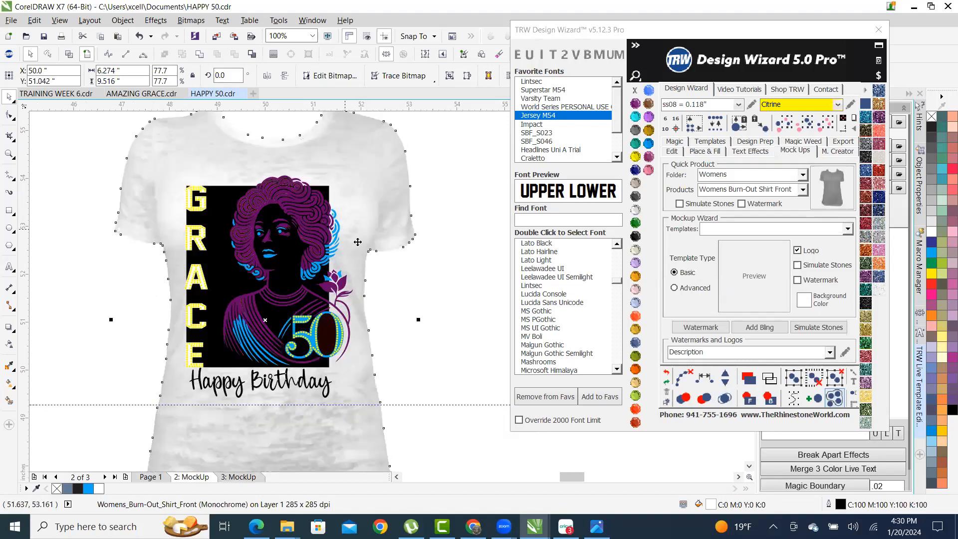
{"action": "left_click", "coordinate": [268, 204]}
{"action": "left_click", "coordinate": [634, 211]}
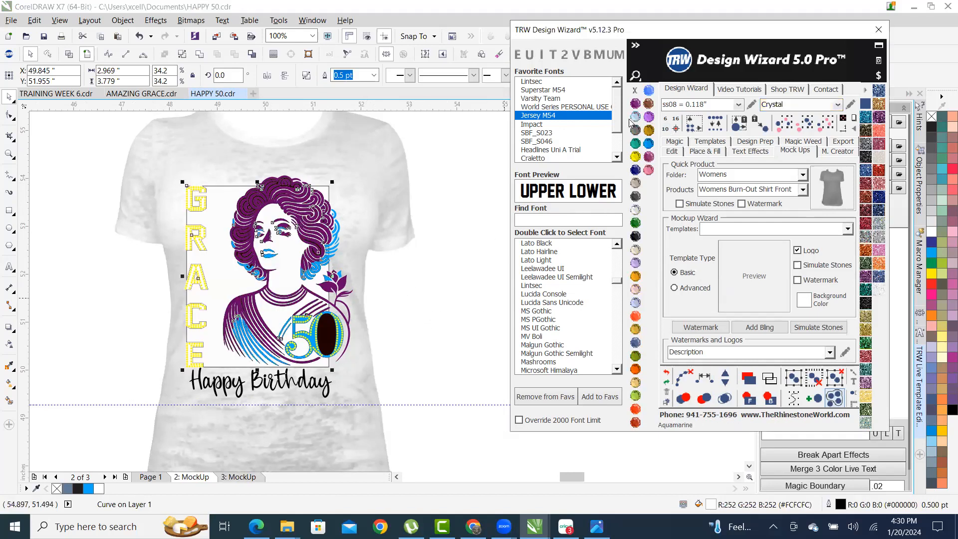
- Remove the artwork's outline and make the T-shirt Jet Black
{"action": "right_click", "coordinate": [635, 90]}
{"action": "left_click", "coordinate": [385, 123]}
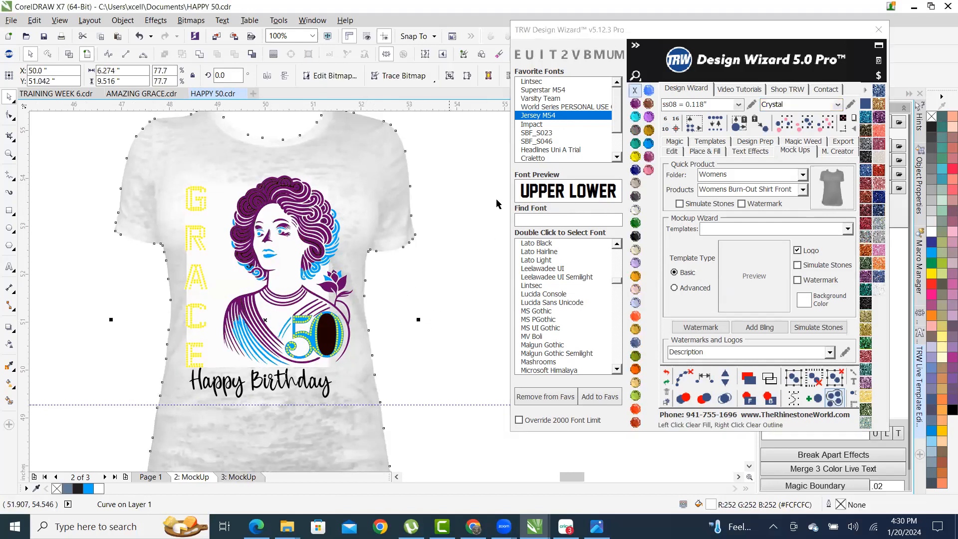
{"action": "left_click", "coordinate": [636, 237]}
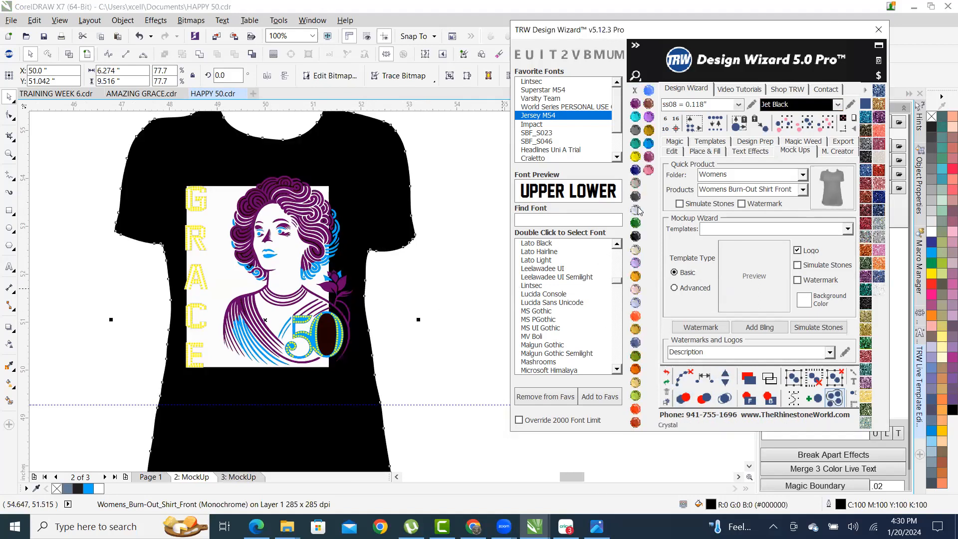
{"action": "left_click", "coordinate": [397, 282]}
- Fill the woman portrait background with Jet Black
{"action": "left_click", "coordinate": [278, 268]}
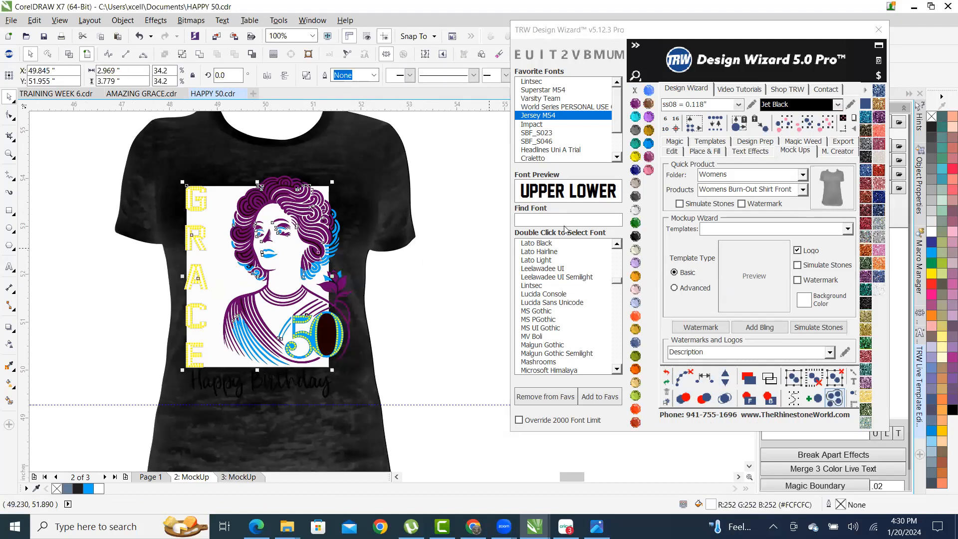
{"action": "left_click", "coordinate": [636, 237]}
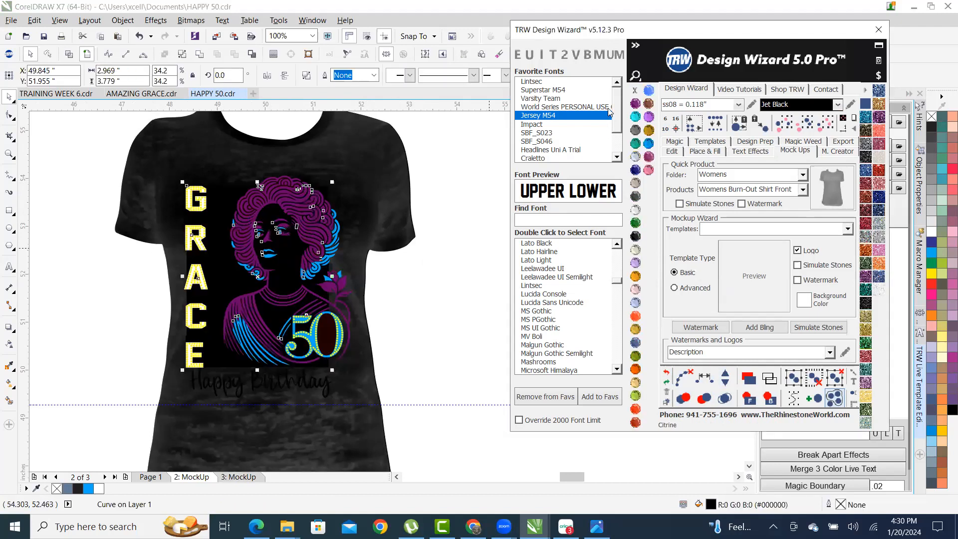
{"action": "left_click", "coordinate": [432, 291]}
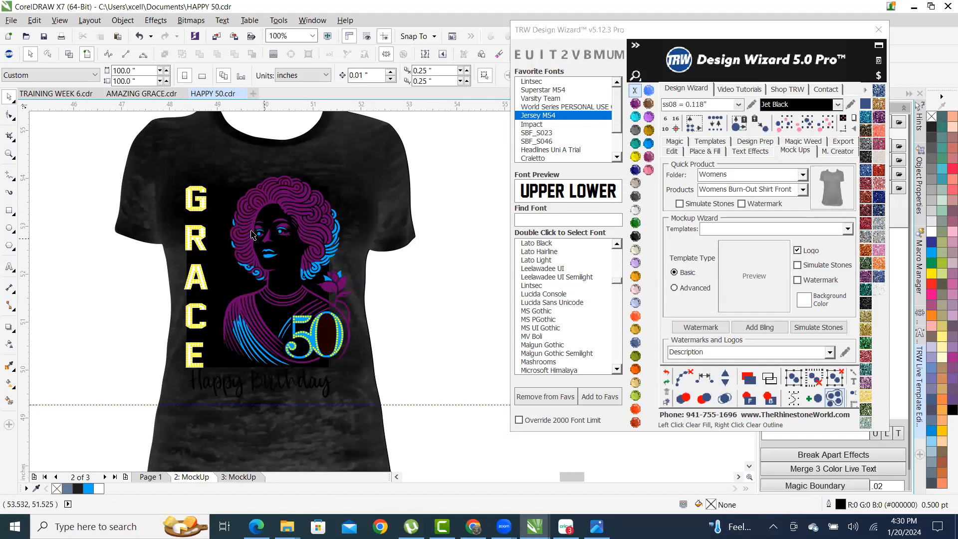
{"action": "scroll", "coordinate": [258, 226], "scroll_direction": "up", "scroll_amount": 2}
{"action": "left_click", "coordinate": [303, 156]}
{"action": "scroll", "coordinate": [303, 157], "scroll_direction": "down", "scroll_amount": 1}
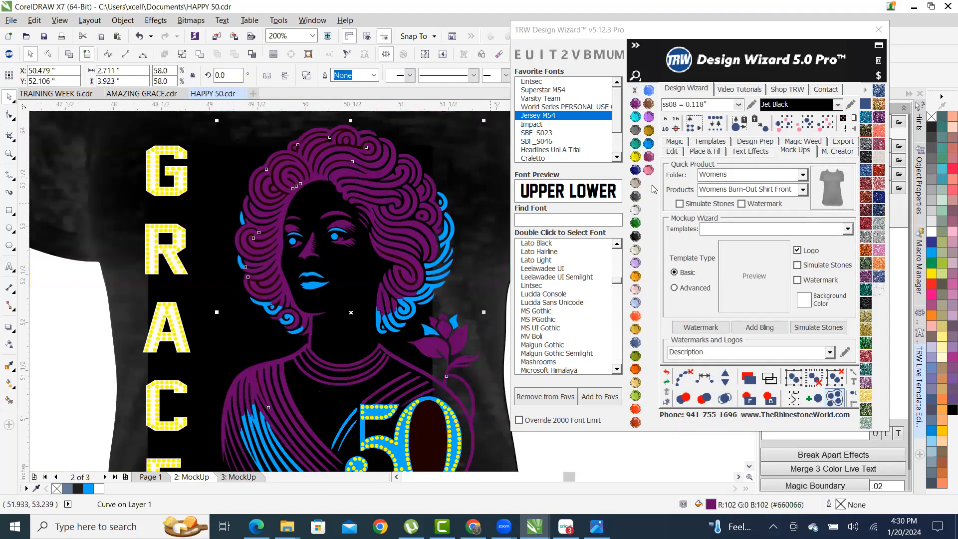
- Recolour the hair curves TRW Blue
{"action": "left_click", "coordinate": [648, 143]}
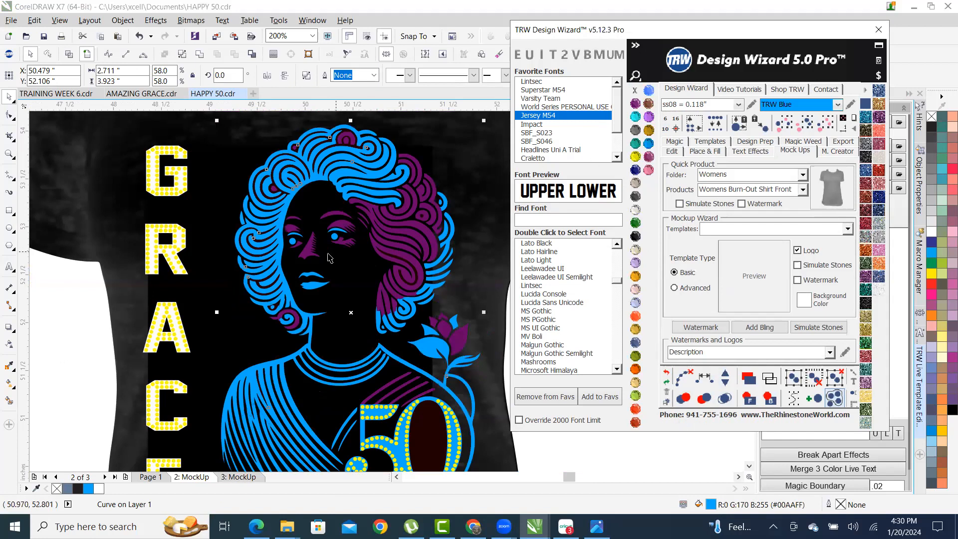
{"action": "scroll", "coordinate": [317, 275], "scroll_direction": "down", "scroll_amount": 1}
{"action": "scroll", "coordinate": [347, 358], "scroll_direction": "up", "scroll_amount": 2}
{"action": "left_click", "coordinate": [297, 343]}
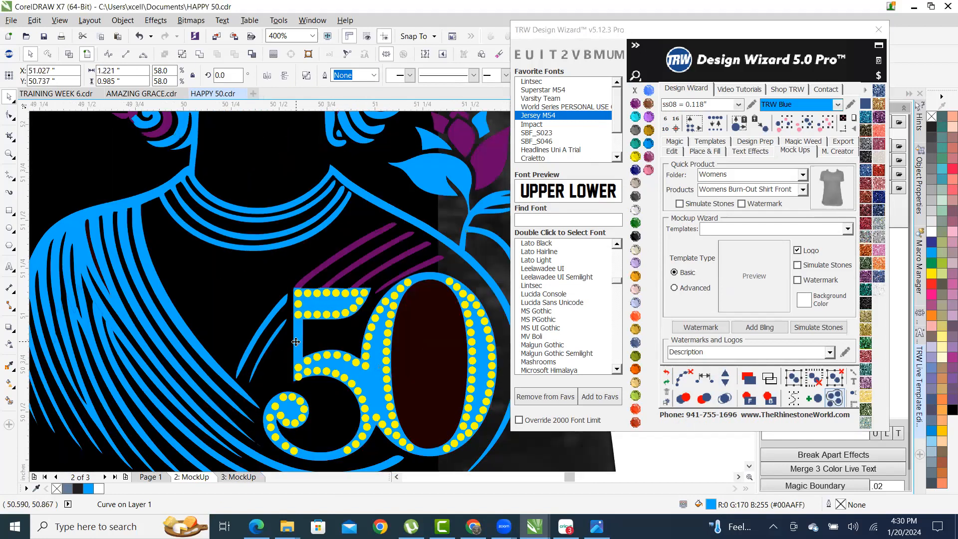
{"action": "key", "text": "Delete"}
{"action": "key", "text": "ctrl+z"}
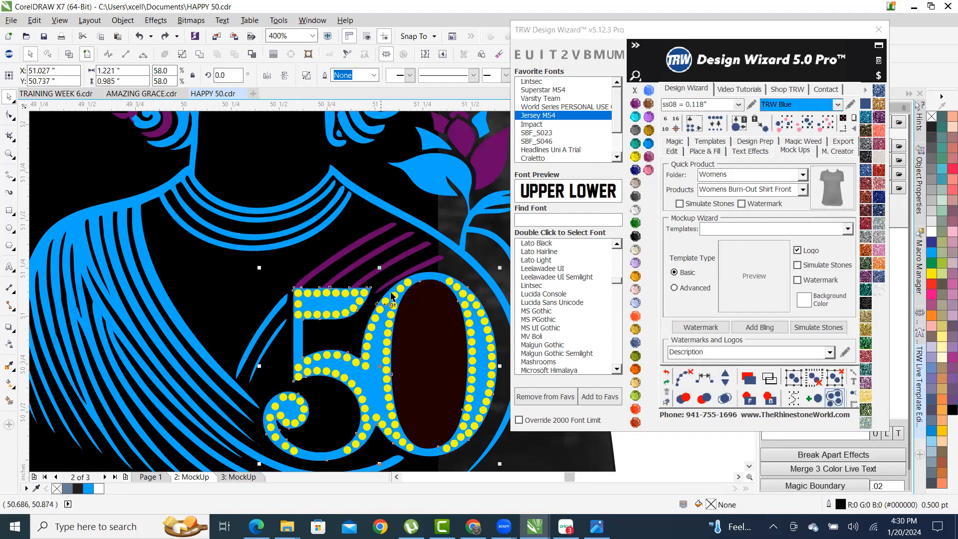
- Combine the purple shape with its neighbour and delete the blue 50 outline
{"action": "scroll", "coordinate": [380, 289], "scroll_direction": "up", "scroll_amount": 2}
{"action": "left_click", "coordinate": [165, 262], "text": "shift"}
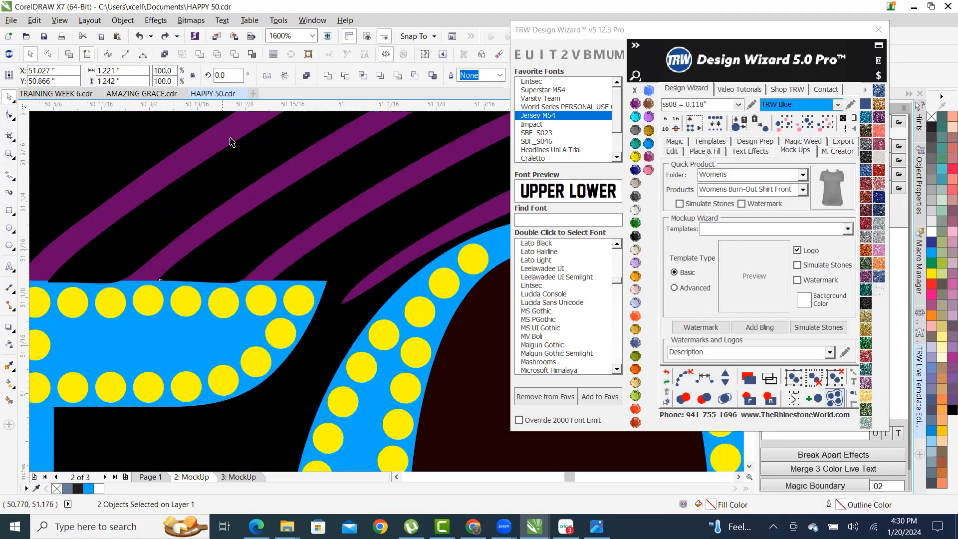
{"action": "left_click", "coordinate": [234, 38]}
{"action": "scroll", "coordinate": [384, 381], "scroll_direction": "down", "scroll_amount": 3}
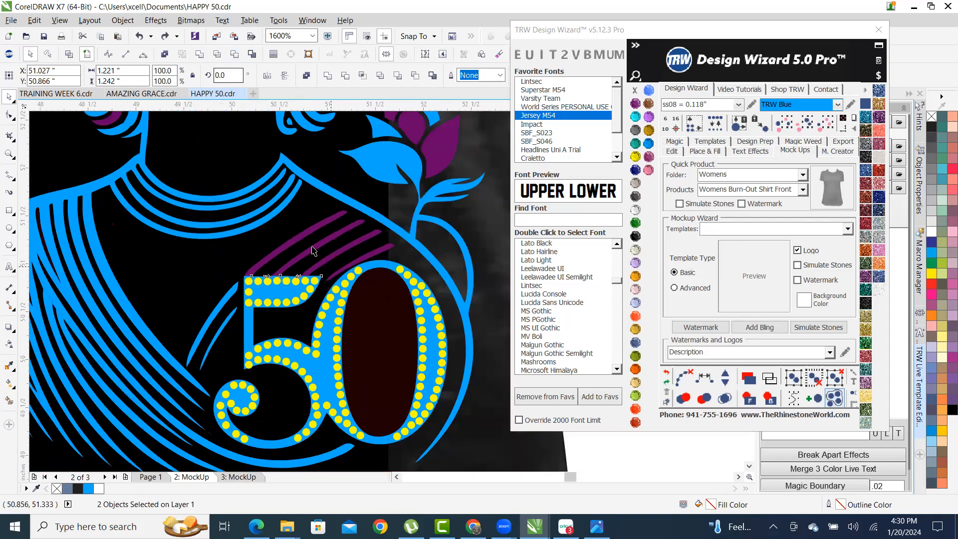
{"action": "left_click", "coordinate": [474, 320]}
{"action": "scroll", "coordinate": [338, 271], "scroll_direction": "up", "scroll_amount": 2}
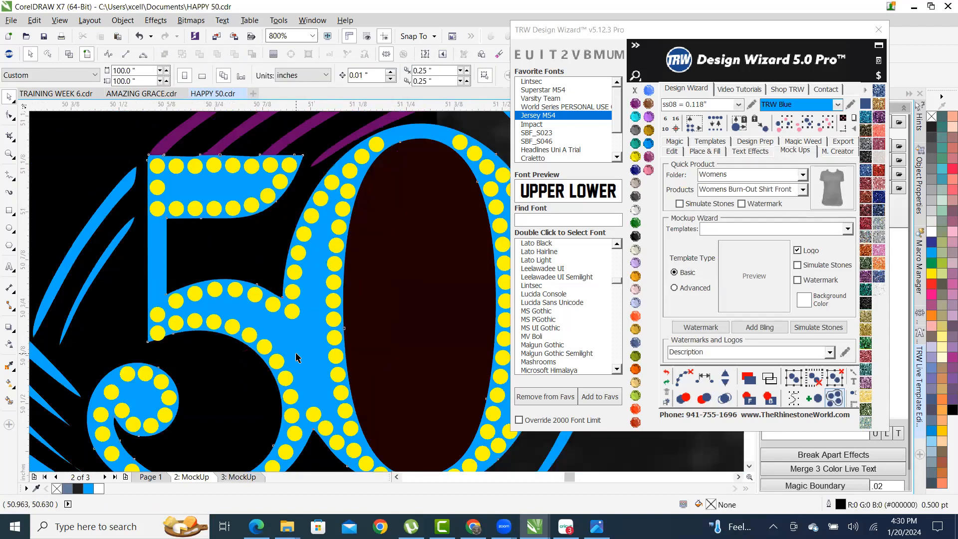
{"action": "left_click", "coordinate": [306, 341]}
{"action": "scroll", "coordinate": [305, 340], "scroll_direction": "down", "scroll_amount": 2}
{"action": "key", "text": "Delete"}
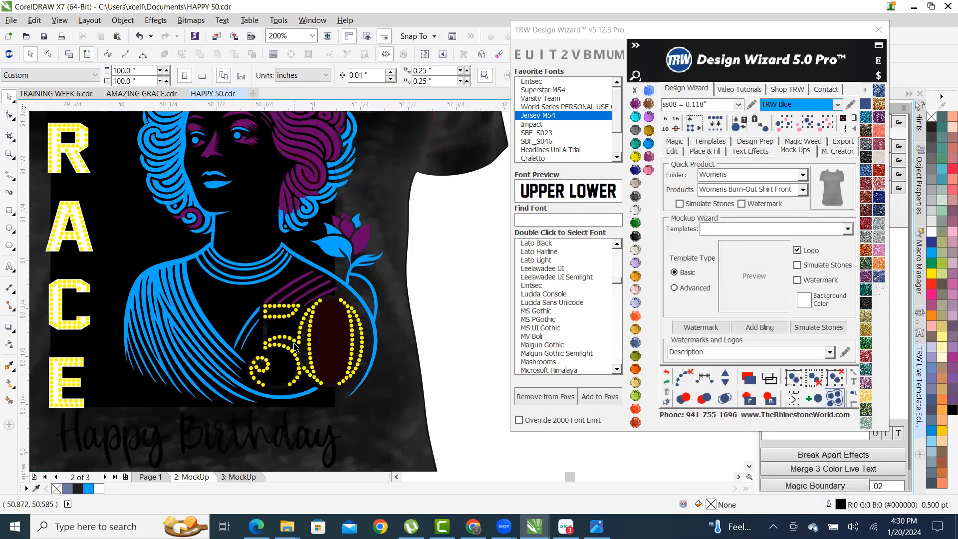
- Delete the black background behind the artwork
{"action": "scroll", "coordinate": [294, 373], "scroll_direction": "up", "scroll_amount": 1}
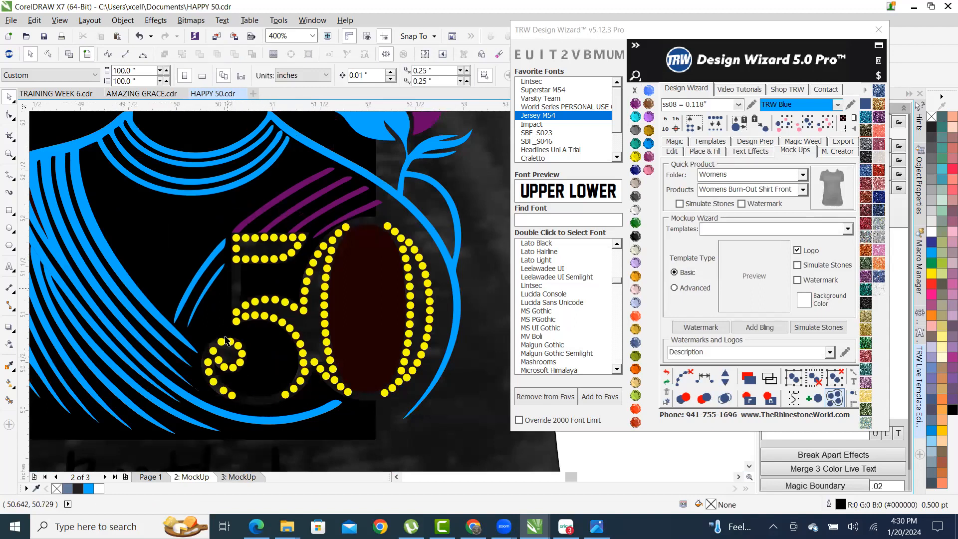
{"action": "scroll", "coordinate": [230, 359], "scroll_direction": "down", "scroll_amount": 1}
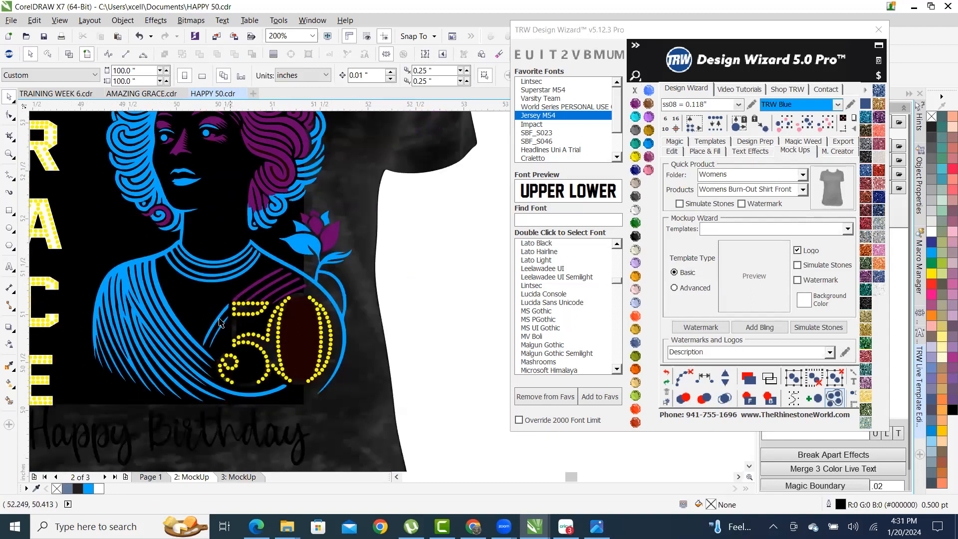
{"action": "scroll", "coordinate": [70, 230], "scroll_direction": "down", "scroll_amount": 2}
{"action": "scroll", "coordinate": [186, 280], "scroll_direction": "up", "scroll_amount": 3}
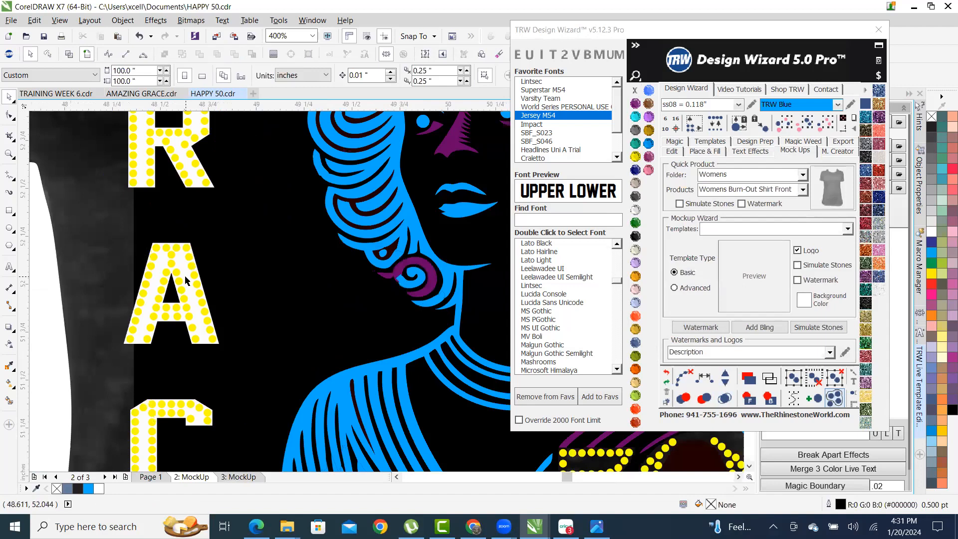
{"action": "scroll", "coordinate": [195, 325], "scroll_direction": "down", "scroll_amount": 2}
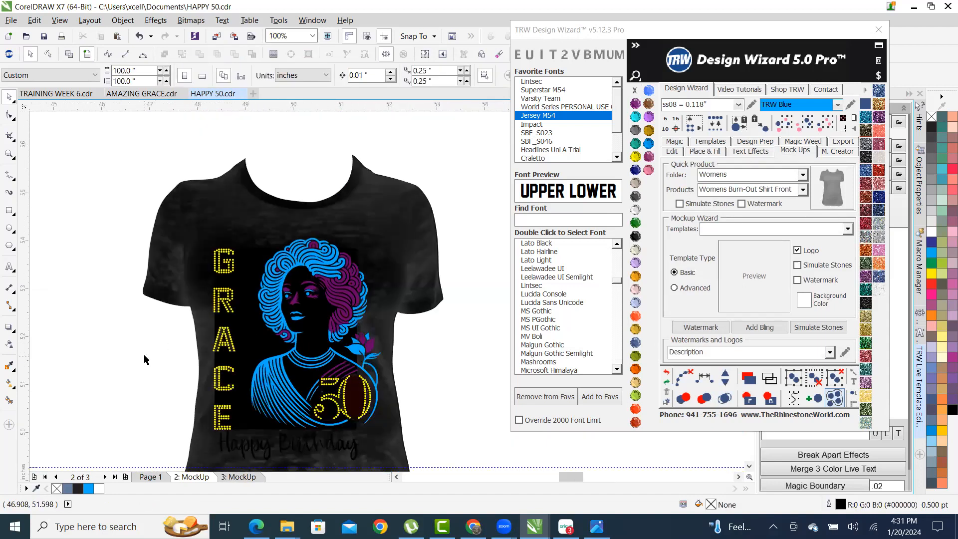
{"action": "scroll", "coordinate": [138, 361], "scroll_direction": "up", "scroll_amount": 1}
{"action": "left_click", "coordinate": [393, 337]}
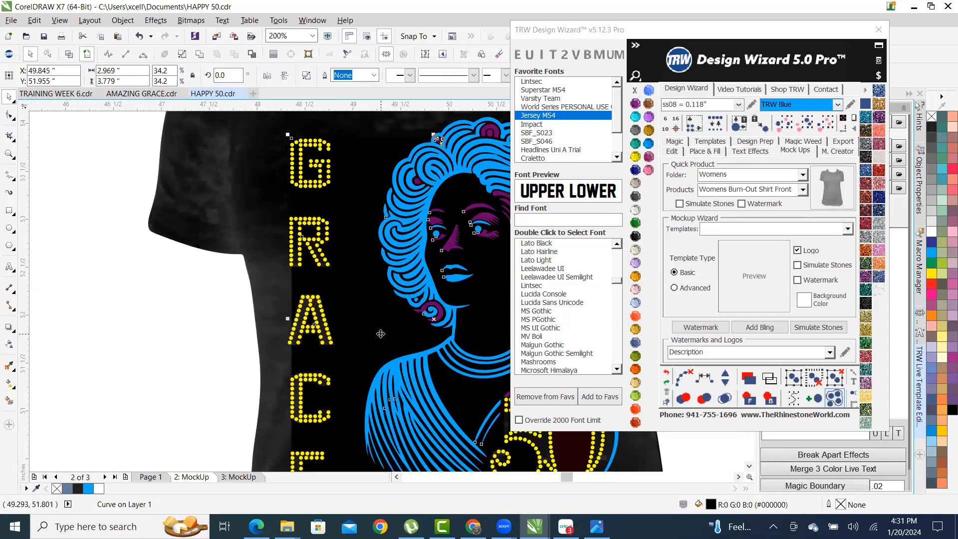
{"action": "scroll", "coordinate": [391, 338], "scroll_direction": "down", "scroll_amount": 3}
{"action": "scroll", "coordinate": [390, 340], "scroll_direction": "up", "scroll_amount": 1}
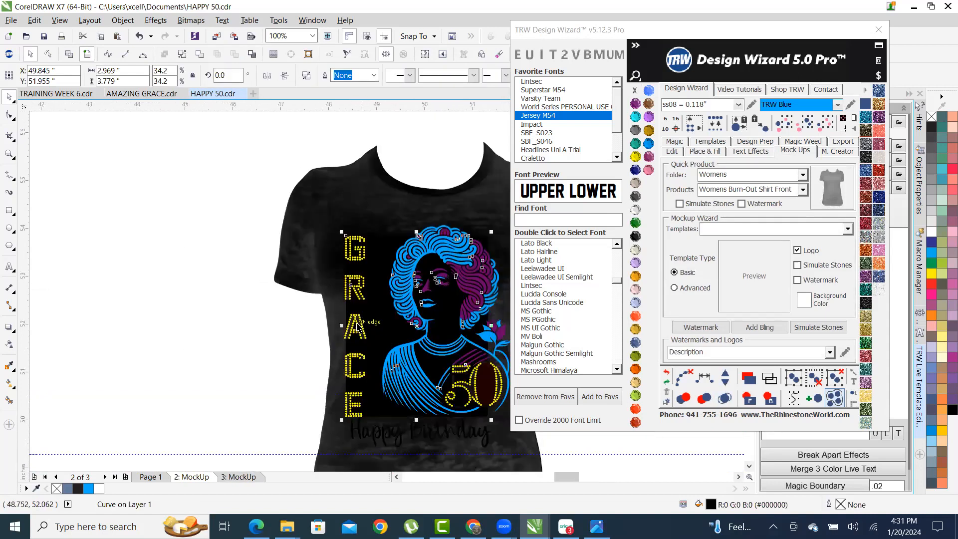
{"action": "key", "text": "Delete"}
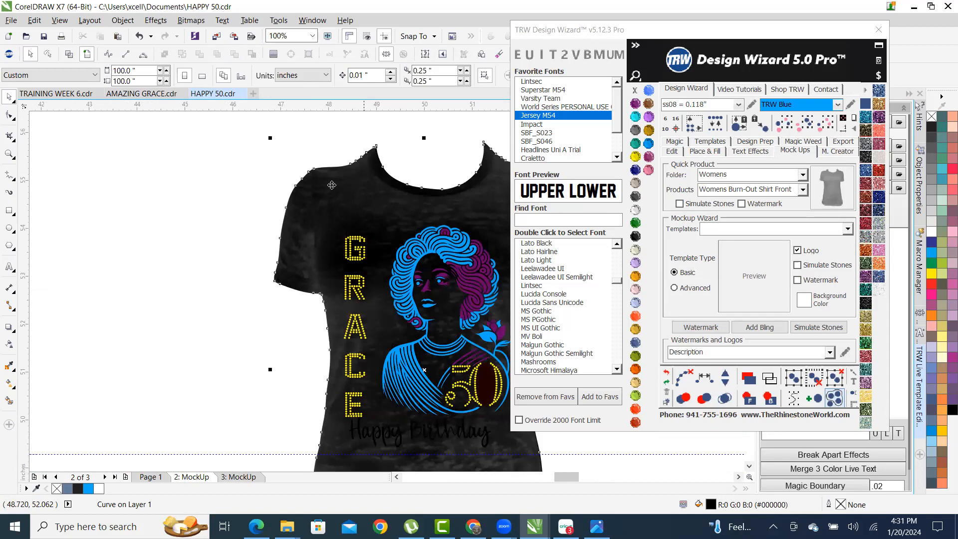
- Nudge the shirt mockup up slightly behind the artwork and check the blue Happy Birthday text
{"action": "scroll", "coordinate": [248, 199], "scroll_direction": "up", "scroll_amount": 1}
{"action": "scroll", "coordinate": [134, 210], "scroll_direction": "down", "scroll_amount": 2}
{"action": "scroll", "coordinate": [248, 228], "scroll_direction": "up", "scroll_amount": 1}
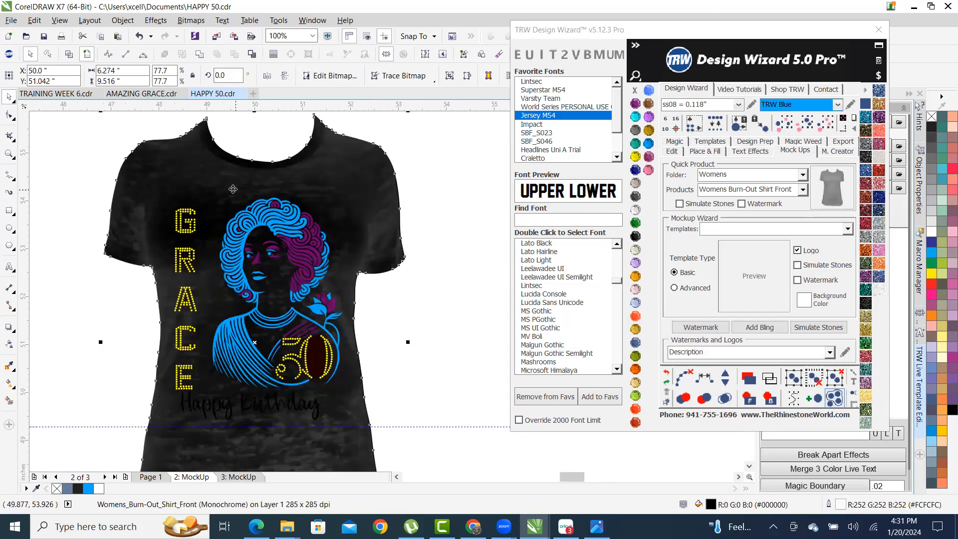
{"action": "scroll", "coordinate": [233, 189], "scroll_direction": "up", "scroll_amount": 1}
{"action": "scroll", "coordinate": [237, 166], "scroll_direction": "down", "scroll_amount": 1}
{"action": "left_click_drag", "start_coordinate": [363, 185], "coordinate": [362, 172]}
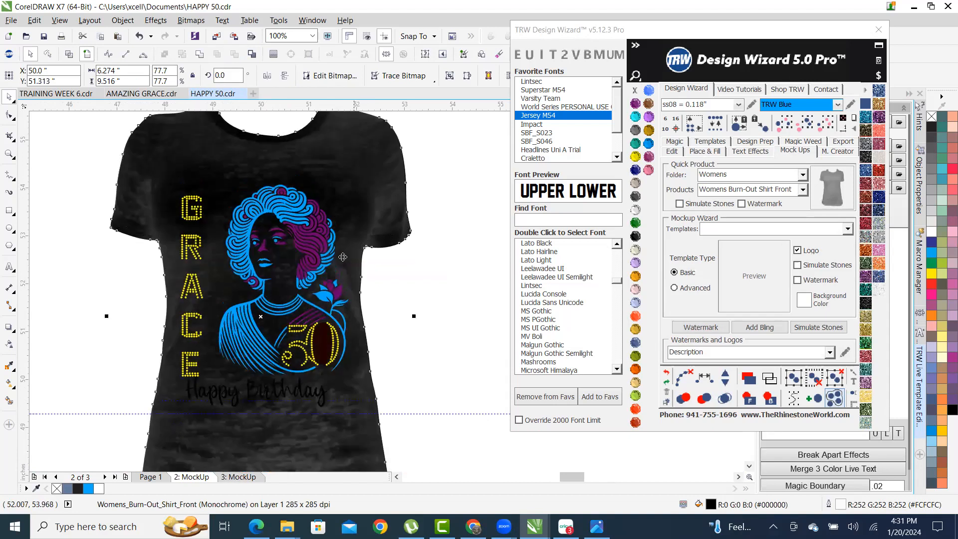
{"action": "scroll", "coordinate": [241, 401], "scroll_direction": "up", "scroll_amount": 1}
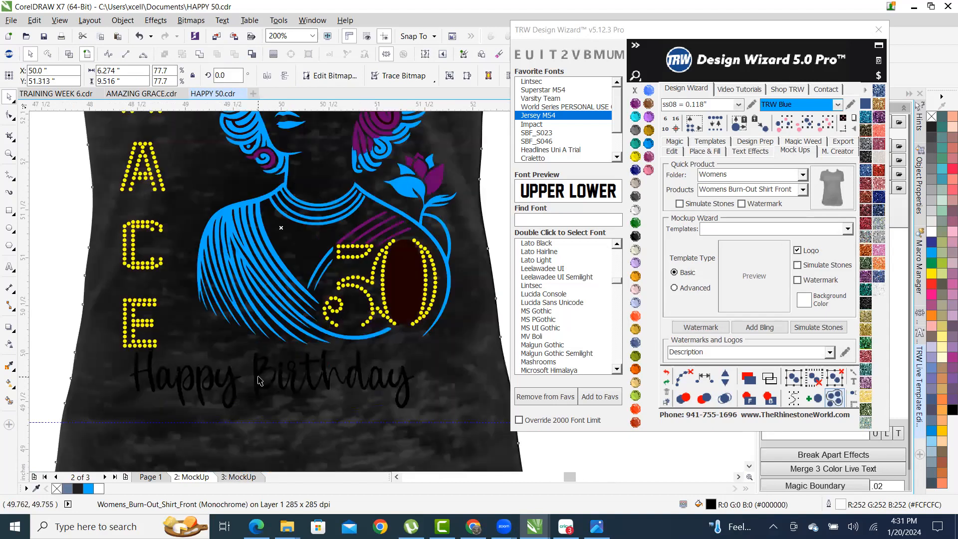
{"action": "left_click", "coordinate": [259, 381]}
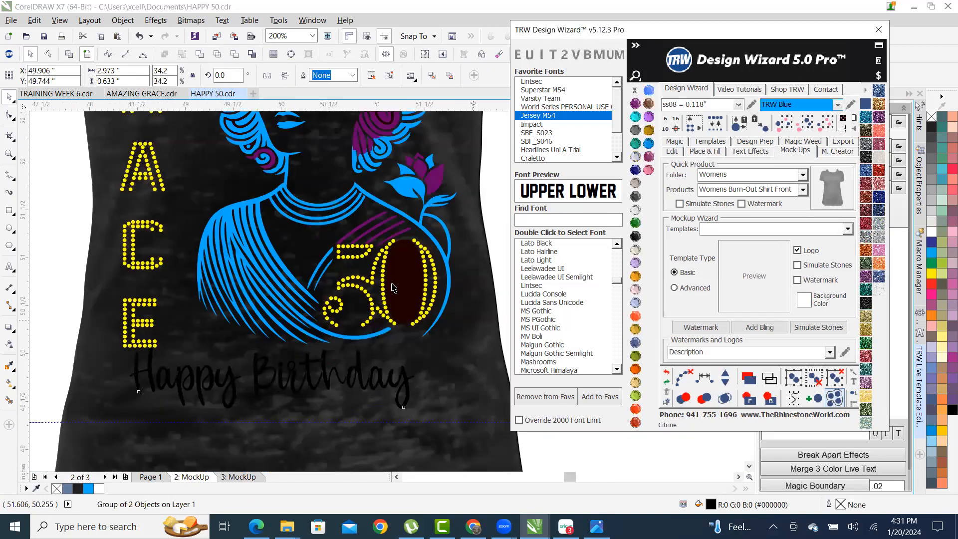
{"action": "scroll", "coordinate": [393, 287], "scroll_direction": "down", "scroll_amount": 1}
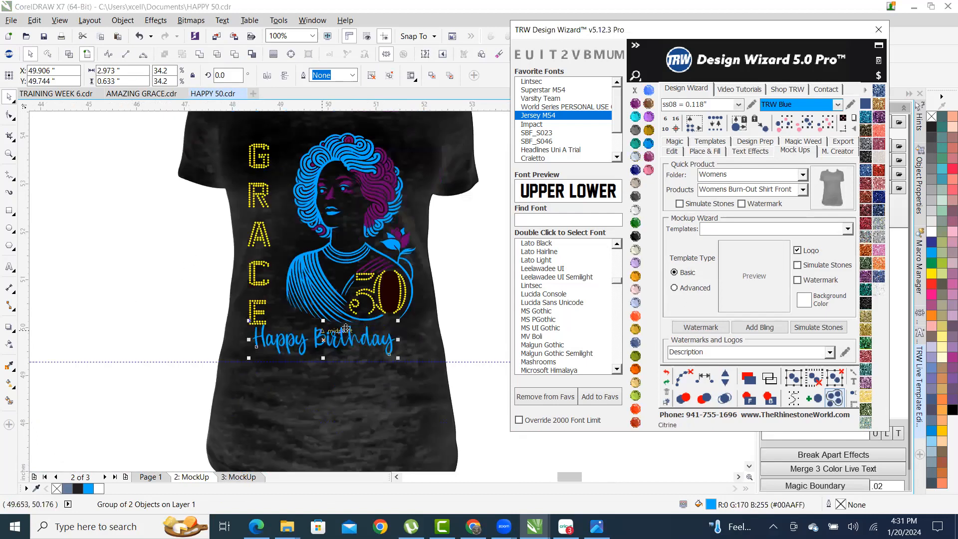
{"action": "left_click", "coordinate": [160, 278]}
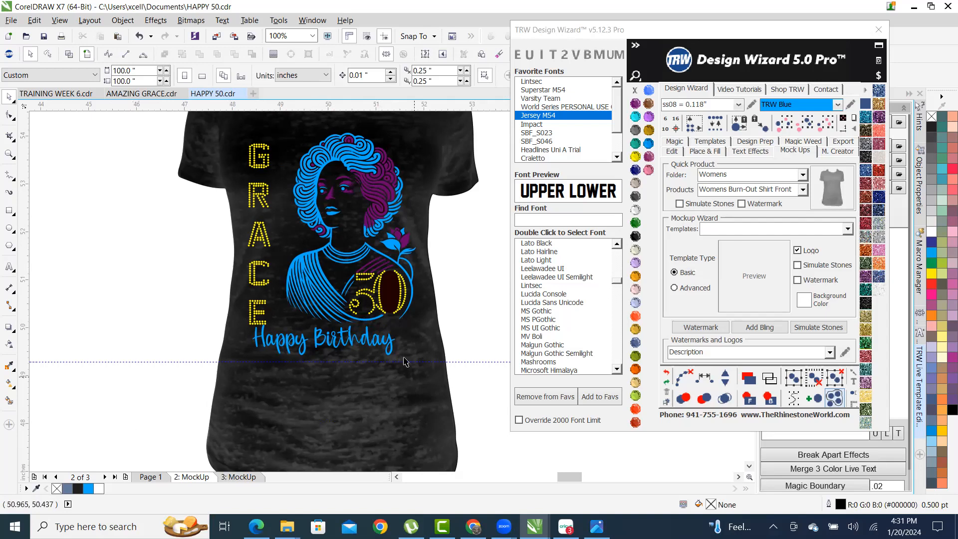
- On page 1, try filling the purple hair with Peridot island stones
{"action": "left_click", "coordinate": [151, 477]}
{"action": "scroll", "coordinate": [300, 279], "scroll_direction": "down", "scroll_amount": 2}
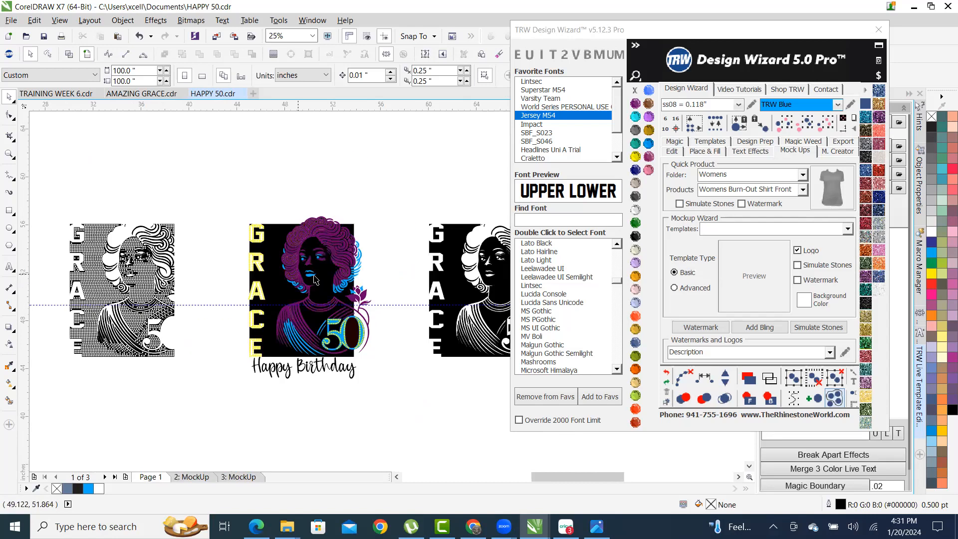
{"action": "scroll", "coordinate": [335, 274], "scroll_direction": "up", "scroll_amount": 4}
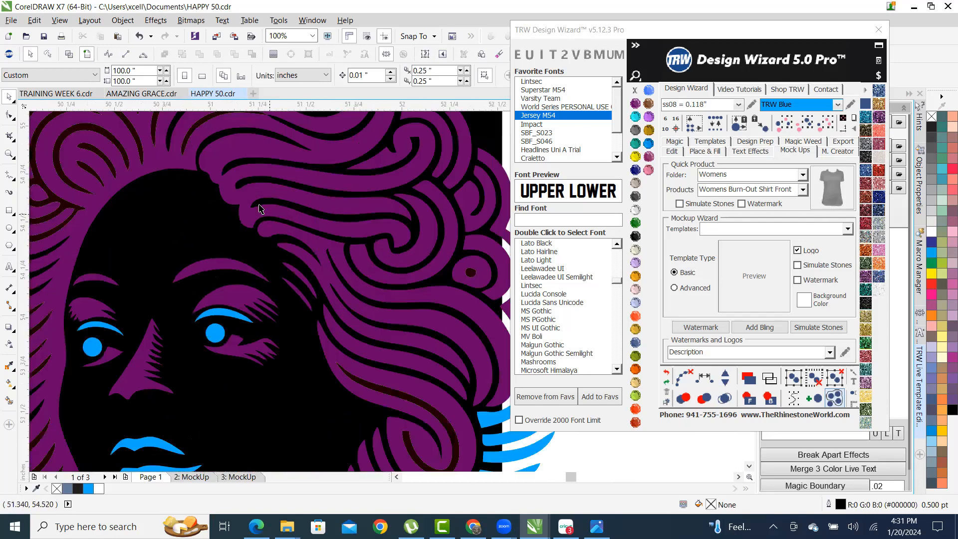
{"action": "left_click", "coordinate": [193, 154]}
{"action": "scroll", "coordinate": [193, 154], "scroll_direction": "down", "scroll_amount": 3}
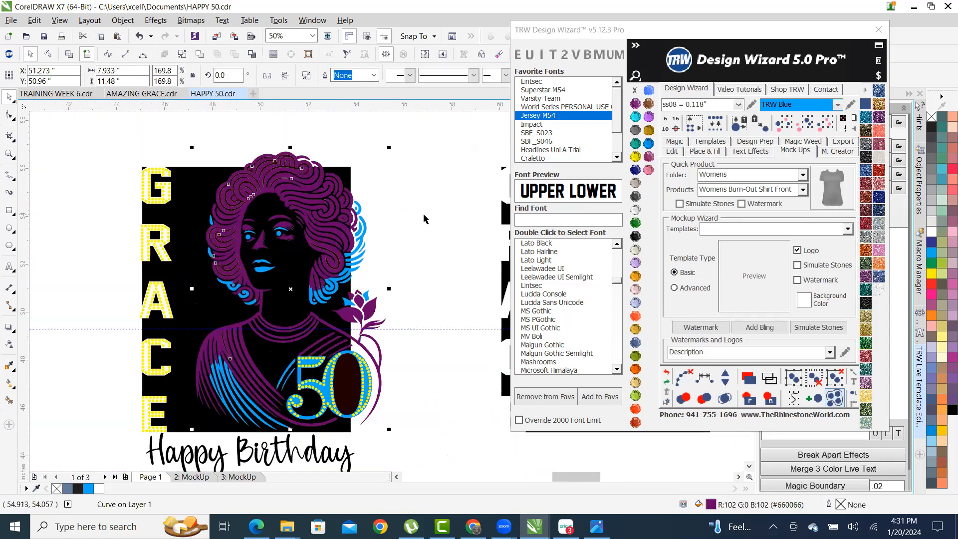
{"action": "left_click", "coordinate": [713, 151]}
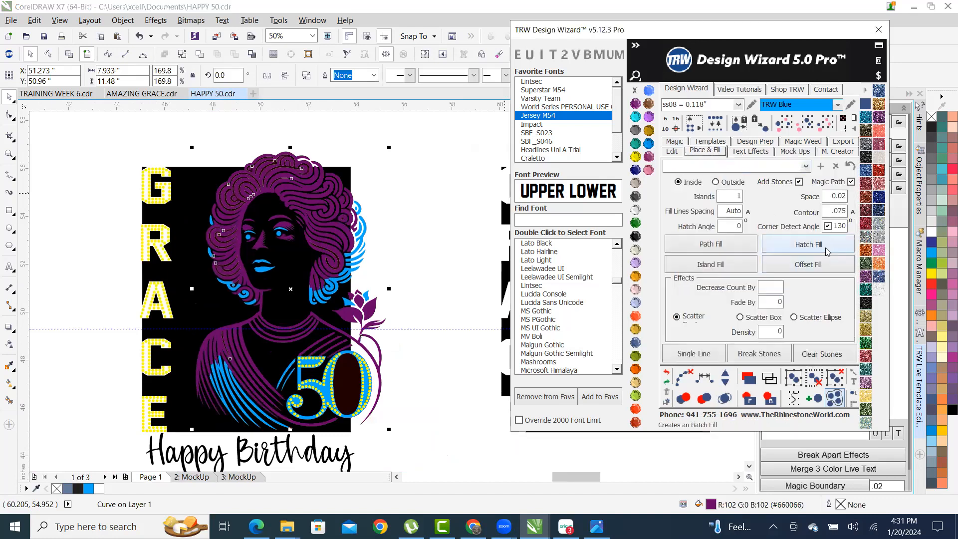
{"action": "left_click", "coordinate": [695, 269]}
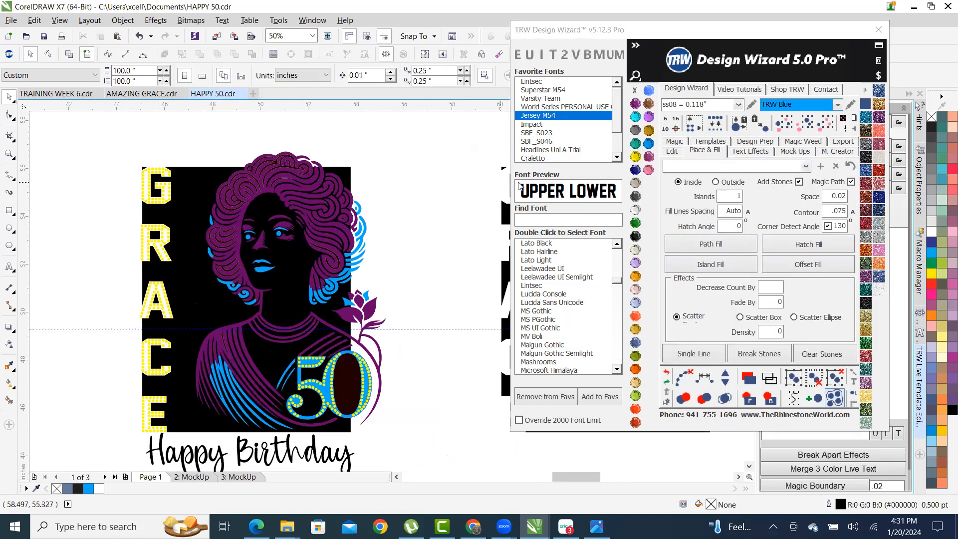
{"action": "left_click", "coordinate": [635, 396]}
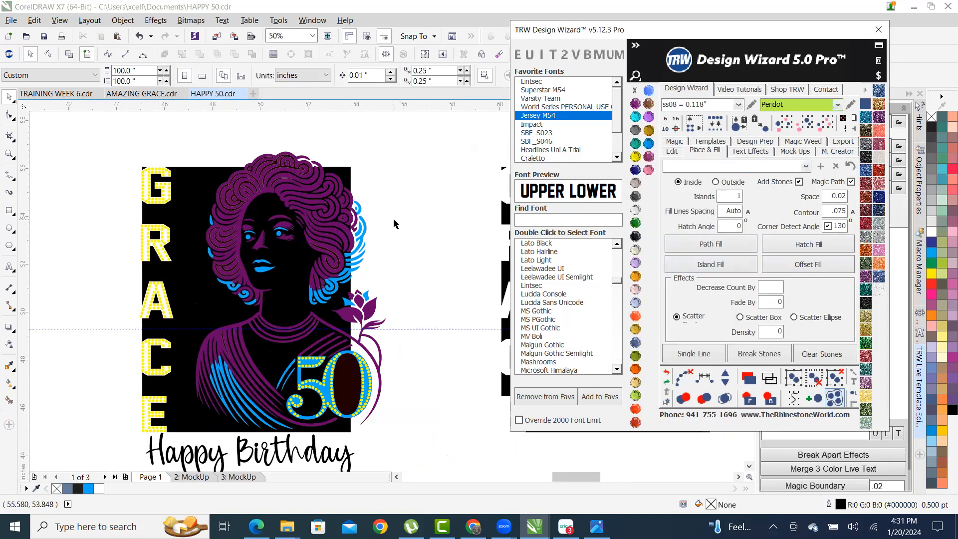
- Run Island Fill on all same-purple objects, dismiss the error, and undo it
{"action": "scroll", "coordinate": [287, 234], "scroll_direction": "up", "scroll_amount": 3}
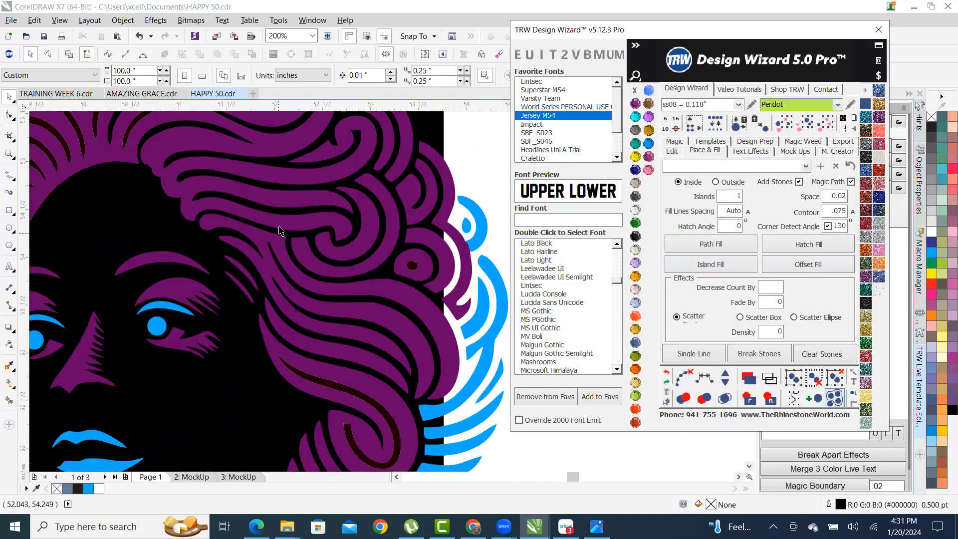
{"action": "left_click", "coordinate": [283, 227]}
{"action": "scroll", "coordinate": [282, 227], "scroll_direction": "down", "scroll_amount": 3}
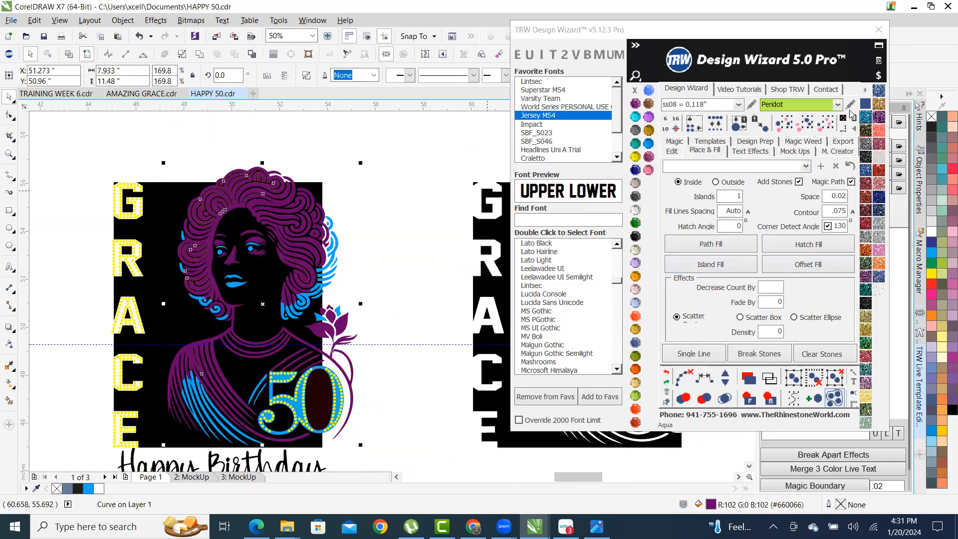
{"action": "left_click", "coordinate": [807, 128]}
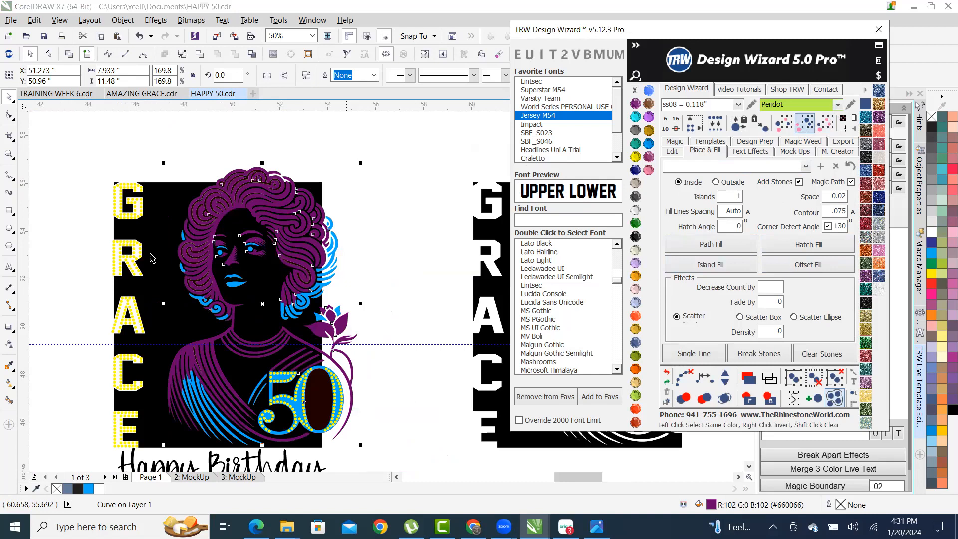
{"action": "scroll", "coordinate": [264, 210], "scroll_direction": "down", "scroll_amount": 2}
{"action": "scroll", "coordinate": [262, 203], "scroll_direction": "up", "scroll_amount": 2}
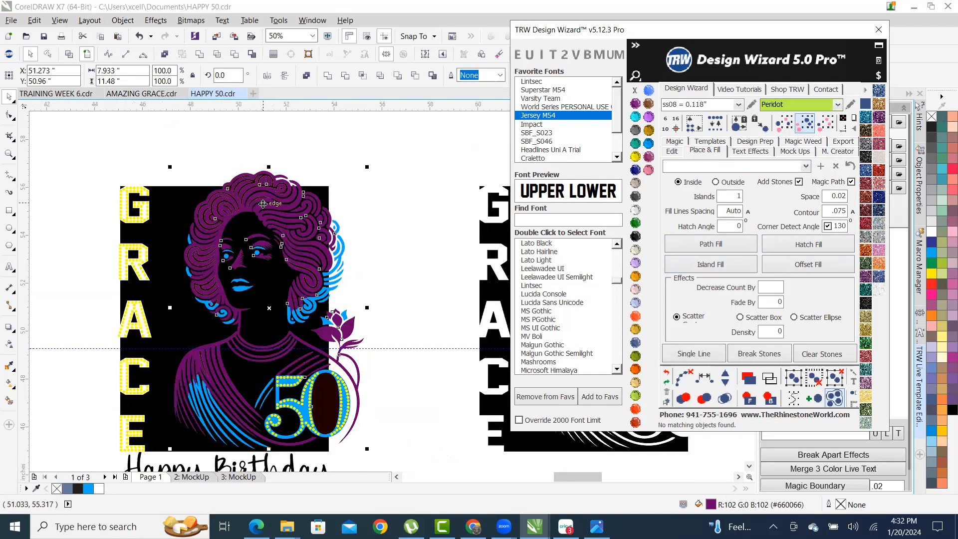
{"action": "left_click", "coordinate": [724, 264]}
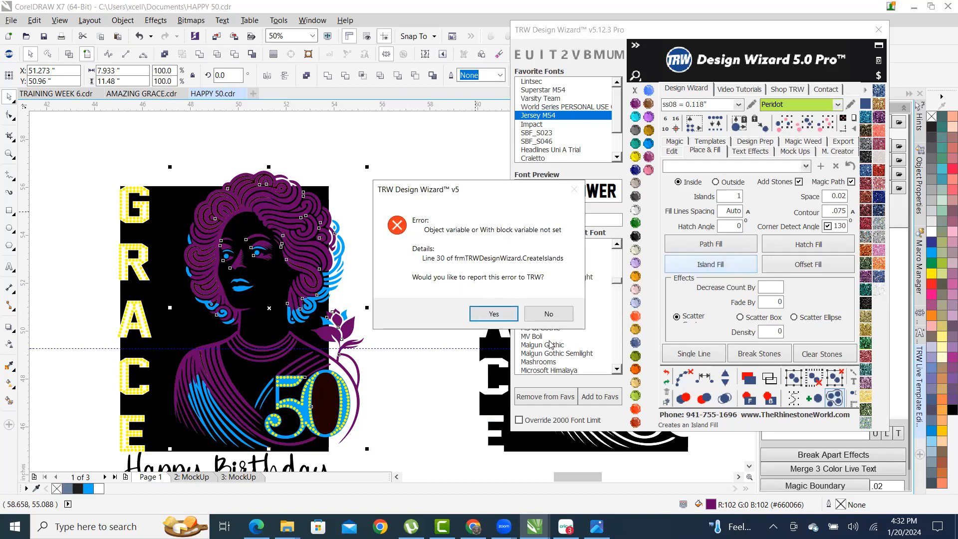
{"action": "left_click", "coordinate": [561, 314]}
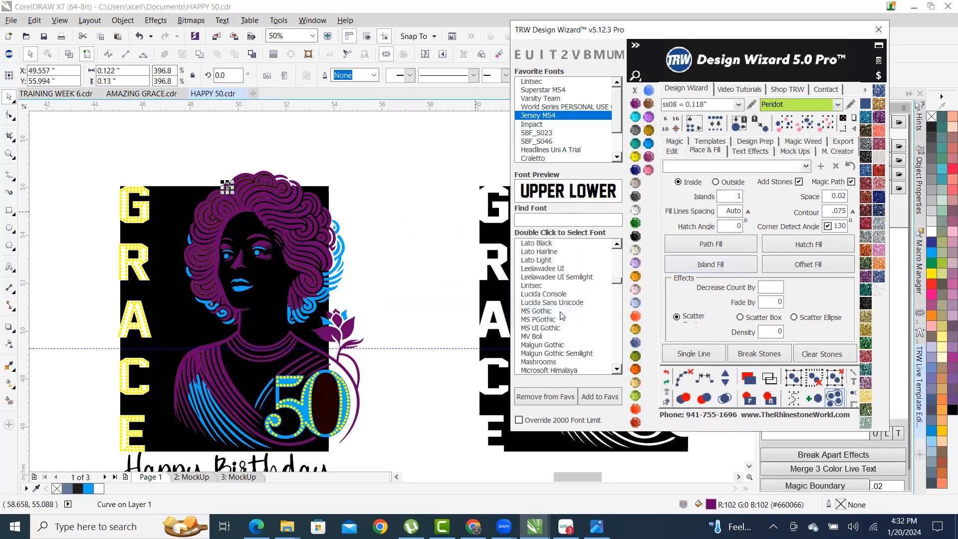
{"action": "scroll", "coordinate": [227, 189], "scroll_direction": "up", "scroll_amount": 5}
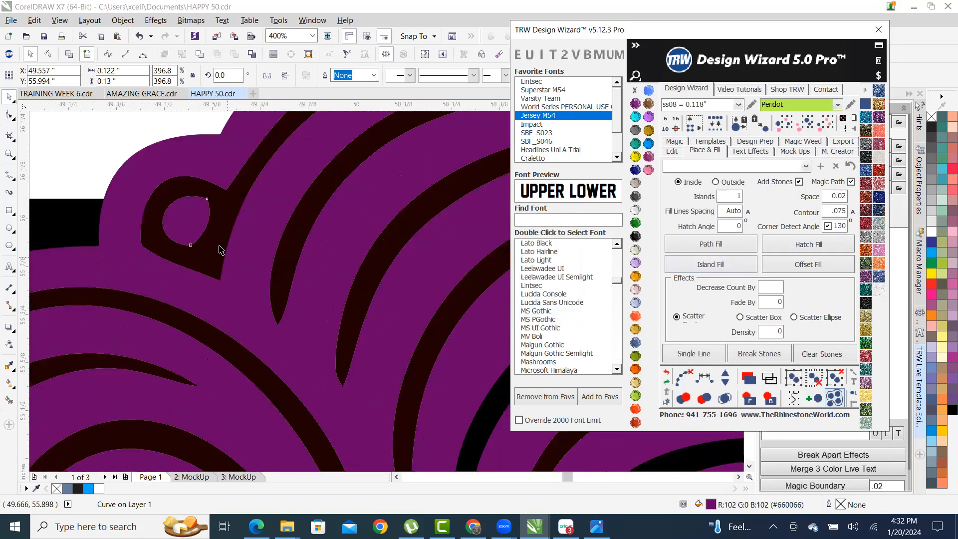
{"action": "left_click", "coordinate": [667, 373]}
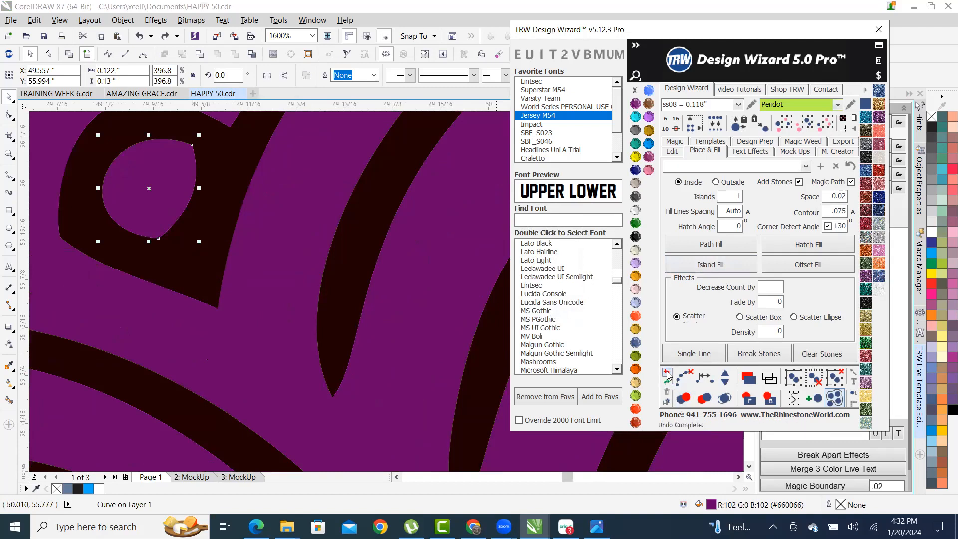
- Switch to wireframe view with Shift+F9 and preview the design on the T-shirt mockup
{"action": "scroll", "coordinate": [190, 280], "scroll_direction": "down", "scroll_amount": 5}
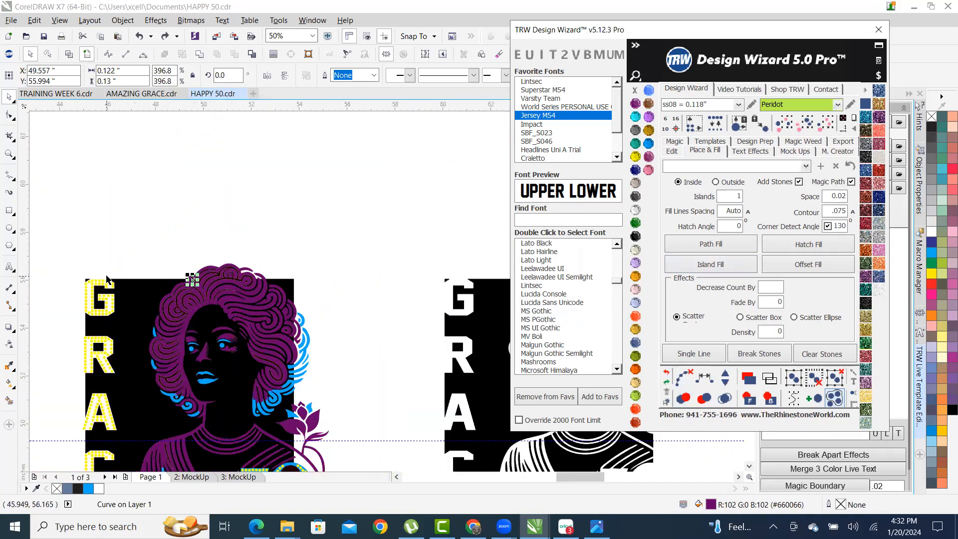
{"action": "scroll", "coordinate": [277, 377], "scroll_direction": "up", "scroll_amount": 3}
{"action": "scroll", "coordinate": [255, 302], "scroll_direction": "down", "scroll_amount": 3}
{"action": "scroll", "coordinate": [159, 214], "scroll_direction": "up", "scroll_amount": 2}
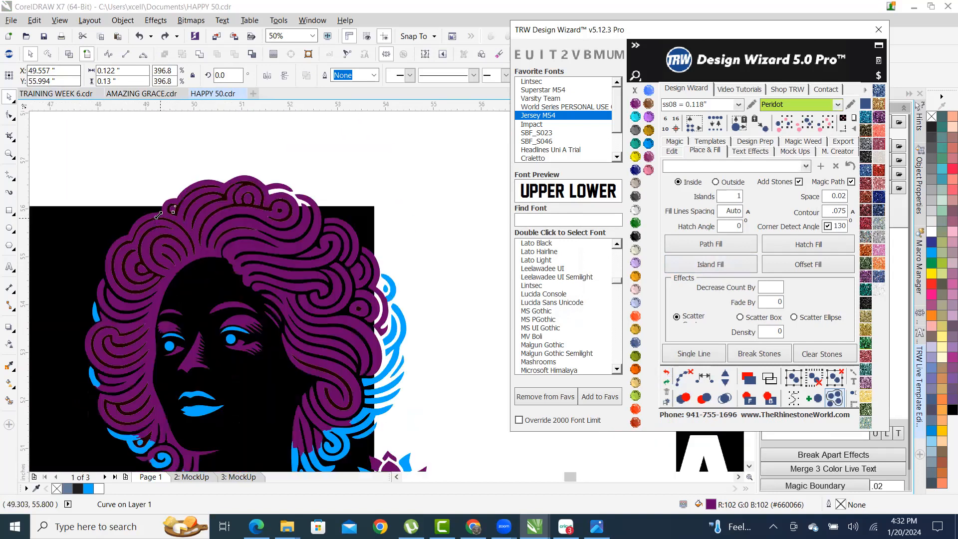
{"action": "scroll", "coordinate": [158, 214], "scroll_direction": "up", "scroll_amount": 3}
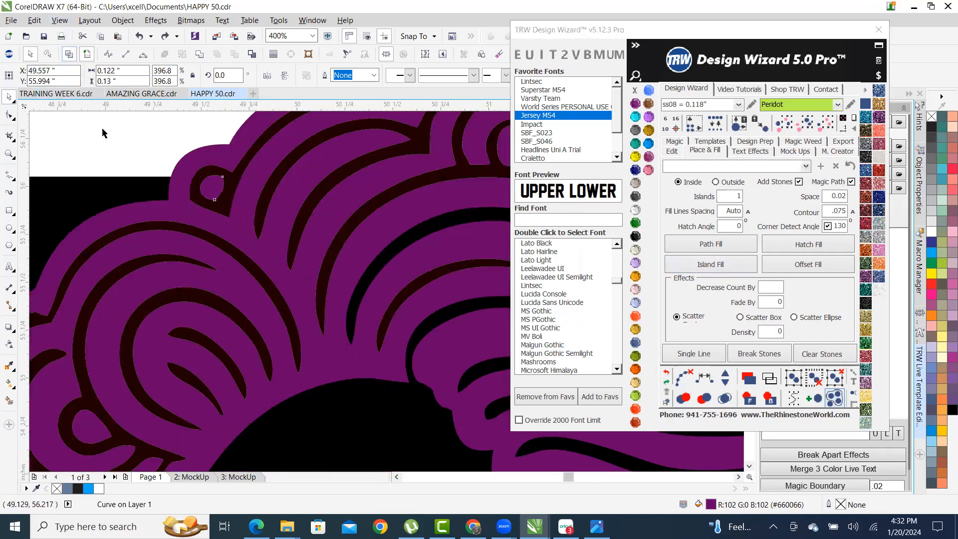
{"action": "key", "text": "shift+F9"}
{"action": "scroll", "coordinate": [251, 221], "scroll_direction": "up", "scroll_amount": 2}
{"action": "left_click", "coordinate": [671, 378]}
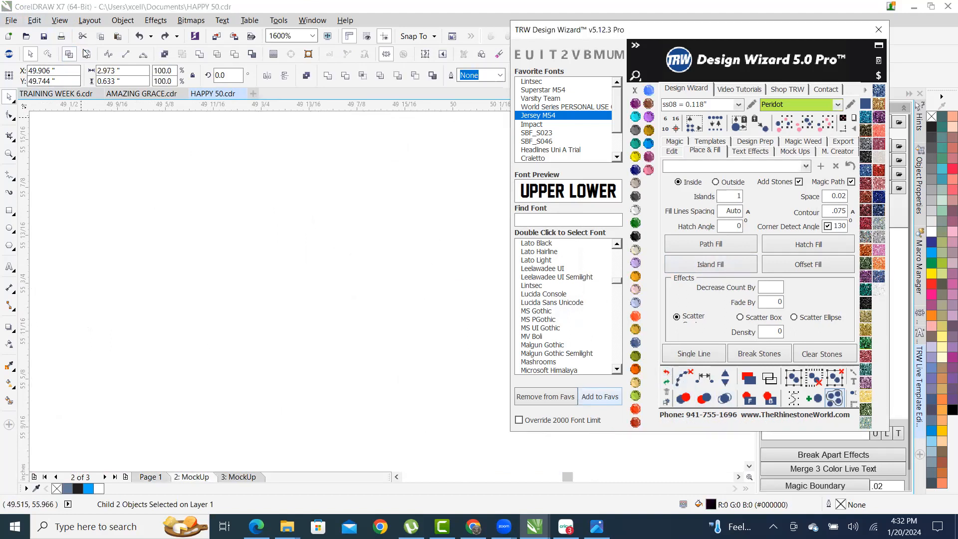
{"action": "scroll", "coordinate": [235, 256], "scroll_direction": "down", "scroll_amount": 6}
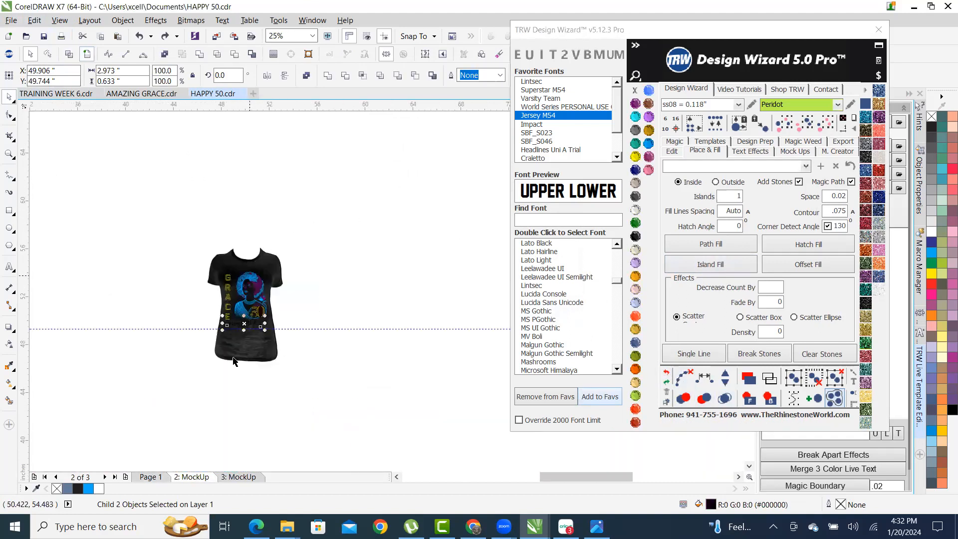
{"action": "scroll", "coordinate": [233, 361], "scroll_direction": "up", "scroll_amount": 1}
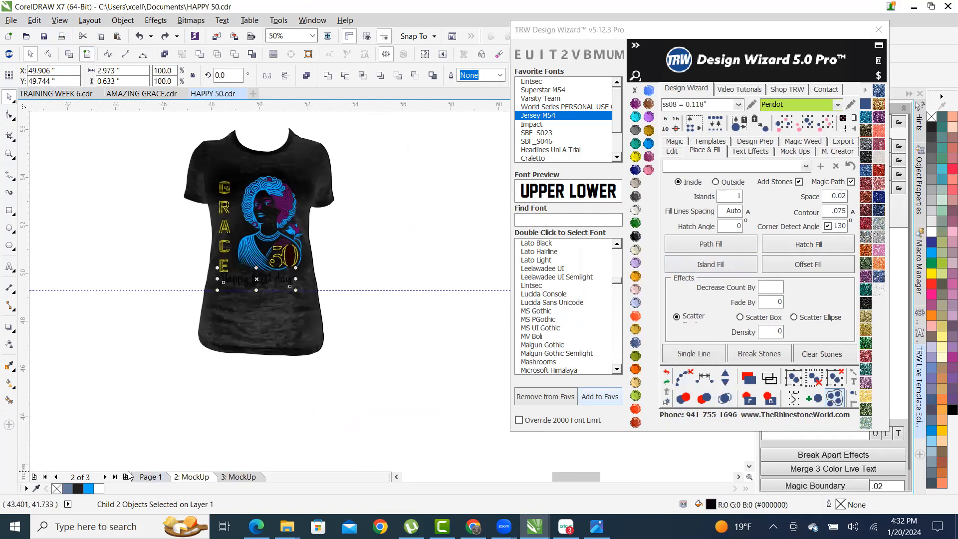
- Back on page 1, marquee-select the centre GRACE design and right-drag a copy below it
{"action": "left_click", "coordinate": [148, 476]}
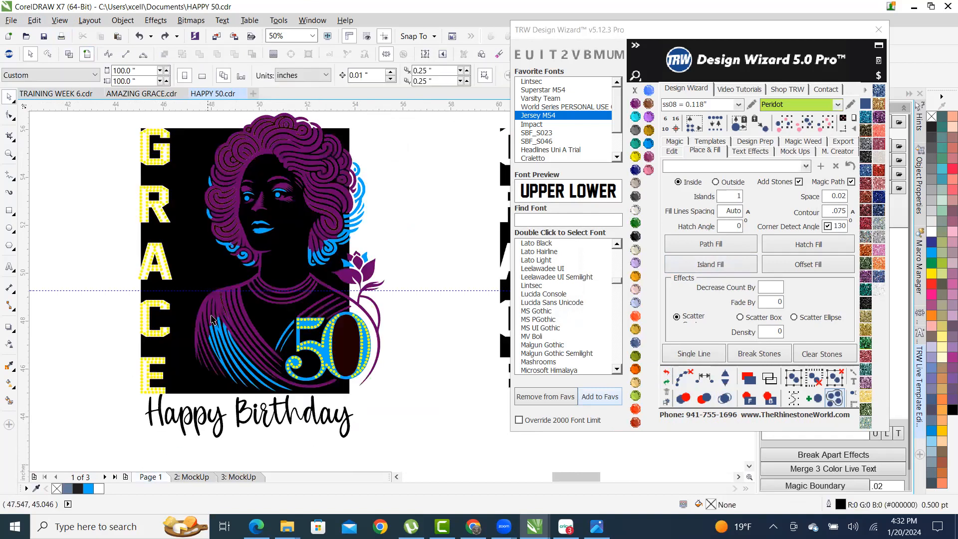
{"action": "scroll", "coordinate": [288, 146], "scroll_direction": "up", "scroll_amount": 1}
{"action": "scroll", "coordinate": [288, 146], "scroll_direction": "up", "scroll_amount": 1}
{"action": "left_click", "coordinate": [276, 168]}
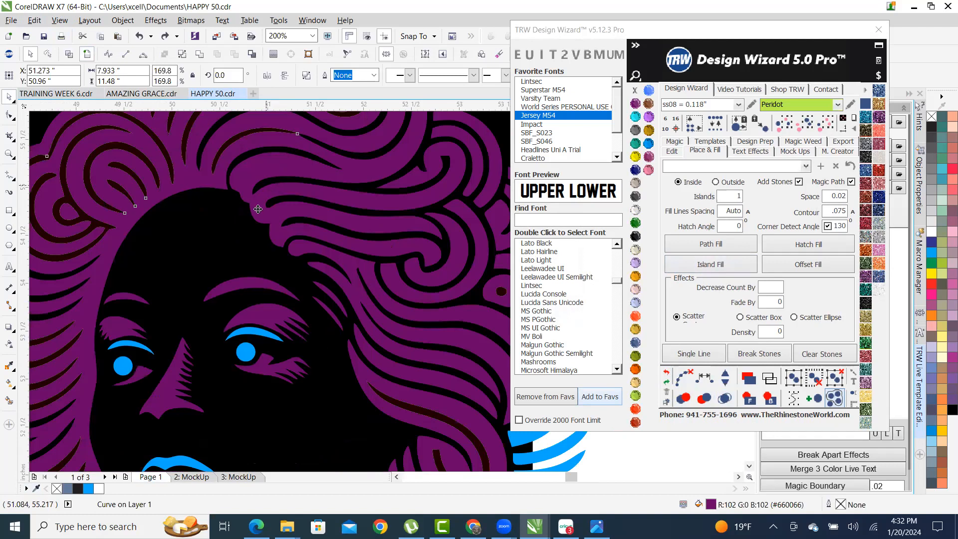
{"action": "scroll", "coordinate": [258, 209], "scroll_direction": "down", "scroll_amount": 2}
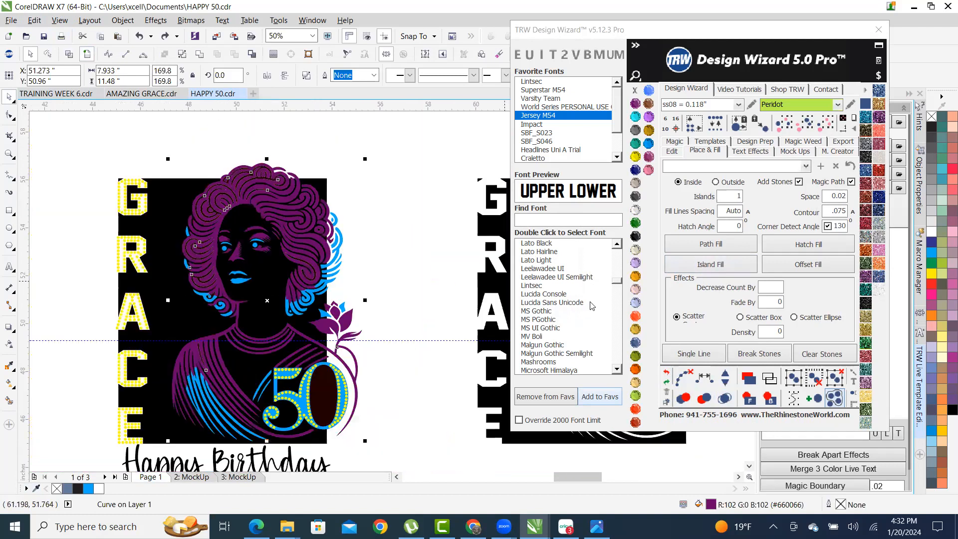
{"action": "left_click", "coordinate": [195, 157]}
{"action": "scroll", "coordinate": [243, 300], "scroll_direction": "down", "scroll_amount": 1}
{"action": "left_click_drag", "start_coordinate": [163, 205], "coordinate": [315, 387]}
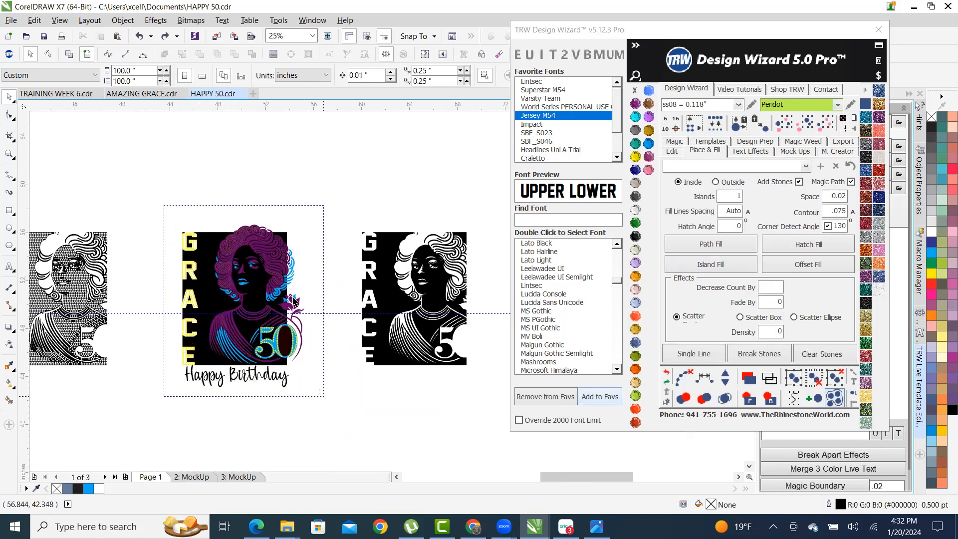
{"action": "scroll", "coordinate": [287, 274], "scroll_direction": "down", "scroll_amount": 1}
{"action": "left_click_drag", "start_coordinate": [272, 273], "coordinate": [247, 387]}
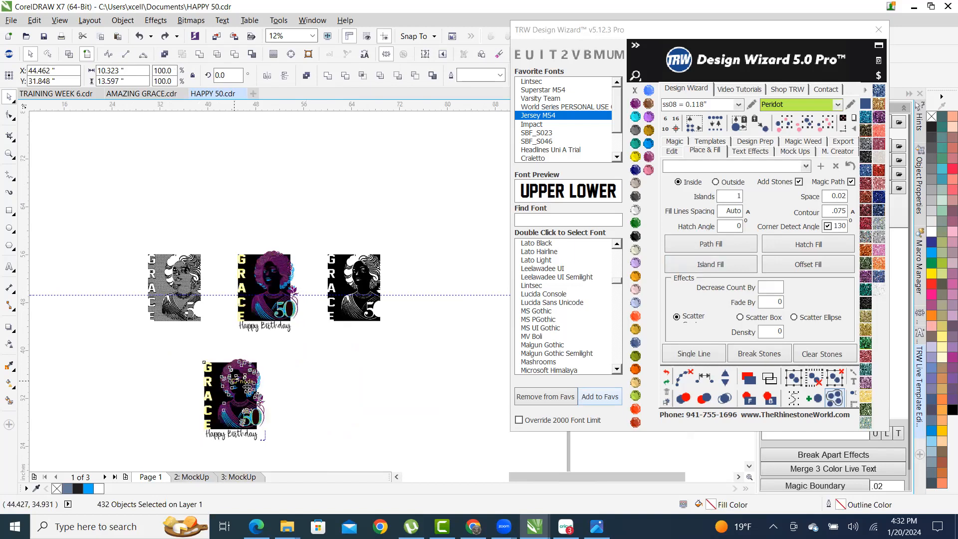
- Delete the Happy Birthday text from the bottom copy
{"action": "left_click", "coordinate": [289, 378]}
{"action": "scroll", "coordinate": [240, 425], "scroll_direction": "up", "scroll_amount": 1}
{"action": "left_click_drag", "start_coordinate": [147, 275], "coordinate": [335, 441]}
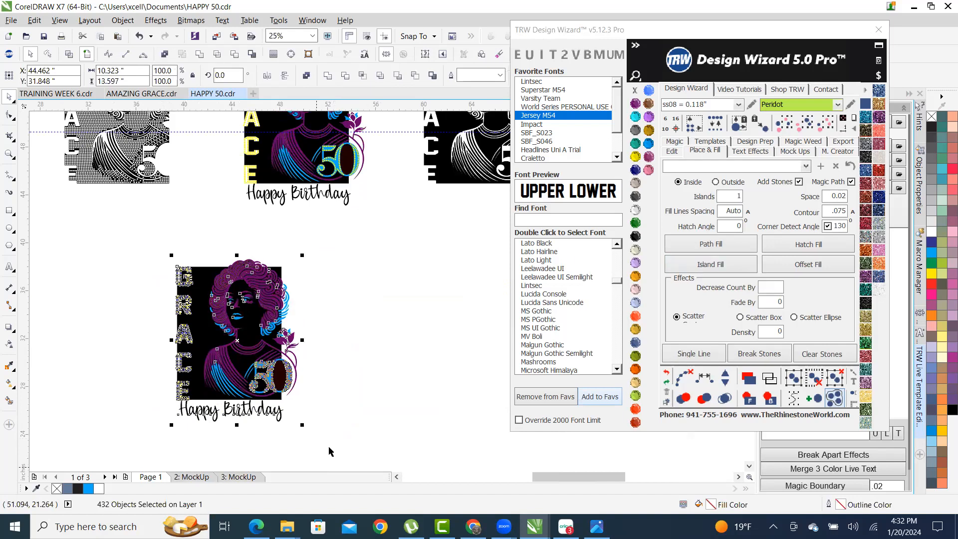
{"action": "left_click", "coordinate": [205, 450]}
{"action": "left_click", "coordinate": [237, 408]}
{"action": "key", "text": "Delete"}
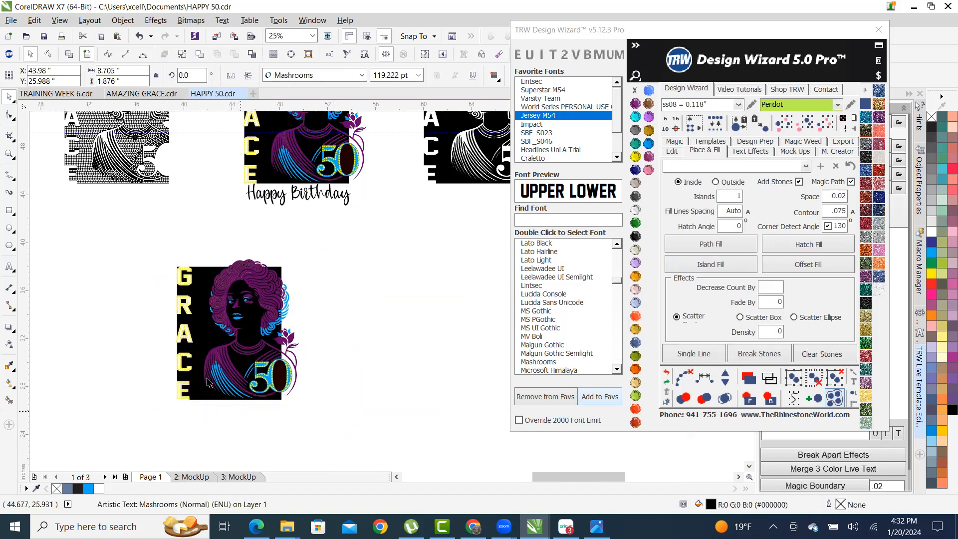
{"action": "key", "text": "Escape"}
- Island Fill the copy's hair with Outside, Add Stones off and contour 0.02
{"action": "left_click_drag", "start_coordinate": [133, 225], "coordinate": [332, 428]}
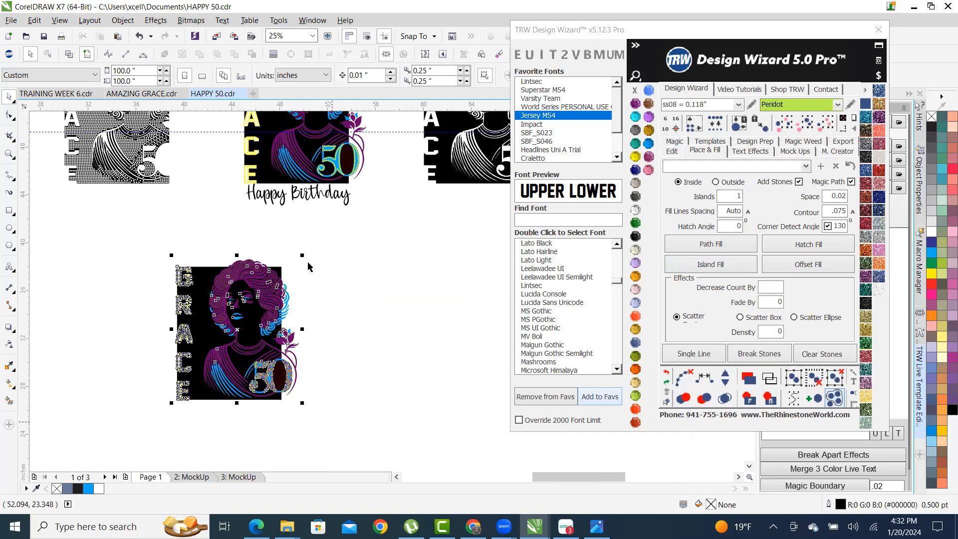
{"action": "scroll", "coordinate": [256, 278], "scroll_direction": "up", "scroll_amount": 2}
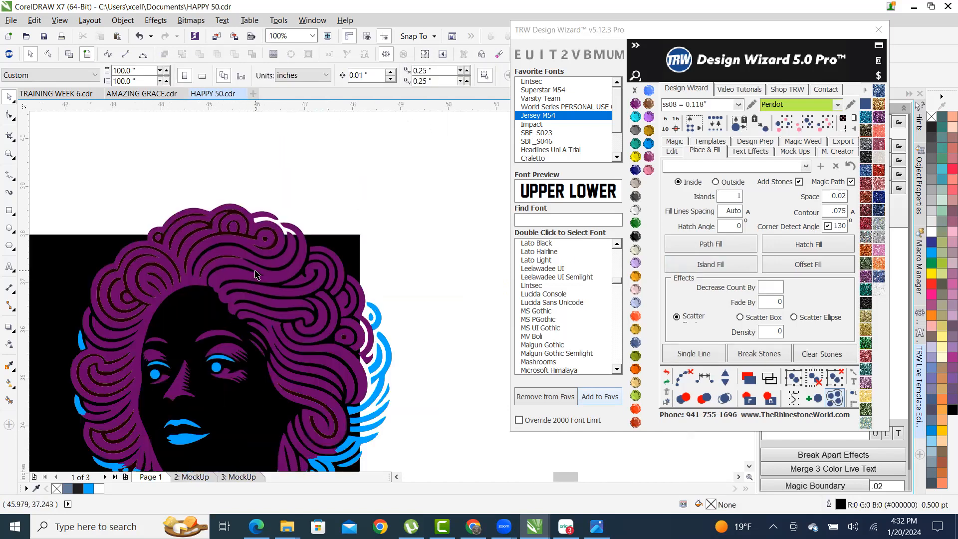
{"action": "scroll", "coordinate": [282, 275], "scroll_direction": "up", "scroll_amount": 2}
{"action": "scroll", "coordinate": [287, 273], "scroll_direction": "down", "scroll_amount": 1}
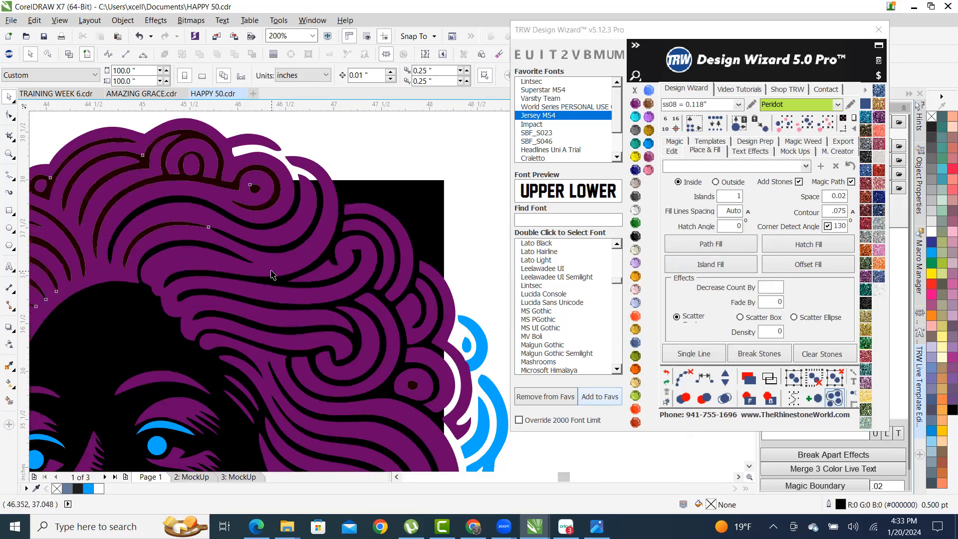
{"action": "left_click", "coordinate": [271, 274]}
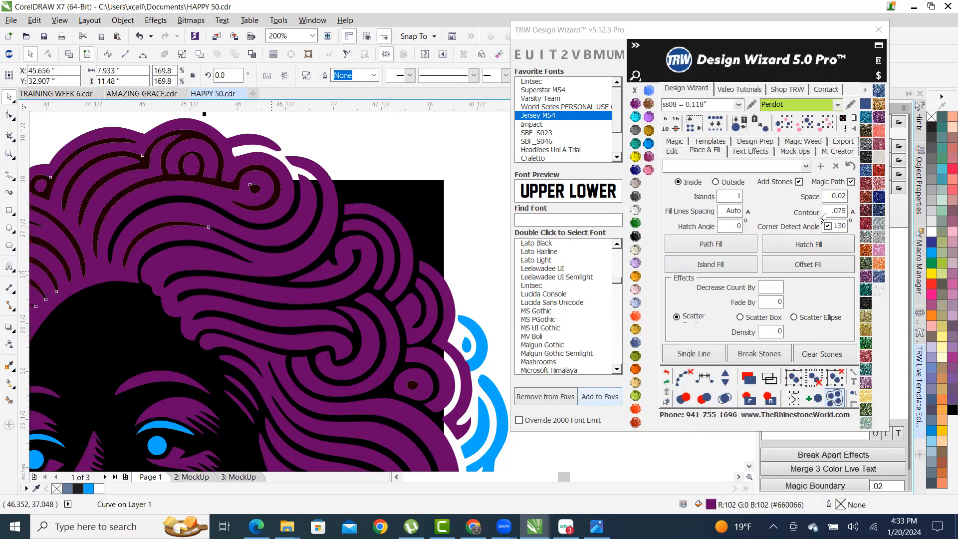
{"action": "left_click", "coordinate": [717, 182]}
{"action": "left_click", "coordinate": [798, 182]}
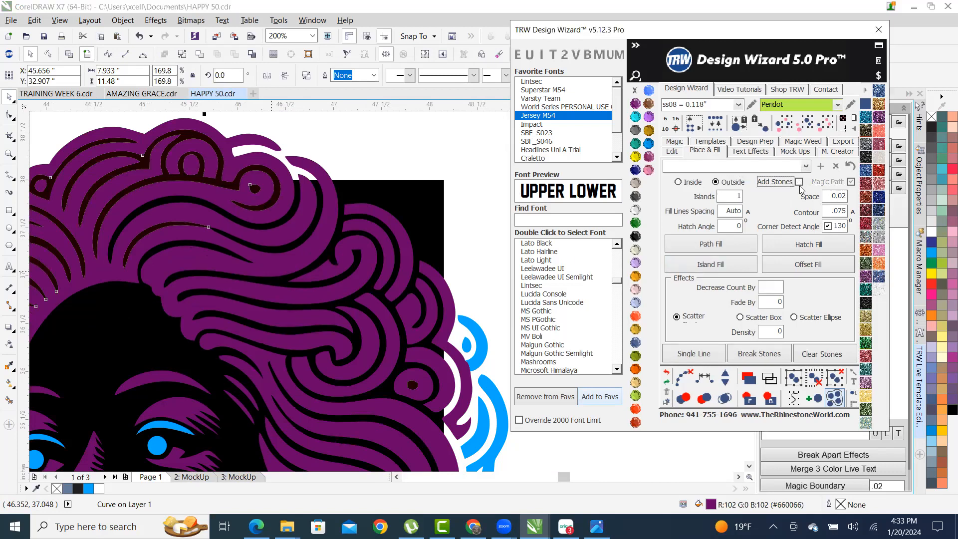
{"action": "left_click", "coordinate": [823, 215]}
{"action": "type", "text": "2"}
{"action": "left_click", "coordinate": [740, 263]}
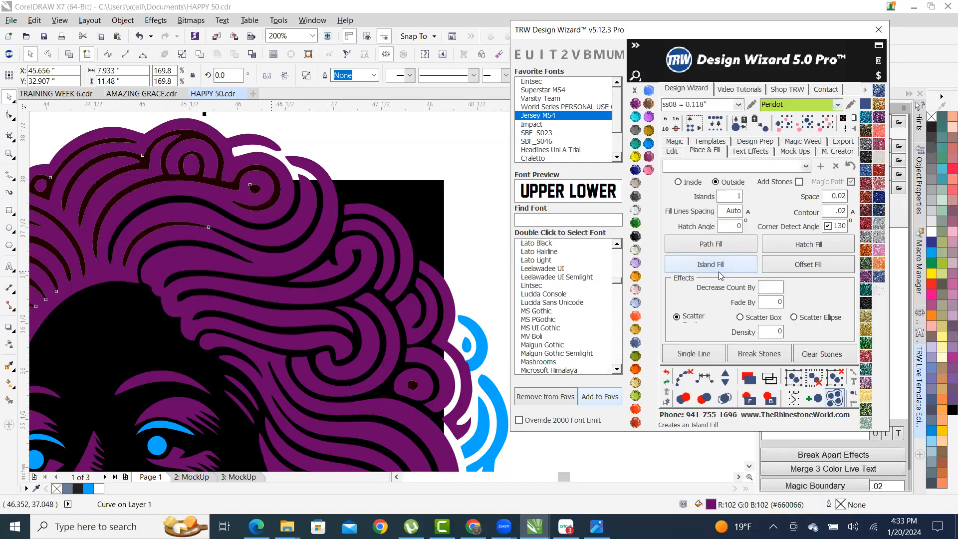
- Select the new white outline island around the hair
{"action": "scroll", "coordinate": [396, 223], "scroll_direction": "down", "scroll_amount": 3}
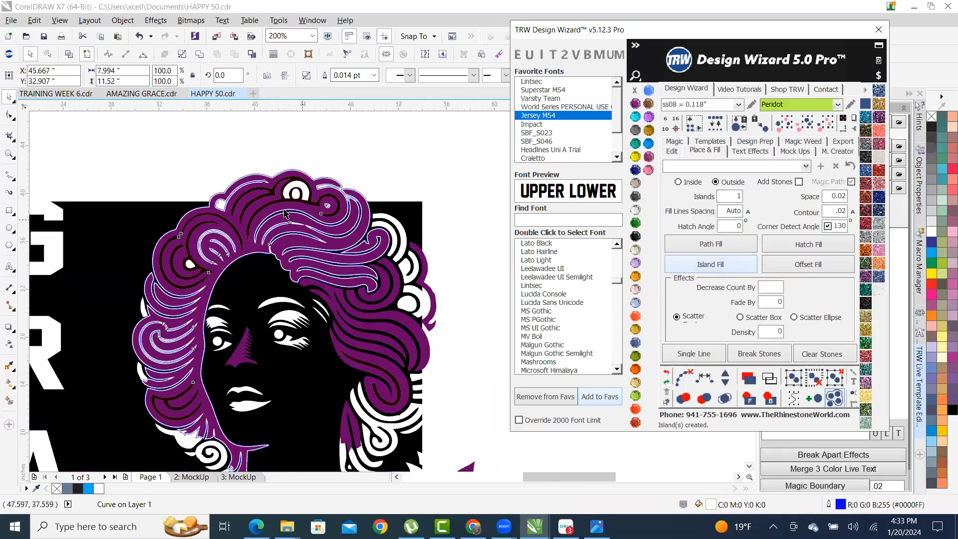
{"action": "scroll", "coordinate": [258, 234], "scroll_direction": "down", "scroll_amount": 3}
{"action": "scroll", "coordinate": [258, 234], "scroll_direction": "up", "scroll_amount": 2}
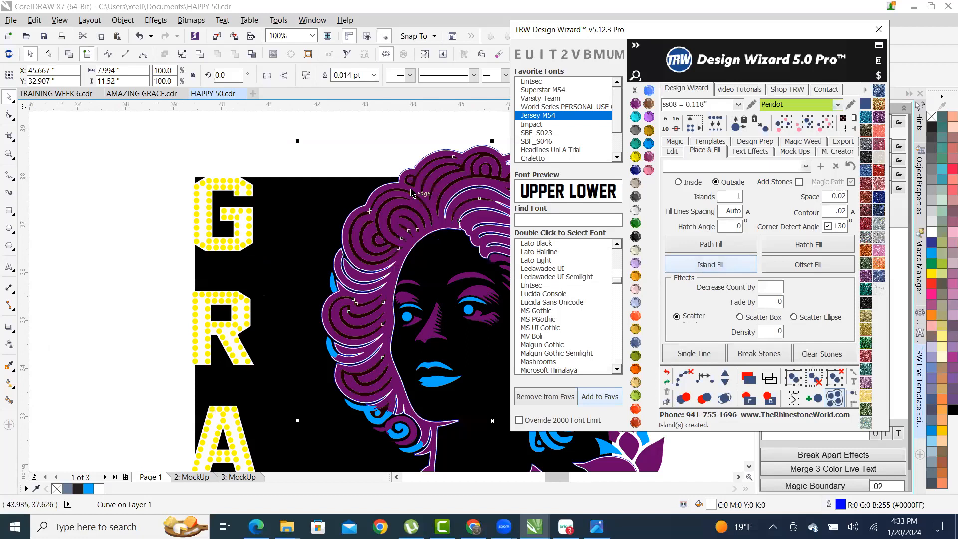
{"action": "left_click", "coordinate": [166, 137]}
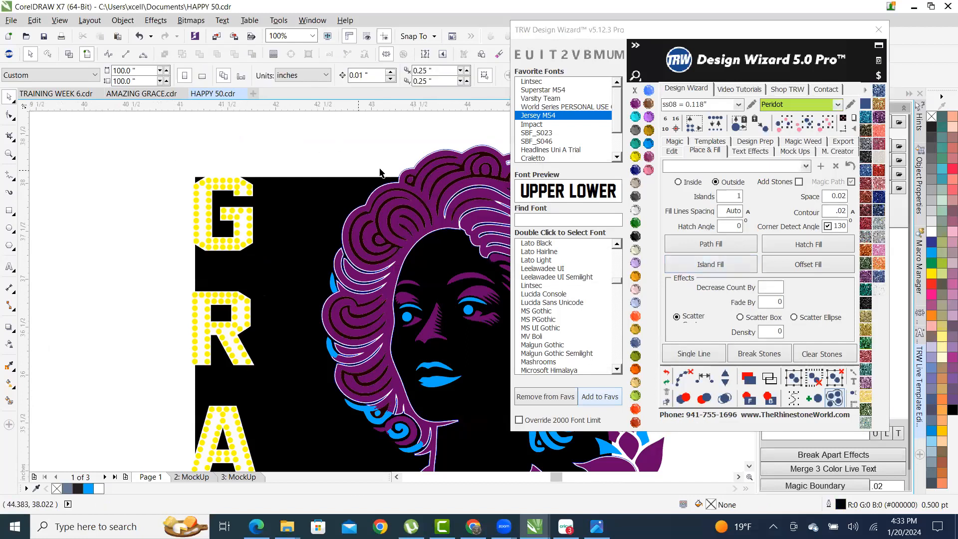
{"action": "scroll", "coordinate": [380, 173], "scroll_direction": "up", "scroll_amount": 6}
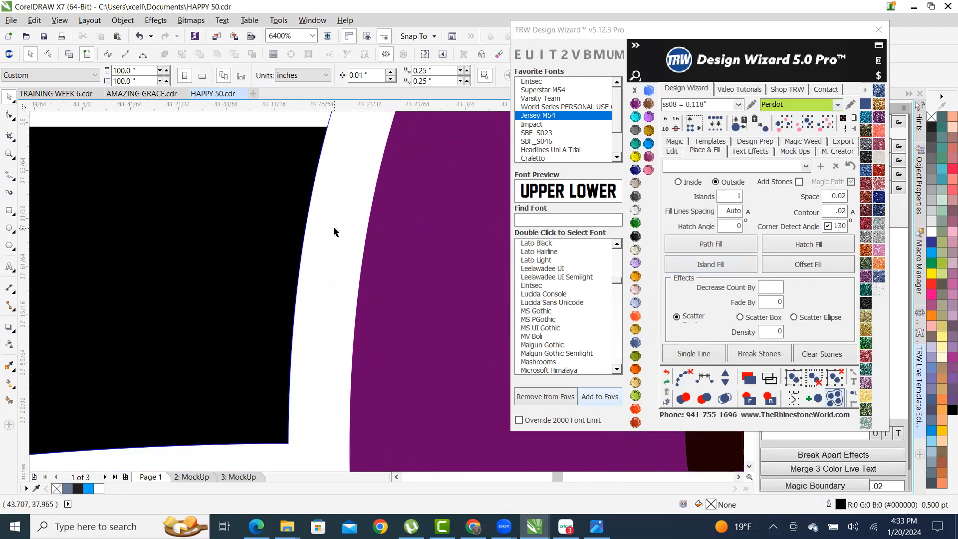
{"action": "left_click", "coordinate": [334, 232]}
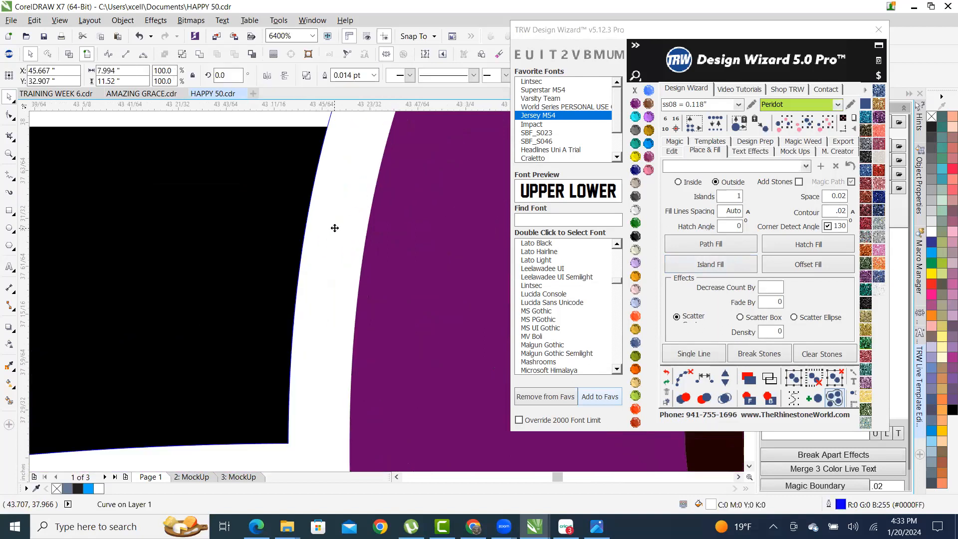
{"action": "scroll", "coordinate": [334, 231], "scroll_direction": "down", "scroll_amount": 4}
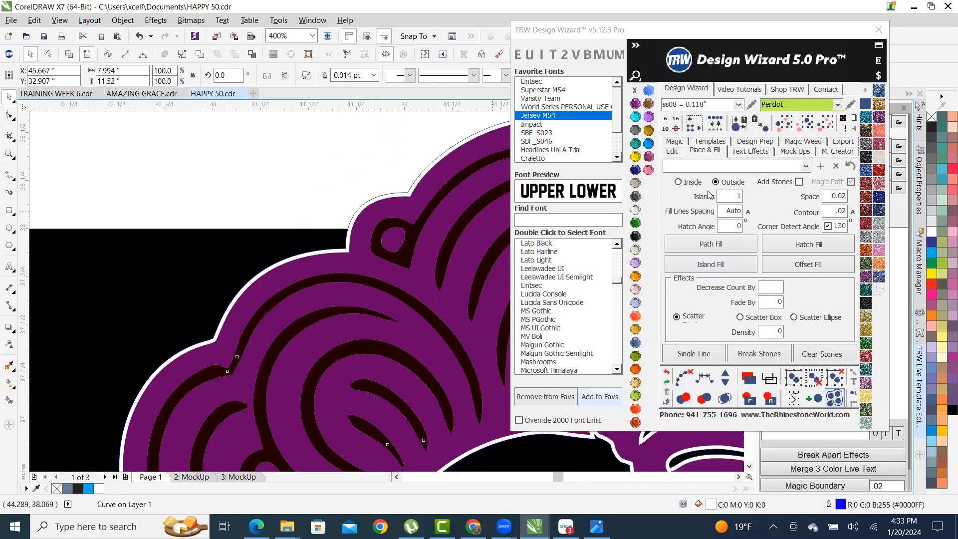
- Fill the outline island with stones using Inside and Add Stones turned back on
{"action": "left_click", "coordinate": [682, 183]}
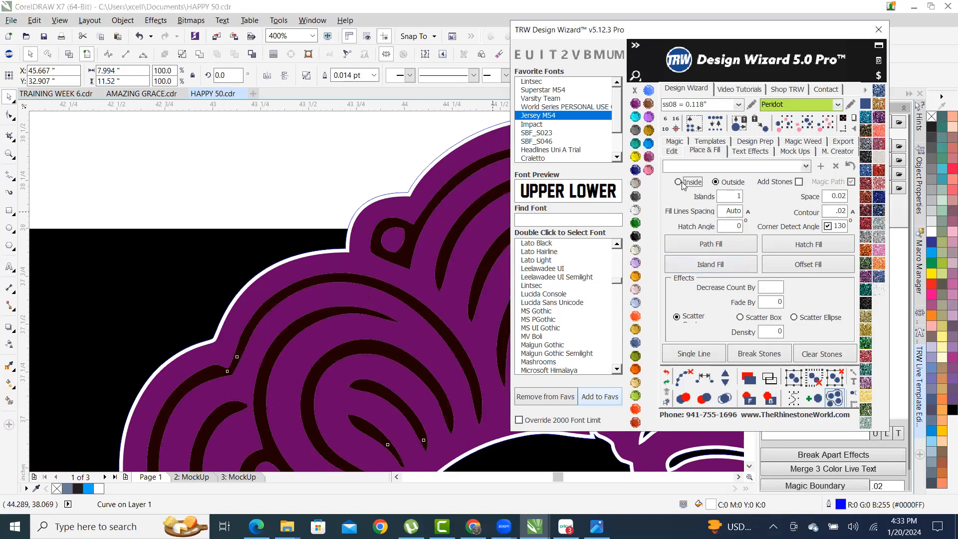
{"action": "left_click", "coordinate": [800, 182]}
{"action": "left_click", "coordinate": [825, 212]}
{"action": "type", "text": "."}
{"action": "left_click", "coordinate": [725, 264]}
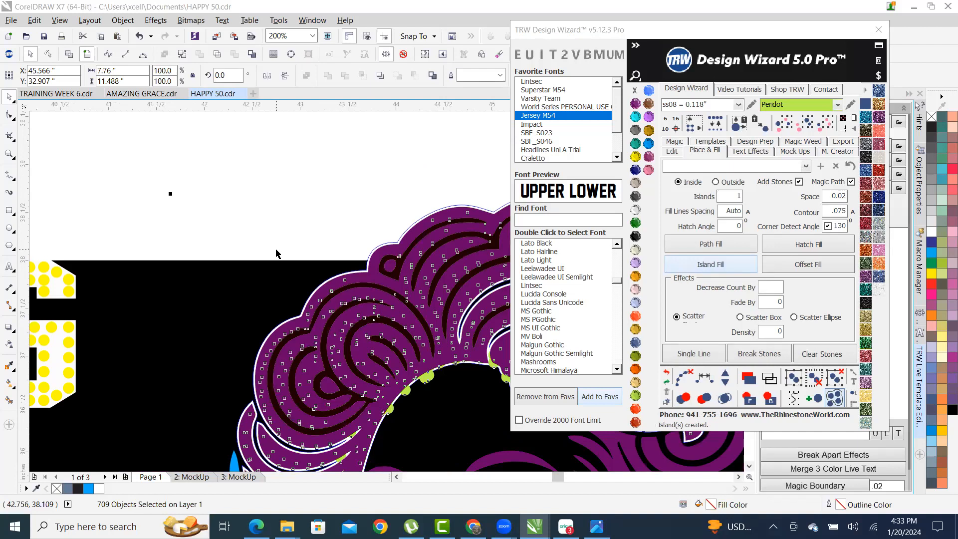
- Undo the green stones added along the hair edge
{"action": "left_click", "coordinate": [292, 208]}
{"action": "scroll", "coordinate": [378, 319], "scroll_direction": "up", "scroll_amount": 1}
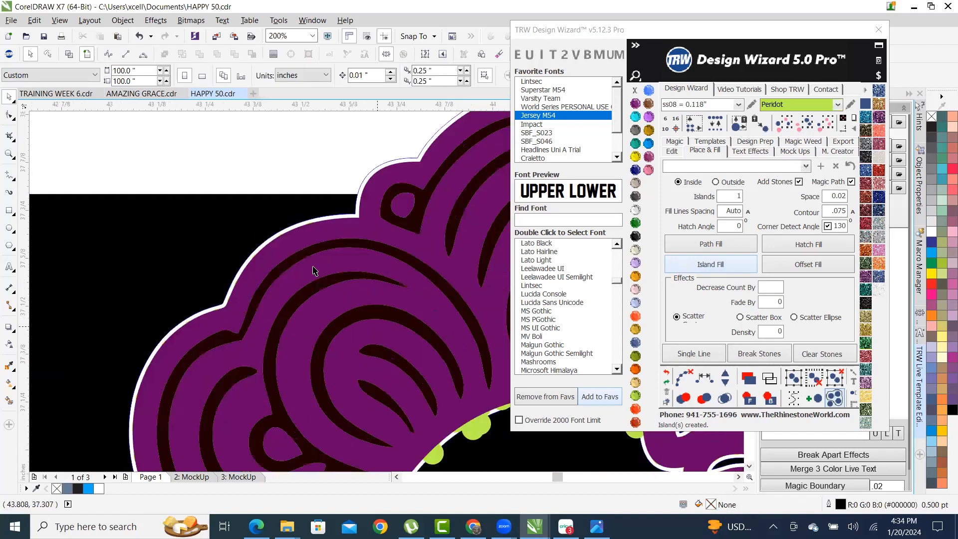
{"action": "scroll", "coordinate": [316, 275], "scroll_direction": "up", "scroll_amount": 1}
{"action": "scroll", "coordinate": [185, 192], "scroll_direction": "down", "scroll_amount": 2}
{"action": "scroll", "coordinate": [298, 287], "scroll_direction": "up", "scroll_amount": 1}
{"action": "scroll", "coordinate": [298, 291], "scroll_direction": "up", "scroll_amount": 3}
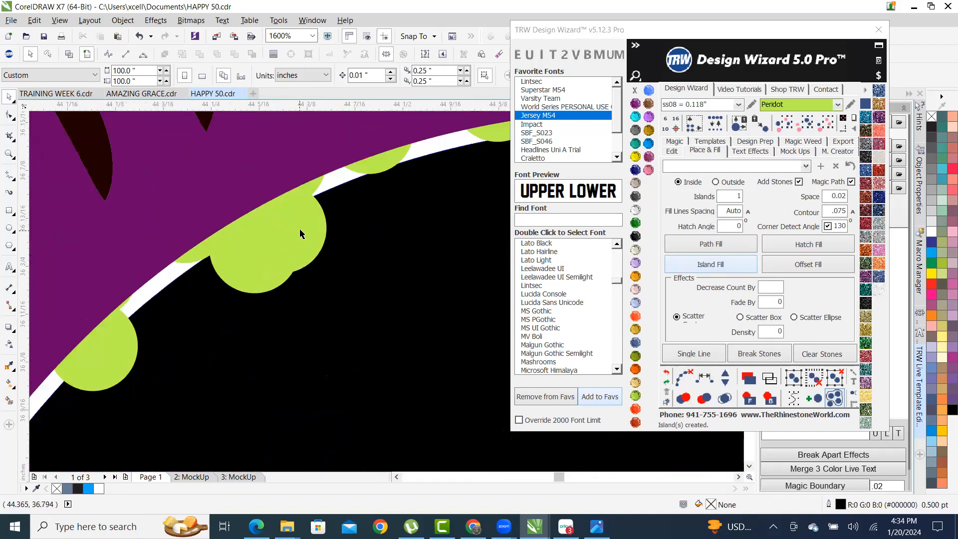
{"action": "left_click", "coordinate": [316, 224]}
{"action": "left_click", "coordinate": [665, 375]}
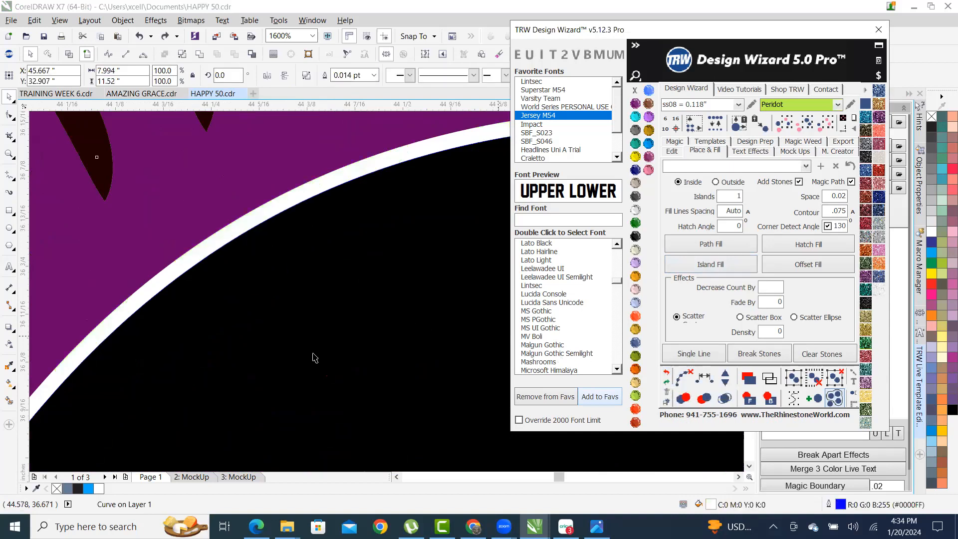
- Return from wireframe to the full-colour view, zoomed in, with the purple hair selected
{"action": "scroll", "coordinate": [315, 358], "scroll_direction": "down", "scroll_amount": 5}
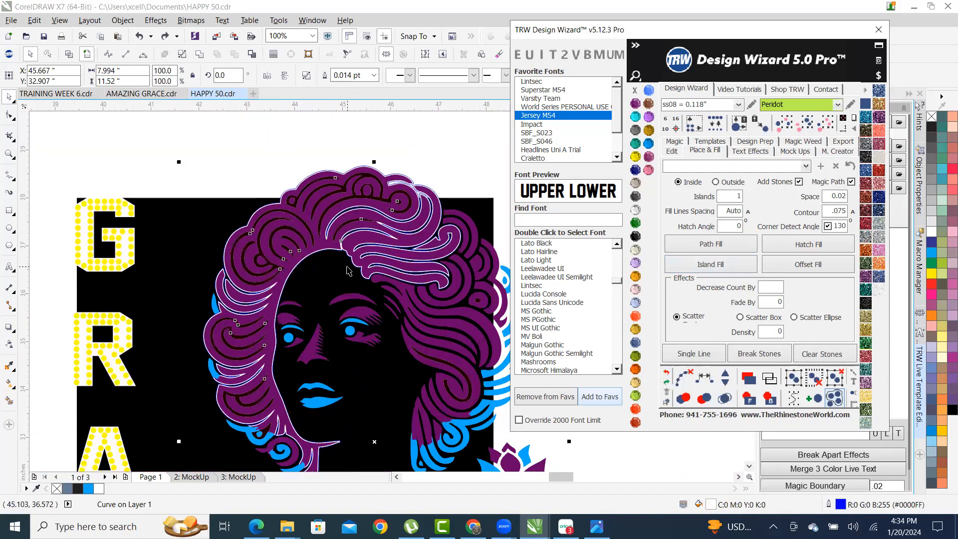
{"action": "left_click", "coordinate": [87, 54]}
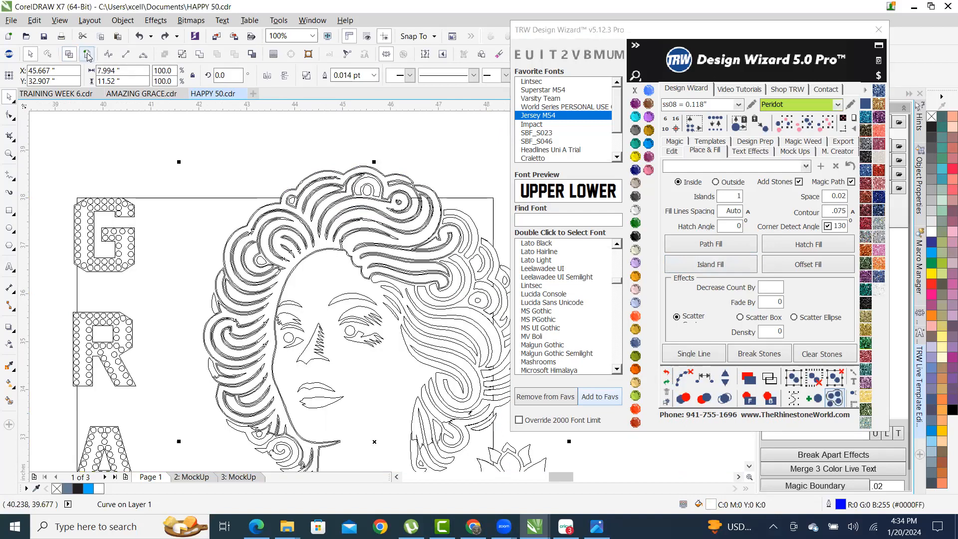
{"action": "left_click", "coordinate": [91, 55]}
{"action": "left_click", "coordinate": [204, 115]}
{"action": "scroll", "coordinate": [318, 184], "scroll_direction": "up", "scroll_amount": 3}
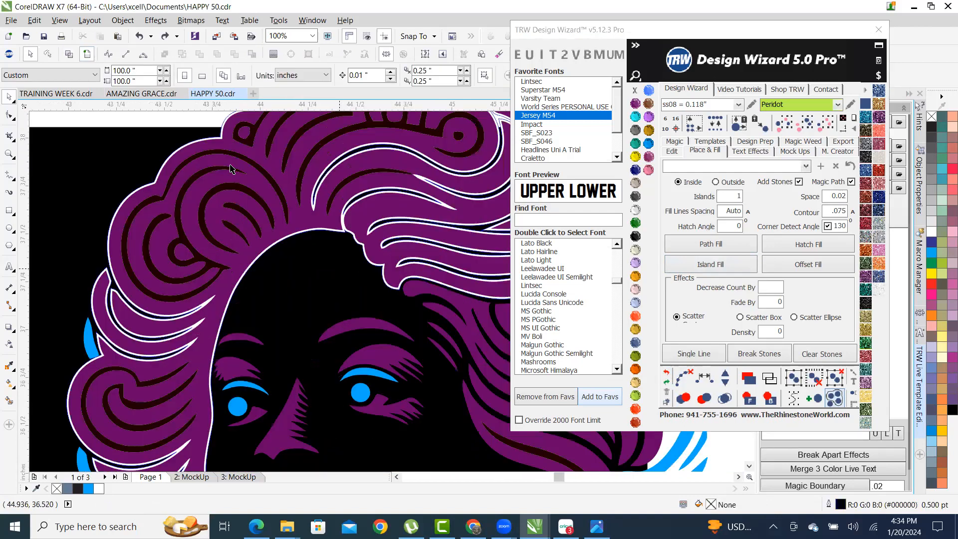
{"action": "scroll", "coordinate": [252, 261], "scroll_direction": "down", "scroll_amount": 1}
{"action": "scroll", "coordinate": [241, 238], "scroll_direction": "up", "scroll_amount": 3}
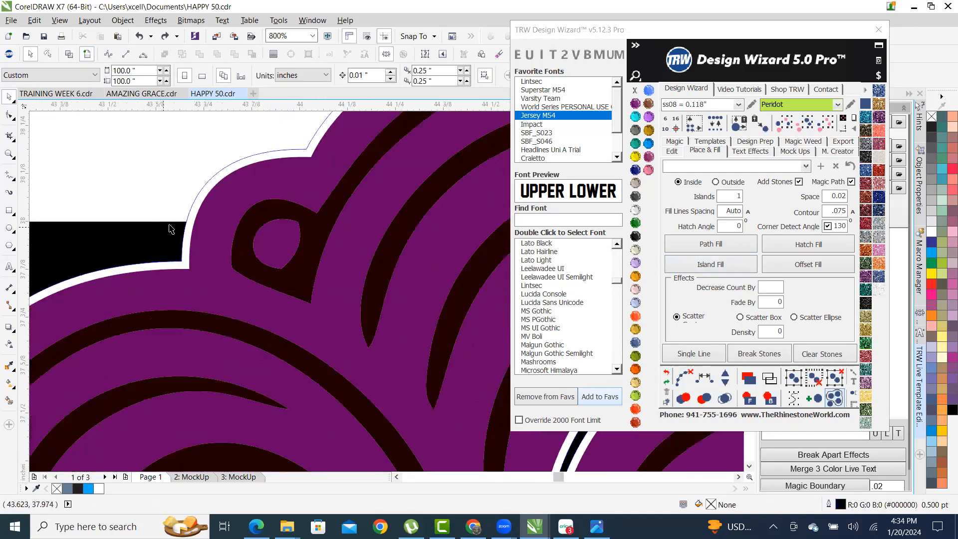
{"action": "scroll", "coordinate": [185, 257], "scroll_direction": "up", "scroll_amount": 2}
{"action": "left_click", "coordinate": [163, 248]}
{"action": "scroll", "coordinate": [256, 238], "scroll_direction": "down", "scroll_amount": 2}
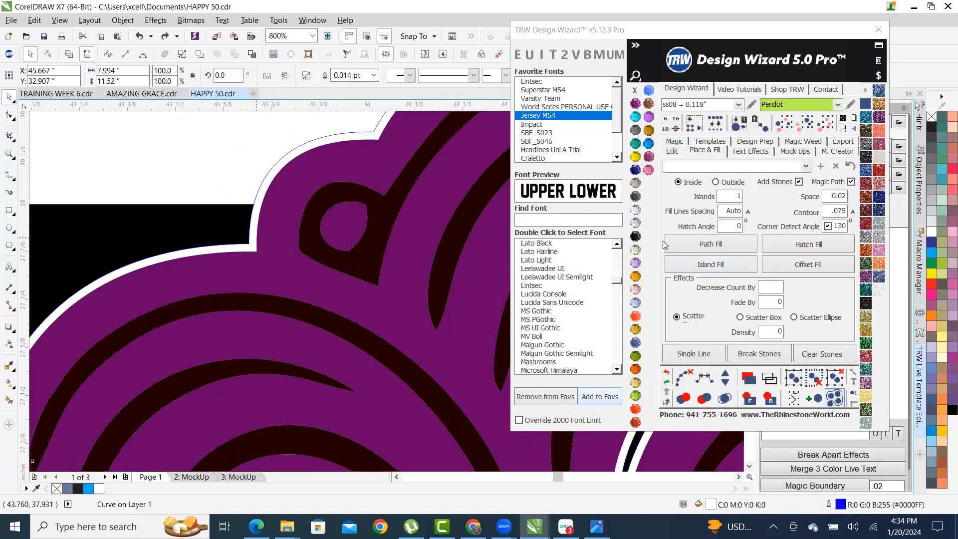
- Fill the hair with Peridot rhinestones, bring them in front, and save the design
{"action": "left_click", "coordinate": [722, 268]}
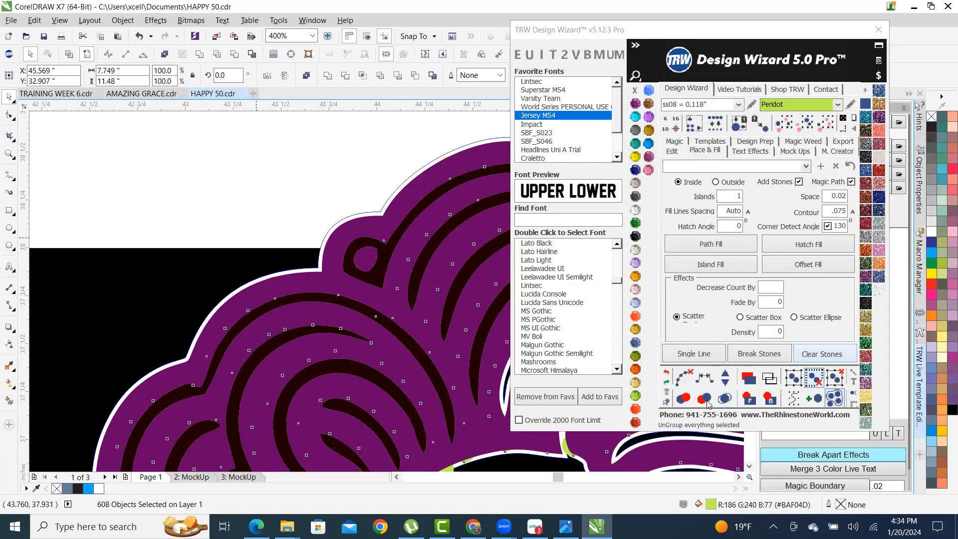
{"action": "left_click", "coordinate": [752, 401]}
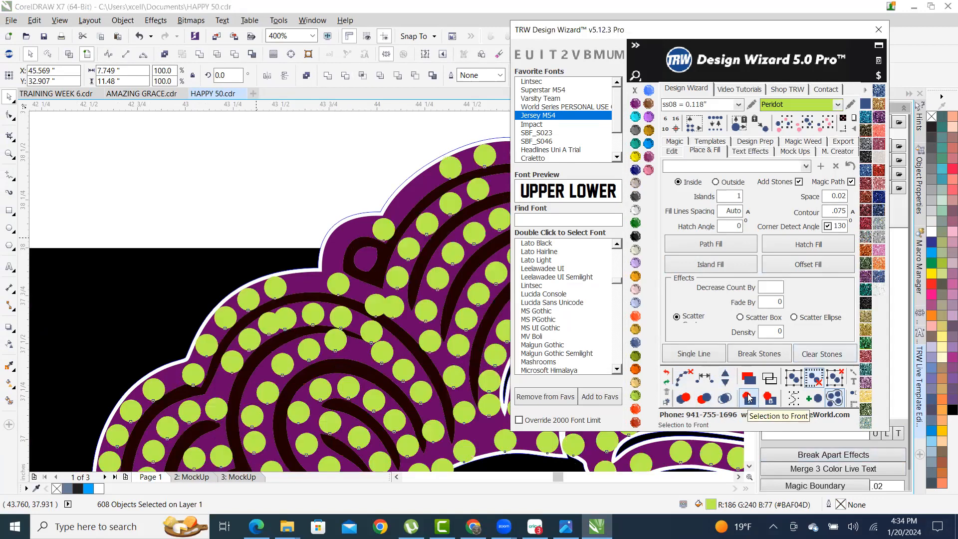
{"action": "left_click", "coordinate": [45, 38]}
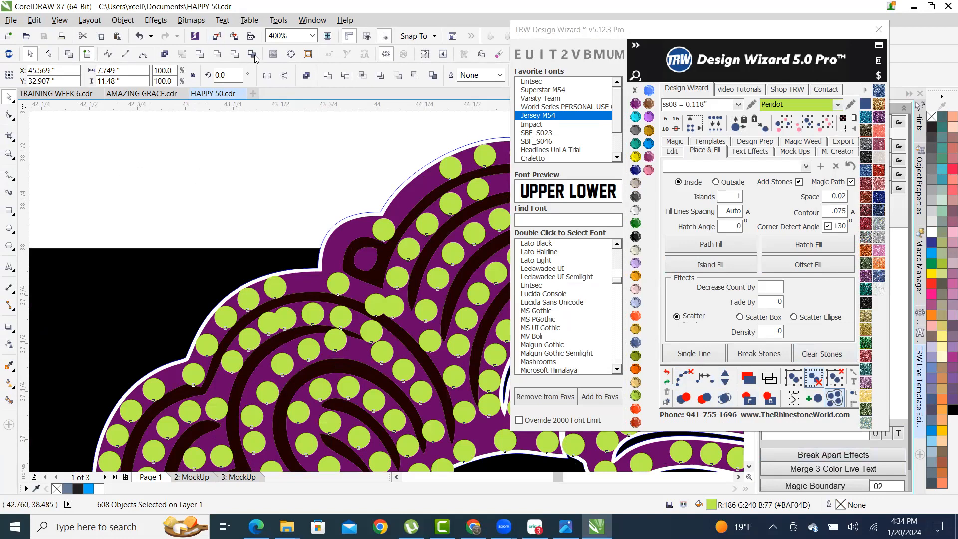
{"action": "scroll", "coordinate": [154, 212], "scroll_direction": "down", "scroll_amount": 1}
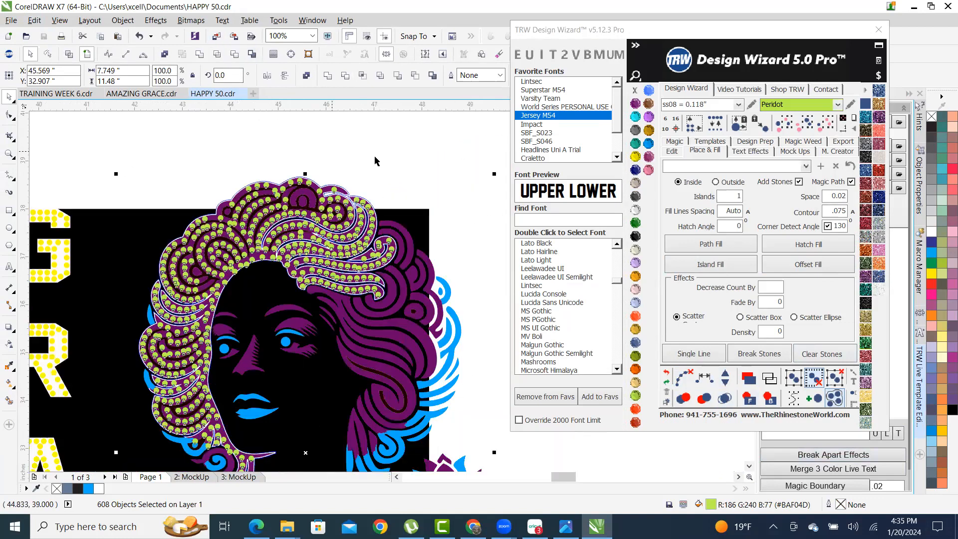
{"action": "left_click", "coordinate": [433, 198]}
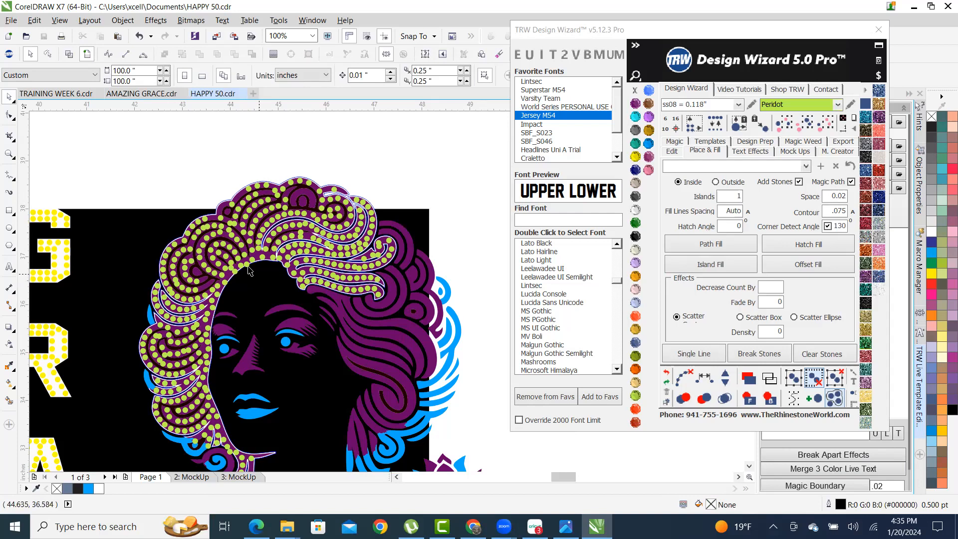
- Pull three overlapping stones apart into empty gaps
{"action": "scroll", "coordinate": [249, 269], "scroll_direction": "down", "scroll_amount": 1}
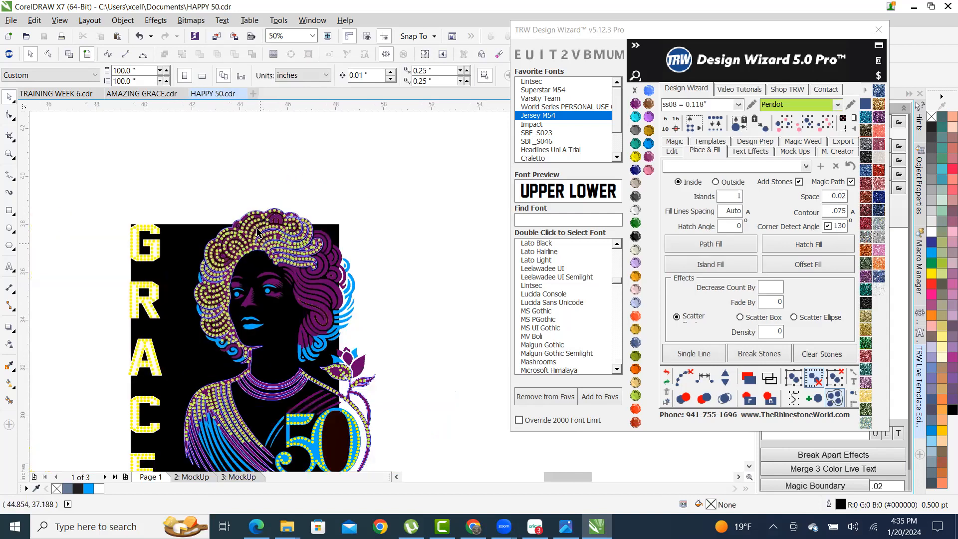
{"action": "scroll", "coordinate": [365, 199], "scroll_direction": "down", "scroll_amount": 1}
{"action": "scroll", "coordinate": [333, 222], "scroll_direction": "up", "scroll_amount": 1}
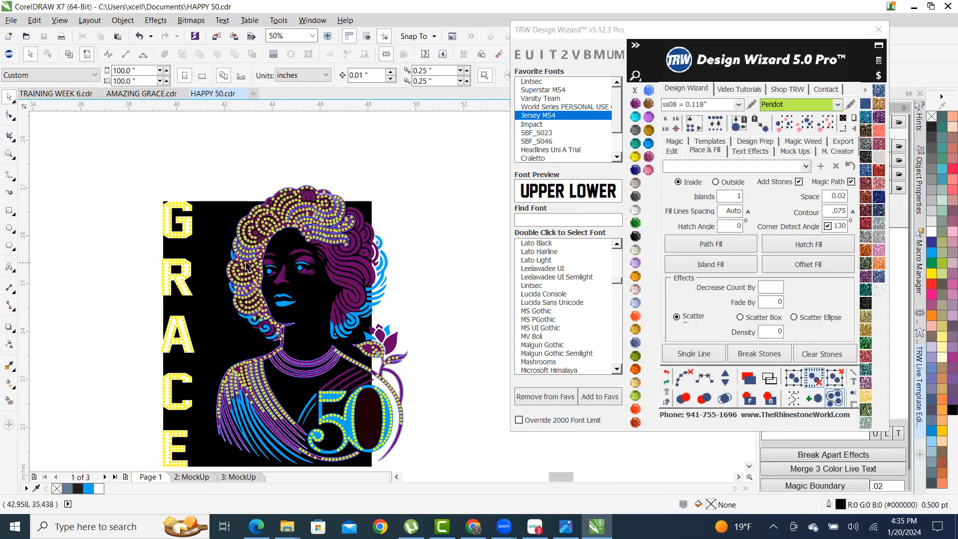
{"action": "scroll", "coordinate": [249, 266], "scroll_direction": "up", "scroll_amount": 2}
{"action": "scroll", "coordinate": [246, 291], "scroll_direction": "up", "scroll_amount": 4}
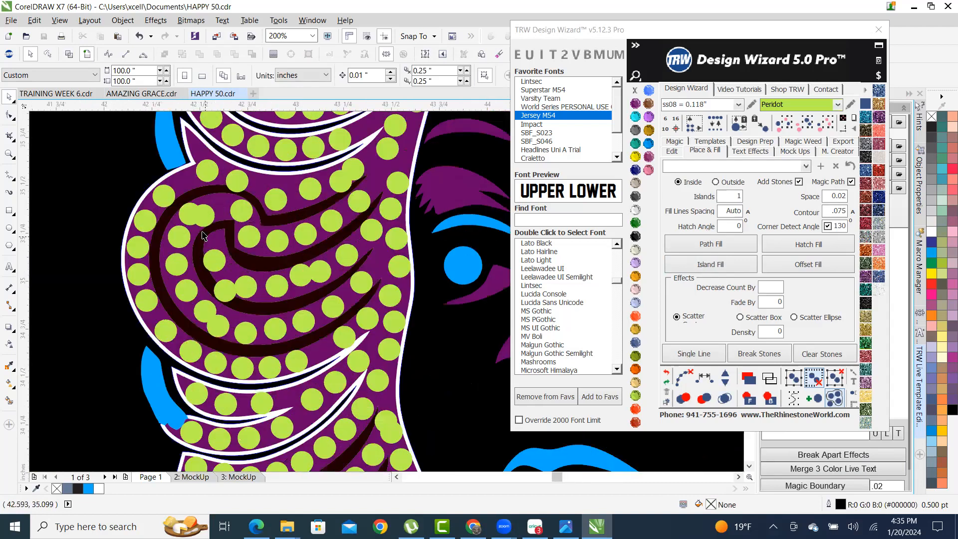
{"action": "left_click_drag", "start_coordinate": [273, 254], "coordinate": [324, 225]}
{"action": "scroll", "coordinate": [288, 221], "scroll_direction": "up", "scroll_amount": 1}
{"action": "left_click_drag", "start_coordinate": [114, 280], "coordinate": [147, 301]}
{"action": "scroll", "coordinate": [140, 252], "scroll_direction": "down", "scroll_amount": 1}
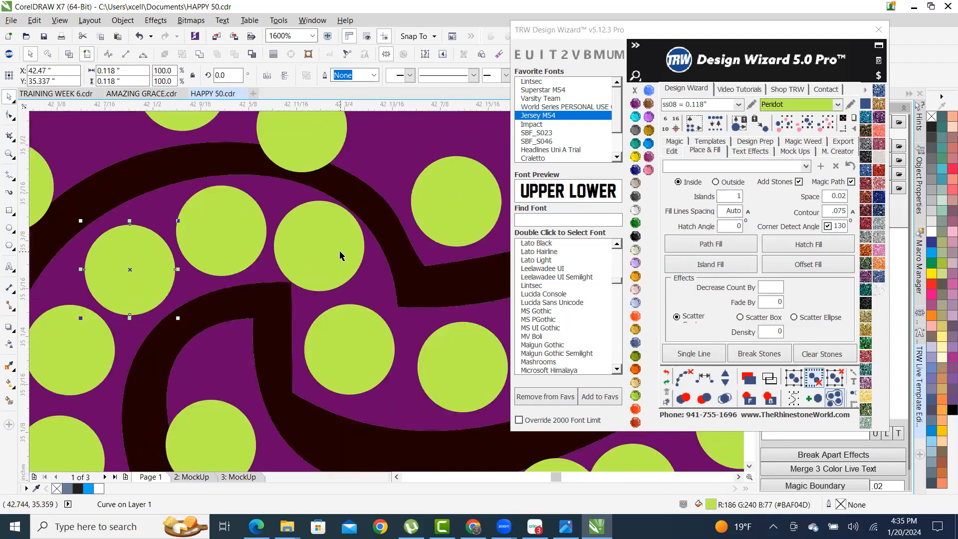
{"action": "scroll", "coordinate": [342, 252], "scroll_direction": "up", "scroll_amount": 1}
{"action": "mouse_move", "coordinate": [342, 252]}
{"action": "left_mouse_down"}
{"action": "mouse_move", "coordinate": [344, 261]}
{"action": "mouse_move", "coordinate": [349, 248]}
{"action": "left_mouse_up"}
- Nudge four stray stones into the gaps along the hair
{"action": "scroll", "coordinate": [349, 247], "scroll_direction": "down", "scroll_amount": 2}
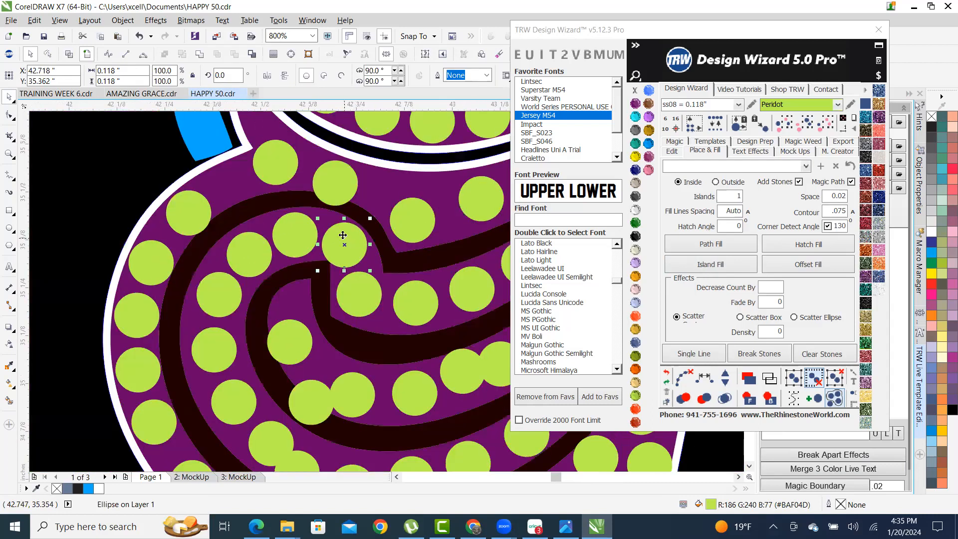
{"action": "scroll", "coordinate": [282, 176], "scroll_direction": "up", "scroll_amount": 1}
{"action": "left_click_drag", "start_coordinate": [406, 196], "coordinate": [413, 177]}
{"action": "left_click_drag", "start_coordinate": [259, 156], "coordinate": [192, 184]}
{"action": "scroll", "coordinate": [193, 184], "scroll_direction": "down", "scroll_amount": 2}
{"action": "scroll", "coordinate": [171, 196], "scroll_direction": "up", "scroll_amount": 3}
{"action": "left_click_drag", "start_coordinate": [212, 227], "coordinate": [193, 223]}
{"action": "scroll", "coordinate": [200, 226], "scroll_direction": "down", "scroll_amount": 3}
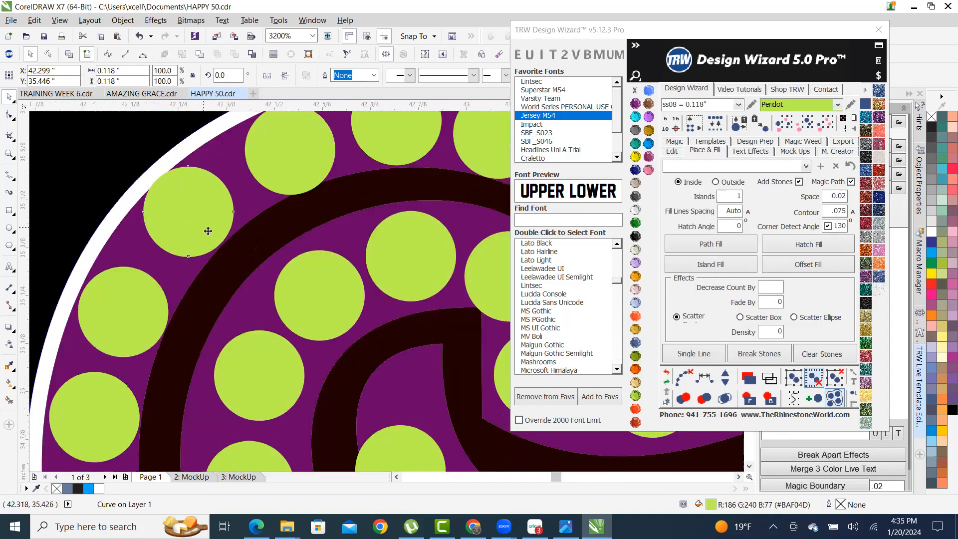
{"action": "scroll", "coordinate": [214, 369], "scroll_direction": "down", "scroll_amount": 1}
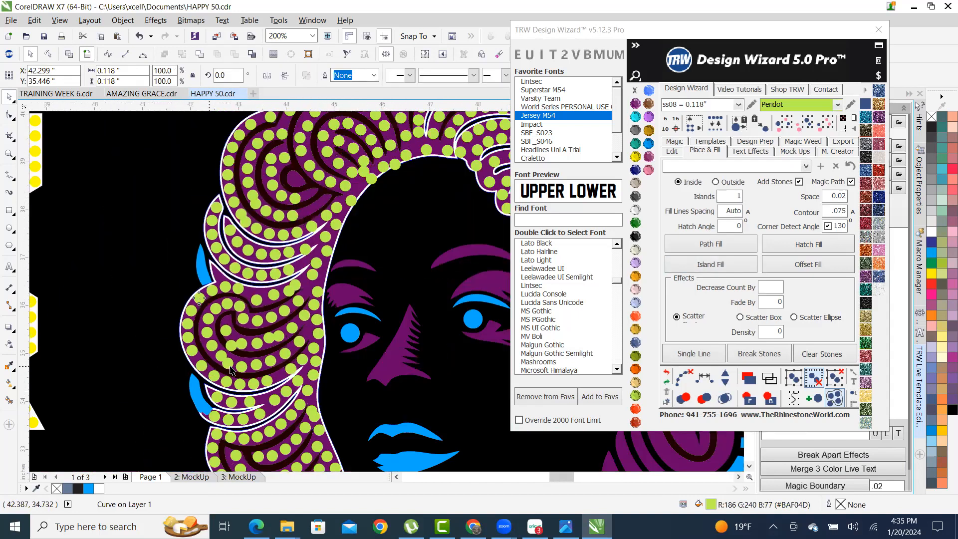
{"action": "scroll", "coordinate": [208, 371], "scroll_direction": "down", "scroll_amount": 1}
{"action": "scroll", "coordinate": [250, 381], "scroll_direction": "up", "scroll_amount": 3}
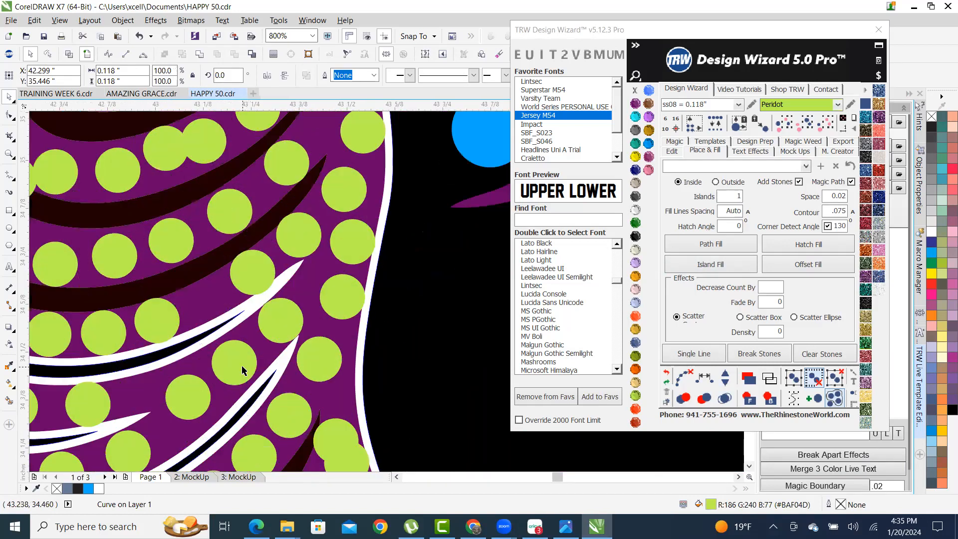
{"action": "scroll", "coordinate": [371, 184], "scroll_direction": "up", "scroll_amount": 1}
{"action": "left_click_drag", "start_coordinate": [333, 193], "coordinate": [355, 192]}
- Select the stones along the curl's lower curve, left edge and upper row
{"action": "left_click", "coordinate": [246, 294]}
{"action": "scroll", "coordinate": [353, 231], "scroll_direction": "down", "scroll_amount": 1}
{"action": "scroll", "coordinate": [353, 232], "scroll_direction": "down", "scroll_amount": 2}
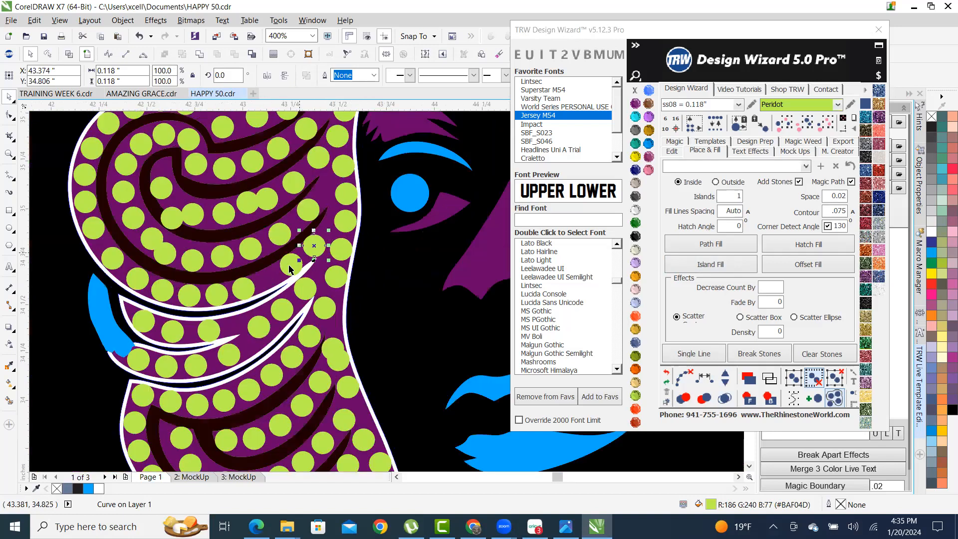
{"action": "left_click", "coordinate": [293, 270], "text": "shift"}
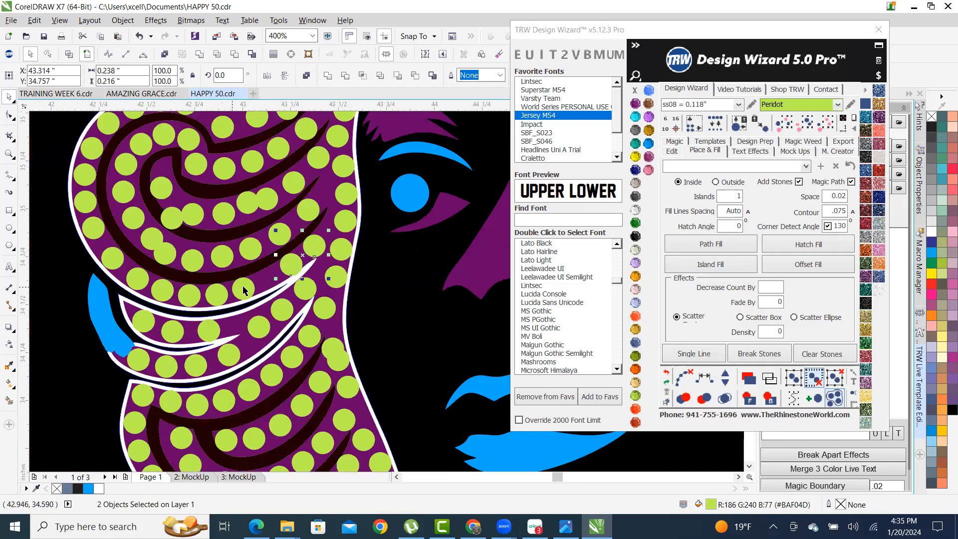
{"action": "left_click", "coordinate": [187, 296], "text": "shift"}
{"action": "left_click", "coordinate": [158, 291], "text": "shift"}
{"action": "left_click", "coordinate": [136, 280], "text": "shift"}
{"action": "left_click", "coordinate": [90, 227], "text": "shift"}
{"action": "left_click", "coordinate": [86, 206], "text": "shift"}
{"action": "left_click", "coordinate": [86, 205], "text": "shift"}
{"action": "left_click", "coordinate": [85, 175], "text": "shift"}
{"action": "left_click", "coordinate": [91, 145], "text": "shift"}
{"action": "scroll", "coordinate": [94, 223], "scroll_direction": "down", "scroll_amount": 2}
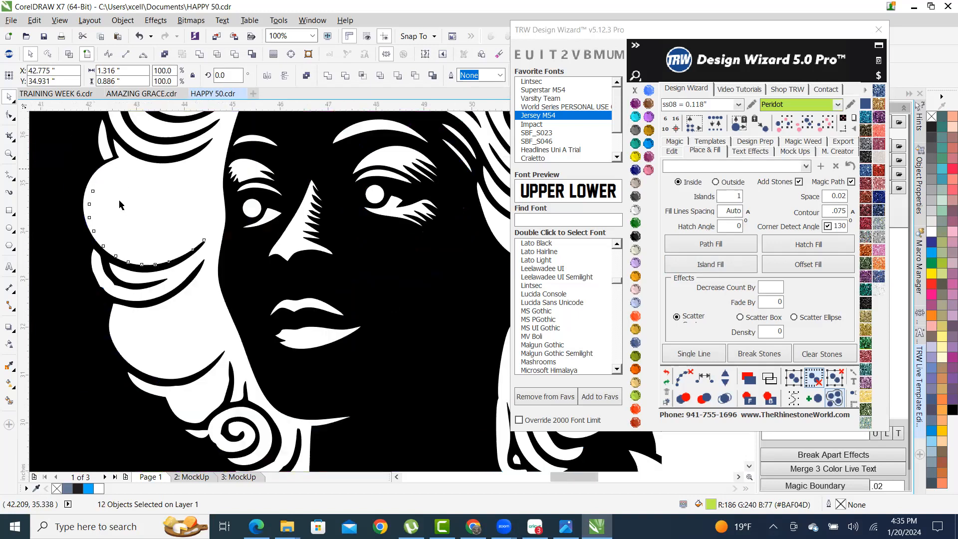
{"action": "scroll", "coordinate": [91, 157], "scroll_direction": "up", "scroll_amount": 3}
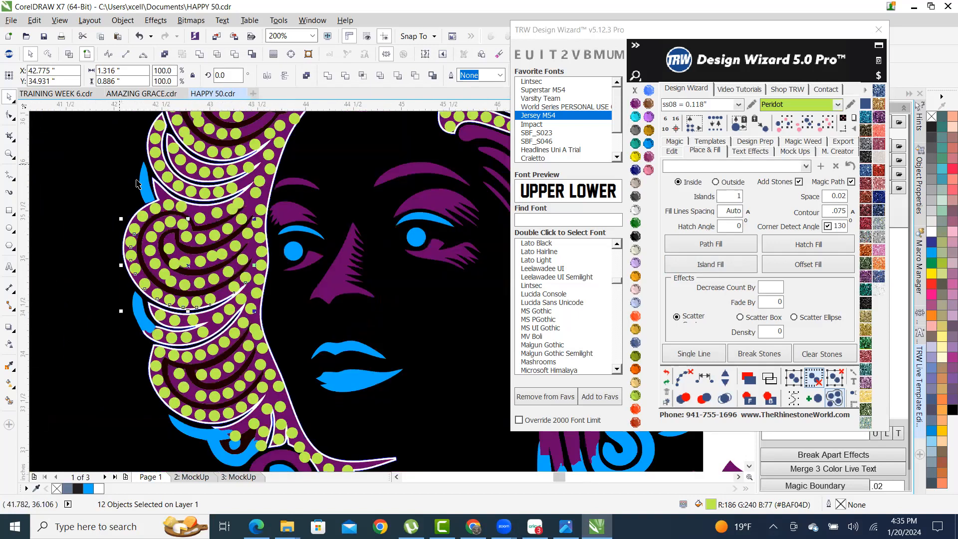
{"action": "scroll", "coordinate": [133, 242], "scroll_direction": "up", "scroll_amount": 1}
{"action": "left_click", "coordinate": [137, 247], "text": "shift"}
{"action": "left_click", "coordinate": [193, 211], "text": "shift"}
{"action": "left_click", "coordinate": [240, 206], "text": "shift"}
{"action": "left_click", "coordinate": [298, 202], "text": "shift"}
{"action": "left_click", "coordinate": [365, 246], "text": "shift"}
{"action": "left_click", "coordinate": [381, 250], "text": "shift"}
- Space the selected stones evenly along a curve with one extra stone added
{"action": "left_click", "coordinate": [711, 379]}
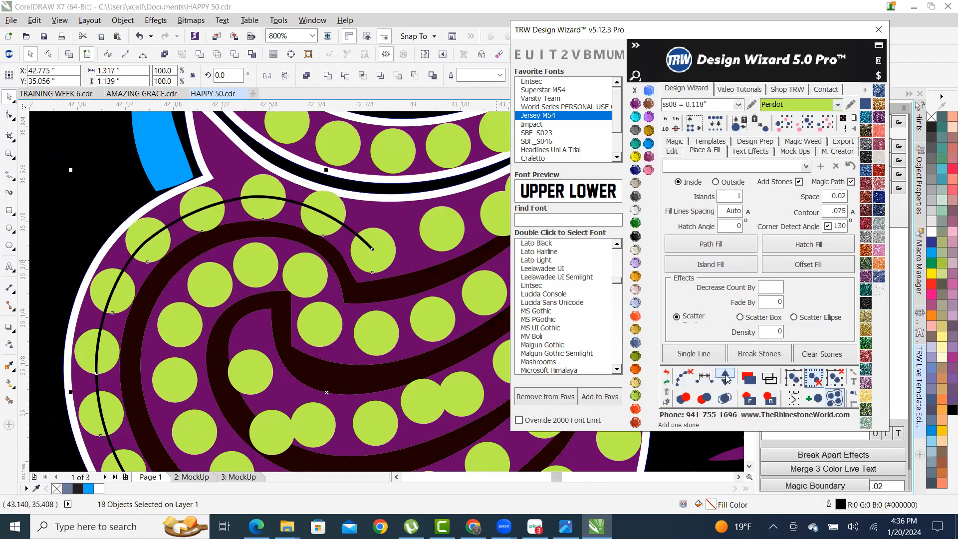
{"action": "left_click", "coordinate": [723, 378]}
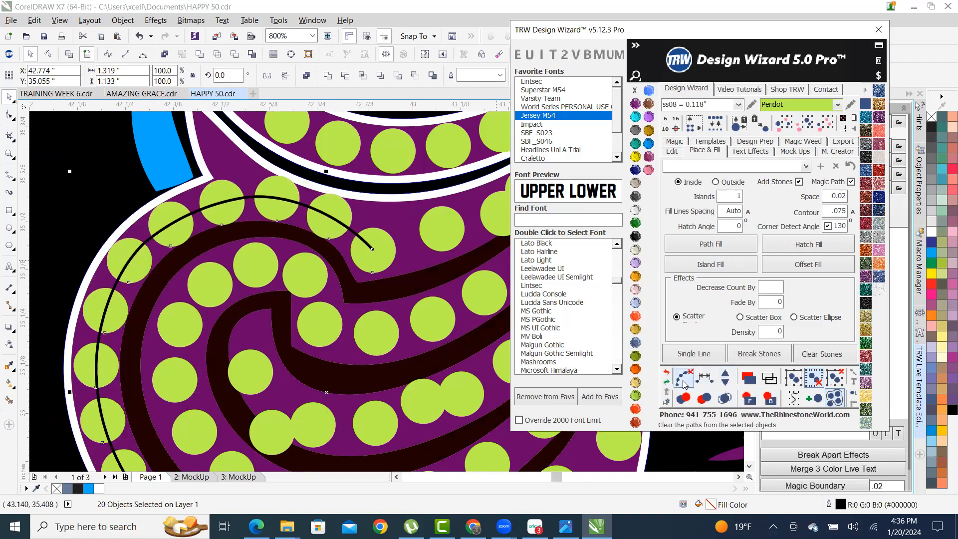
{"action": "scroll", "coordinate": [263, 343], "scroll_direction": "down", "scroll_amount": 3}
{"action": "scroll", "coordinate": [263, 343], "scroll_direction": "down", "scroll_amount": 3}
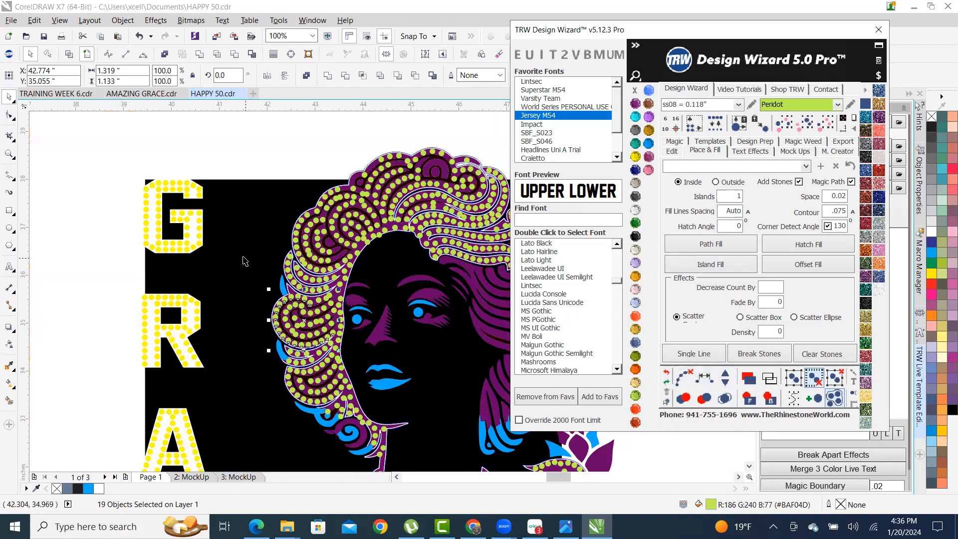
{"action": "left_click", "coordinate": [300, 145]}
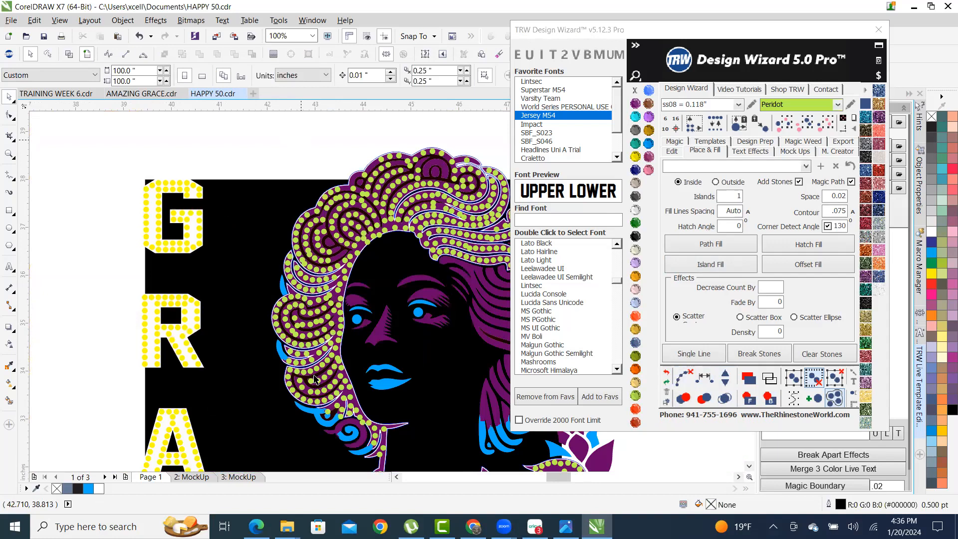
- Bring up the browser and go to the Bing Copilot chat page
{"action": "left_click", "coordinate": [256, 527]}
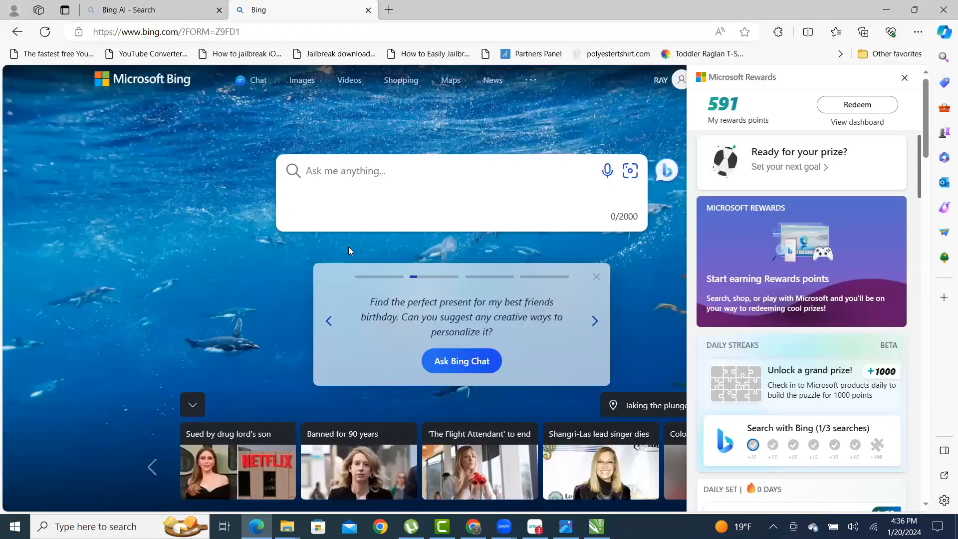
{"action": "left_click", "coordinate": [257, 89]}
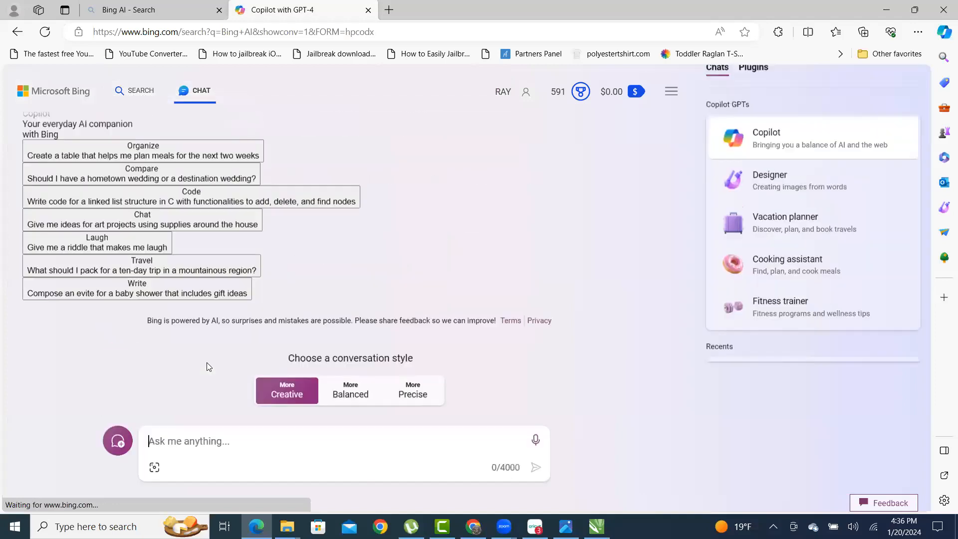
{"action": "left_click", "coordinate": [195, 457]}
- Ask Copilot for a vector graphic line-art design for a woman's 50th birthday
{"action": "type", "text": "p"}
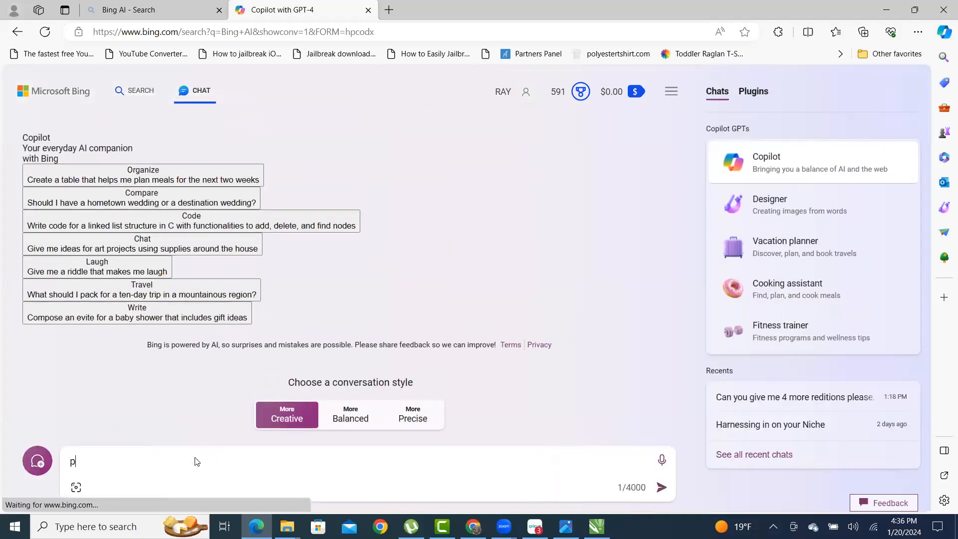
{"action": "type", "text": "LEAS"}
{"action": "key", "text": "BackSpace"}
{"action": "key", "text": "BackSpace"}
{"action": "key", "text": "BackSpace"}
{"action": "key", "text": "BackSpace"}
{"action": "key", "text": "BackSpace"}
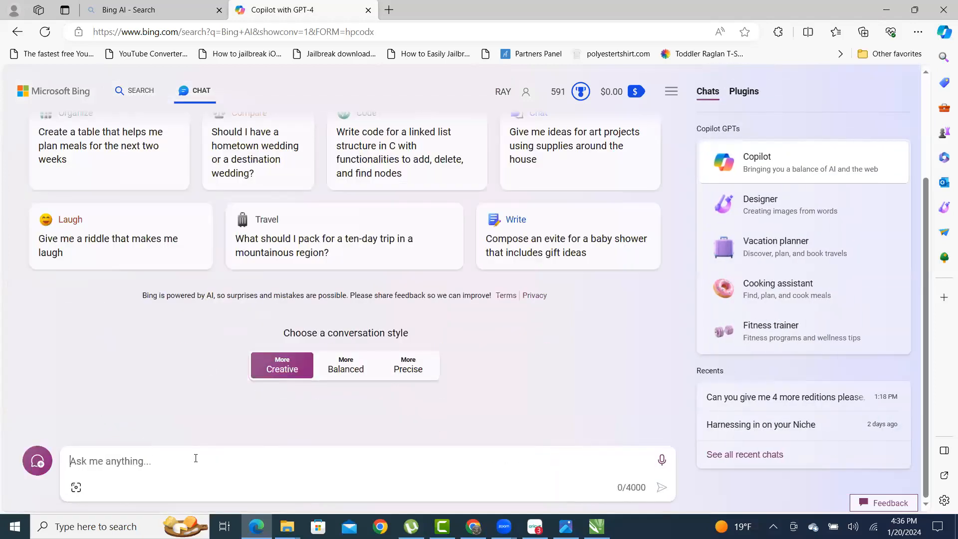
{"action": "type", "text": "Please "}
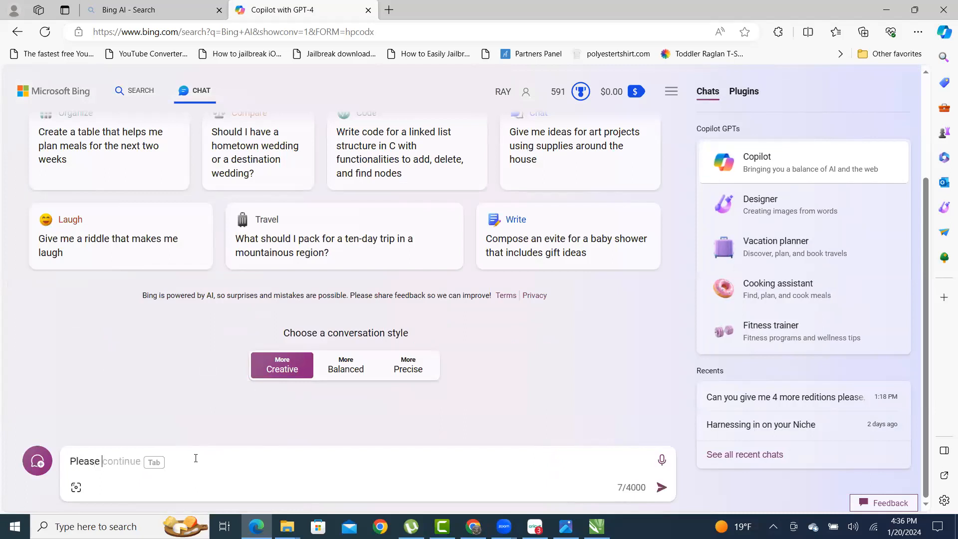
{"action": "type", "text": "create me a birthda"}
{"action": "type", "text": "y "}
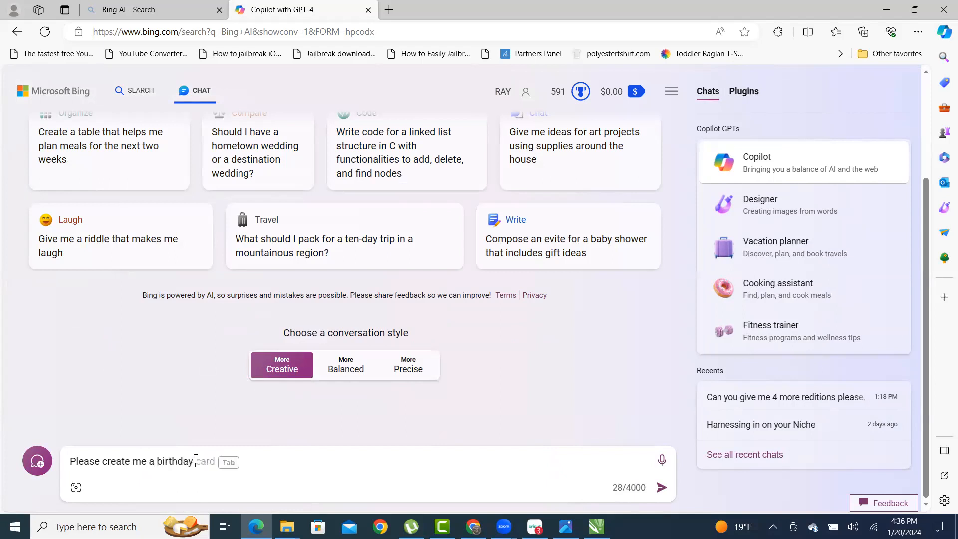
{"action": "type", "text": "design for a wo"}
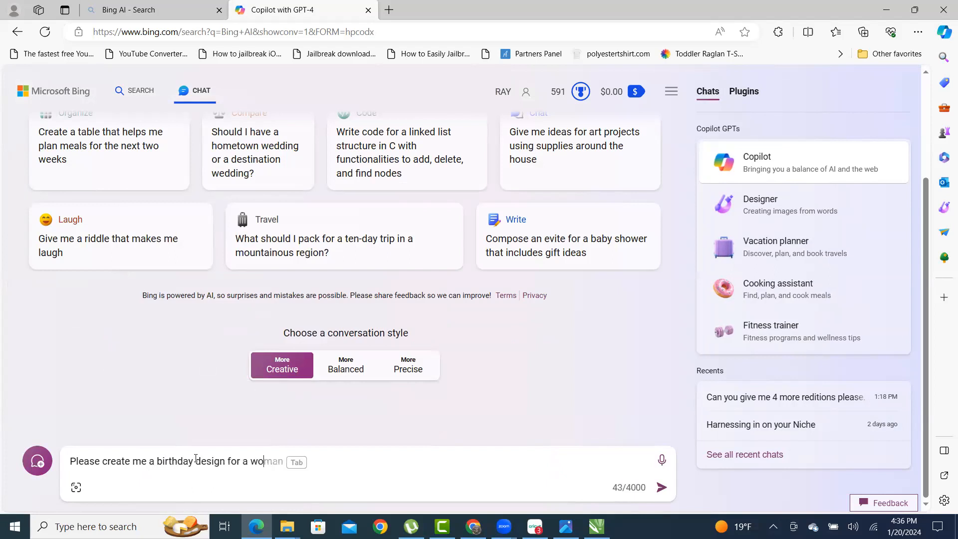
{"action": "type", "text": "mans 50th birthday. The st"}
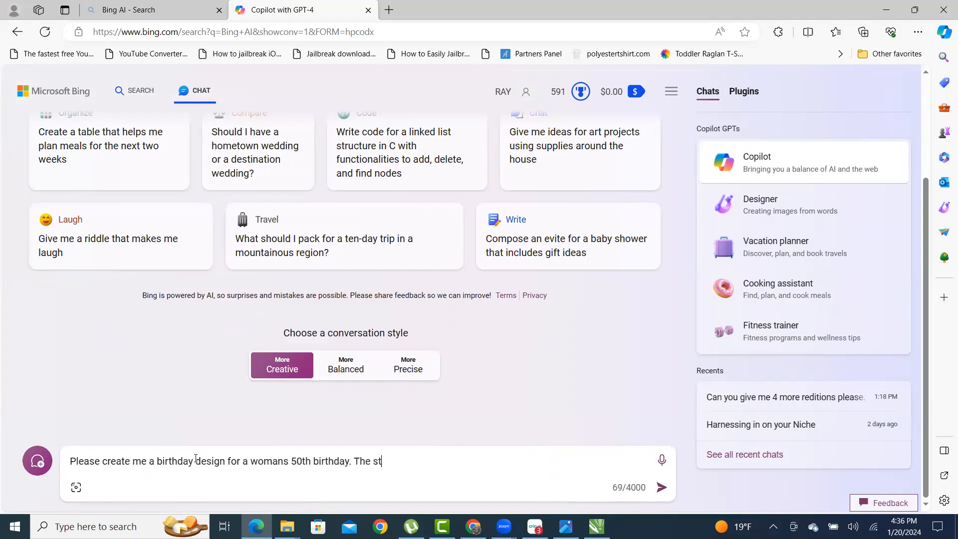
{"action": "type", "text": "yle is  Vector graphic line art."}
{"action": "key", "text": "Return"}
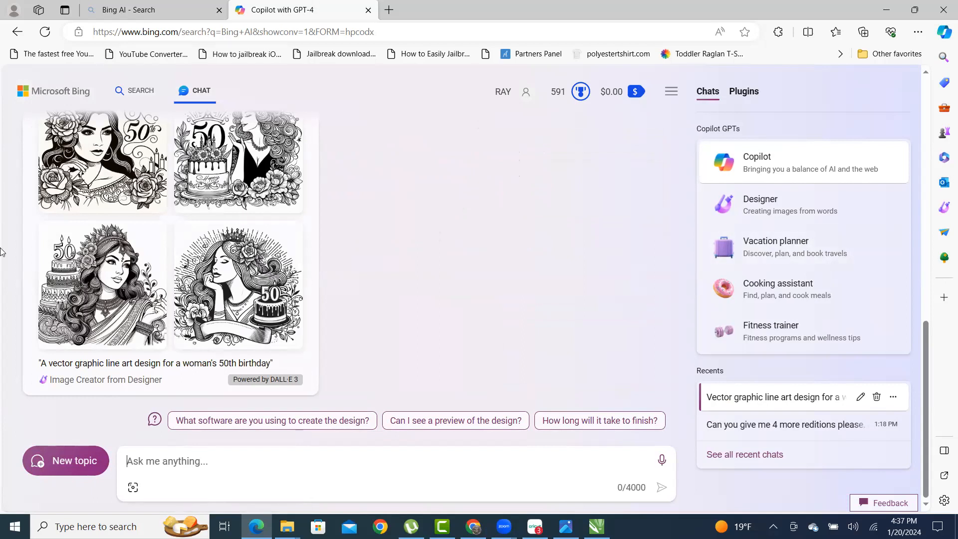
- View the generated 50th-birthday images one by one at full size
{"action": "scroll", "coordinate": [154, 267], "scroll_direction": "up", "scroll_amount": 5}
{"action": "scroll", "coordinate": [154, 266], "scroll_direction": "down", "scroll_amount": 3}
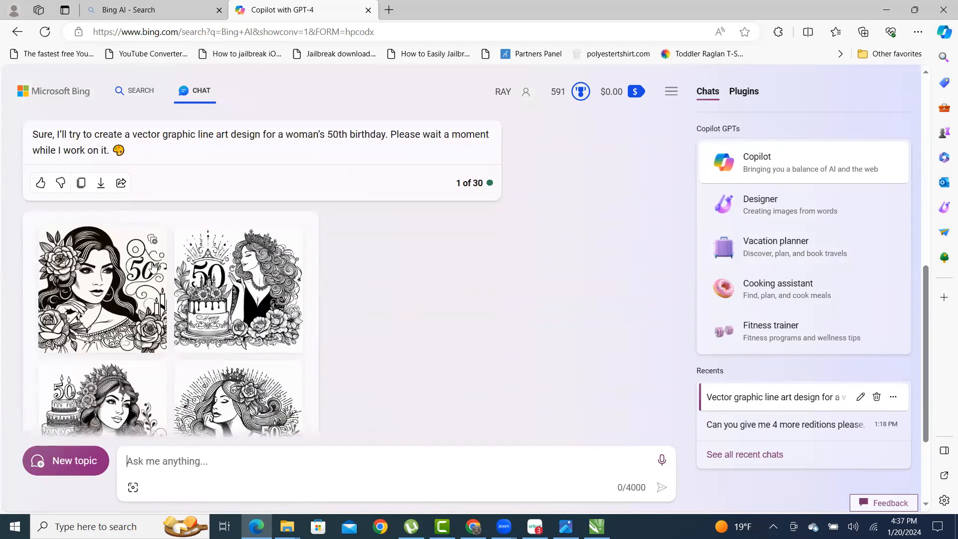
{"action": "left_click", "coordinate": [125, 288]}
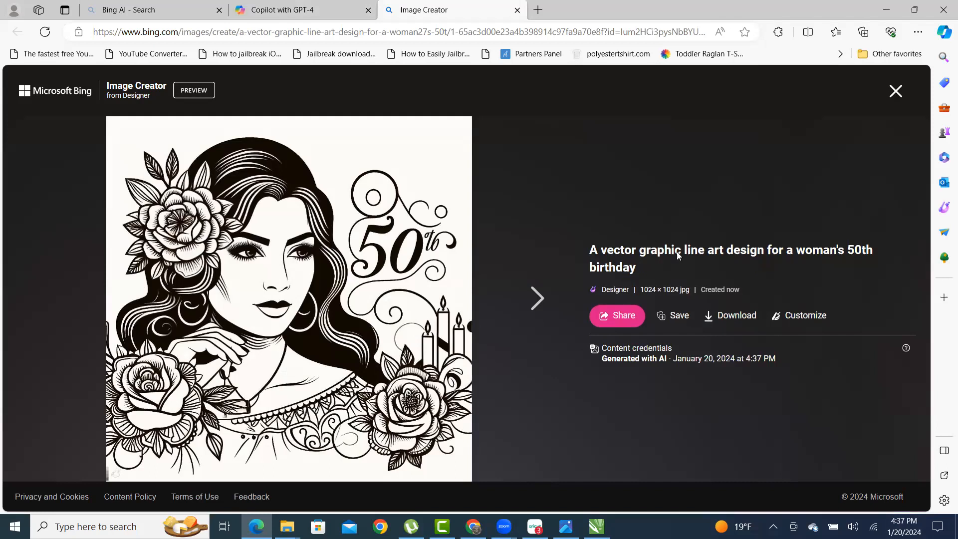
{"action": "left_click", "coordinate": [536, 298]}
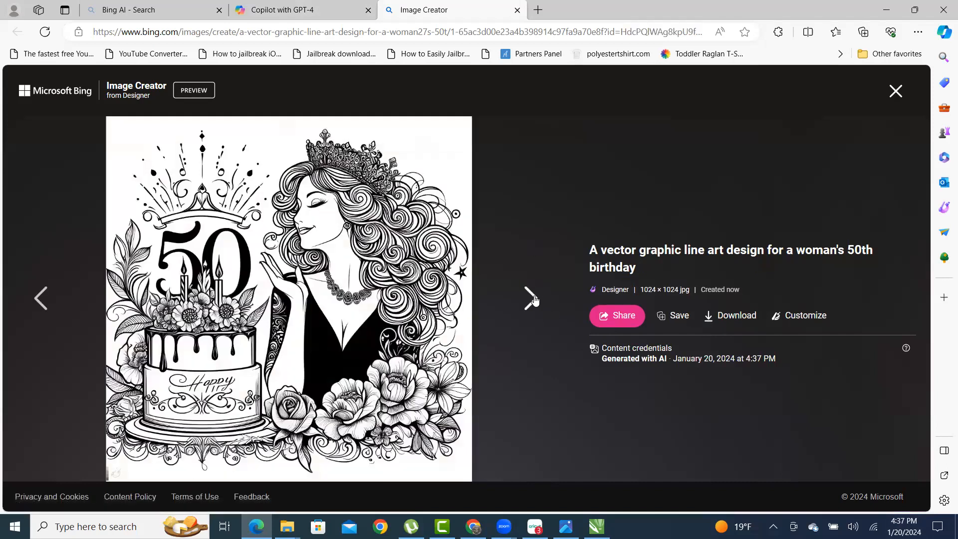
{"action": "left_click", "coordinate": [535, 299]}
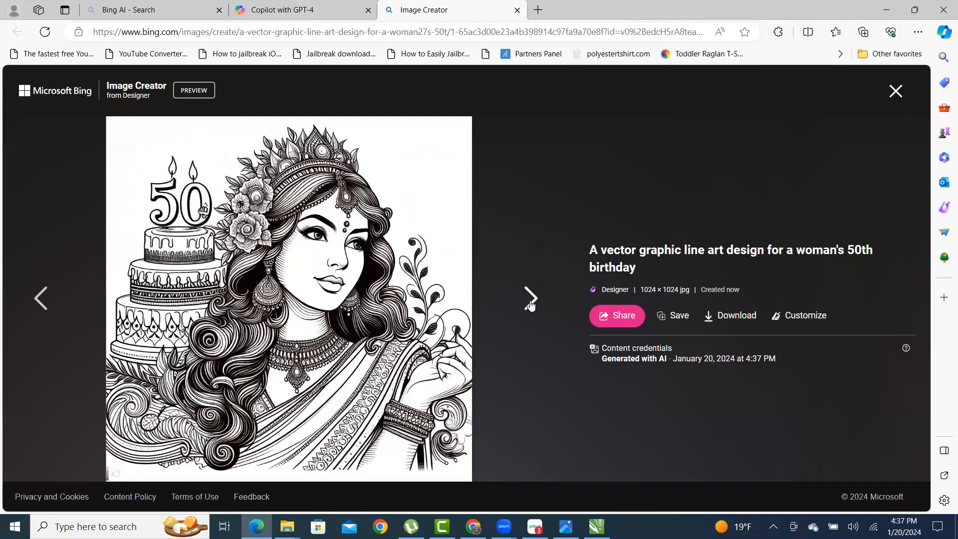
{"action": "left_click", "coordinate": [530, 301]}
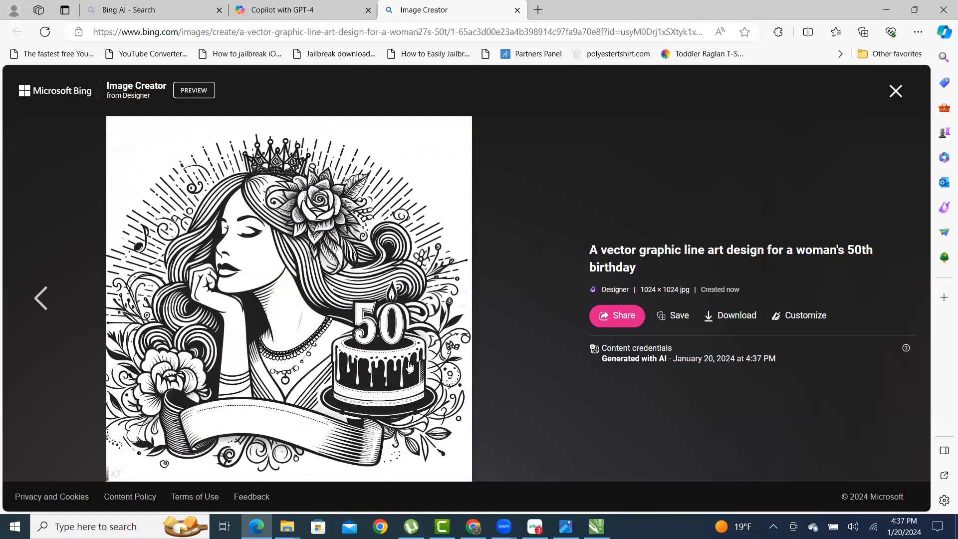
{"action": "left_click", "coordinate": [894, 91]}
- Download the last three birthday images, going backwards, then close the image viewer
{"action": "scroll", "coordinate": [197, 302], "scroll_direction": "down", "scroll_amount": 2}
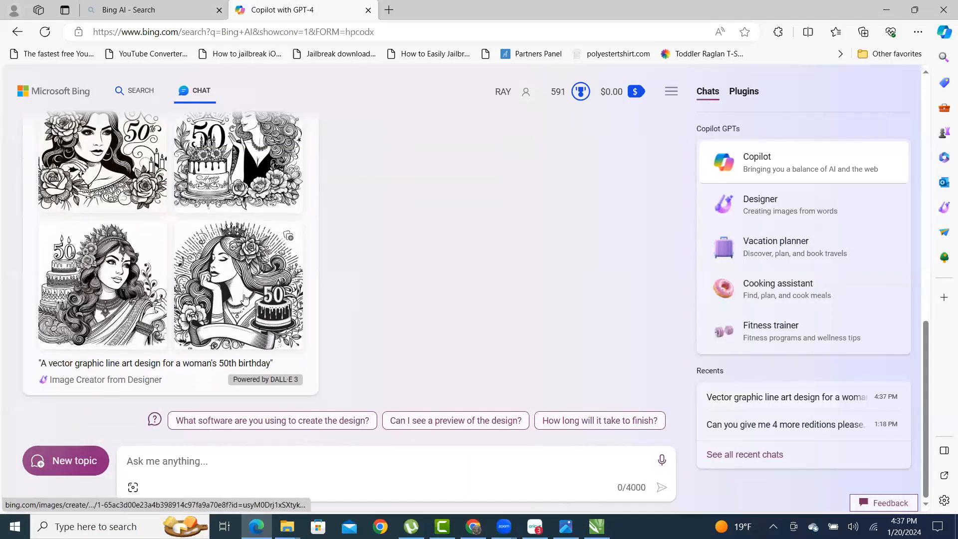
{"action": "left_click", "coordinate": [197, 303]}
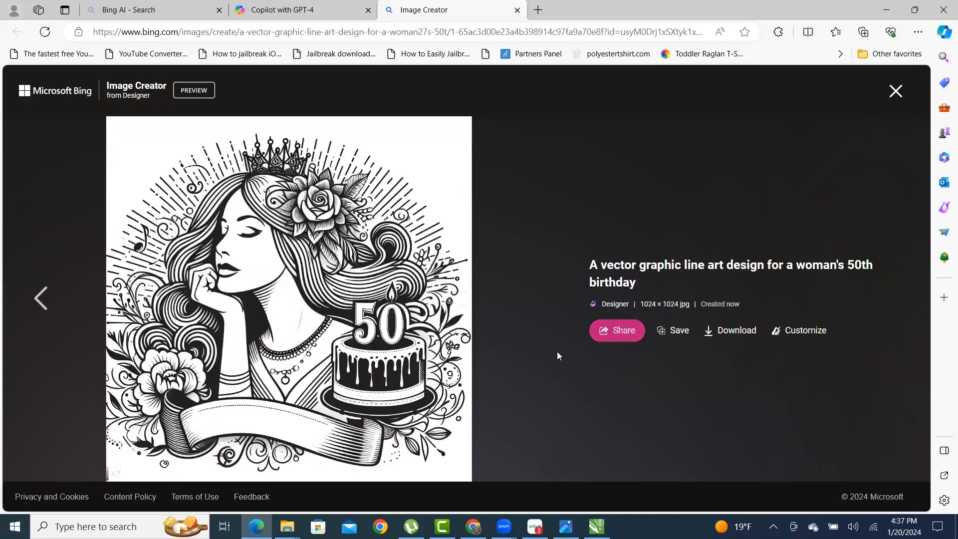
{"action": "left_click", "coordinate": [737, 331]}
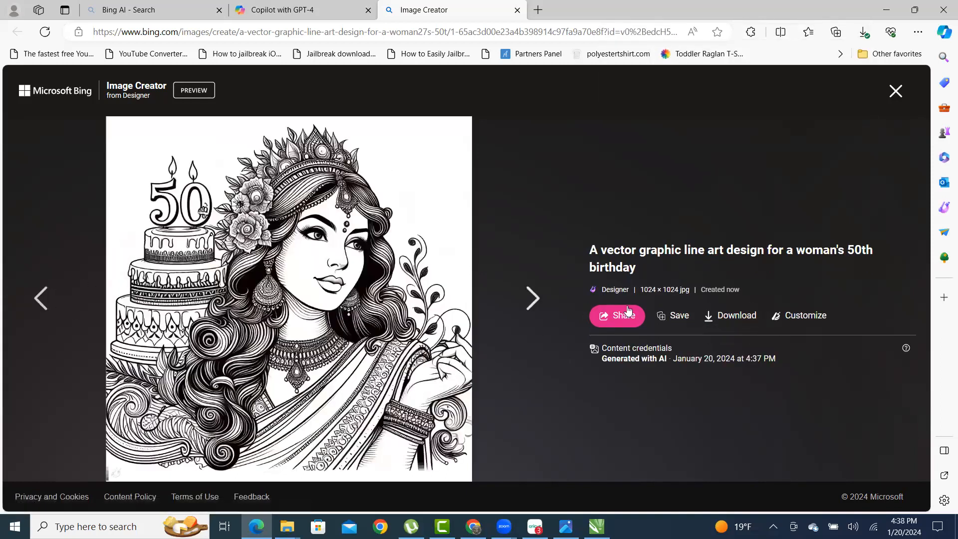
{"action": "left_click", "coordinate": [713, 325]}
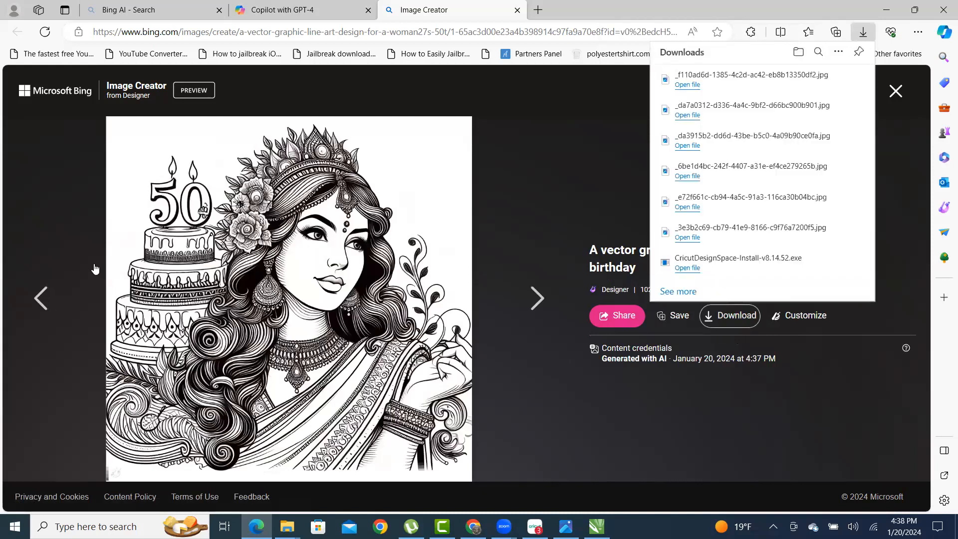
{"action": "left_click", "coordinate": [42, 298]}
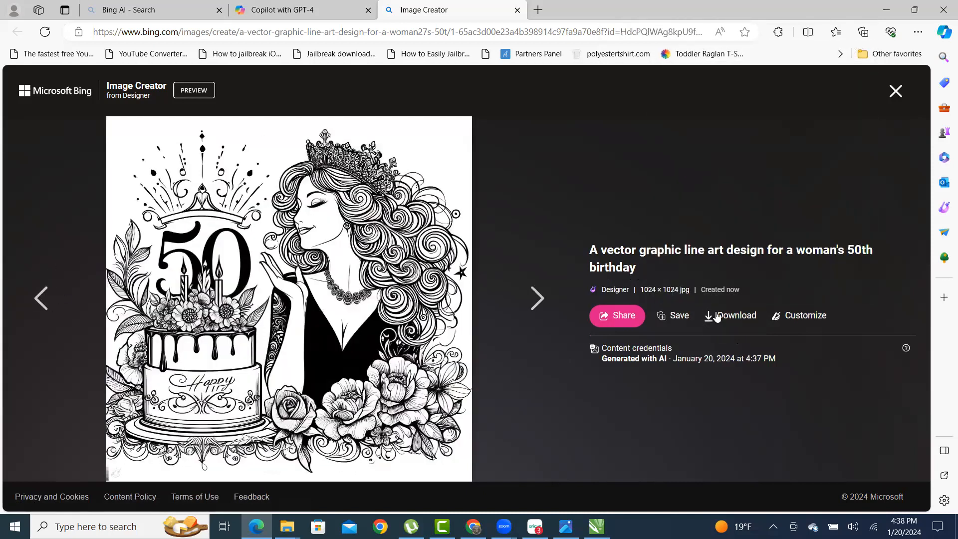
{"action": "left_click", "coordinate": [745, 323]}
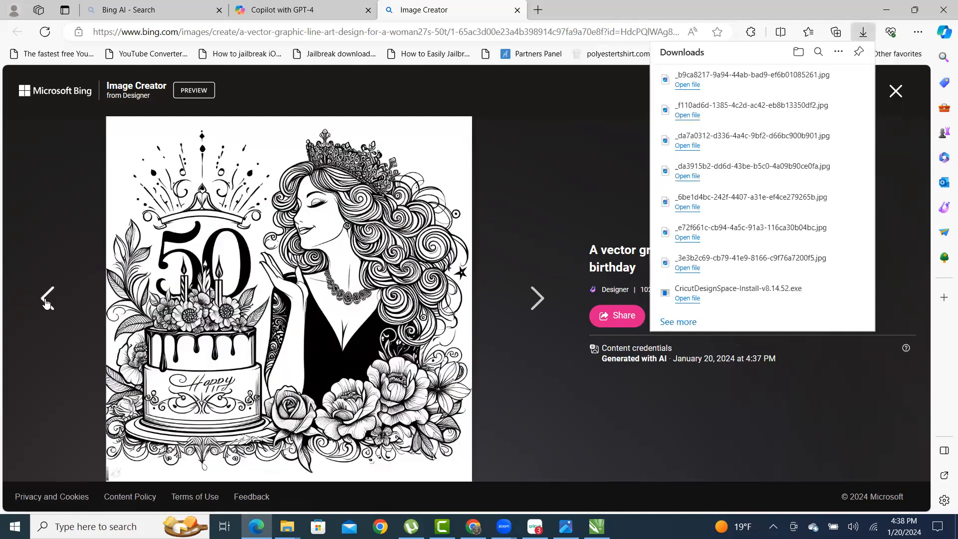
{"action": "left_click", "coordinate": [43, 298]}
{"action": "left_click", "coordinate": [733, 315]}
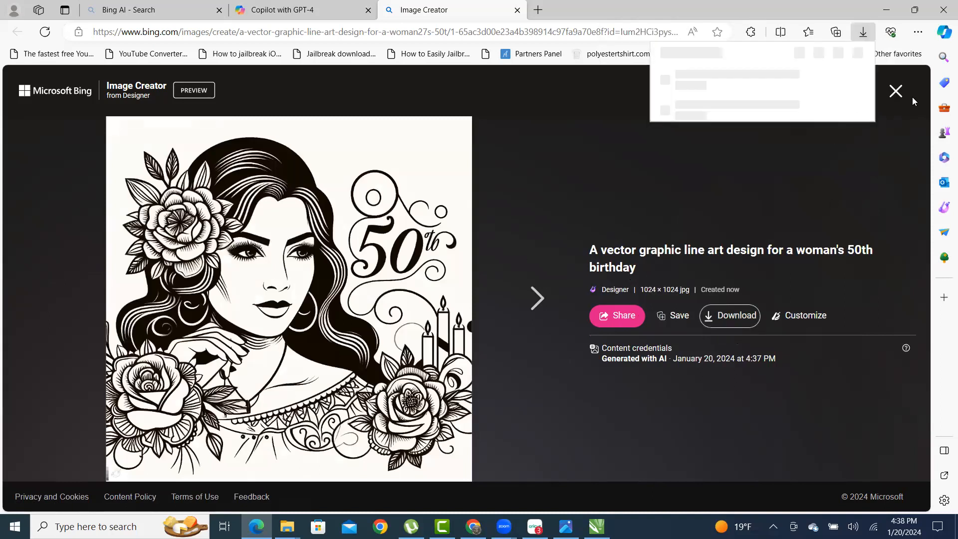
{"action": "left_click", "coordinate": [900, 94]}
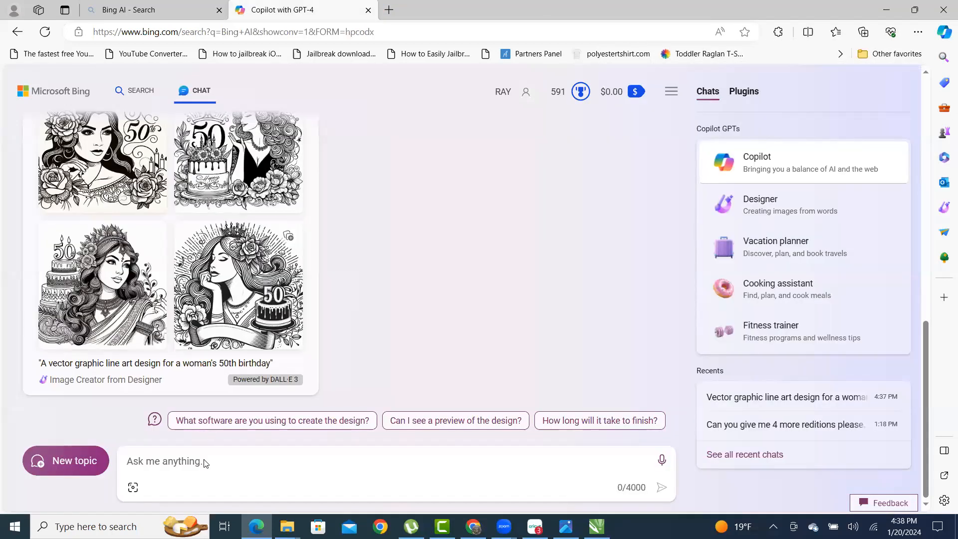
- In a new topic, request vector line art of an African American woman for her 50th birthday
{"action": "left_click", "coordinate": [42, 460]}
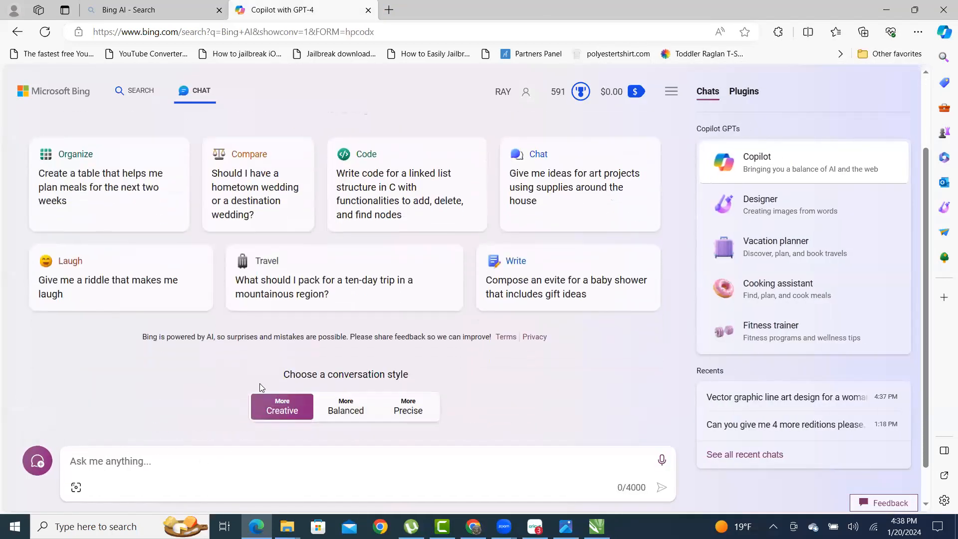
{"action": "left_click", "coordinate": [223, 454]}
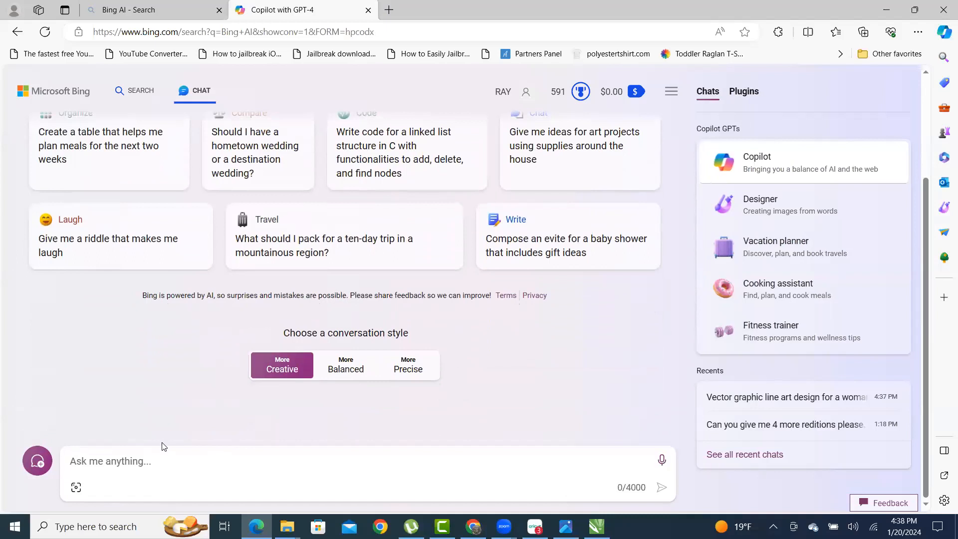
{"action": "type", "text": "Create me a vector "}
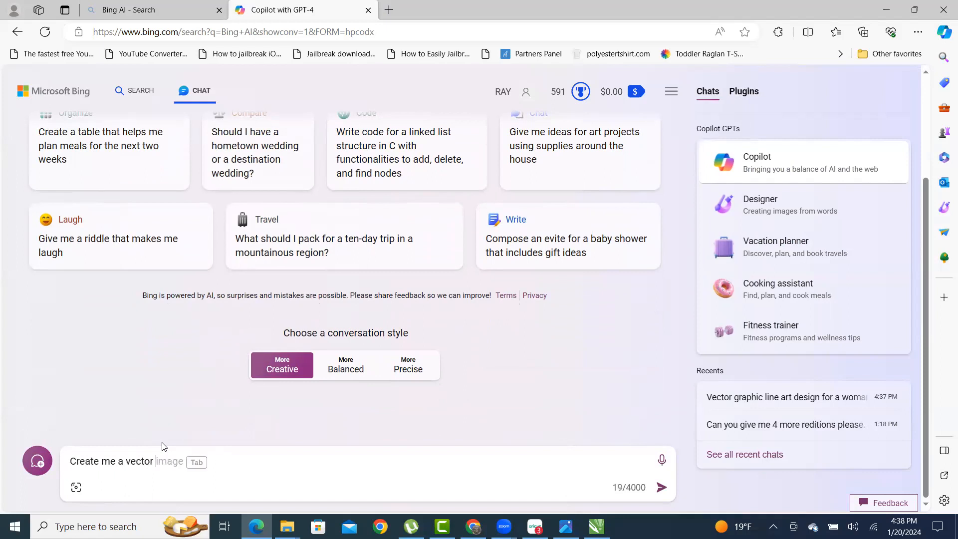
{"action": "type", "text": "line art o"}
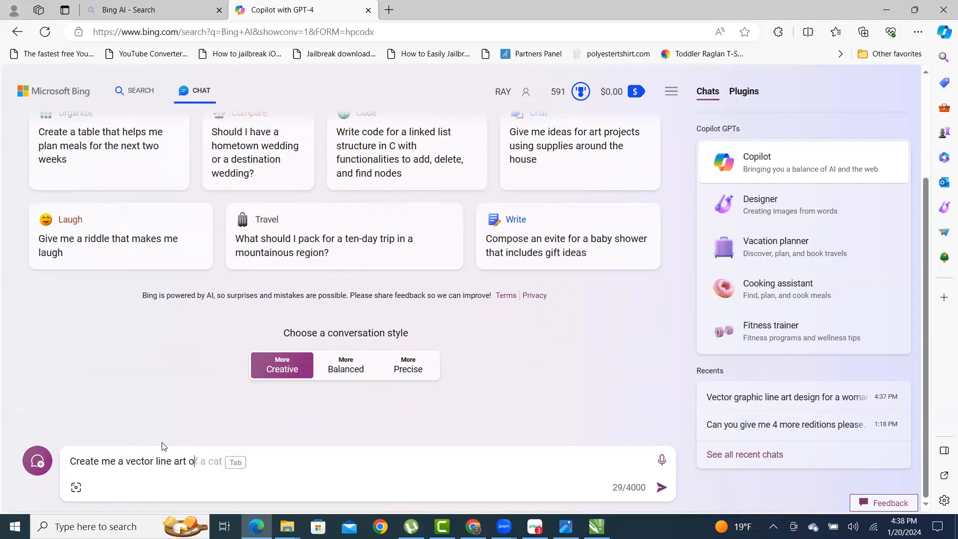
{"action": "type", "text": "f a african american woman"}
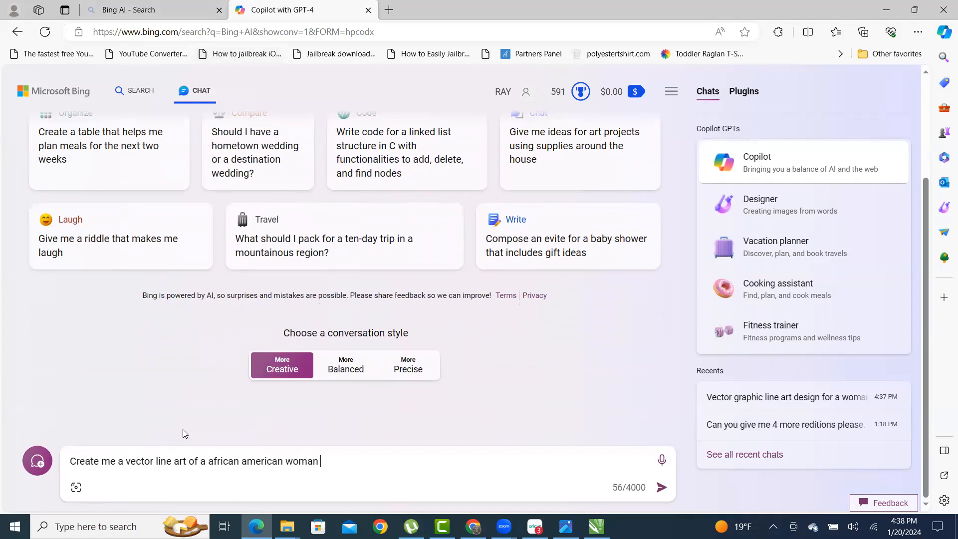
{"action": "key", "text": "BackSpace"}
{"action": "key", "text": "BackSpace"}
{"action": "key", "text": "BackSpace"}
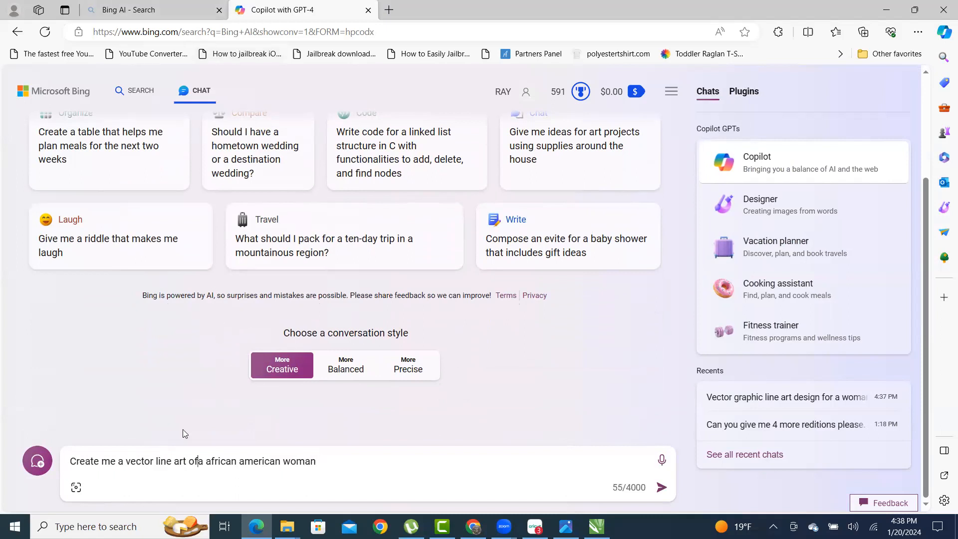
{"action": "type", "text": "for "}
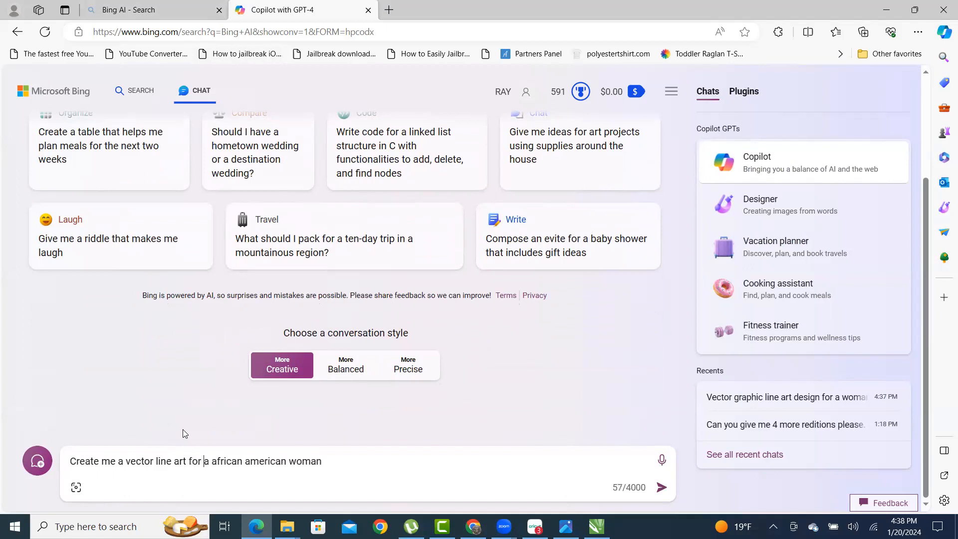
{"action": "type", "text": "n"}
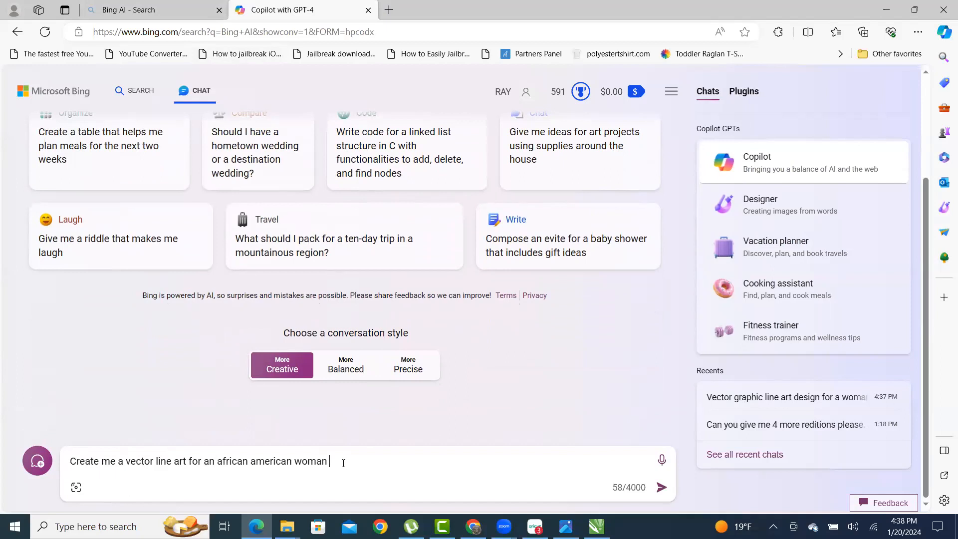
{"action": "type", "text": " 50"}
{"action": "type", "text": "h birthday."}
{"action": "key", "text": "Return"}
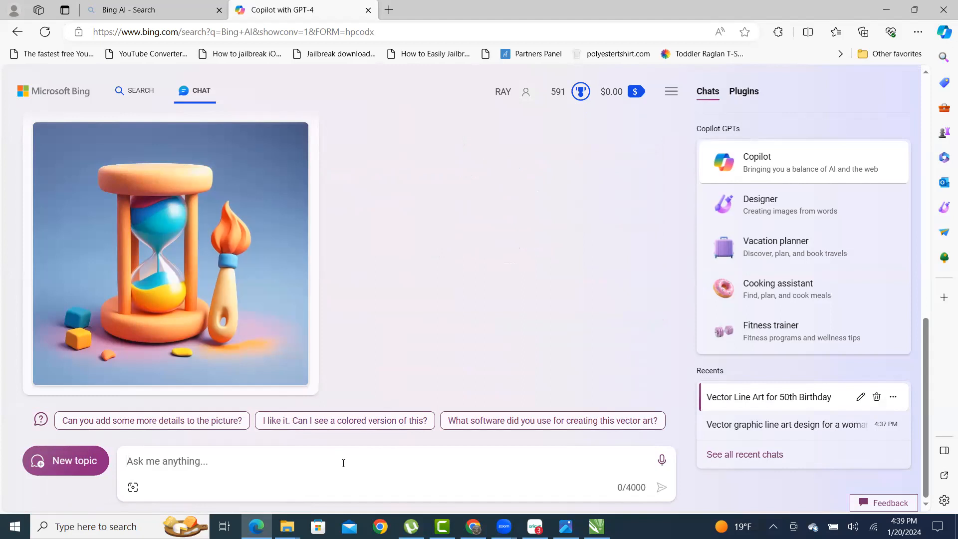
- Download the first two newly generated African American 50th-birthday images
{"action": "left_click", "coordinate": [343, 463]}
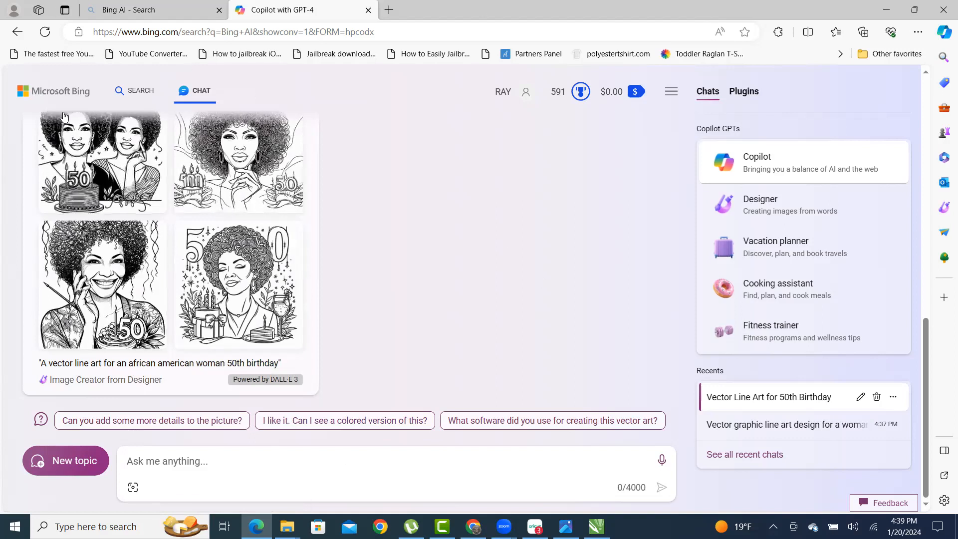
{"action": "left_click", "coordinate": [92, 187]}
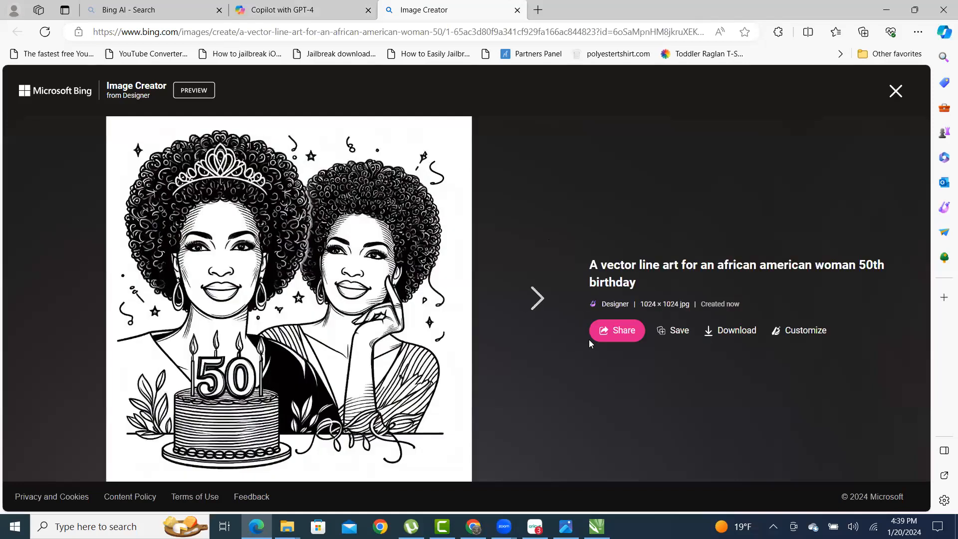
{"action": "left_click", "coordinate": [714, 322]}
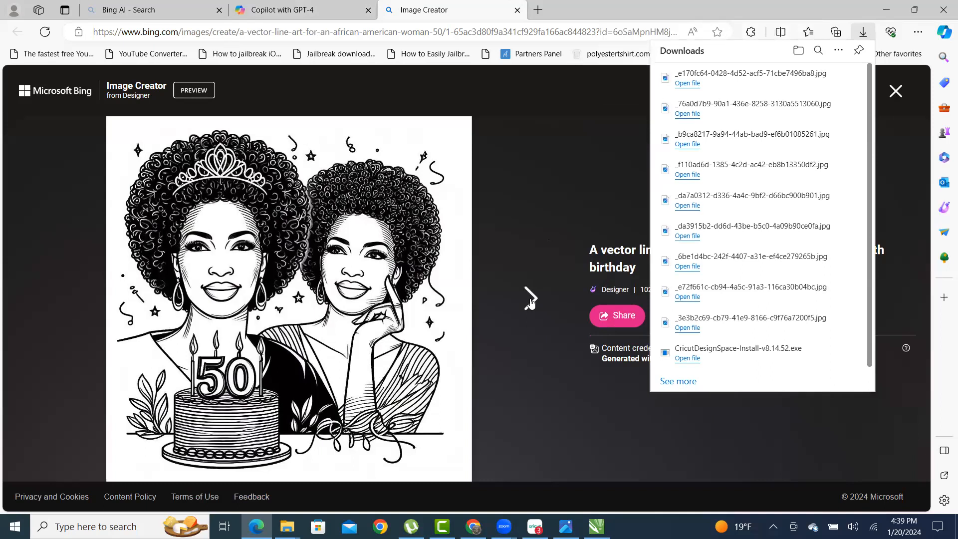
{"action": "left_click", "coordinate": [536, 301]}
{"action": "left_click", "coordinate": [726, 319]}
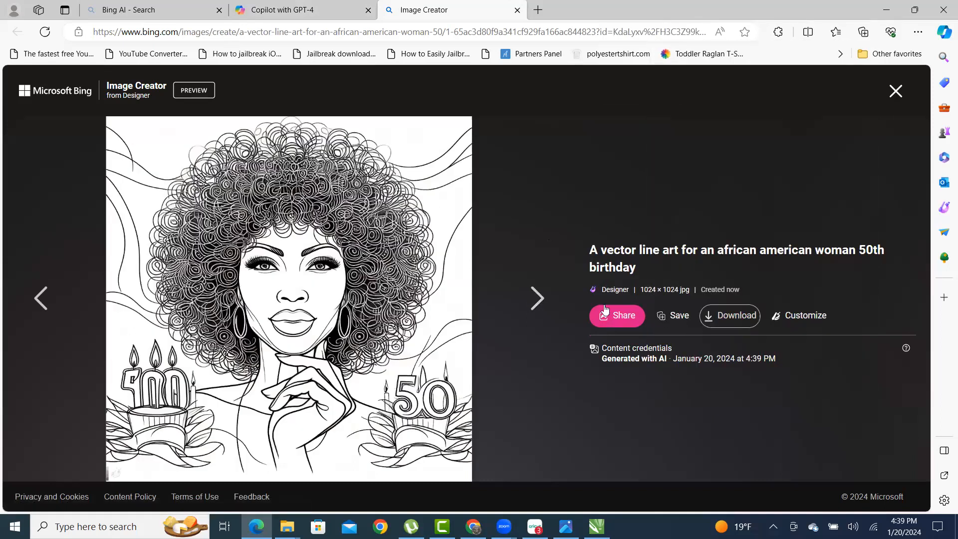
- Download the remaining two African American birthday images
{"action": "left_click", "coordinate": [530, 300]}
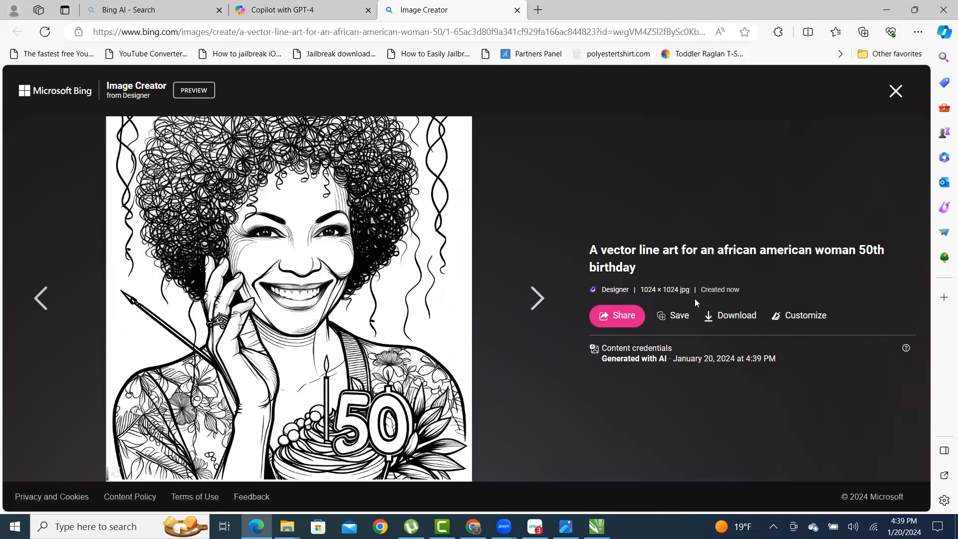
{"action": "left_click", "coordinate": [730, 318]}
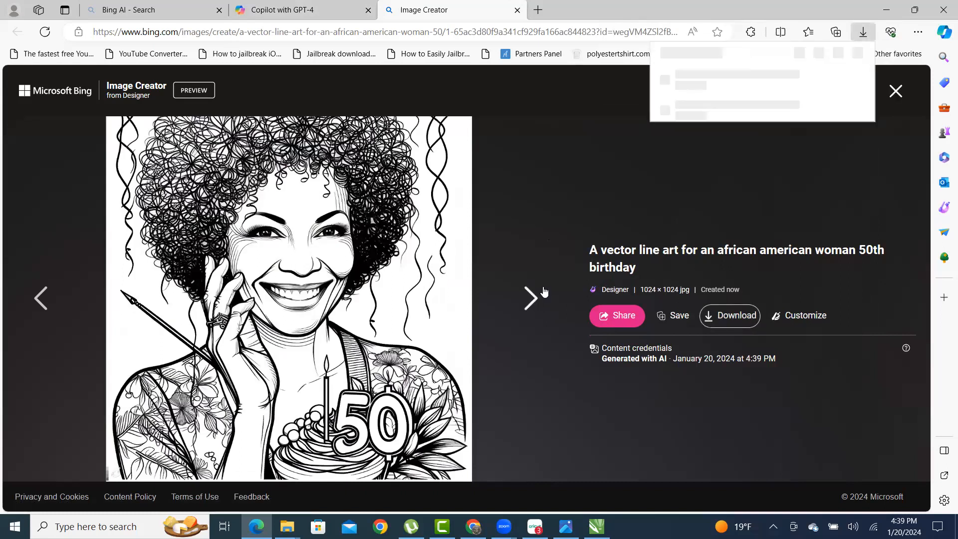
{"action": "left_click", "coordinate": [533, 300]}
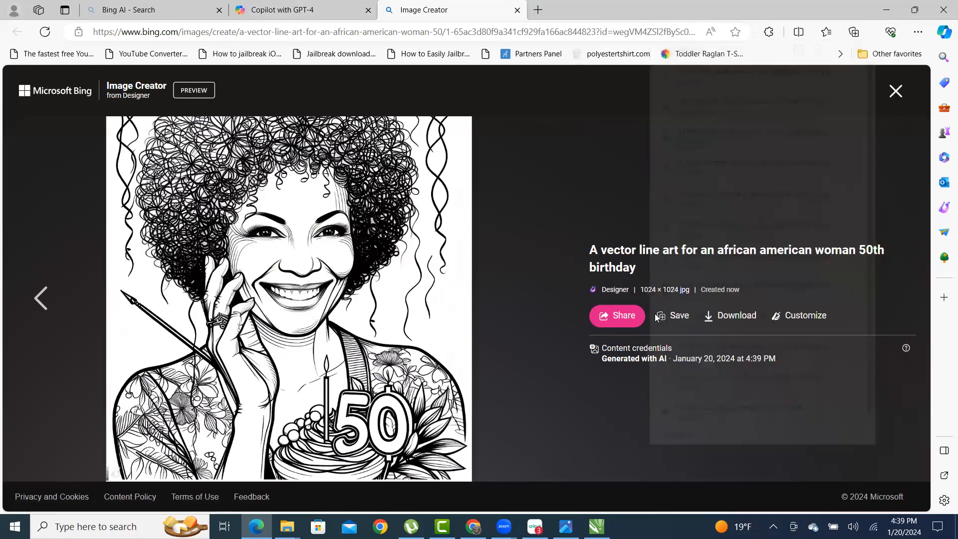
{"action": "left_click", "coordinate": [727, 319]}
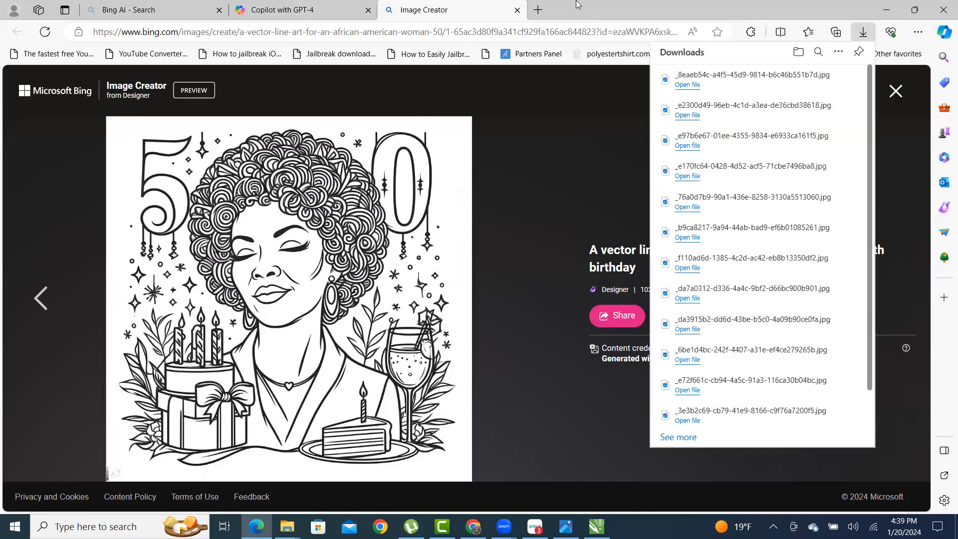
- Drag the downloaded birthday portrait from File Explorer onto the CorelDRAW page
{"action": "left_click", "coordinate": [890, 17]}
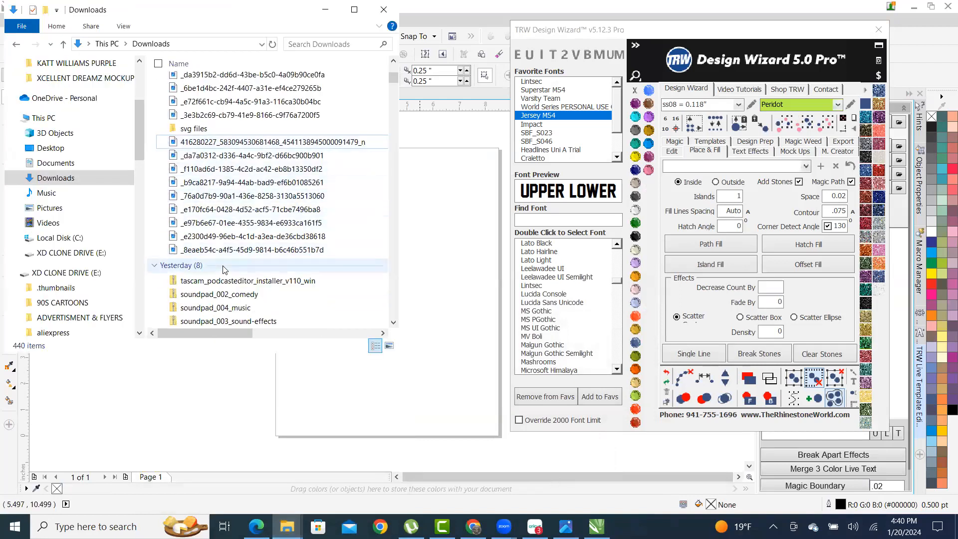
{"action": "left_click", "coordinate": [241, 250]}
{"action": "left_click_drag", "start_coordinate": [242, 251], "coordinate": [437, 249]}
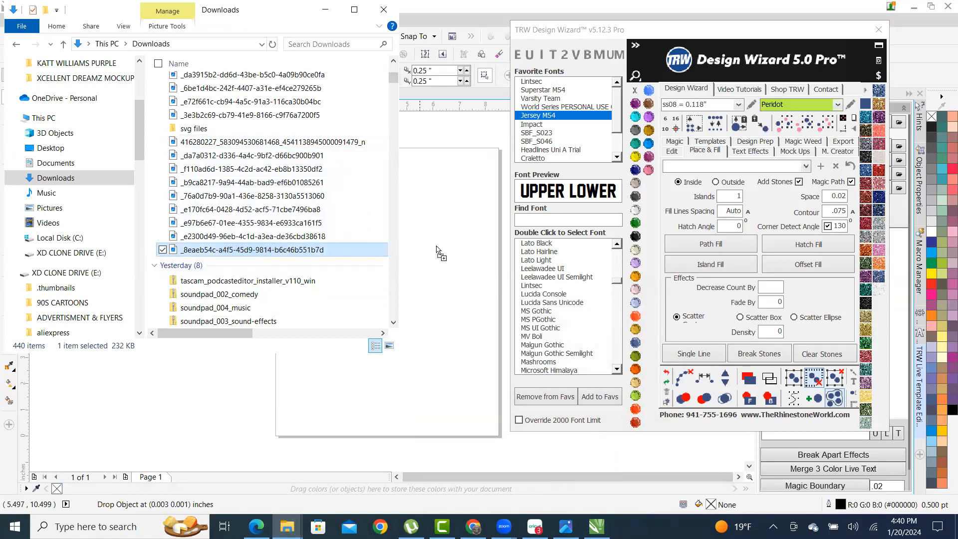
{"action": "left_click", "coordinate": [170, 408]}
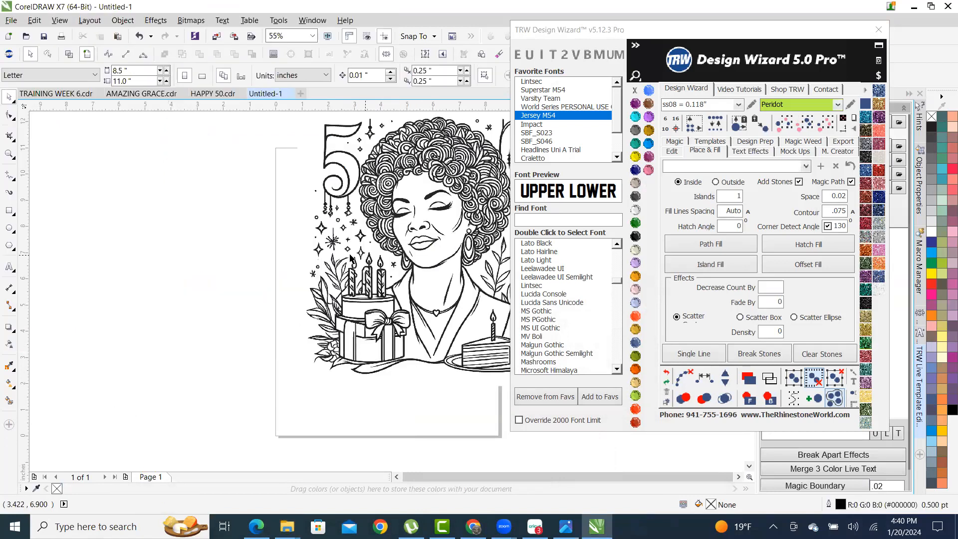
- Trace the portrait with Outline Trace > Clipart, then ungroup all the traced curves
{"action": "scroll", "coordinate": [260, 260], "scroll_direction": "down", "scroll_amount": 2}
{"action": "scroll", "coordinate": [300, 261], "scroll_direction": "up", "scroll_amount": 2}
{"action": "right_click", "coordinate": [316, 232]}
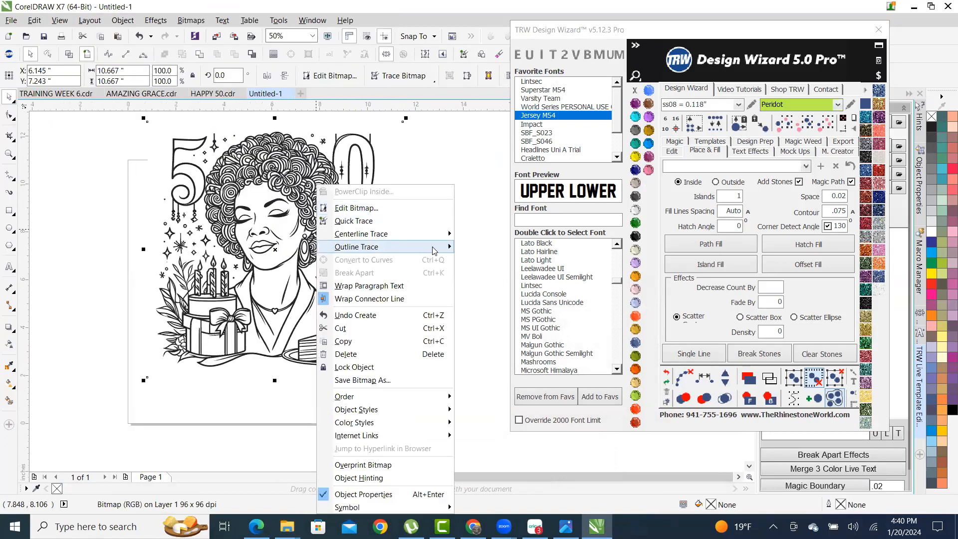
{"action": "mouse_move", "coordinate": [434, 247]}
{"action": "left_click", "coordinate": [519, 292]}
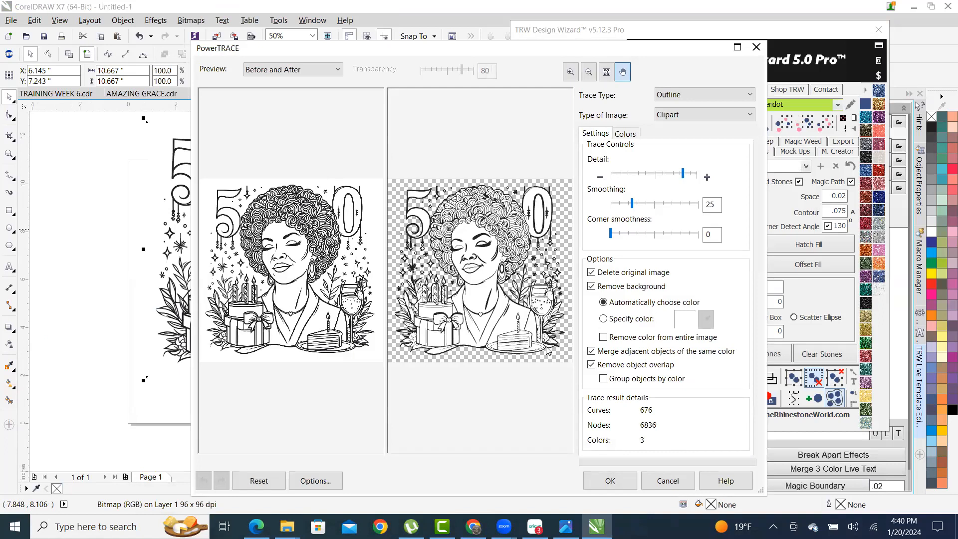
{"action": "left_click", "coordinate": [611, 479]}
{"action": "right_click", "coordinate": [298, 168]}
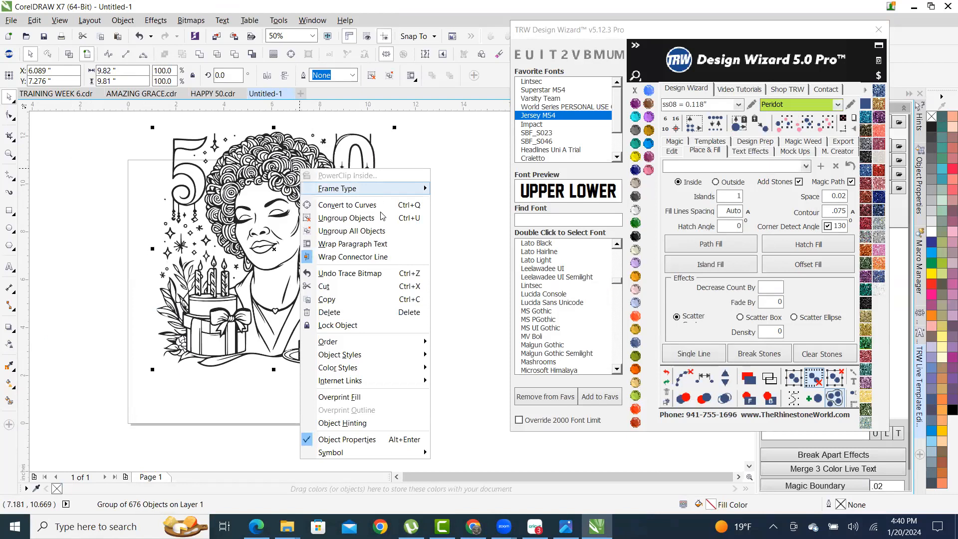
{"action": "left_click", "coordinate": [396, 233]}
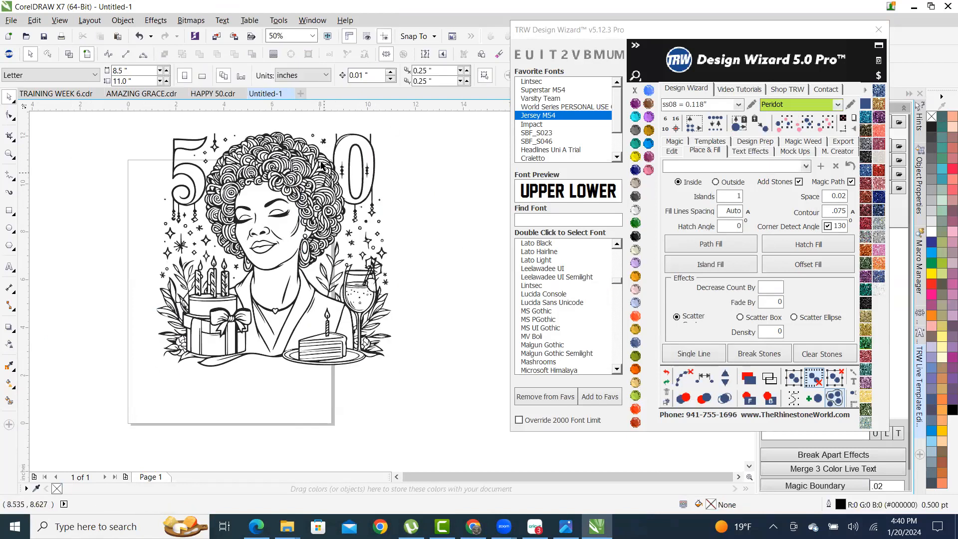
- Fill the jacket and main body of the top with TRW Pink
{"action": "scroll", "coordinate": [326, 136], "scroll_direction": "up", "scroll_amount": 2}
{"action": "scroll", "coordinate": [333, 156], "scroll_direction": "down", "scroll_amount": 2}
{"action": "scroll", "coordinate": [333, 156], "scroll_direction": "up", "scroll_amount": 2}
{"action": "scroll", "coordinate": [341, 191], "scroll_direction": "down", "scroll_amount": 2}
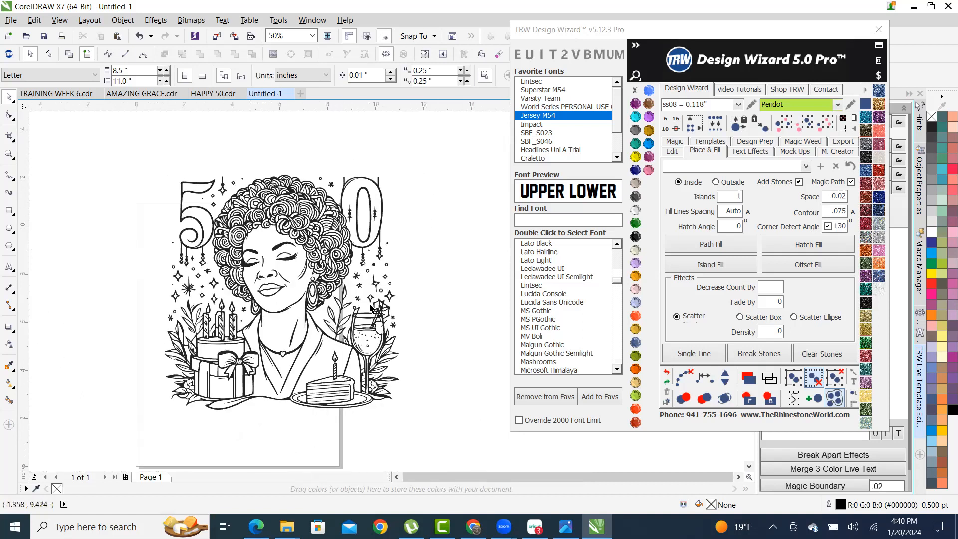
{"action": "scroll", "coordinate": [381, 238], "scroll_direction": "down", "scroll_amount": 1}
{"action": "scroll", "coordinate": [340, 269], "scroll_direction": "up", "scroll_amount": 1}
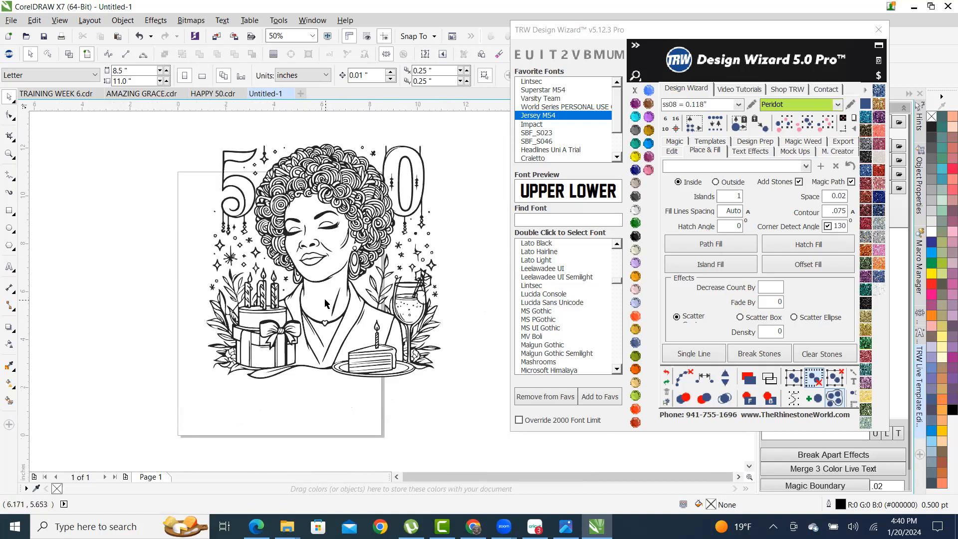
{"action": "left_click", "coordinate": [363, 345]}
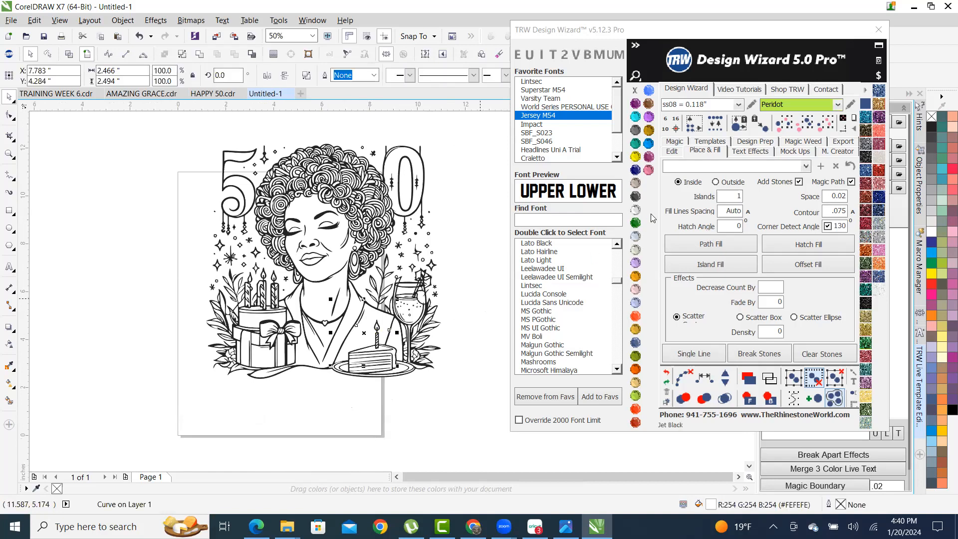
{"action": "left_click", "coordinate": [649, 169]}
{"action": "scroll", "coordinate": [318, 353], "scroll_direction": "up", "scroll_amount": 1}
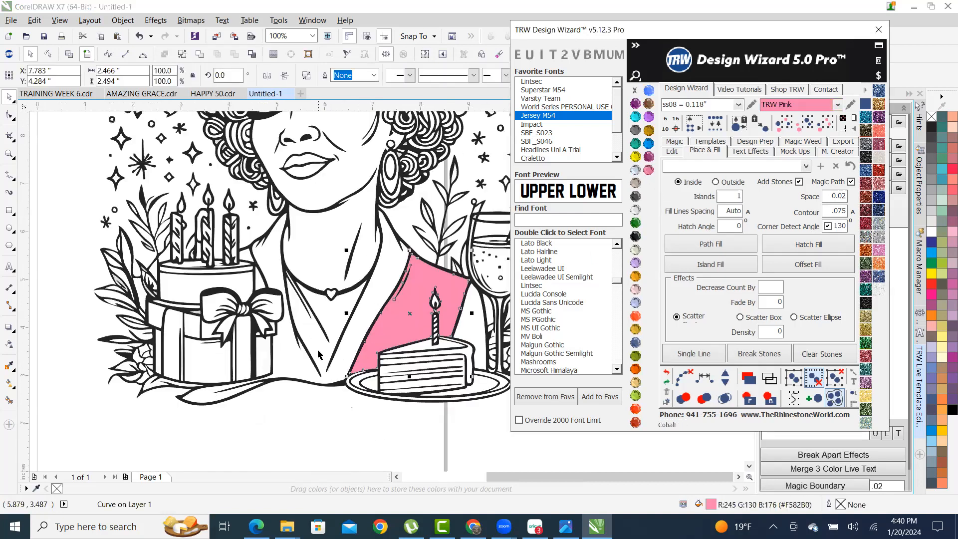
{"action": "left_click", "coordinate": [296, 364]}
{"action": "left_click", "coordinate": [648, 170]}
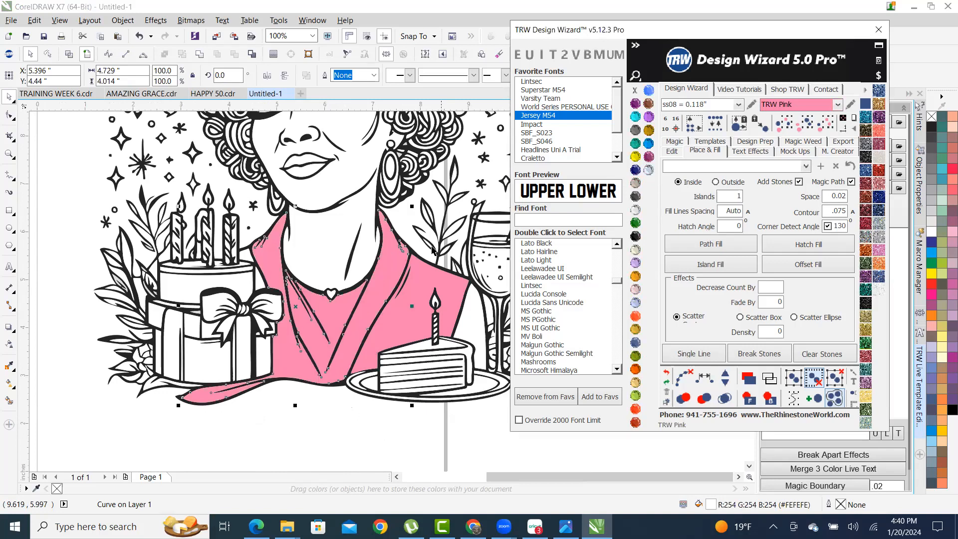
- Fill the sleeve and two small white neckline shapes with TRW Pink
{"action": "scroll", "coordinate": [429, 309], "scroll_direction": "down", "scroll_amount": 1}
{"action": "scroll", "coordinate": [443, 311], "scroll_direction": "up", "scroll_amount": 1}
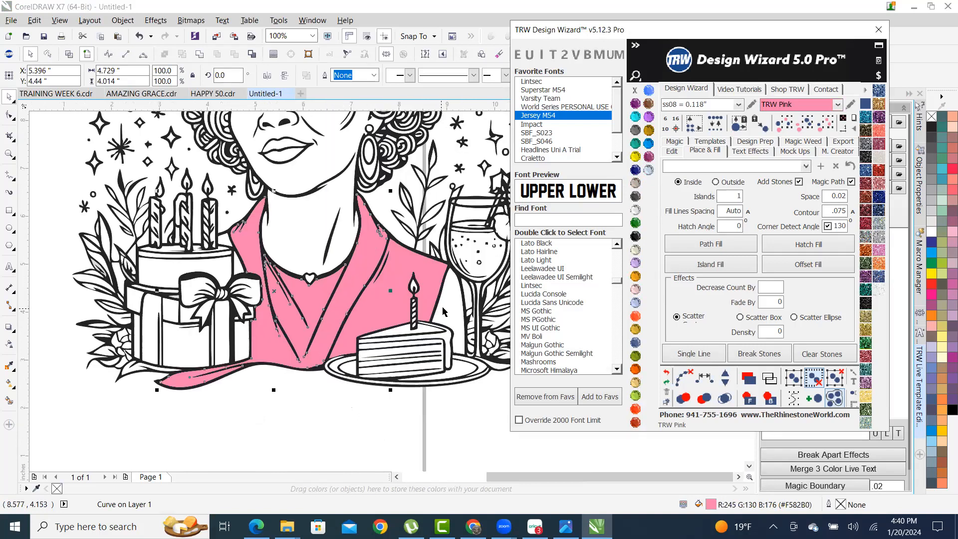
{"action": "left_click", "coordinate": [445, 309]}
{"action": "left_click", "coordinate": [649, 170]}
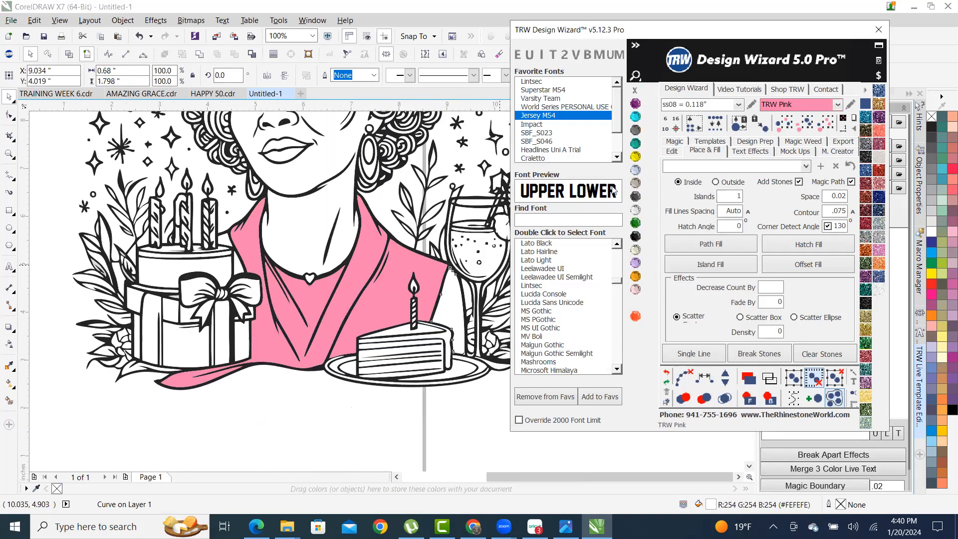
{"action": "scroll", "coordinate": [278, 252], "scroll_direction": "up", "scroll_amount": 2}
{"action": "left_click", "coordinate": [83, 217]}
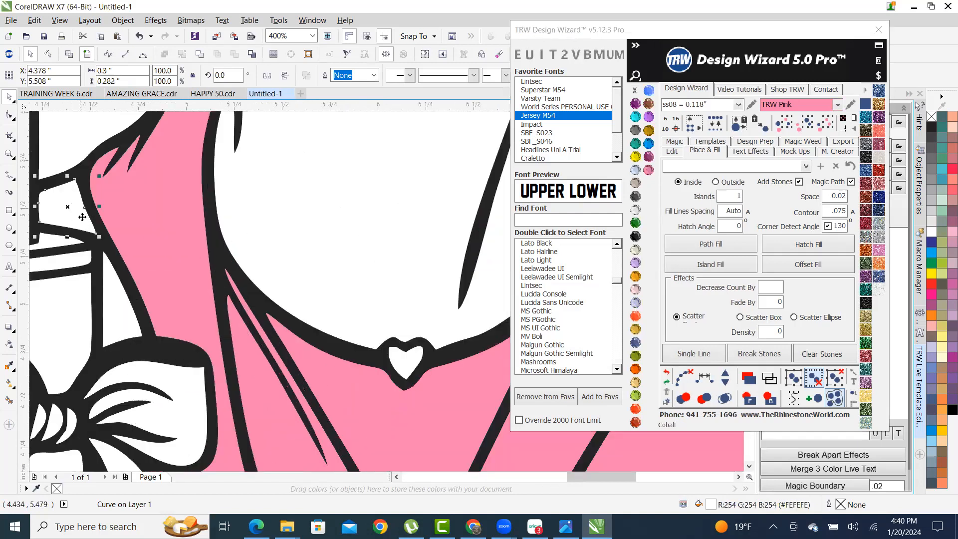
{"action": "left_click", "coordinate": [120, 315], "text": "shift"}
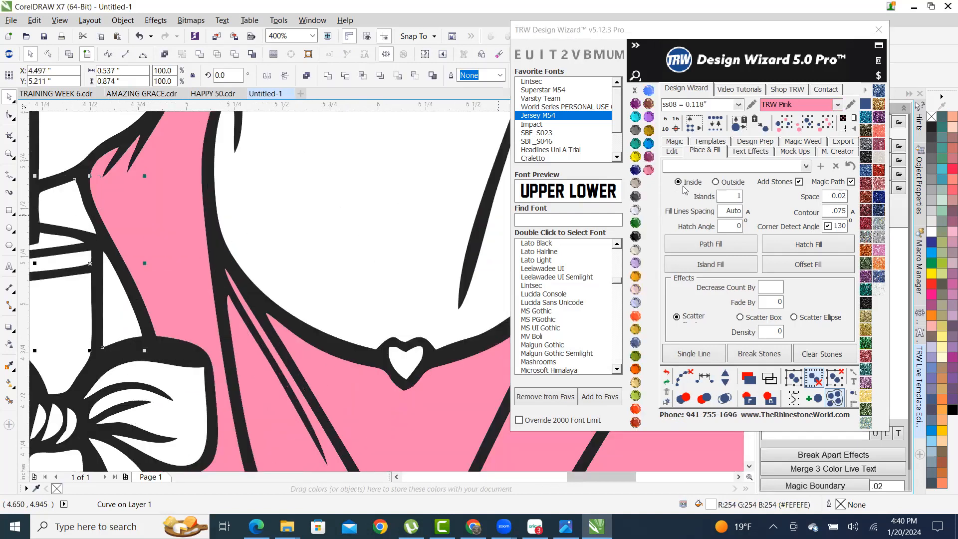
{"action": "left_click", "coordinate": [649, 170]}
{"action": "scroll", "coordinate": [287, 321], "scroll_direction": "down", "scroll_amount": 2}
{"action": "scroll", "coordinate": [307, 328], "scroll_direction": "up", "scroll_amount": 2}
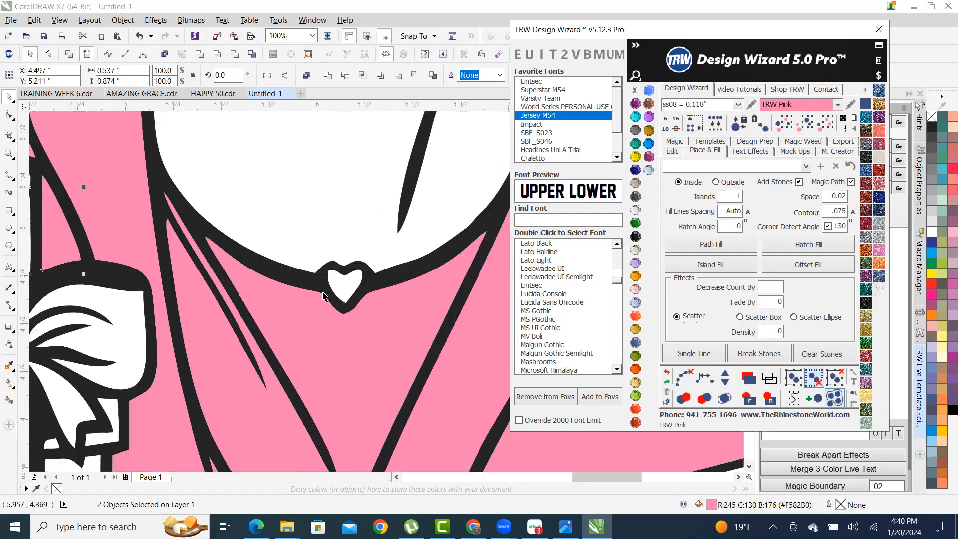
- Colour the heart pendant Red Siam and the face and neck Topaz
{"action": "left_click", "coordinate": [344, 282]}
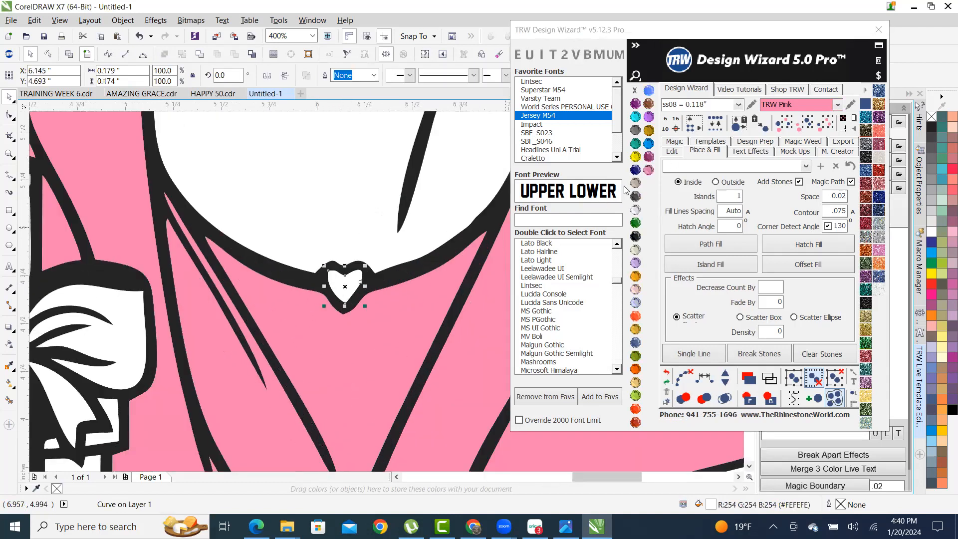
{"action": "left_click", "coordinate": [635, 410]}
{"action": "scroll", "coordinate": [395, 357], "scroll_direction": "down", "scroll_amount": 2}
{"action": "left_click", "coordinate": [383, 287]}
{"action": "left_click", "coordinate": [649, 129]}
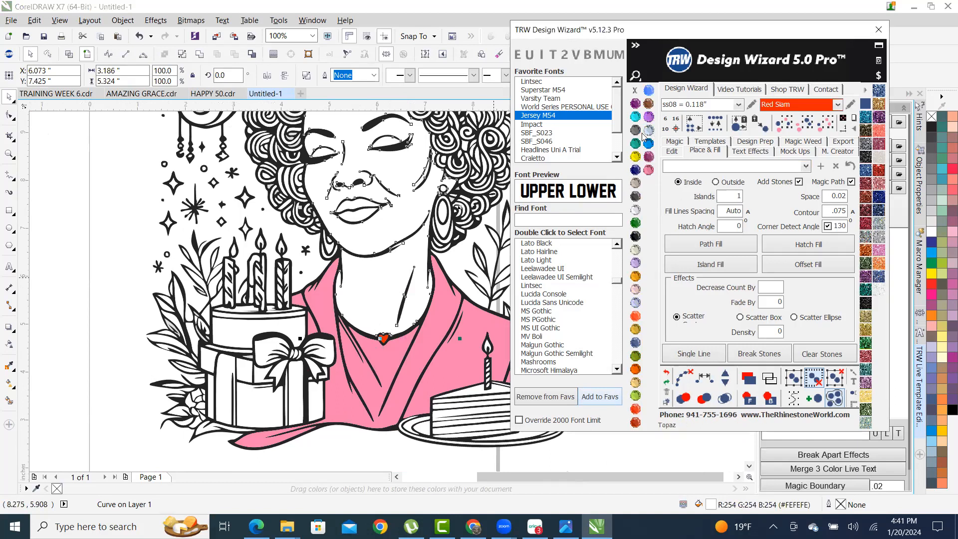
{"action": "scroll", "coordinate": [313, 237], "scroll_direction": "down", "scroll_amount": 1}
{"action": "scroll", "coordinate": [363, 242], "scroll_direction": "up", "scroll_amount": 2}
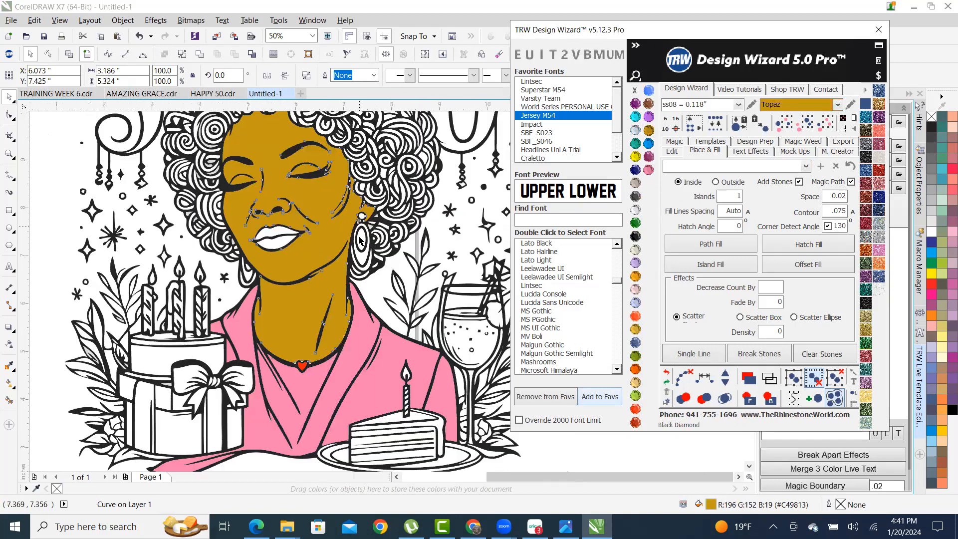
- Fill the earring's inner oval with Black Diamond grey
{"action": "left_click", "coordinate": [362, 246]}
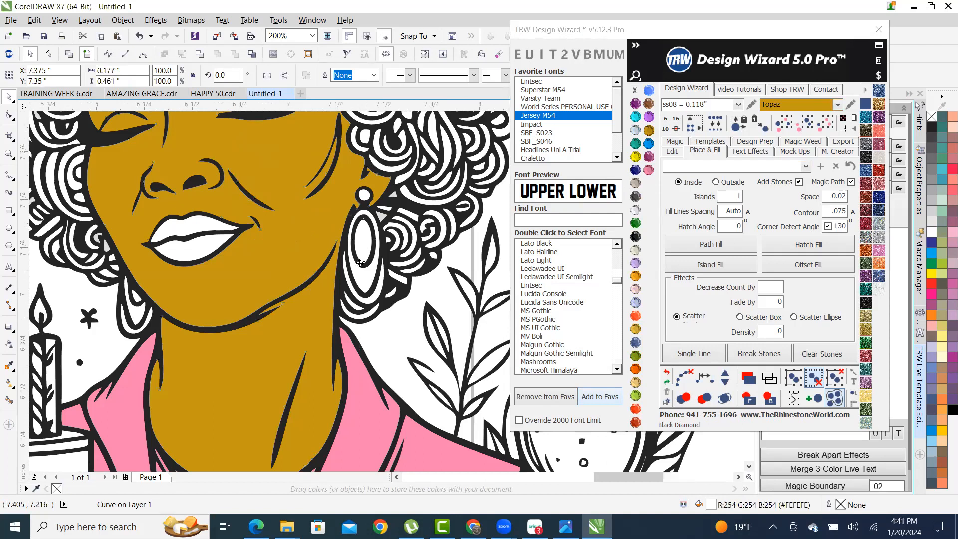
{"action": "scroll", "coordinate": [364, 246], "scroll_direction": "up", "scroll_amount": 1}
{"action": "scroll", "coordinate": [371, 291], "scroll_direction": "down", "scroll_amount": 2}
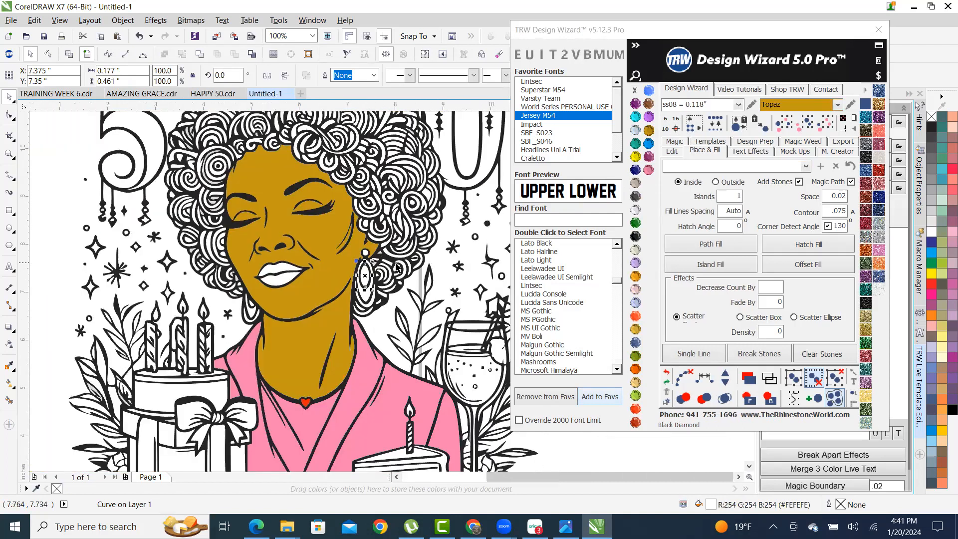
{"action": "left_click", "coordinate": [636, 131]}
{"action": "scroll", "coordinate": [396, 180], "scroll_direction": "up", "scroll_amount": 1}
{"action": "scroll", "coordinate": [298, 205], "scroll_direction": "down", "scroll_amount": 2}
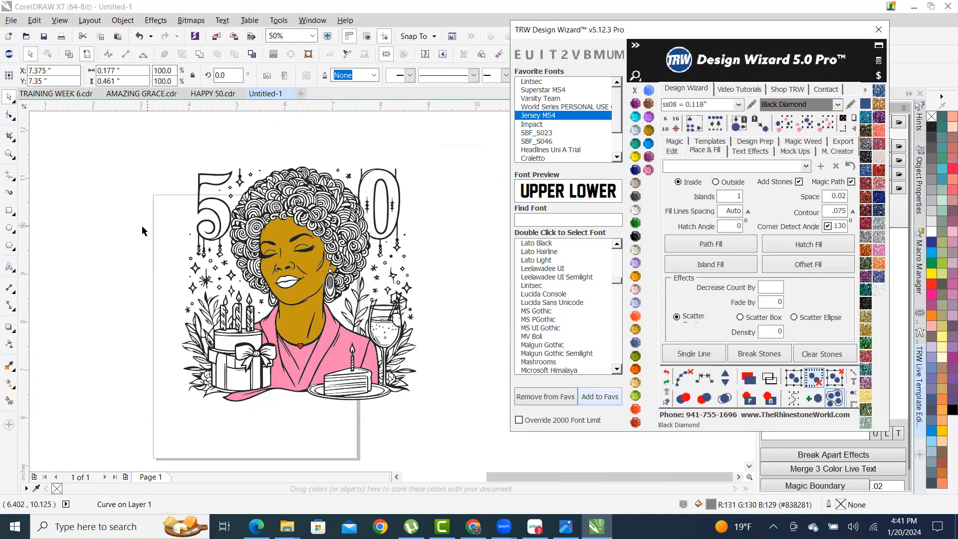
- Combine the upper and lower lips into one shape and fill it TRW Pink
{"action": "scroll", "coordinate": [314, 209], "scroll_direction": "up", "scroll_amount": 1}
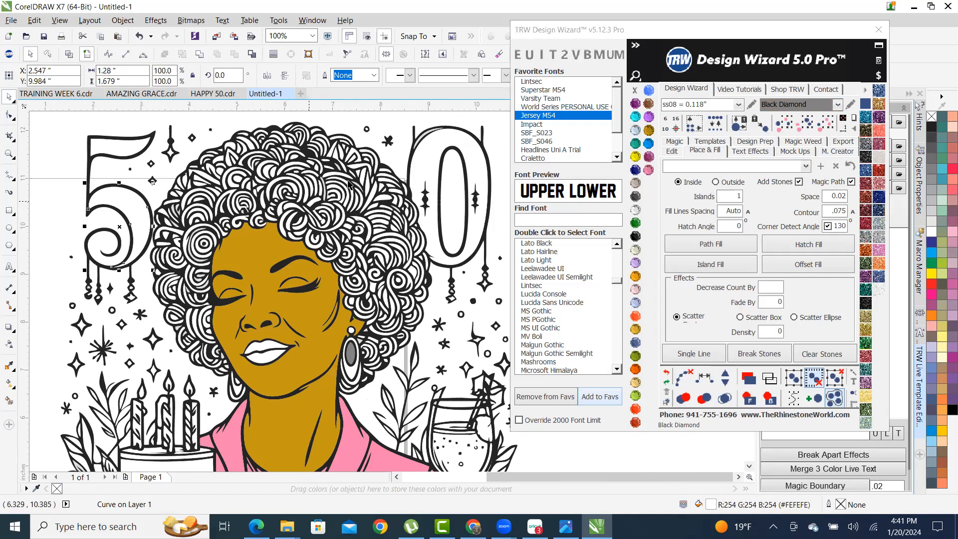
{"action": "scroll", "coordinate": [364, 195], "scroll_direction": "down", "scroll_amount": 1}
{"action": "scroll", "coordinate": [289, 288], "scroll_direction": "up", "scroll_amount": 2}
{"action": "left_click", "coordinate": [284, 300]}
{"action": "left_click", "coordinate": [272, 329], "text": "shift"}
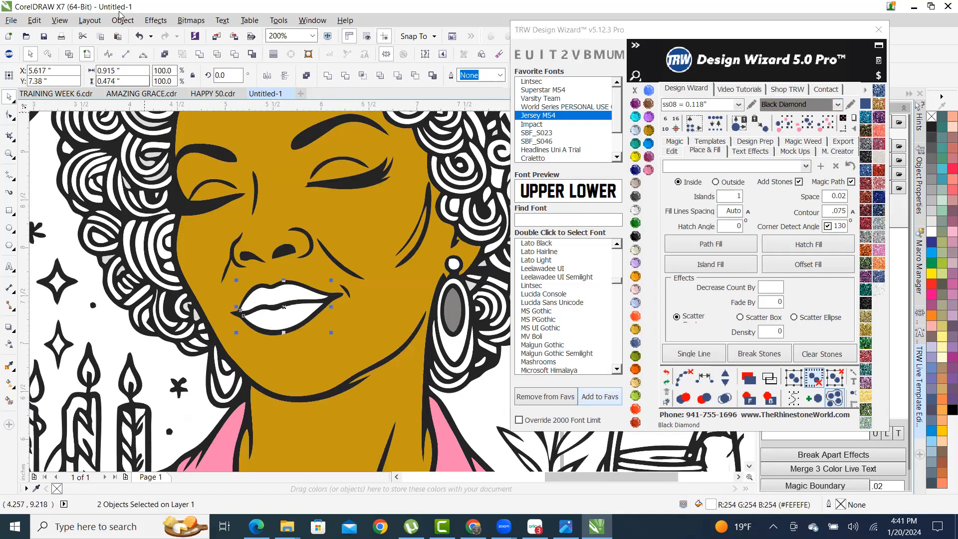
{"action": "left_click", "coordinate": [202, 55]}
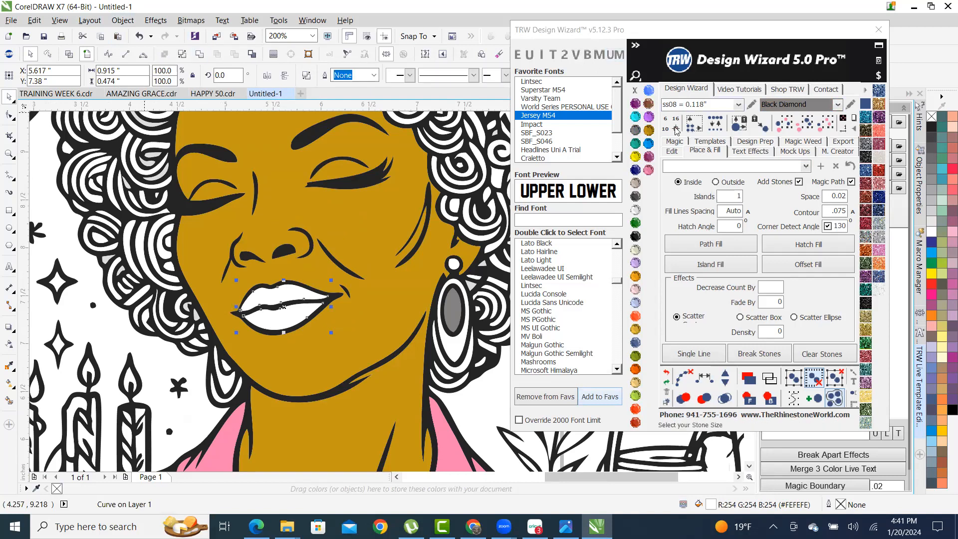
{"action": "left_click", "coordinate": [649, 169]}
{"action": "scroll", "coordinate": [335, 243], "scroll_direction": "down", "scroll_amount": 3}
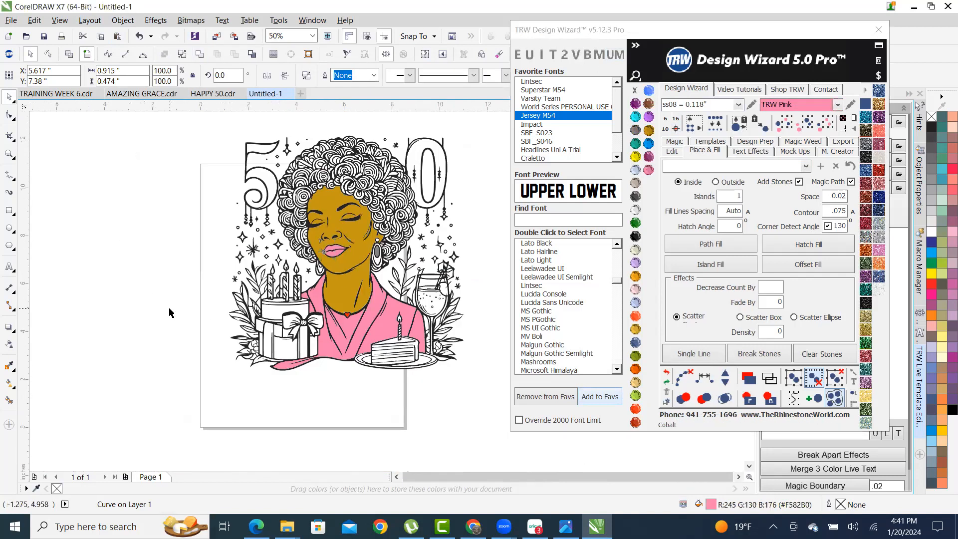
{"action": "key", "text": "Escape"}
- Fill the drink in the wine glass with TRW Pink, then zoom in on the glass
{"action": "scroll", "coordinate": [403, 337], "scroll_direction": "up", "scroll_amount": 2}
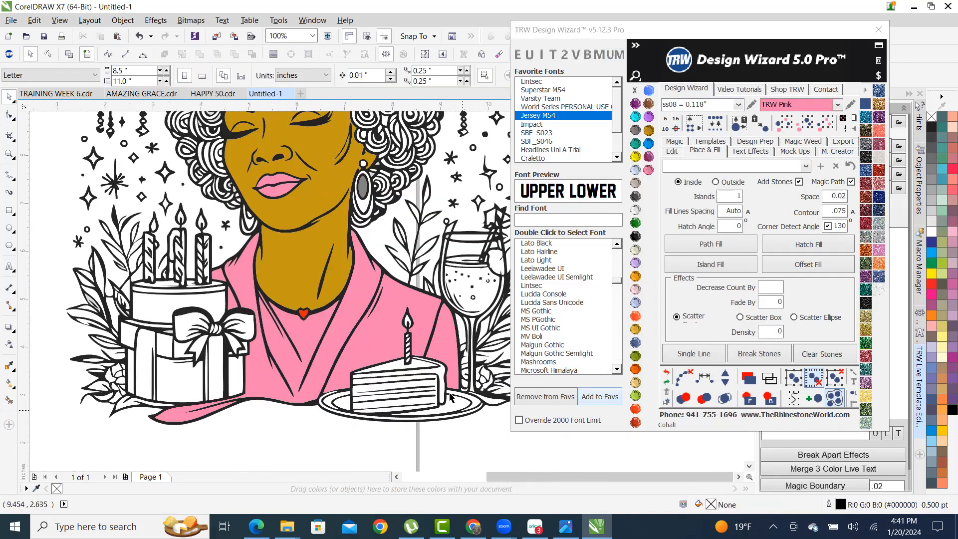
{"action": "scroll", "coordinate": [486, 293], "scroll_direction": "up", "scroll_amount": 2}
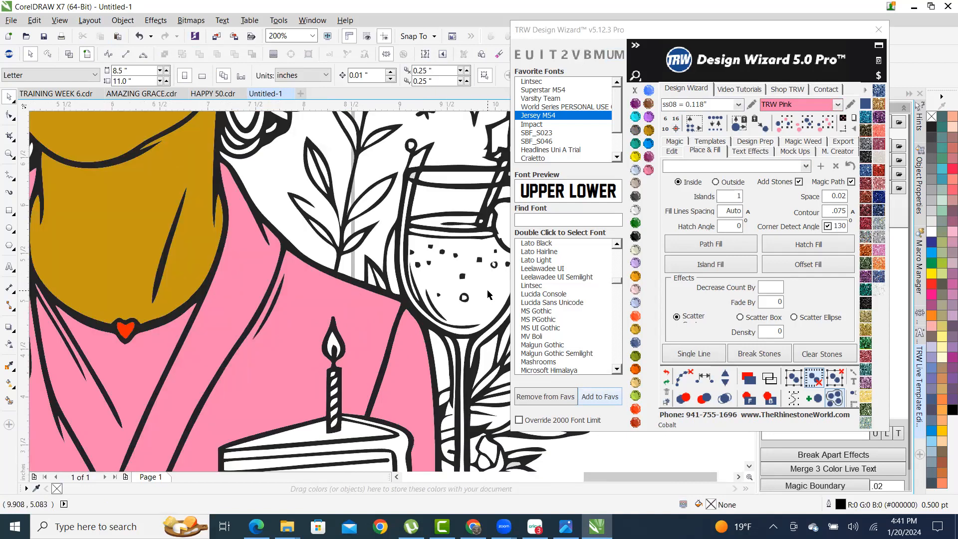
{"action": "left_click", "coordinate": [488, 295]}
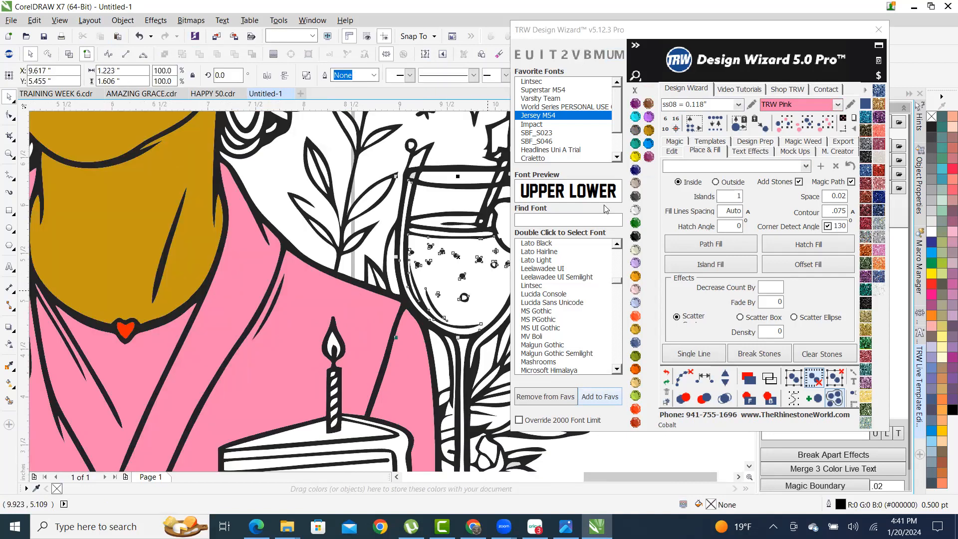
{"action": "left_click", "coordinate": [648, 135]}
{"action": "scroll", "coordinate": [368, 300], "scroll_direction": "down", "scroll_amount": 2}
{"action": "scroll", "coordinate": [306, 288], "scroll_direction": "up", "scroll_amount": 1}
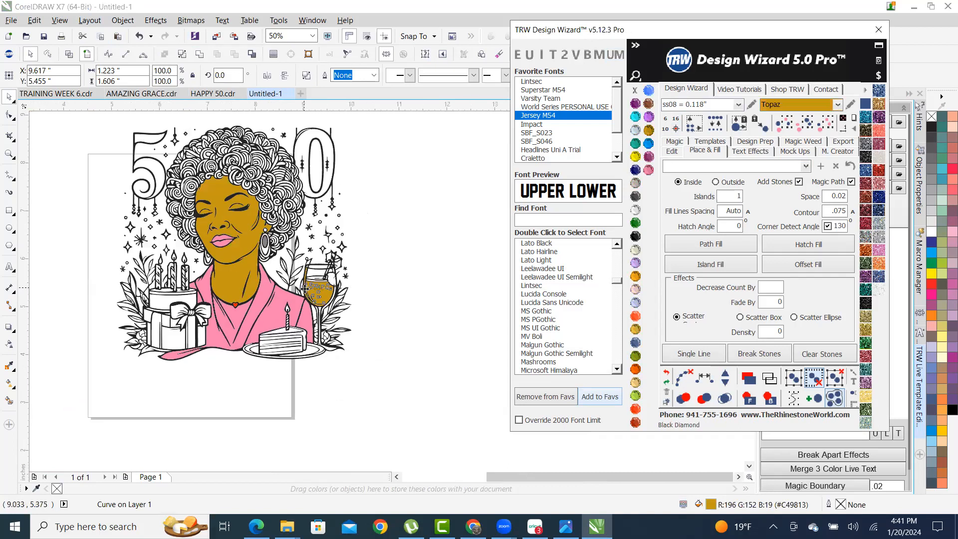
{"action": "left_click", "coordinate": [648, 170]}
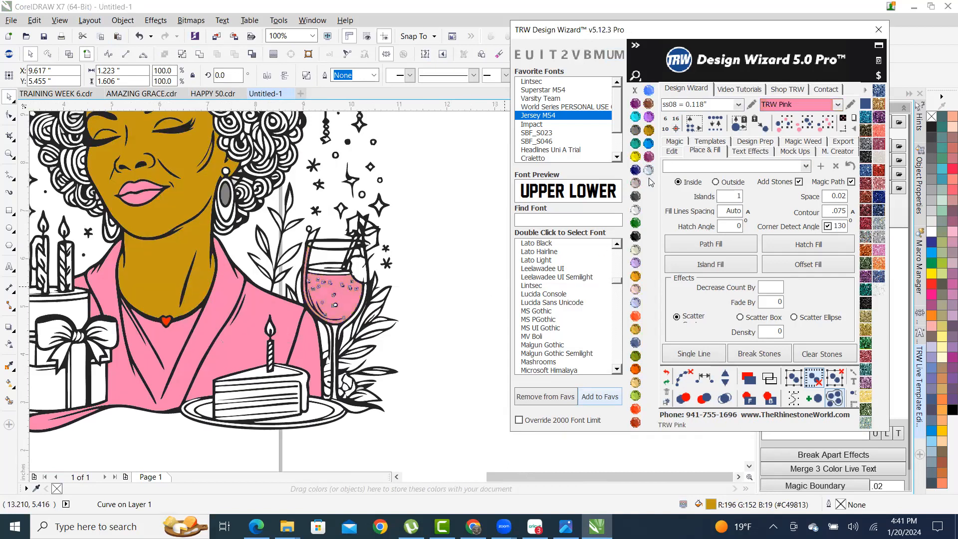
{"action": "left_click", "coordinate": [458, 288]}
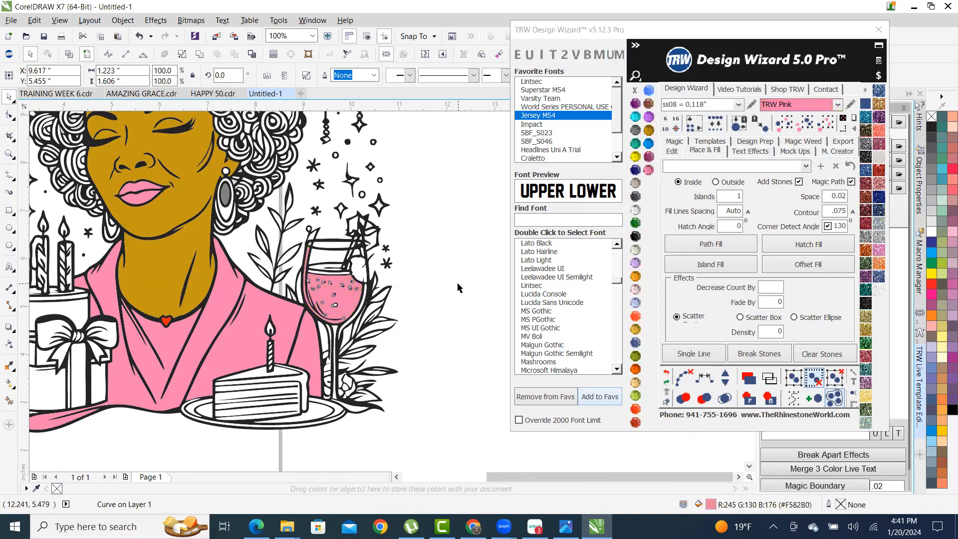
{"action": "scroll", "coordinate": [311, 293], "scroll_direction": "up", "scroll_amount": 2}
{"action": "scroll", "coordinate": [311, 293], "scroll_direction": "up", "scroll_amount": 1}
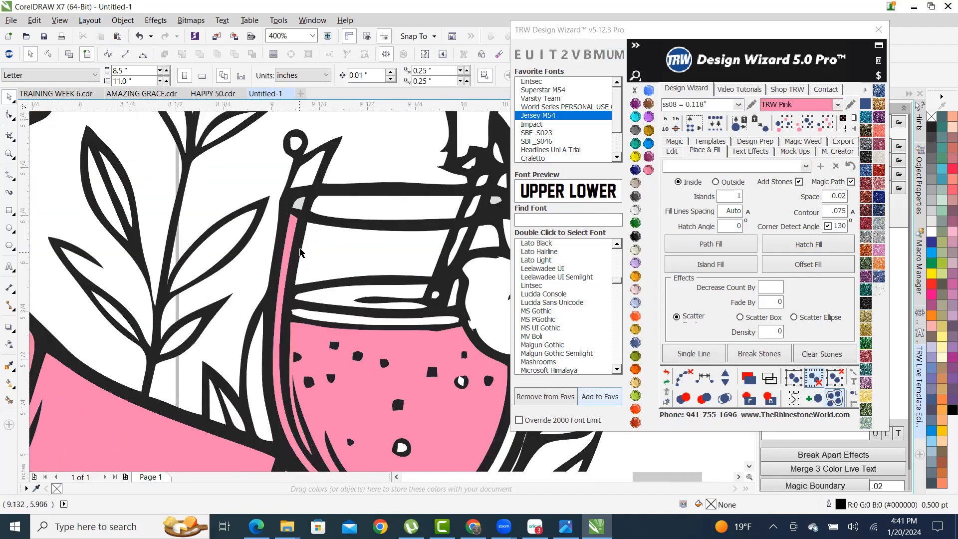
{"action": "scroll", "coordinate": [303, 253], "scroll_direction": "down", "scroll_amount": 1}
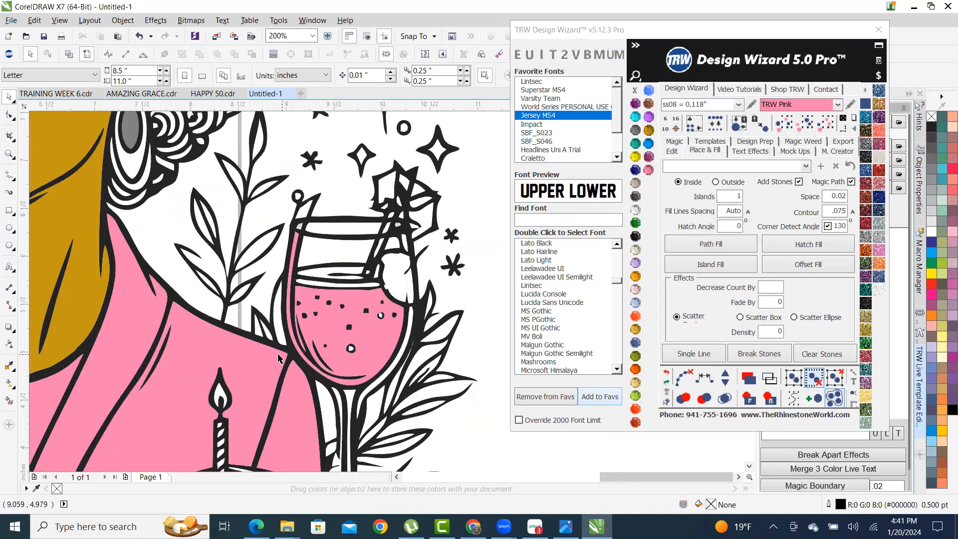
{"action": "scroll", "coordinate": [288, 267], "scroll_direction": "up", "scroll_amount": 2}
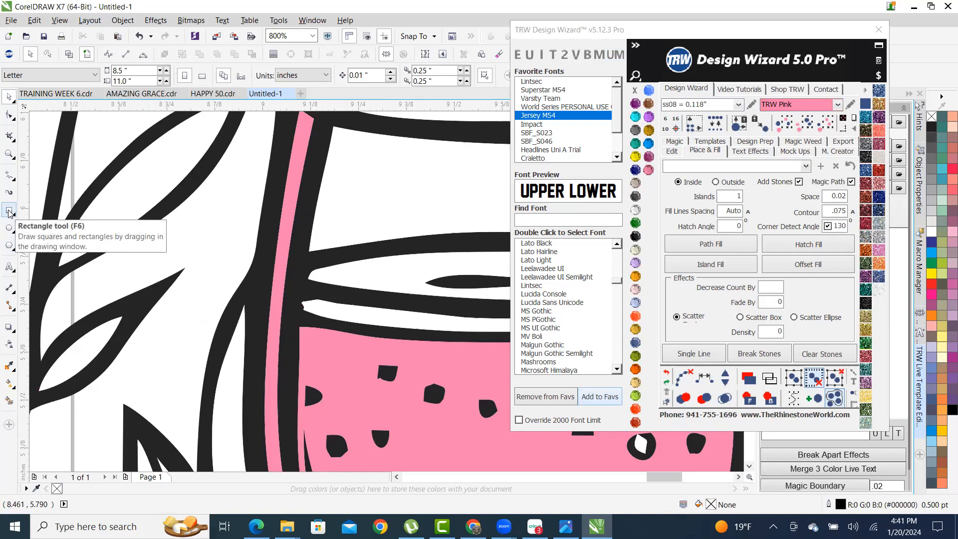
- Draw a three-point curve across the left rim of the glass
{"action": "left_click", "coordinate": [11, 178]}
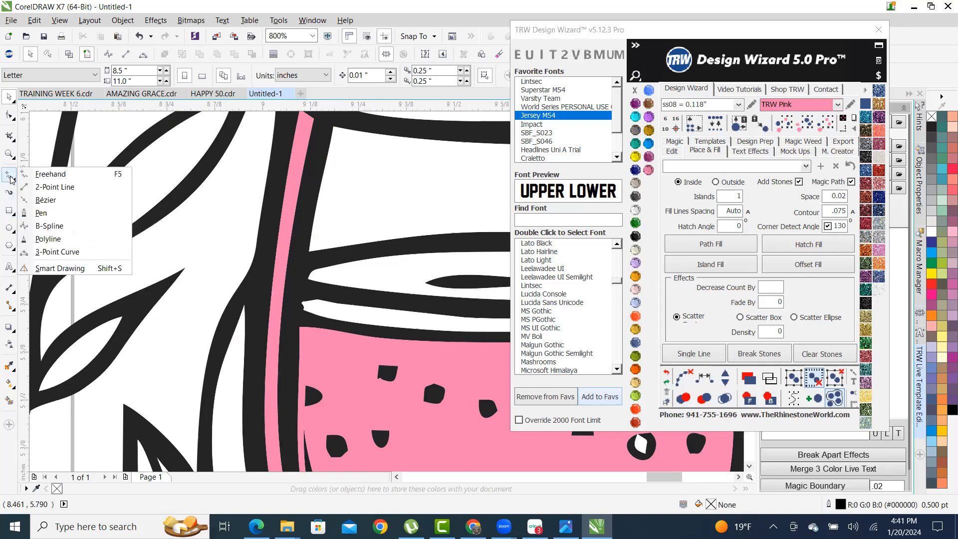
{"action": "left_click", "coordinate": [11, 179]}
{"action": "left_click", "coordinate": [11, 178]}
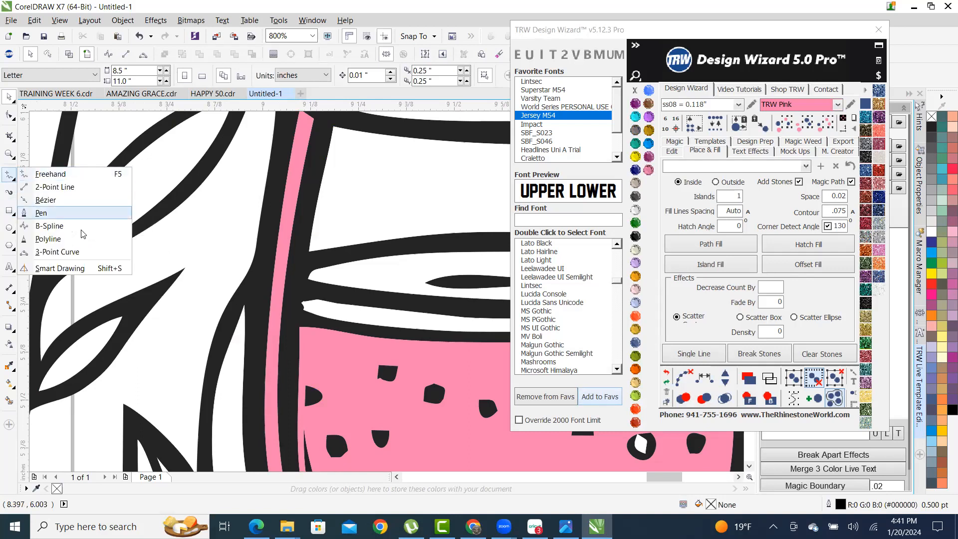
{"action": "left_click", "coordinate": [85, 251]}
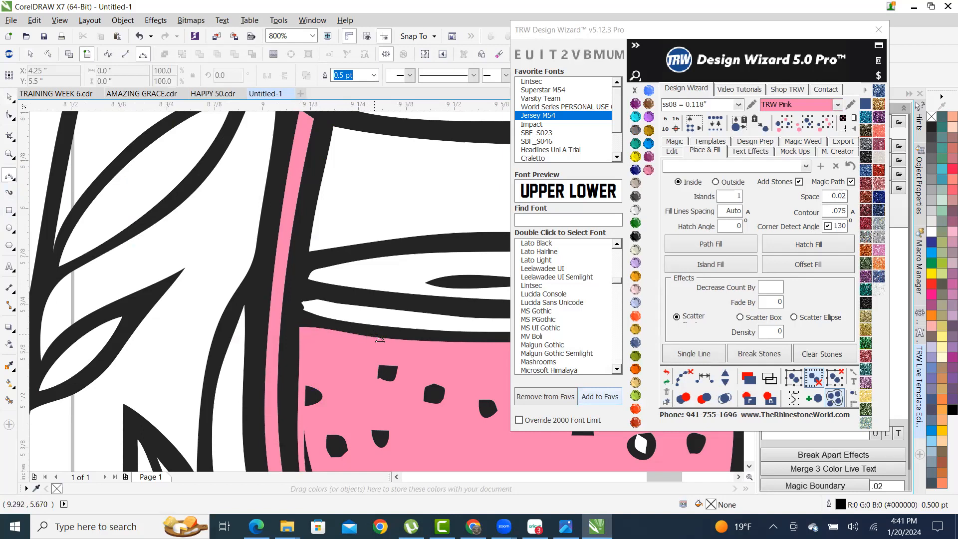
{"action": "left_click_drag", "start_coordinate": [373, 337], "coordinate": [199, 310]}
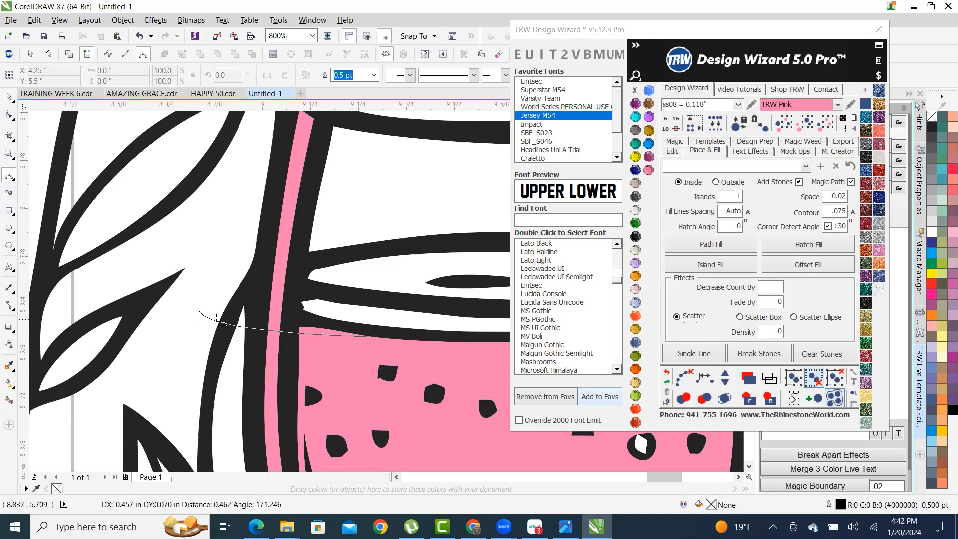
{"action": "left_click", "coordinate": [237, 320]}
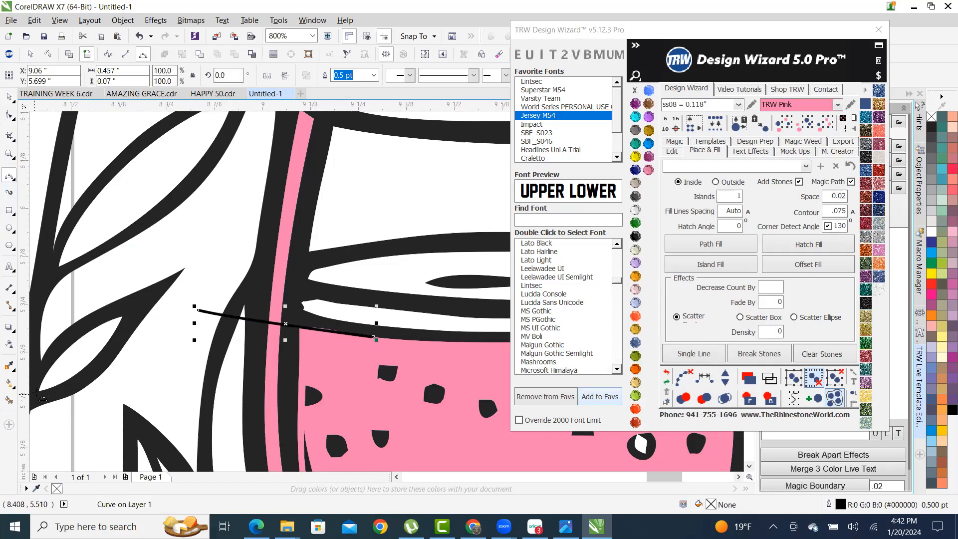
- Fill the strip beside the pink liquid, combine it with the liquid, and bring it to front
{"action": "key", "text": "shift+s"}
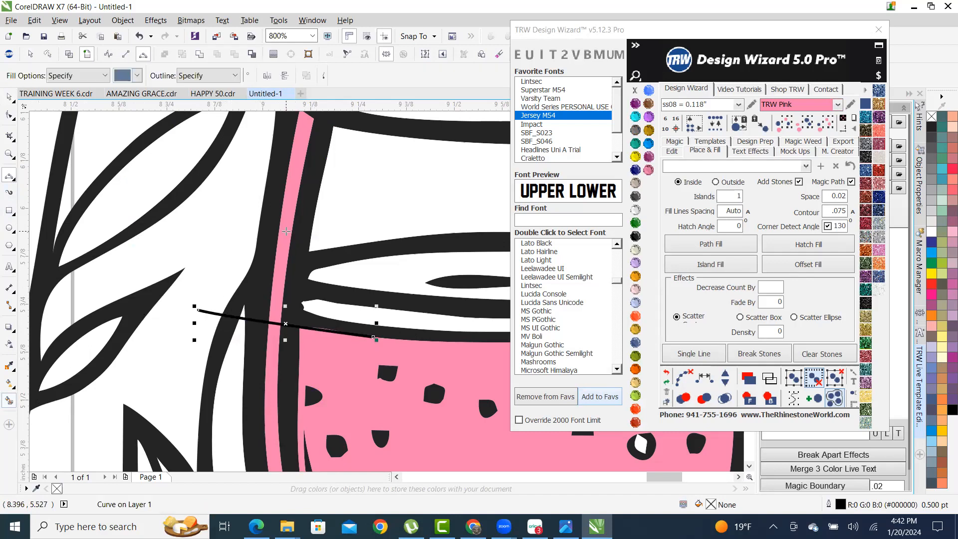
{"action": "left_click", "coordinate": [285, 234]}
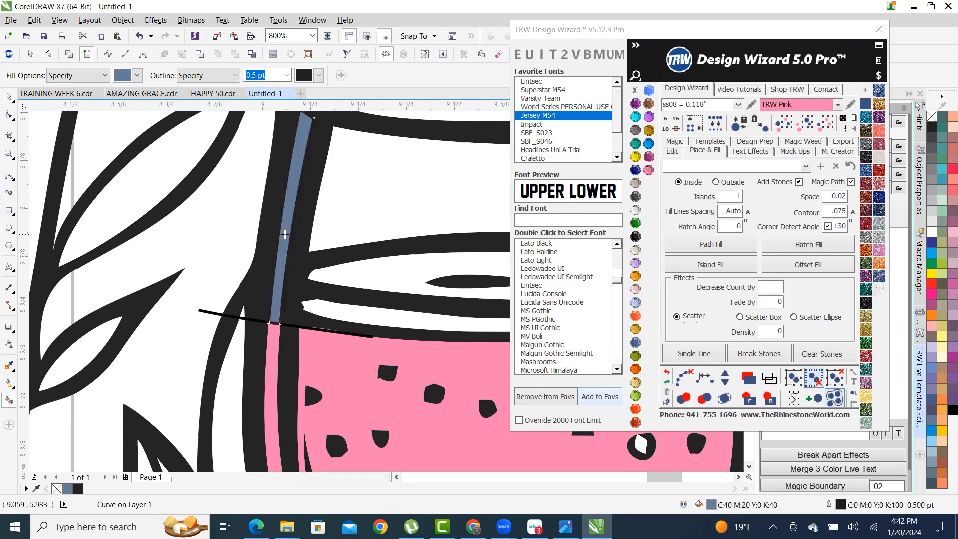
{"action": "left_click", "coordinate": [8, 96]}
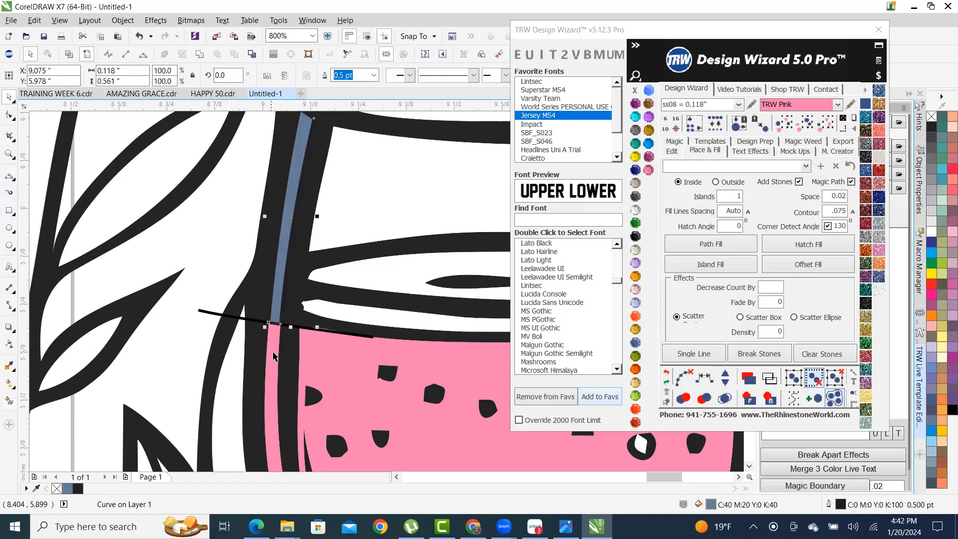
{"action": "left_click", "coordinate": [269, 373], "text": "shift"}
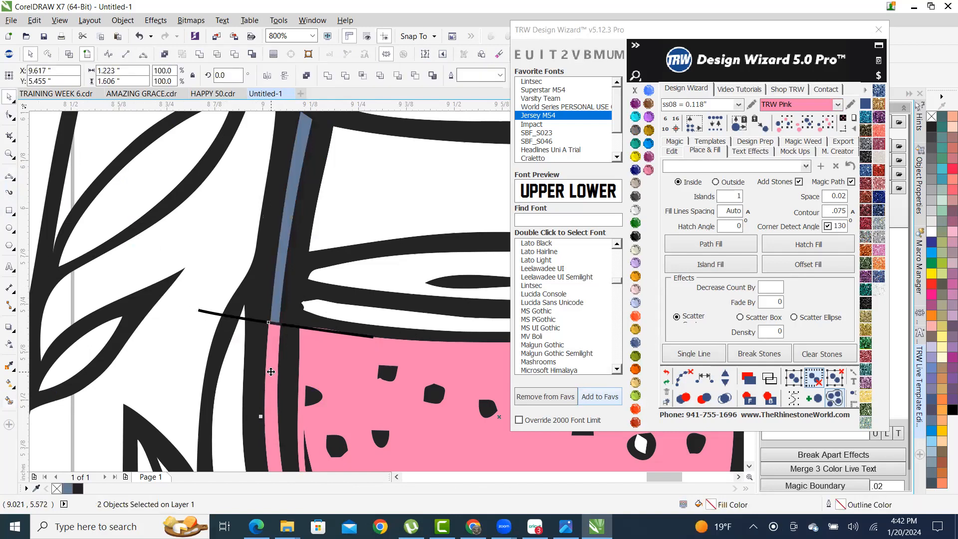
{"action": "left_click", "coordinate": [235, 55]}
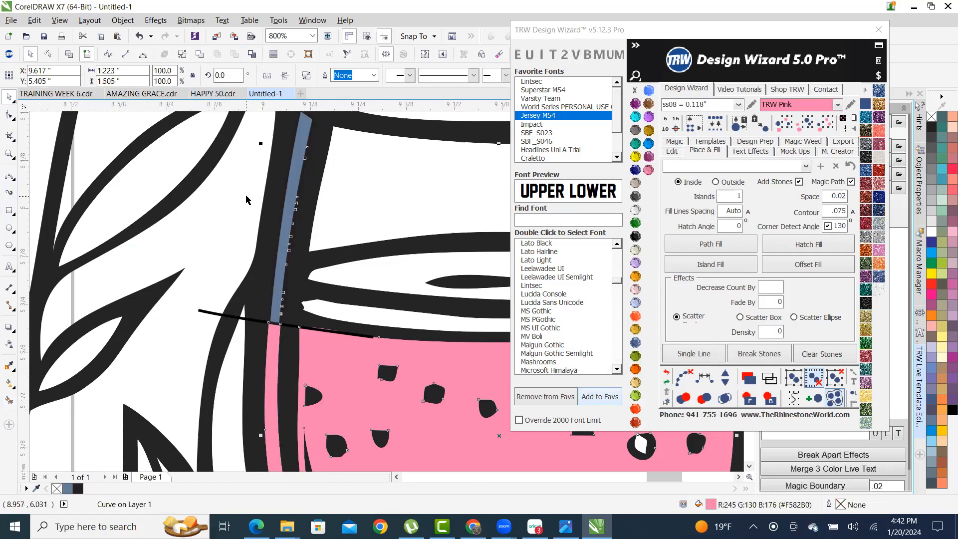
{"action": "scroll", "coordinate": [314, 209], "scroll_direction": "up", "scroll_amount": 2}
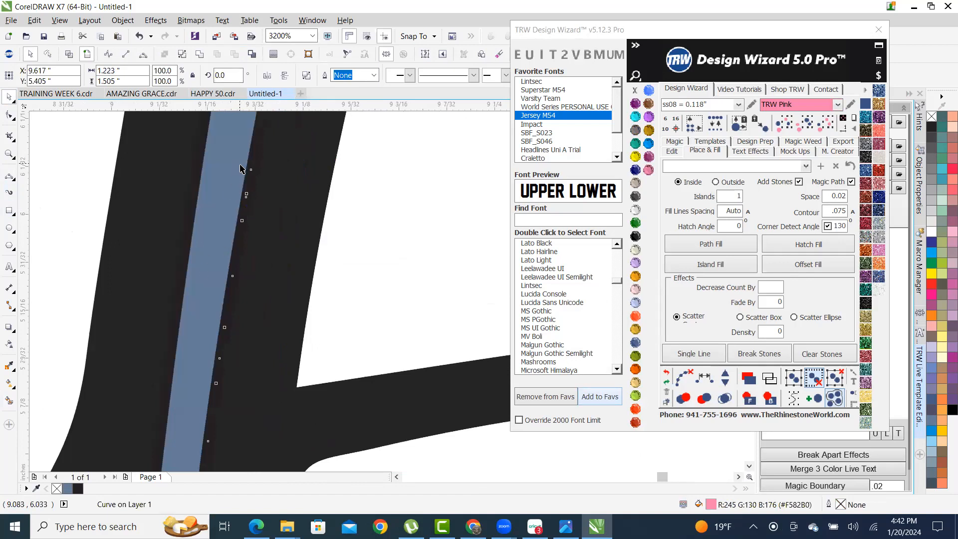
{"action": "scroll", "coordinate": [245, 244], "scroll_direction": "down", "scroll_amount": 3}
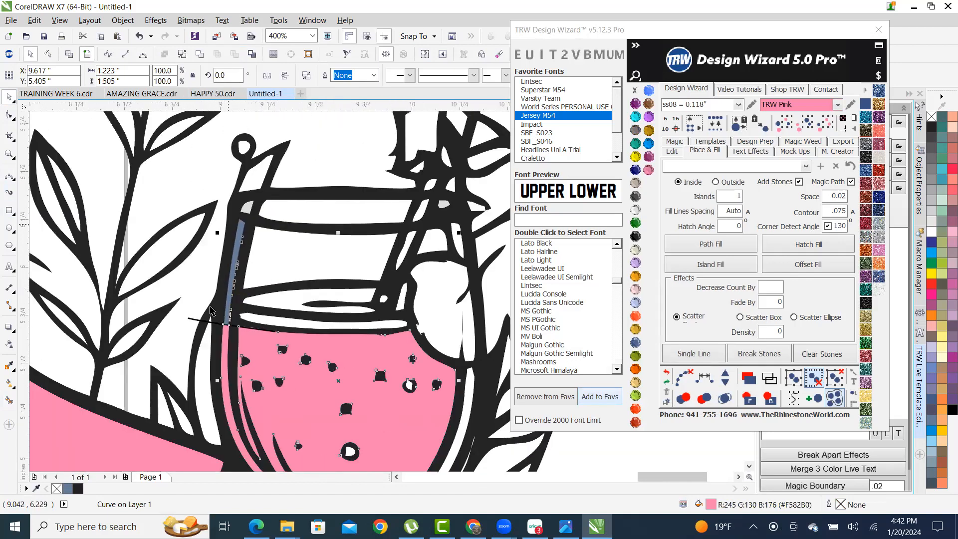
{"action": "scroll", "coordinate": [210, 339], "scroll_direction": "up", "scroll_amount": 1}
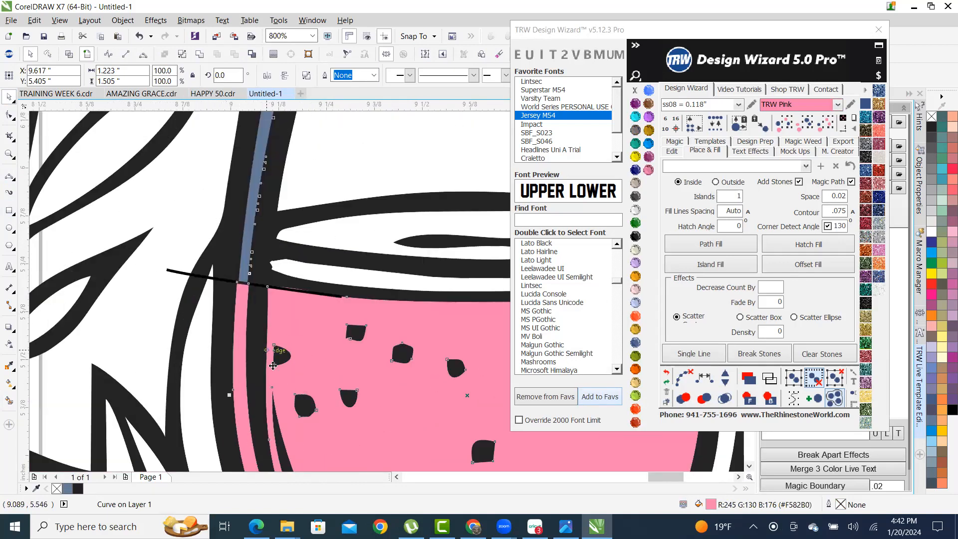
{"action": "left_click", "coordinate": [752, 402]}
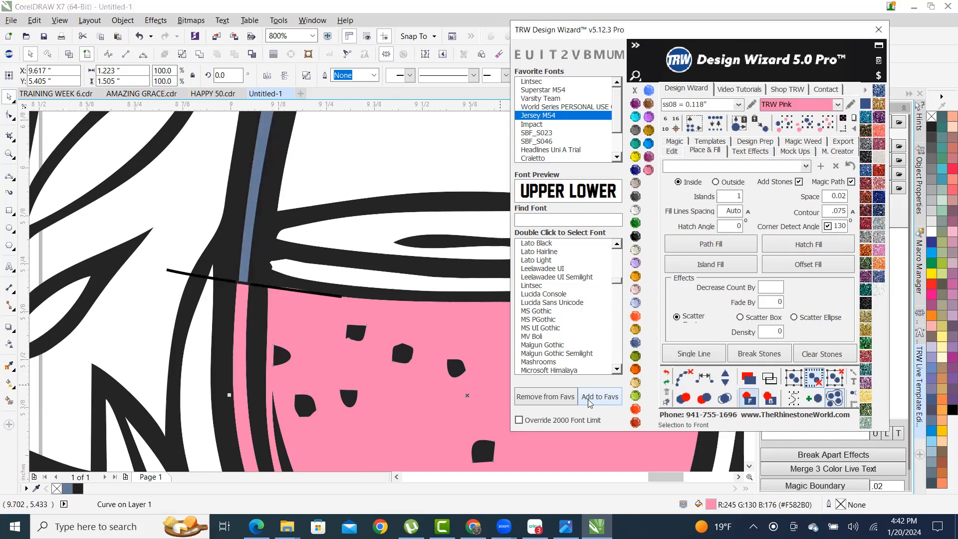
- Delete the blue-grey strip next to the drink
{"action": "scroll", "coordinate": [246, 298], "scroll_direction": "up", "scroll_amount": 1}
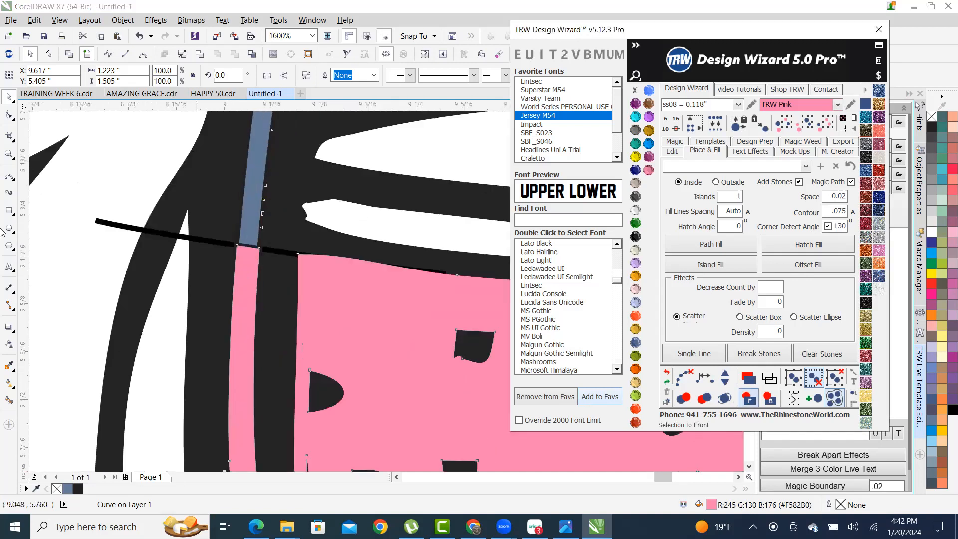
{"action": "left_click", "coordinate": [113, 174]}
{"action": "left_click", "coordinate": [254, 192]}
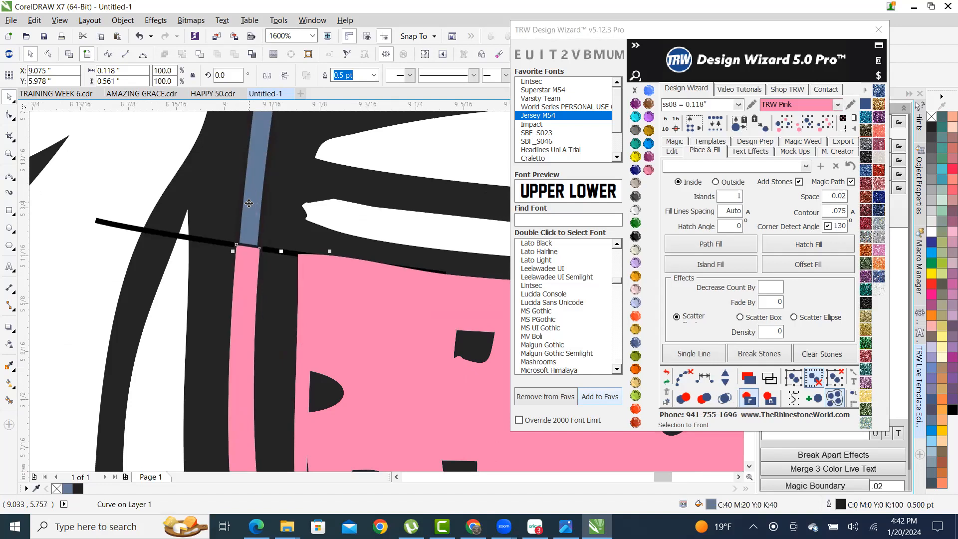
{"action": "key", "text": "Delete"}
{"action": "scroll", "coordinate": [231, 335], "scroll_direction": "down", "scroll_amount": 2}
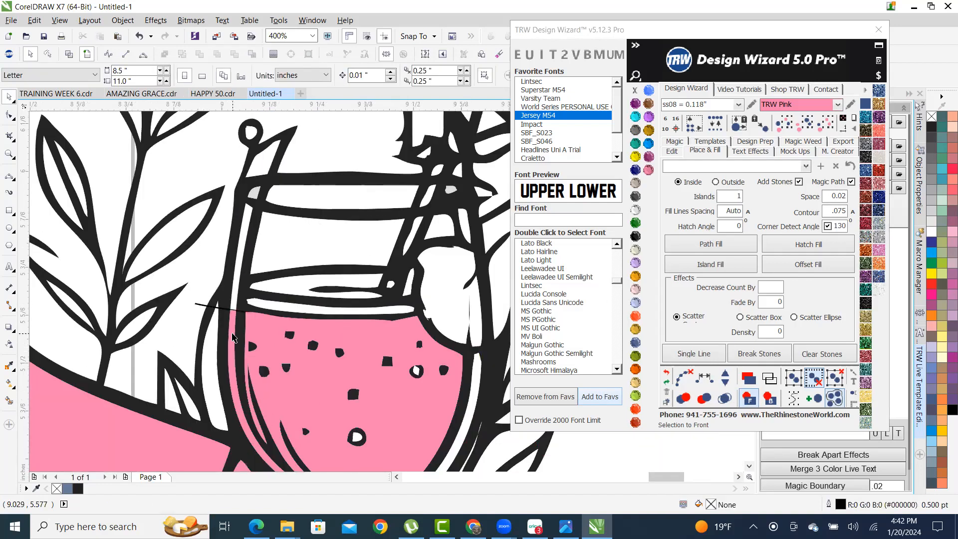
{"action": "scroll", "coordinate": [232, 338], "scroll_direction": "up", "scroll_amount": 2}
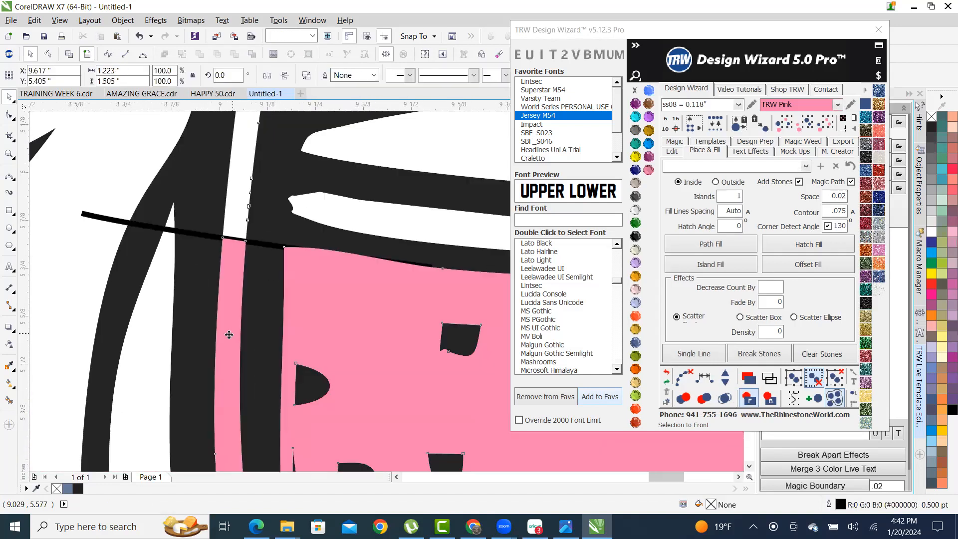
{"action": "scroll", "coordinate": [231, 338], "scroll_direction": "down", "scroll_amount": 2}
- Remove the stray nodes along the thin edge of the pink liquid curve
{"action": "left_click", "coordinate": [254, 202]}
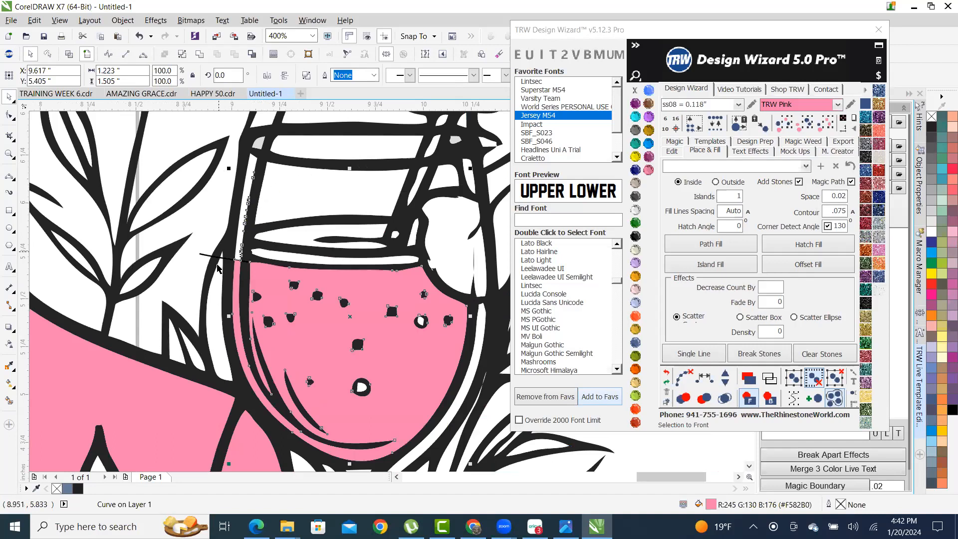
{"action": "scroll", "coordinate": [228, 305], "scroll_direction": "up", "scroll_amount": 2}
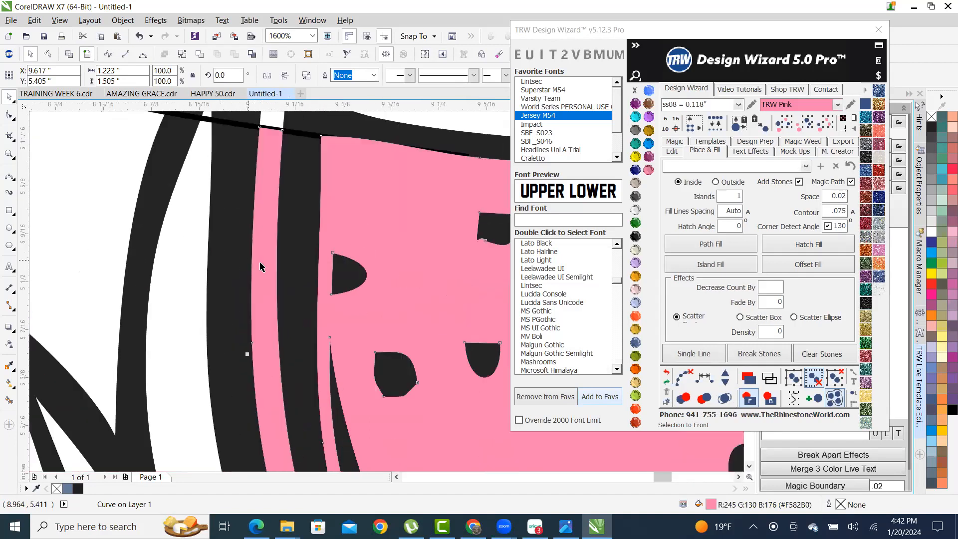
{"action": "key", "text": "F10"}
{"action": "scroll", "coordinate": [272, 320], "scroll_direction": "down", "scroll_amount": 2}
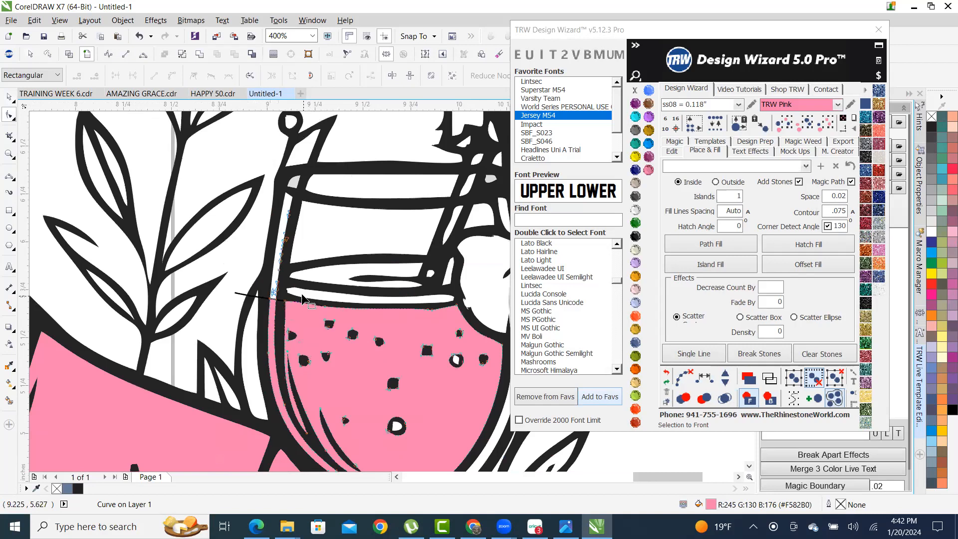
{"action": "scroll", "coordinate": [315, 277], "scroll_direction": "up", "scroll_amount": 1}
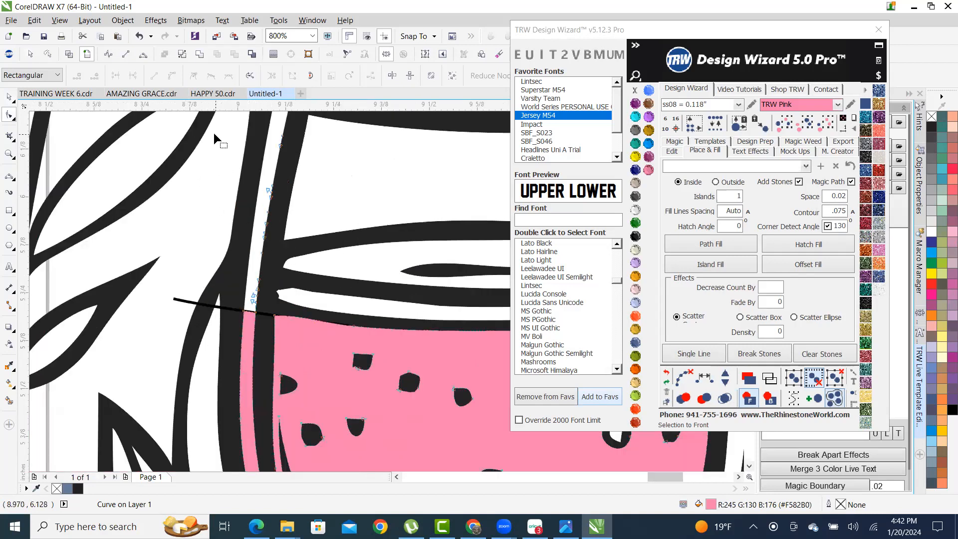
{"action": "left_click_drag", "start_coordinate": [296, 195], "coordinate": [315, 261]}
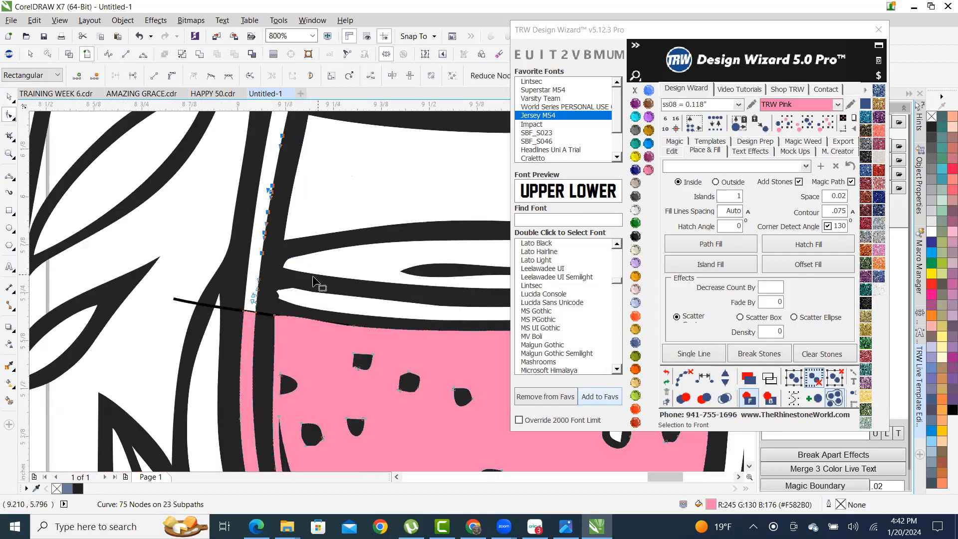
{"action": "key", "text": "Delete"}
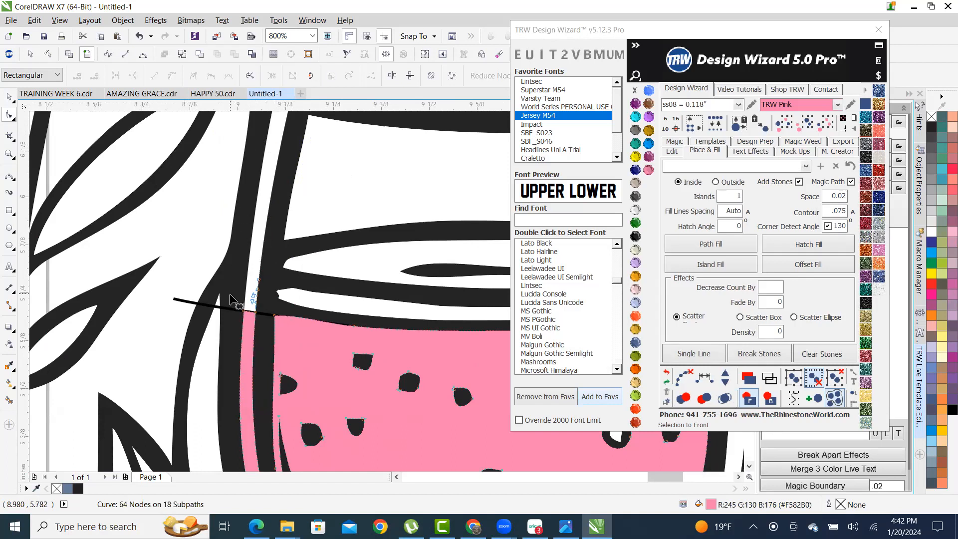
{"action": "scroll", "coordinate": [260, 258], "scroll_direction": "up", "scroll_amount": 2}
{"action": "left_click_drag", "start_coordinate": [257, 318], "coordinate": [331, 380]}
{"action": "key", "text": "Delete"}
{"action": "scroll", "coordinate": [299, 327], "scroll_direction": "down", "scroll_amount": 2}
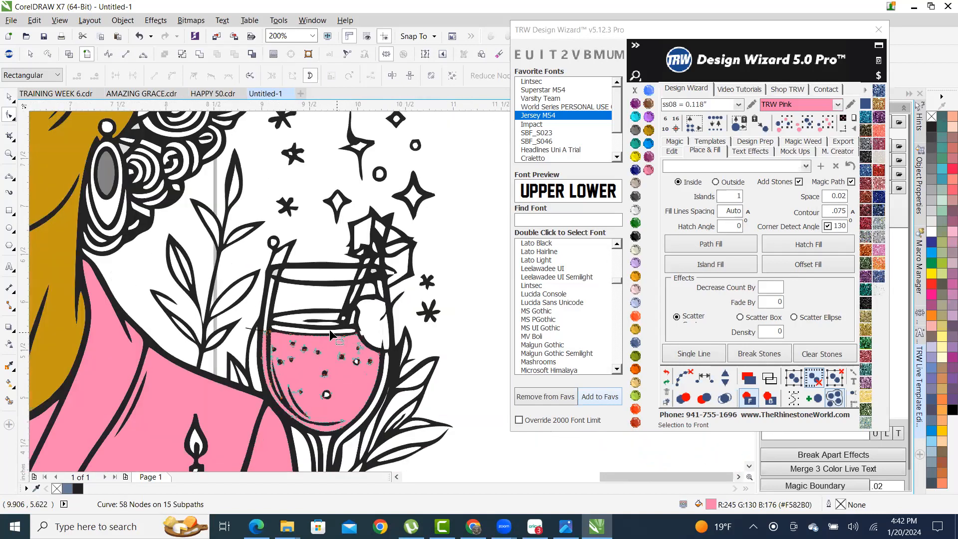
{"action": "scroll", "coordinate": [331, 333], "scroll_direction": "up", "scroll_amount": 2}
{"action": "scroll", "coordinate": [136, 253], "scroll_direction": "down", "scroll_amount": 1}
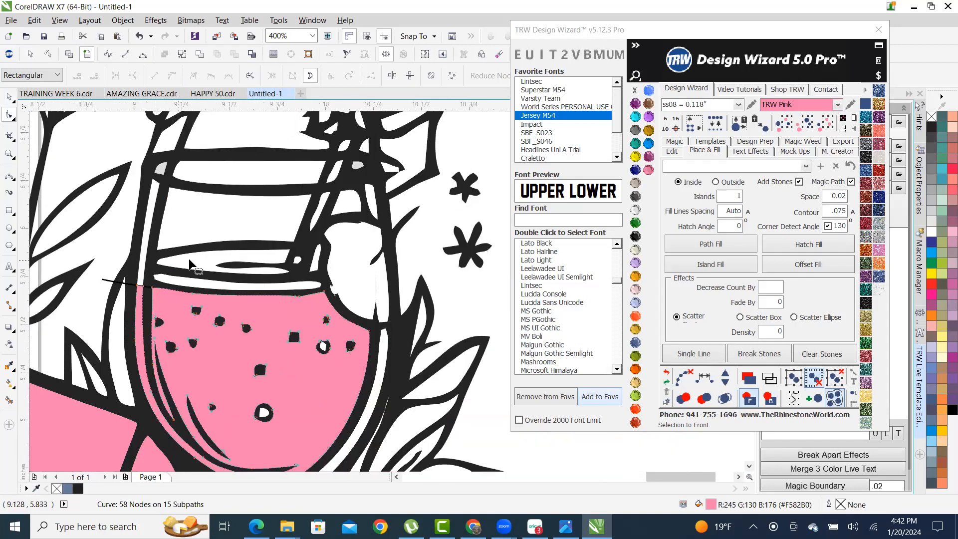
- Delete the stray black line near the pink drink and cake, then zoom out
{"action": "left_click", "coordinate": [10, 97]}
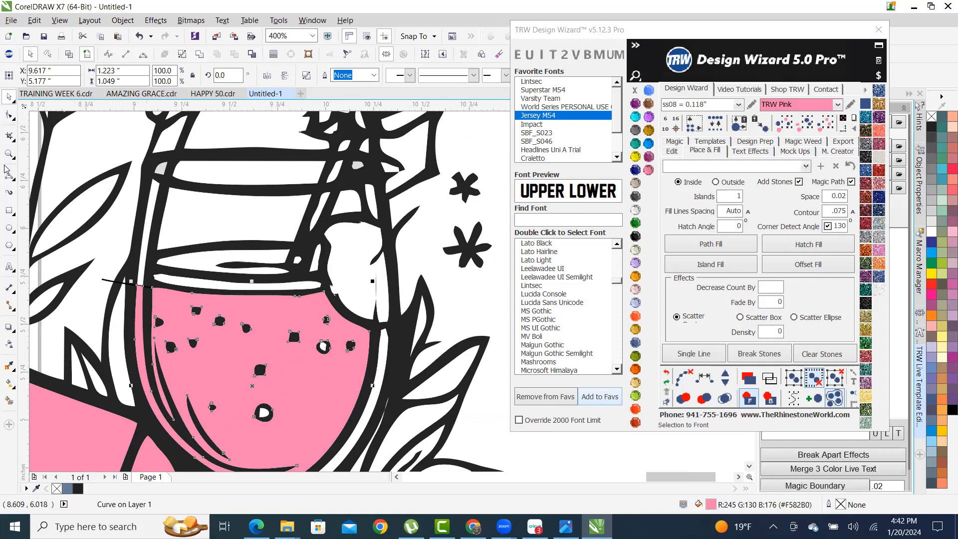
{"action": "left_click", "coordinate": [66, 150]}
{"action": "scroll", "coordinate": [277, 313], "scroll_direction": "up", "scroll_amount": 3}
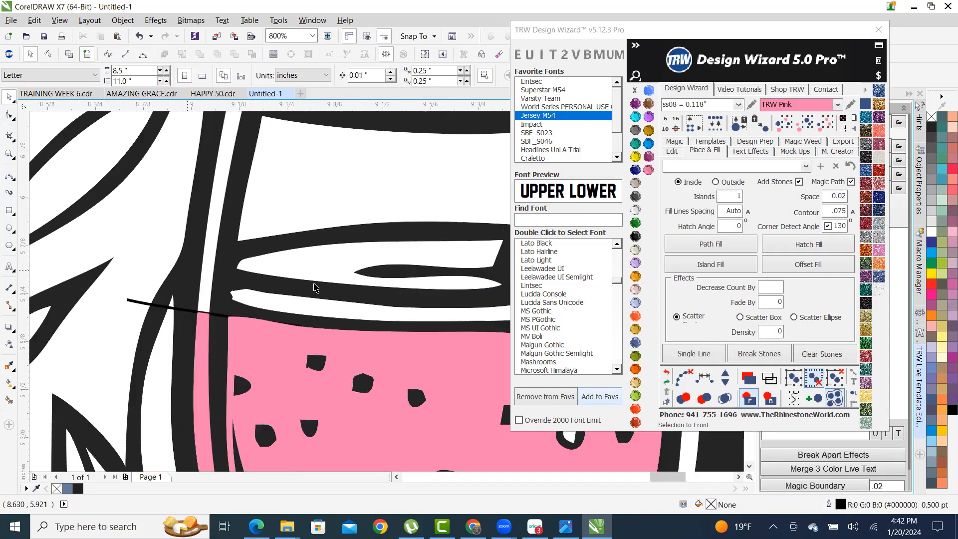
{"action": "scroll", "coordinate": [277, 313], "scroll_direction": "up", "scroll_amount": 3}
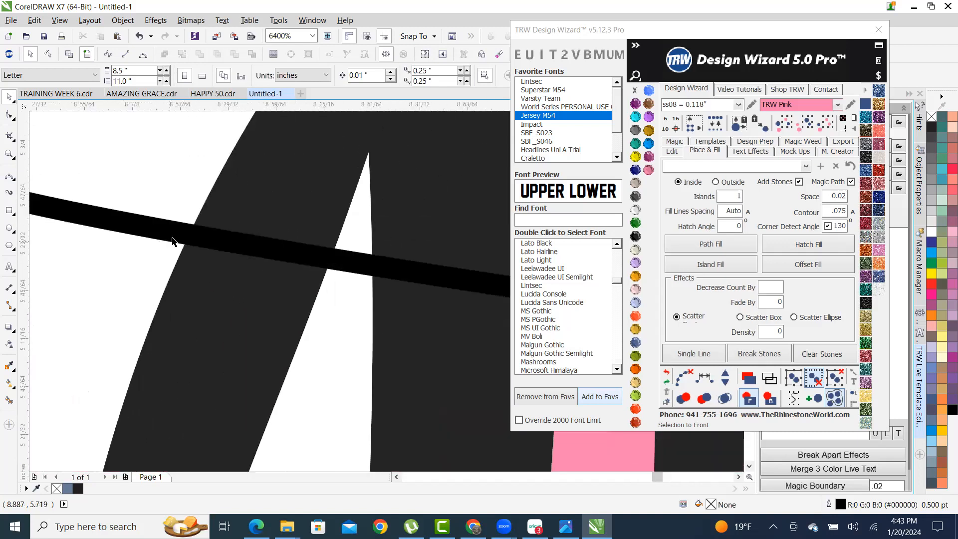
{"action": "left_click", "coordinate": [218, 256]}
{"action": "scroll", "coordinate": [169, 261], "scroll_direction": "down", "scroll_amount": 1}
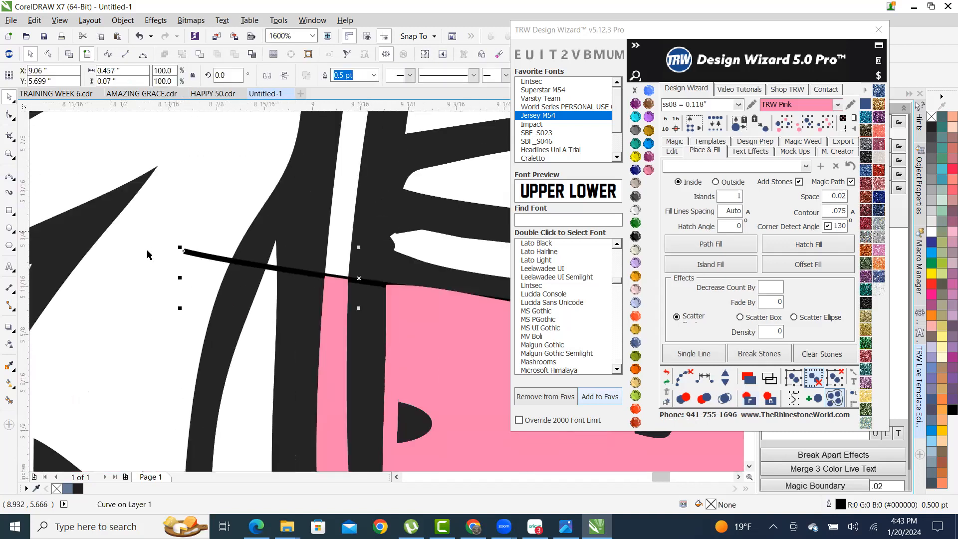
{"action": "key", "text": "Delete"}
{"action": "scroll", "coordinate": [259, 244], "scroll_direction": "down", "scroll_amount": 4}
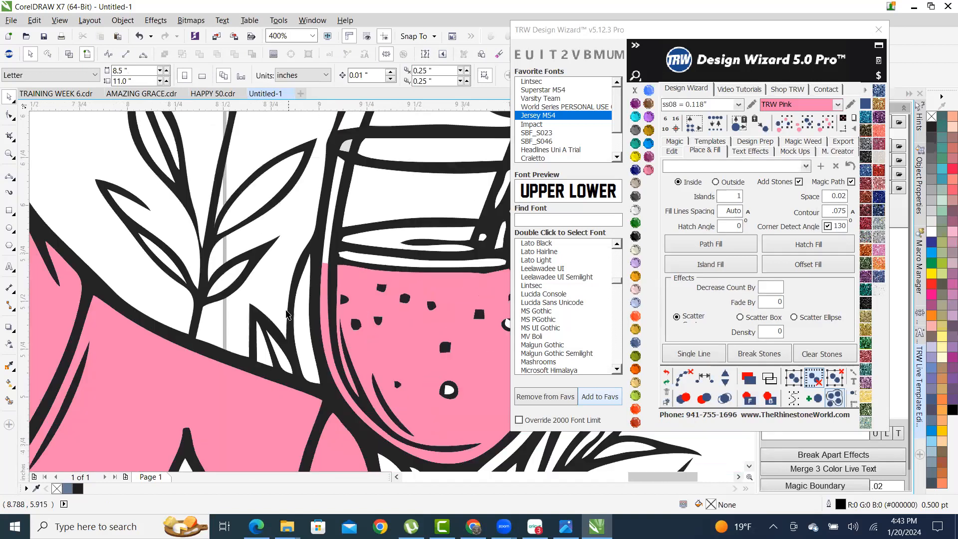
{"action": "scroll", "coordinate": [438, 324], "scroll_direction": "down", "scroll_amount": 4}
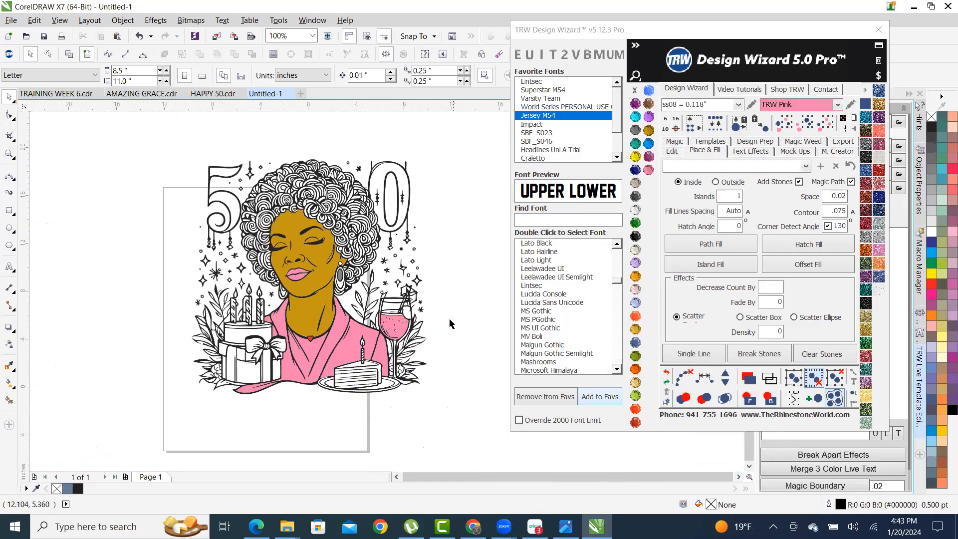
- Save the drawing in Documents as '50th birthday.cdr'
{"action": "scroll", "coordinate": [449, 299], "scroll_direction": "up", "scroll_amount": 1}
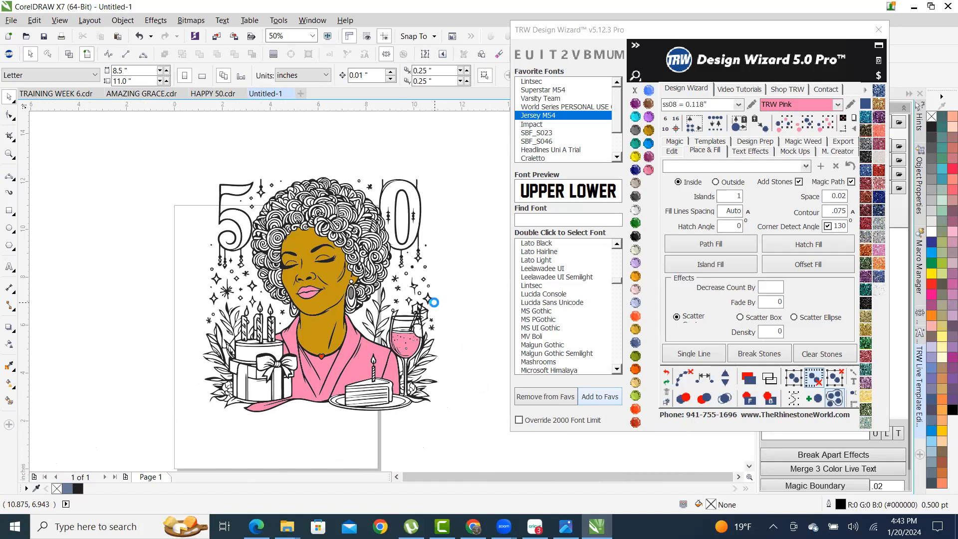
{"action": "key", "text": "ctrl+s"}
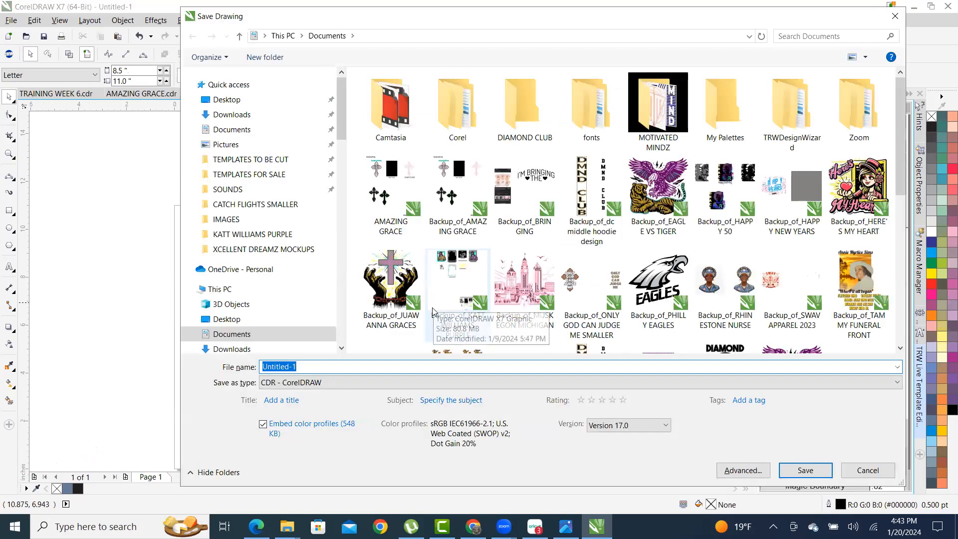
{"action": "type", "text": "50th birthday"}
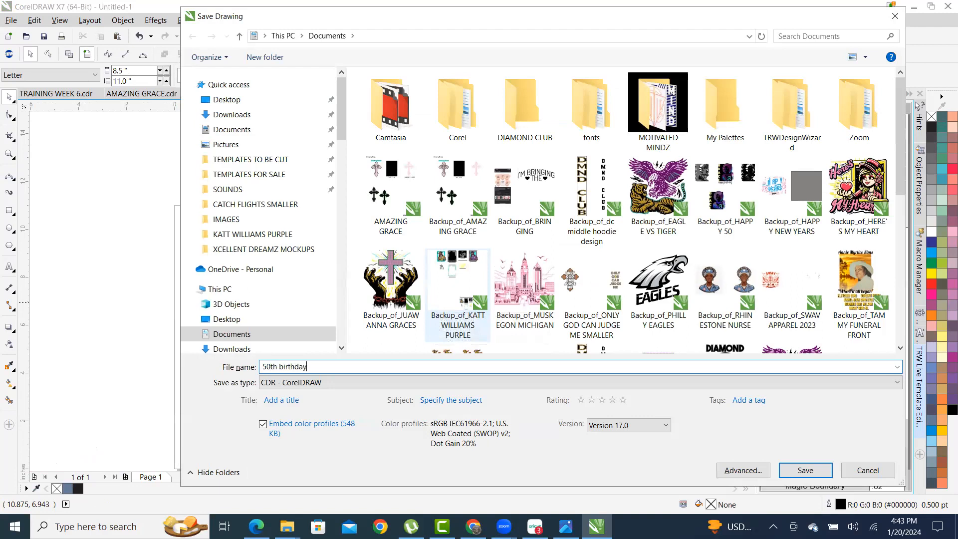
{"action": "key", "text": "Return"}
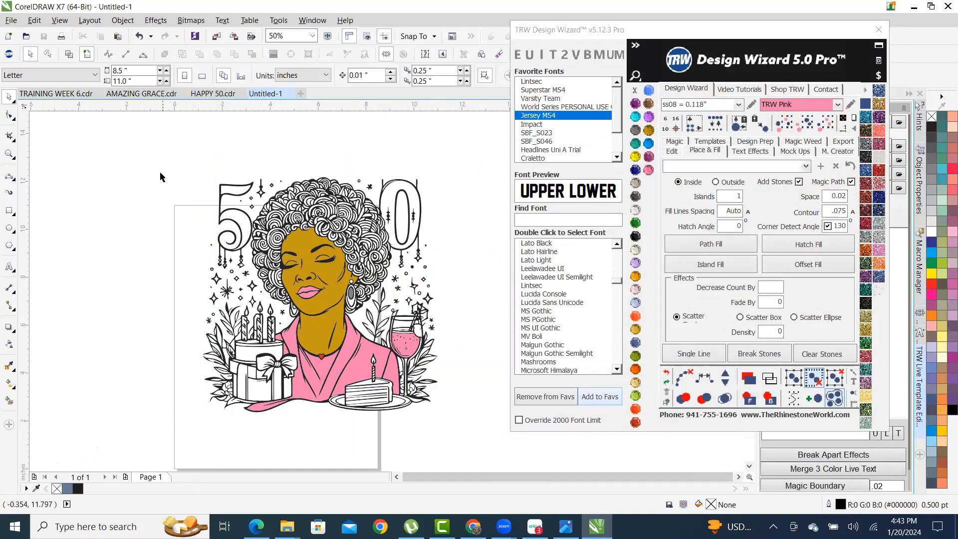
{"action": "left_click_drag", "start_coordinate": [178, 161], "coordinate": [442, 428]}
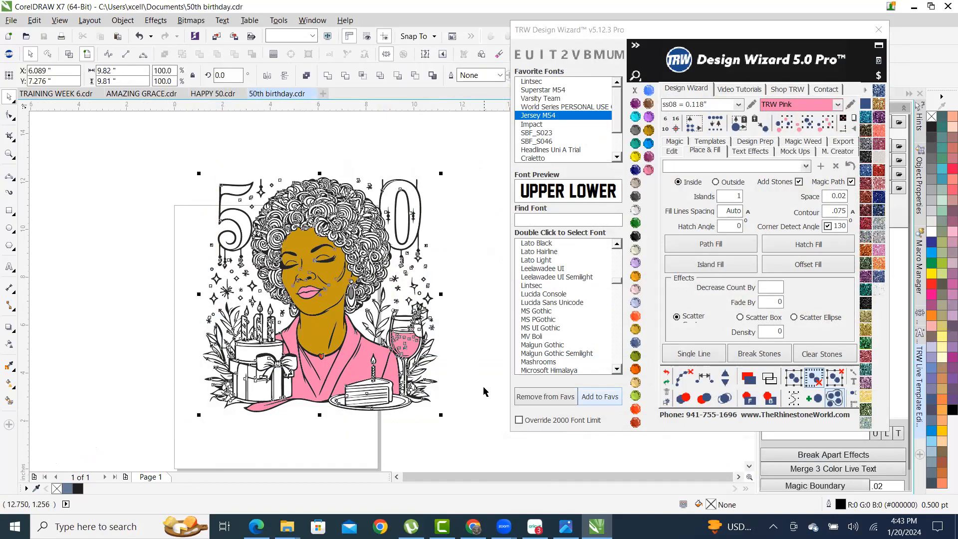
- Move the whole birthday artwork down and left onto the page
{"action": "left_click_drag", "start_coordinate": [362, 225], "coordinate": [319, 265]}
{"action": "left_click", "coordinate": [324, 175]}
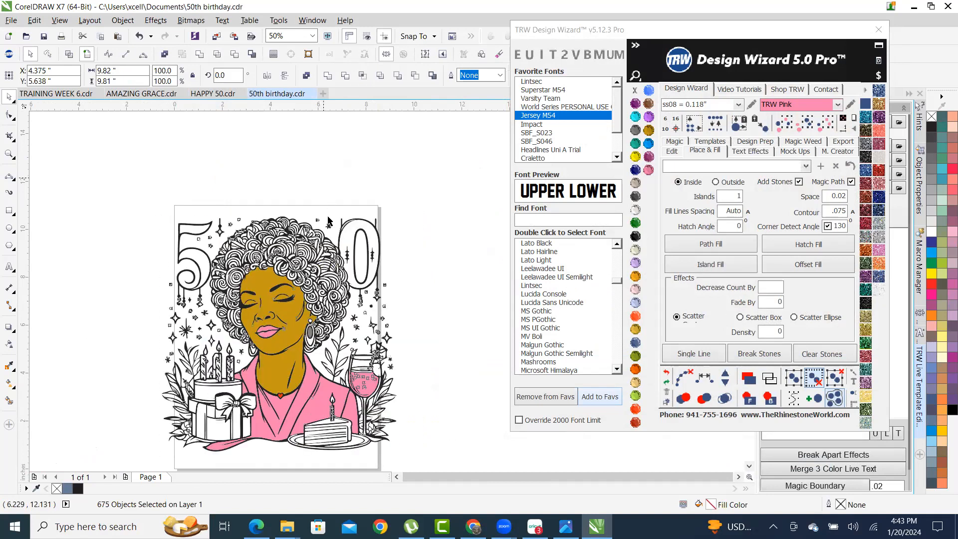
{"action": "scroll", "coordinate": [344, 254], "scroll_direction": "up", "scroll_amount": 2}
{"action": "left_click", "coordinate": [378, 141]}
{"action": "scroll", "coordinate": [385, 303], "scroll_direction": "down", "scroll_amount": 2}
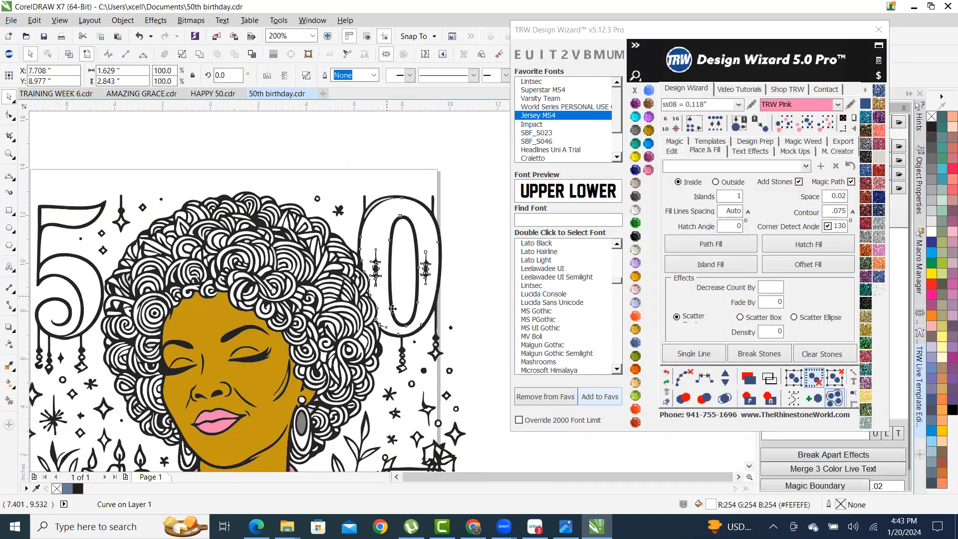
{"action": "scroll", "coordinate": [402, 291], "scroll_direction": "up", "scroll_amount": 1}
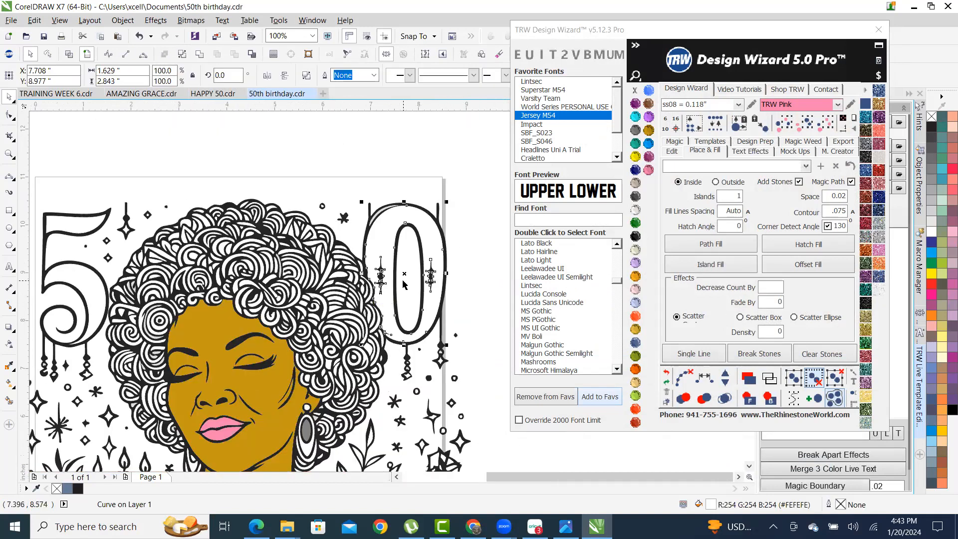
{"action": "left_click", "coordinate": [463, 272]}
{"action": "scroll", "coordinate": [452, 259], "scroll_direction": "up", "scroll_amount": 1}
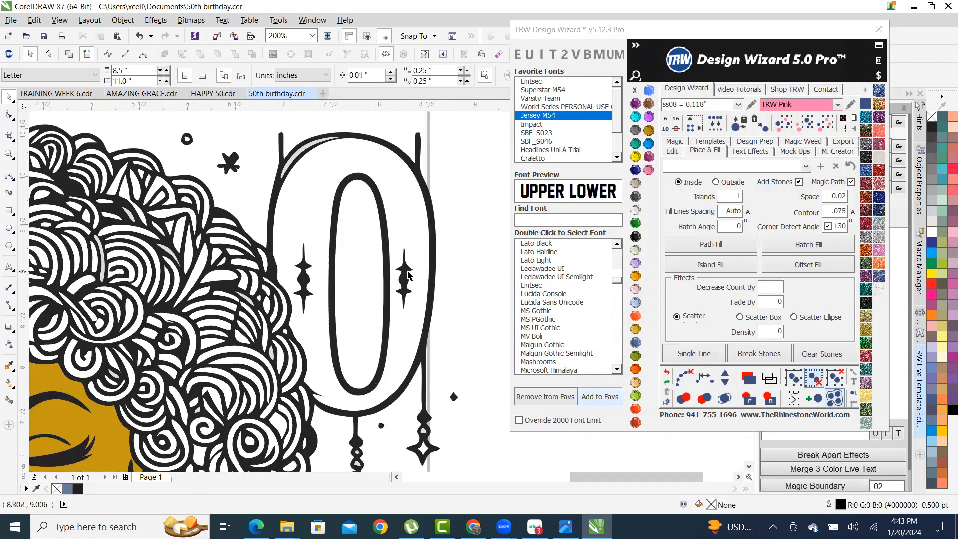
- Combine the 0 with its two ornaments and fill it Emerald green
{"action": "left_click", "coordinate": [407, 274]}
{"action": "scroll", "coordinate": [407, 275], "scroll_direction": "up", "scroll_amount": 1}
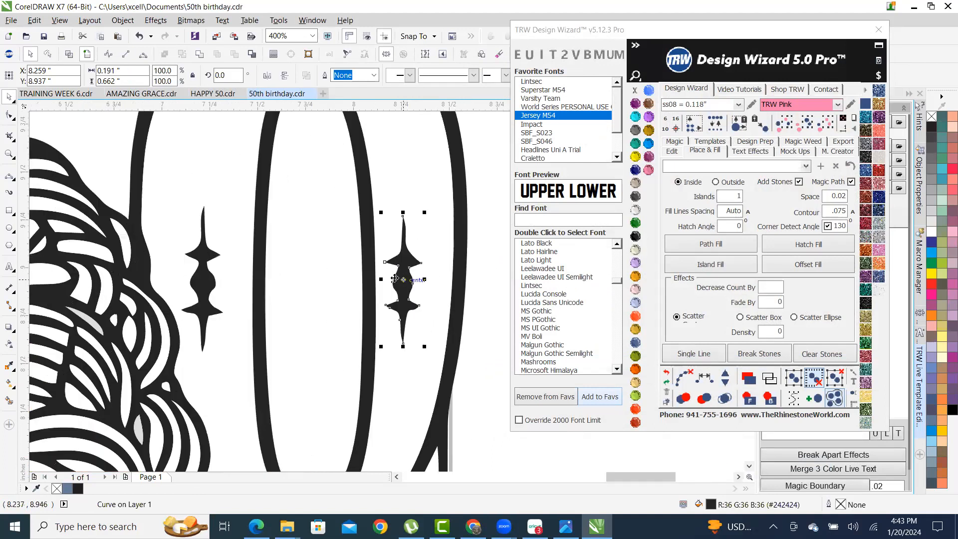
{"action": "left_click", "coordinate": [201, 254], "text": "shift"}
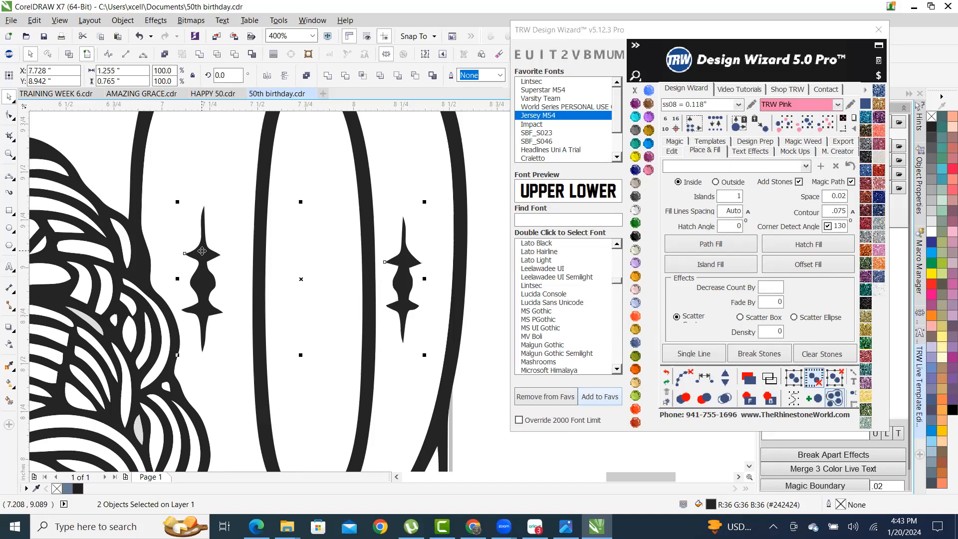
{"action": "left_click", "coordinate": [413, 152], "text": "shift"}
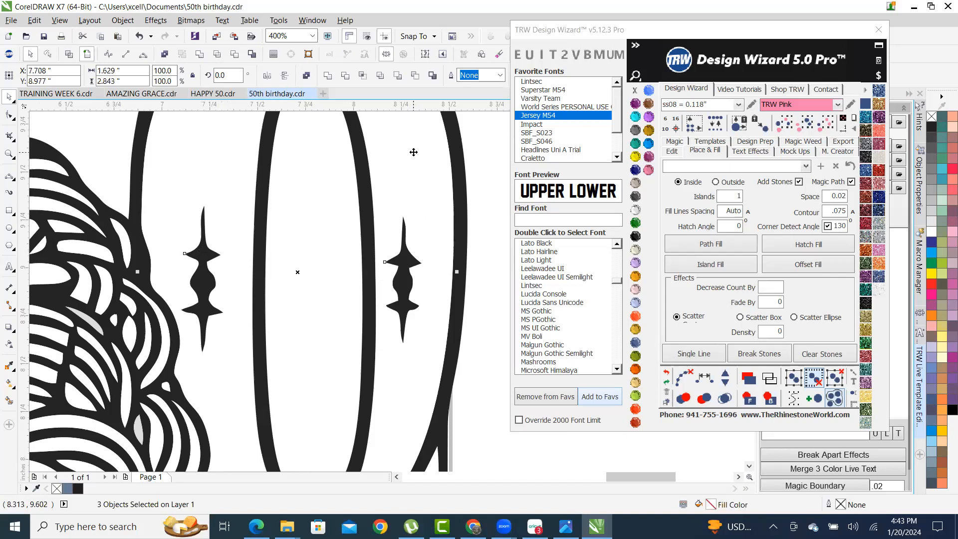
{"action": "right_click", "coordinate": [413, 152]}
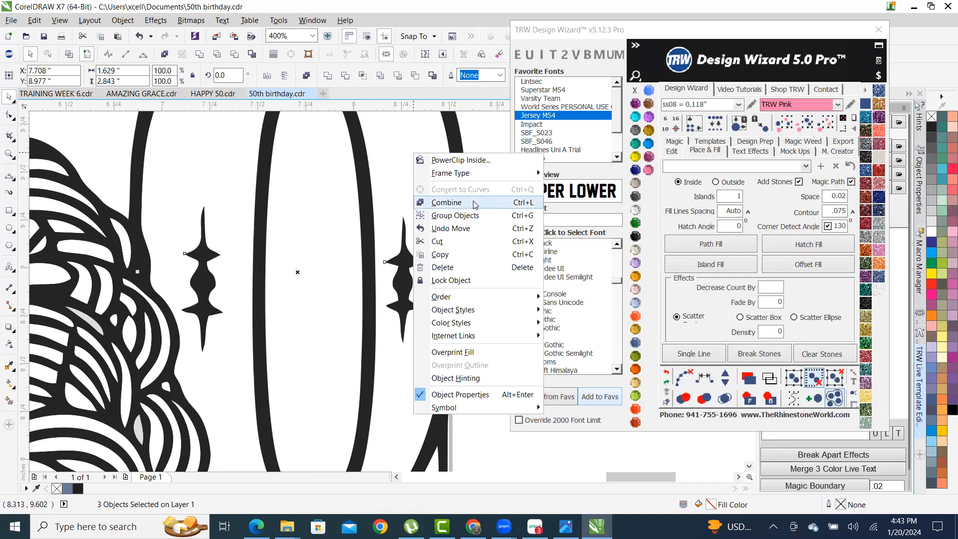
{"action": "left_click", "coordinate": [467, 207]}
{"action": "left_click", "coordinate": [635, 223]}
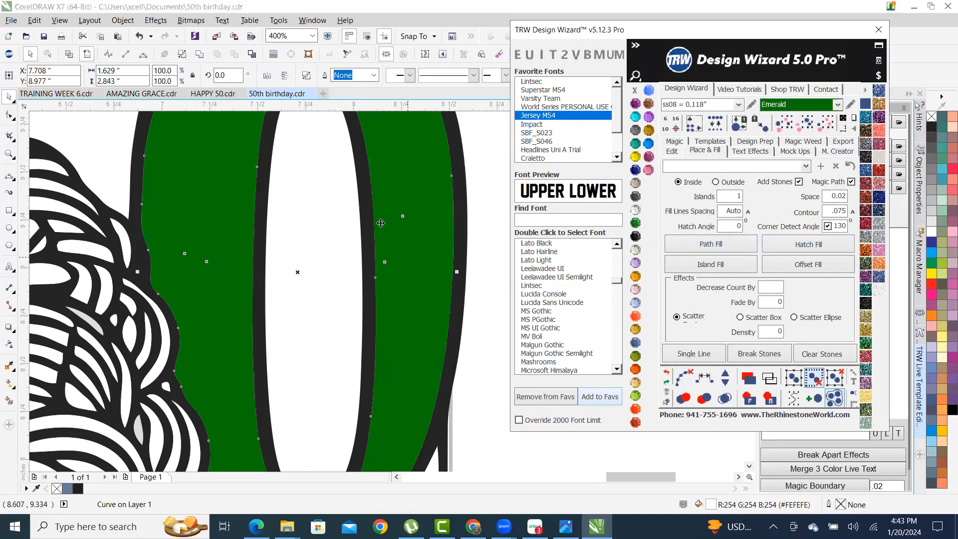
{"action": "scroll", "coordinate": [300, 273], "scroll_direction": "down", "scroll_amount": 2}
{"action": "scroll", "coordinate": [292, 232], "scroll_direction": "up", "scroll_amount": 1}
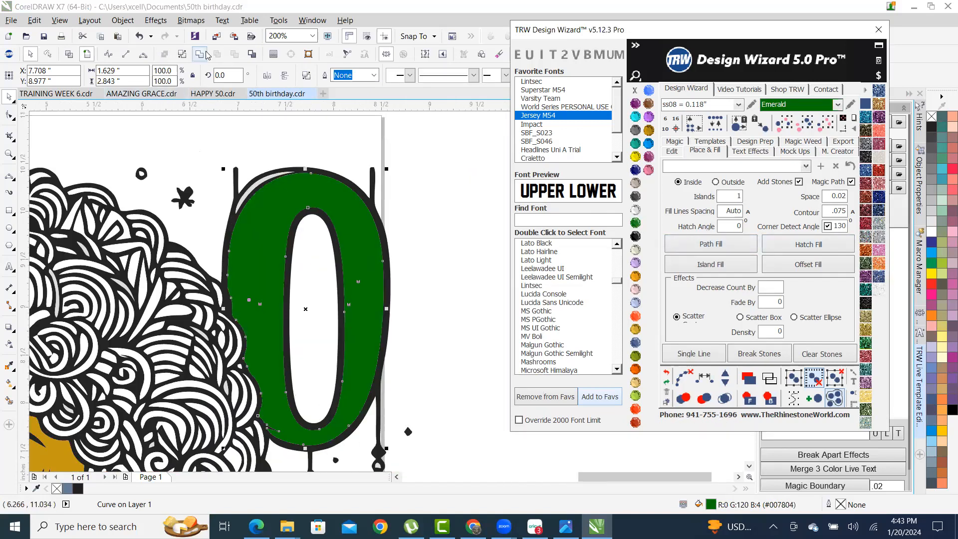
{"action": "scroll", "coordinate": [360, 282], "scroll_direction": "down", "scroll_amount": 2}
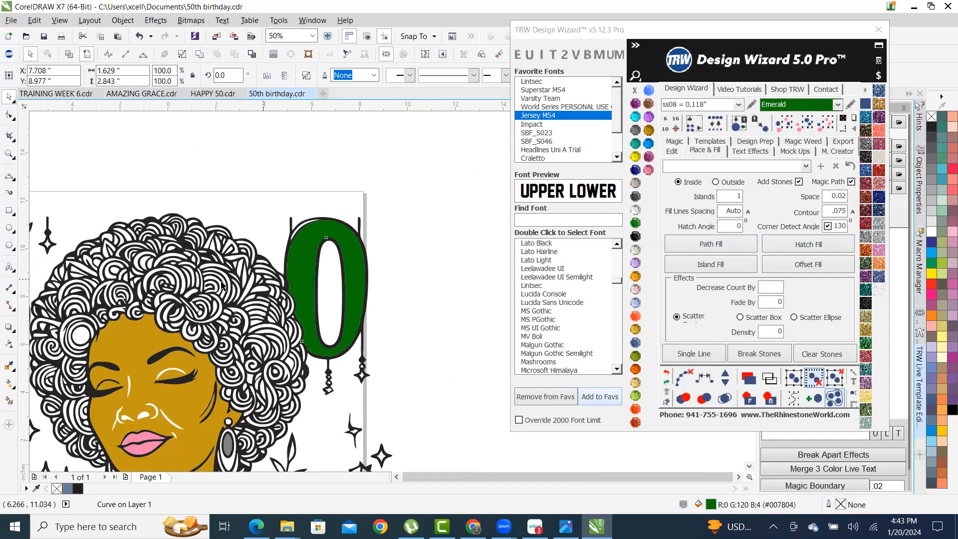
{"action": "scroll", "coordinate": [196, 278], "scroll_direction": "up", "scroll_amount": 1}
- Combine the 5 and its top arm with the green 0 so both digits are green
{"action": "left_click", "coordinate": [219, 271]}
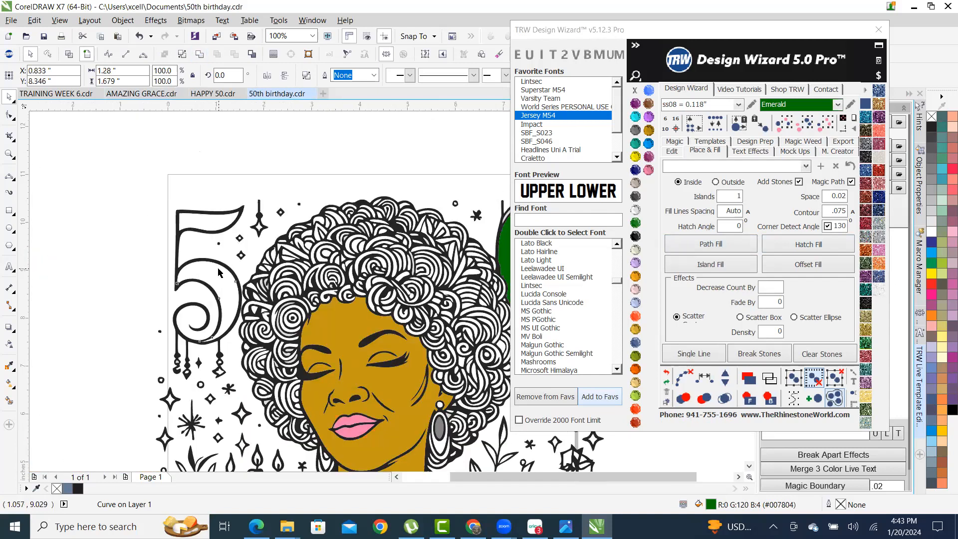
{"action": "left_click", "coordinate": [207, 225], "text": "shift"}
{"action": "scroll", "coordinate": [234, 279], "scroll_direction": "down", "scroll_amount": 1}
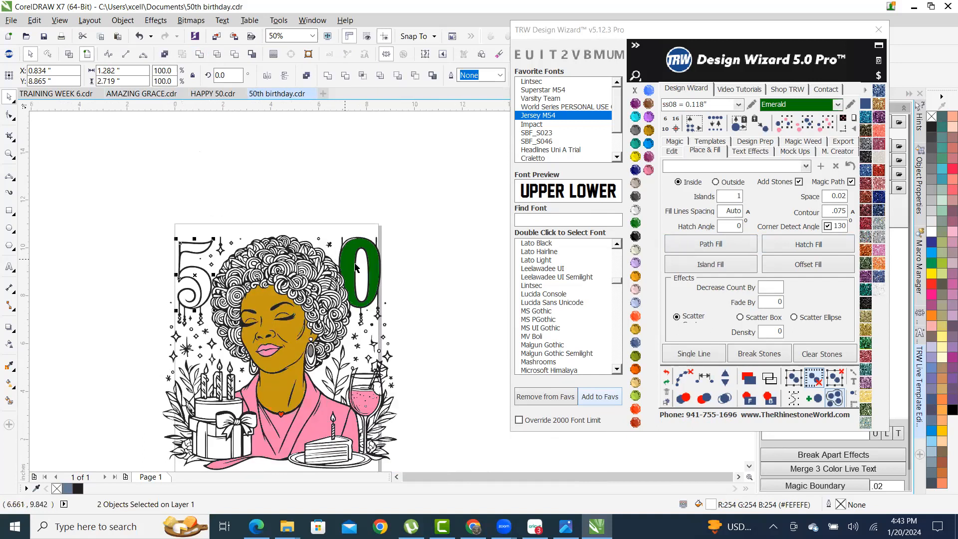
{"action": "scroll", "coordinate": [355, 267], "scroll_direction": "up", "scroll_amount": 1}
{"action": "left_click", "coordinate": [339, 262], "text": "shift"}
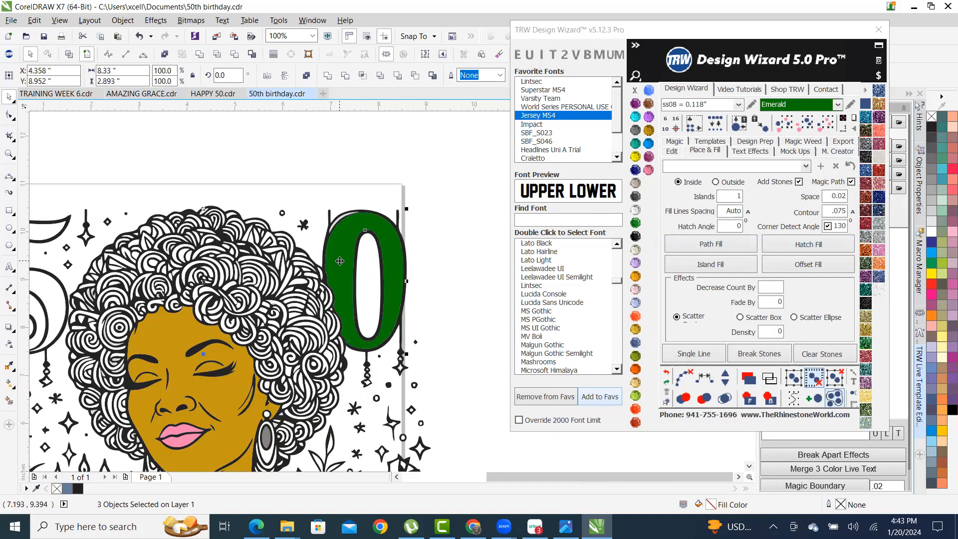
{"action": "left_click", "coordinate": [201, 58]}
{"action": "scroll", "coordinate": [337, 252], "scroll_direction": "down", "scroll_amount": 3}
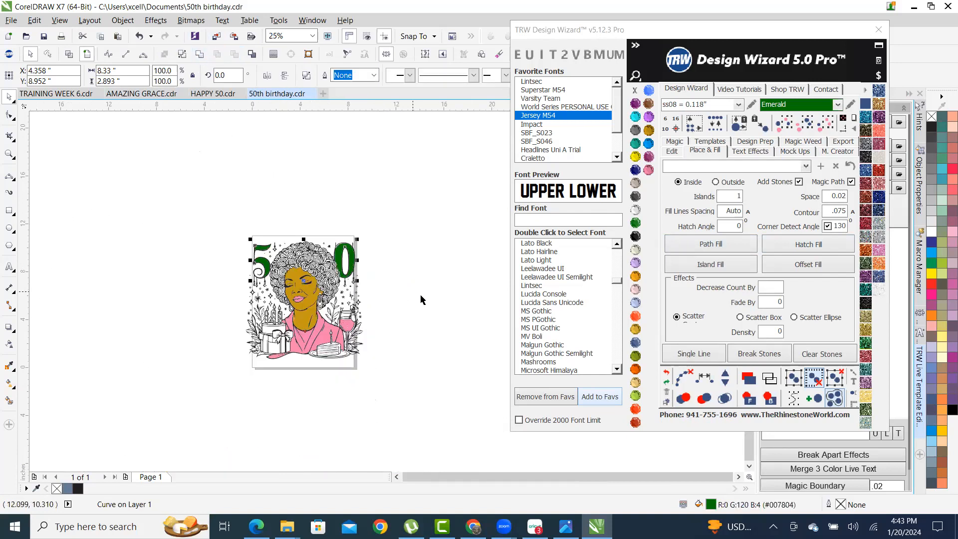
{"action": "key", "text": "Escape"}
{"action": "scroll", "coordinate": [326, 307], "scroll_direction": "up", "scroll_amount": 2}
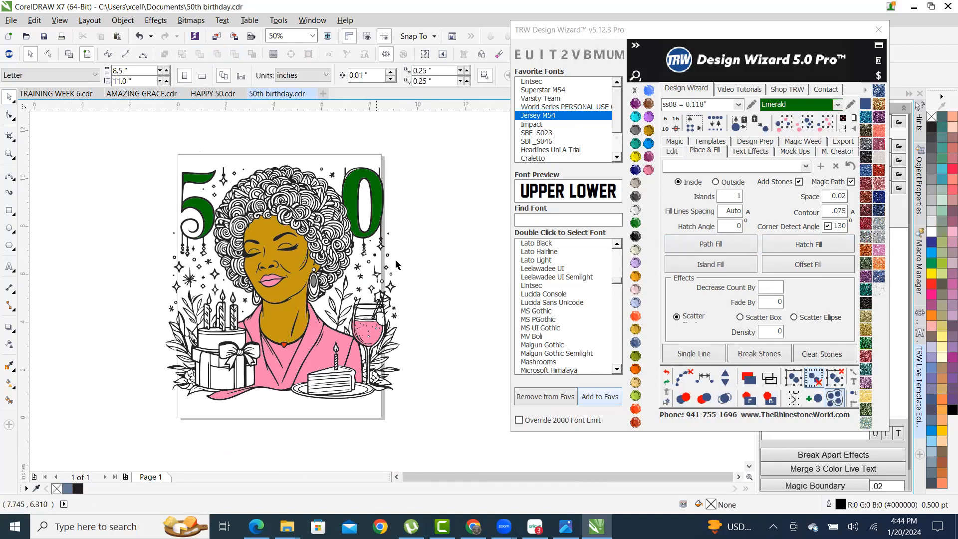
- Choose TRW Blue and trial-fill the shirt's right panel with rows of stones
{"action": "left_click", "coordinate": [648, 143]}
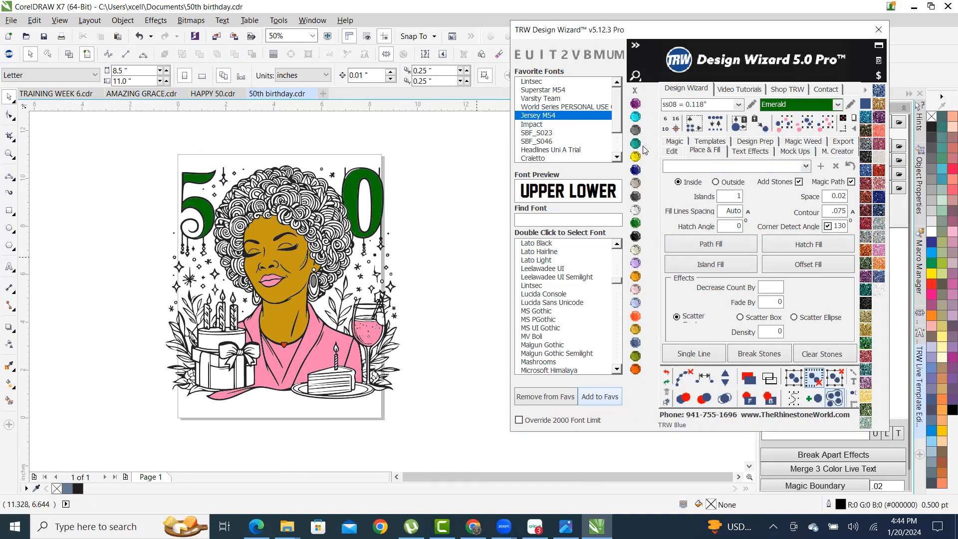
{"action": "left_click", "coordinate": [320, 356]}
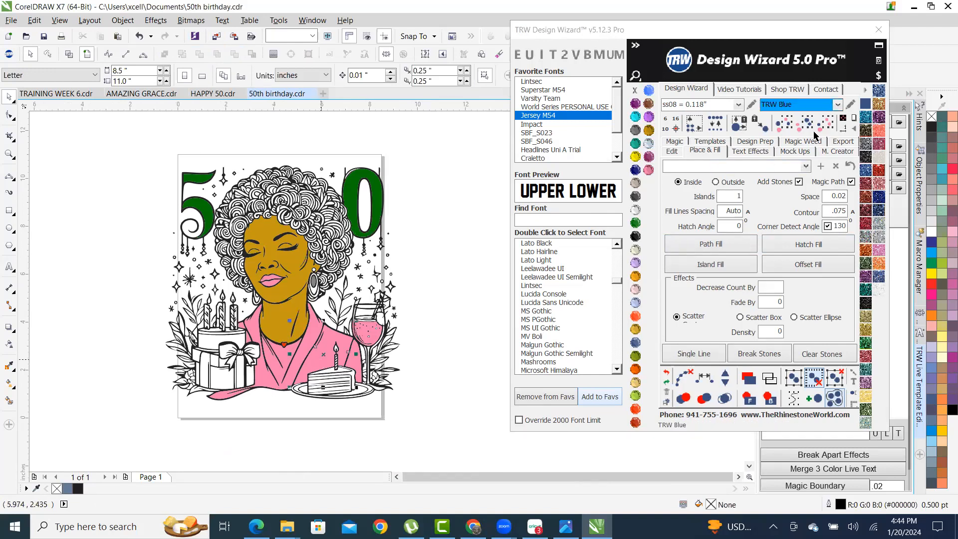
{"action": "left_click", "coordinate": [829, 247]}
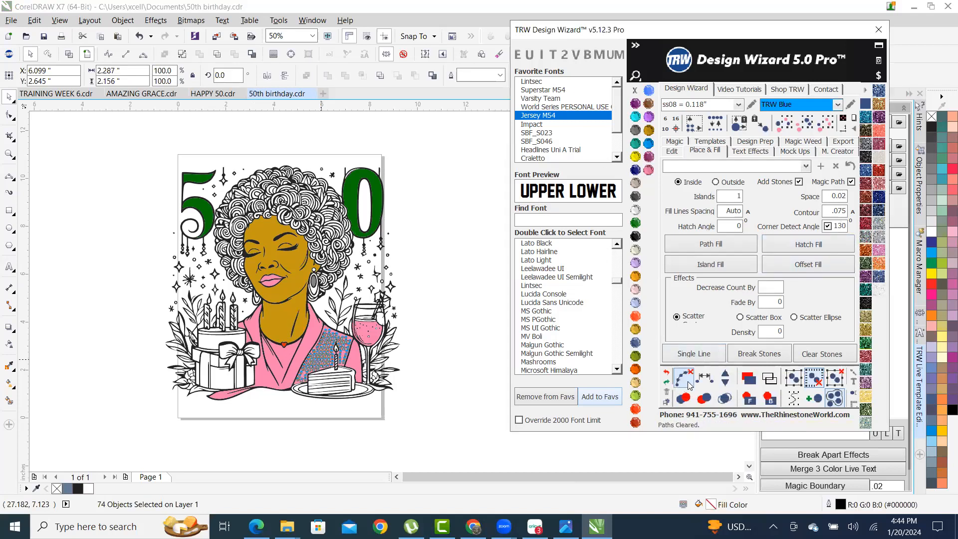
{"action": "left_click", "coordinate": [724, 398]}
- Delete the trial blue stone group, leaving the panel plain pink
{"action": "left_click", "coordinate": [429, 331]}
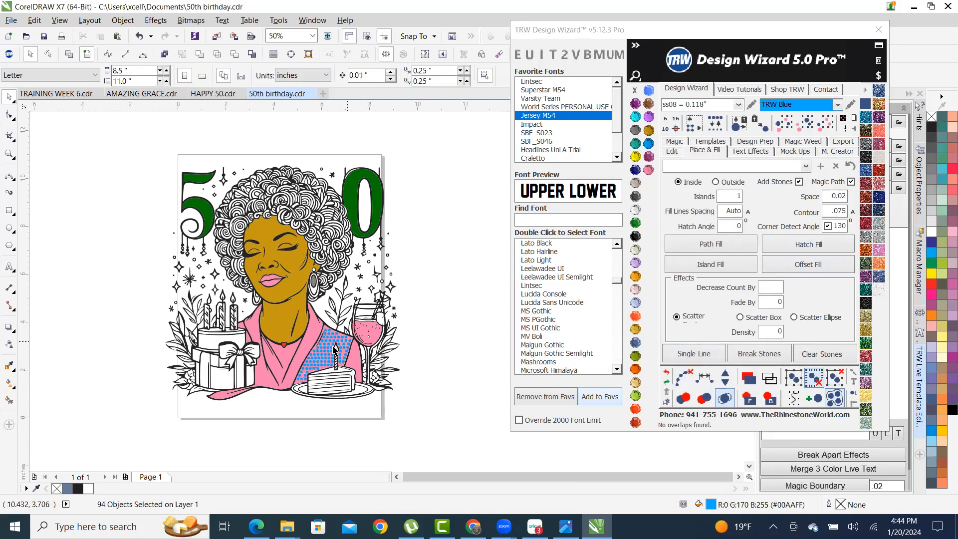
{"action": "scroll", "coordinate": [322, 351], "scroll_direction": "up", "scroll_amount": 1}
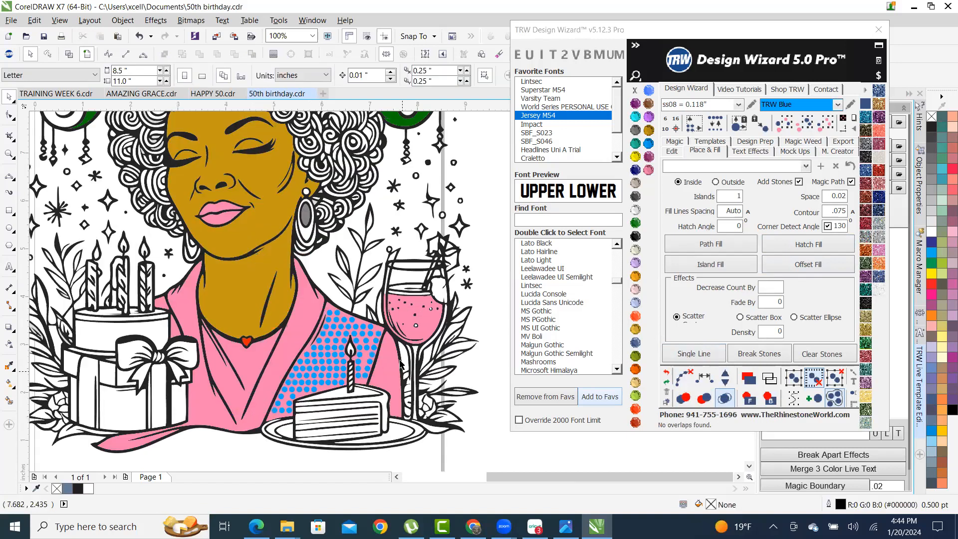
{"action": "scroll", "coordinate": [400, 364], "scroll_direction": "up", "scroll_amount": 1}
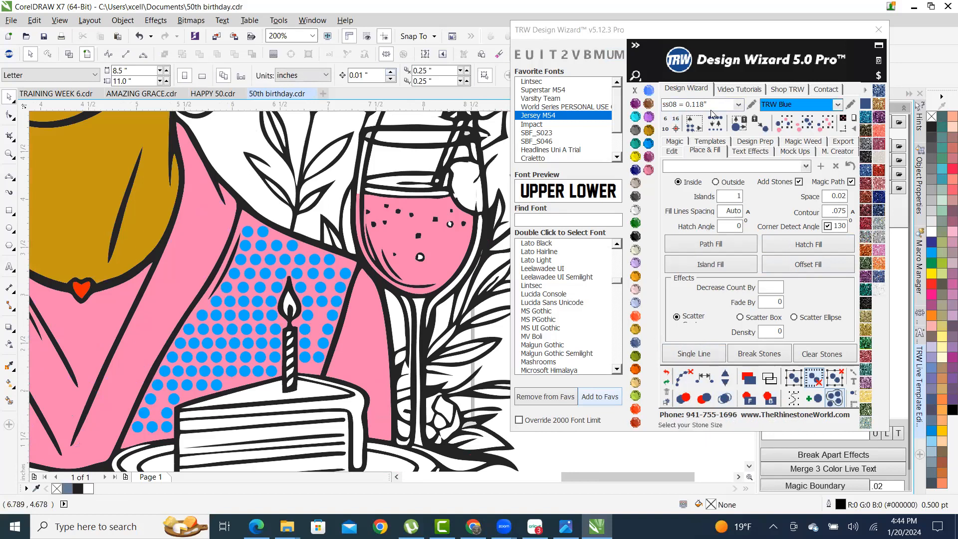
{"action": "left_click", "coordinate": [300, 260]}
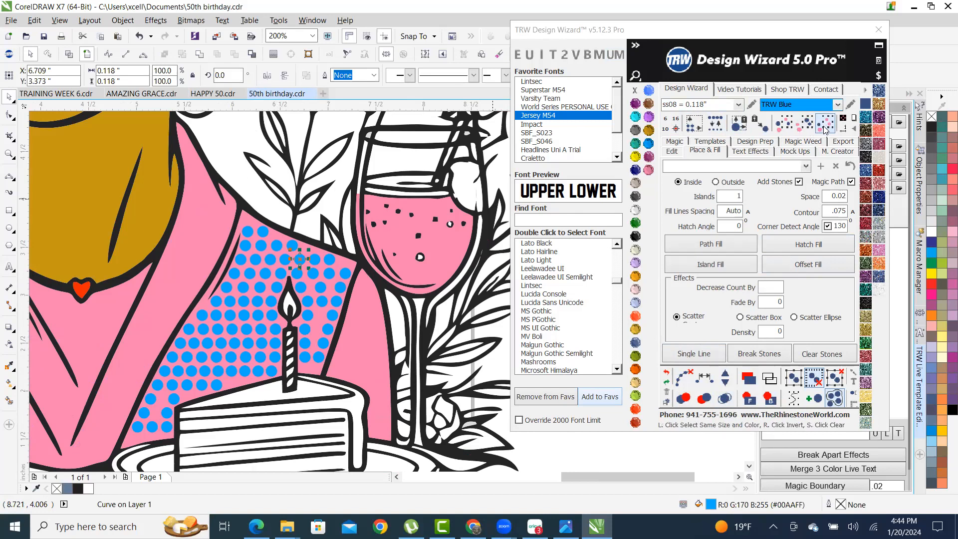
{"action": "left_click", "coordinate": [472, 92]}
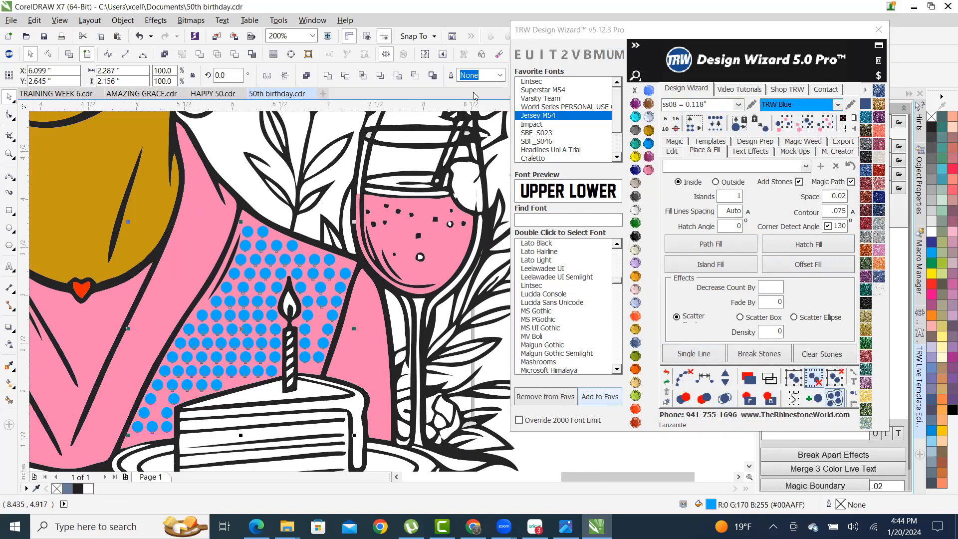
{"action": "key", "text": "Delete"}
{"action": "scroll", "coordinate": [272, 335], "scroll_direction": "down", "scroll_amount": 2}
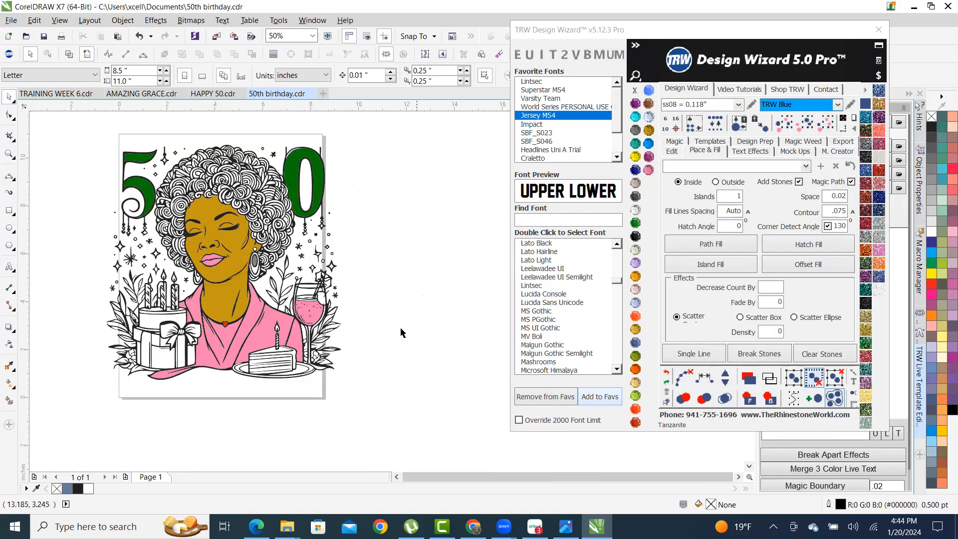
{"action": "scroll", "coordinate": [286, 341], "scroll_direction": "up", "scroll_amount": 2}
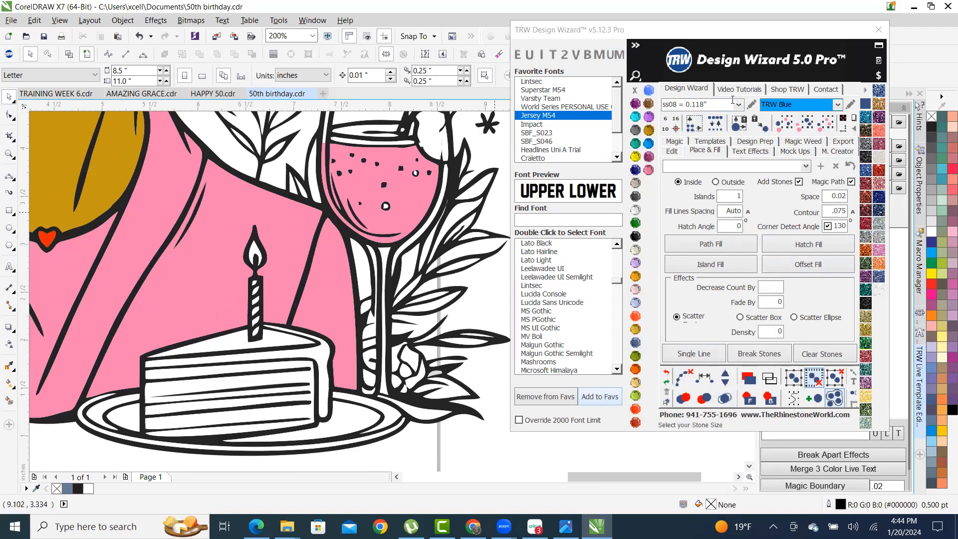
- Set the stone size to 0.130 inch, hatch-fill the first pink panel and clear guide lines
{"action": "left_click", "coordinate": [737, 103]}
{"action": "left_click", "coordinate": [701, 142]}
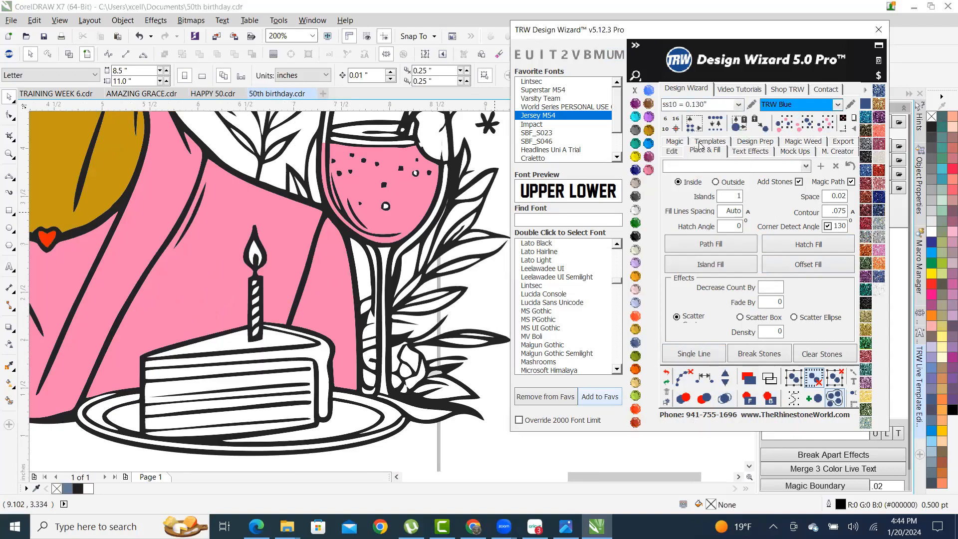
{"action": "left_click", "coordinate": [283, 253]}
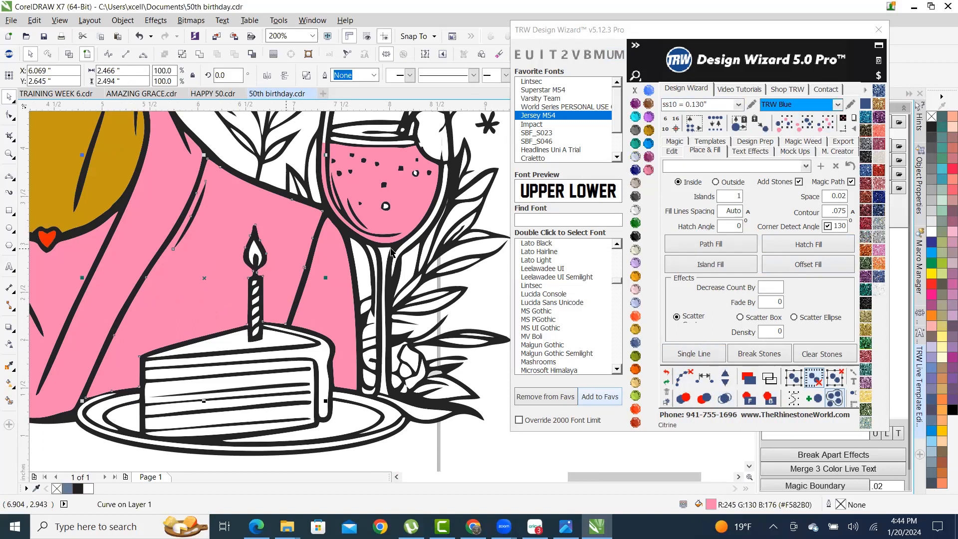
{"action": "left_click", "coordinate": [826, 245]}
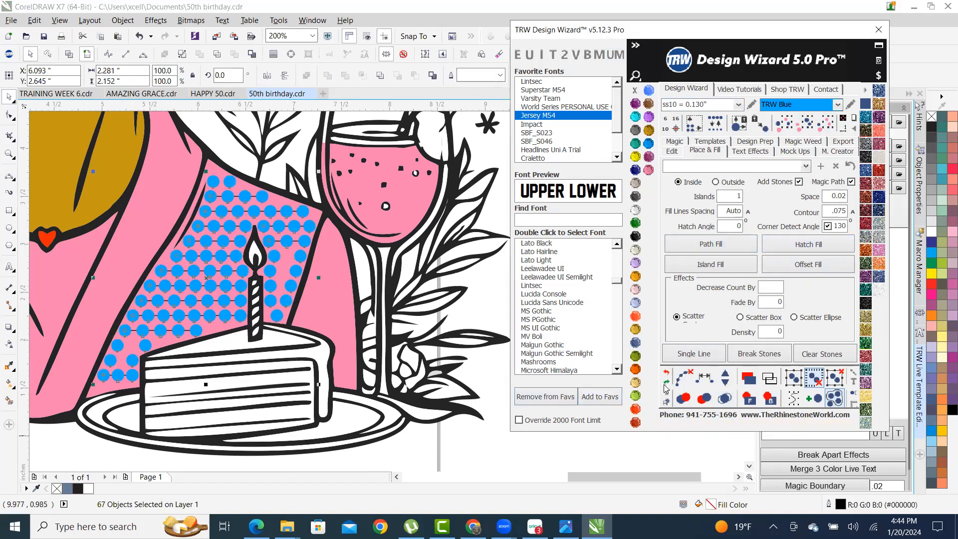
{"action": "left_click", "coordinate": [683, 378]}
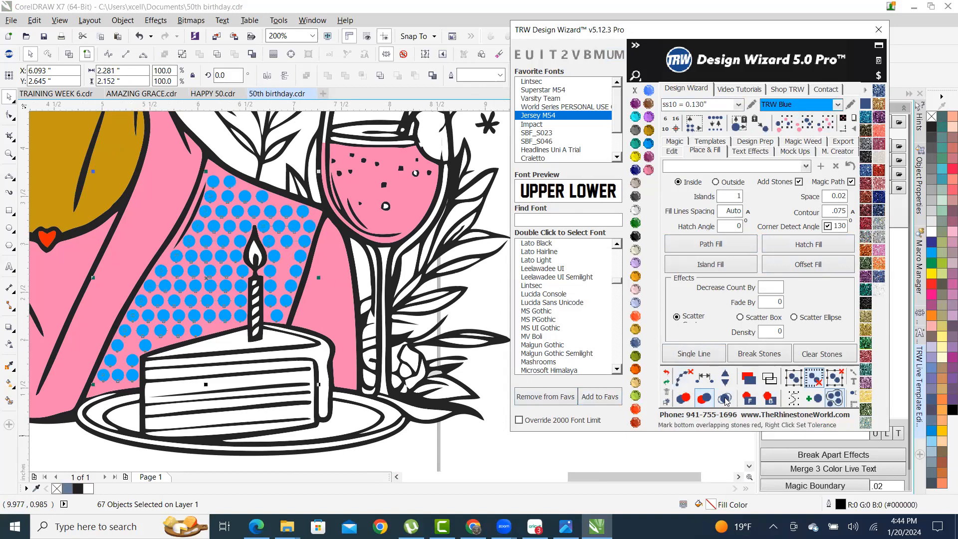
- Fill the pink piece right of the candle with blue stones and clear its guide lines
{"action": "left_click", "coordinate": [310, 319]}
{"action": "left_click", "coordinate": [808, 244]}
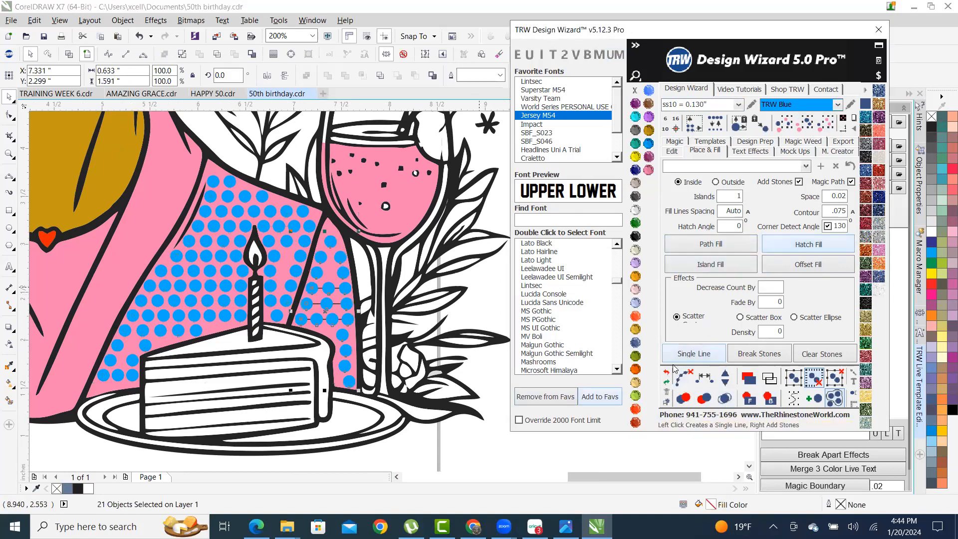
{"action": "left_click", "coordinate": [724, 398]}
{"action": "scroll", "coordinate": [403, 349], "scroll_direction": "down", "scroll_amount": 2}
{"action": "scroll", "coordinate": [319, 343], "scroll_direction": "up", "scroll_amount": 2}
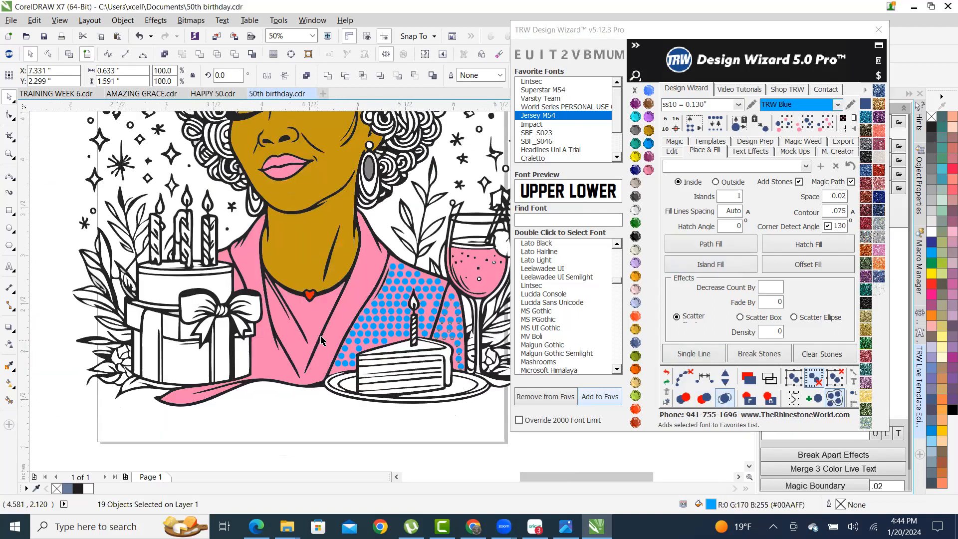
- Fill the main pink shirt shape with blue stones and merge overlapping stones
{"action": "left_click", "coordinate": [319, 293]}
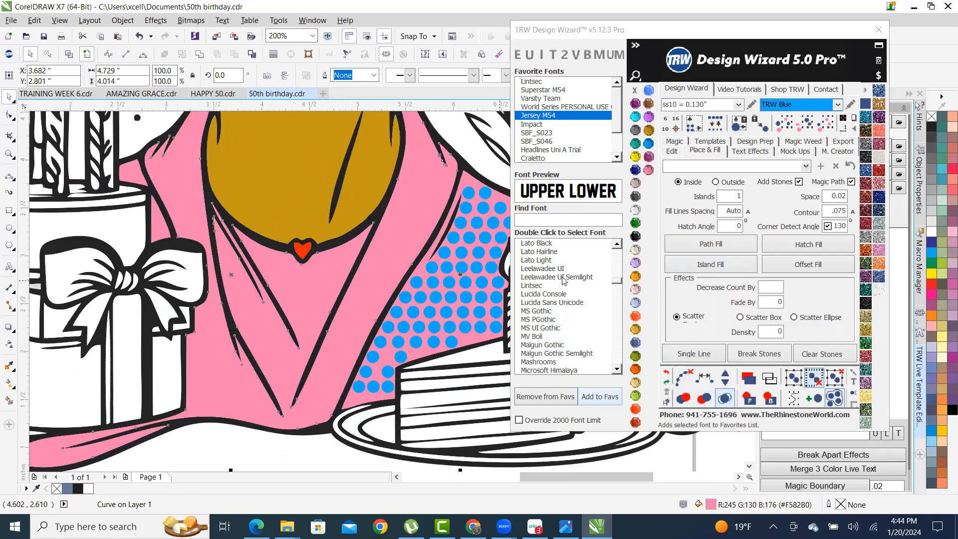
{"action": "left_click", "coordinate": [808, 245]}
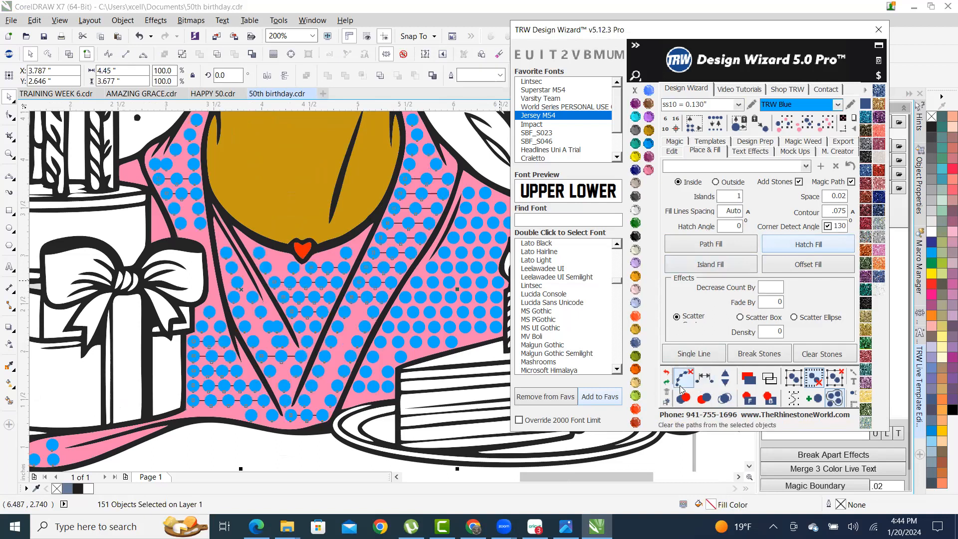
{"action": "left_click", "coordinate": [724, 397]}
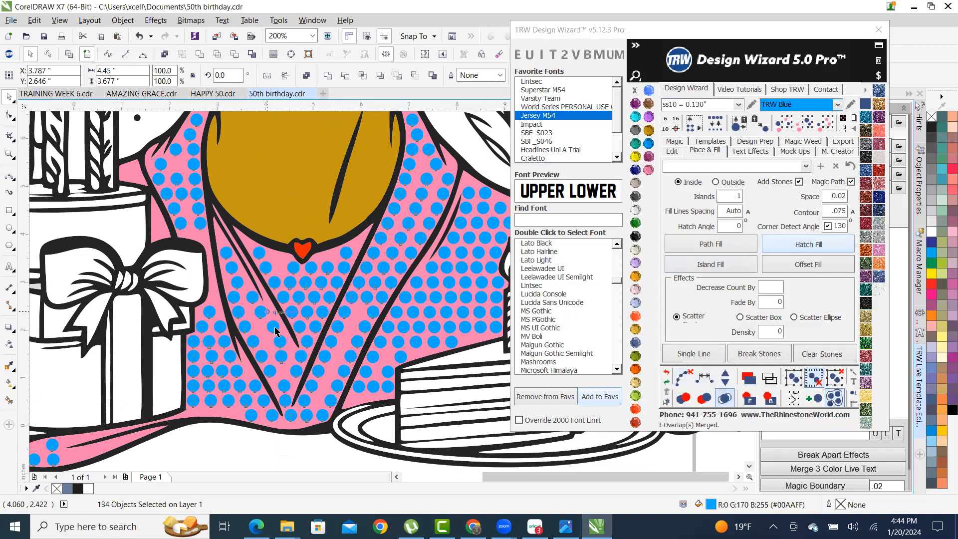
{"action": "scroll", "coordinate": [330, 320], "scroll_direction": "down", "scroll_amount": 2}
{"action": "left_click", "coordinate": [474, 307]}
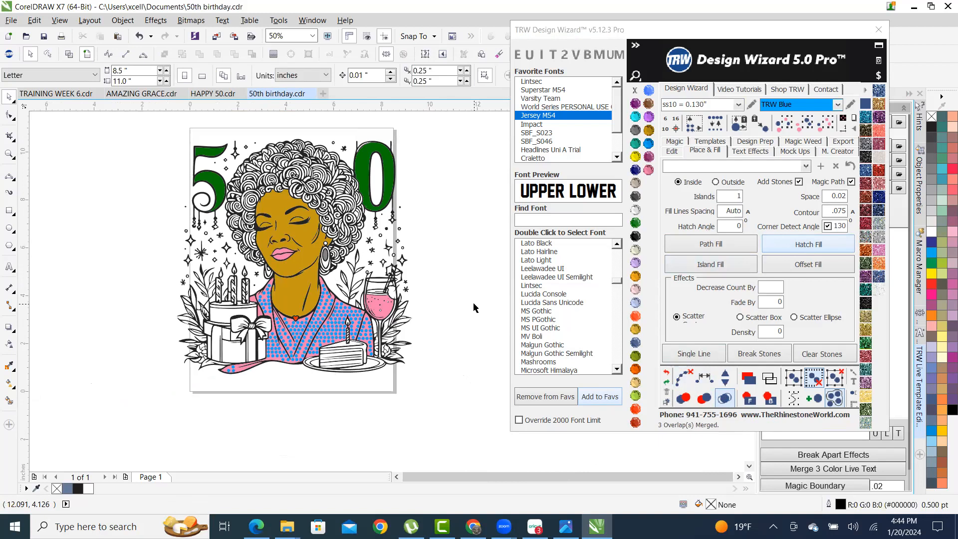
- Try a stone fill on the green numbers, then undo it
{"action": "scroll", "coordinate": [463, 257], "scroll_direction": "up", "scroll_amount": 1}
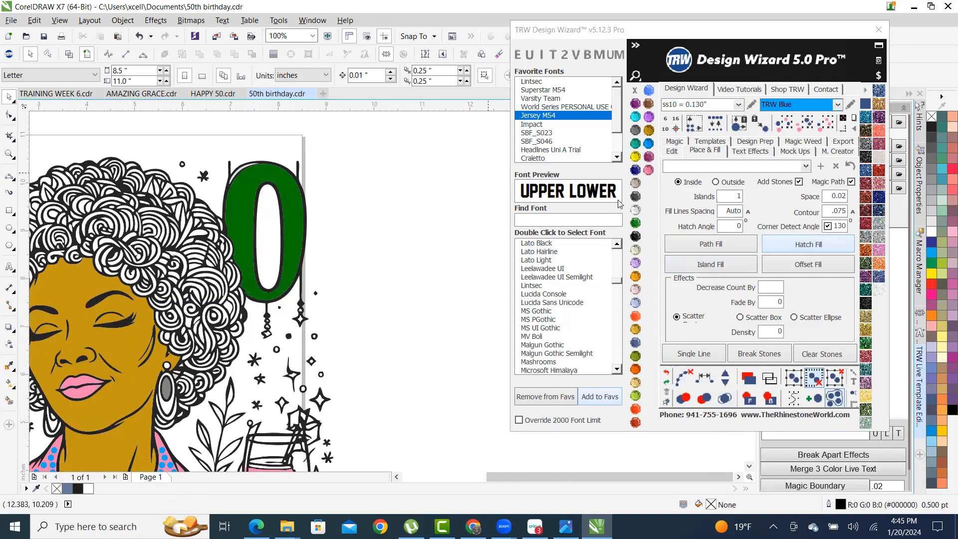
{"action": "scroll", "coordinate": [364, 195], "scroll_direction": "down", "scroll_amount": 1}
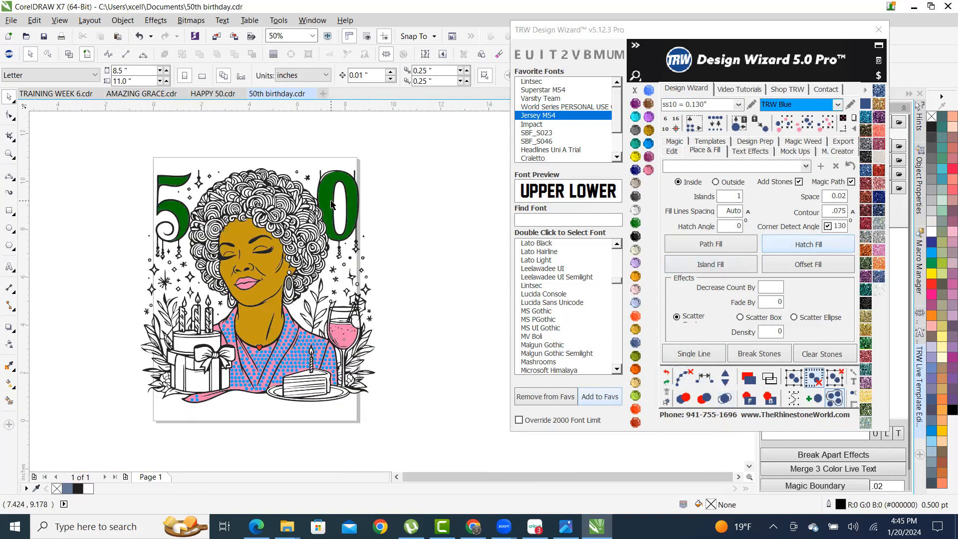
{"action": "left_click", "coordinate": [327, 201]}
{"action": "left_click", "coordinate": [793, 244]}
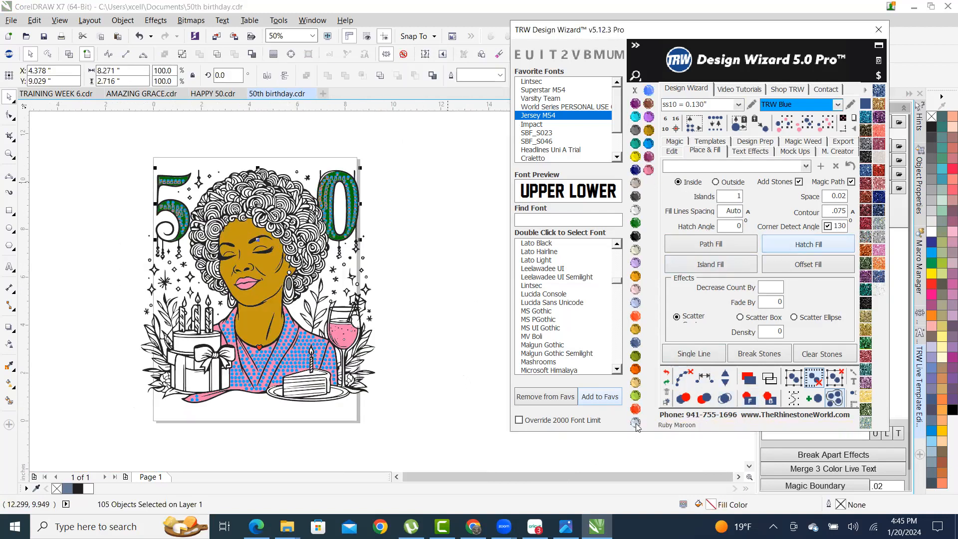
{"action": "left_click", "coordinate": [725, 403]}
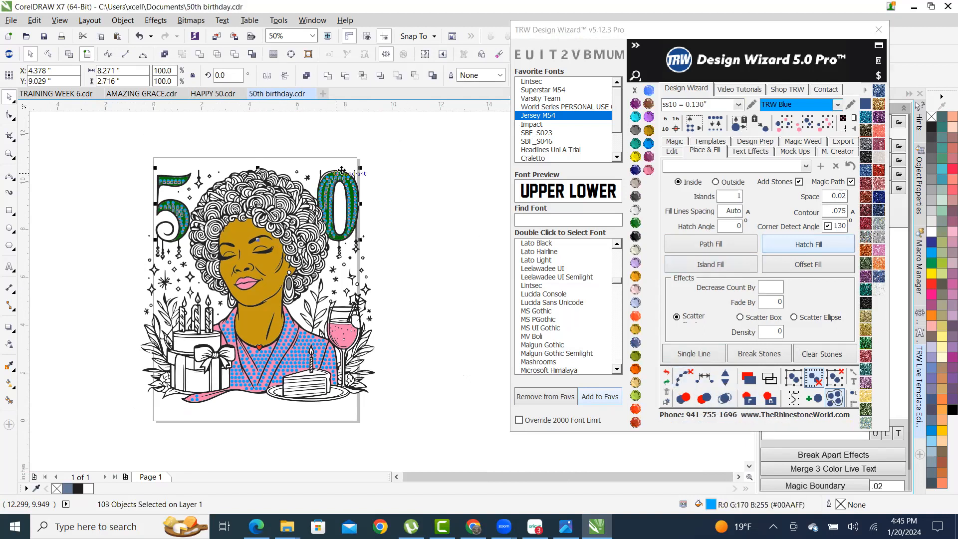
{"action": "left_click", "coordinate": [667, 372]}
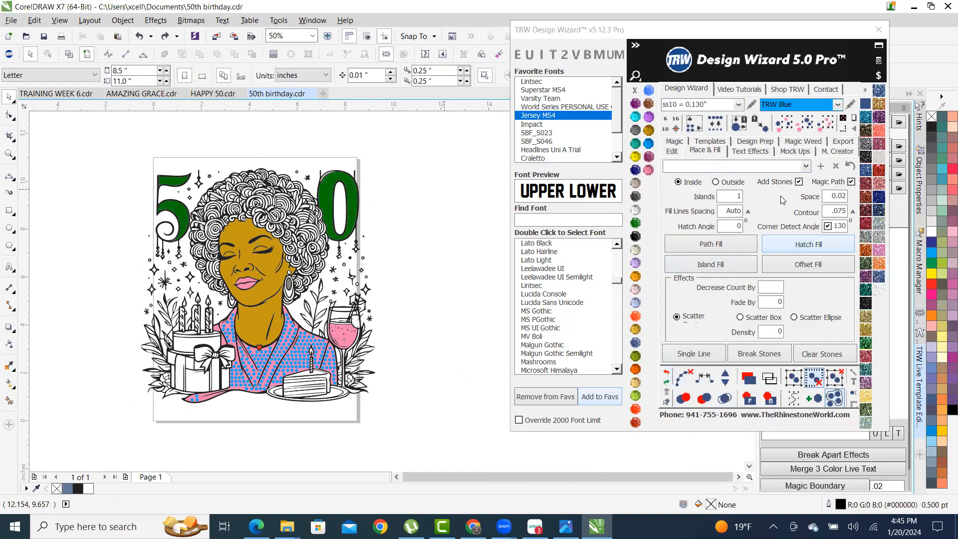
- Island-fill the 5 and 0 with Citrine stones, merge overlaps, and select the whole design
{"action": "left_click", "coordinate": [633, 157]}
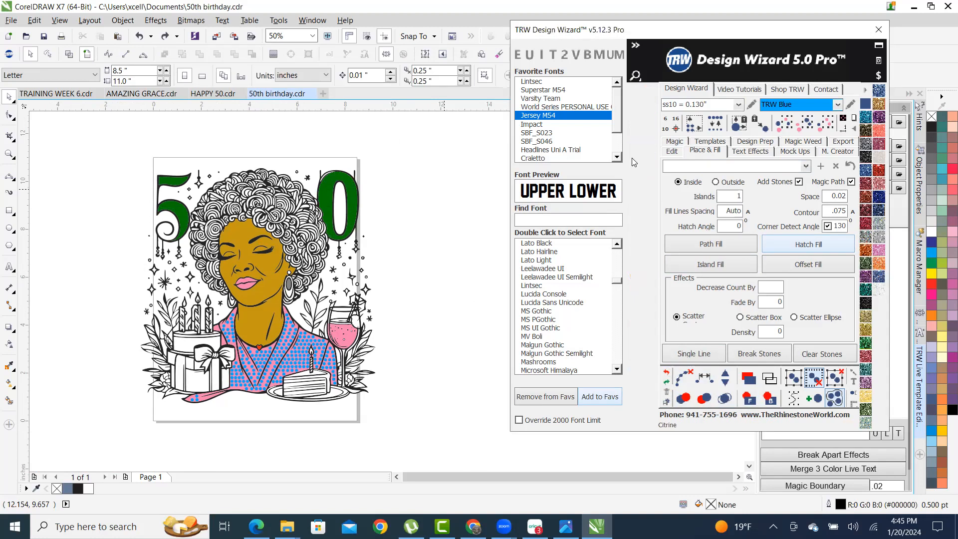
{"action": "left_click", "coordinate": [335, 198]}
{"action": "left_click", "coordinate": [716, 264]}
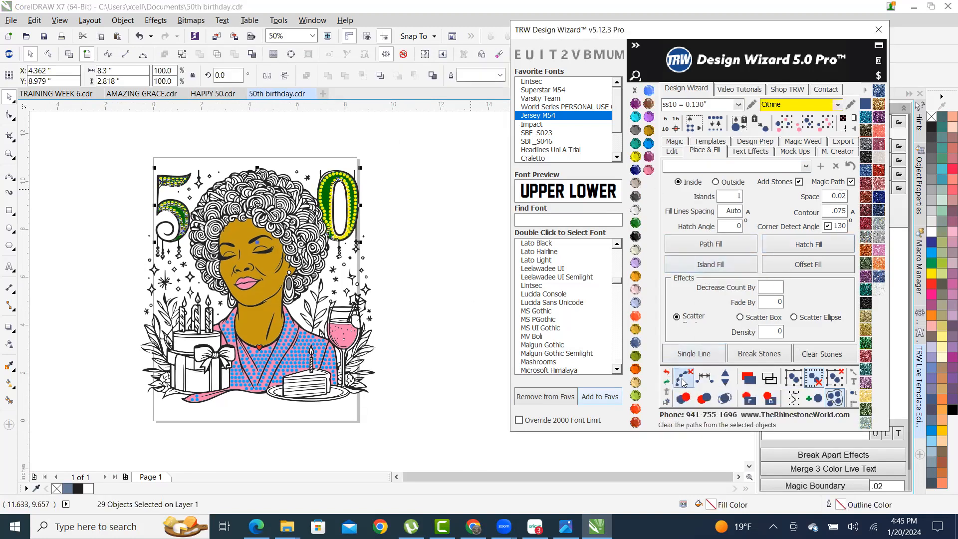
{"action": "left_click", "coordinate": [723, 399]}
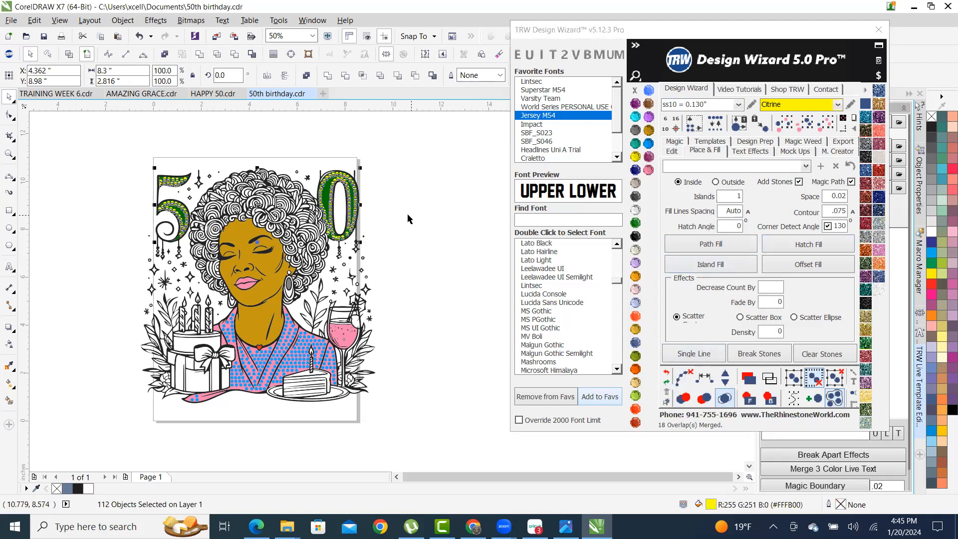
{"action": "left_click", "coordinate": [125, 211]}
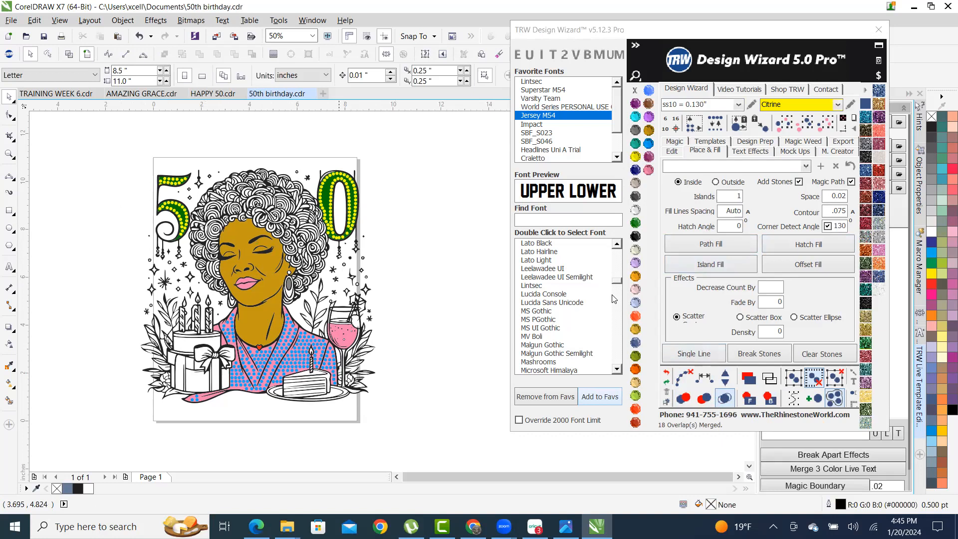
{"action": "left_click_drag", "start_coordinate": [98, 142], "coordinate": [464, 459]}
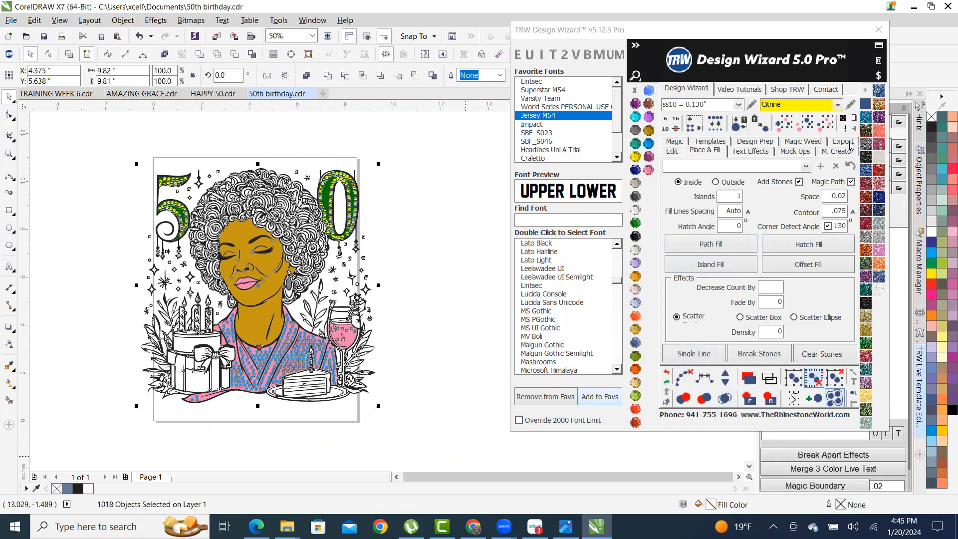
- Generate a quick shirt mockup of the design and inspect the mockup image
{"action": "left_click", "coordinate": [793, 151]}
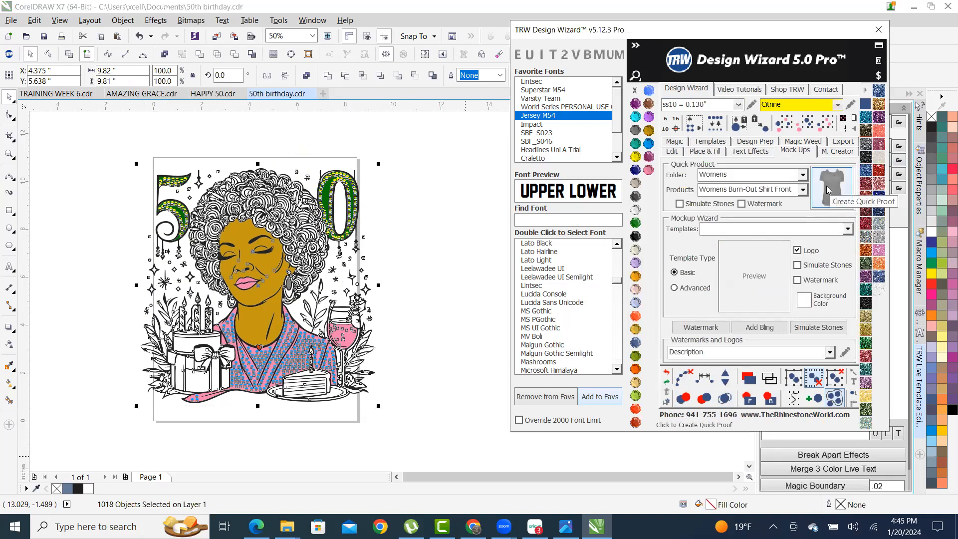
{"action": "left_click", "coordinate": [826, 190]}
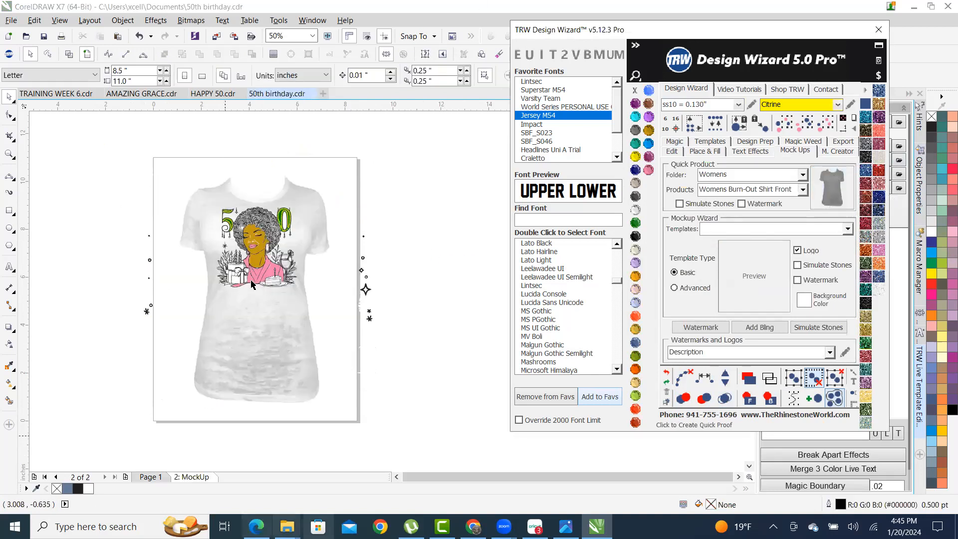
{"action": "scroll", "coordinate": [250, 244], "scroll_direction": "up", "scroll_amount": 5}
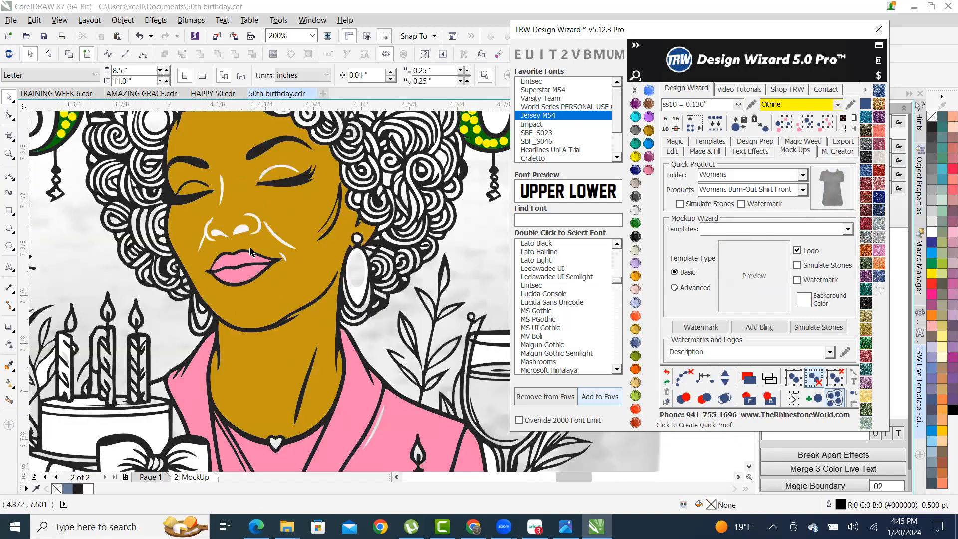
{"action": "scroll", "coordinate": [250, 244], "scroll_direction": "up", "scroll_amount": 1}
{"action": "left_click", "coordinate": [274, 175]}
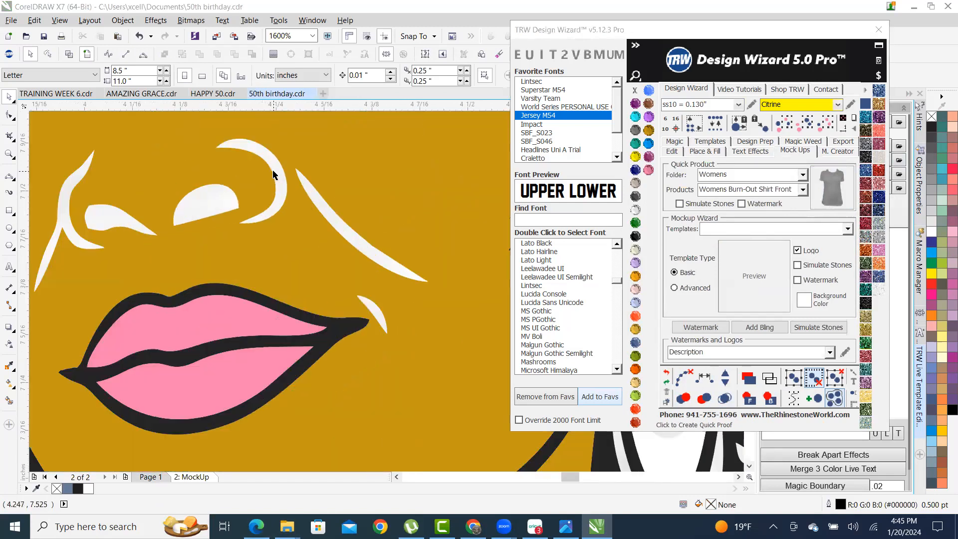
{"action": "scroll", "coordinate": [306, 261], "scroll_direction": "down", "scroll_amount": 6}
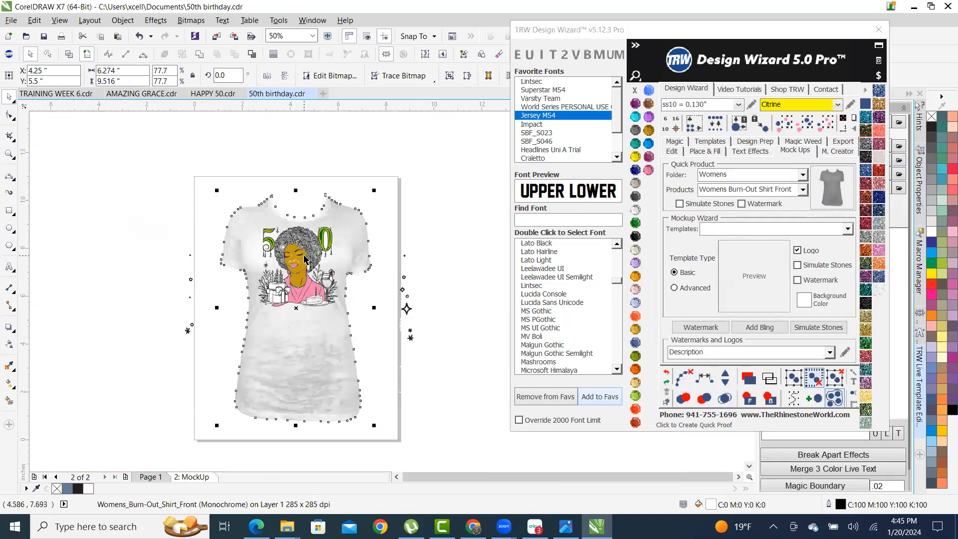
{"action": "left_click", "coordinate": [424, 239]}
{"action": "scroll", "coordinate": [203, 330], "scroll_direction": "up", "scroll_amount": 2}
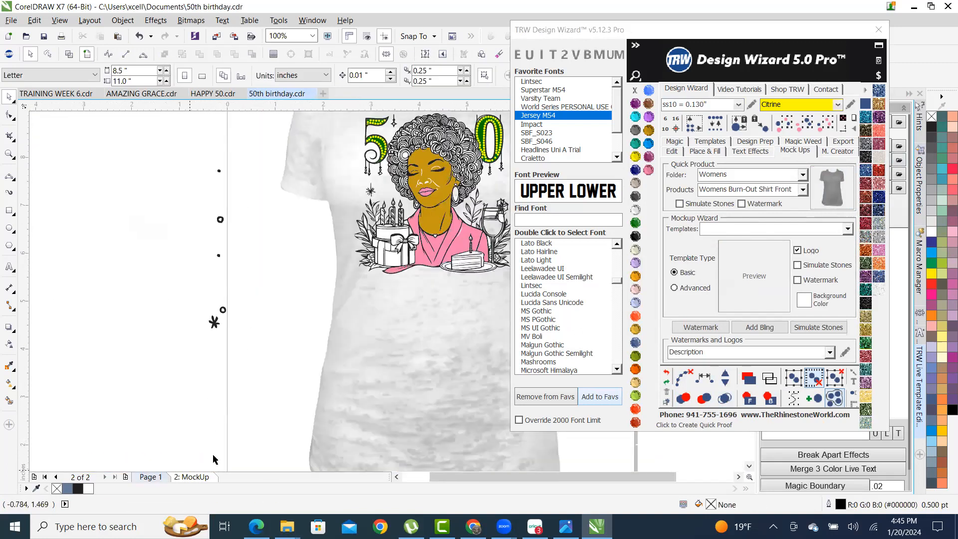
- Return to Page 1 and check the artwork's selection, then clear it
{"action": "left_click", "coordinate": [151, 476]}
{"action": "scroll", "coordinate": [434, 235], "scroll_direction": "up", "scroll_amount": 4}
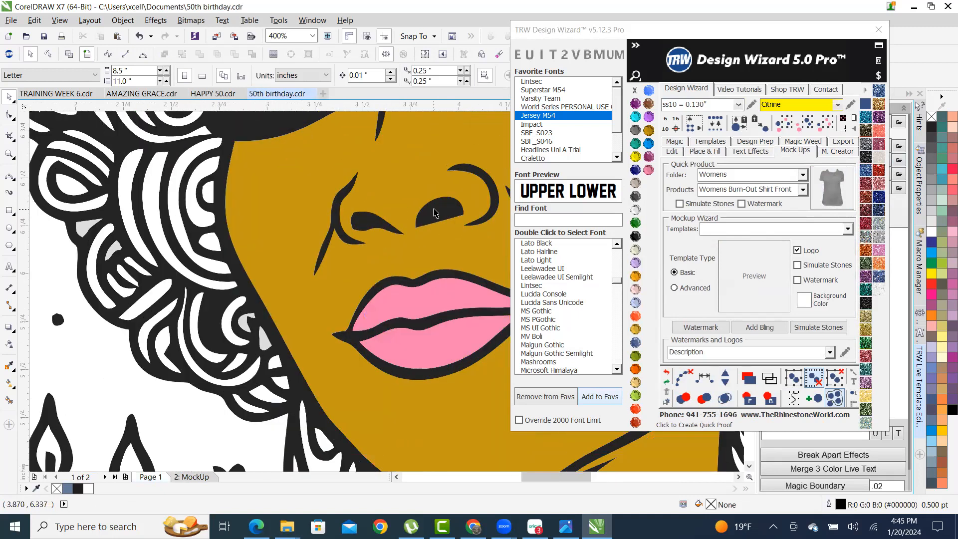
{"action": "left_click", "coordinate": [434, 214]}
{"action": "scroll", "coordinate": [434, 213], "scroll_direction": "down", "scroll_amount": 6}
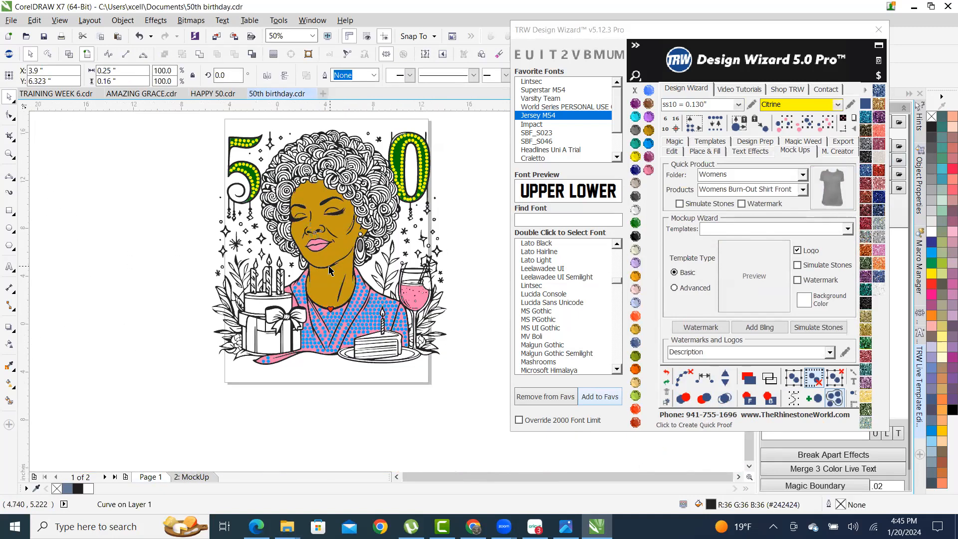
{"action": "scroll", "coordinate": [328, 270], "scroll_direction": "down", "scroll_amount": 1}
{"action": "left_click_drag", "start_coordinate": [456, 360], "coordinate": [297, 296]}
{"action": "scroll", "coordinate": [299, 278], "scroll_direction": "down", "scroll_amount": 1}
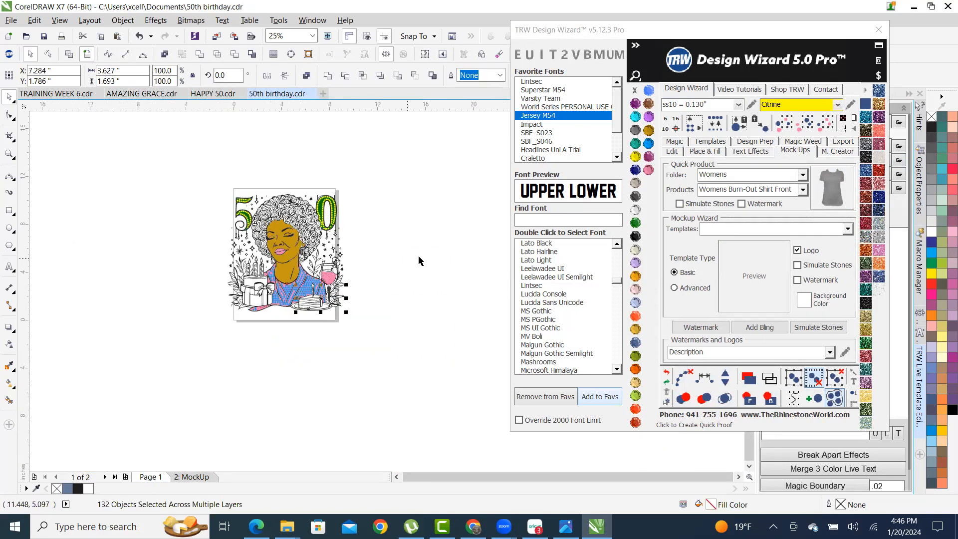
{"action": "key", "text": "Escape"}
{"action": "scroll", "coordinate": [320, 232], "scroll_direction": "up", "scroll_amount": 1}
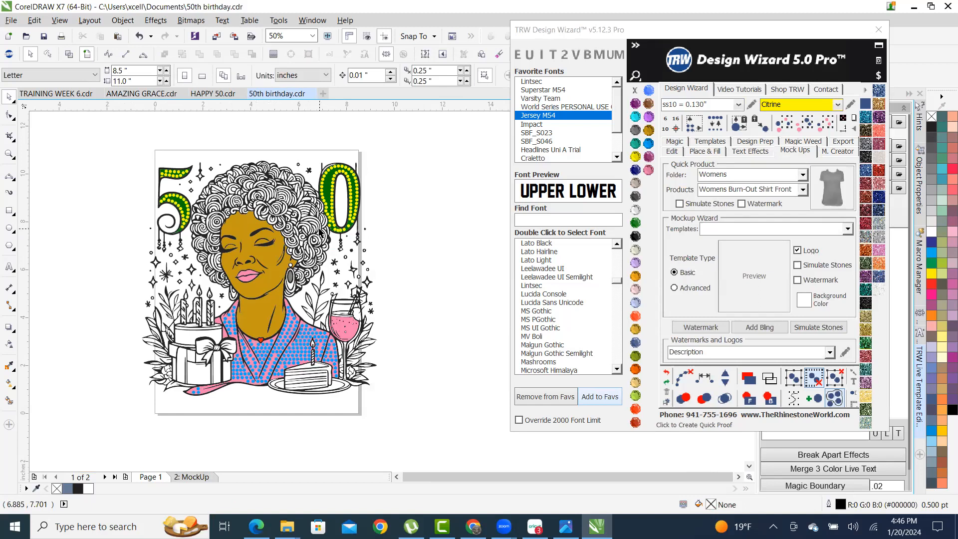
- Make Page 1 a custom 13.0 × 19.0-inch page instead of Letter
{"action": "scroll", "coordinate": [330, 164], "scroll_direction": "up", "scroll_amount": 2}
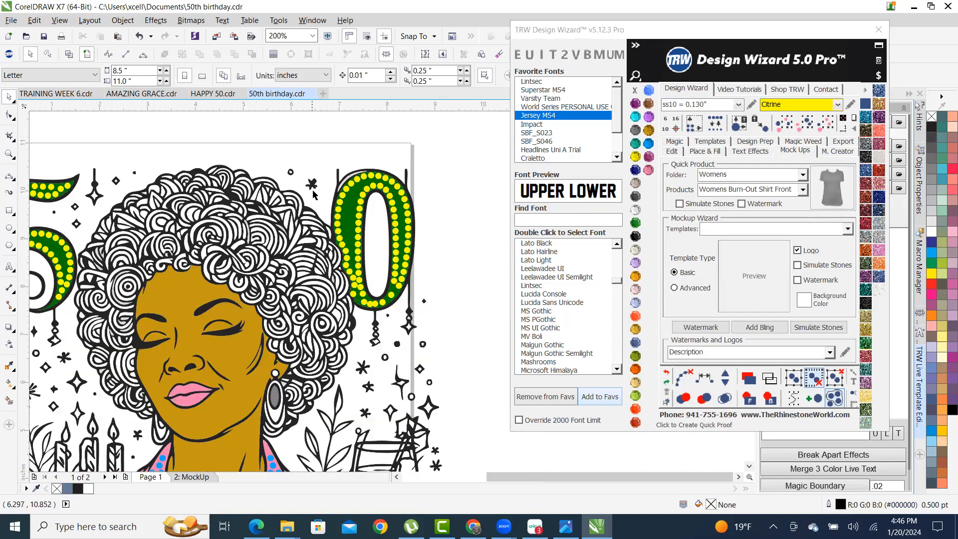
{"action": "scroll", "coordinate": [313, 195], "scroll_direction": "down", "scroll_amount": 2}
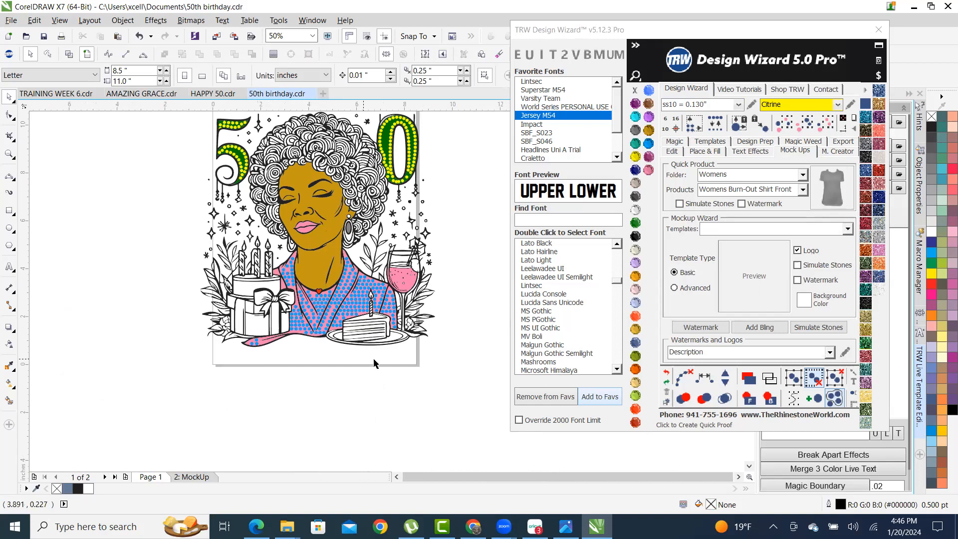
{"action": "scroll", "coordinate": [393, 357], "scroll_direction": "down", "scroll_amount": 1}
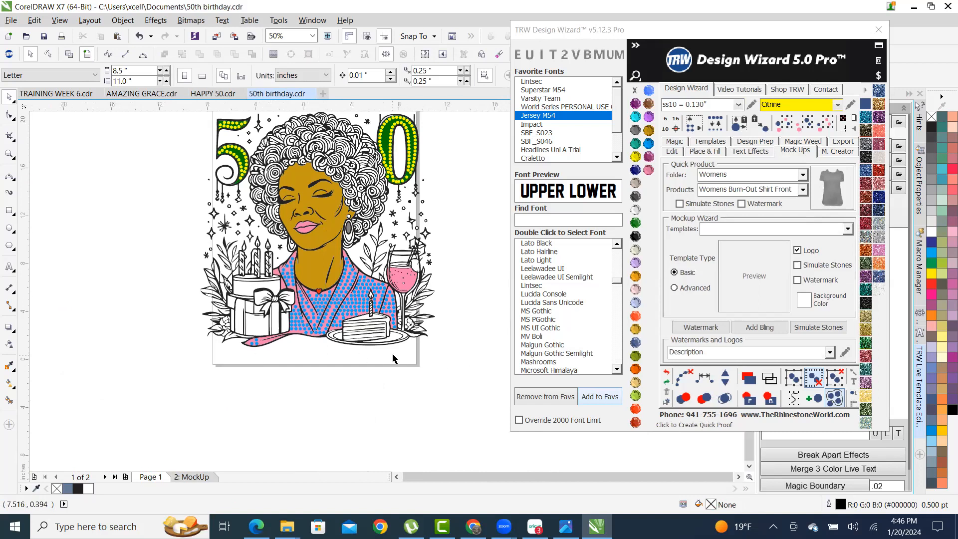
{"action": "scroll", "coordinate": [409, 288], "scroll_direction": "up", "scroll_amount": 1}
{"action": "left_click", "coordinate": [142, 71]}
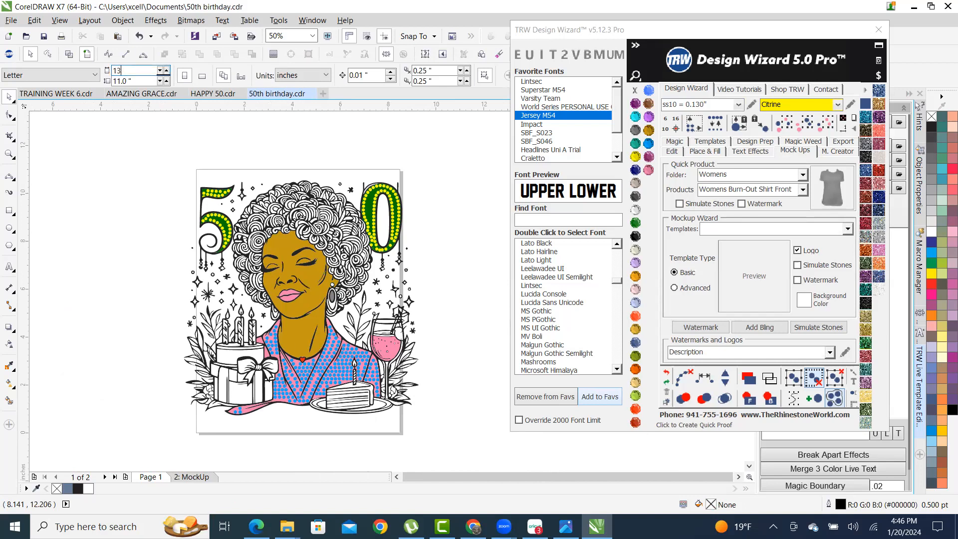
{"action": "key", "text": "Tab"}
{"action": "key", "text": "Return"}
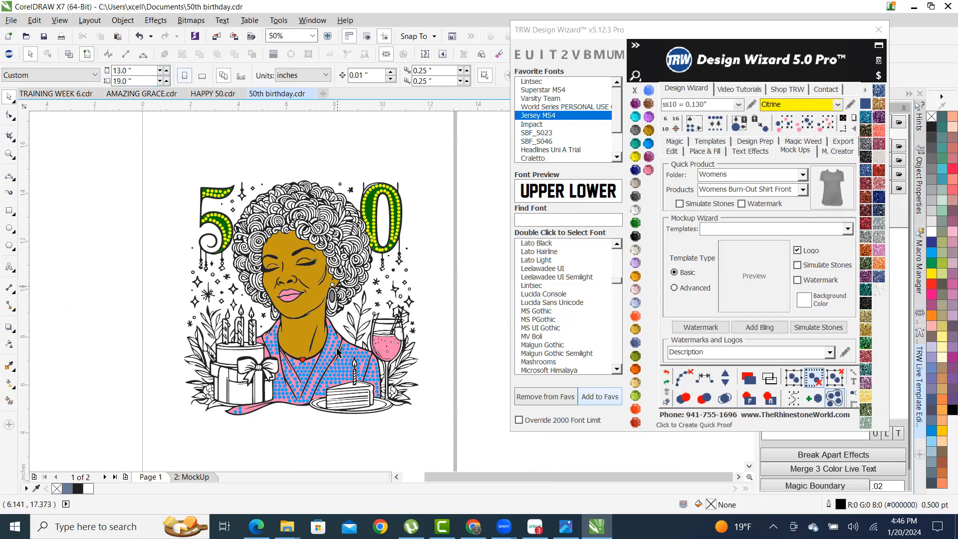
- Delete the old 2: MockUp page
{"action": "right_click", "coordinate": [194, 477]}
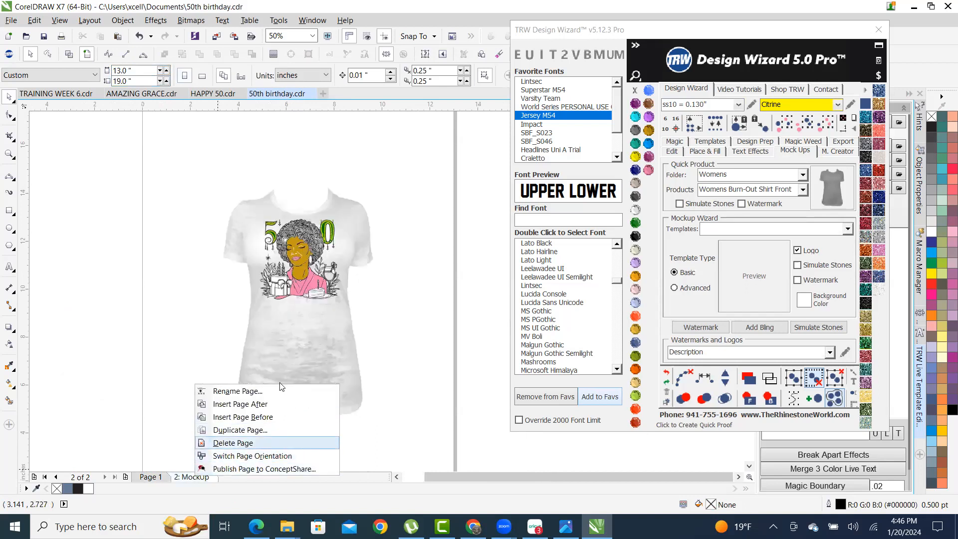
{"action": "left_click", "coordinate": [203, 302]}
{"action": "scroll", "coordinate": [198, 219], "scroll_direction": "up", "scroll_amount": 3}
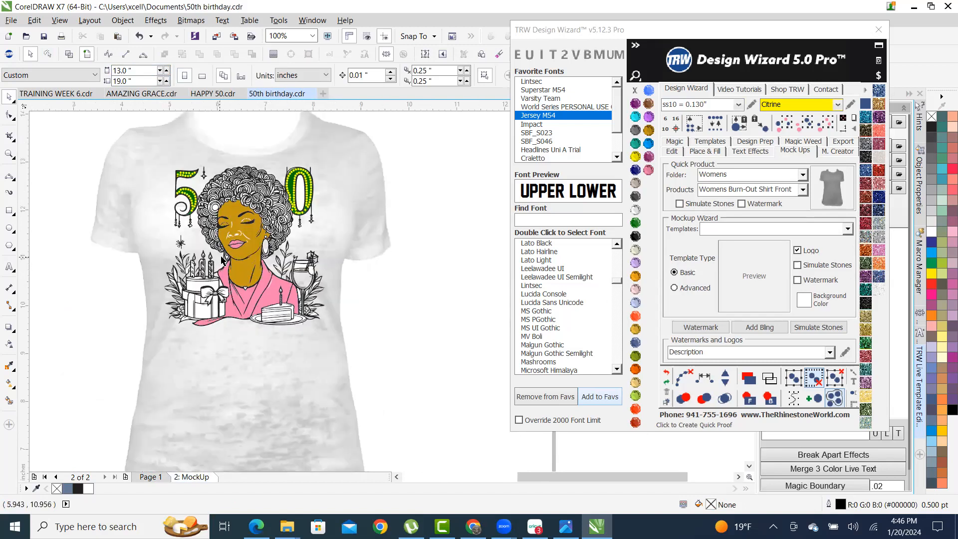
{"action": "scroll", "coordinate": [343, 259], "scroll_direction": "up", "scroll_amount": 1}
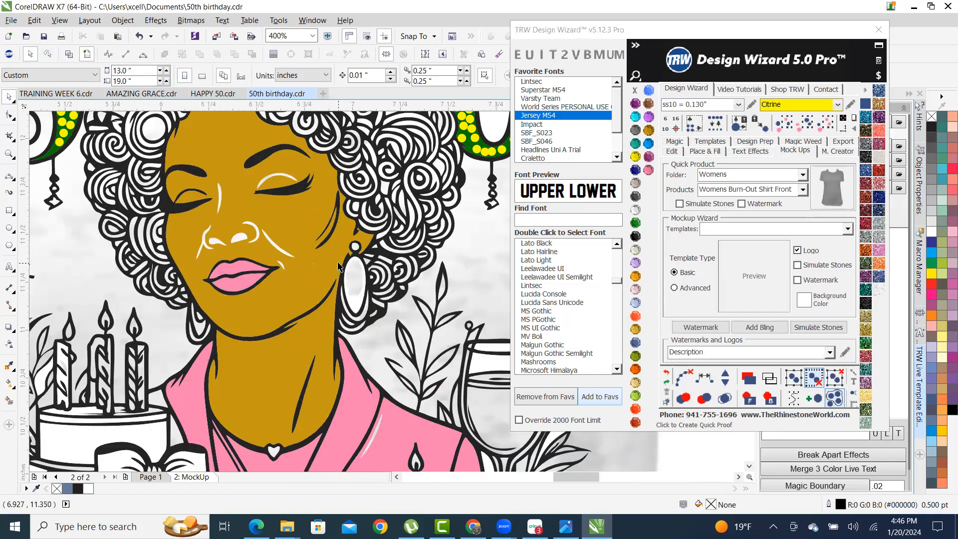
{"action": "scroll", "coordinate": [293, 264], "scroll_direction": "down", "scroll_amount": 2}
{"action": "scroll", "coordinate": [278, 235], "scroll_direction": "down", "scroll_amount": 3}
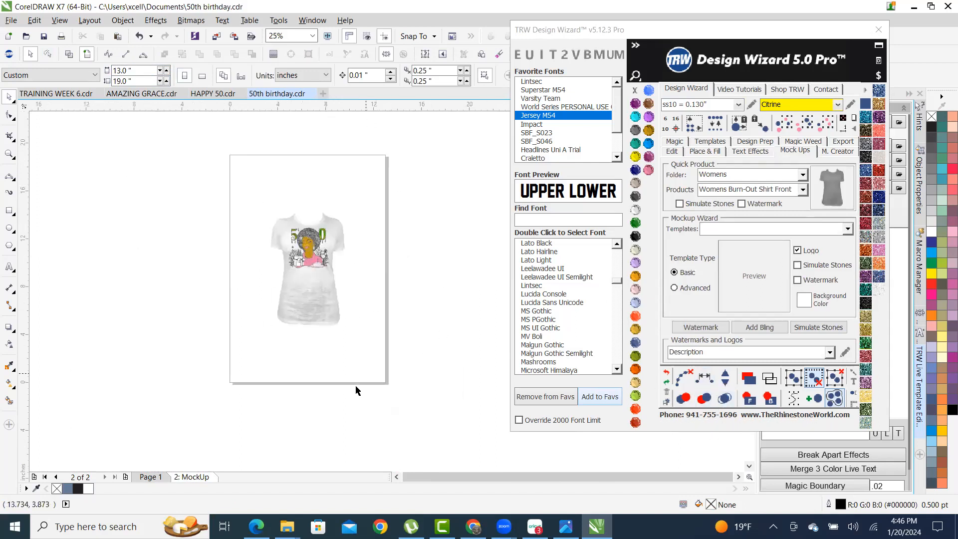
{"action": "right_click", "coordinate": [195, 476]}
{"action": "left_click", "coordinate": [260, 441]}
- Select all Page 1 artwork and generate a new women's burn-out shirt mockup
{"action": "left_click_drag", "start_coordinate": [193, 180], "coordinate": [432, 363]}
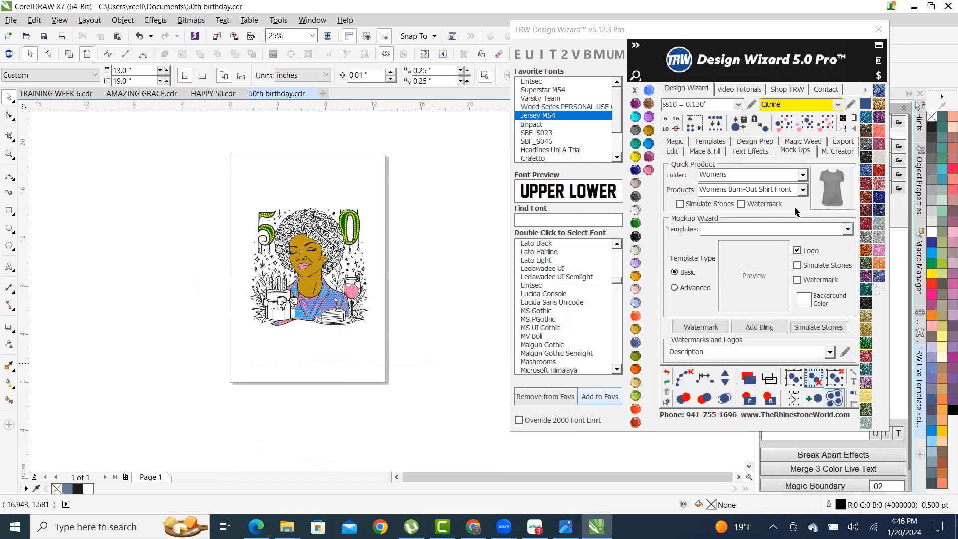
{"action": "left_click", "coordinate": [832, 193]}
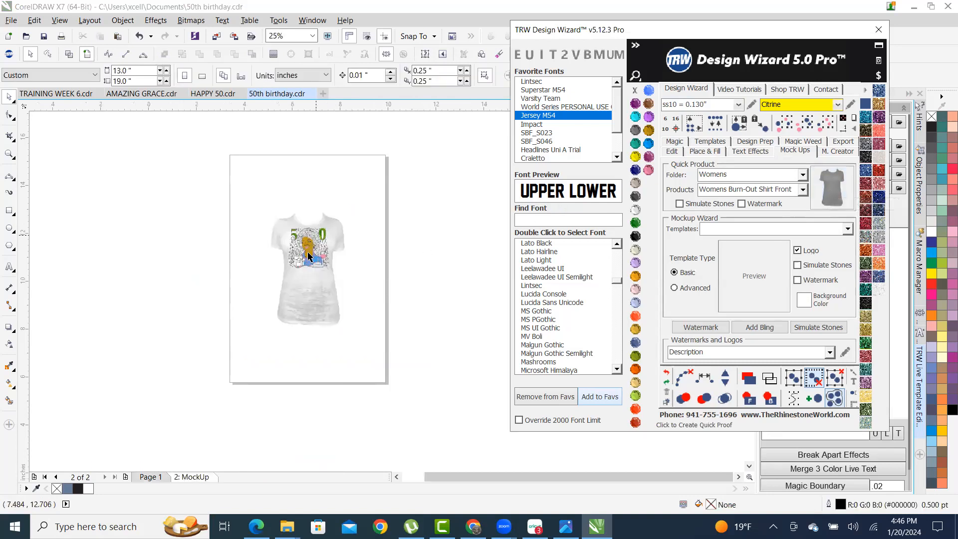
{"action": "scroll", "coordinate": [320, 244], "scroll_direction": "up", "scroll_amount": 4}
{"action": "scroll", "coordinate": [325, 243], "scroll_direction": "down", "scroll_amount": 1}
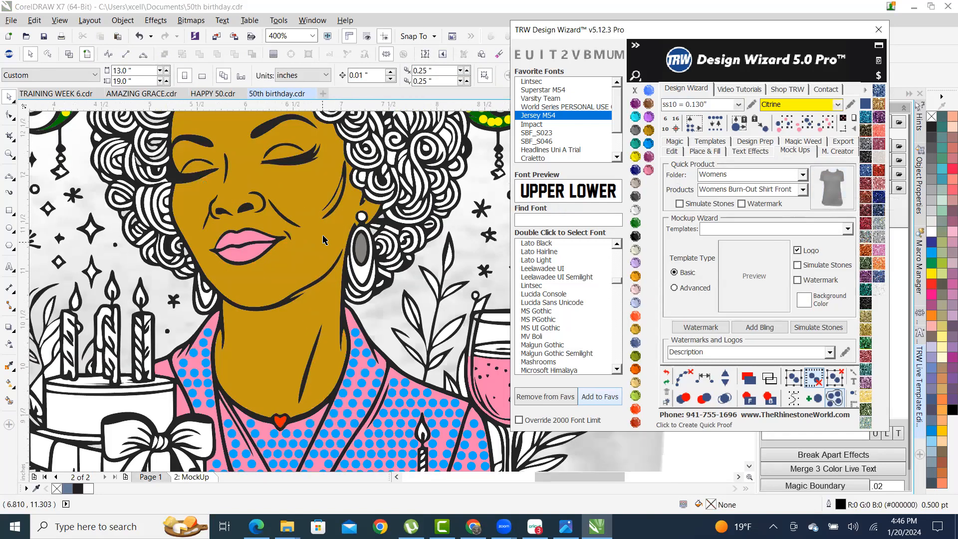
{"action": "scroll", "coordinate": [326, 227], "scroll_direction": "down", "scroll_amount": 2}
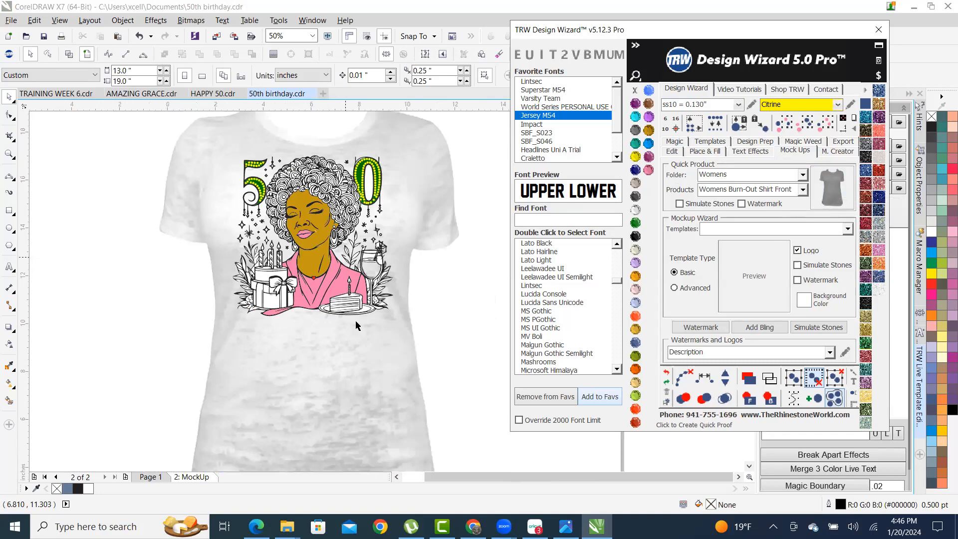
{"action": "scroll", "coordinate": [372, 299], "scroll_direction": "up", "scroll_amount": 2}
{"action": "left_click_drag", "start_coordinate": [399, 278], "coordinate": [392, 246]}
{"action": "scroll", "coordinate": [438, 254], "scroll_direction": "down", "scroll_amount": 1}
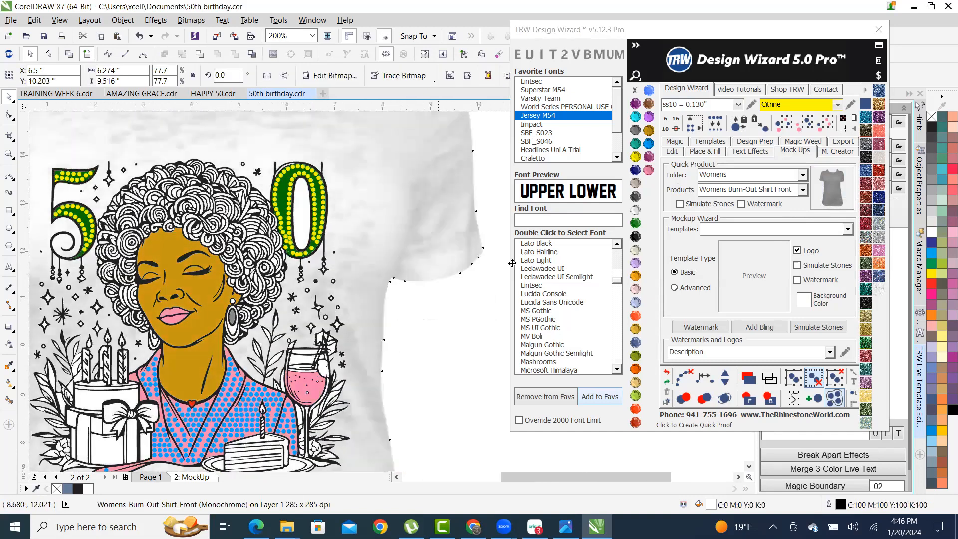
{"action": "scroll", "coordinate": [450, 271], "scroll_direction": "up", "scroll_amount": 3}
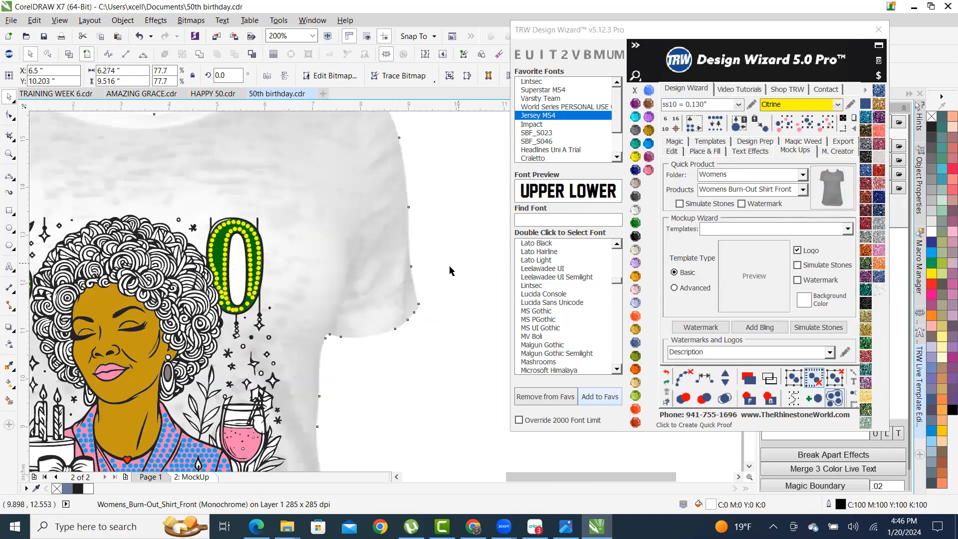
{"action": "scroll", "coordinate": [335, 289], "scroll_direction": "down", "scroll_amount": 2}
{"action": "scroll", "coordinate": [256, 299], "scroll_direction": "up", "scroll_amount": 2}
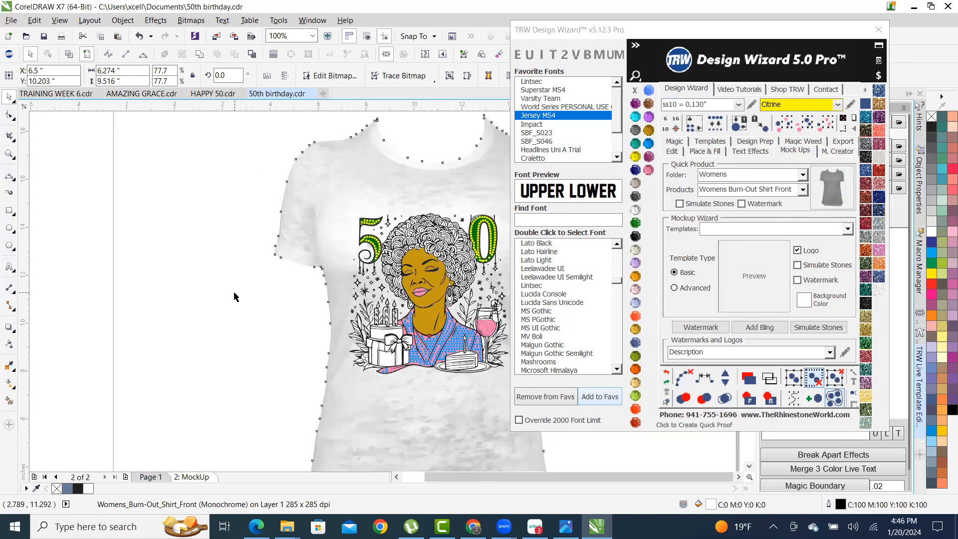
{"action": "scroll", "coordinate": [236, 296], "scroll_direction": "down", "scroll_amount": 1}
{"action": "scroll", "coordinate": [357, 276], "scroll_direction": "up", "scroll_amount": 1}
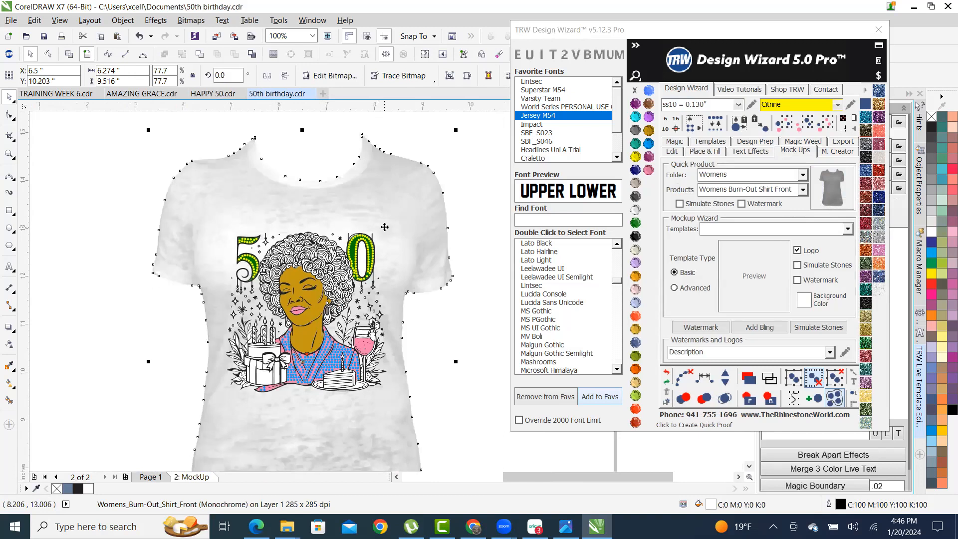
- Check the inner piece of the 0 on the mockup, then deselect it
{"action": "left_click", "coordinate": [443, 329]}
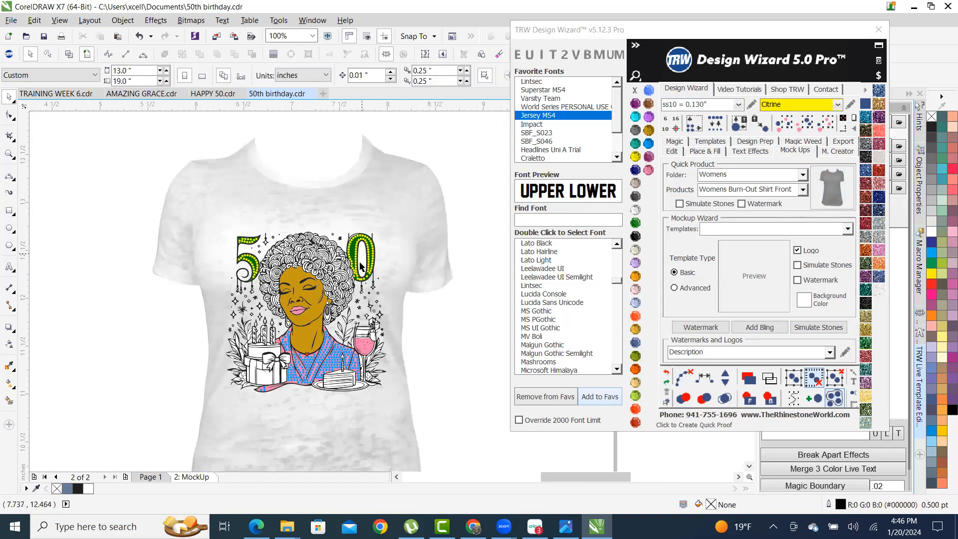
{"action": "scroll", "coordinate": [360, 266], "scroll_direction": "up", "scroll_amount": 1}
{"action": "left_click", "coordinate": [361, 274]}
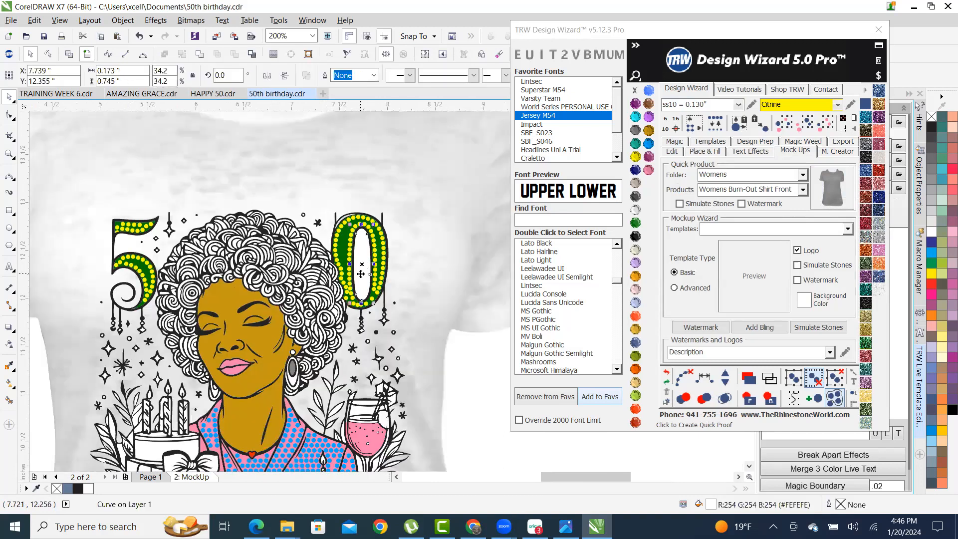
{"action": "left_click", "coordinate": [393, 290]}
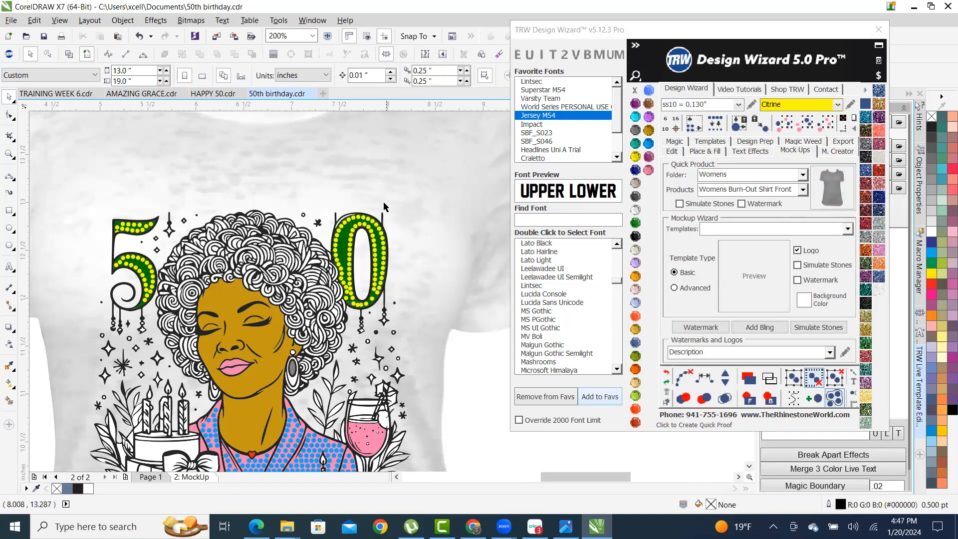
{"action": "scroll", "coordinate": [370, 191], "scroll_direction": "down", "scroll_amount": 1}
{"action": "scroll", "coordinate": [349, 316], "scroll_direction": "up", "scroll_amount": 4}
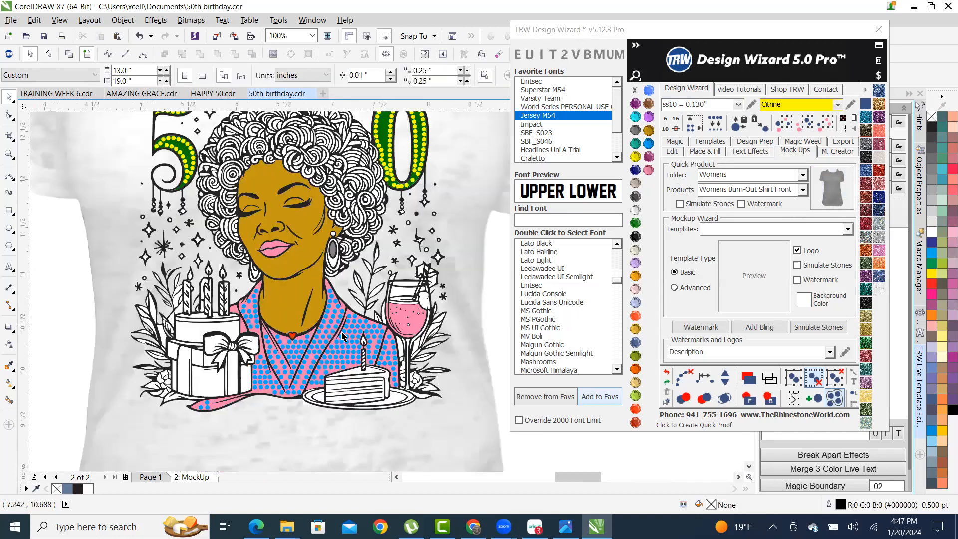
- Combine the two pink pieces of the top into one curve
{"action": "left_click", "coordinate": [334, 212]}
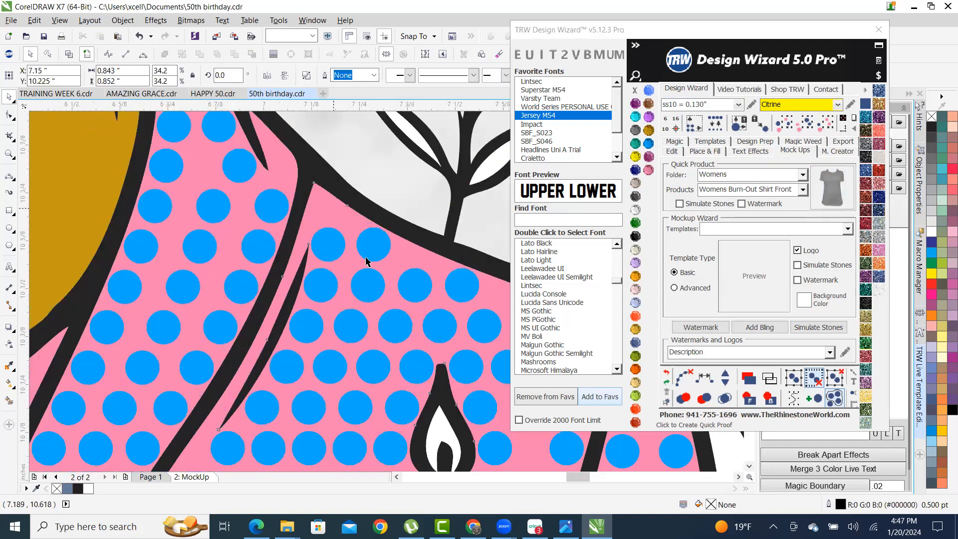
{"action": "scroll", "coordinate": [384, 252], "scroll_direction": "down", "scroll_amount": 2}
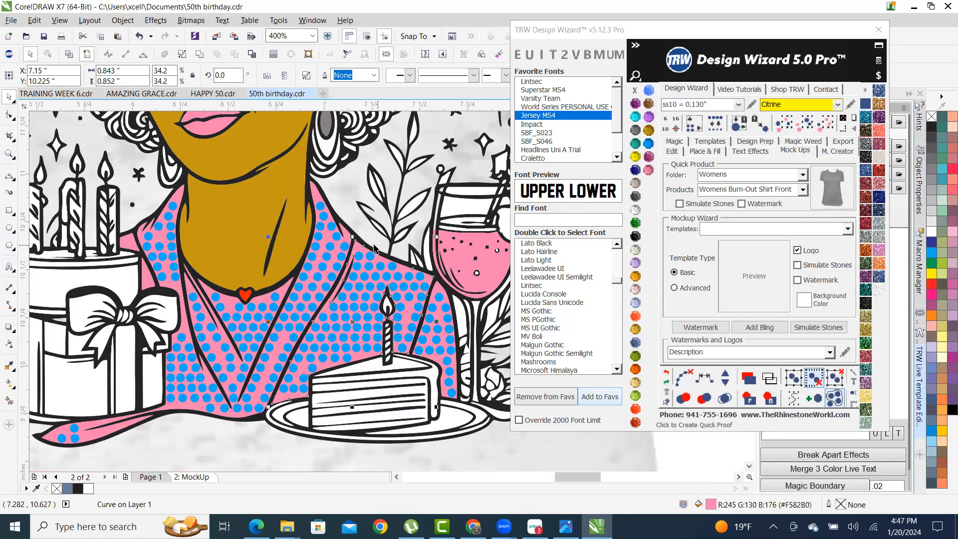
{"action": "scroll", "coordinate": [434, 294], "scroll_direction": "up", "scroll_amount": 1}
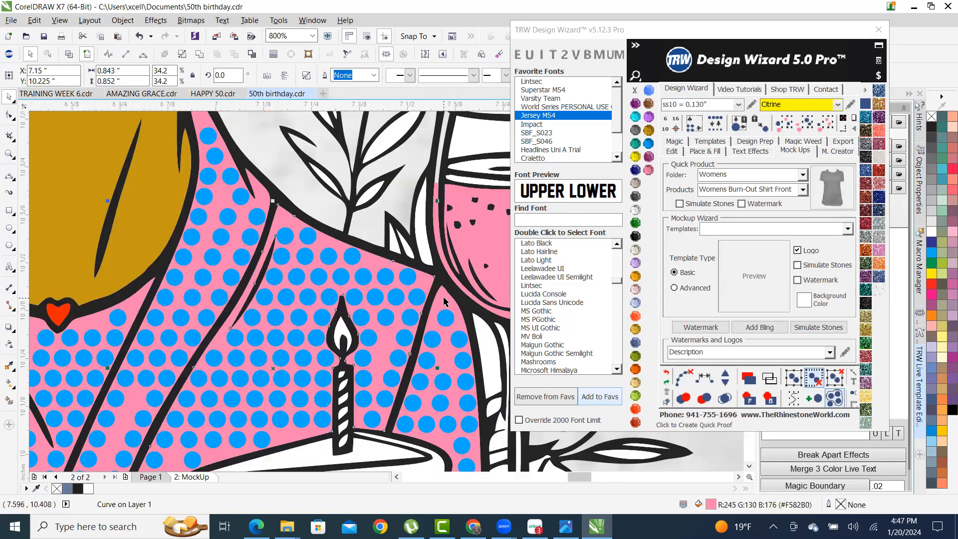
{"action": "left_click", "coordinate": [324, 258], "text": "shift"}
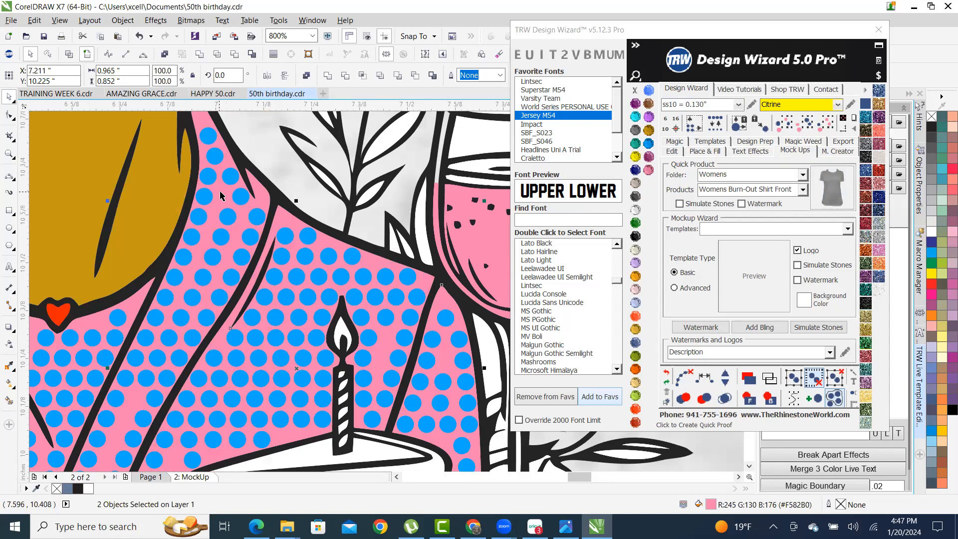
{"action": "left_click", "coordinate": [183, 53]}
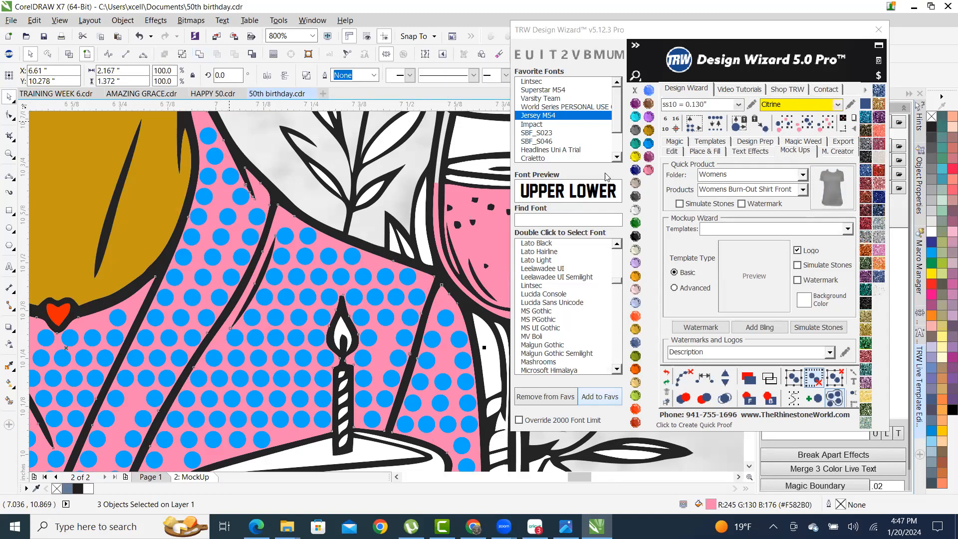
- Group the 470 matching blue dots and simulate them as TRW Pink rhinestones
{"action": "left_click", "coordinate": [648, 170]}
{"action": "left_click", "coordinate": [351, 258]}
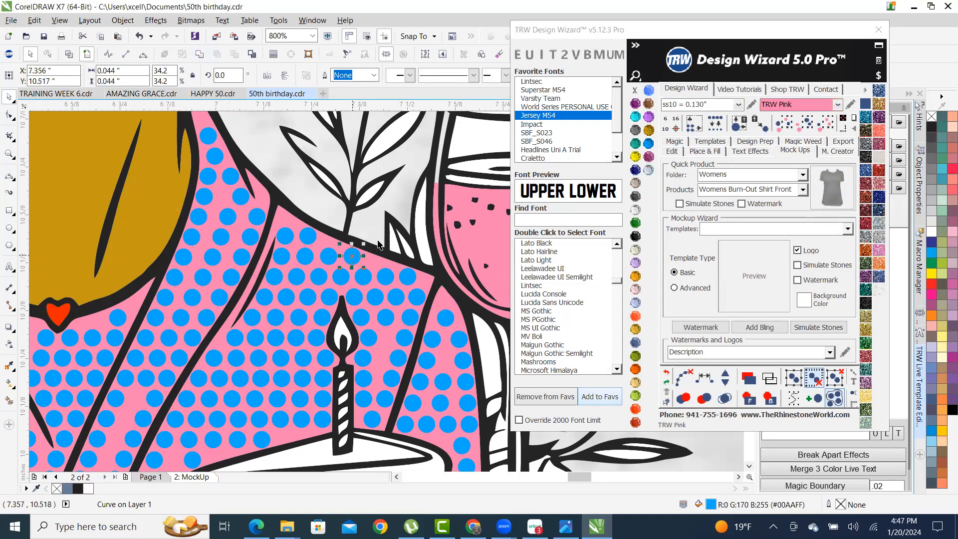
{"action": "left_click", "coordinate": [824, 123]}
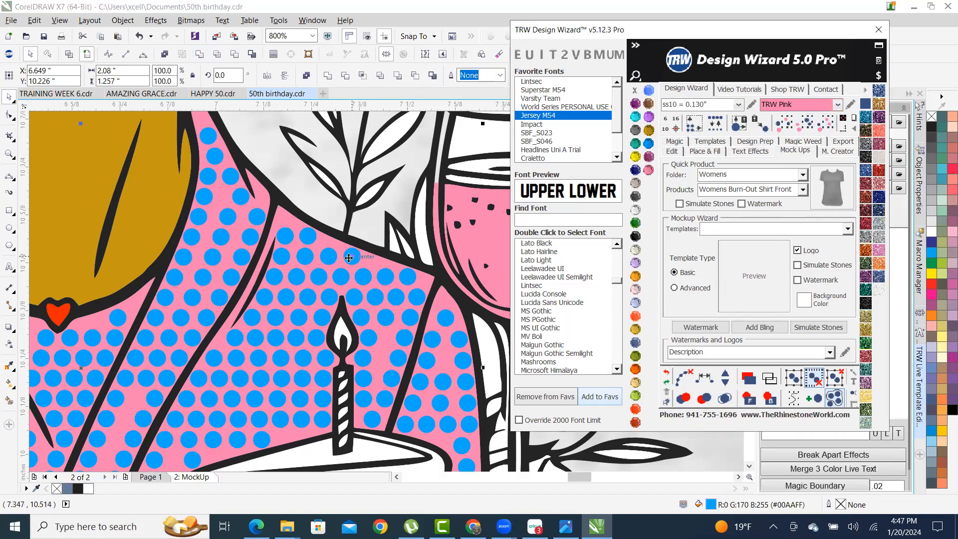
{"action": "right_click", "coordinate": [348, 255]}
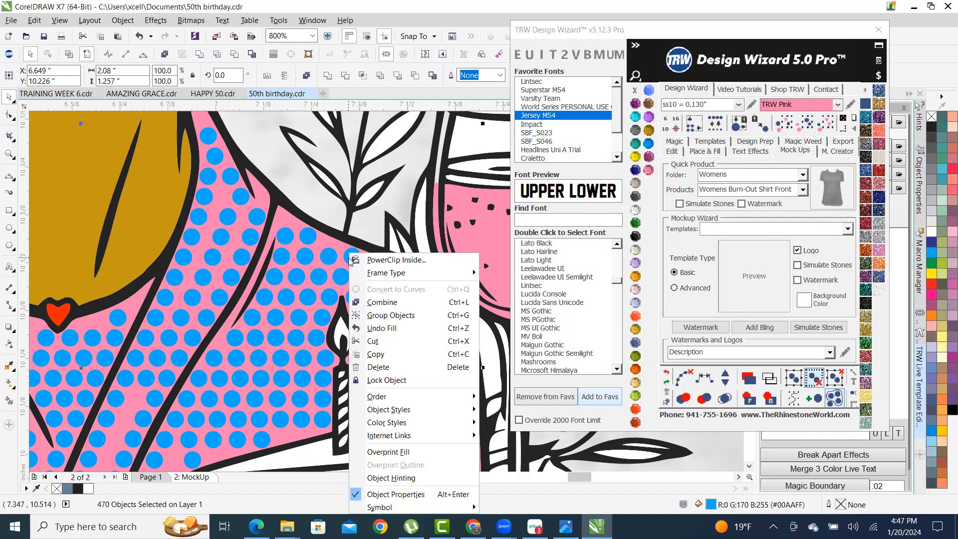
{"action": "left_click", "coordinate": [423, 316]}
{"action": "left_click", "coordinate": [841, 333]}
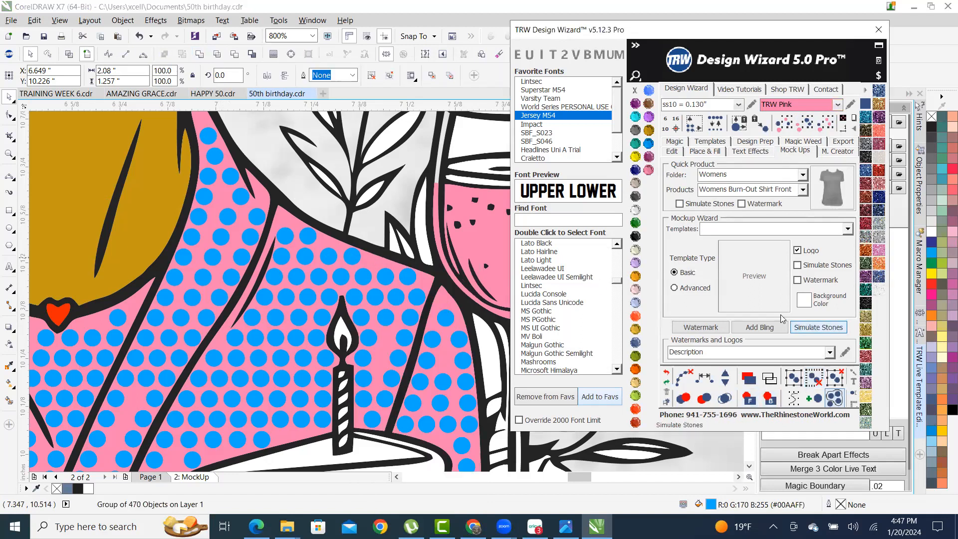
- Deselect the design and pick one numeral dot as the next sample
{"action": "scroll", "coordinate": [255, 328], "scroll_direction": "down", "scroll_amount": 3}
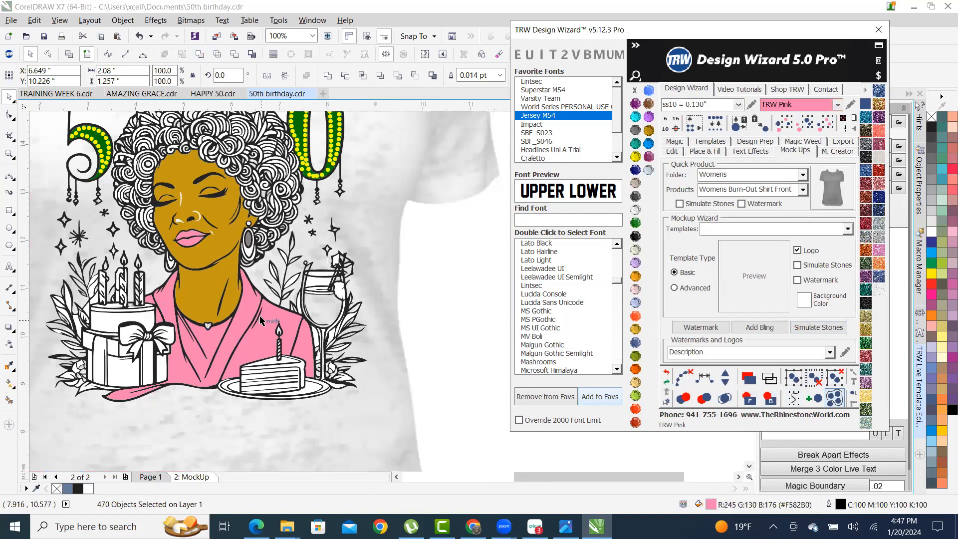
{"action": "scroll", "coordinate": [260, 321], "scroll_direction": "down", "scroll_amount": 3}
{"action": "scroll", "coordinate": [188, 342], "scroll_direction": "up", "scroll_amount": 1}
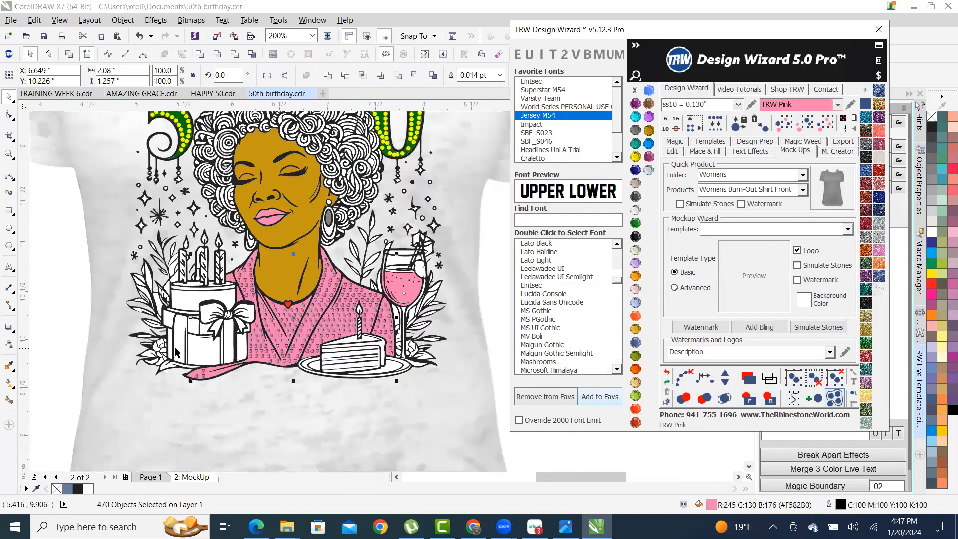
{"action": "left_click", "coordinate": [62, 312]}
{"action": "left_click", "coordinate": [412, 132]}
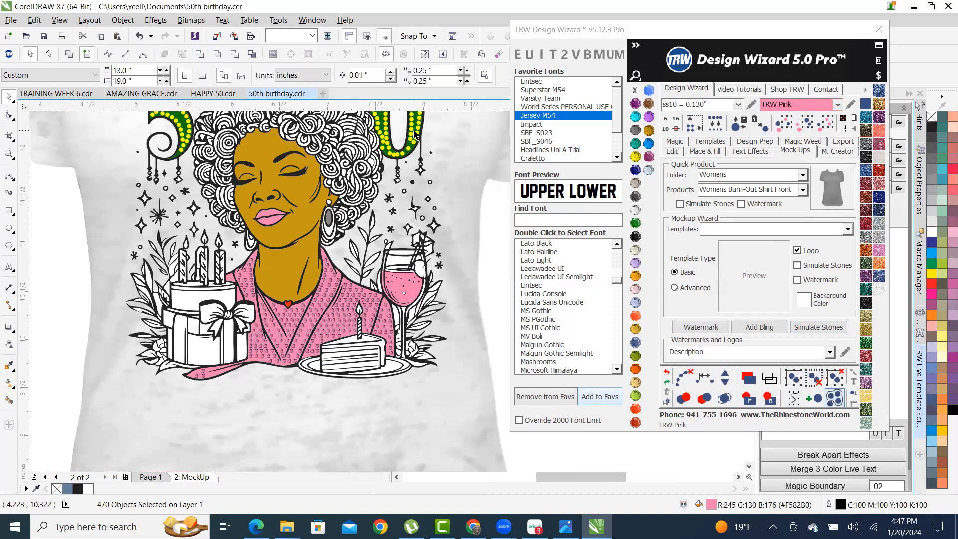
- Turn all matching numeral dots into rhinestones and group the 112 stones
{"action": "left_click", "coordinate": [825, 122]}
{"action": "left_click", "coordinate": [745, 331]}
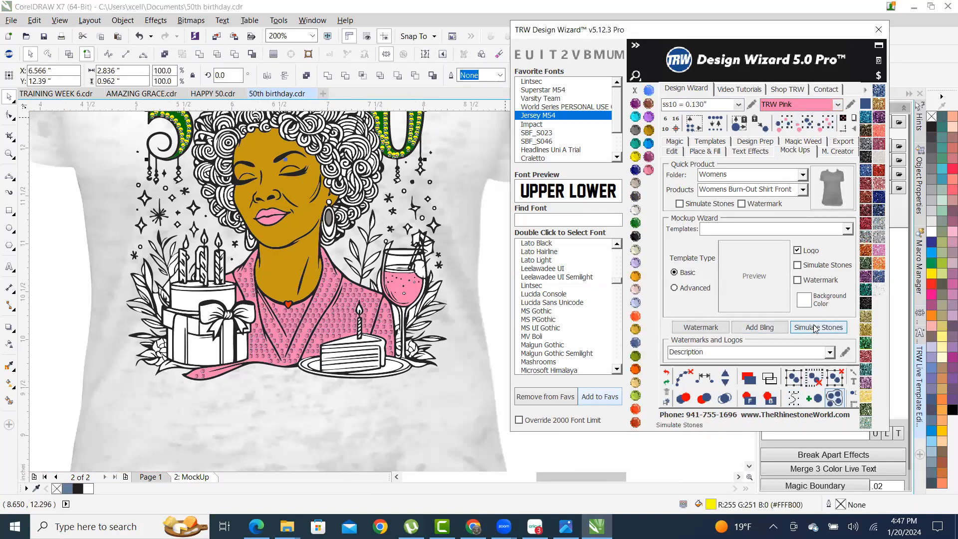
{"action": "right_click", "coordinate": [413, 134]}
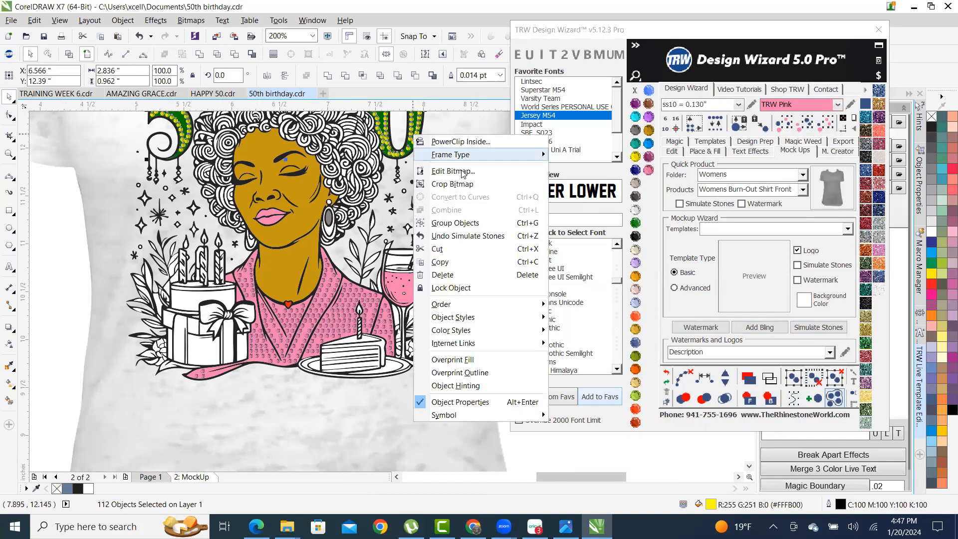
{"action": "left_click", "coordinate": [455, 222]}
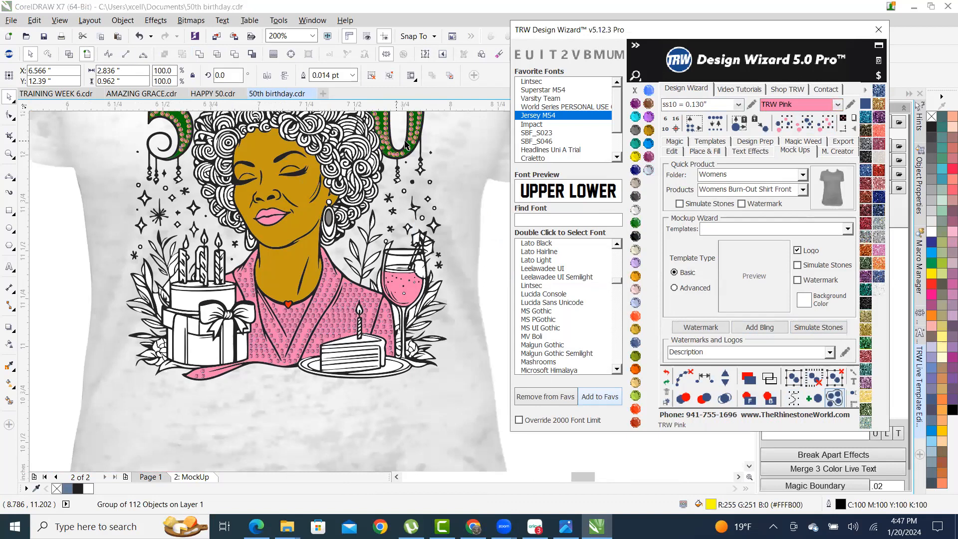
{"action": "scroll", "coordinate": [402, 142], "scroll_direction": "up", "scroll_amount": 7}
- Recolour the green numeral shape TRW Pink
{"action": "left_click", "coordinate": [478, 203]}
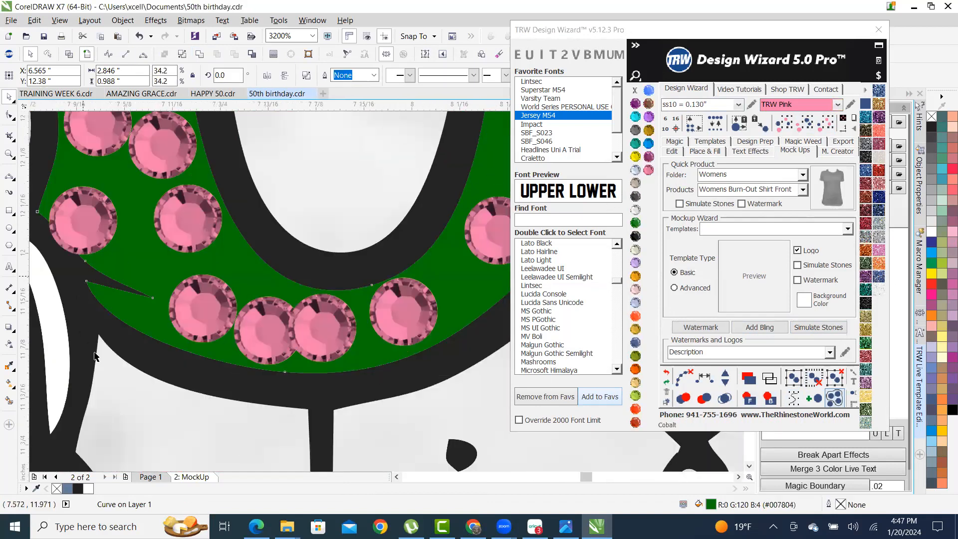
{"action": "scroll", "coordinate": [362, 270], "scroll_direction": "down", "scroll_amount": 4}
{"action": "scroll", "coordinate": [36, 314], "scroll_direction": "up", "scroll_amount": 2}
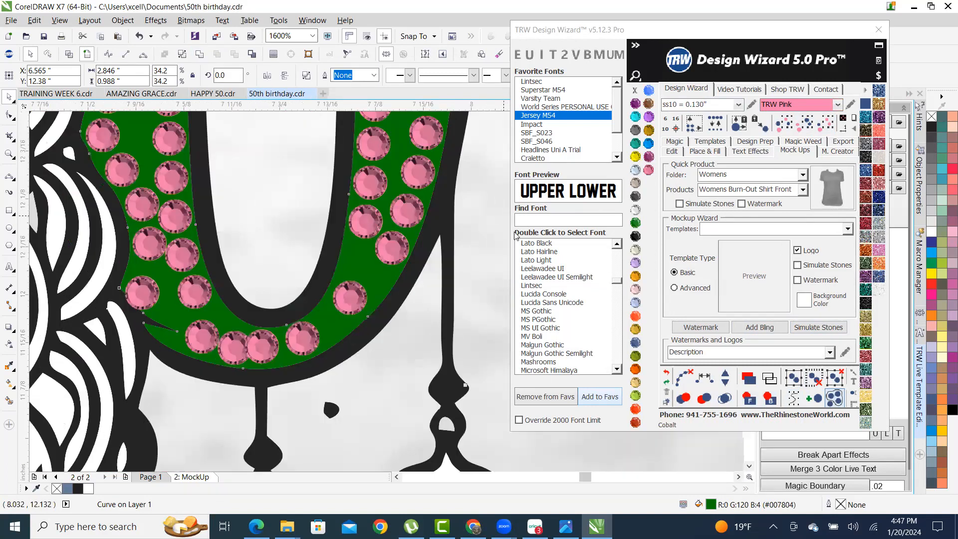
{"action": "left_click", "coordinate": [650, 171]}
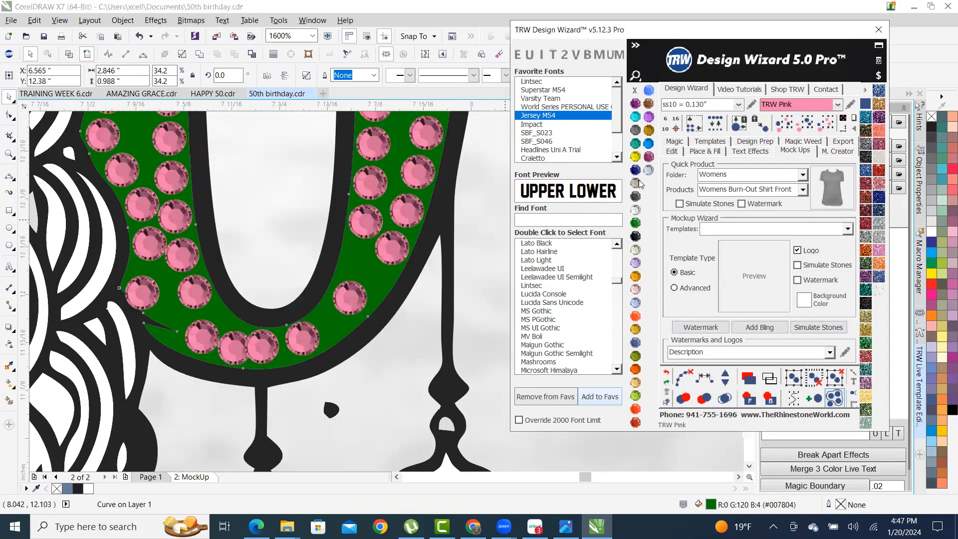
{"action": "scroll", "coordinate": [342, 282], "scroll_direction": "down", "scroll_amount": 4}
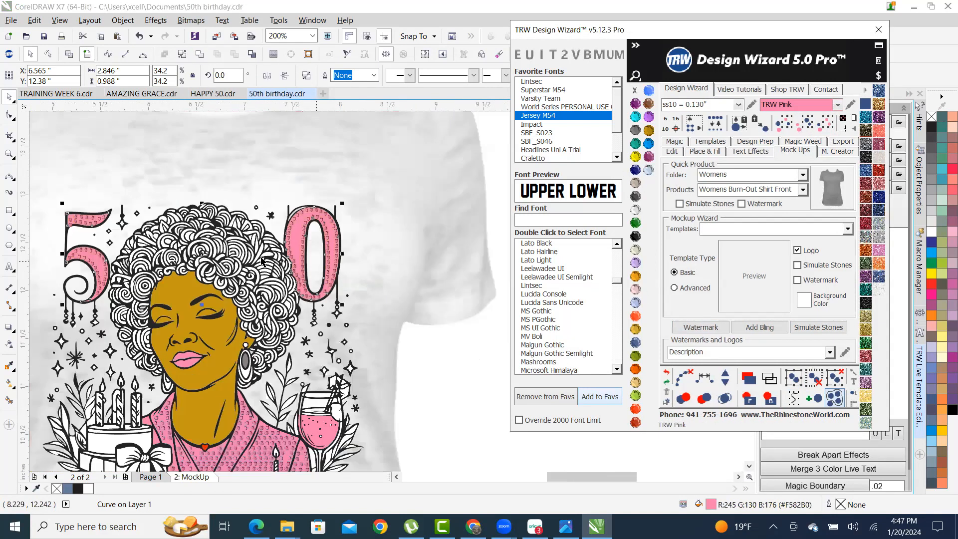
{"action": "scroll", "coordinate": [317, 189], "scroll_direction": "down", "scroll_amount": 1}
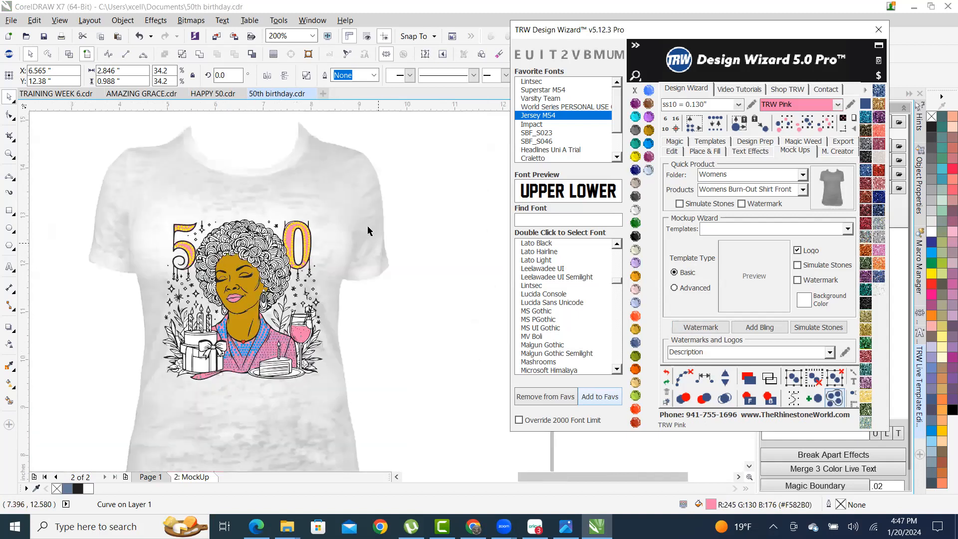
{"action": "left_click", "coordinate": [411, 307]}
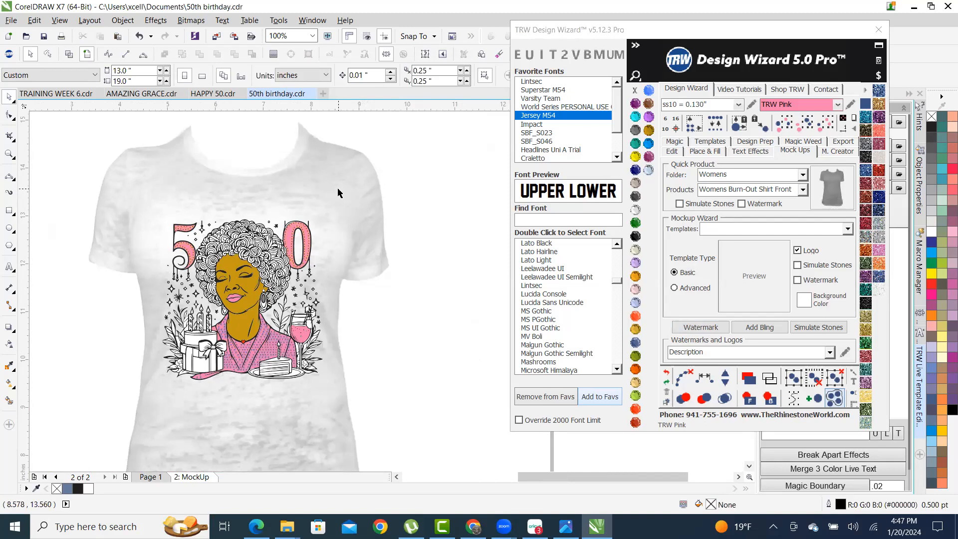
{"action": "left_click", "coordinate": [771, 330]}
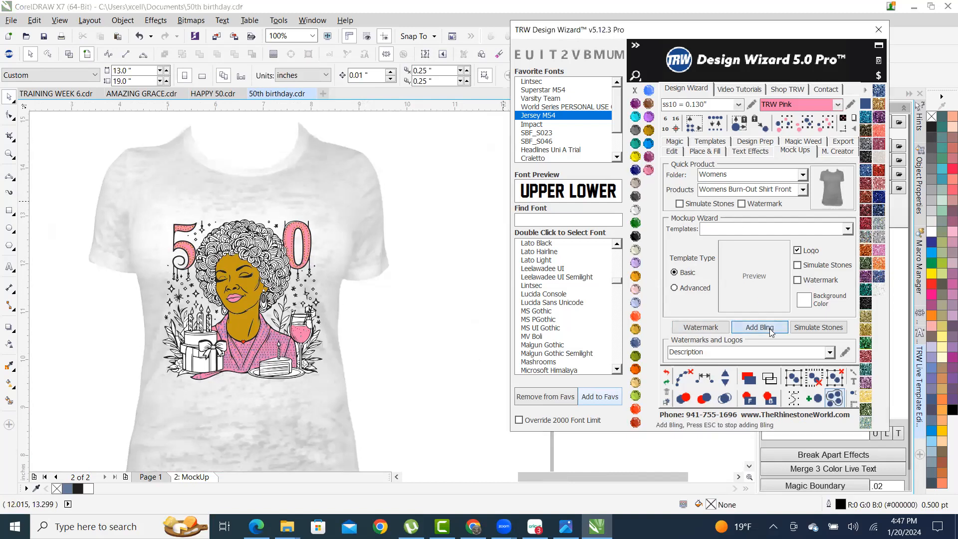
- Place a starburst sparkle on the robe and scale it down to 42.5%
{"action": "left_click", "coordinate": [239, 353]}
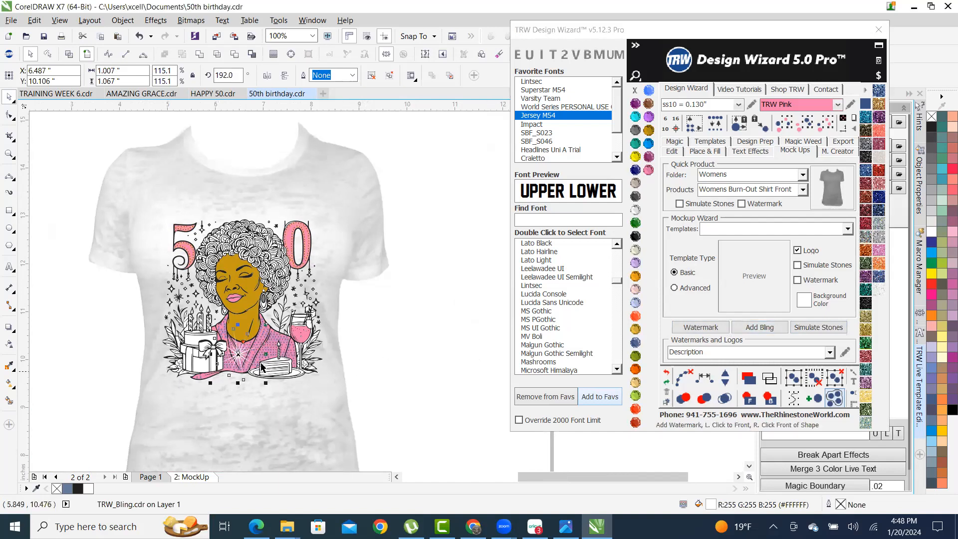
{"action": "scroll", "coordinate": [233, 366], "scroll_direction": "up", "scroll_amount": 2}
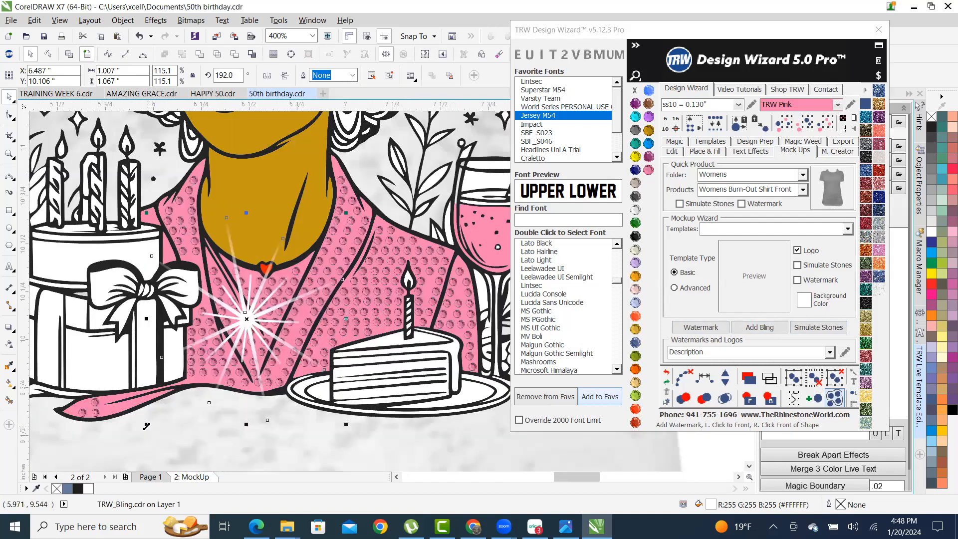
{"action": "left_click_drag", "start_coordinate": [147, 423], "coordinate": [240, 331]}
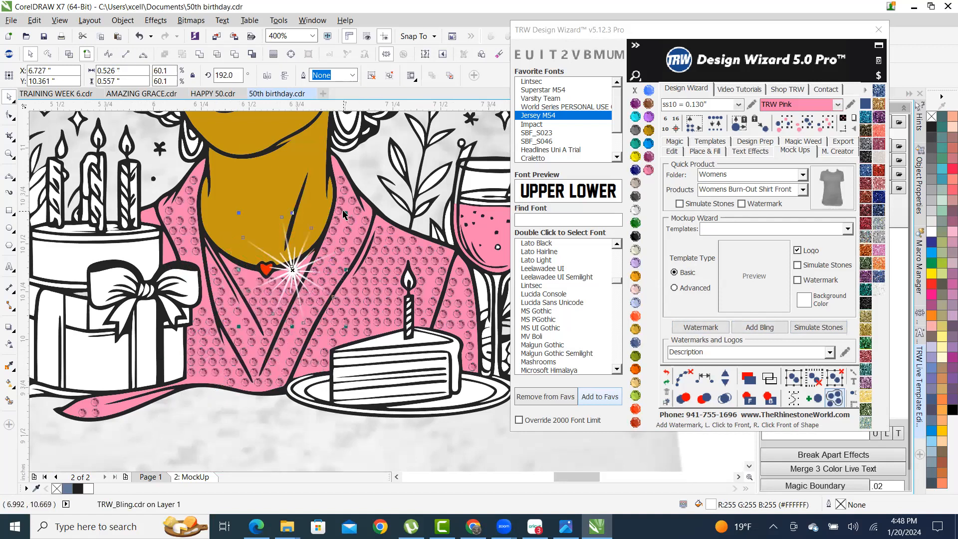
{"action": "scroll", "coordinate": [355, 216], "scroll_direction": "up", "scroll_amount": 2}
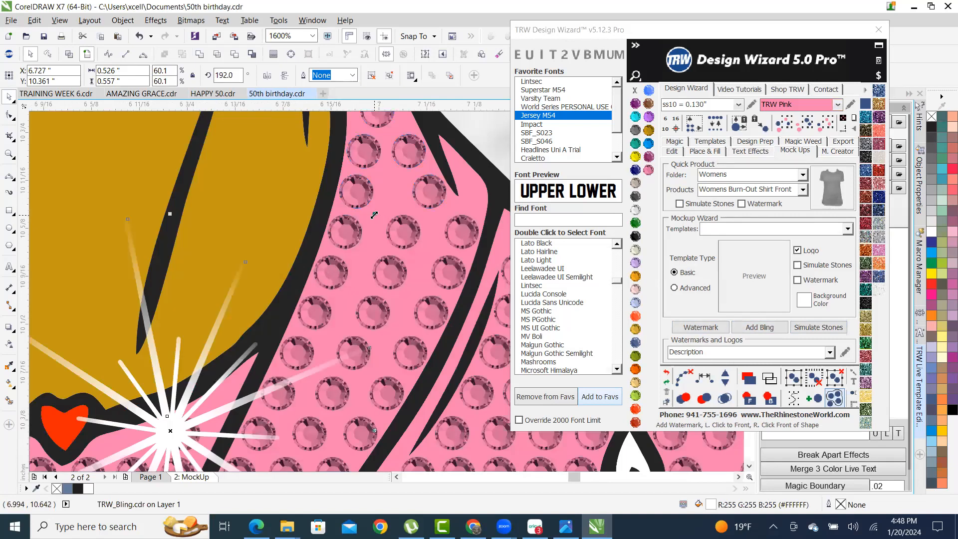
{"action": "left_click_drag", "start_coordinate": [374, 214], "coordinate": [251, 344]}
{"action": "scroll", "coordinate": [251, 339], "scroll_direction": "down", "scroll_amount": 2}
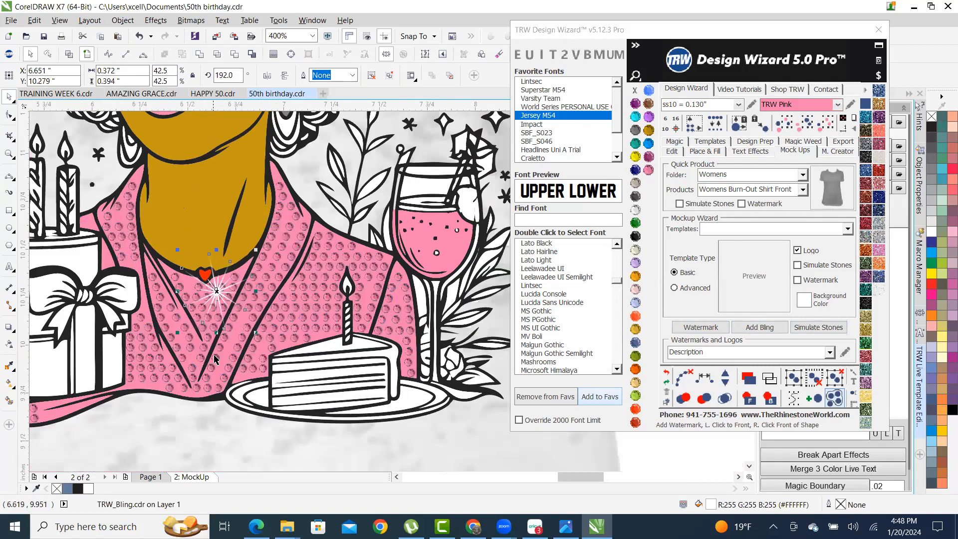
- Position sparkles on the robe and at the bottom edge of the pink 0
{"action": "left_click_drag", "start_coordinate": [217, 289], "coordinate": [327, 335]}
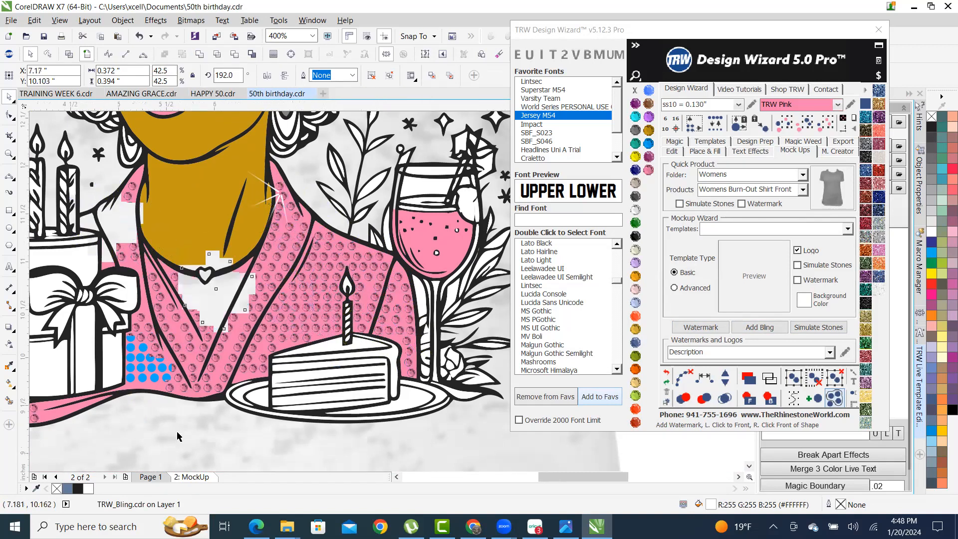
{"action": "scroll", "coordinate": [327, 336], "scroll_direction": "down", "scroll_amount": 2}
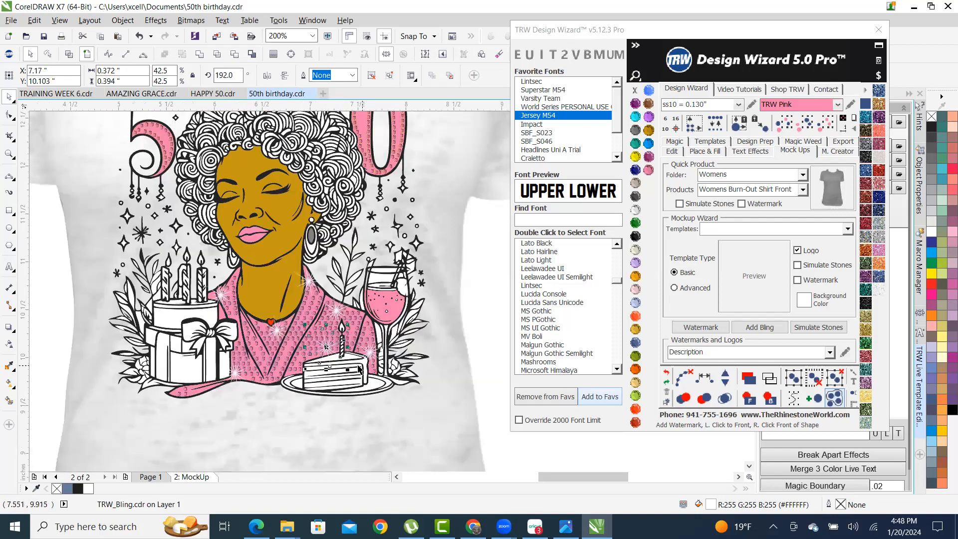
{"action": "left_click_drag", "start_coordinate": [328, 347], "coordinate": [373, 172]}
{"action": "scroll", "coordinate": [376, 292], "scroll_direction": "down", "scroll_amount": 2}
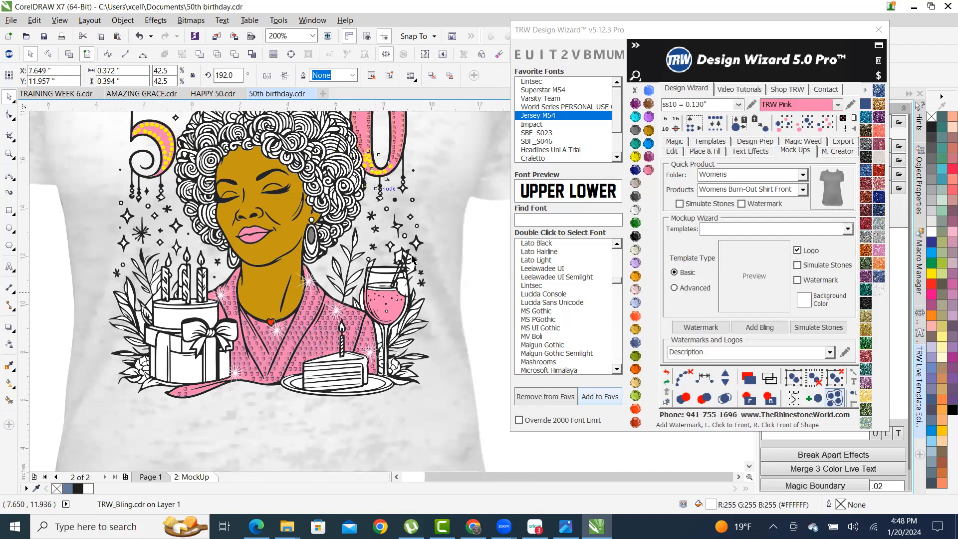
{"action": "scroll", "coordinate": [410, 216], "scroll_direction": "up", "scroll_amount": 1}
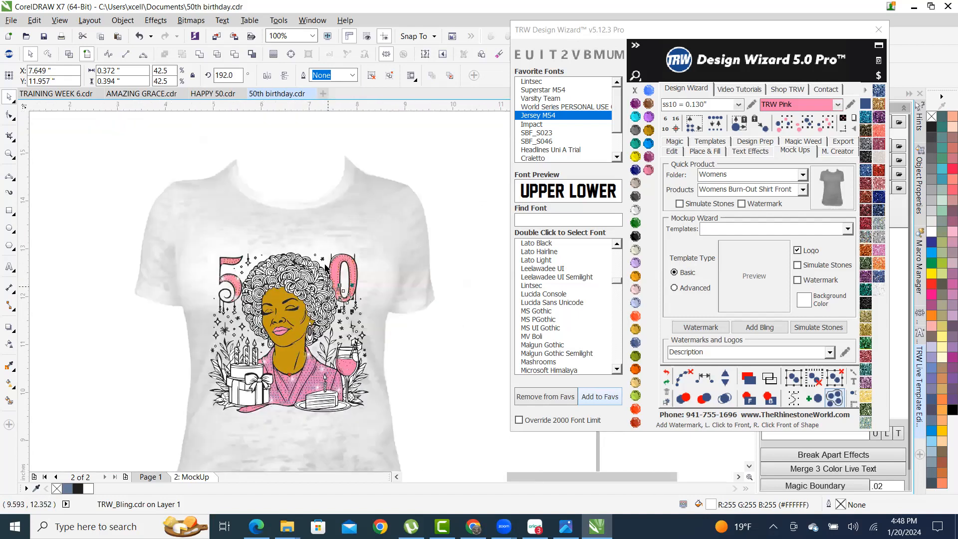
{"action": "scroll", "coordinate": [333, 249], "scroll_direction": "up", "scroll_amount": 2}
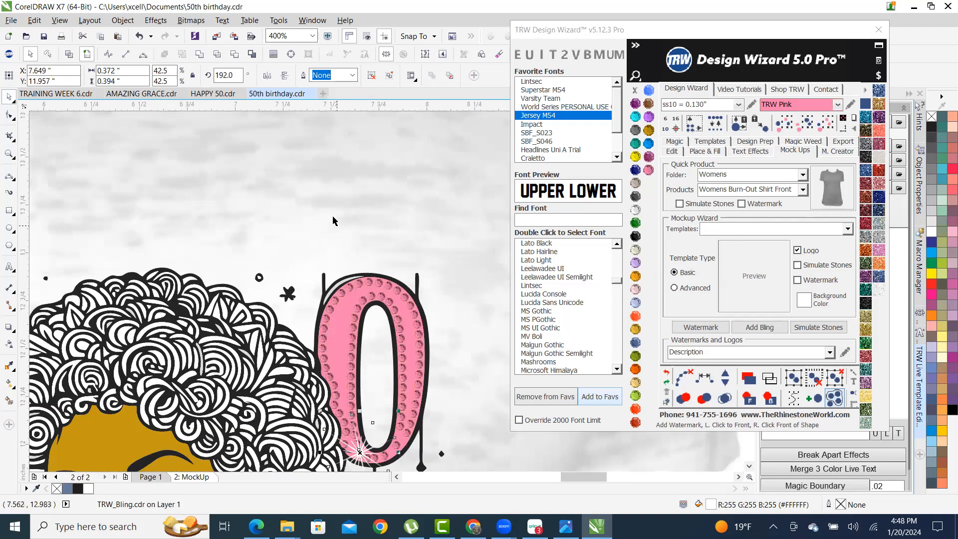
{"action": "scroll", "coordinate": [333, 227], "scroll_direction": "down", "scroll_amount": 2}
{"action": "scroll", "coordinate": [333, 226], "scroll_direction": "up", "scroll_amount": 1}
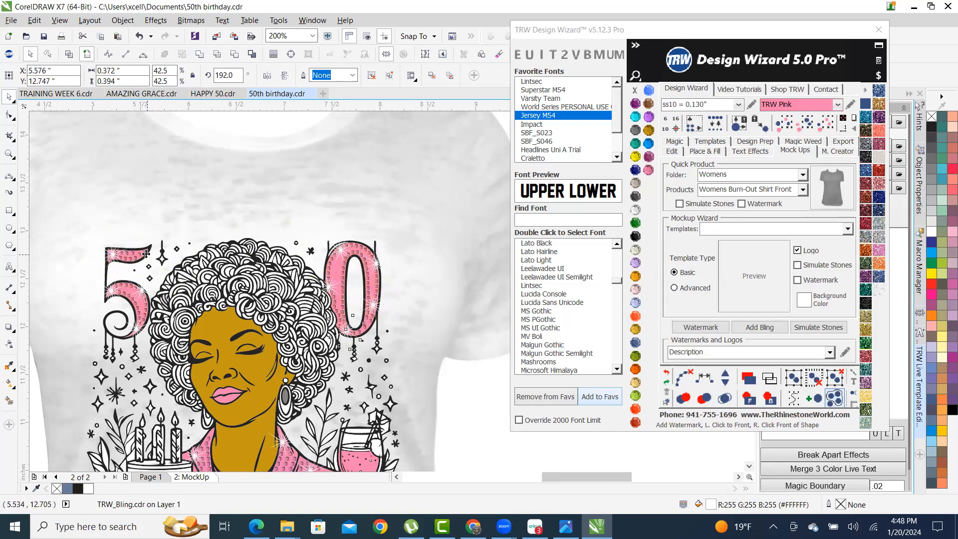
{"action": "scroll", "coordinate": [146, 254], "scroll_direction": "up", "scroll_amount": 3}
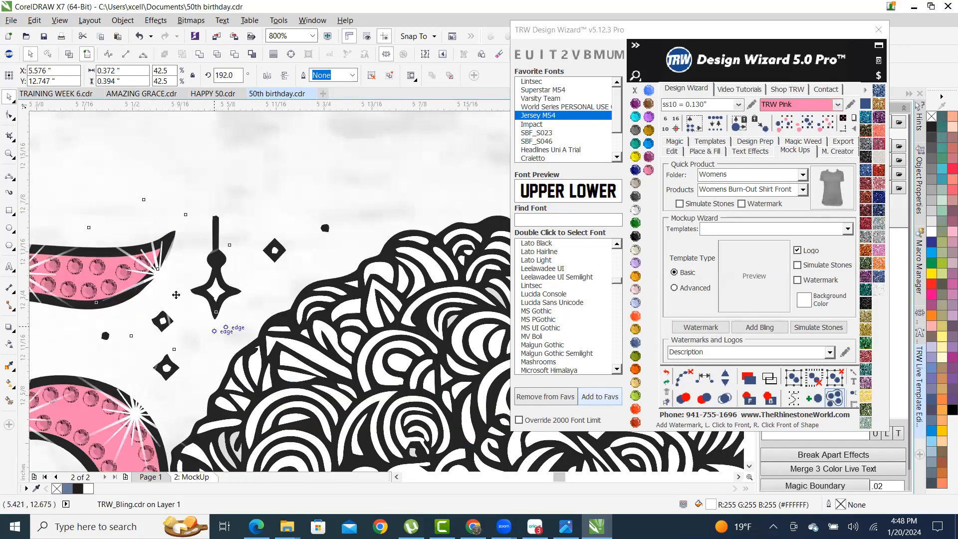
{"action": "scroll", "coordinate": [176, 295], "scroll_direction": "up", "scroll_amount": 2}
{"action": "scroll", "coordinate": [157, 285], "scroll_direction": "down", "scroll_amount": 9}
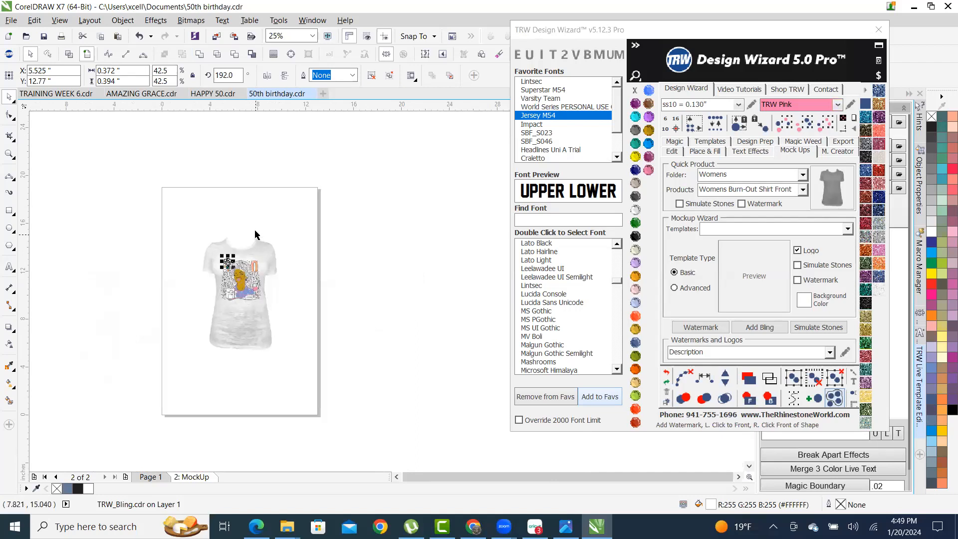
{"action": "scroll", "coordinate": [234, 387], "scroll_direction": "up", "scroll_amount": 2}
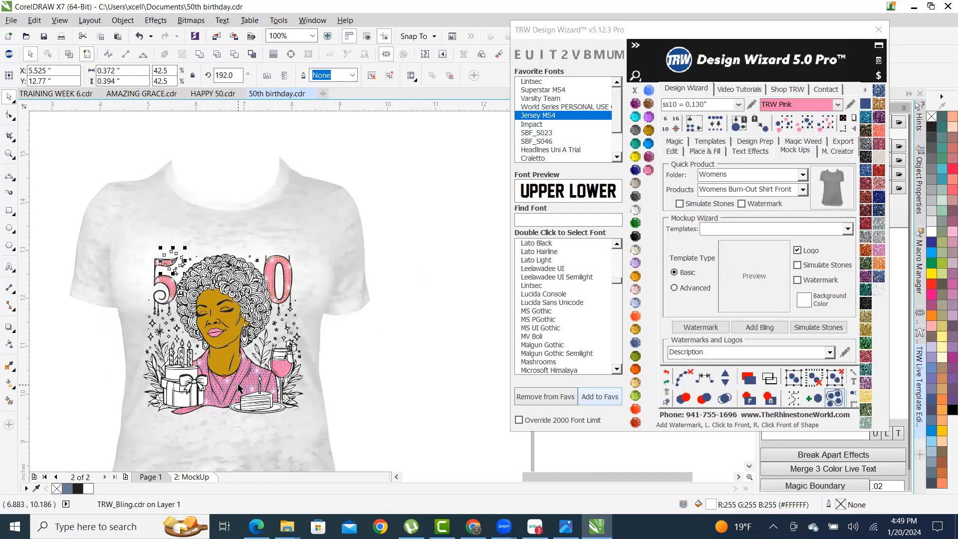
{"action": "scroll", "coordinate": [170, 390], "scroll_direction": "up", "scroll_amount": 1}
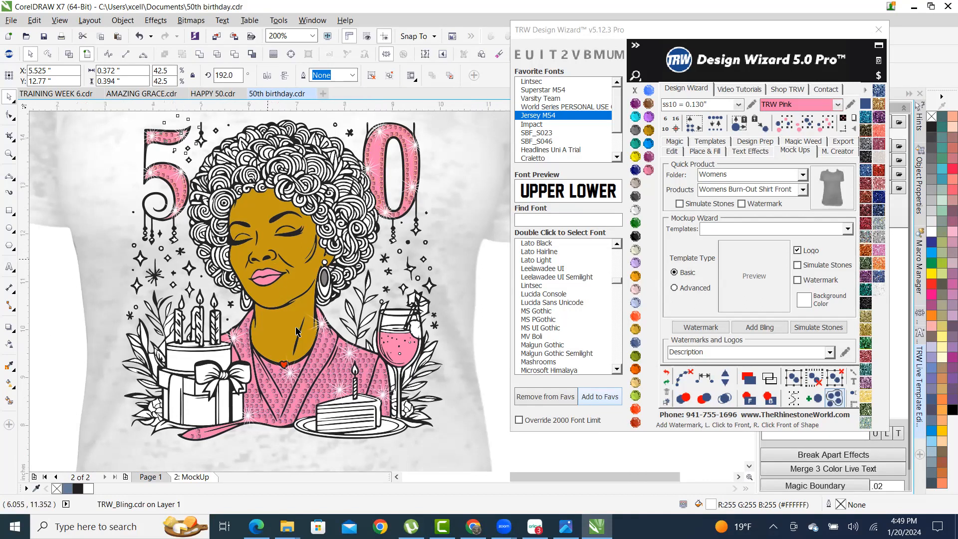
{"action": "scroll", "coordinate": [298, 299], "scroll_direction": "down", "scroll_amount": 1}
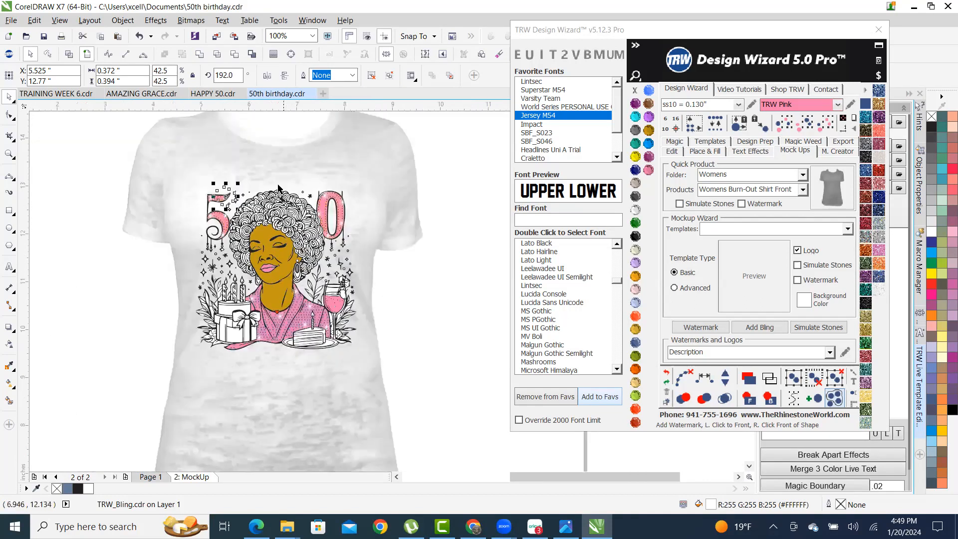
{"action": "left_click", "coordinate": [321, 172]}
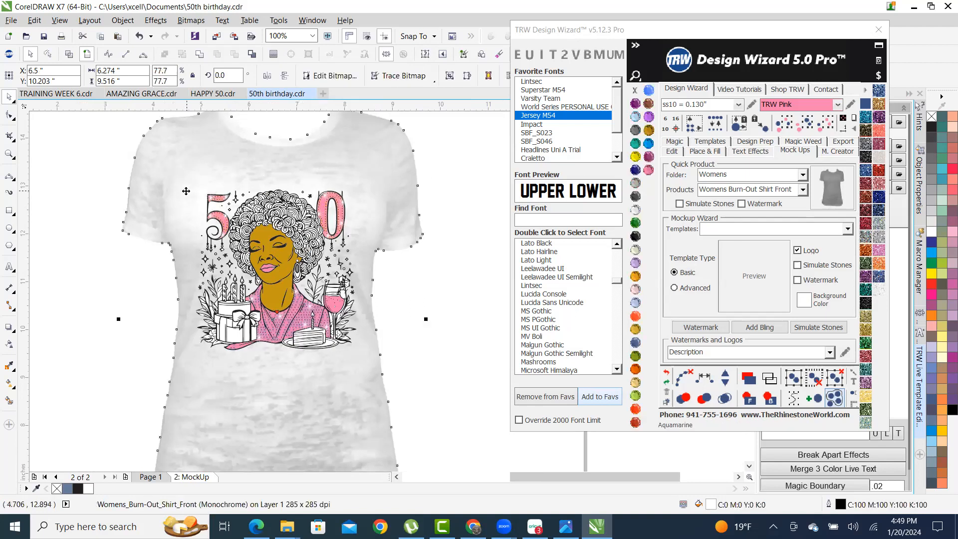
- Recolour the black hair line work grey with the Black Diamond swatch
{"action": "scroll", "coordinate": [280, 225], "scroll_direction": "up", "scroll_amount": 10}
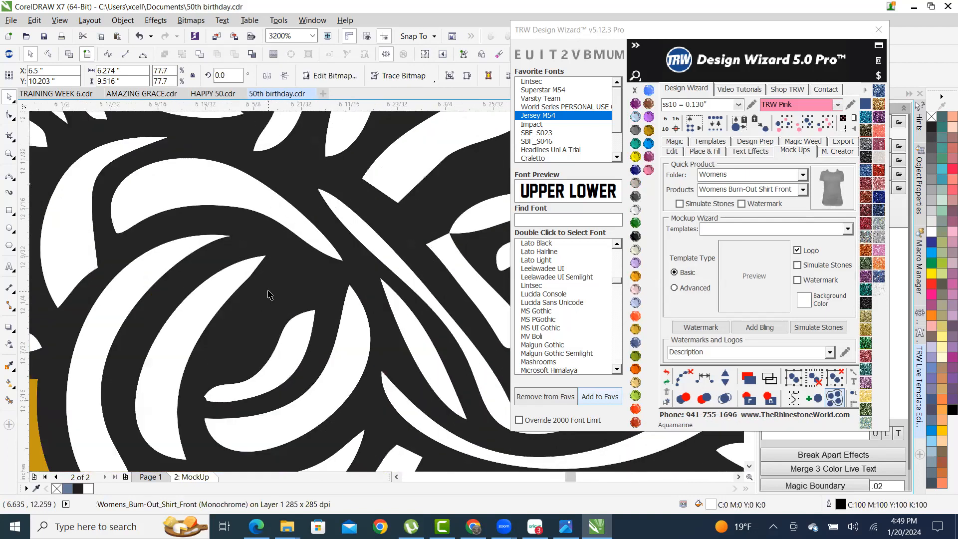
{"action": "left_click", "coordinate": [269, 294]}
{"action": "scroll", "coordinate": [270, 294], "scroll_direction": "down", "scroll_amount": 2}
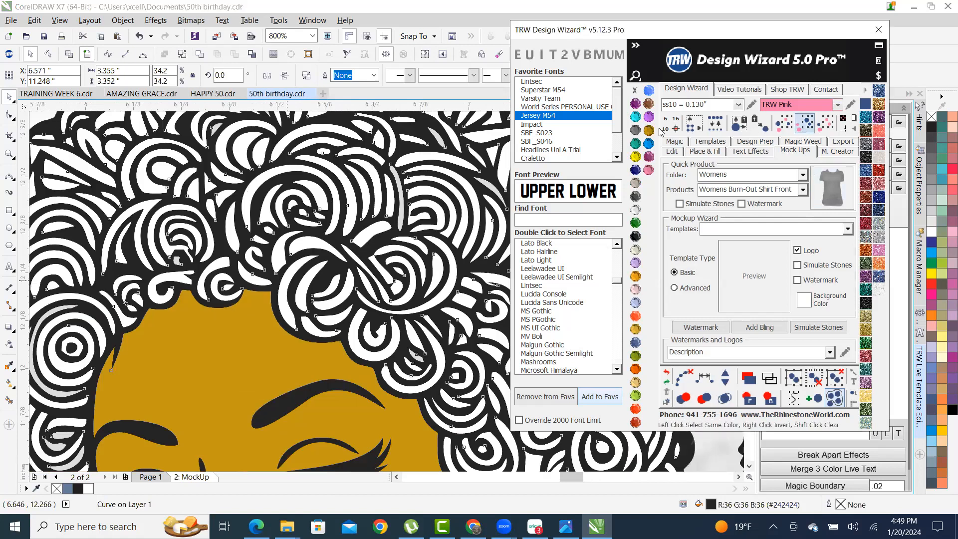
{"action": "left_click", "coordinate": [635, 130]}
- Fill the T-shirt mockup Jet Black, then deselect it
{"action": "scroll", "coordinate": [319, 257], "scroll_direction": "down", "scroll_amount": 2}
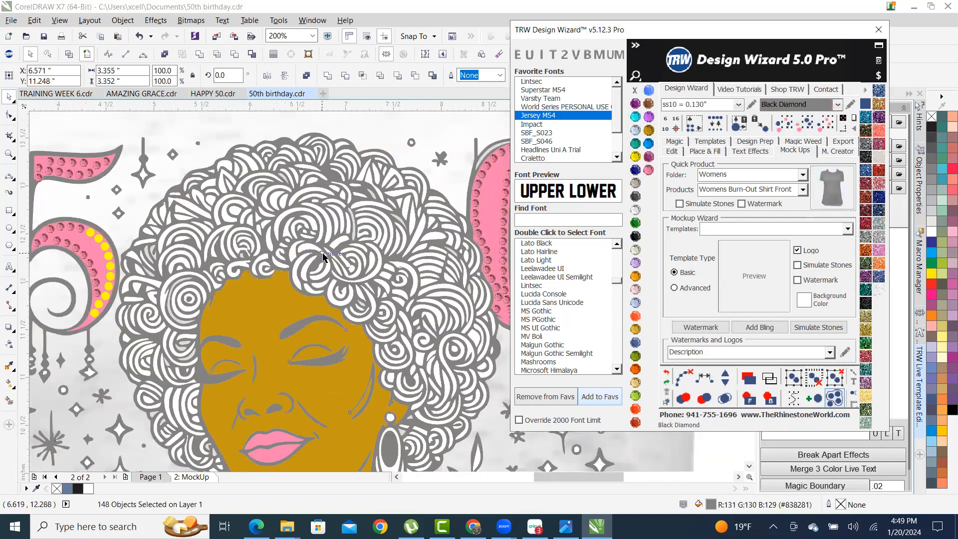
{"action": "scroll", "coordinate": [323, 257], "scroll_direction": "down", "scroll_amount": 1}
{"action": "scroll", "coordinate": [322, 266], "scroll_direction": "down", "scroll_amount": 1}
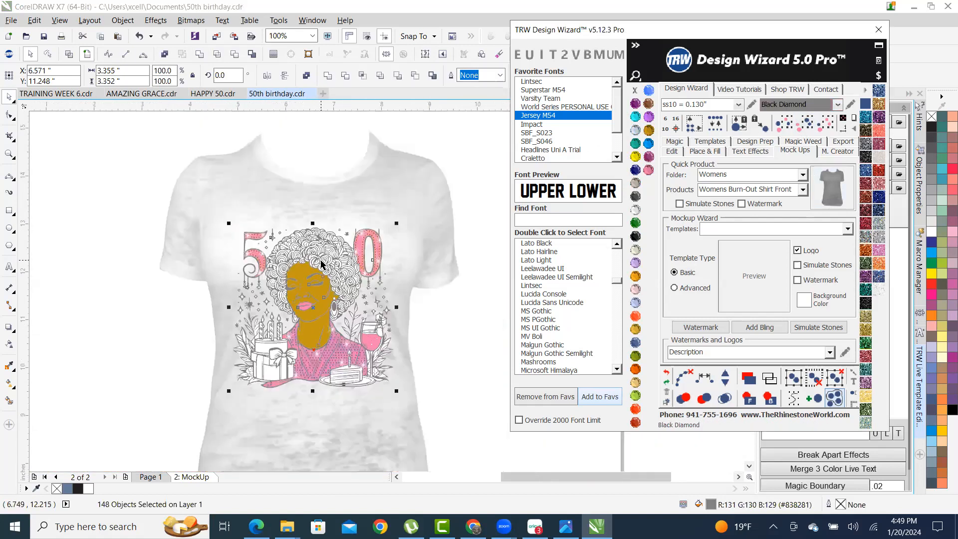
{"action": "left_click", "coordinate": [374, 203]}
{"action": "left_click", "coordinate": [635, 236]}
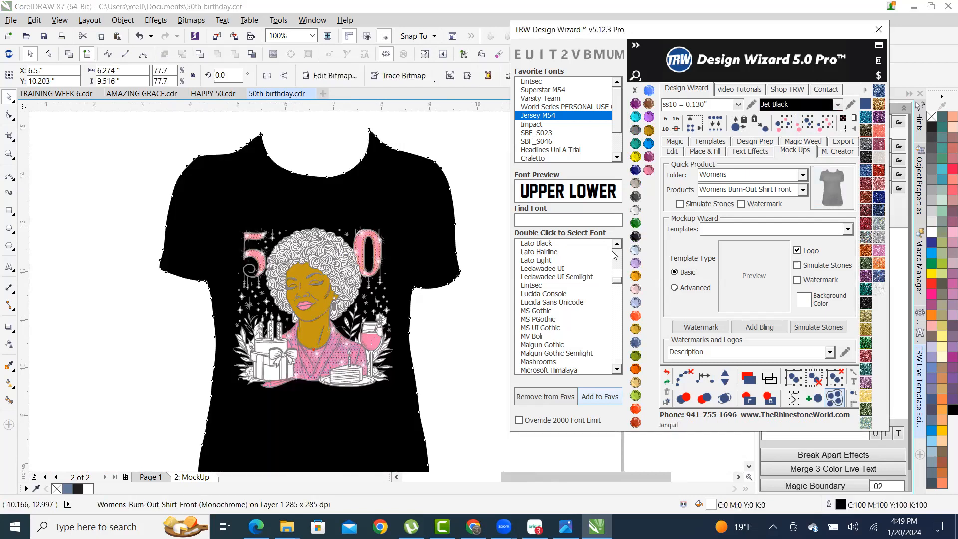
{"action": "left_click", "coordinate": [447, 394]}
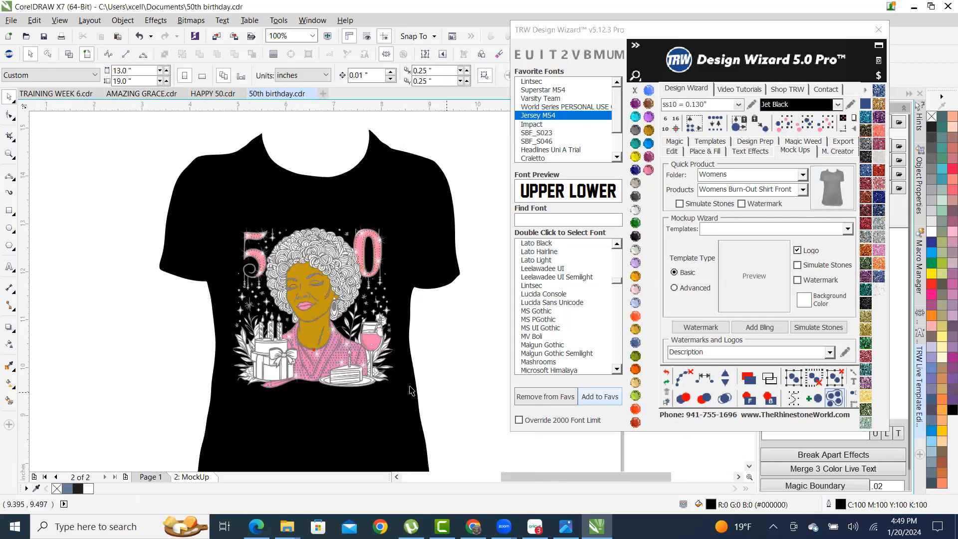
{"action": "scroll", "coordinate": [355, 317], "scroll_direction": "up", "scroll_amount": 8}
{"action": "scroll", "coordinate": [355, 317], "scroll_direction": "up", "scroll_amount": 2}
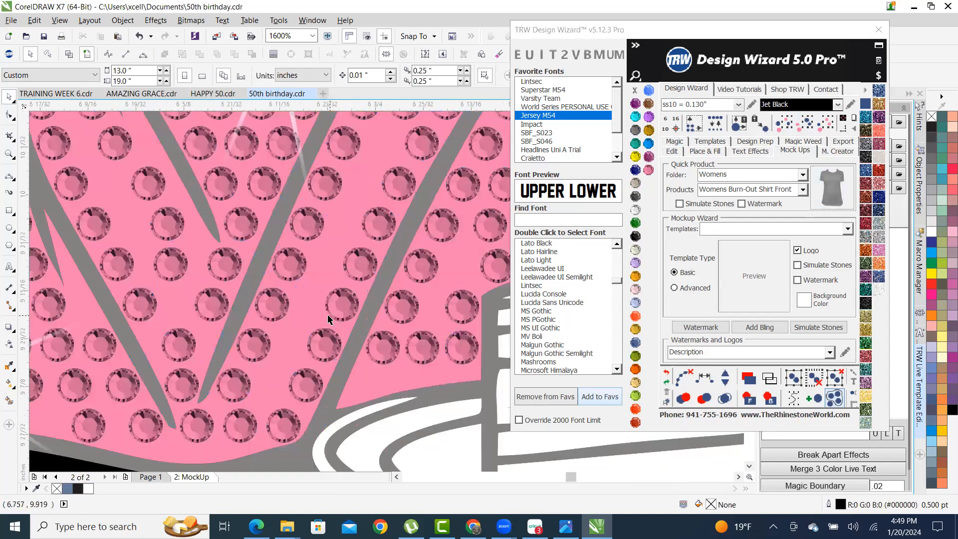
- Send the pink jacket fill behind the shirt with TRW Selection to Back
{"action": "left_click", "coordinate": [290, 298]}
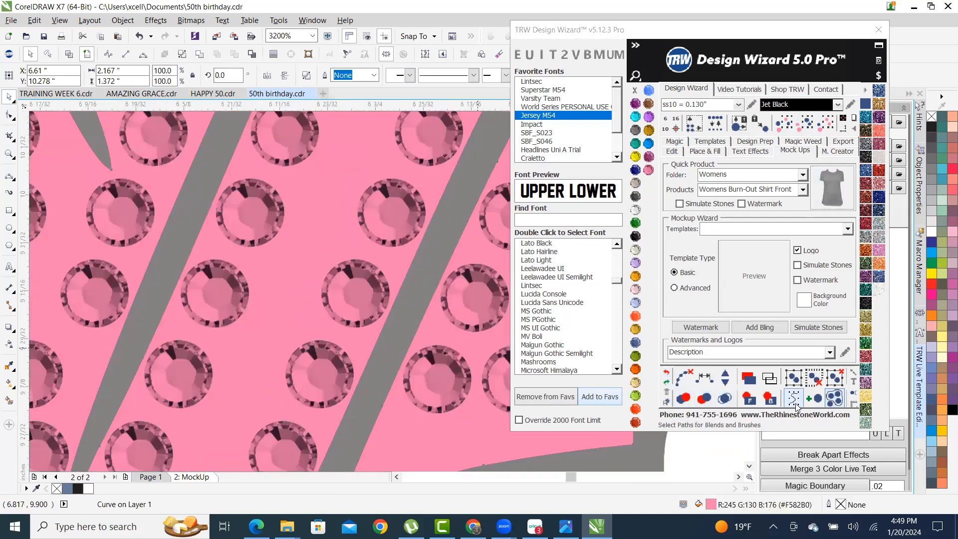
{"action": "left_click", "coordinate": [767, 403]}
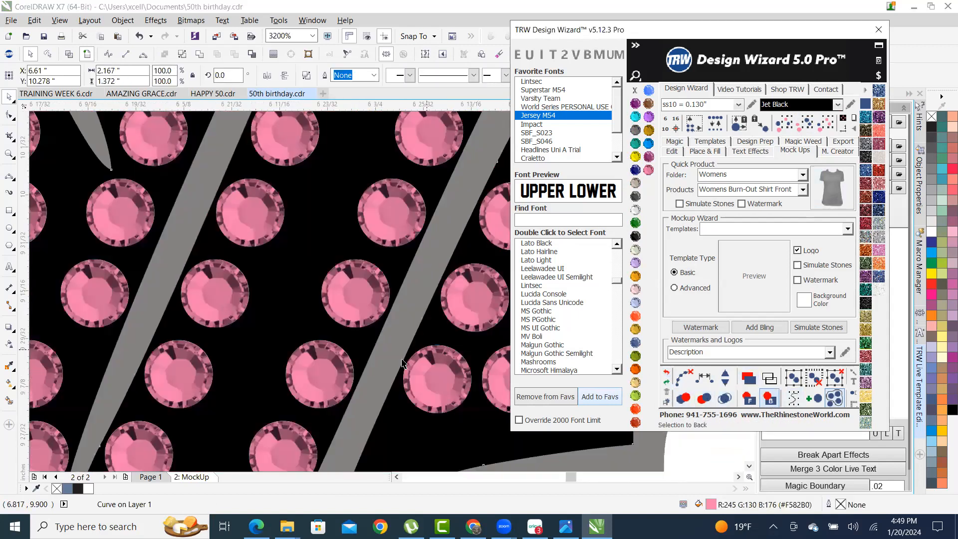
{"action": "scroll", "coordinate": [319, 380], "scroll_direction": "down", "scroll_amount": 8}
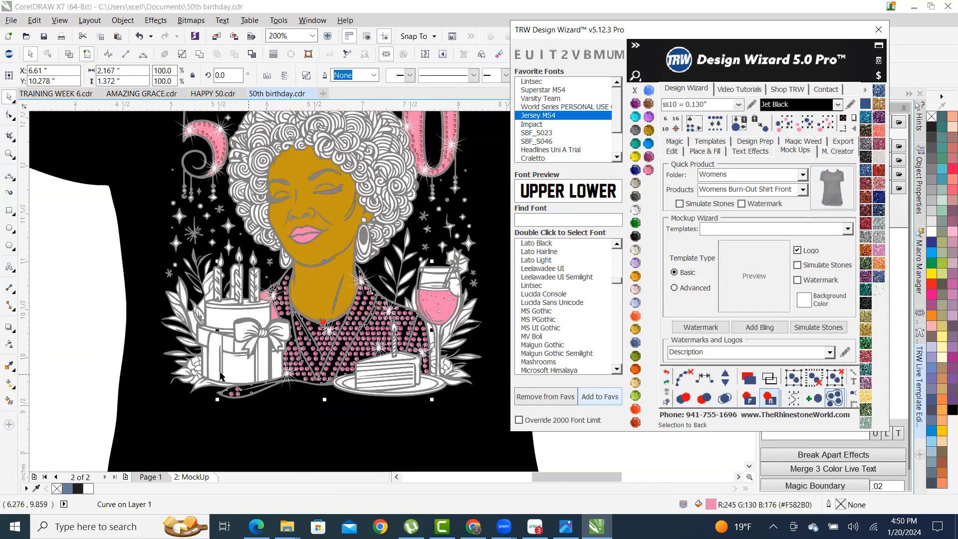
{"action": "left_click", "coordinate": [73, 364]}
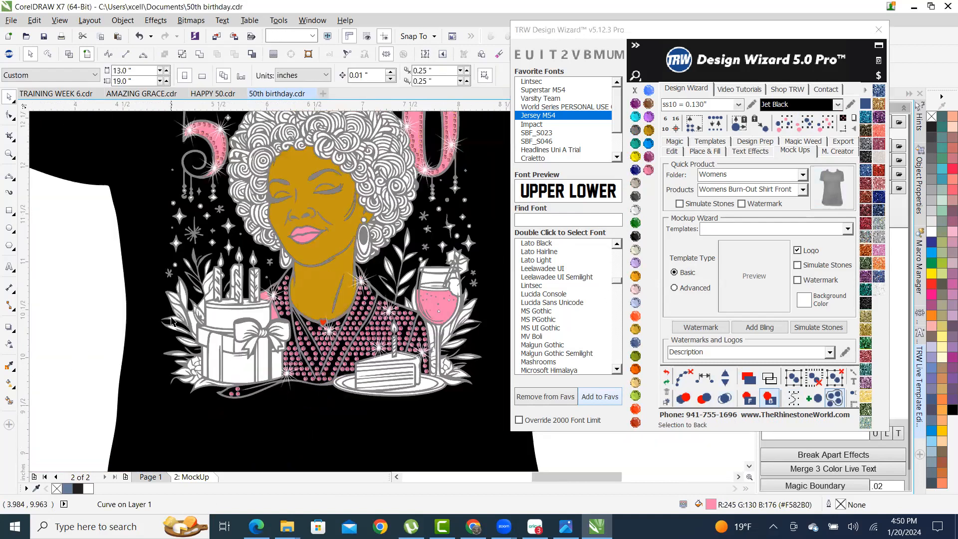
- Give the black shirt a textured burn-out outline from a swatch
{"action": "left_click", "coordinate": [233, 438]}
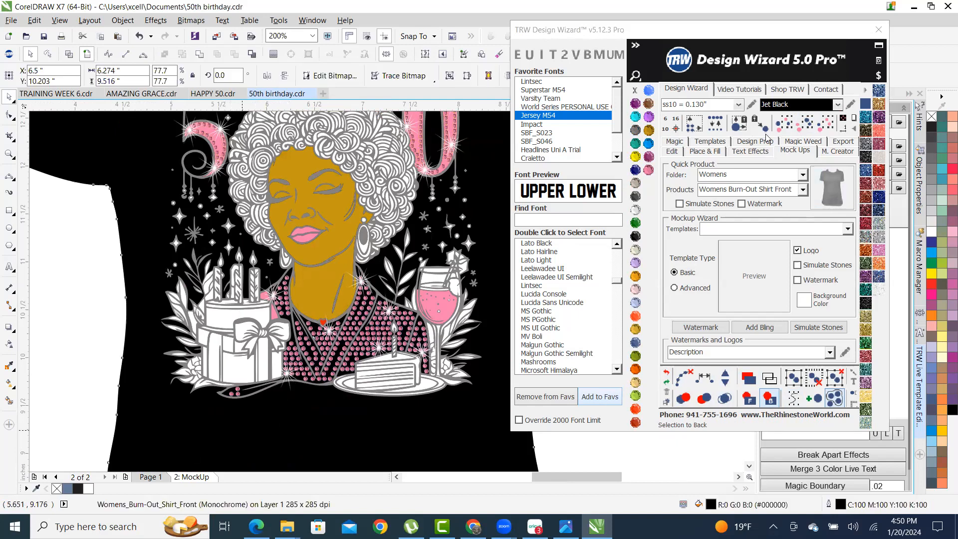
{"action": "right_click", "coordinate": [634, 213]}
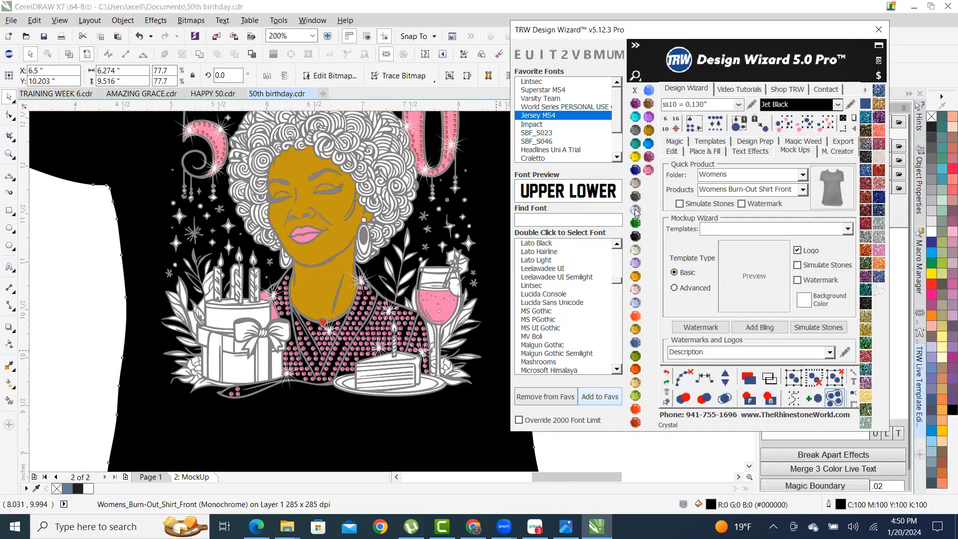
{"action": "scroll", "coordinate": [287, 374], "scroll_direction": "down", "scroll_amount": 1}
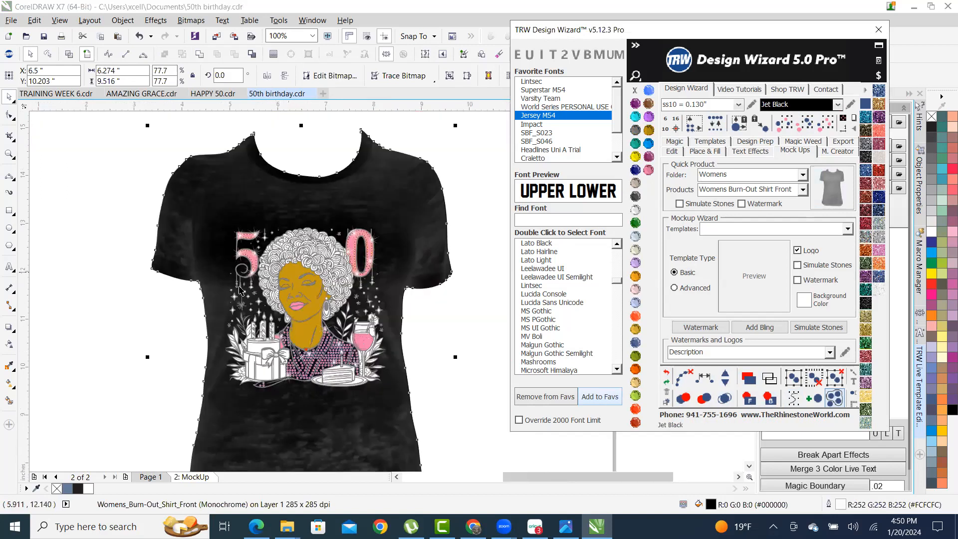
{"action": "left_click", "coordinate": [132, 349]}
- Send the pink fill of the 5 behind the shirt
{"action": "scroll", "coordinate": [79, 158], "scroll_direction": "up", "scroll_amount": 4}
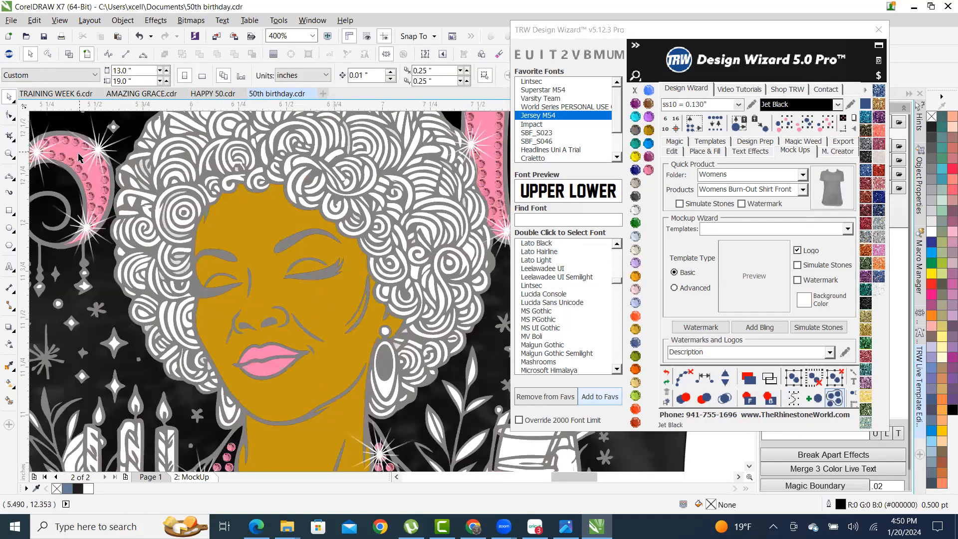
{"action": "scroll", "coordinate": [78, 158], "scroll_direction": "up", "scroll_amount": 4}
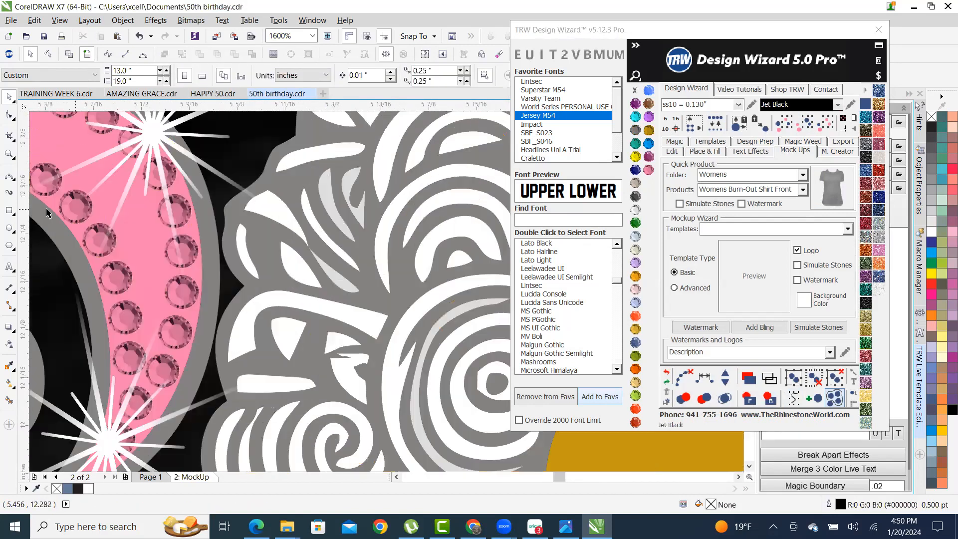
{"action": "left_click", "coordinate": [143, 241]}
{"action": "left_click", "coordinate": [769, 398]}
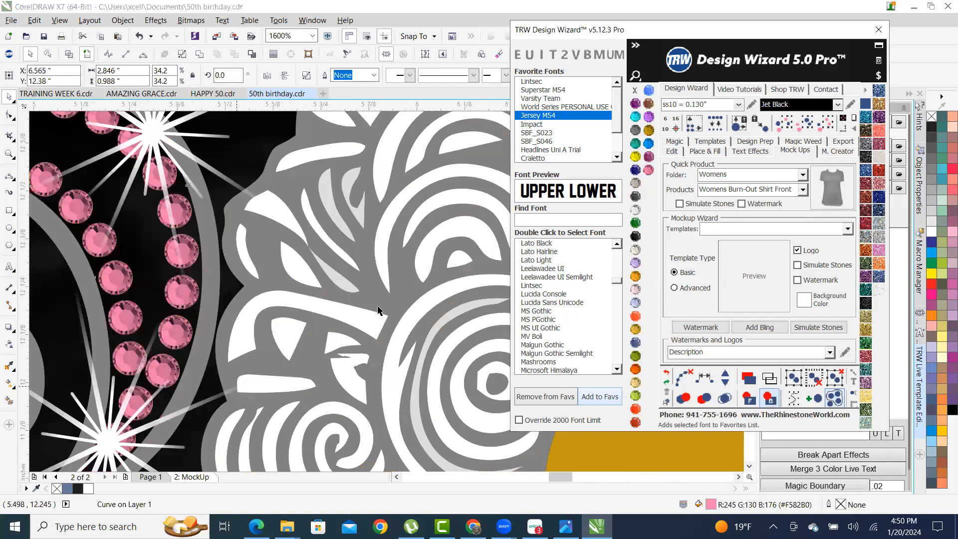
{"action": "scroll", "coordinate": [378, 310], "scroll_direction": "down", "scroll_amount": 2}
{"action": "scroll", "coordinate": [319, 327], "scroll_direction": "down", "scroll_amount": 2}
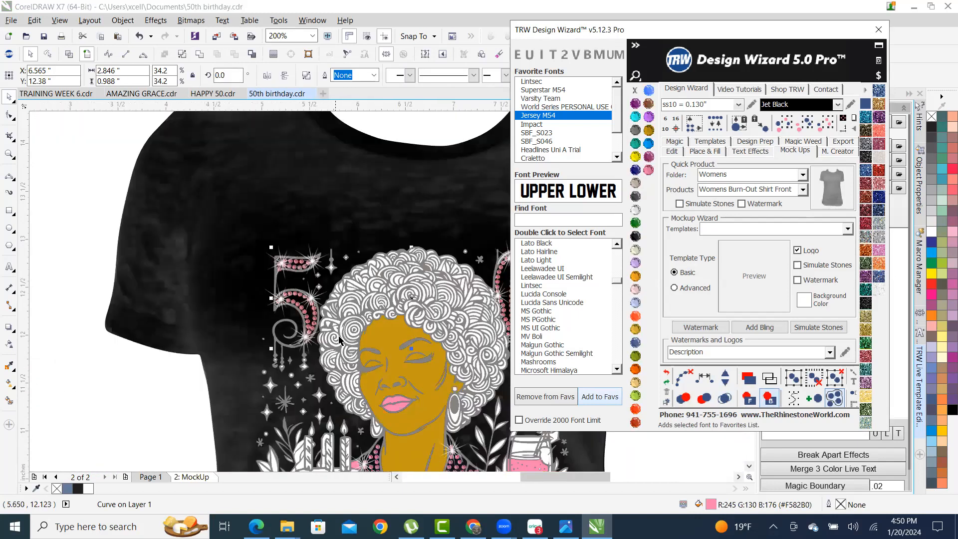
{"action": "scroll", "coordinate": [263, 329], "scroll_direction": "down", "scroll_amount": 2}
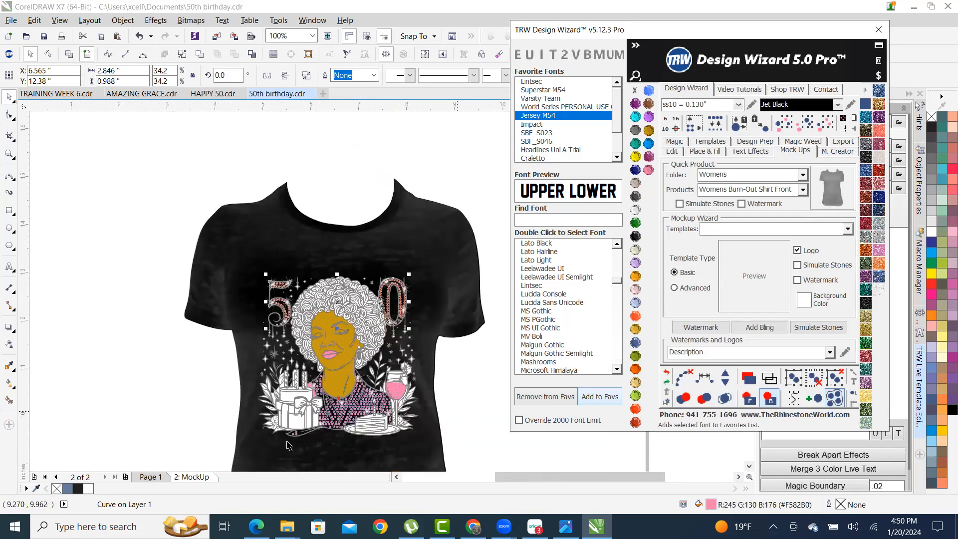
- Send the white gift box and cake pieces behind the shirt
{"action": "scroll", "coordinate": [243, 410], "scroll_direction": "up", "scroll_amount": 1}
{"action": "left_click", "coordinate": [249, 408]}
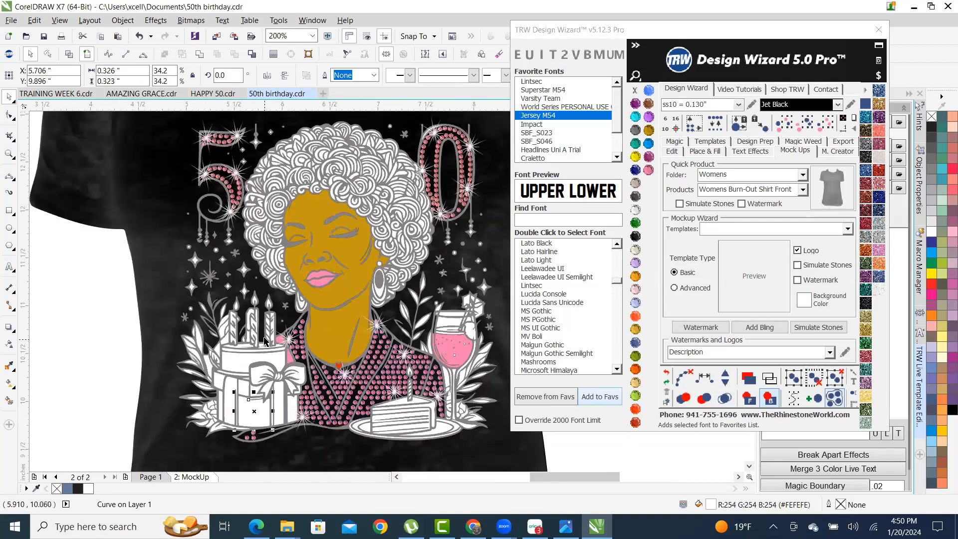
{"action": "left_click", "coordinate": [232, 357], "text": "shift"}
{"action": "scroll", "coordinate": [239, 383], "scroll_direction": "up", "scroll_amount": 1}
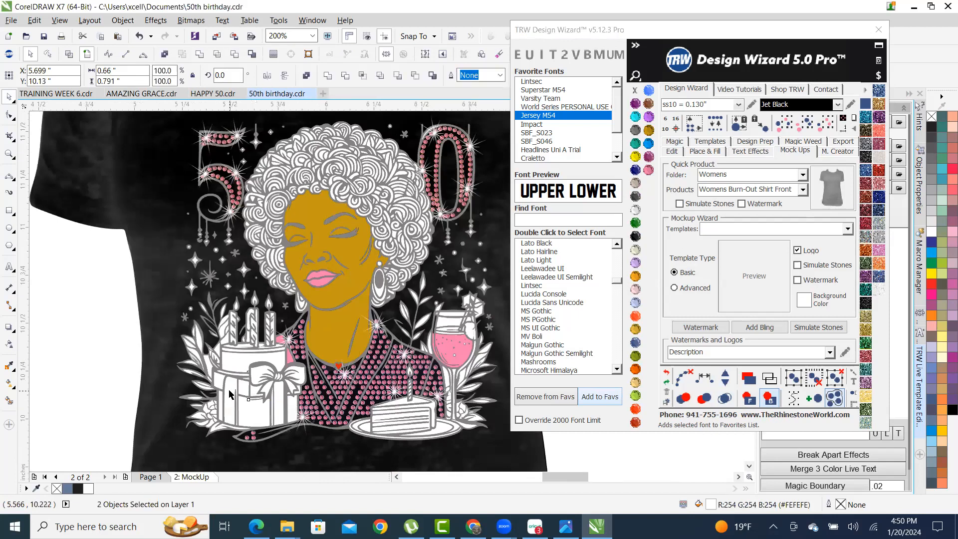
{"action": "scroll", "coordinate": [227, 393], "scroll_direction": "up", "scroll_amount": 2}
{"action": "left_click", "coordinate": [168, 389], "text": "shift"}
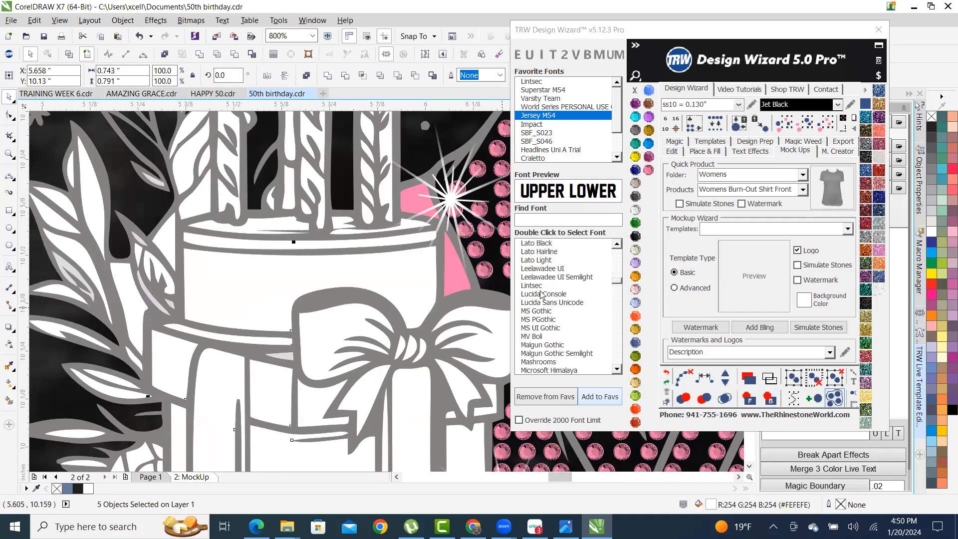
{"action": "left_click", "coordinate": [769, 398]}
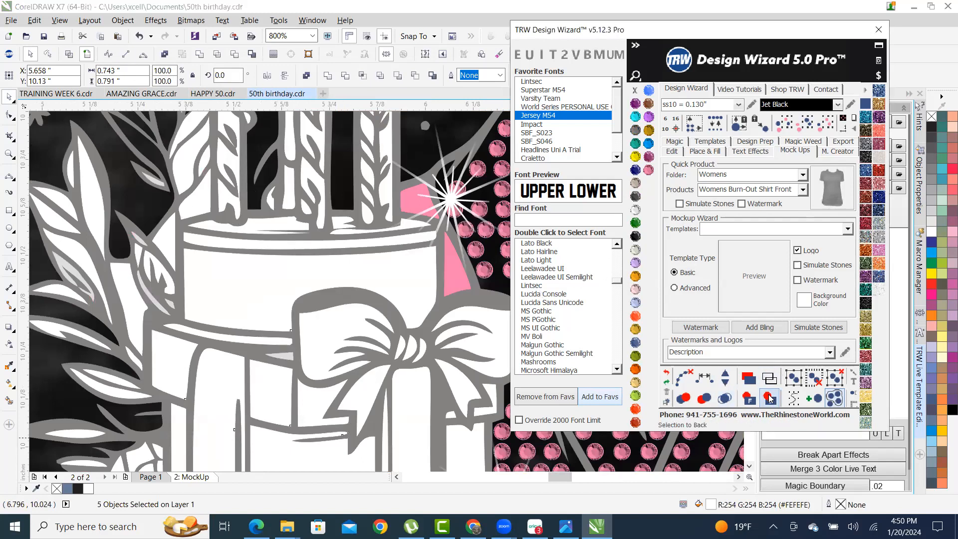
{"action": "scroll", "coordinate": [313, 341], "scroll_direction": "down", "scroll_amount": 2}
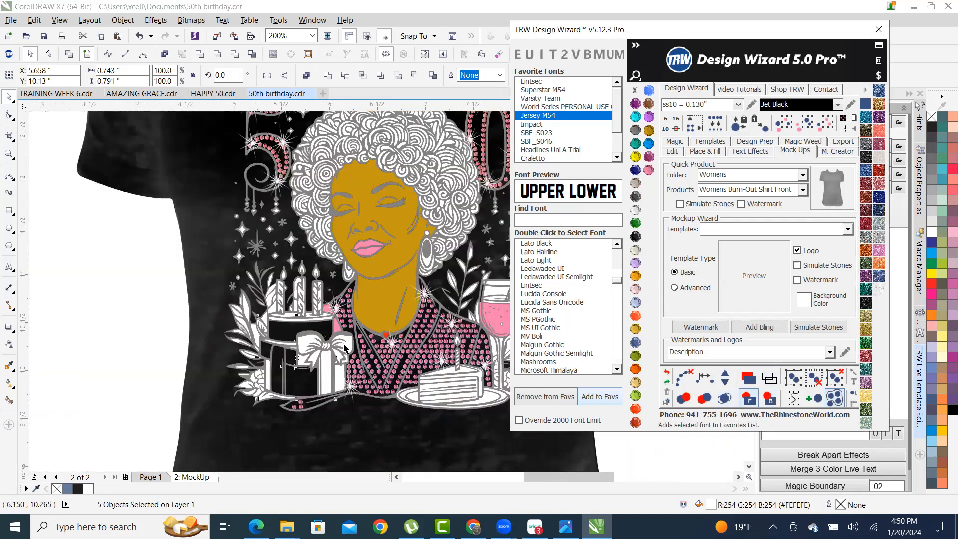
- Fill the bow pieces with red glitter and weld them into one shape
{"action": "scroll", "coordinate": [344, 347], "scroll_direction": "up", "scroll_amount": 2}
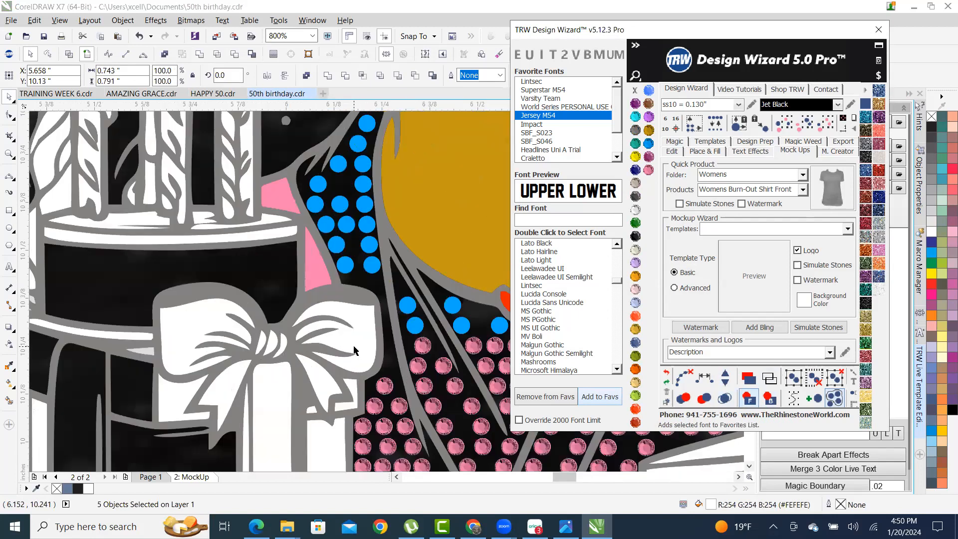
{"action": "left_click", "coordinate": [359, 346]}
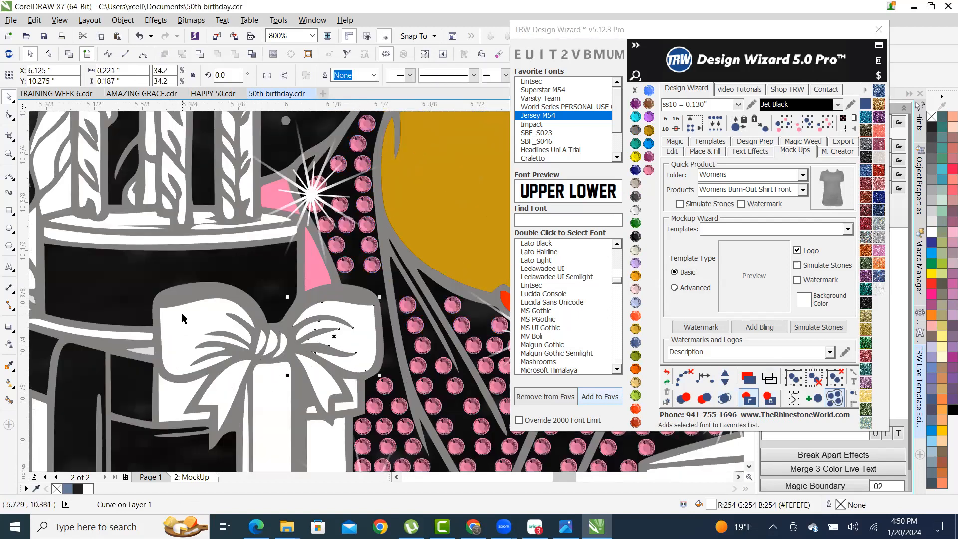
{"action": "left_click", "coordinate": [189, 335], "text": "shift"}
{"action": "left_click", "coordinate": [319, 373], "text": "shift"}
{"action": "left_click", "coordinate": [878, 185]}
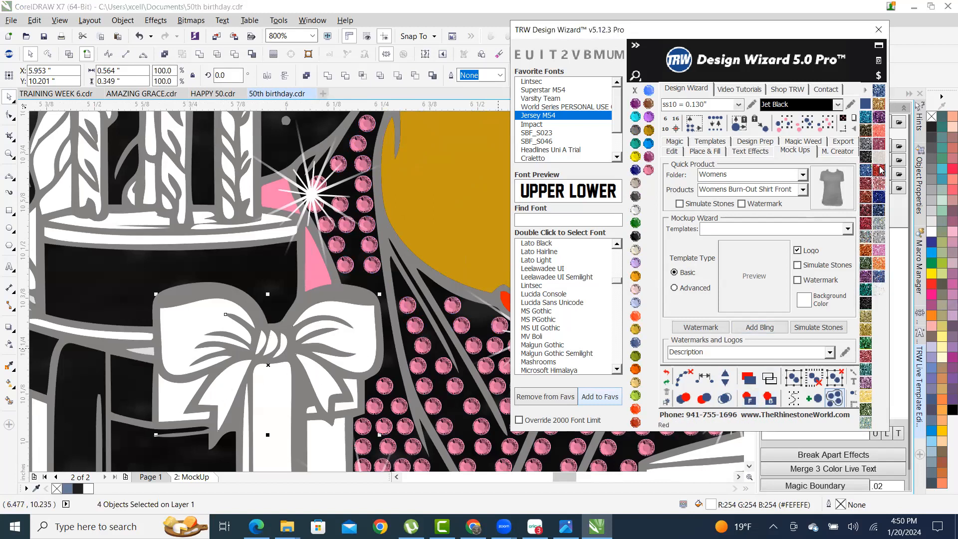
{"action": "left_click", "coordinate": [200, 59]}
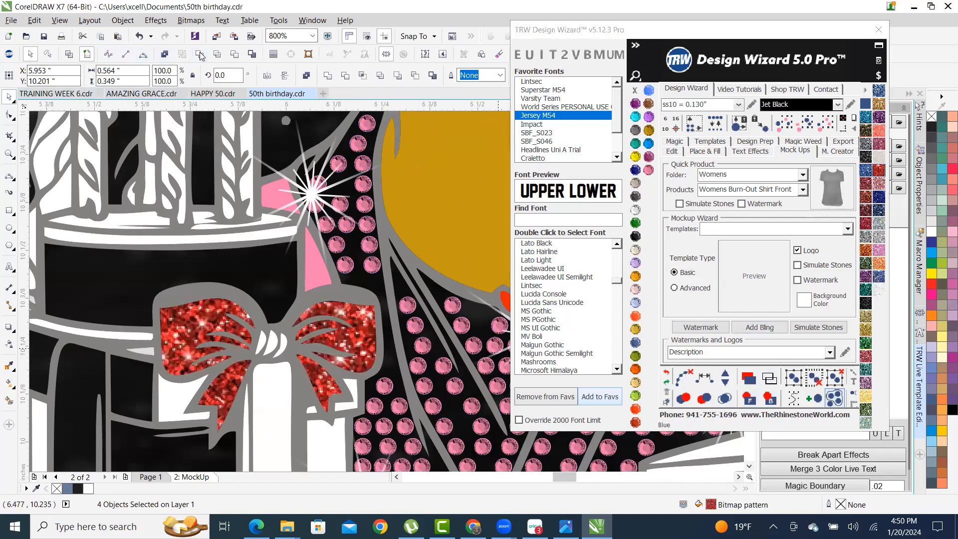
{"action": "scroll", "coordinate": [95, 263], "scroll_direction": "down", "scroll_amount": 2}
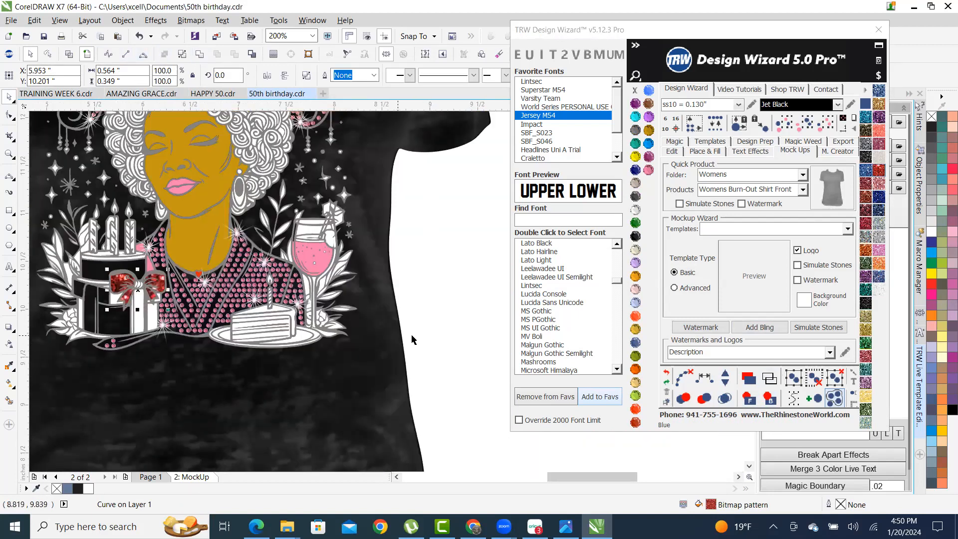
- Fill the pink drink in the wine glass with red glitter
{"action": "left_click", "coordinate": [324, 262]}
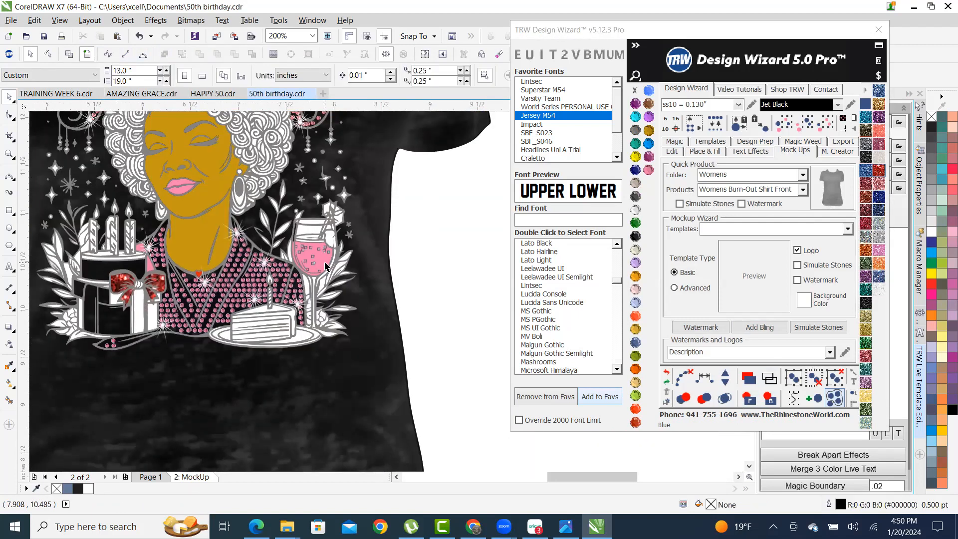
{"action": "left_click", "coordinate": [878, 173]}
{"action": "left_click", "coordinate": [427, 363]}
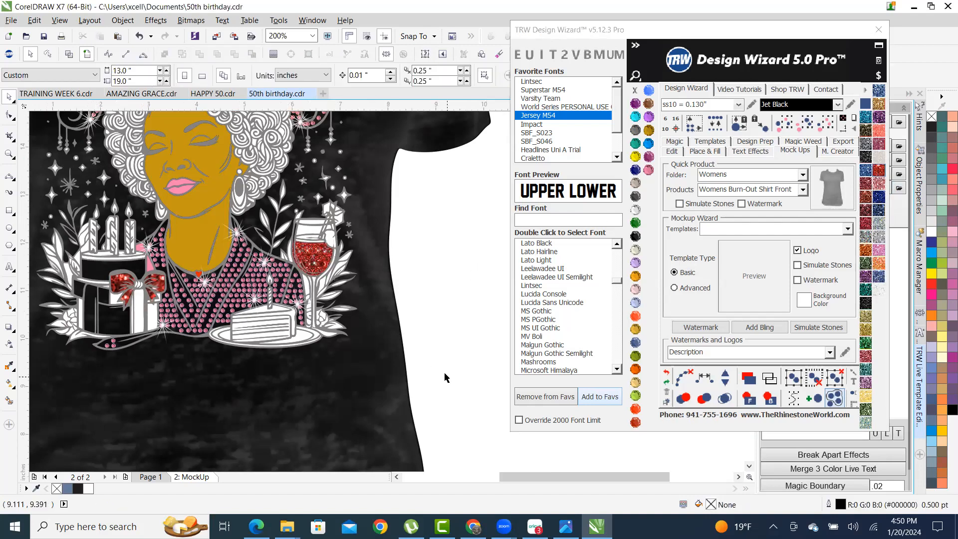
{"action": "scroll", "coordinate": [446, 377], "scroll_direction": "down", "scroll_amount": 2}
{"action": "scroll", "coordinate": [185, 263], "scroll_direction": "up", "scroll_amount": 4}
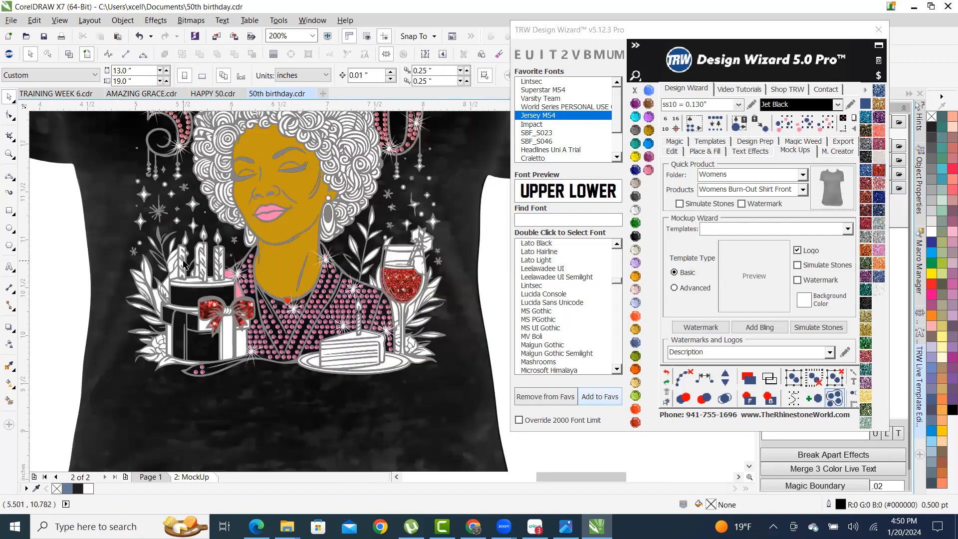
- Recolour three small stars beside the hair Amethyst purple
{"action": "scroll", "coordinate": [167, 197], "scroll_direction": "up", "scroll_amount": 2}
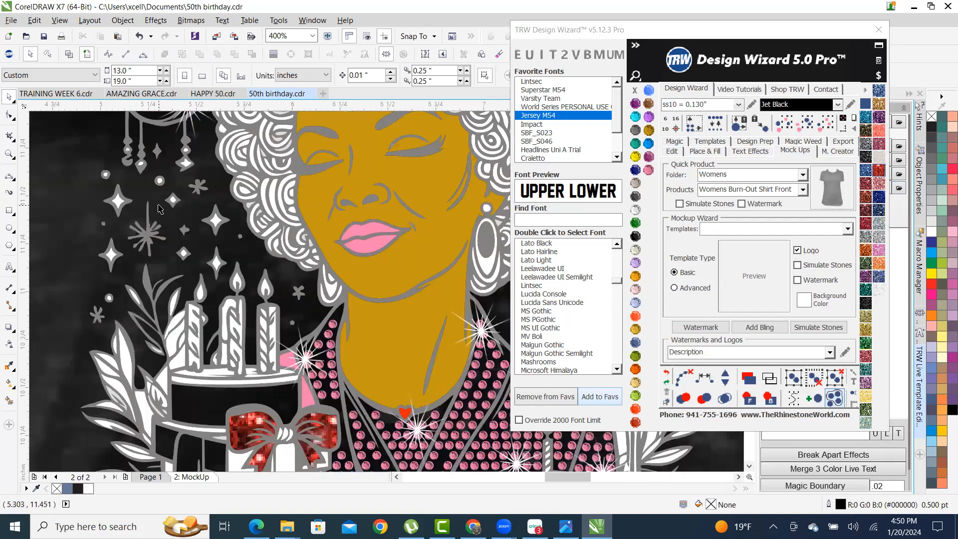
{"action": "left_click", "coordinate": [148, 239]}
{"action": "scroll", "coordinate": [172, 236], "scroll_direction": "down", "scroll_amount": 2}
{"action": "scroll", "coordinate": [178, 232], "scroll_direction": "up", "scroll_amount": 2}
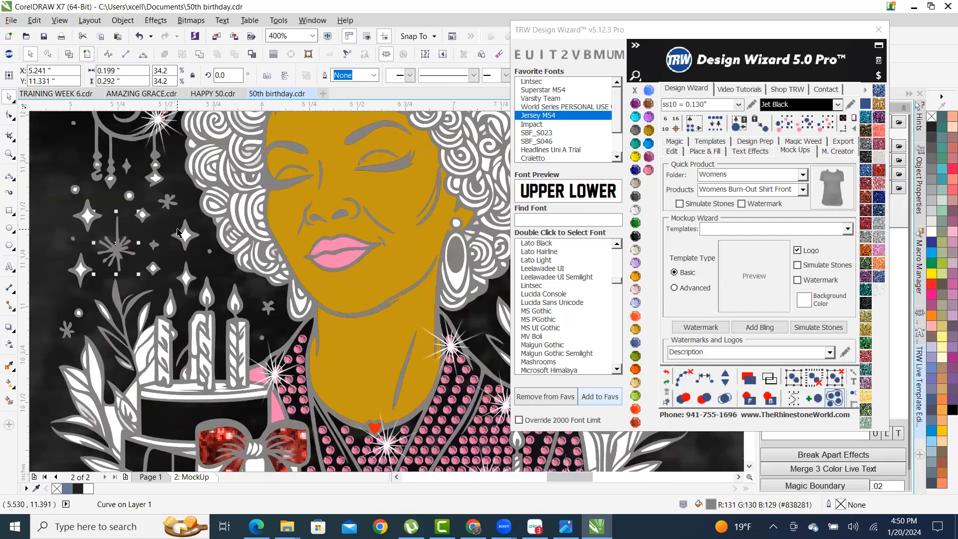
{"action": "left_click", "coordinate": [169, 203], "text": "shift"}
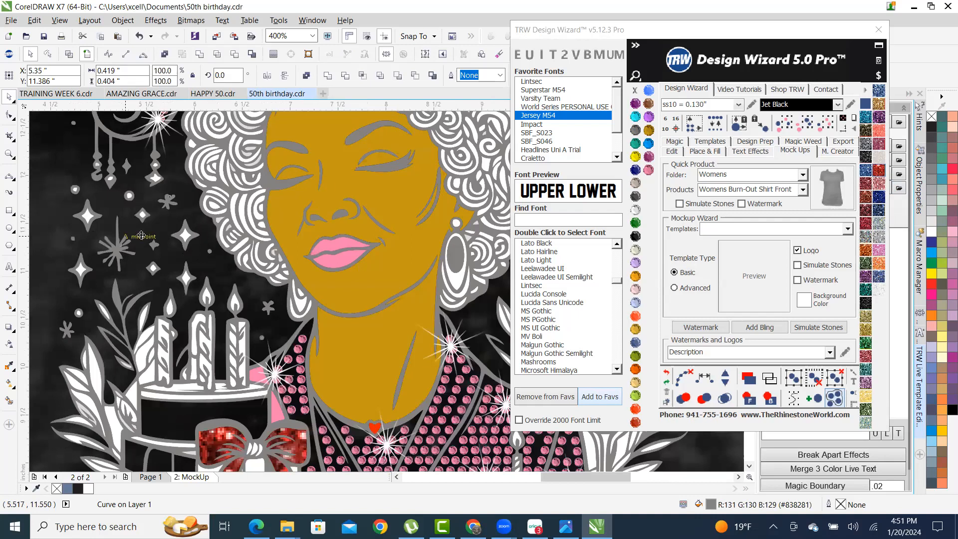
{"action": "scroll", "coordinate": [215, 234], "scroll_direction": "down", "scroll_amount": 2}
{"action": "scroll", "coordinate": [343, 231], "scroll_direction": "up", "scroll_amount": 1}
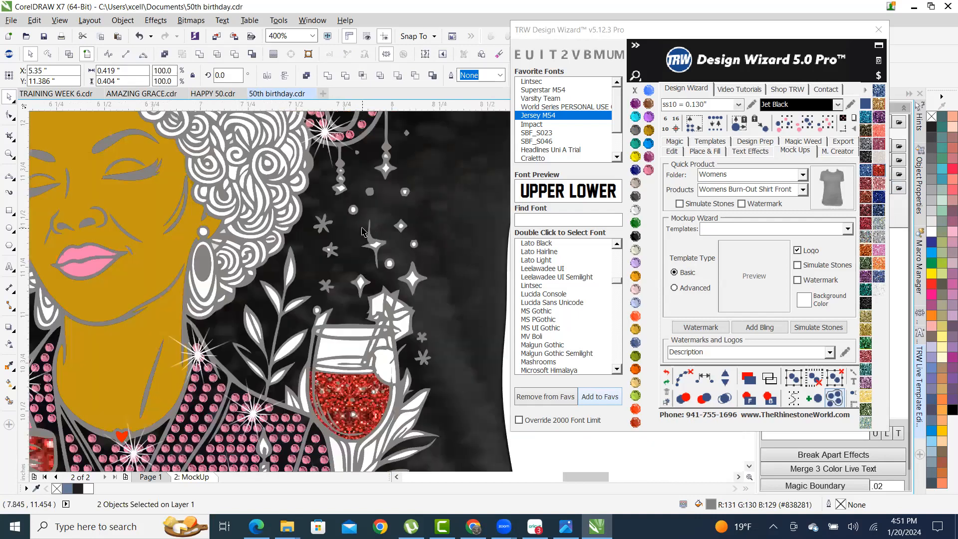
{"action": "left_click", "coordinate": [323, 223], "text": "shift"}
{"action": "scroll", "coordinate": [319, 250], "scroll_direction": "up", "scroll_amount": 2}
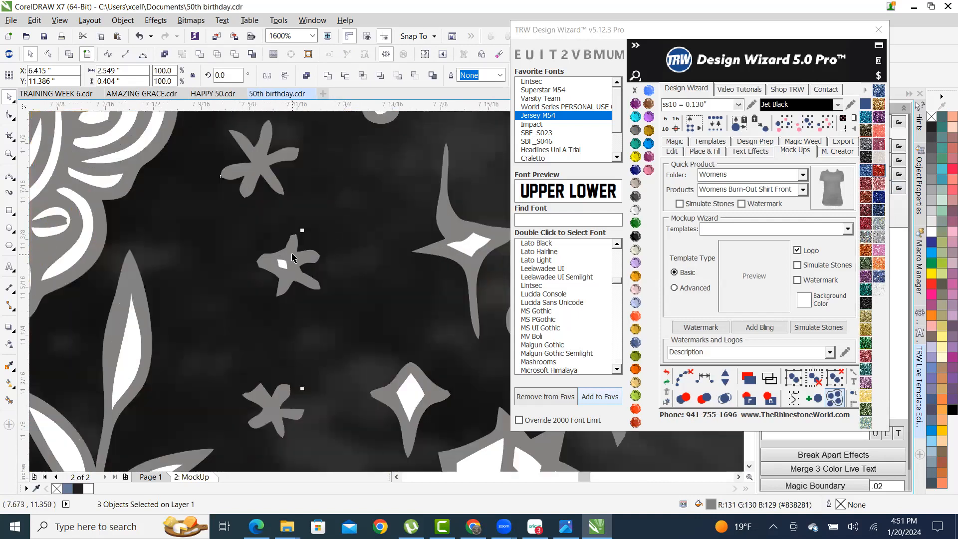
{"action": "scroll", "coordinate": [349, 319], "scroll_direction": "down", "scroll_amount": 2}
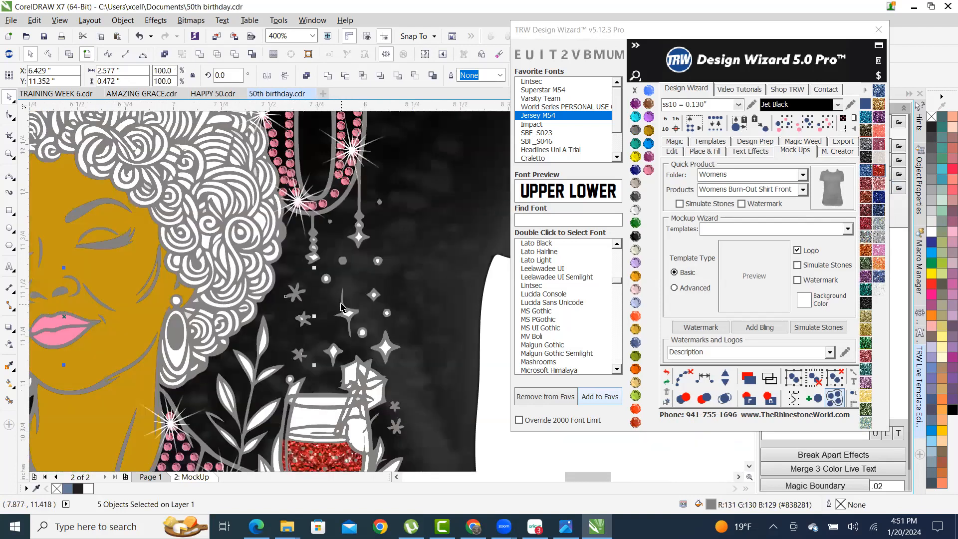
{"action": "scroll", "coordinate": [375, 304], "scroll_direction": "up", "scroll_amount": 2}
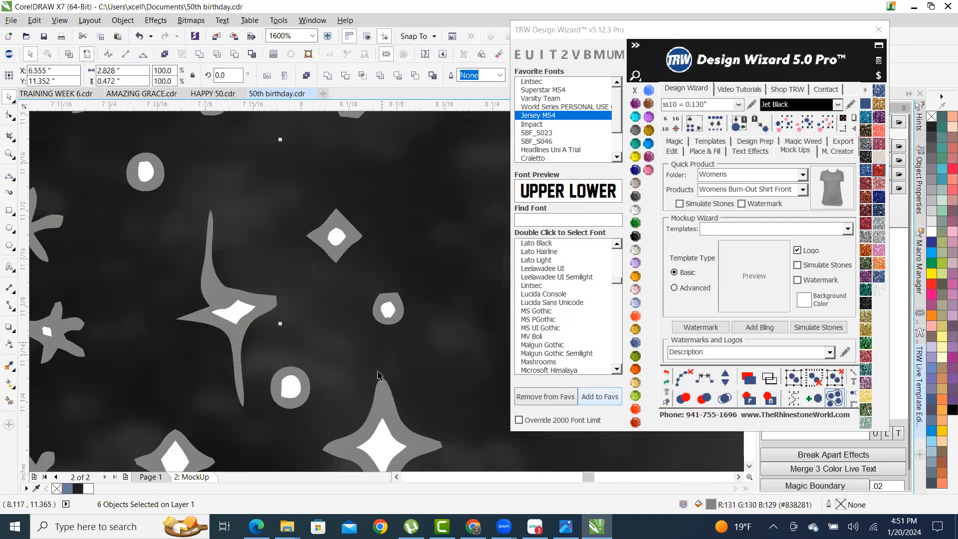
{"action": "left_click", "coordinate": [636, 103]}
{"action": "scroll", "coordinate": [316, 349], "scroll_direction": "down", "scroll_amount": 2}
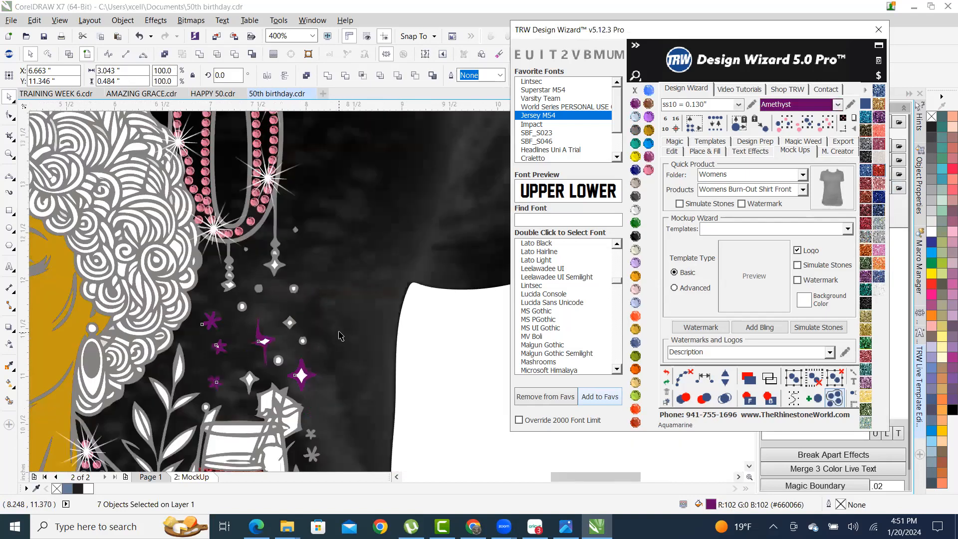
{"action": "scroll", "coordinate": [338, 335], "scroll_direction": "down", "scroll_amount": 3}
{"action": "left_click", "coordinate": [449, 344]}
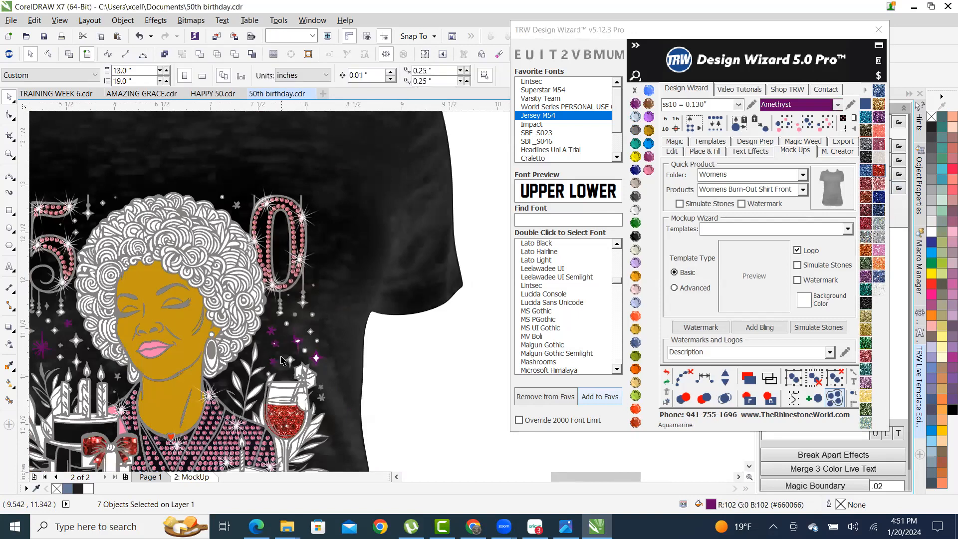
- Delete the white centre of the lower-right purple star to hollow it
{"action": "scroll", "coordinate": [324, 376], "scroll_direction": "up", "scroll_amount": 2}
{"action": "scroll", "coordinate": [323, 376], "scroll_direction": "up", "scroll_amount": 1}
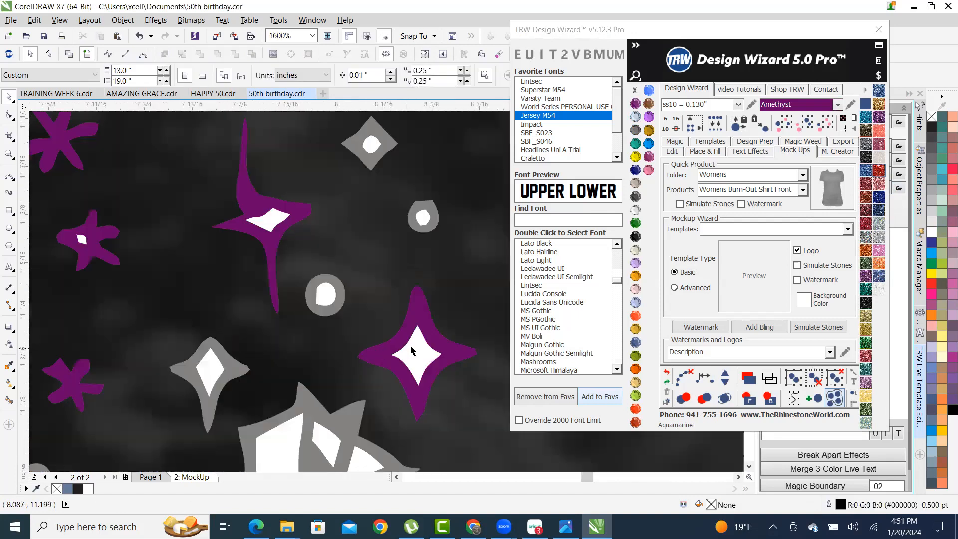
{"action": "left_click", "coordinate": [417, 356]}
{"action": "left_click", "coordinate": [349, 319]}
{"action": "left_click", "coordinate": [270, 219]}
{"action": "left_click", "coordinate": [408, 353]}
{"action": "key", "text": "Delete"}
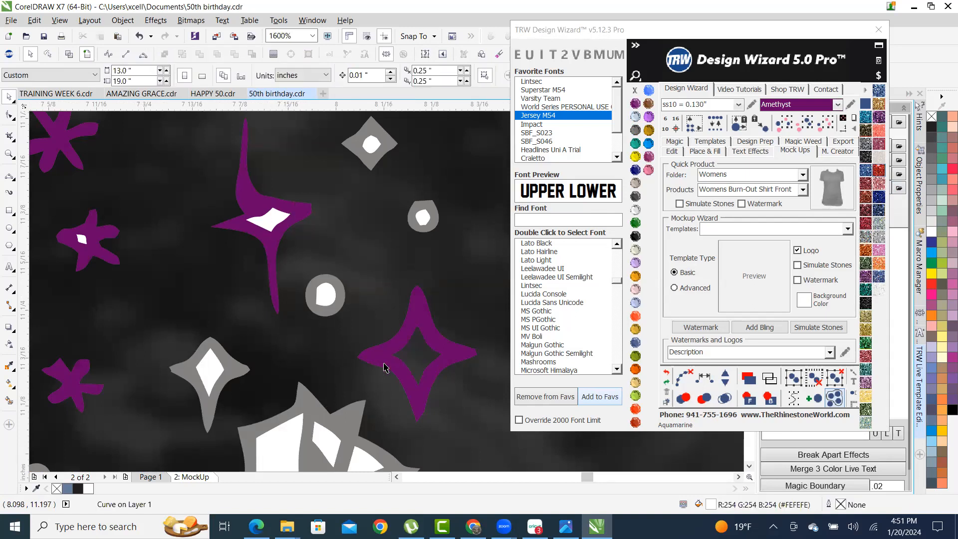
- Delete the white centres of the grey star and three other stars
{"action": "left_click", "coordinate": [82, 240]}
{"action": "key", "text": "Delete"}
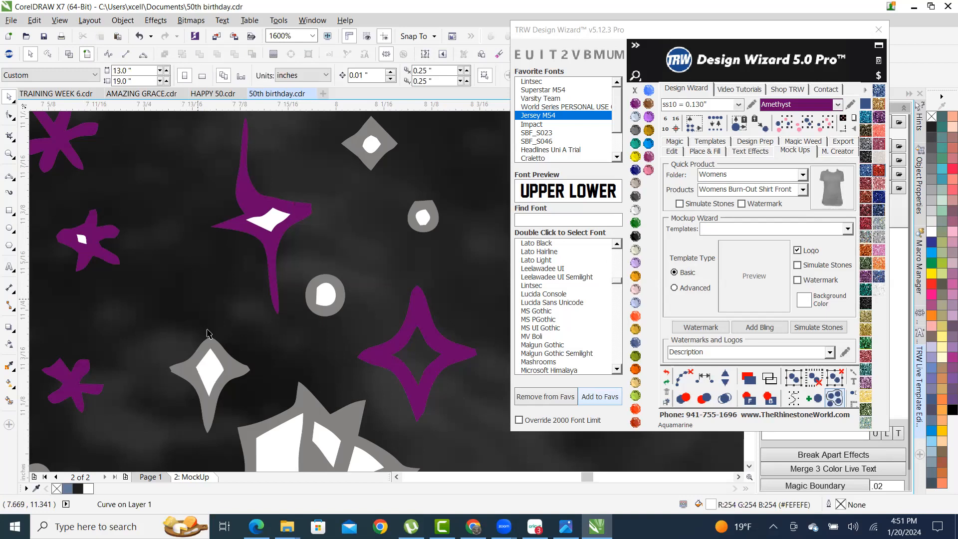
{"action": "left_click", "coordinate": [209, 375]}
{"action": "key", "text": "Delete"}
{"action": "left_click", "coordinate": [81, 236]}
{"action": "key", "text": "Delete"}
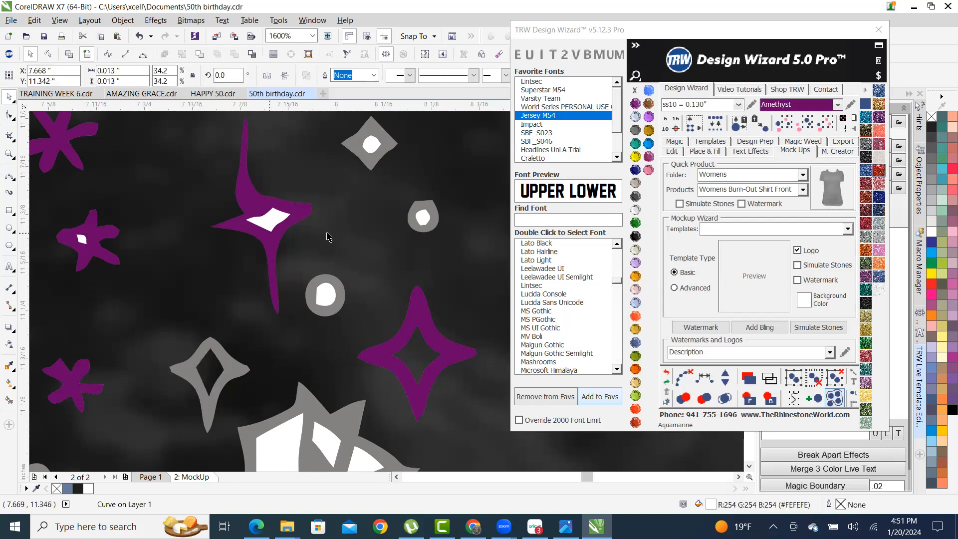
{"action": "left_click", "coordinate": [268, 225]}
{"action": "key", "text": "Delete"}
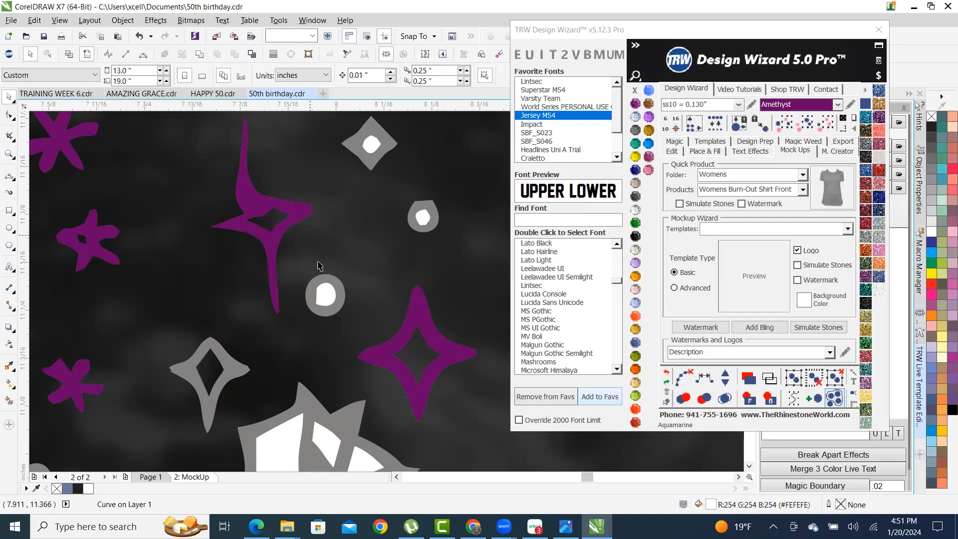
{"action": "scroll", "coordinate": [349, 253], "scroll_direction": "down", "scroll_amount": 2}
{"action": "scroll", "coordinate": [354, 253], "scroll_direction": "down", "scroll_amount": 1}
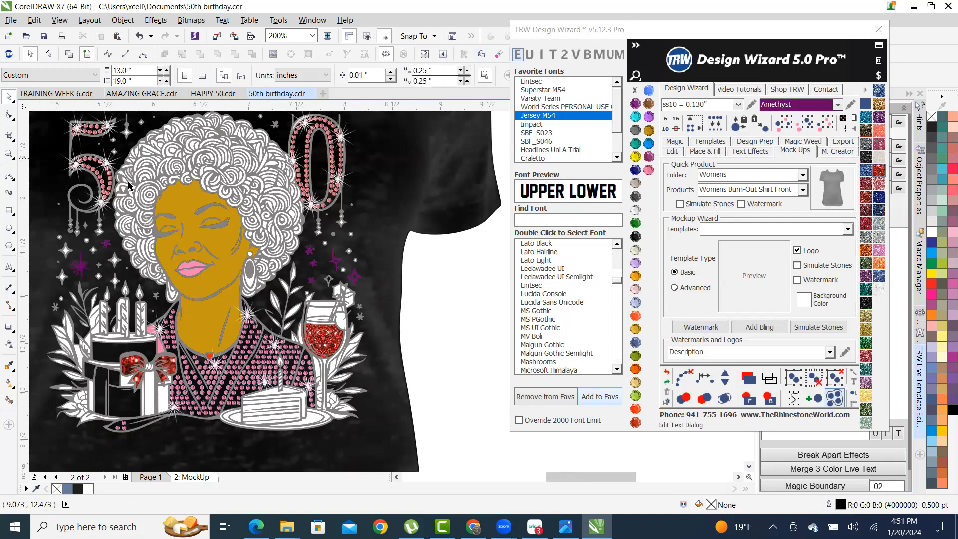
- Test a Jet Black fill on the gold face, then undo it
{"action": "left_click", "coordinate": [162, 218]}
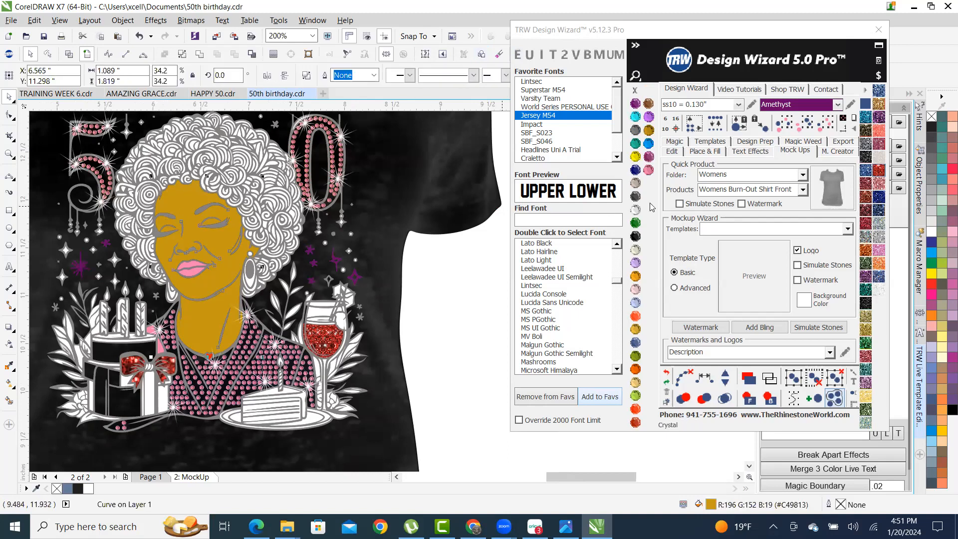
{"action": "left_click", "coordinate": [635, 242]}
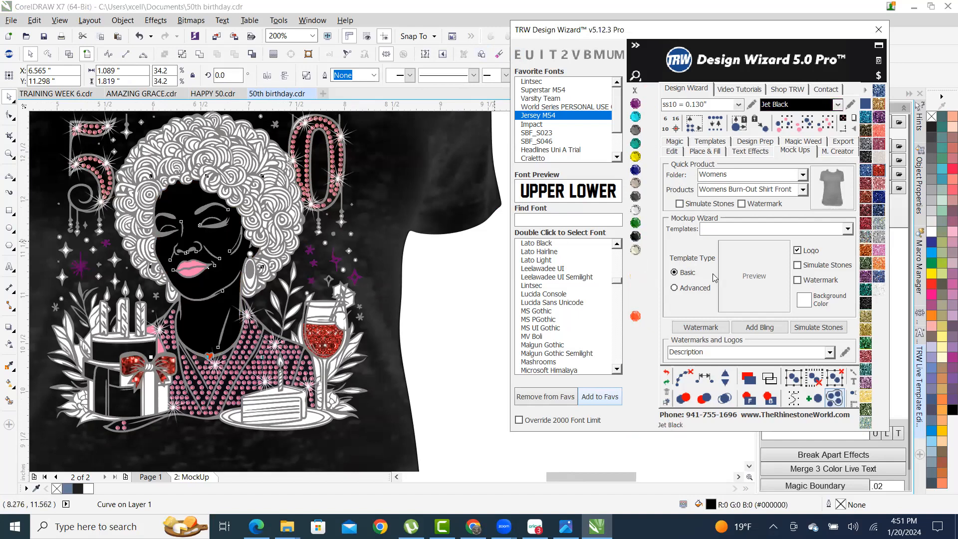
{"action": "left_click", "coordinate": [666, 372]}
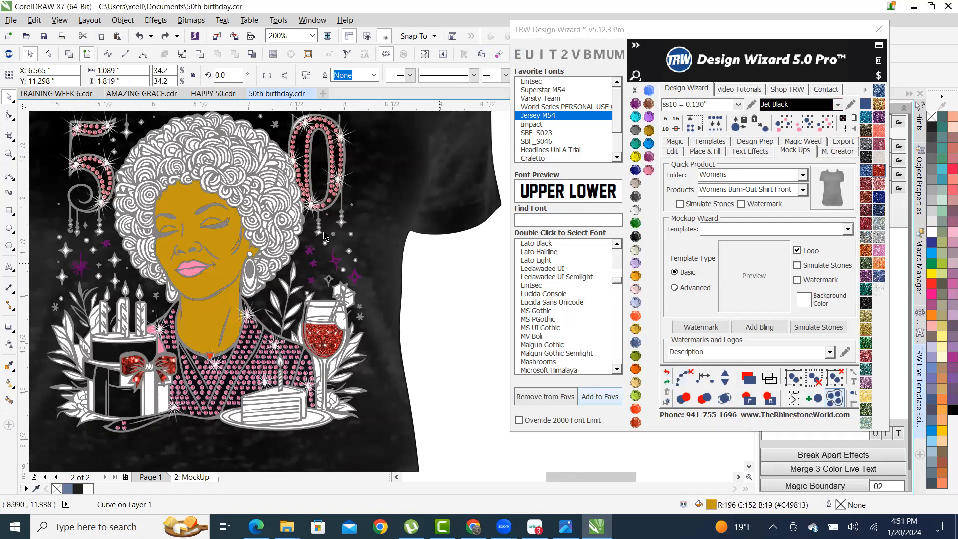
{"action": "key", "text": "Escape"}
- Make the grey eyelid and eyebrow over the right eye Jet Black
{"action": "scroll", "coordinate": [154, 206], "scroll_direction": "up", "scroll_amount": 2}
{"action": "left_click", "coordinate": [233, 240]}
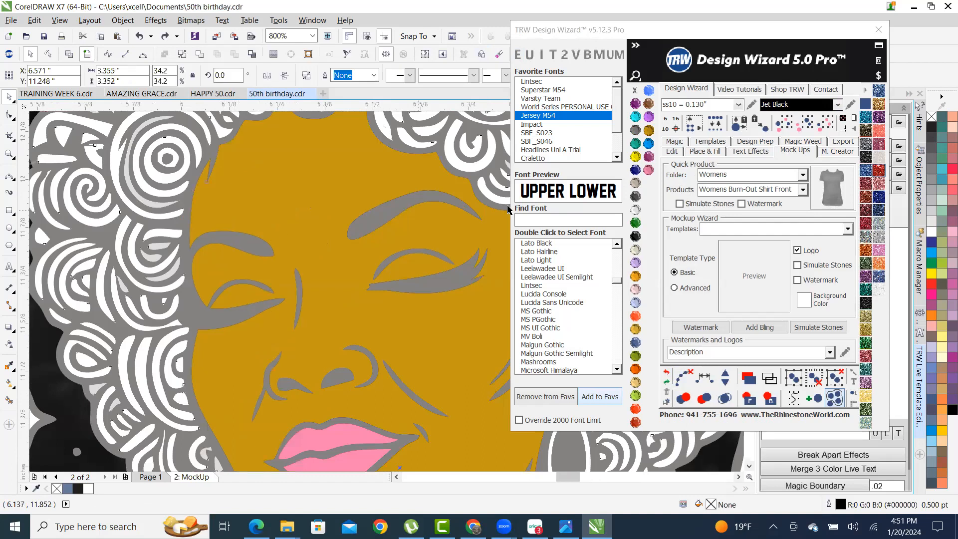
{"action": "scroll", "coordinate": [401, 223], "scroll_direction": "down", "scroll_amount": 2}
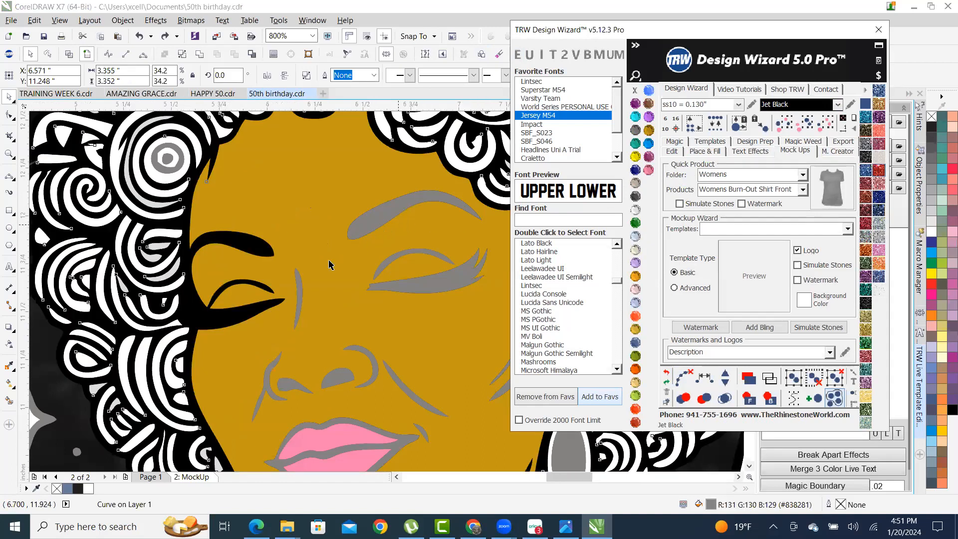
{"action": "scroll", "coordinate": [363, 289], "scroll_direction": "up", "scroll_amount": 1}
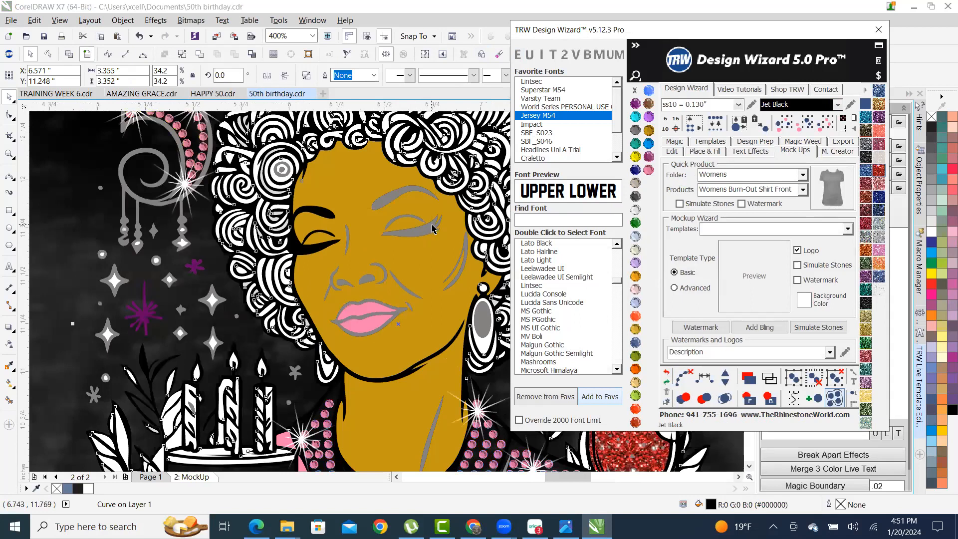
{"action": "left_click", "coordinate": [425, 232]}
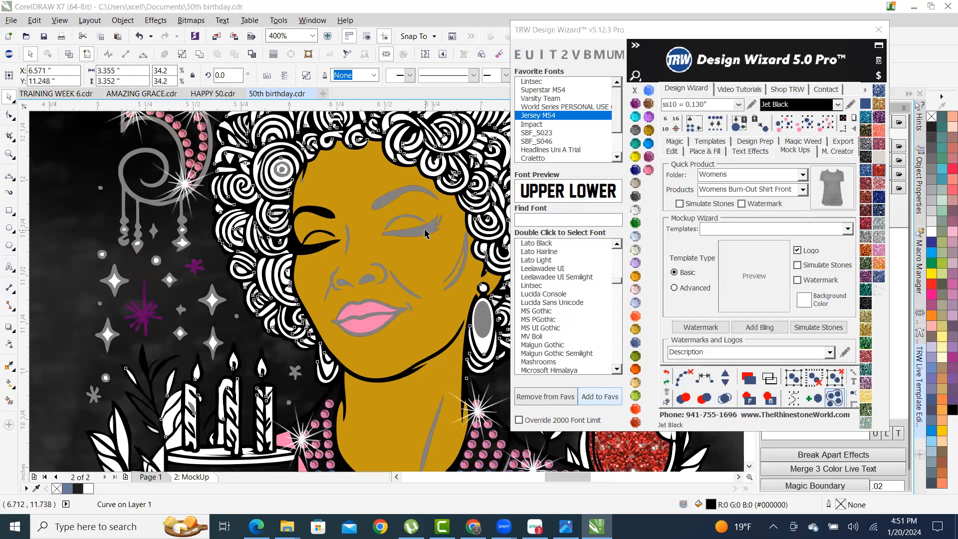
{"action": "left_click", "coordinate": [394, 199], "text": "shift"}
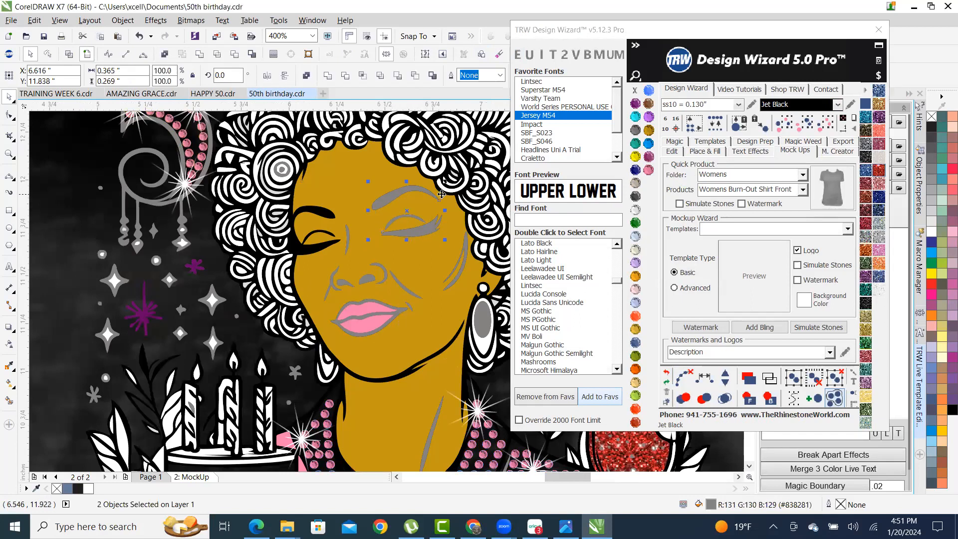
{"action": "left_click", "coordinate": [635, 236]}
{"action": "scroll", "coordinate": [387, 260], "scroll_direction": "down", "scroll_amount": 3}
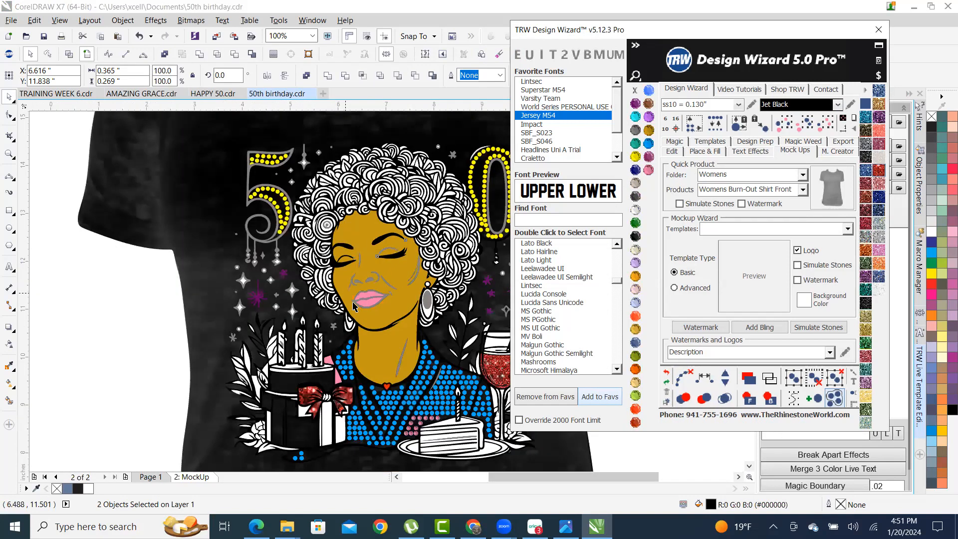
{"action": "left_click", "coordinate": [118, 379]}
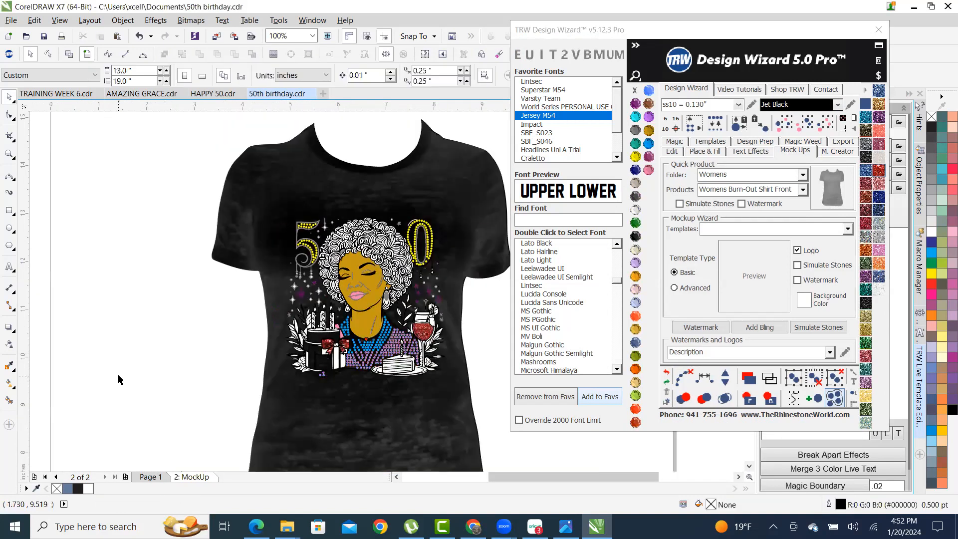